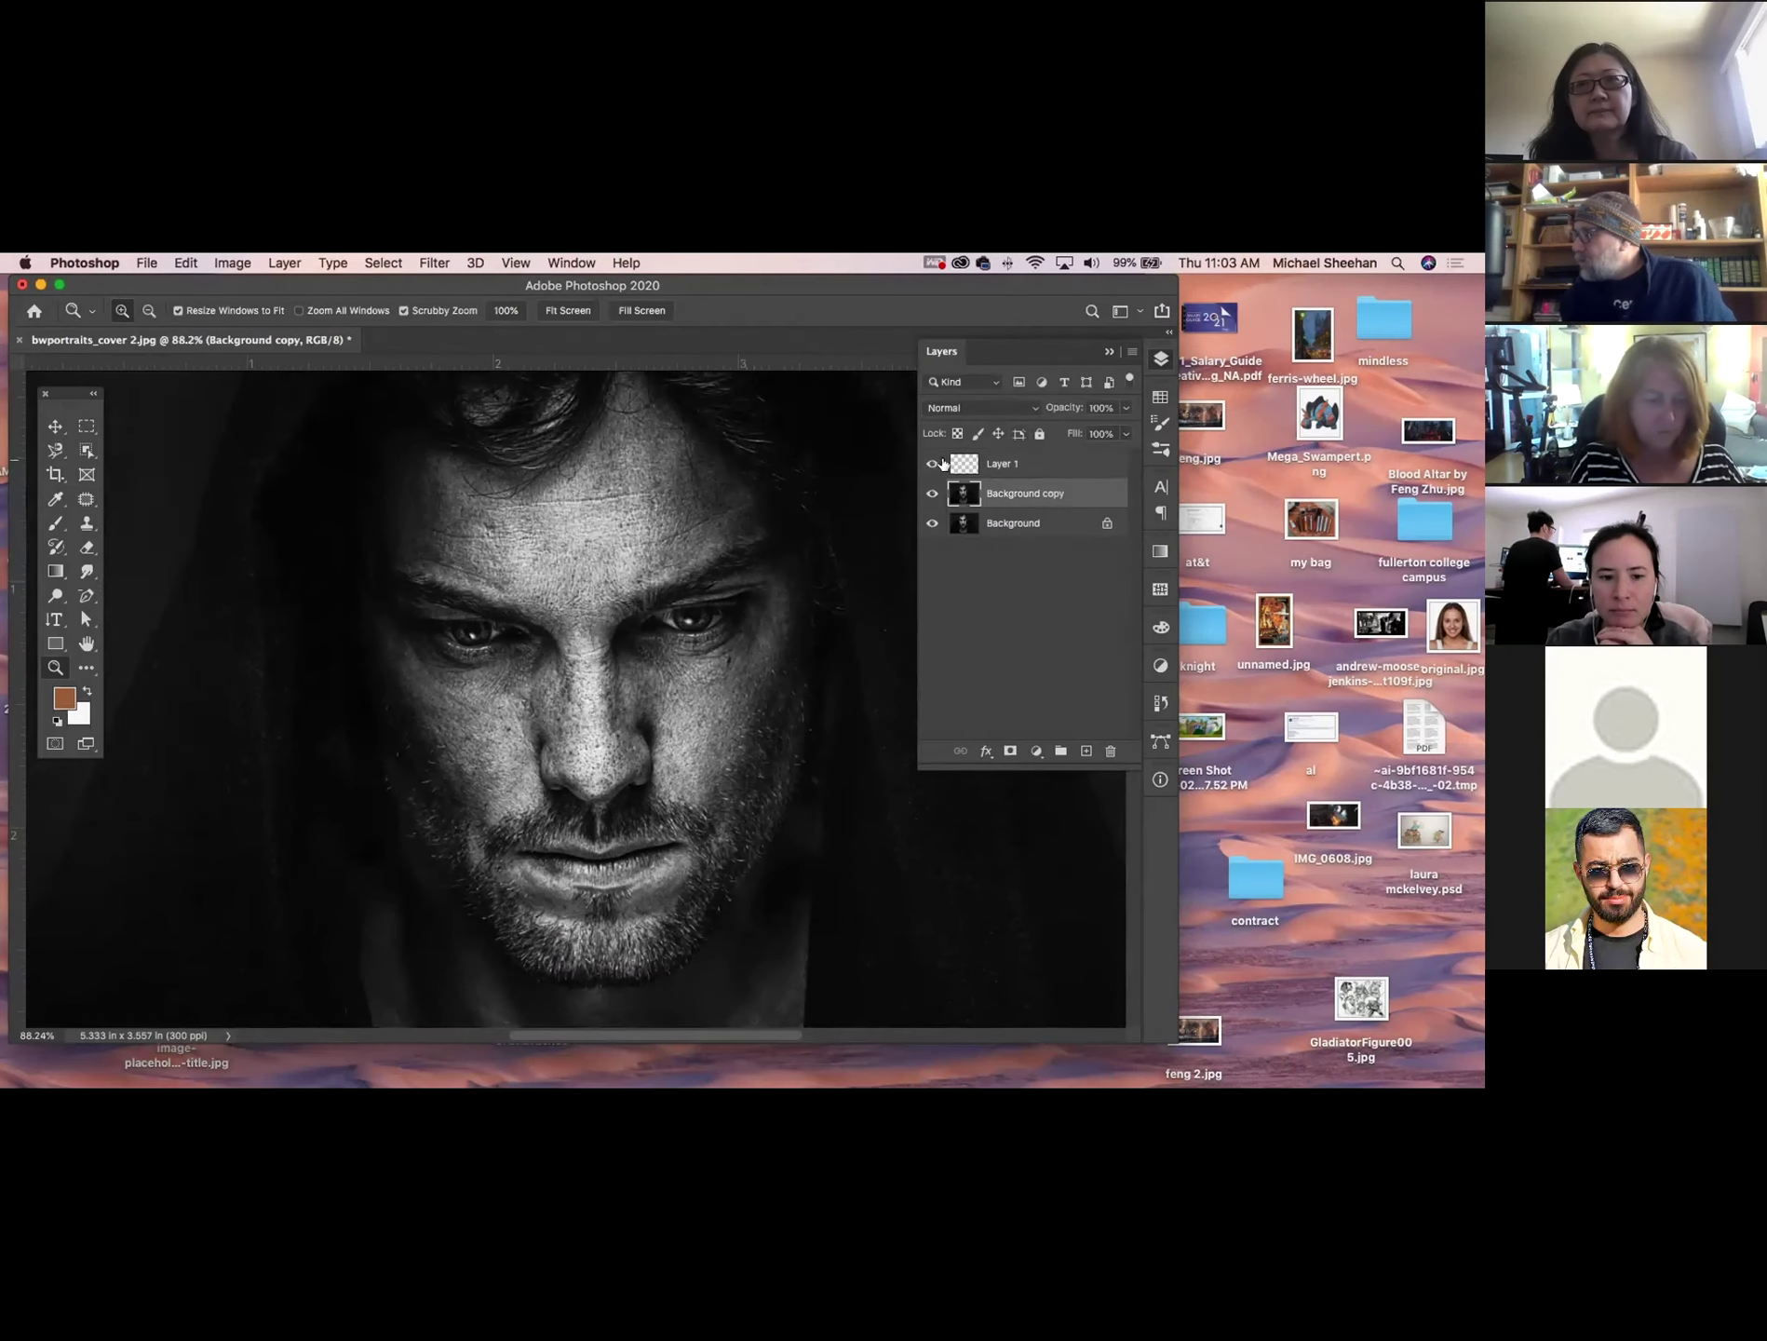
Hide Layer 1 and brighten the Background copy layer with Levels, raising the midtones to about 1.72.
left_click(932, 464)
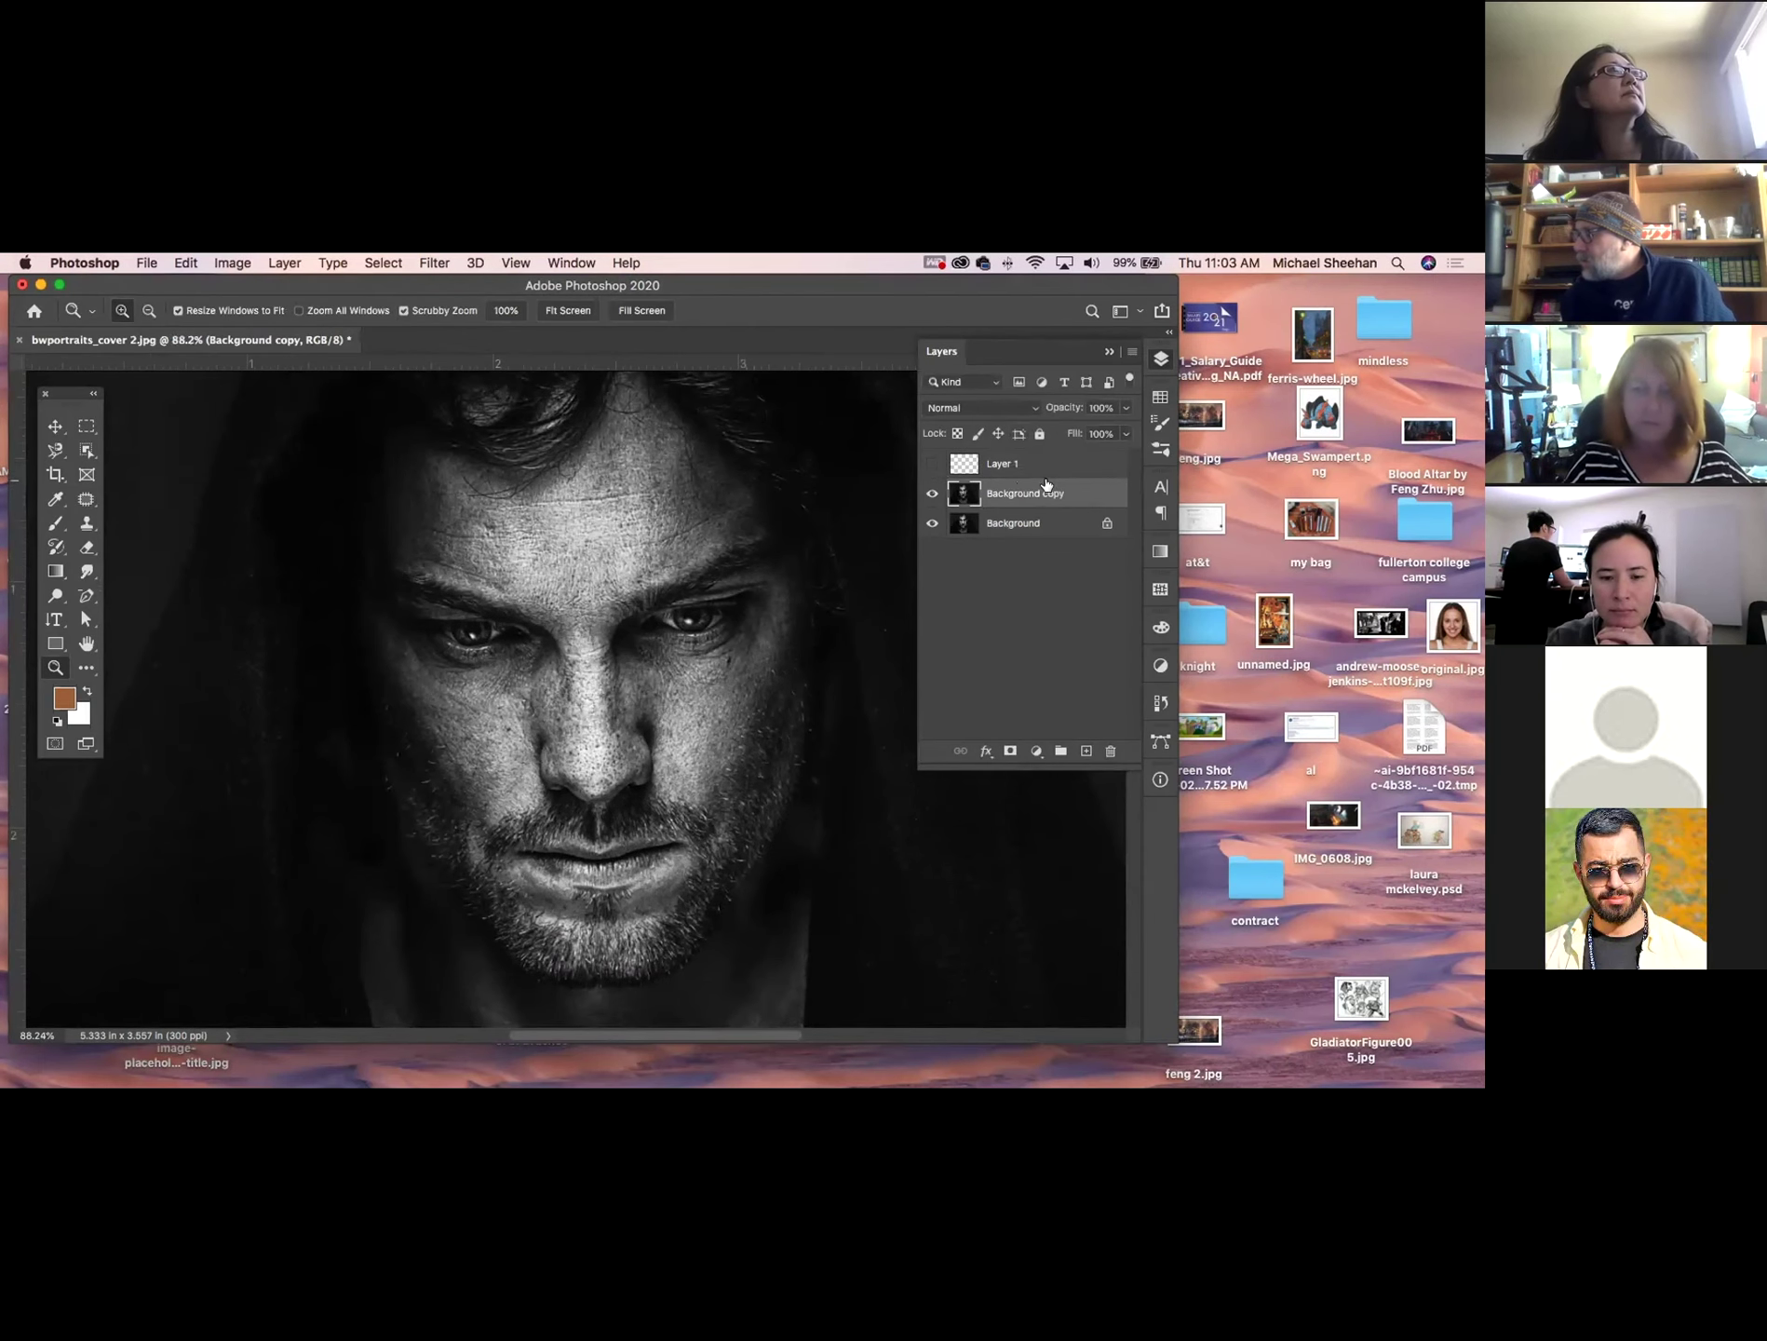
left_click(800, 487, "alt")
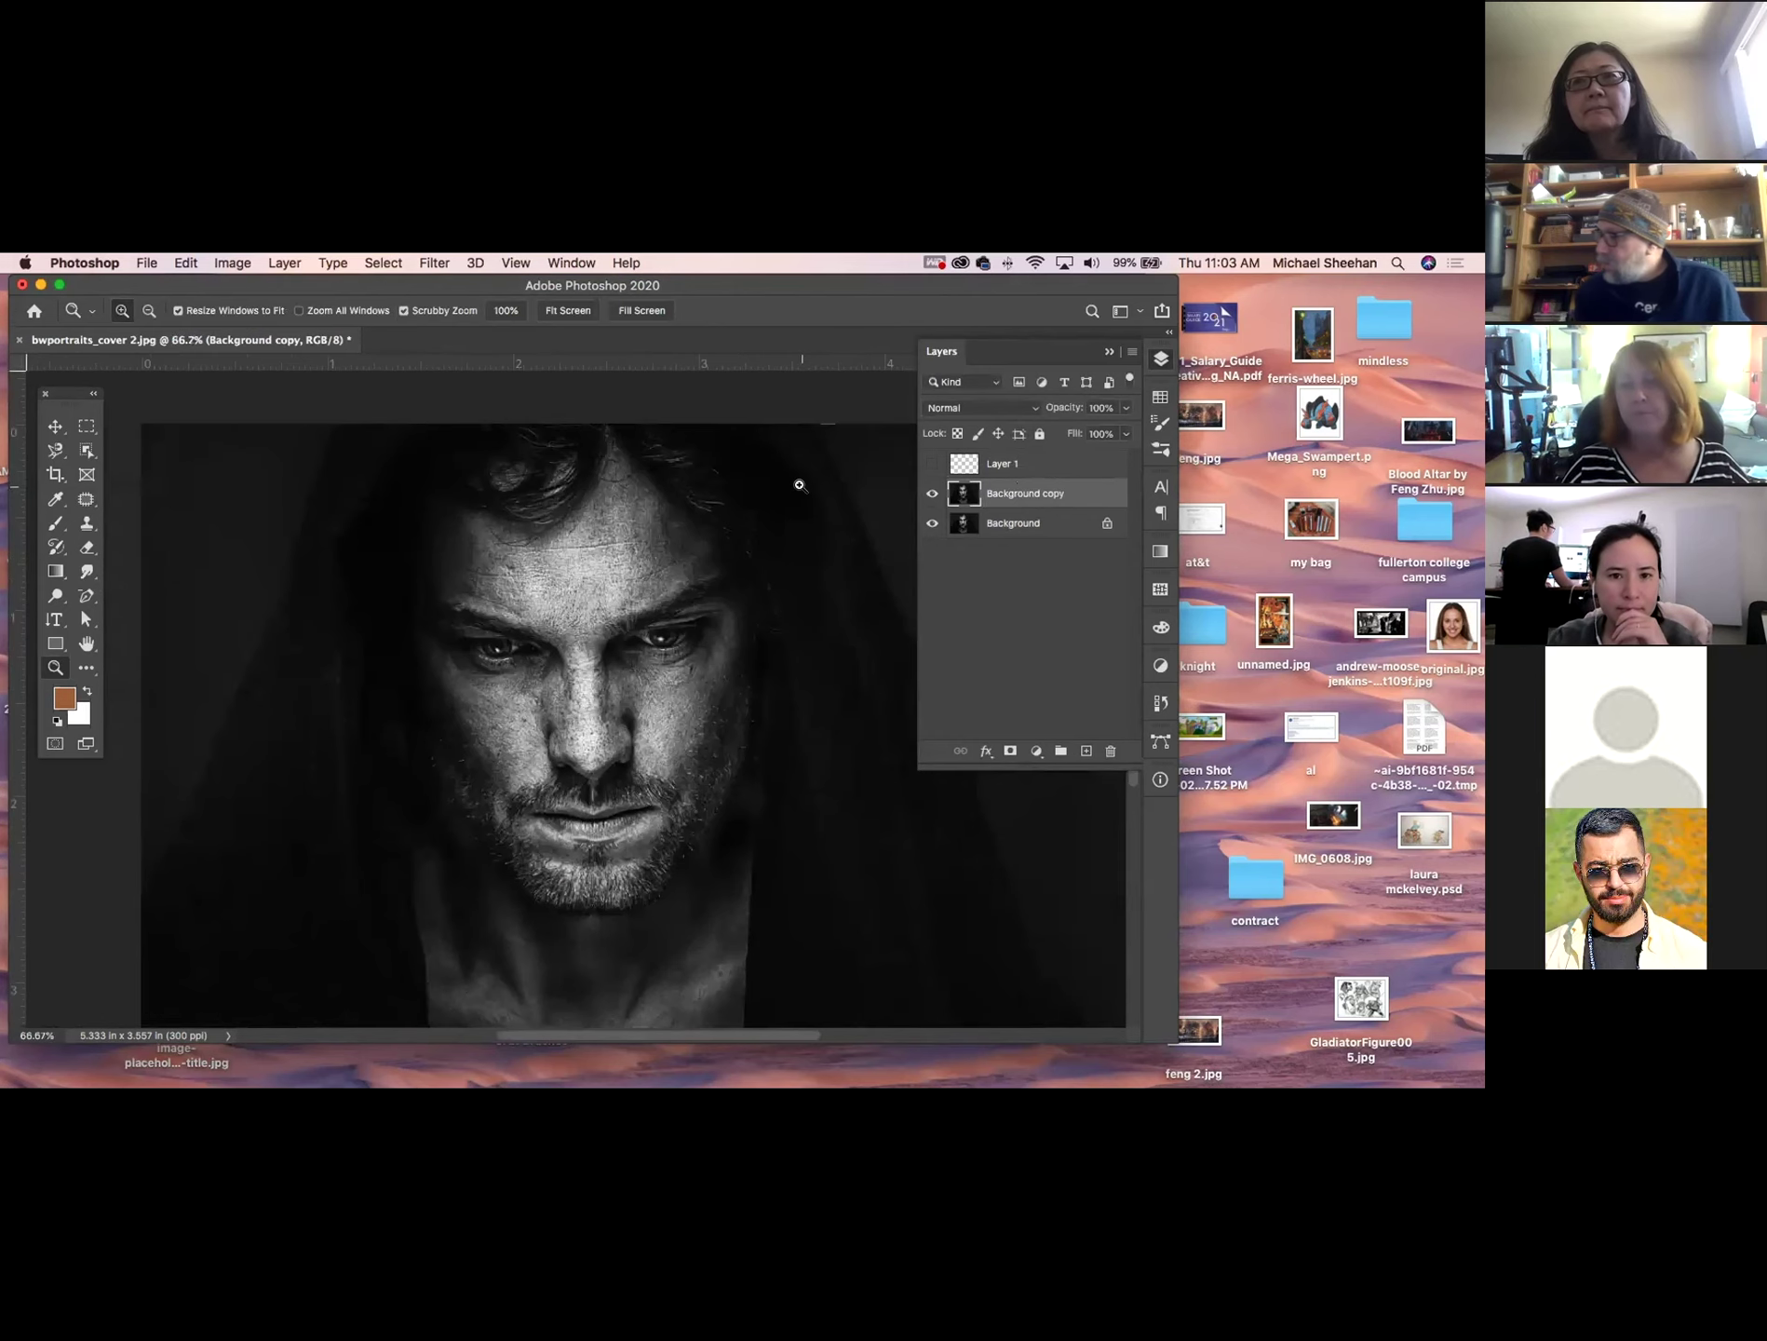
key("super+l")
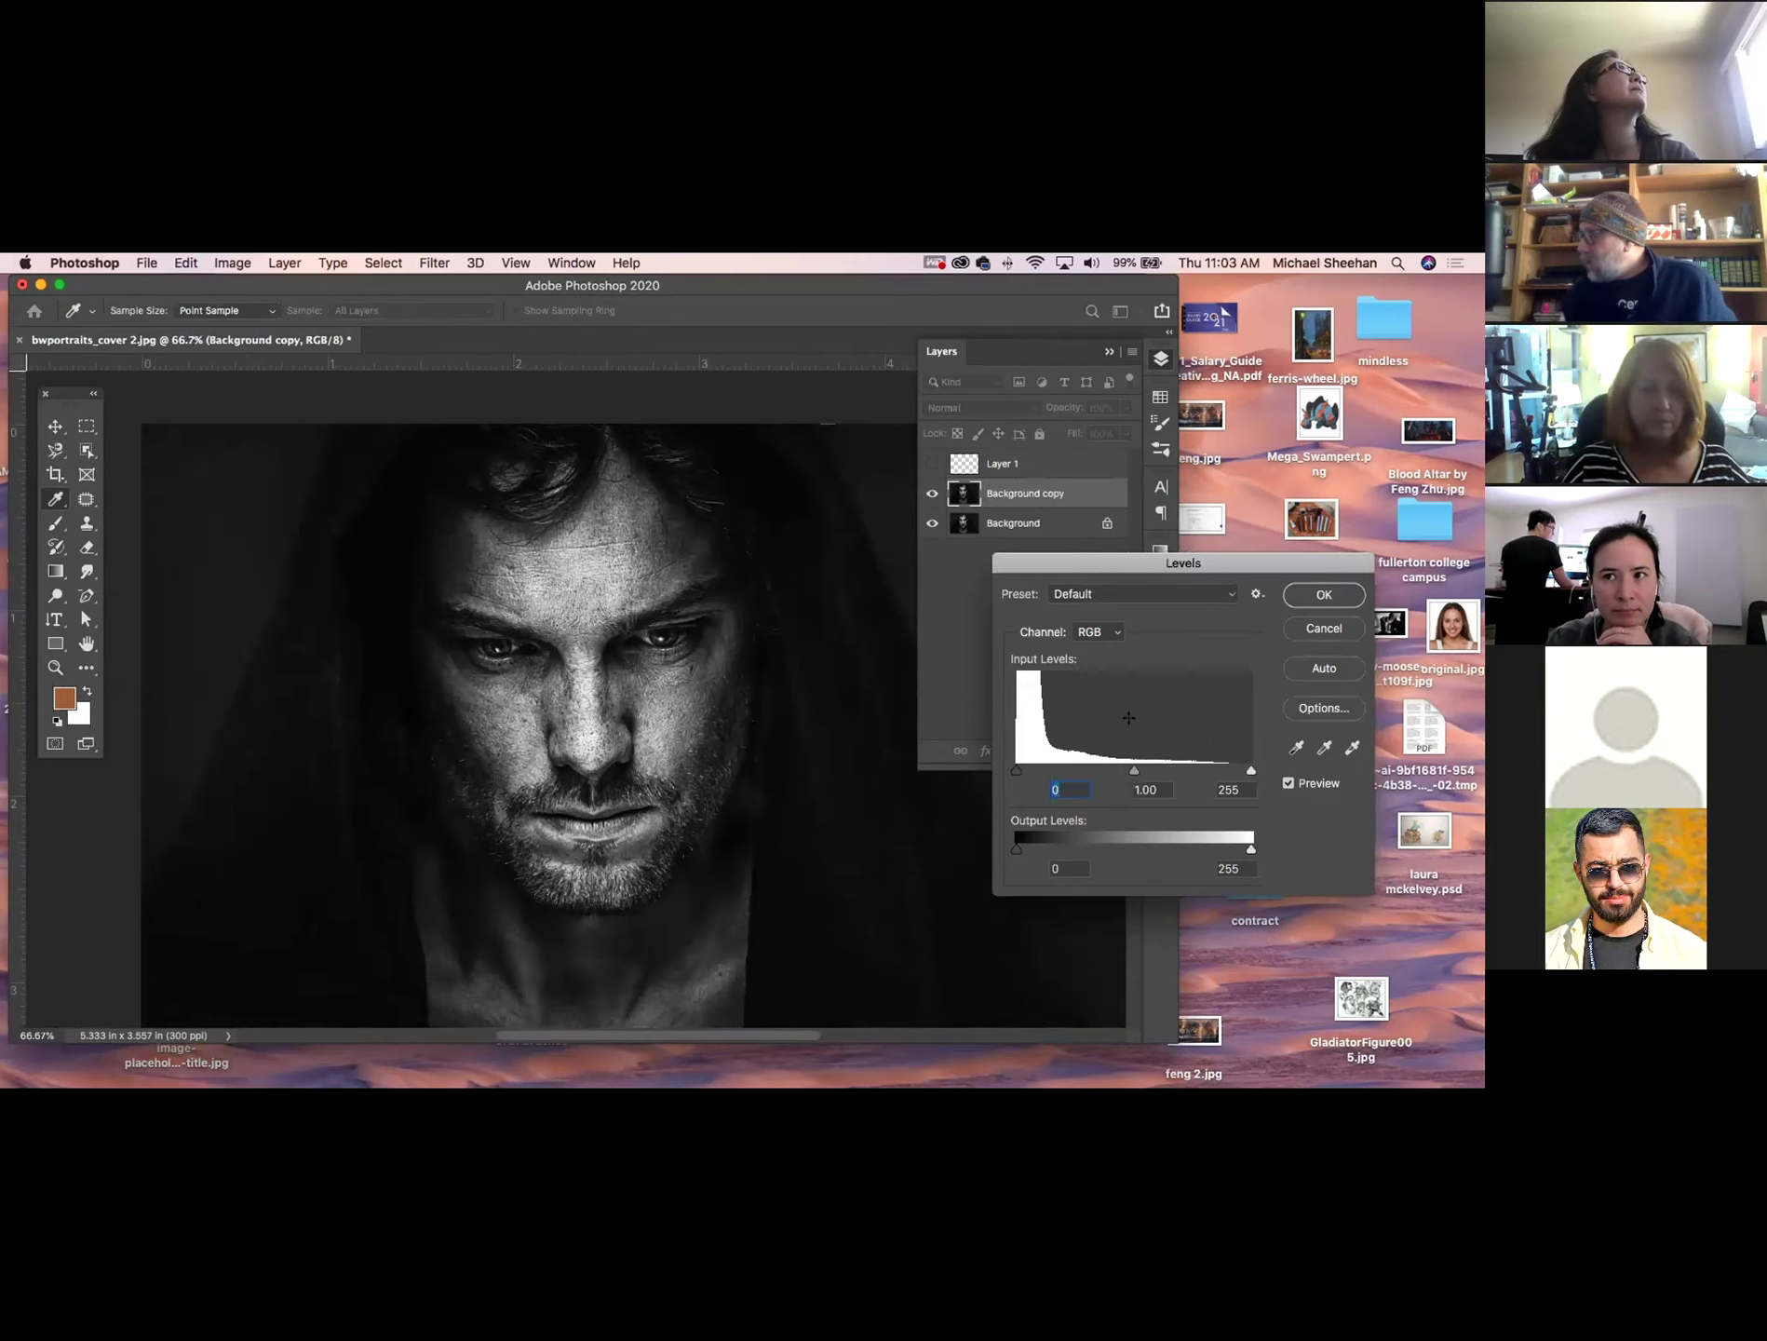
left_click_drag(1113, 771, 1075, 776)
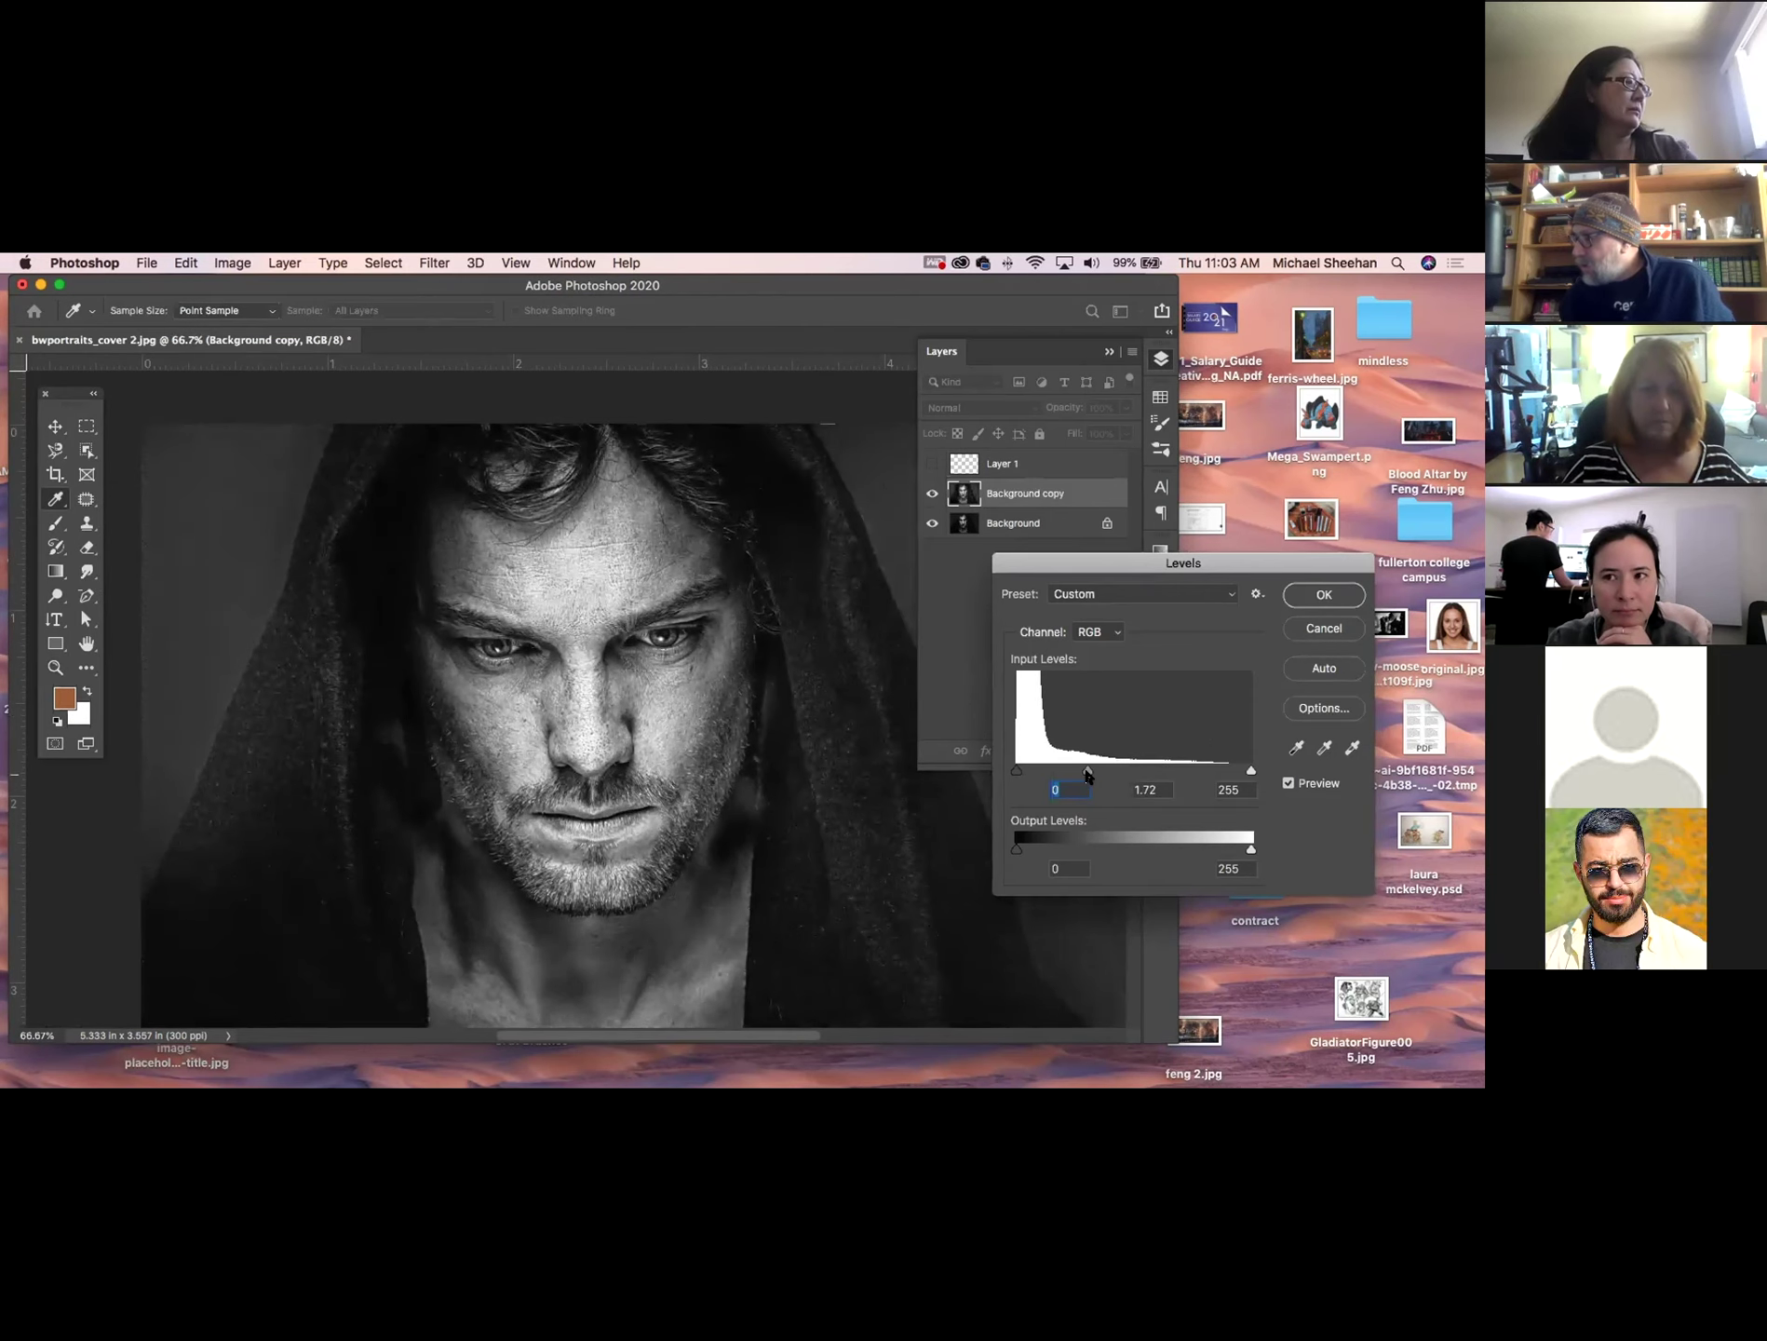
left_click(1324, 594)
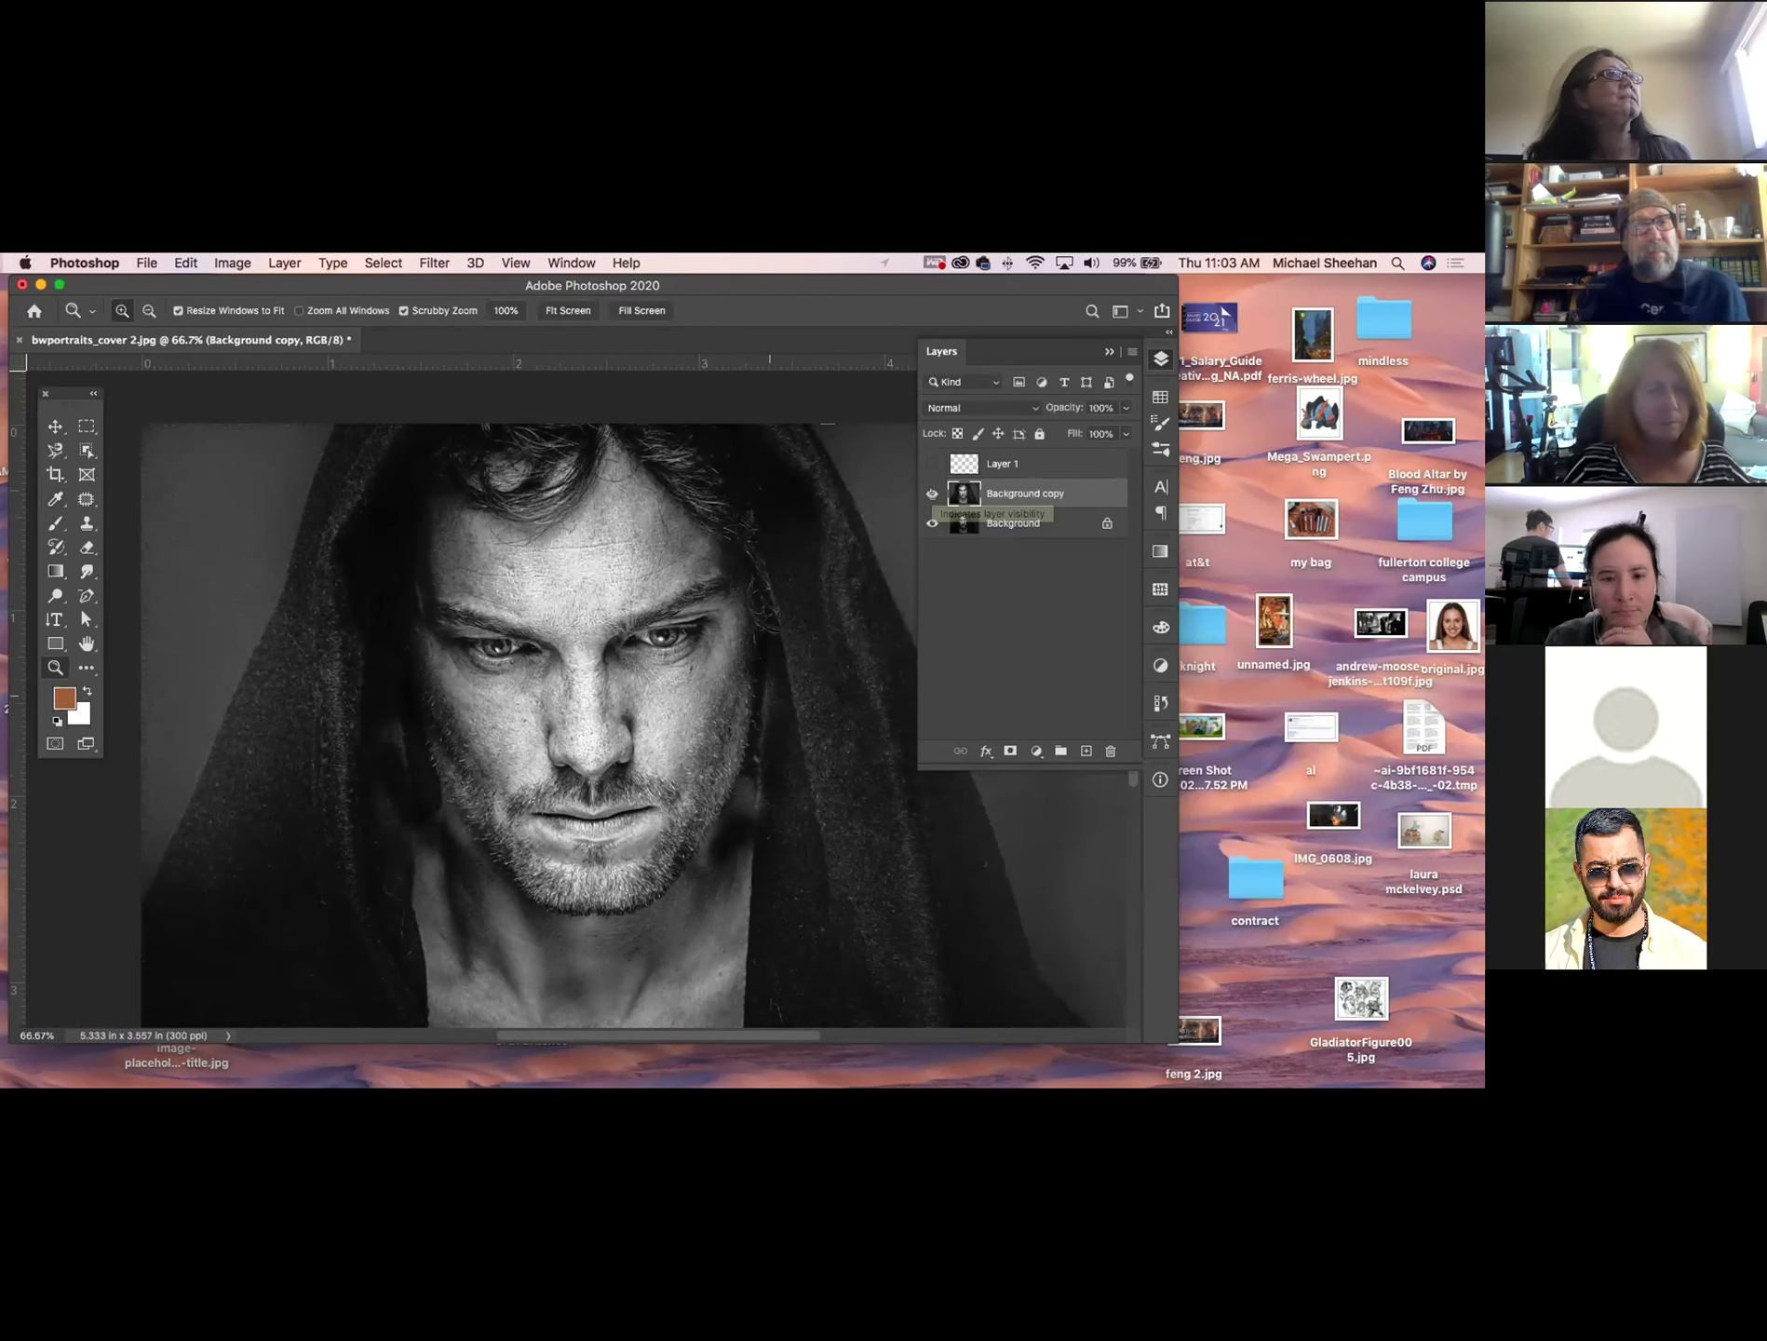
Start a Pen tool path at the image's top edge and trace the upper left inner edge of the hood.
left_click_drag(693, 577, 697, 660)
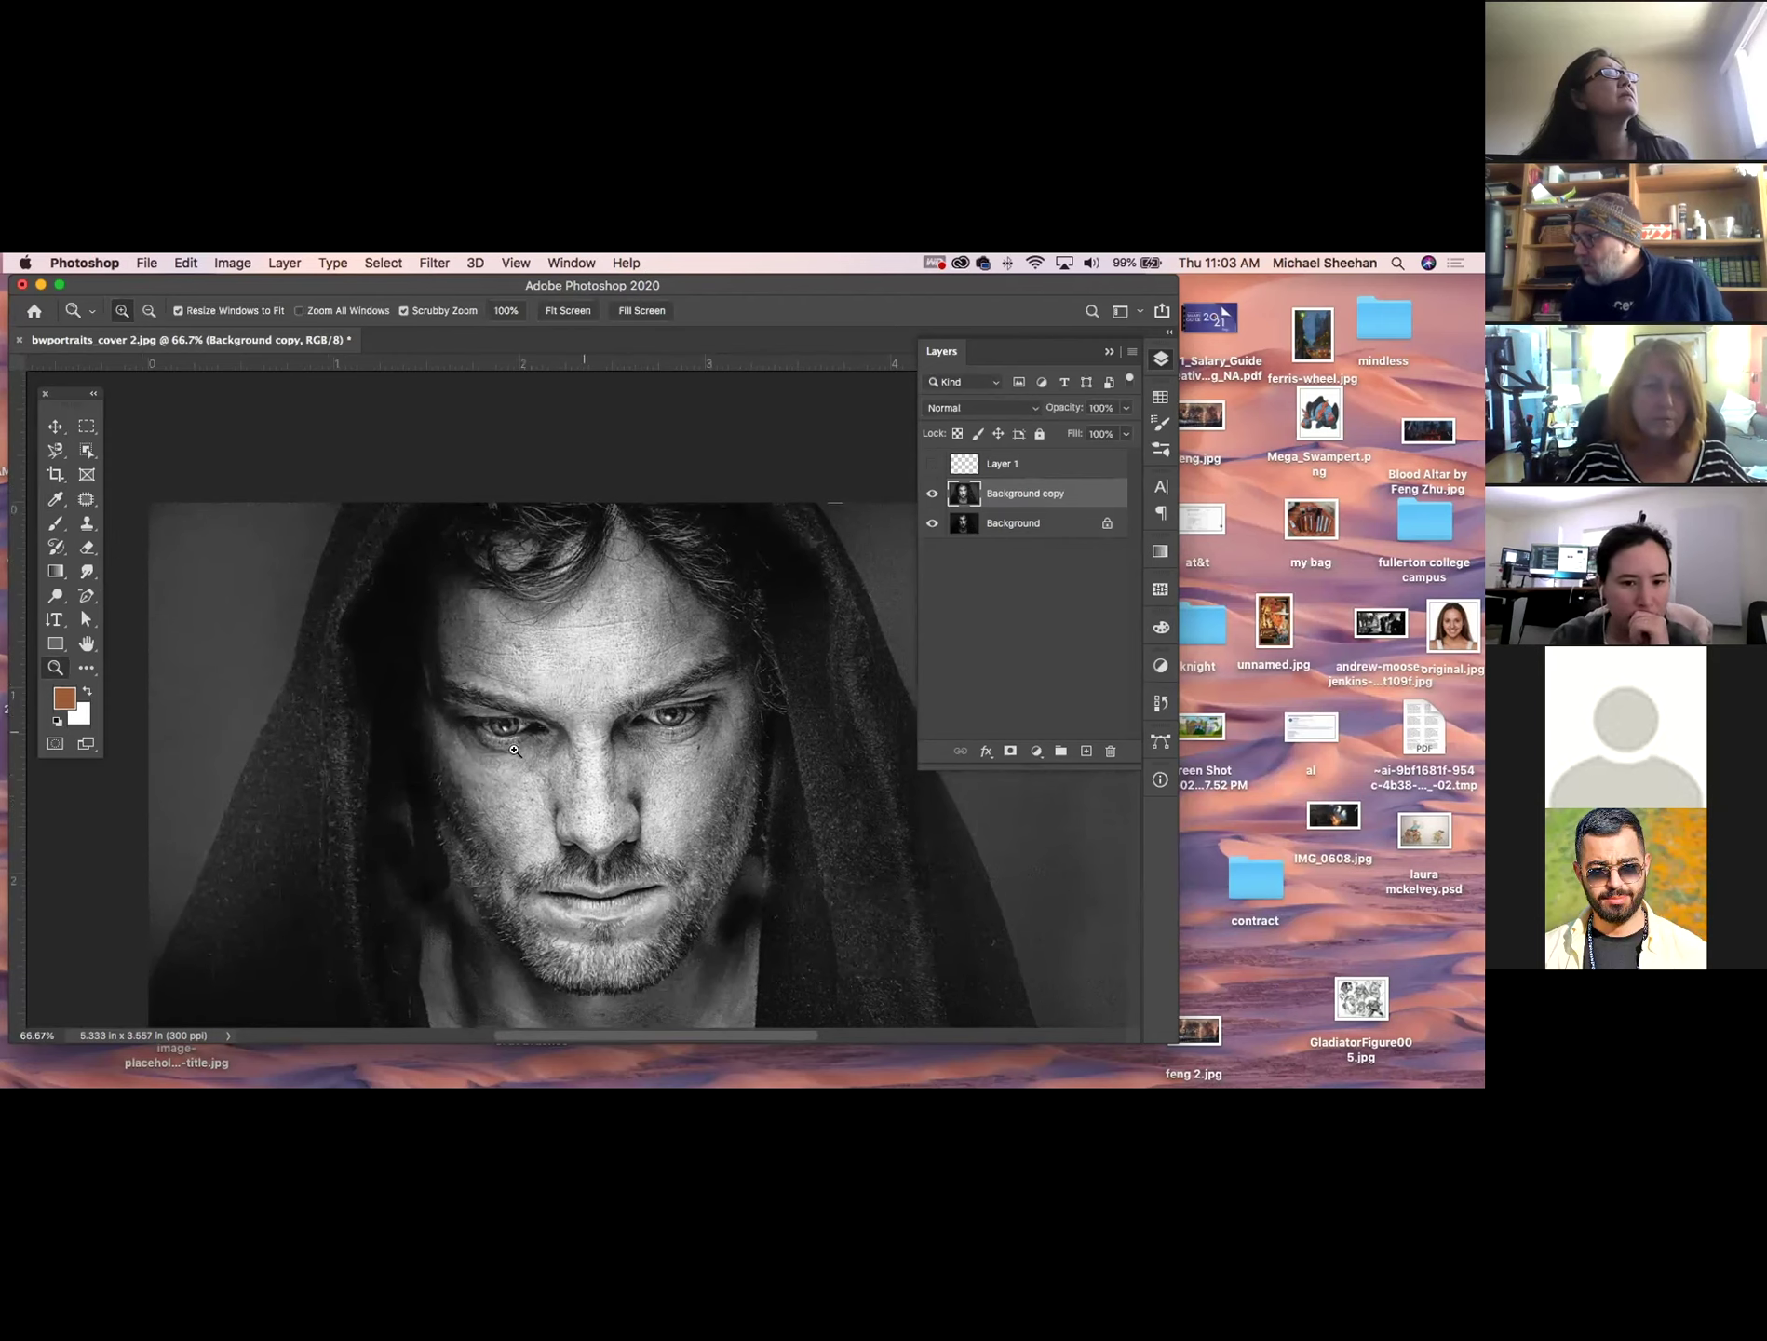
scroll(521, 773, "down", 2)
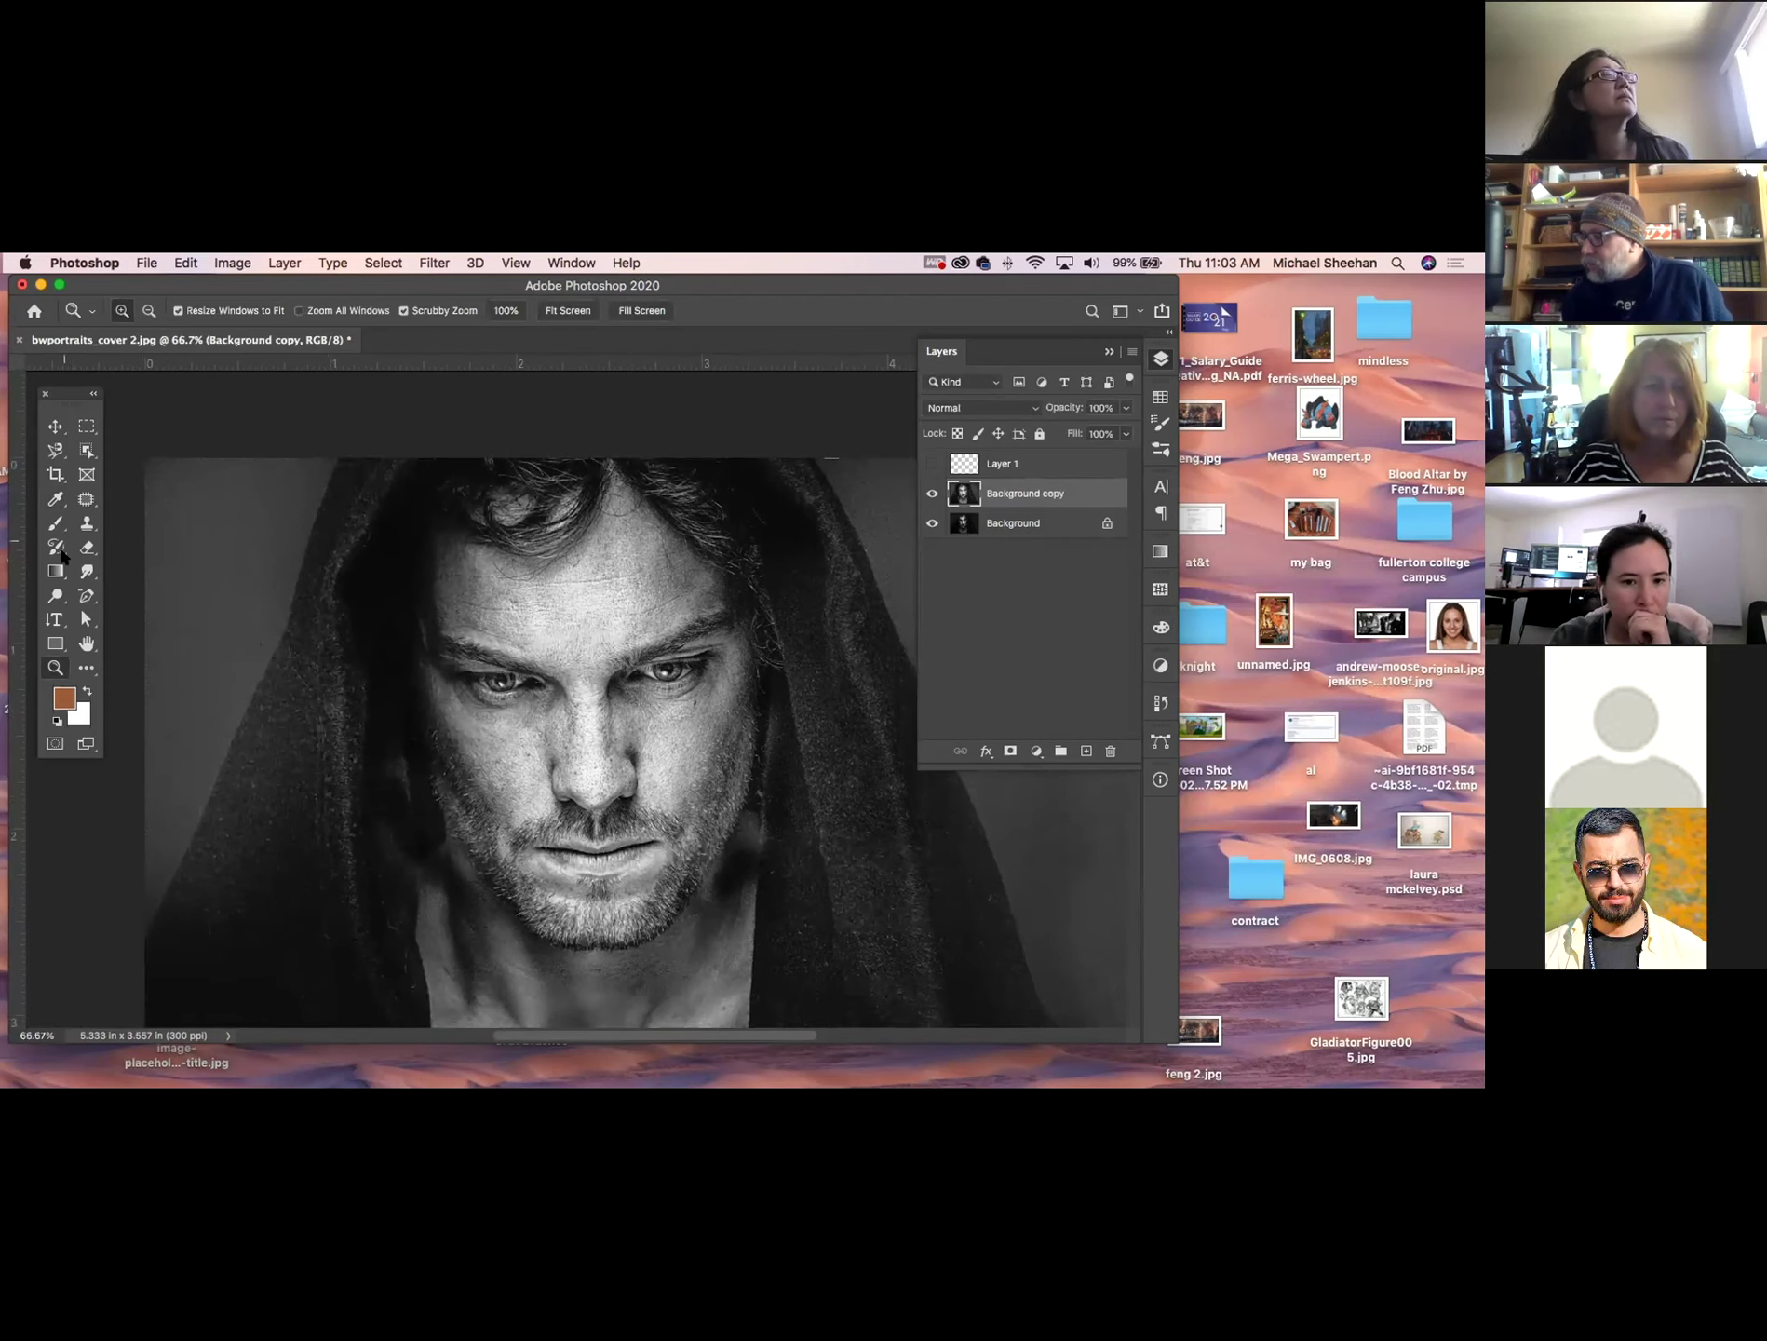
left_click(87, 595)
left_click(87, 597)
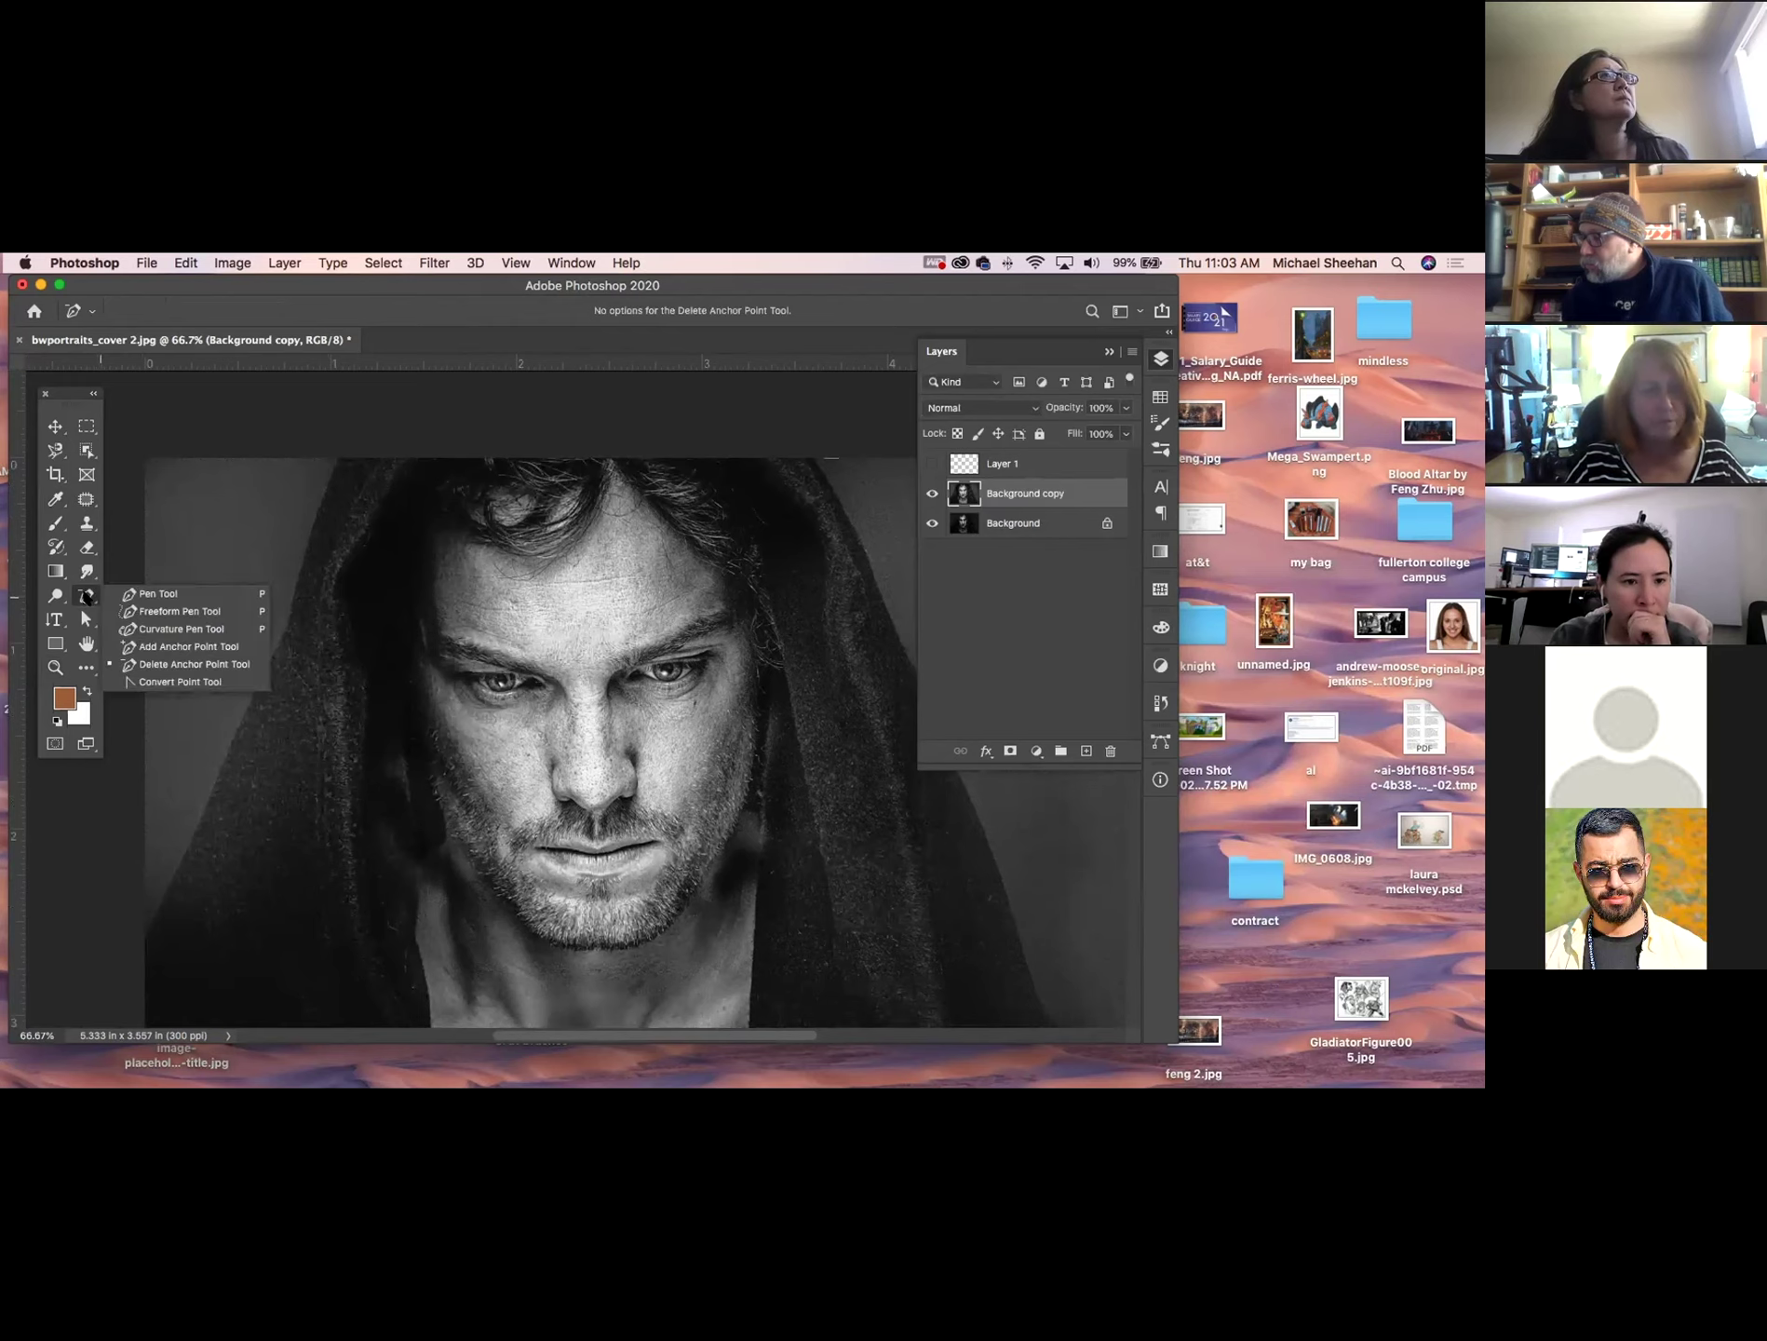
left_click(87, 596)
left_click(140, 594)
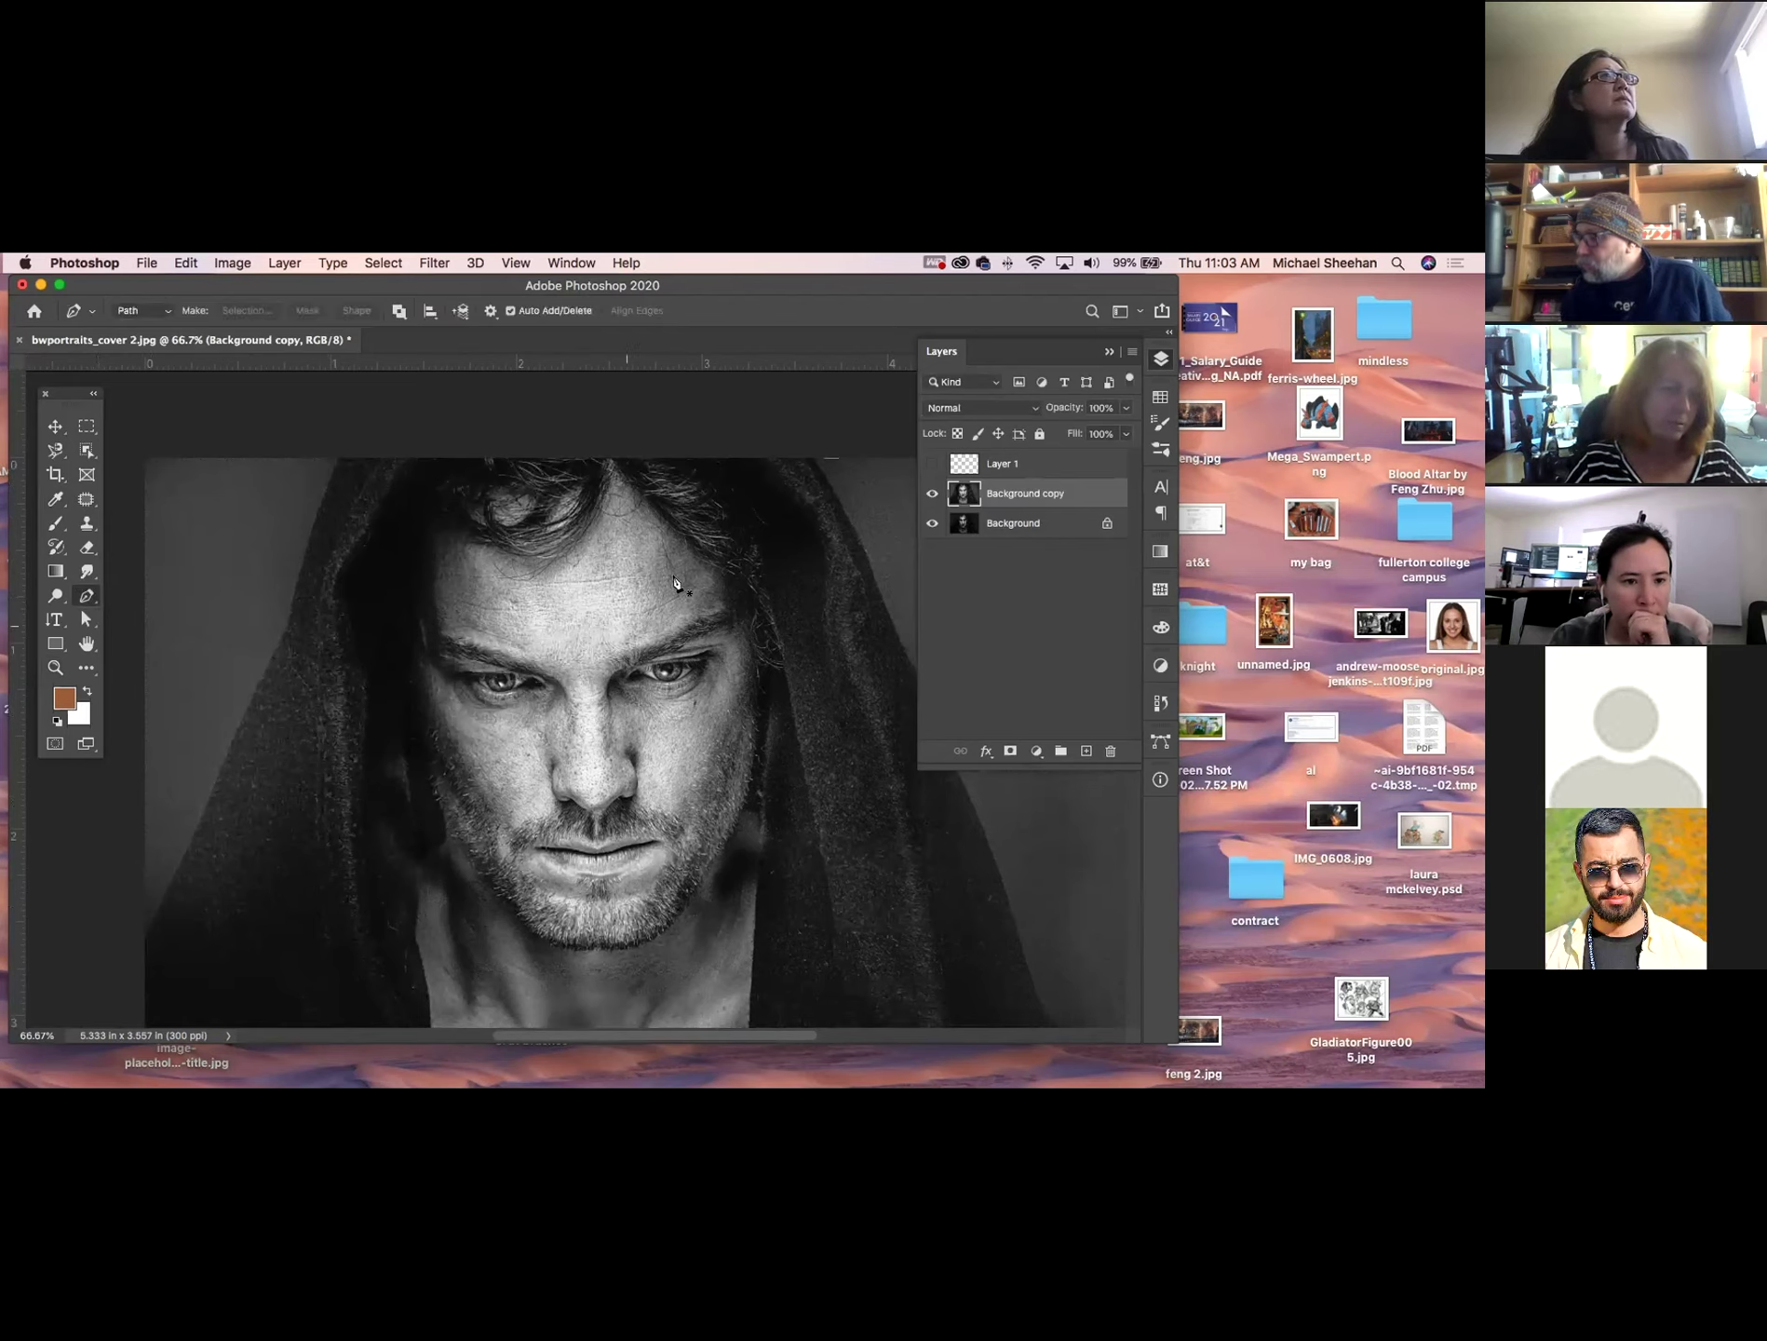
left_click(417, 457)
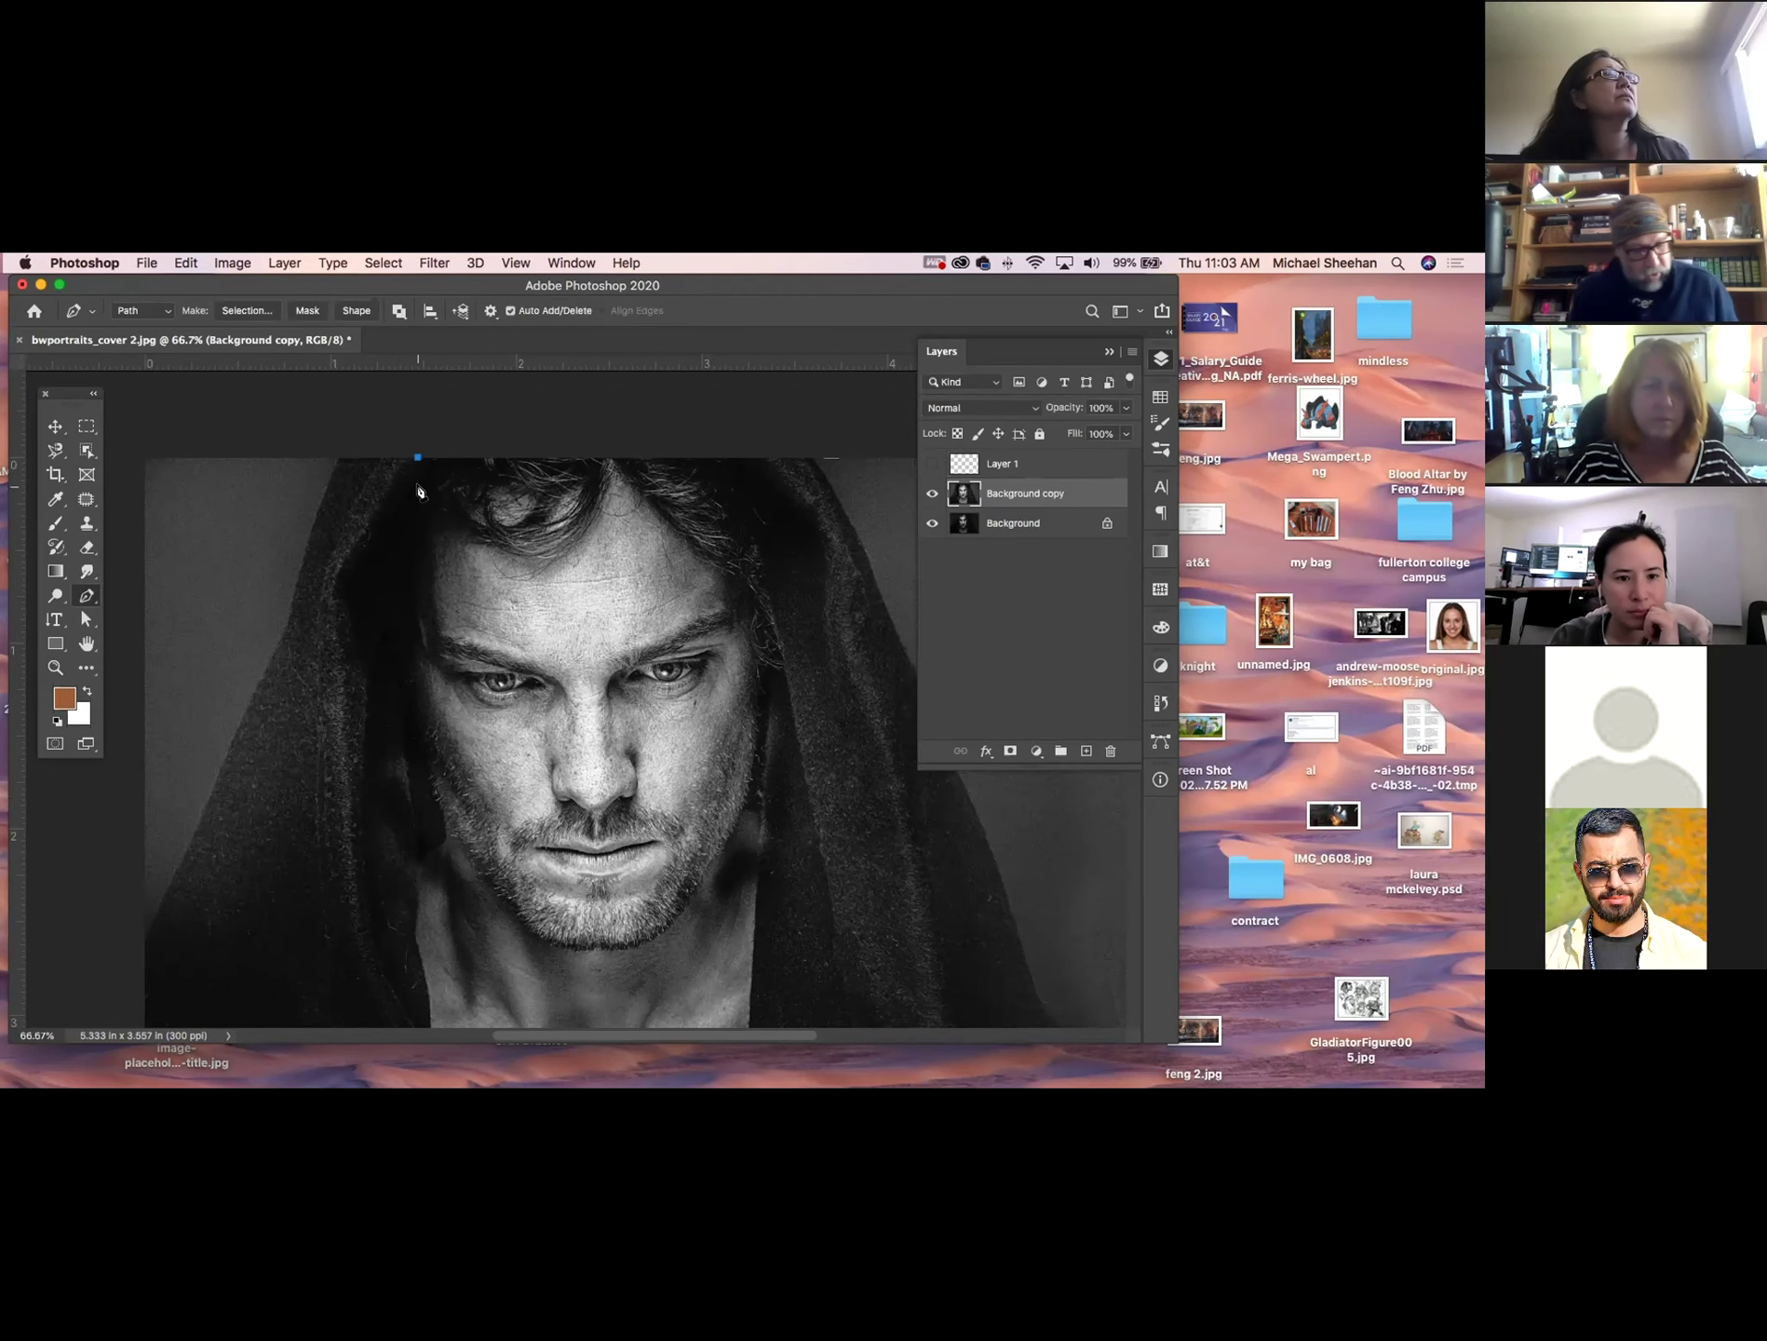
key("super+equal")
left_click_drag(422, 494, 533, 631)
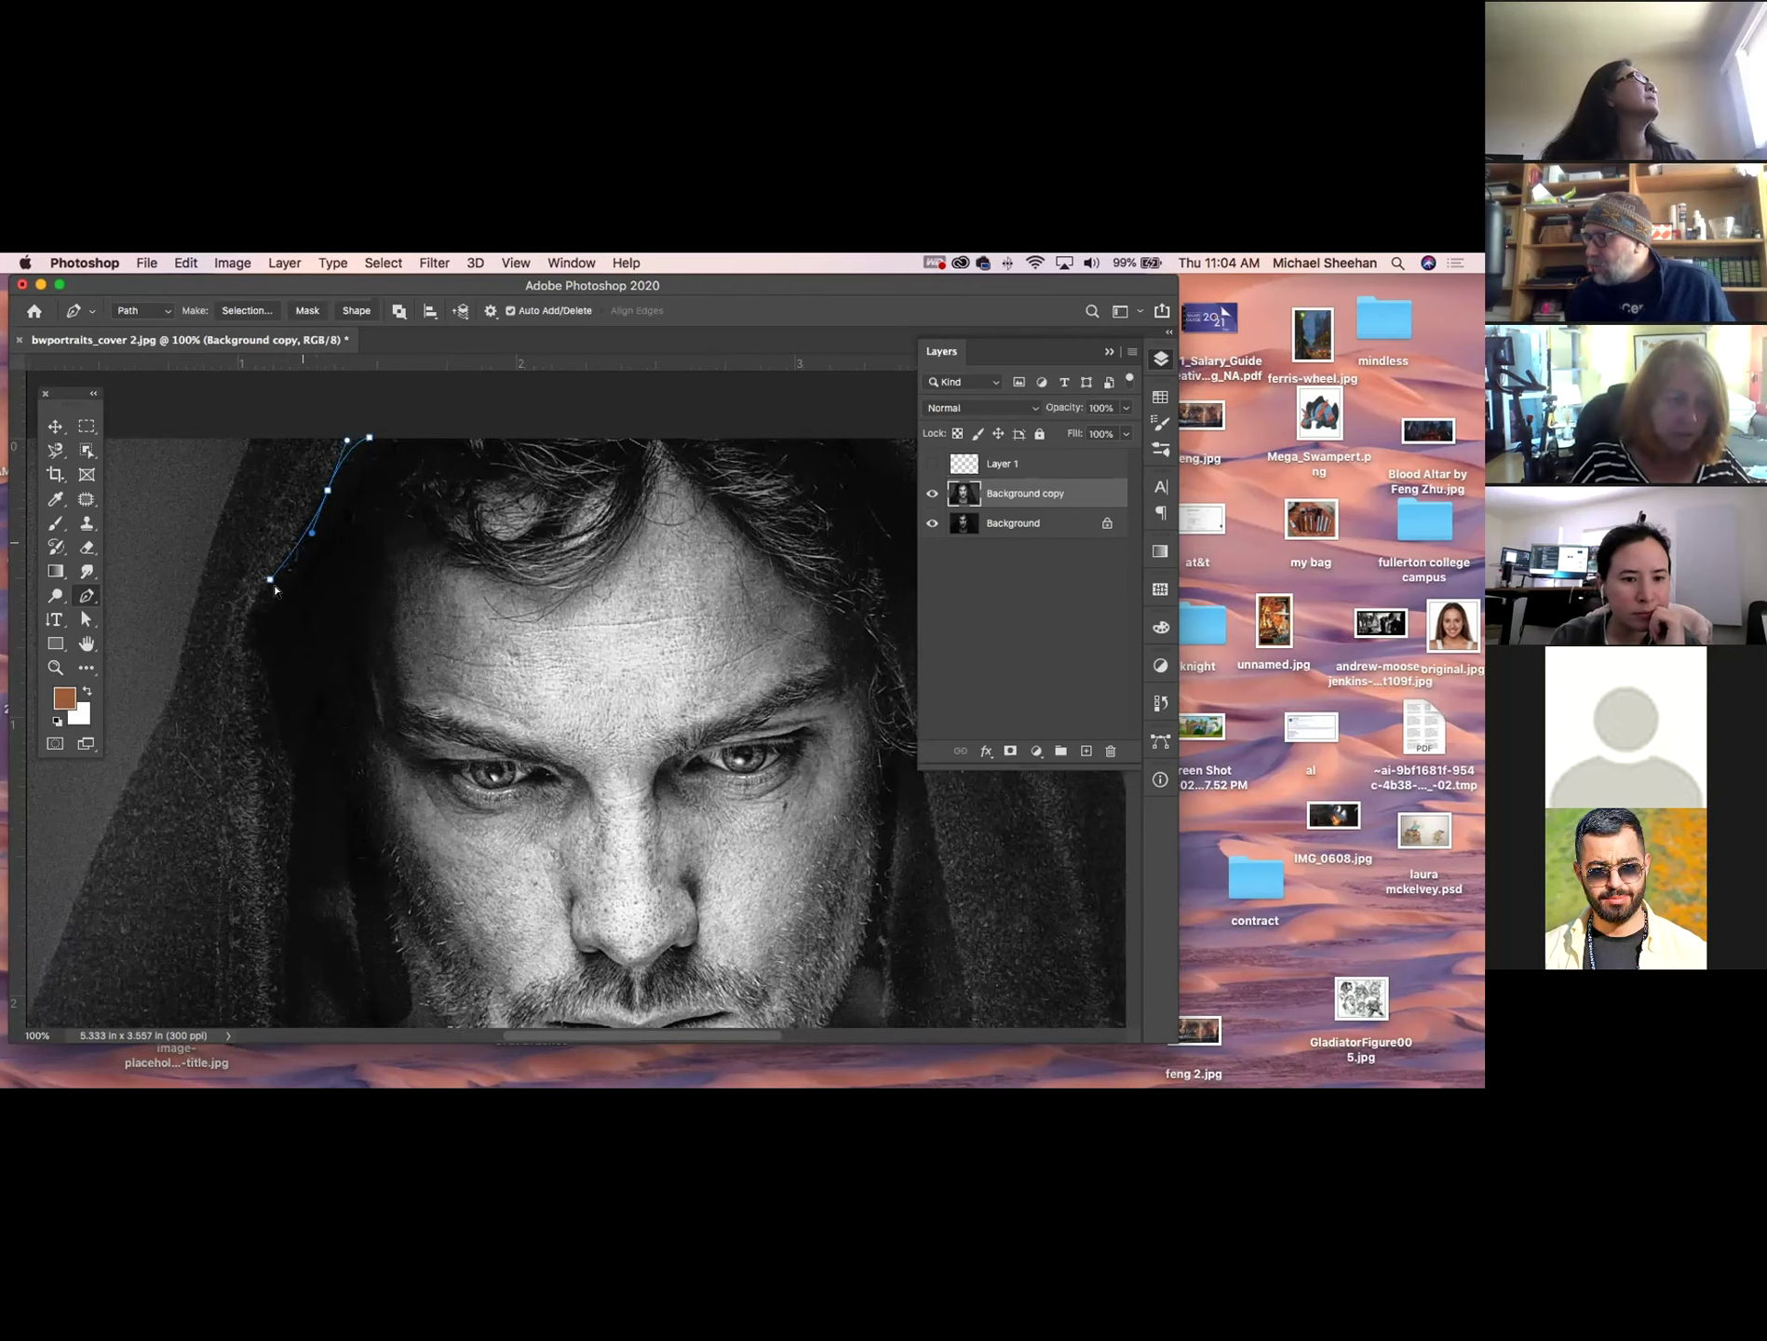
key("super+z")
key("super+z")
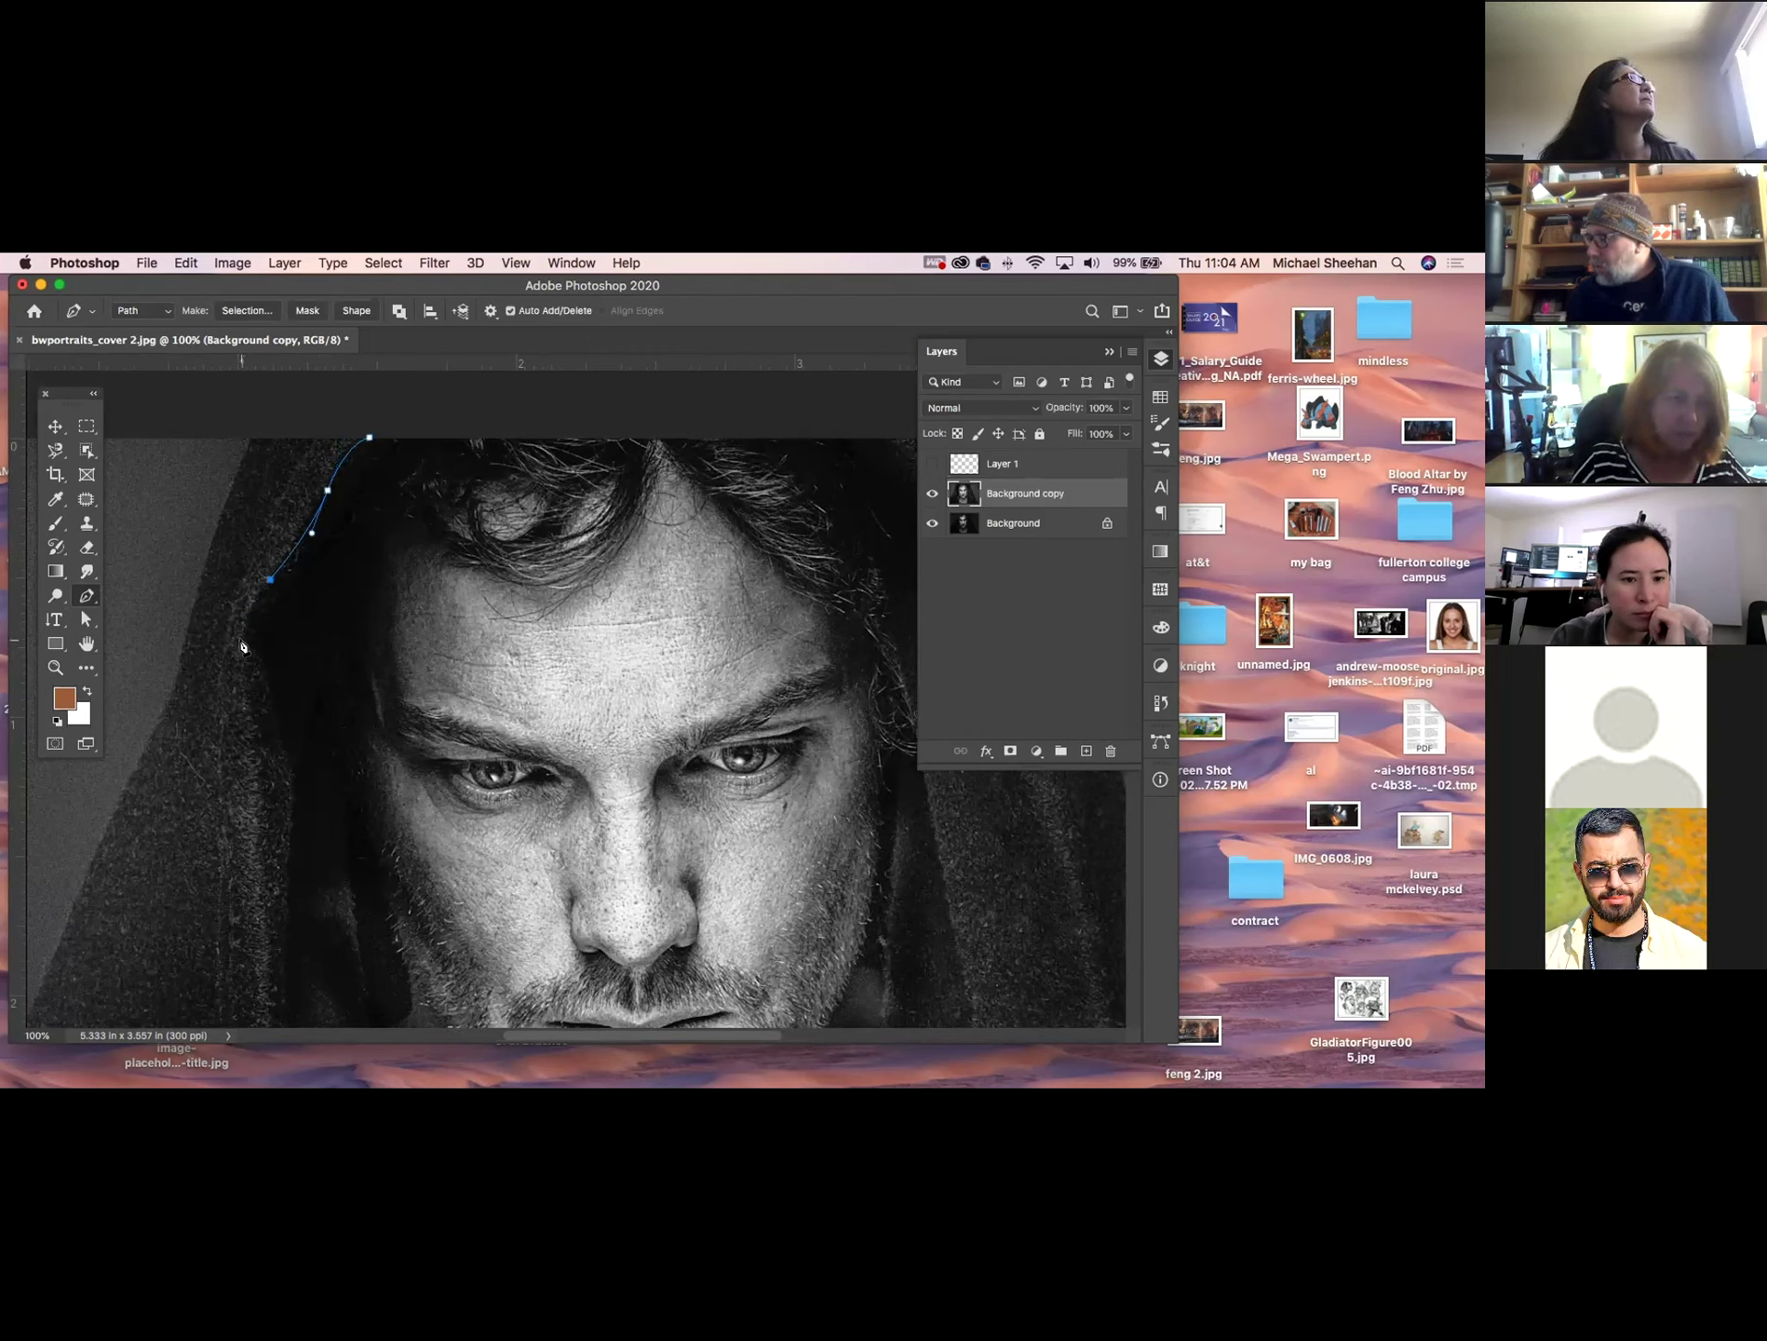
Continue the path down the hood's left inner edge beside the face, adjusting the curve handle at the outward bend.
left_click_drag(240, 668, 242, 675)
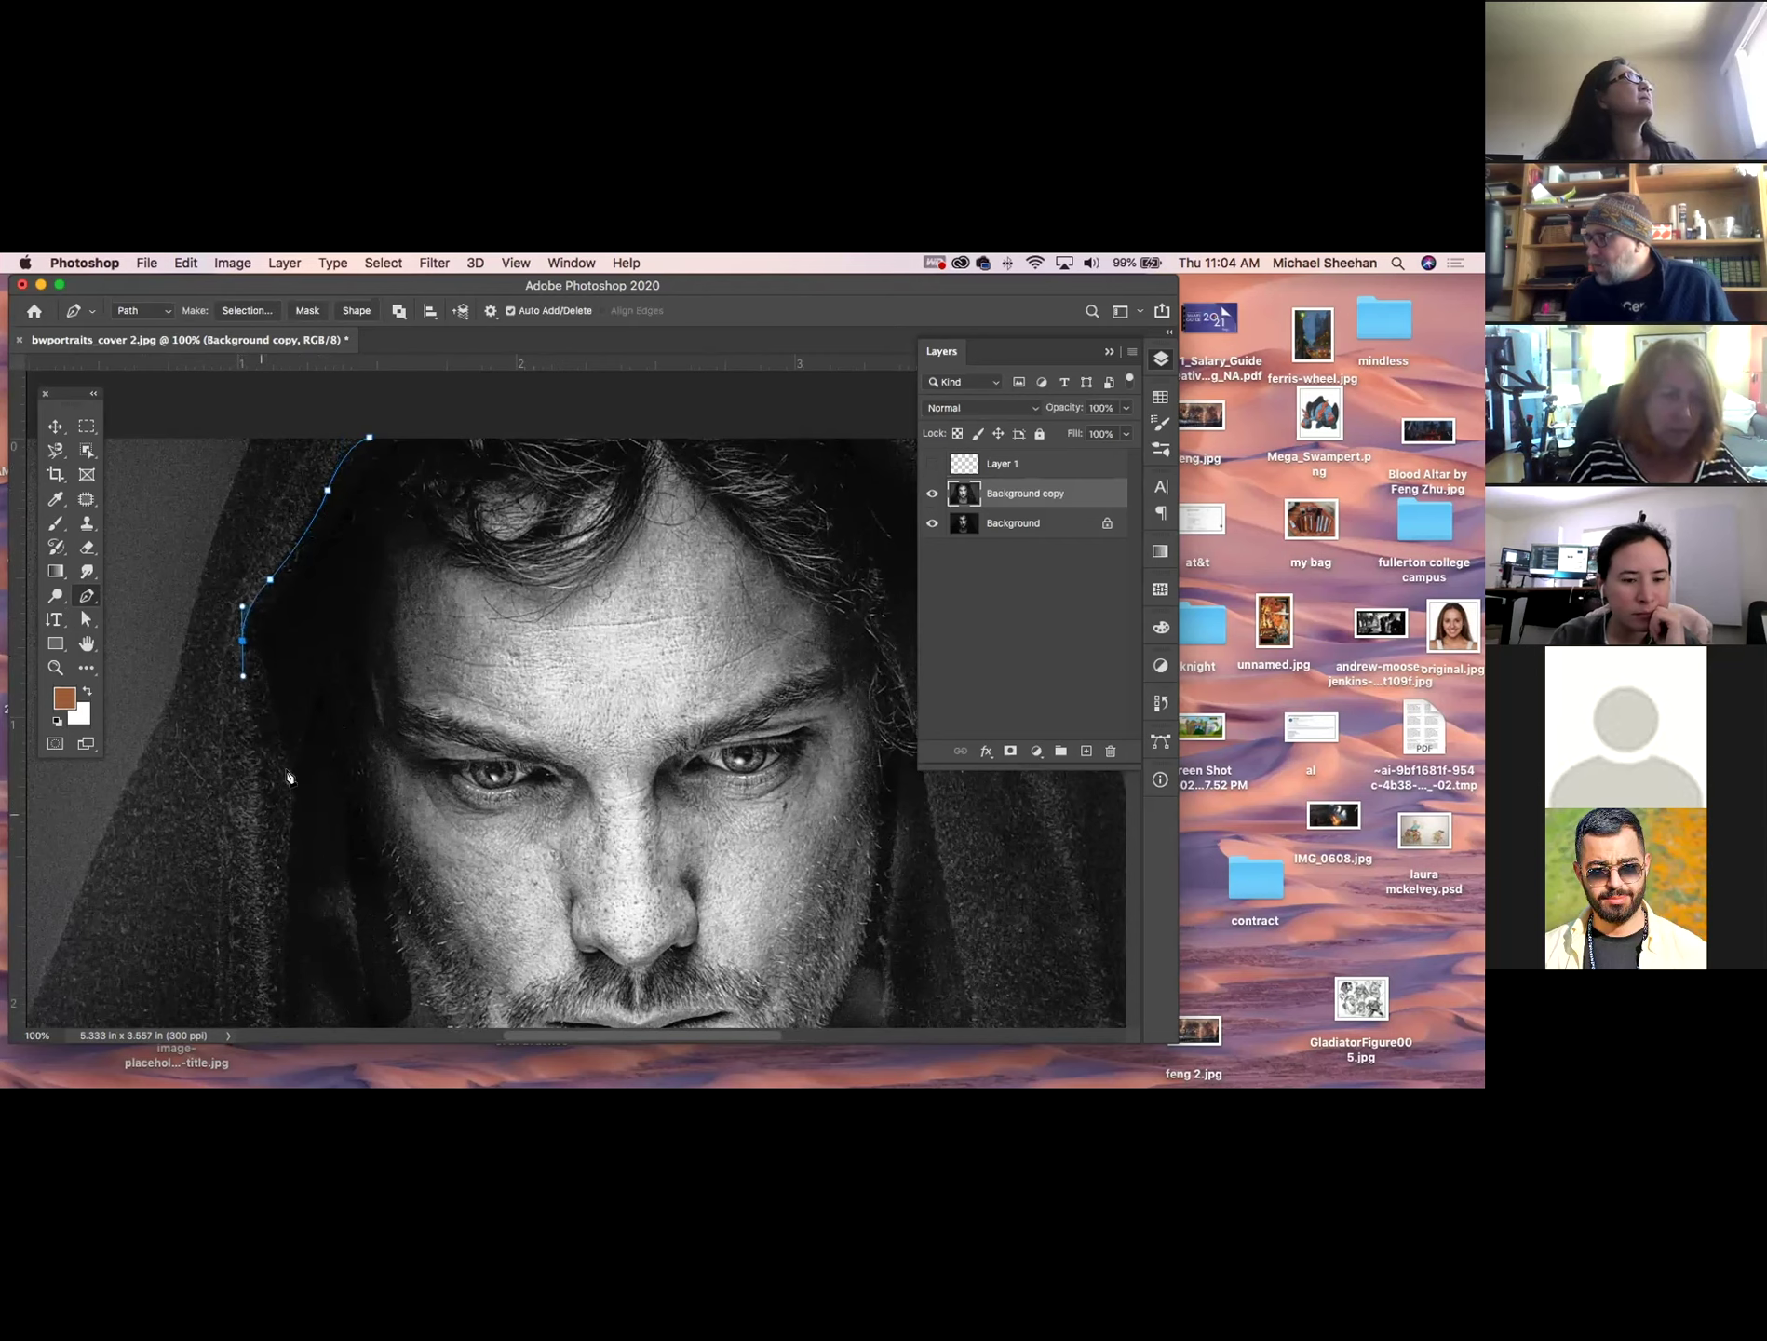
left_click_drag(289, 754, 286, 826)
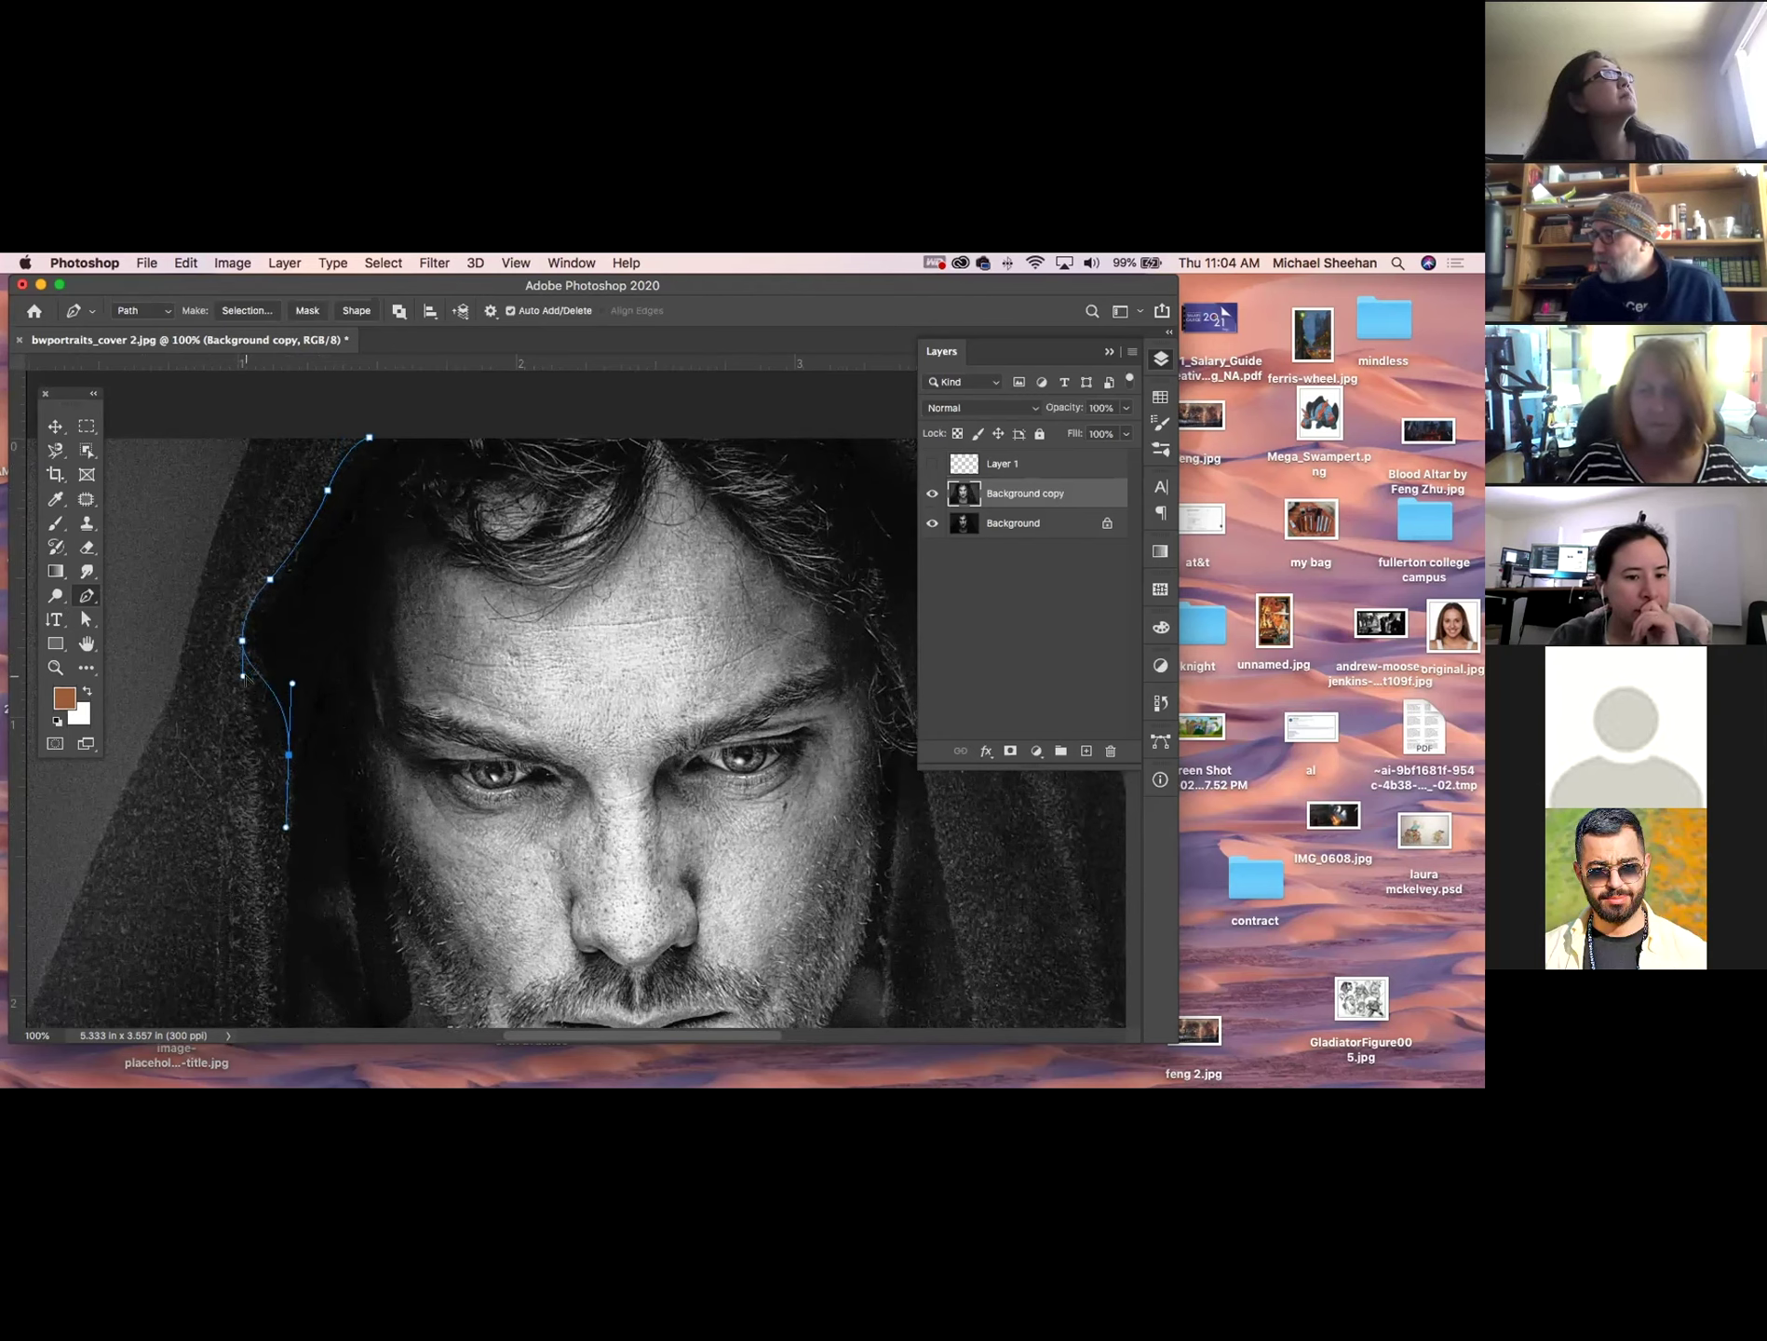
left_click_drag(245, 676, 257, 661)
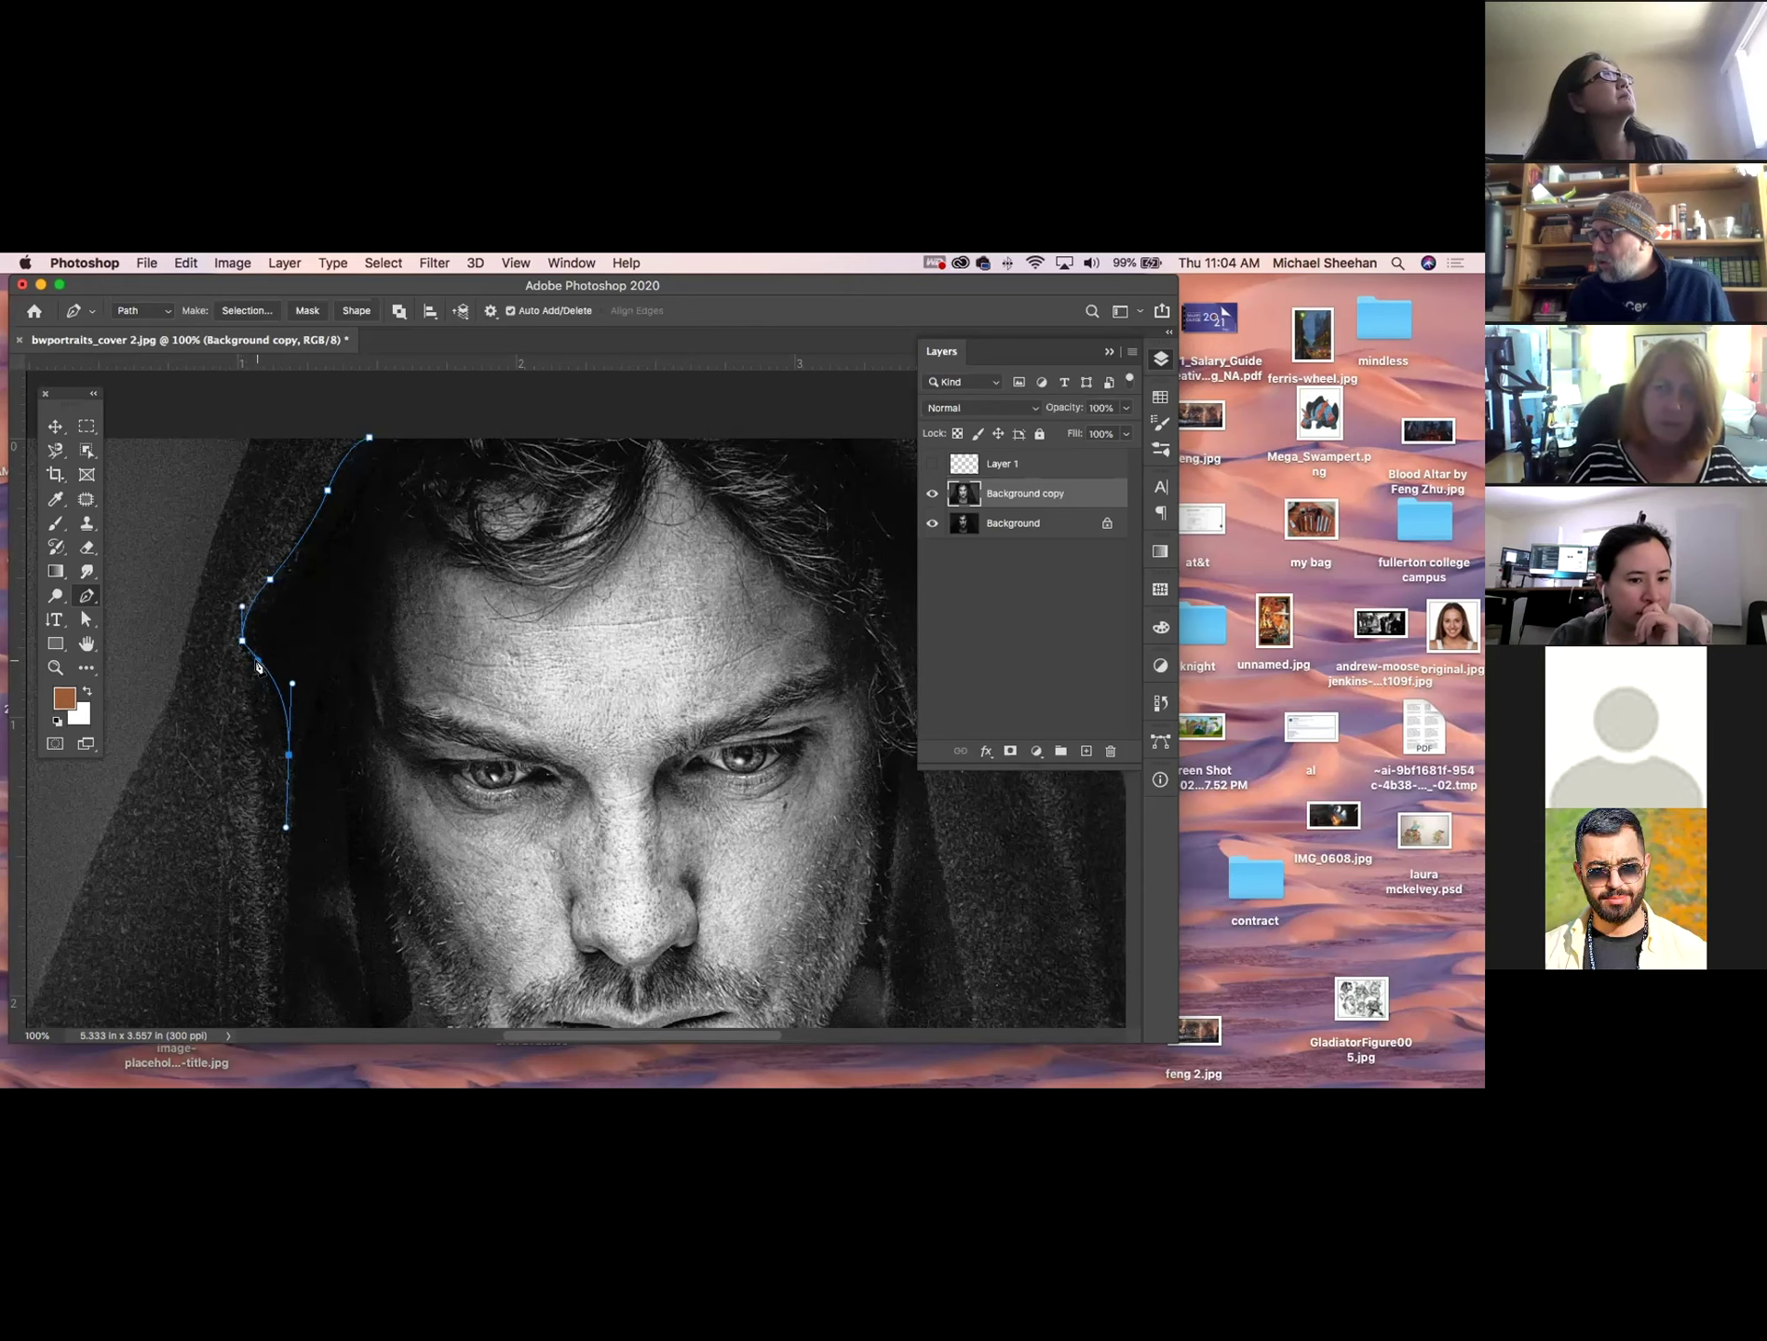
scroll(348, 749, "down", 5)
left_click_drag(311, 743, 310, 772)
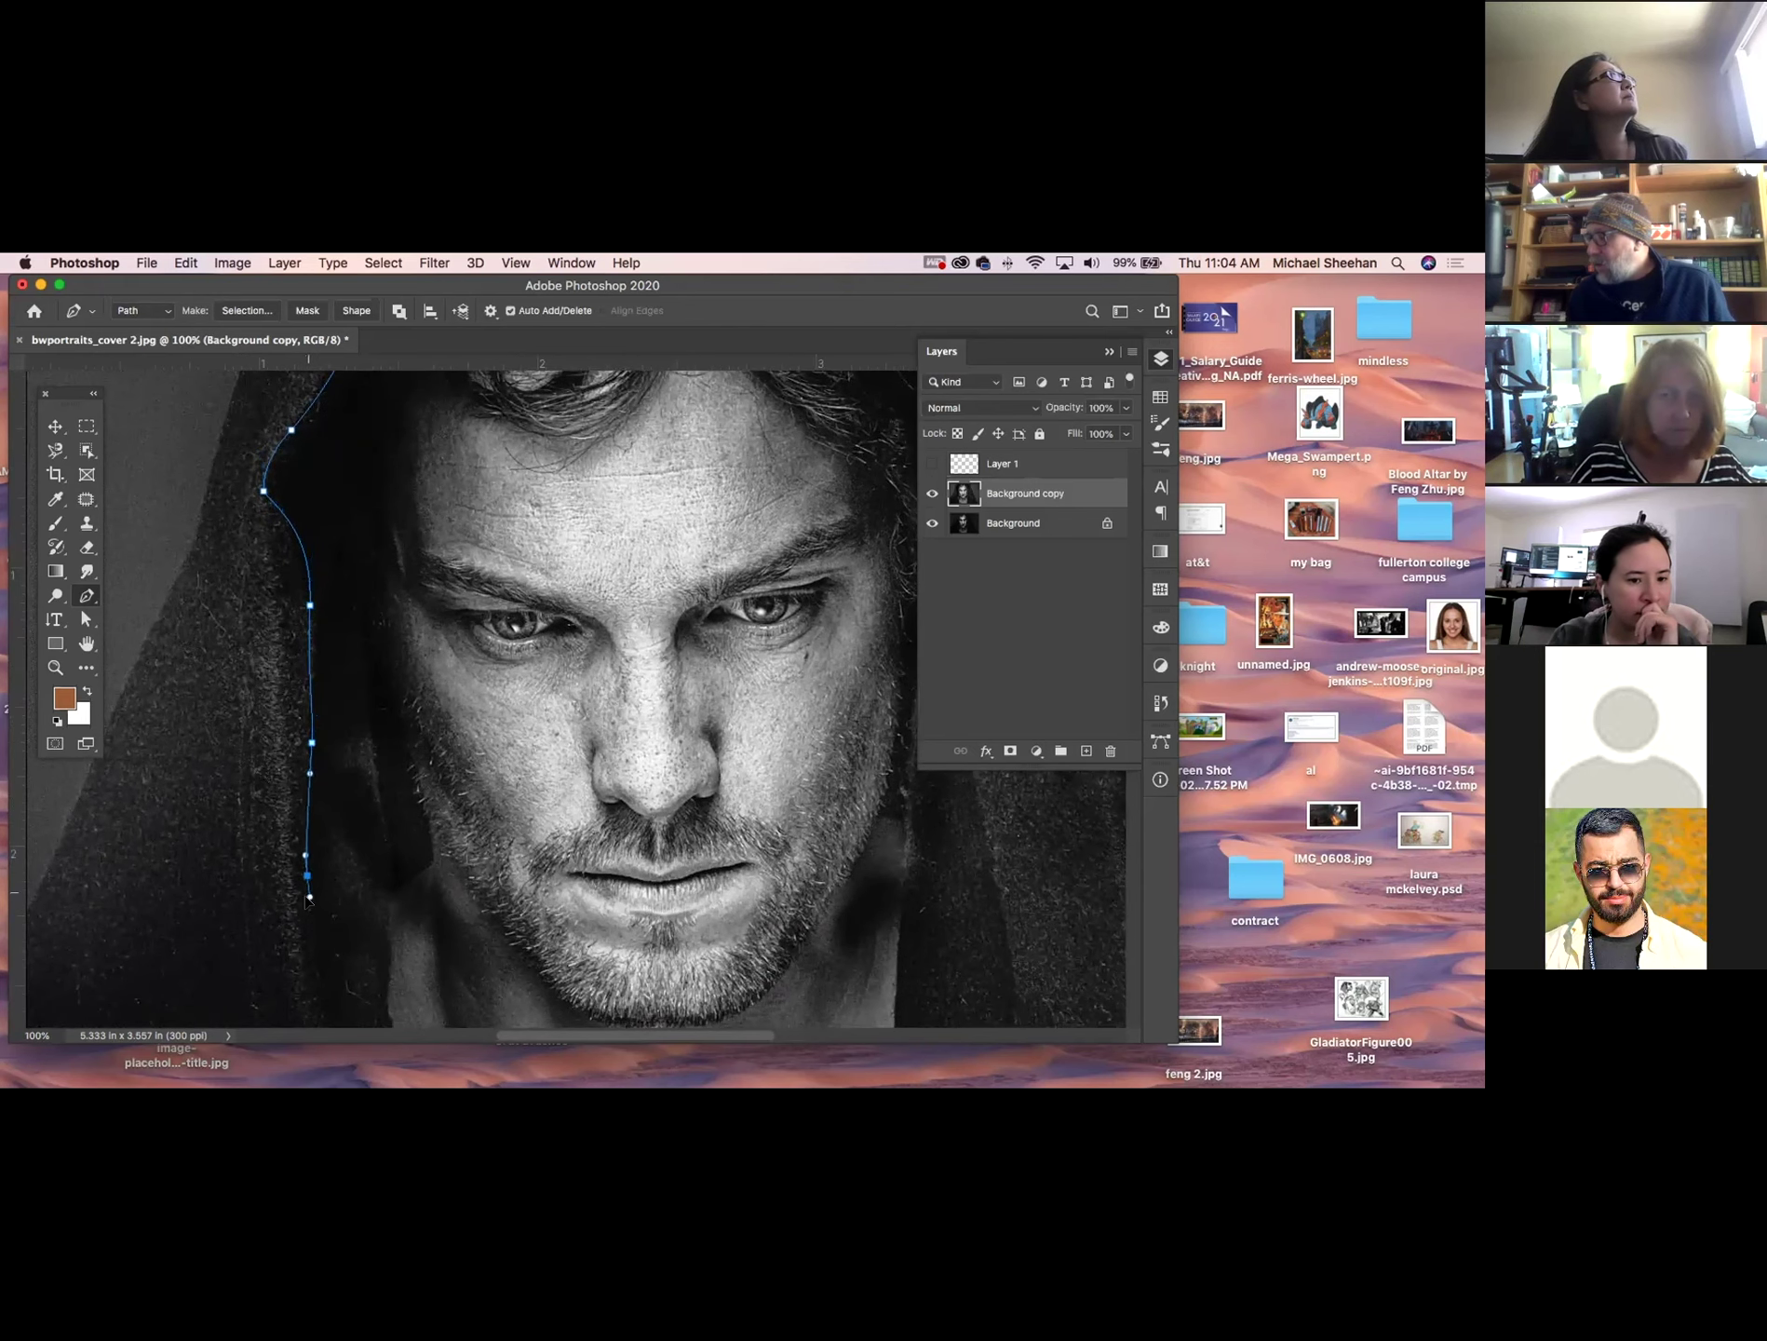
Extend the path past the left side of the neck to the image's bottom edge and refine its curve.
scroll(321, 838, "down", 10)
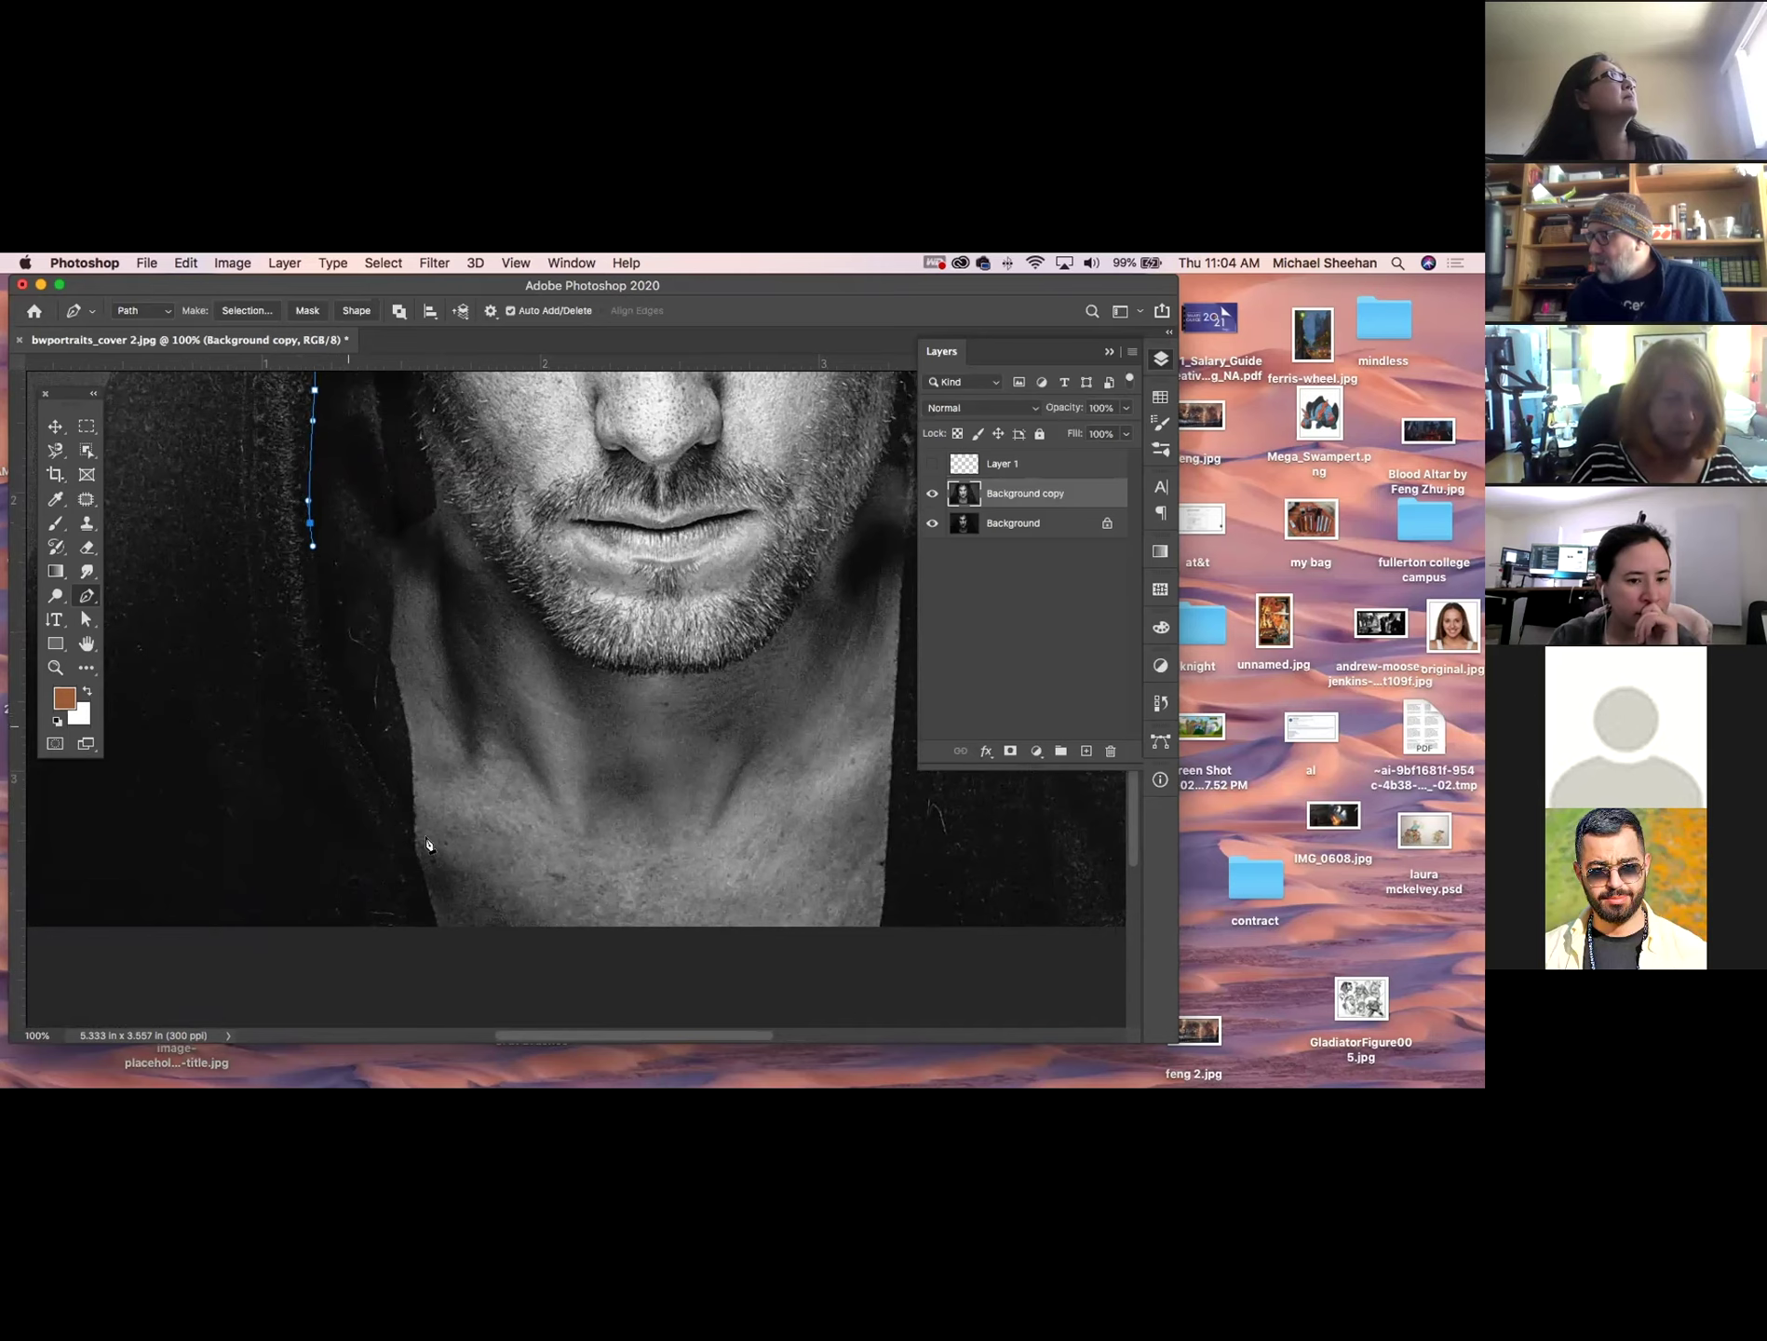
left_click_drag(399, 810, 507, 652)
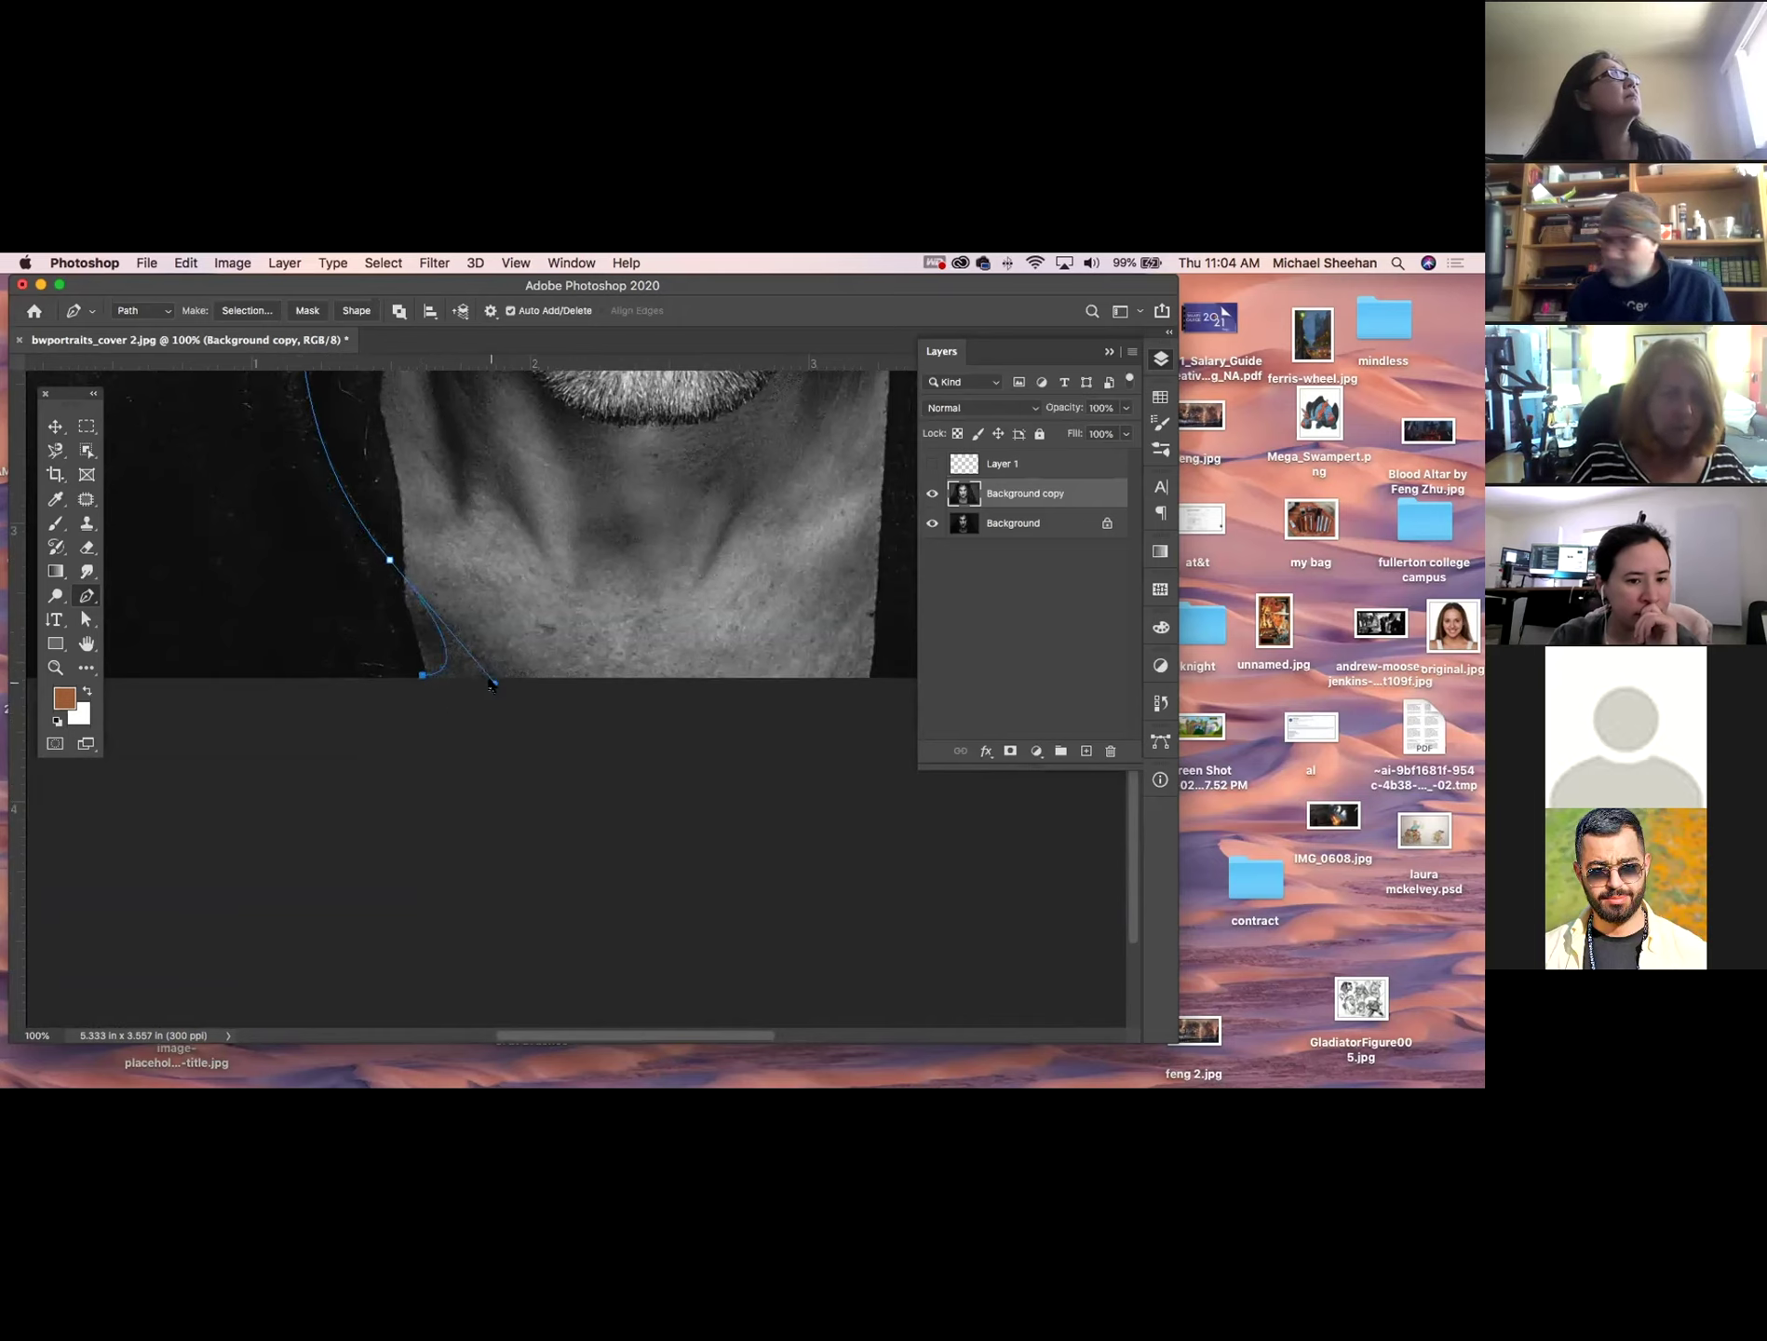
left_click_drag(494, 686, 451, 655)
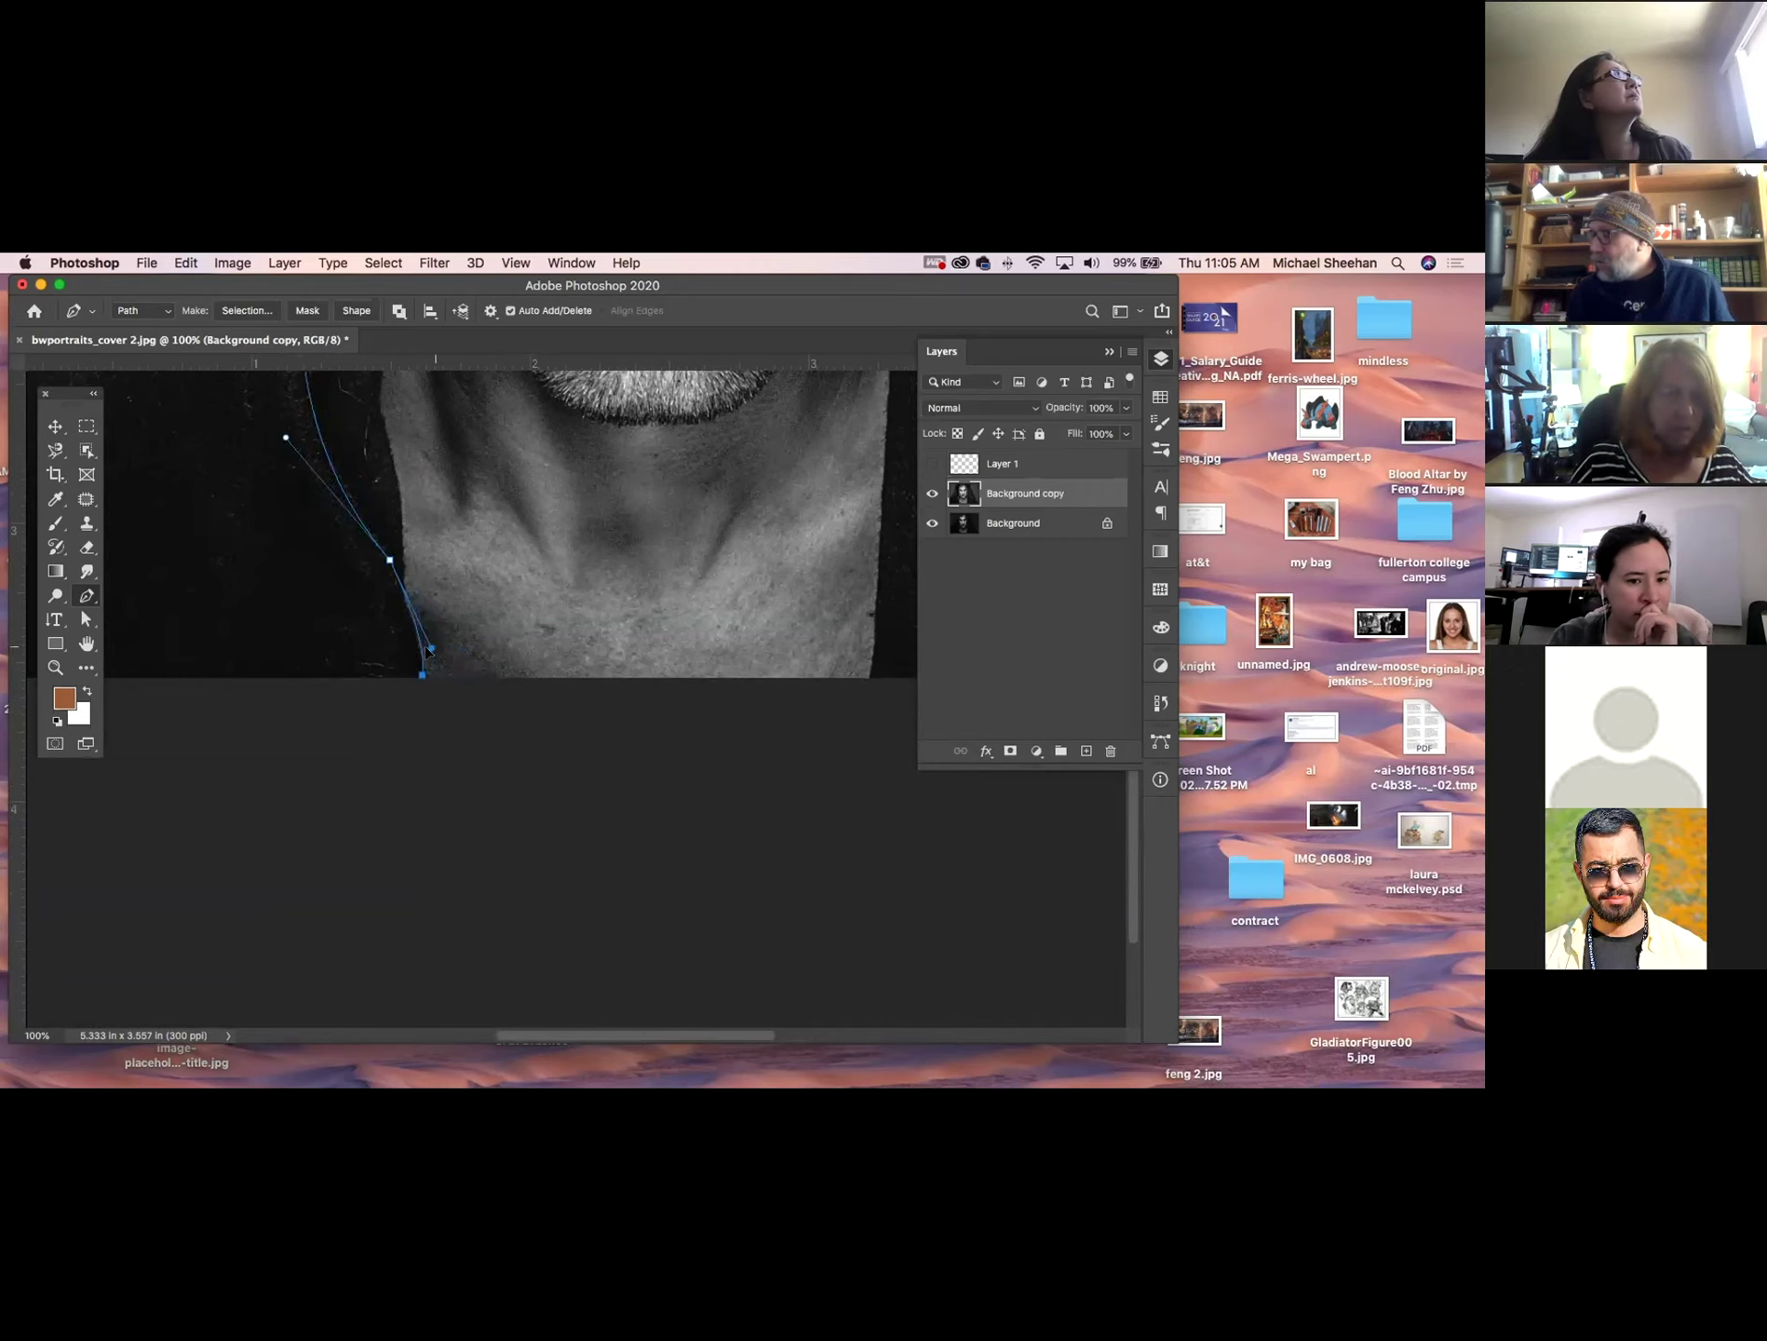
left_click_drag(391, 559, 388, 549)
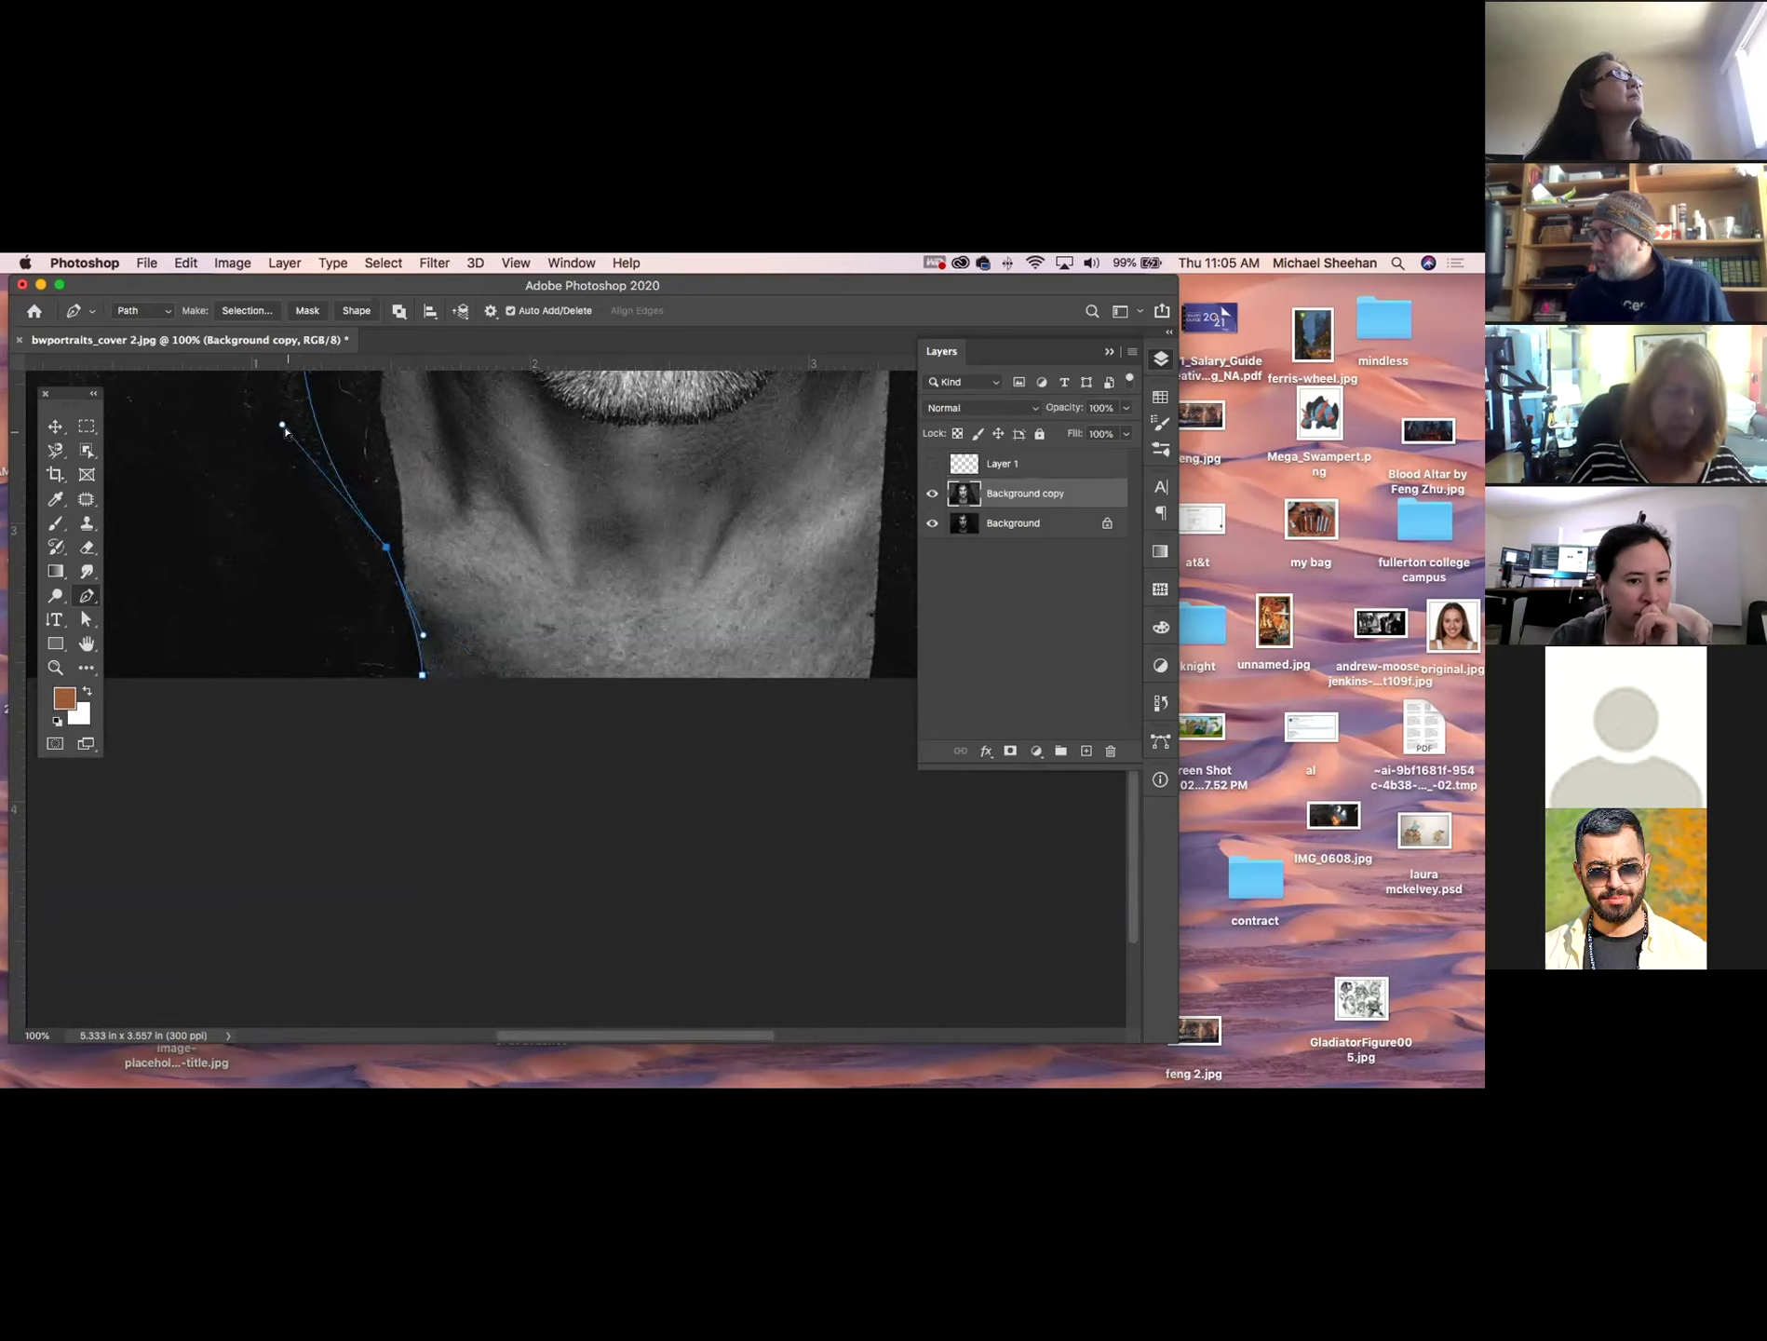
left_click_drag(280, 425, 294, 411)
Run the path straight along the image's bottom edge, across the chest to the hood's right inner edge.
left_click_drag(526, 535, 514, 638)
scroll(514, 638, "right", 5)
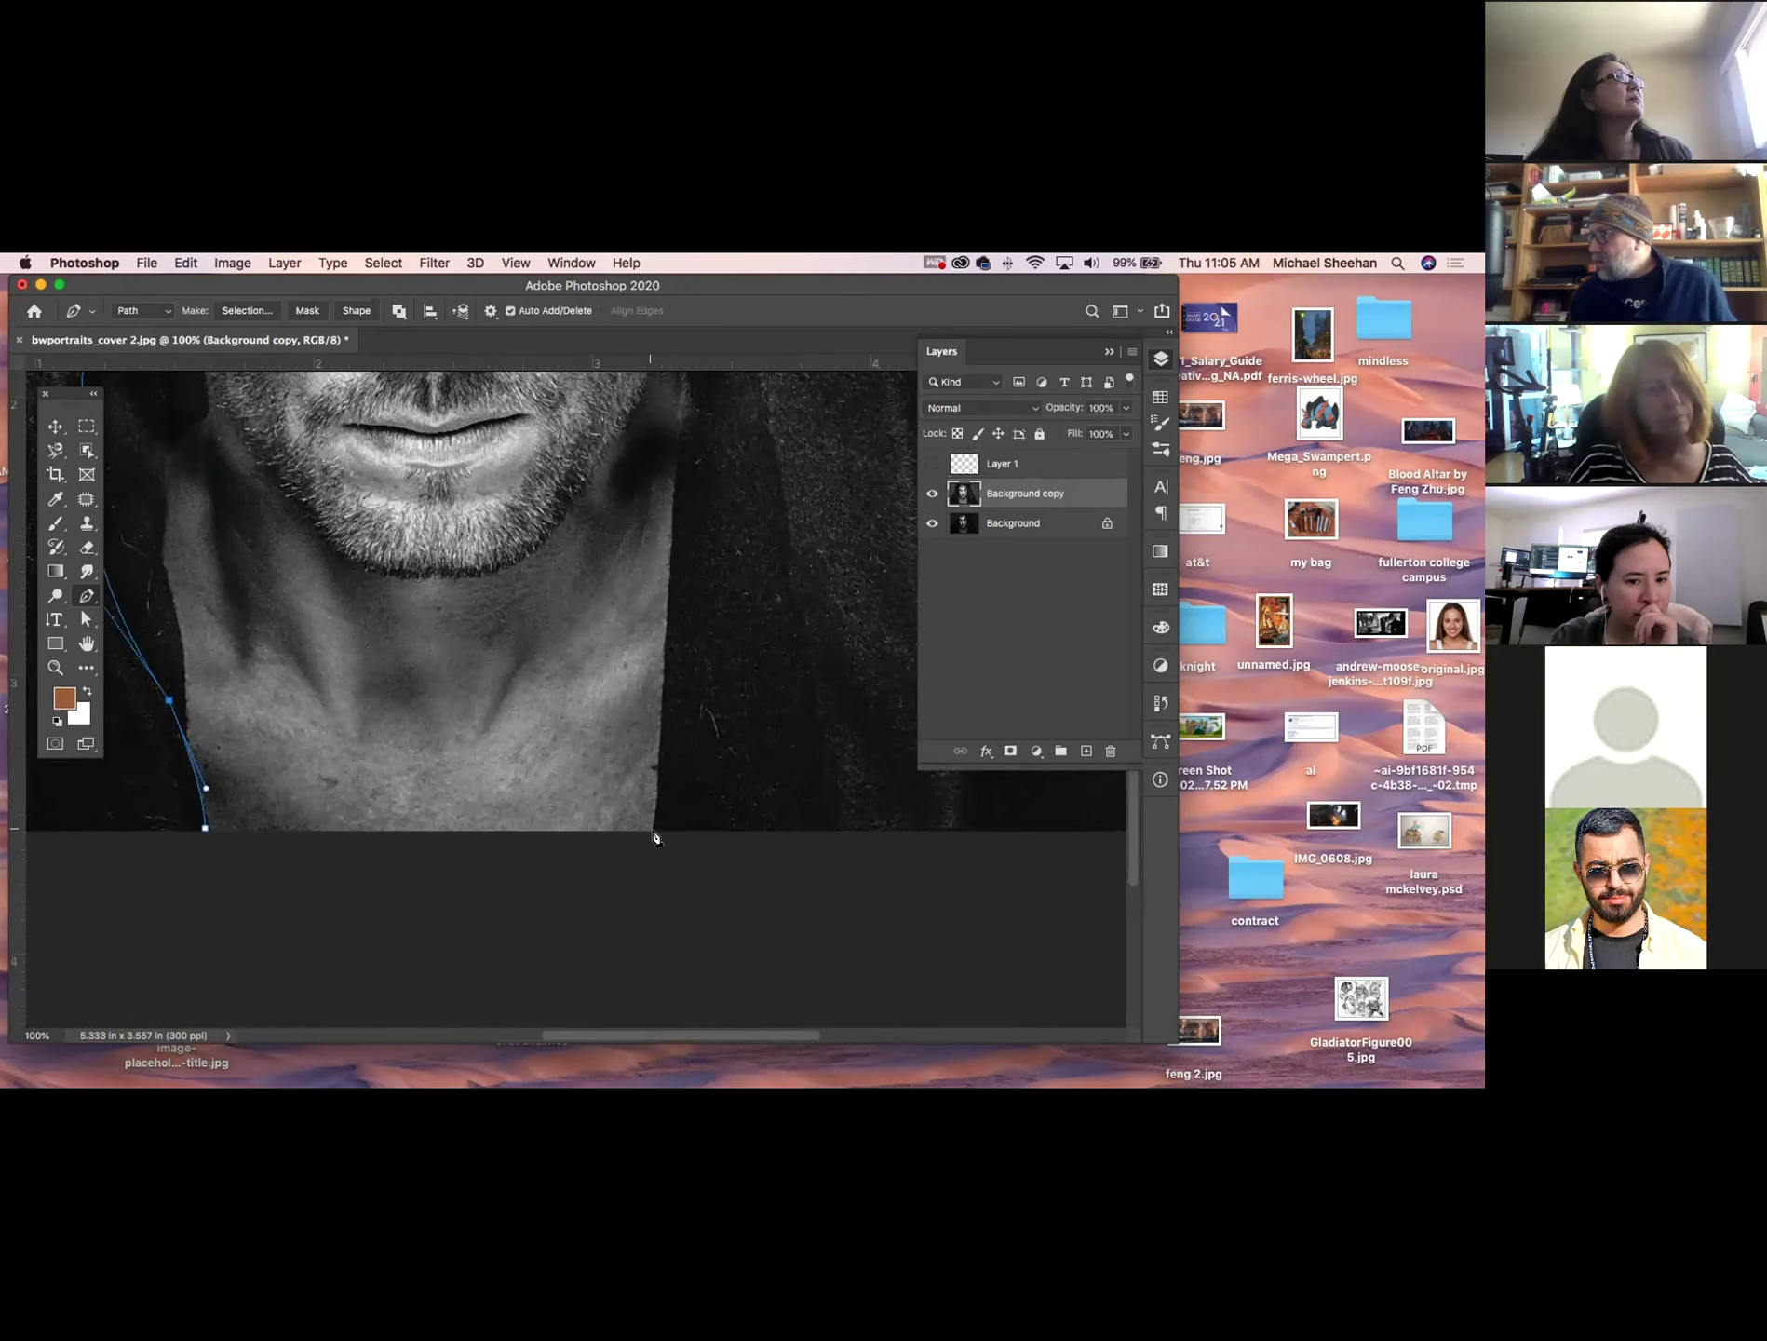
left_click(652, 827)
scroll(683, 651, "up", 3)
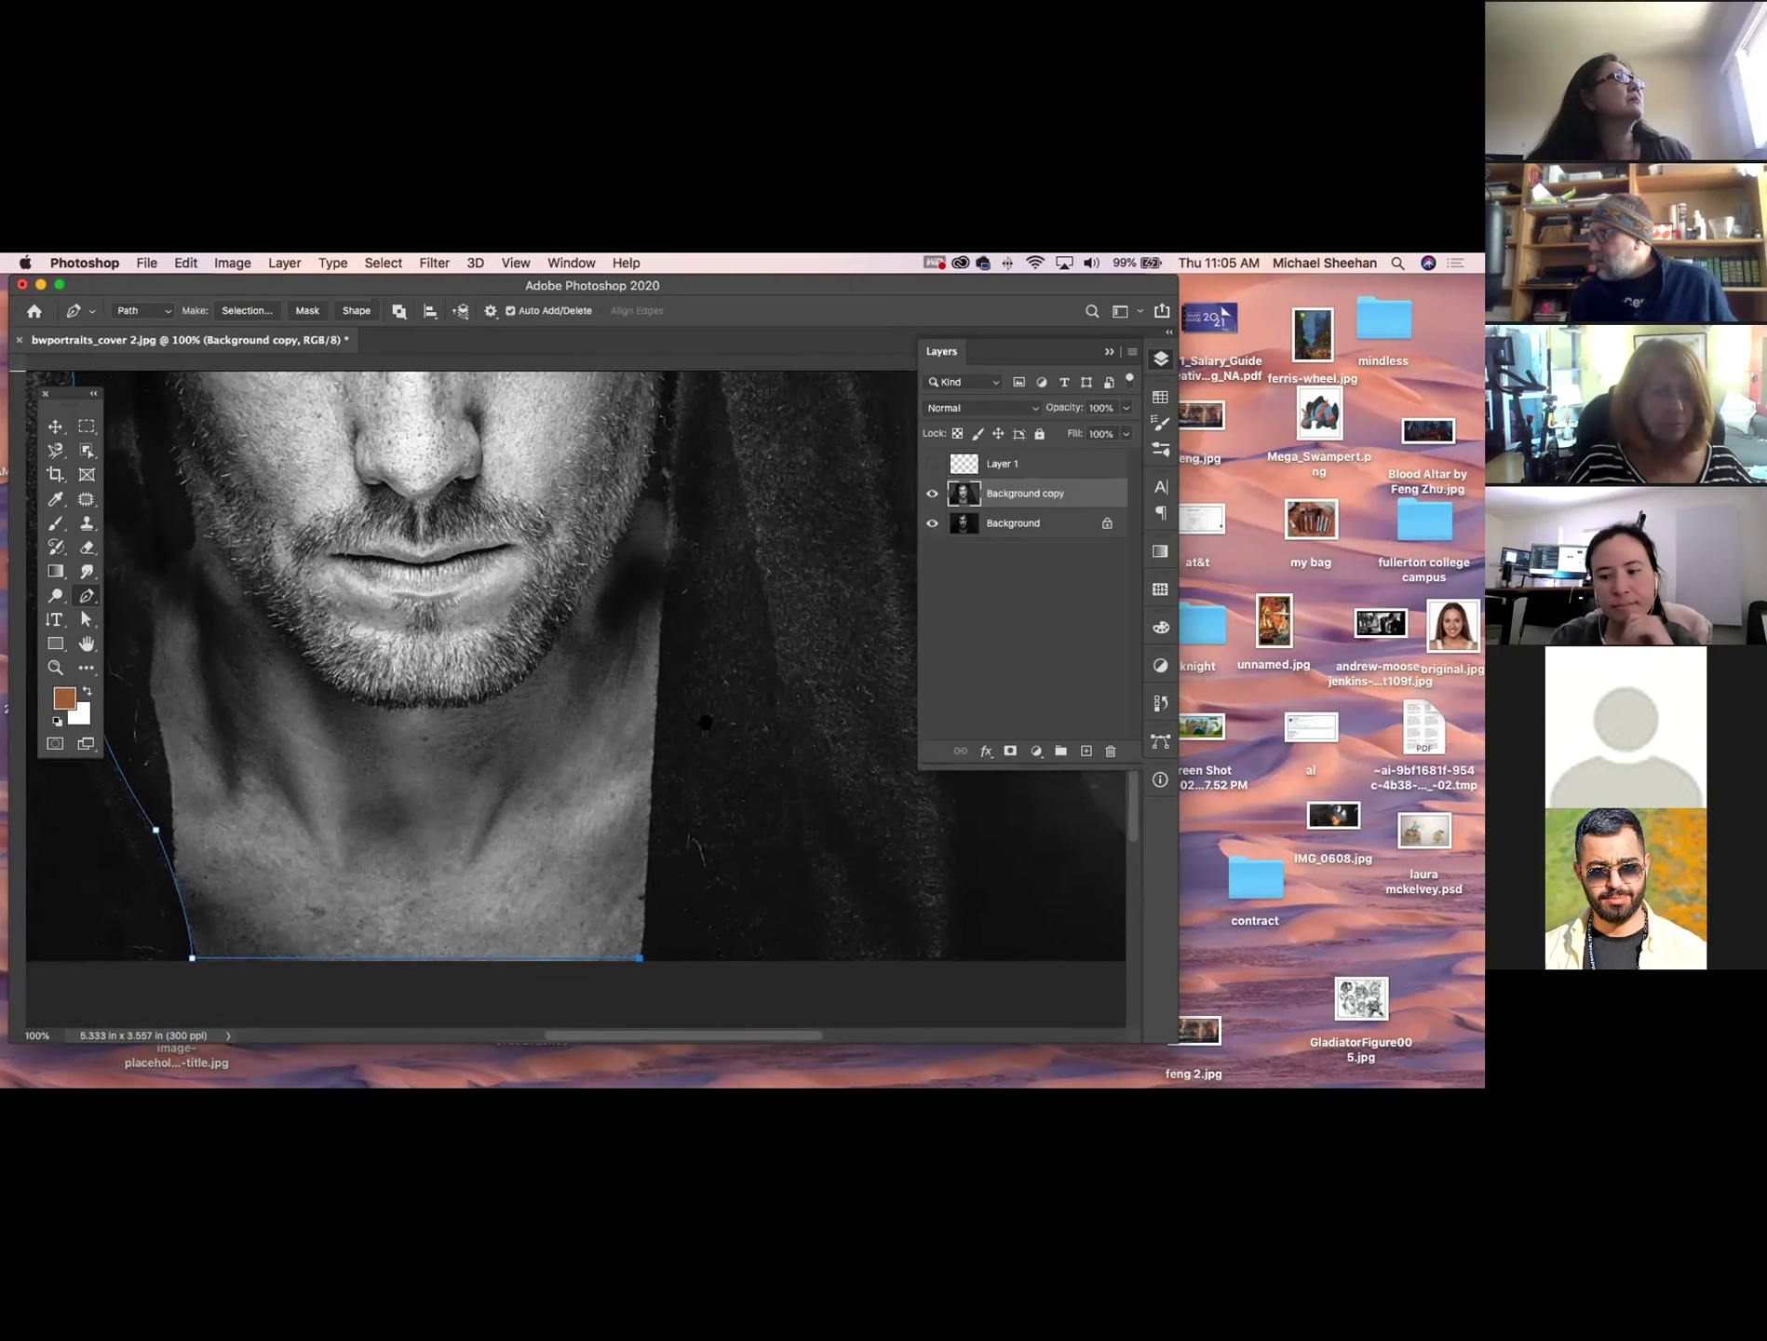
left_click(825, 954)
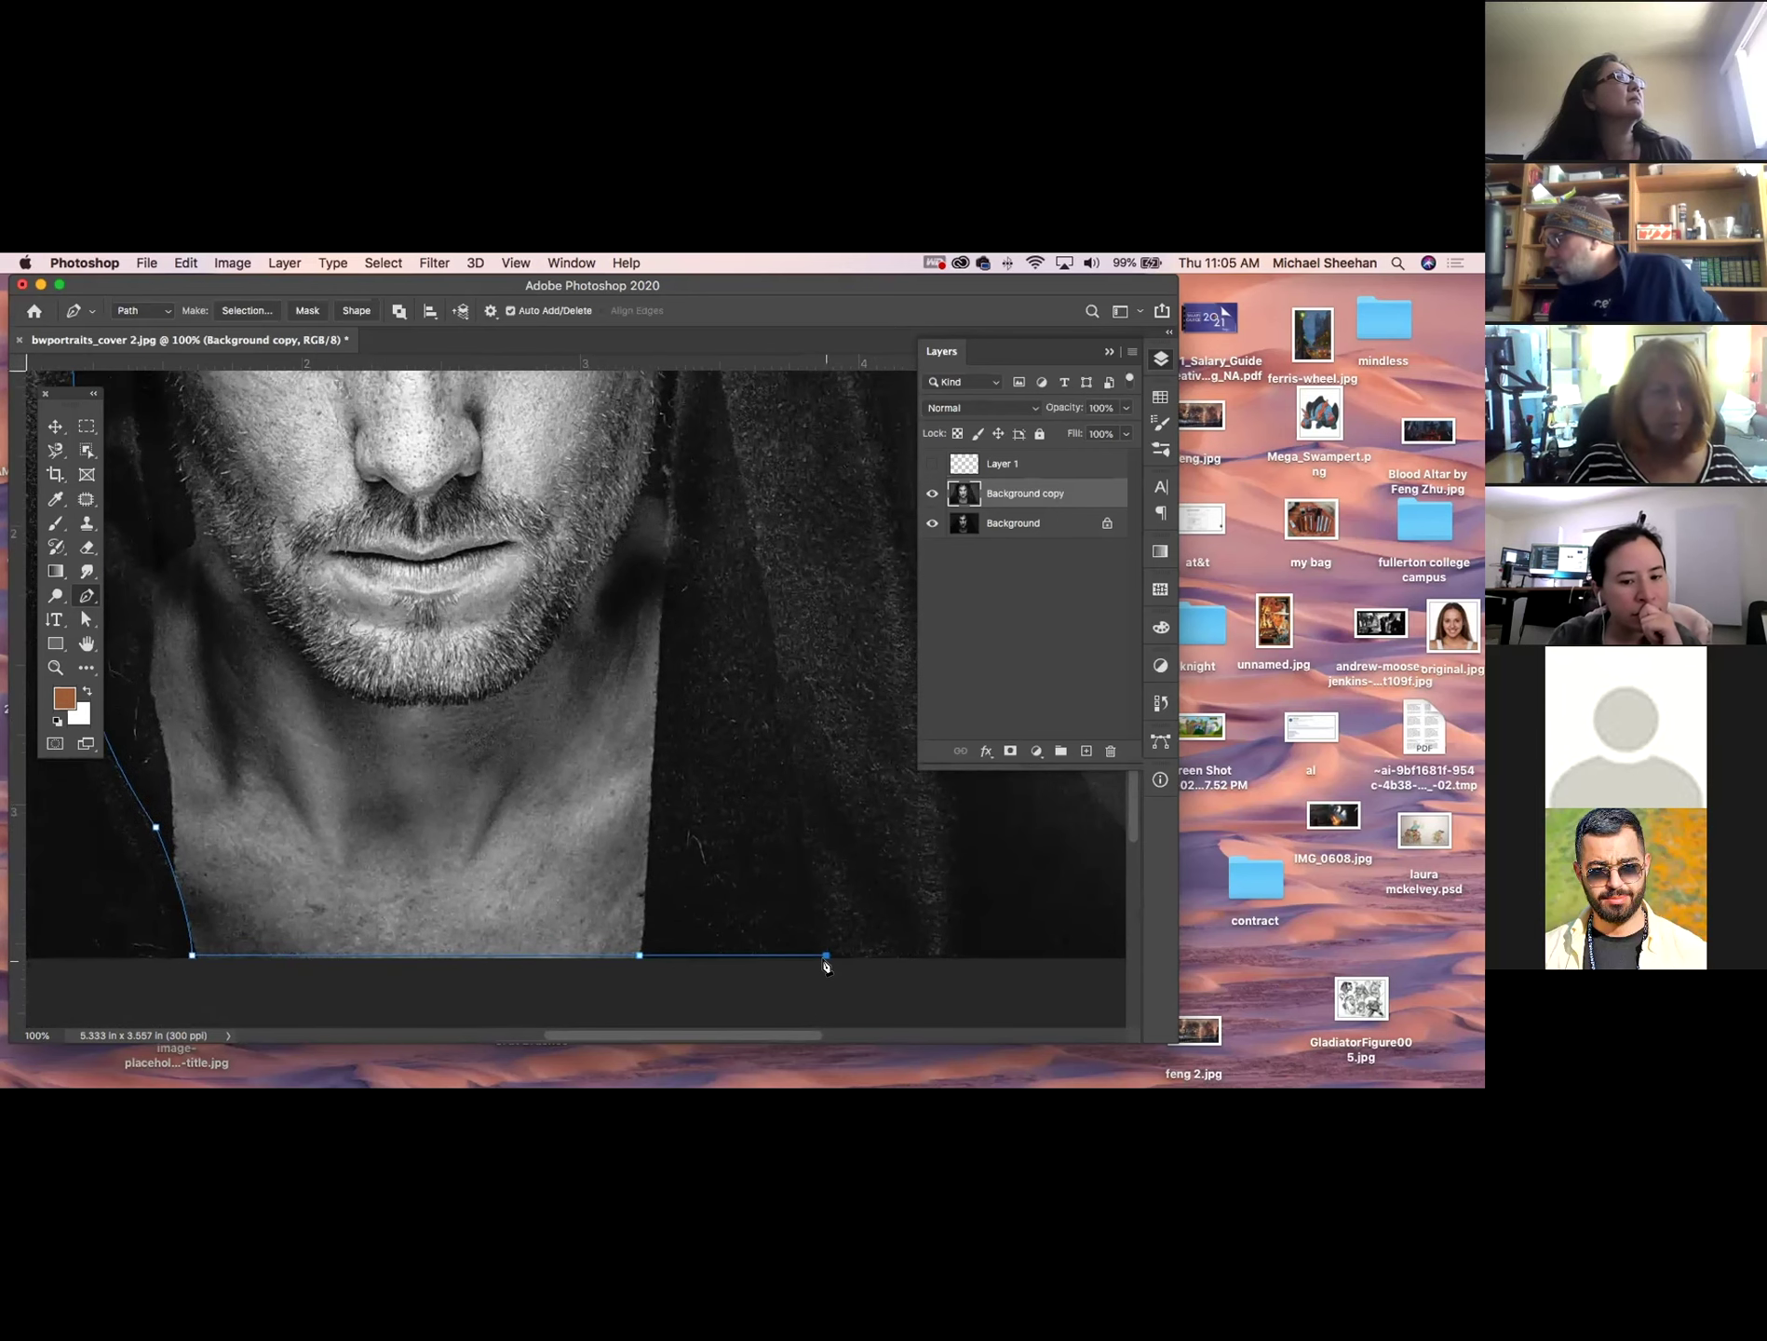
Trace the path up the hood's right inner edge, from the bottom of the image to the hair beside the forehead.
left_click_drag(789, 780, 788, 754)
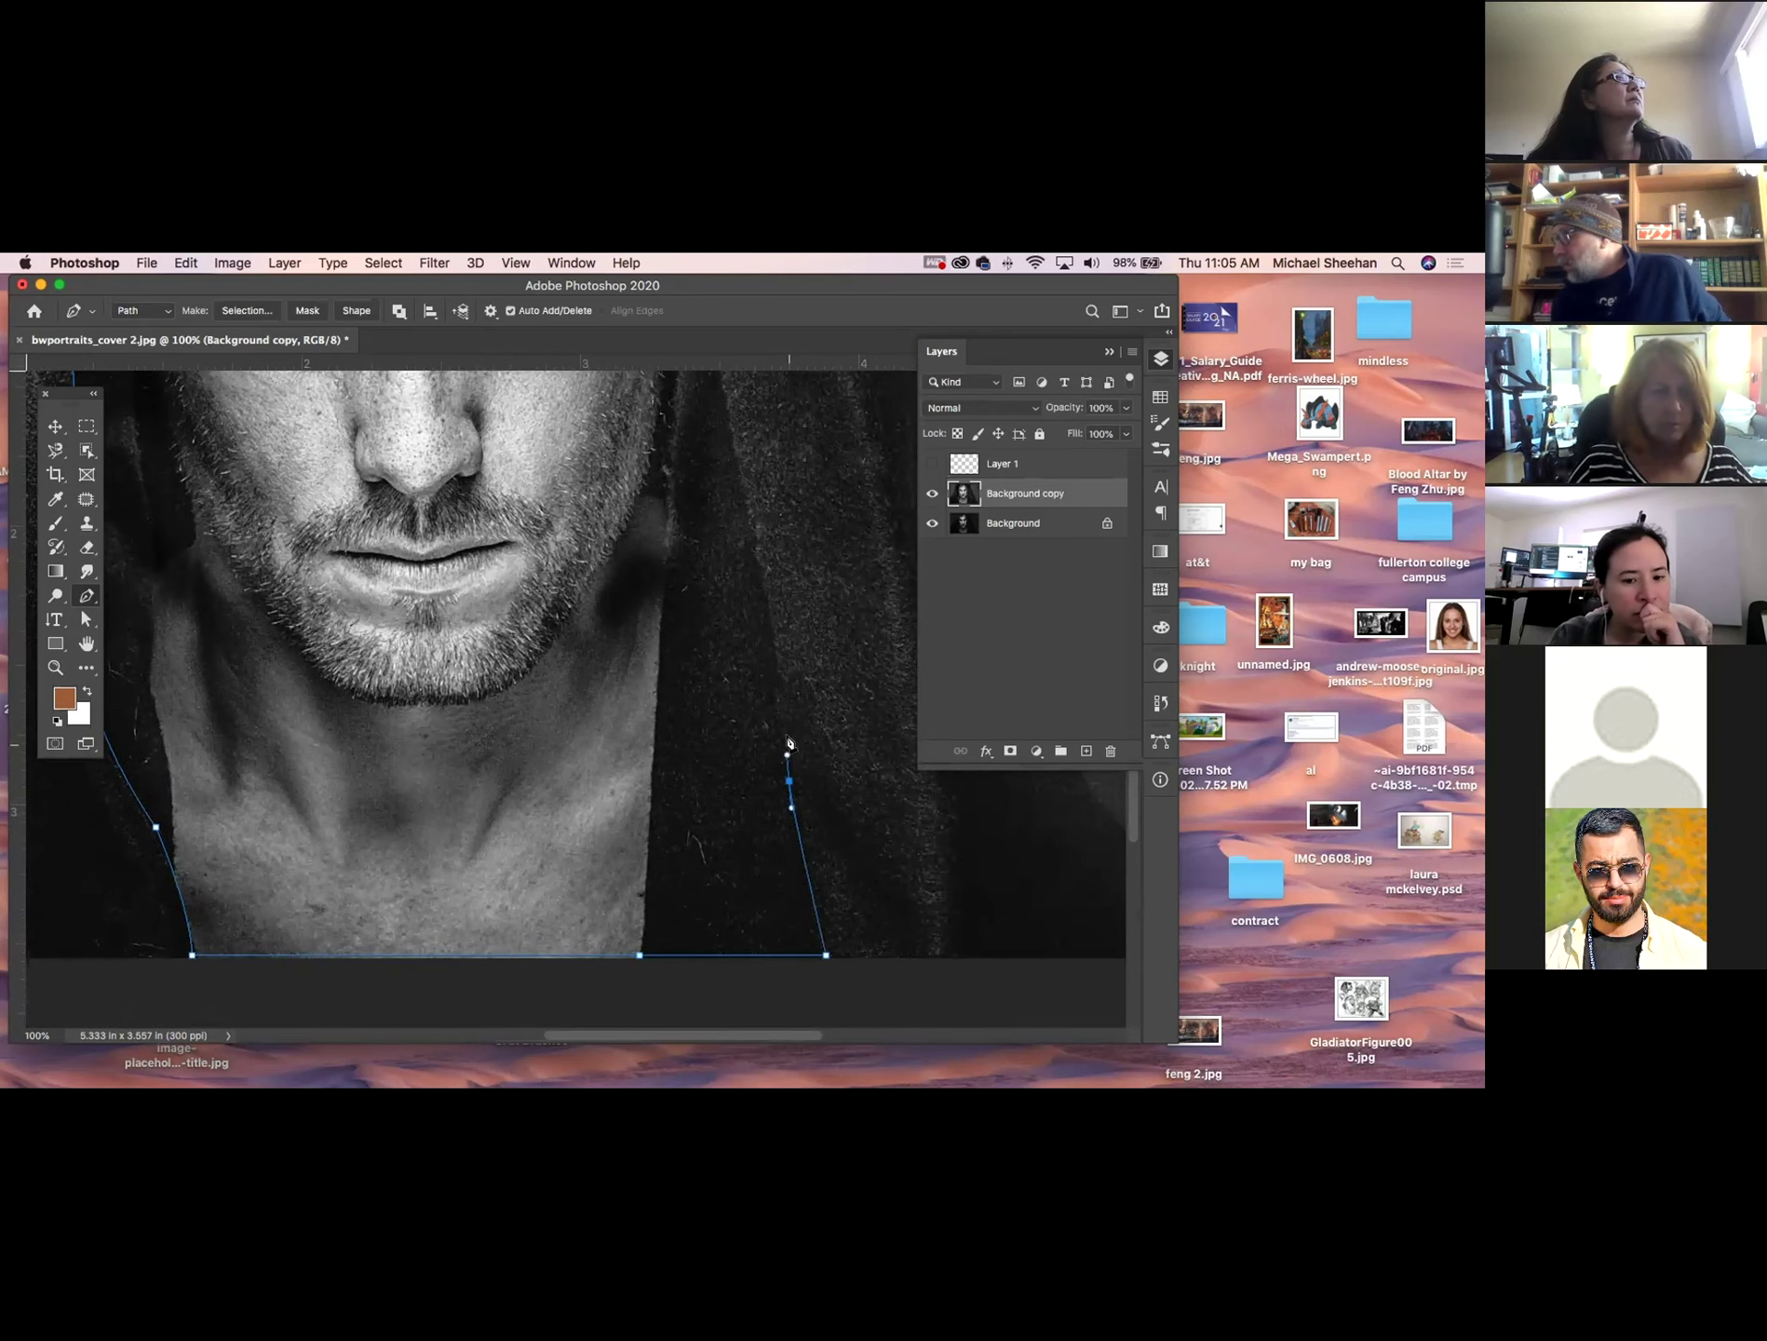
left_click_drag(765, 601, 758, 584)
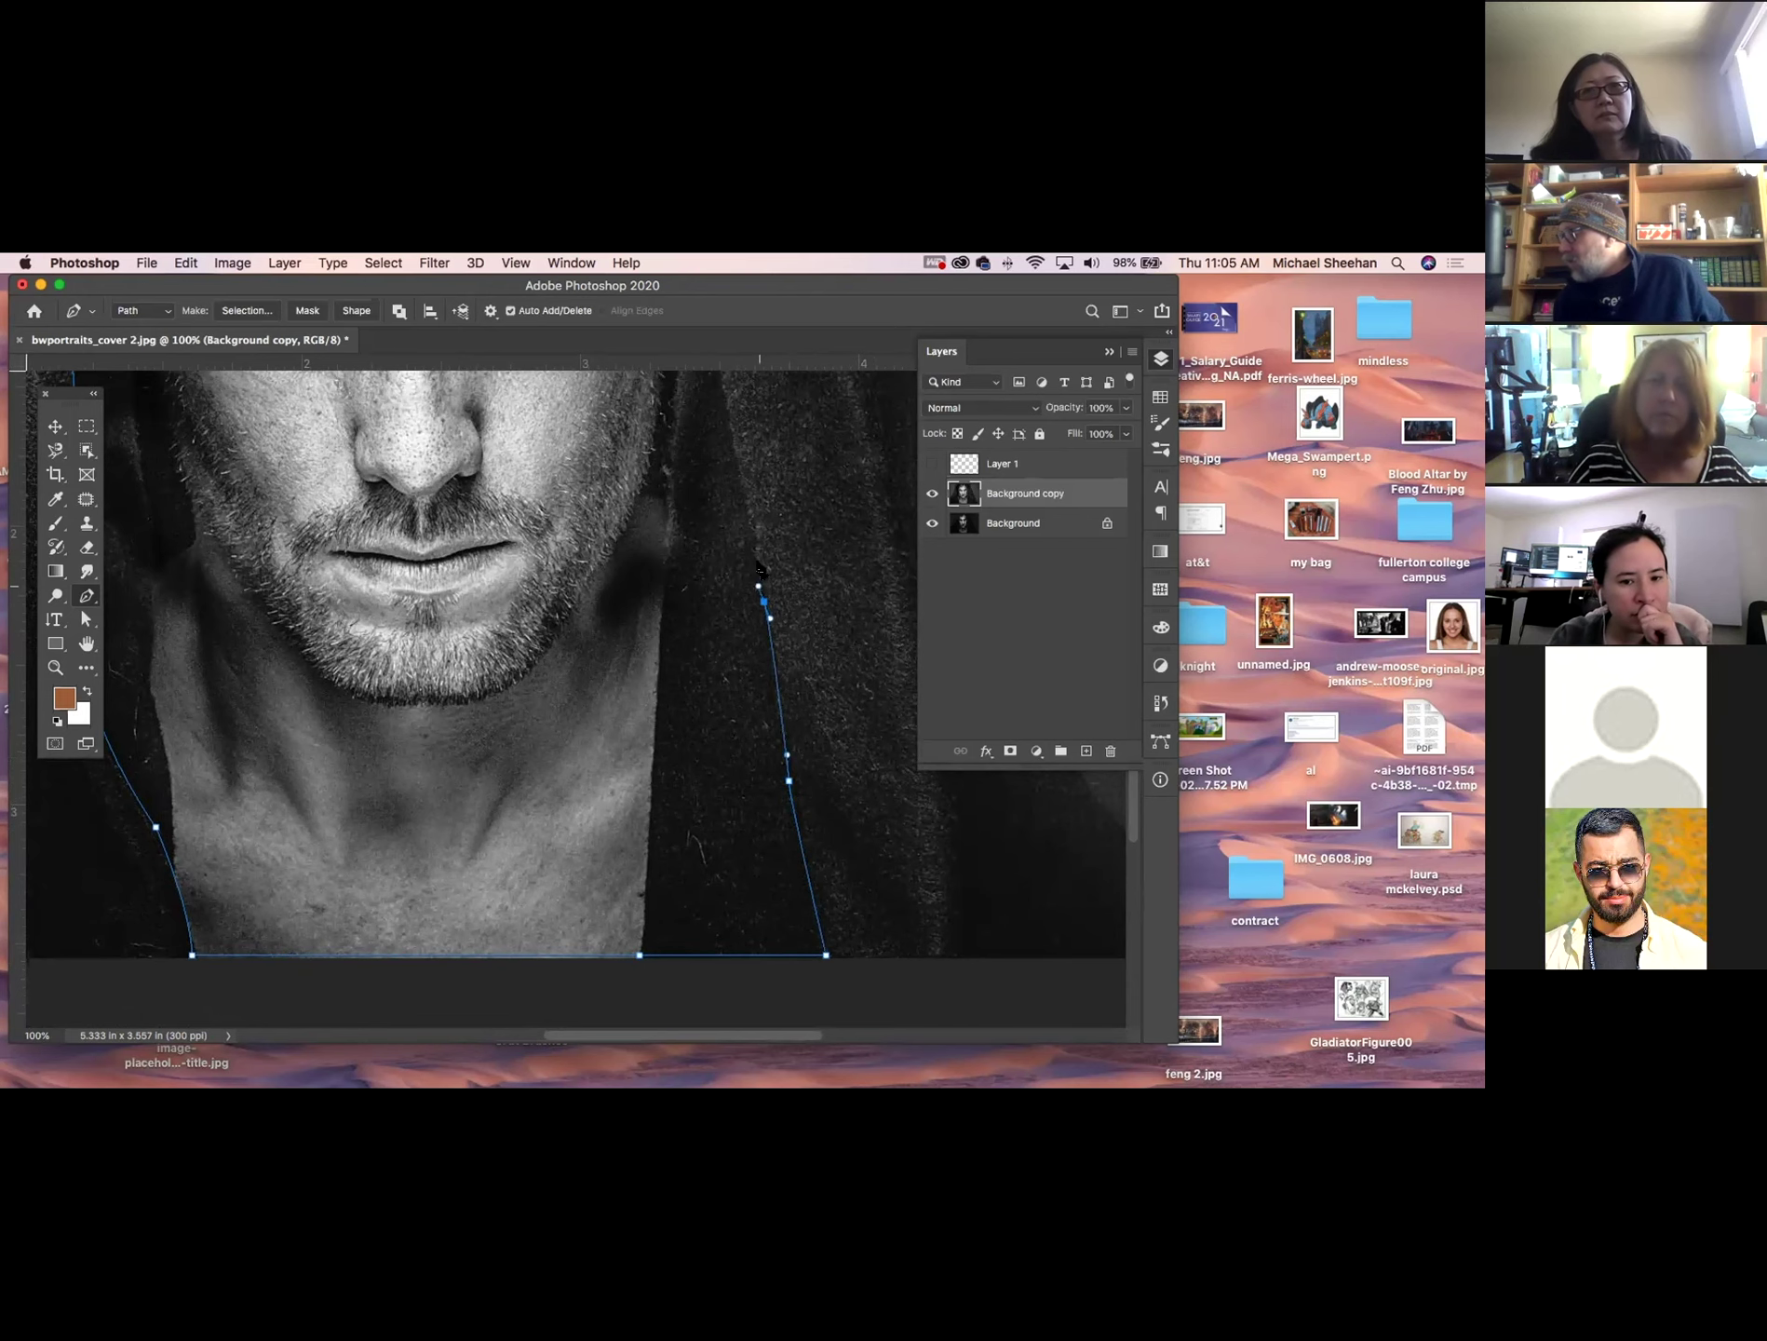
scroll(759, 672, "up", 5)
left_click_drag(707, 532, 707, 506)
scroll(774, 502, "up", 5)
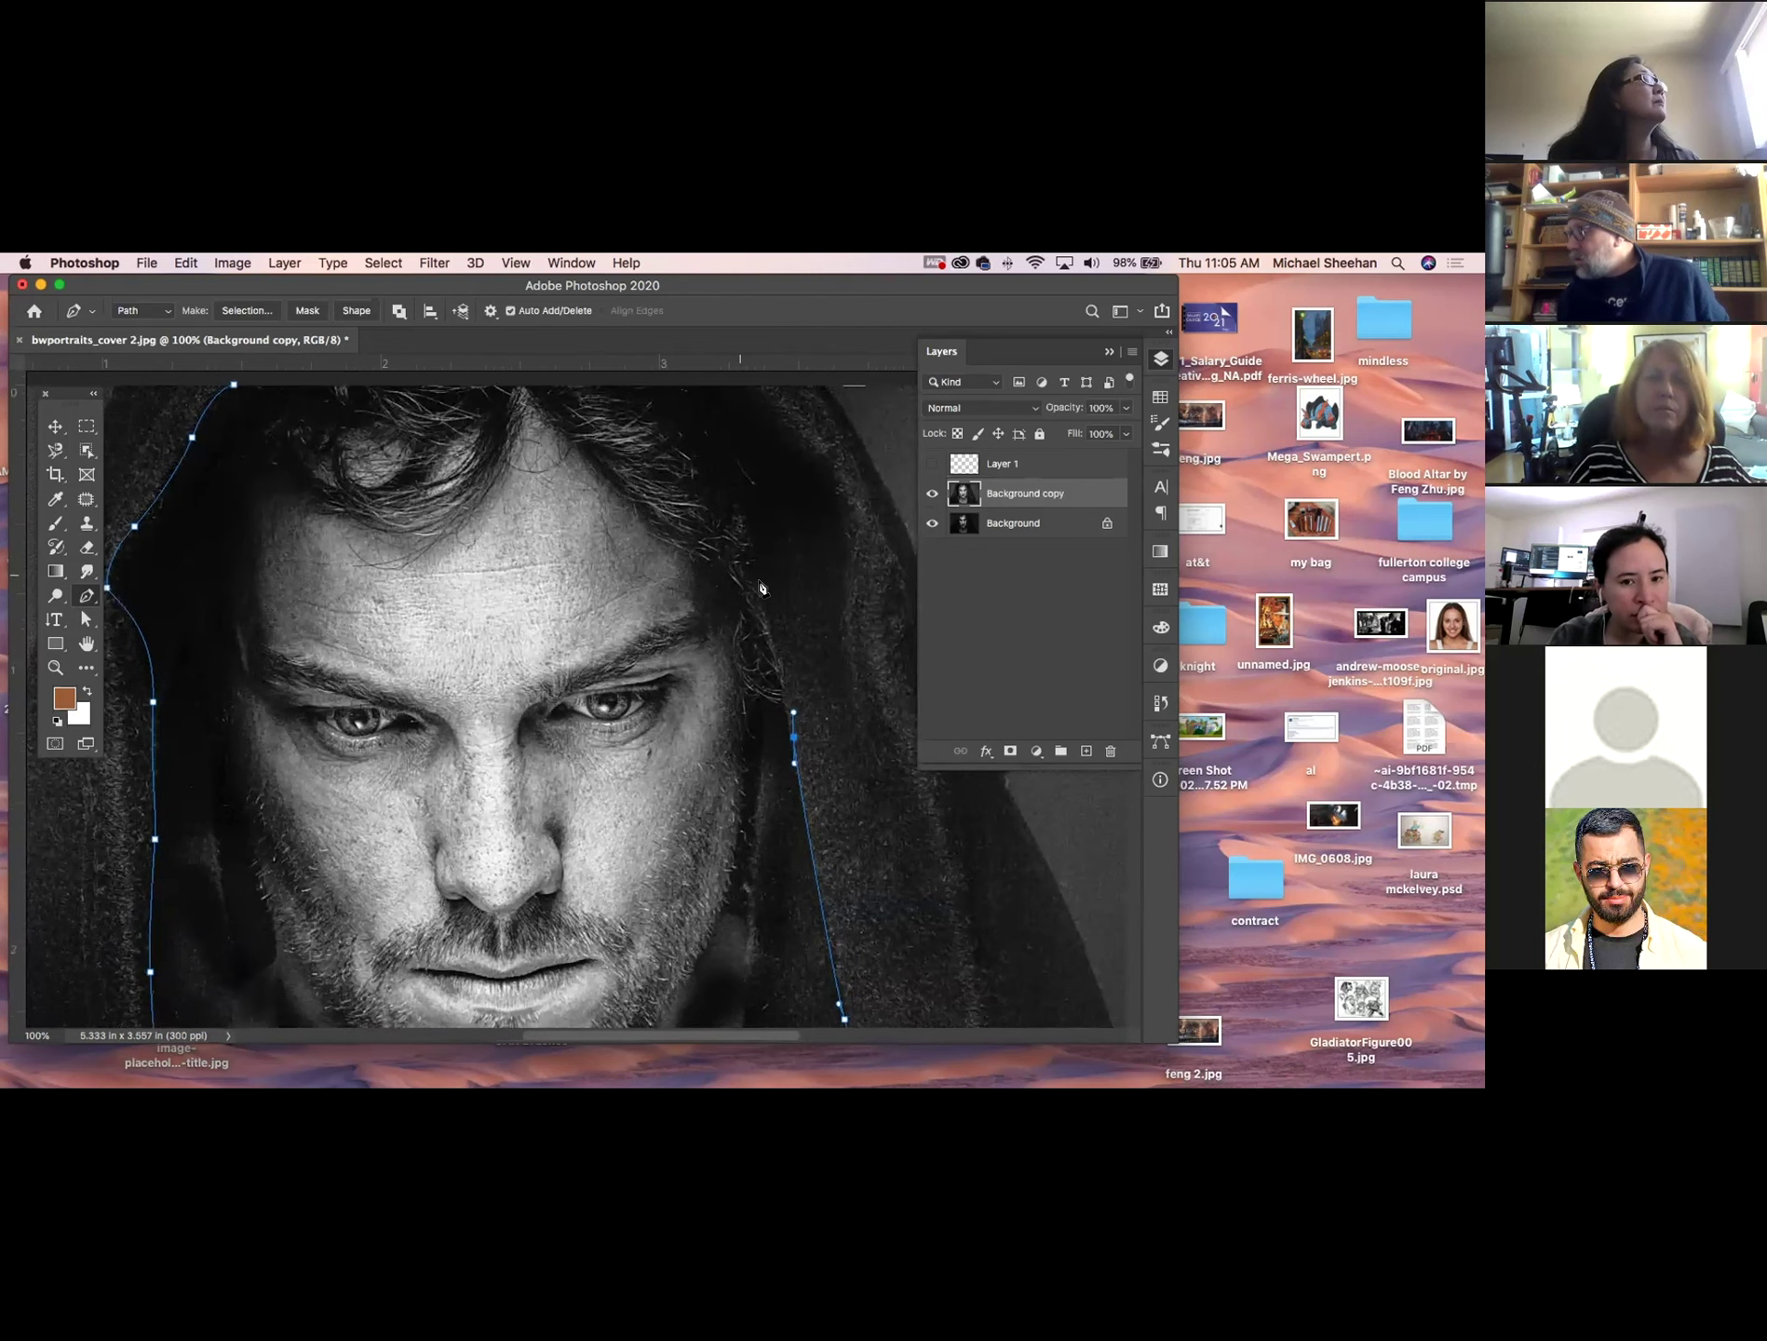
left_click_drag(724, 506, 703, 478)
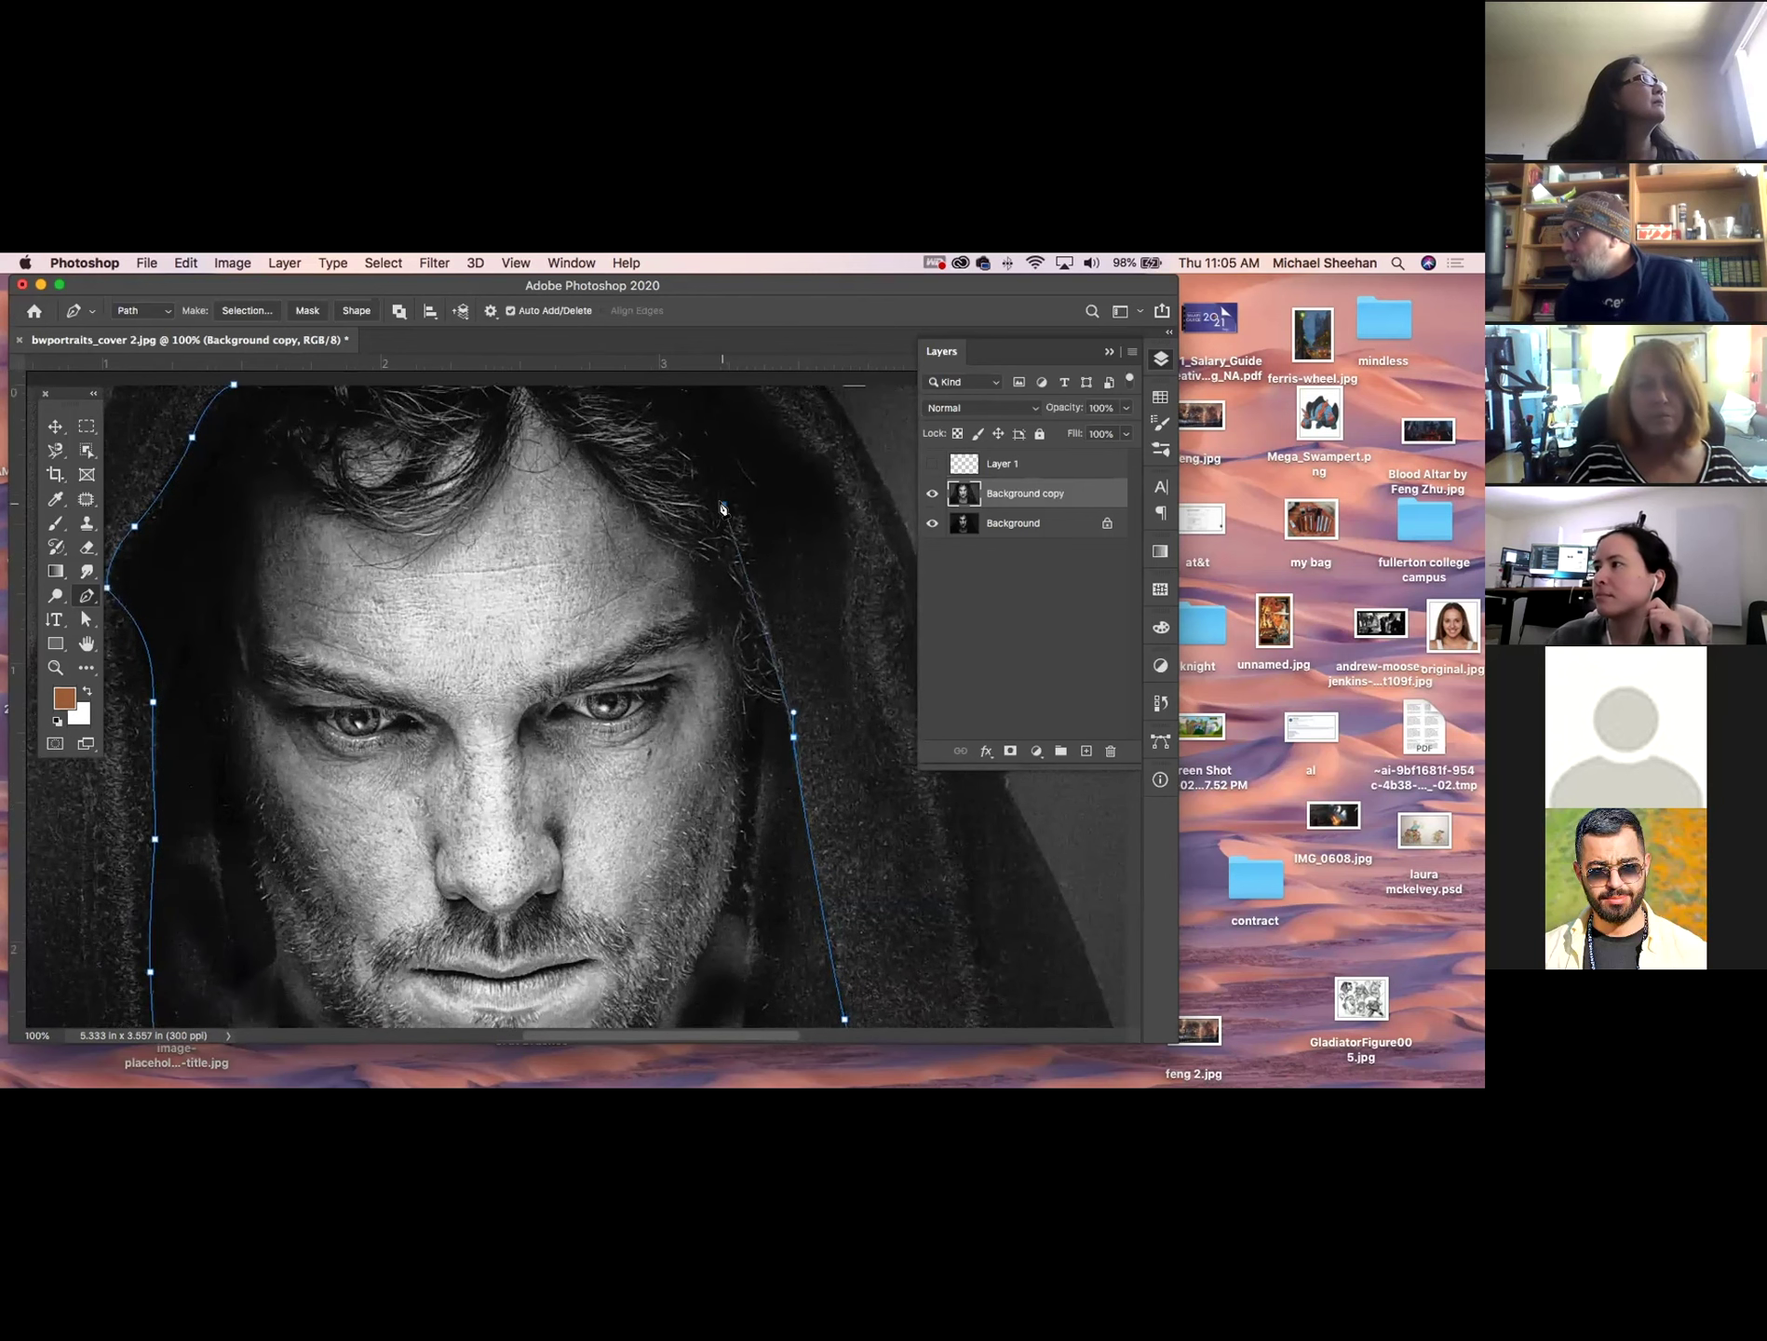
left_click_drag(727, 600, 787, 827)
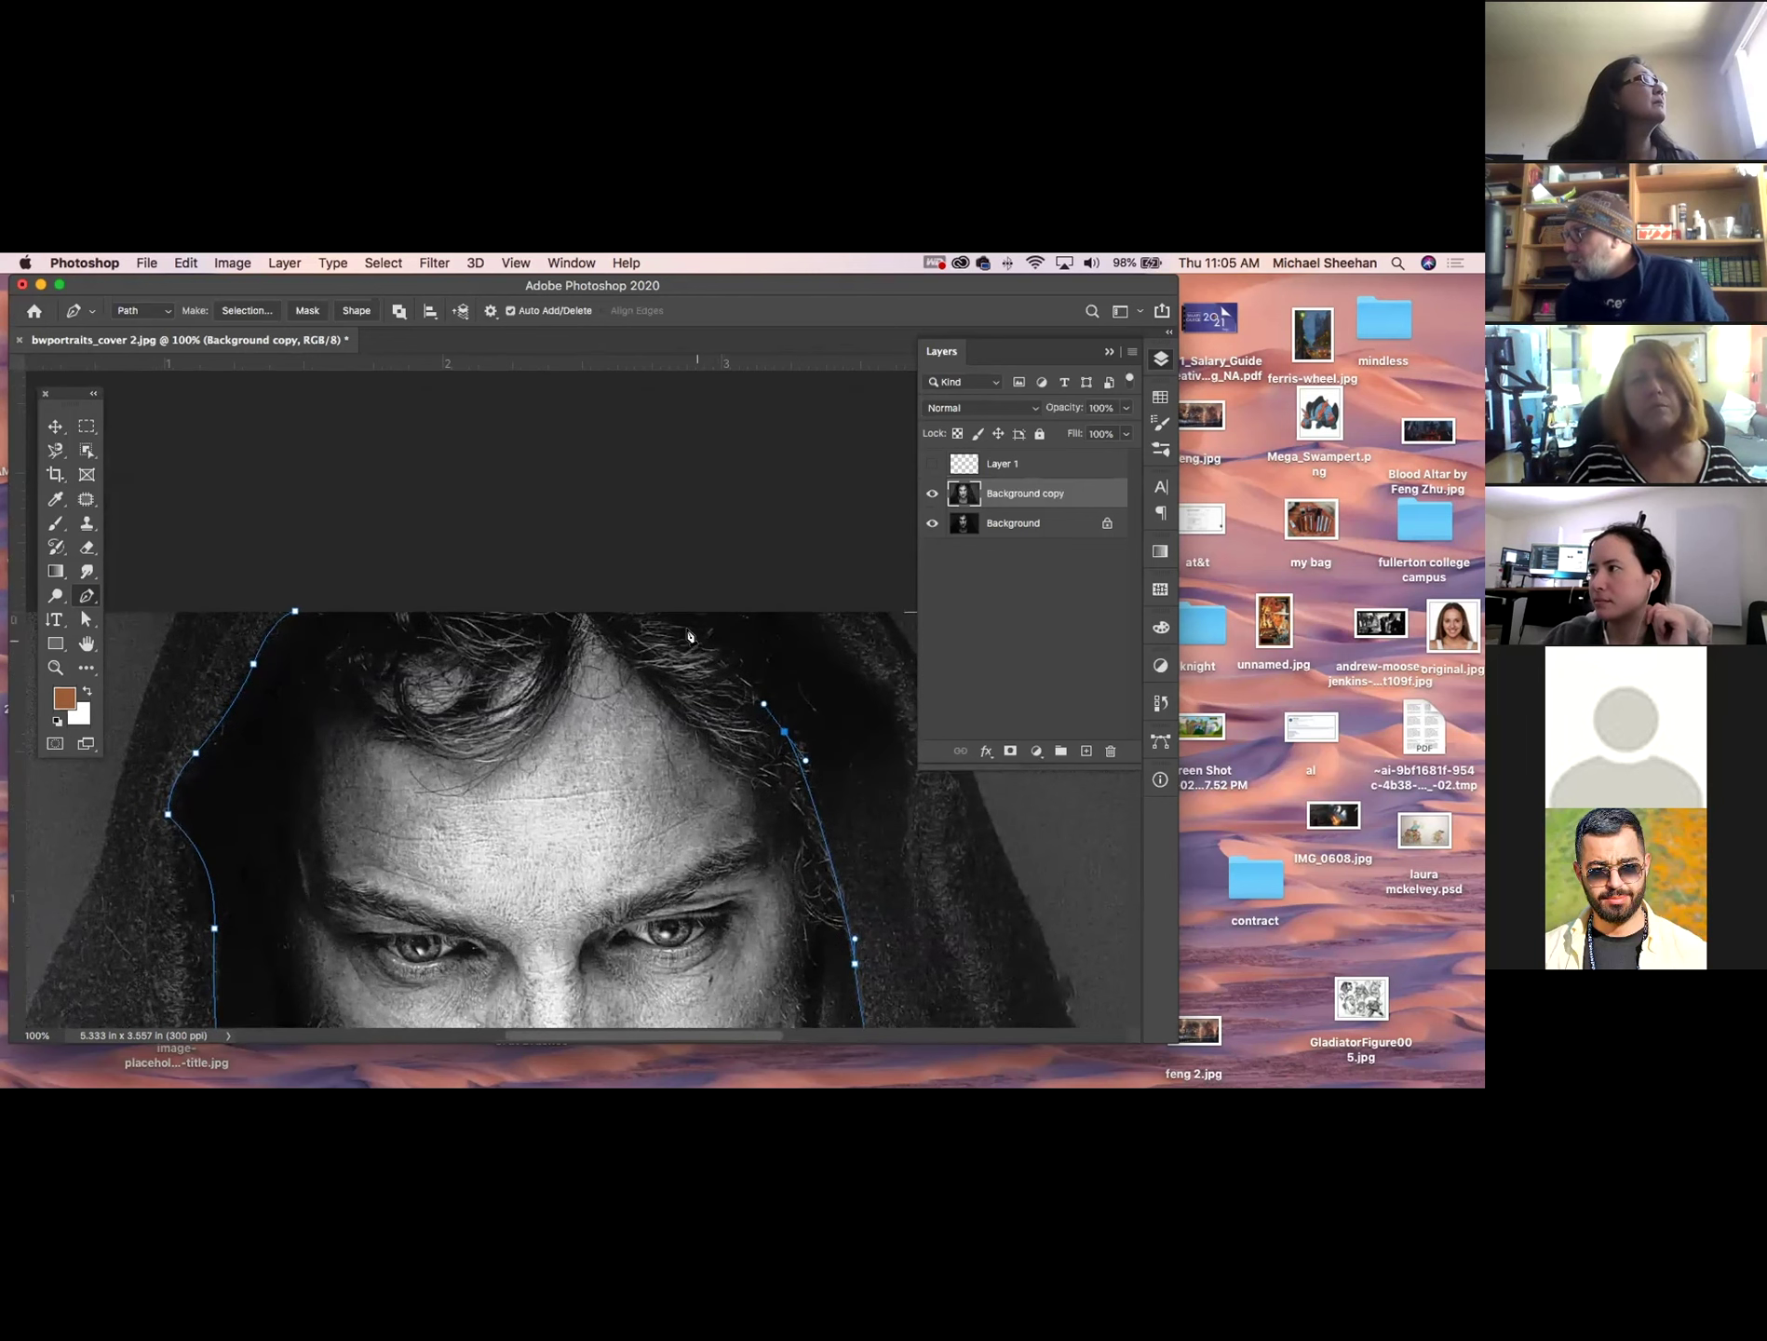
Close the path across the top of the hair at its starting anchor point.
left_click(293, 613)
left_click_drag(296, 616, 297, 614)
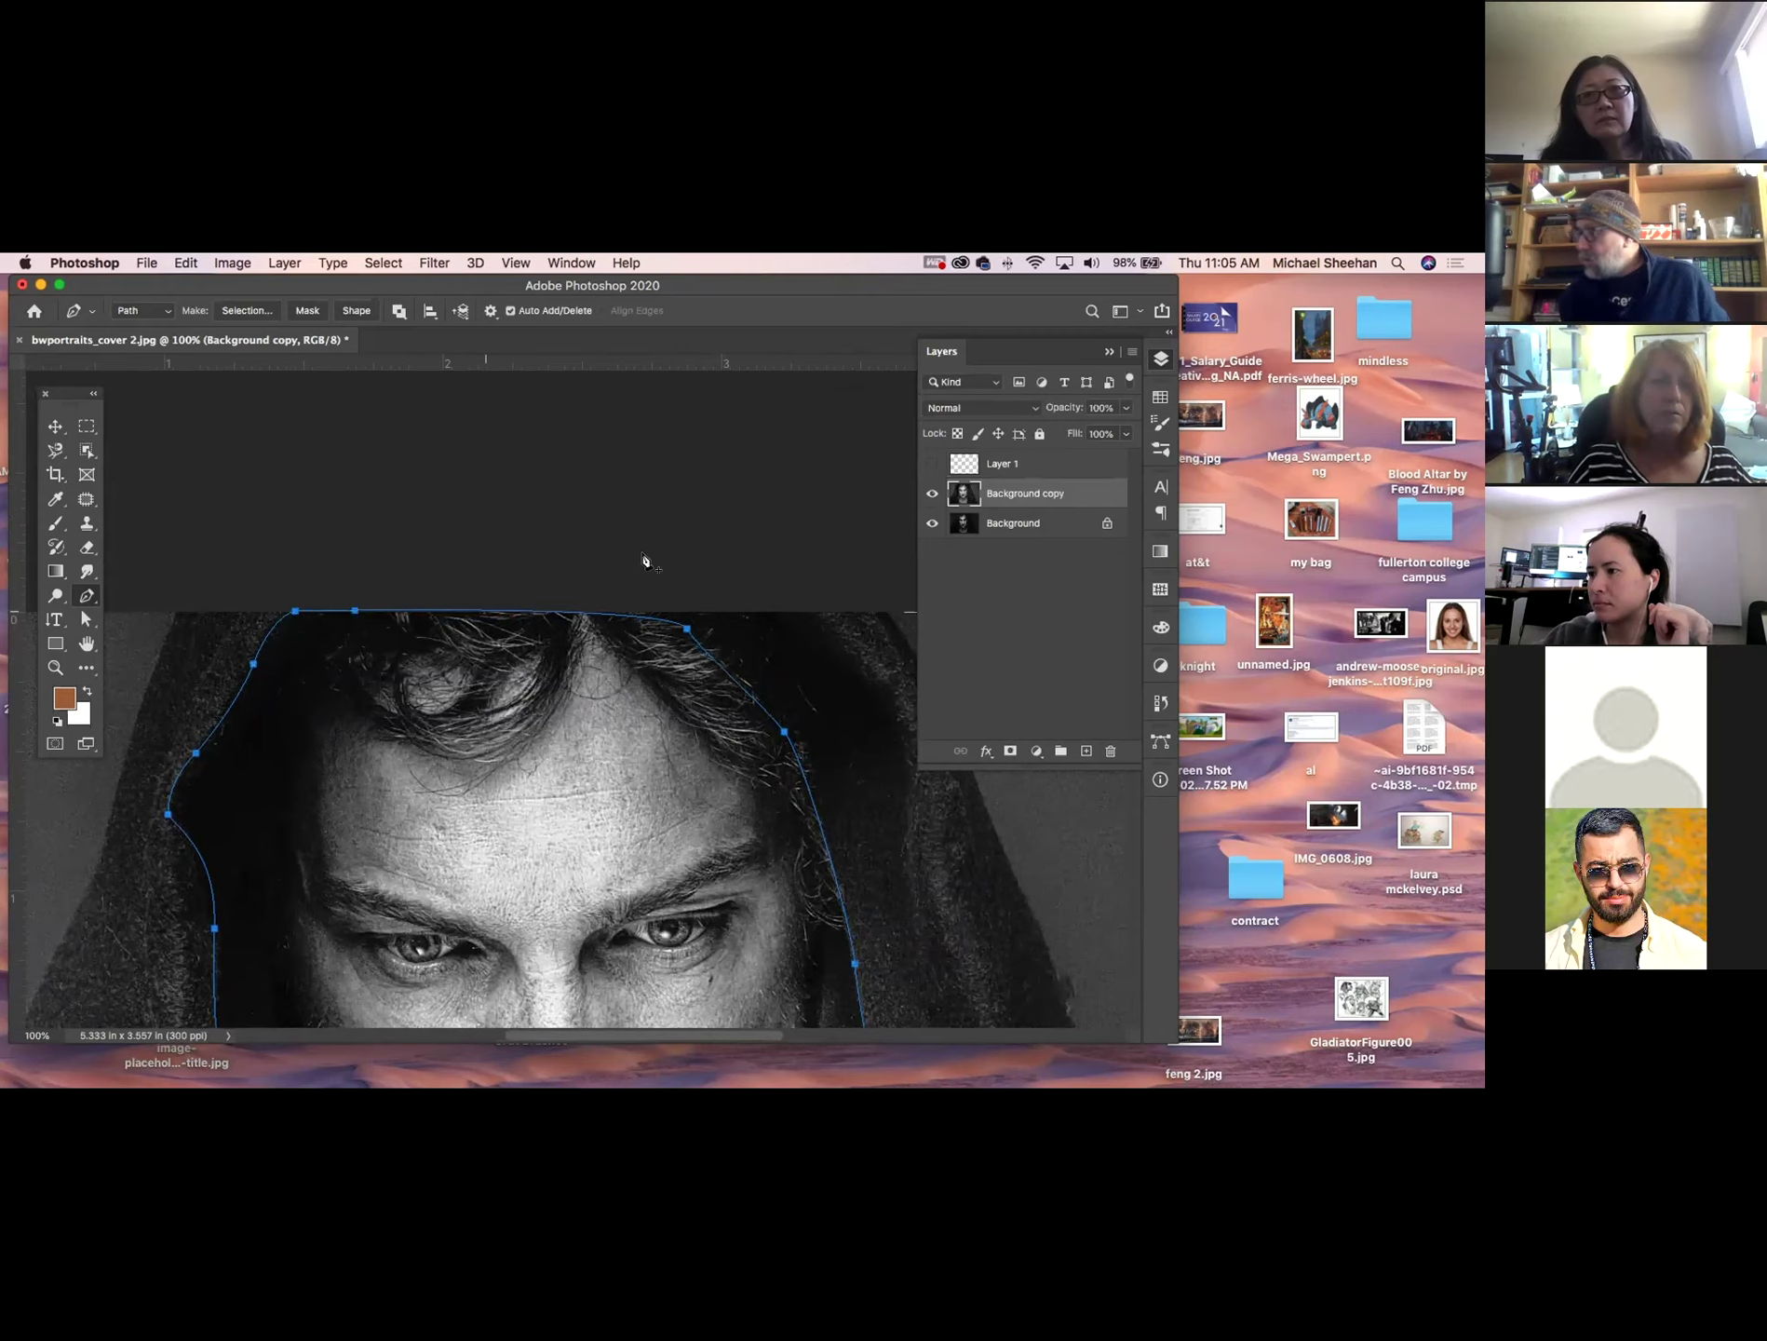
key("super+minus")
key("super+minus")
key("super+minus")
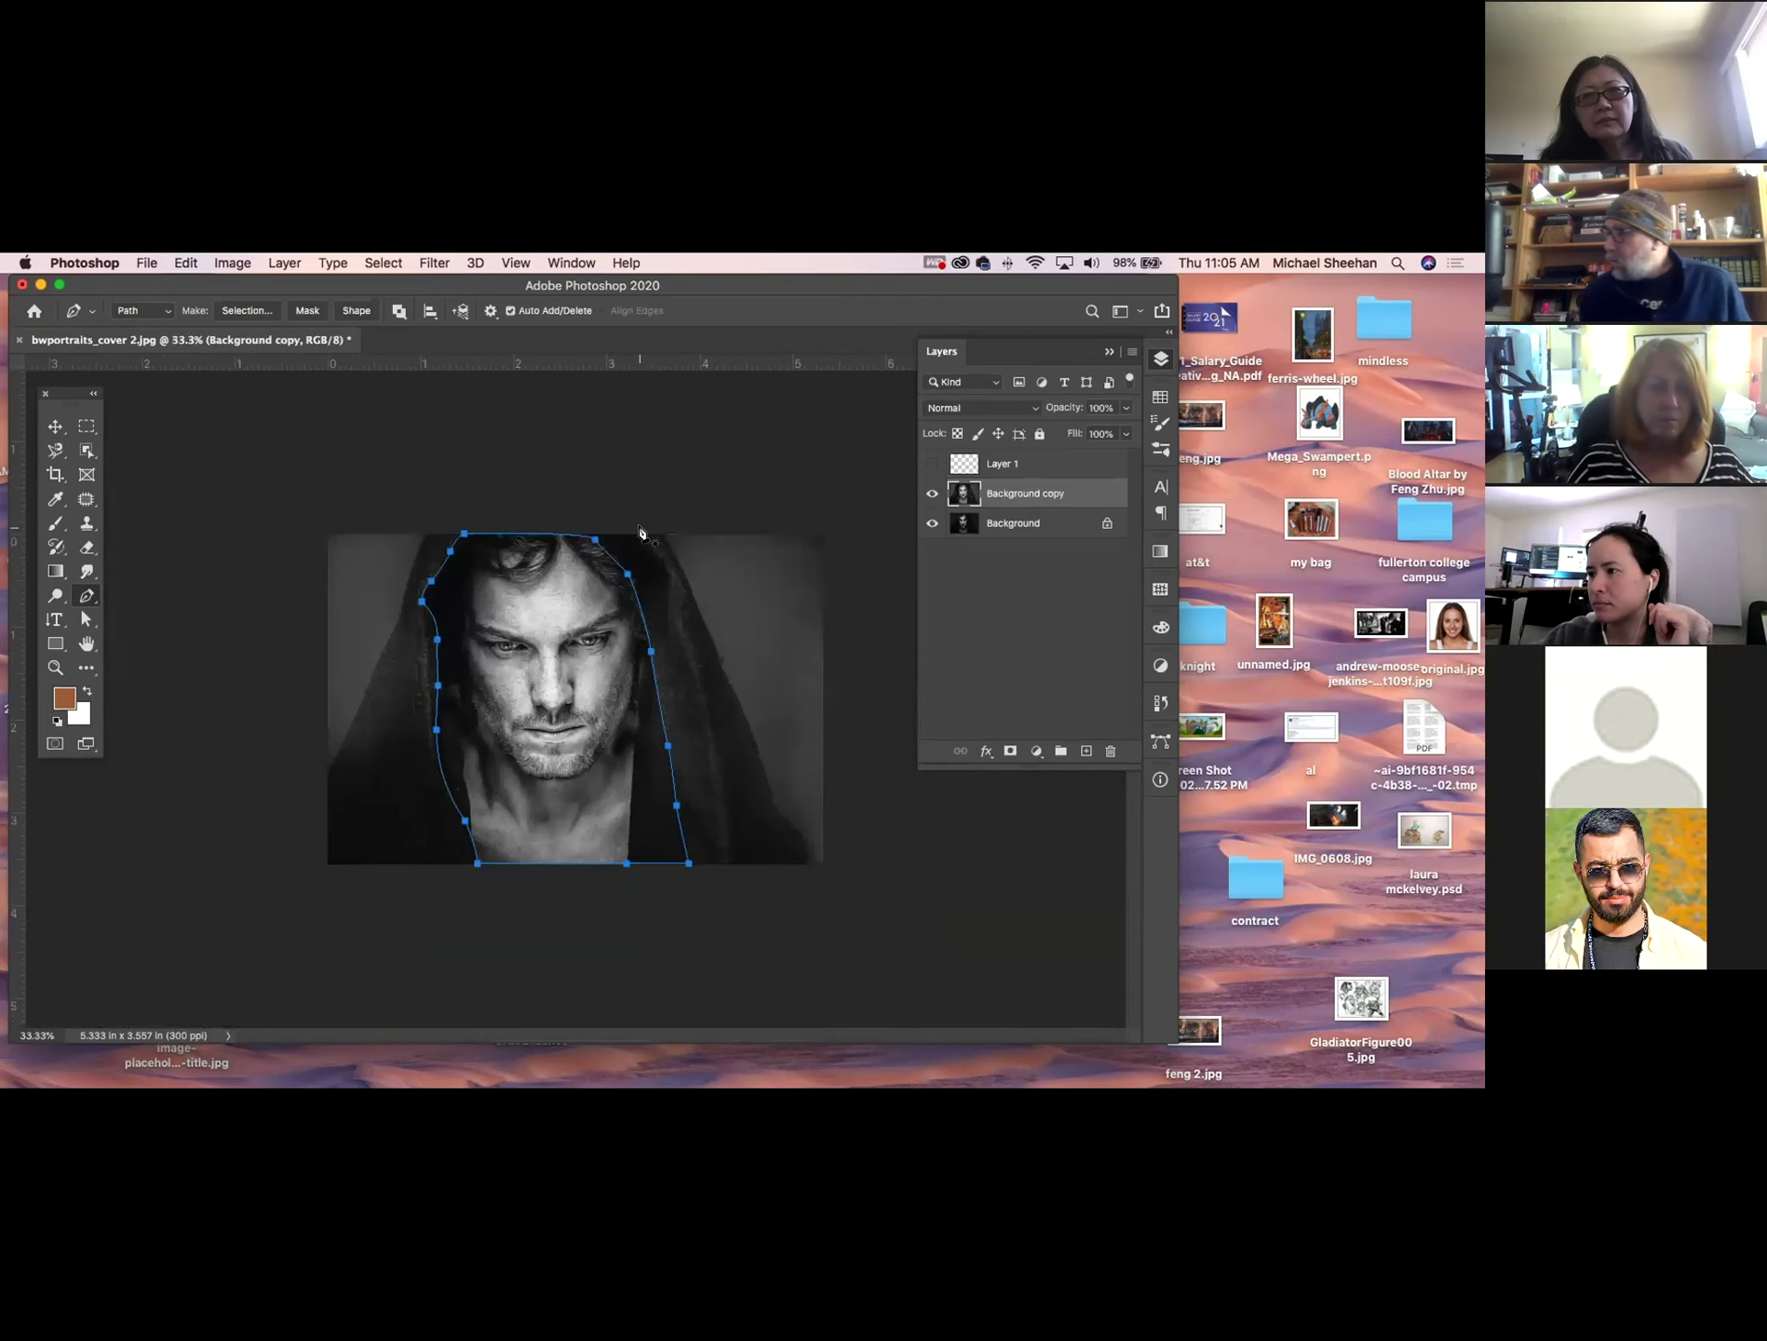
Load the Work Path as a selection and invert it so everything outside the face and neck outline is selected.
left_click(1159, 743)
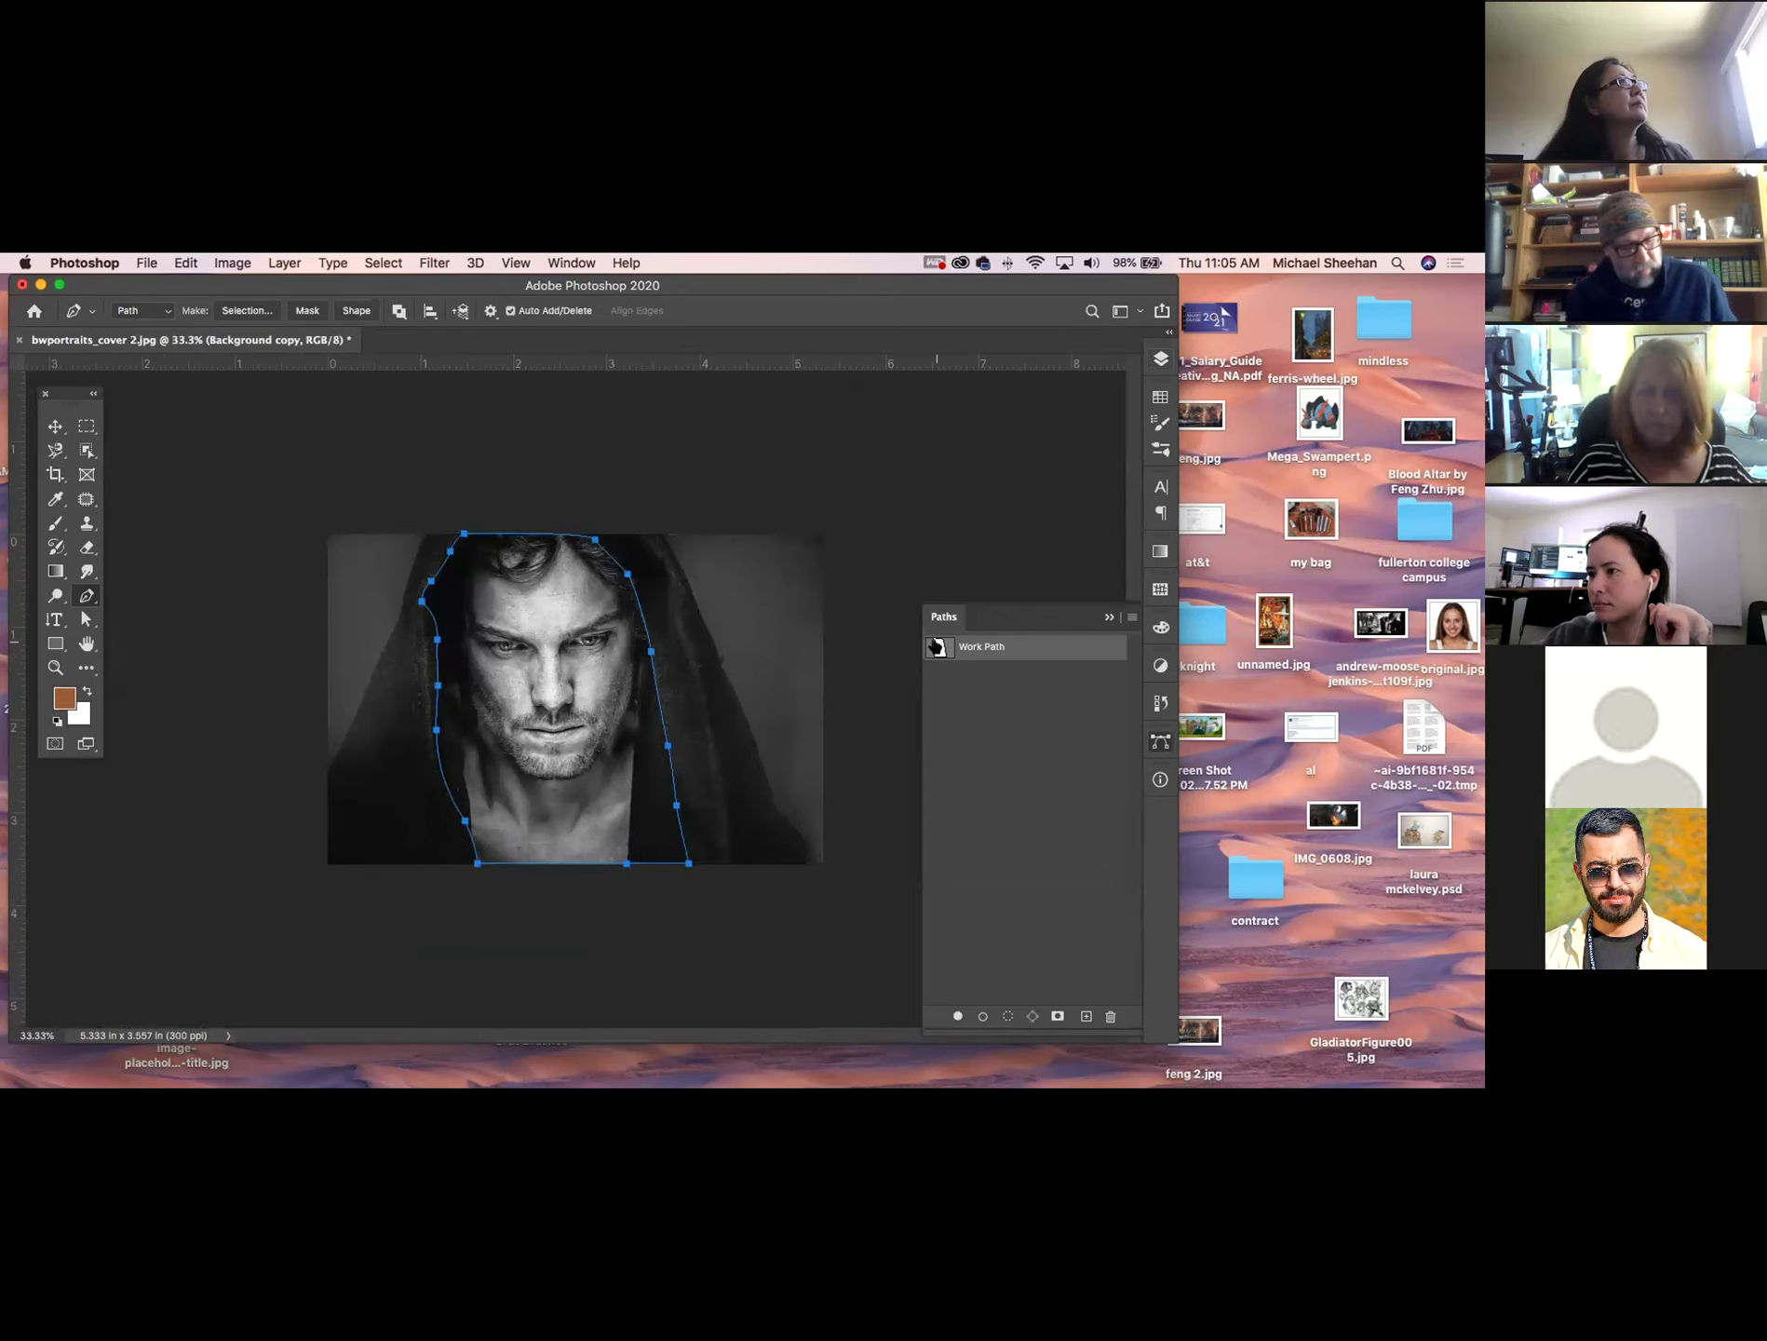
left_click(937, 649, "super")
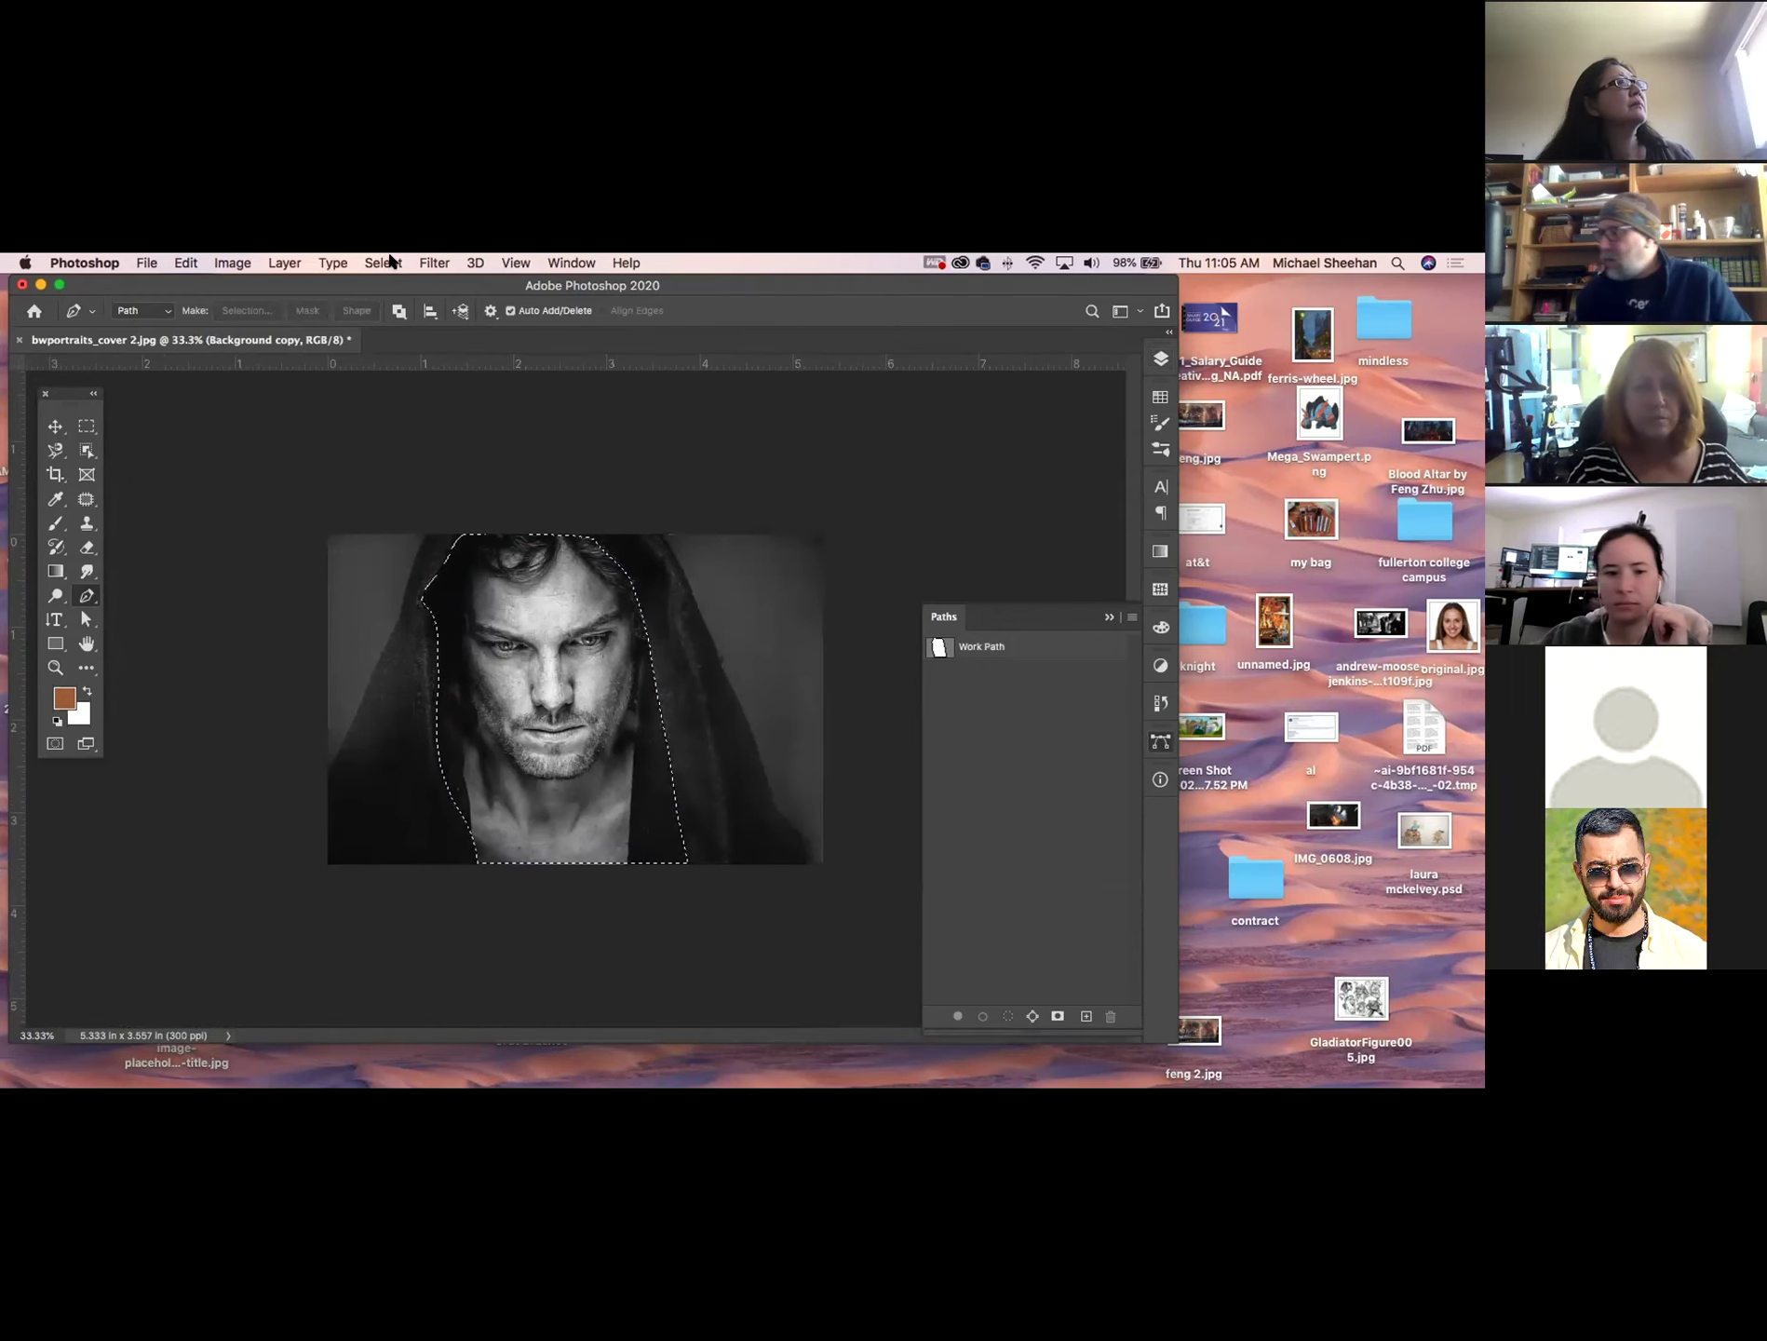
left_click(391, 261)
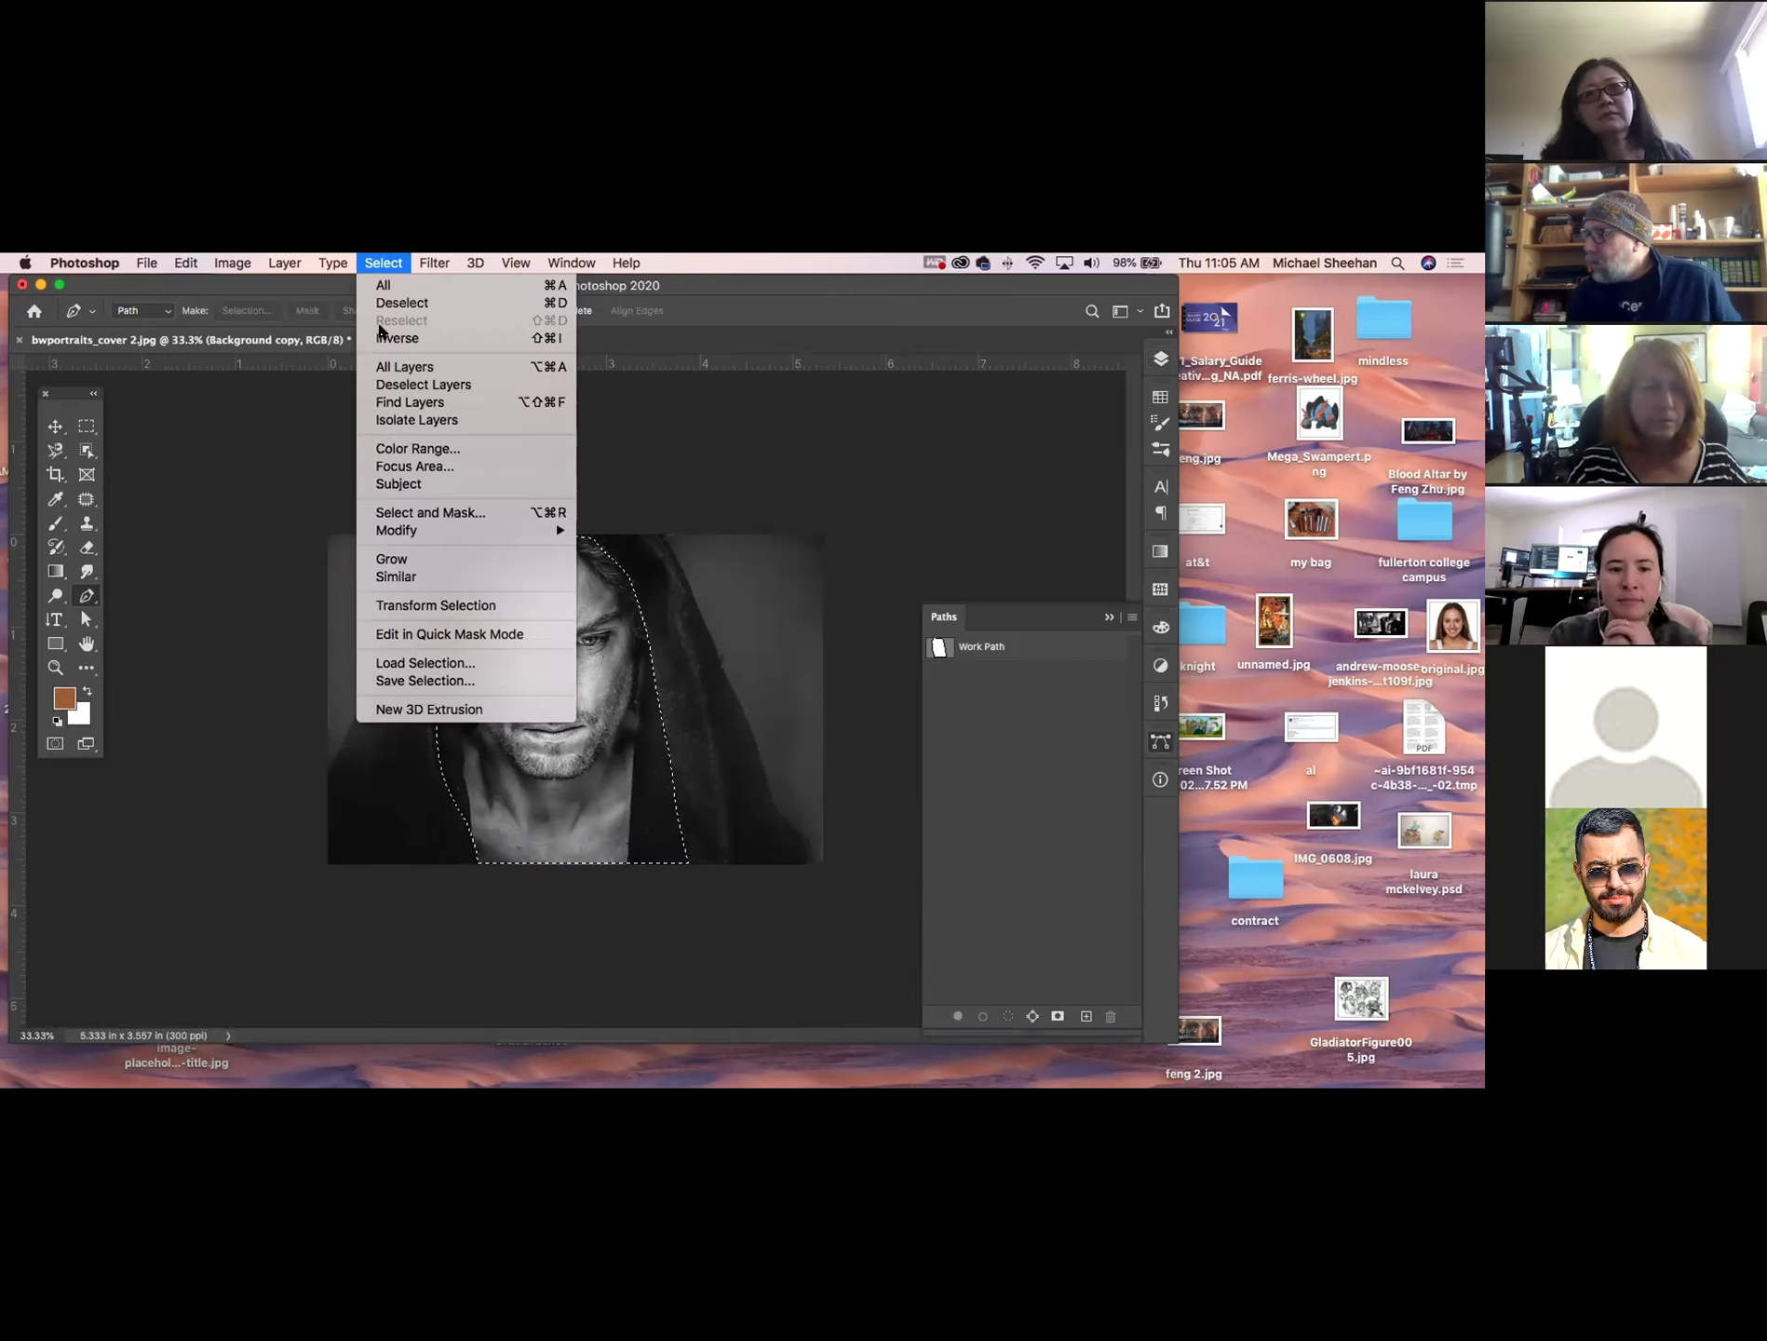
left_click(380, 337)
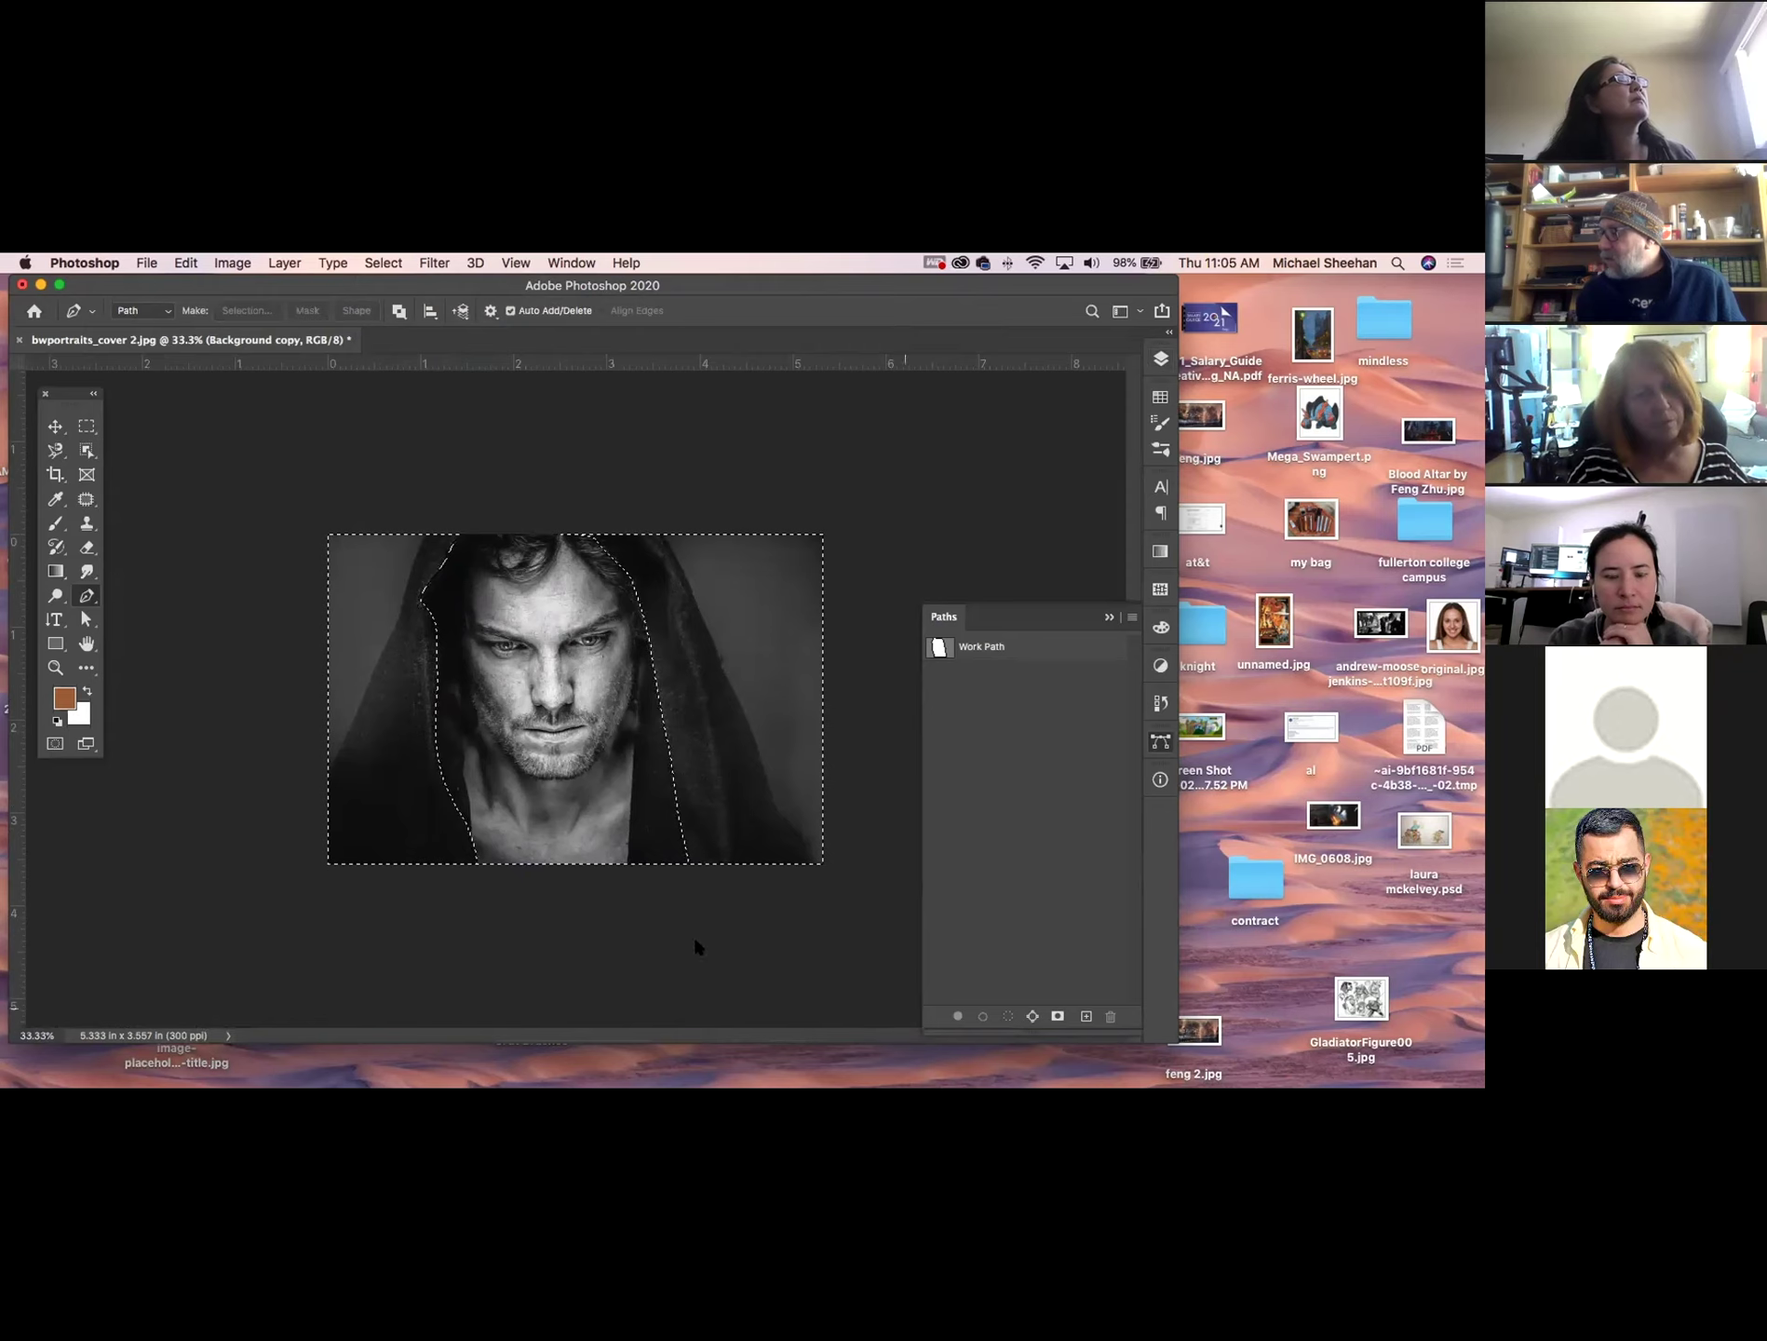
Save the inverted selection as a new channel named "cowl".
left_click(379, 262)
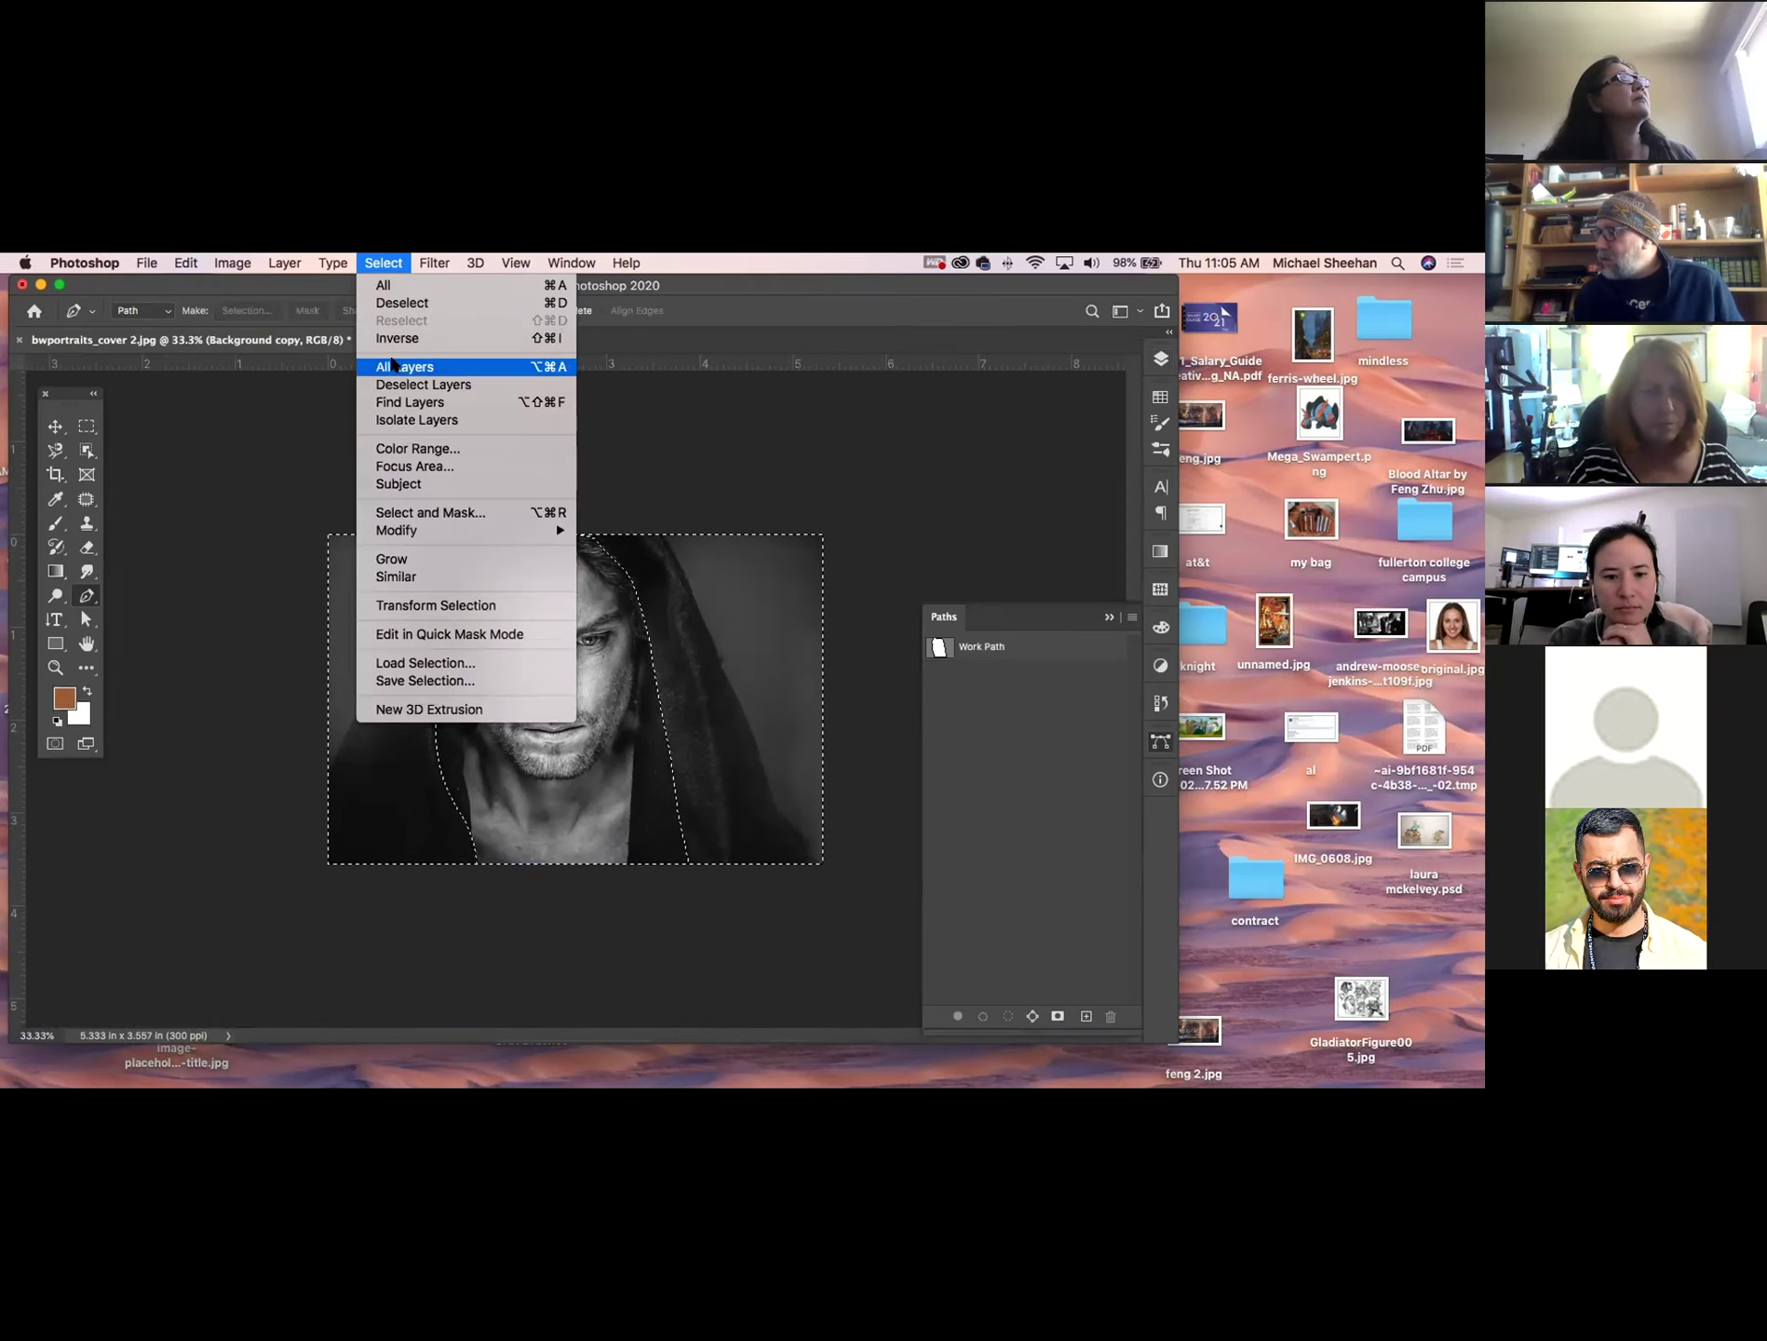
left_click(401, 680)
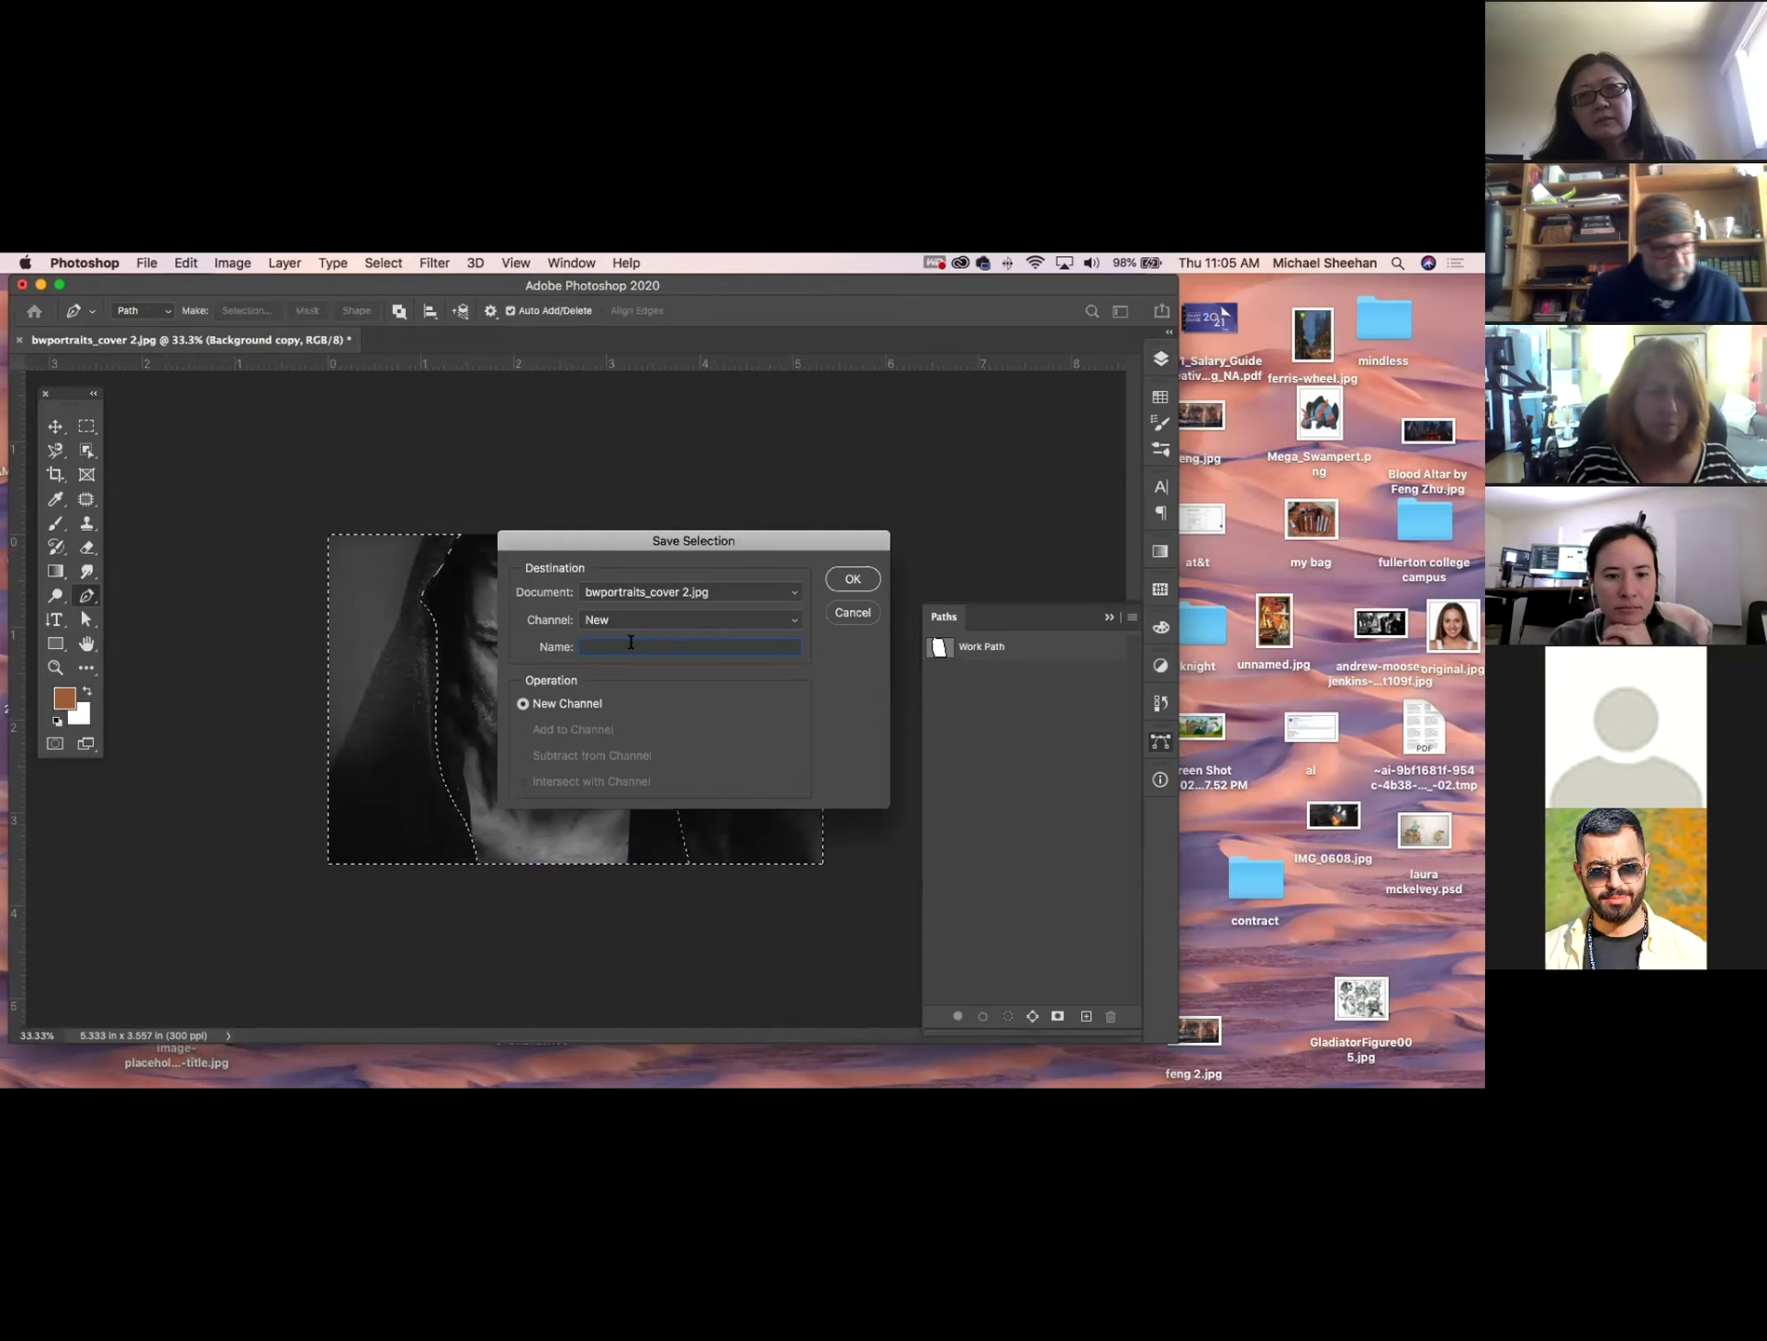
type("cowl")
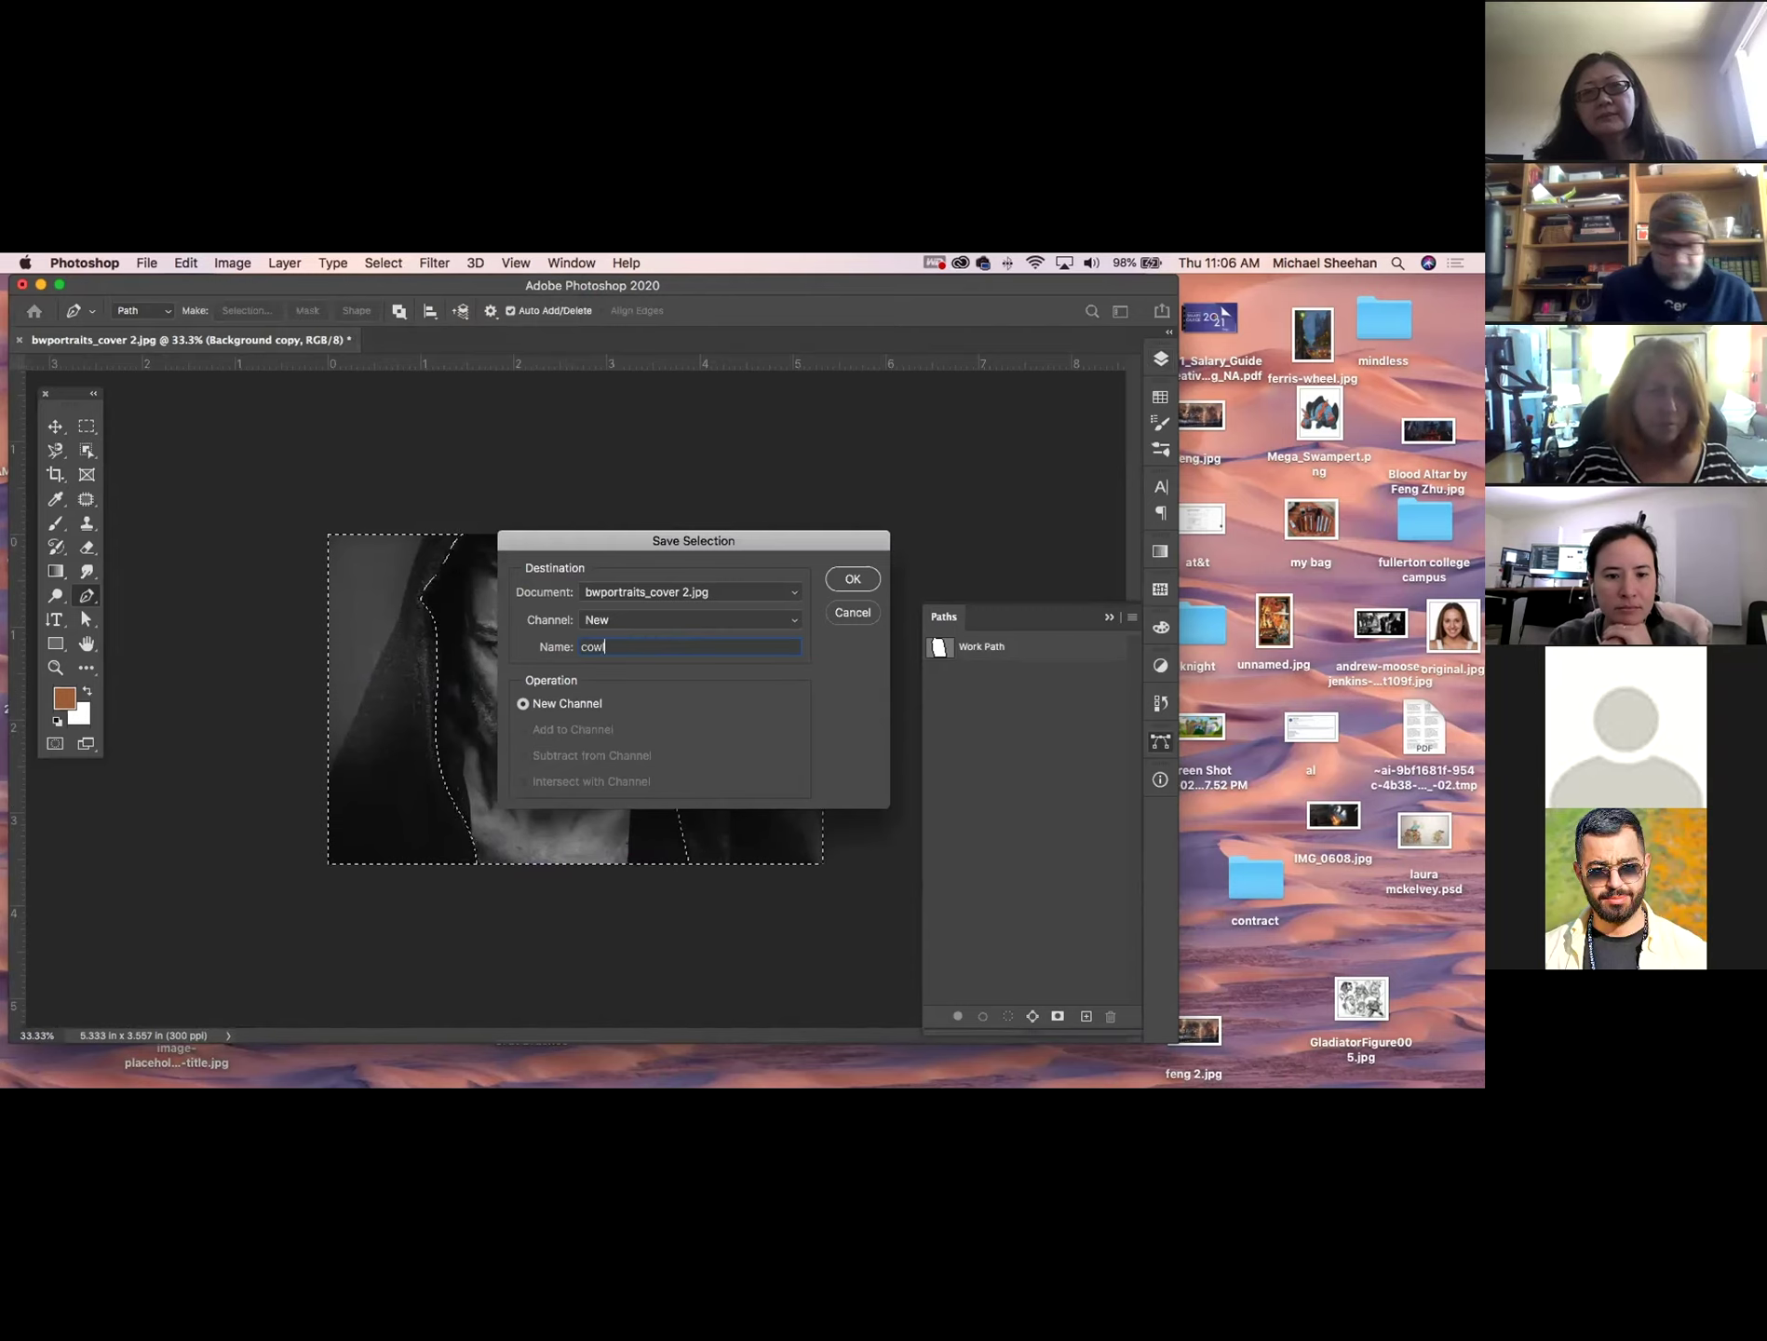
left_click(853, 579)
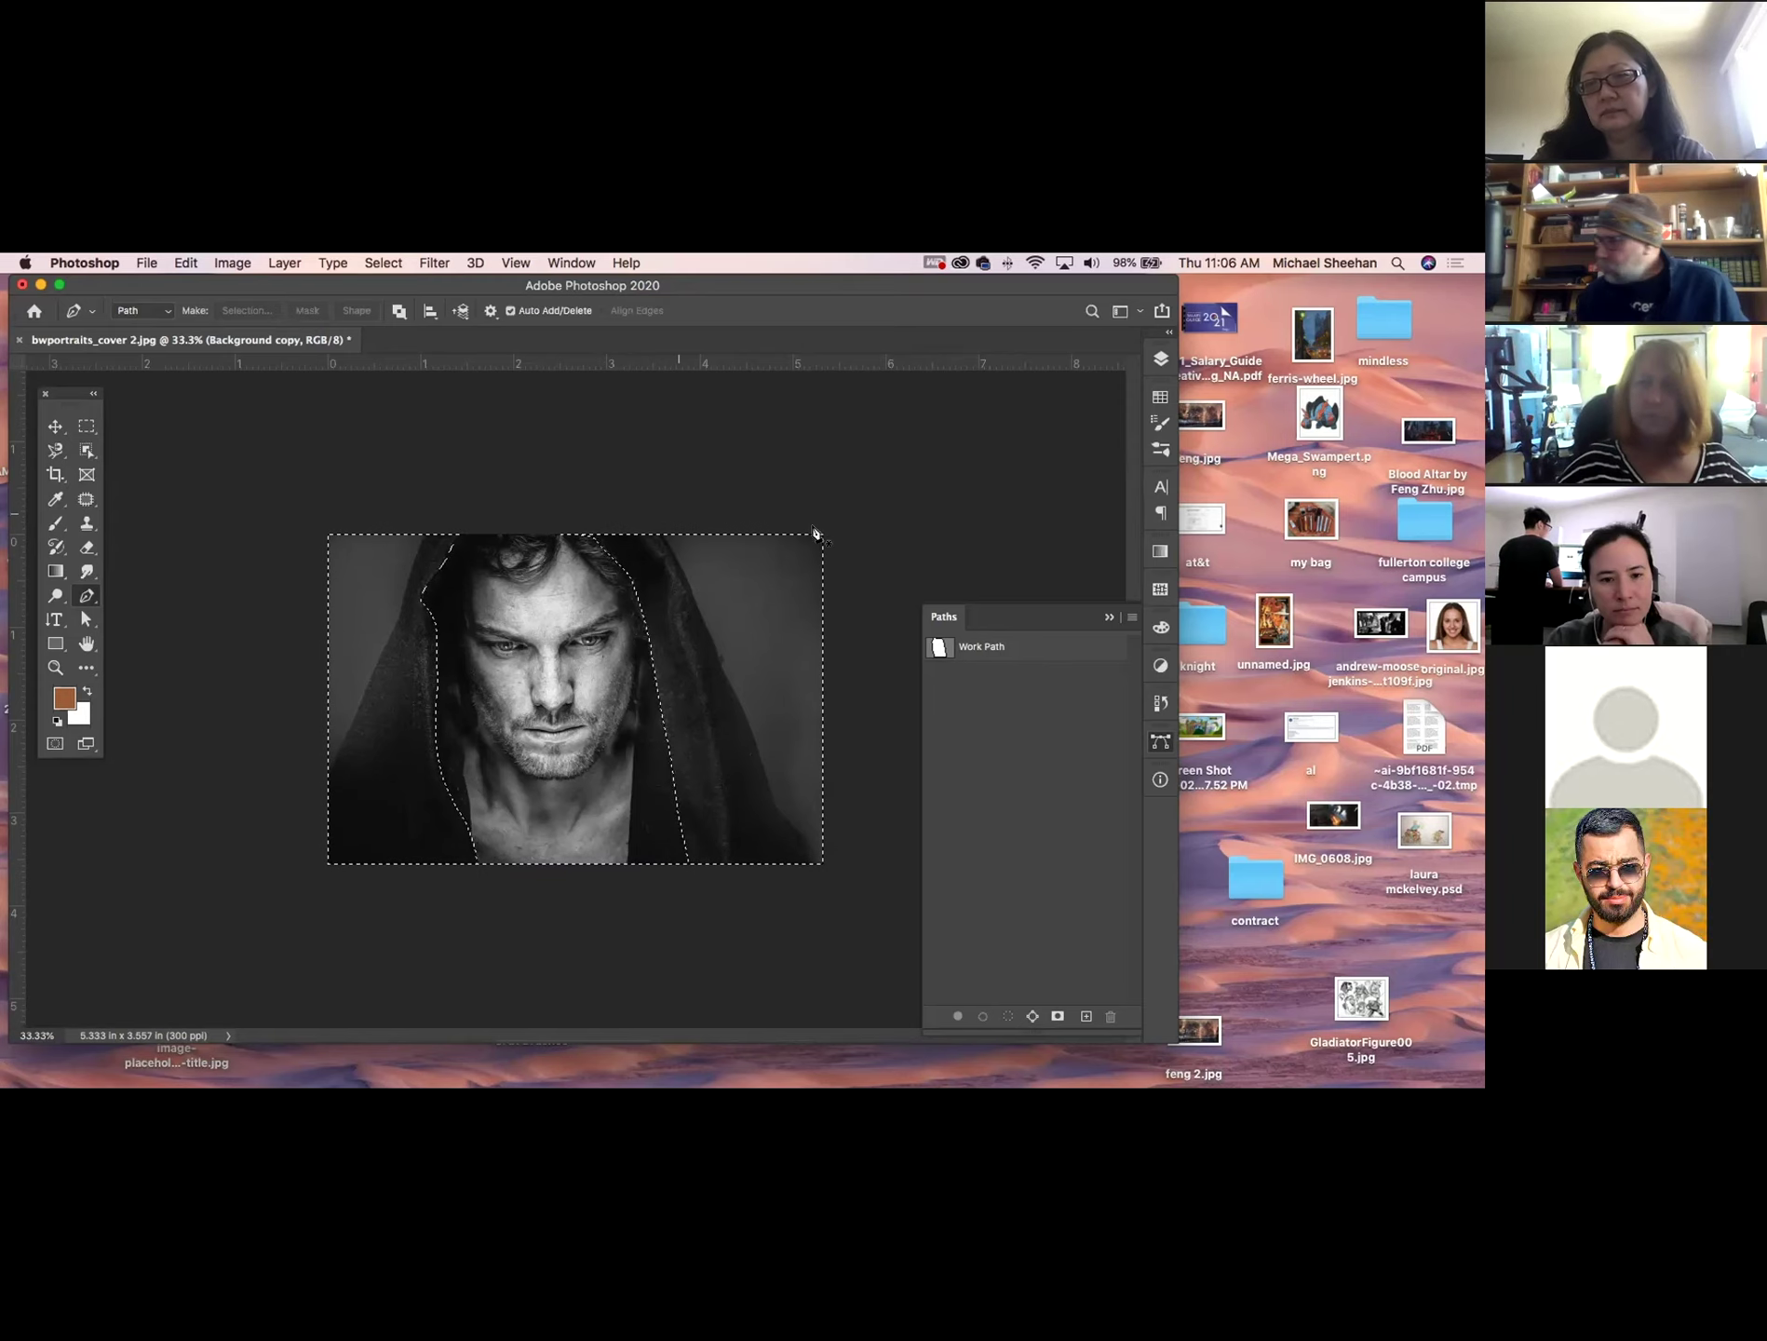
Save the document in Photoshop format as "bwportraits_cover selection.psd", with alpha channels, layers and Maximize Compatibility enabled.
key("super+s")
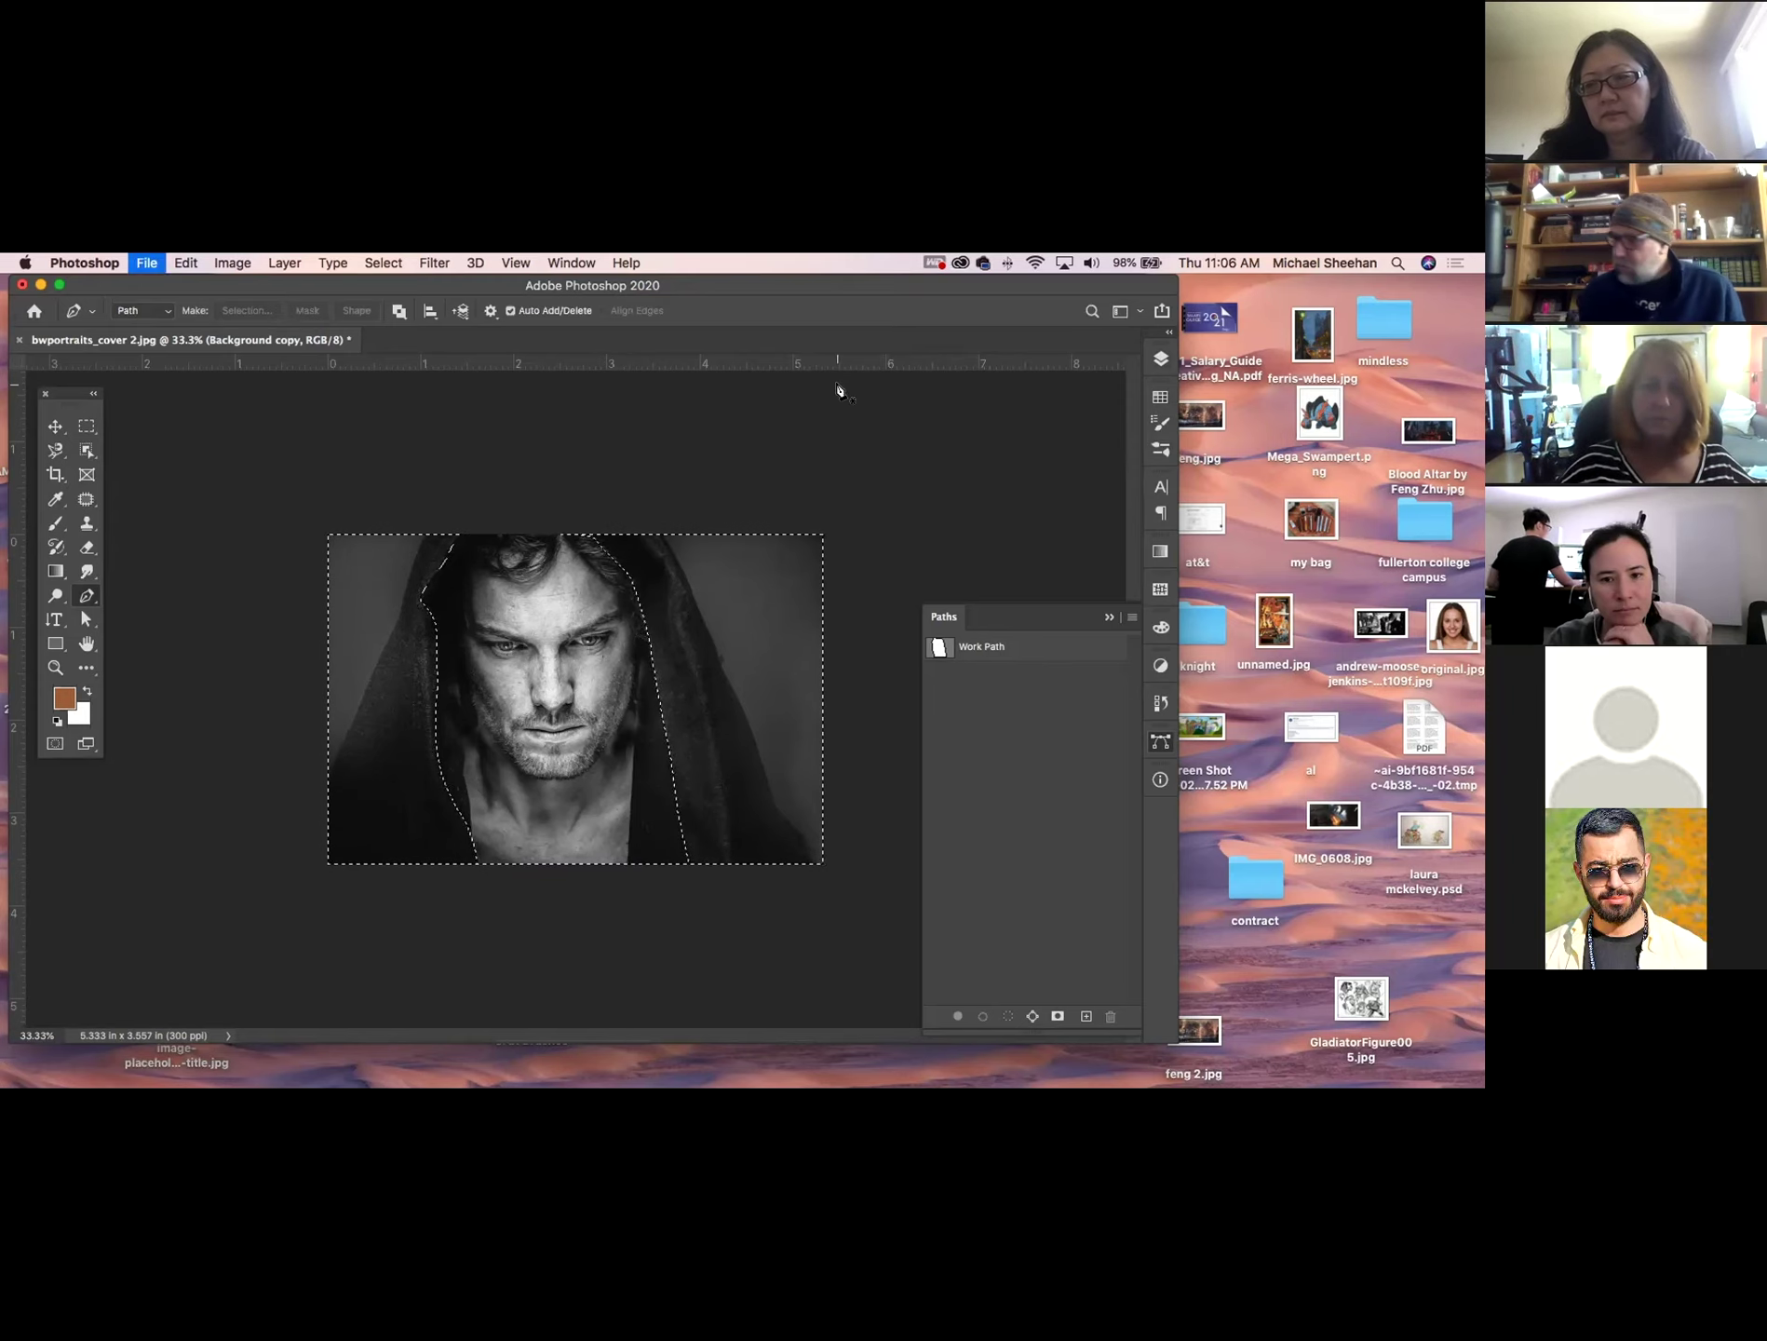
left_click(870, 846)
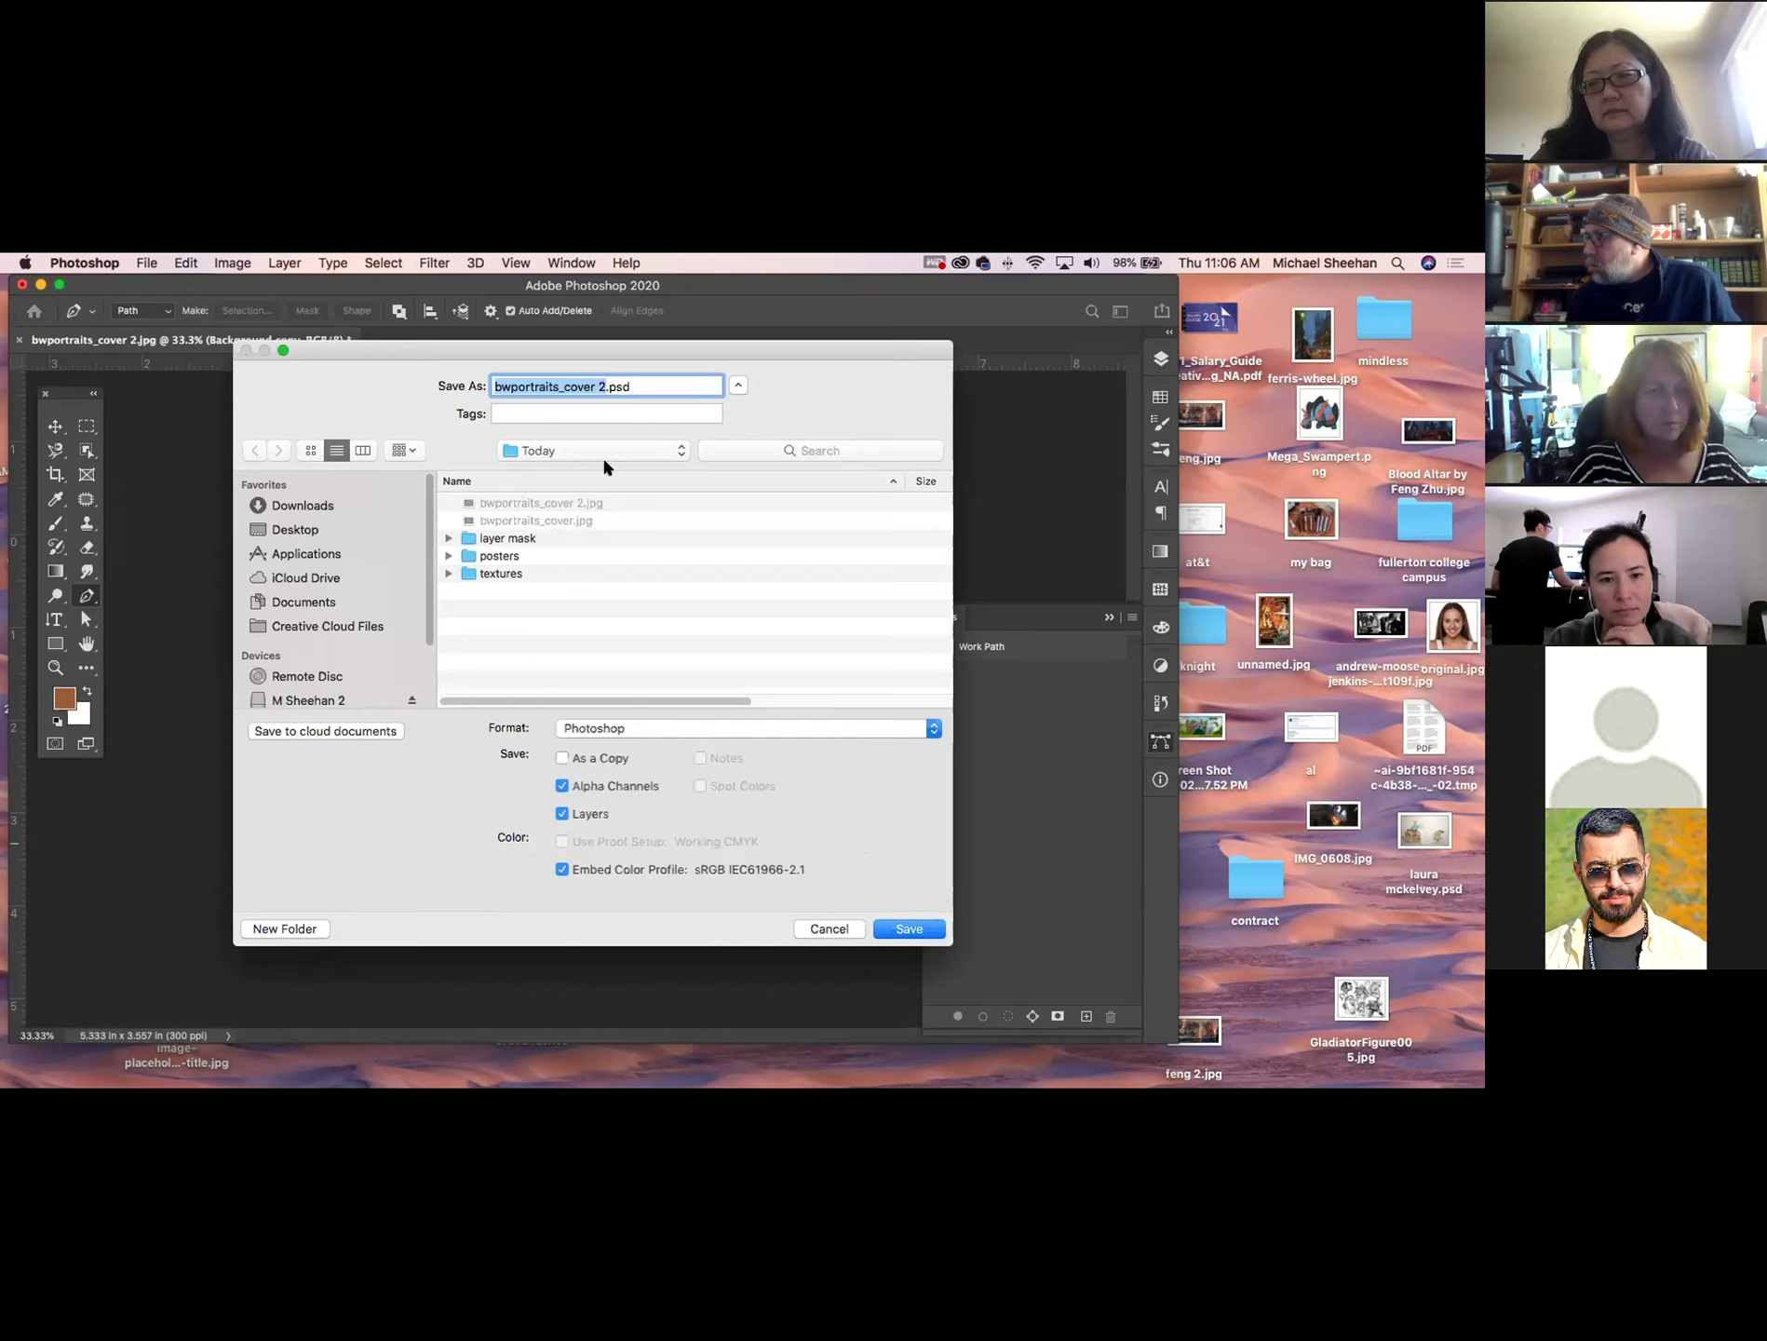
left_click(603, 385)
key("BackSpace")
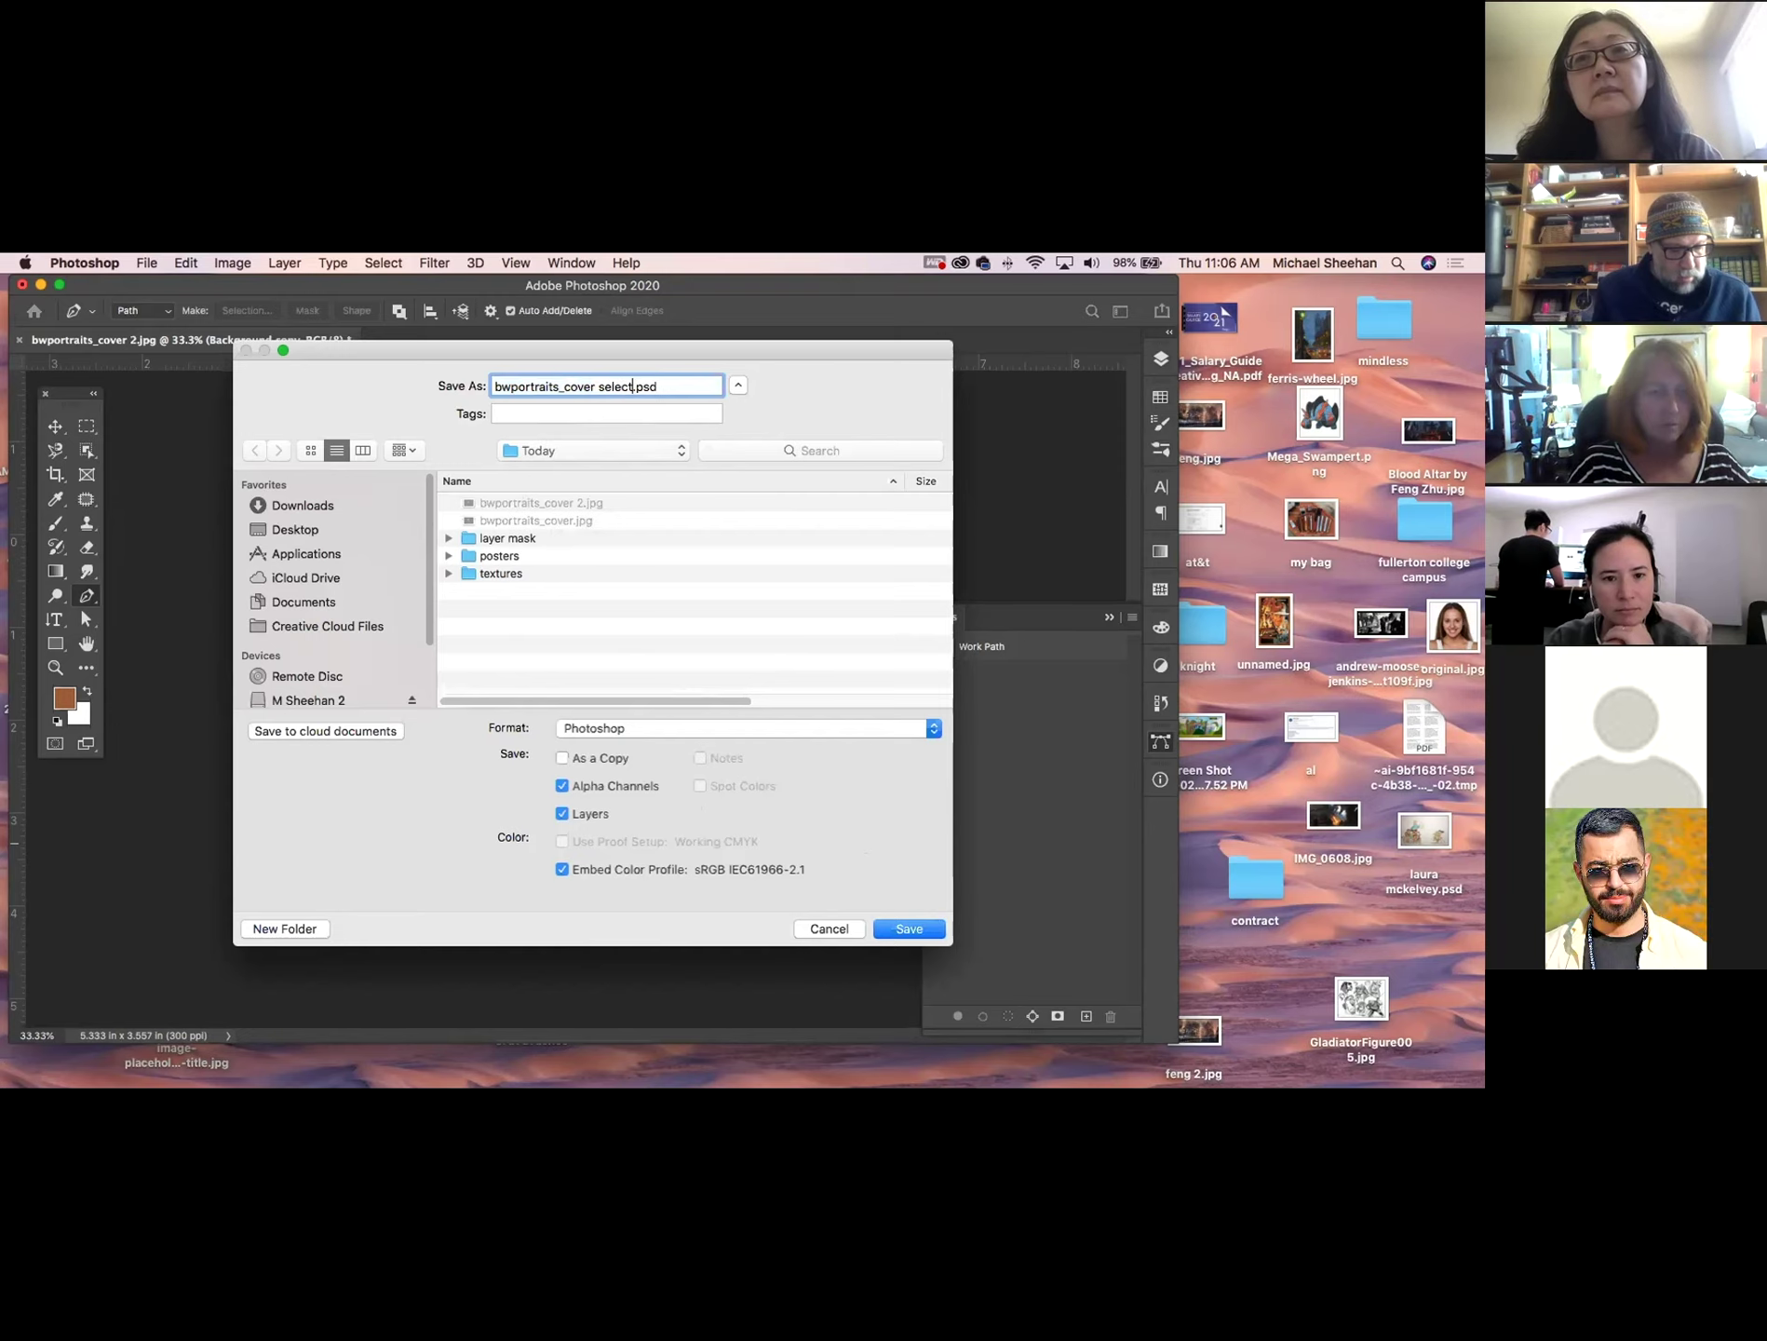
type("n")
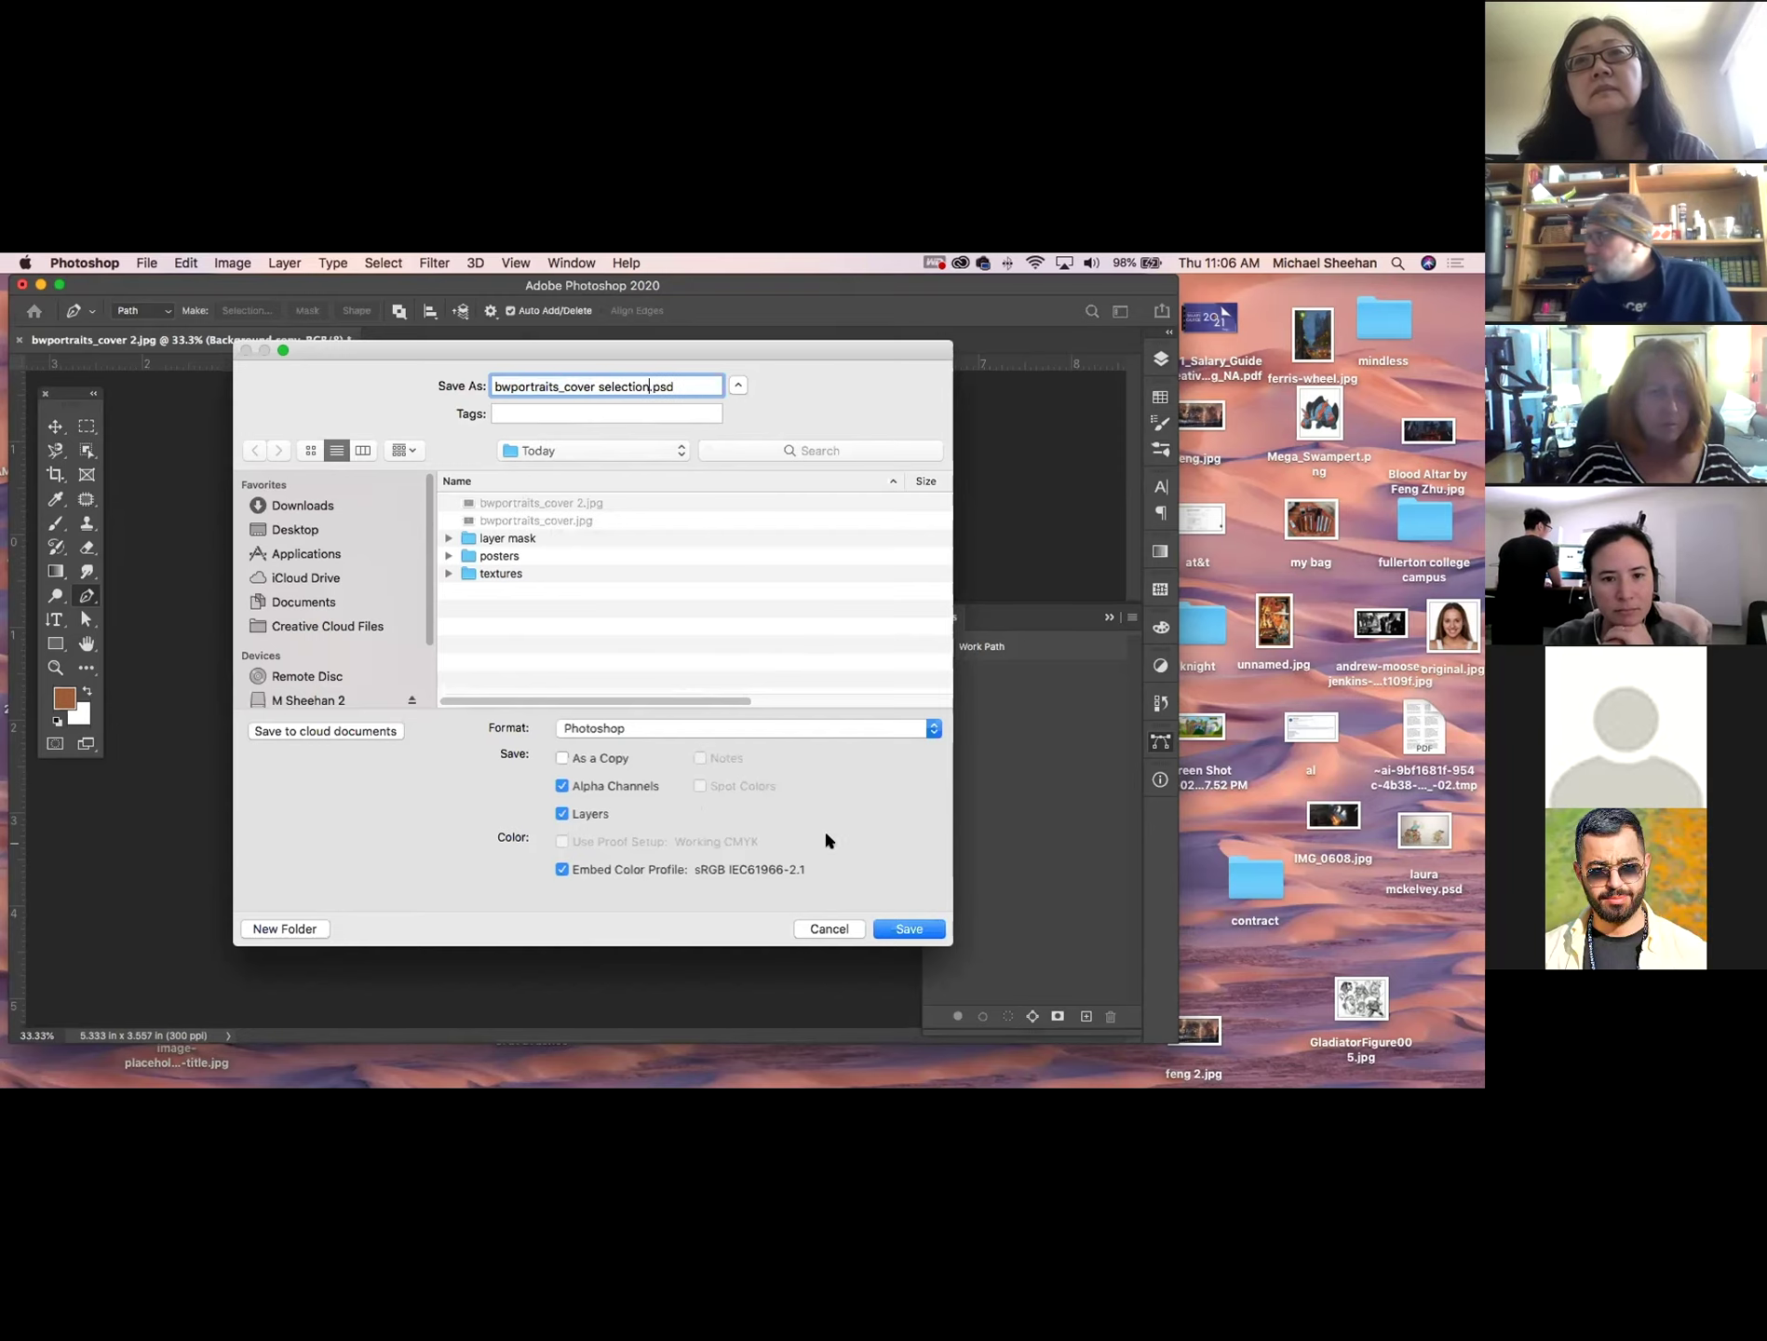
left_click(912, 930)
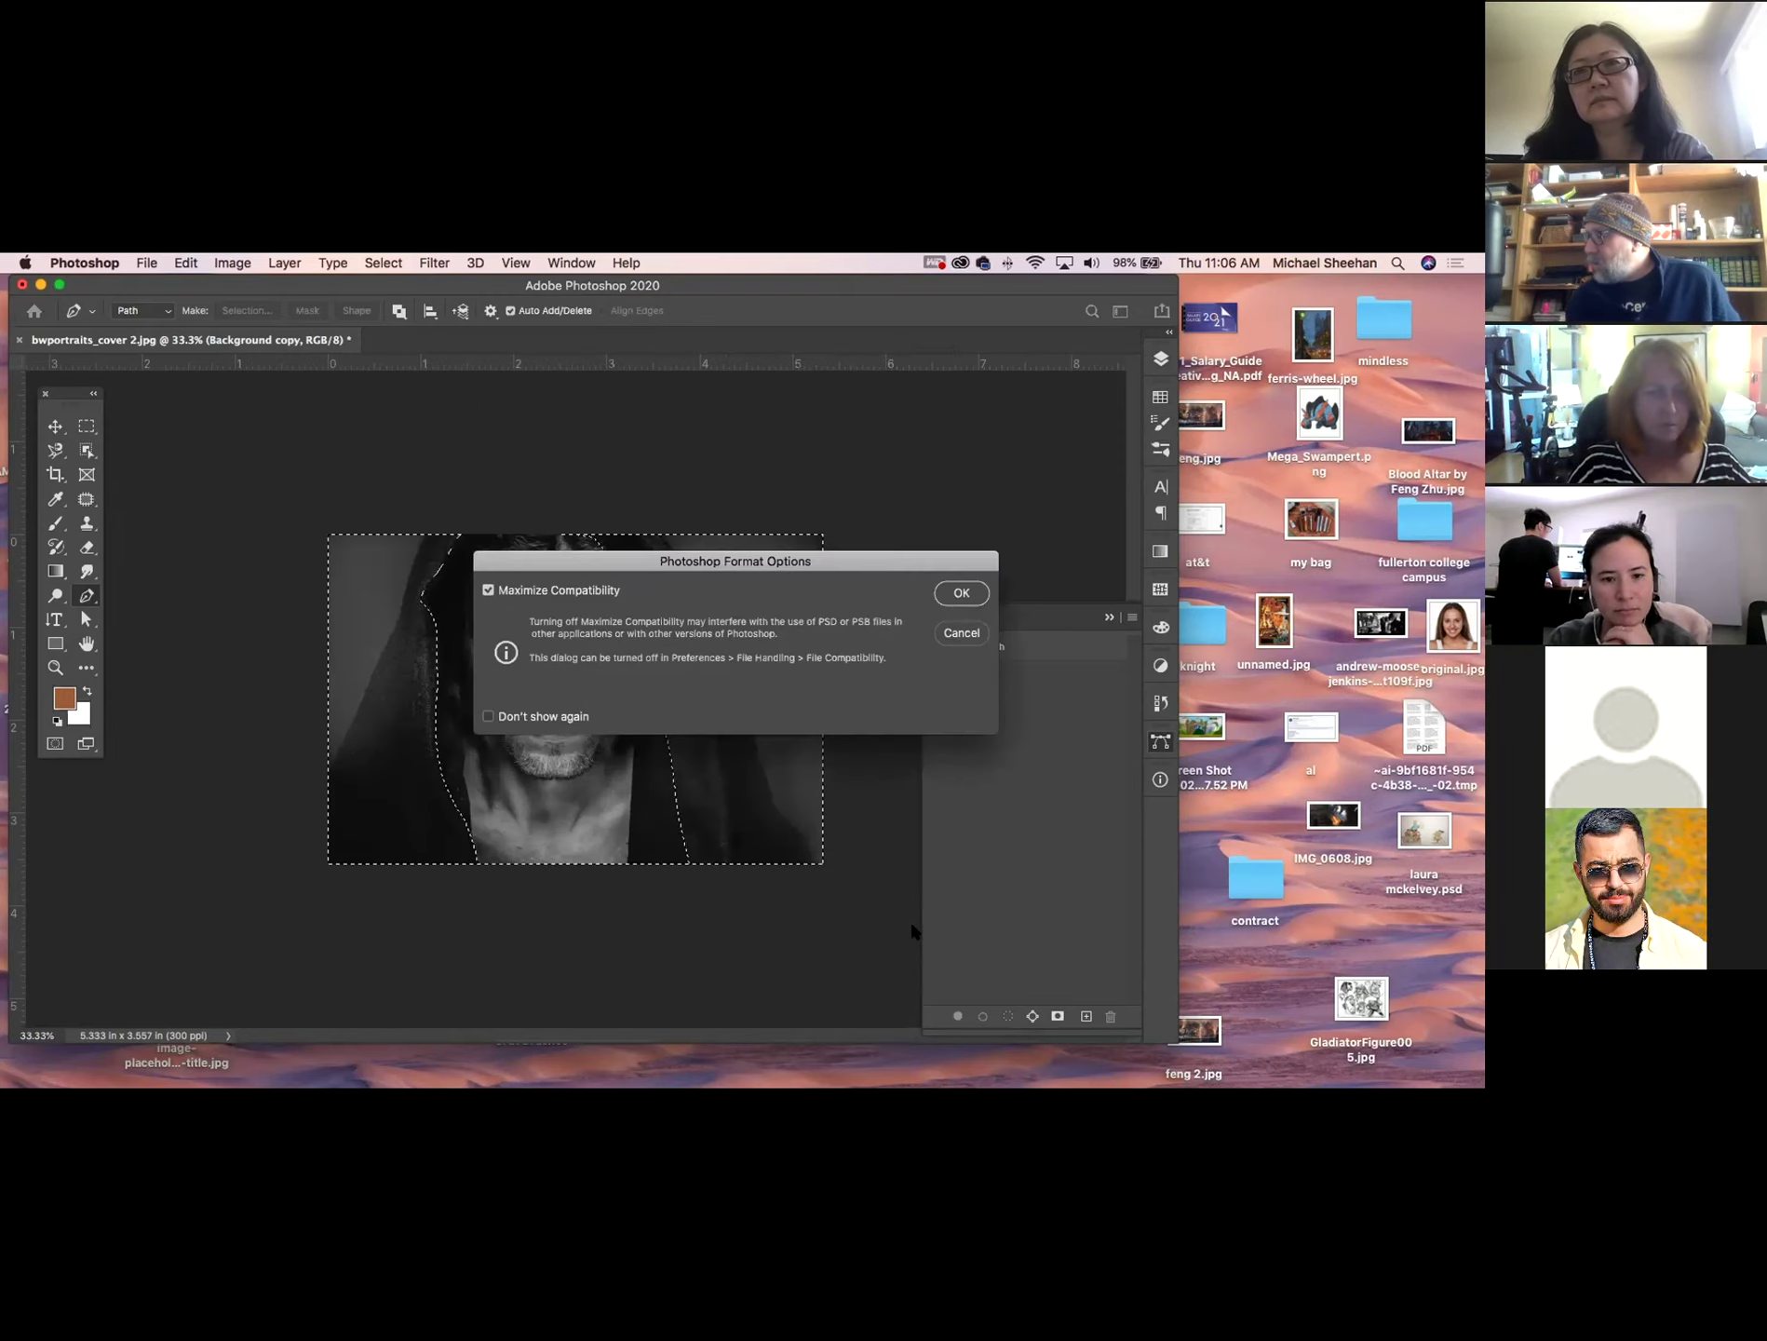
left_click(942, 593)
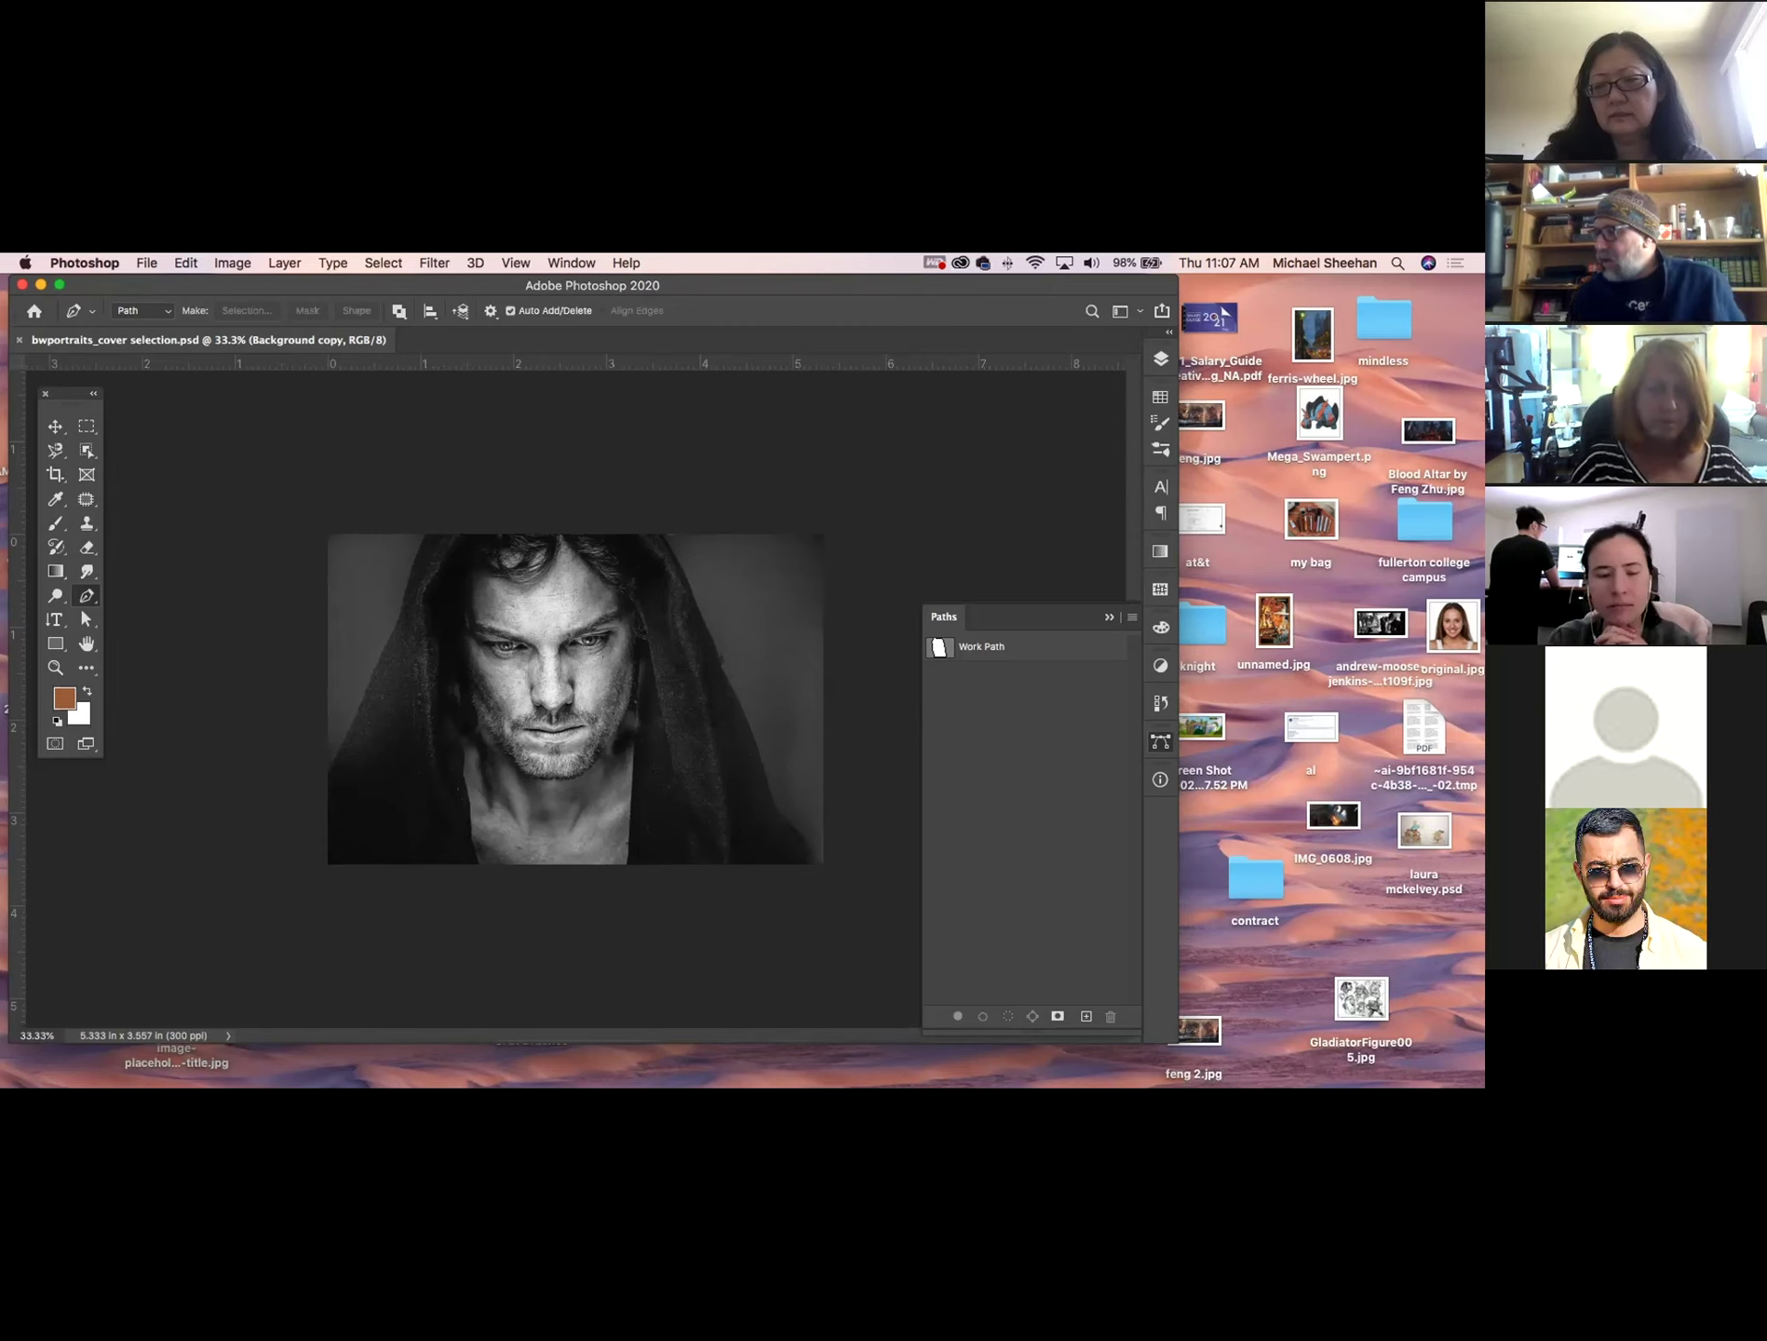
Draw a trial curved Pen path from the upper-left background to the nose bridge and try the Convert Point tool.
left_click(90, 595)
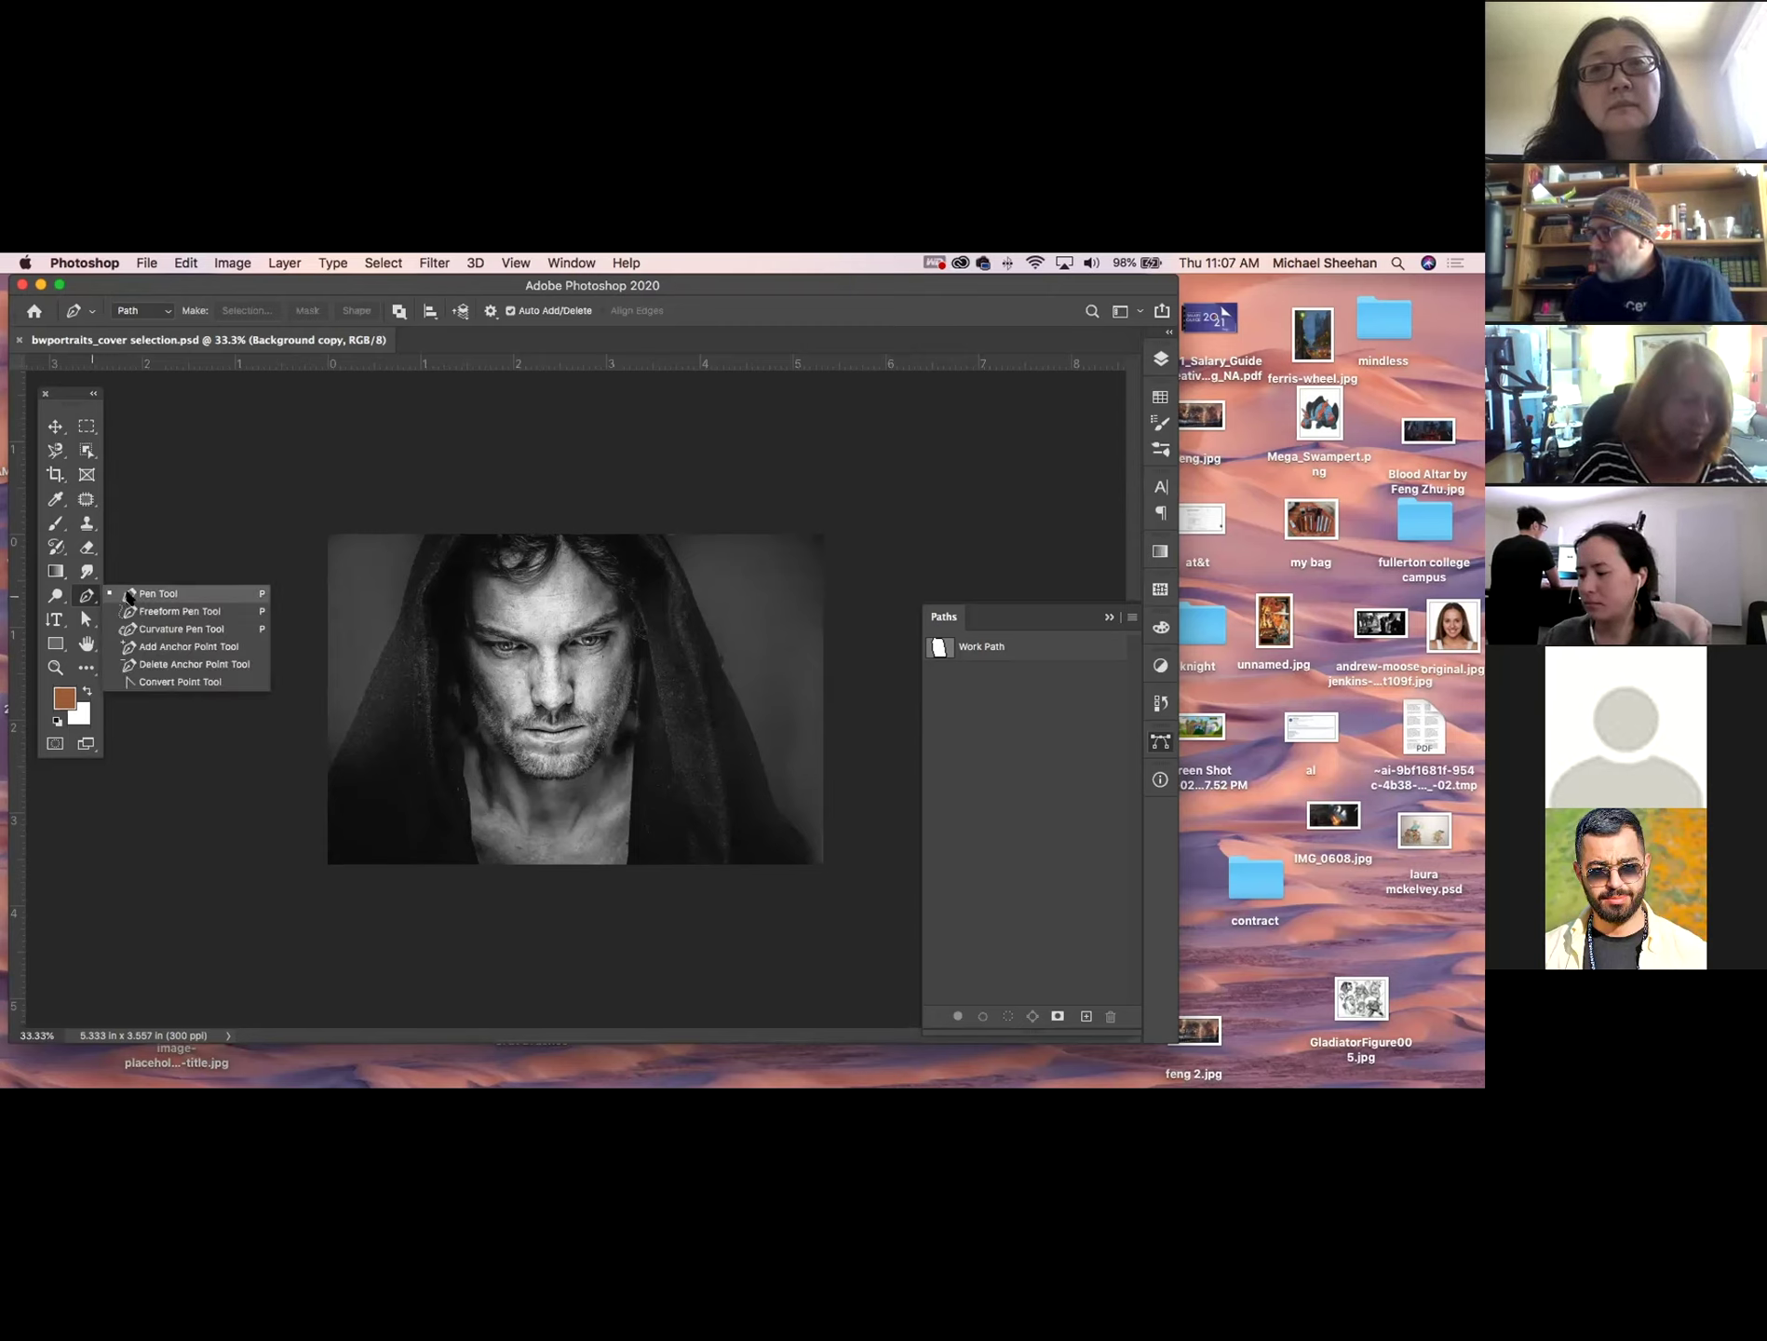
left_click(128, 594)
left_click(380, 574)
left_click_drag(541, 656, 537, 720)
left_click(86, 594)
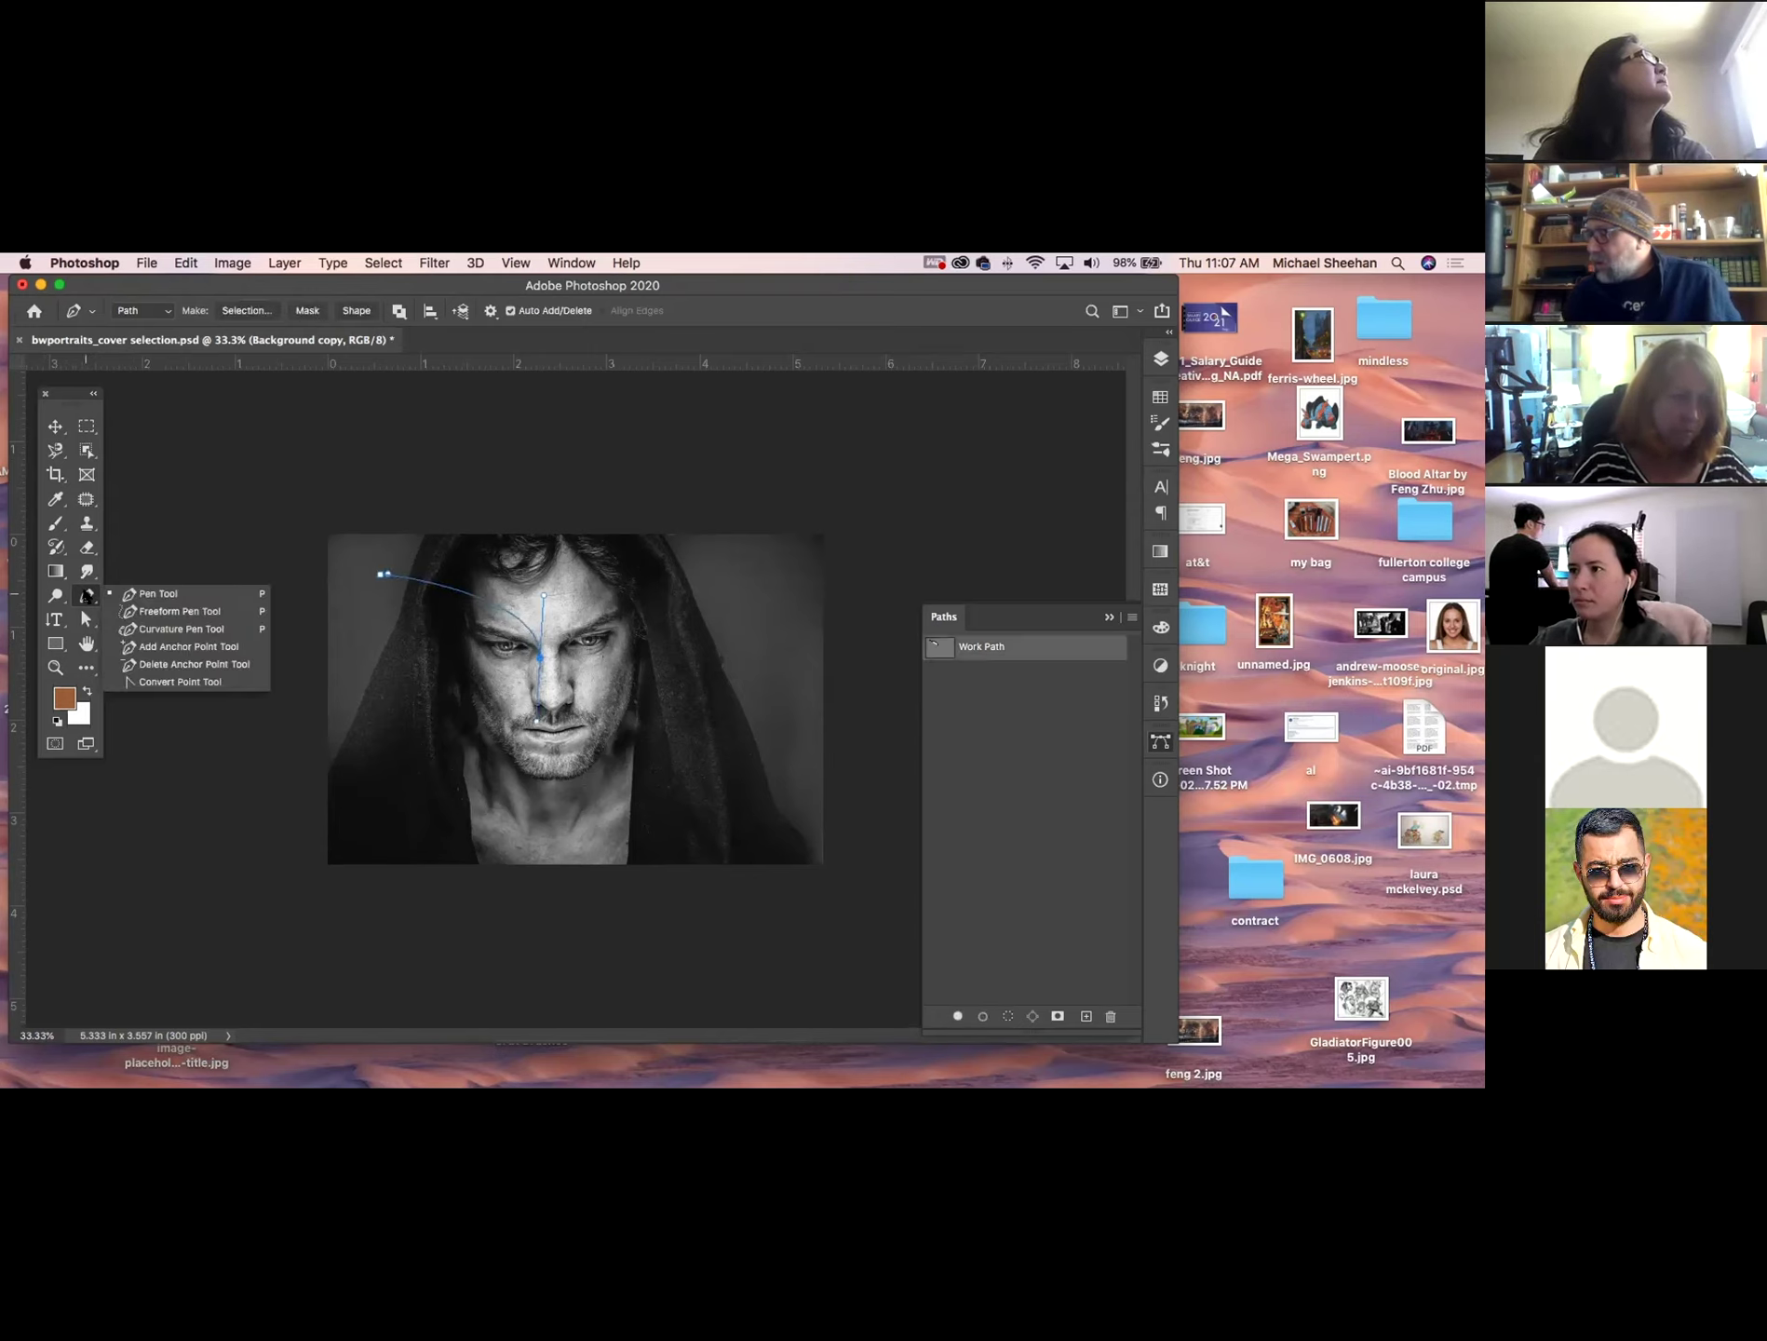
left_click(140, 686)
left_click(574, 779)
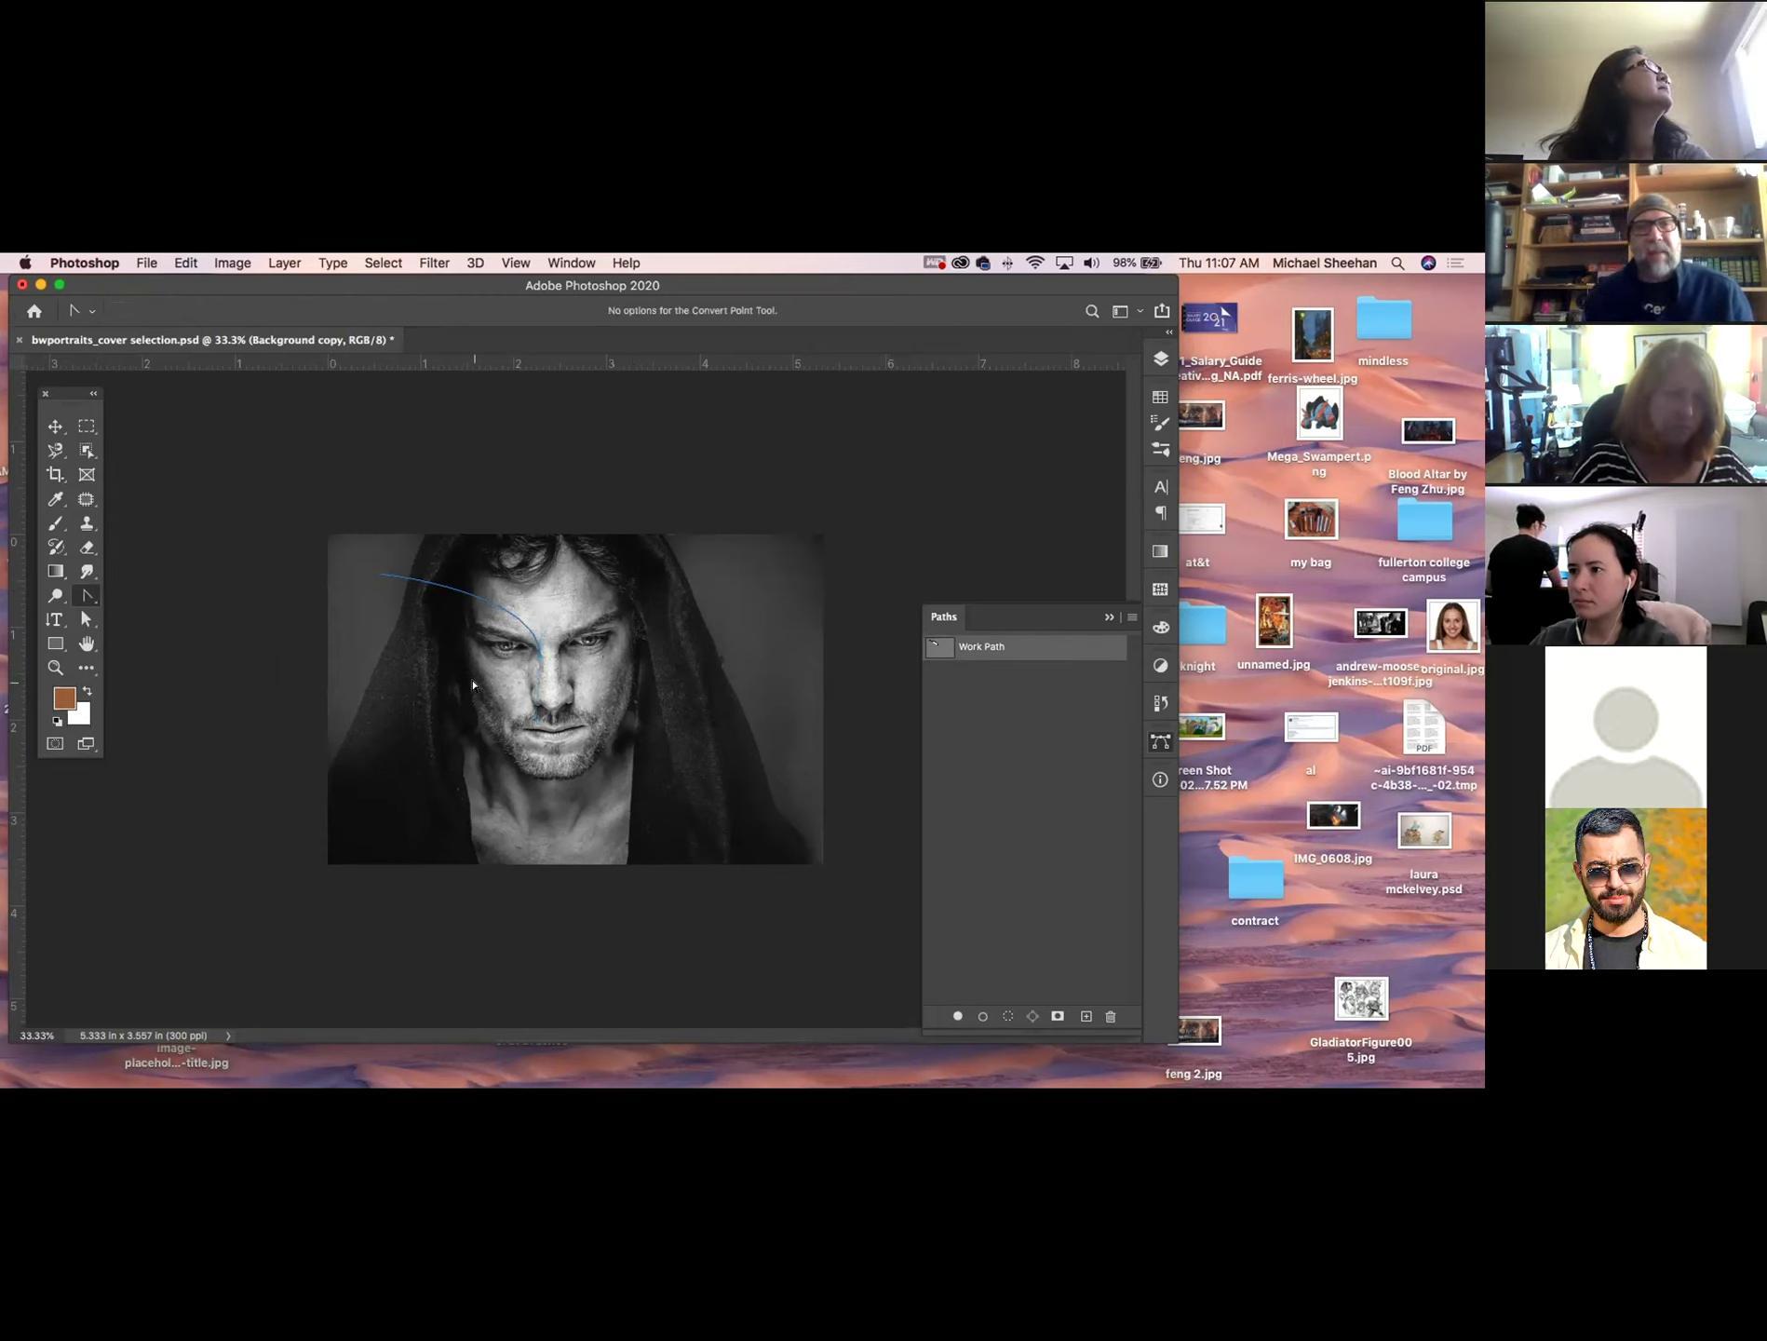
Delete the Work Path and dock the floating Paths panel among the collapsed panels.
left_click(55, 427)
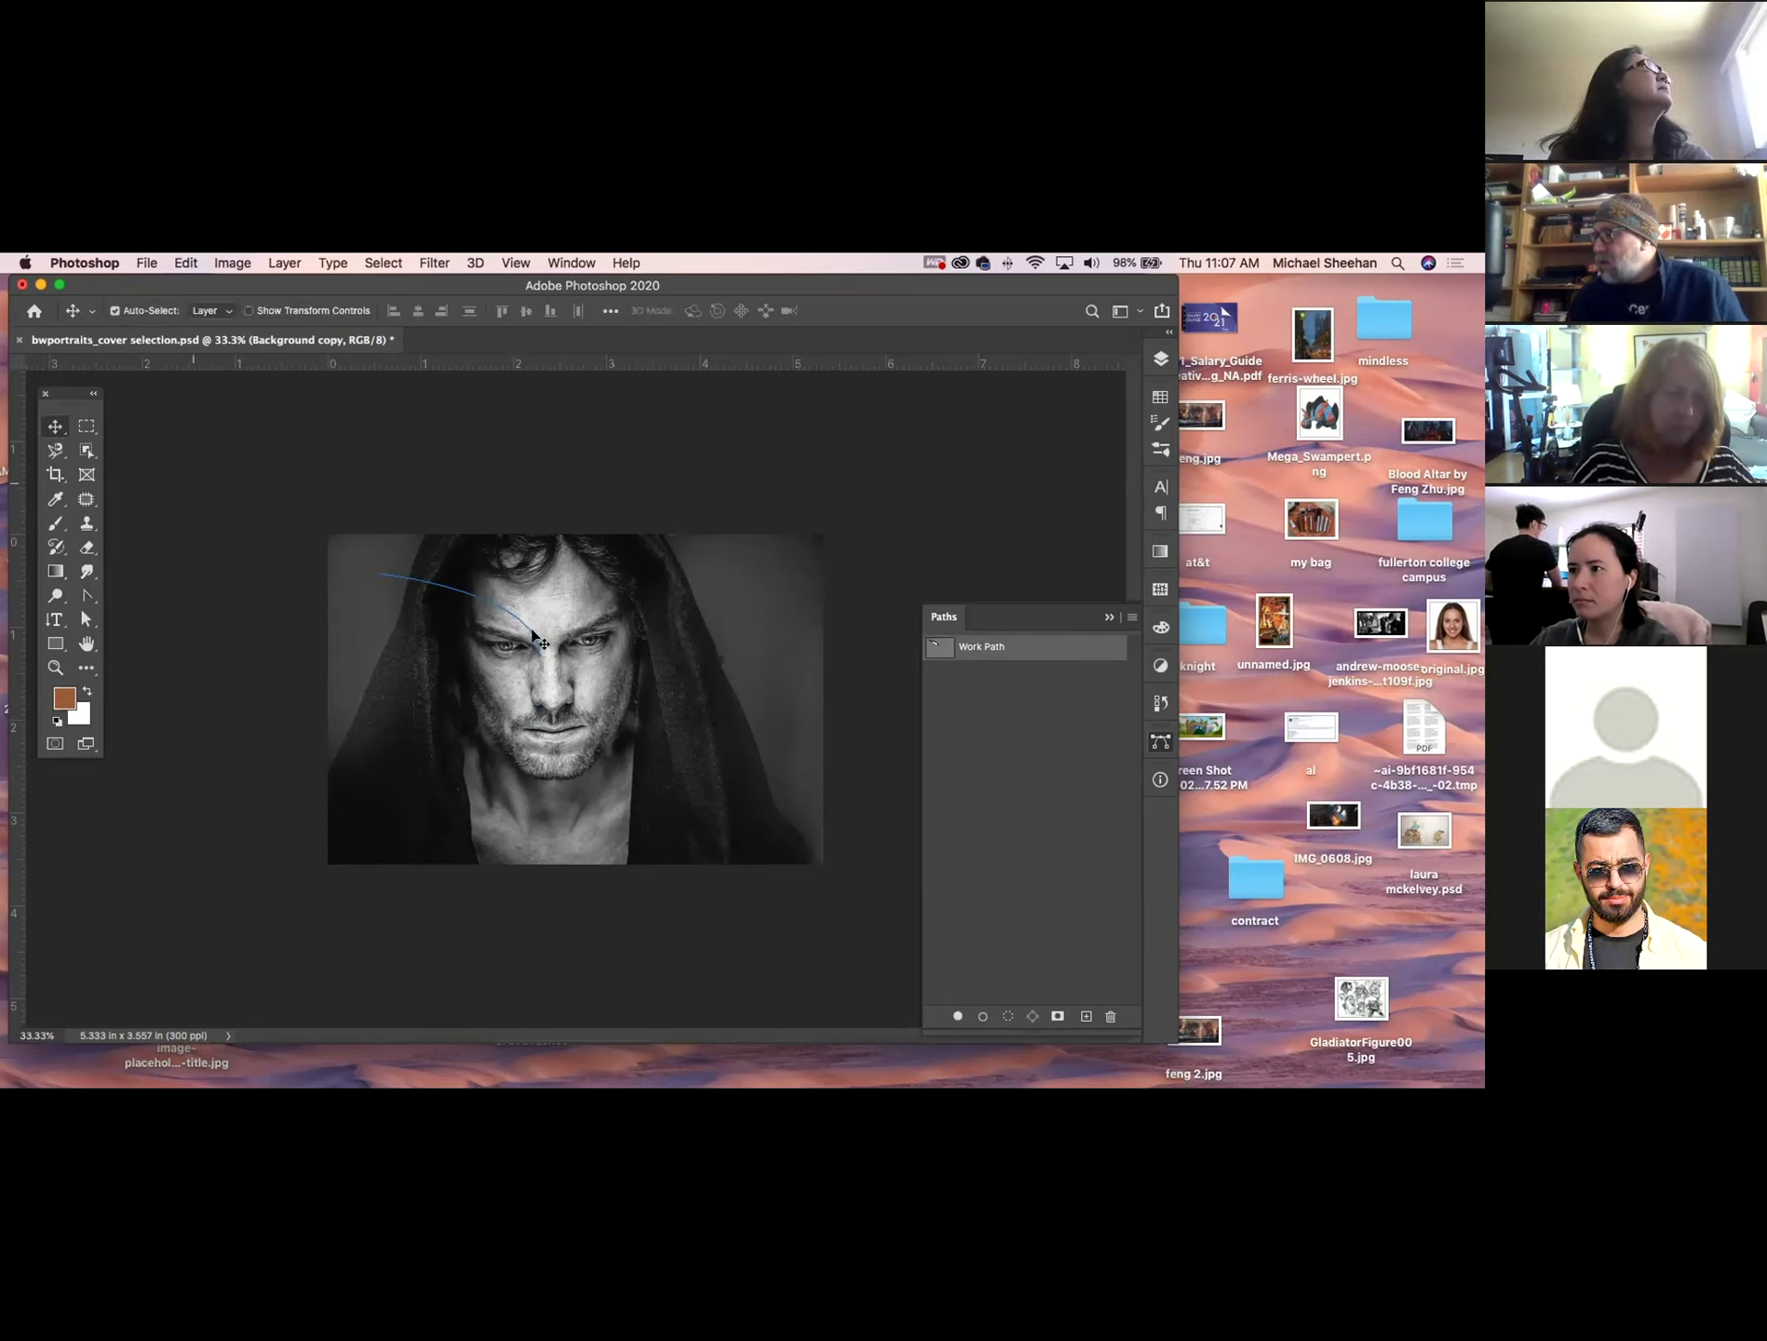
left_click_drag(1049, 623, 1049, 621)
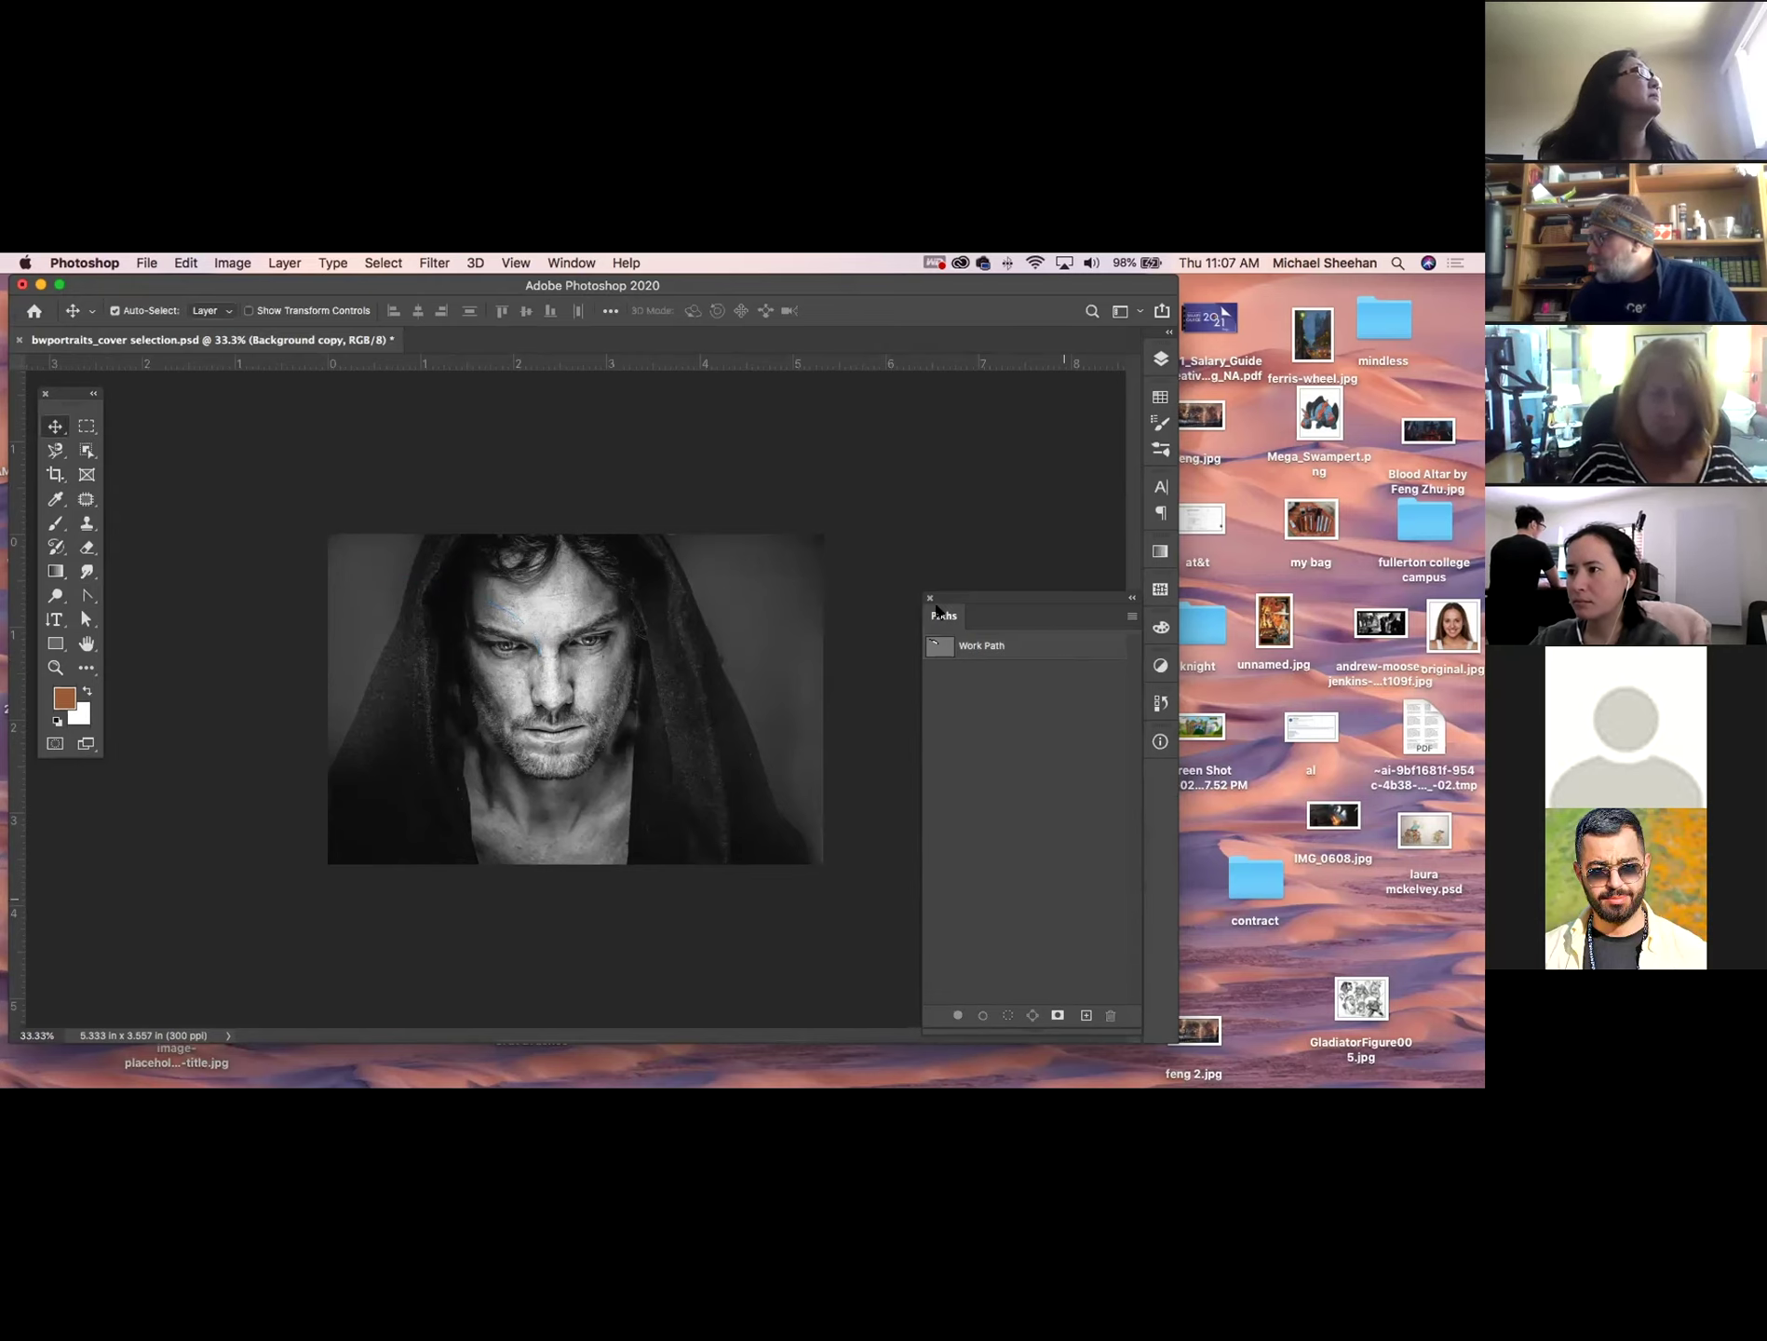
left_click(1049, 646)
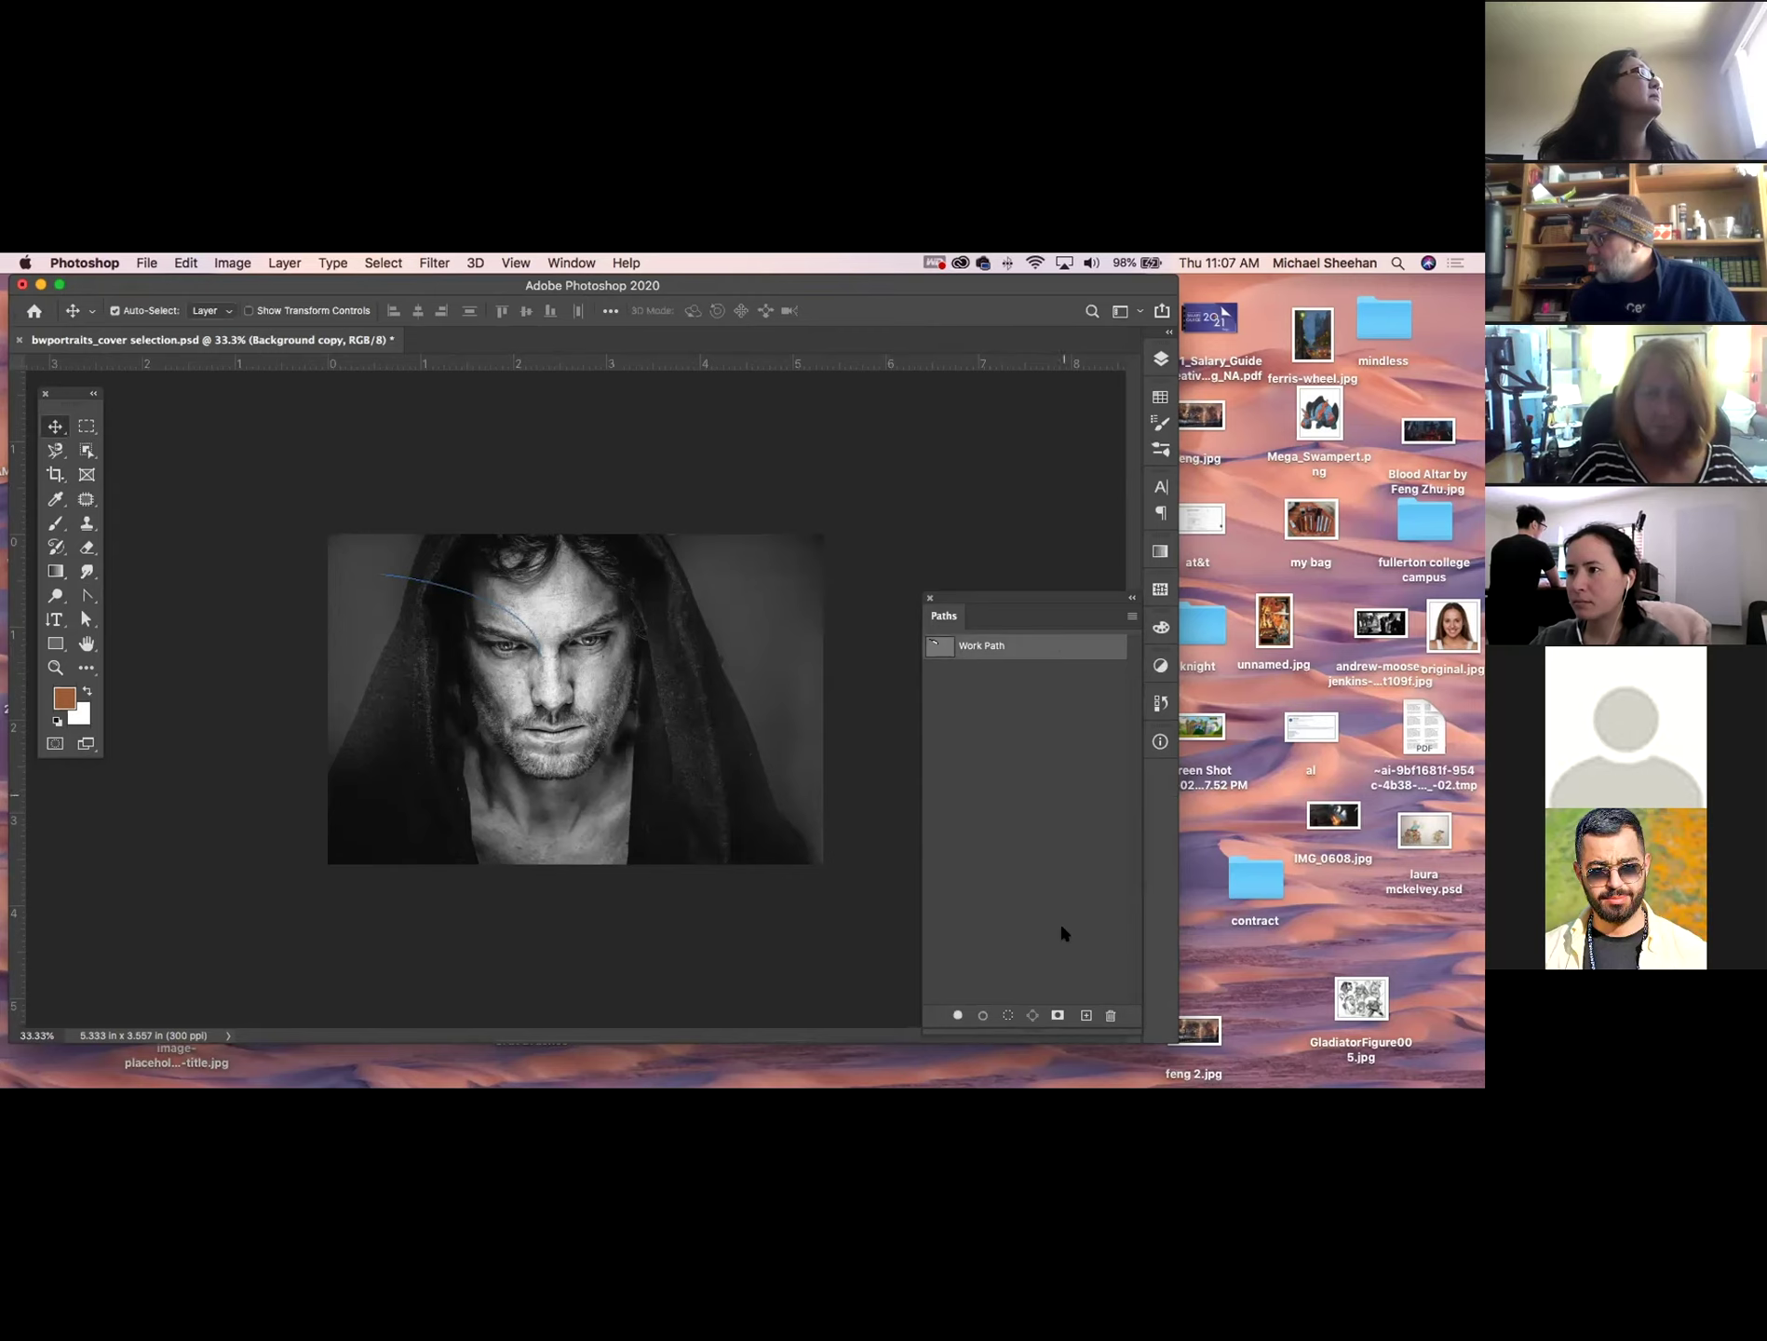
left_click(1109, 1016)
left_click(894, 562)
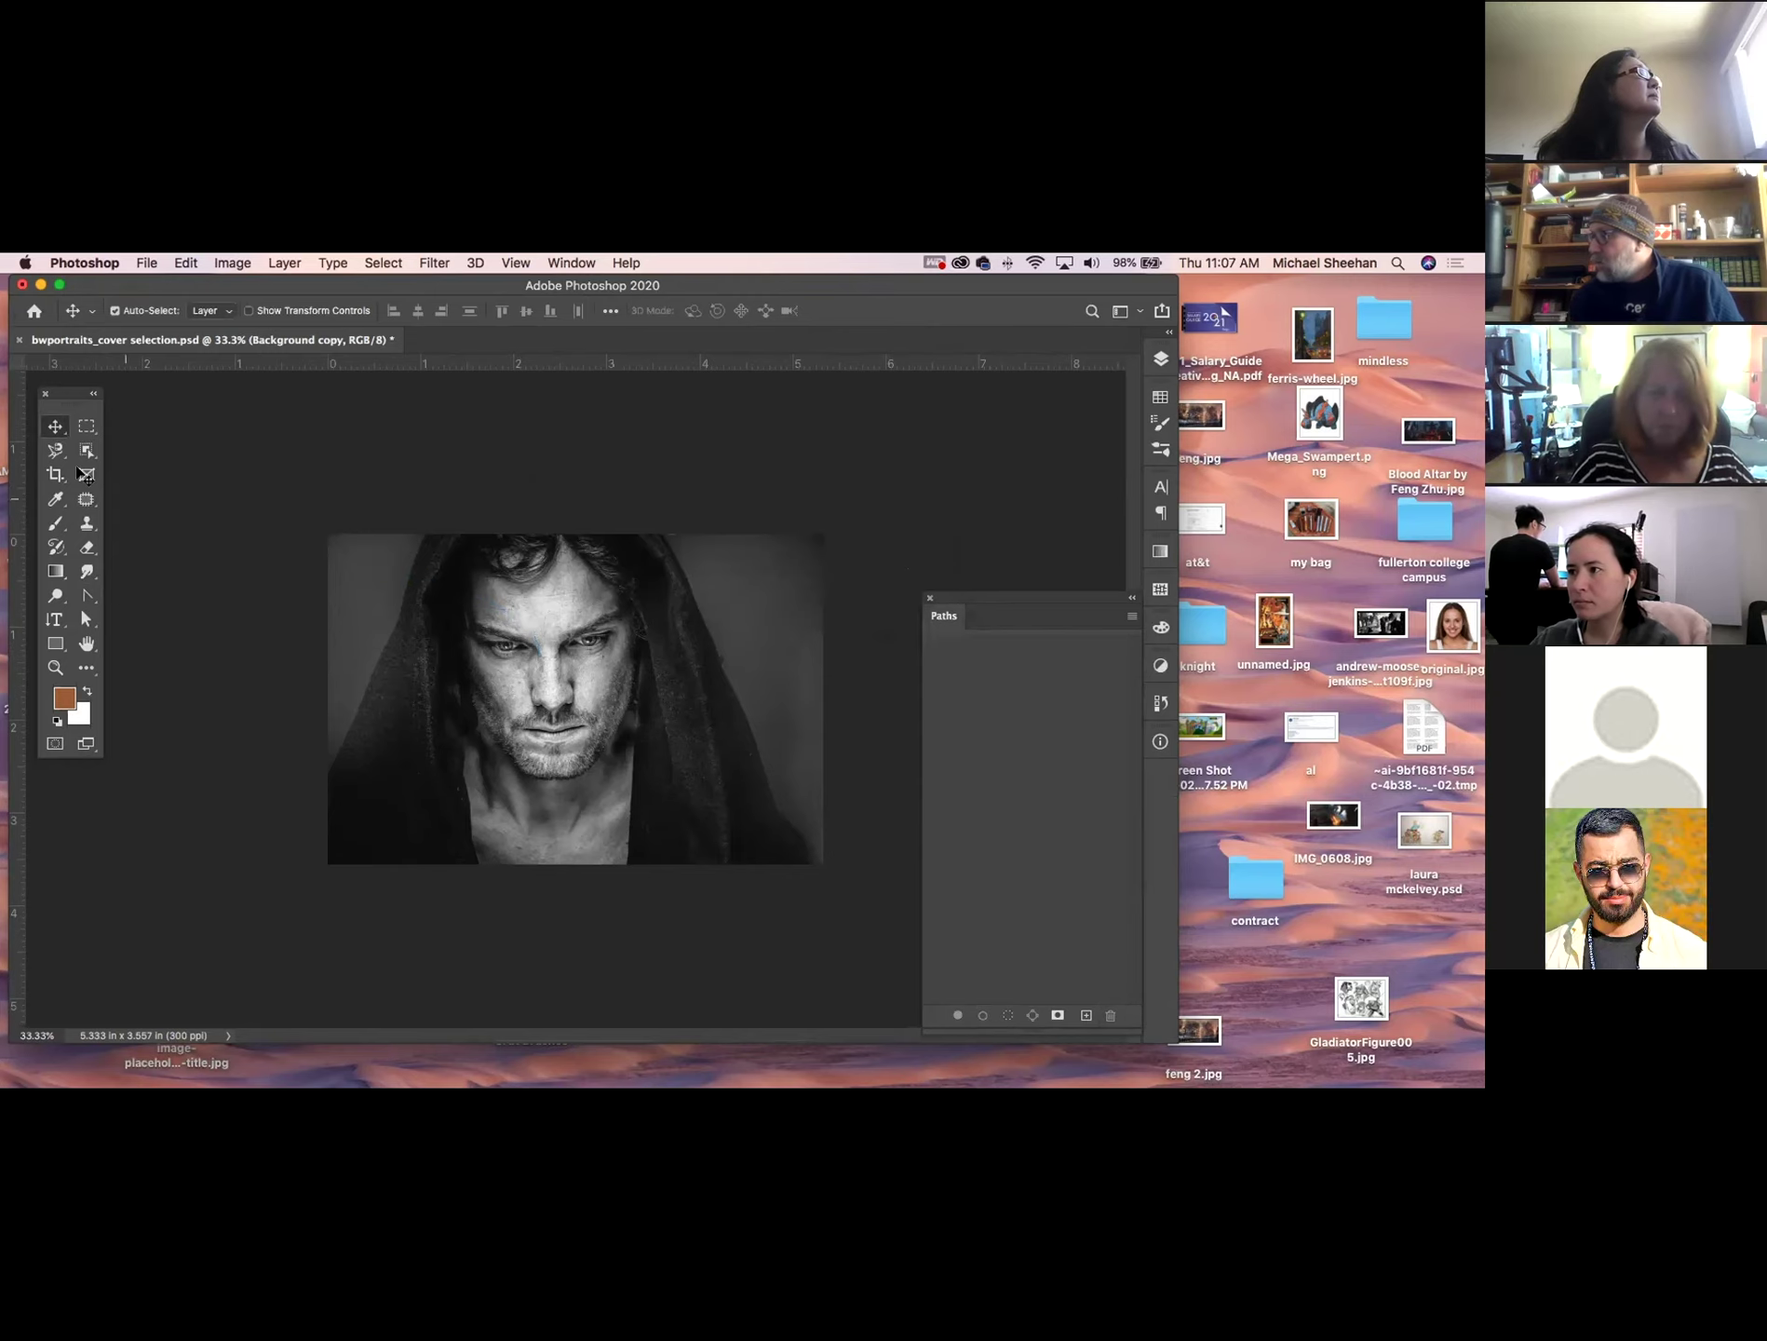
left_click(382, 426)
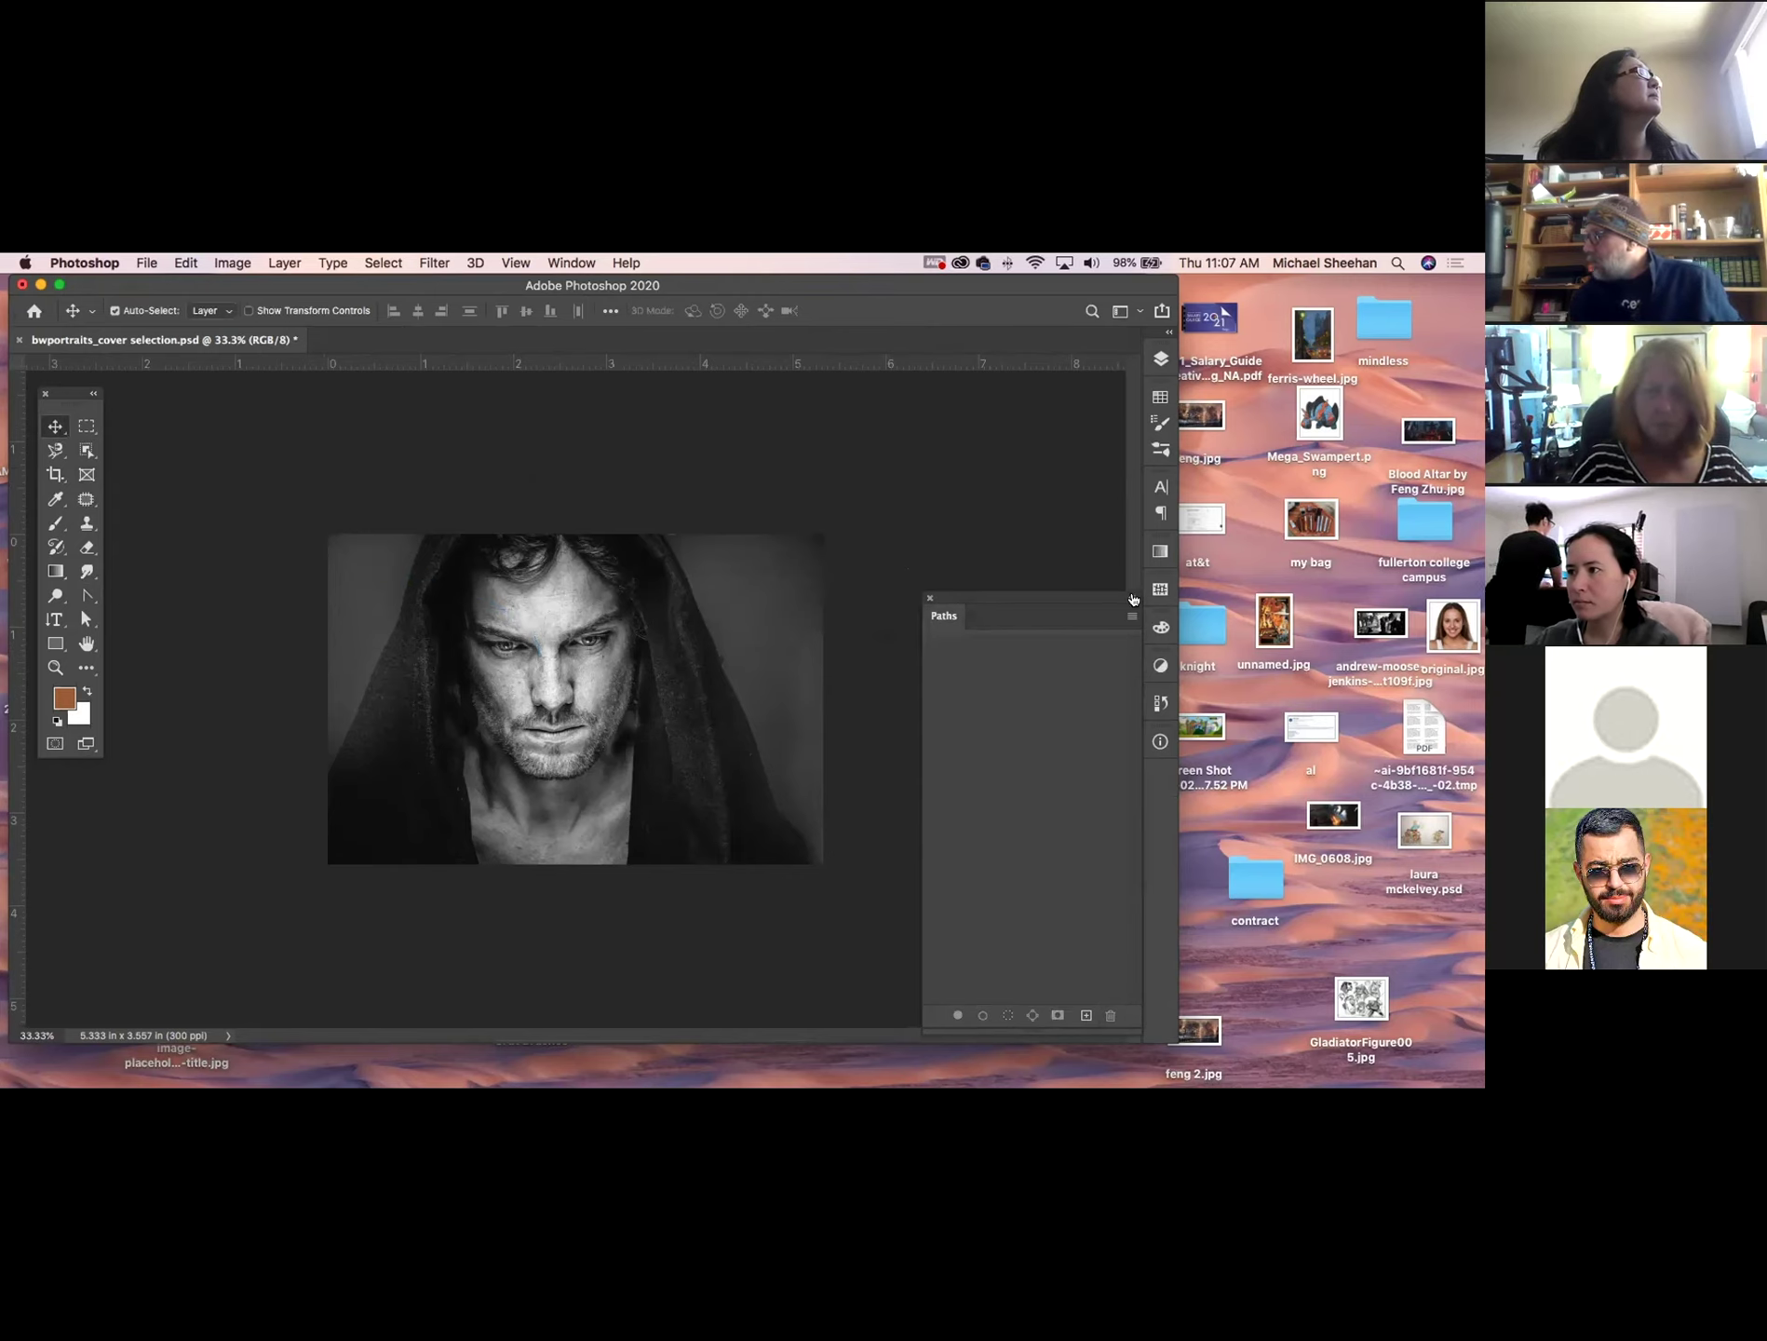
left_click_drag(1087, 595, 1160, 778)
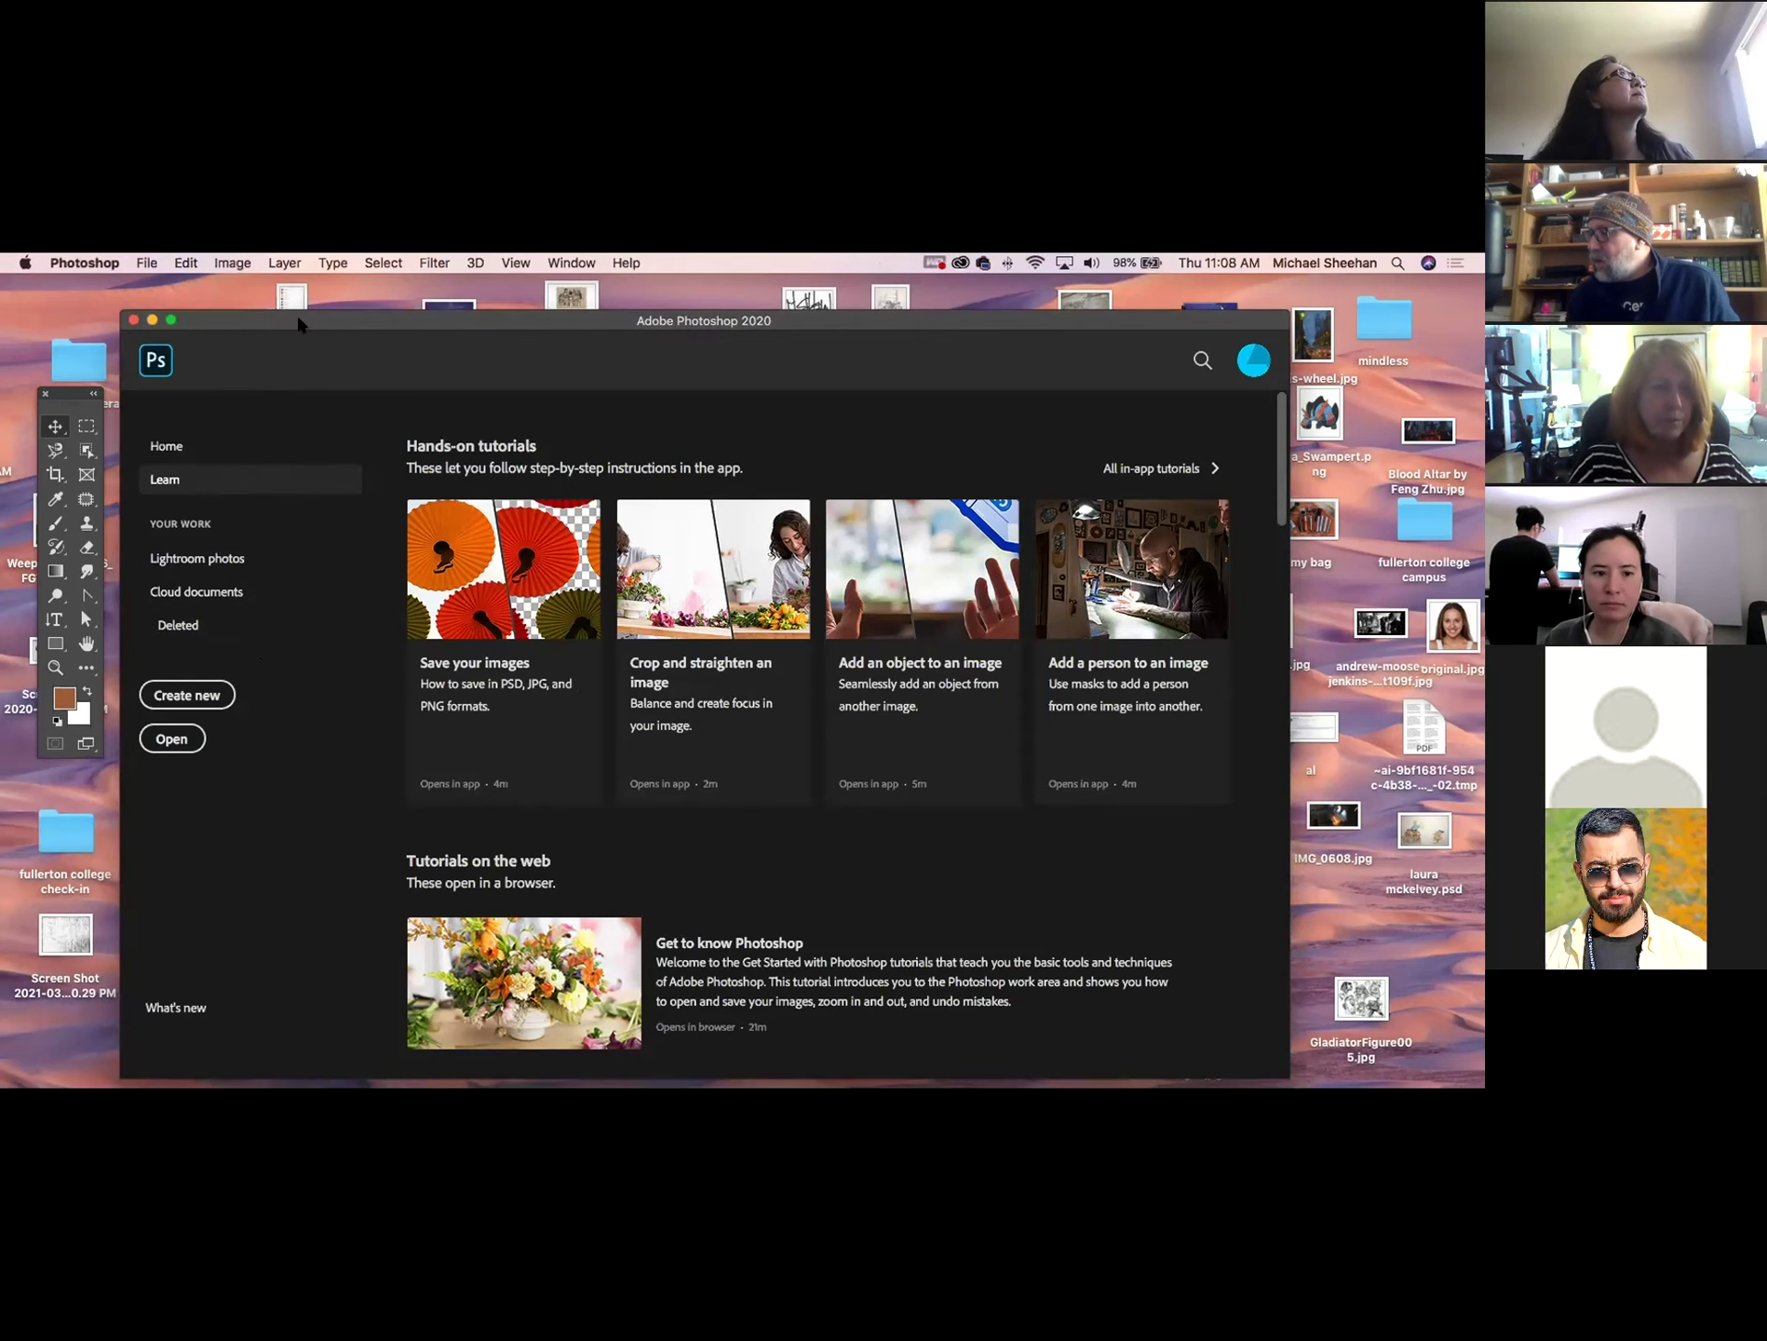
Open the desktop image classifying-clouds.jpg, moving the application window aside to reach it.
left_click_drag(298, 323, 268, 663)
double_click(448, 316)
left_click_drag(470, 655, 459, 294)
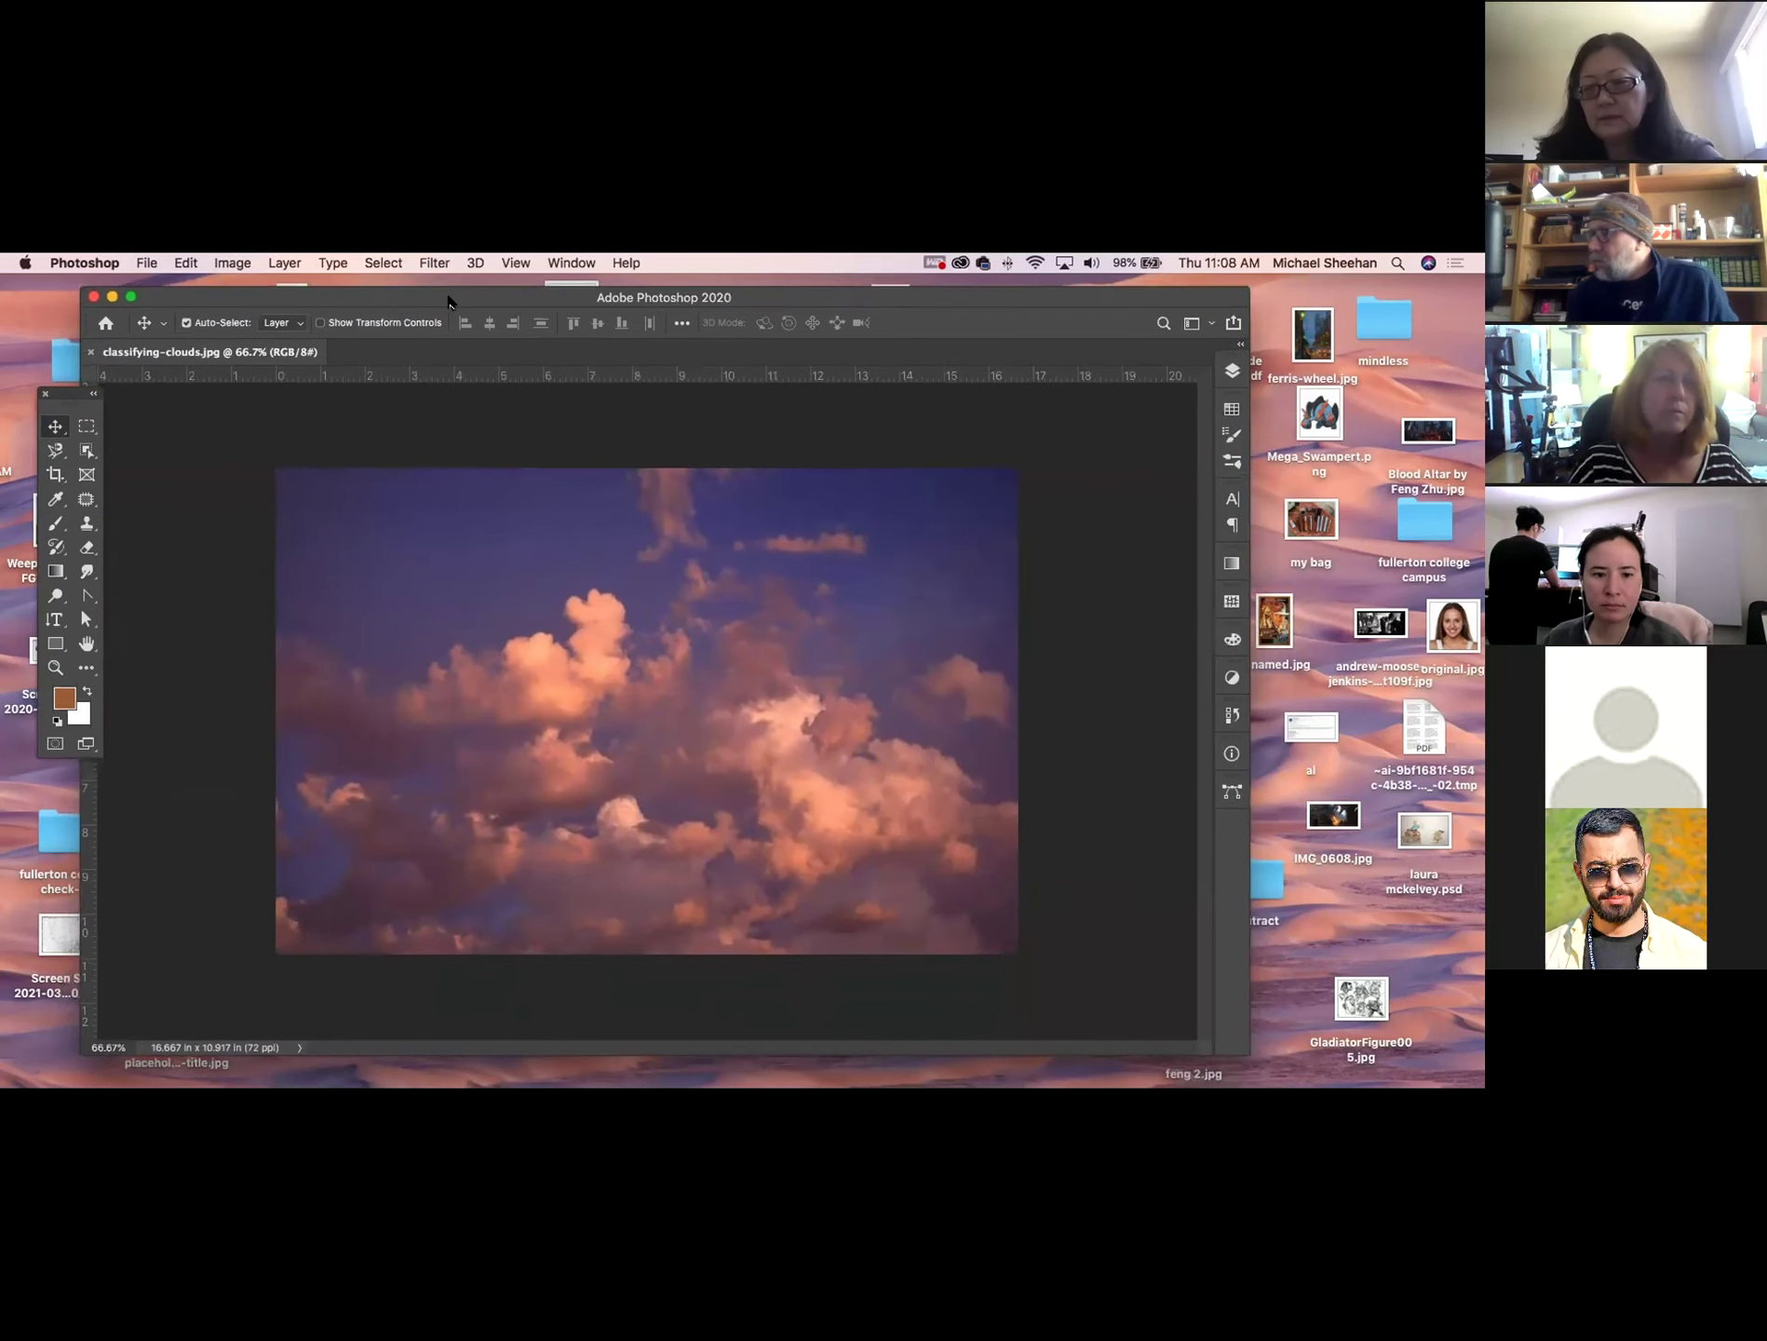
Preview a Levels adjustment on the clouds image with input levels 17, 1.33 and 200, and discard it.
left_click(228, 263)
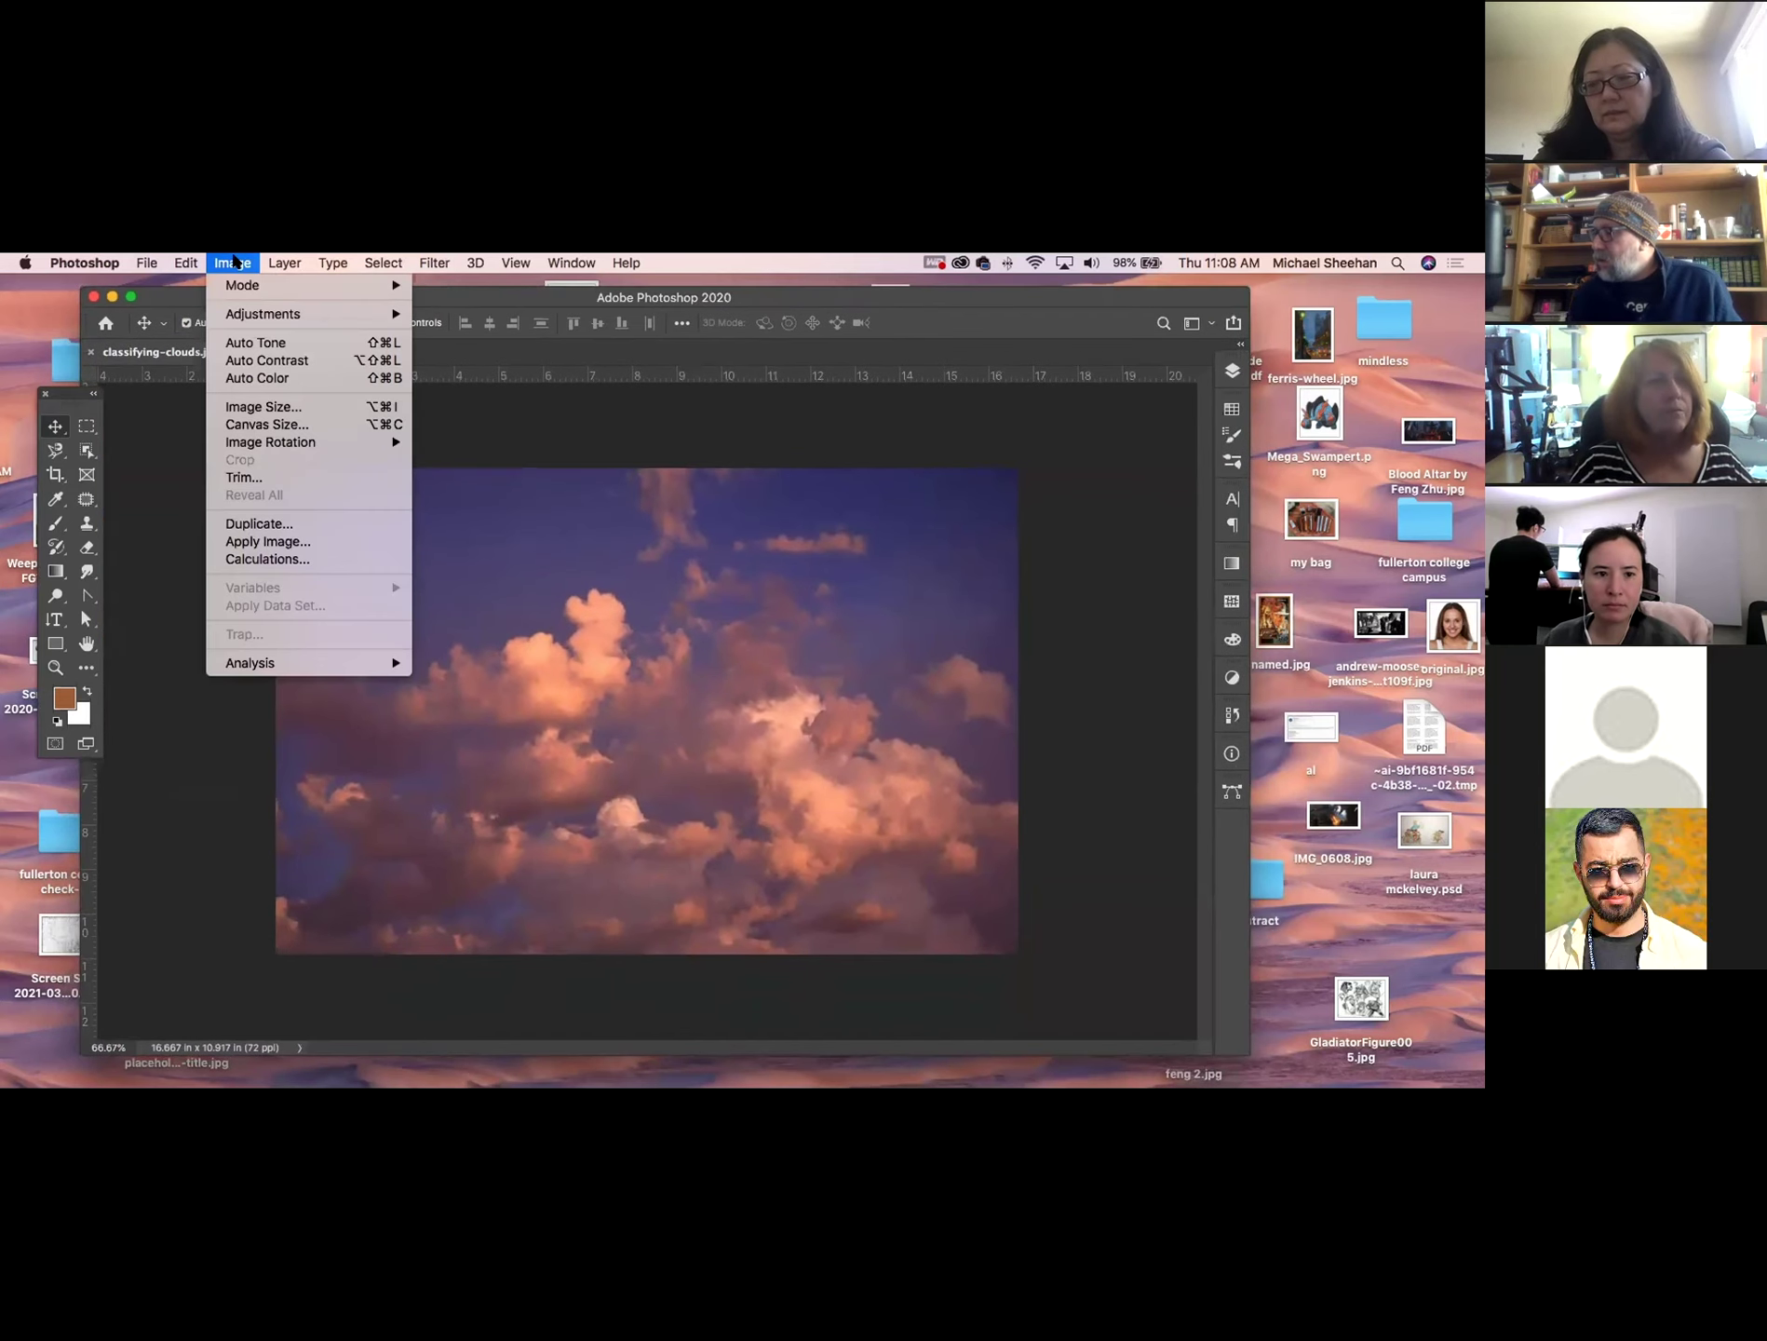
mouse_move(244, 314)
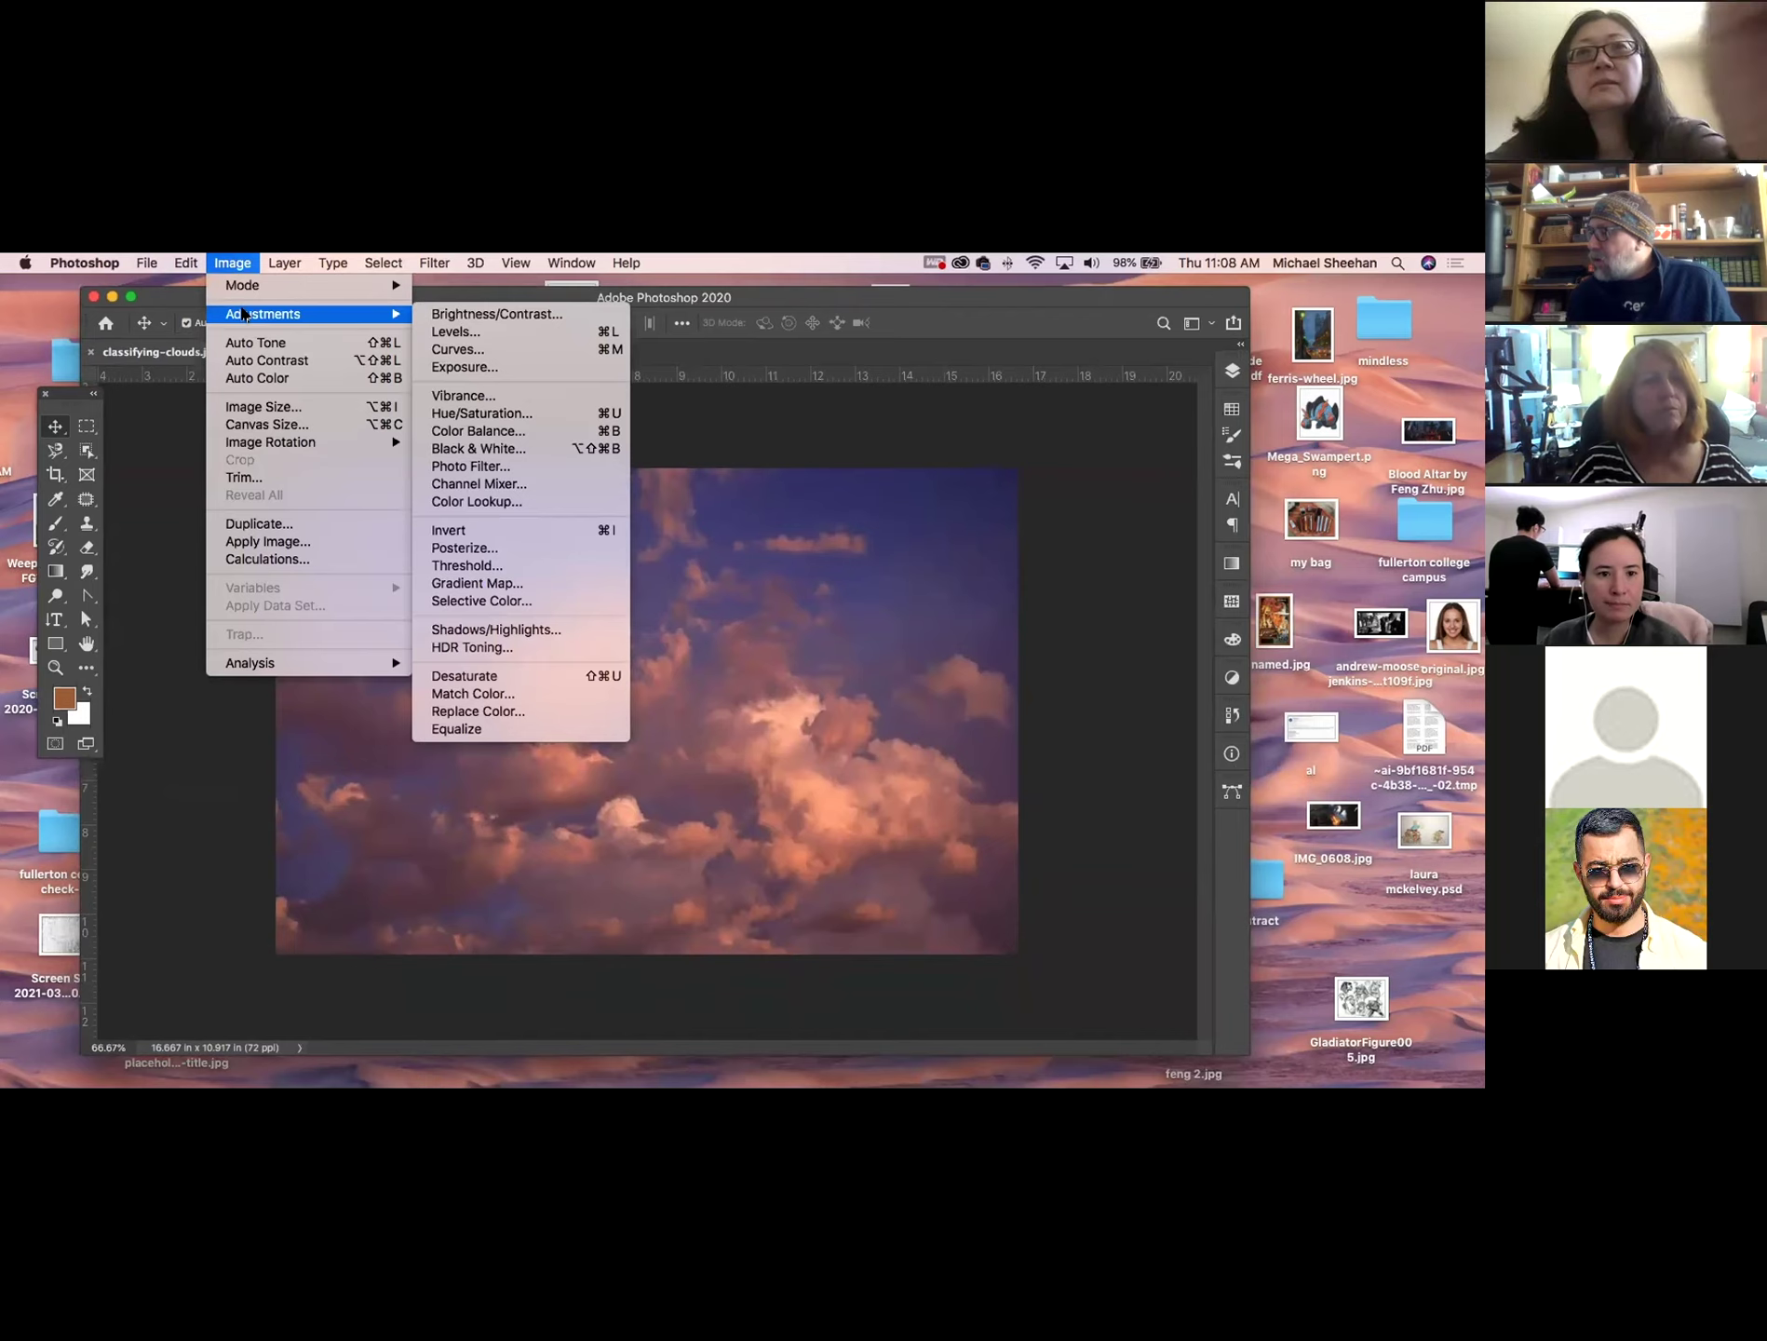
left_click(517, 330)
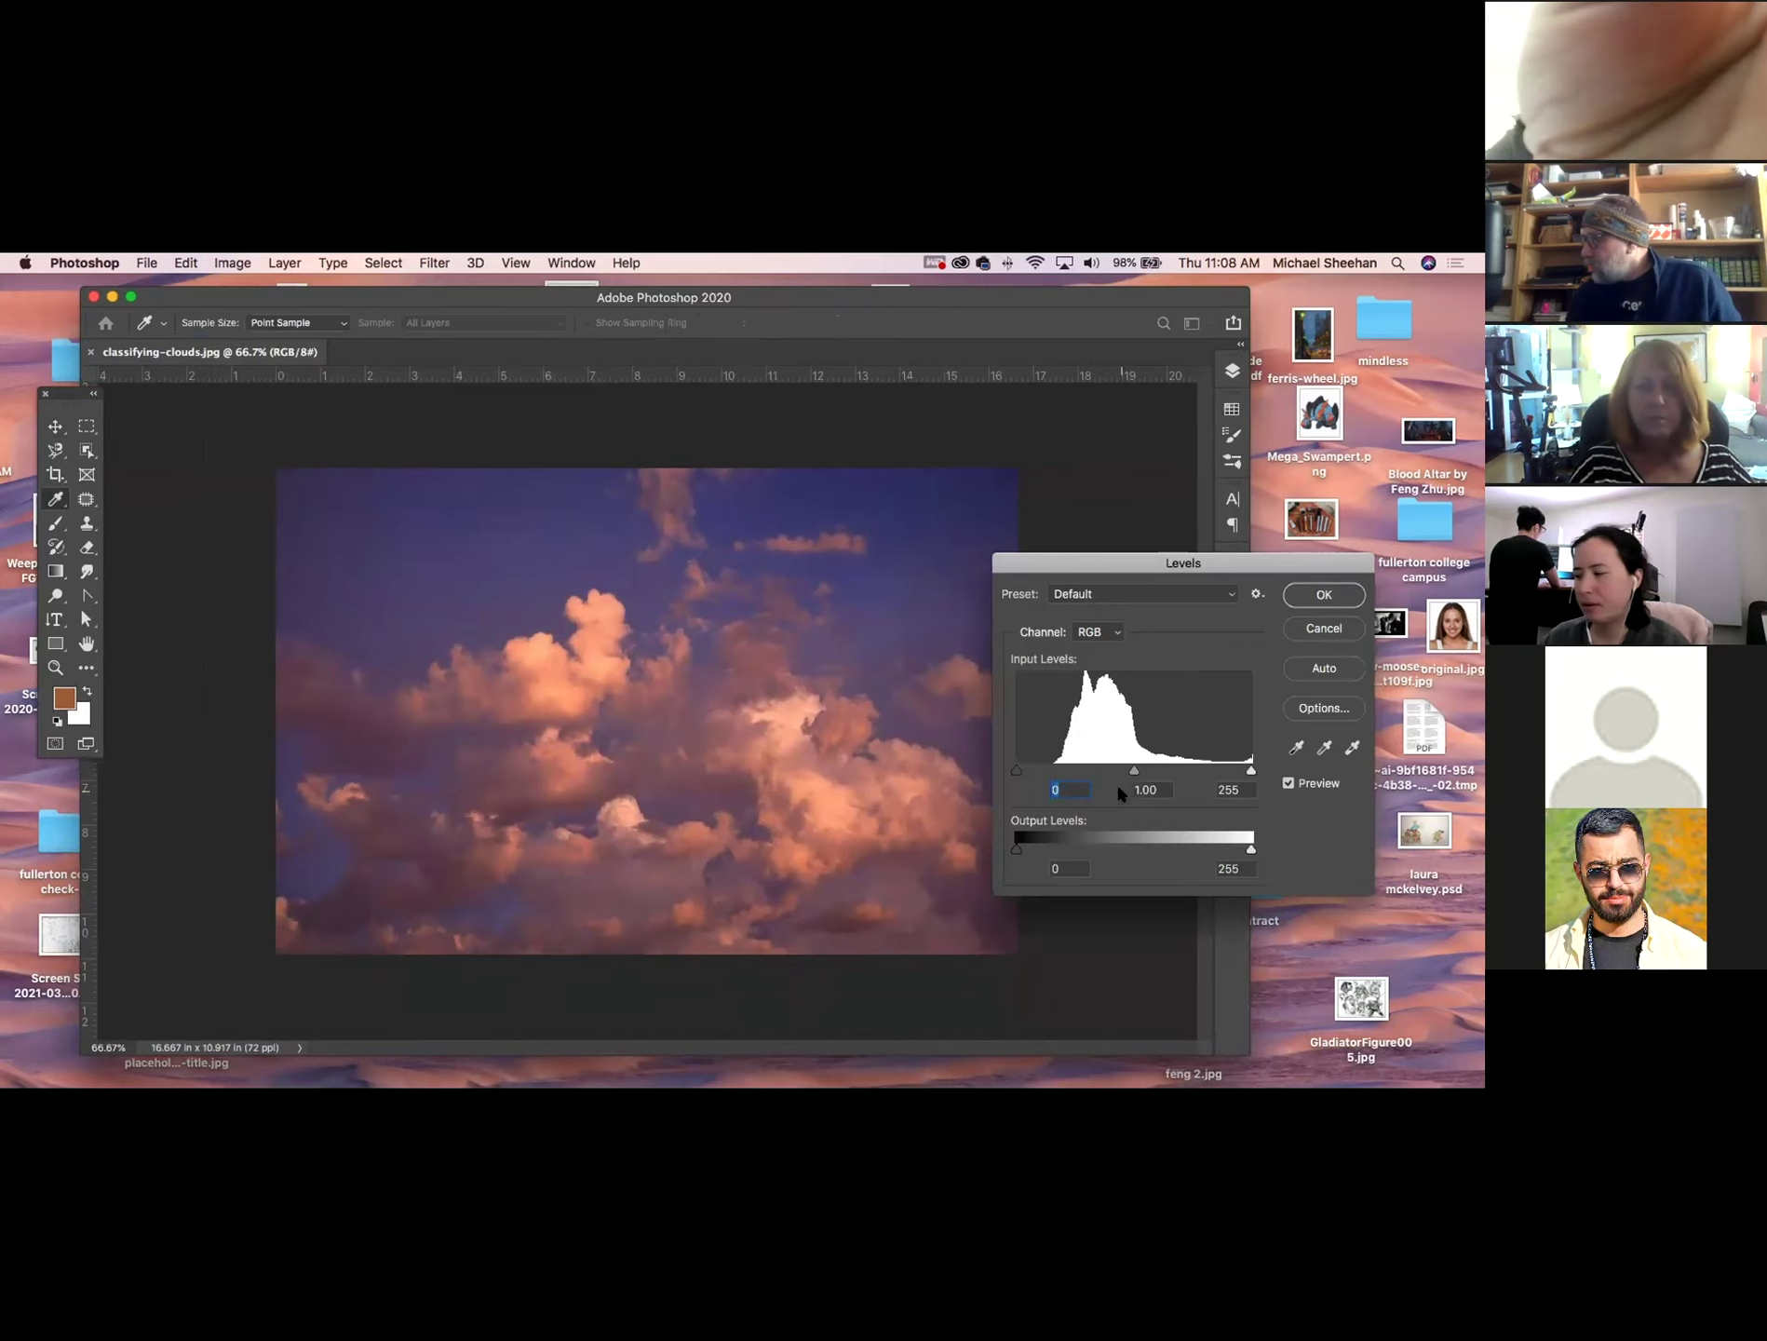
left_click_drag(1201, 579, 1178, 371)
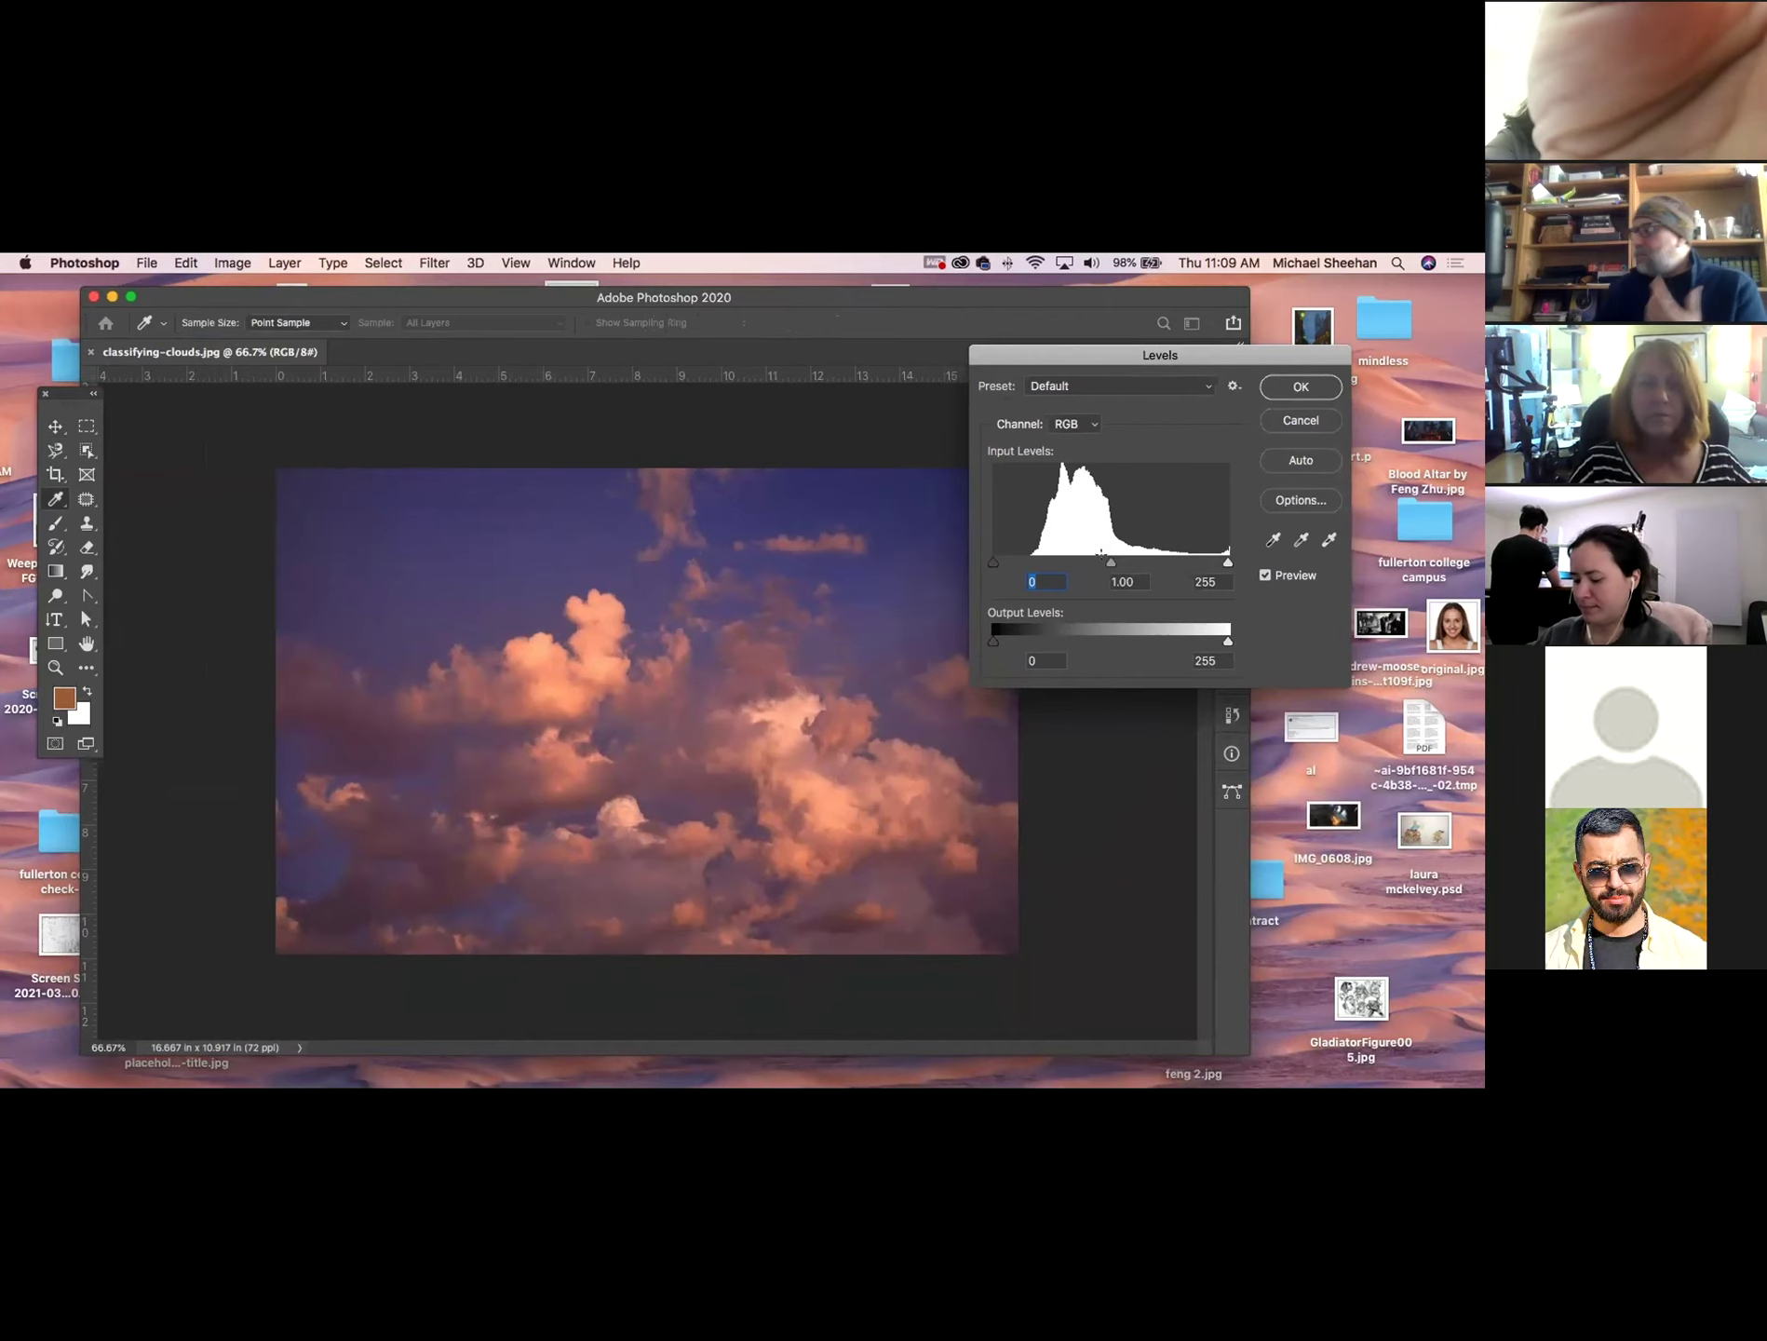
left_click_drag(1087, 356, 582, 326)
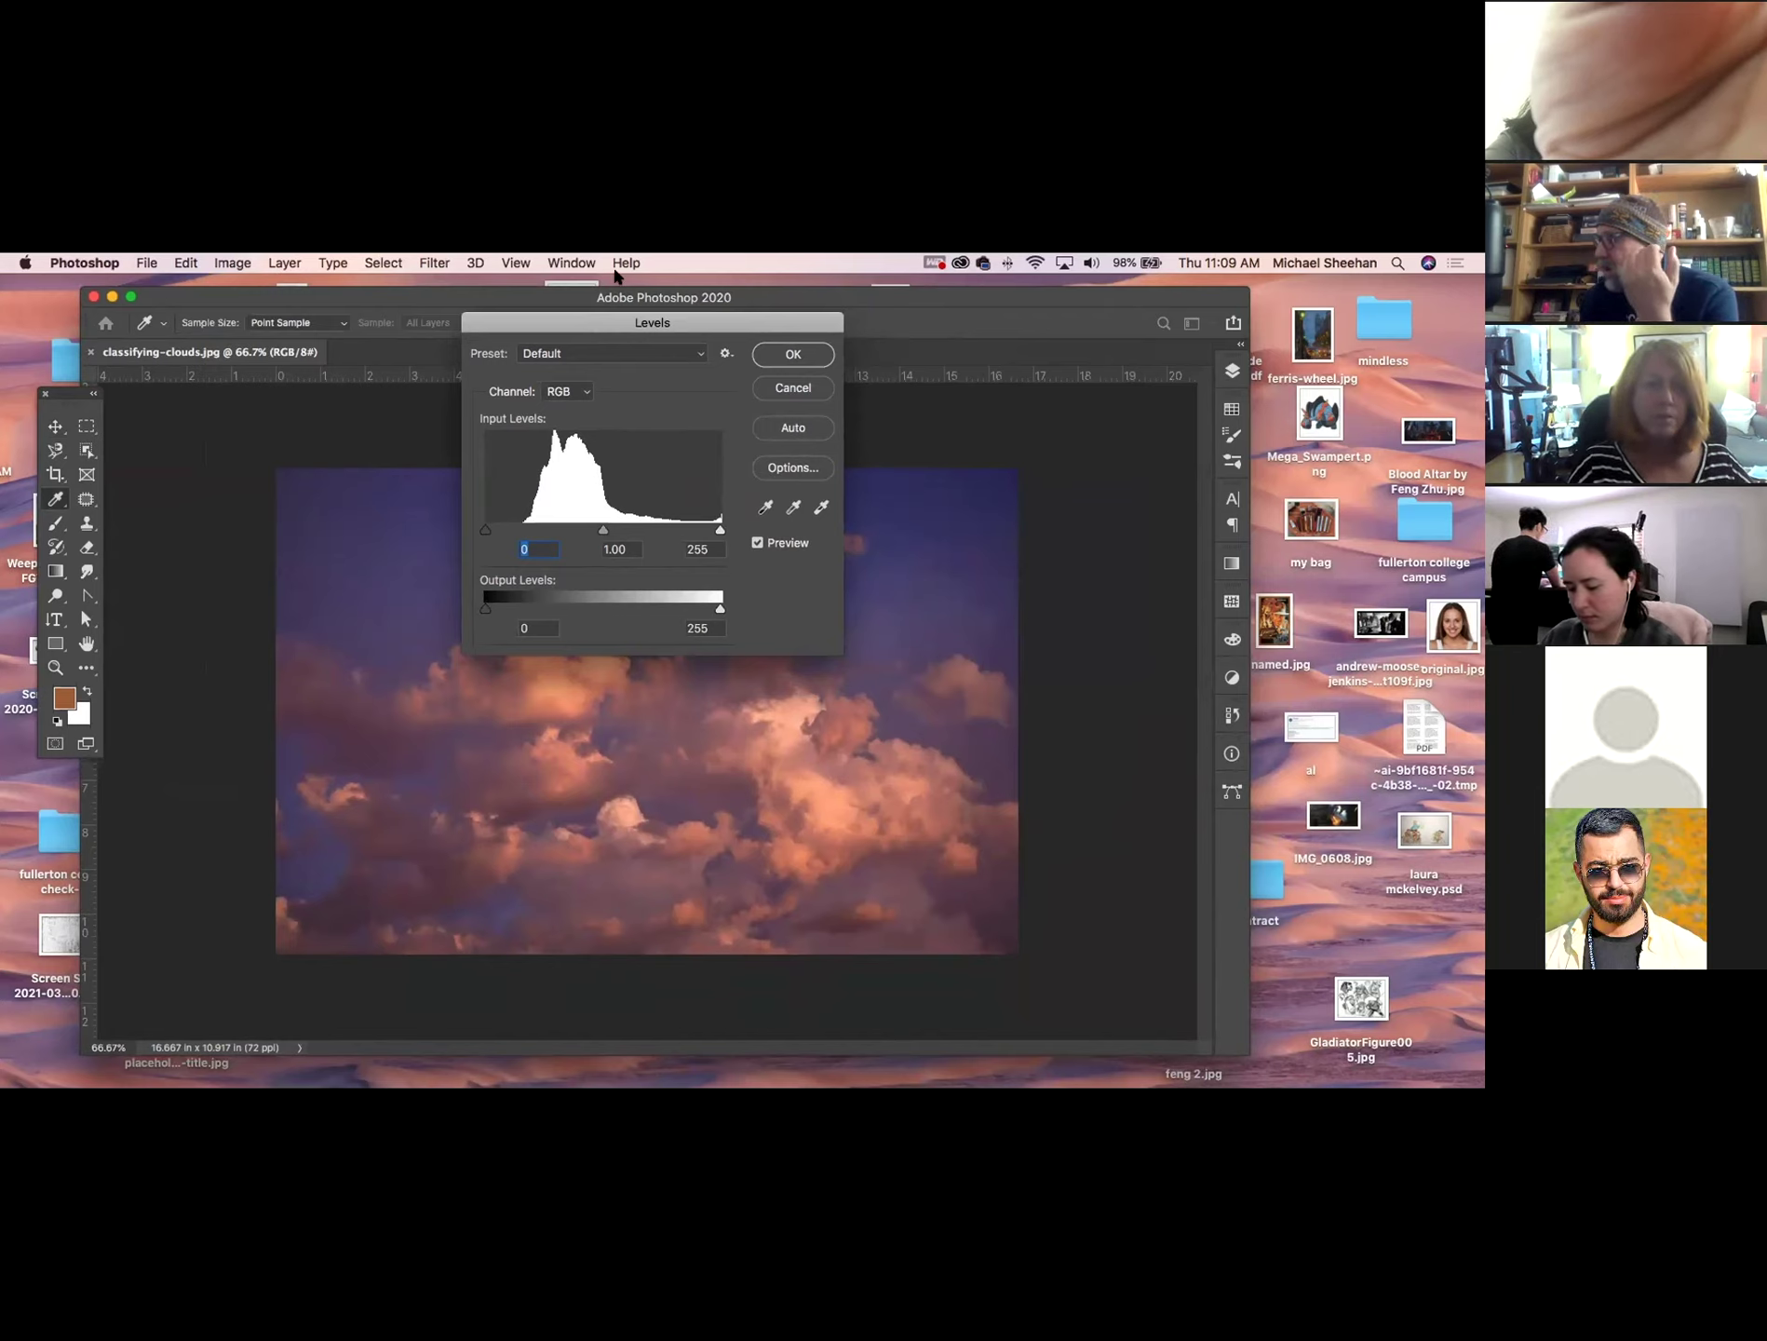
left_click_drag(612, 325, 283, 301)
left_click_drag(280, 507, 168, 506)
left_click_drag(374, 509, 340, 507)
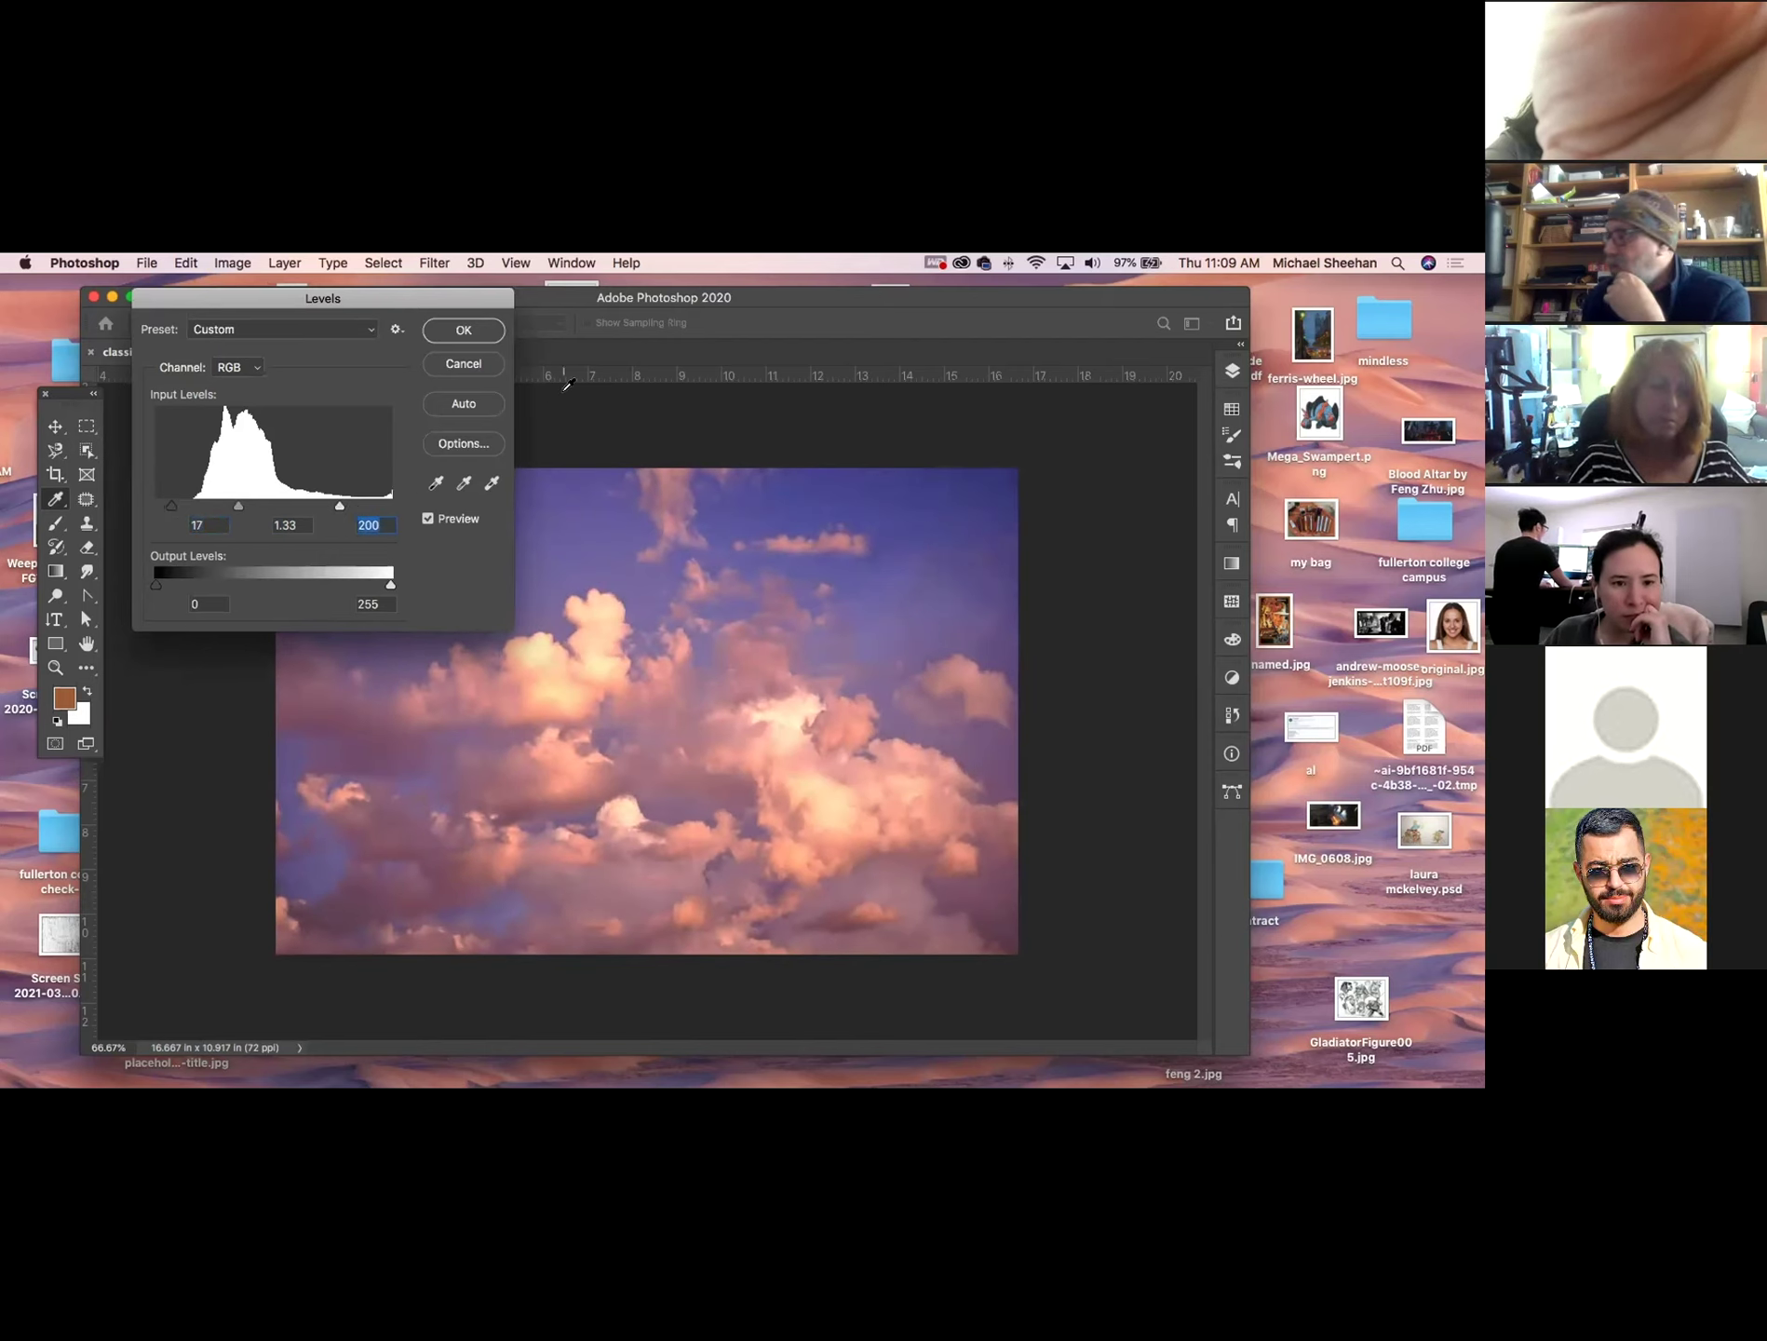
left_click(463, 363)
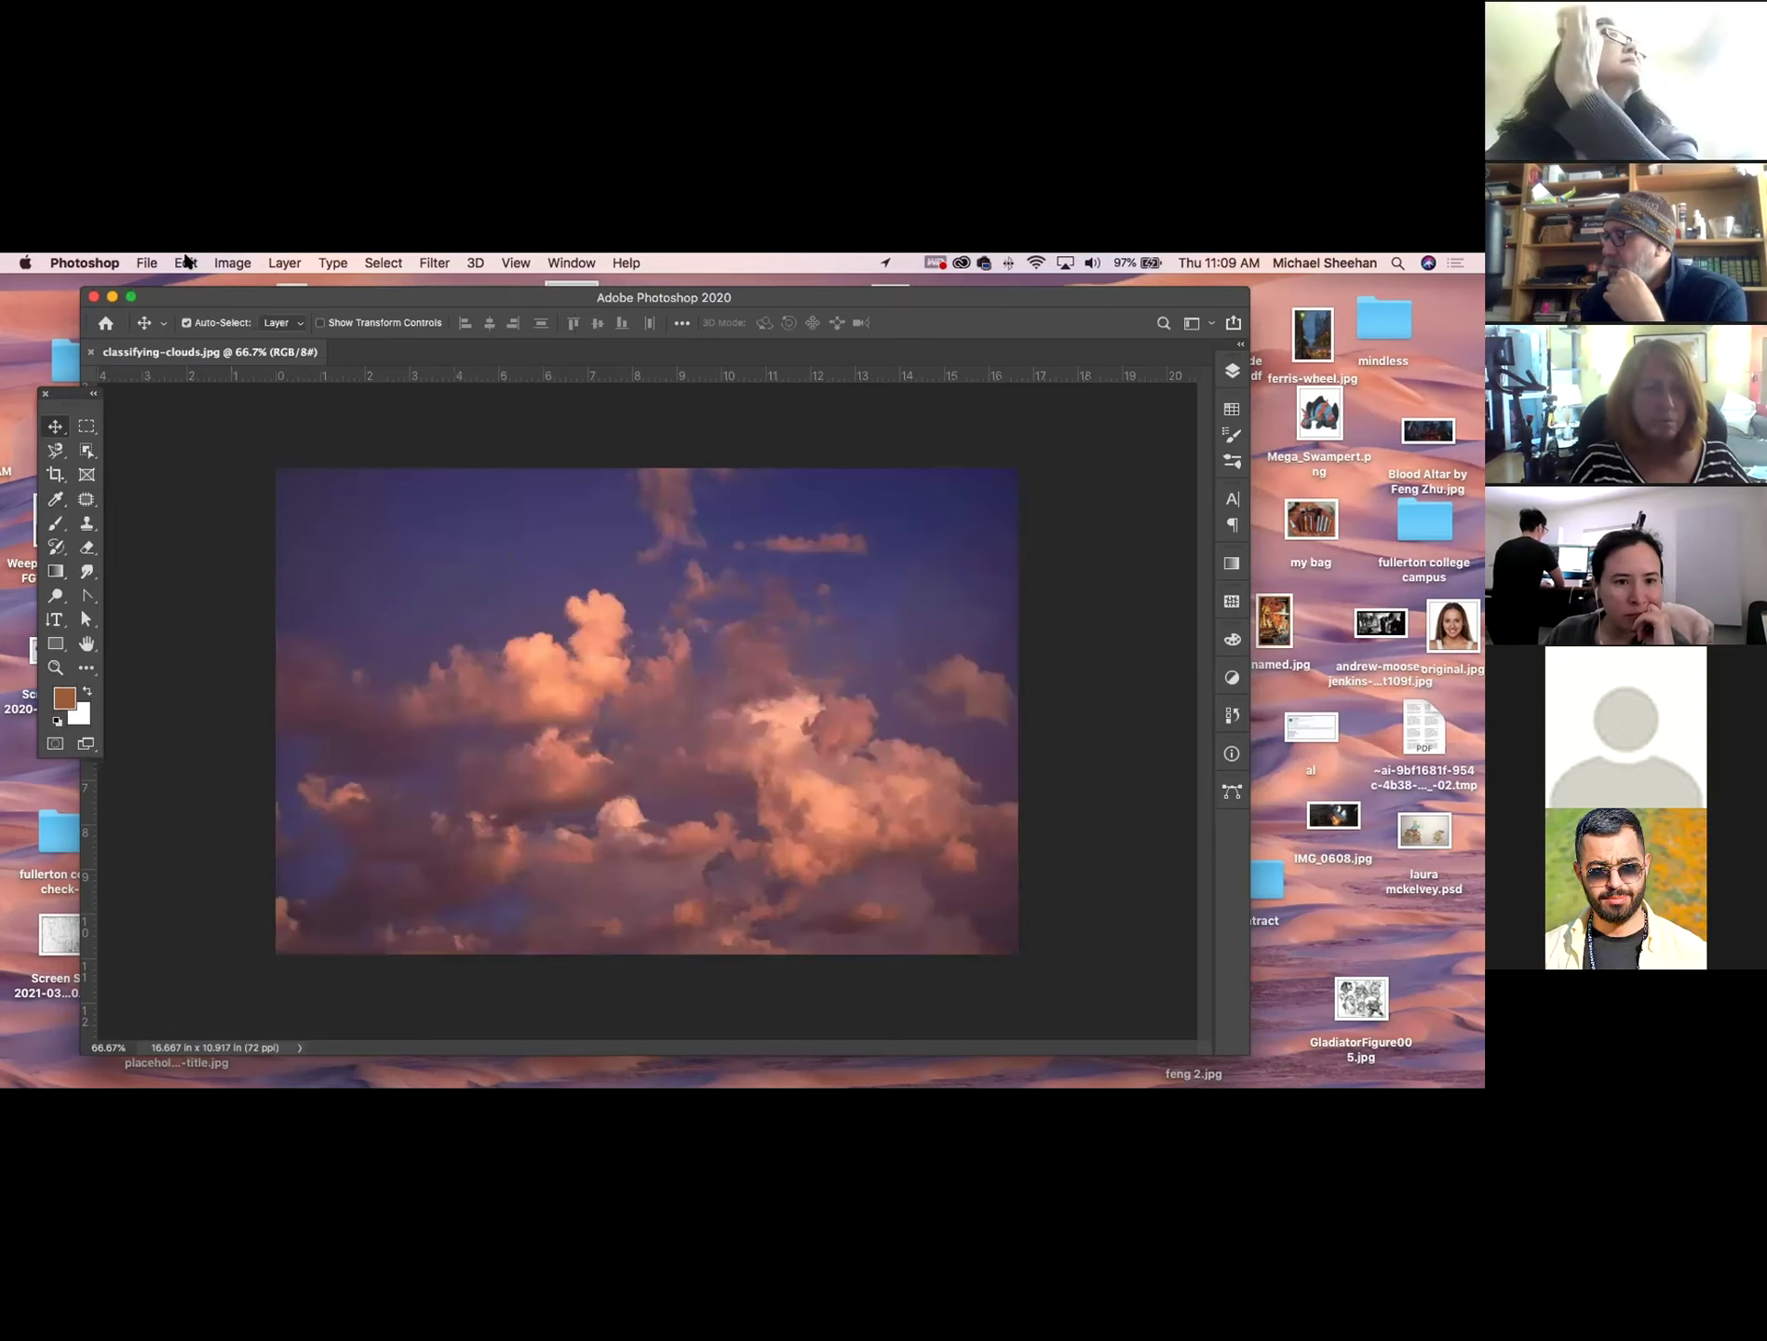
Preview Hue/Saturation on the clouds image with hue +43, reset hue to 0, try saturation +1 and lightness -2, and discard the changes.
left_click(228, 263)
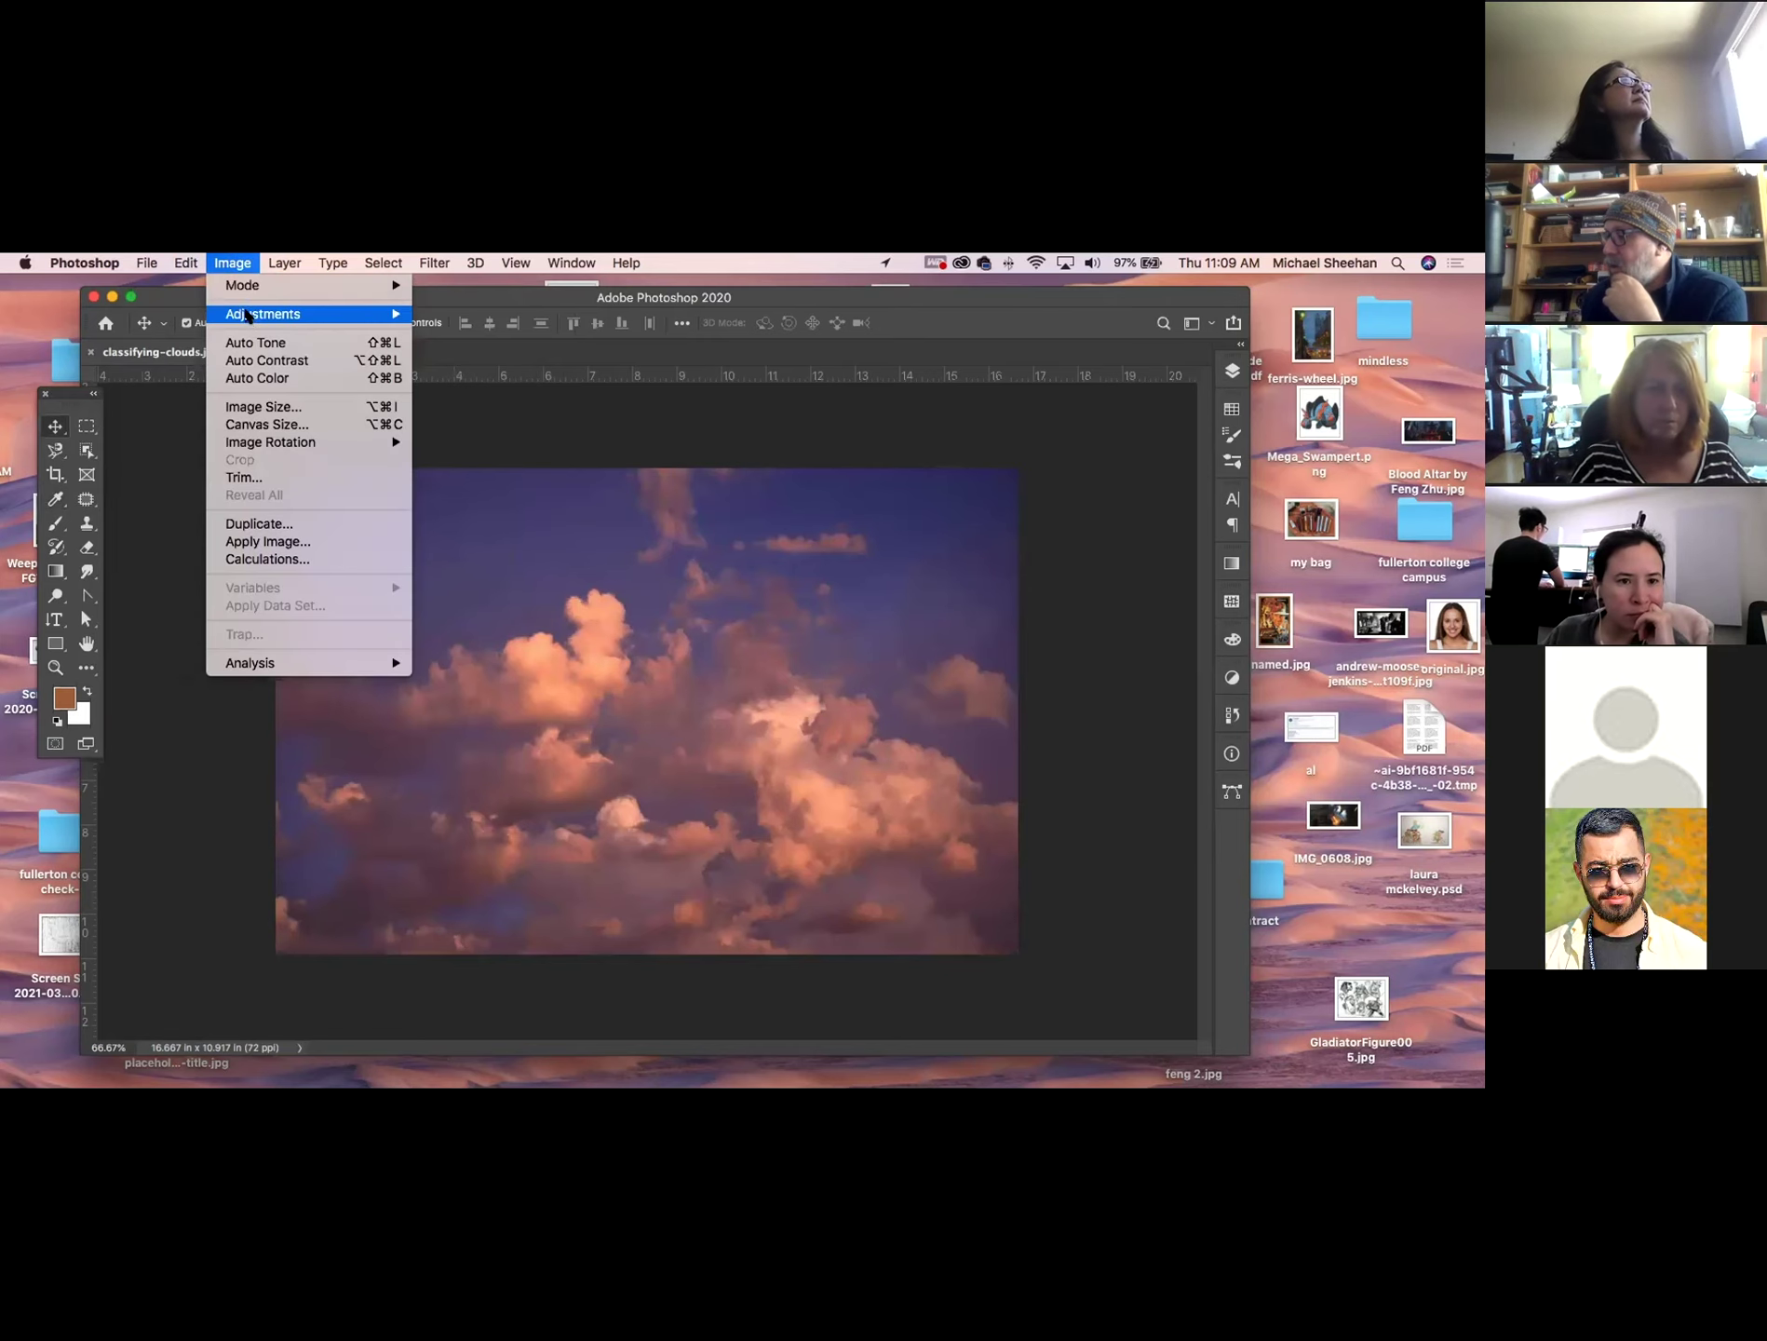
mouse_move(248, 316)
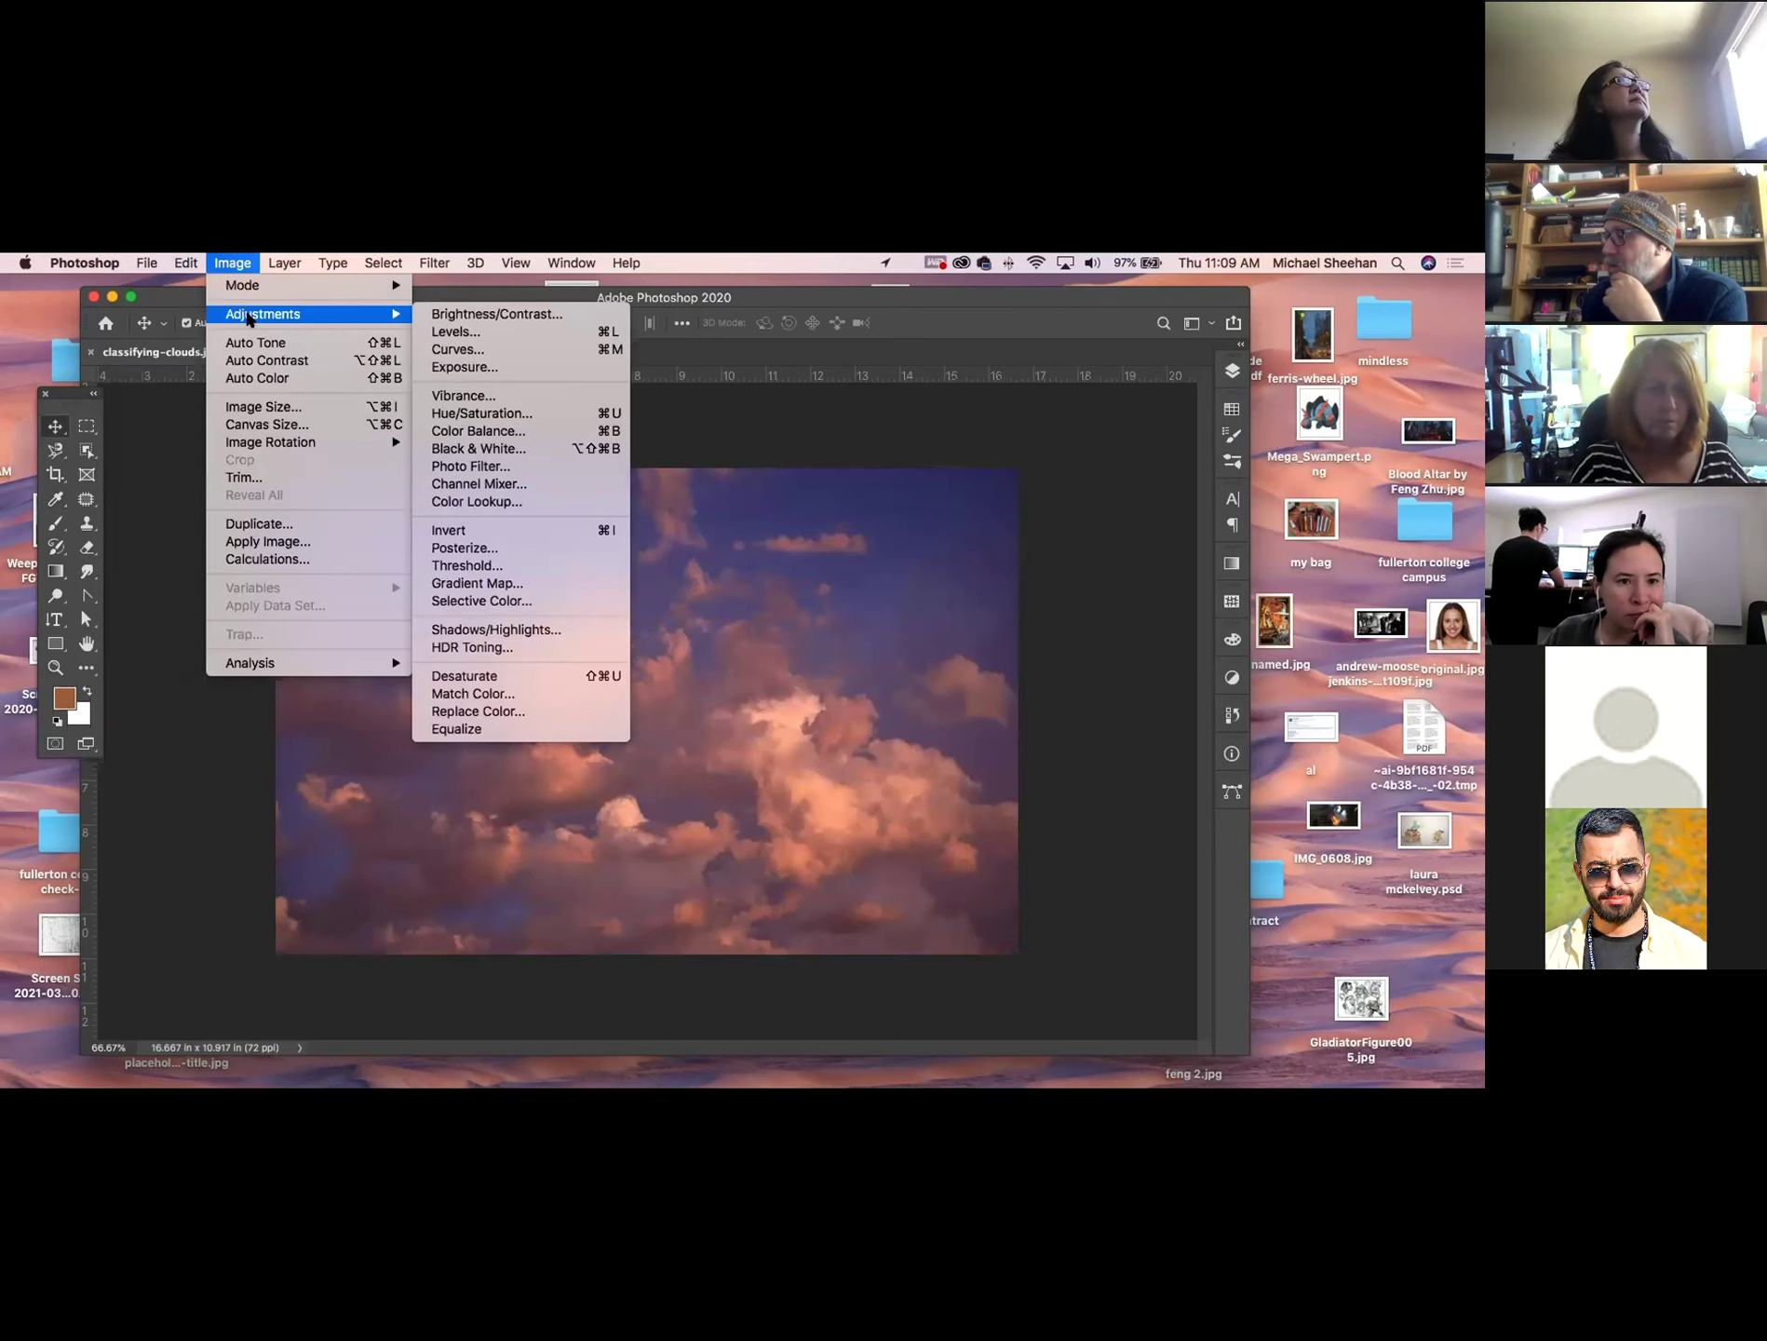
left_click(485, 415)
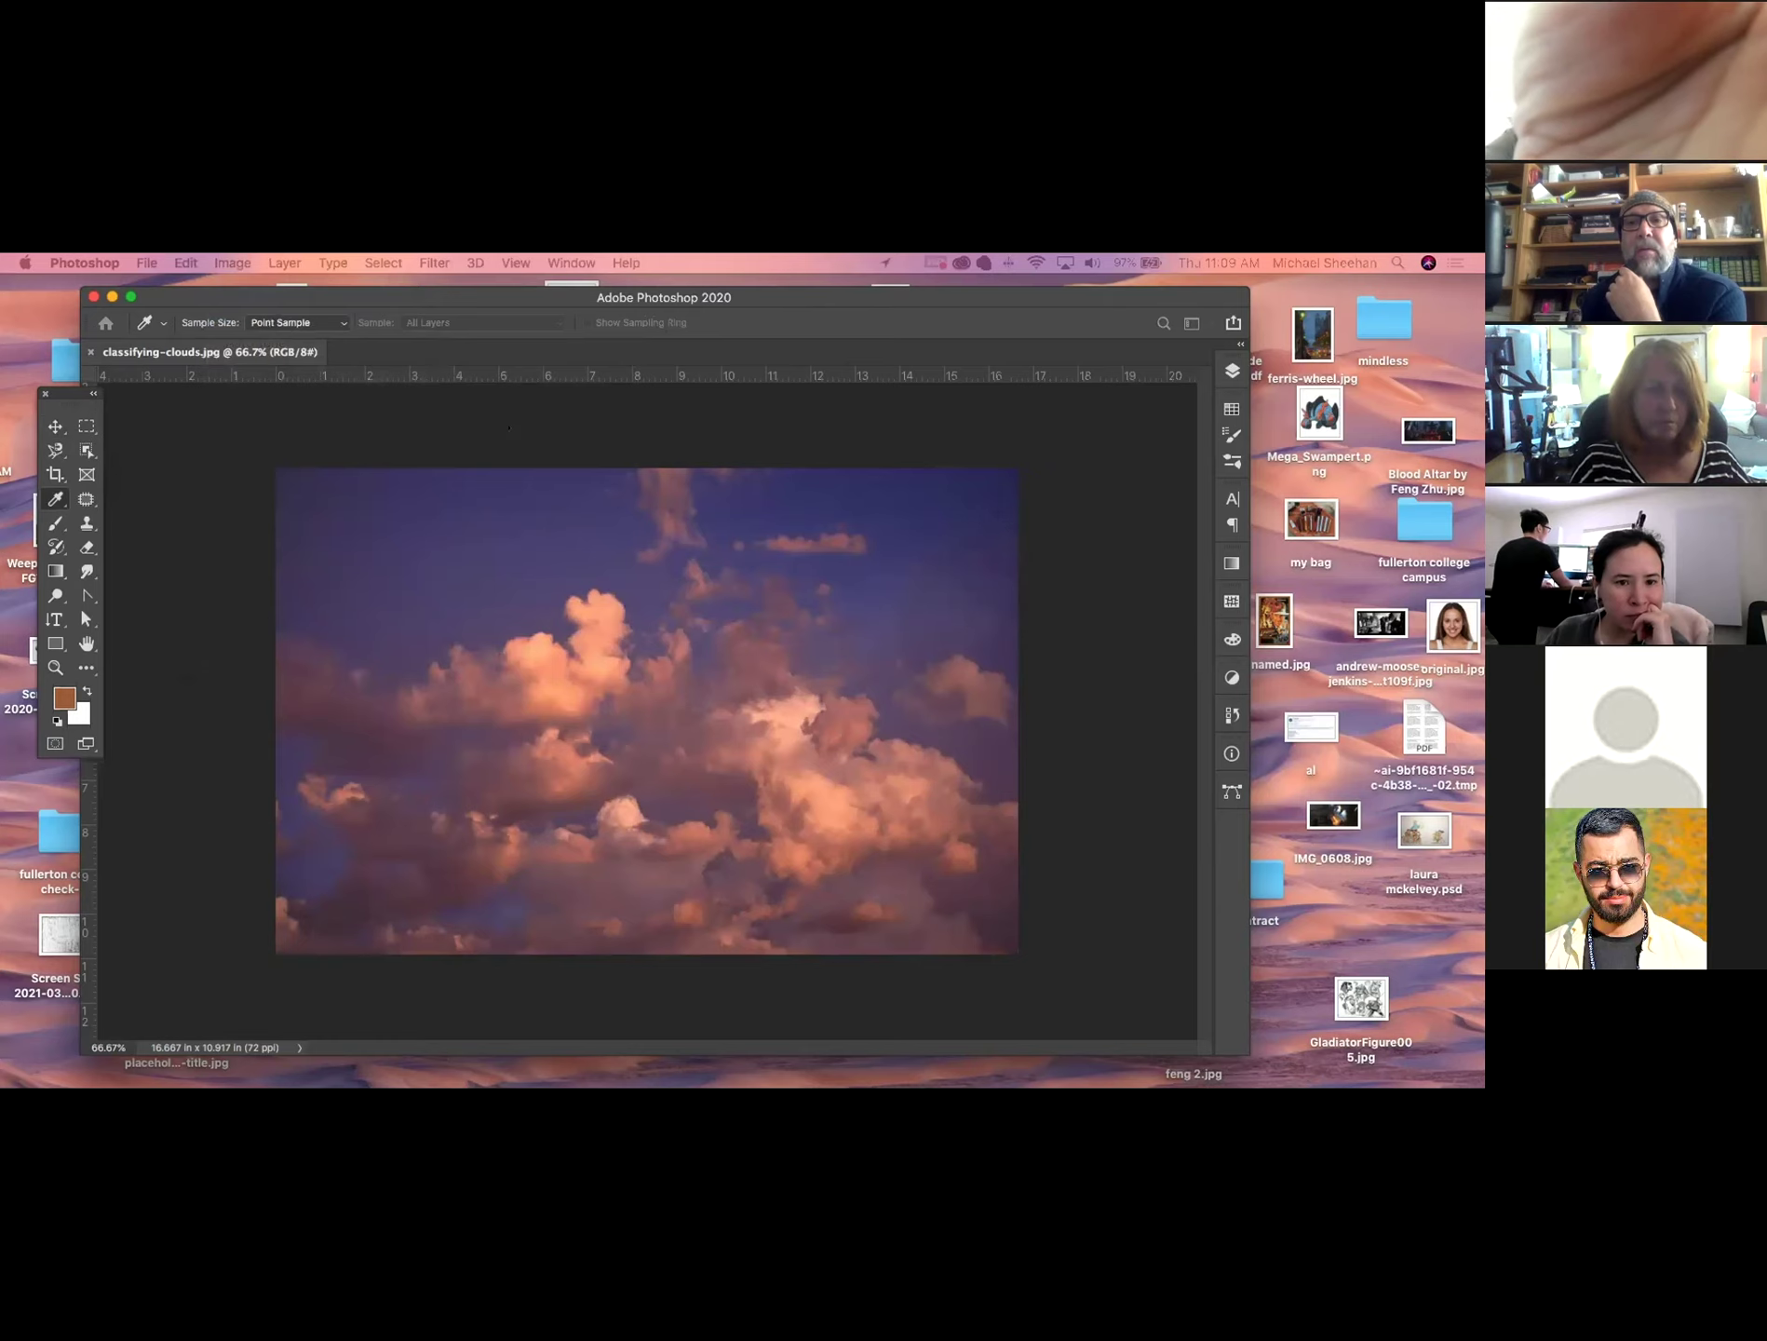
left_click_drag(296, 347, 212, 333)
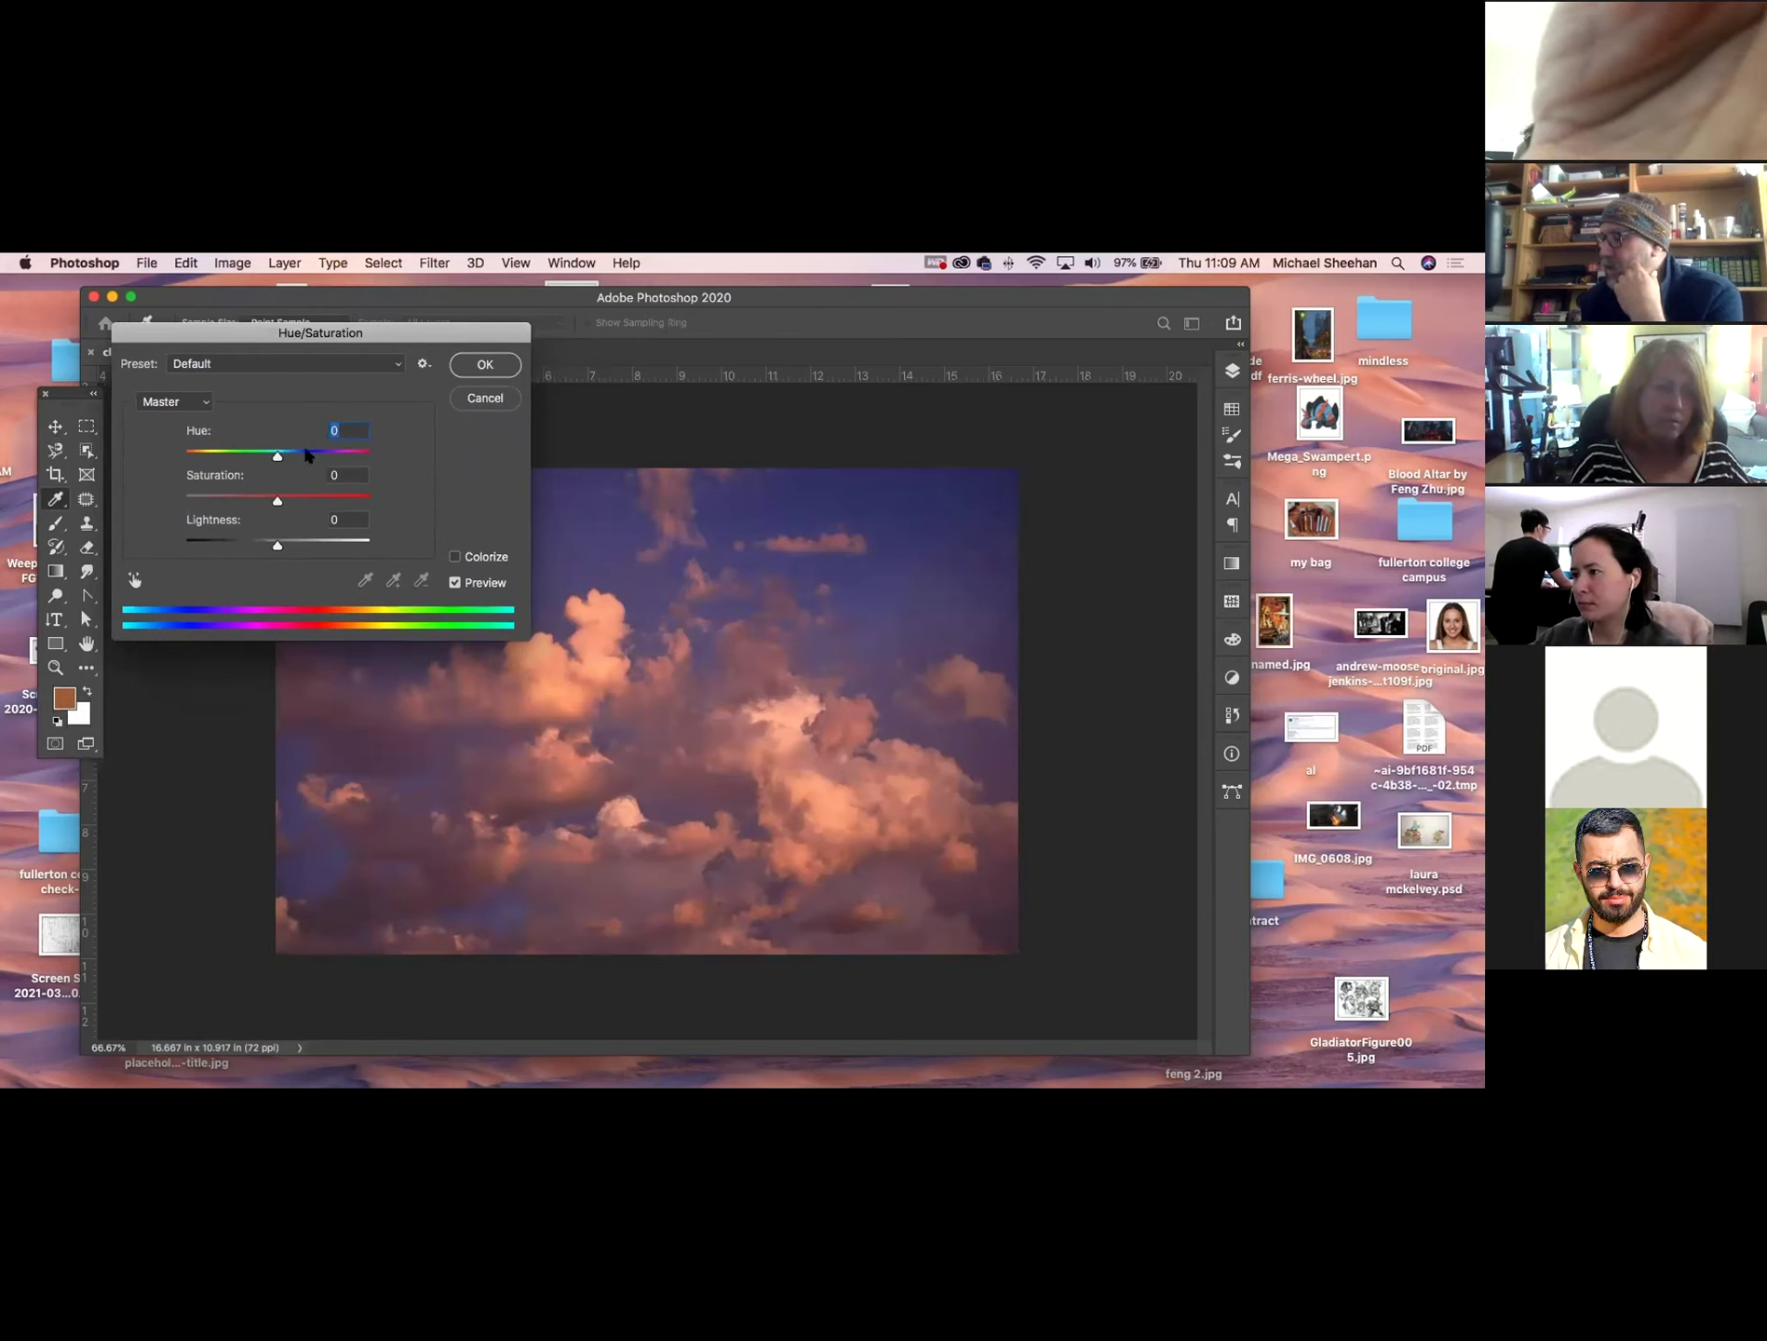
left_click_drag(275, 457, 318, 470)
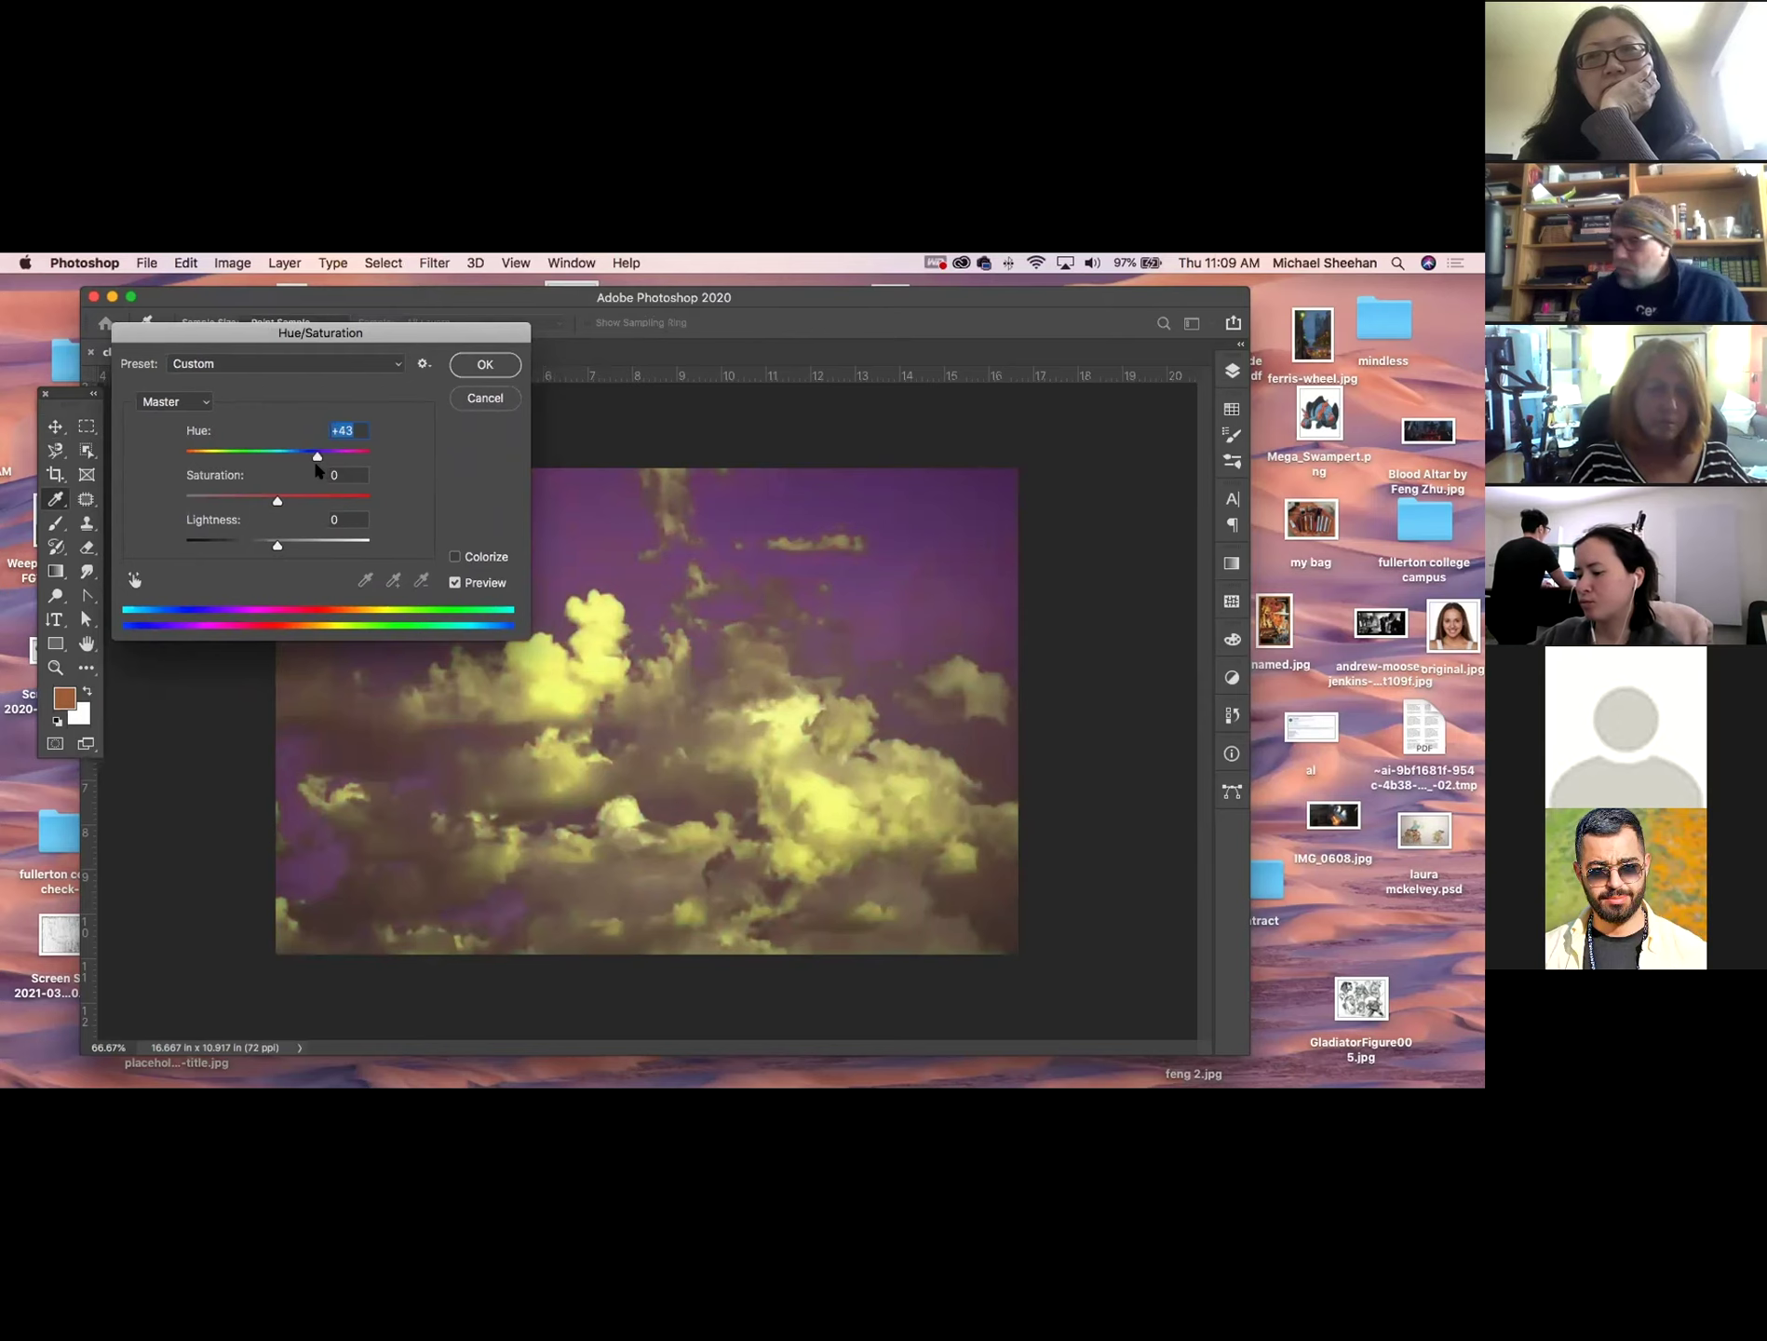
type("0")
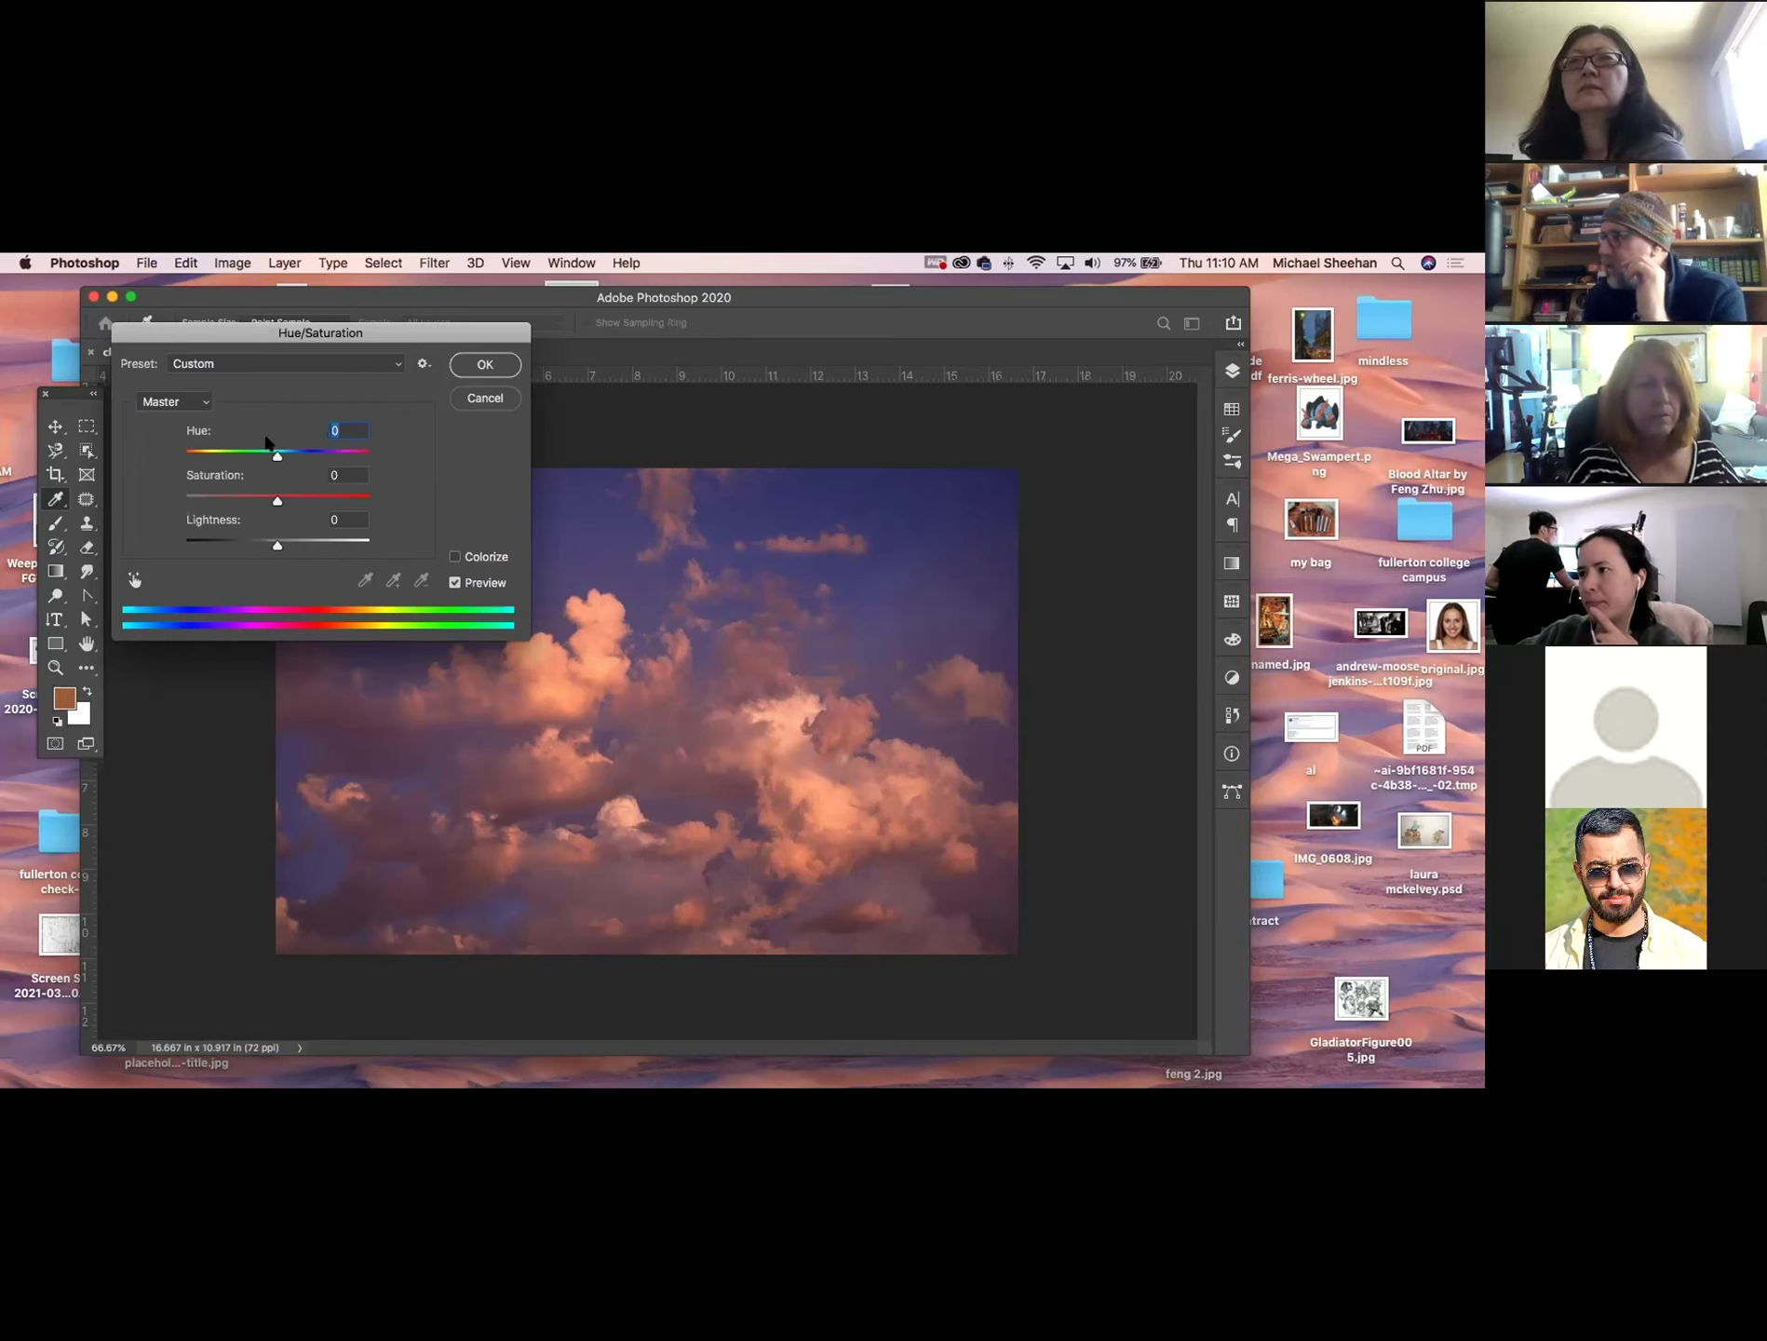
mouse_move(276, 503)
left_mouse_down()
mouse_move(380, 501)
mouse_move(138, 495)
mouse_move(376, 504)
mouse_move(275, 504)
mouse_move(291, 548)
mouse_move(264, 548)
mouse_move(322, 548)
mouse_move(260, 546)
mouse_move(276, 546)
left_mouse_up()
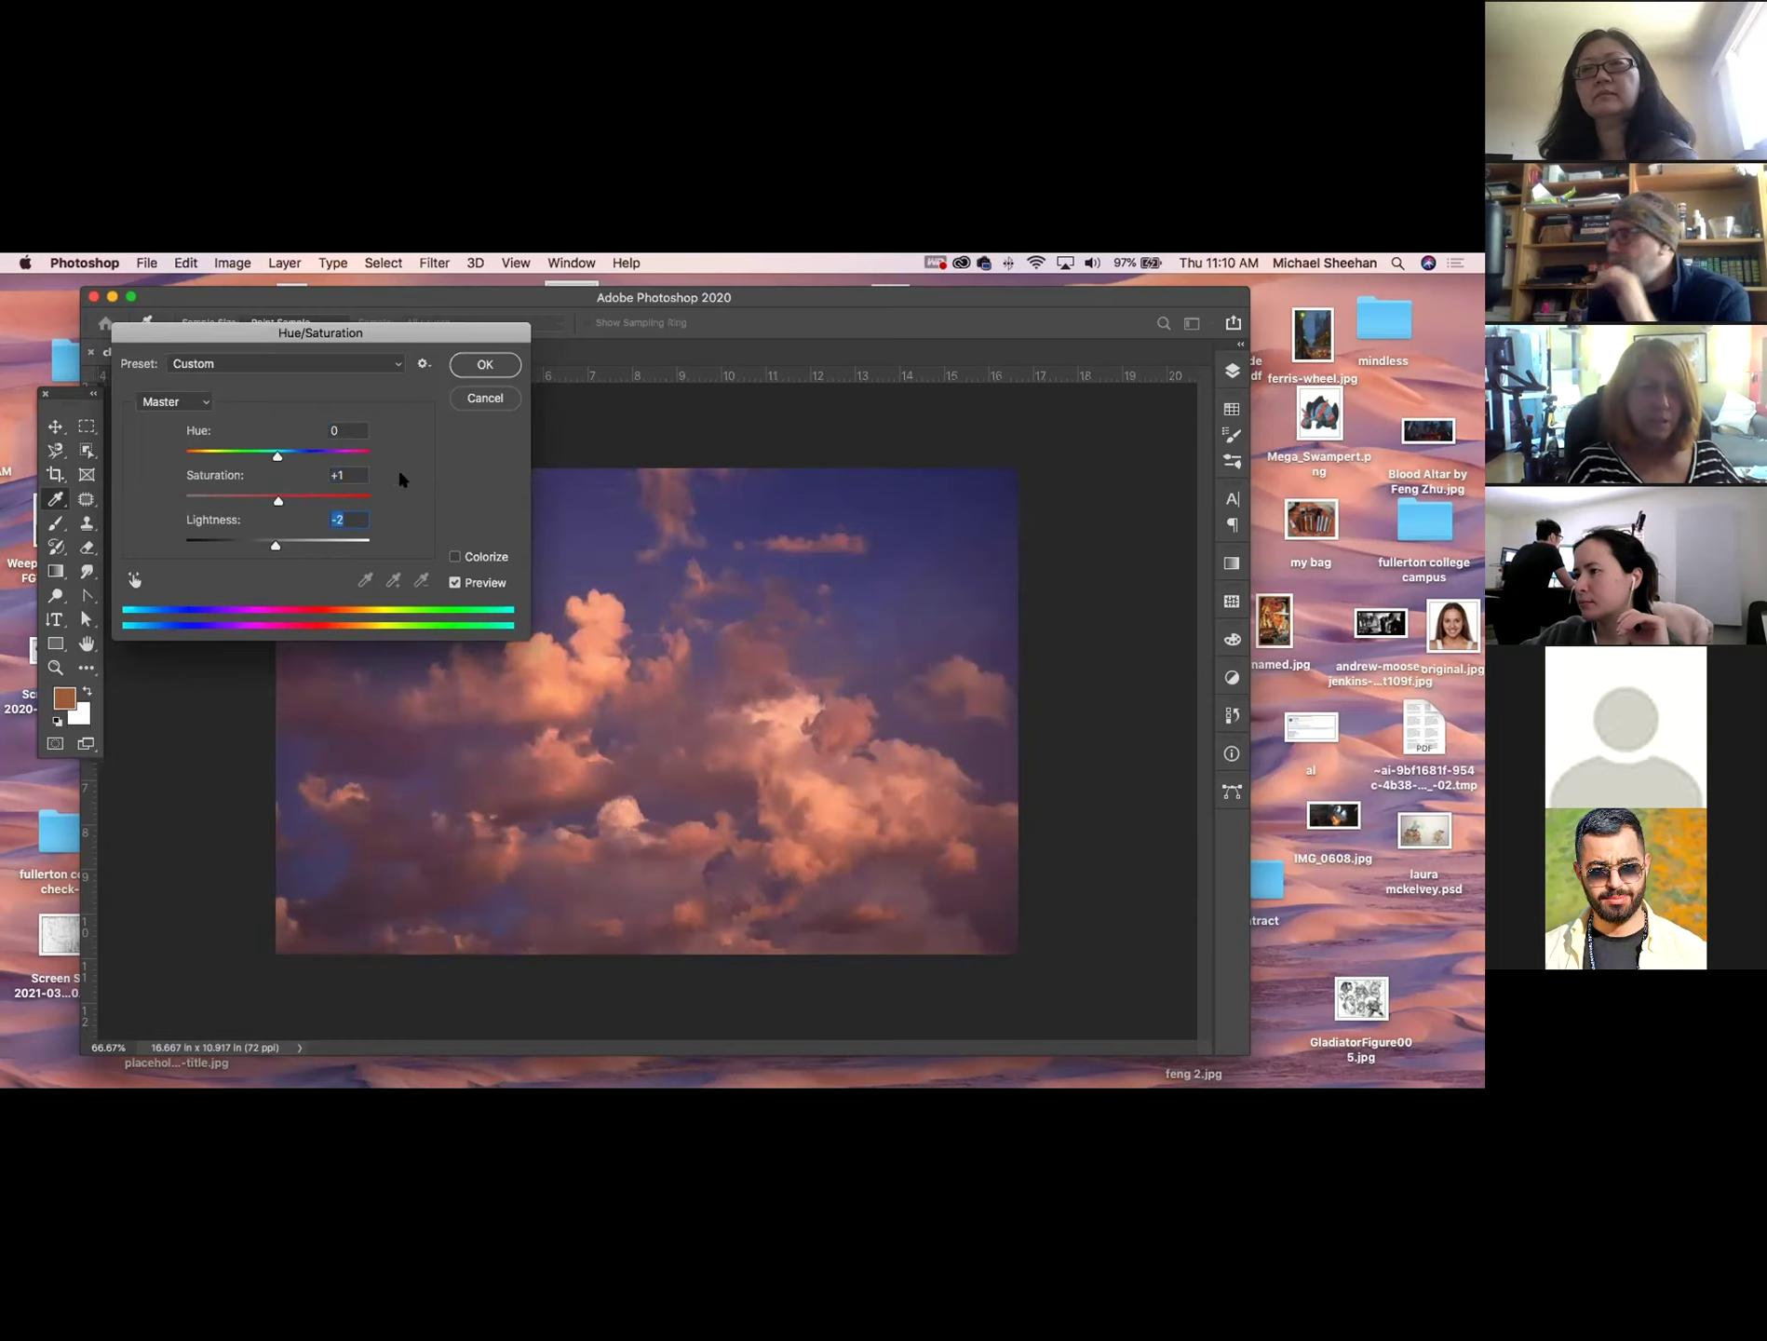
left_click(483, 397)
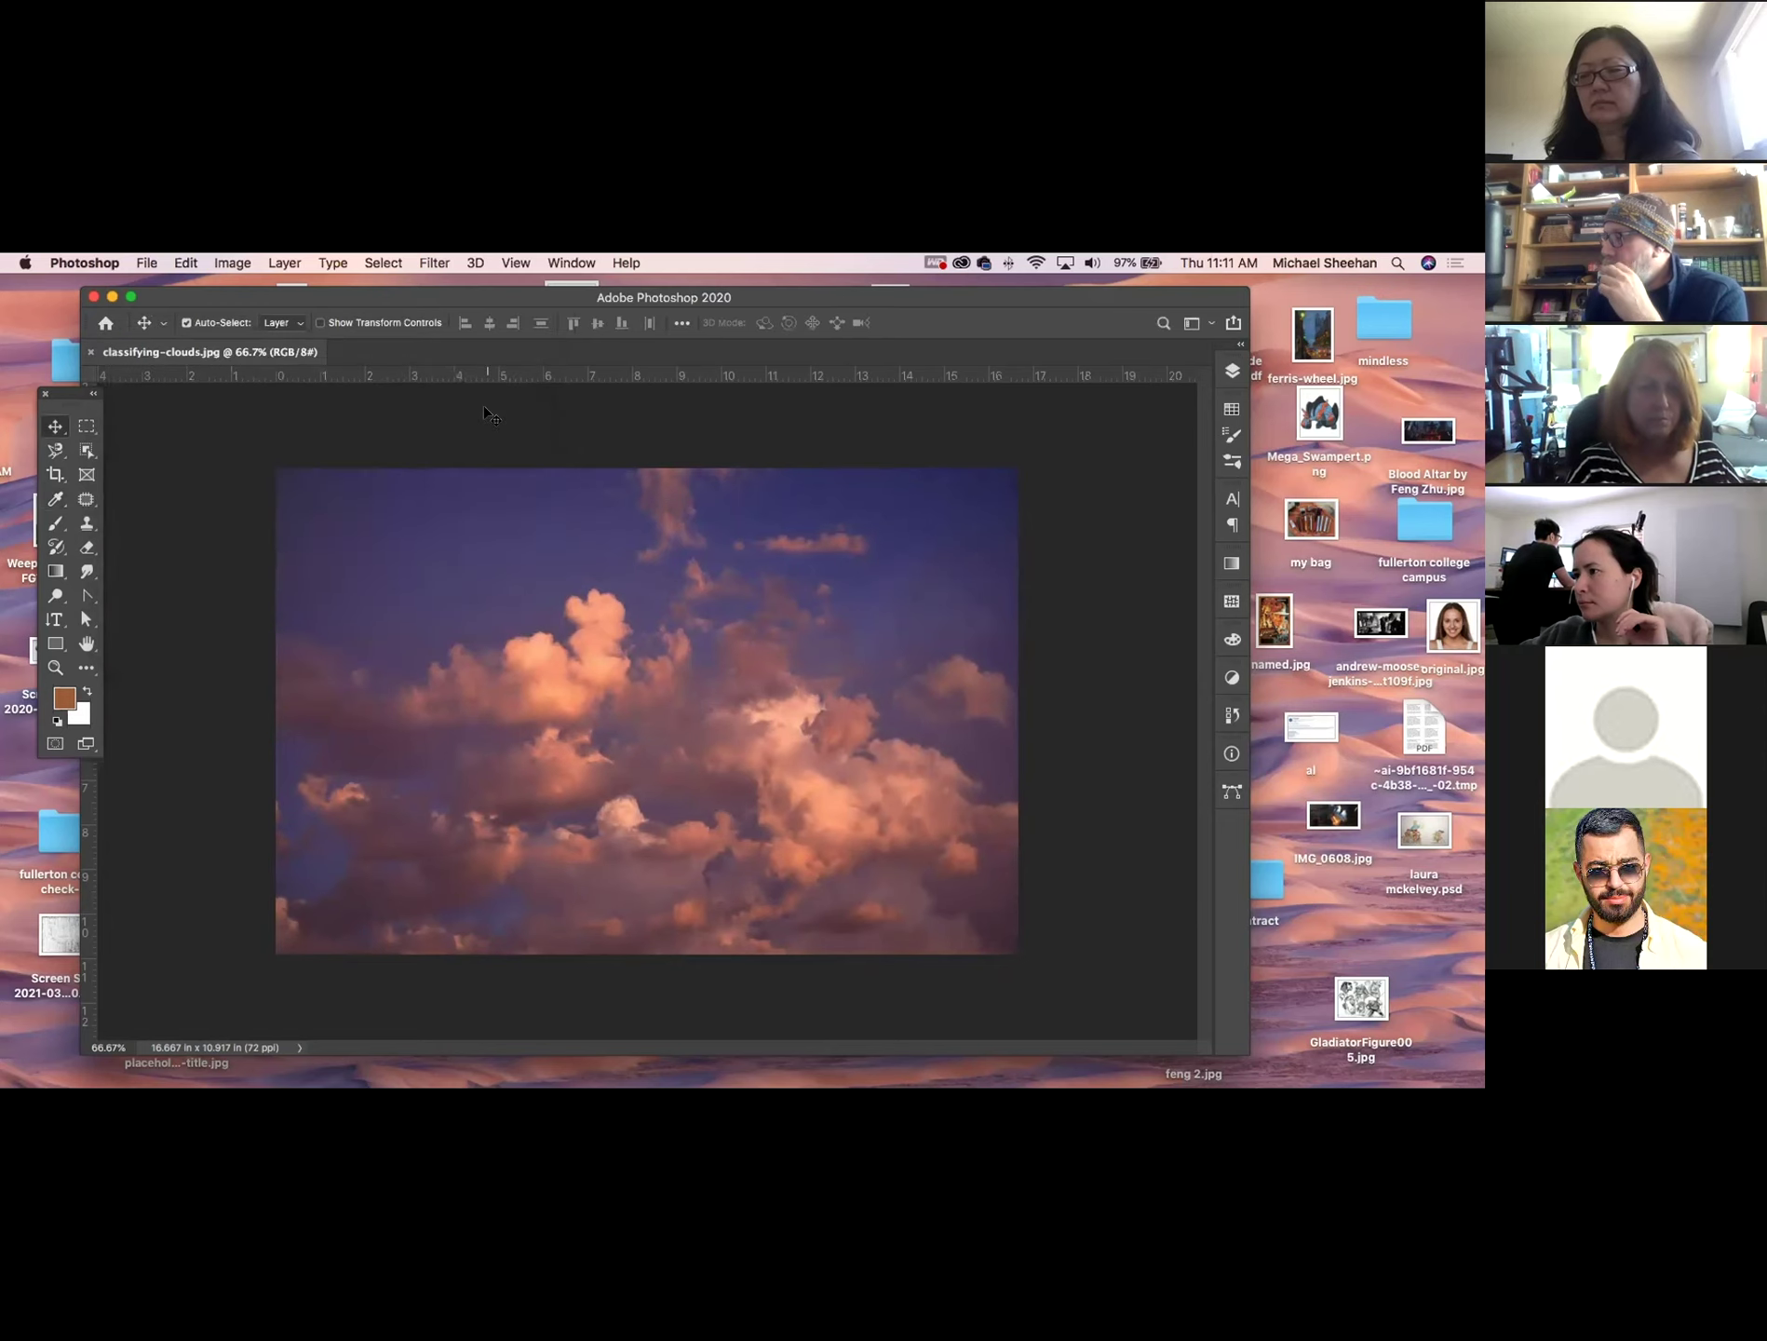
Preview Brightness/Contrast on the clouds image with brightness 59 and contrast 1, and discard it.
left_click(233, 262)
mouse_move(257, 317)
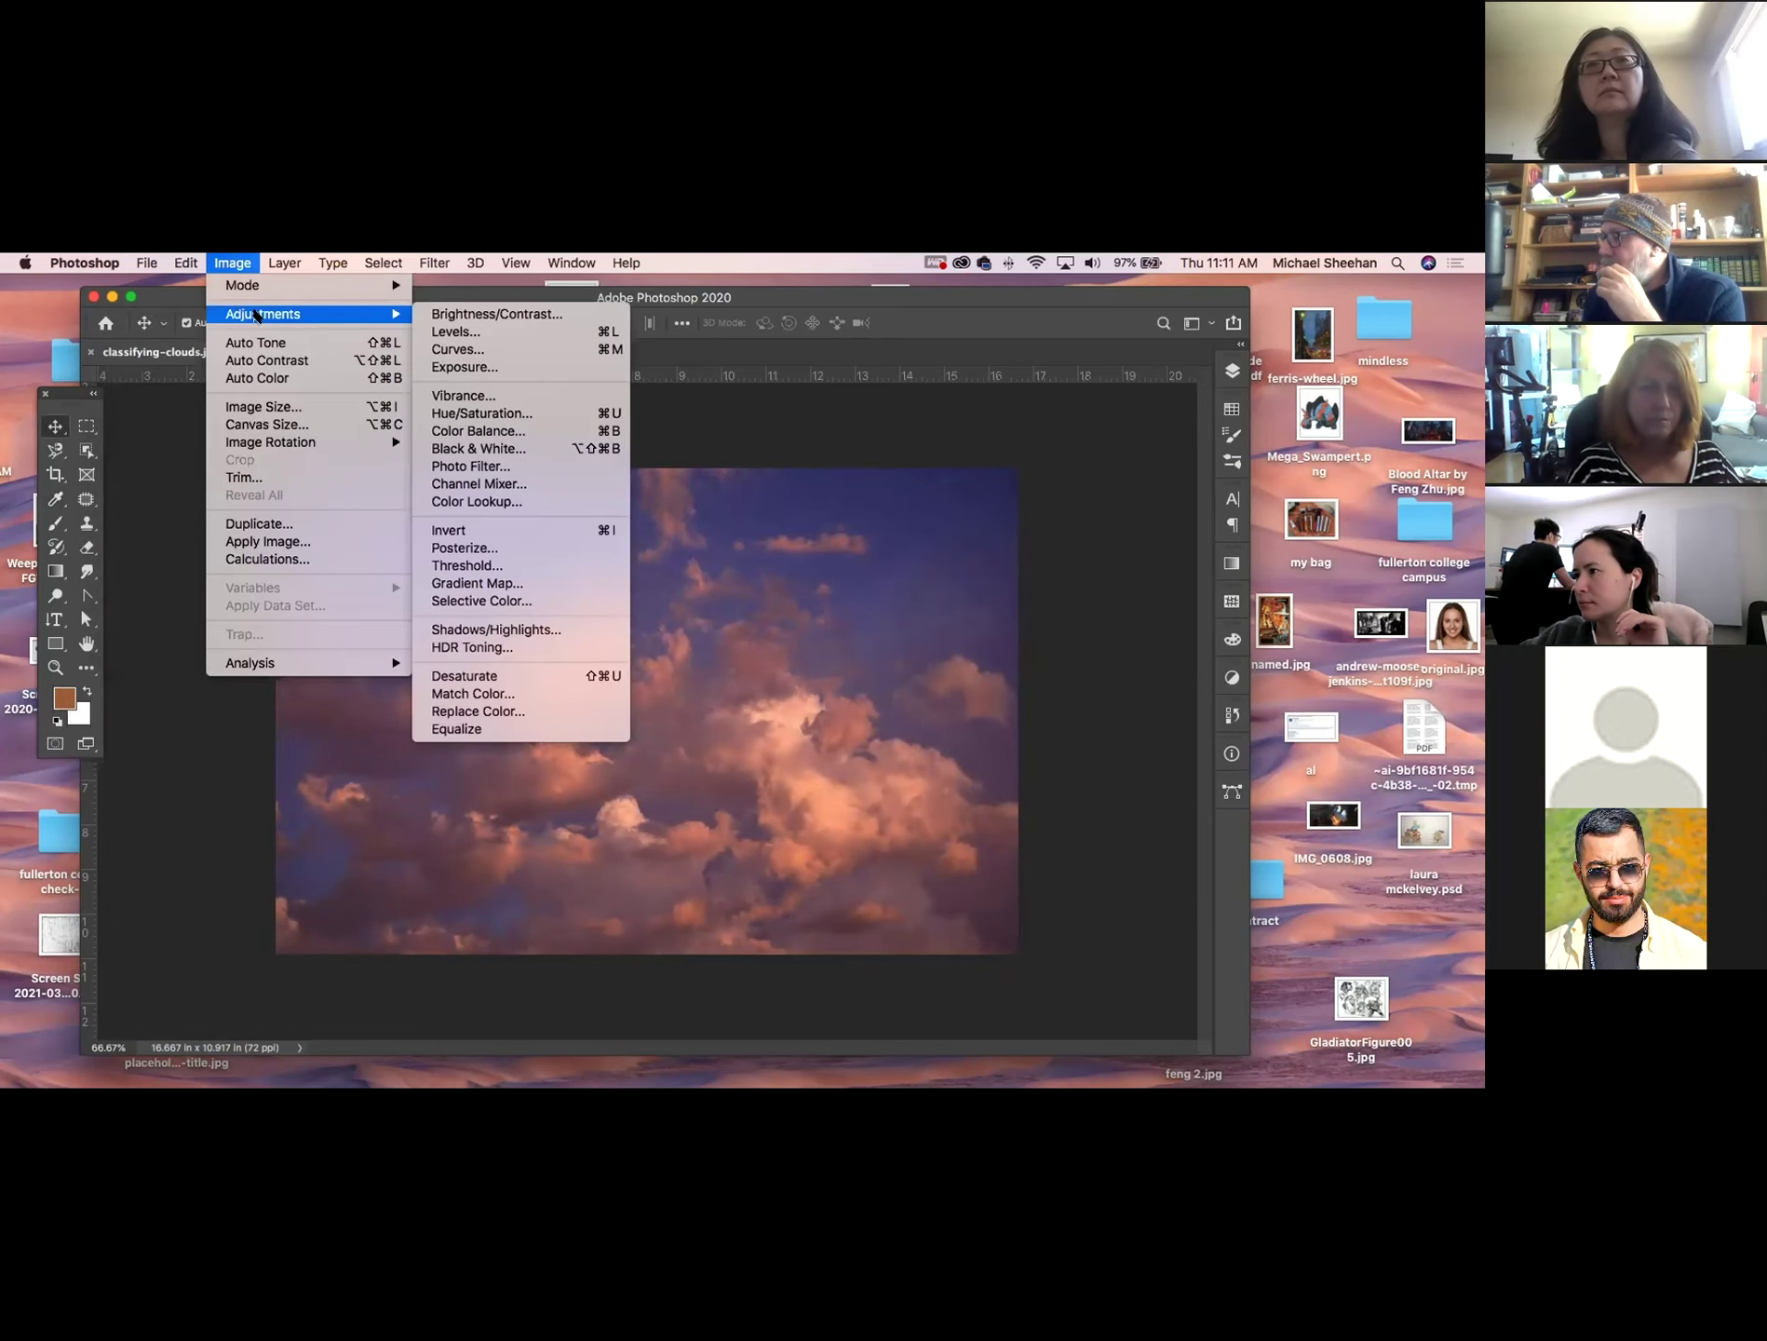
left_click(457, 314)
left_click_drag(1126, 578, 121, 289)
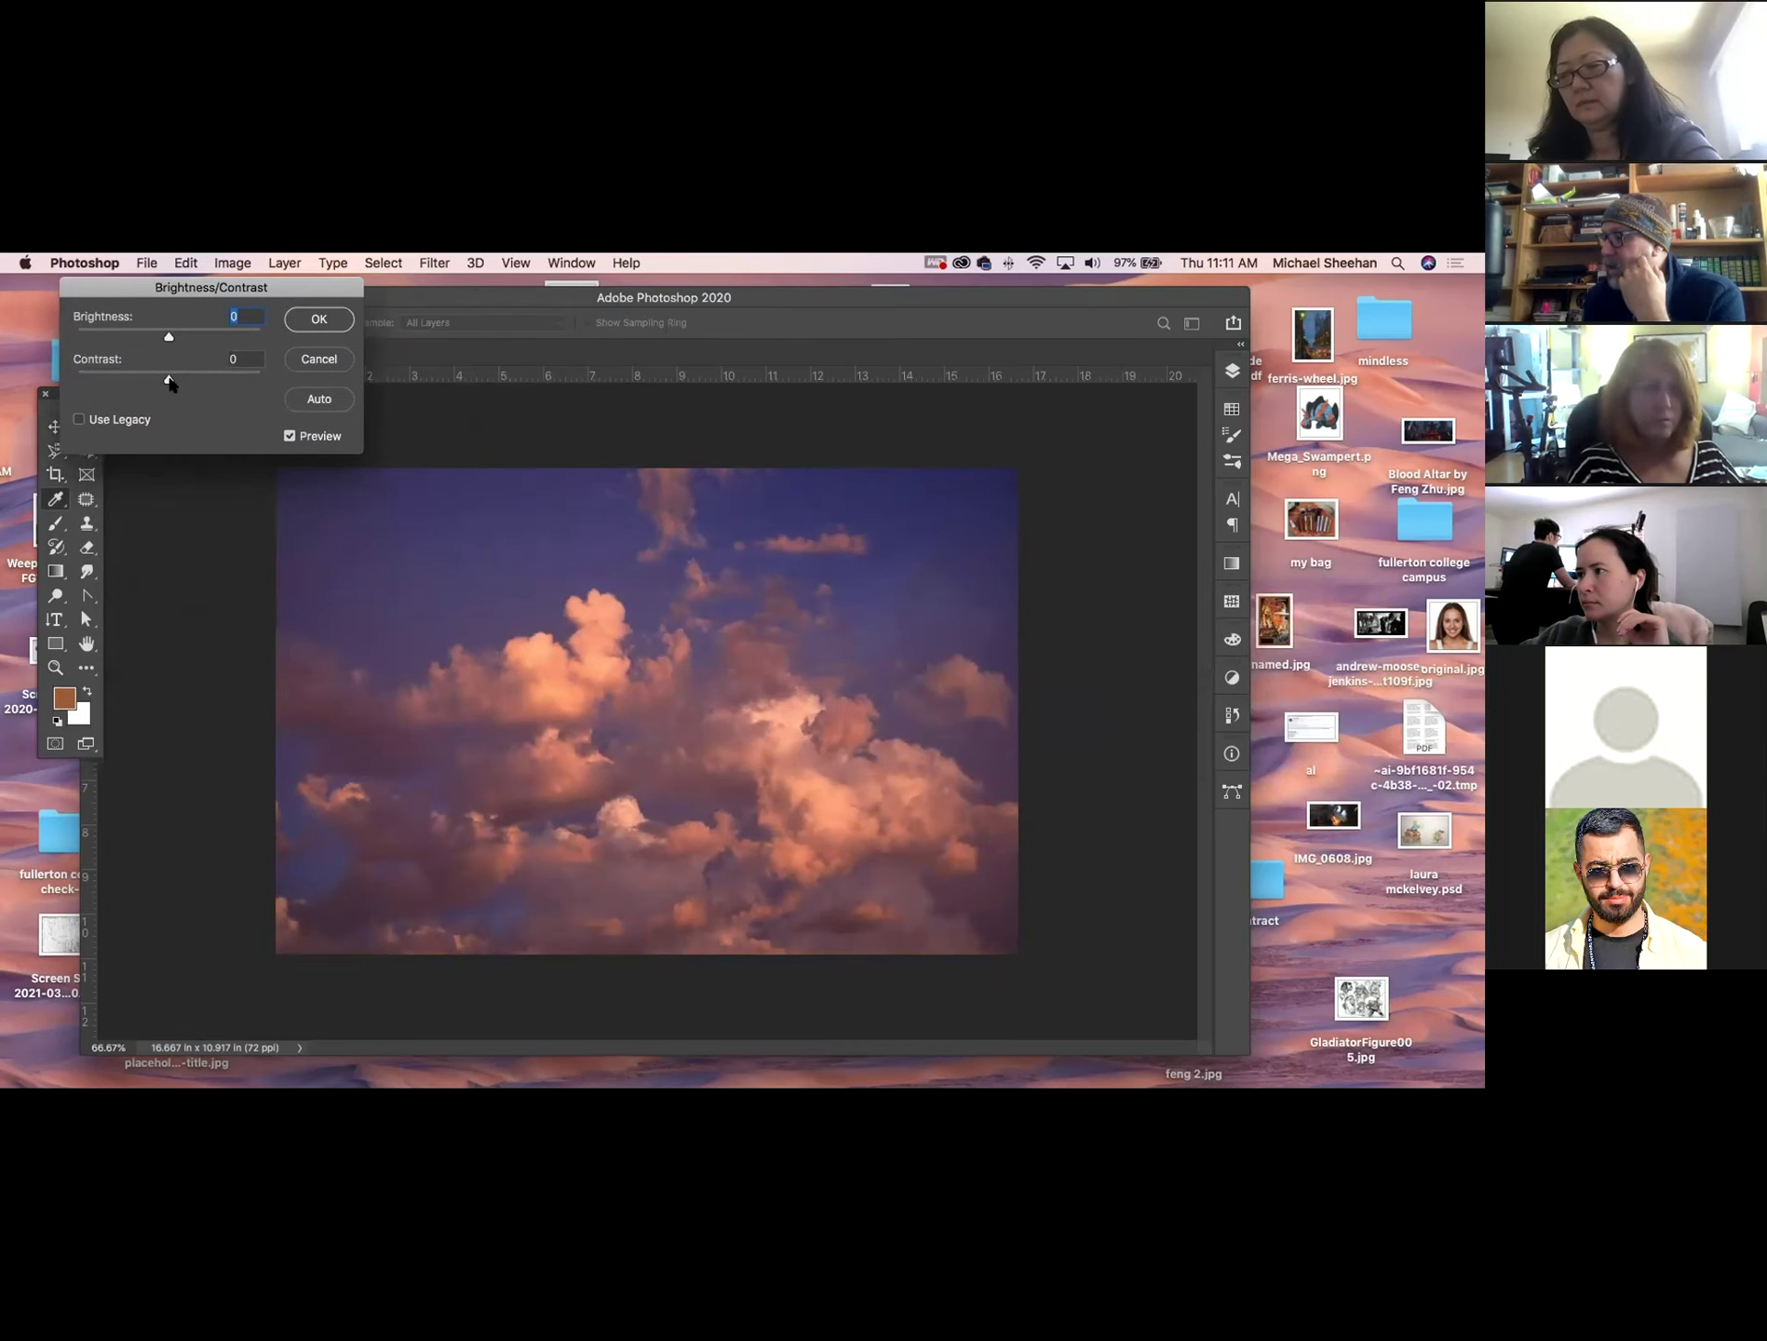
left_click_drag(170, 382, 204, 344)
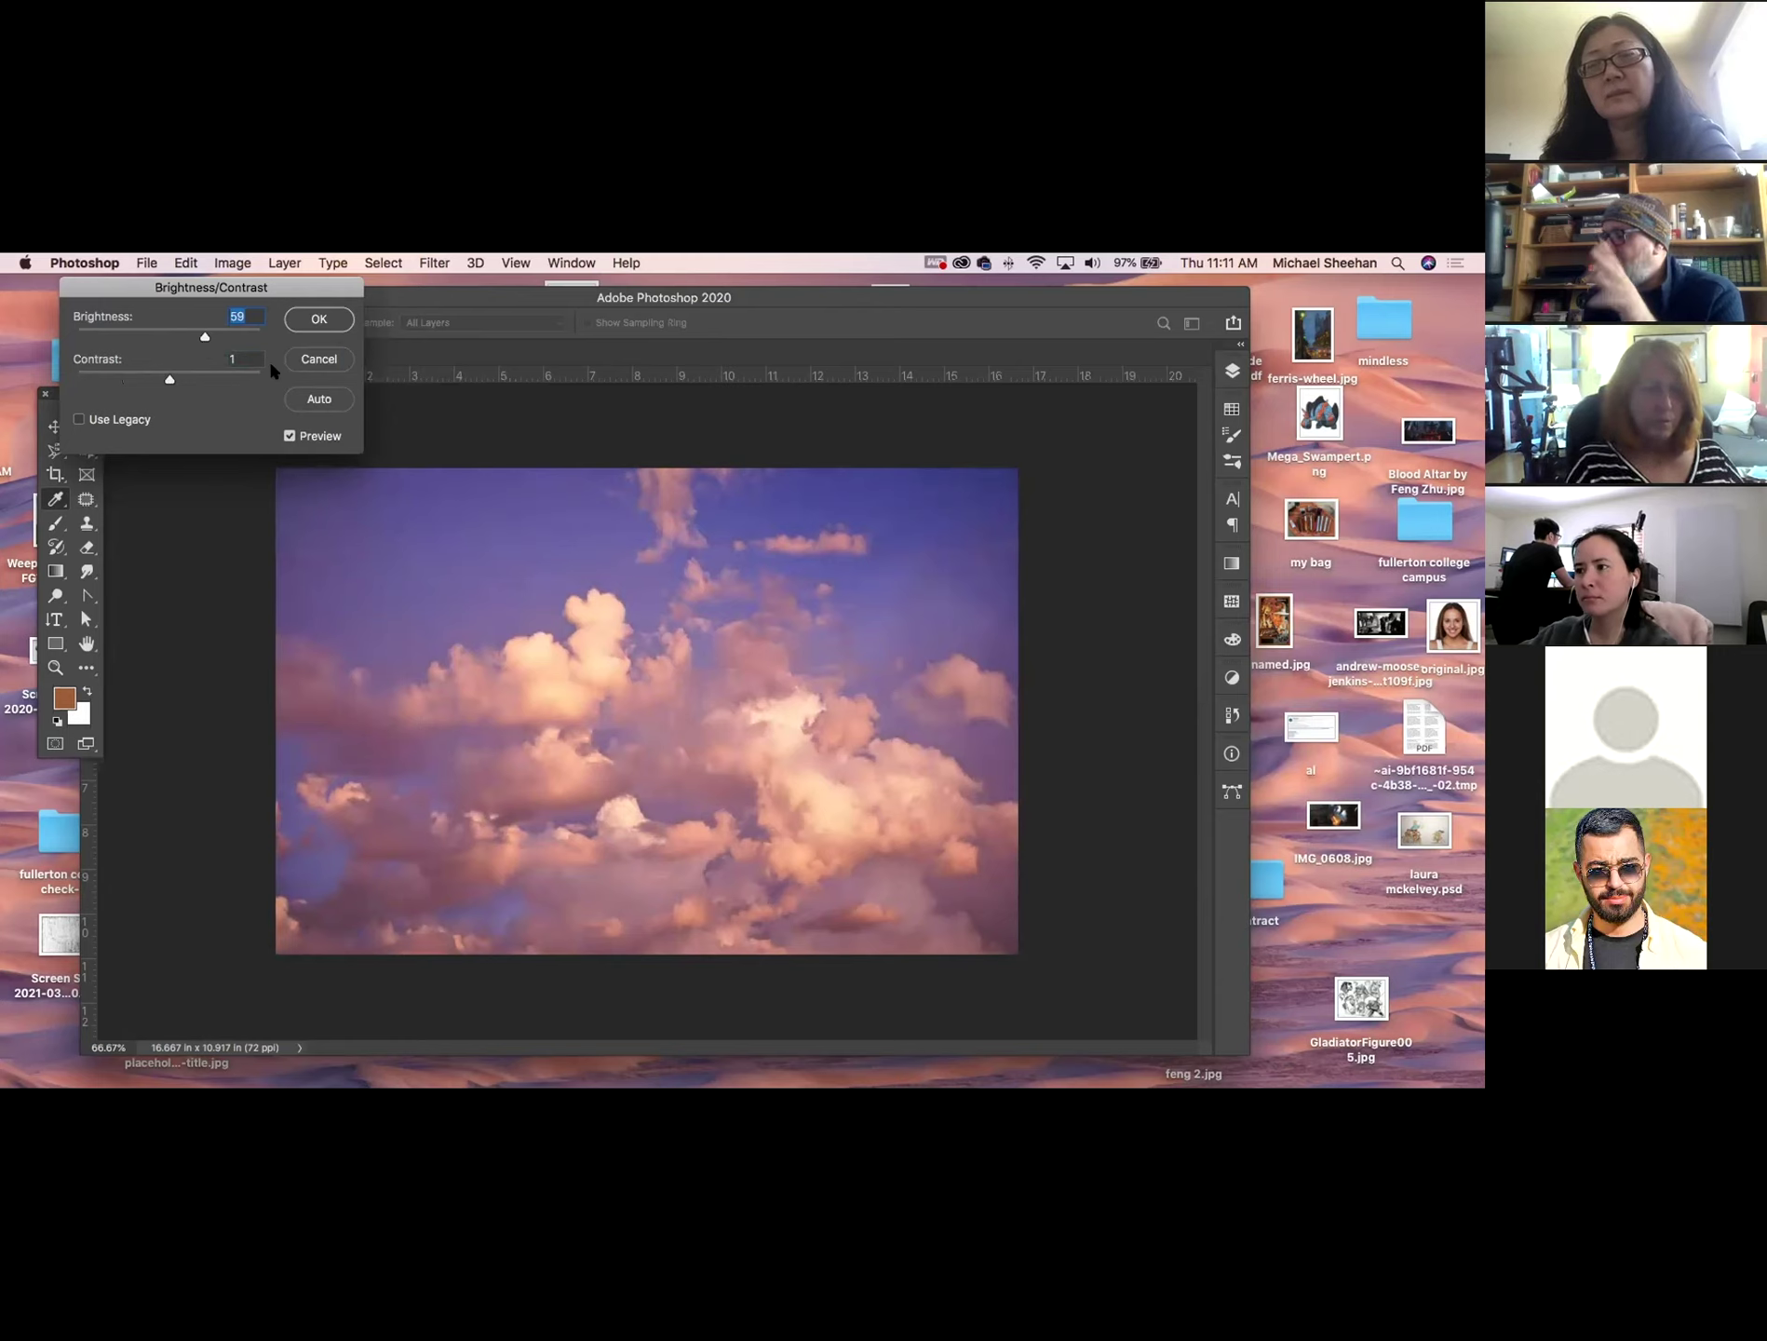
left_click(305, 358)
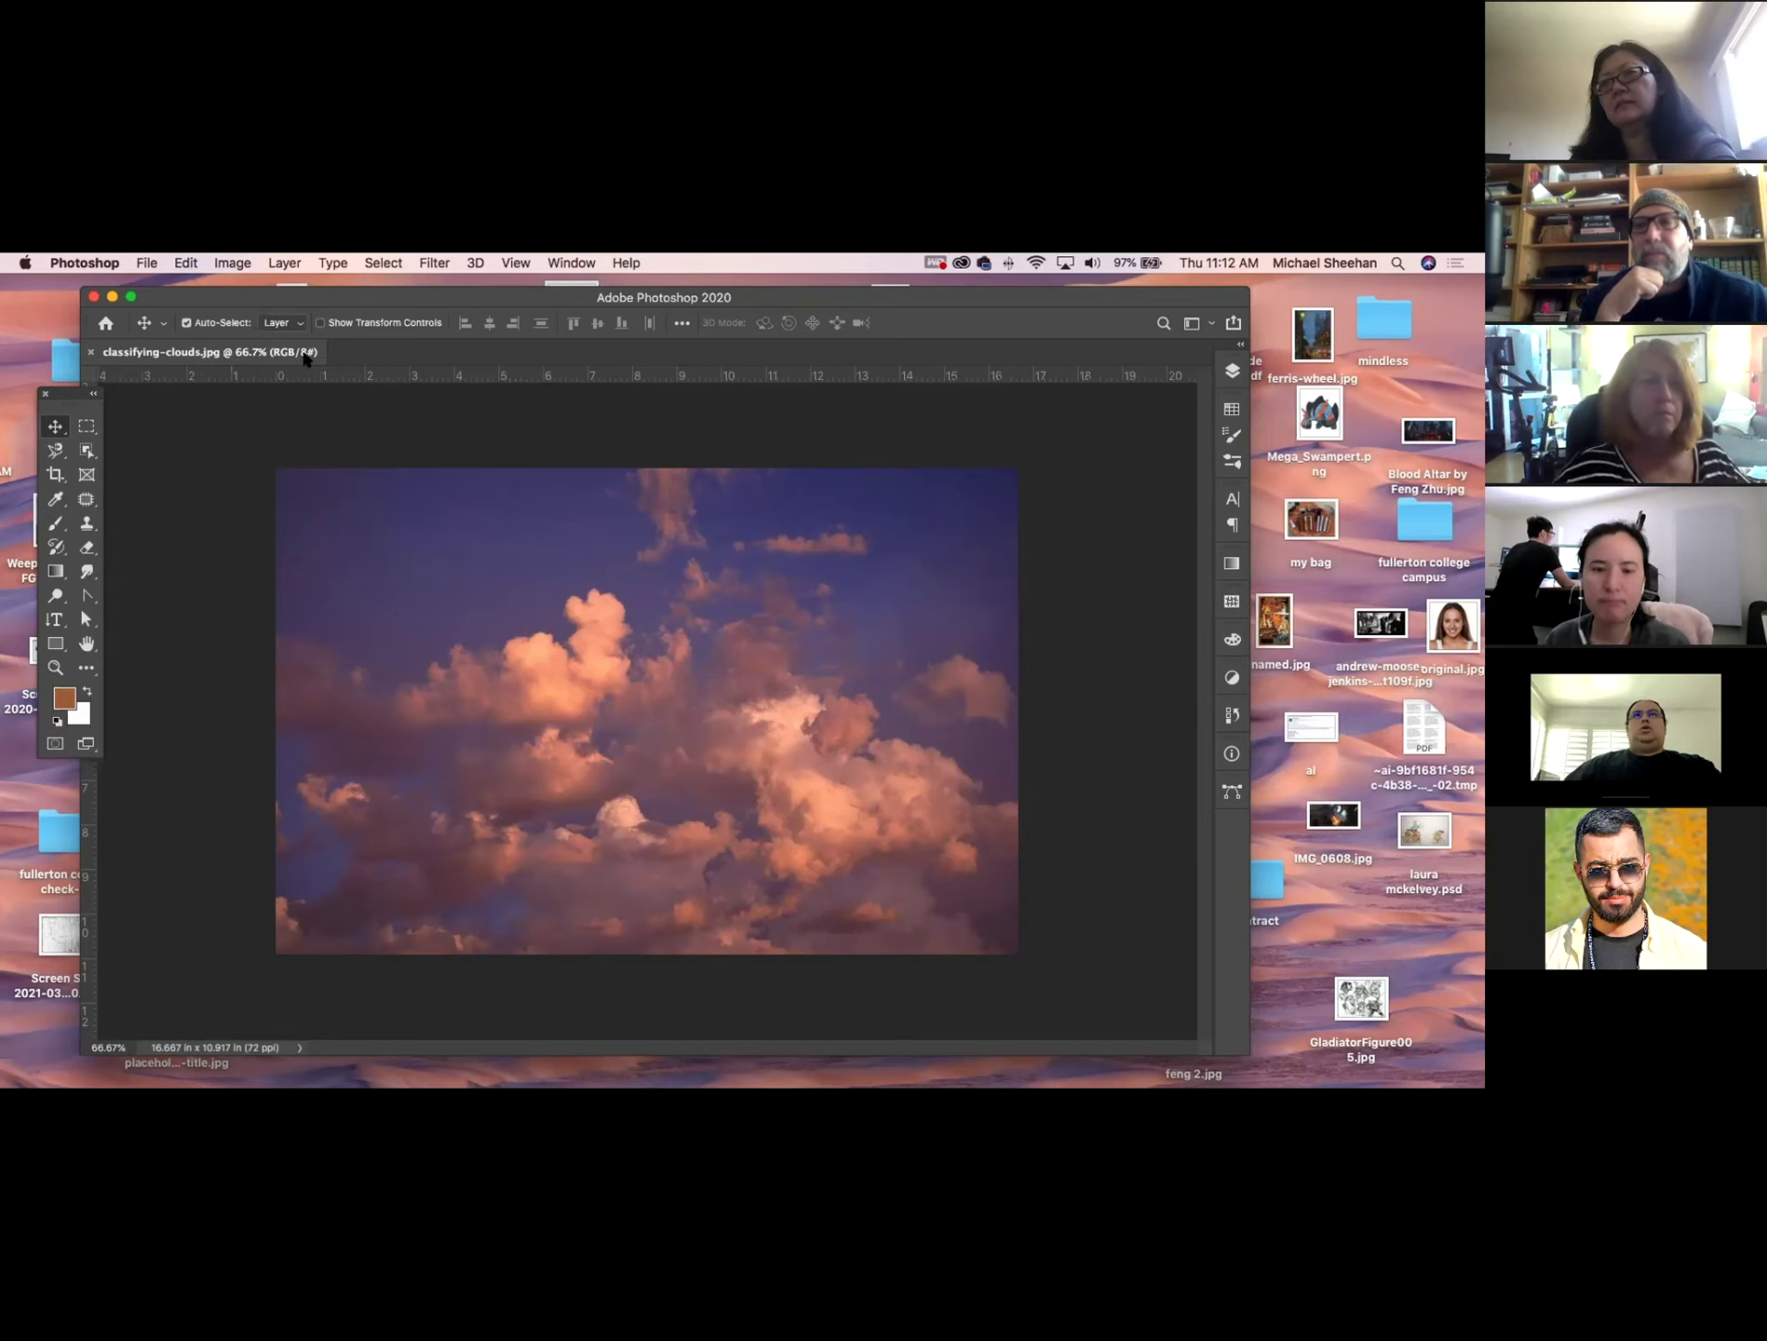
Close classifying-clouds.jpg and bring the Photoshop window back into focus.
left_click(91, 353)
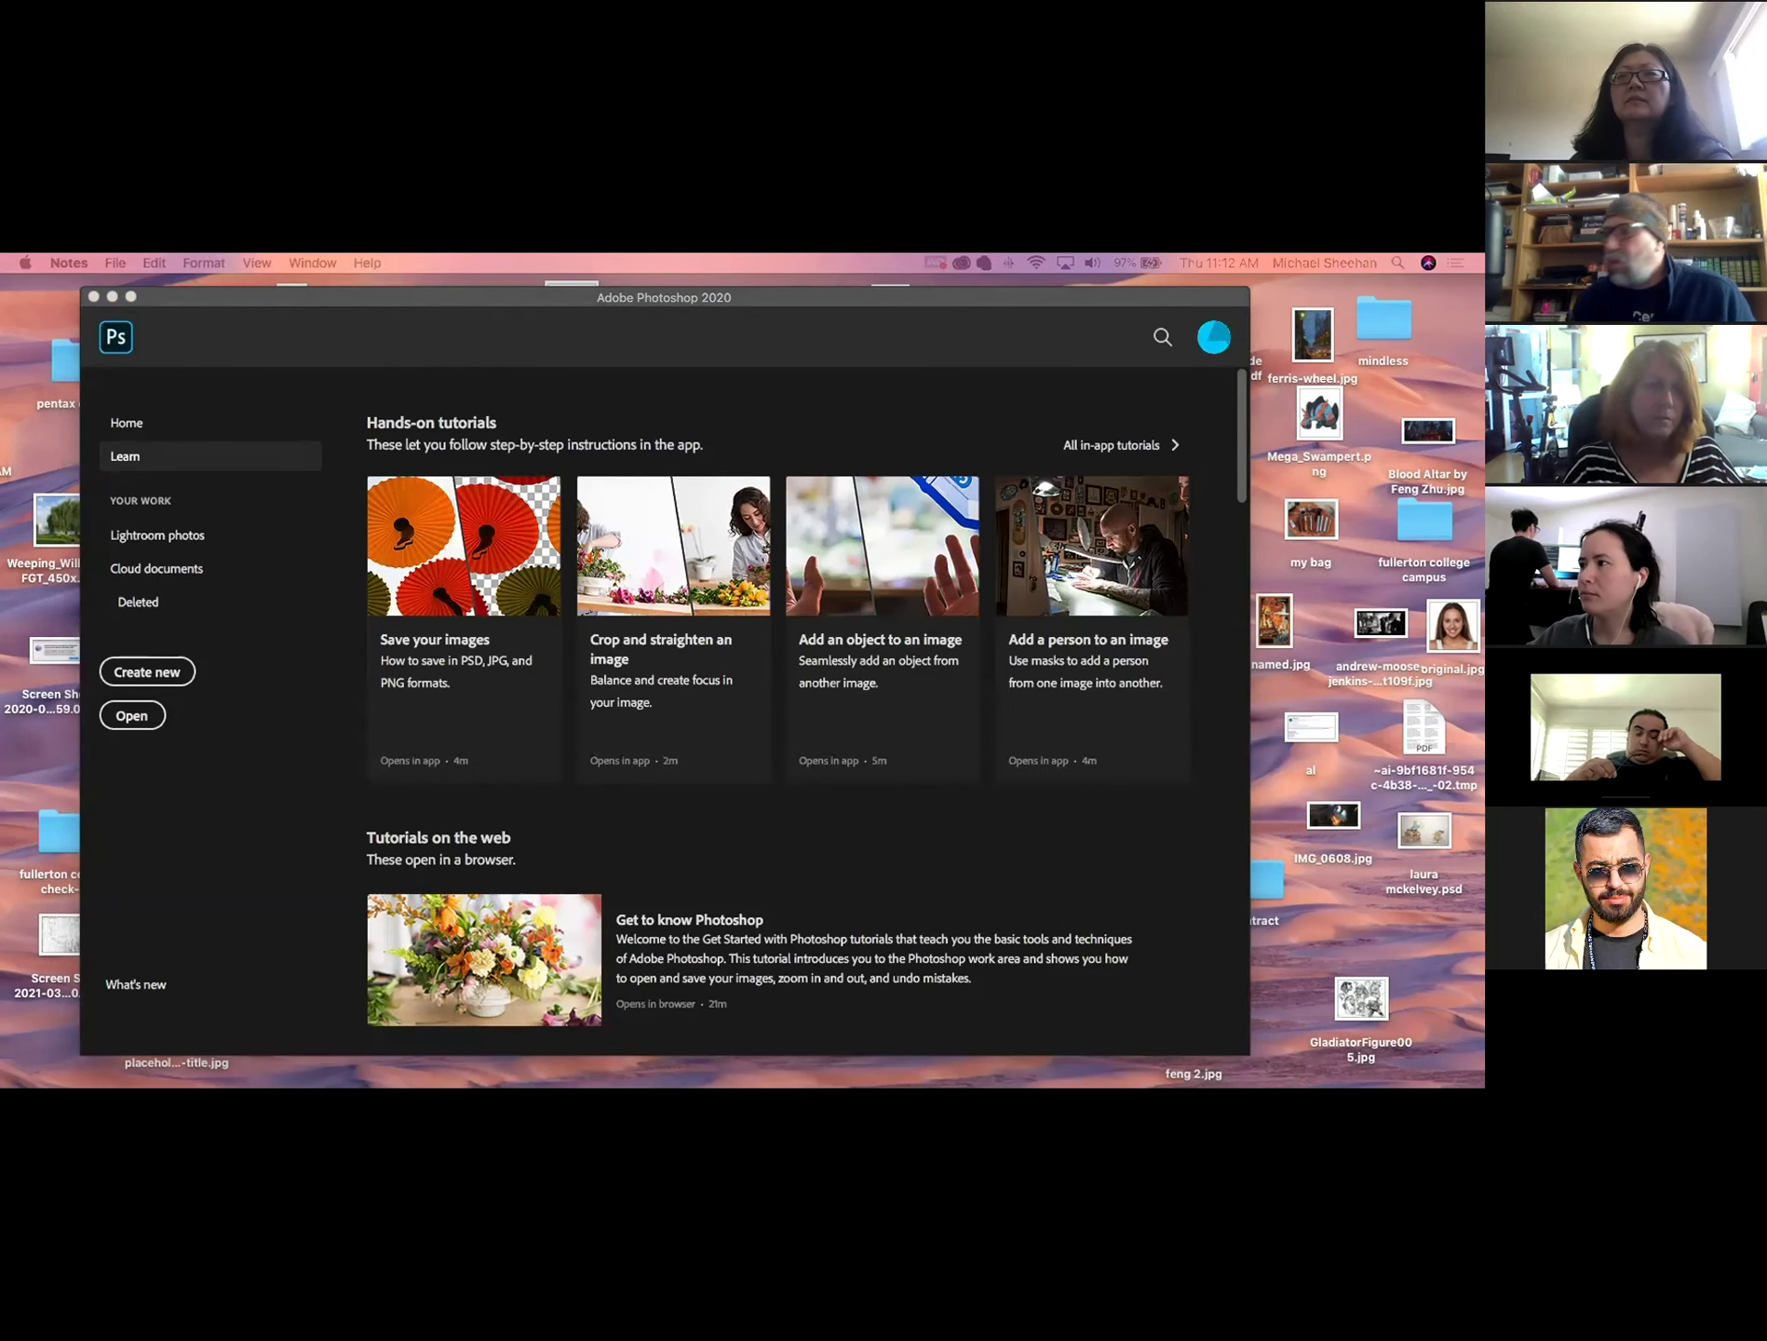
left_click(266, 297)
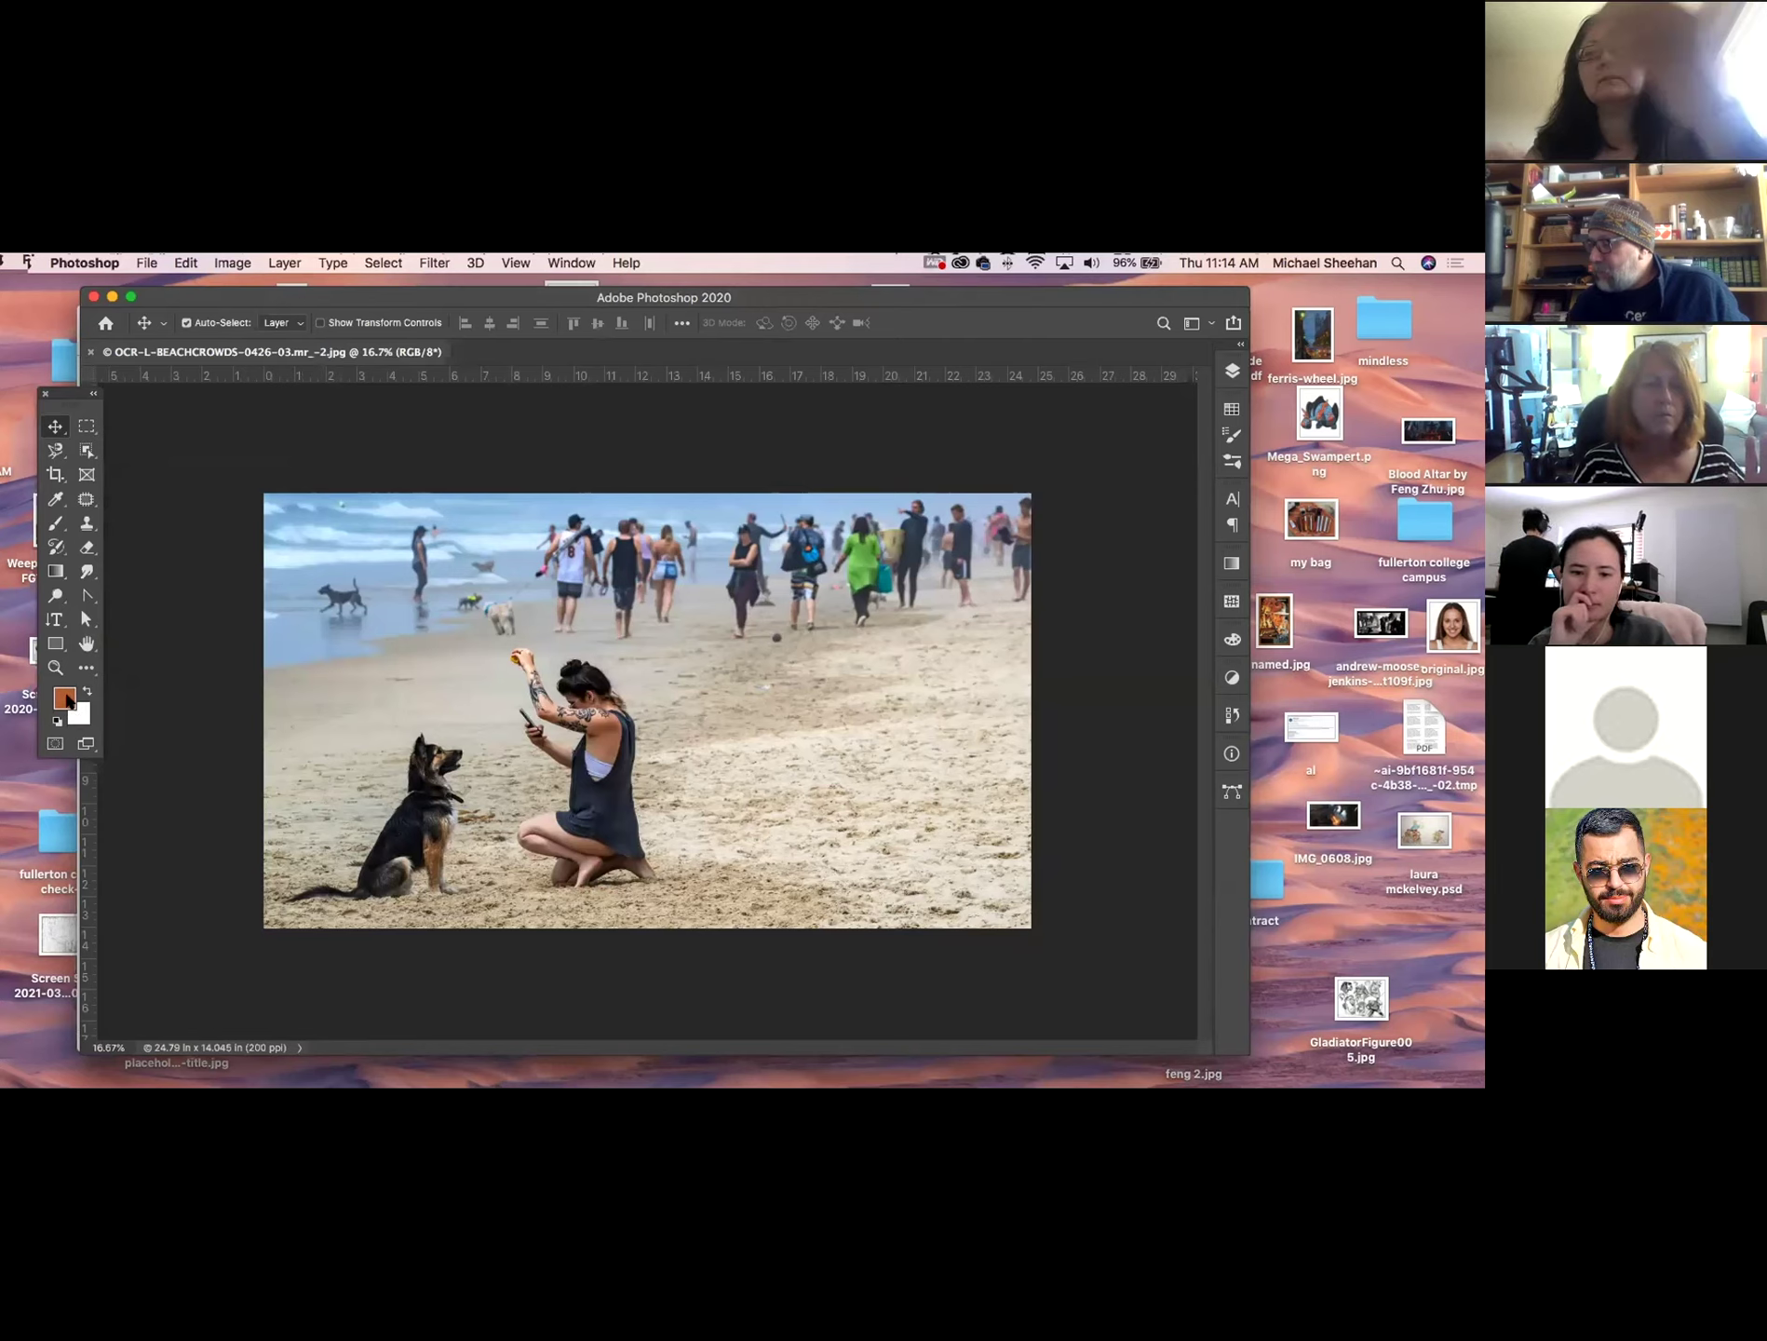
Fill a rectangular selection above the dog in the beach image with the foreground color, and undo the fill.
key("m")
left_click_drag(433, 559, 565, 698)
left_click(186, 262)
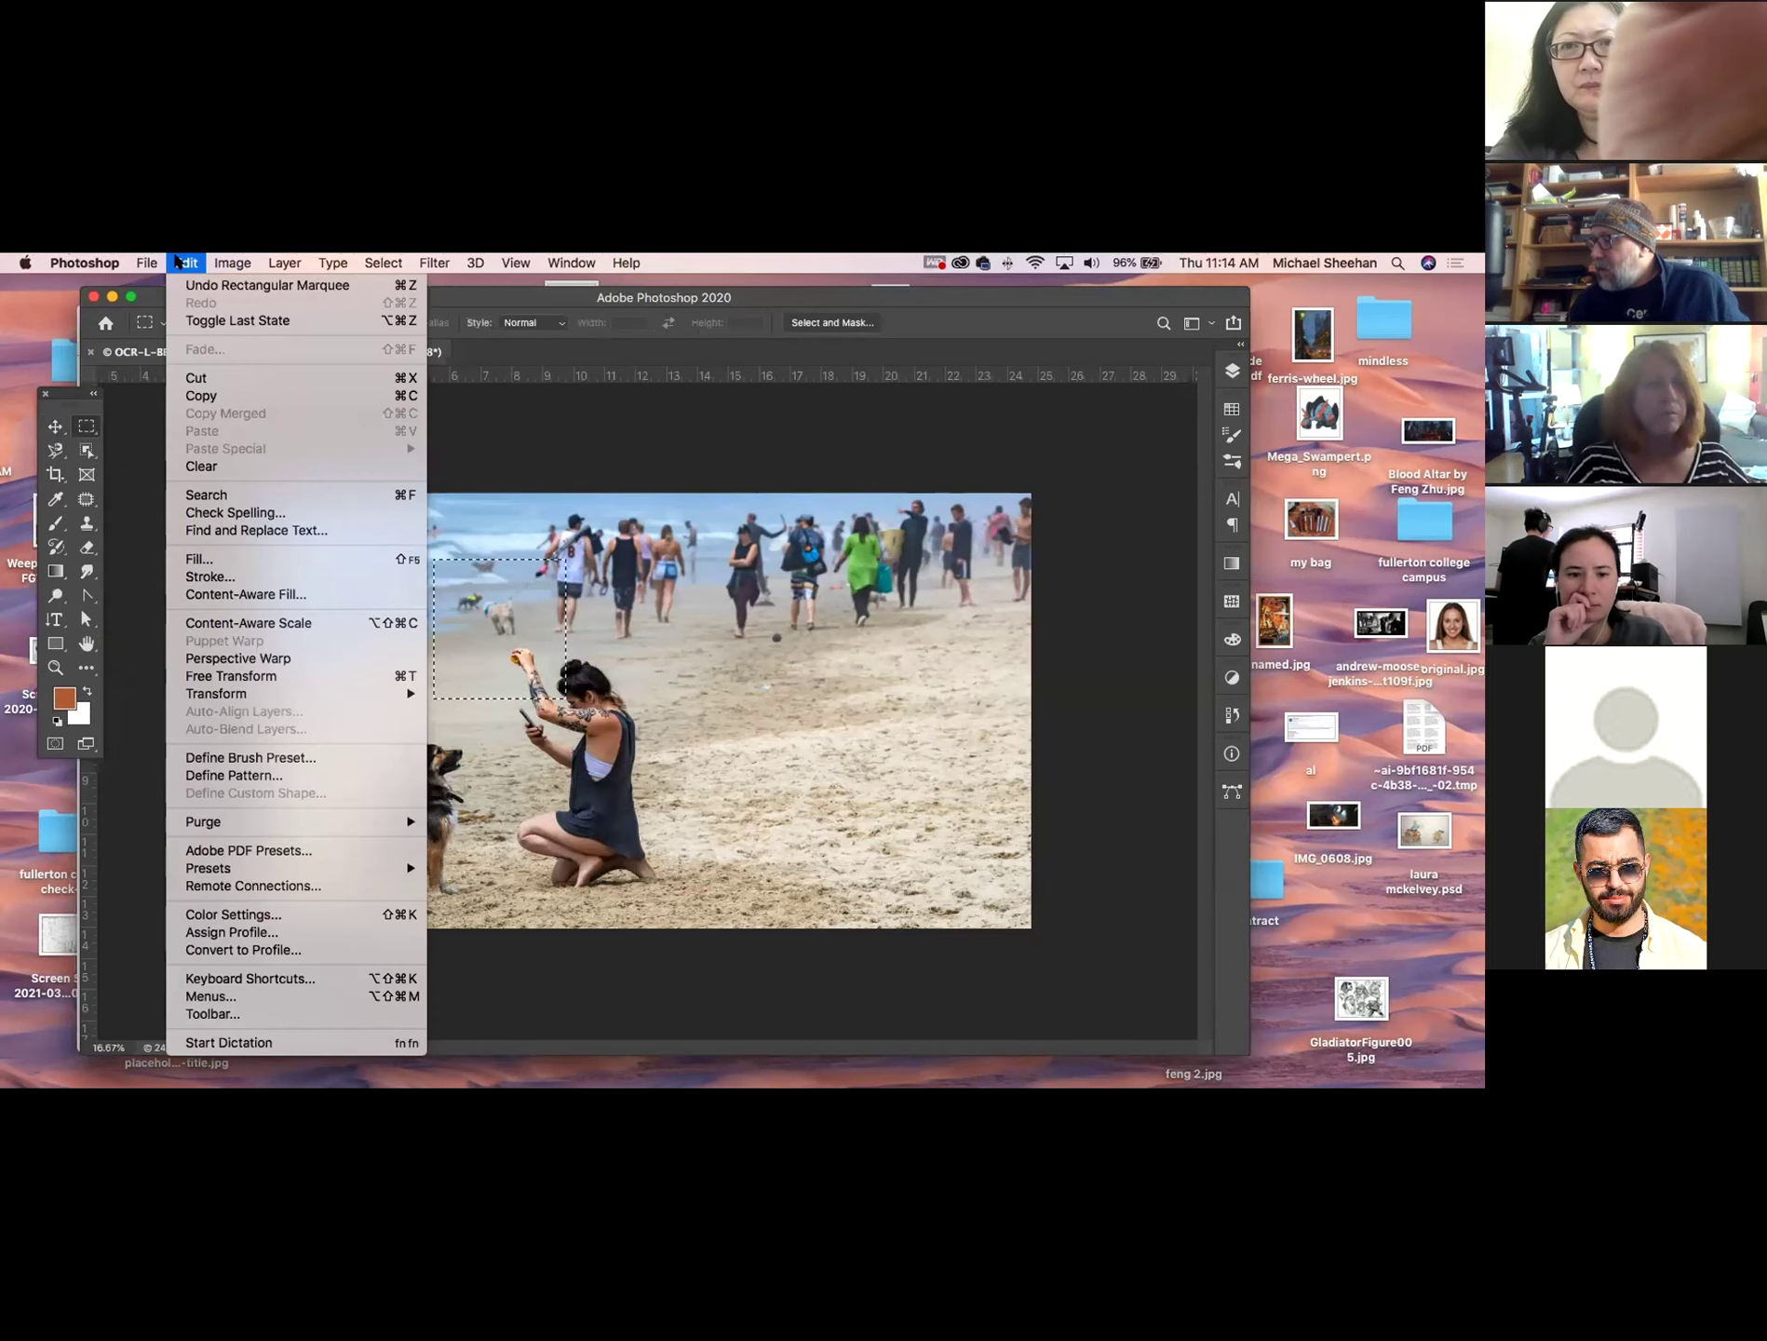
left_click(223, 560)
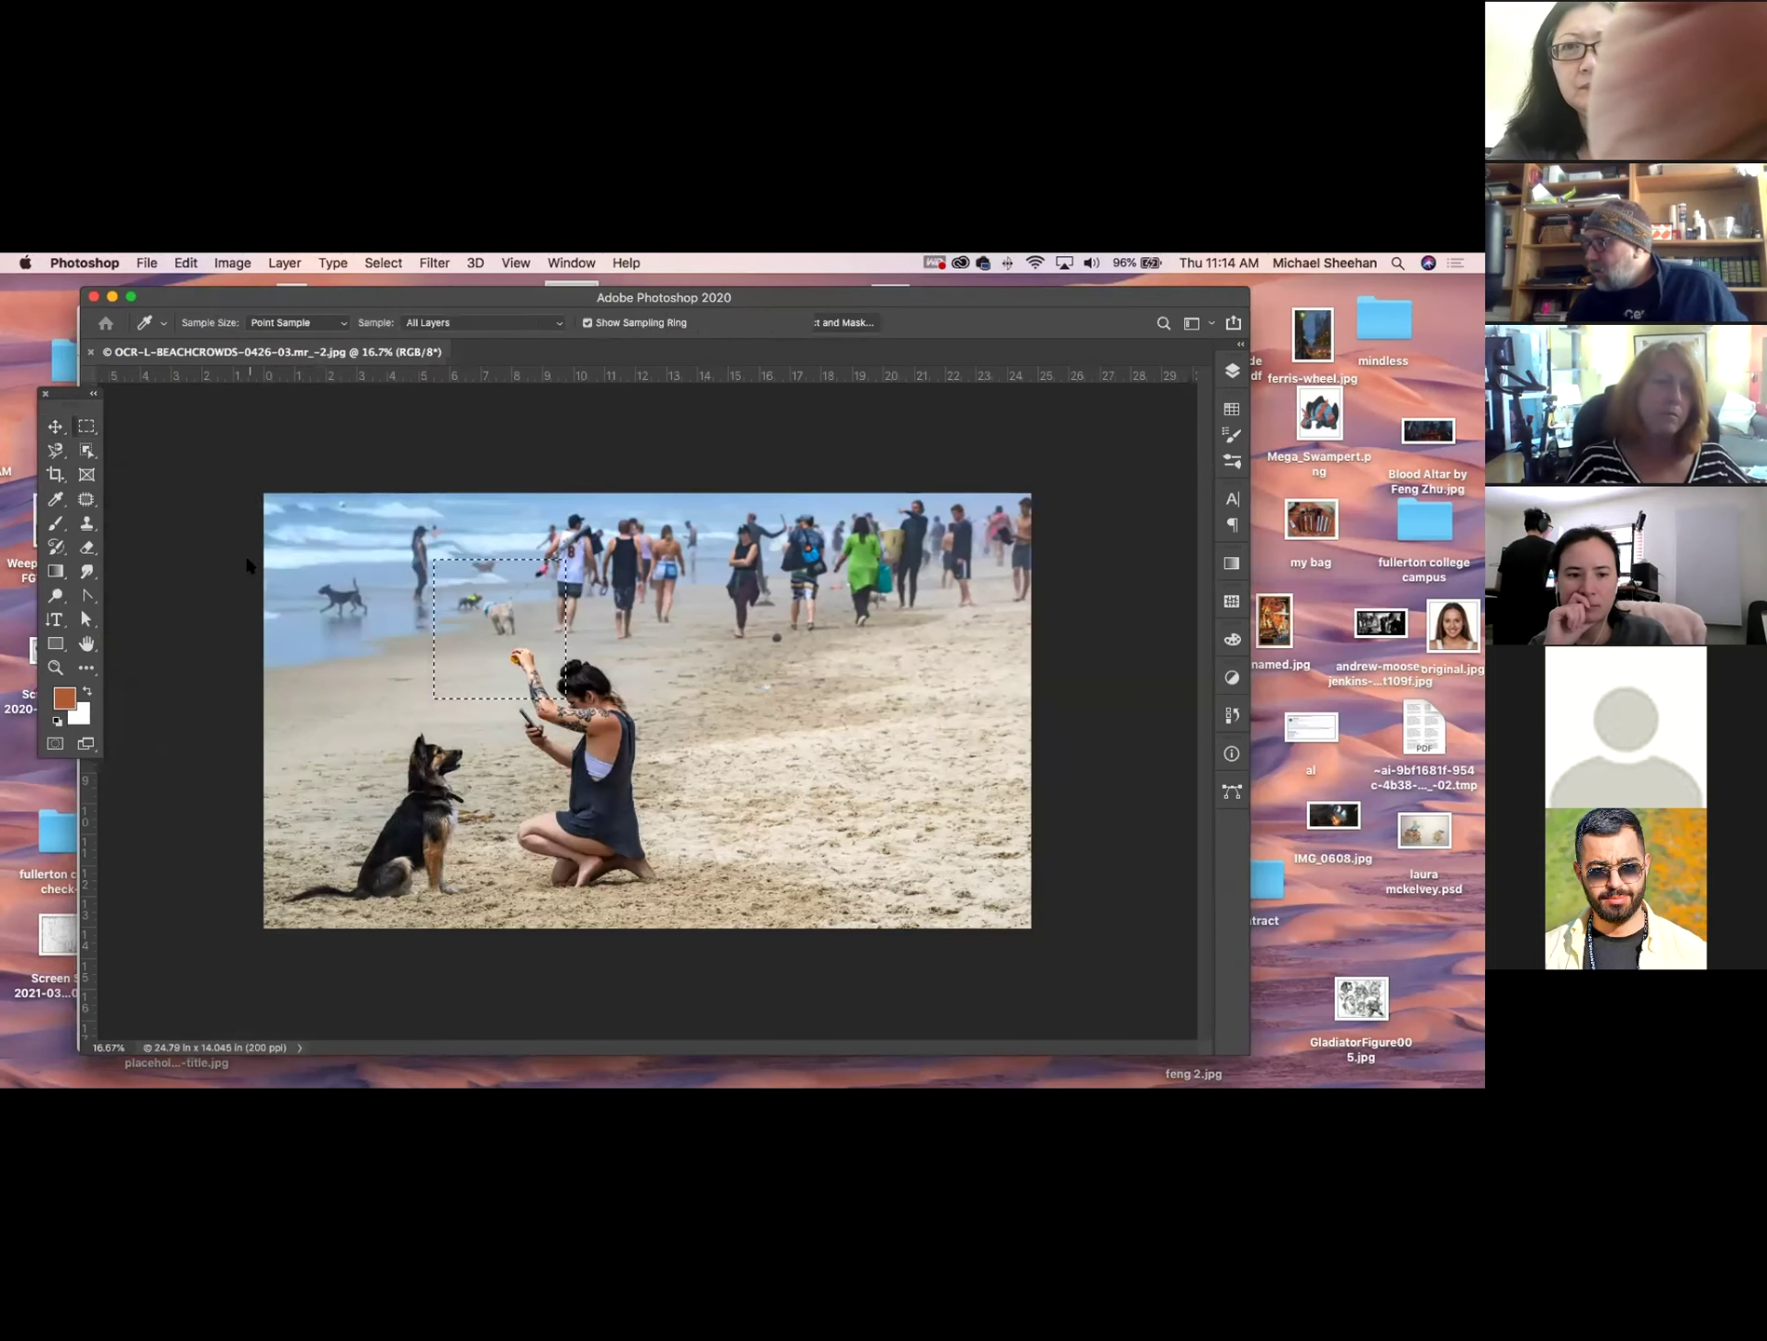
left_click(465, 490)
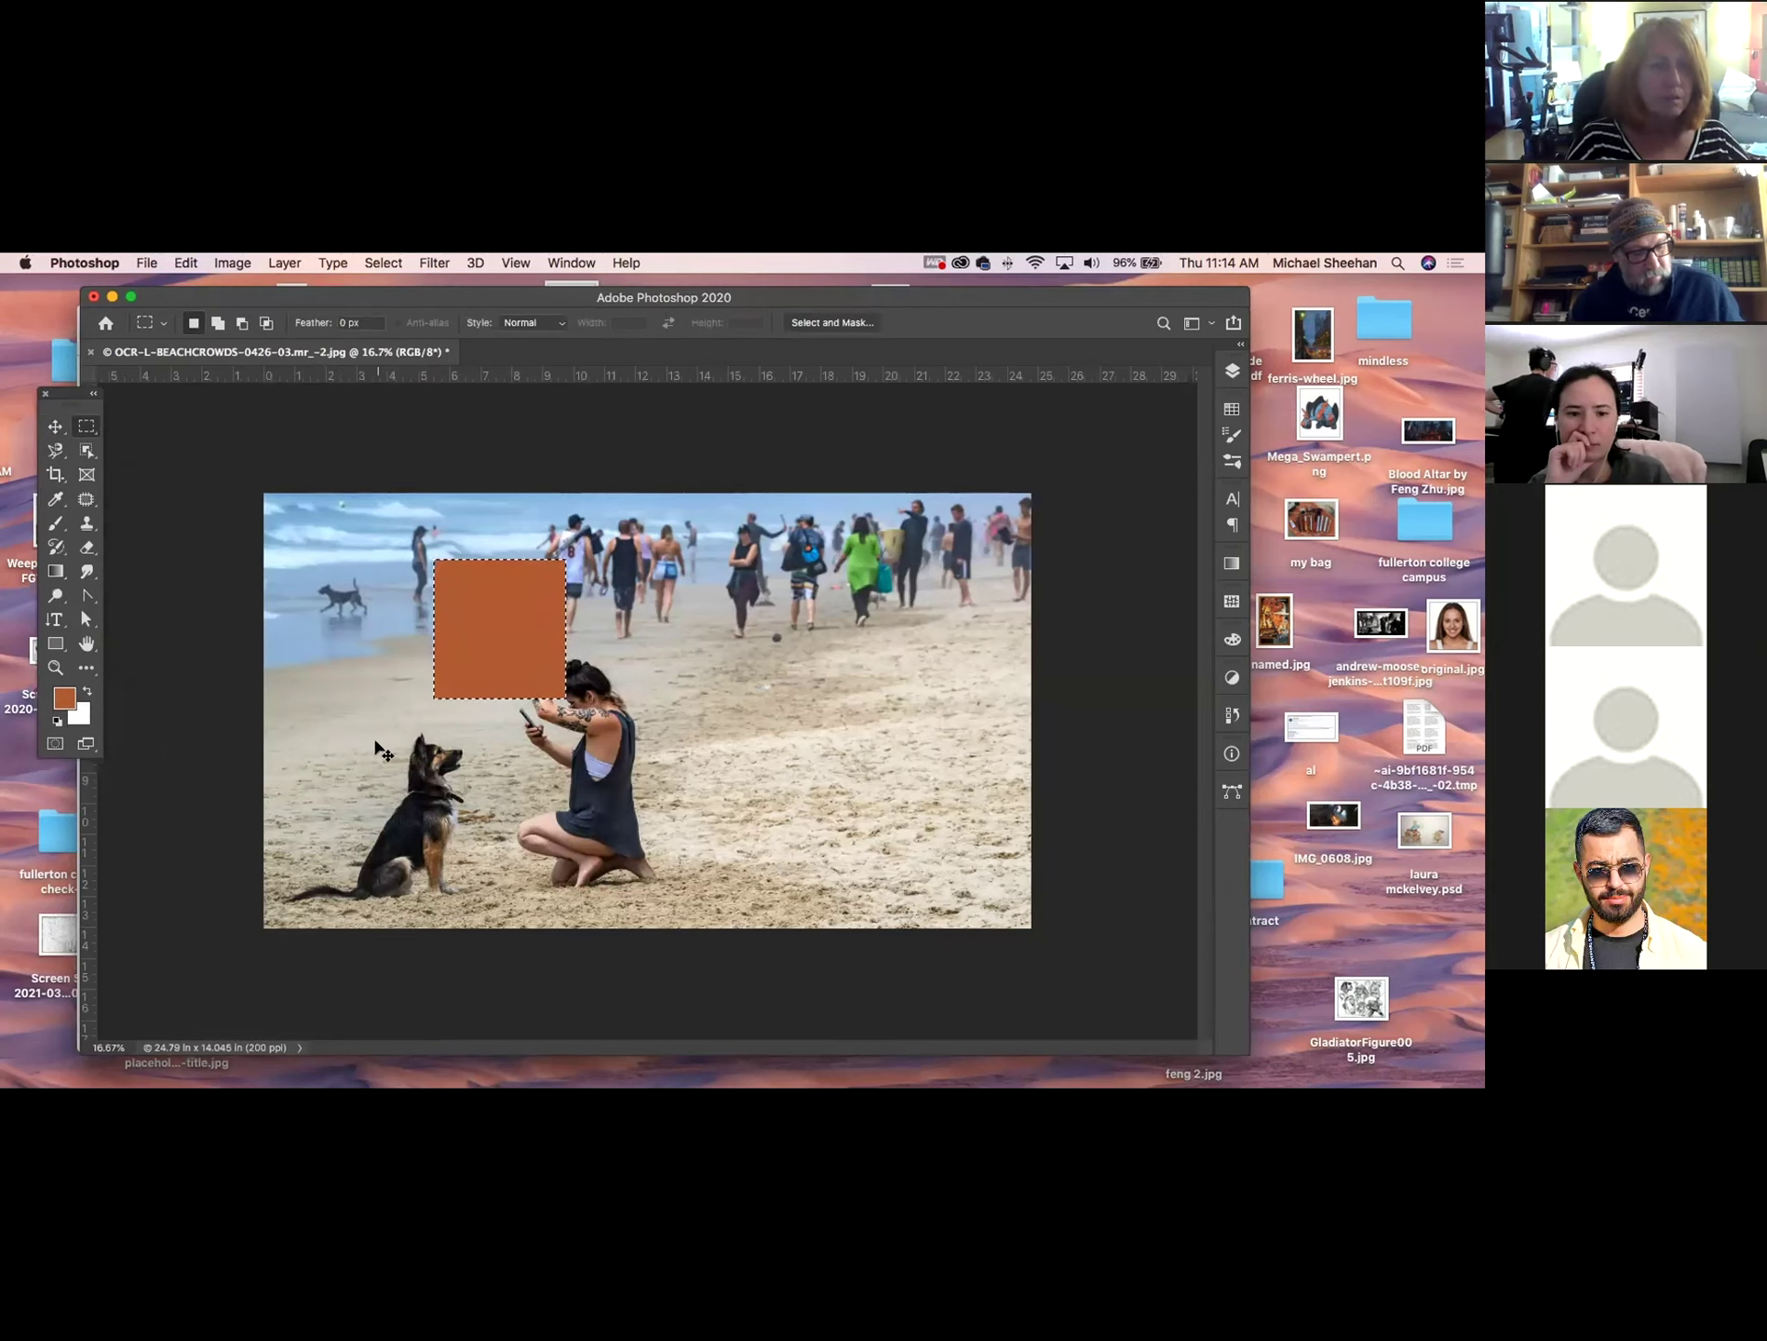
key("super+z")
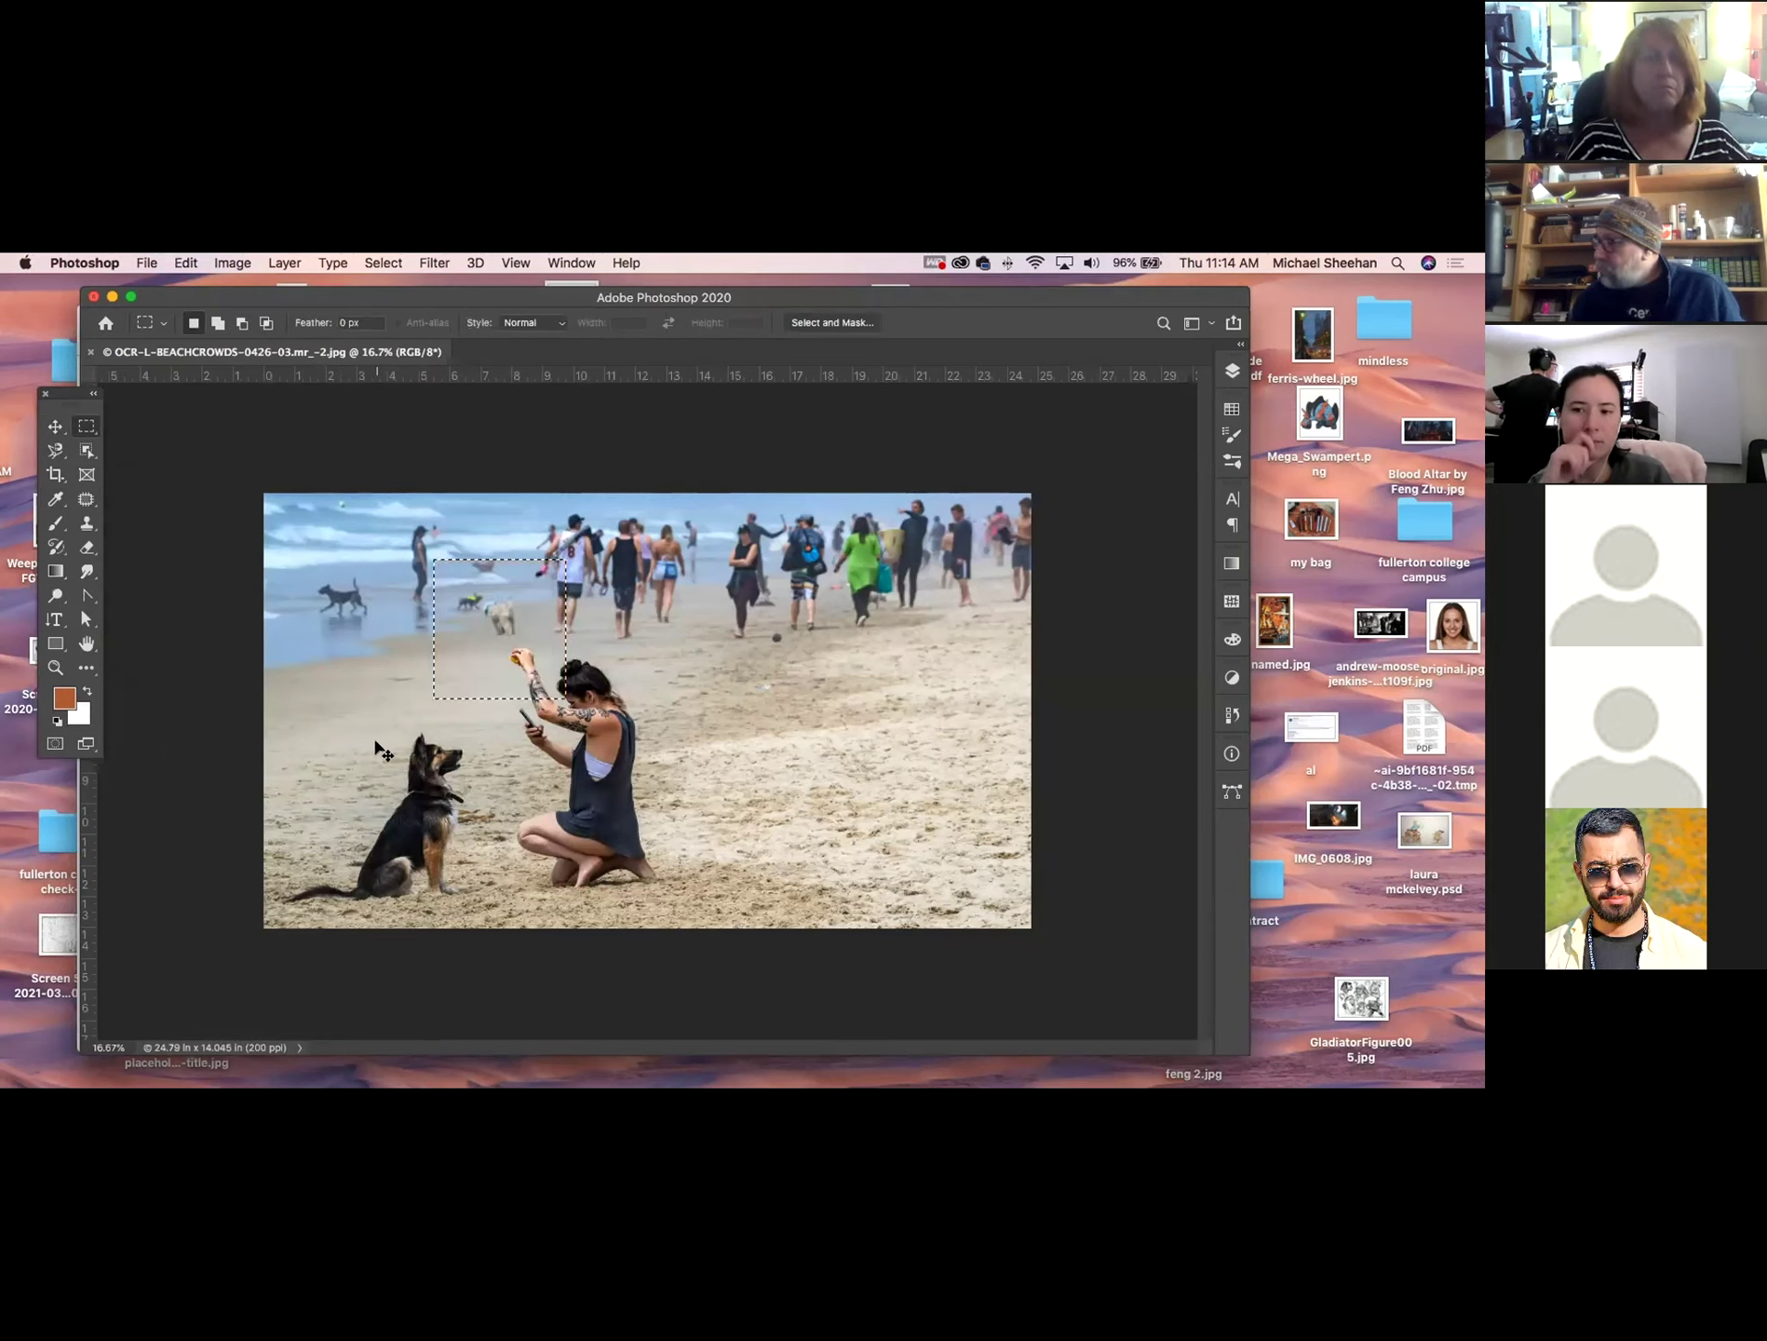
Fill the same rectangular selection with the background color, undo the fill, and deselect the area.
left_click(186, 262)
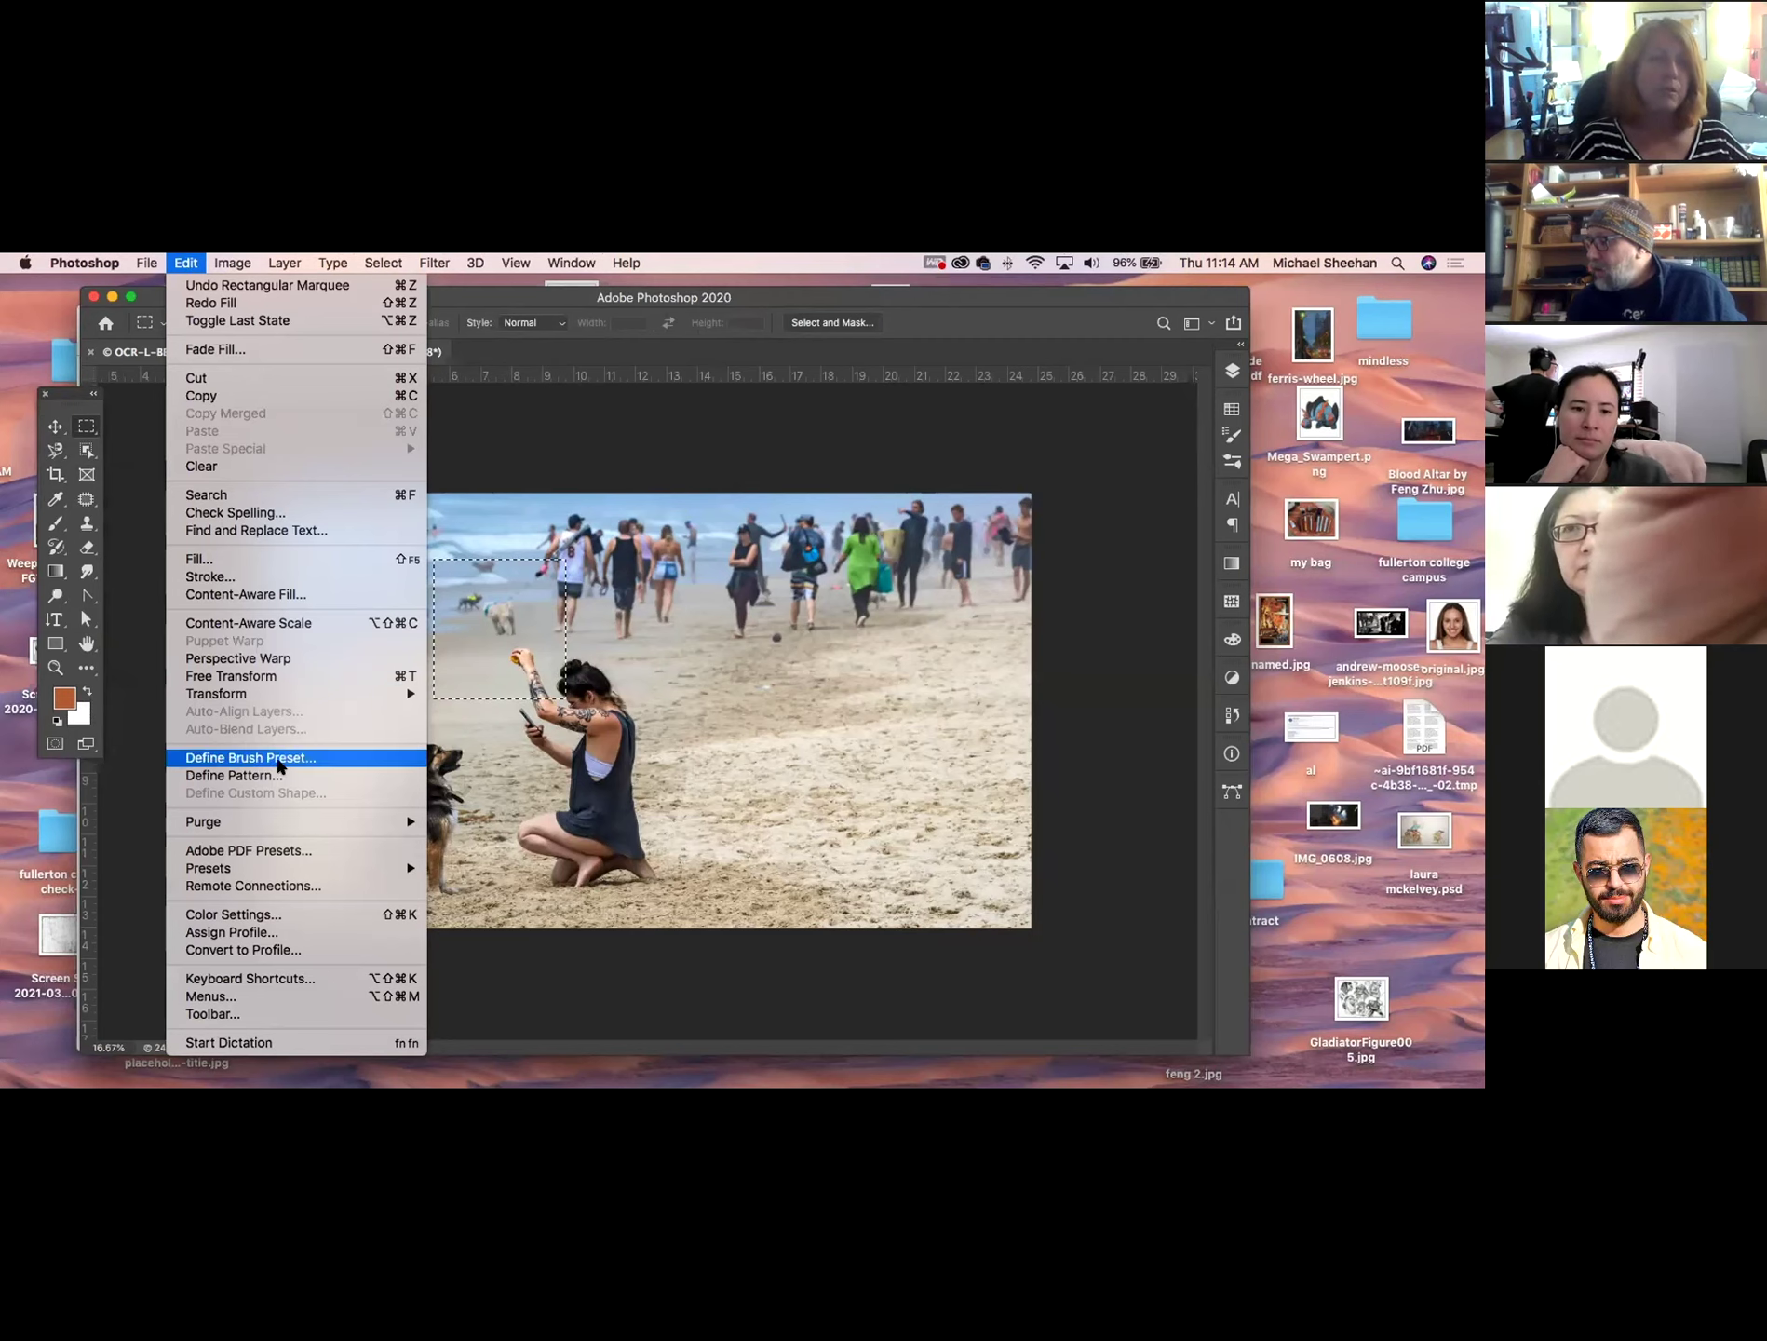
left_click(225, 559)
left_click(376, 480)
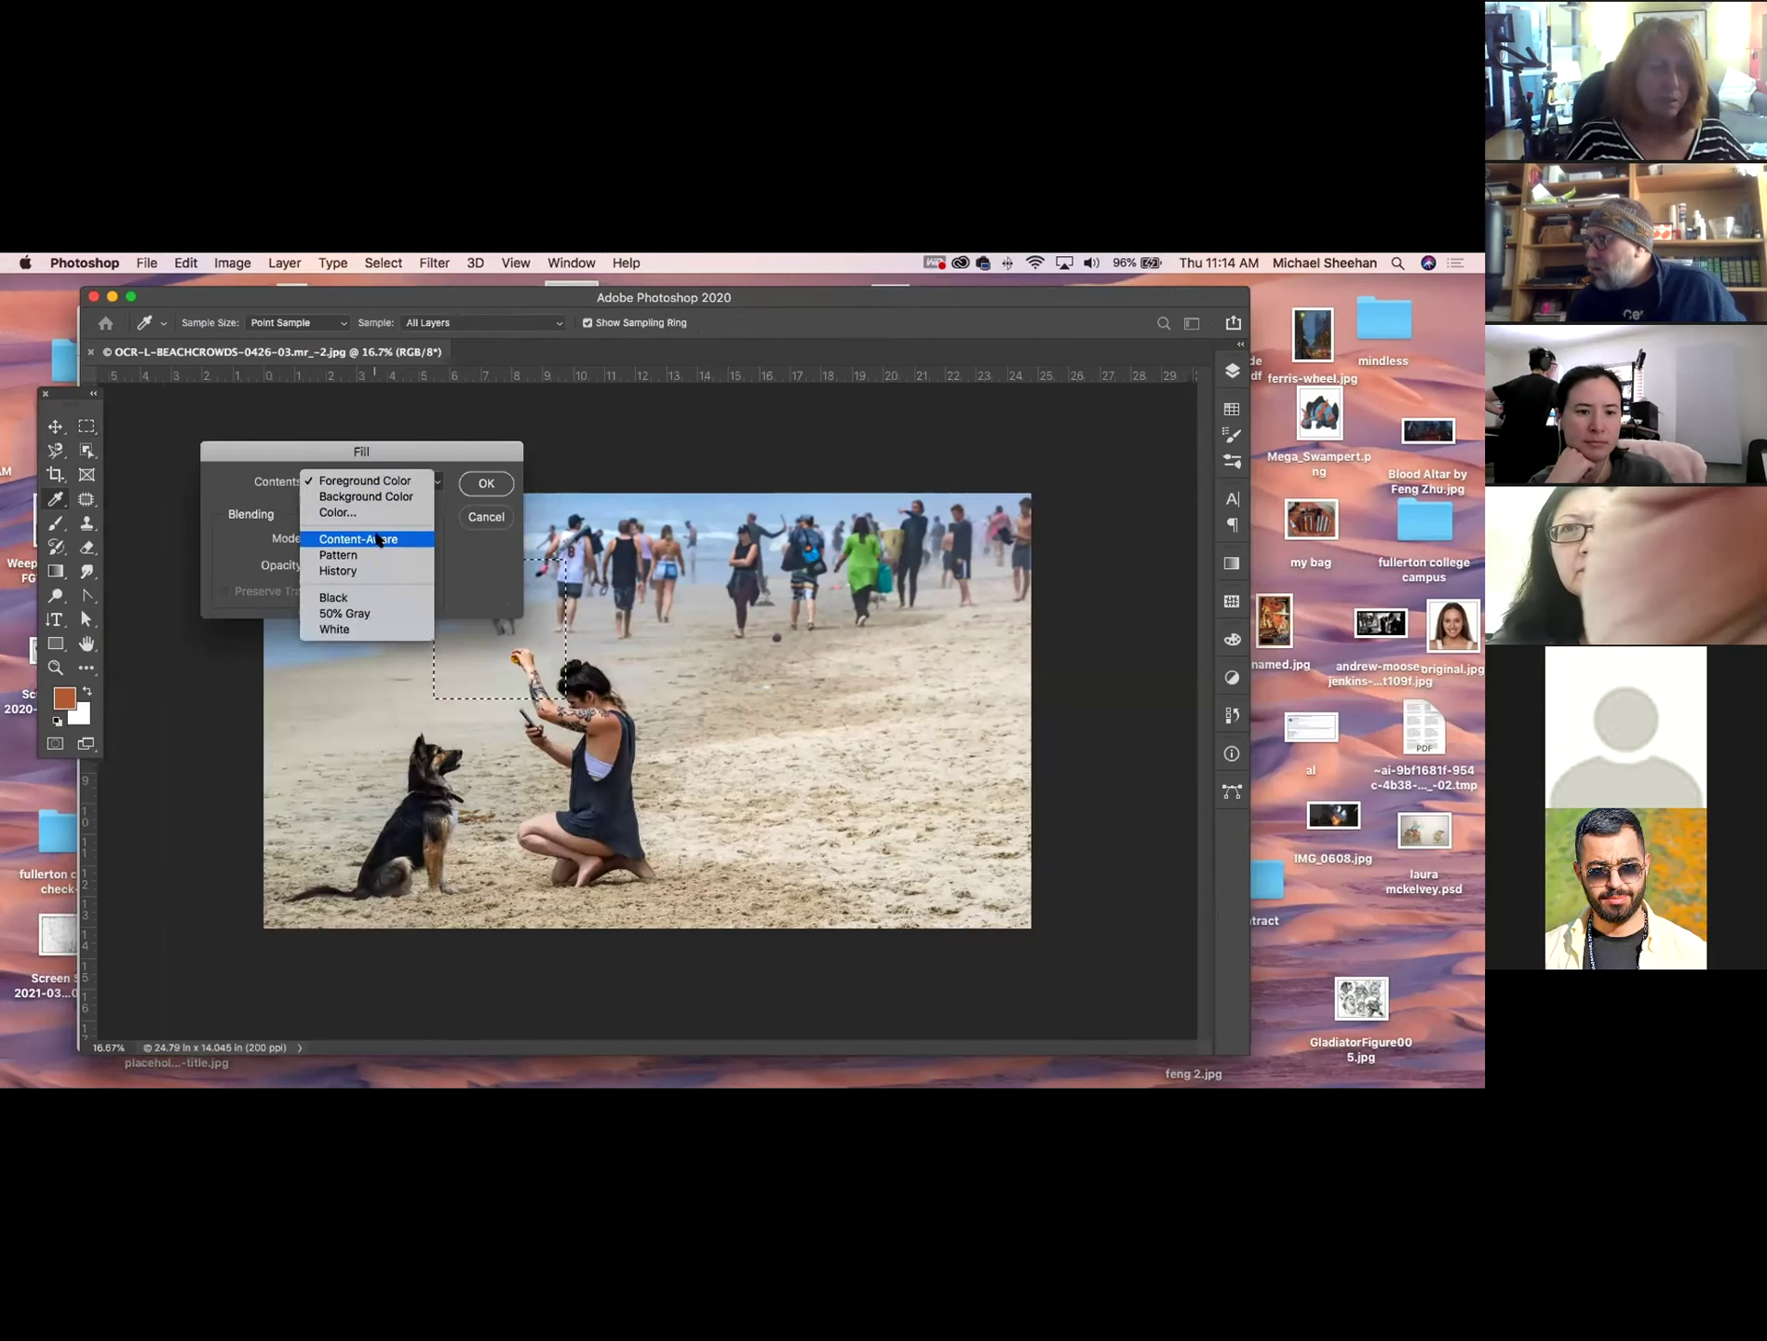
left_click(376, 495)
left_click(486, 482)
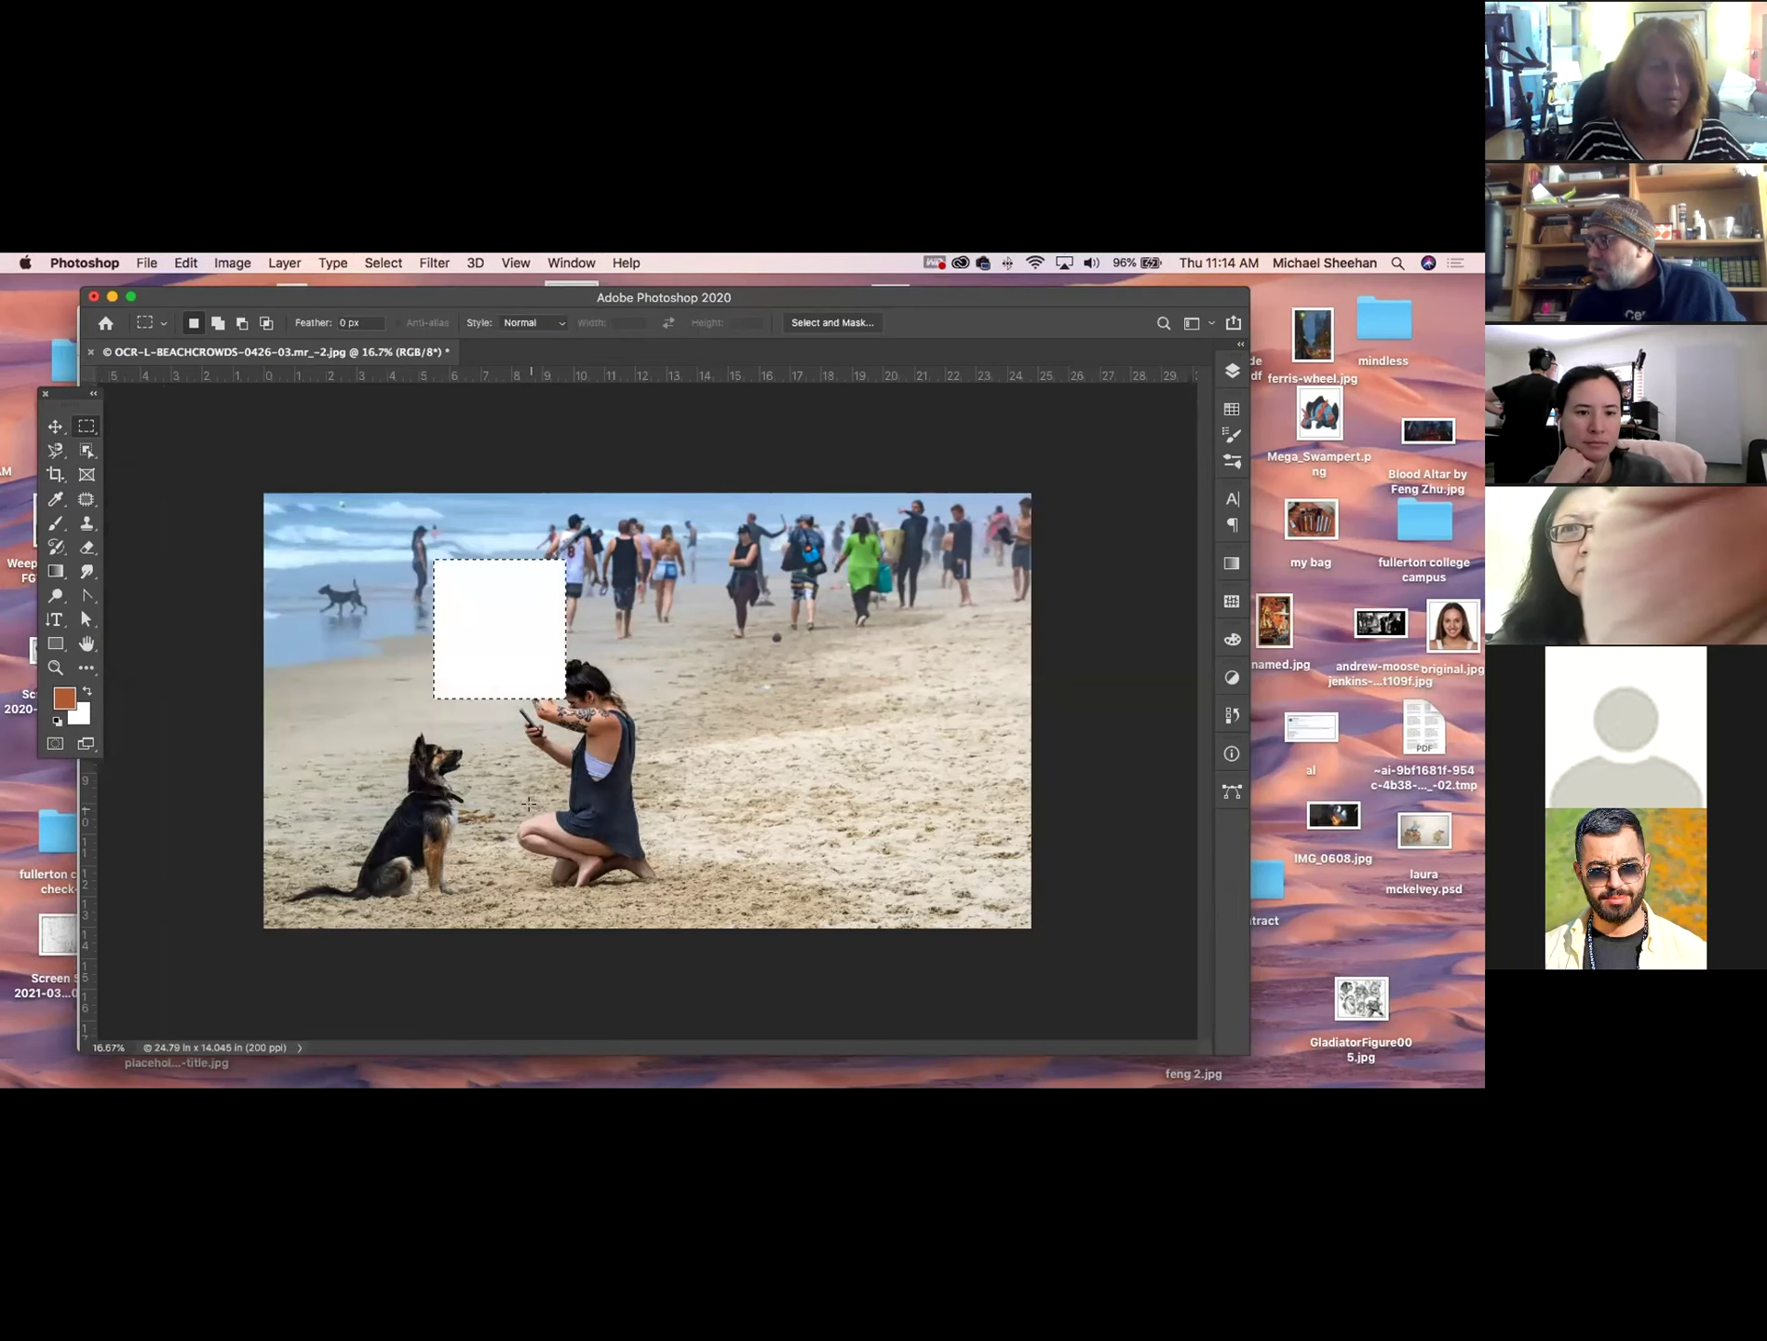
key("super+z")
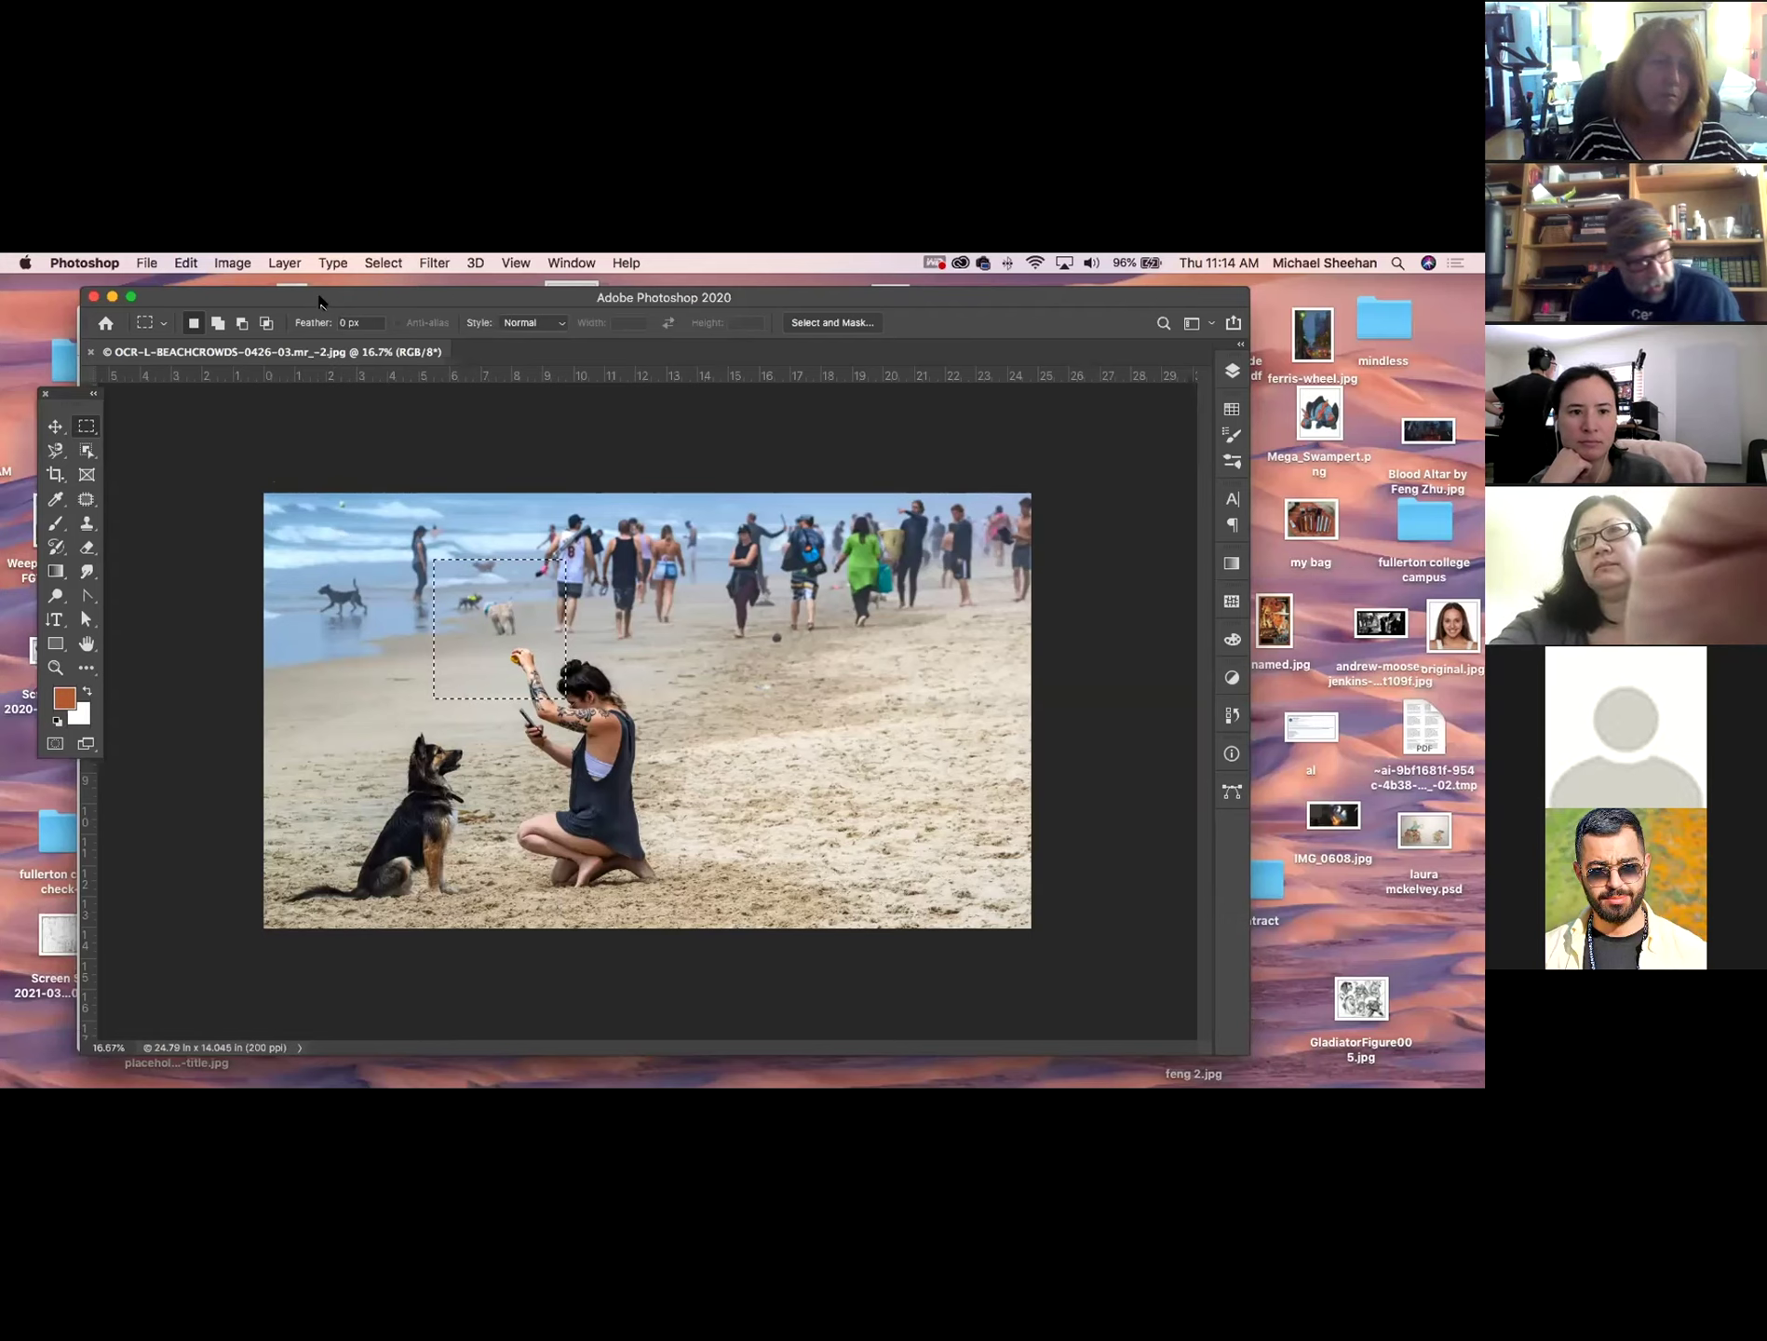
key("super+d")
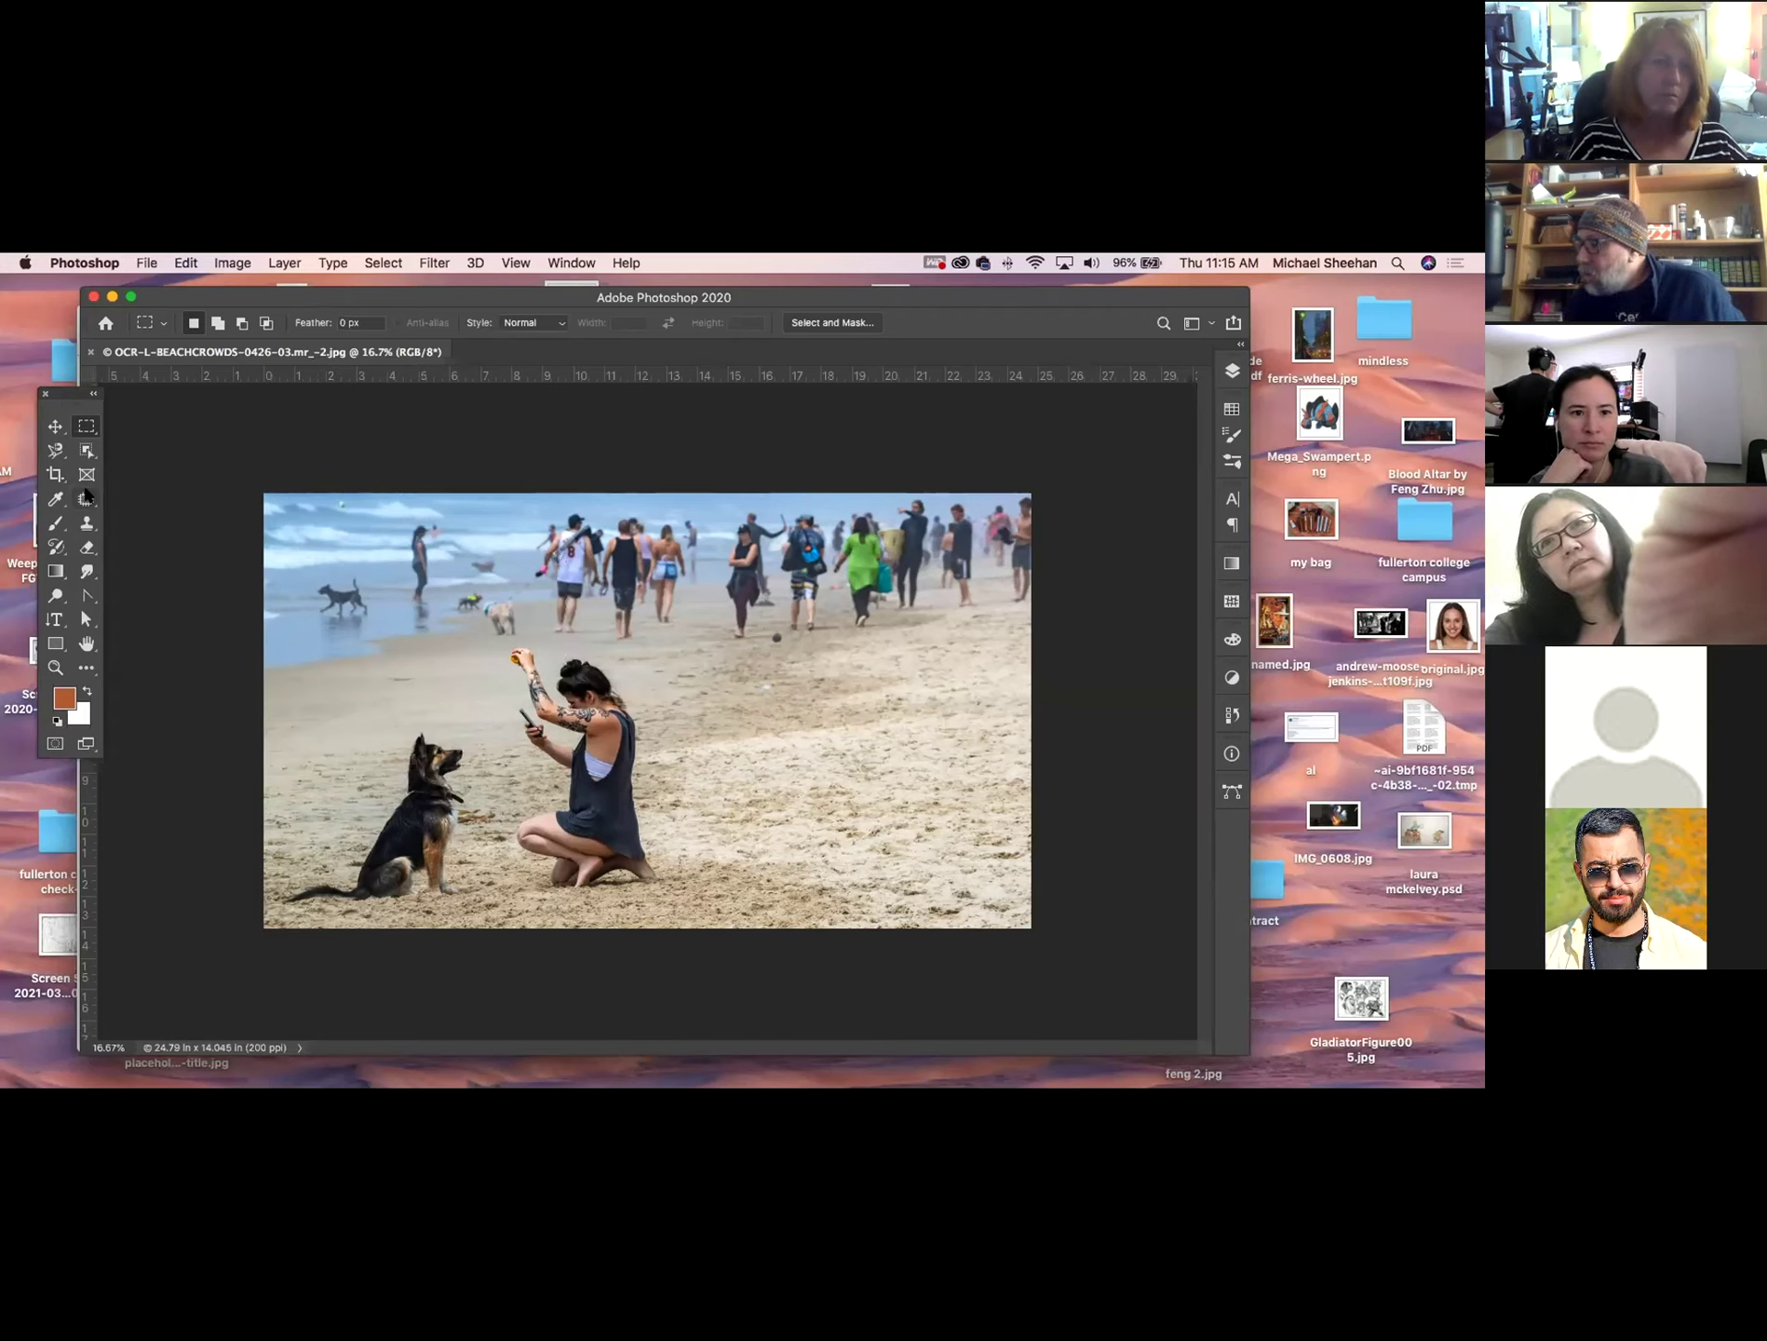
Outline the sitting dog beside the kneeling woman with a closed Polygonal Lasso selection, including its tail.
left_click(56, 451)
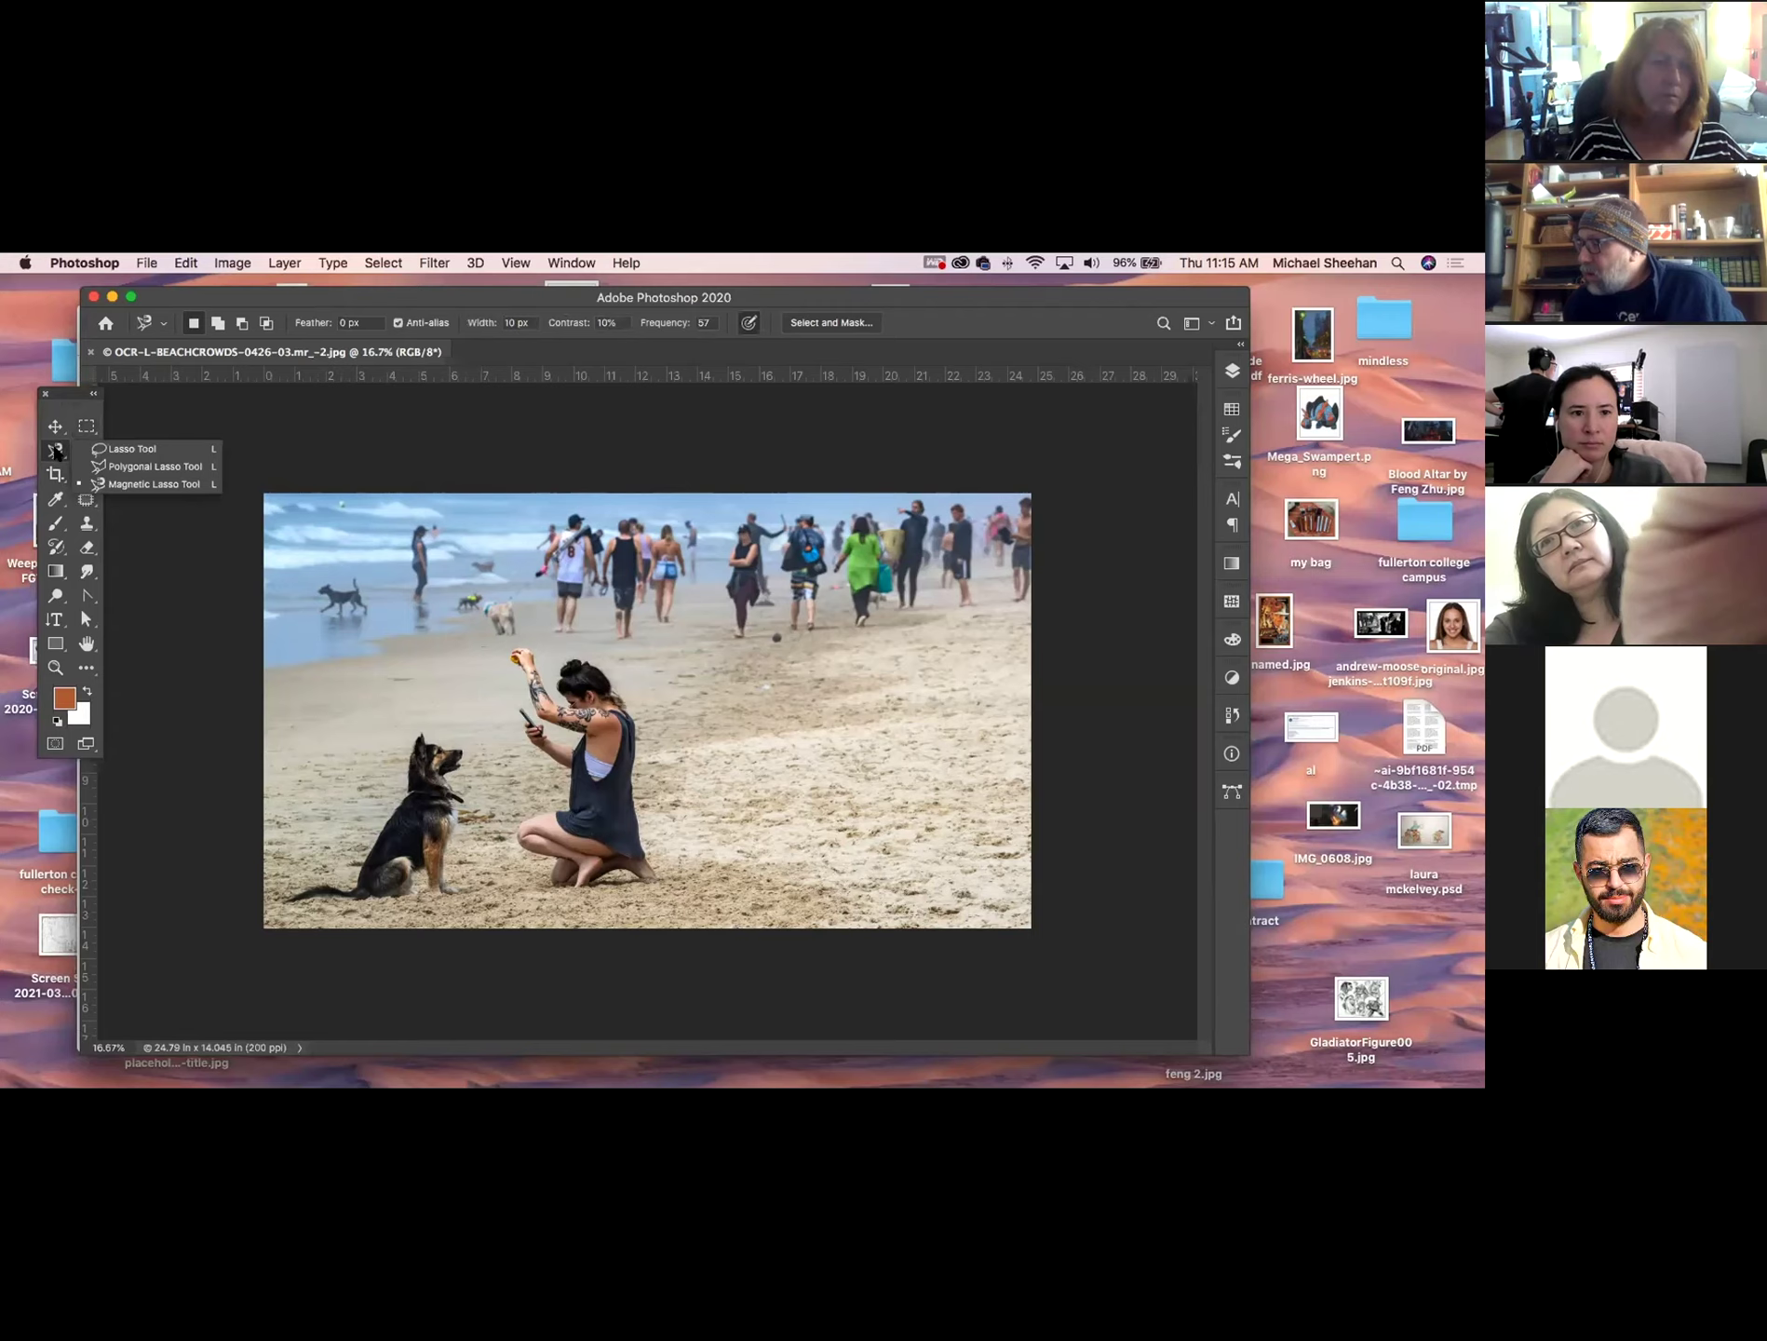
left_click(149, 466)
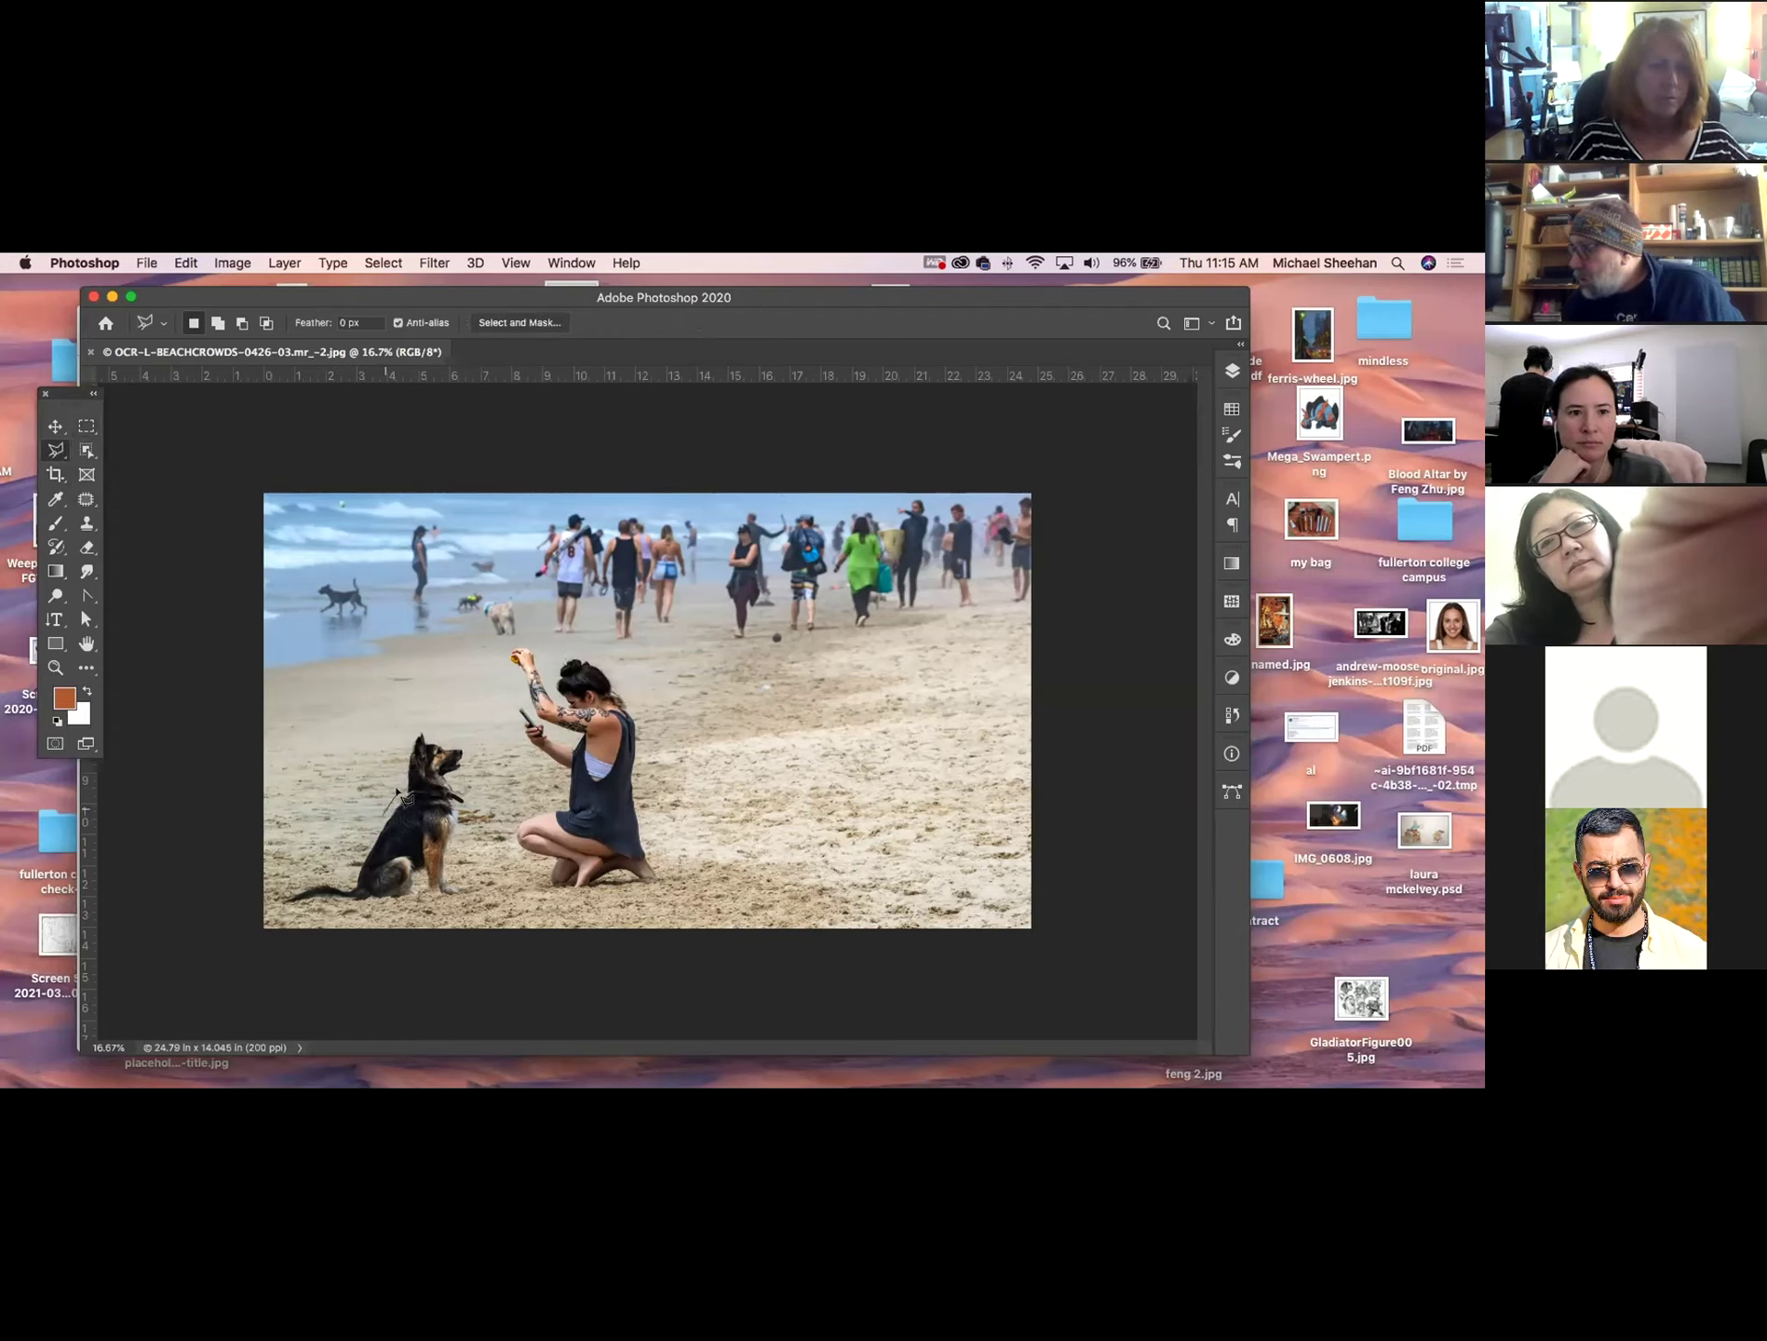
left_click(404, 734)
left_click(424, 722)
left_click(474, 750)
left_click(468, 801)
left_click(454, 821)
left_click(457, 892)
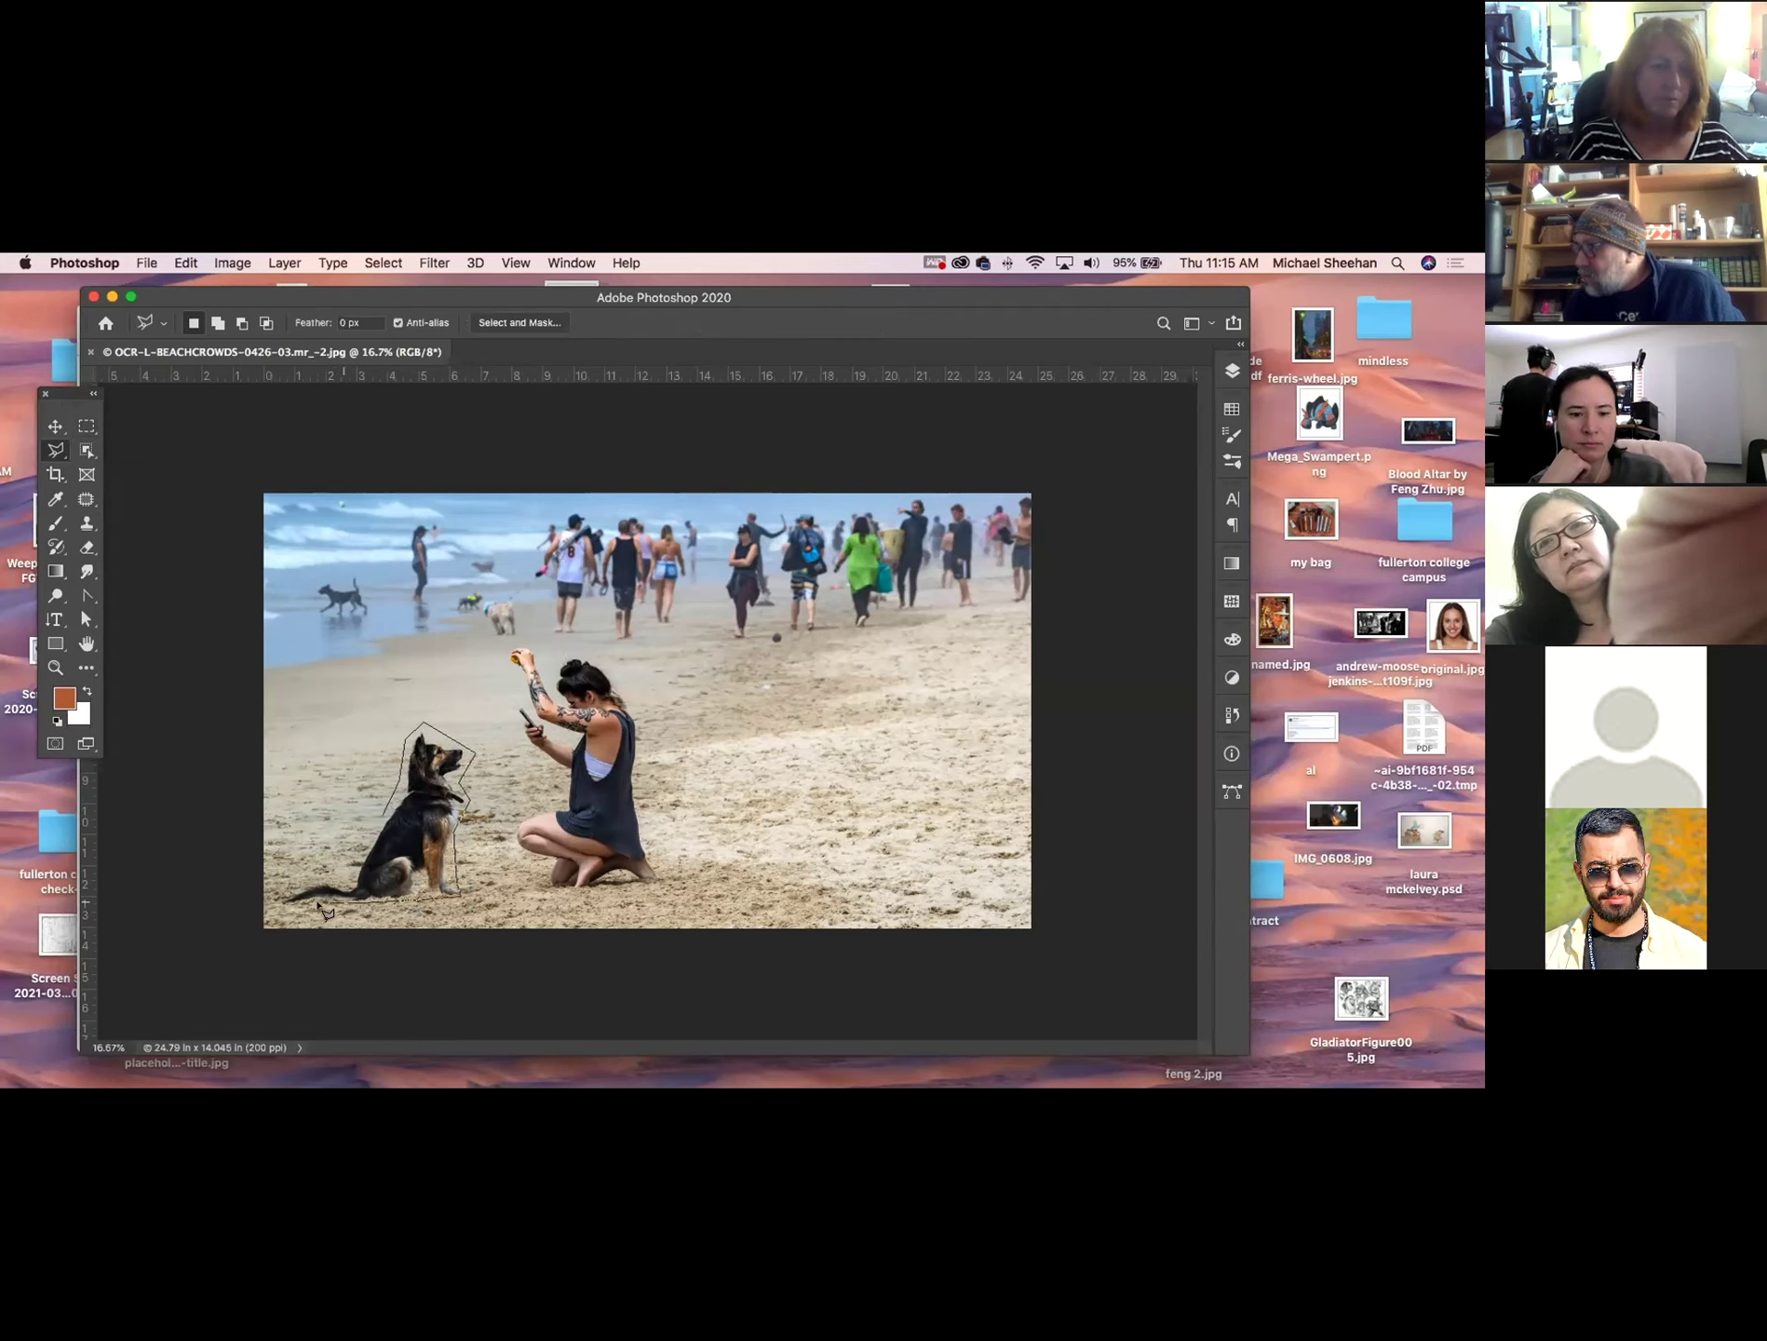
left_click(275, 900)
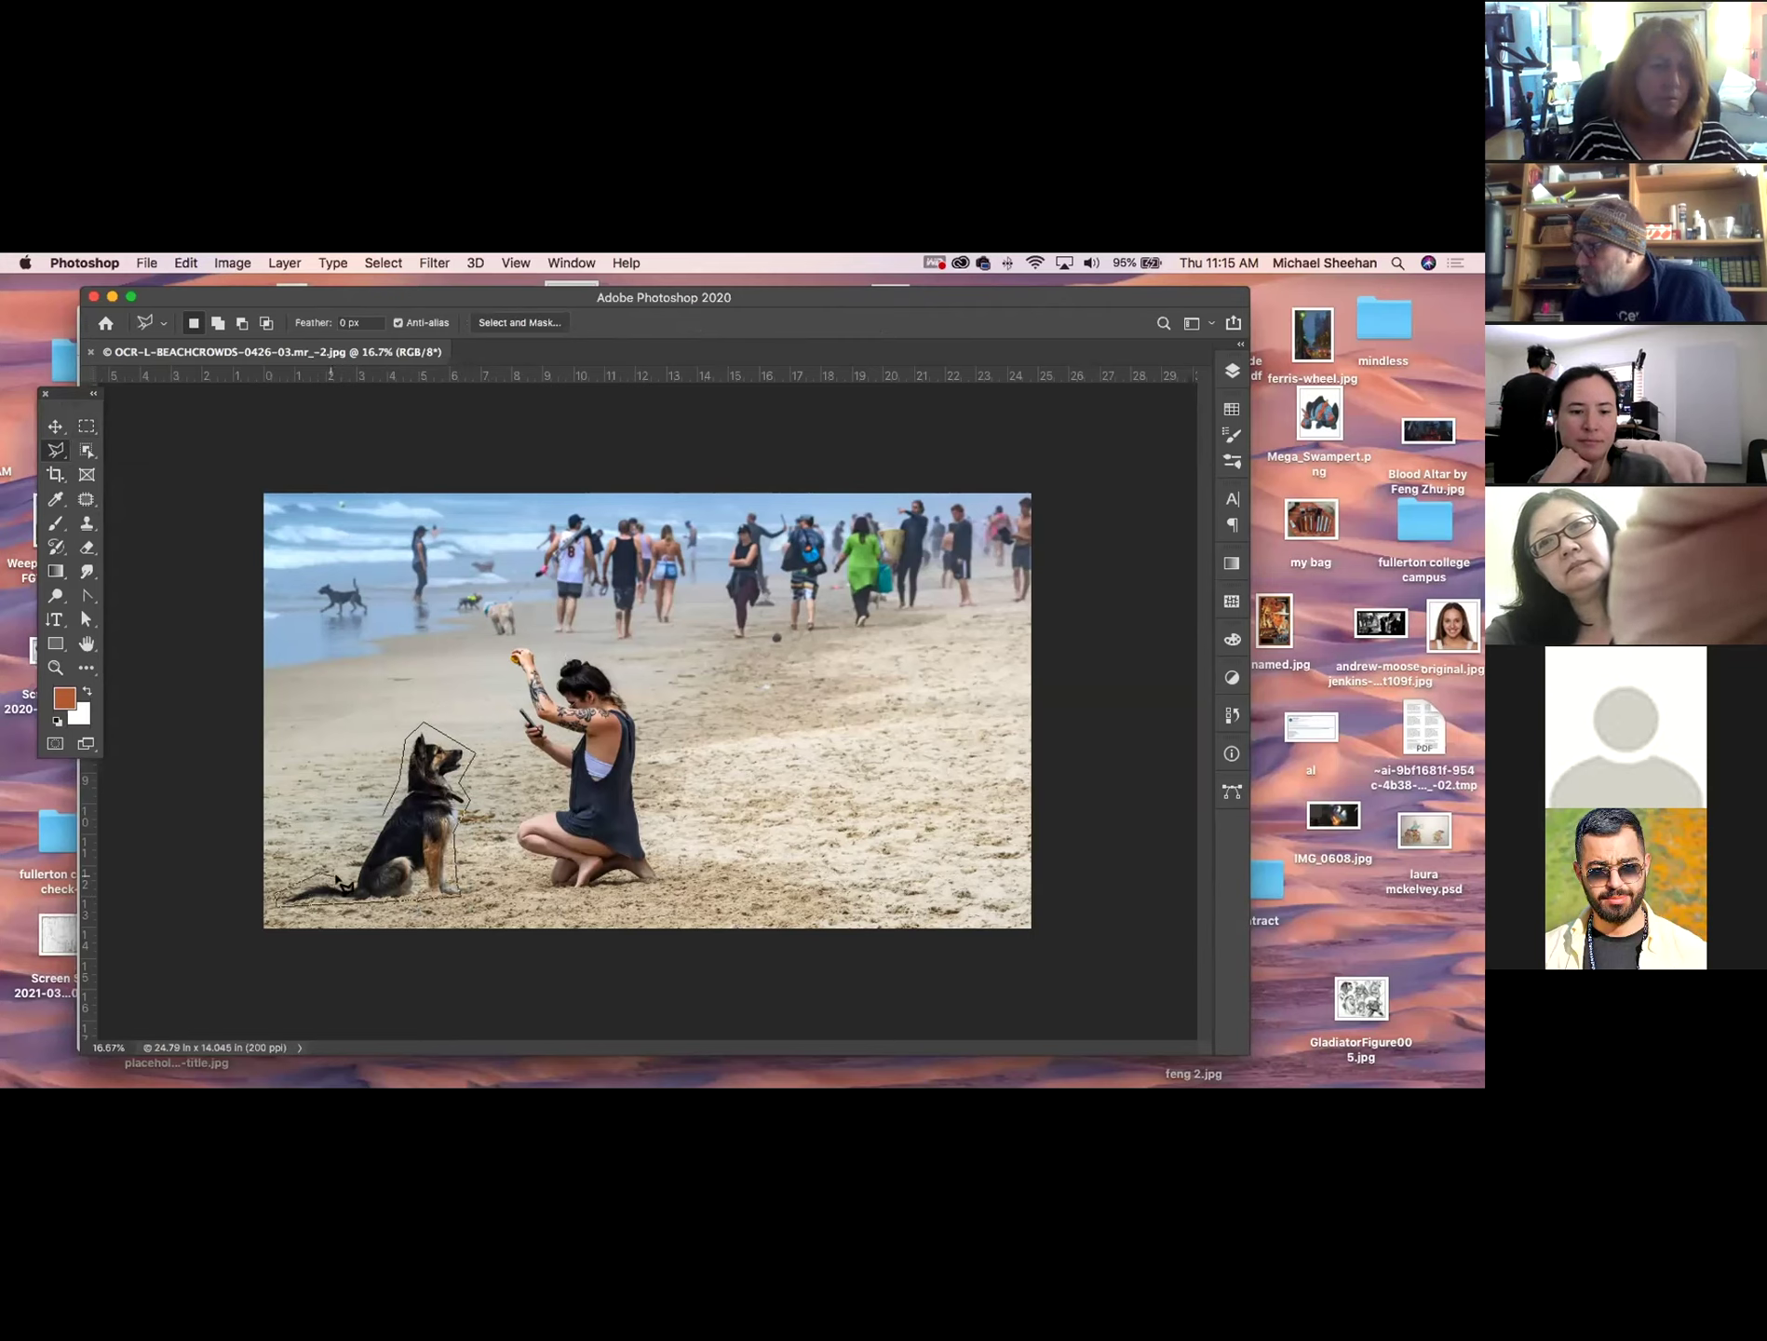
left_click(383, 817)
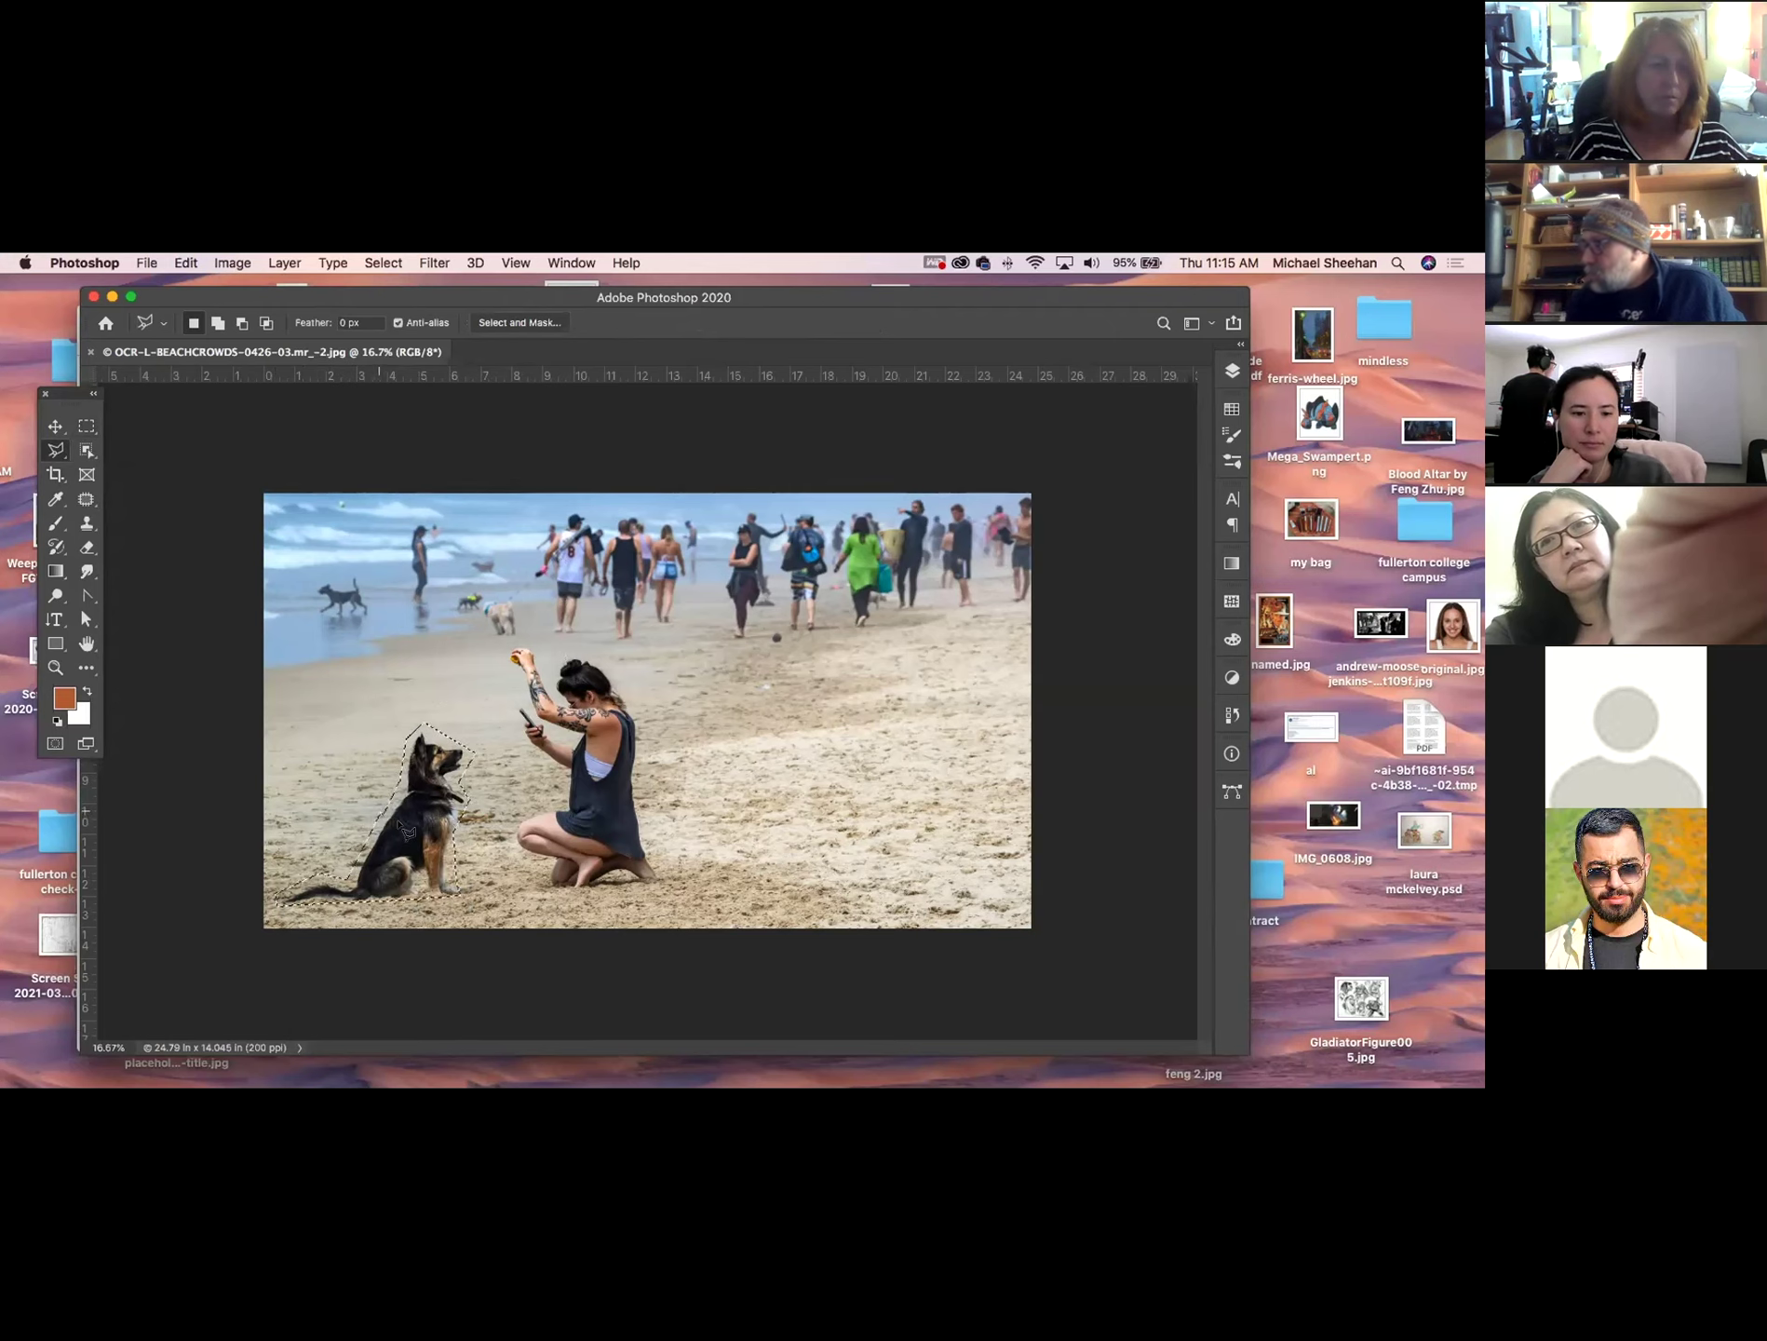
Remove the selected dog with a Content-Aware fill and deselect the area.
left_click(185, 263)
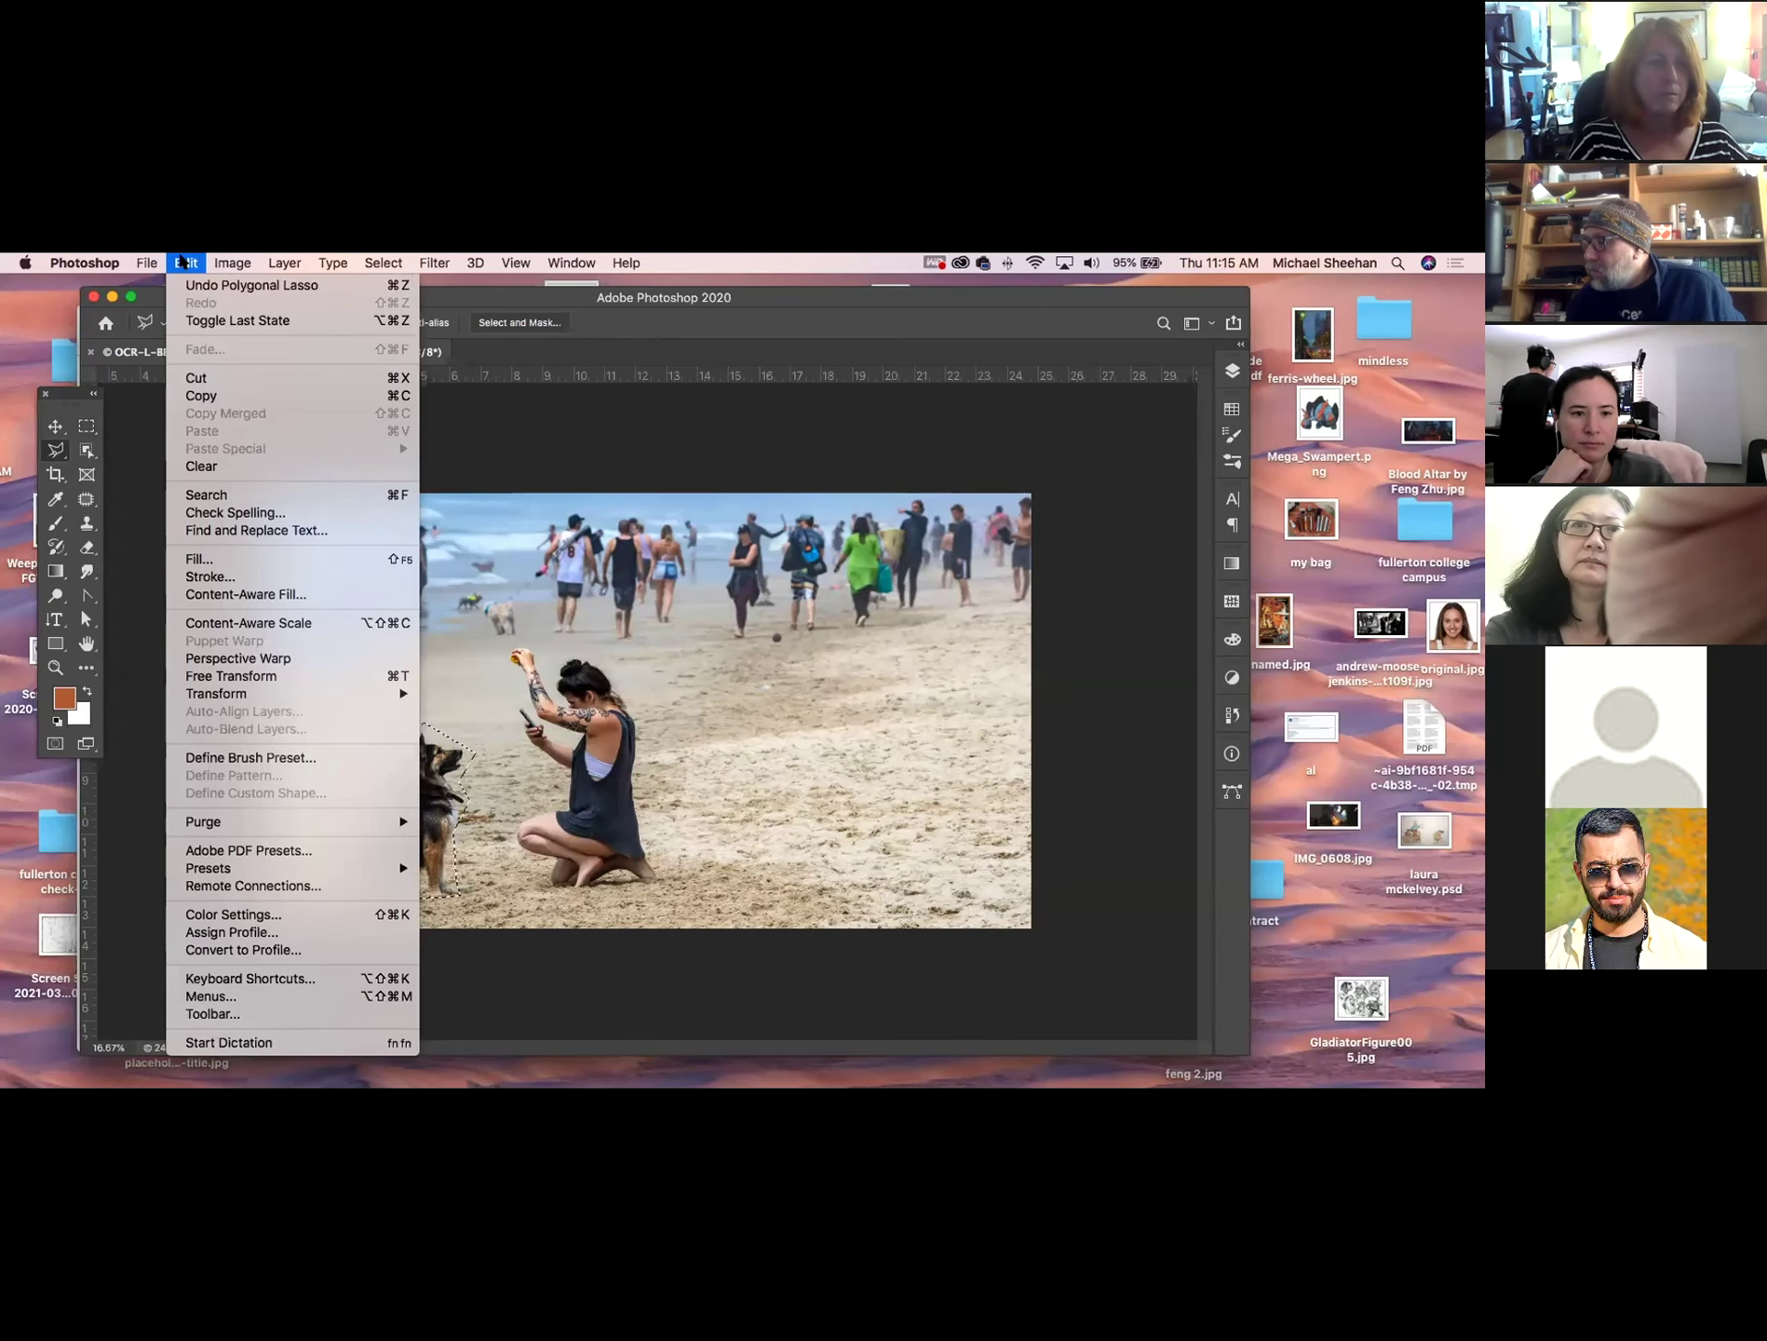
left_click(217, 561)
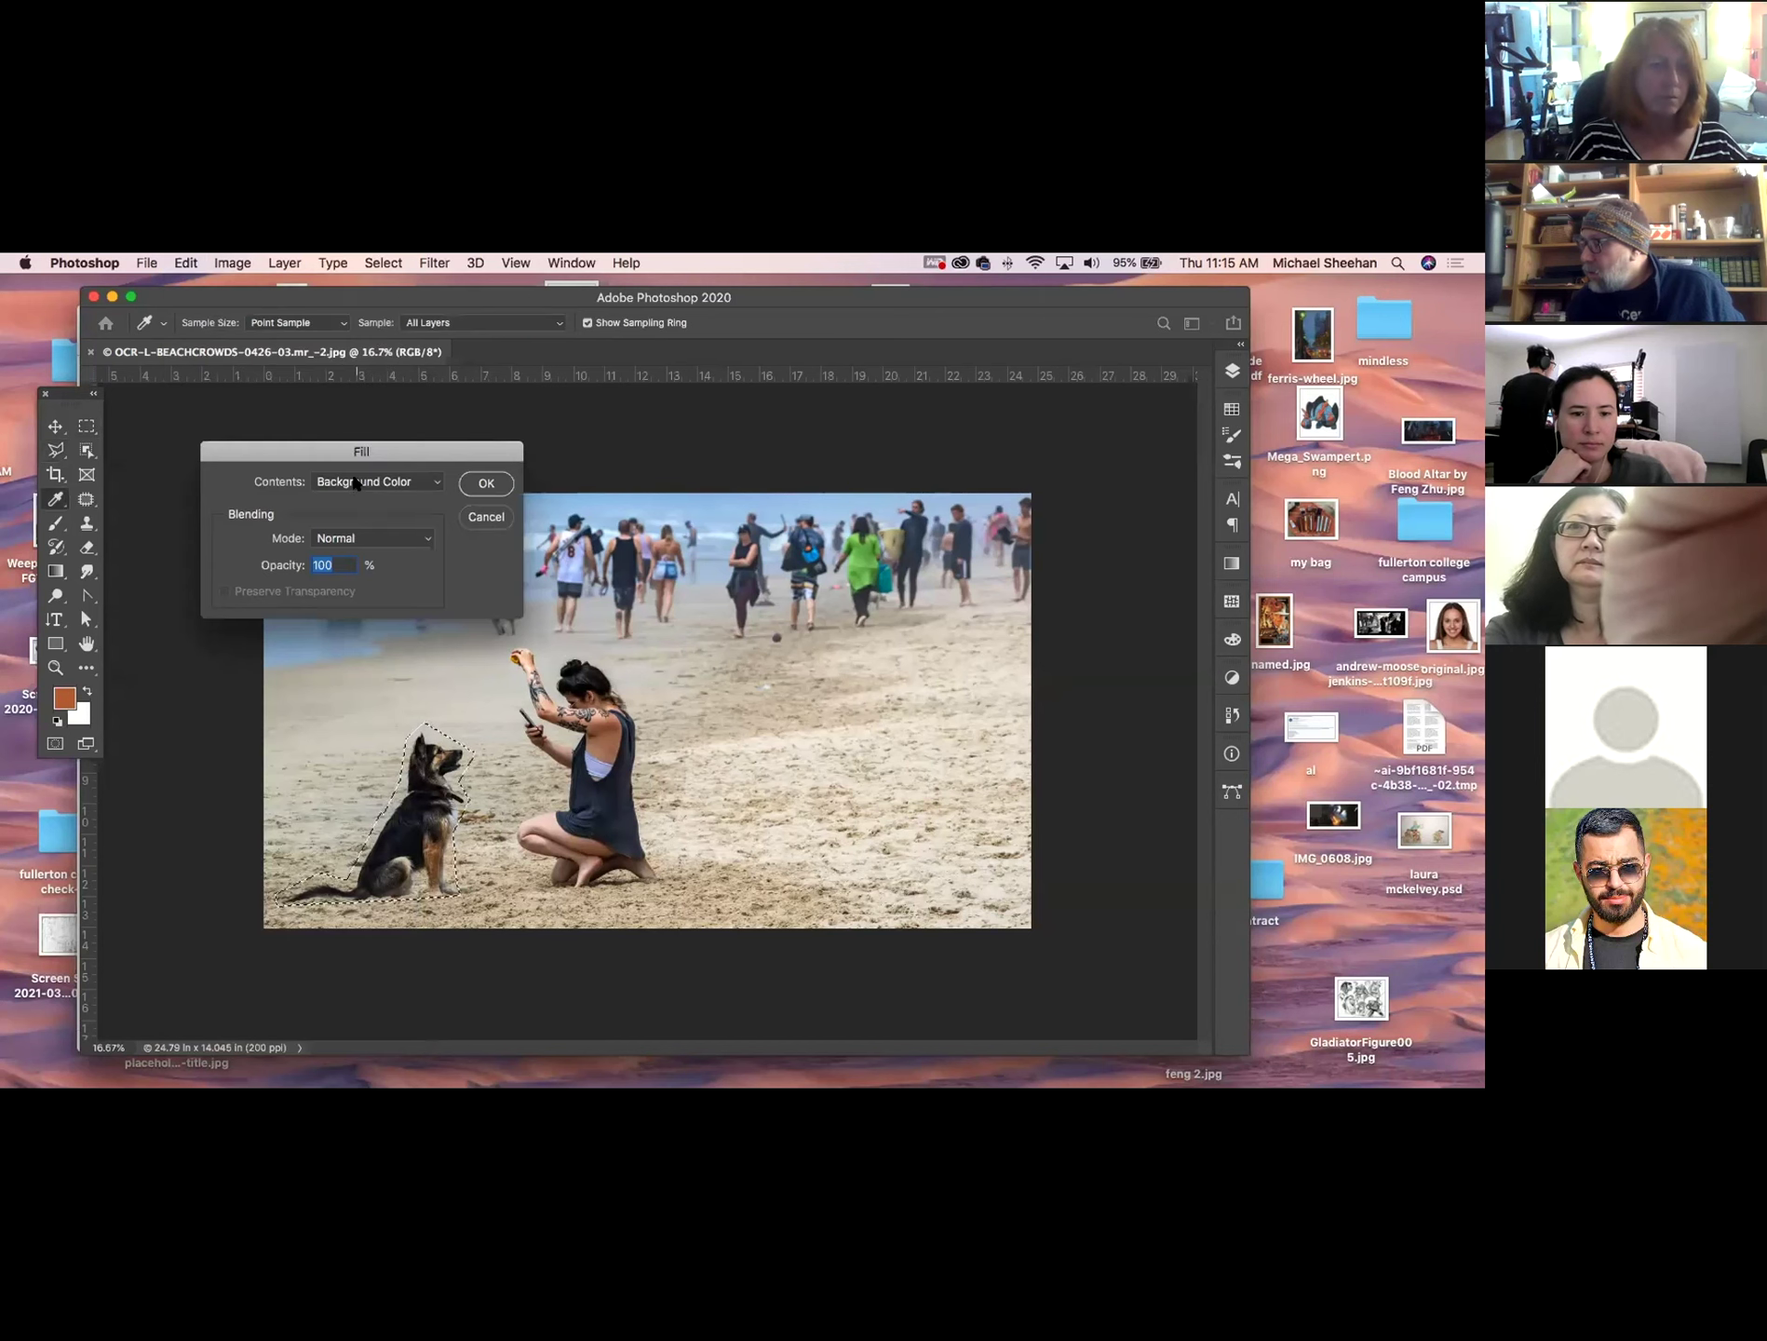
left_click(355, 482)
left_click(362, 524)
left_click(486, 483)
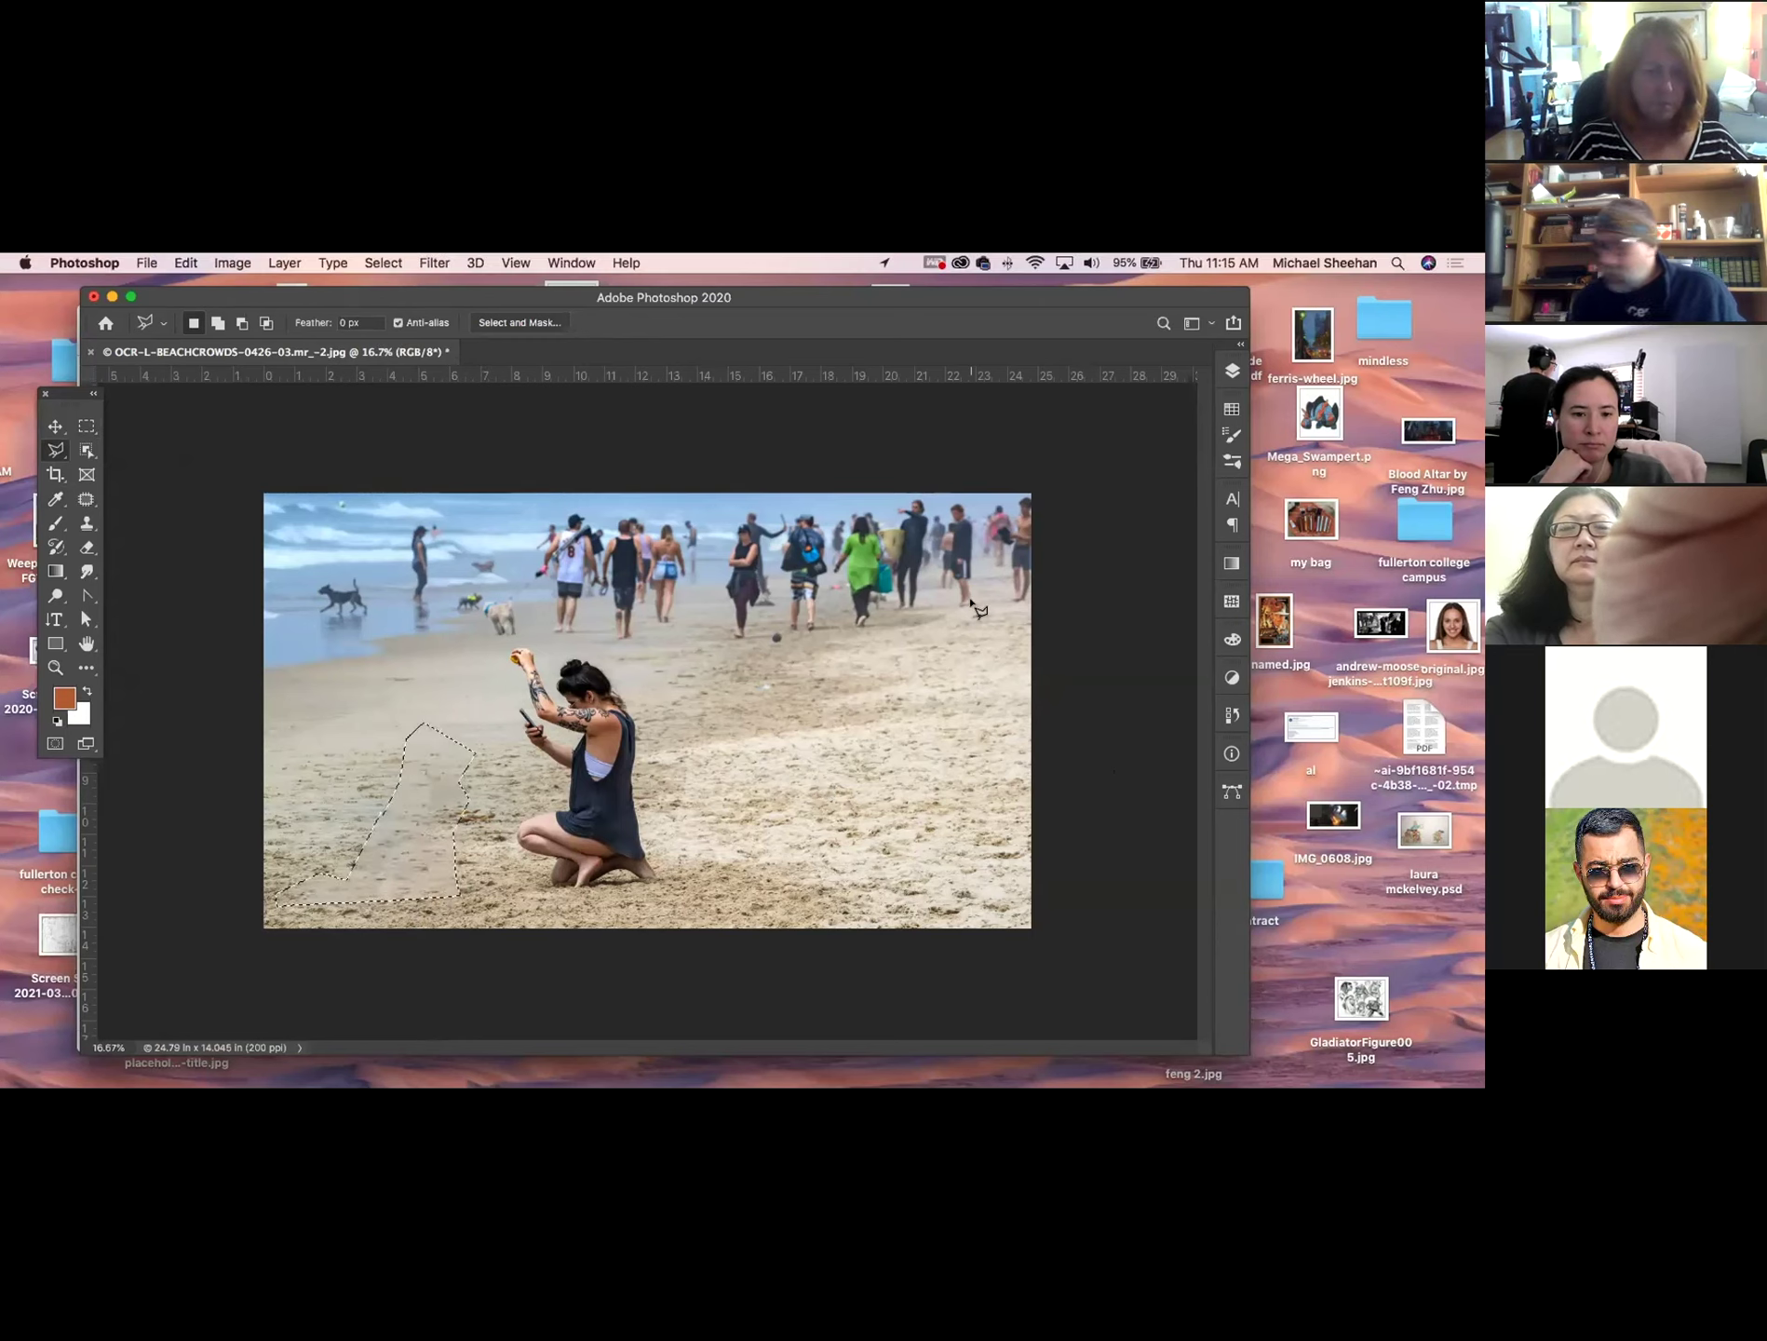
key("super+d")
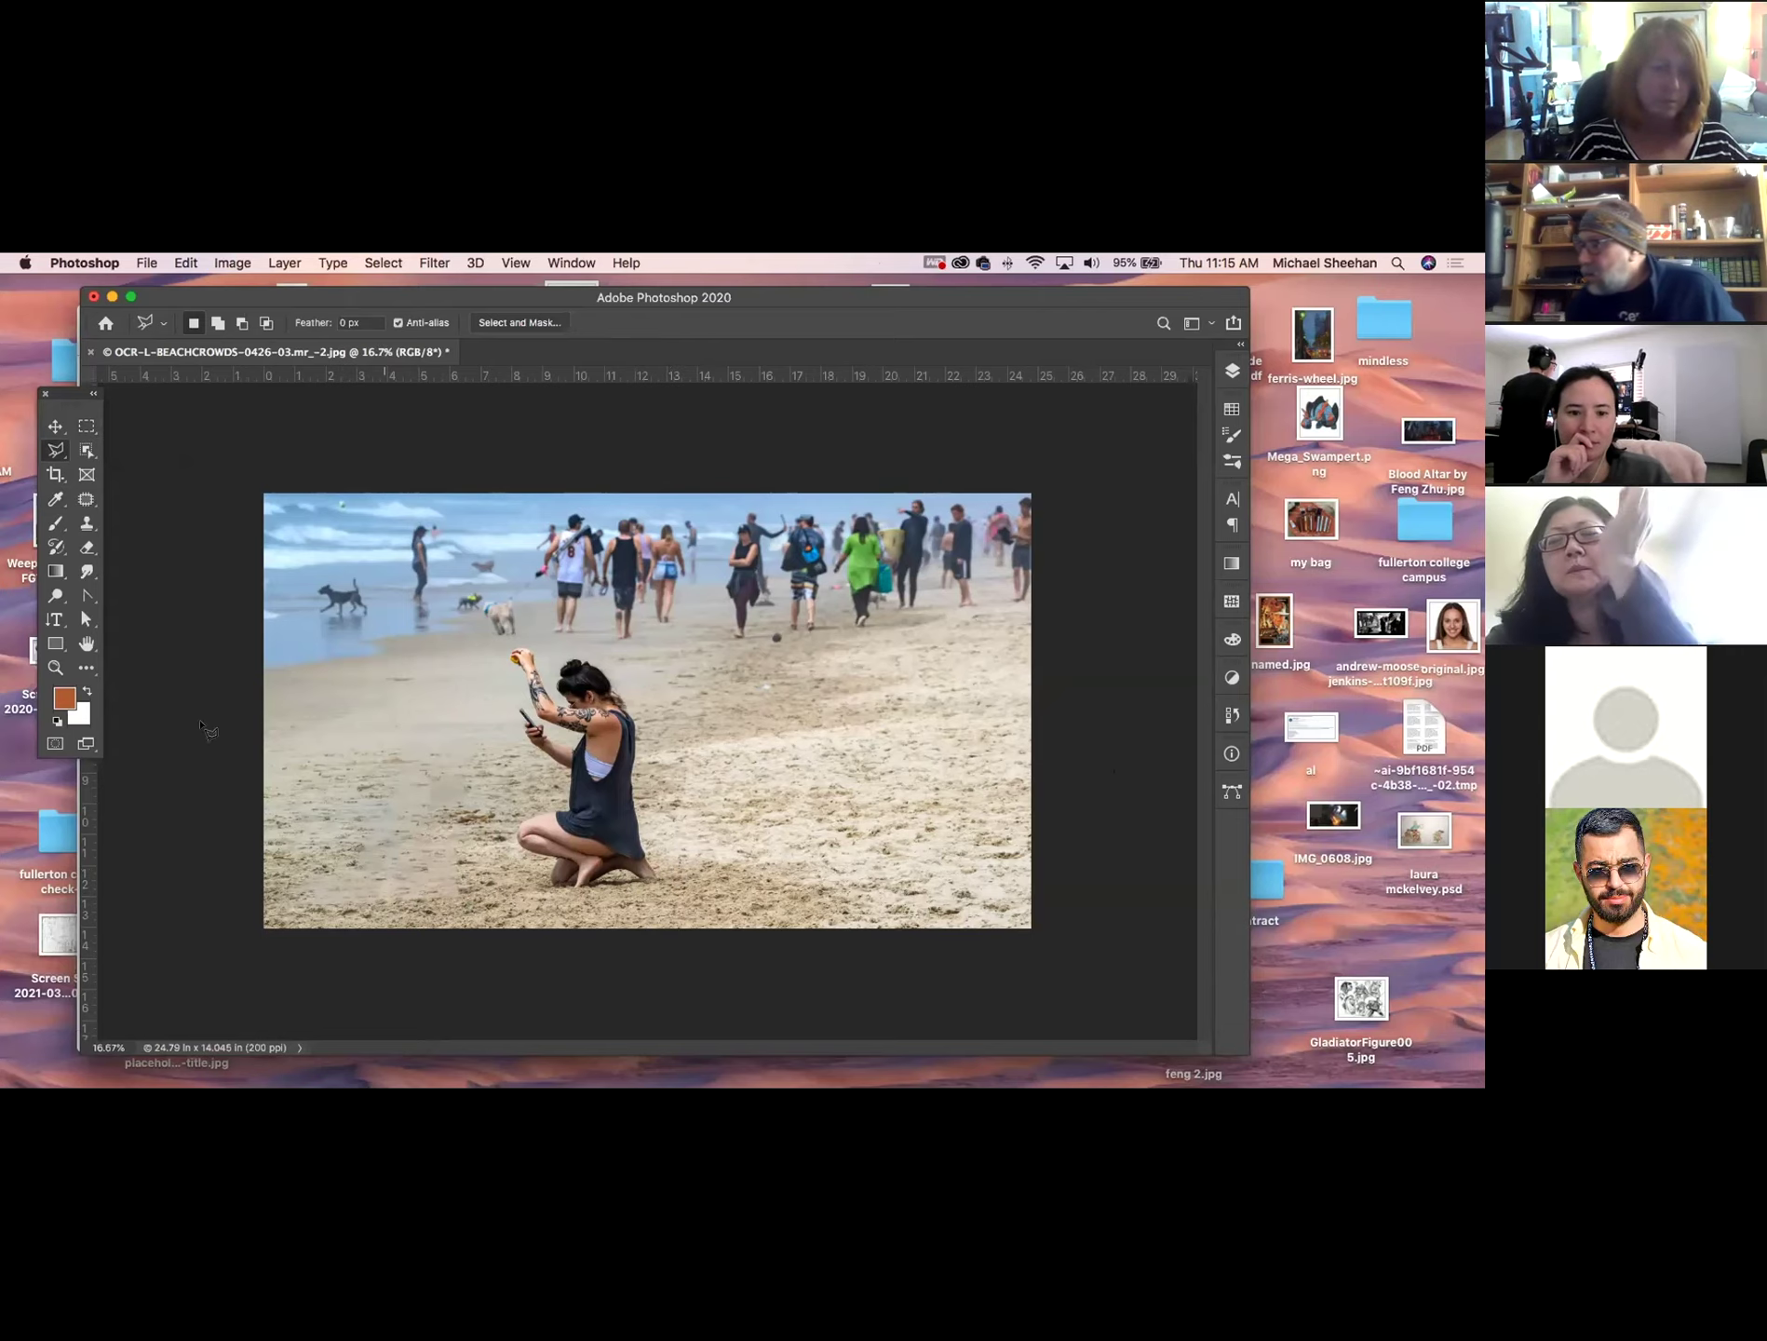
Switch to the Clone Stamp tool and close the beach image.
key("s")
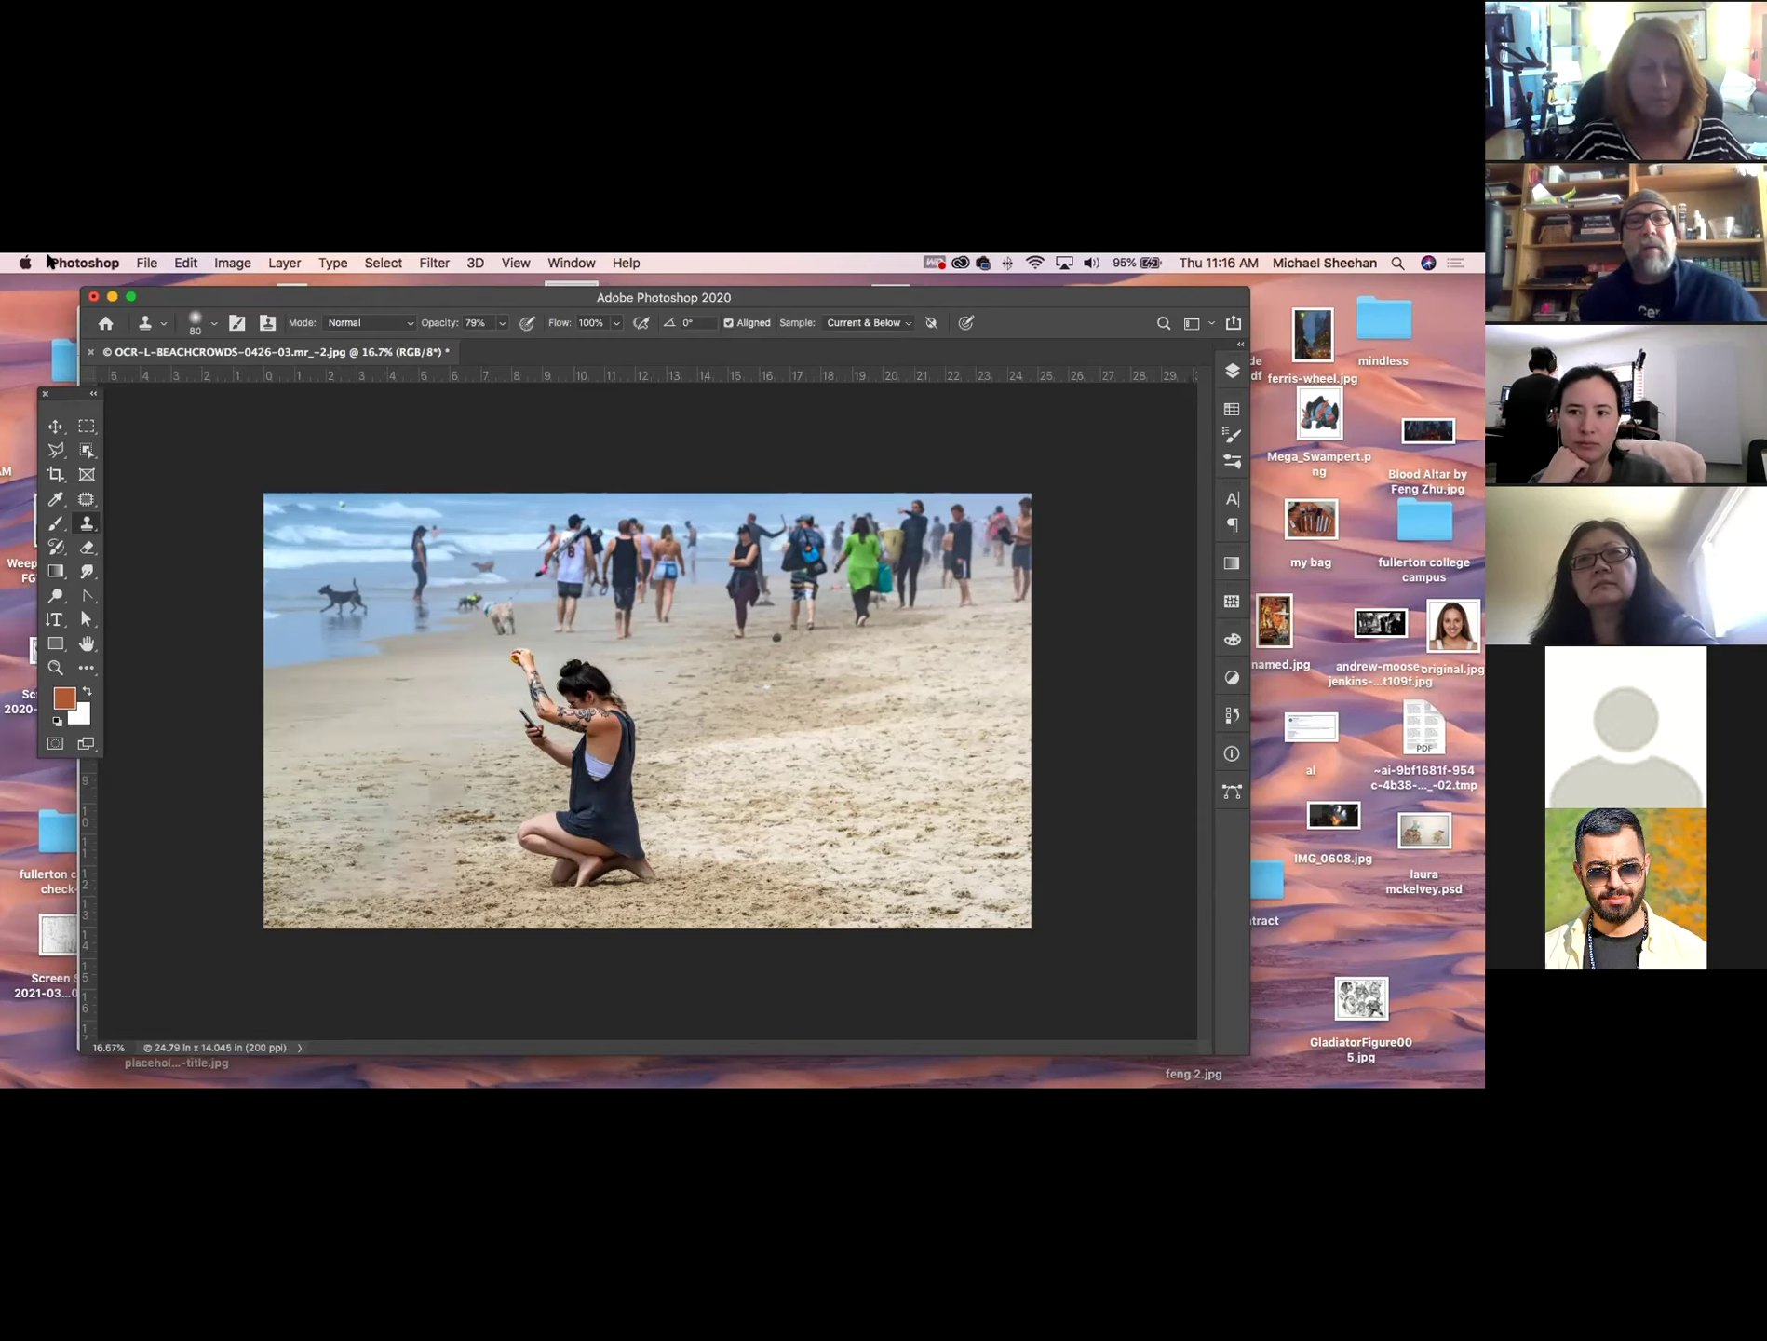
left_click(106, 352)
left_click(679, 556)
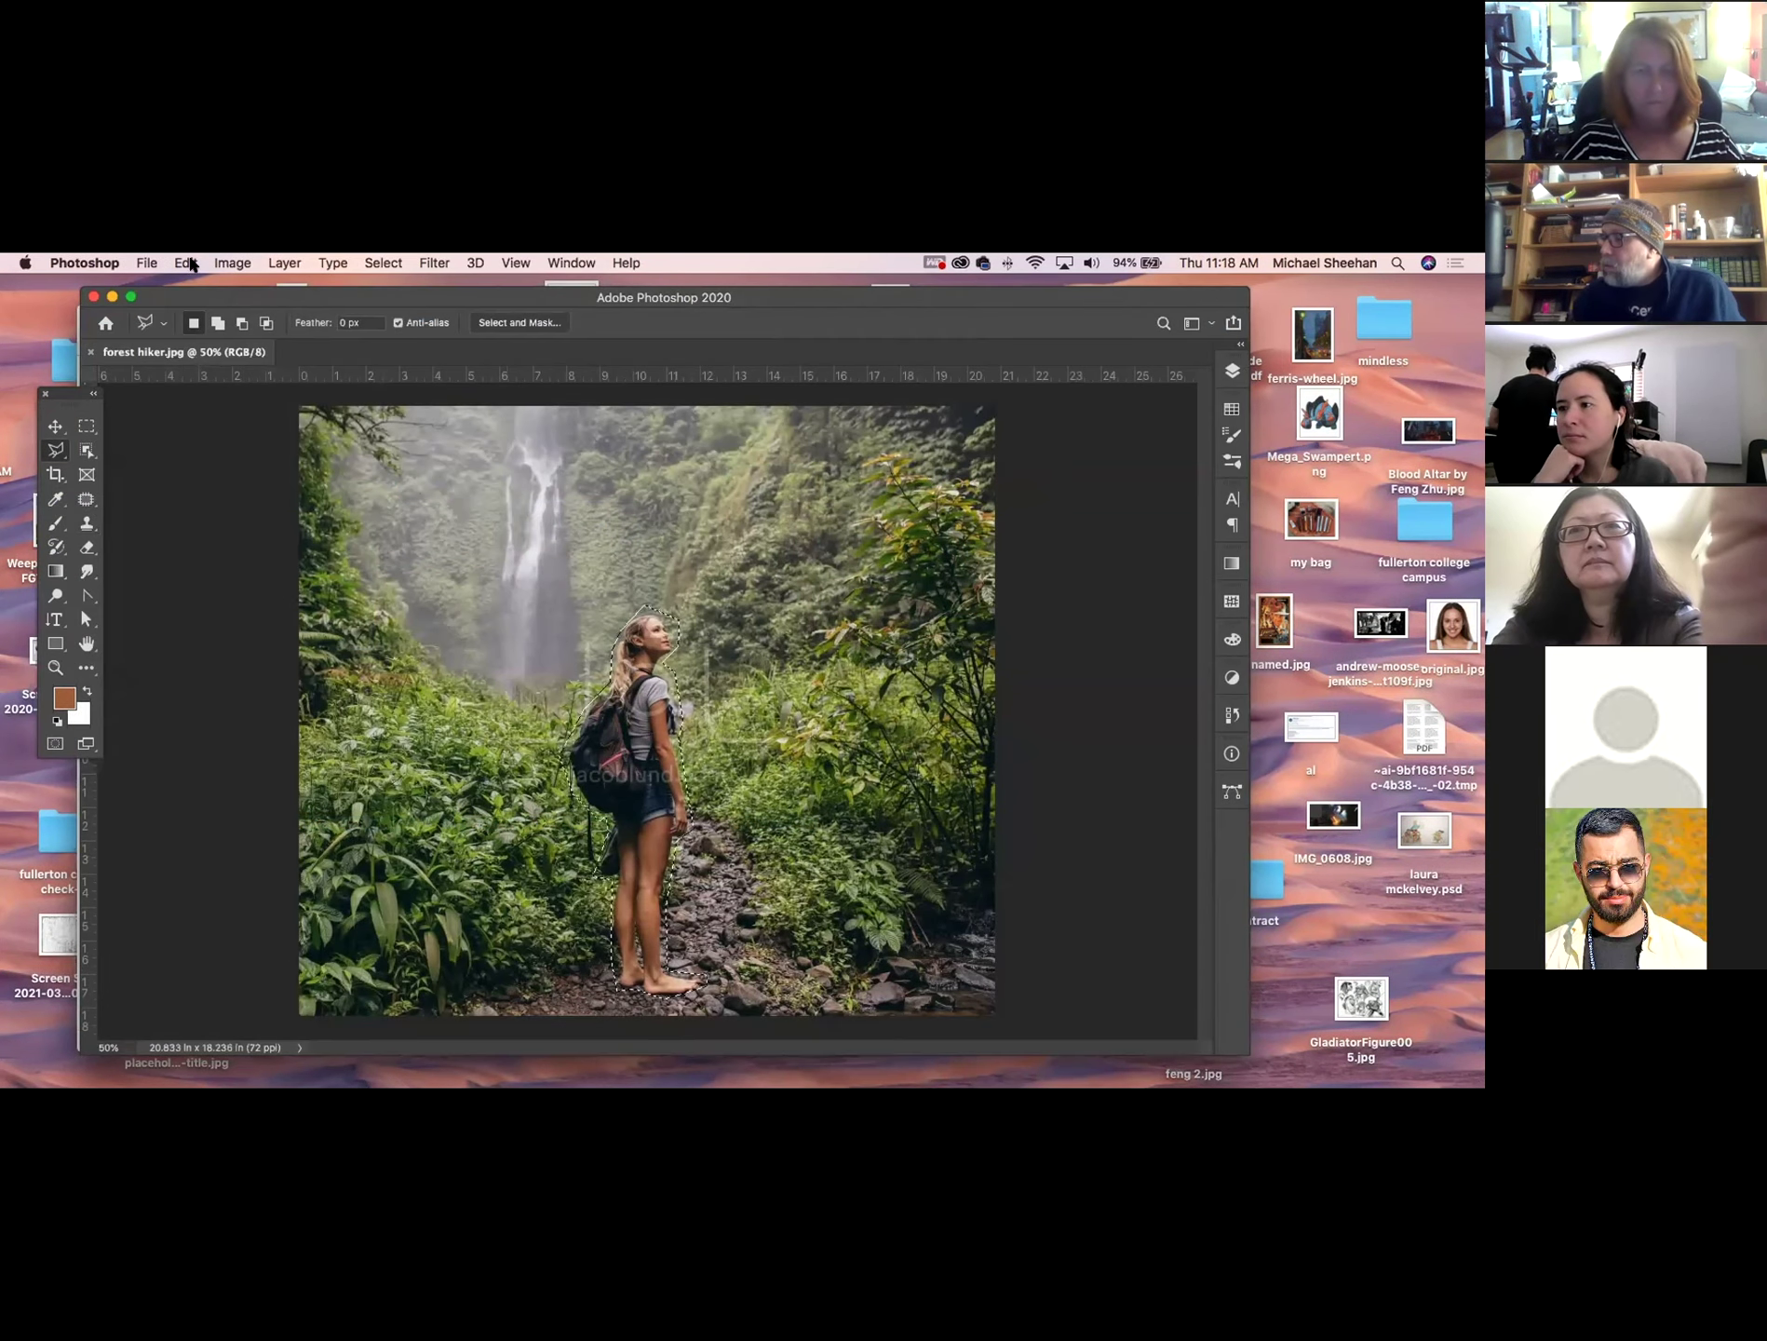
left_click(186, 263)
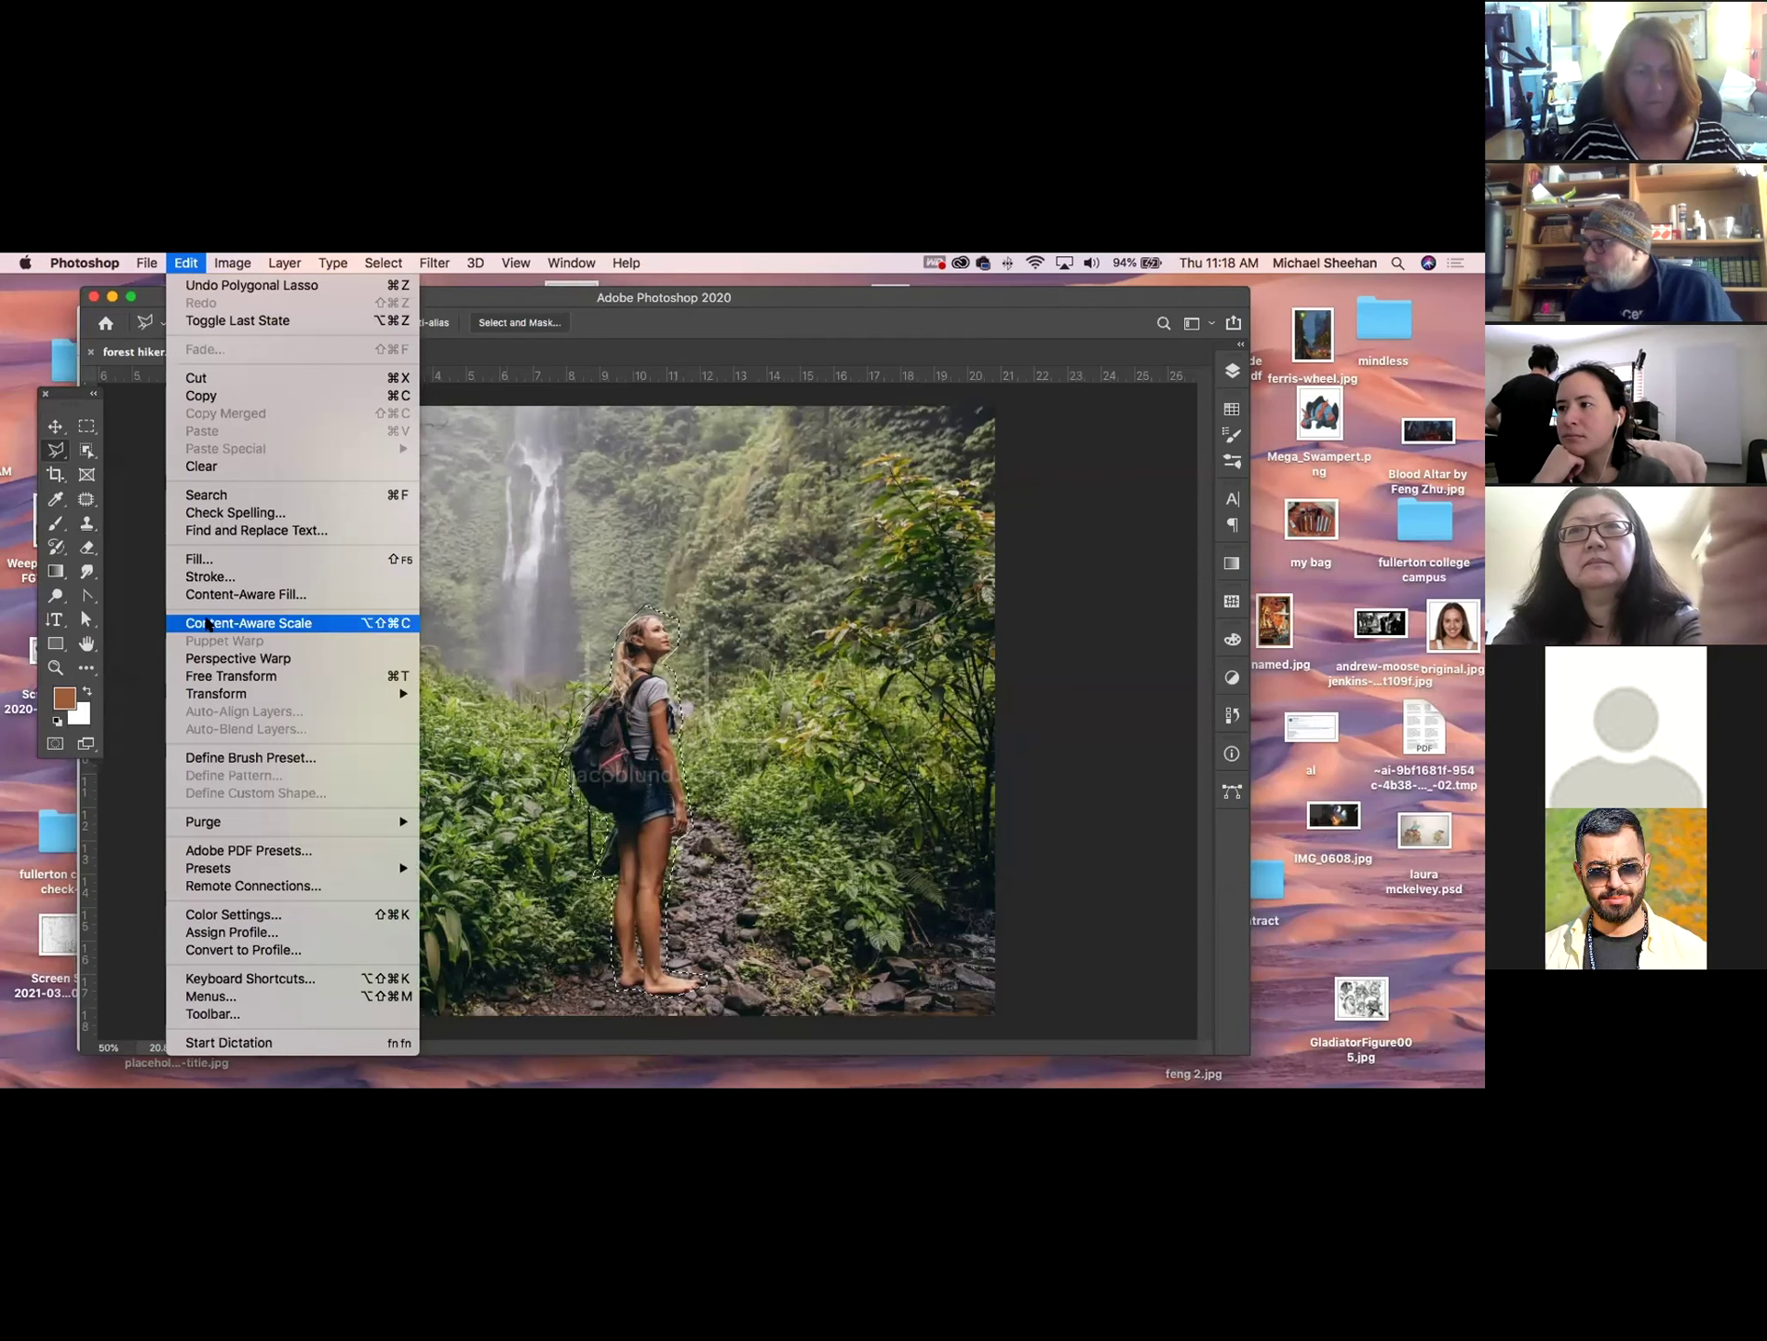
left_click(198, 559)
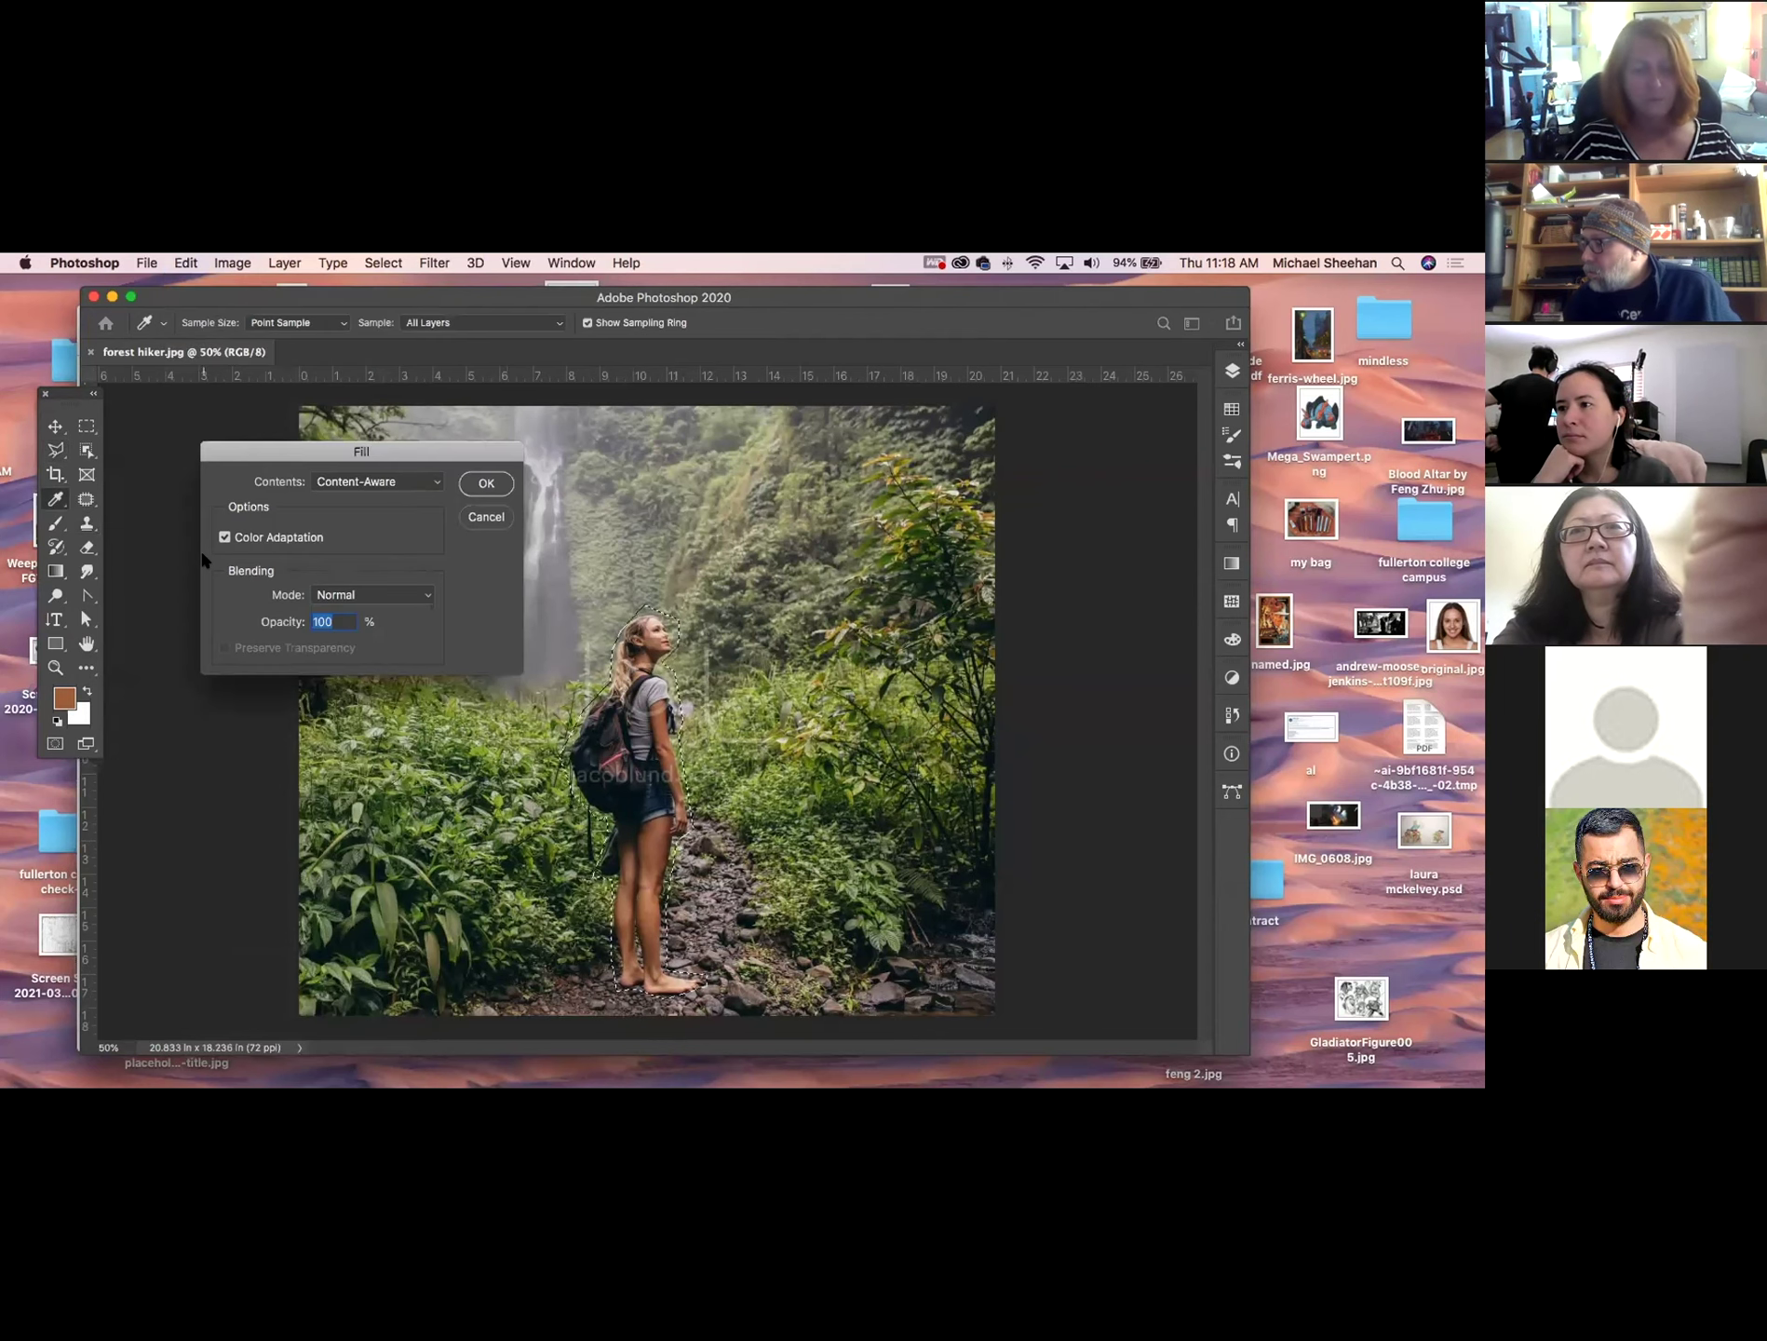
left_click(486, 517)
Remove the selected hiker from forest hiker.jpg with a Content-Aware fill at 100% opacity with color adaptation, and deselect the area.
left_click(147, 263)
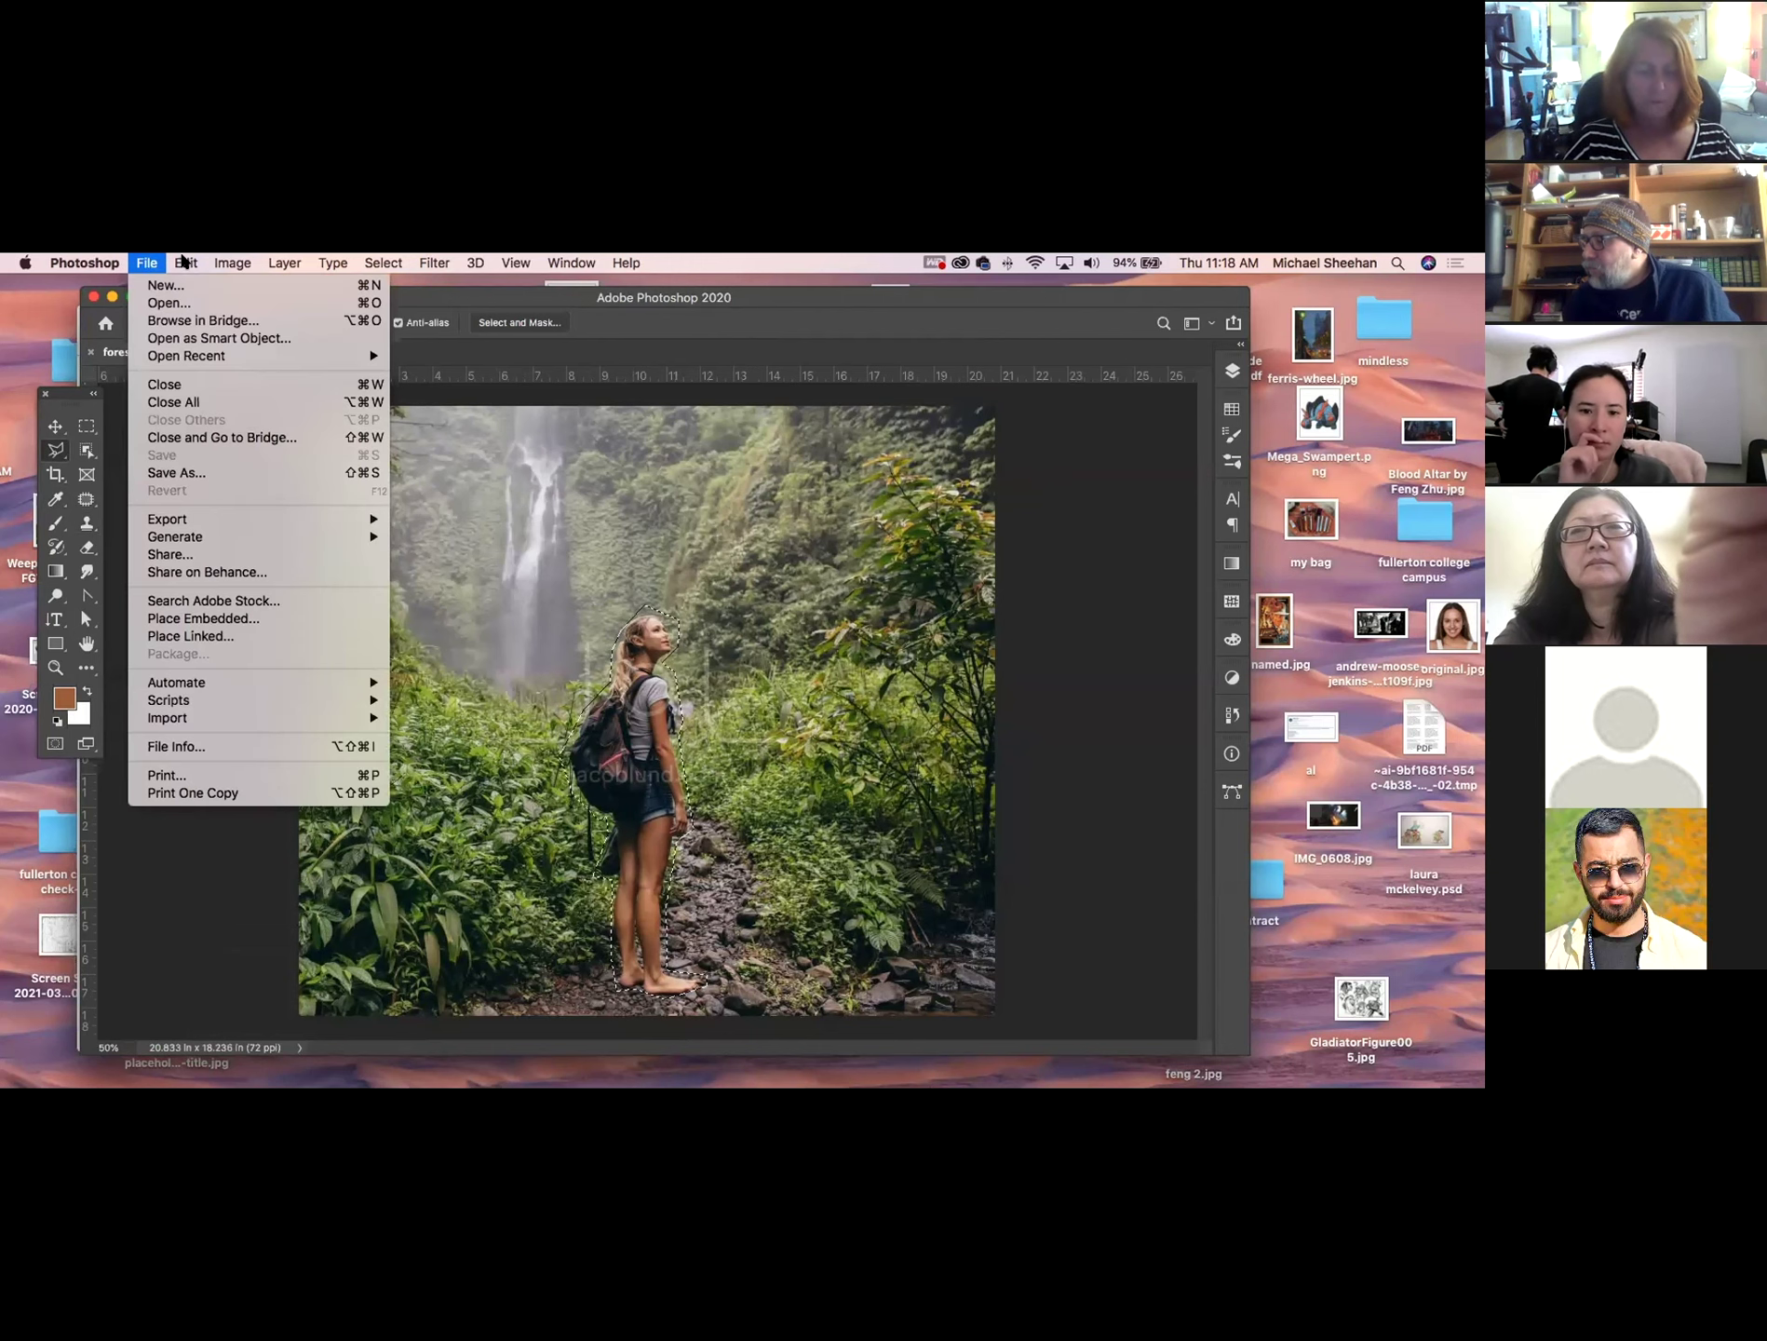
mouse_move(186, 263)
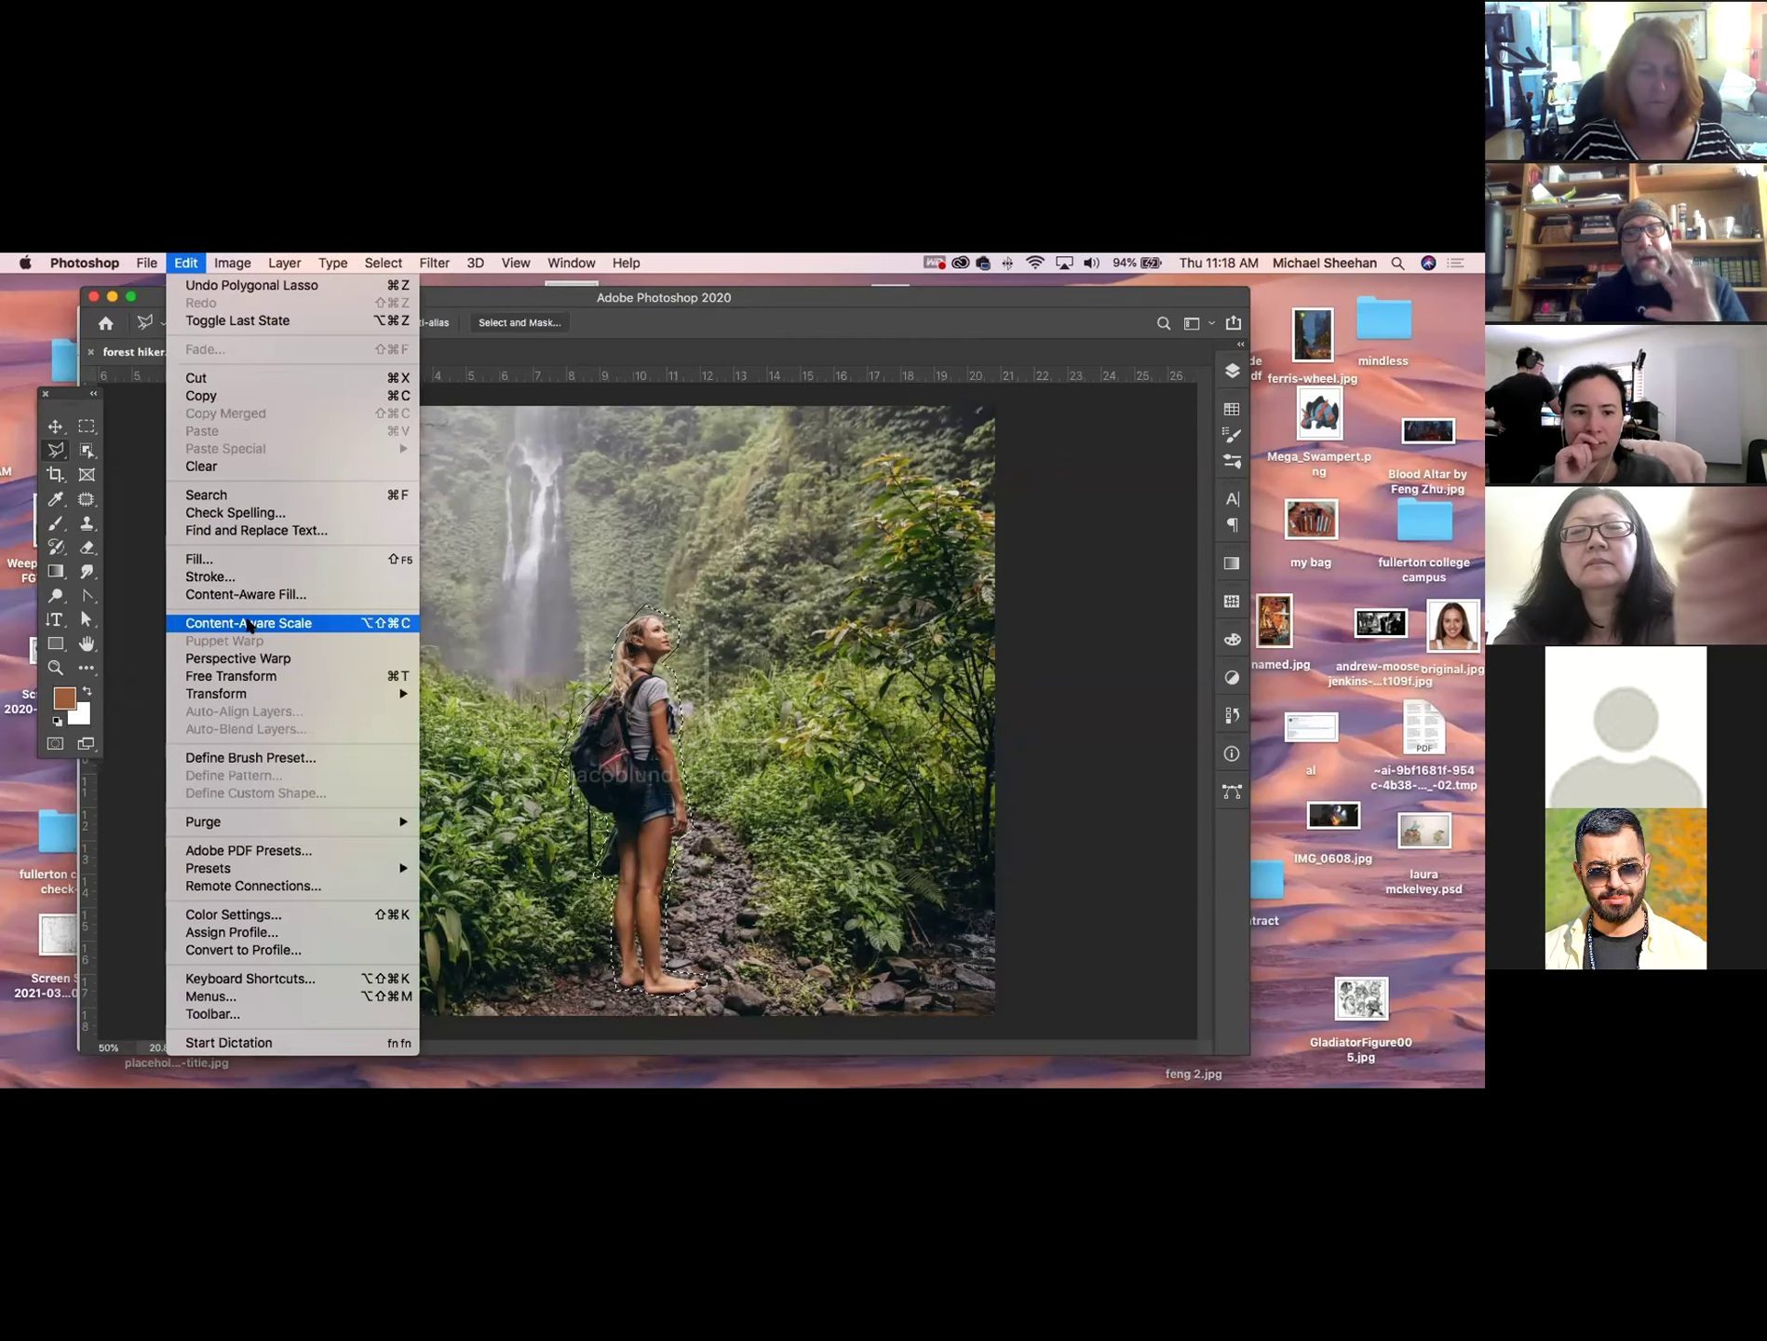
left_click(198, 557)
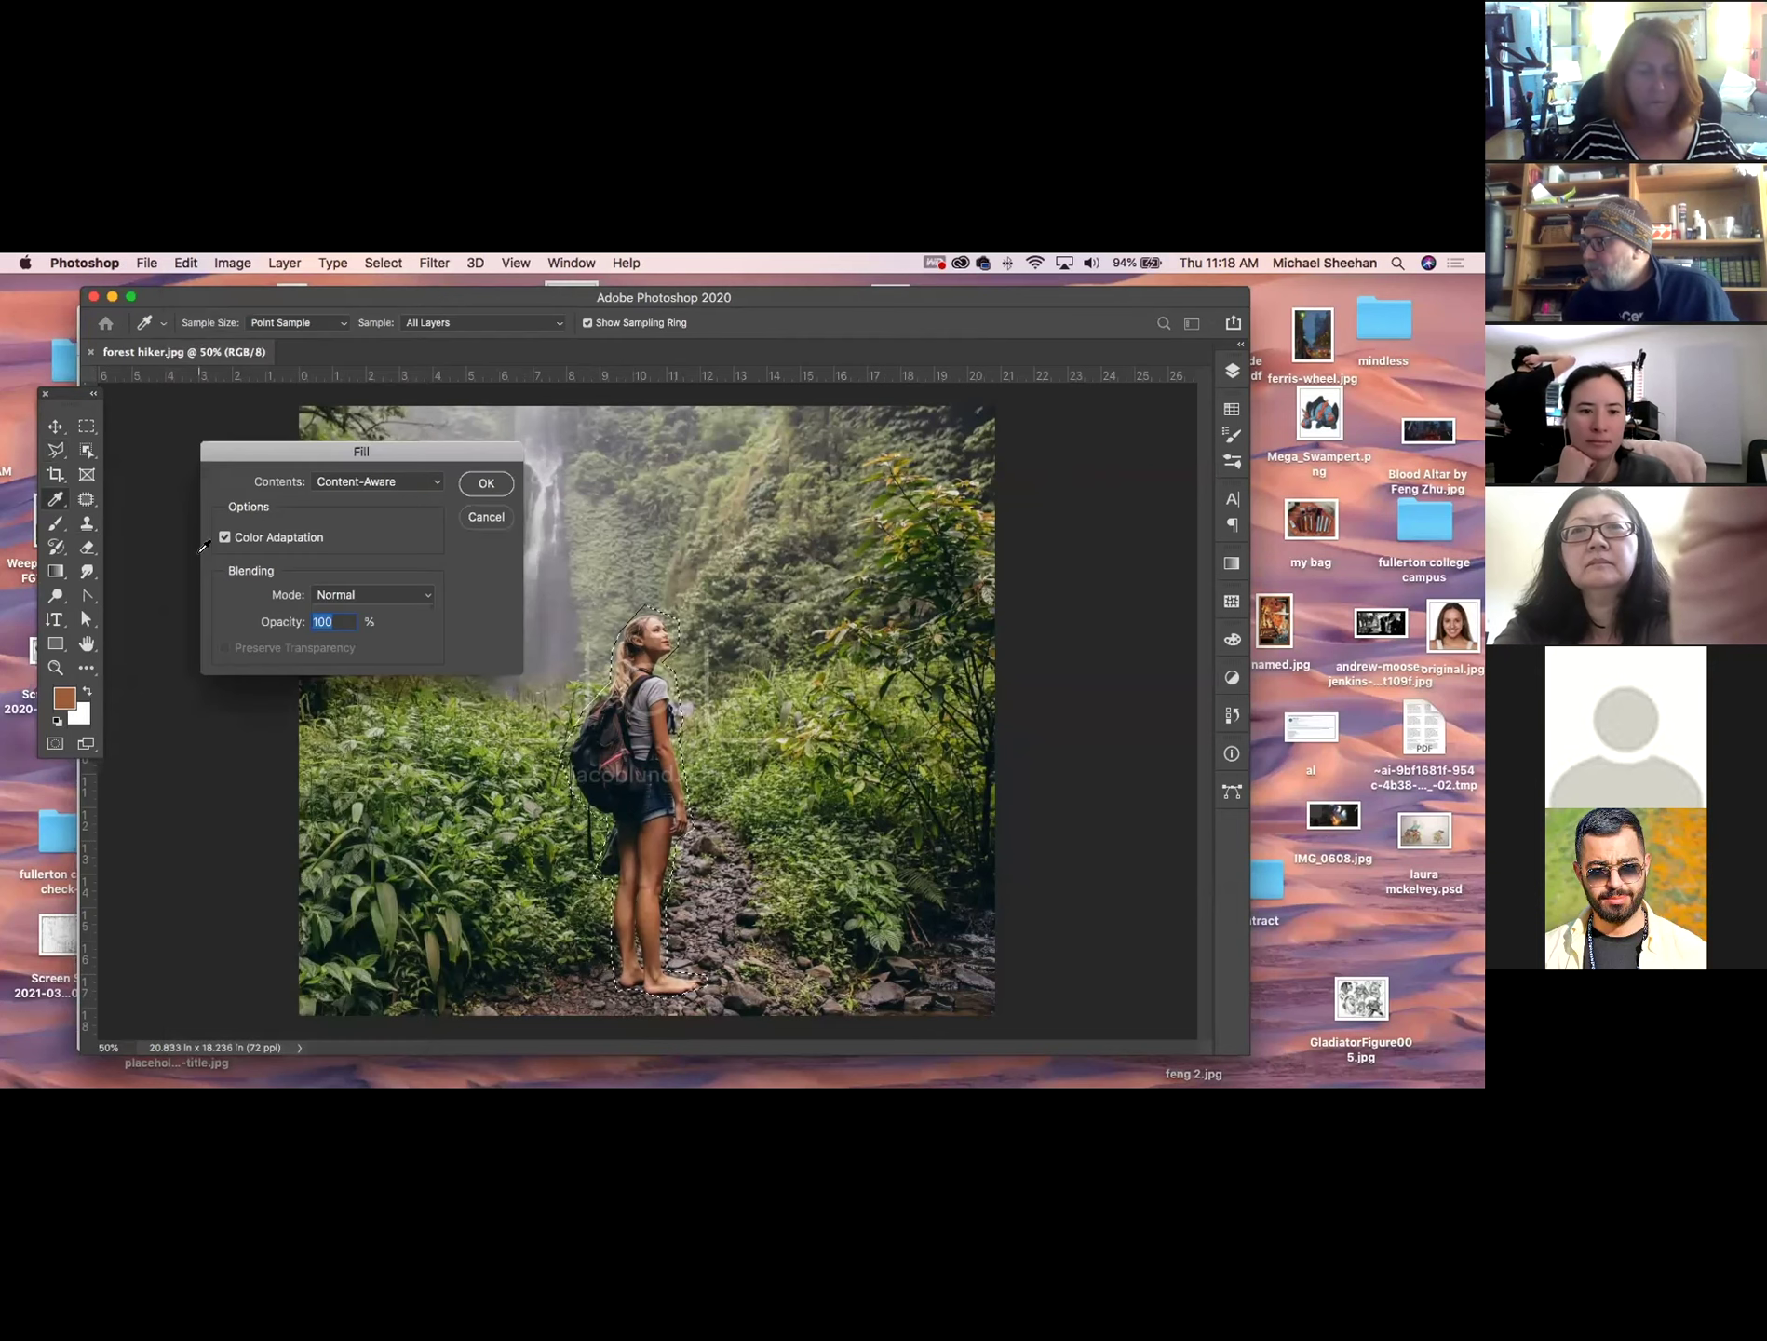
left_click(485, 484)
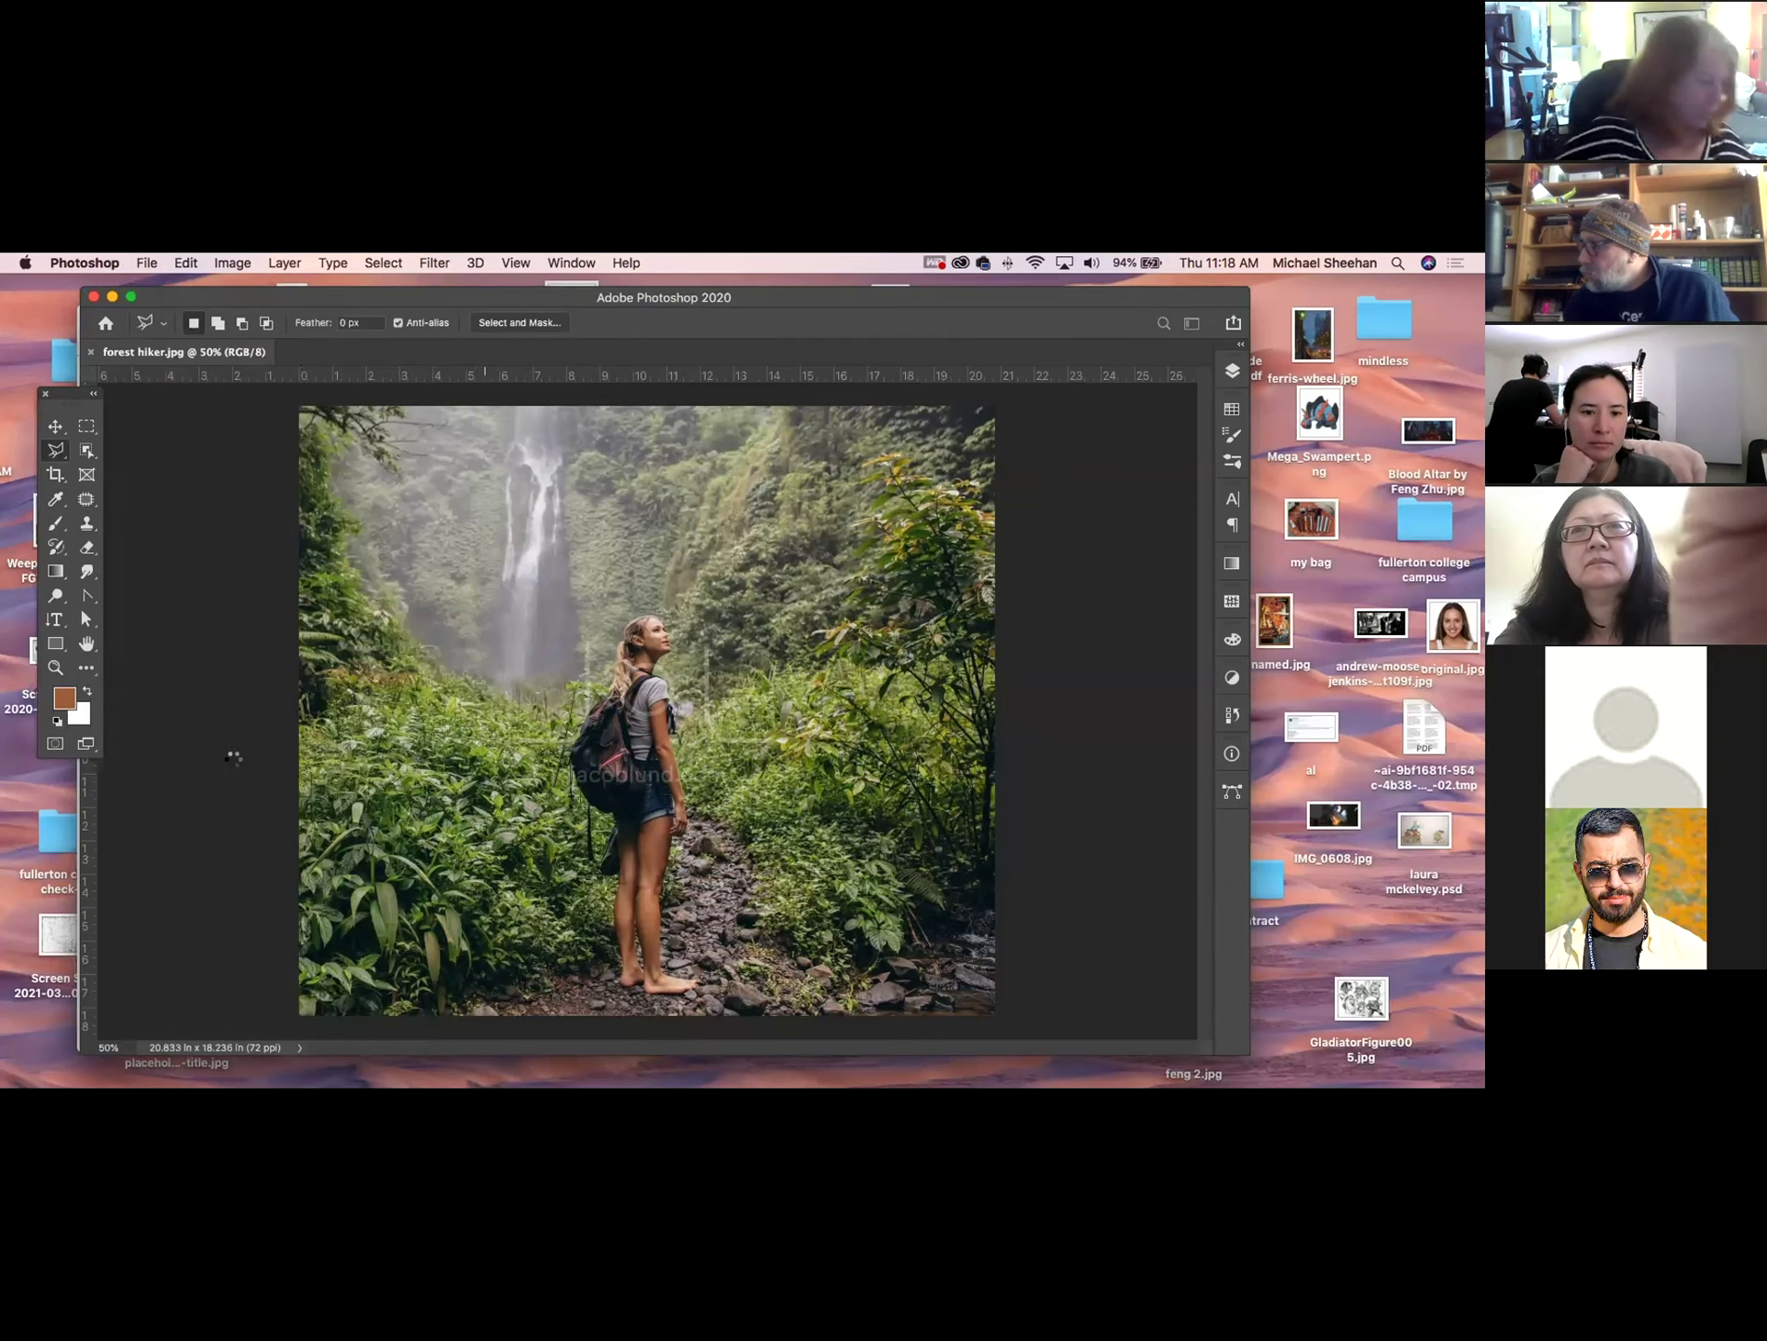
key("super+d")
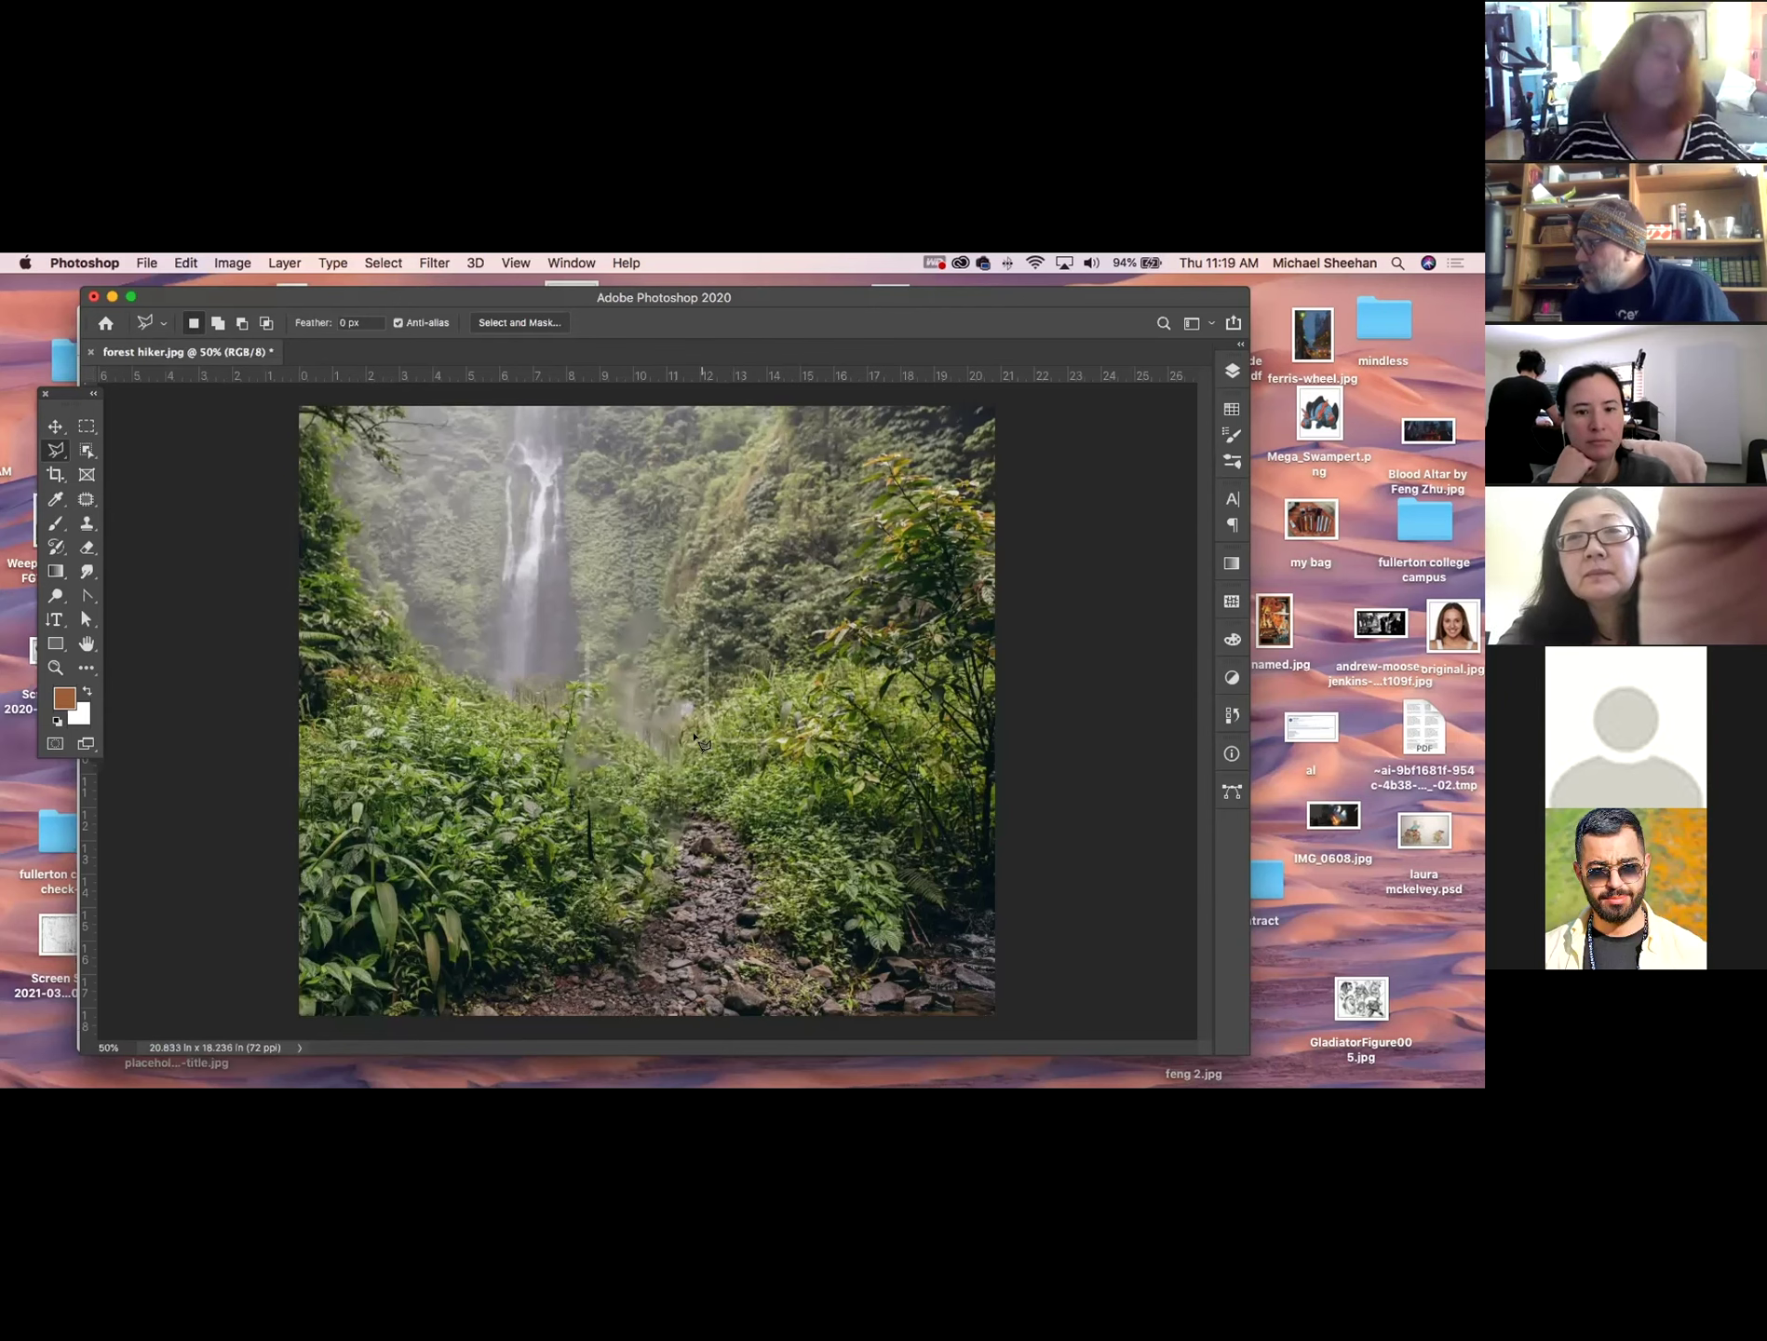
Sample foliage beside the path with the Clone Stamp tool at a 175 px brush and retouch the area where the hiker stood.
left_click(86, 524)
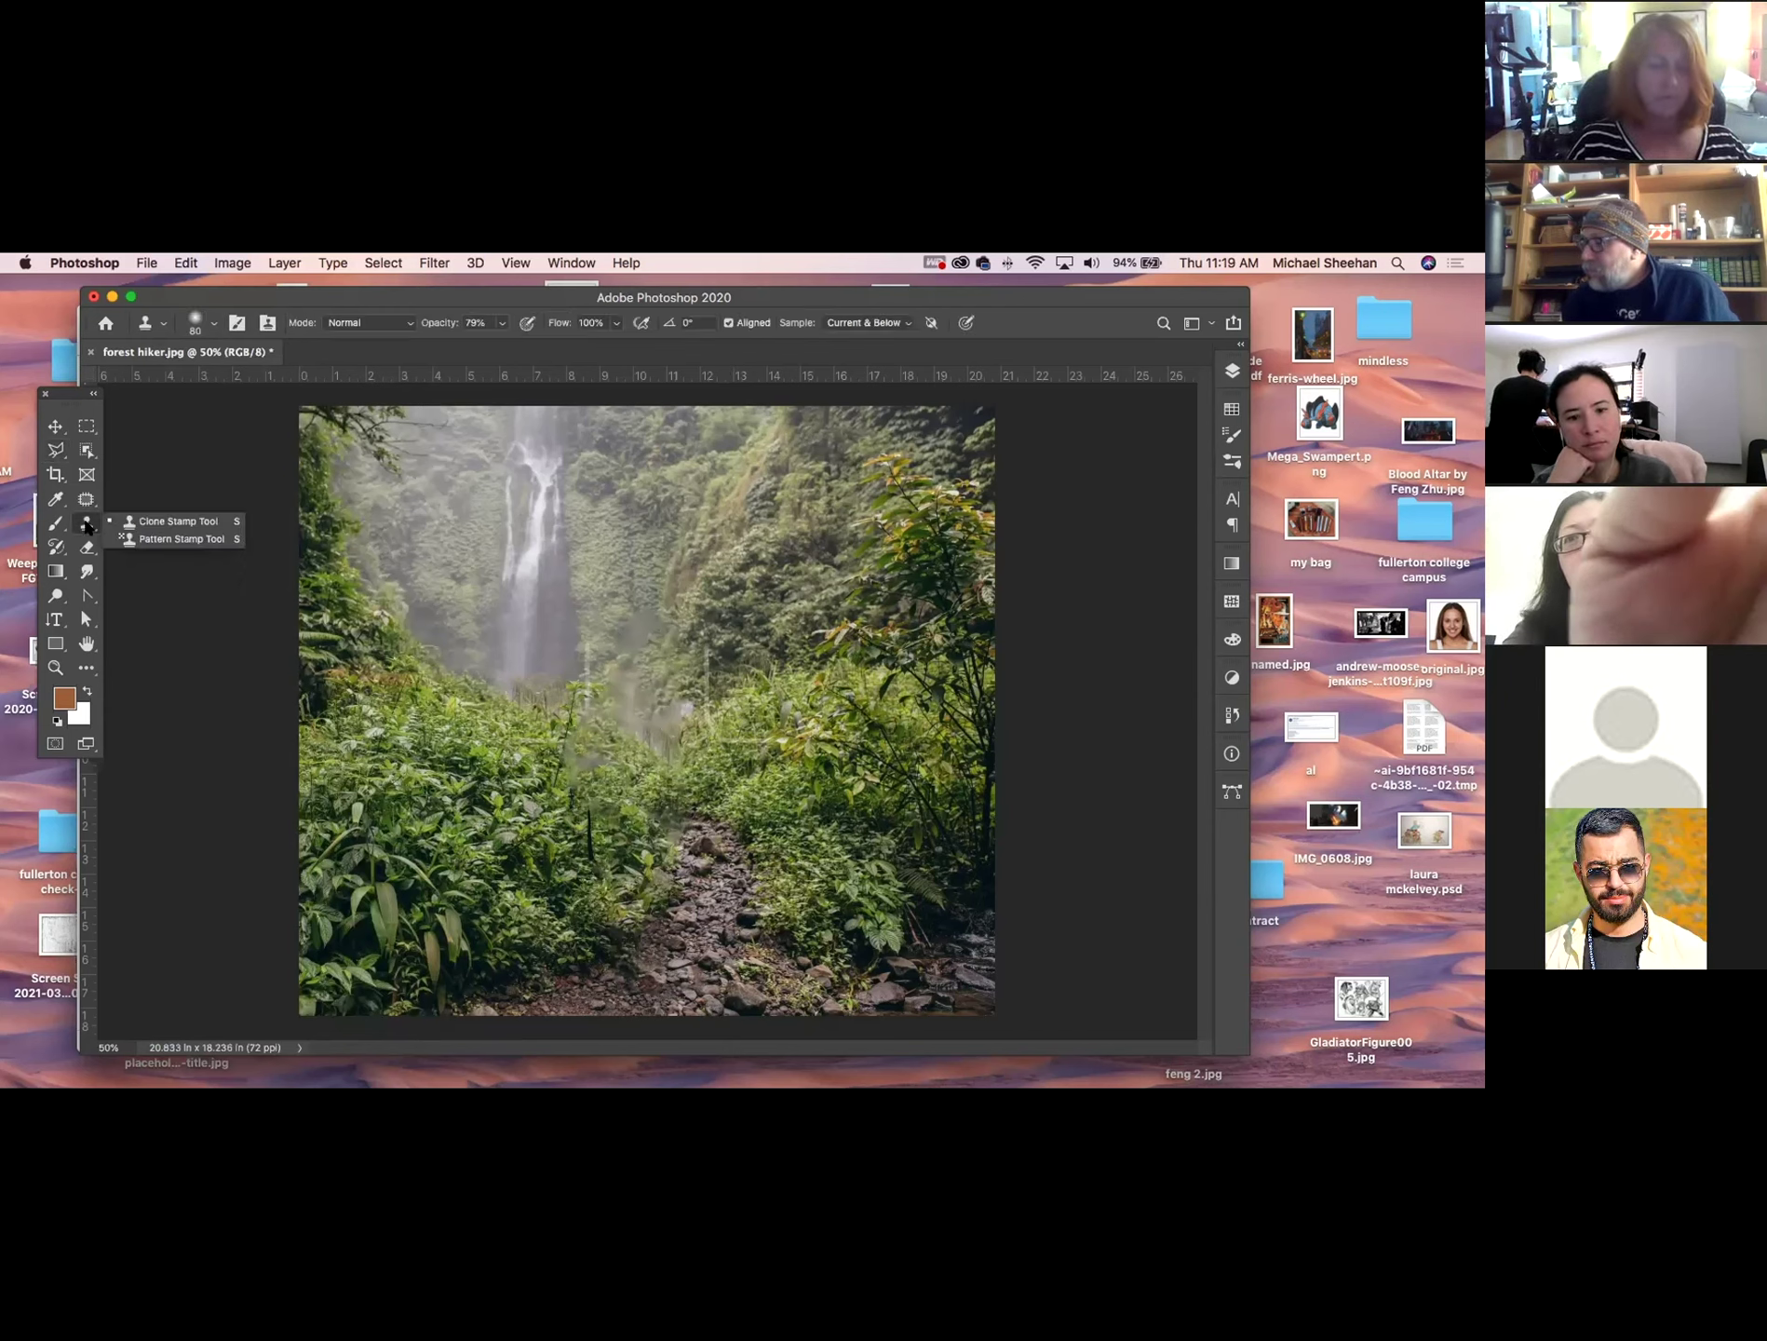
key("bracketright")
key("bracketright")
key("bracketright")
key("bracketright")
key("bracketright")
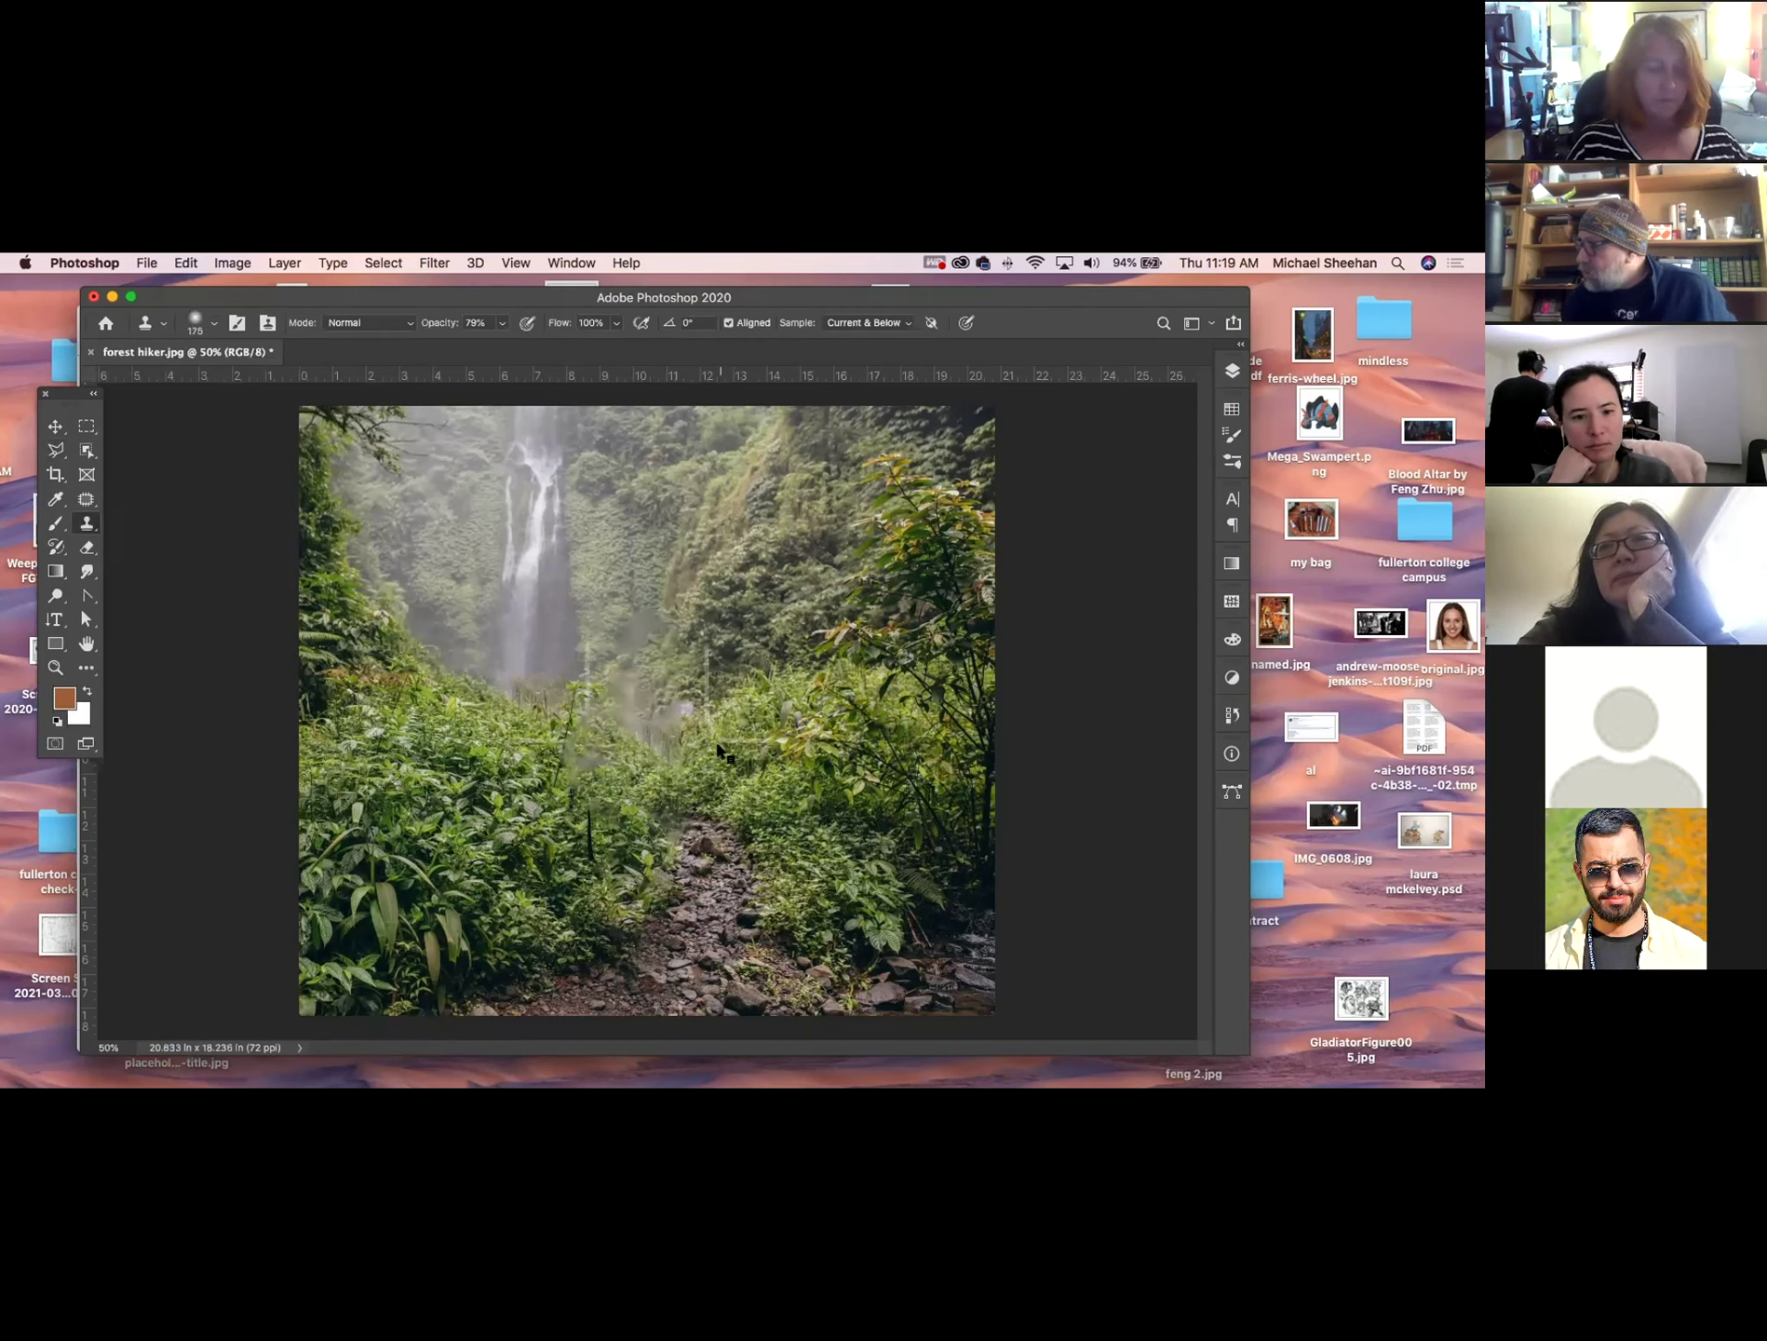
left_click(680, 733)
left_click(882, 559)
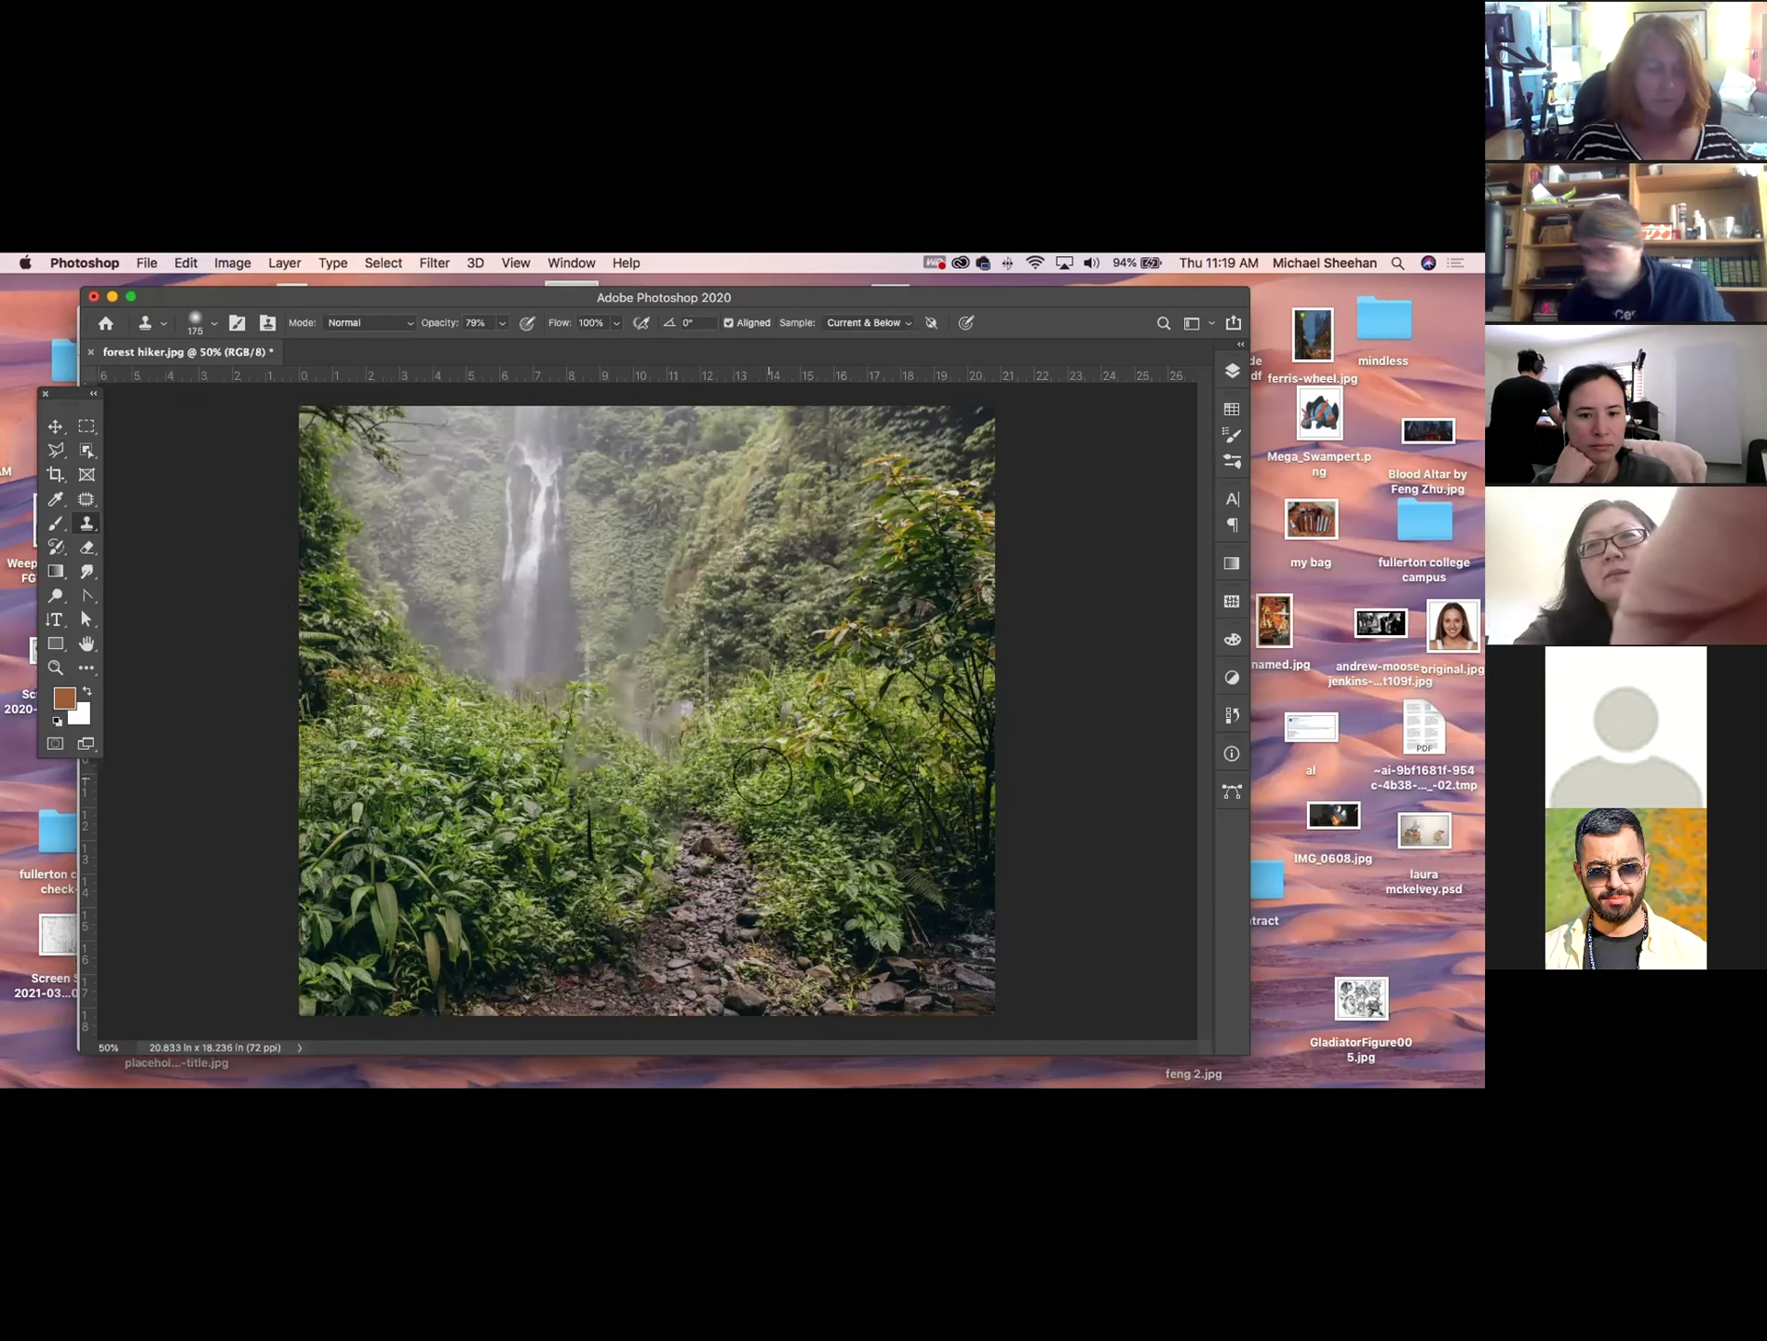
left_click(699, 732, "alt")
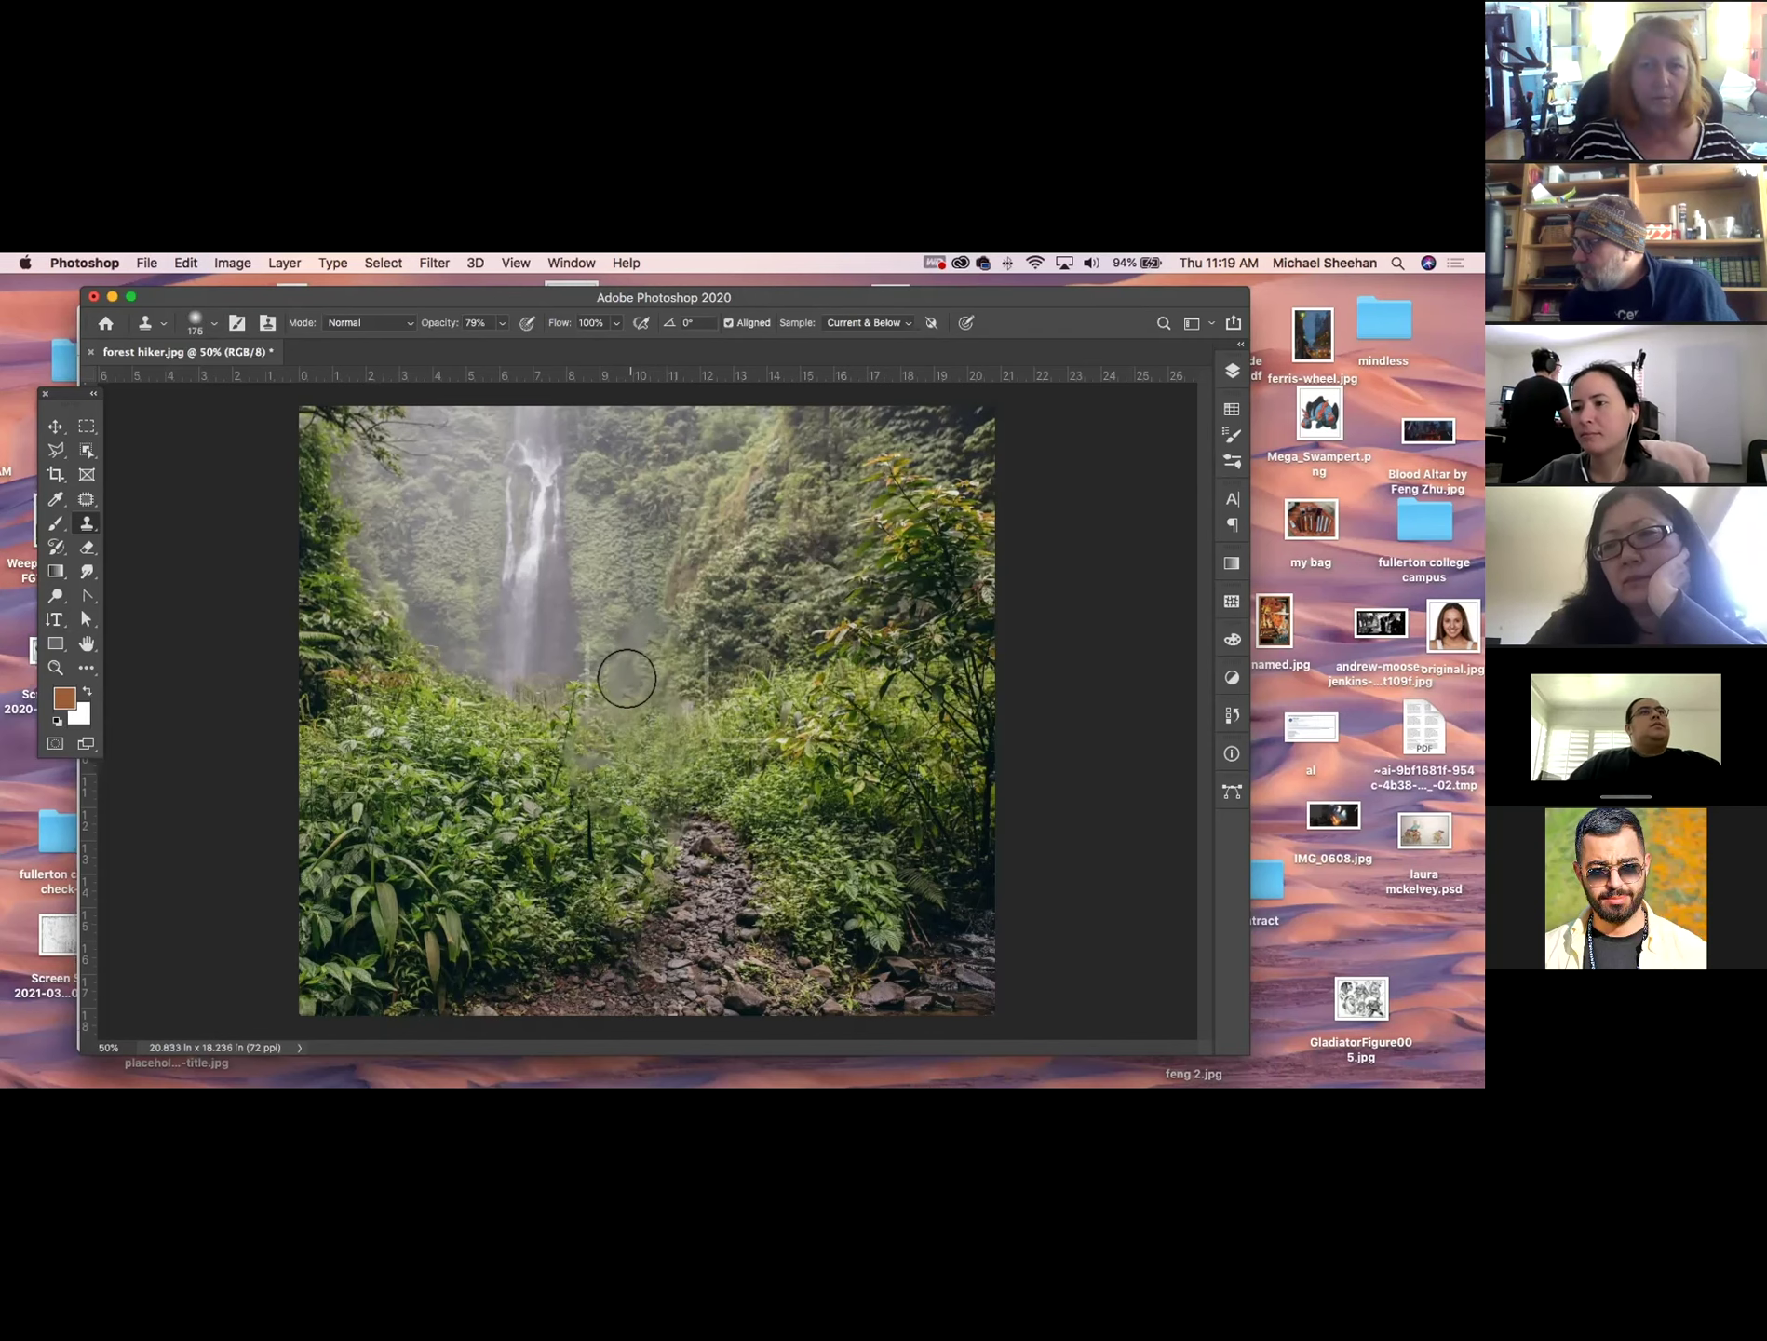
Enlarge the Clone Stamp brush to 400 px and try it on the hillside beside the waterfall.
left_click(209, 323)
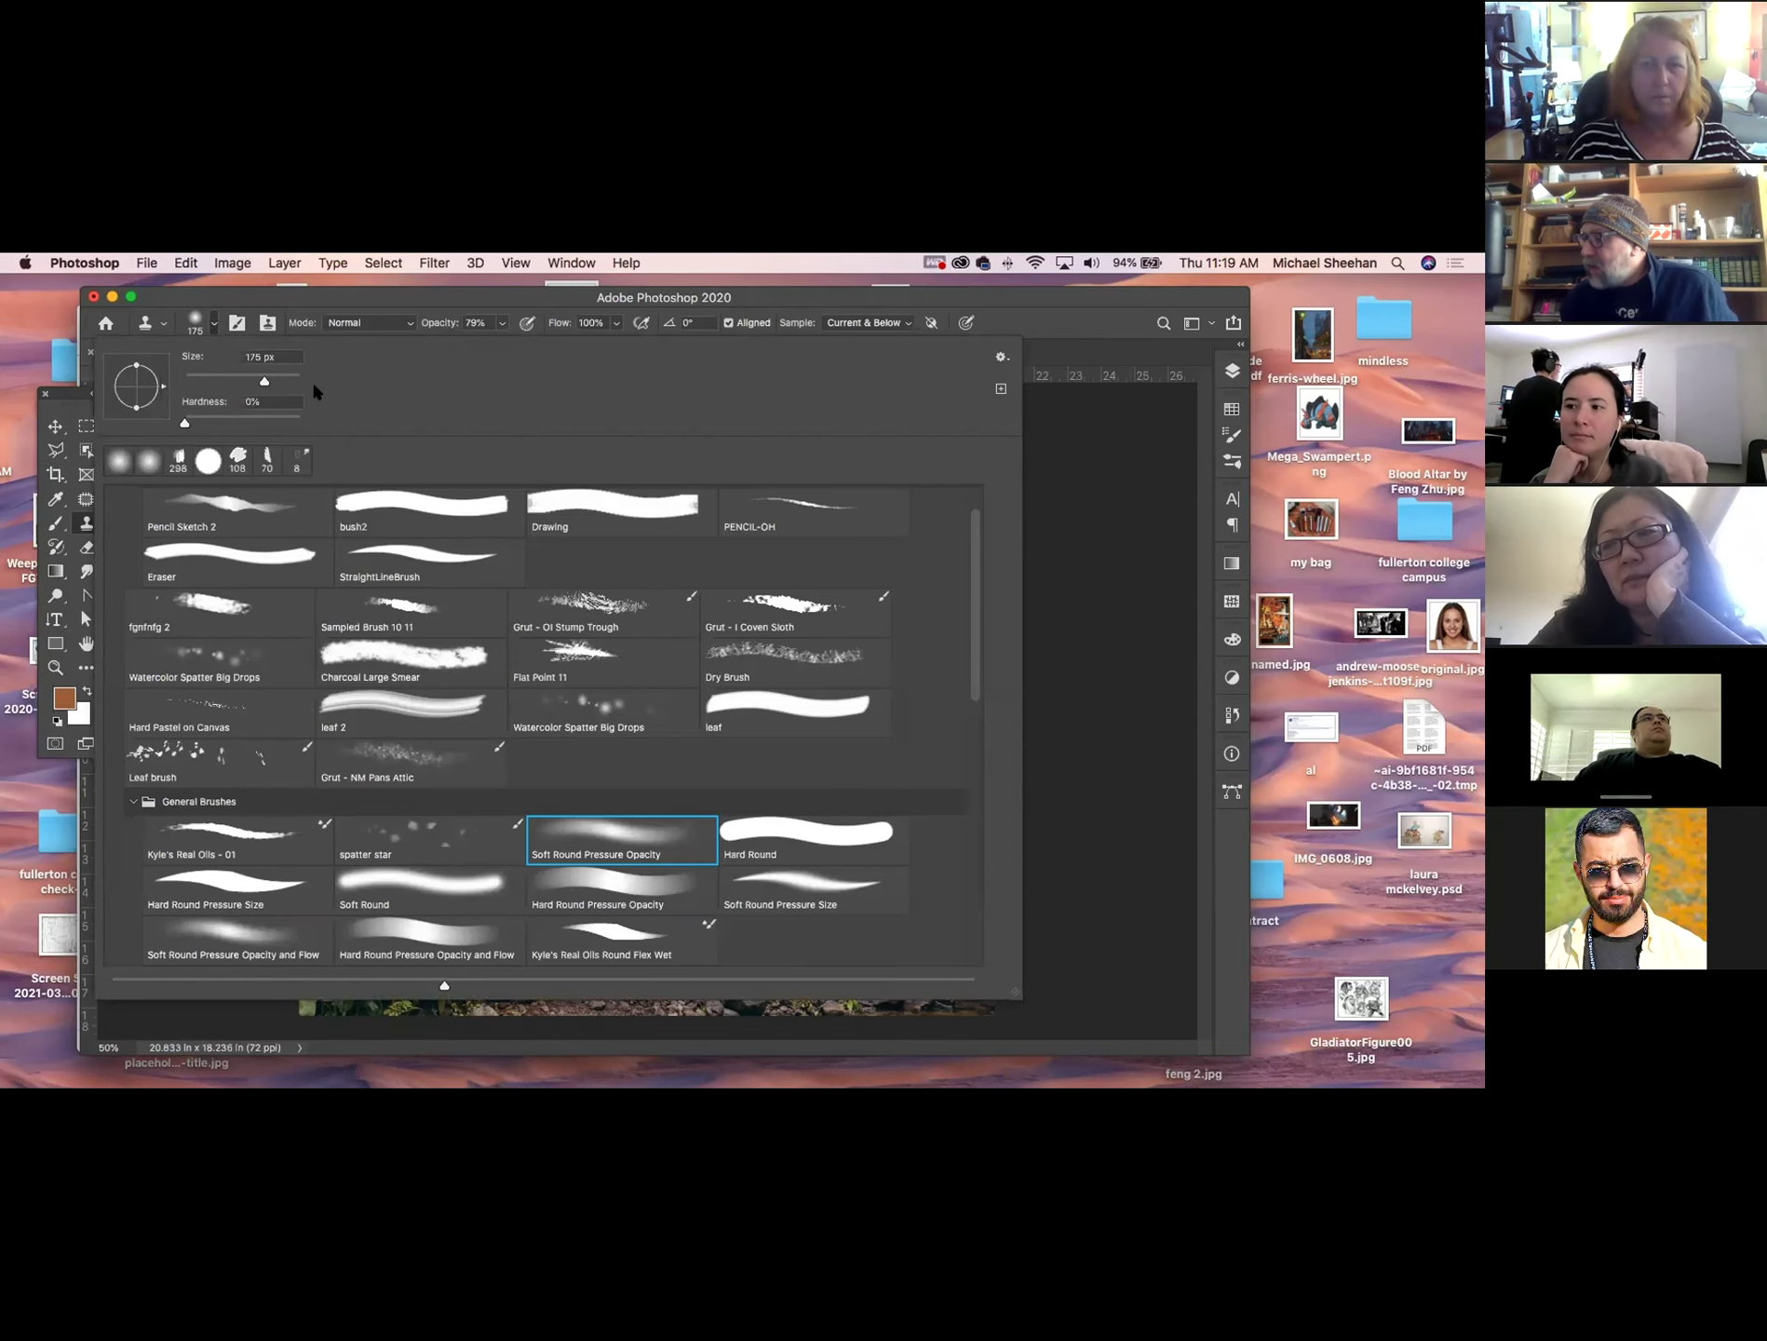
left_click(192, 308)
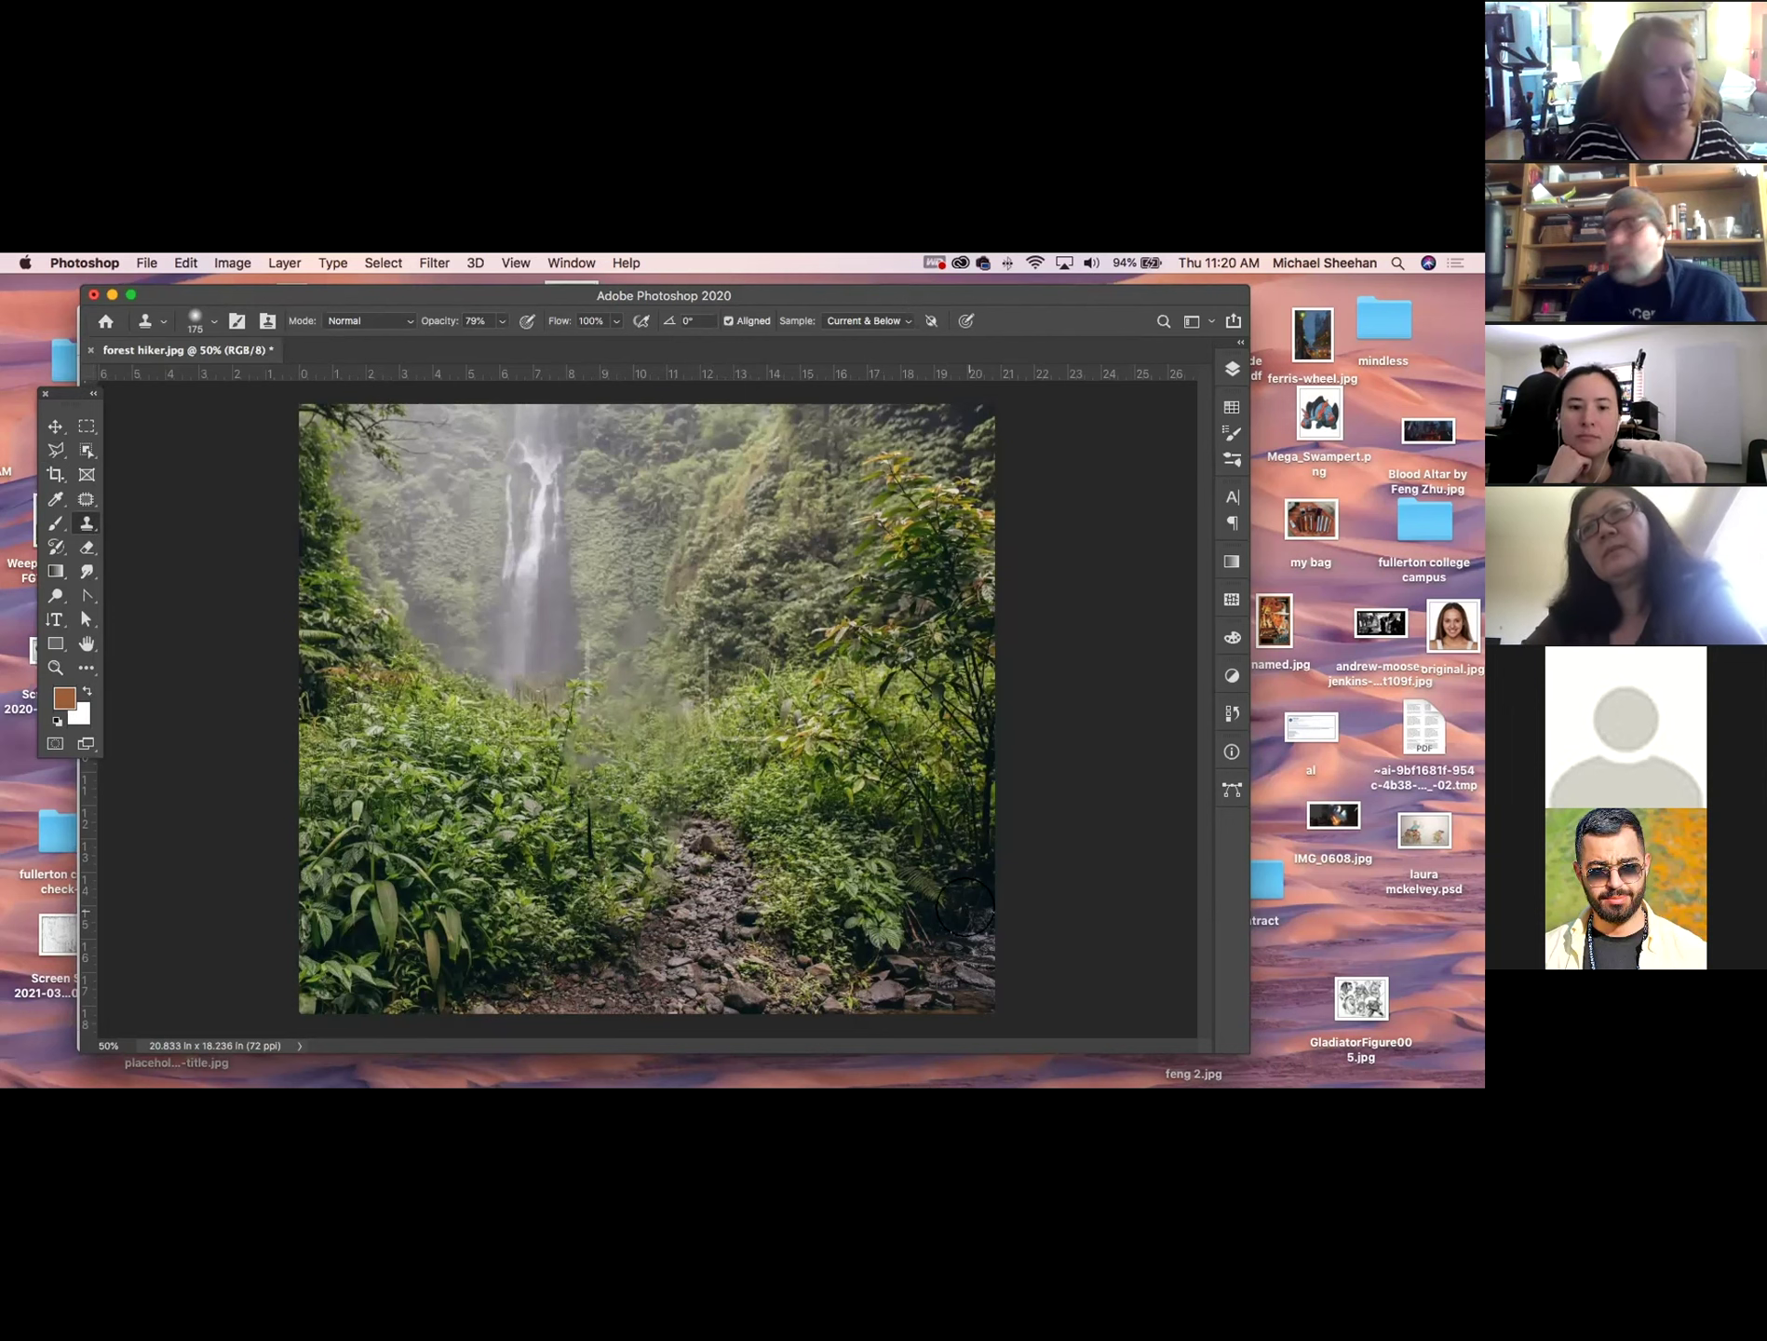
left_click_drag(490, 293, 475, 287)
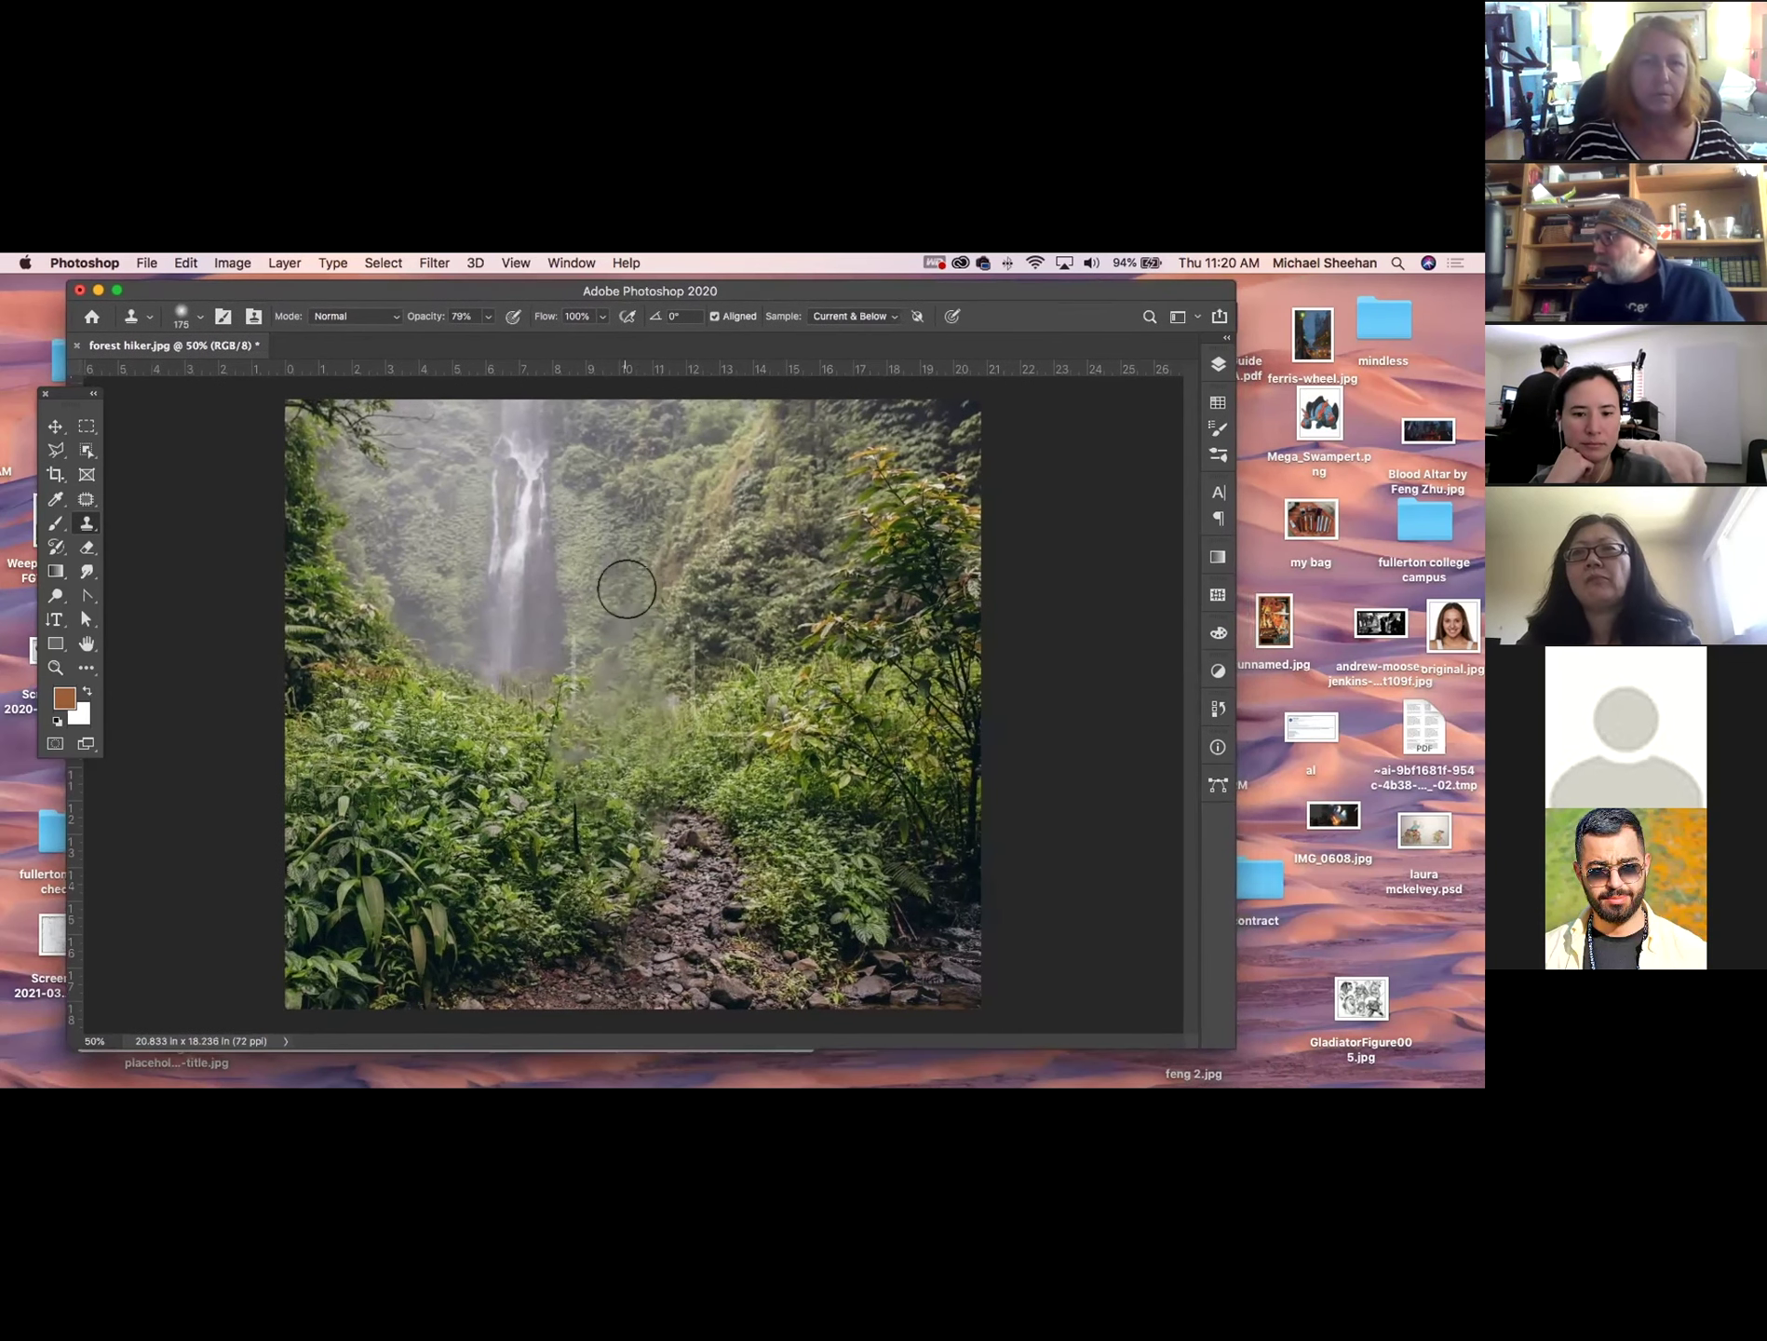
key("bracketright")
key("bracketright")
key("bracketright")
key("bracketright")
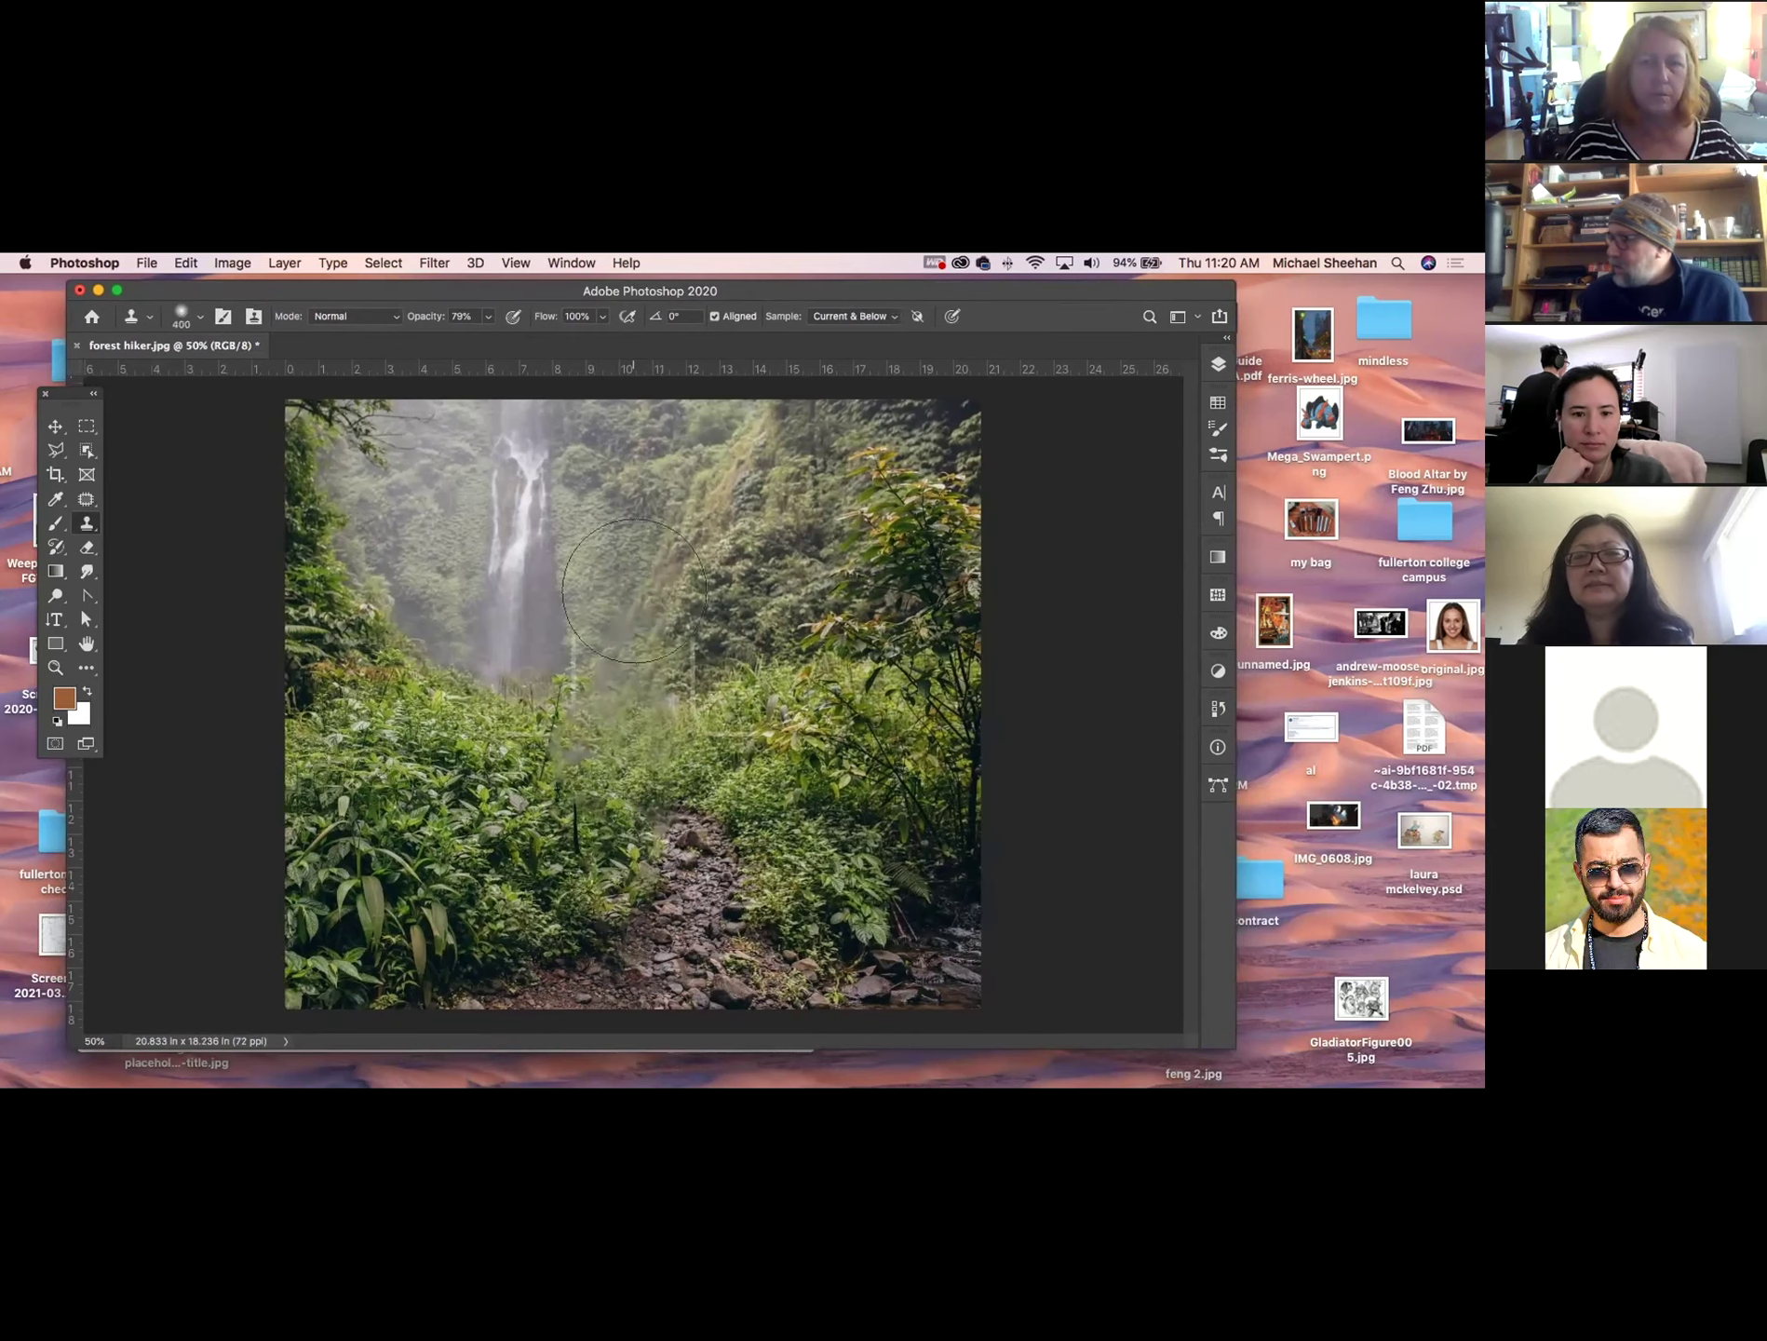
mouse_move(634, 590)
left_mouse_down()
mouse_move(559, 568)
mouse_move(605, 577)
left_mouse_up()
Give the Clone Stamp brush a hard edge and 100% opacity, and apply it to the hillside beside the waterfall.
left_click(200, 317)
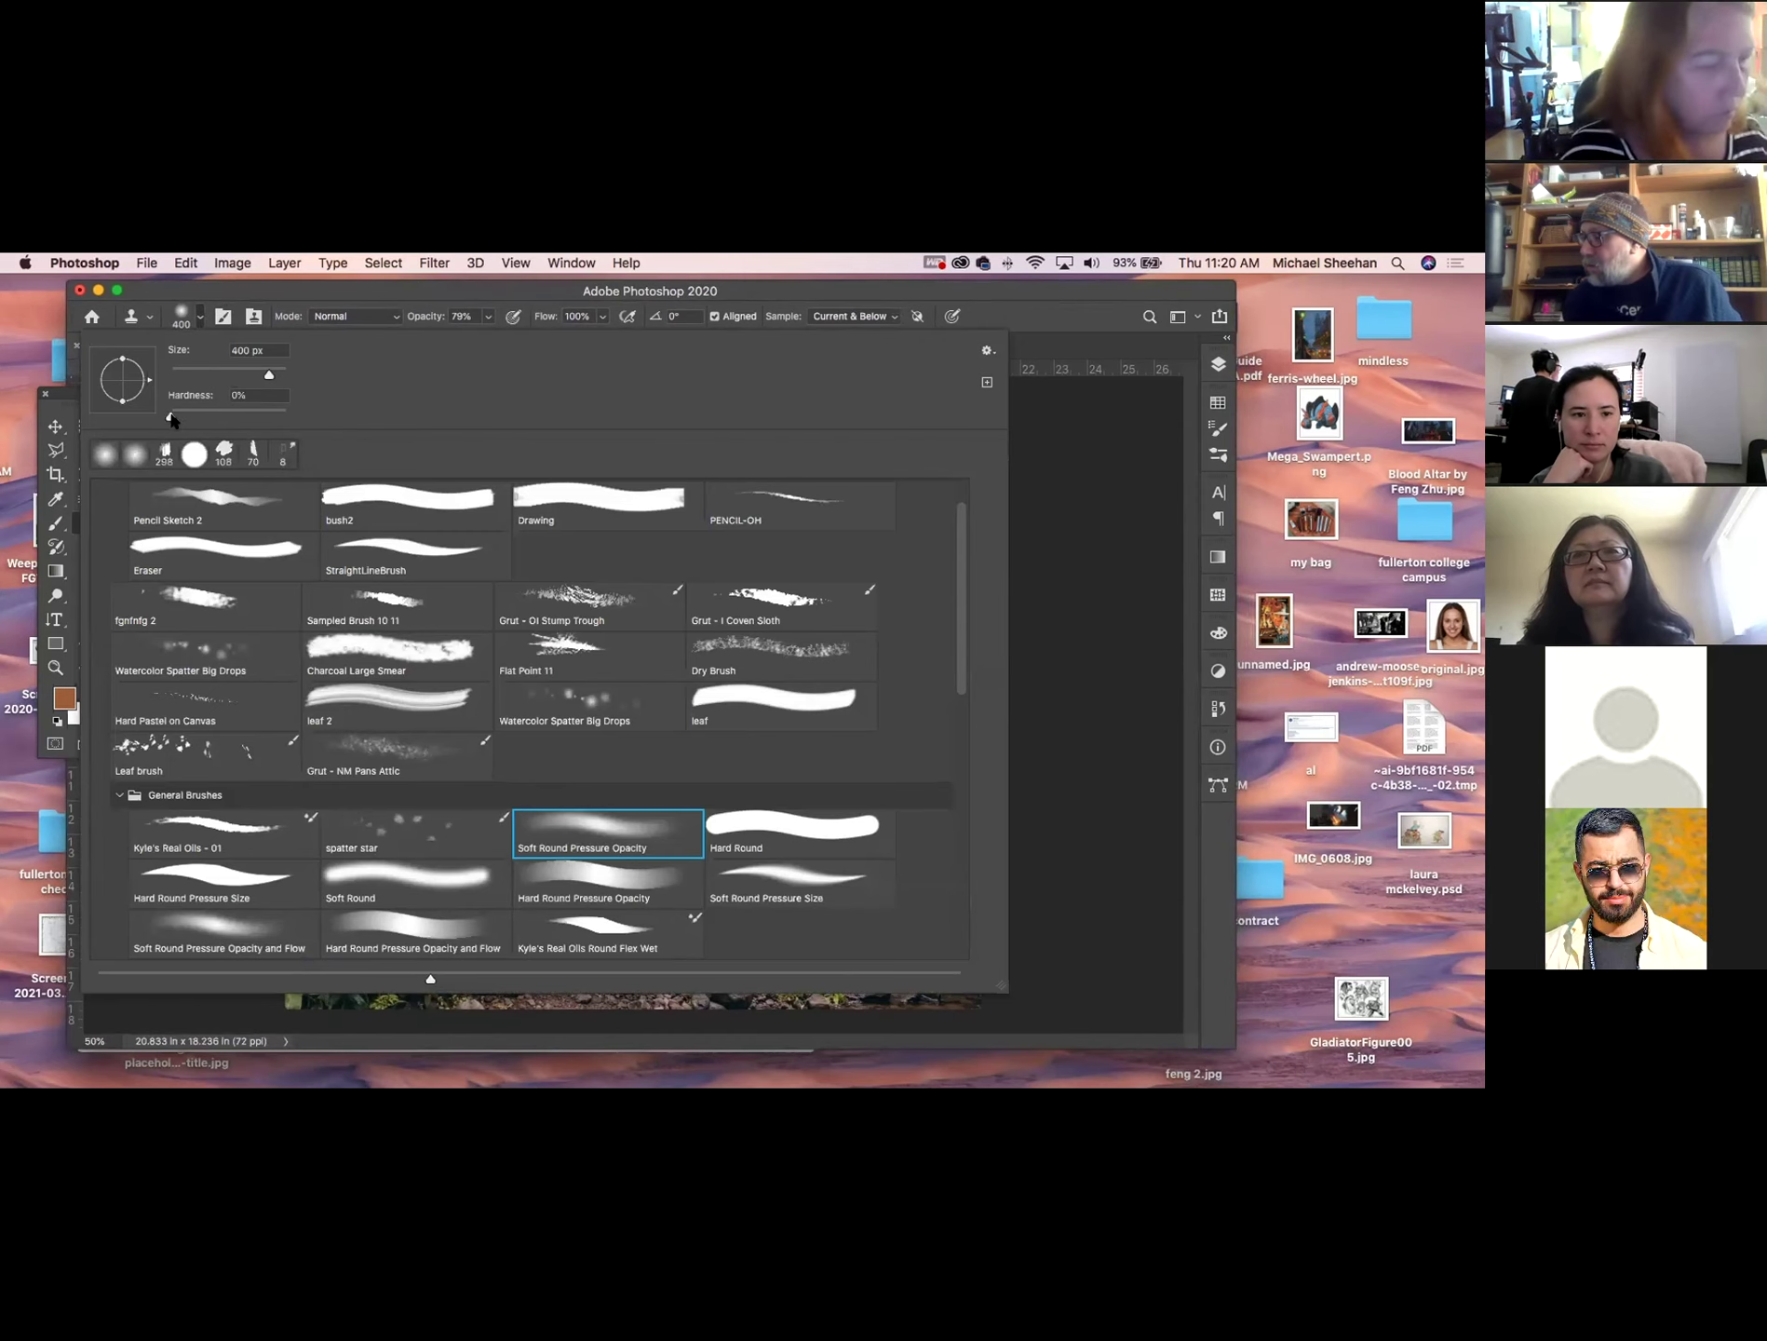
left_click_drag(171, 417, 352, 312)
left_click(486, 318)
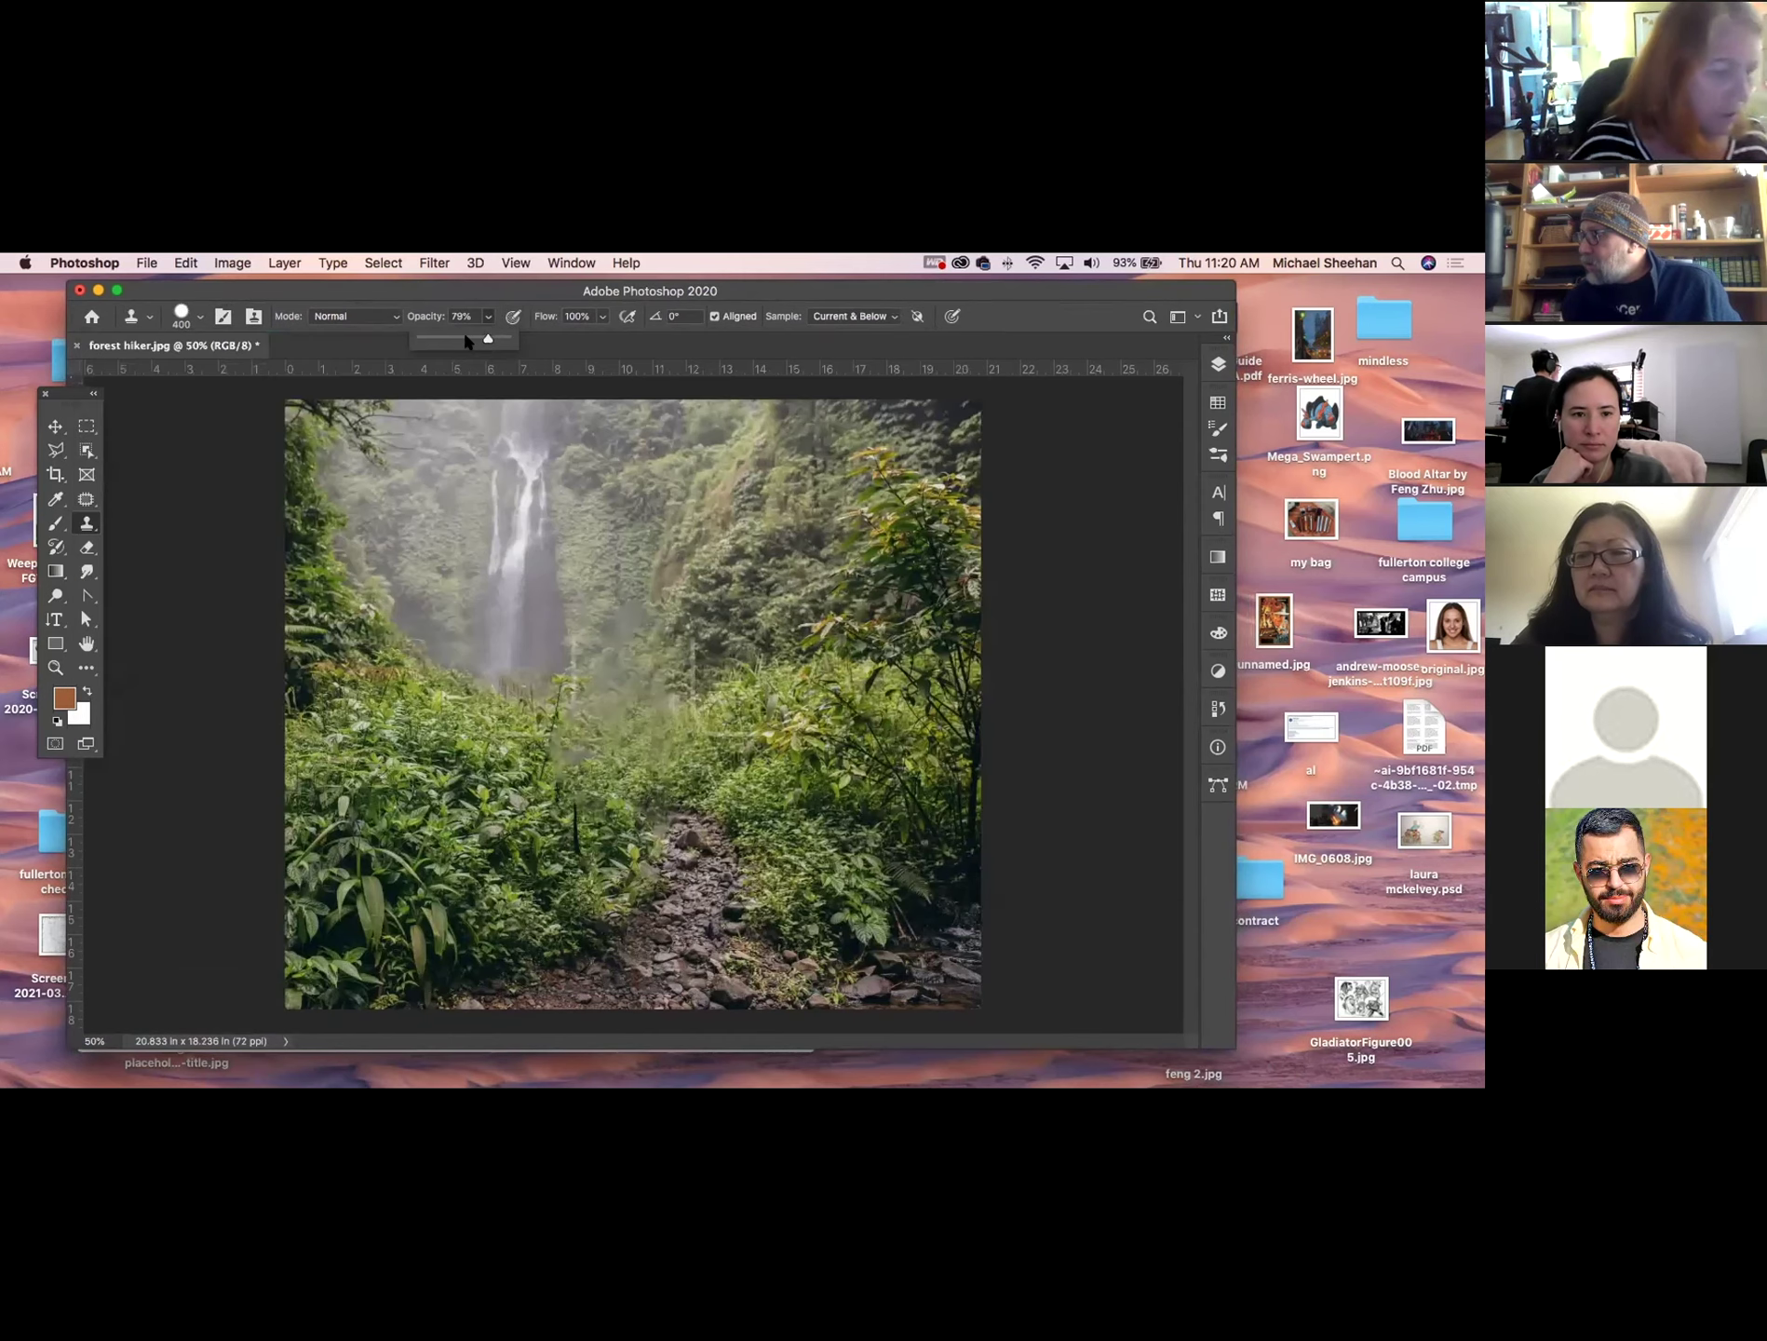
left_click(432, 277)
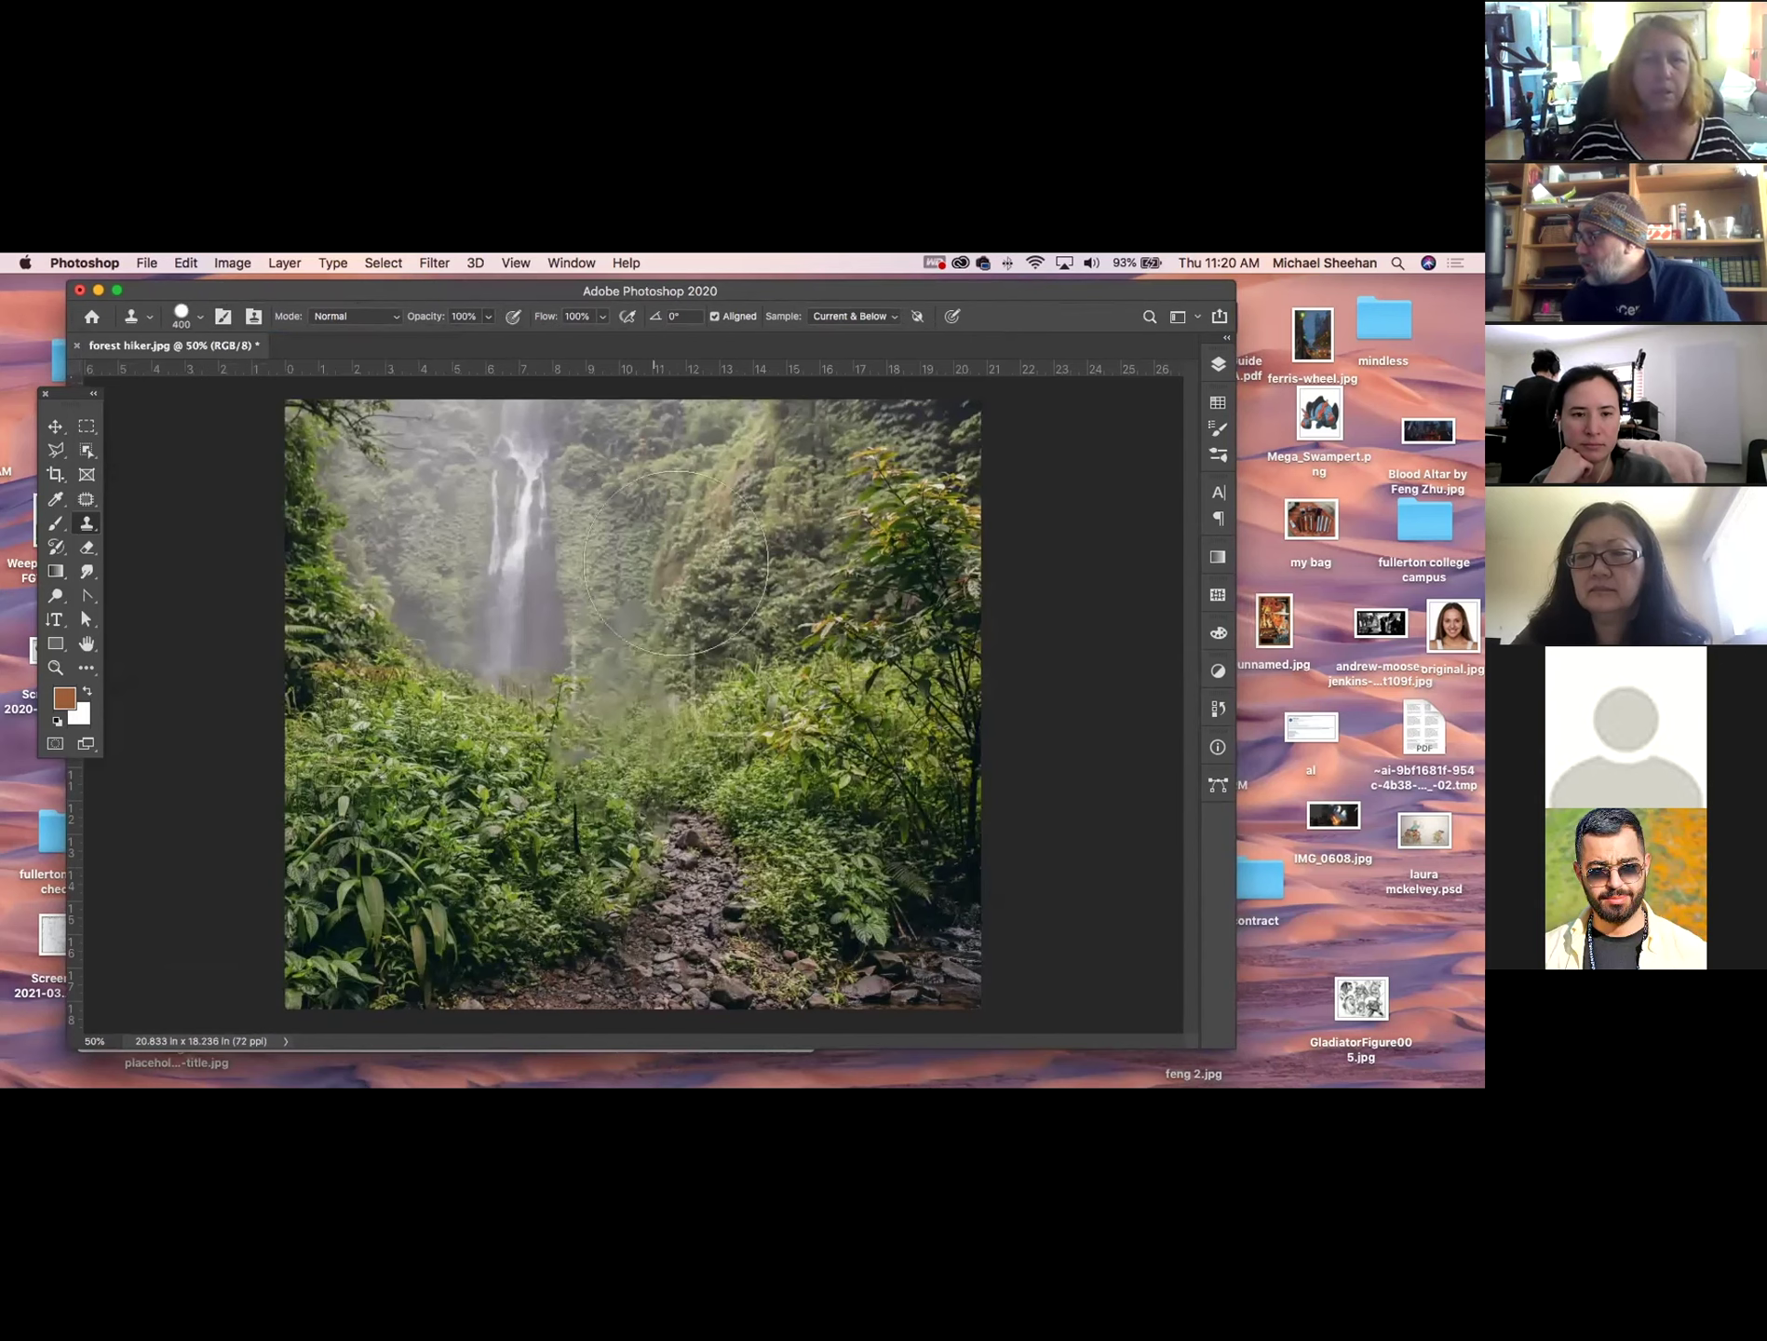
left_click(712, 541)
left_click(712, 541)
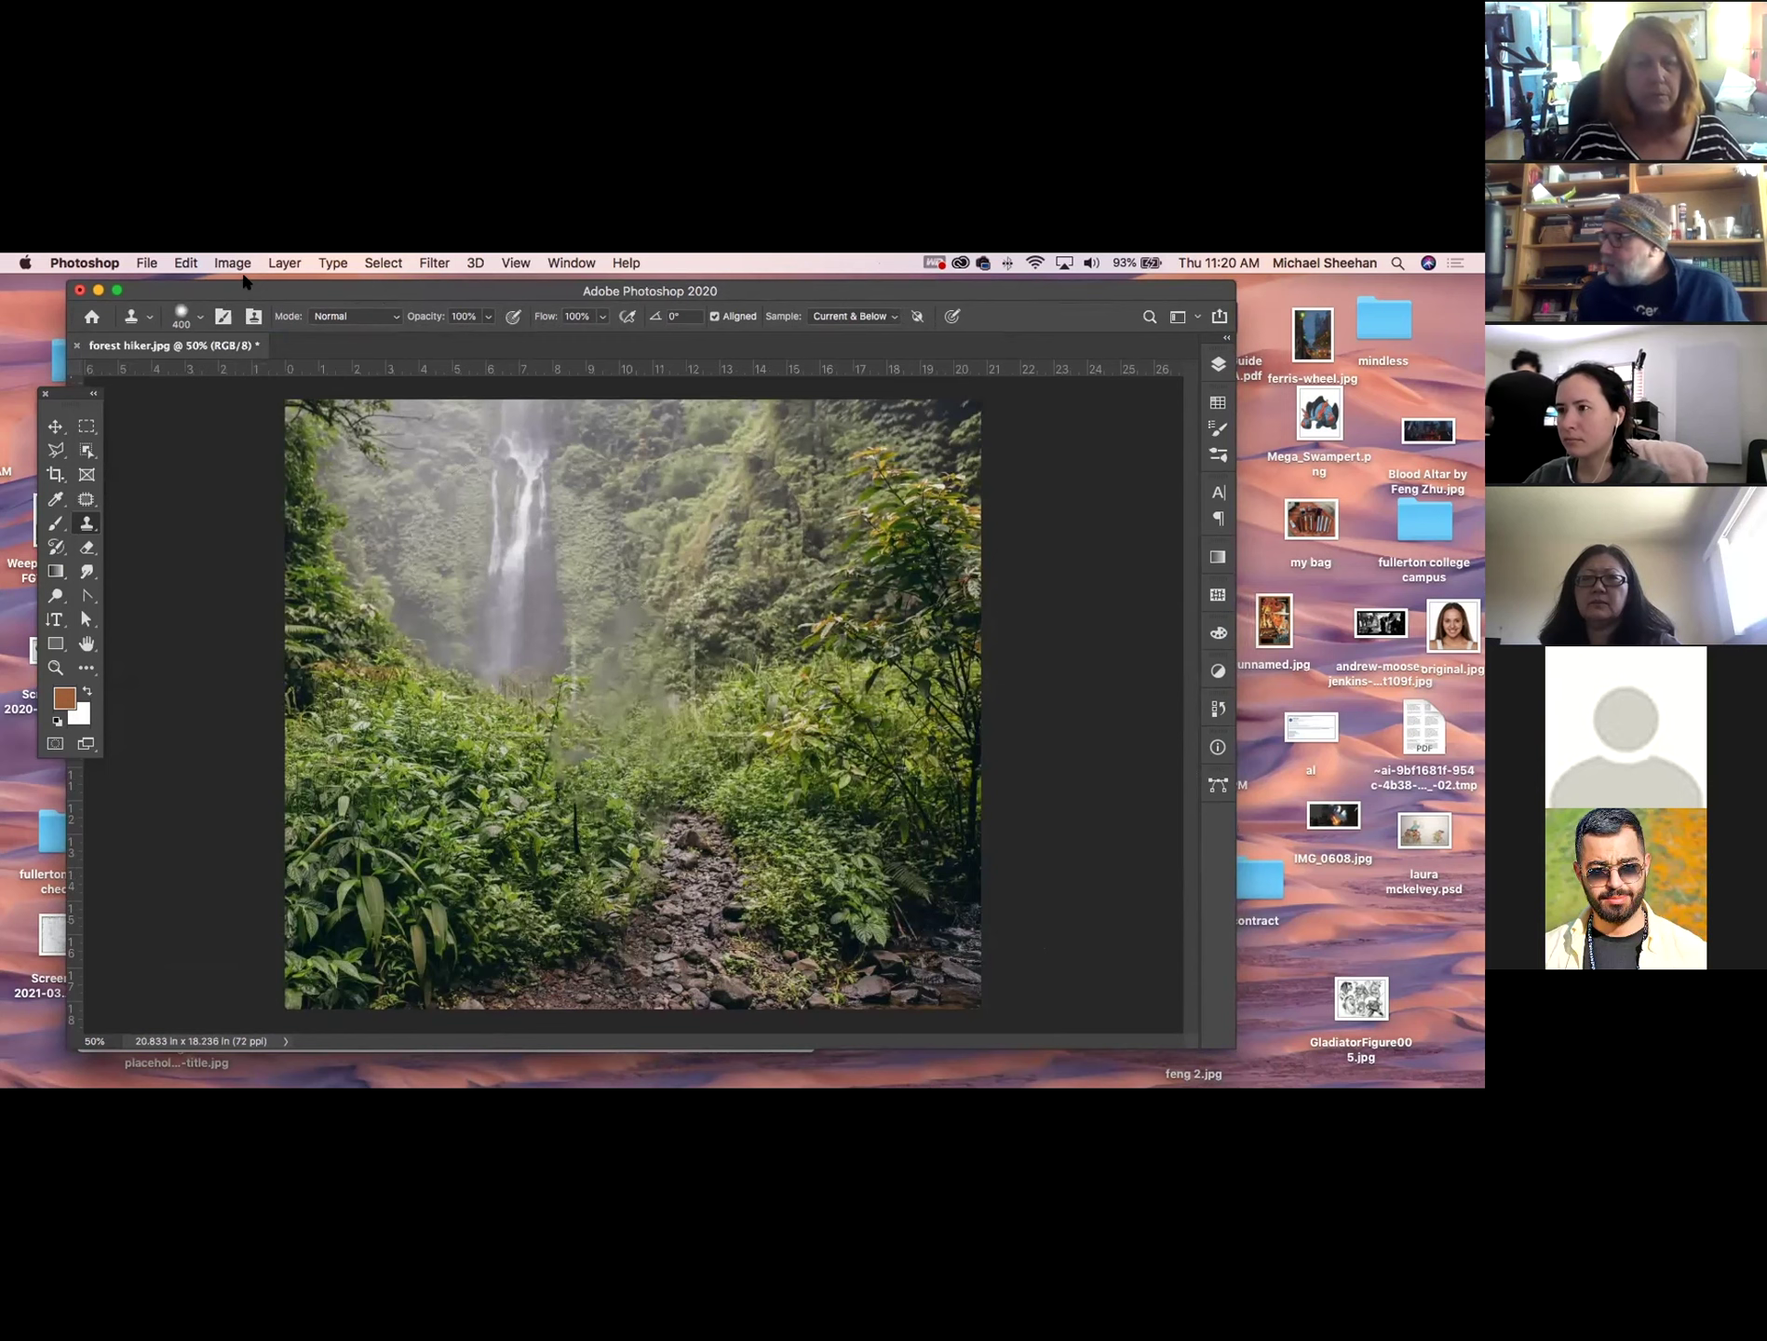
Reduce the Clone Stamp brush to 150 px and lower its opacity to 73%.
key("bracketleft")
key("bracketleft")
key("bracketleft")
key("bracketleft")
key("bracketleft")
left_click(488, 316)
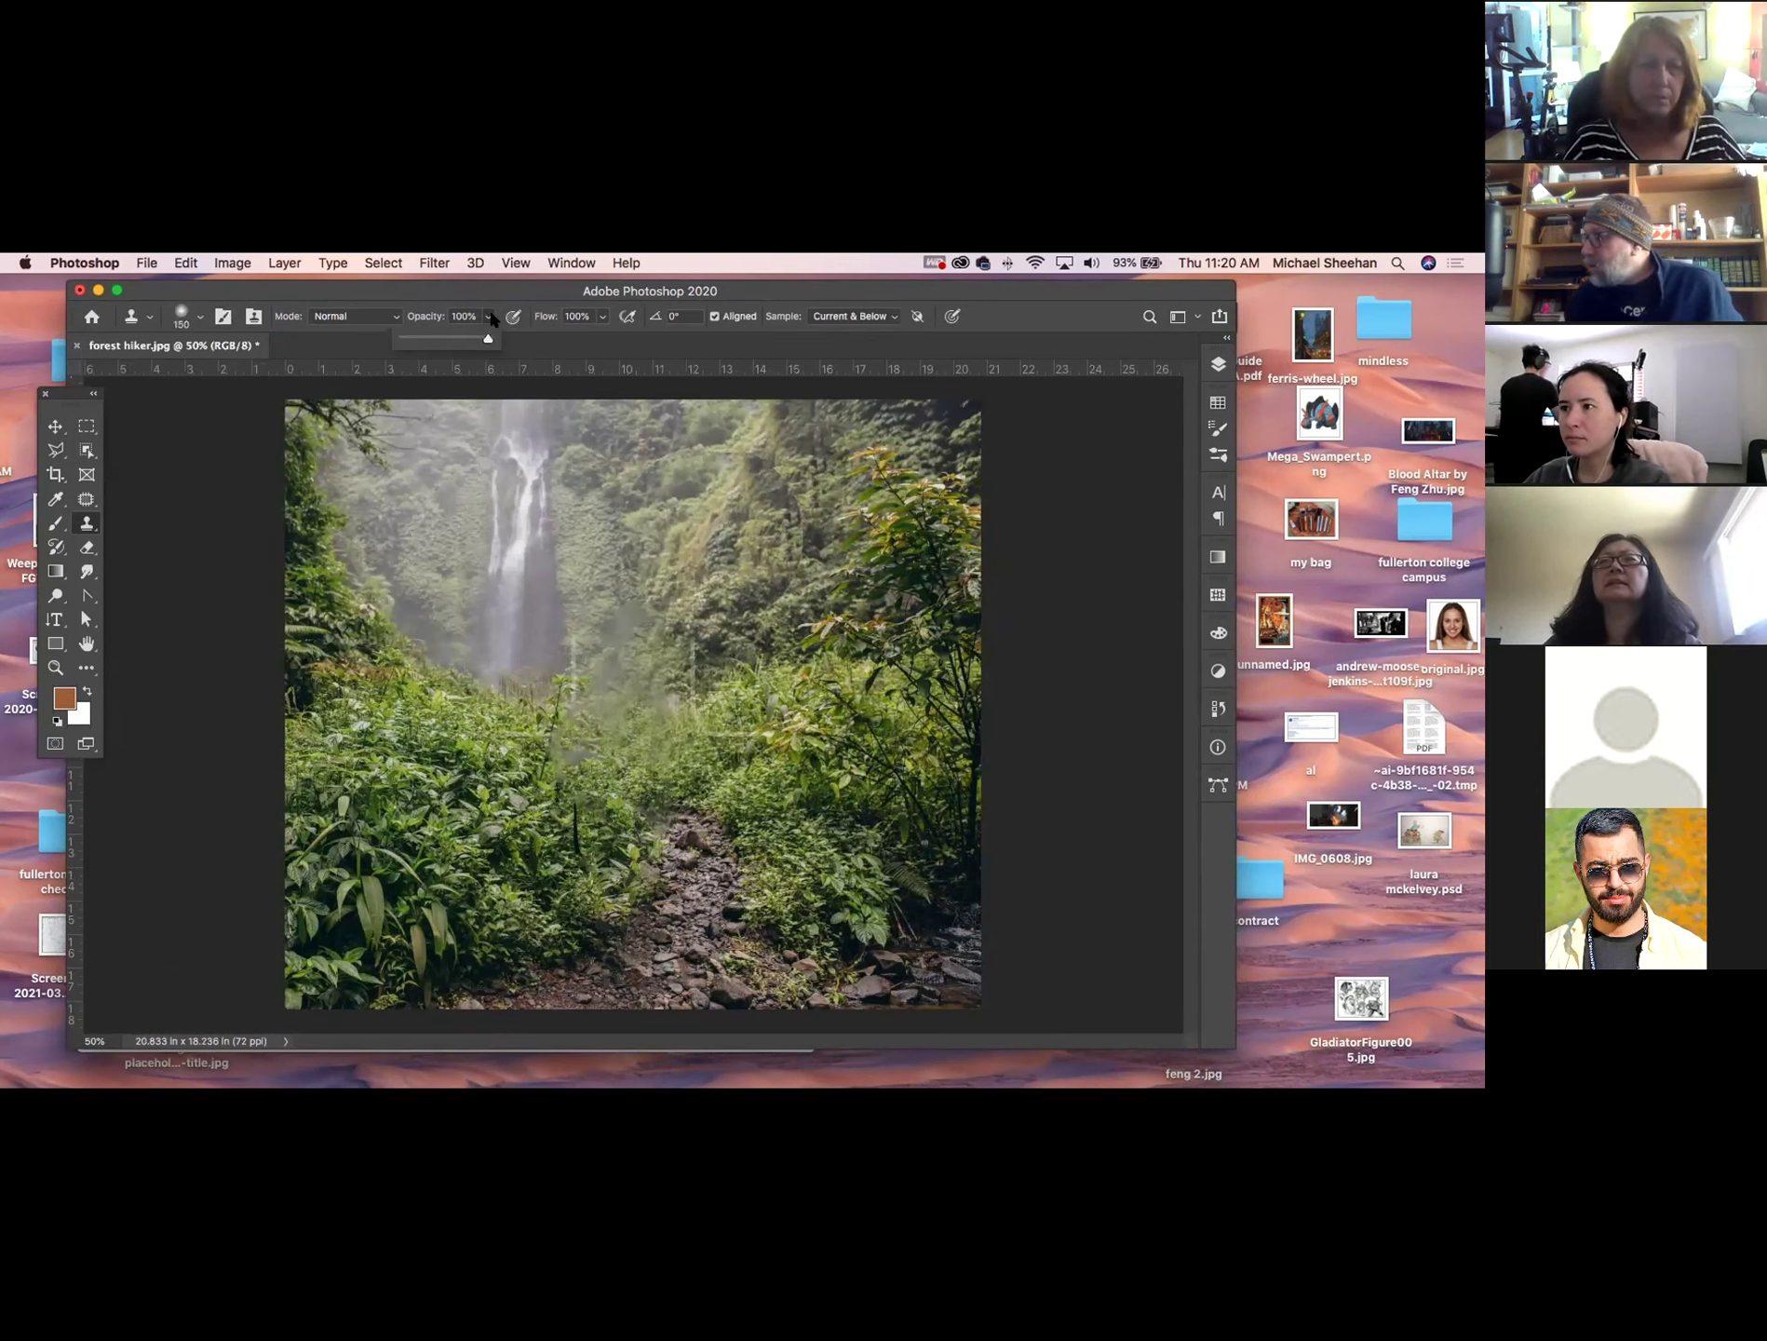
left_click_drag(485, 339, 454, 337)
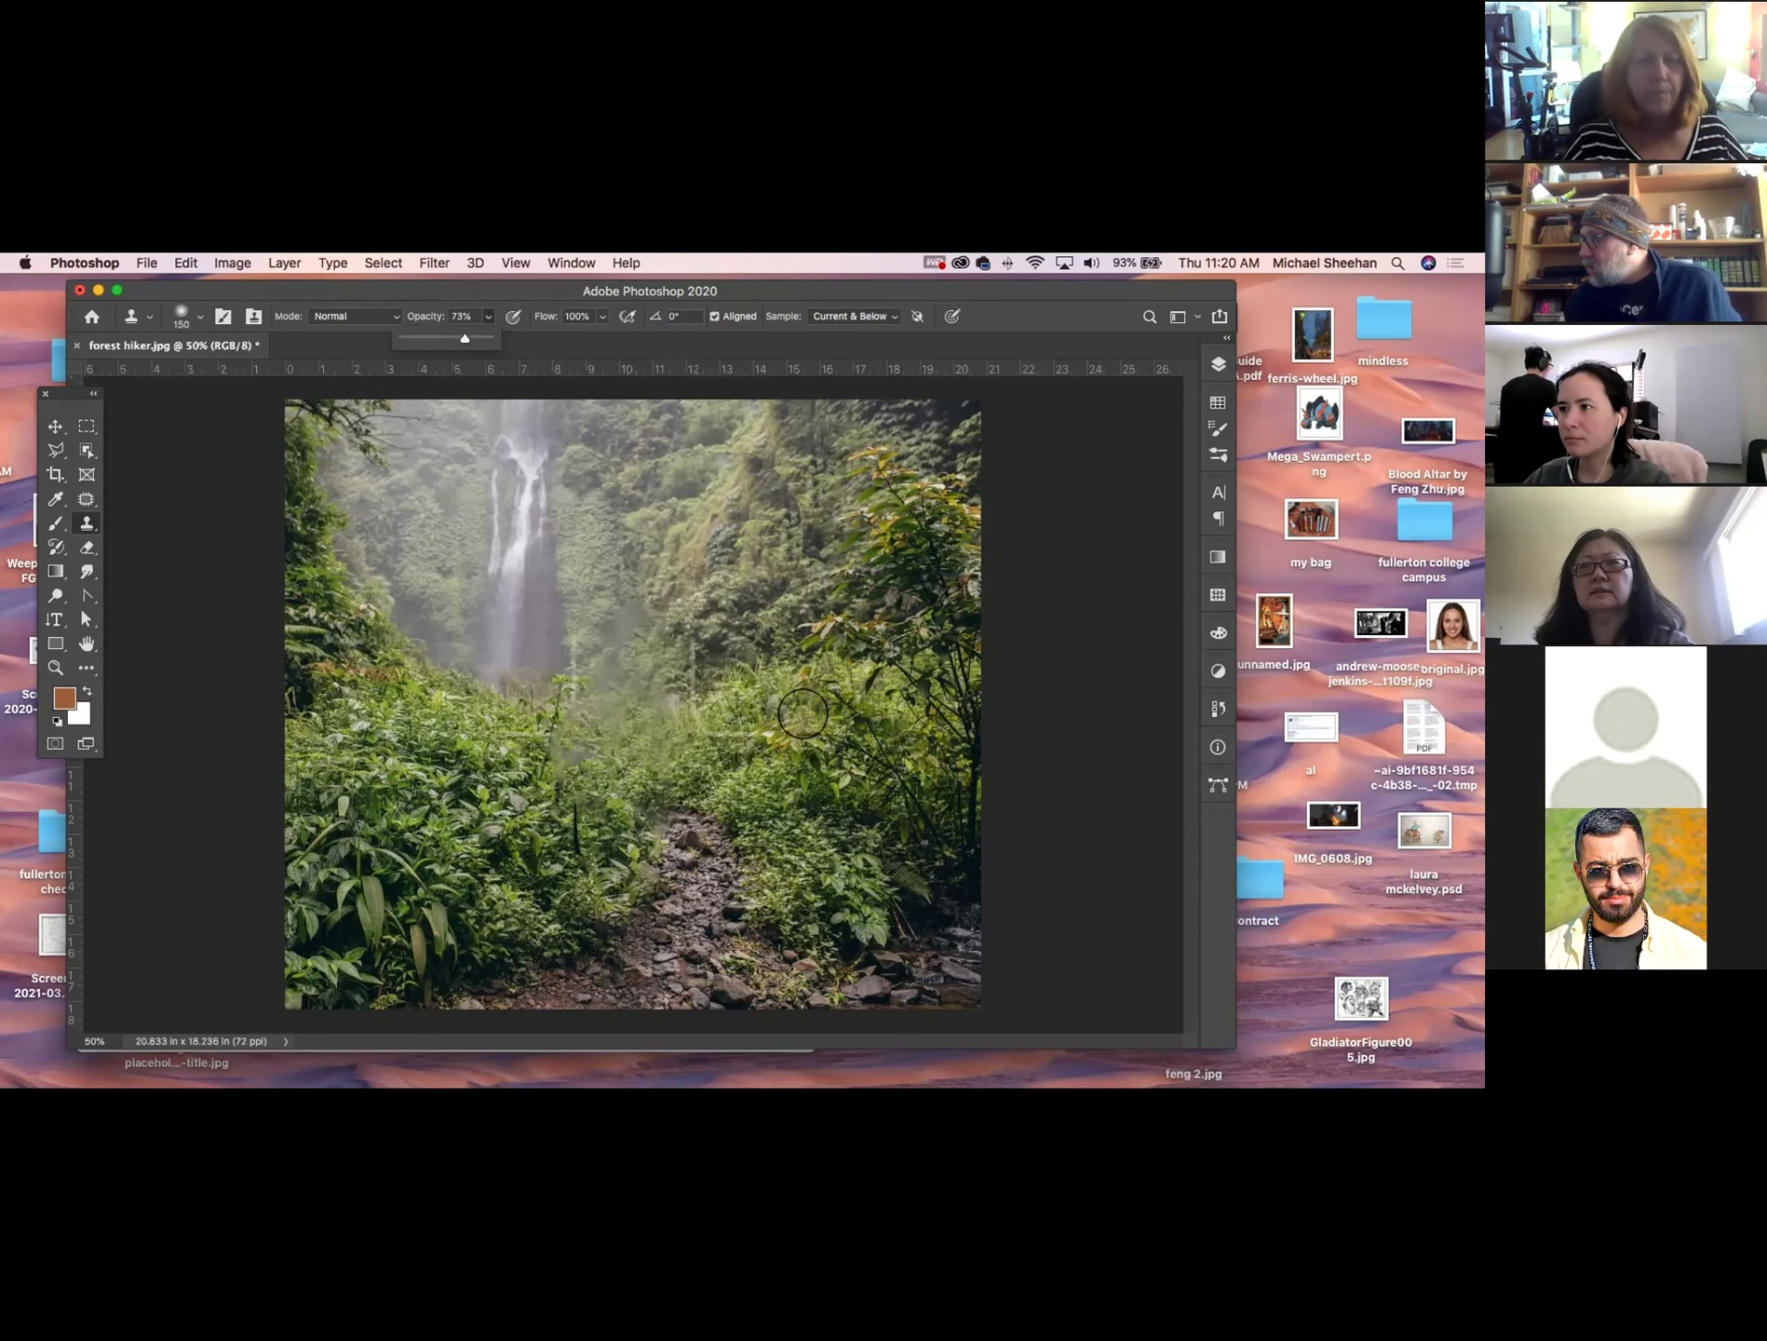
Change the Clone Stamp brush tip to the Charcoal Large Smear preset at 36 px.
right_click(812, 736)
left_click(802, 732)
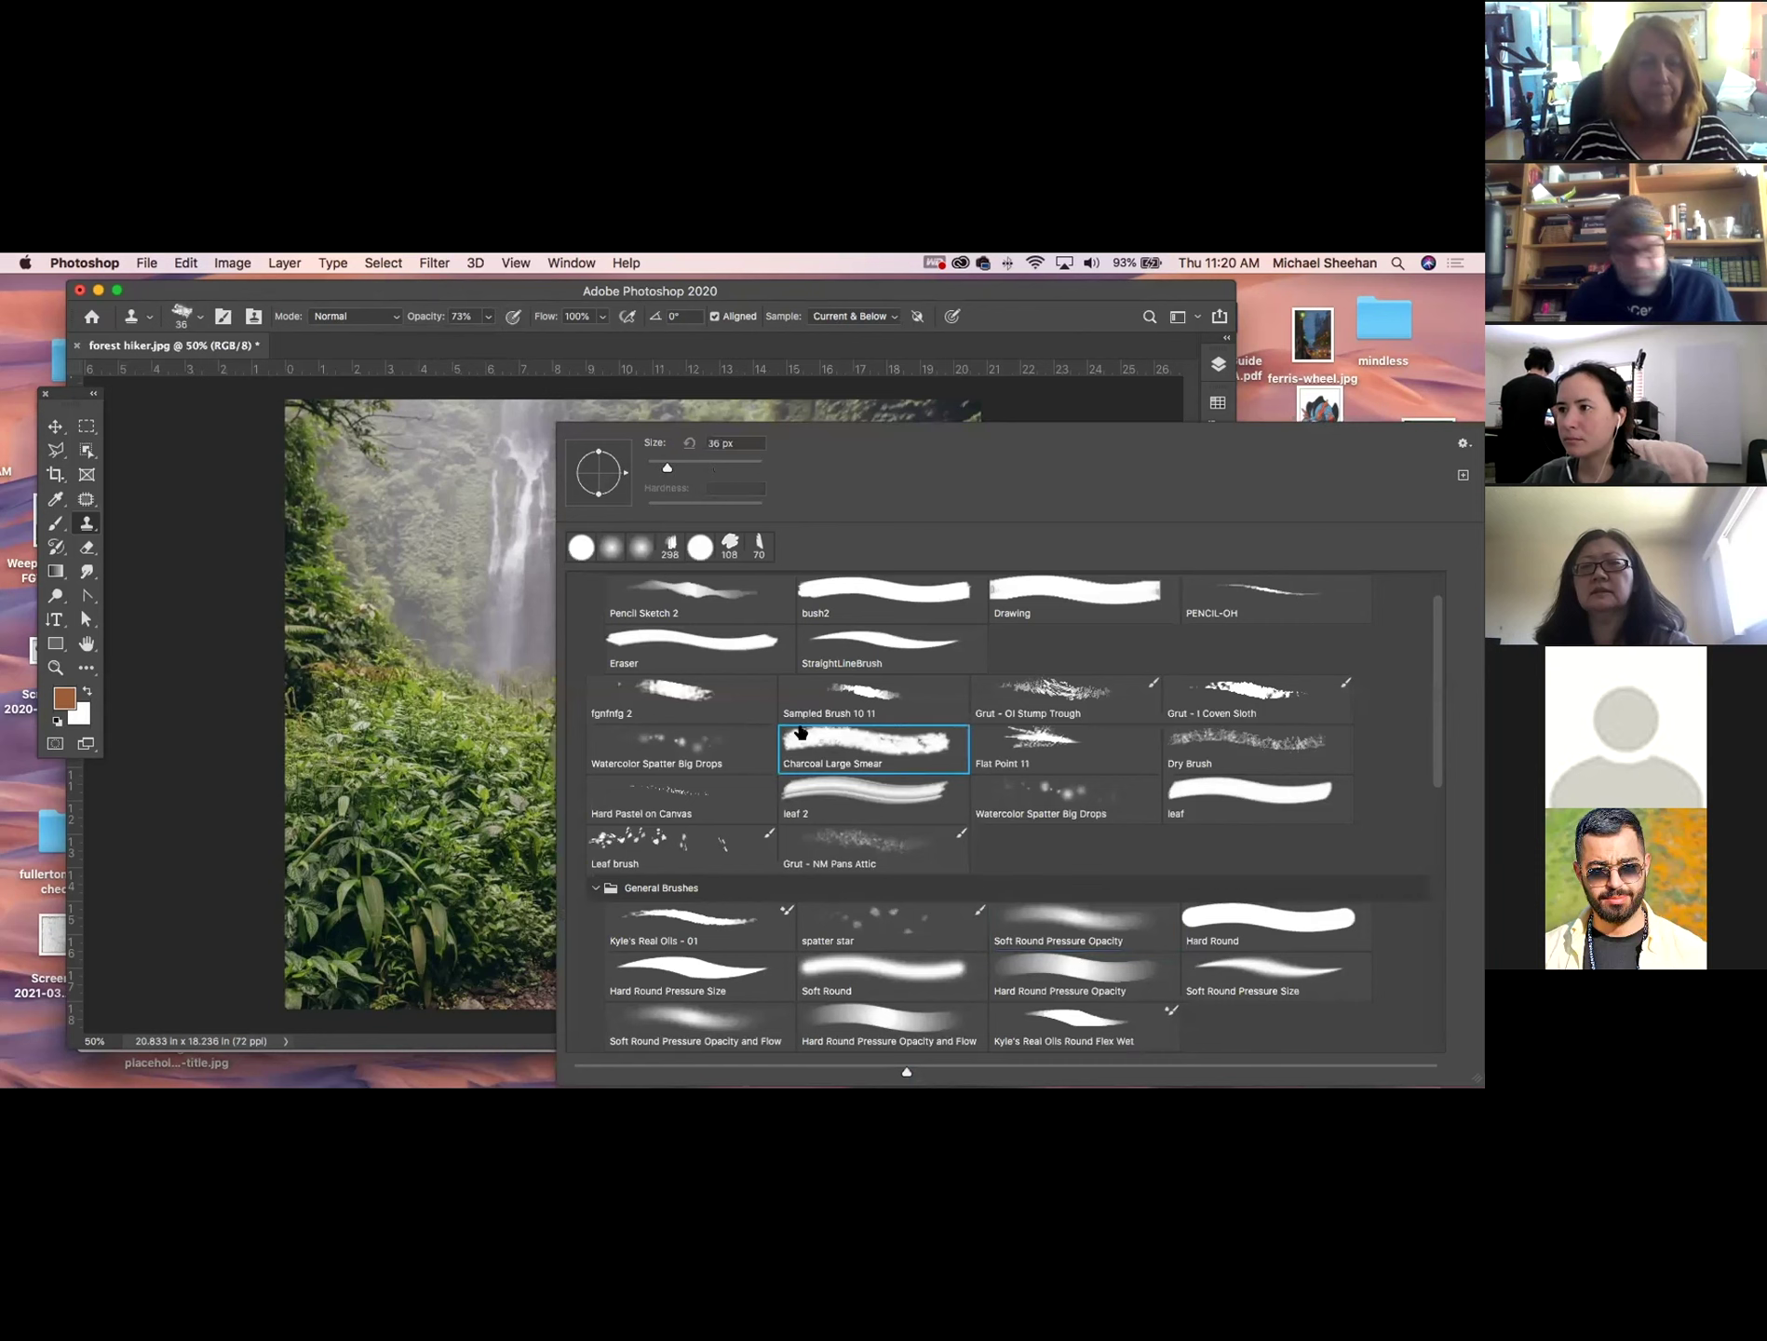
left_click(813, 293)
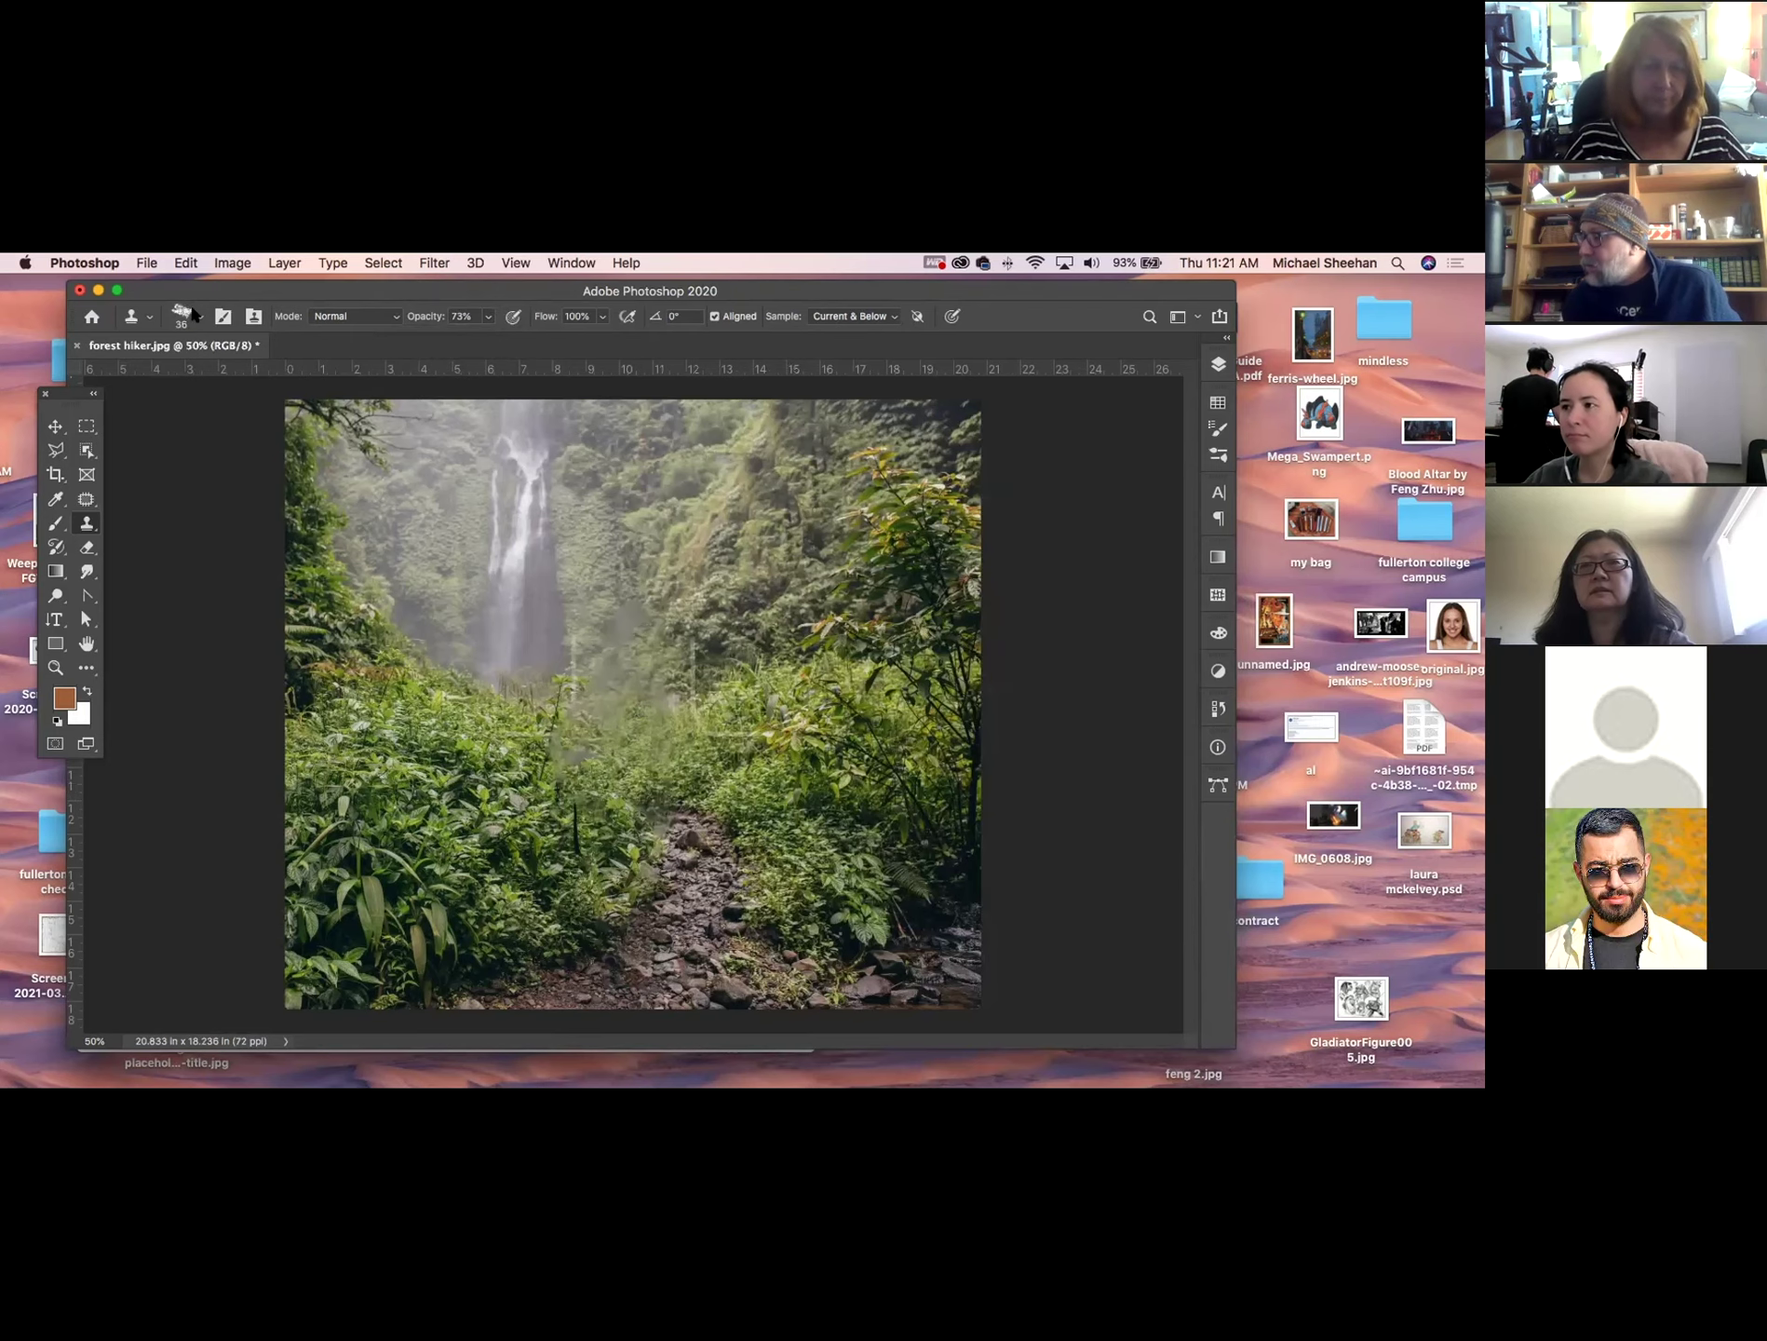
left_click_drag(179, 292, 179, 291)
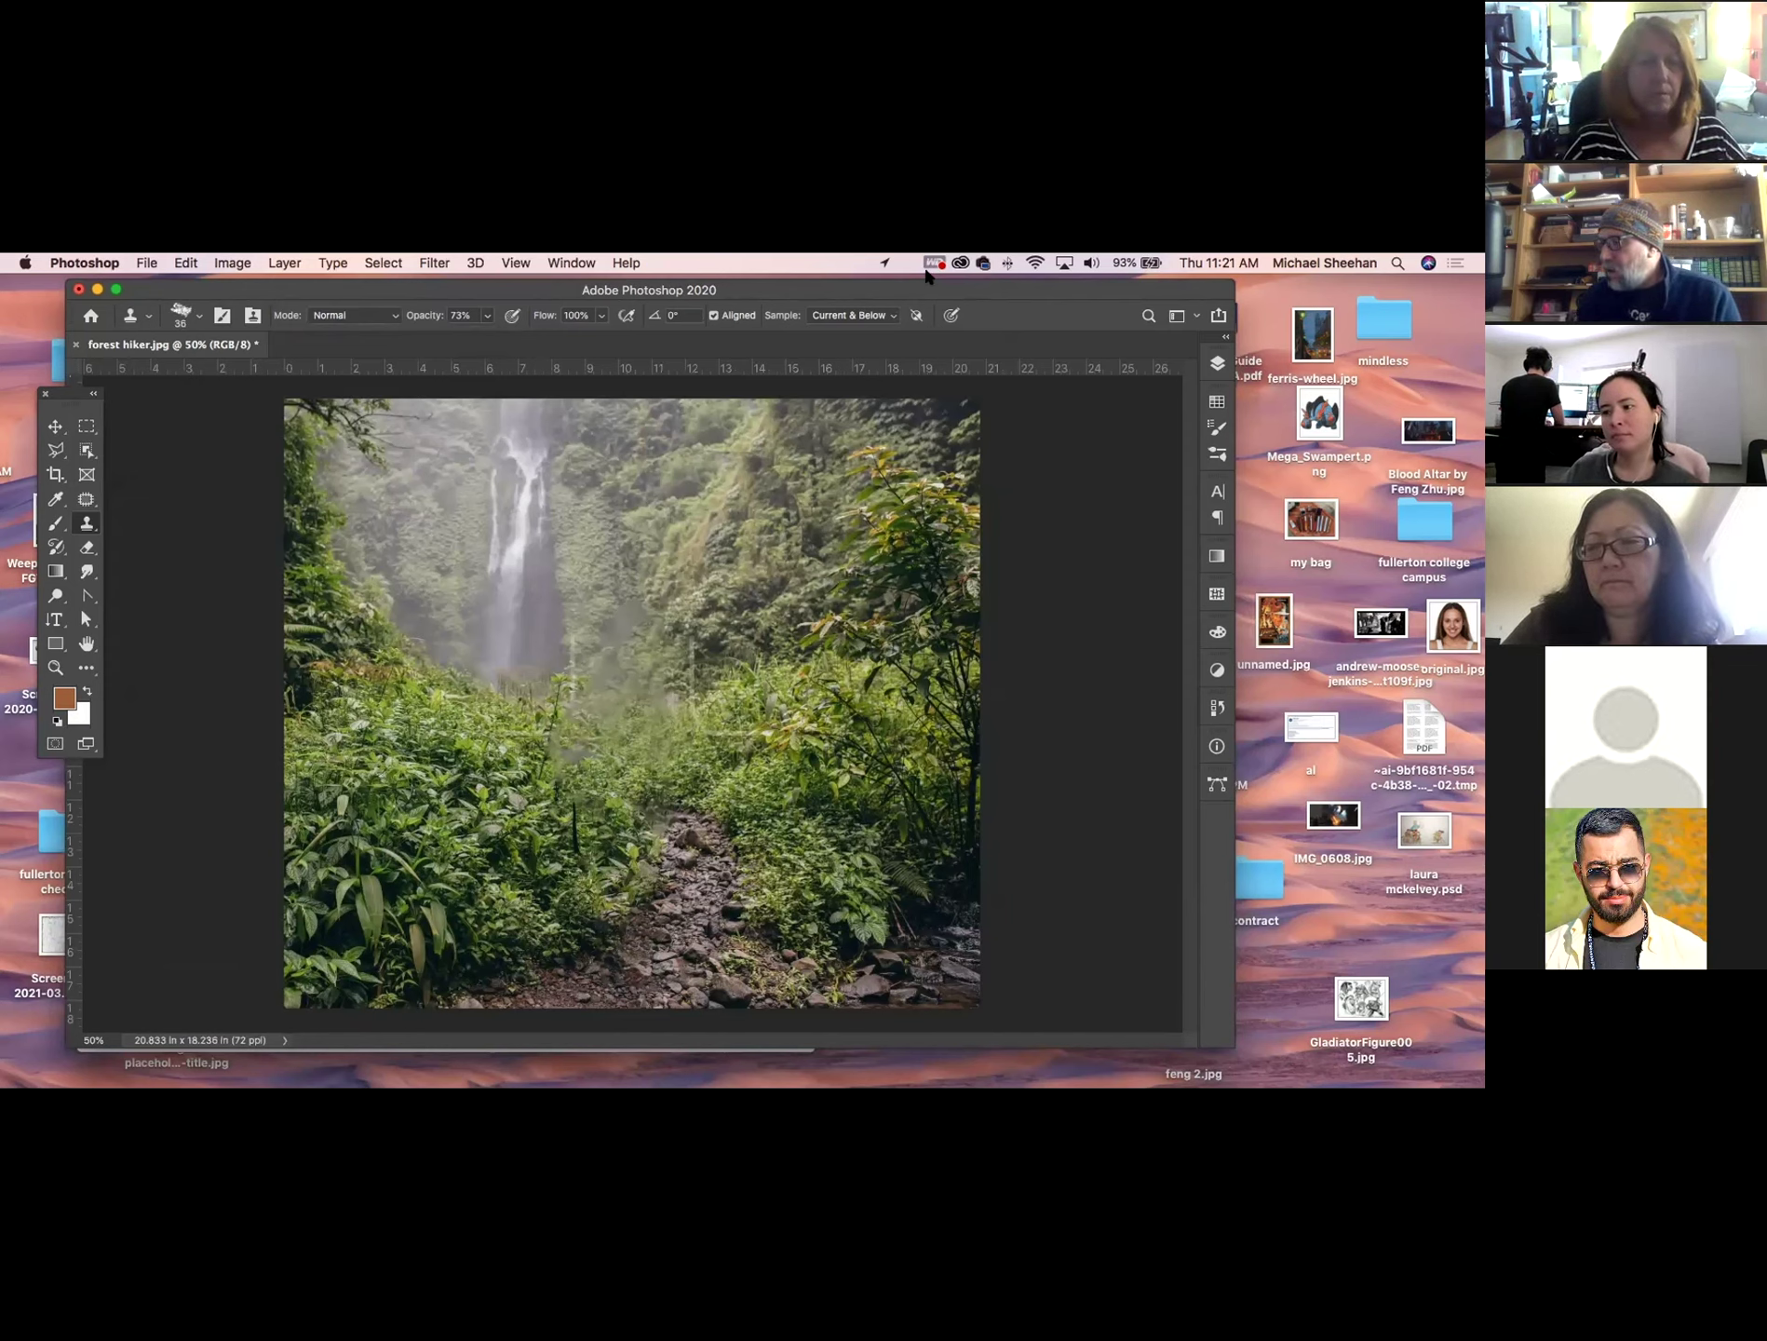
Try a Fill of the whole forest image with the foreground color in Normal mode at 100% opacity.
left_click(183, 262)
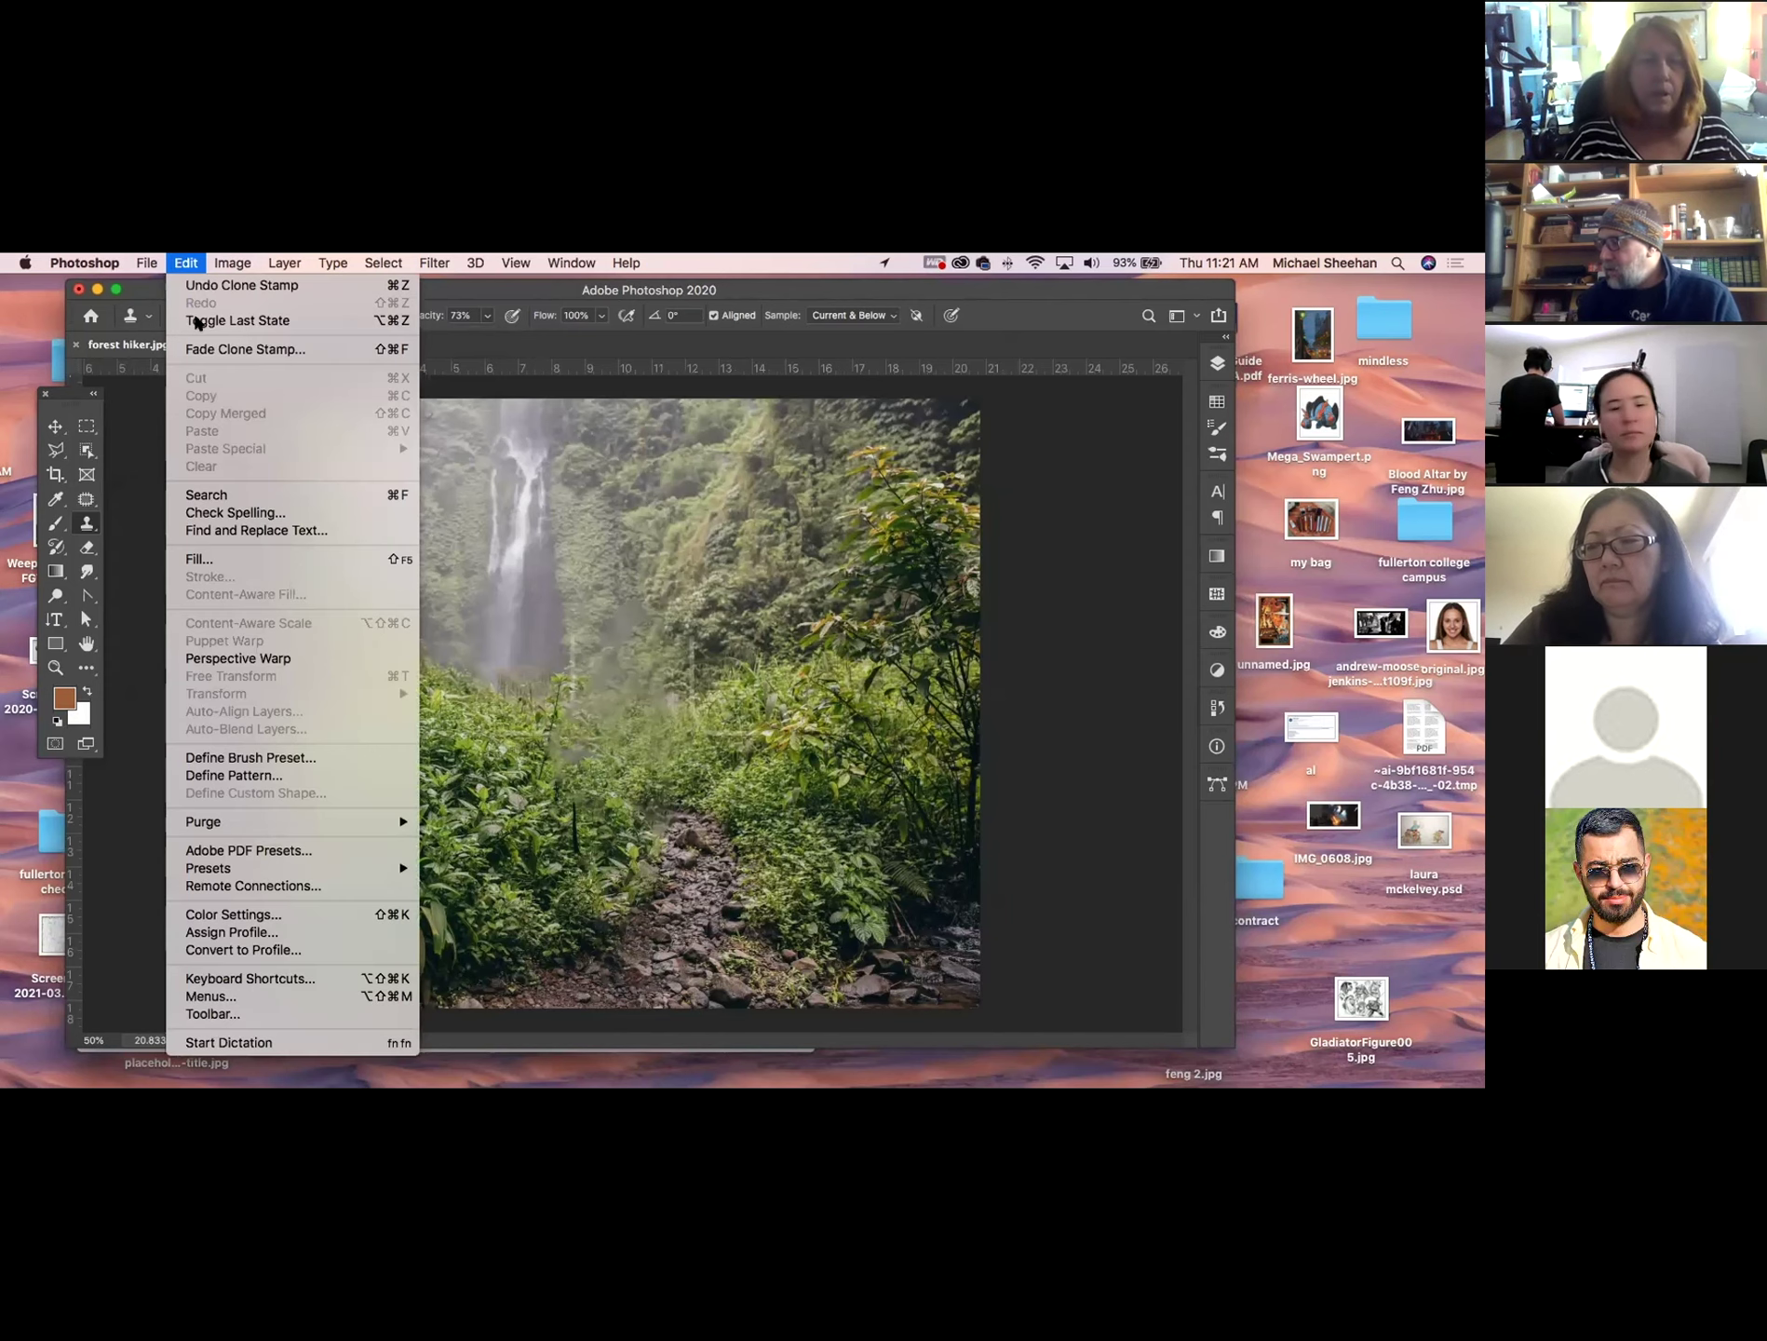
left_click(236, 560)
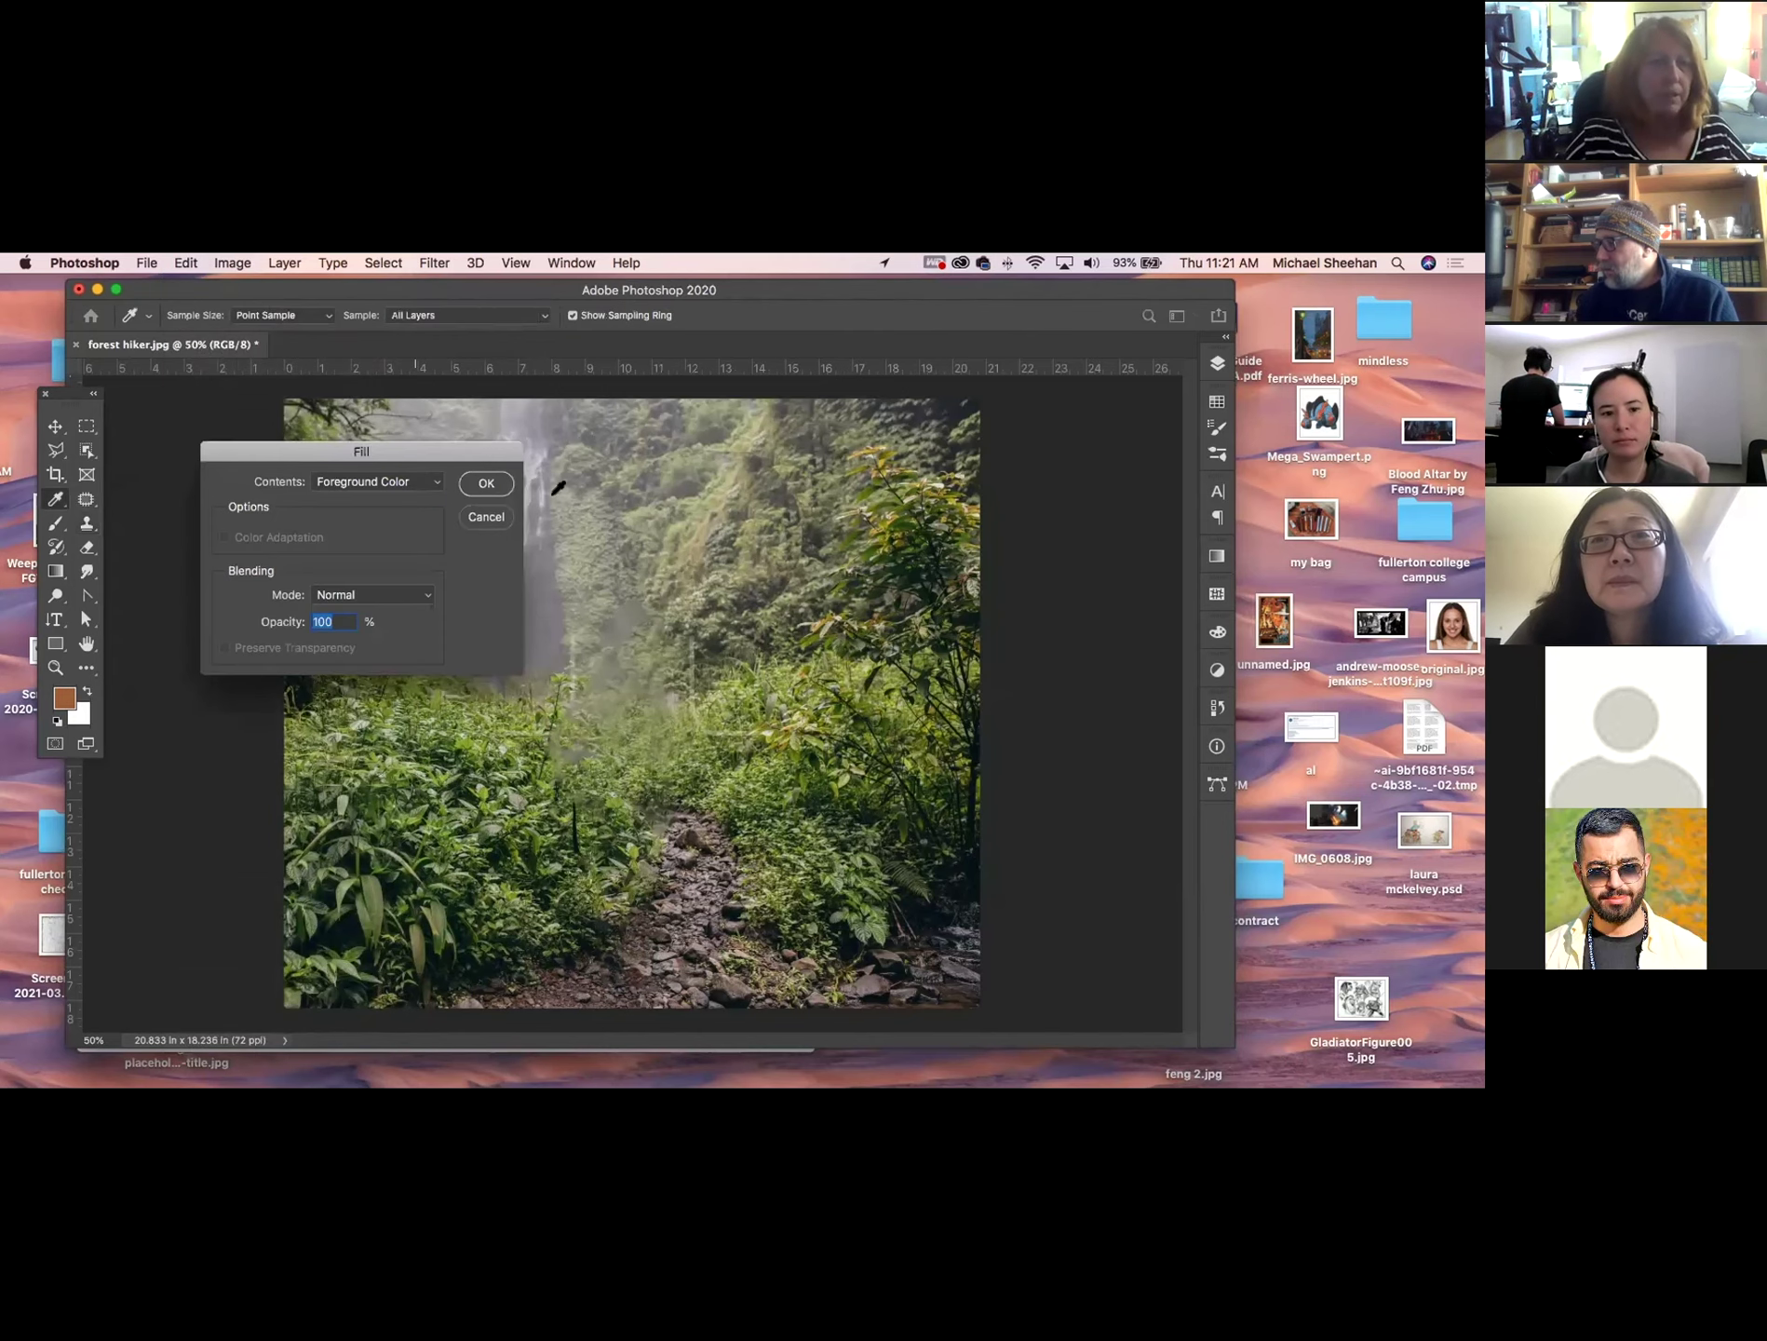
left_click(480, 484)
key("super+z")
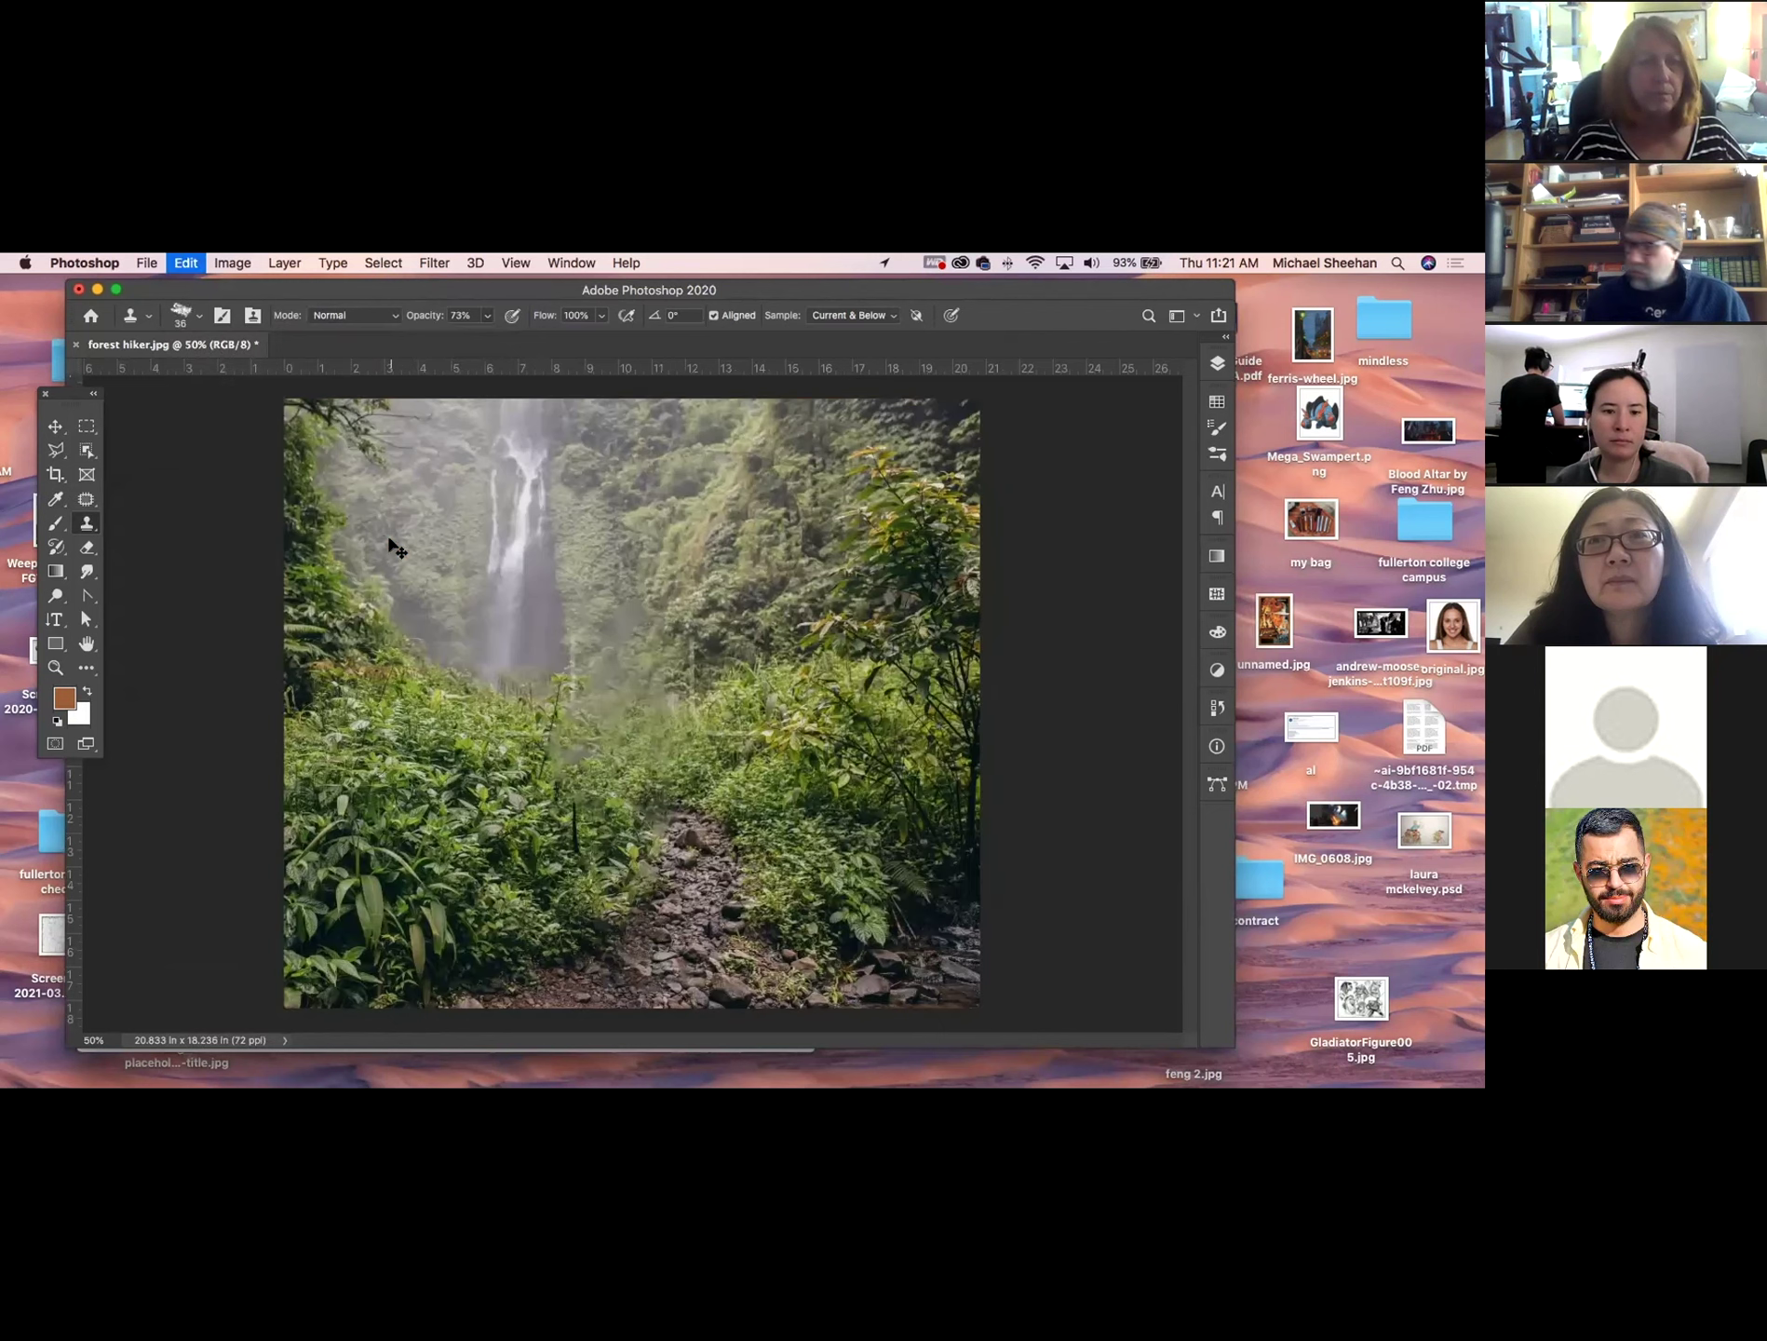
Switch to the Move tool, close forest hiker.jpg, and open the dragon painting to check its layers.
left_click(55, 425)
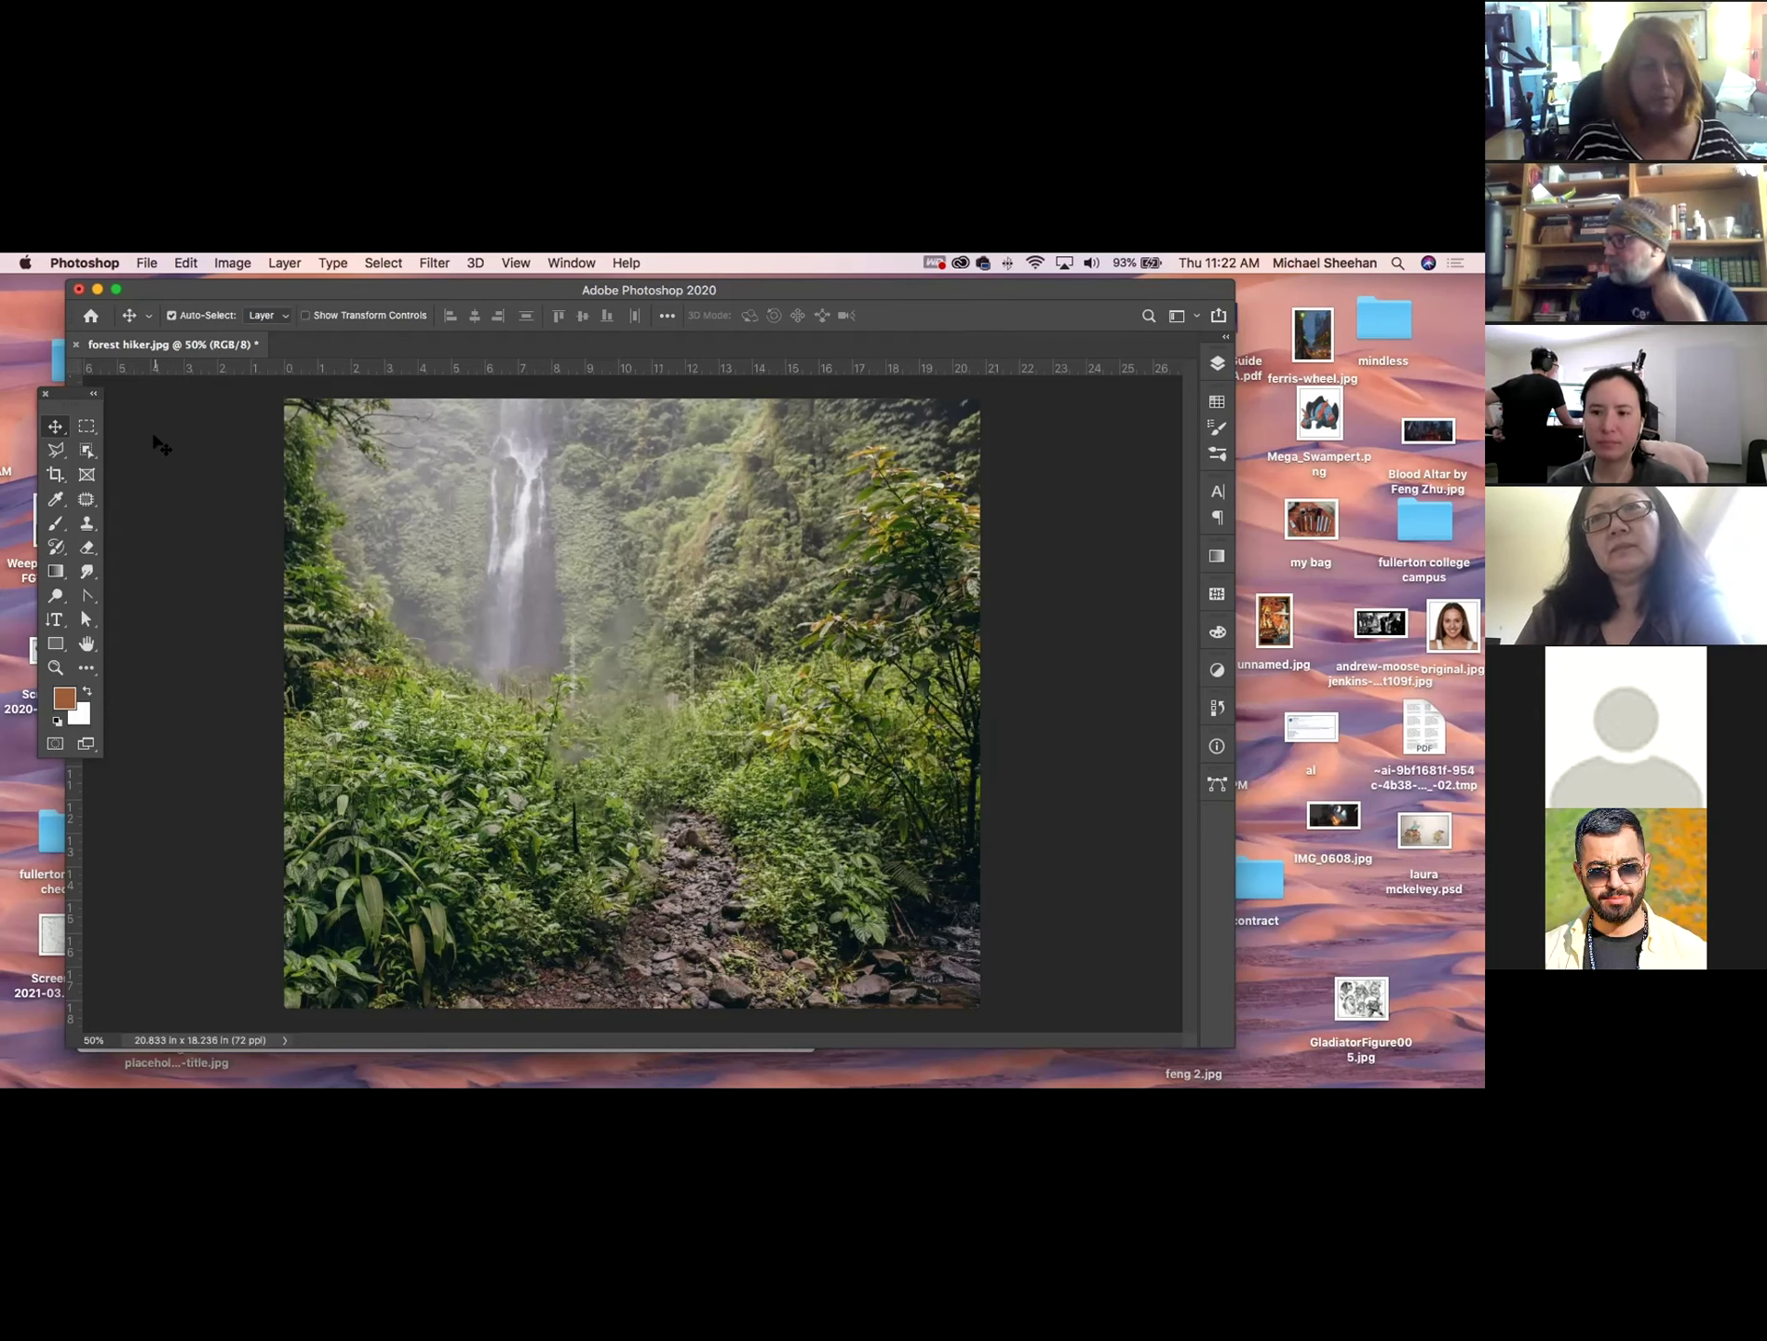
left_click(75, 343)
left_click(692, 556)
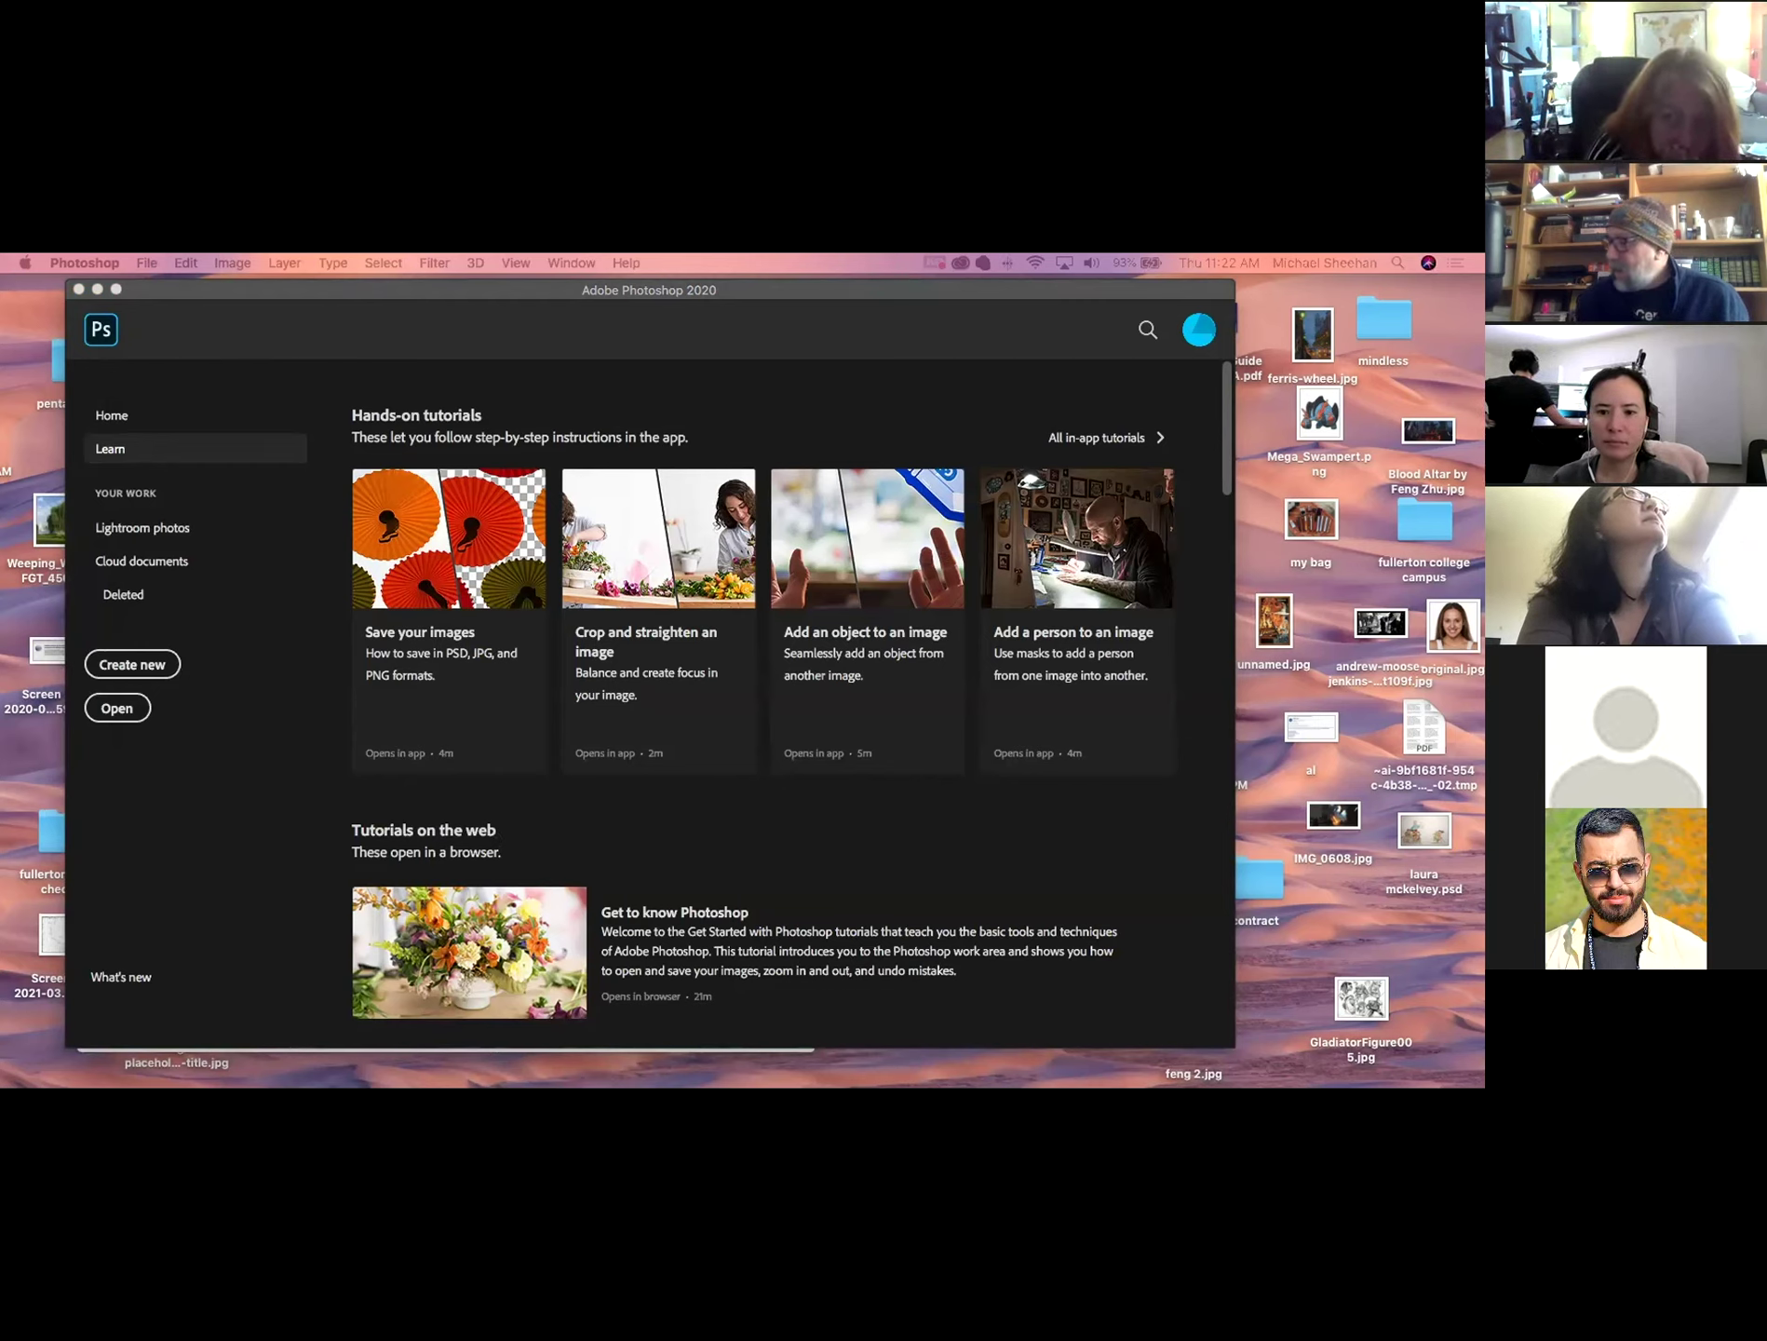
left_click_drag(771, 852, 596, 696)
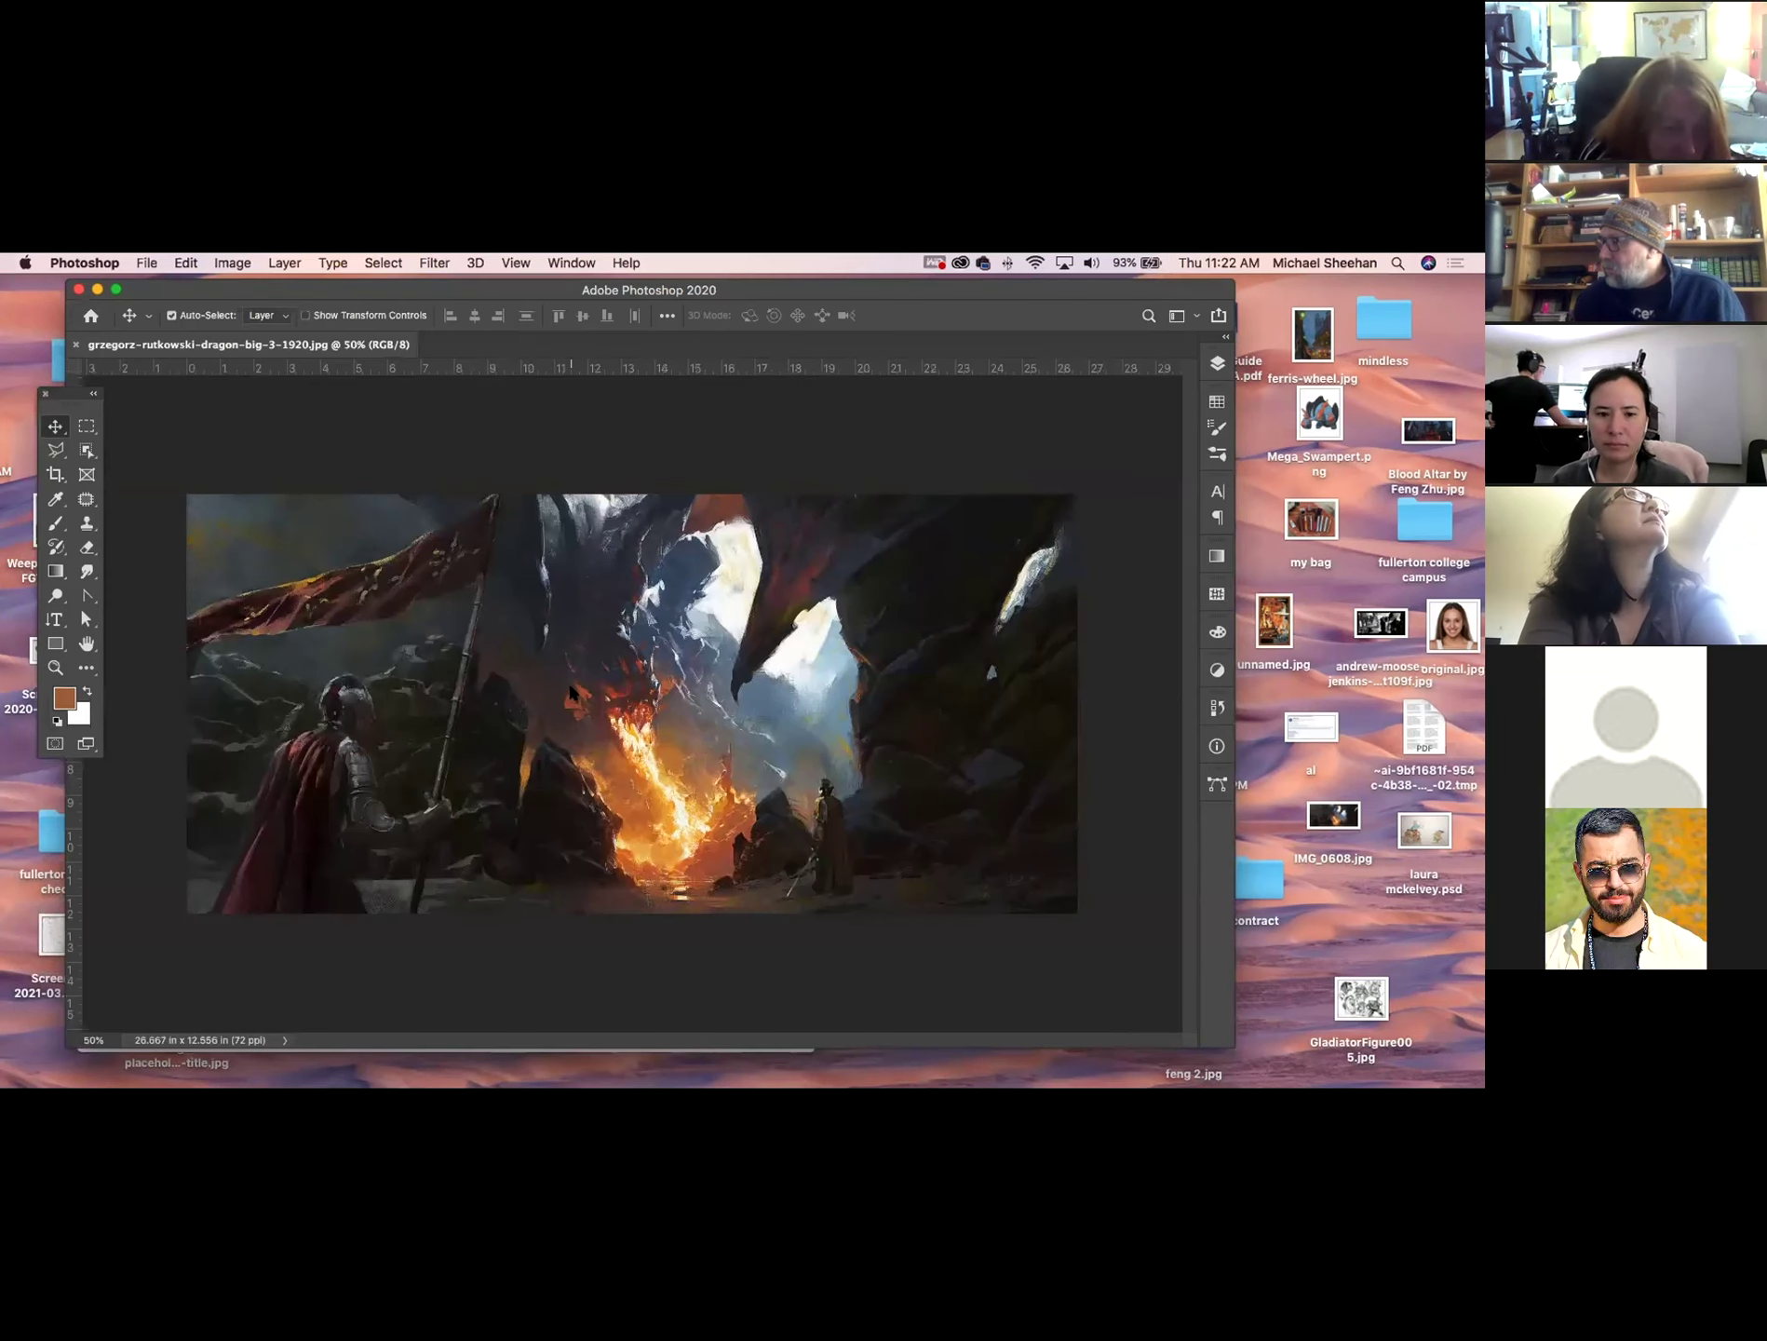
left_click(1216, 363)
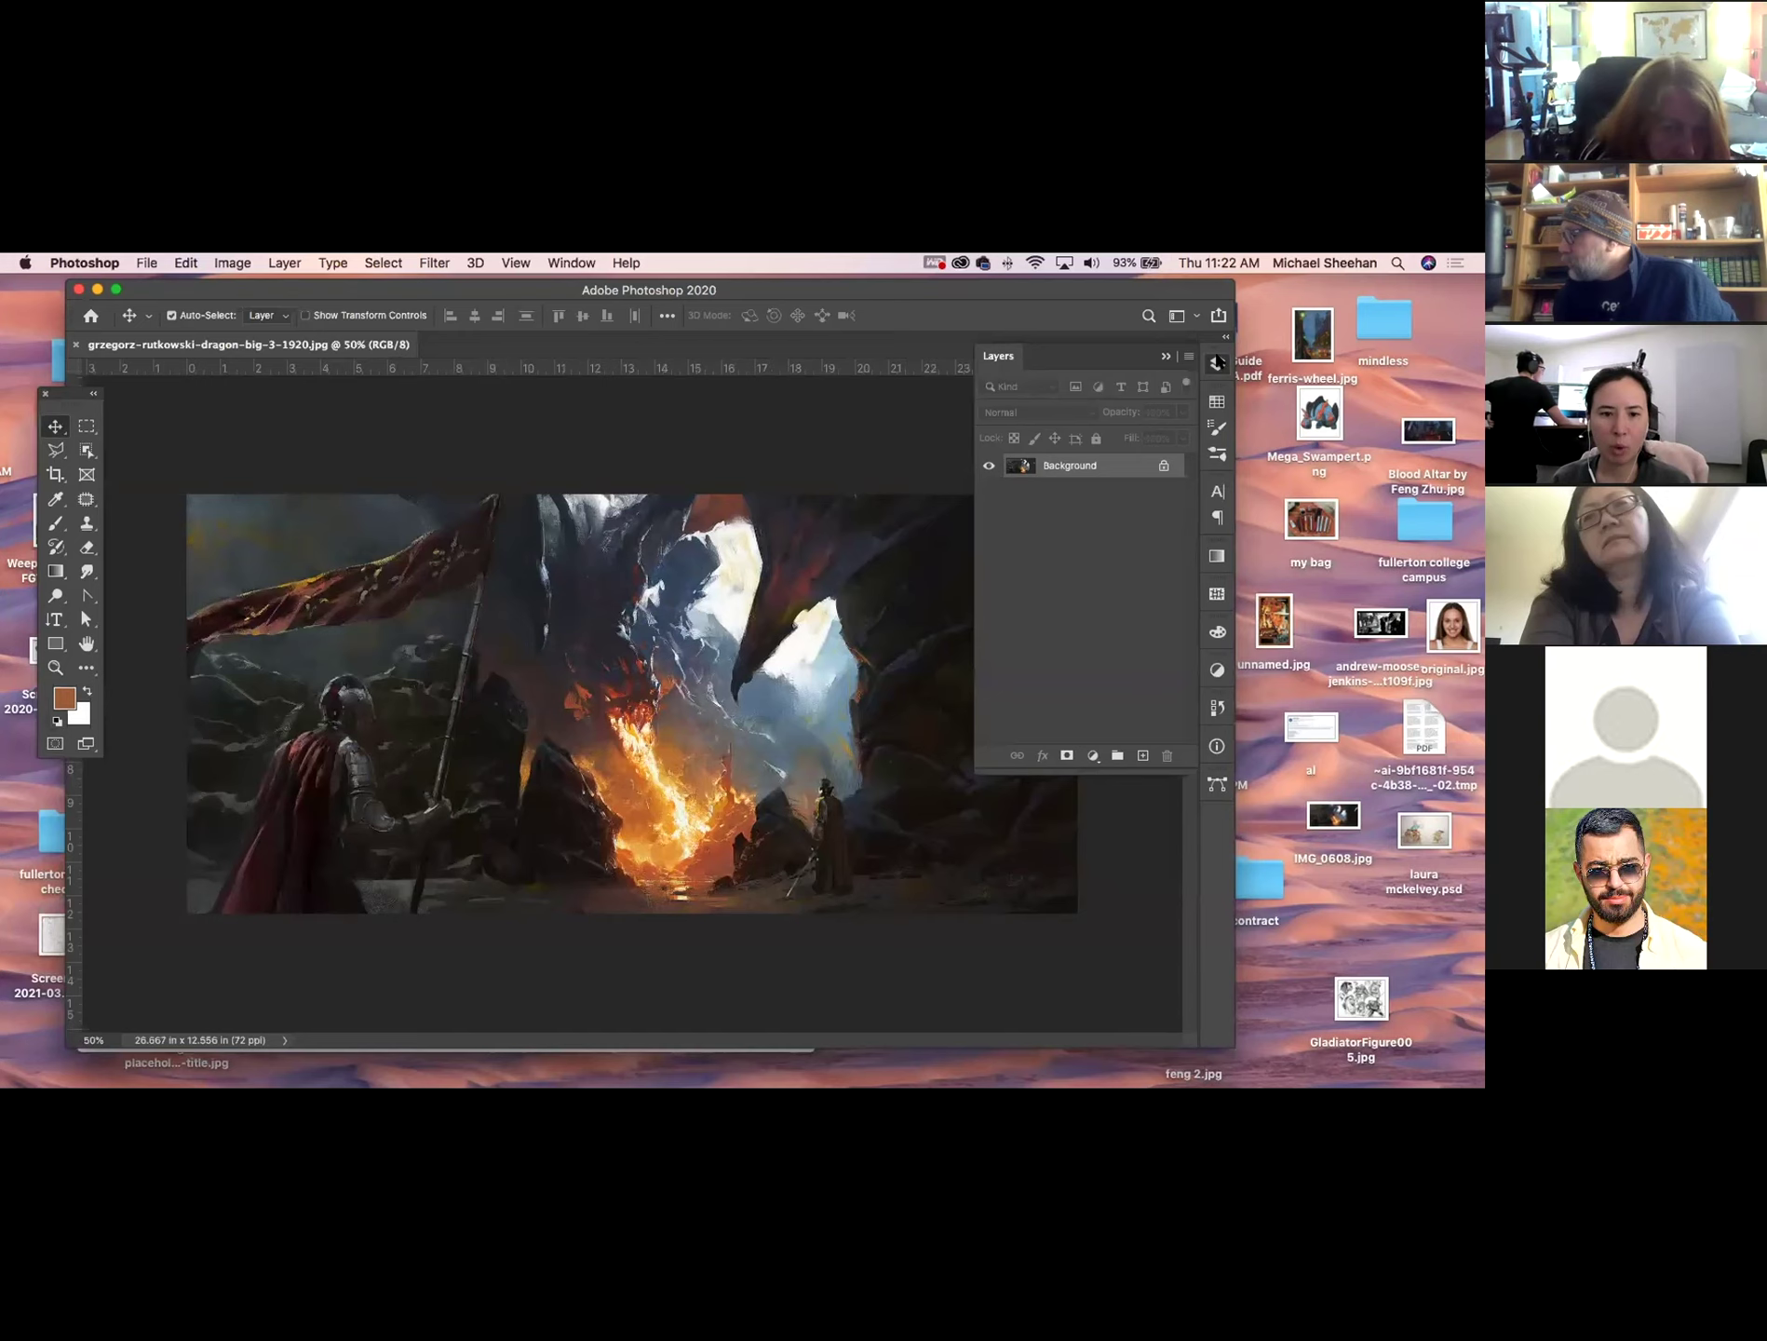
left_click(1217, 363)
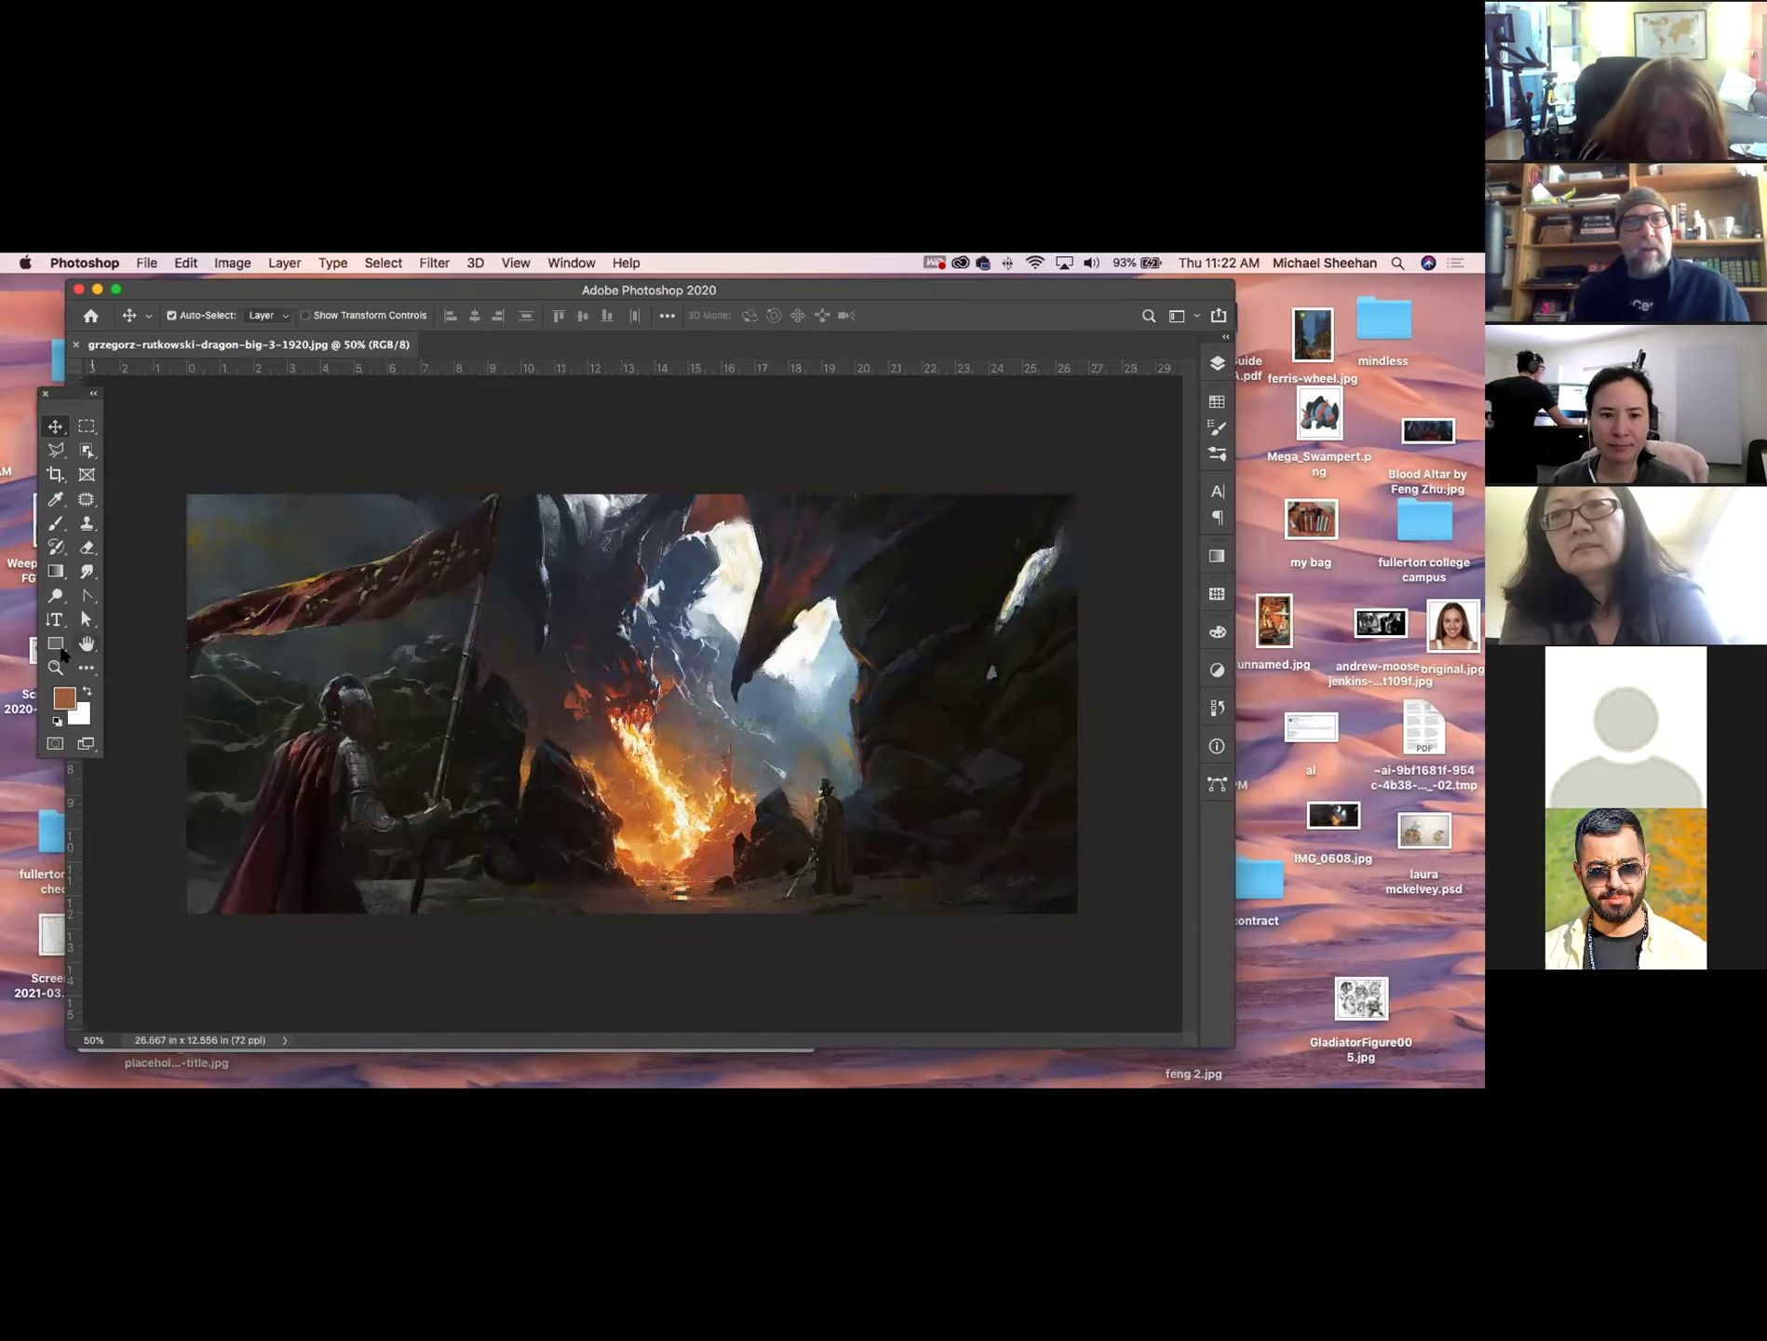
Place the crow drawing centered over the dragon painting, commit the placement, and leave the Polygonal Lasso without a selection.
left_click(1560, 915)
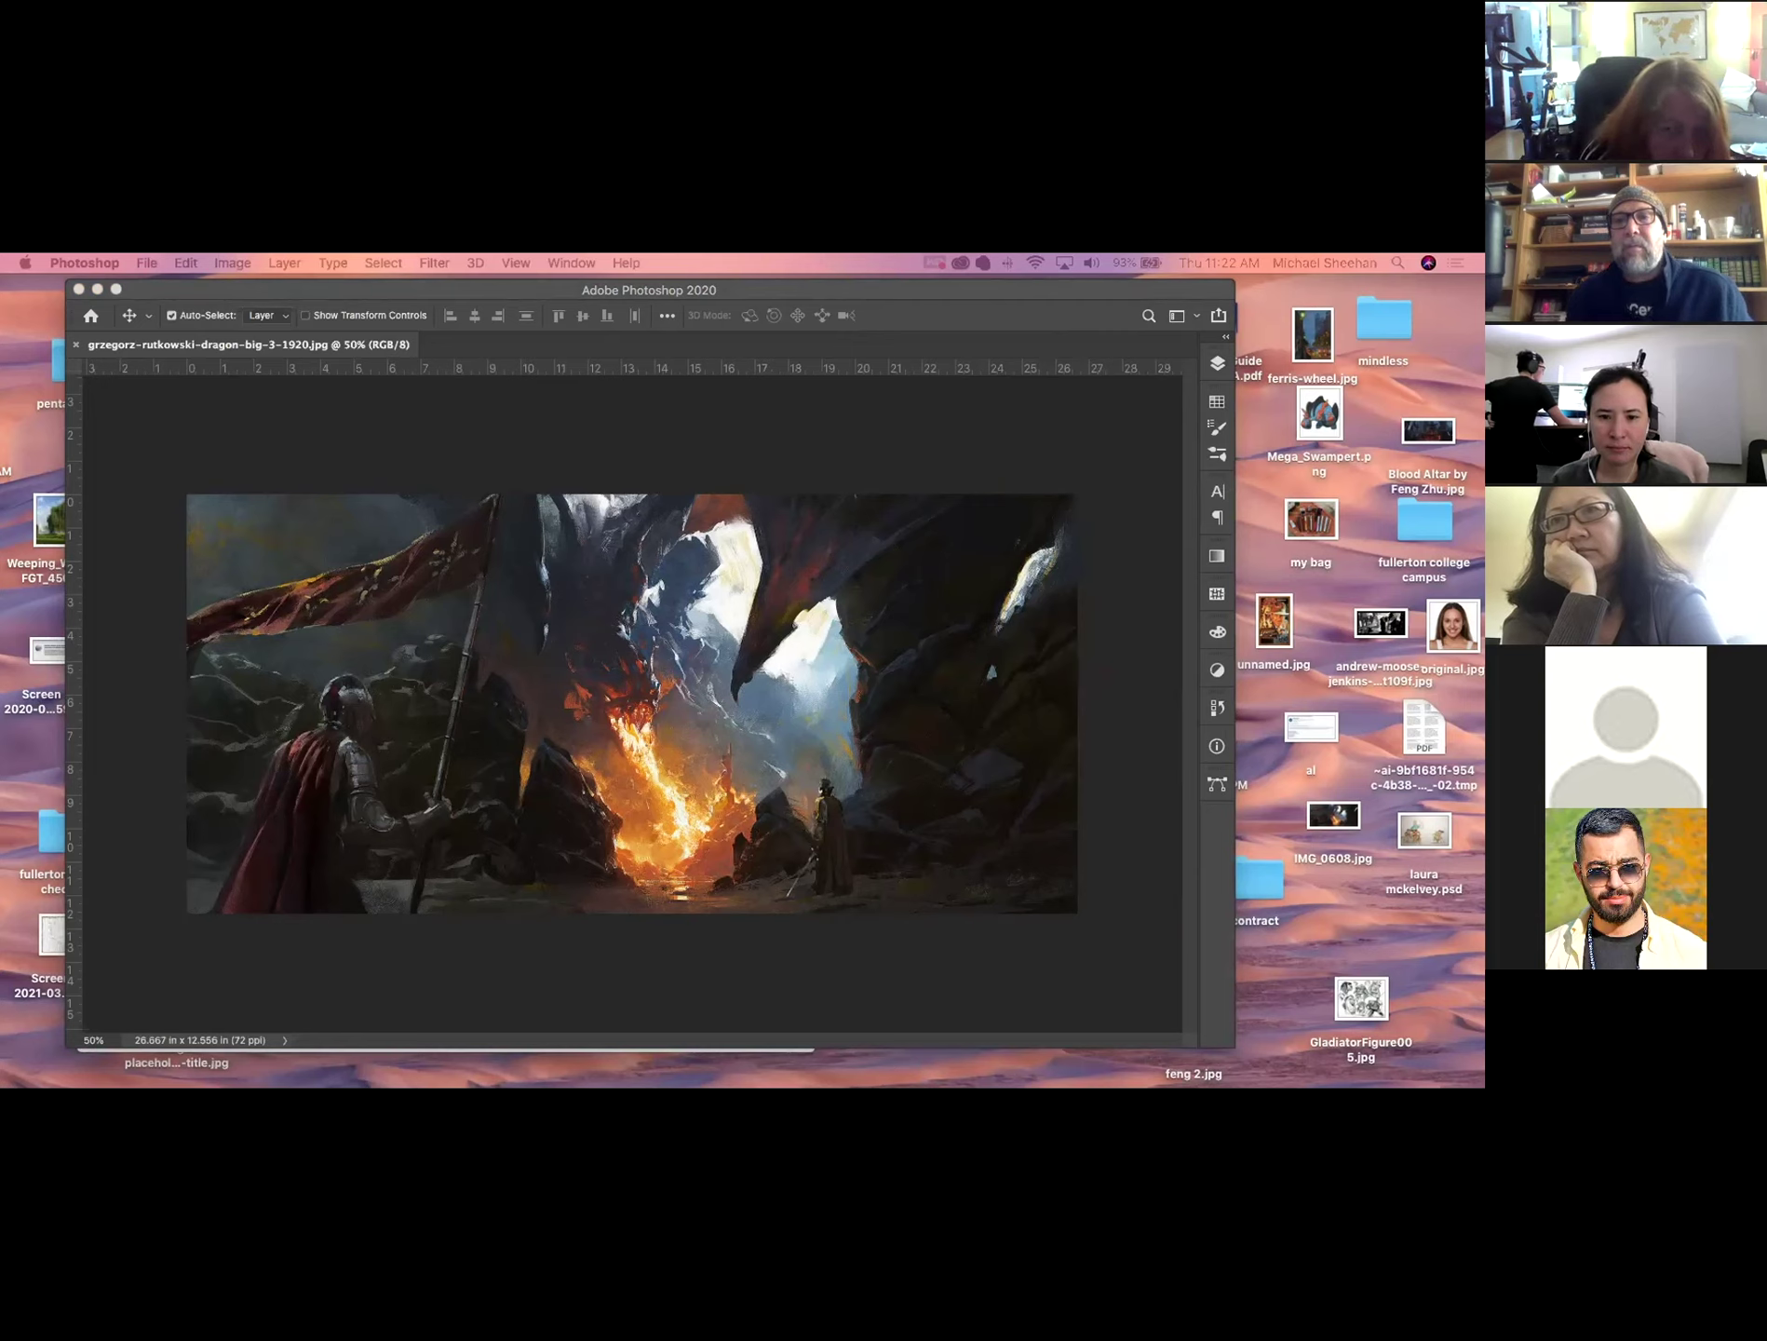
left_click_drag(922, 717, 653, 752)
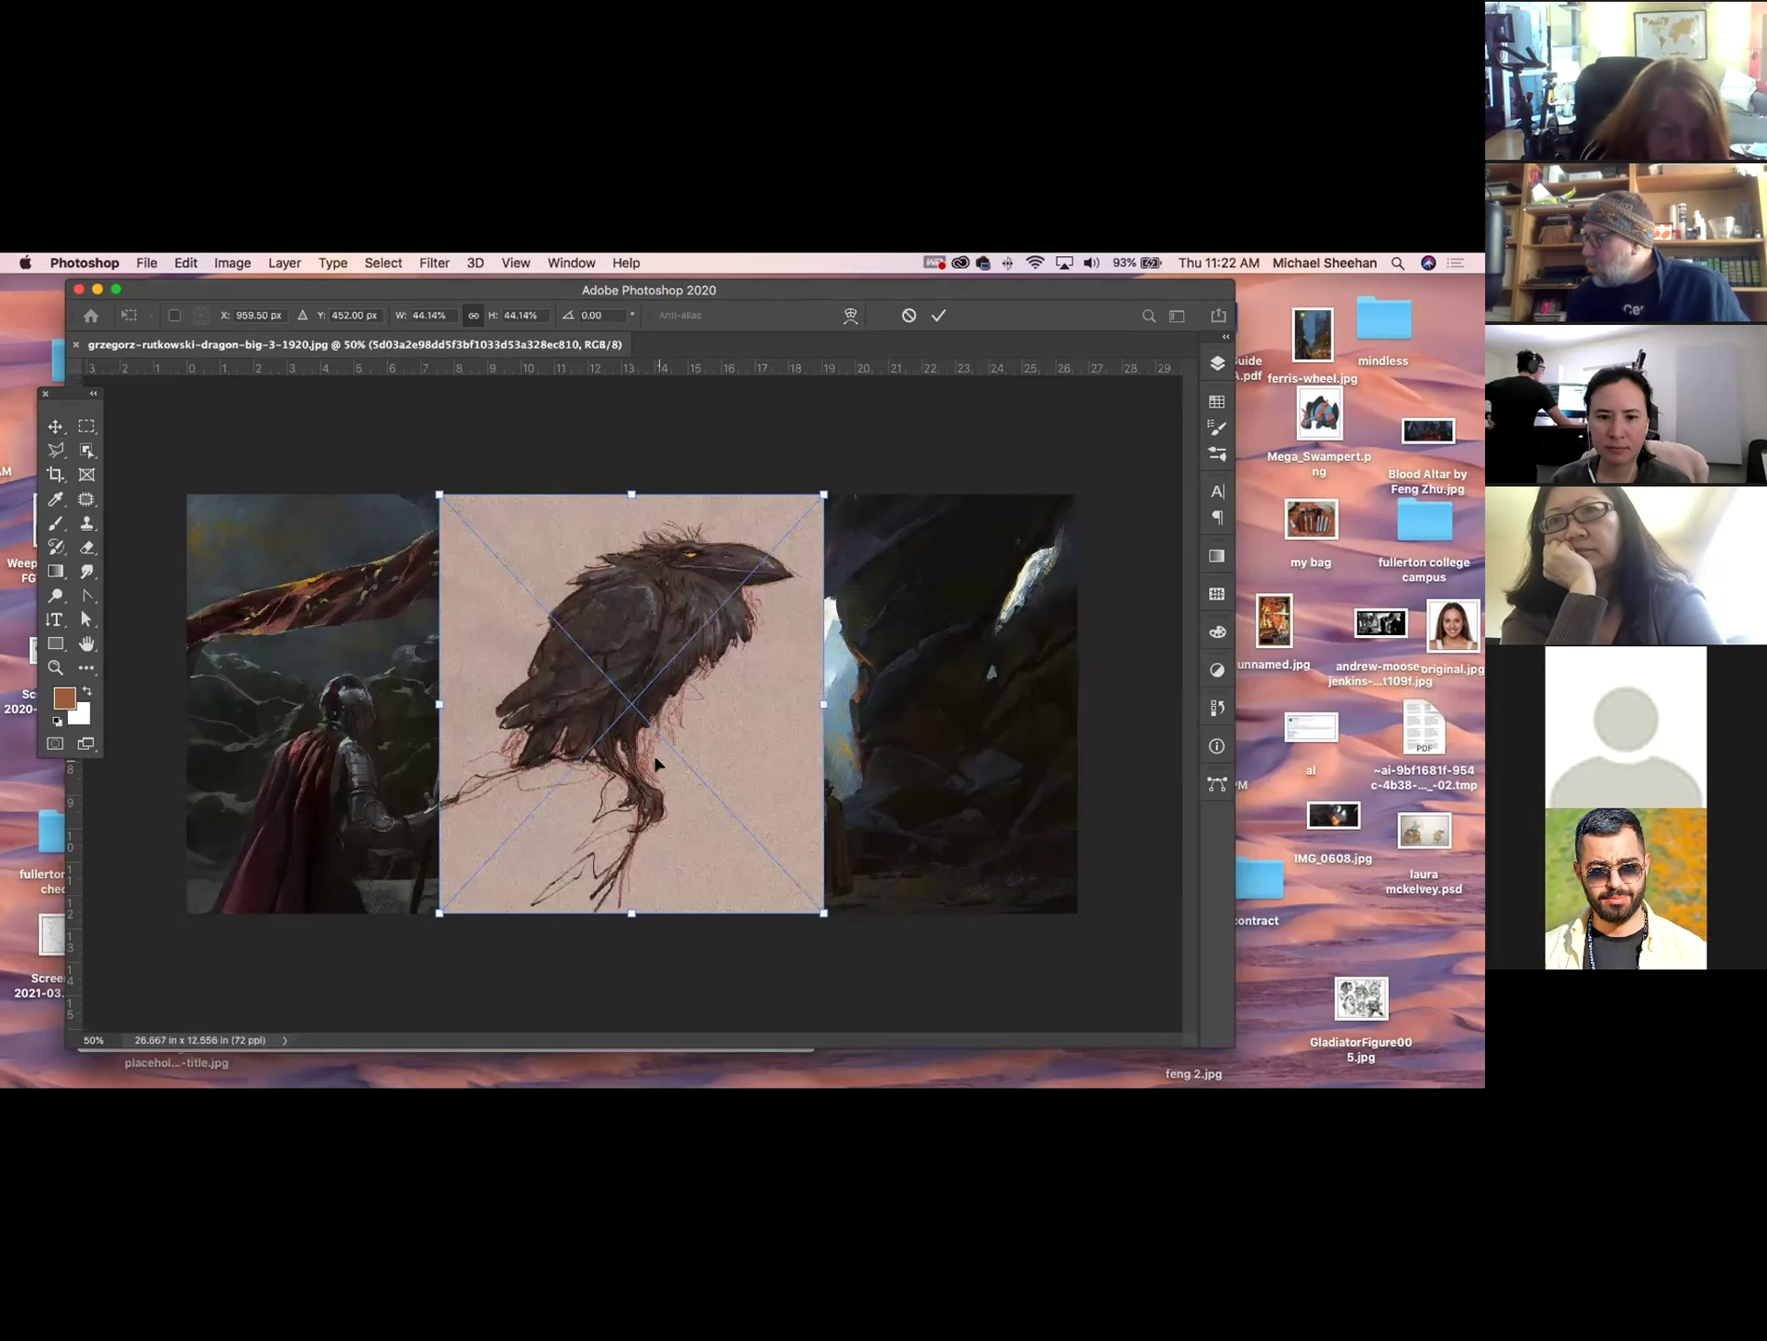
left_click(56, 450)
left_click(300, 424)
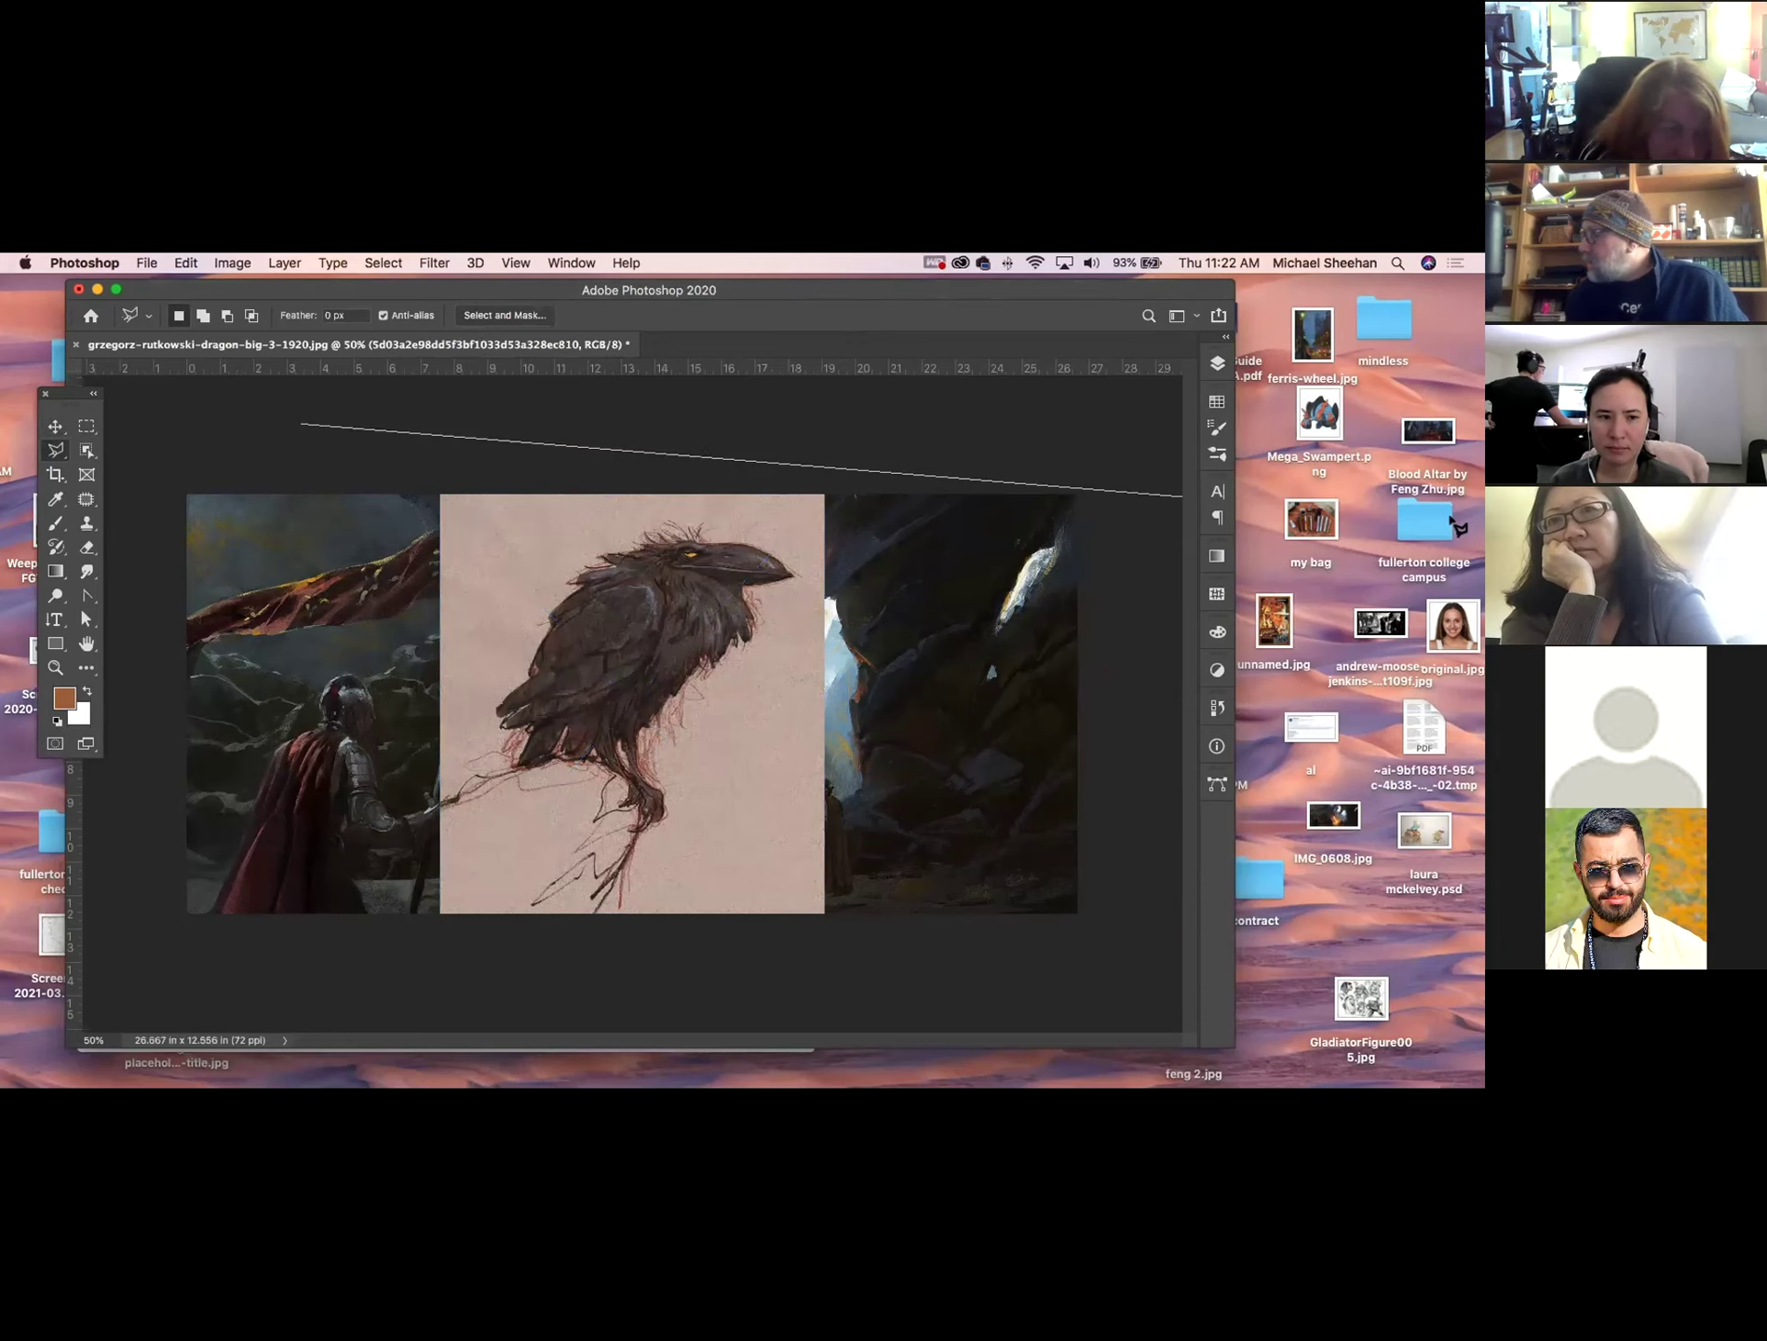
key("Escape")
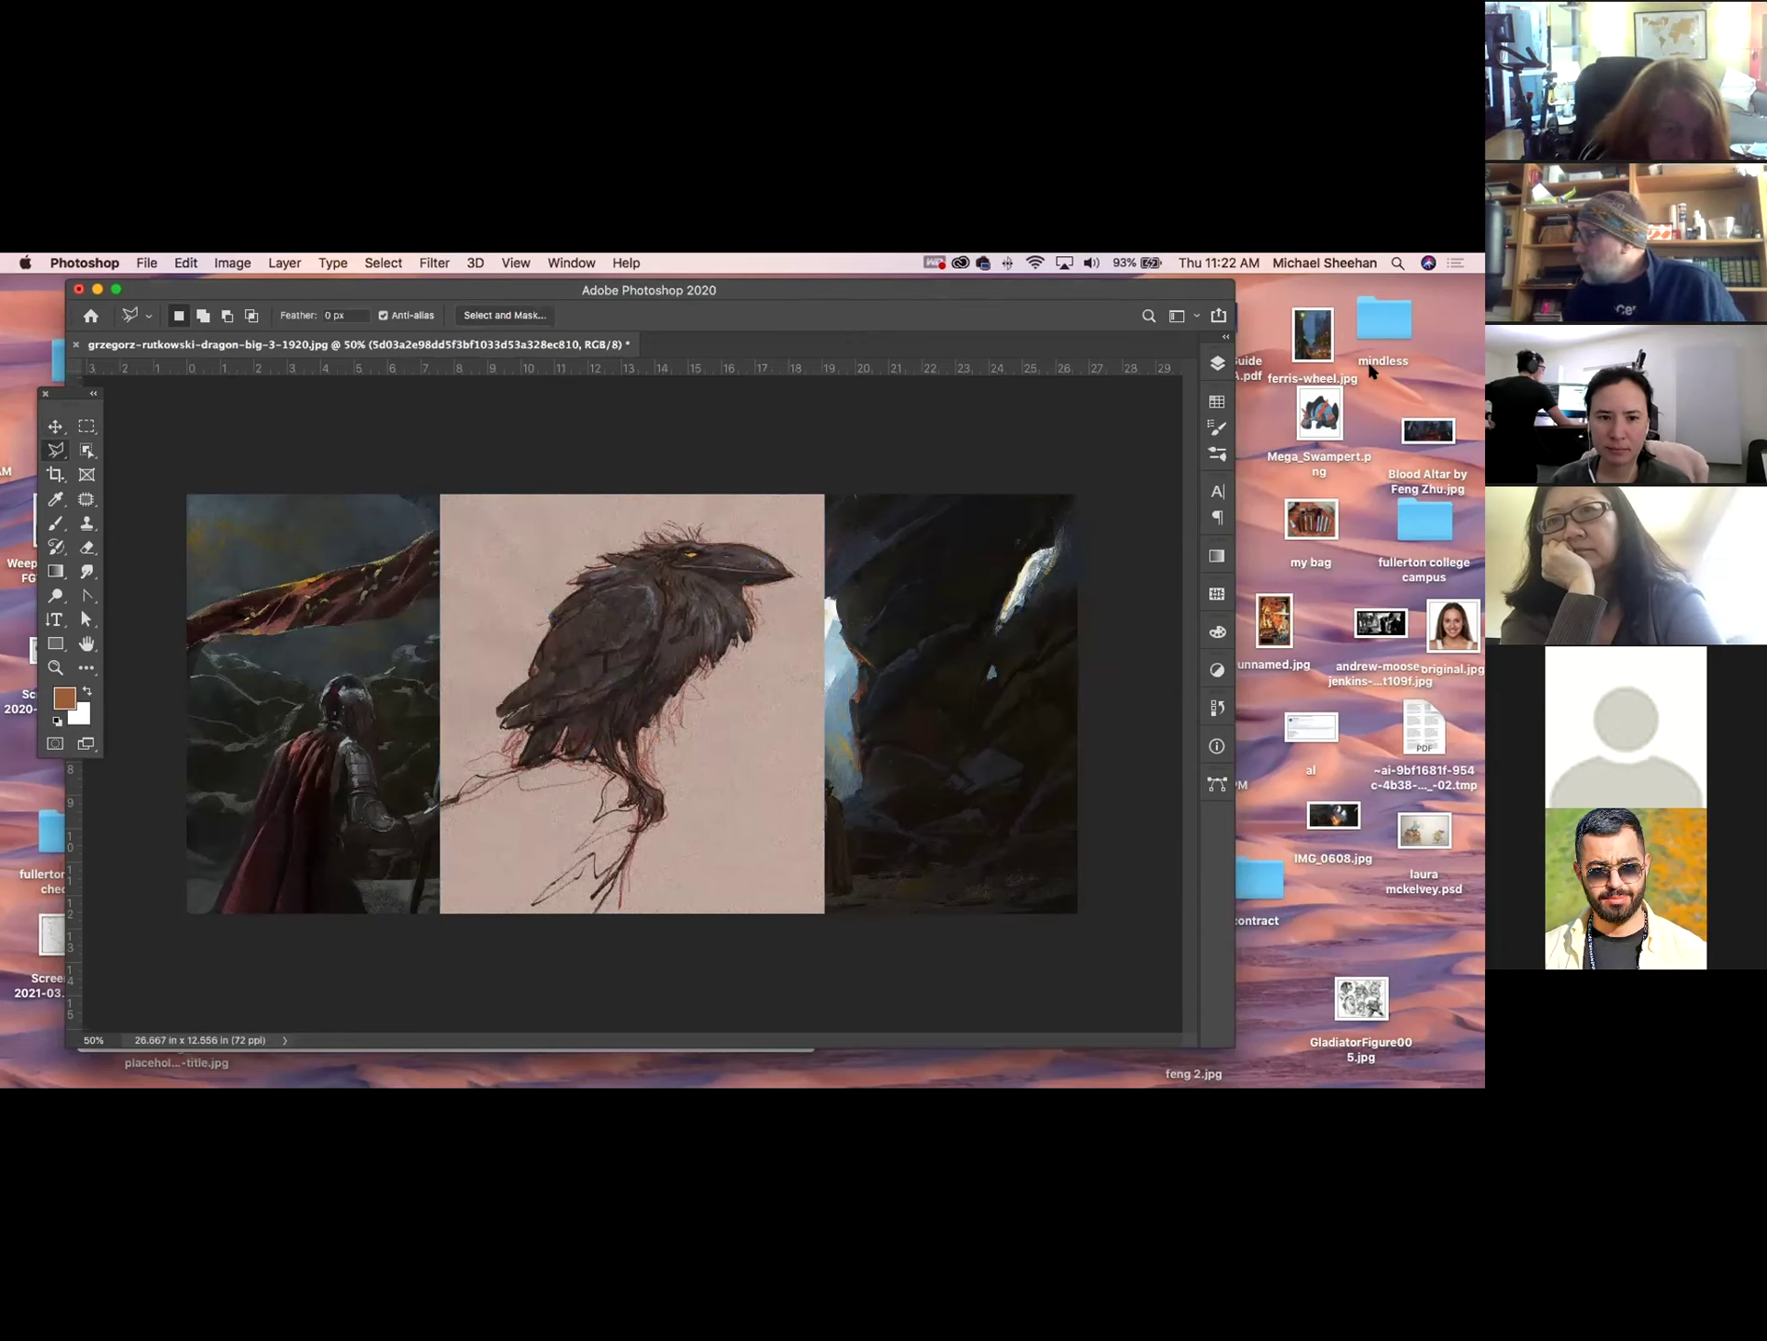
Rasterize the placed crow smart object layer above the Background.
left_click(1217, 363)
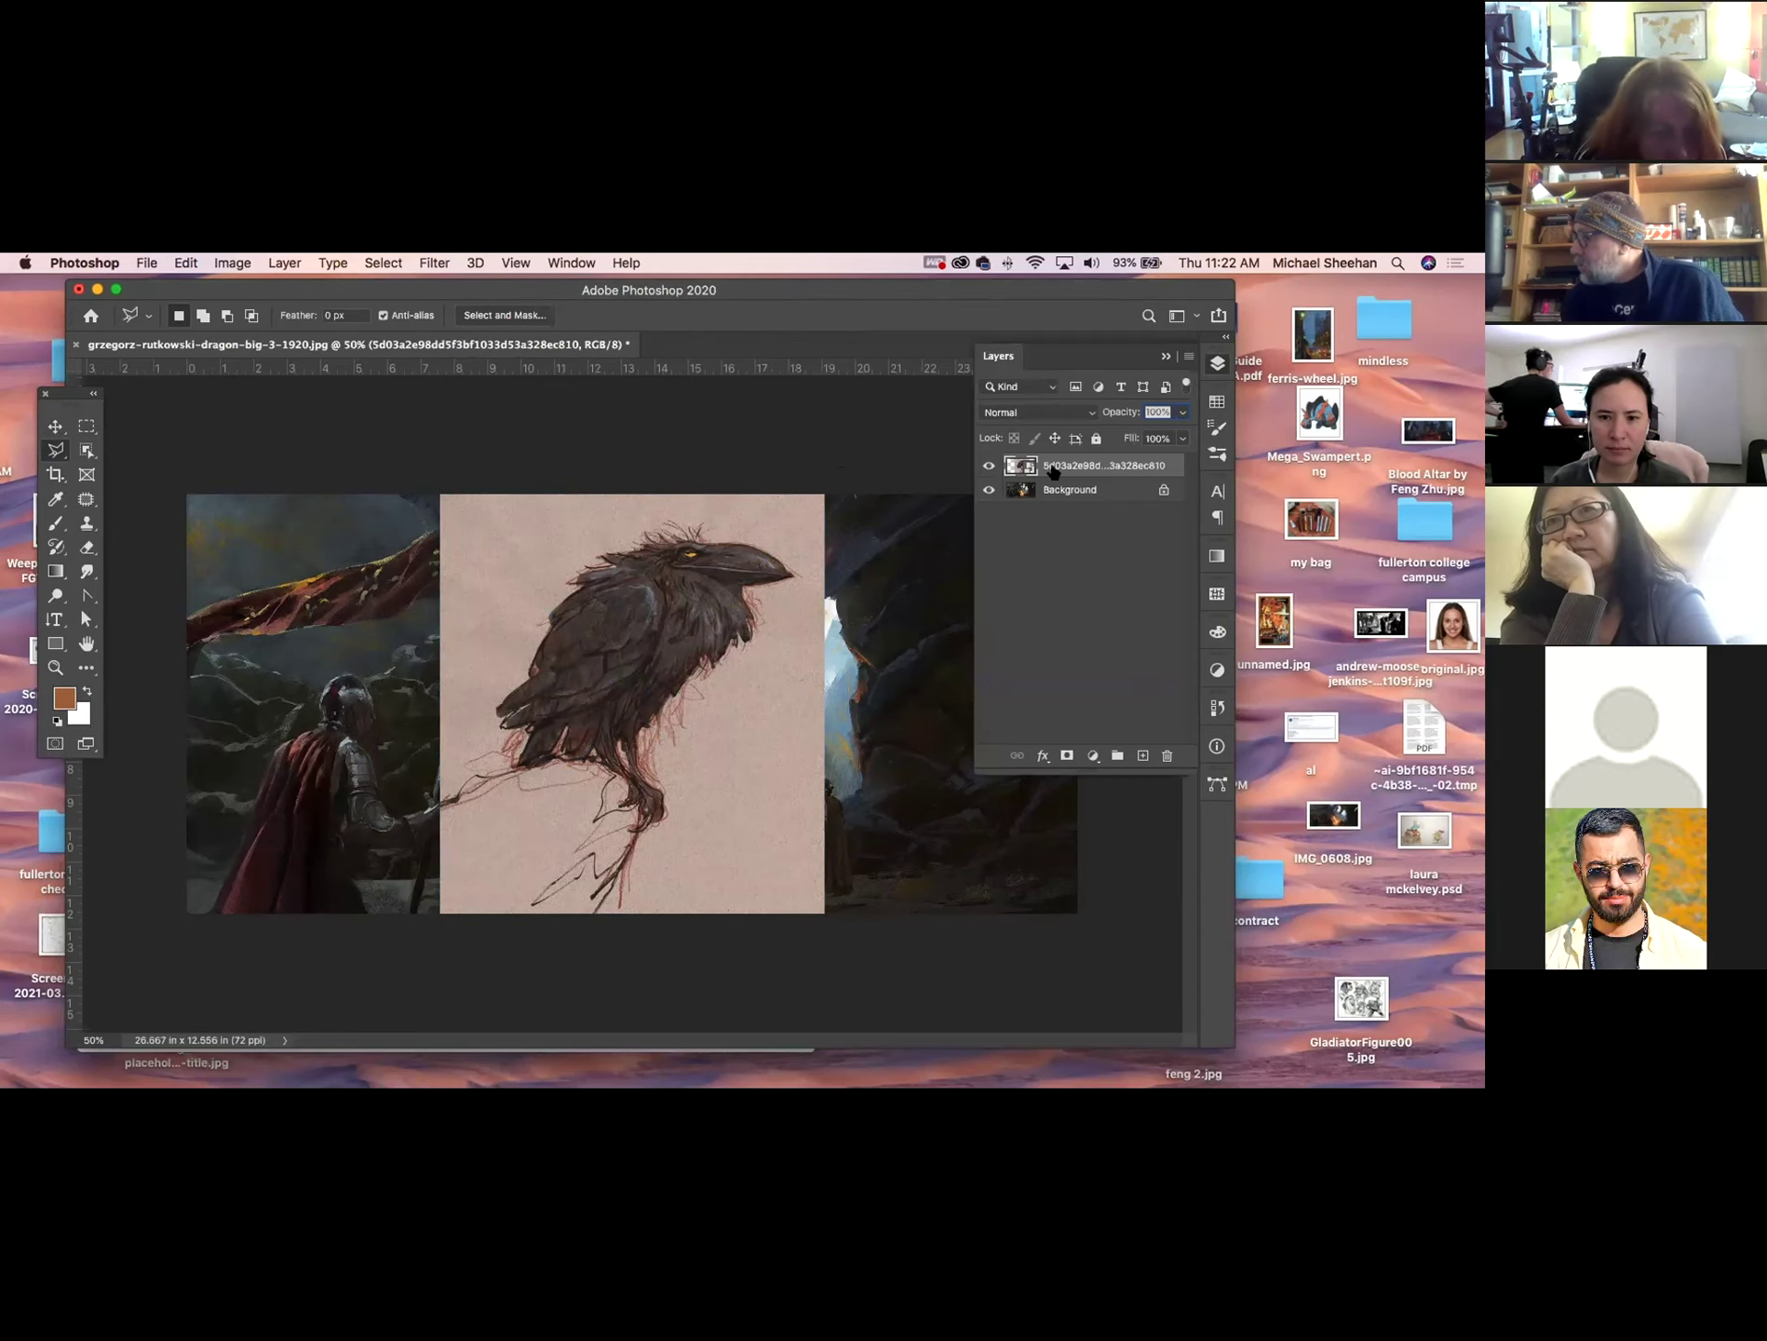
left_click_drag(960, 288, 886, 285)
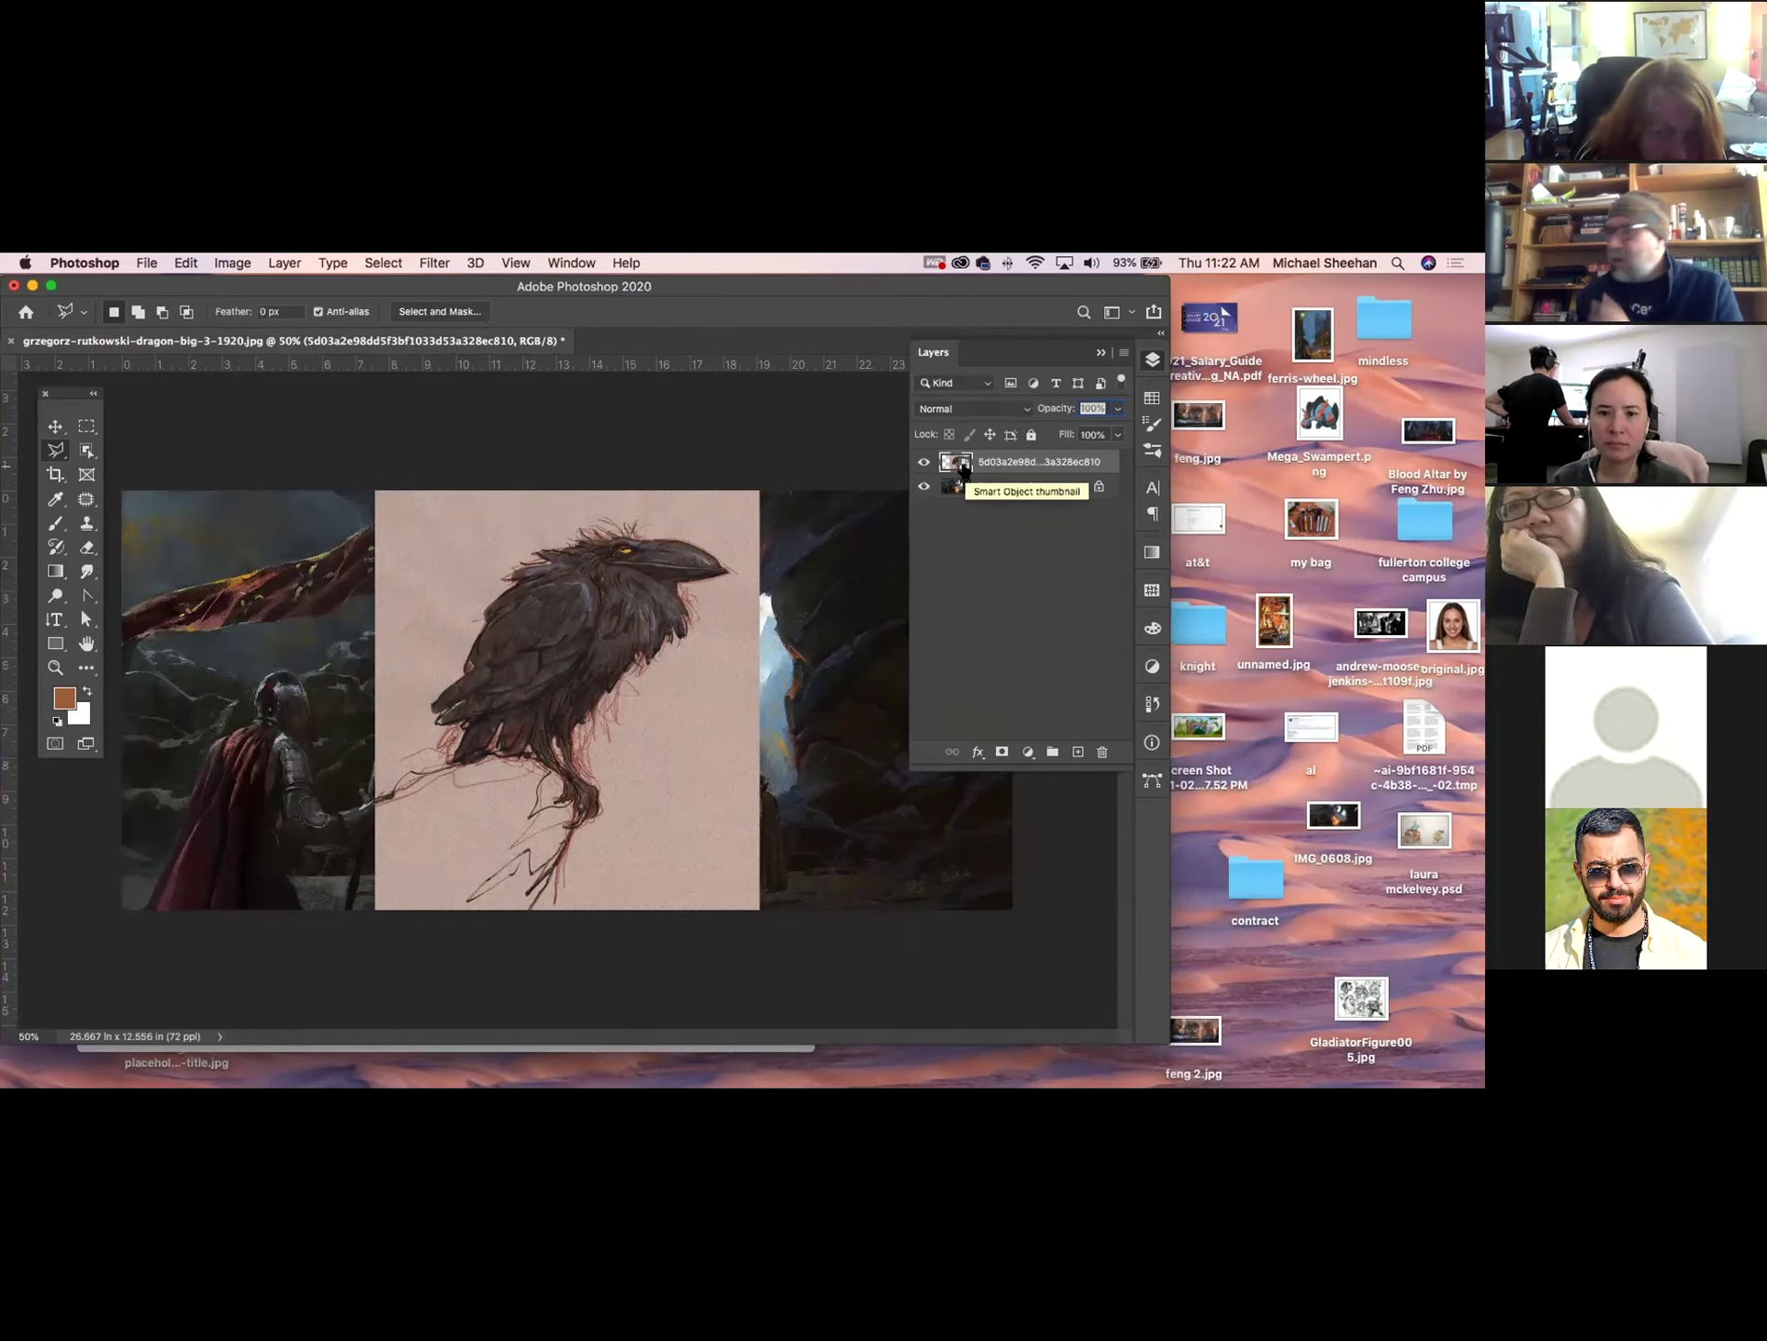
right_click(1026, 461)
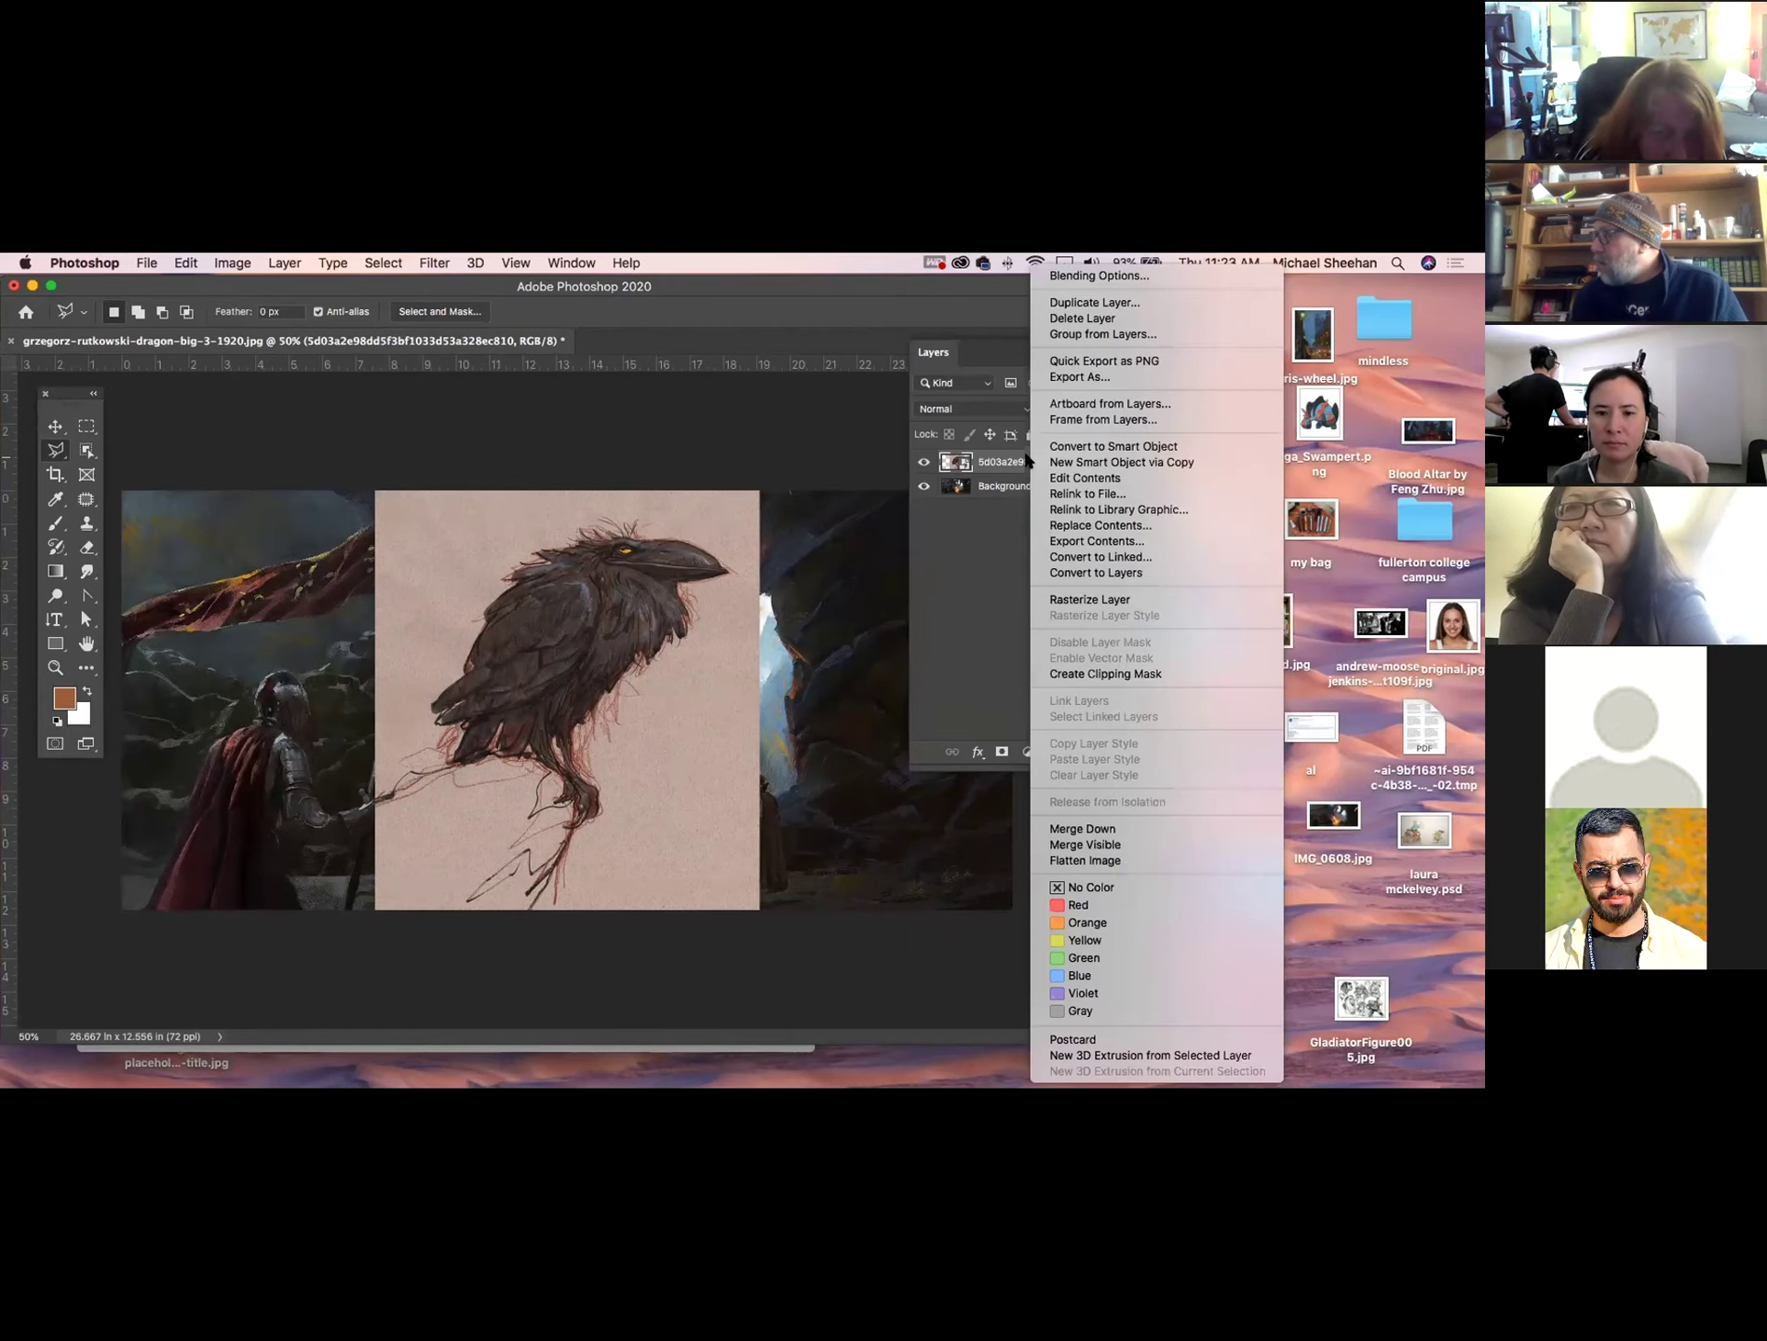
left_click(1087, 599)
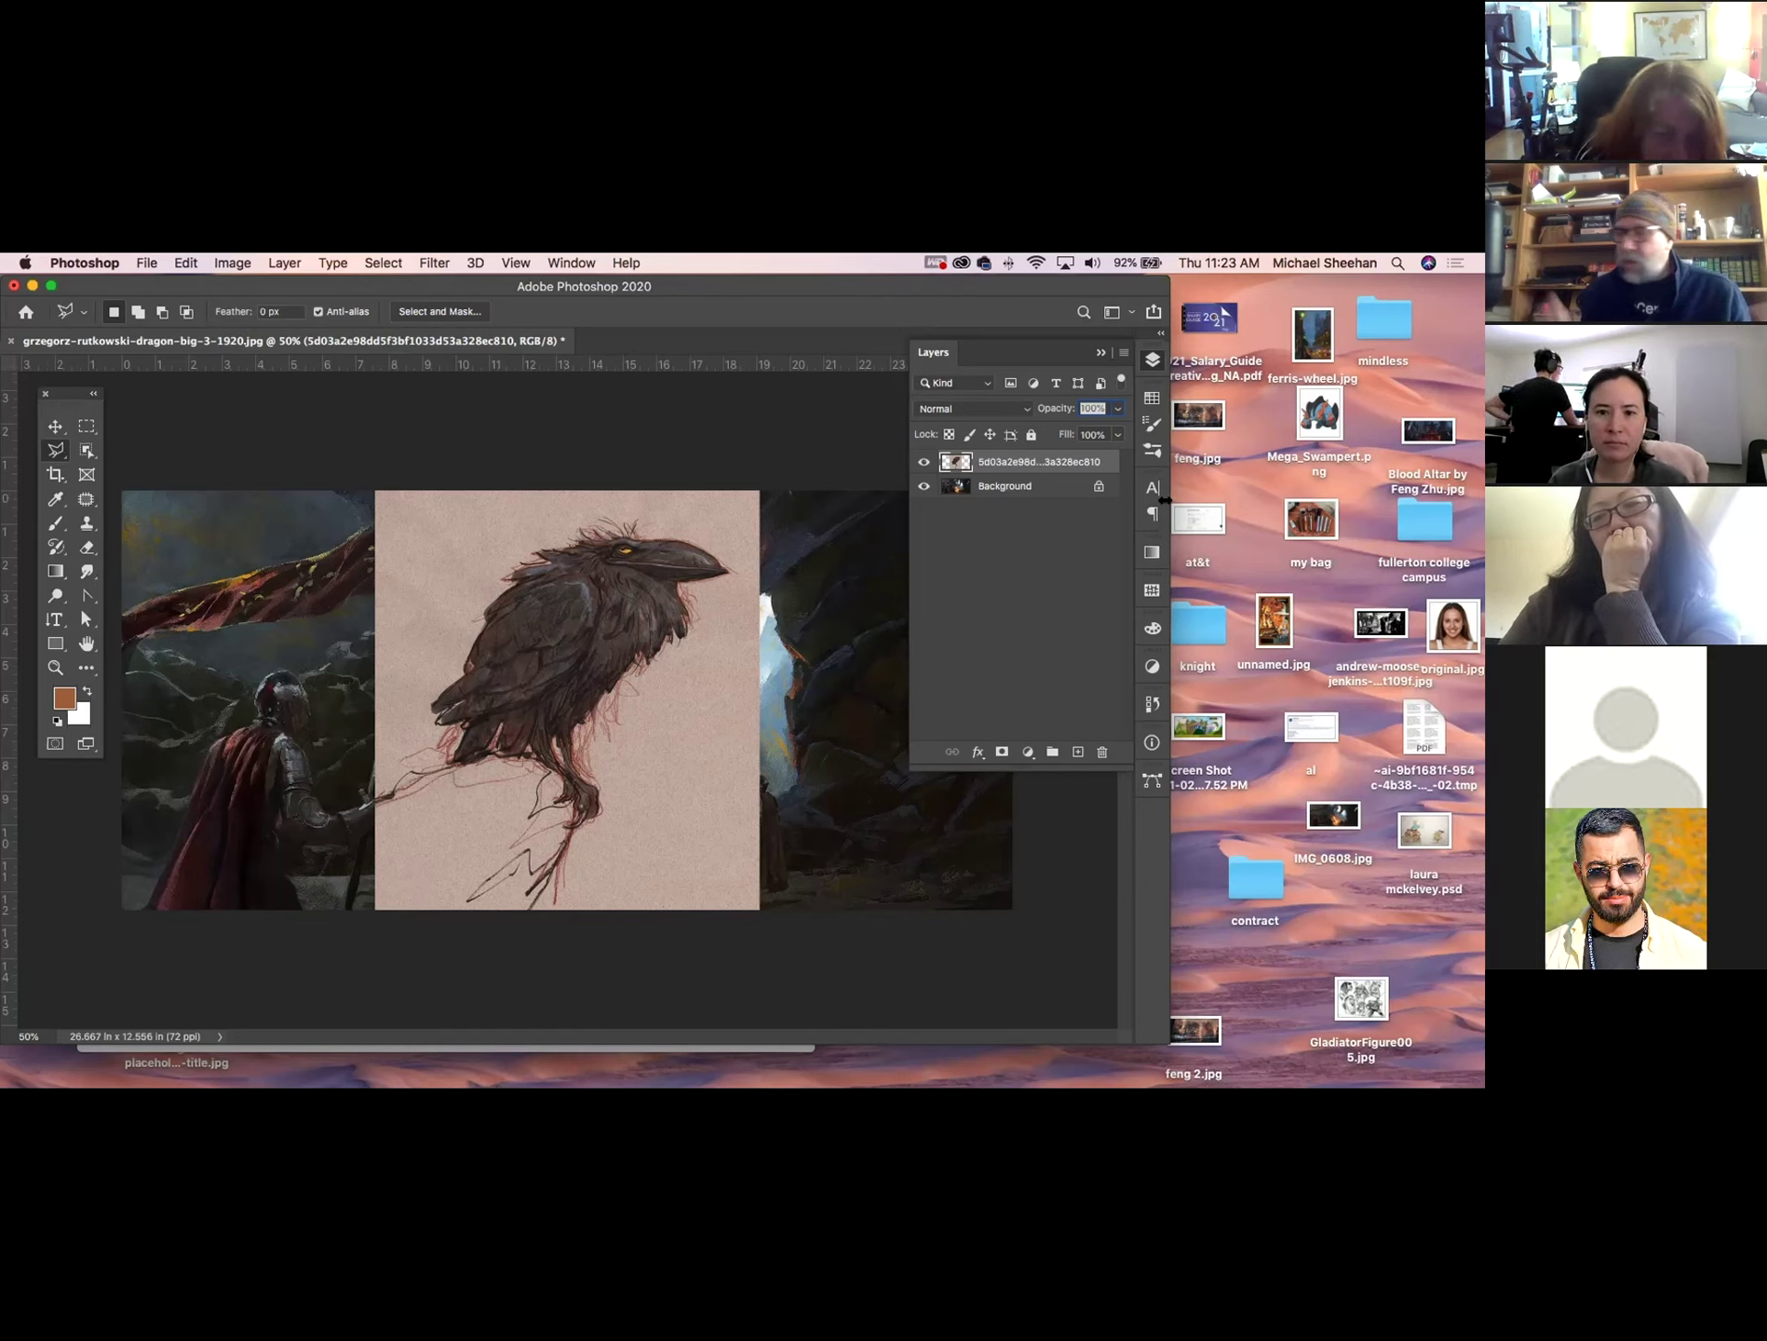
left_click(283, 262)
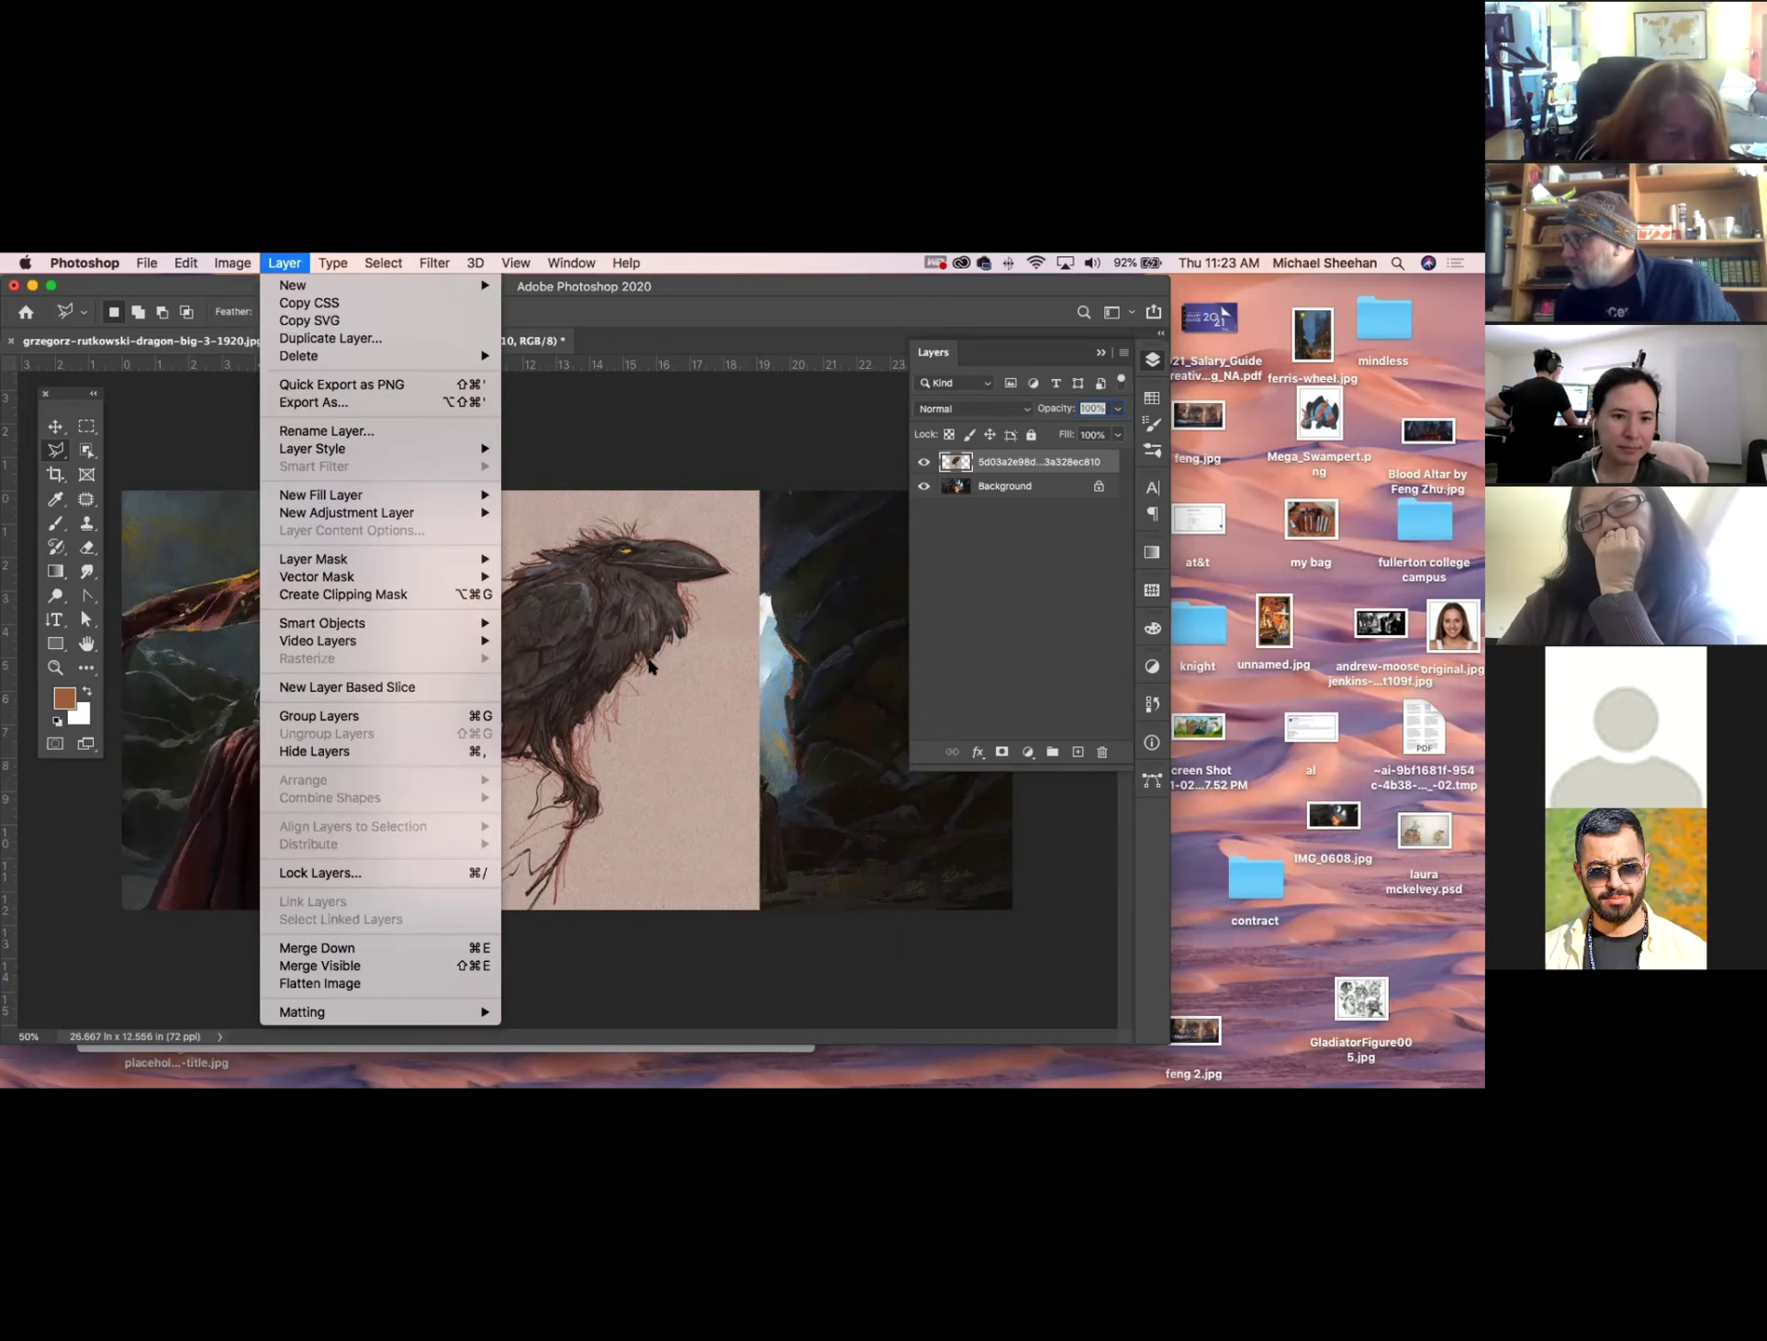
left_click(649, 667)
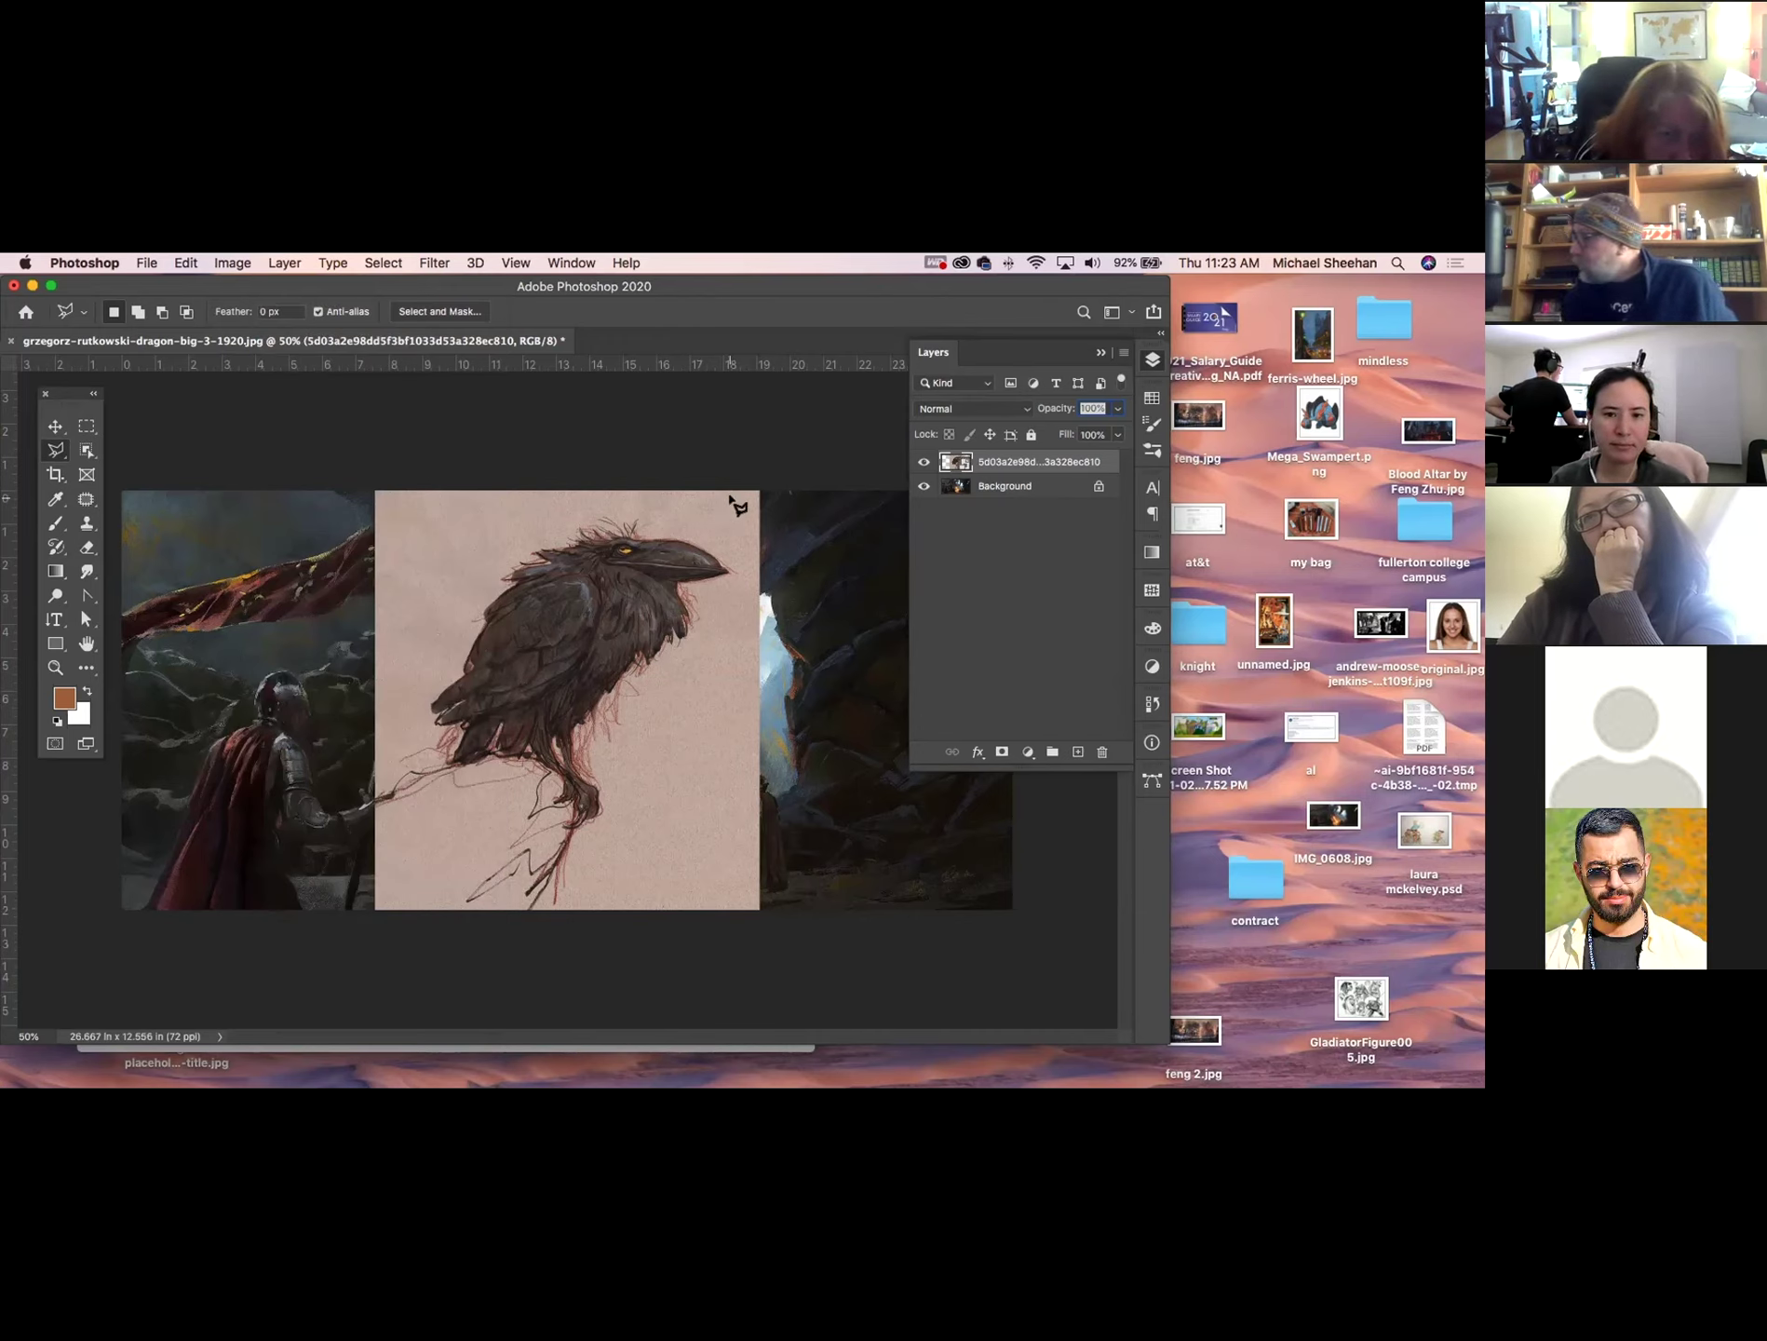
Apply Rasterize Smart Object to the crow layer in the dragon painting.
left_click(270, 263)
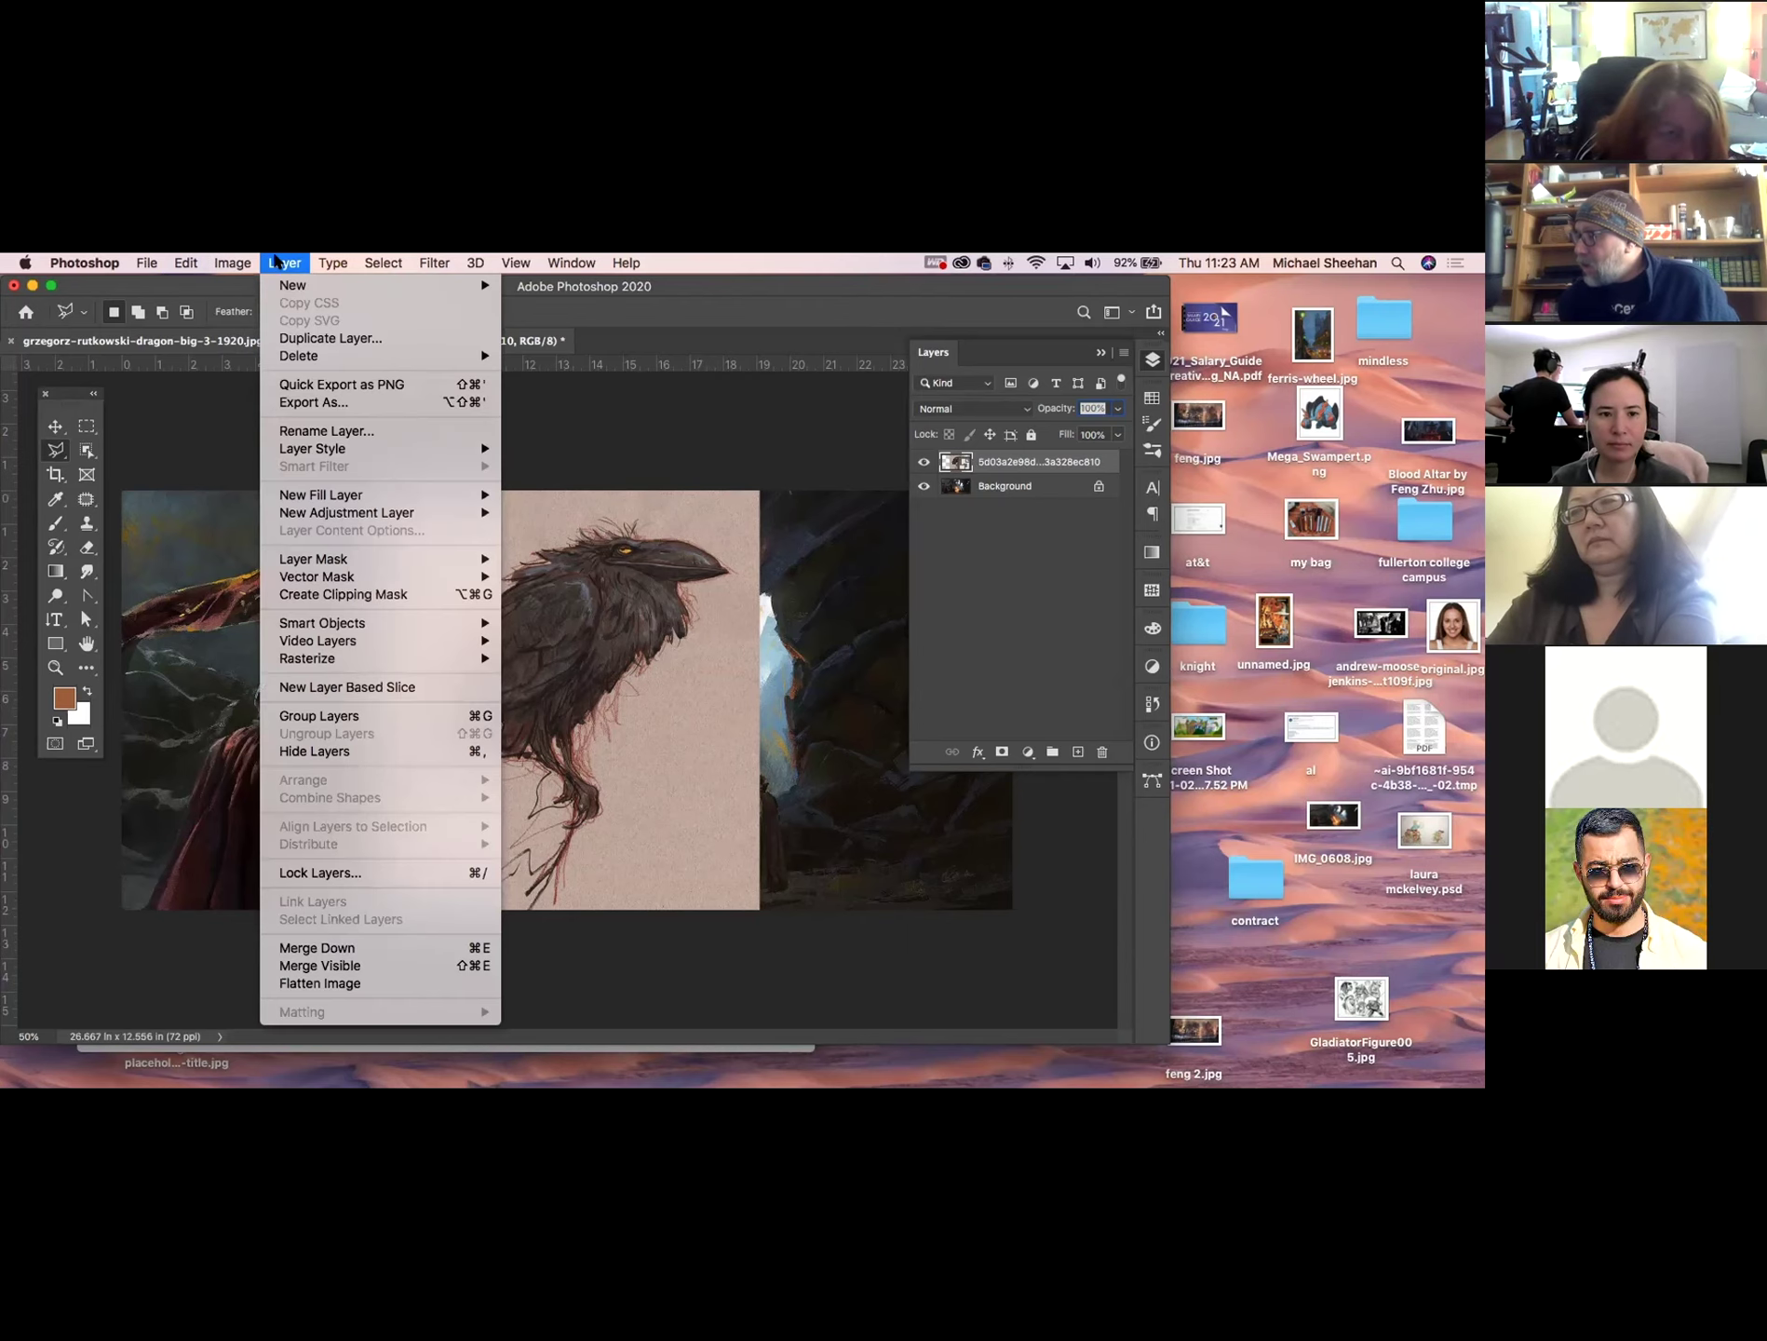
mouse_move(442, 664)
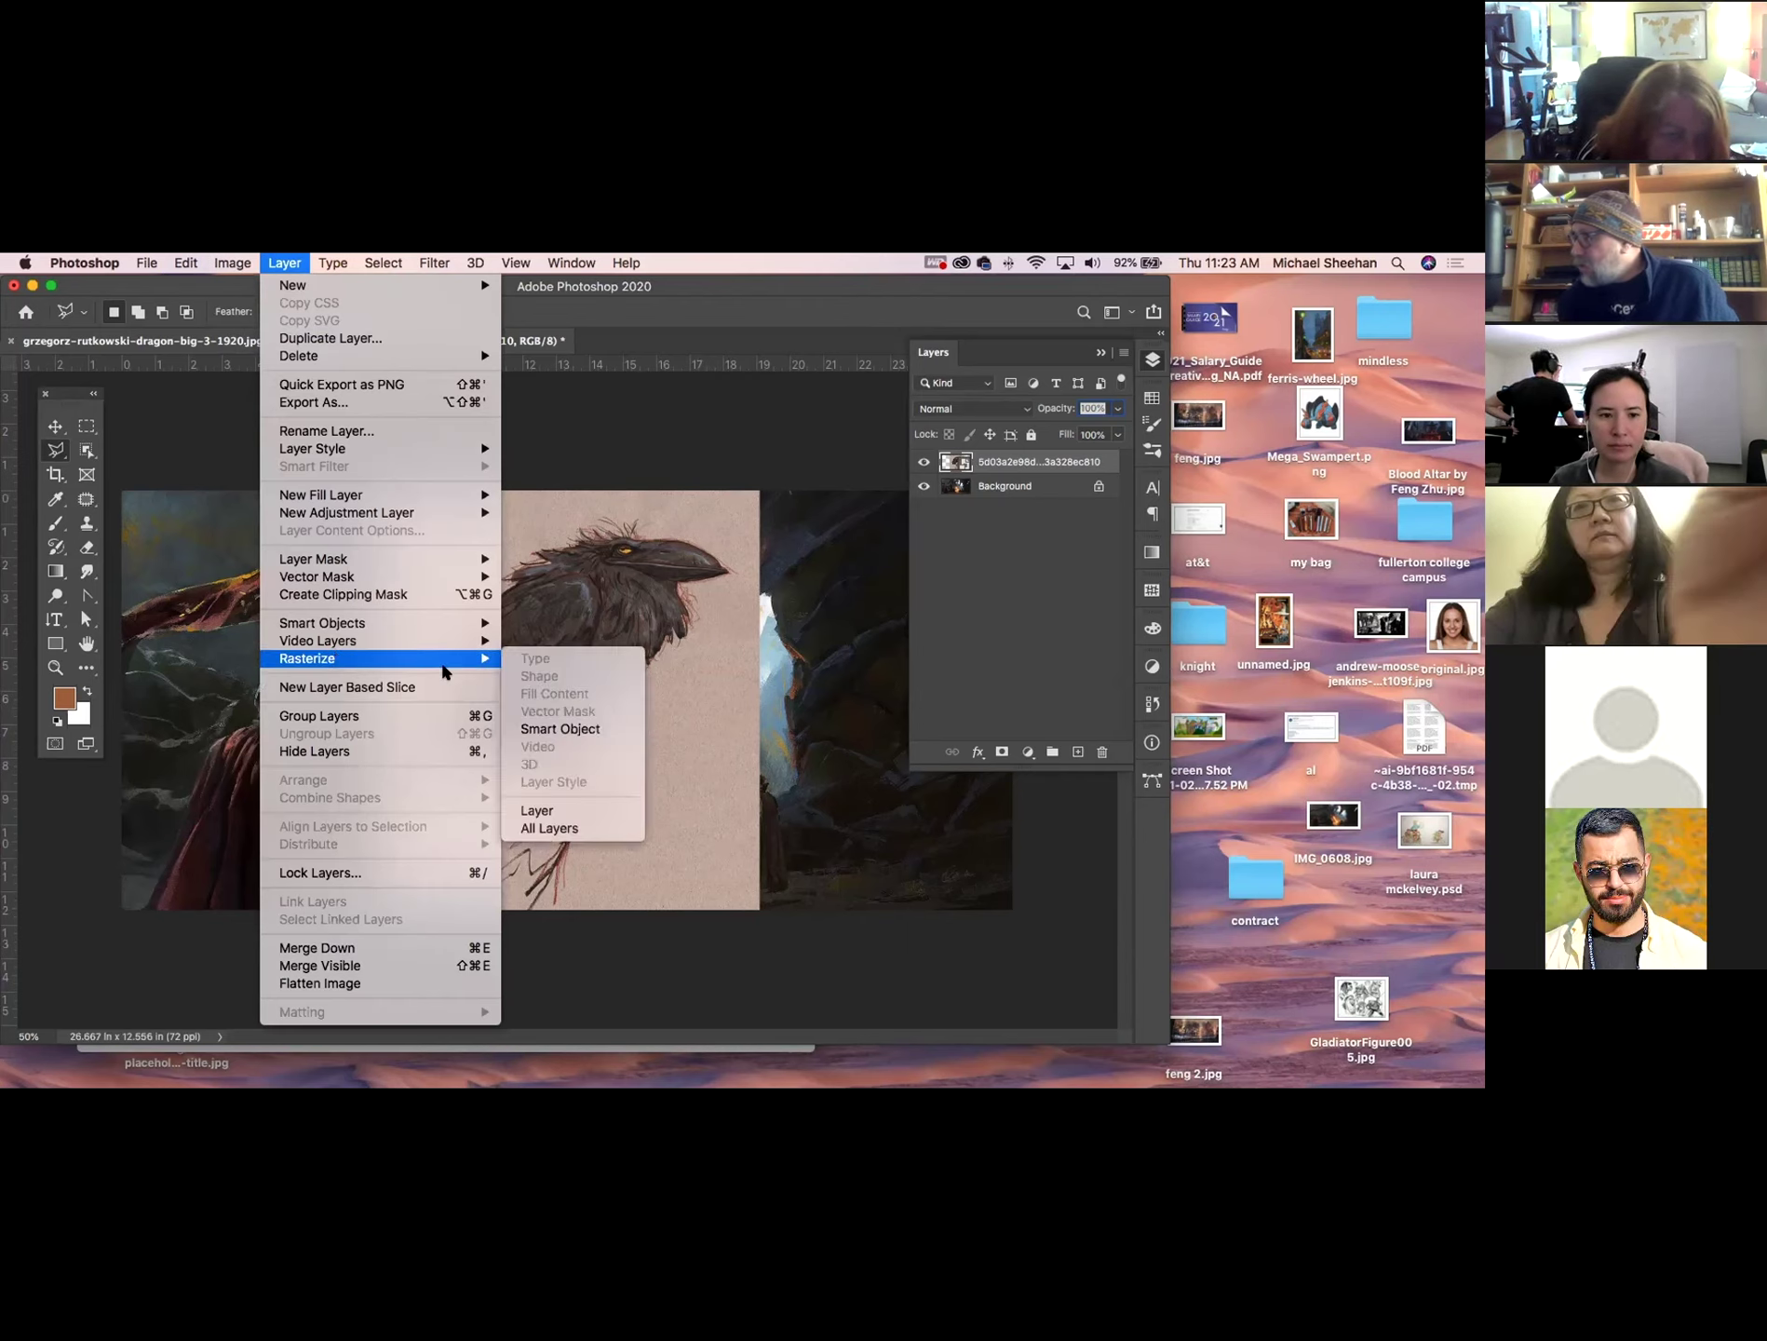
left_click(559, 732)
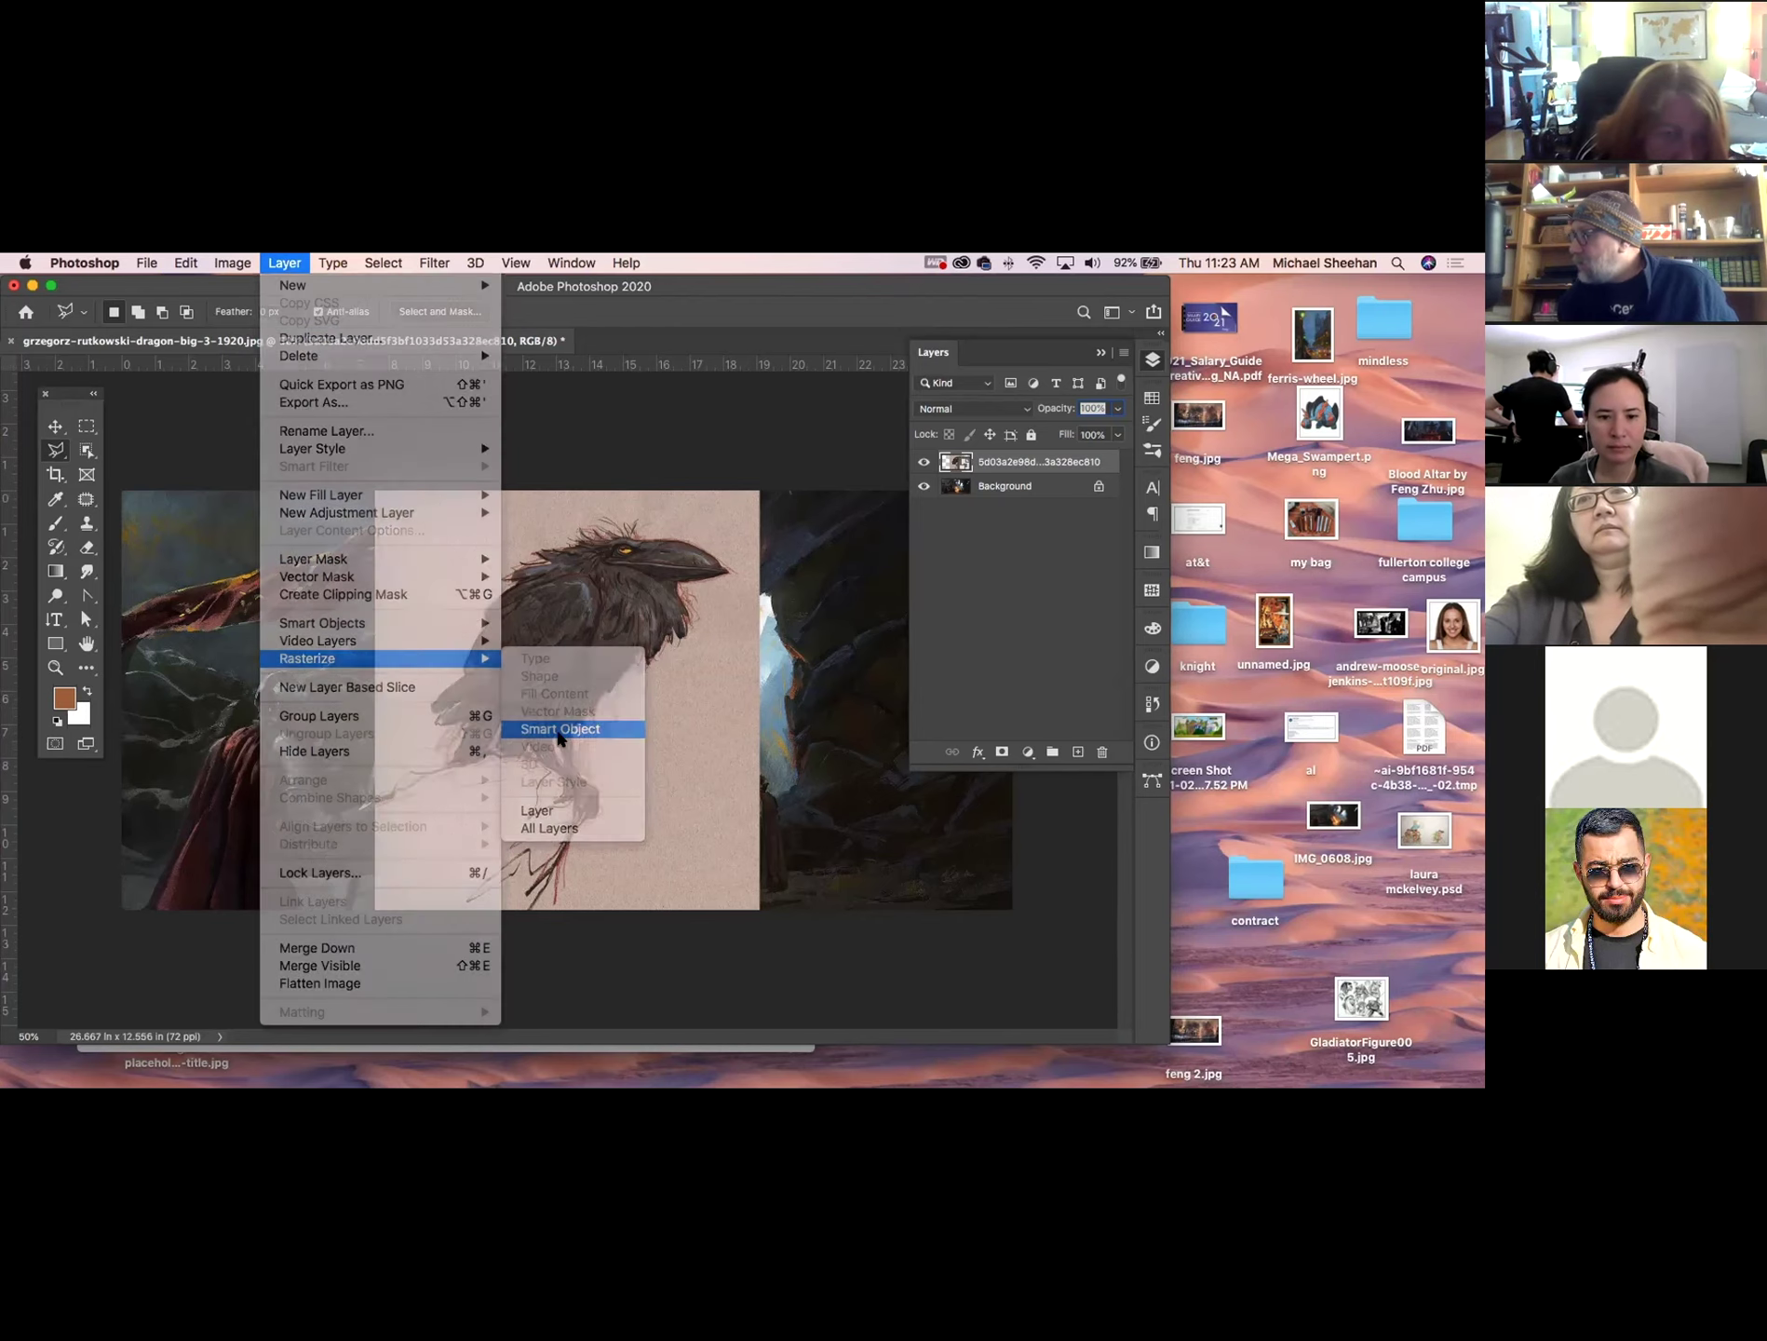
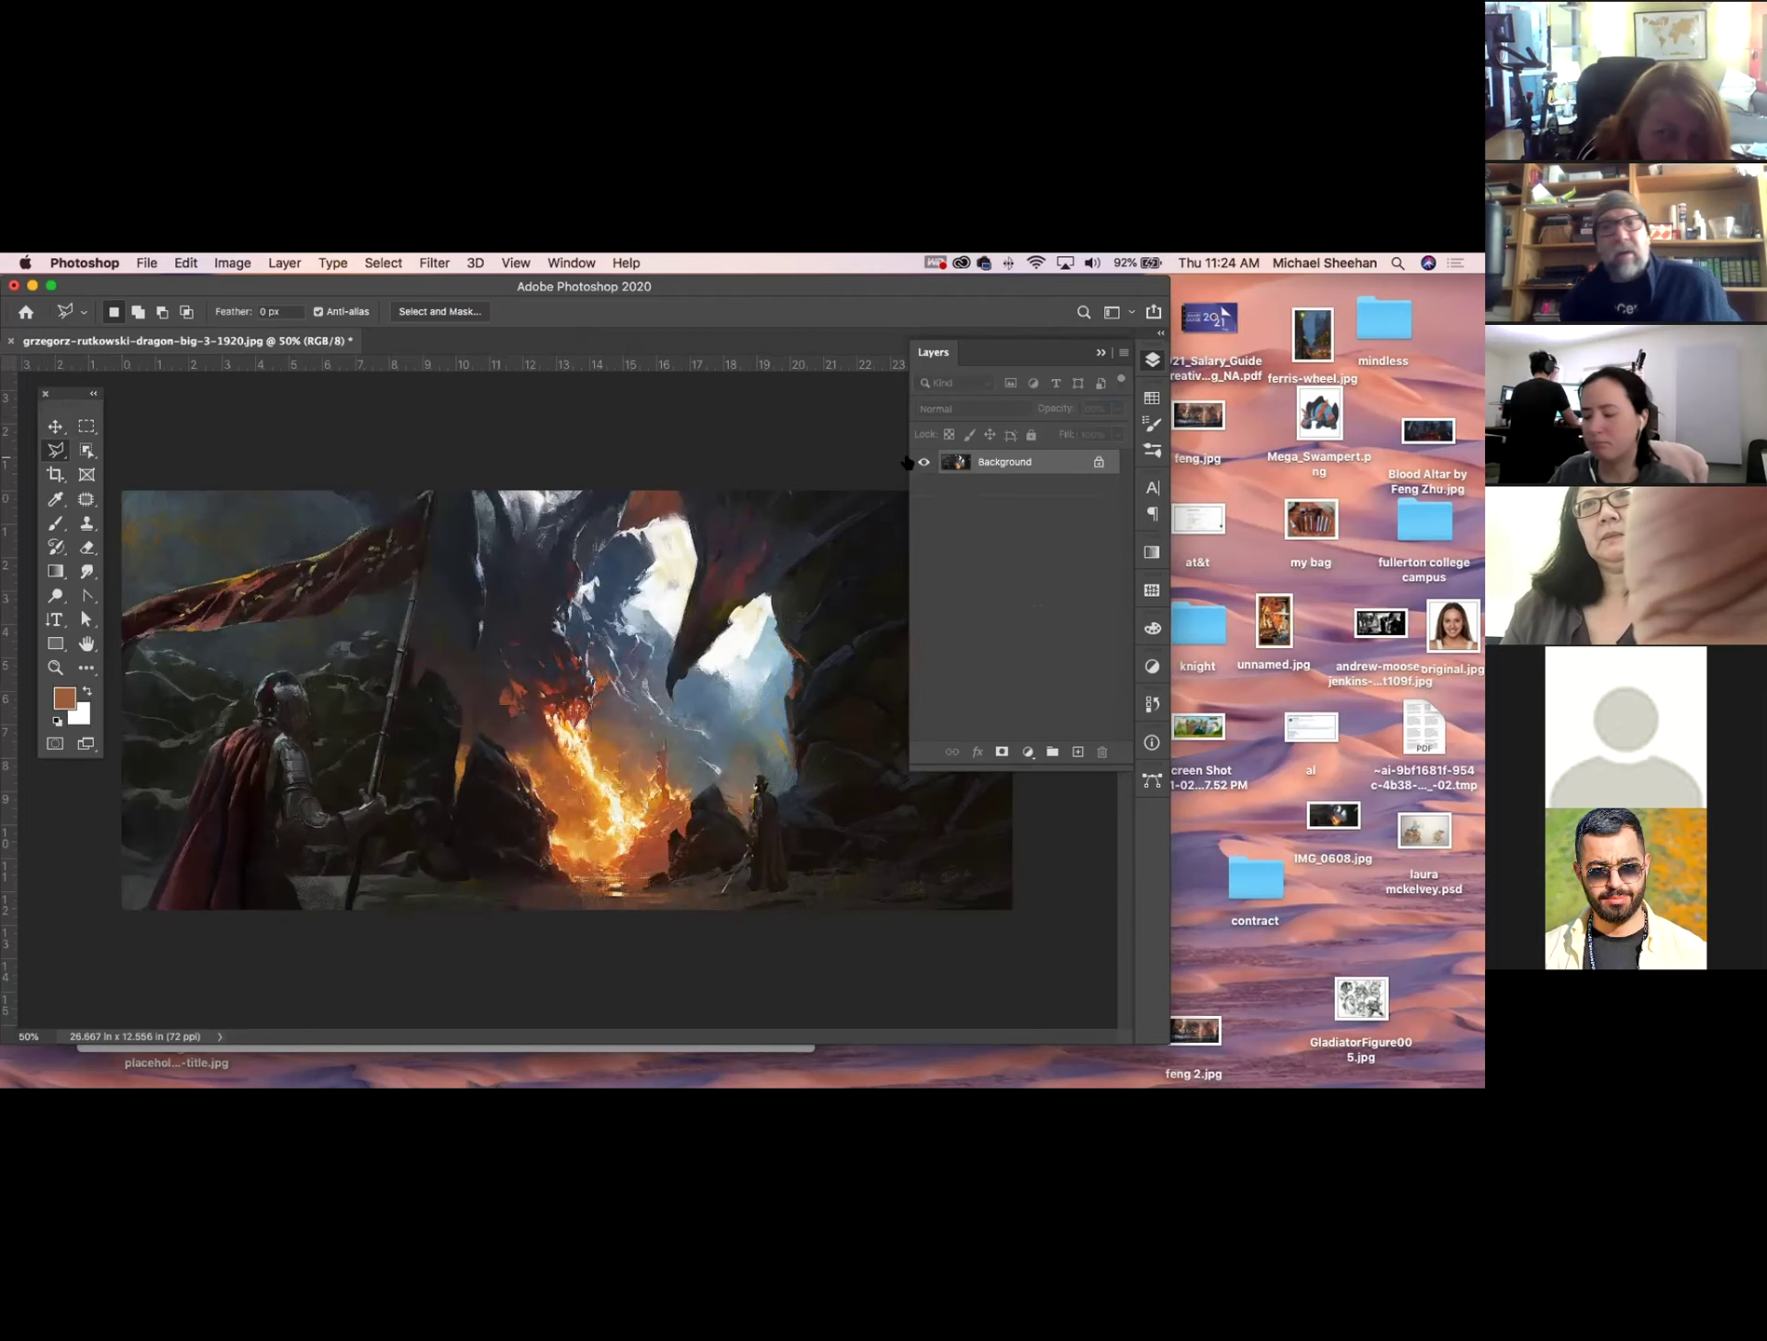
Close the dragon painting document.
left_click(11, 341)
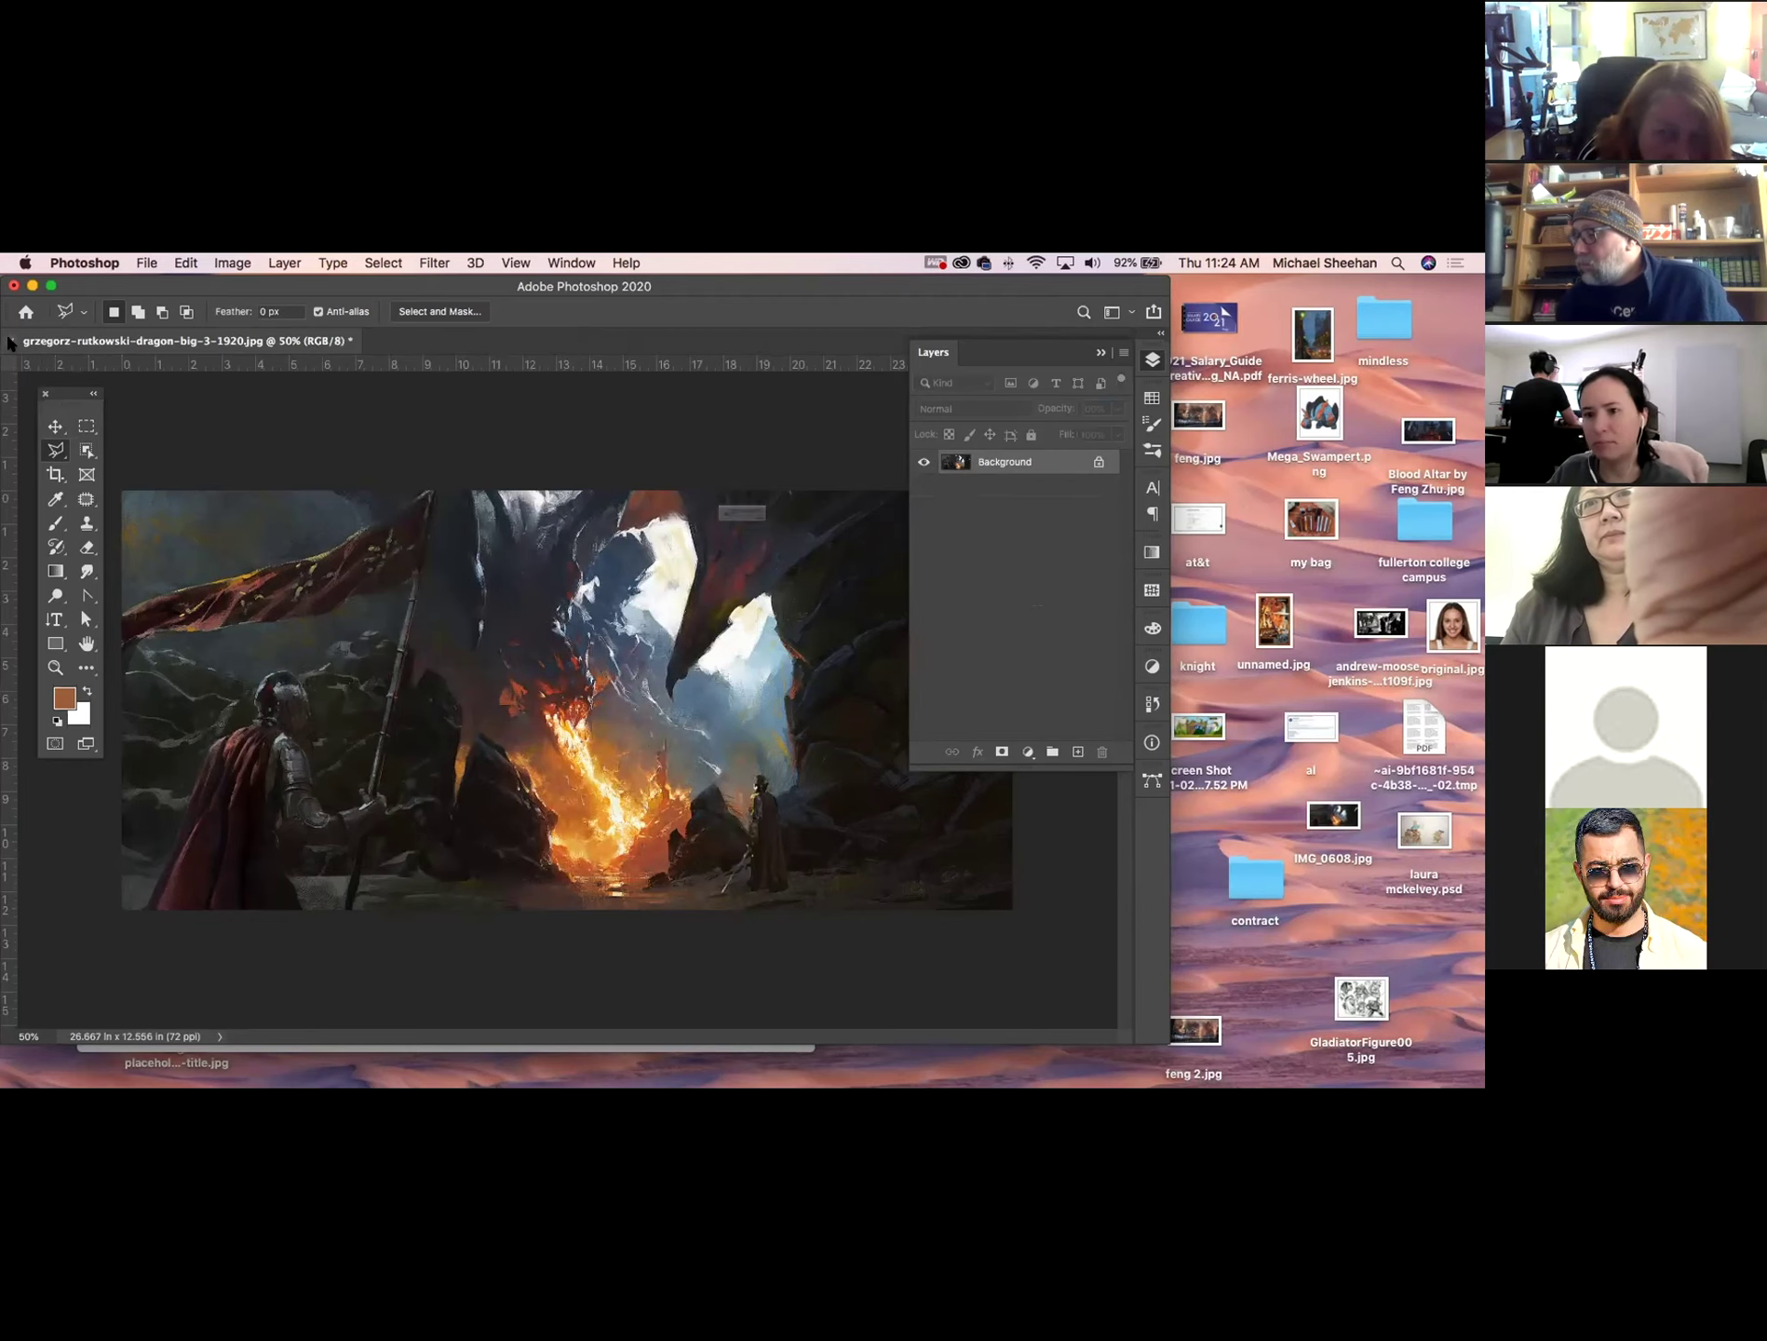
left_click(694, 555)
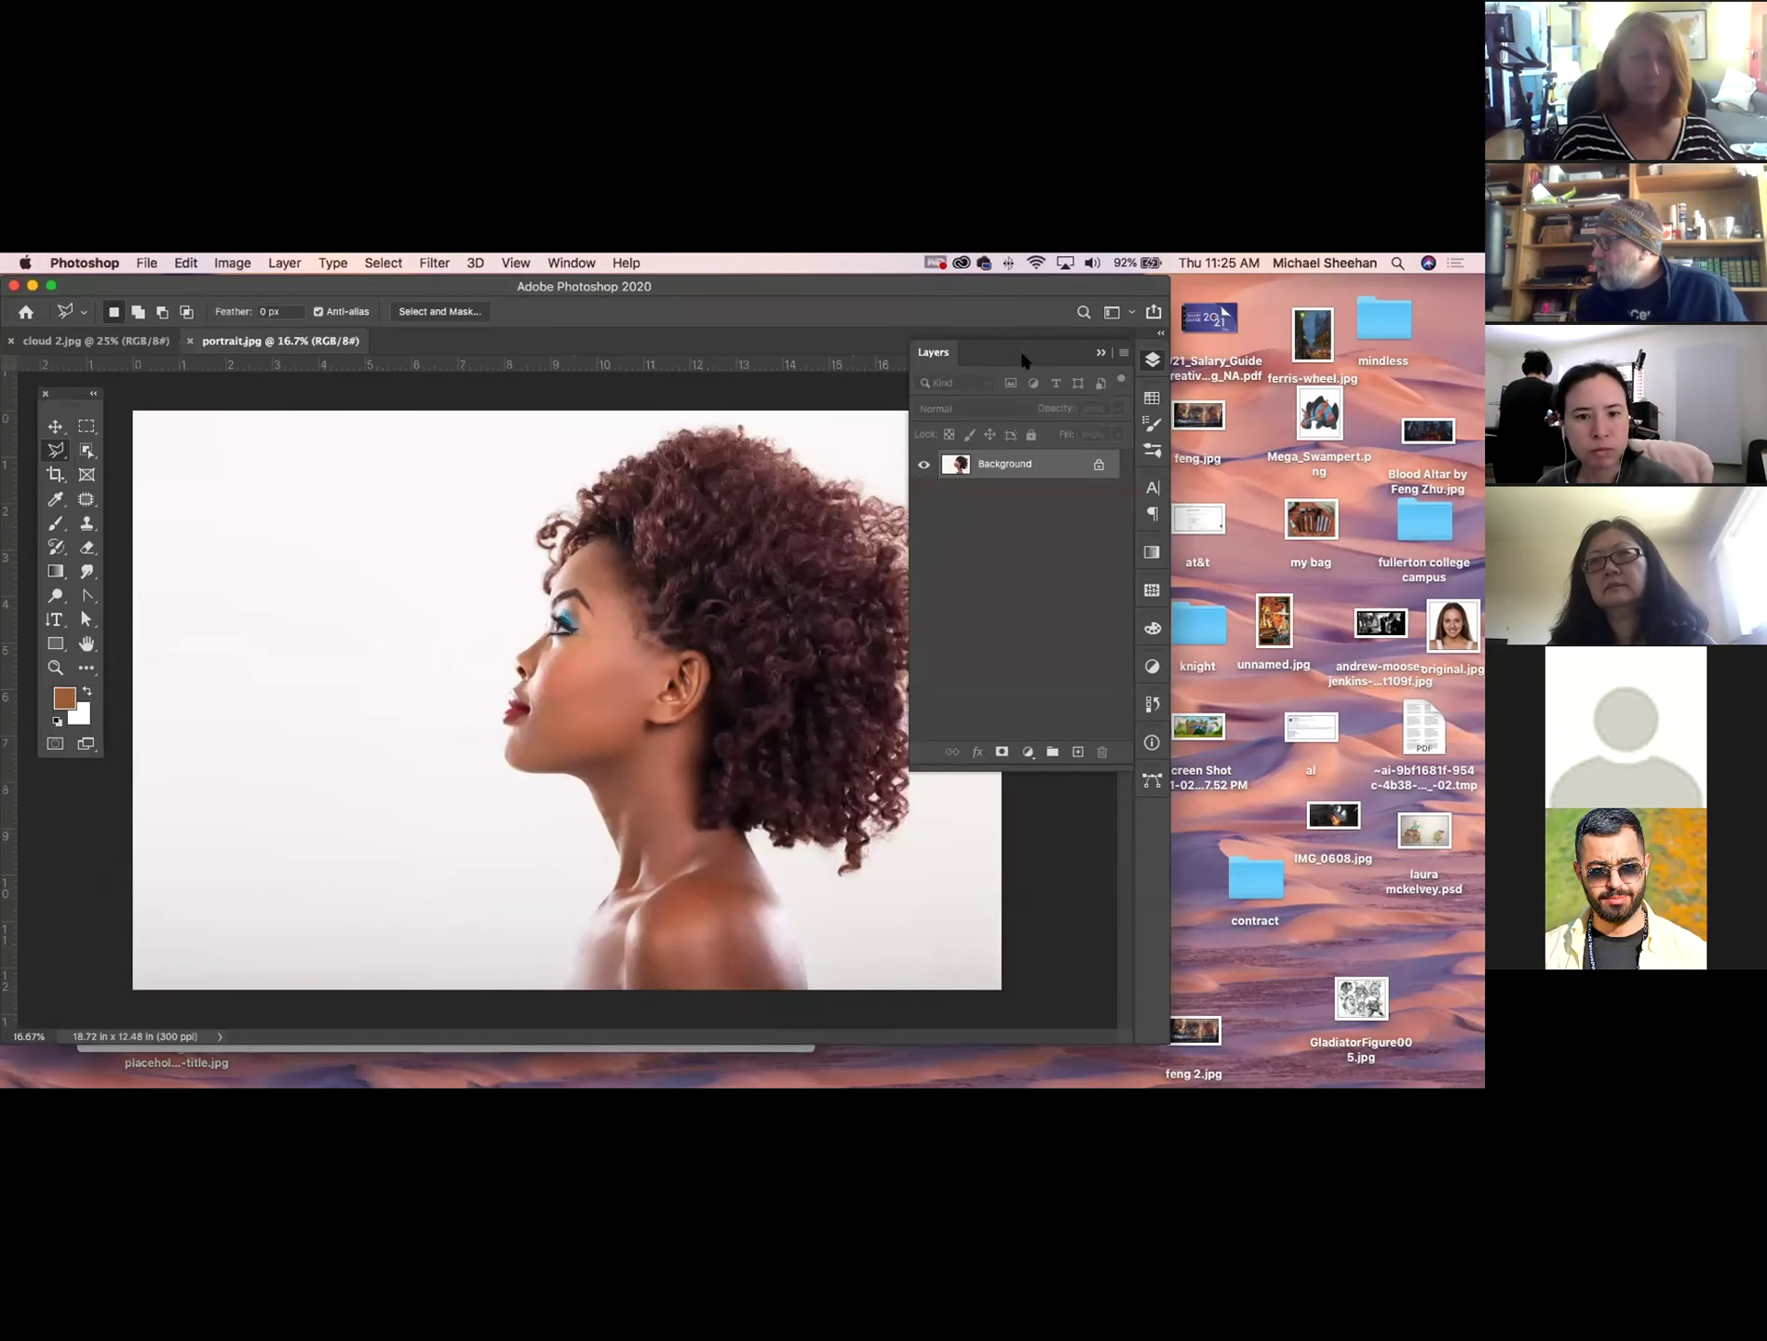
Float cloud 2.jpg in its own window, copy its image into portrait.jpg with the Move tool, and close cloud 2.jpg.
left_click(1152, 361)
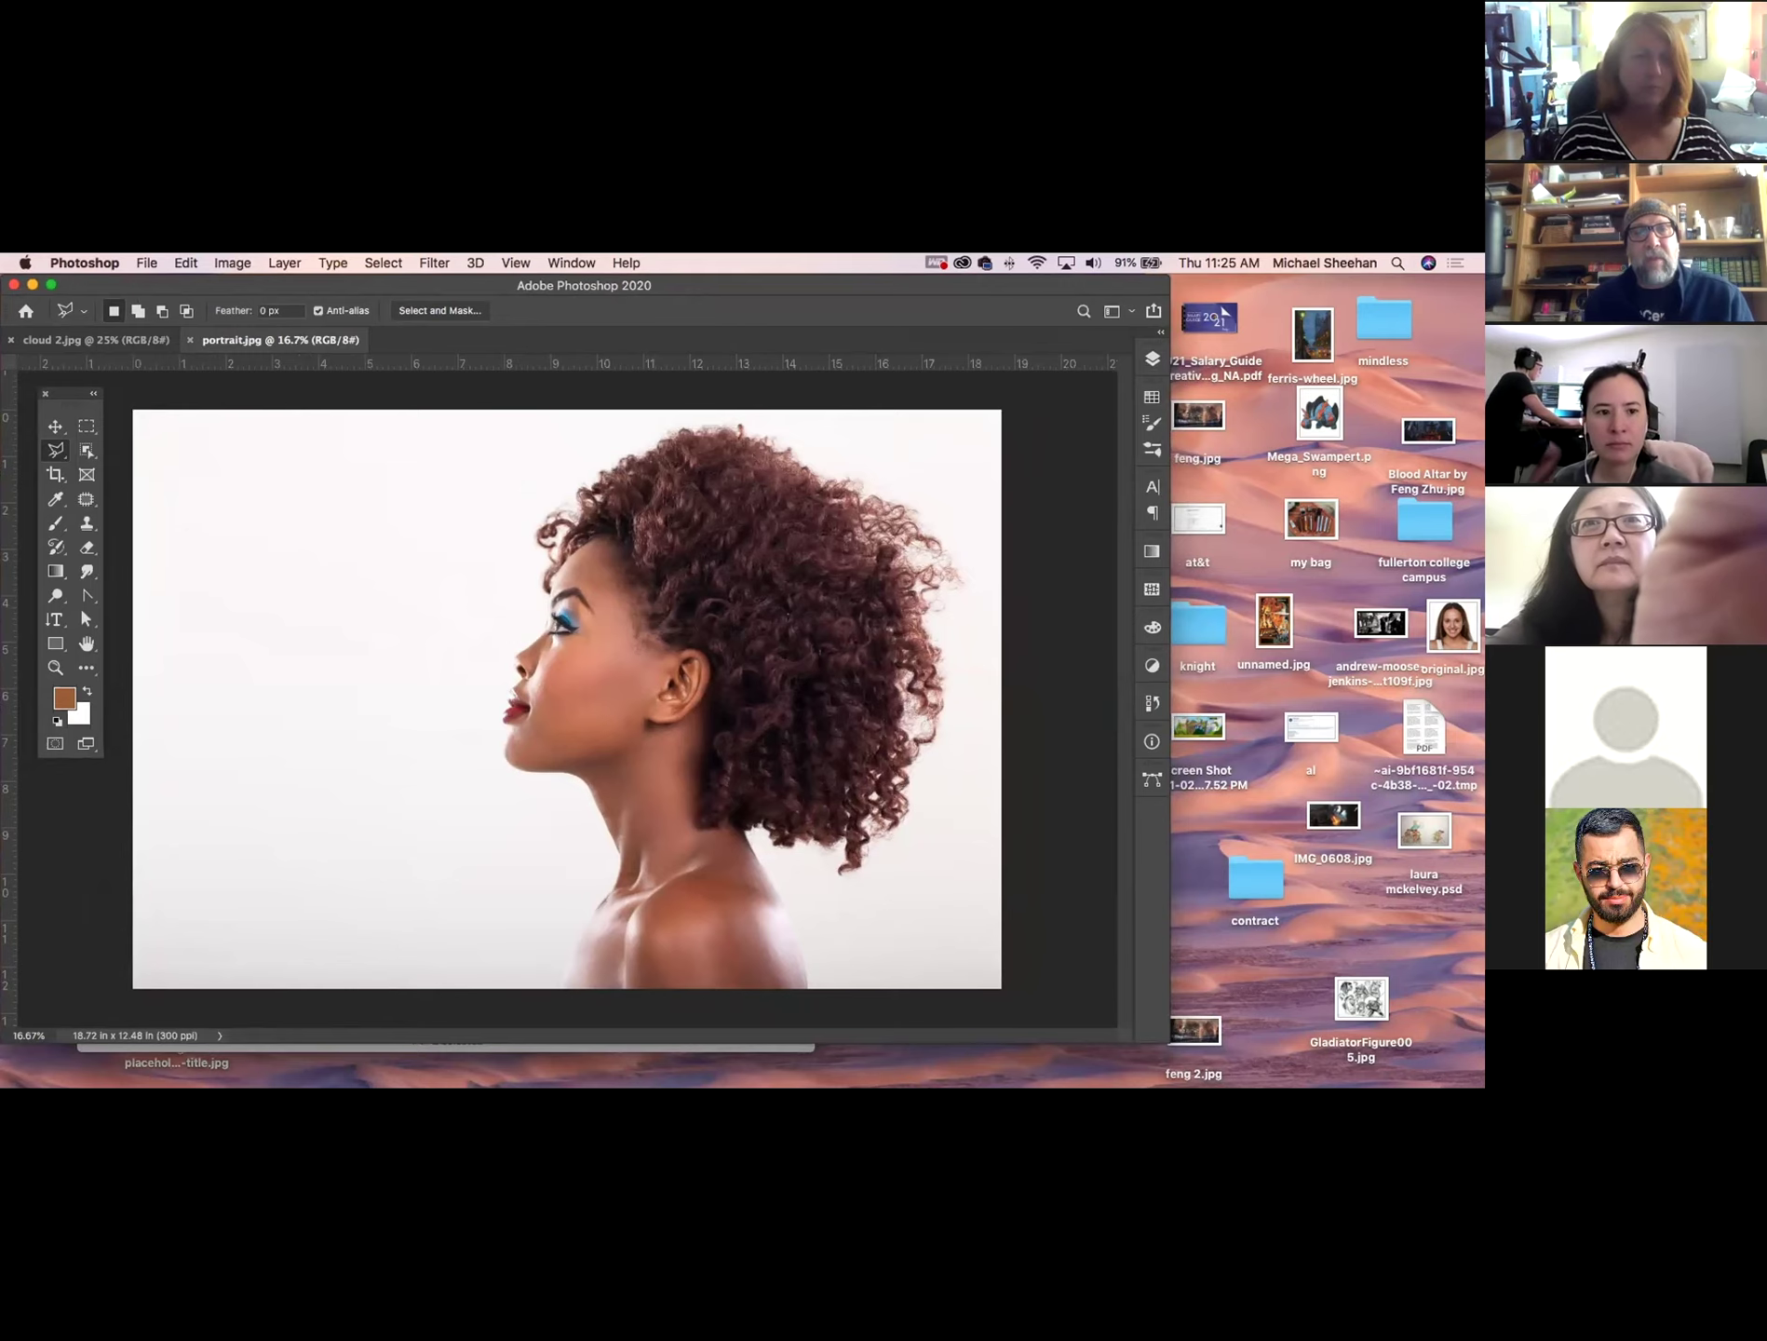
left_click_drag(90, 352, 816, 284)
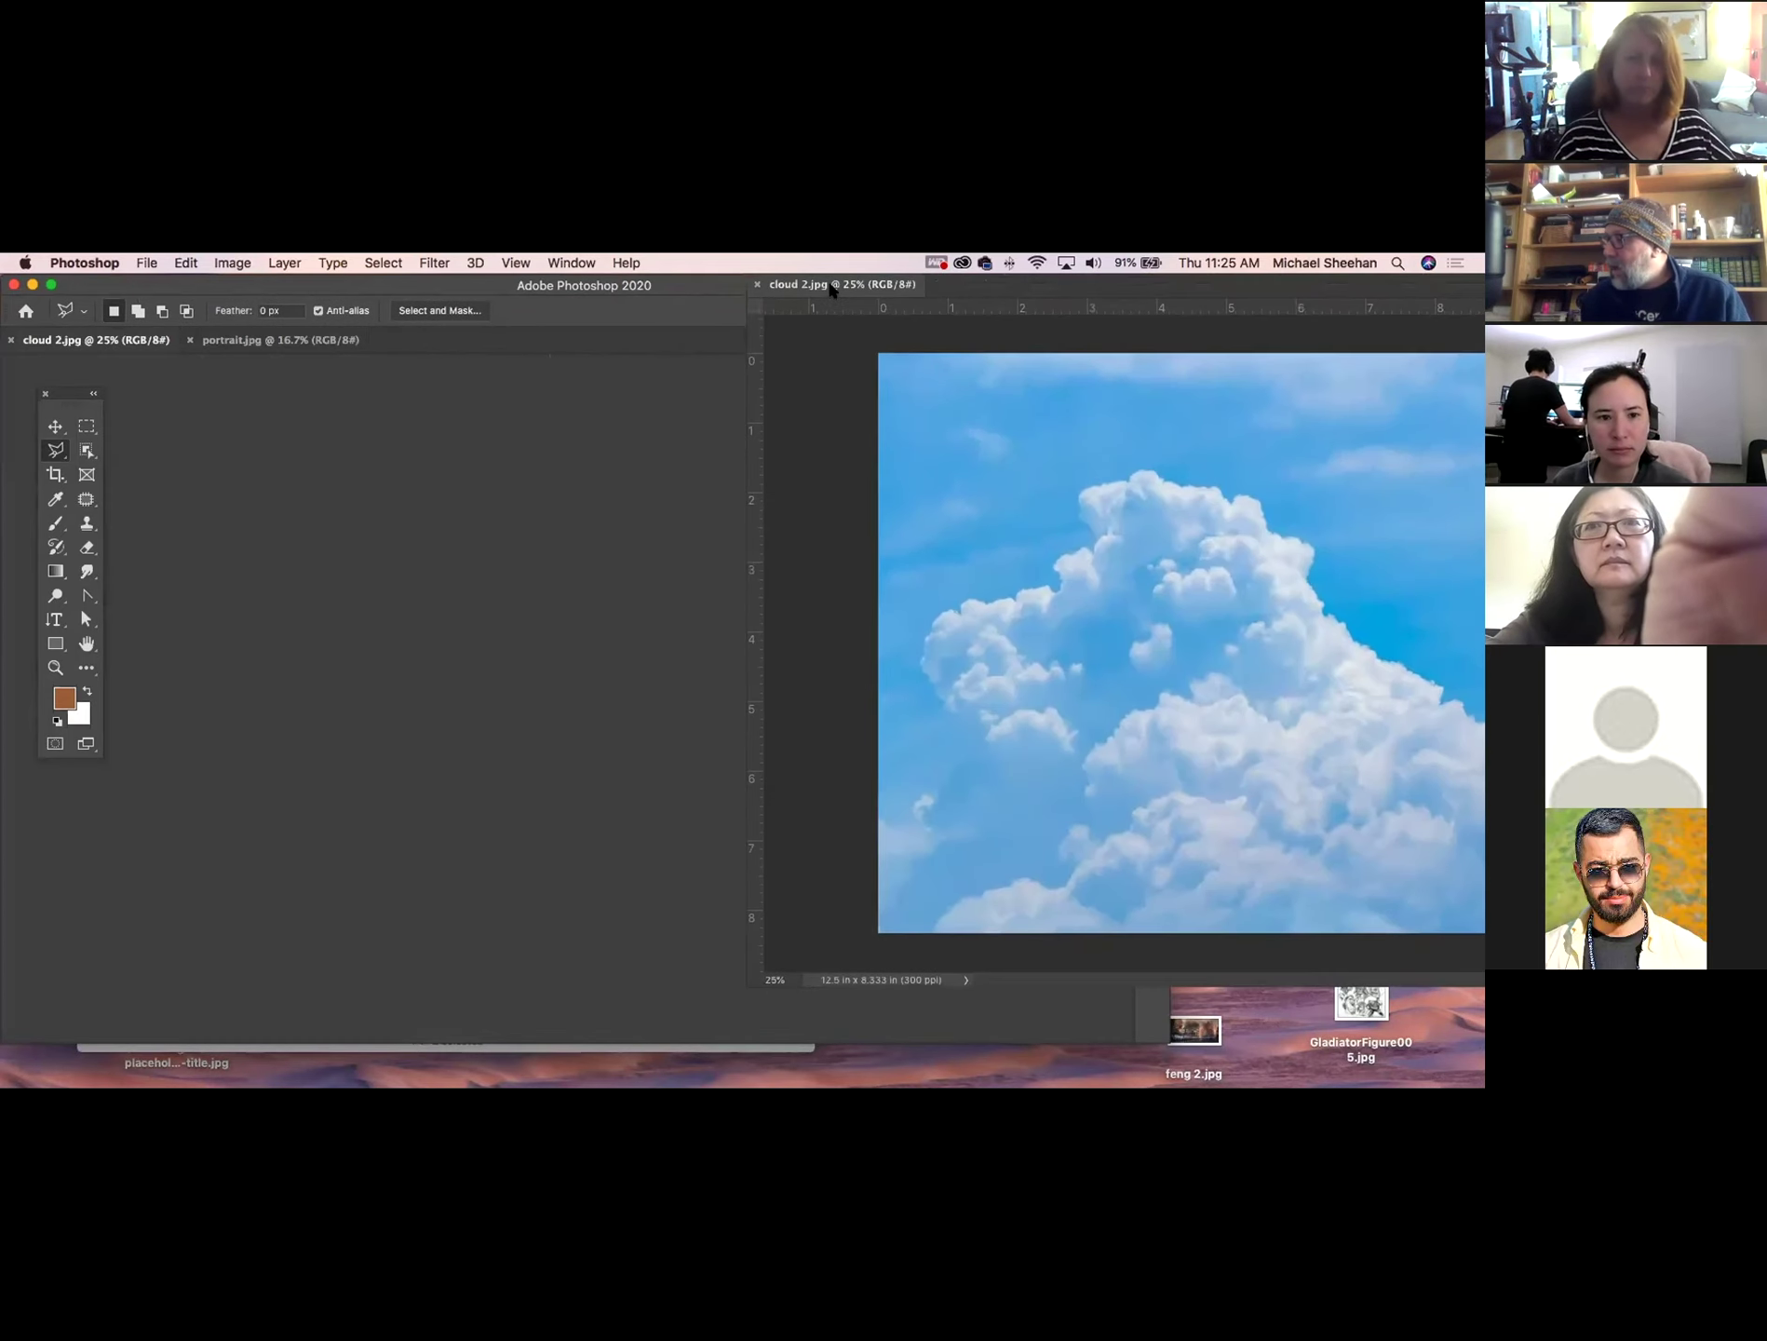
left_click(55, 427)
left_click_drag(1010, 501, 479, 573)
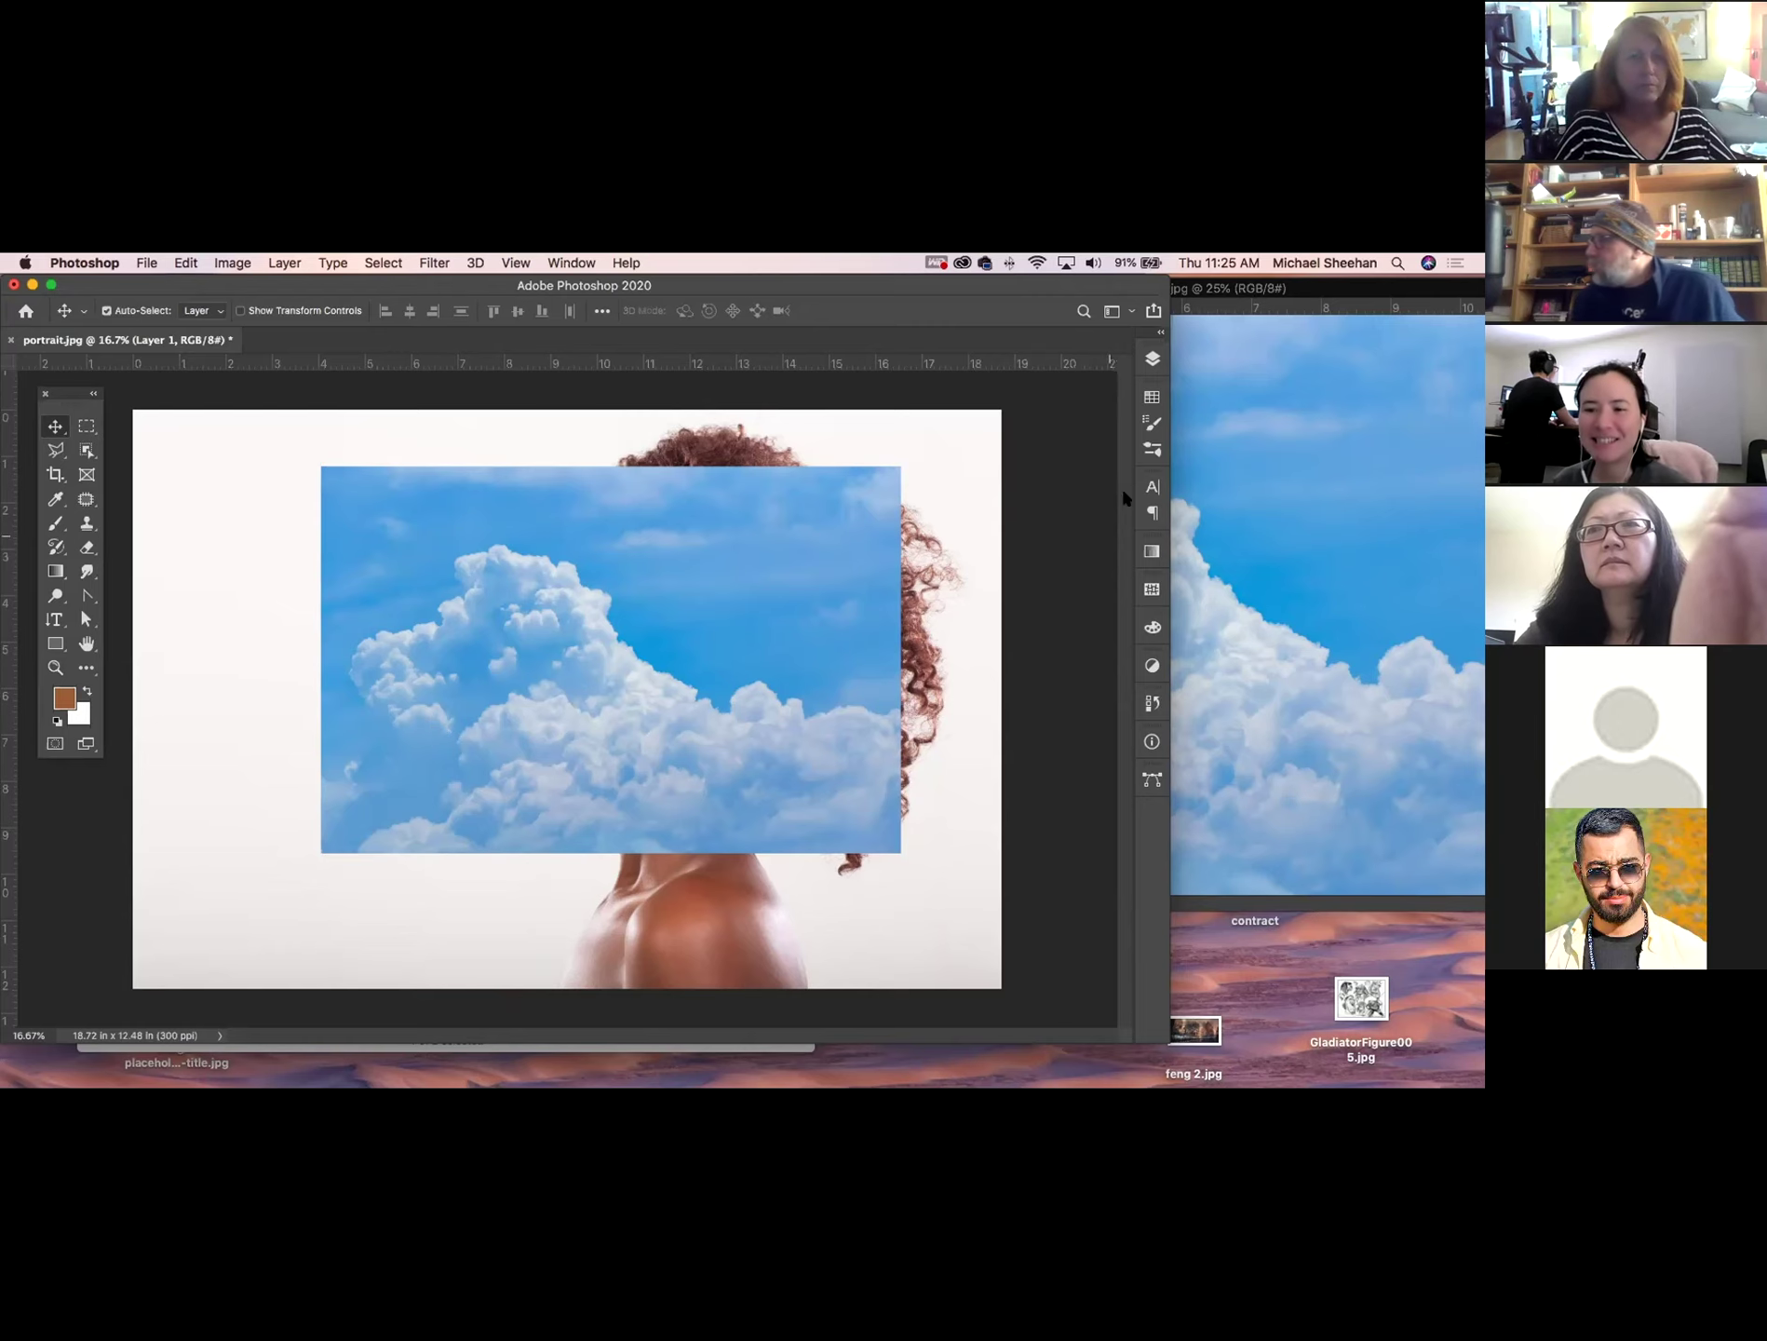
left_click(1341, 288)
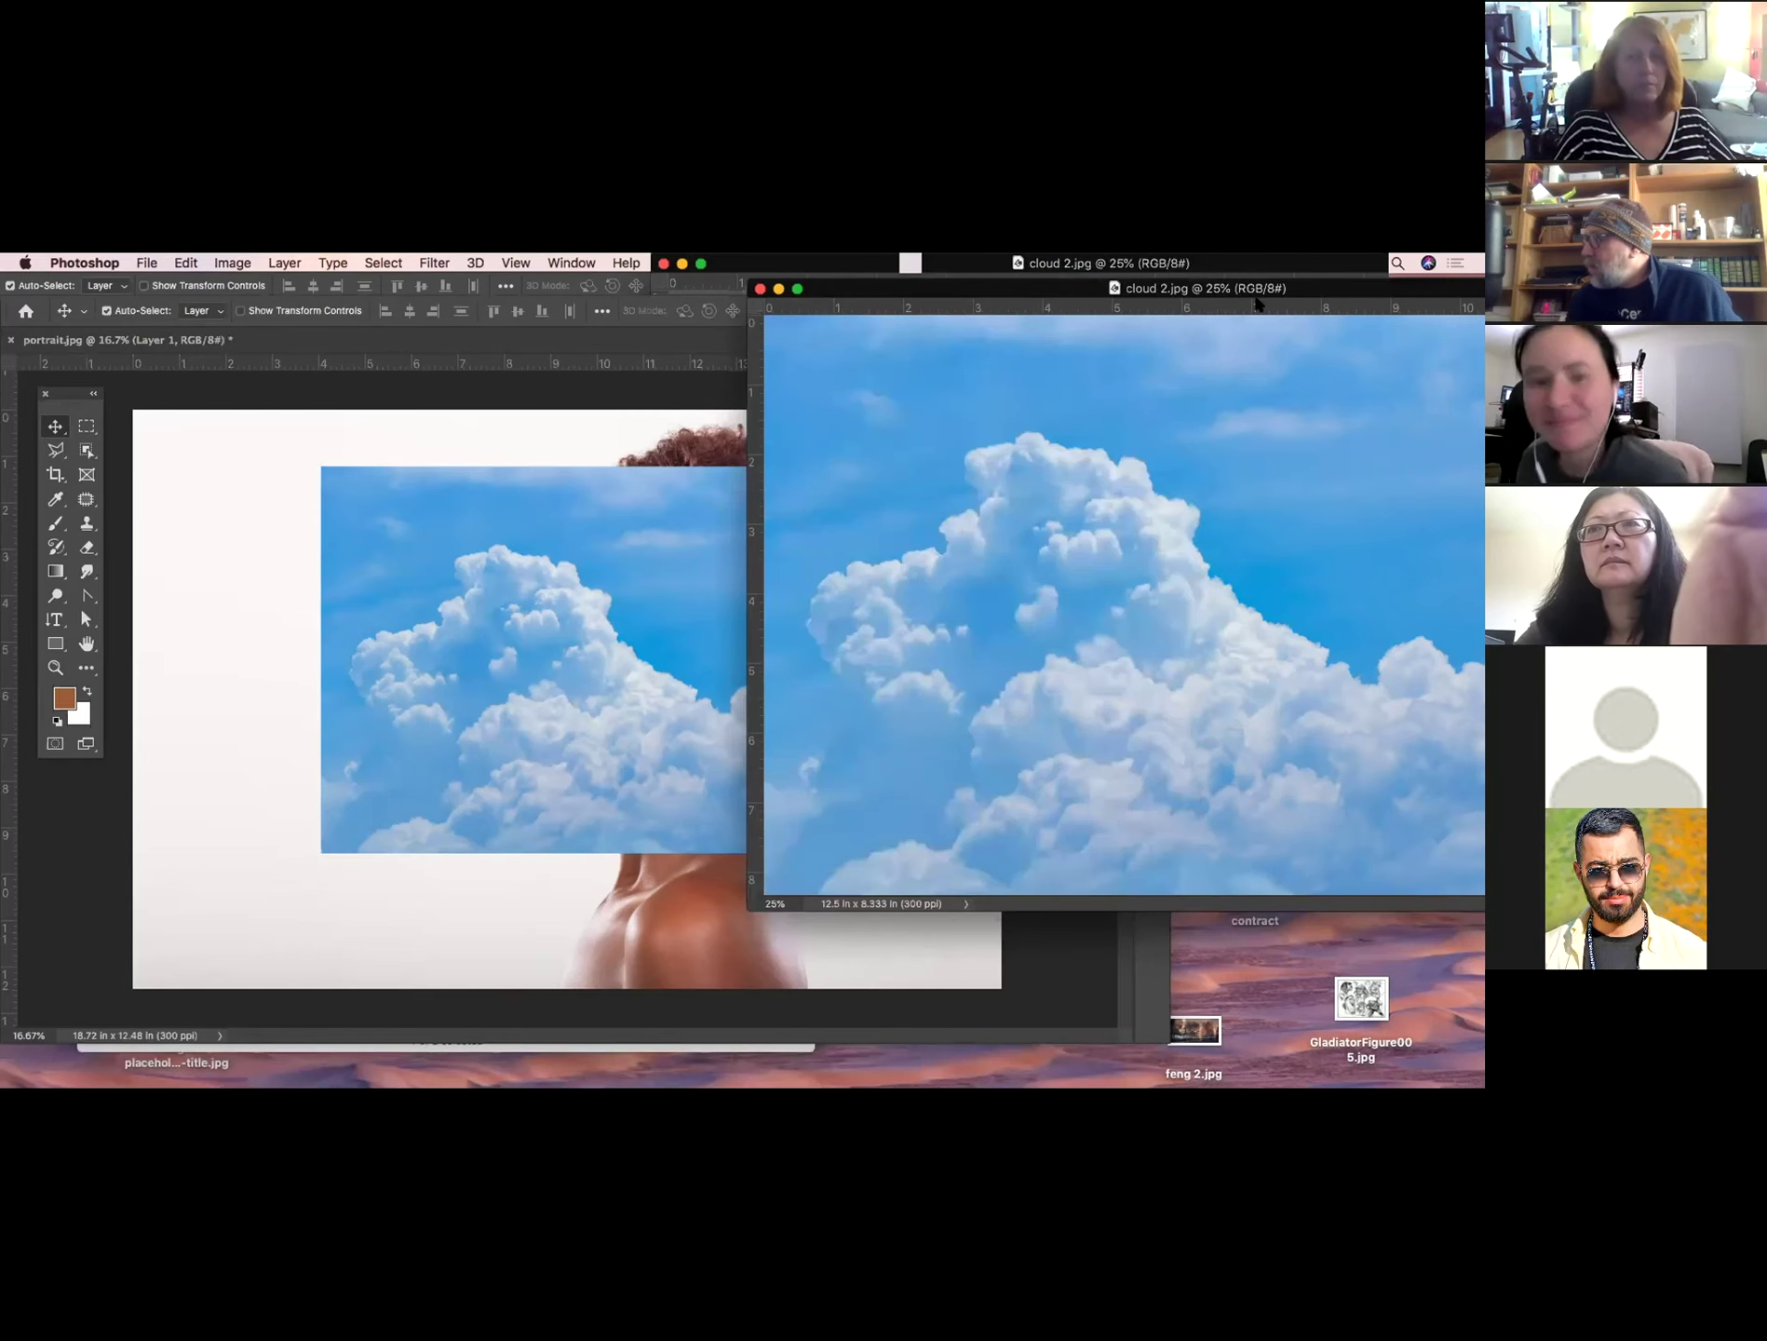
left_click(778, 289)
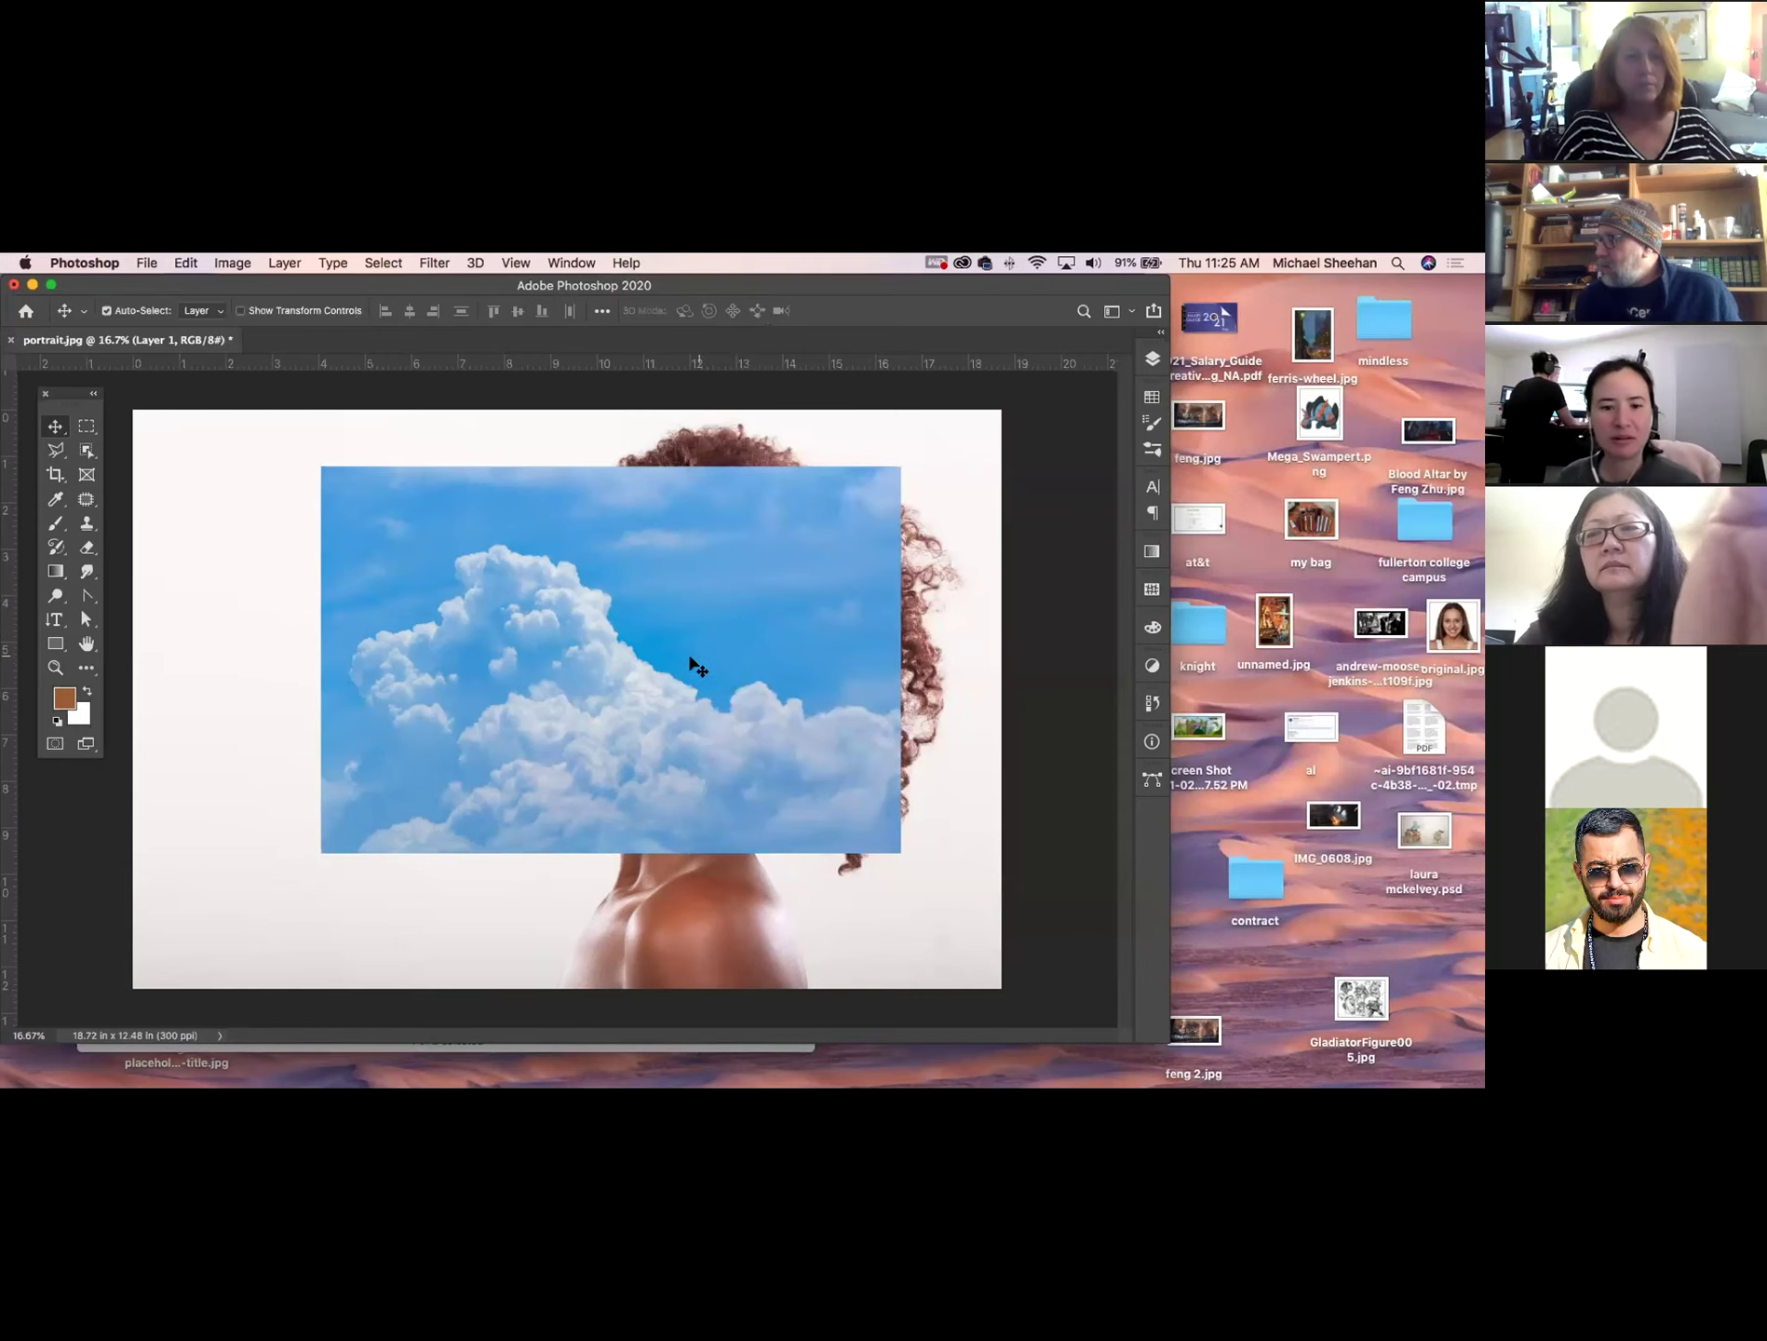
Free-transform the cloud layer to about 160% and shift it toward the woman's side of the portrait.
key("super+t")
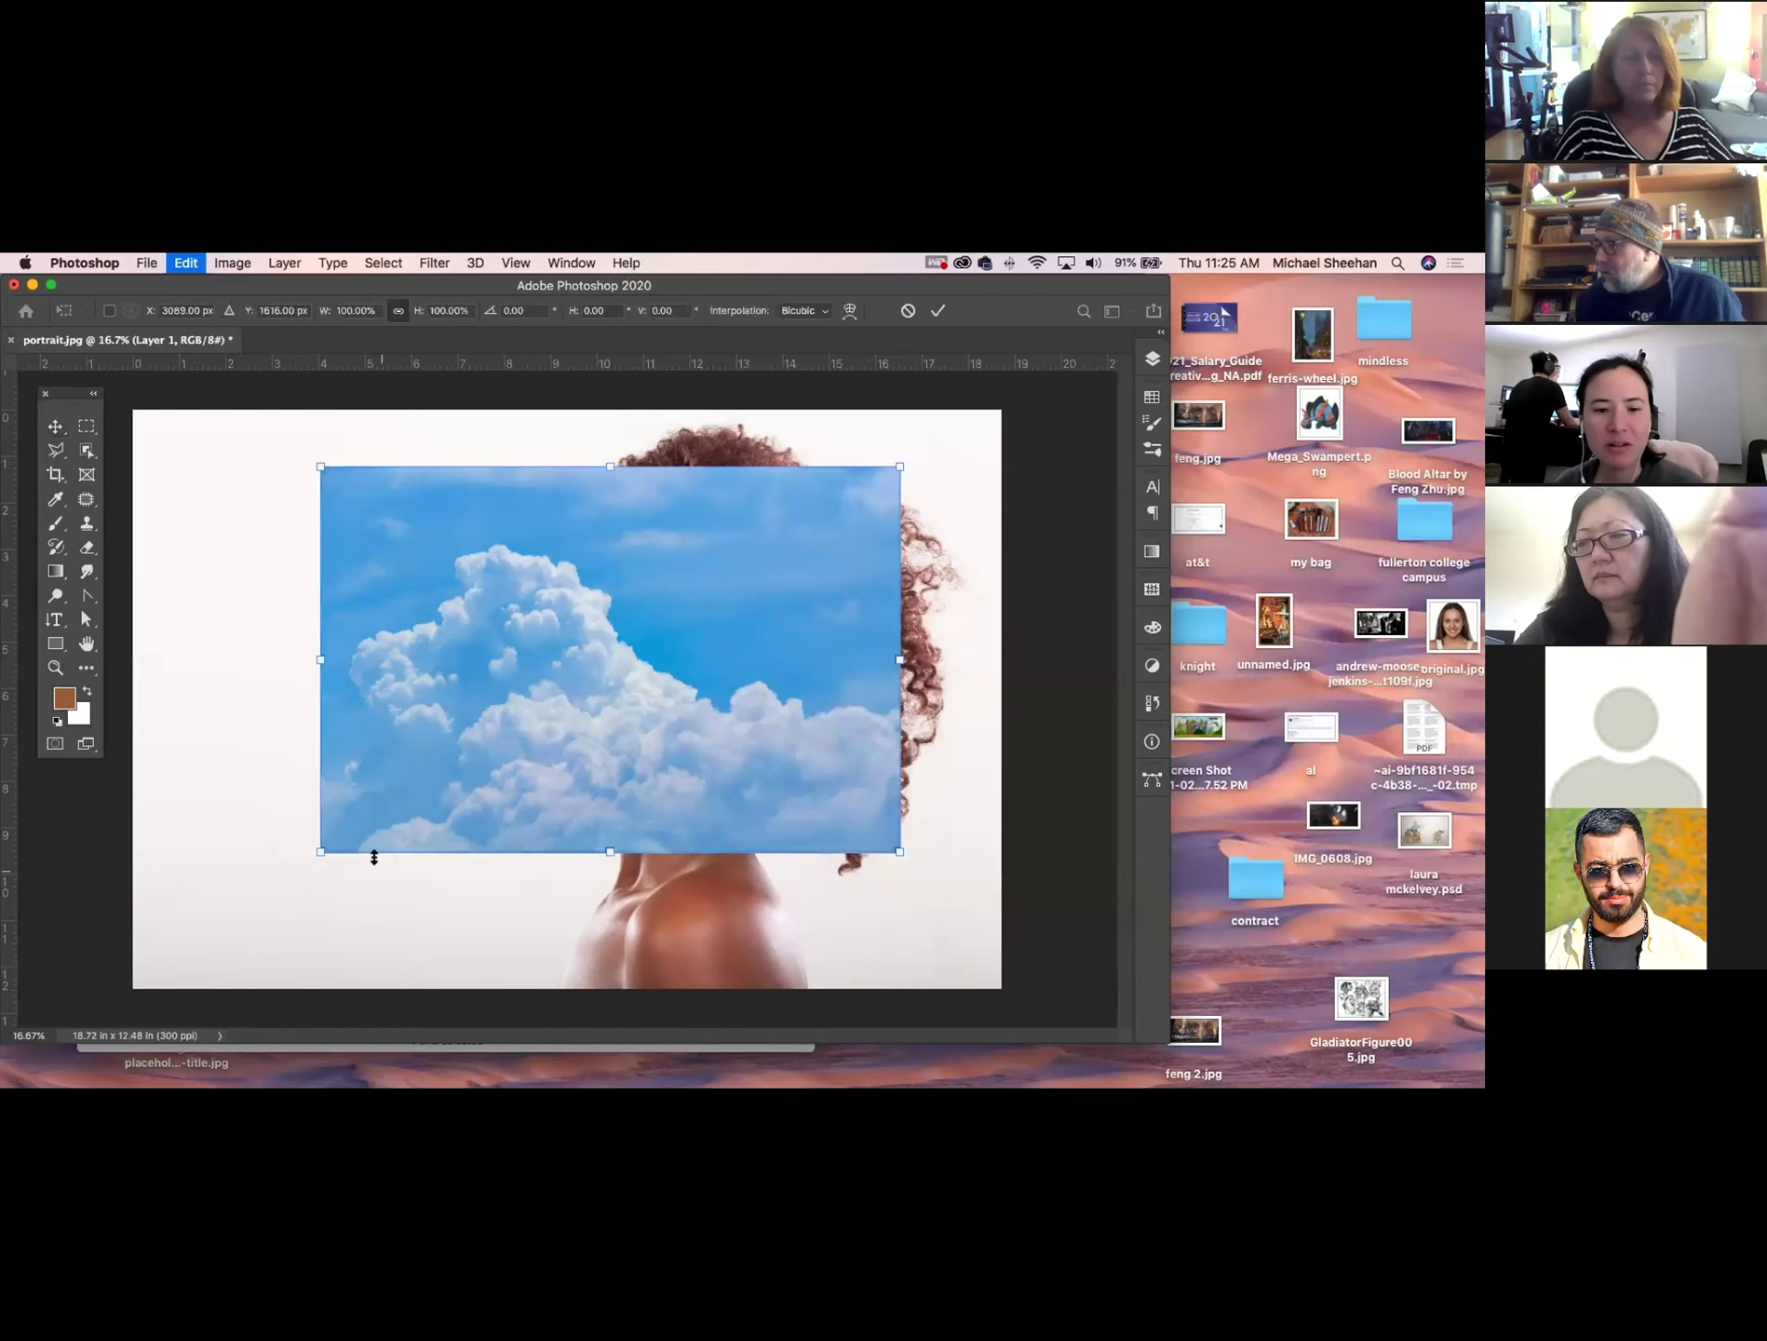
left_click_drag(321, 851, 583, 813)
left_click_drag(370, 941, 217, 989)
left_click_drag(449, 779, 621, 732)
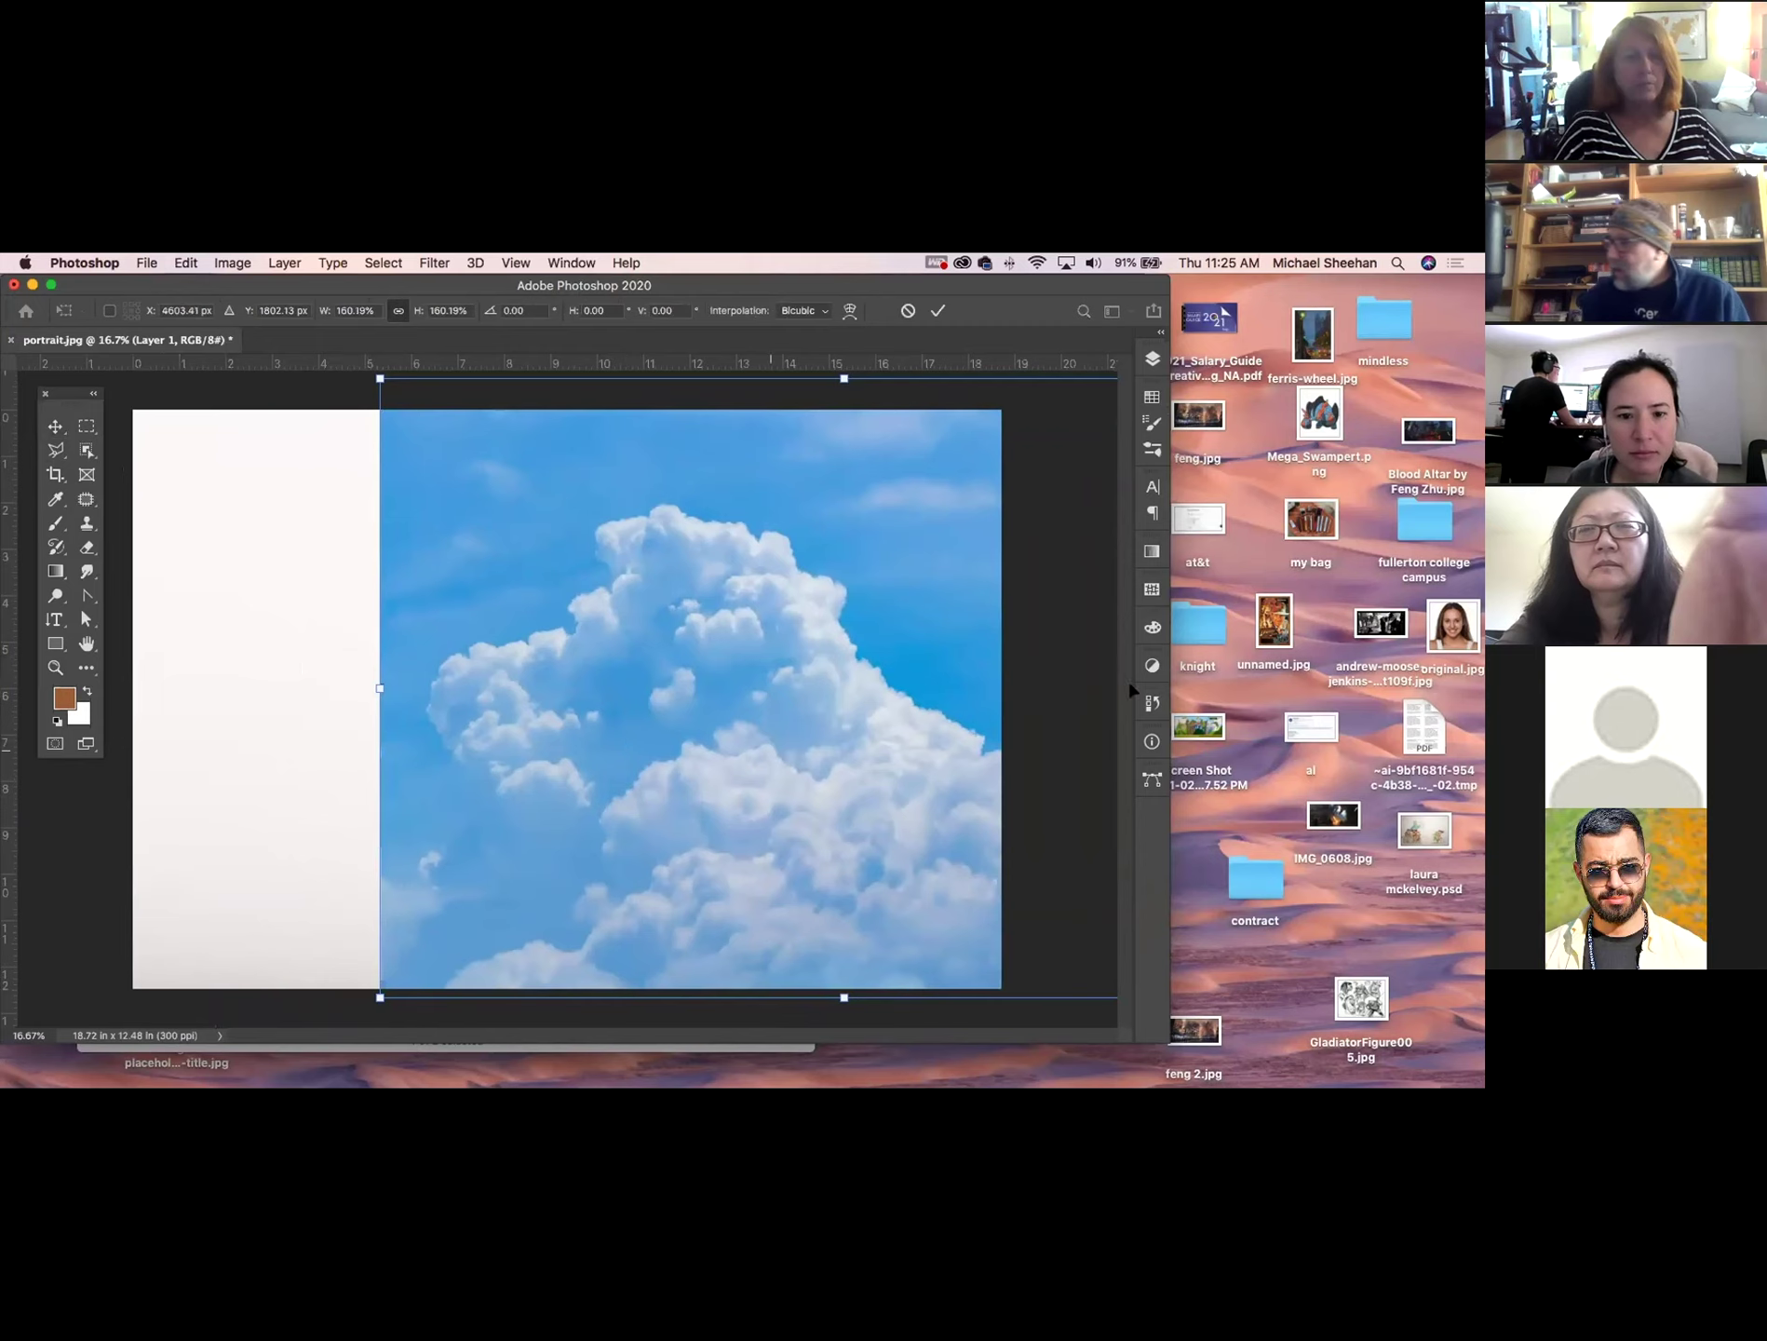
key("Return")
Lower the cloud layer's opacity as a positioning aid and move the clouds about 0.76 in right and 1.44 in up over the head.
left_click(1152, 358)
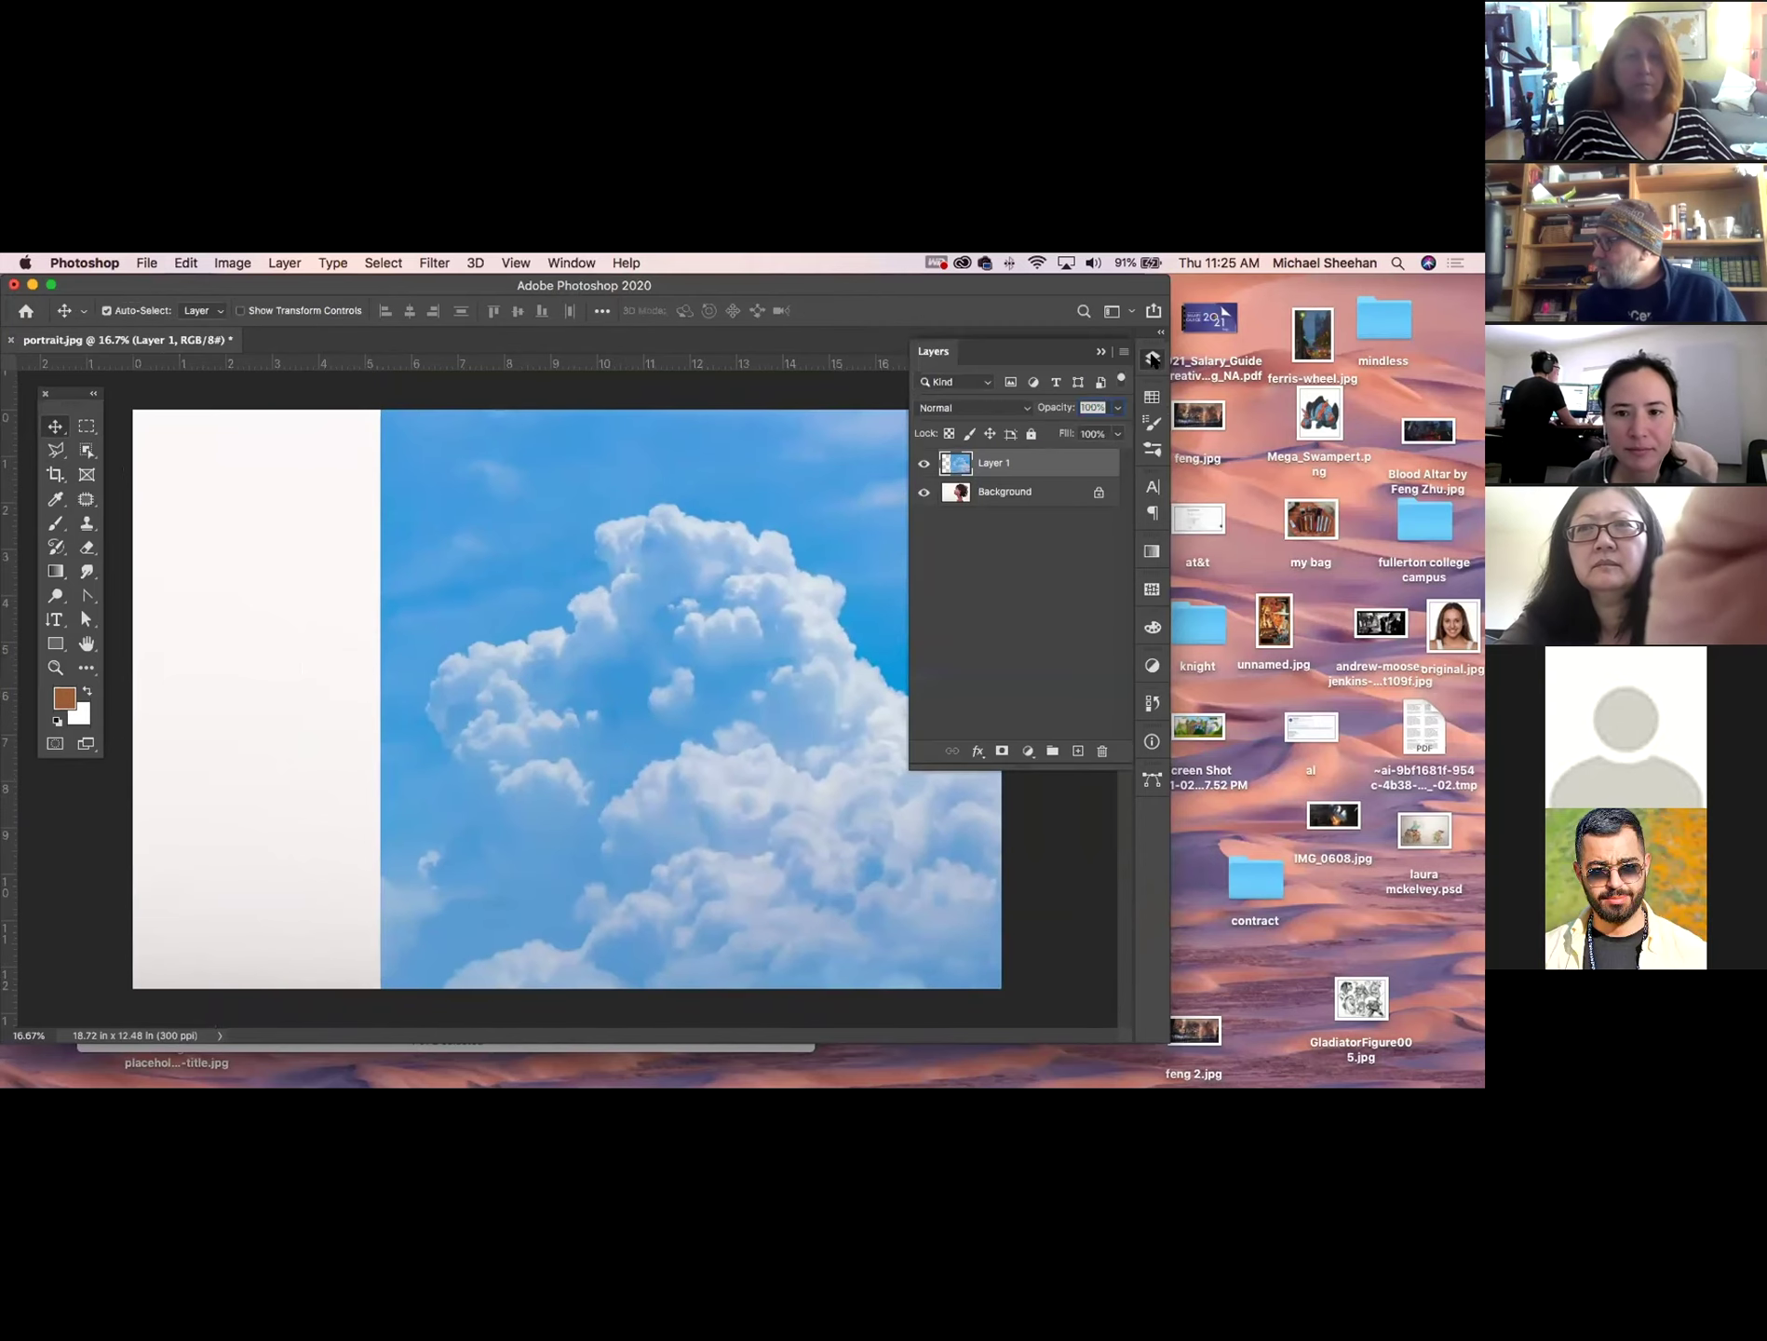
left_click(1118, 407)
left_click_drag(1120, 430, 1085, 428)
left_click(689, 679)
left_click_drag(652, 722, 684, 647)
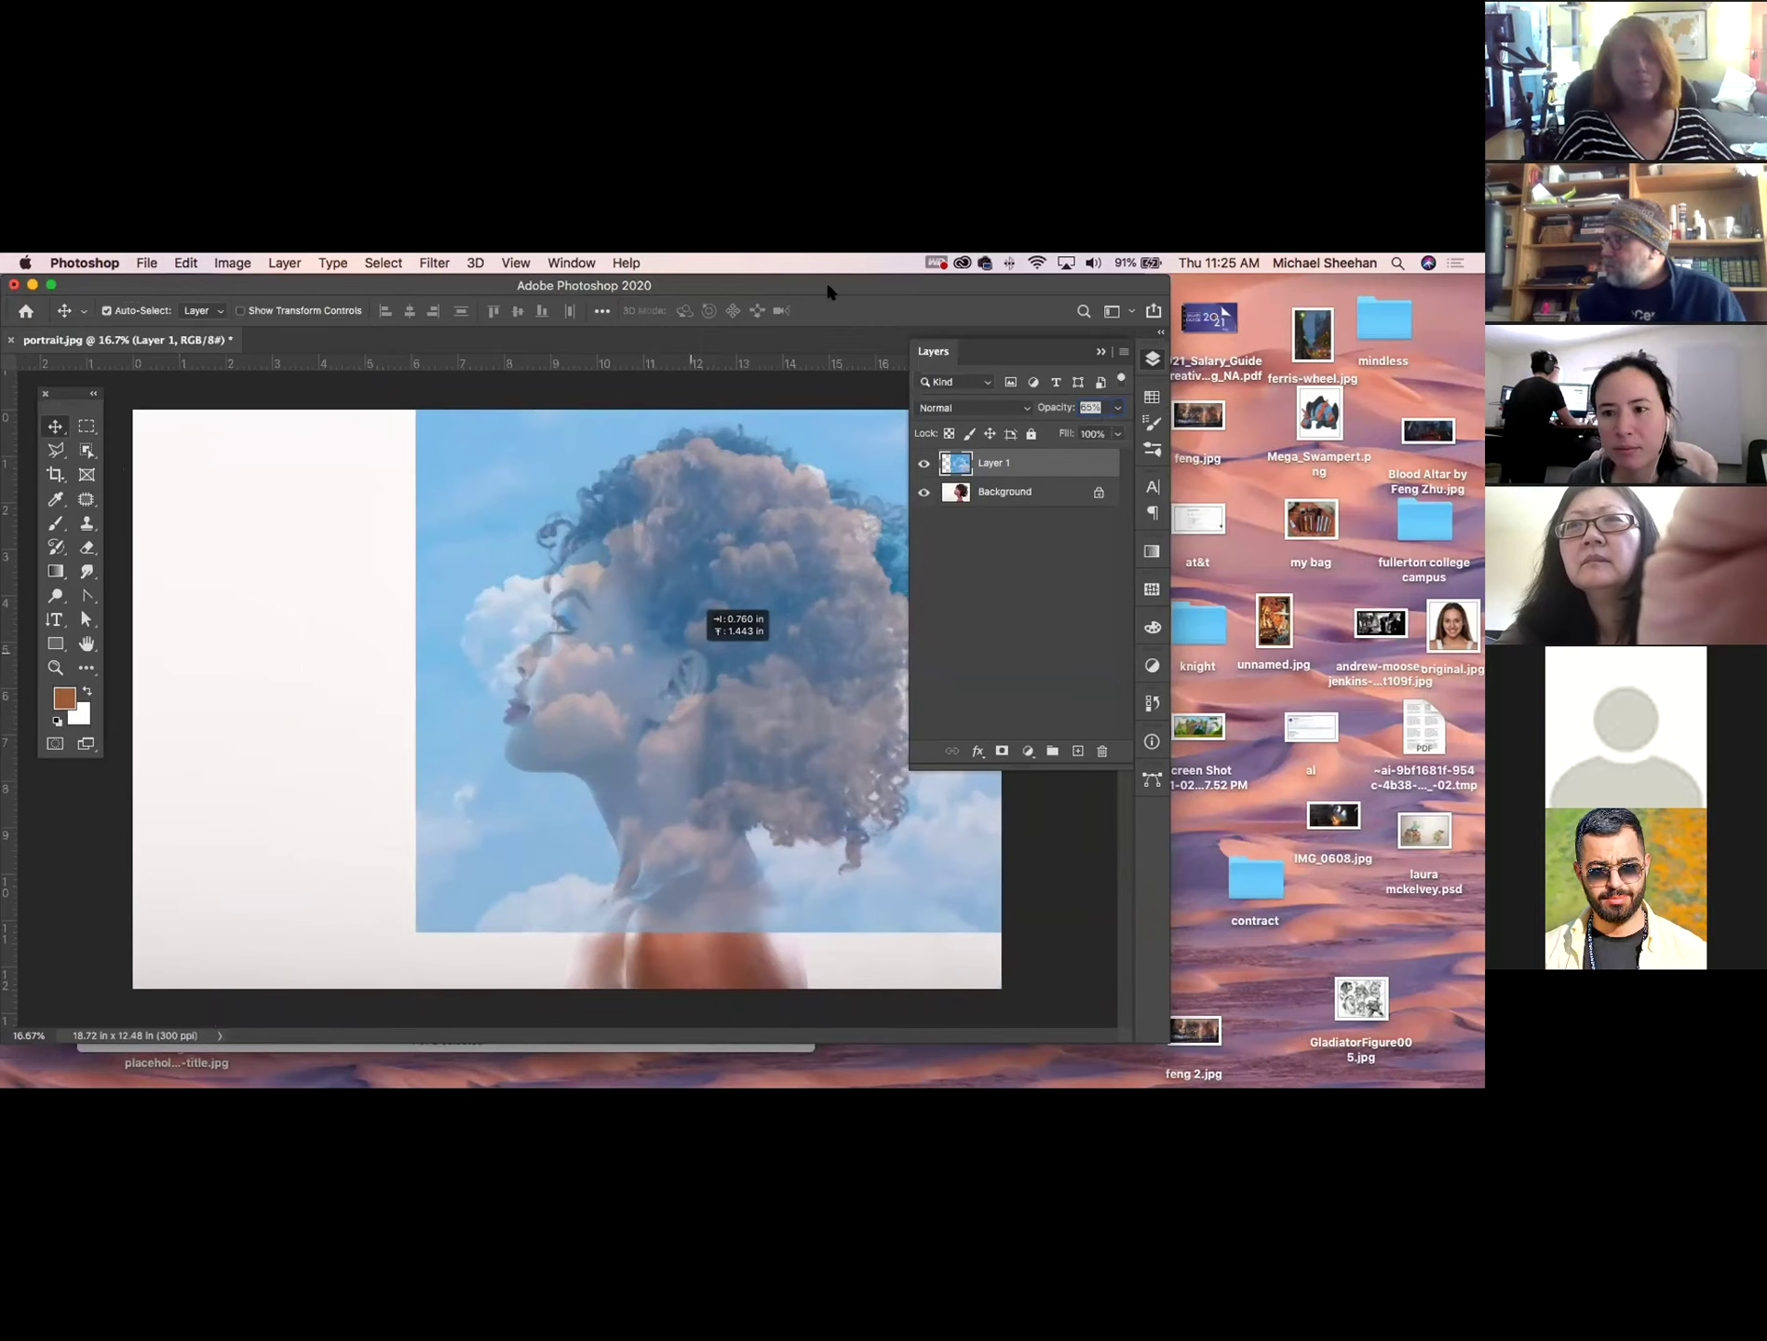
left_click(957, 463)
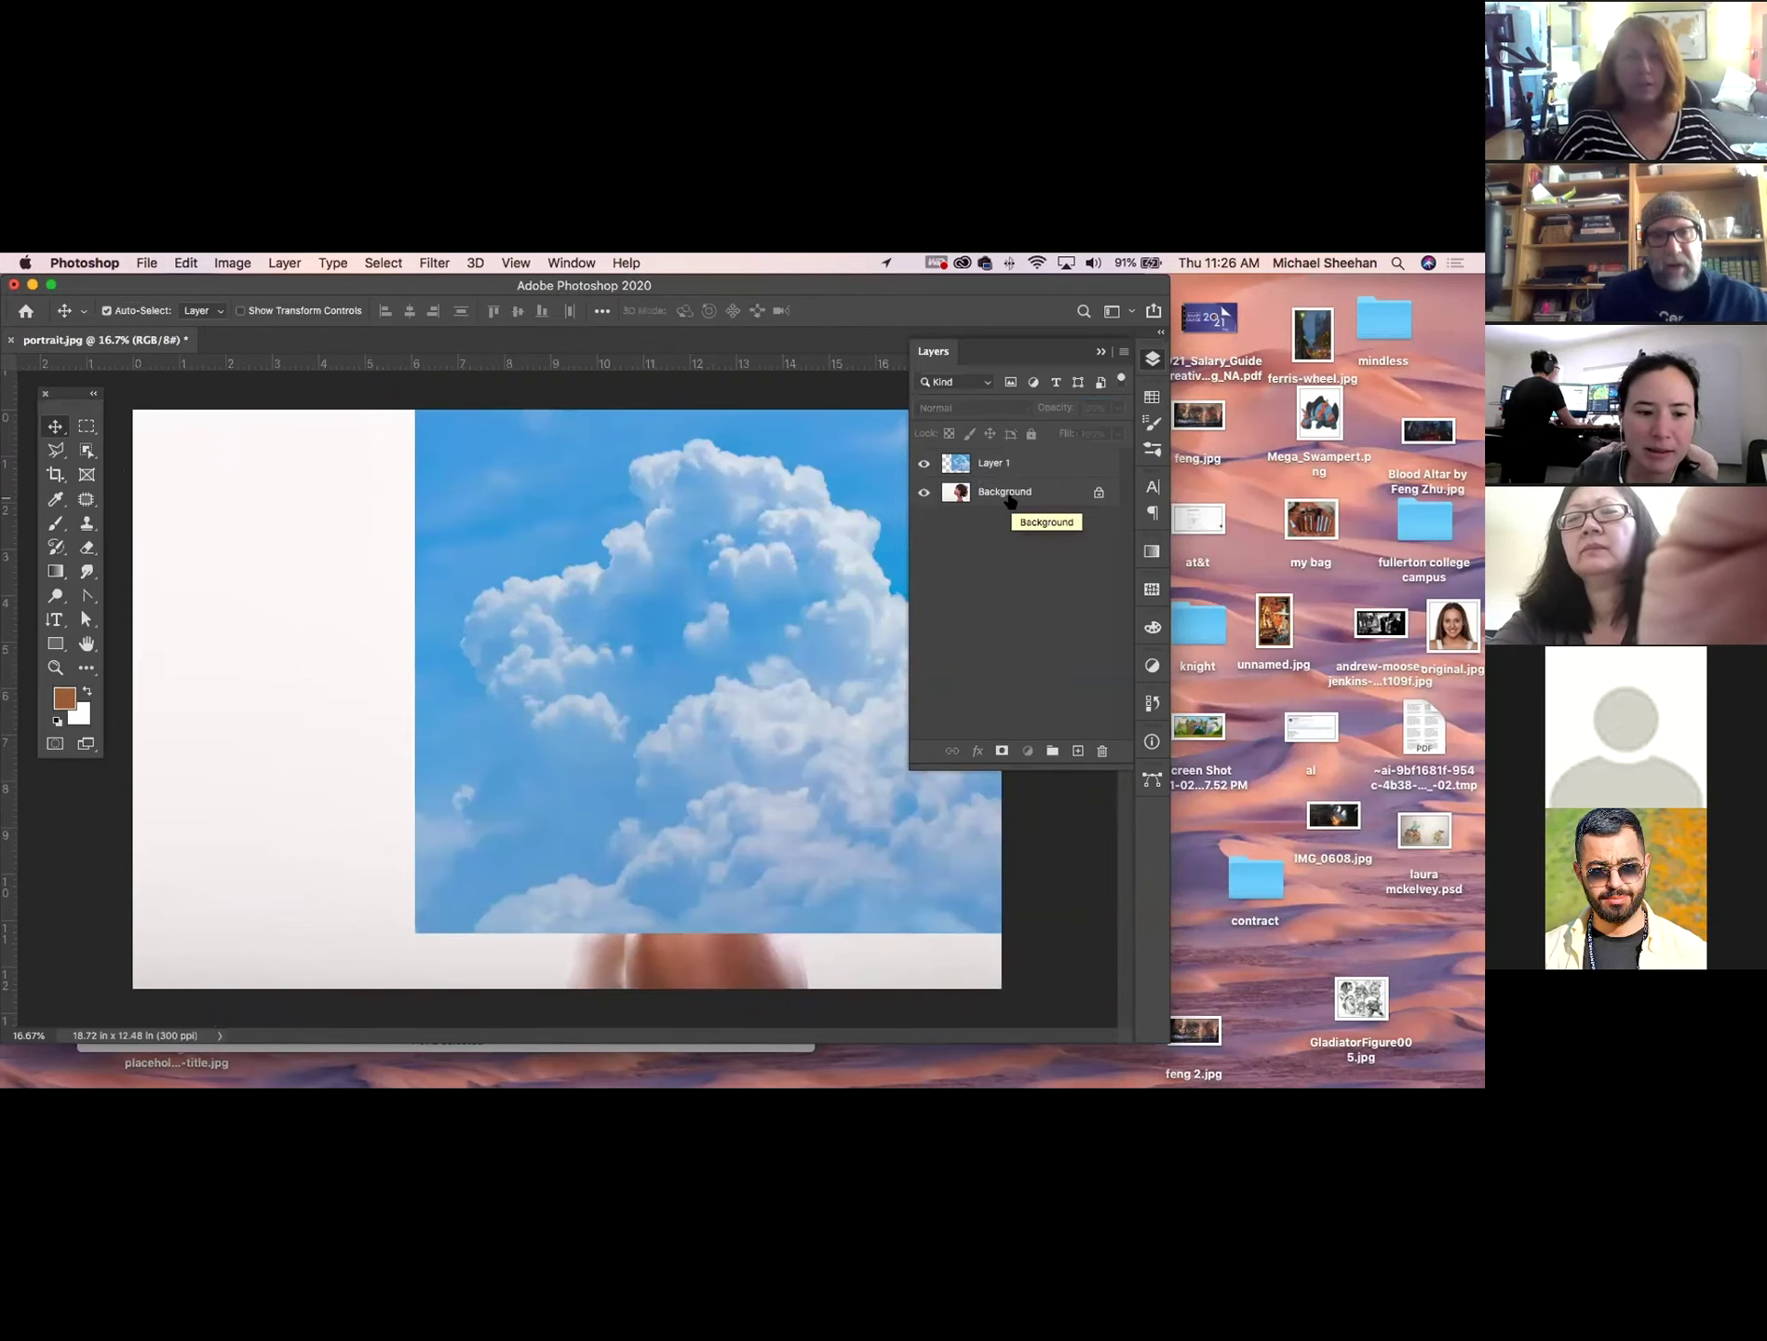
Unlock the portrait's Background layer and move the cloud layer beneath it.
left_click(1099, 494)
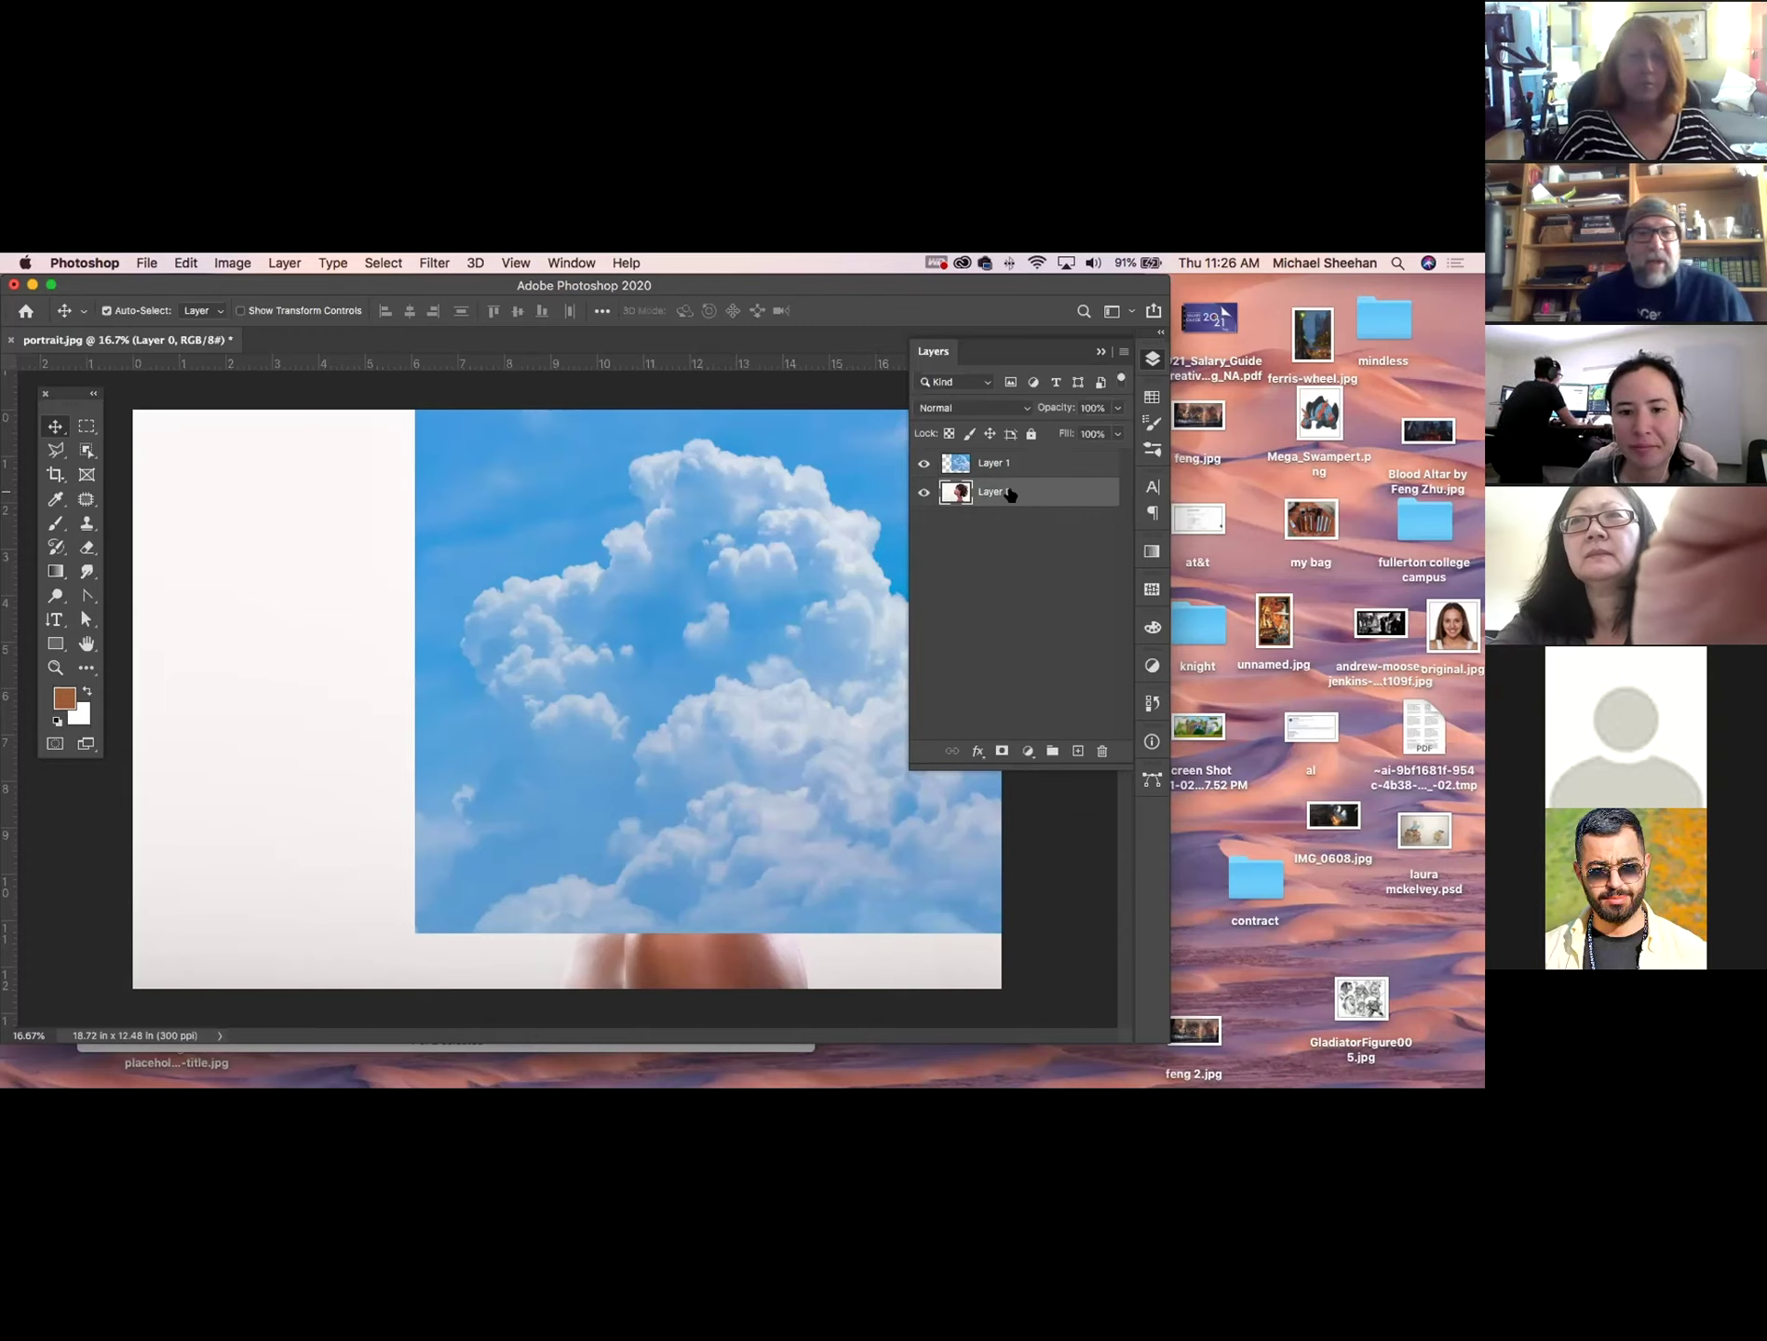
left_click_drag(1026, 463, 1034, 564)
left_click_drag(920, 283, 887, 280)
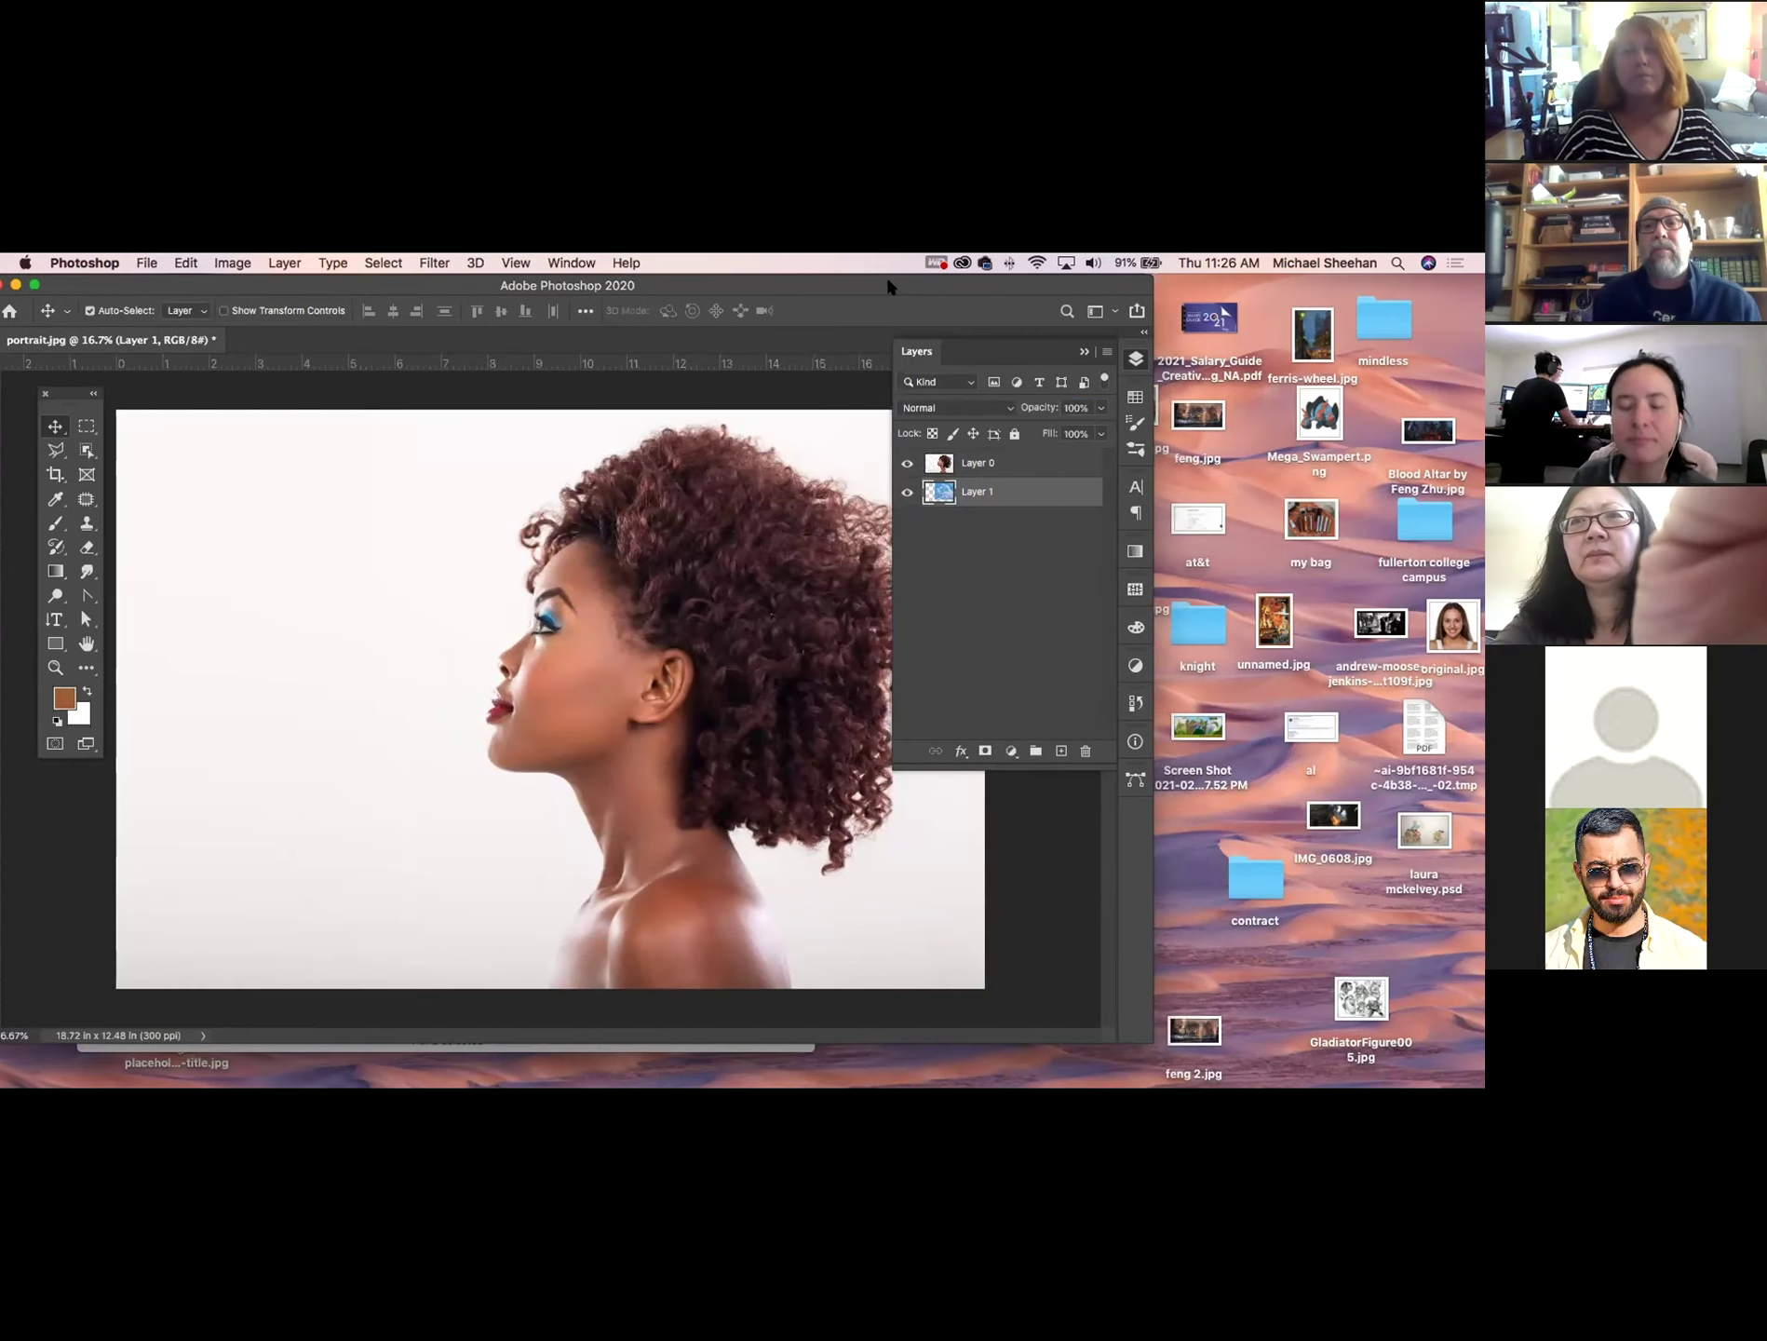
left_click_drag(150, 281, 161, 277)
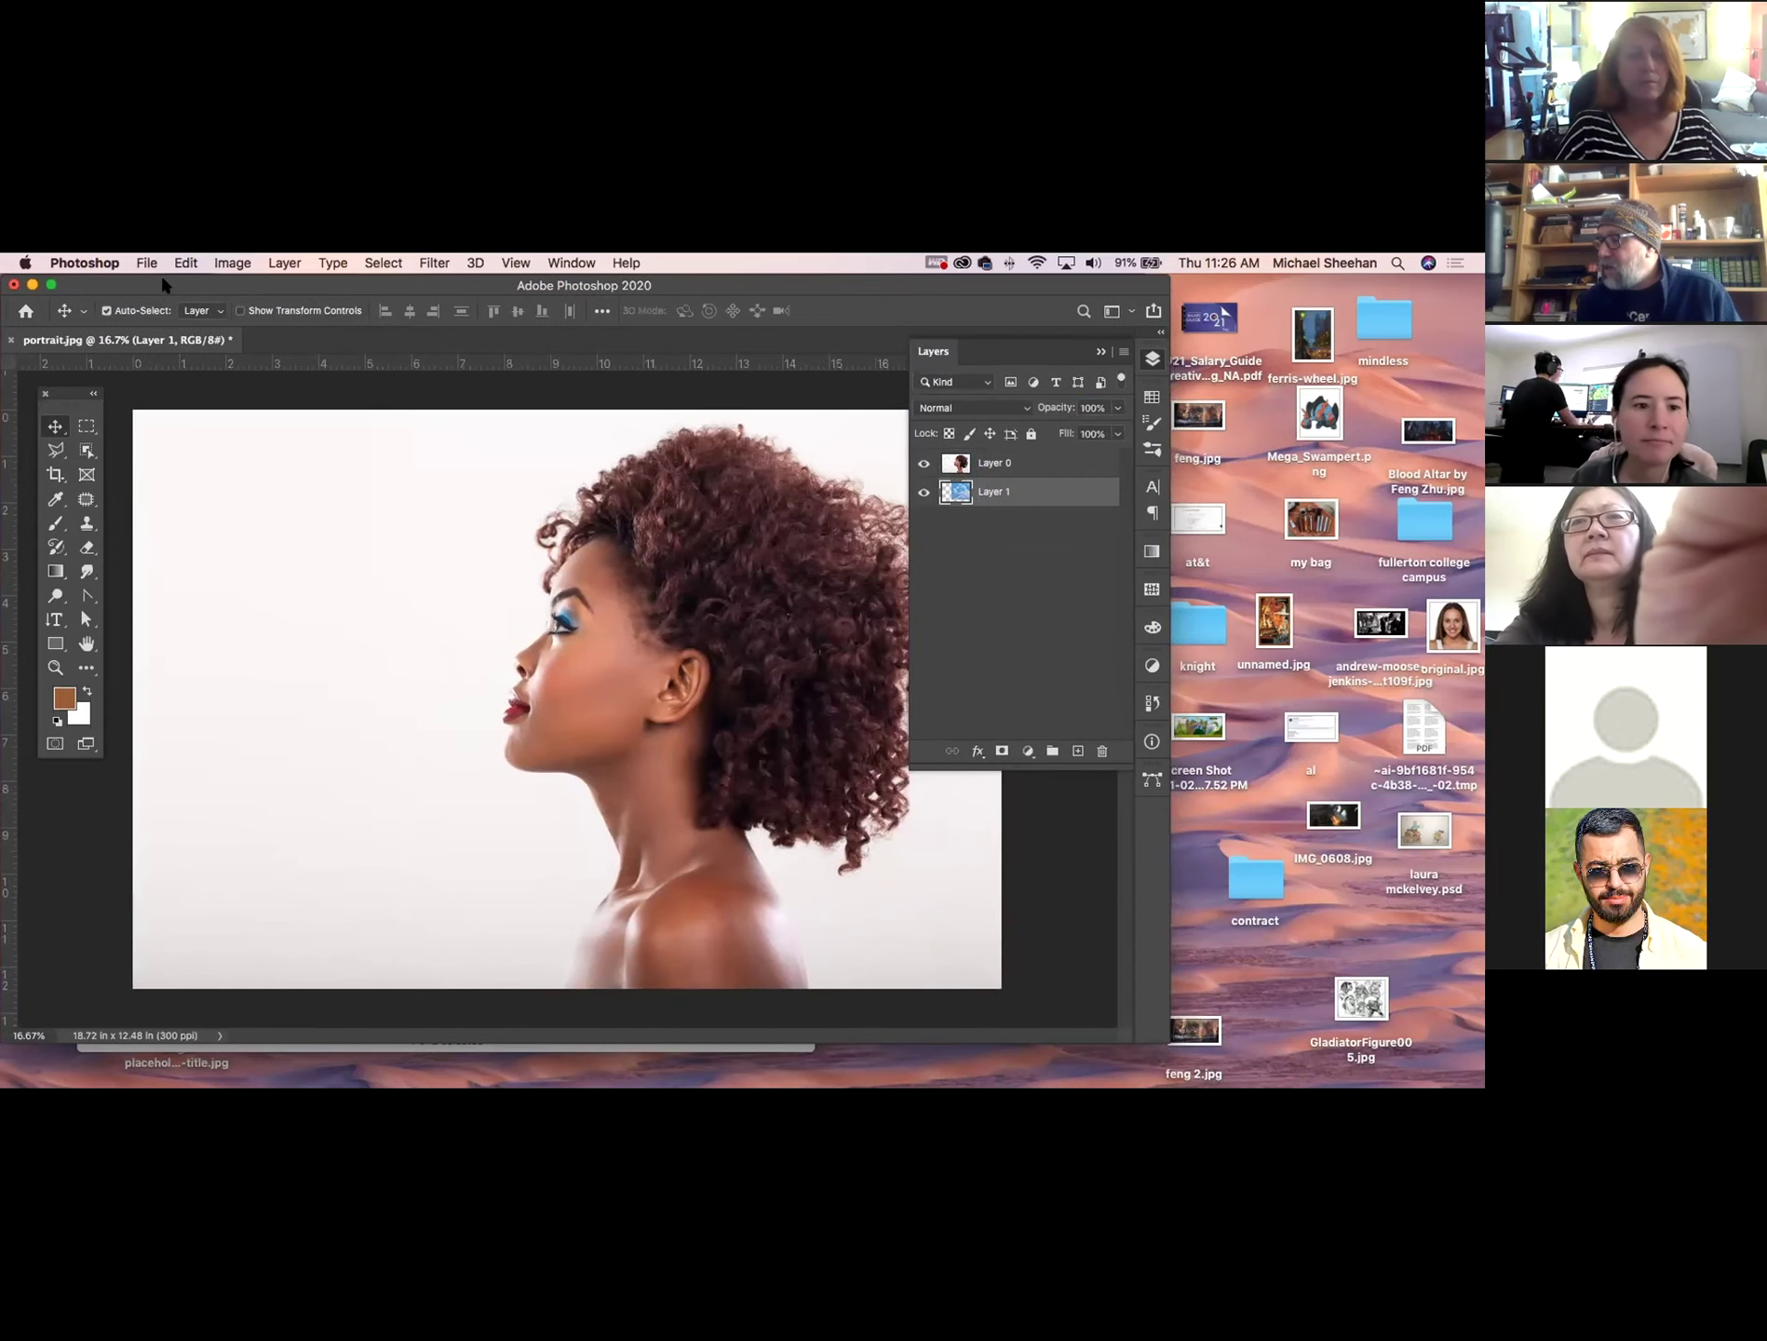
Set up the Brush tool with a 900 px size and 26% opacity.
left_click(56, 523)
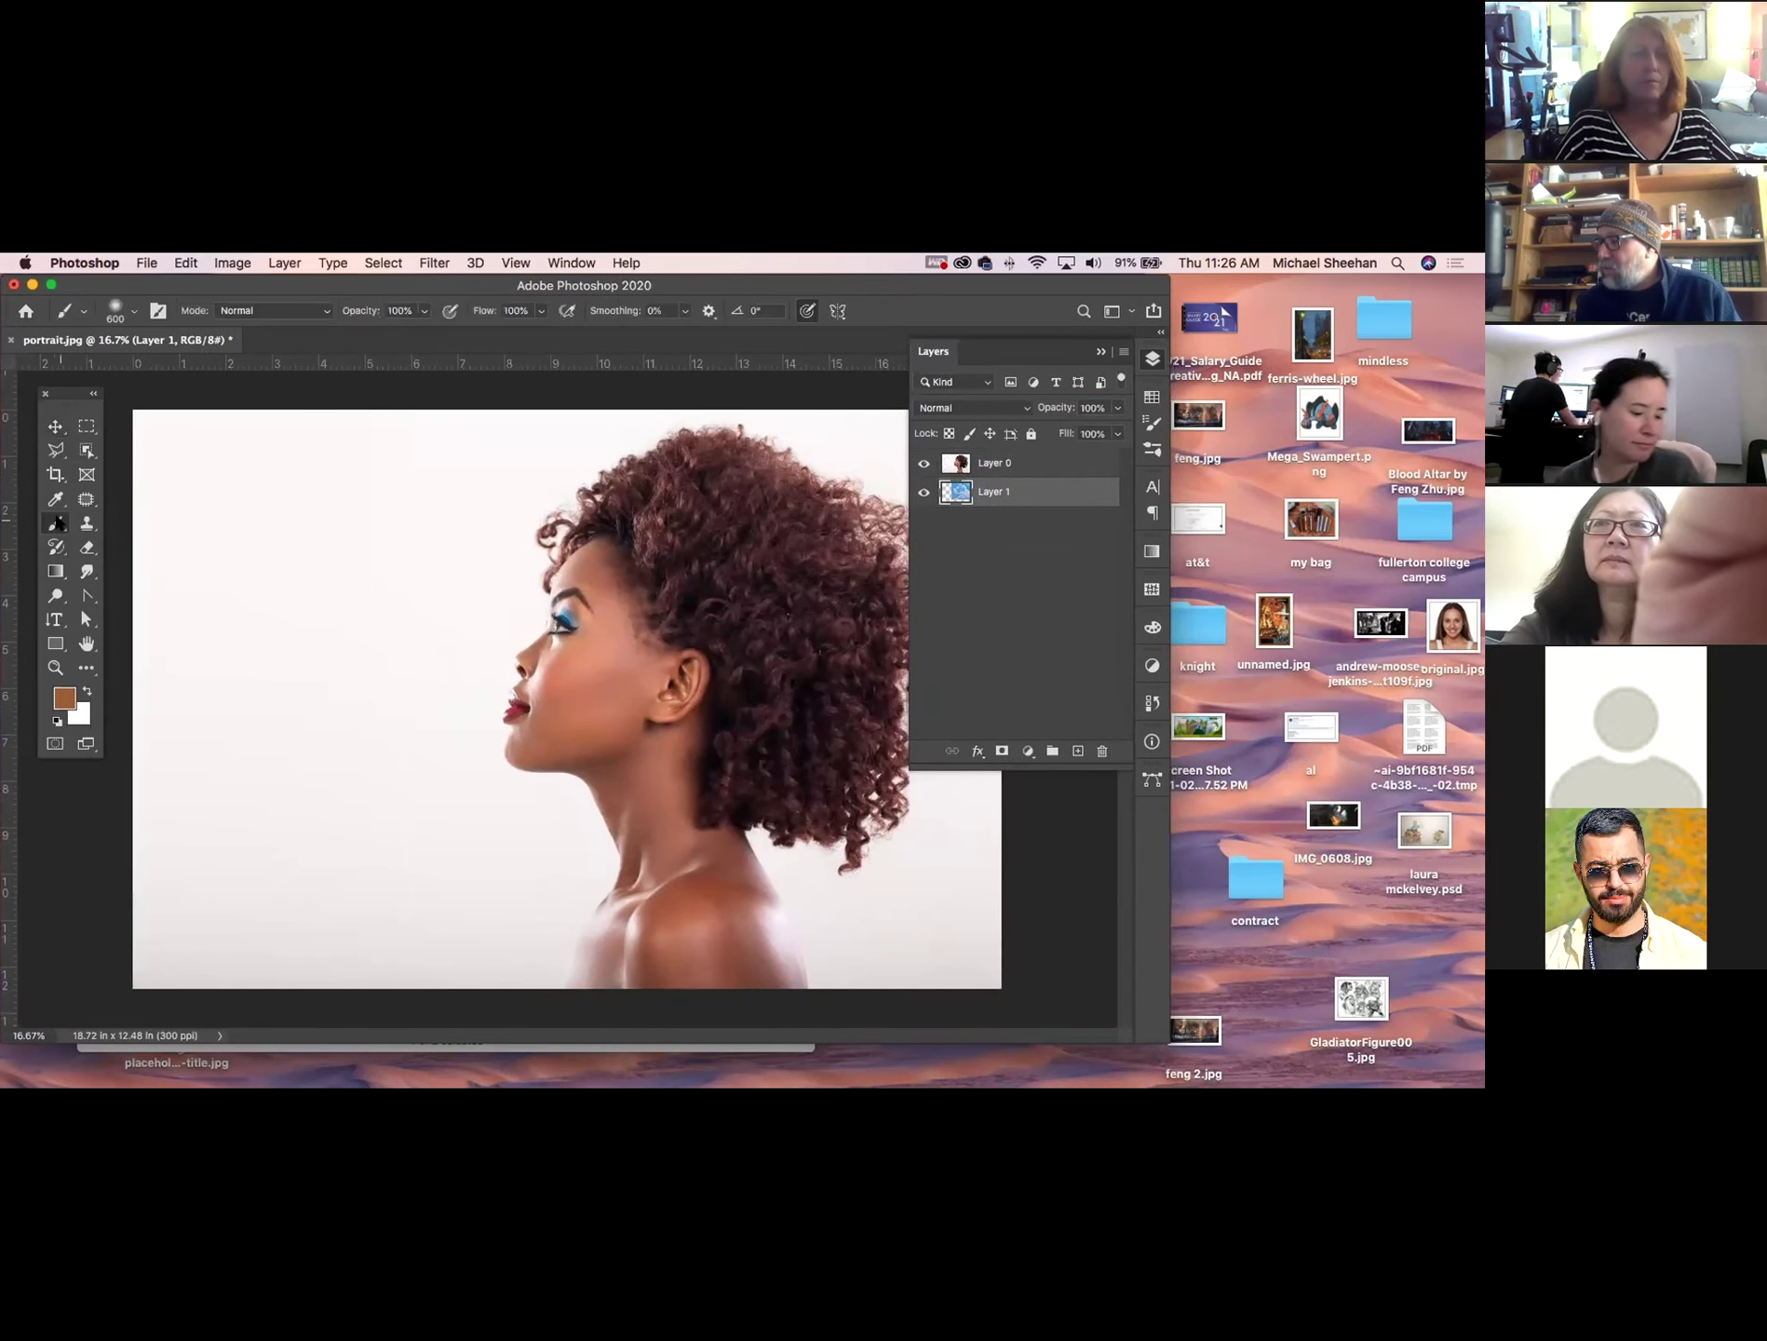
left_click(133, 310)
left_click(133, 310)
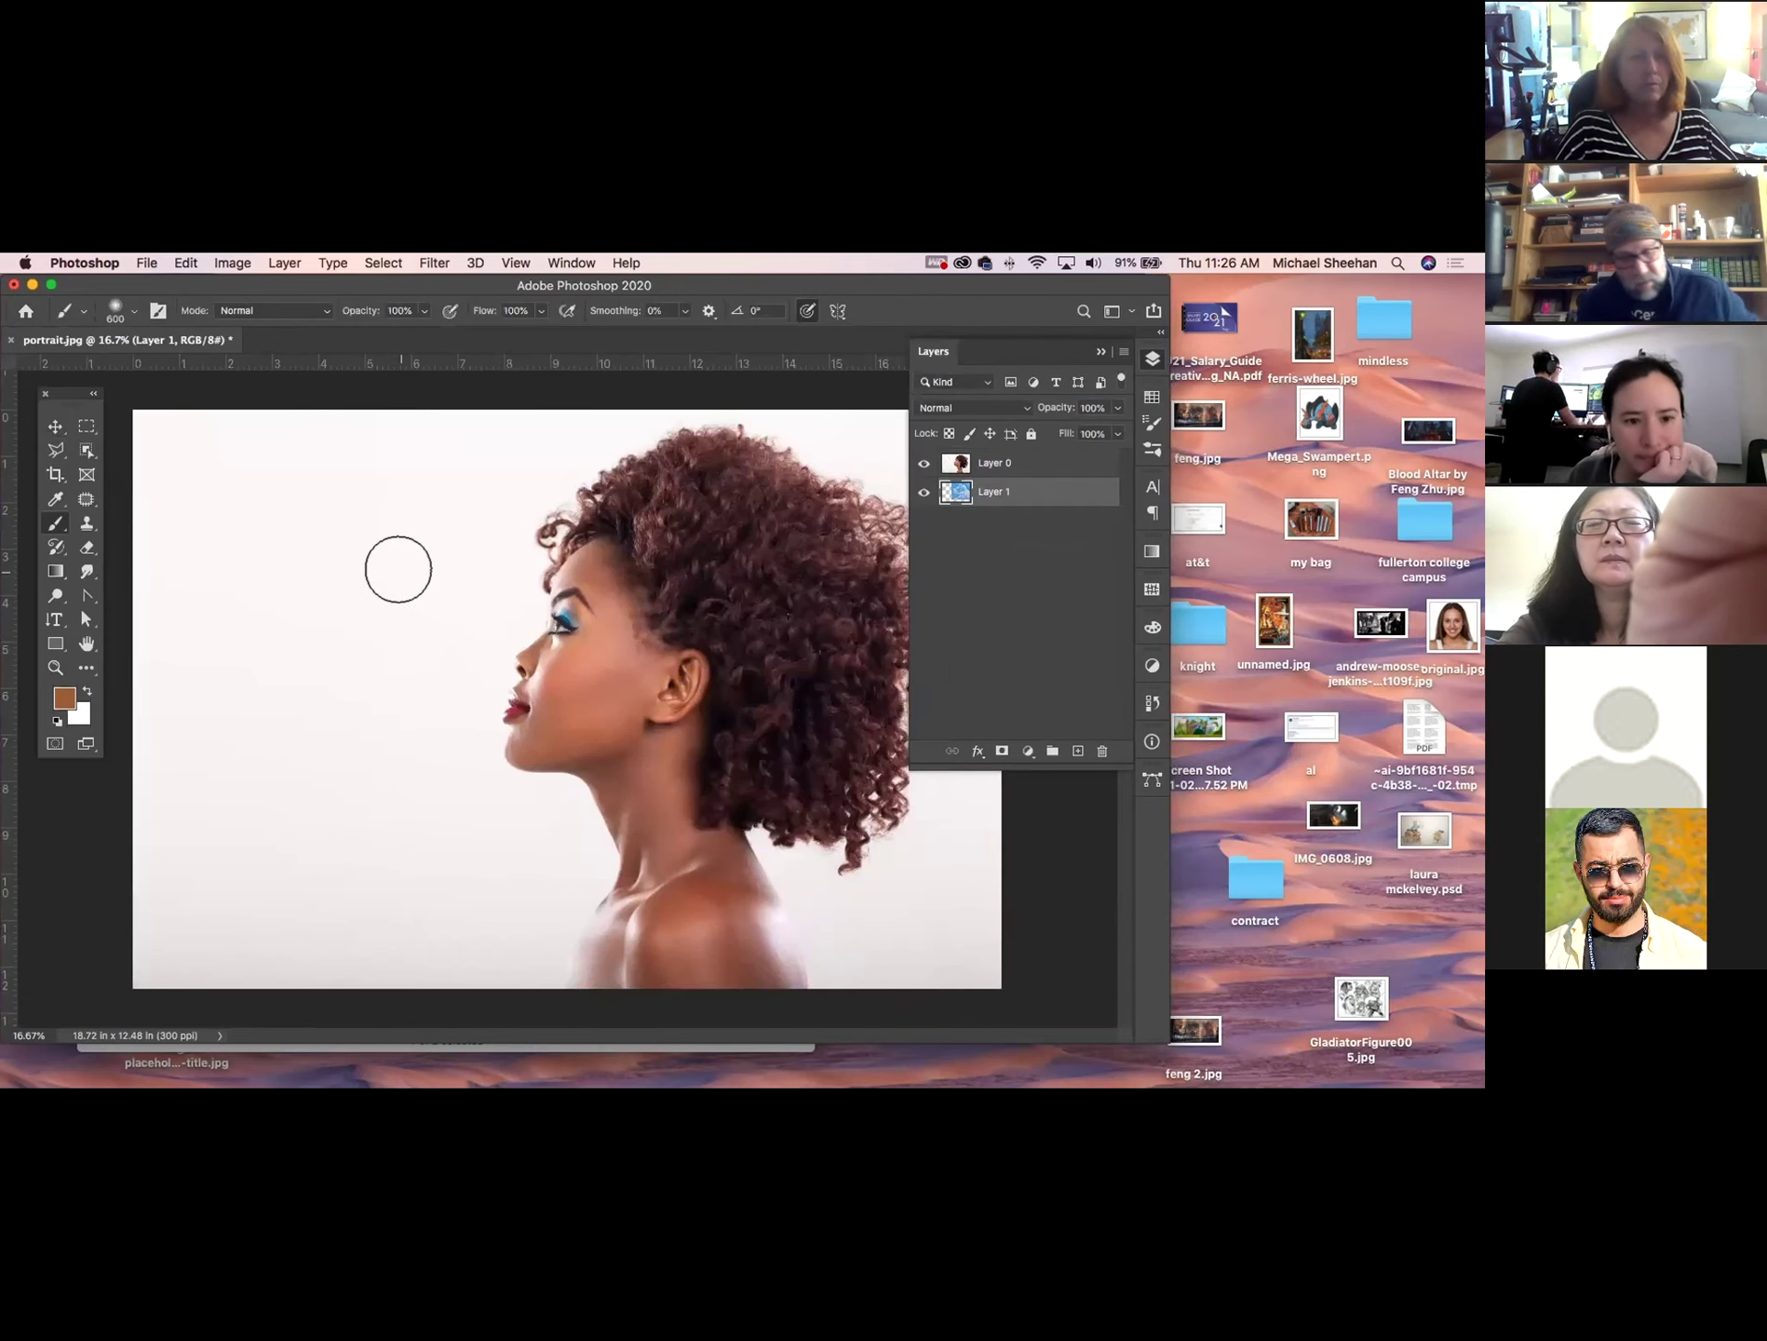
key("bracketright")
key("bracketright")
key("bracketright")
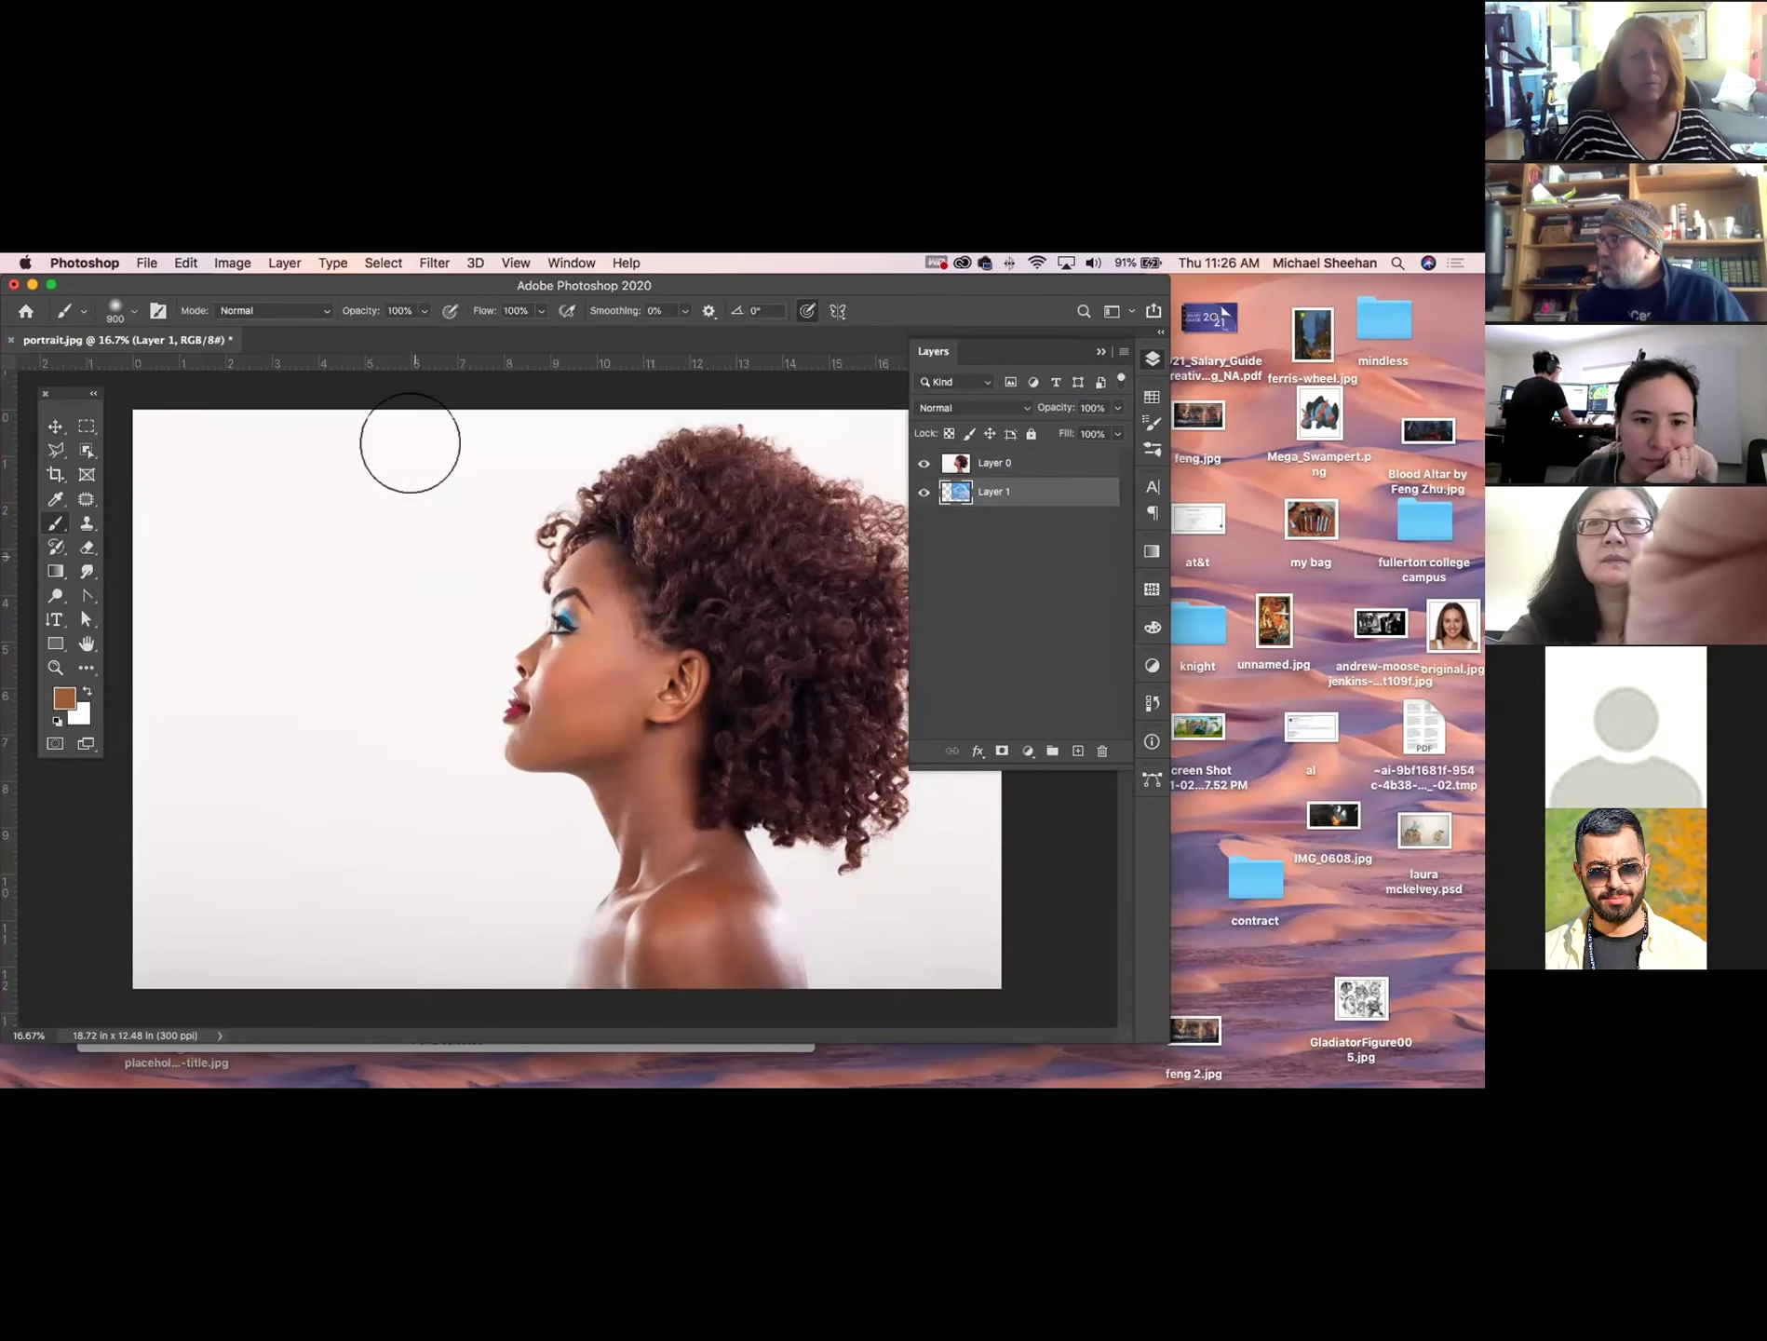
left_click(424, 311)
left_click(423, 311)
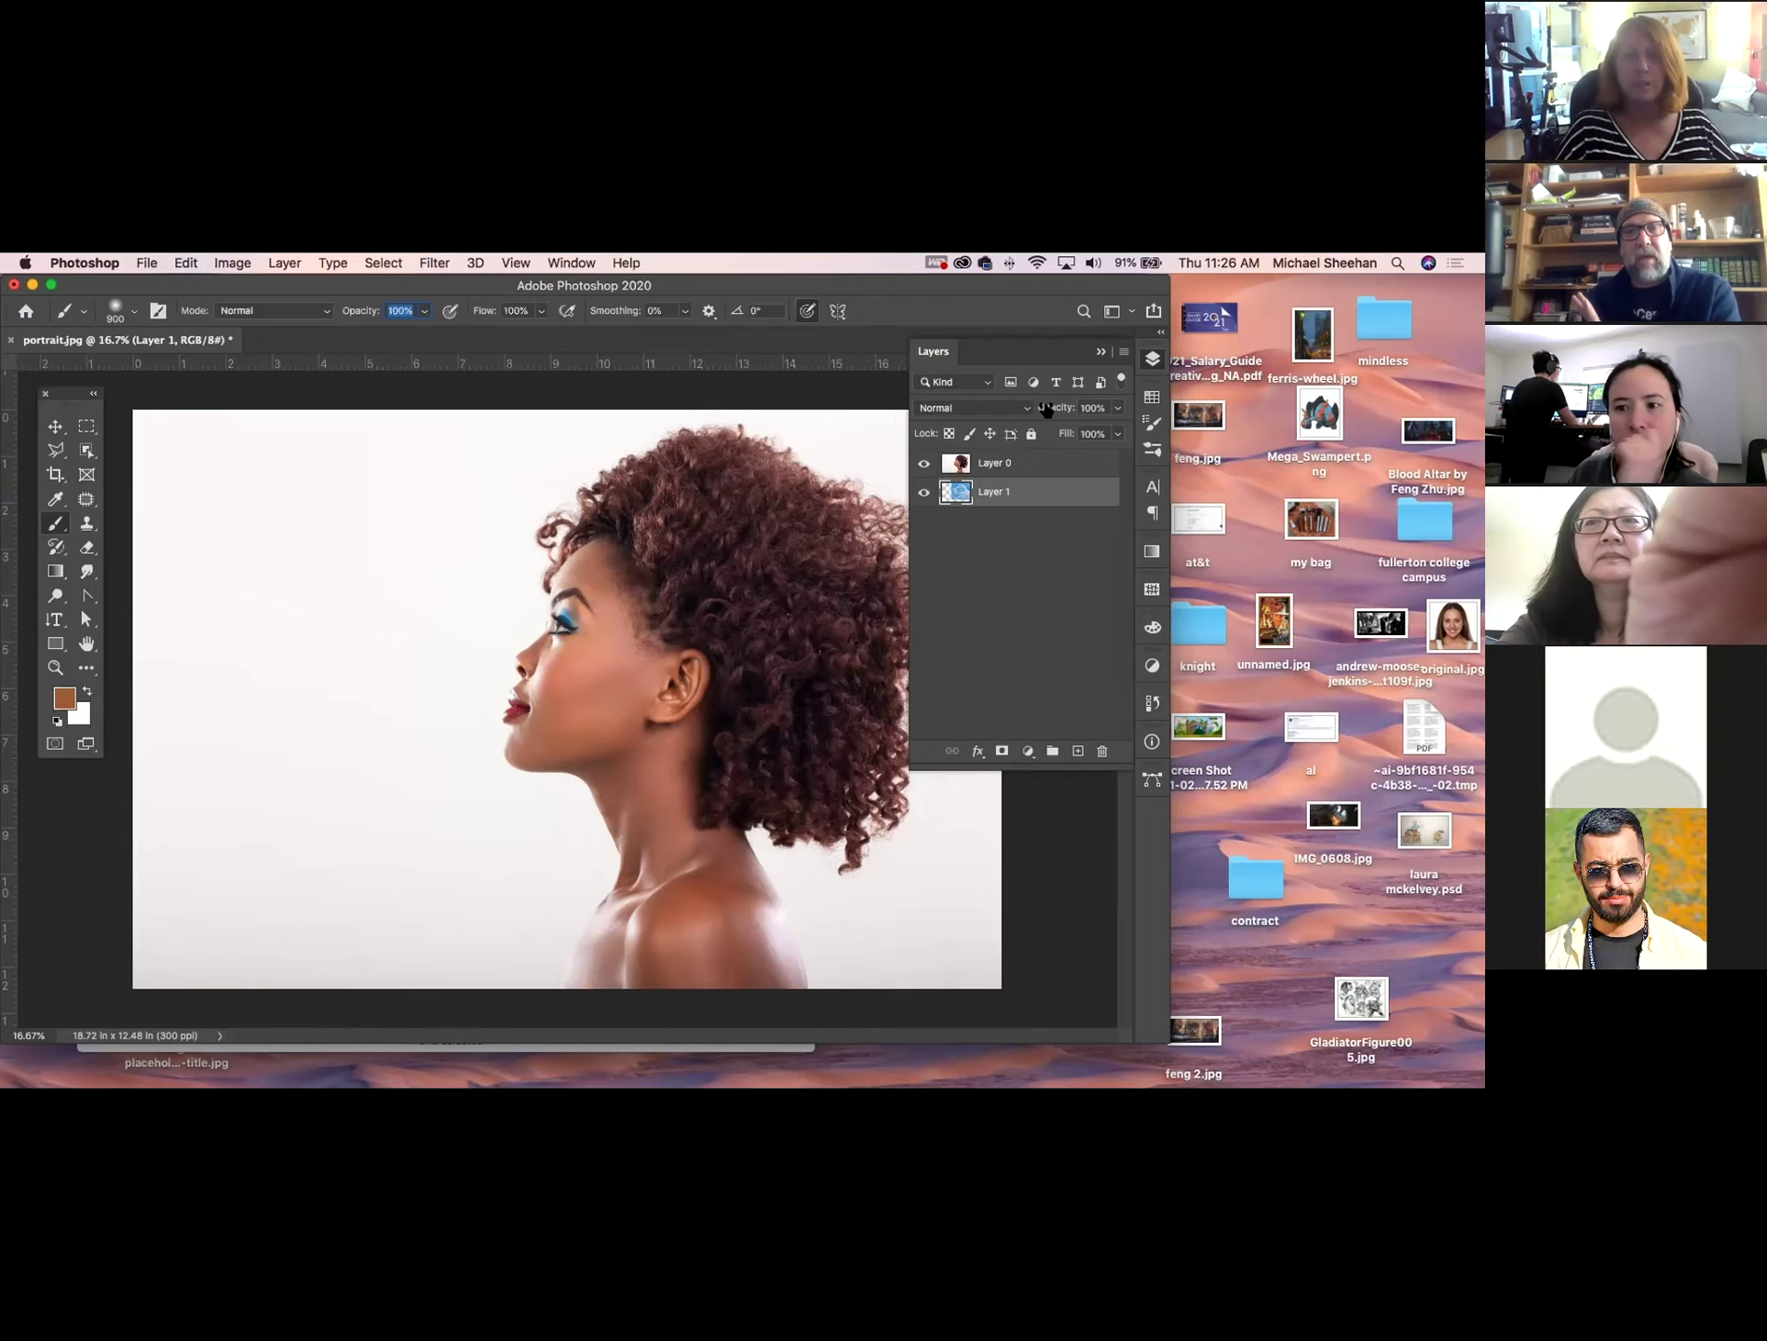
left_click(424, 310)
left_click_drag(428, 332, 362, 331)
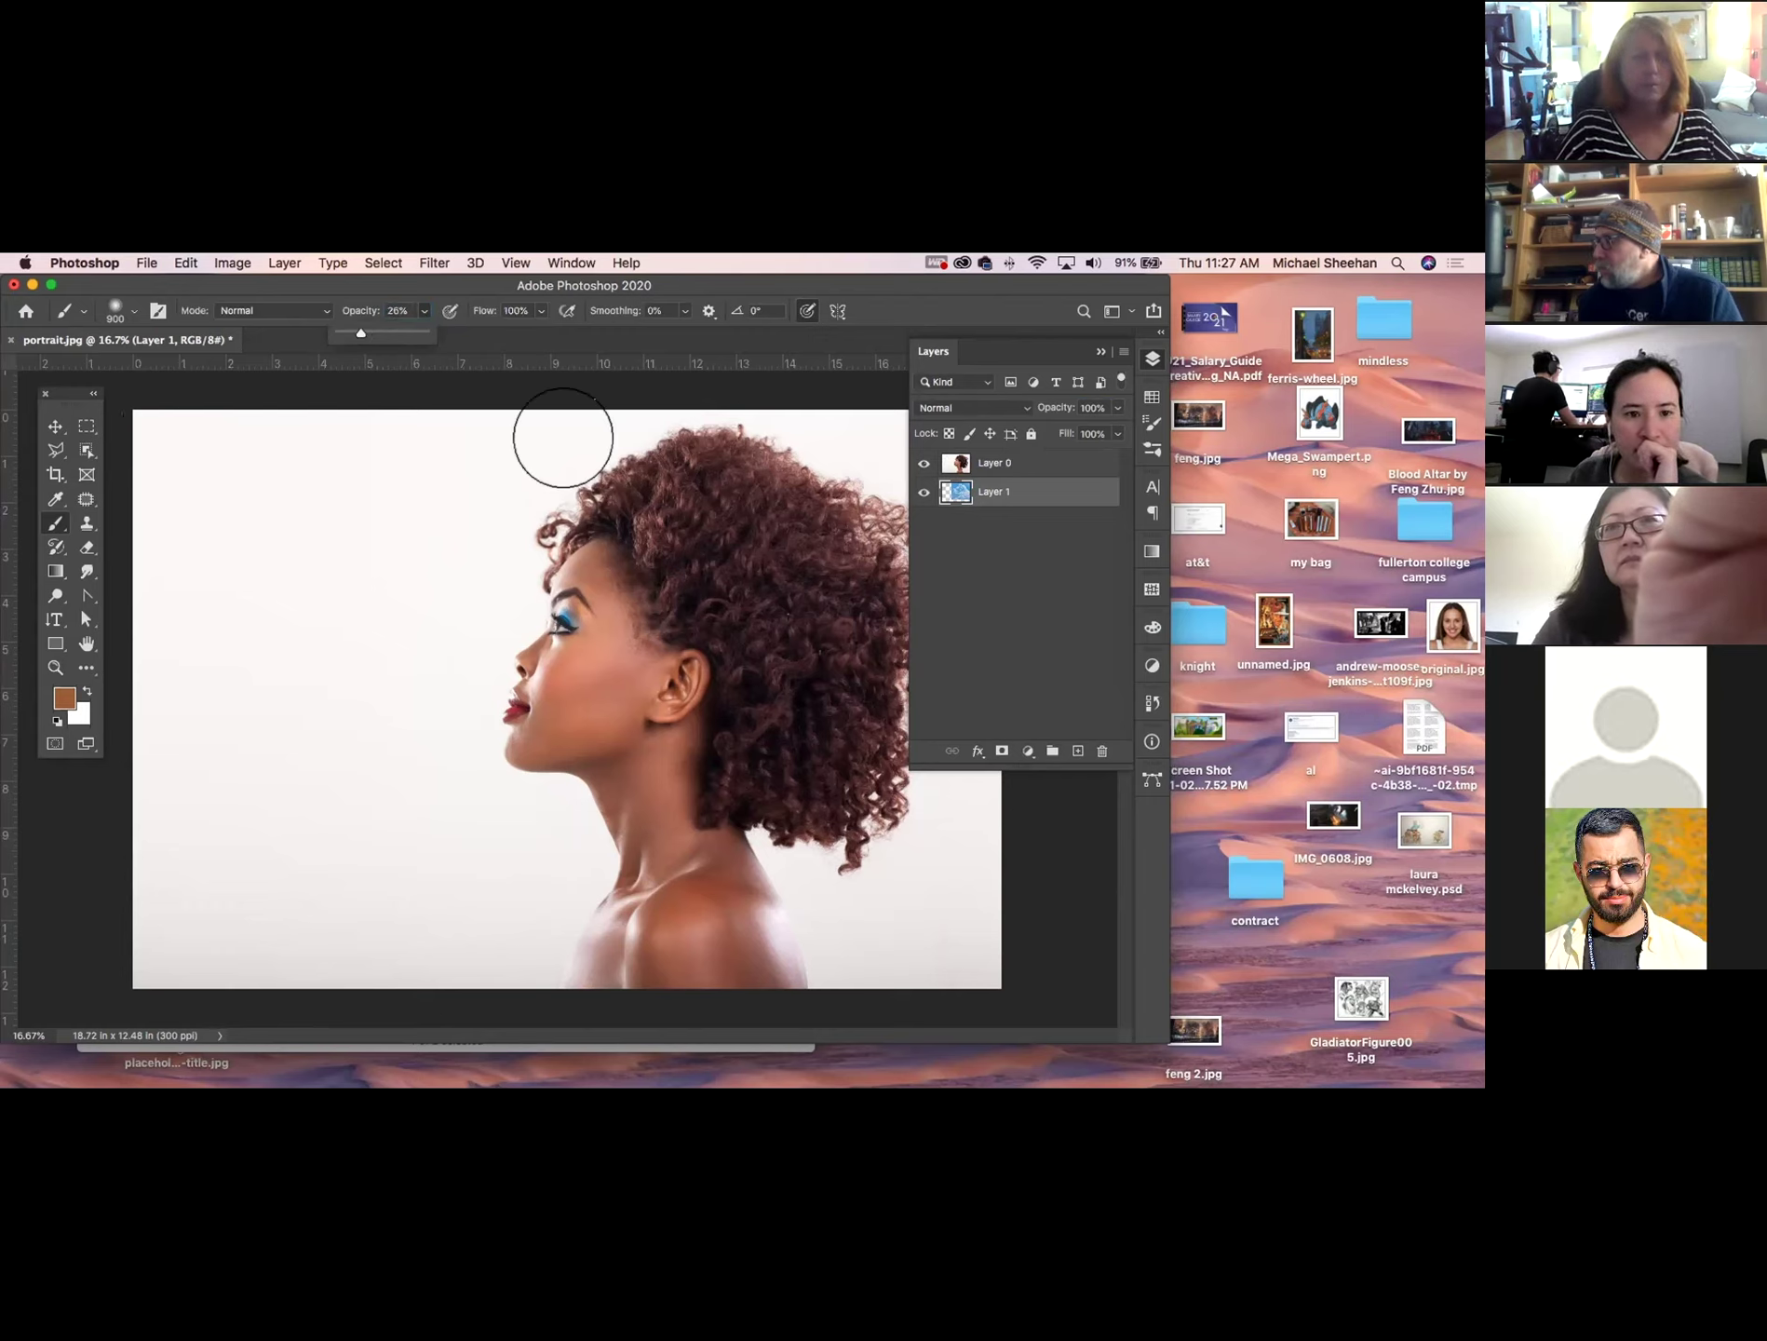
Add a layer mask to the portrait layer and paint it black over the face and hair to blend in the clouds.
left_click(1032, 464)
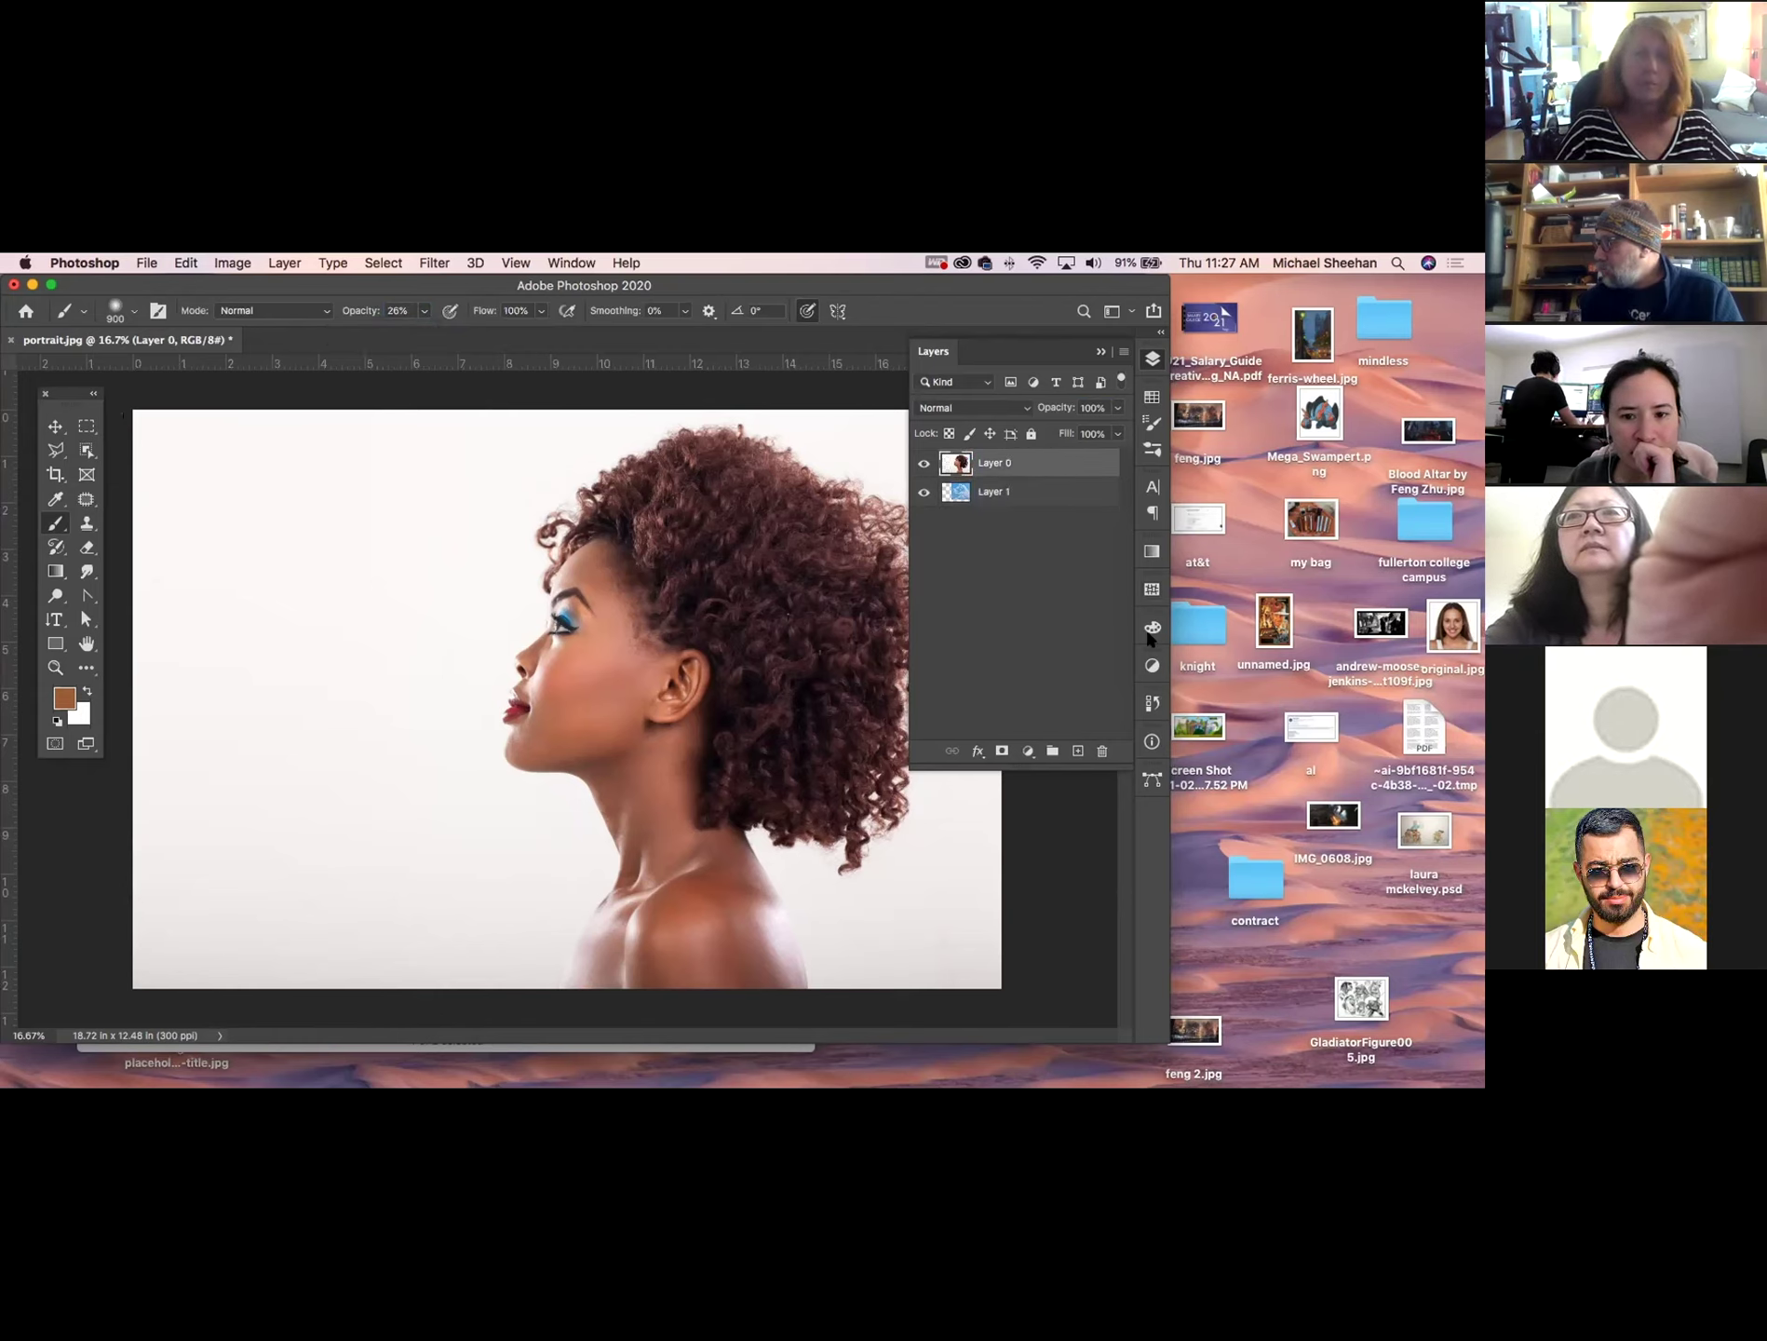
left_click(999, 751)
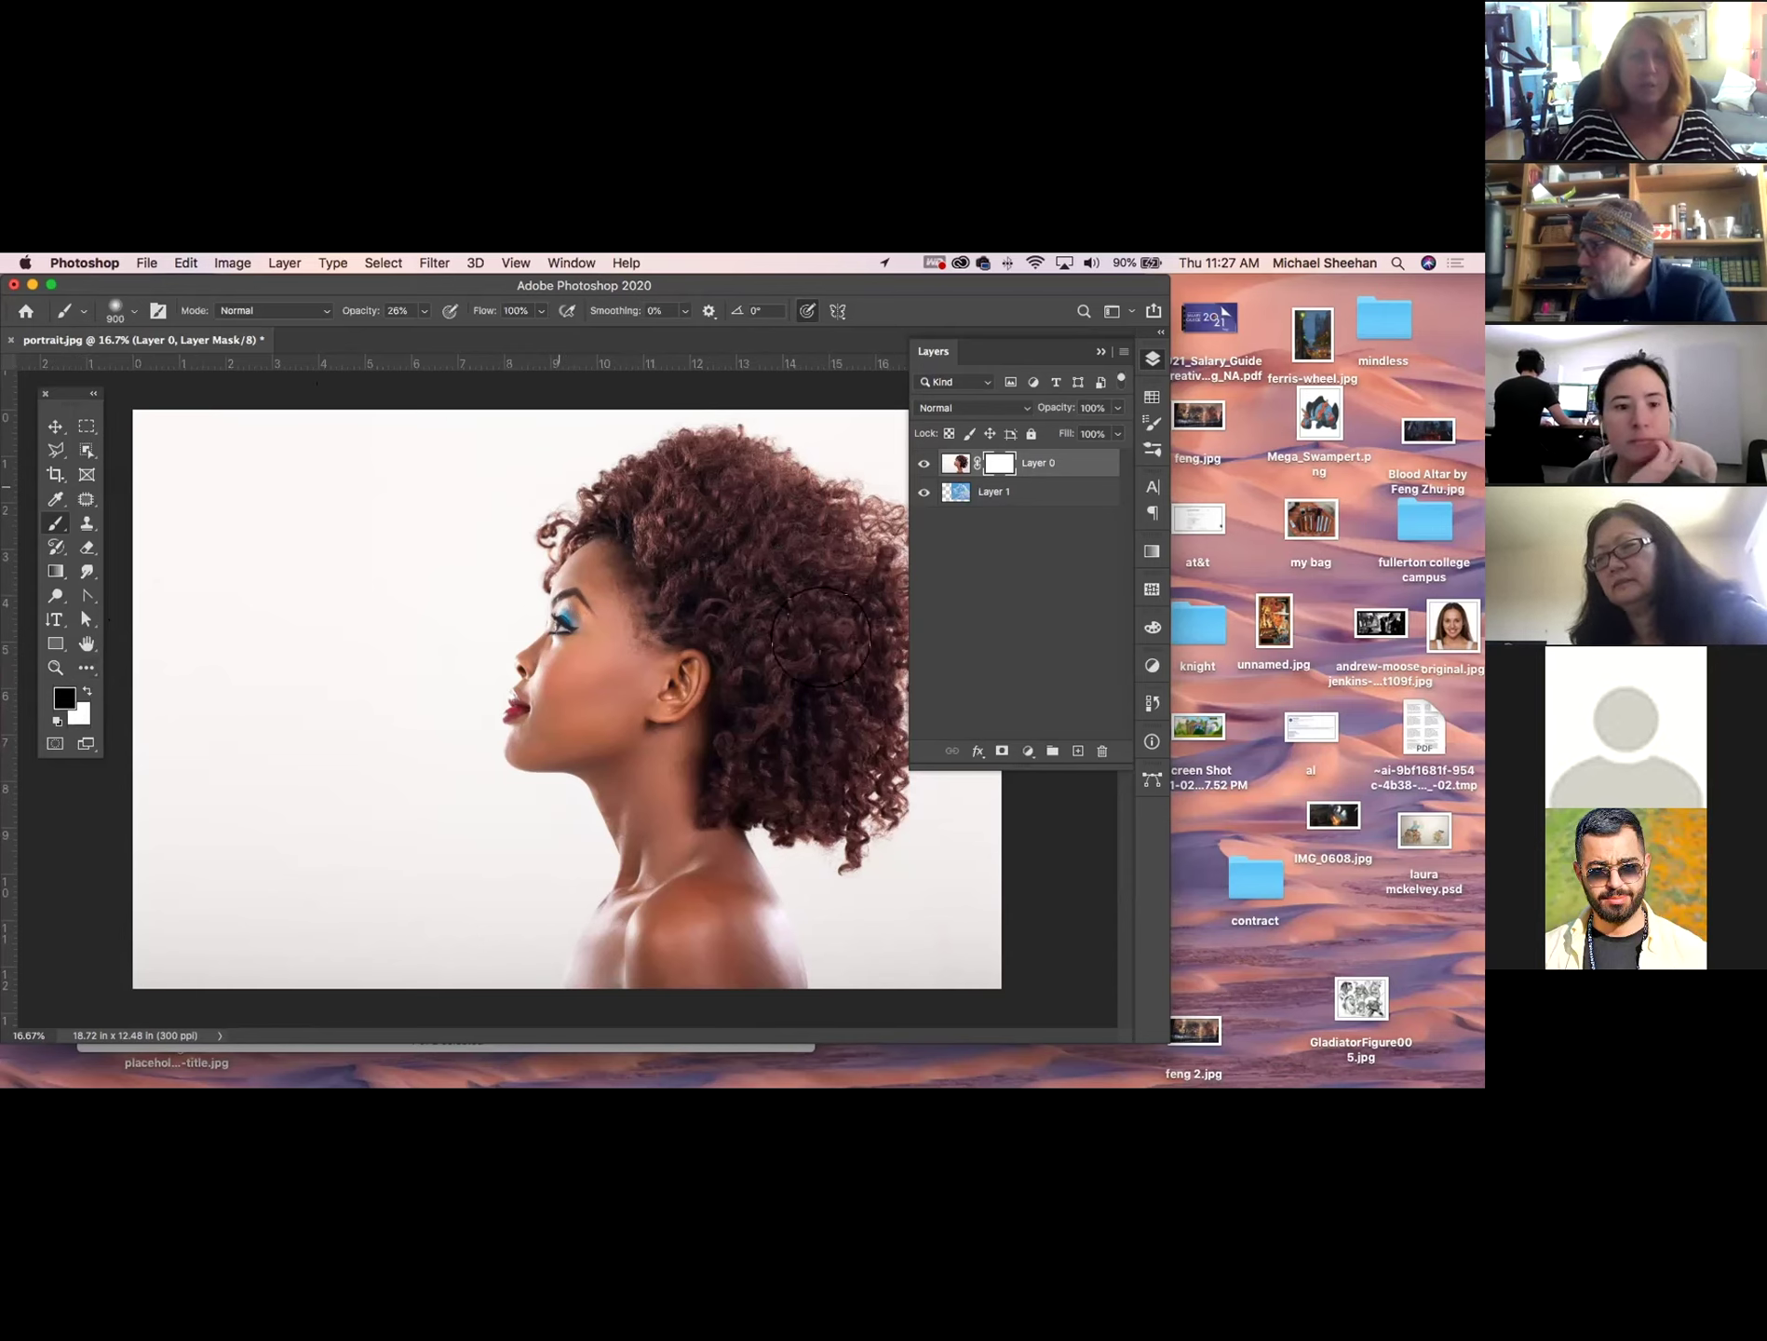
mouse_move(666, 554)
left_mouse_down()
mouse_move(650, 598)
mouse_move(674, 603)
mouse_move(619, 597)
left_mouse_up()
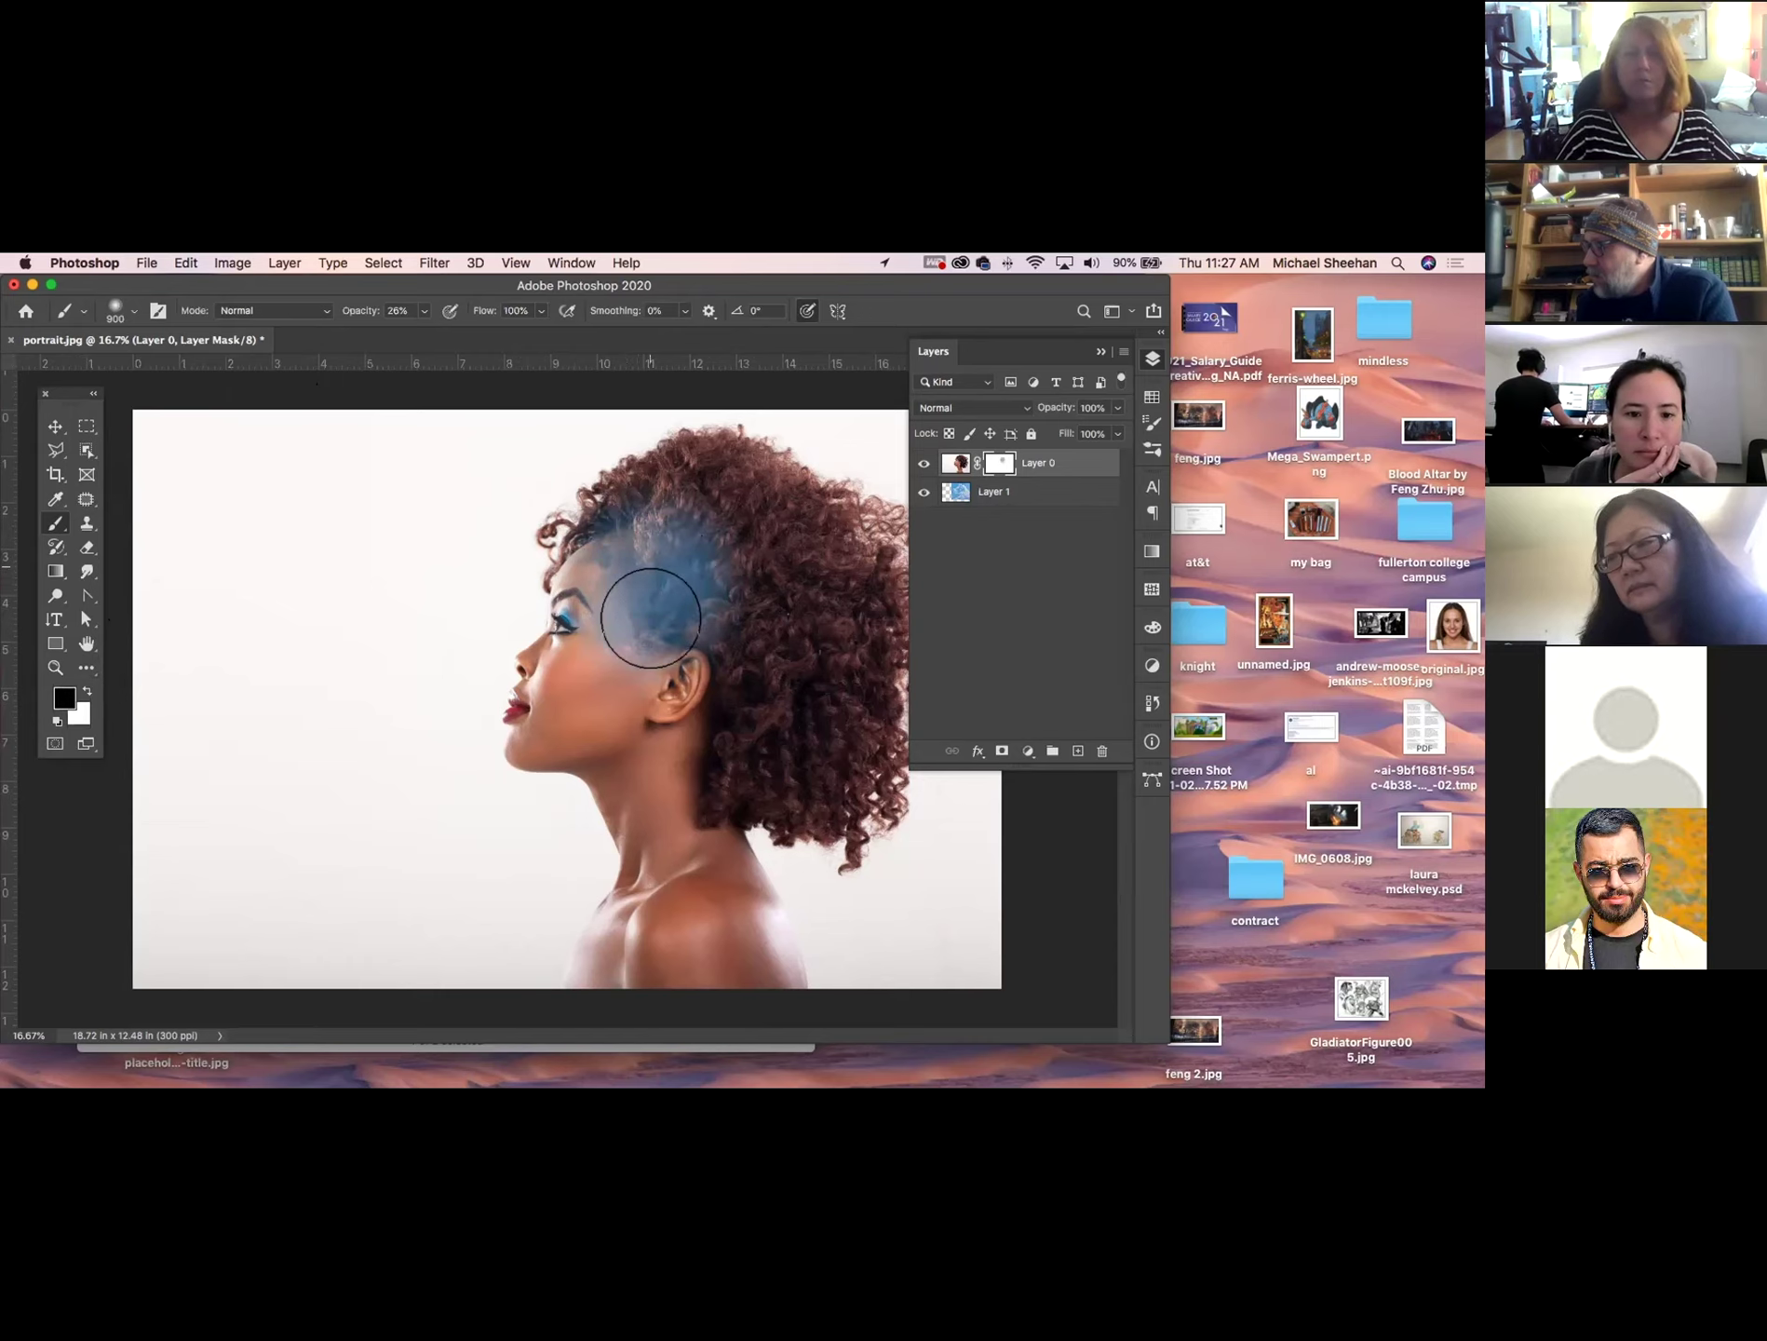
mouse_move(590, 705)
left_mouse_down()
mouse_move(601, 610)
mouse_move(667, 636)
mouse_move(637, 726)
mouse_move(653, 797)
mouse_move(684, 645)
mouse_move(770, 586)
mouse_move(706, 532)
mouse_move(656, 537)
mouse_move(738, 524)
mouse_move(764, 559)
mouse_move(756, 523)
mouse_move(779, 522)
mouse_move(684, 495)
mouse_move(644, 513)
mouse_move(670, 500)
mouse_move(730, 534)
mouse_move(698, 512)
mouse_move(780, 579)
mouse_move(799, 637)
mouse_move(781, 708)
mouse_move(832, 615)
mouse_move(751, 511)
mouse_move(677, 505)
mouse_move(699, 503)
mouse_move(653, 511)
mouse_move(626, 545)
mouse_move(632, 595)
mouse_move(593, 640)
mouse_move(602, 692)
mouse_move(562, 716)
mouse_move(620, 700)
mouse_move(637, 671)
mouse_move(587, 661)
mouse_move(578, 636)
mouse_move(622, 634)
mouse_move(456, 659)
mouse_move(575, 621)
mouse_move(424, 652)
mouse_move(394, 771)
left_mouse_up()
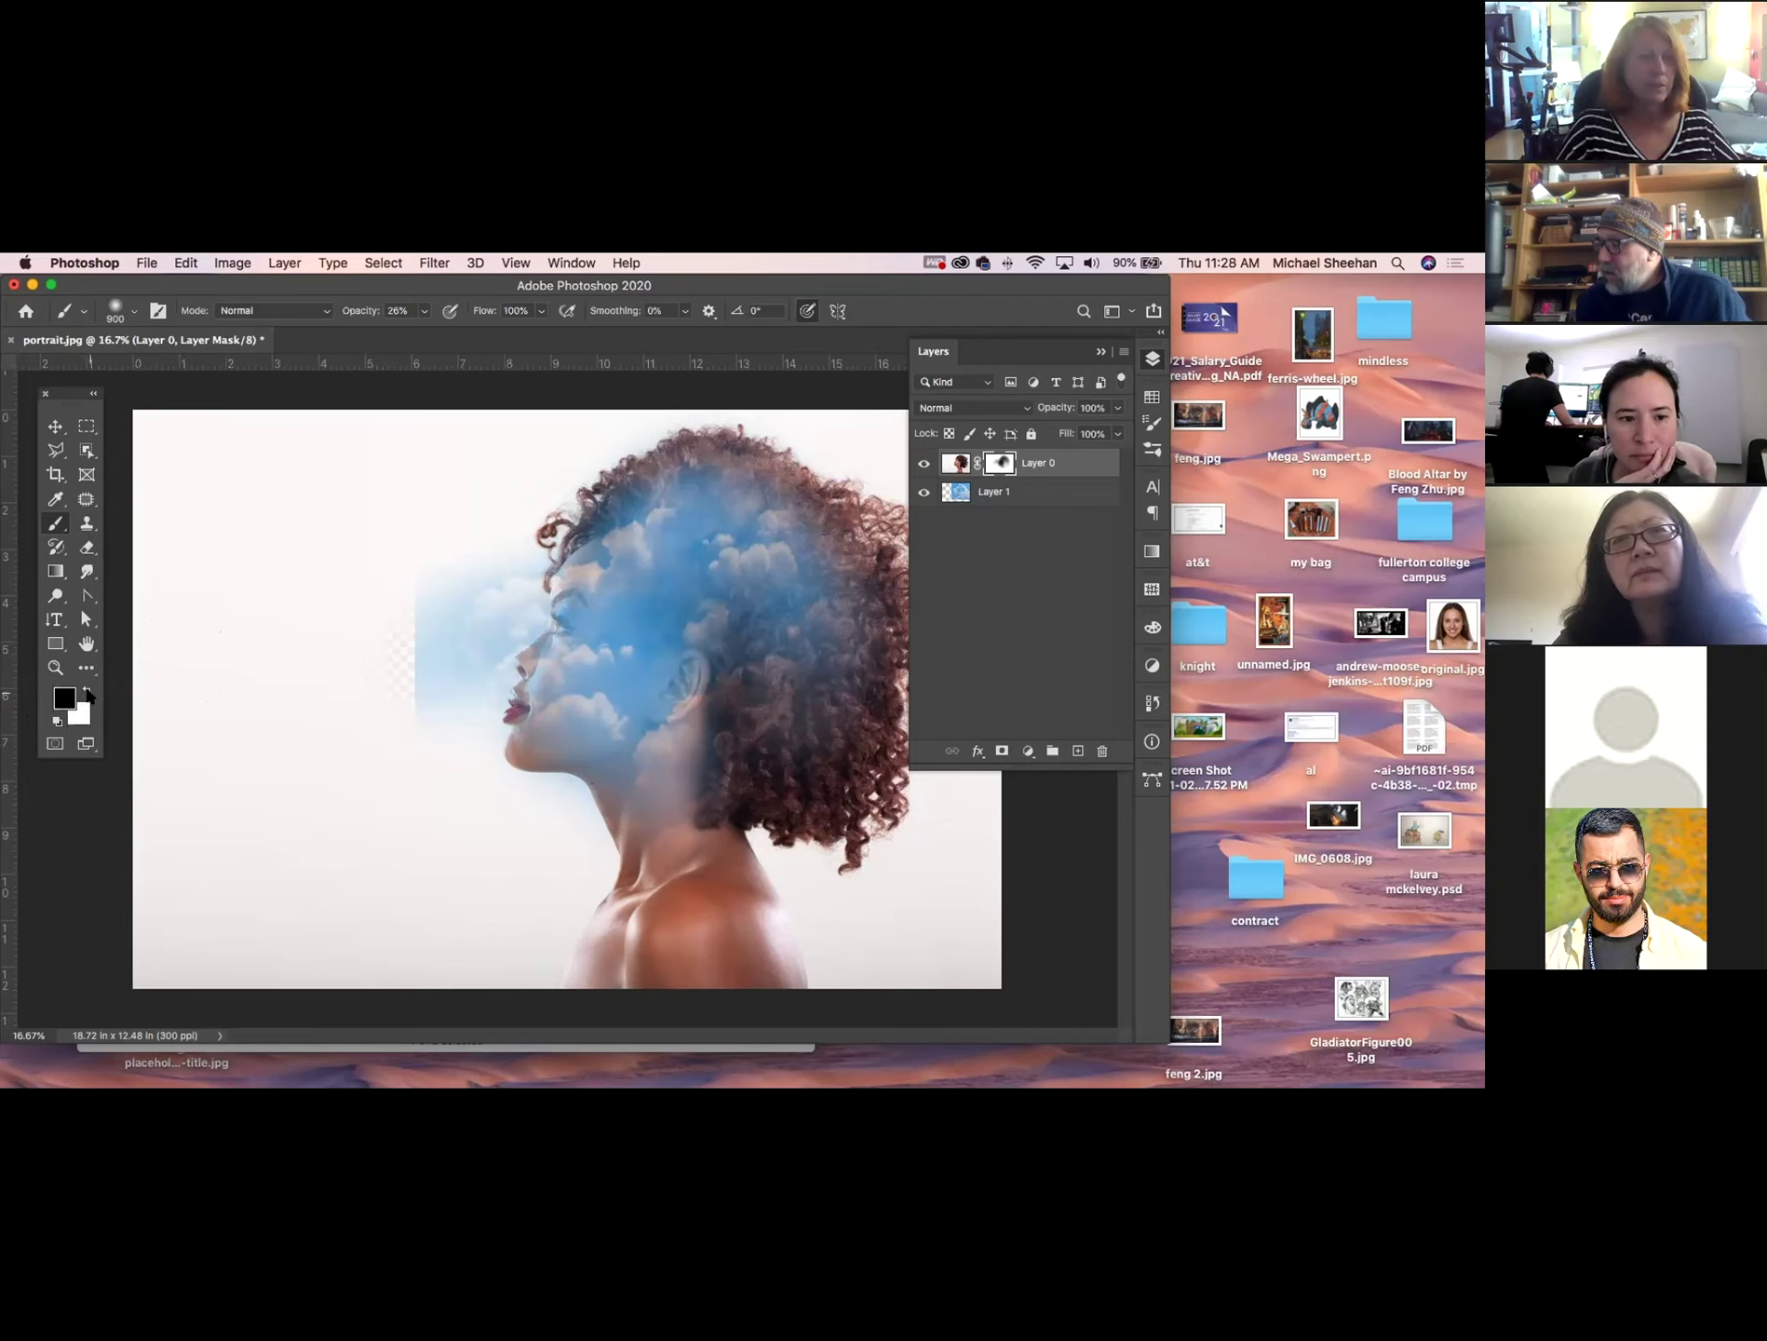
Paint the mask white over the cloud edge in front of the face, reducing the brush to 300 px near the forehead and nose.
left_click(88, 695)
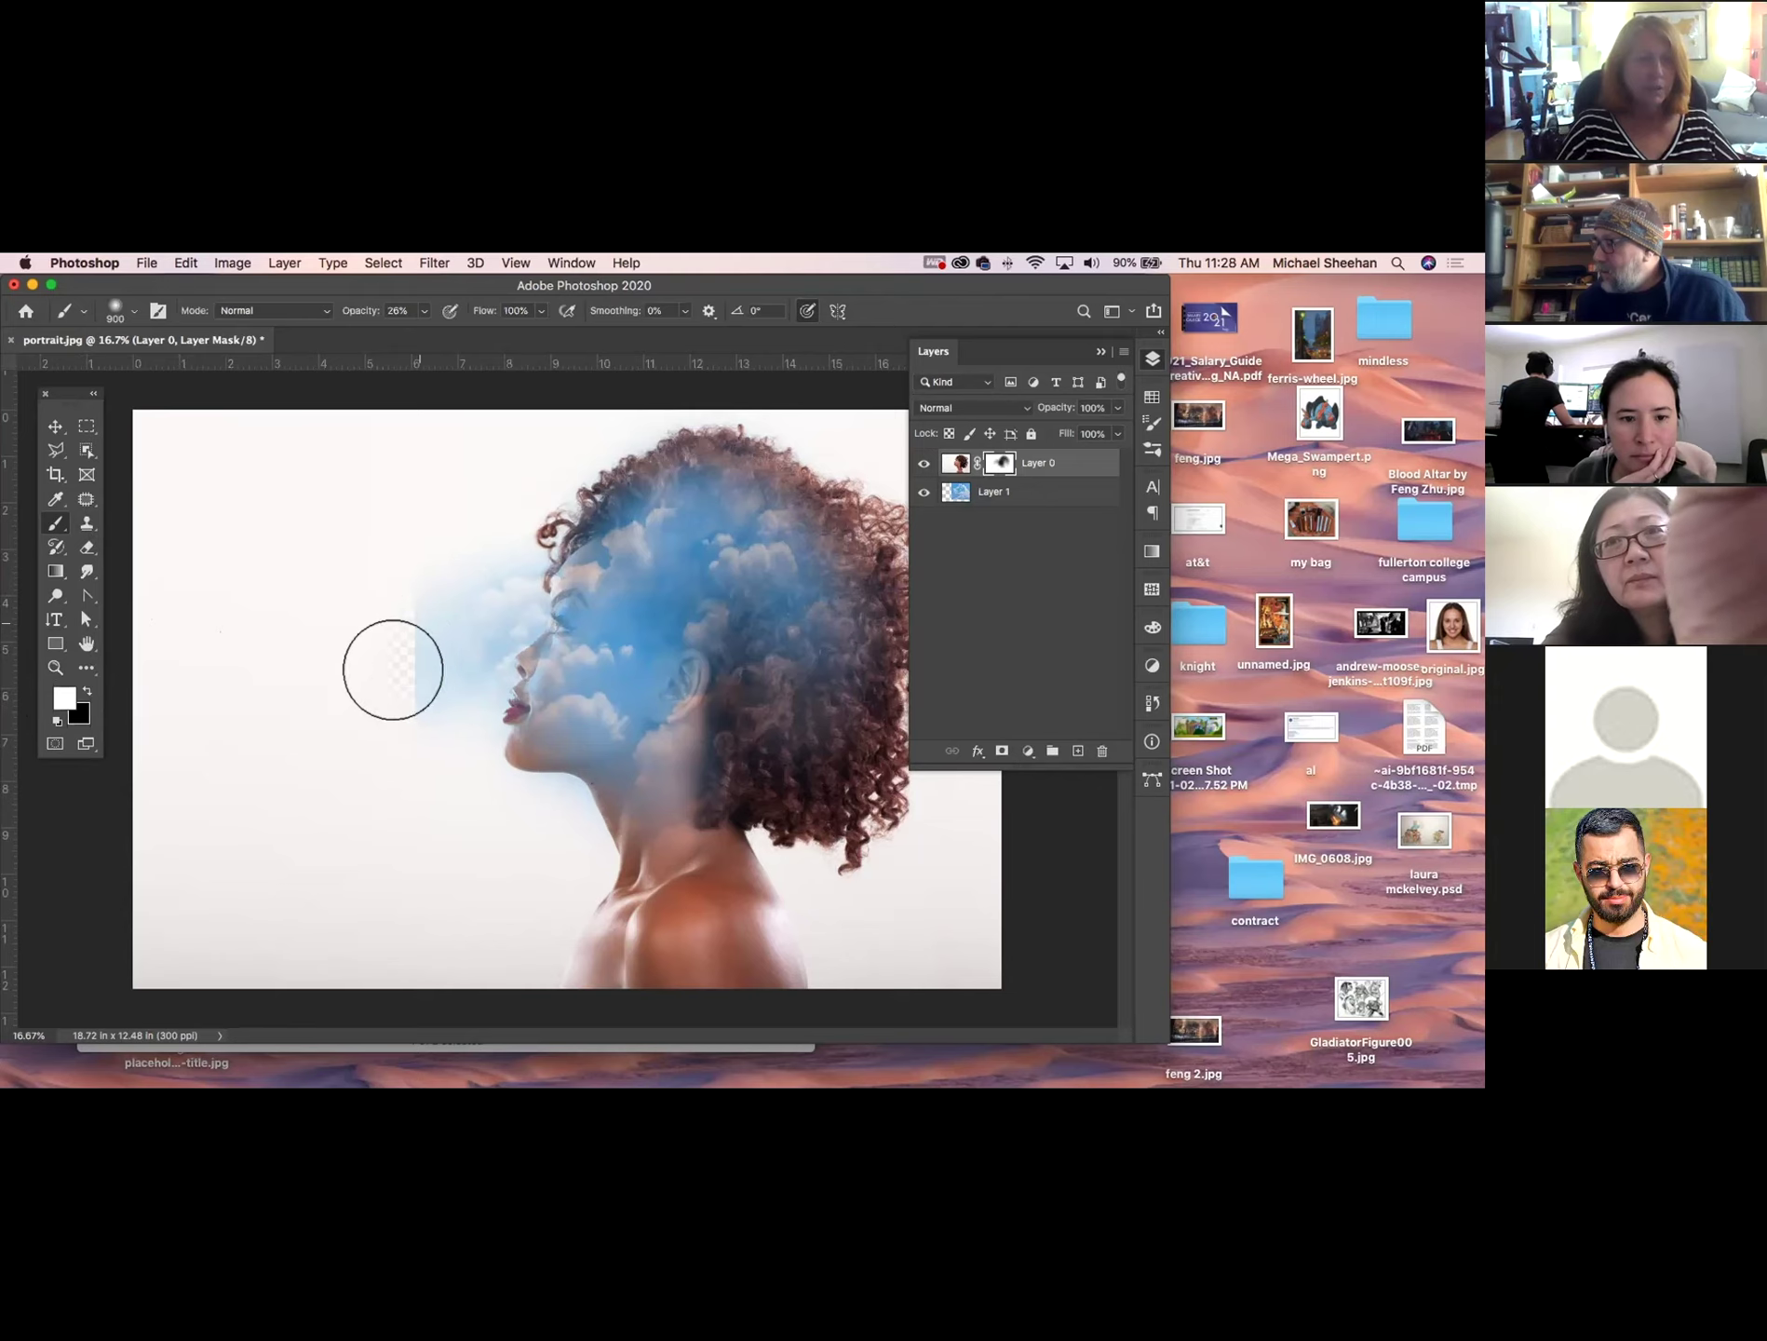
mouse_move(425, 559)
left_mouse_down()
mouse_move(391, 635)
mouse_move(432, 620)
mouse_move(396, 603)
mouse_move(422, 676)
mouse_move(458, 573)
mouse_move(425, 615)
mouse_move(411, 707)
mouse_move(480, 578)
mouse_move(388, 690)
left_mouse_up()
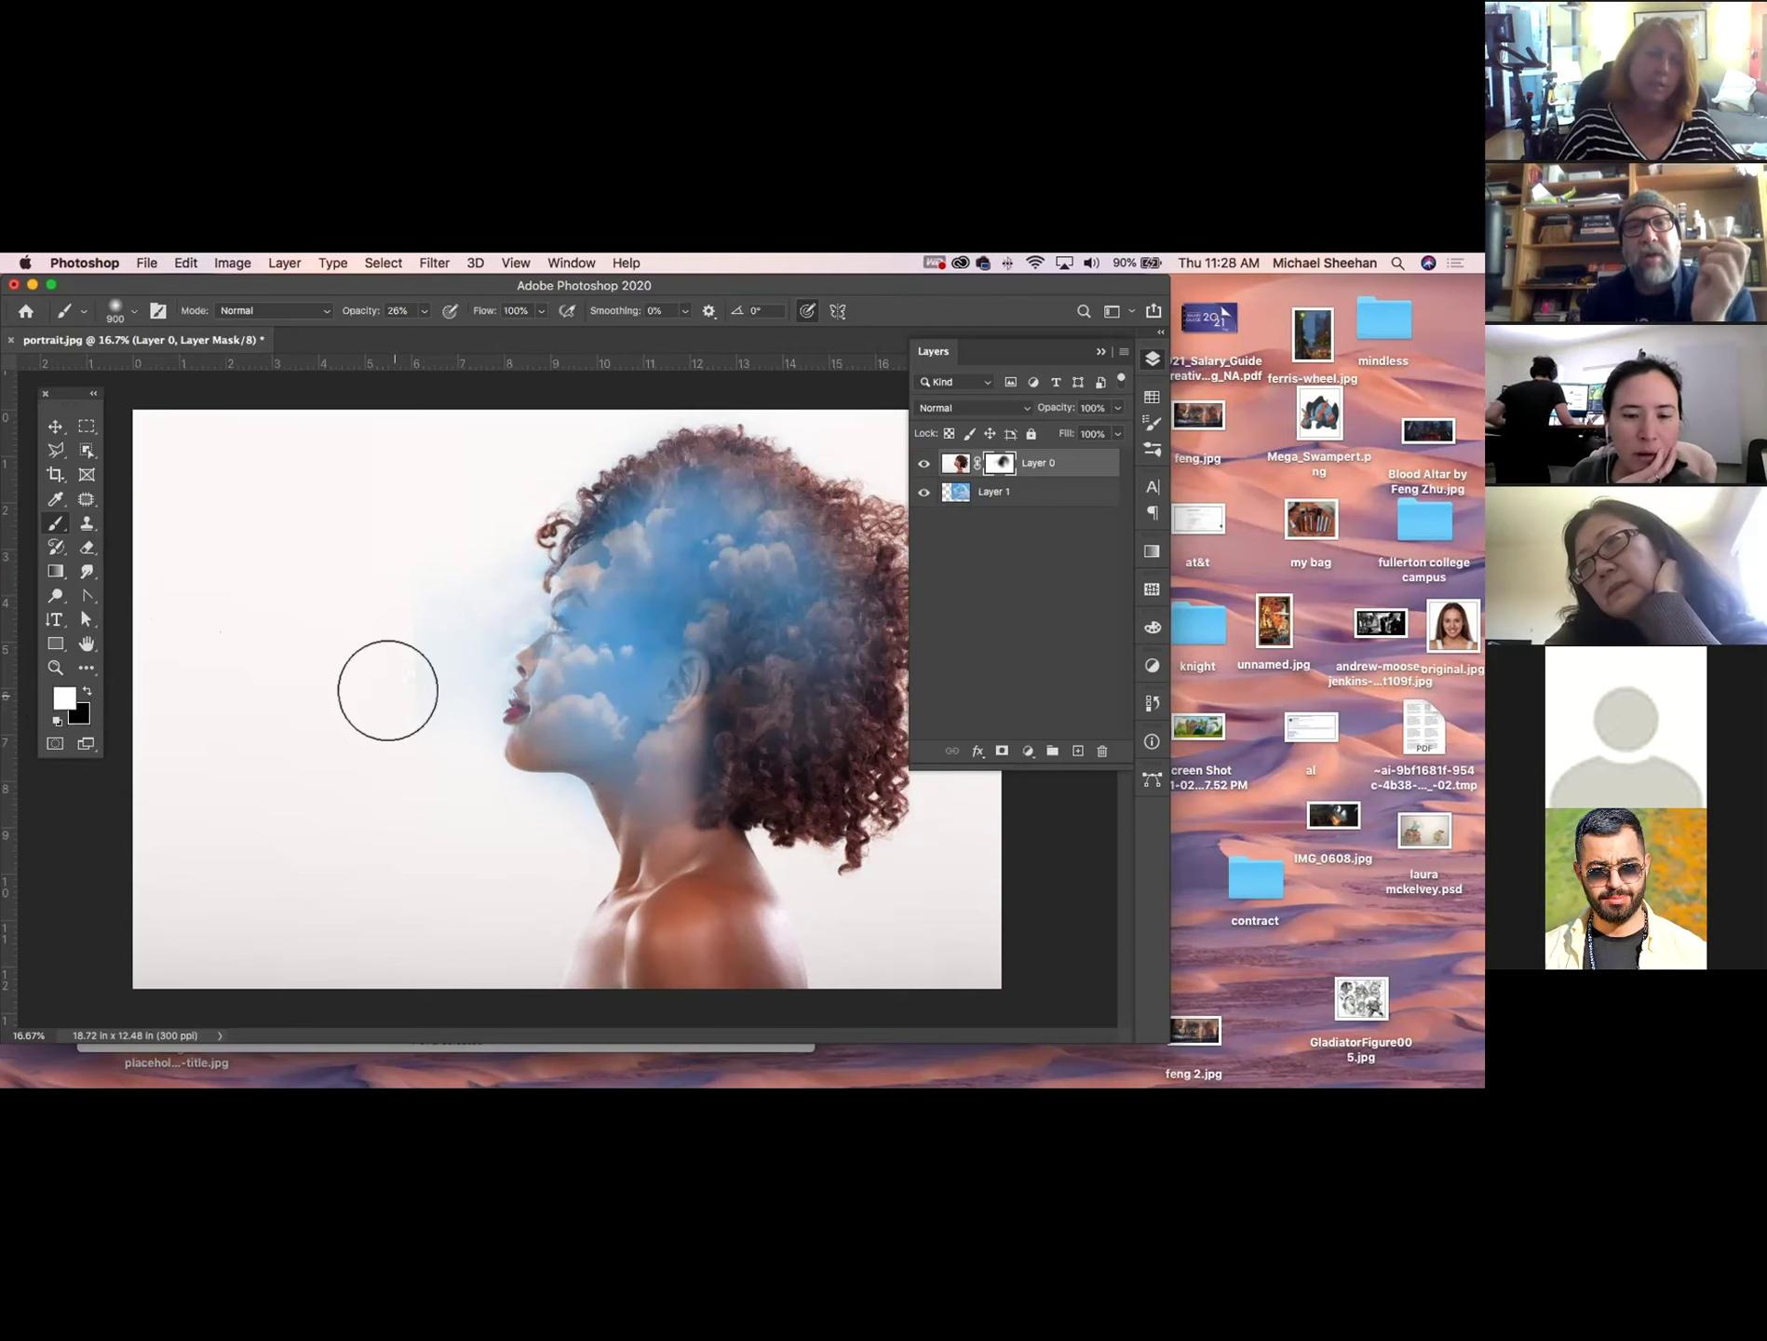
key("bracketleft")
key("bracketleft")
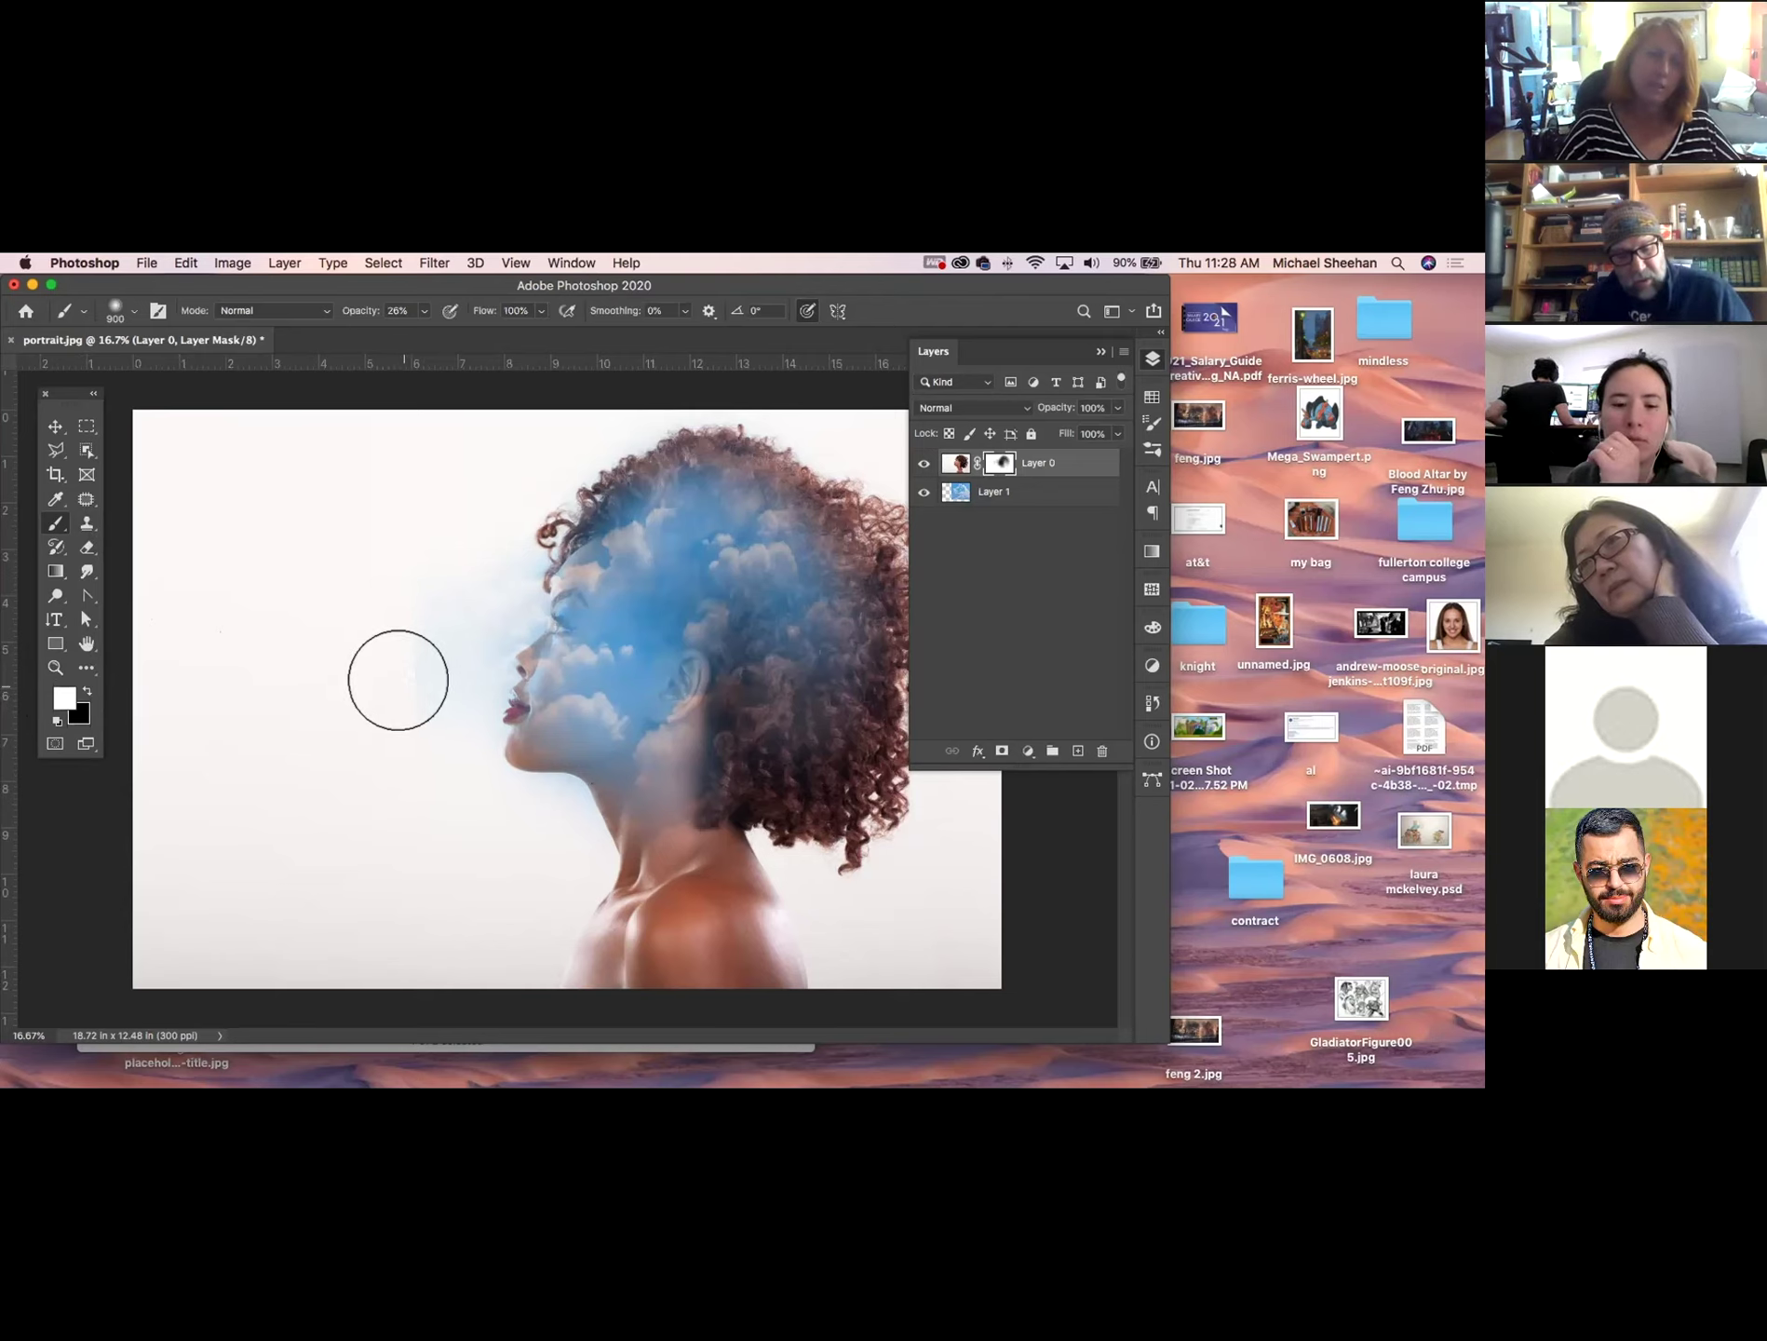
key("bracketleft")
key("bracketleft")
key("bracketleft")
key("bracketleft")
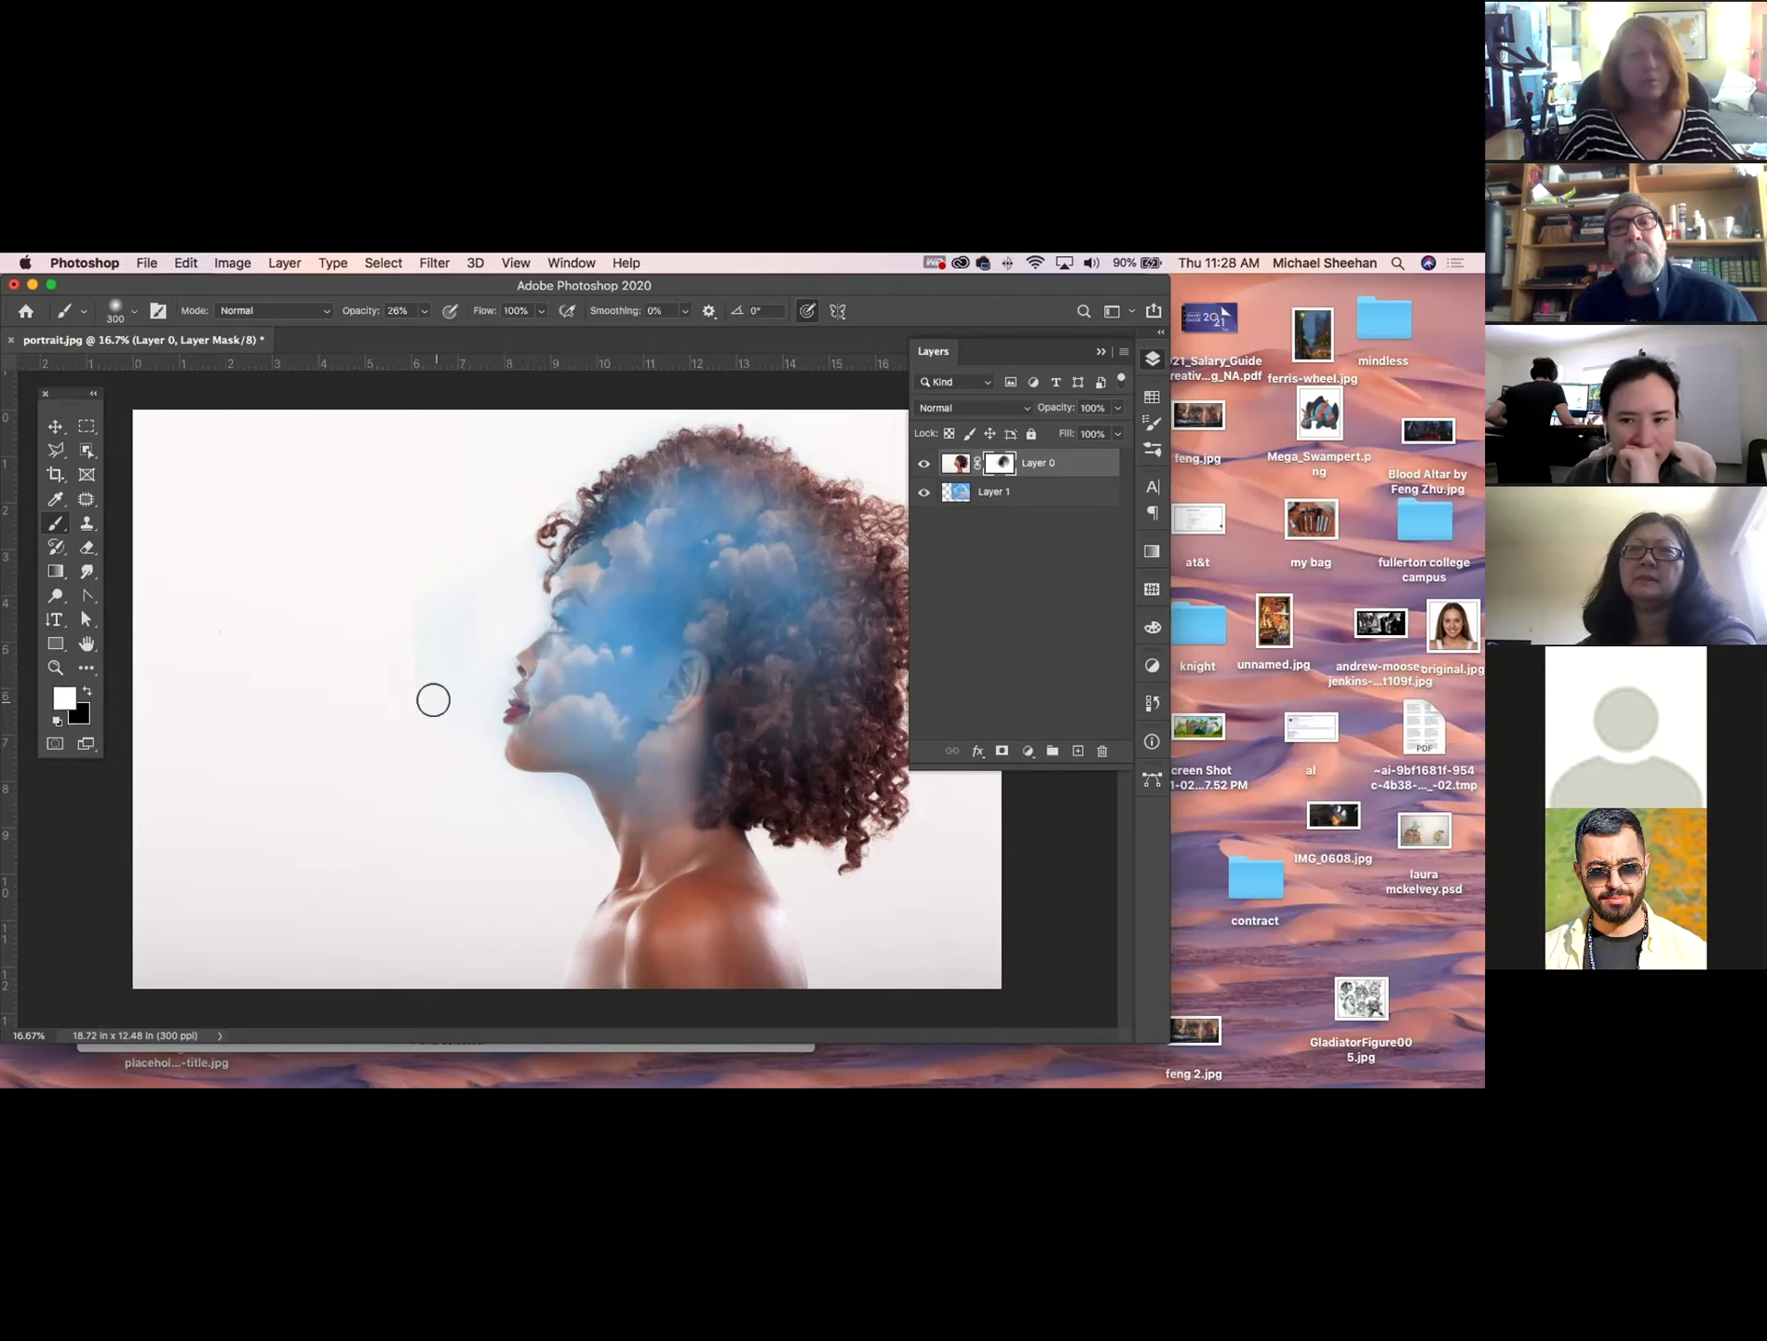
left_click_drag(517, 574, 538, 630)
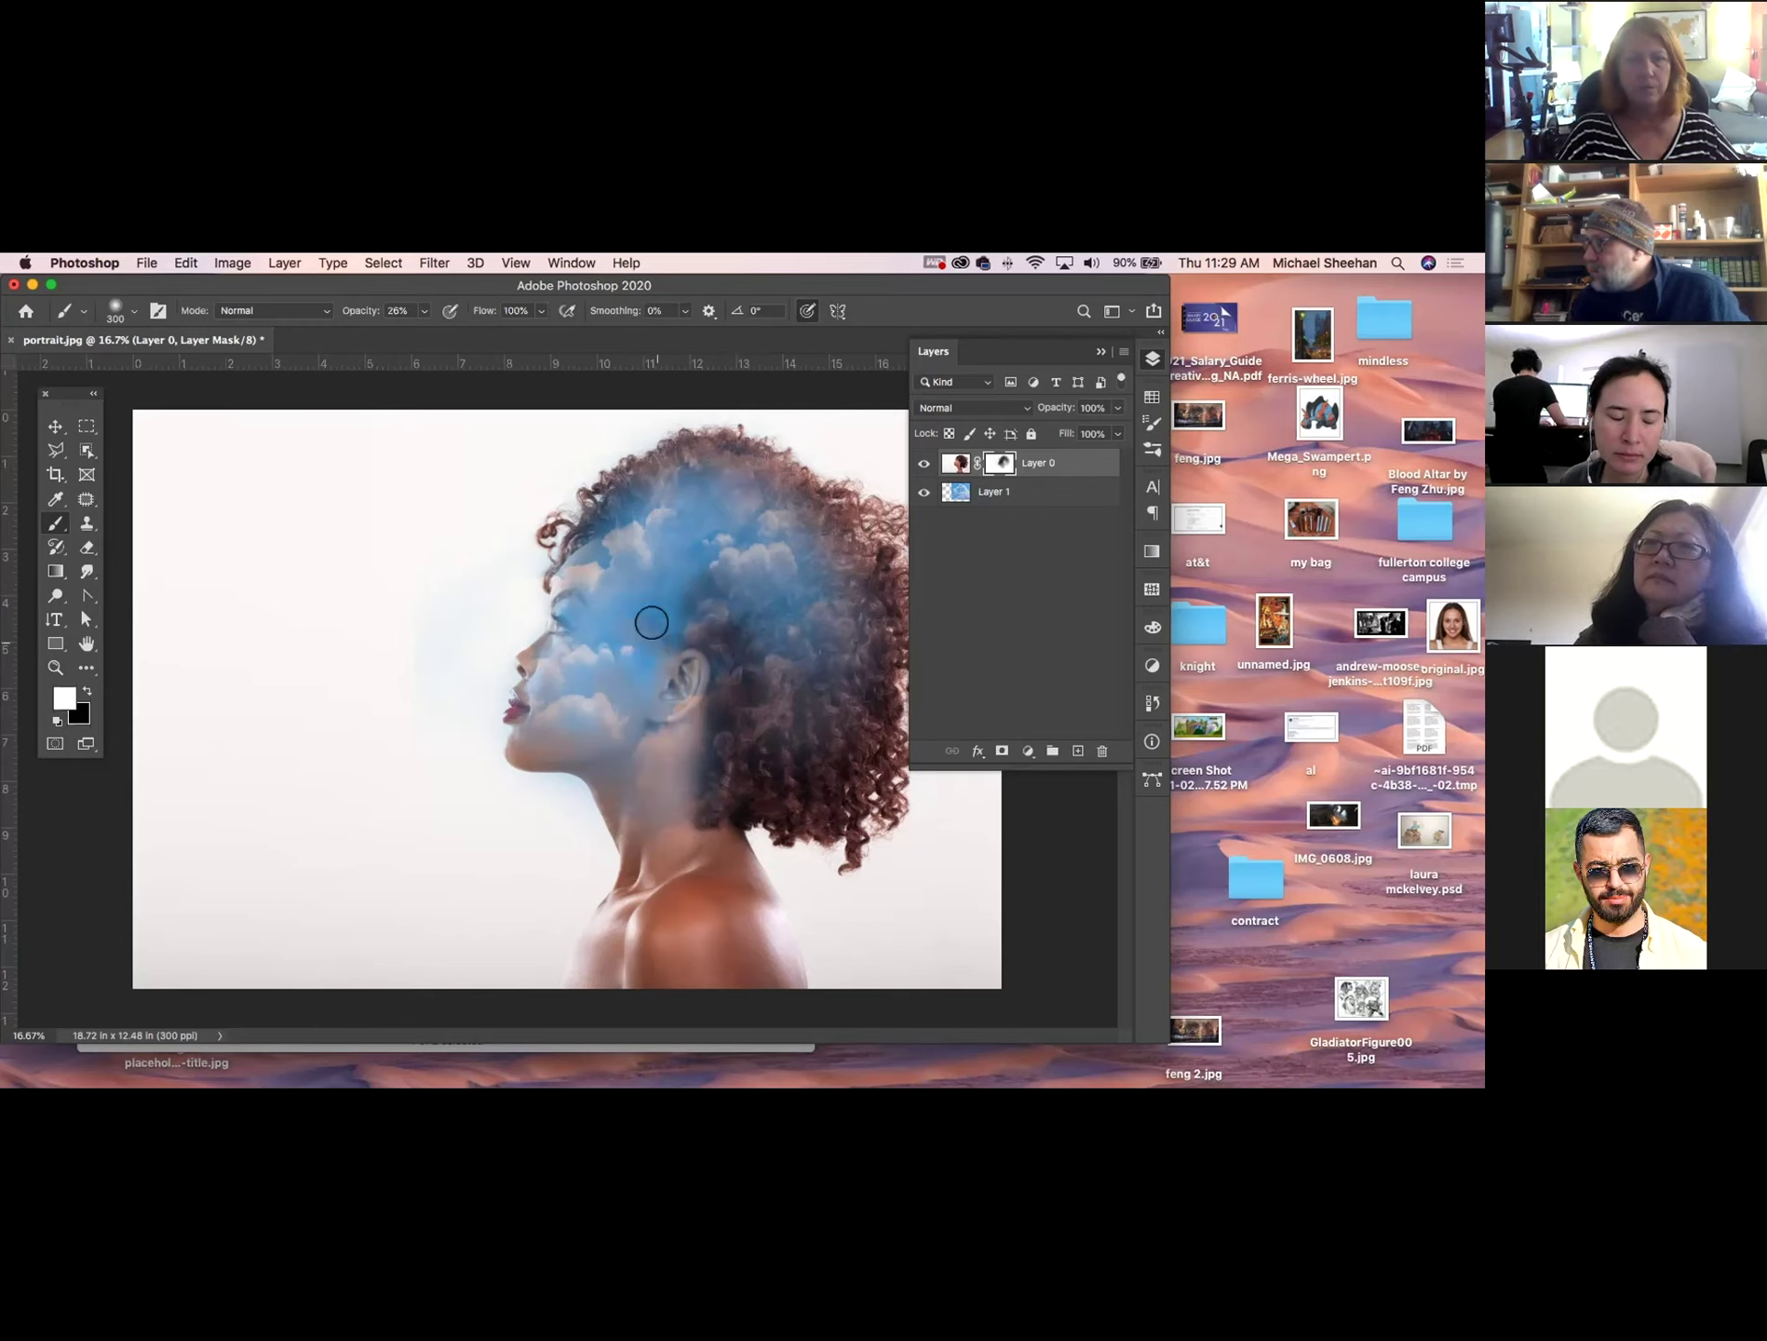
Restore the whole portrait by painting its mask white with an 800 px brush at 100% opacity.
key("bracketright")
key("bracketright")
key("bracketright")
key("bracketright")
key("bracketright")
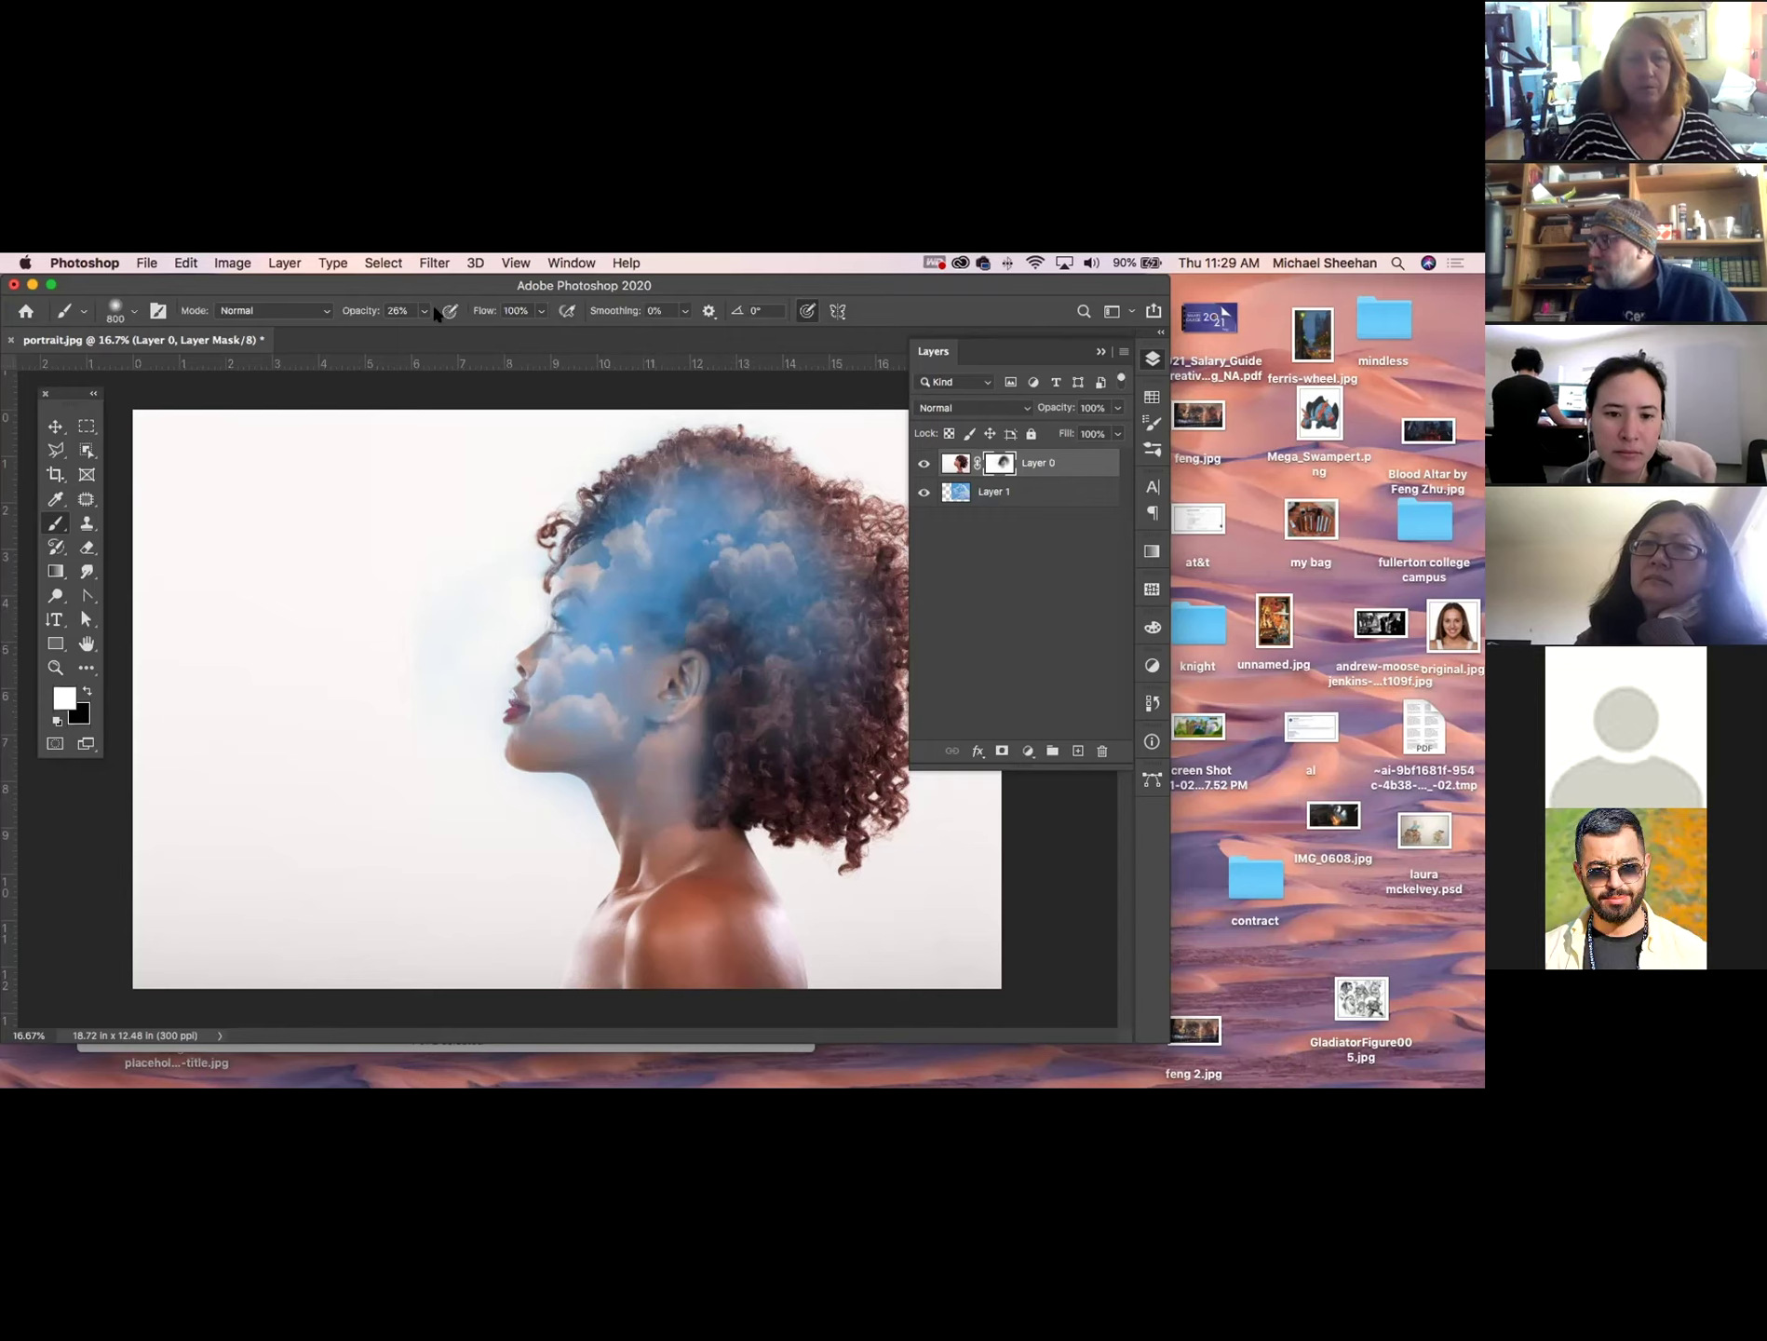
key("0")
mouse_move(655, 643)
left_mouse_down()
mouse_move(774, 608)
mouse_move(718, 610)
mouse_move(708, 573)
mouse_move(734, 603)
left_mouse_up()
mouse_move(644, 692)
left_mouse_down()
mouse_move(835, 652)
mouse_move(860, 685)
left_mouse_up()
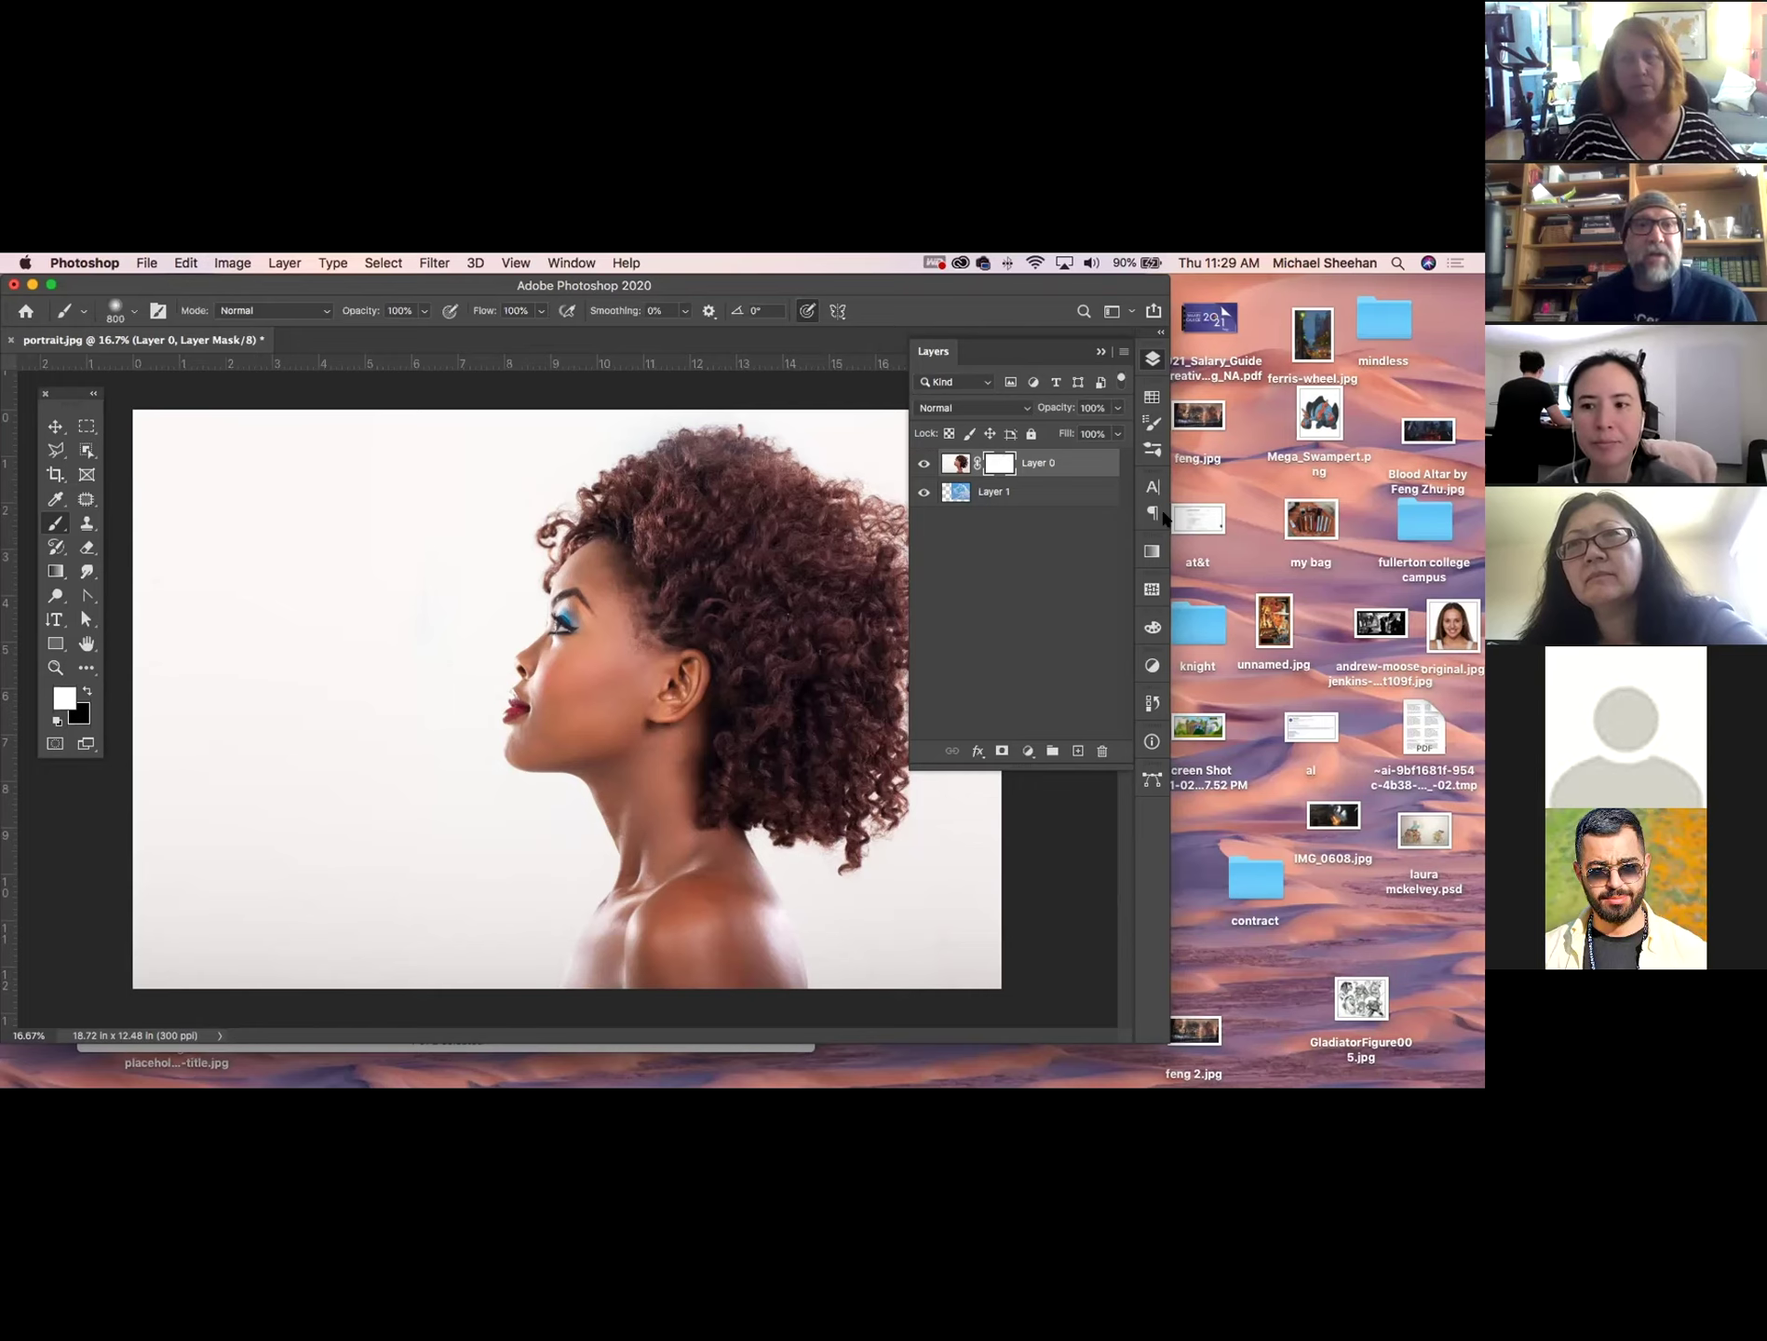
Load the woman's silhouette as a selection, fill it with black on the layer mask, deselect, and target the layer image.
left_click(1003, 473, "super")
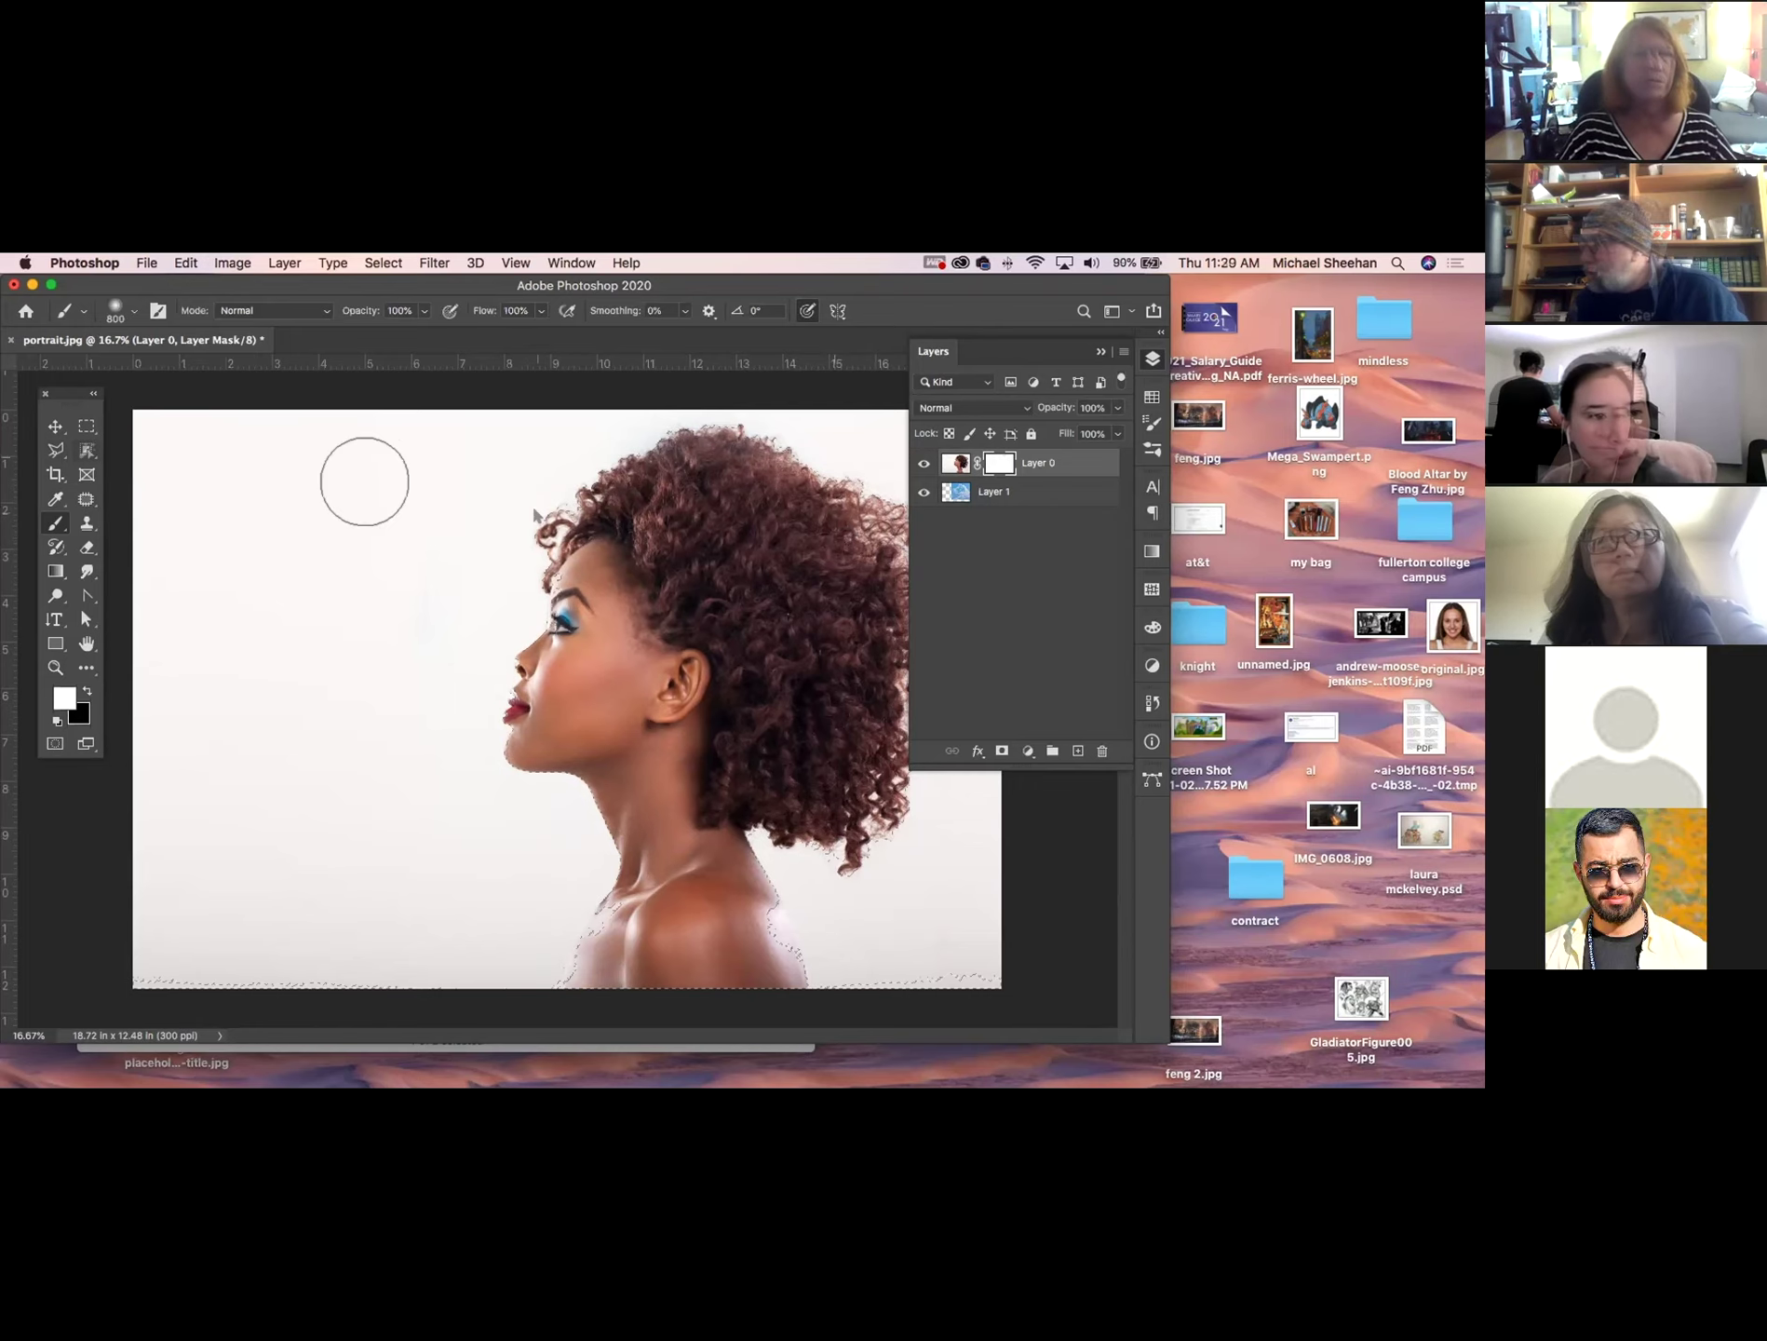
key("super+BackSpace")
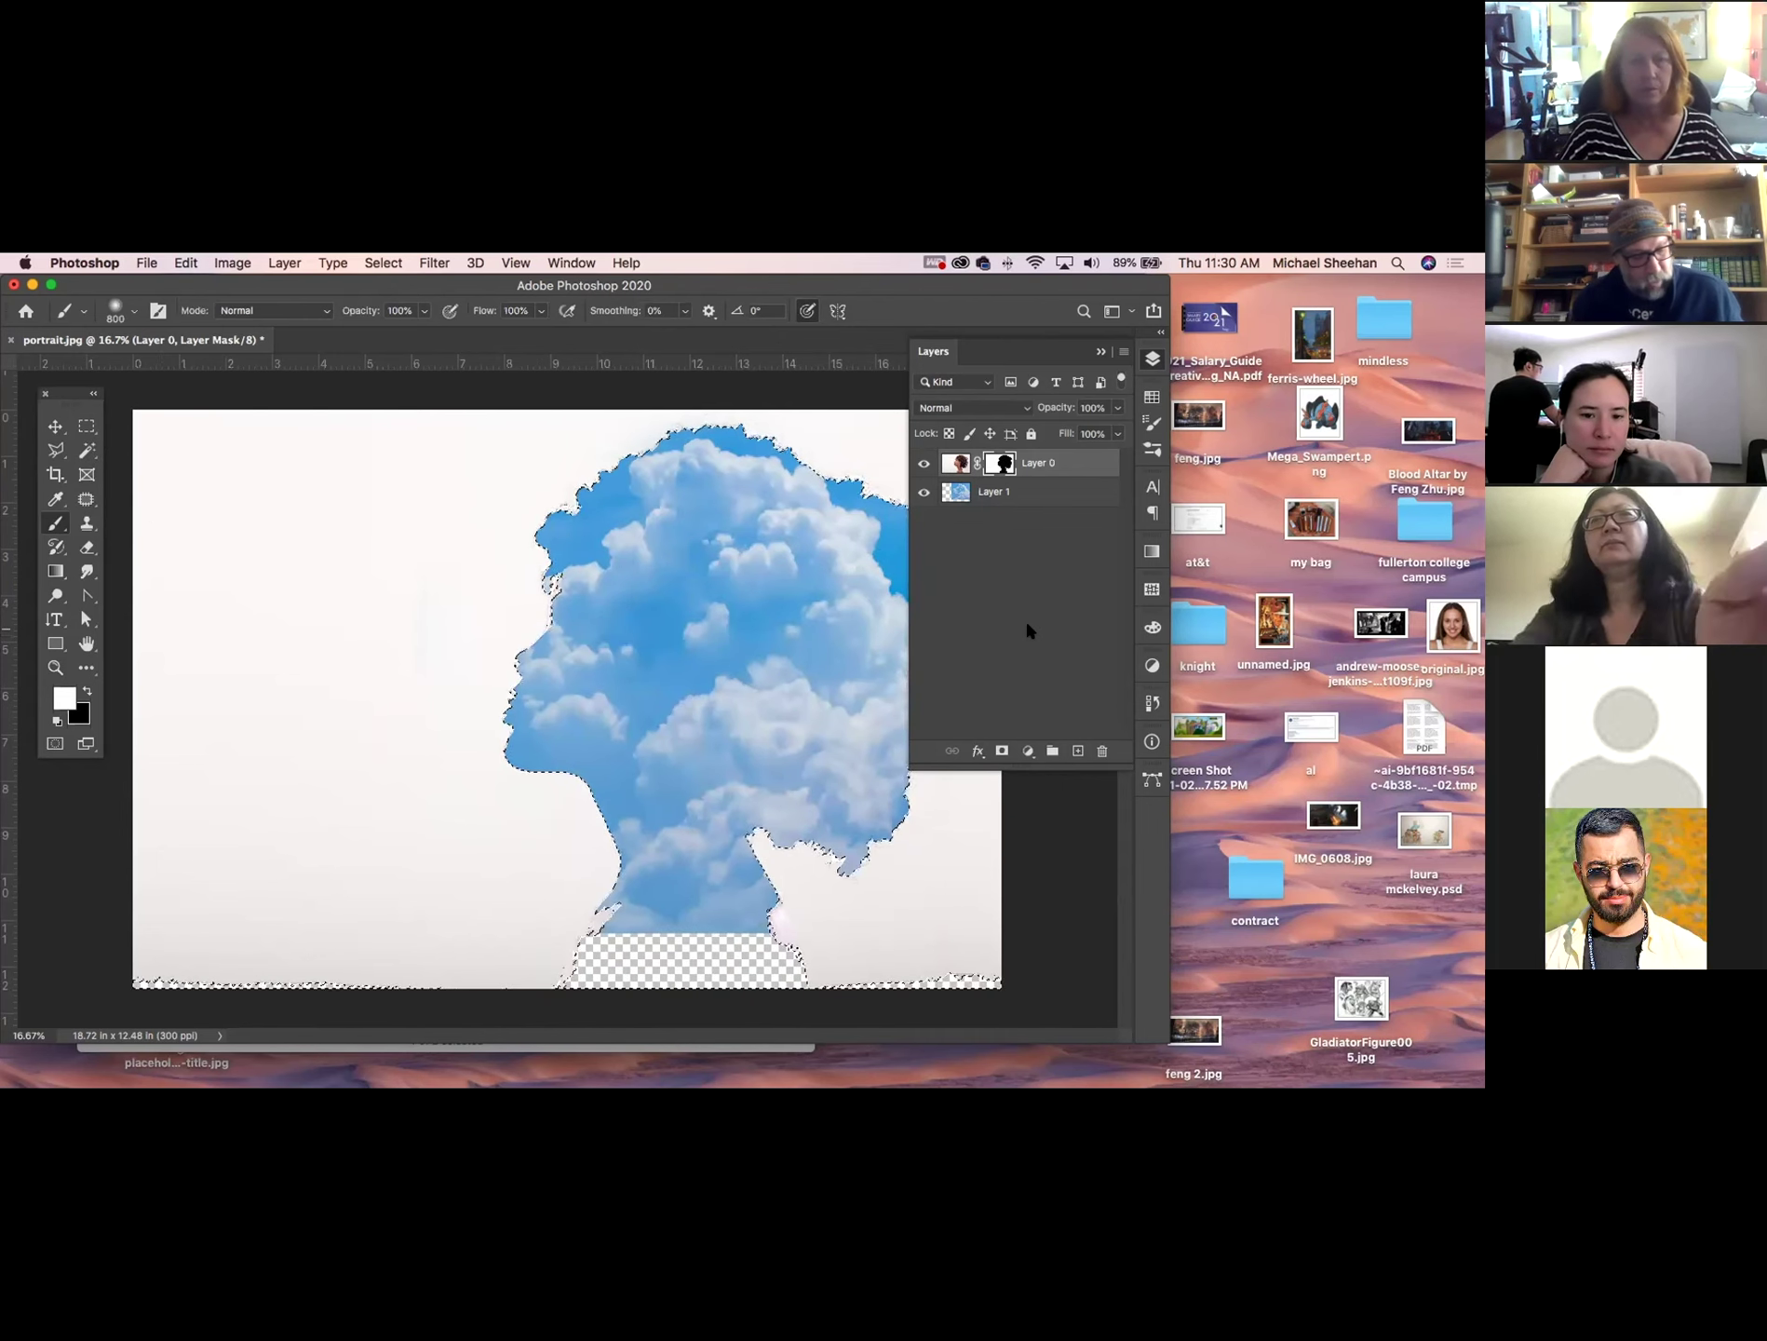
key("super+d")
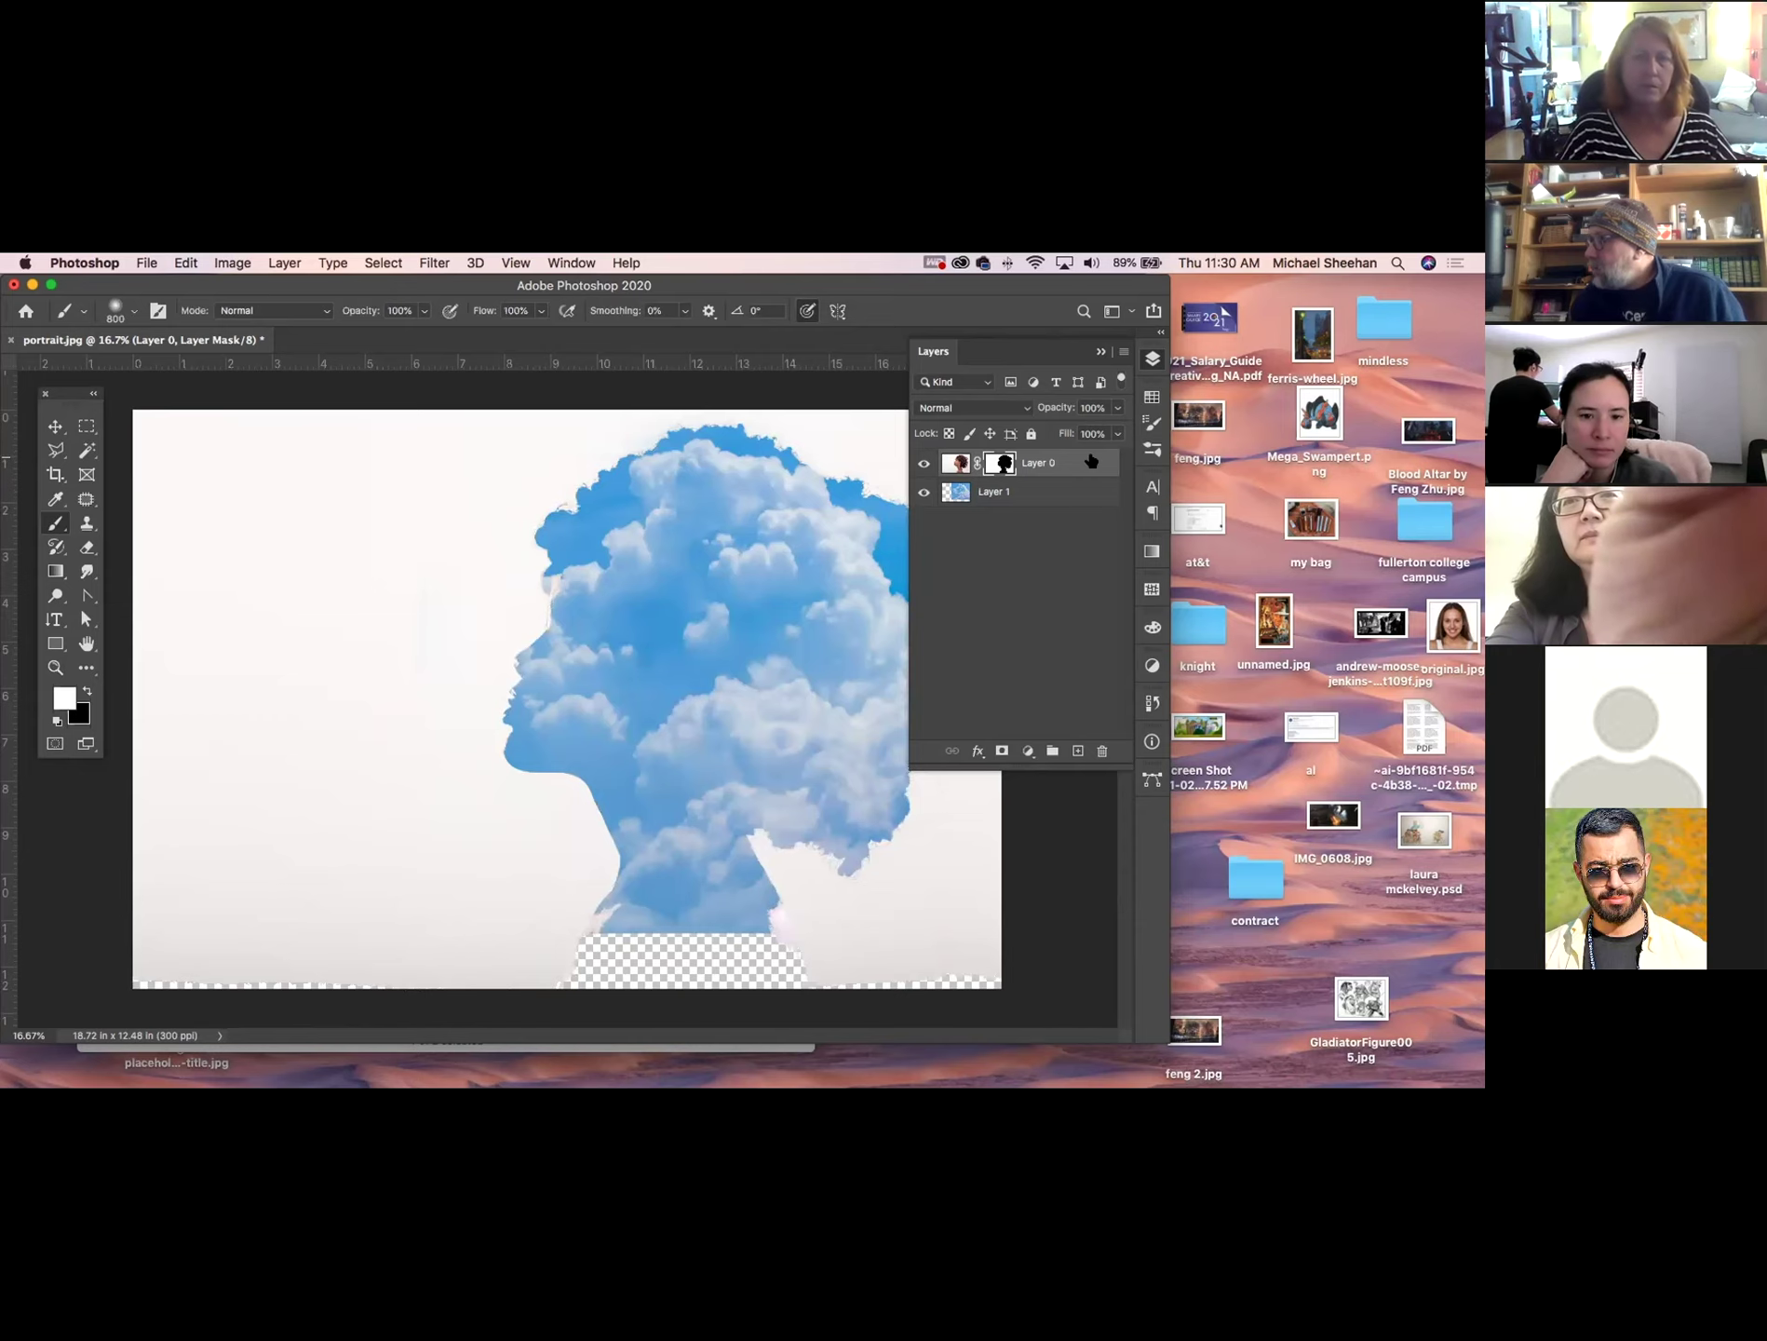
key("super+2")
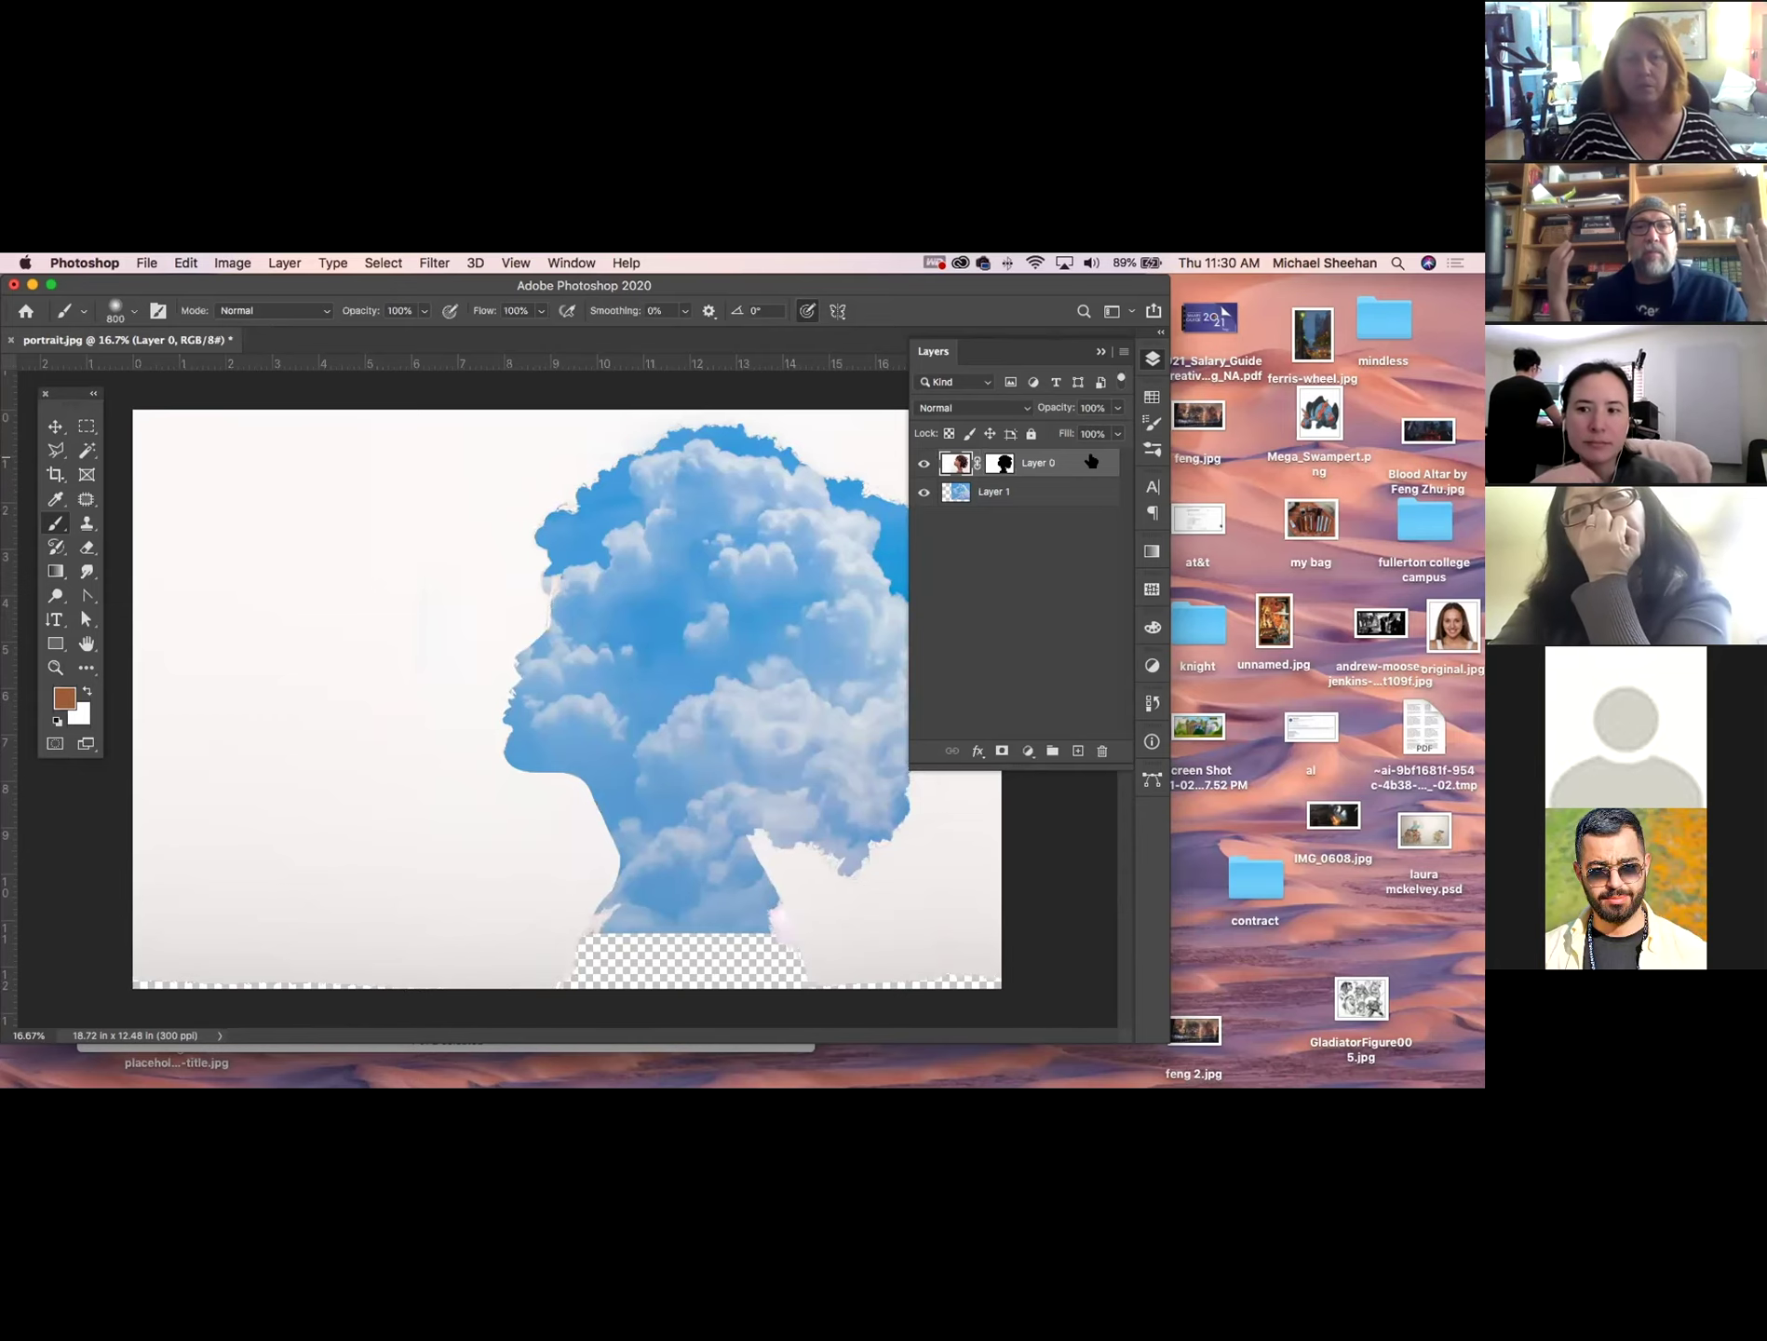
Undo the black silhouette fill on the portrait's layer mask and clear the selection.
key("super+z")
key("super+z")
key("super+z")
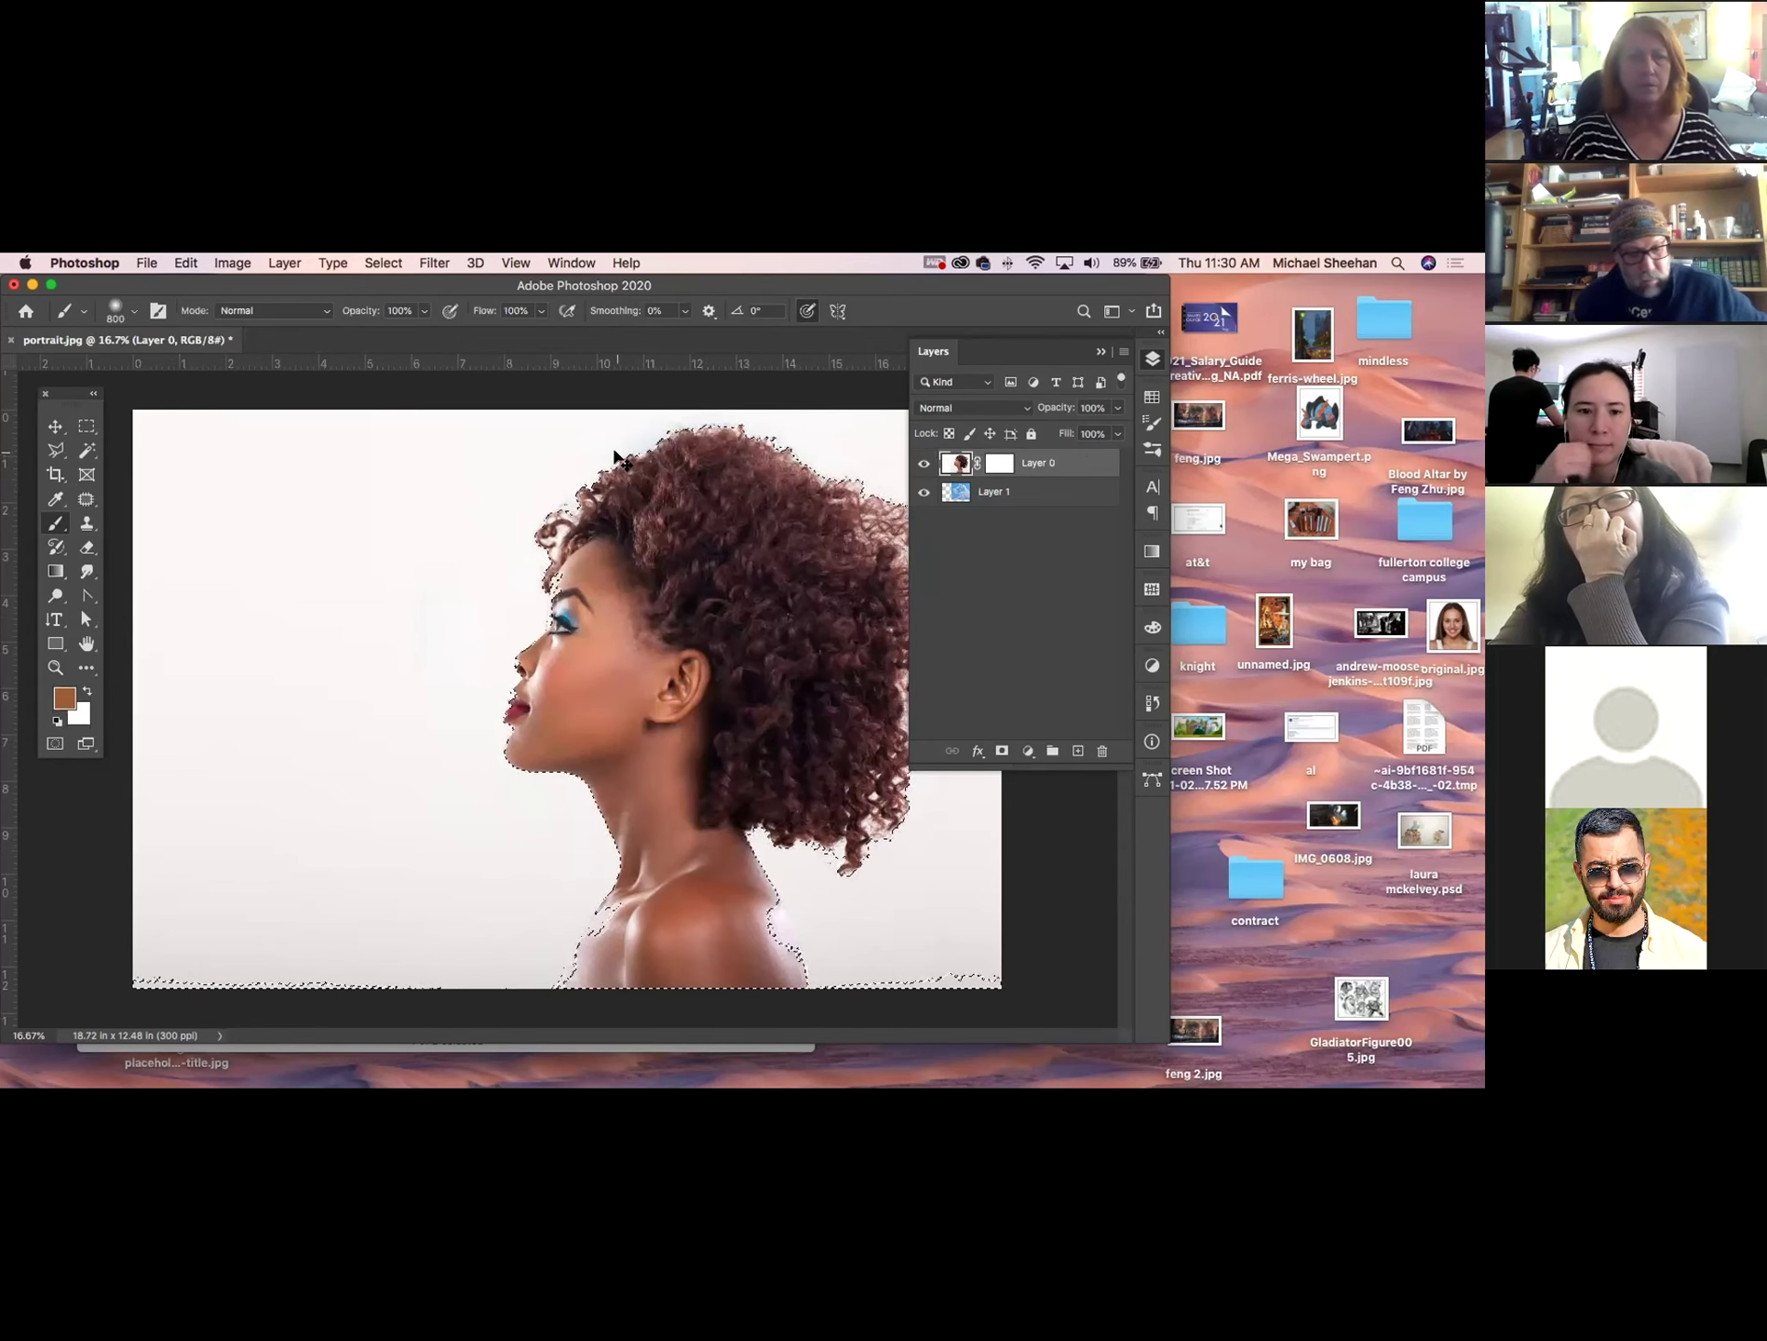
key("super+d")
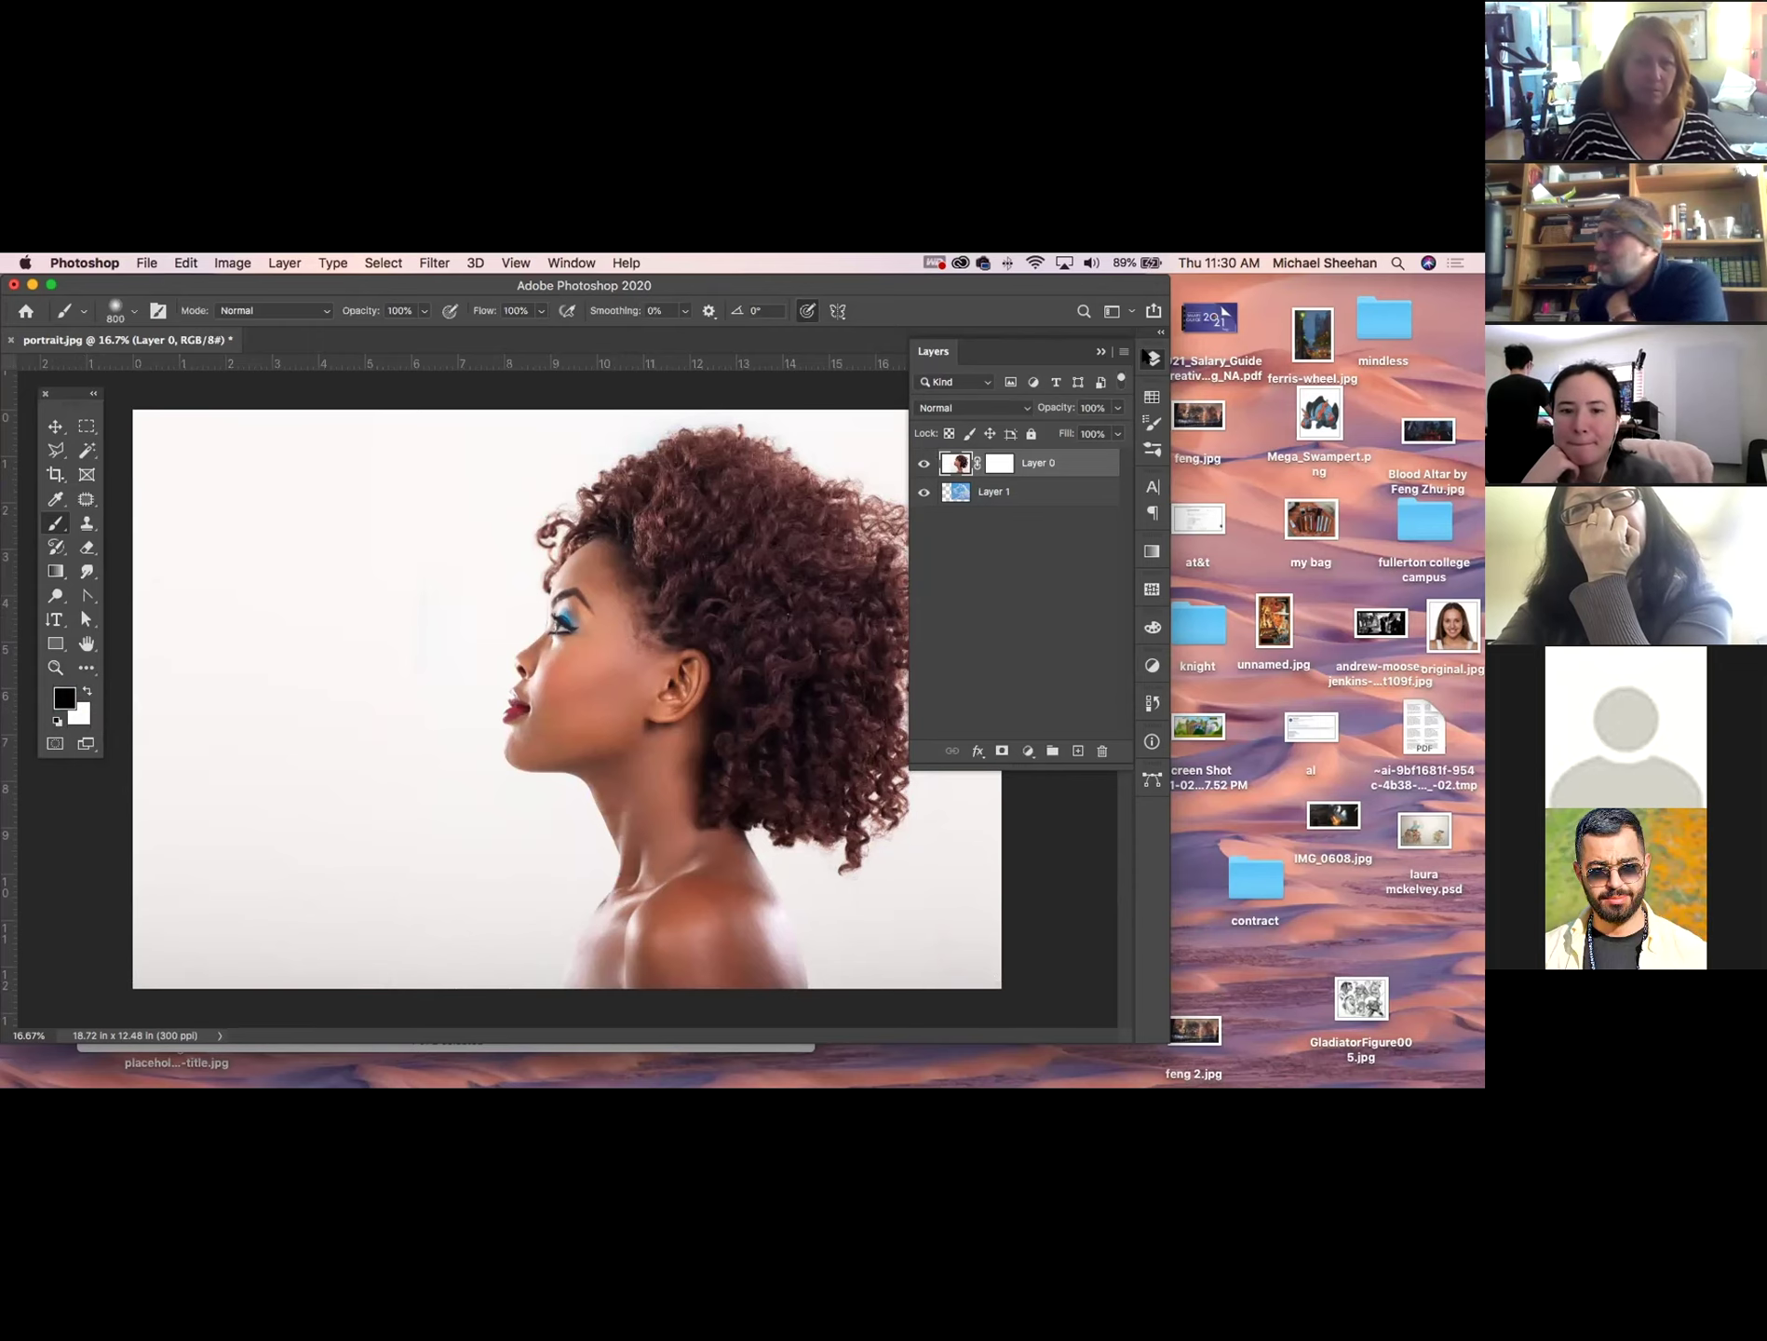
left_click(1147, 357)
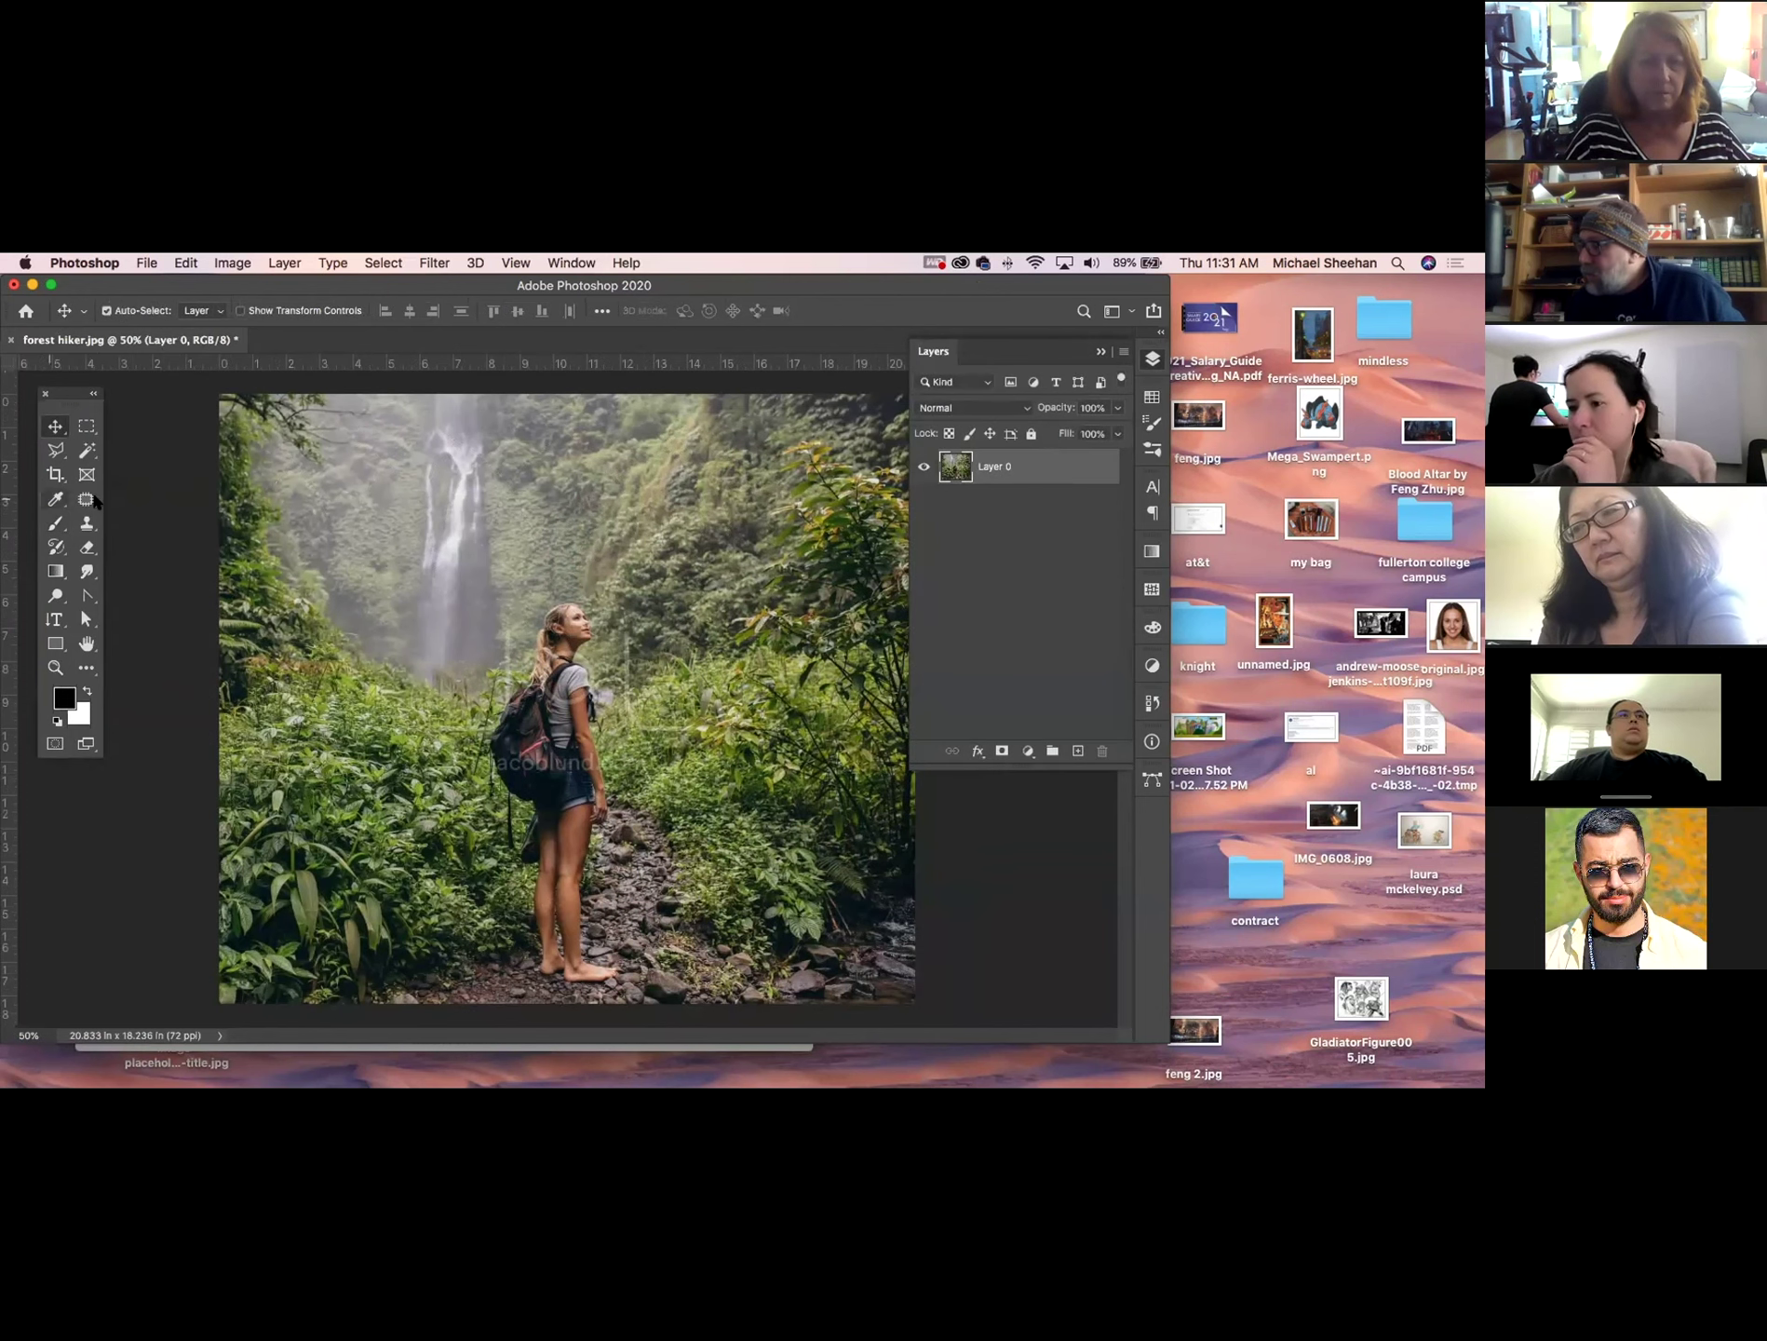
Add a new layer above the forest hiker photo and choose the Grut - OI Stump Trough brush.
left_click(1078, 752)
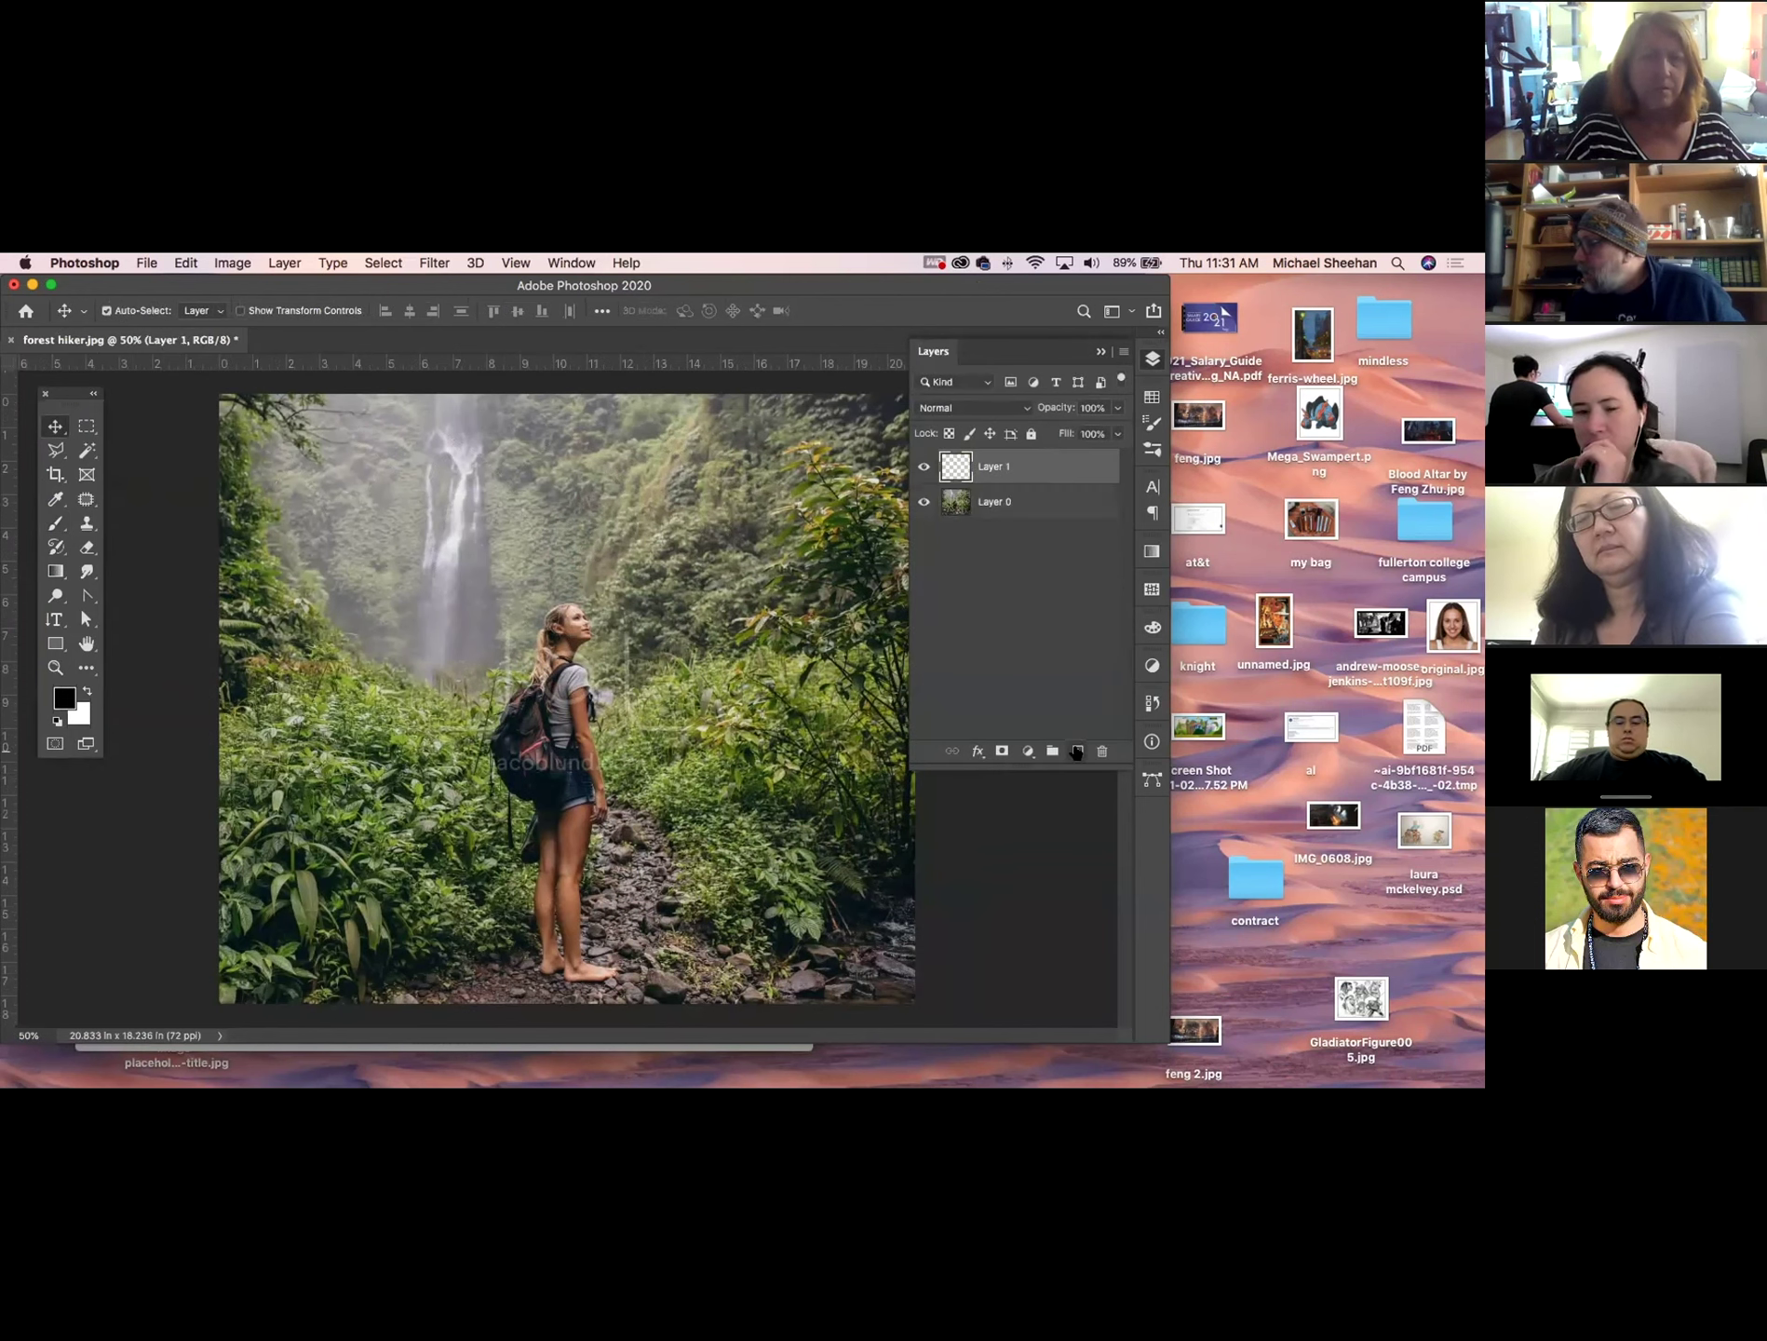
left_click(55, 522)
left_click(128, 314)
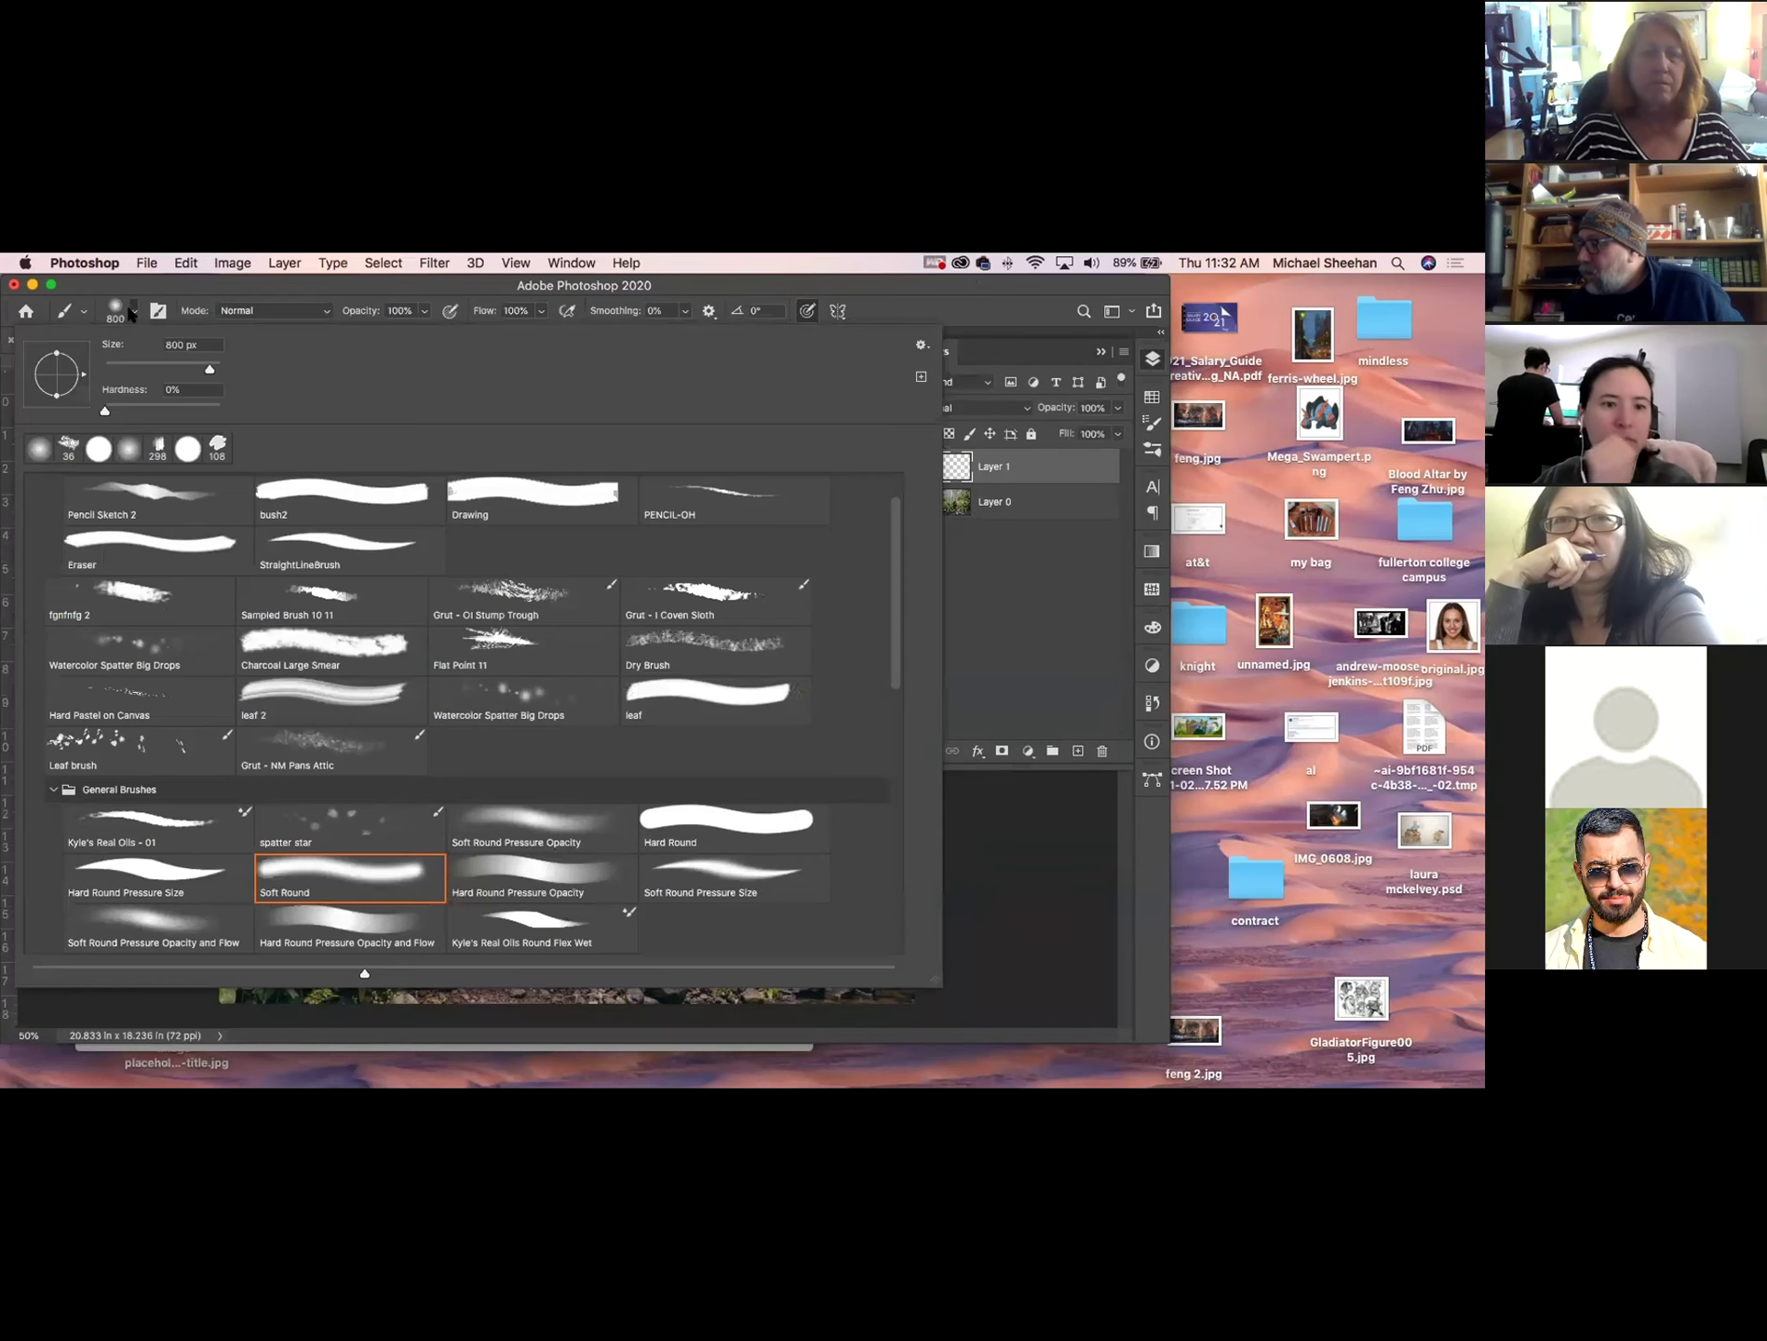
left_click(514, 603)
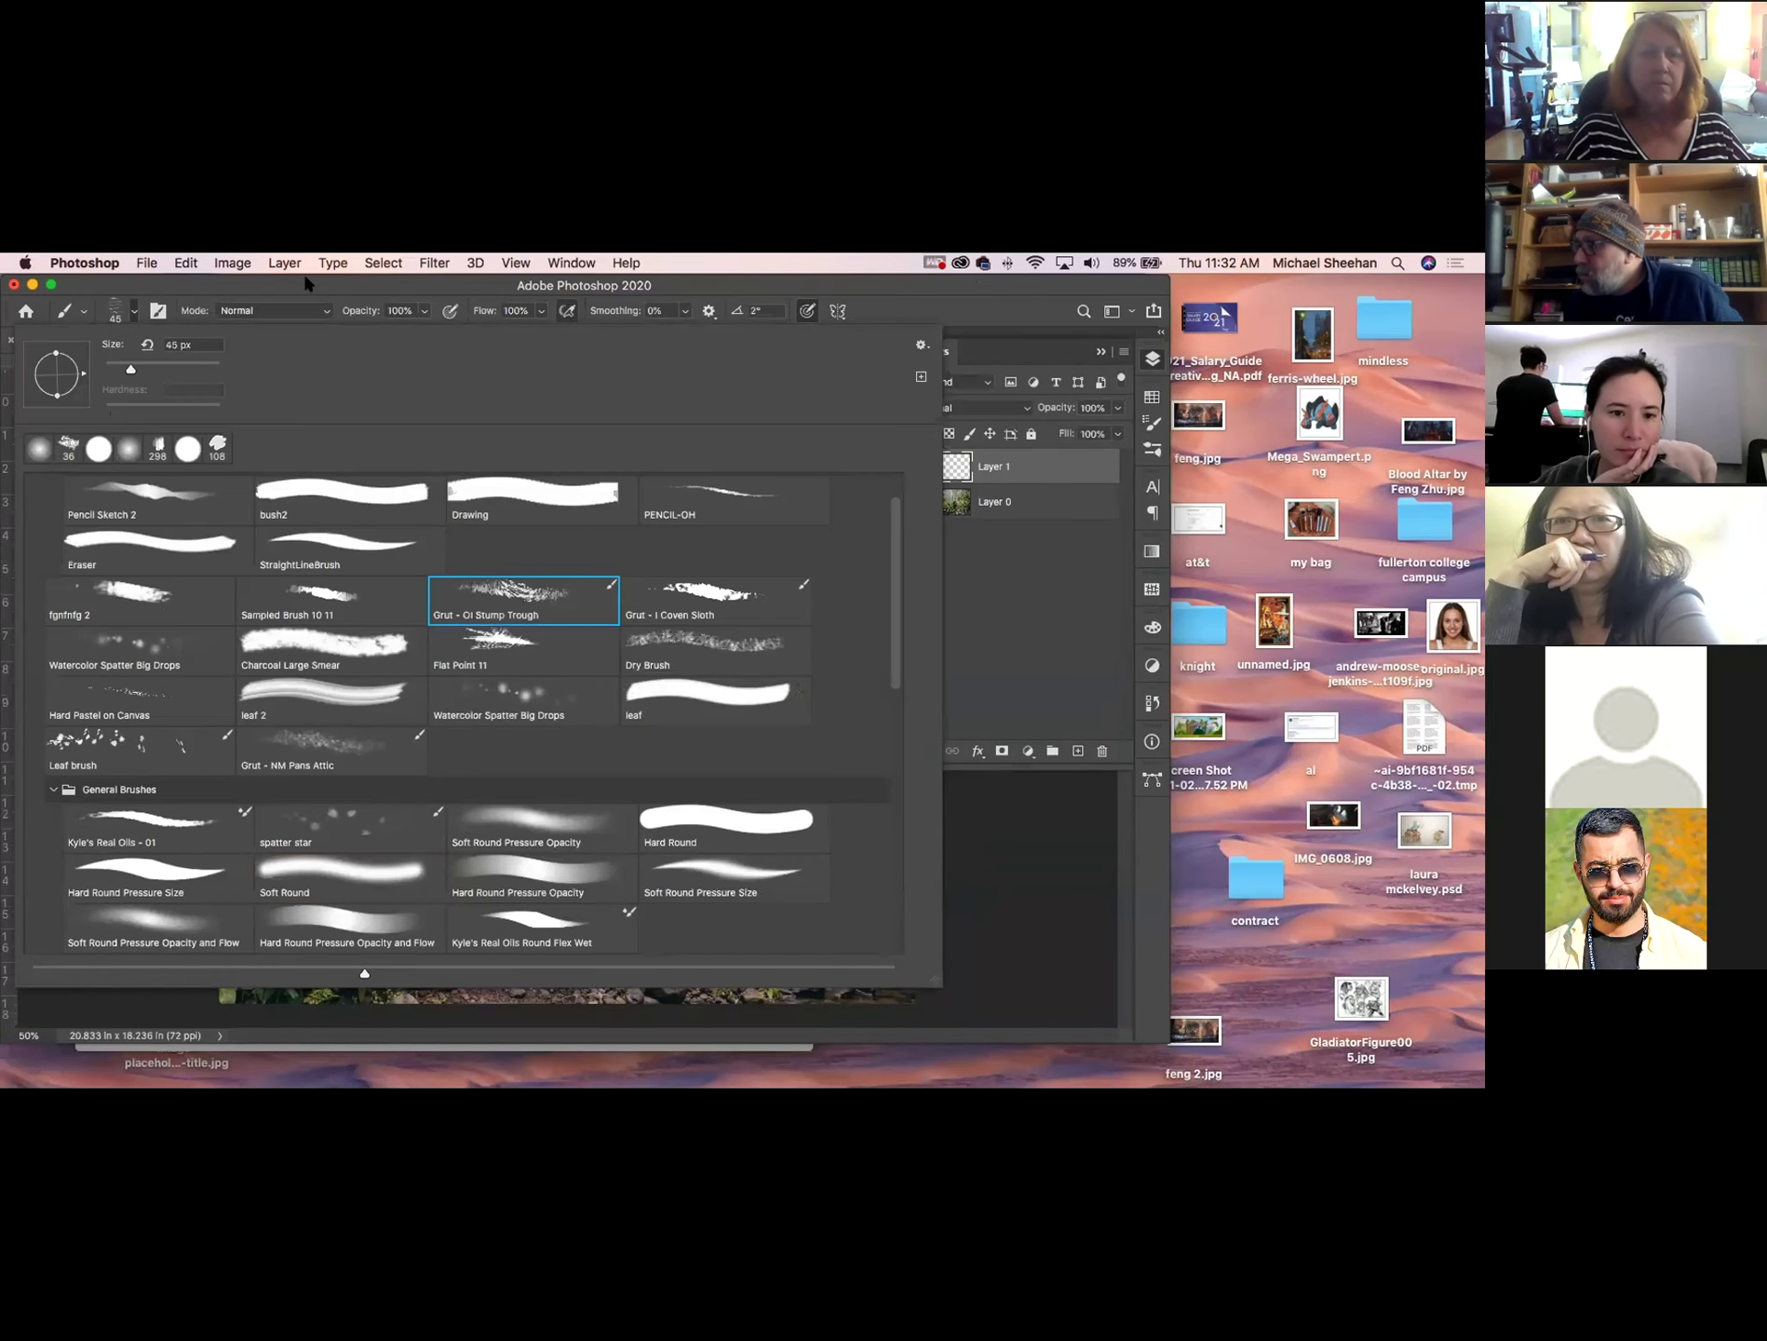
left_click(306, 282)
Paint rough black strokes with a 200 px brush on the new layer, covering the hiker and surrounding foliage.
mouse_move(568, 551)
left_mouse_down()
mouse_move(502, 689)
mouse_move(521, 651)
mouse_move(605, 908)
left_mouse_up()
left_click_drag(605, 540, 628, 829)
mouse_move(521, 498)
left_mouse_down()
mouse_move(460, 782)
mouse_move(465, 549)
mouse_move(615, 465)
mouse_move(670, 820)
mouse_move(651, 578)
mouse_move(671, 558)
mouse_move(596, 978)
left_mouse_up()
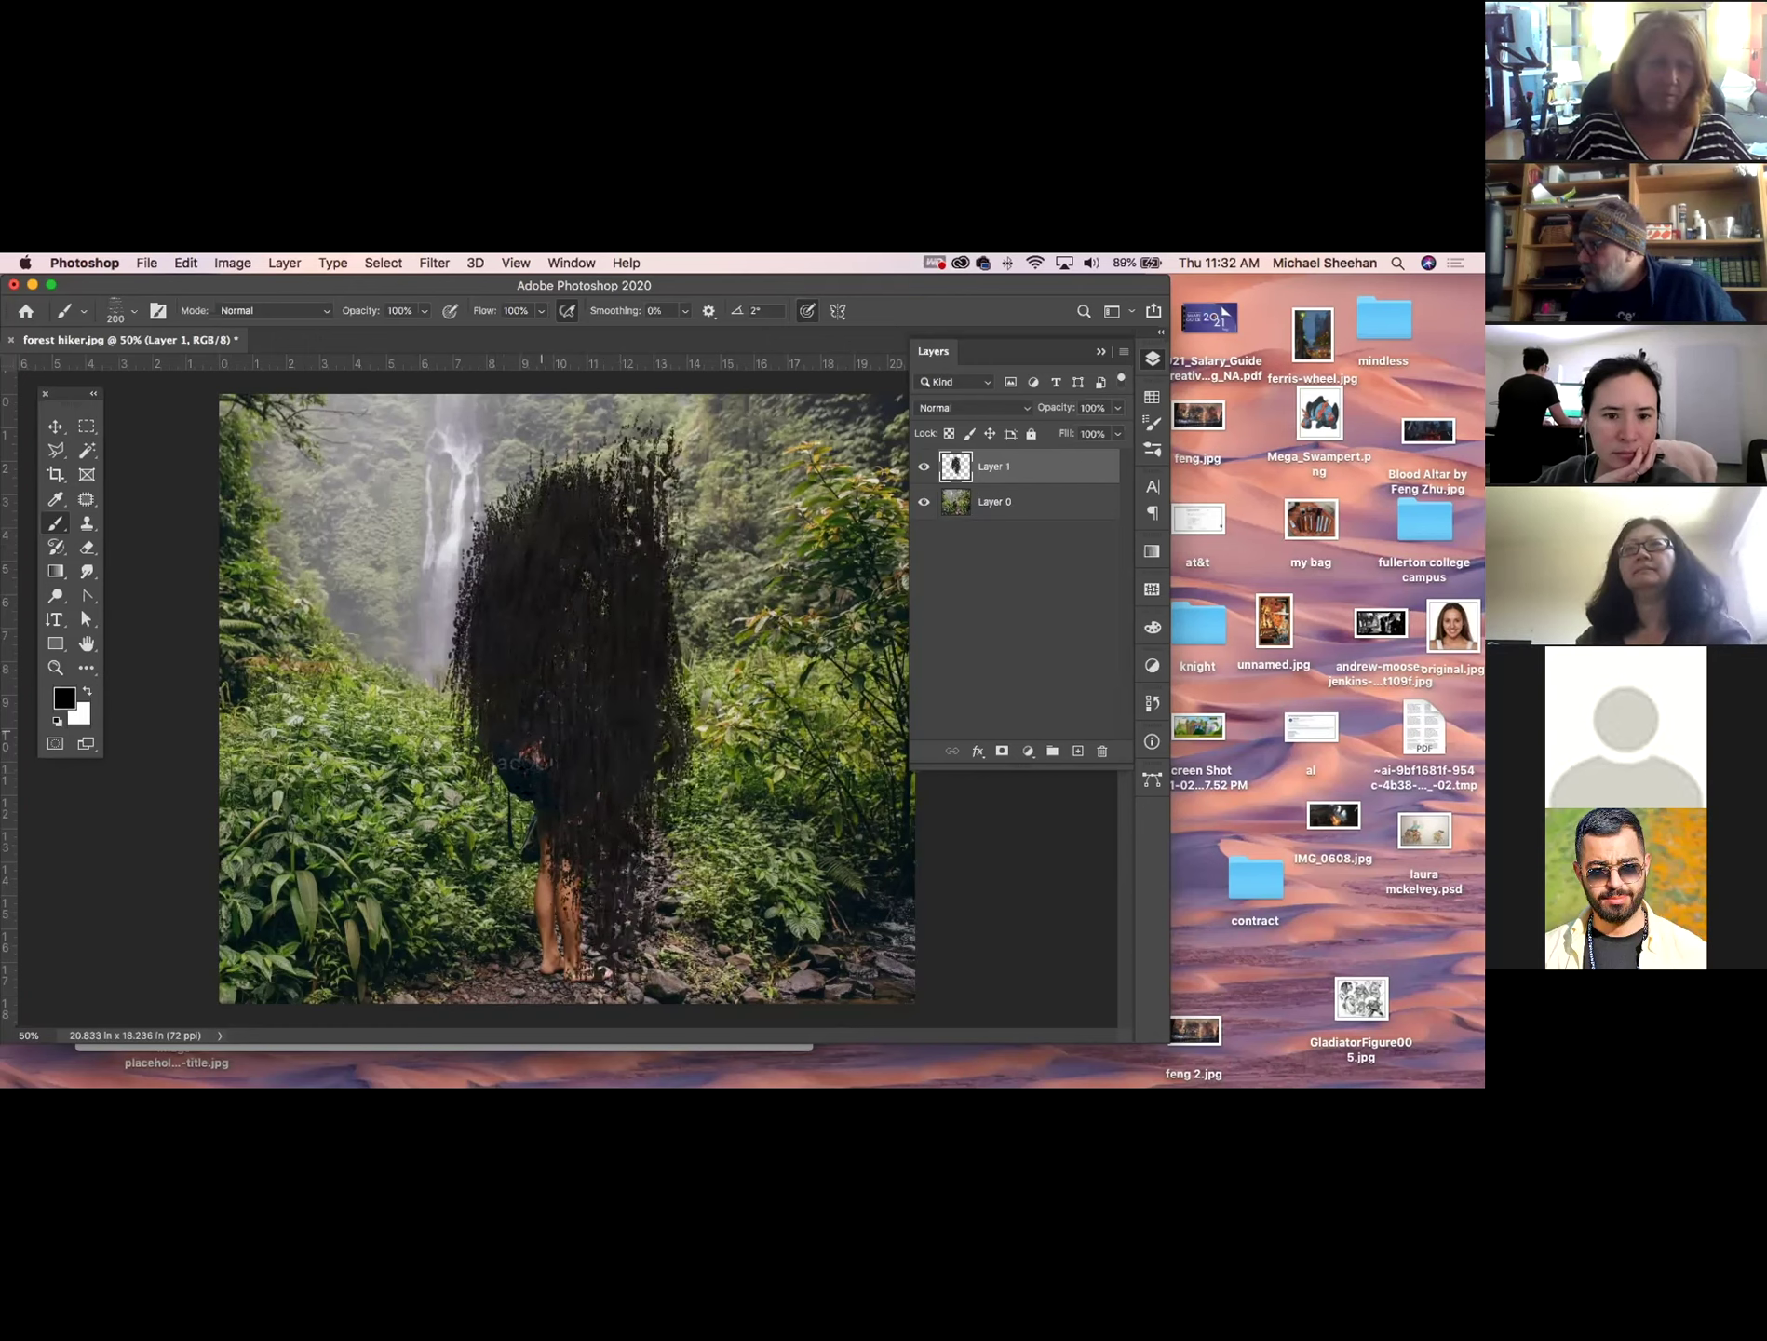
mouse_move(480, 717)
left_mouse_down()
mouse_move(447, 880)
mouse_move(438, 559)
mouse_move(503, 410)
left_mouse_up()
mouse_move(465, 540)
left_mouse_down()
mouse_move(558, 433)
mouse_move(595, 502)
left_mouse_up()
mouse_move(568, 875)
left_mouse_down()
mouse_move(570, 954)
mouse_move(568, 836)
mouse_move(498, 870)
mouse_move(493, 941)
left_mouse_up()
mouse_move(693, 428)
left_mouse_down()
mouse_move(712, 782)
mouse_move(698, 745)
mouse_move(722, 842)
left_mouse_up()
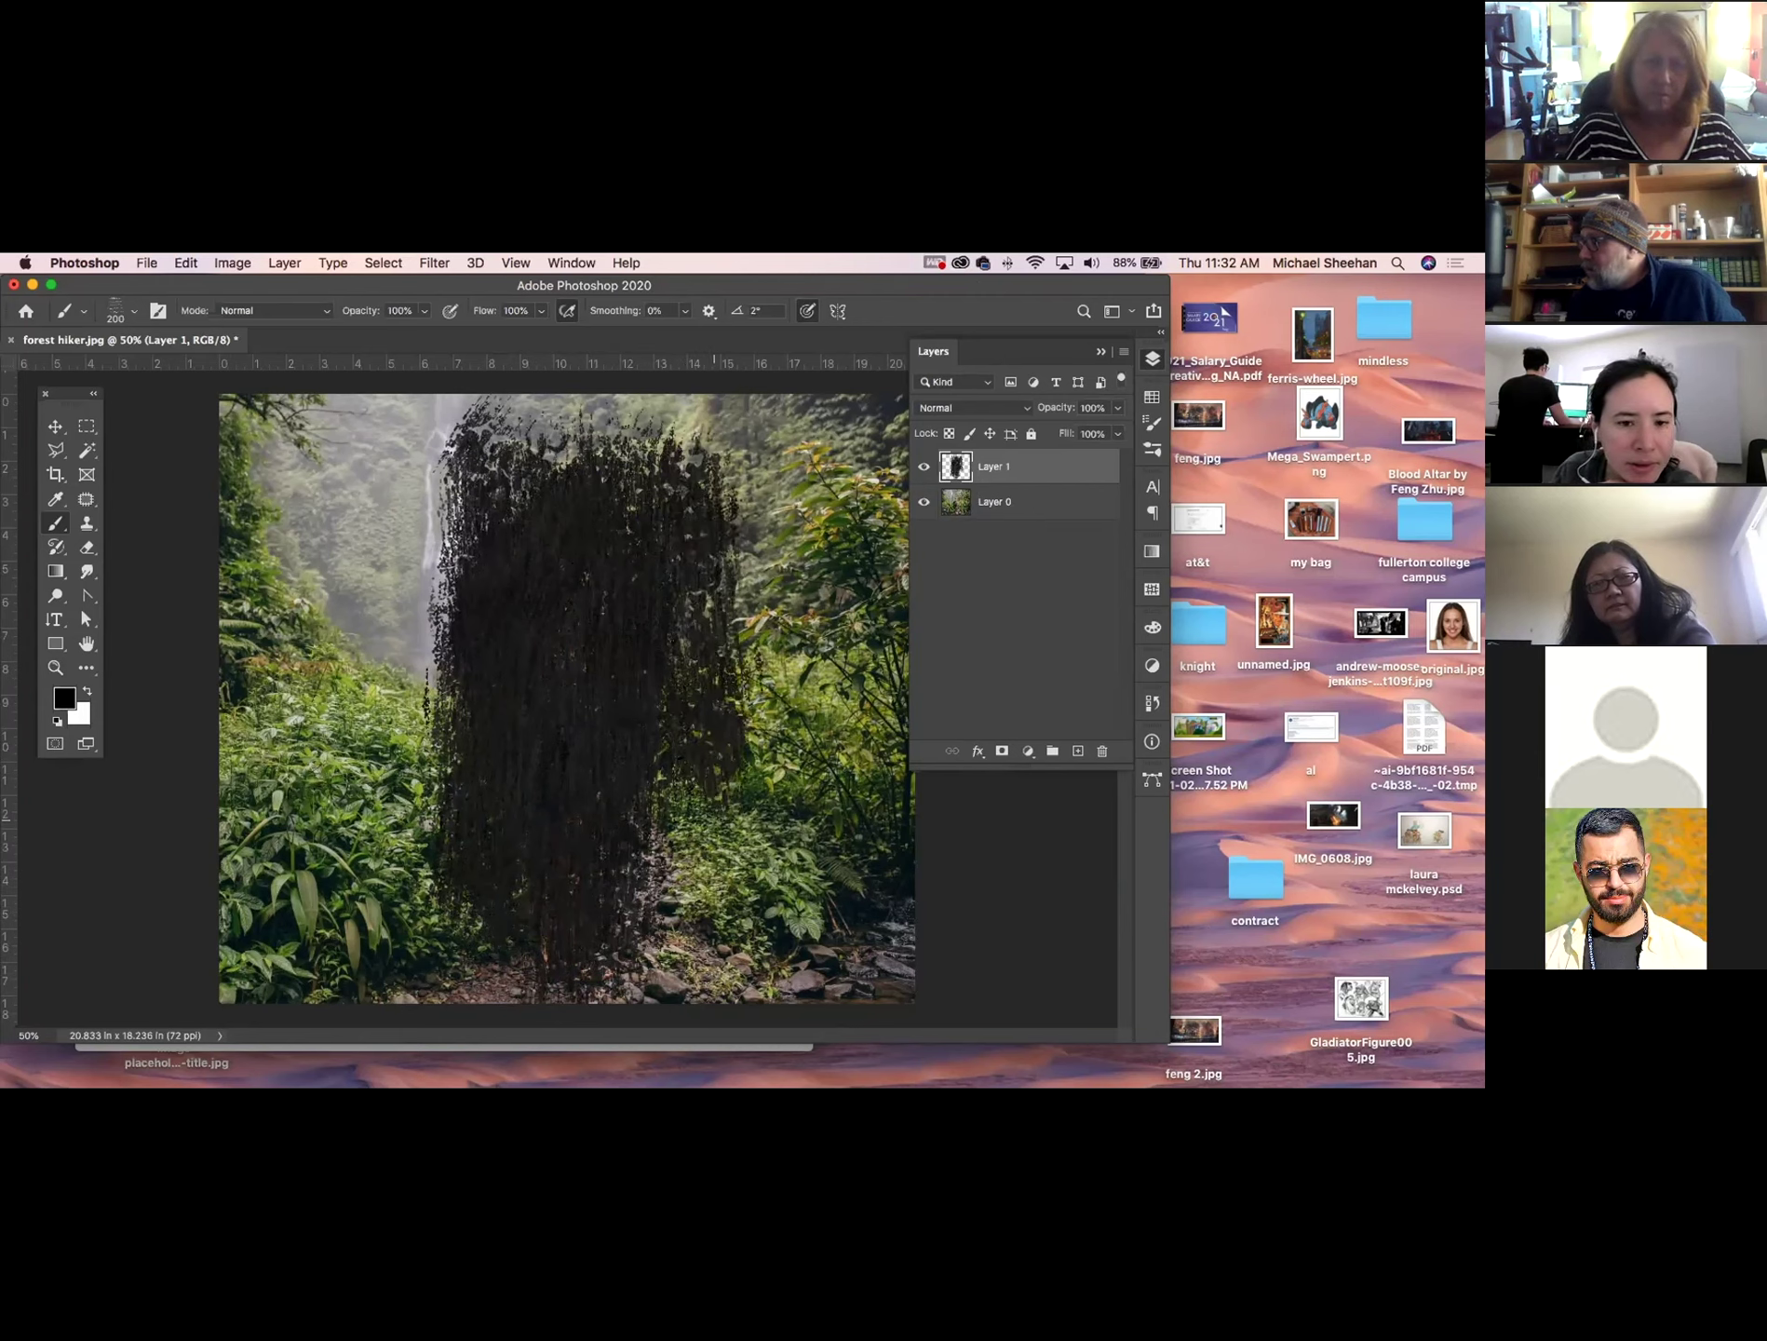
left_click_drag(713, 756, 684, 903)
mouse_move(441, 426)
left_mouse_down()
mouse_move(414, 745)
mouse_move(400, 679)
mouse_move(372, 893)
mouse_move(354, 787)
mouse_move(465, 987)
mouse_move(624, 917)
left_mouse_up()
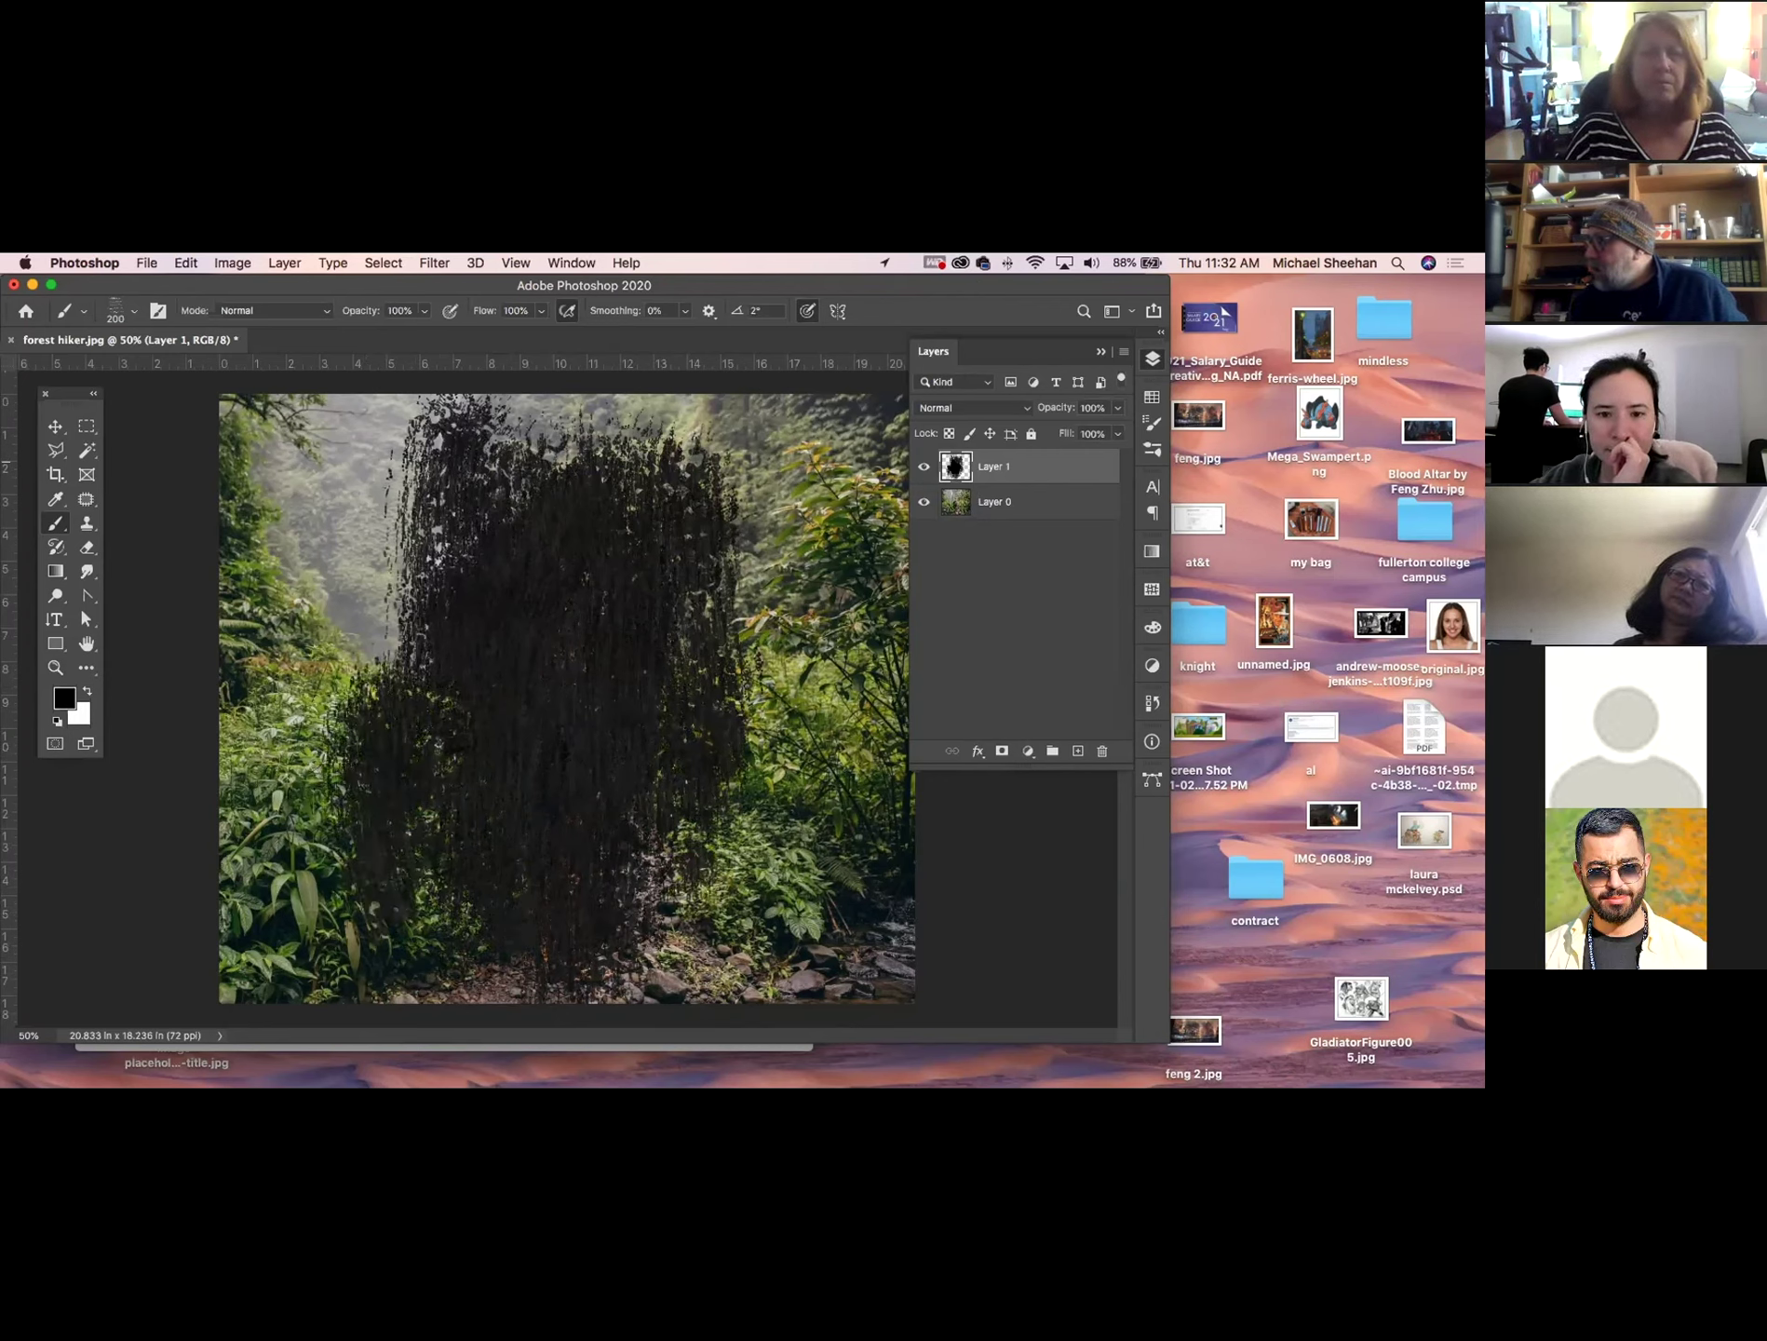
Move the painted brush-stroke layer below the hiker photo layer.
left_click_drag(1059, 468, 1047, 517)
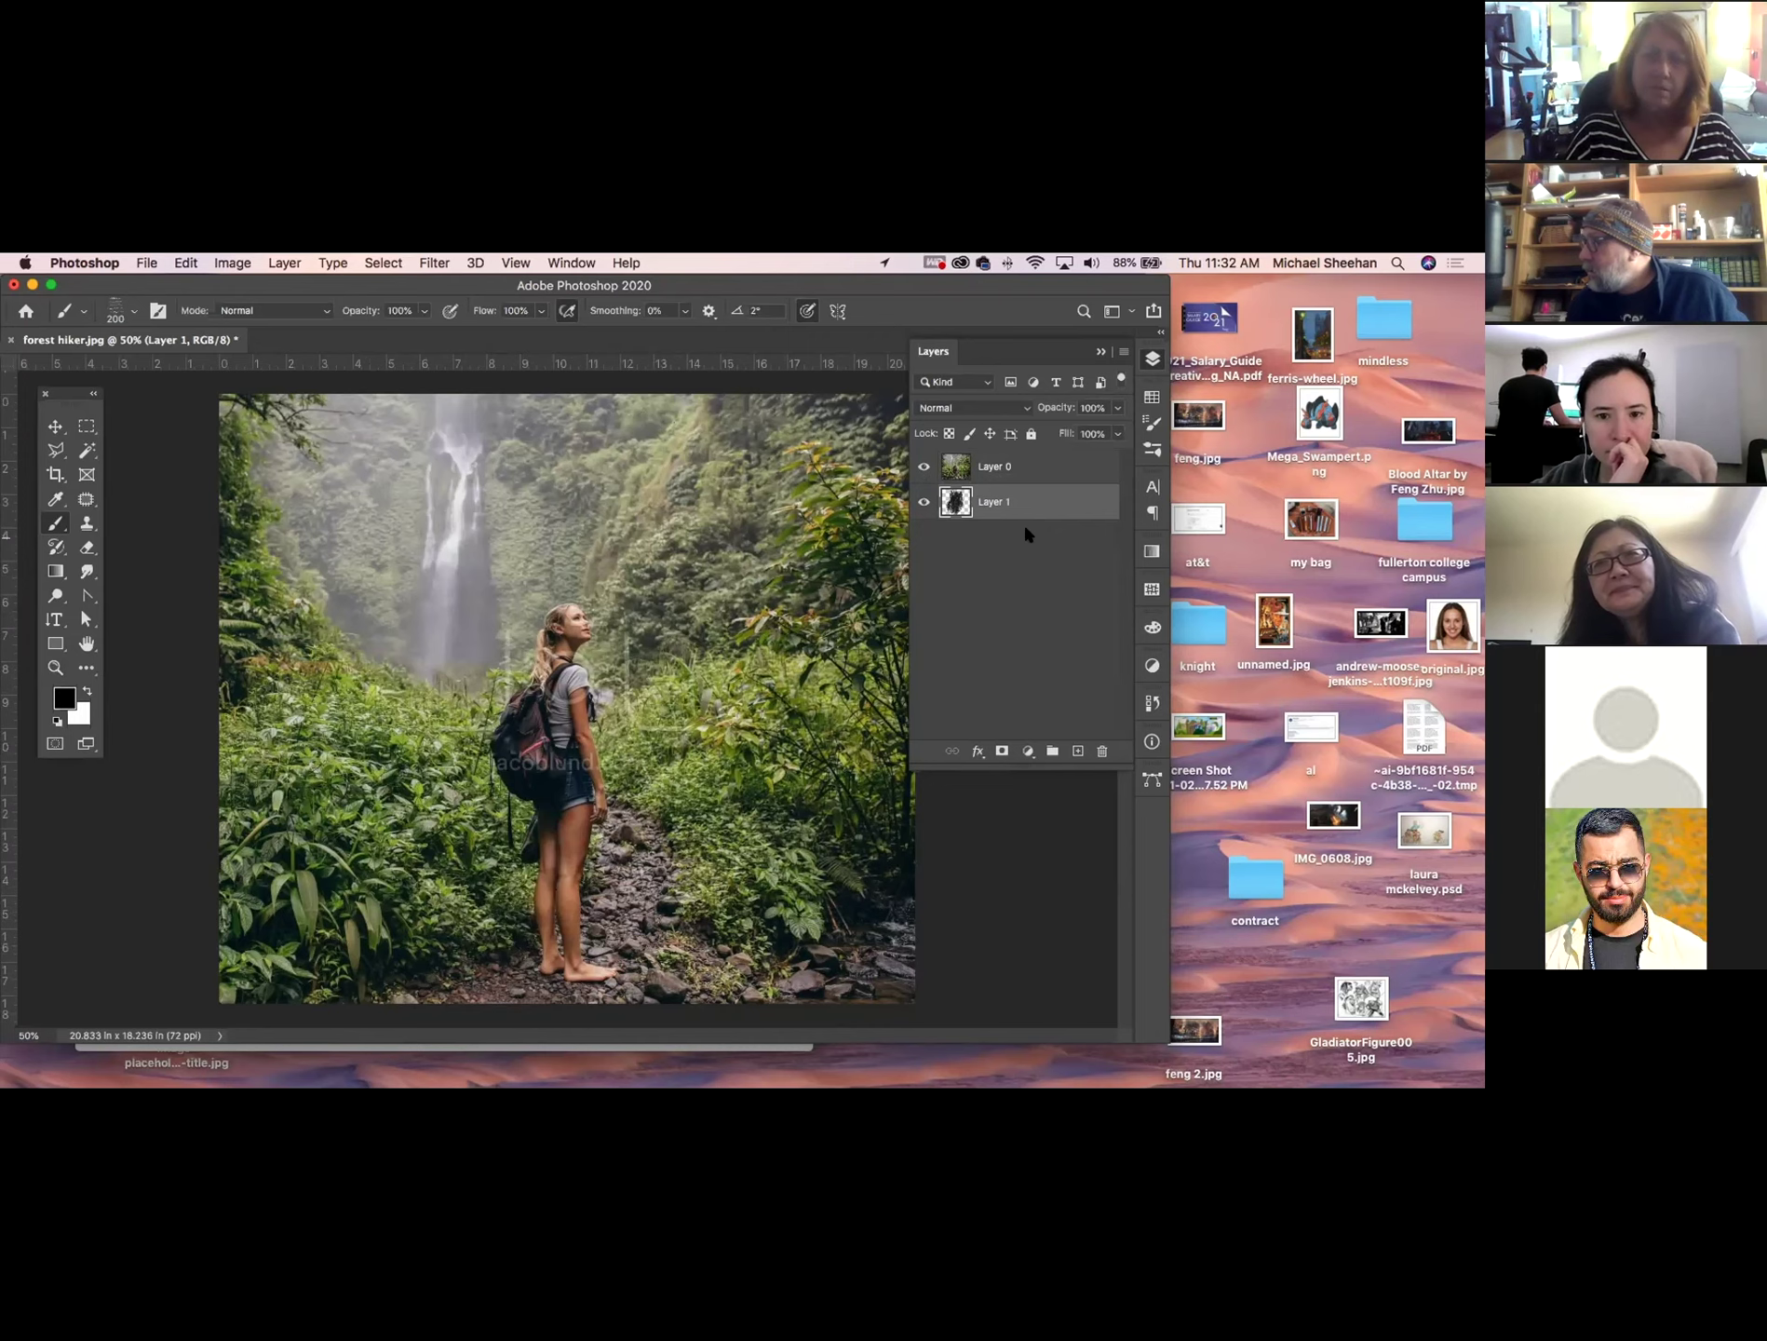
left_click_drag(1031, 493, 1034, 477)
scroll(1031, 490, "up", 1)
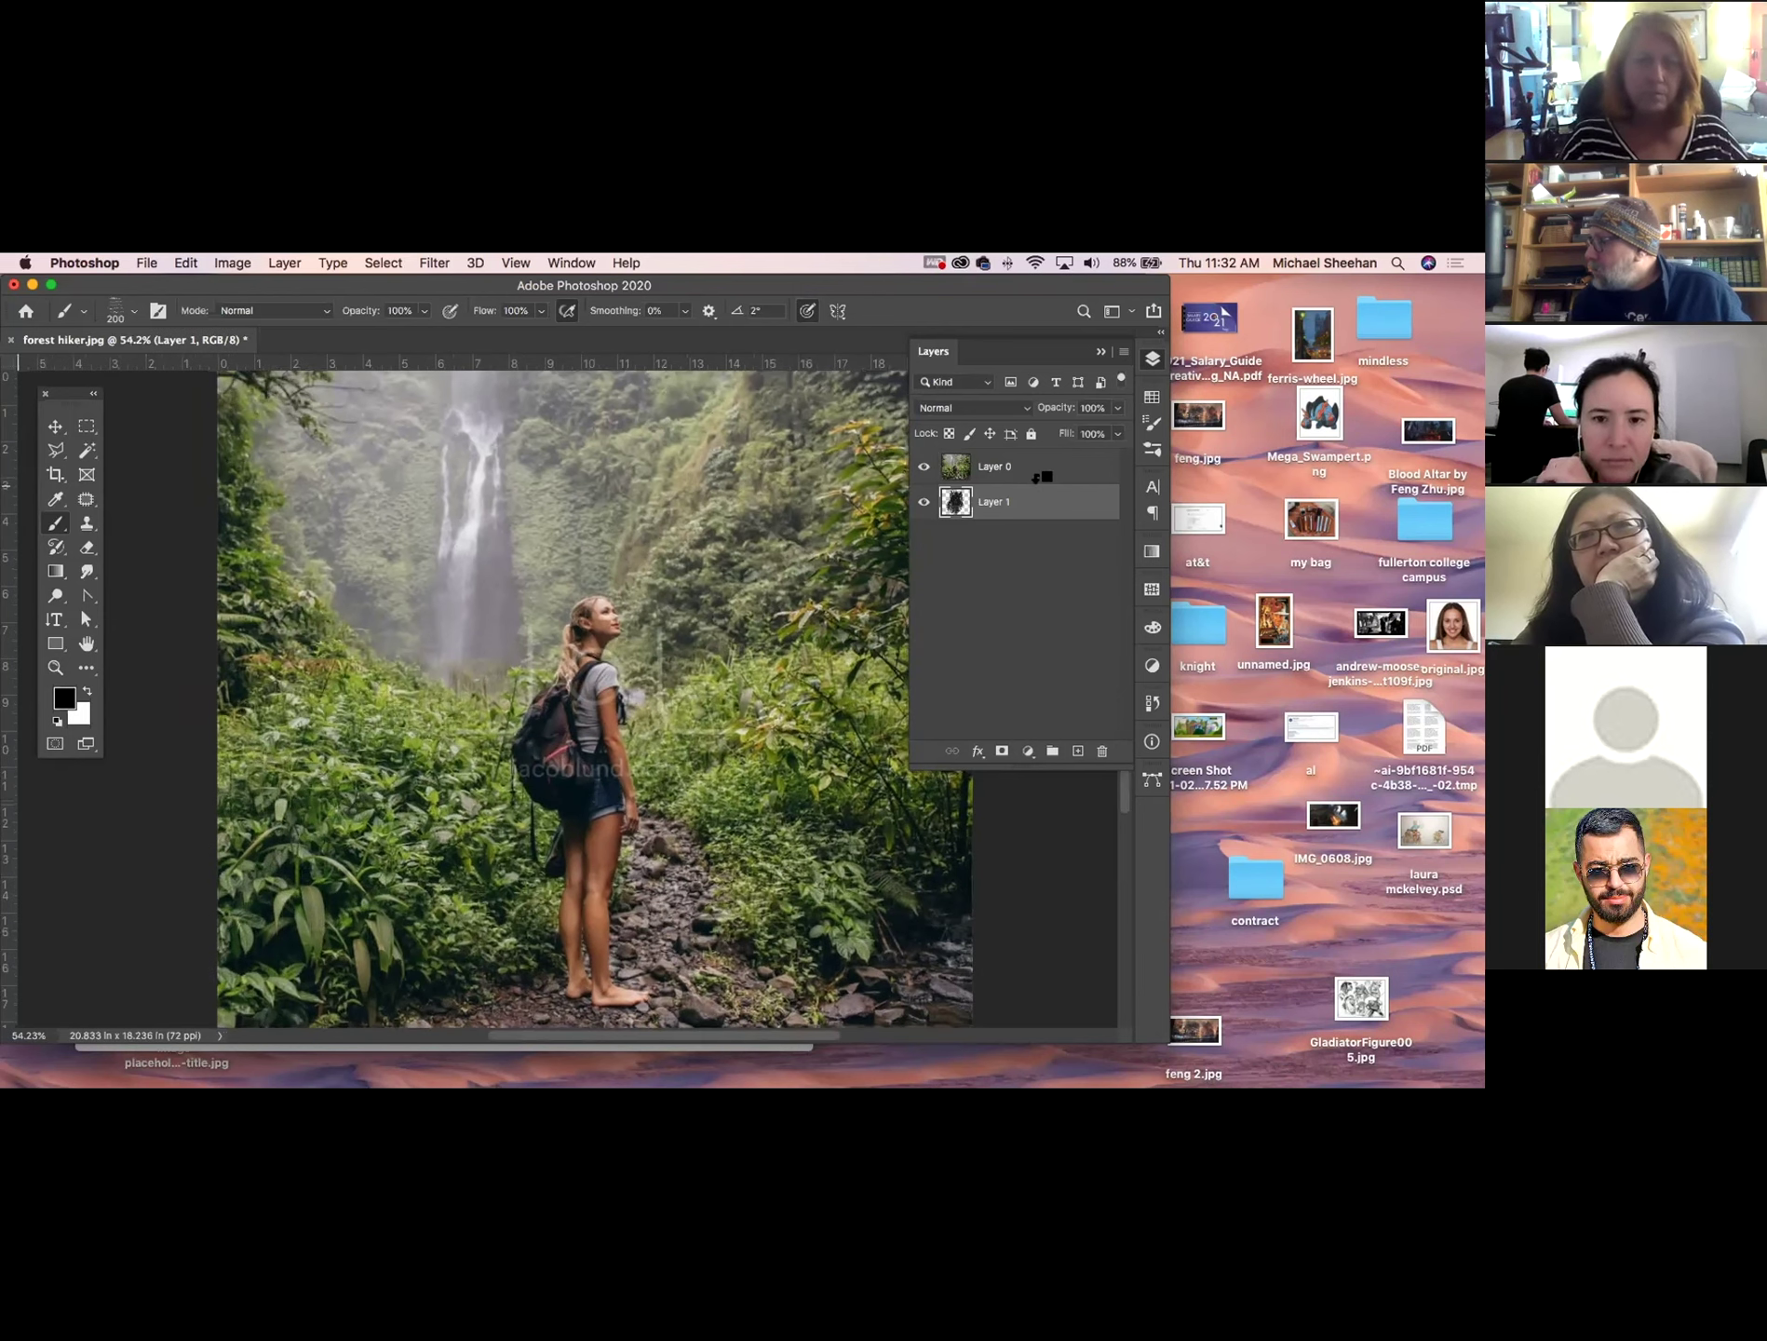
Clip the hiker photo to the painted layer beneath it, switch to the Move tool, and deselect the layers.
left_click(1036, 478, "alt")
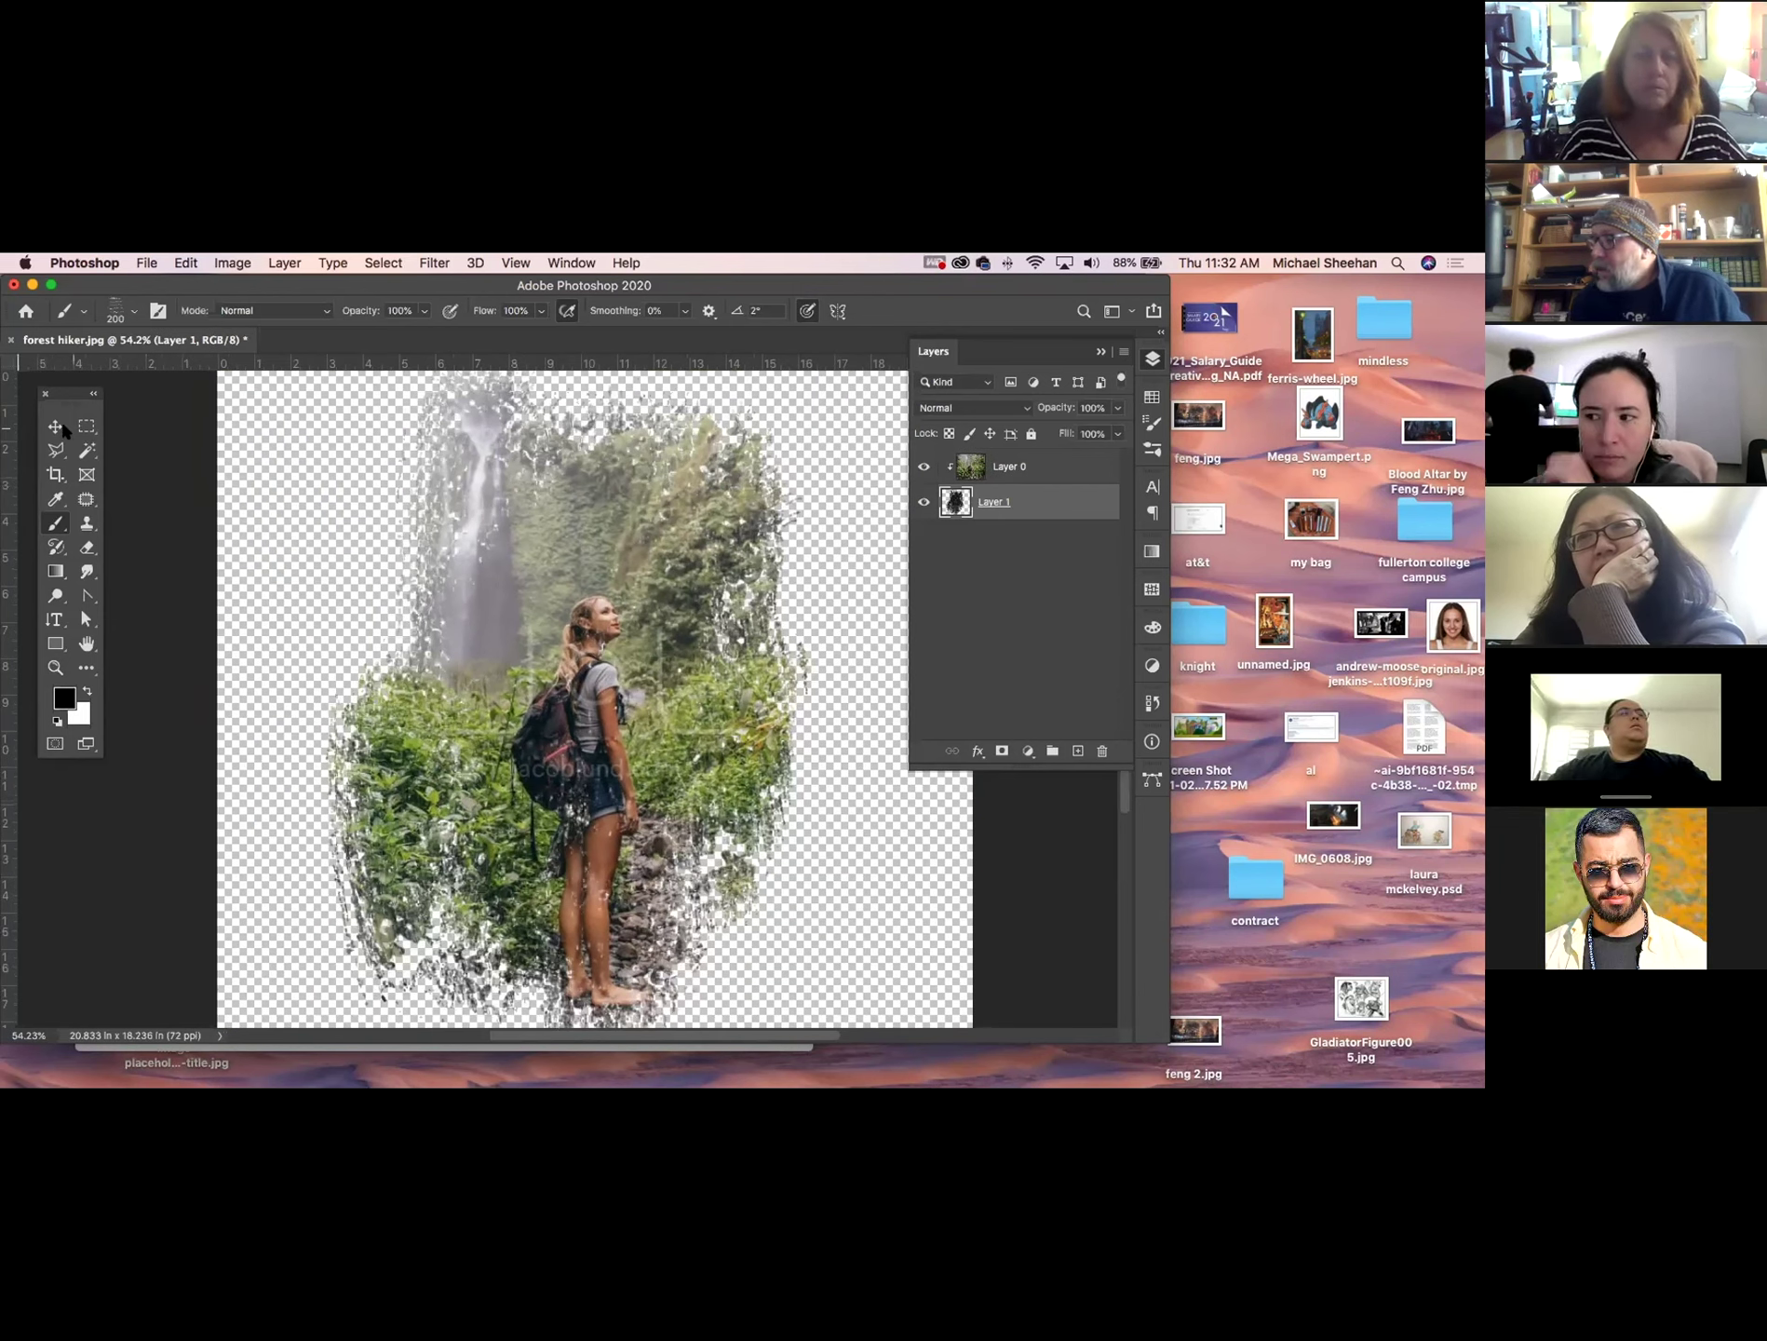
key("v")
left_click(133, 440)
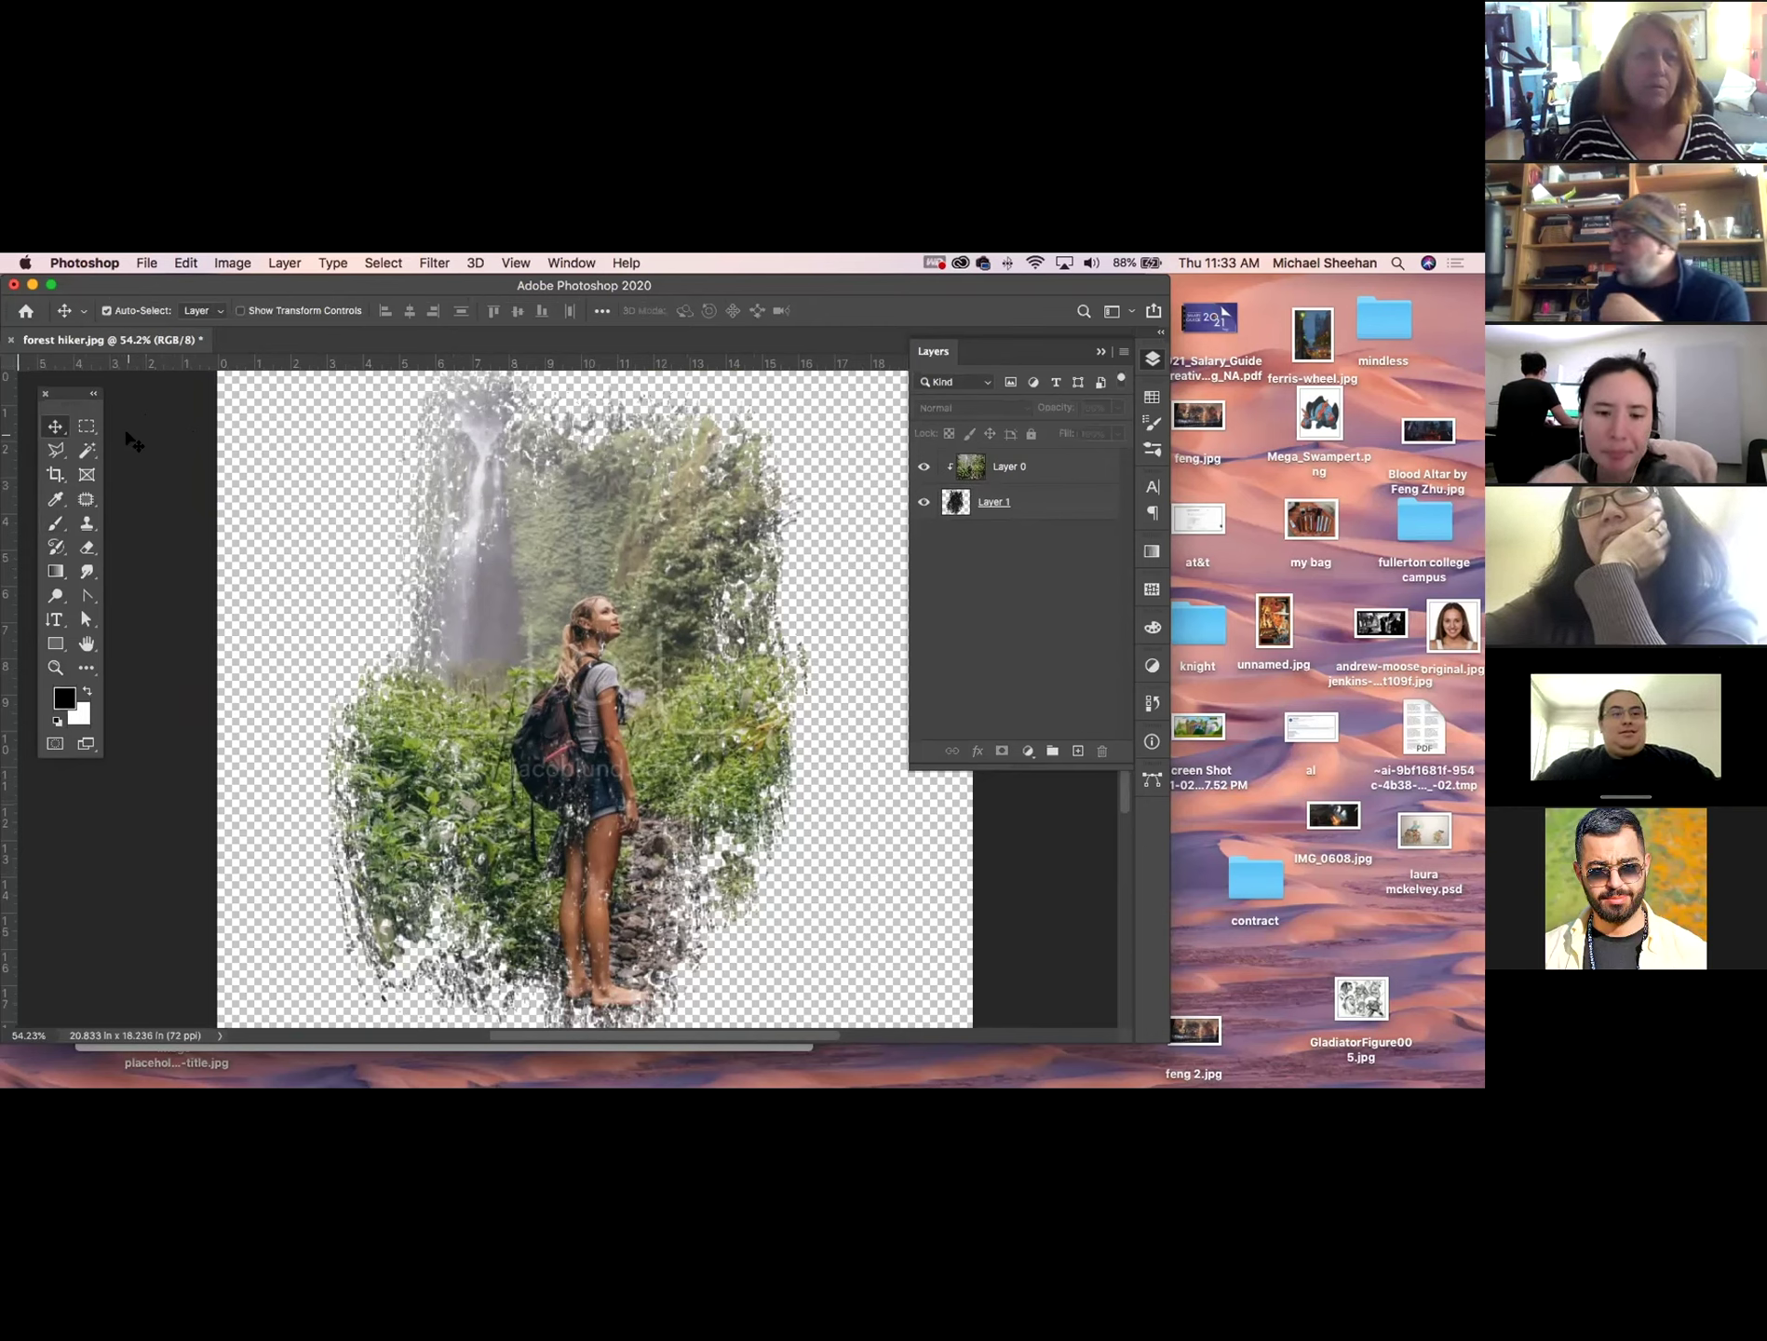
Add an empty layer on top and reposition the clipped photo slightly upward inside the brush shape.
left_click(1078, 750)
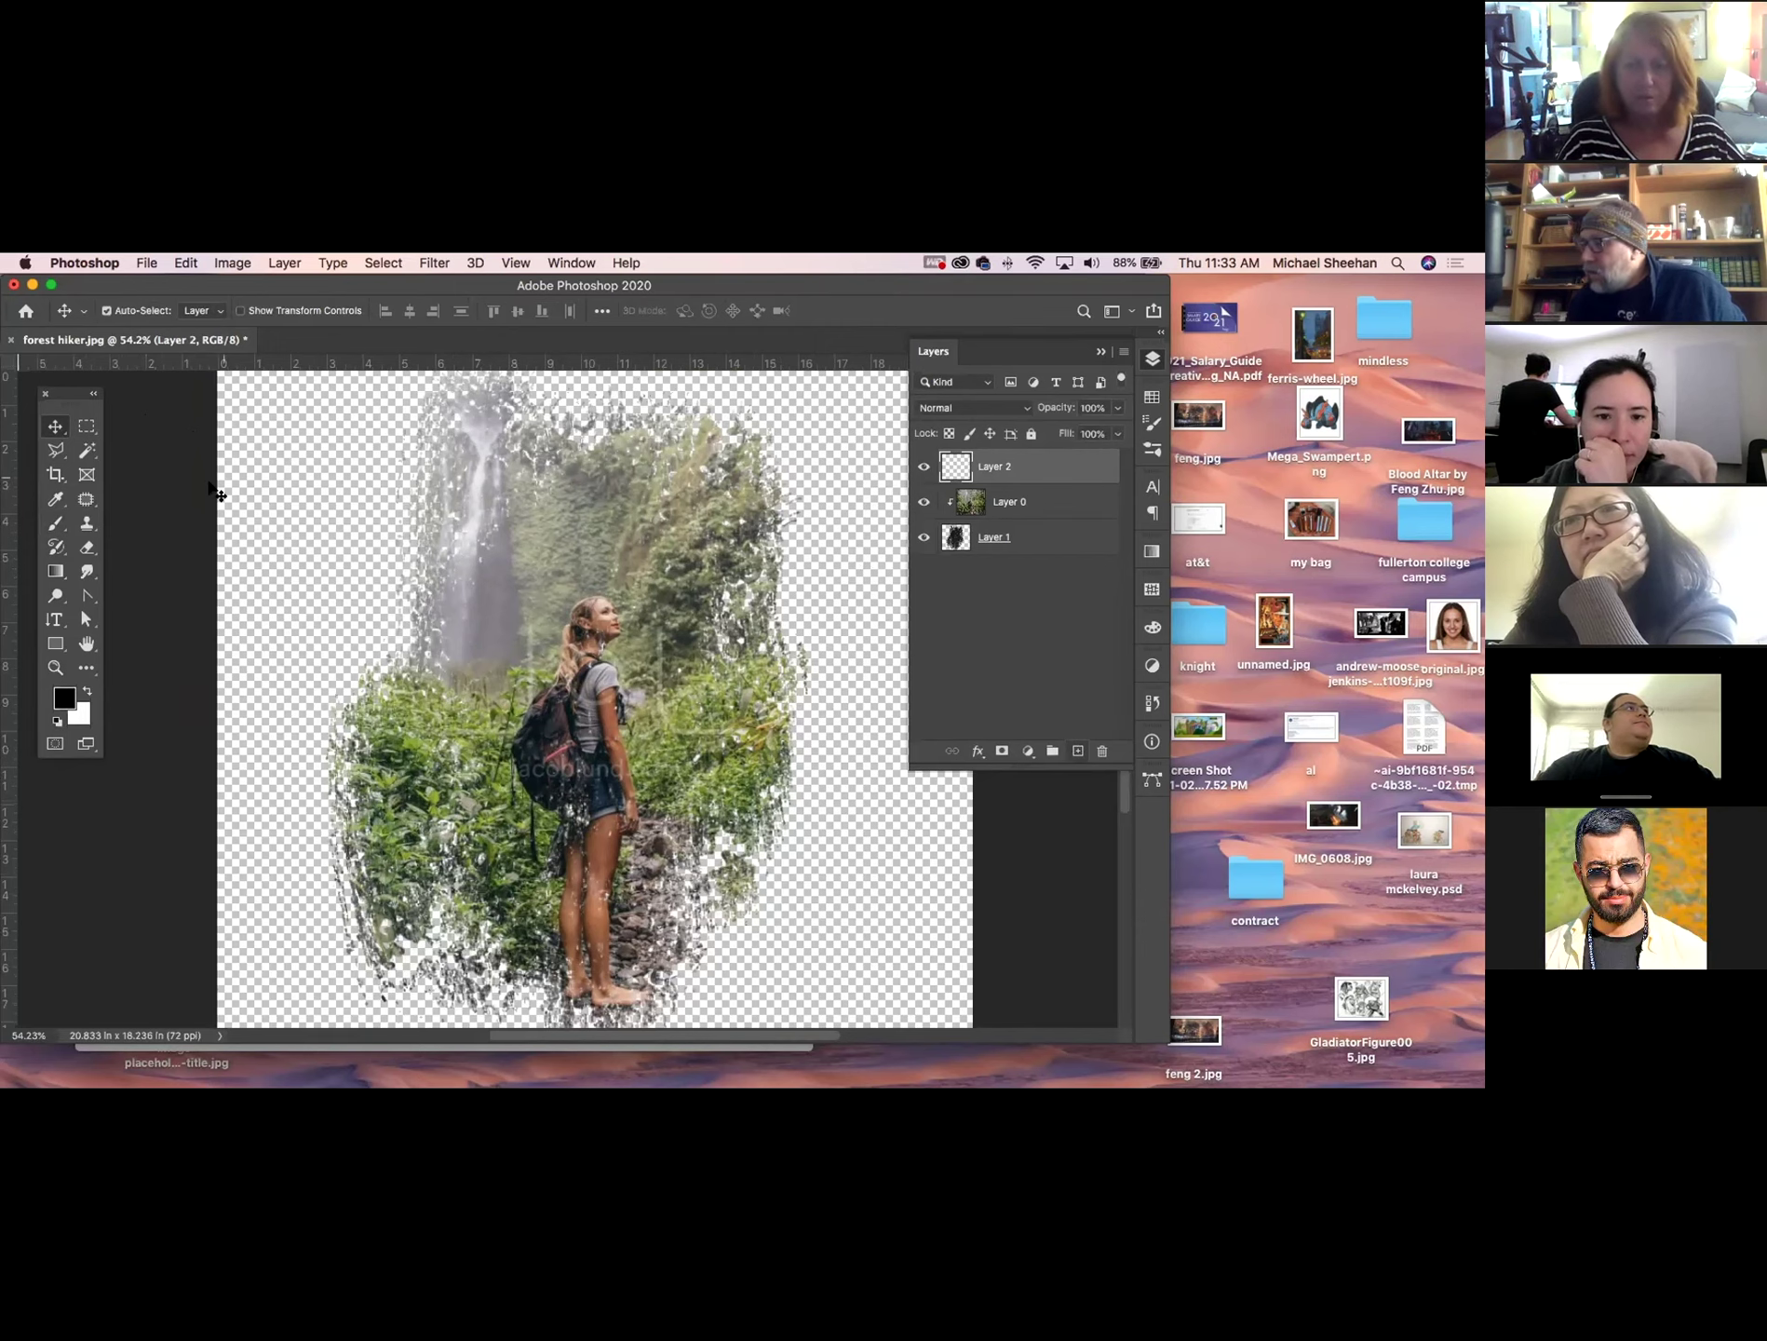
left_click_drag(610, 717, 675, 675)
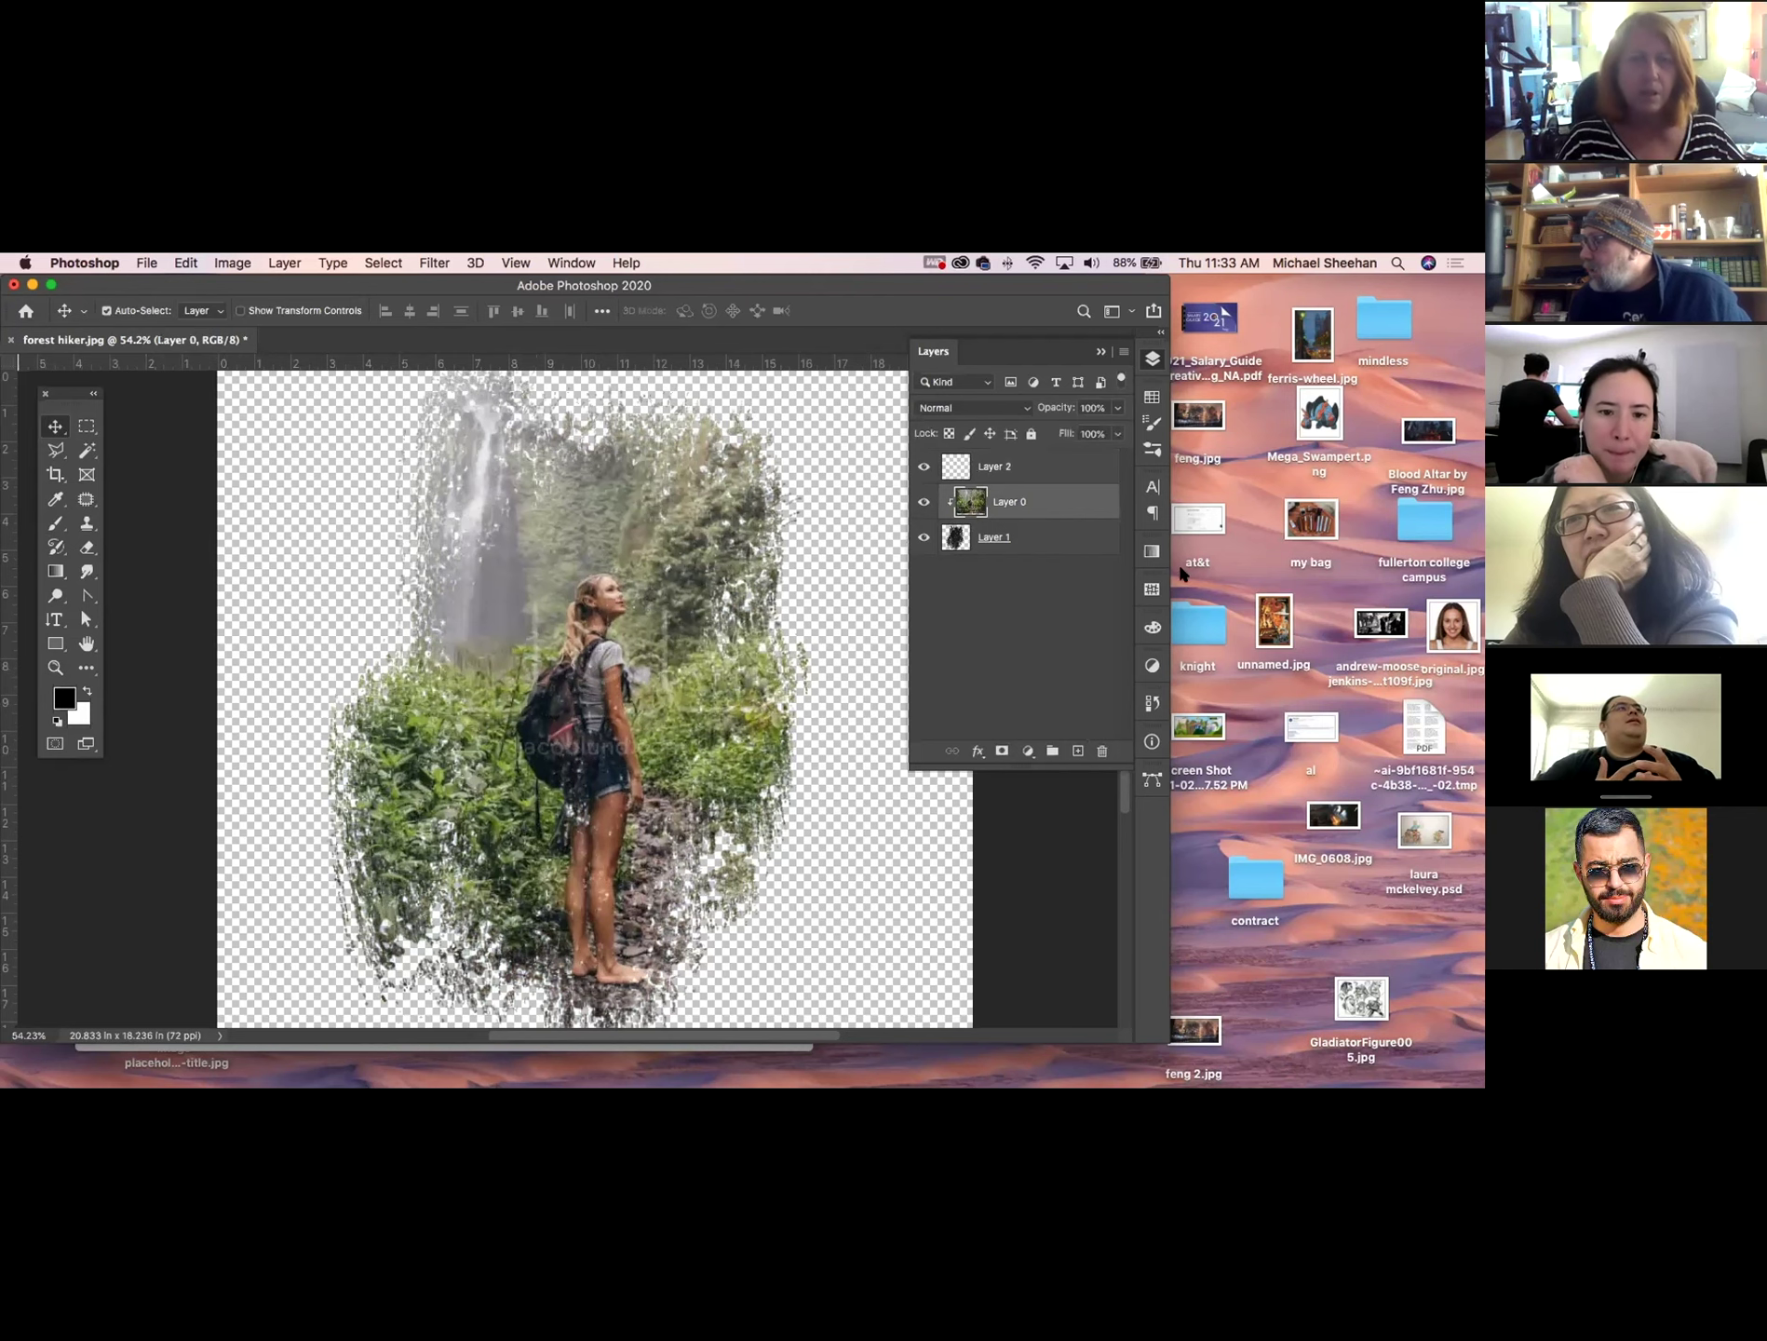
Select the hiker photo and painted layer together and move both toward the left of the canvas.
left_click(1077, 547, "shift")
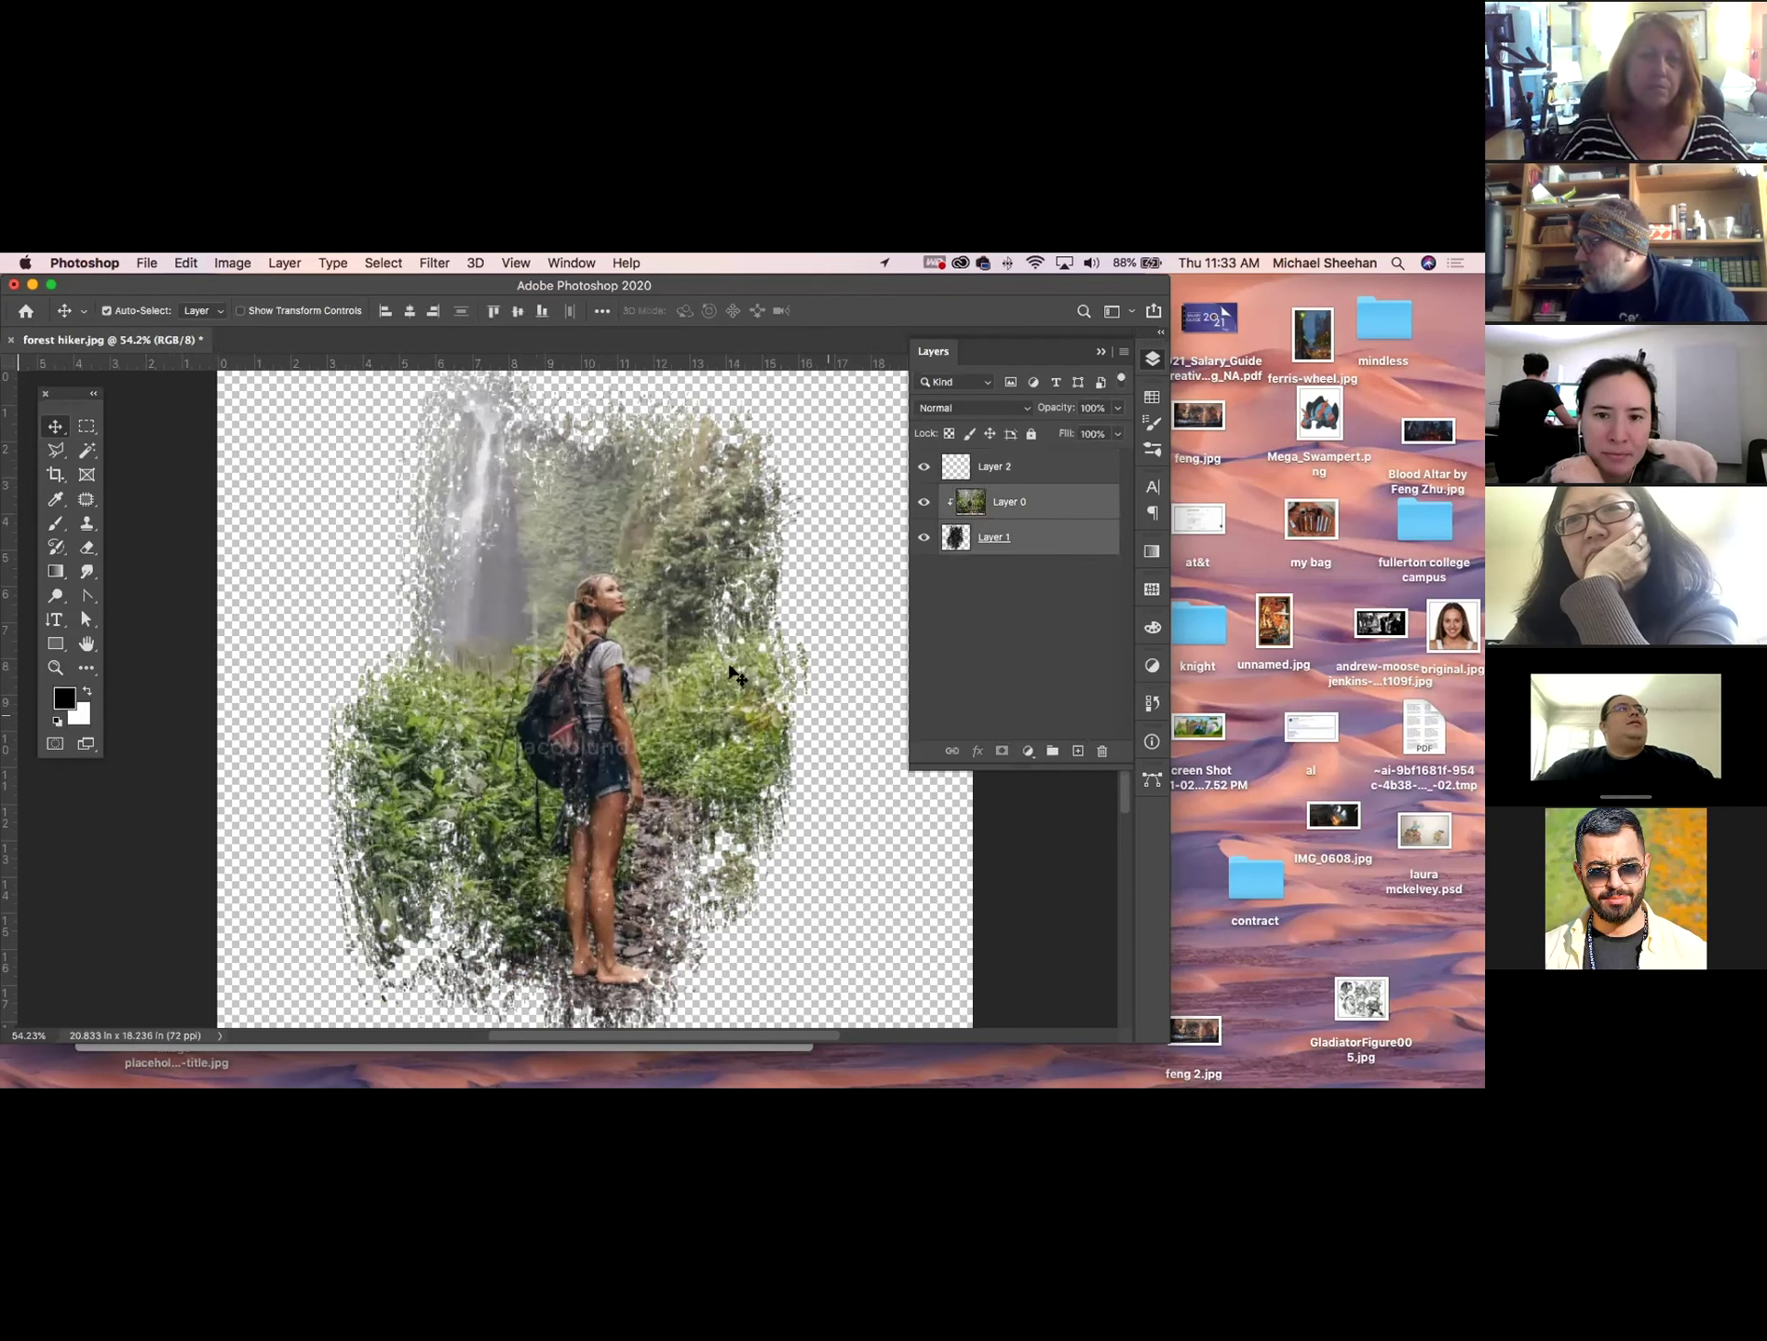
left_click_drag(717, 672, 732, 675)
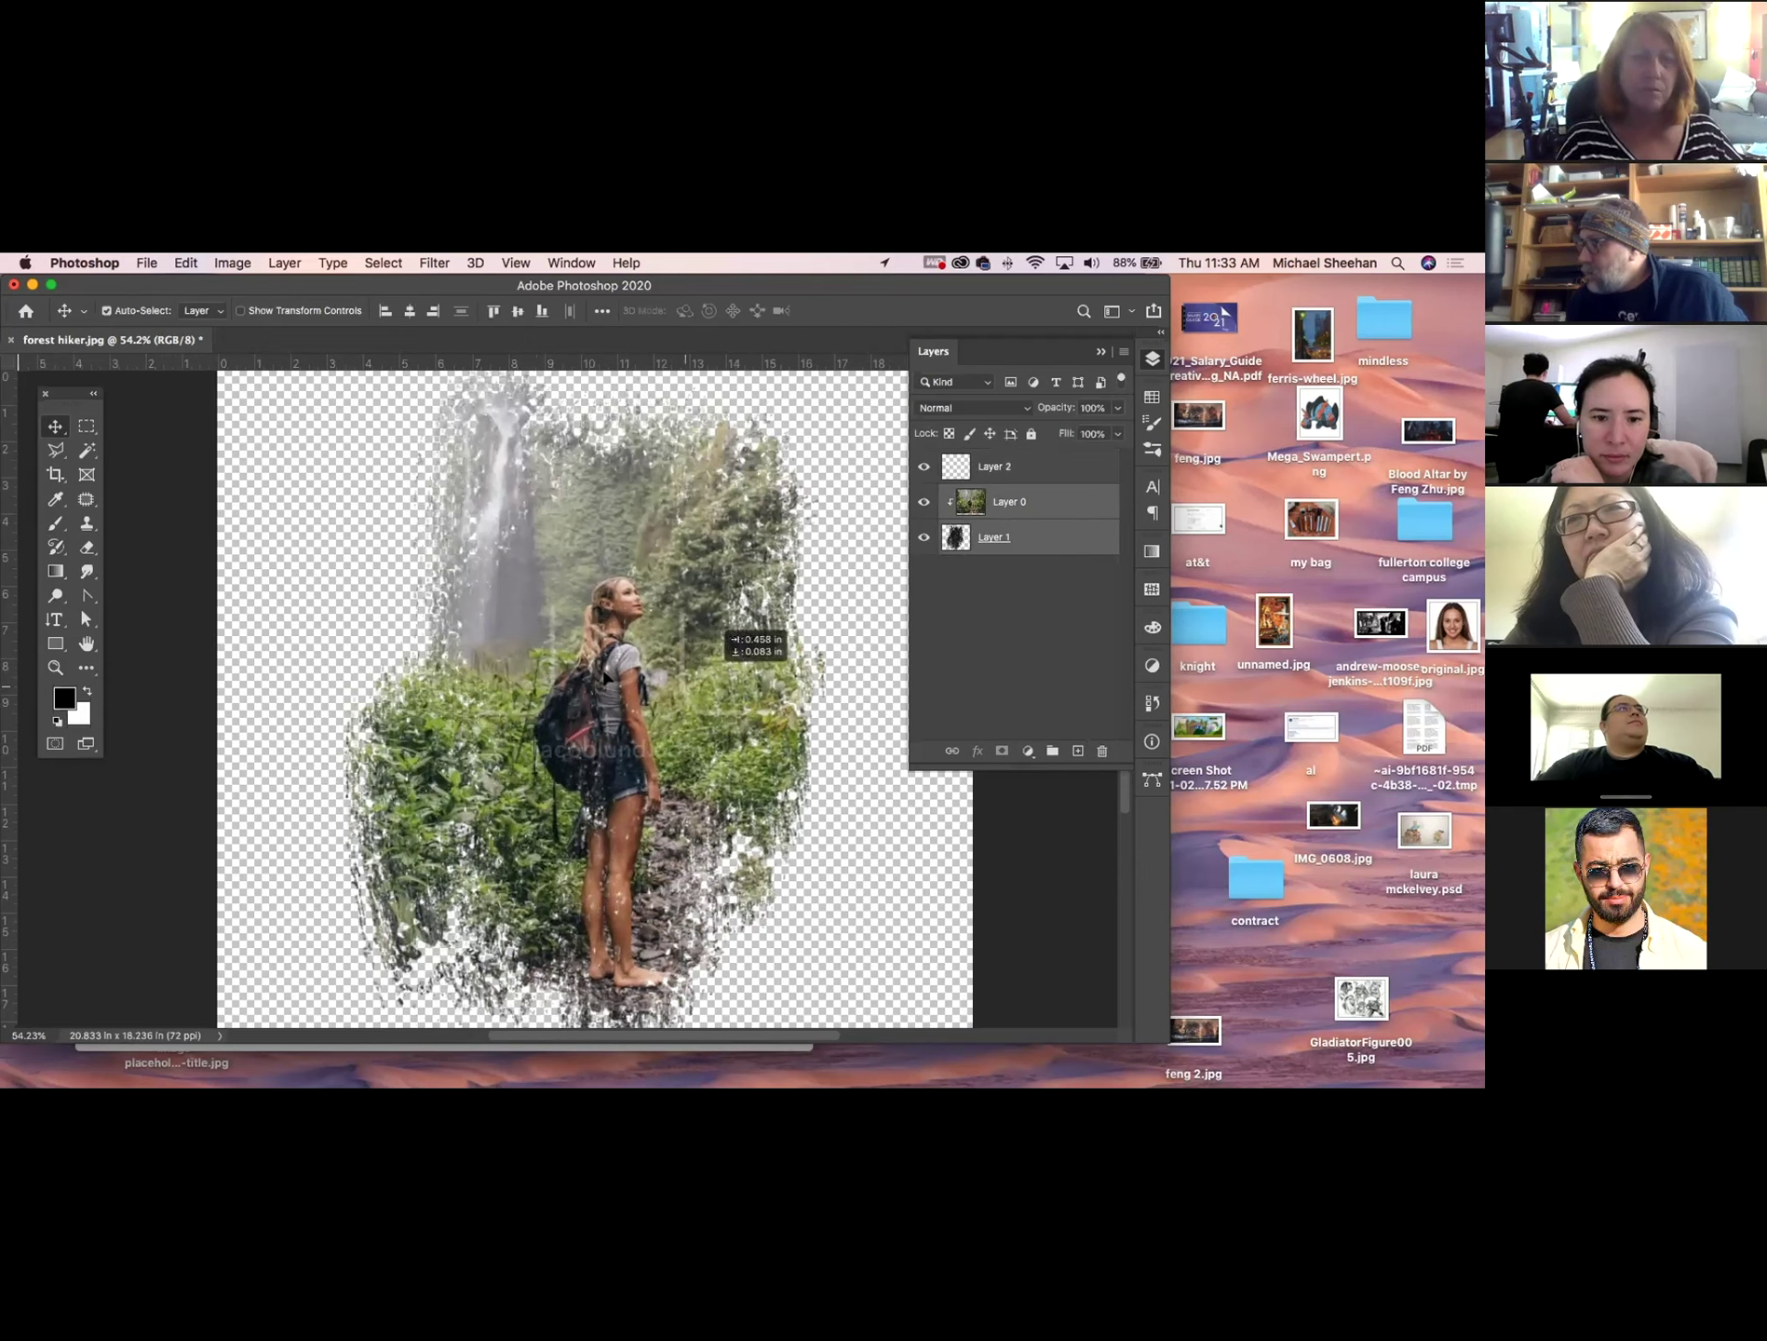
left_click_drag(1215, 769, 1129, 766)
Add a new layer filled with white and place it at the bottom of the stack as a background.
left_click(1077, 751)
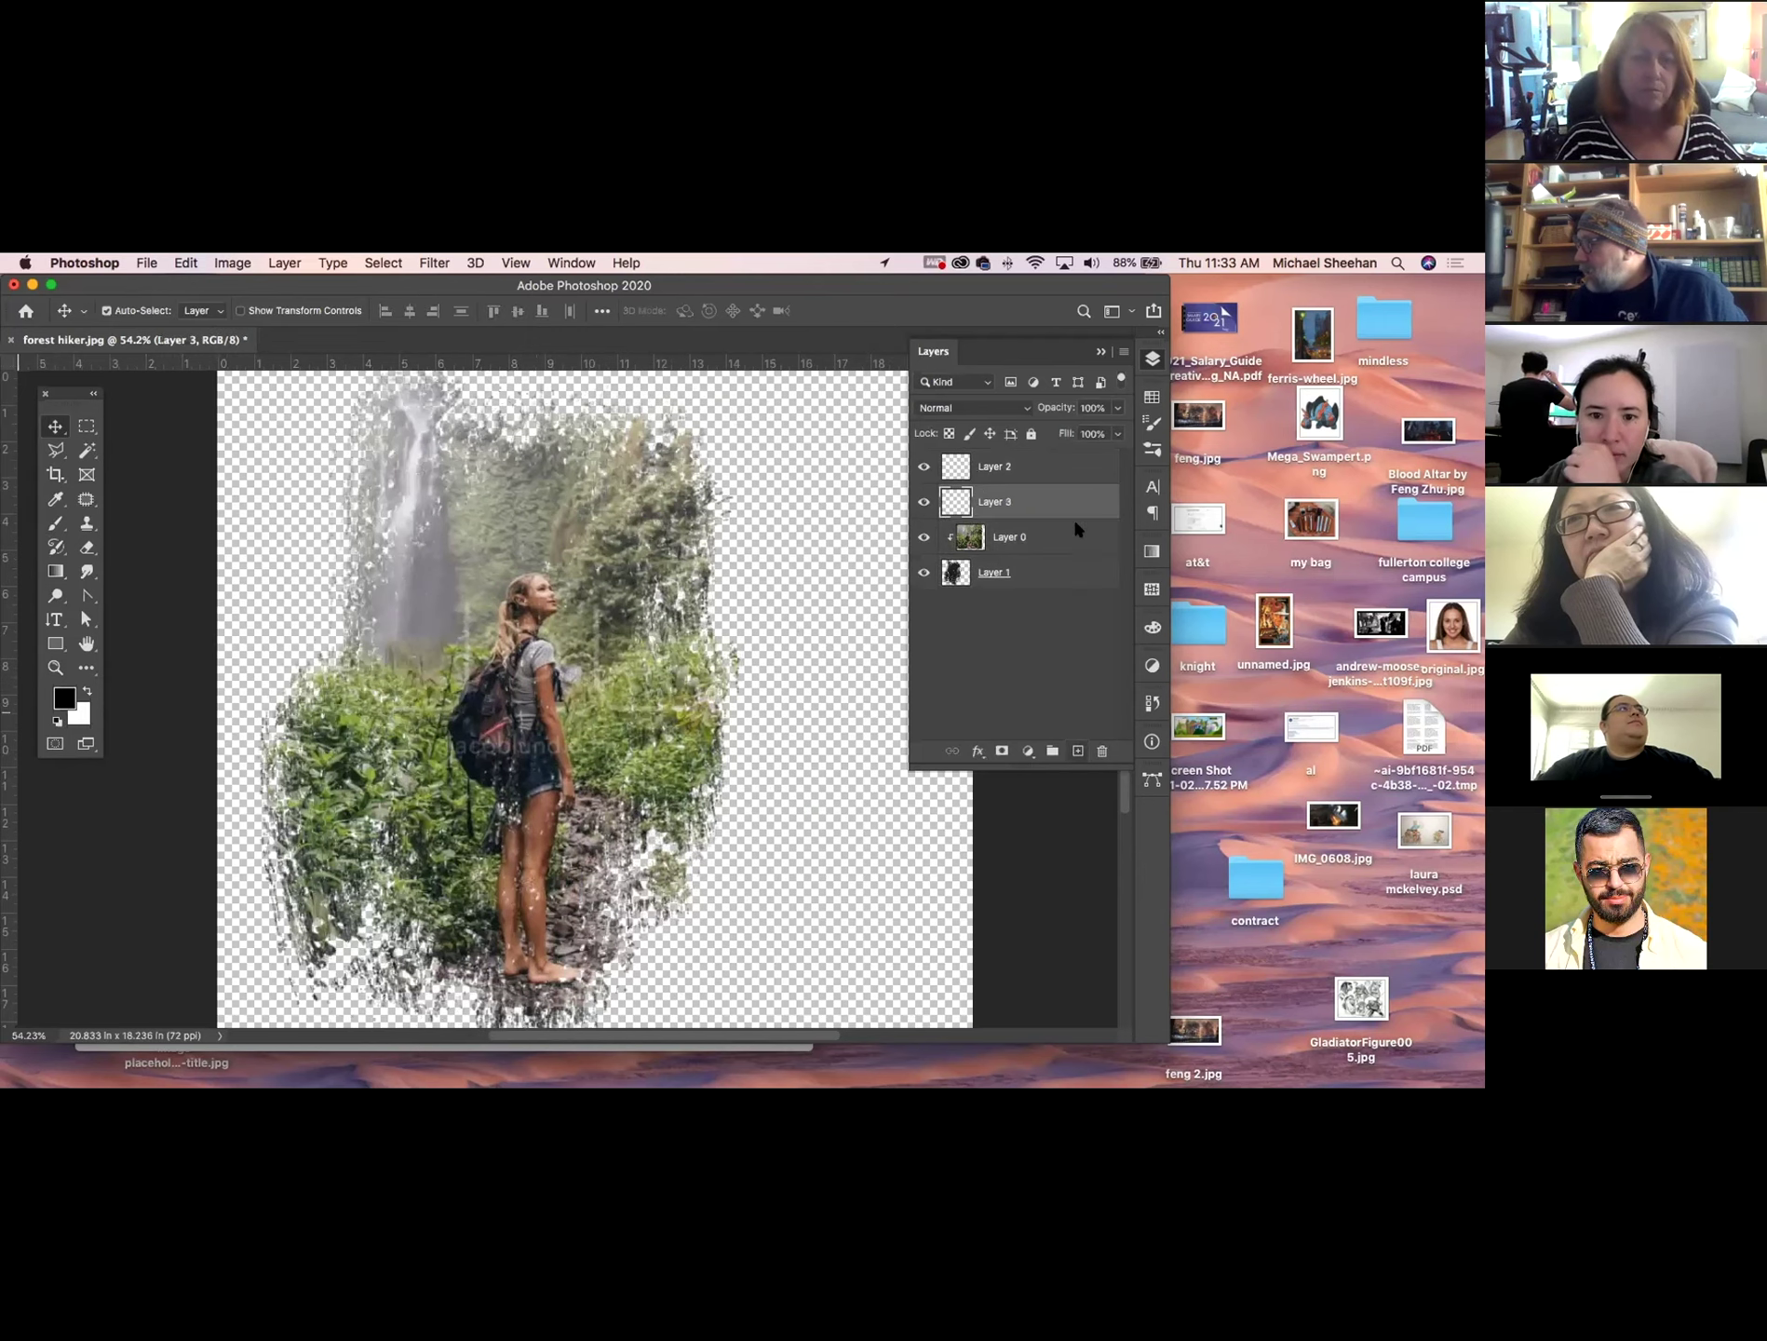
key("alt+BackSpace")
key("super+BackSpace")
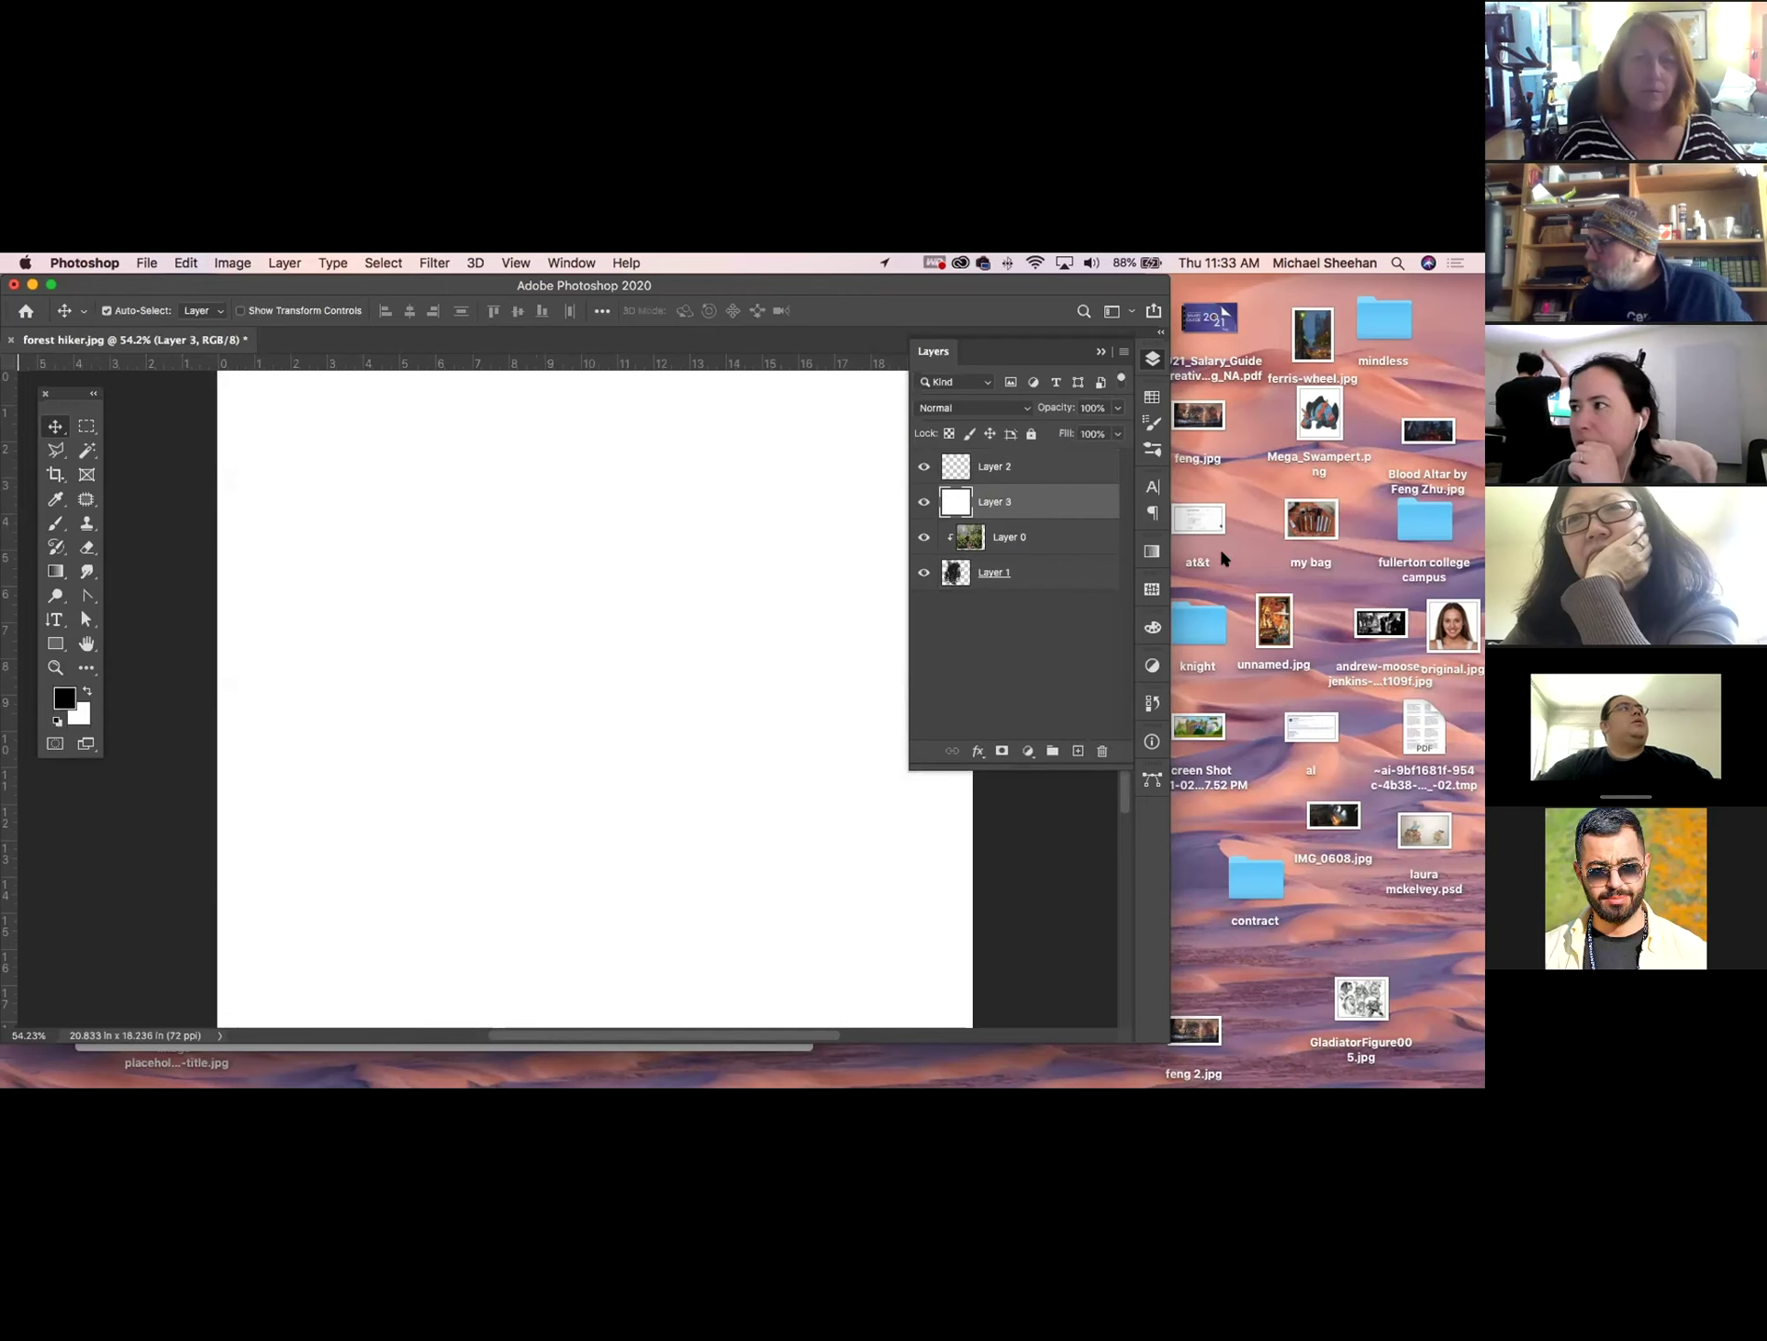
left_click_drag(1071, 498, 1073, 600)
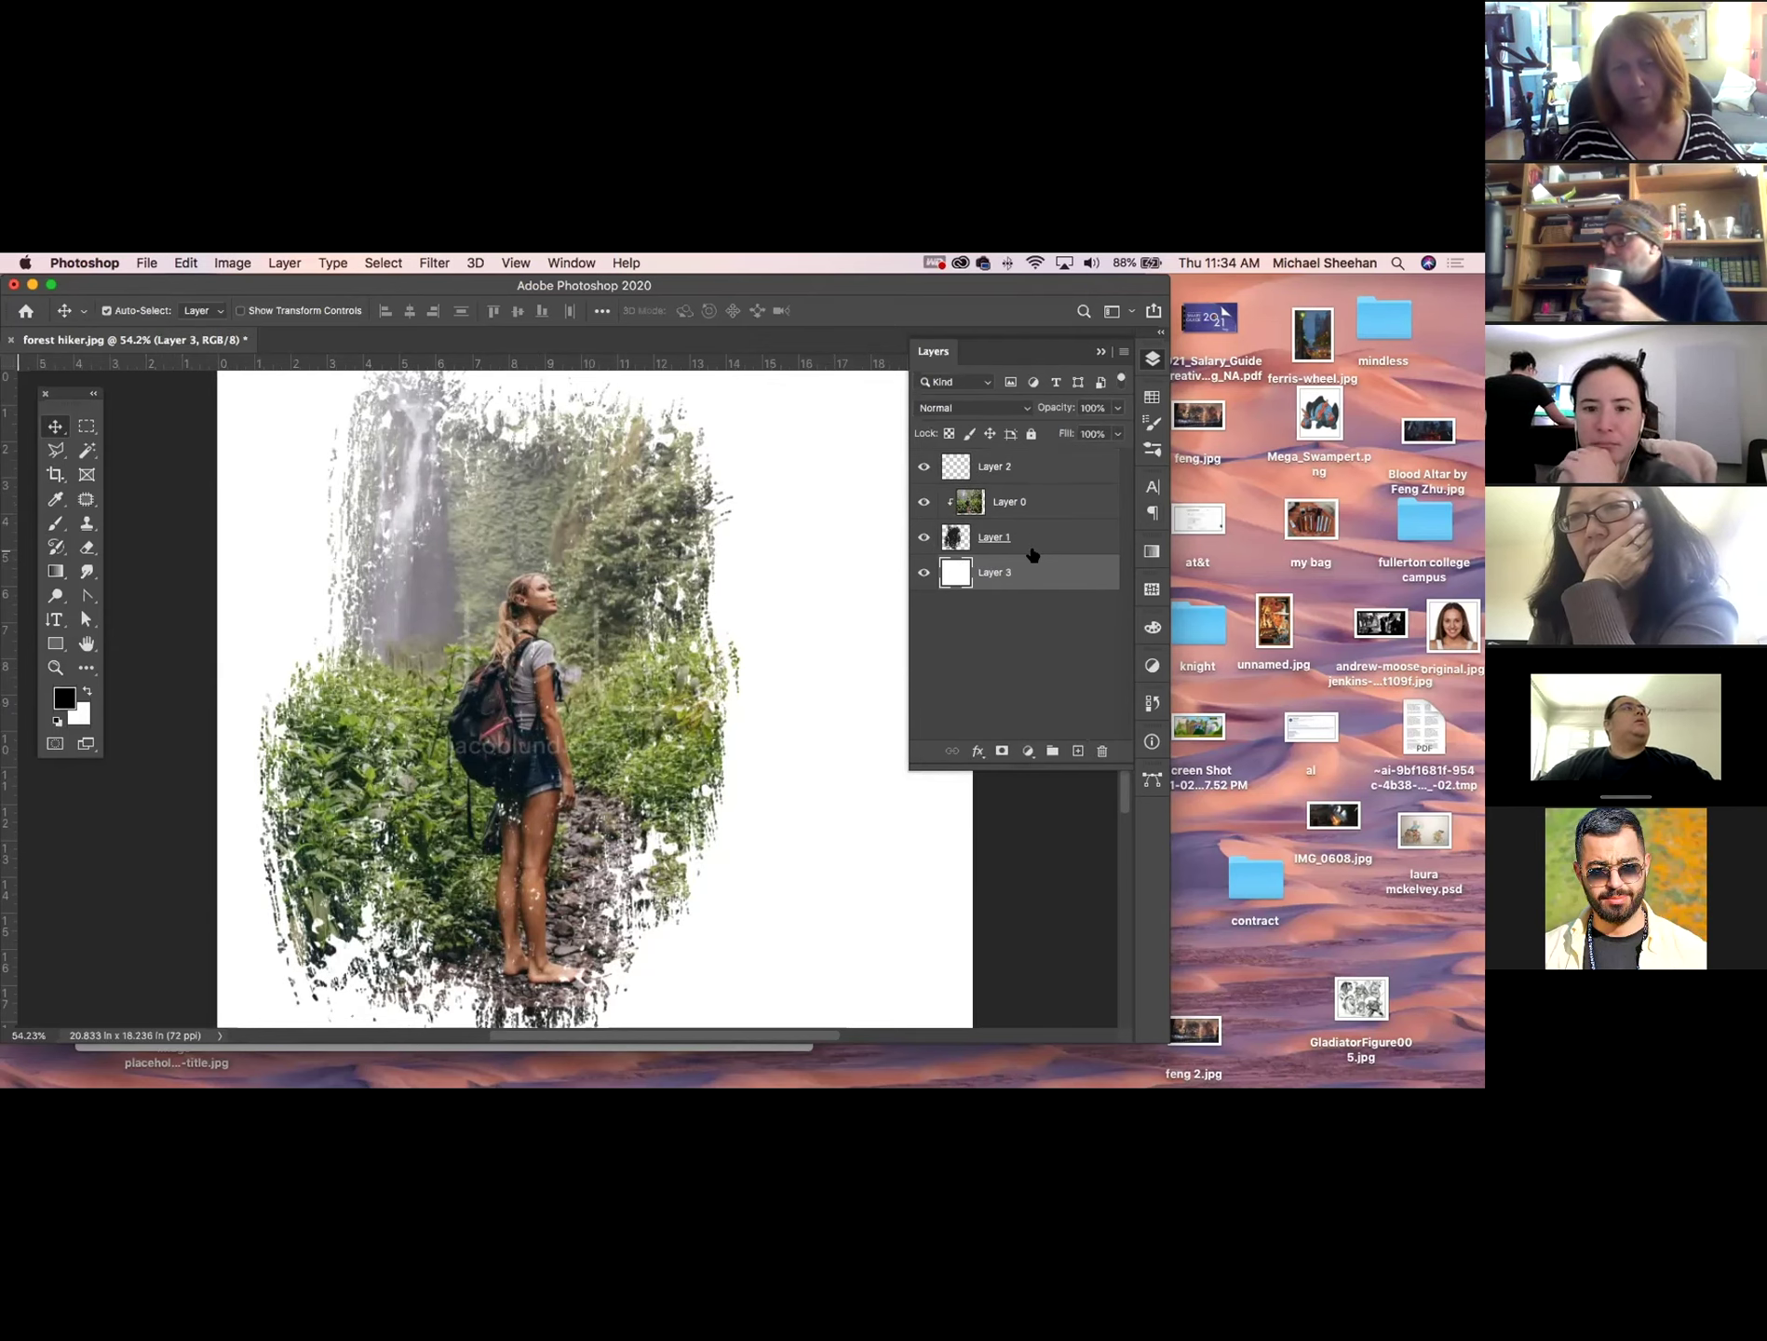
left_click(285, 264)
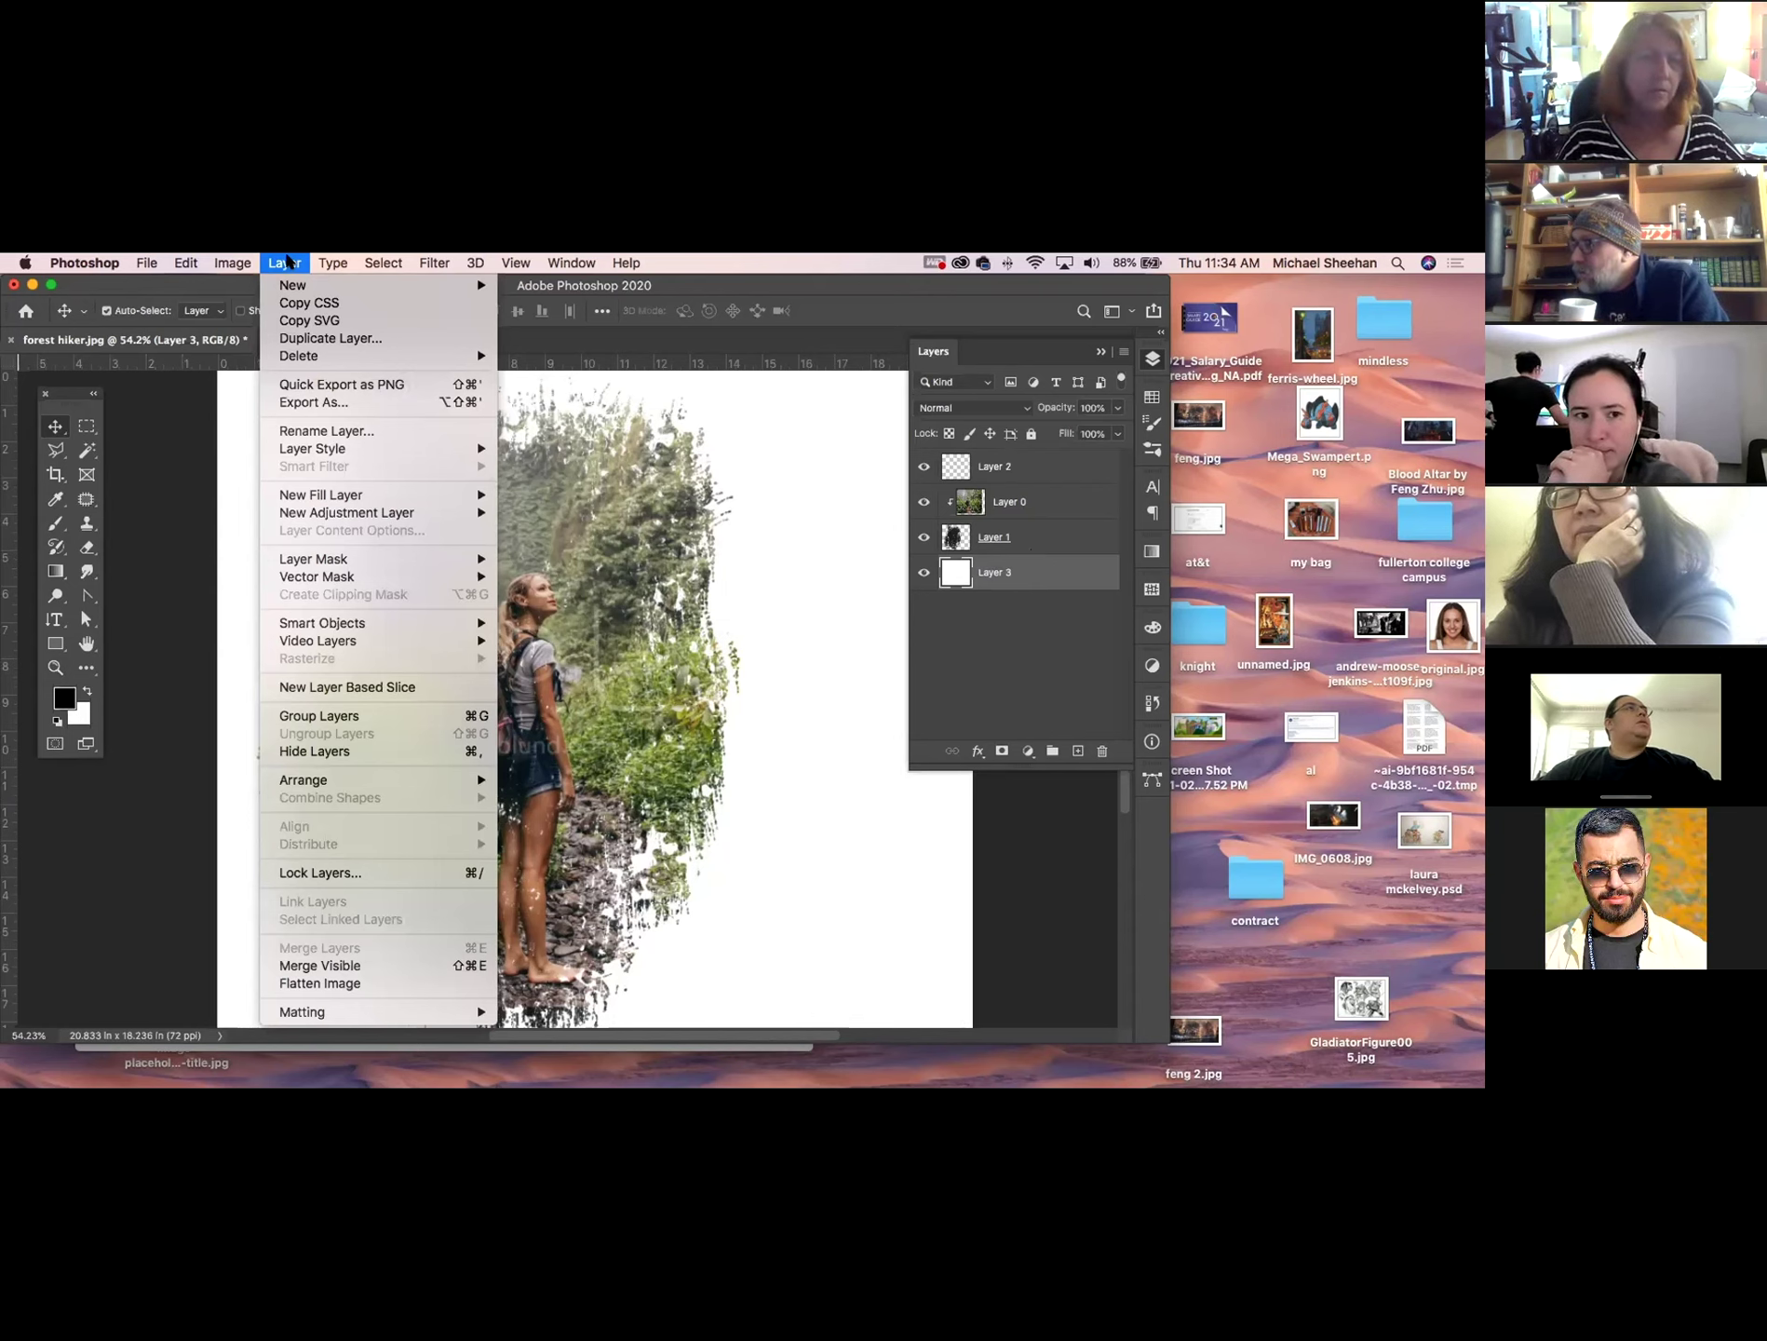
mouse_move(215, 263)
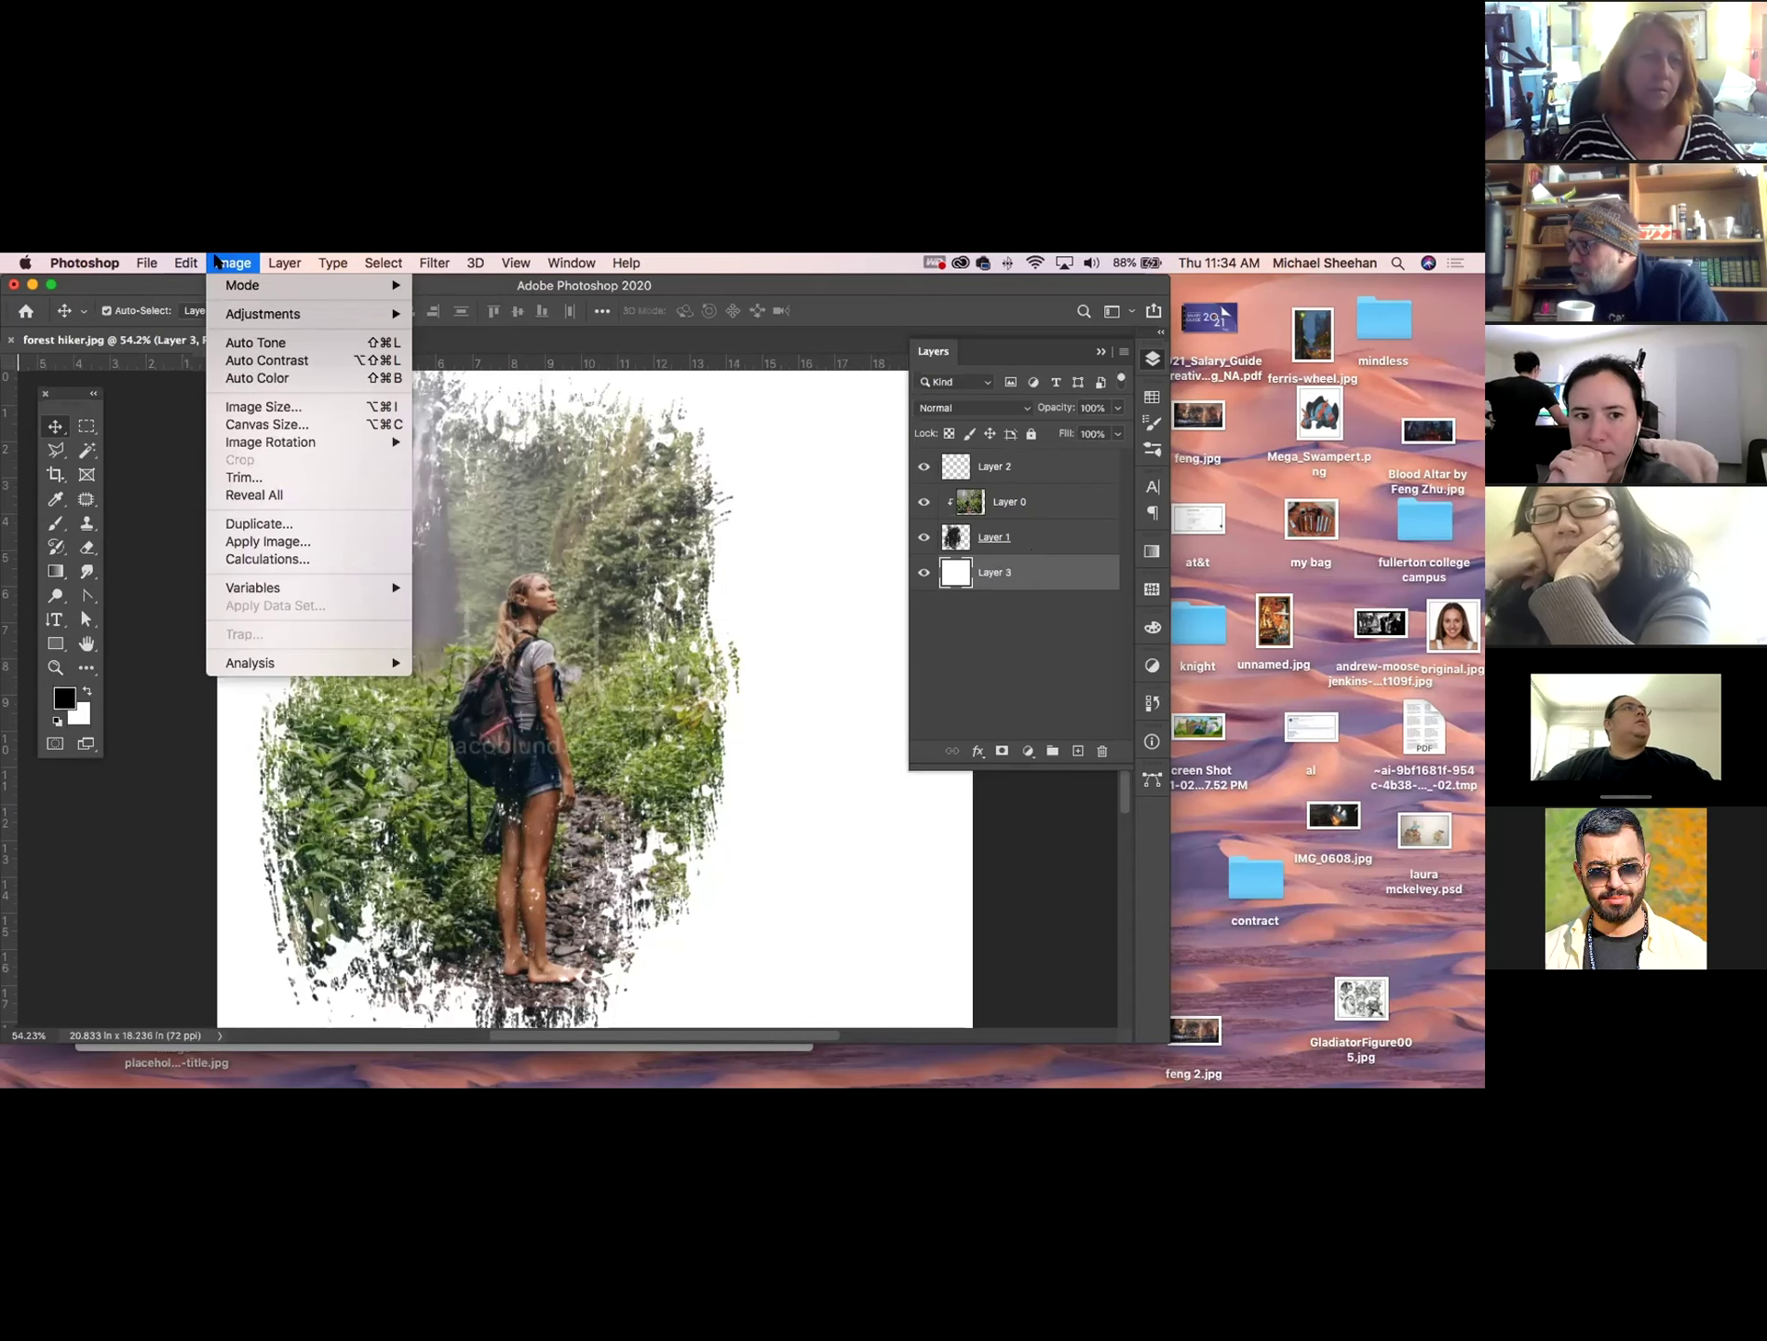
left_click(215, 262)
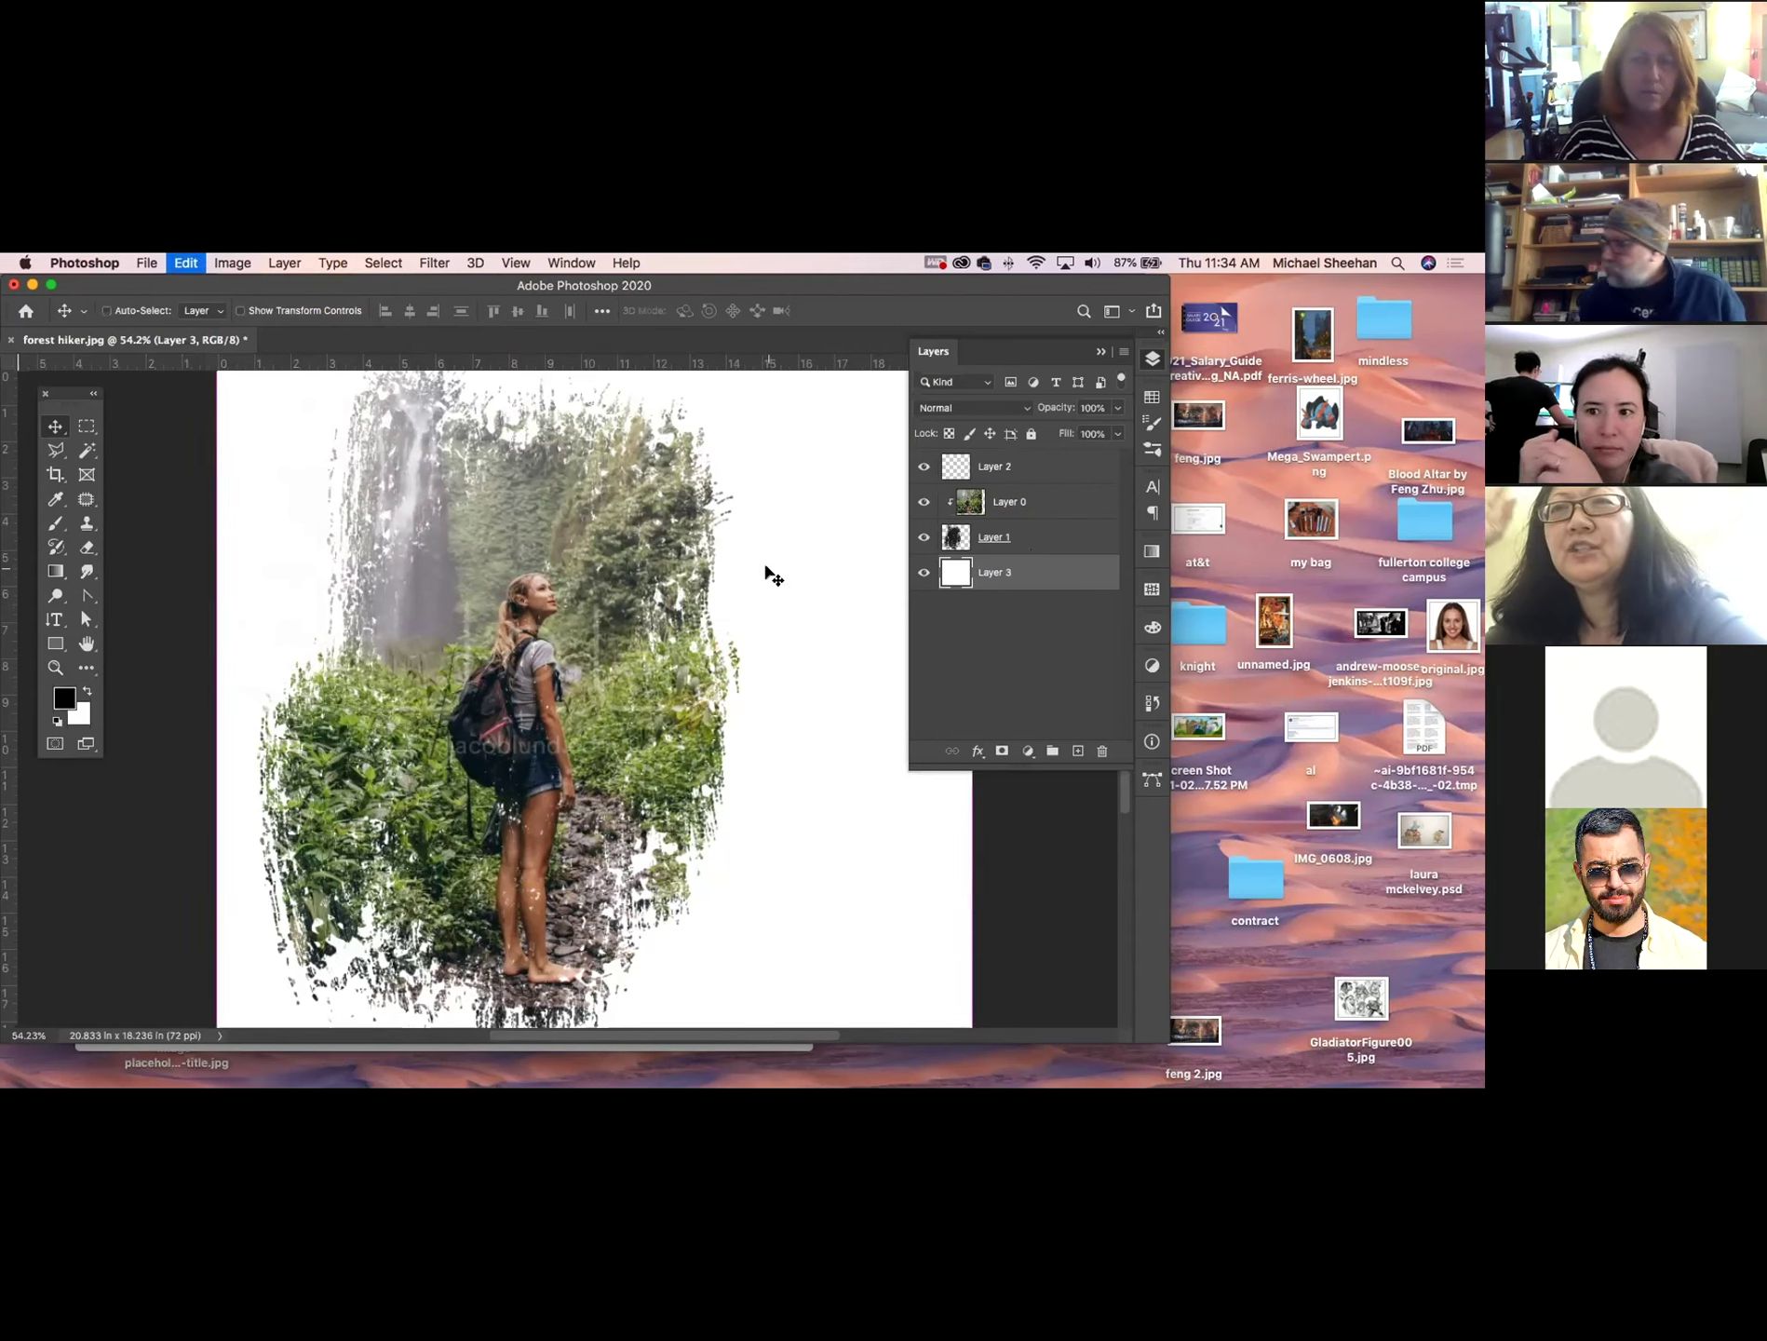
Raise the white layer above the hiker photo and return it to the bottom of the layer stack.
key("super+bracketright")
key("super+bracketright")
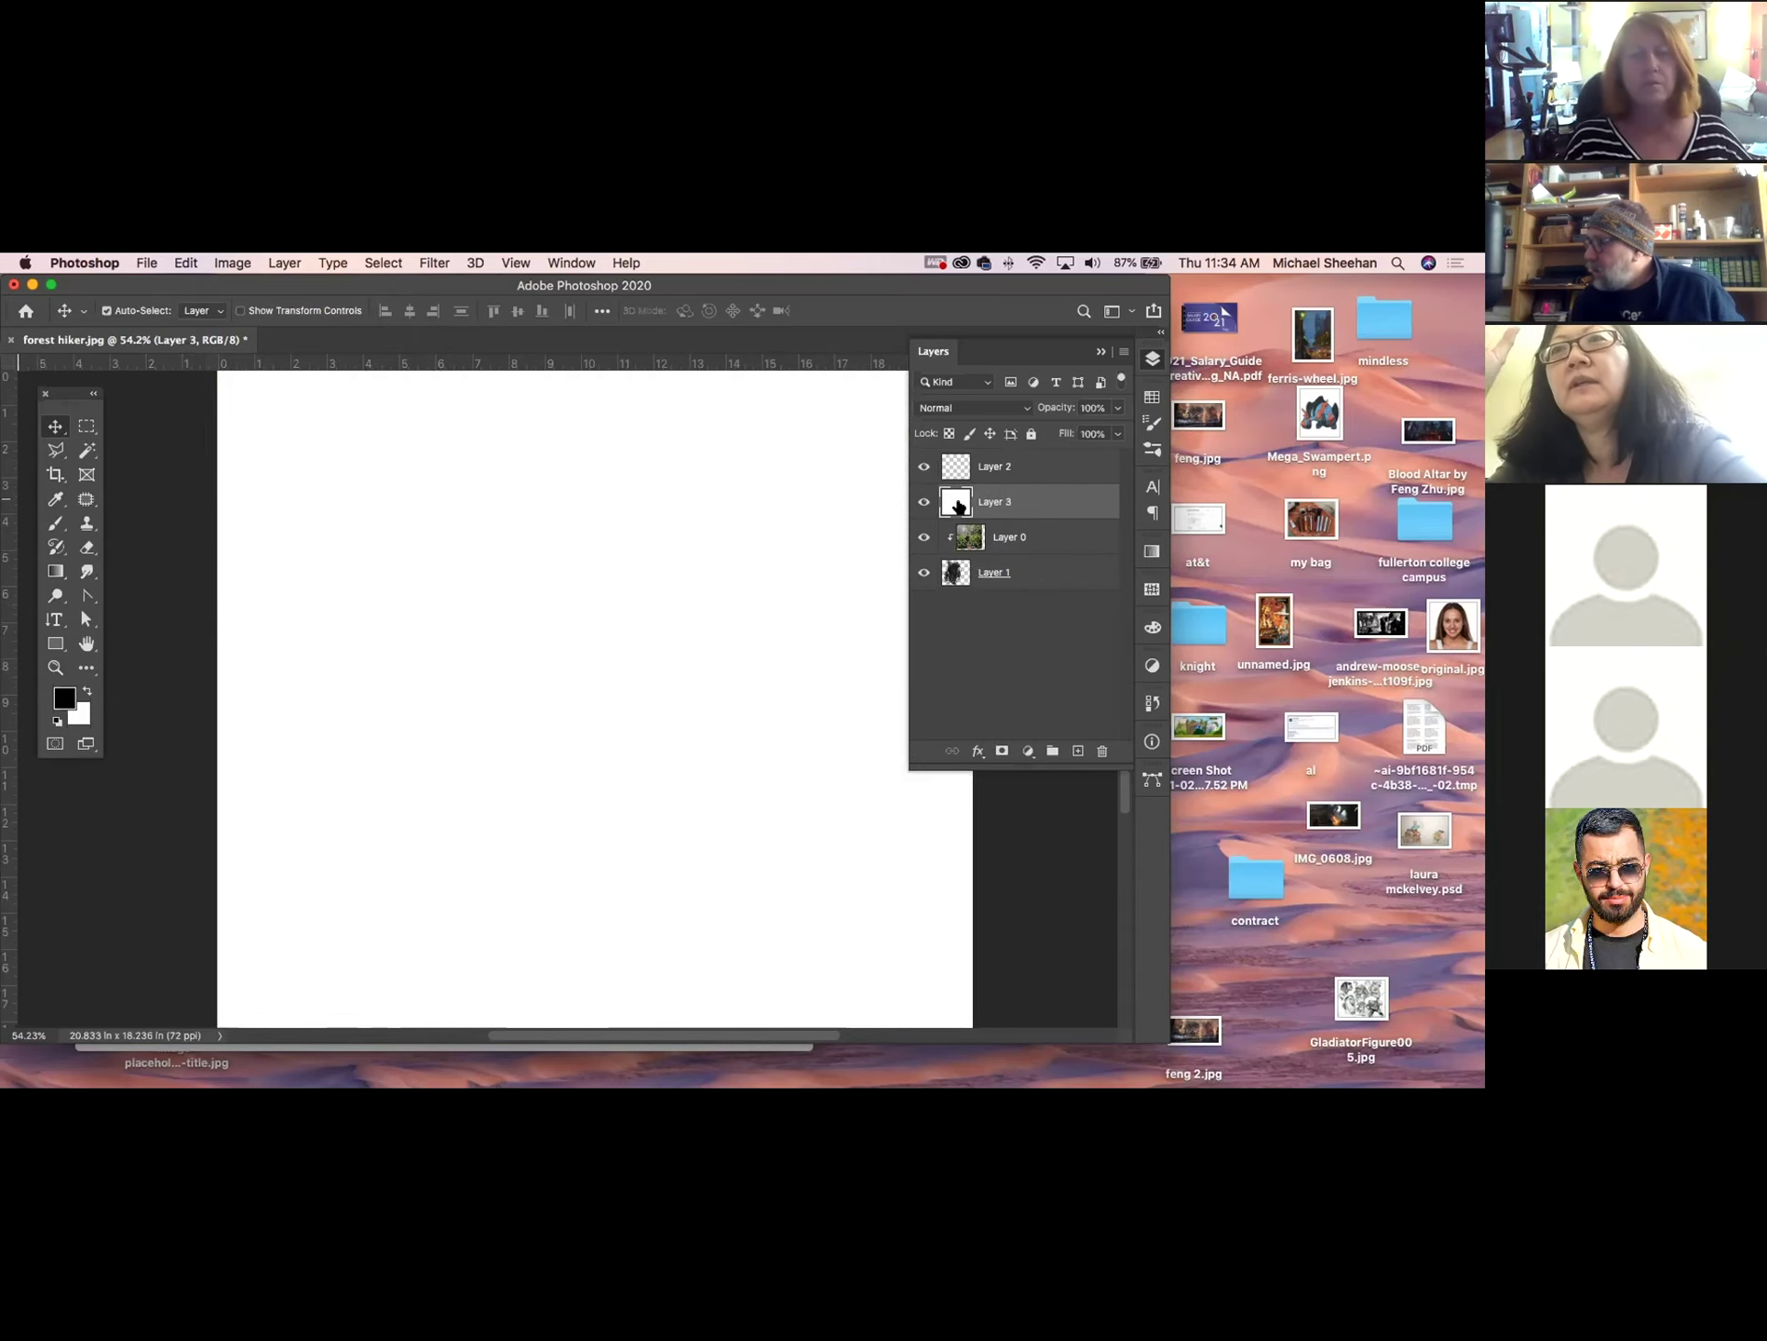
left_click_drag(1098, 501, 1085, 633)
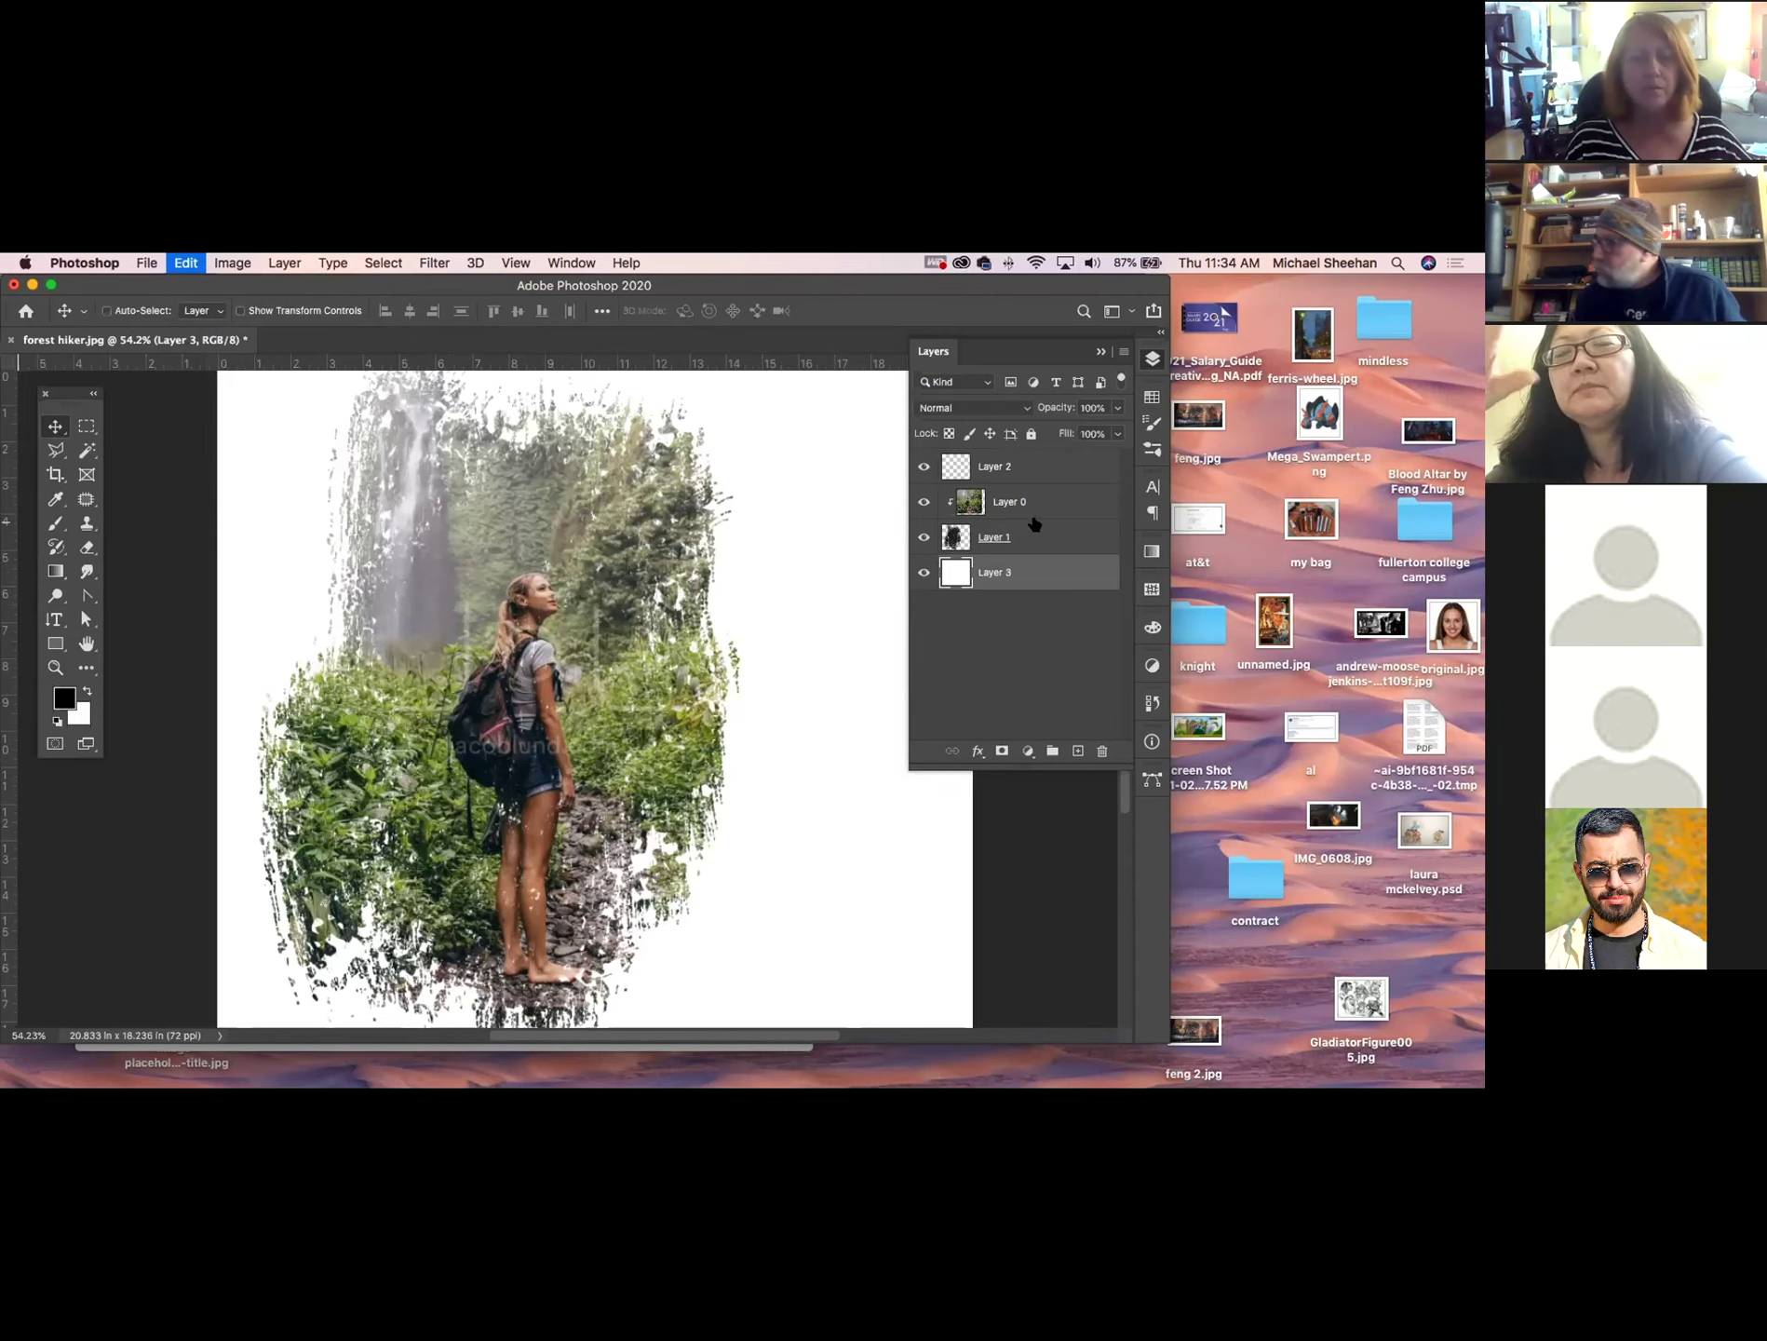
Undo the white background layer, the layer moves, the empty layer, and the hiker photo's clipping mask.
key("super+z")
key("super+z")
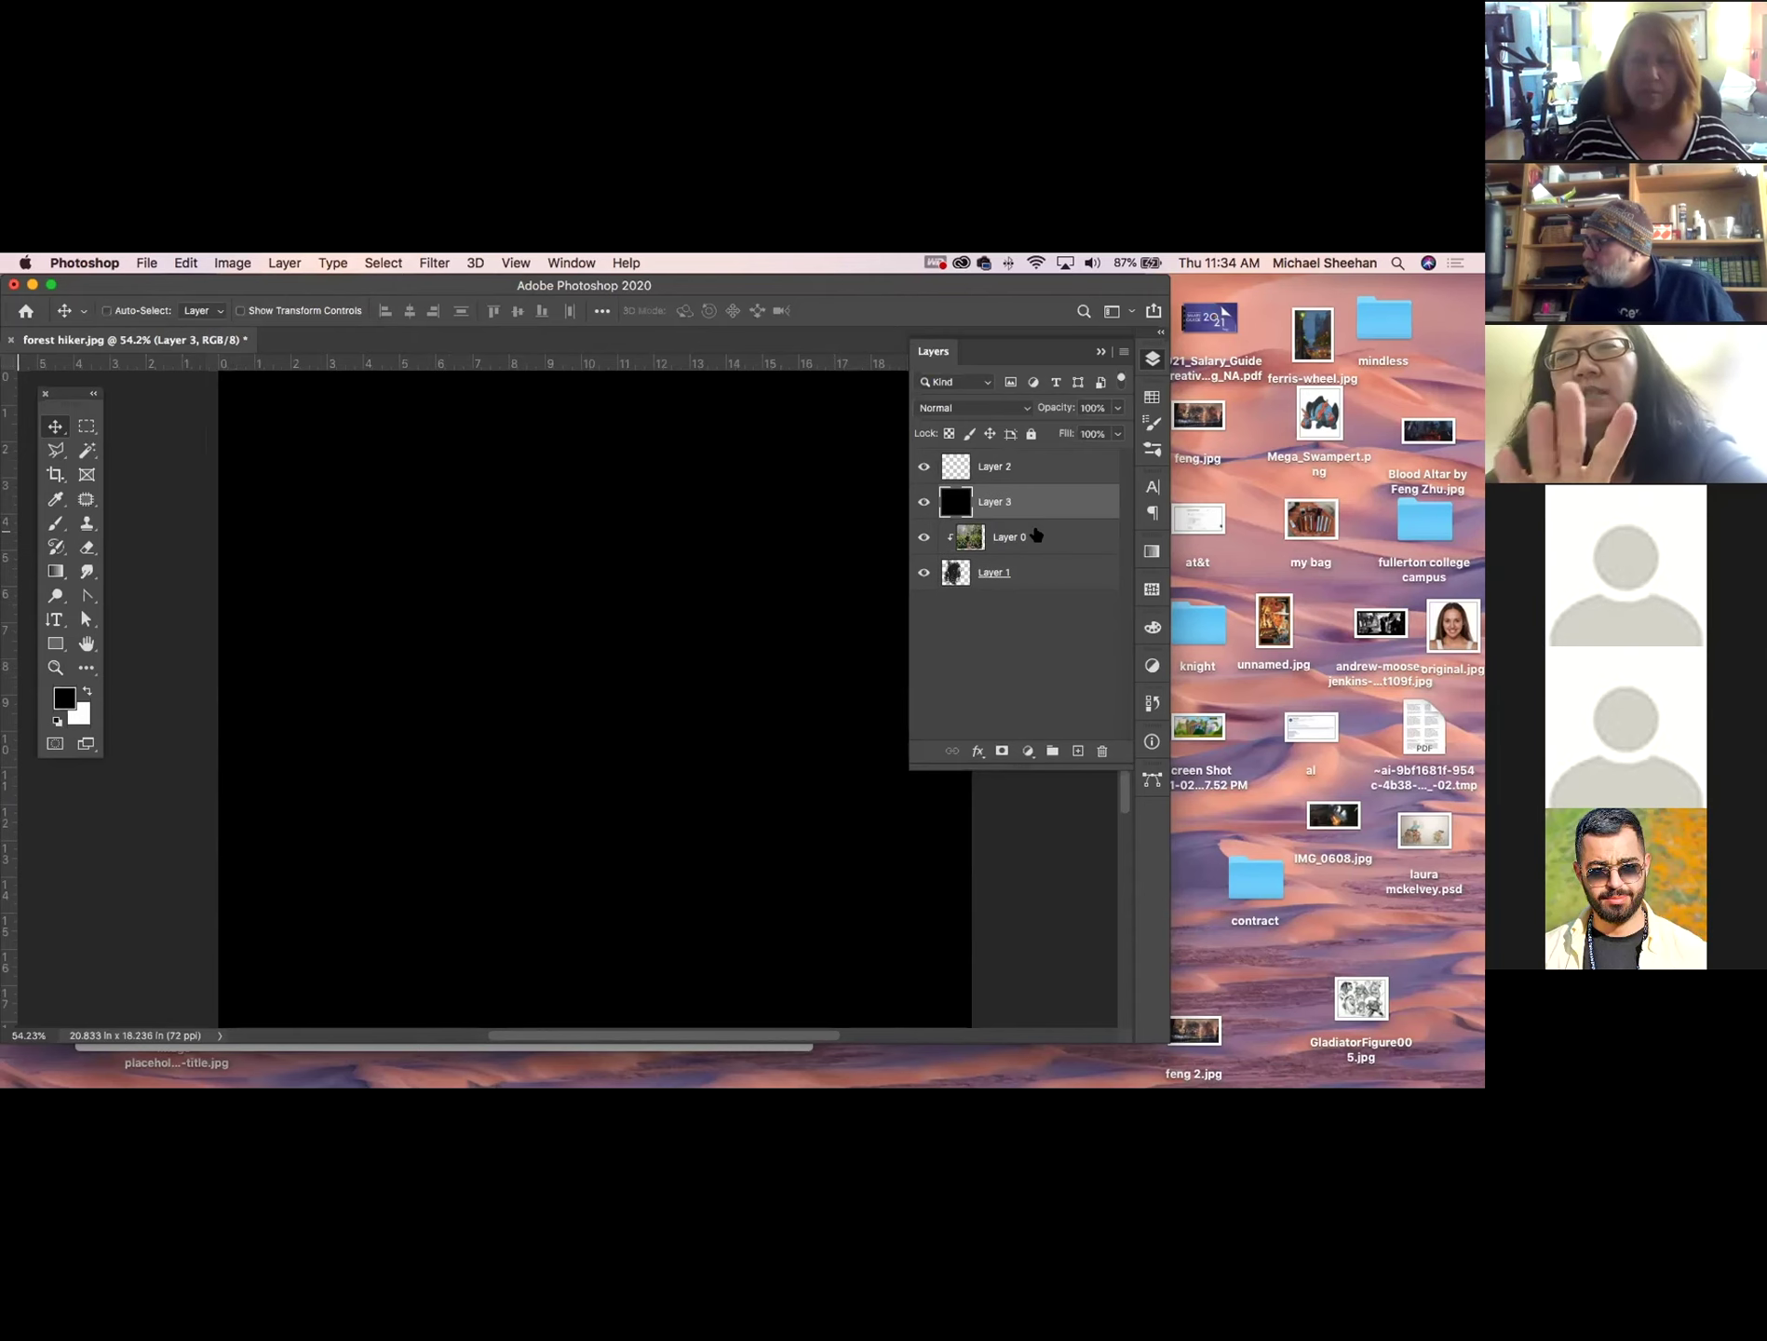
key("super+z")
key("super+z")
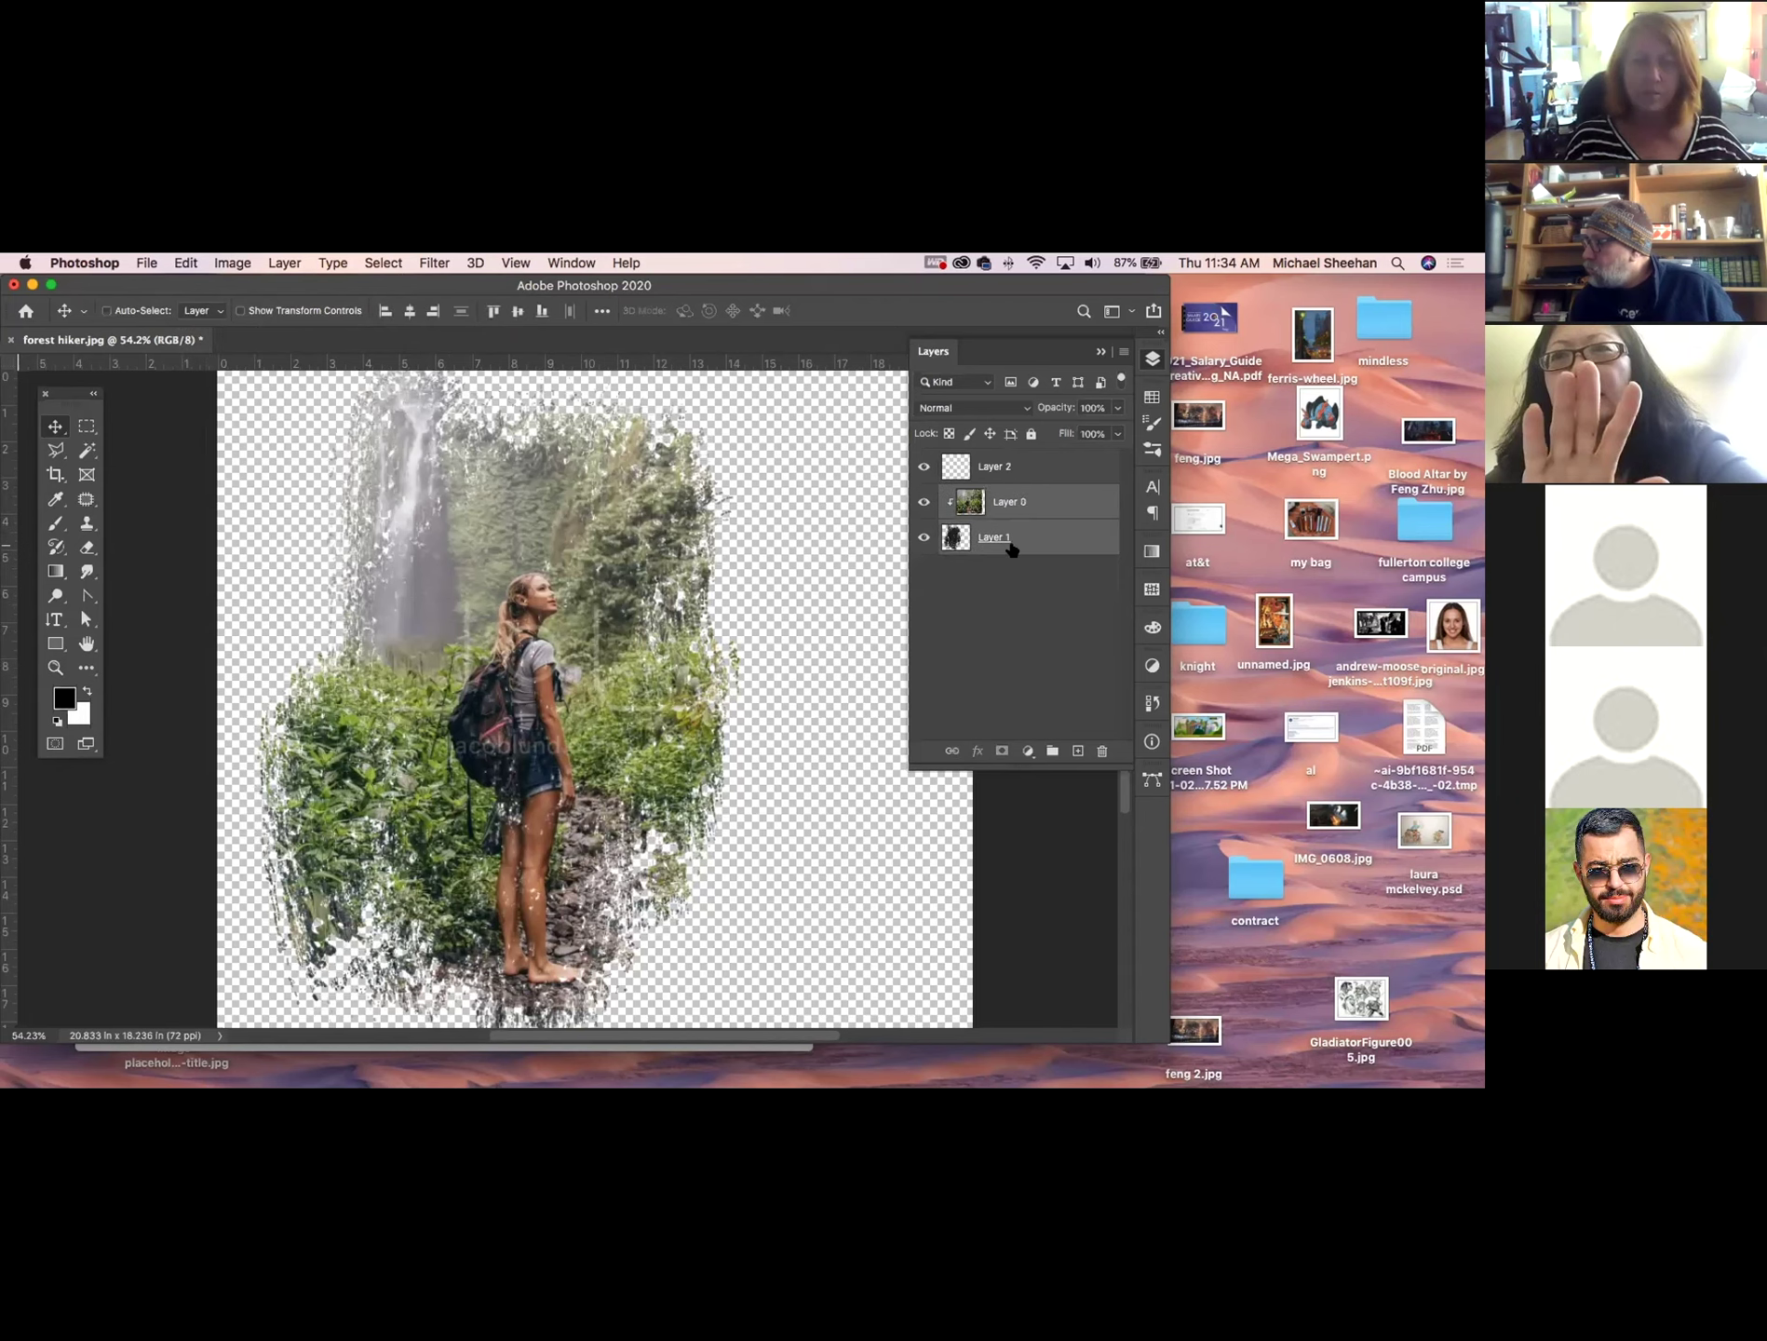
left_click(1006, 579)
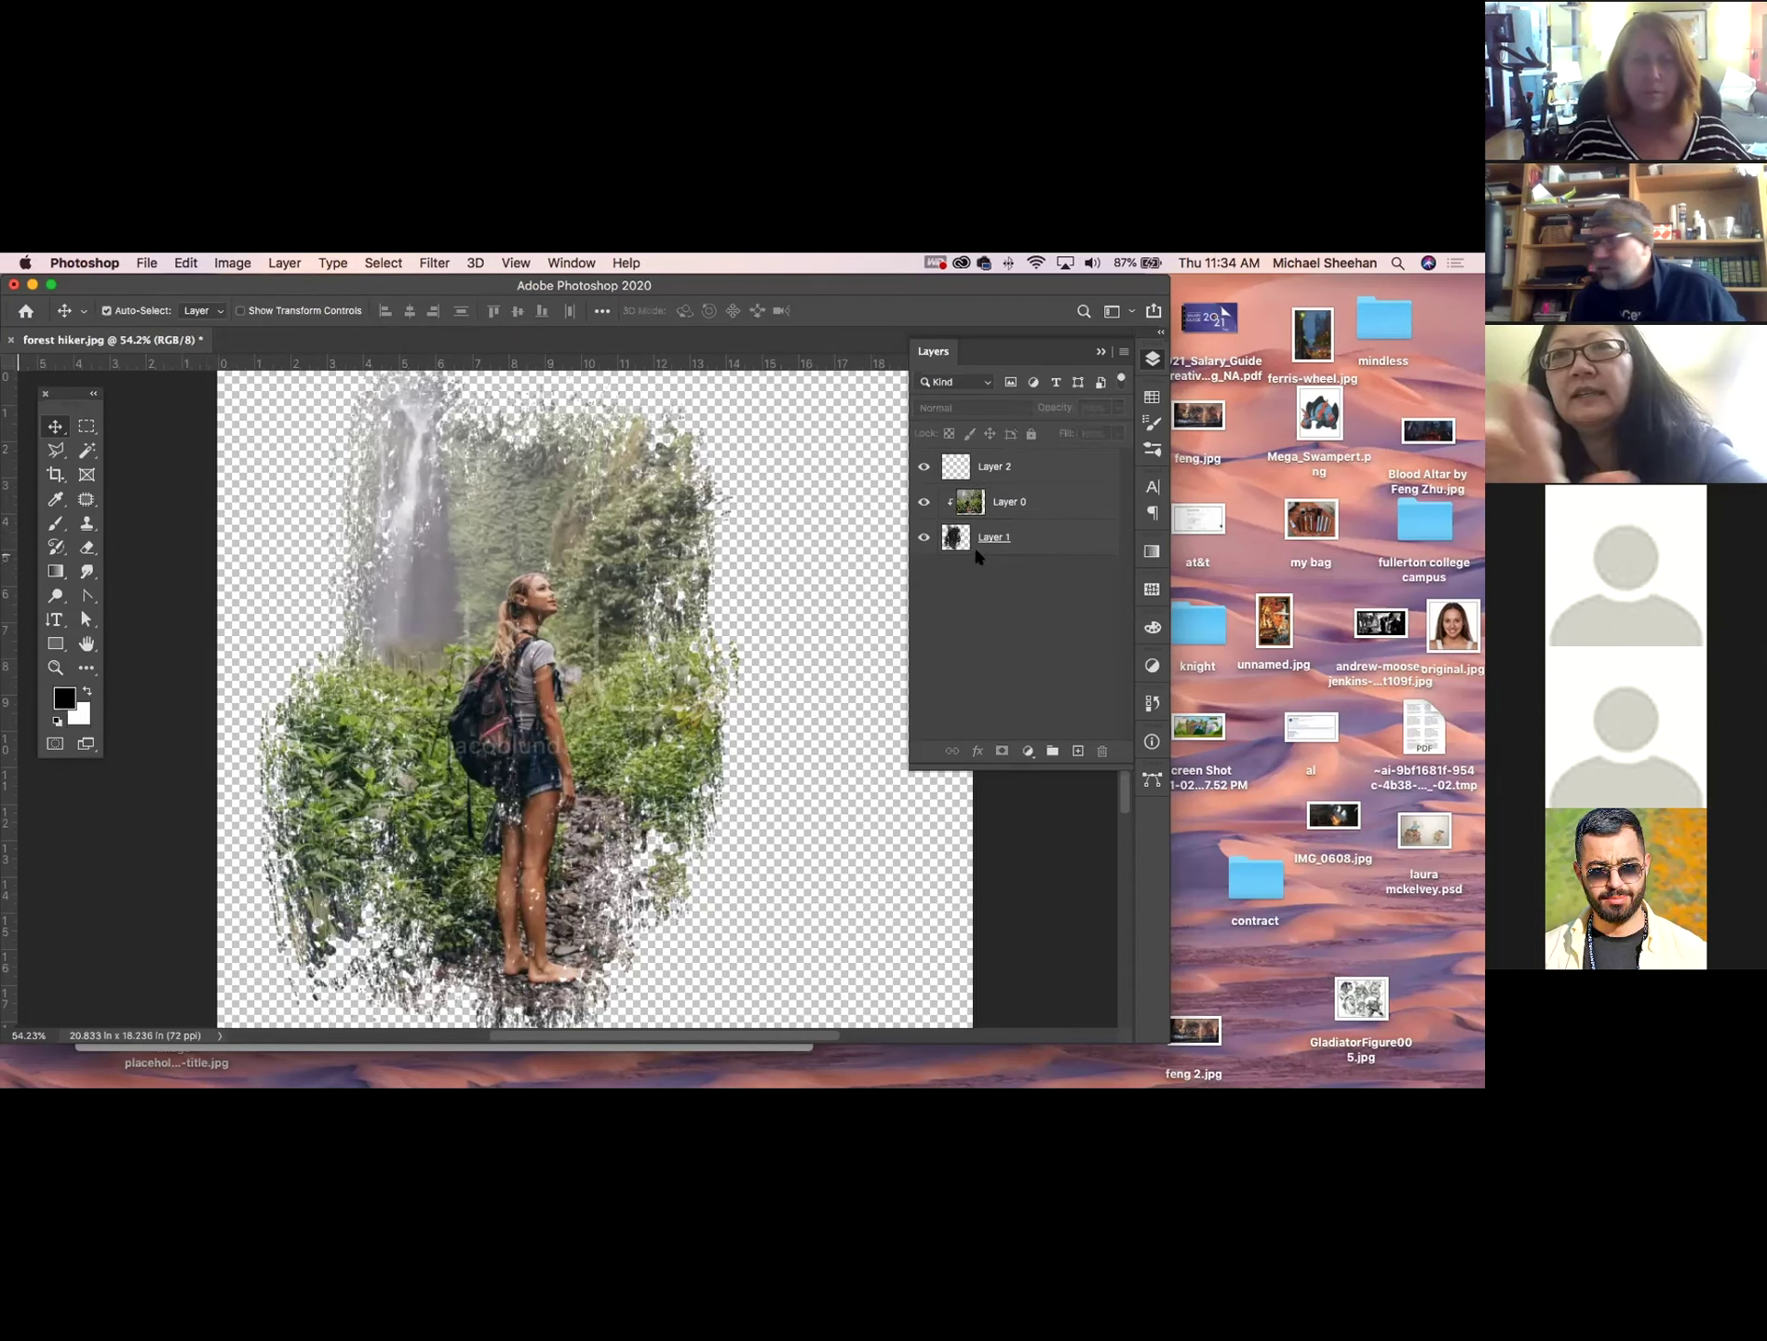
key("super+z")
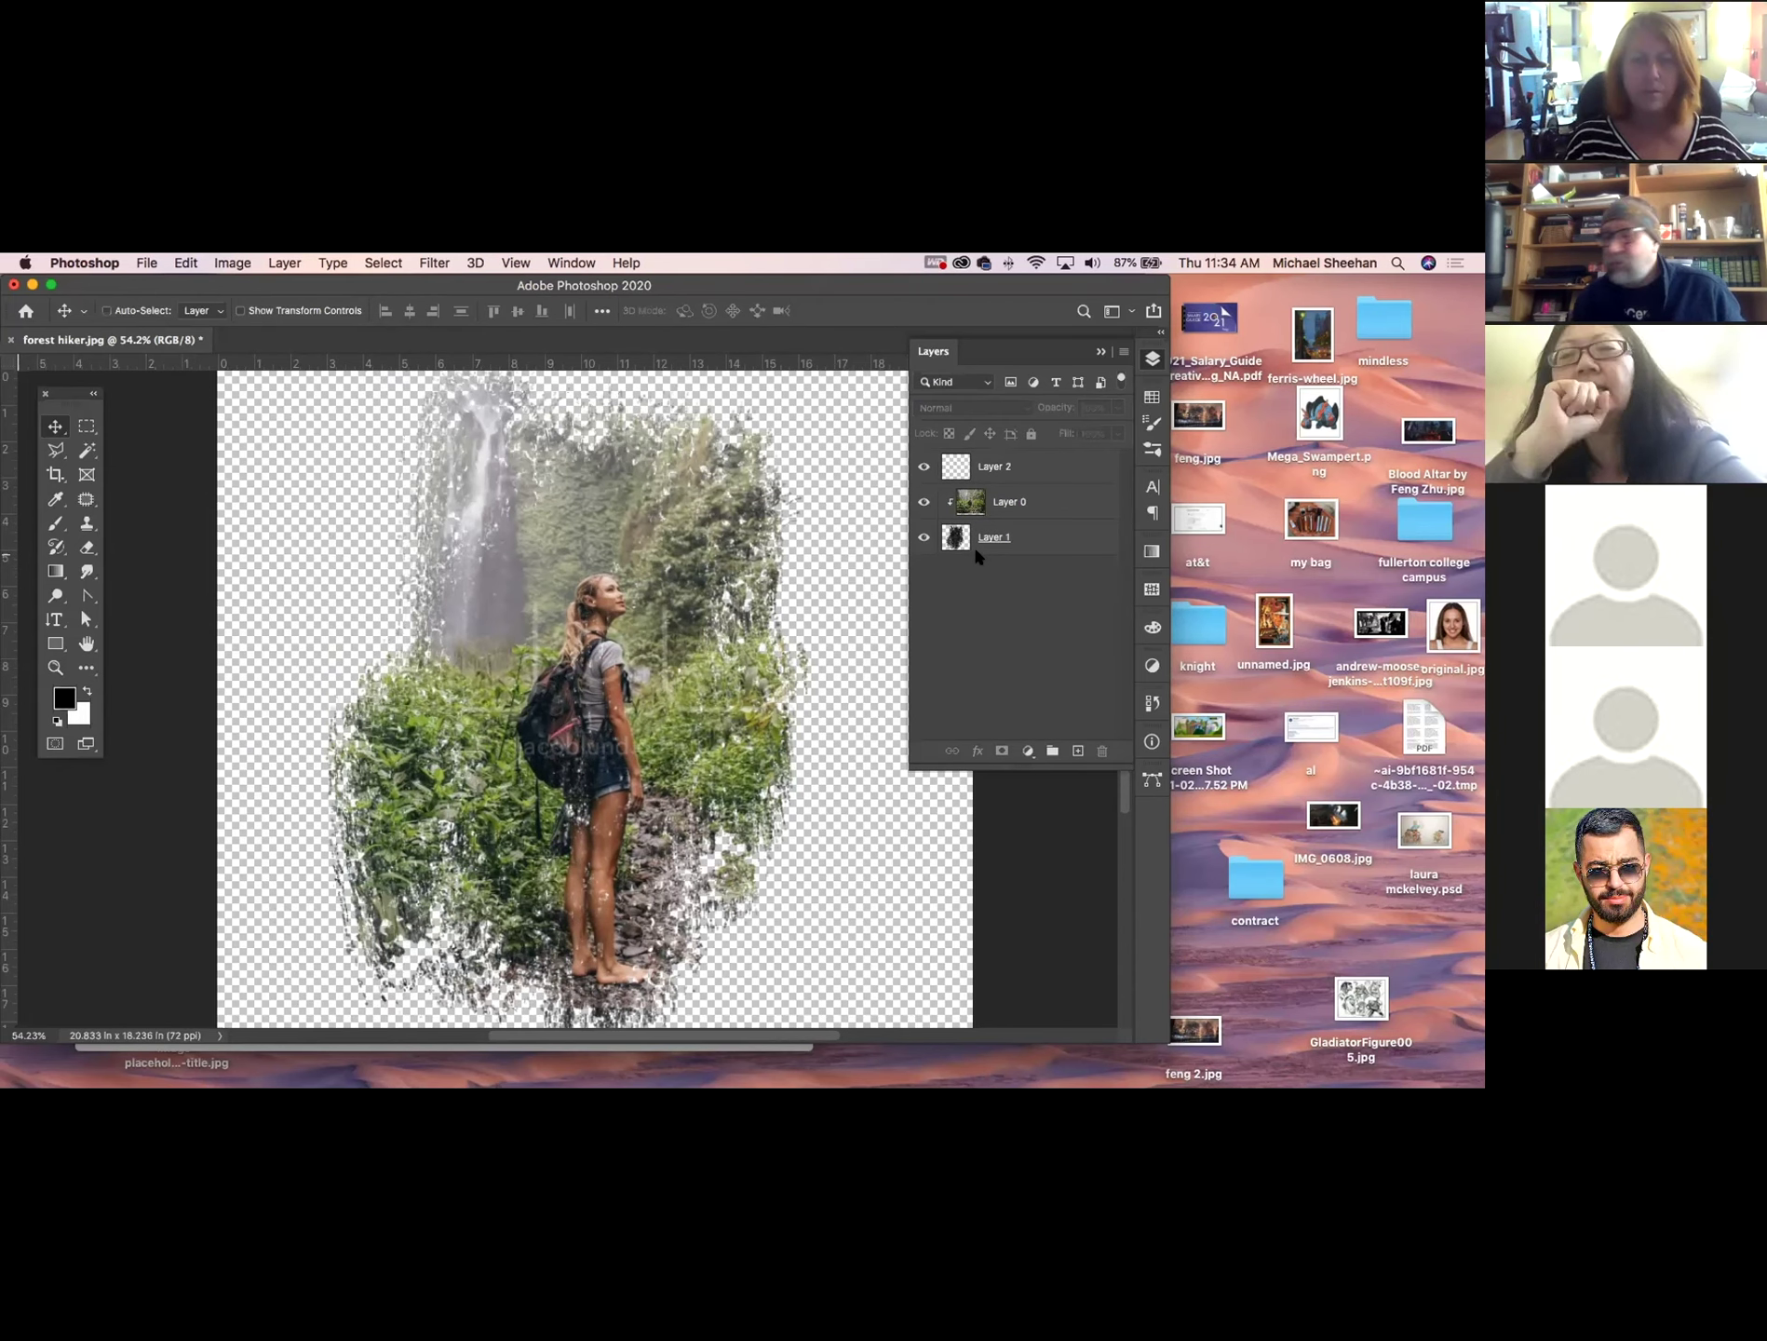
key("super+z")
key("super+z")
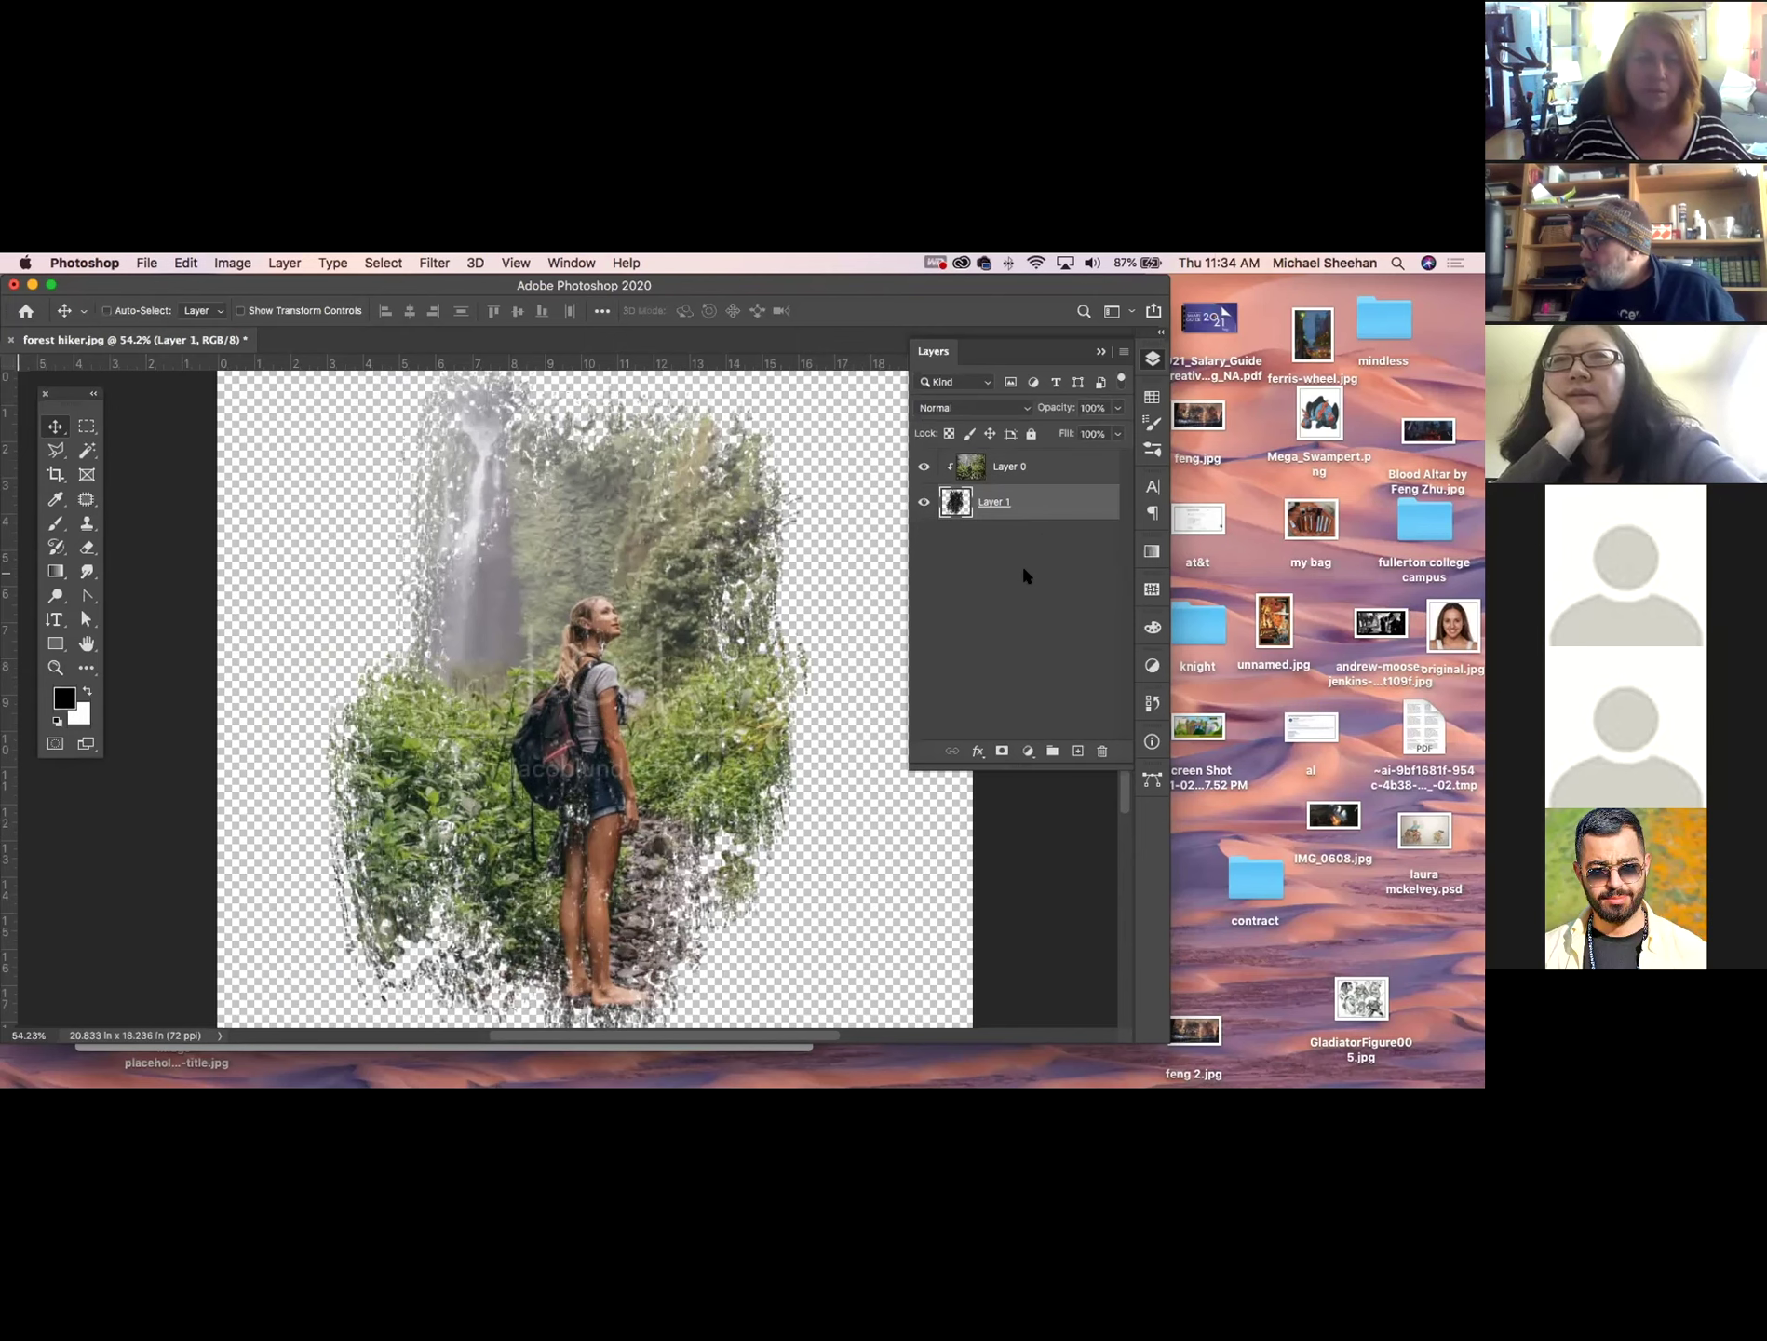
key("super+z")
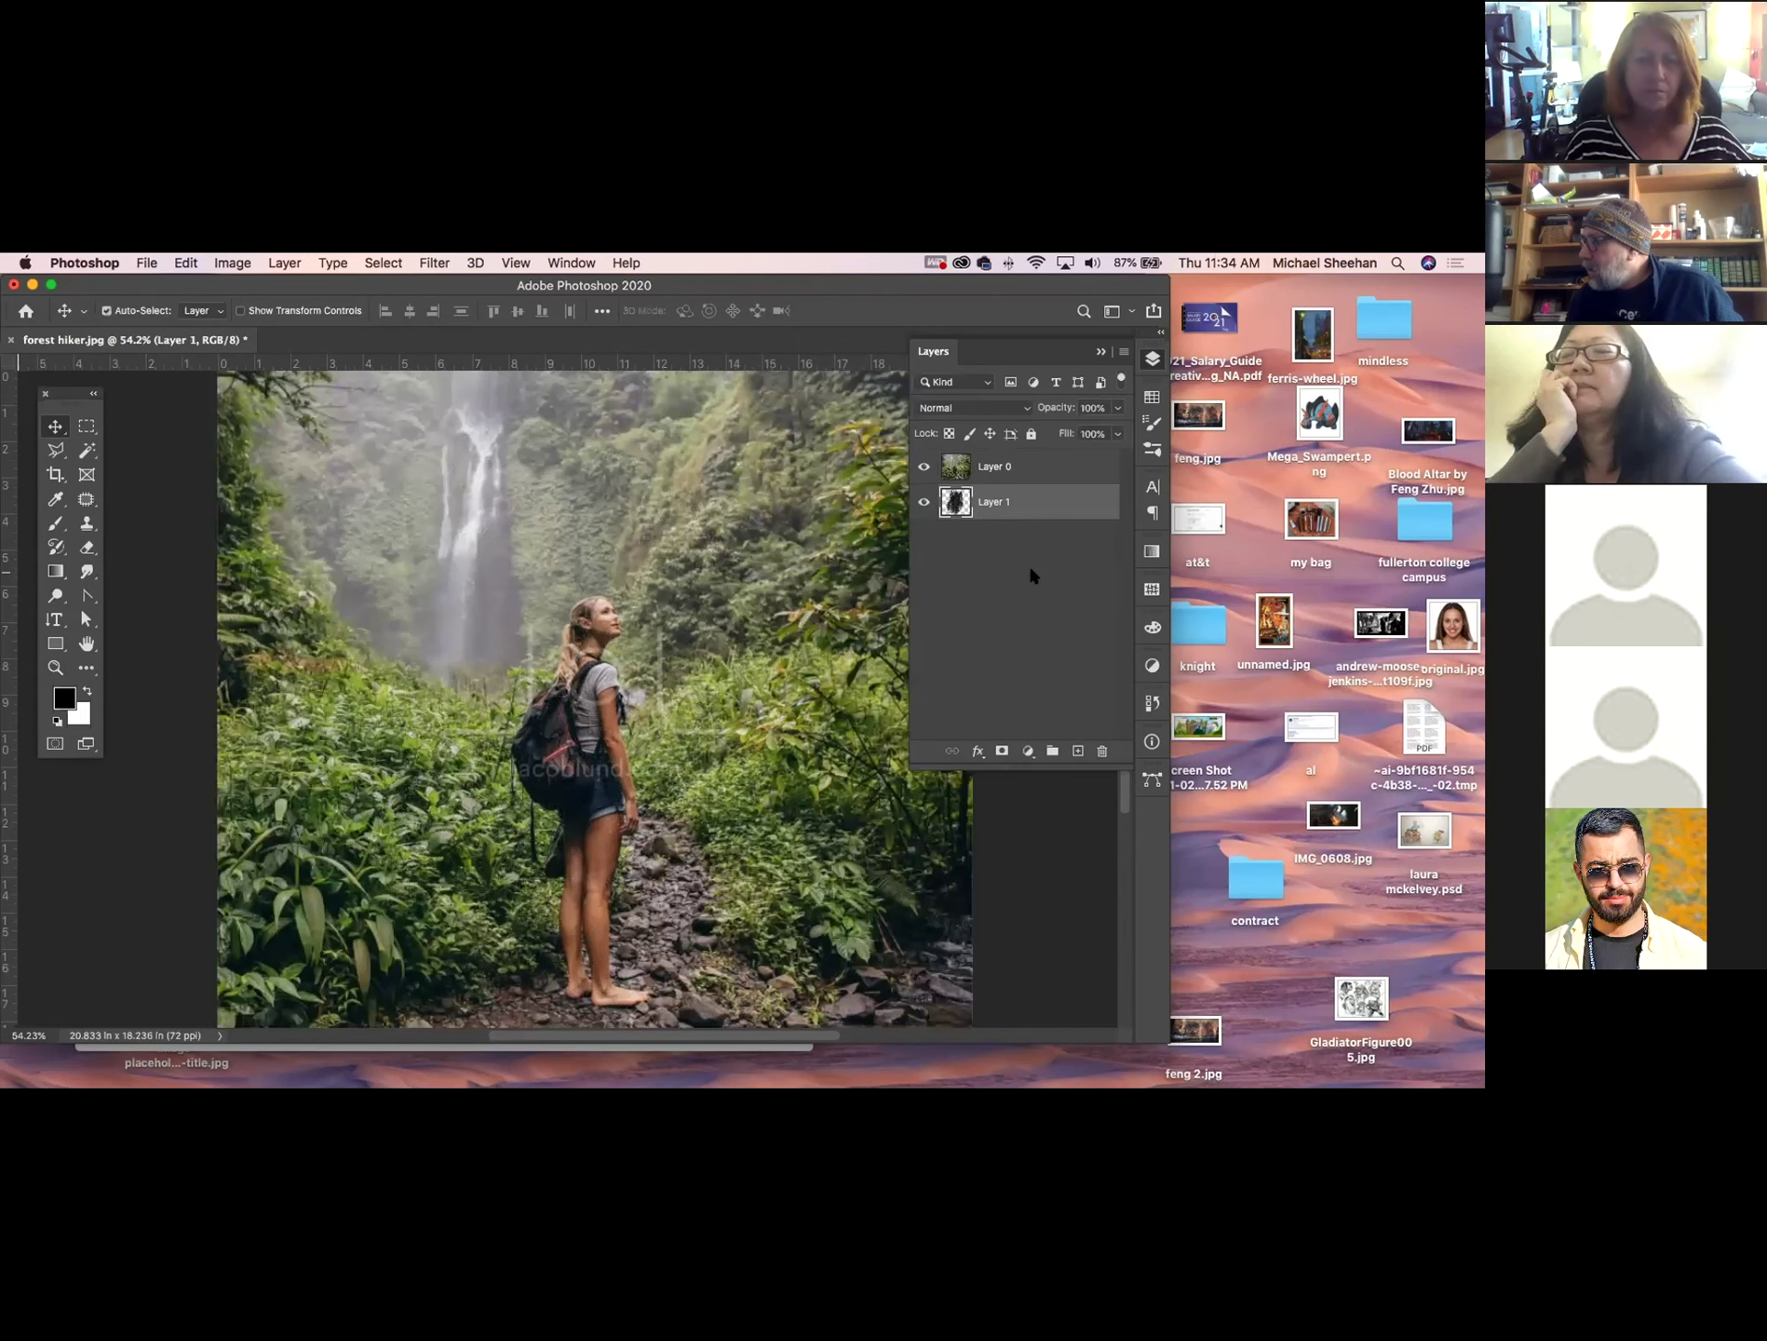
Undo the last change, hide both the hiker photo and the painted brush layer, and open ferris-wheel.jpg from the desktop.
key("super+z")
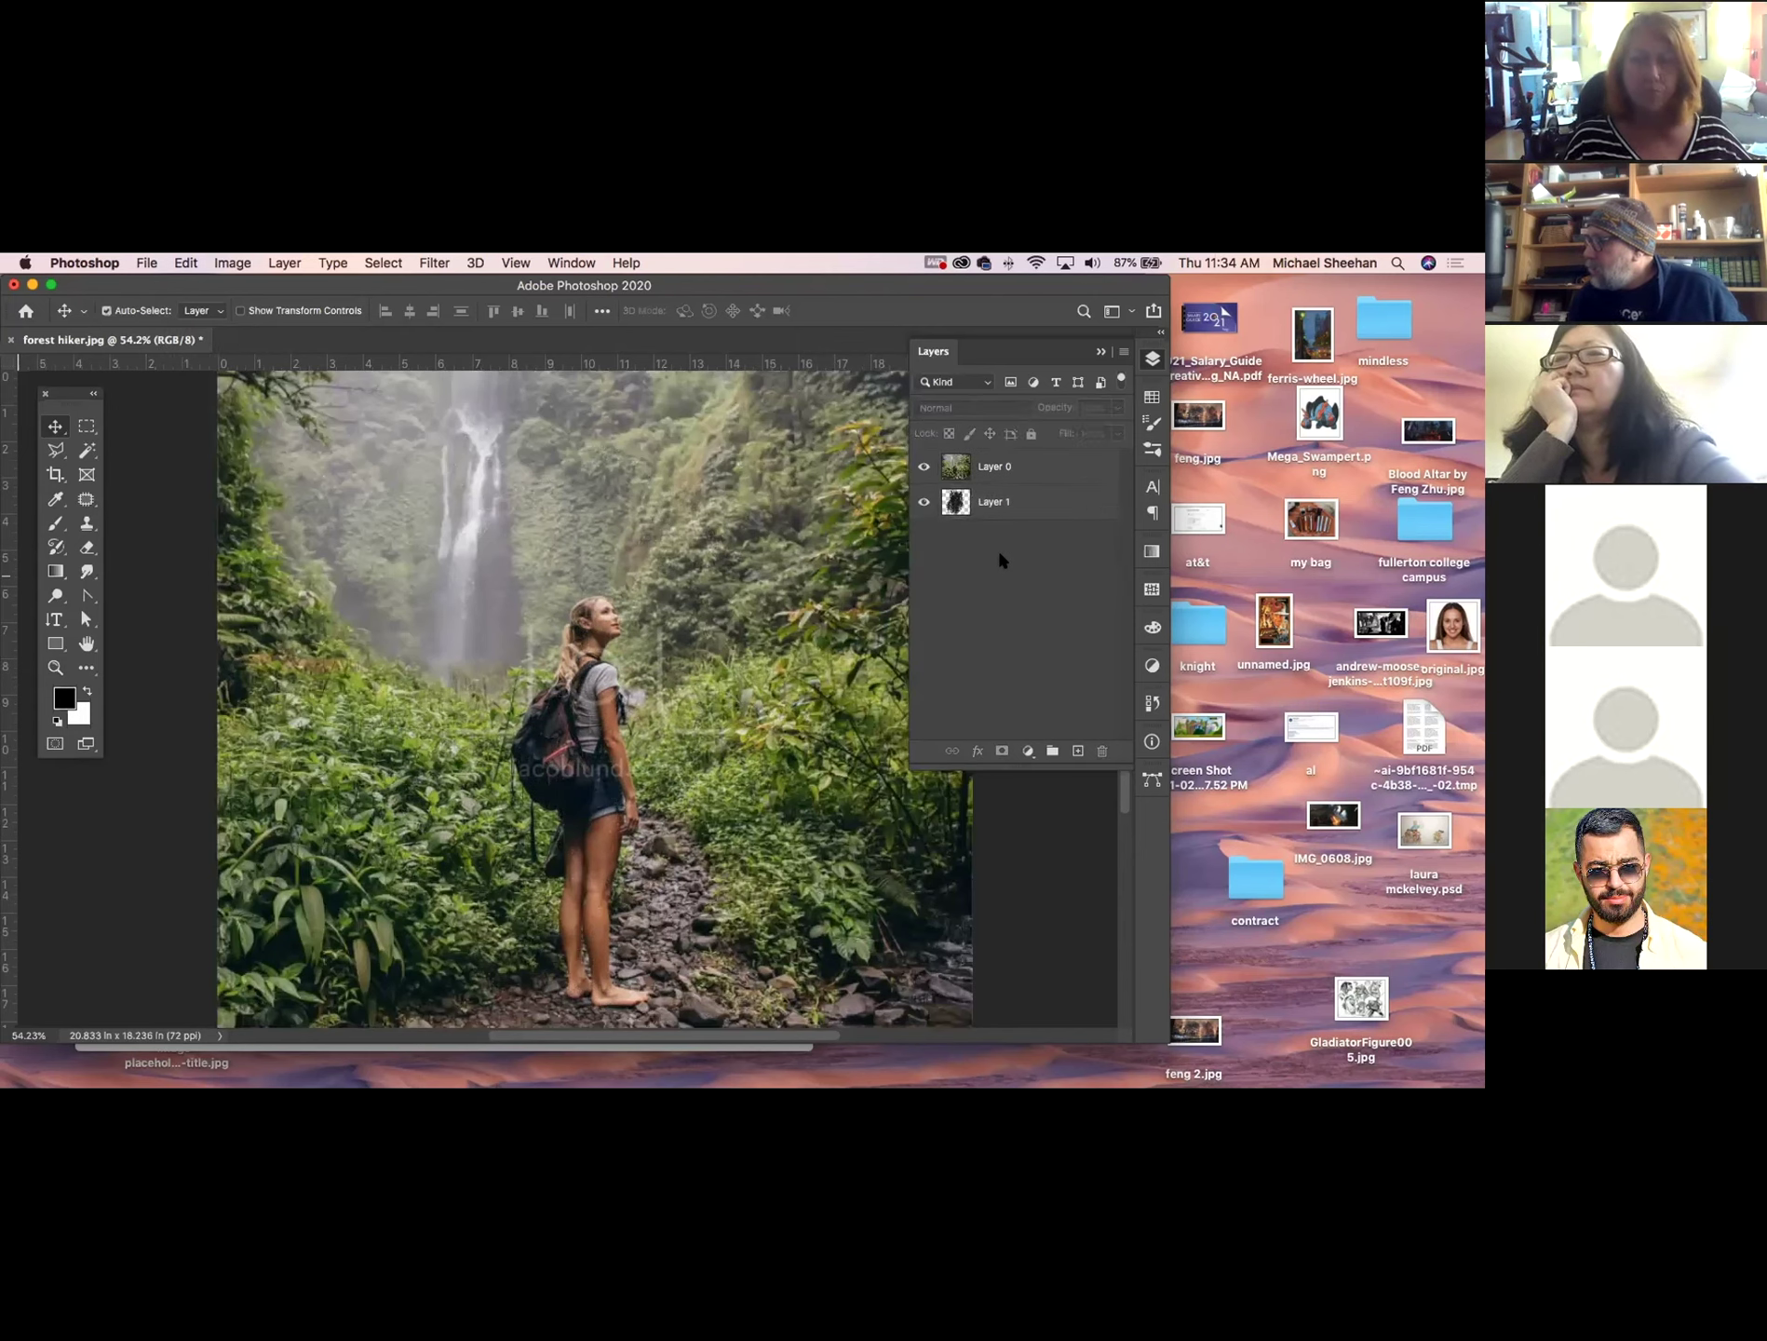
left_click(922, 465)
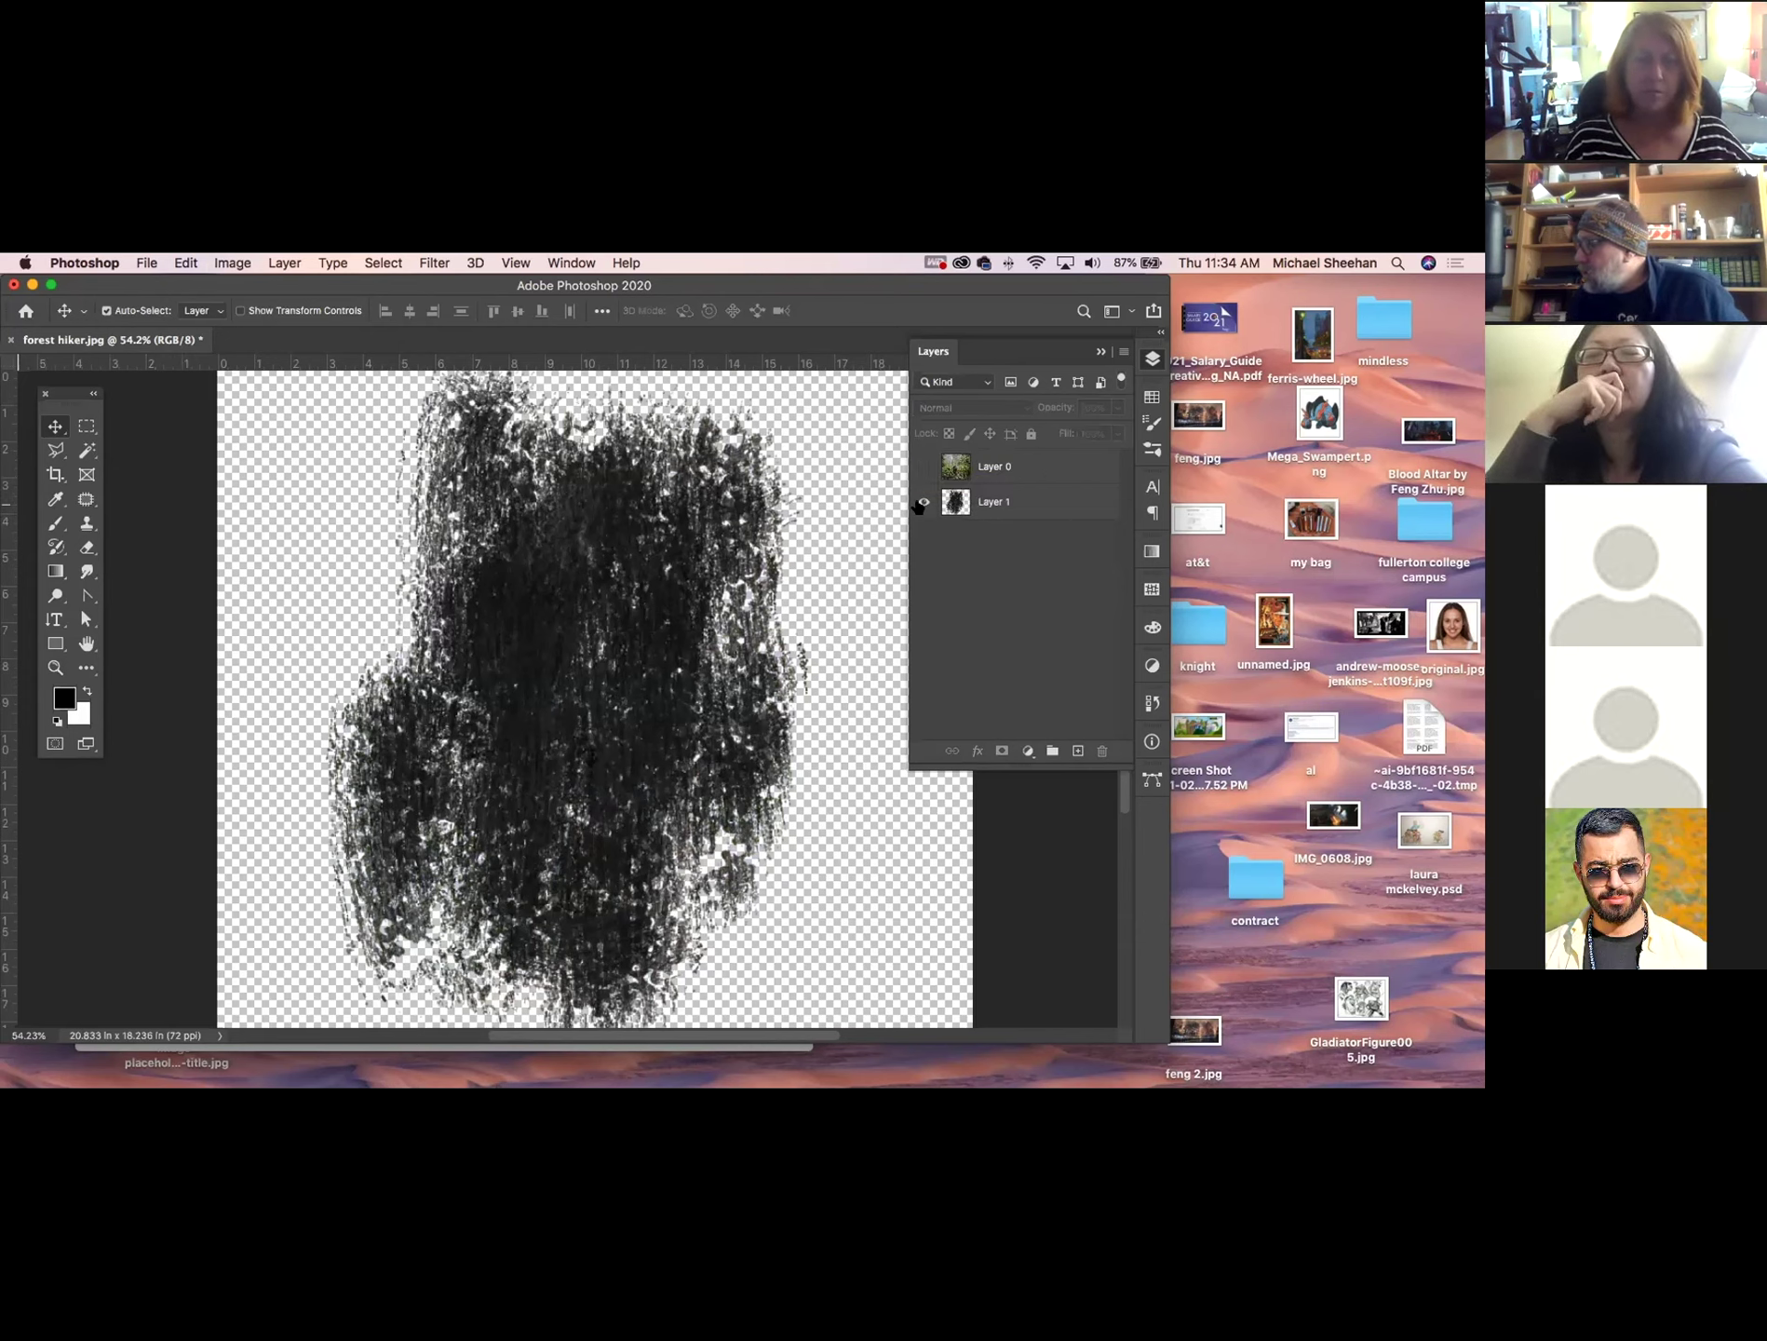
left_click(923, 503)
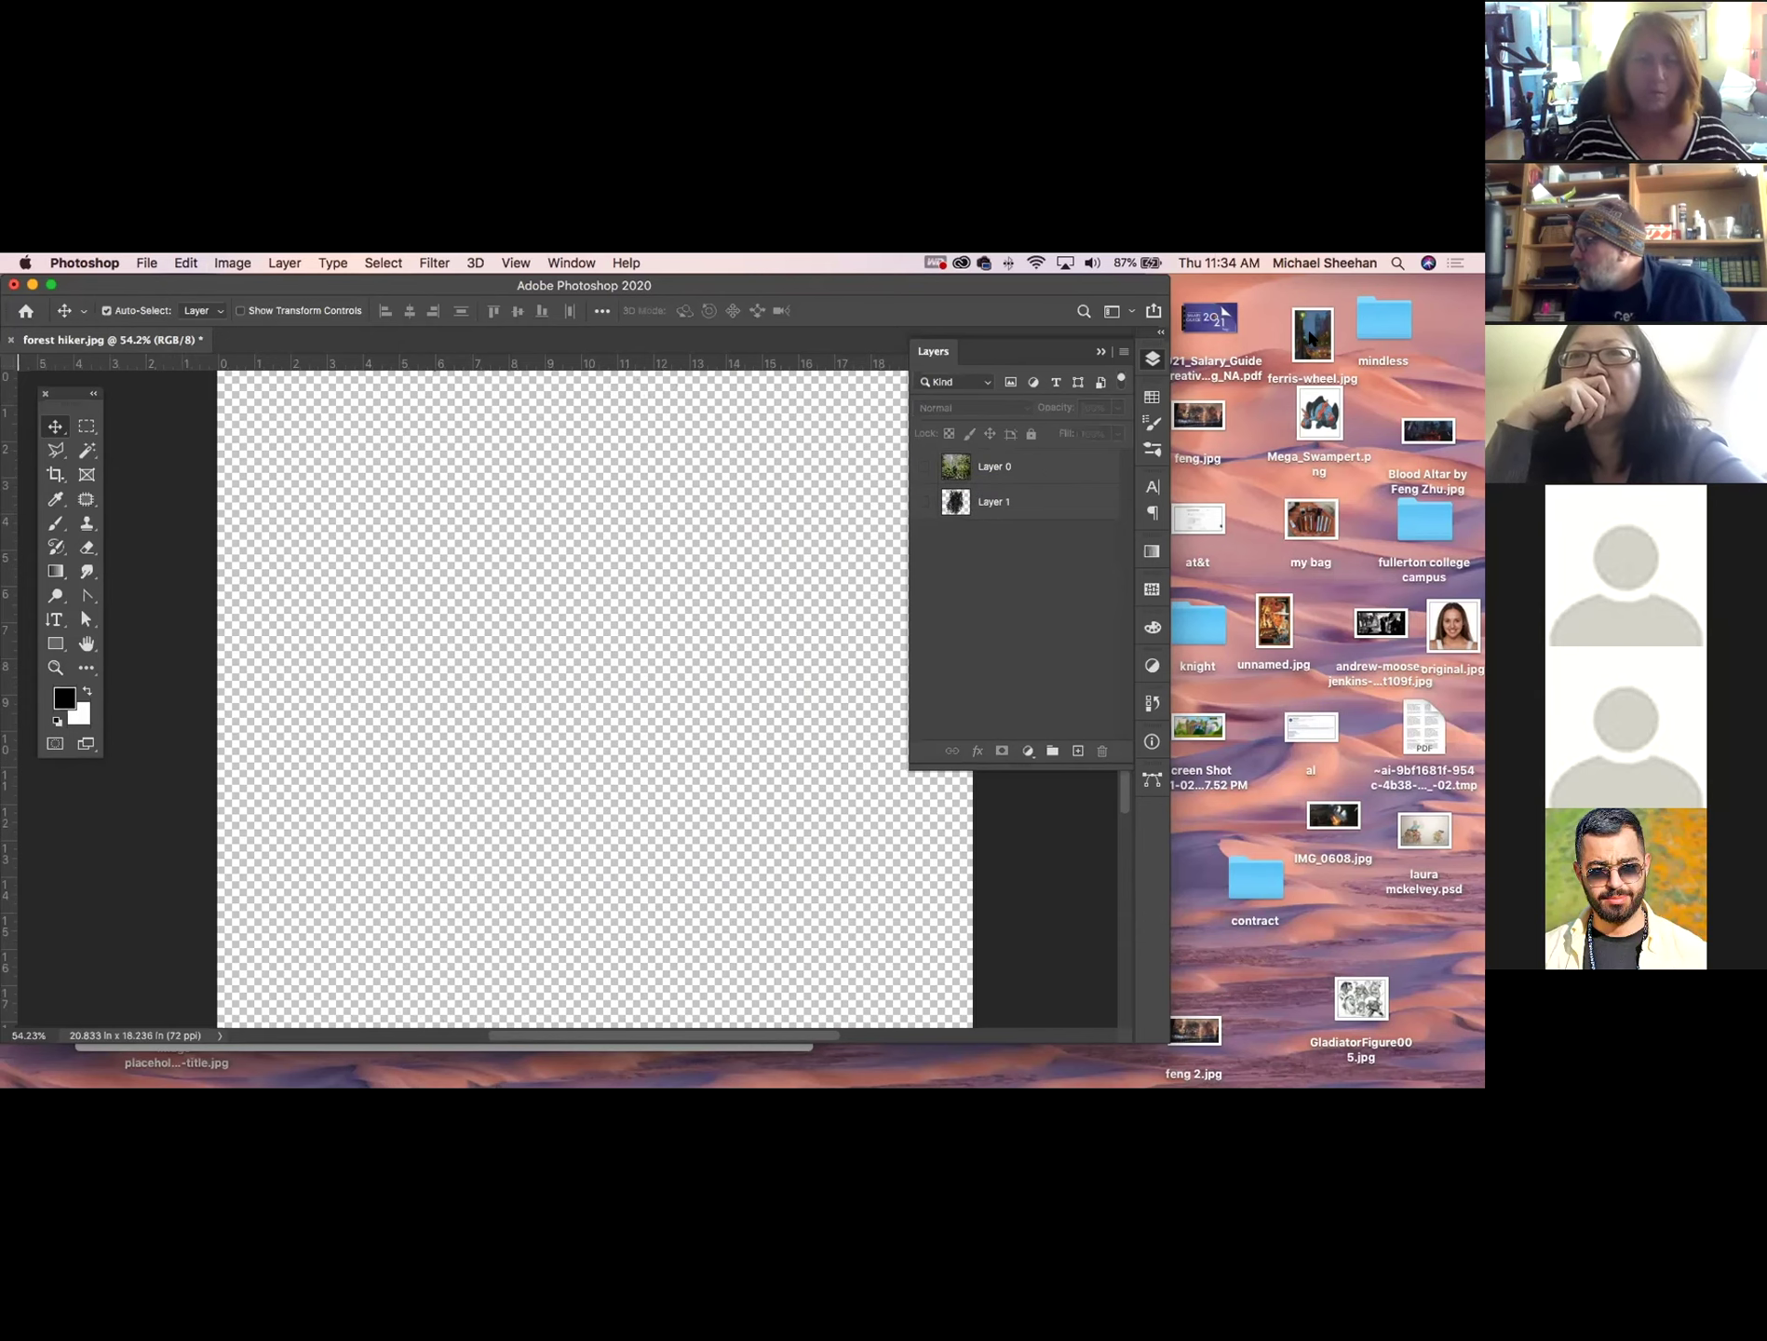
double_click(1311, 337)
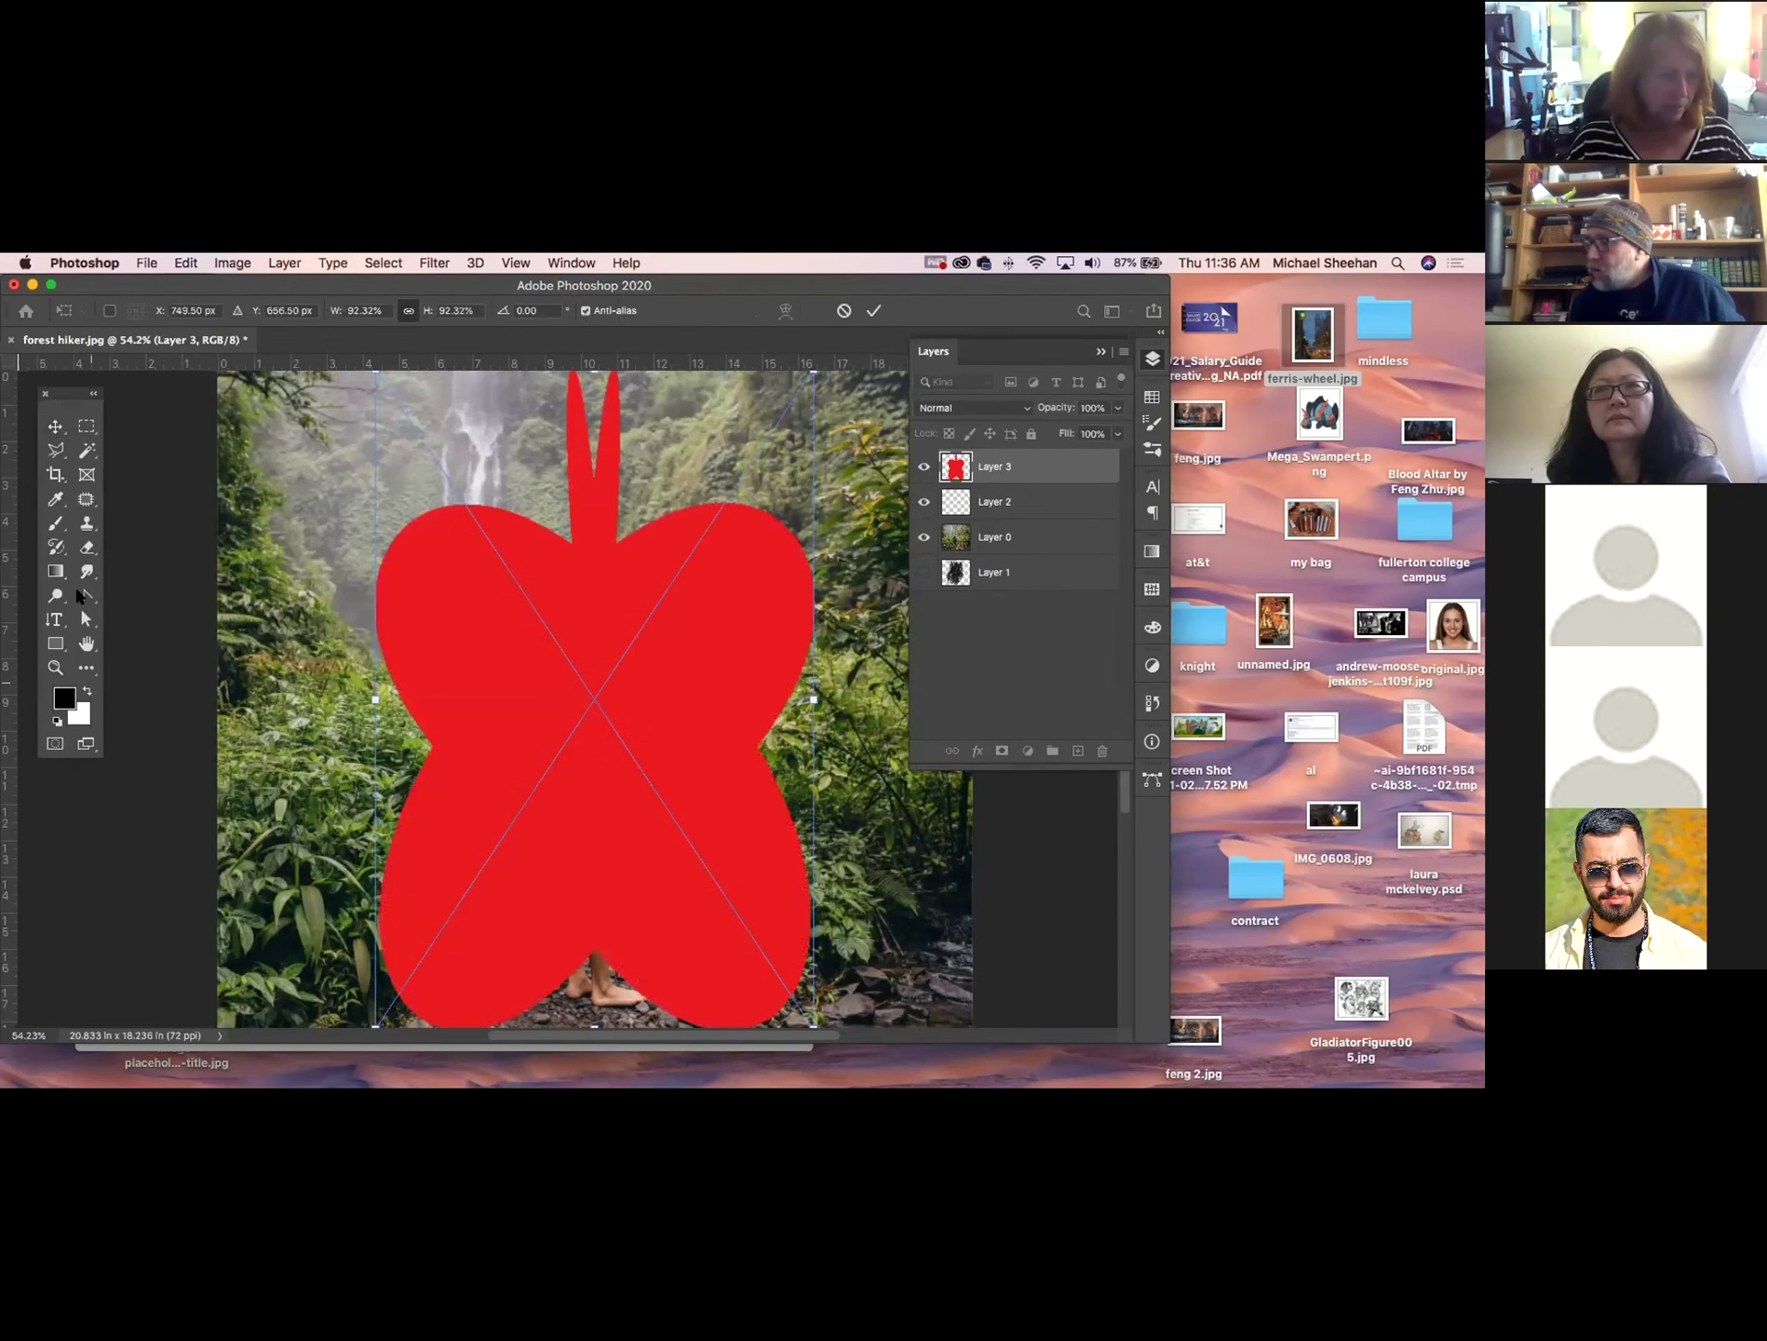
Commit the red butterfly shape's placement over the hiker photo and scale it down slightly to fit within the canvas.
left_click(164, 466)
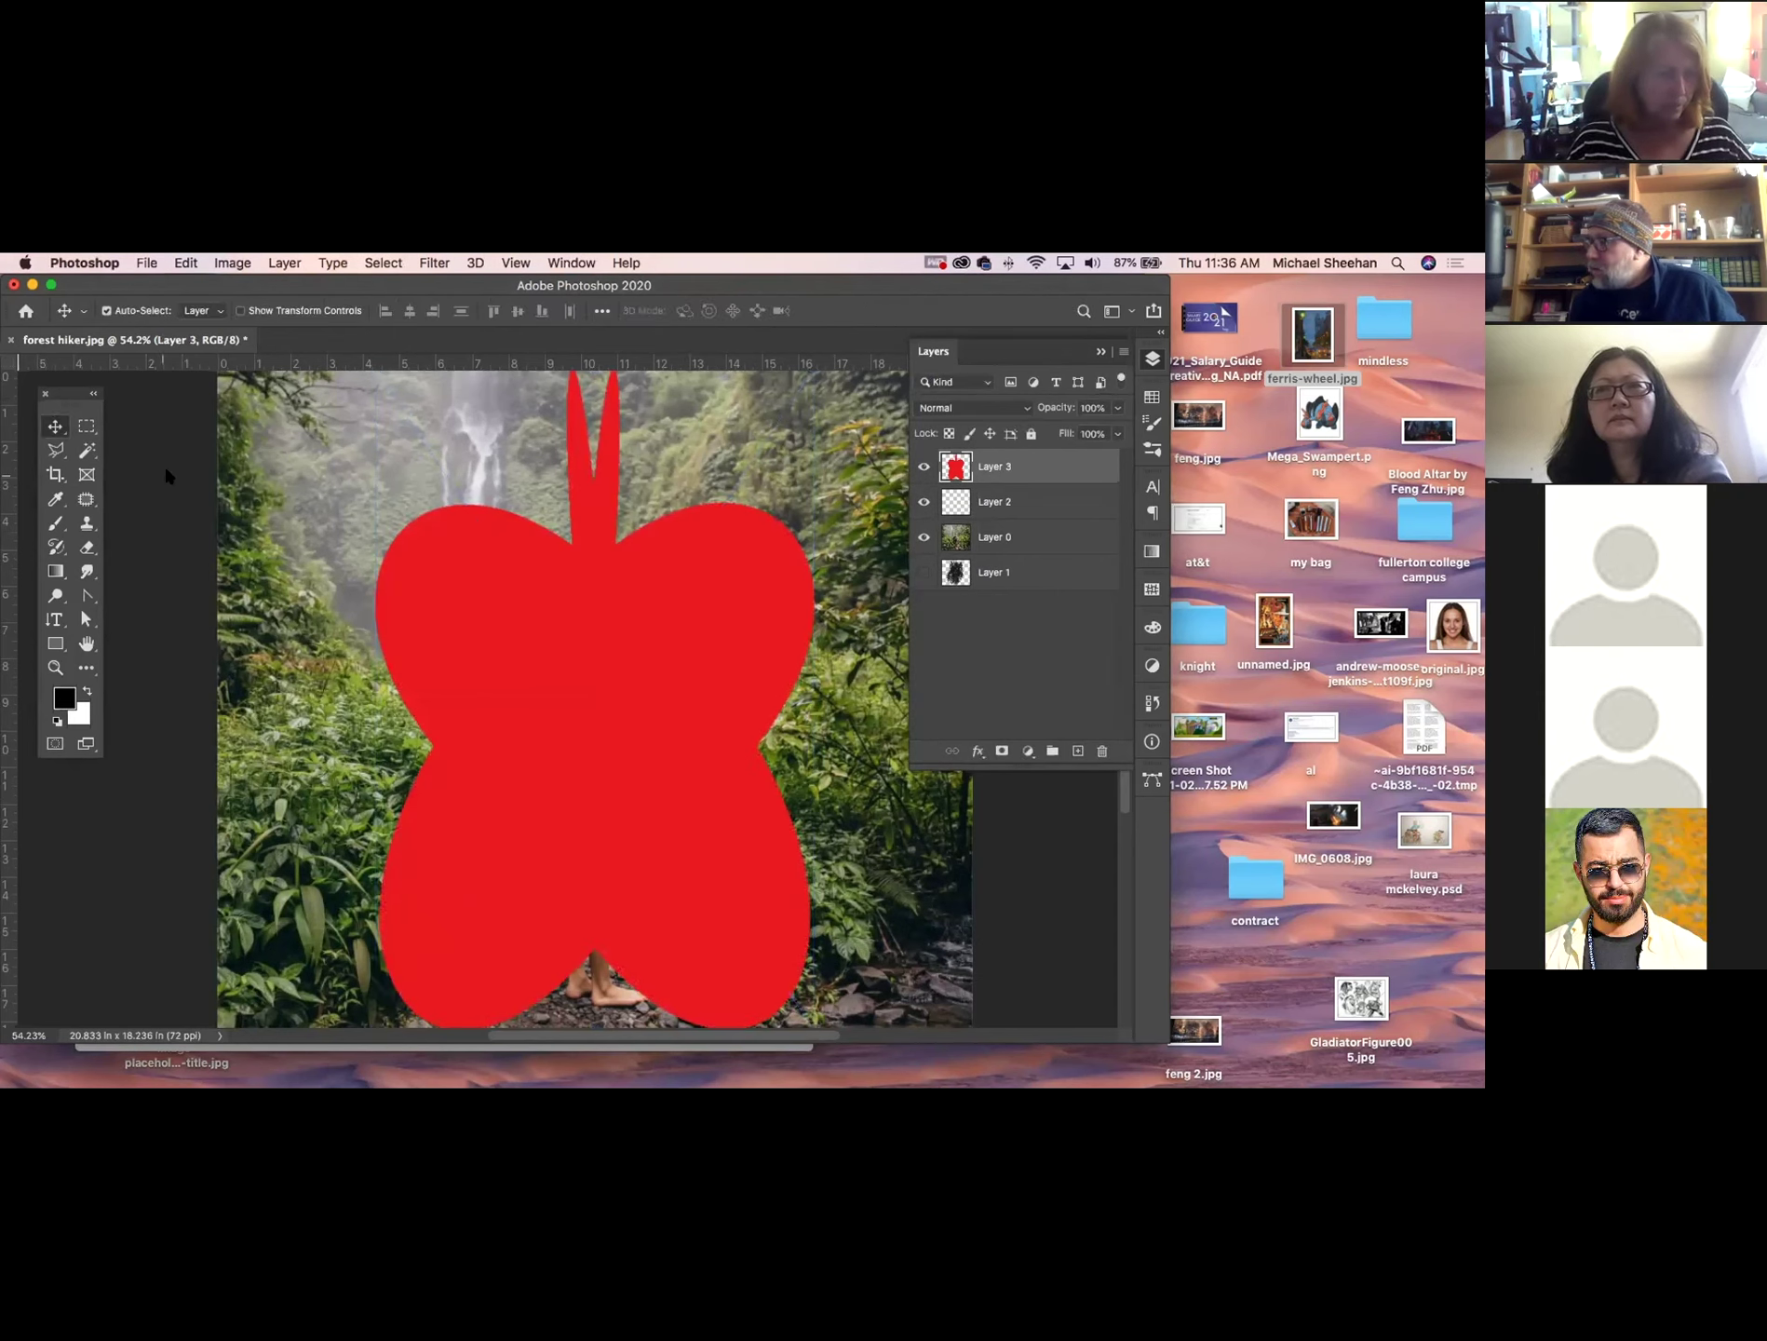
left_click(585, 628)
key("super+minus")
key("super+minus")
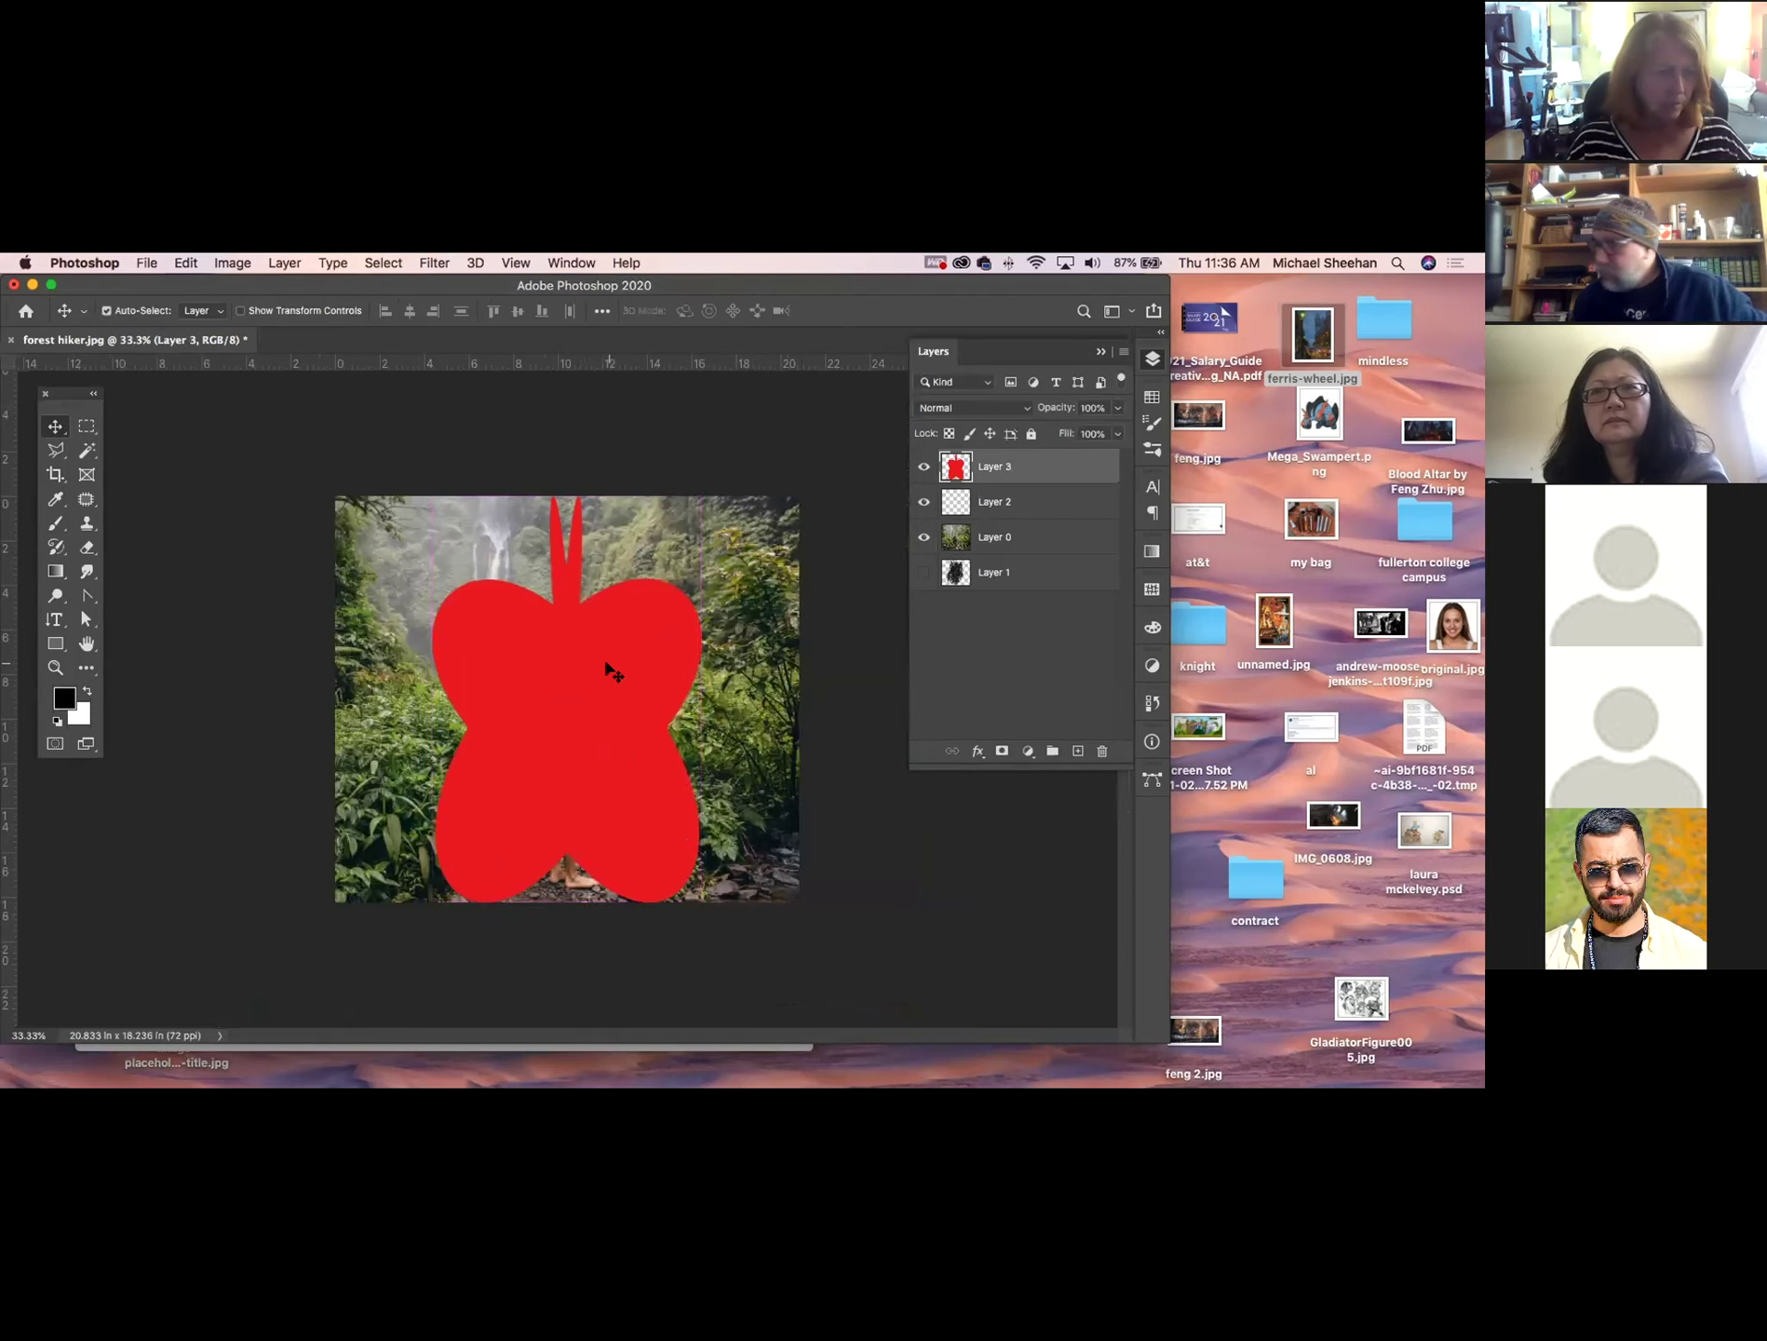
key("super+t")
left_click_drag(701, 495, 690, 503)
left_click_drag(604, 665, 584, 674)
key("Return")
Move the red butterfly layer directly below the hiker photo and clip the photo to the shape.
left_click_drag(1096, 466, 1016, 537)
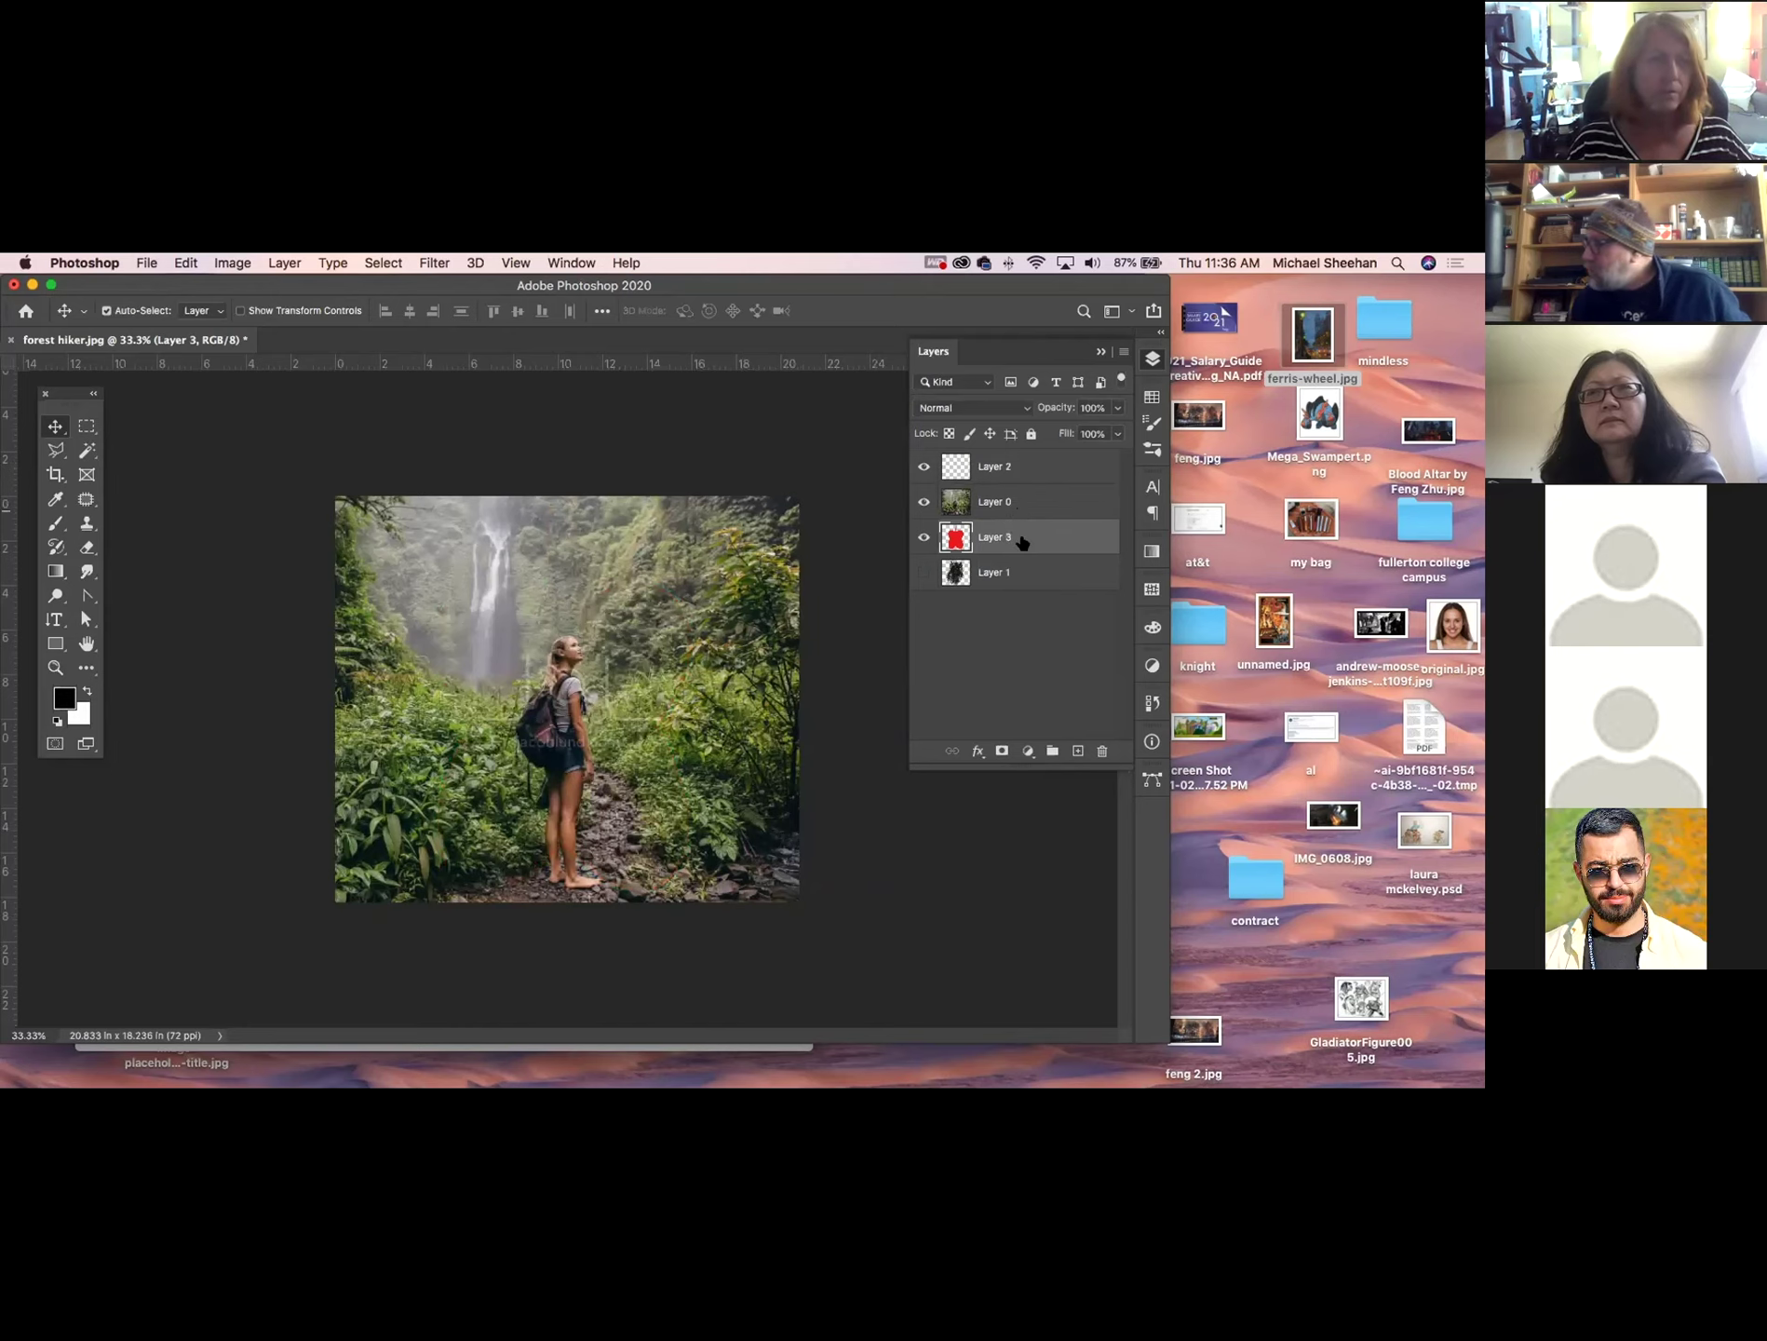
left_click(1035, 512, "alt")
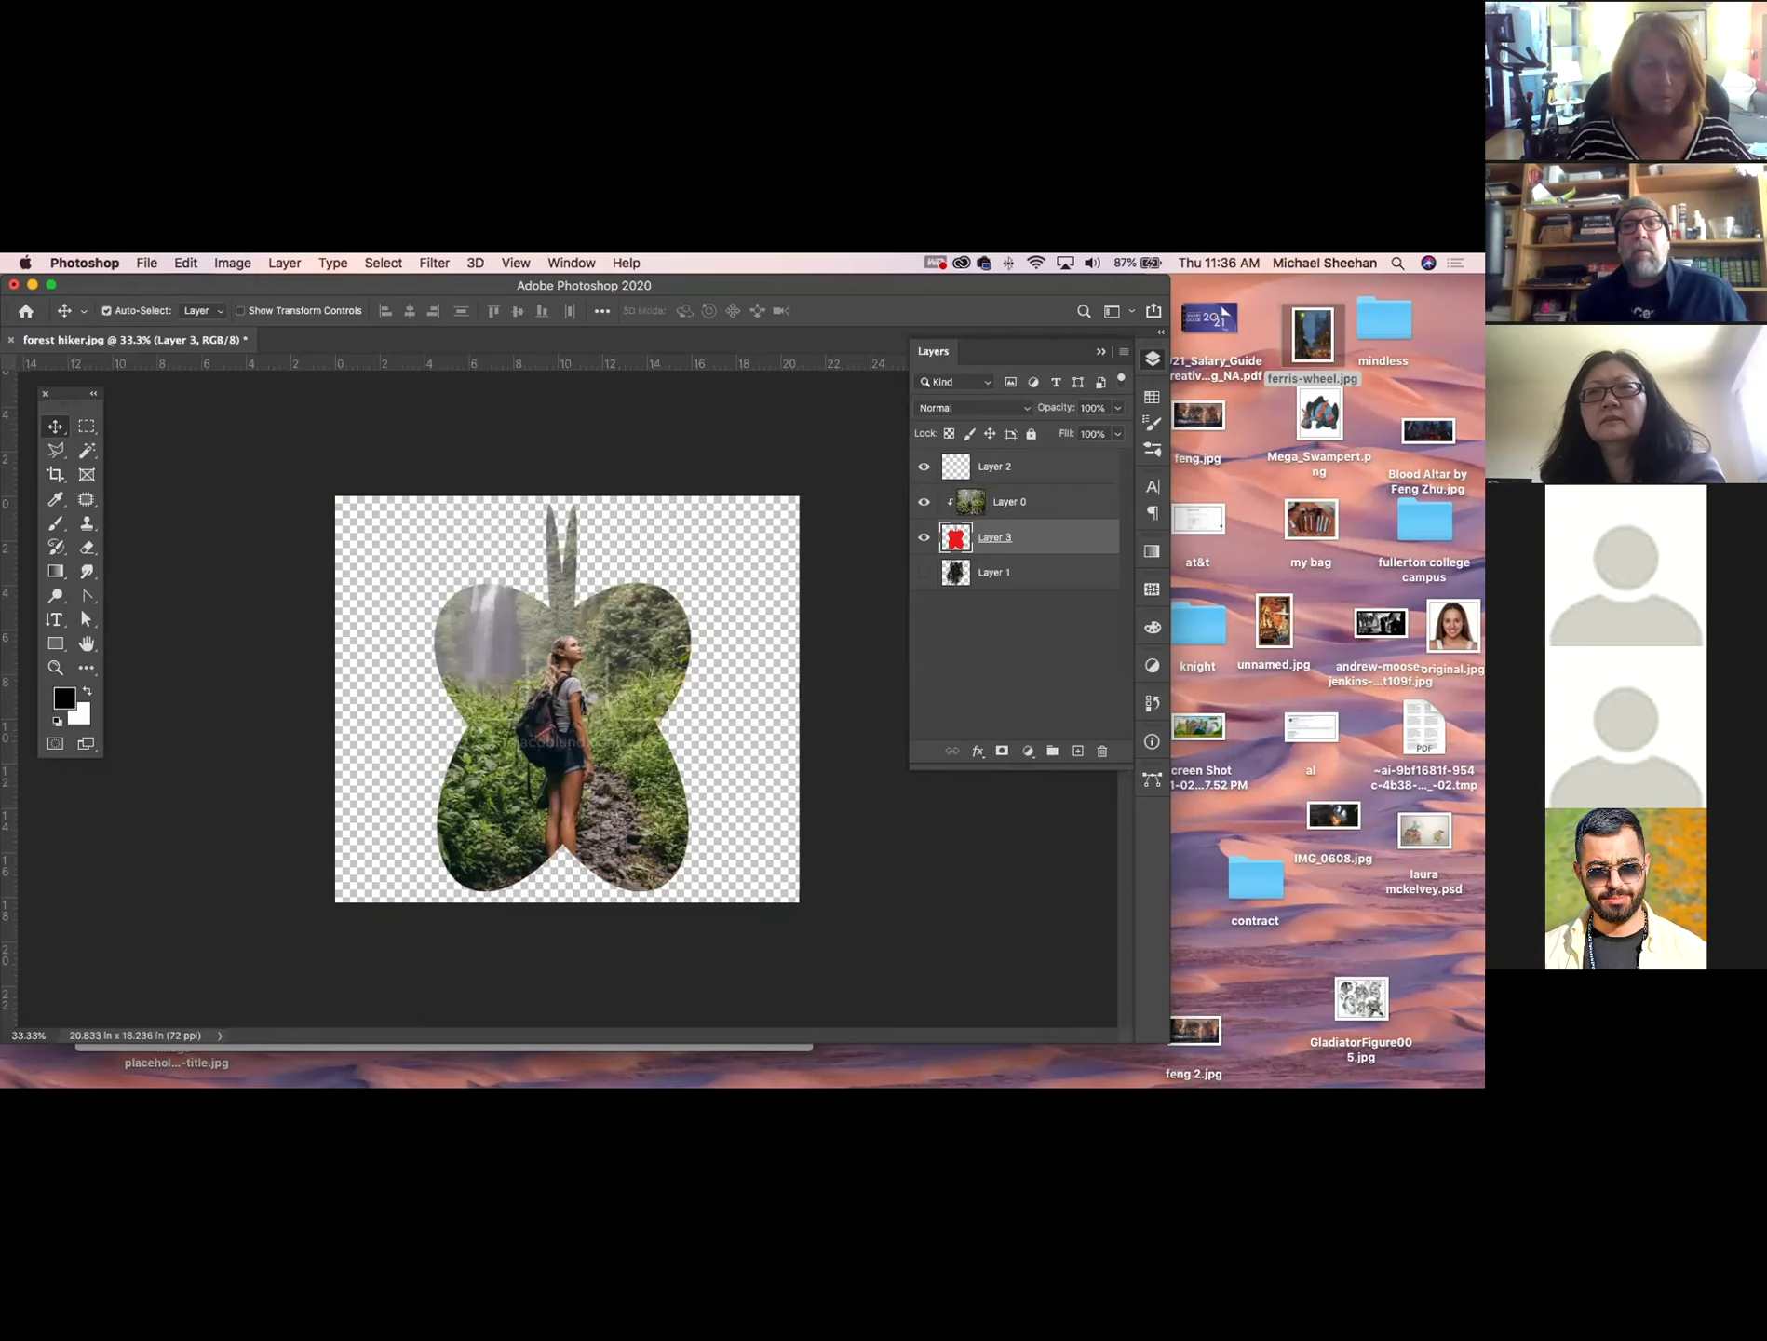
Close the Finder search window and move the Photoshop window back up into full view.
key("Tab")
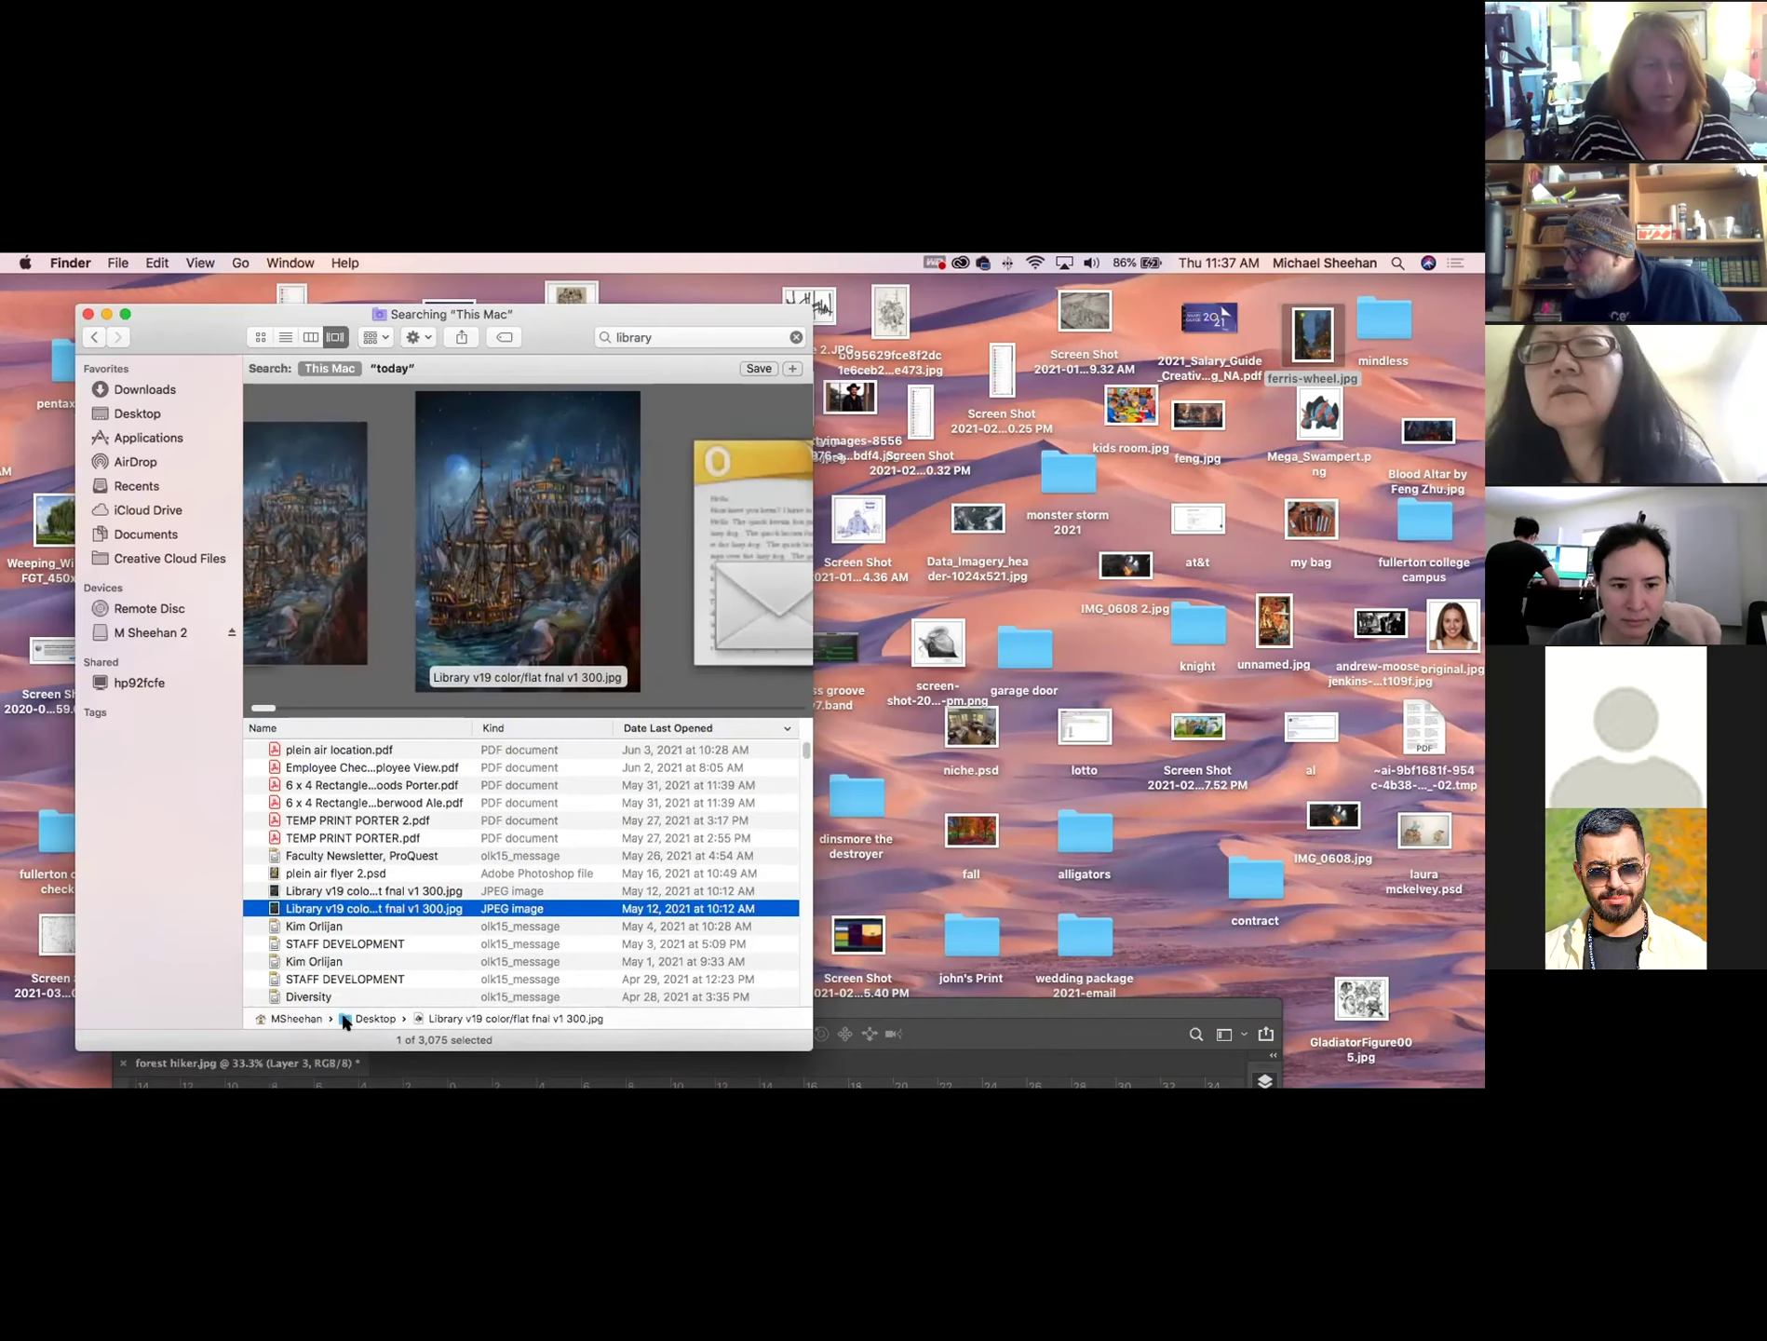
left_click(89, 316)
left_click_drag(889, 1007, 843, 285)
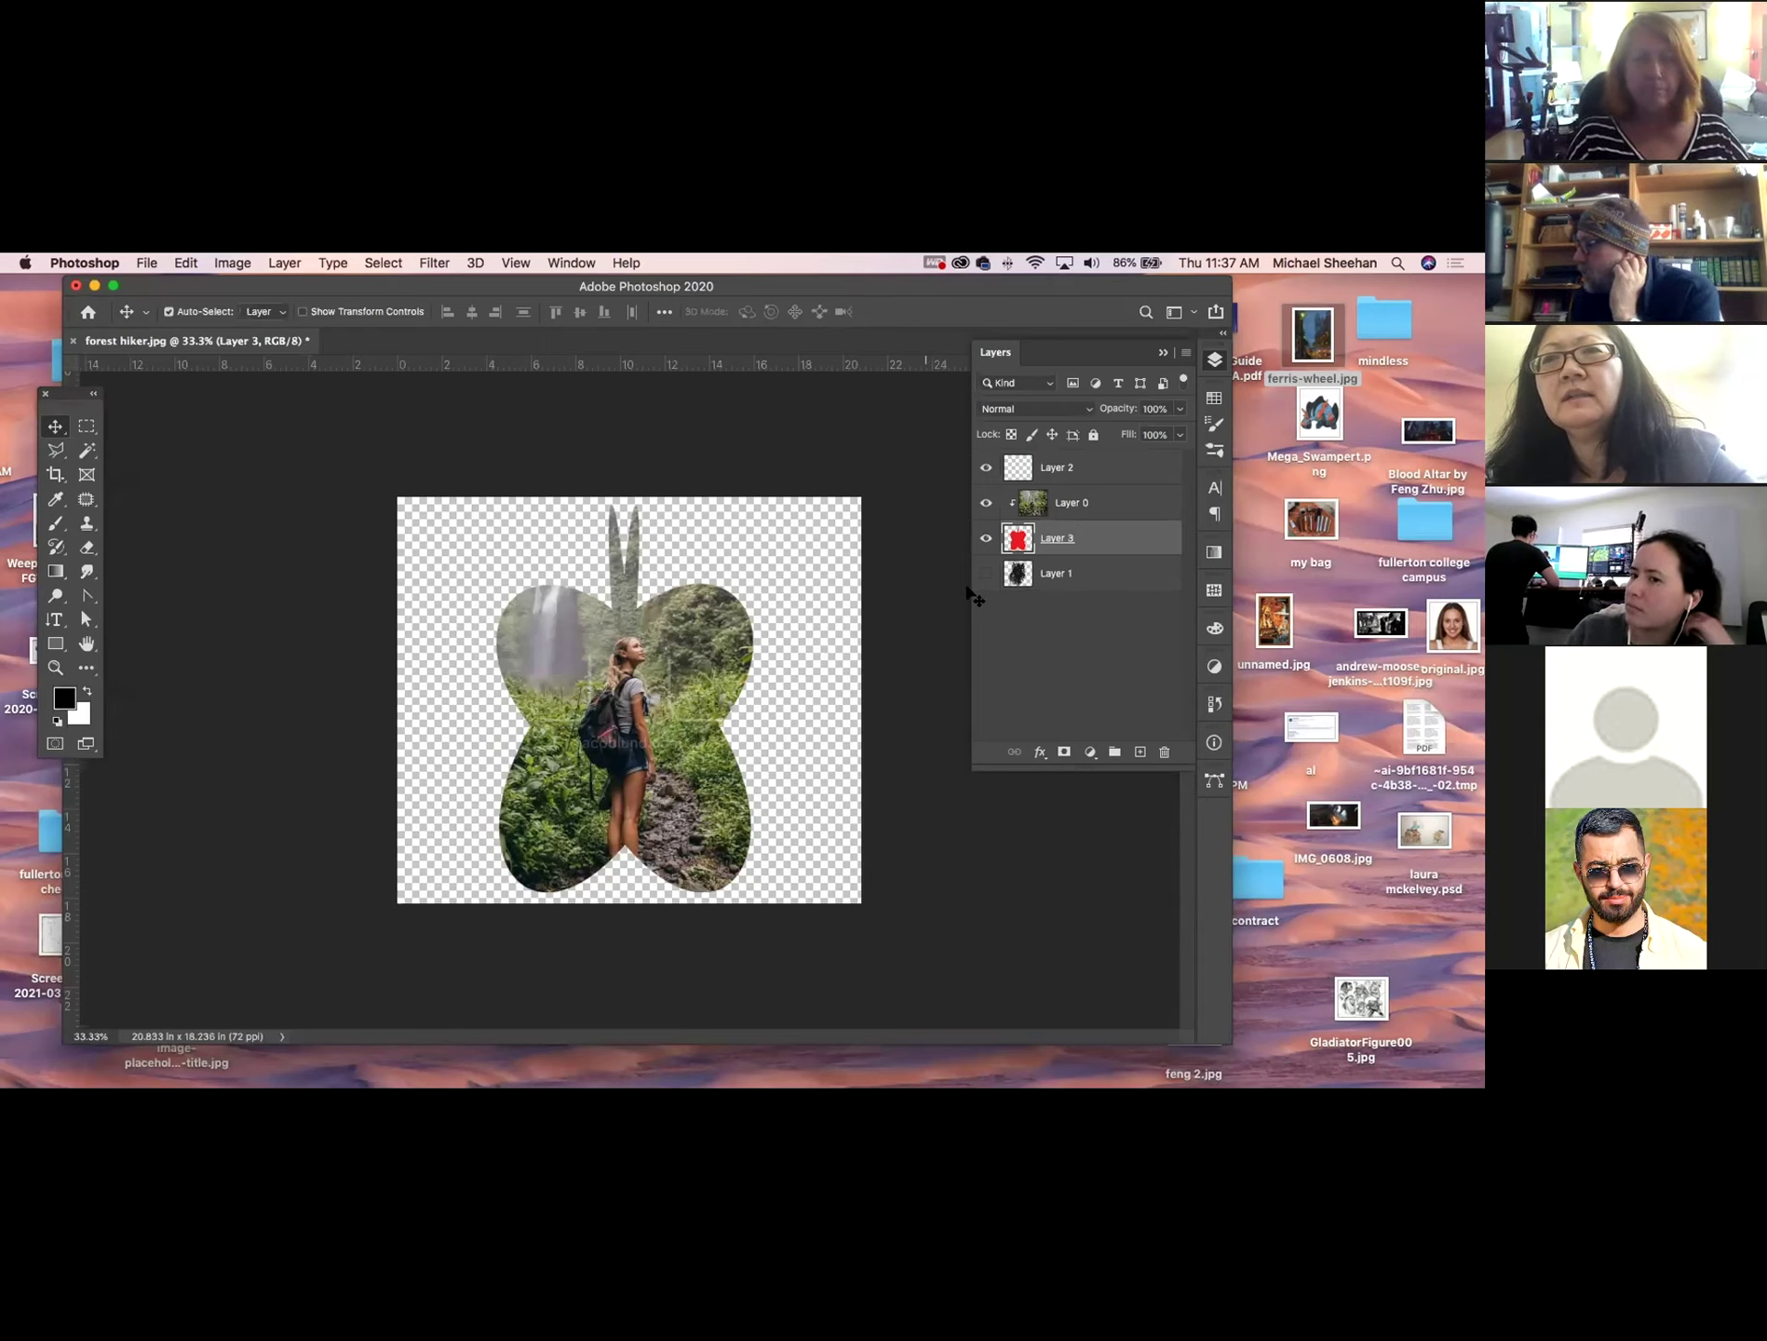
Select the red butterfly layer, show its opacity slider, and collapse the layer list.
left_click(1108, 503)
left_click(1060, 537)
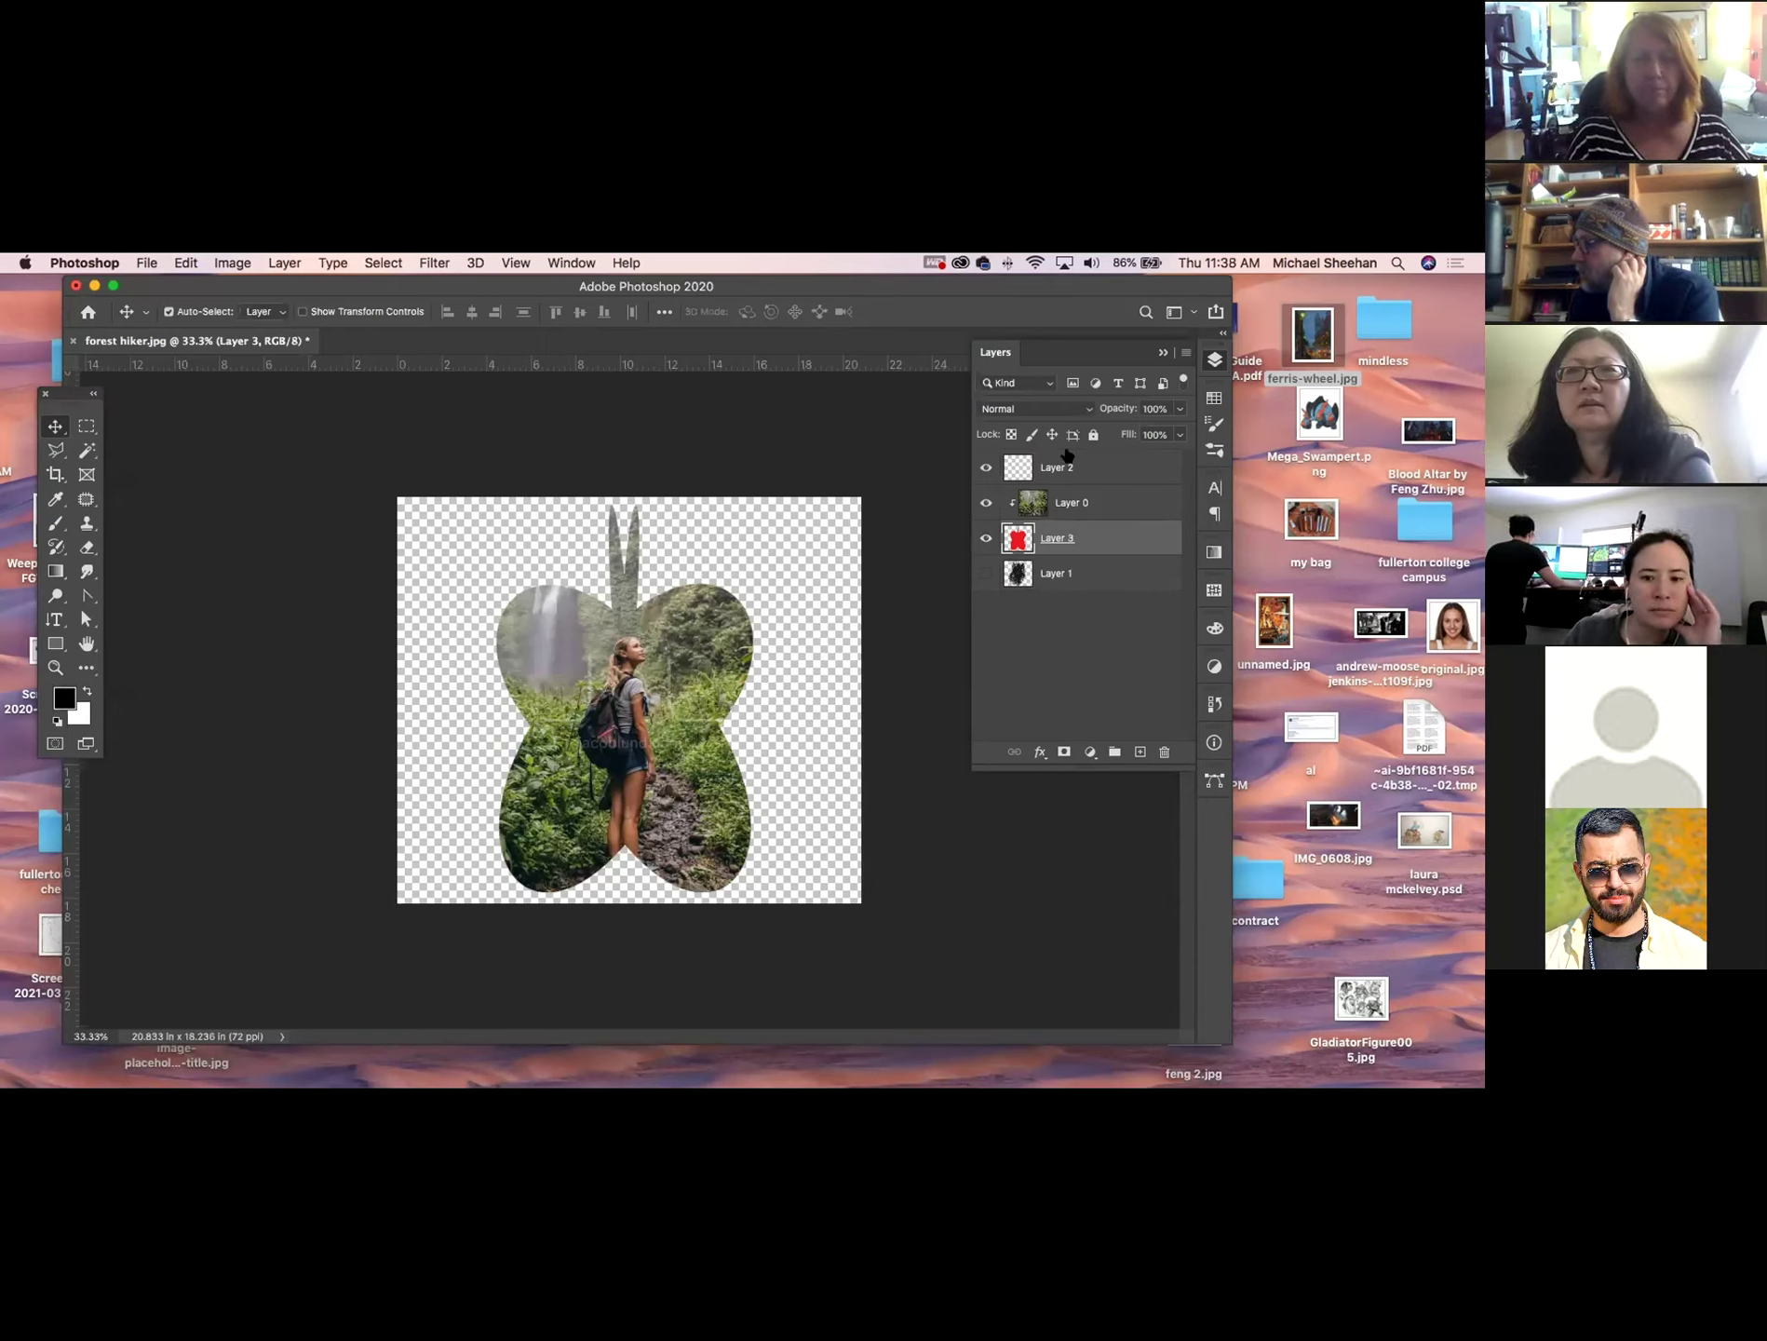
left_click(1179, 408)
mouse_move(1181, 431)
left_mouse_down()
mouse_move(1118, 437)
mouse_move(1213, 441)
mouse_move(1203, 418)
left_mouse_up()
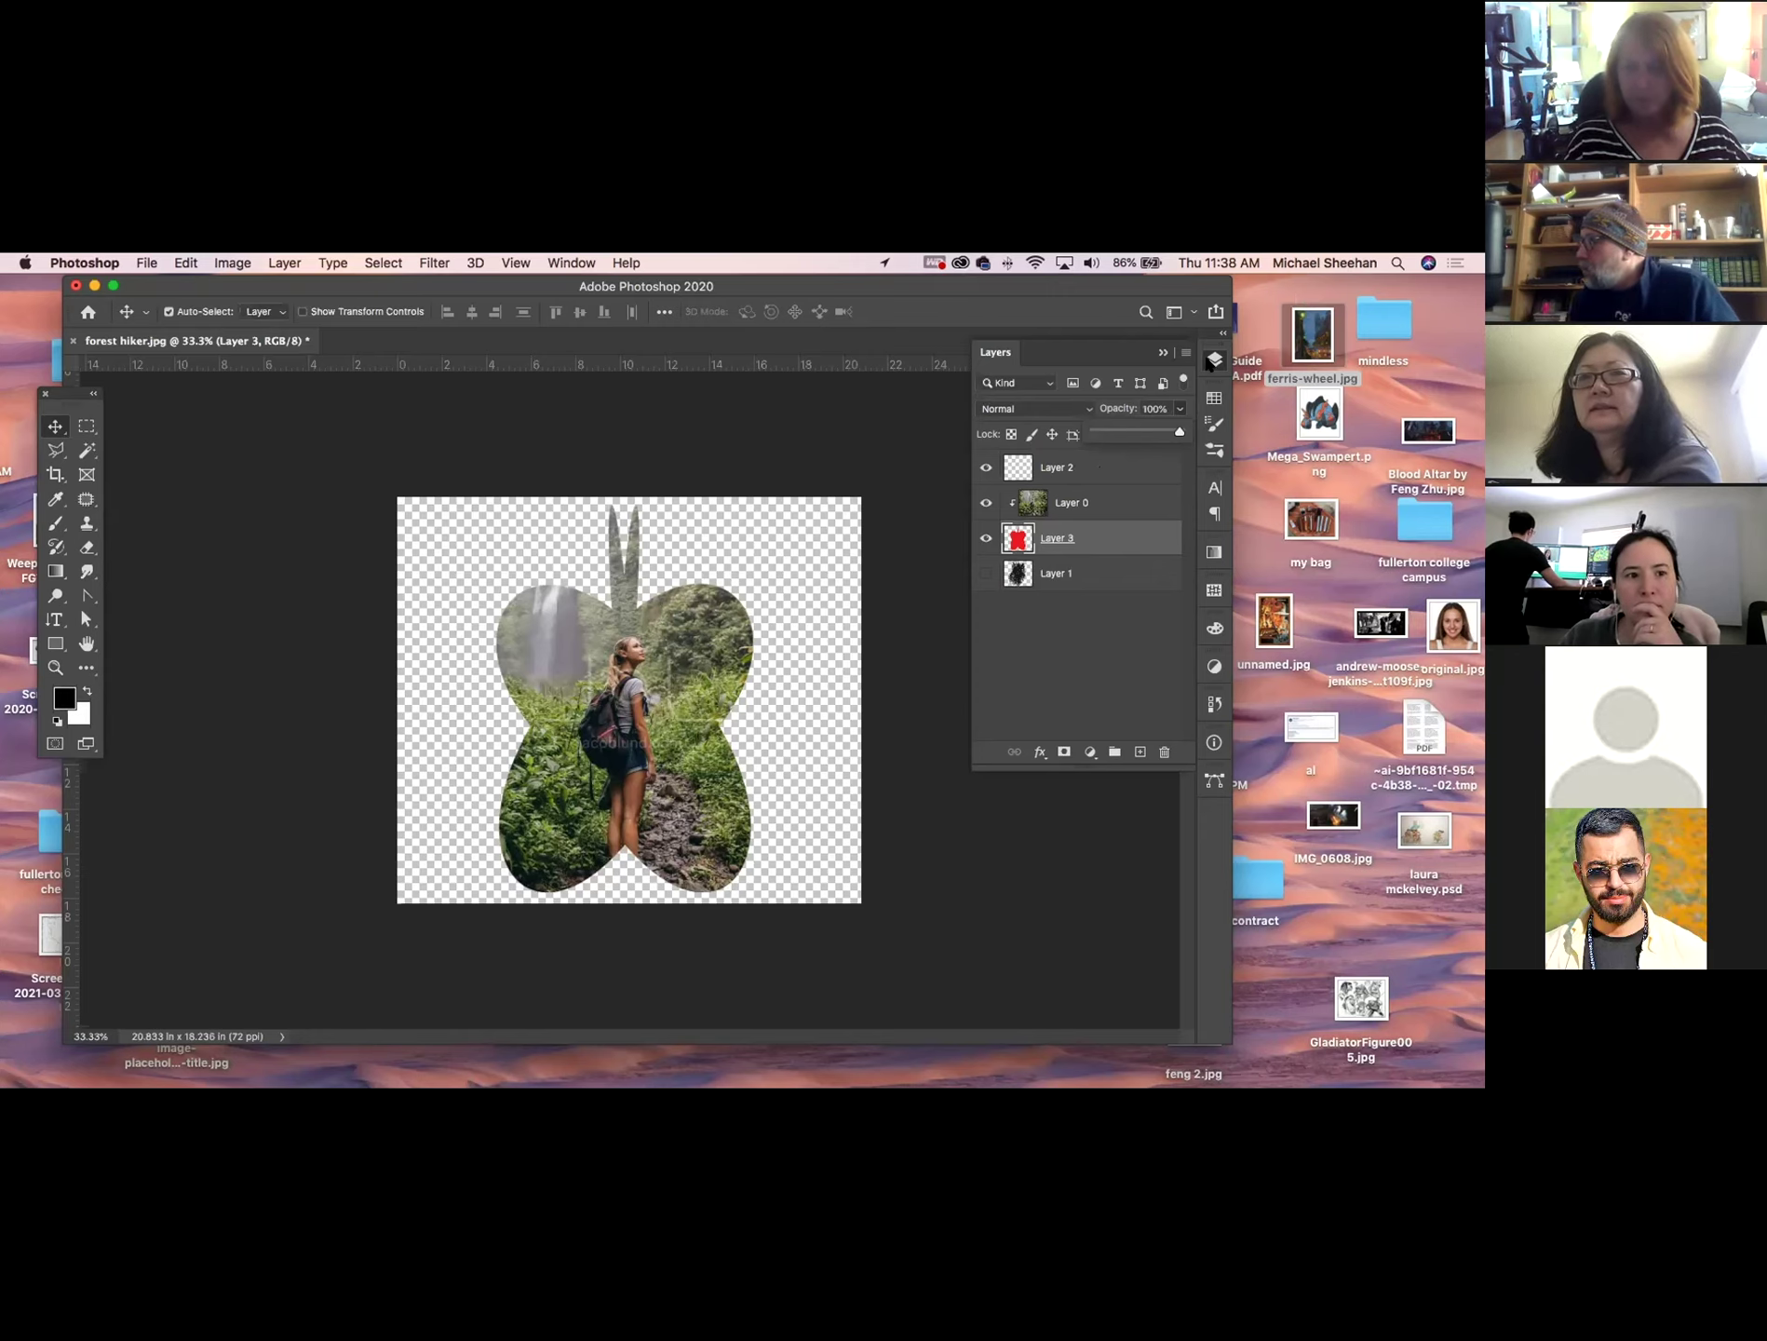
left_click(1210, 363)
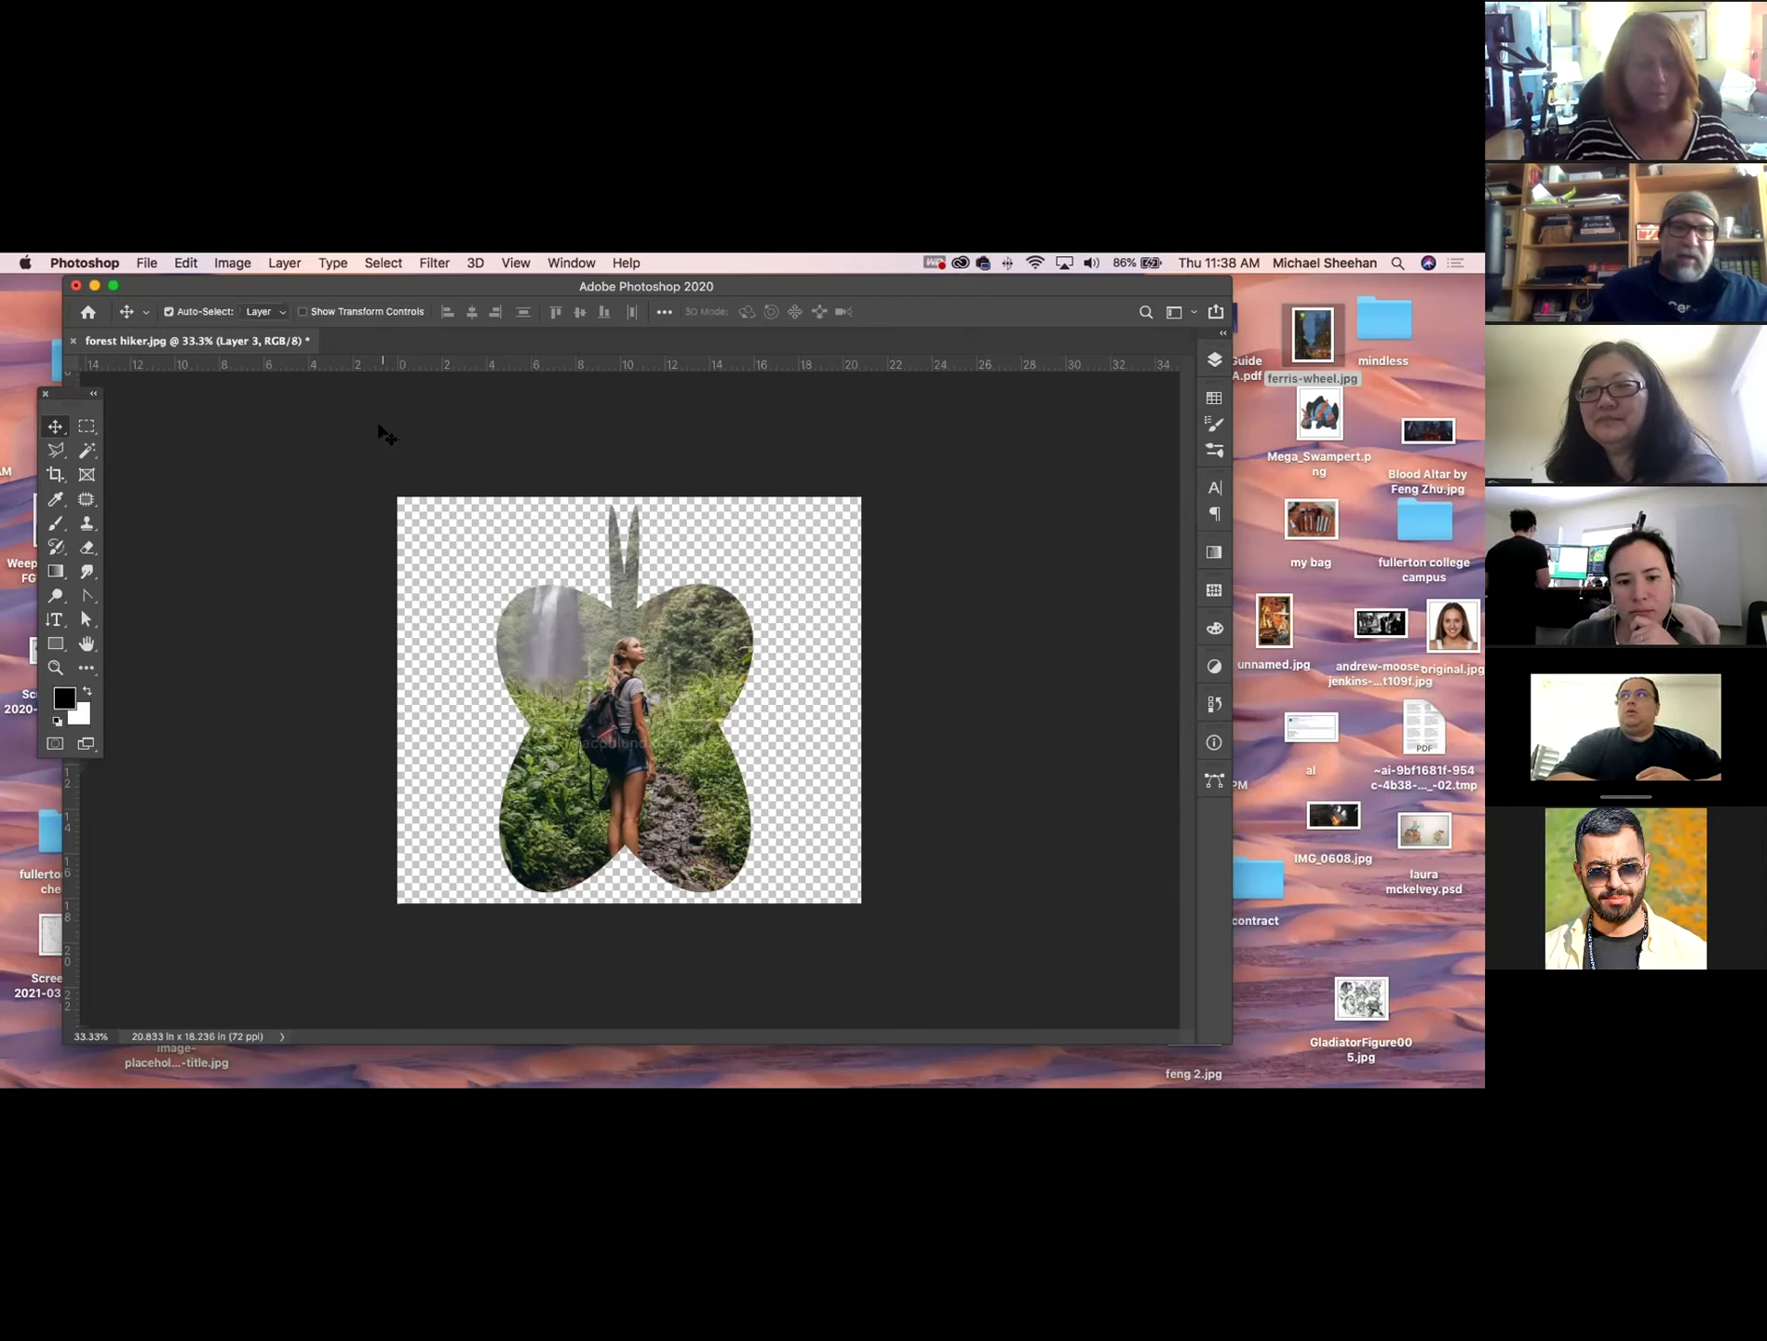
Open the movie poster image 3RD.jpg from the home screen and enlarge it to 50%.
left_click(88, 311)
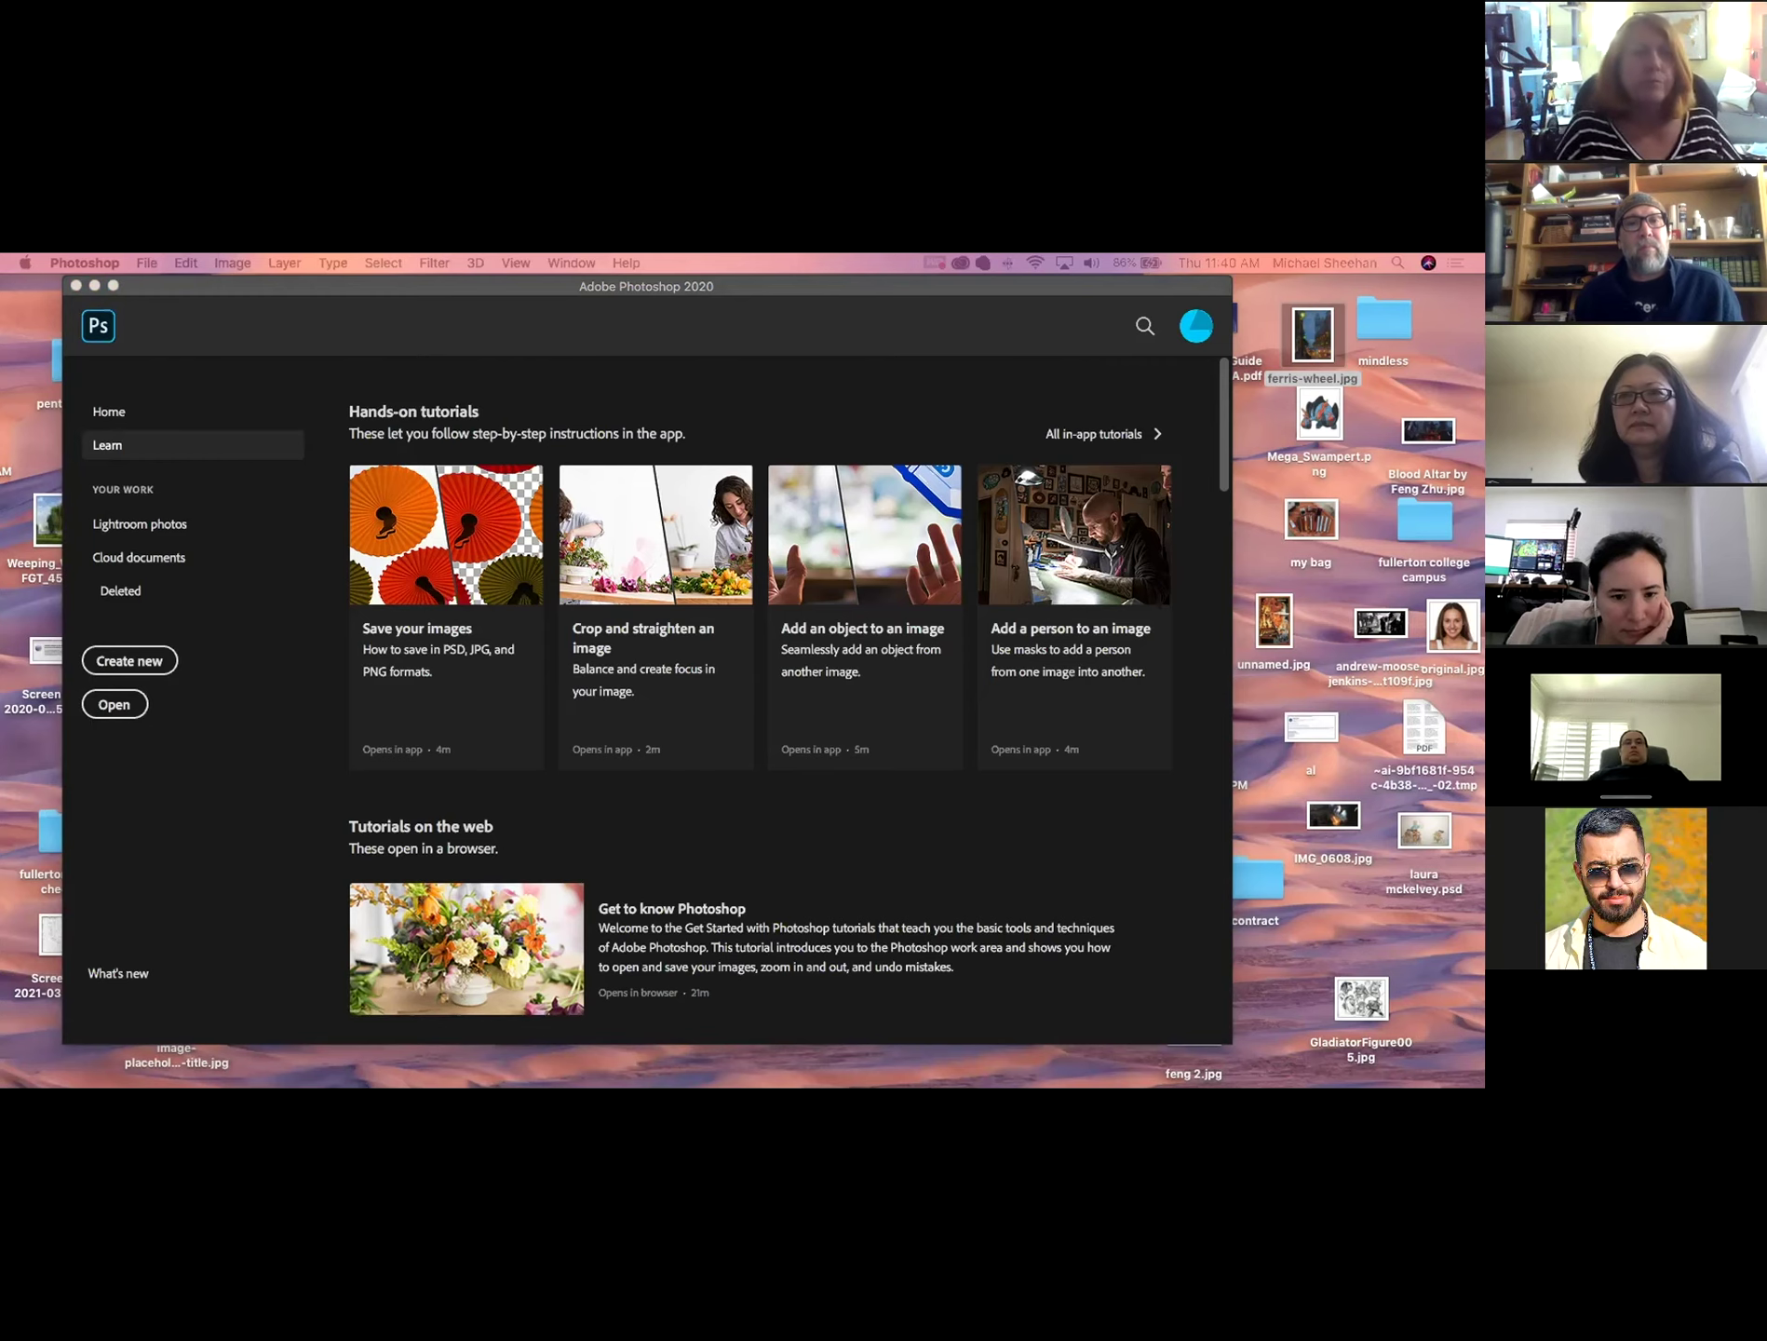
key("space")
left_click_drag(395, 361, 337, 326)
left_click(265, 315)
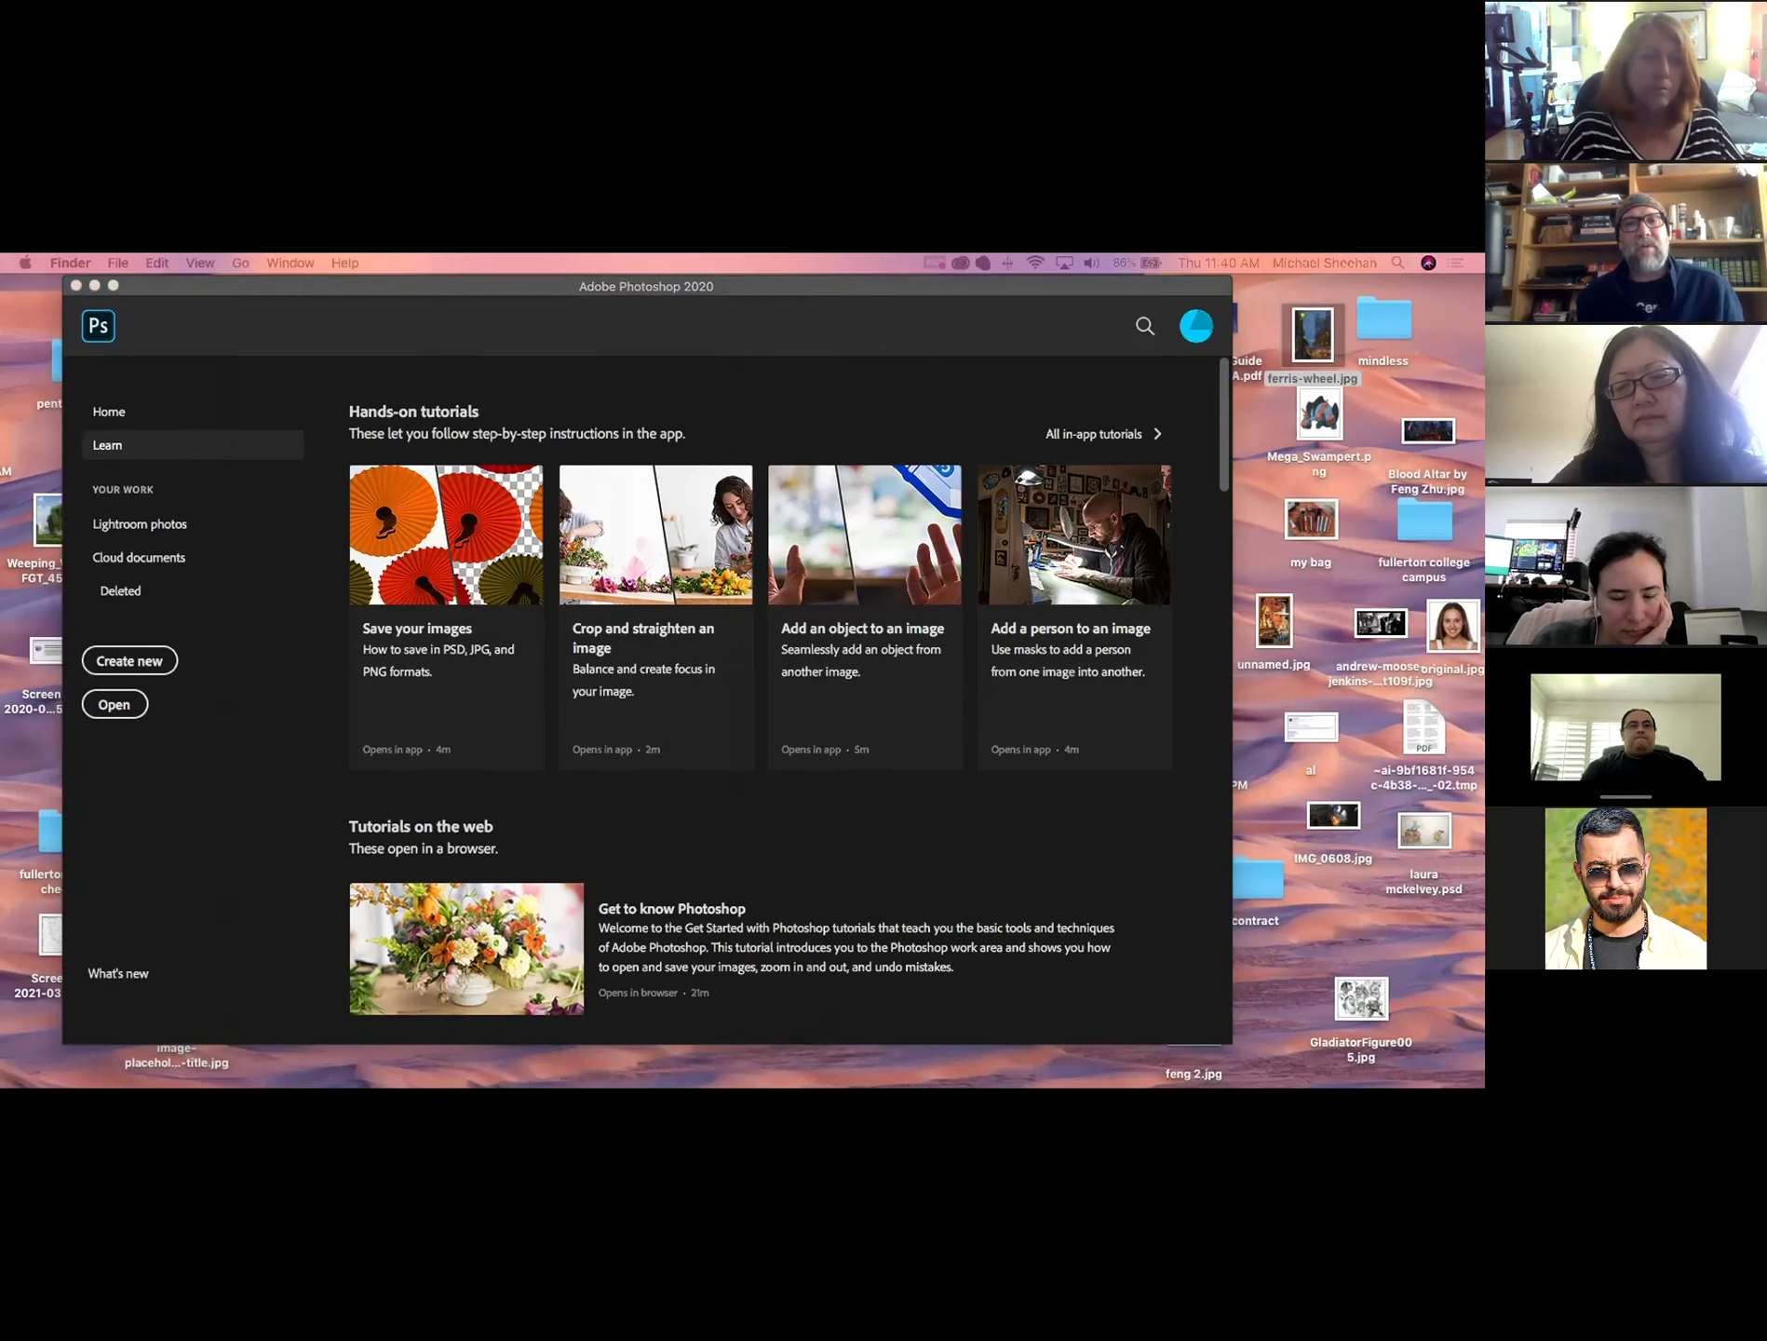
key("super+o")
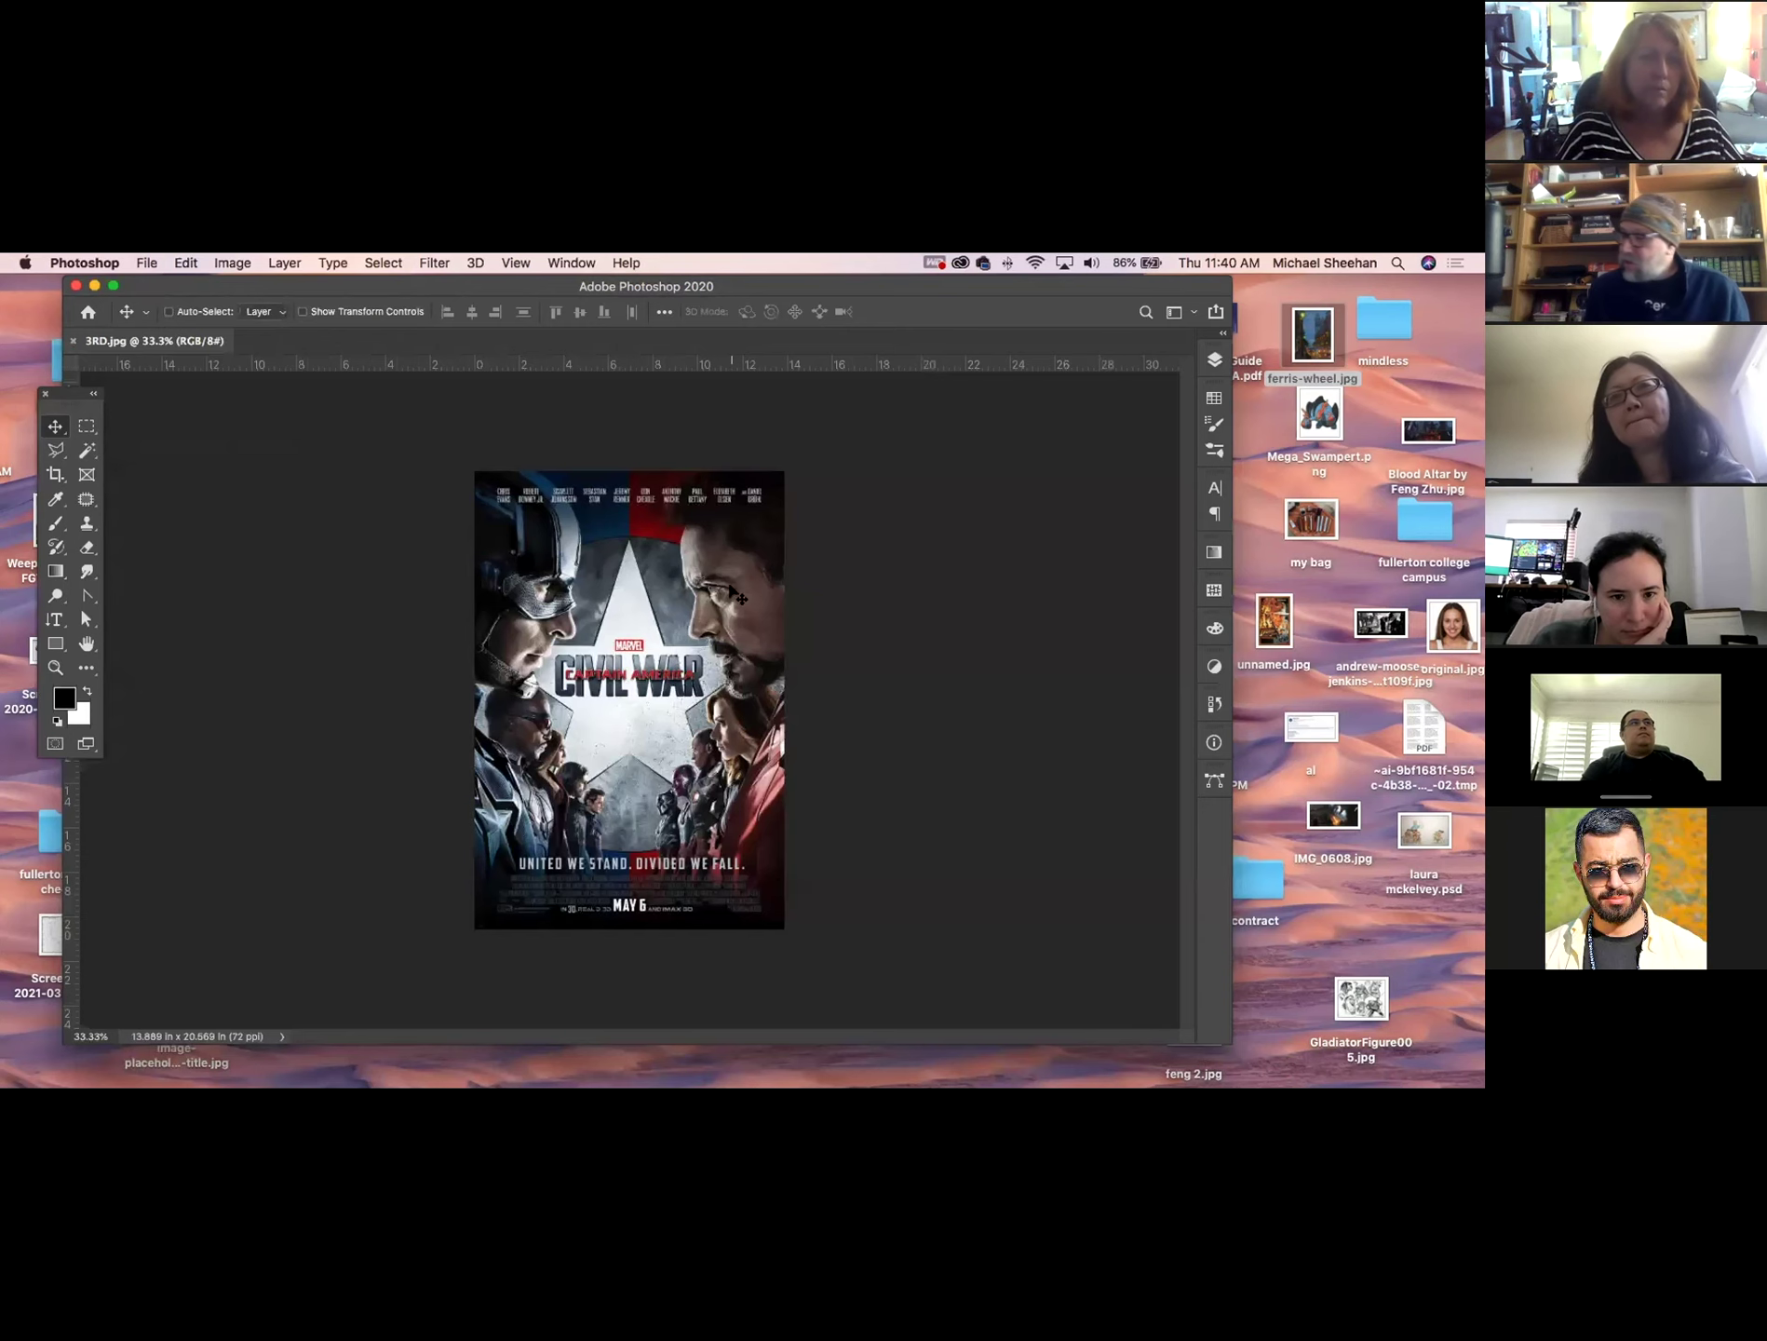
key("super+equal")
key("super")
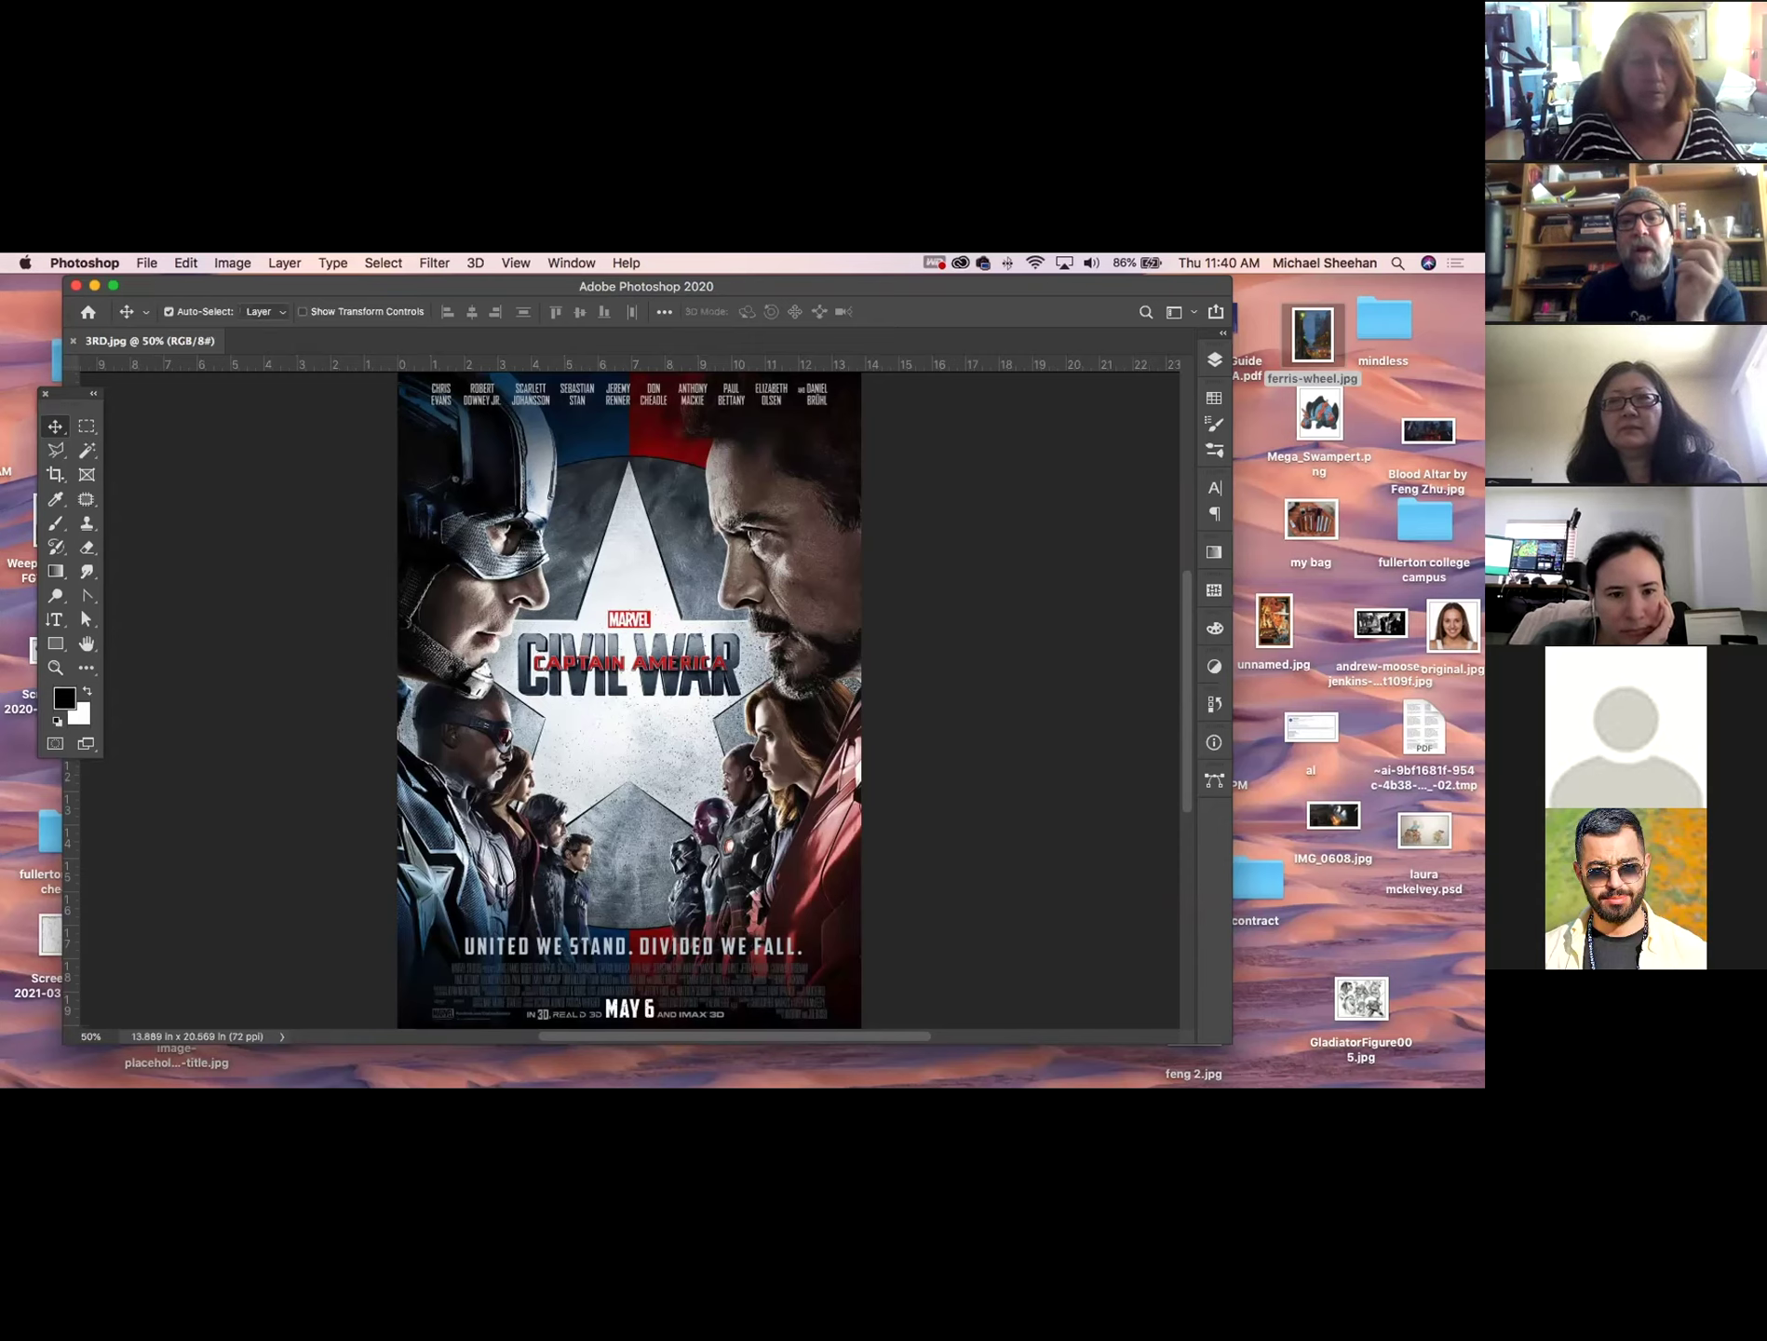
Switch to Chrome and examine the Dark Phoenix poster and its review in the movie-poster design blog post.
key("super+Tab")
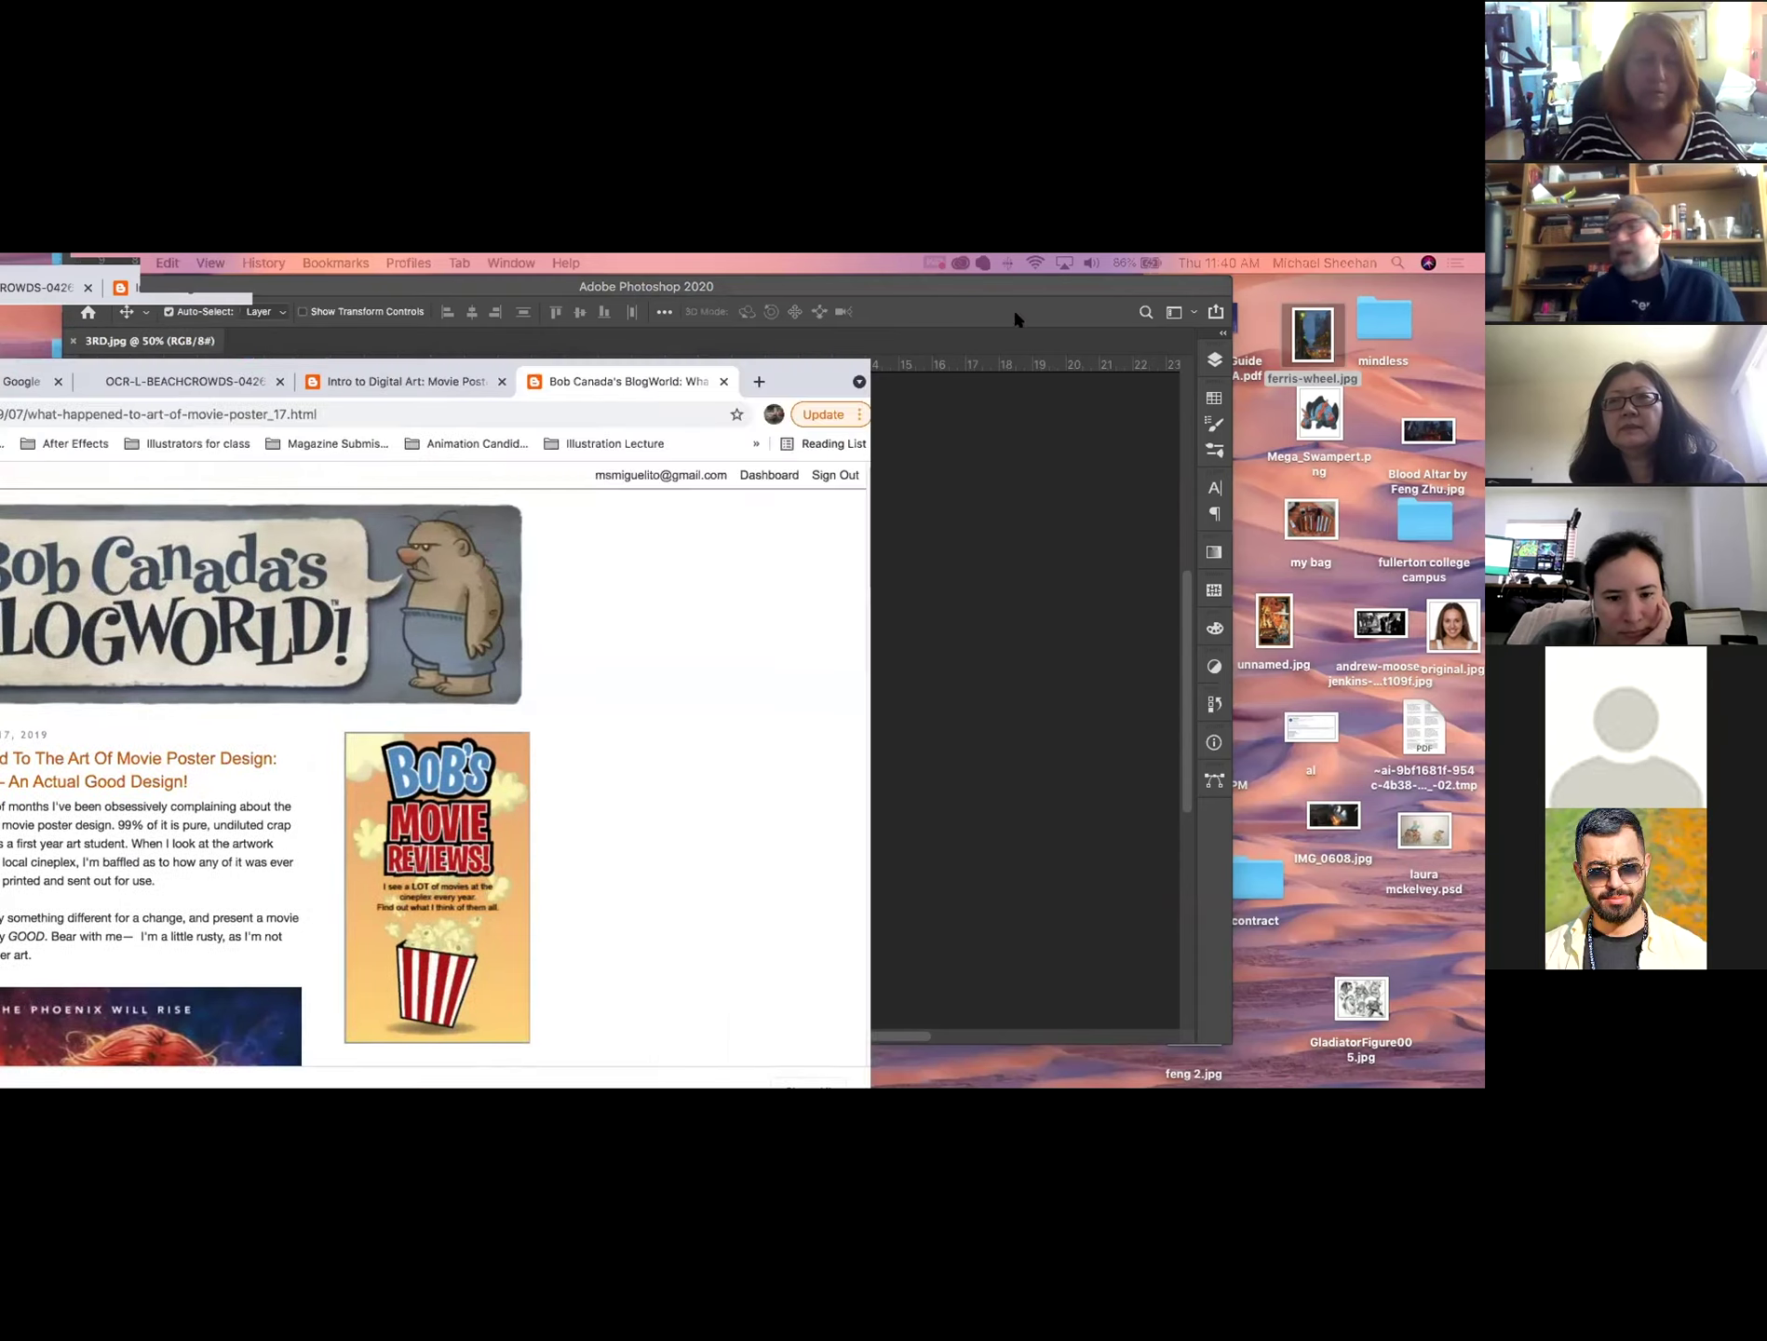
scroll(550, 773, "down", 10)
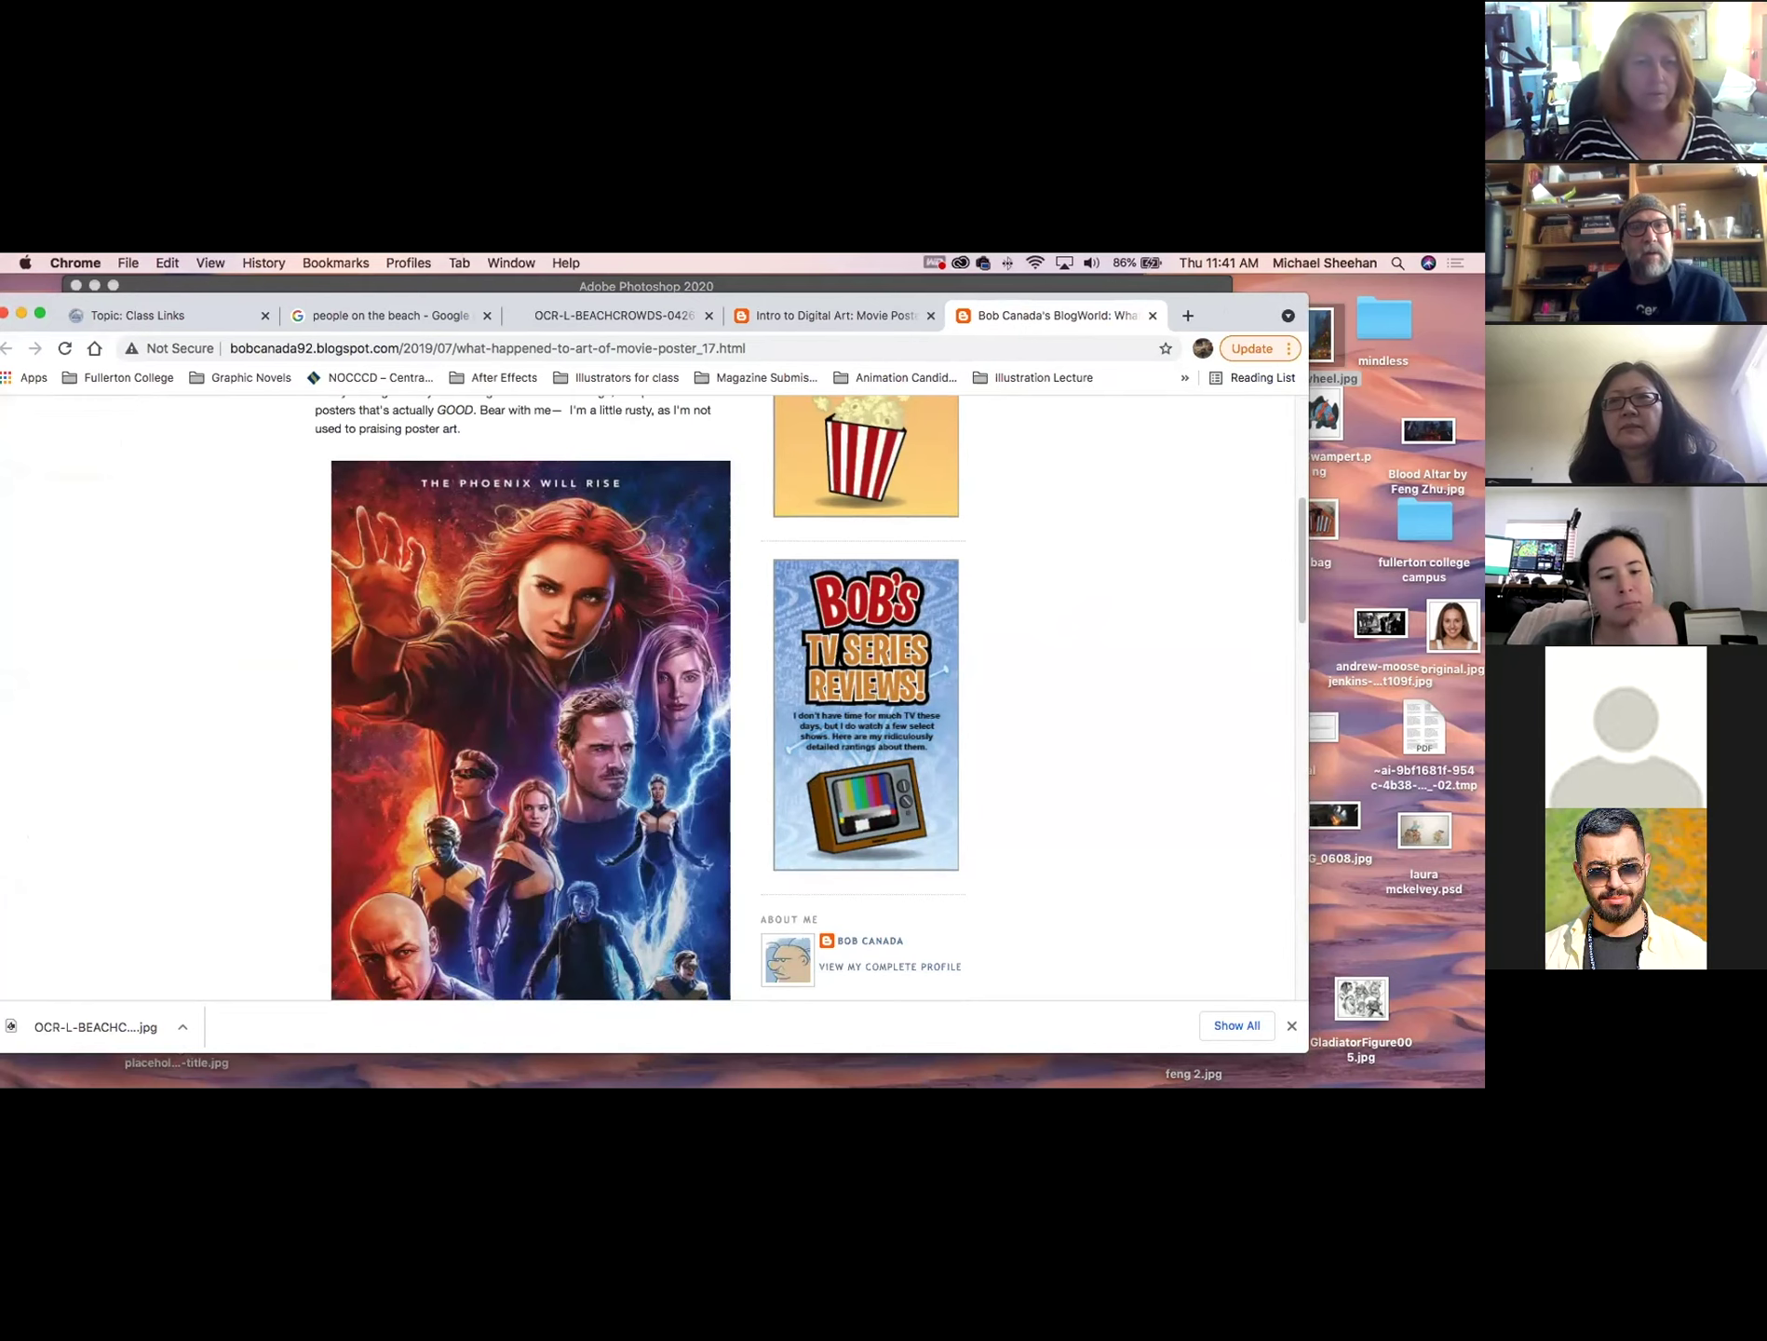
scroll(574, 726, "down", 3)
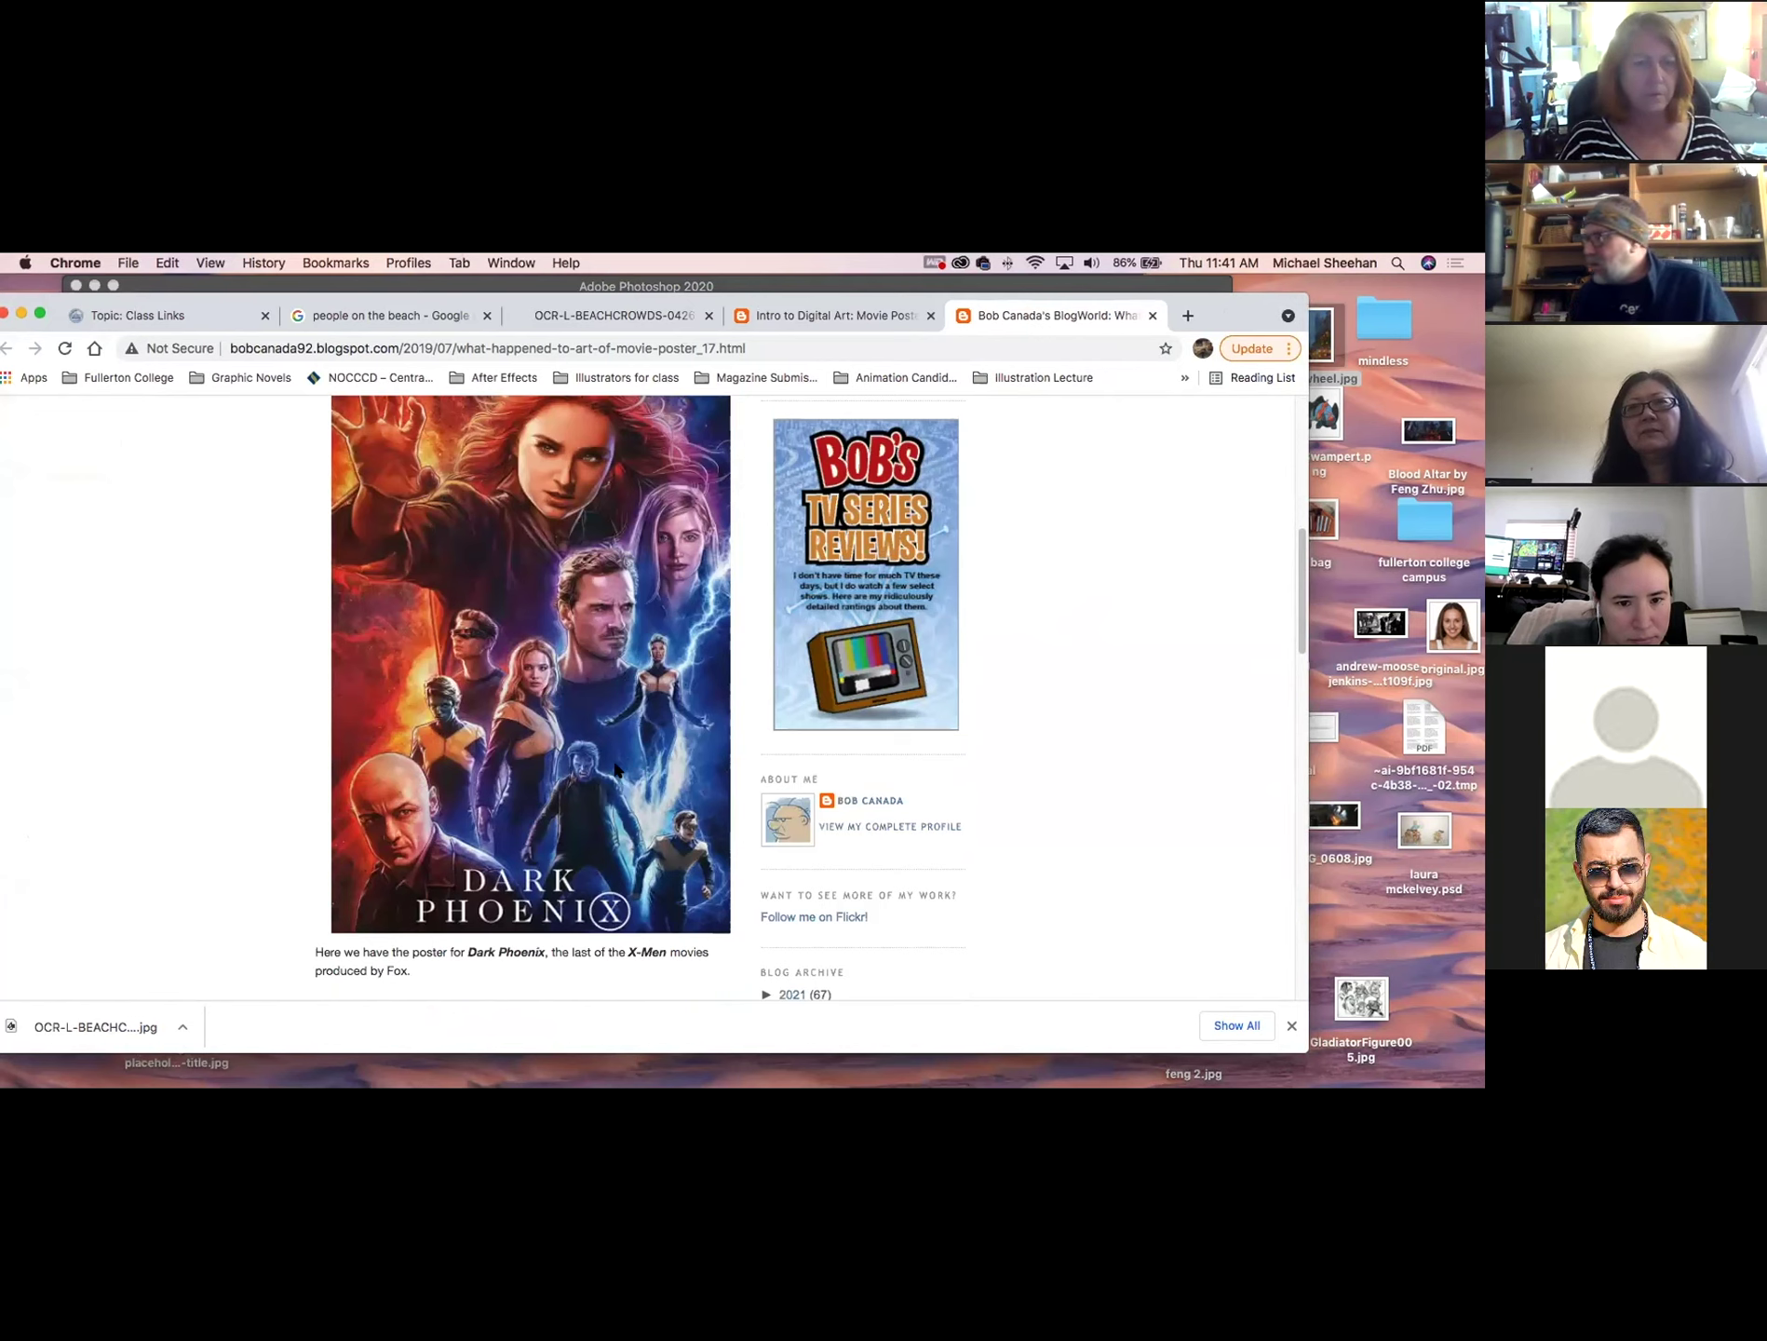
scroll(605, 778, "down", 3)
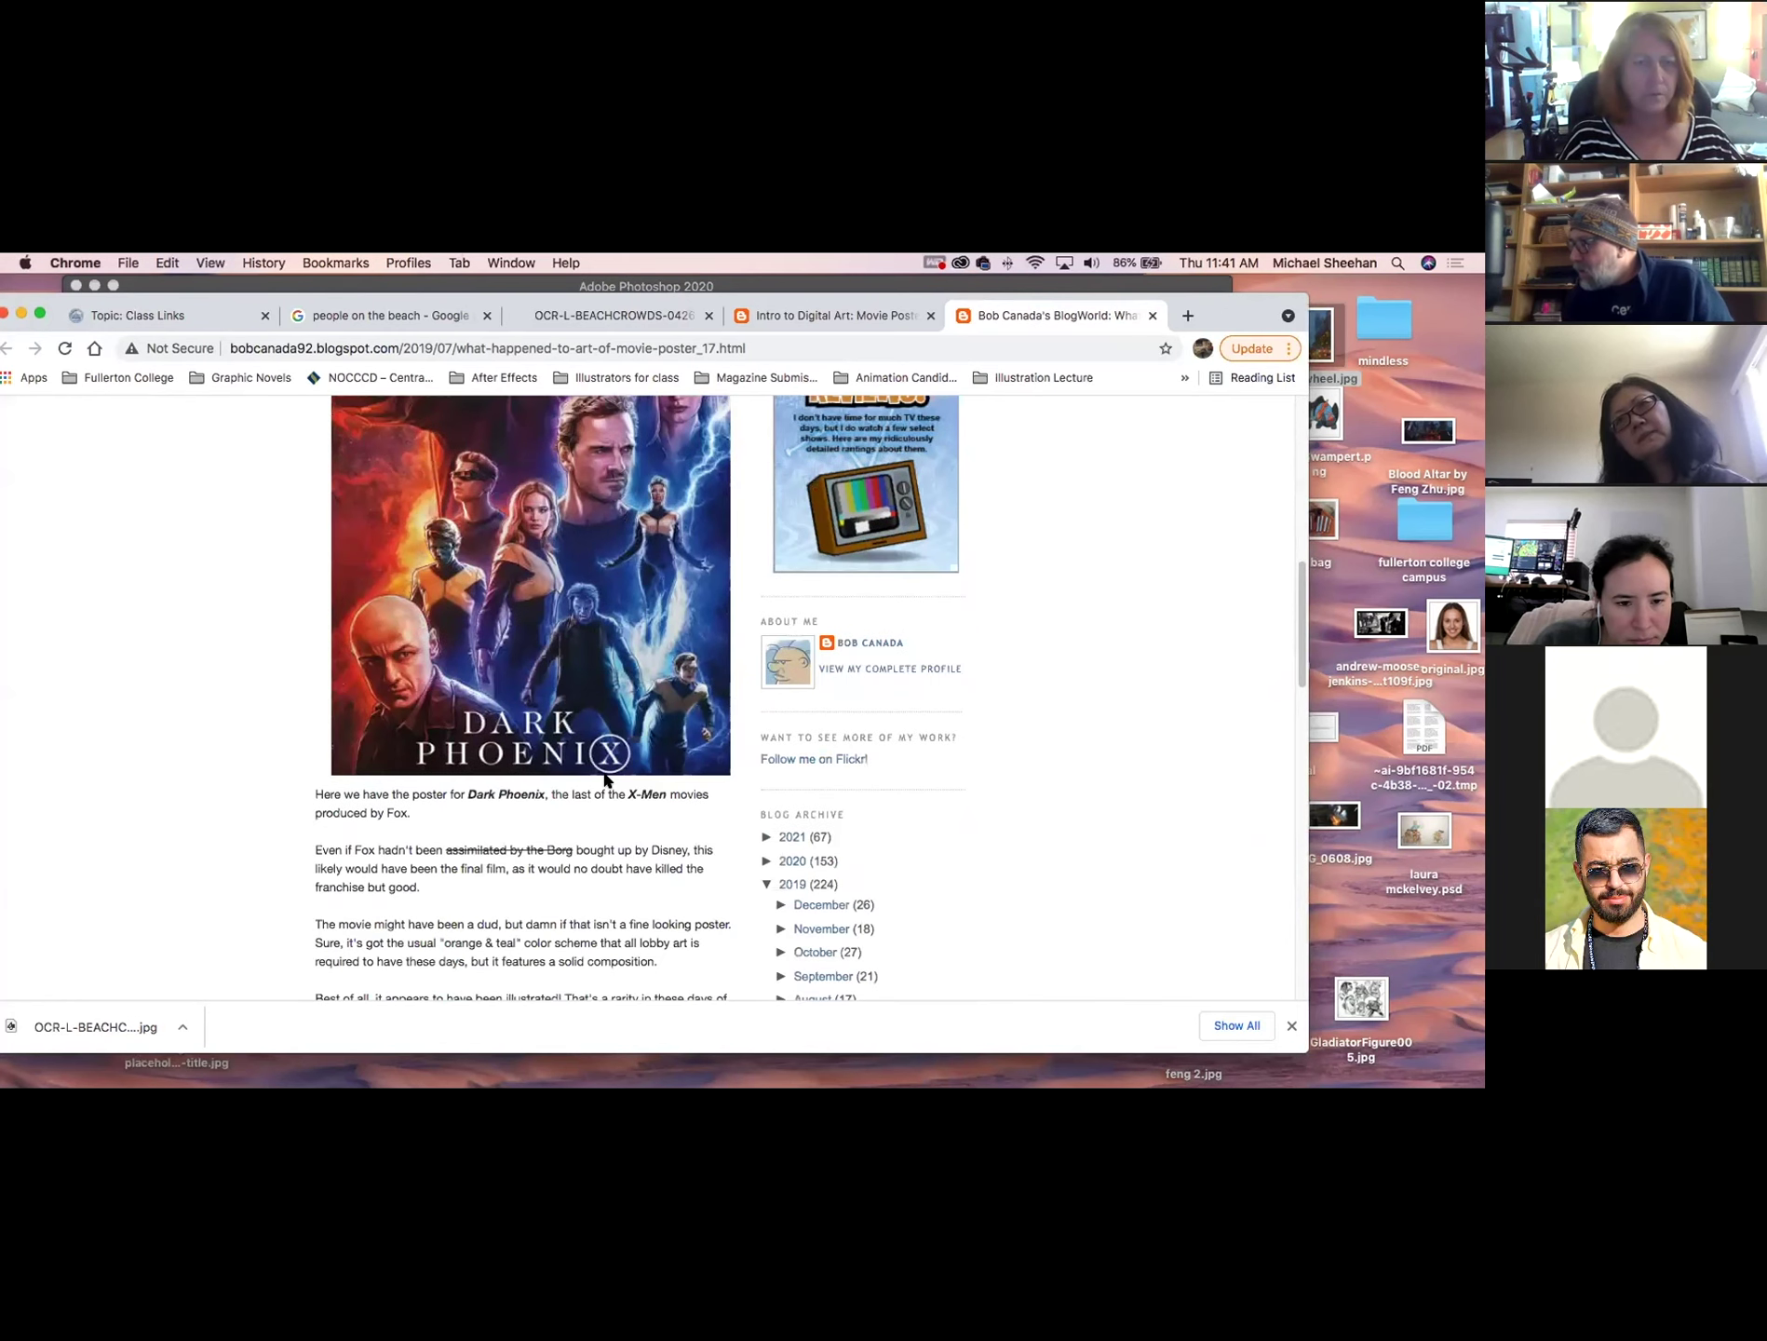
scroll(604, 776, "down", 6)
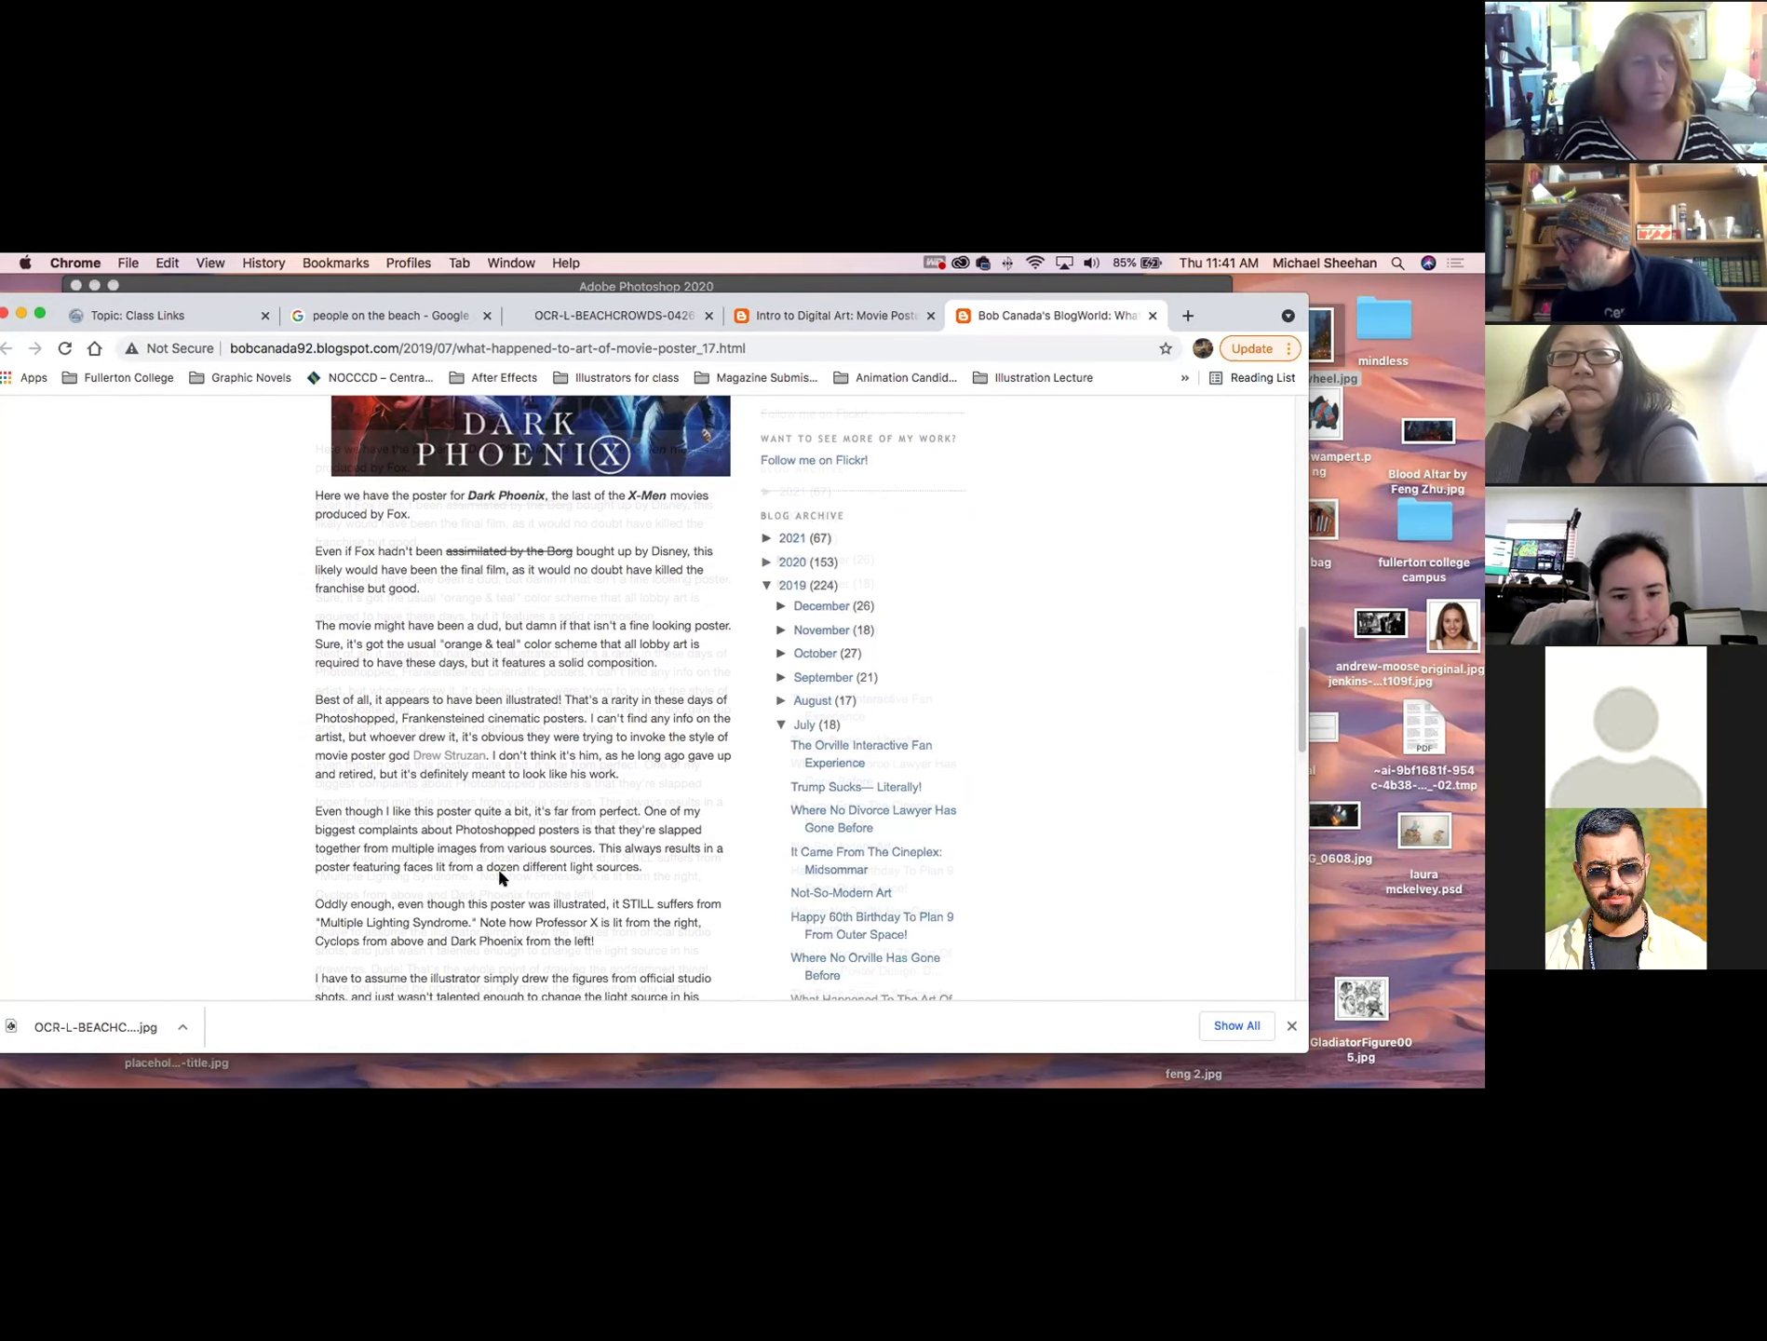
scroll(499, 875, "down", 2)
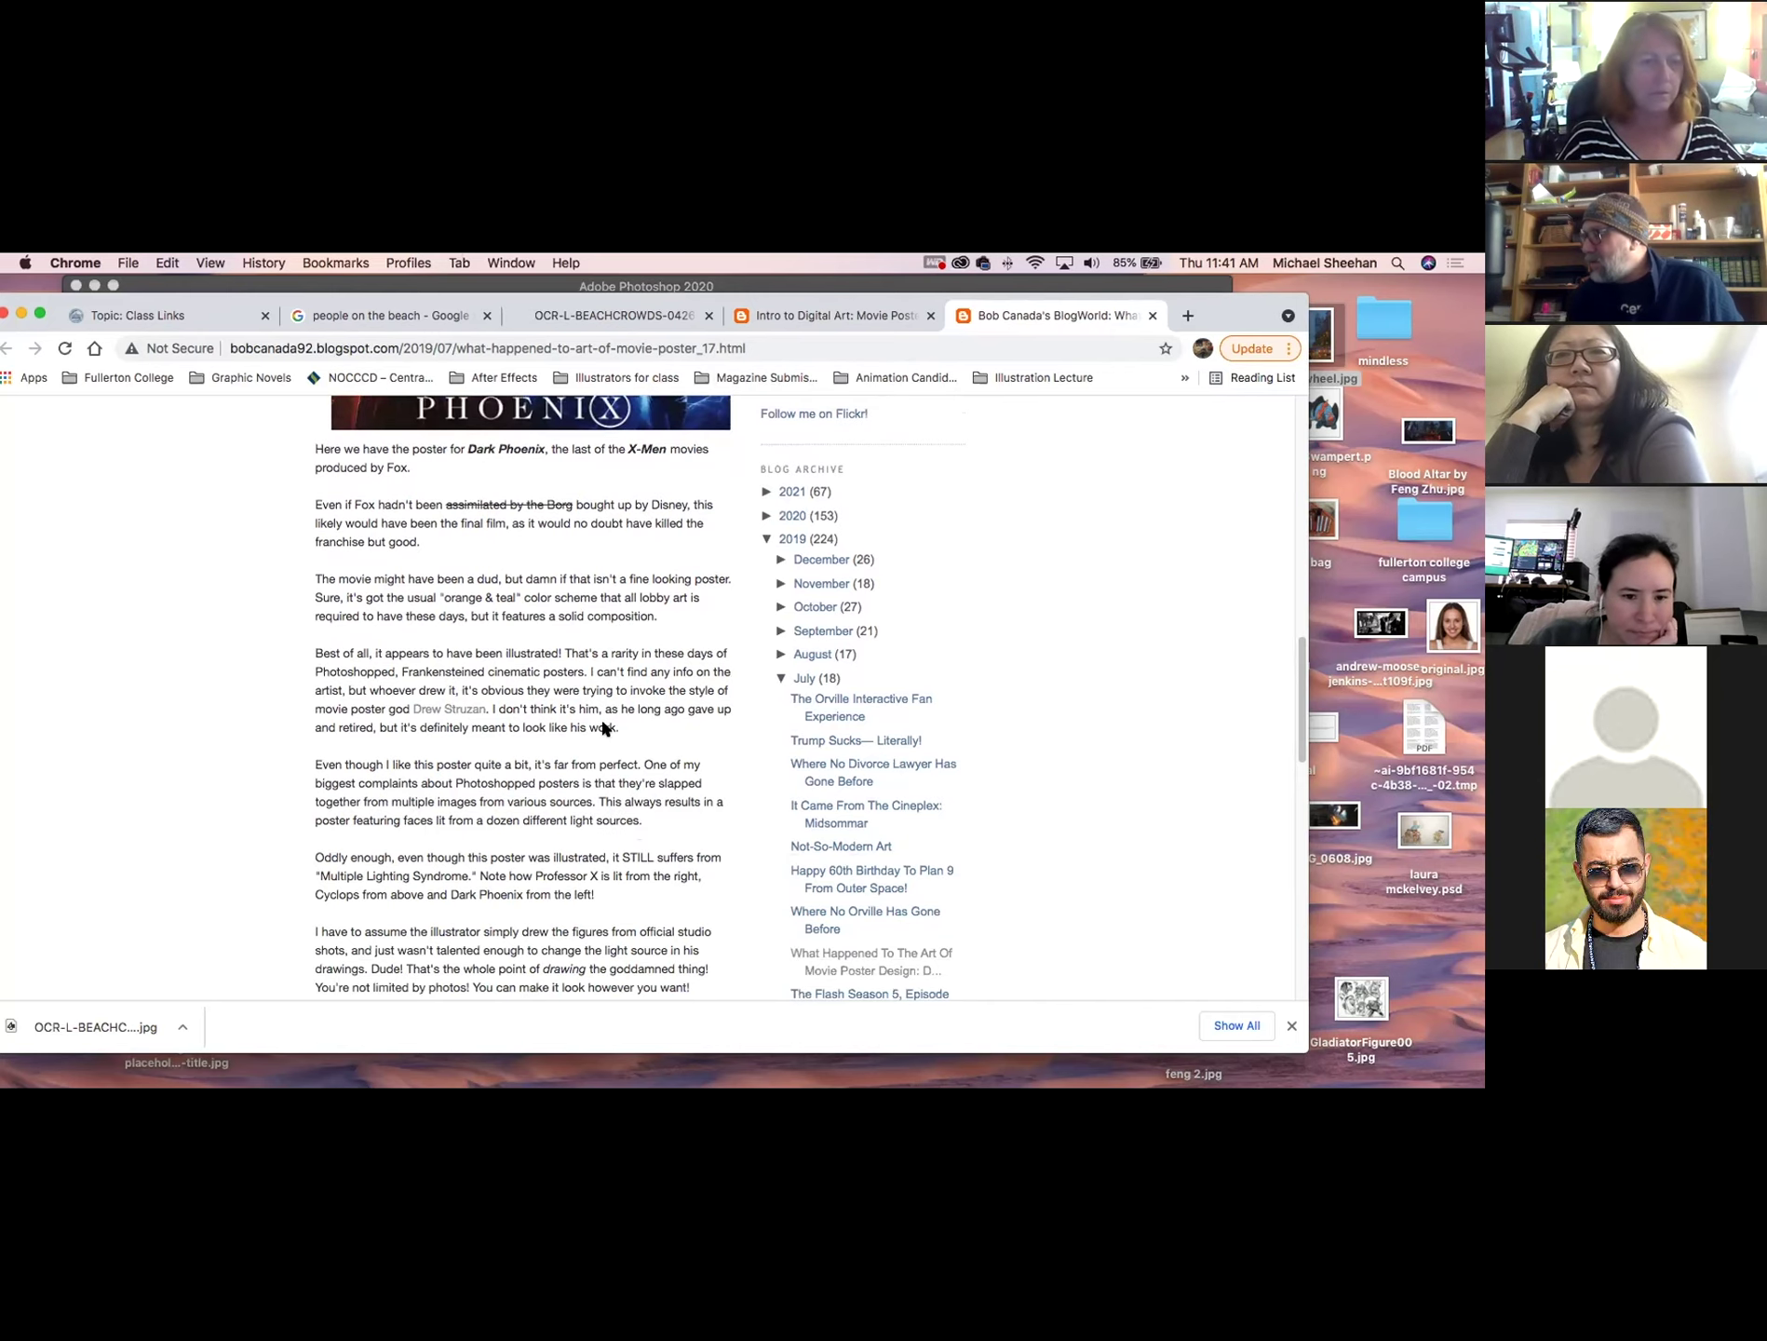
scroll(559, 722, "up", 10)
scroll(523, 719, "down", 5)
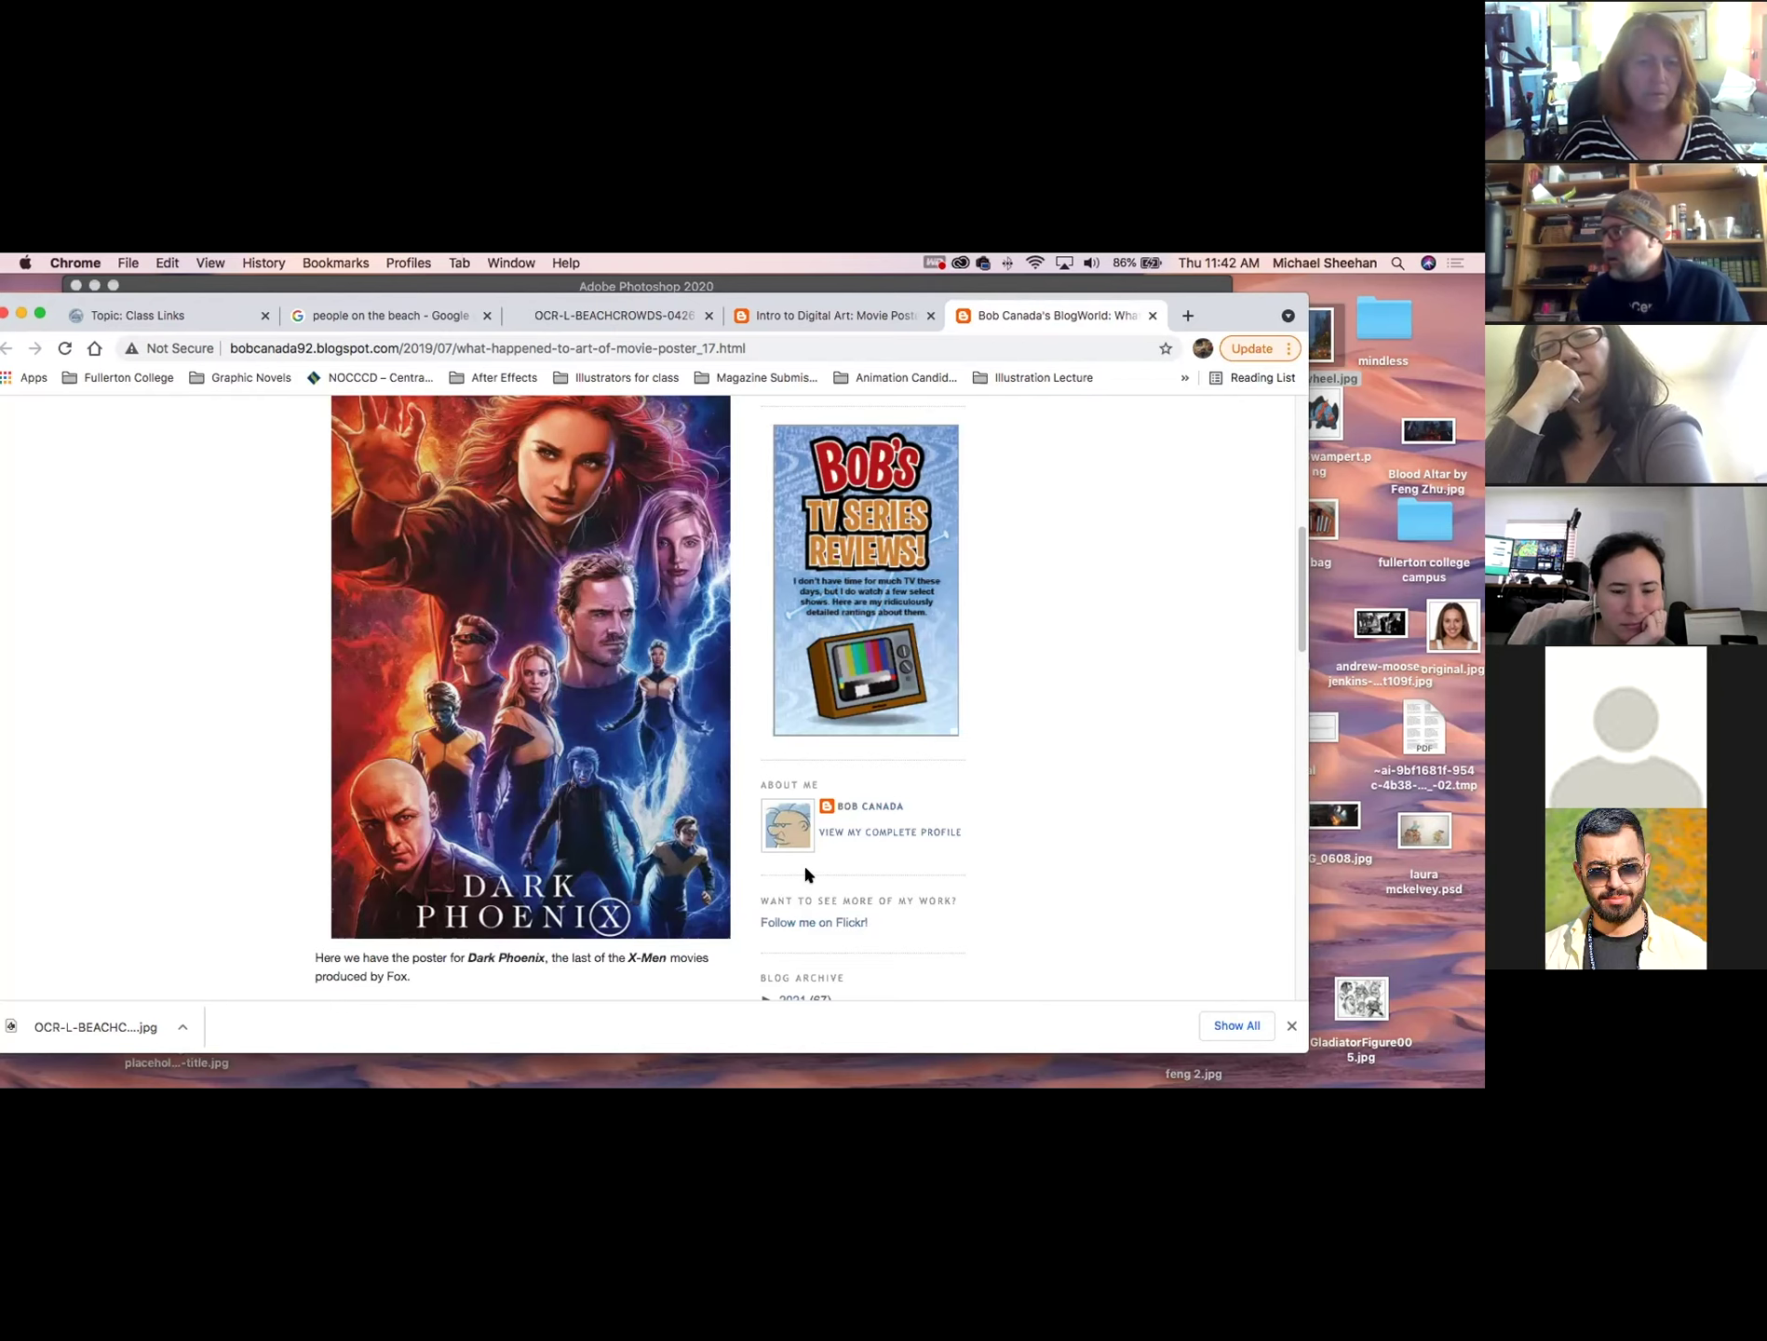
scroll(561, 780, "down", 6)
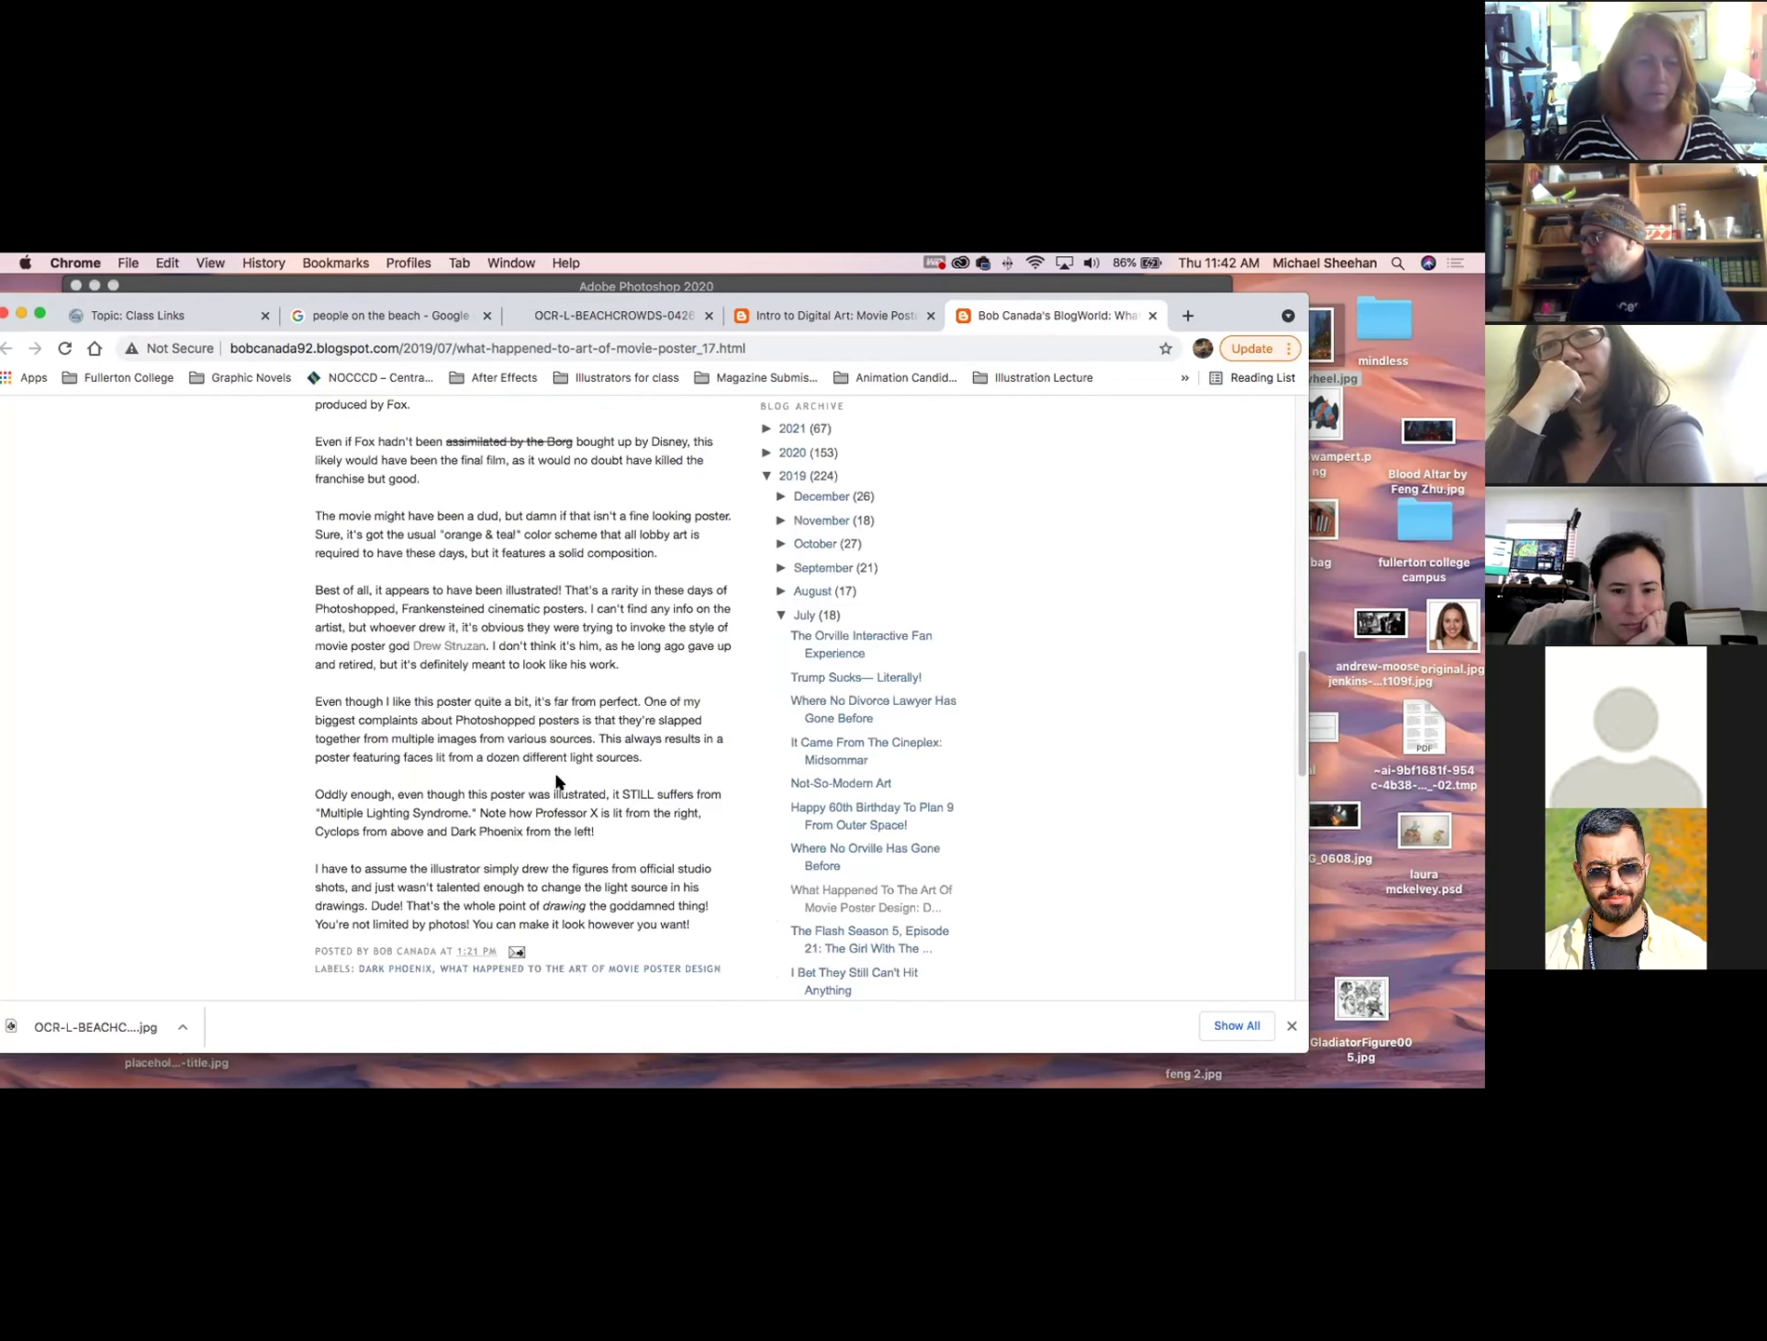
scroll(557, 780, "up", 6)
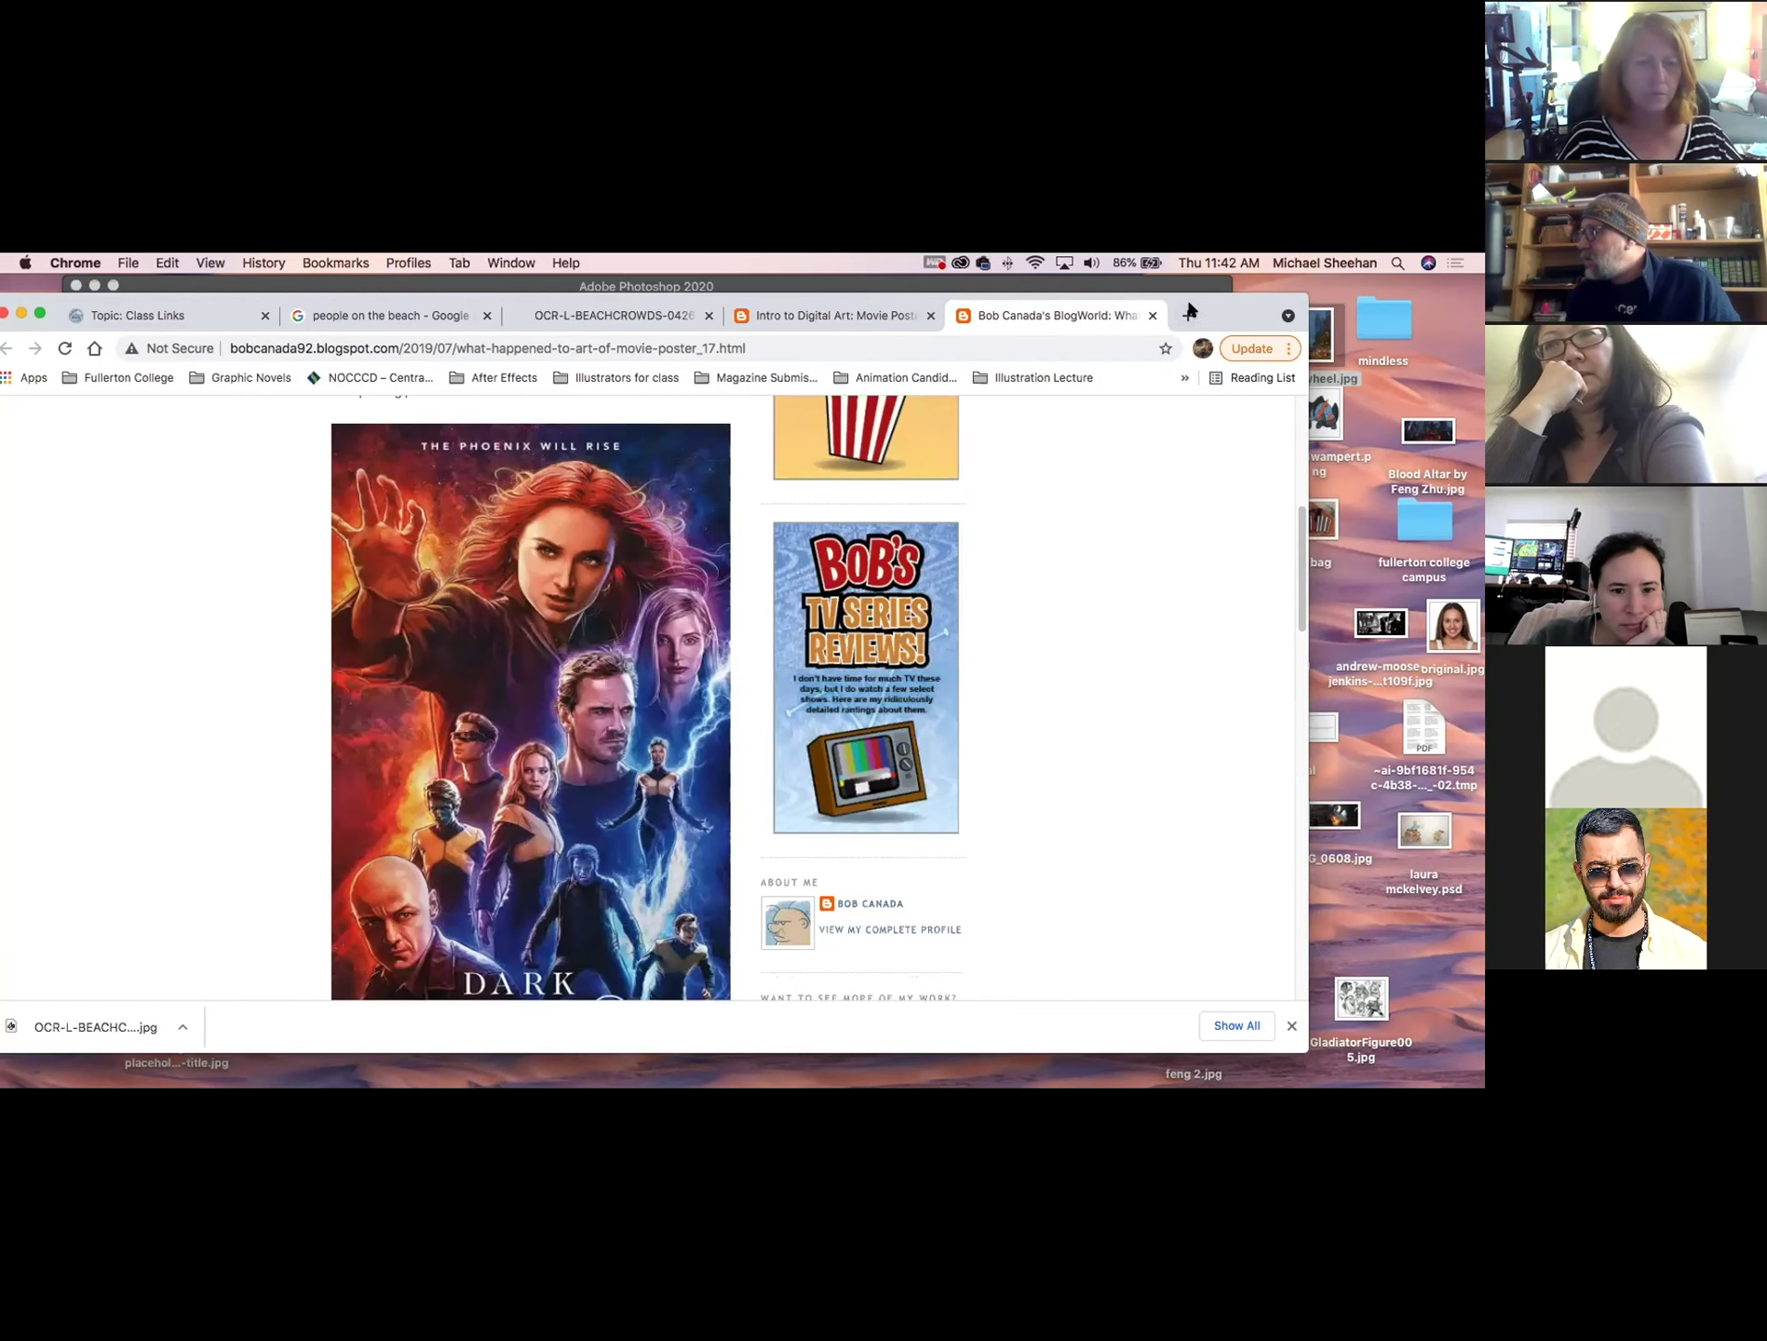
Return to Photoshop and examine the Civil War poster's title and the characters on both sides up close.
key("super+m")
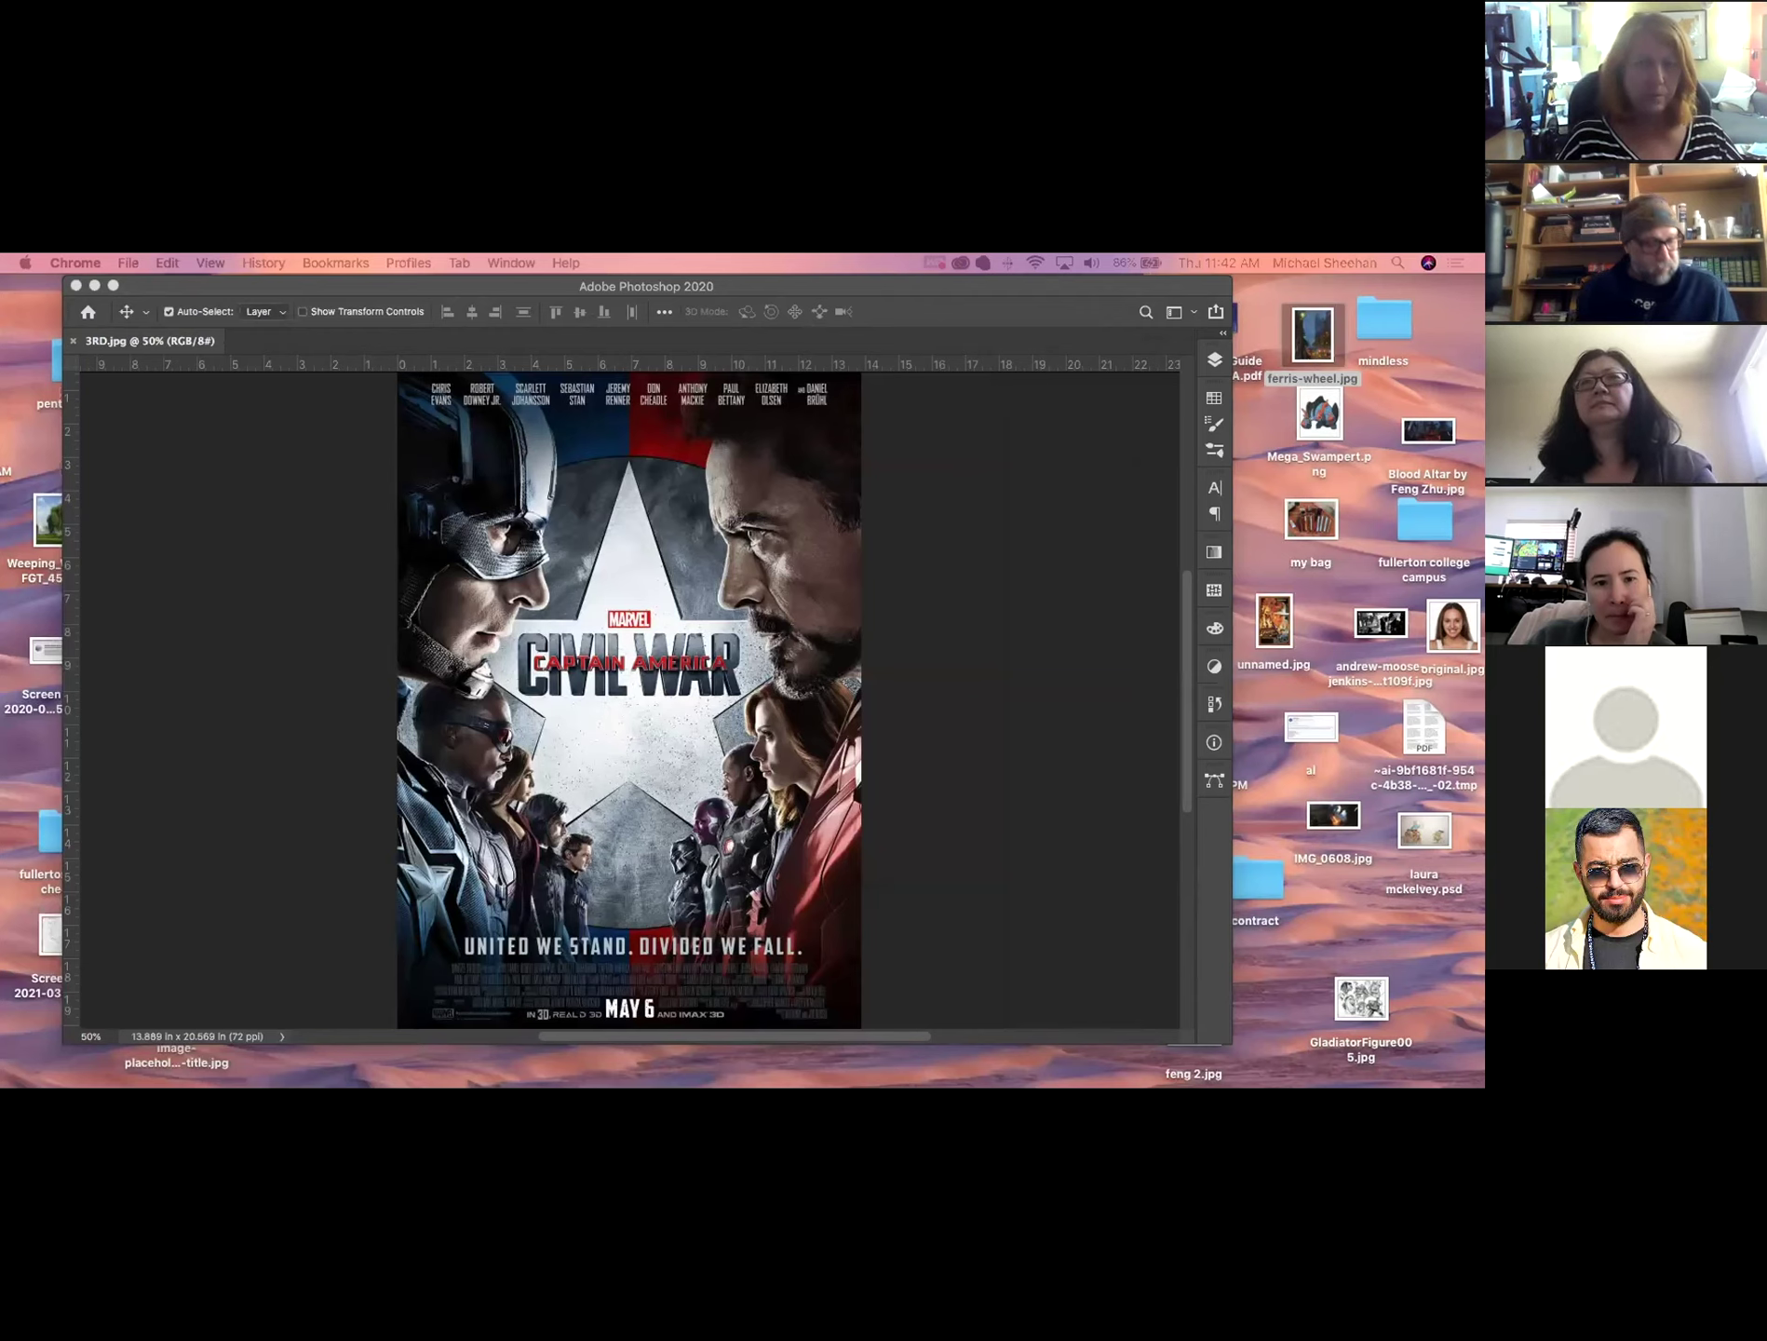
left_click(575, 741)
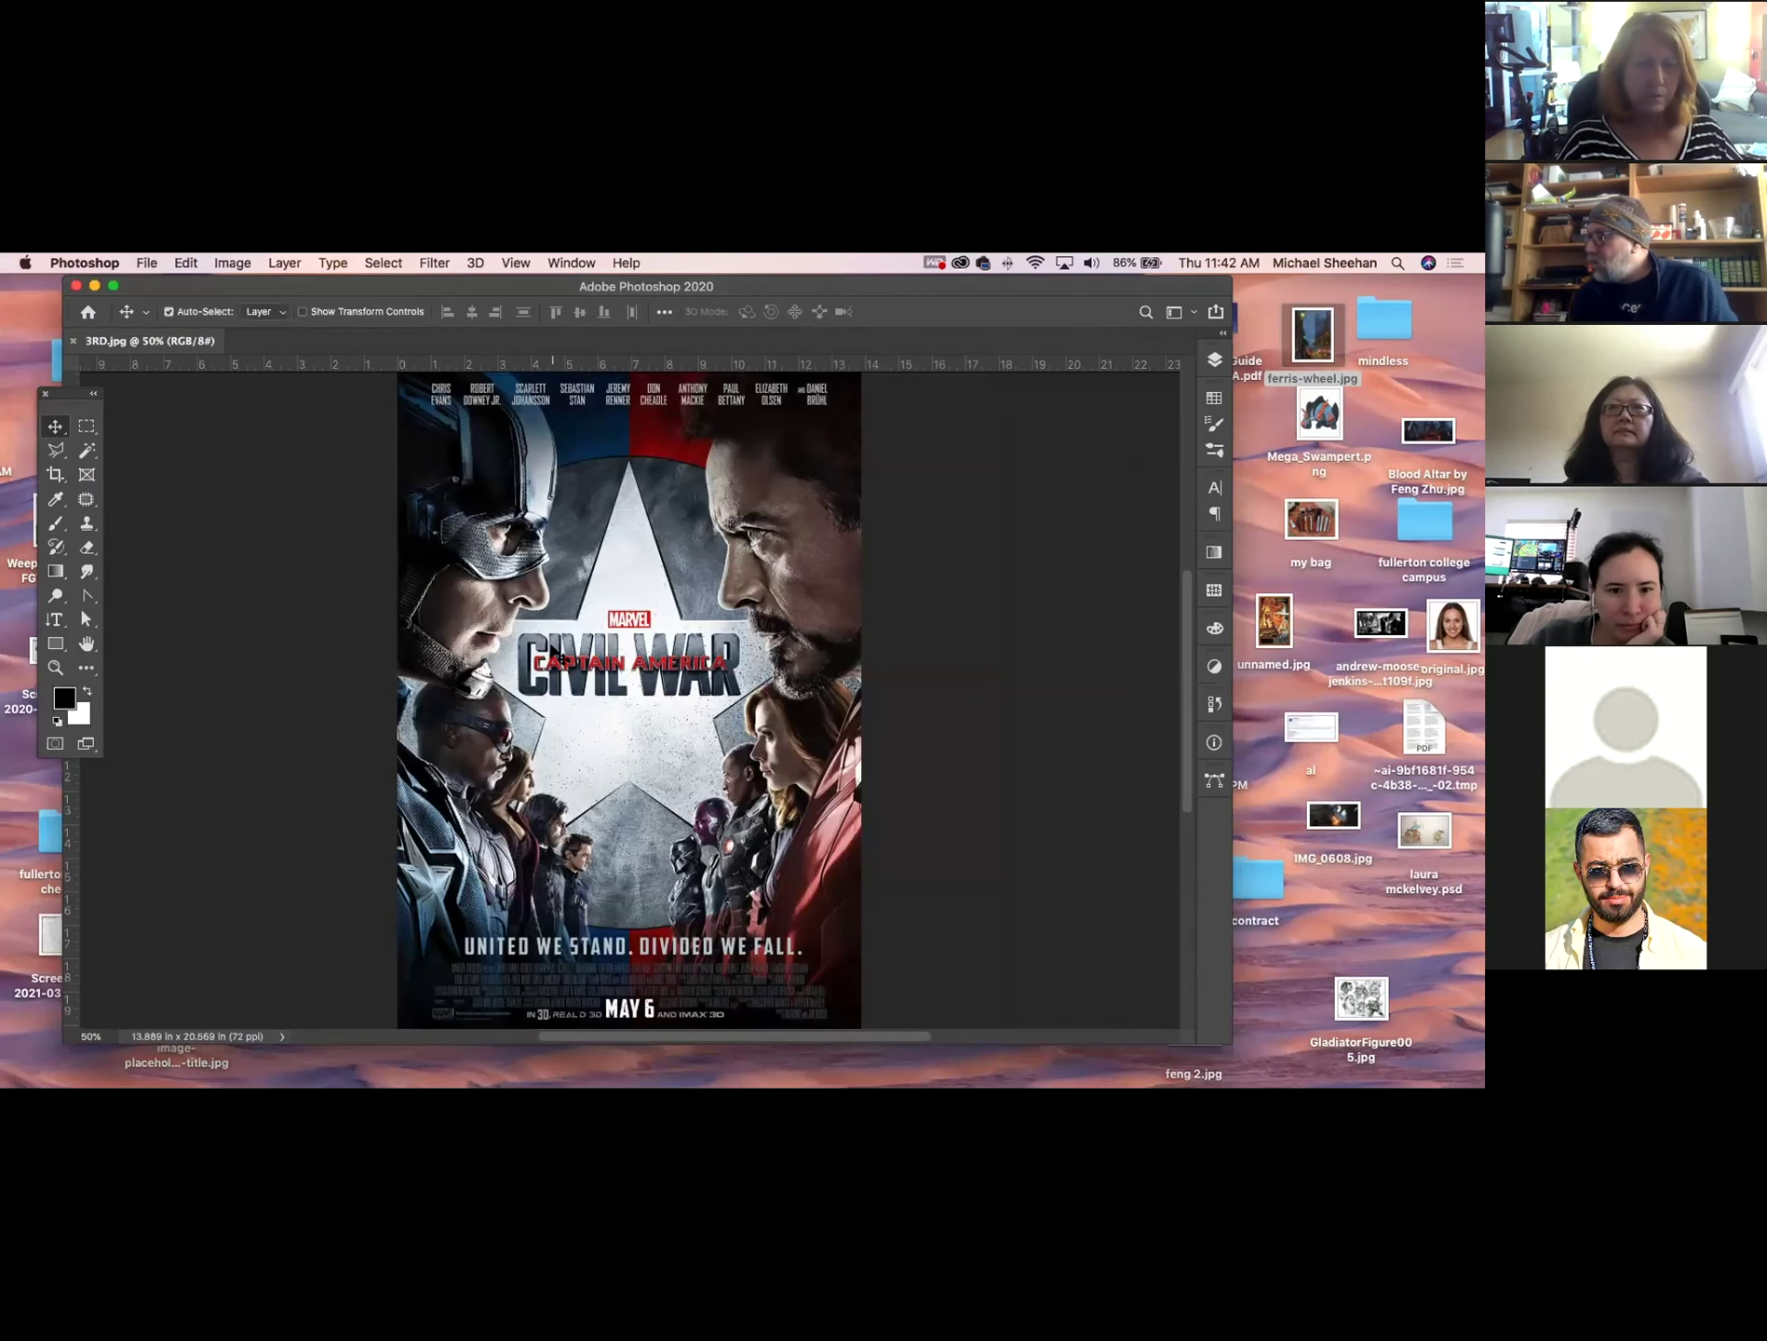
left_click(55, 668)
left_click_drag(544, 557, 692, 808)
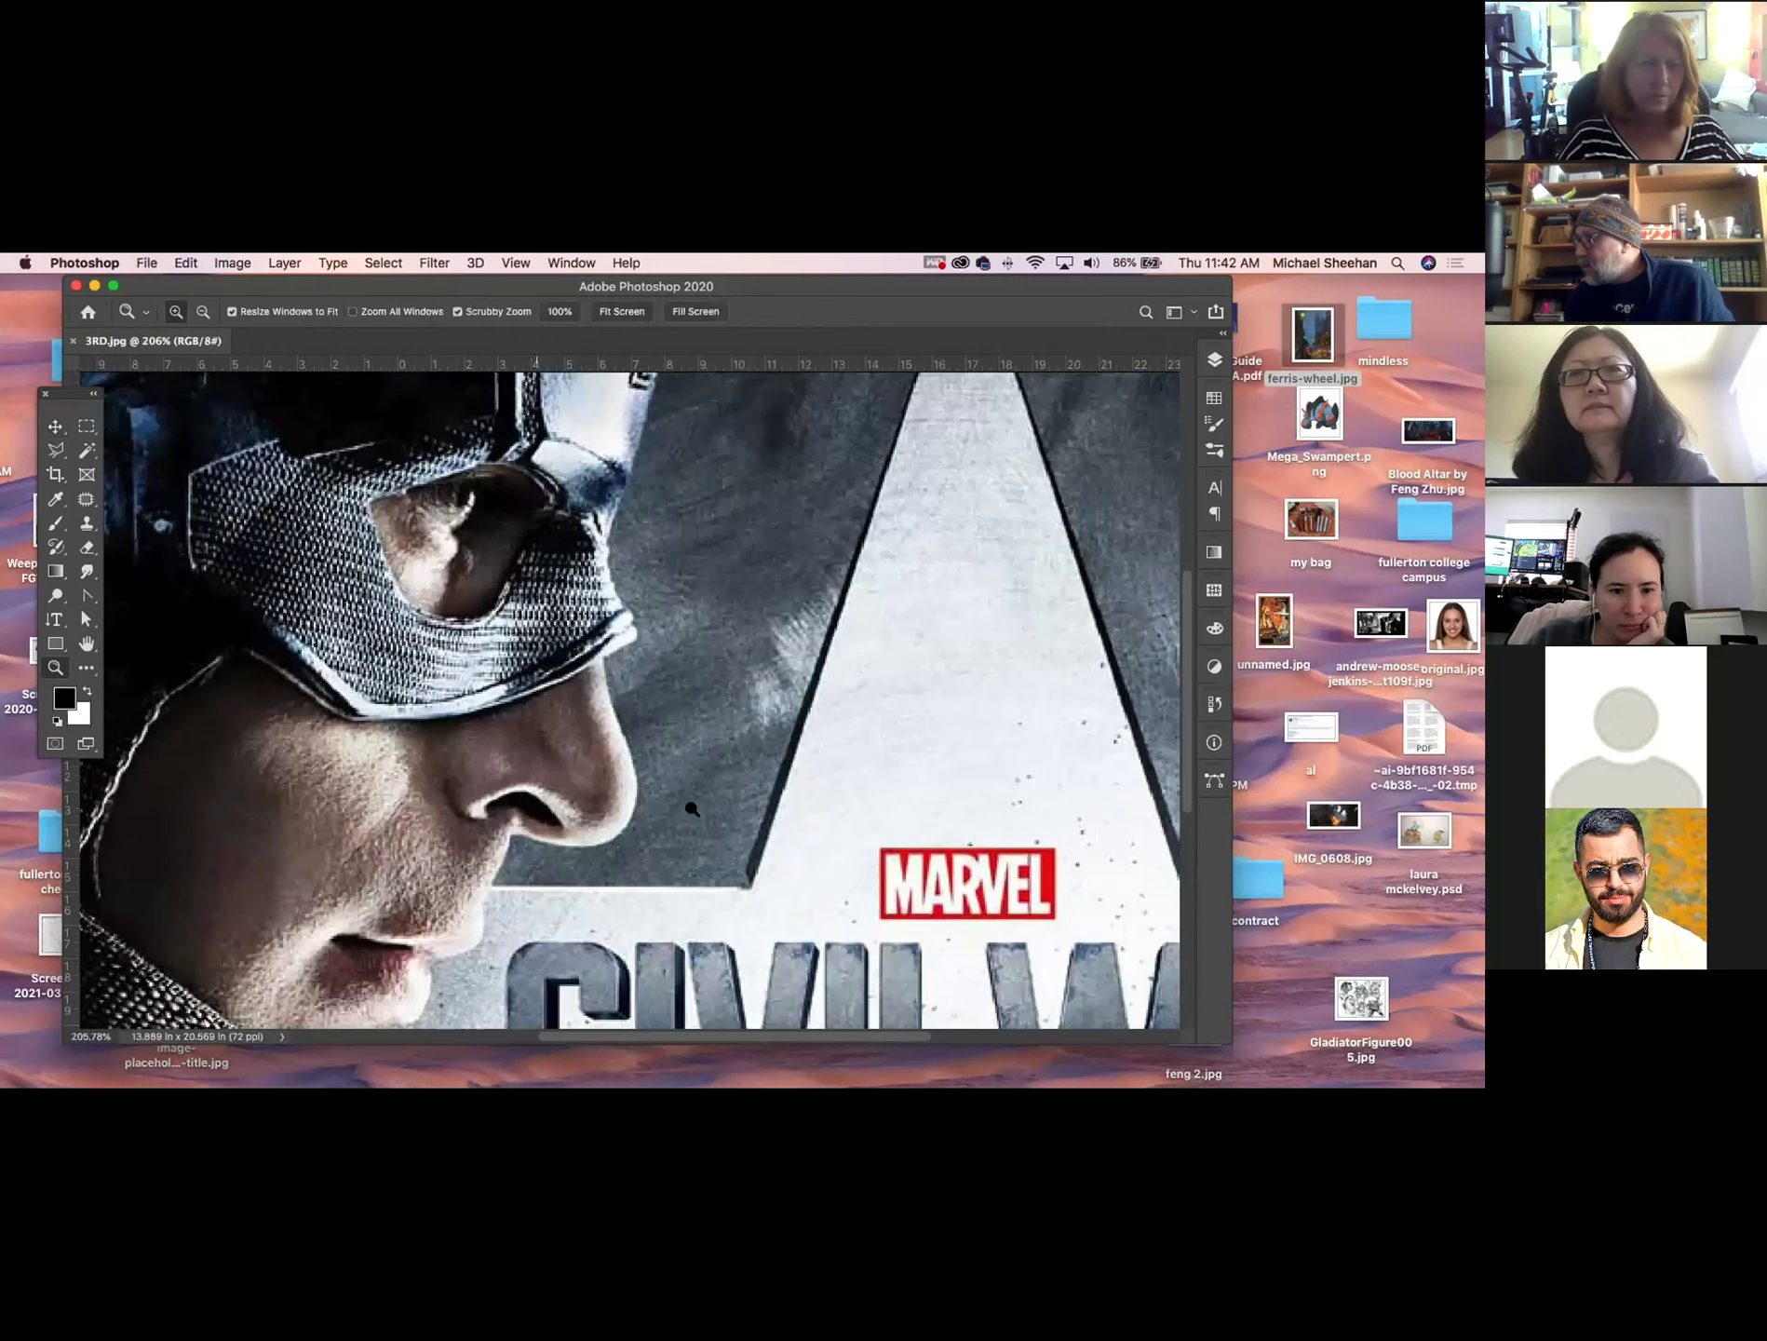
scroll(690, 810, "down", 8)
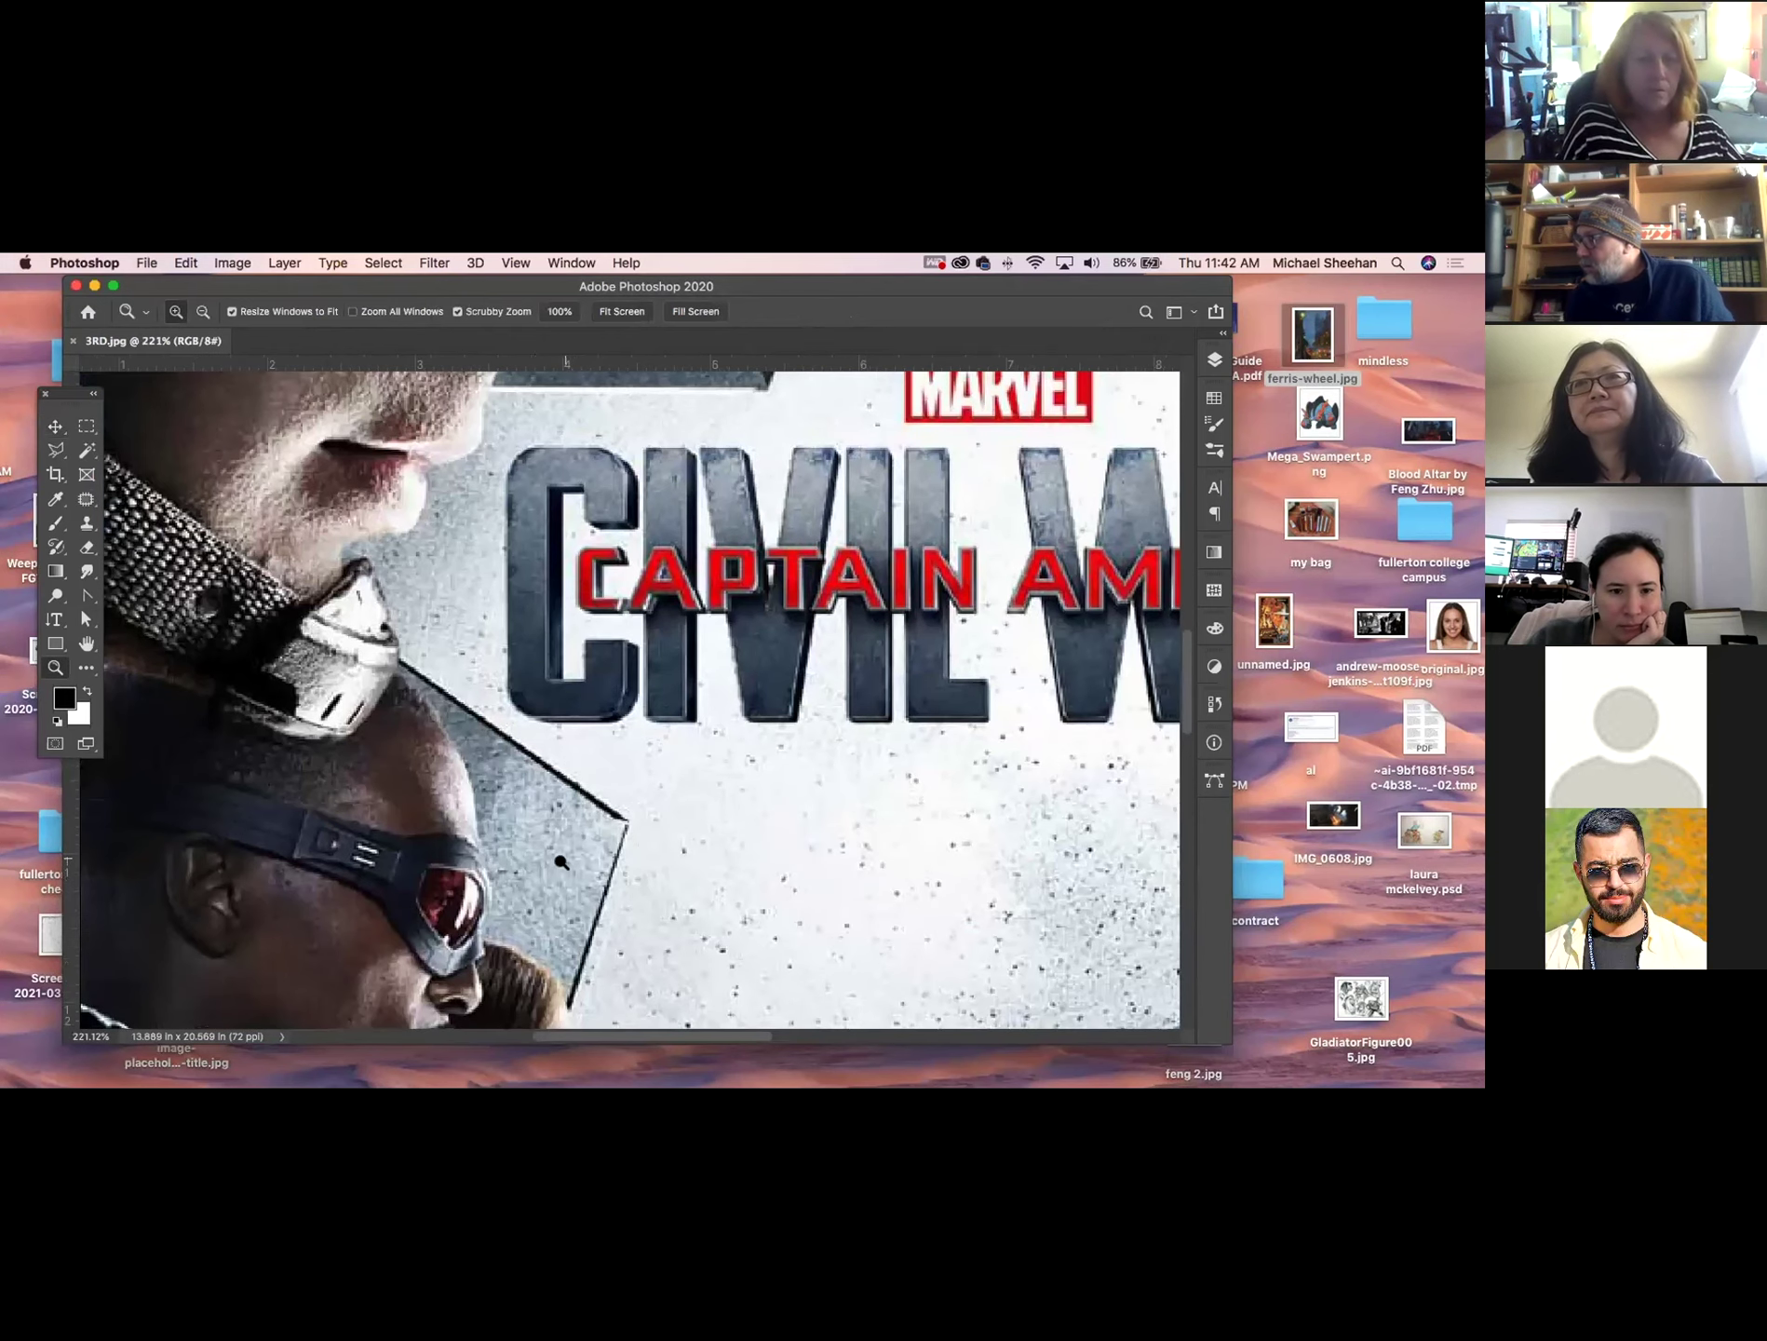
scroll(558, 851, "down", 1)
scroll(556, 846, "down", 6)
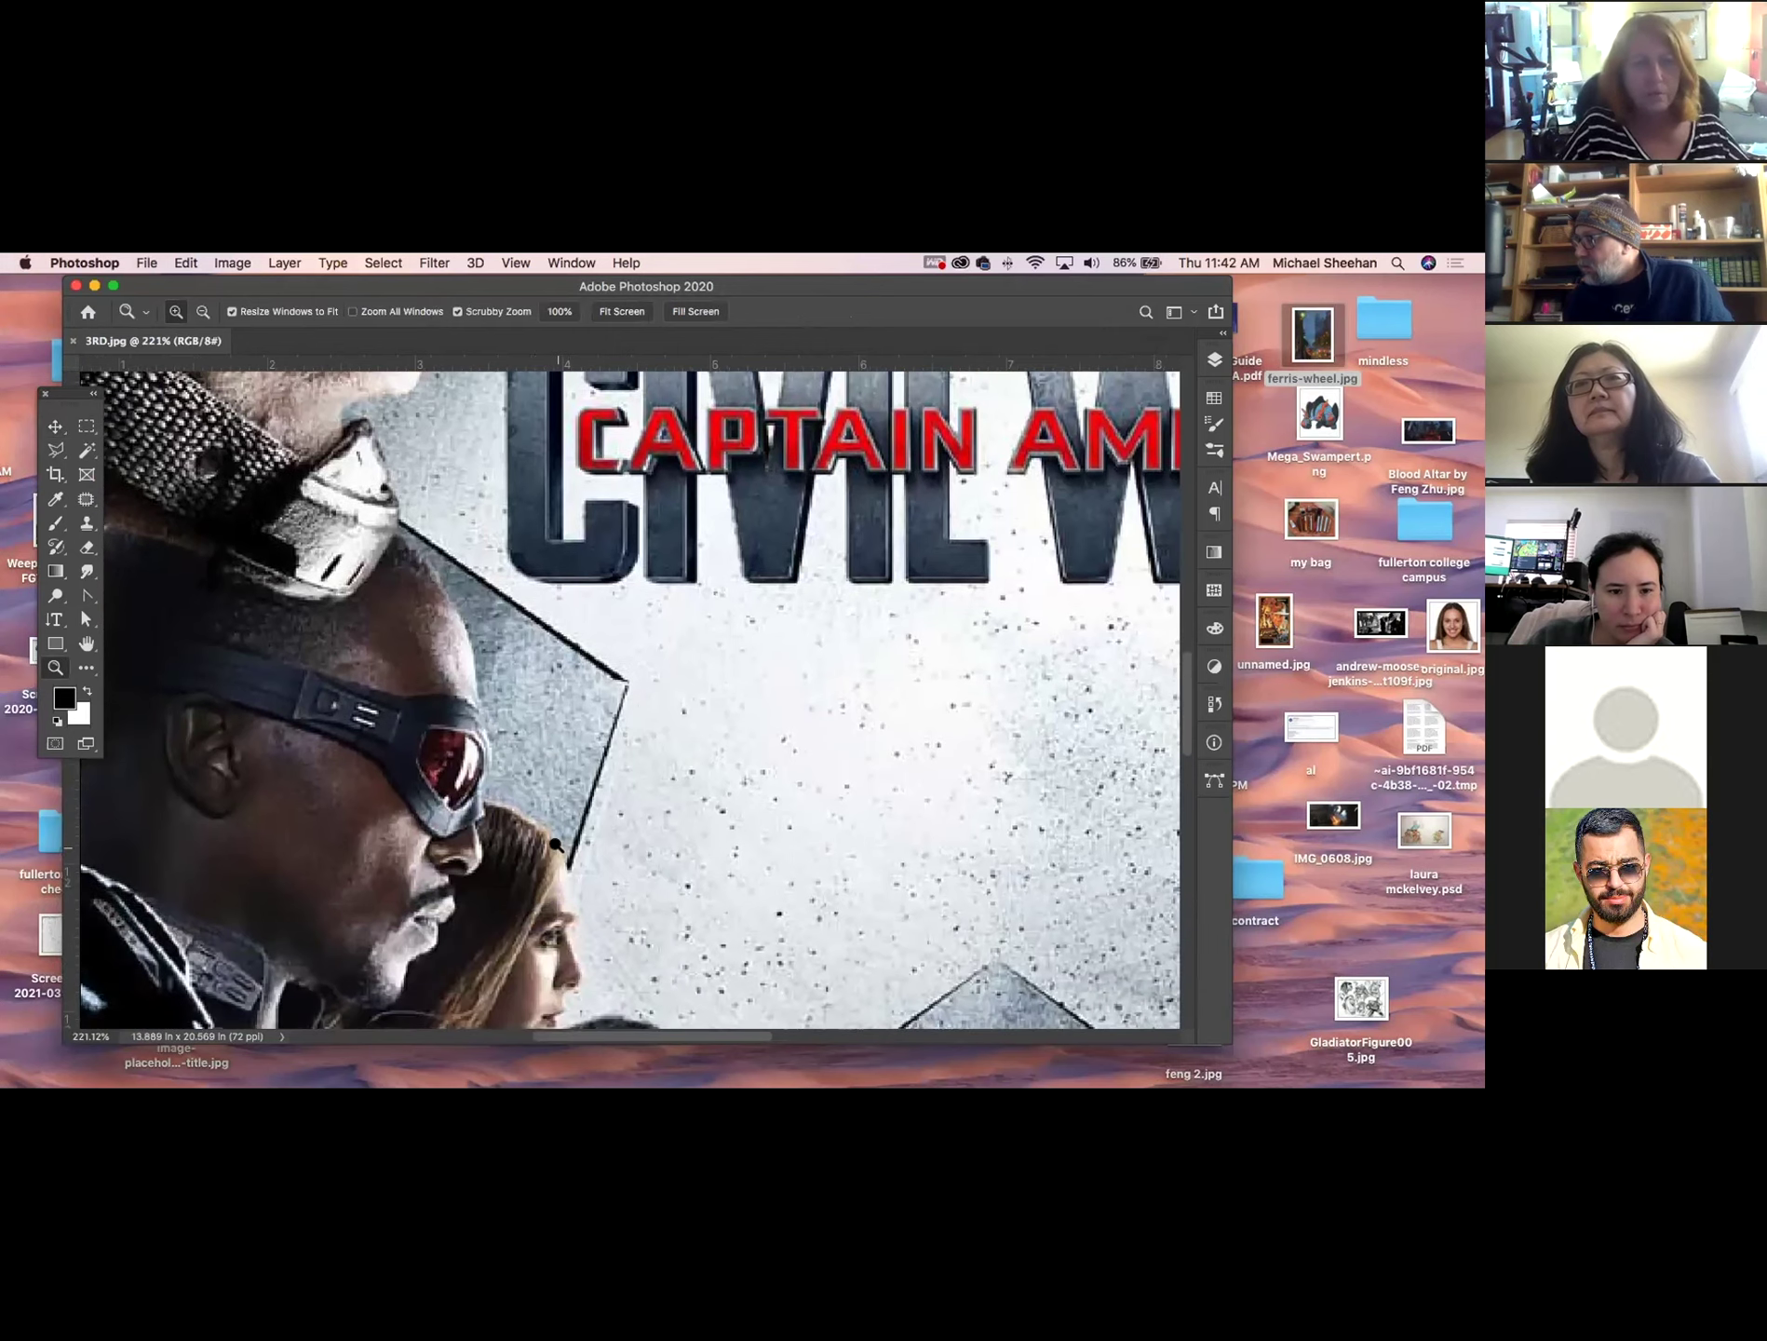
scroll(555, 843, "down", 6)
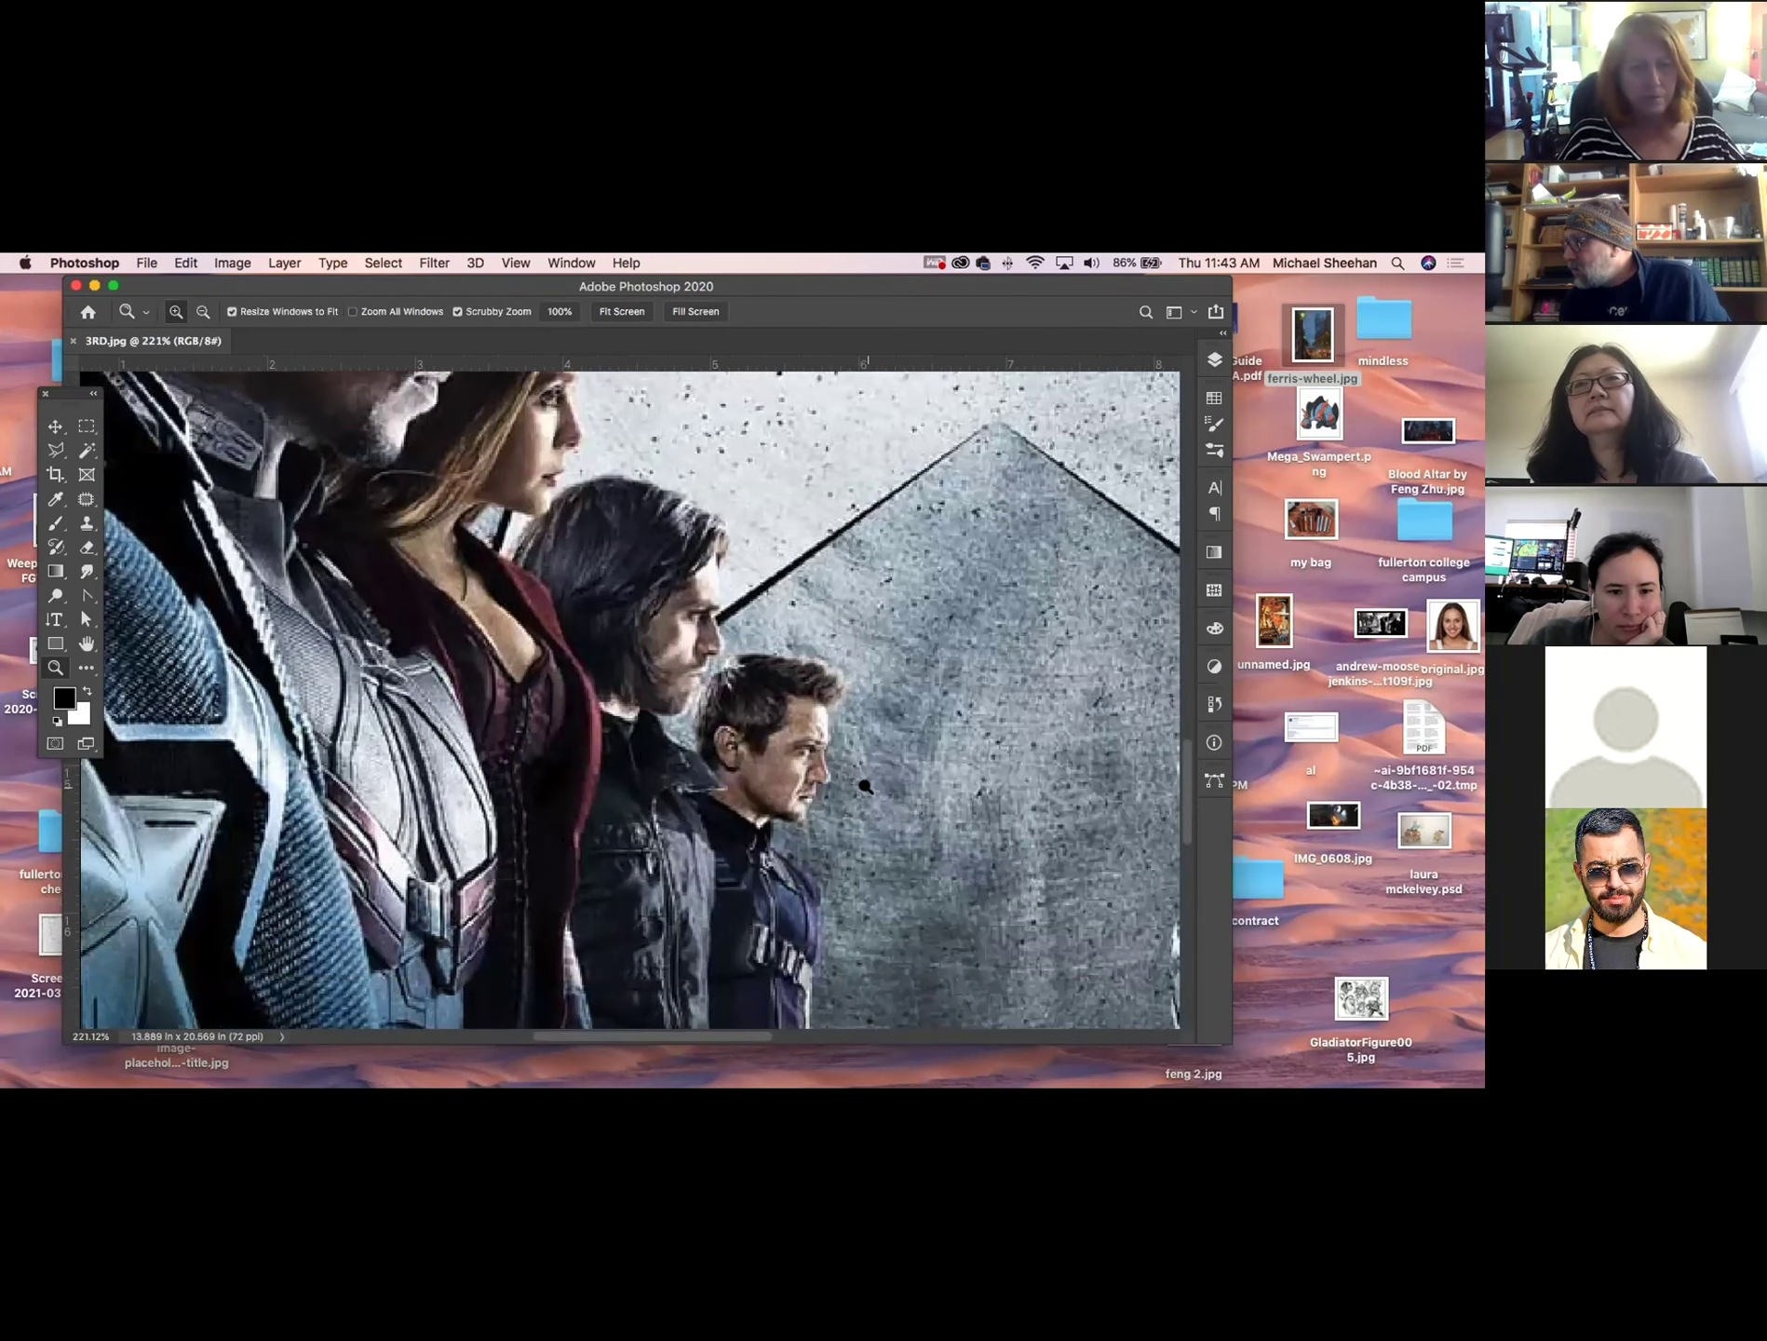
scroll(858, 782, "down", 5)
scroll(866, 782, "up", 2)
scroll(866, 782, "up", 4)
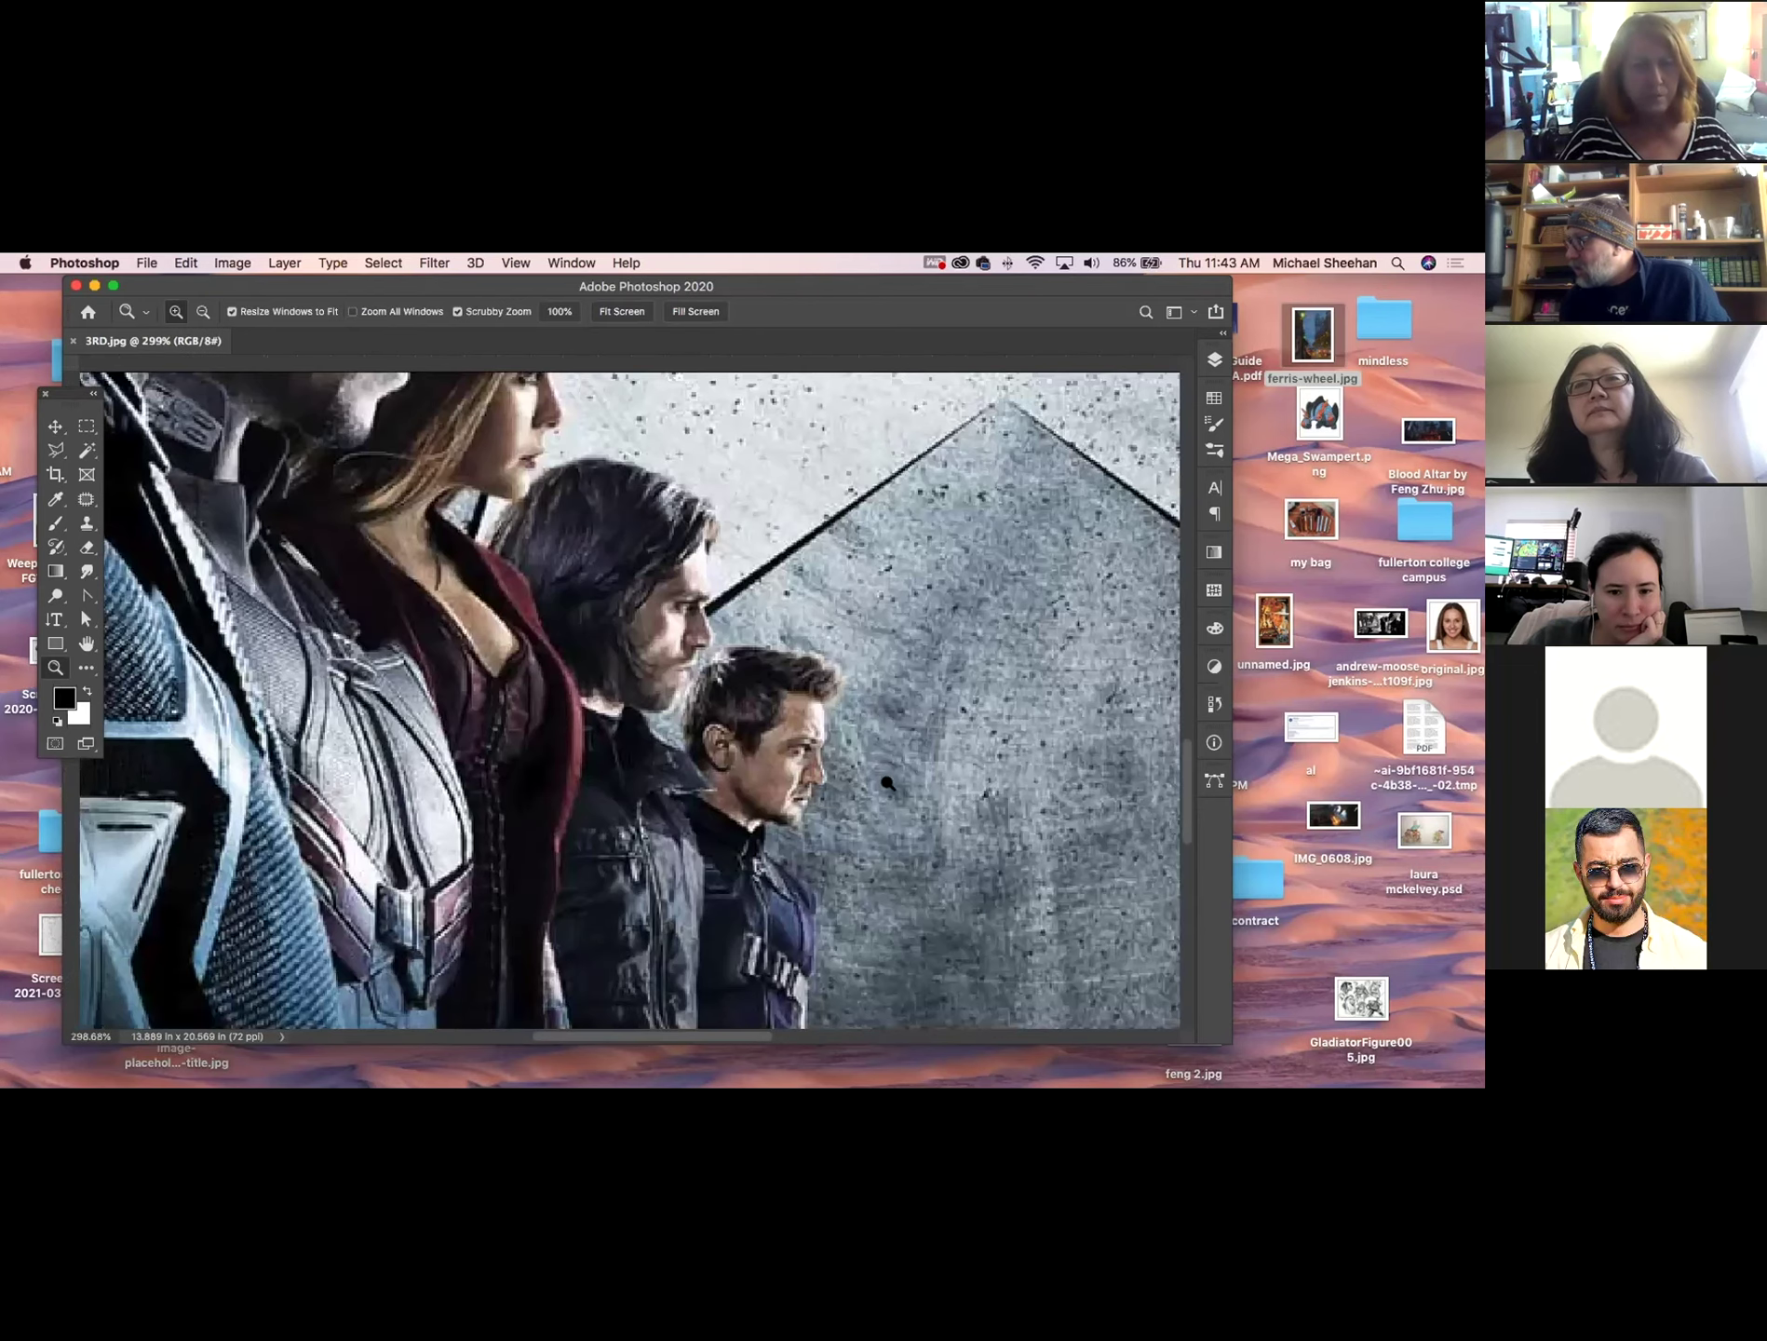
left_click_drag(864, 768, 321, 724)
left_click_drag(658, 671, 555, 759)
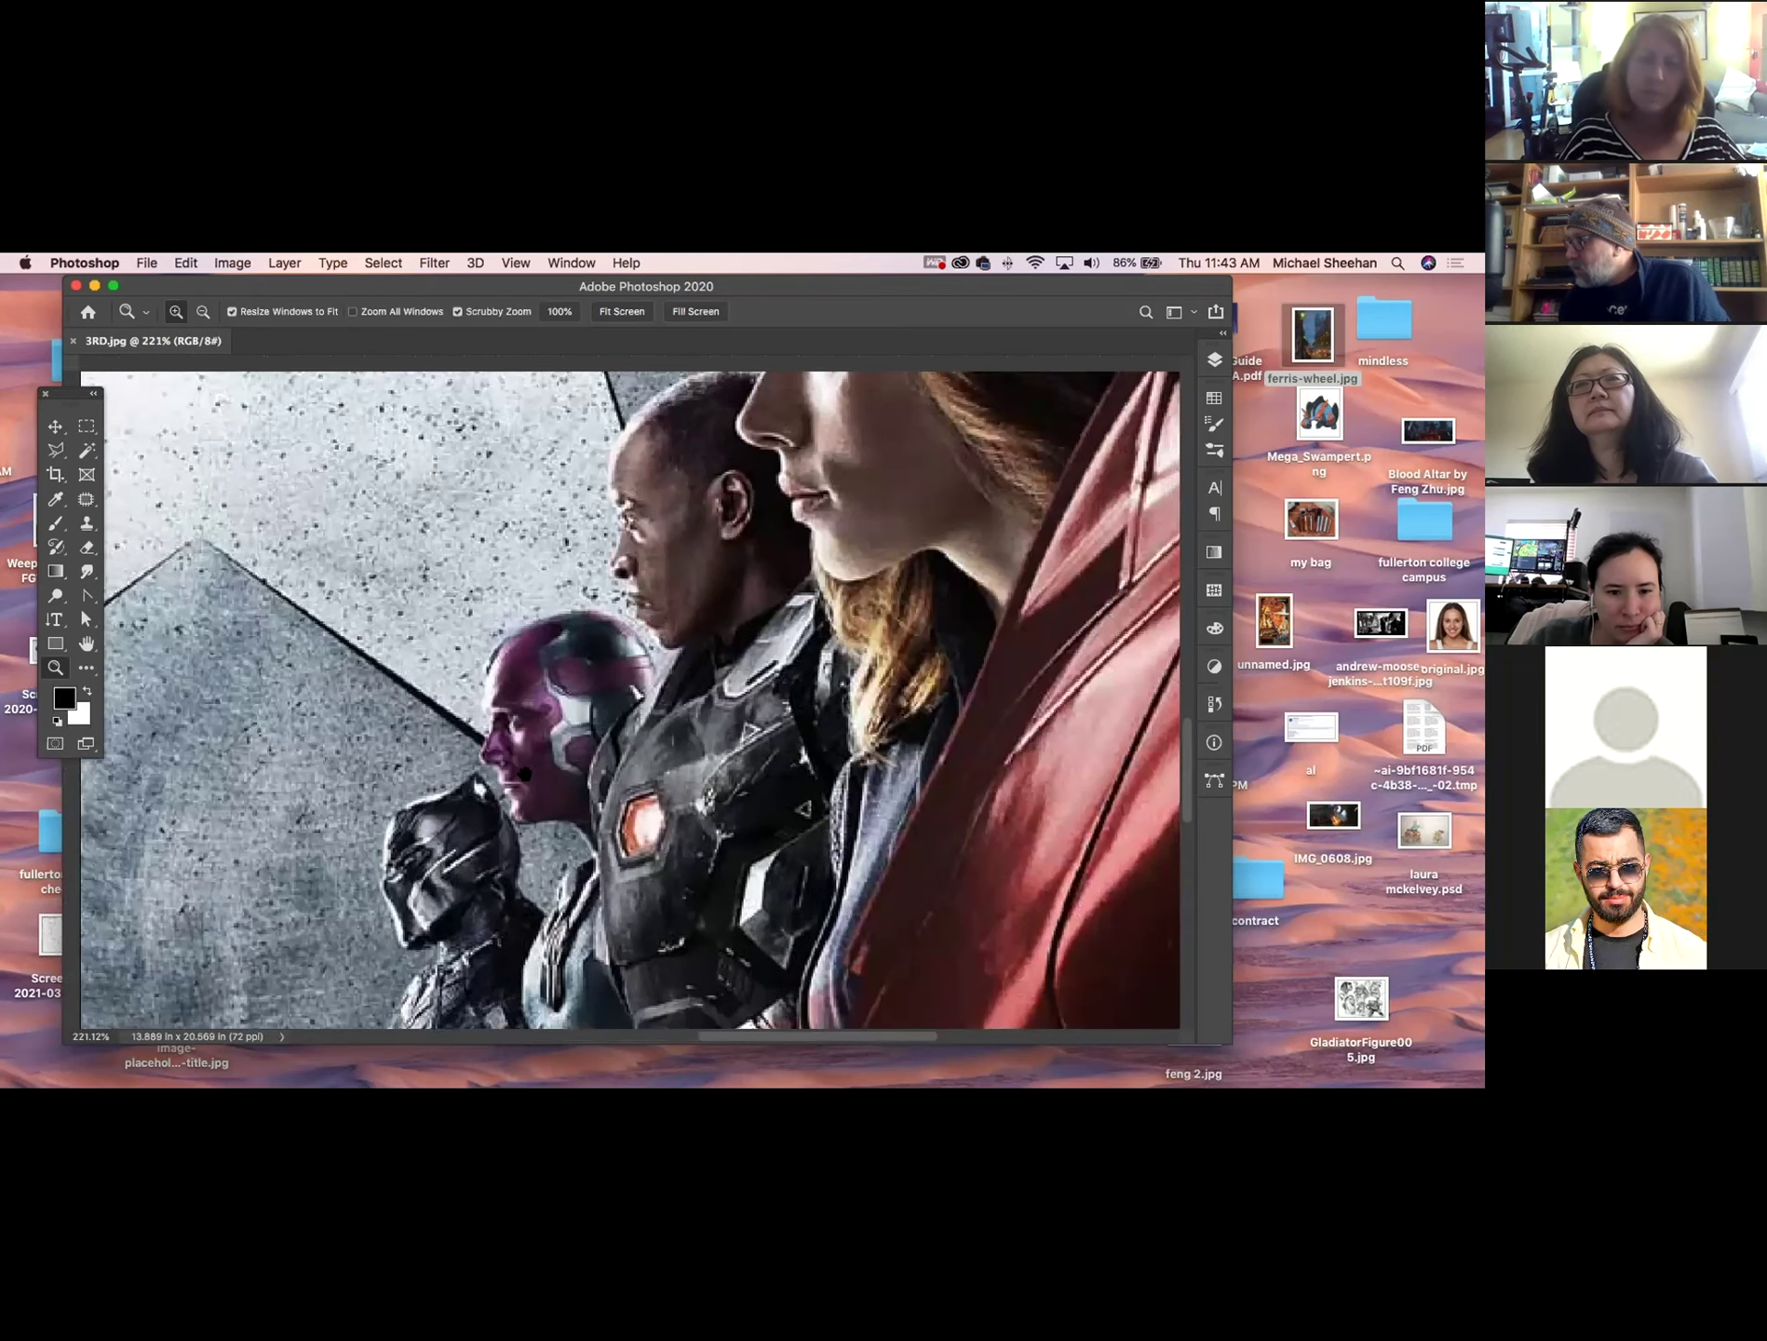
left_click_drag(676, 707, 578, 753)
mouse_move(675, 716)
left_mouse_down()
mouse_move(606, 770)
mouse_move(598, 861)
mouse_move(693, 684)
mouse_move(671, 671)
mouse_move(642, 713)
left_mouse_up()
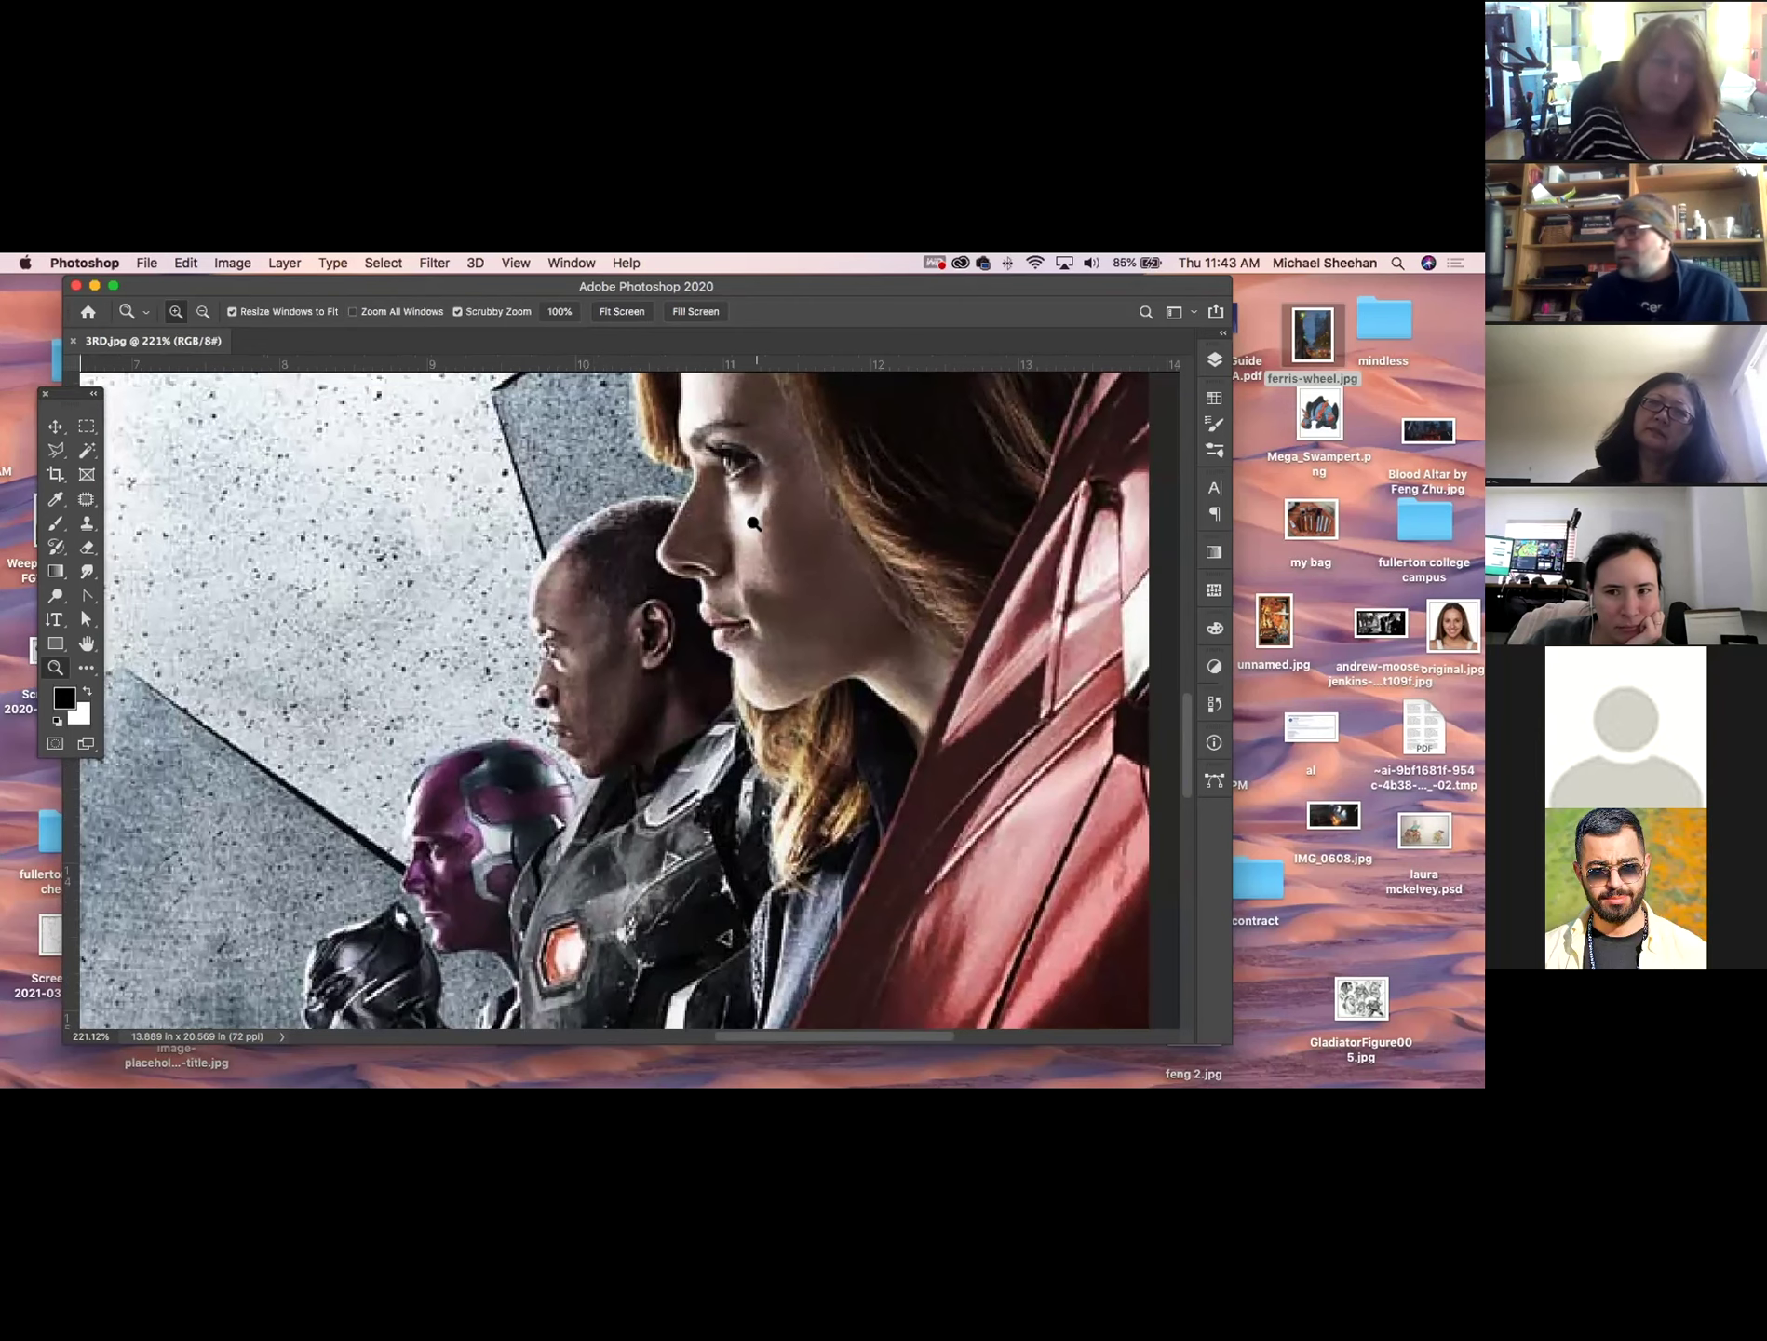
View the whole Civil War poster at 50% and close 3RD.jpg.
key("super+1")
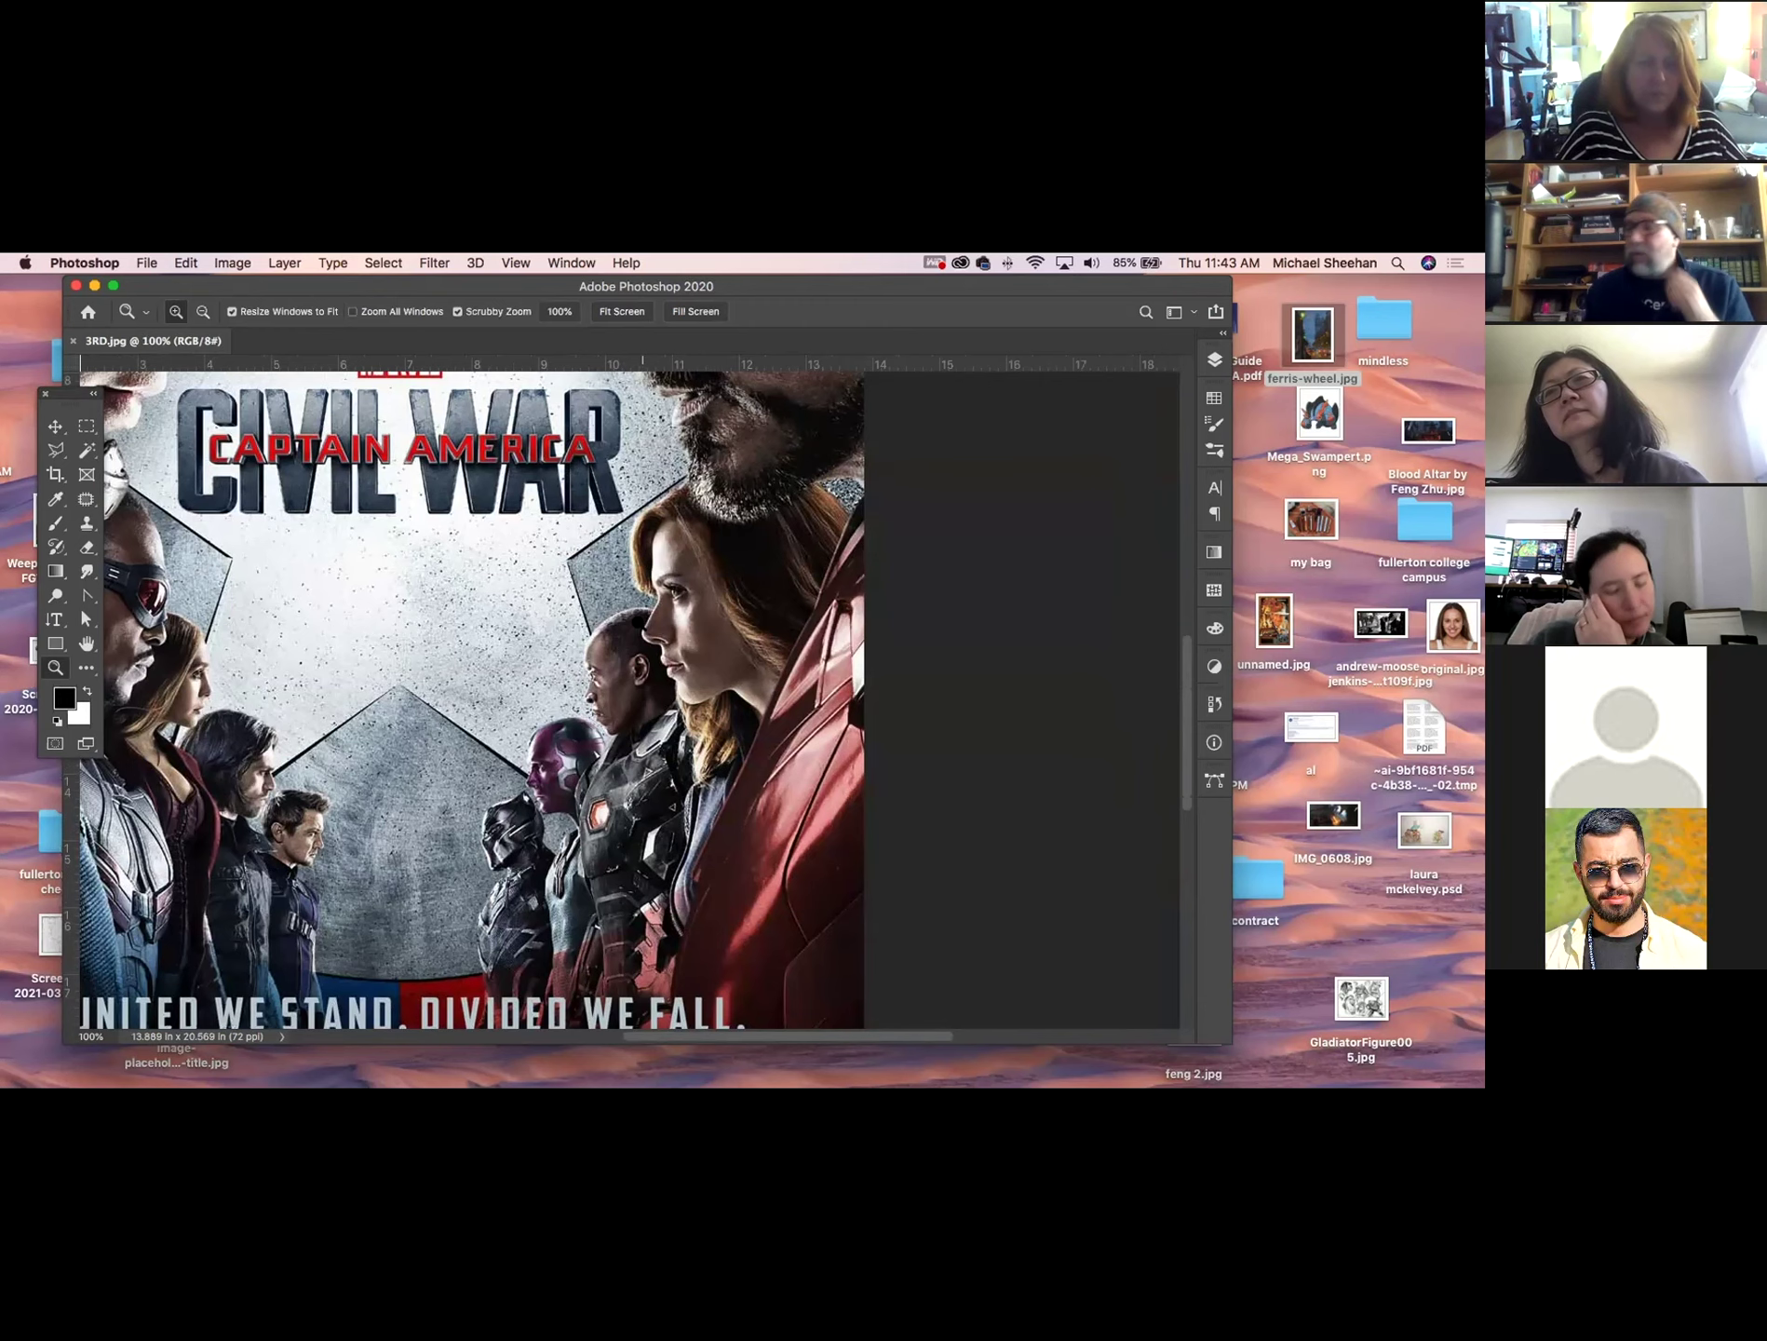
left_click(868, 600, "alt")
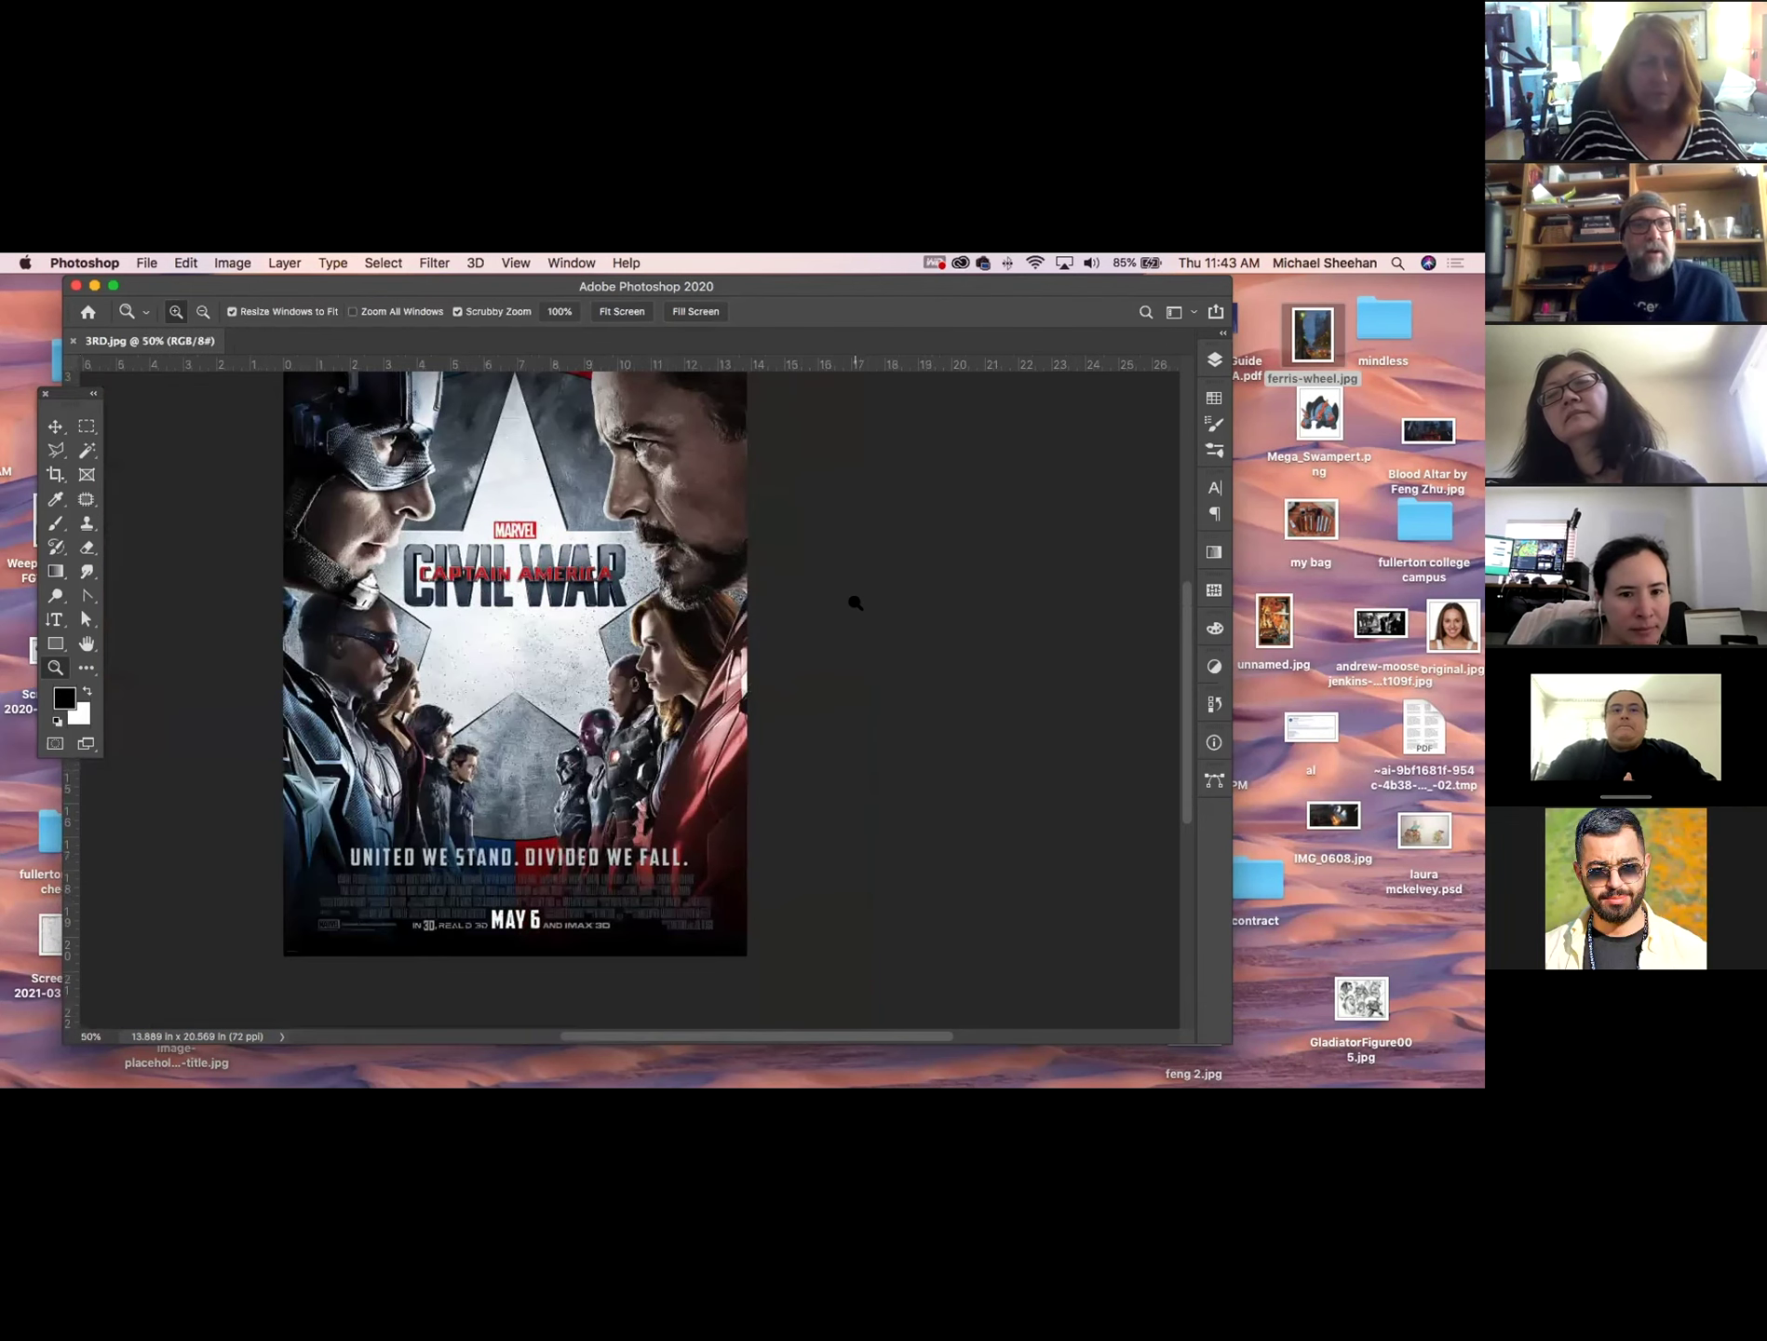
scroll(1005, 589, "up", 4)
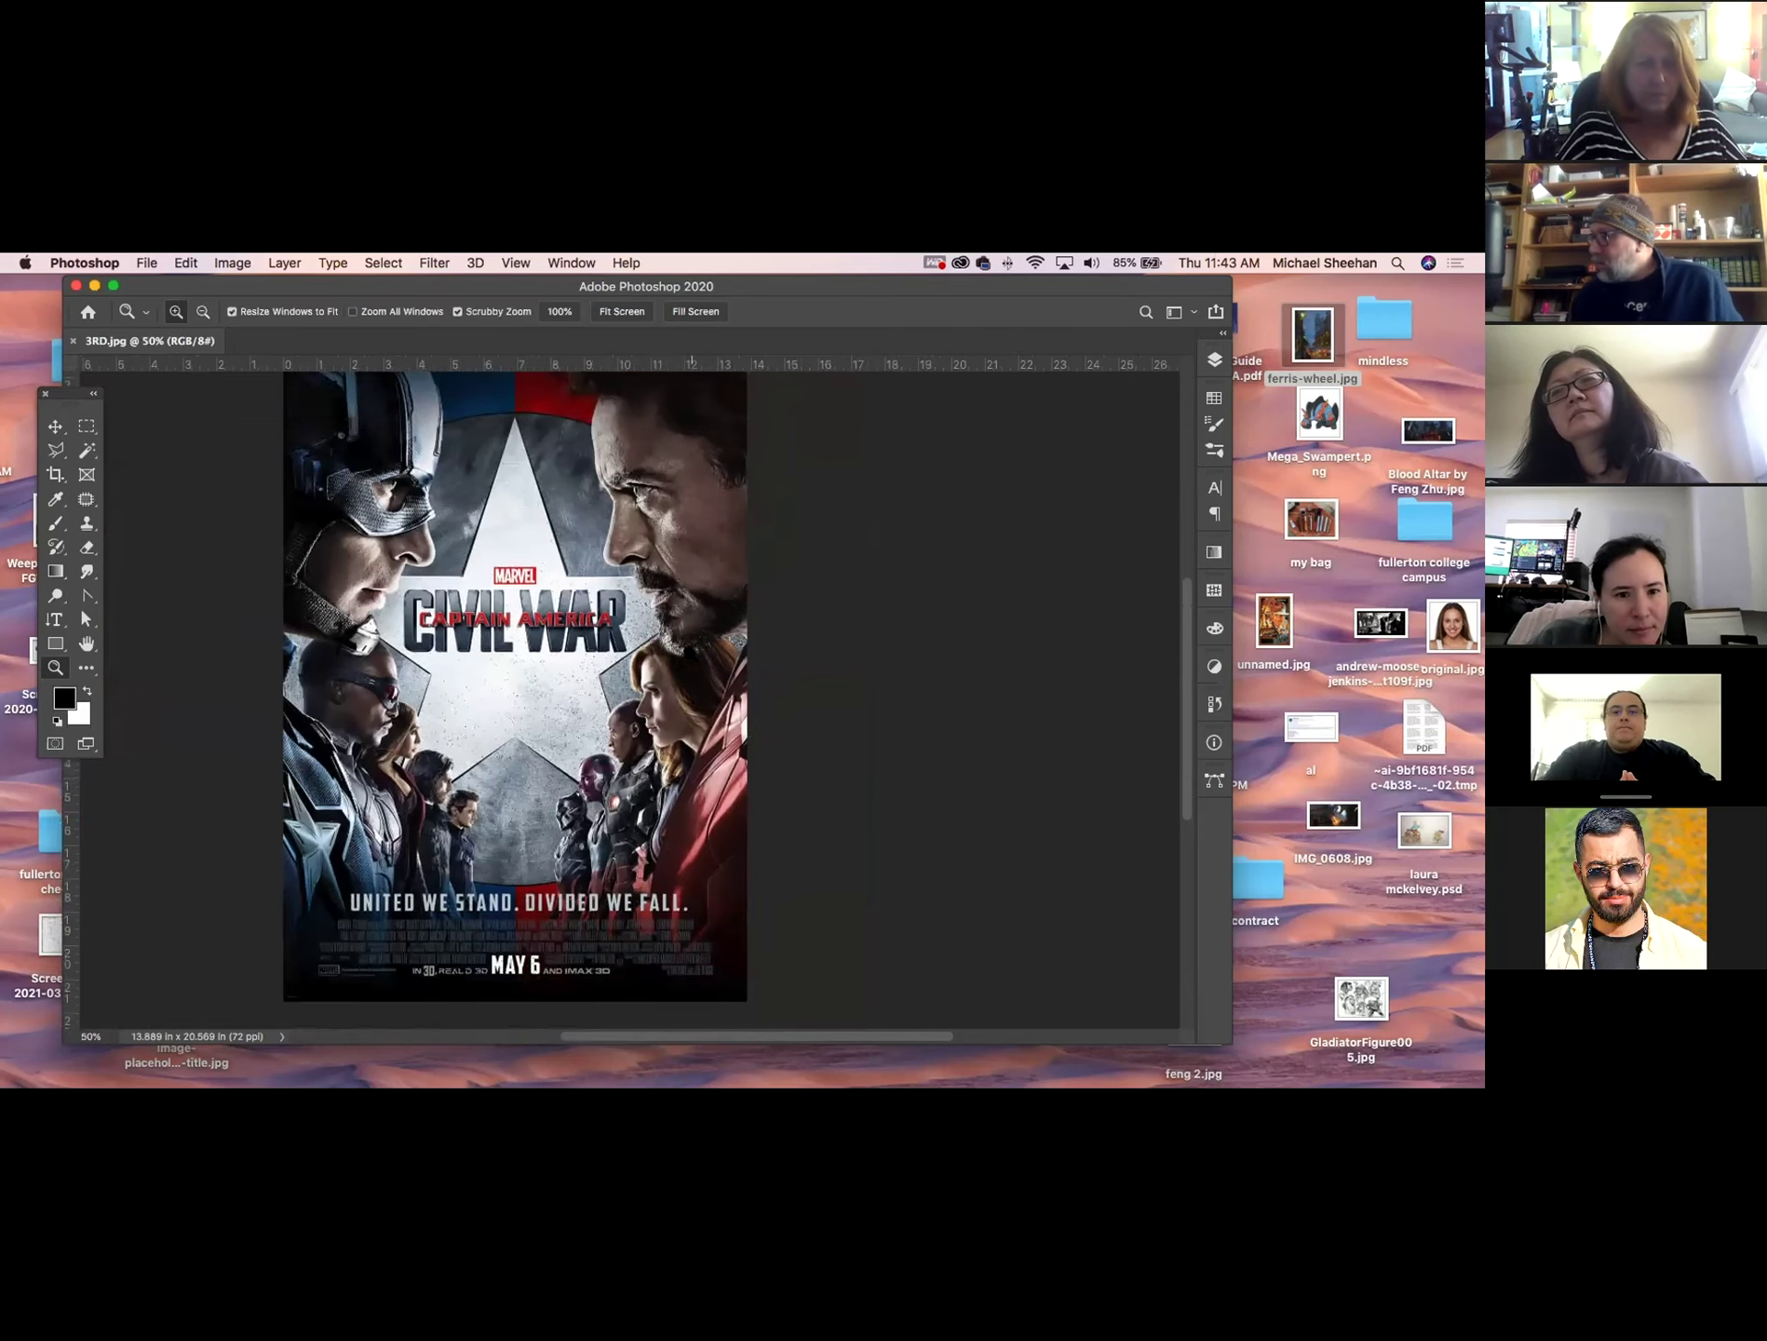
left_click(71, 342)
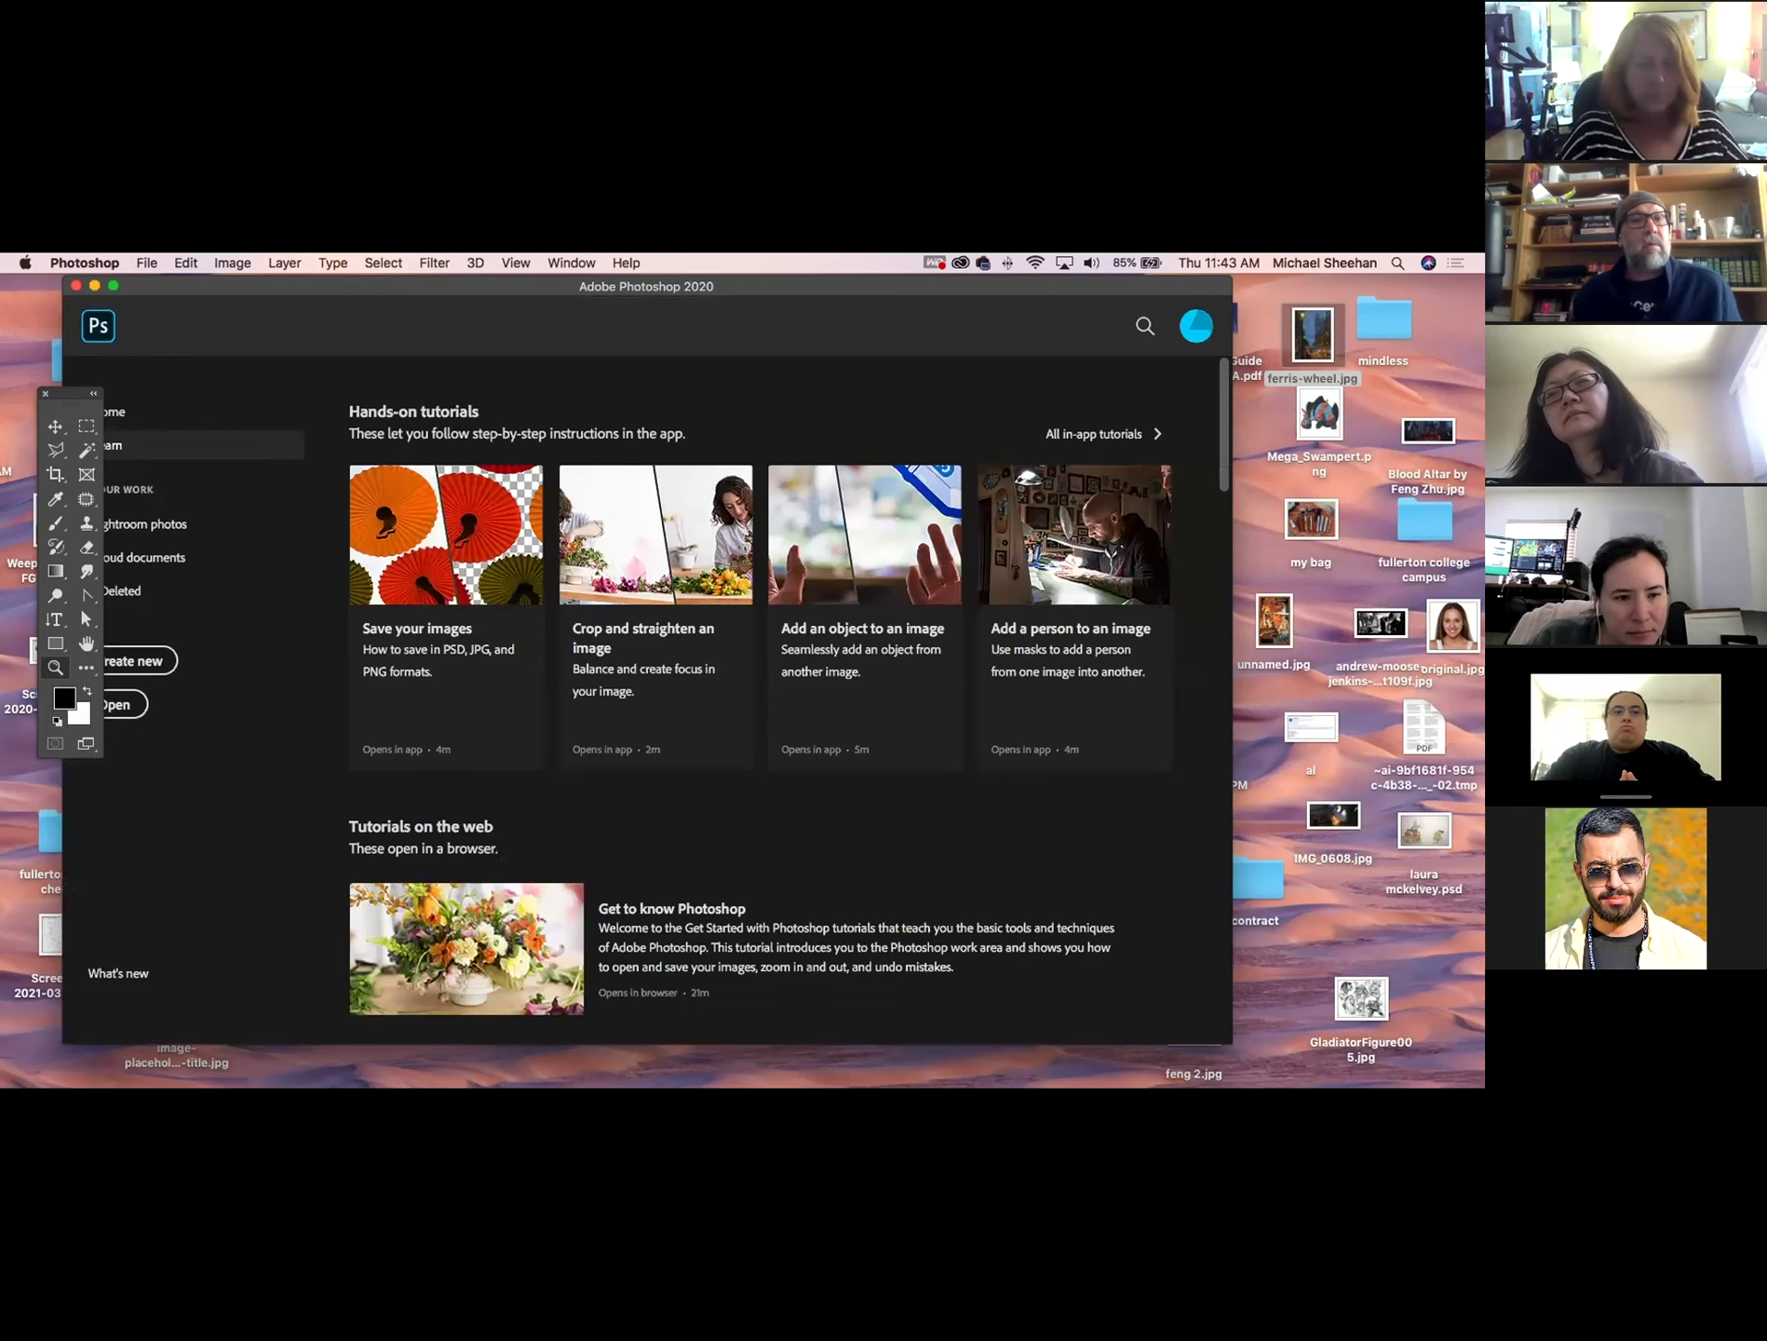
Switch to Chrome, examine The Giver poster enlarged in the movie-poster blog post, and close the enlarged view.
key("super+Tab")
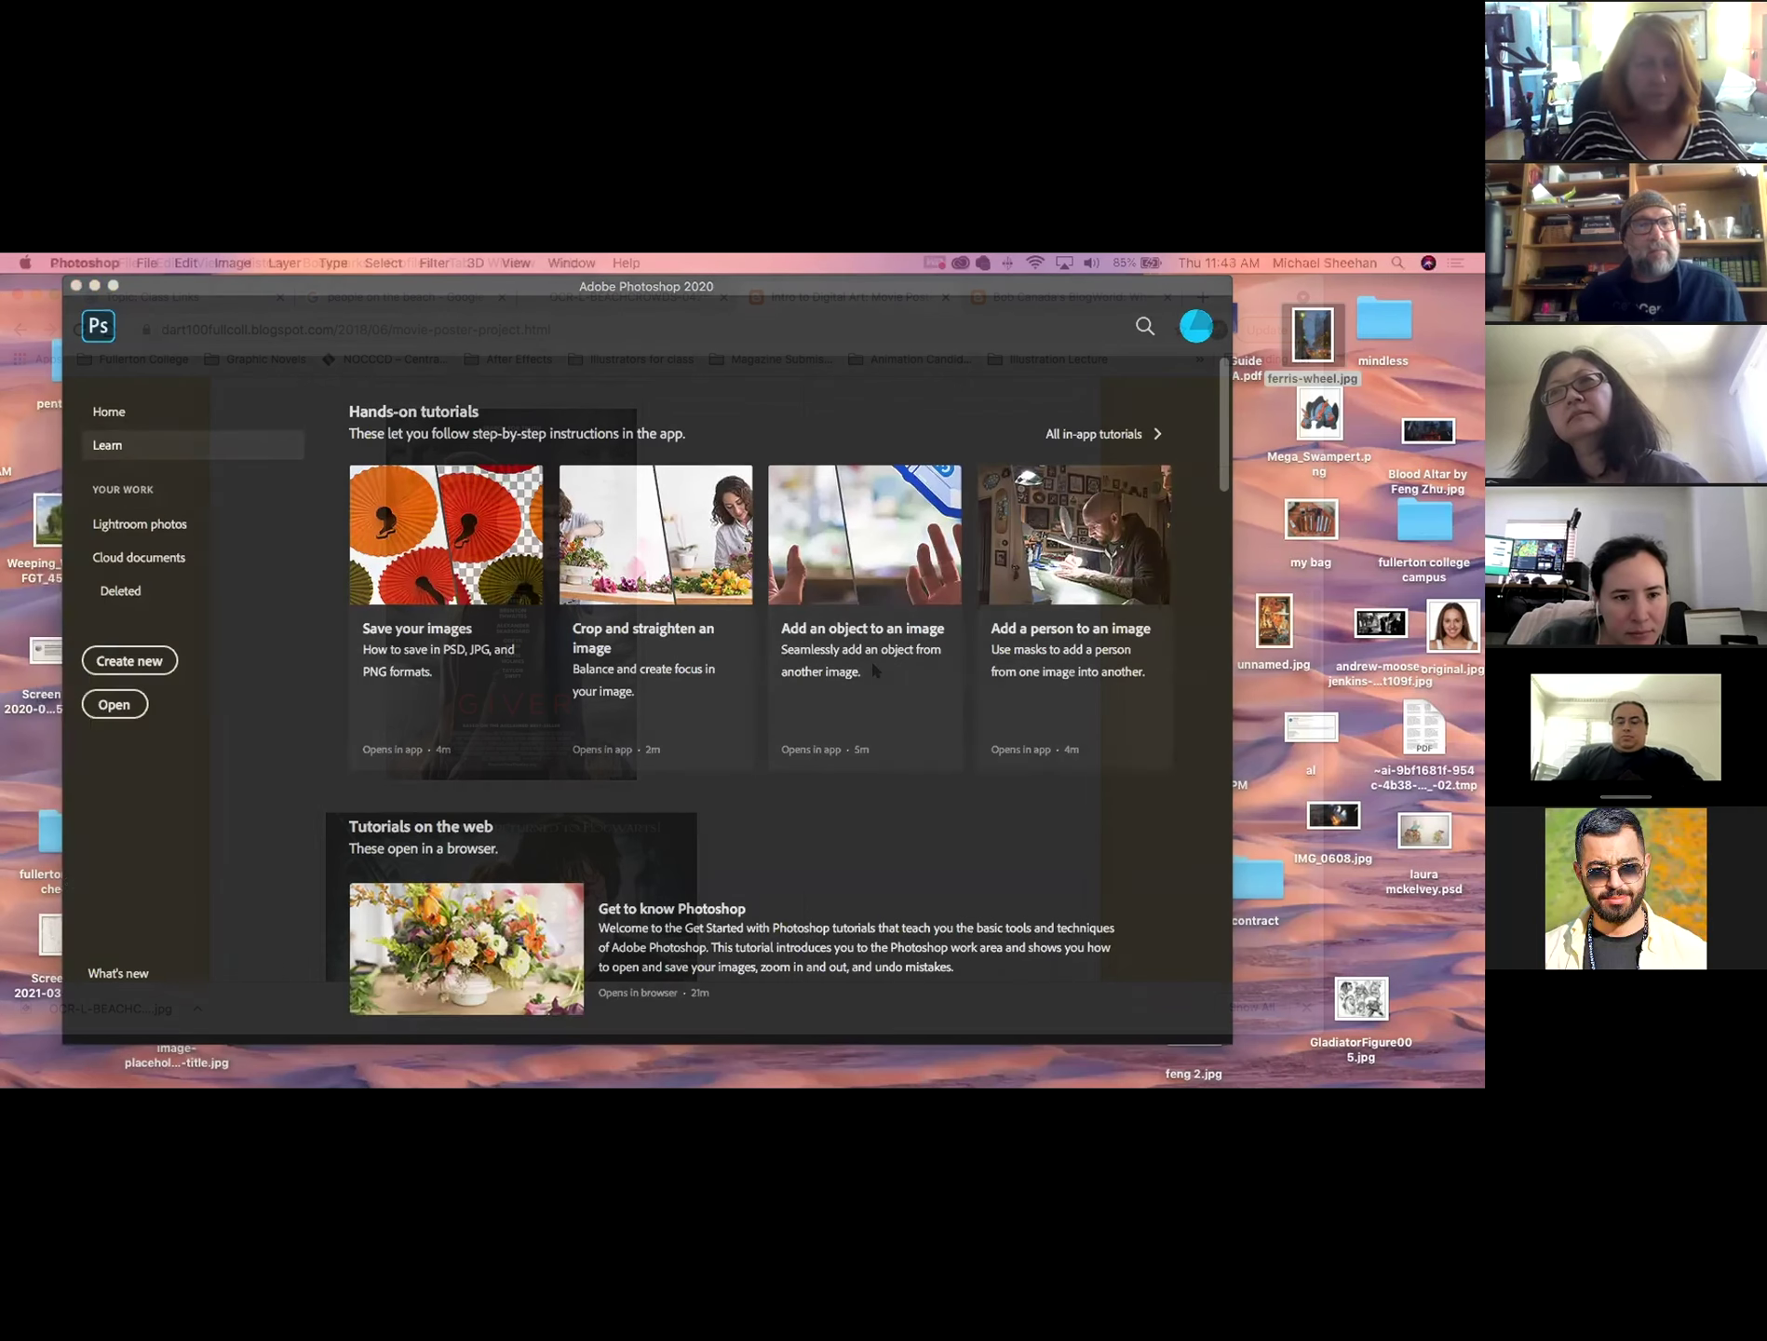
left_click(517, 549)
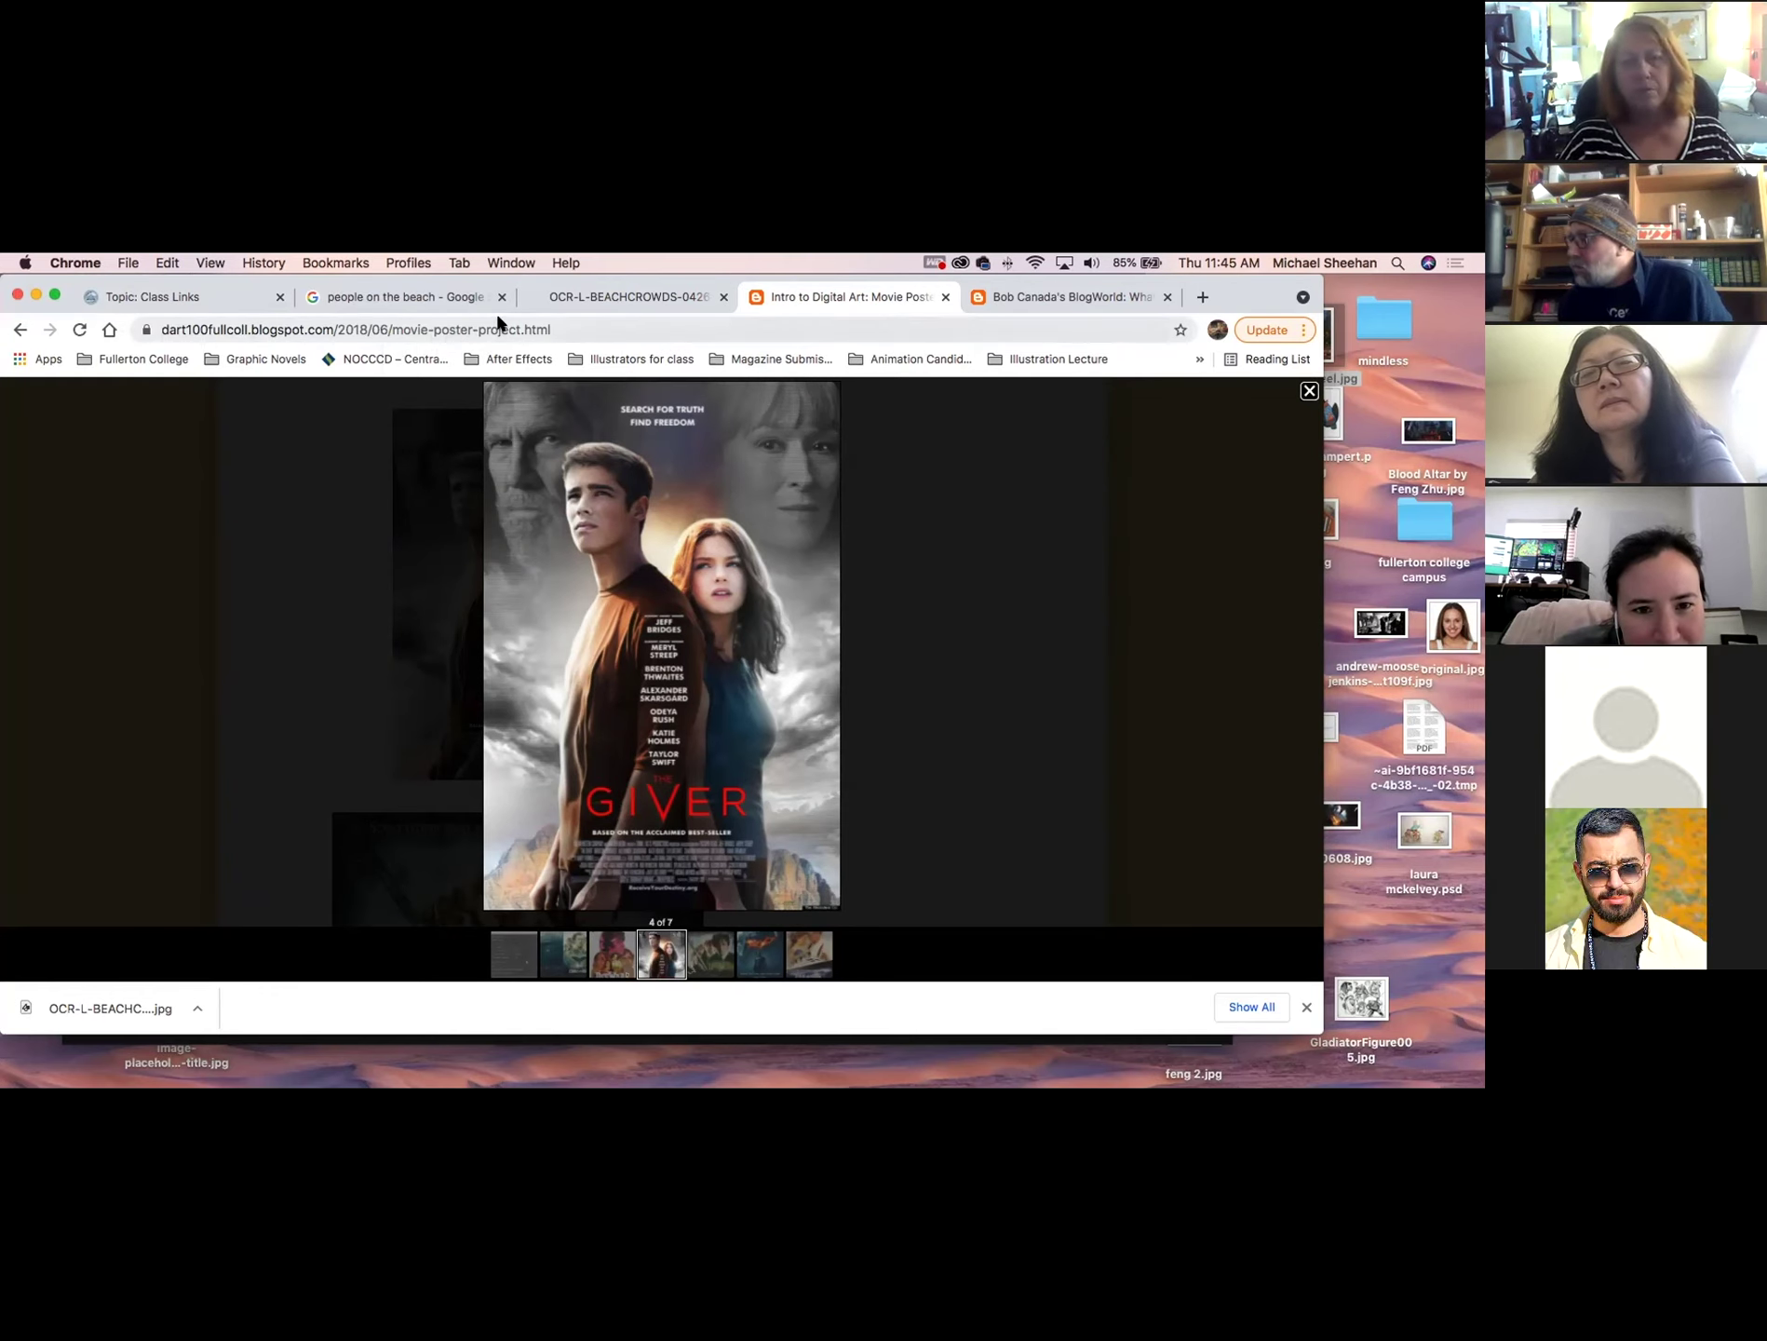
left_click(1303, 384)
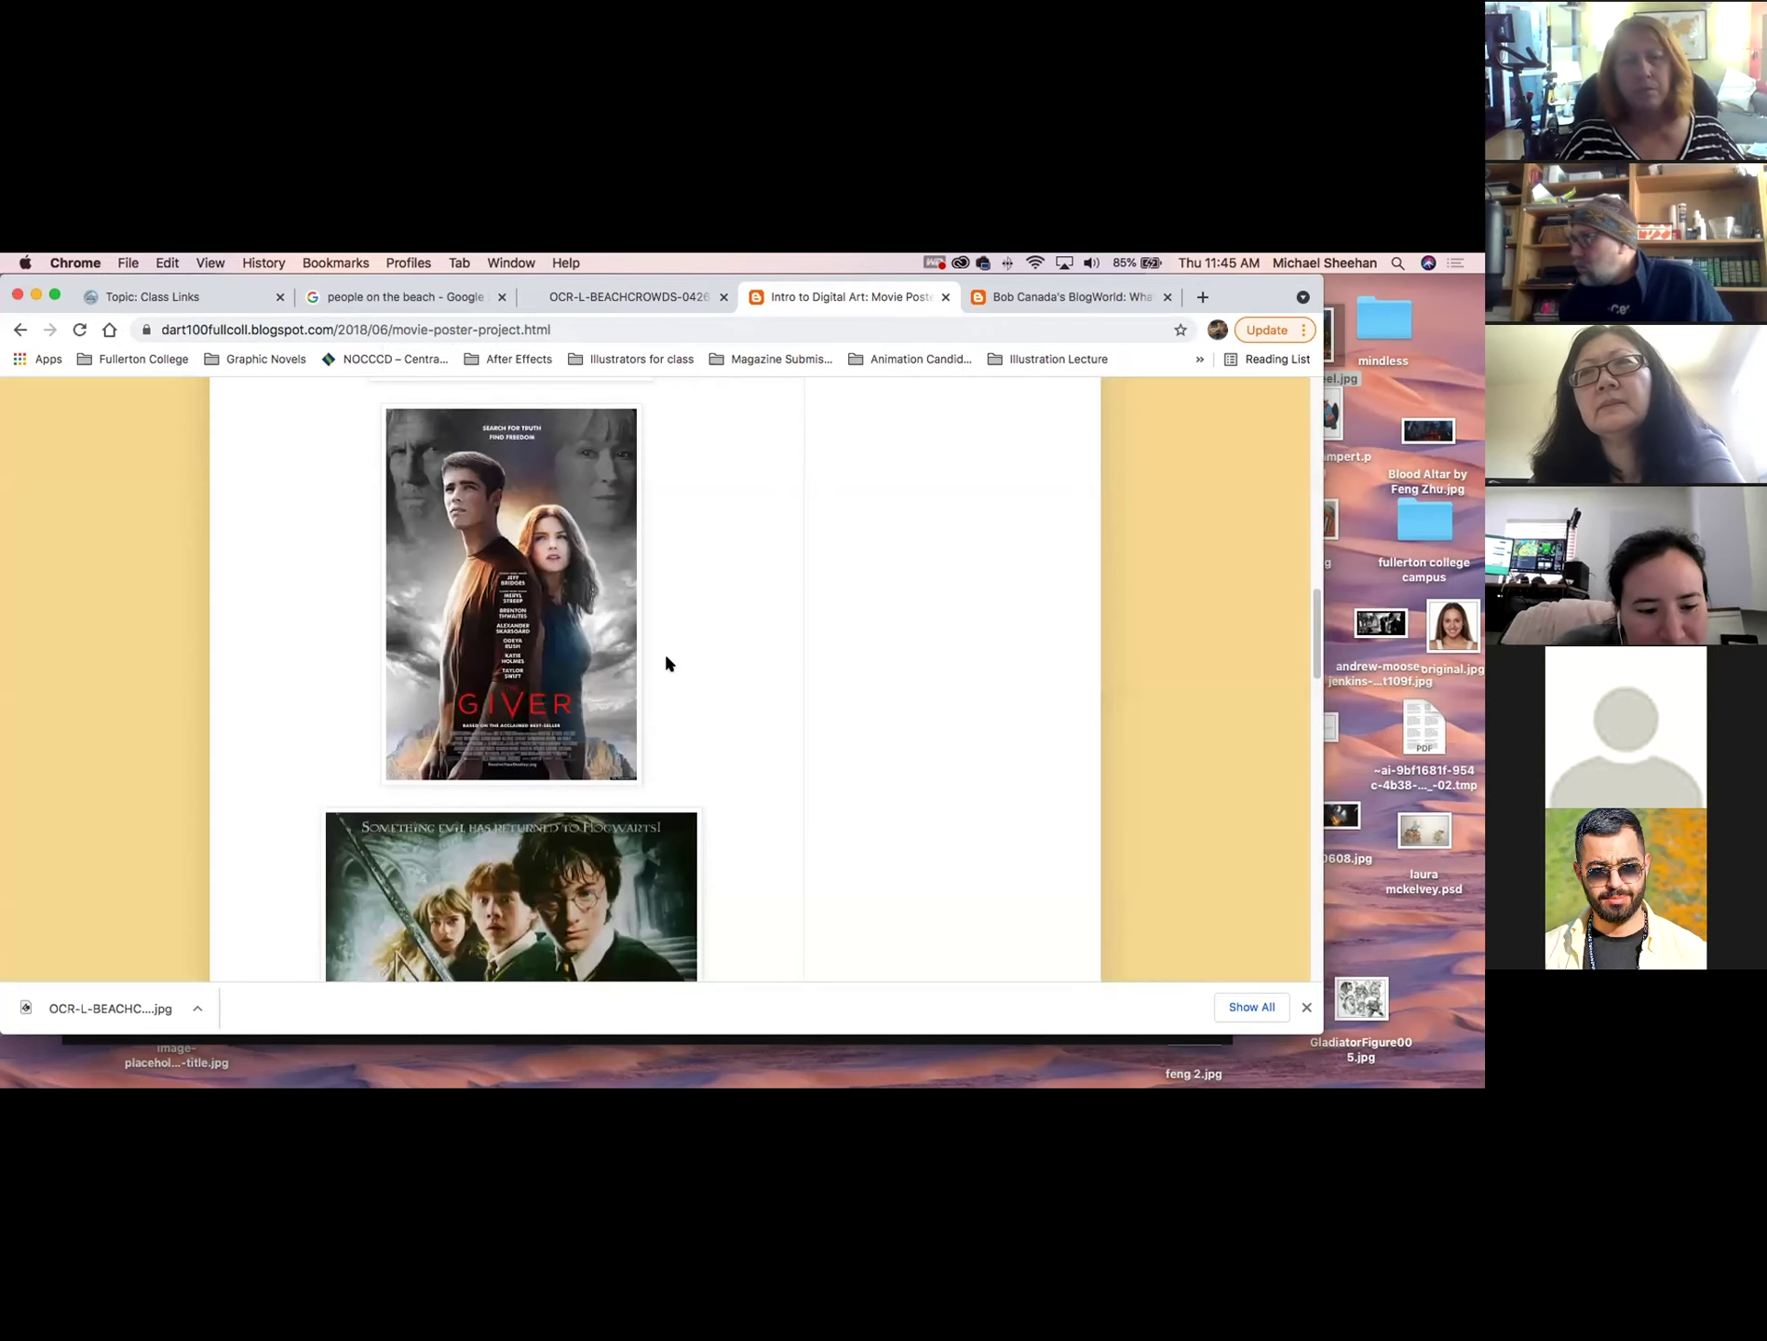
Examine The Dark Knight poster enlarged, farther down the blog post, and return to the post.
scroll(689, 726, "down", 3)
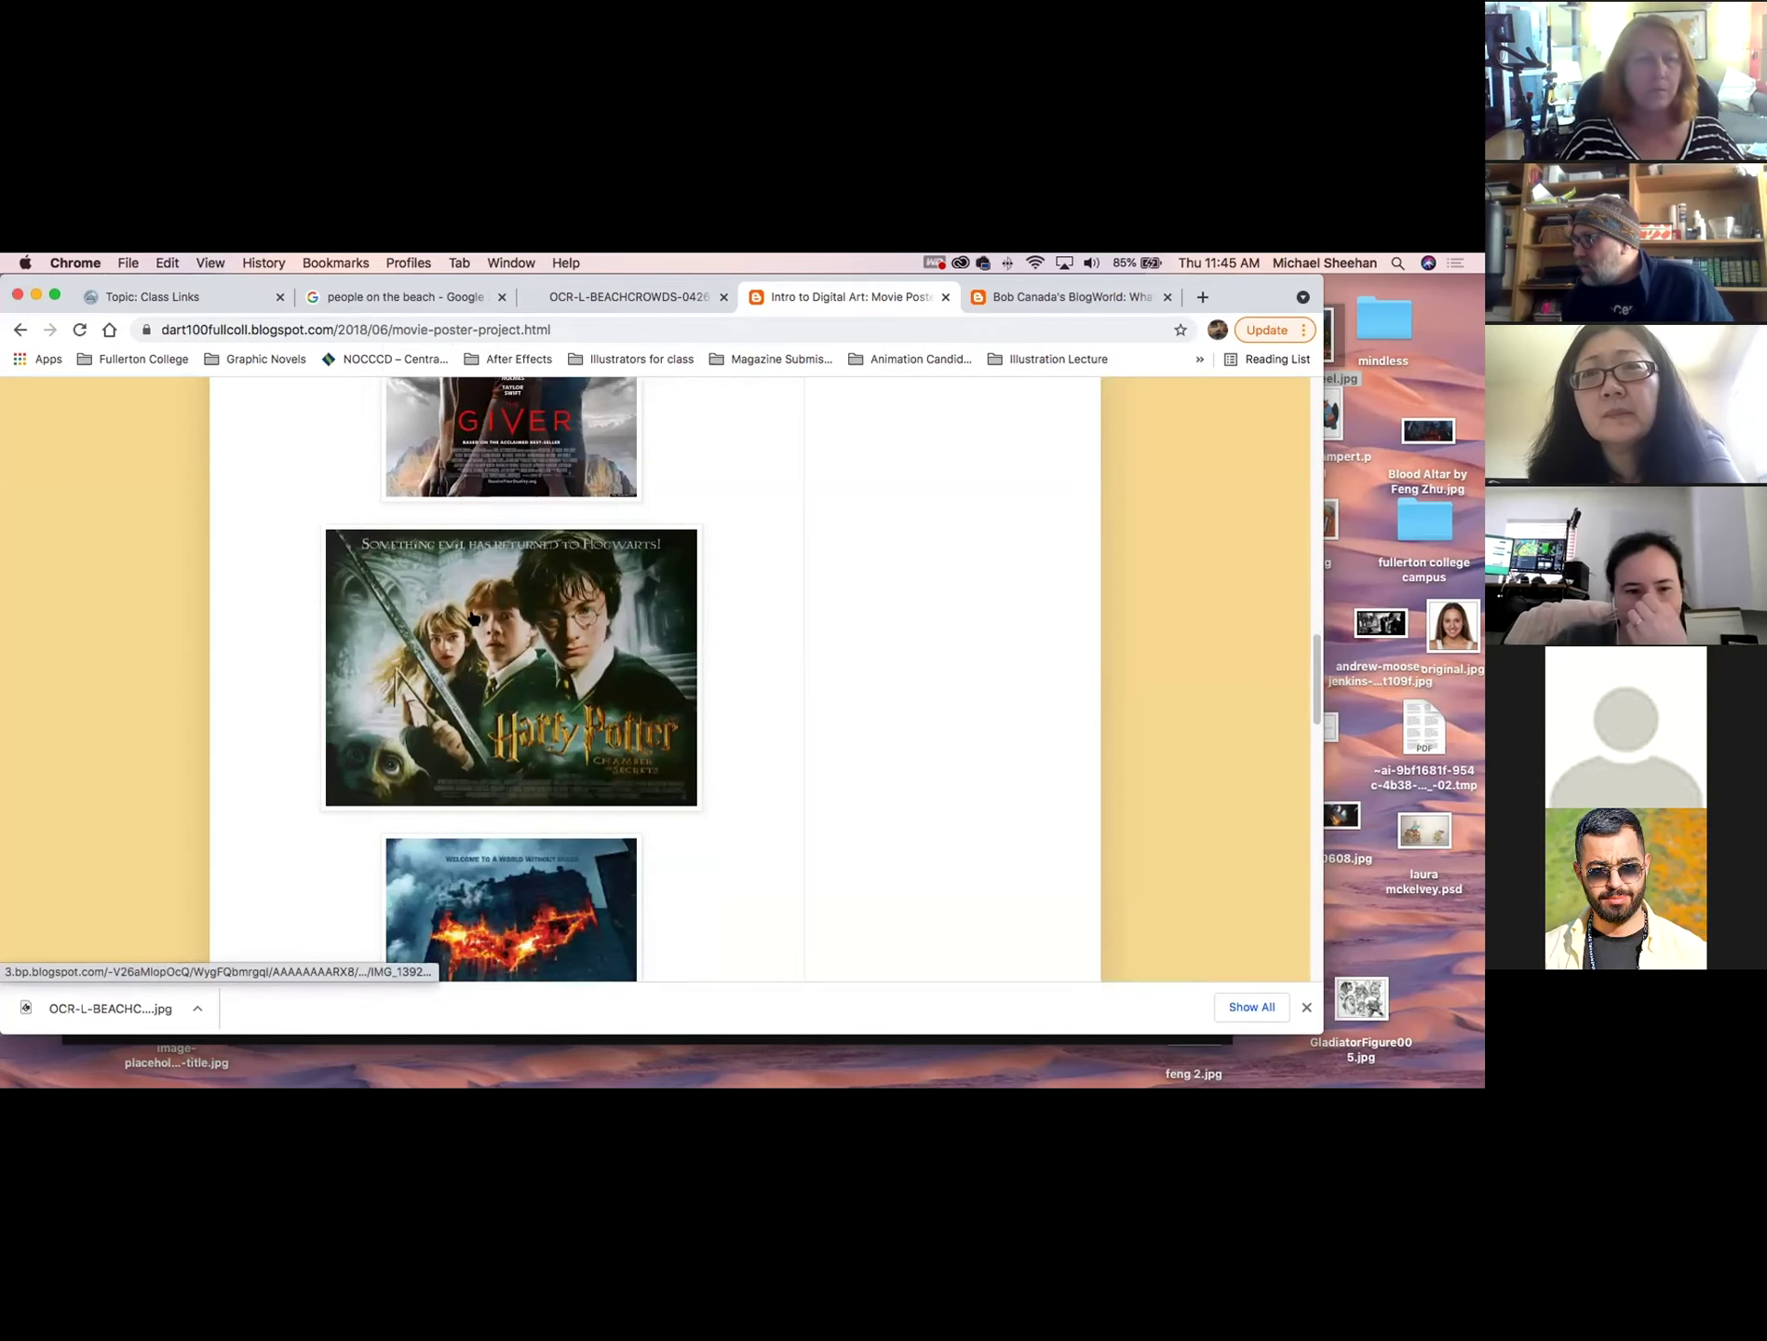
scroll(762, 787, "down", 3)
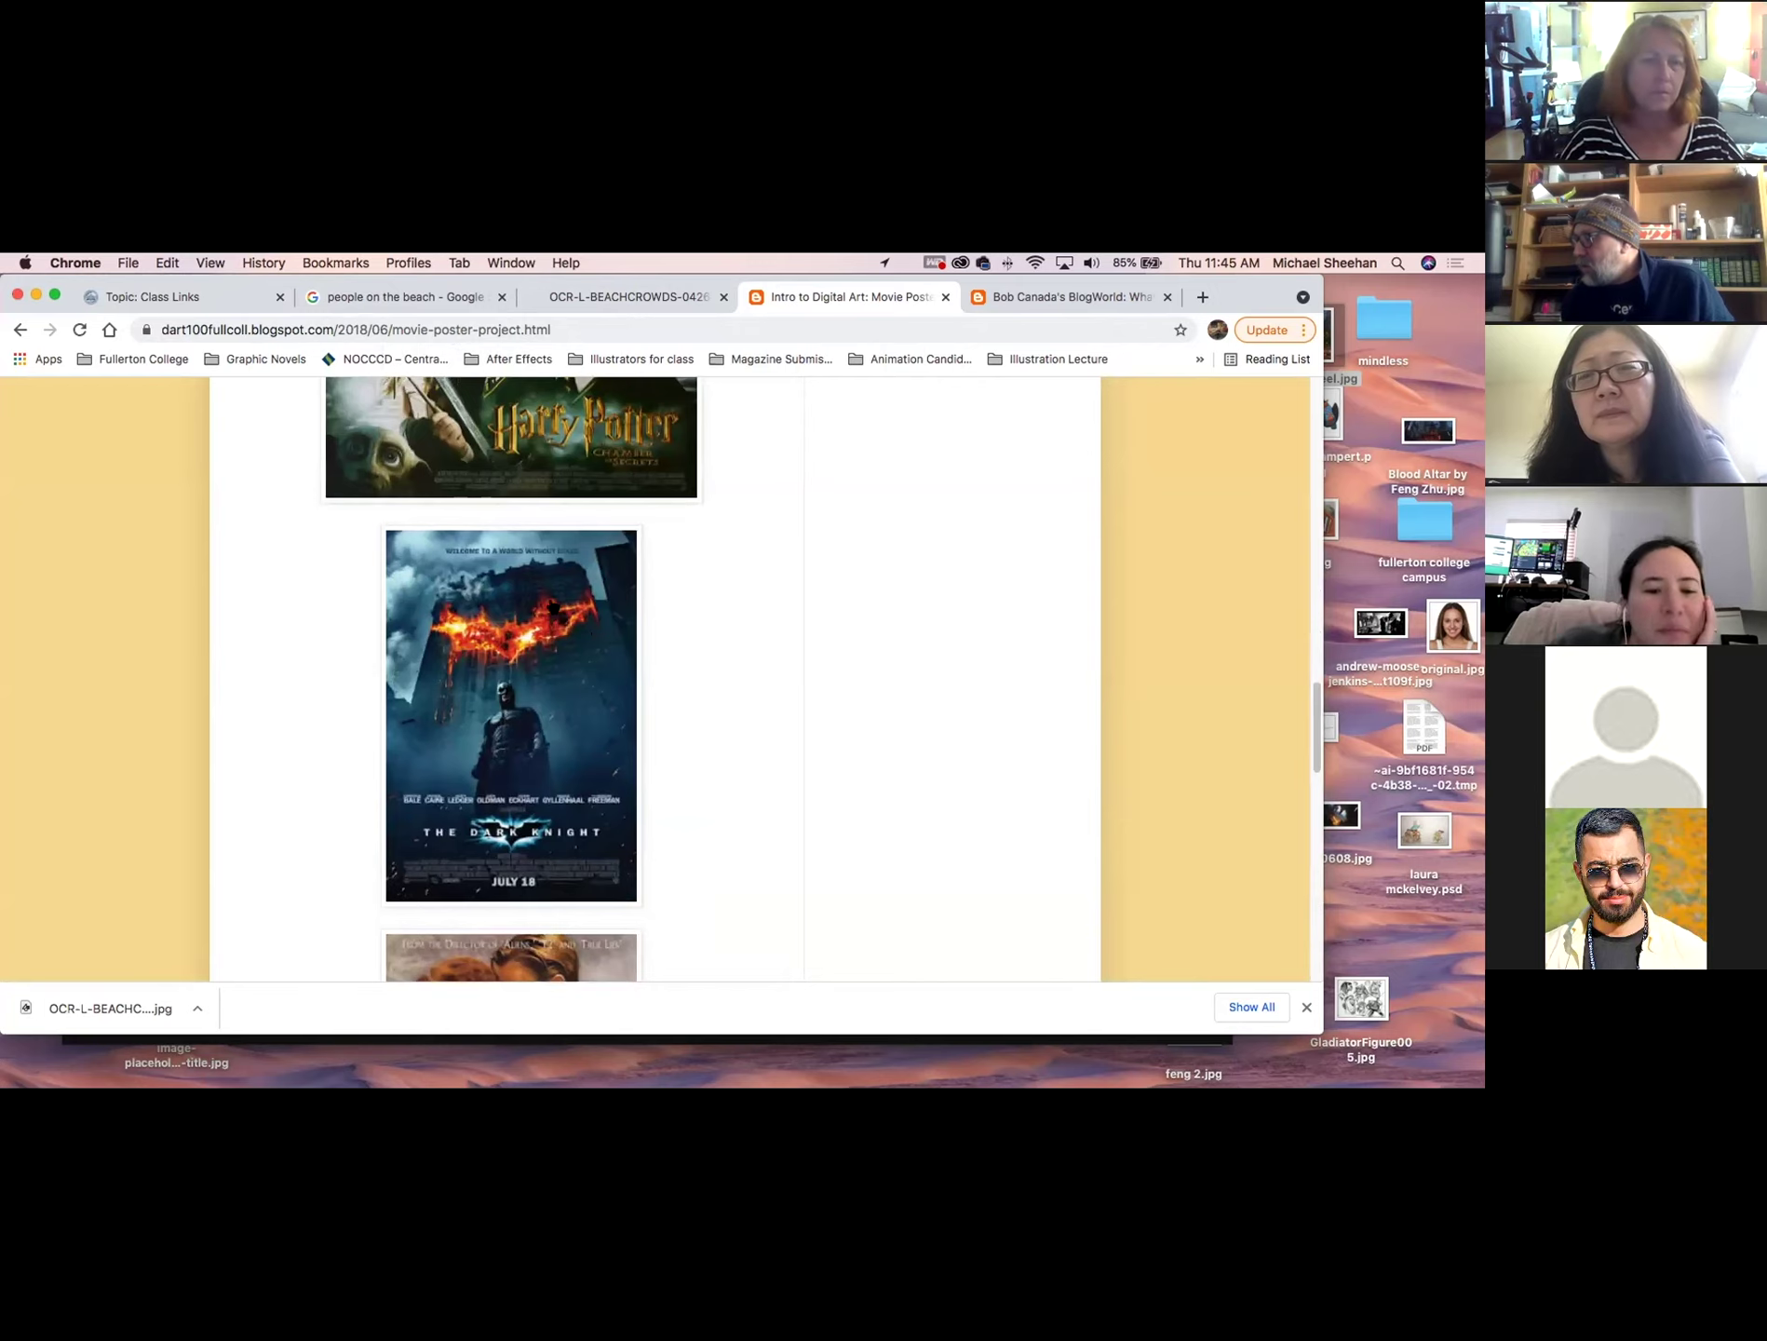
left_click(514, 728)
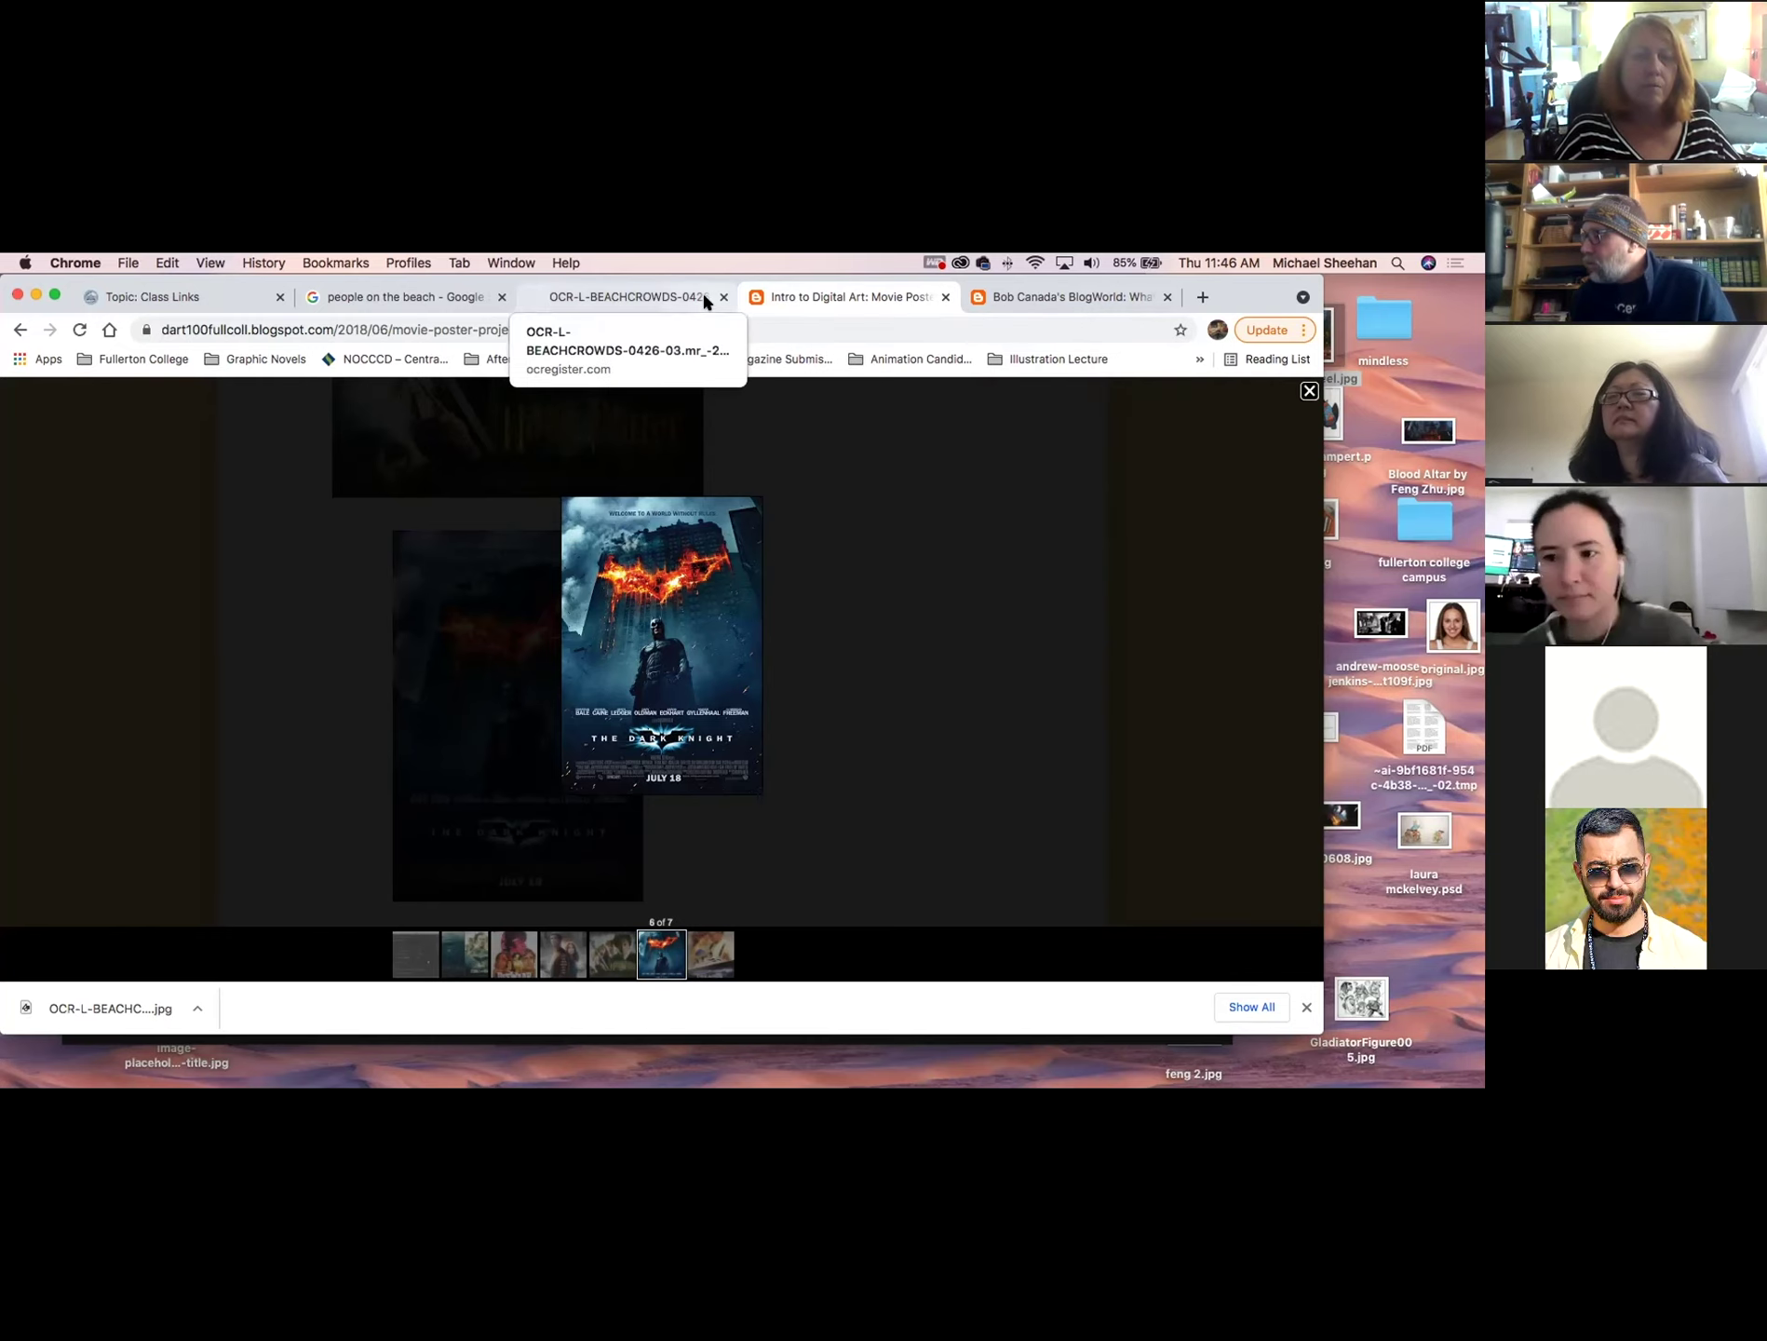
left_click(1306, 392)
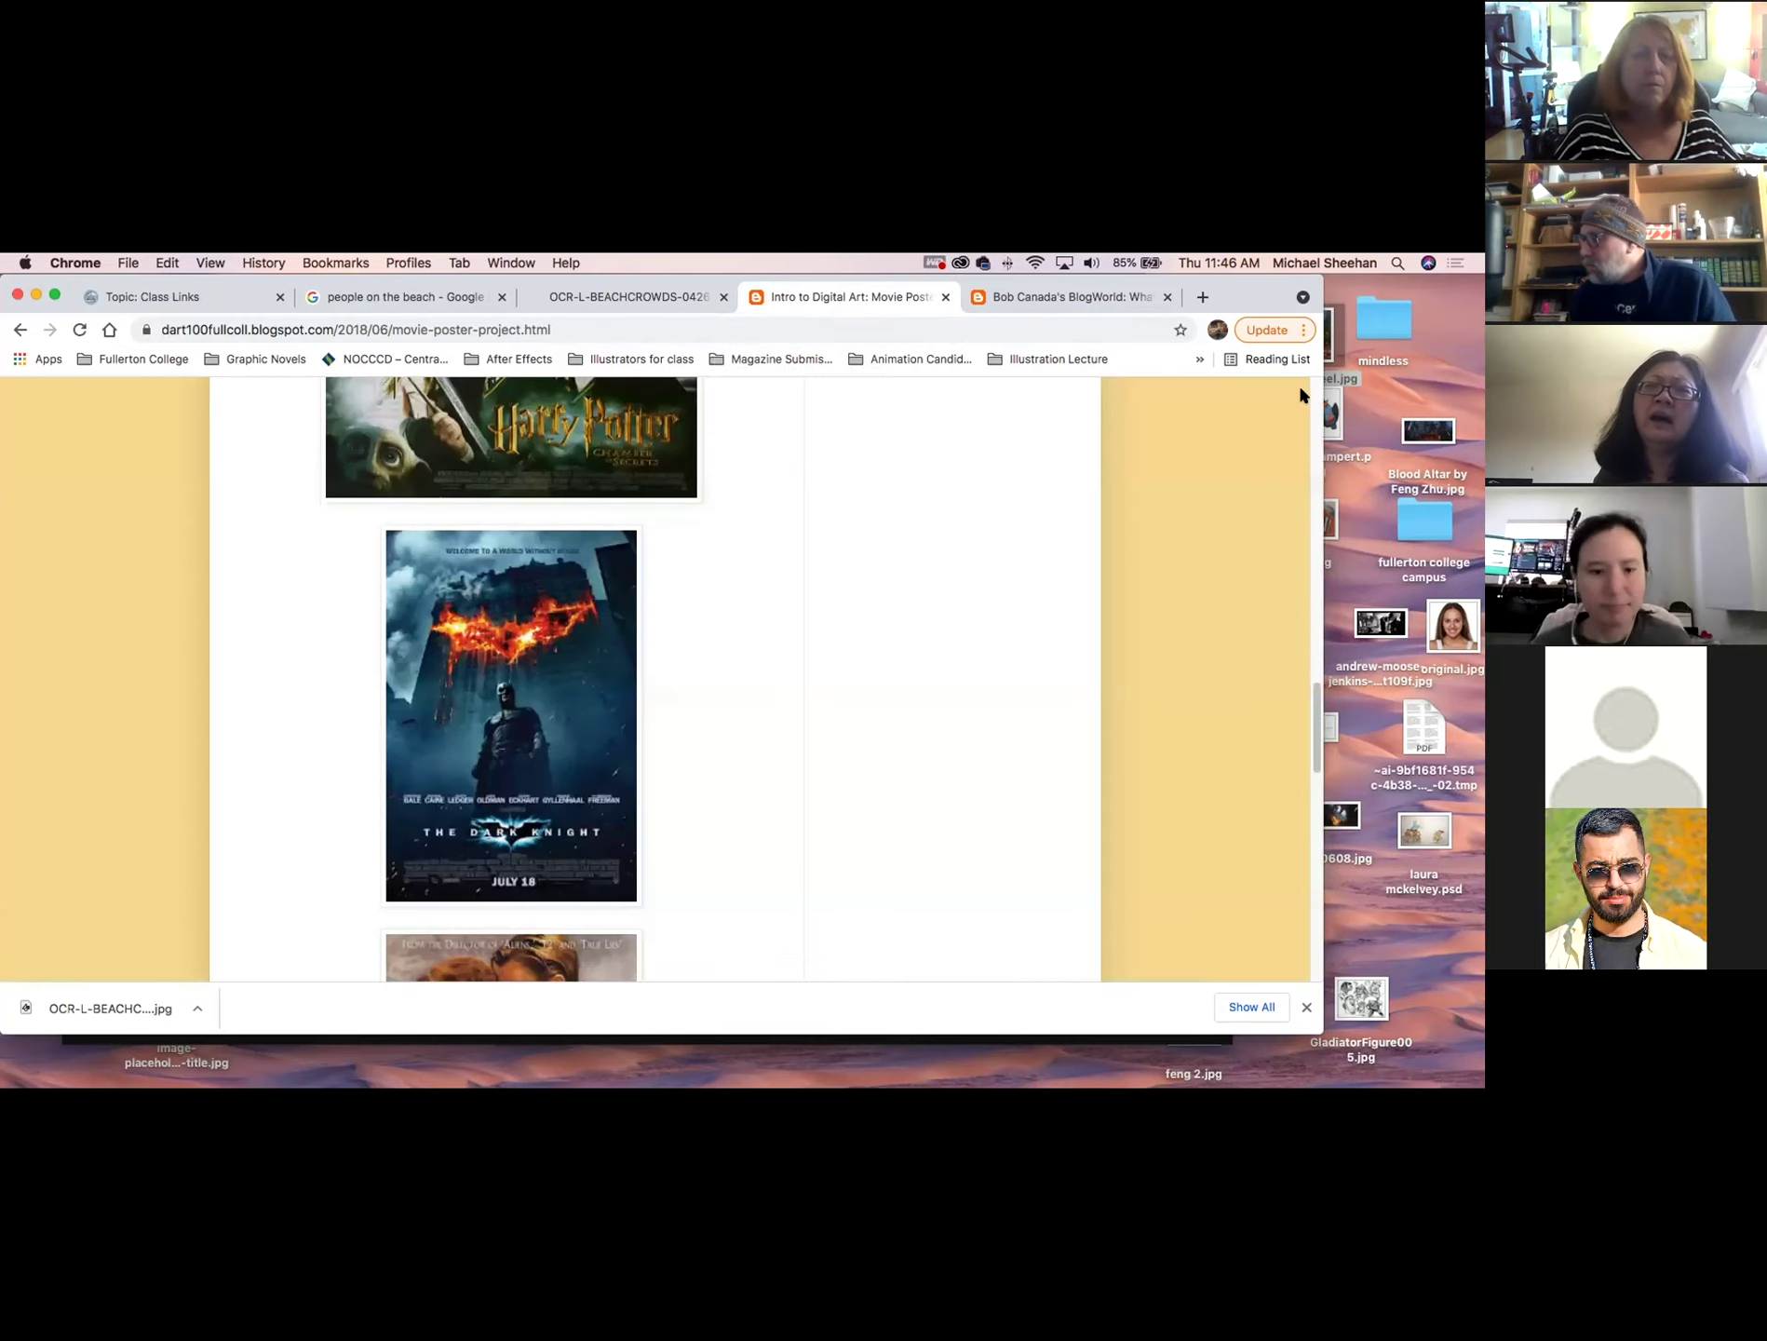
Examine the Titanic poster enlarged at the end of the poster examples and close the enlarged view.
scroll(727, 749, "down", 5)
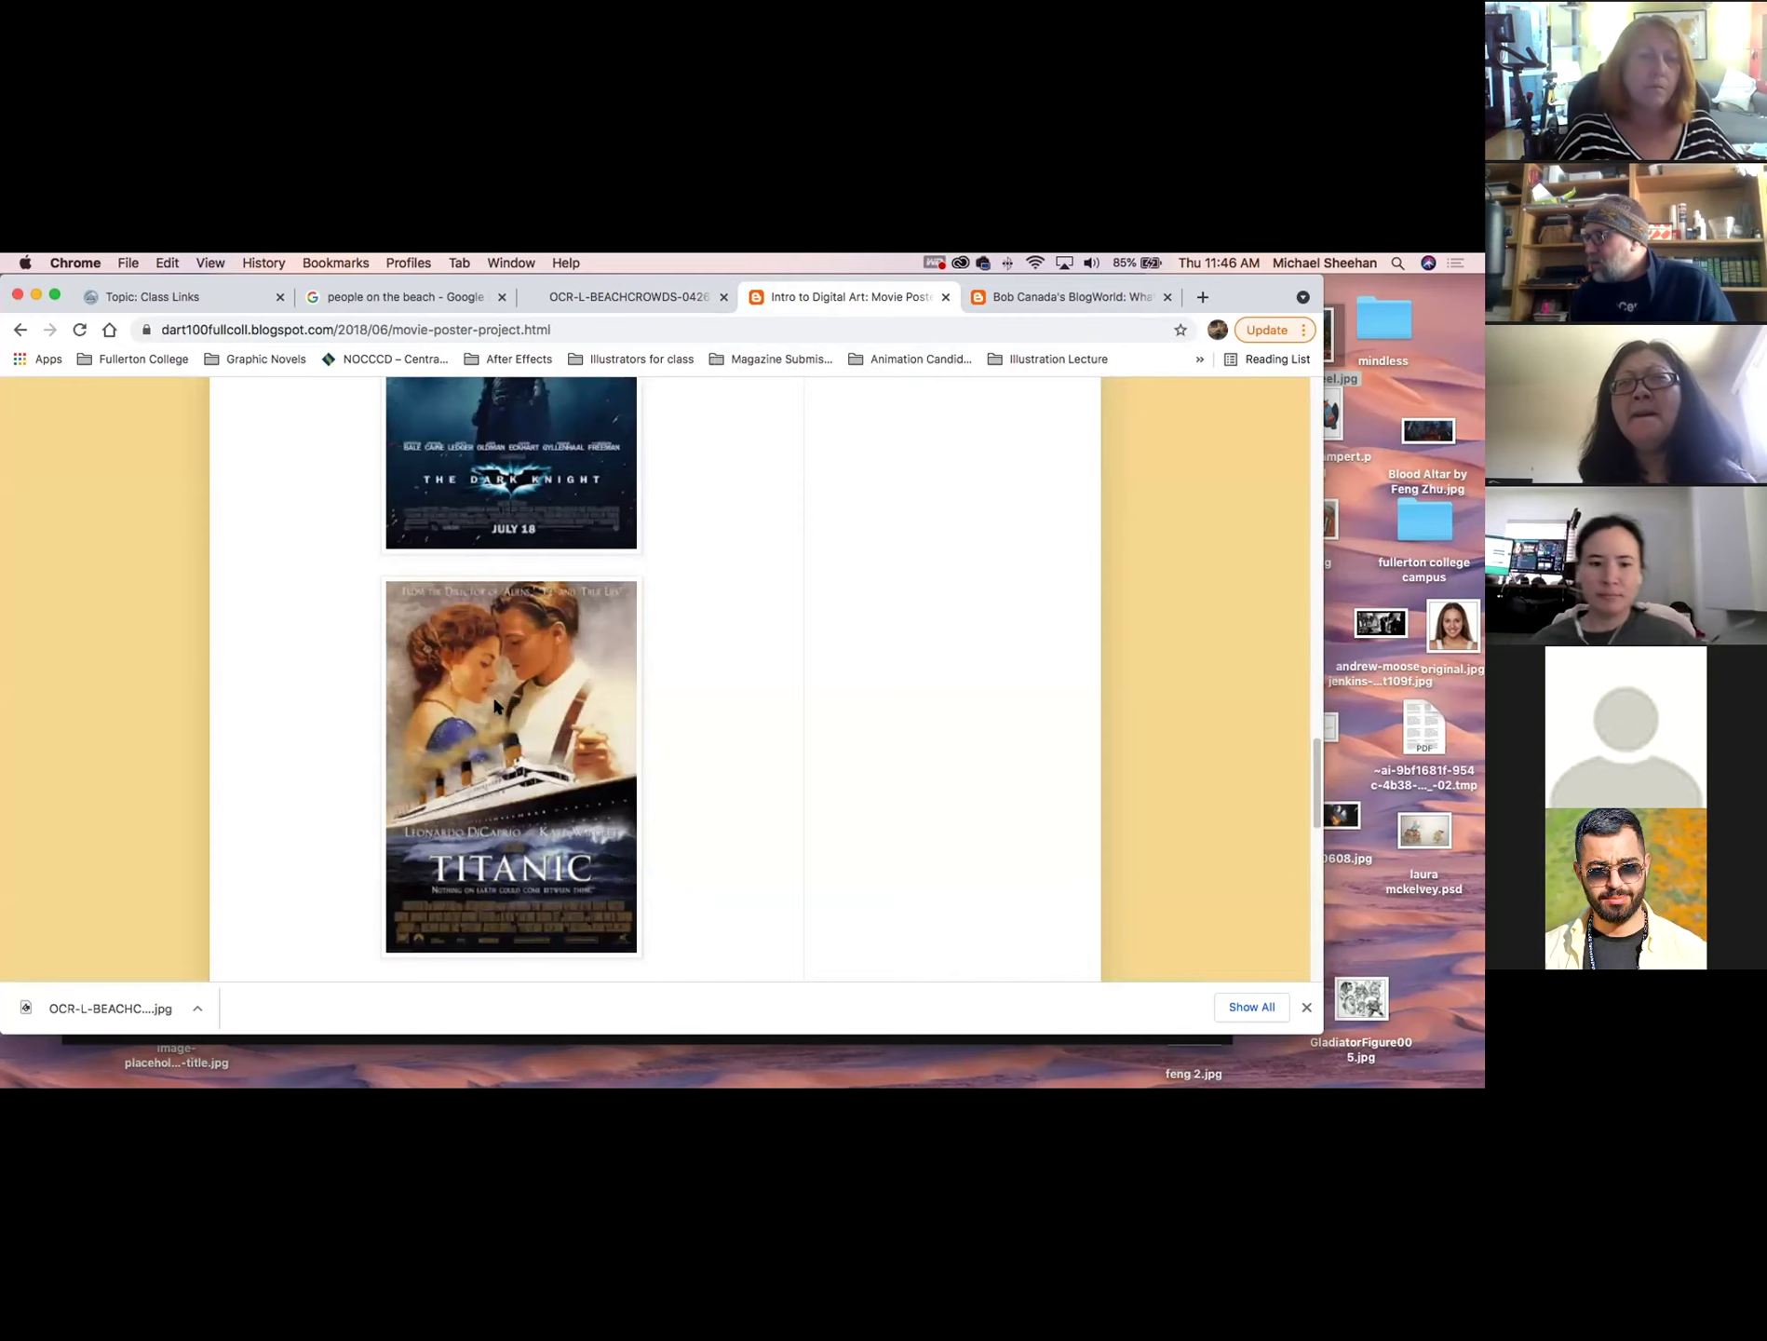
left_click(496, 706)
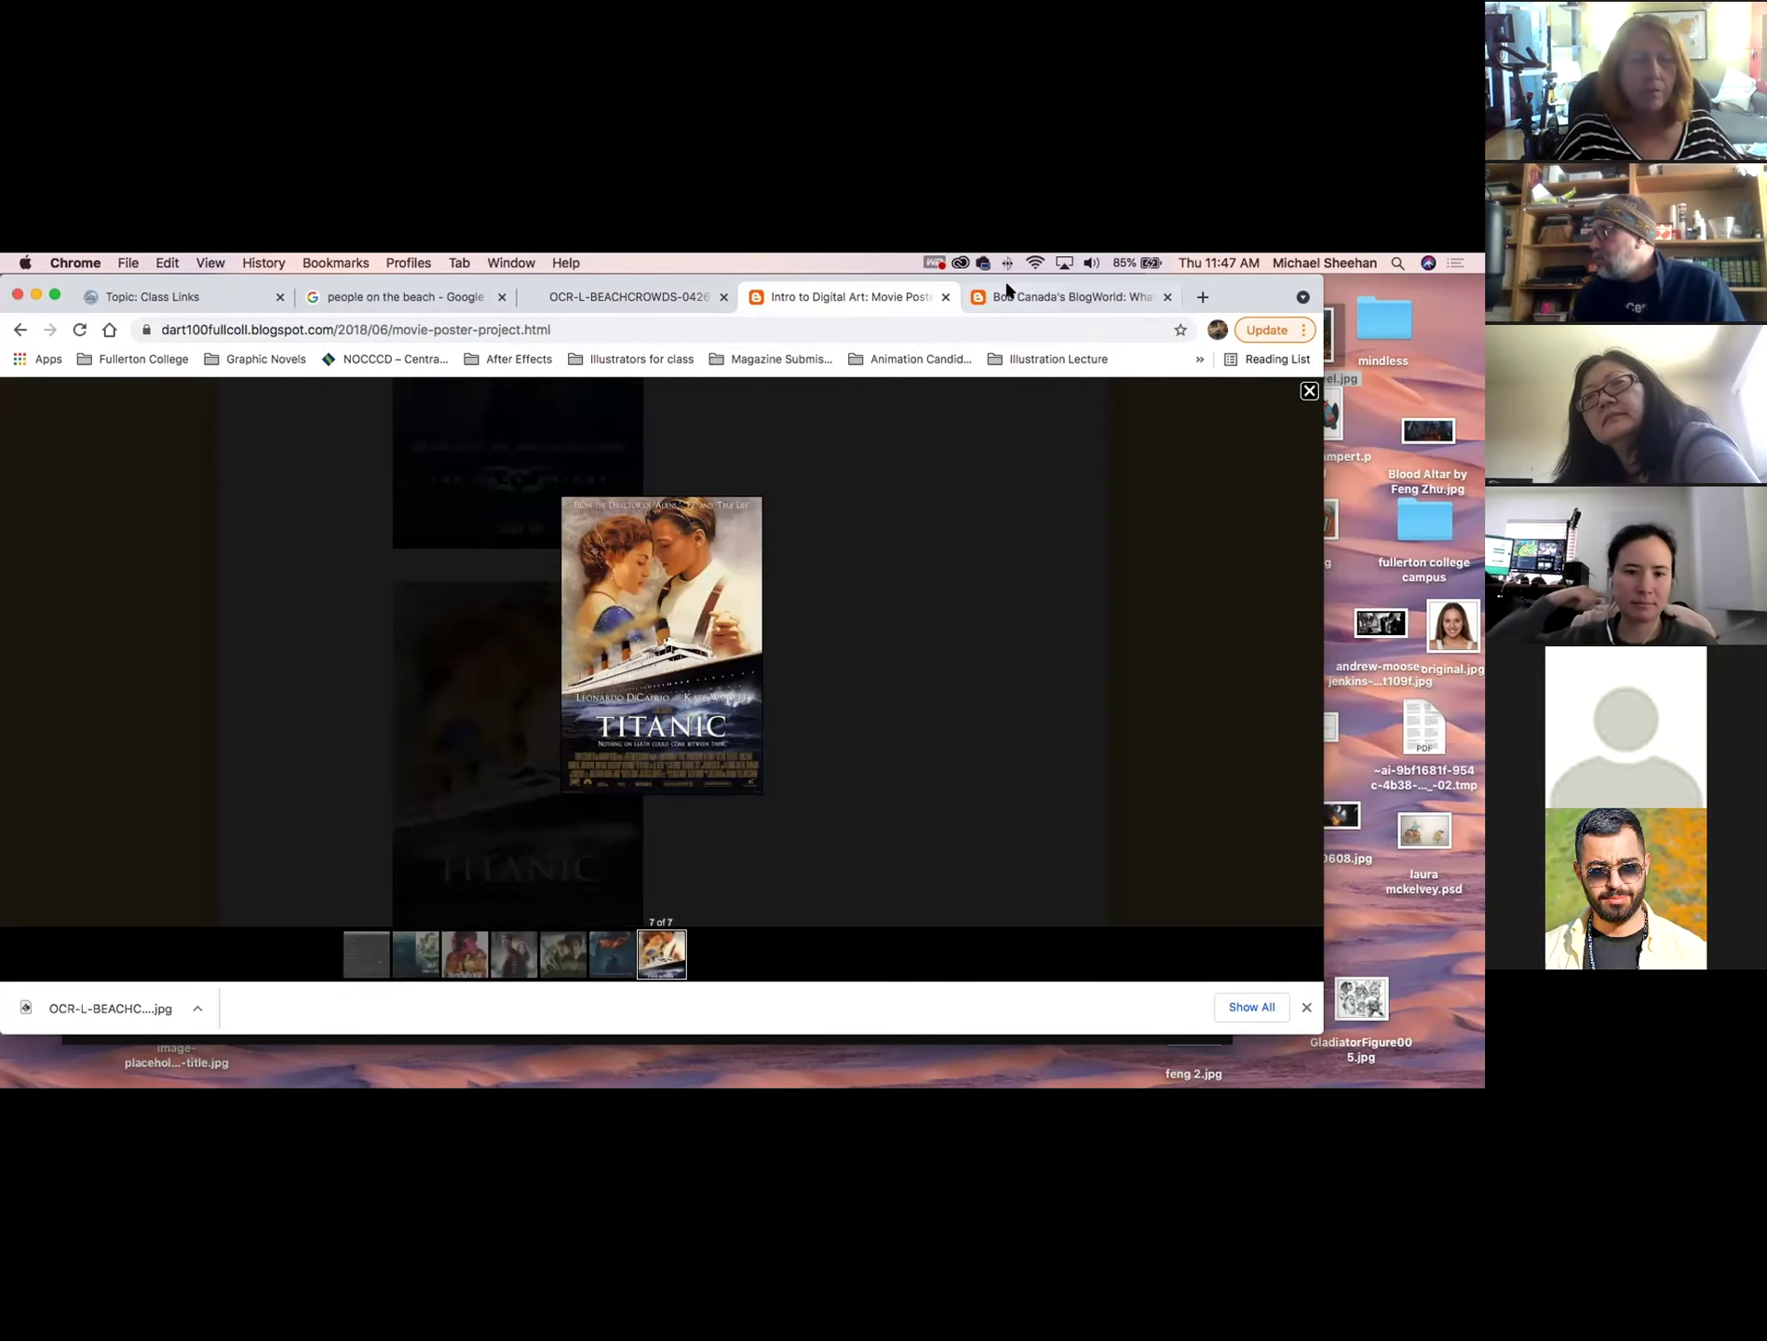
left_click(1308, 391)
Go back up the blog post and examine the two In the Heart of the Sea posters enlarged.
scroll(728, 644, "up", 5)
scroll(722, 634, "up", 10)
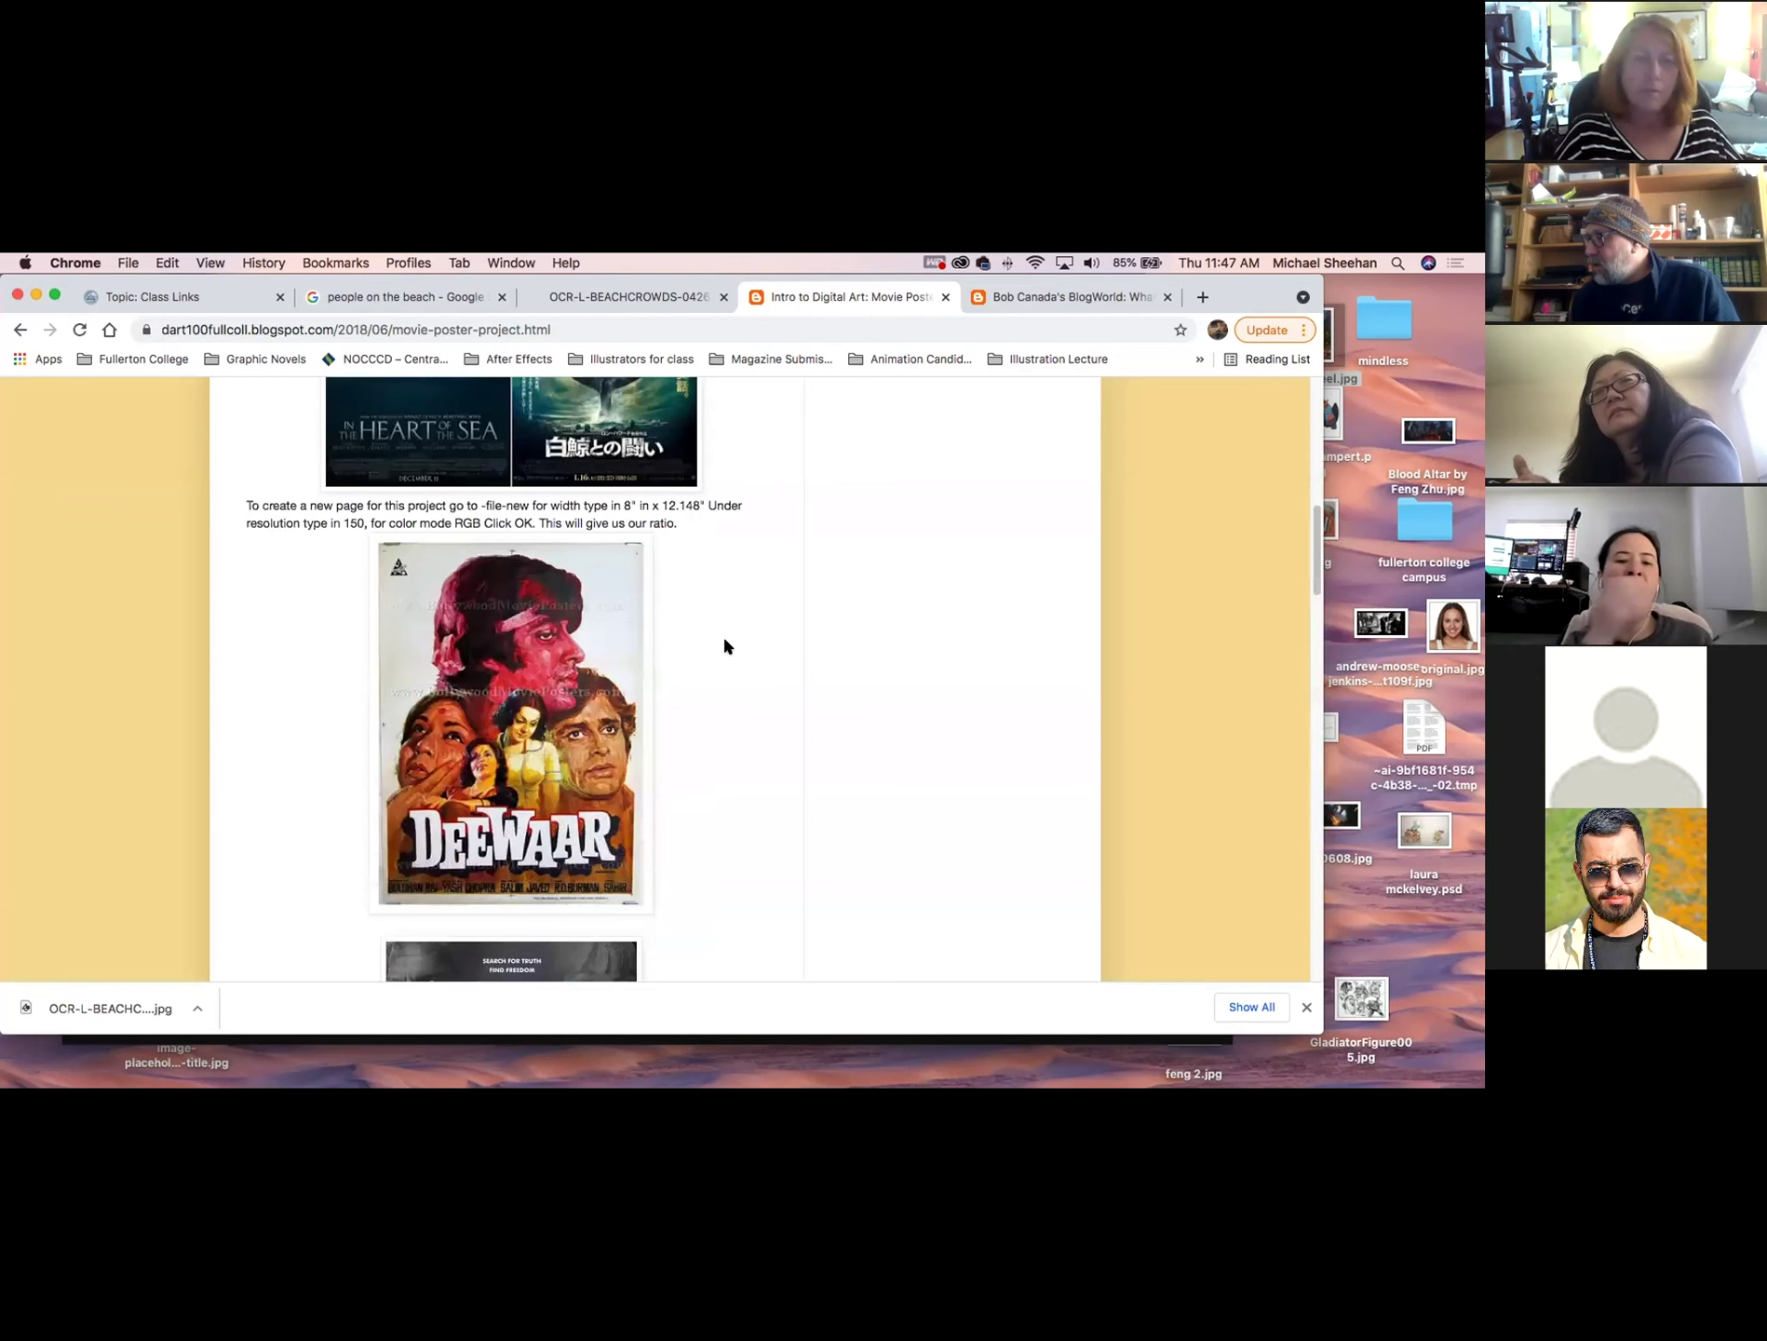
left_click(404, 637)
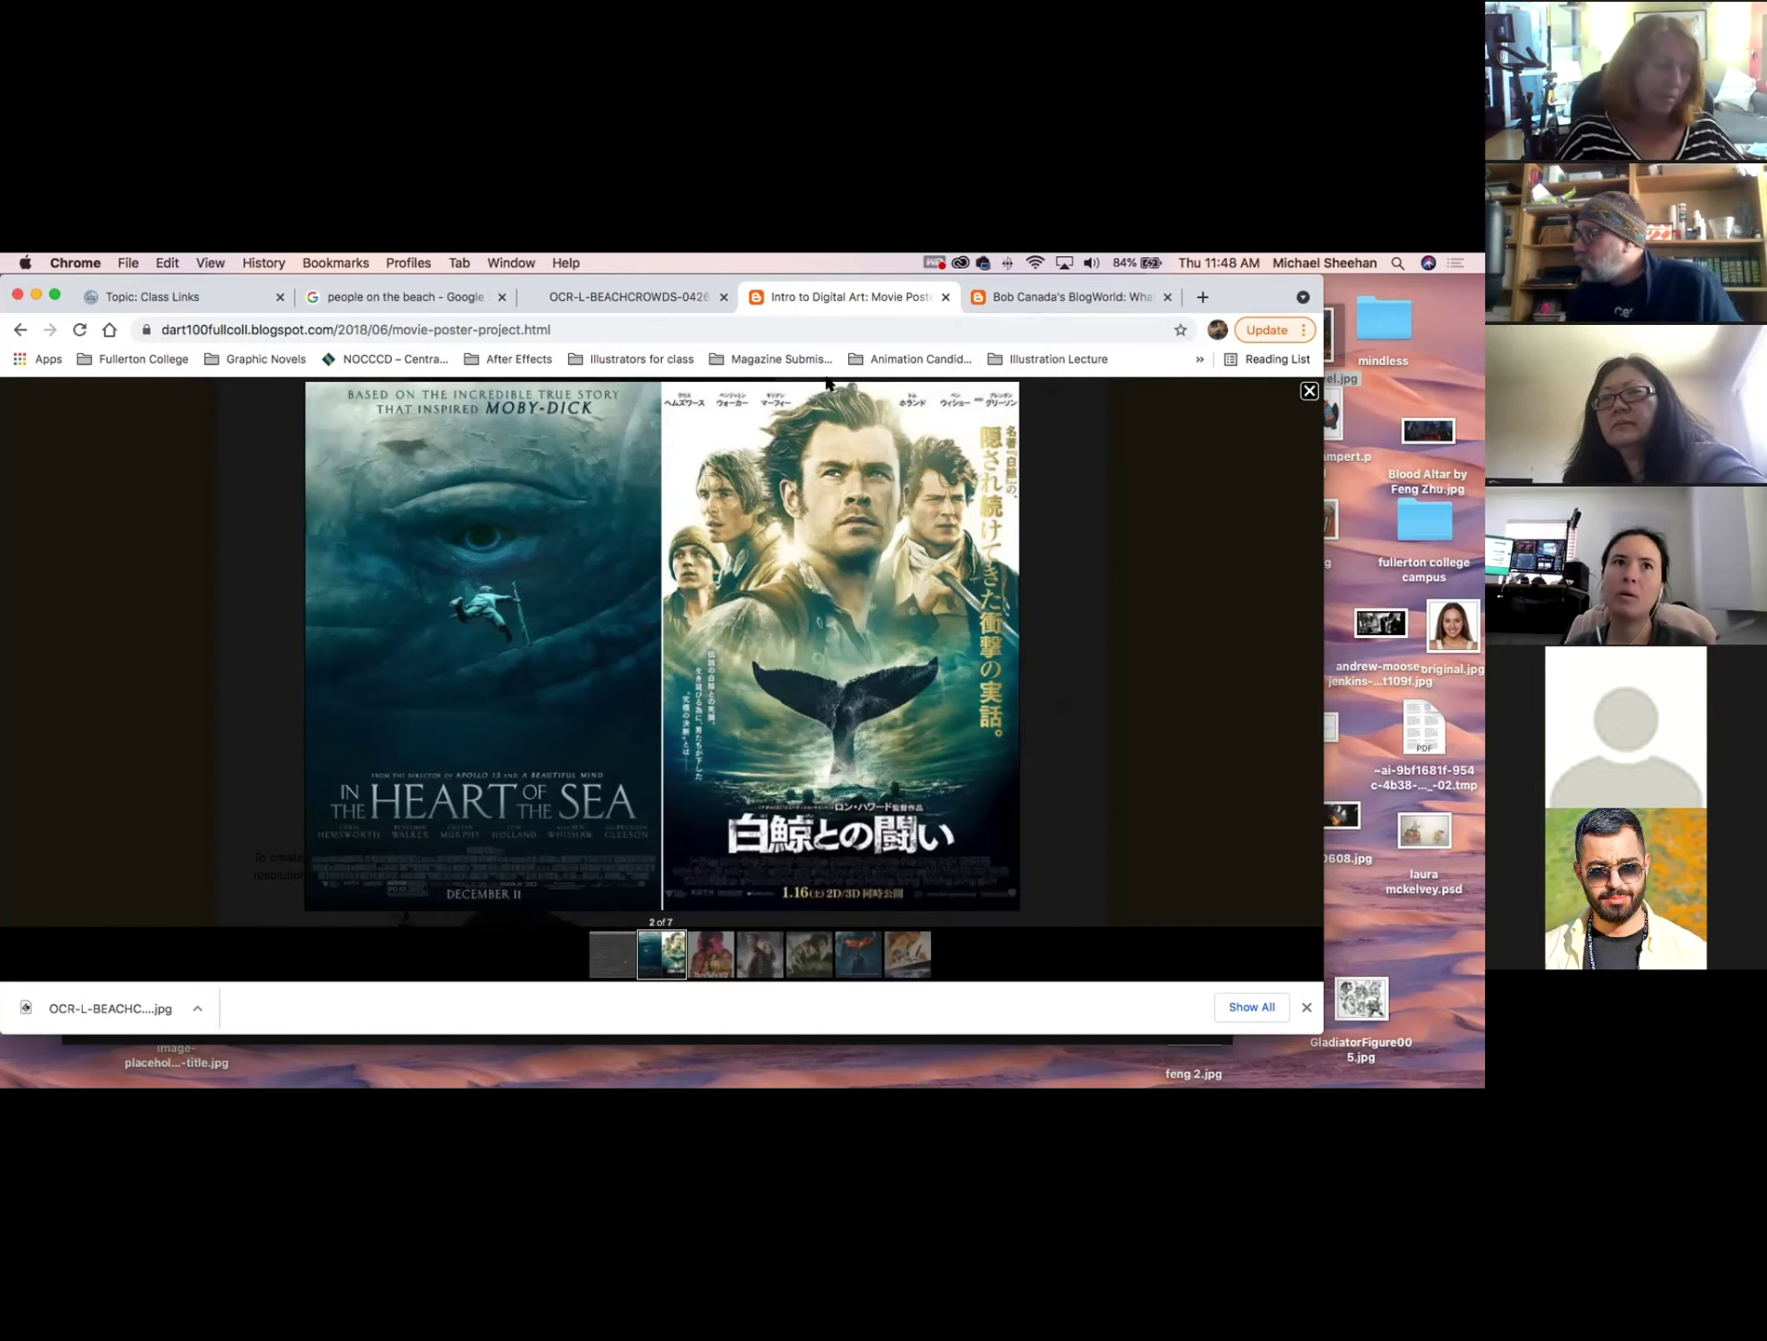
left_click(1309, 391)
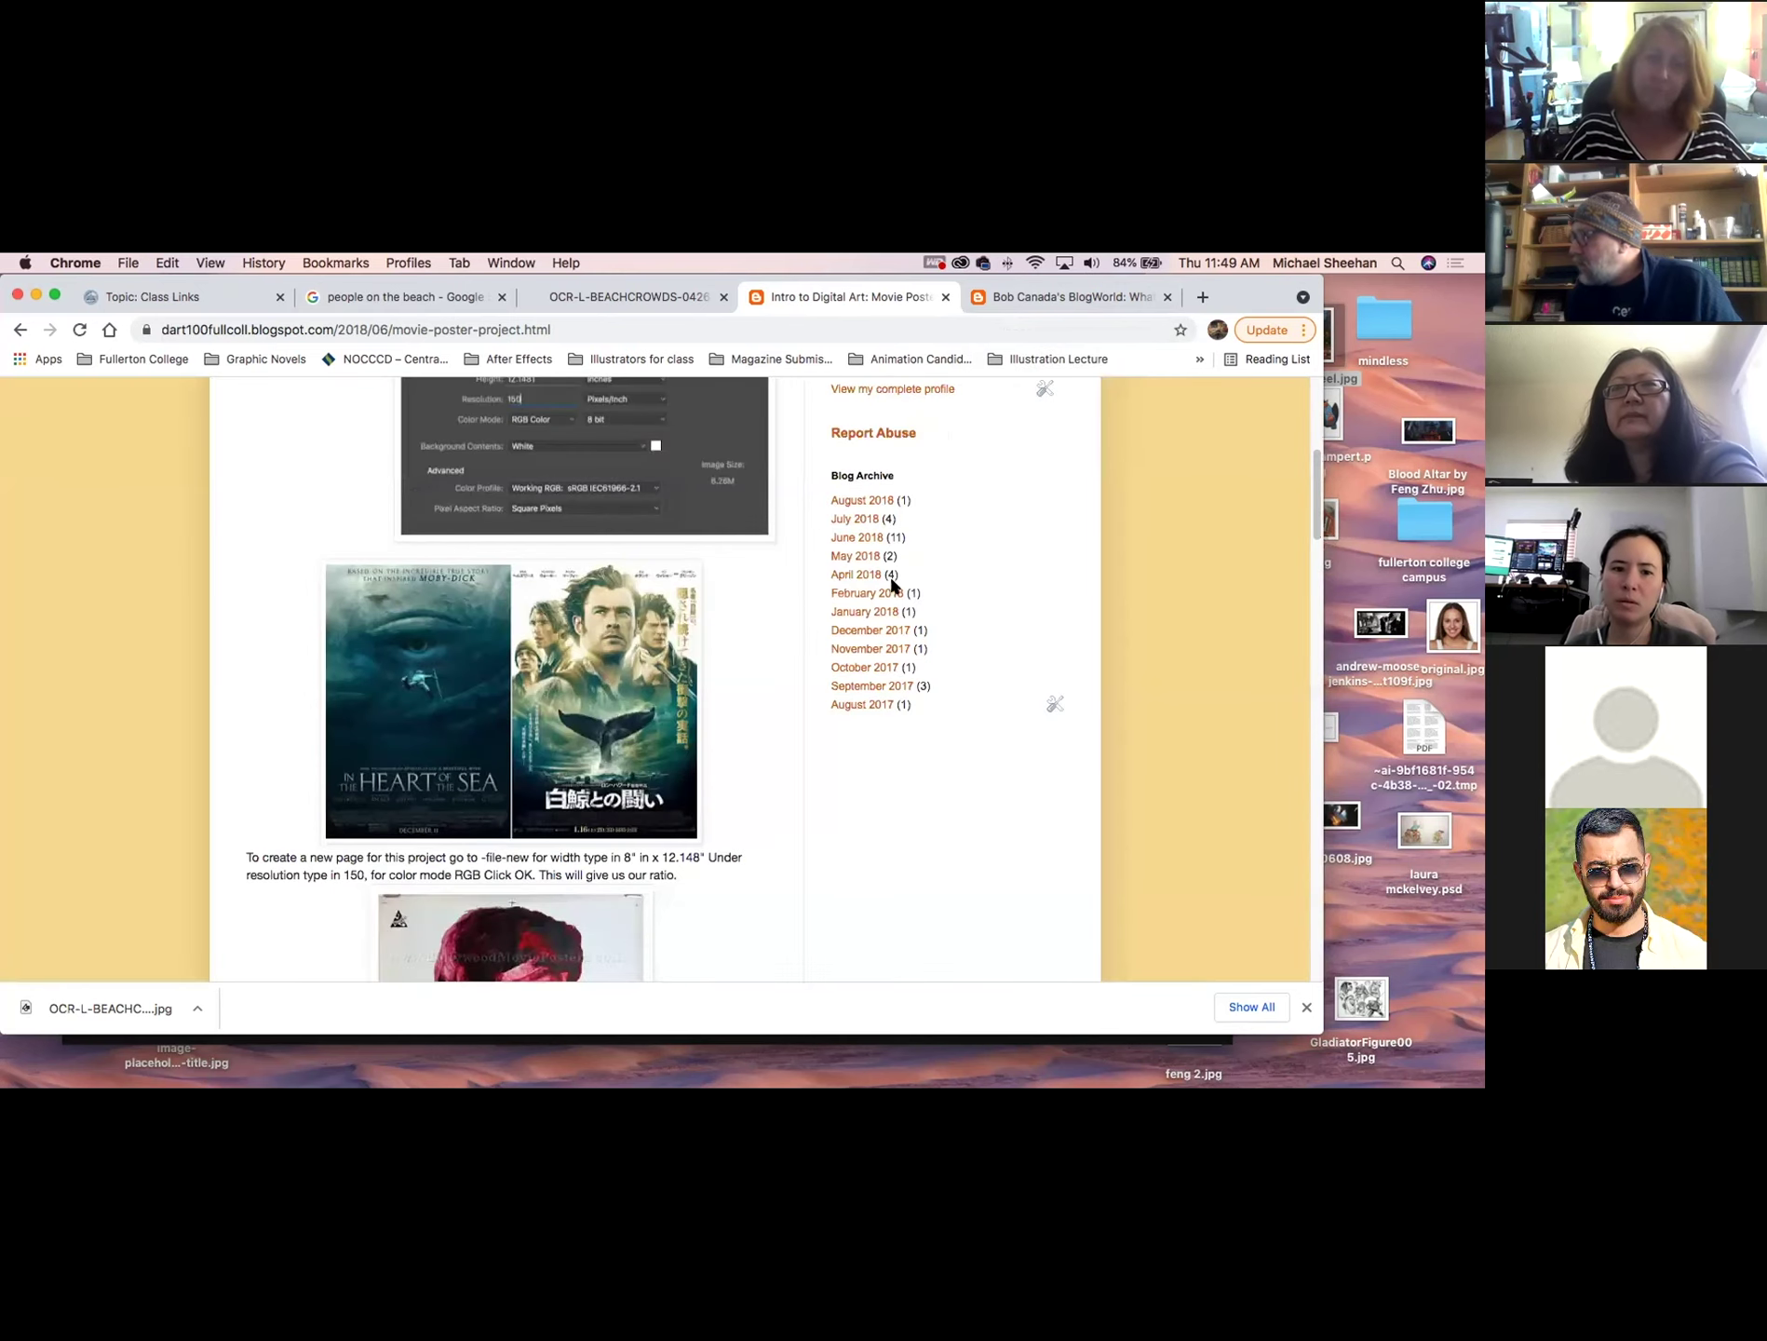
Look through the remaining poster examples below the new-page instructions in the blog post.
scroll(752, 656, "down", 3)
scroll(752, 657, "down", 3)
scroll(712, 717, "down", 5)
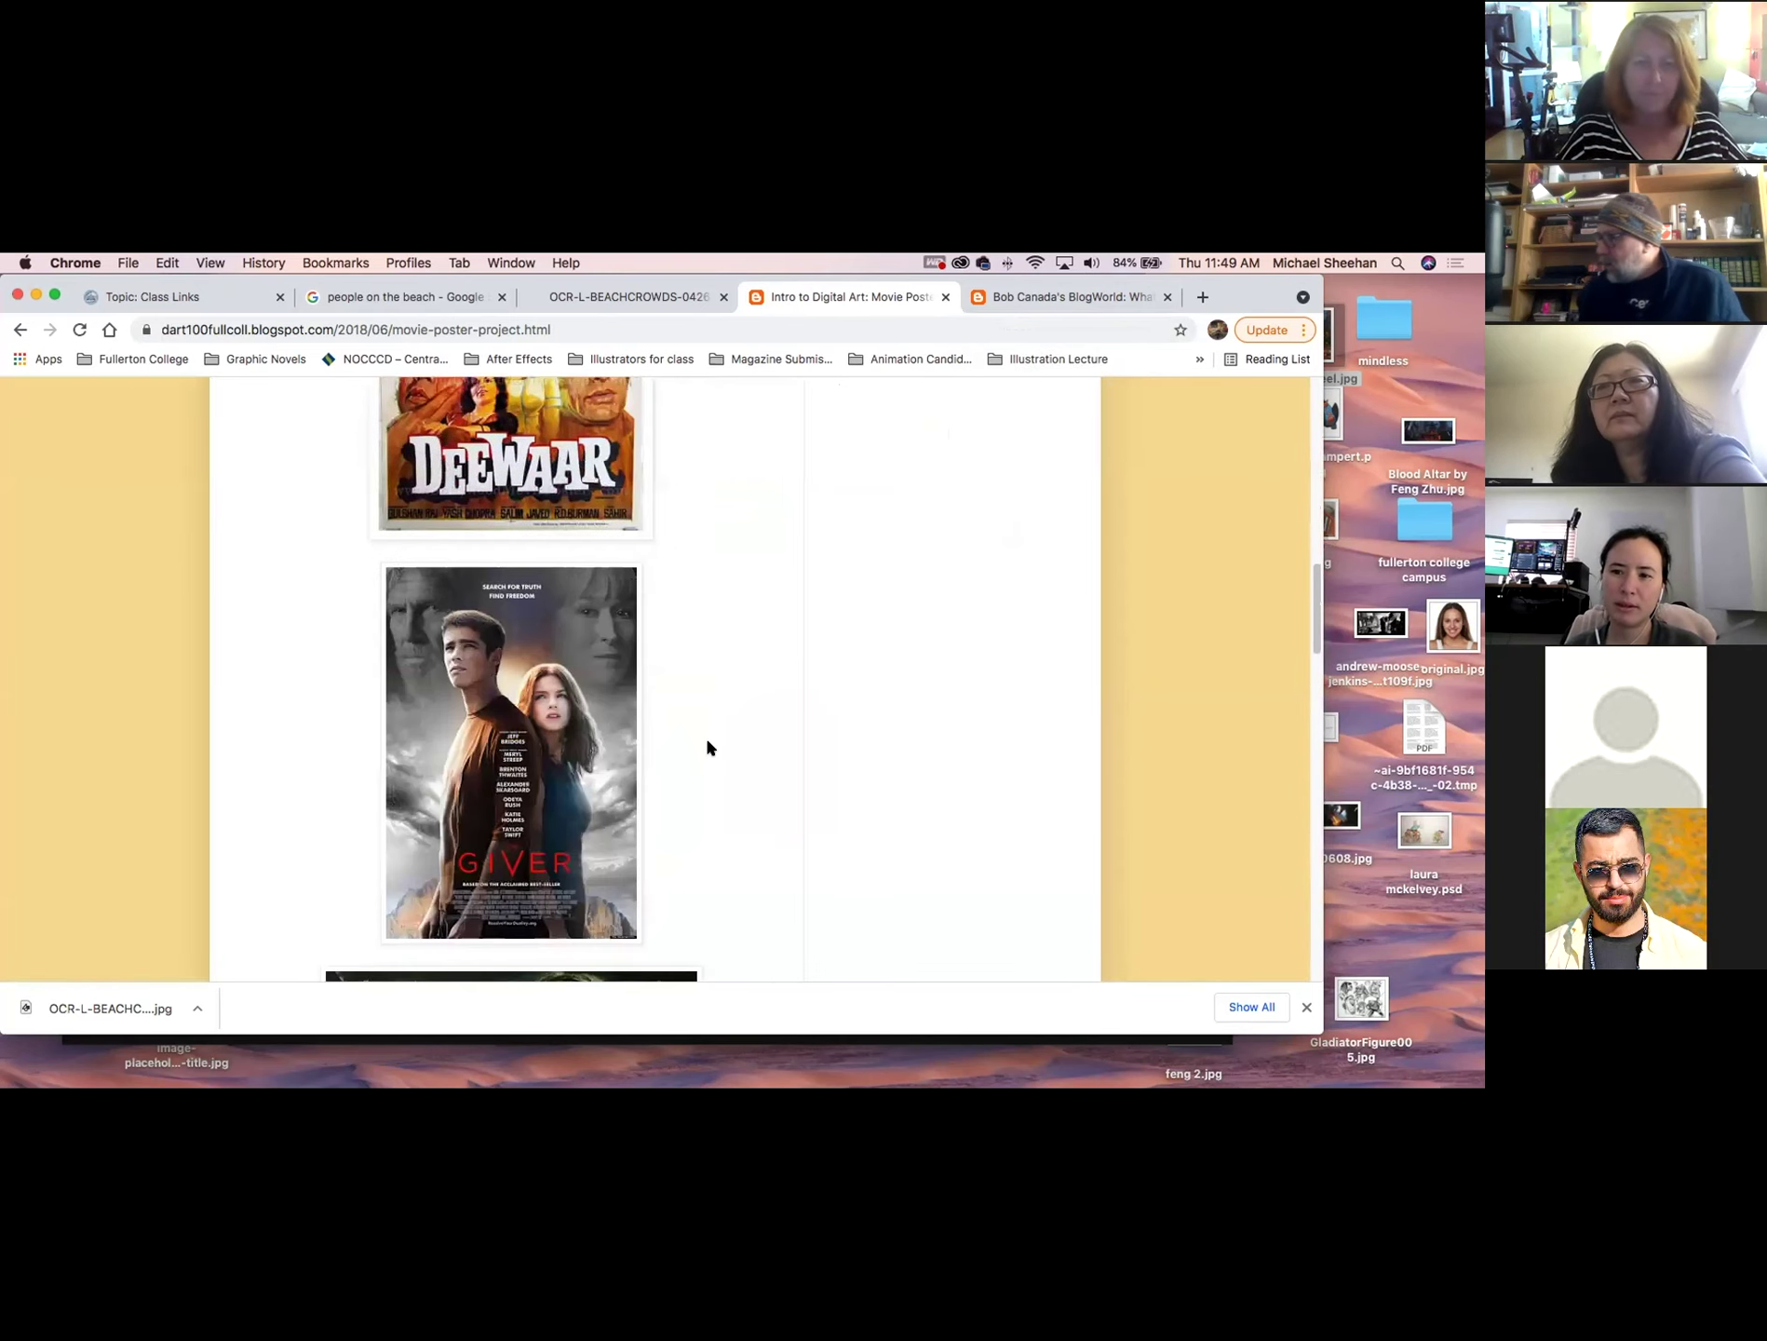
scroll(706, 743, "down", 10)
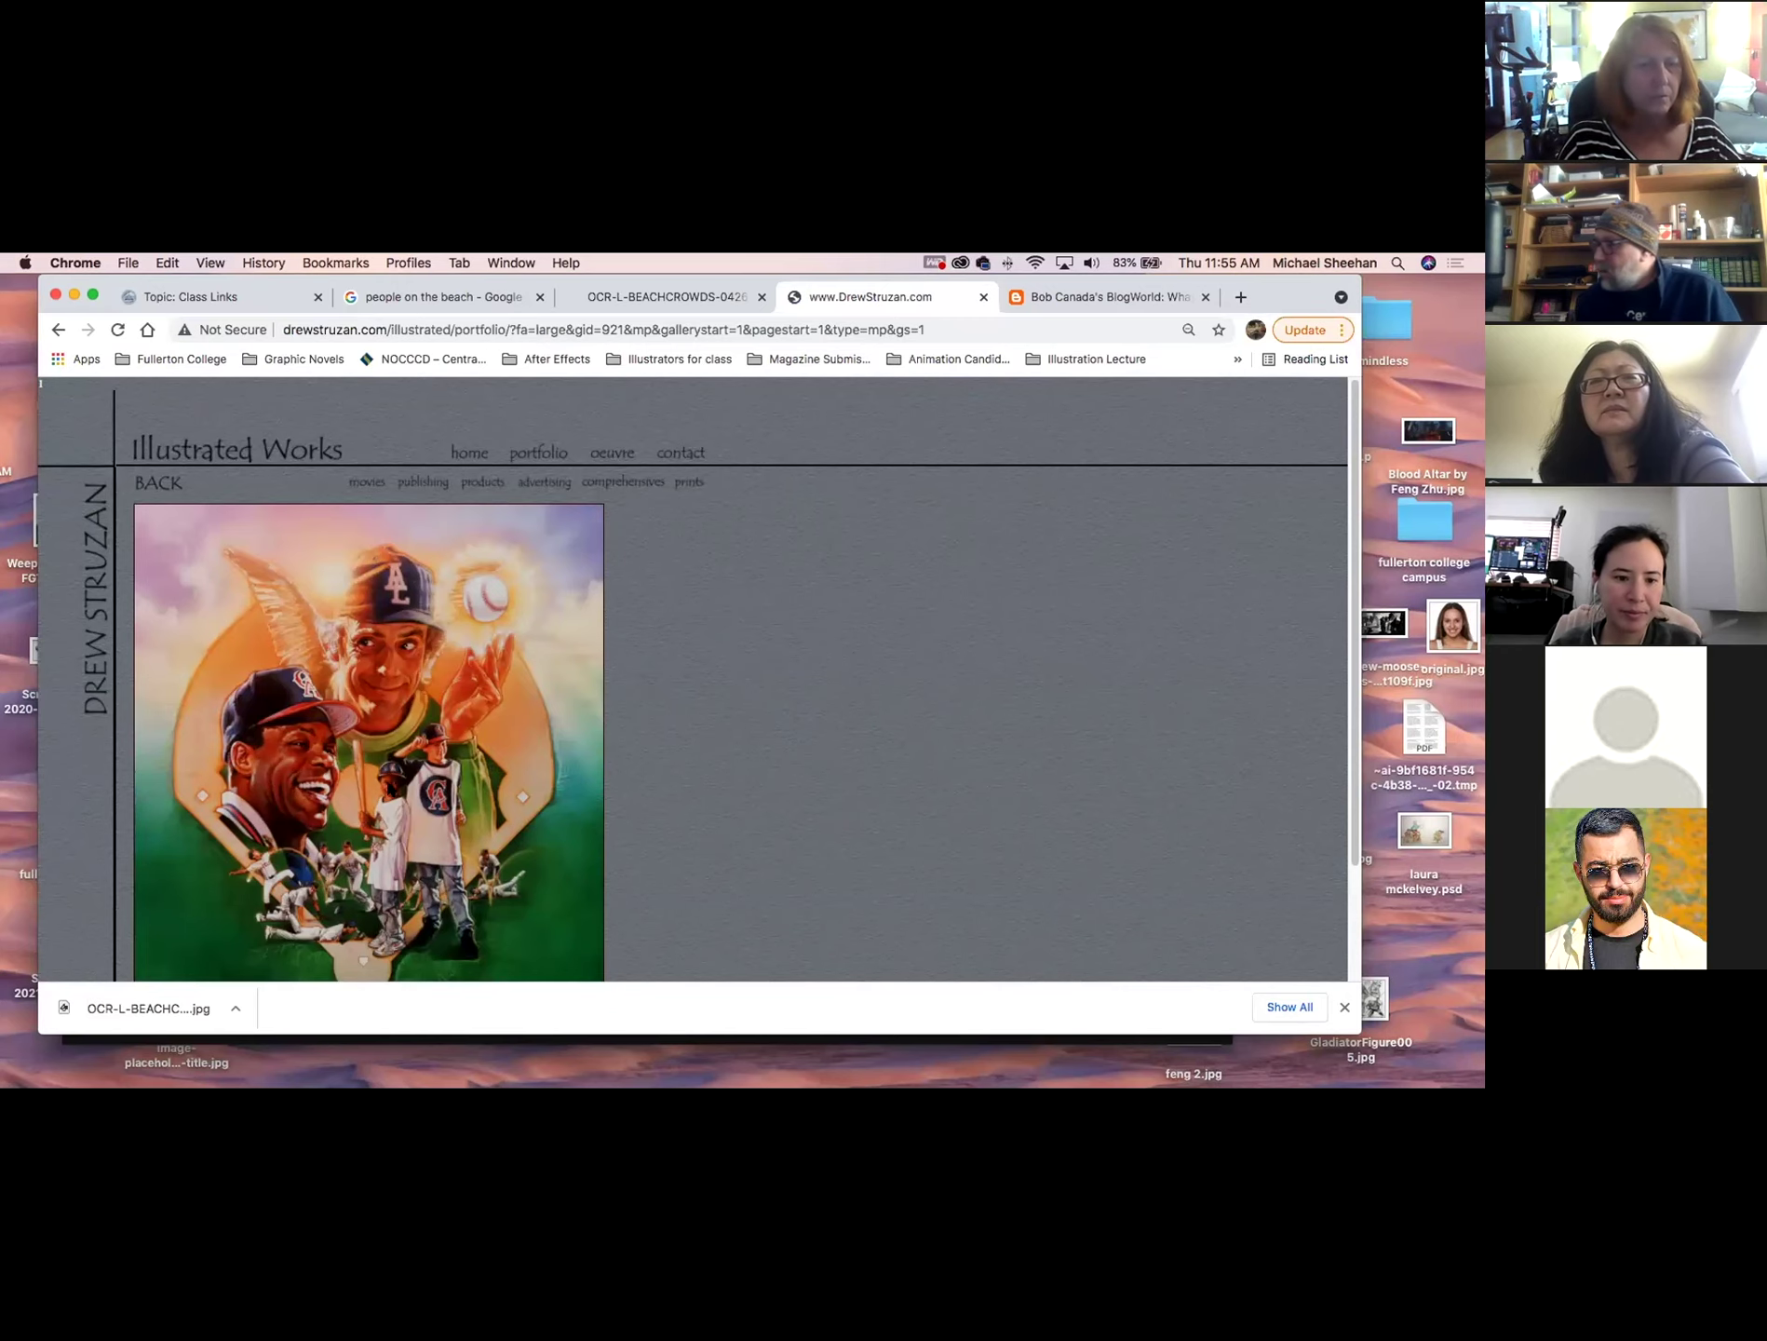
Examine the full Angels in the Outfield painting on Drew Struzan's site and return to the portfolio thumbnails.
scroll(465, 773, "down", 3)
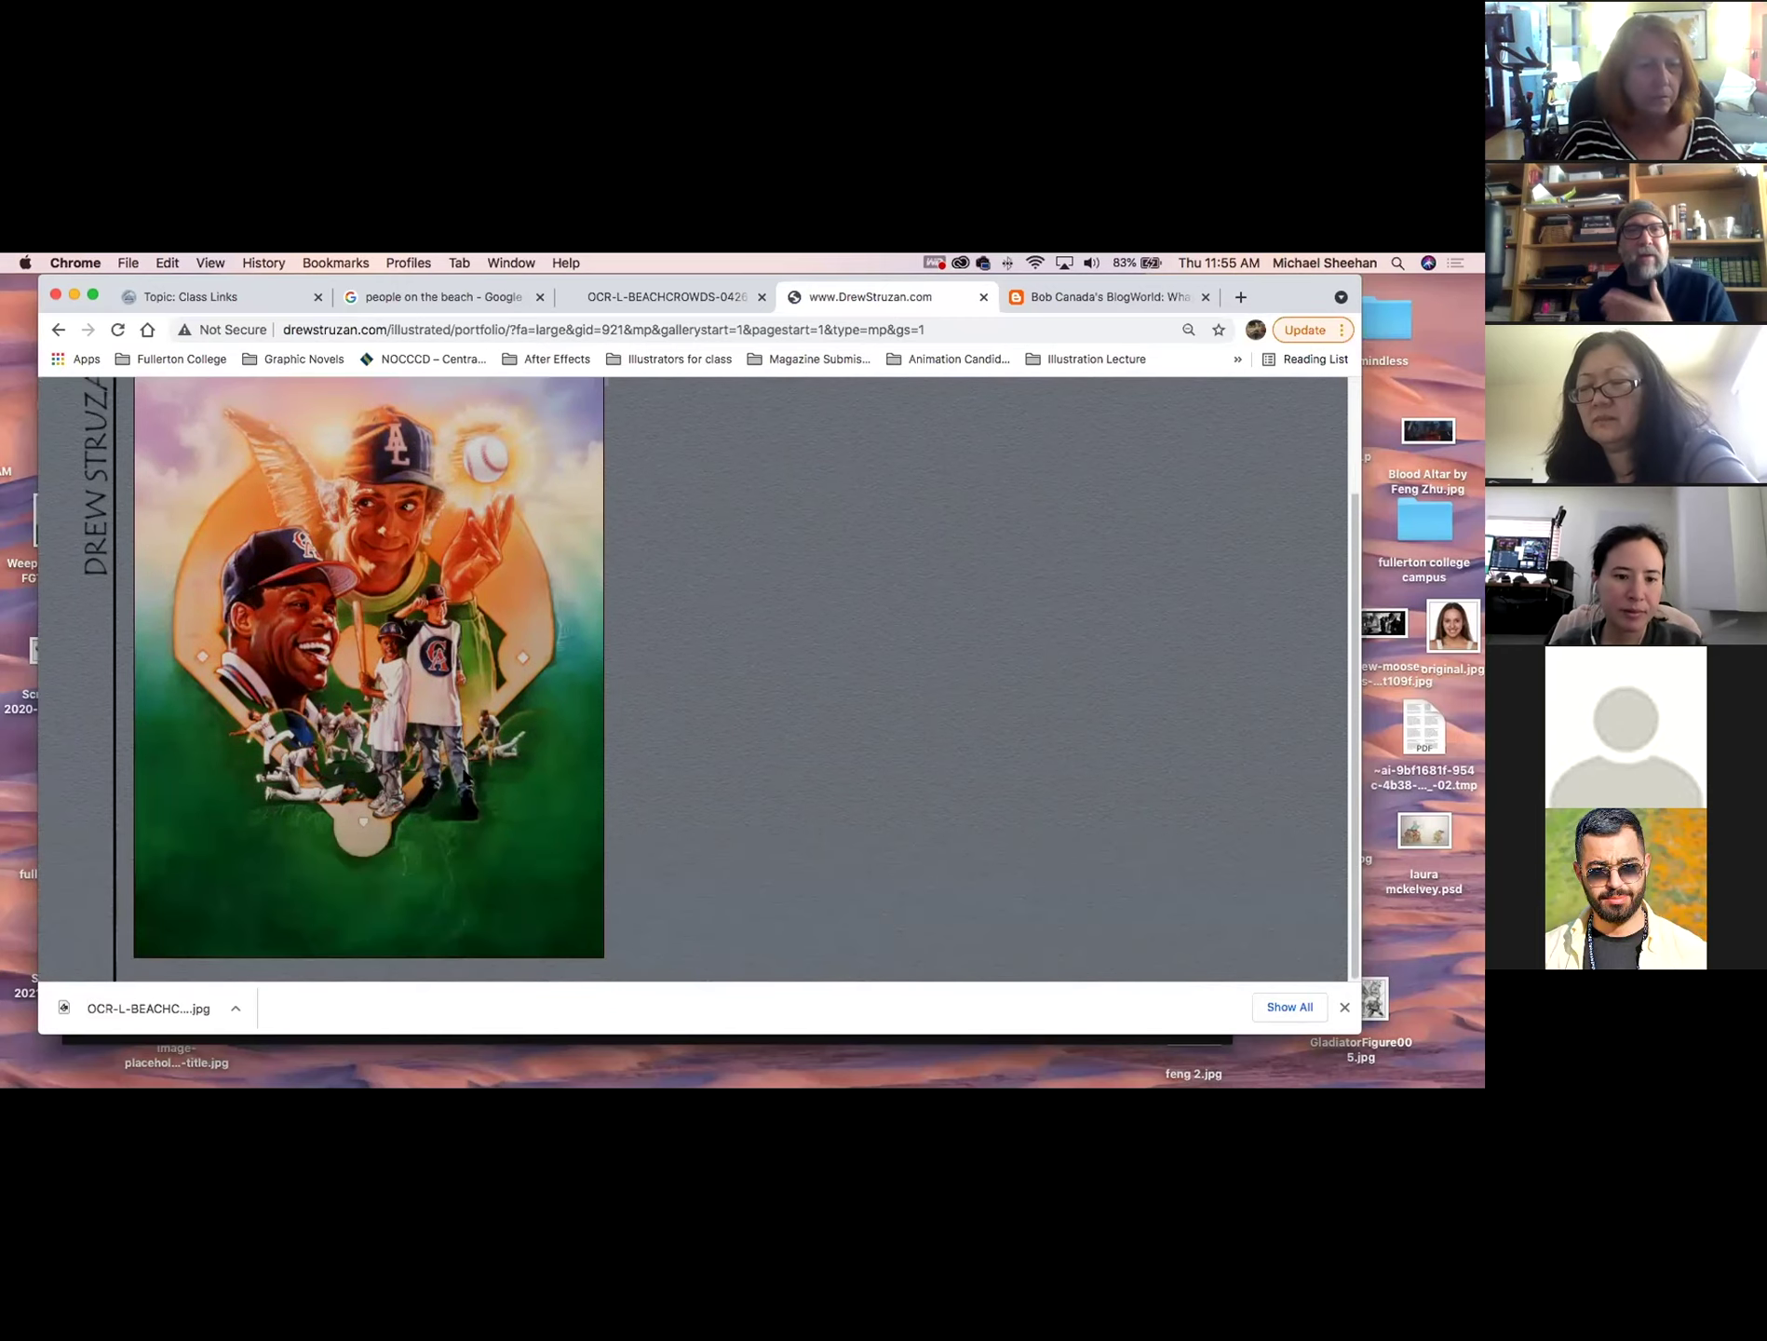
left_click(58, 328)
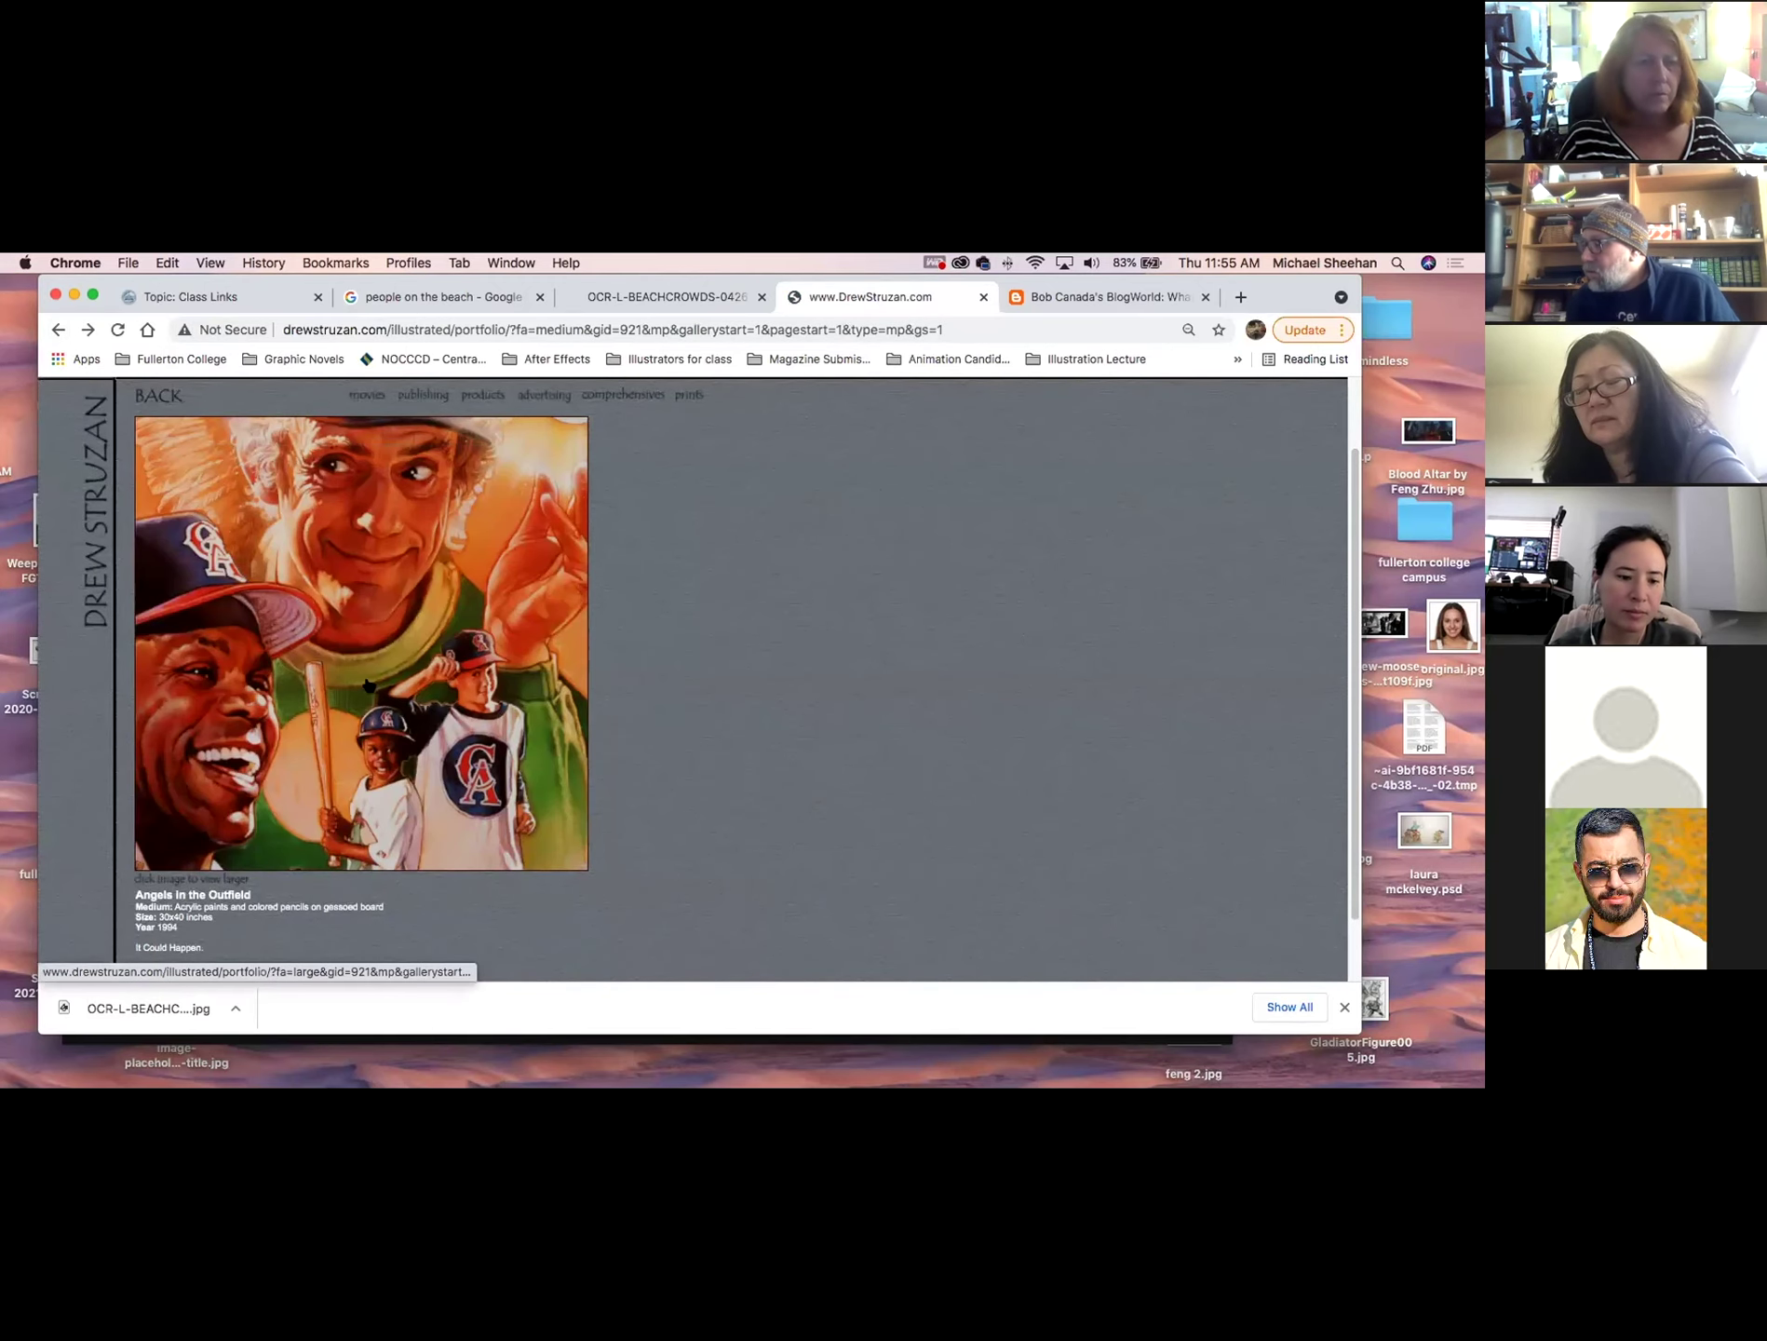
left_click(51, 328)
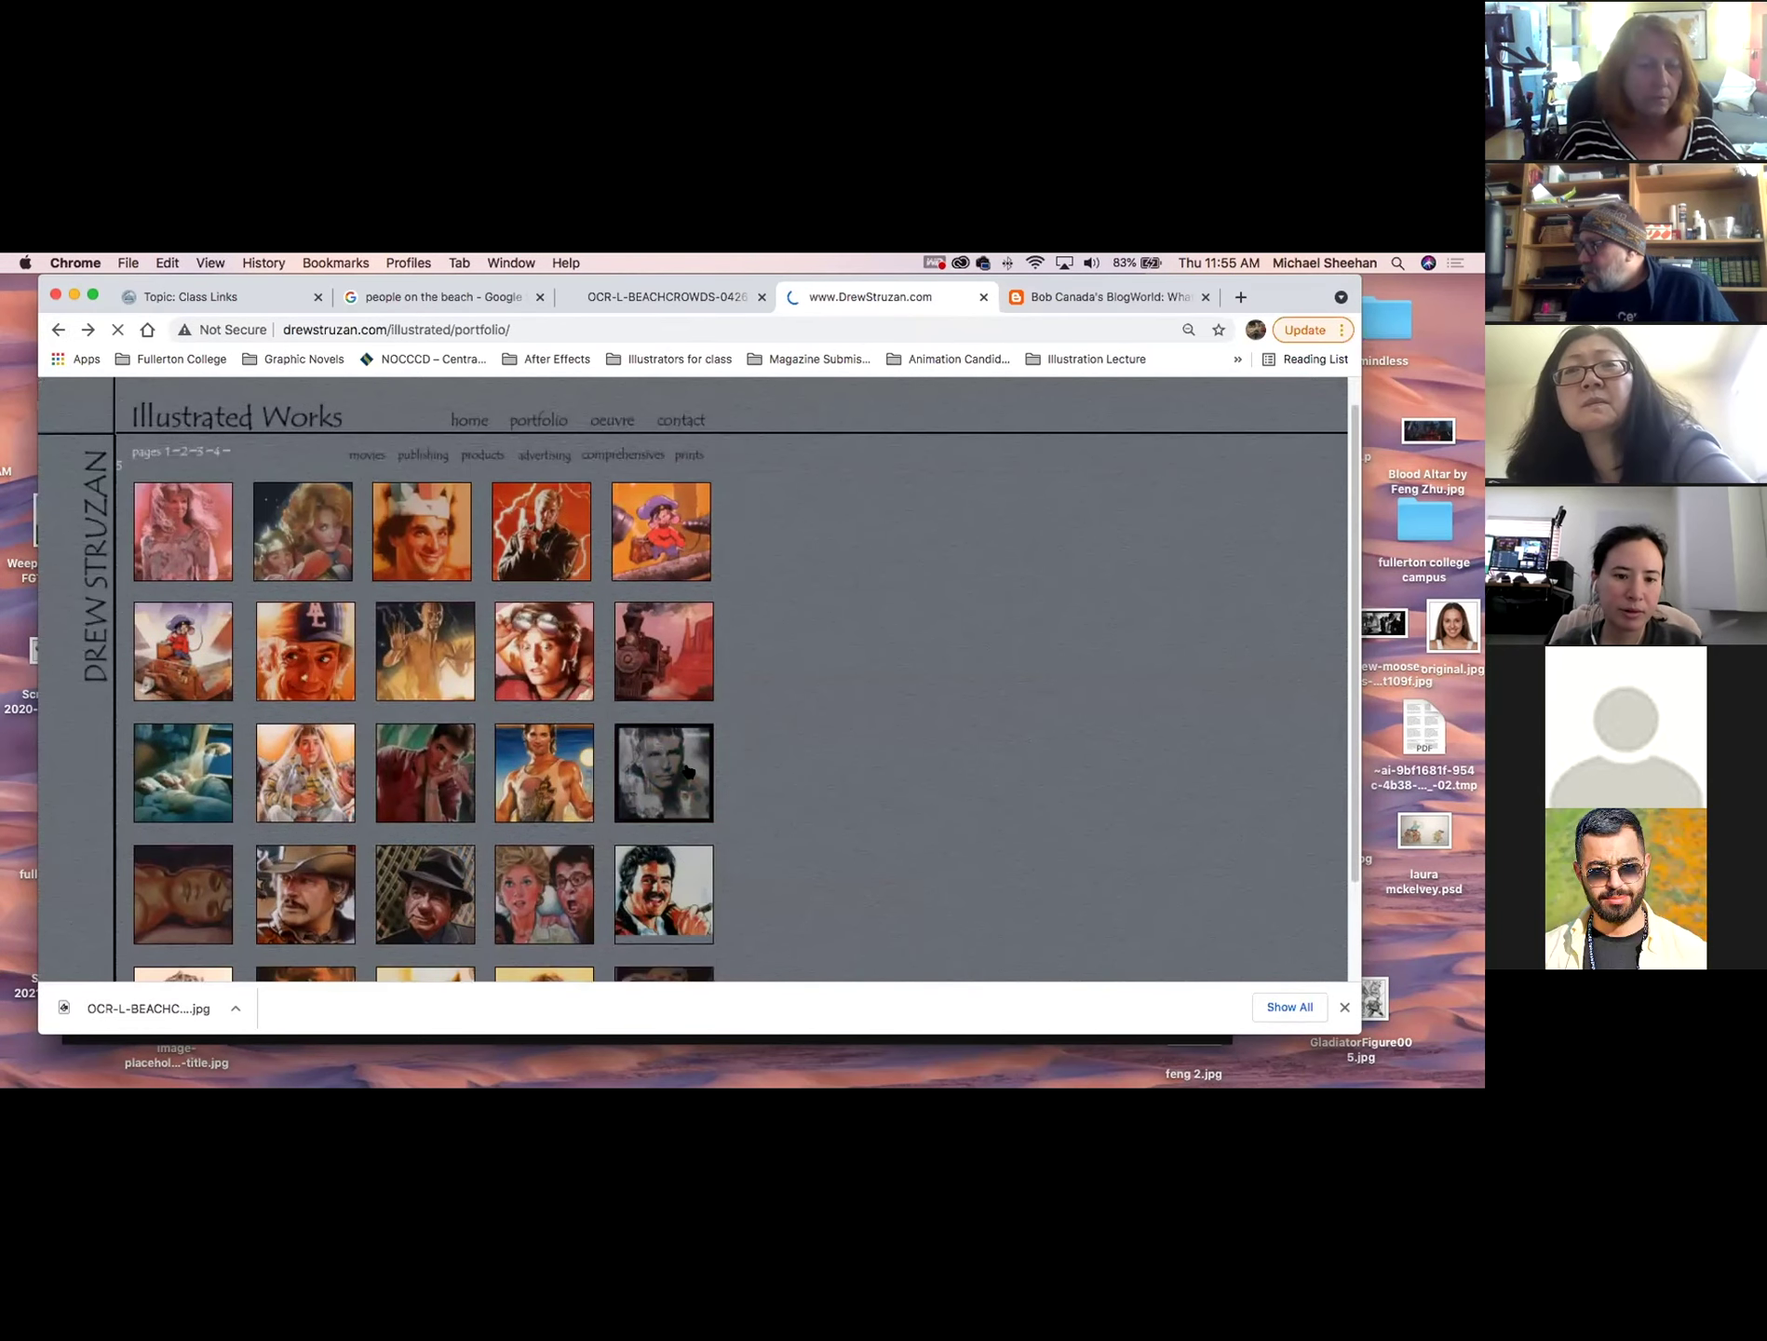
Open the Blade Runner artwork at its large size, examine it, and return to the portfolio thumbnails.
left_click(686, 772)
left_click(542, 735)
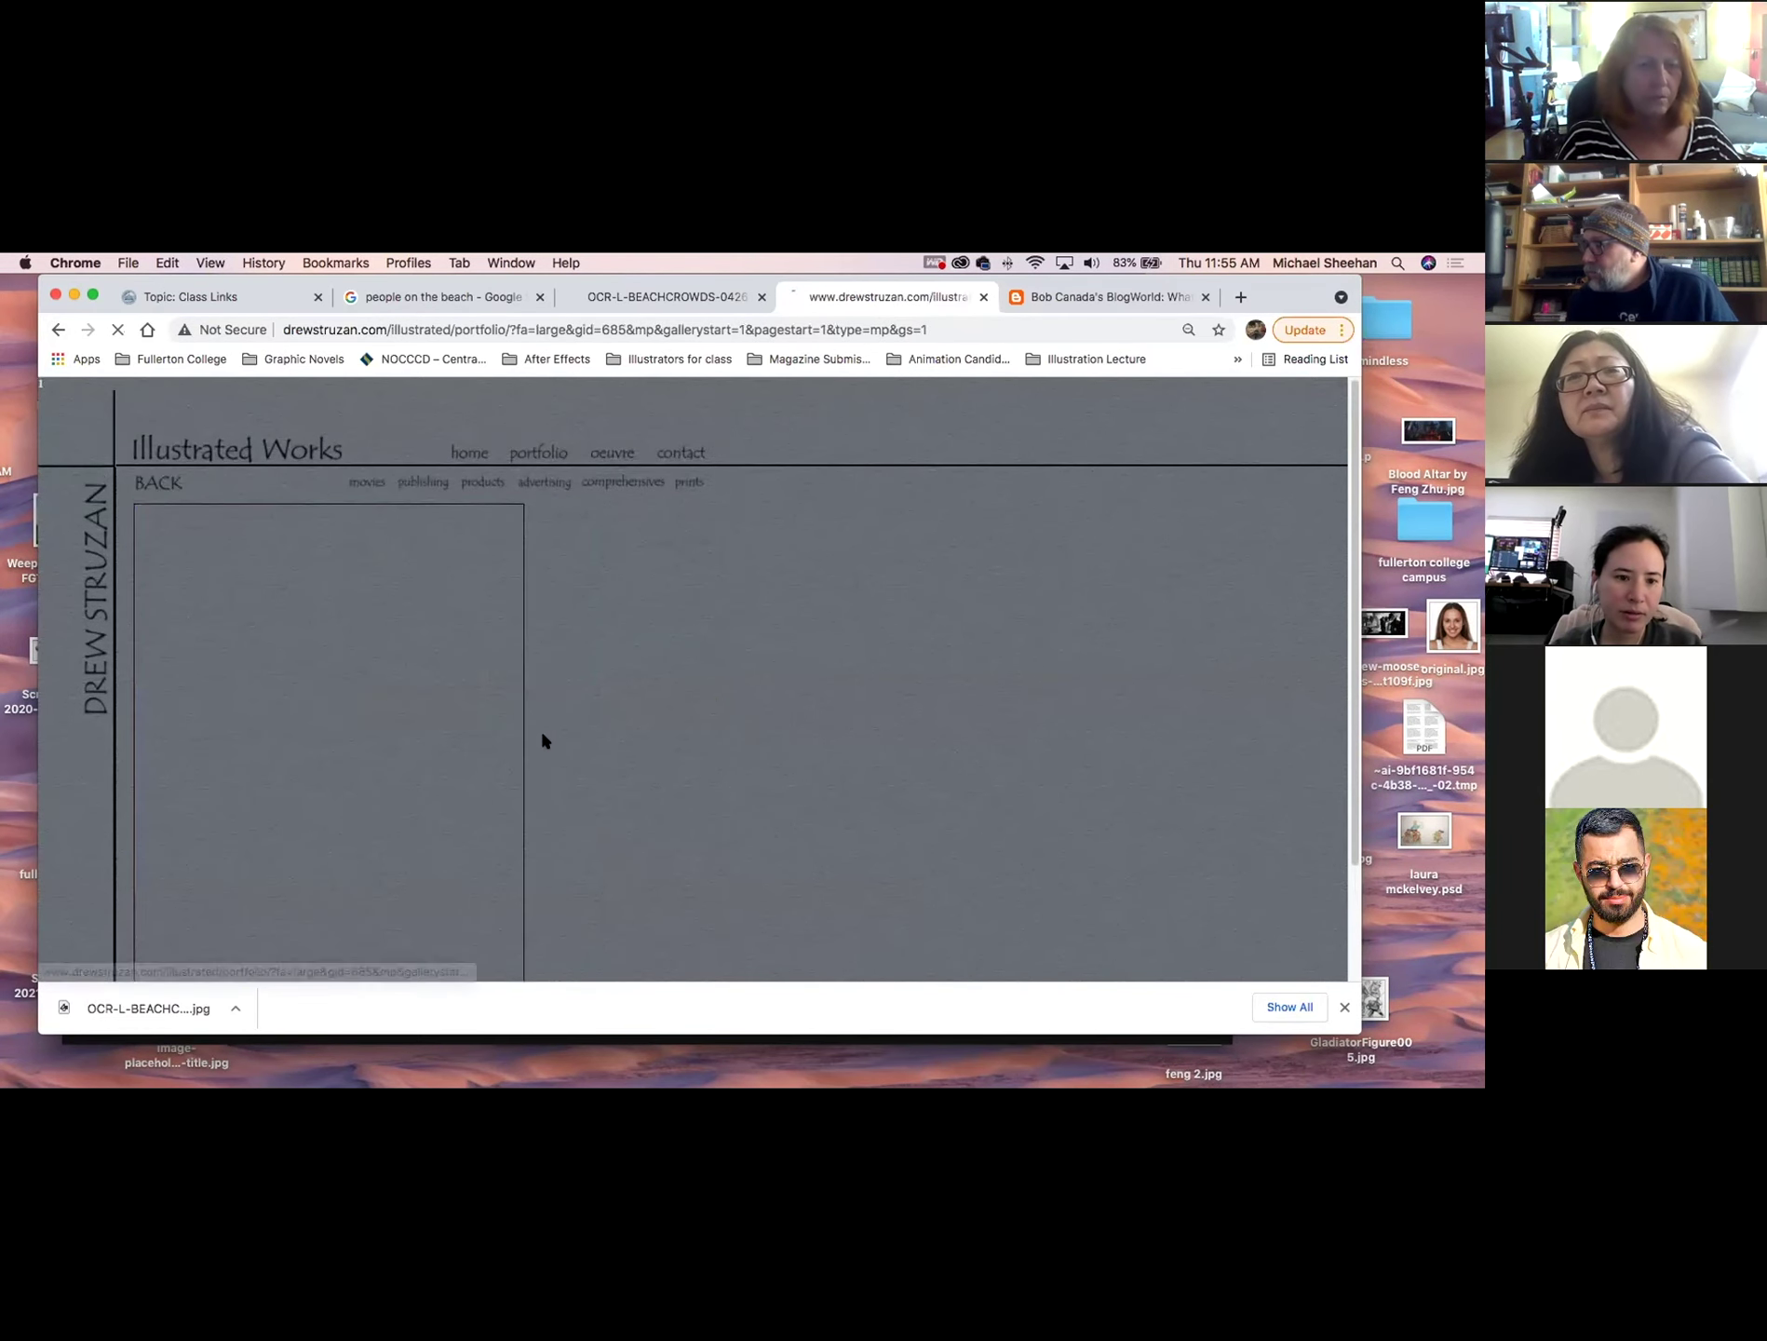
scroll(507, 779, "down", 2)
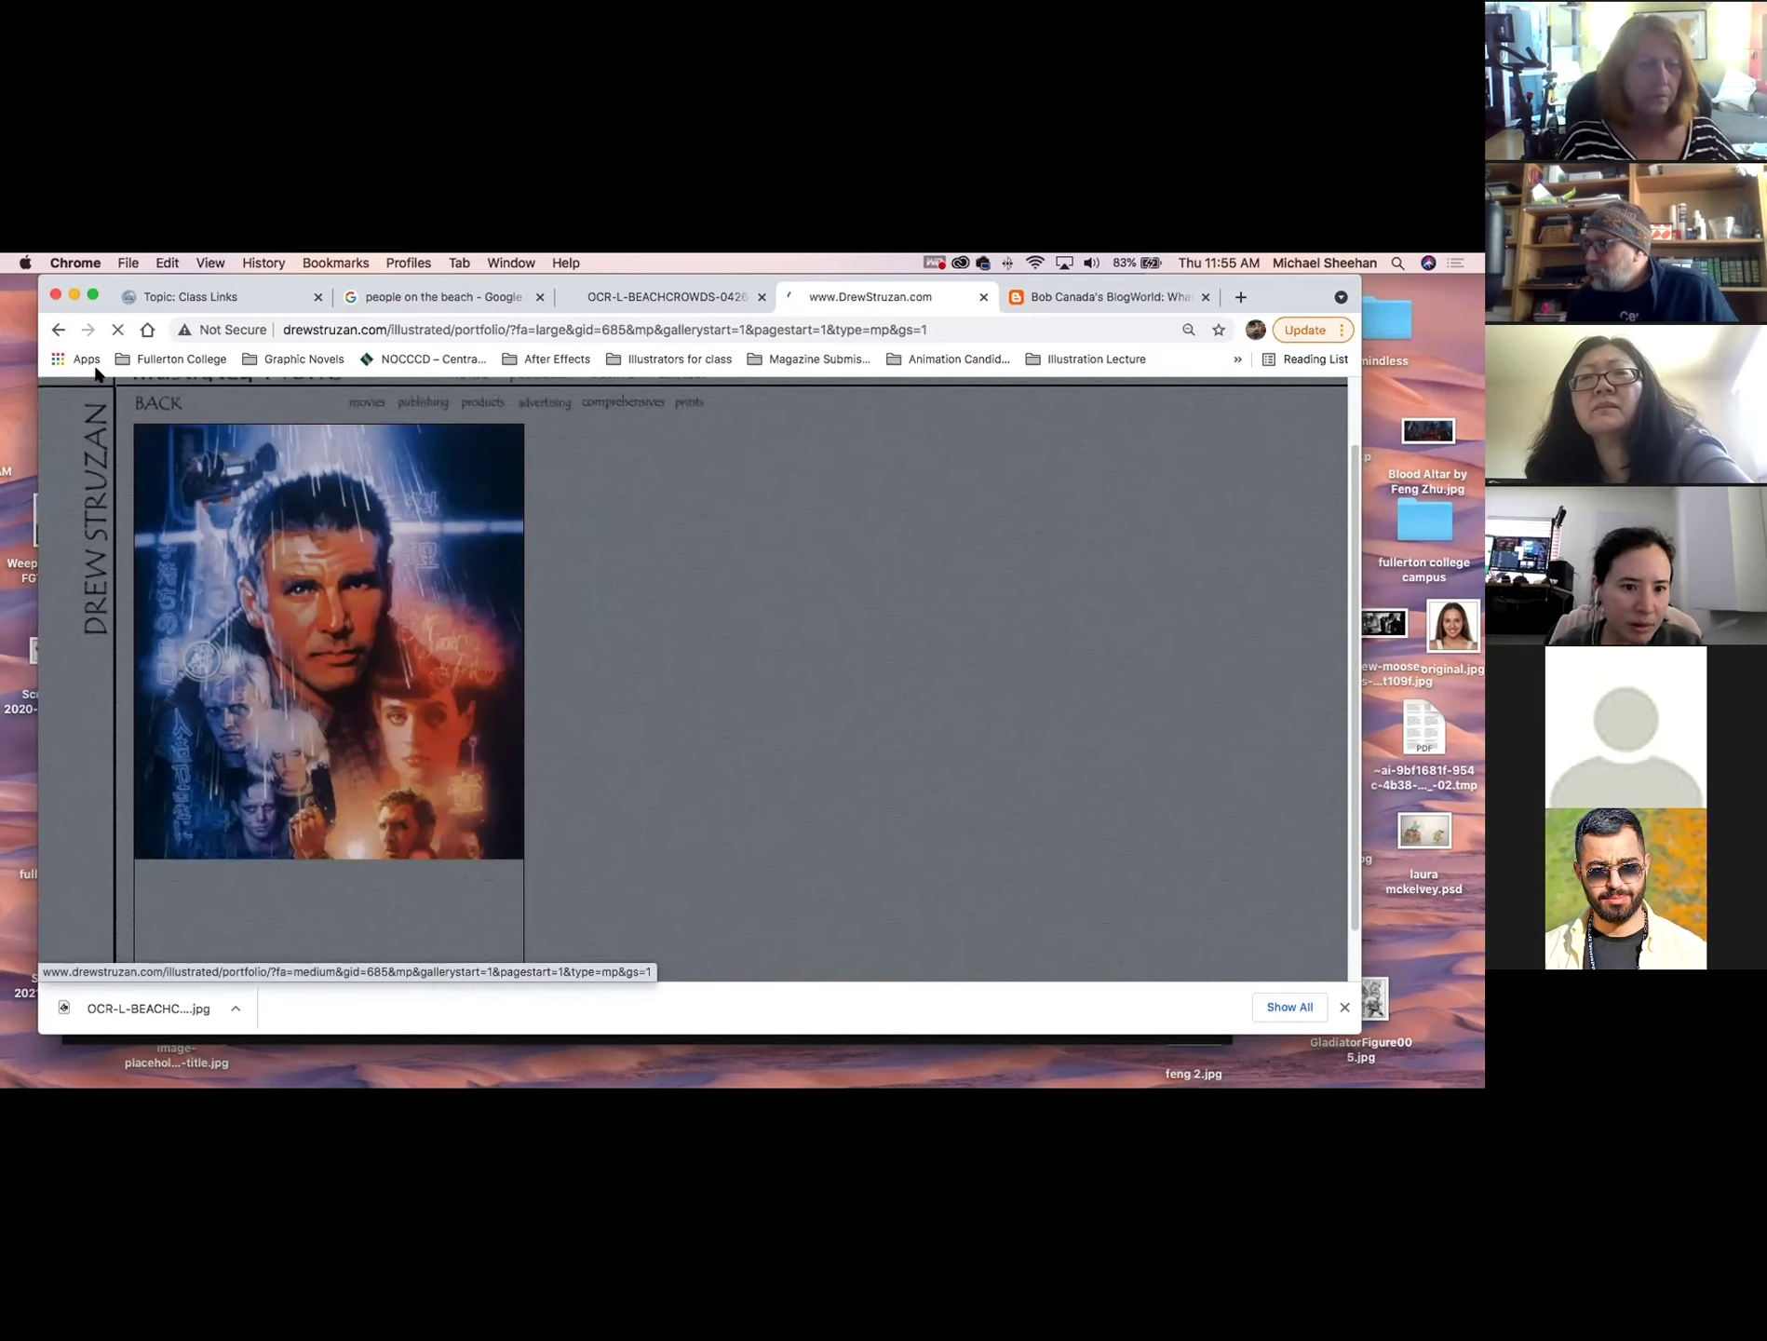
left_click(57, 328)
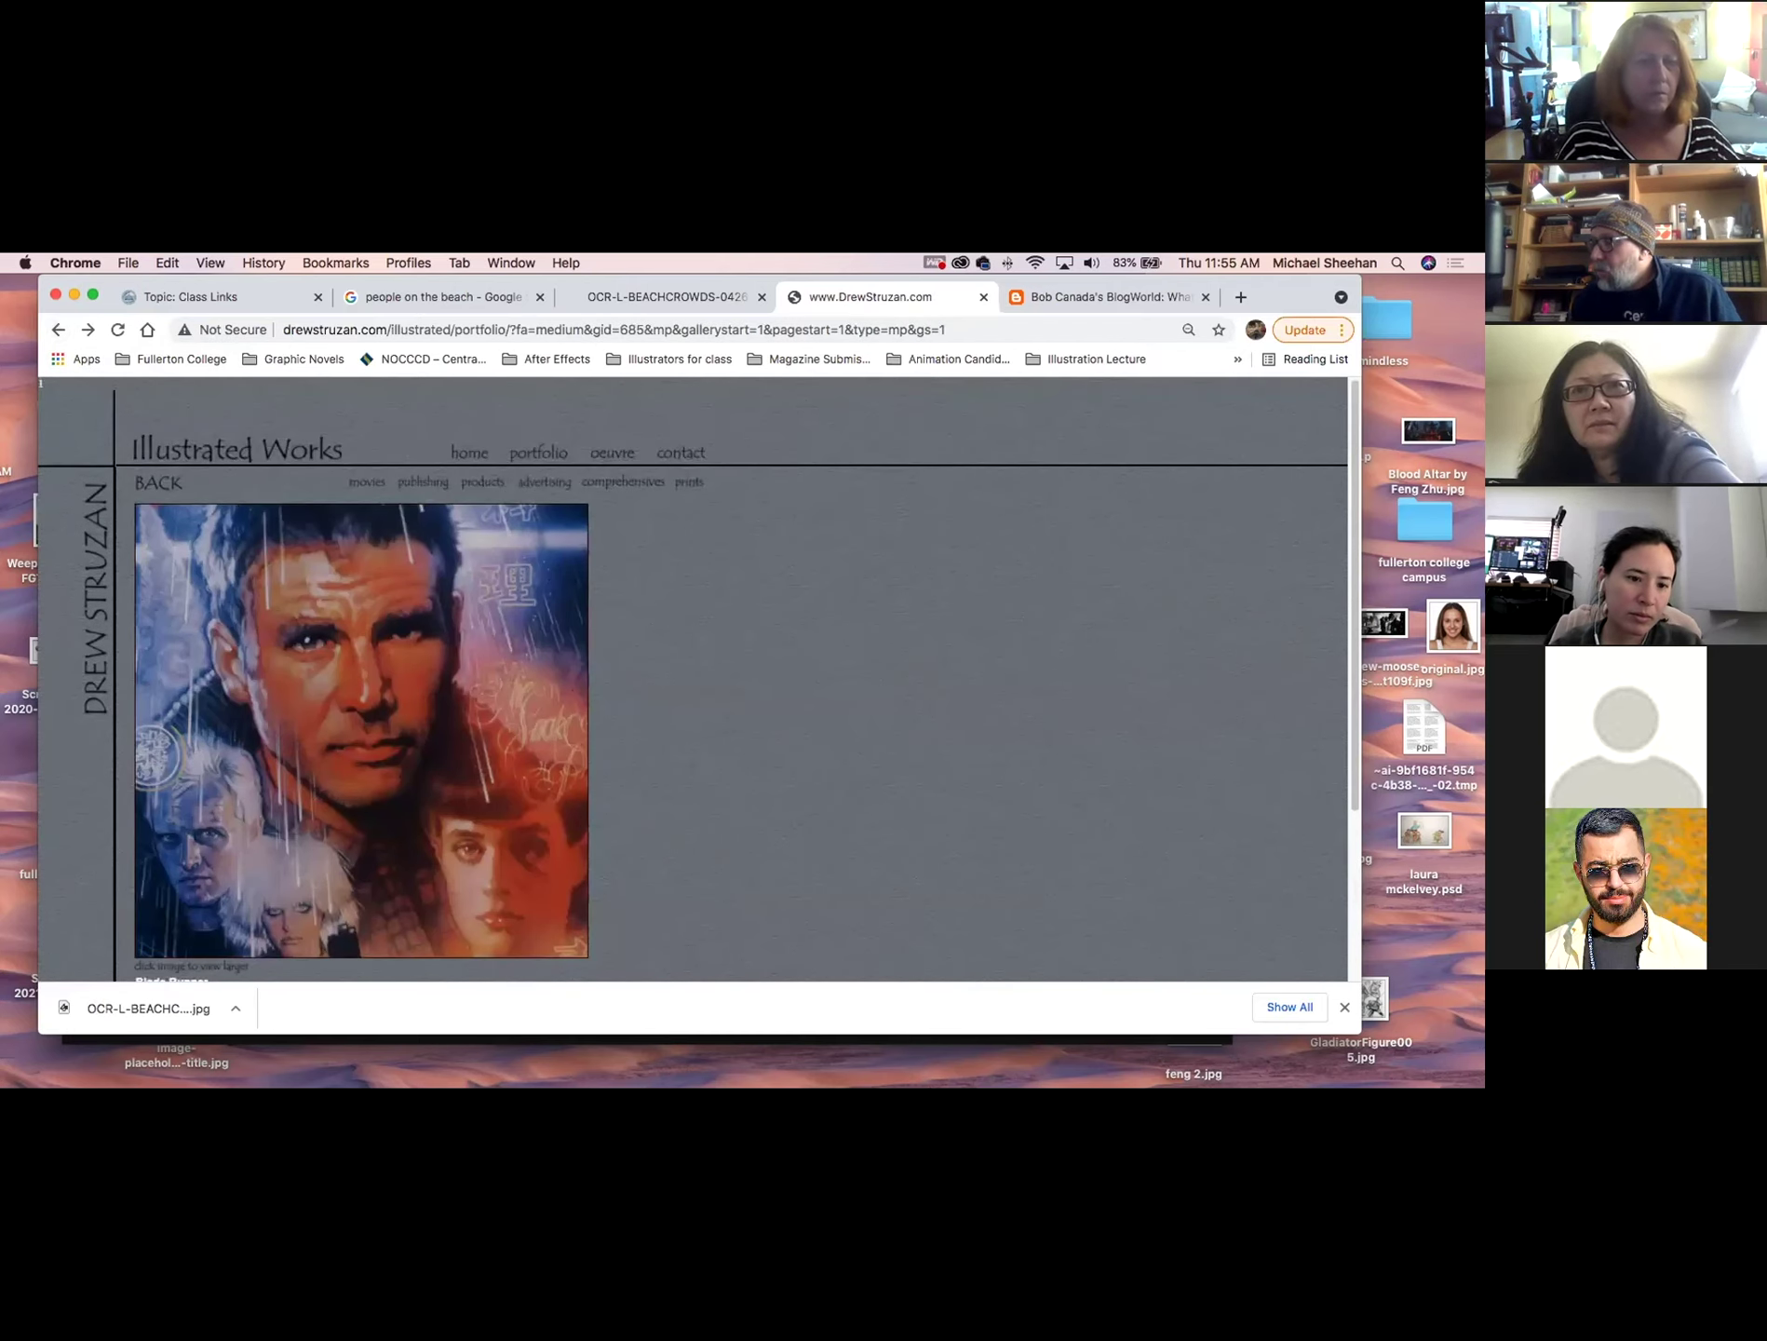
left_click(56, 329)
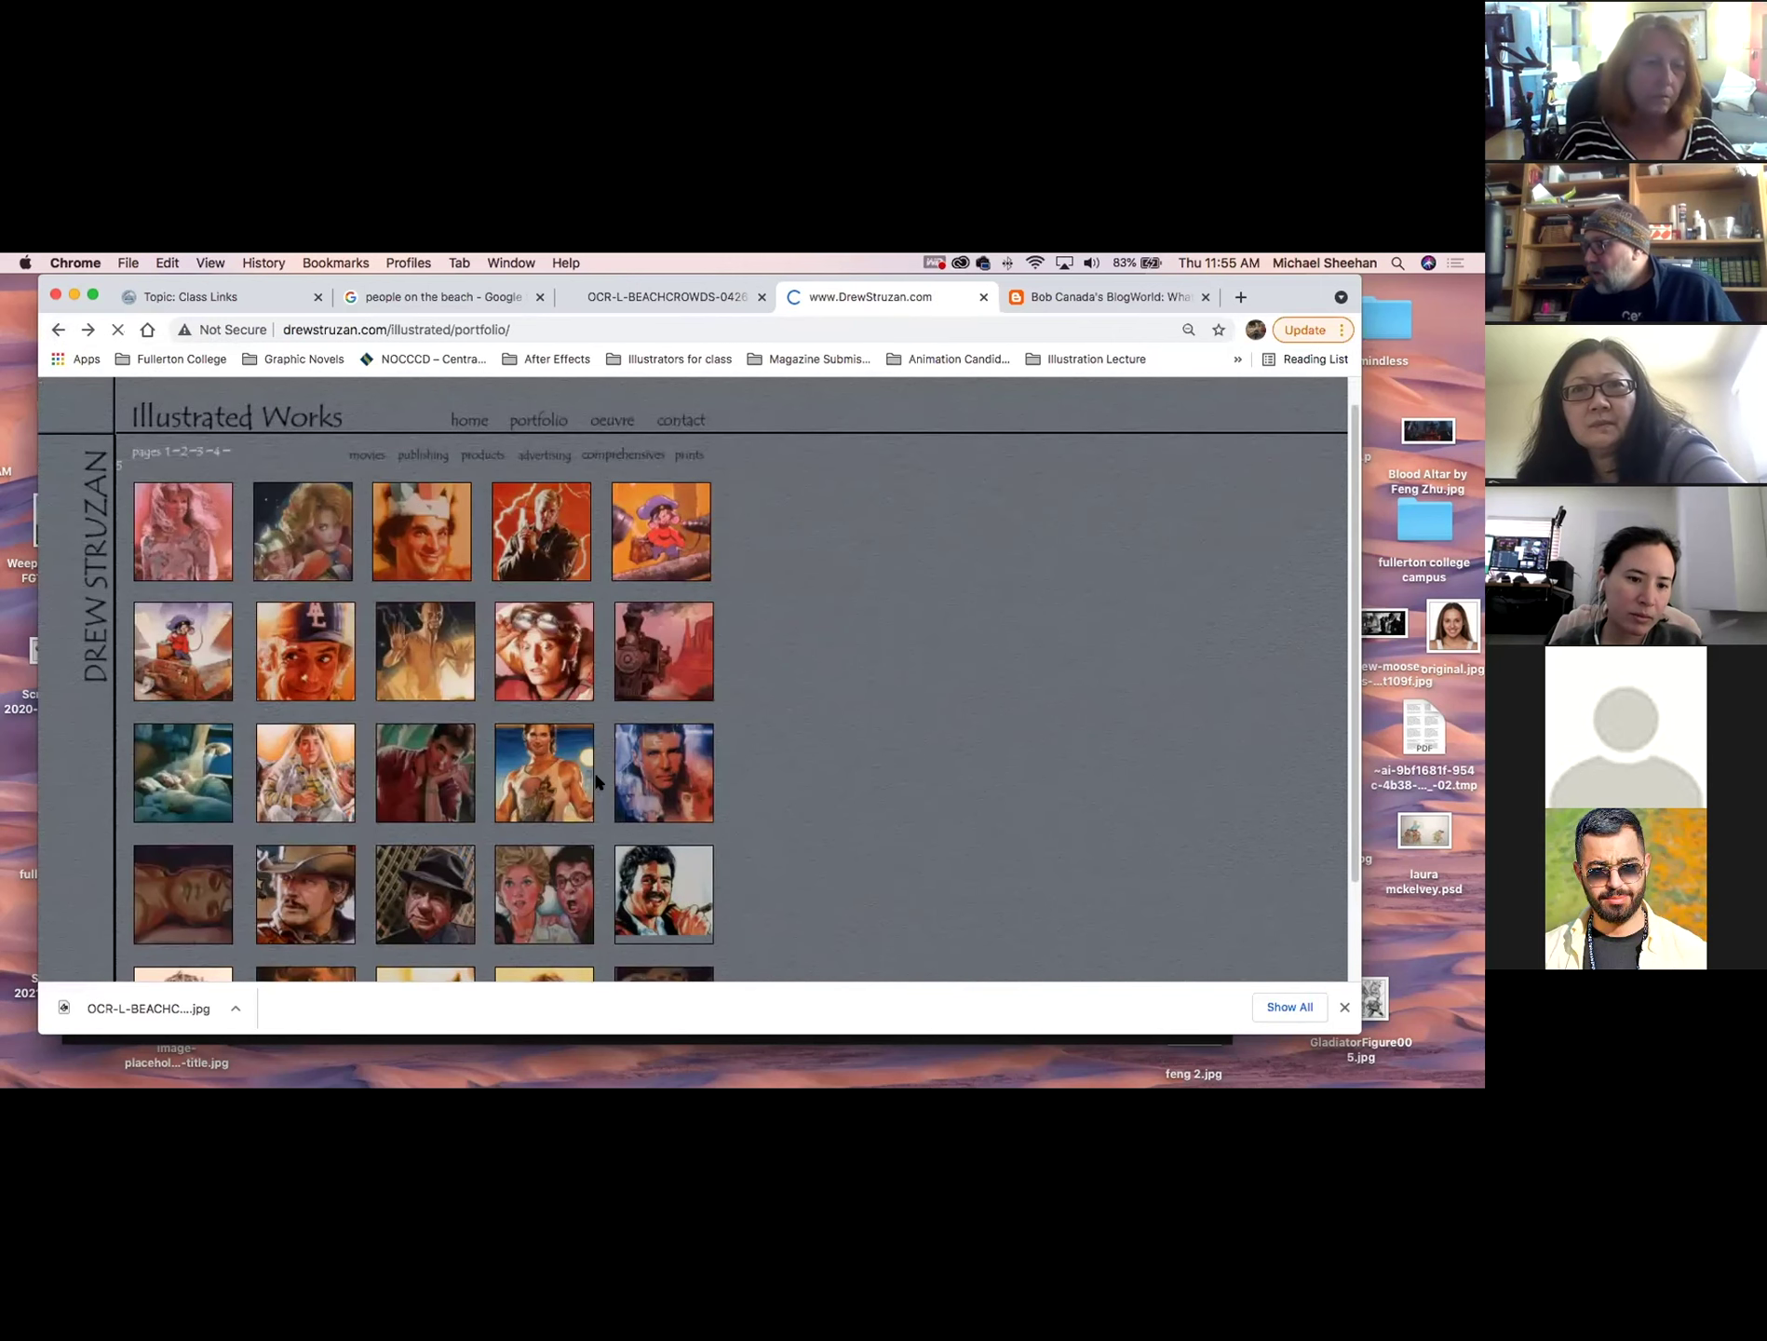
Open the portfolio artwork of the crowned man in a tuxedo at its large size and examine it down to the red carpet.
scroll(592, 782, "down", 3)
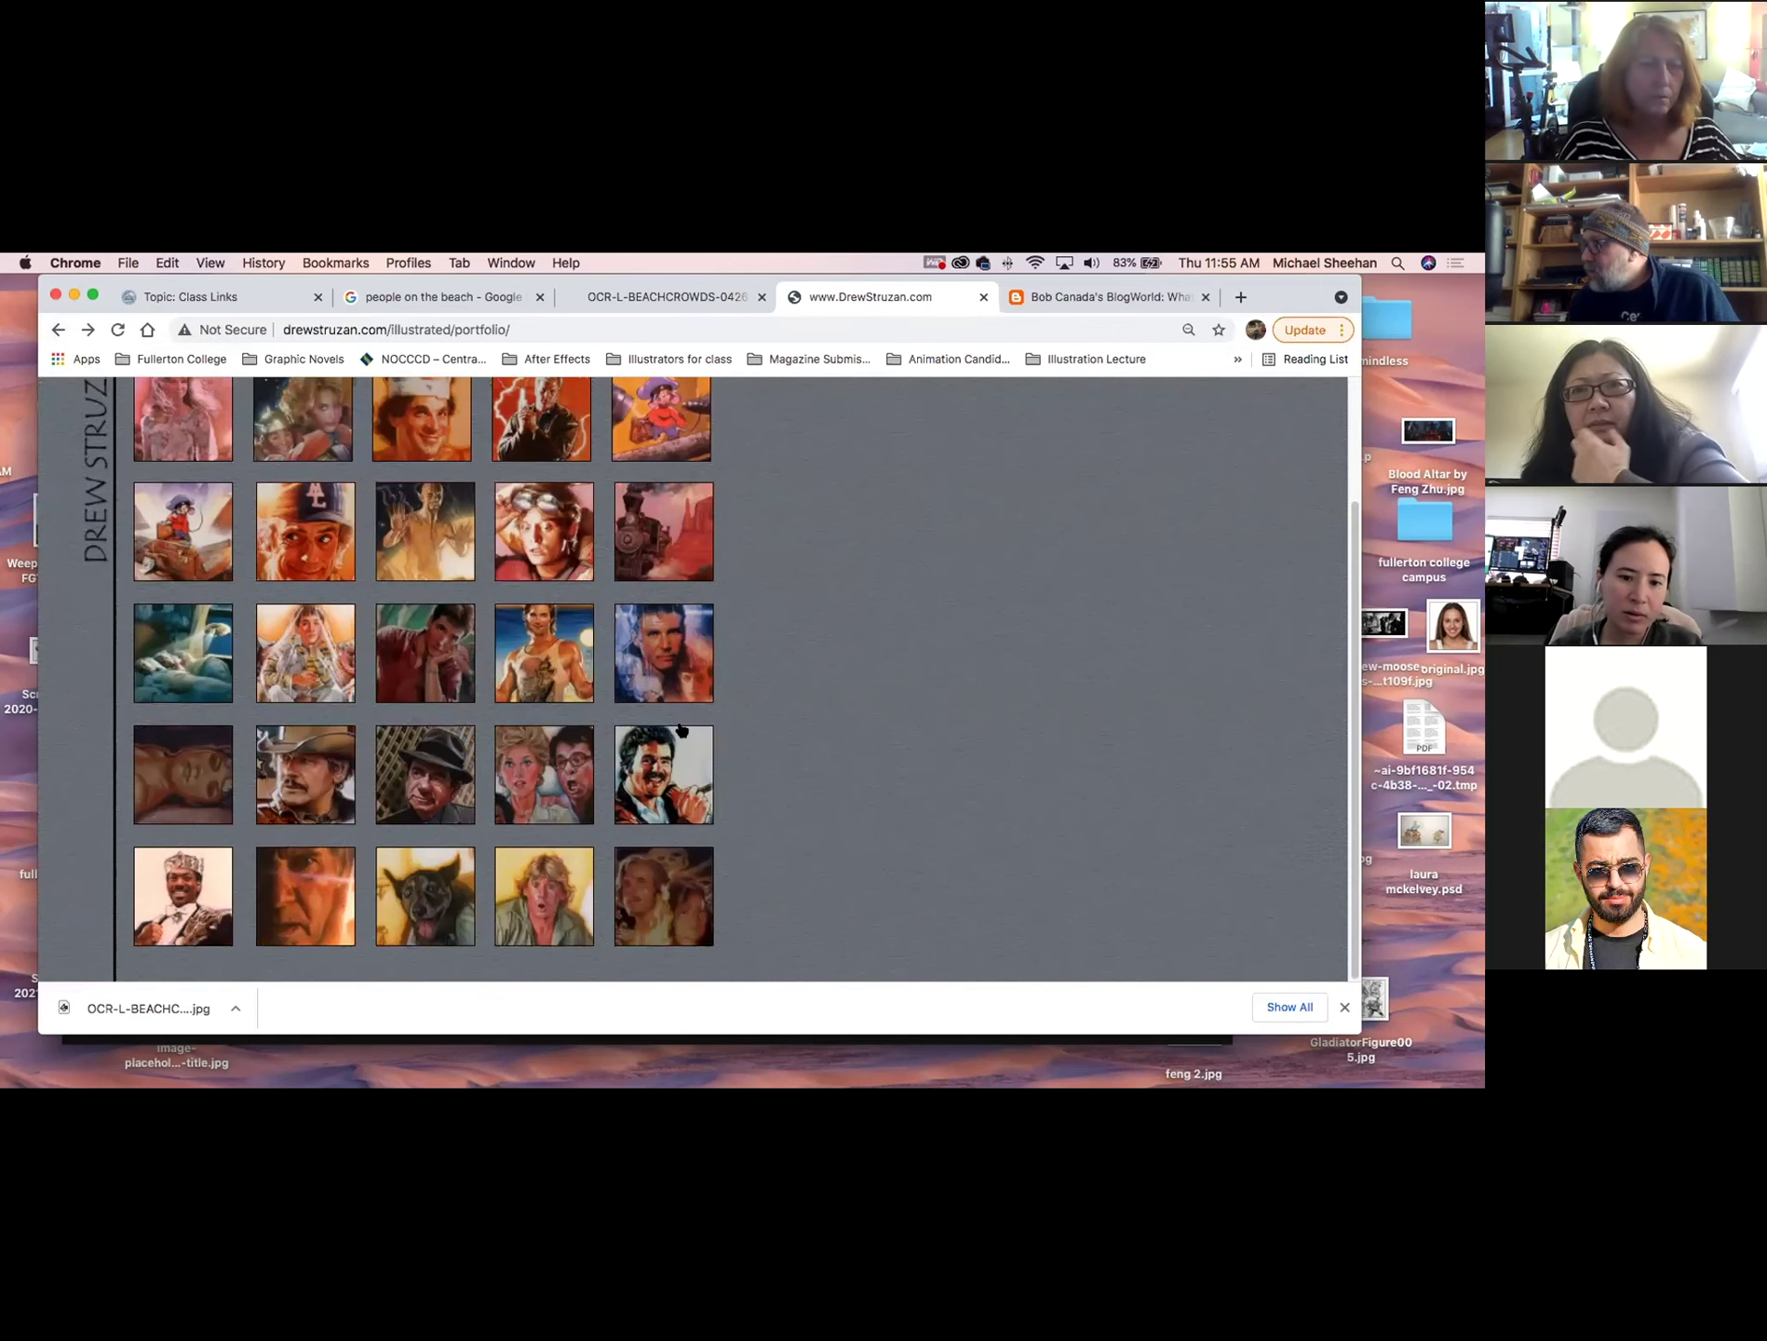
scroll(724, 797, "up", 3)
scroll(720, 794, "down", 3)
left_click(184, 888)
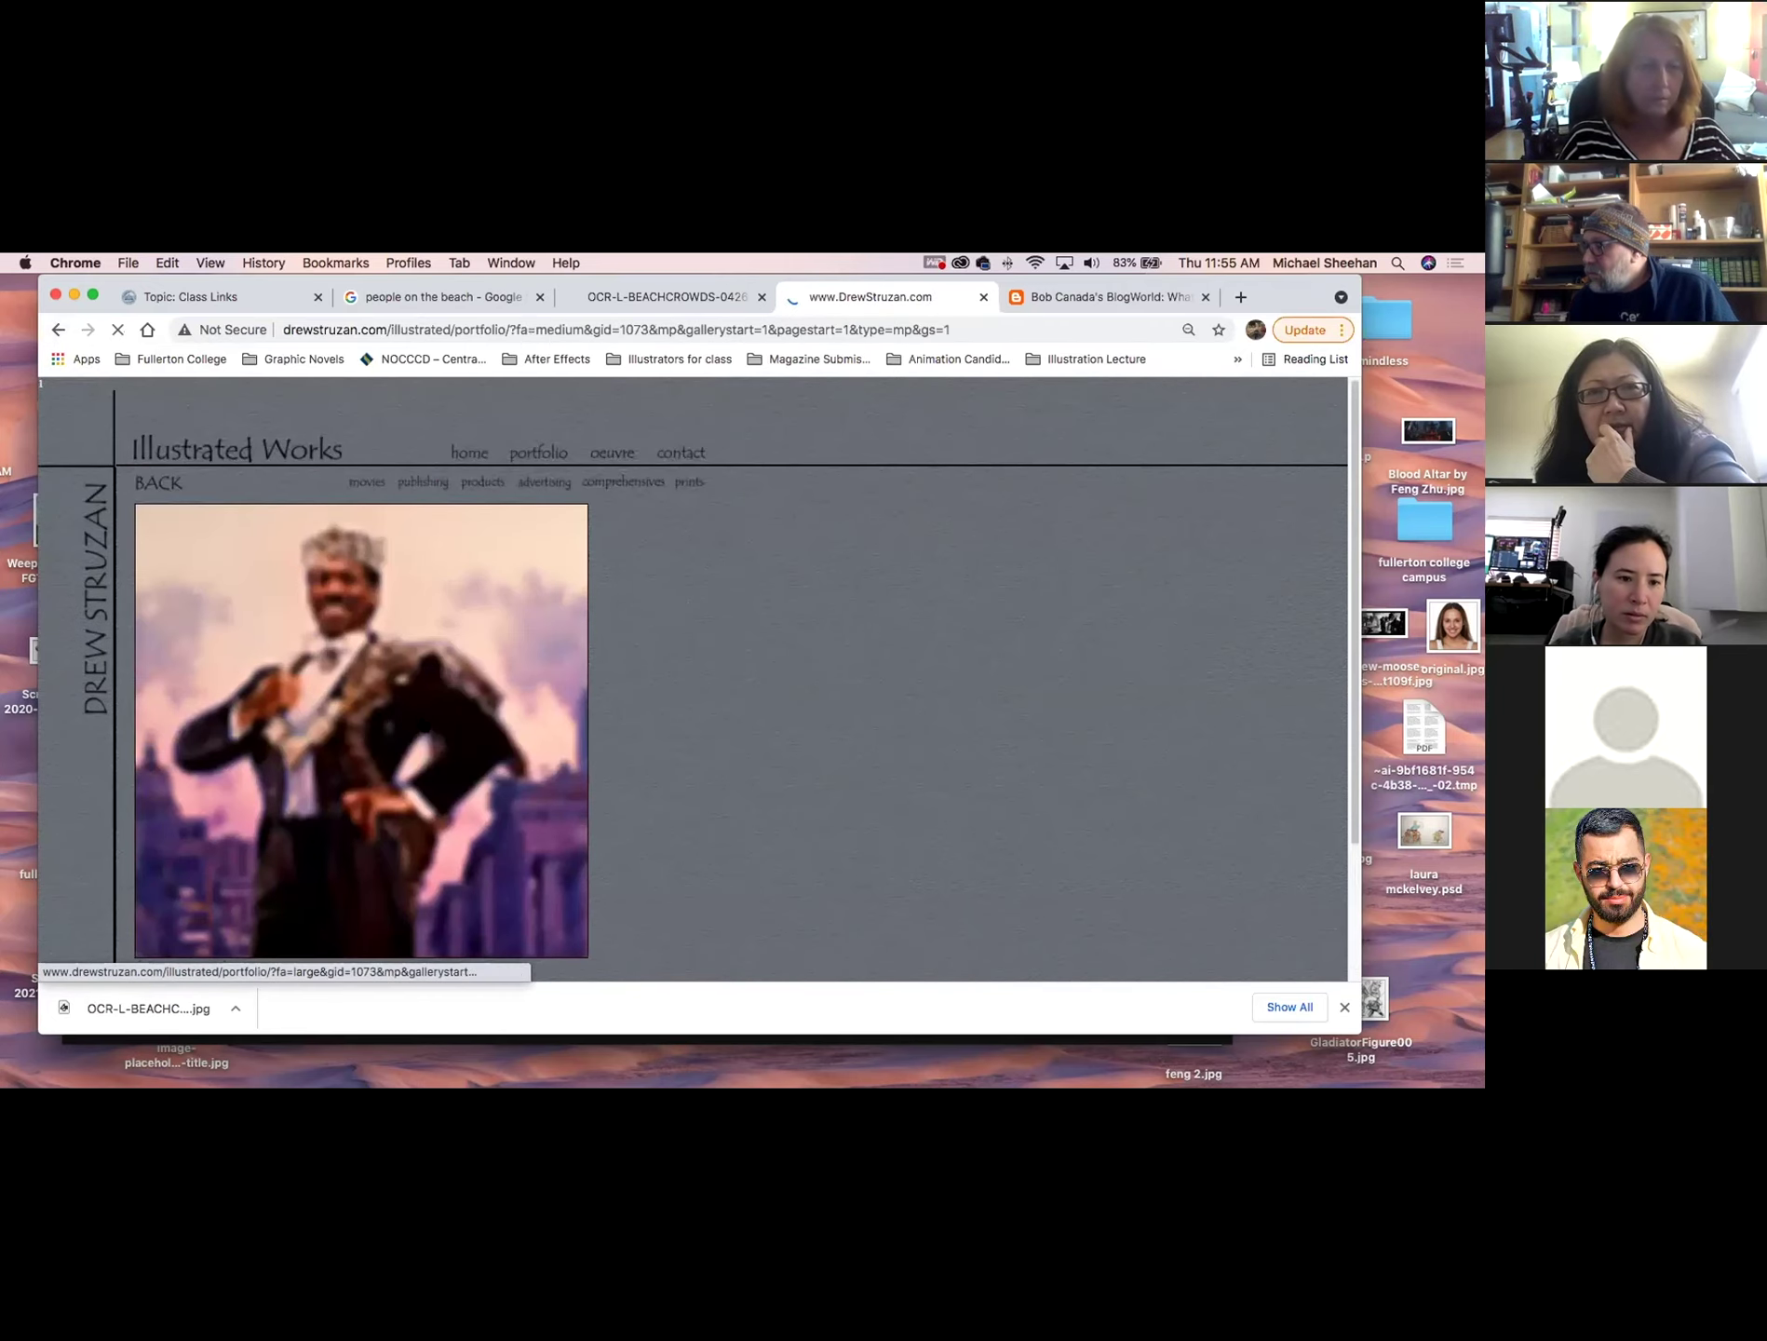
left_click(519, 731)
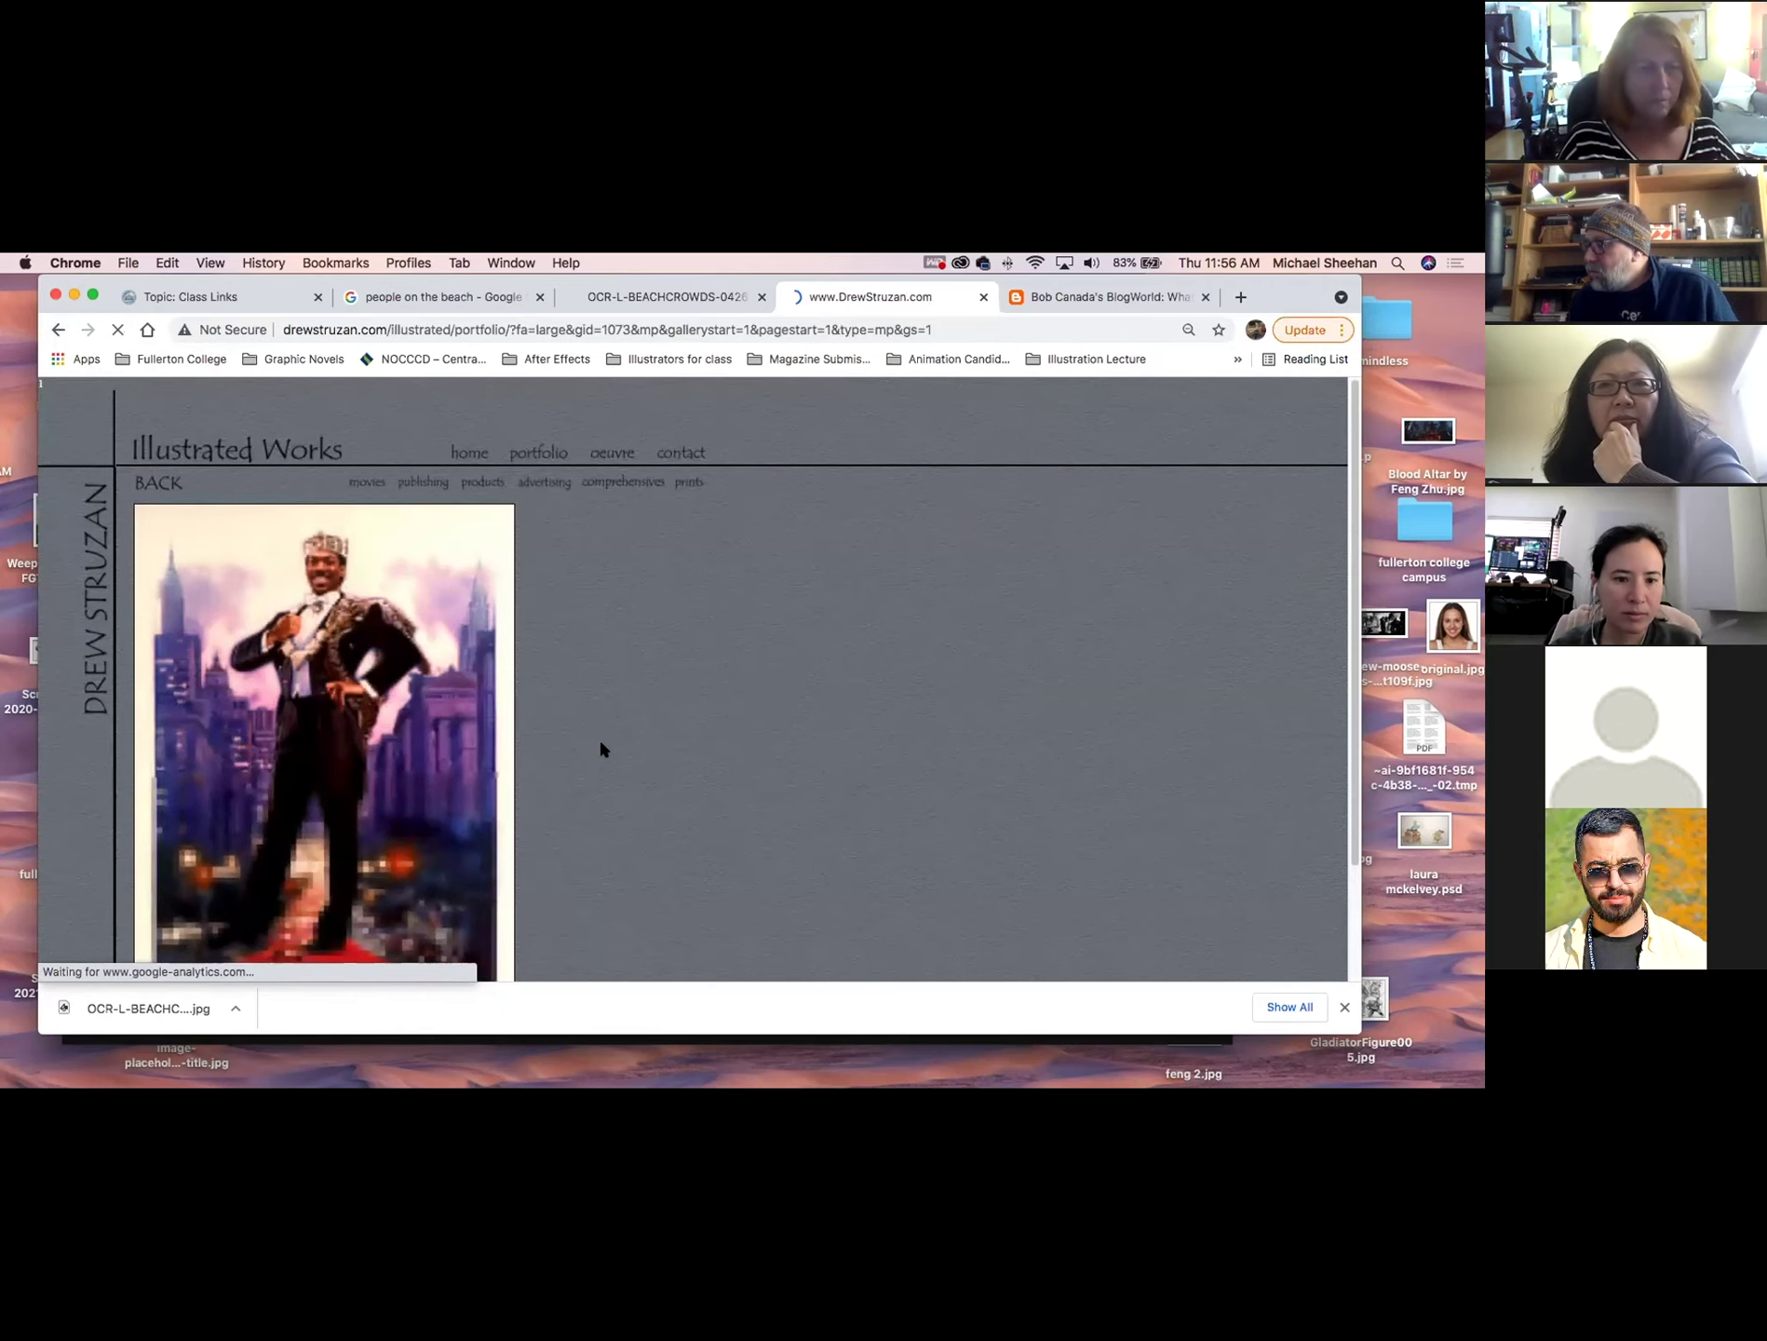
scroll(484, 745, "down", 2)
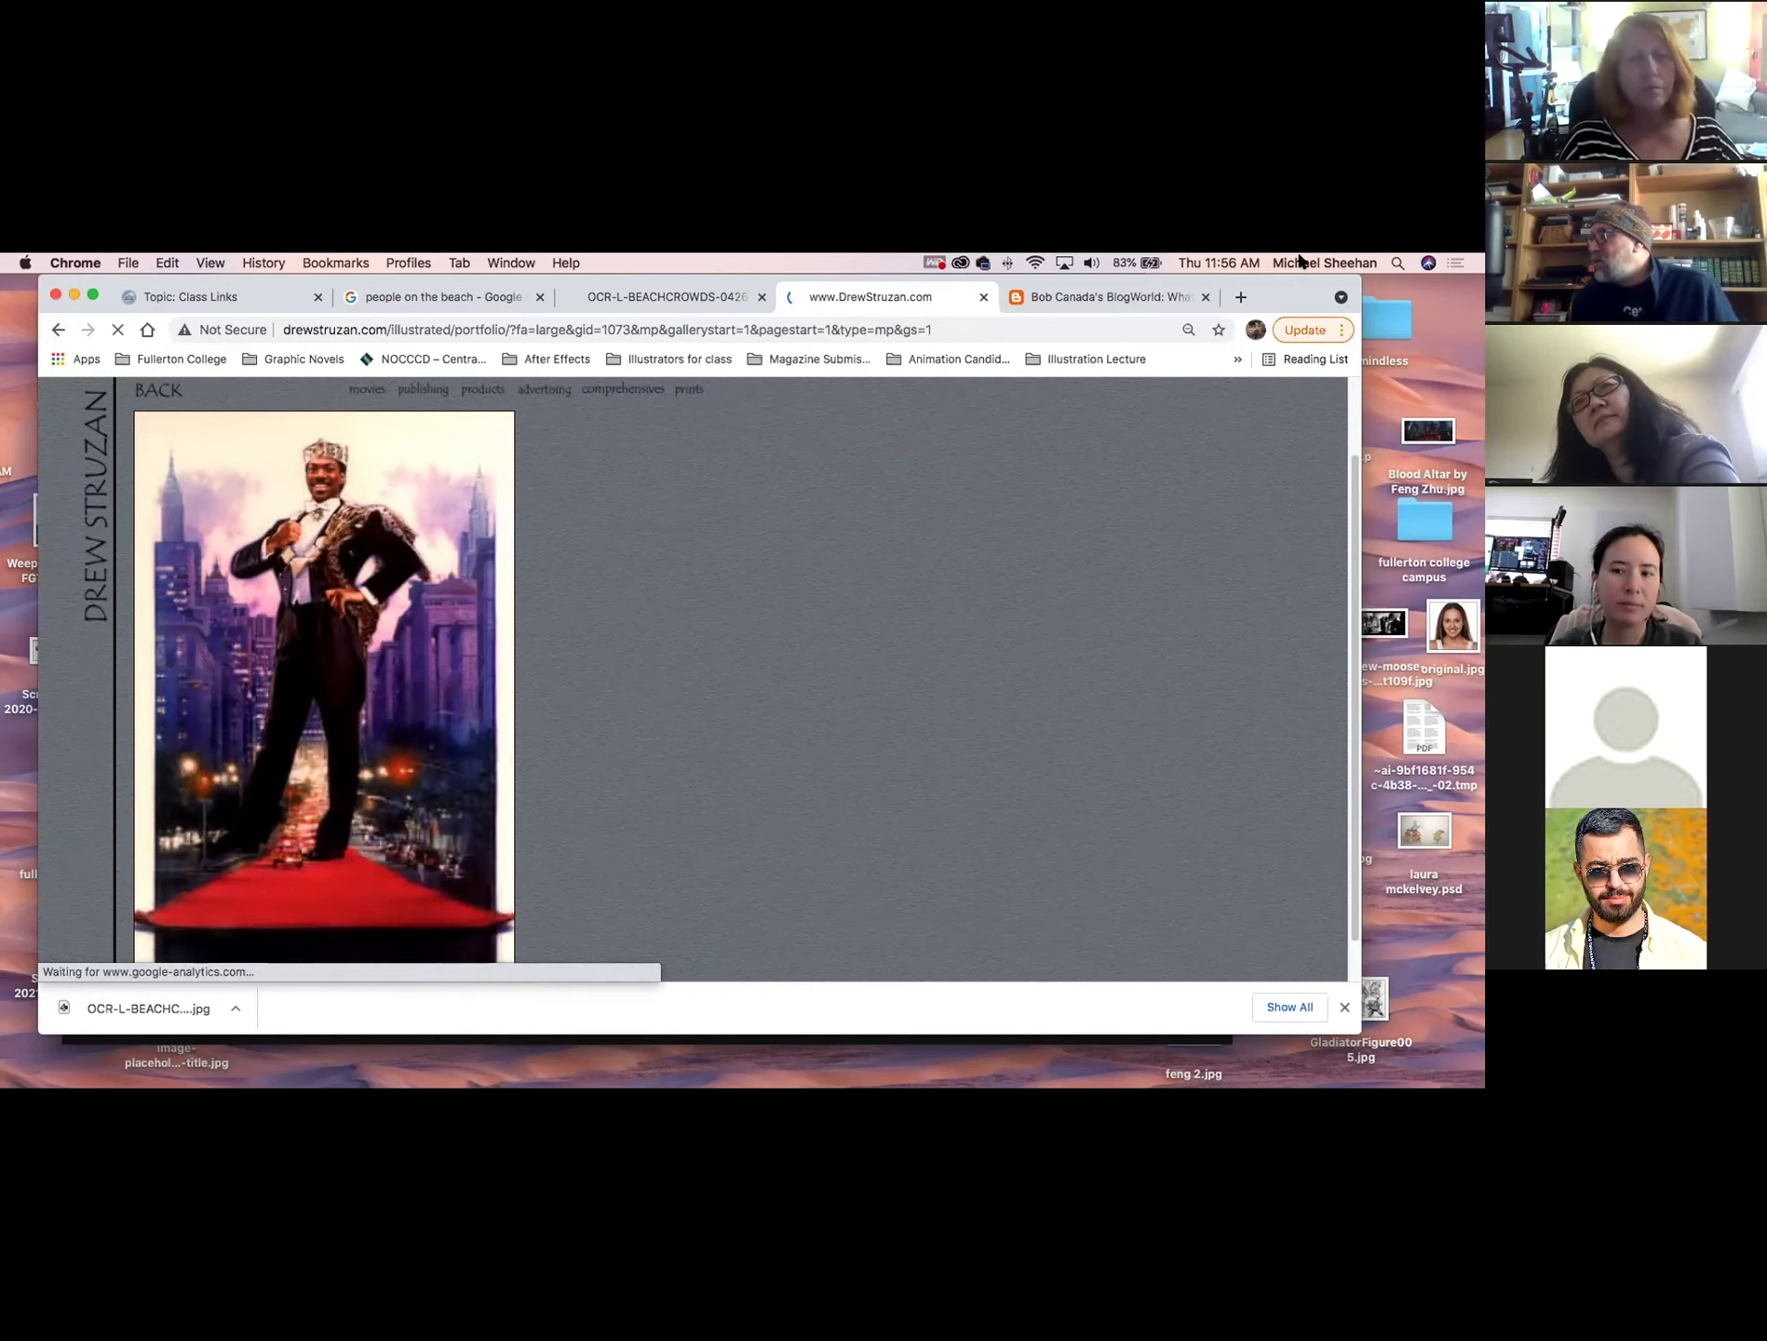
Switch to Photoshop and examine the characters and torches on the Dora and the Lost City of Gold poster up close.
left_click_drag(1262, 287, 5, 296)
key("super+Tab")
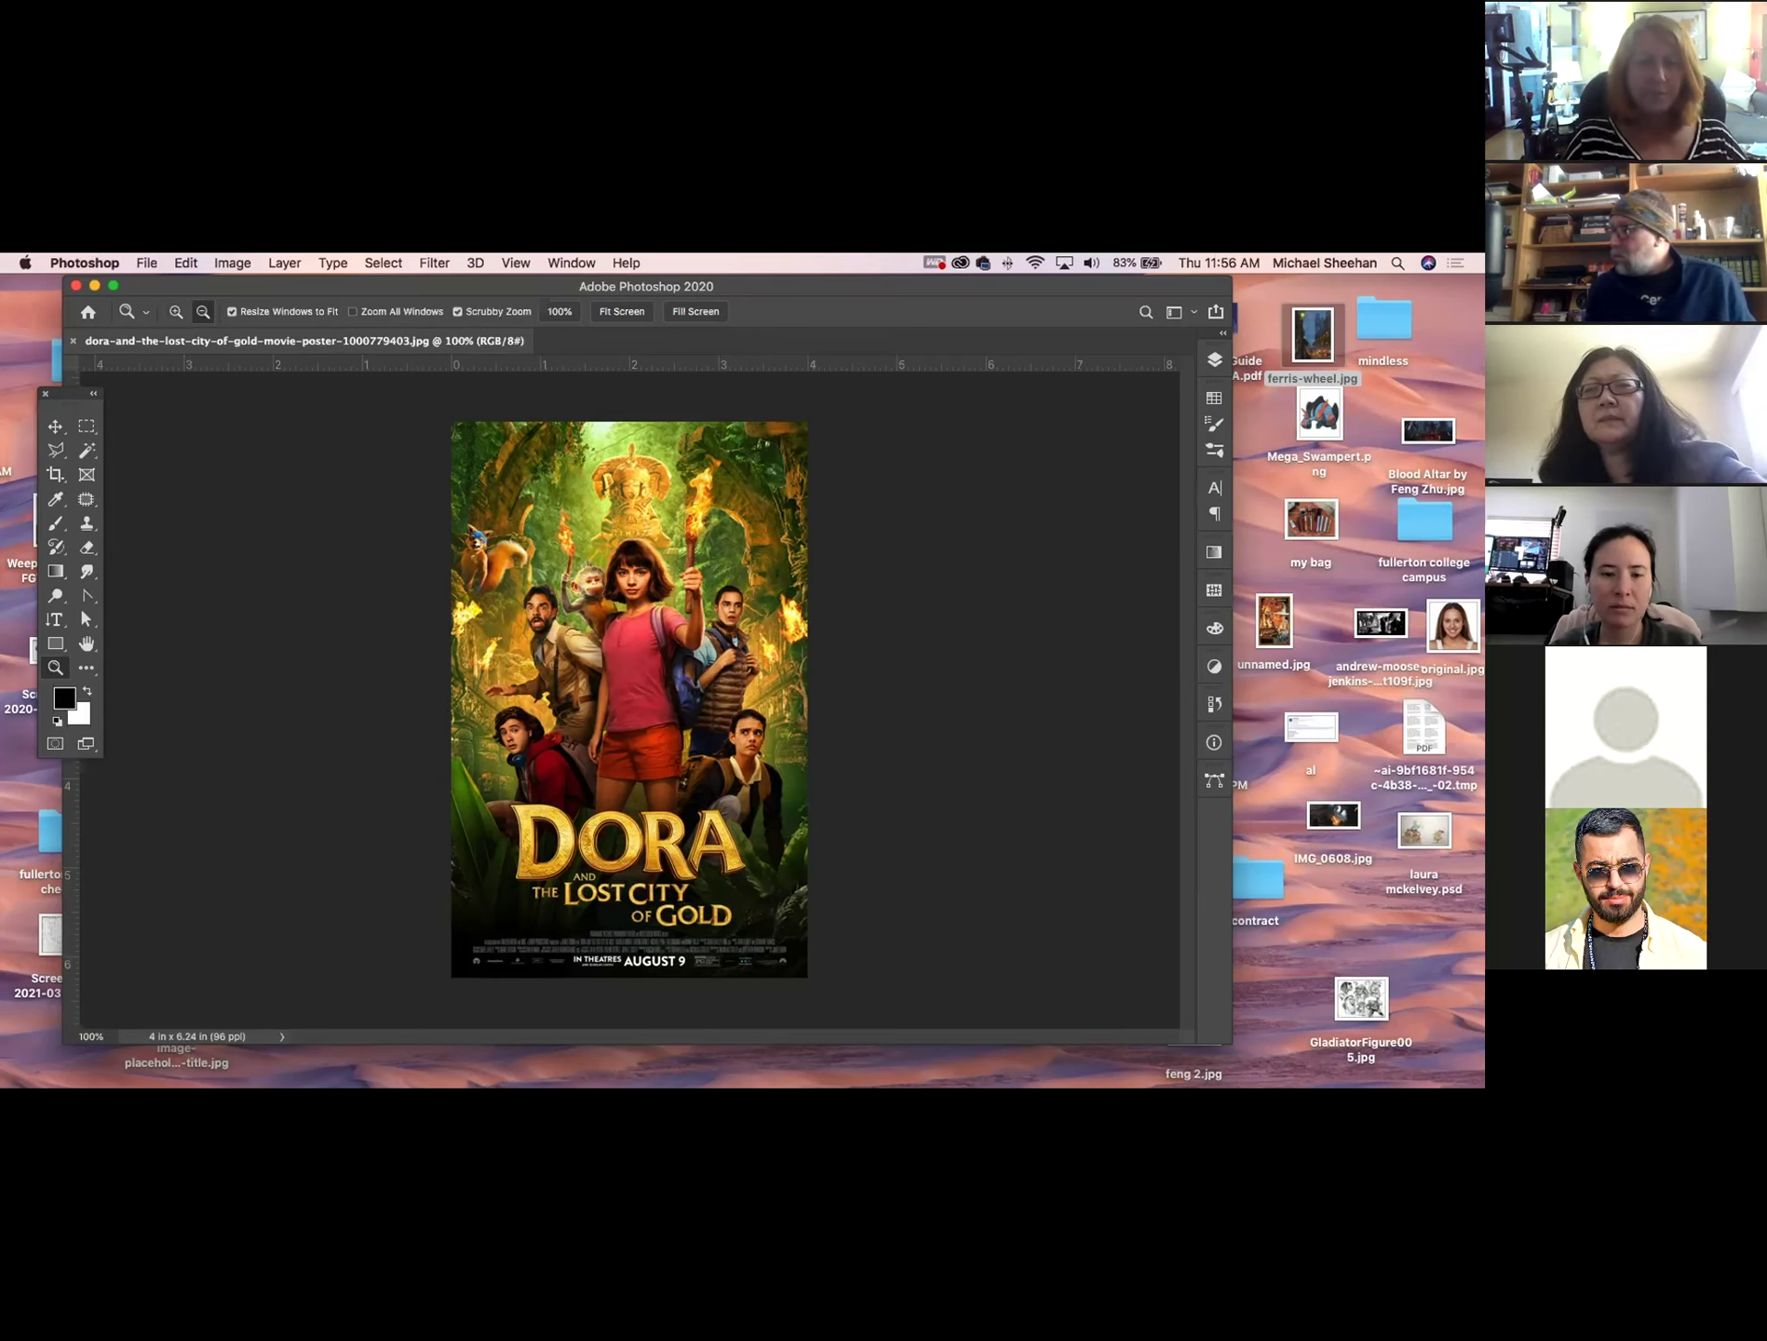
key("alt")
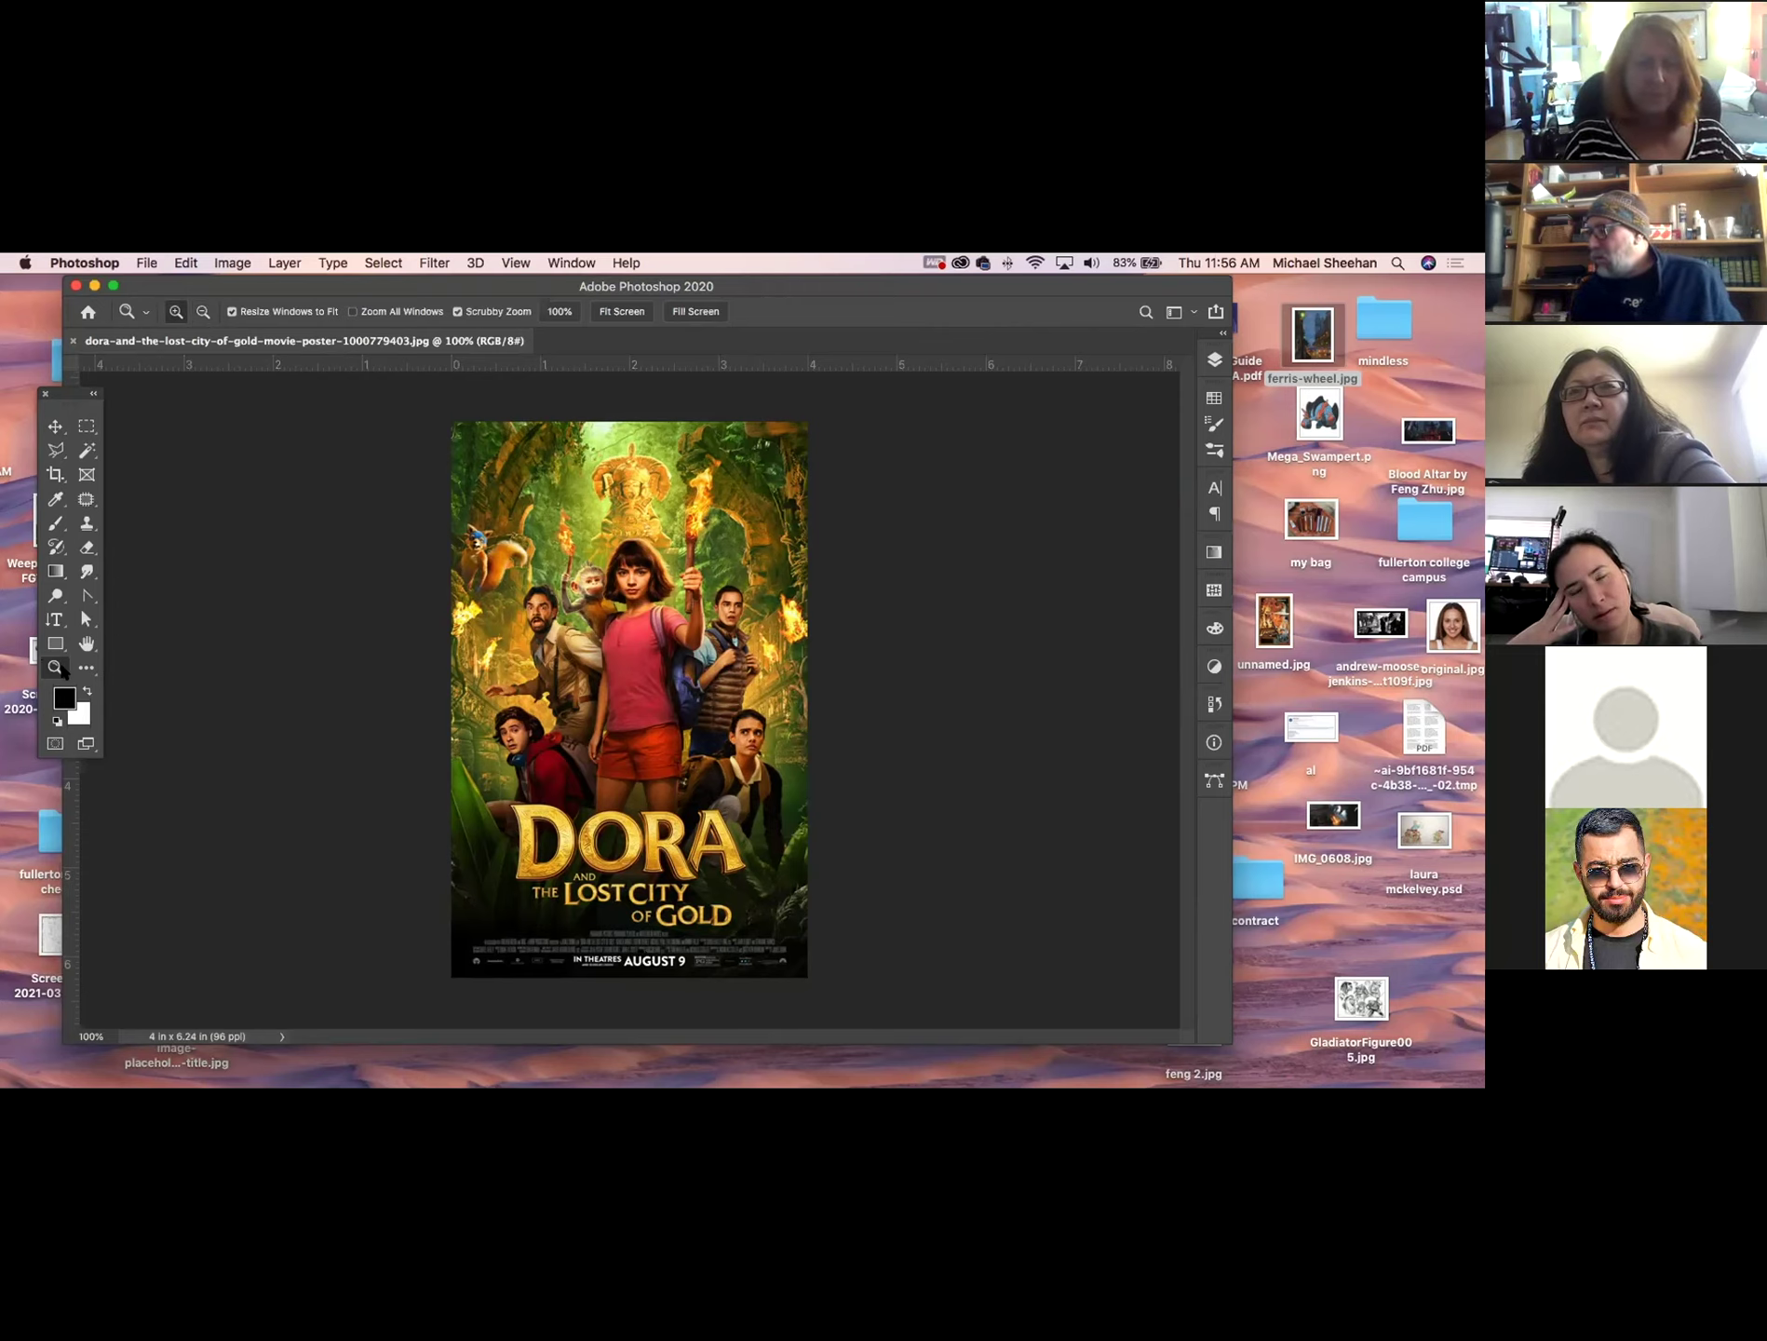
left_click_drag(633, 610, 368, 629)
key("ctrl+r")
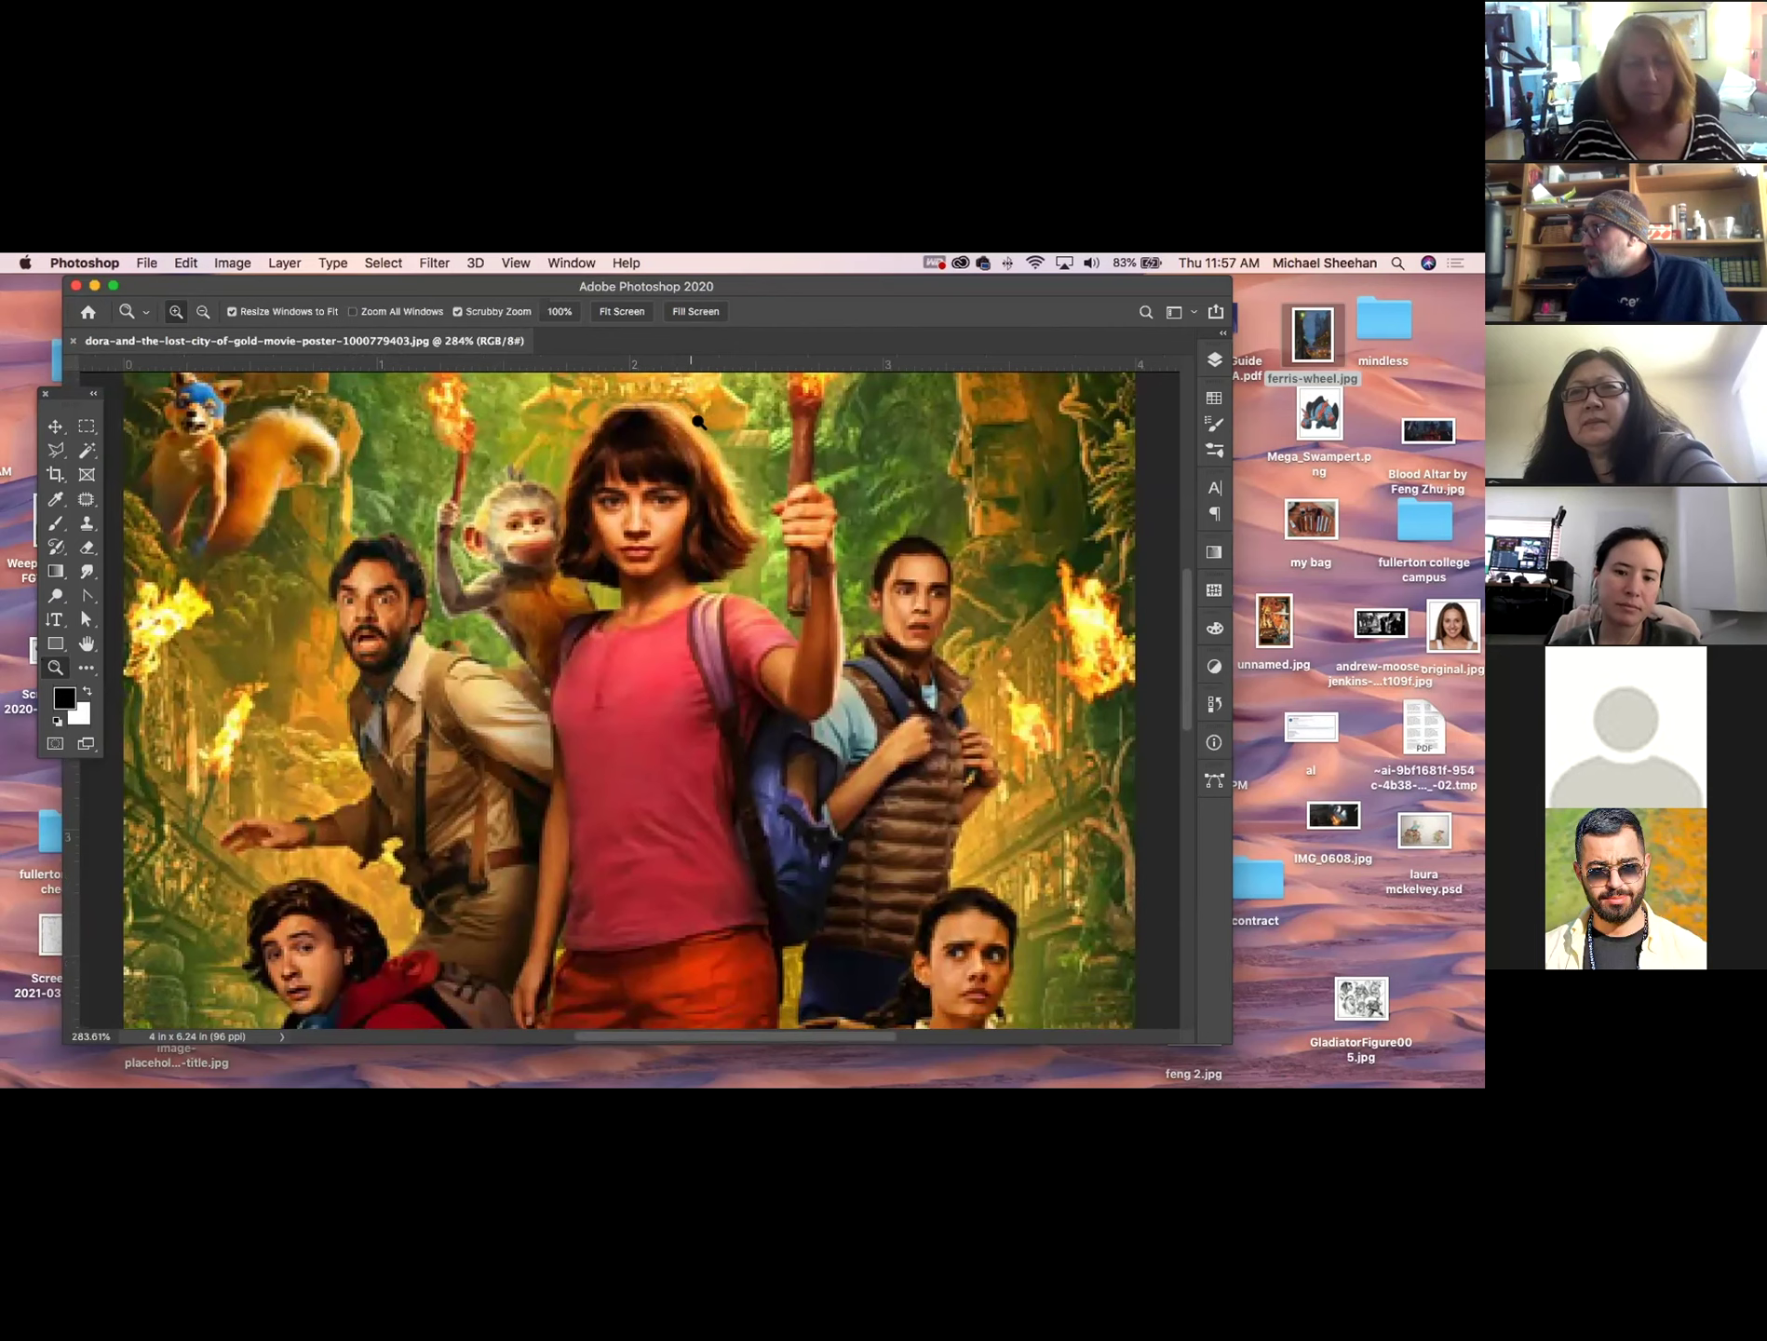
scroll(889, 700, "down", 5)
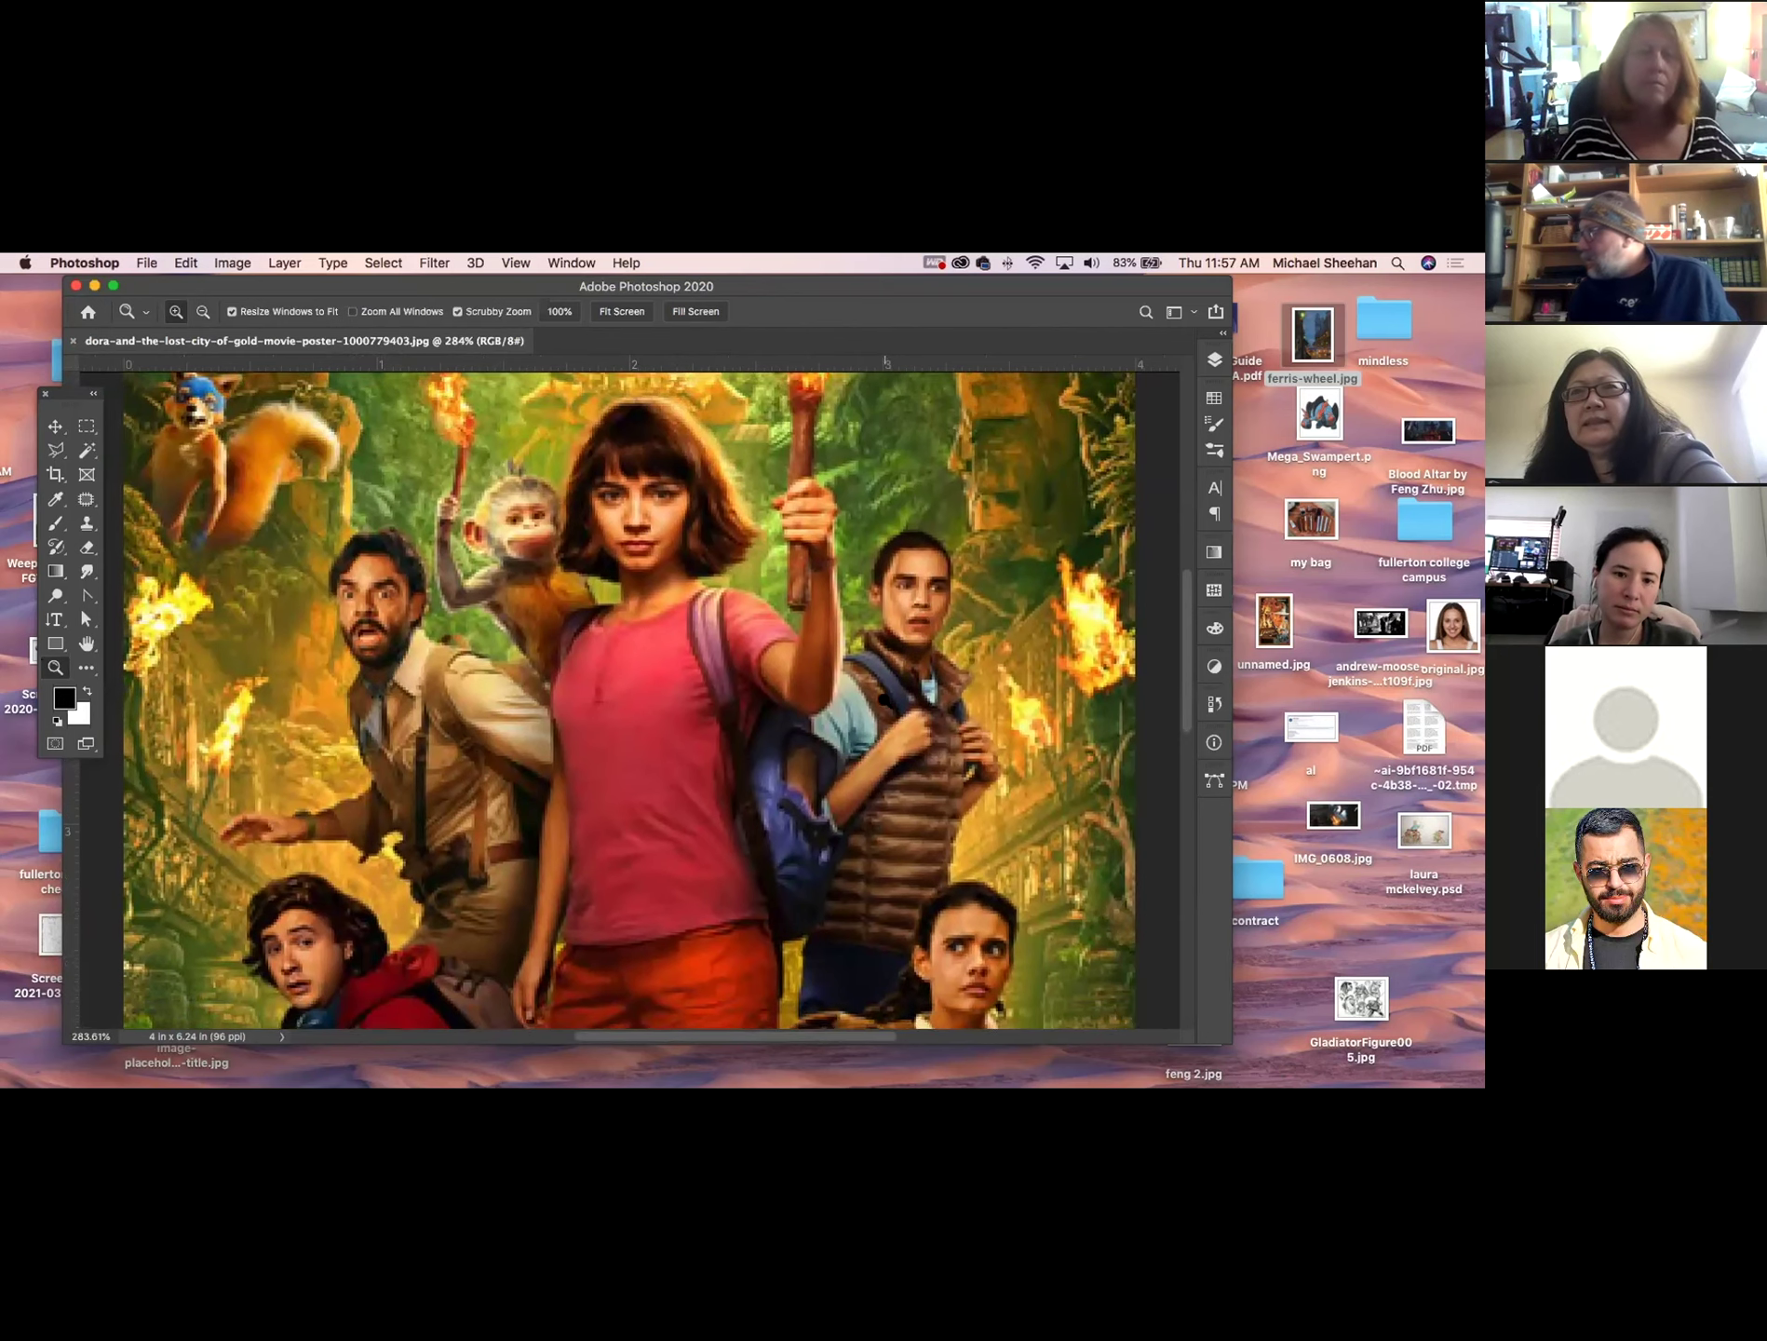
scroll(893, 705, "up", 5)
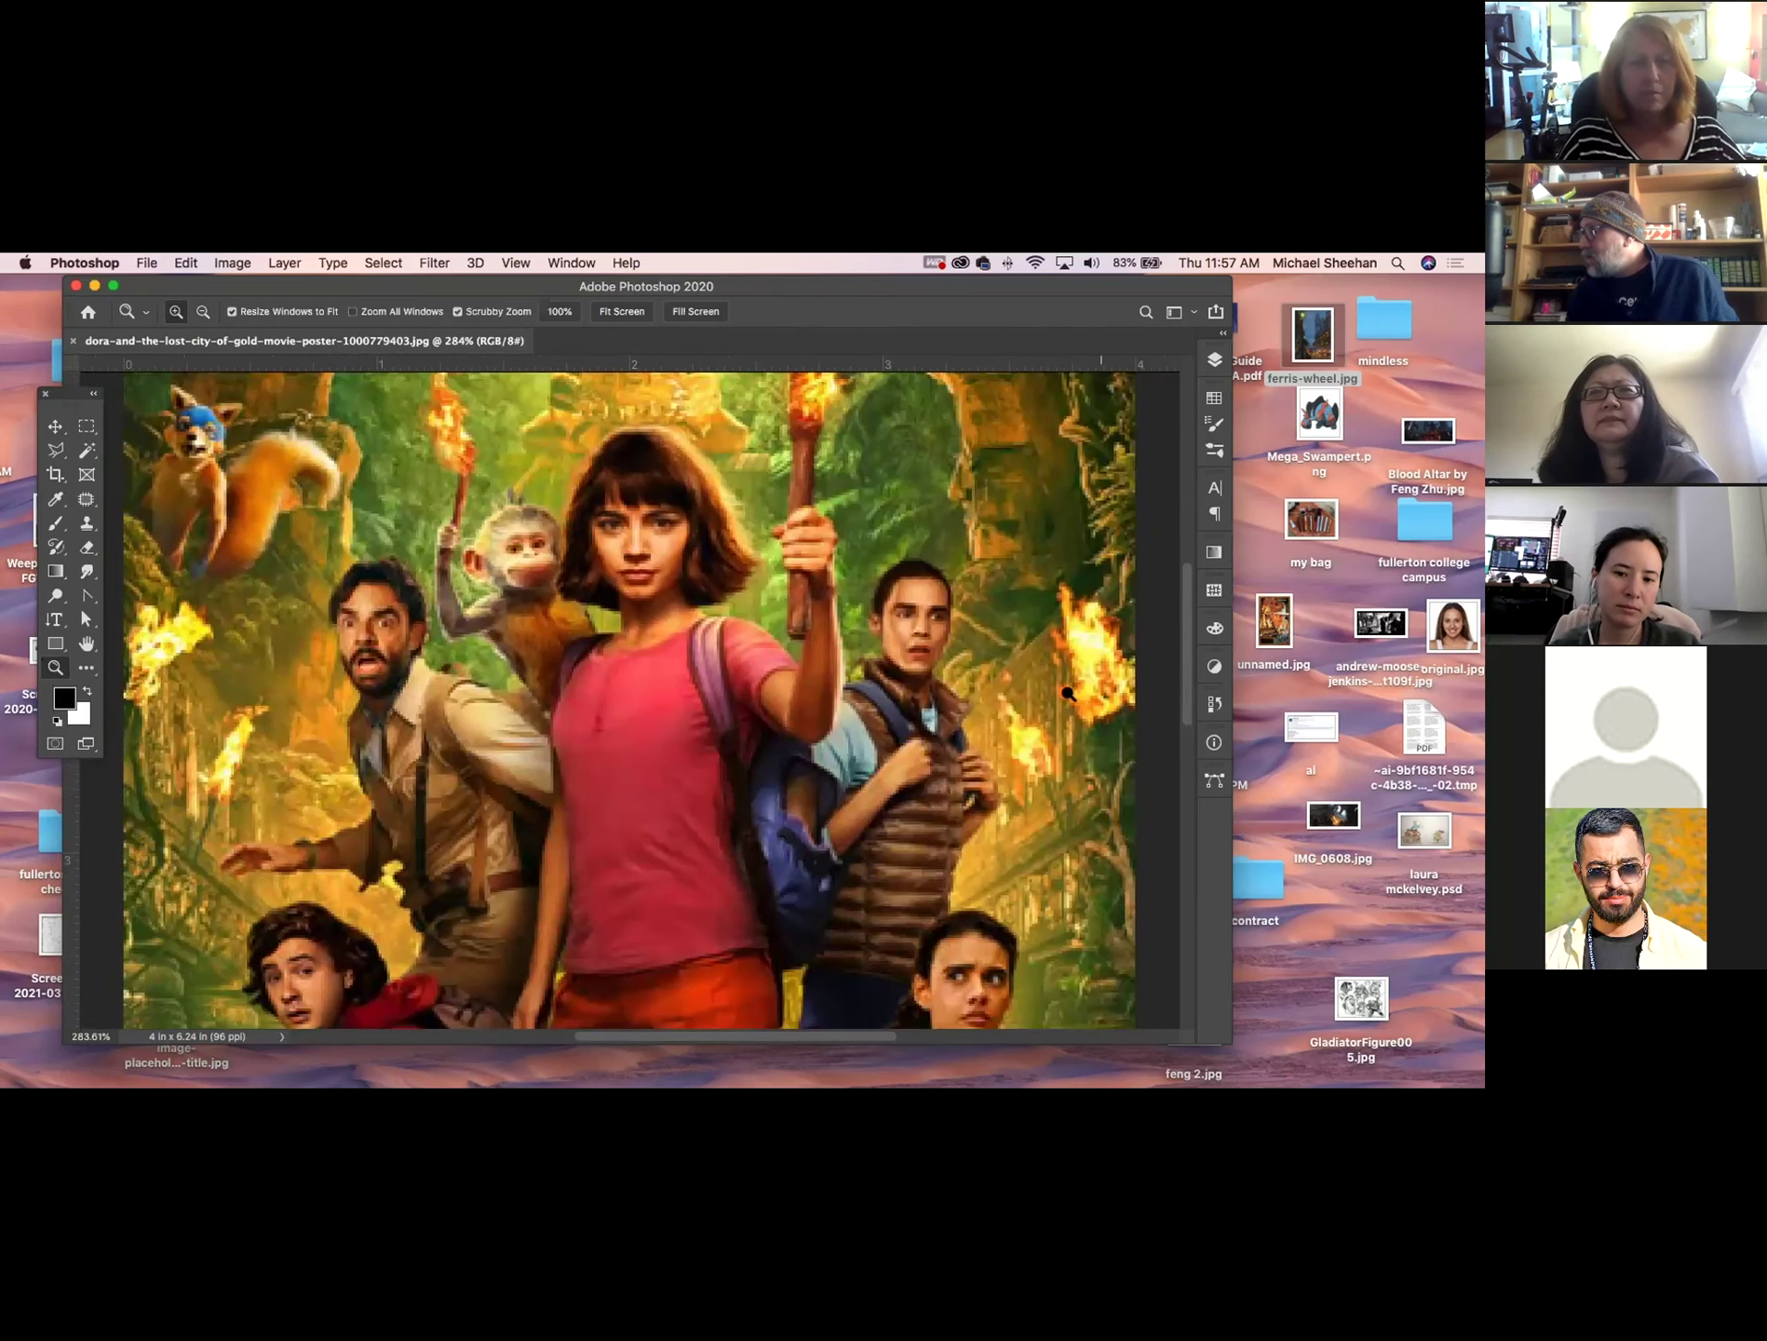
scroll(1069, 680, "down", 5)
scroll(1070, 677, "up", 5)
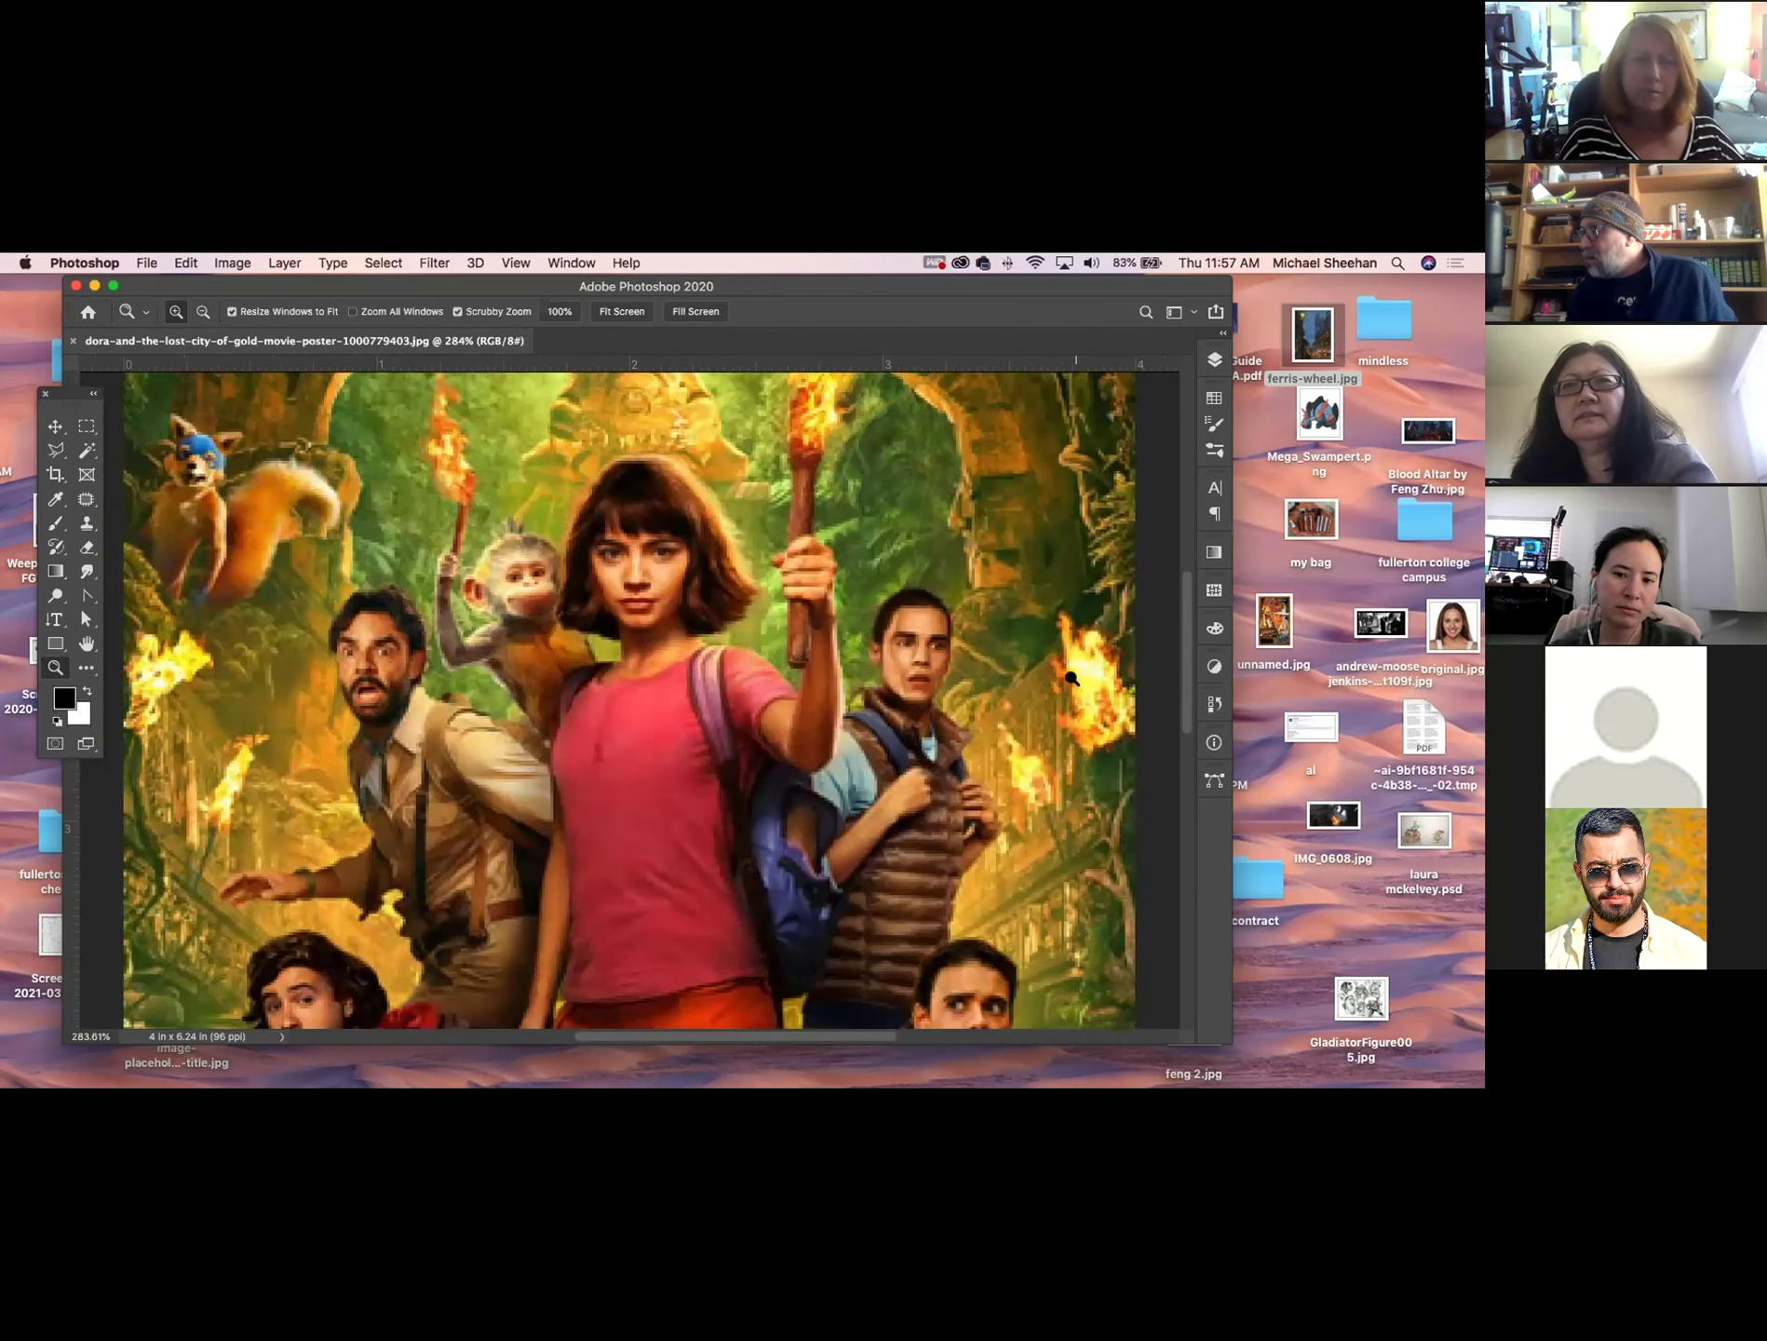
Examine the Dora and the Lost City of Gold poster down to its title, view it whole at 100%, and close it.
scroll(1071, 678, "down", 3)
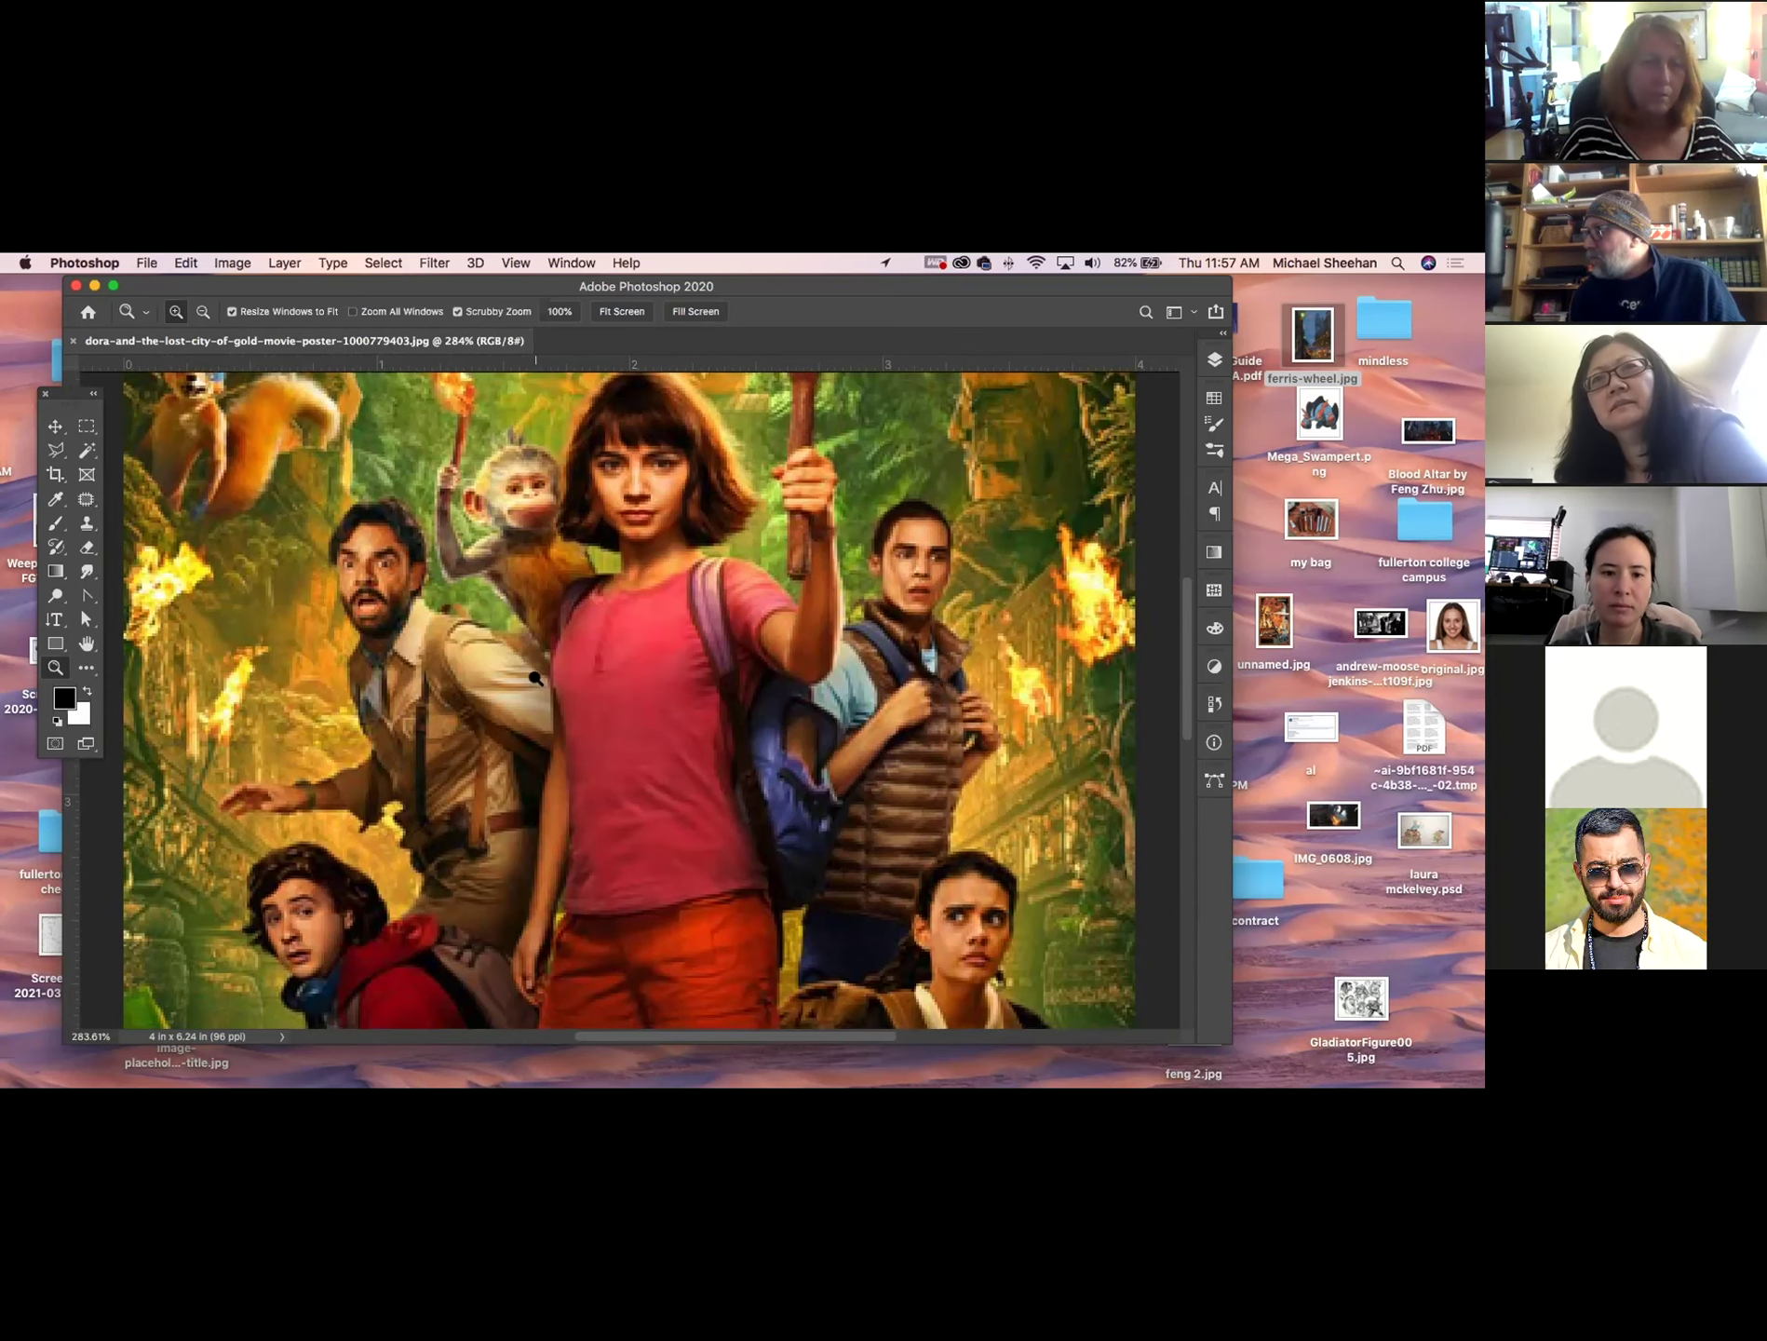
scroll(605, 475, "up", 3)
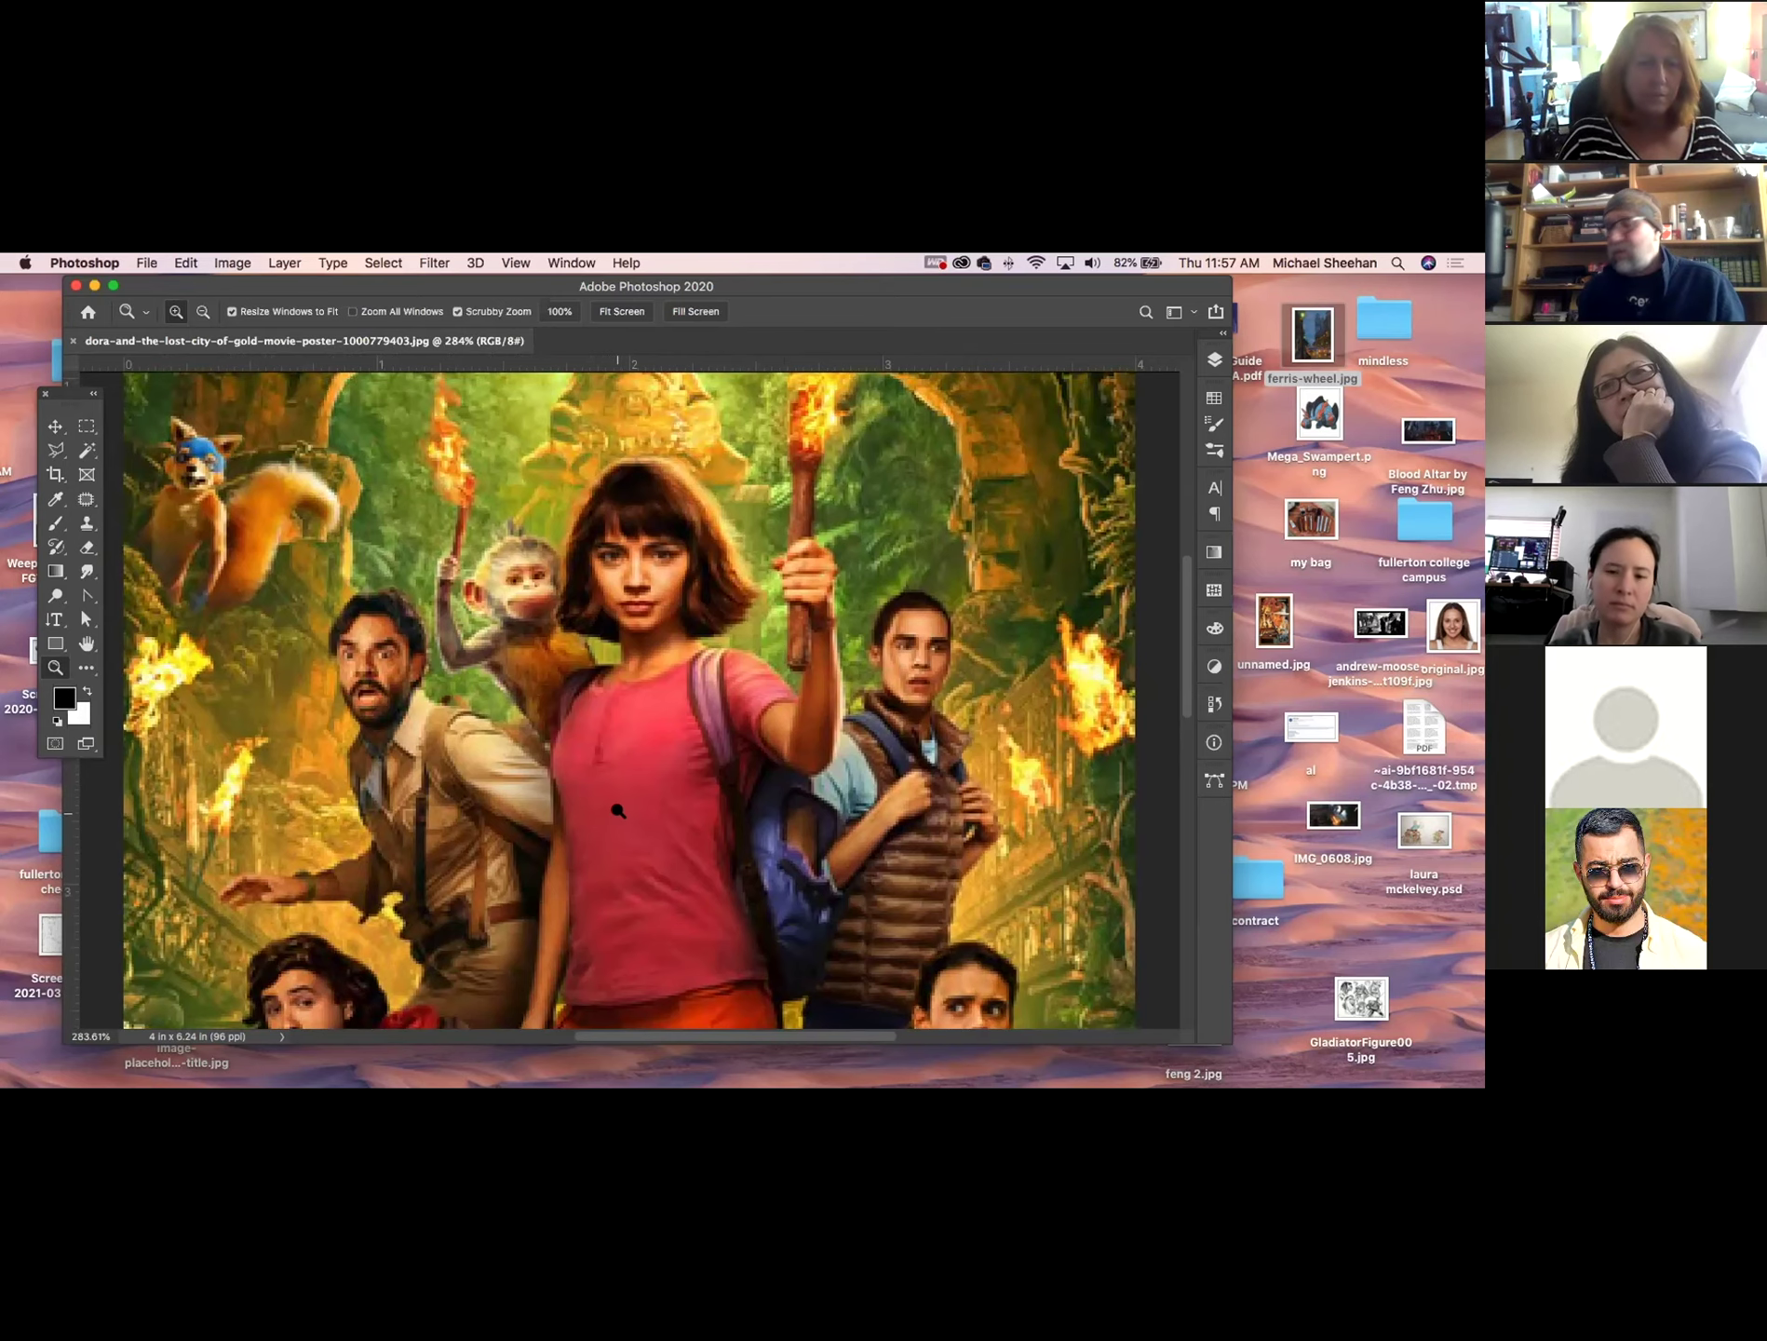
scroll(617, 810, "down", 5)
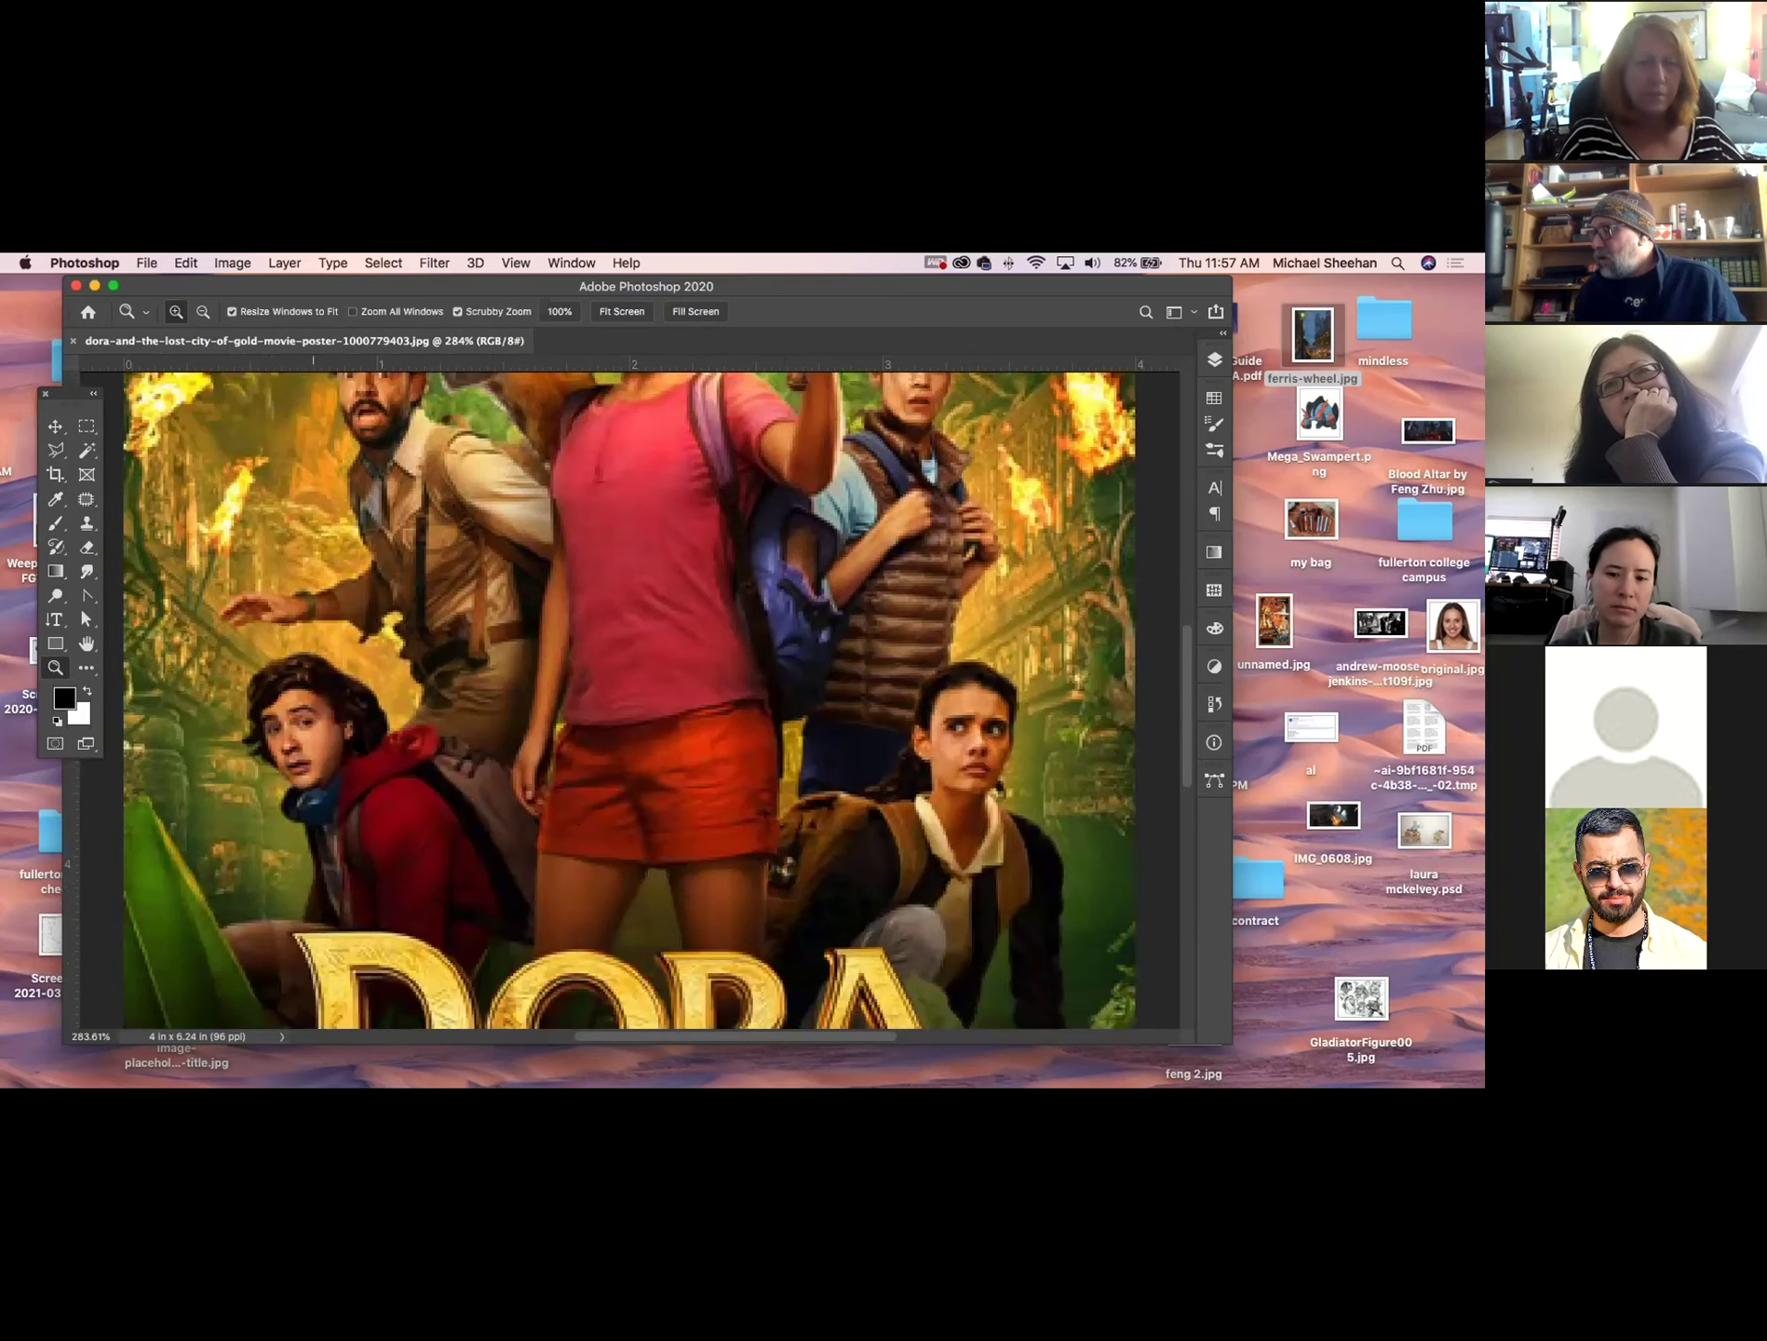
scroll(548, 901, "down", 7)
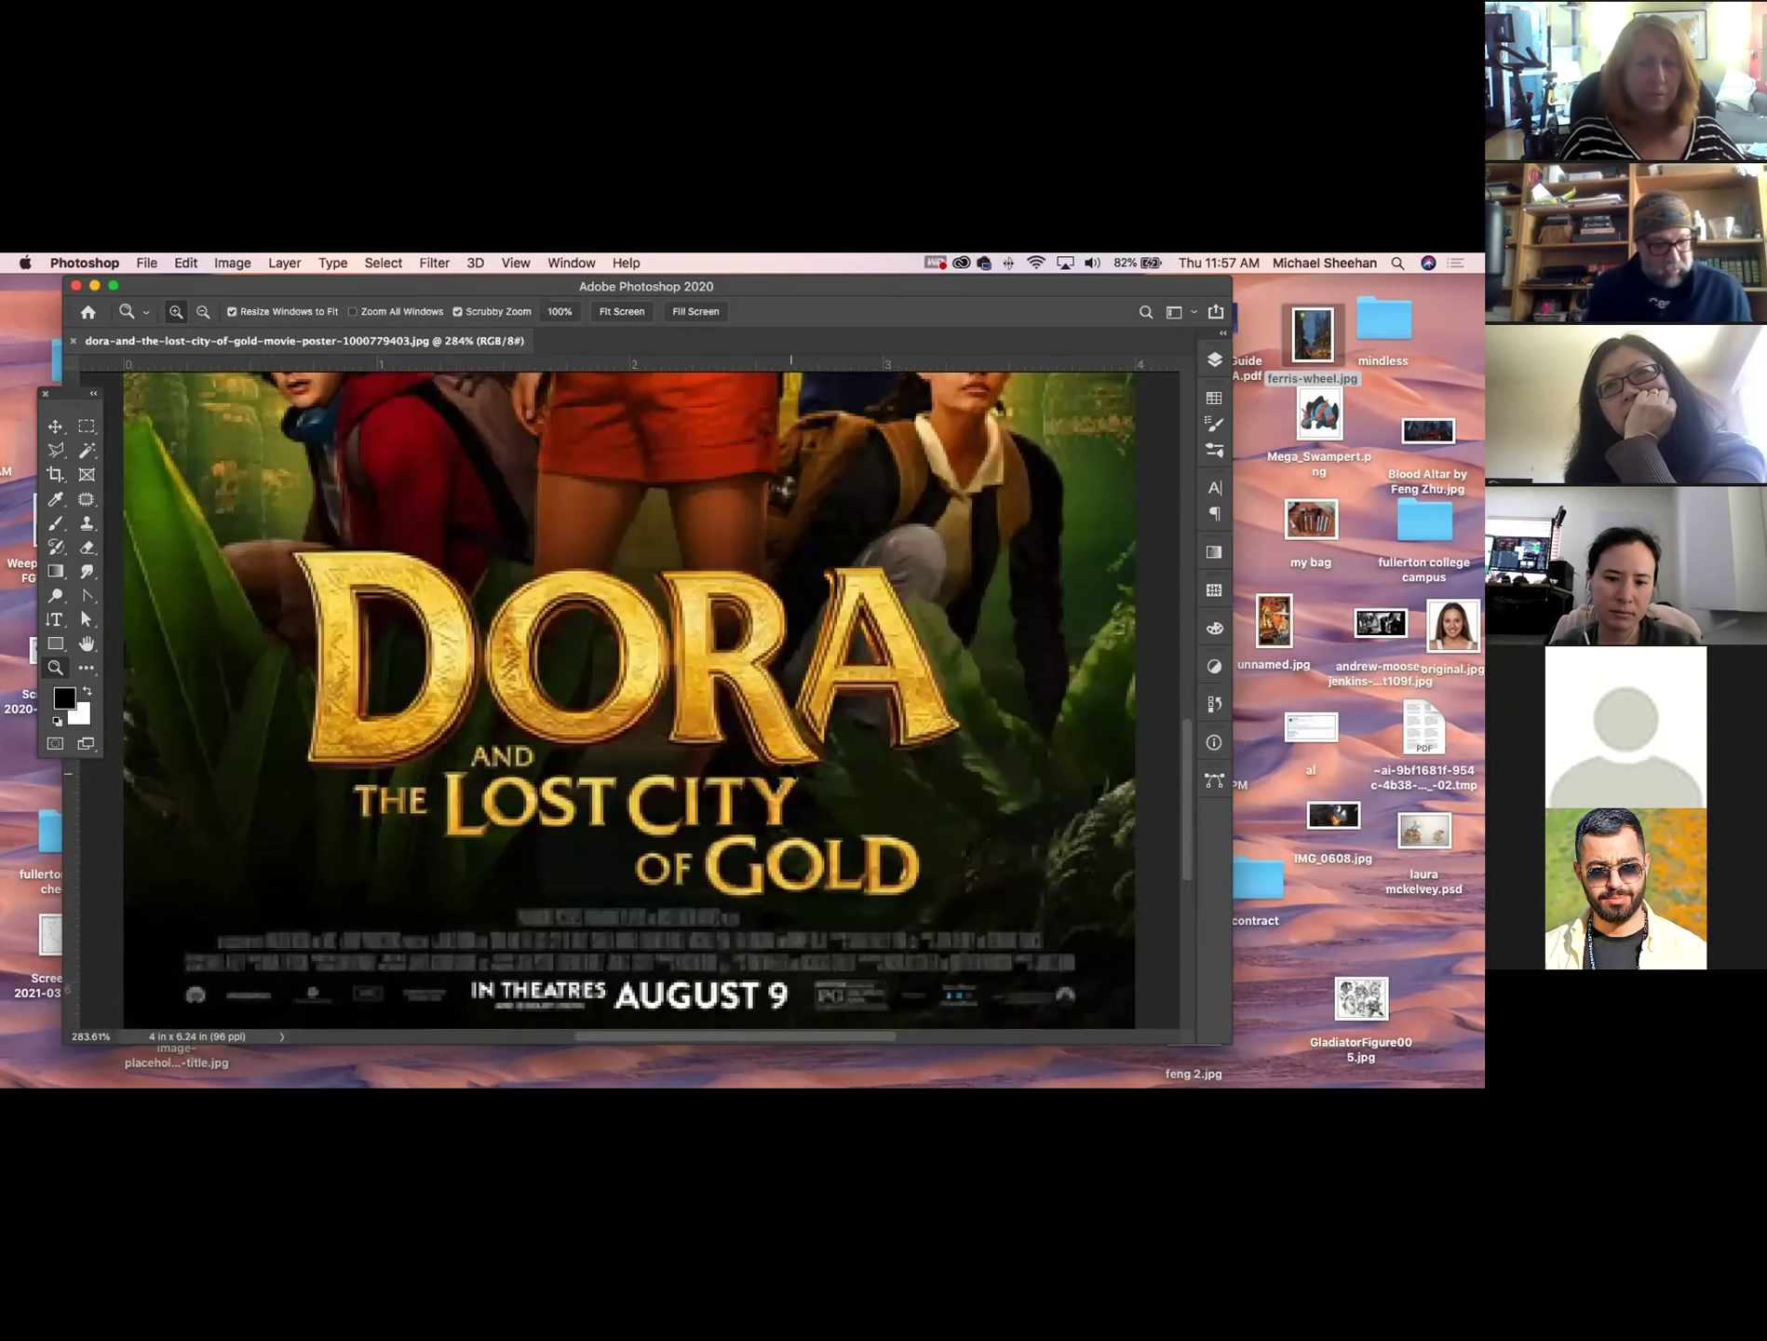
left_click(793, 776, "alt")
left_click(793, 776, "alt")
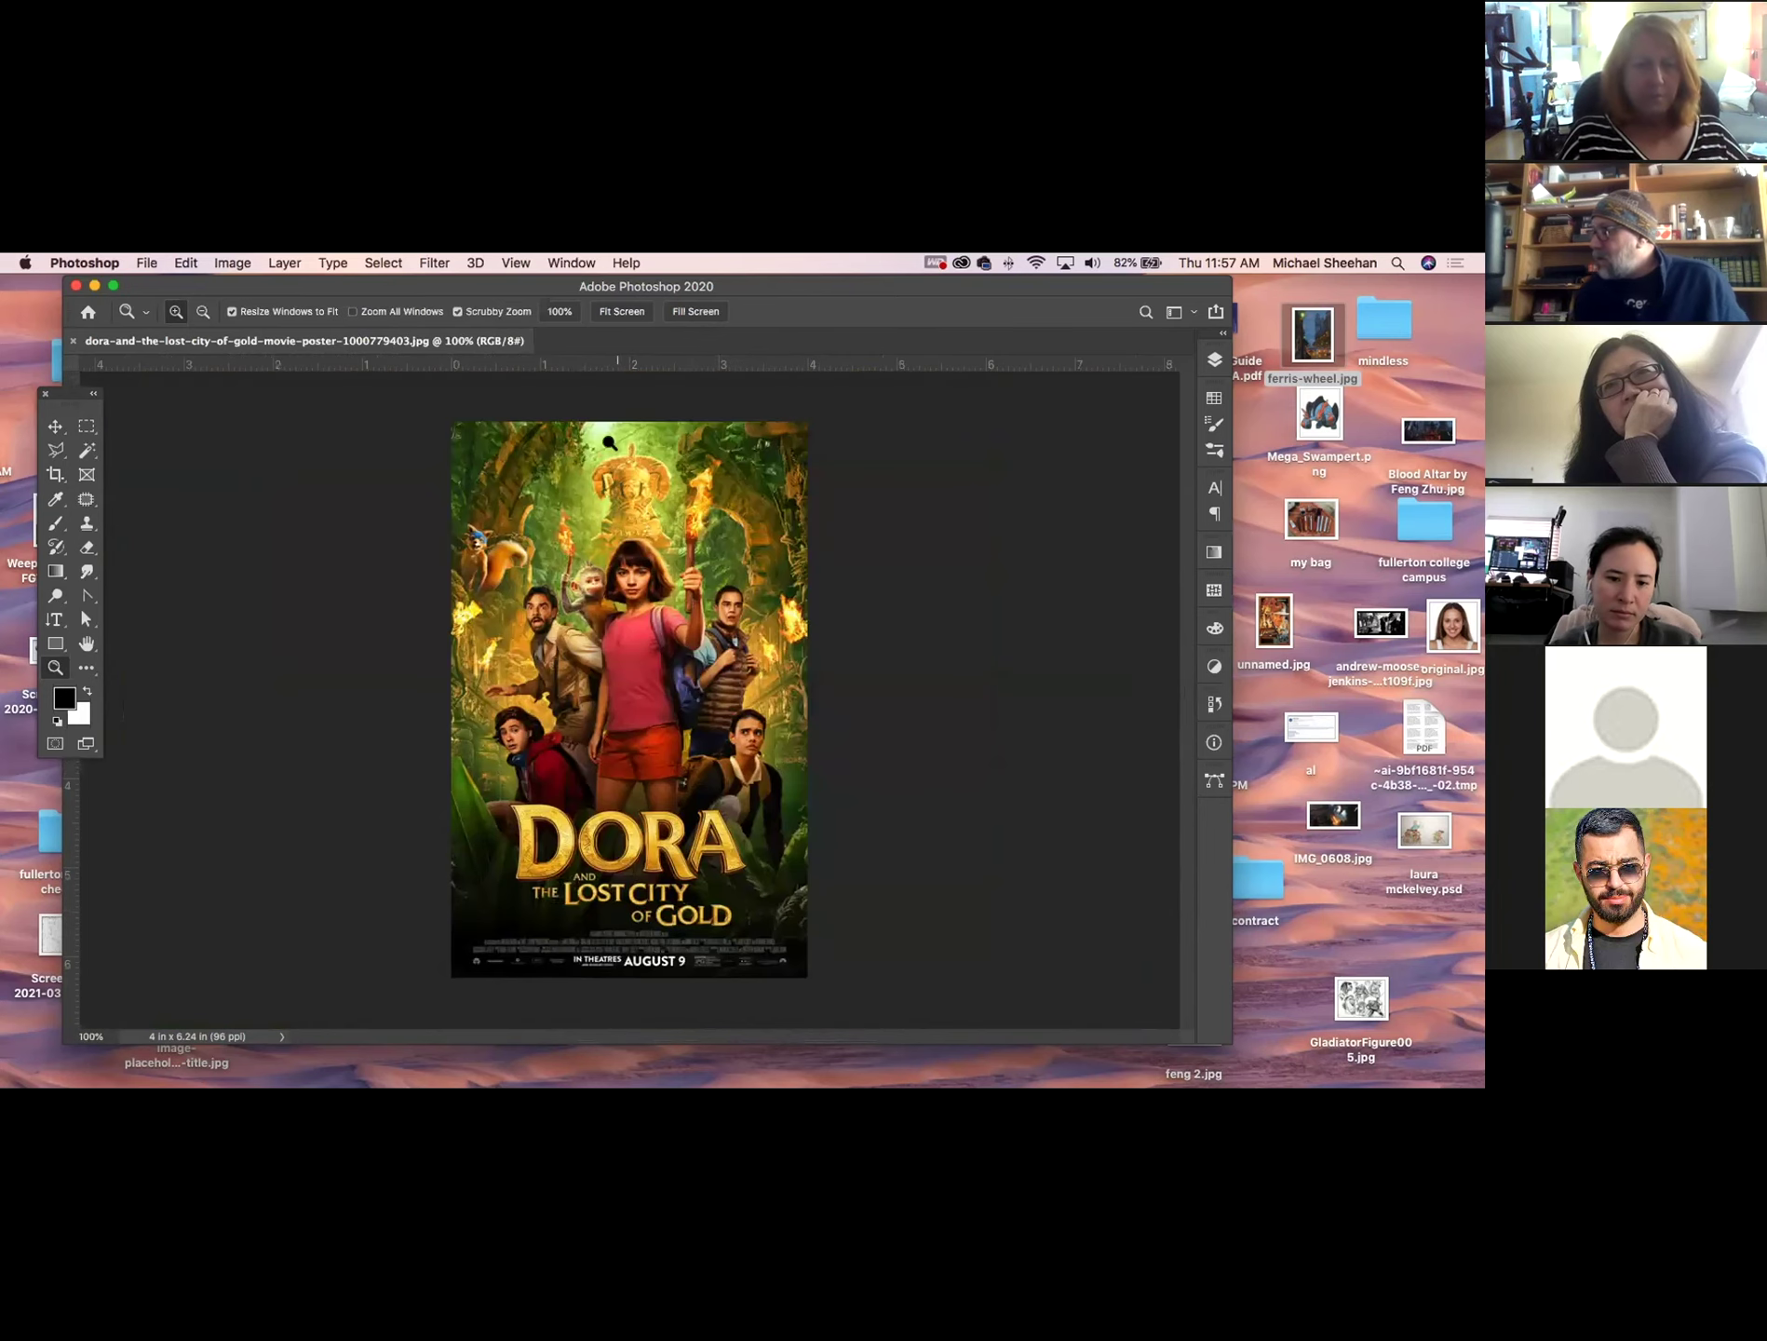
left_click(74, 341)
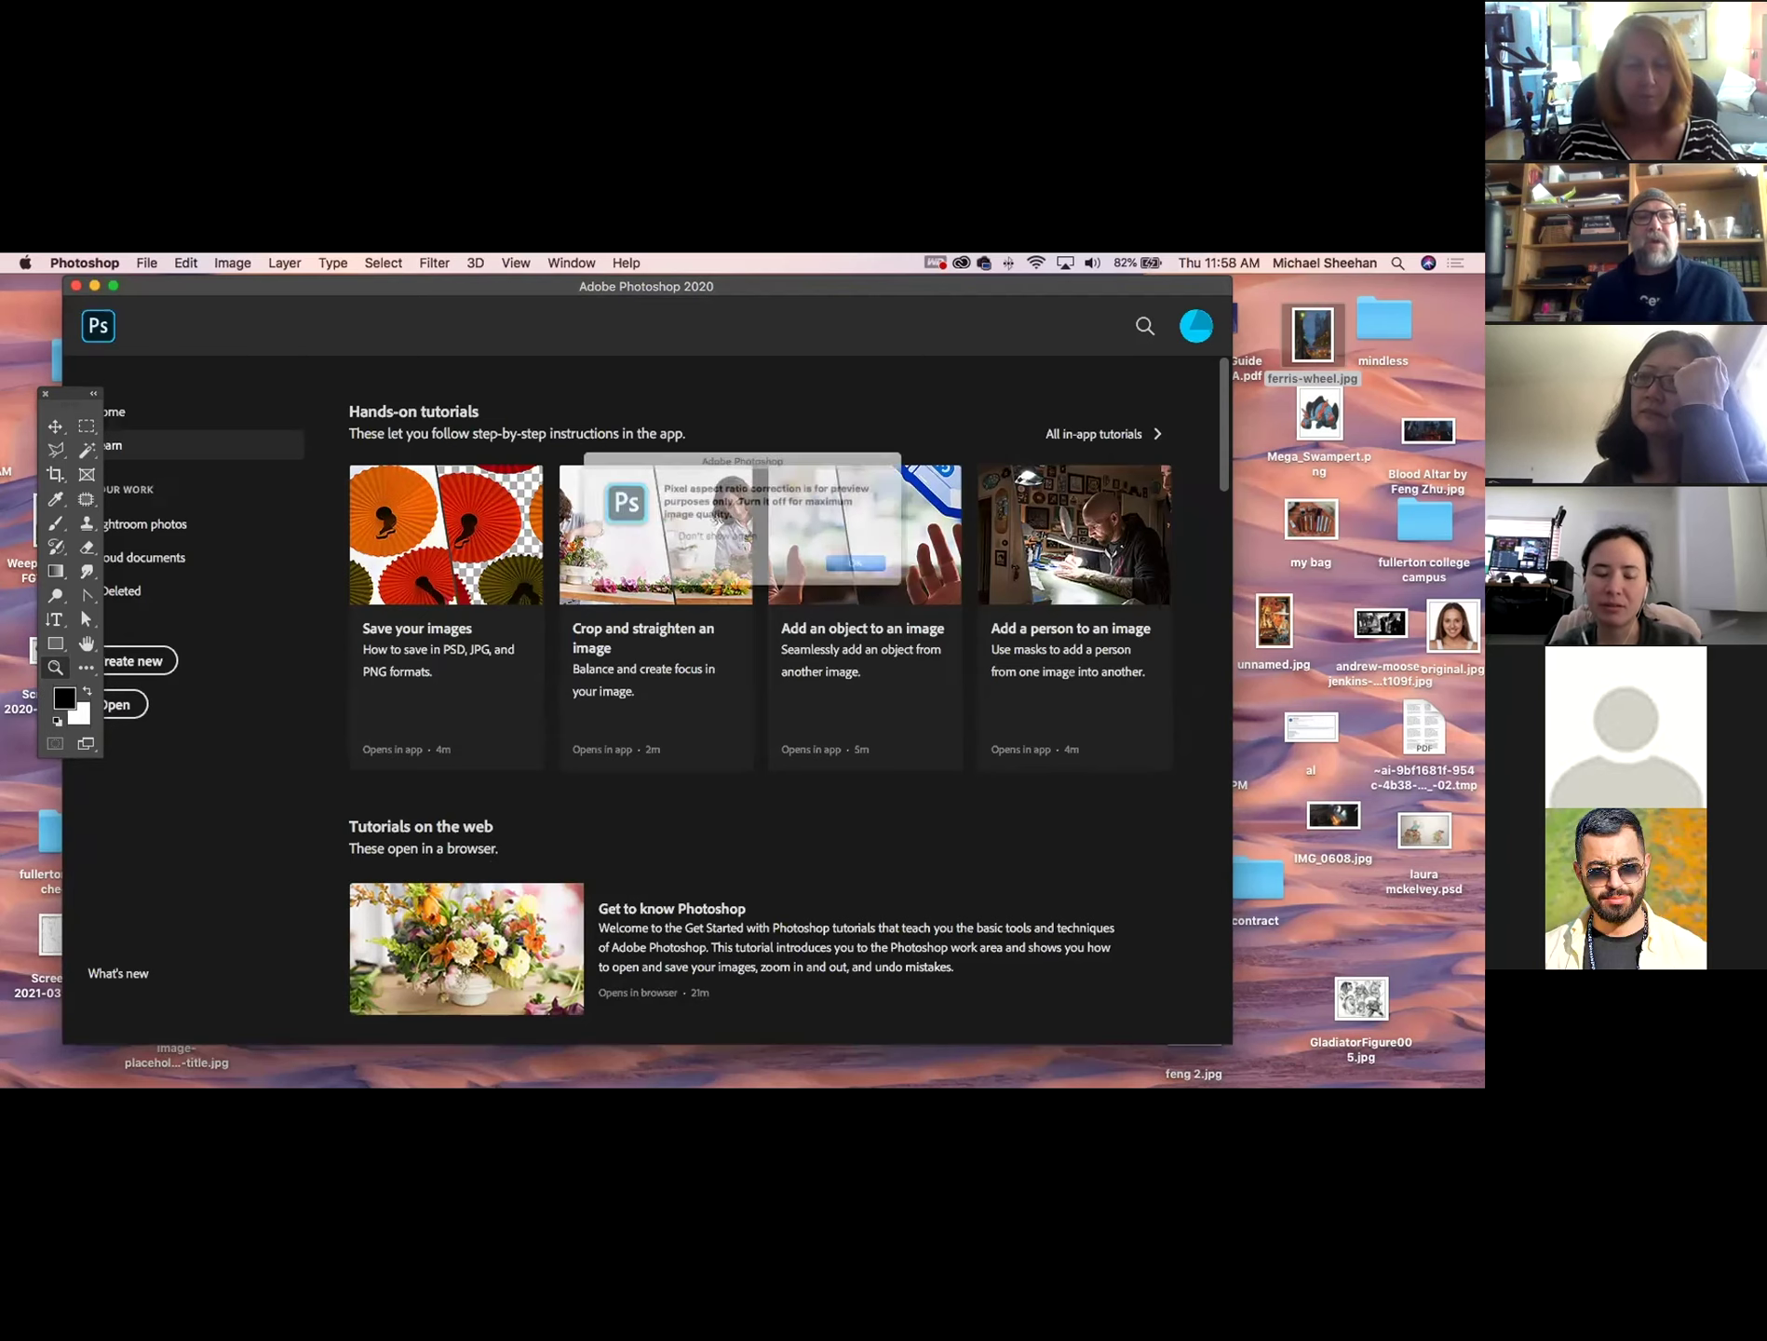
Dismiss the pixel aspect ratio notice, view the If Beale Street Could Talk poster, and leave it.
left_click(878, 573)
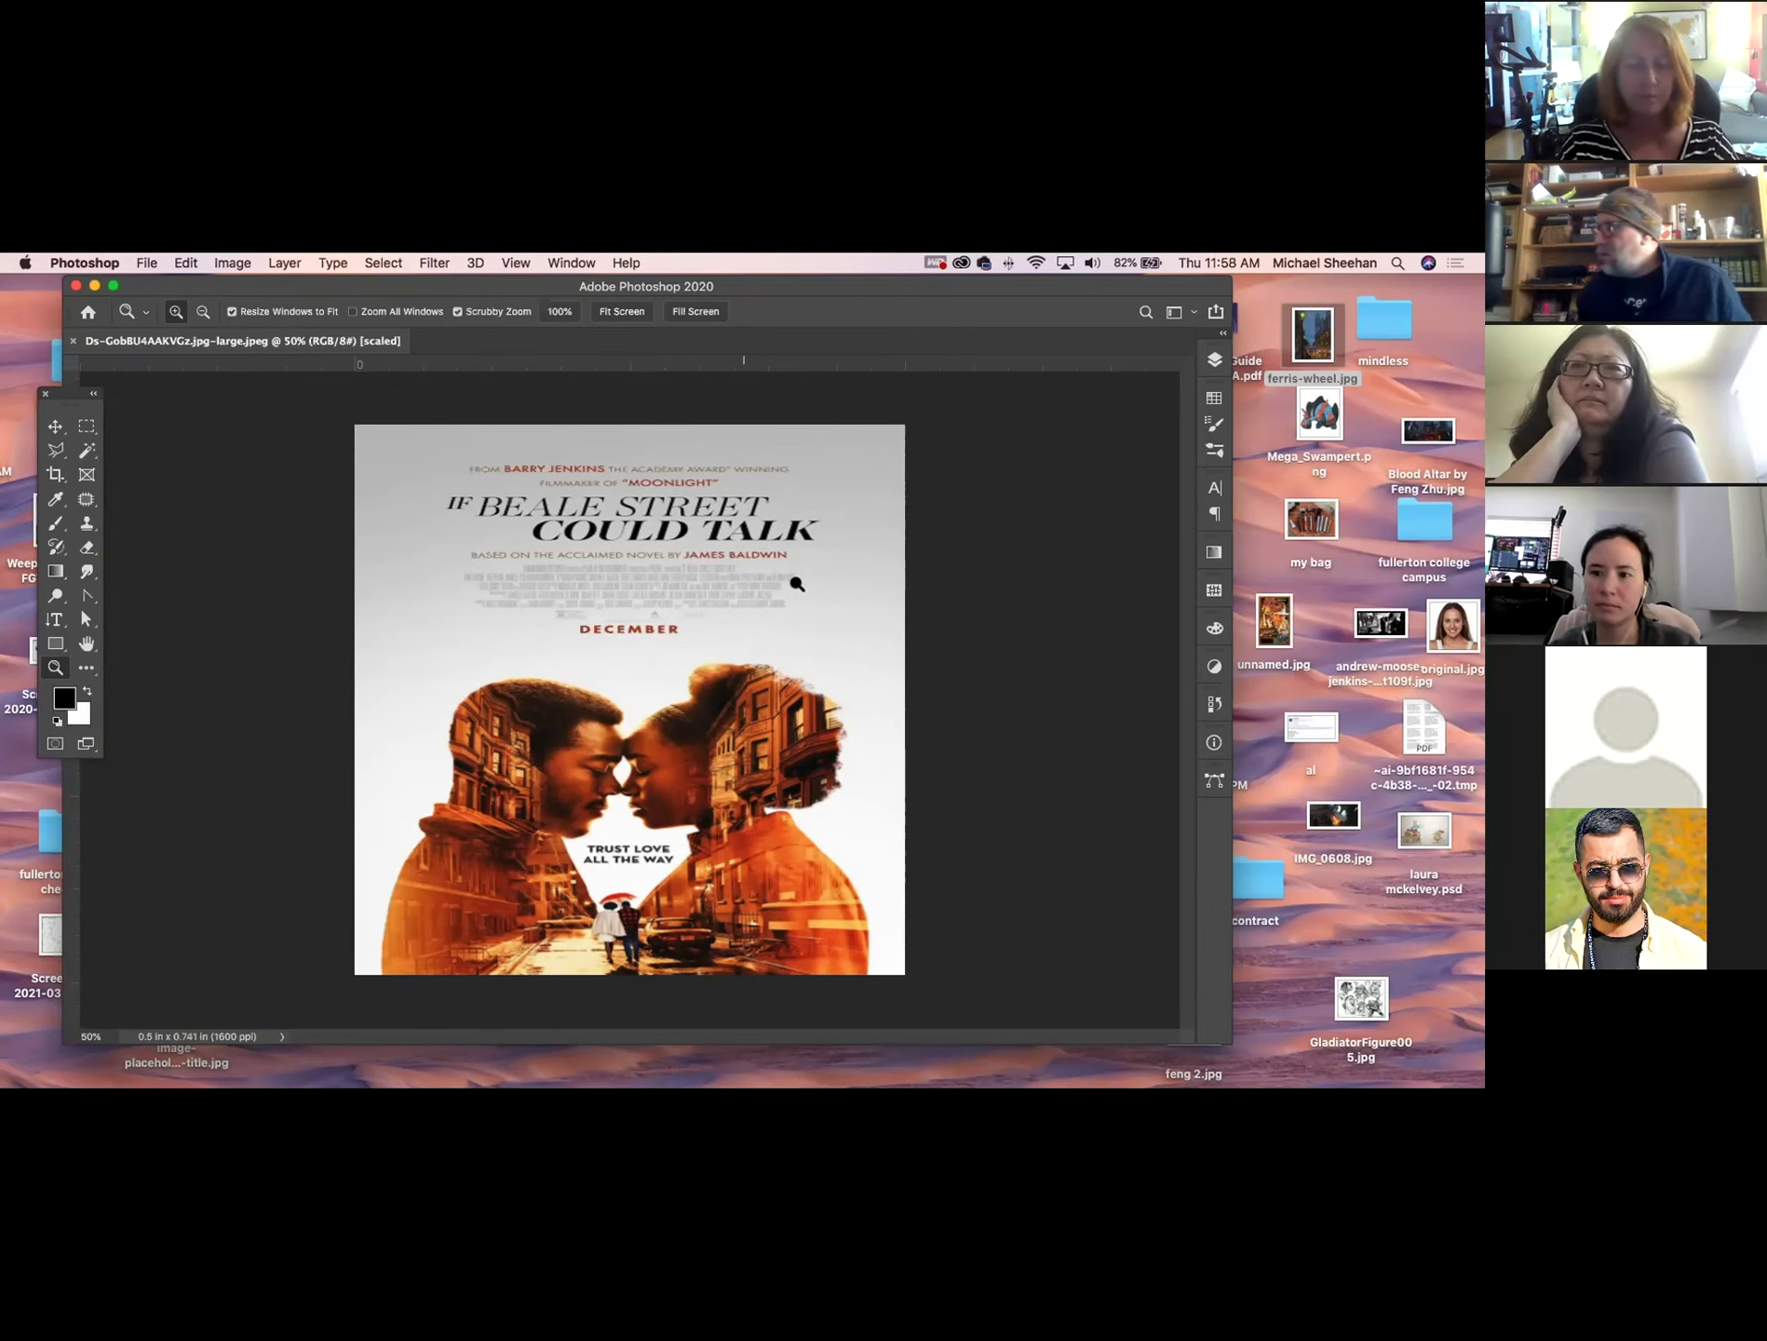
left_click(86, 313)
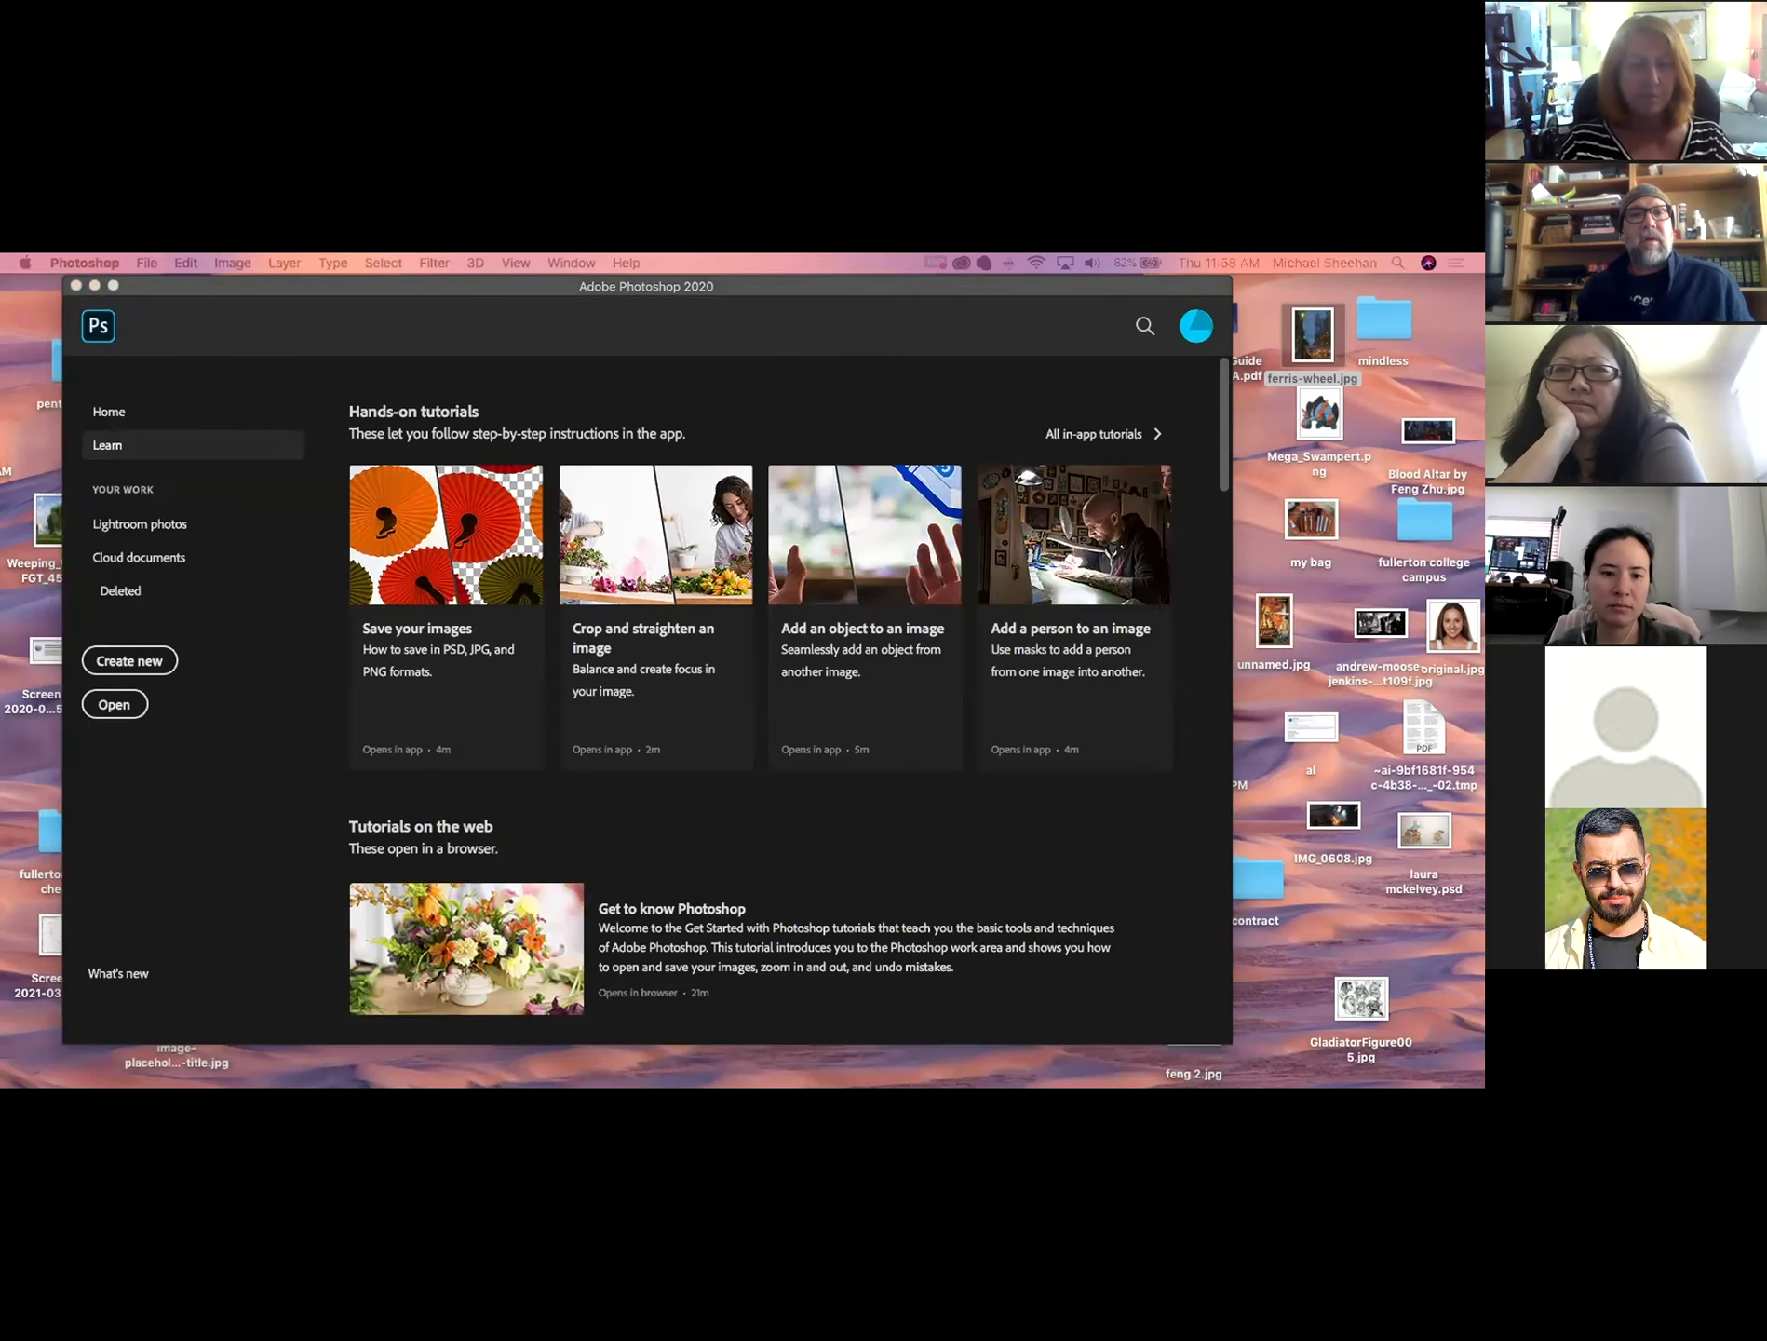
key("Escape")
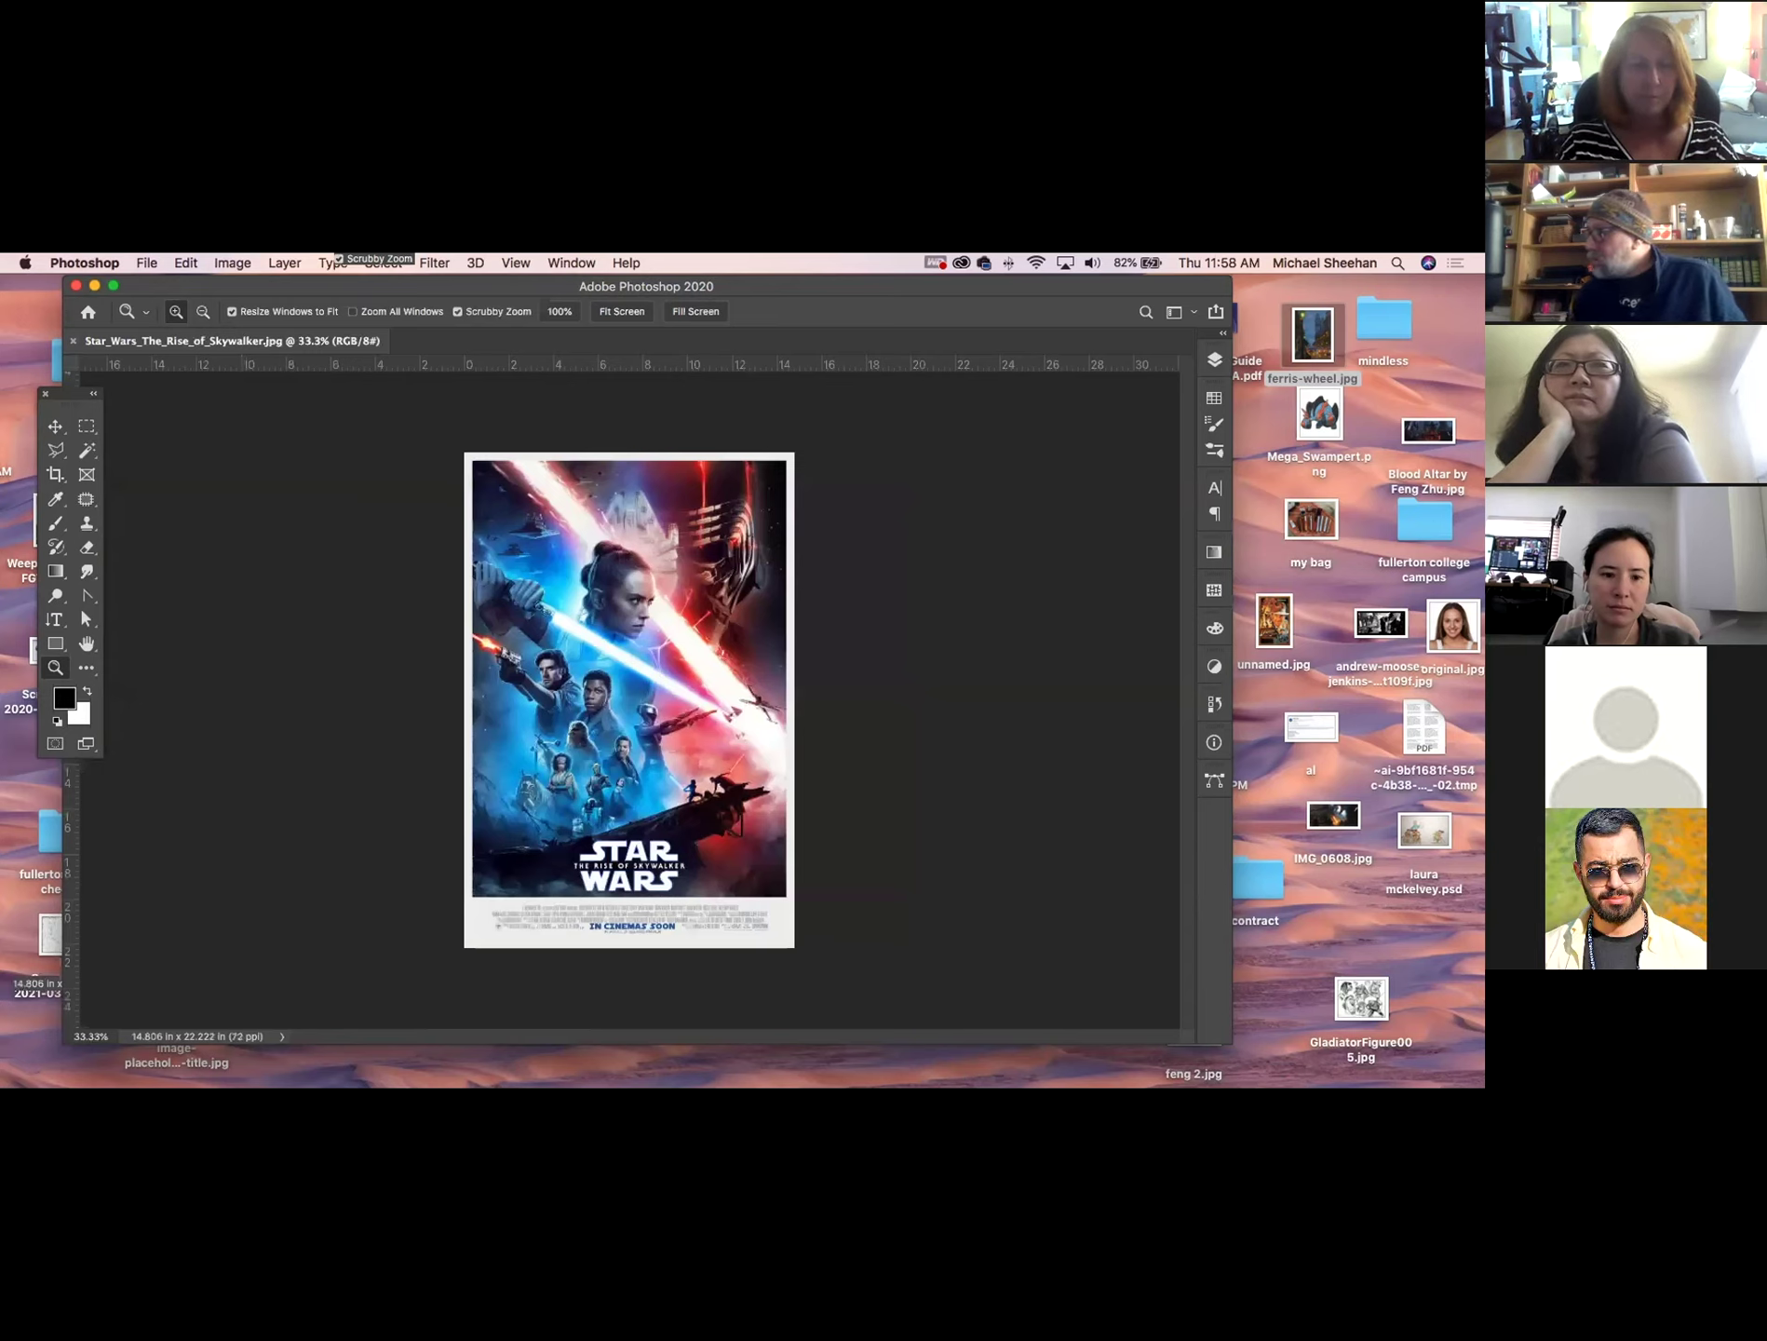
Enlarge the Star Wars: The Rise of Skywalker poster to about 51% and examine its characters and lightsabers.
left_click_drag(615, 713, 693, 714)
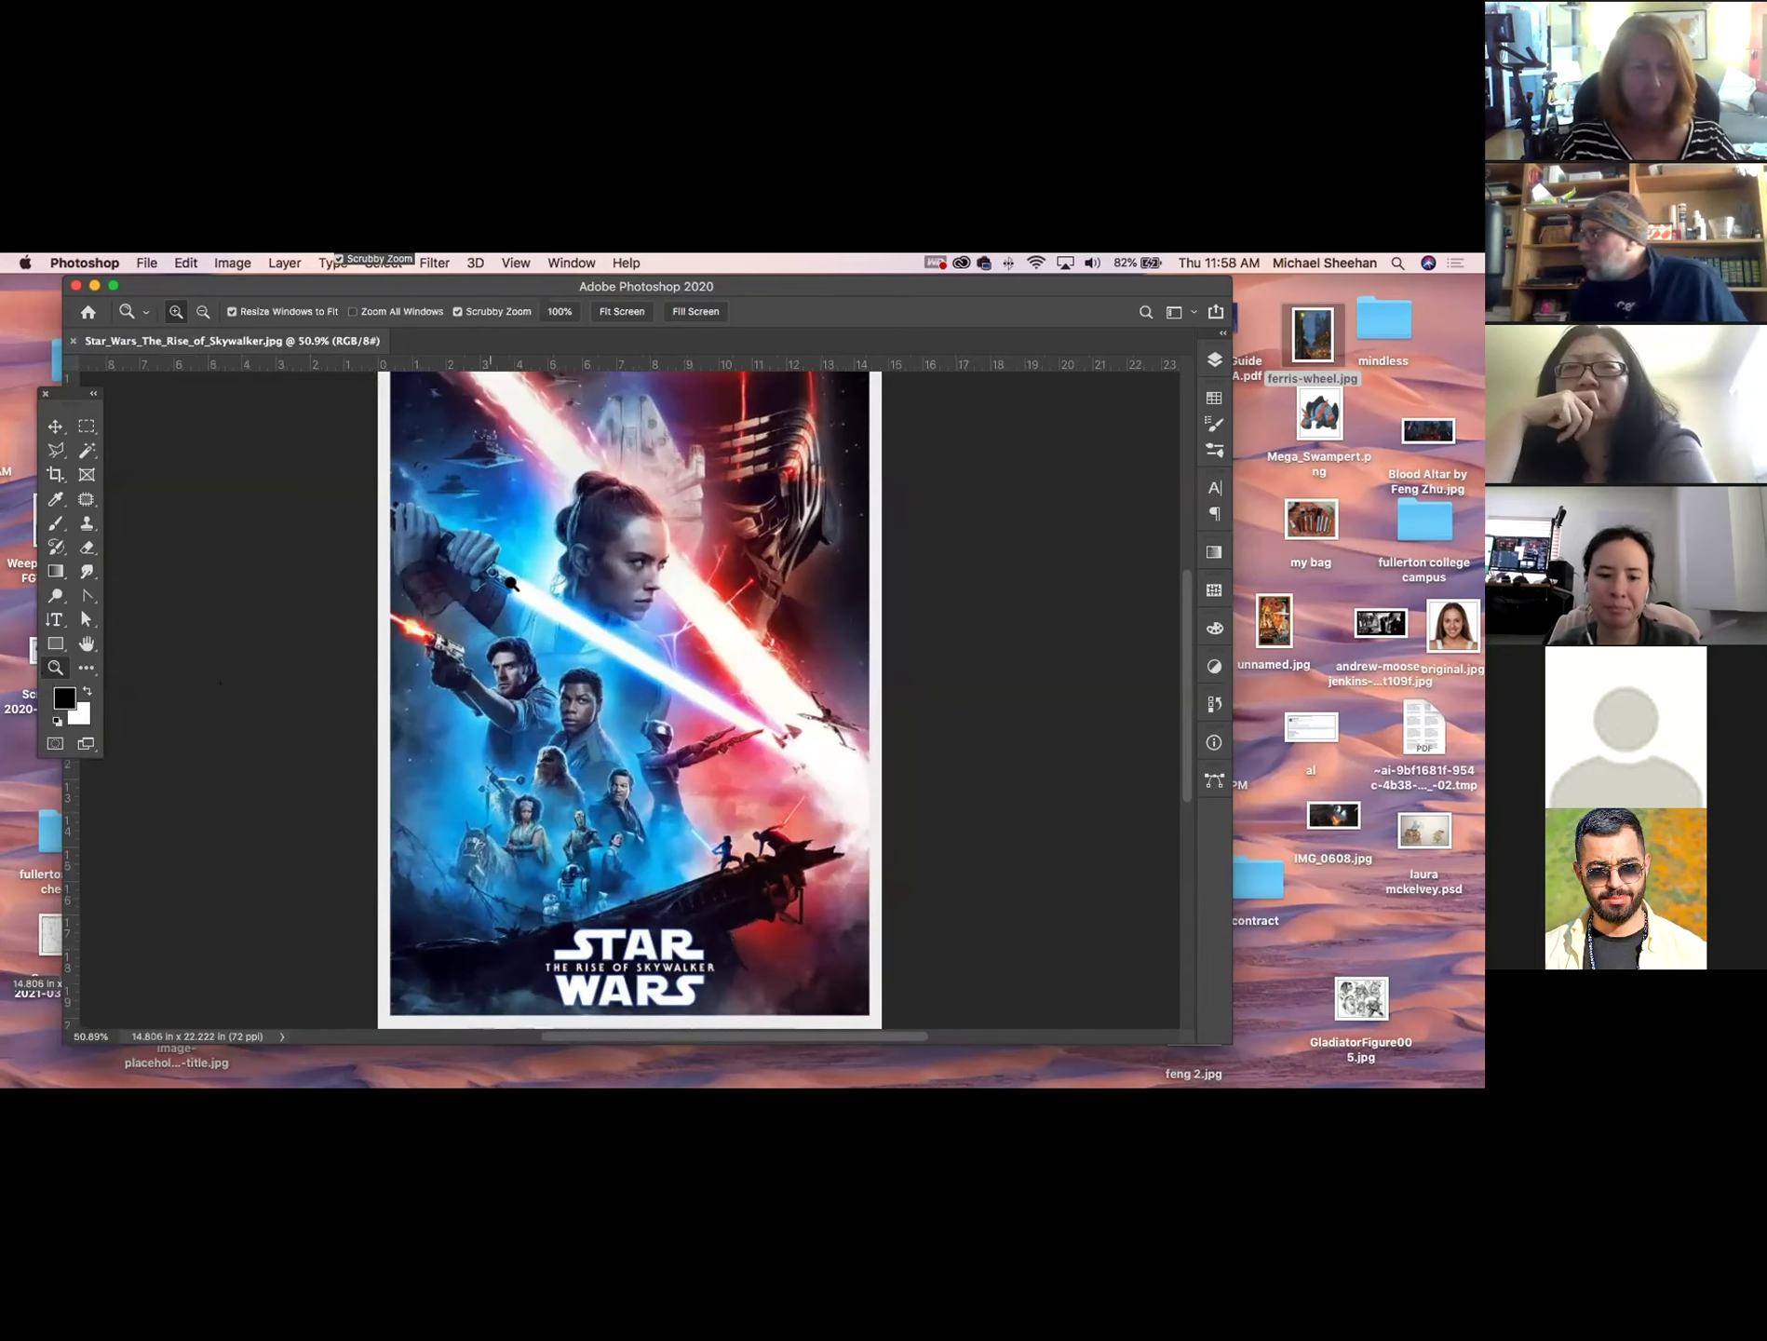
scroll(516, 715, "up", 3)
scroll(516, 714, "down", 6)
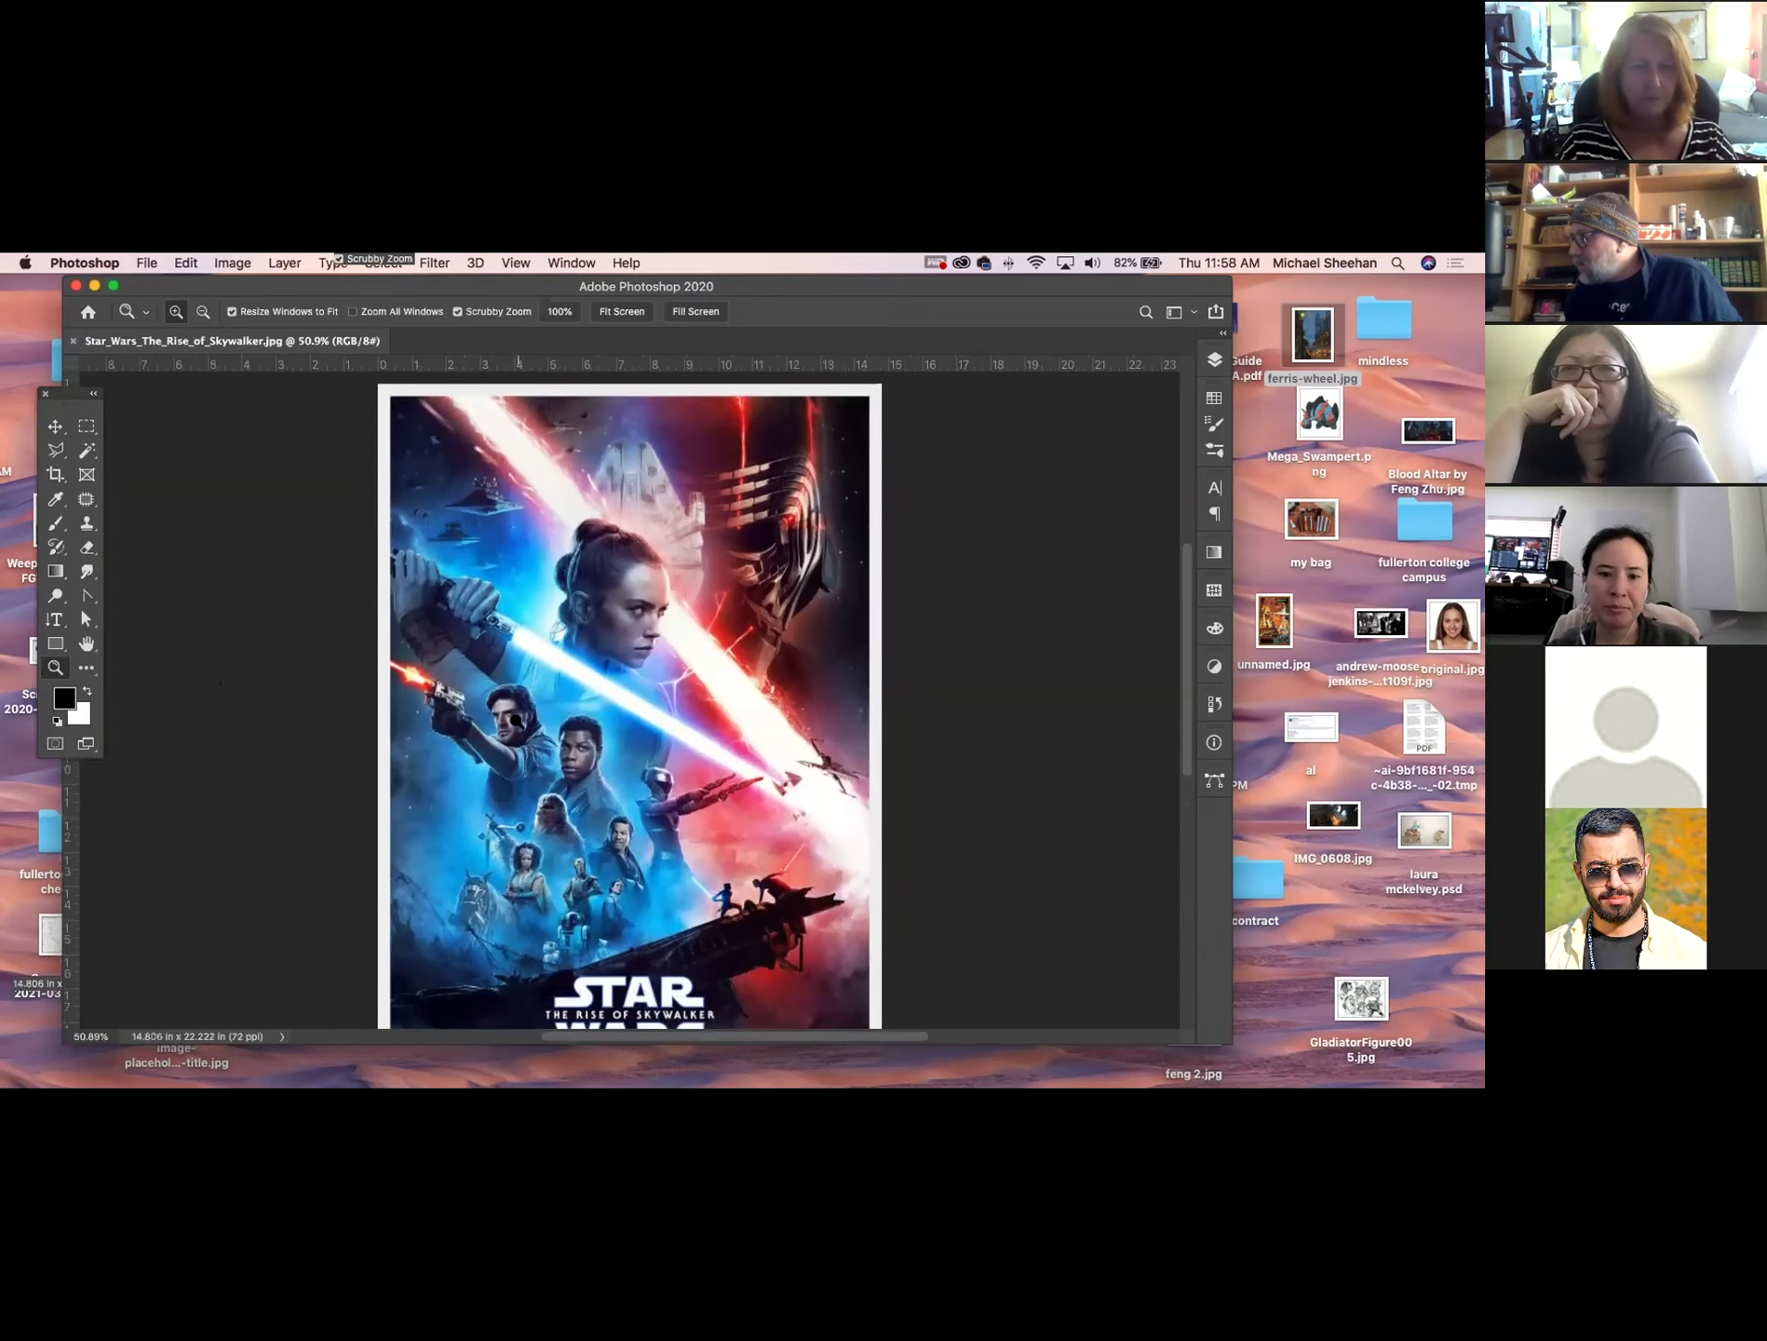
scroll(614, 712, "up", 8)
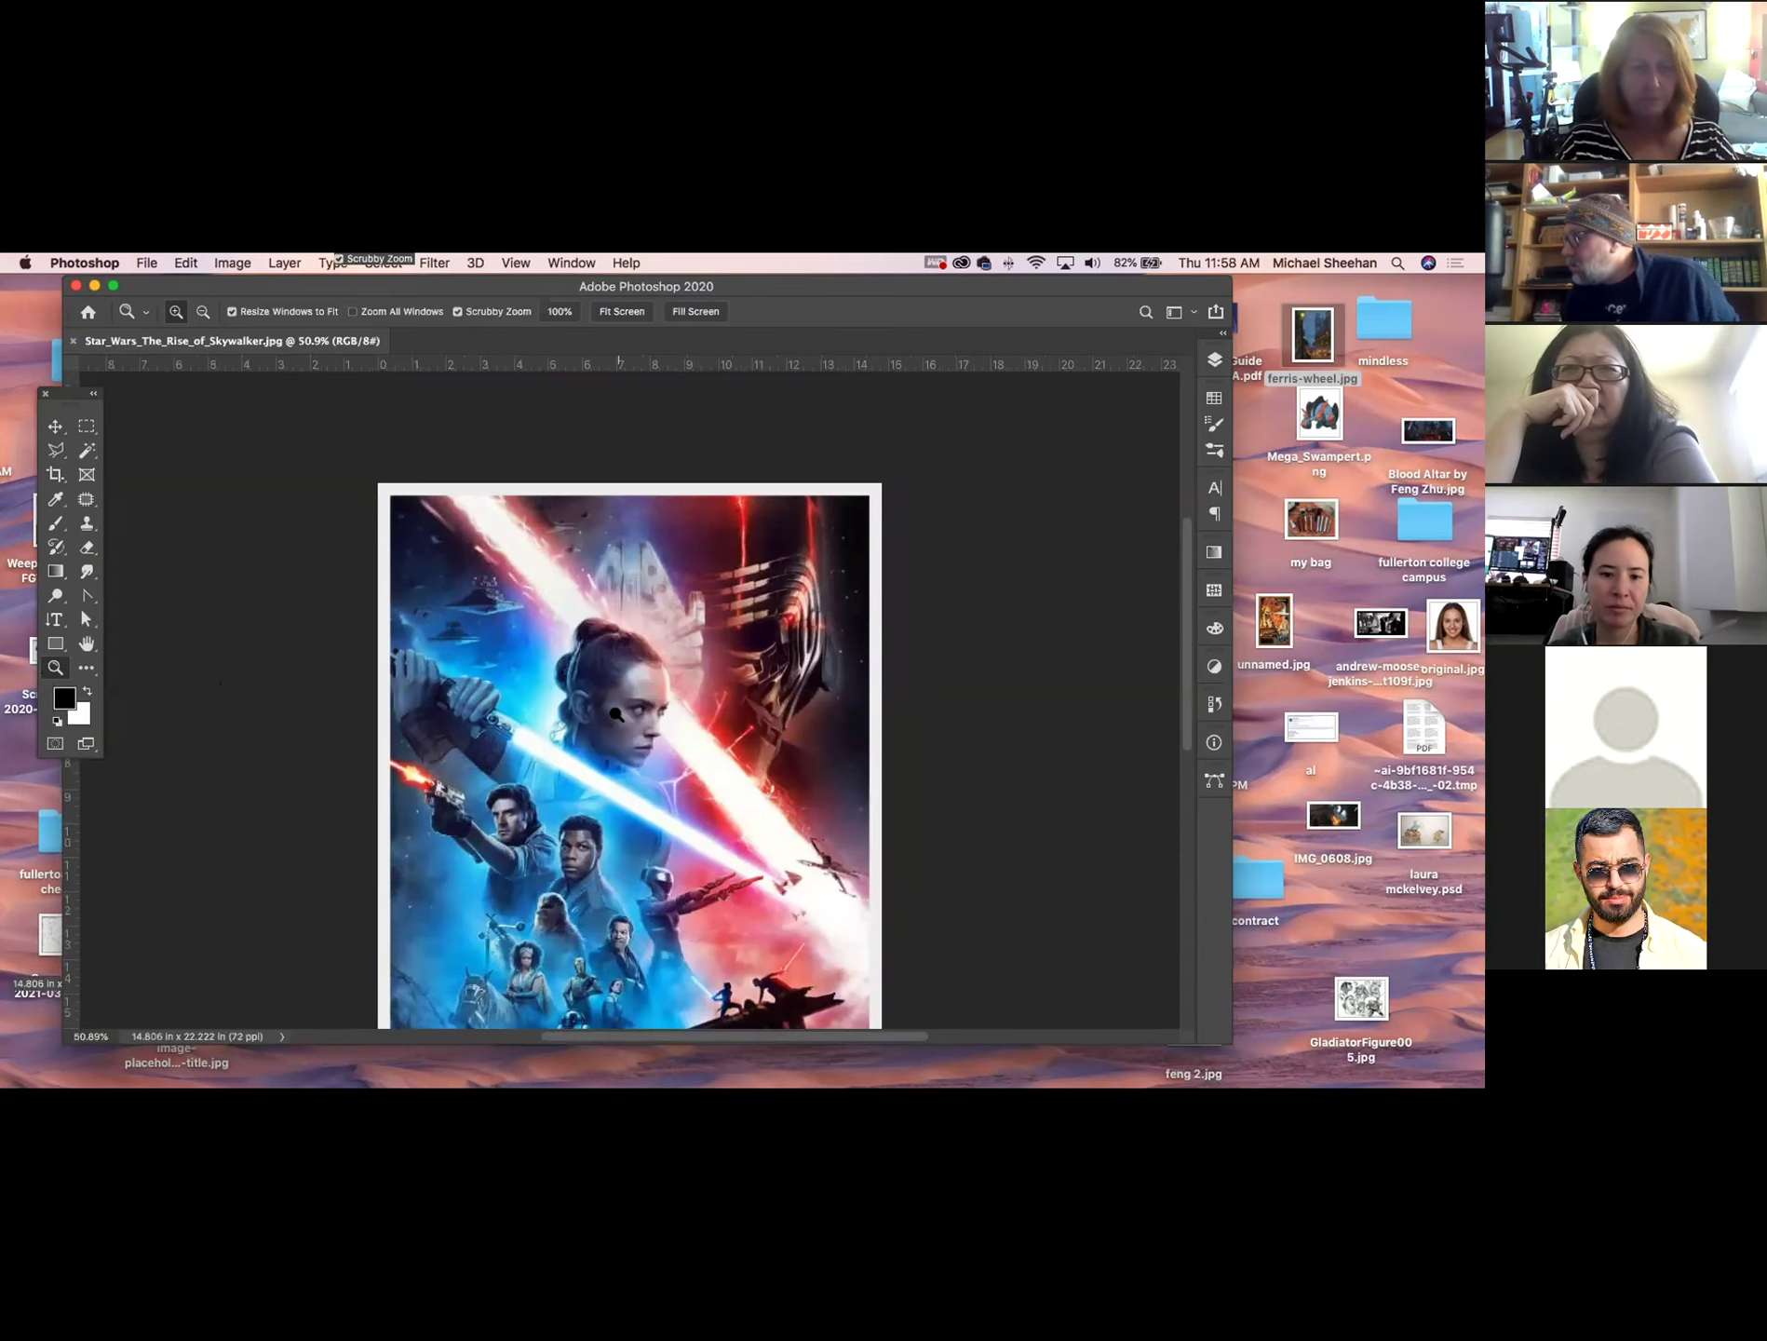
Examine the Star Wars: The Rise of Skywalker poster from its upper figures to the credits, with theAssassin.jpg opened alongside it.
scroll(616, 714, "down", 6)
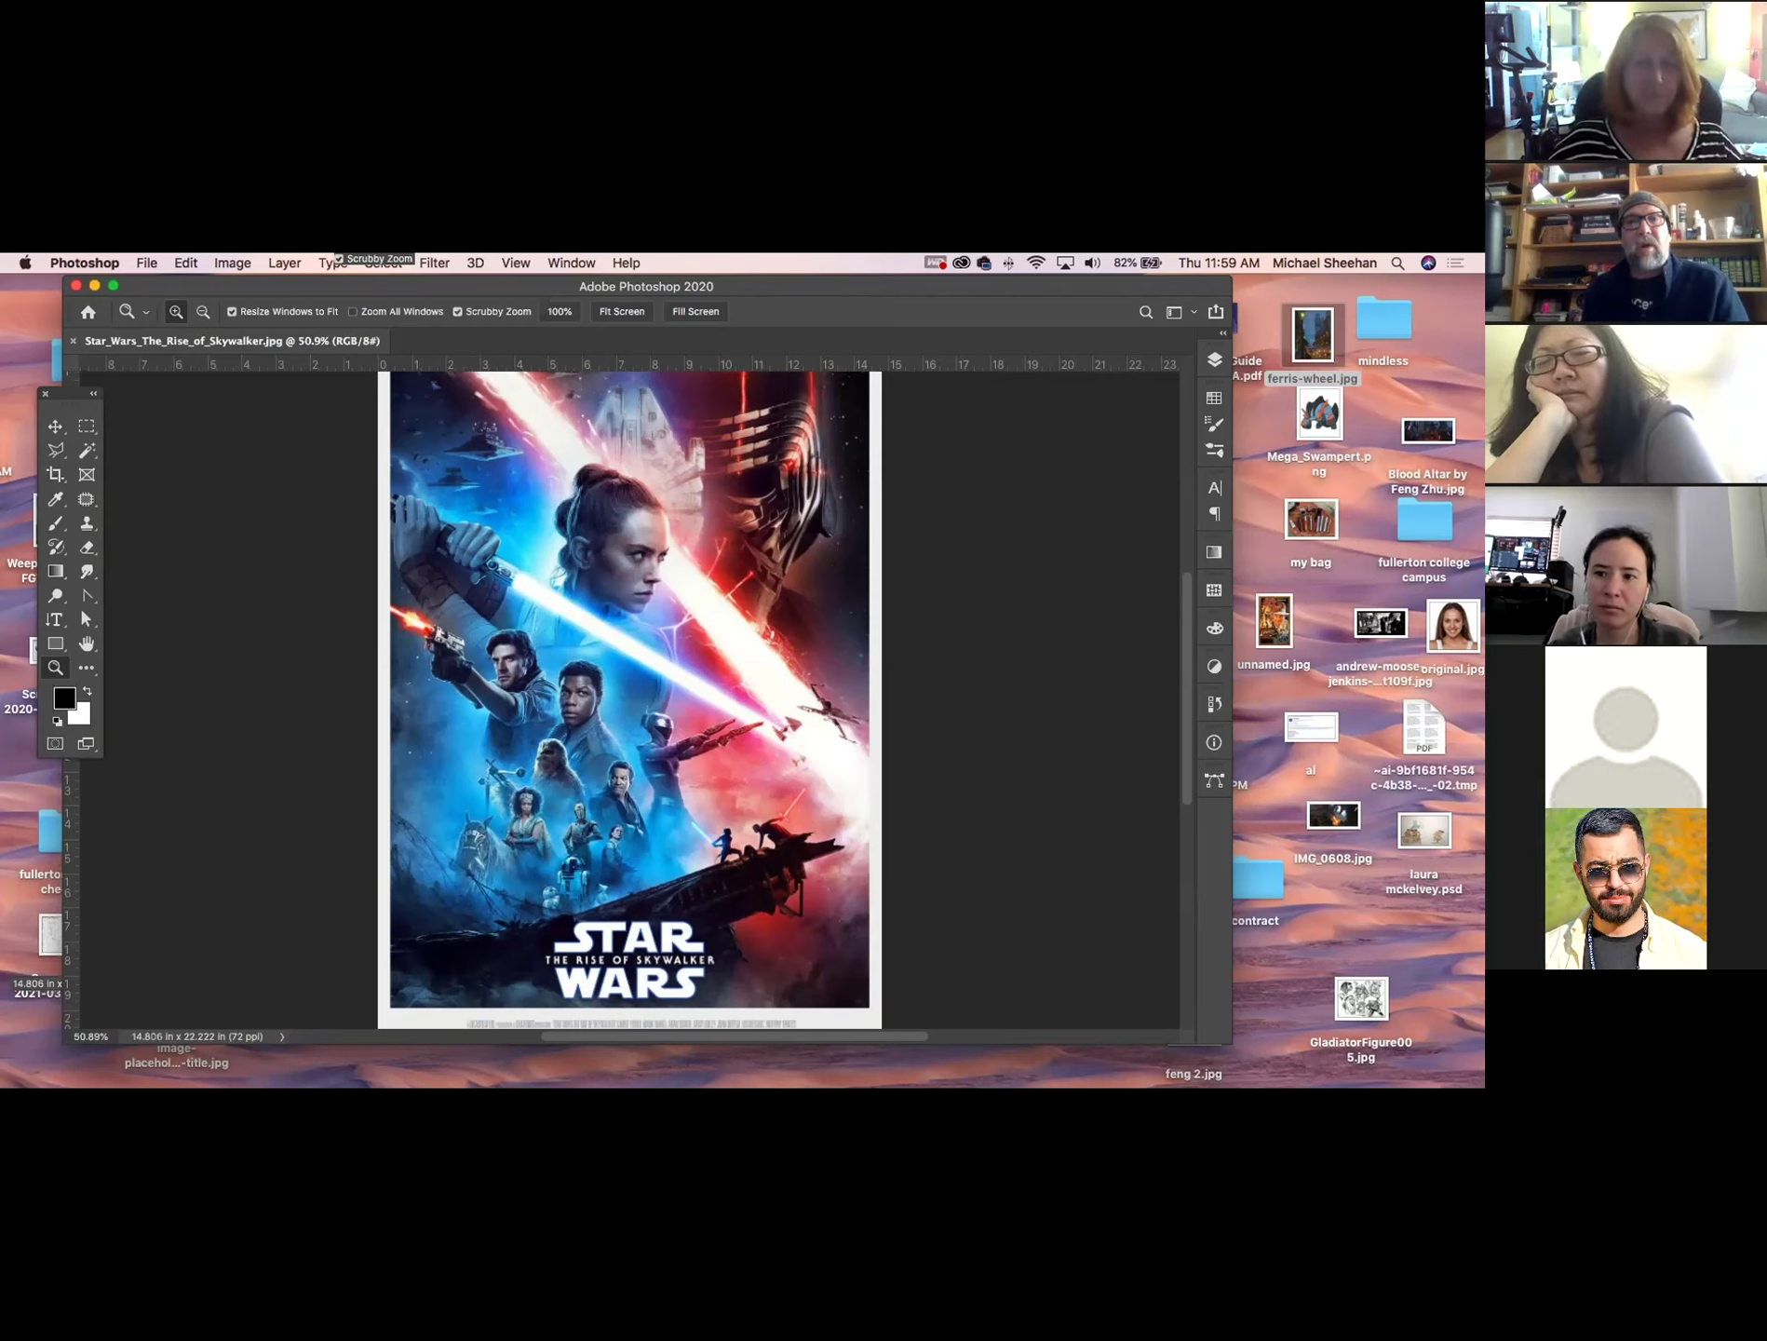
key("super+Tab")
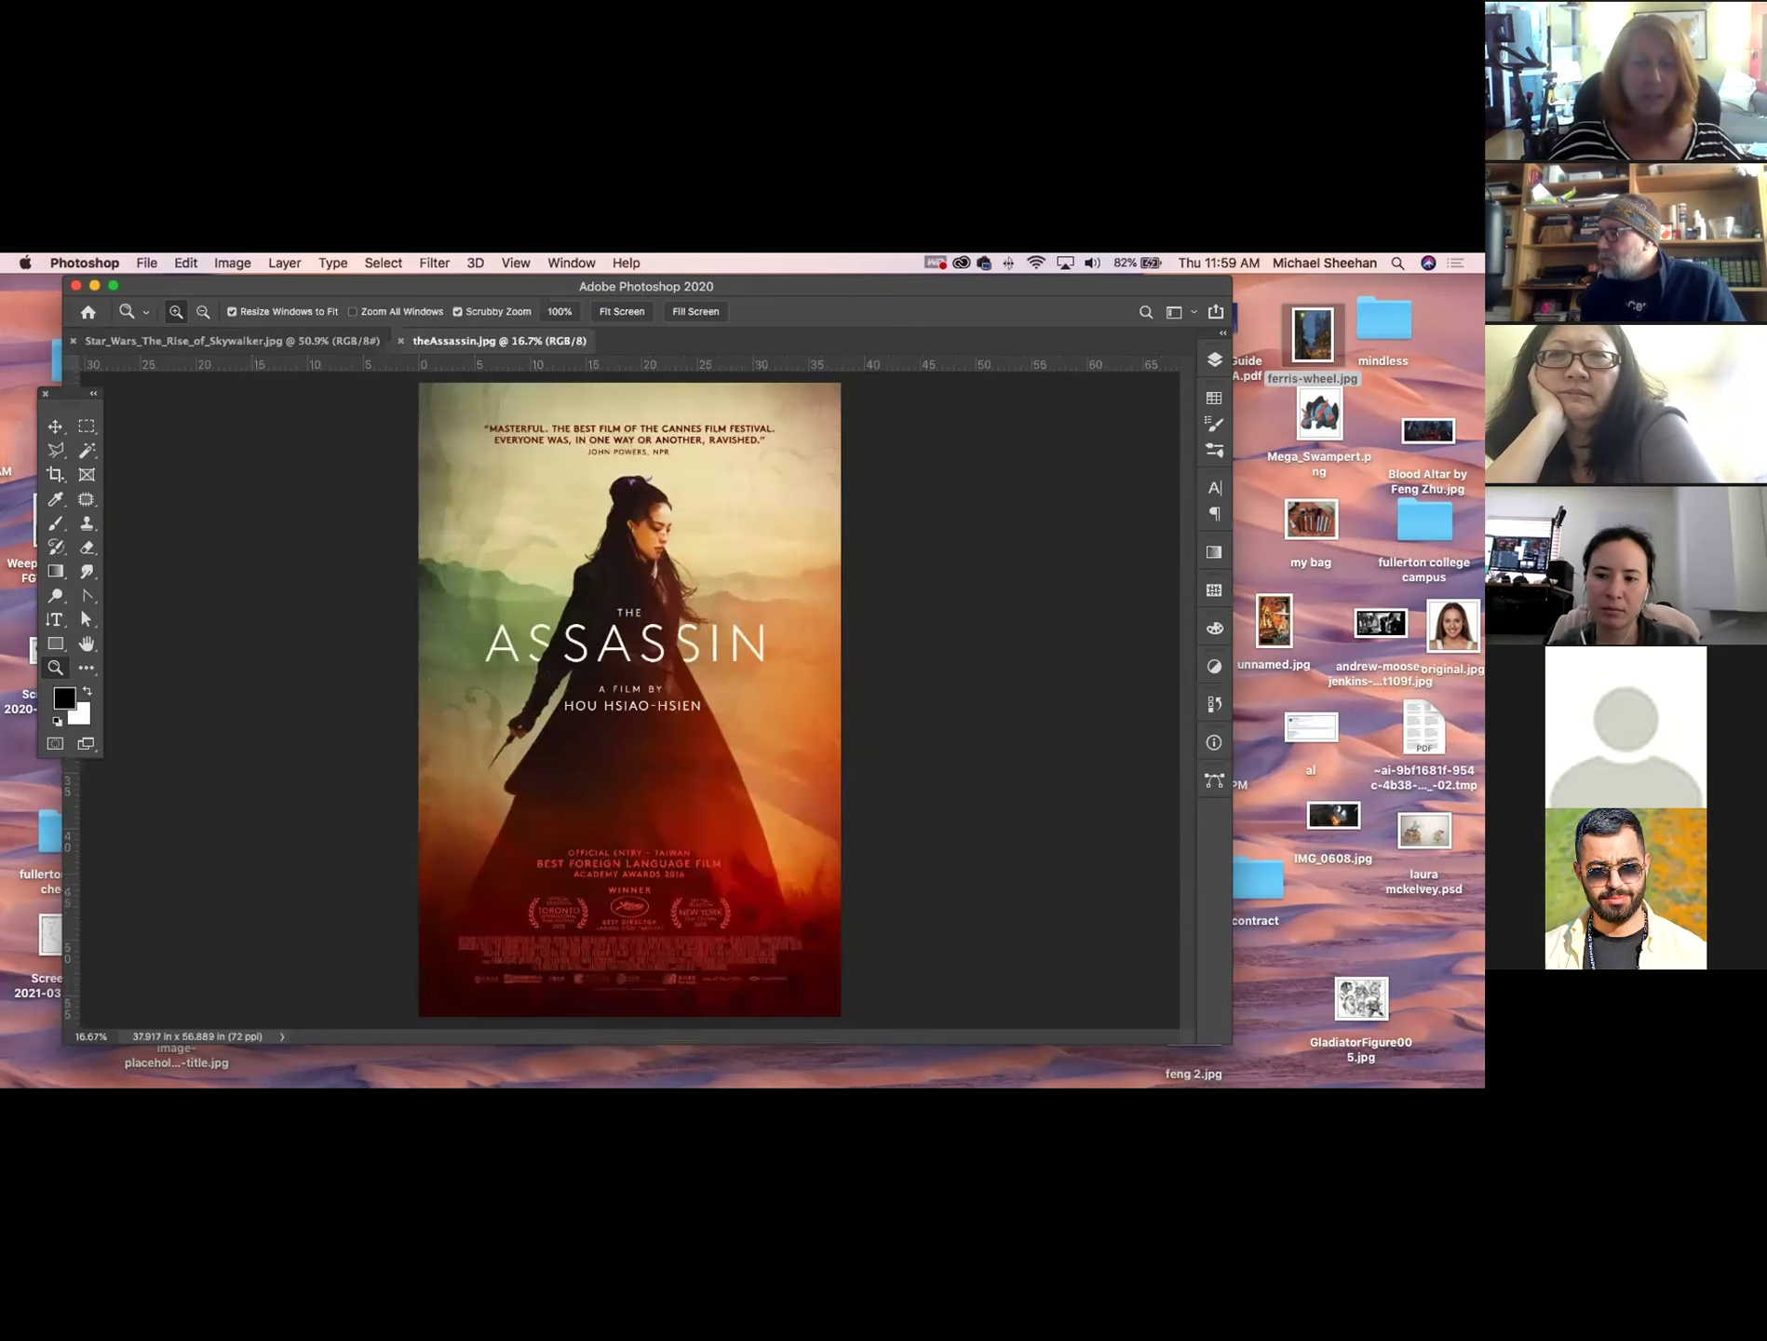
left_click(110, 342)
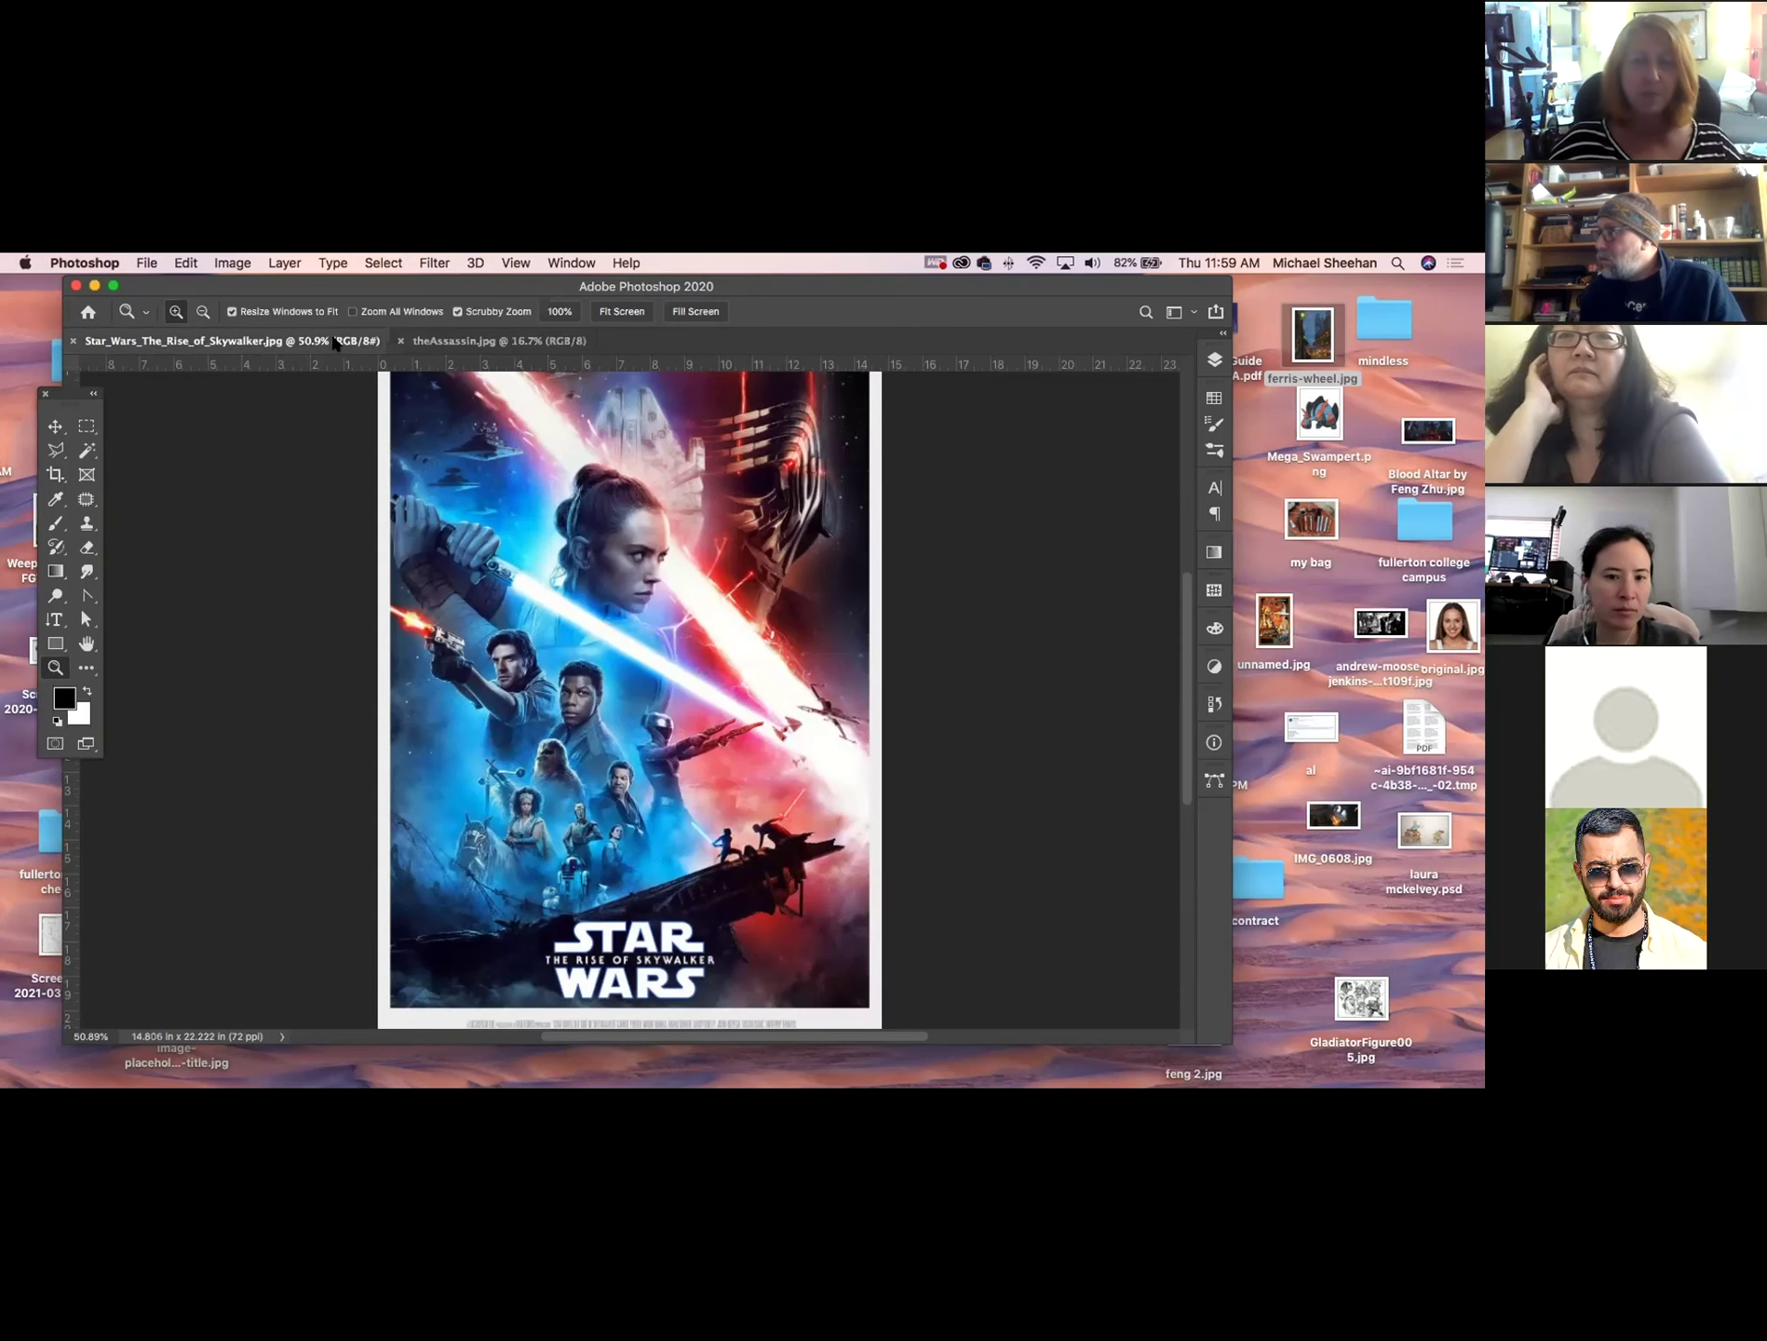
scroll(713, 706, "up", 1)
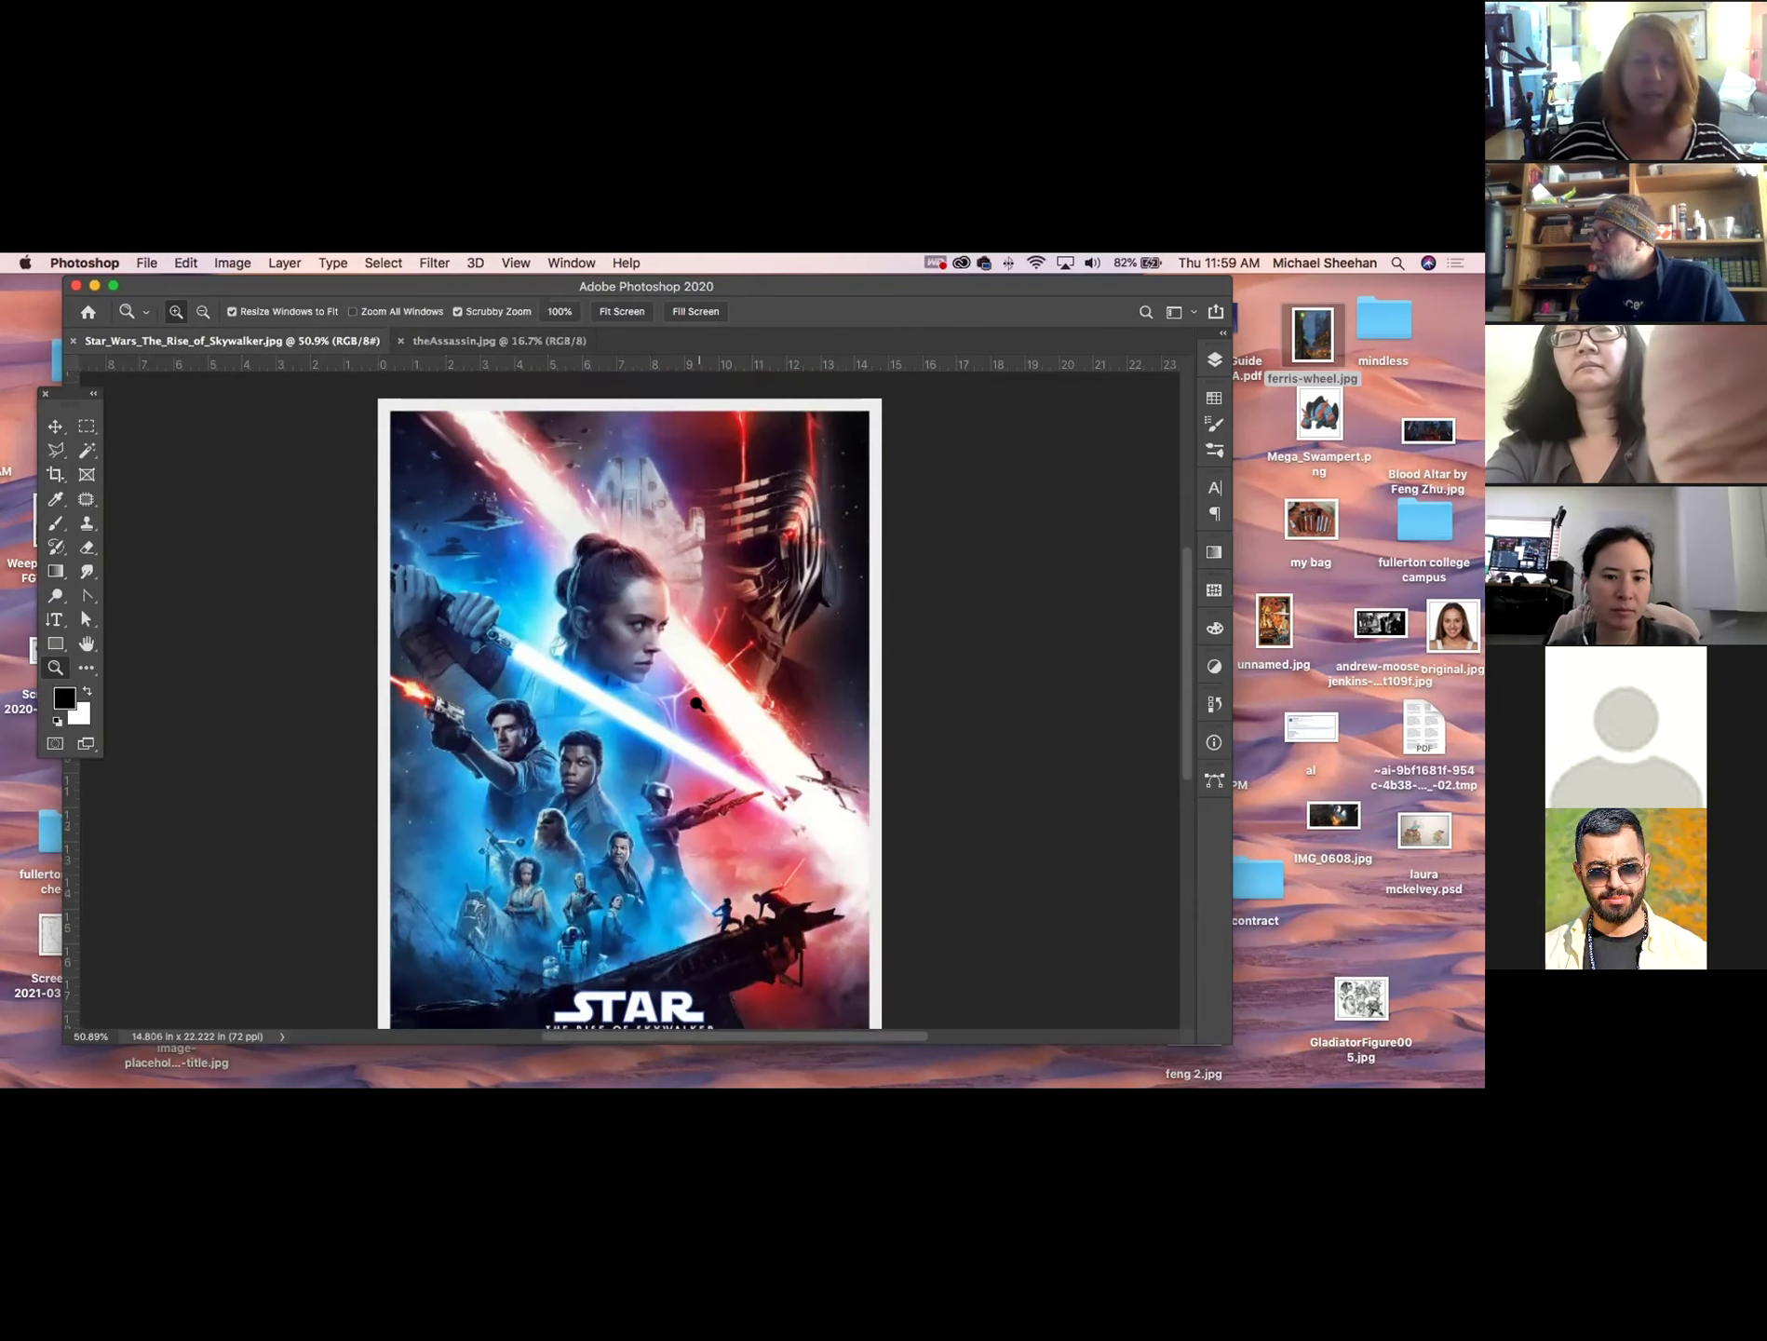
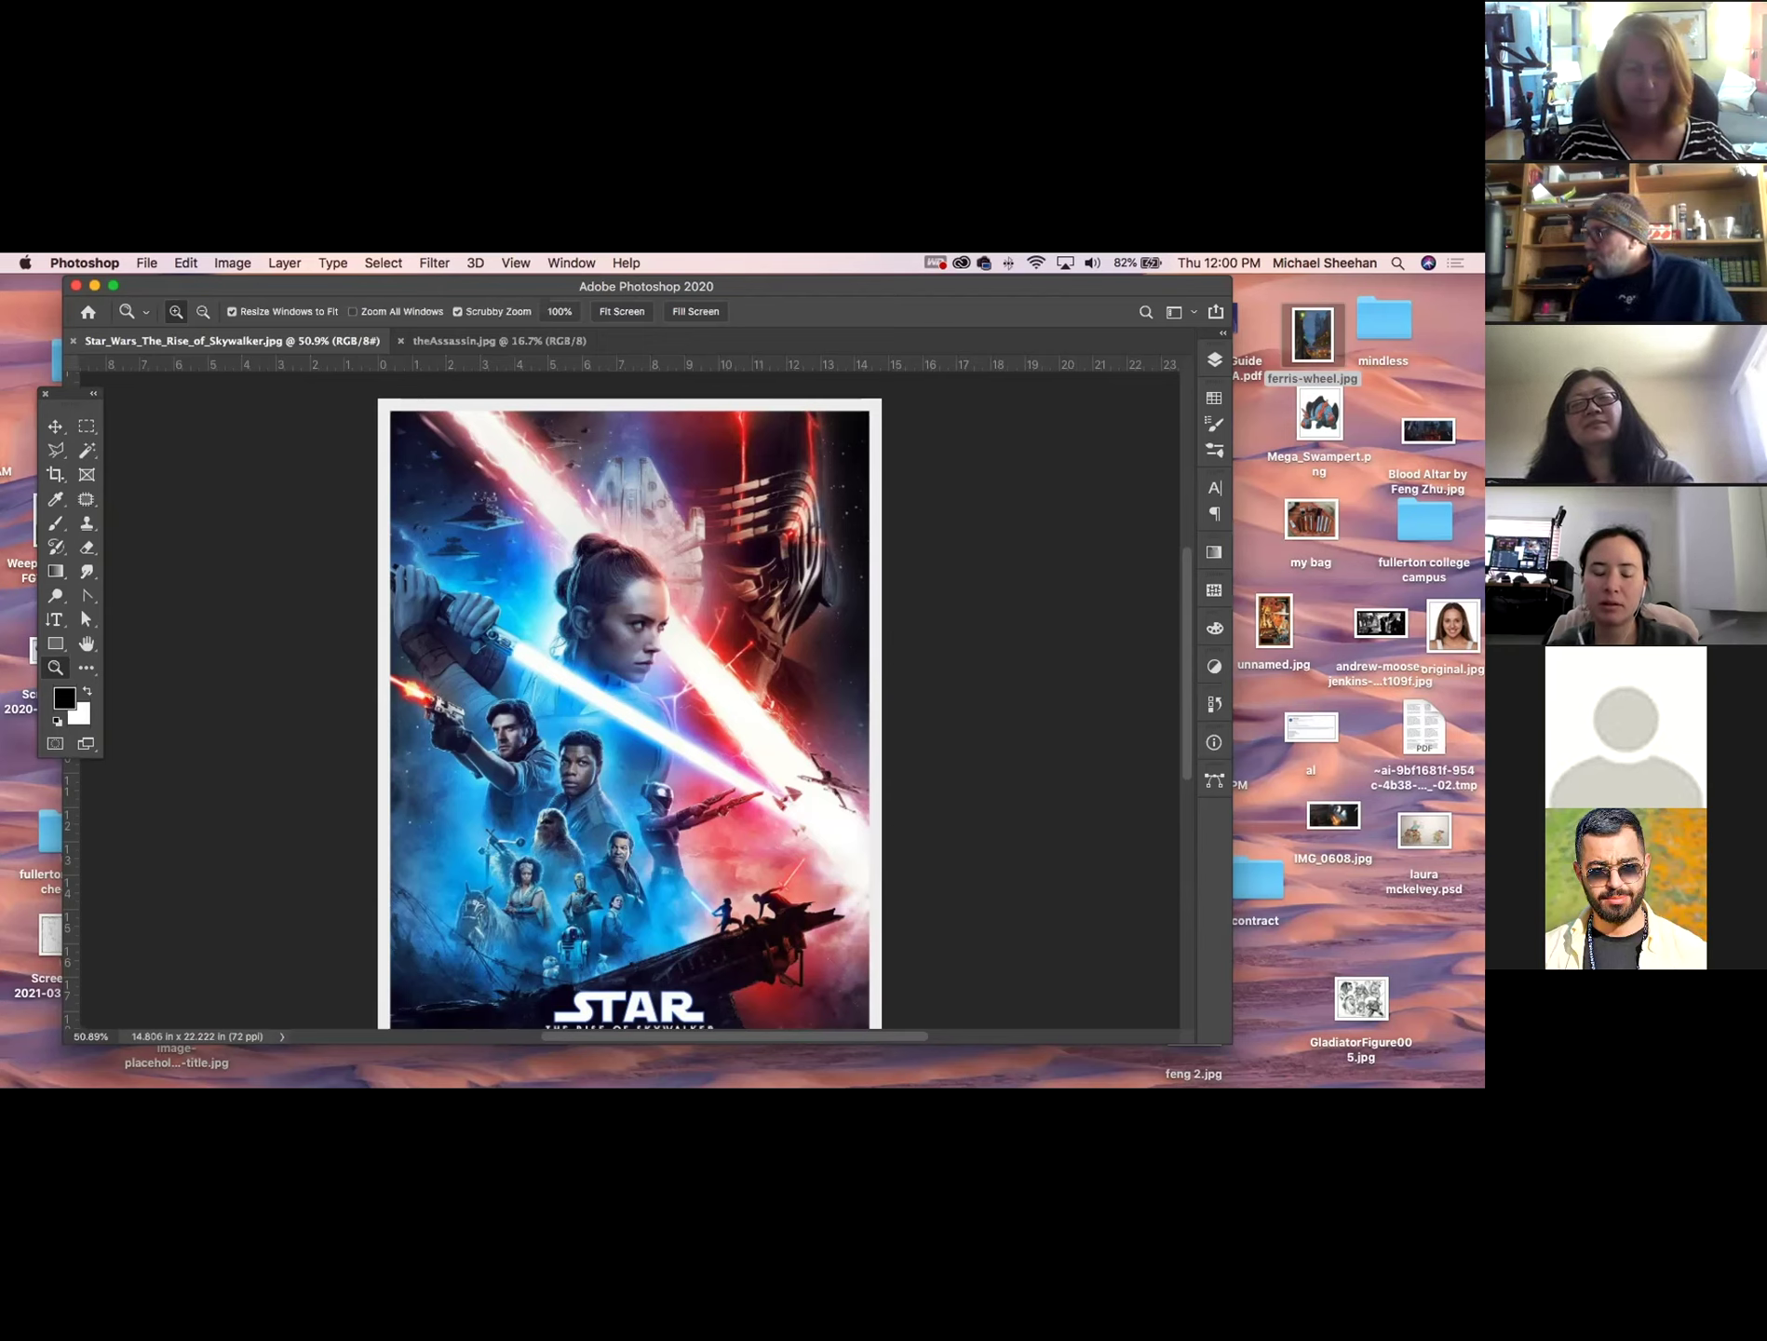
scroll(689, 745, "down", 3)
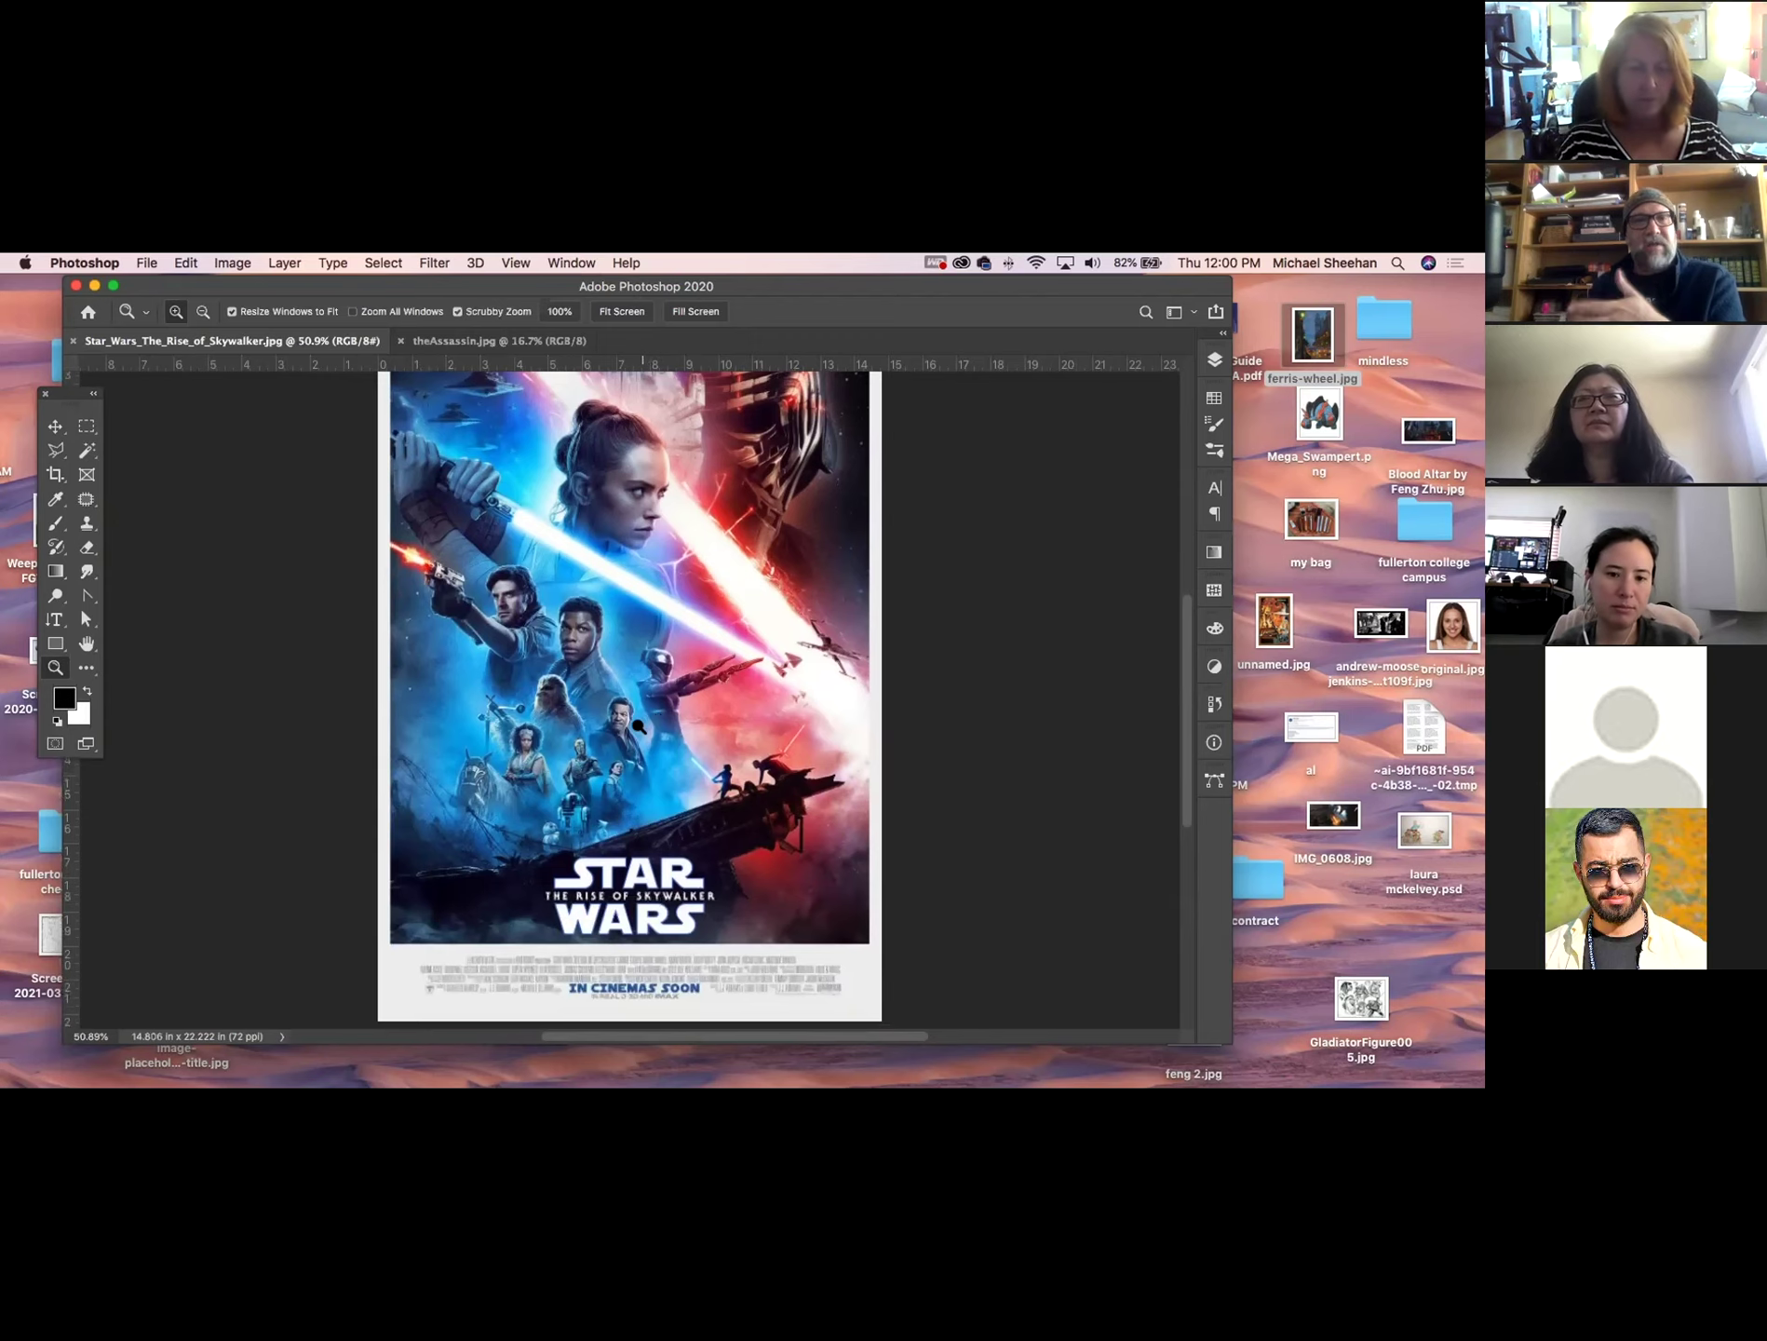
scroll(639, 725, "up", 3)
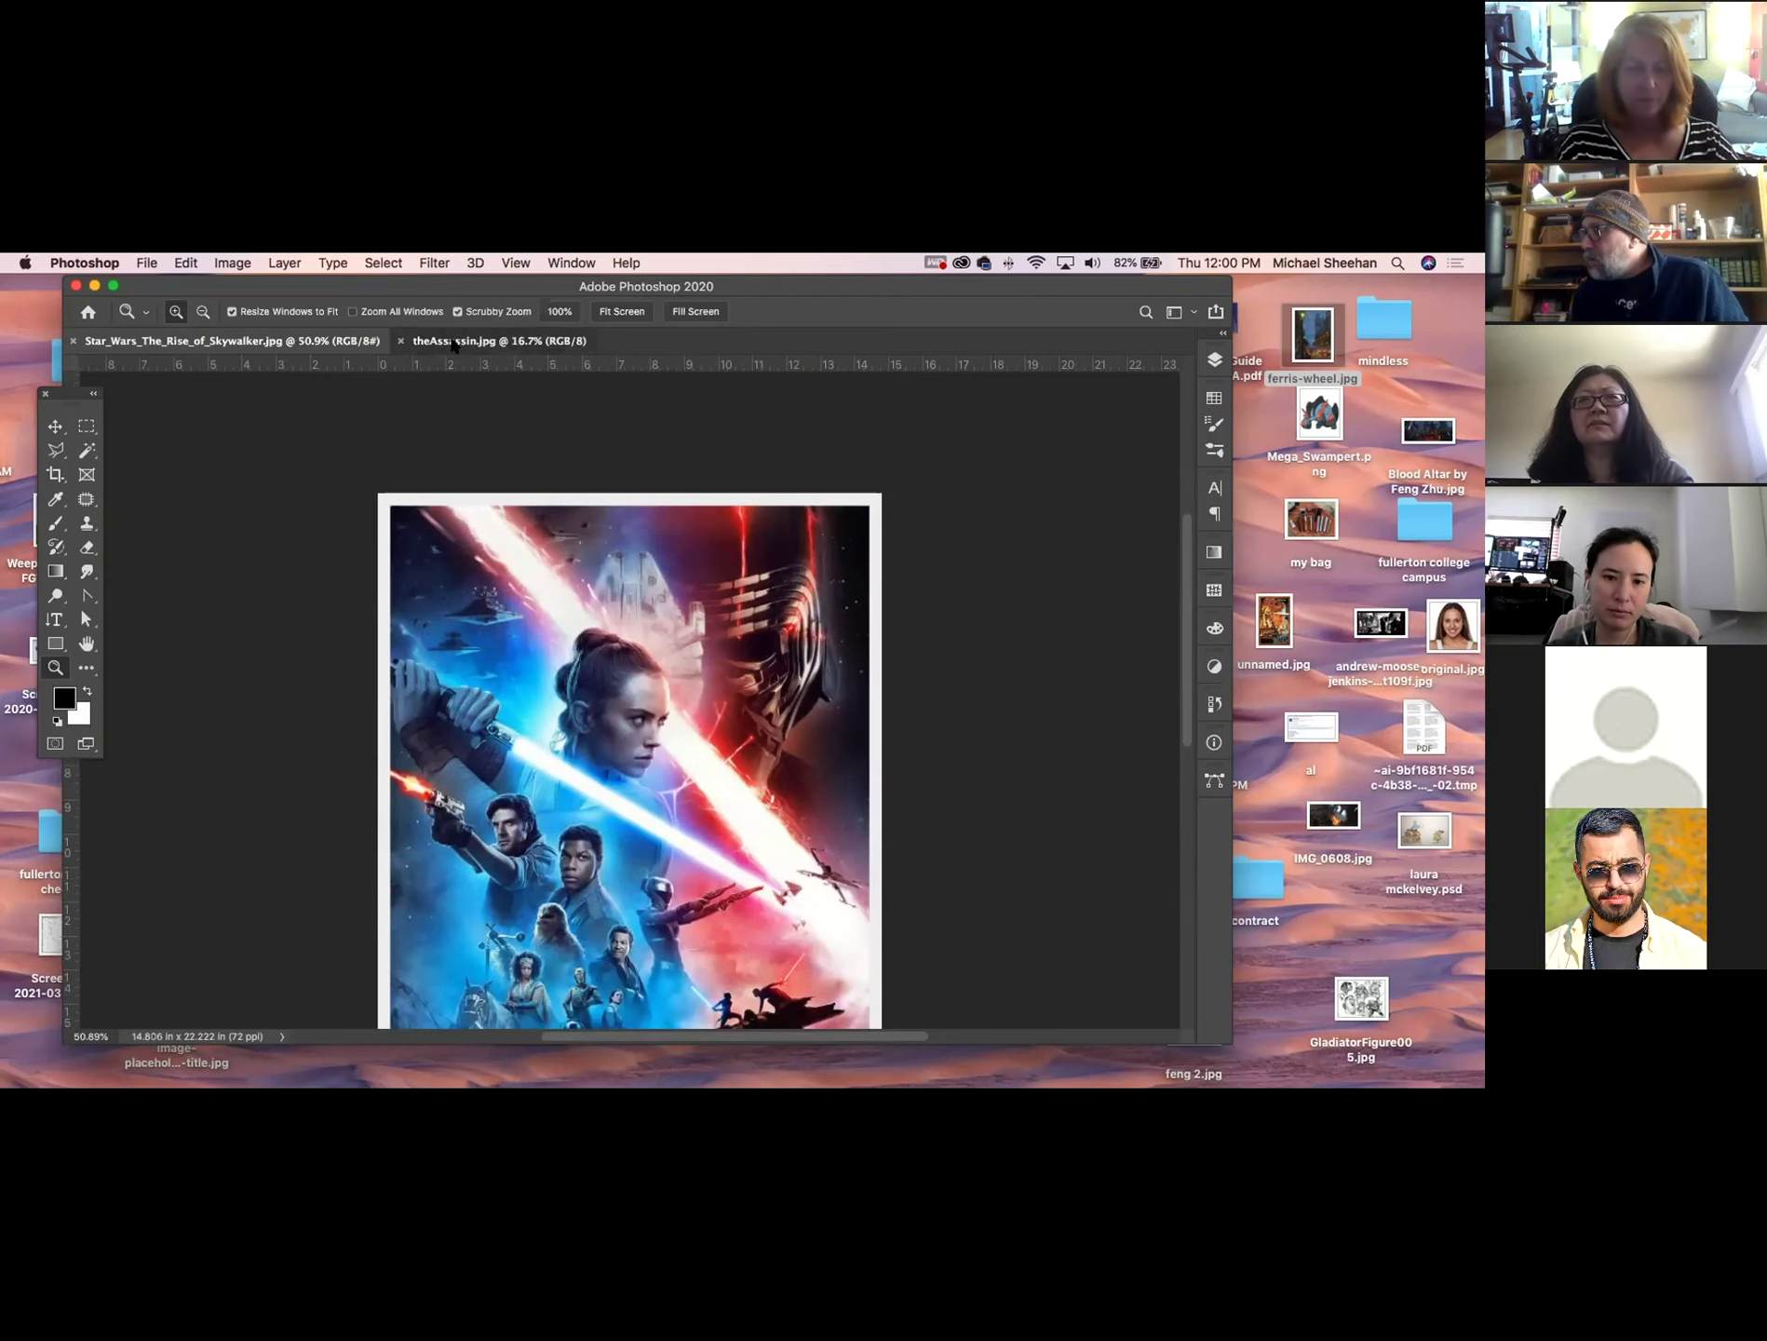
Examine The Assassin poster up close, covering the figure, background texture, title, award laurels and credits, and return to the full-poster view.
left_click(456, 341)
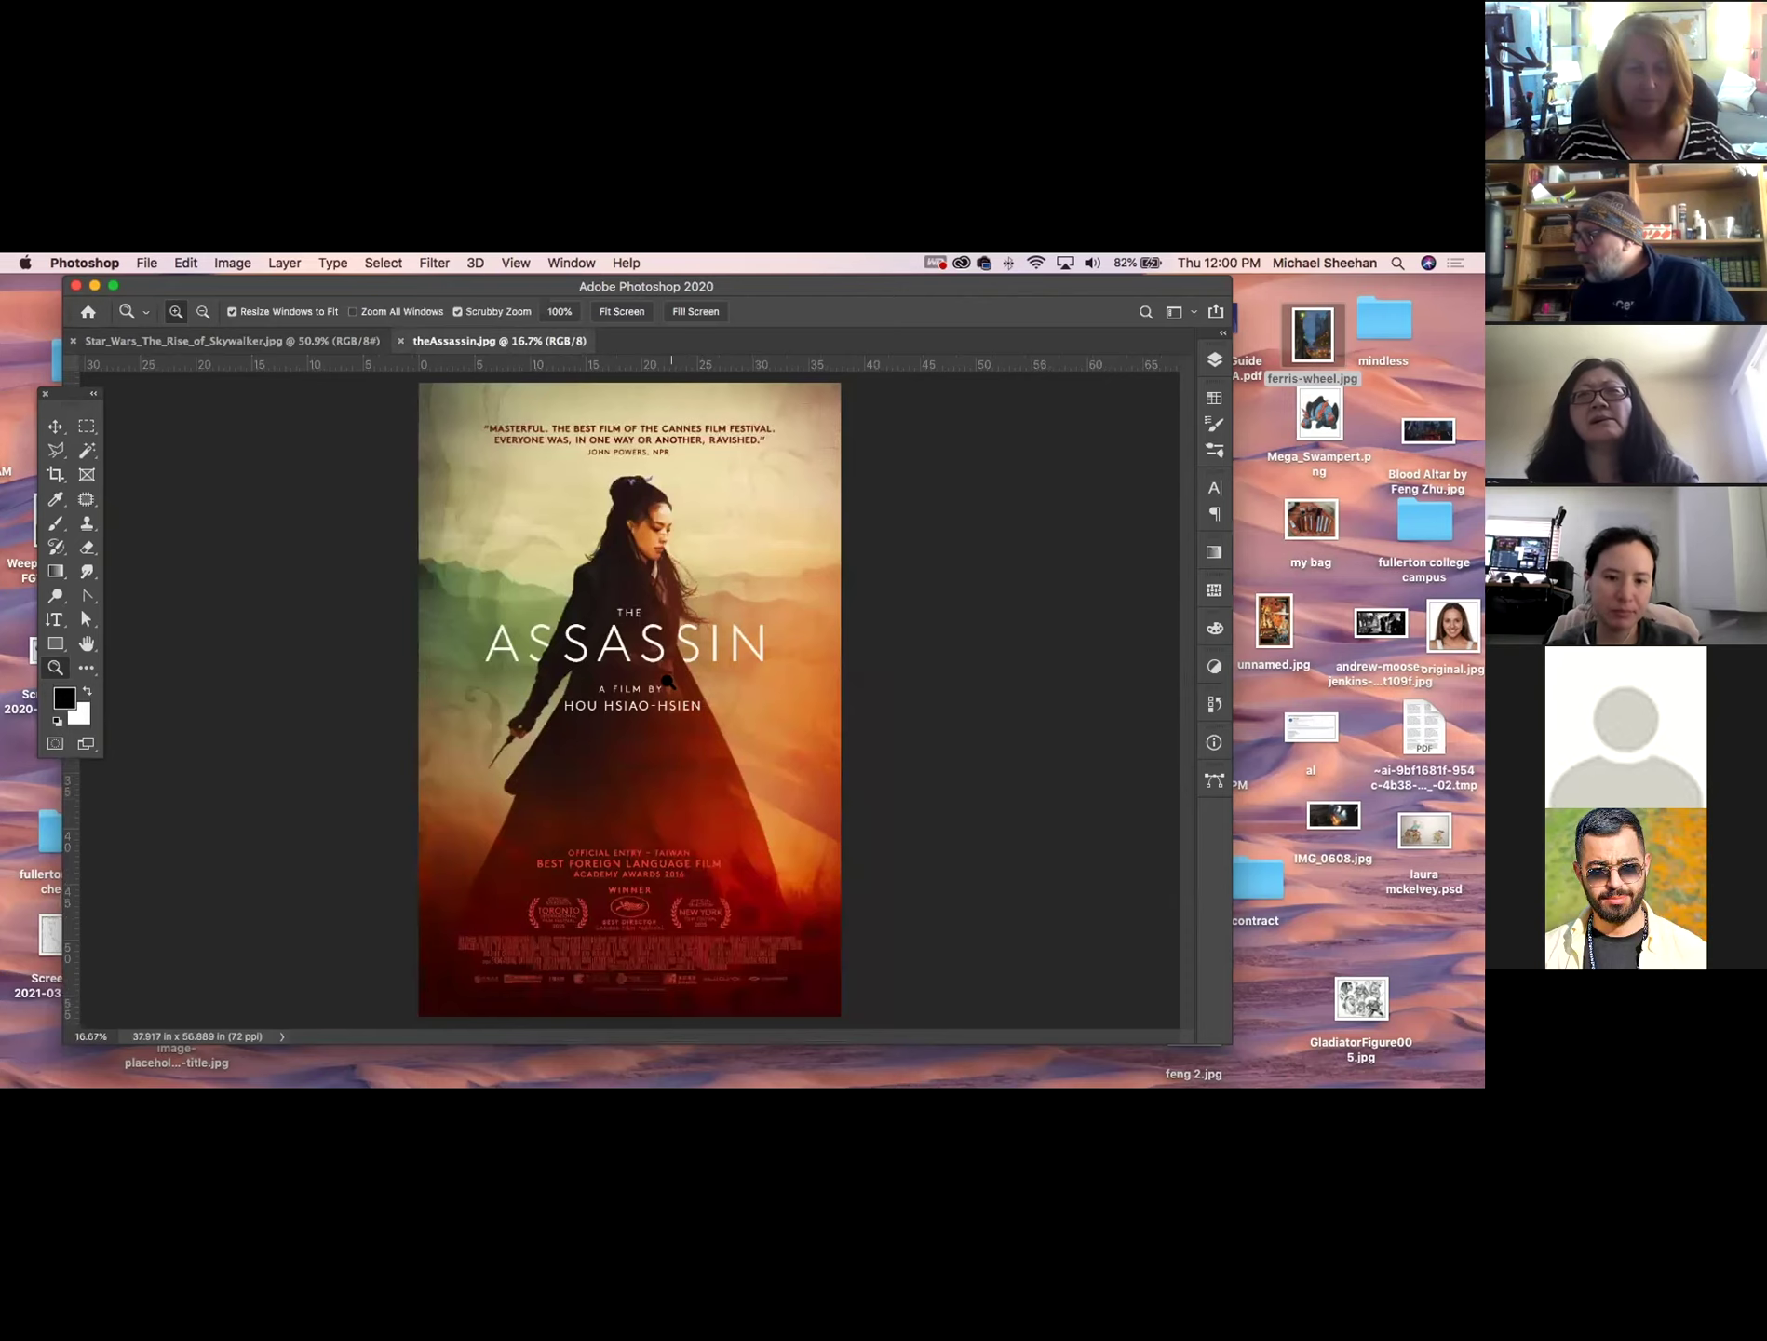
left_click_drag(656, 649, 754, 745)
scroll(409, 651, "up", 5)
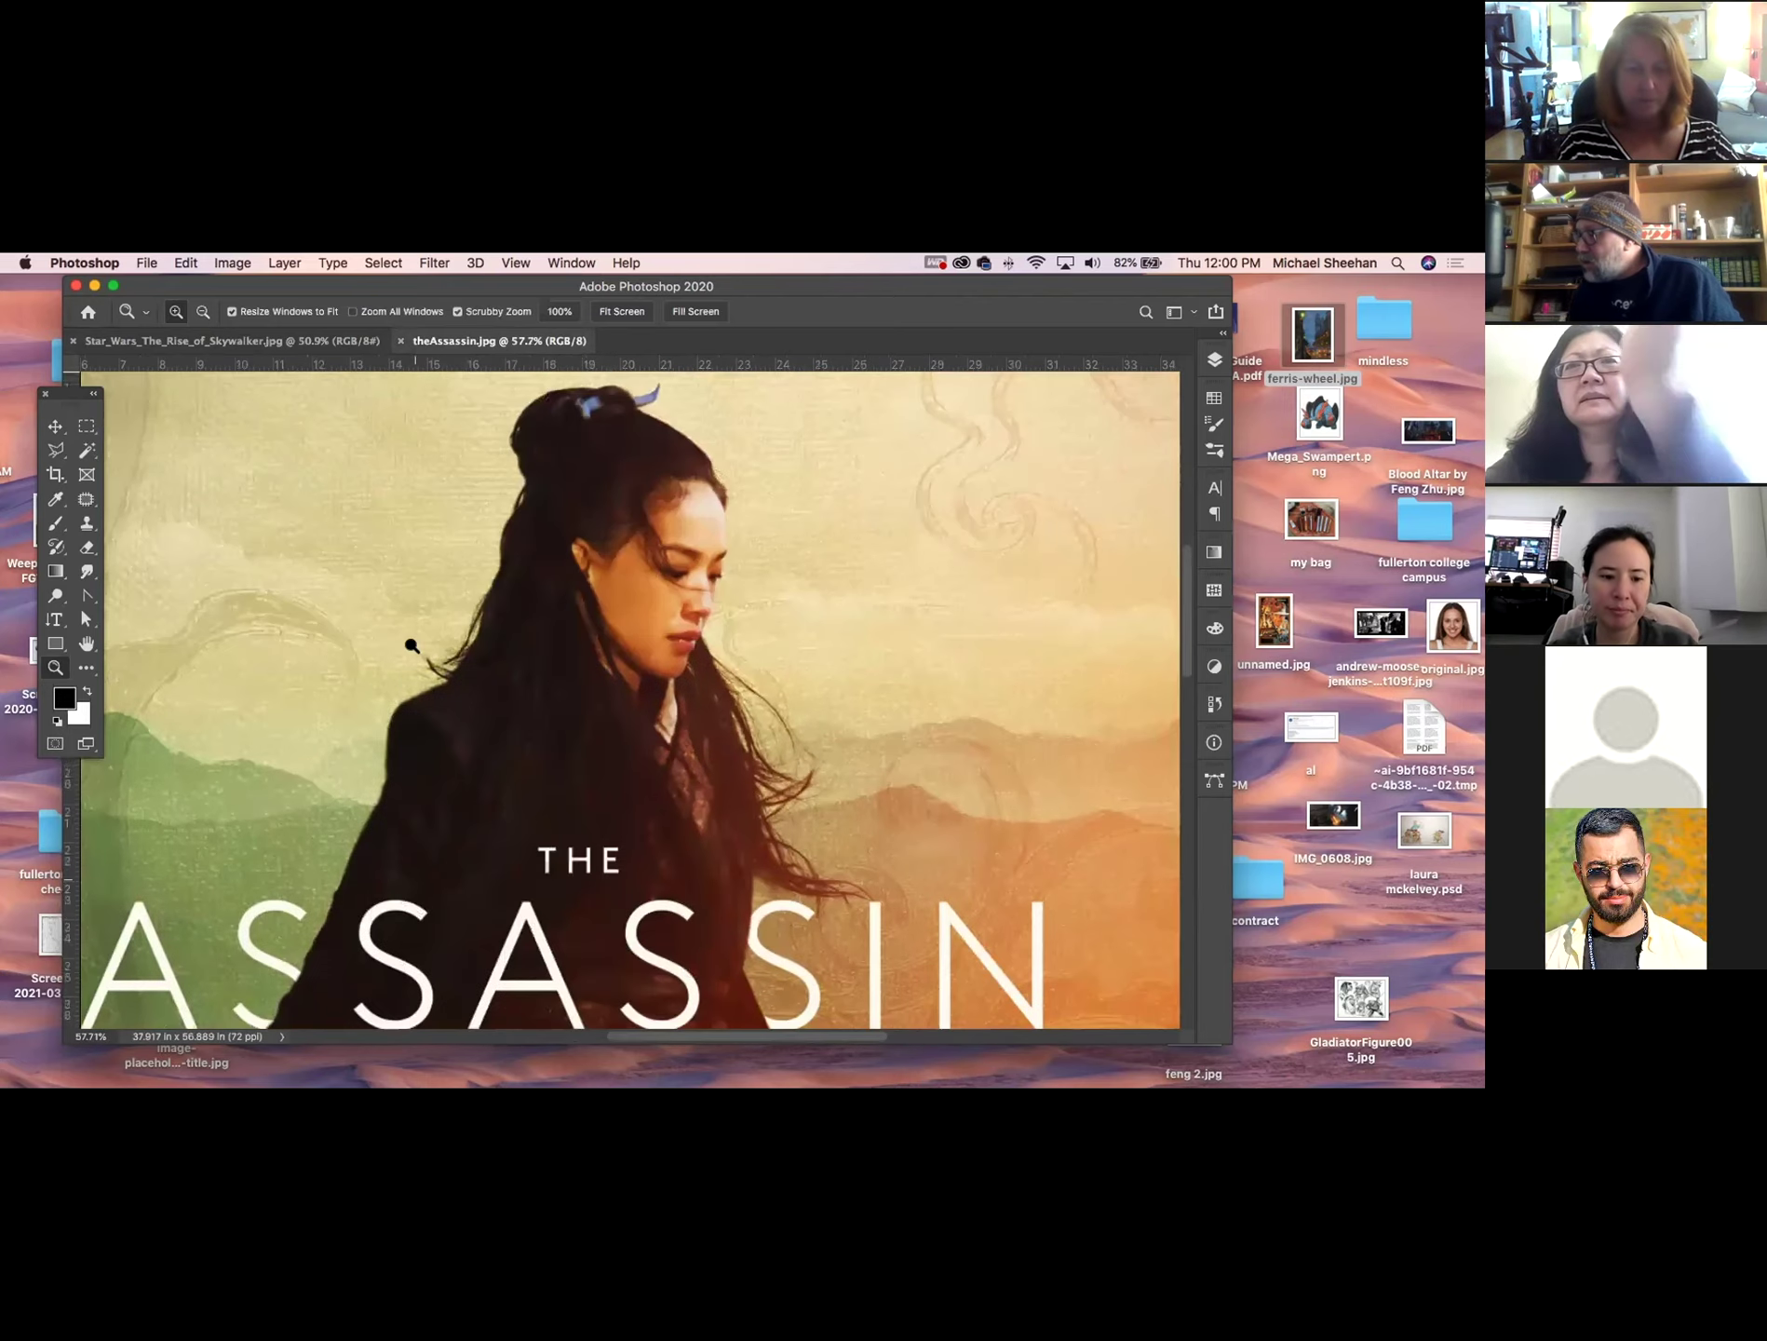
left_click_drag(217, 670, 621, 587)
key("super+r")
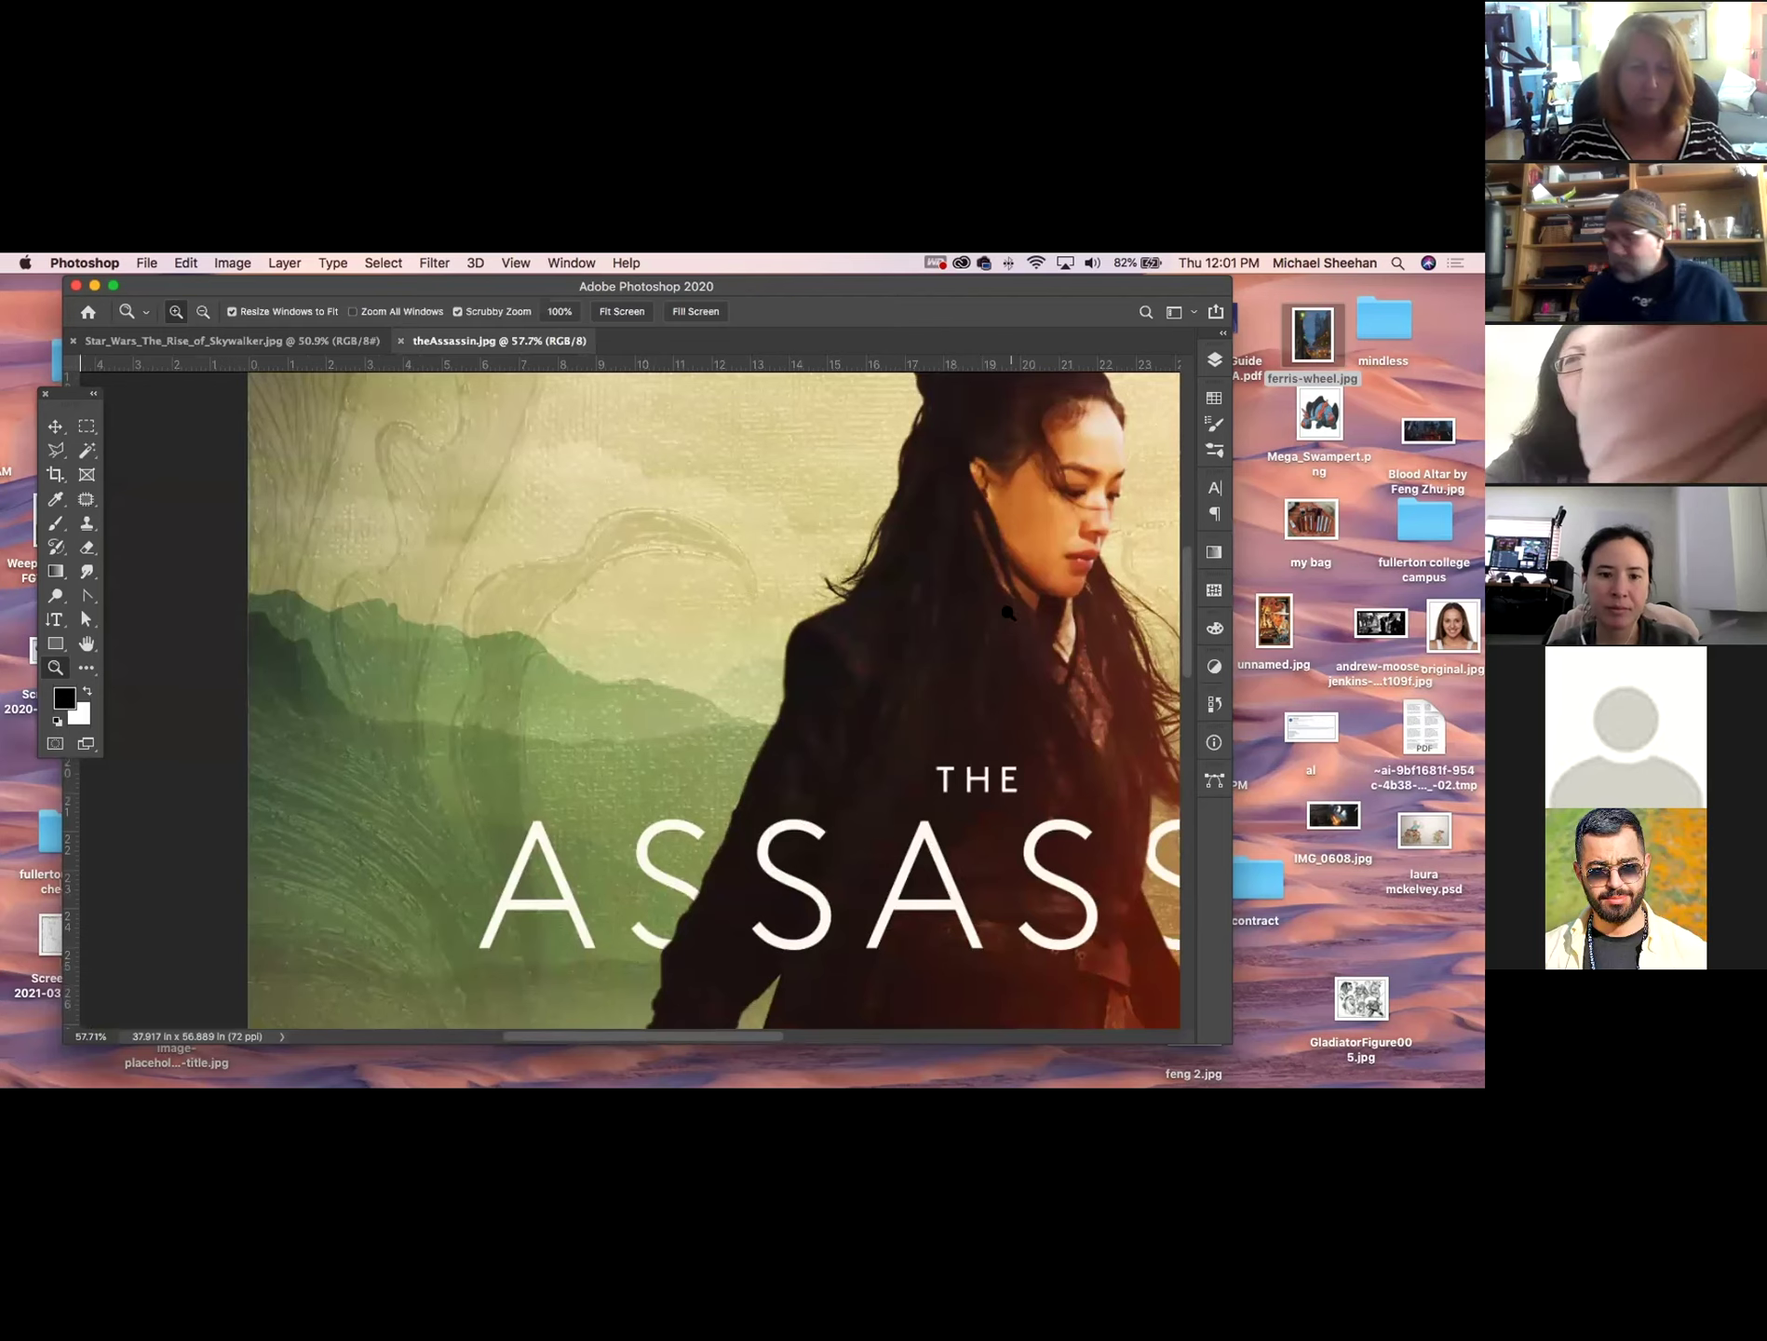
scroll(1008, 613, "down", 10)
scroll(1008, 613, "right", 5)
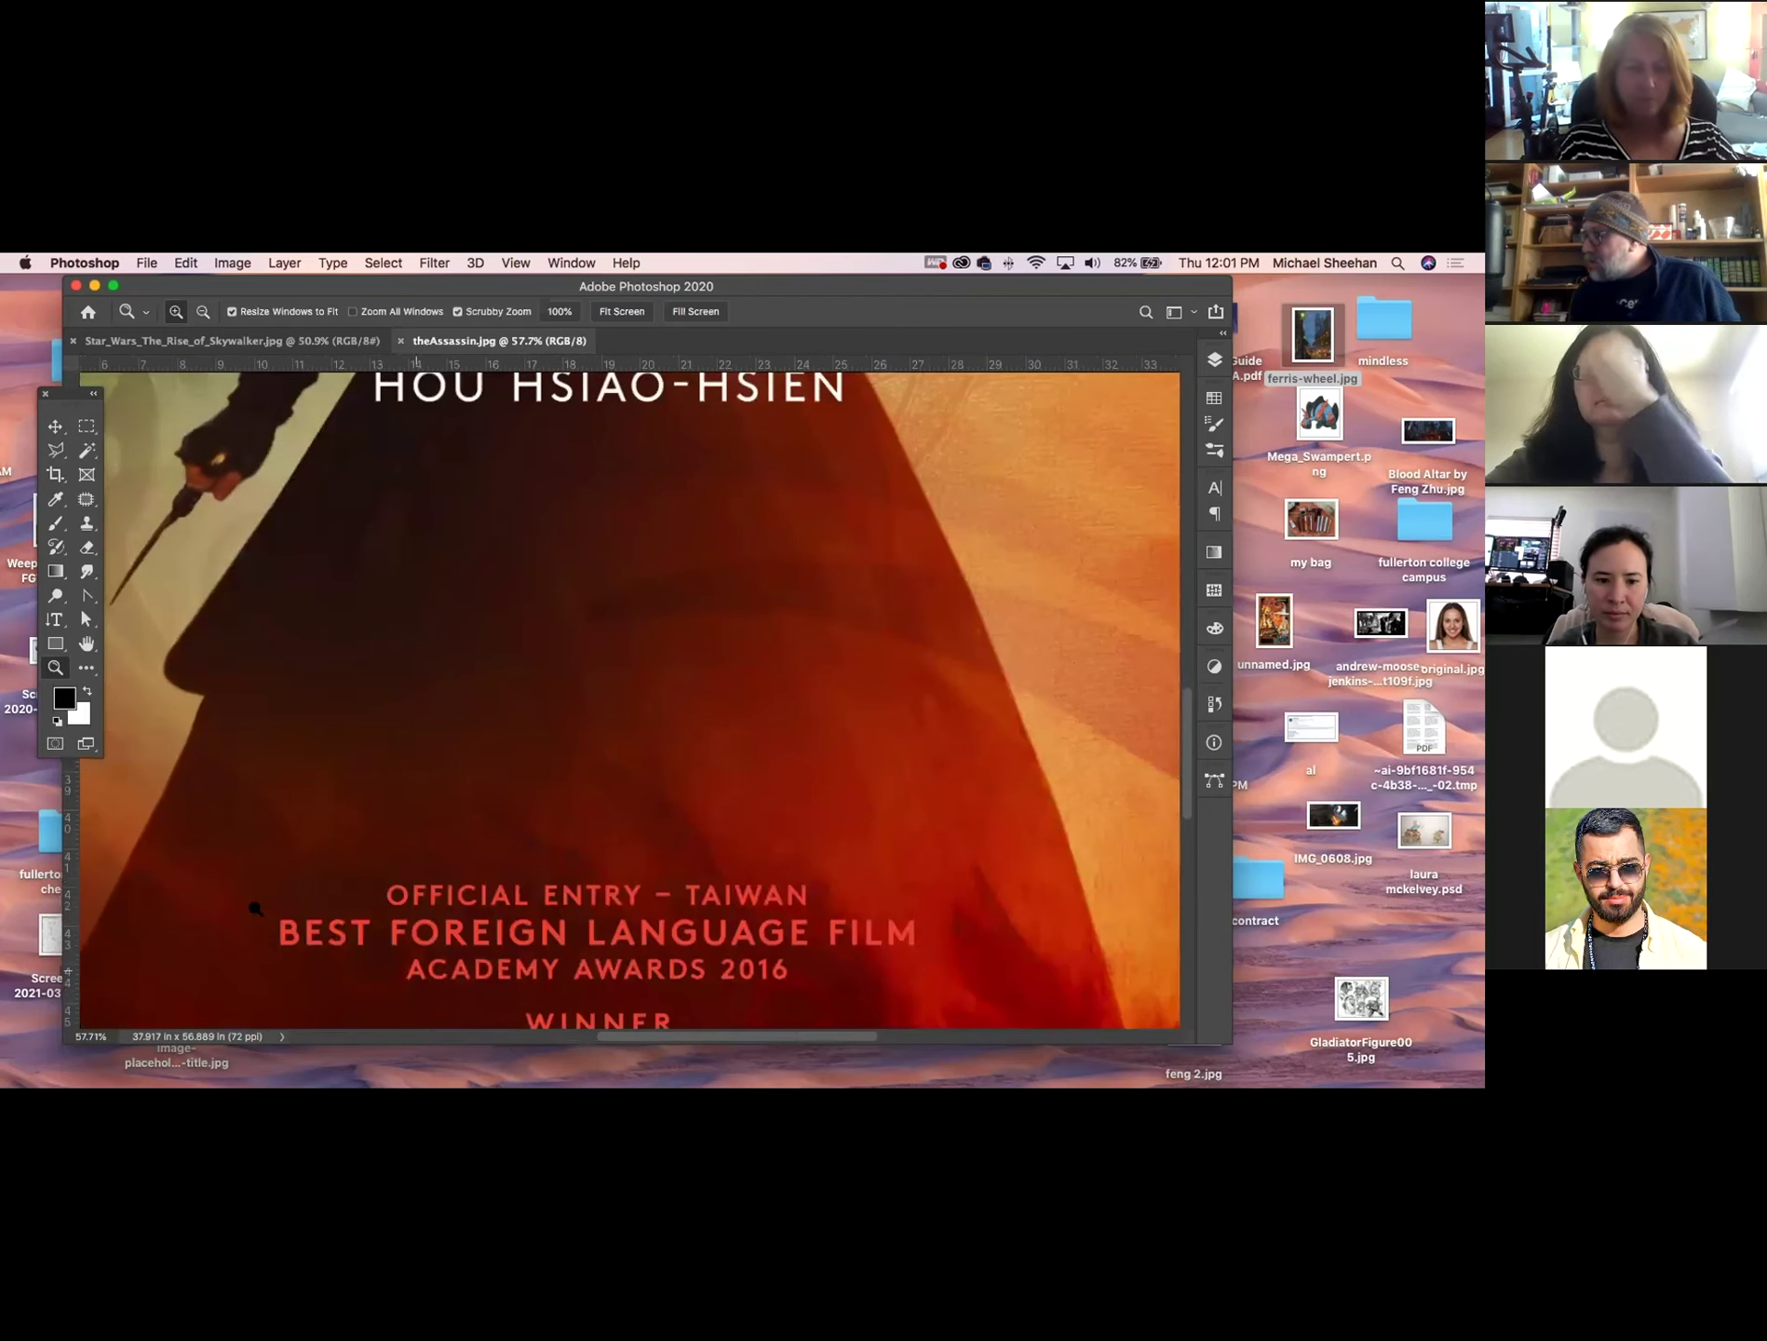
key("super+minus")
key("super+minus")
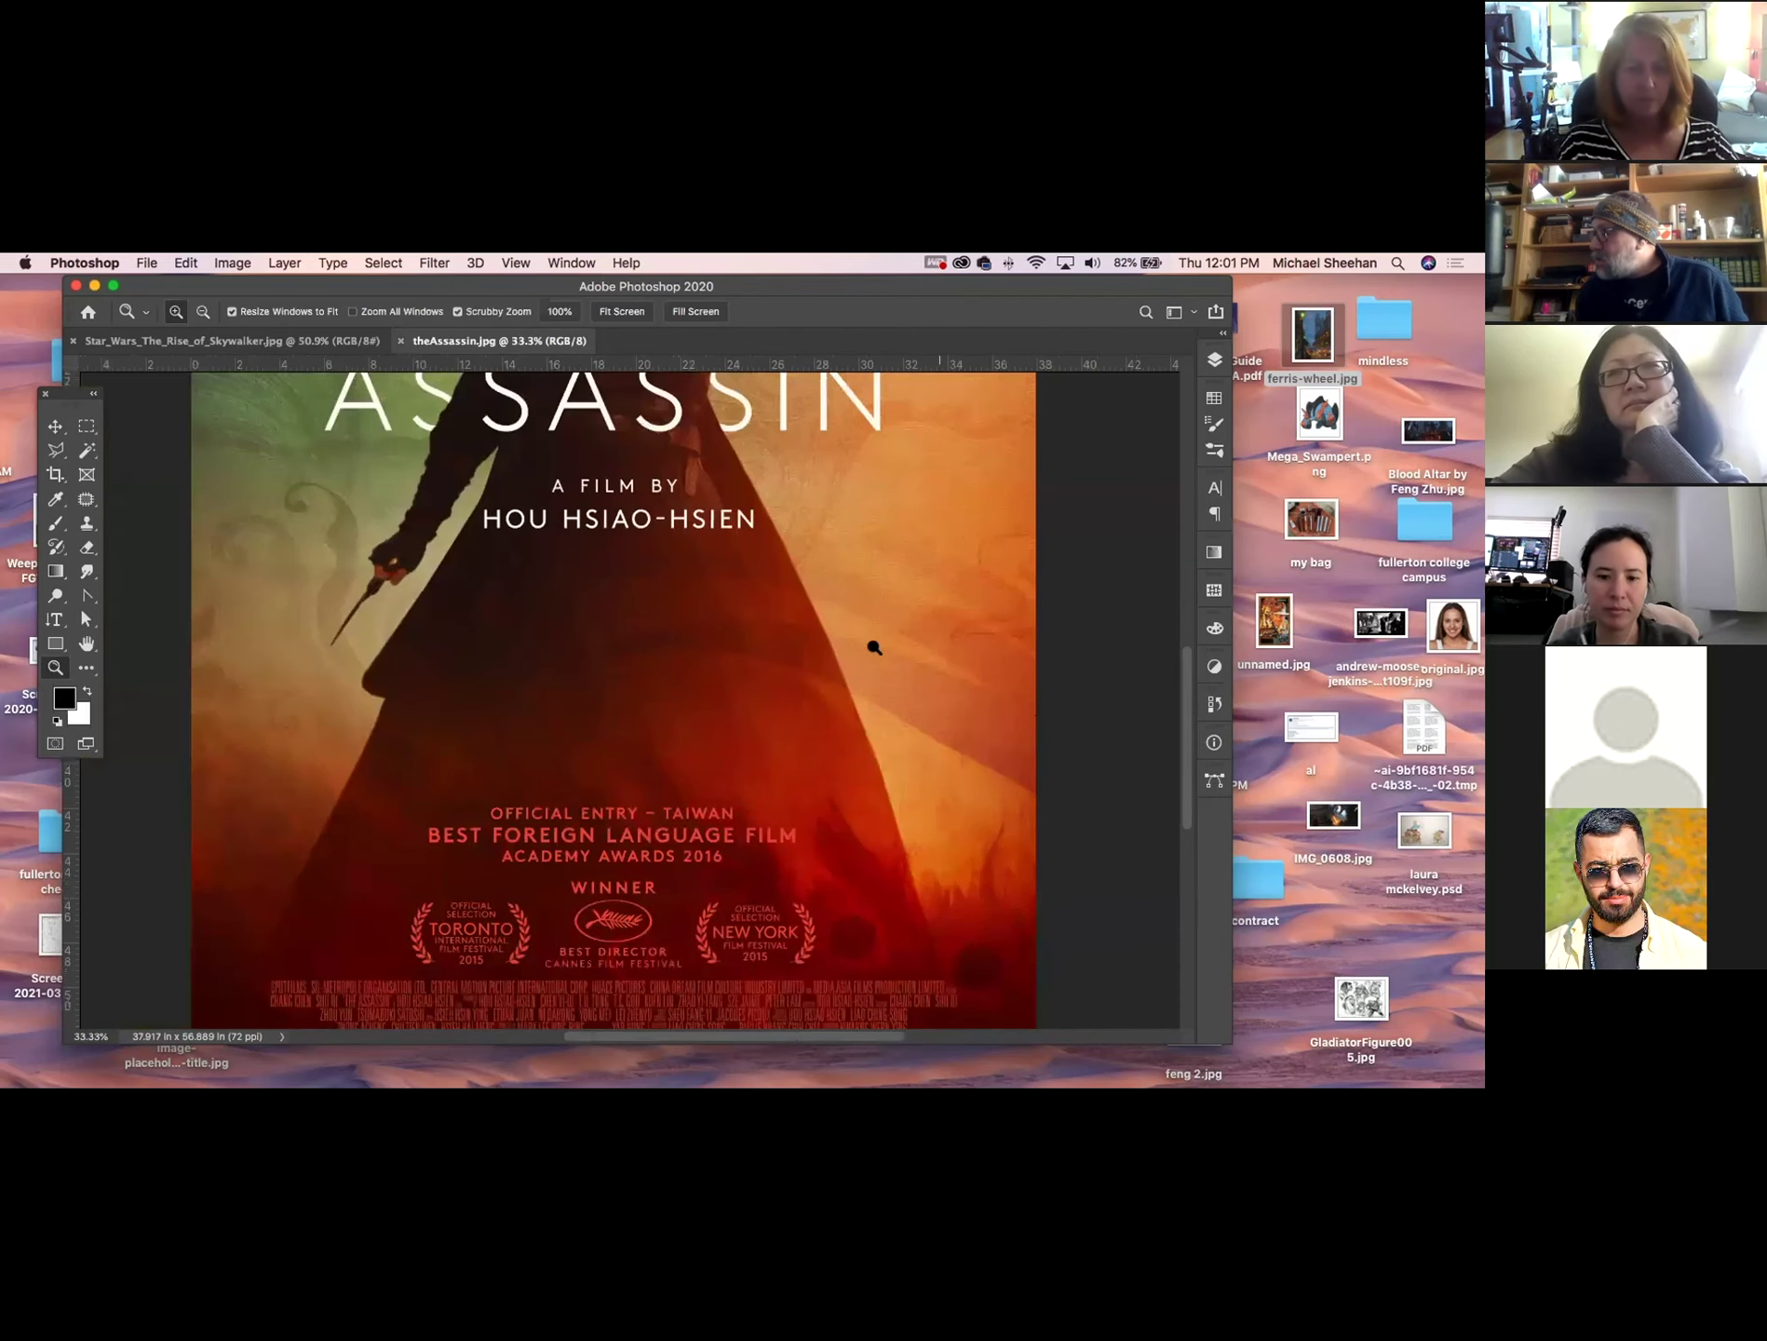
scroll(780, 816, "down", 5)
scroll(780, 816, "right", 2)
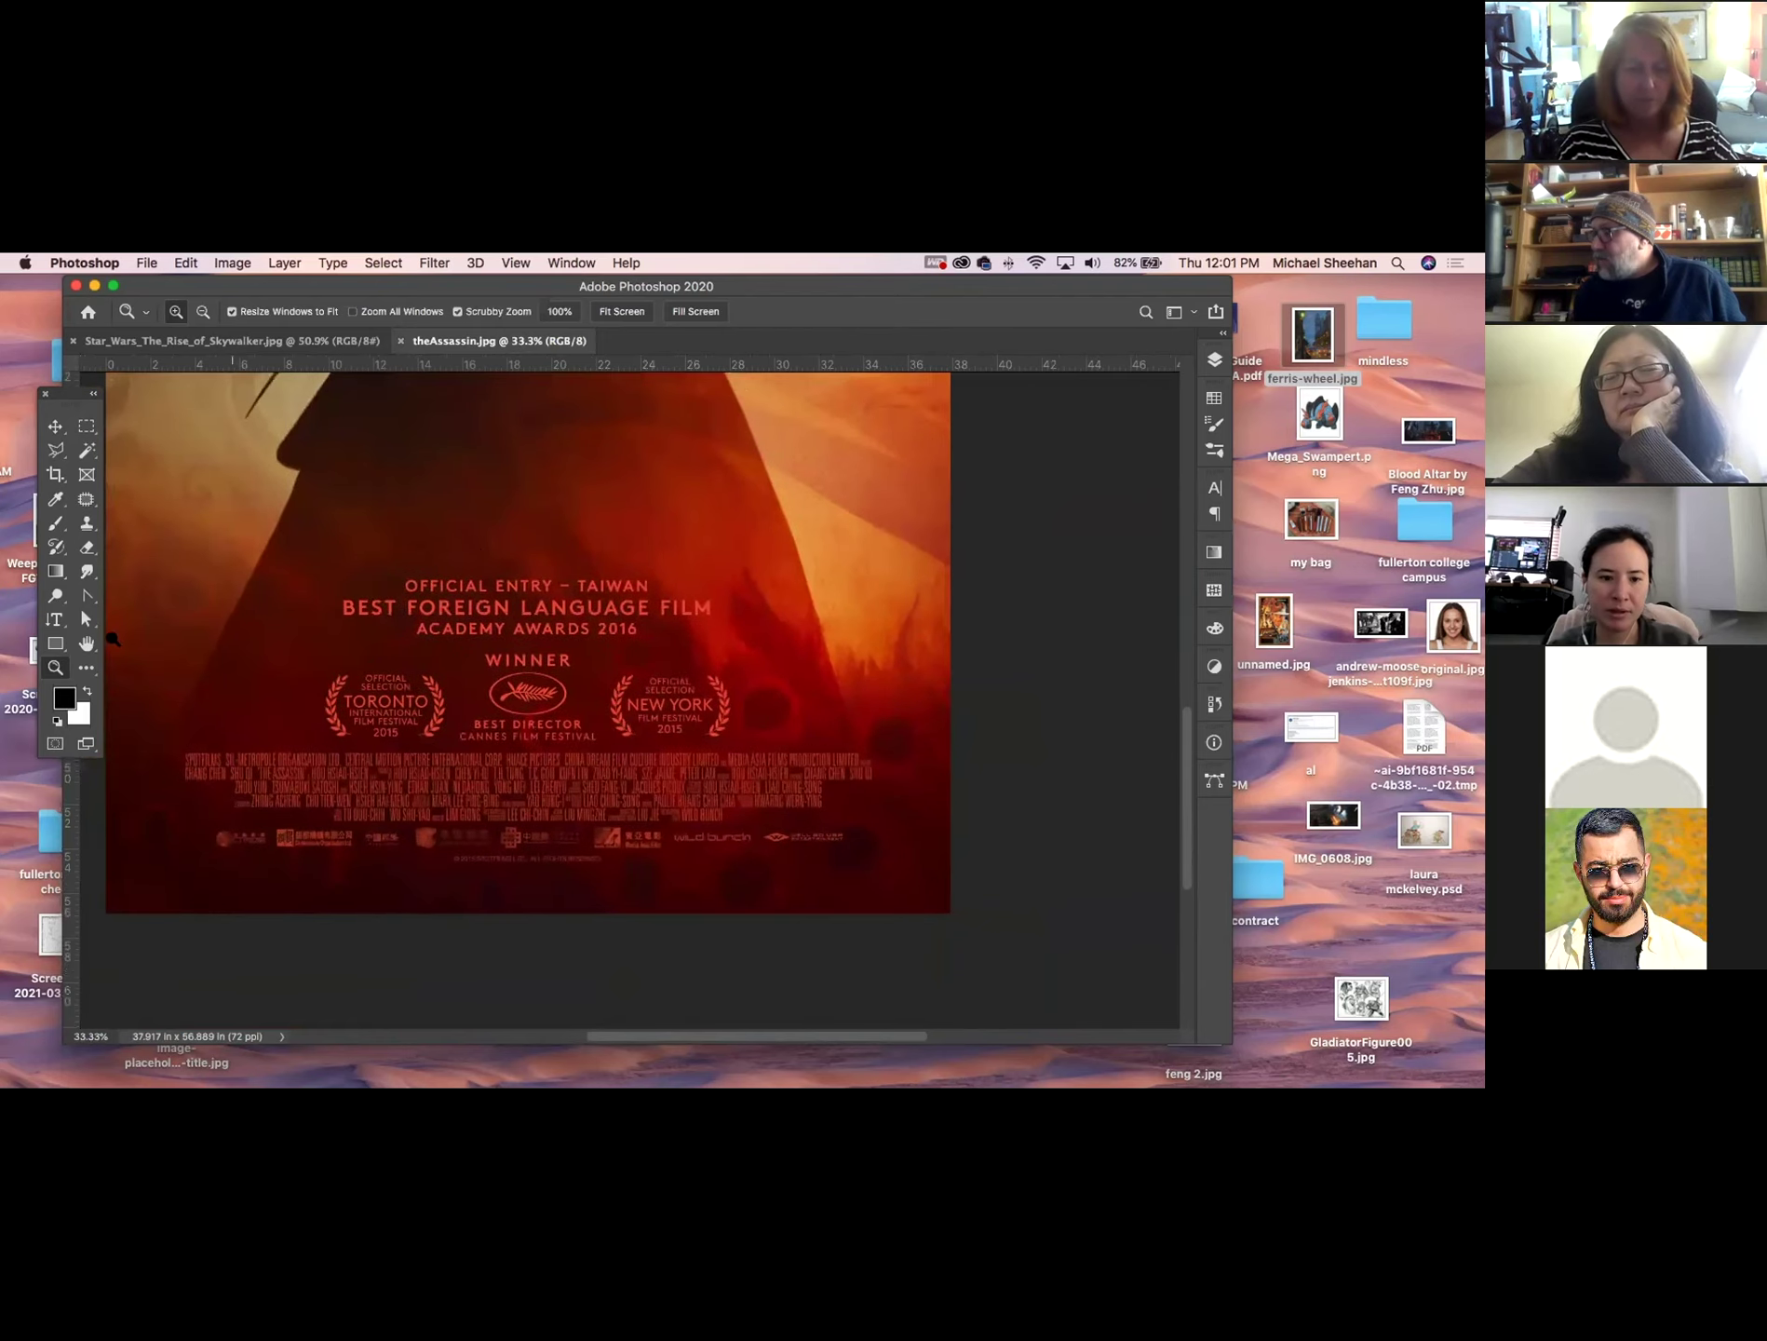
scroll(744, 855, "up", 15)
scroll(745, 855, "left", 3)
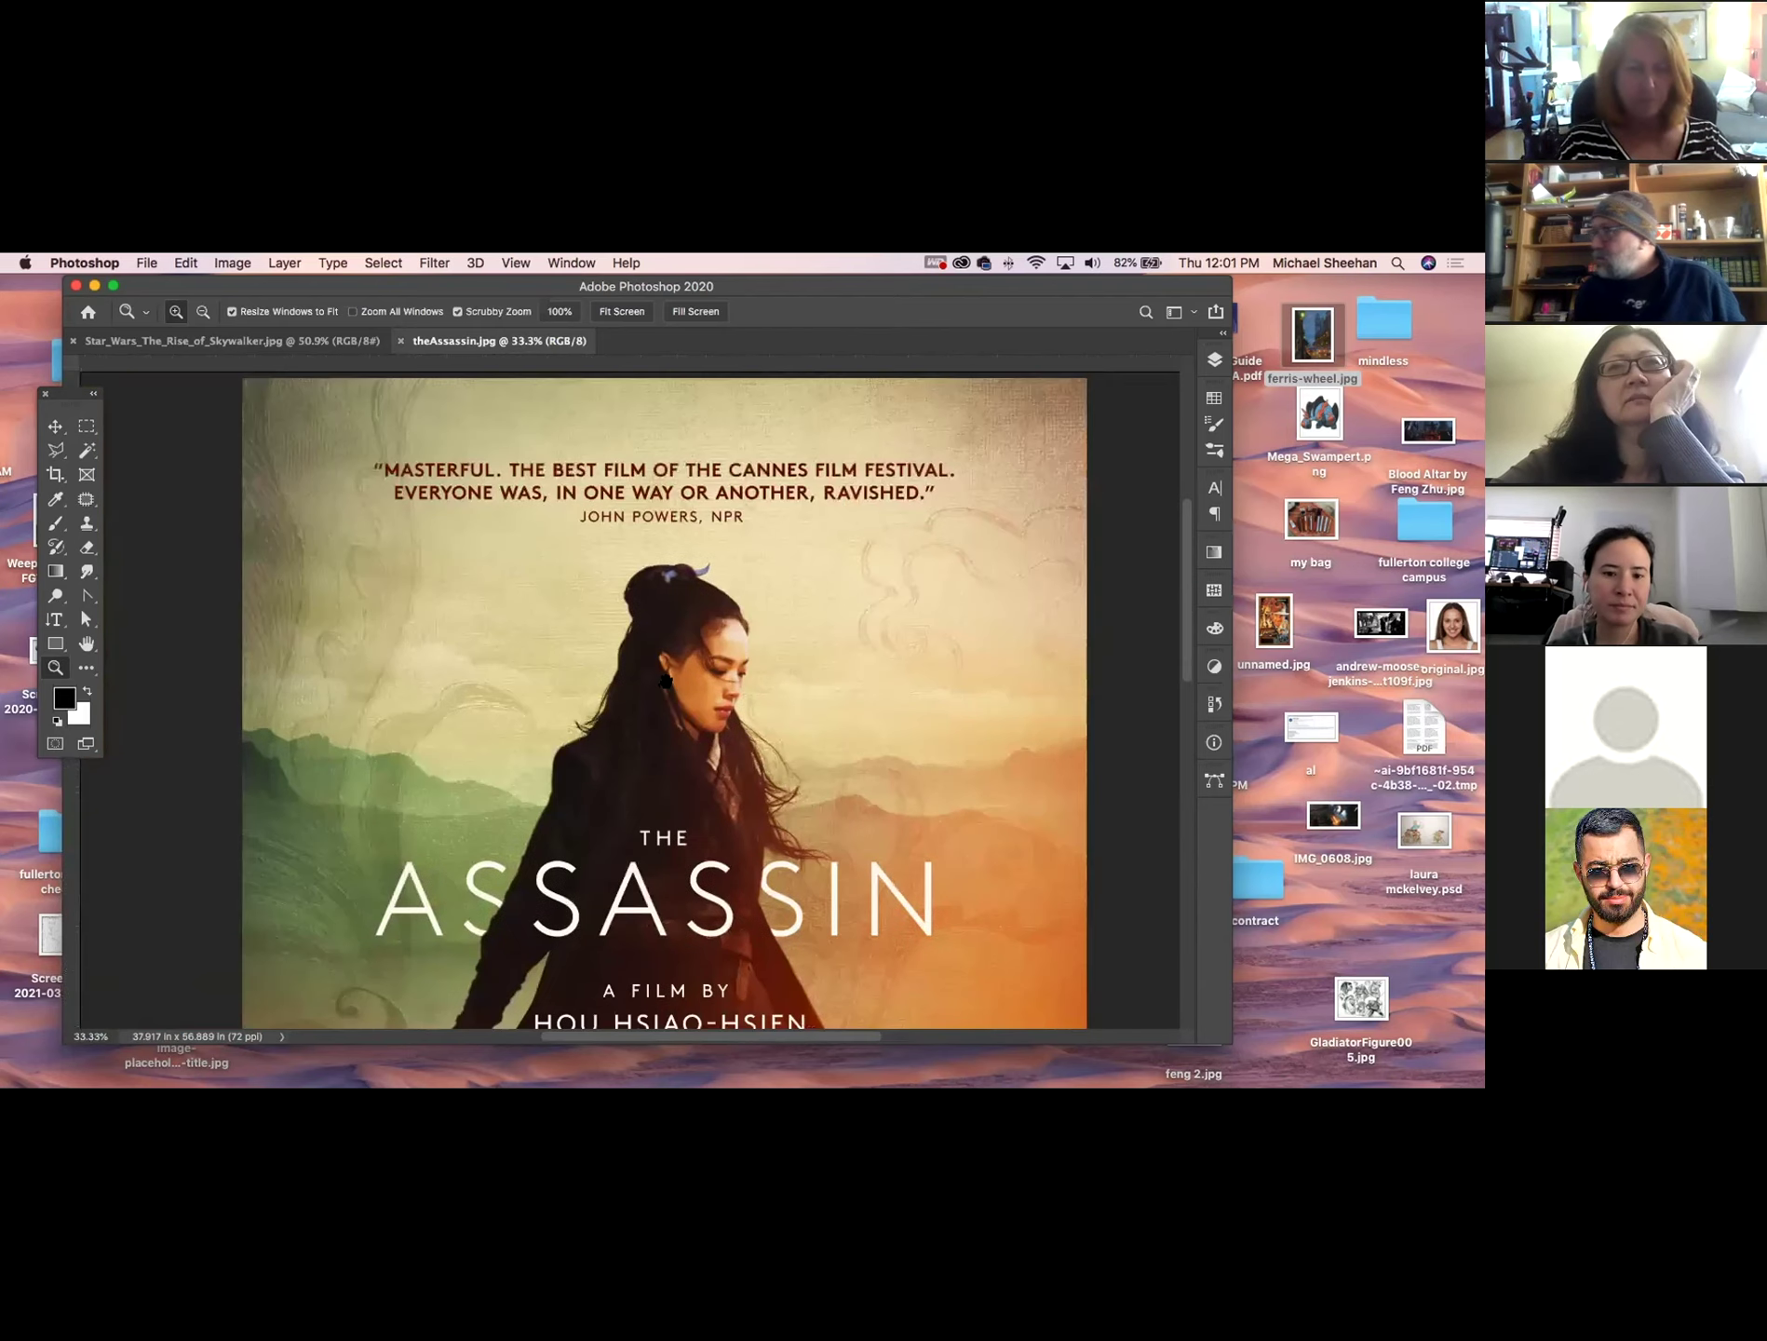
left_click(667, 682, "alt")
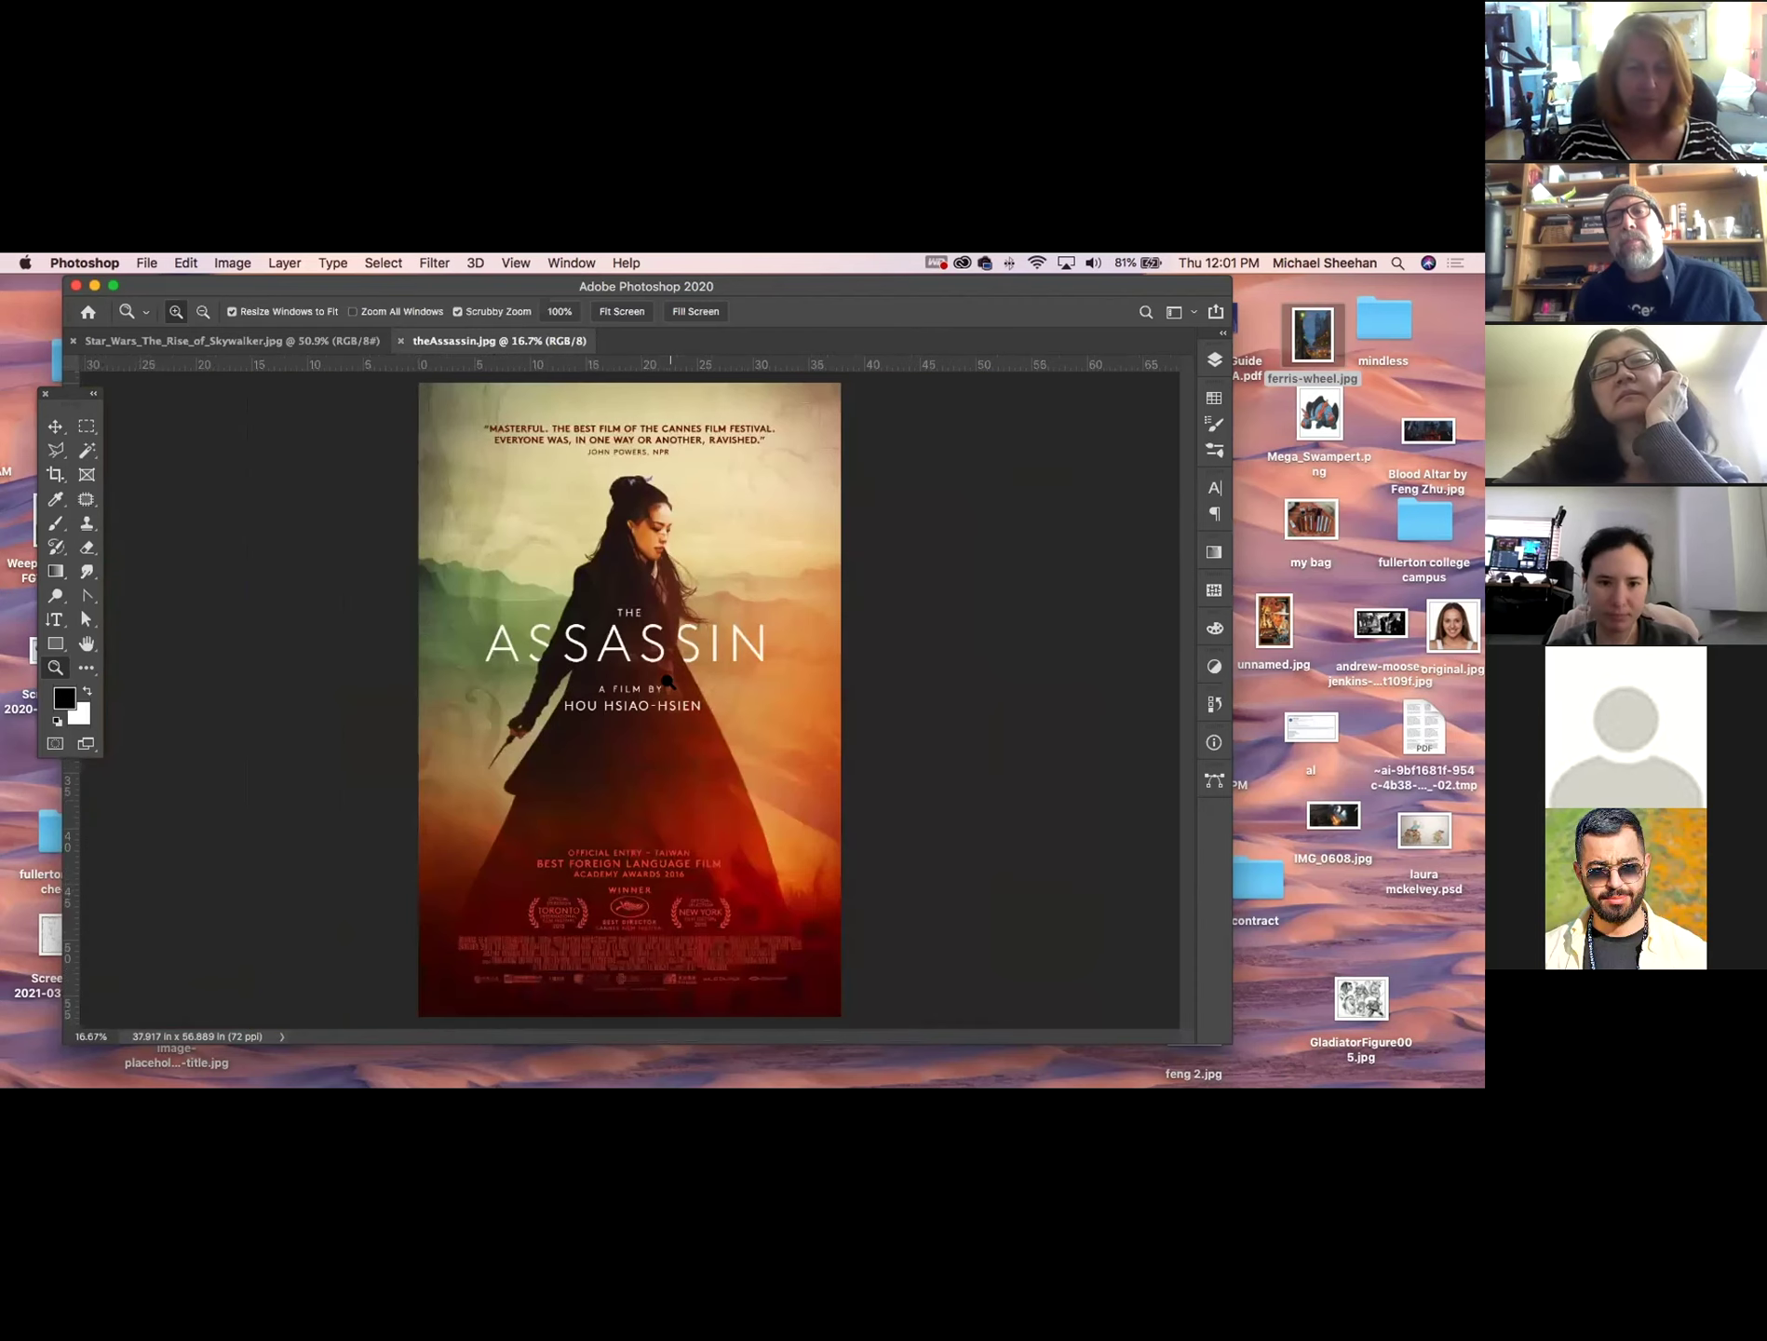
Close theAssassin.jpg and the Star Wars poster.
left_click(400, 341)
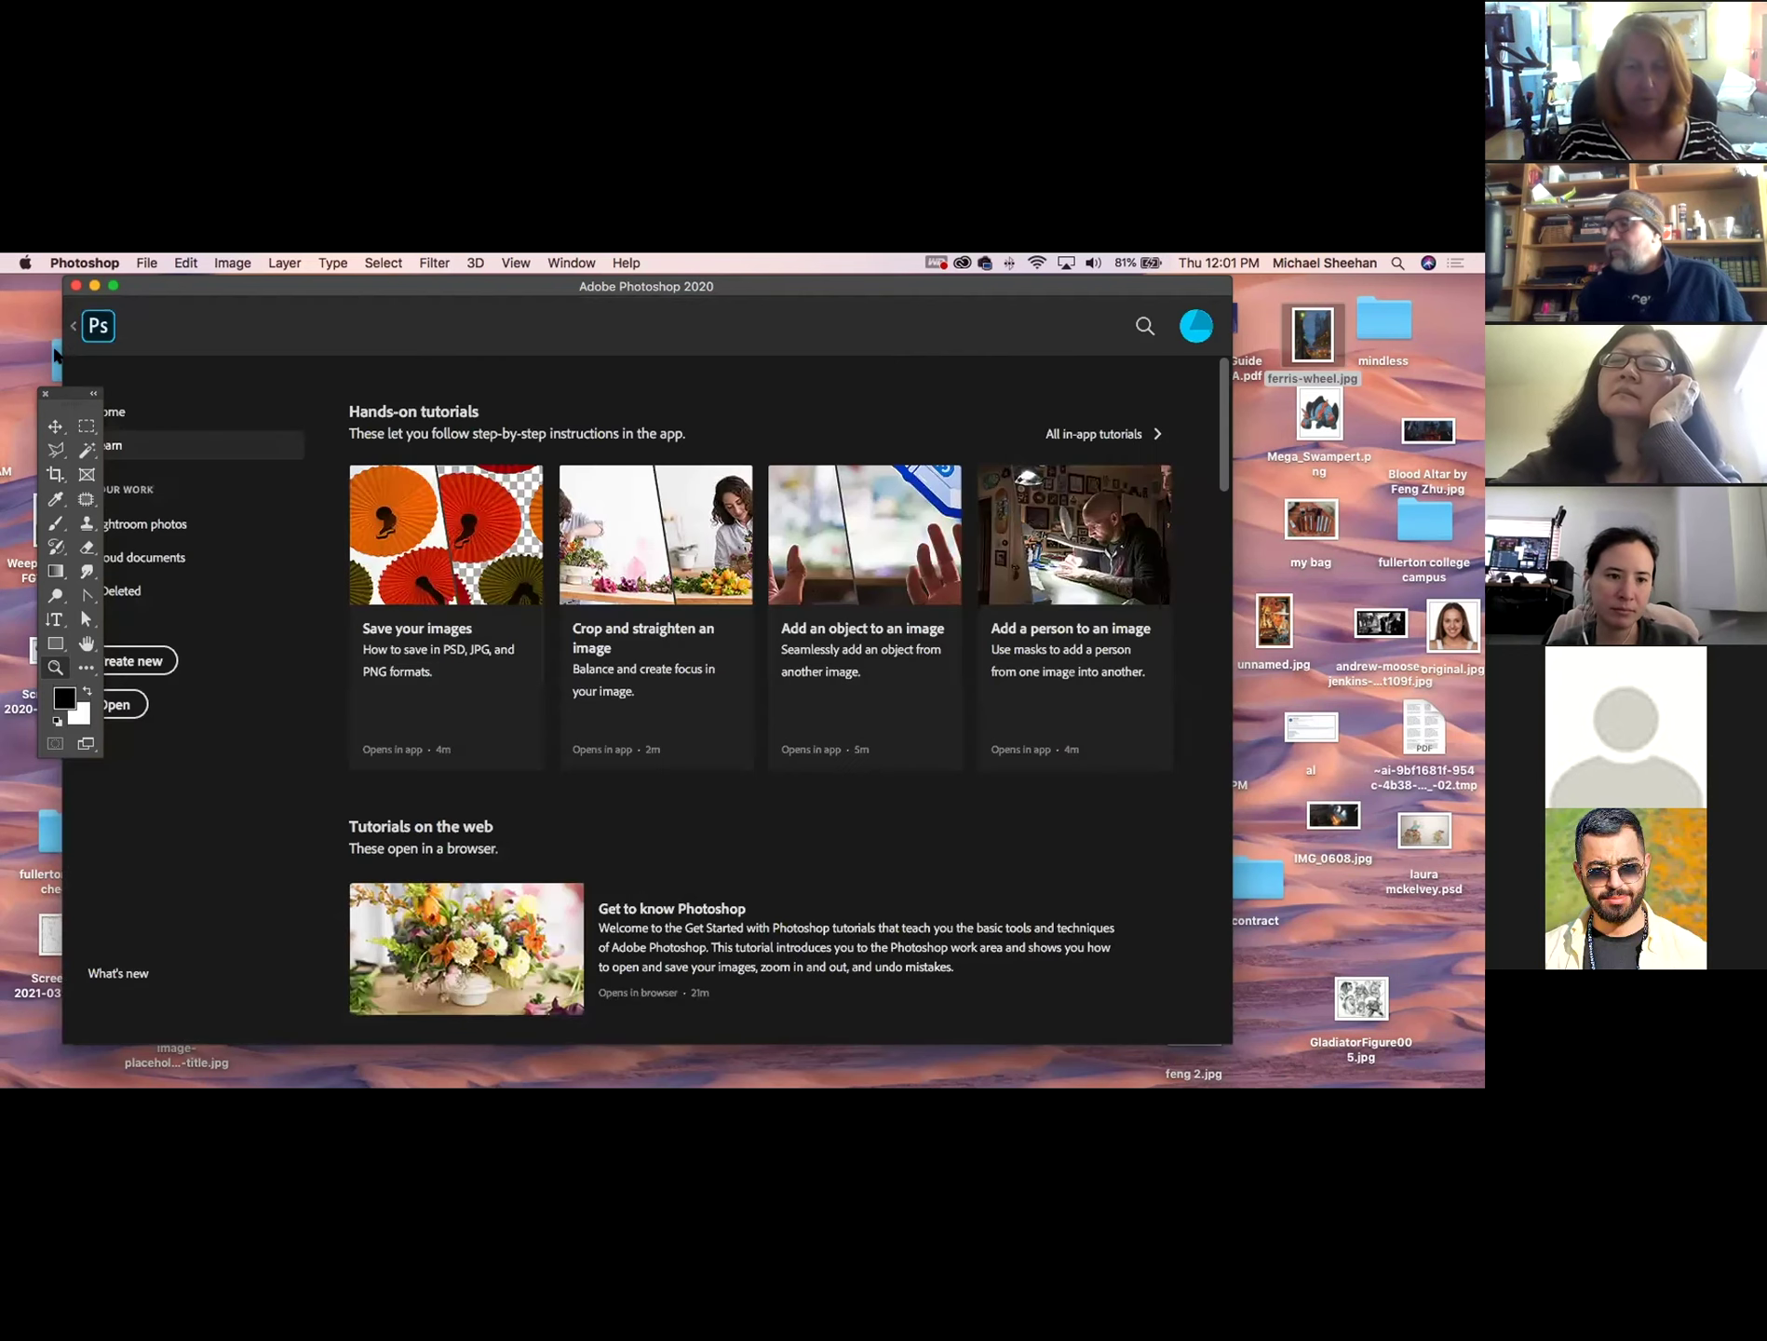
left_click(72, 341)
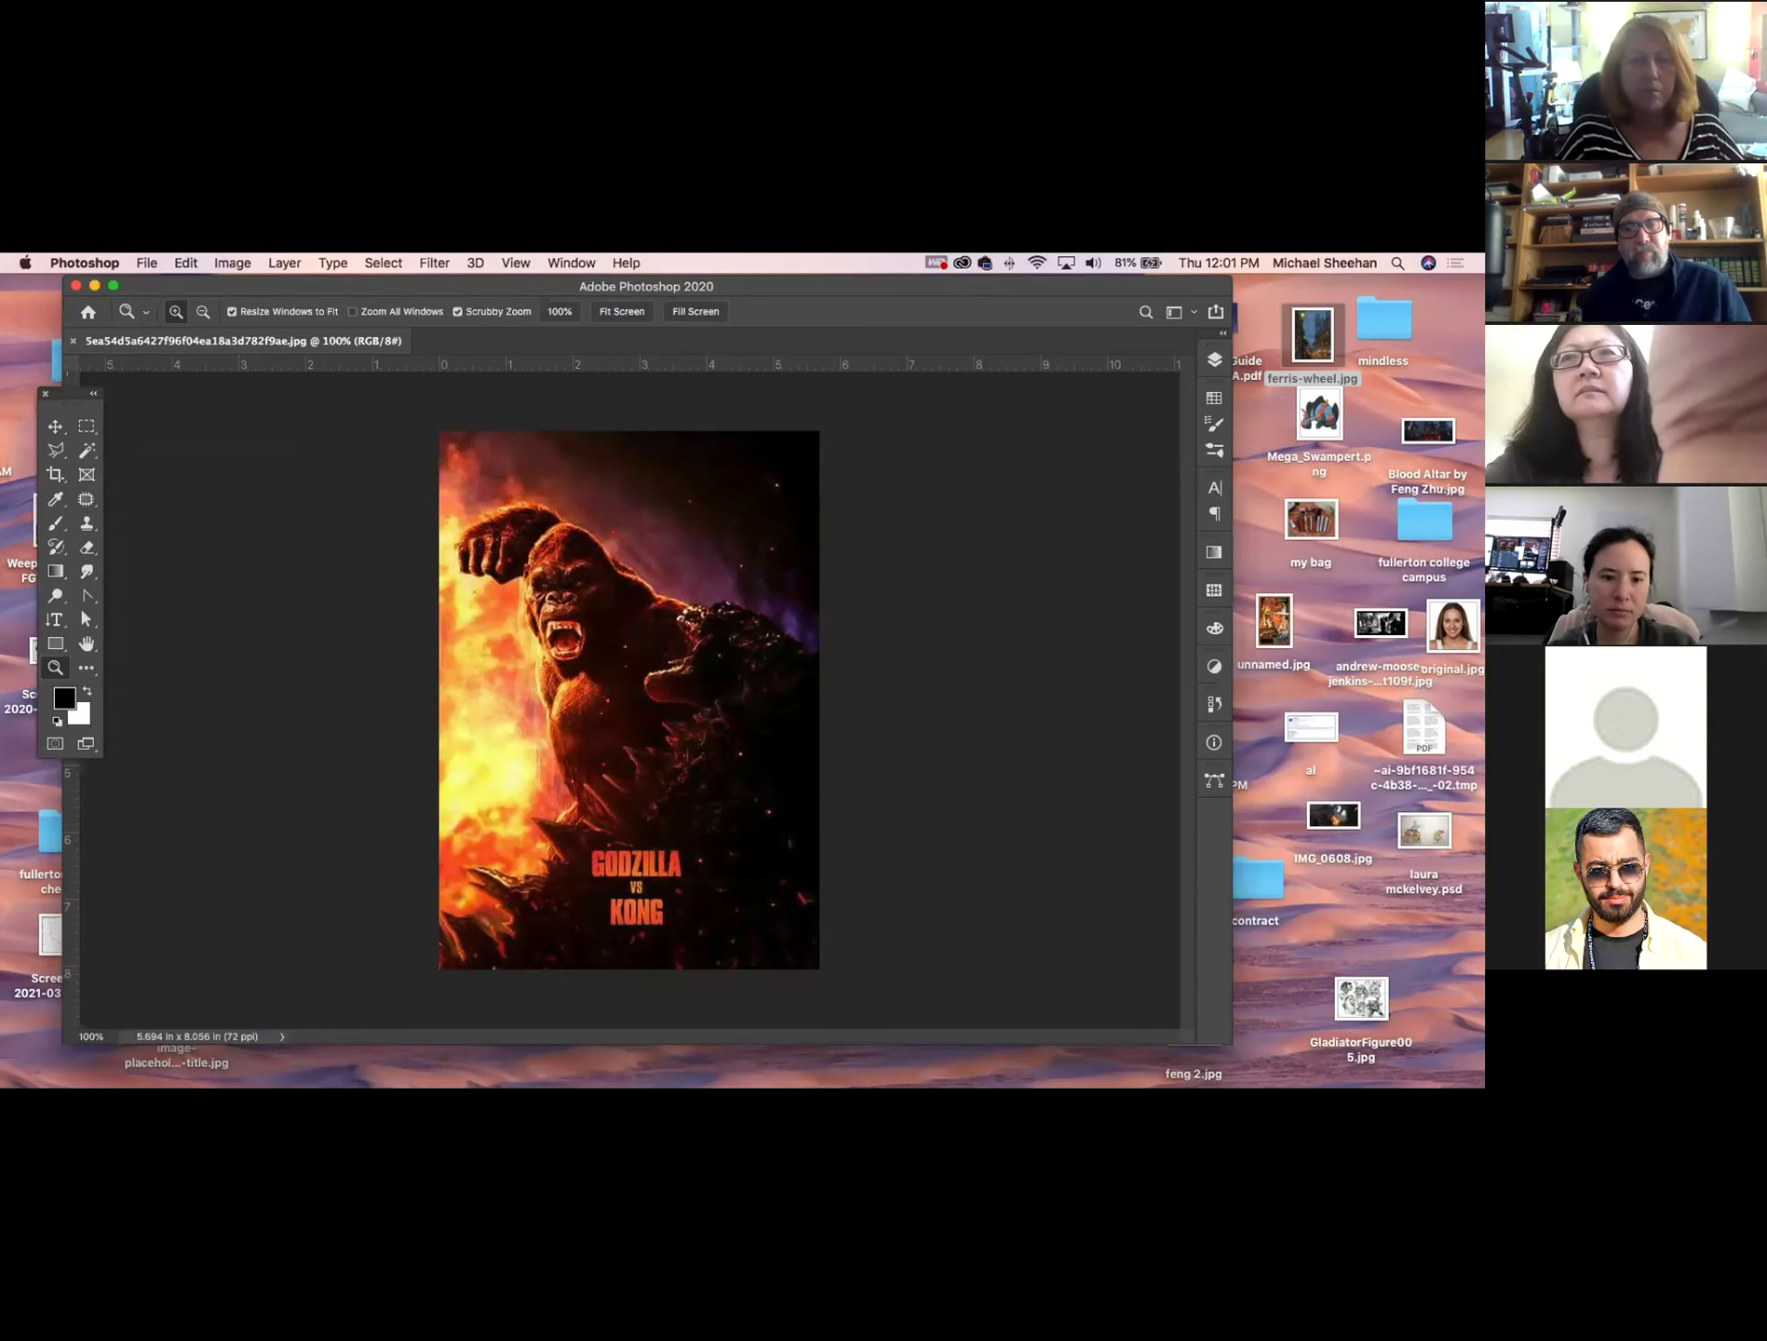
Examine the Godzilla vs Kong poster at pixel level around Kong's shoulder, and at 200% across the creatures and title.
left_click_drag(626, 556, 702, 695)
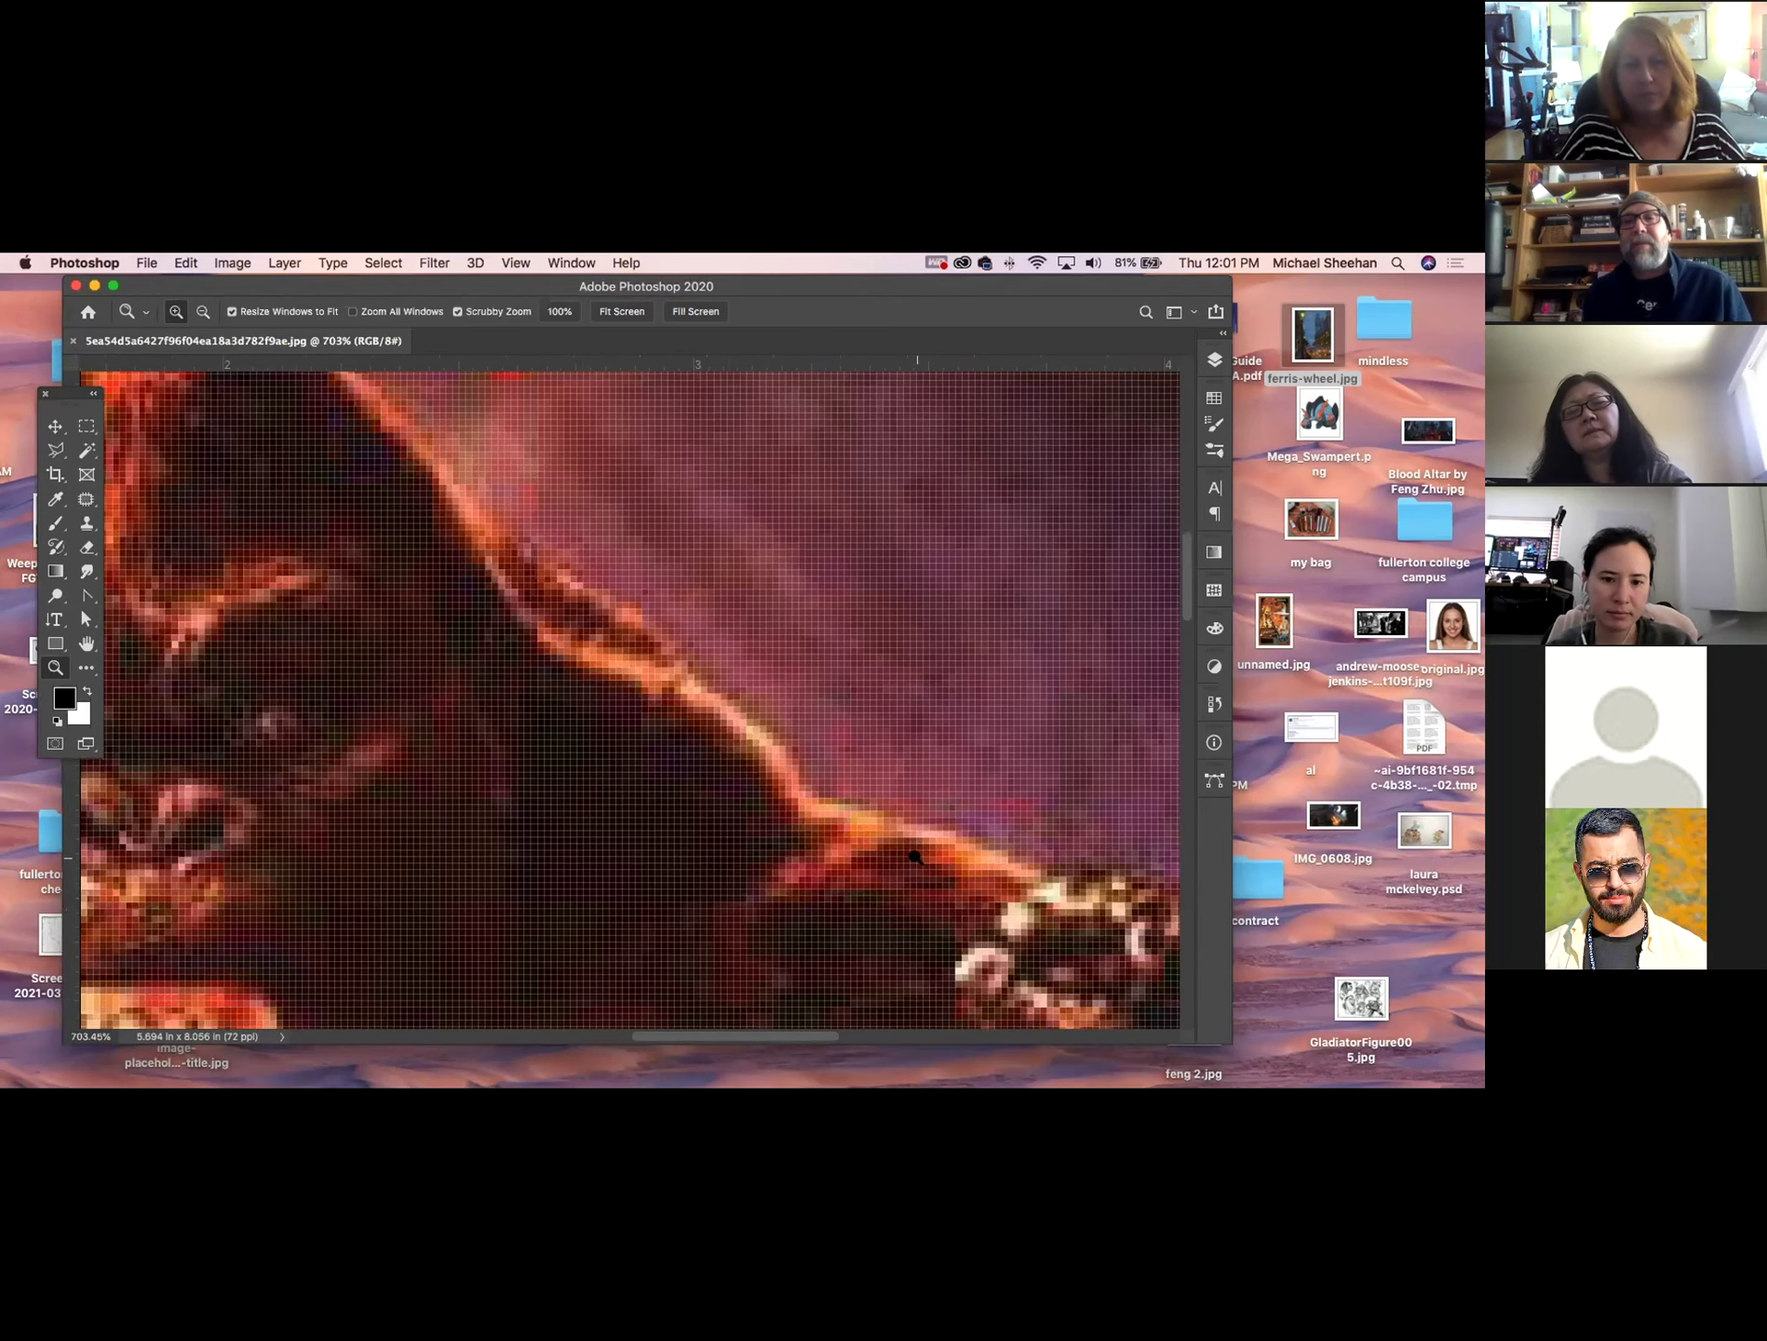
key("super+minus")
key("super+minus")
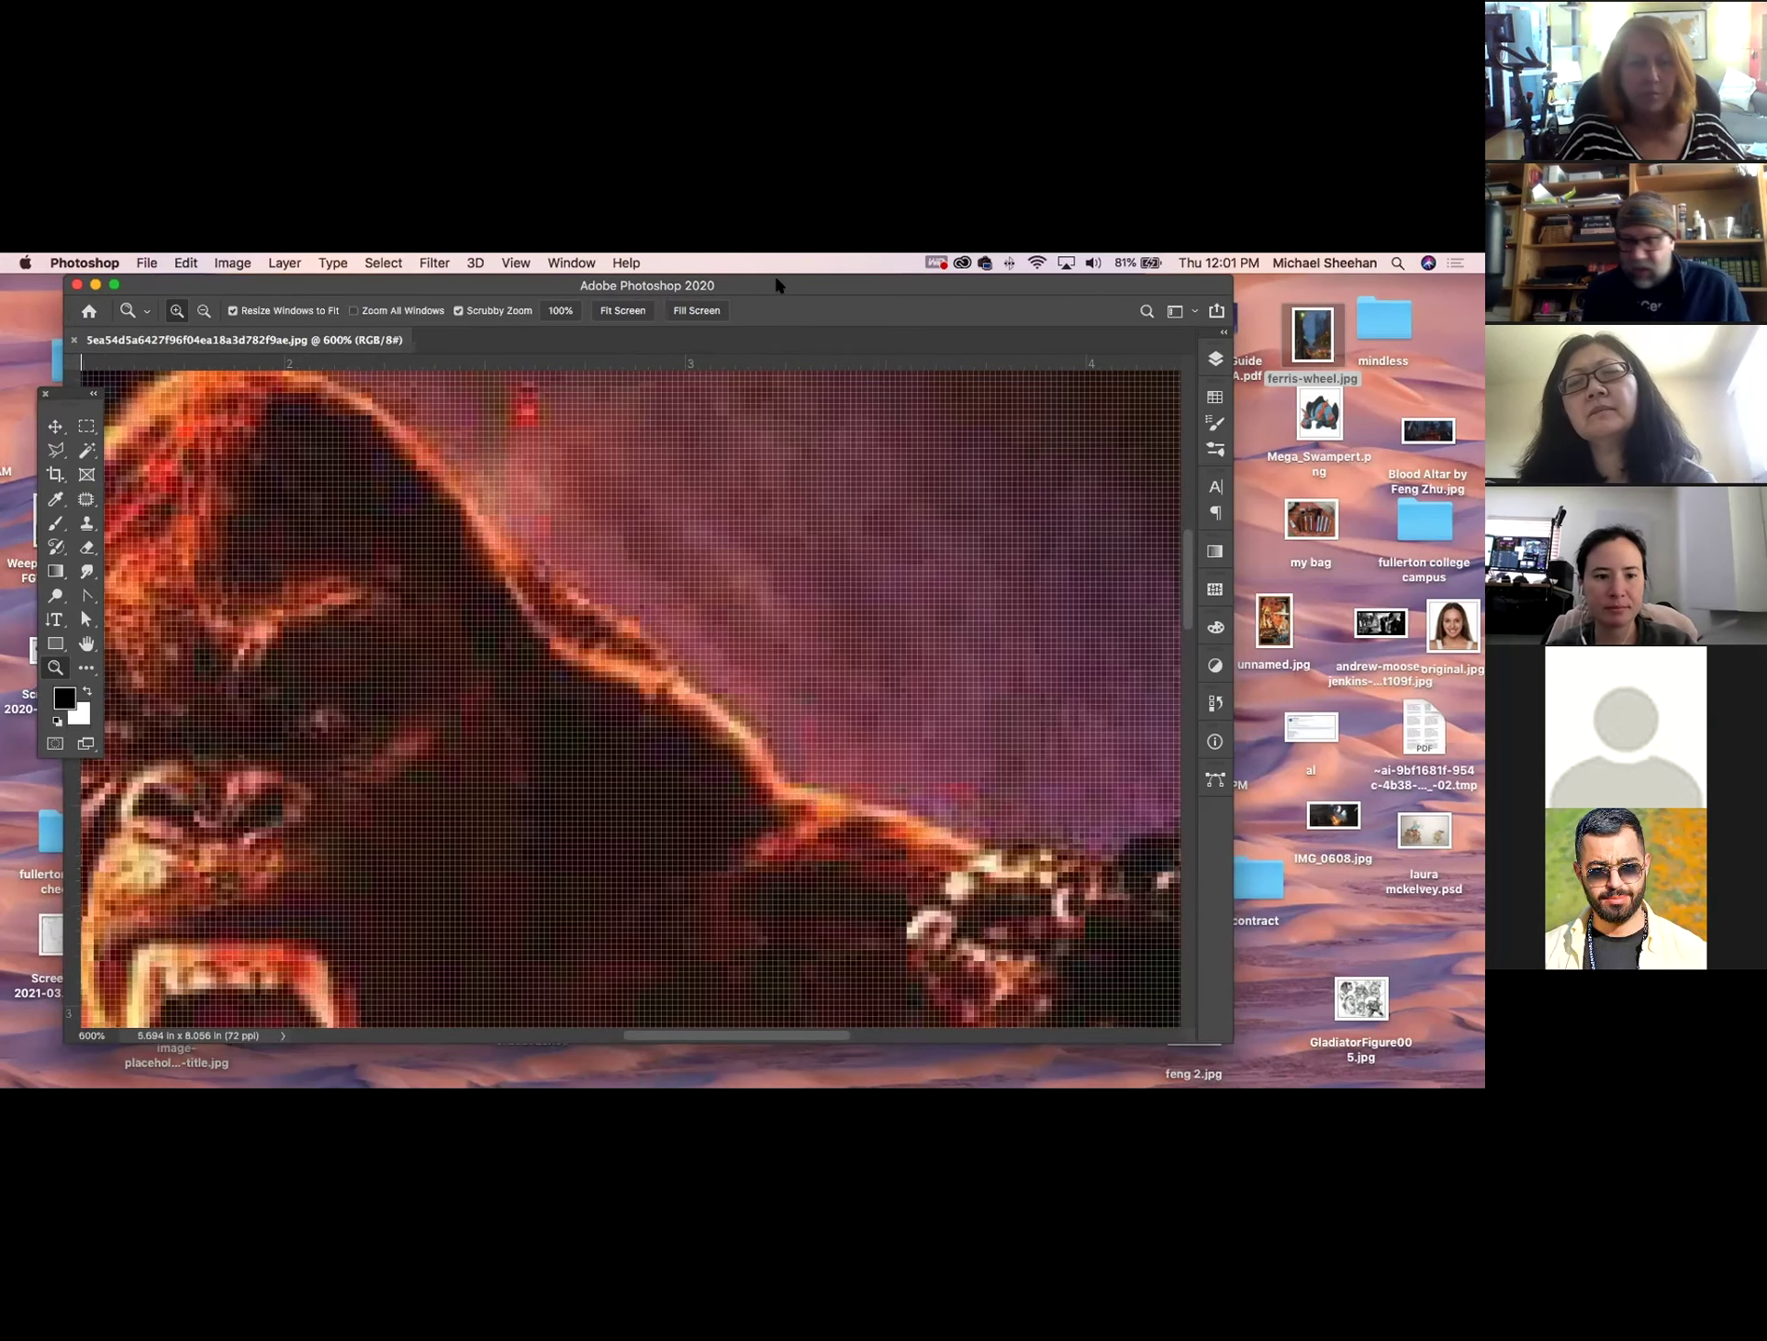
key("super+minus")
key("super+minus")
key("super+minus")
key("super+minus")
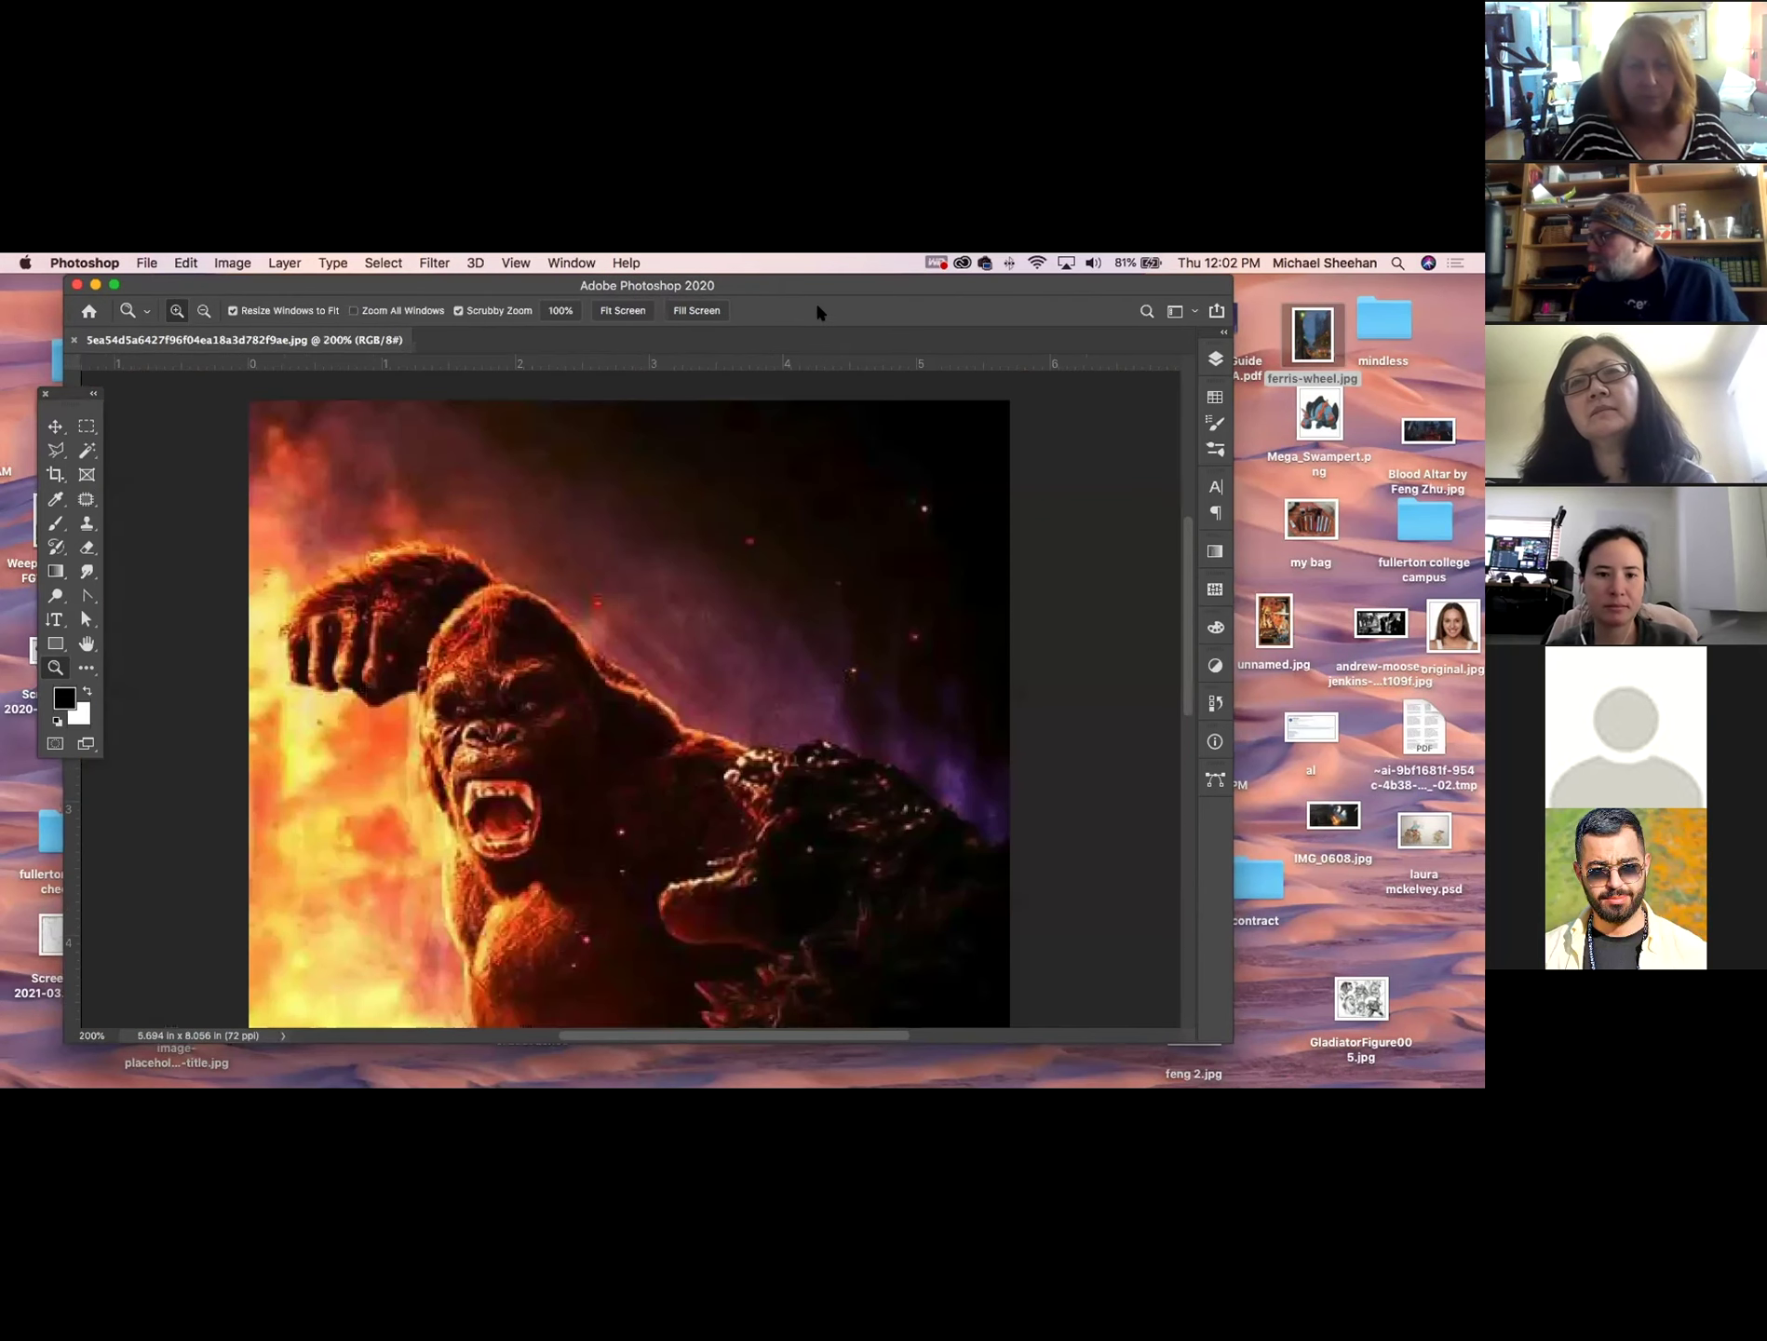
scroll(855, 671, "down", 10)
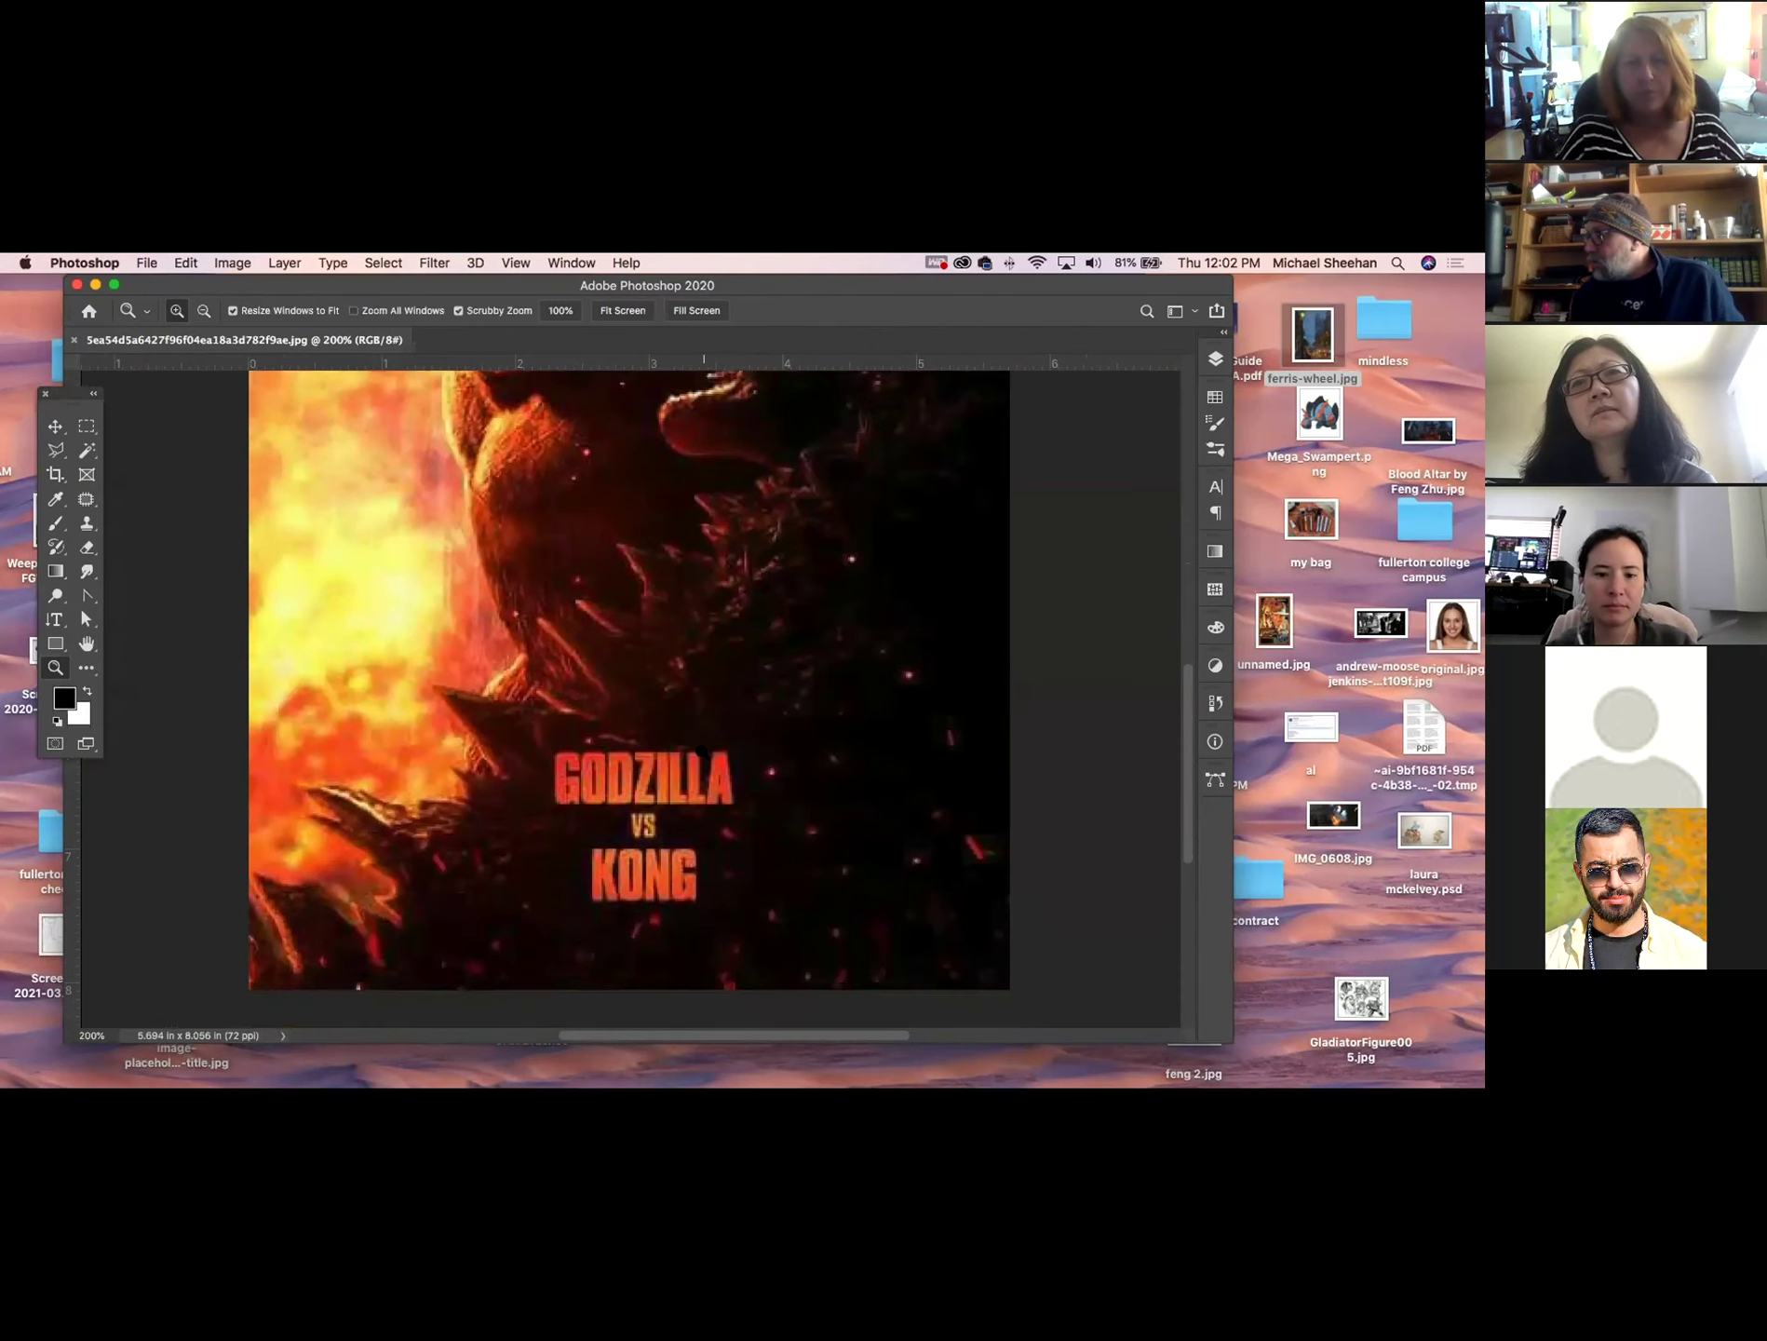
scroll(701, 752, "up", 8)
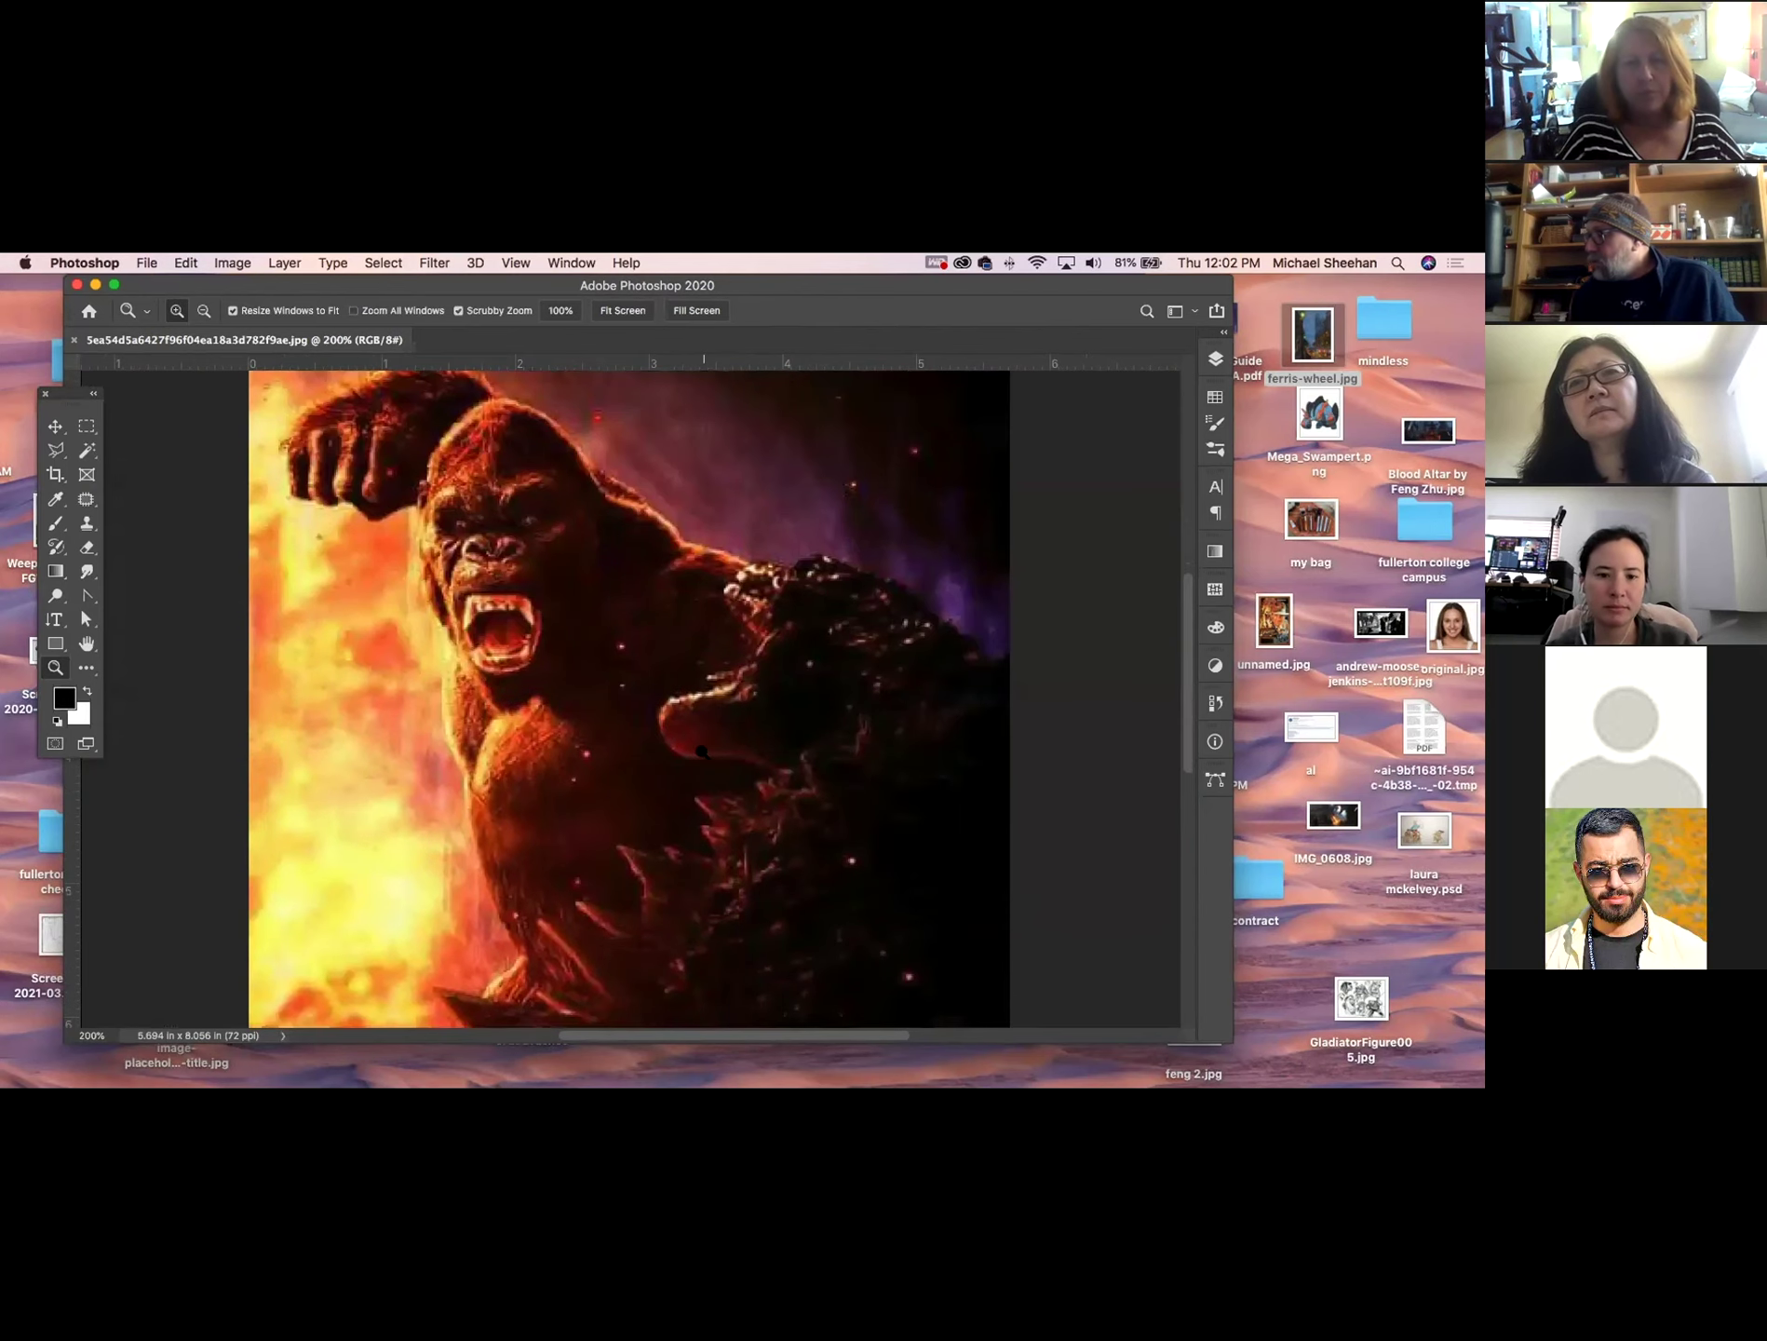
Close the Godzilla vs Kong poster and enlarge the Guardians of the Galaxy poster to about 136%.
left_click(74, 340)
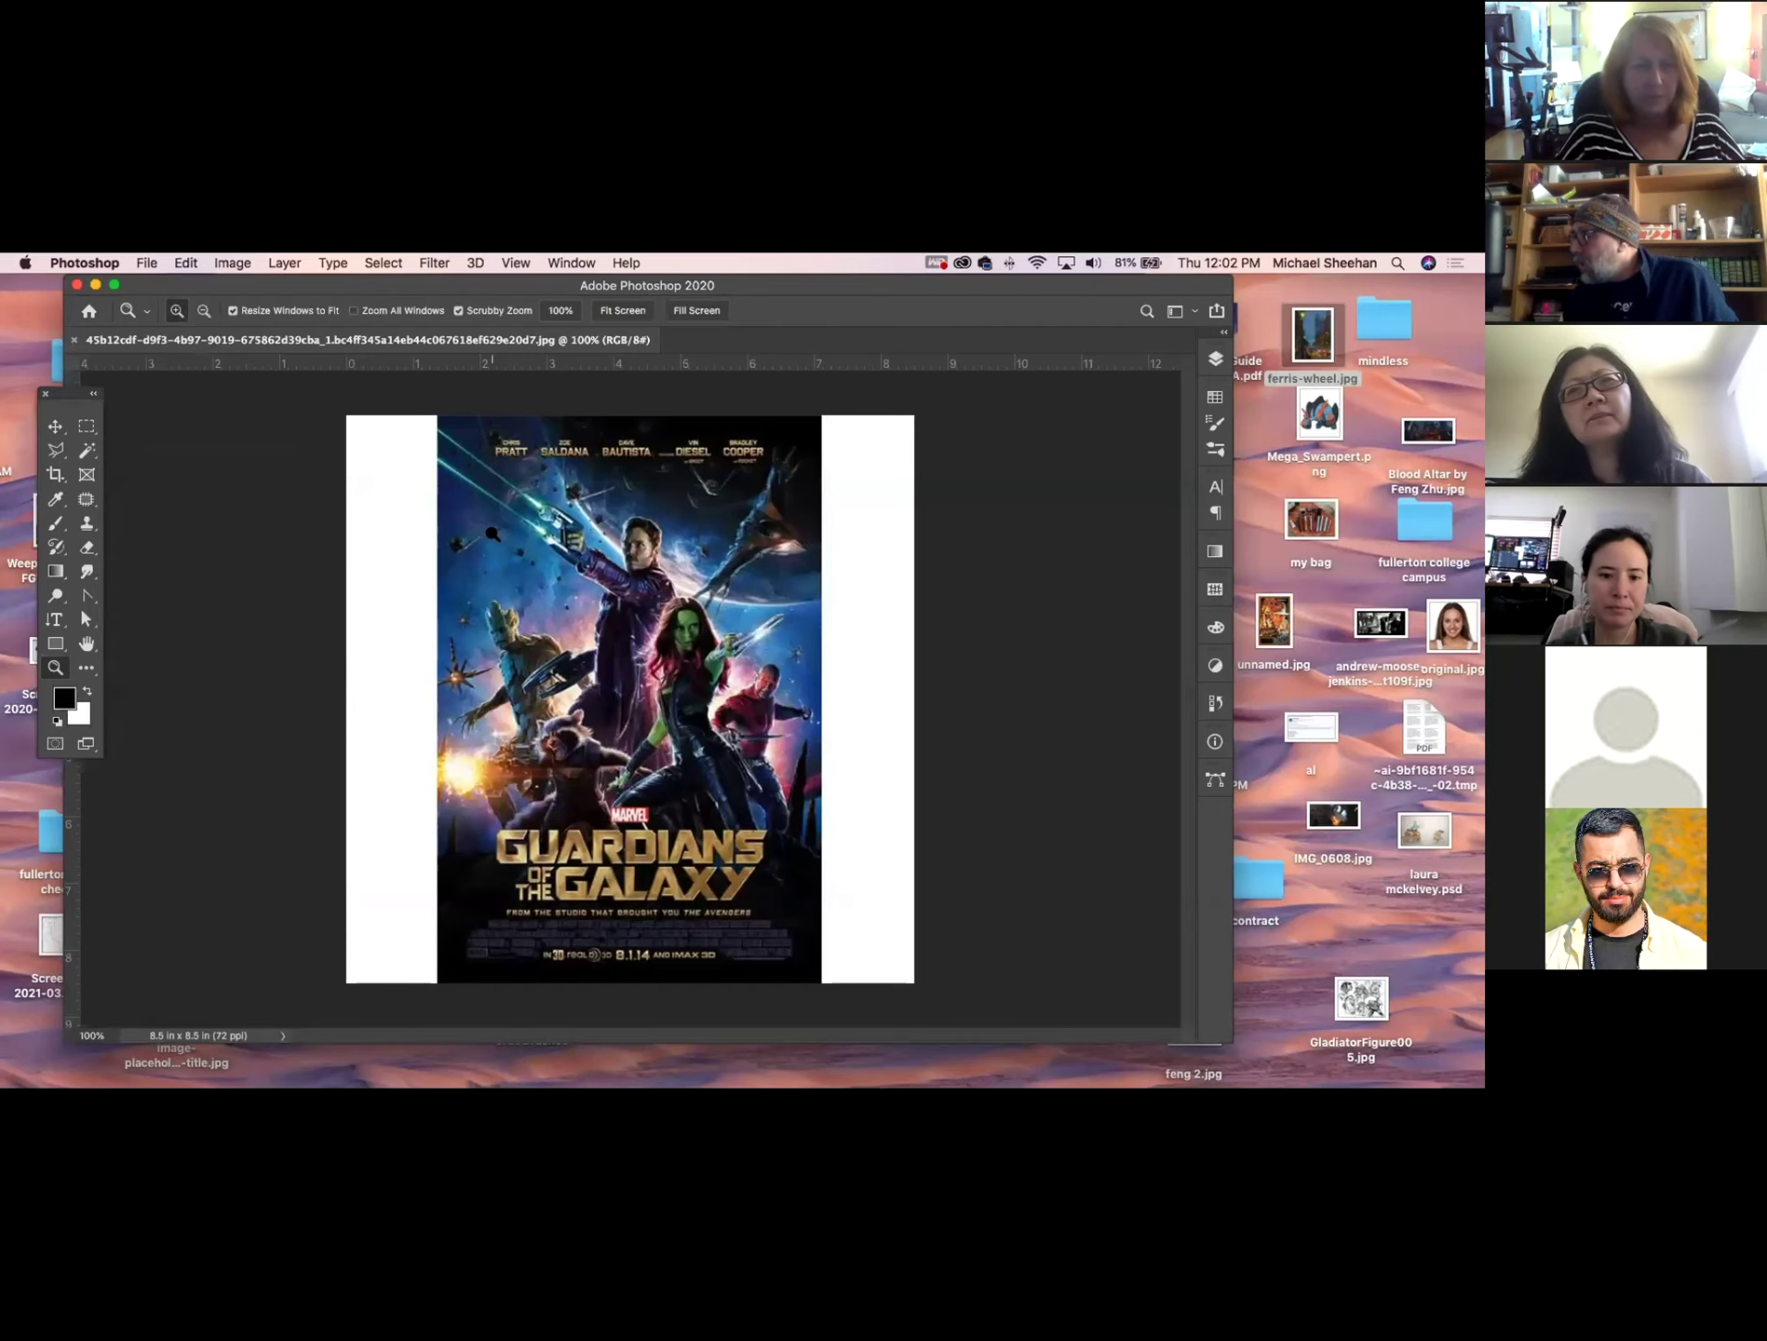
left_click_drag(665, 566, 183, 390)
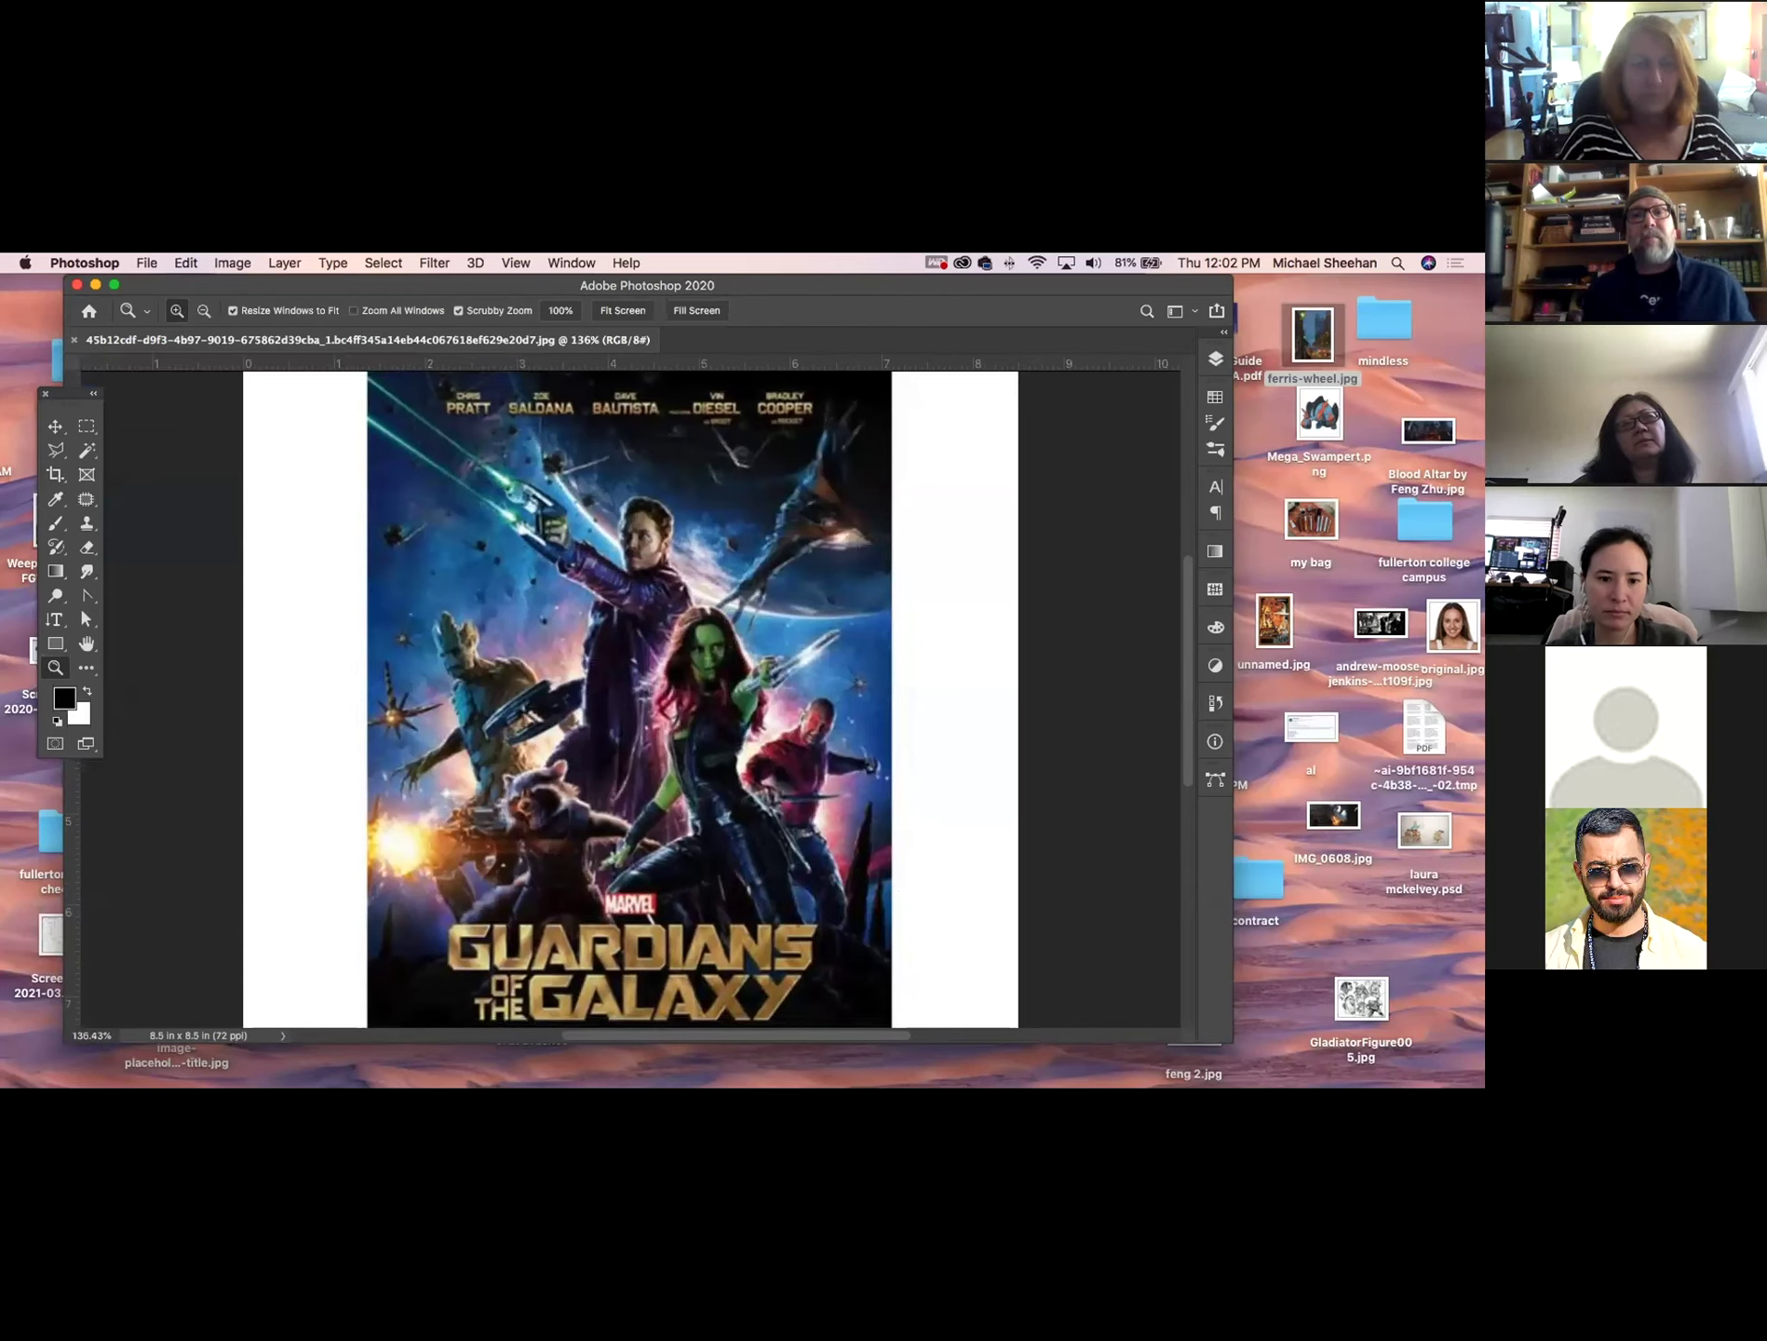
Open the Aladdin poster and examine its main figures and the glowing lamp up close.
key("super+Tab")
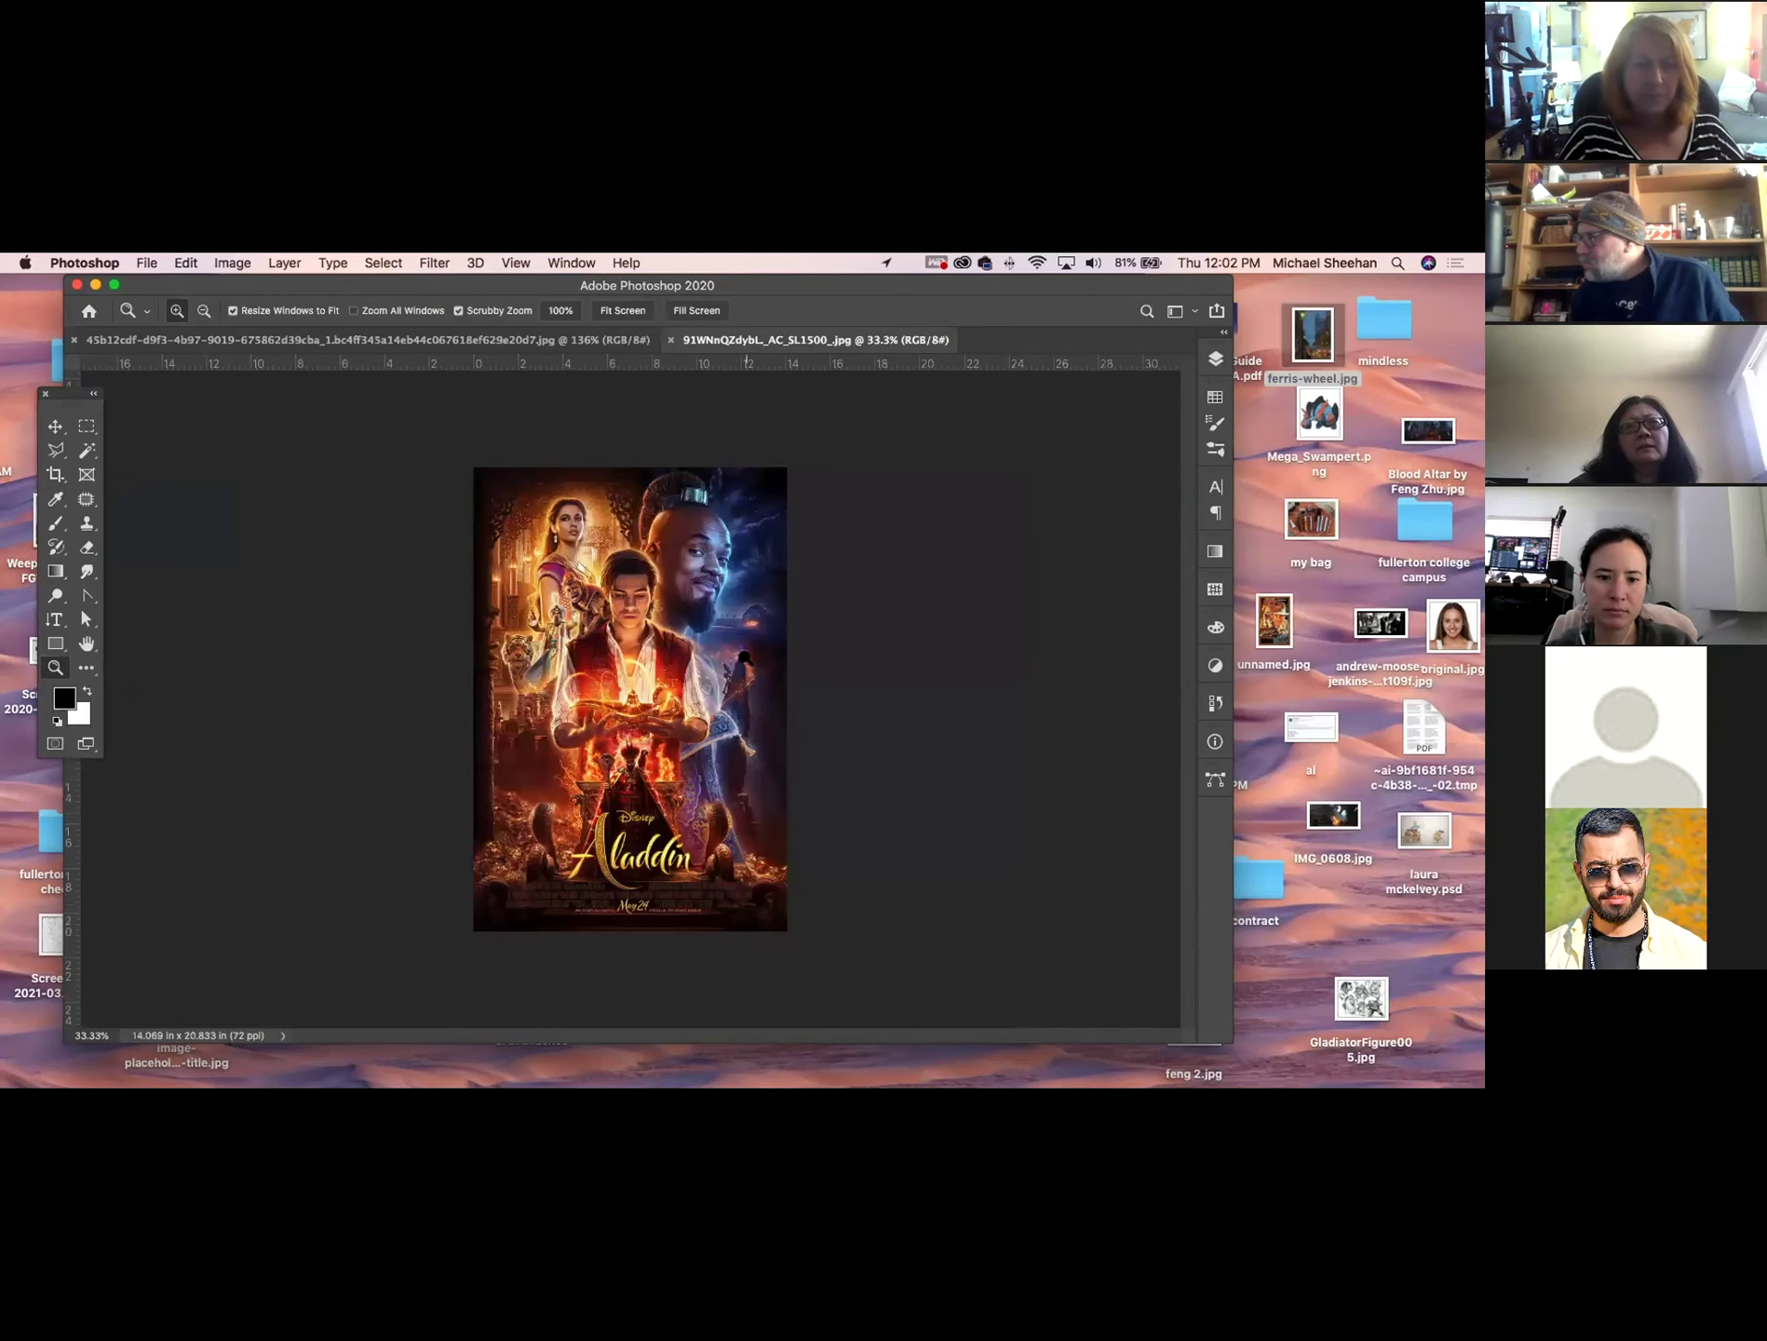
left_click(740, 658)
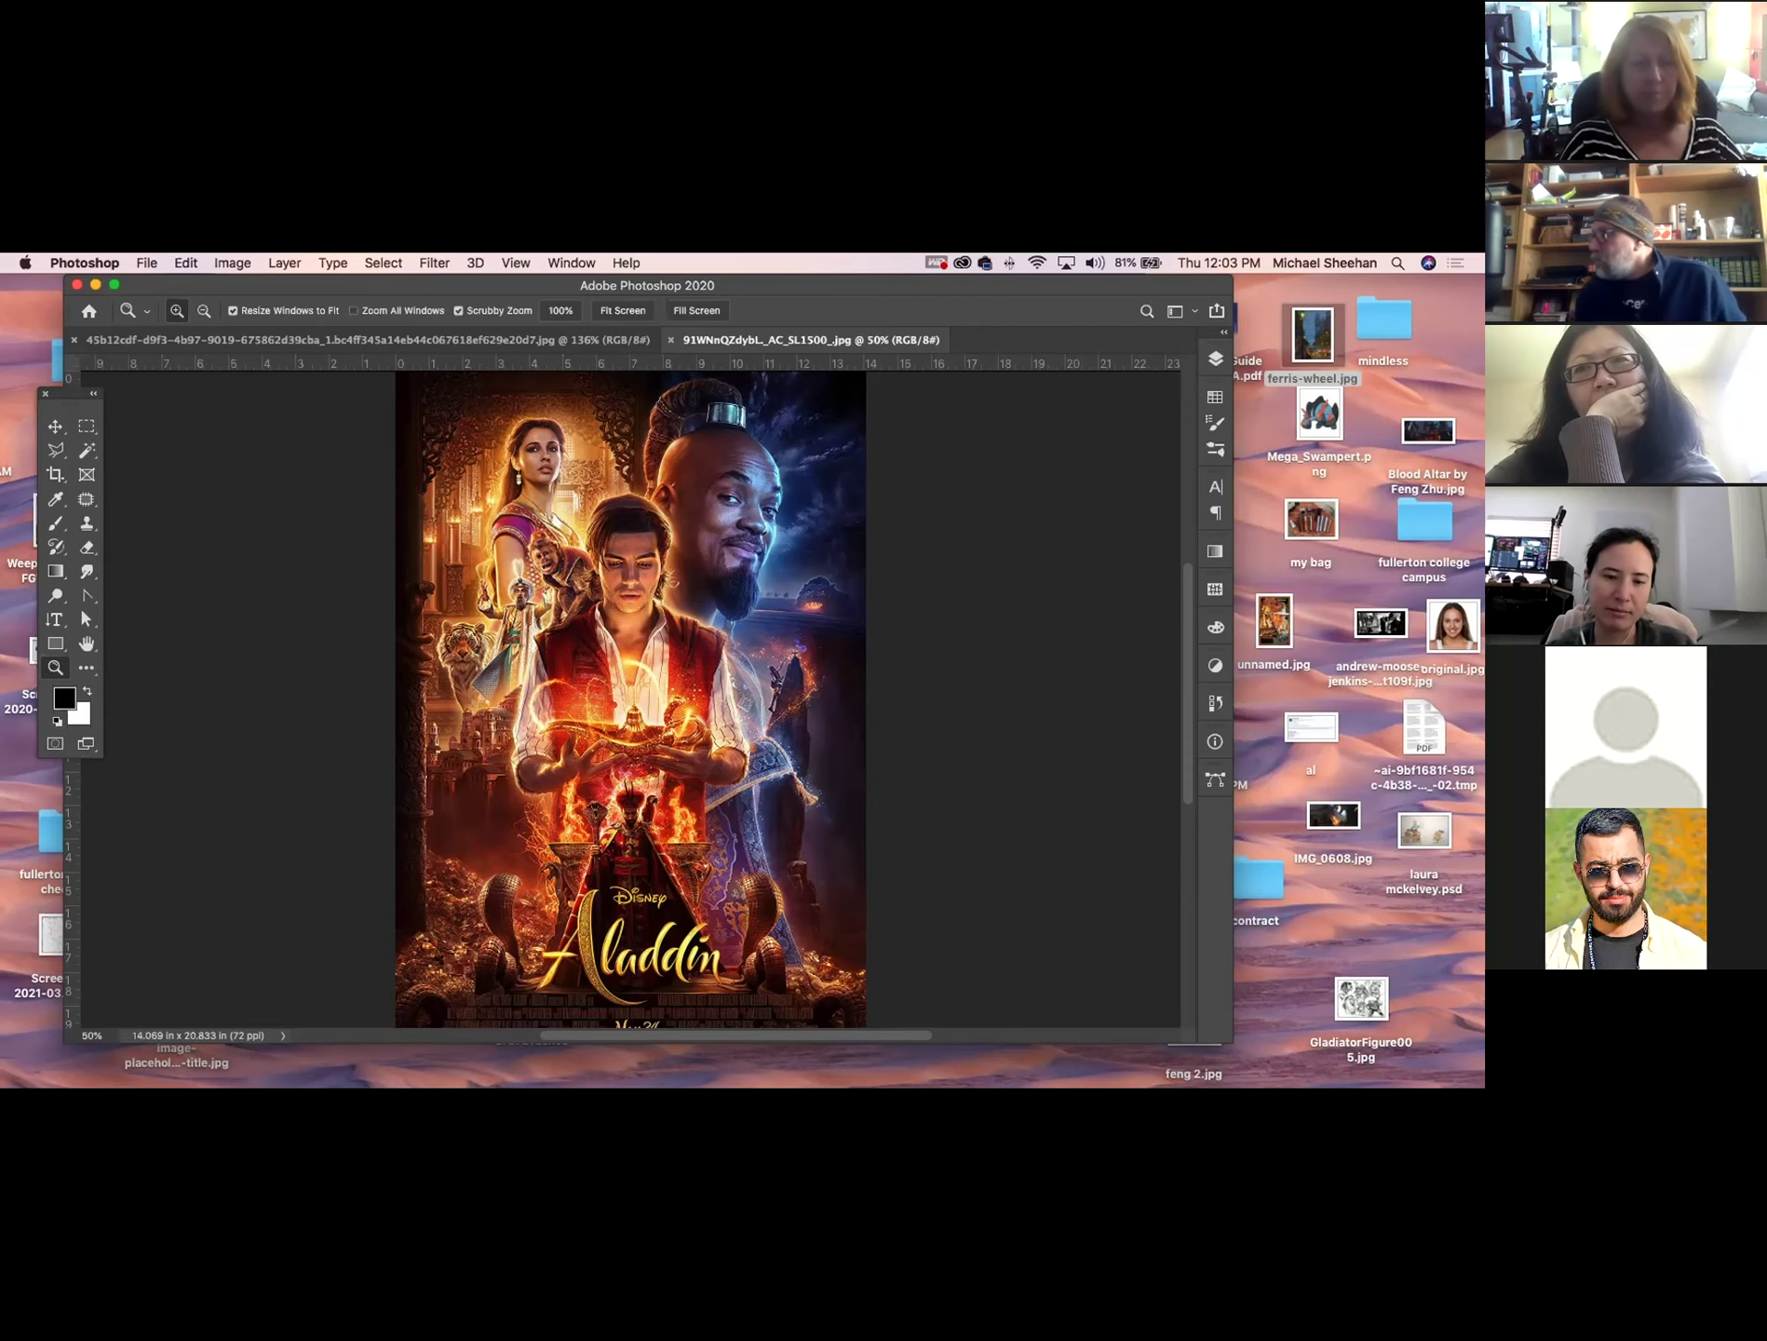
left_click_drag(772, 484, 793, 533)
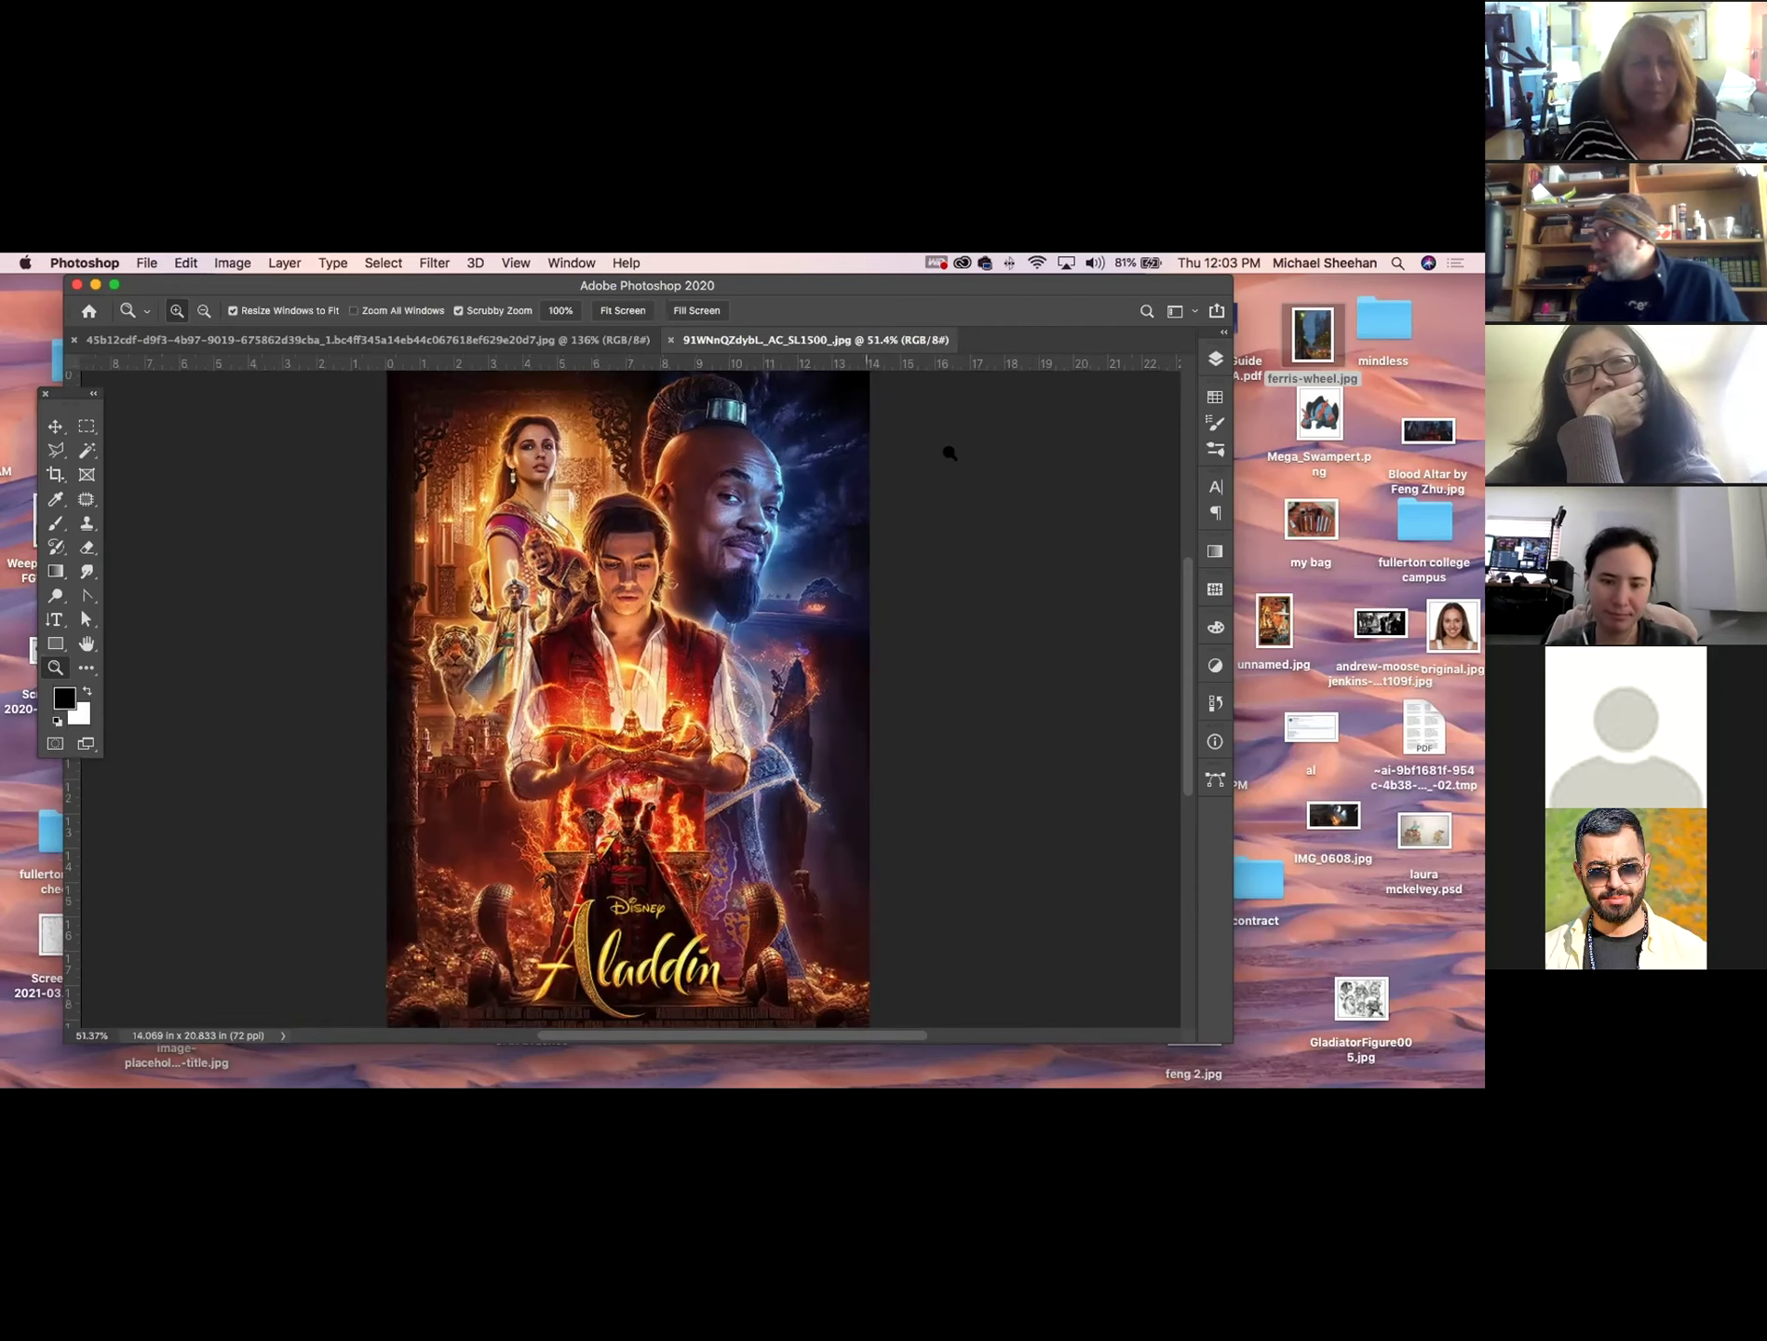
left_click_drag(718, 668, 741, 692)
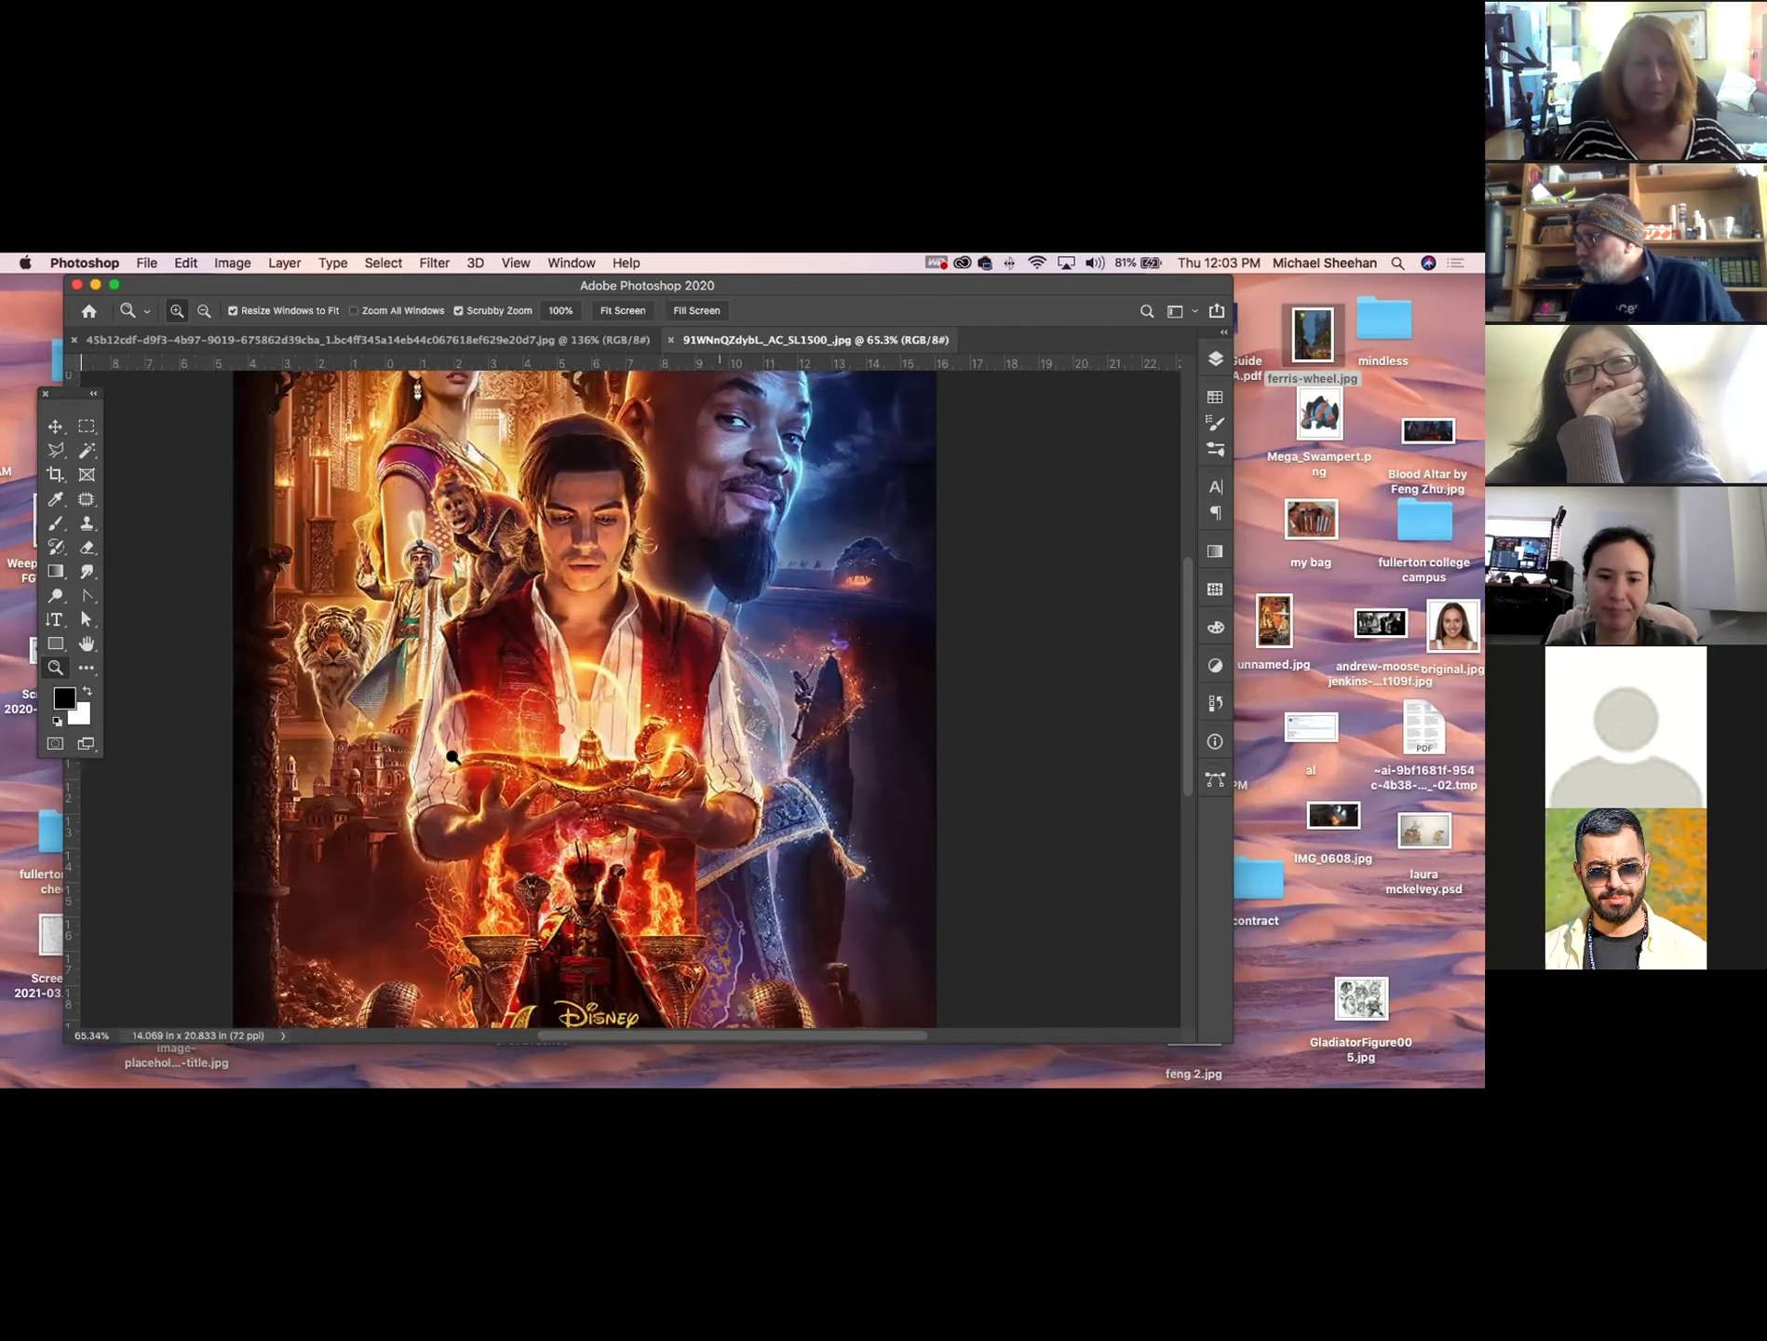
left_click_drag(450, 761, 444, 766)
scroll(456, 777, "down", 2)
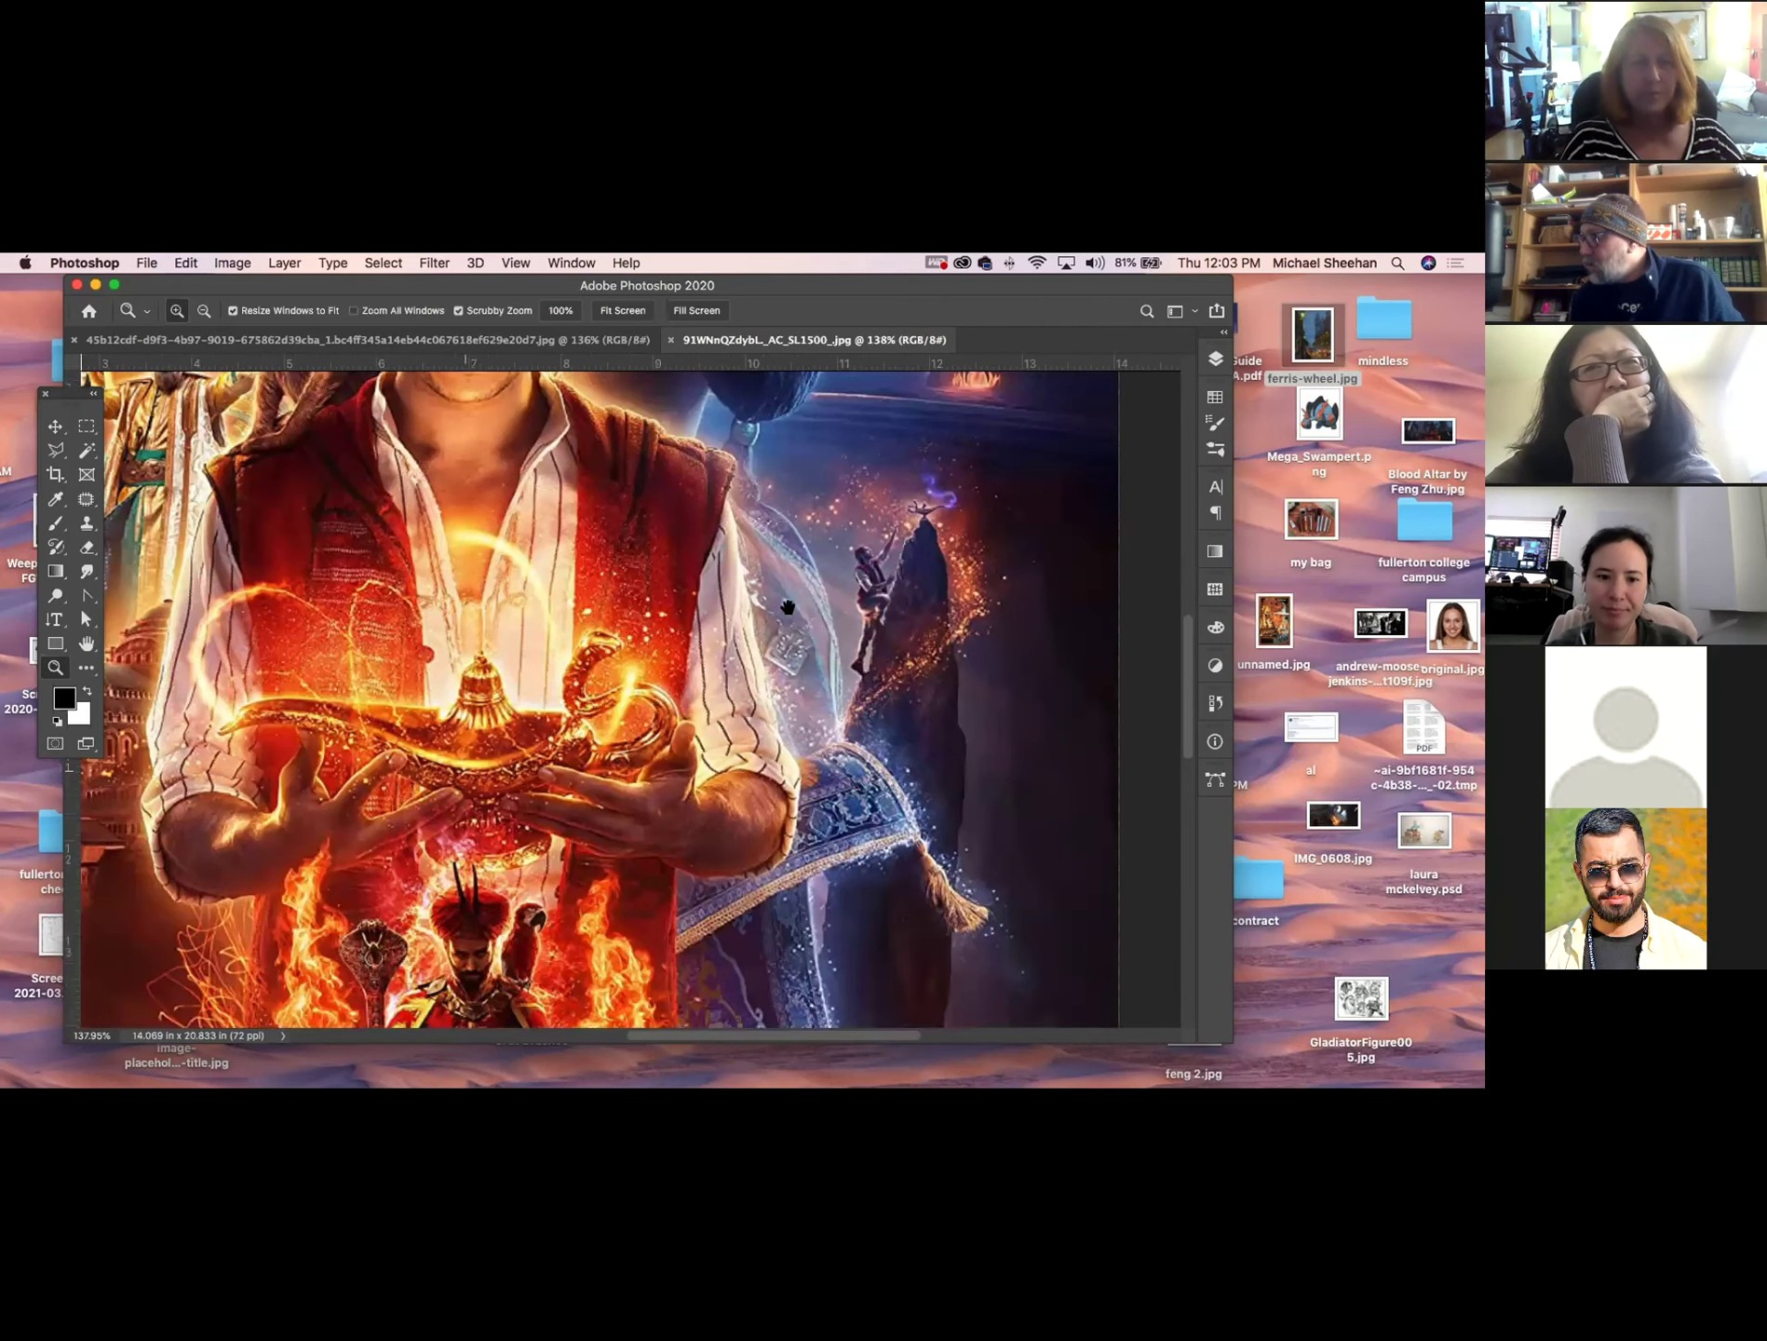
Examine the lower half of the Aladdin poster, covering the city, treasure, throne figure, flames, title lettering and credits.
scroll(854, 561, "down", 5)
scroll(853, 560, "left", 5)
scroll(967, 758, "down", 2)
scroll(966, 758, "right", 2)
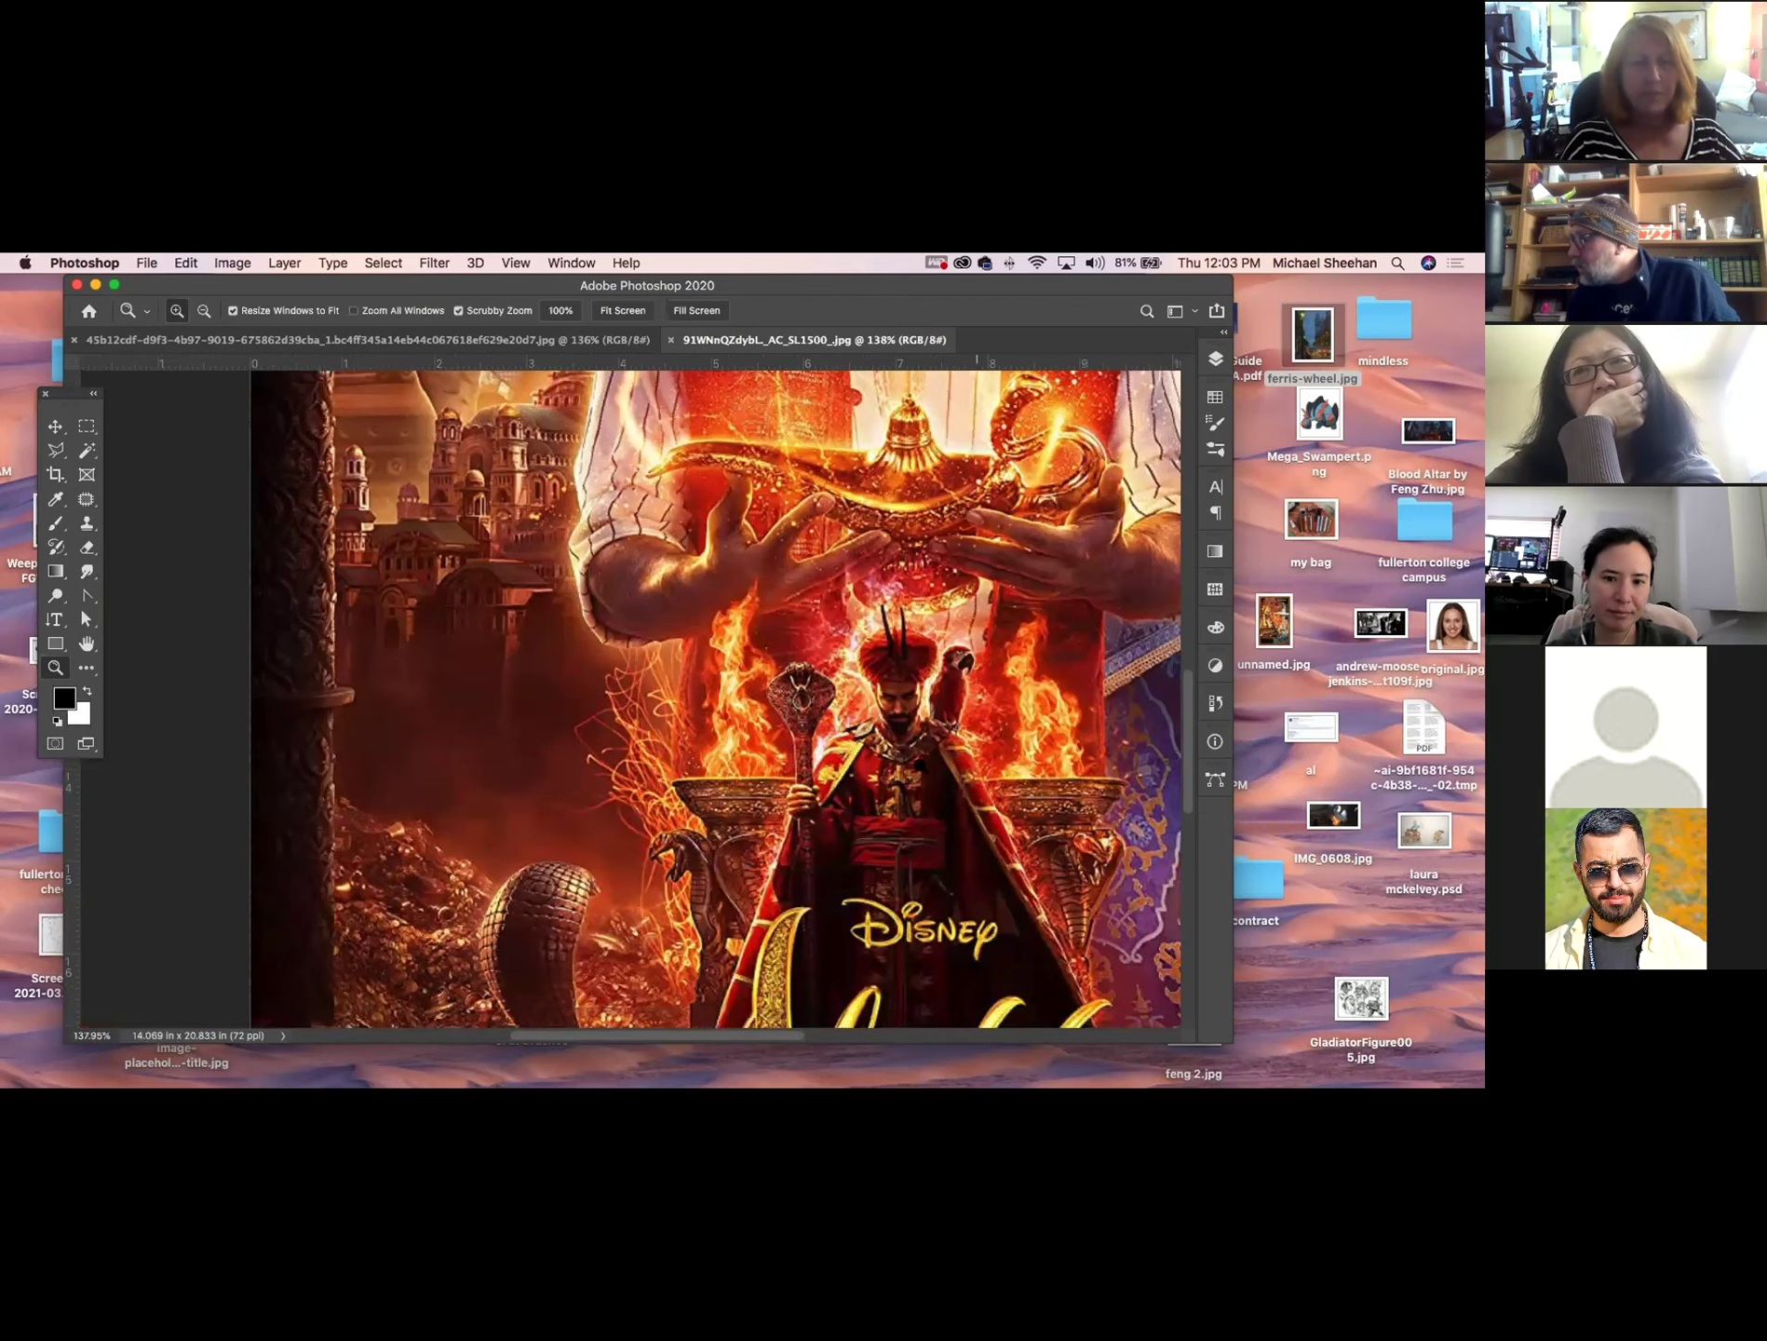
scroll(921, 766, "down", 2)
scroll(921, 766, "right", 2)
scroll(489, 554, "down", 3)
key("super+r")
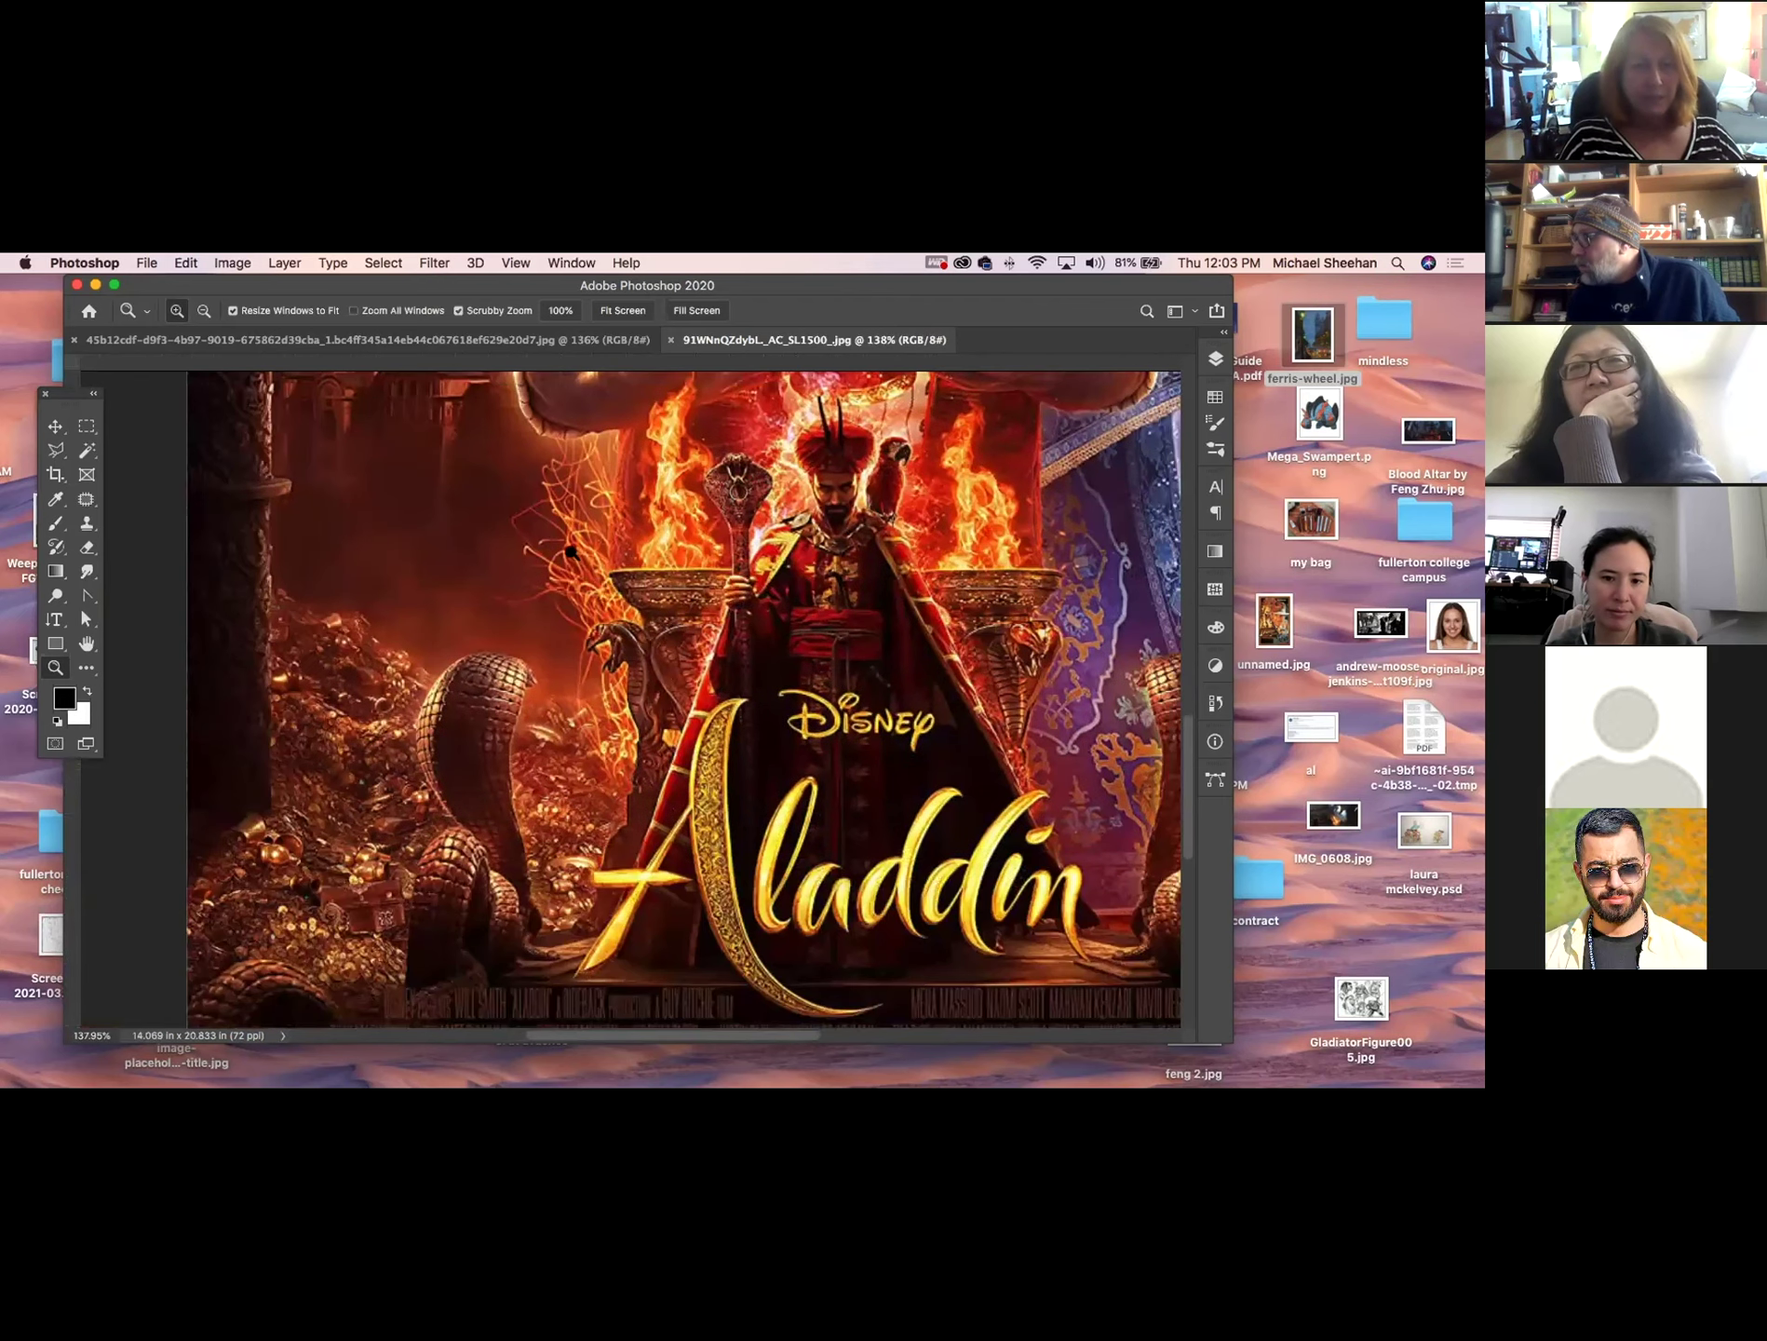
scroll(534, 867, "up", 5)
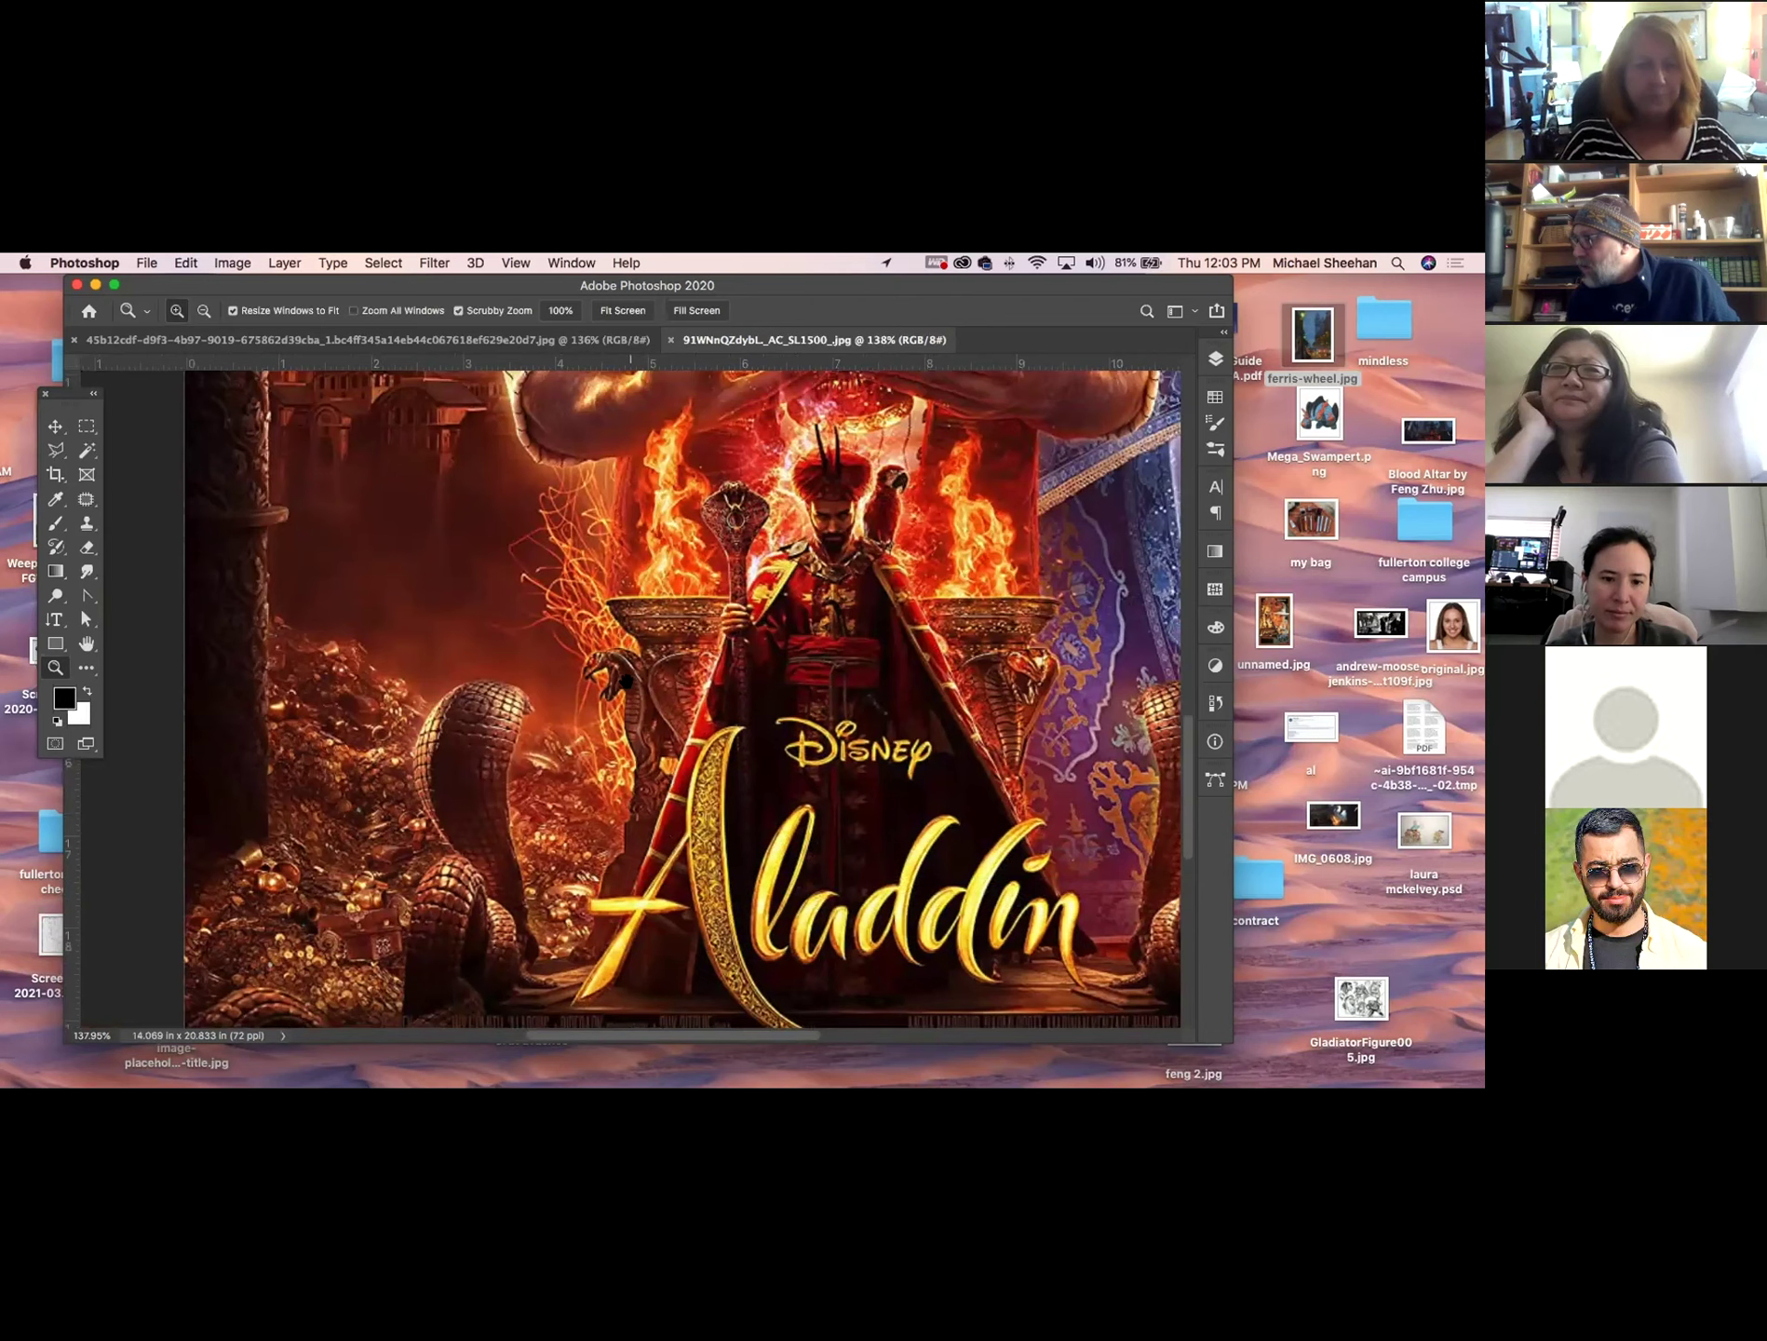
key("super+r")
scroll(678, 705, "down", 5)
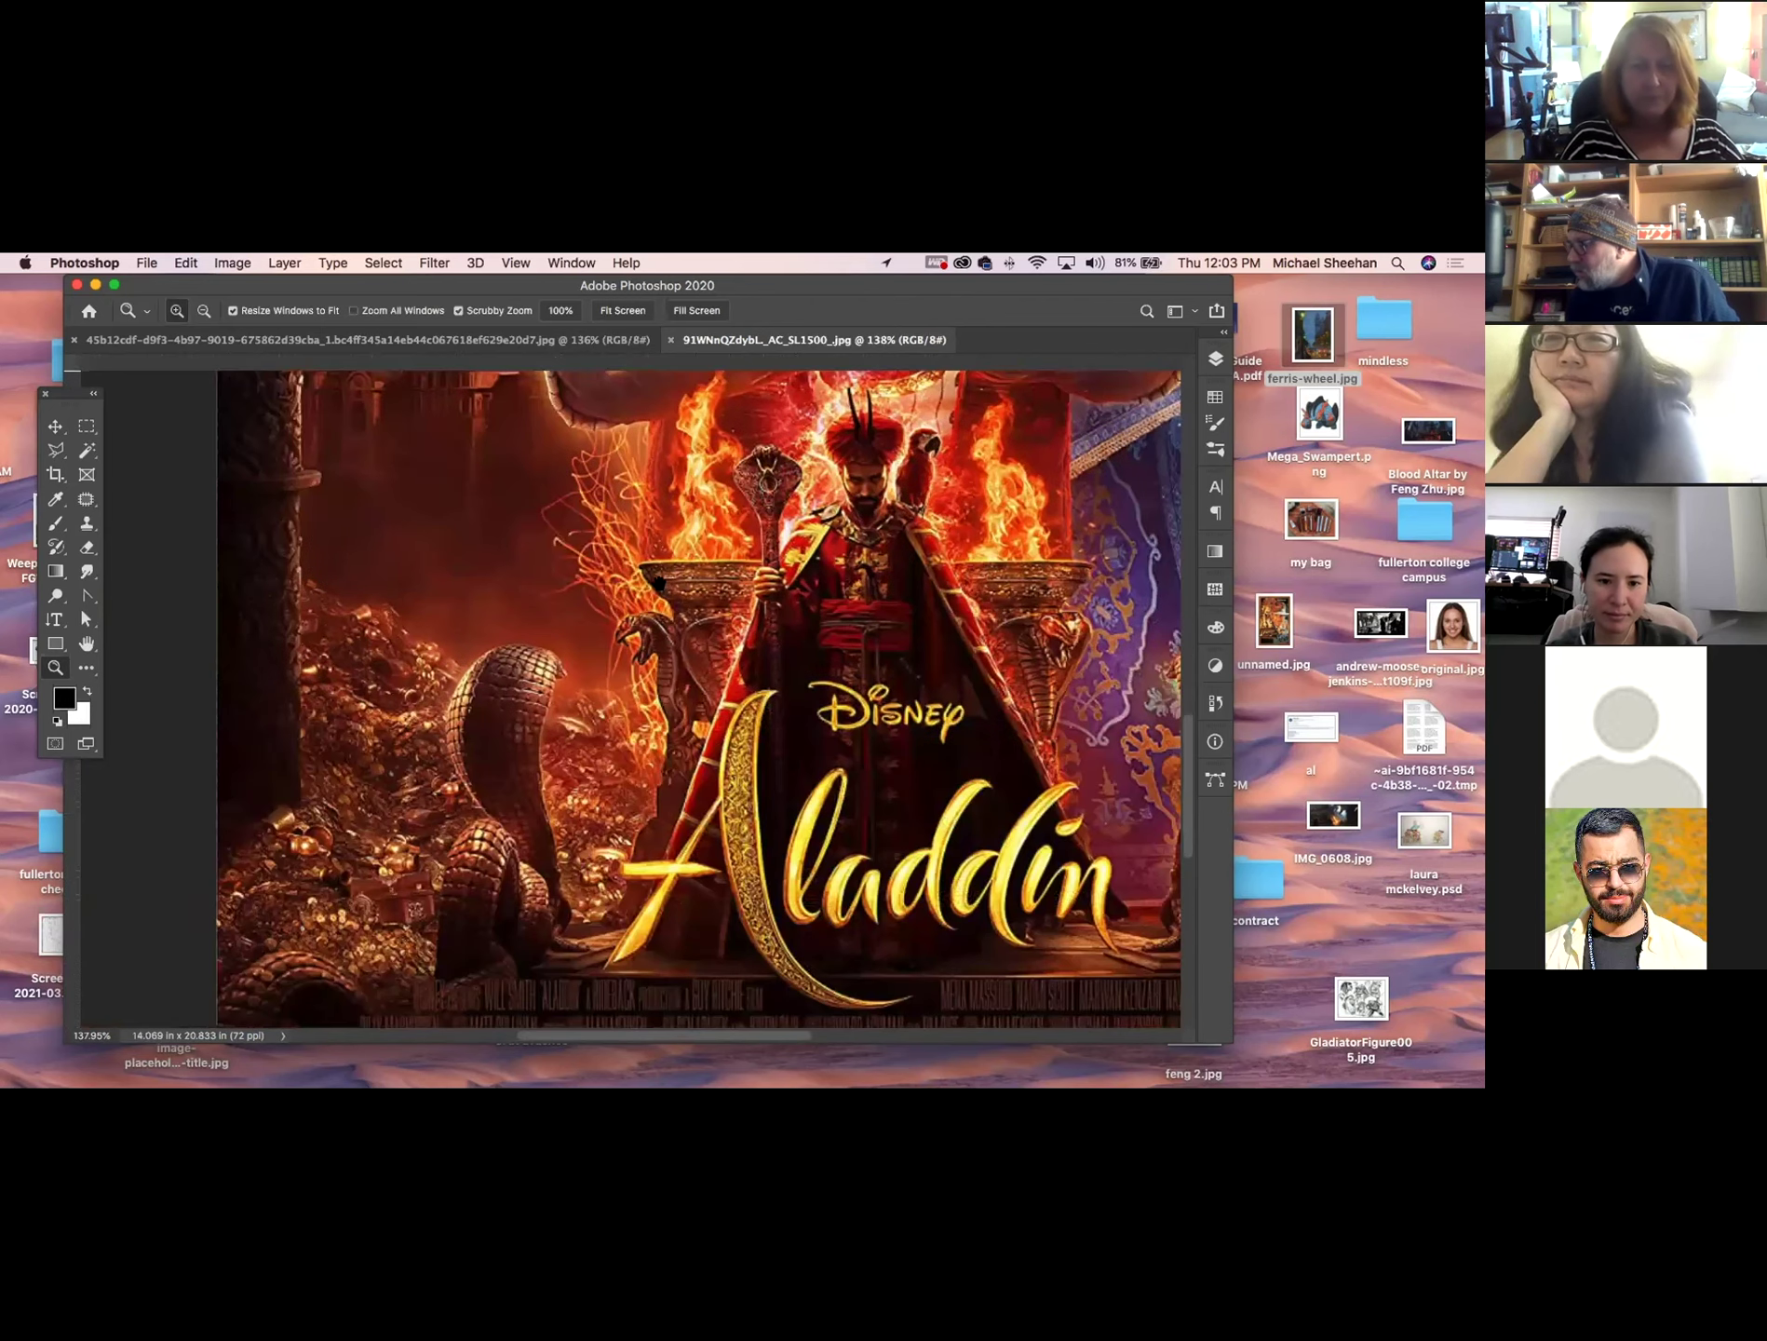
scroll(678, 704, "right", 1)
key("super+r")
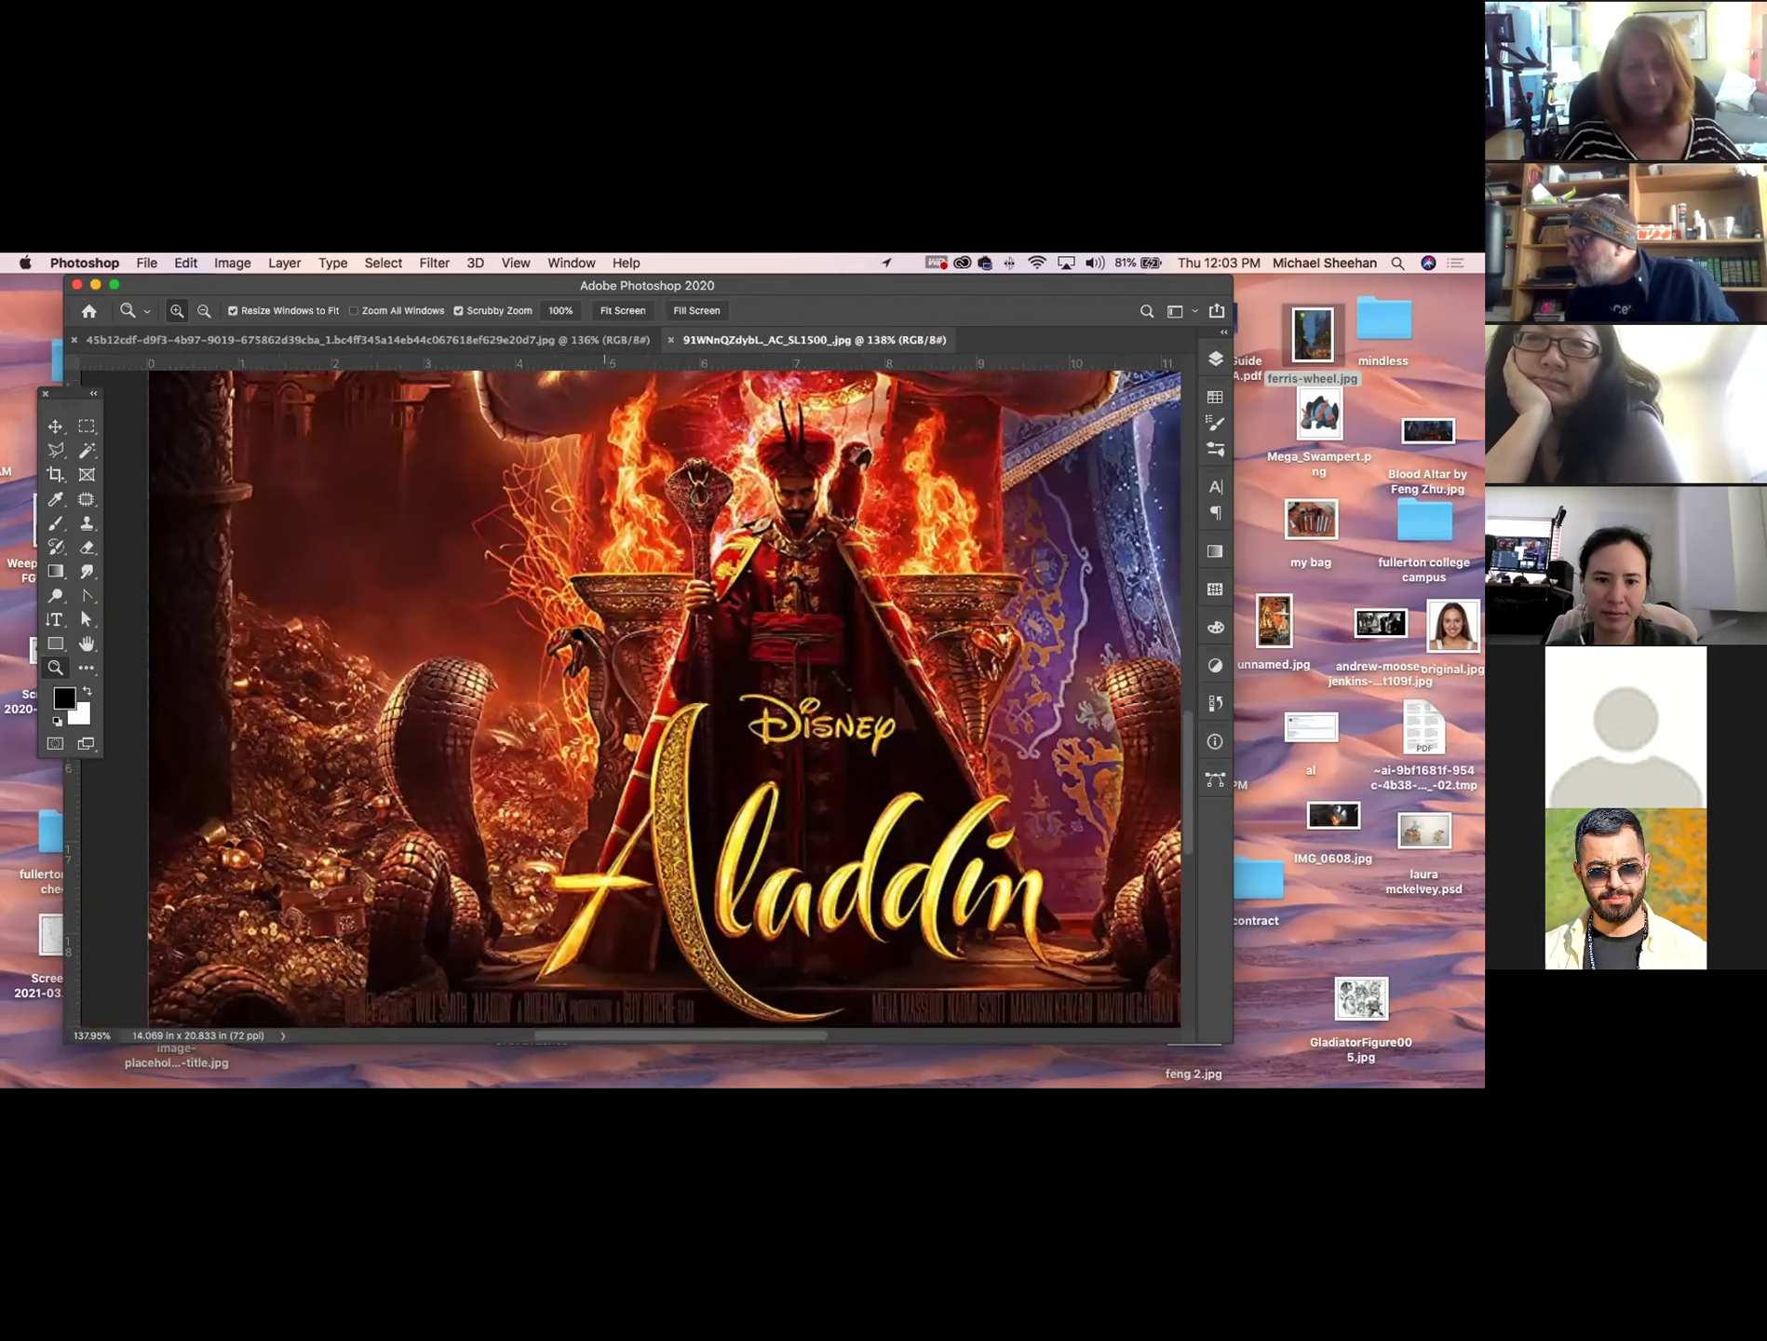
key("super+r")
scroll(651, 676, "up", 5)
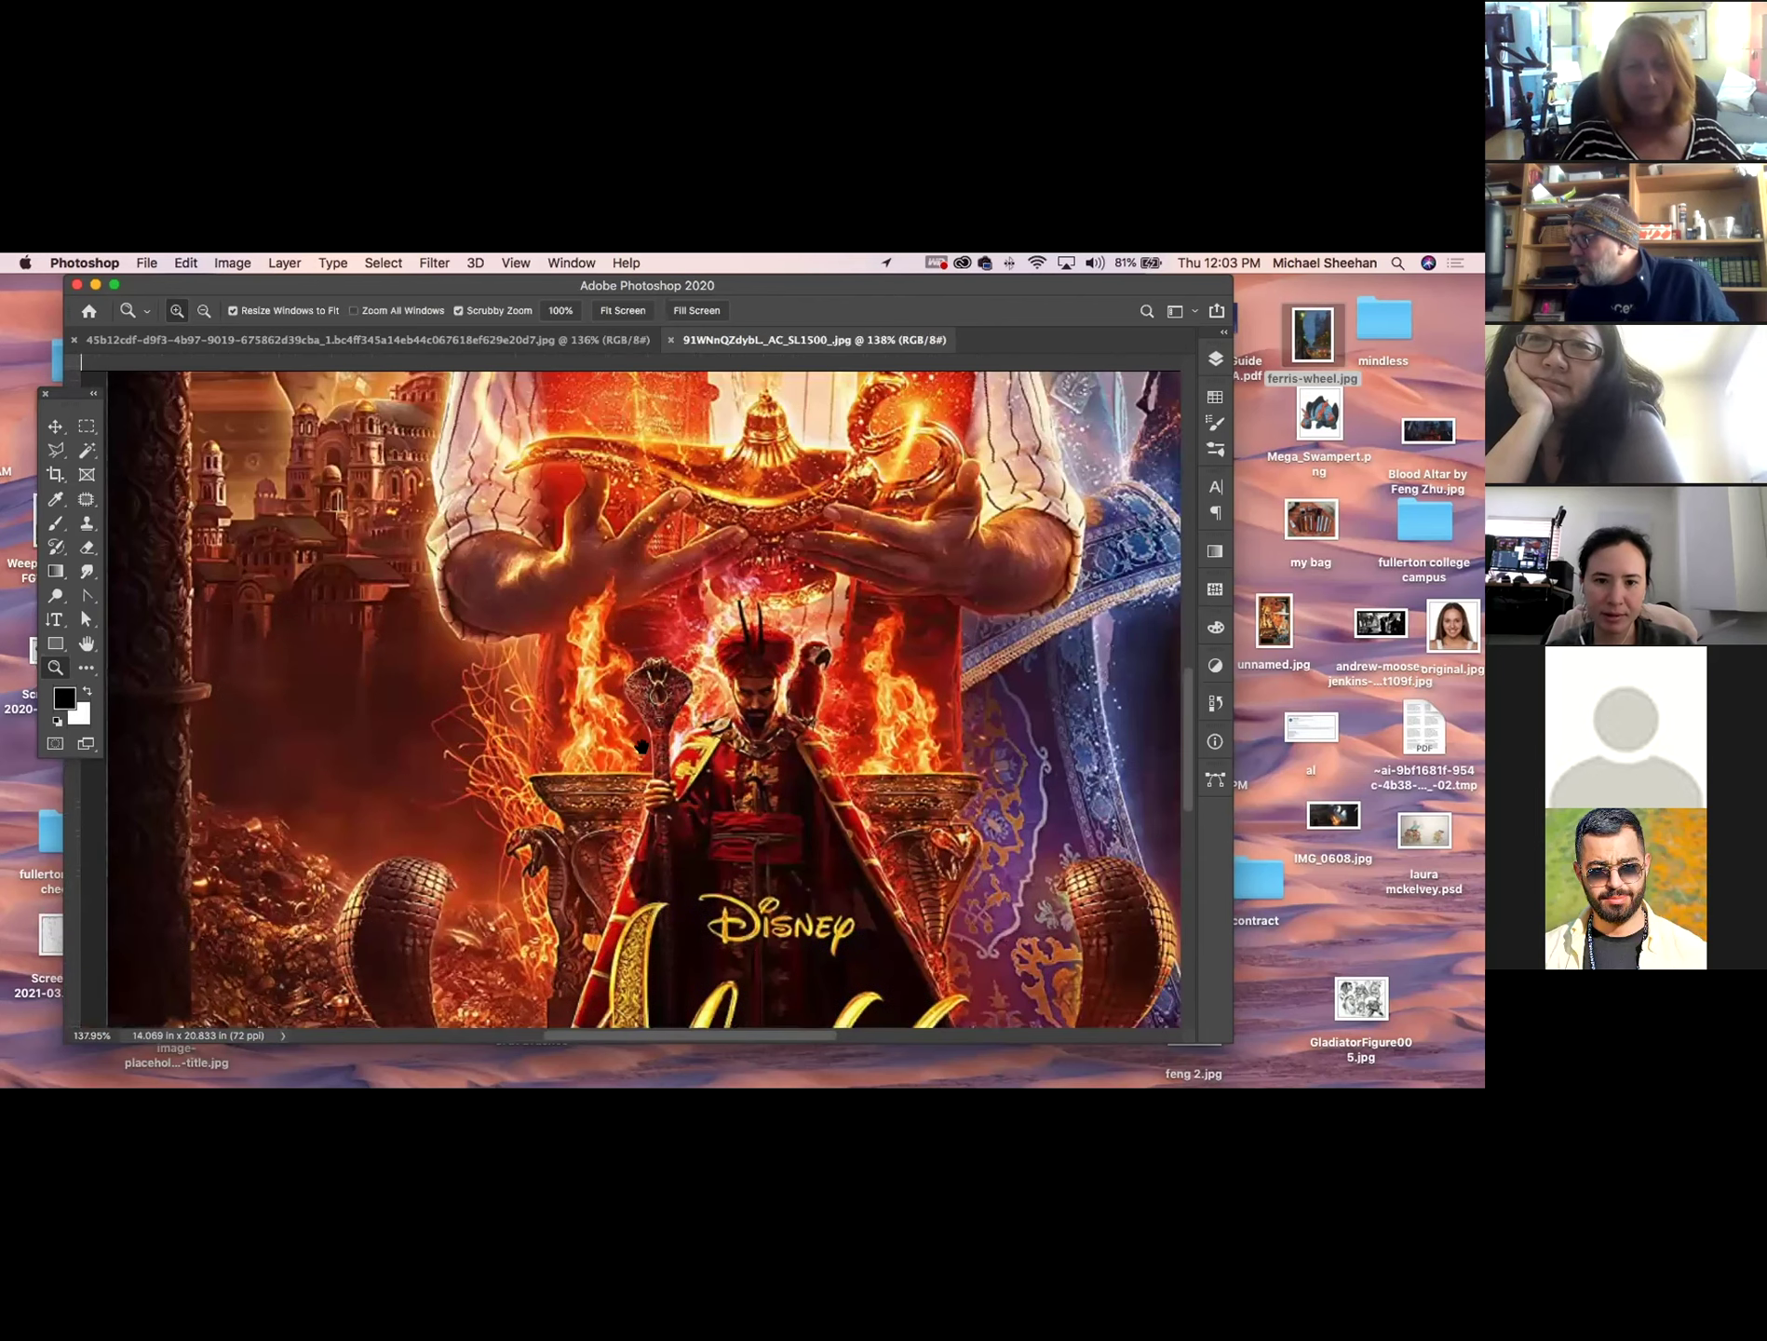
Examine the Aladdin poster at about 326% around the tiger, the turbaned figure, the monkey and the princess's costume.
scroll(886, 765, "up", 8)
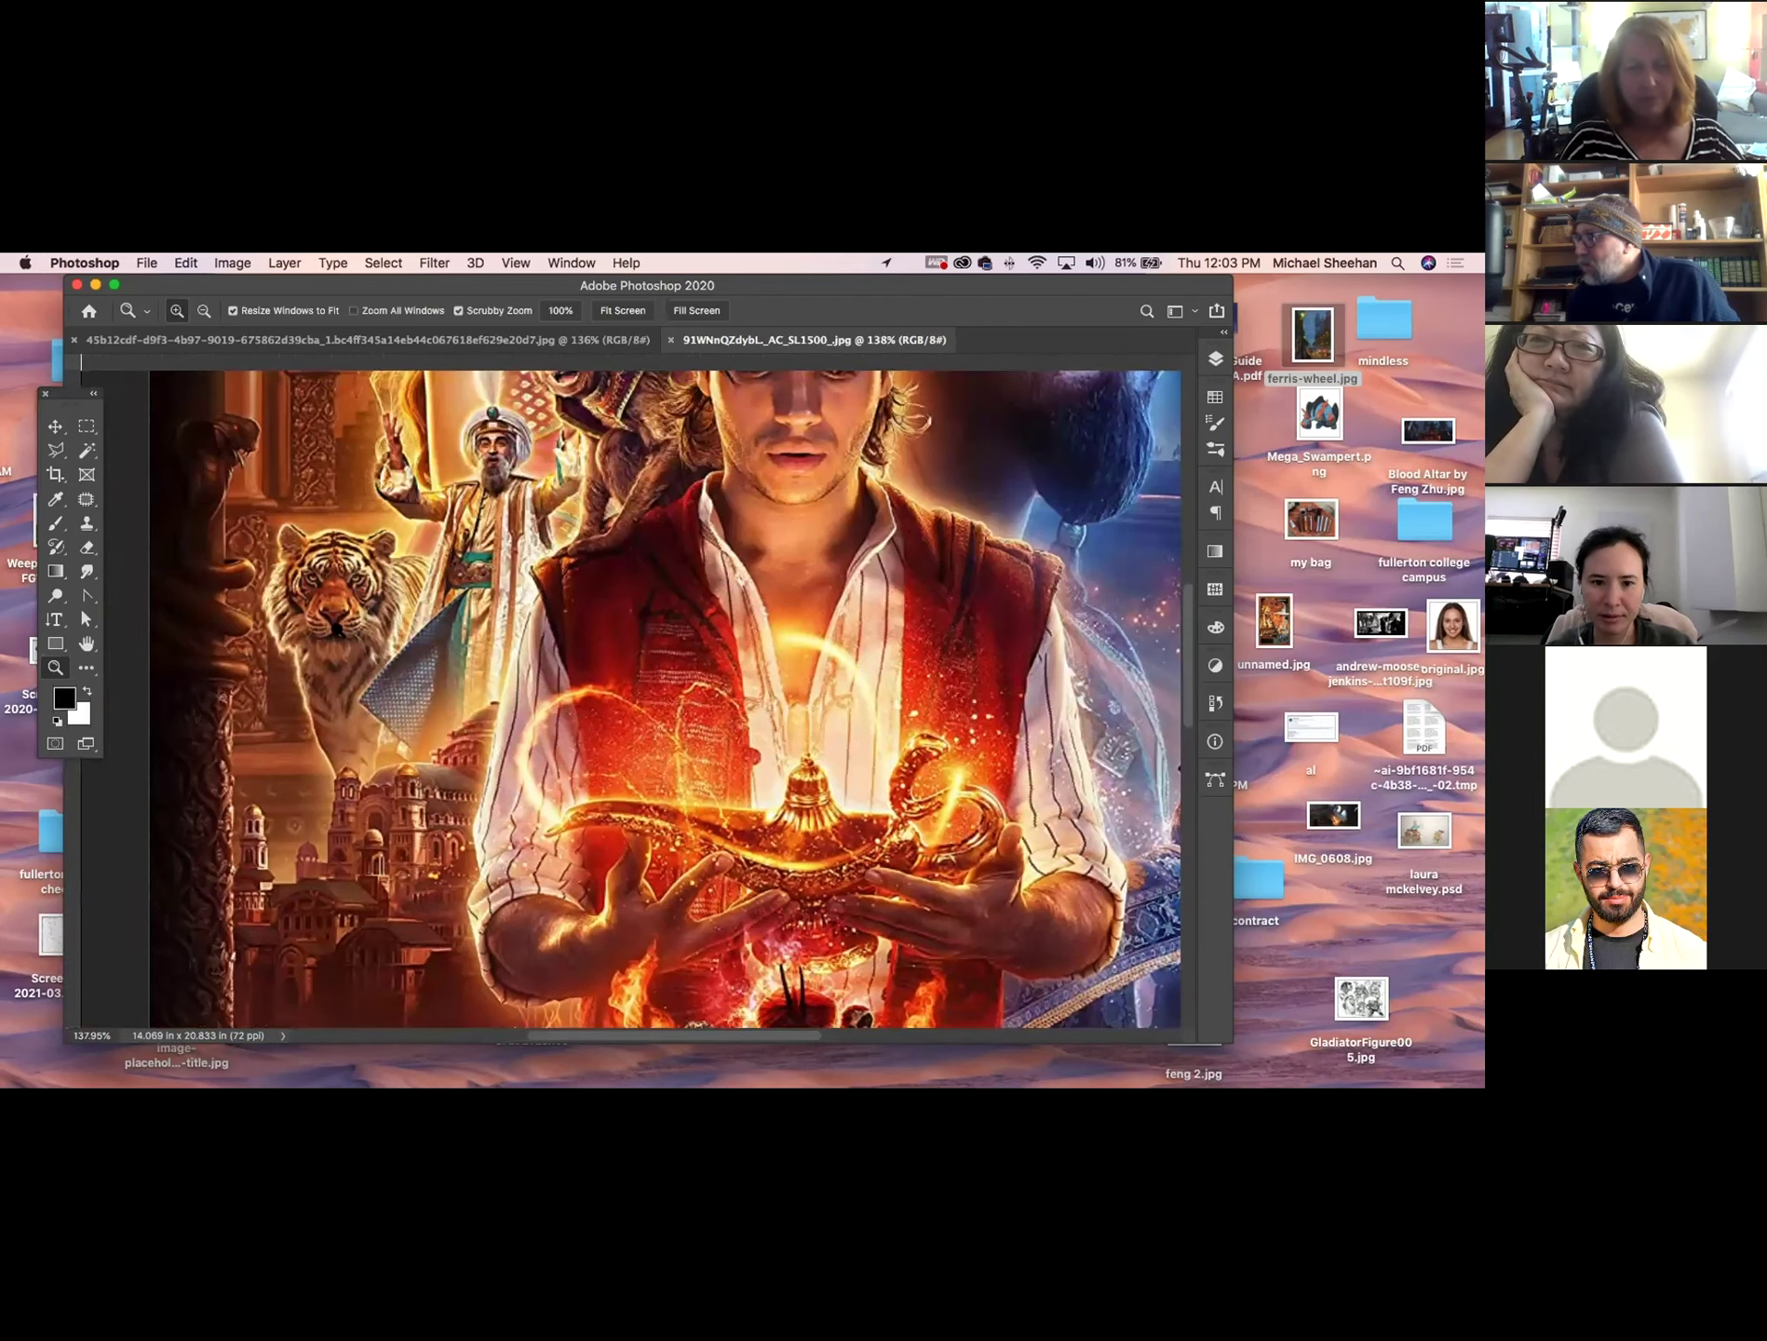
key("super+r")
scroll(372, 670, "up", 2)
scroll(408, 705, "up", 3)
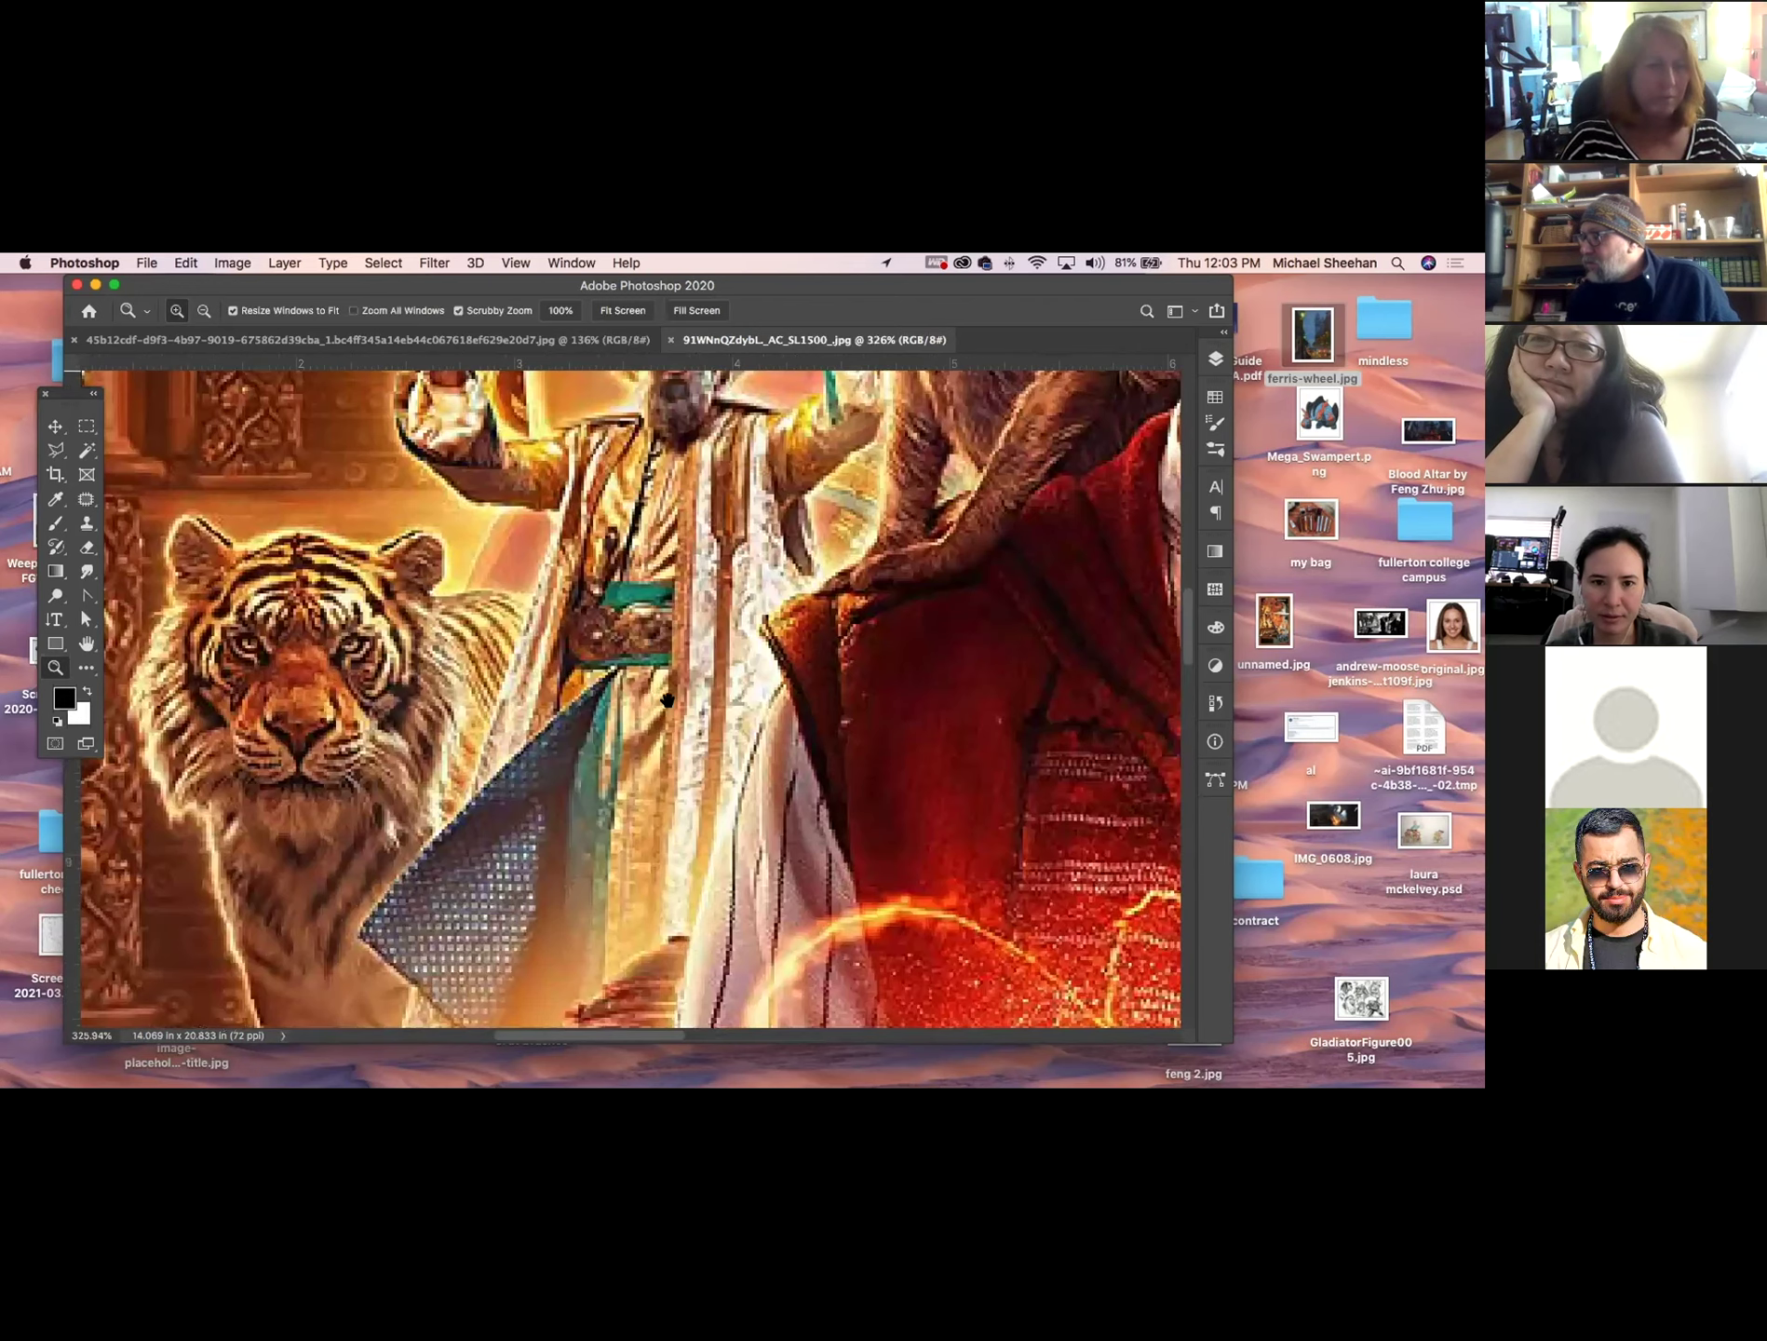
scroll(559, 458, "up", 3)
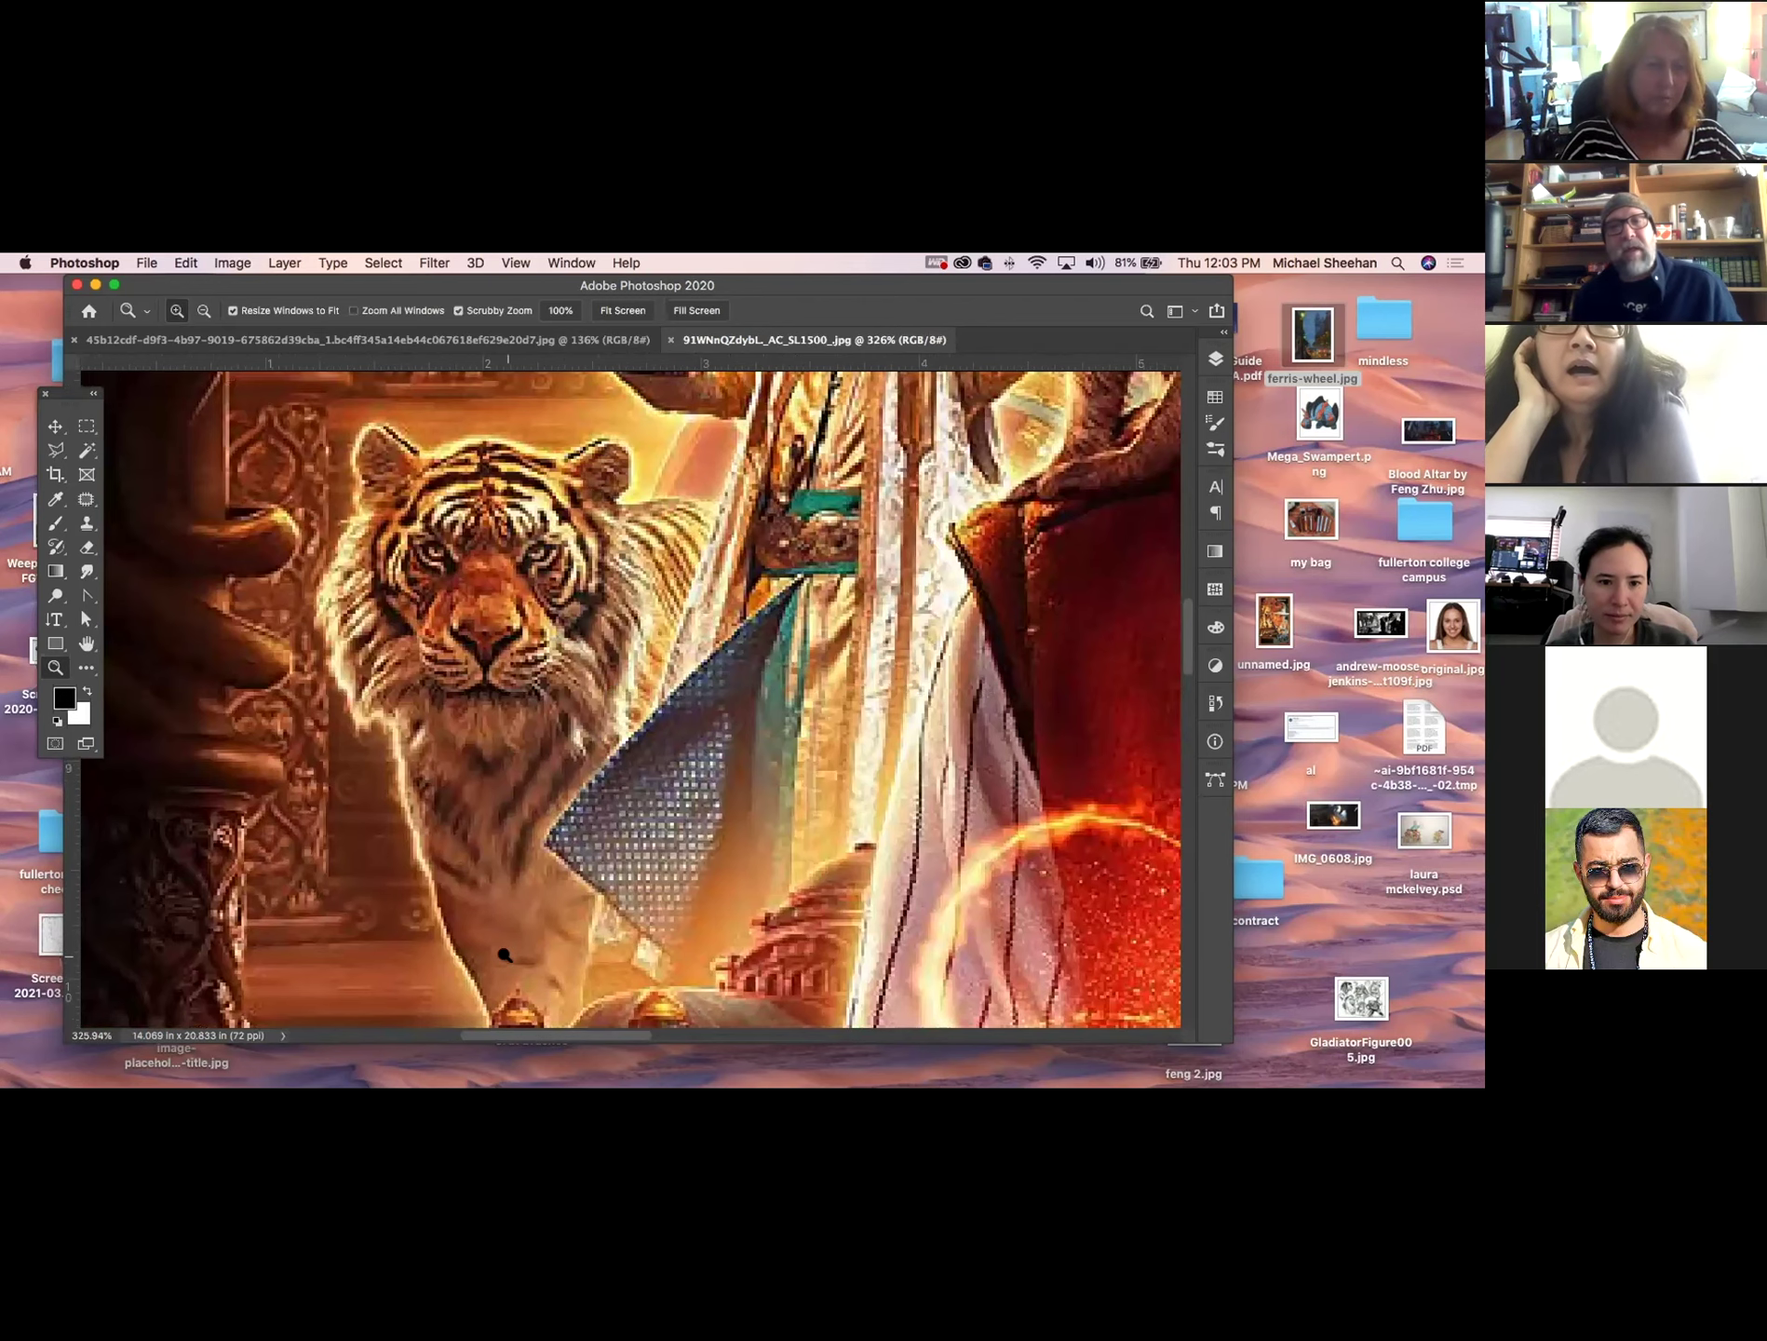
scroll(549, 866, "up", 3)
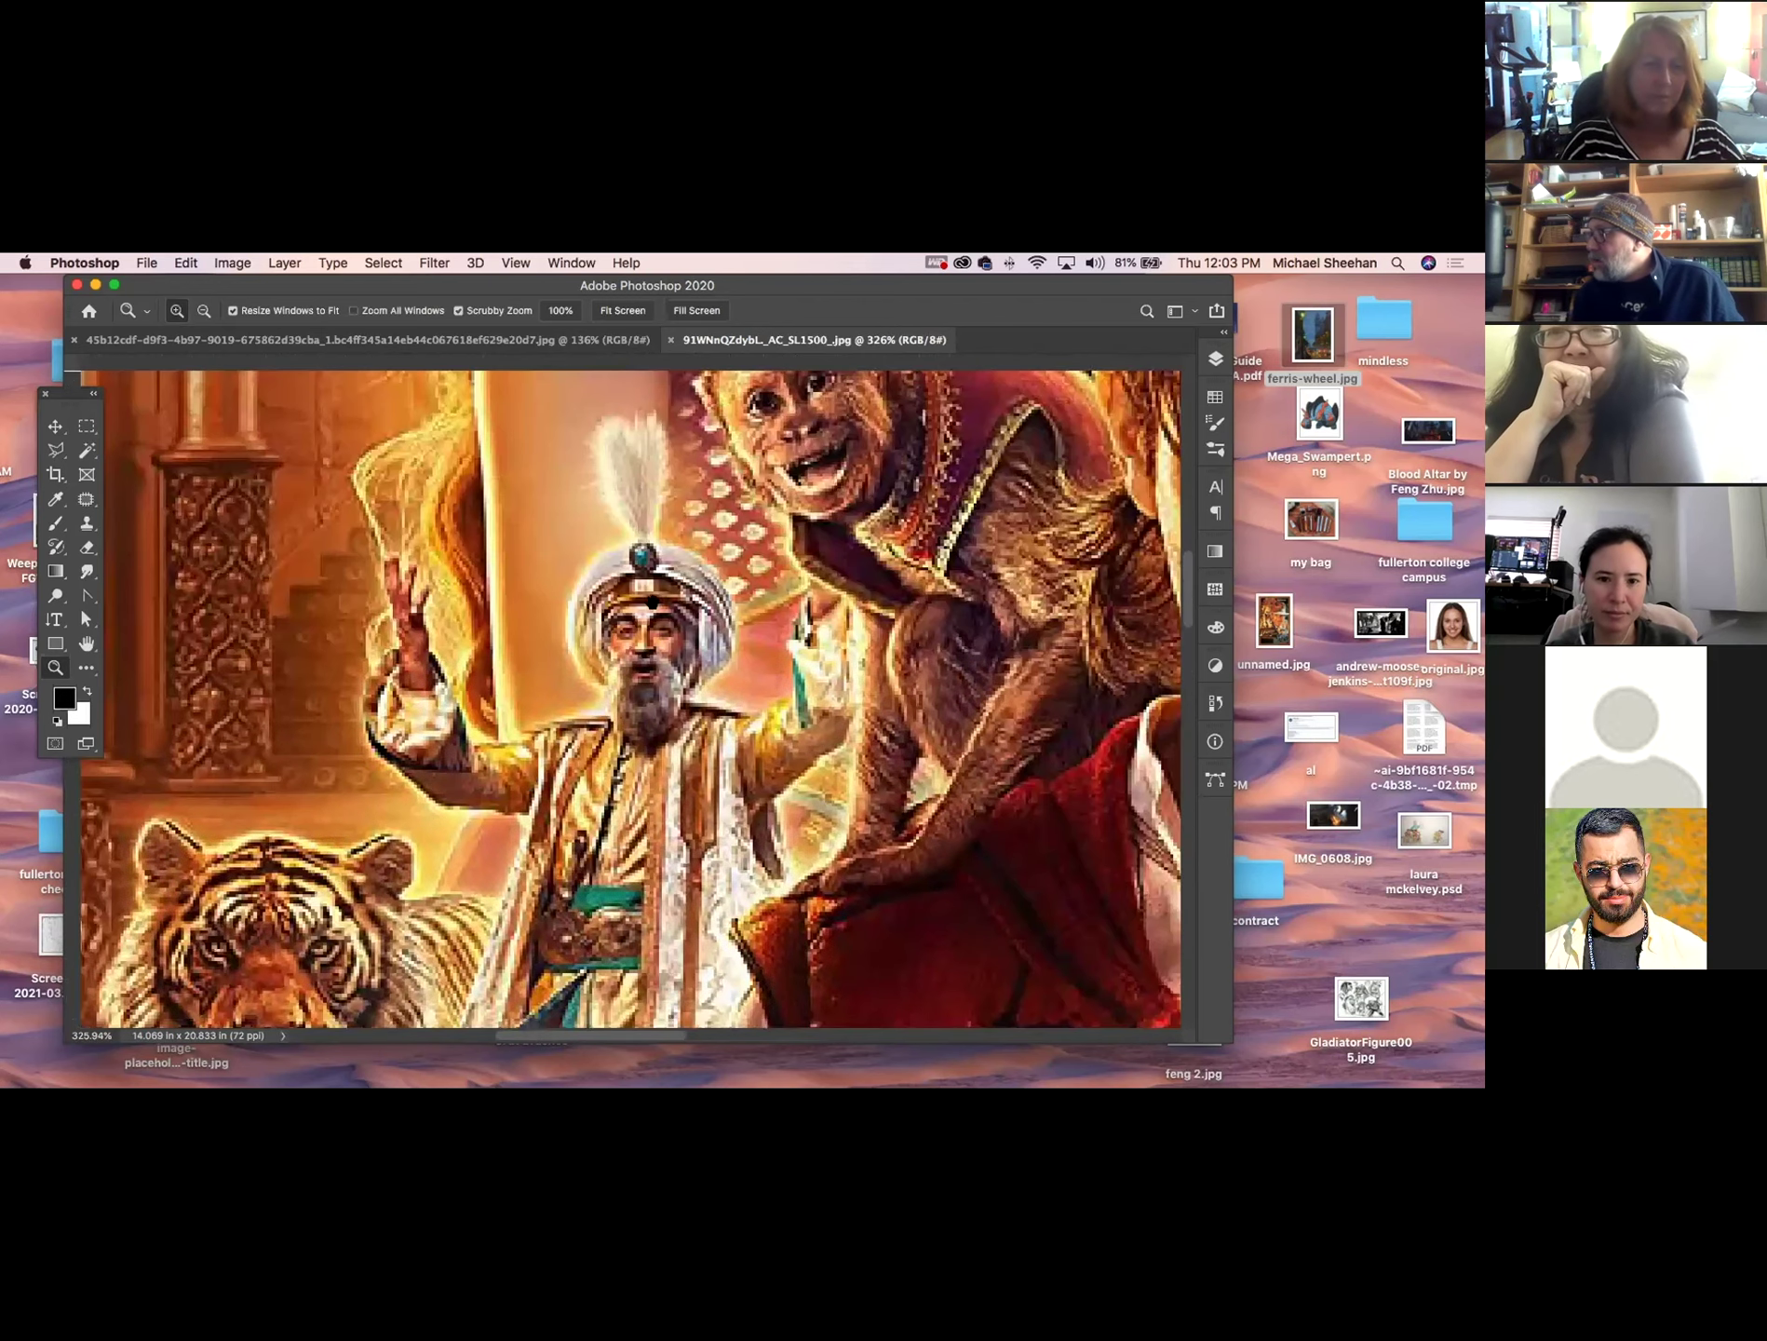
scroll(589, 571, "up", 3)
scroll(589, 571, "up", 3)
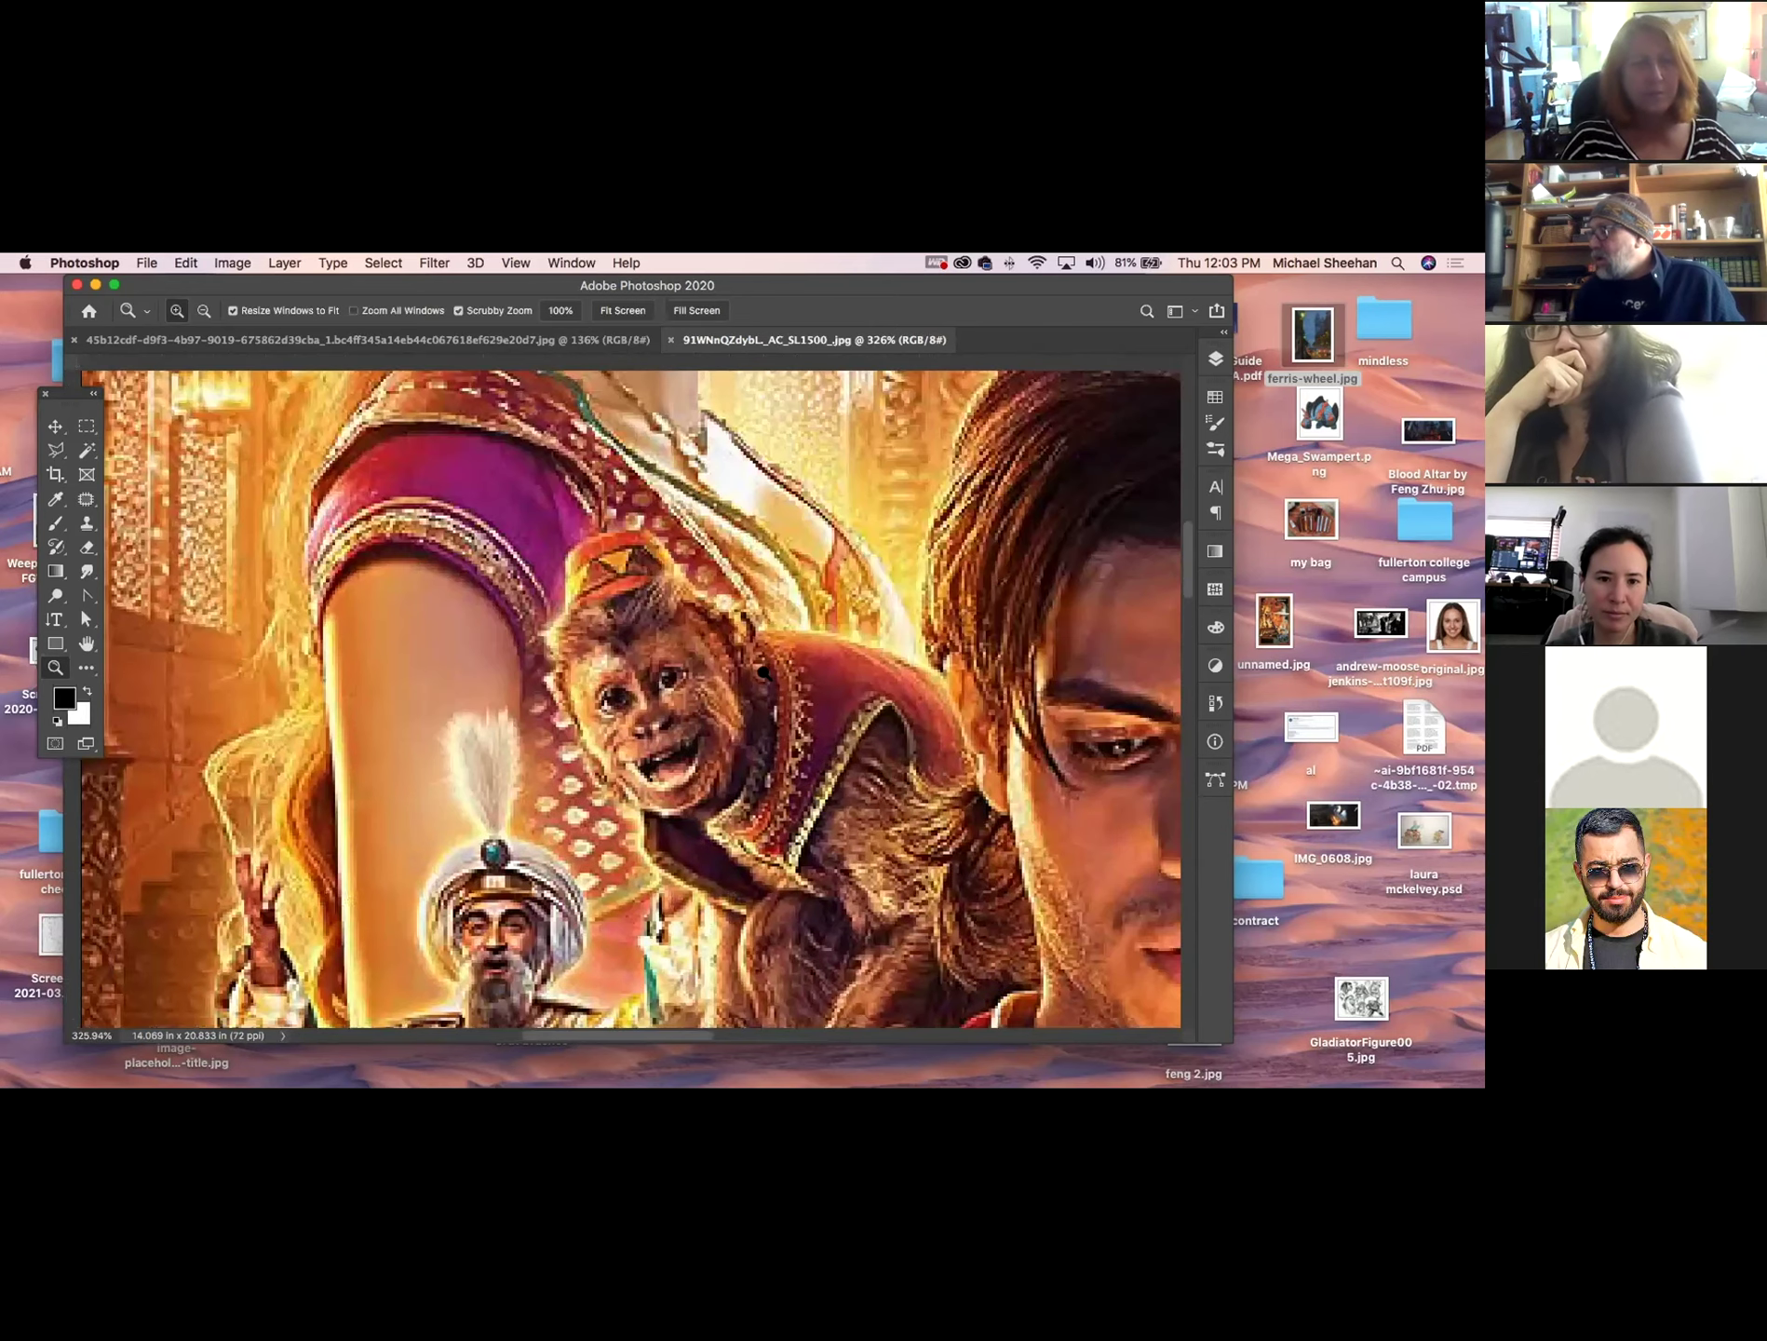
scroll(763, 672, "up", 5)
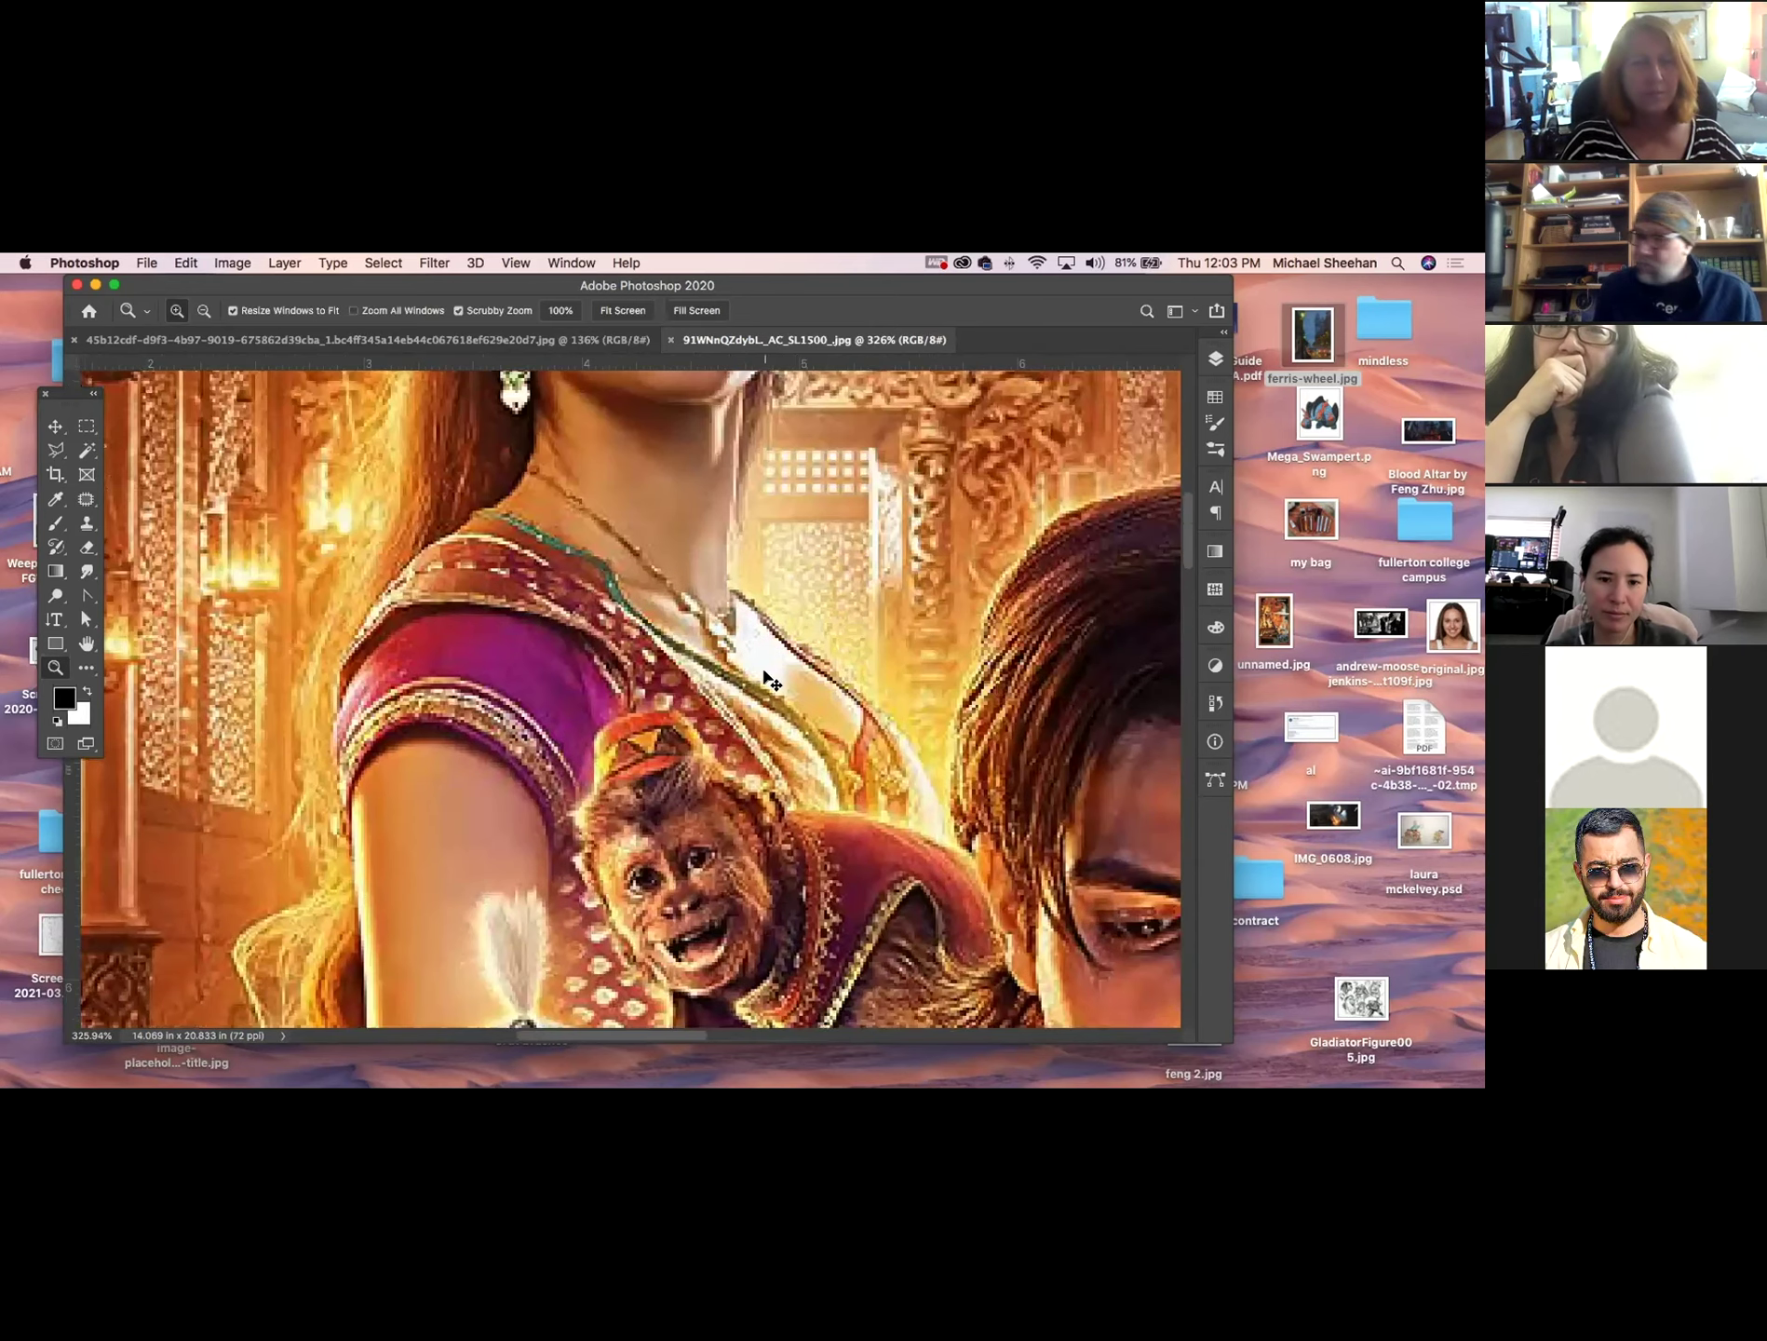
Zoom the Aladdin poster out to 66.7% to study the warm and cool halves of its composition.
key("super+minus")
key("super+minus")
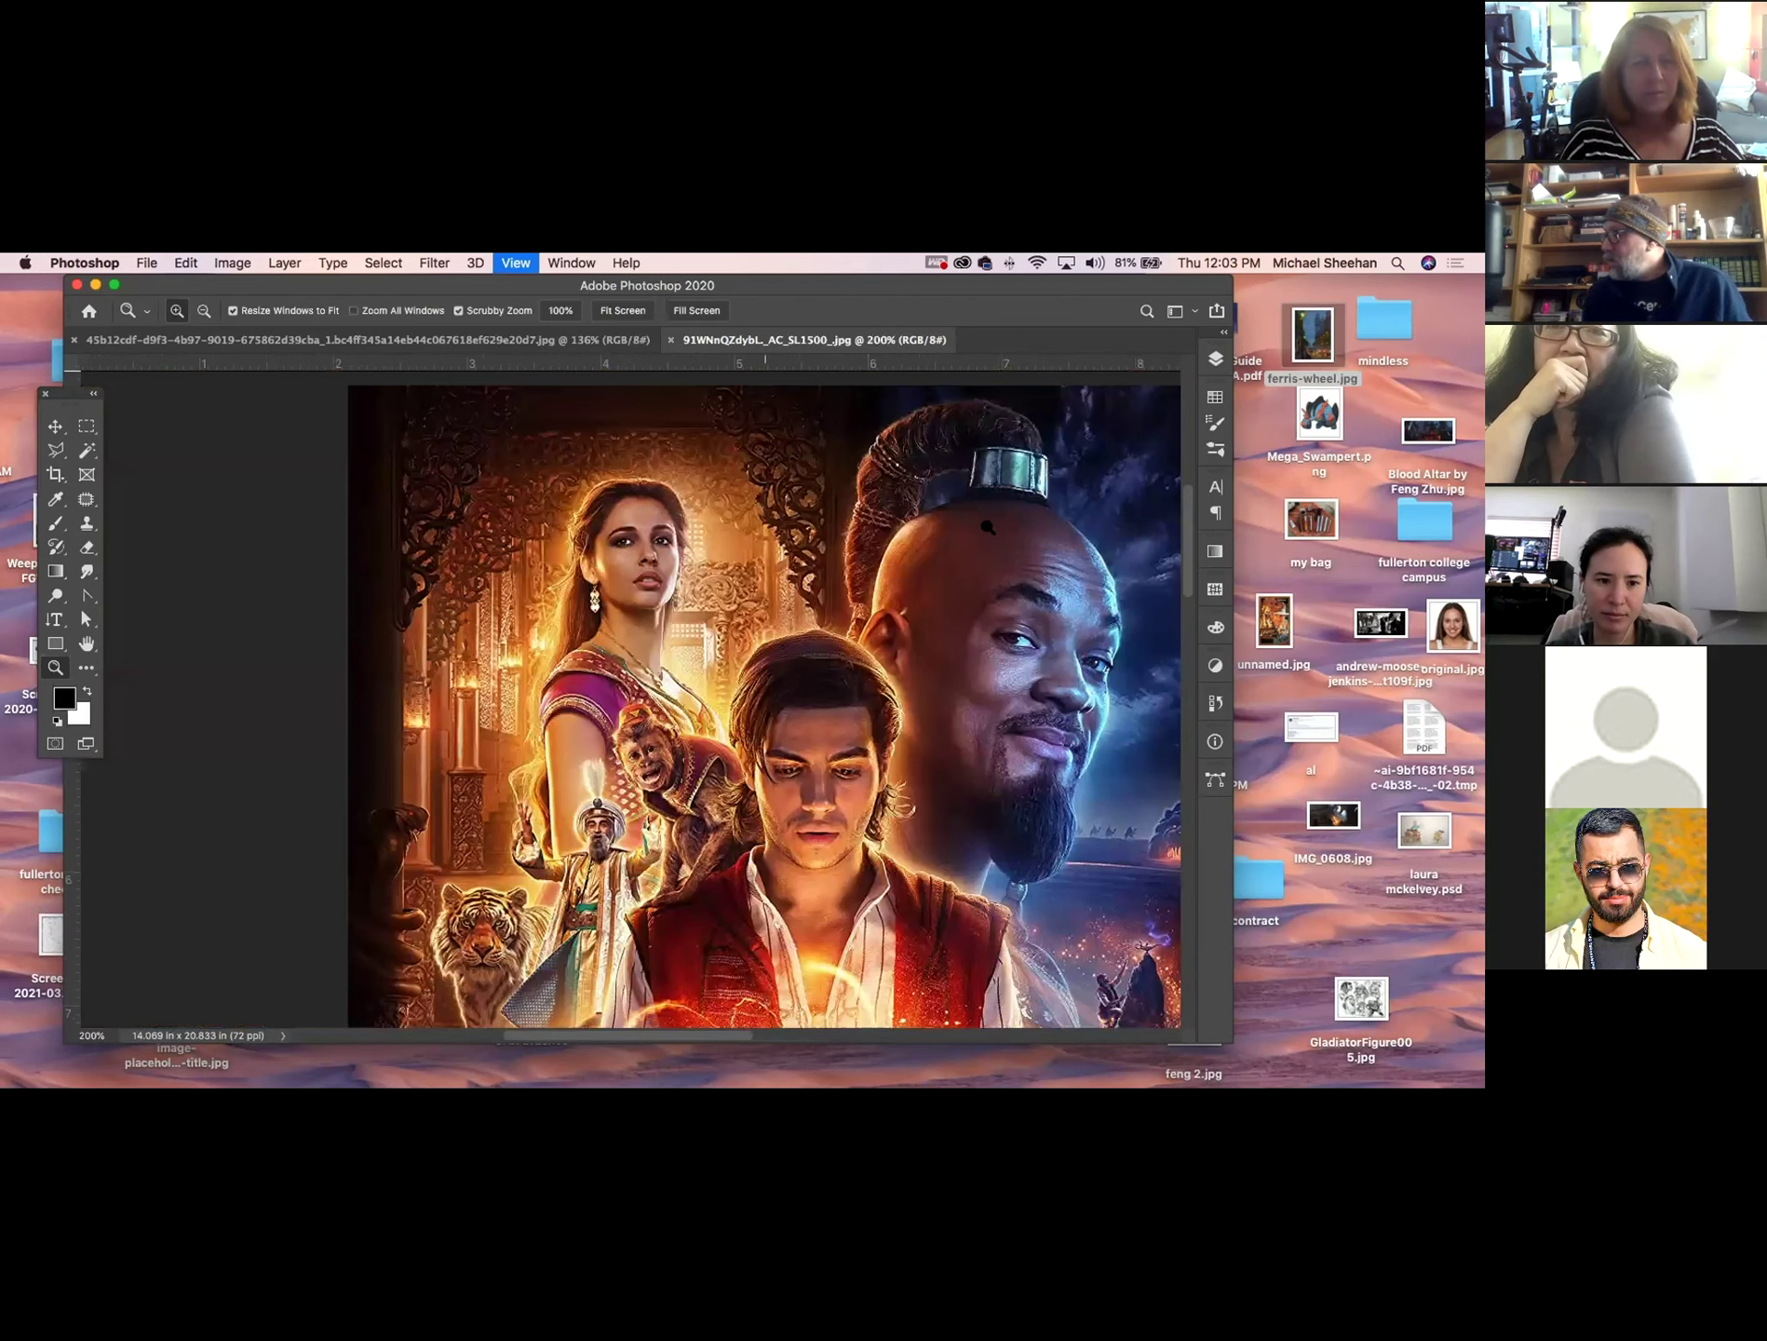
key("super+minus")
key("super+minus")
scroll(950, 787, "up", 3)
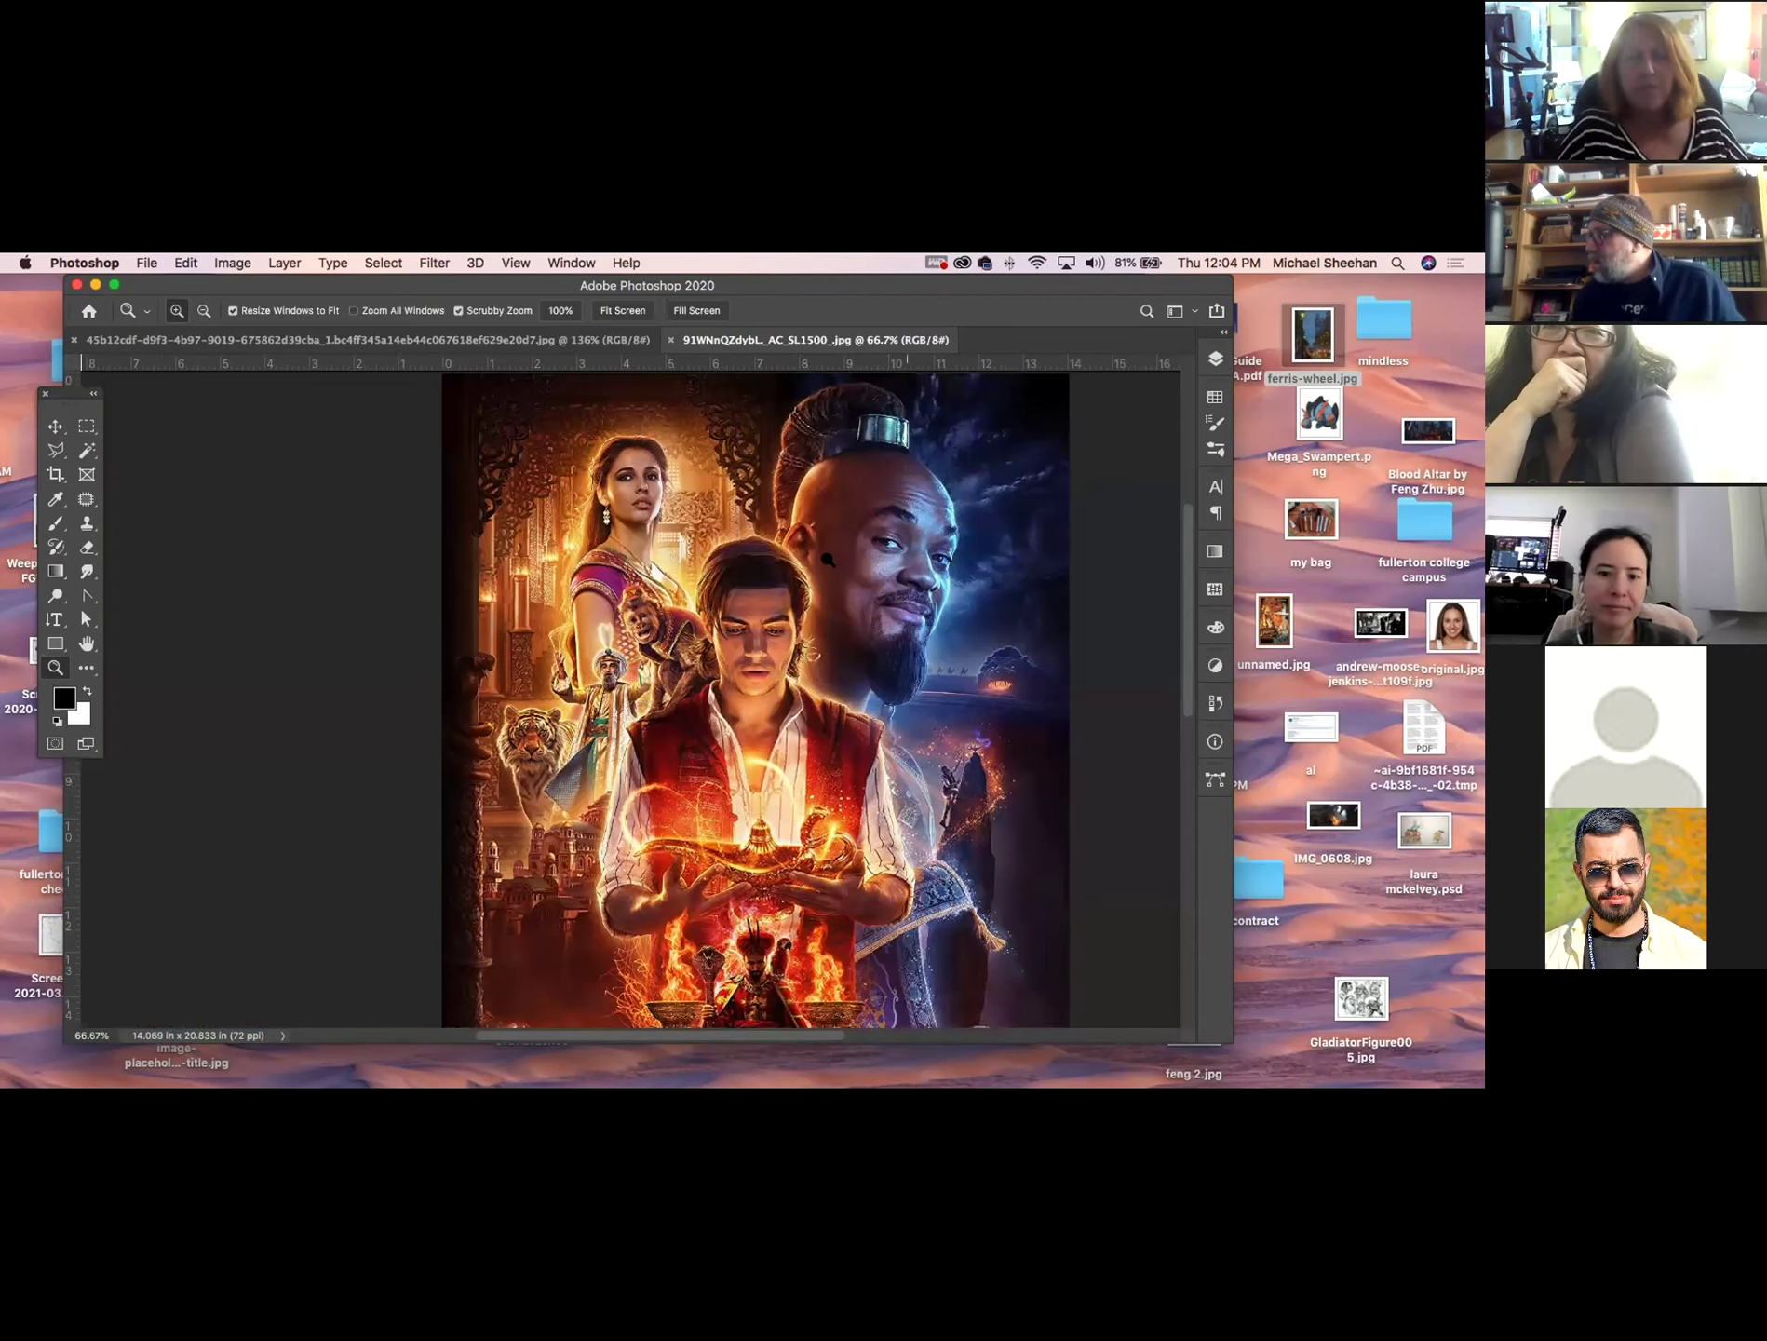
key("super+minus")
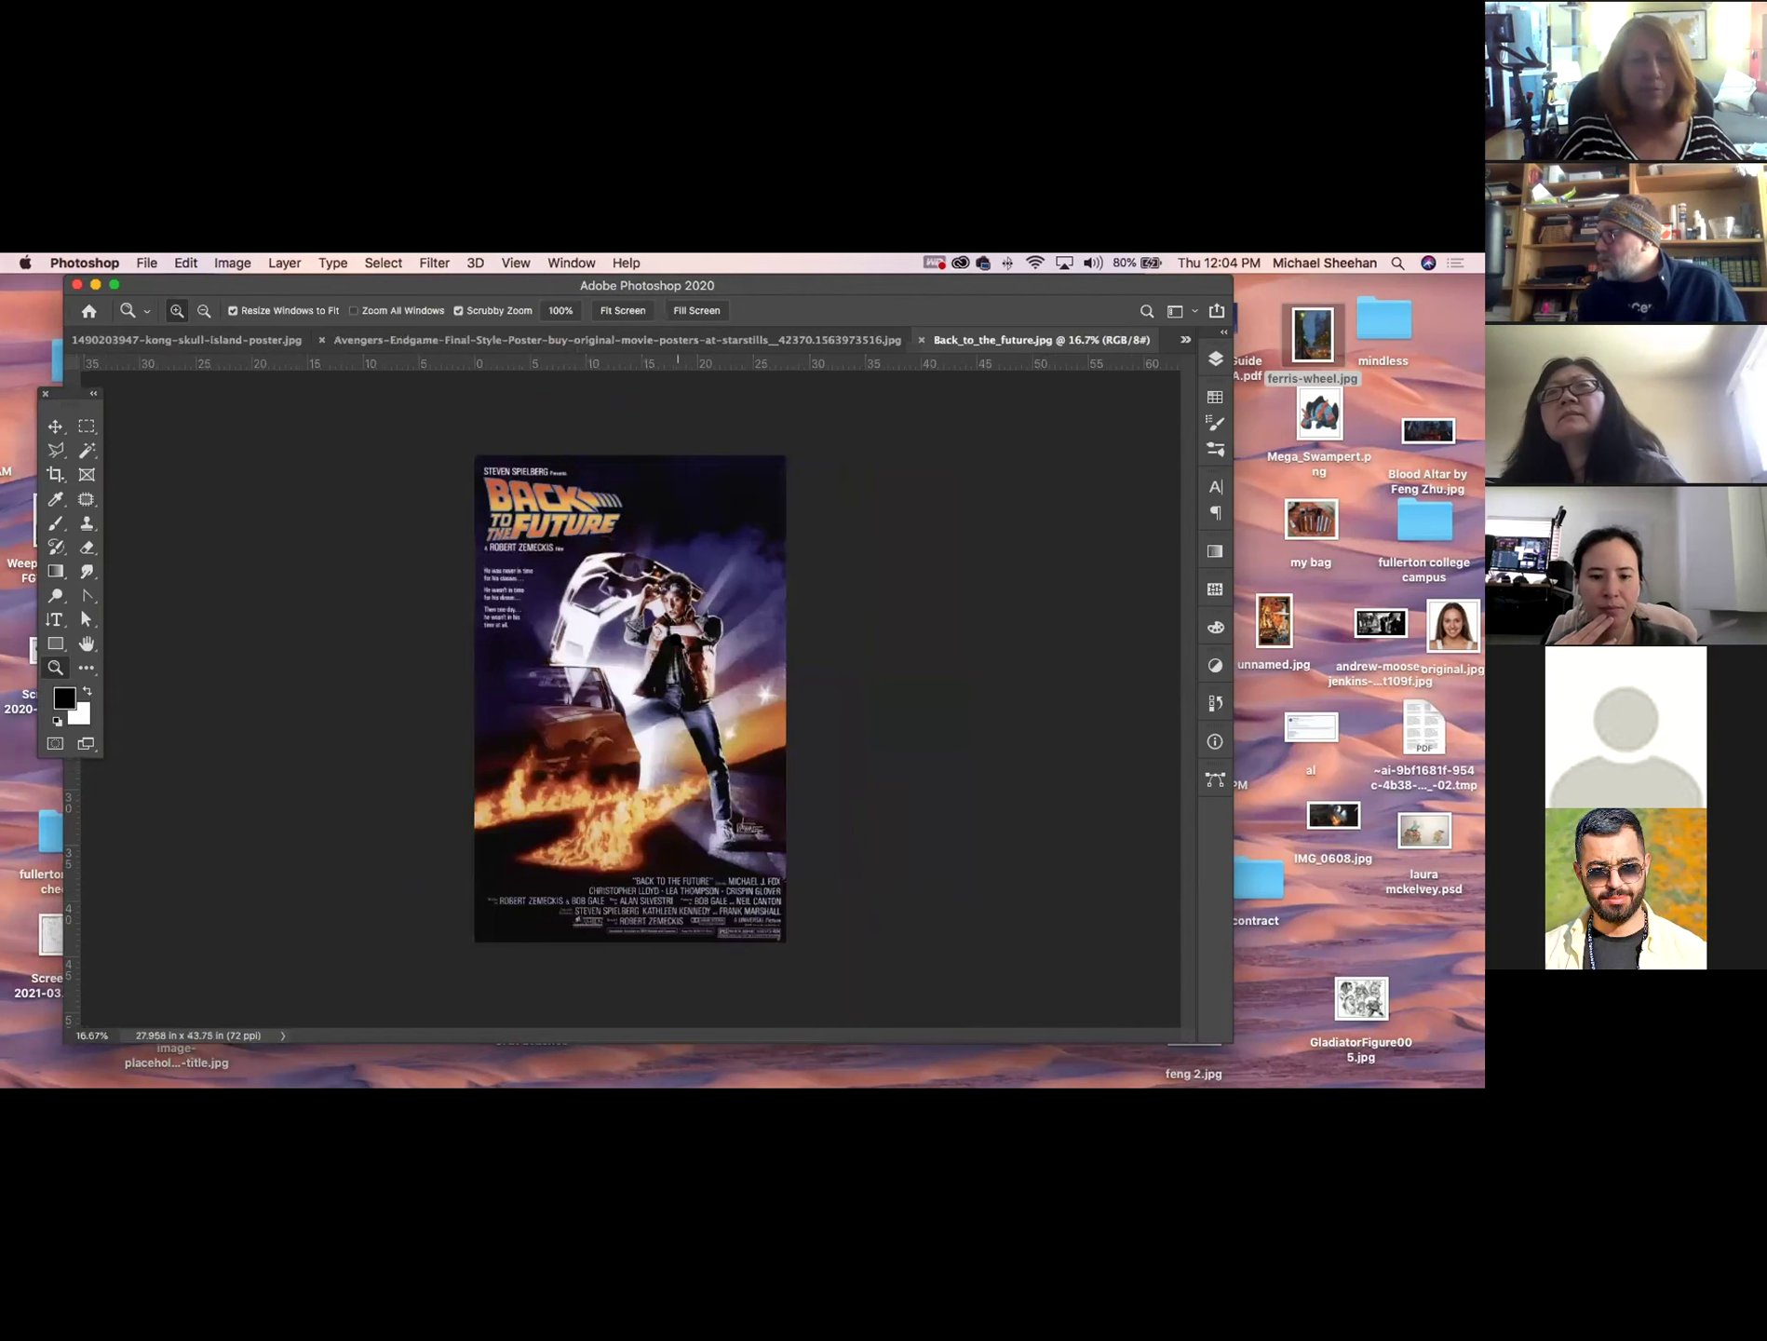
Review the Back to the Future poster and The Hill poster in turn.
left_click(678, 640)
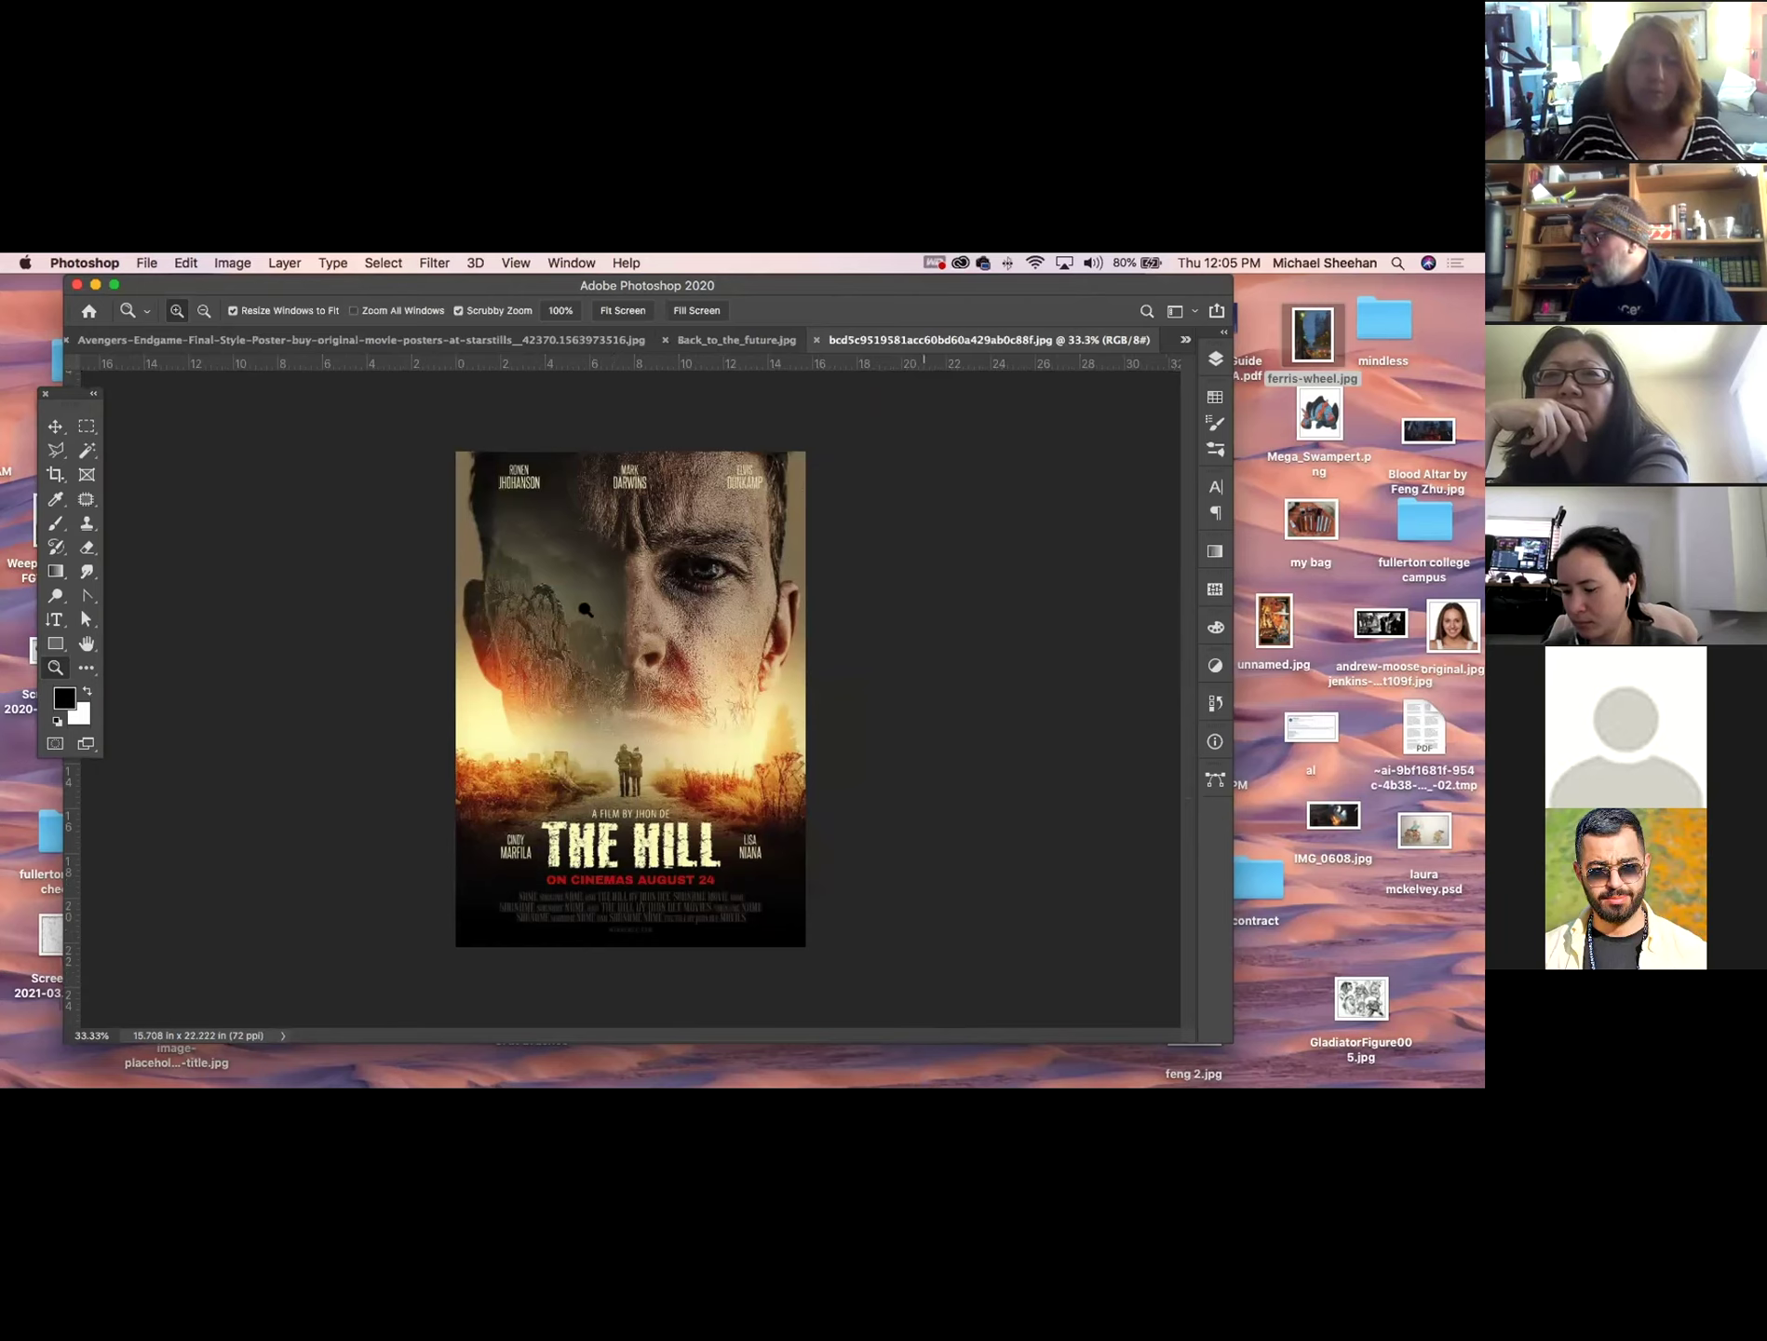
left_click(77, 690)
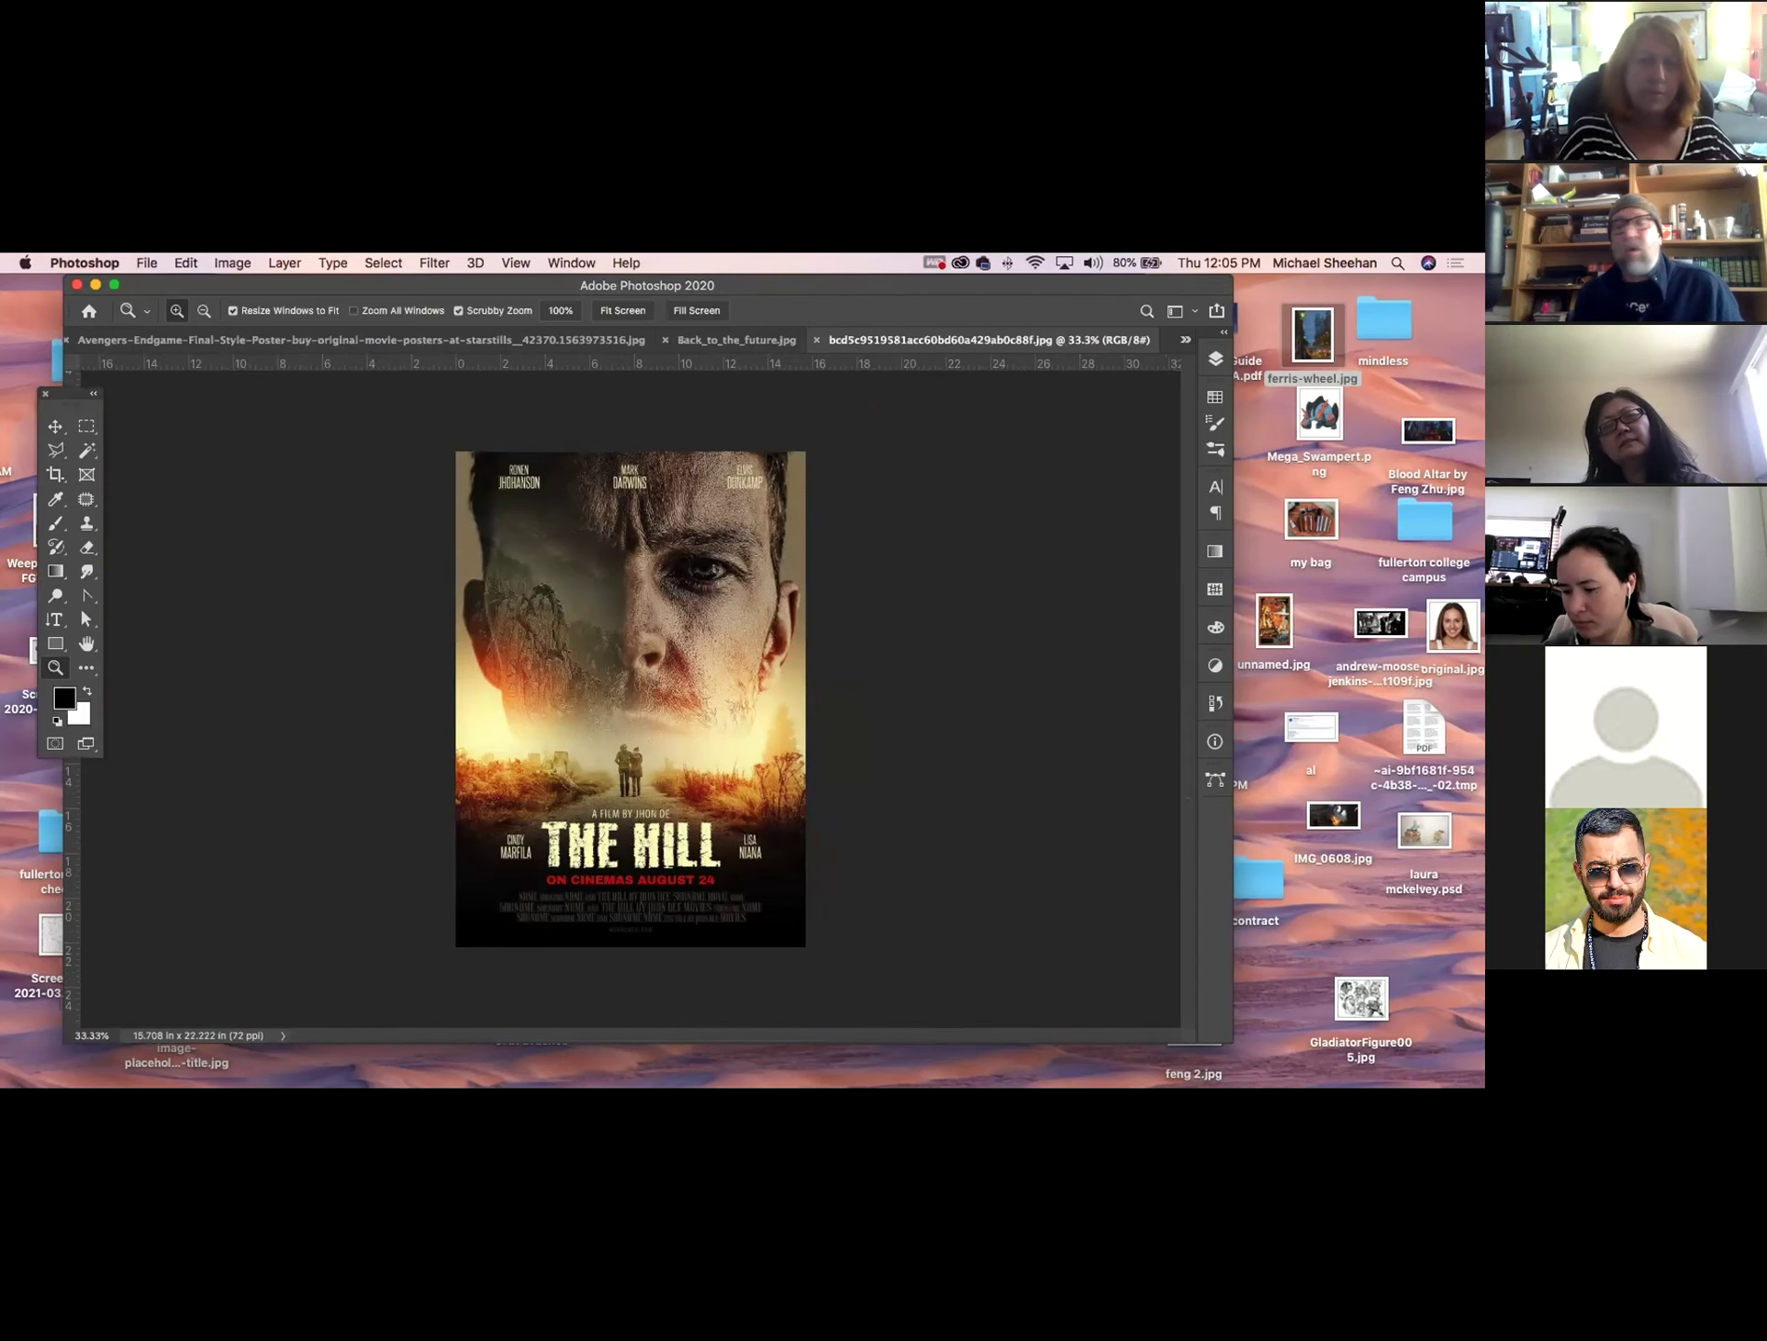
key("super+equal")
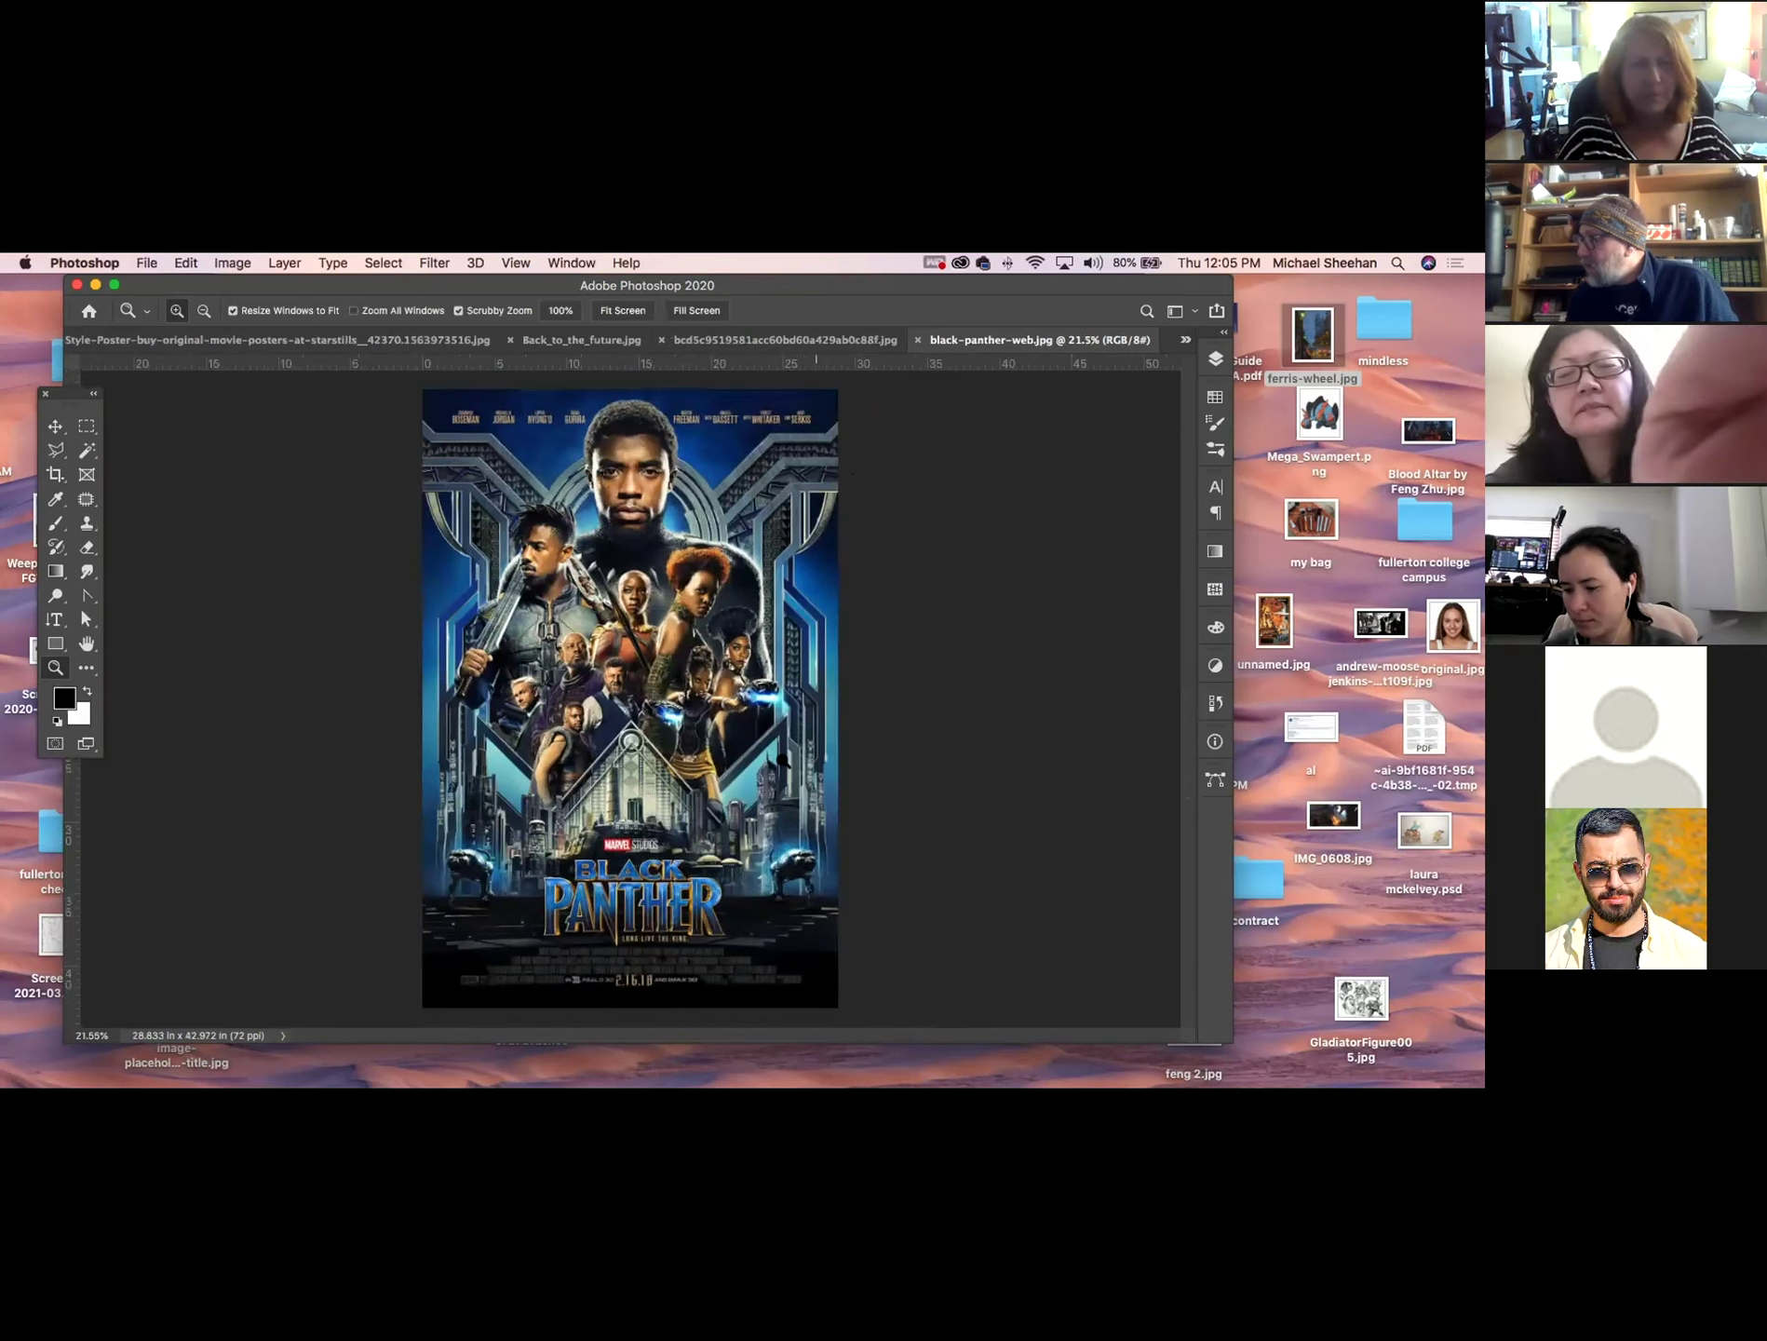
Enlarge the Black Panther poster to about 40.7% and examine its group of characters.
left_click_drag(614, 764, 637, 777)
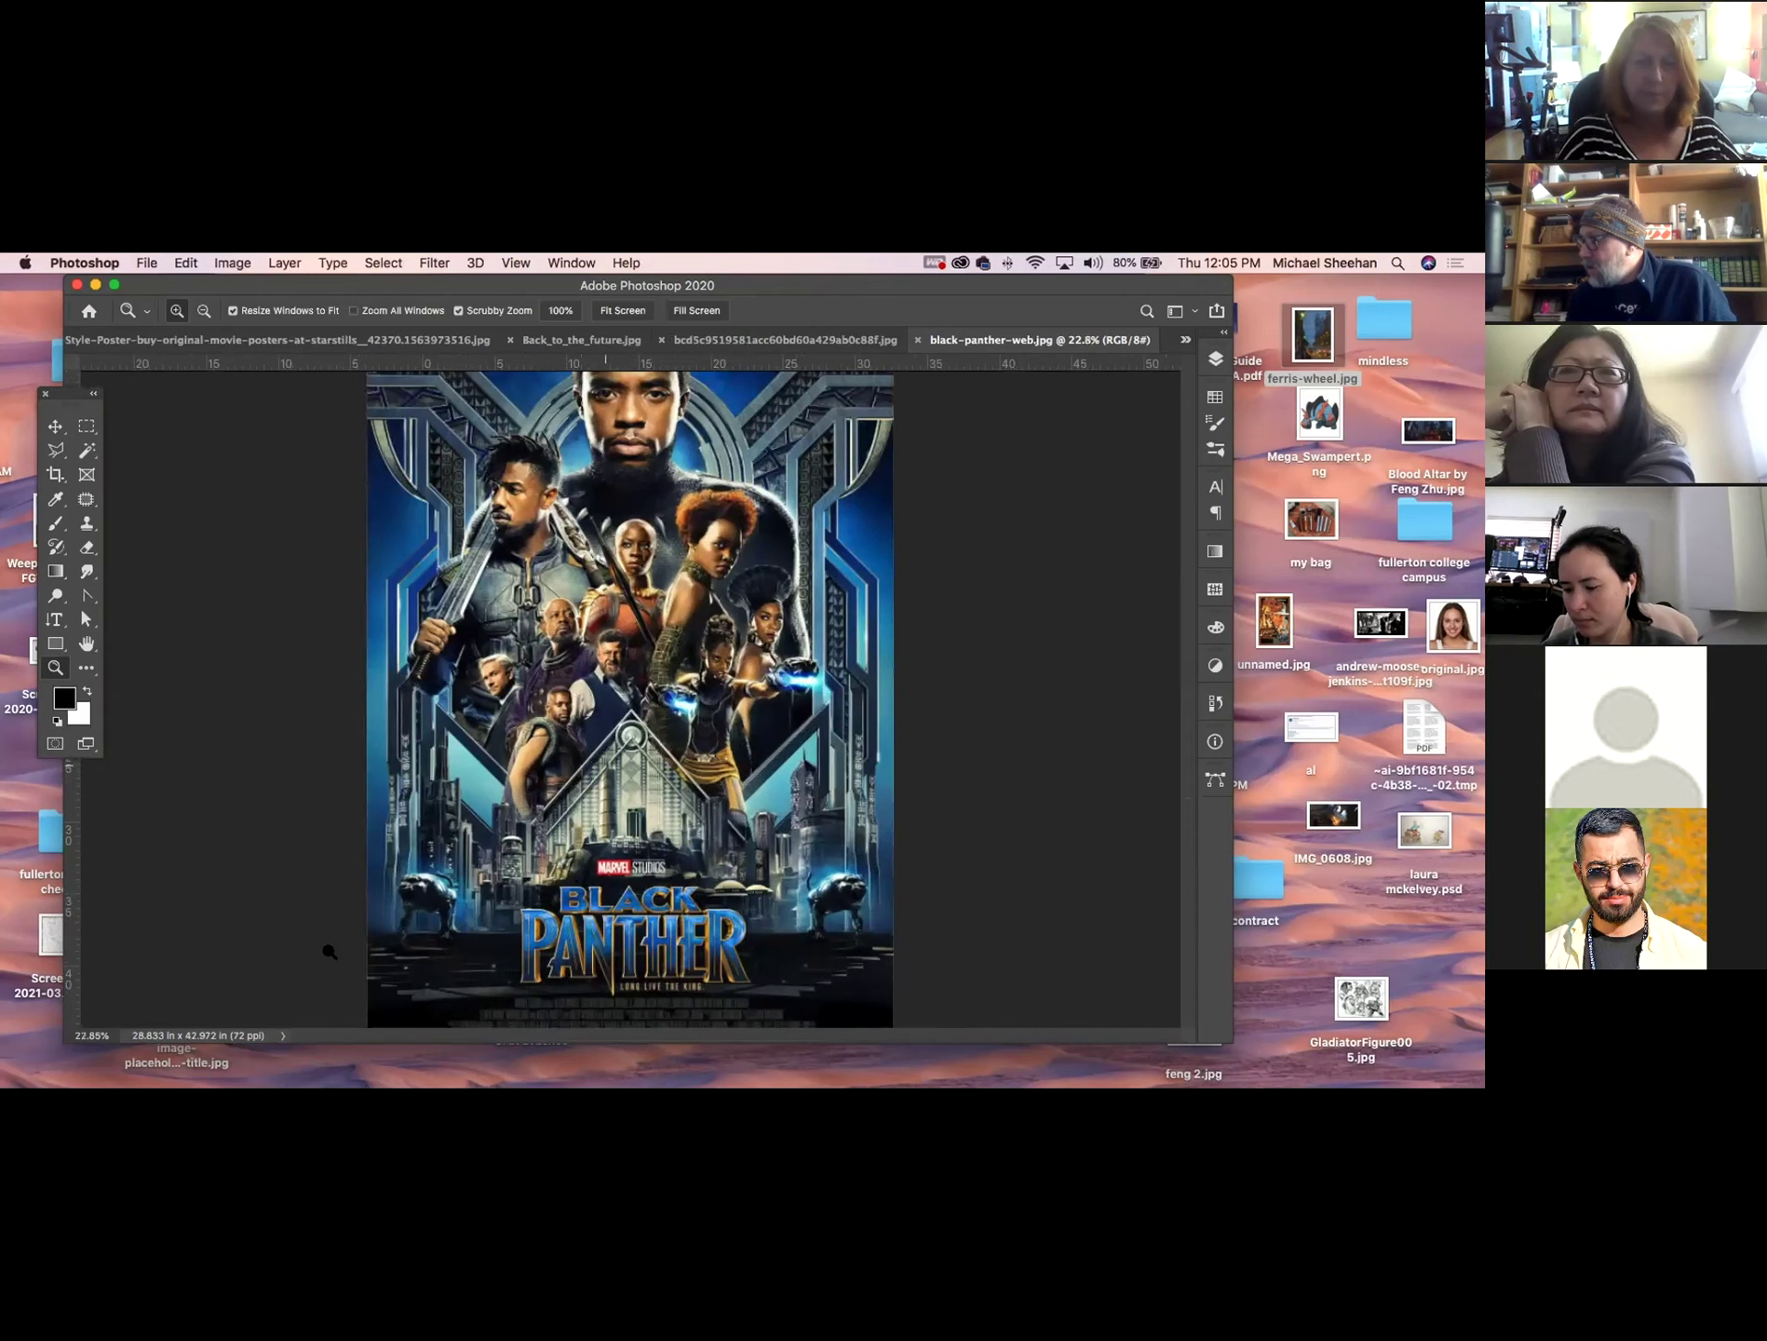
left_click_drag(622, 773, 652, 774)
scroll(581, 693, "up", 6)
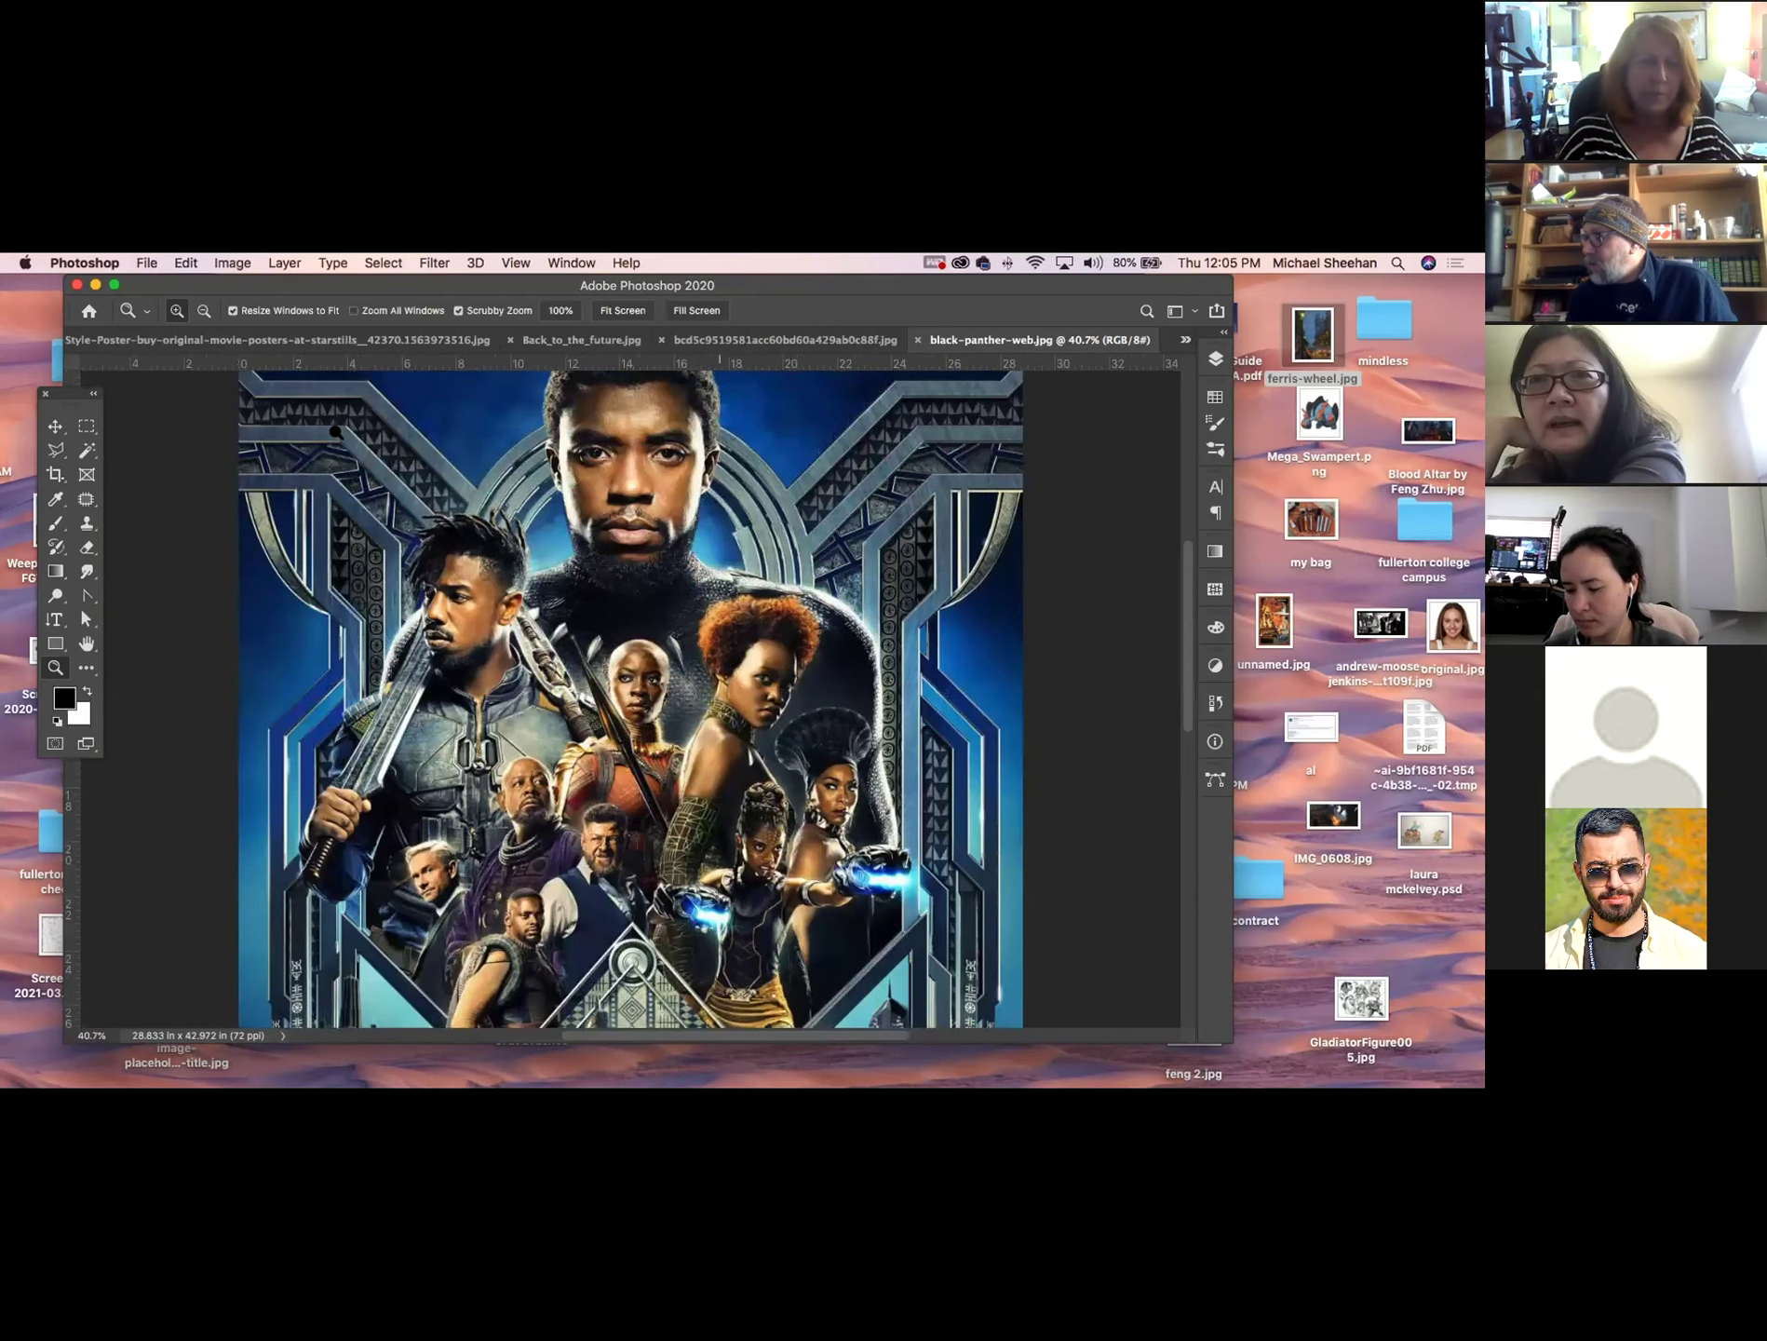
Hide Photoshop to reach the desktop, and open the portrait file bwportraits_cover selection.psd.
key("super+Tab")
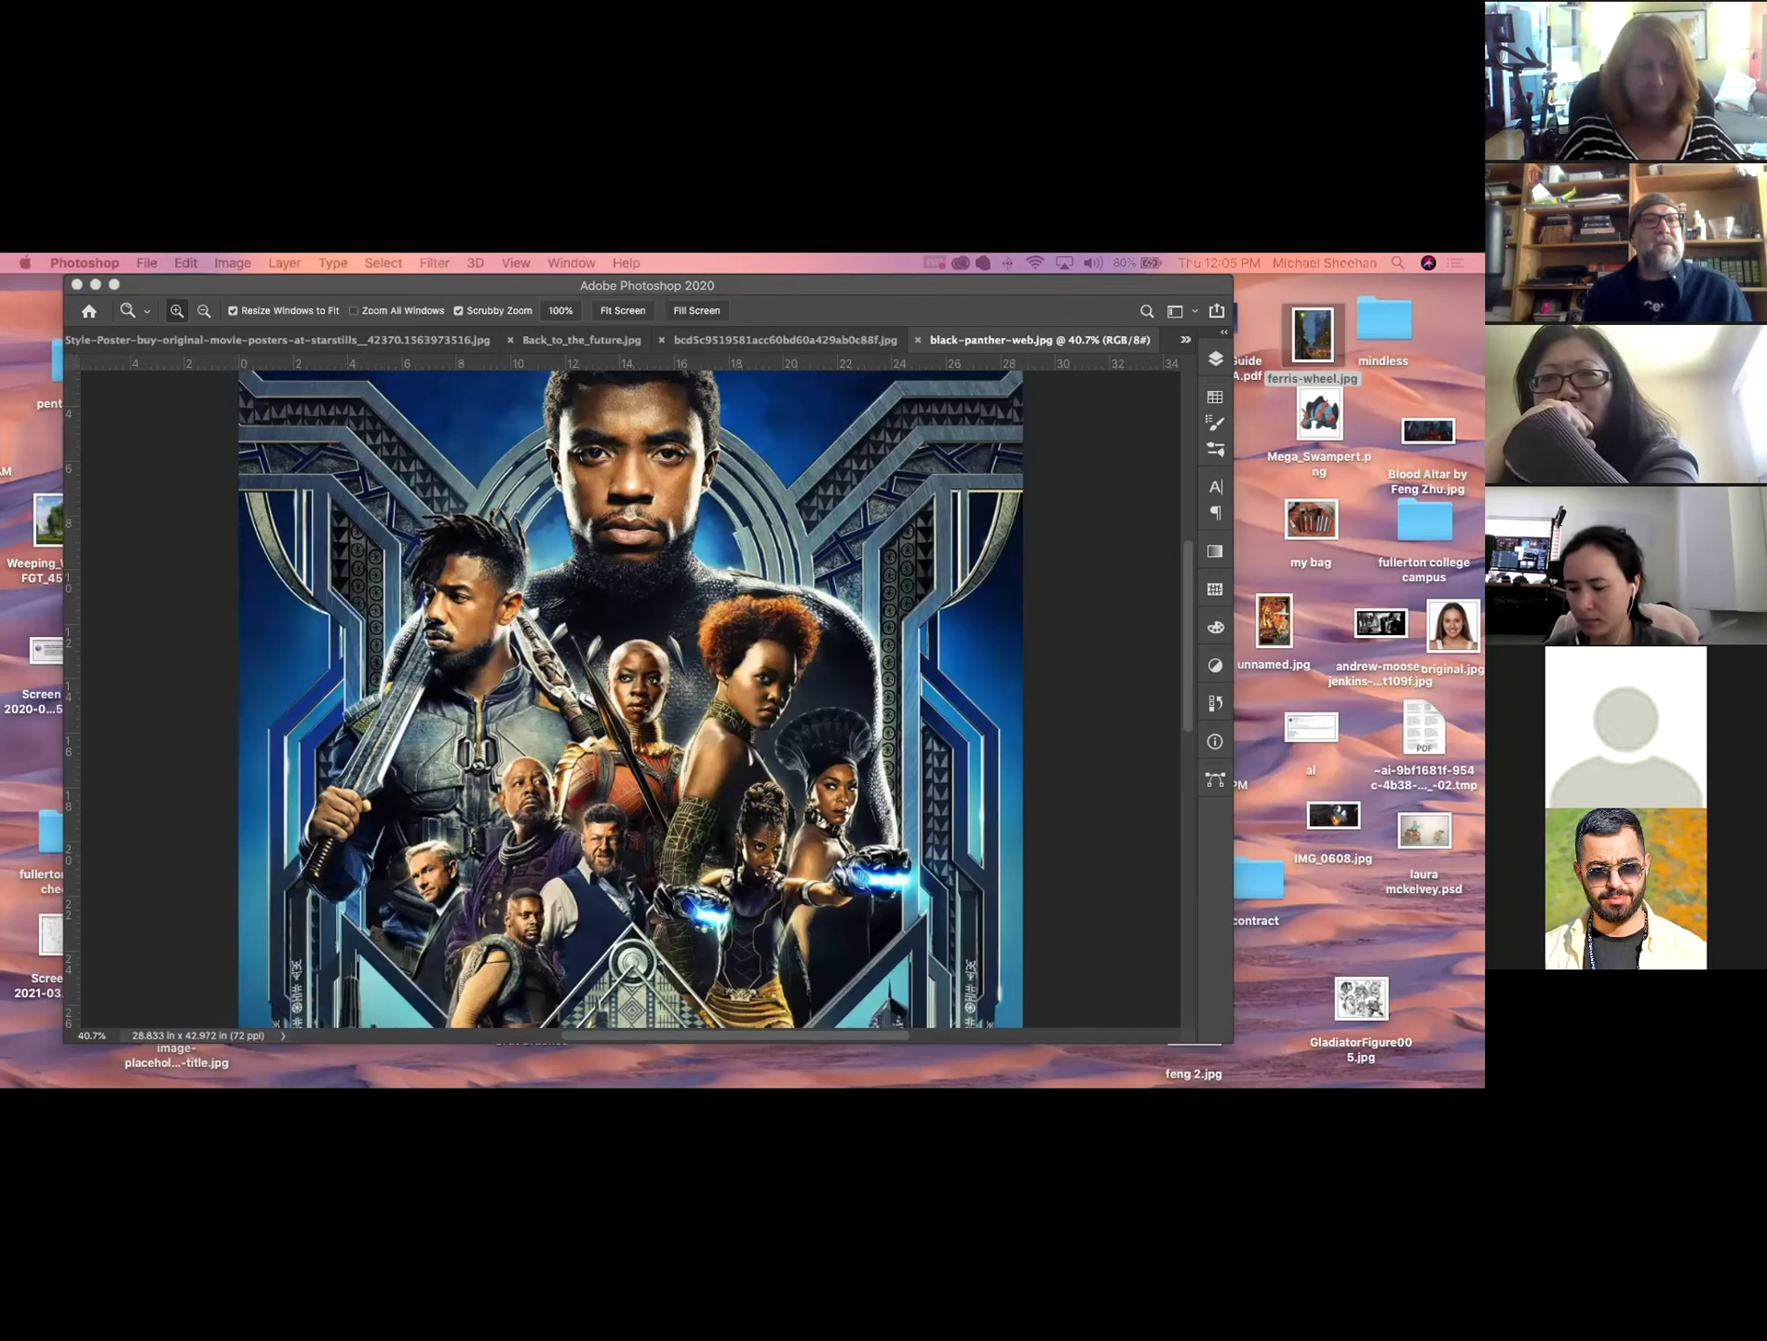
key("super+h")
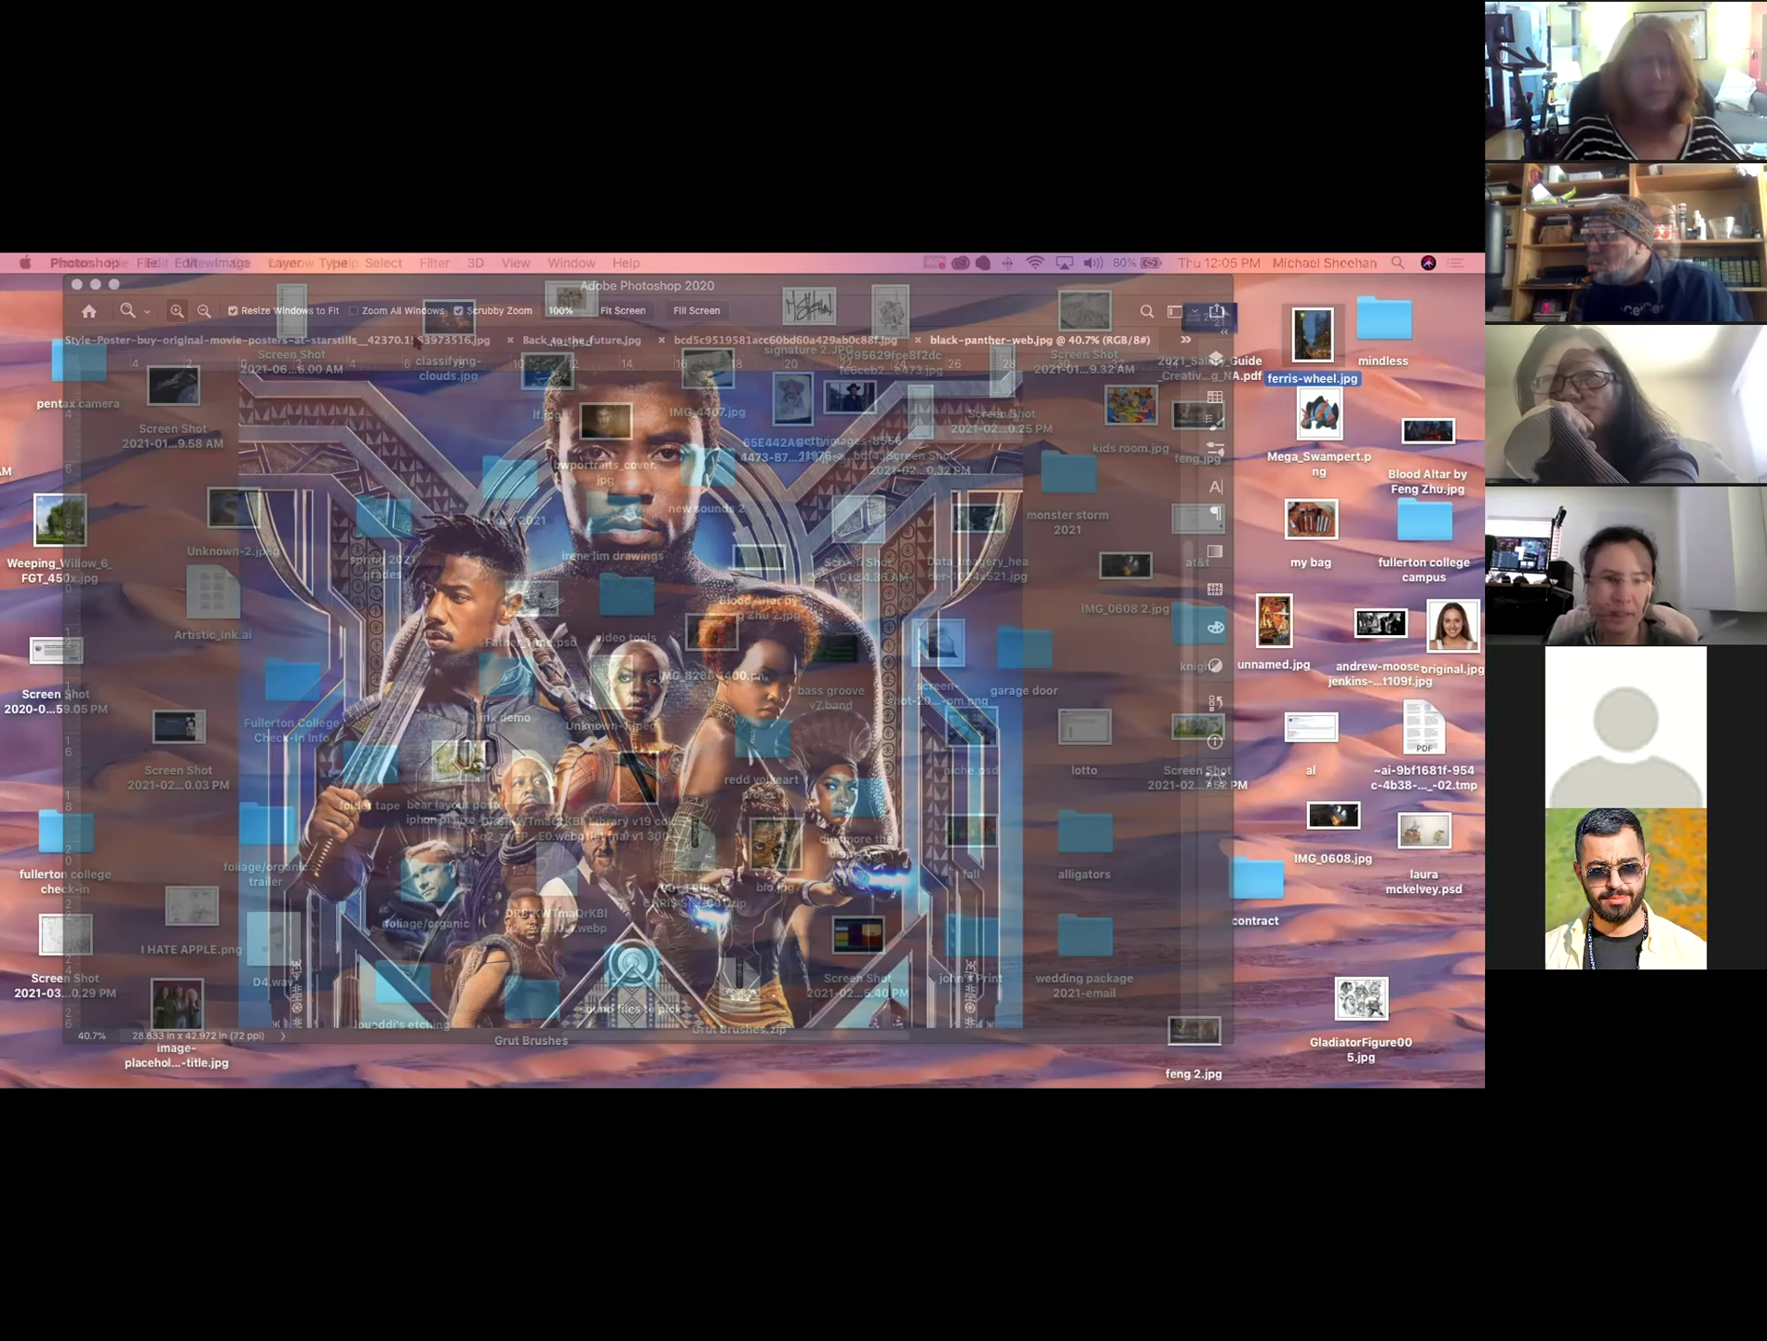
key("super+Tab")
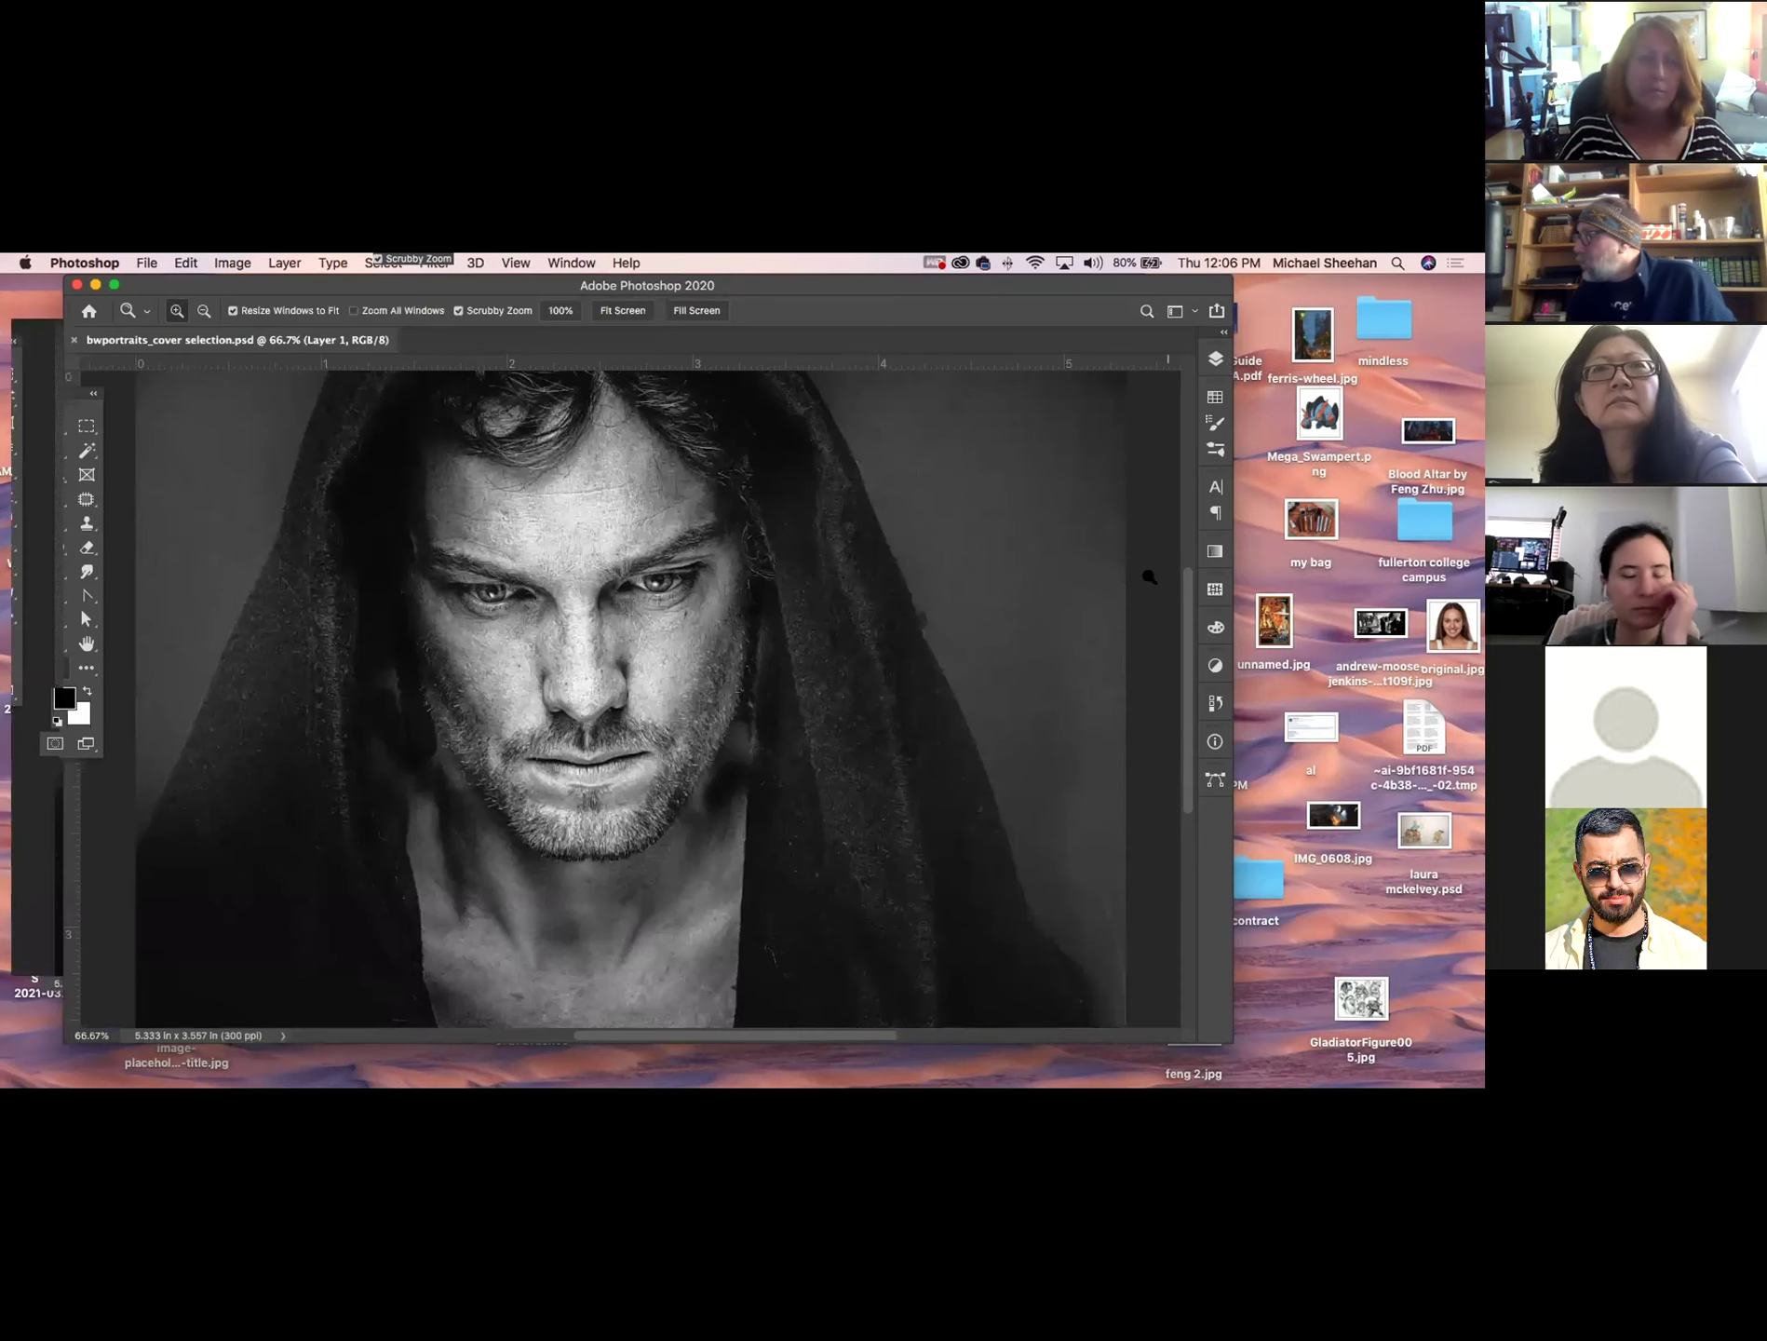
Hide the Background copy layer and make Layer 1 visible, with the portrait shown at 50%.
left_click(1215, 358)
left_click(987, 493)
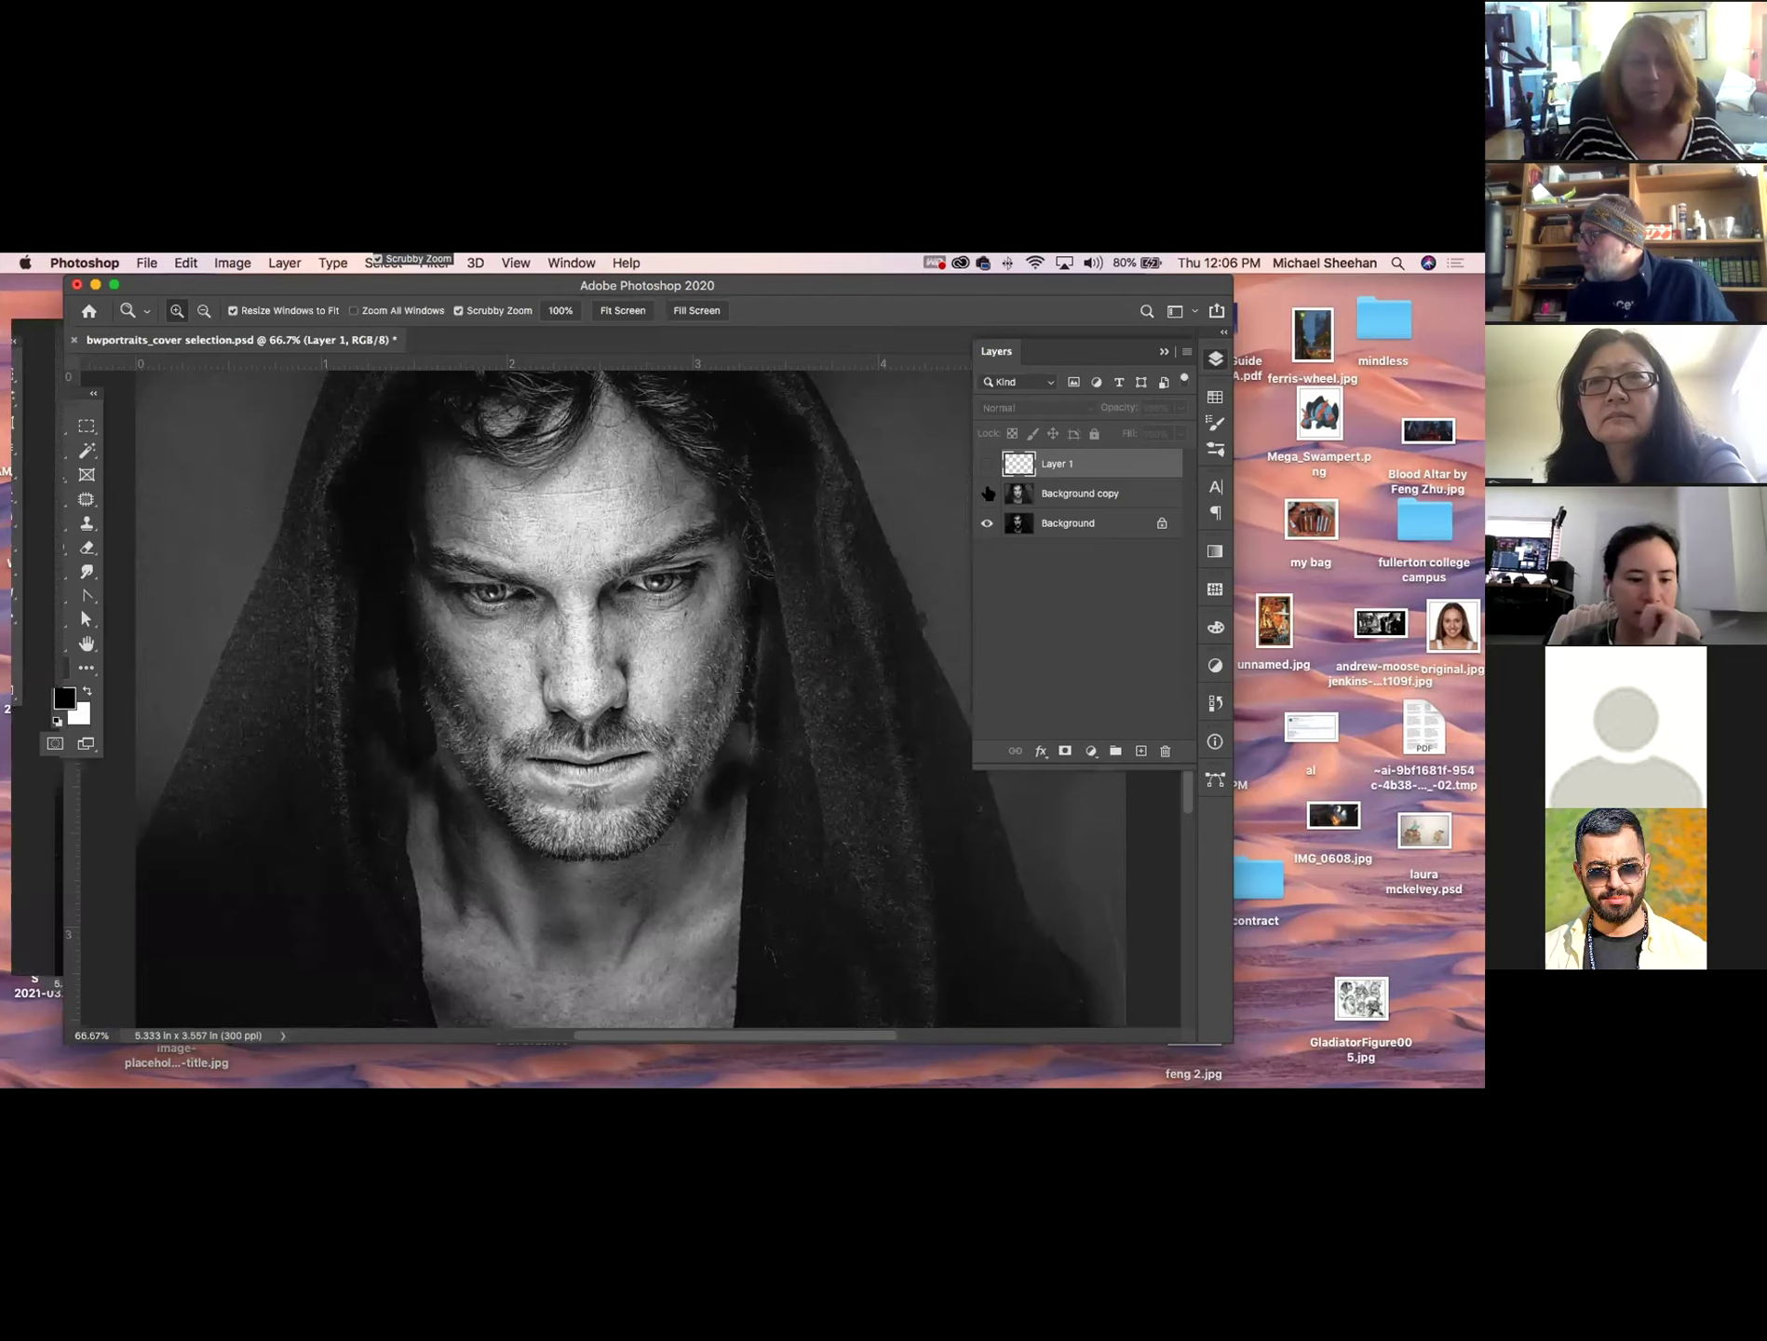
left_click(1215, 356)
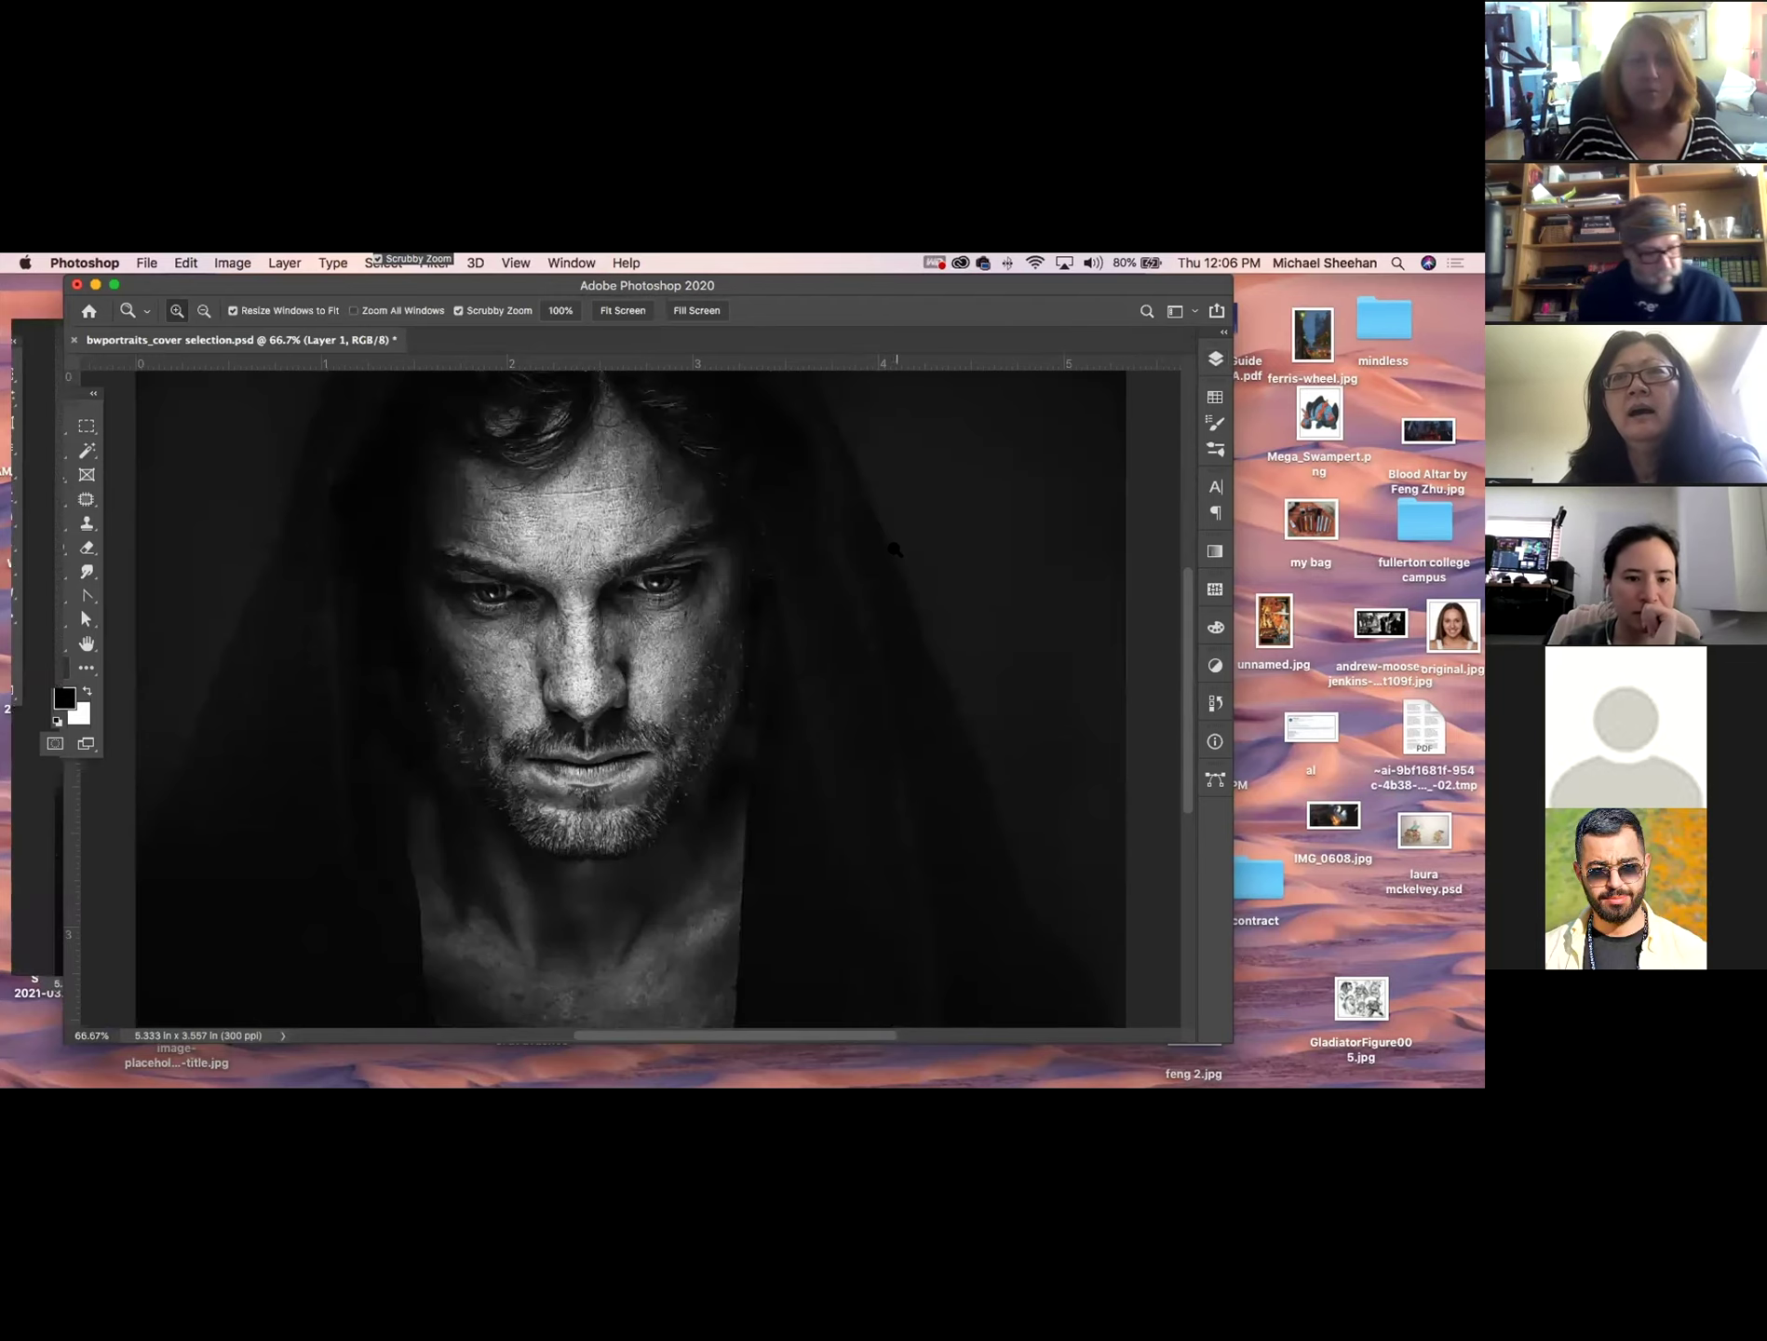
key("super+minus")
key("super+minus")
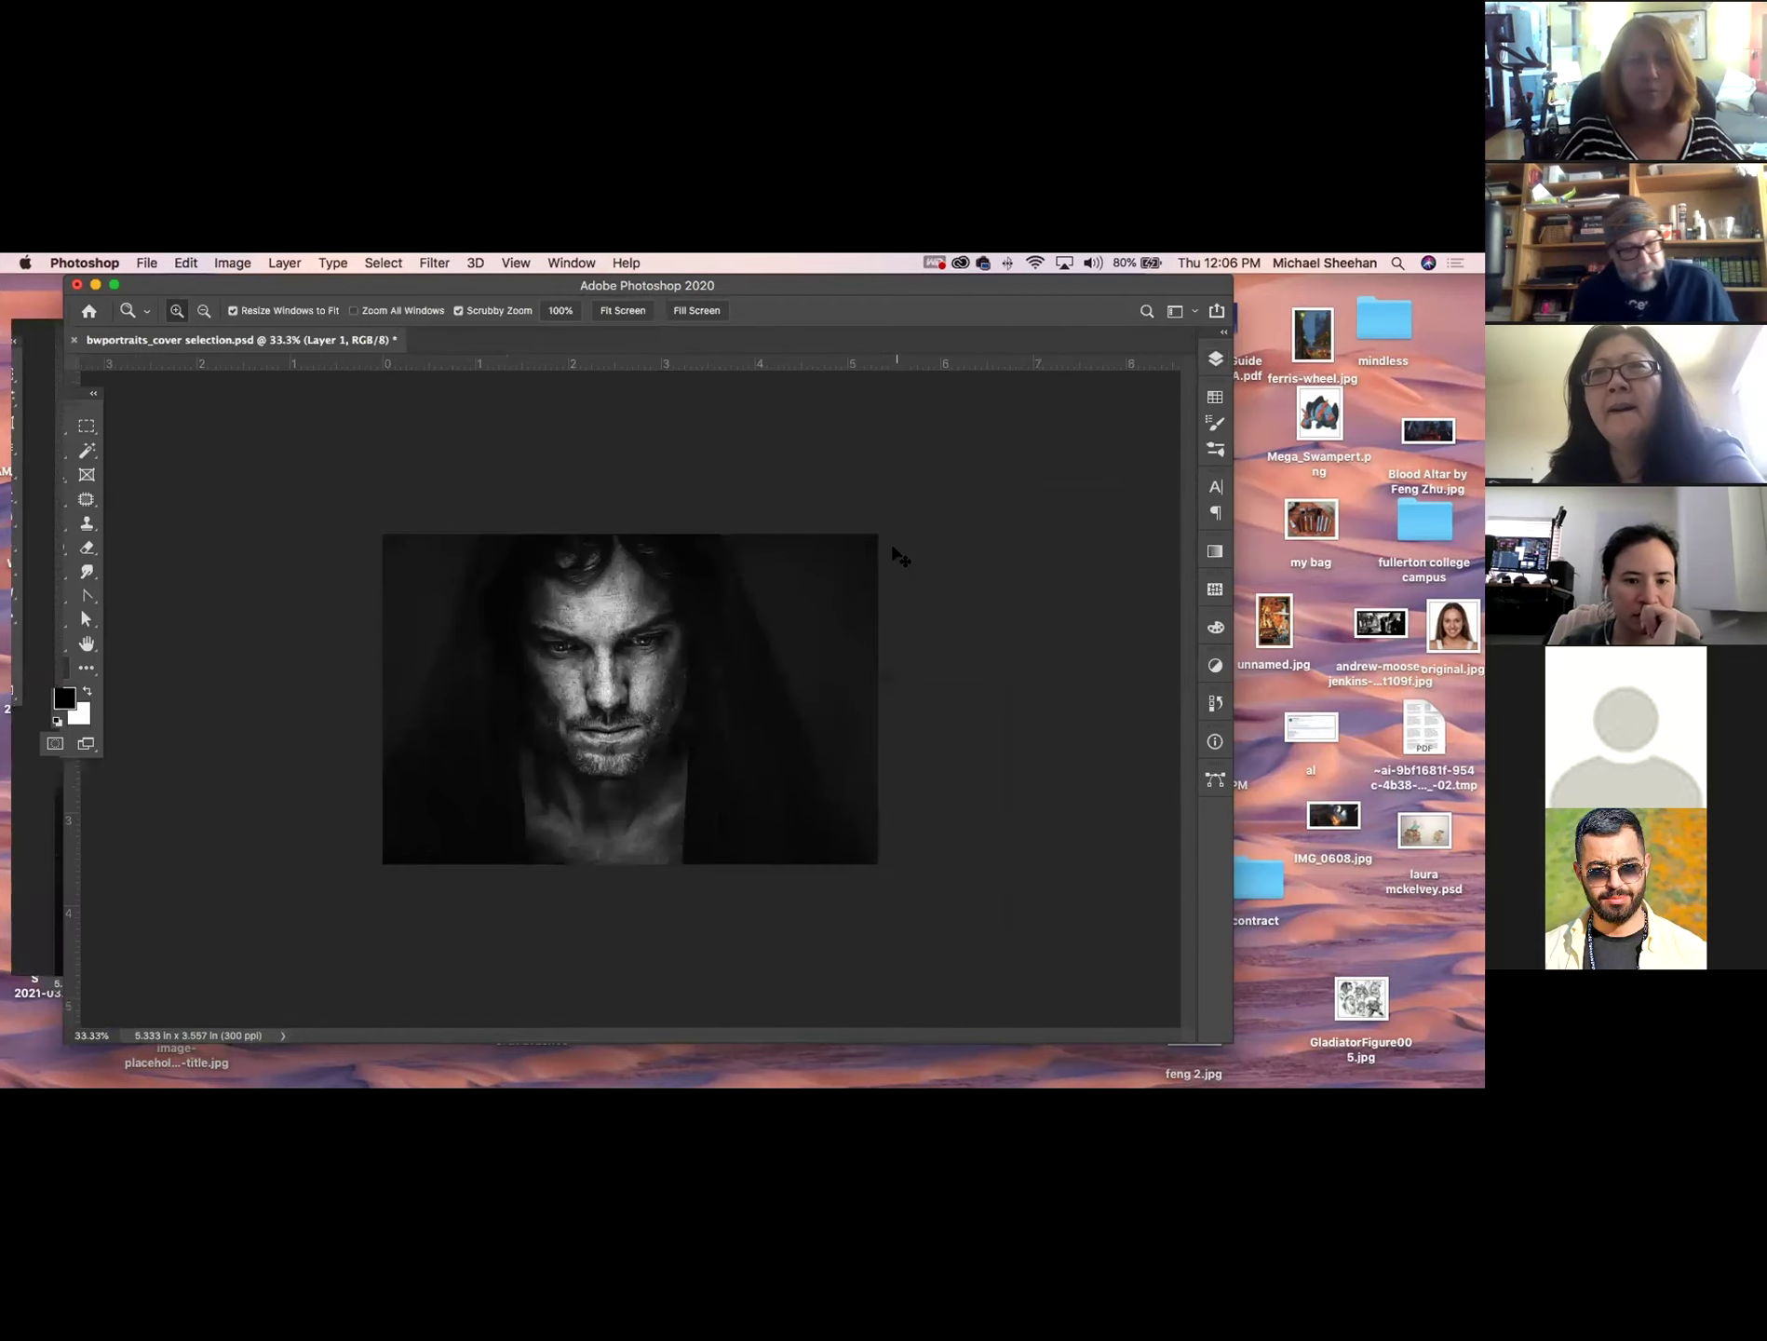
key("super+plus")
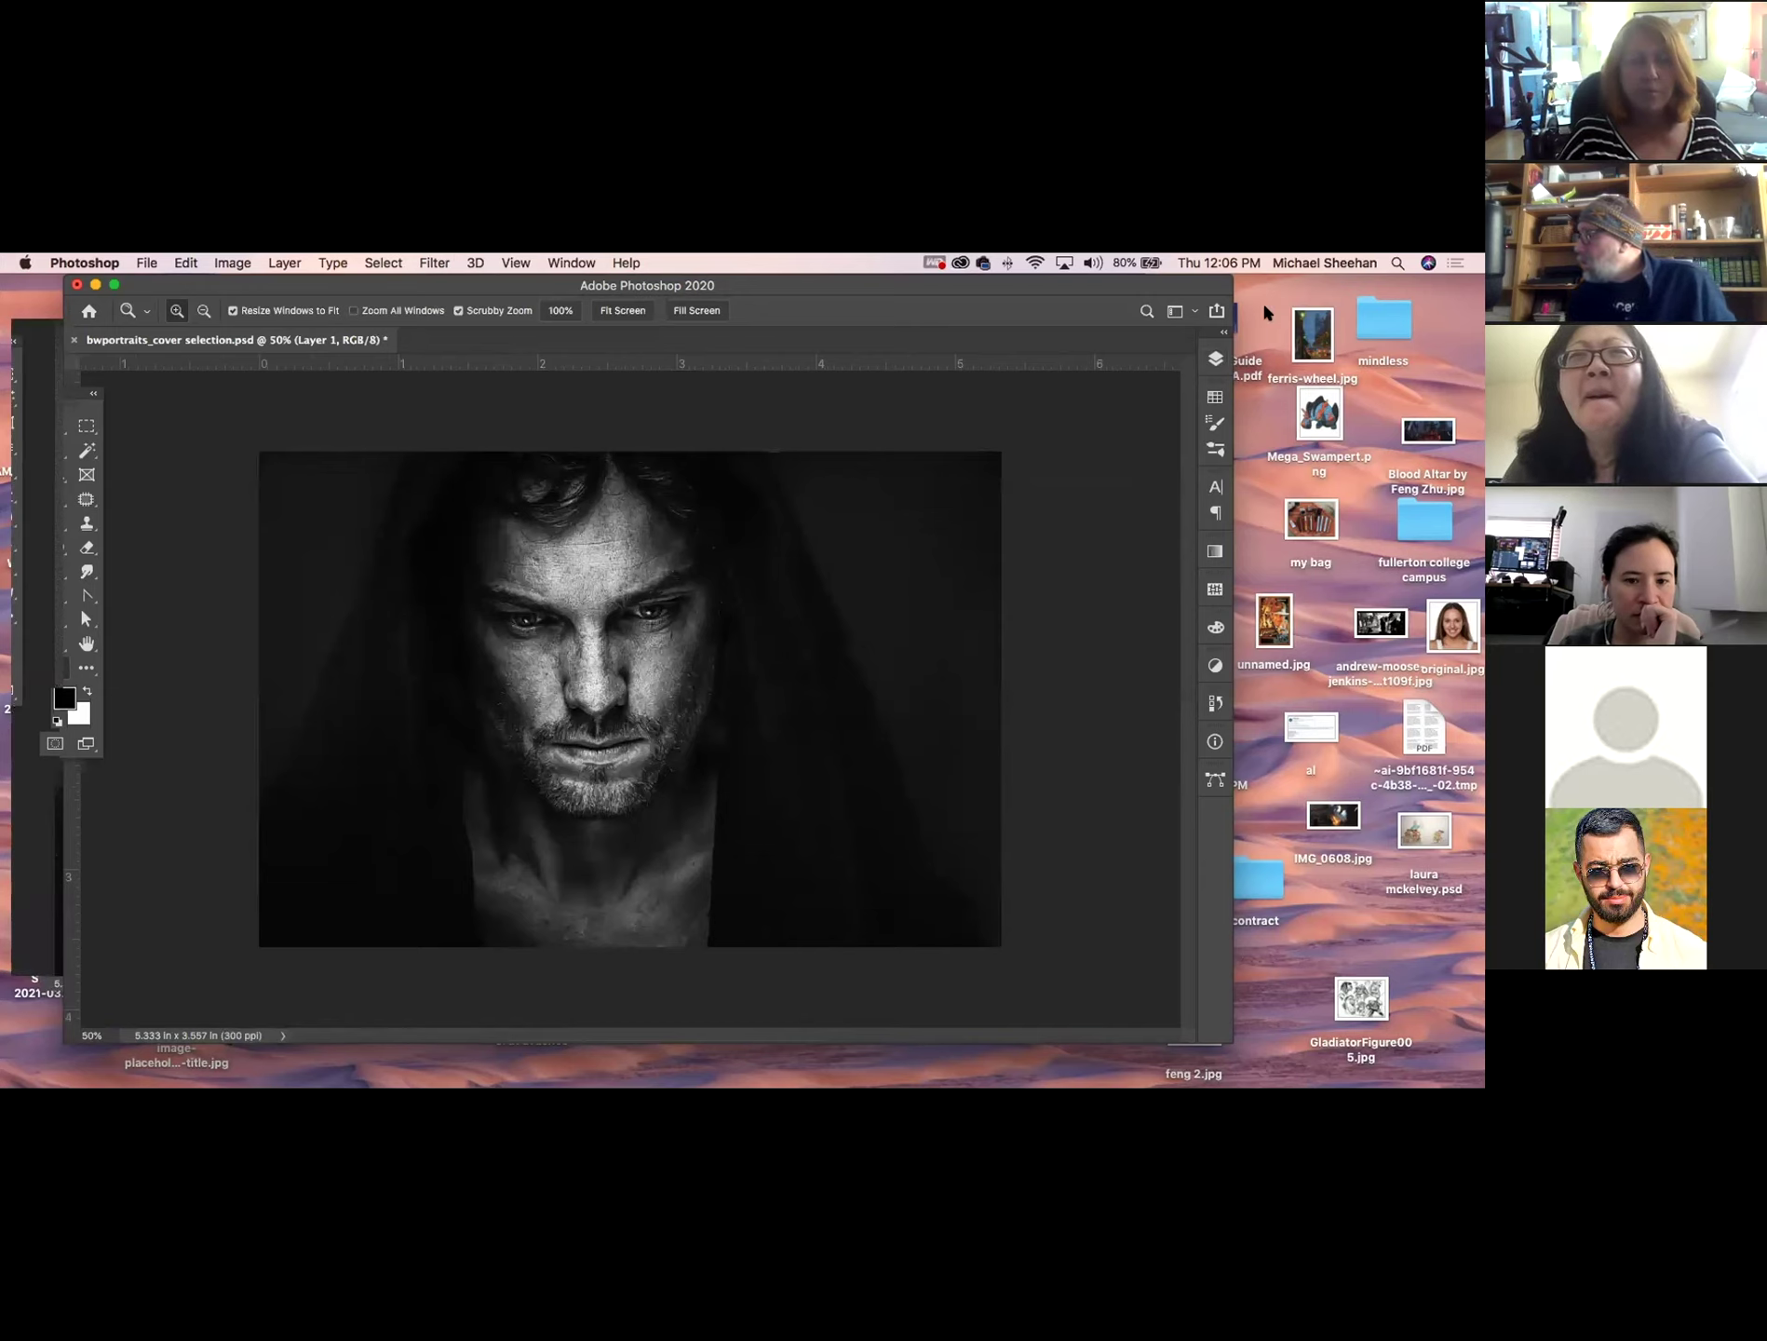
left_click(1215, 359)
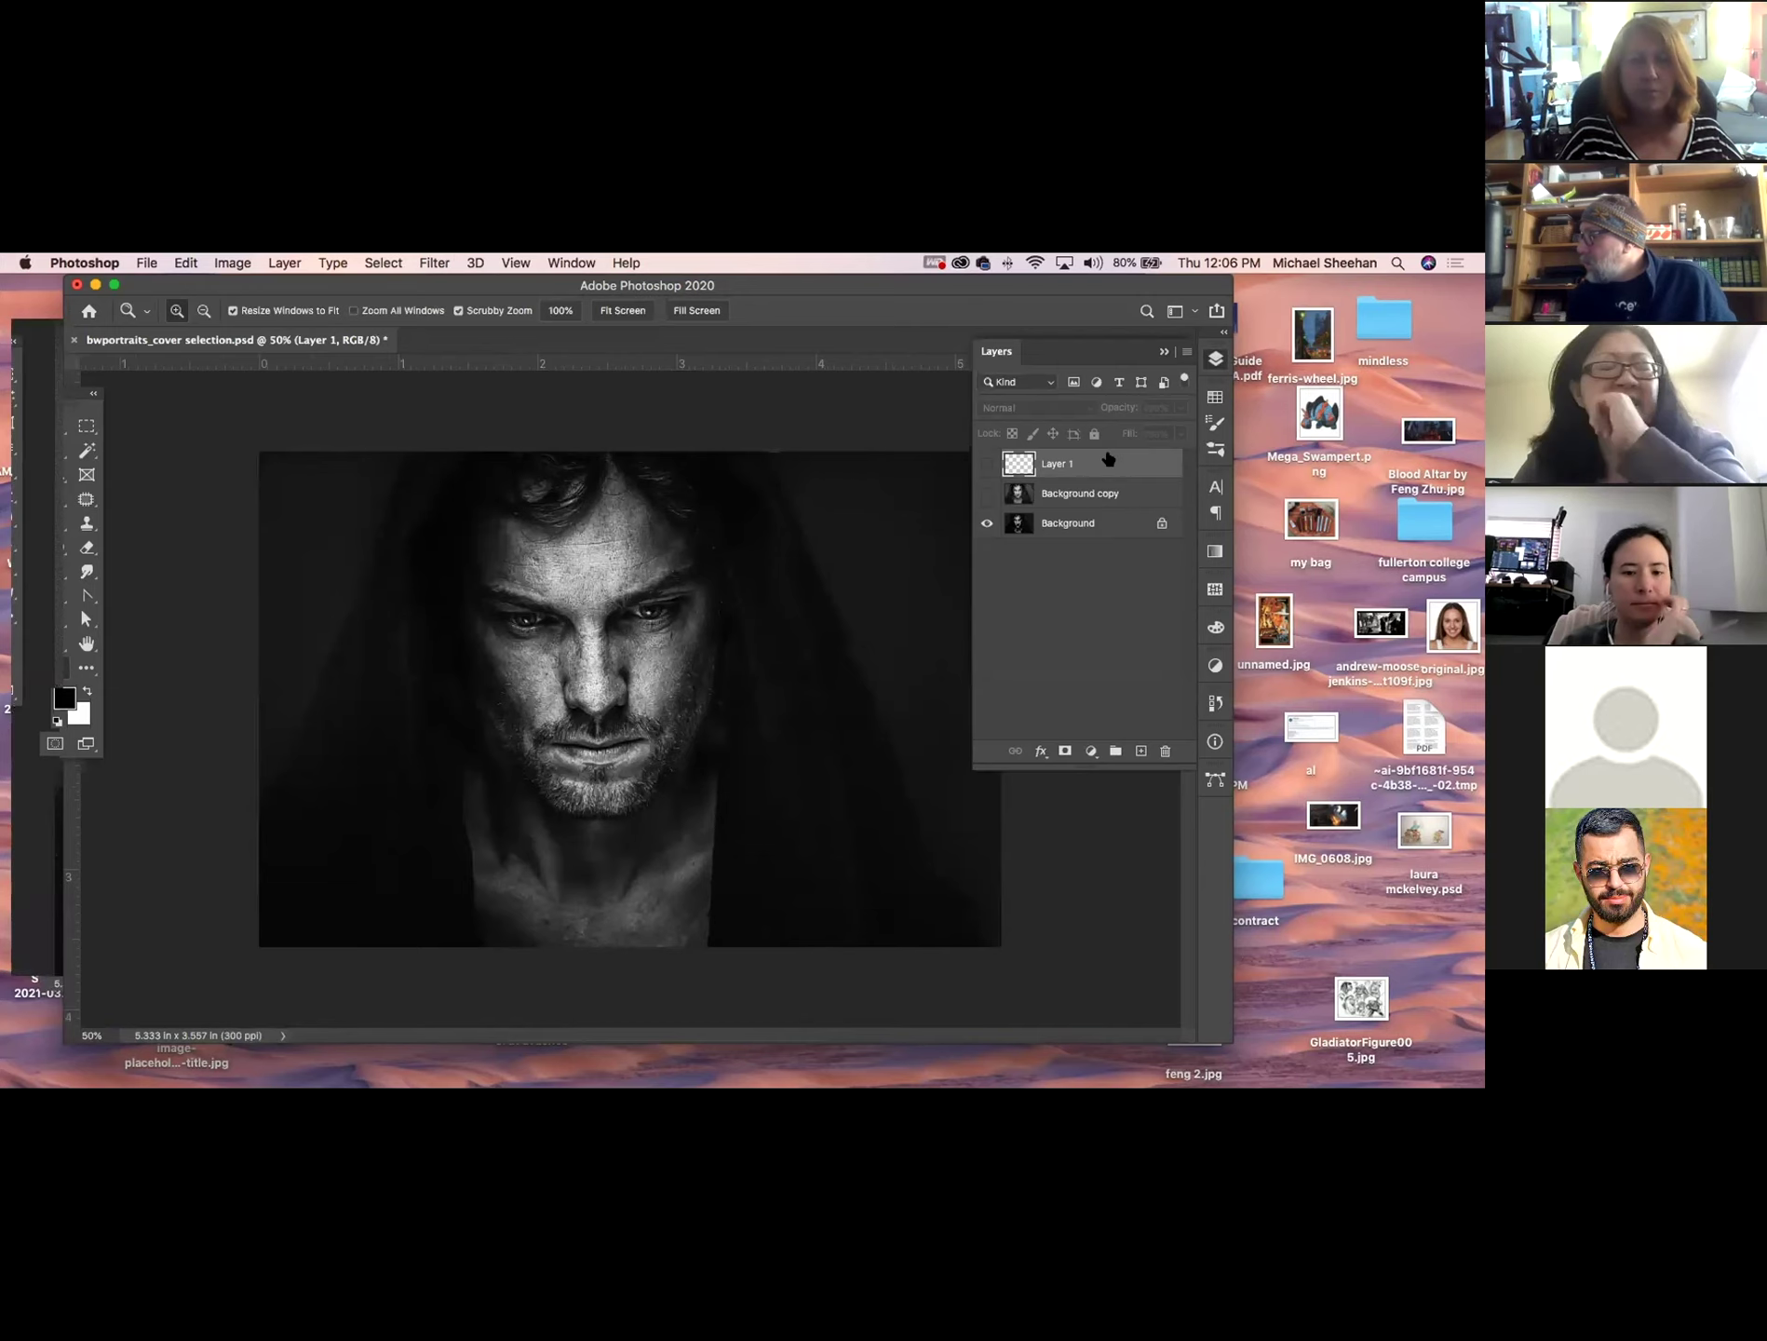
left_click(987, 465)
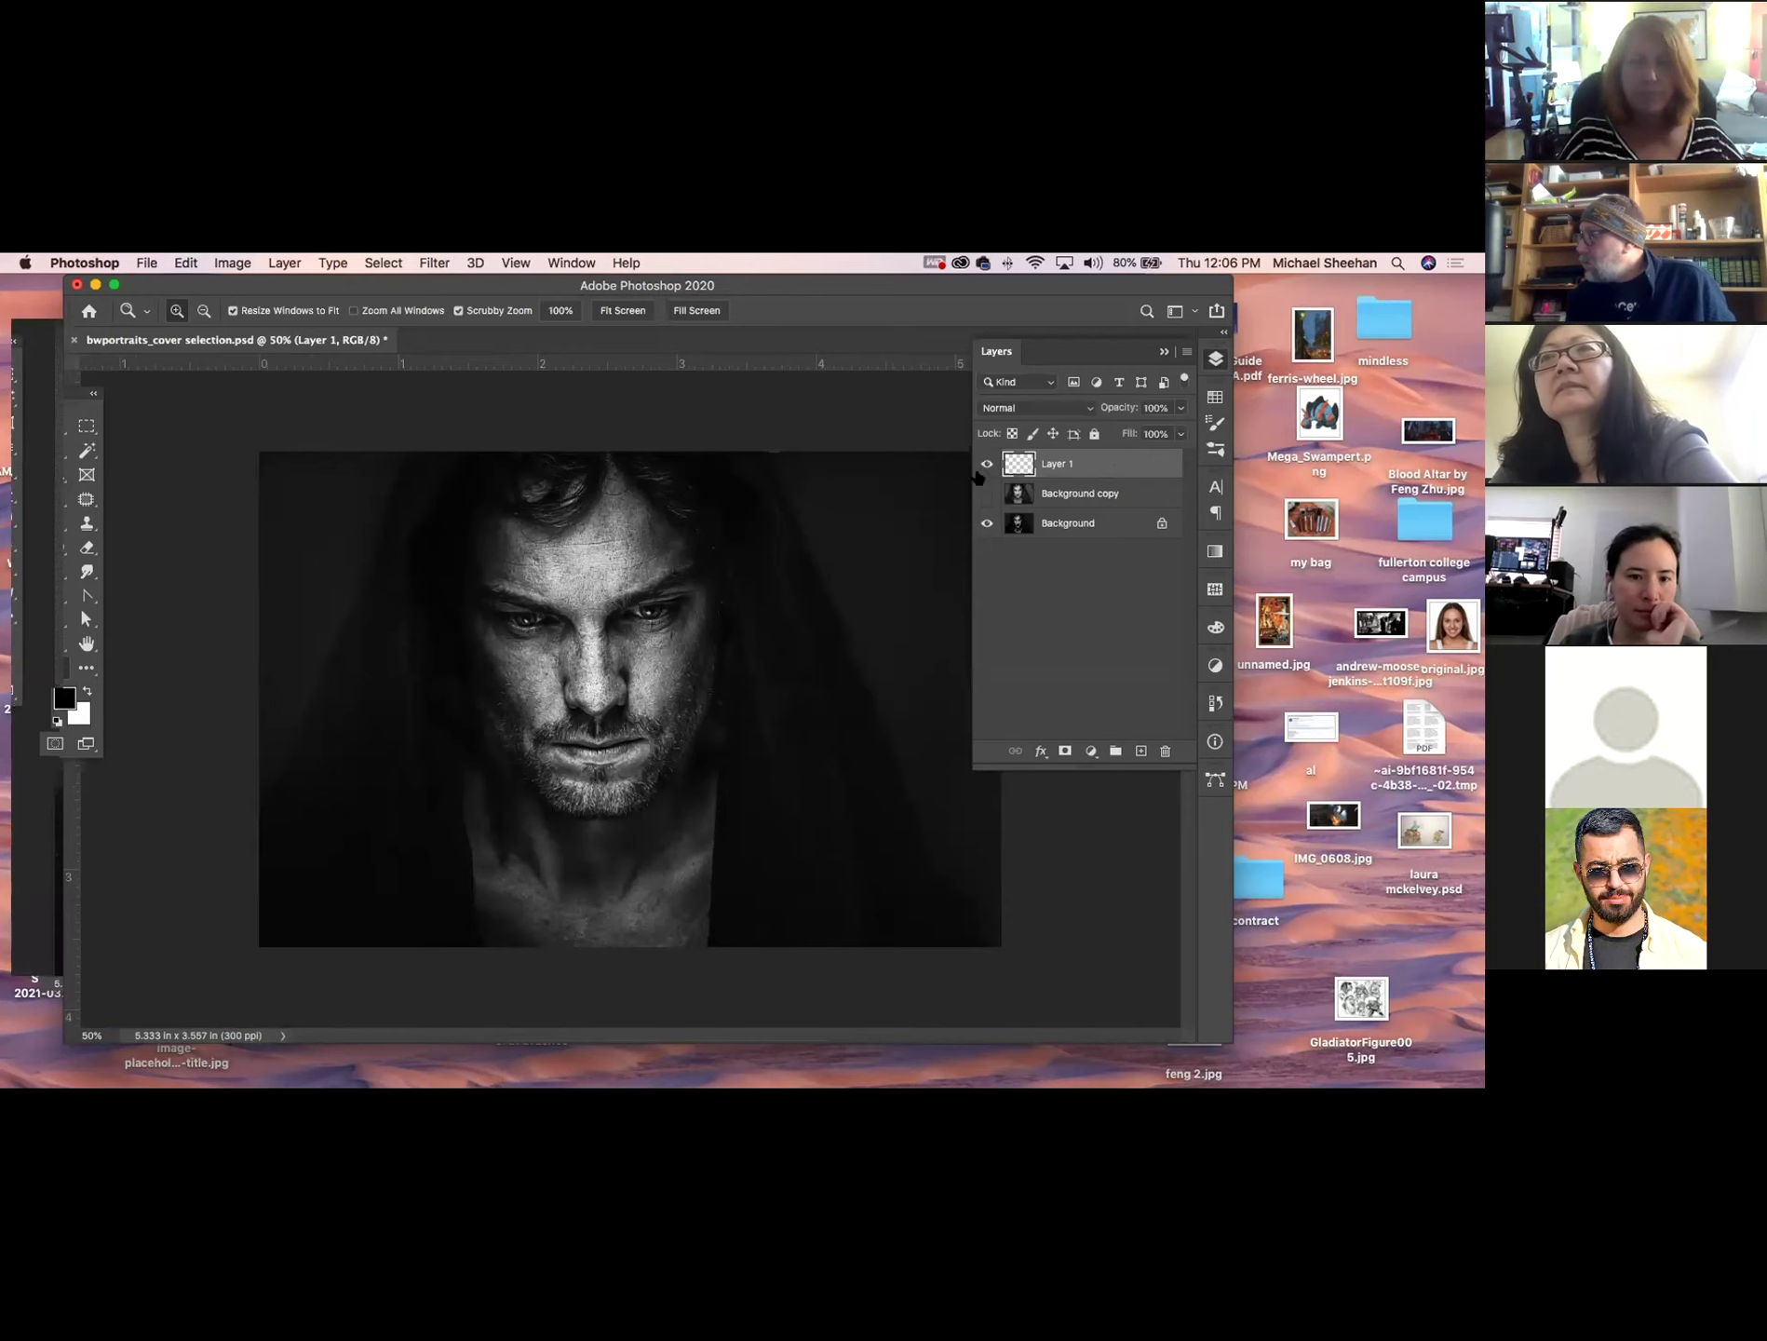
Draw a linear red-to-transparent gradient on Layer 1 from the portrait's bottom edge up to the forehead.
left_click(1213, 398)
left_click(980, 444)
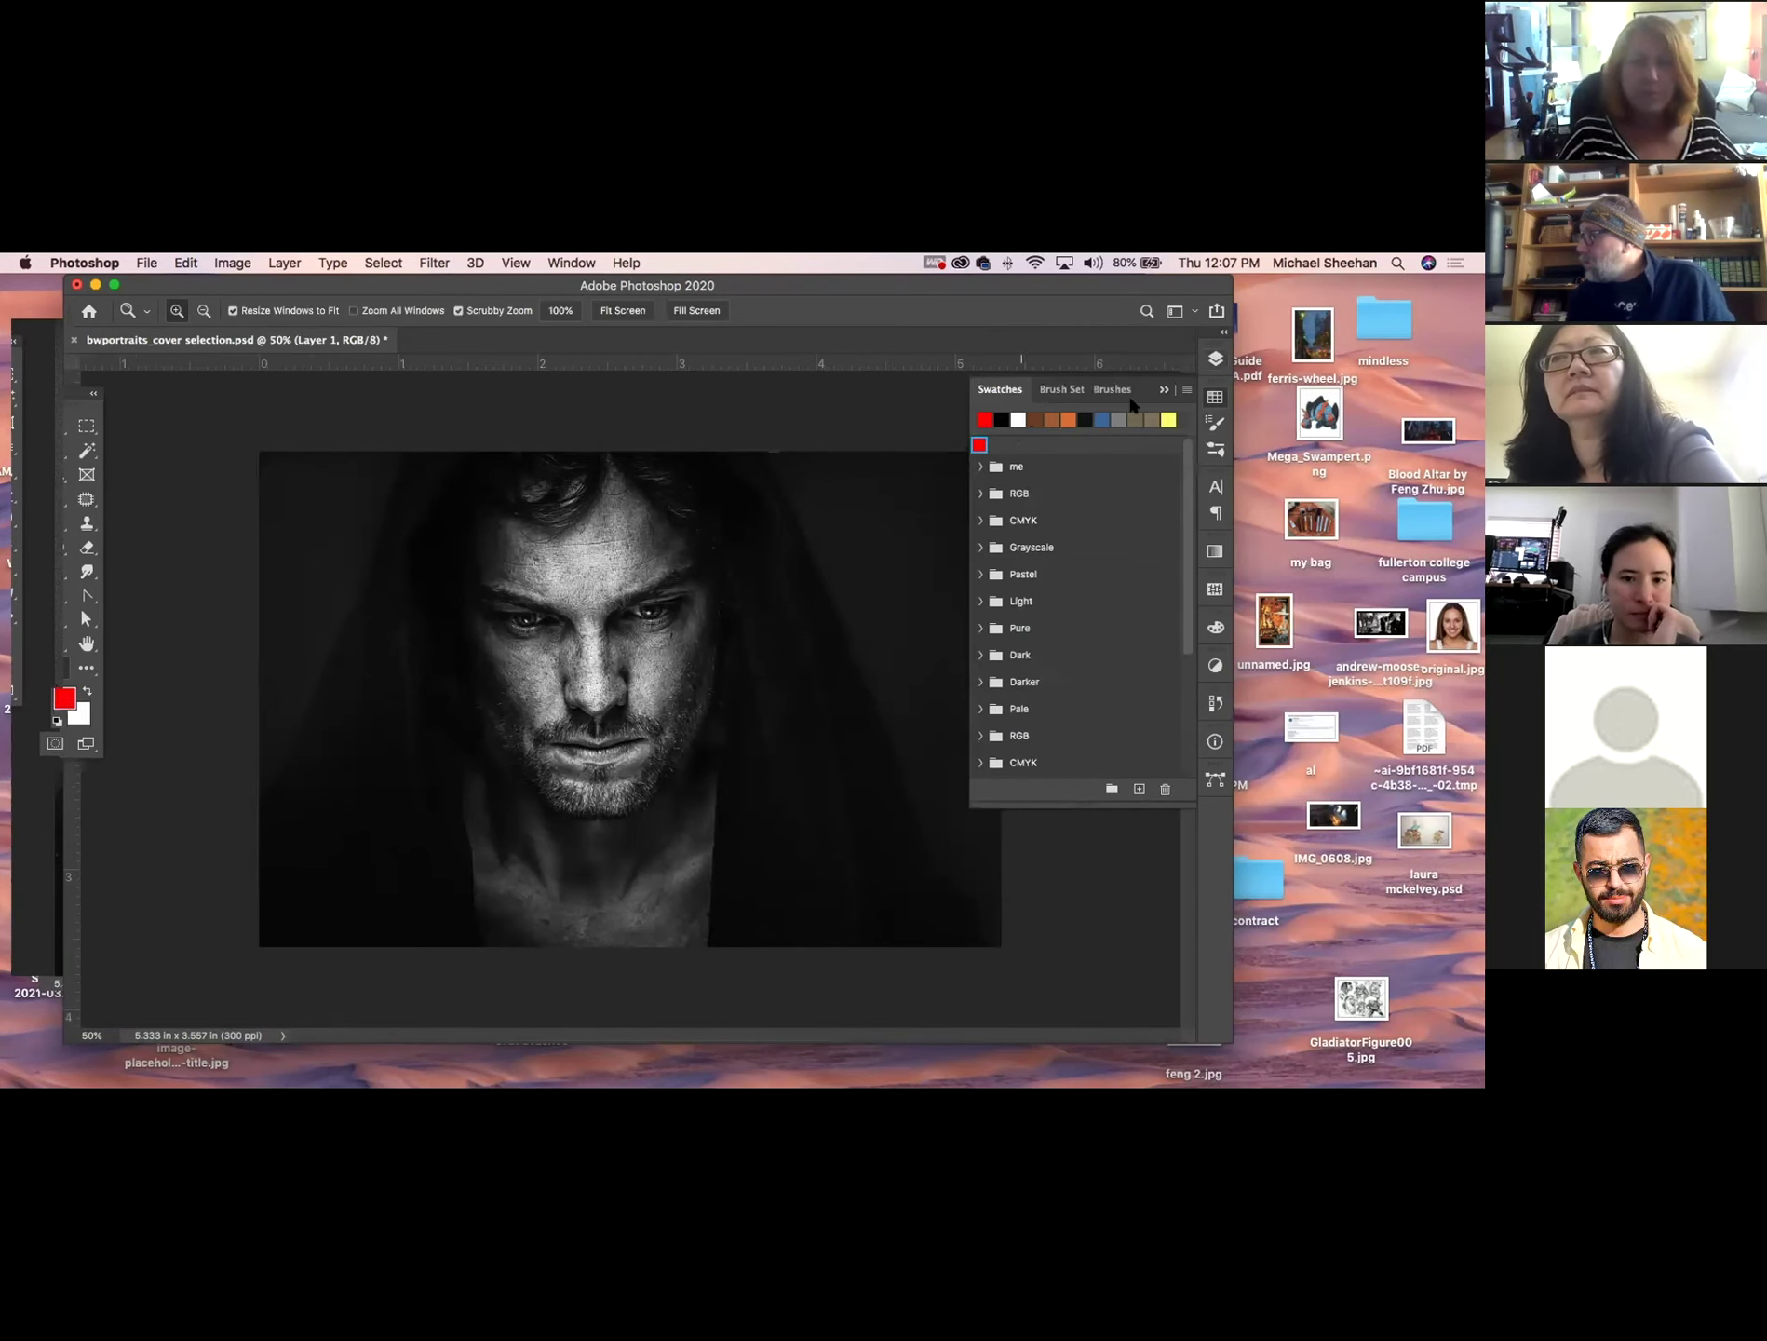
left_click(1215, 360)
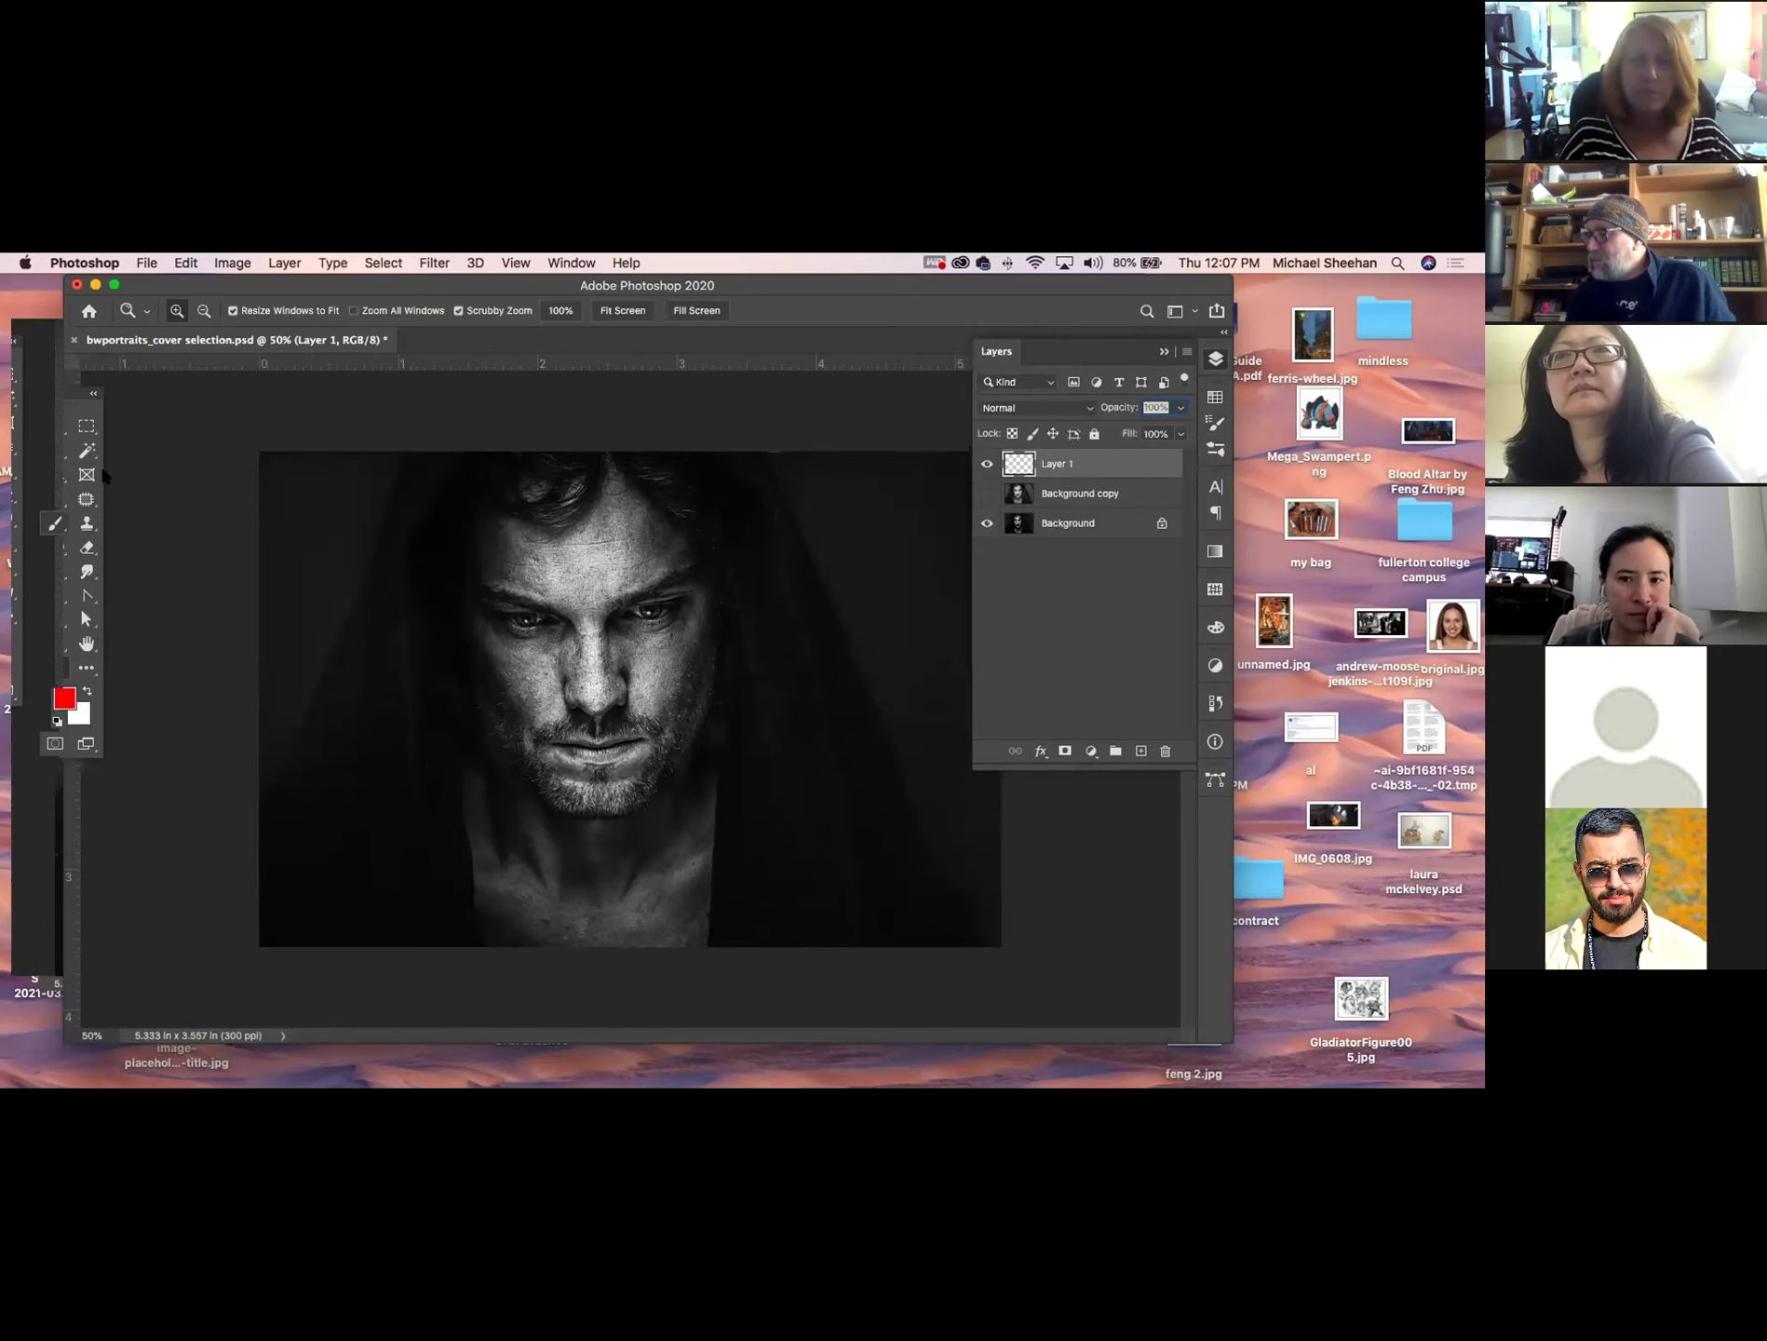
left_click(56, 571)
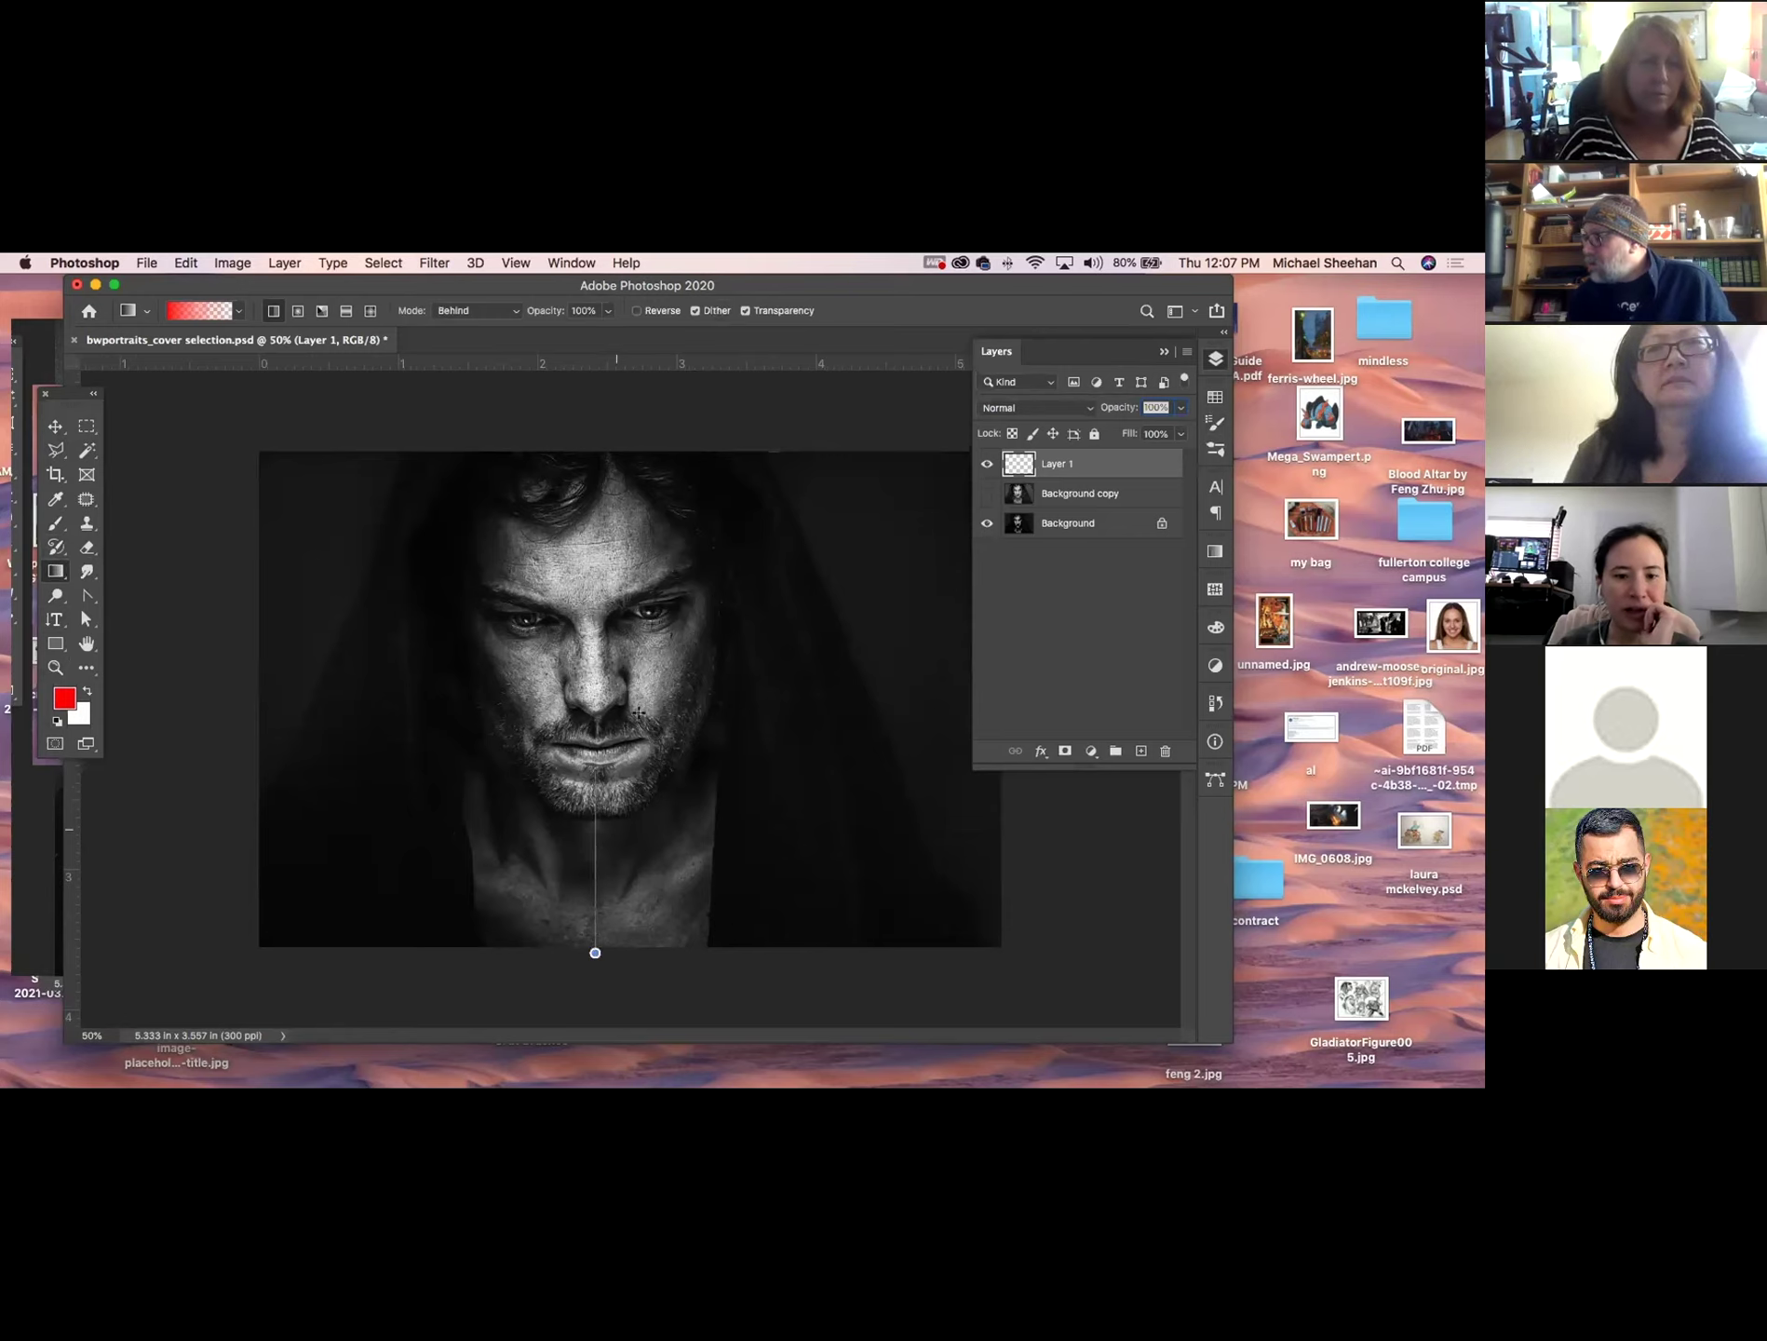
left_click_drag(593, 945, 596, 558)
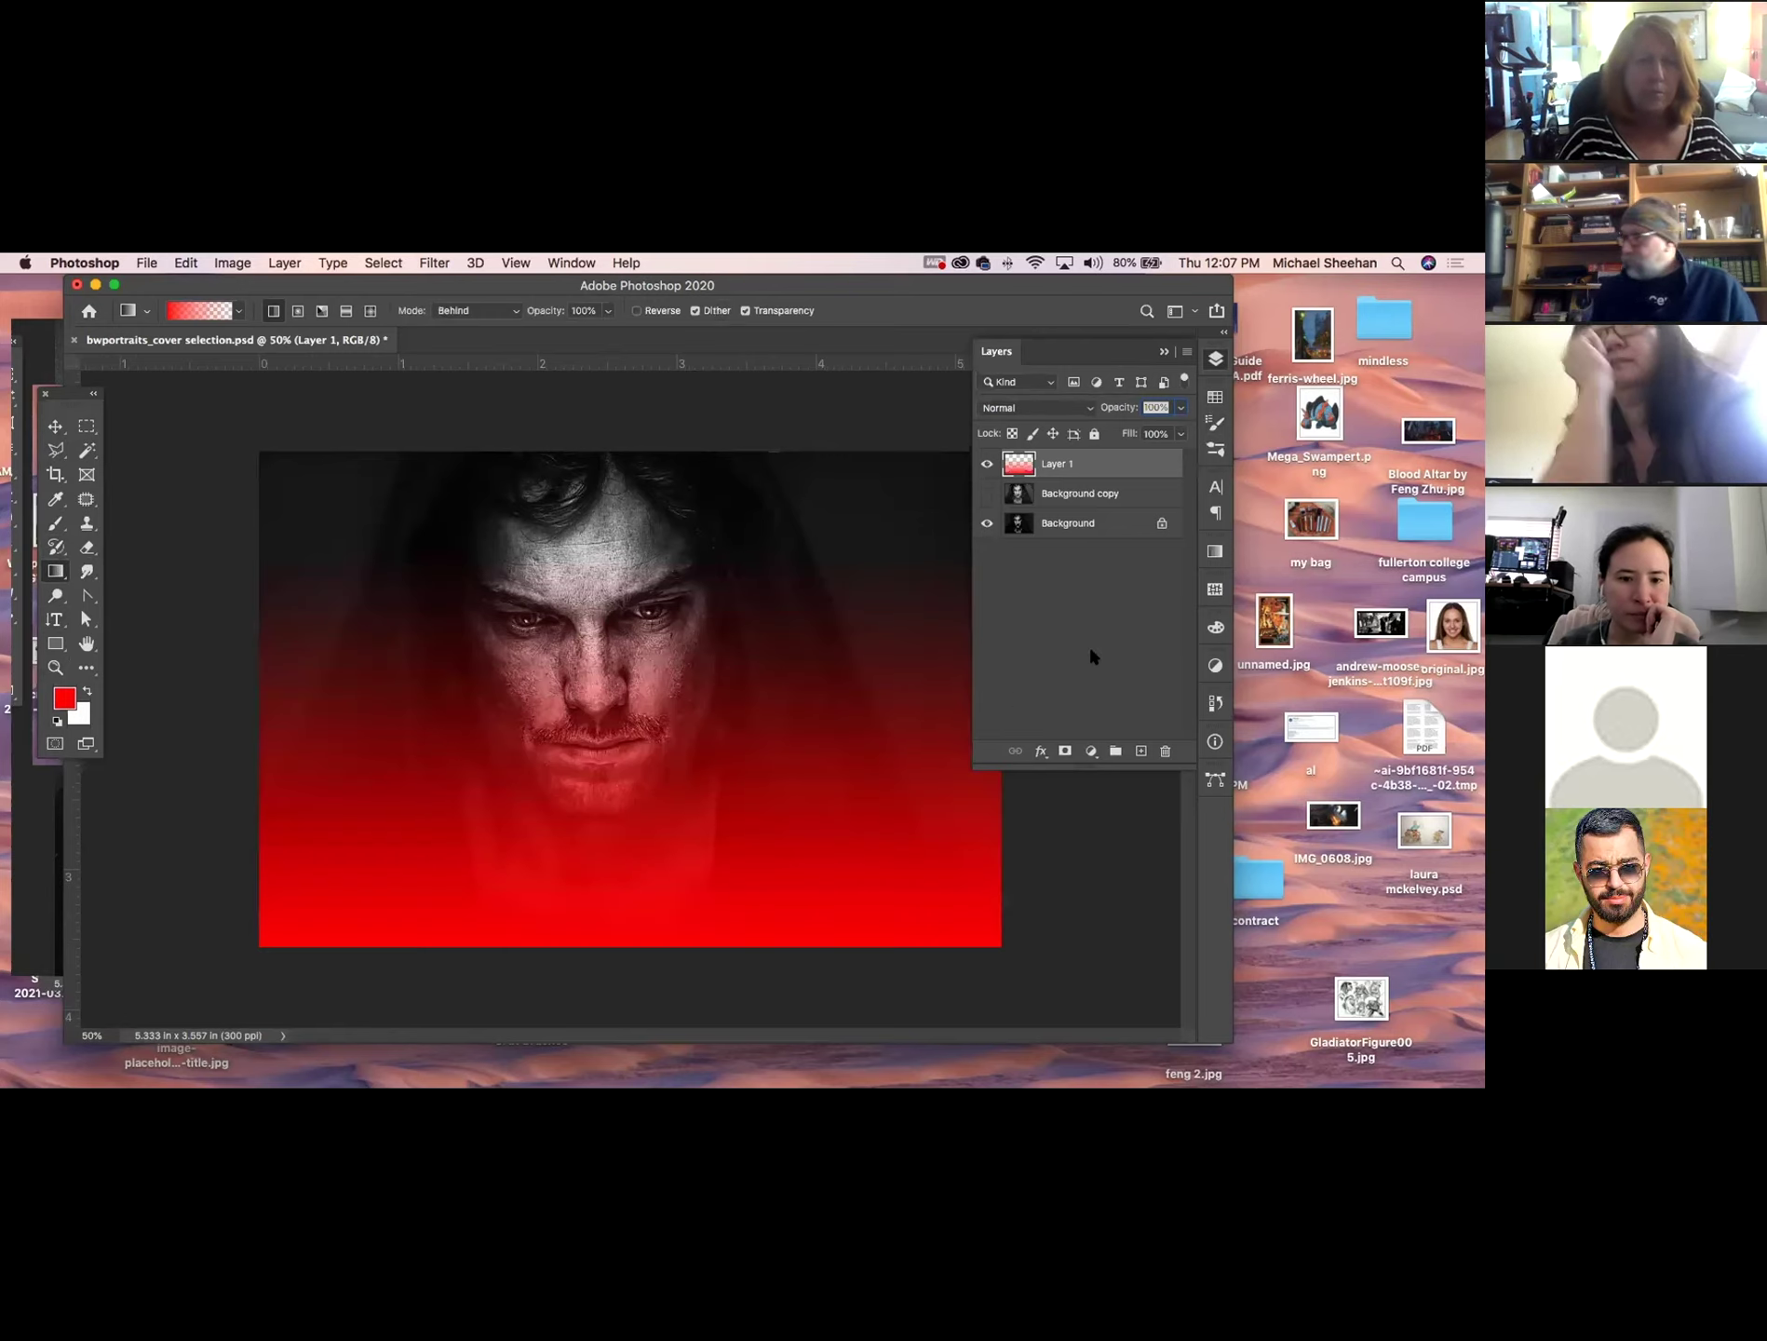
Try to cycle Layer 1's blending mode while the Gradient tool is active.
left_click(1010, 410)
left_click(1017, 407)
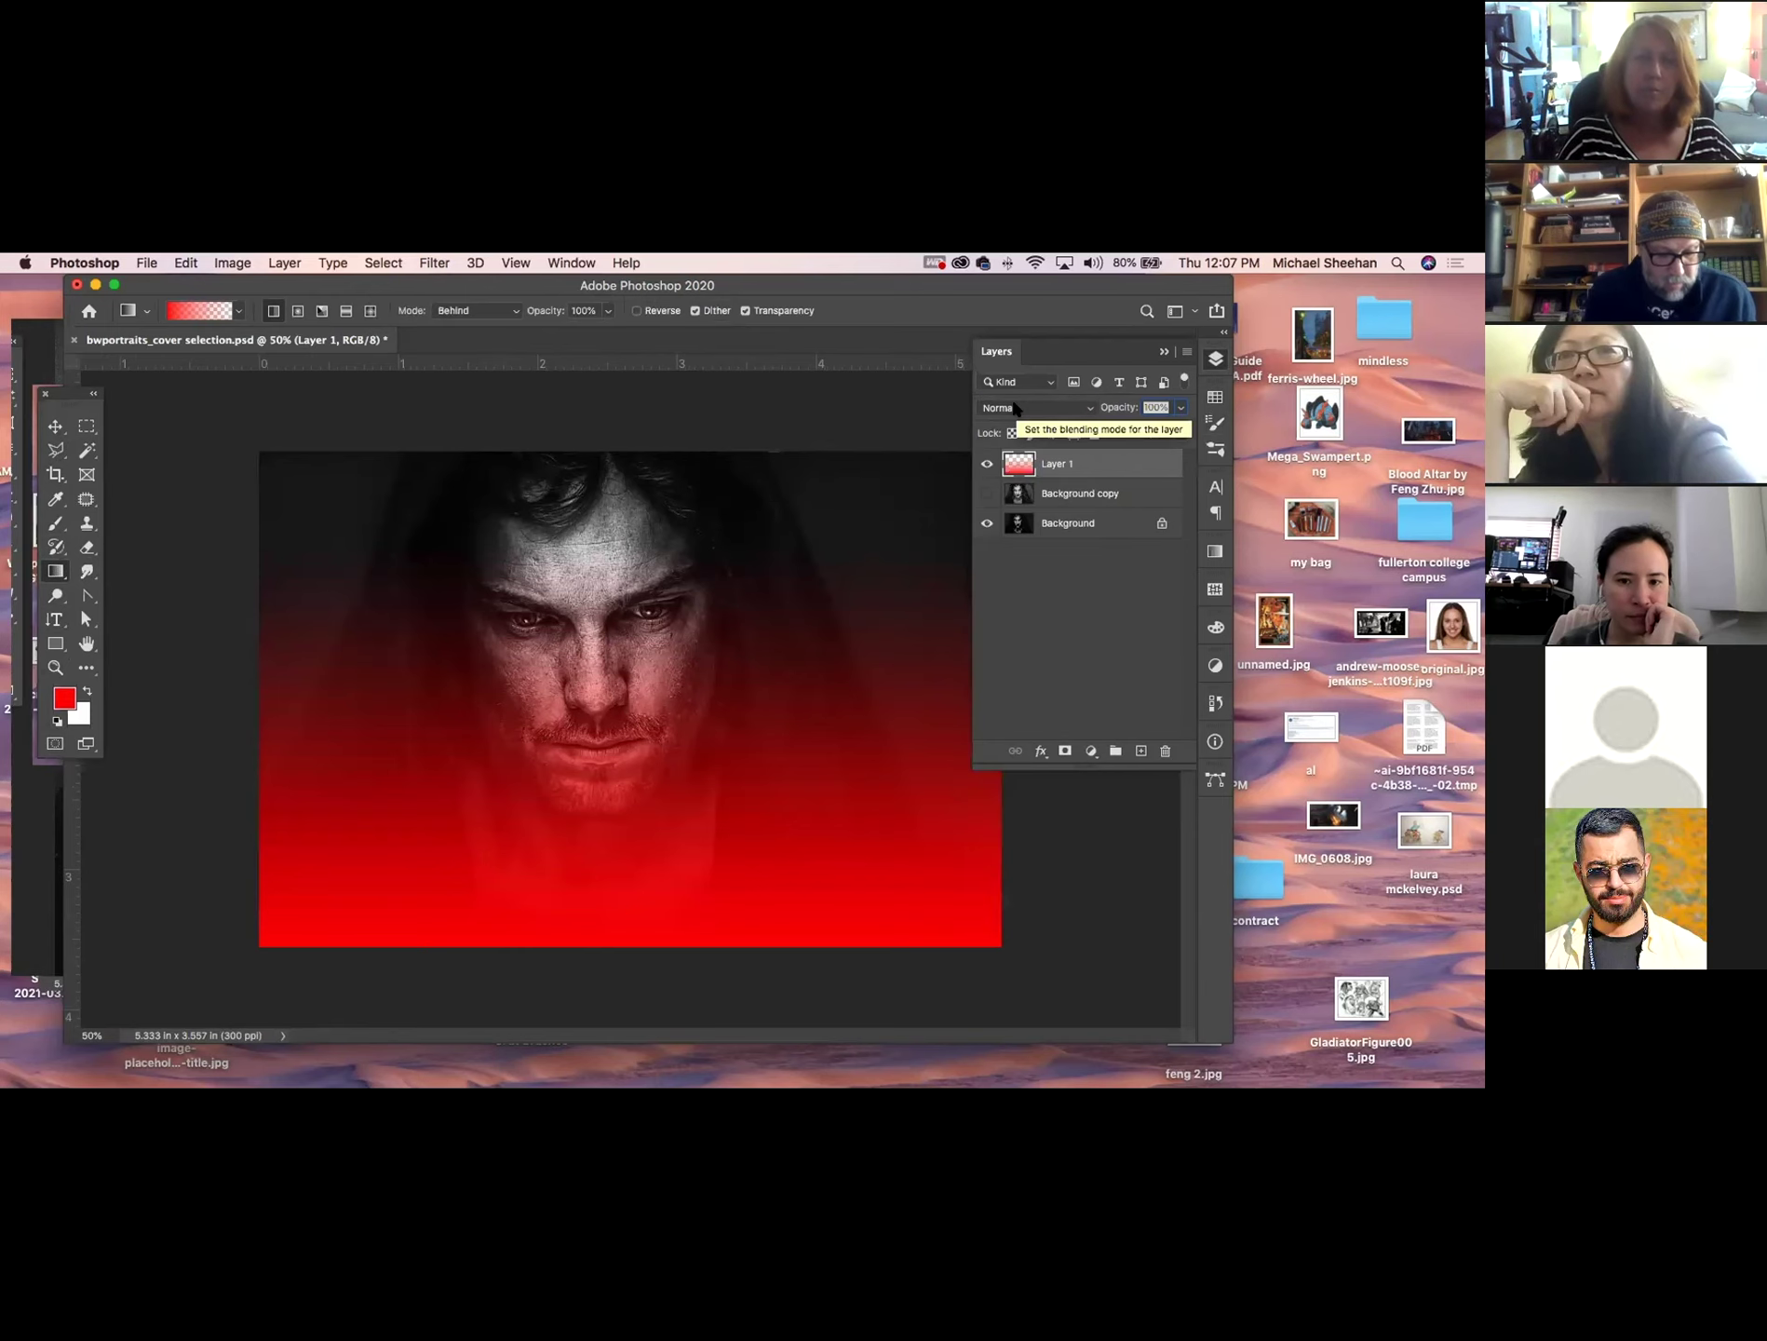
key("shift+plus")
key("shift+plus")
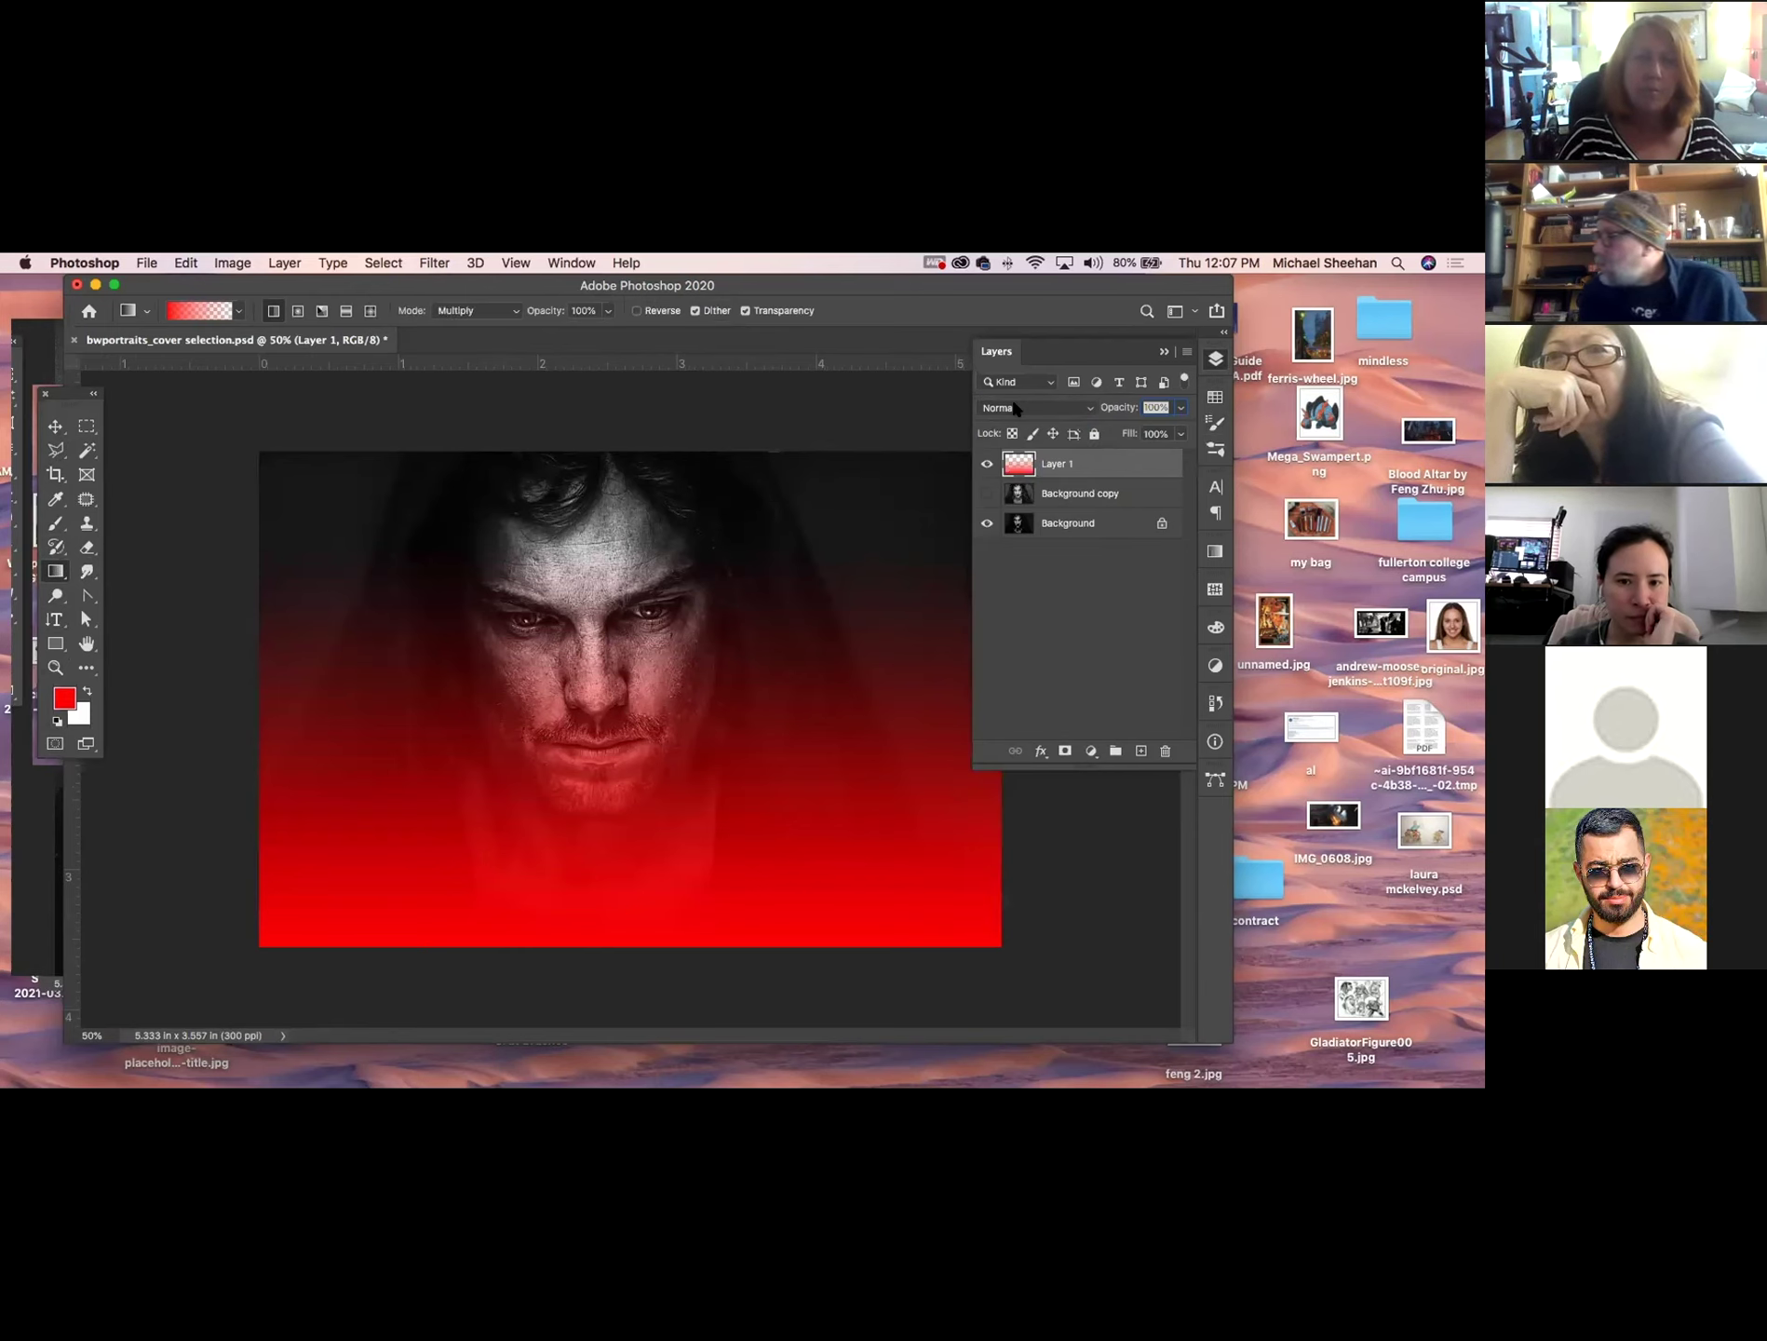
Switch to the Move tool, cycle Layer 1's blending mode through Darken, Color Burn and Screen, and settle on Overlay.
key("v")
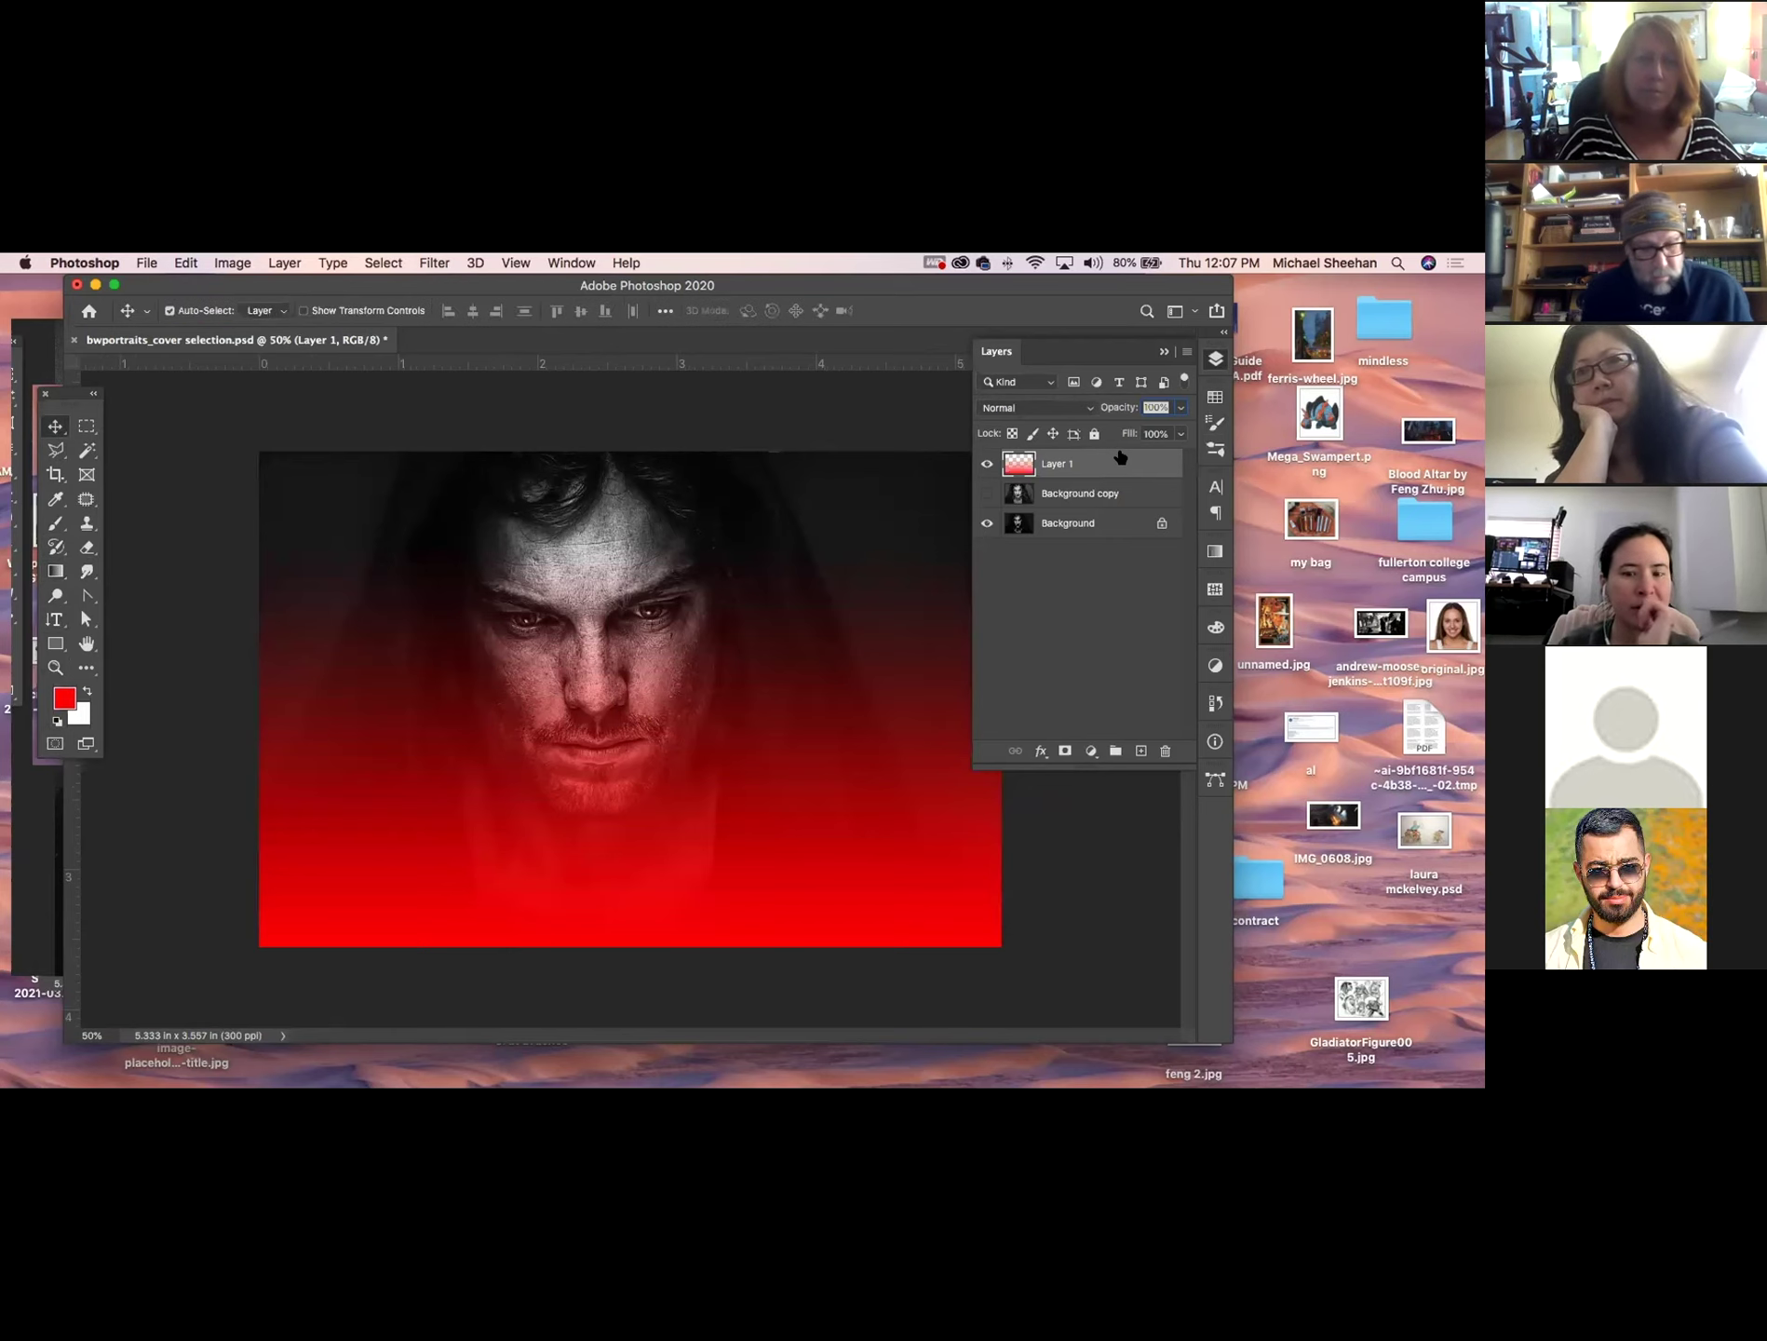
key("shift+plus")
key("shift+plus")
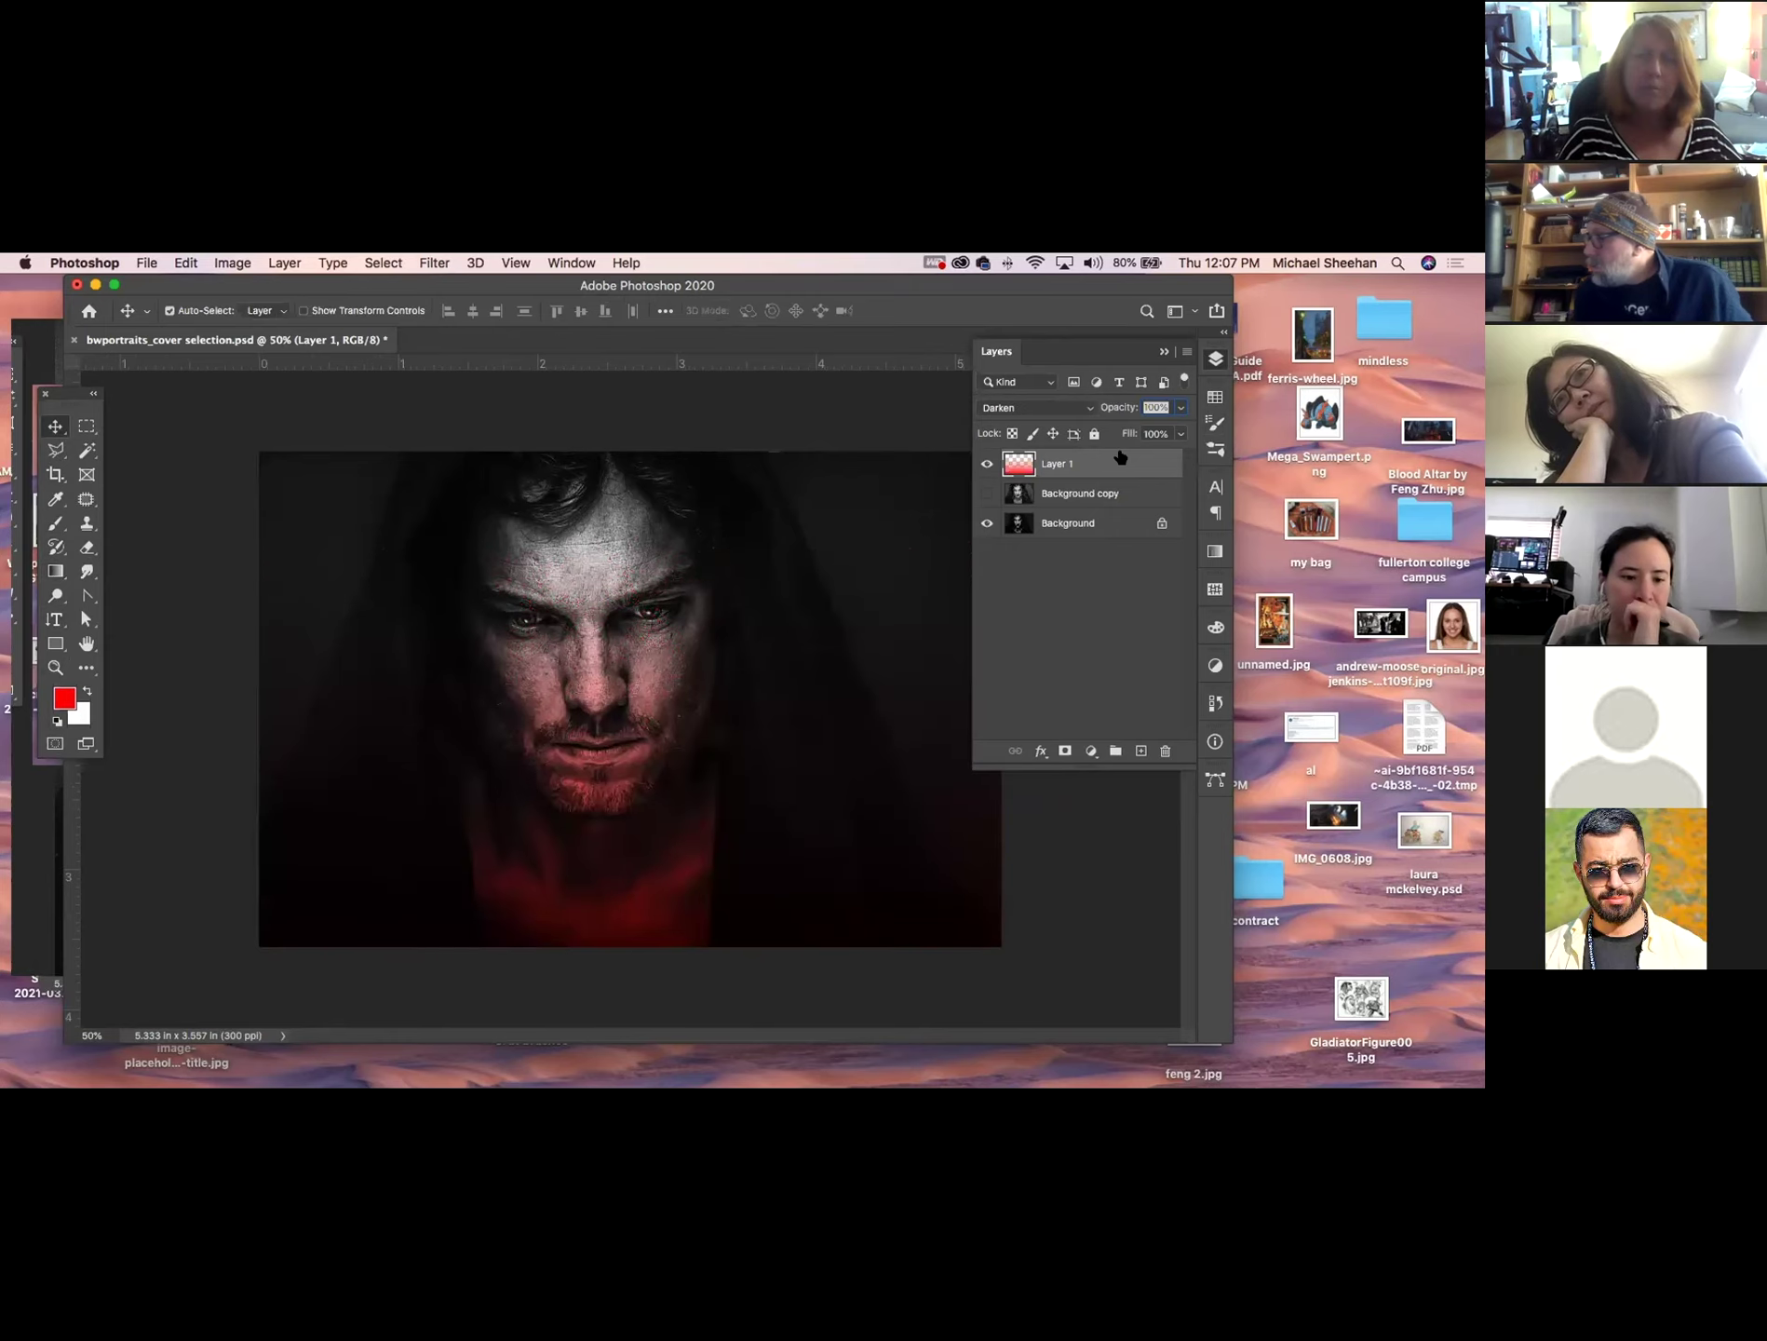
key("shift+plus")
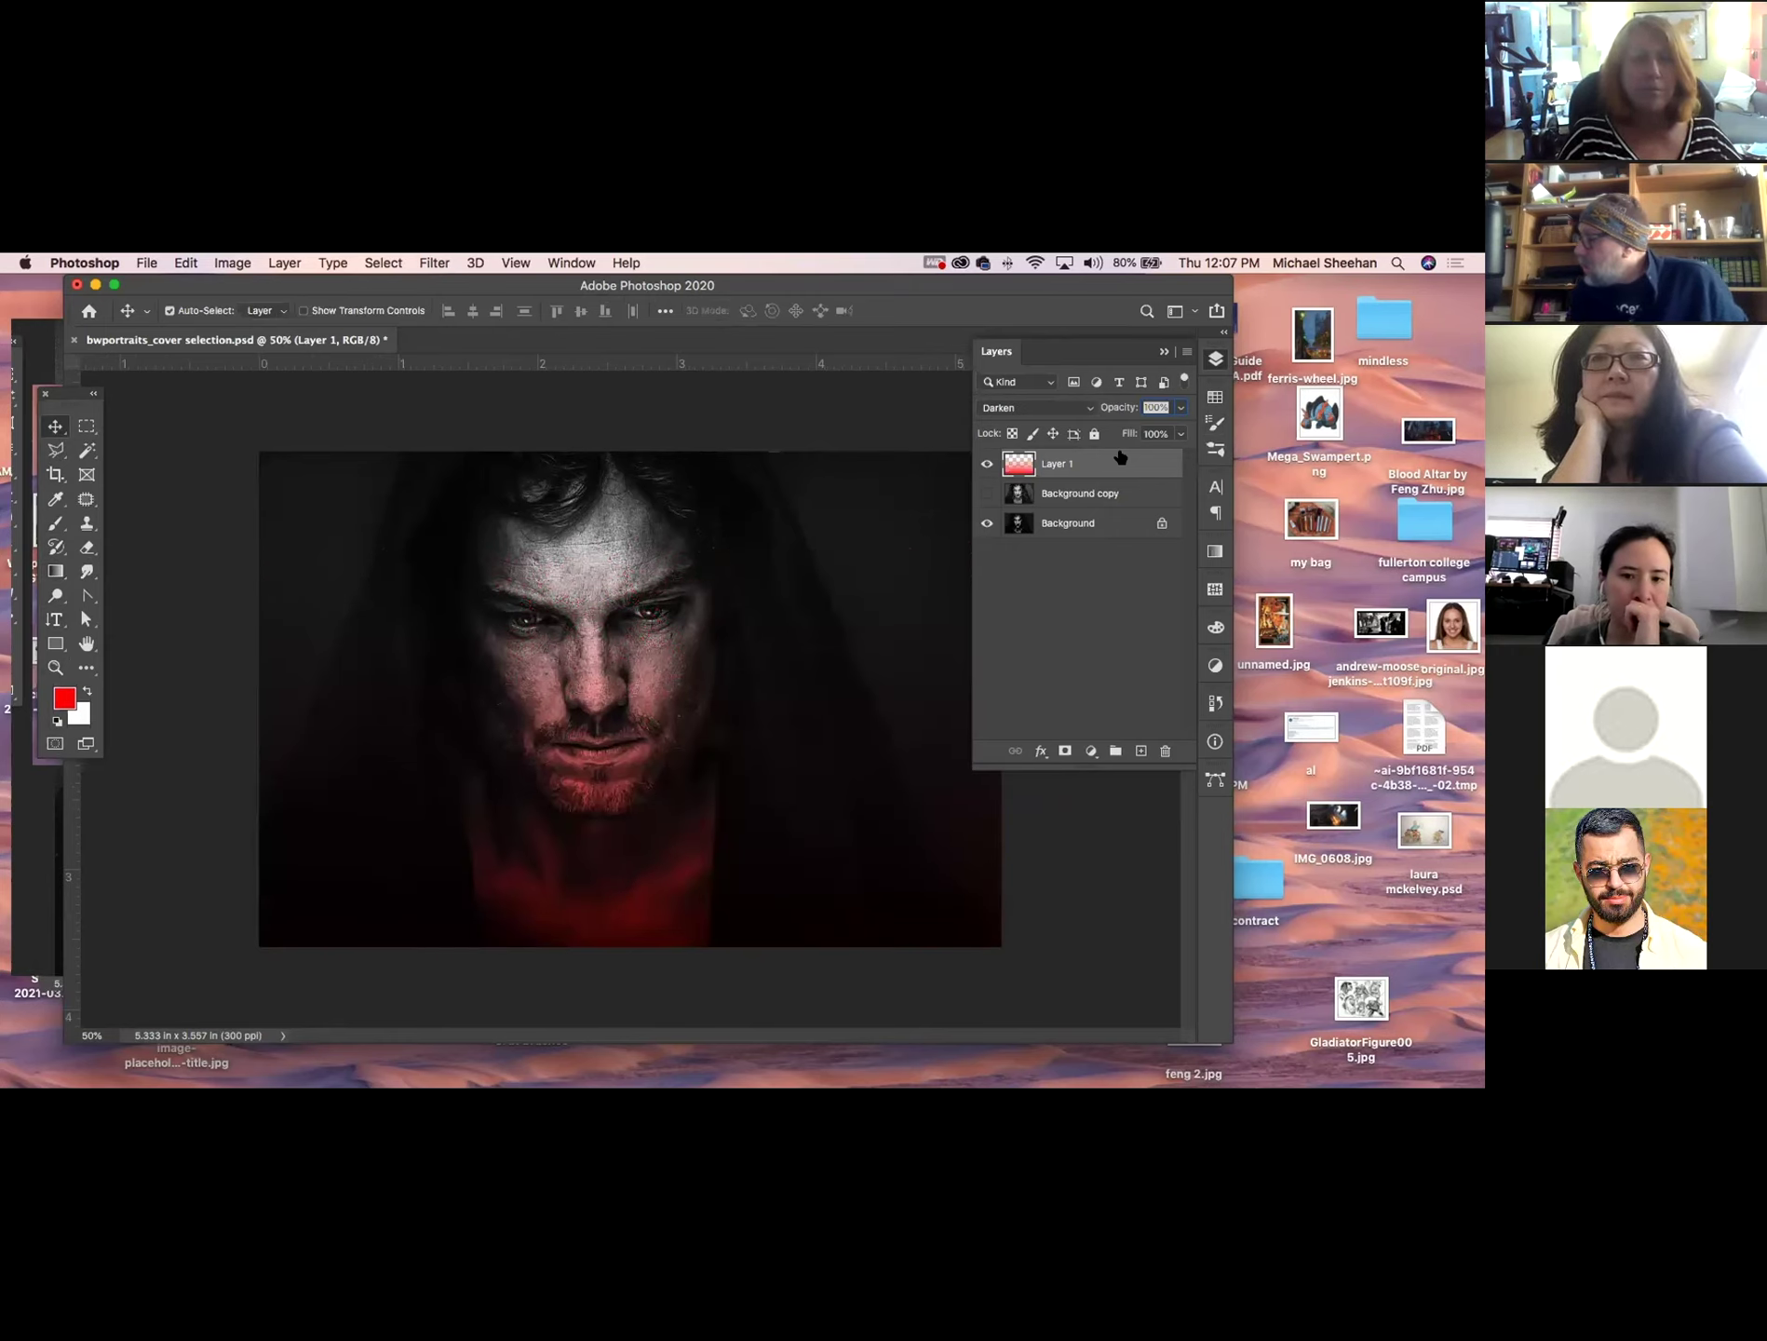
key("shift+plus")
key("shift+plus")
key("shift+plus")
key("shift+plus")
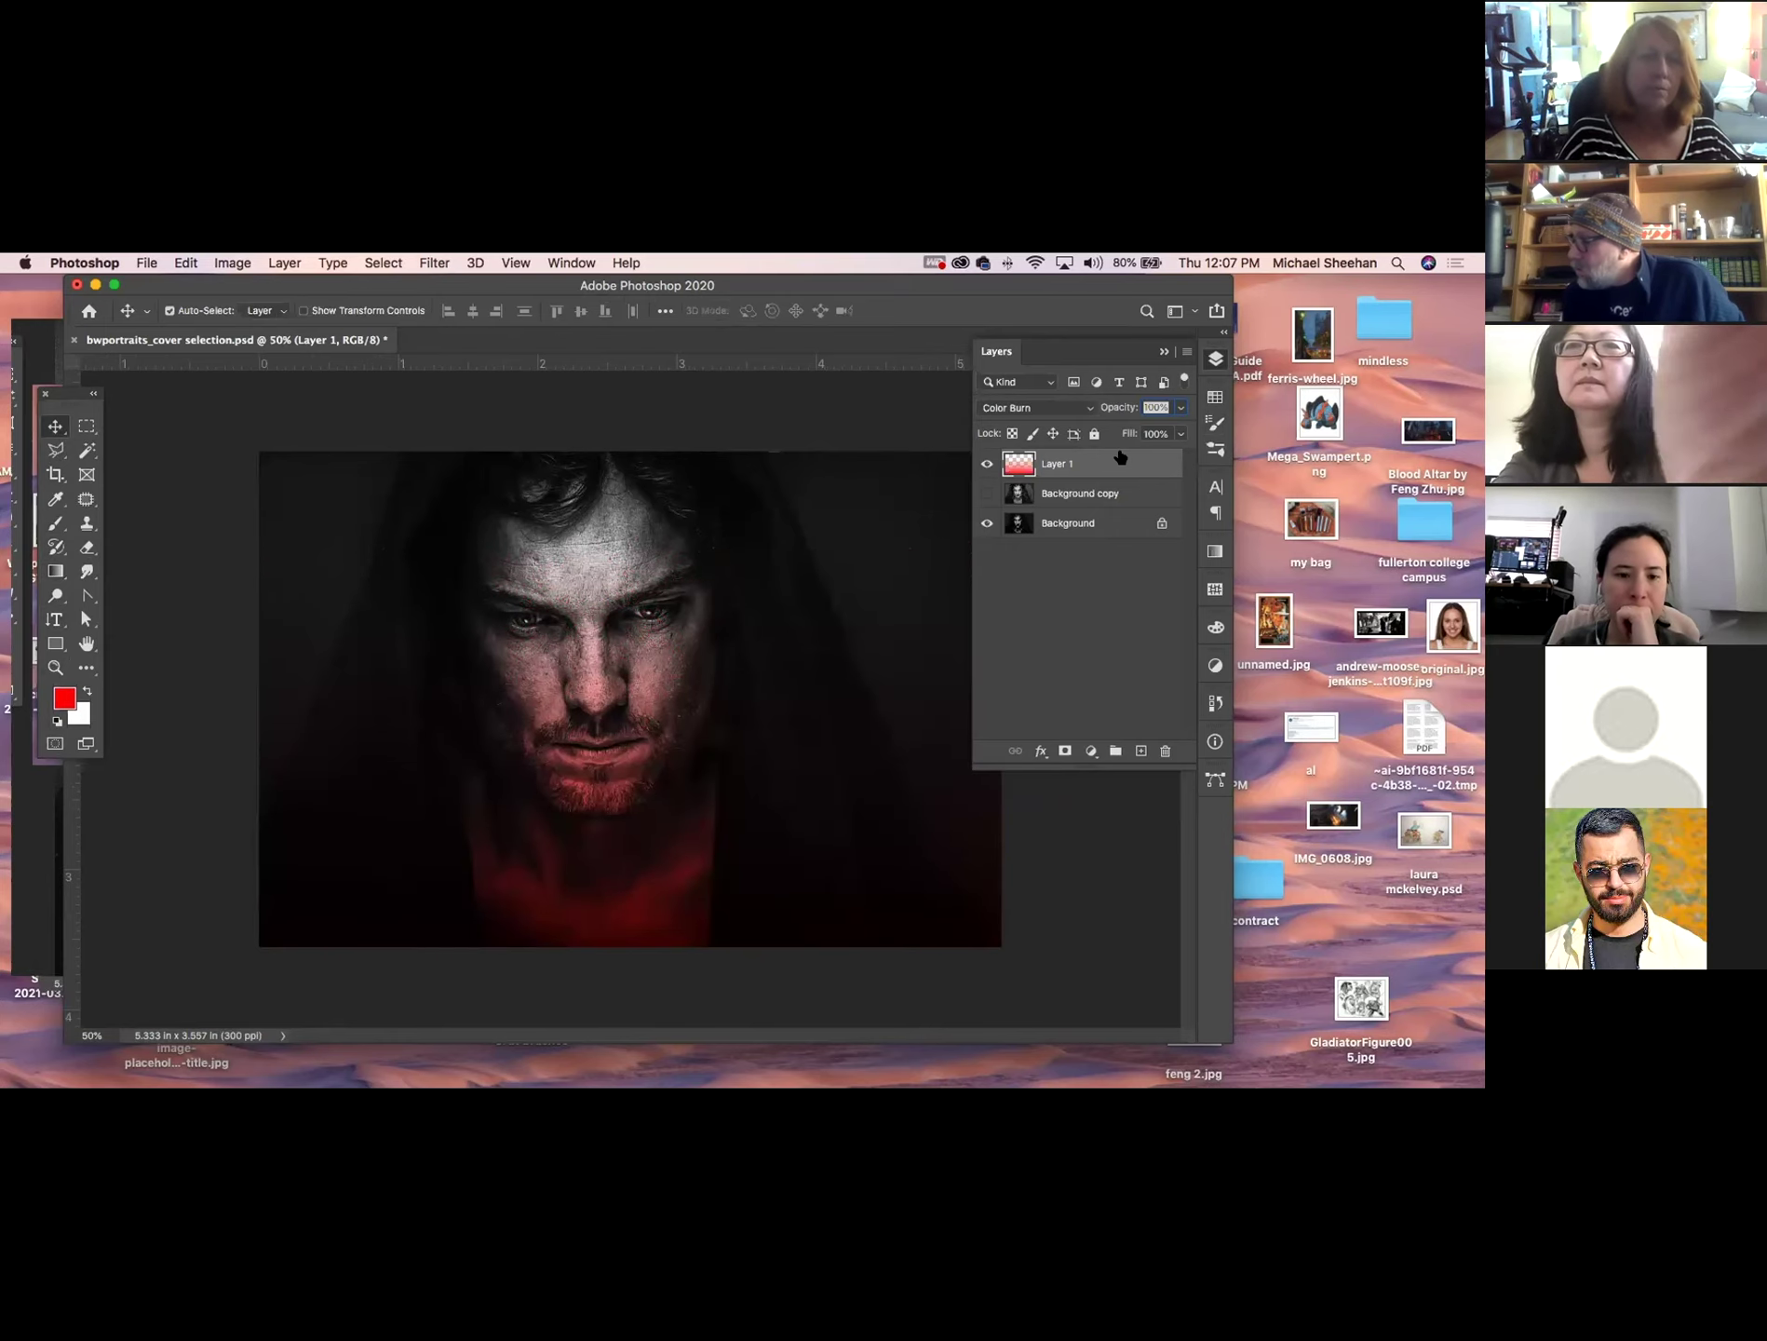
key("shift+plus")
key("shift+plus")
key("shift+plus")
key("shift+plus")
key("shift+plus")
key("shift+plus")
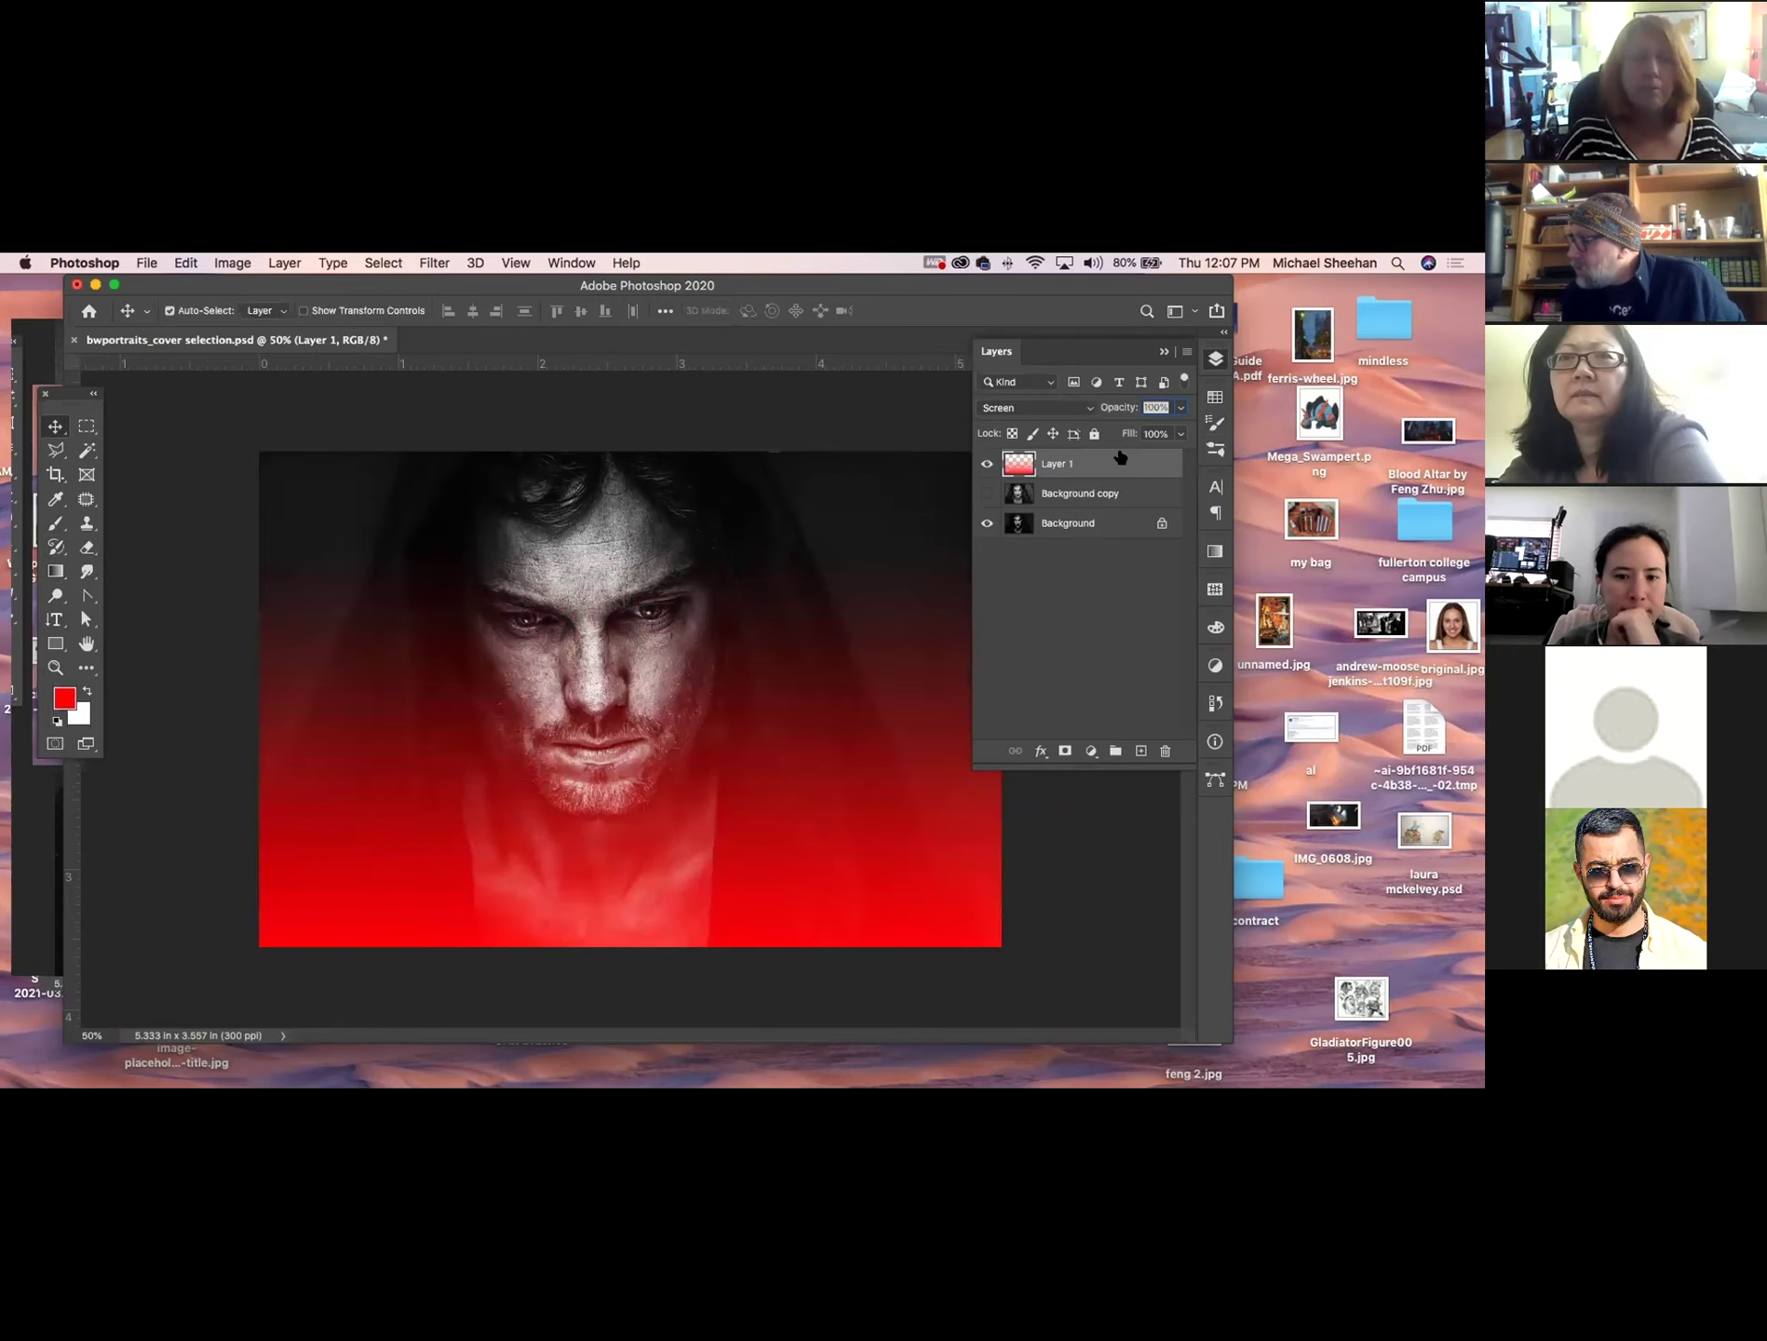
key("shift+minus")
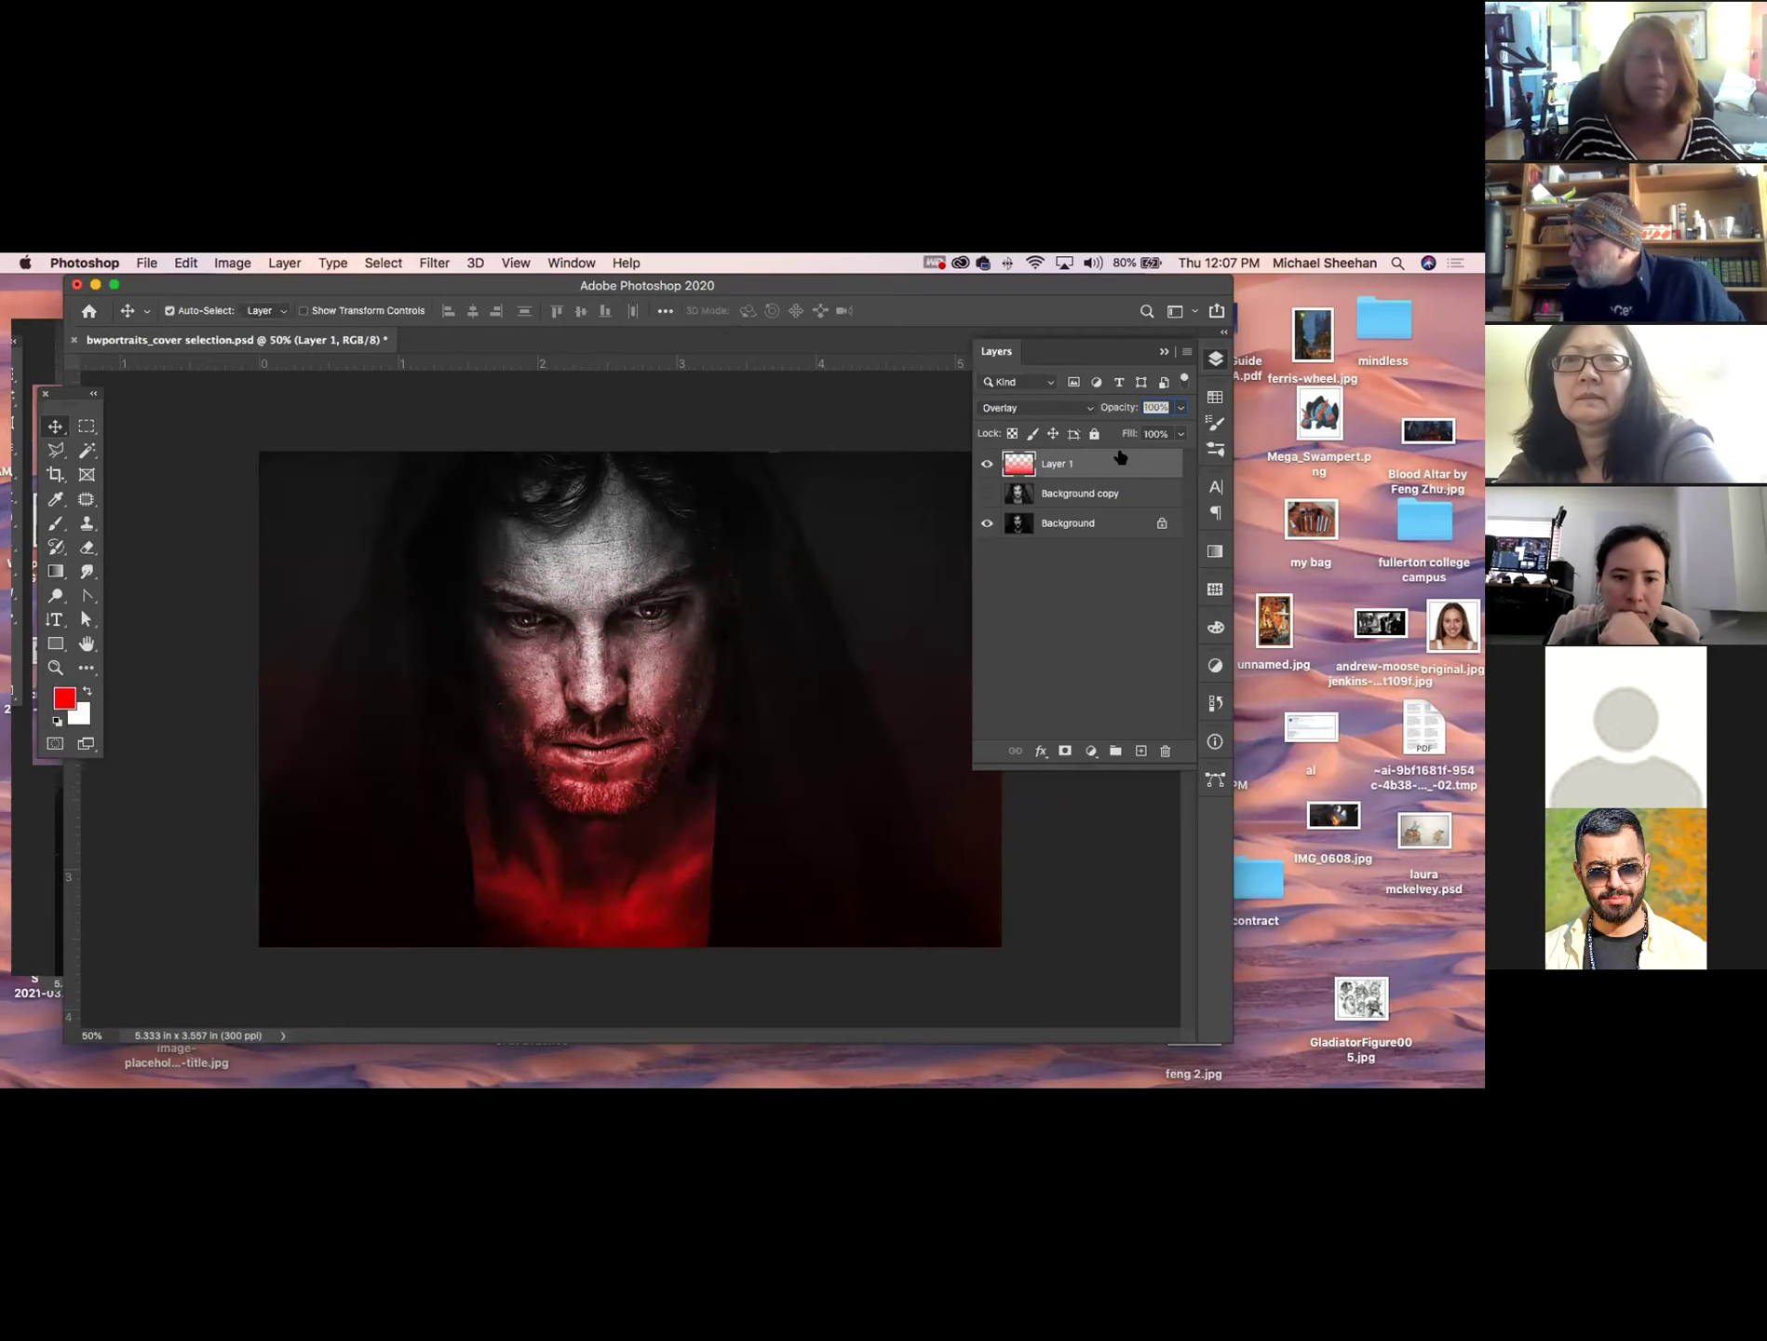
Lower Layer 1's opacity to 76%.
left_click(1181, 407)
left_click_drag(1176, 429, 1171, 430)
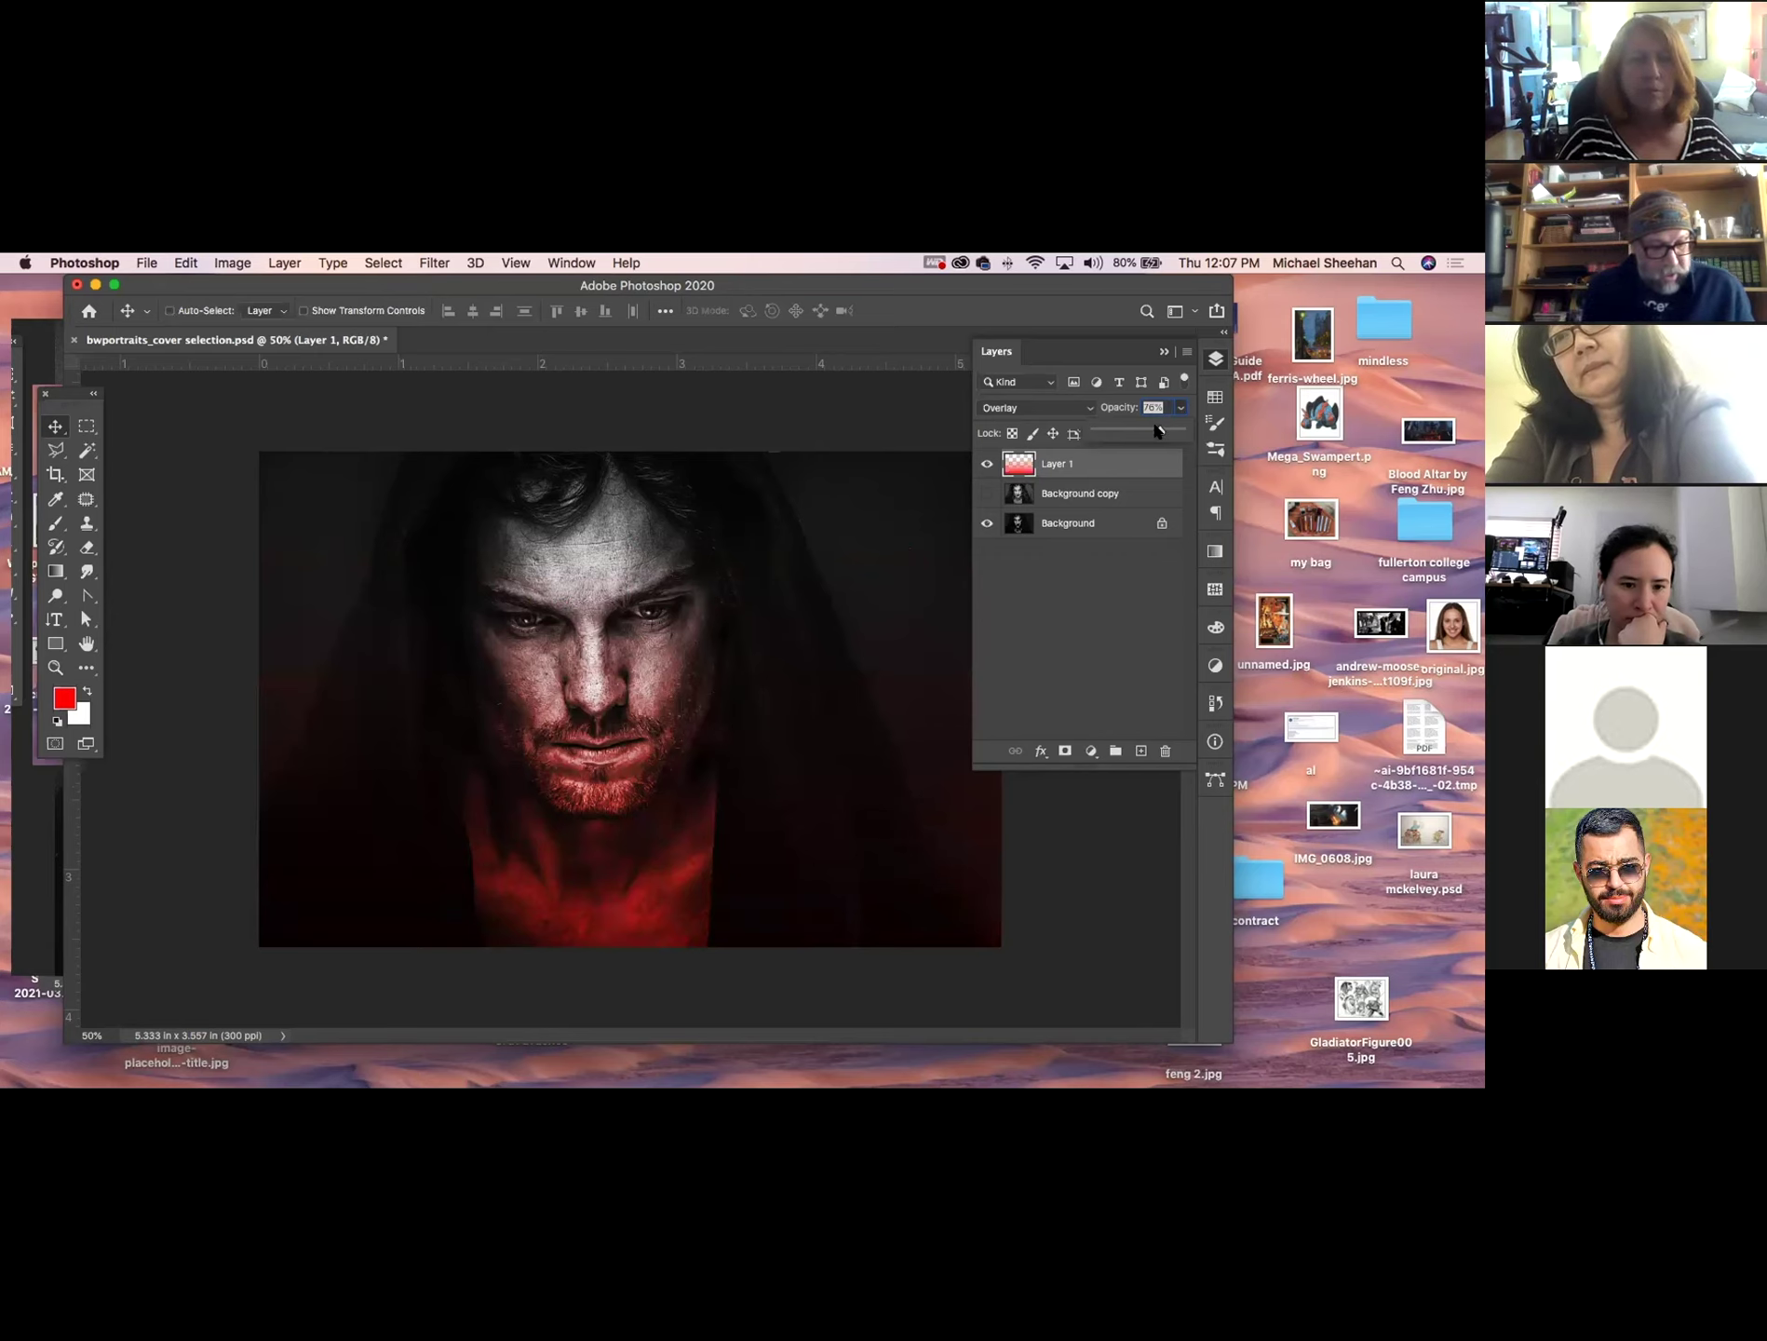
left_click_drag(1156, 430, 1154, 431)
Reduce Layer 1's saturation to -32 with a Hue/Saturation adjustment.
key("super+u")
left_click_drag(400, 330, 332, 285)
left_click_drag(197, 454, 181, 454)
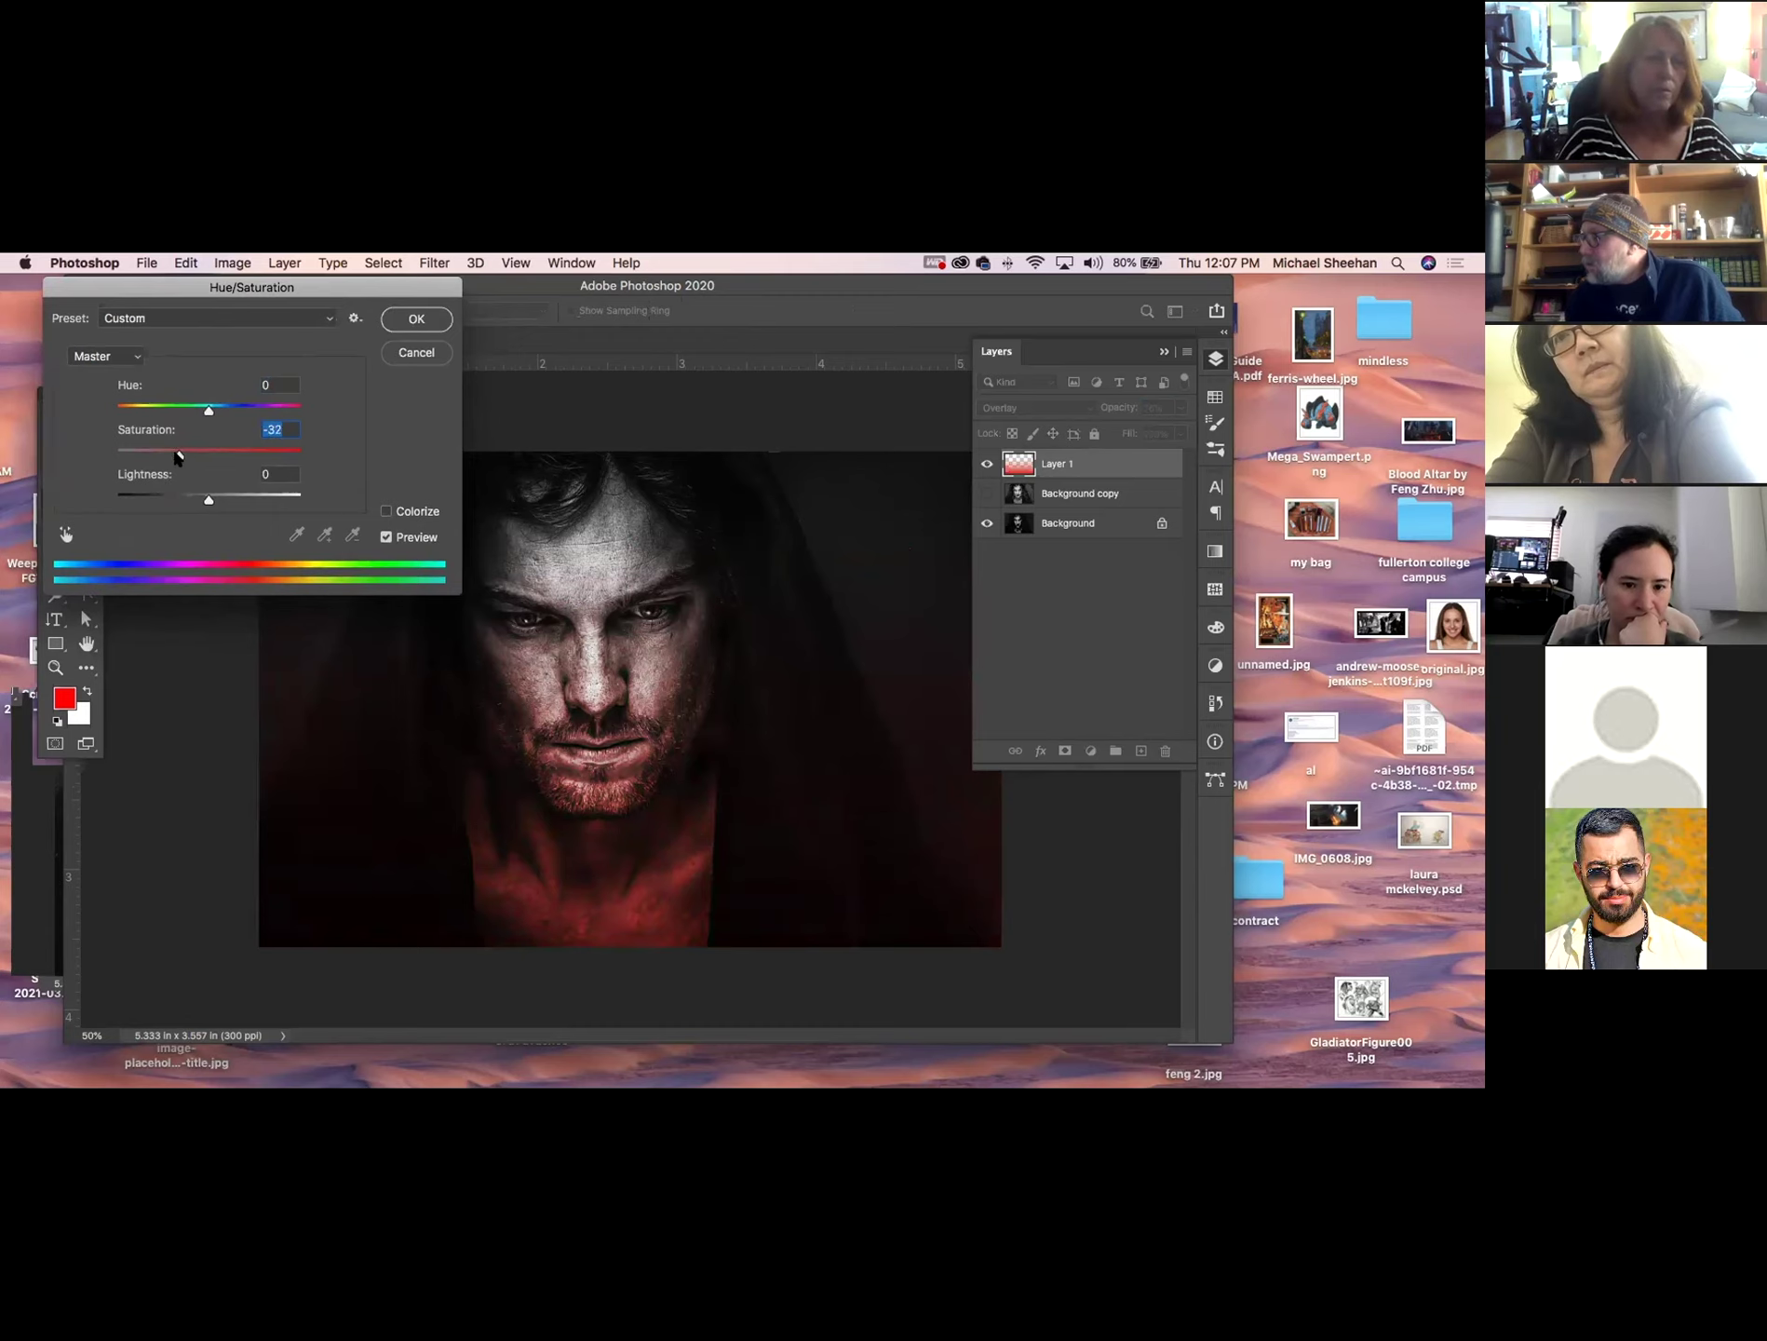
left_click(416, 320)
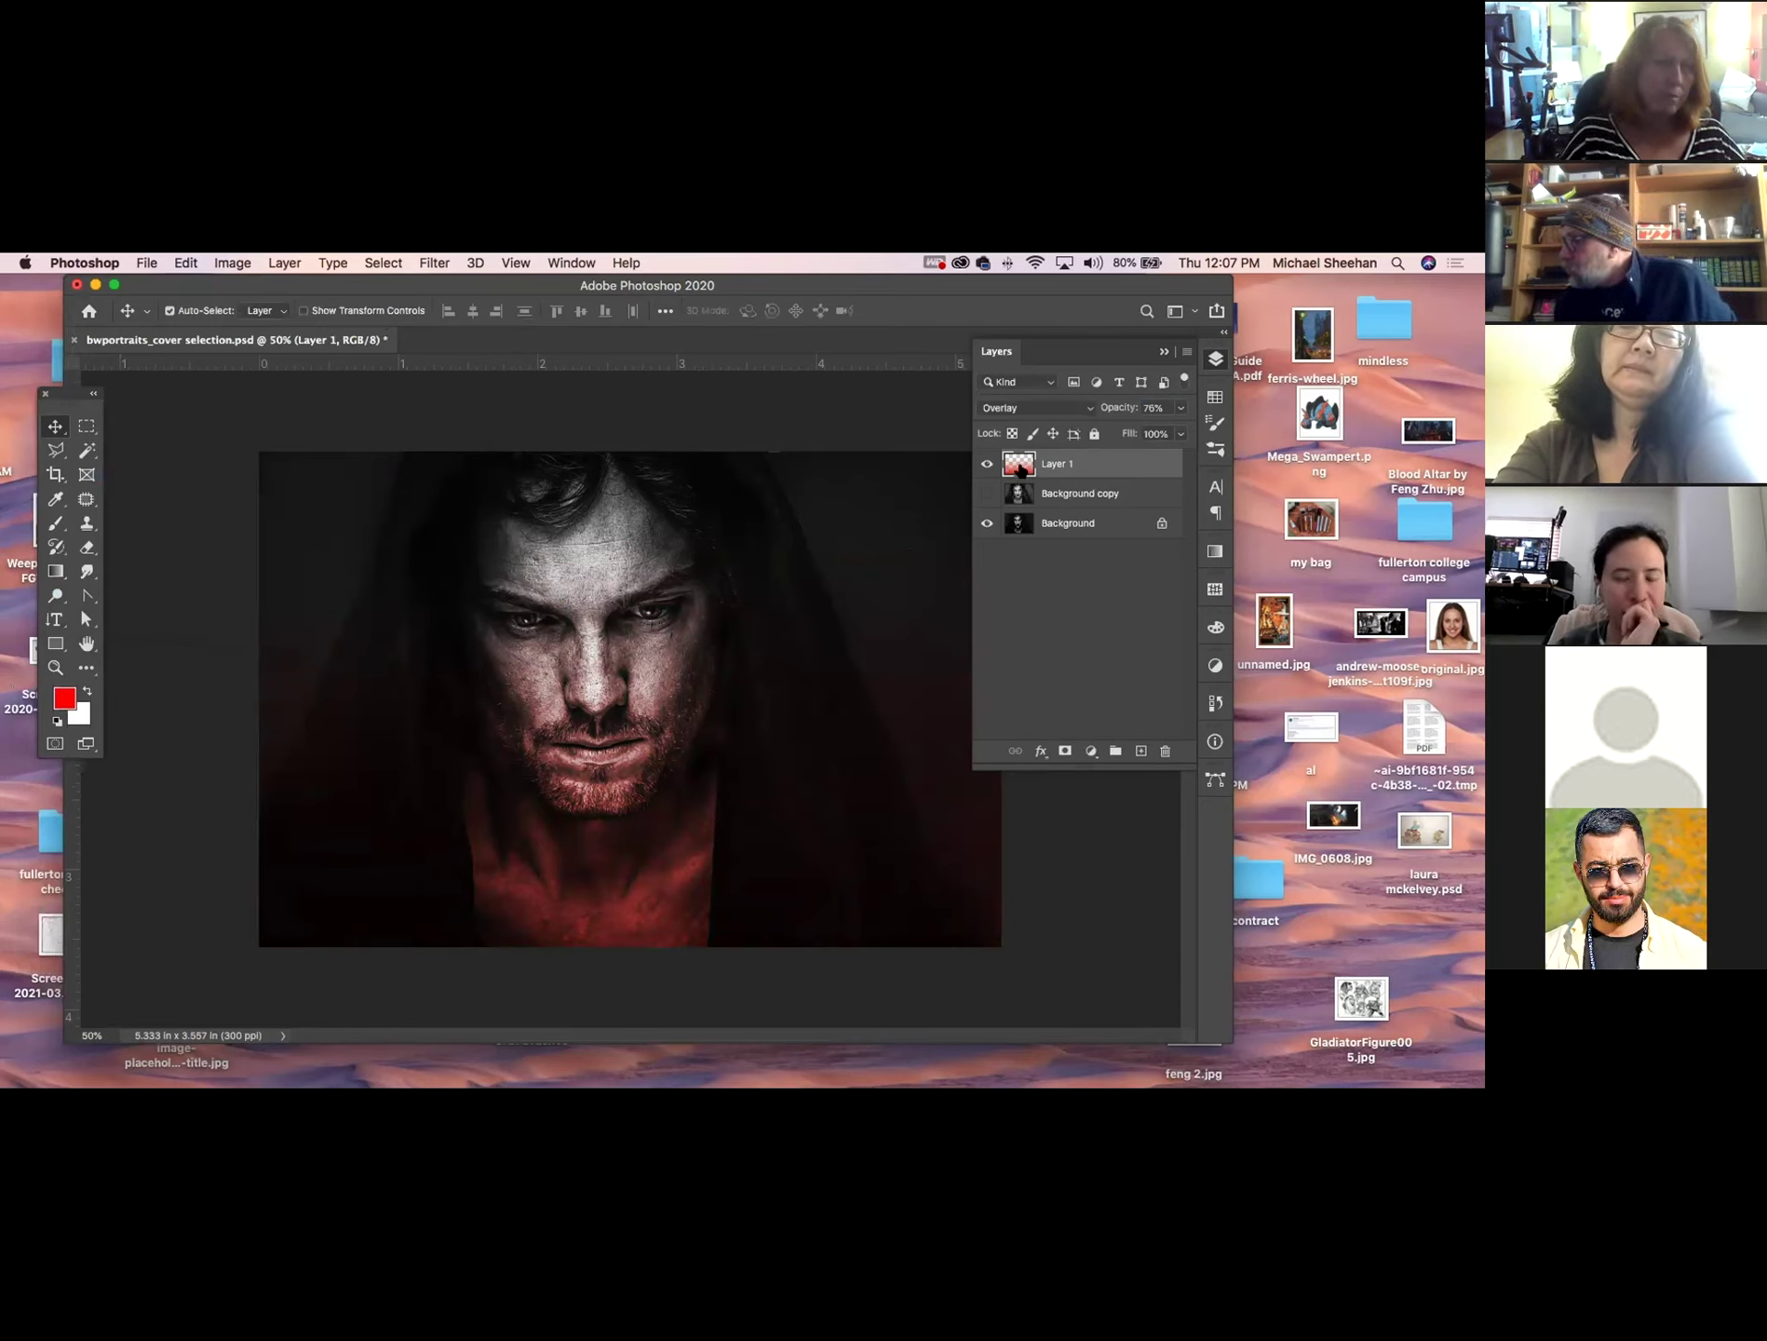
Add a new empty layer above Layer 1 and try to load the saved cowl channel as a selection.
left_click(1140, 751)
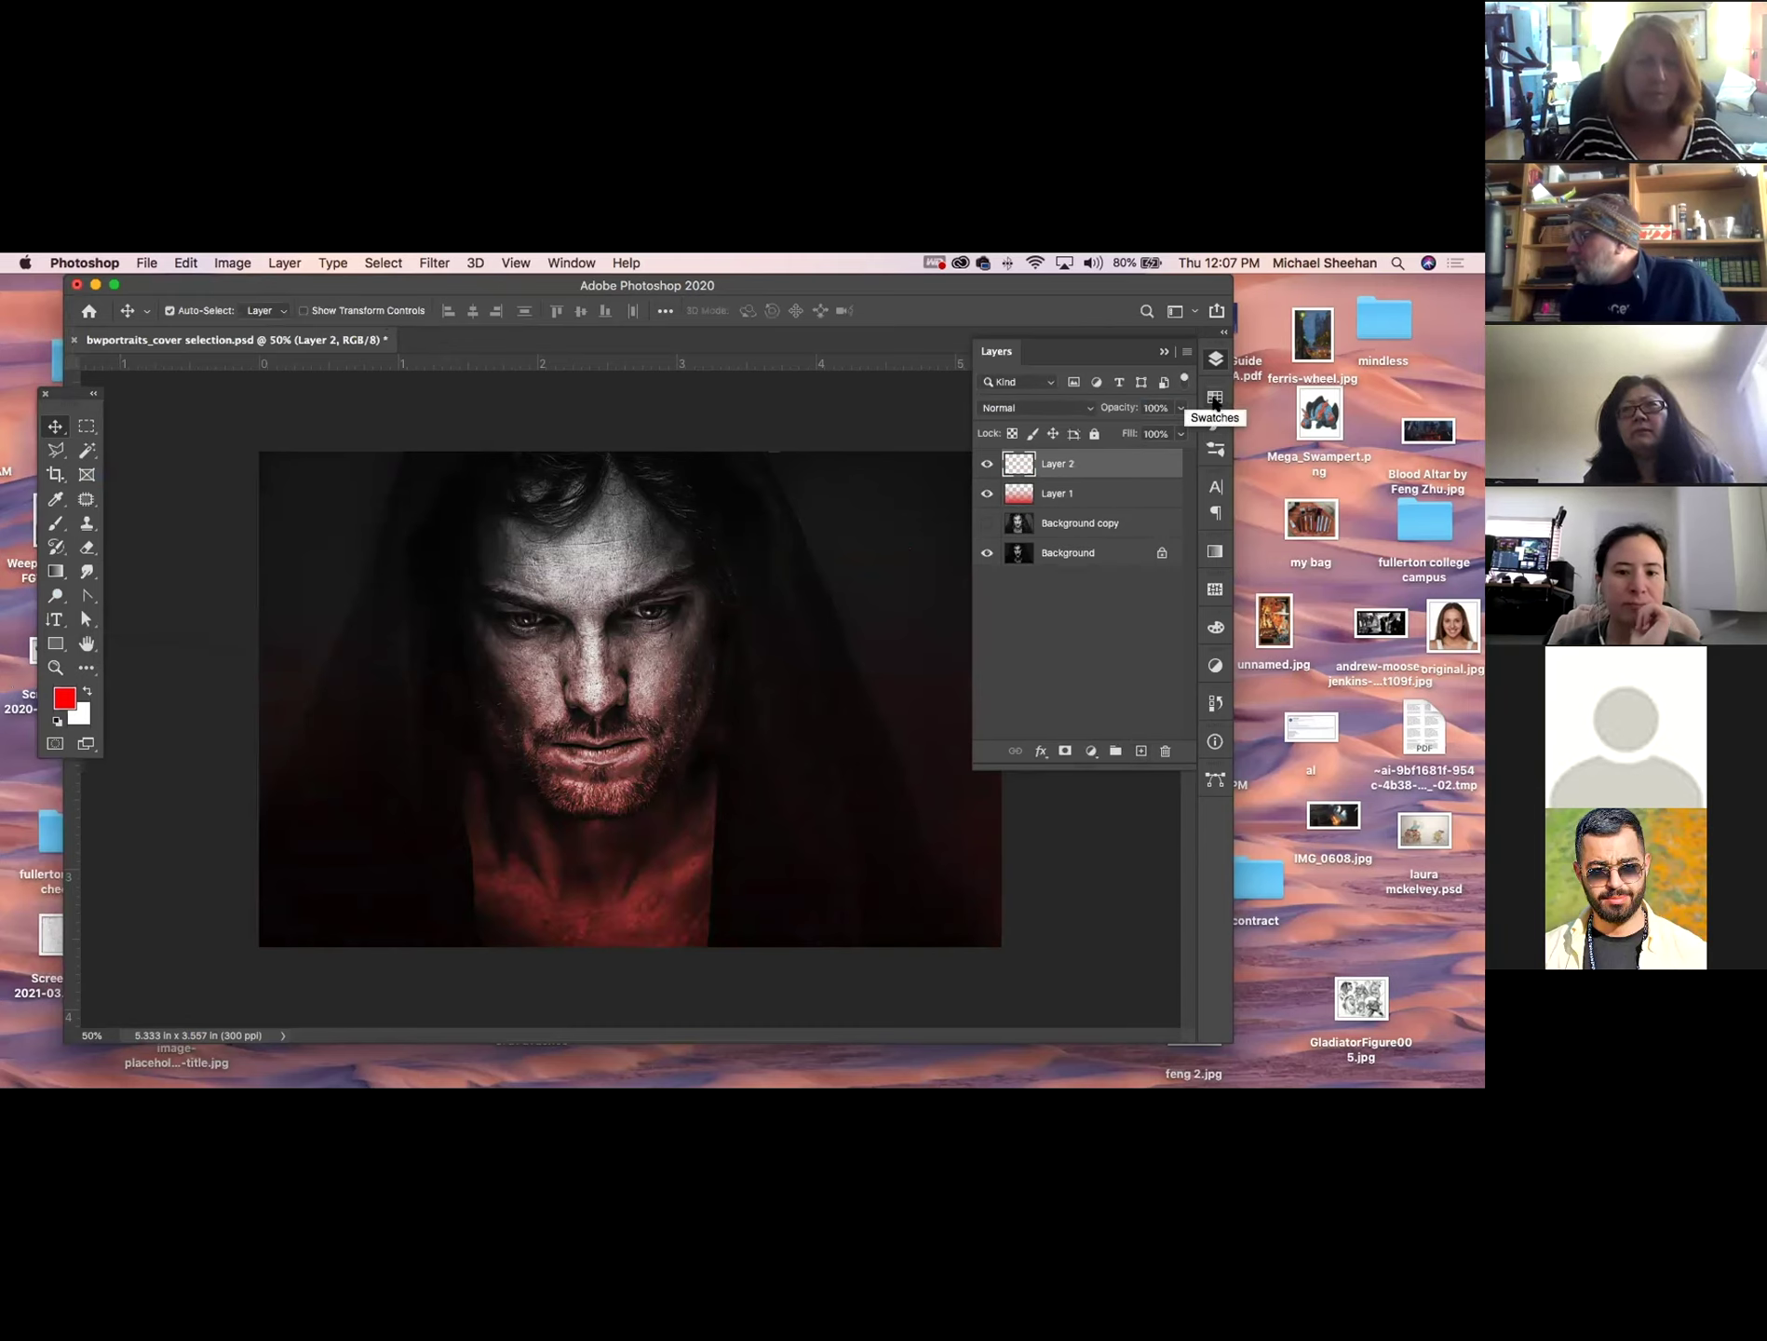
left_click(375, 262)
left_click(438, 659)
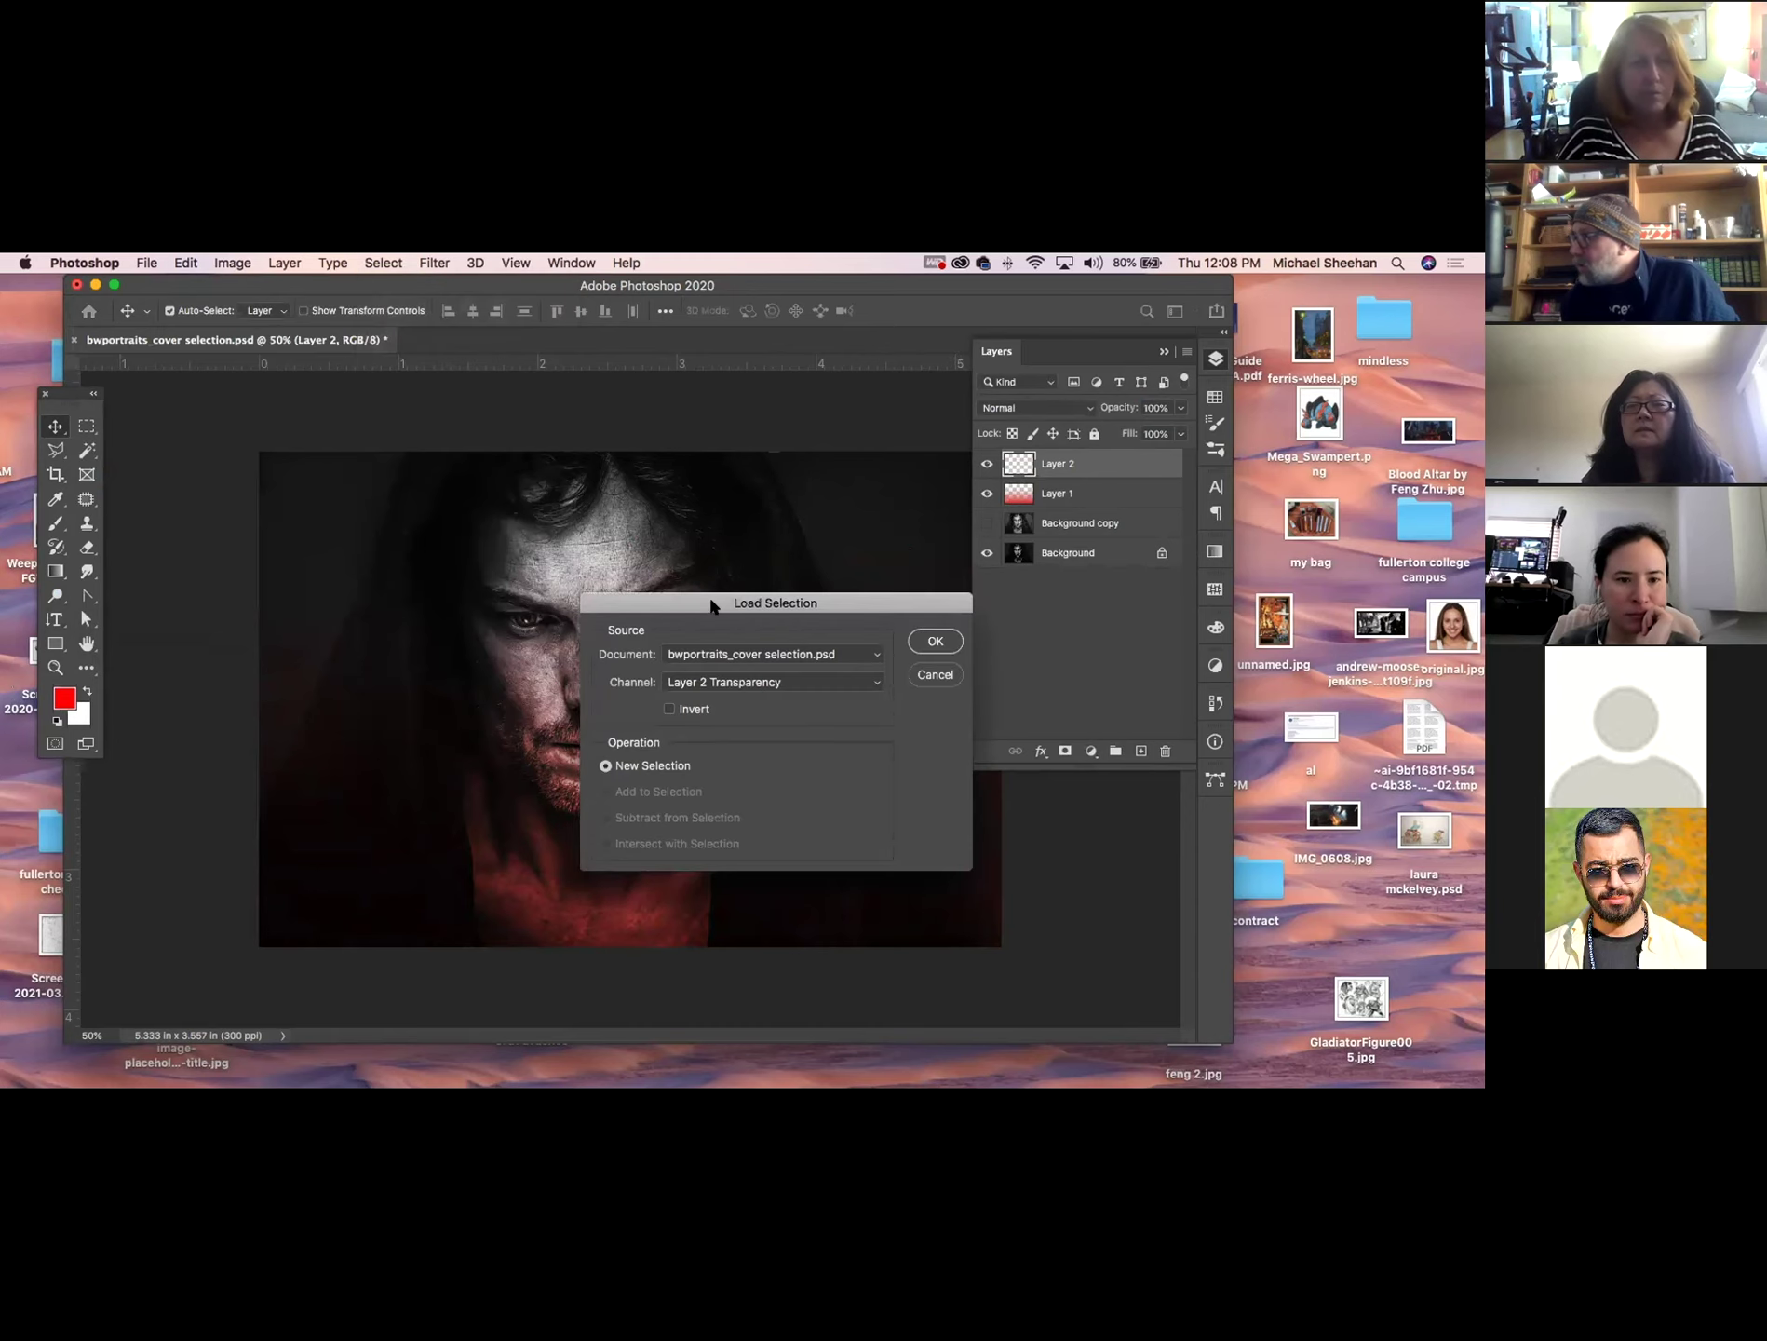
left_click(763, 682)
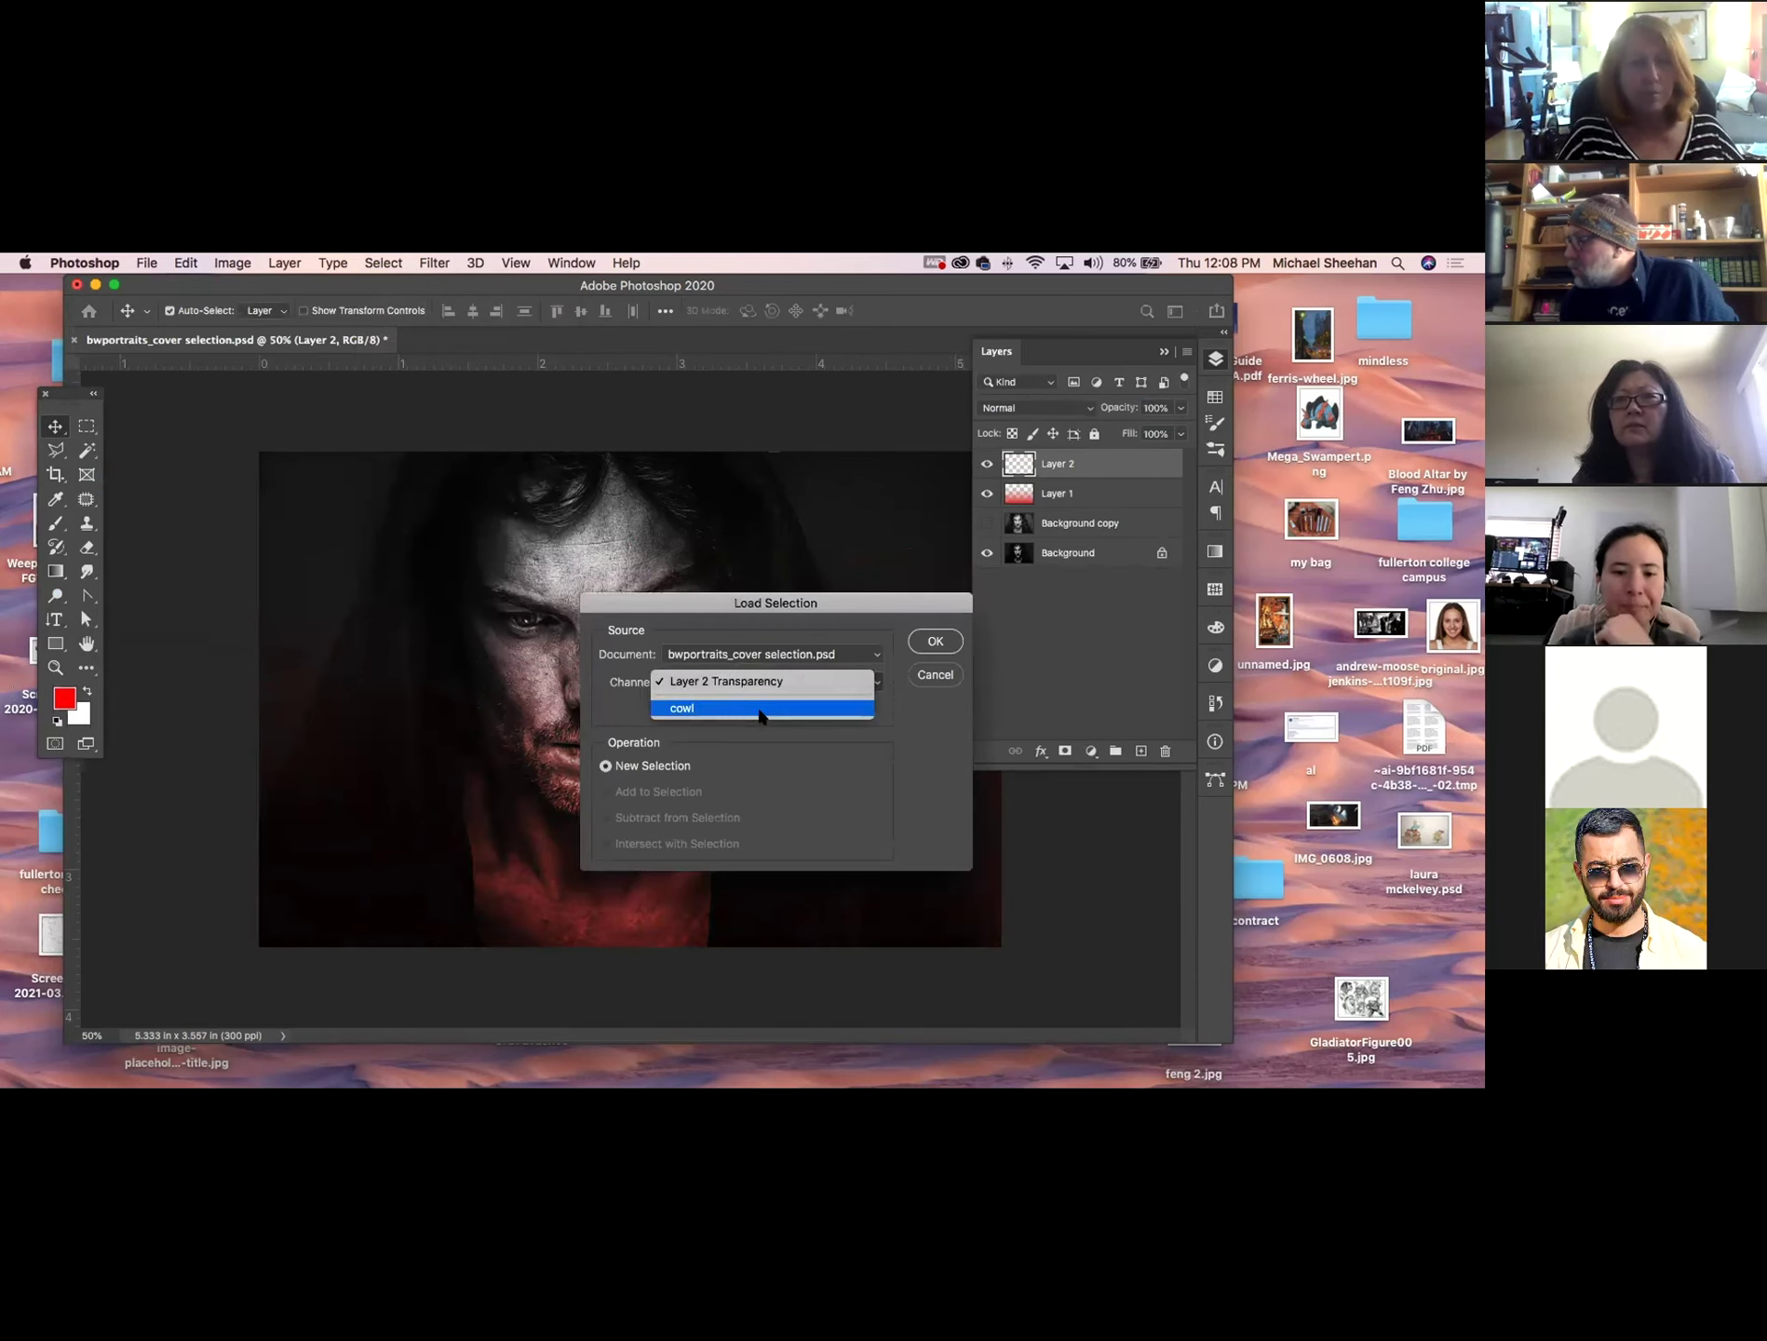
left_click(762, 711)
left_click(935, 641)
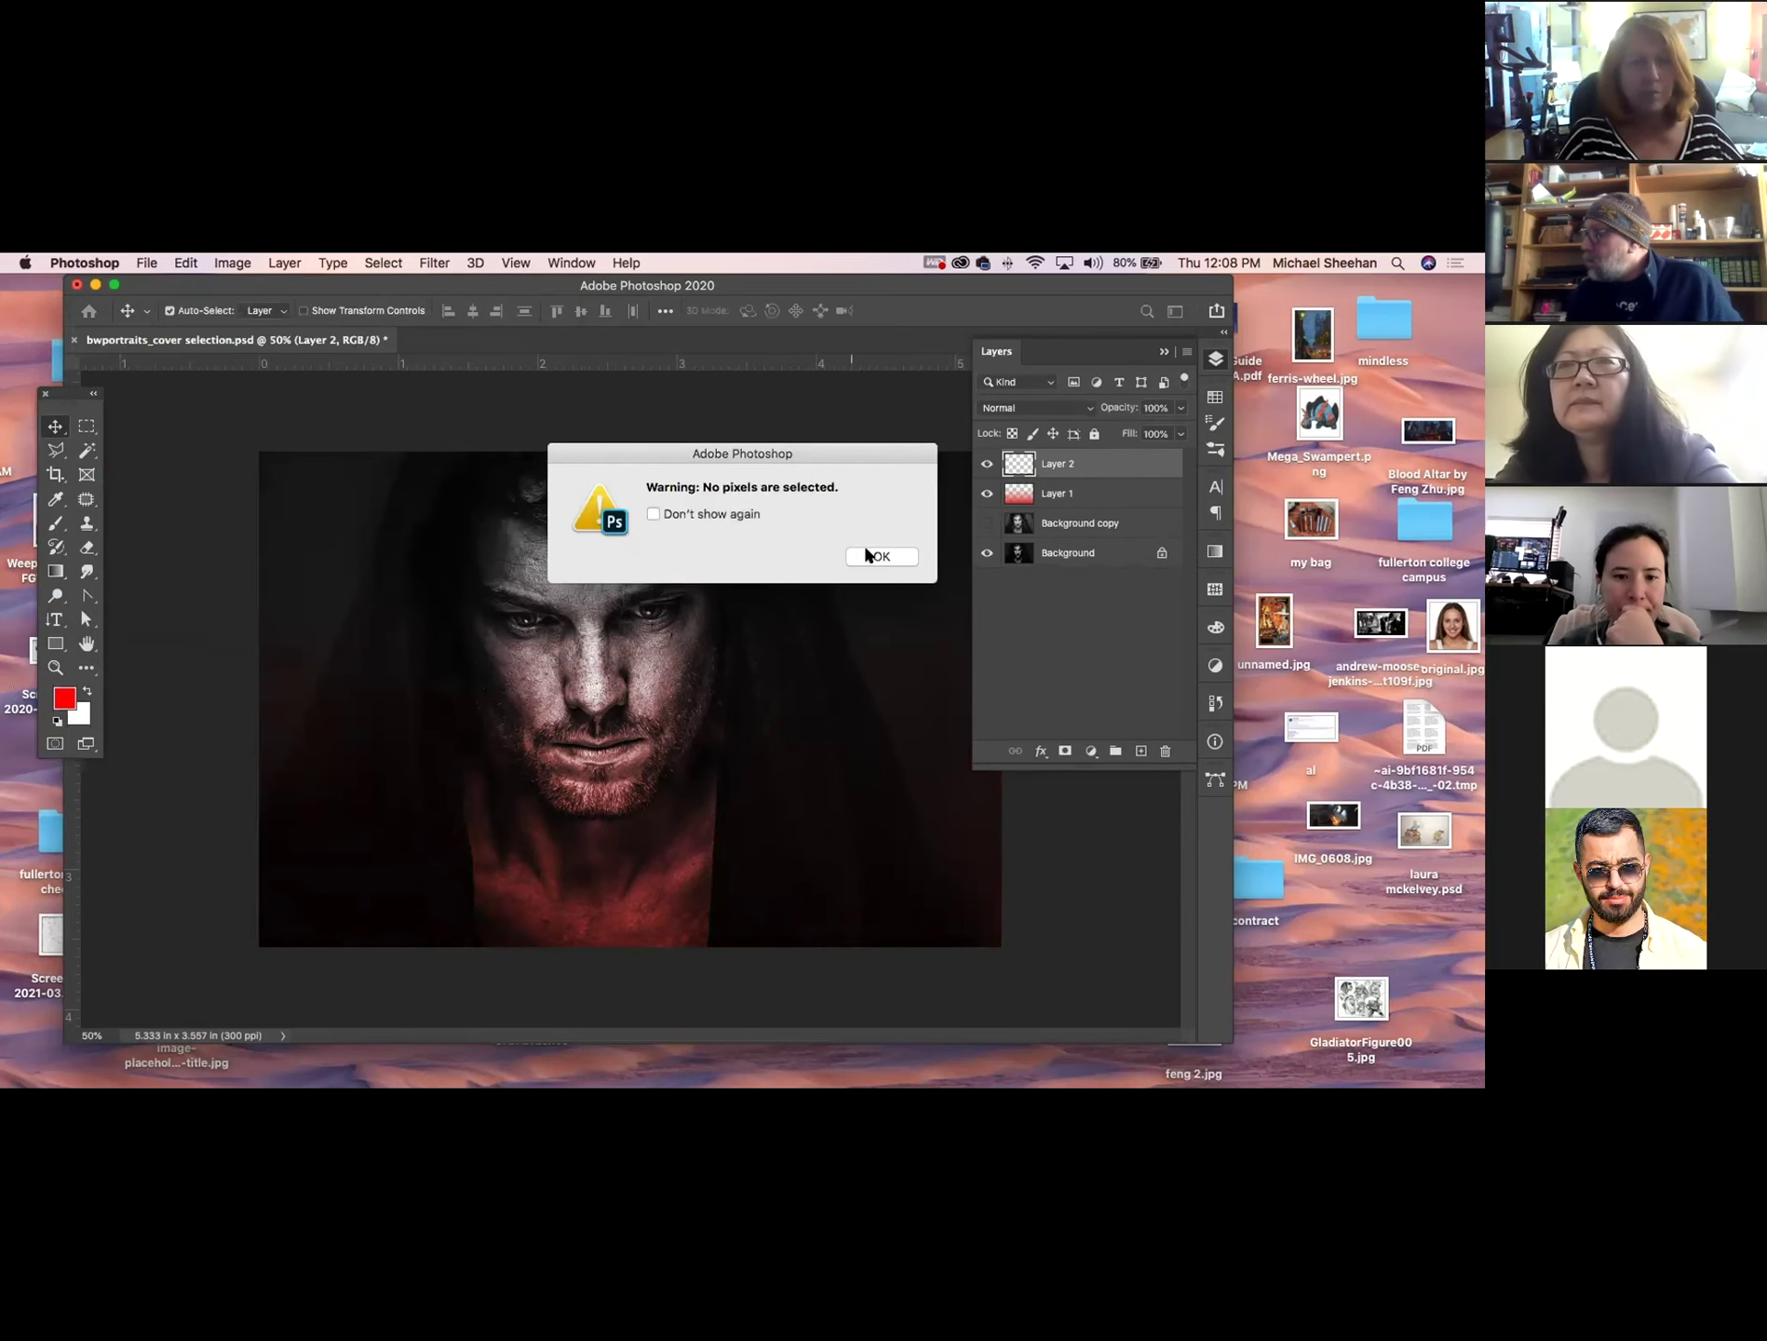
left_click(873, 551)
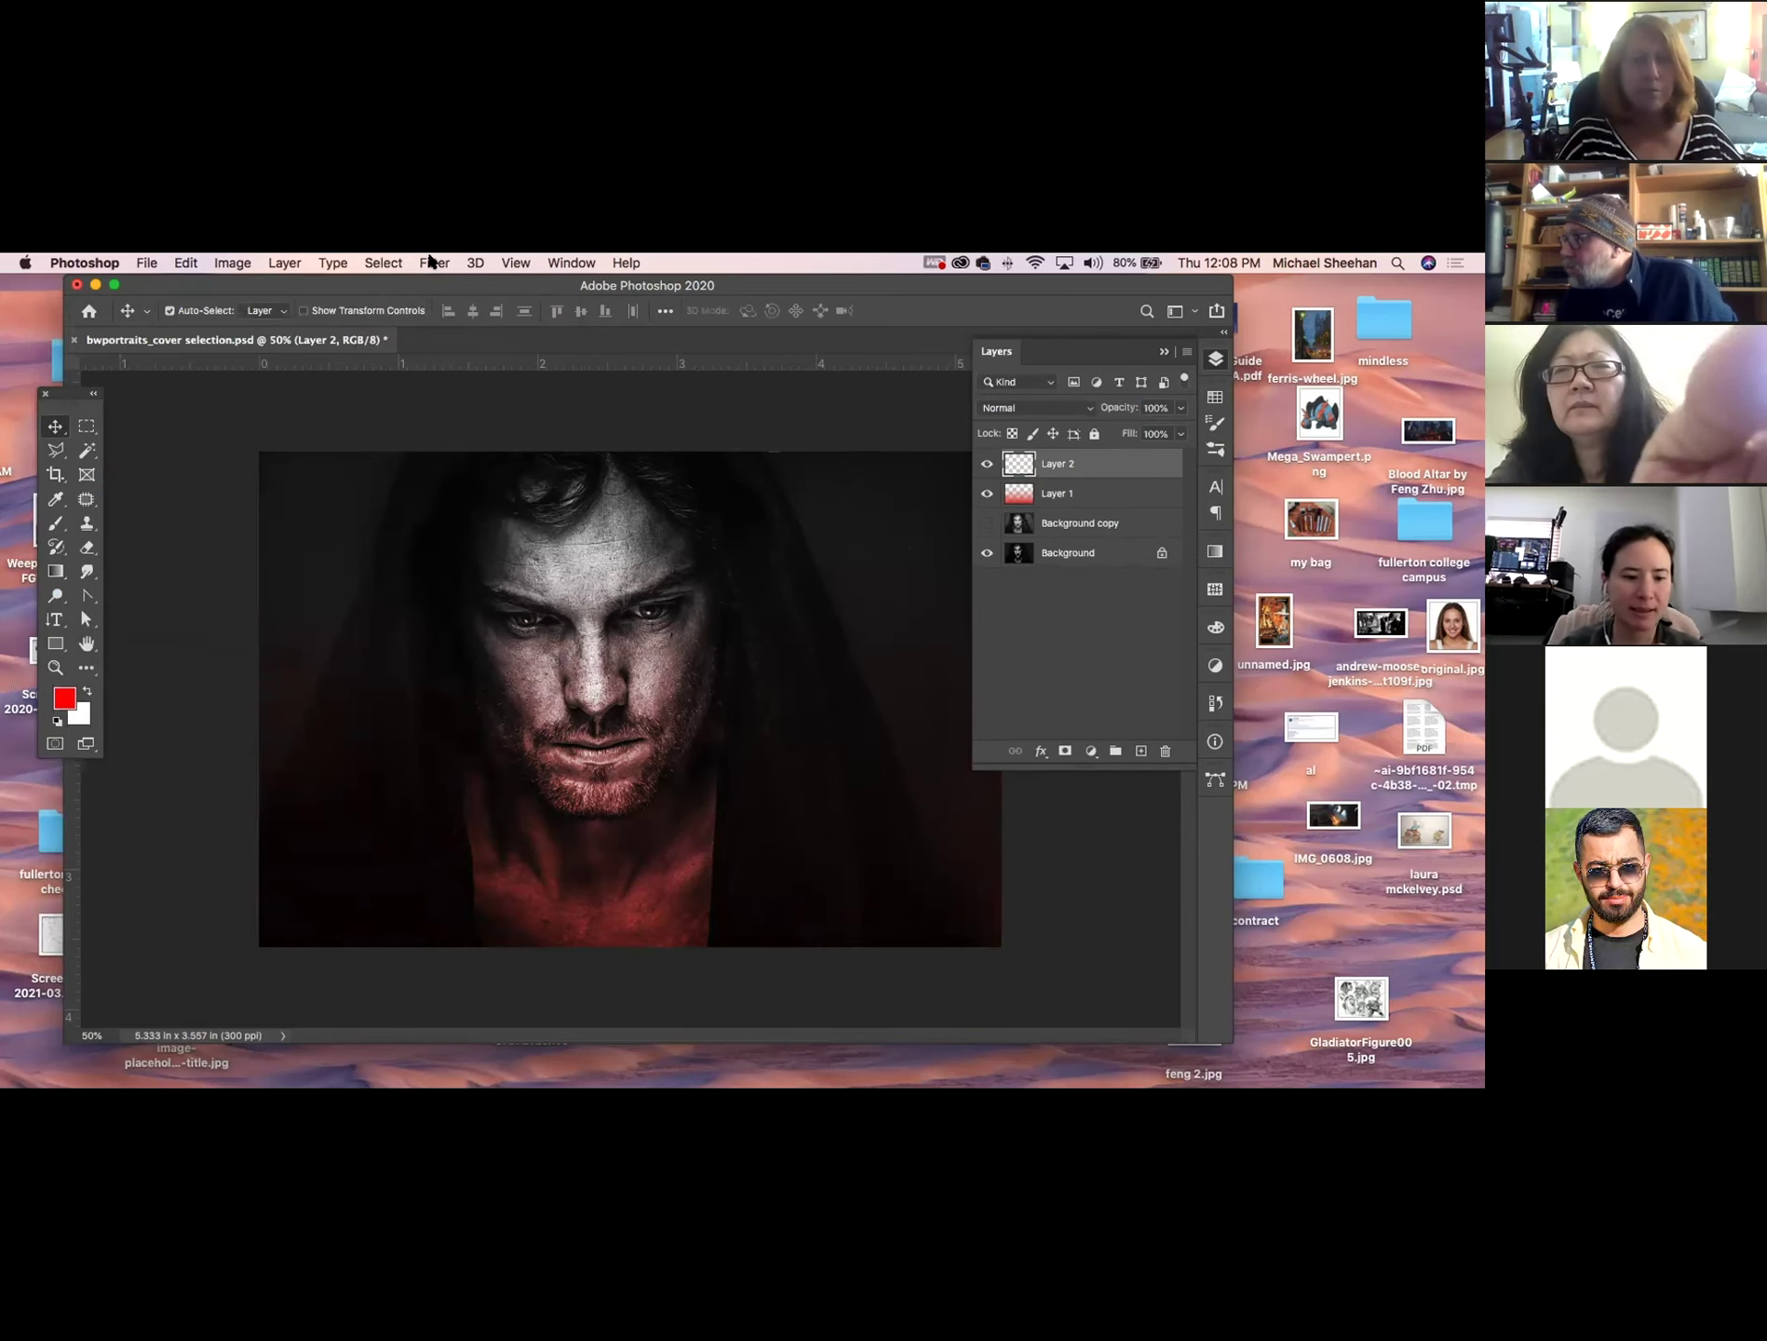
Load the cowl channel as a new selection and invert it to select the face and neck area inside the hood.
left_click(382, 262)
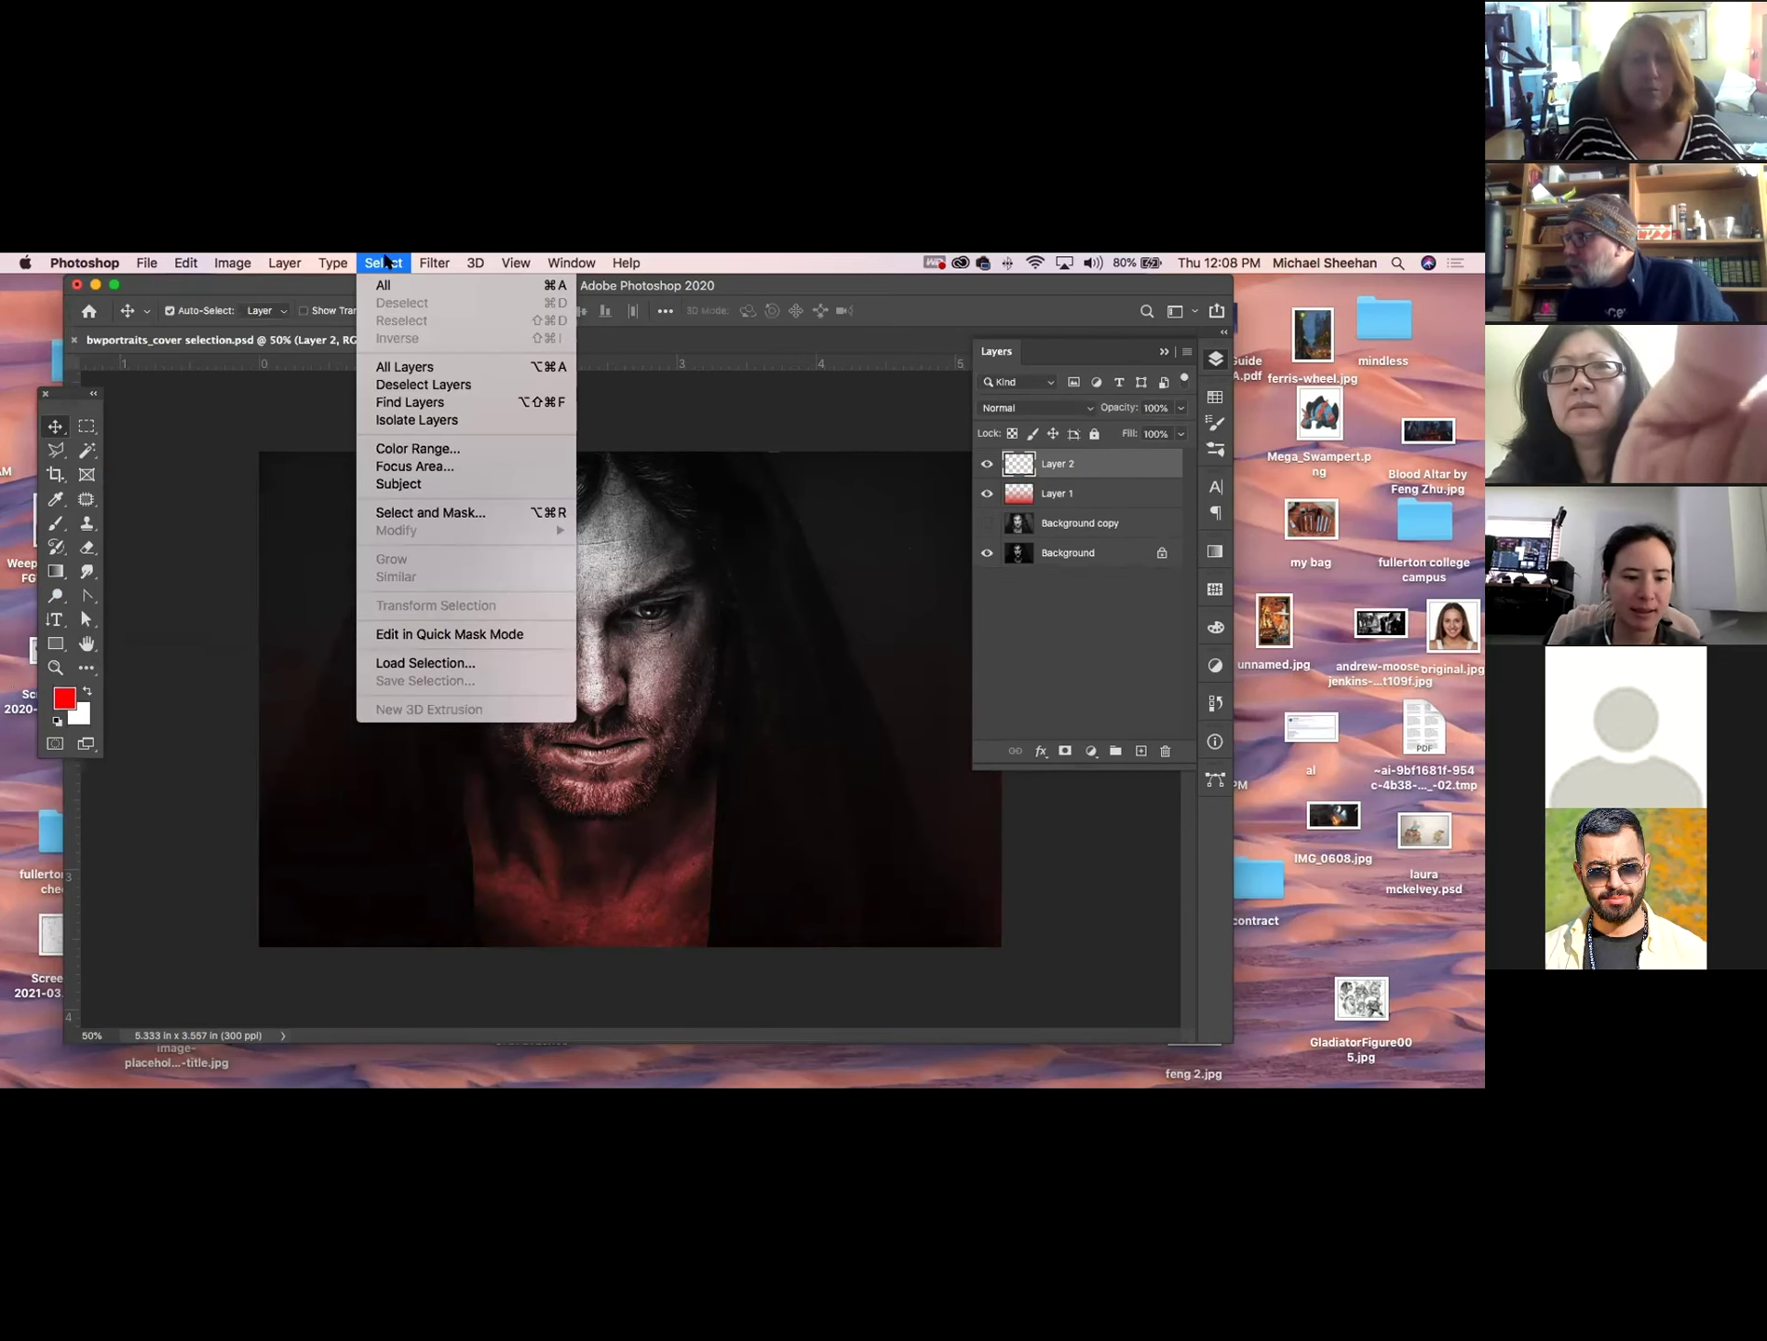
left_click(421, 662)
left_click(780, 681)
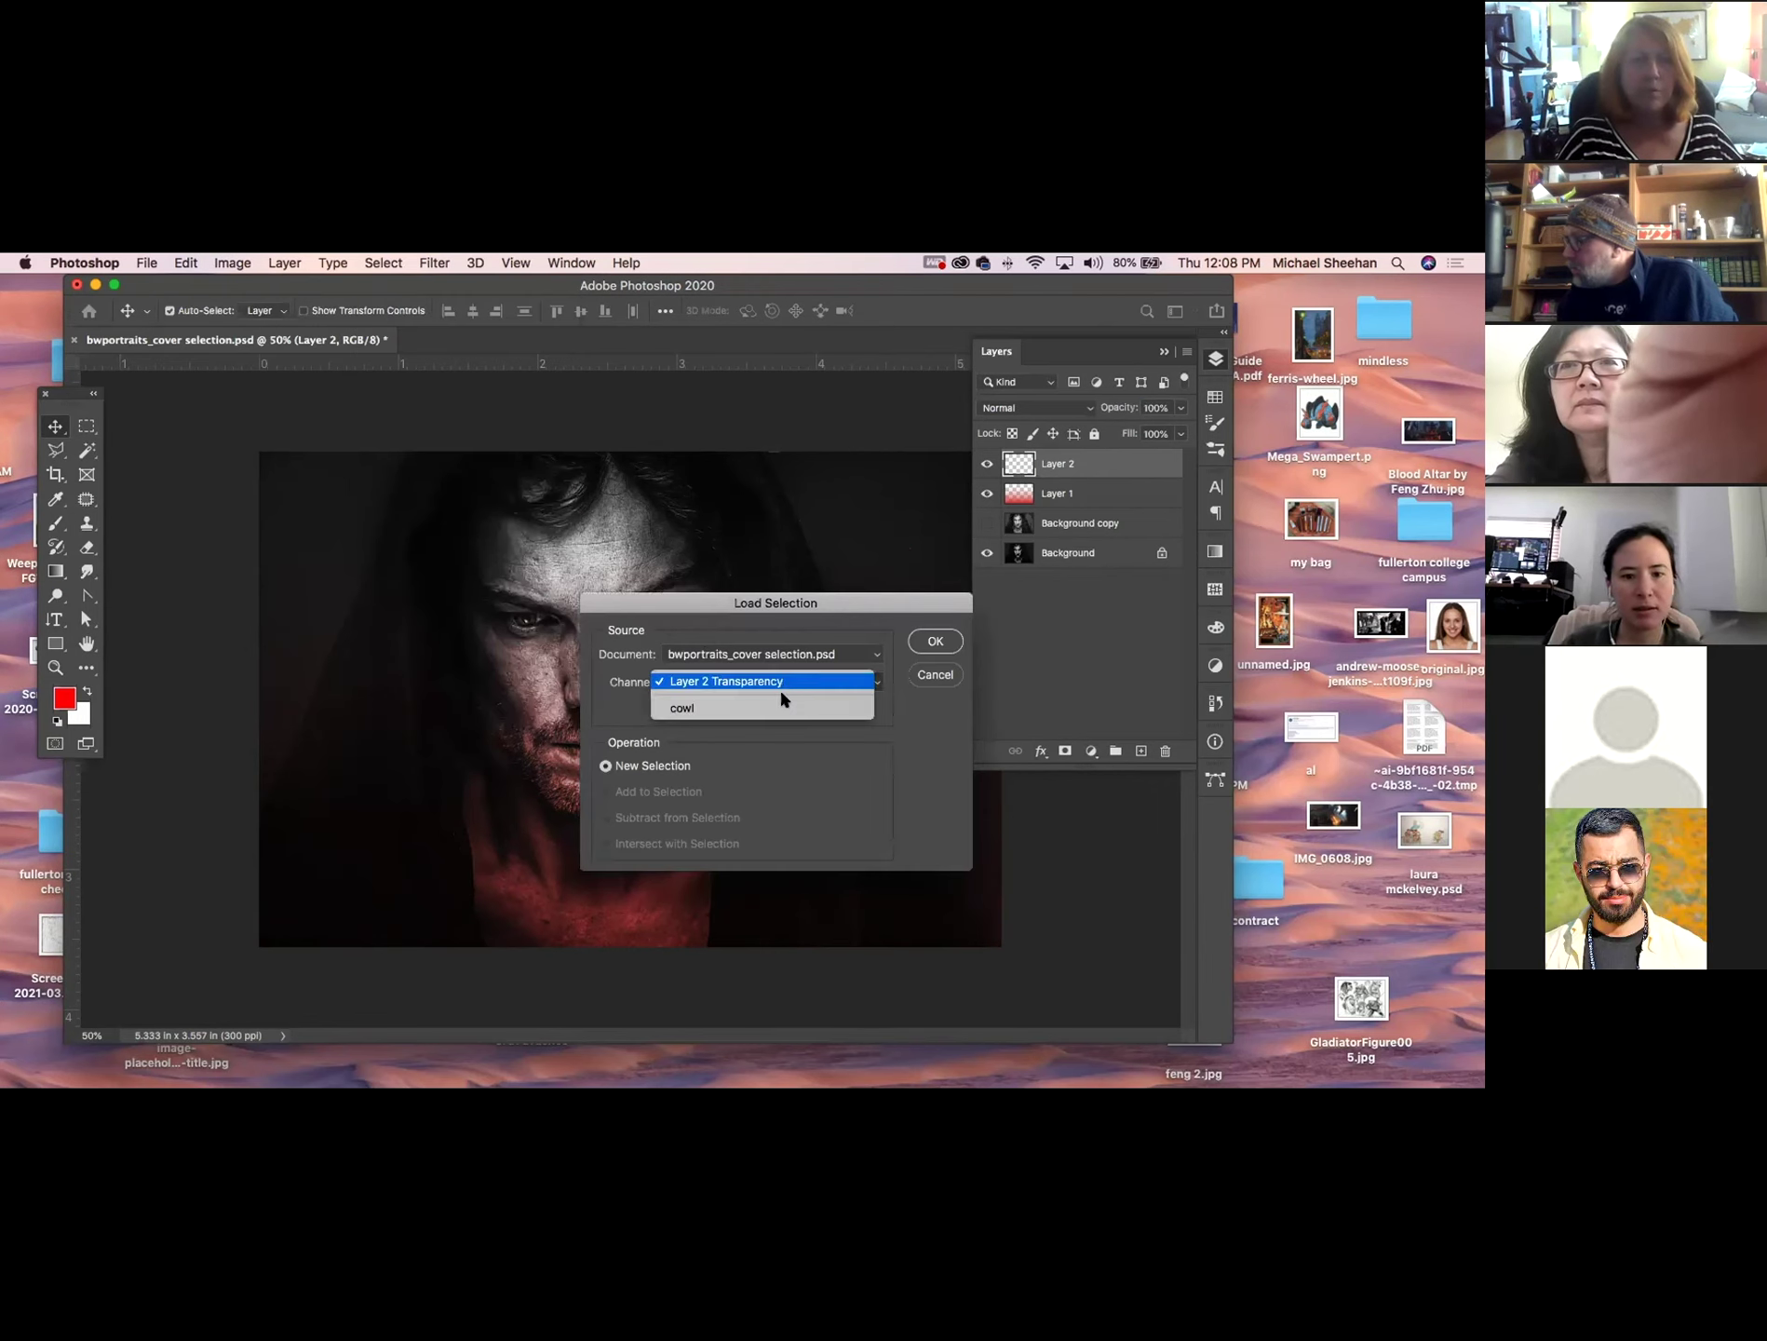
left_click(779, 709)
left_click(936, 642)
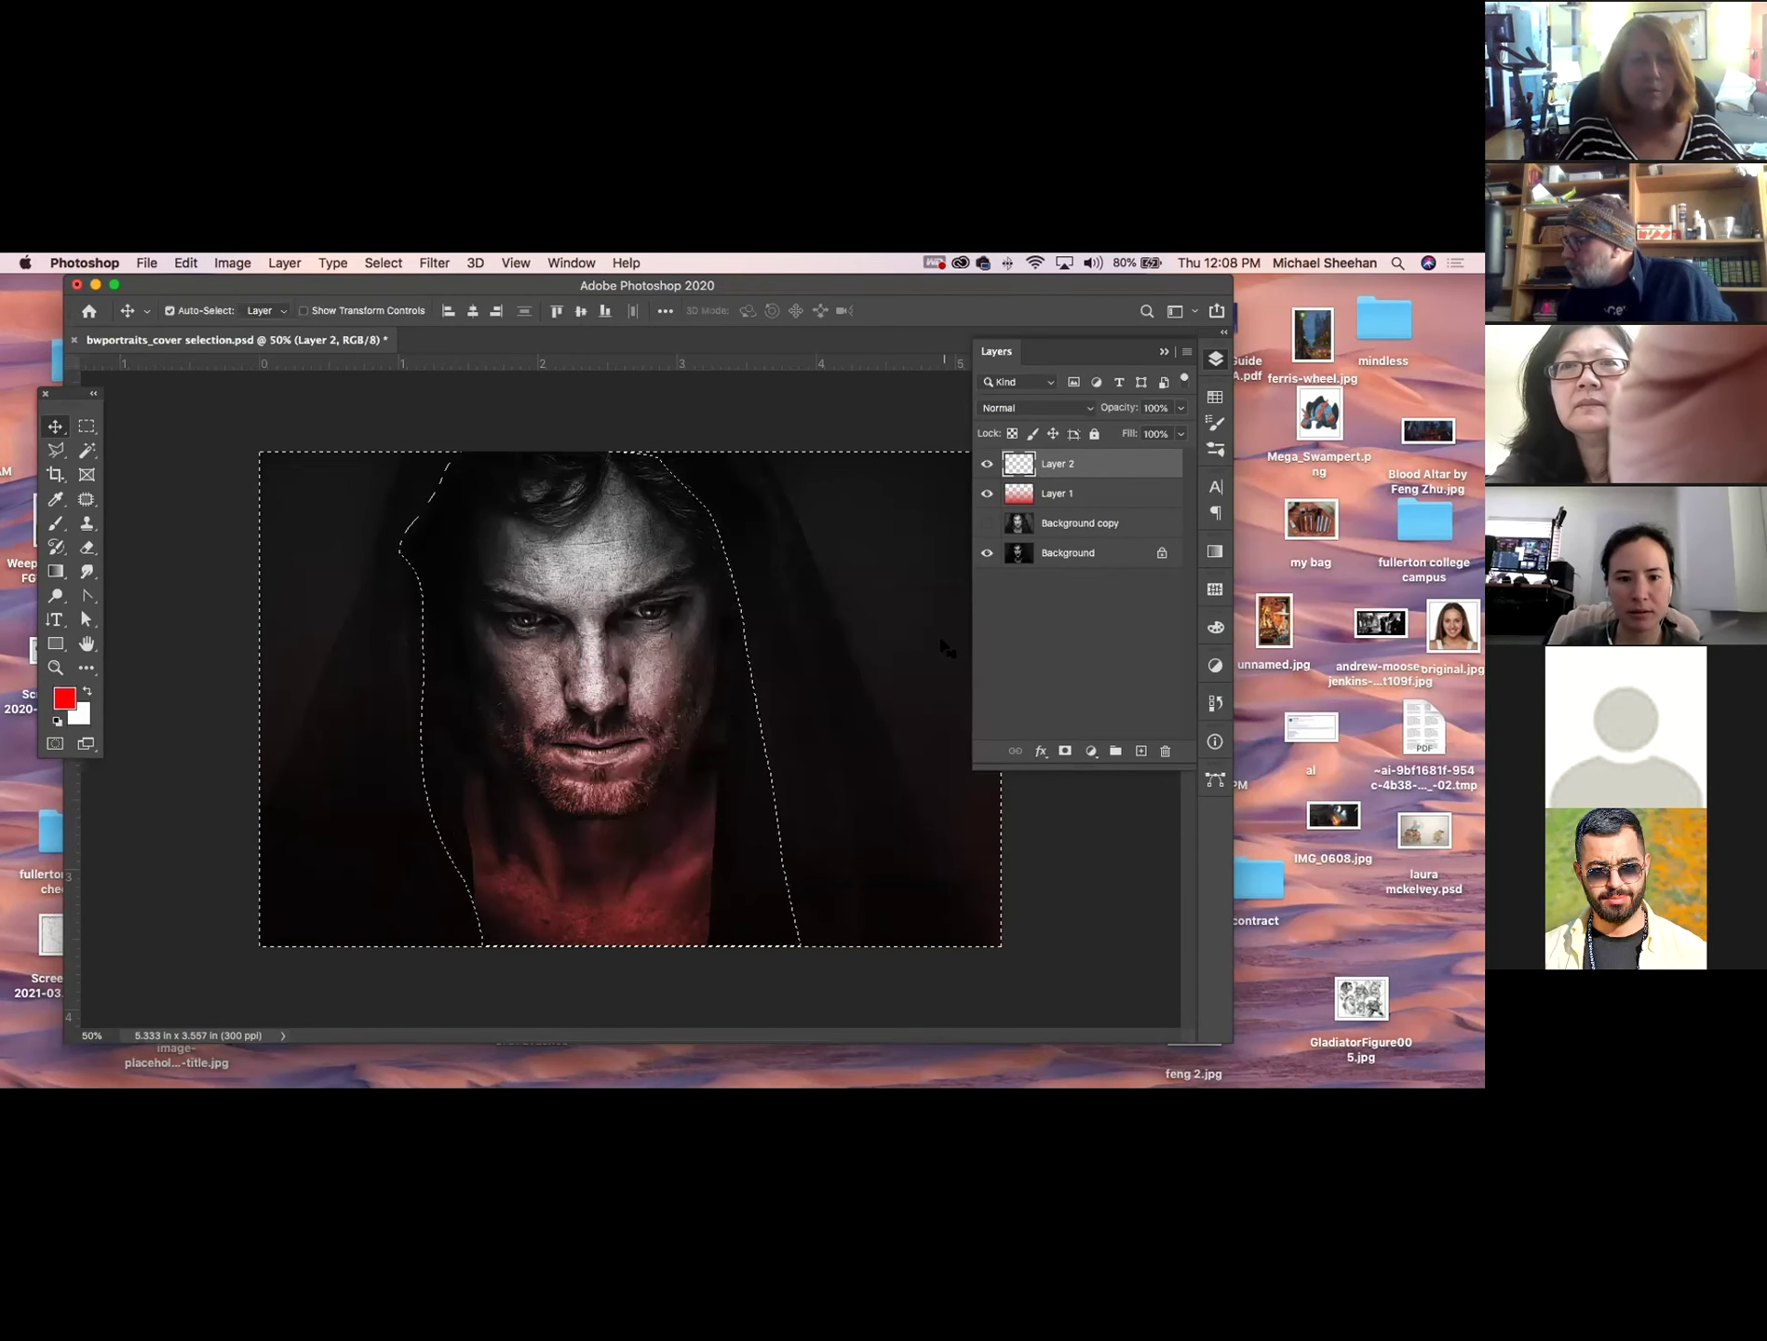
left_click(383, 263)
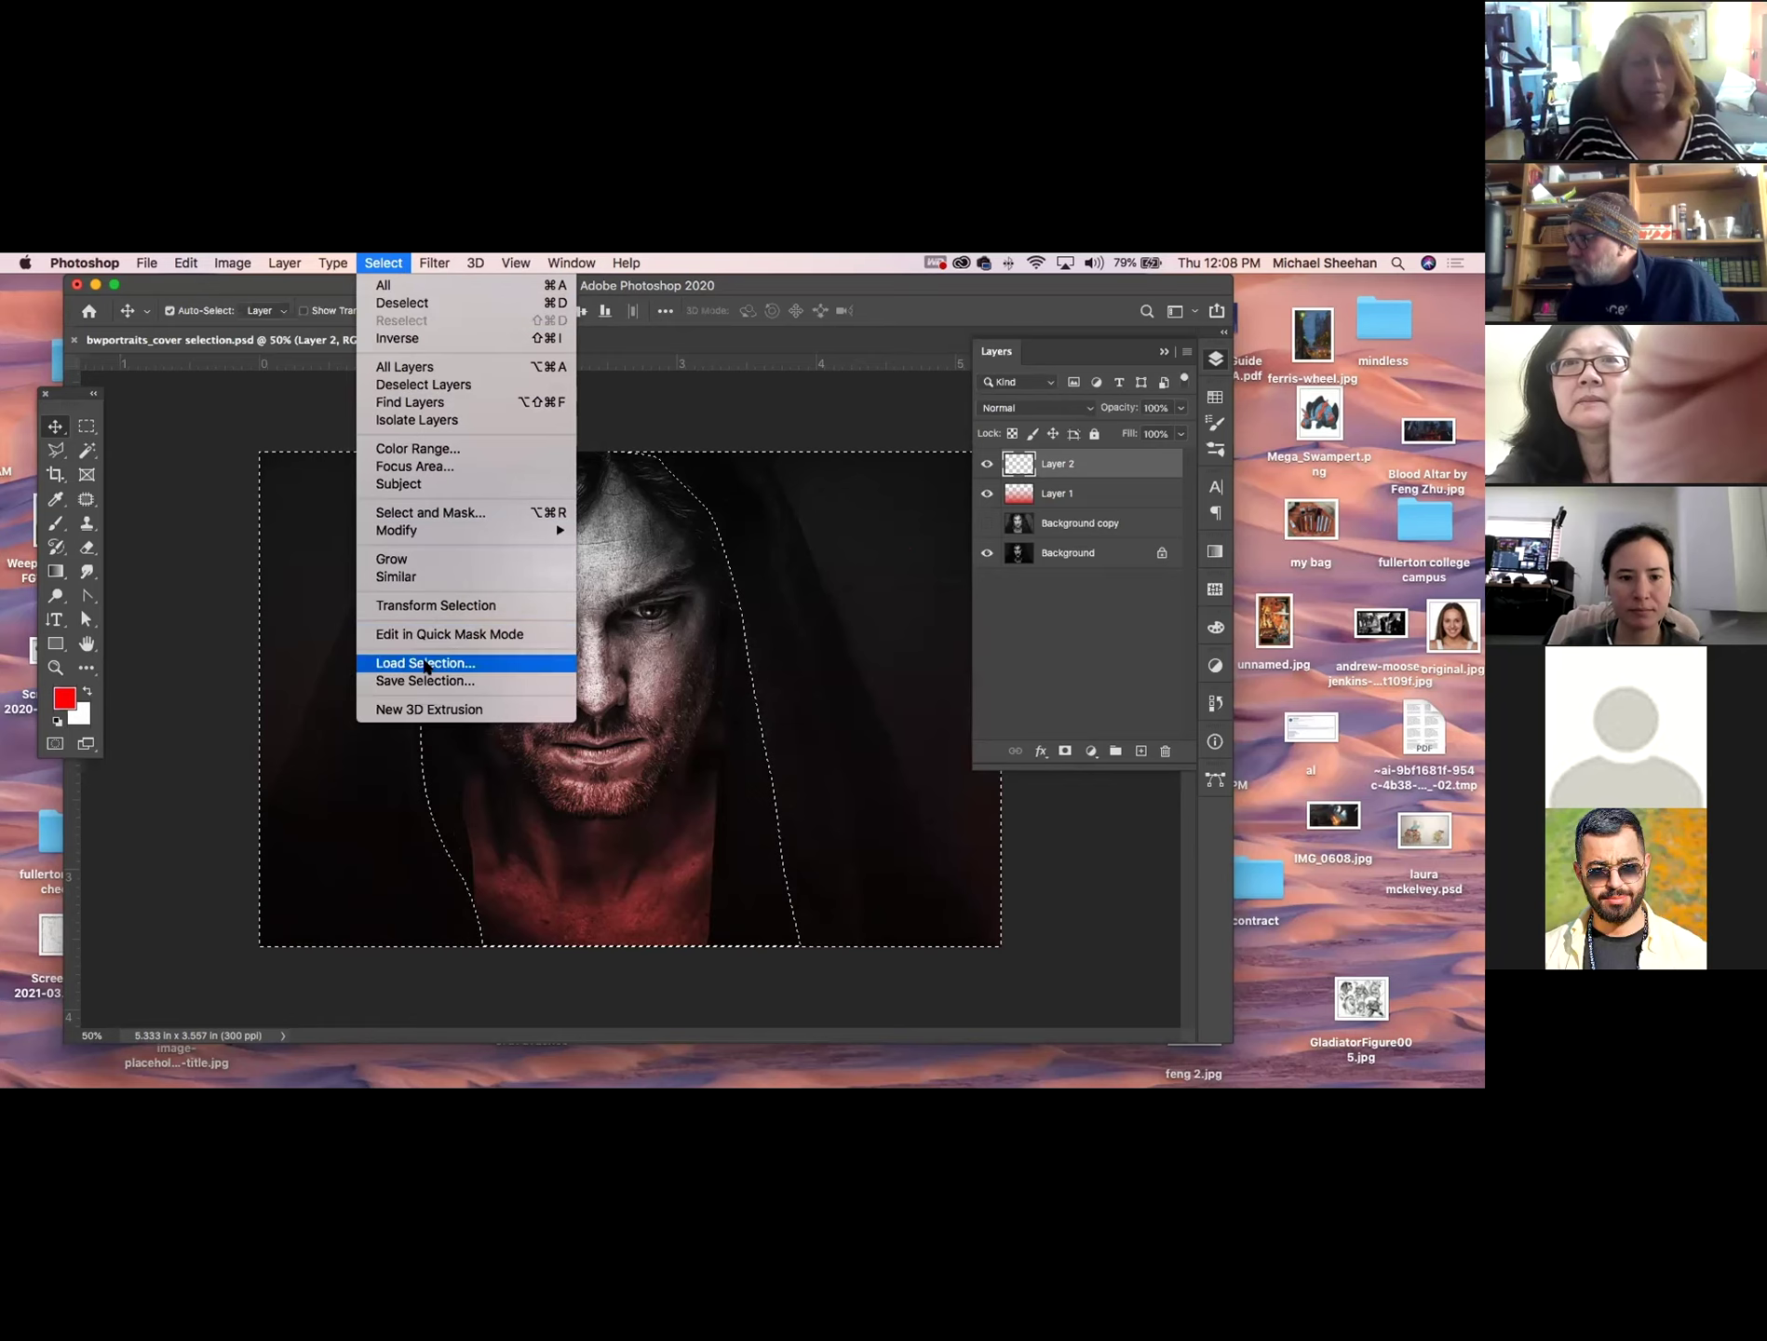
mouse_move(500, 262)
mouse_move(383, 263)
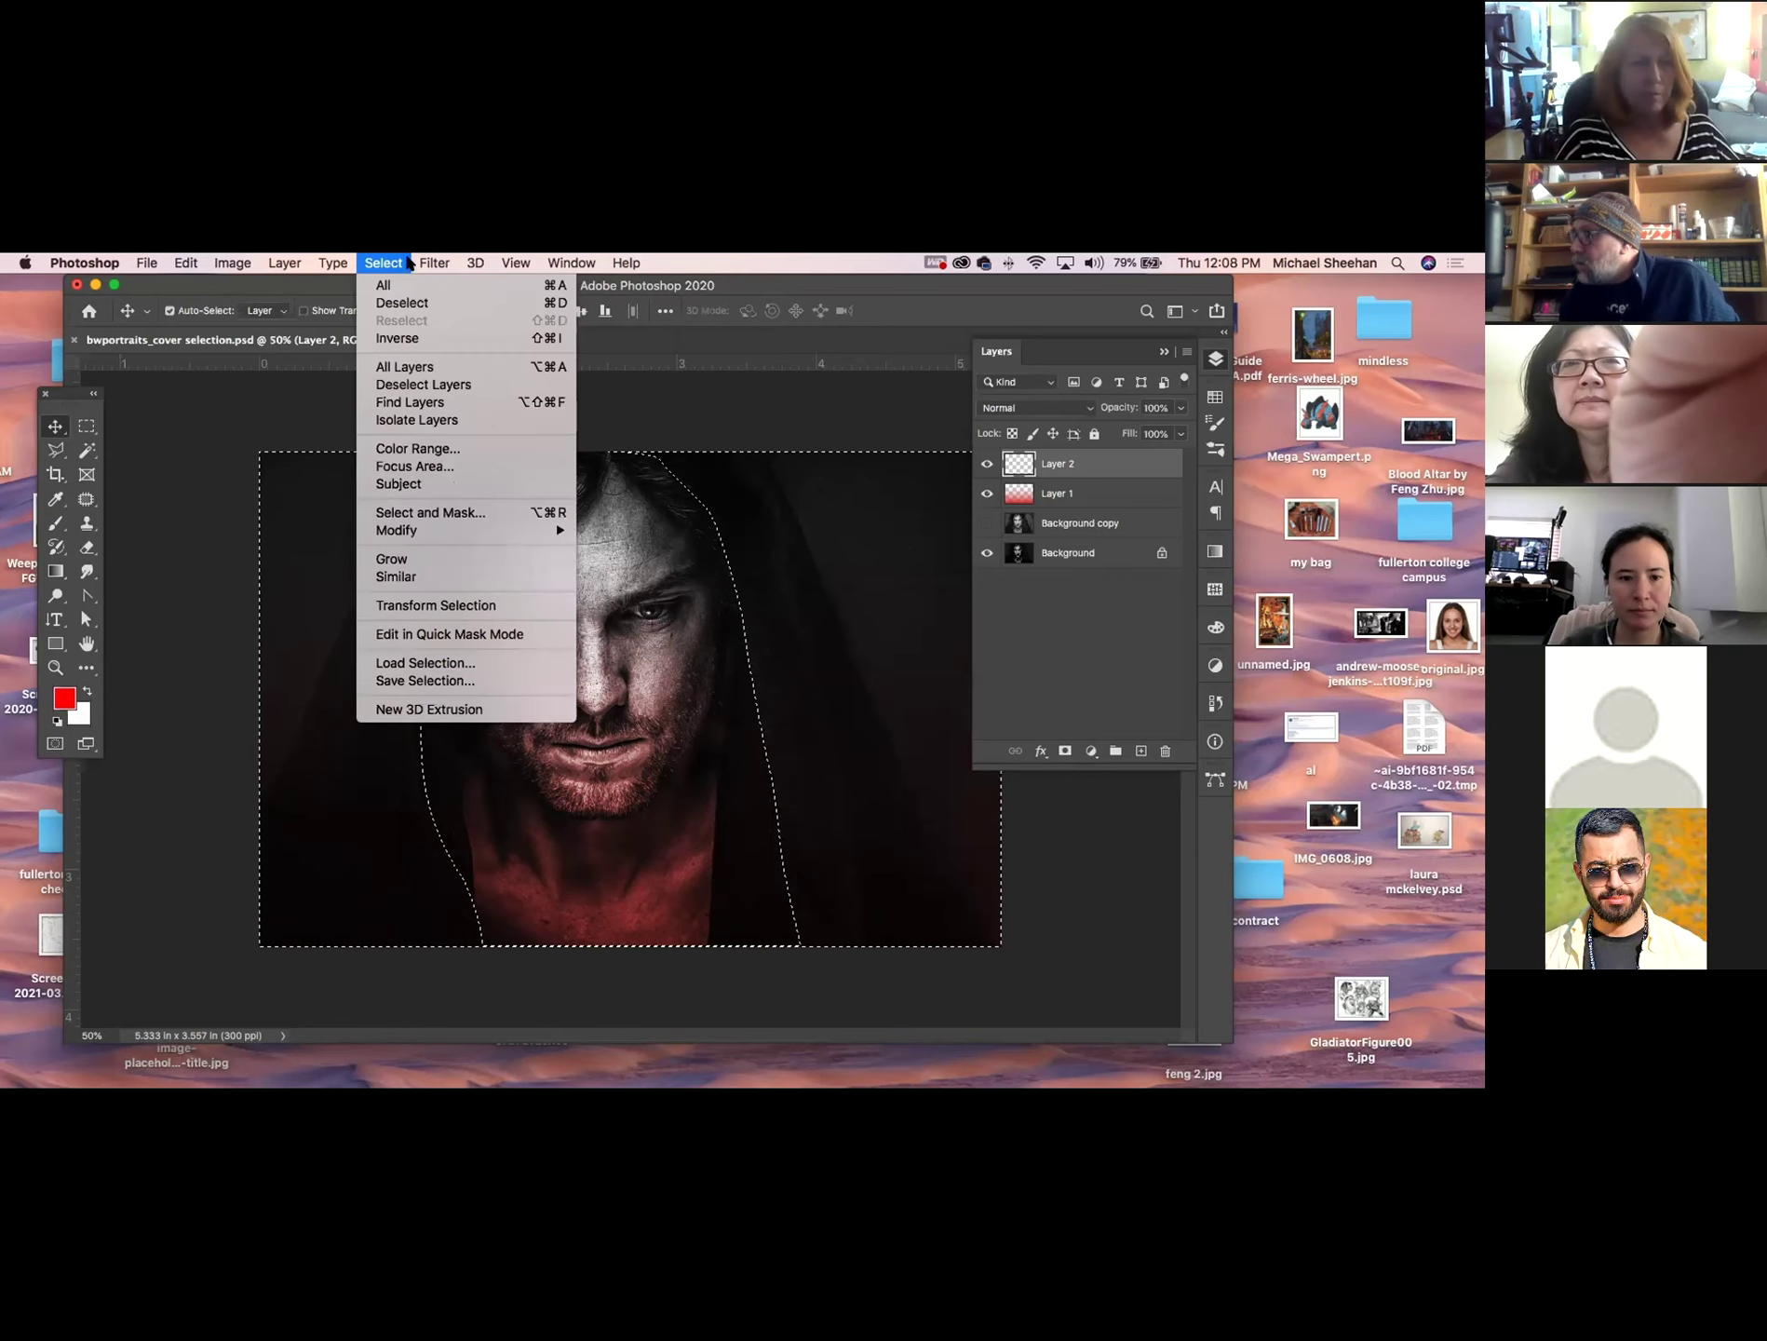
left_click(403, 338)
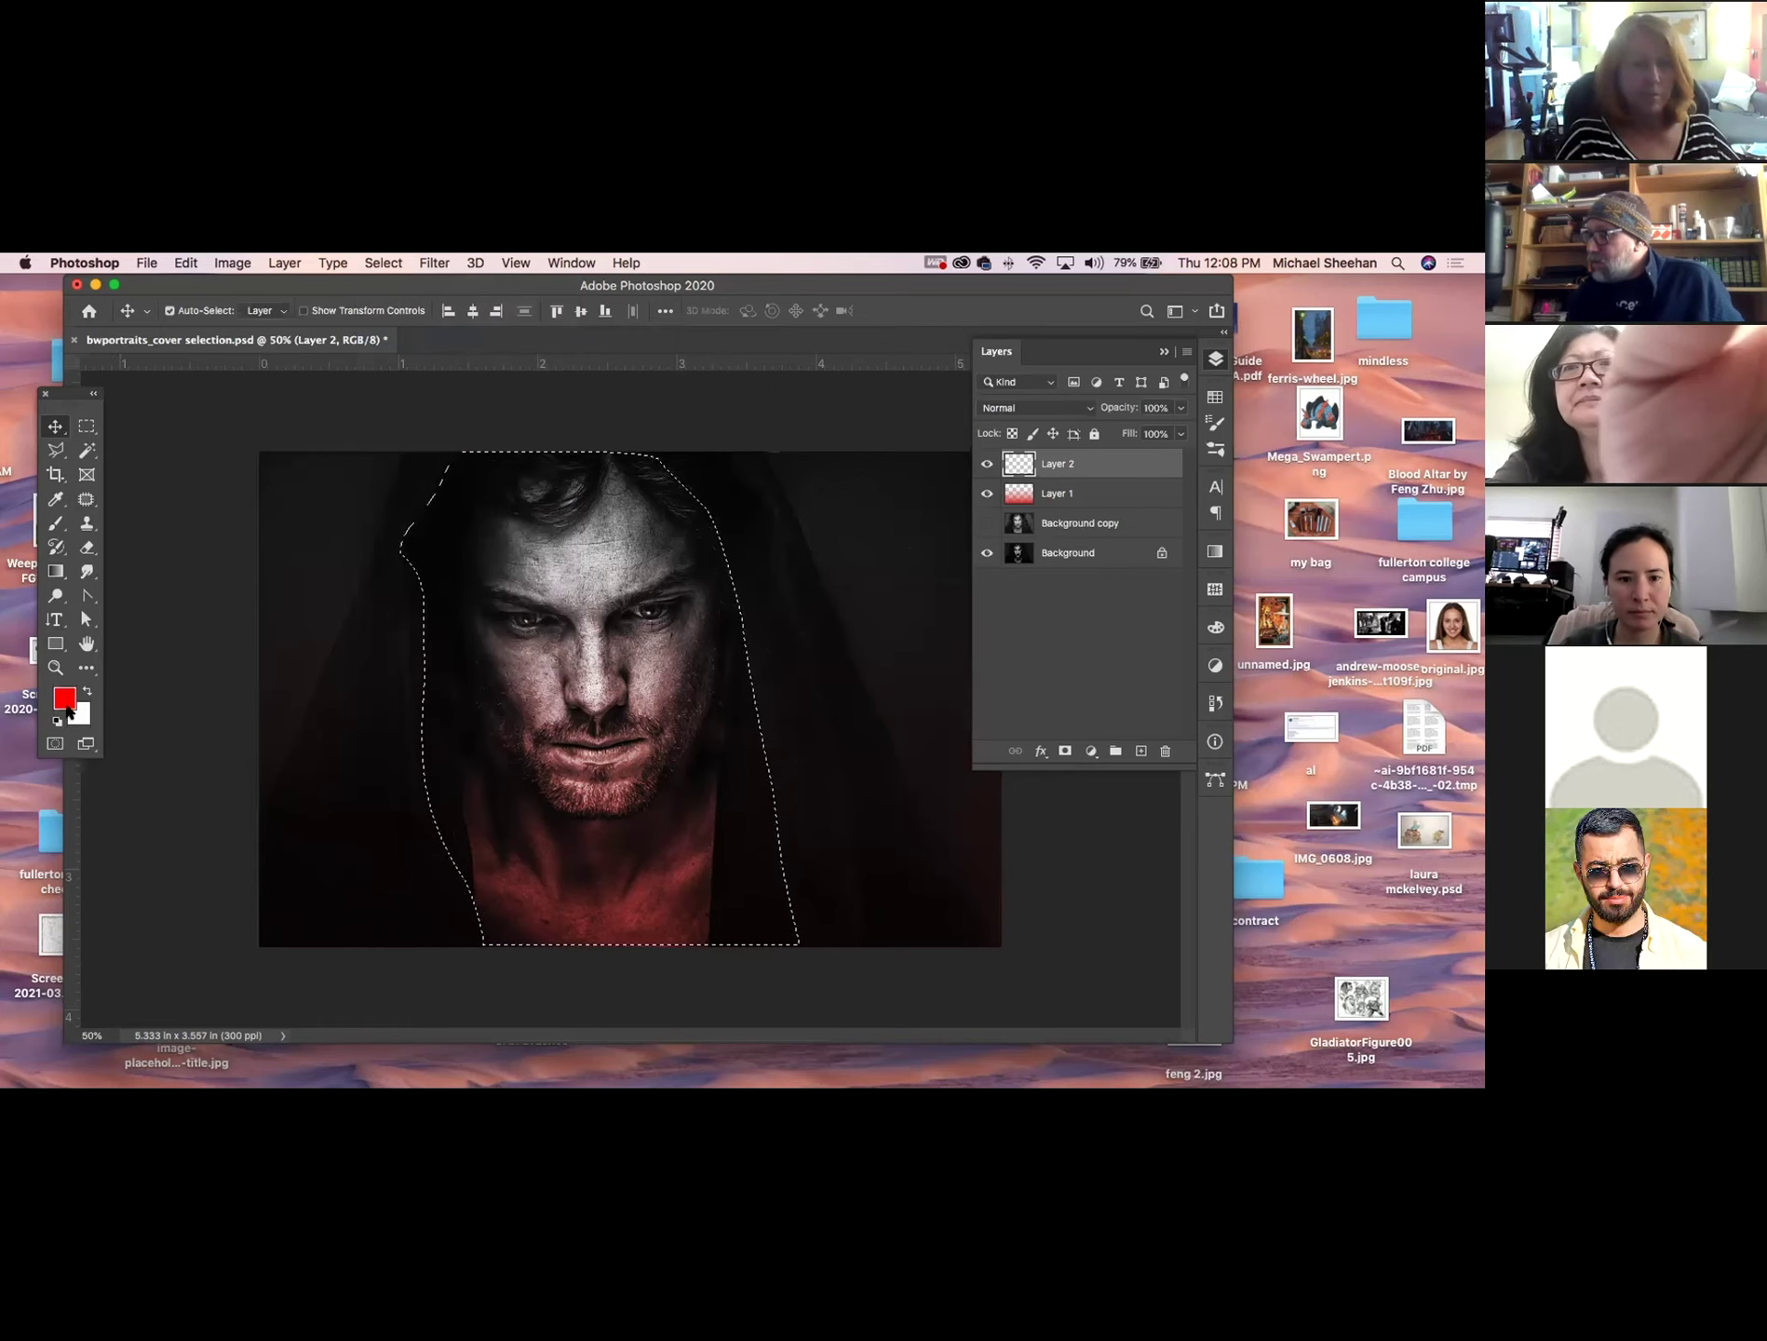
Fill the selection on Layer 2 with a blue-to-transparent linear gradient running diagonally from above the hood down to the face, and deselect.
left_click(1215, 398)
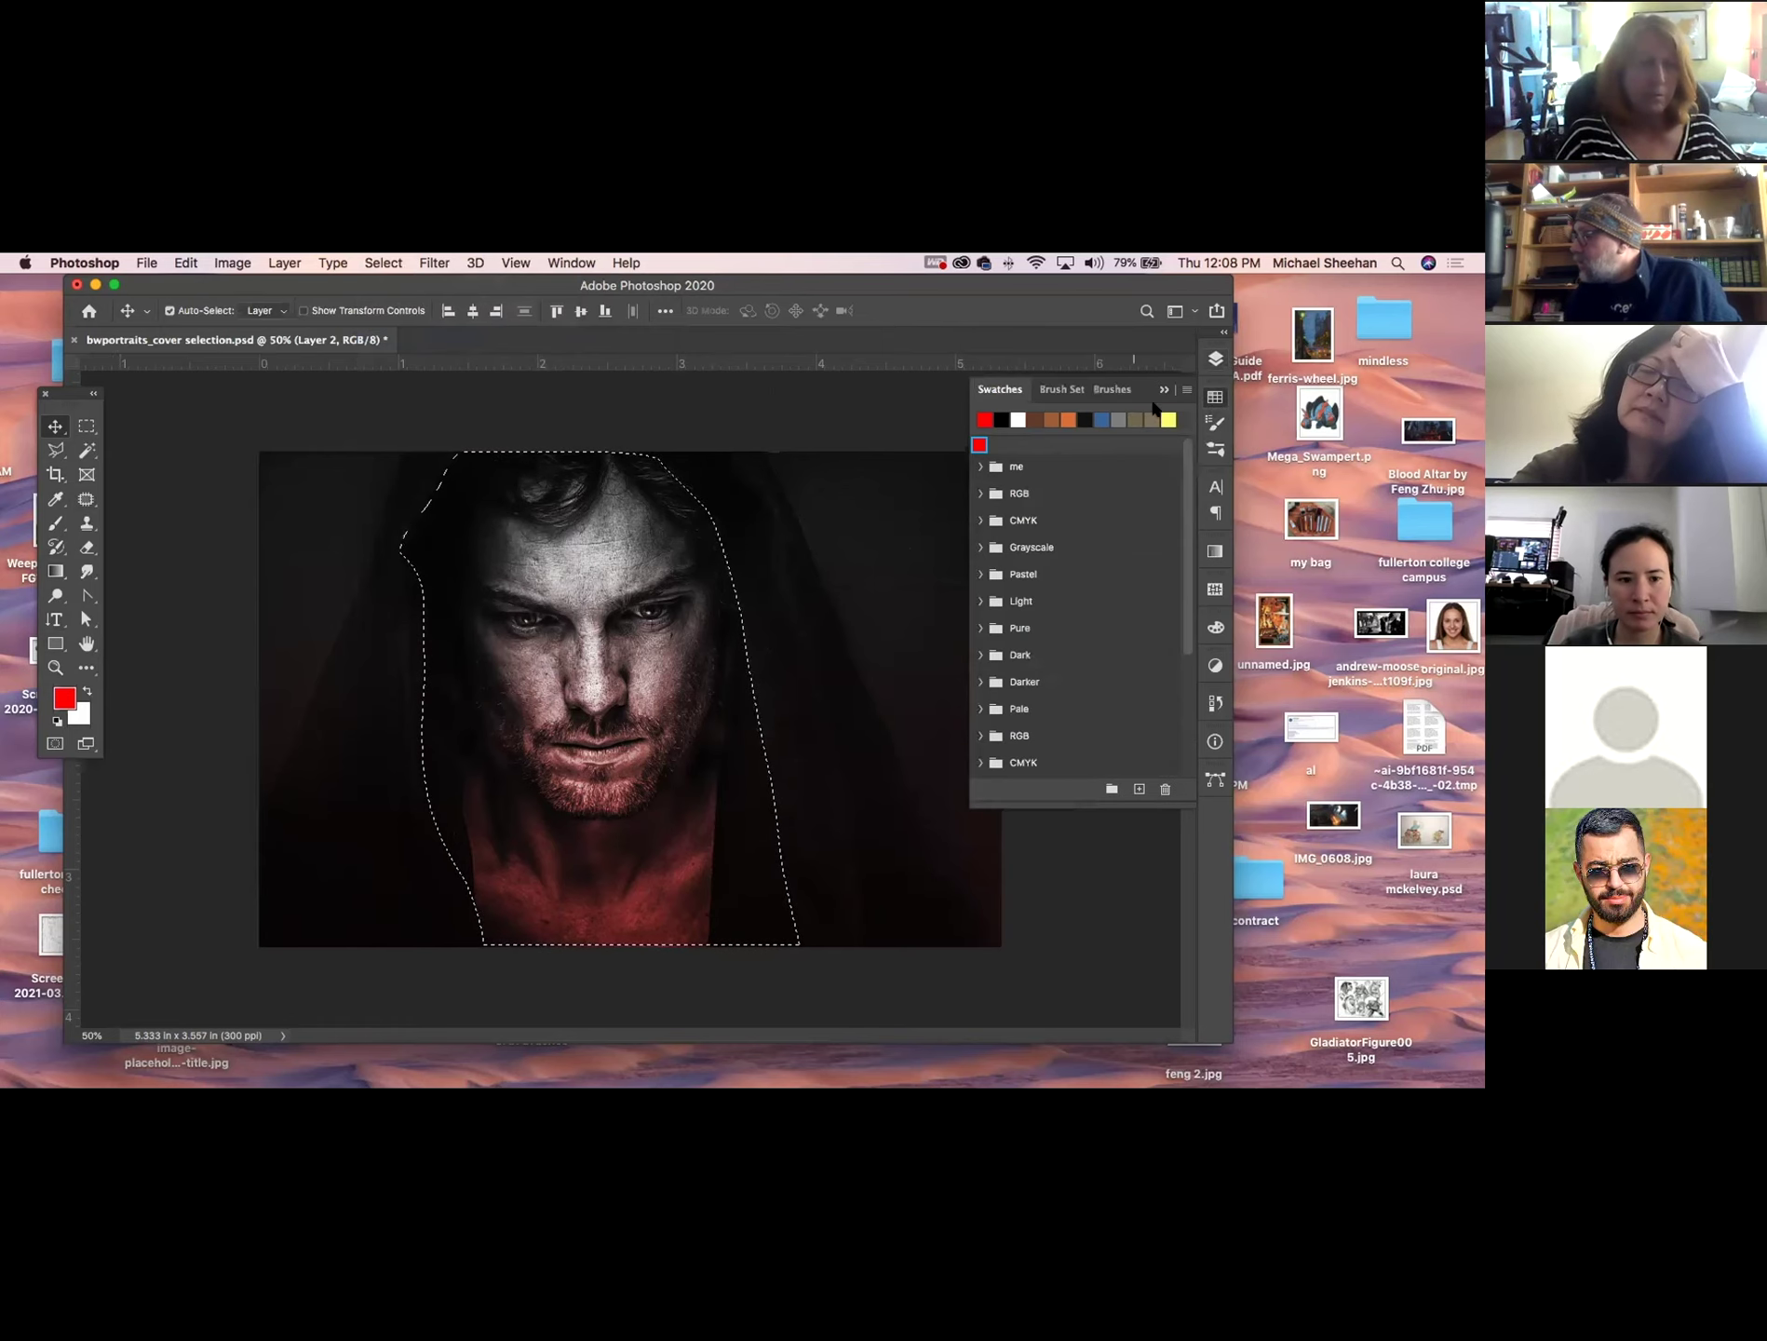
left_click(1102, 419)
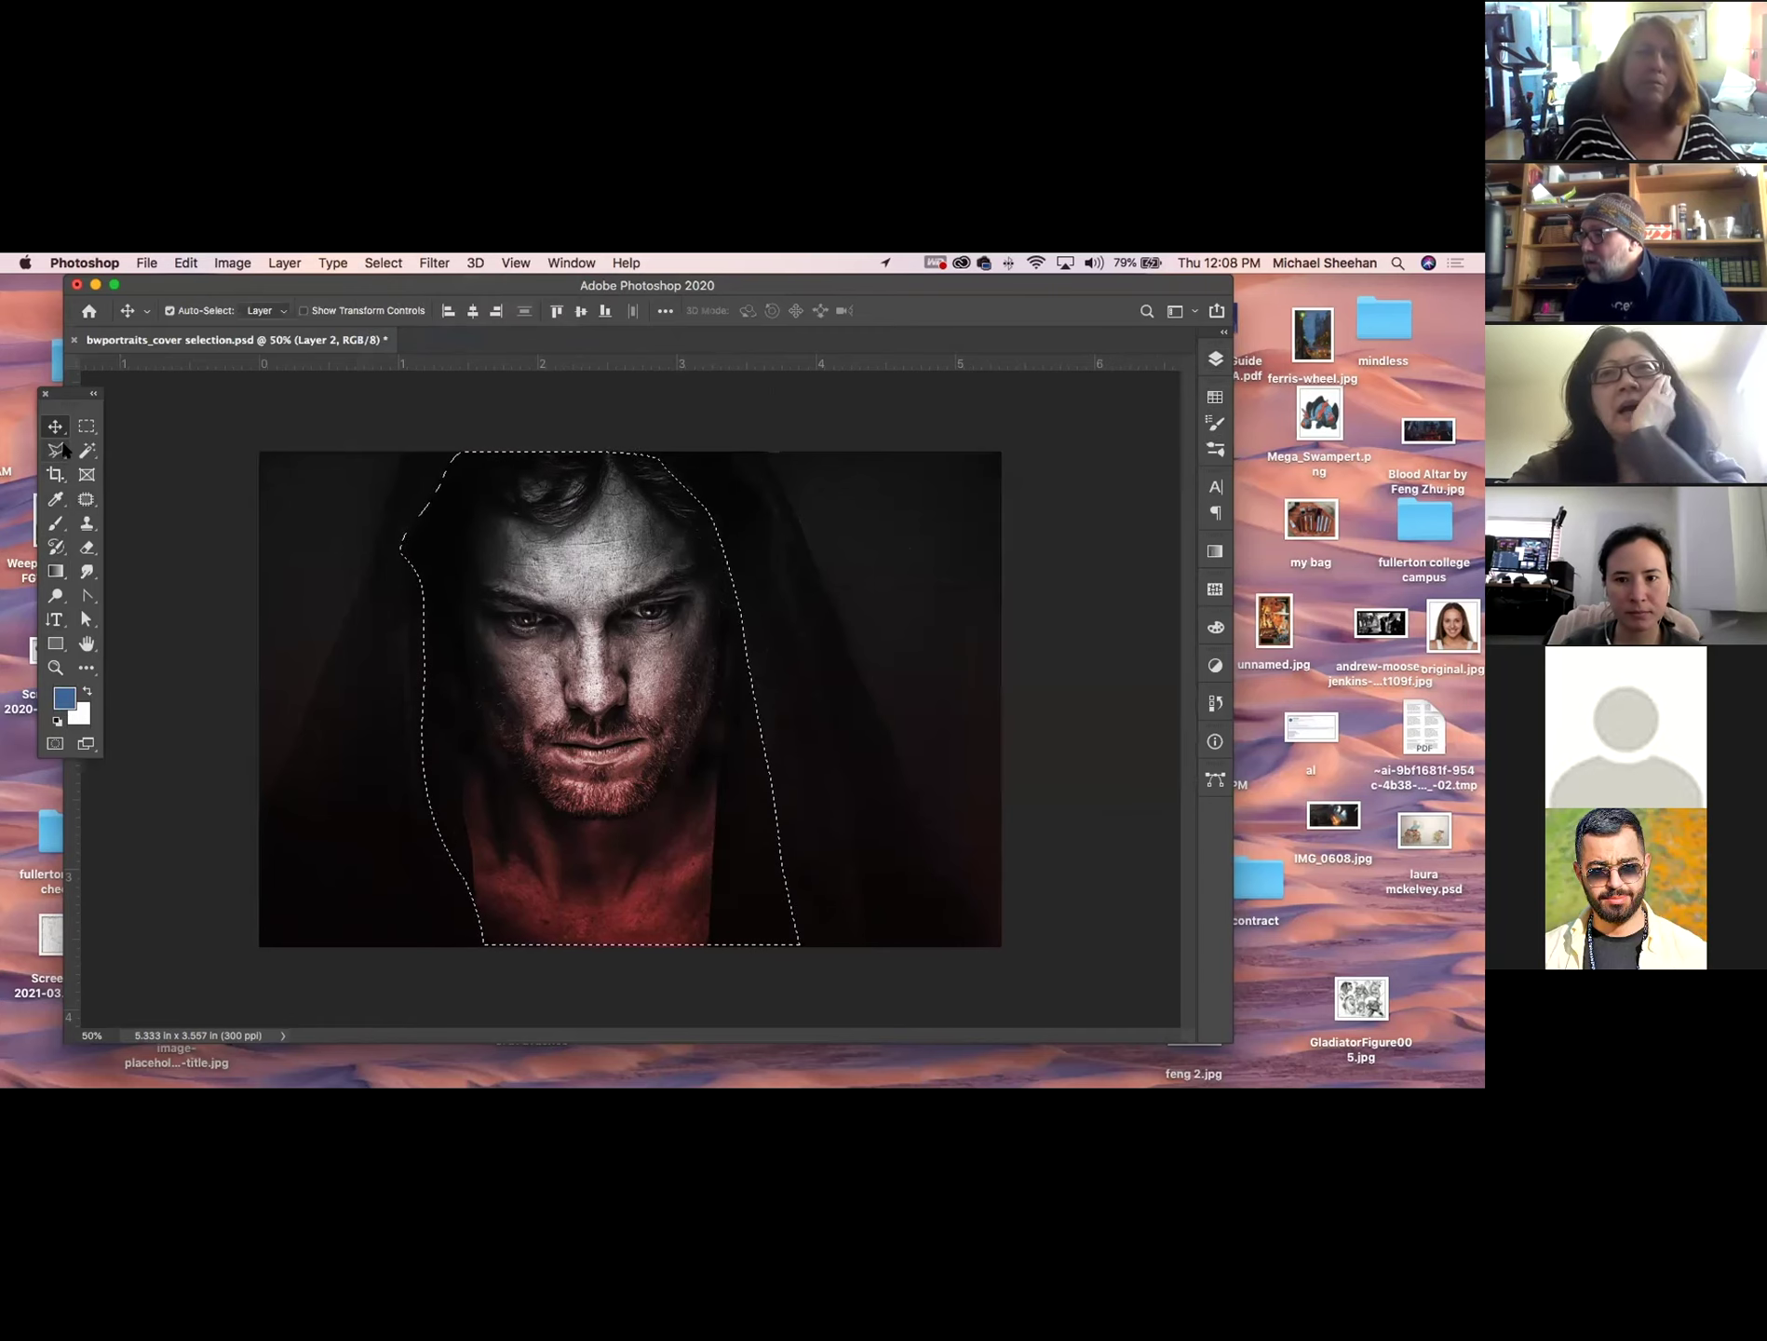
left_click(56, 571)
left_click_drag(444, 411, 568, 679)
key("super+d")
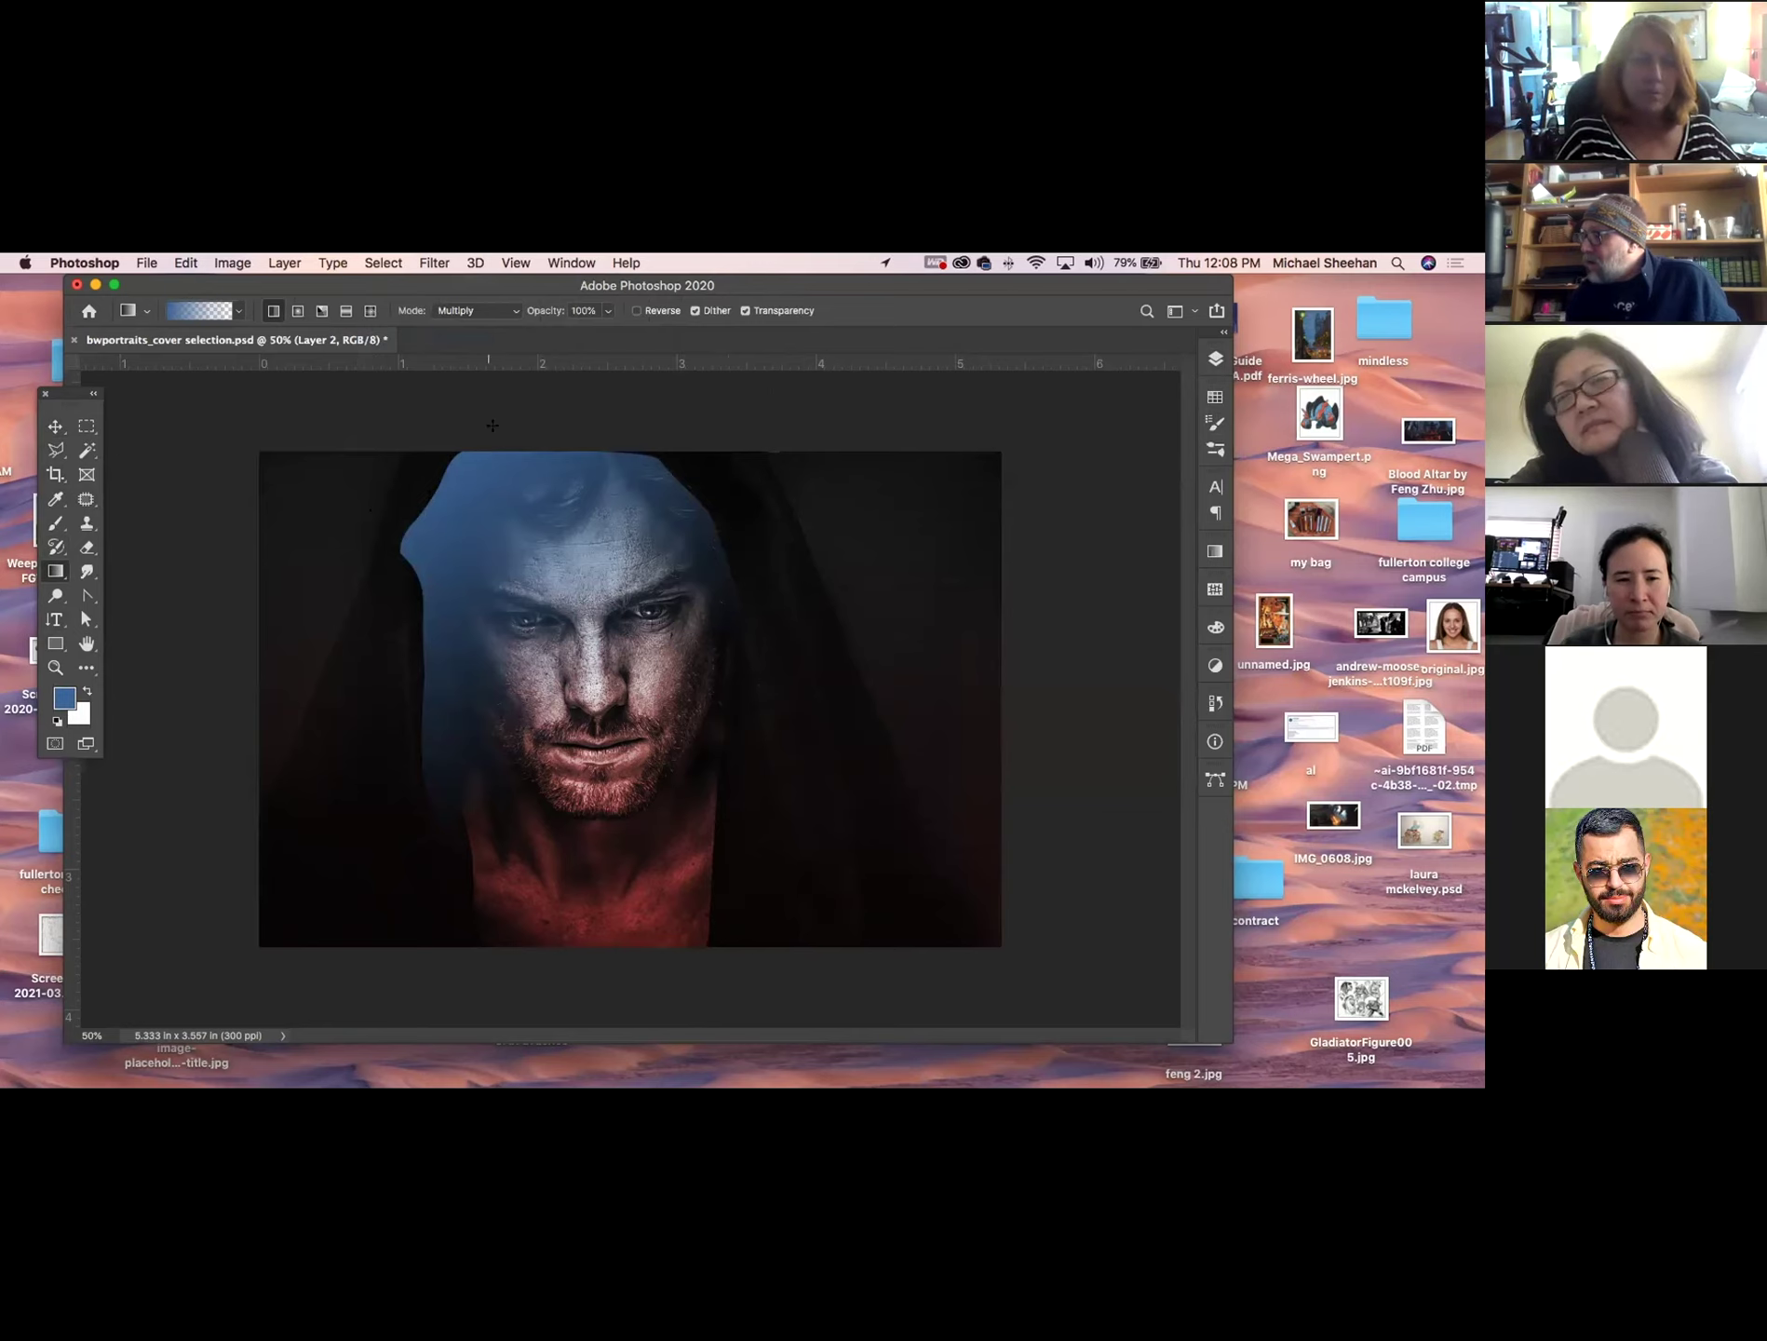
Switch to the Move tool, cycle Layer 2's blending mode through Darken, Multiply and Screen, and settle on Overlay.
left_click(1215, 358)
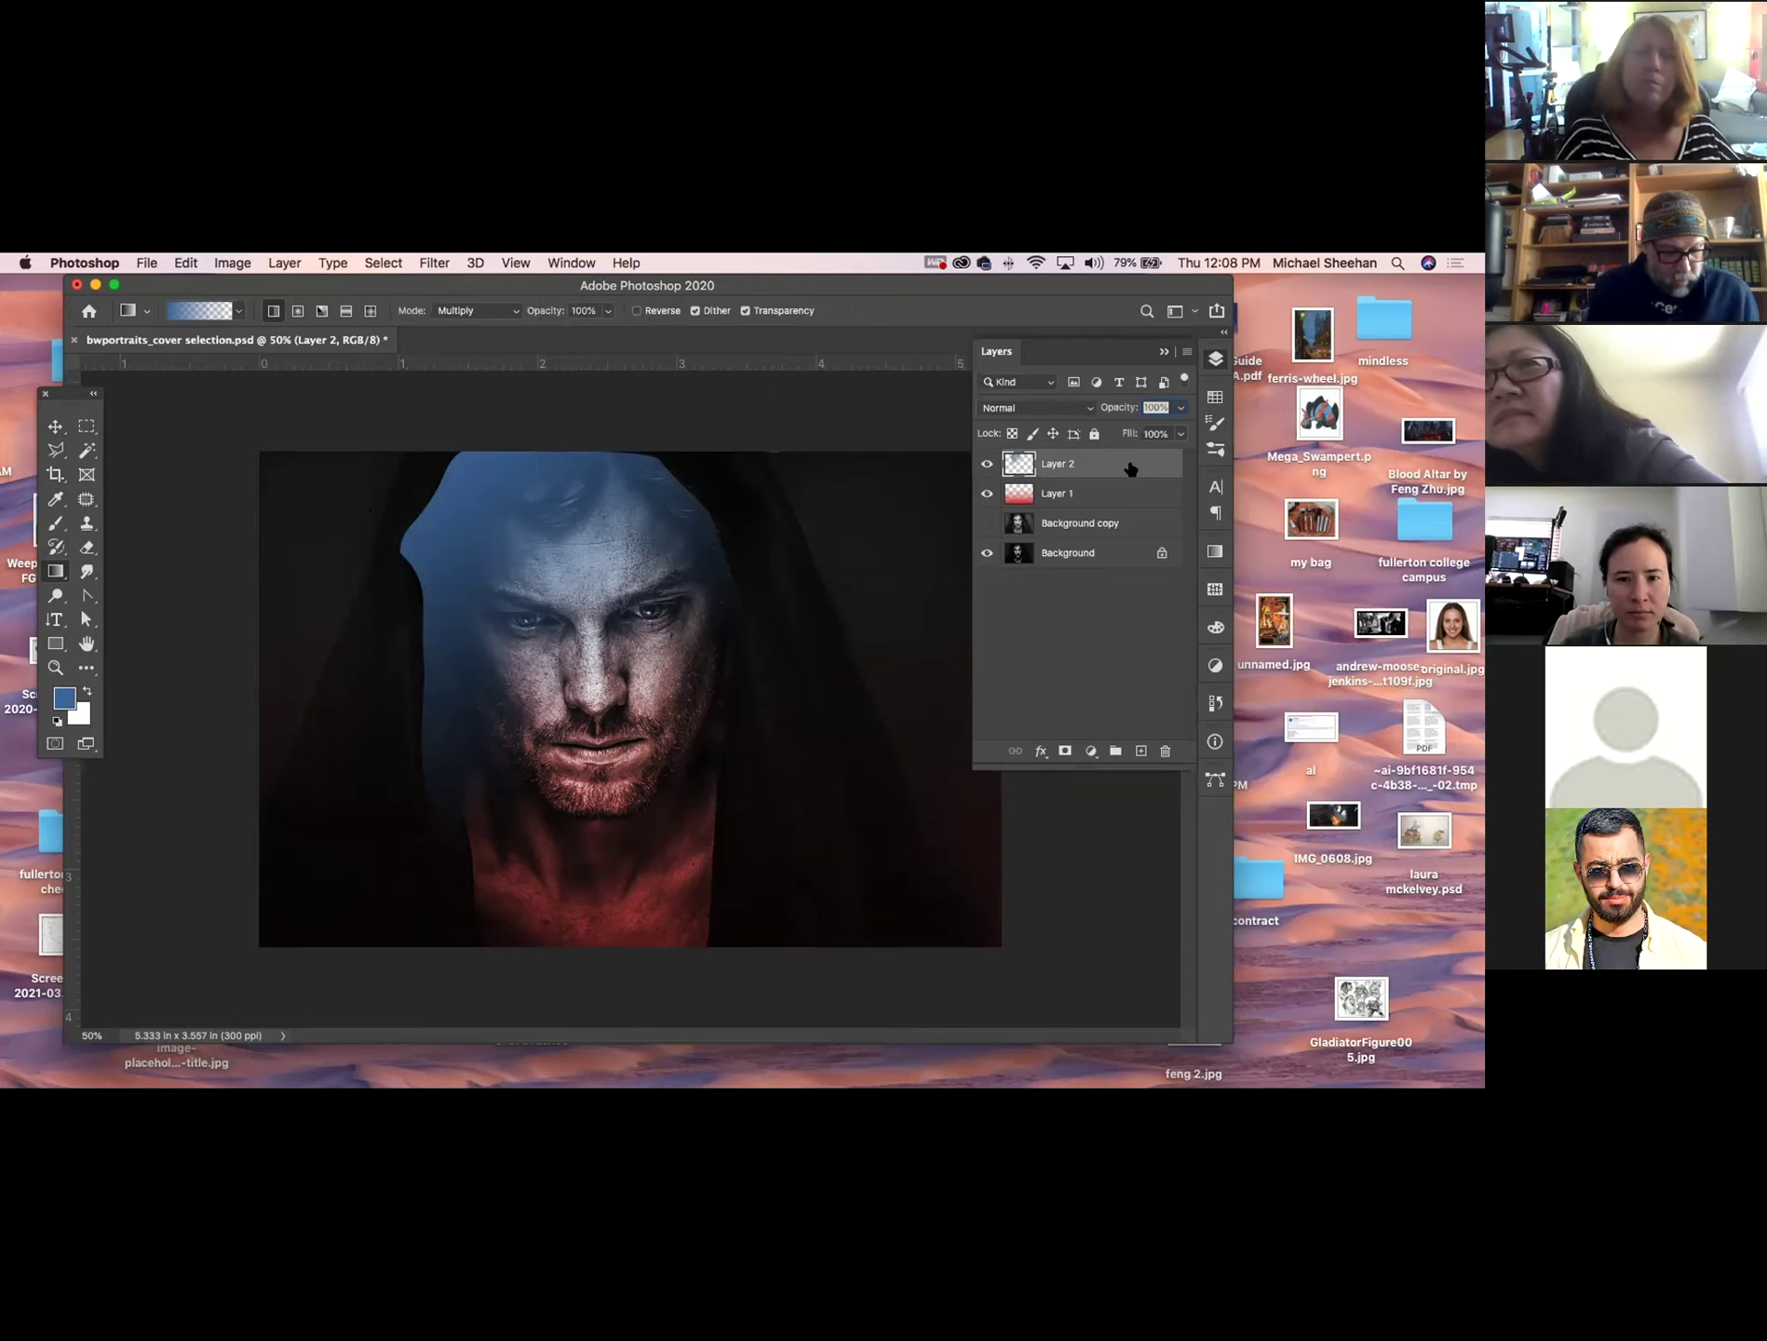
key("v")
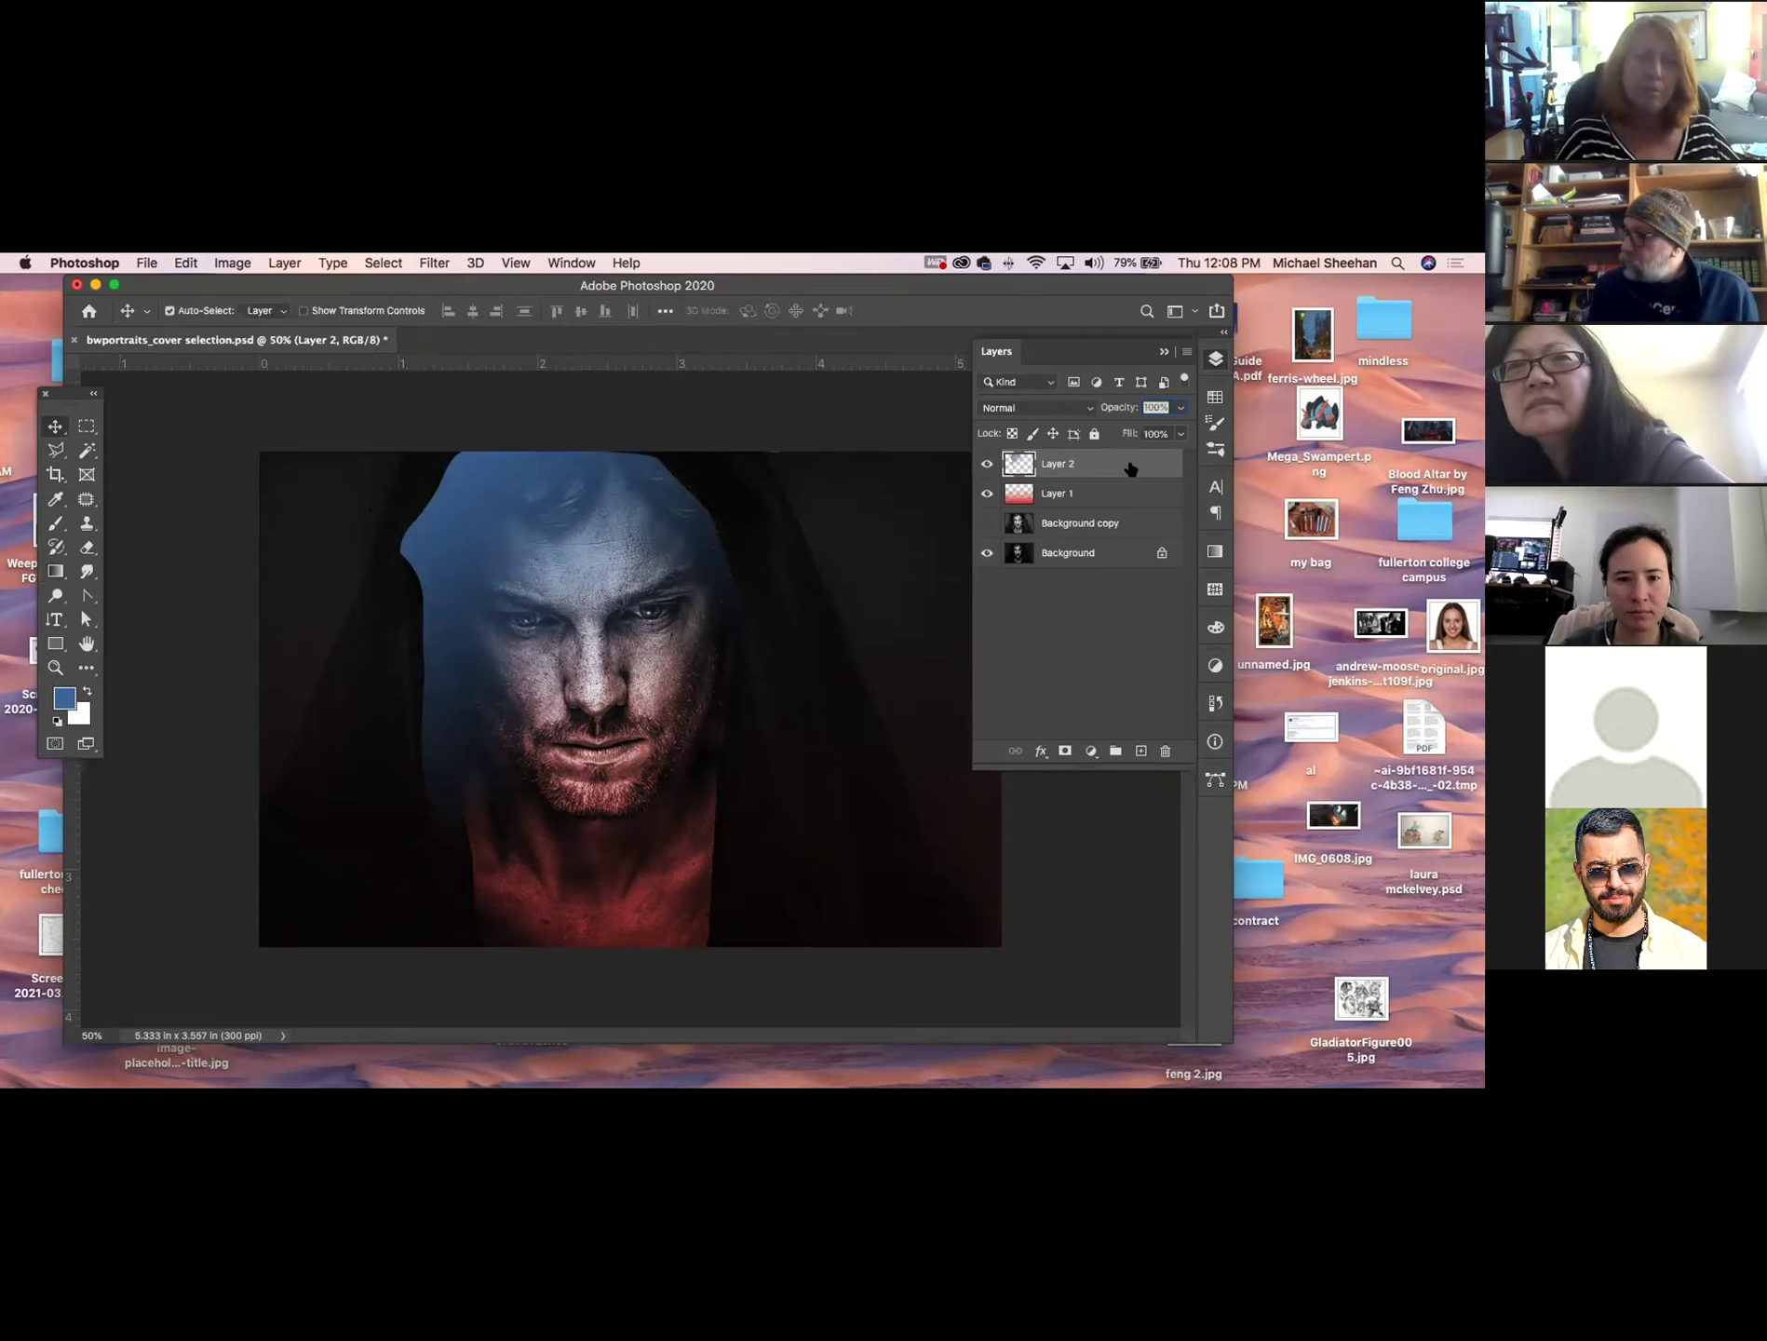
key("super+equal")
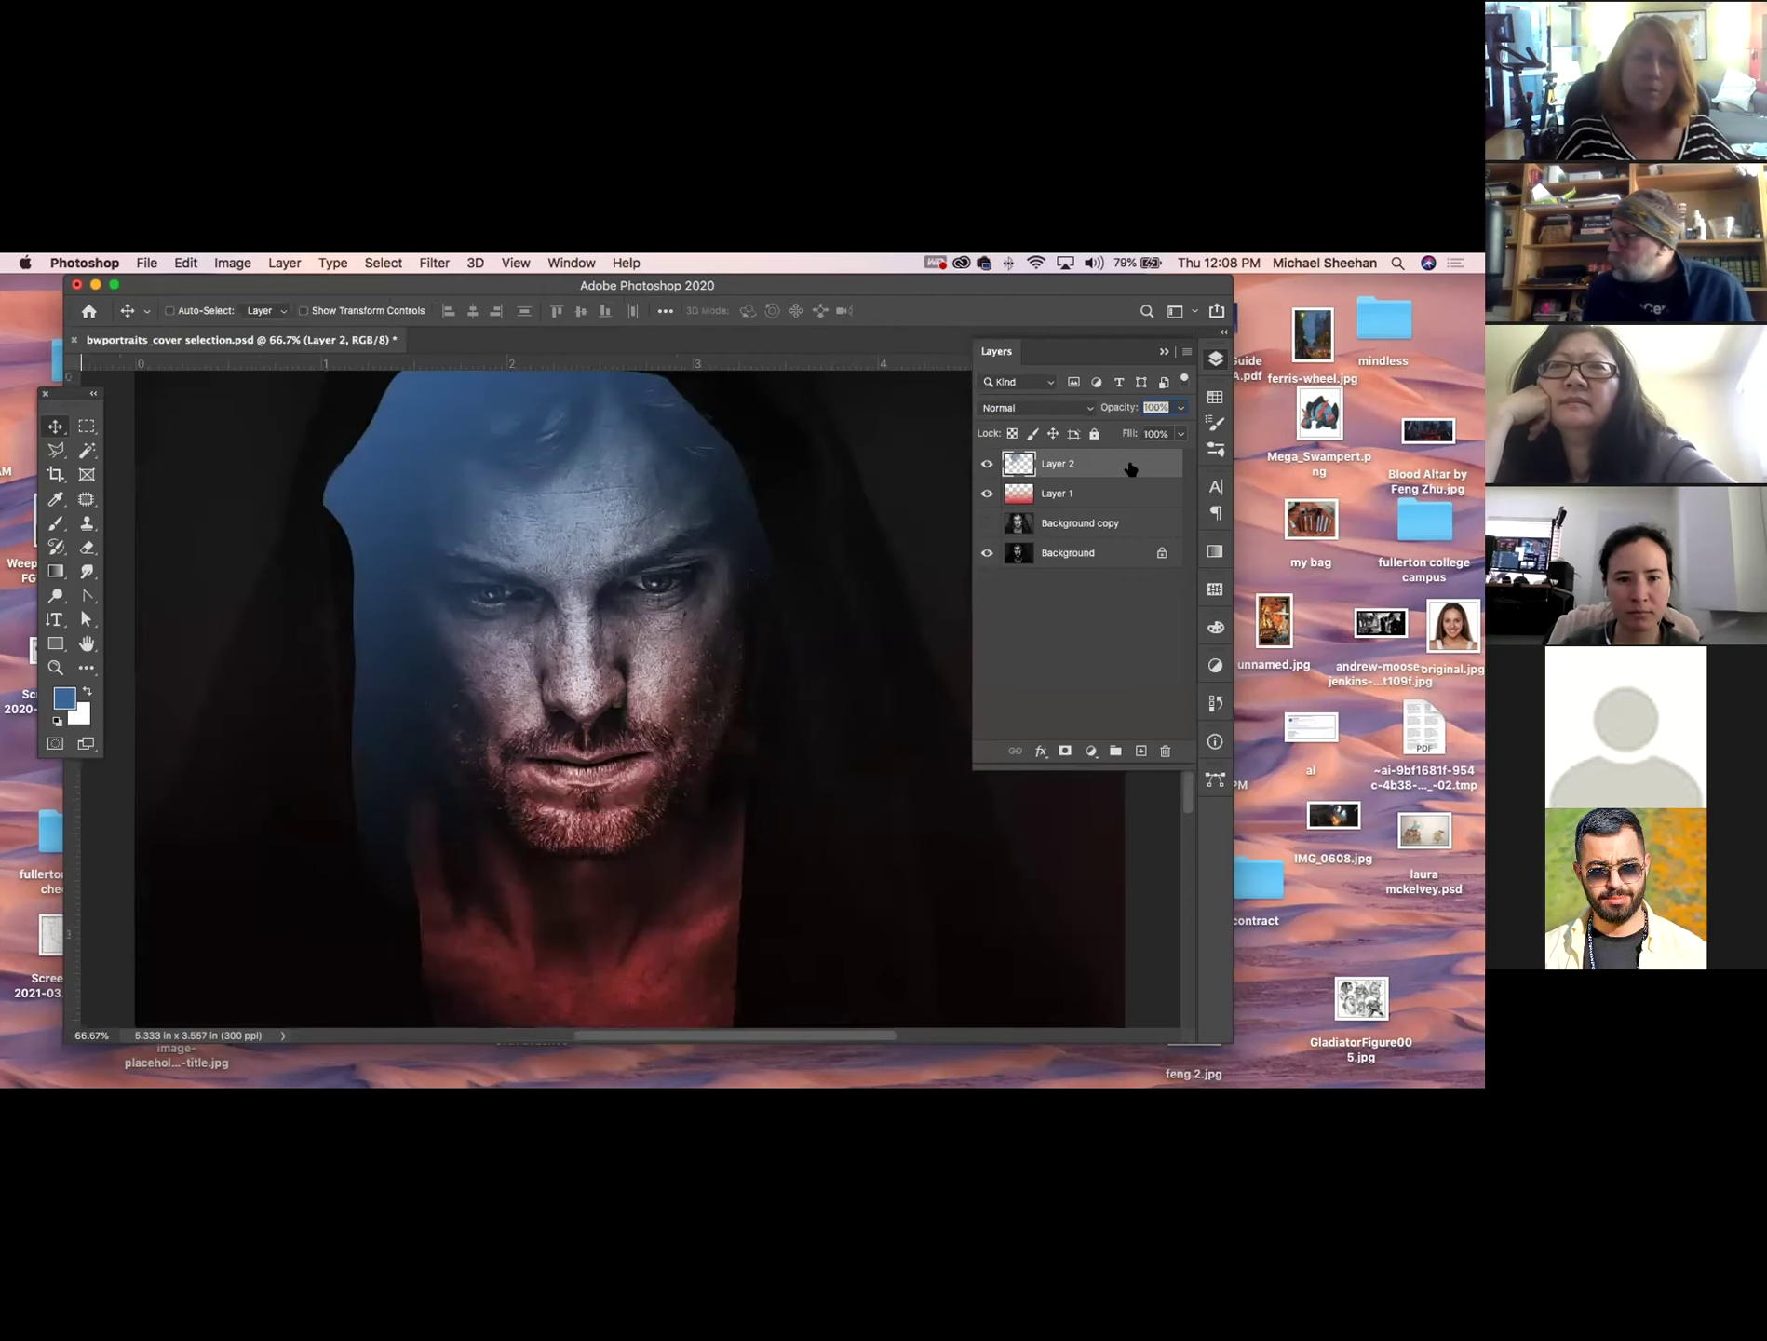
key("super+minus")
key("shift+plus")
key("shift+plus")
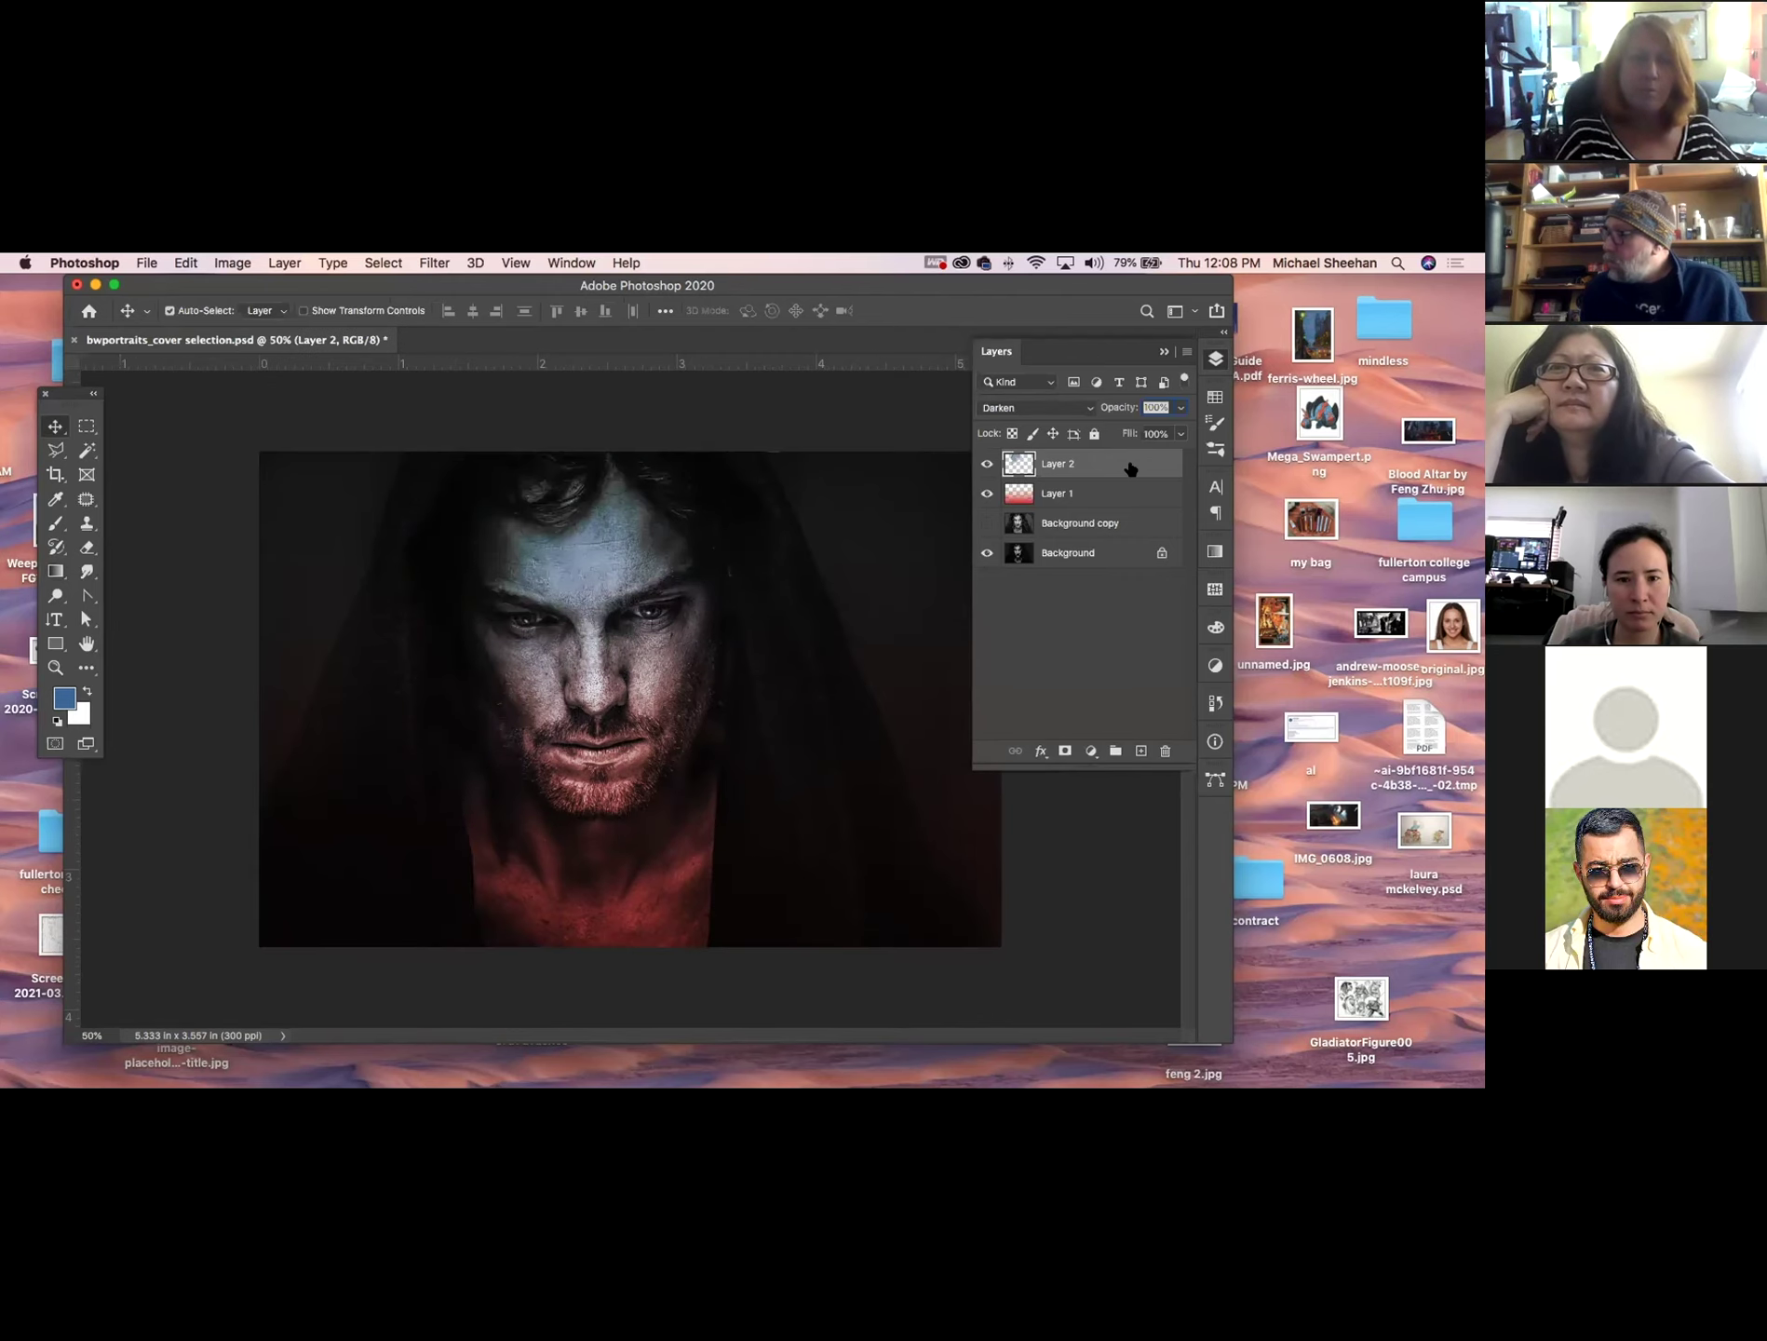
key("shift+plus")
key("shift+plus")
key("shift+plus")
key("shift+plus")
key("shift+plus")
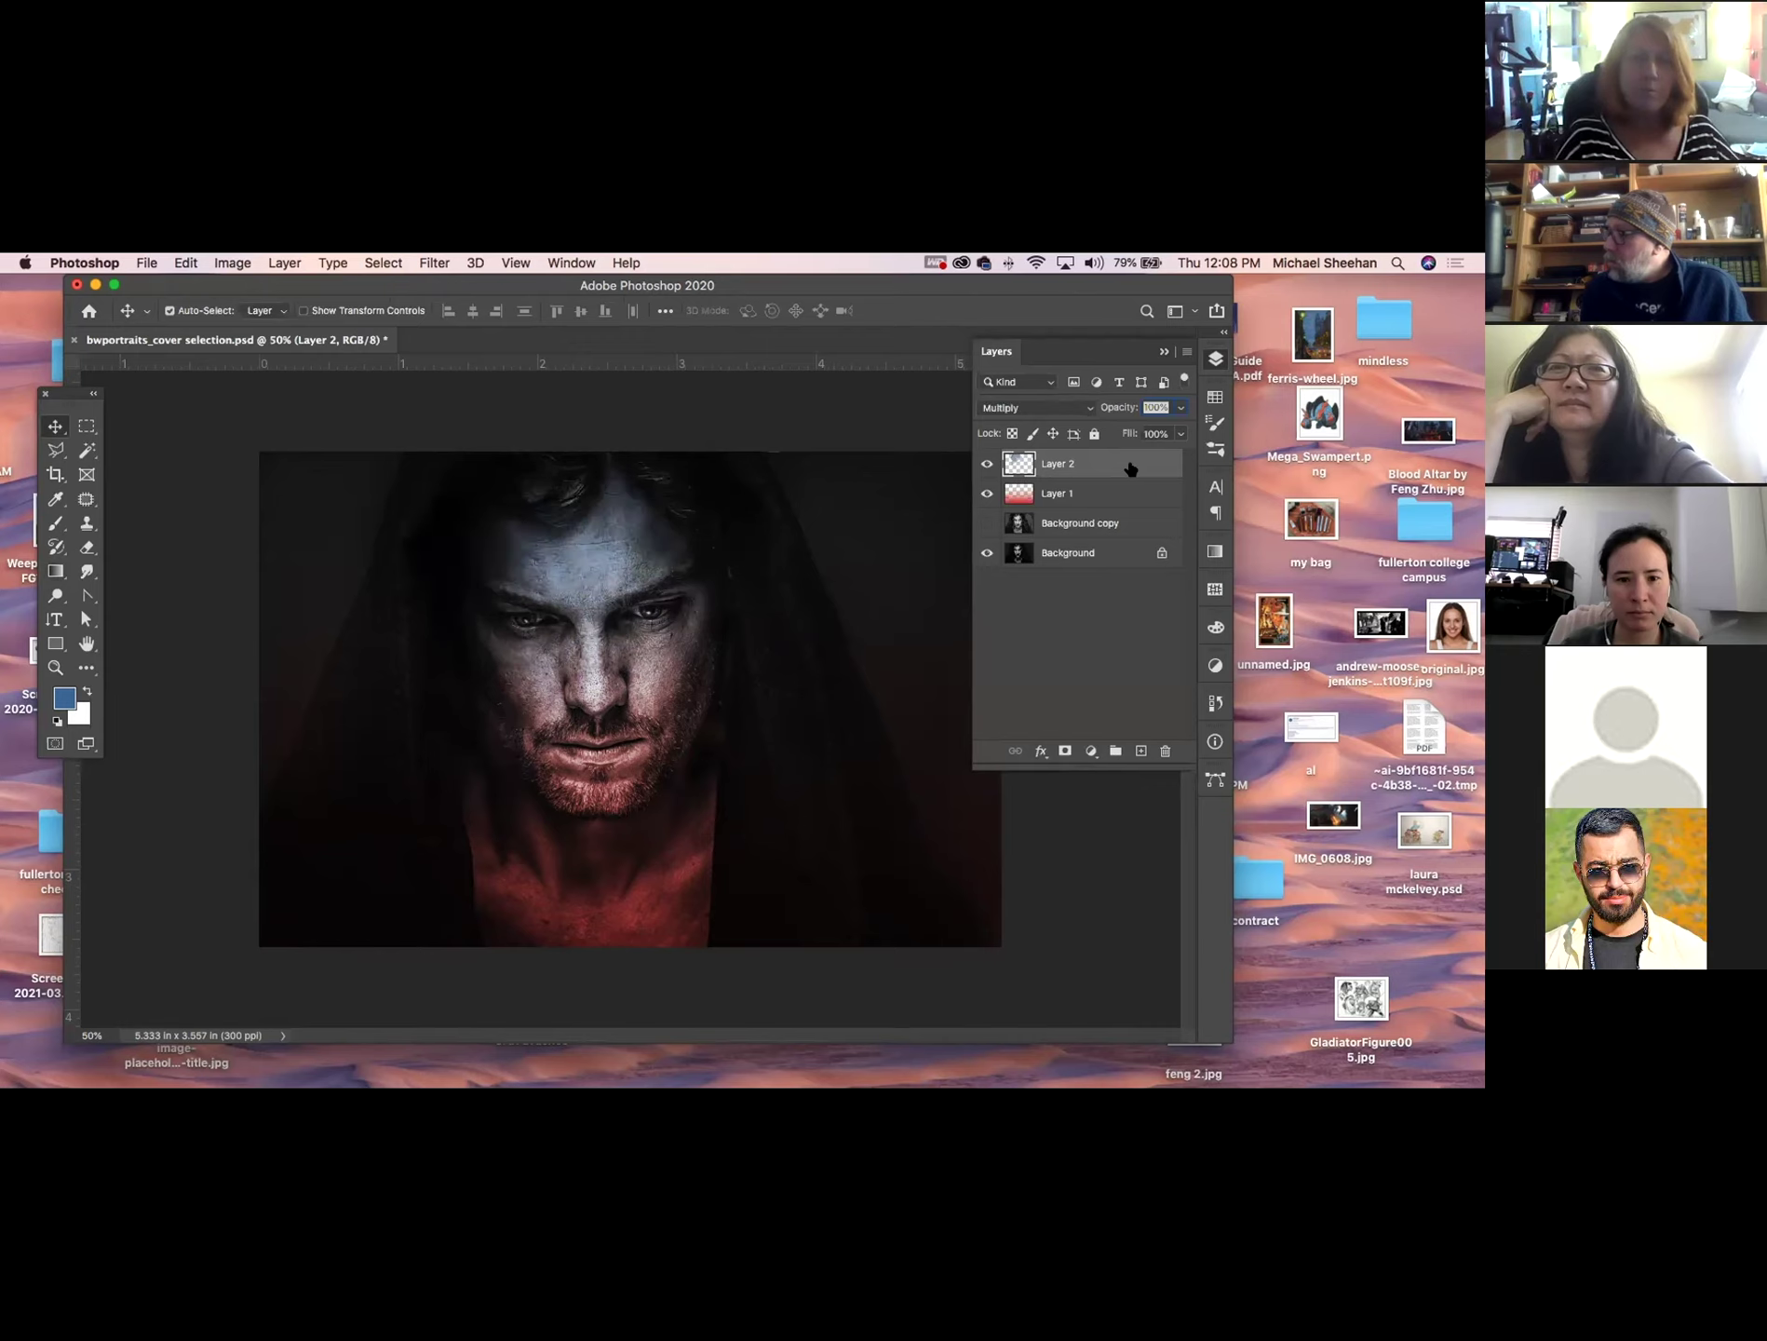
key("shift+plus")
key("shift+plus")
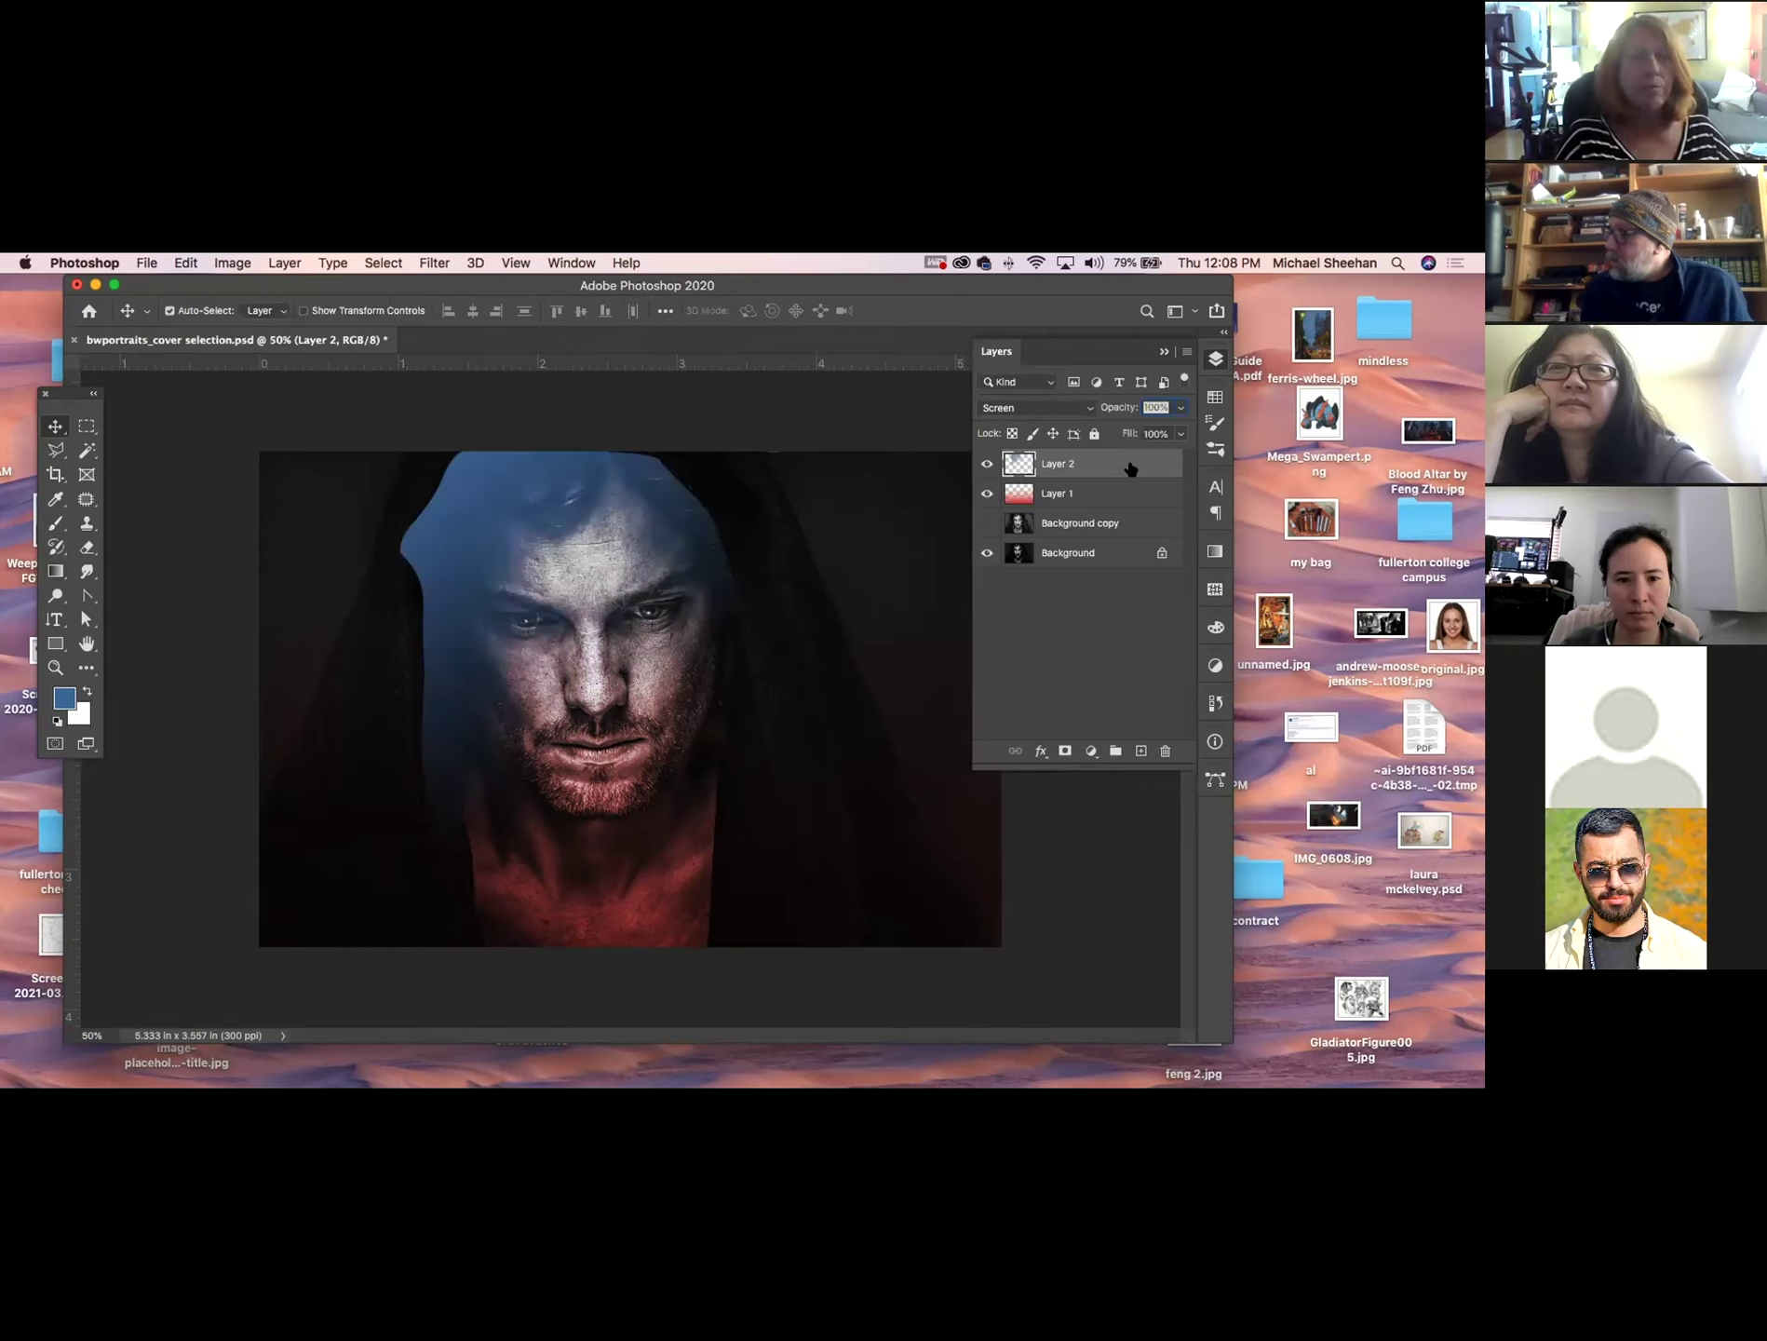
key("shift+plus")
key("shift+plus")
key("shift+plus")
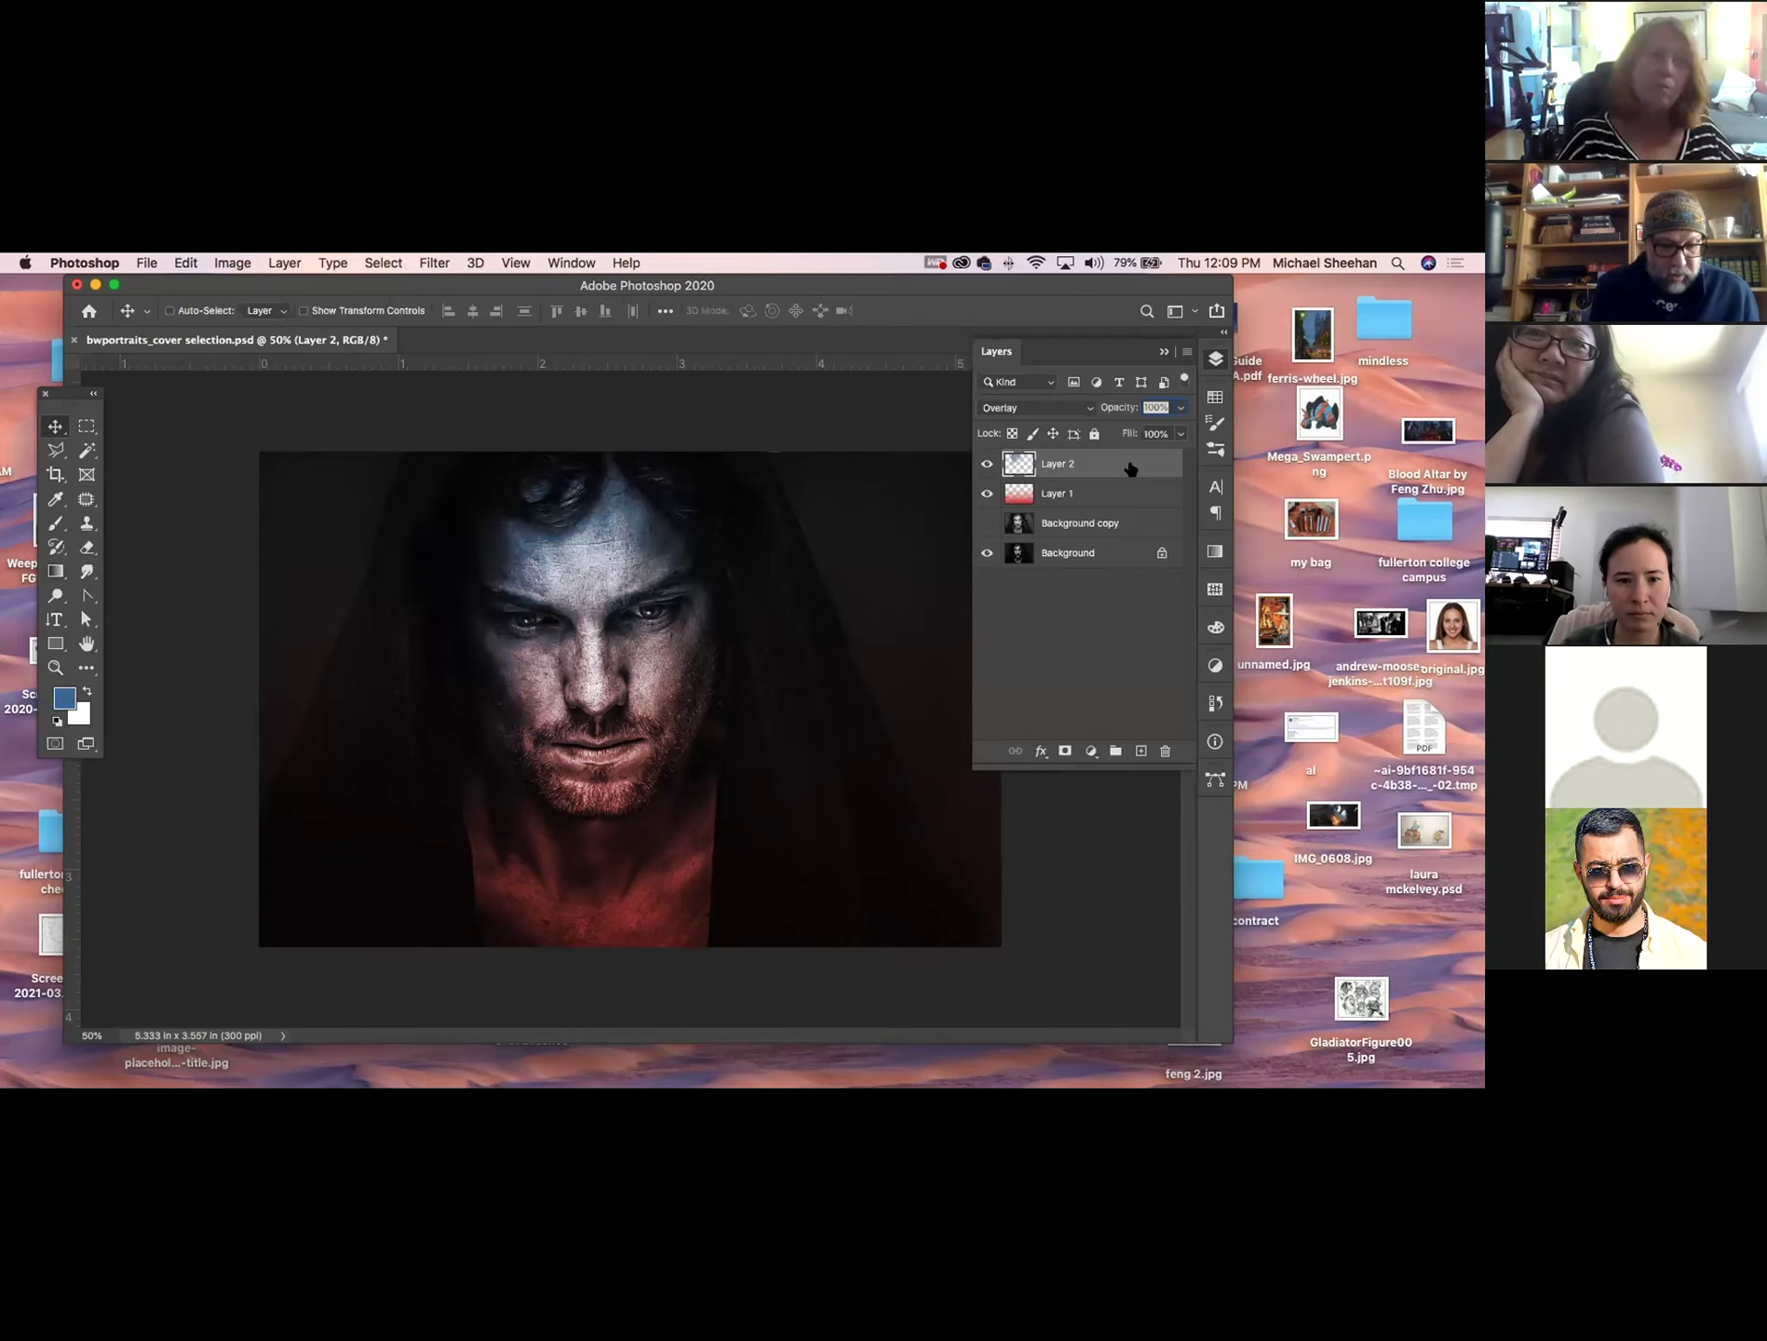
Shift Layer 2's hue to +33 and saturation to +2 with Hue/Saturation, and deselect the layer.
key("super+minus")
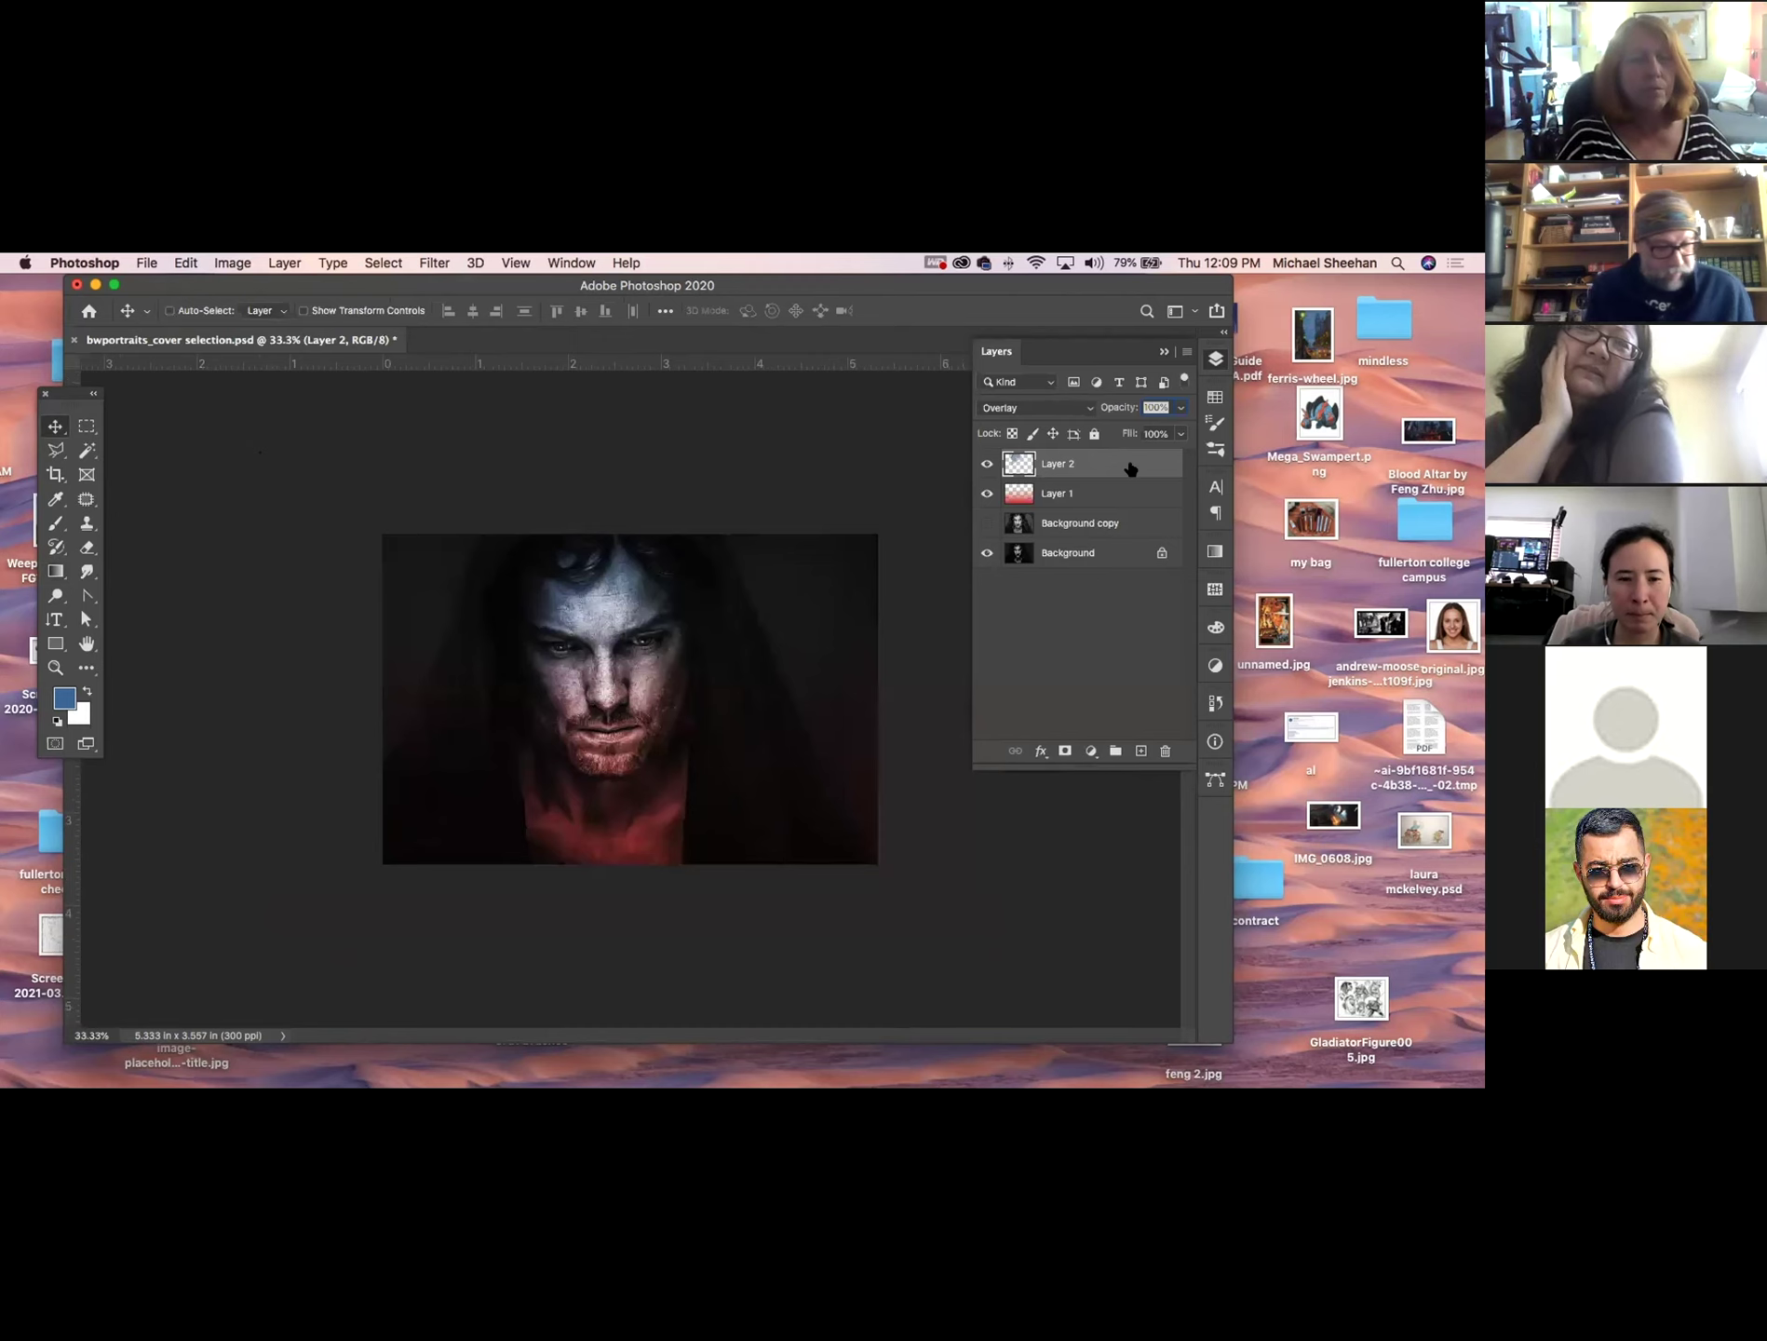
key("super+u")
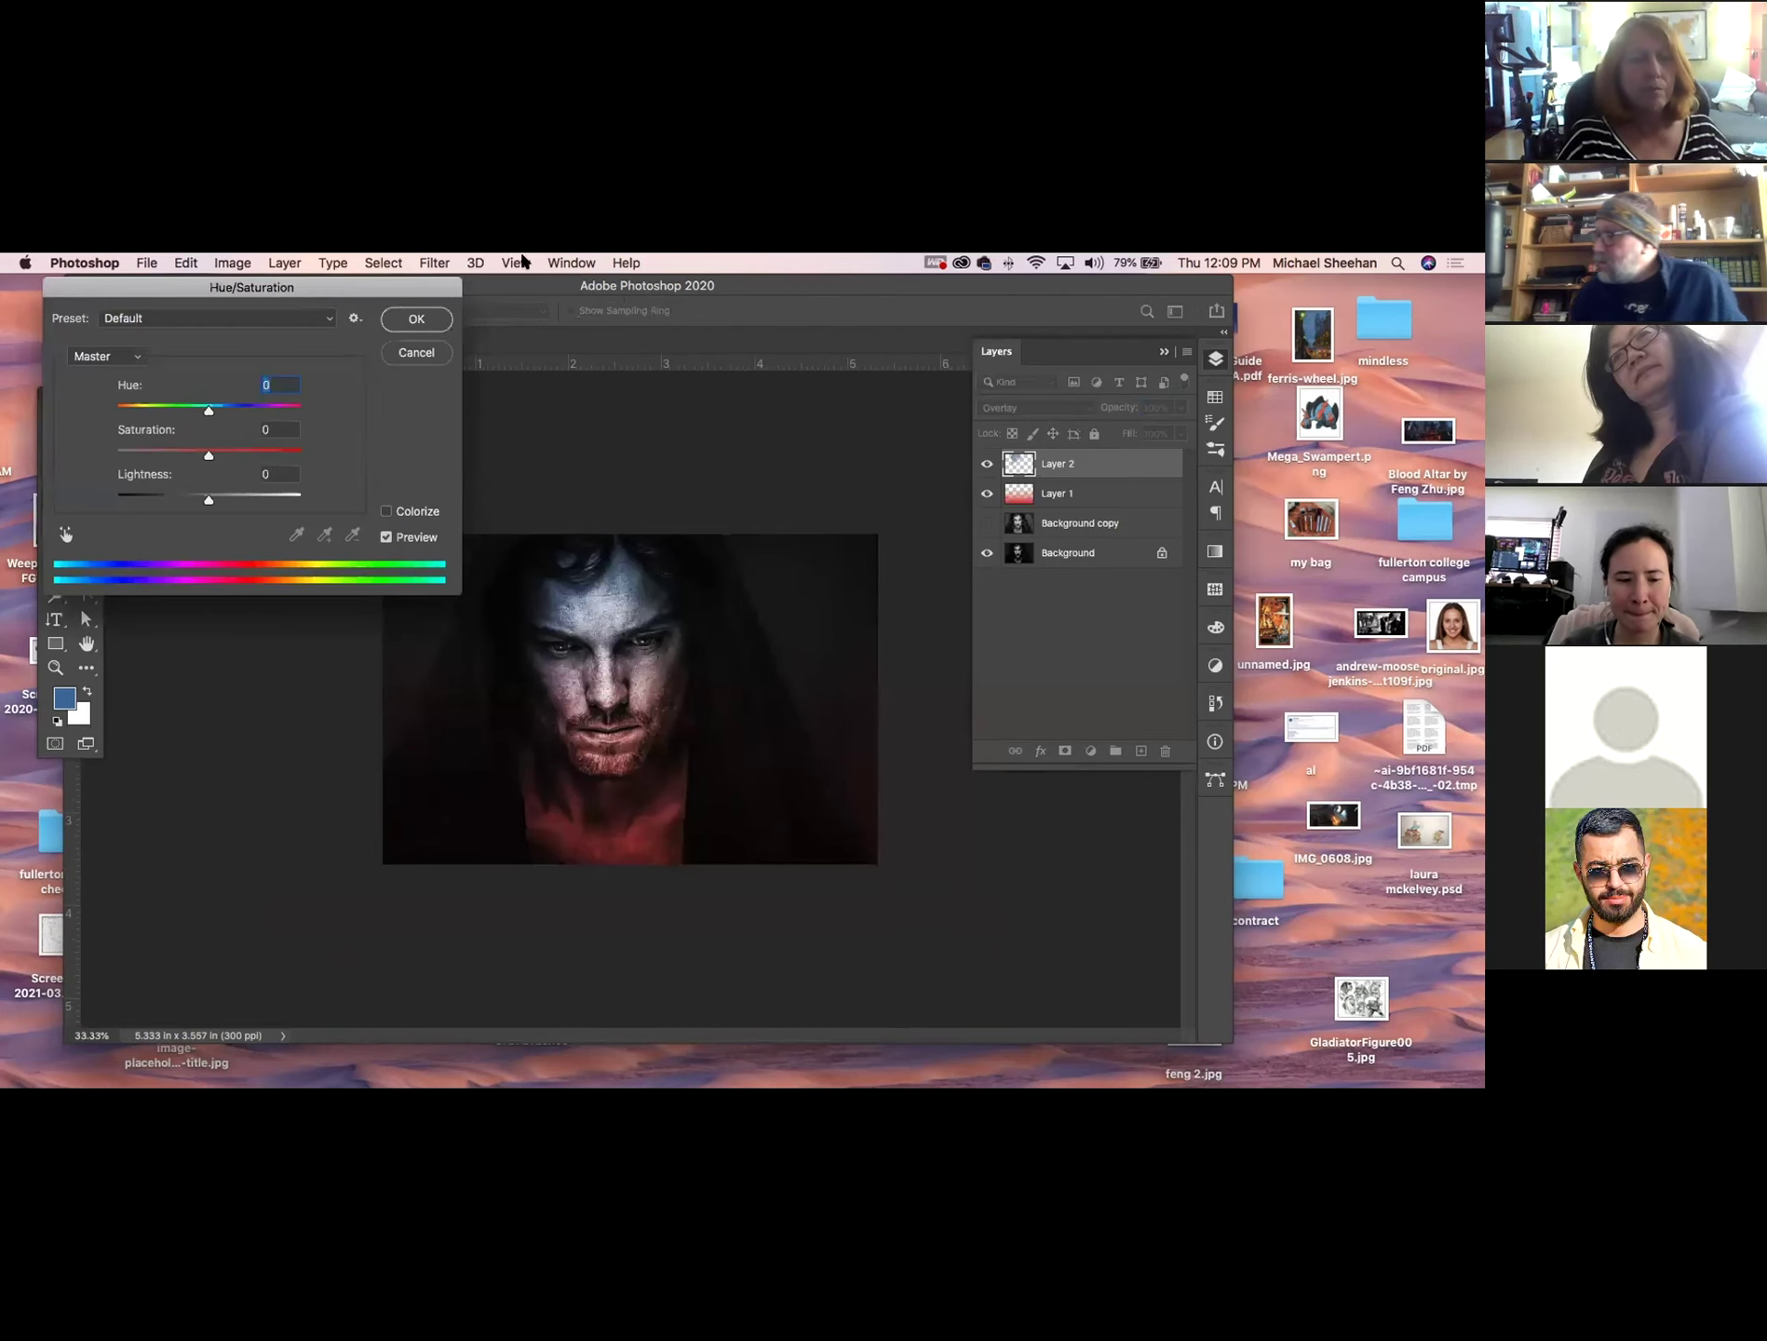
mouse_move(208, 454)
left_mouse_down()
mouse_move(274, 454)
mouse_move(207, 456)
left_mouse_up()
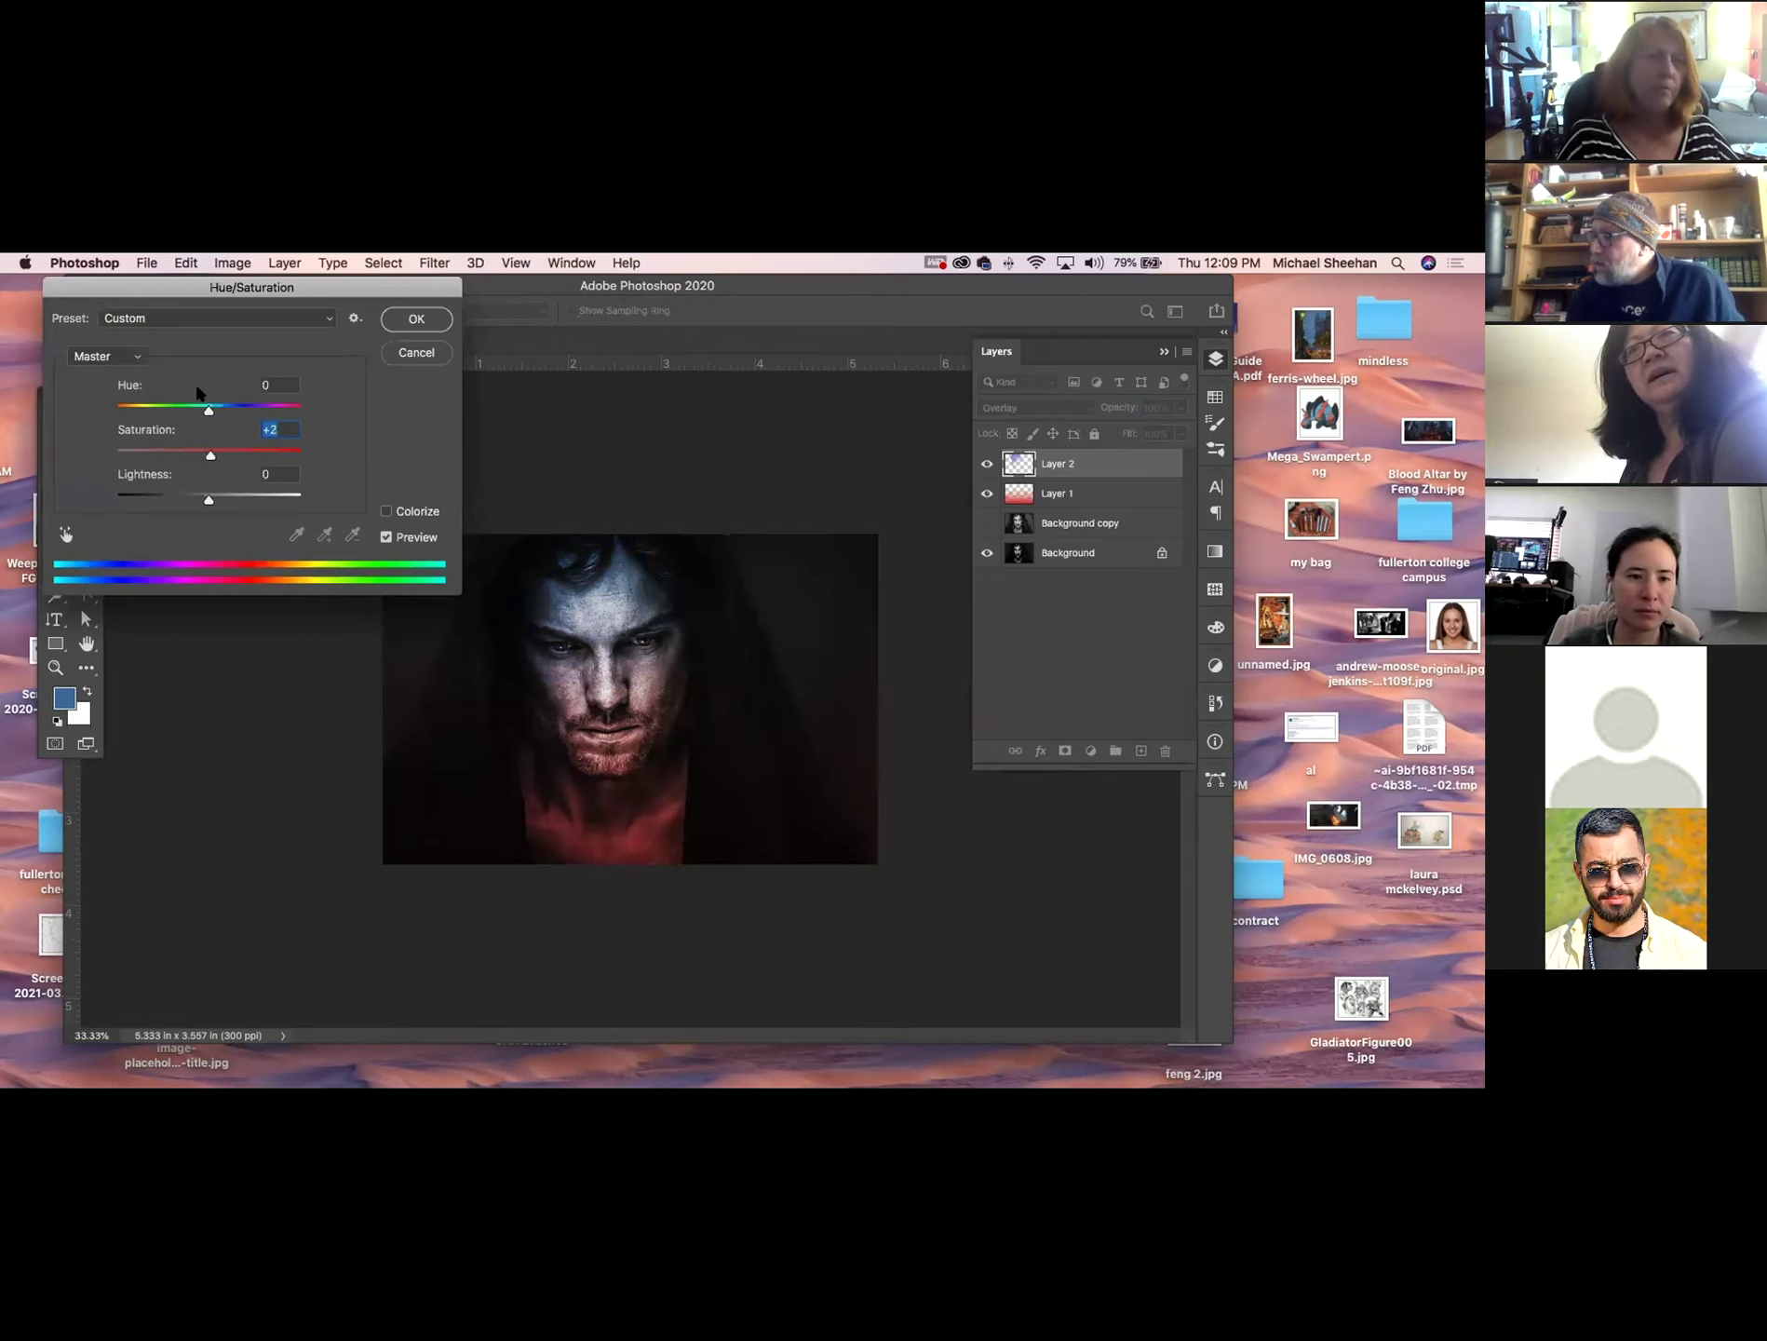
mouse_move(208, 412)
left_mouse_down()
mouse_move(261, 415)
mouse_move(146, 416)
mouse_move(242, 422)
left_mouse_up()
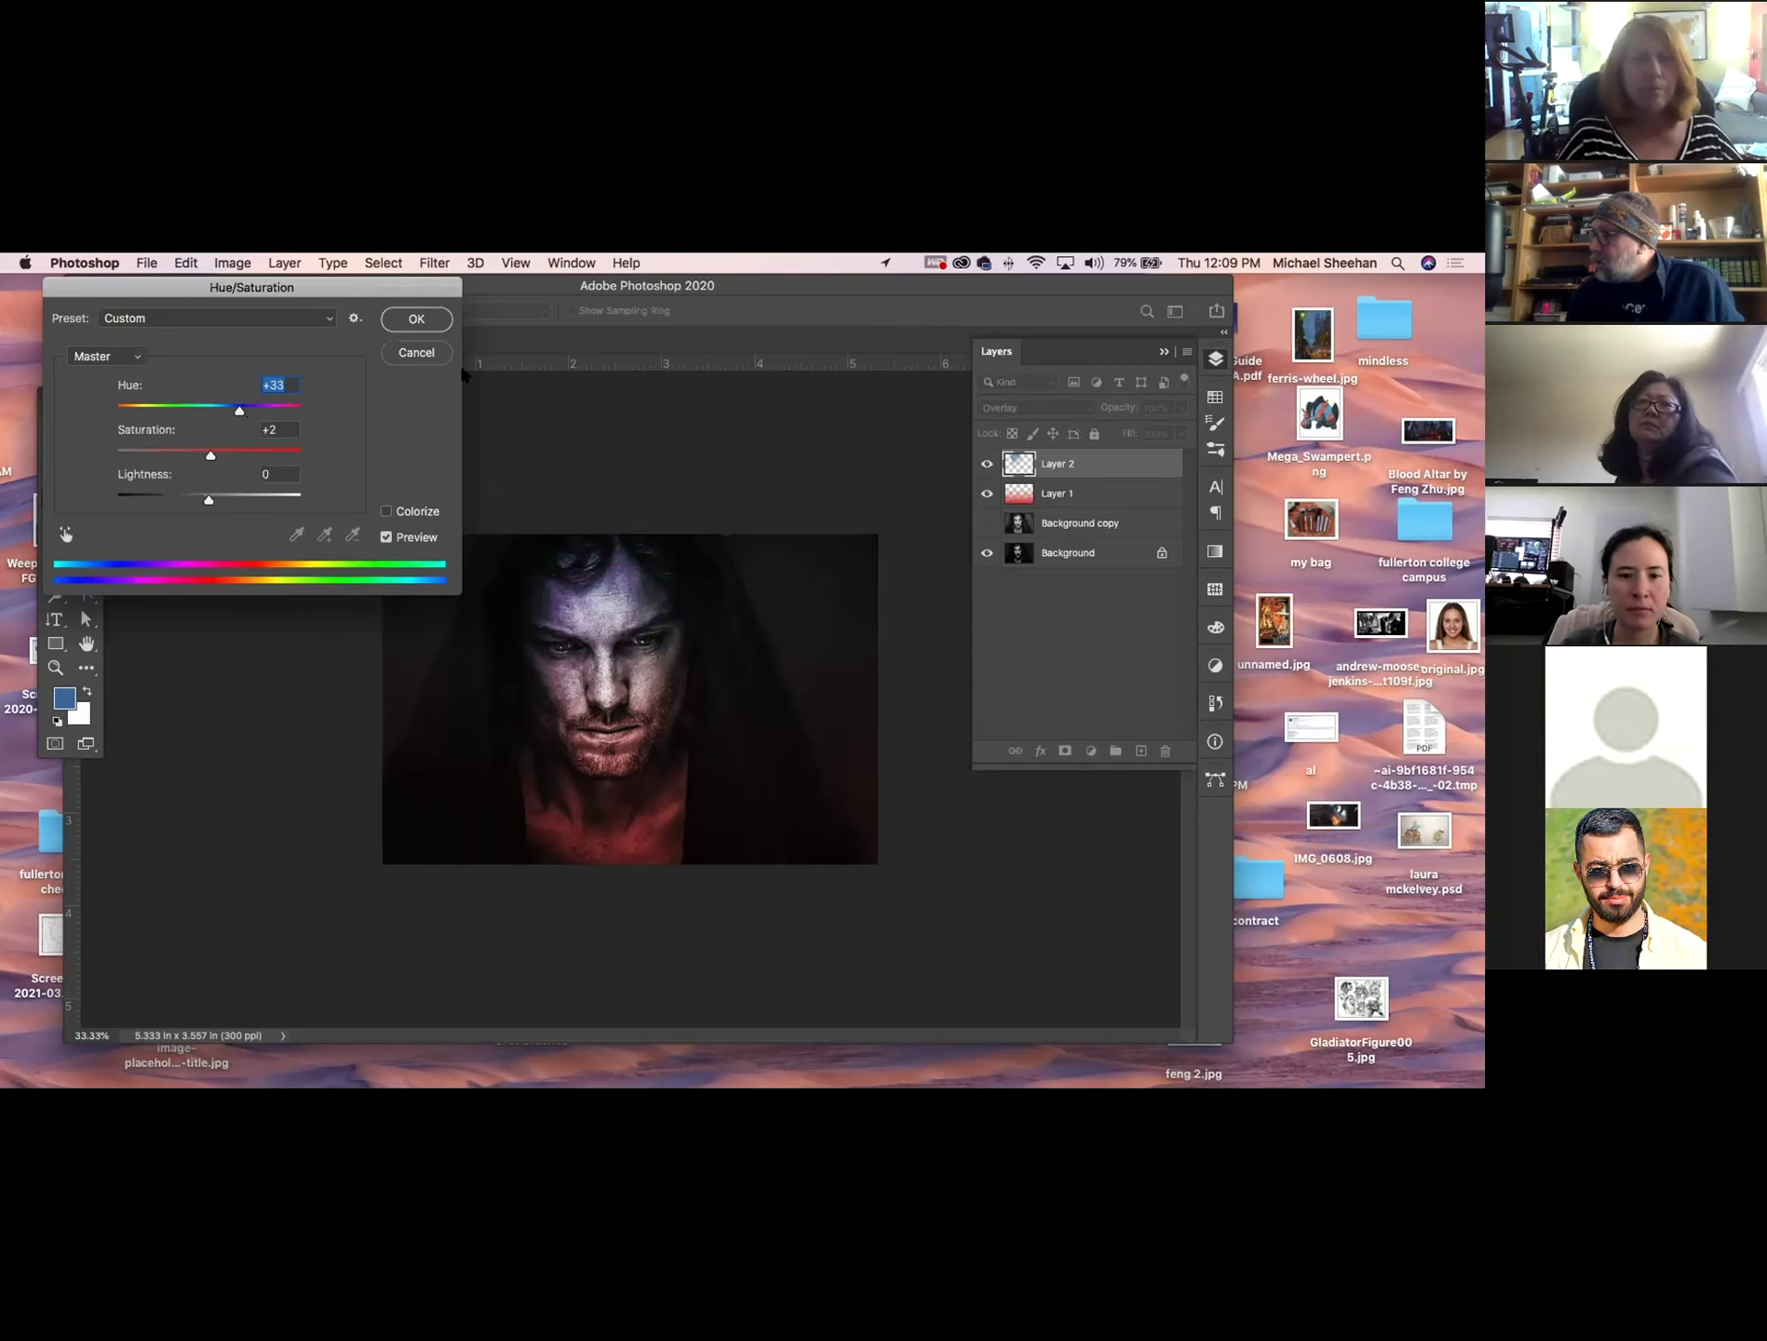
key("Return")
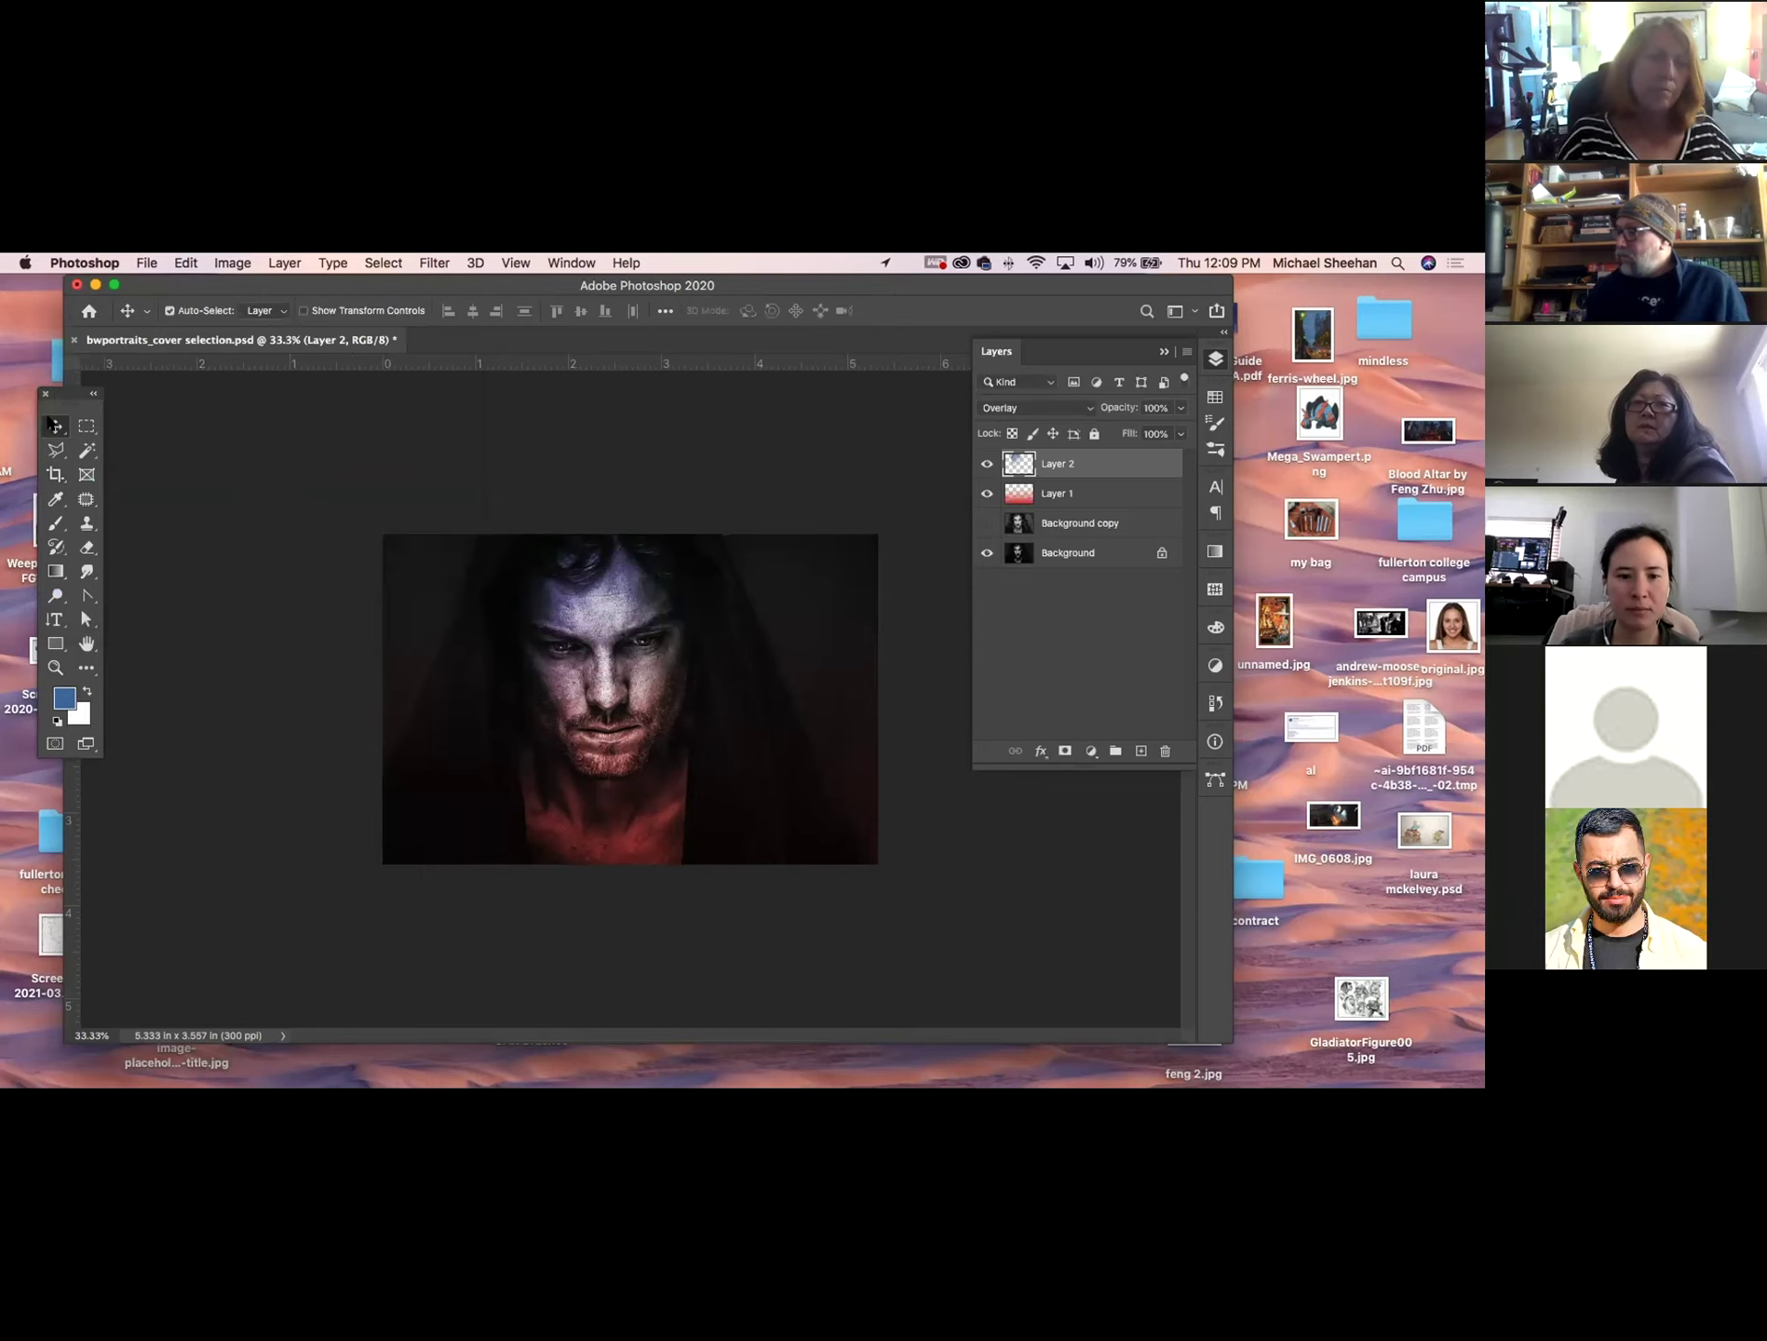
left_click(374, 612)
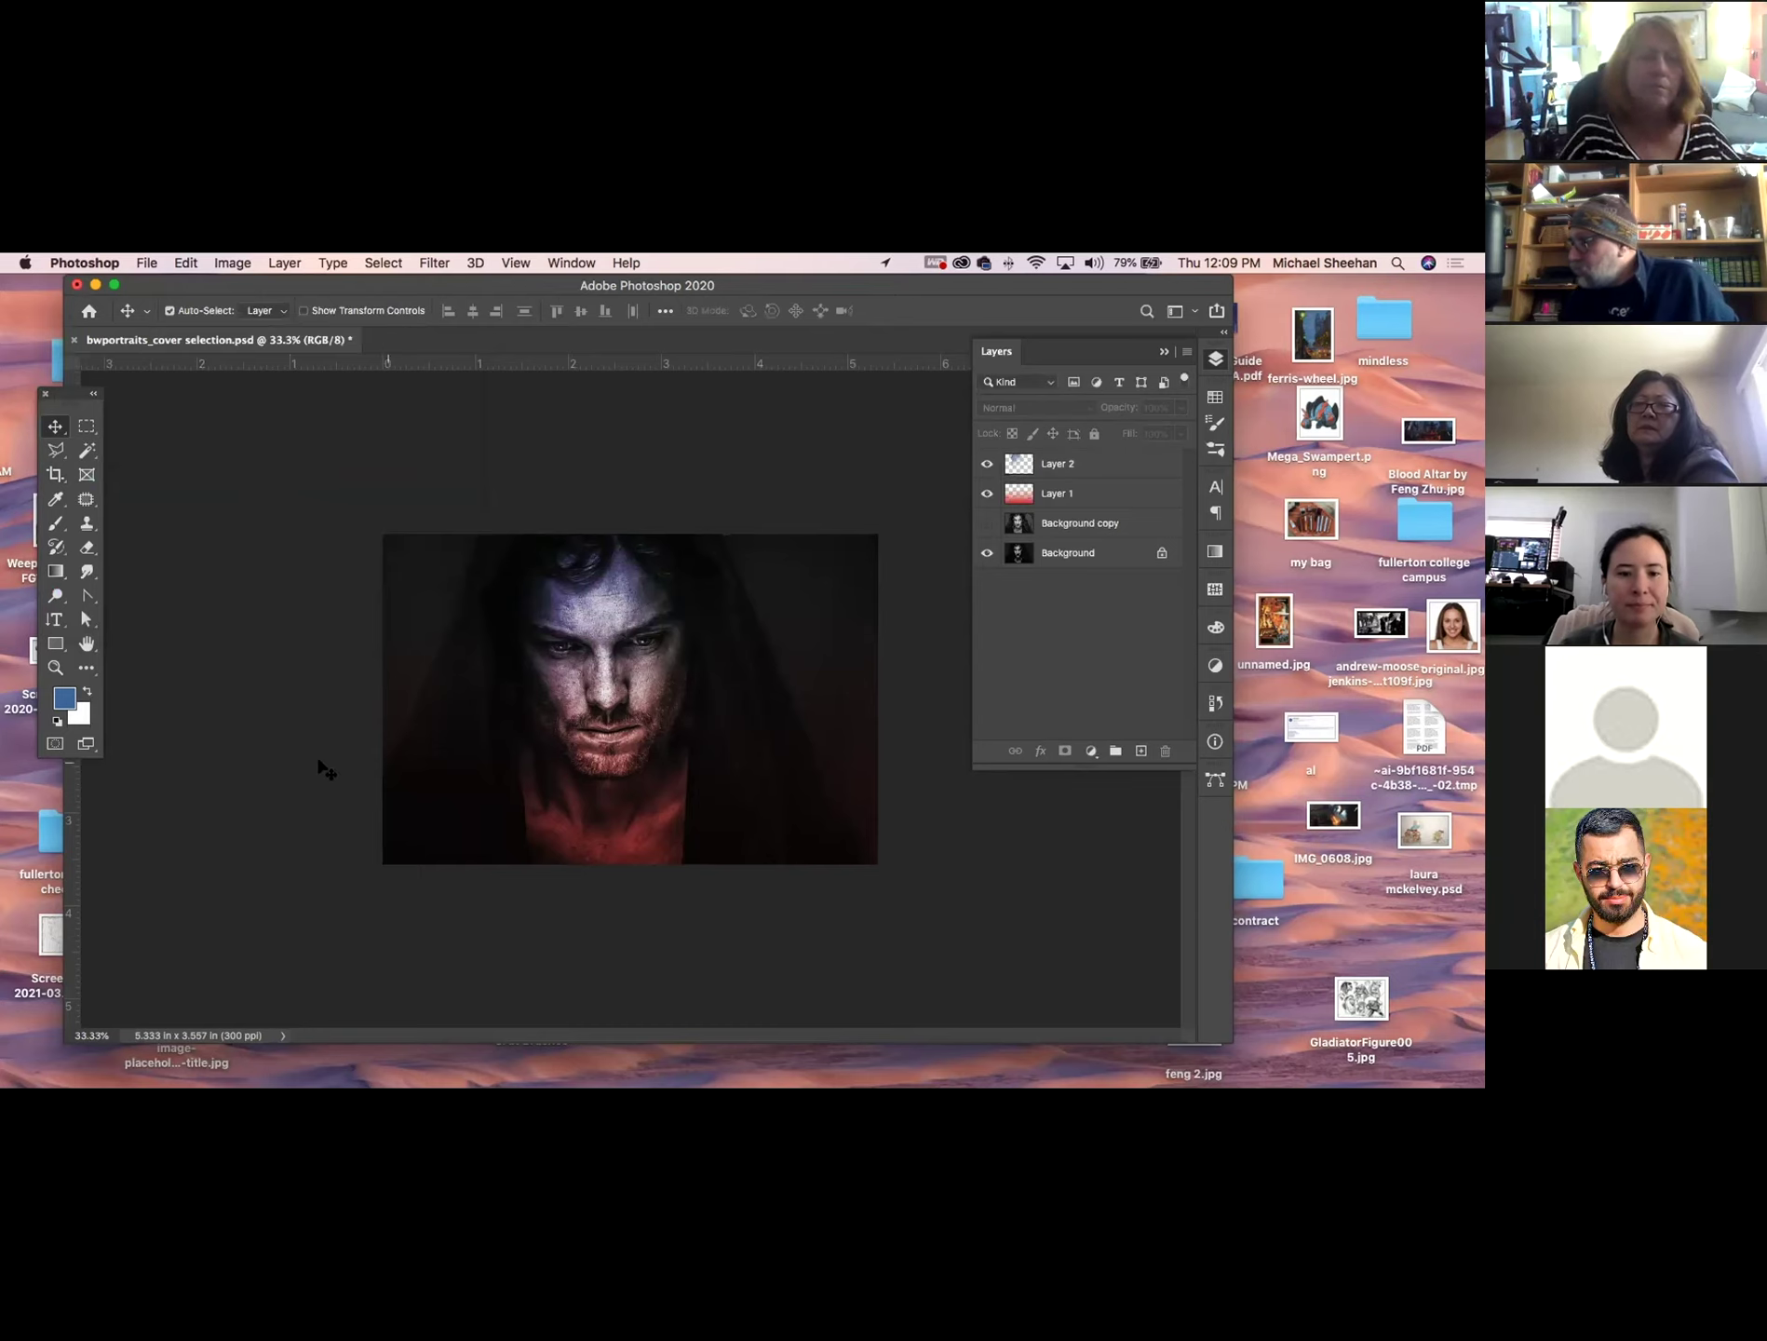
Load the cowl channel as a new selection around the hood, with the portrait enlarged to about 47%.
left_click(55, 668)
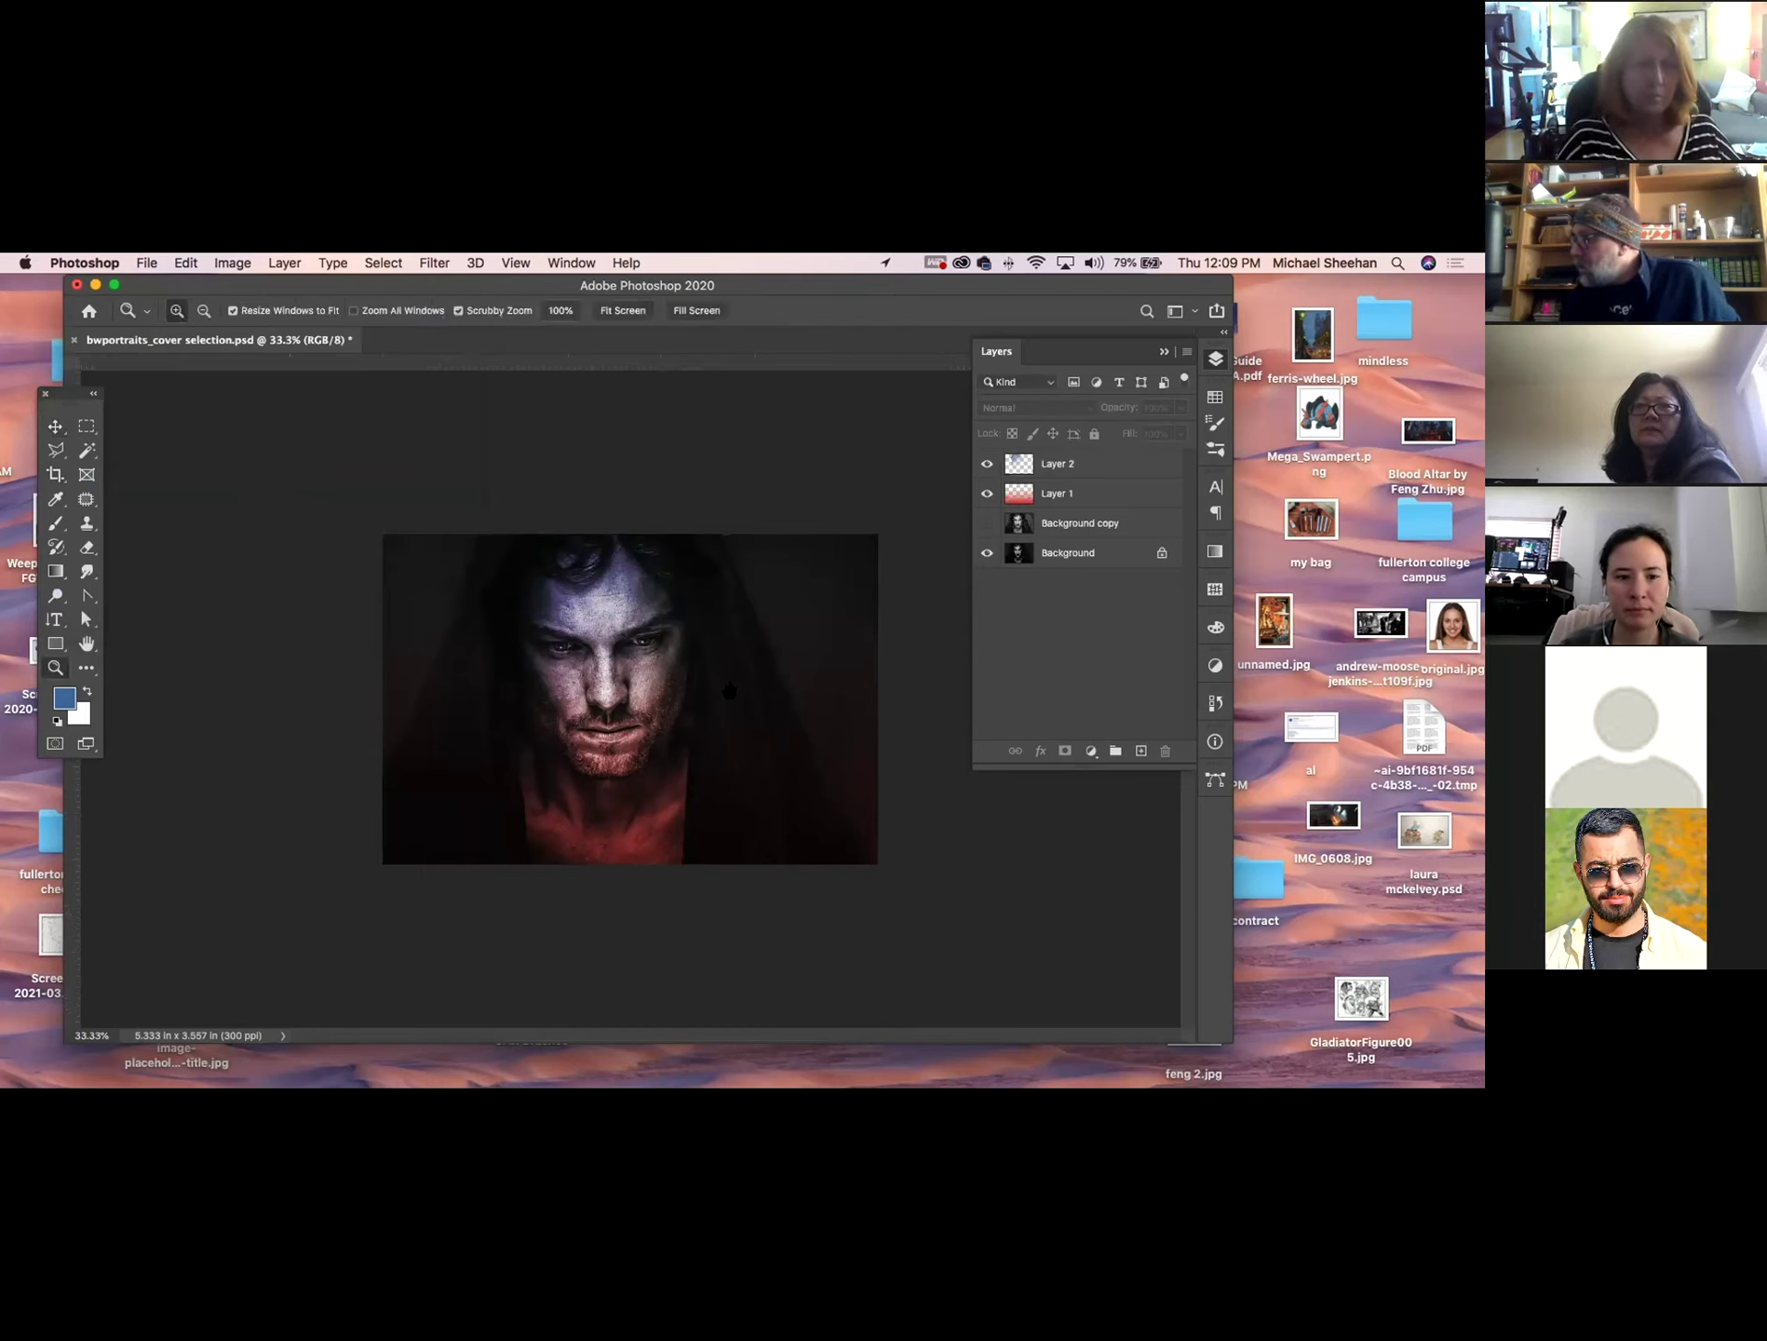
mouse_move(655, 654)
left_mouse_down()
mouse_move(698, 693)
mouse_move(680, 680)
left_mouse_up()
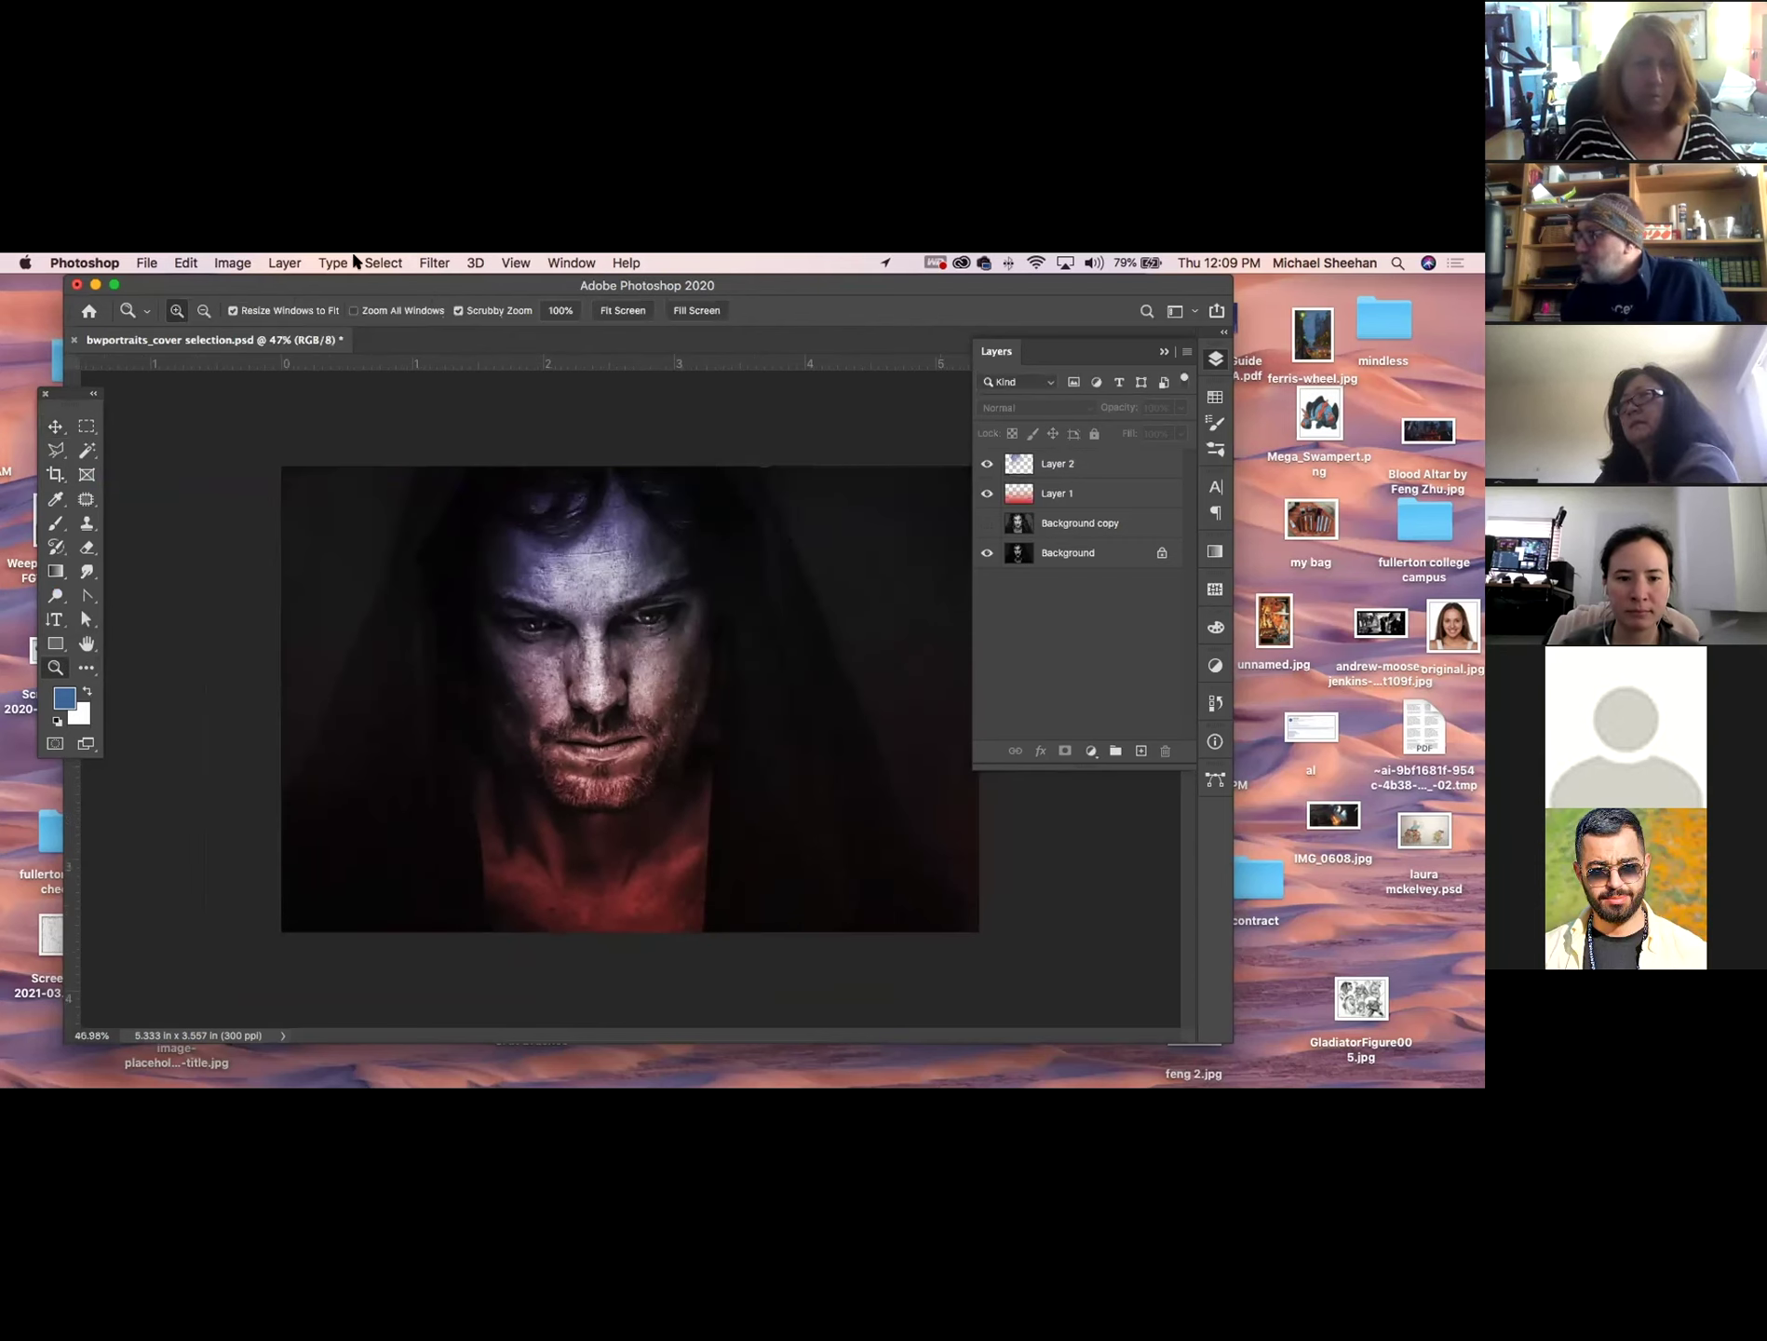
left_click(381, 263)
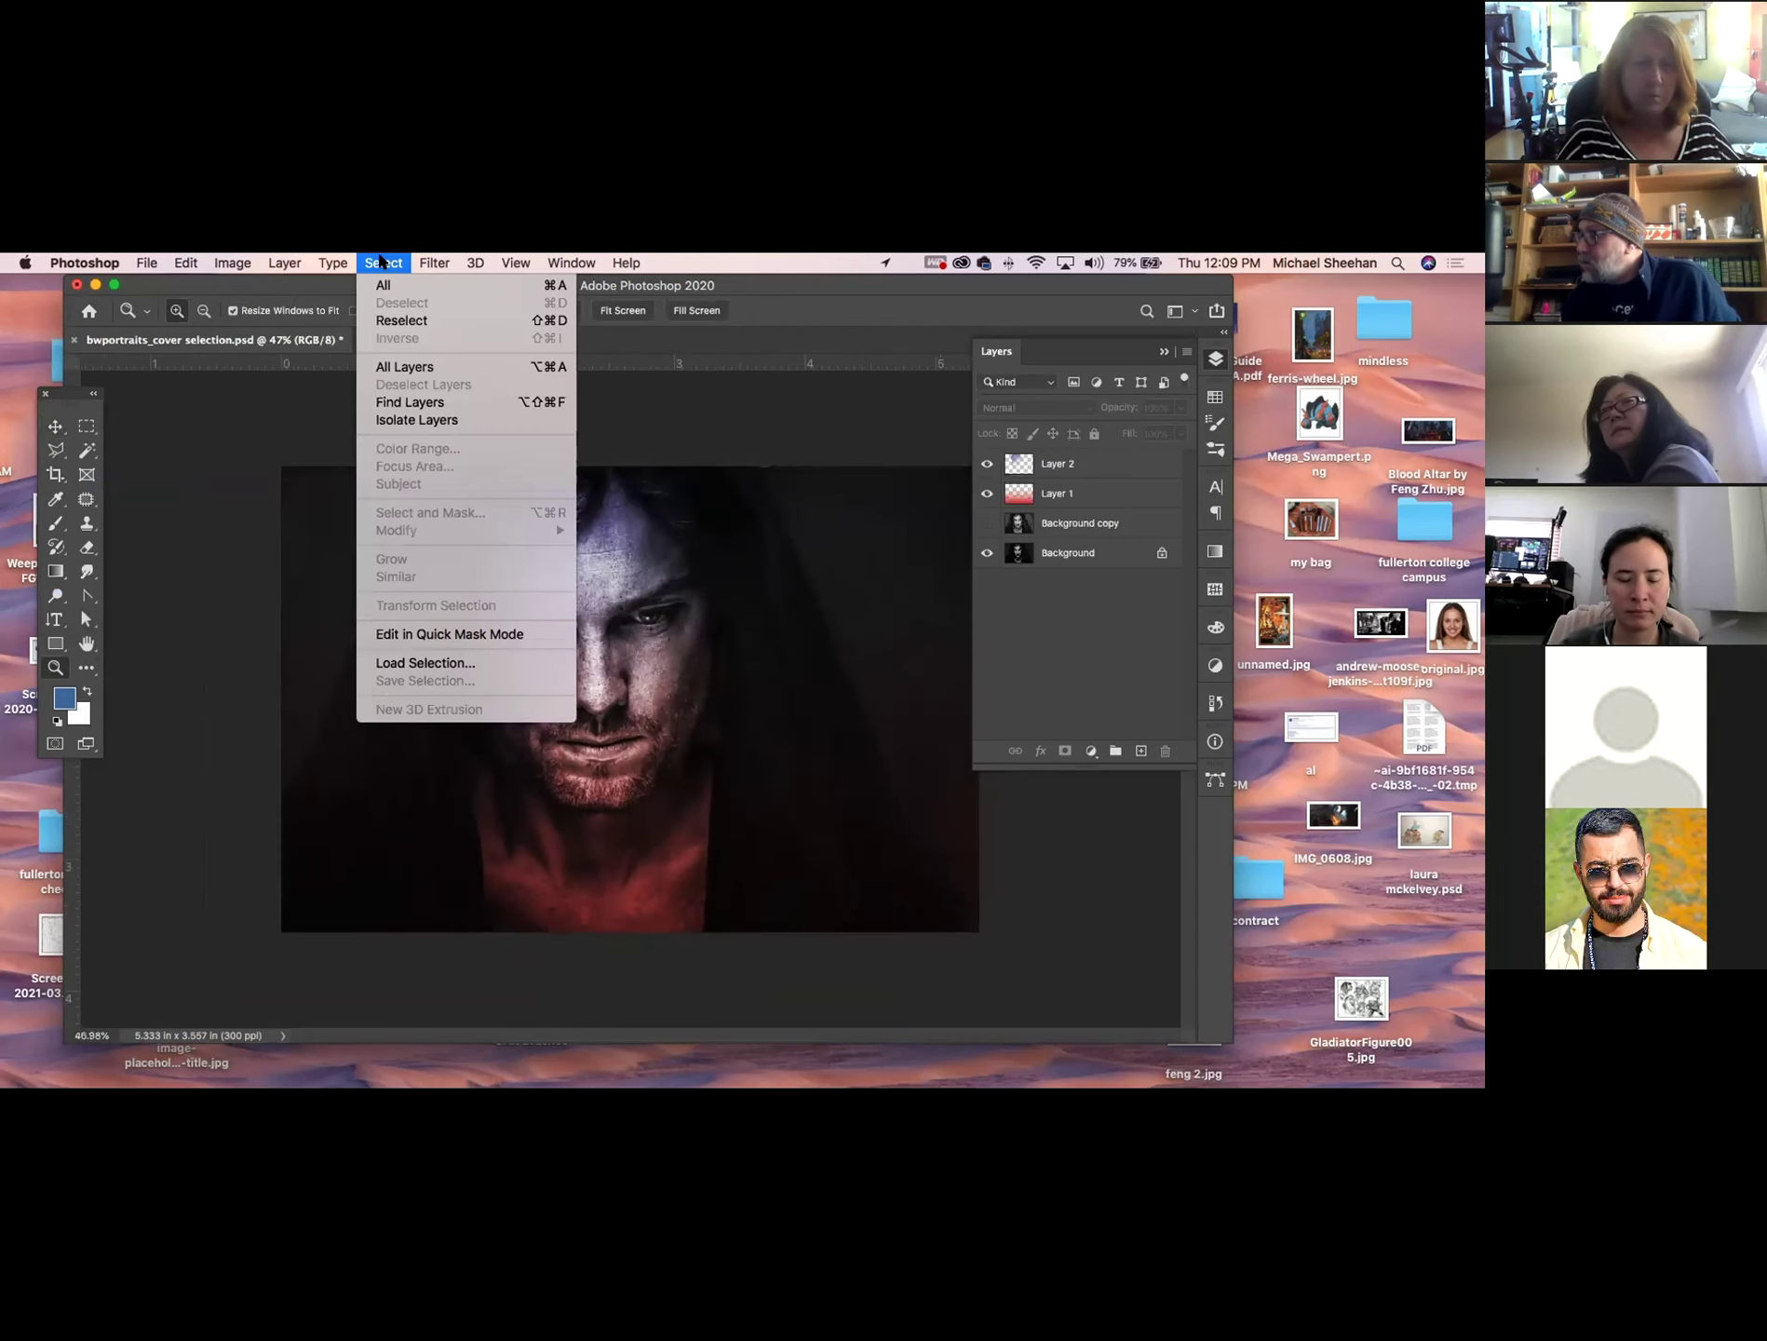
left_click(450, 663)
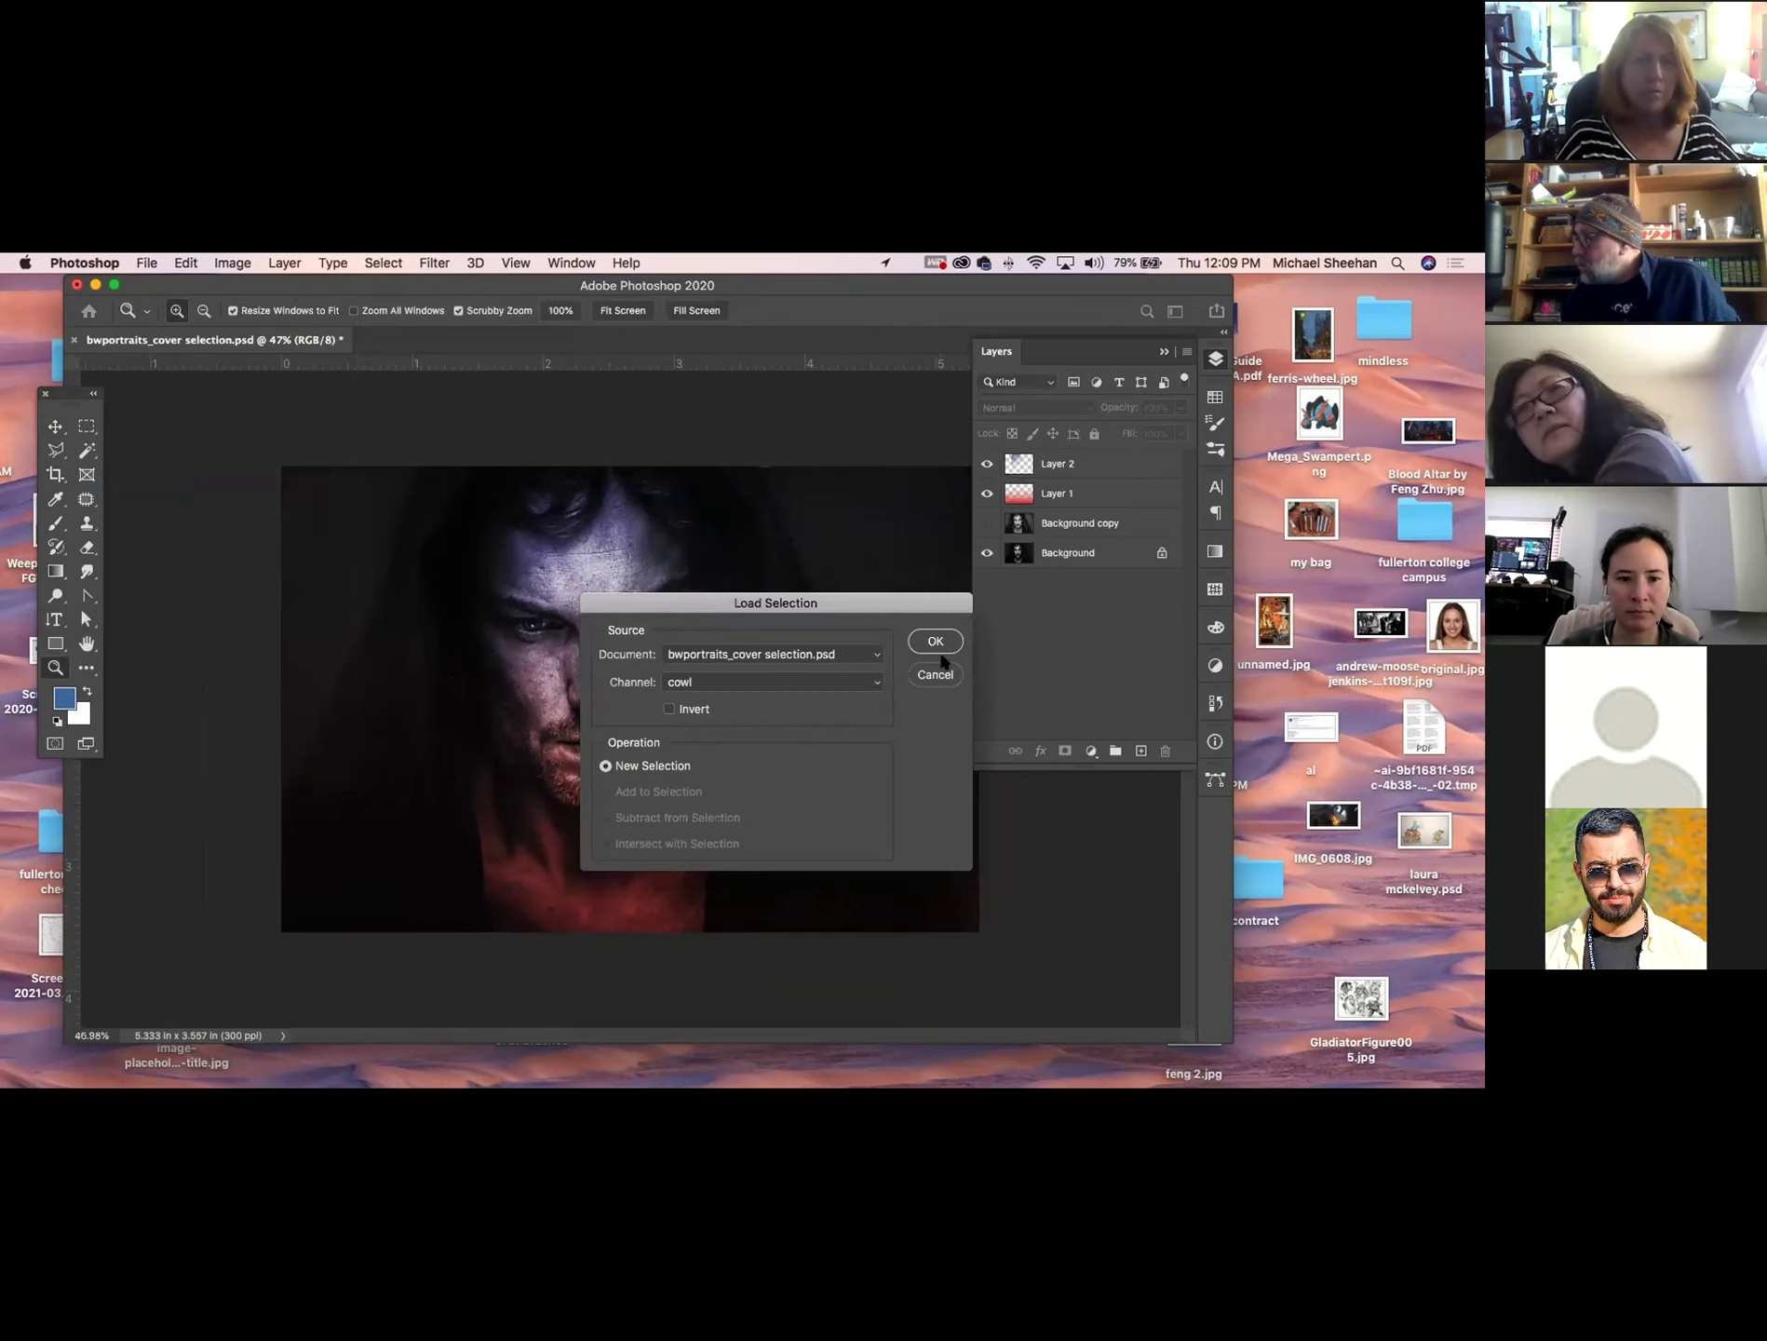
left_click(936, 640)
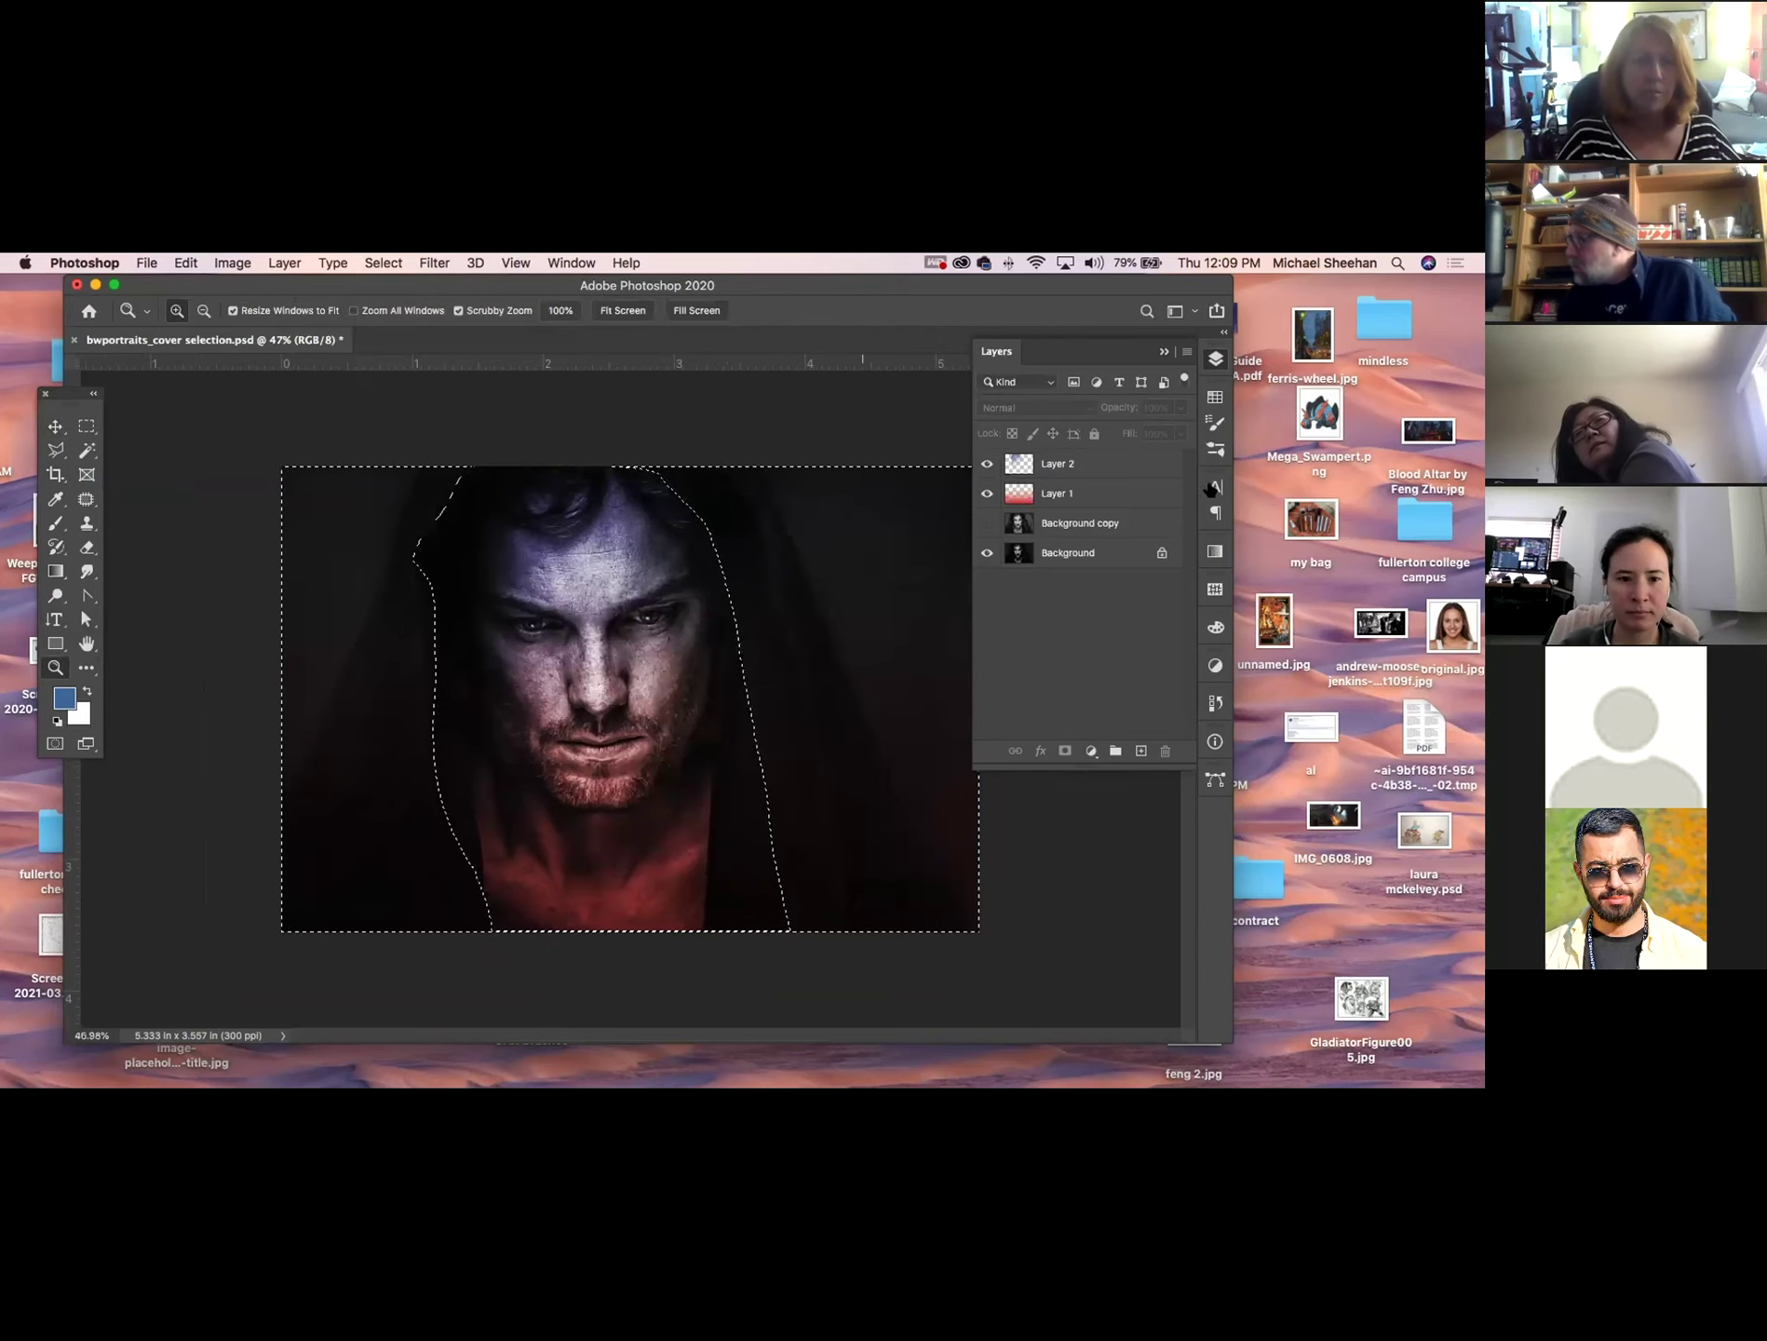
Deselect the area around the hood, then select the hidden Background copy layer and turn its visibility on.
left_click(1215, 358)
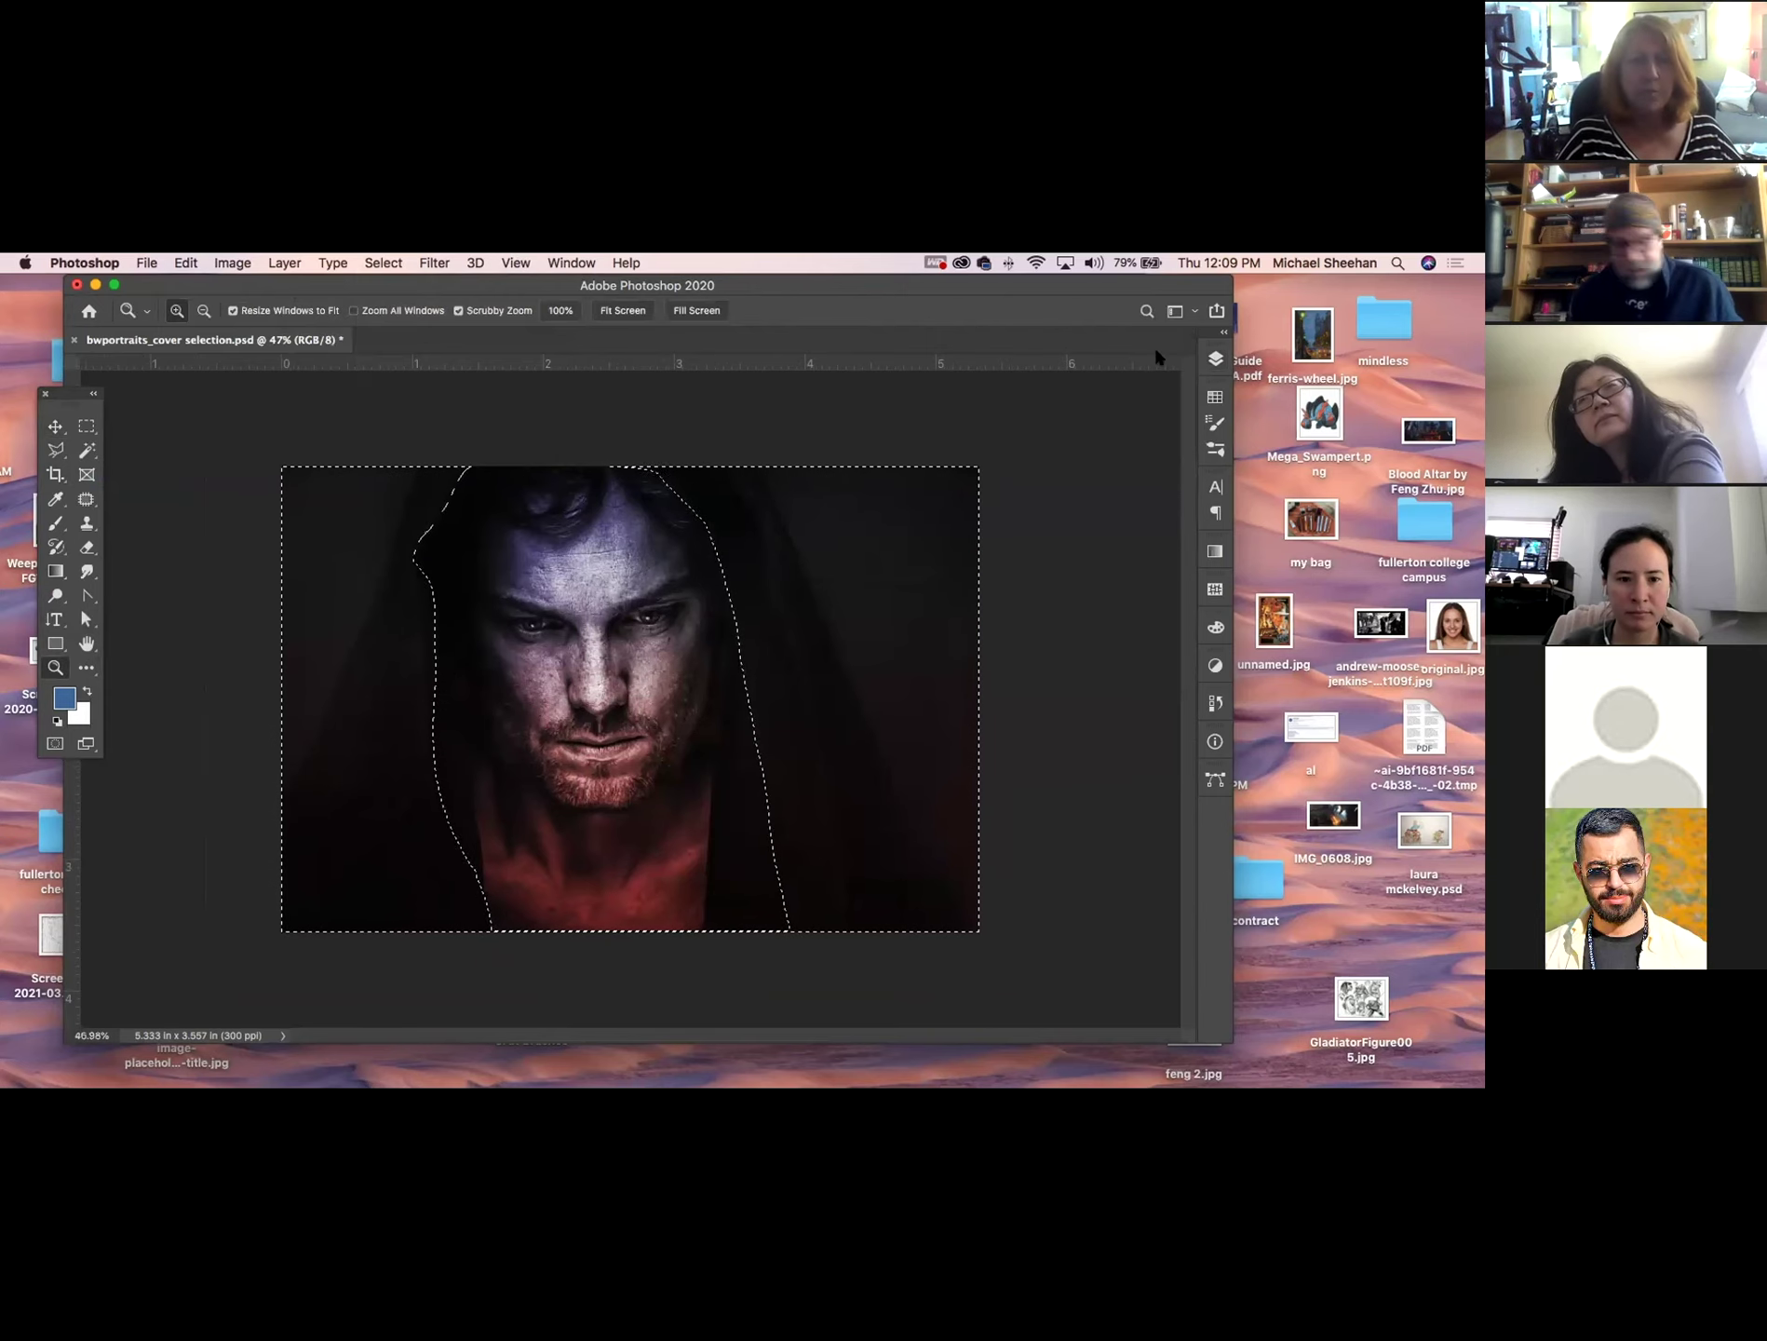
key("super+d")
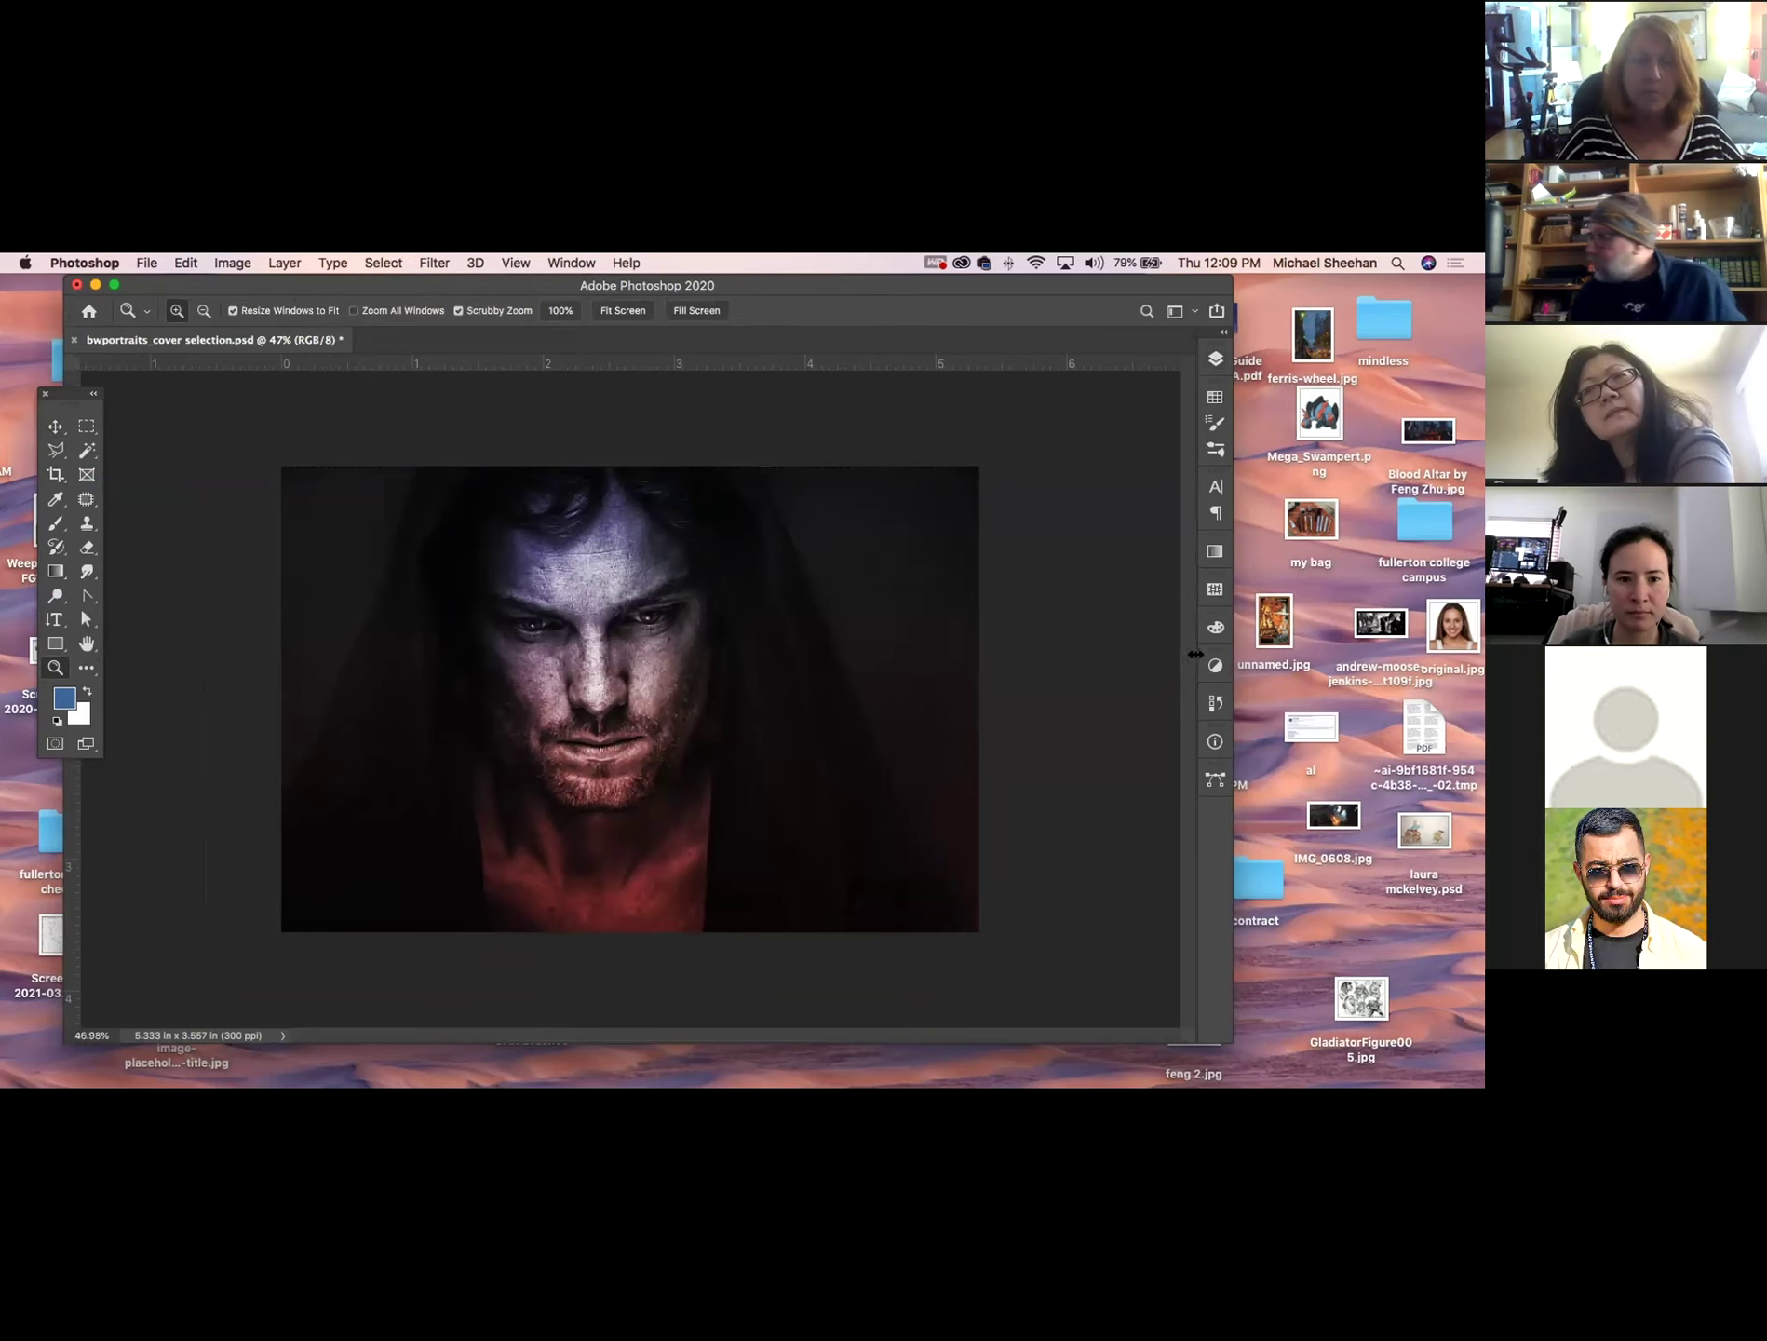
left_click(1215, 358)
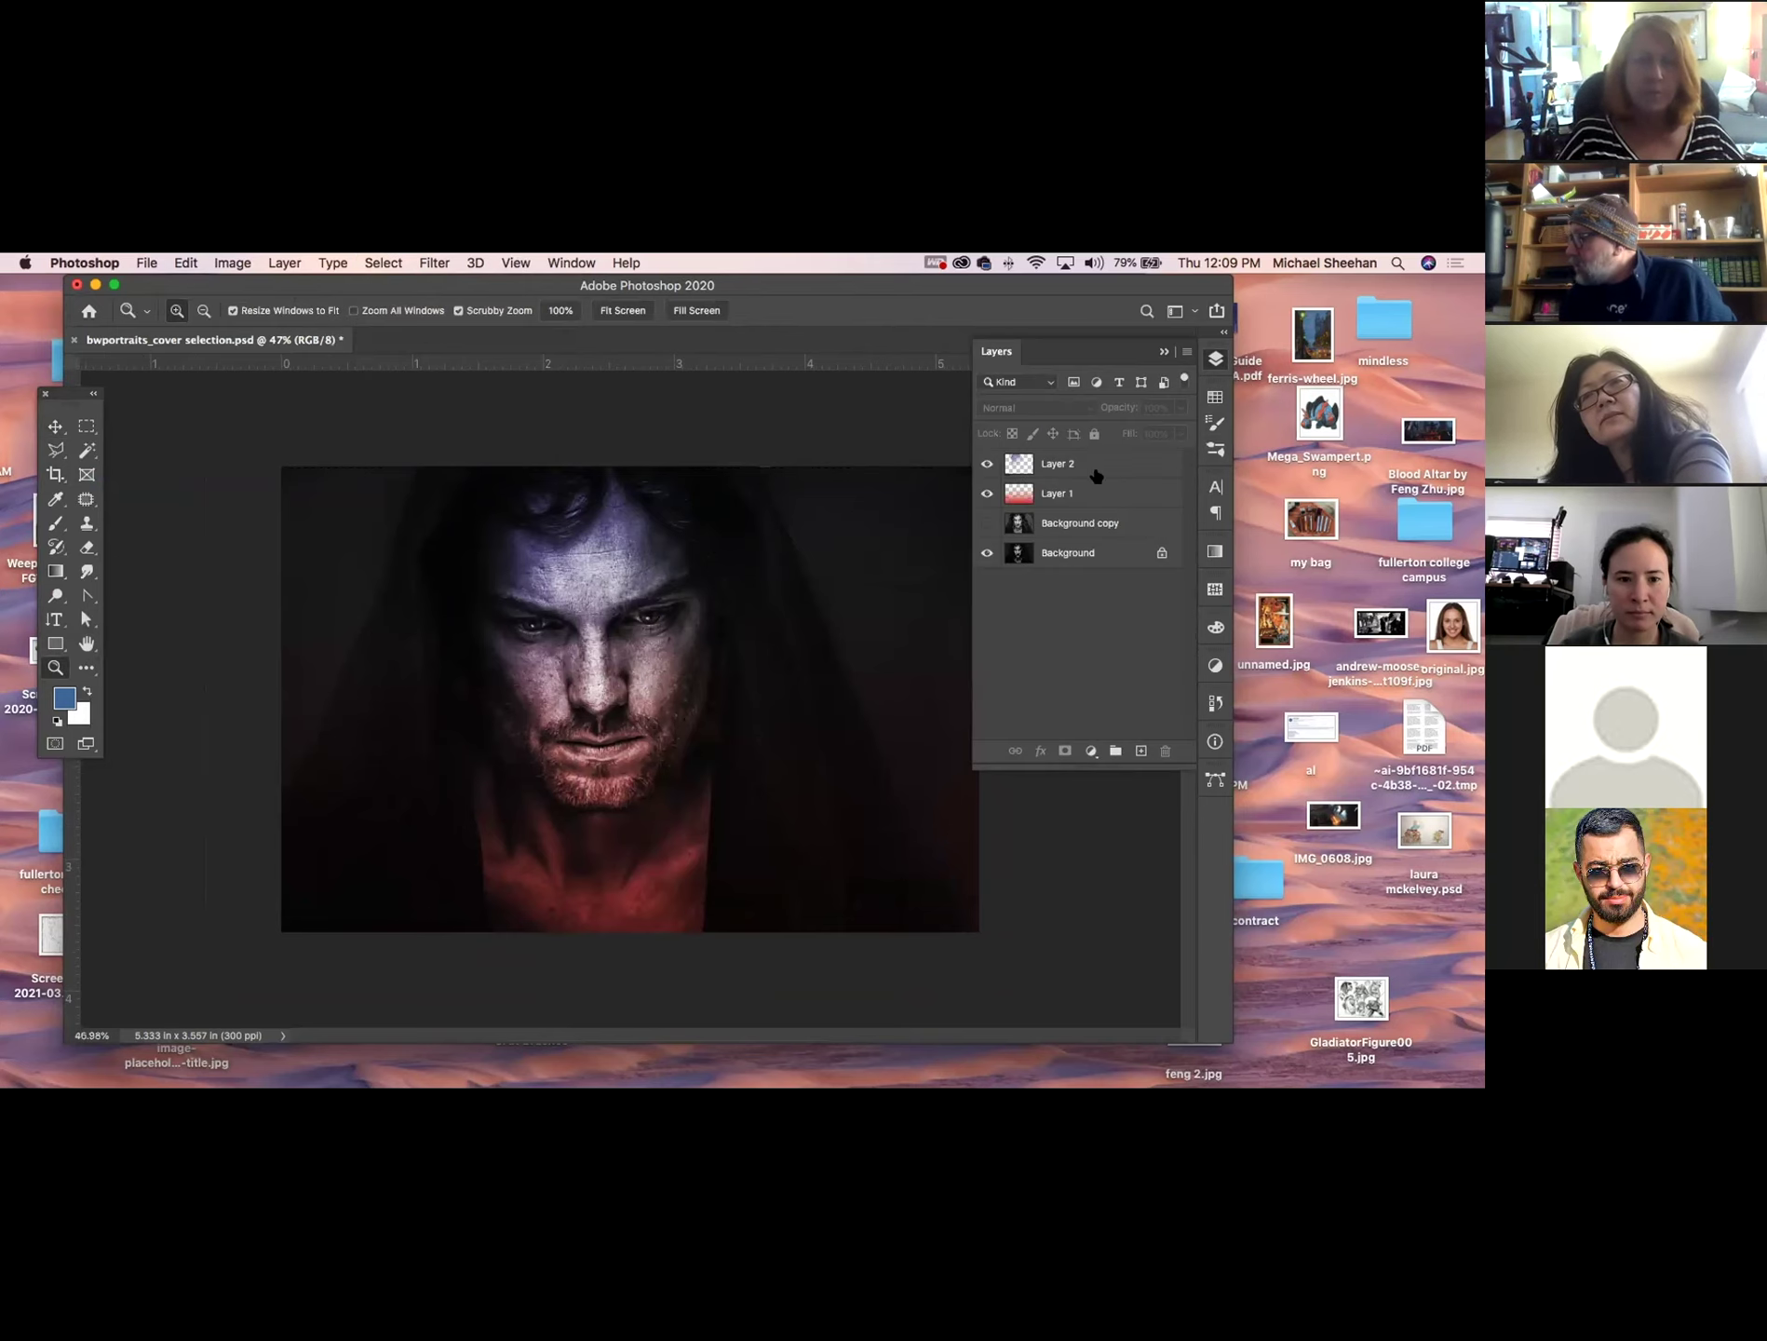
left_click(1096, 524)
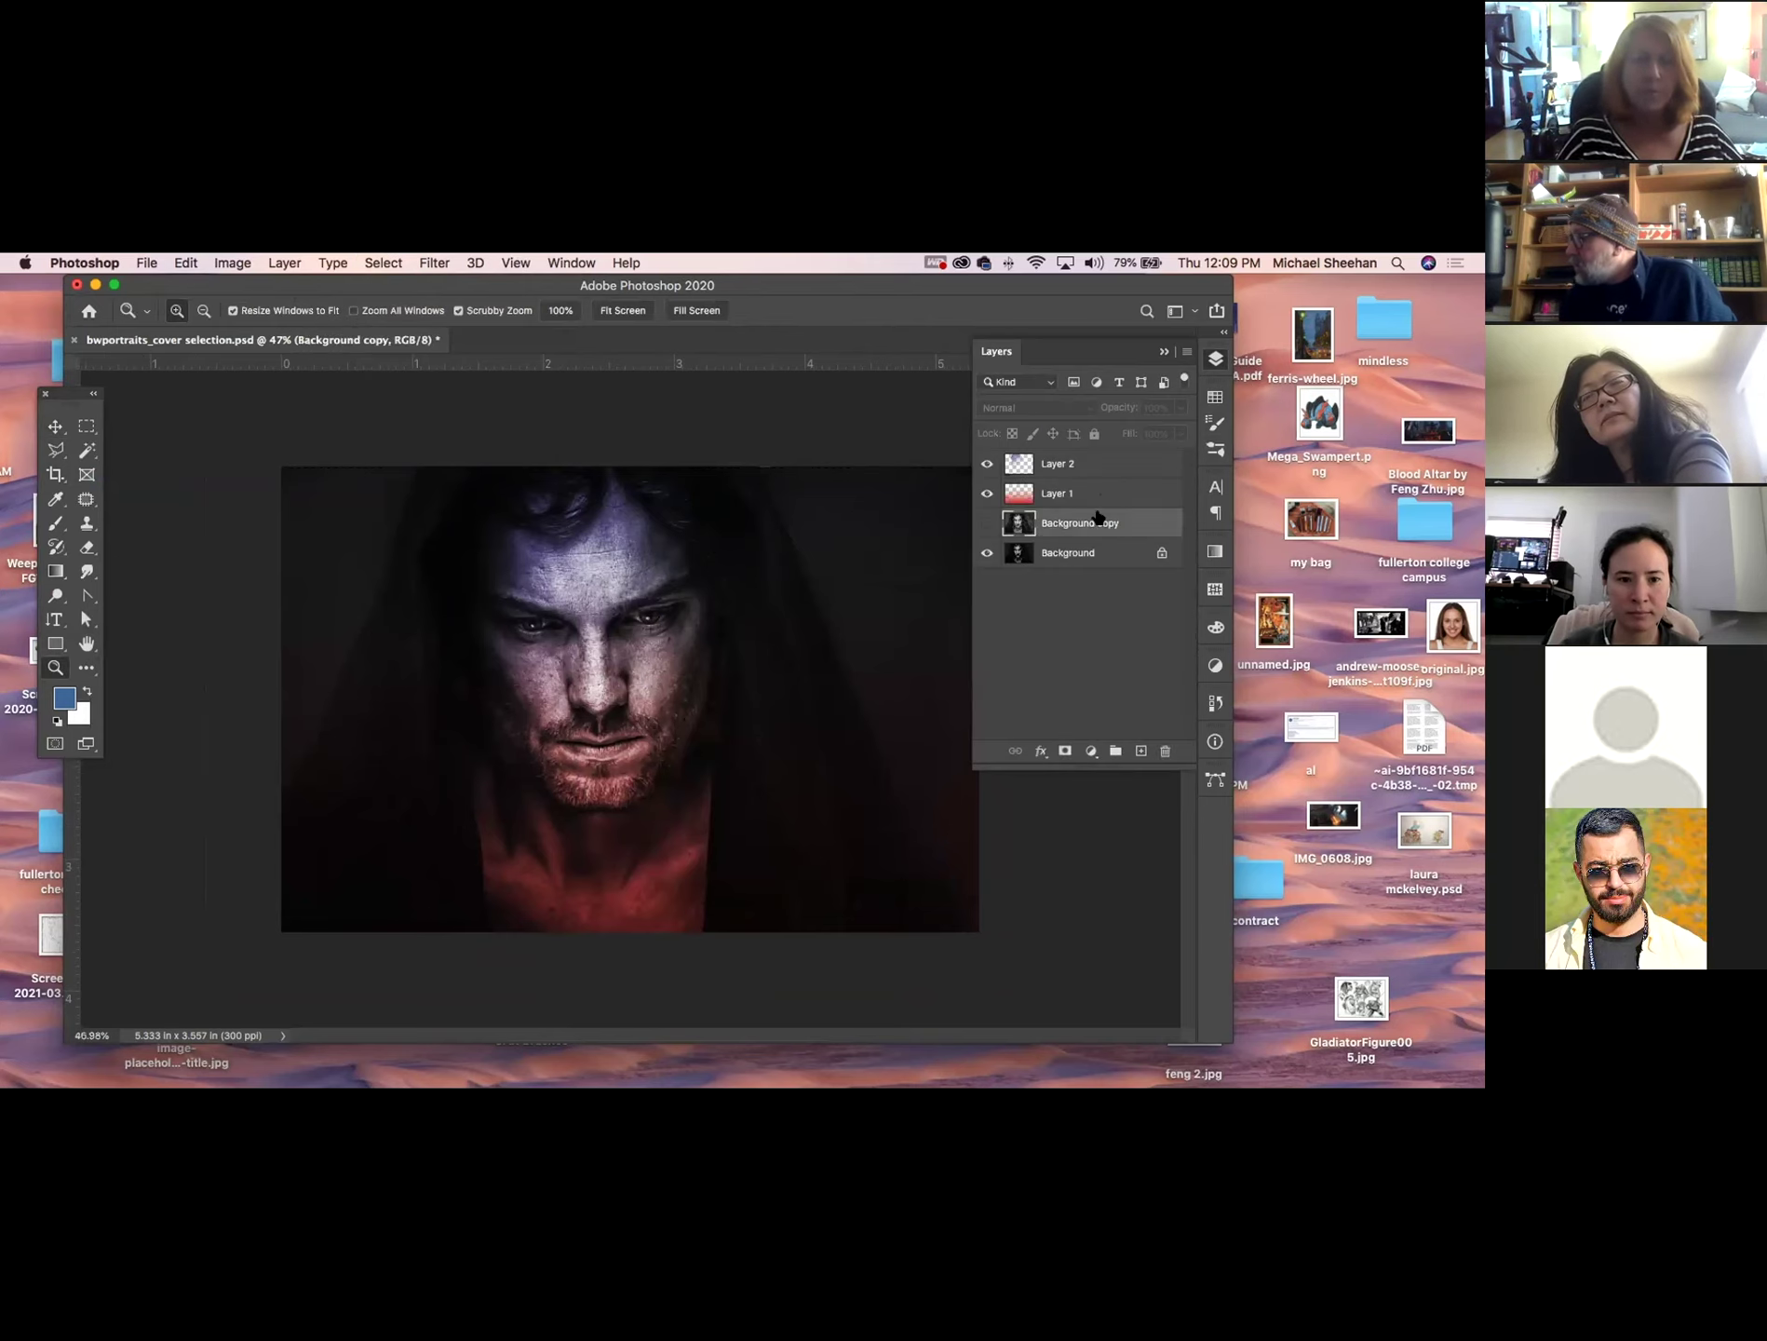
left_click(987, 522)
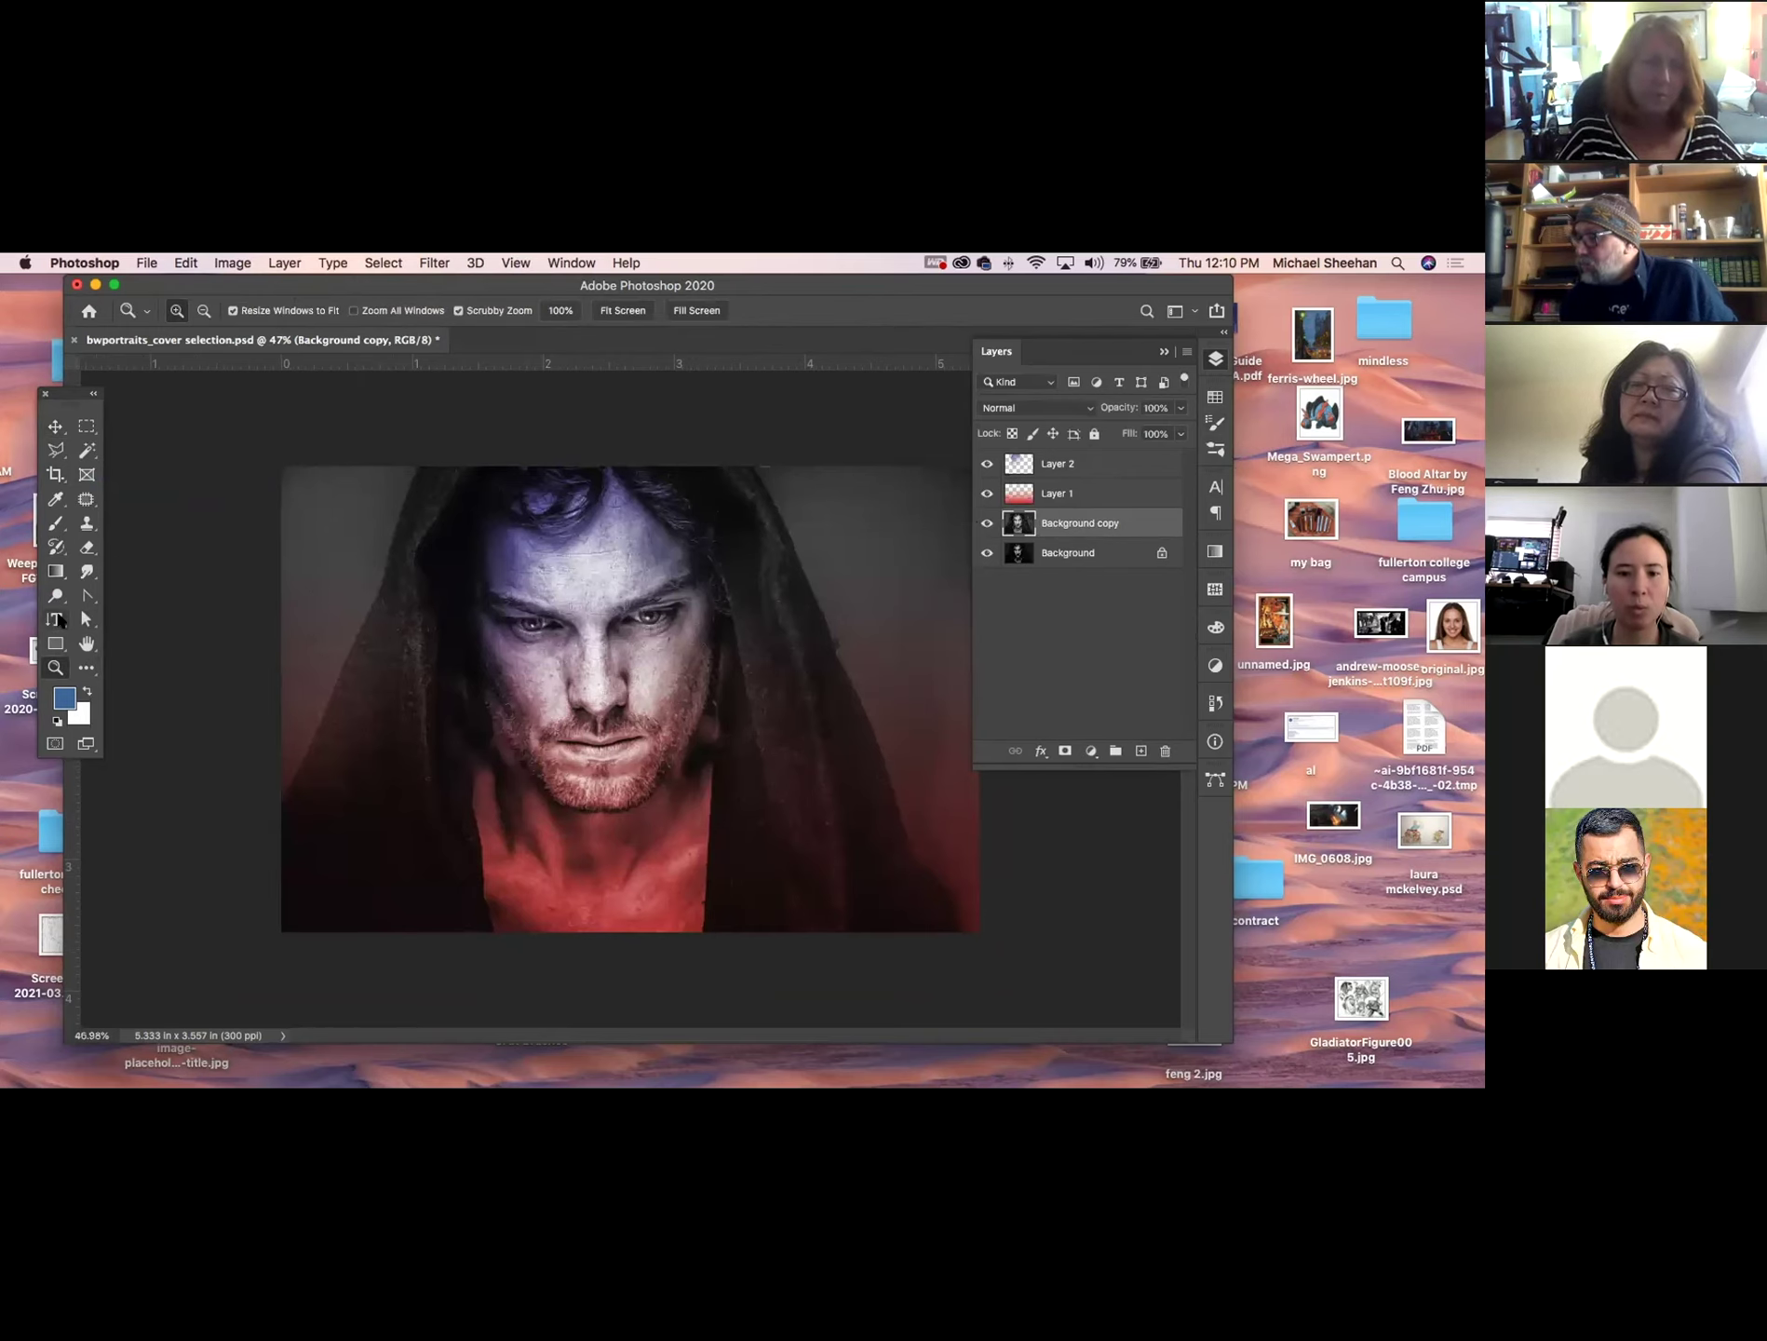
Draw a closed Pen tool path around the background area left of the hood, following the hood's outer edge.
left_click(56, 595)
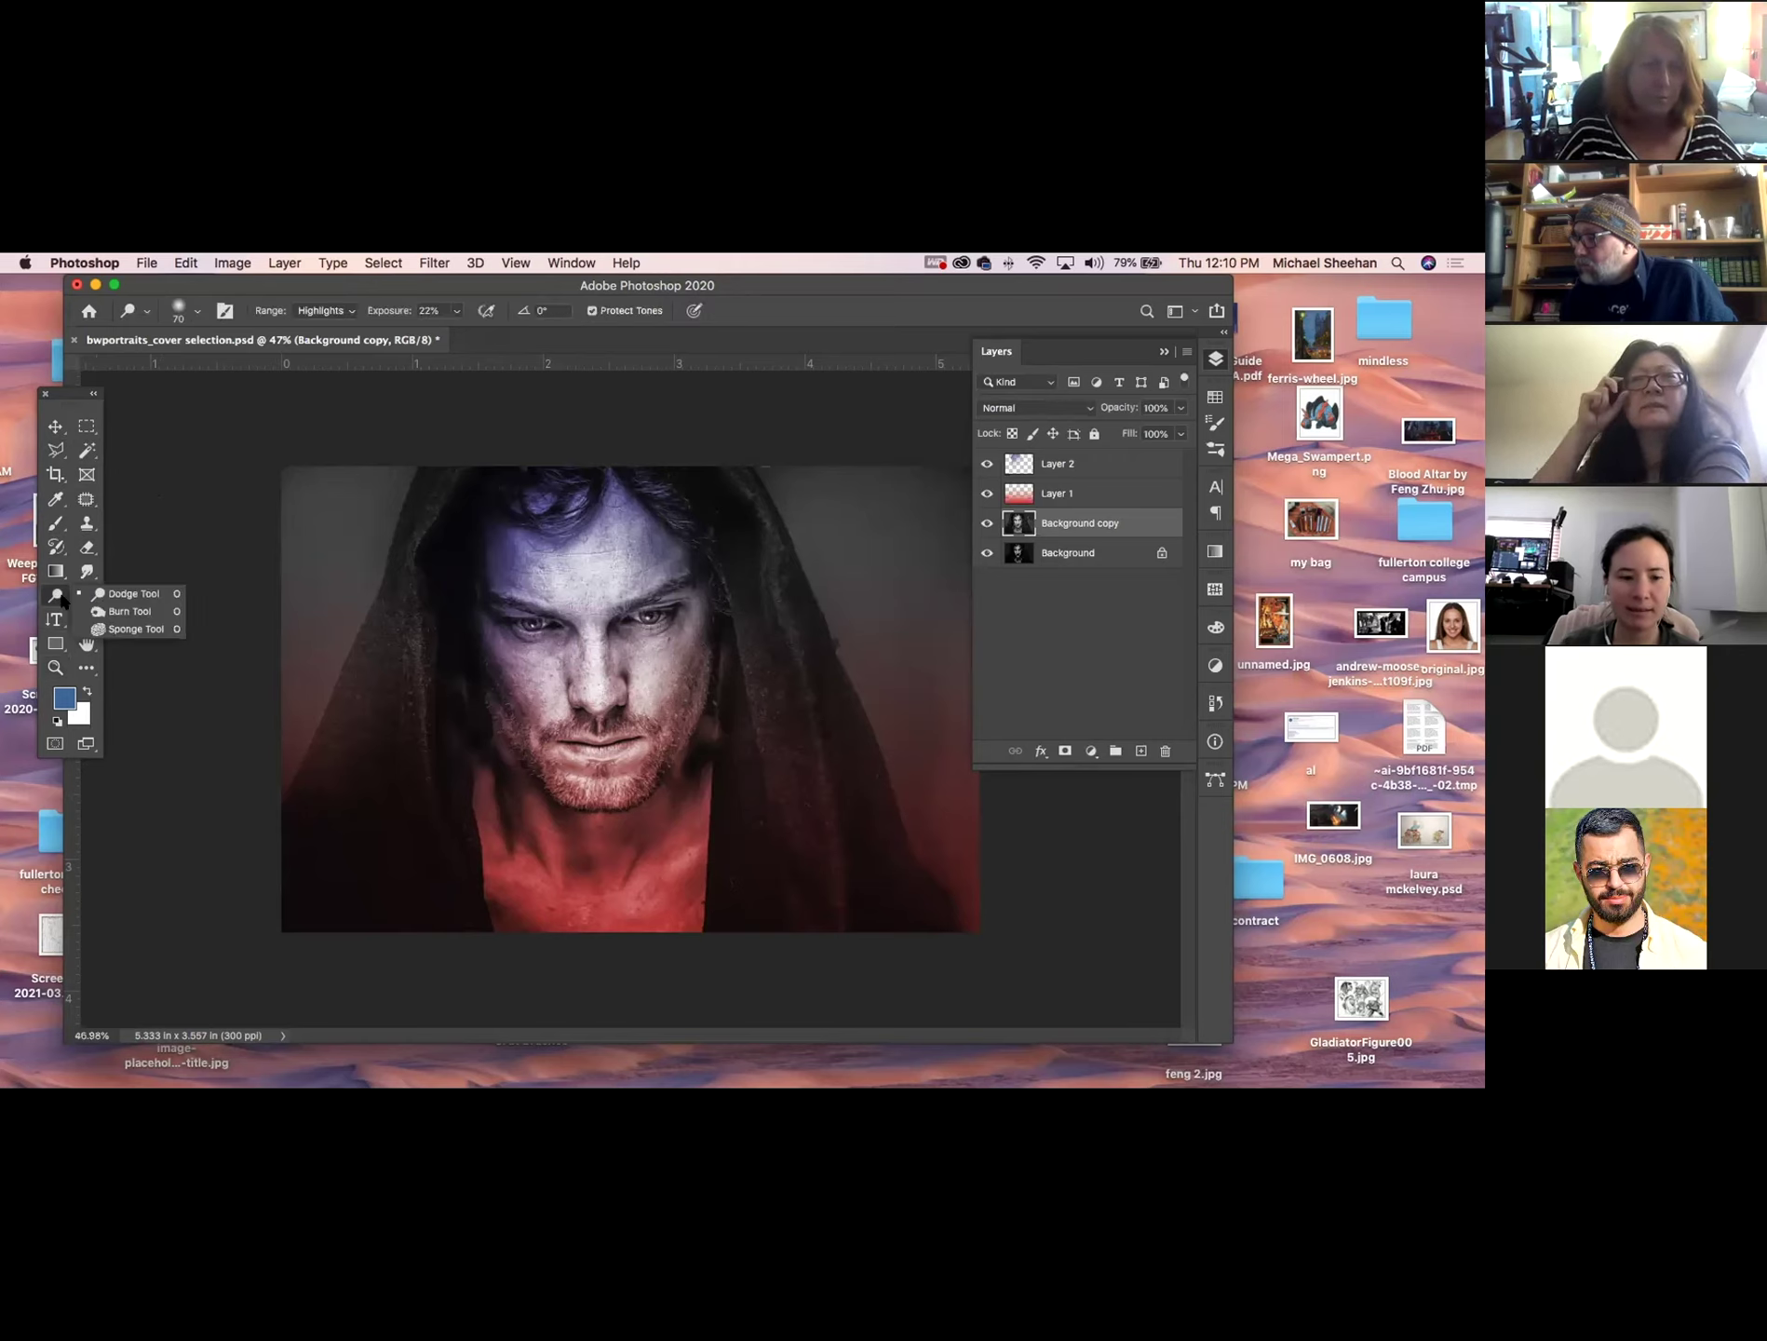
left_click(83, 597)
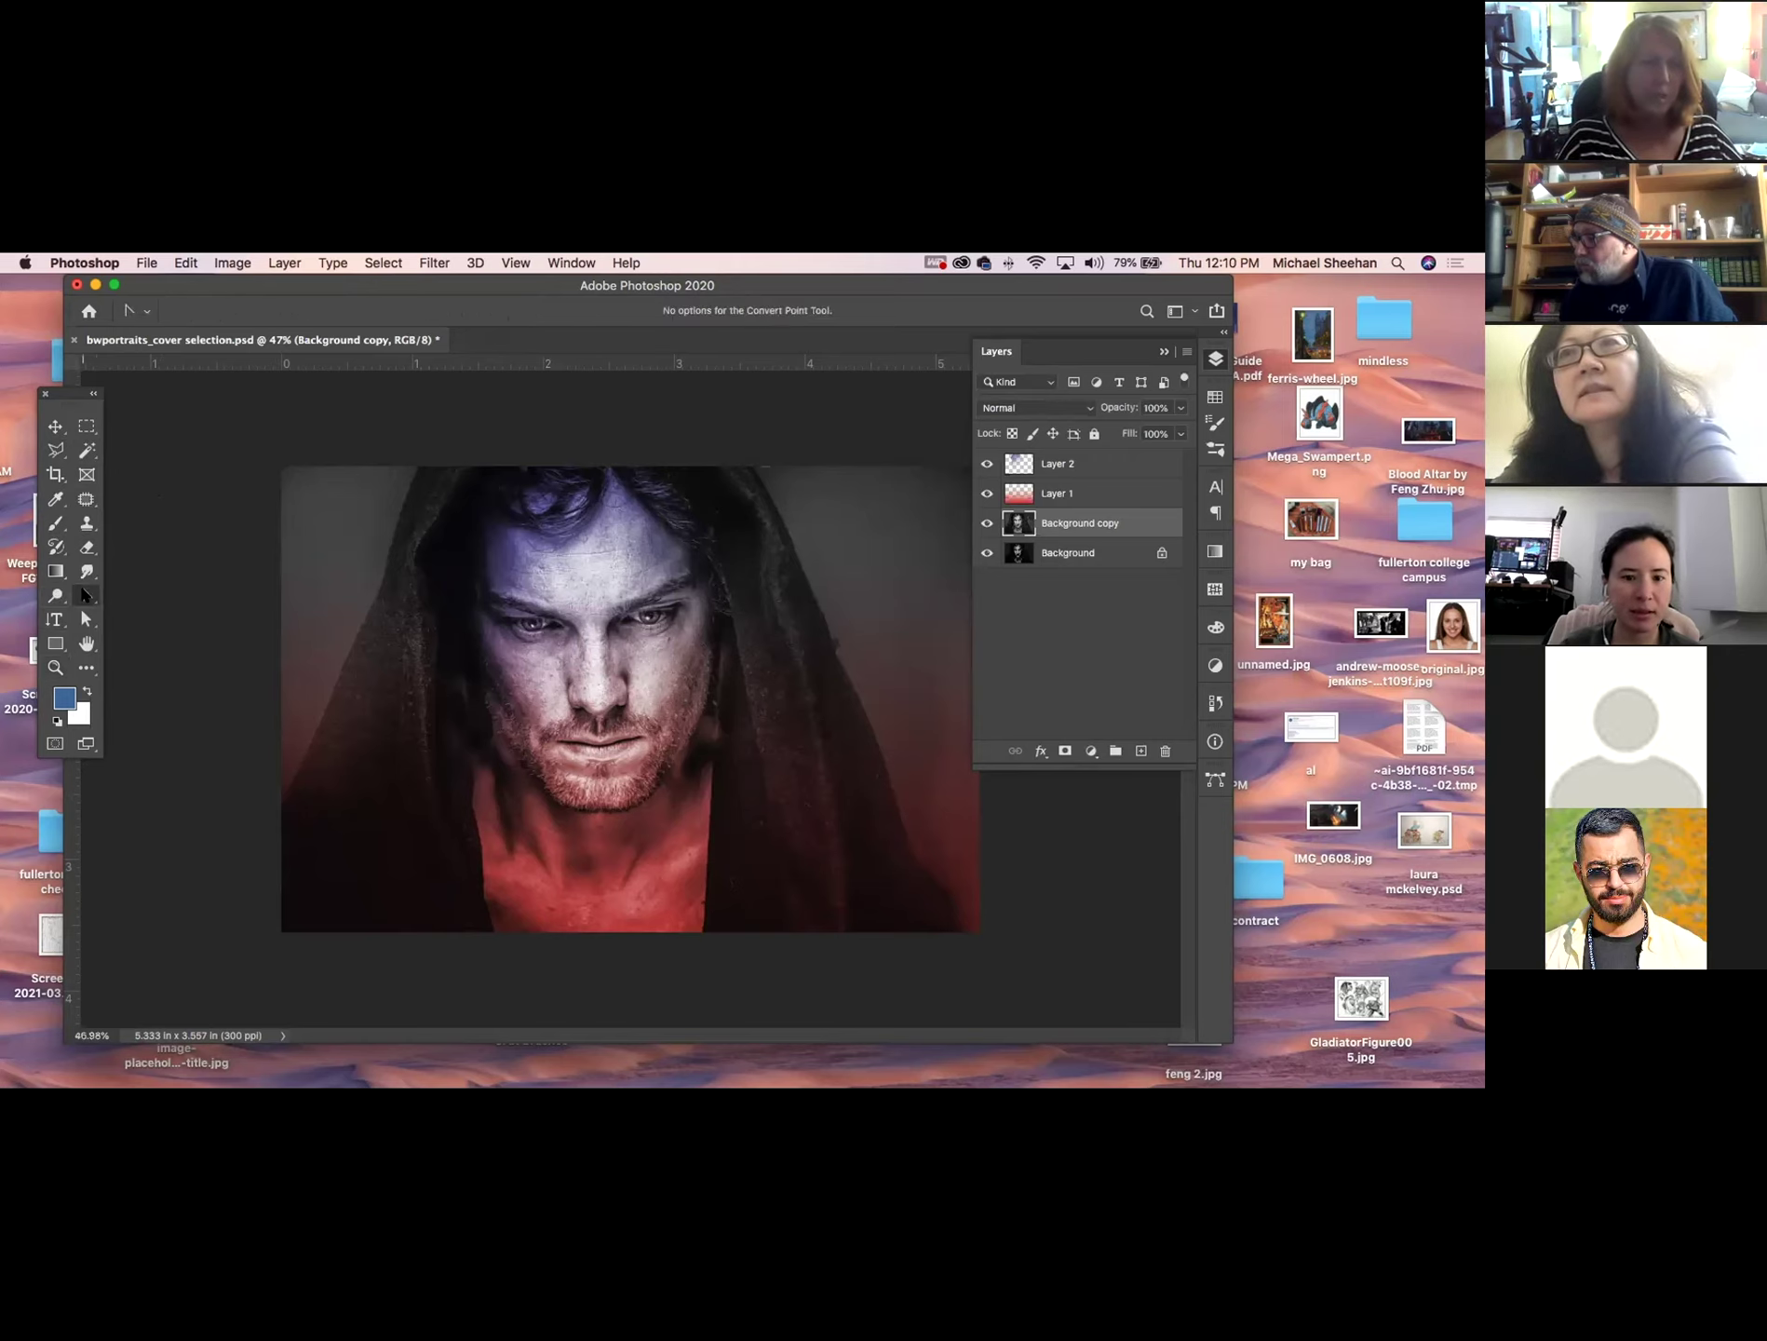
left_click(117, 593)
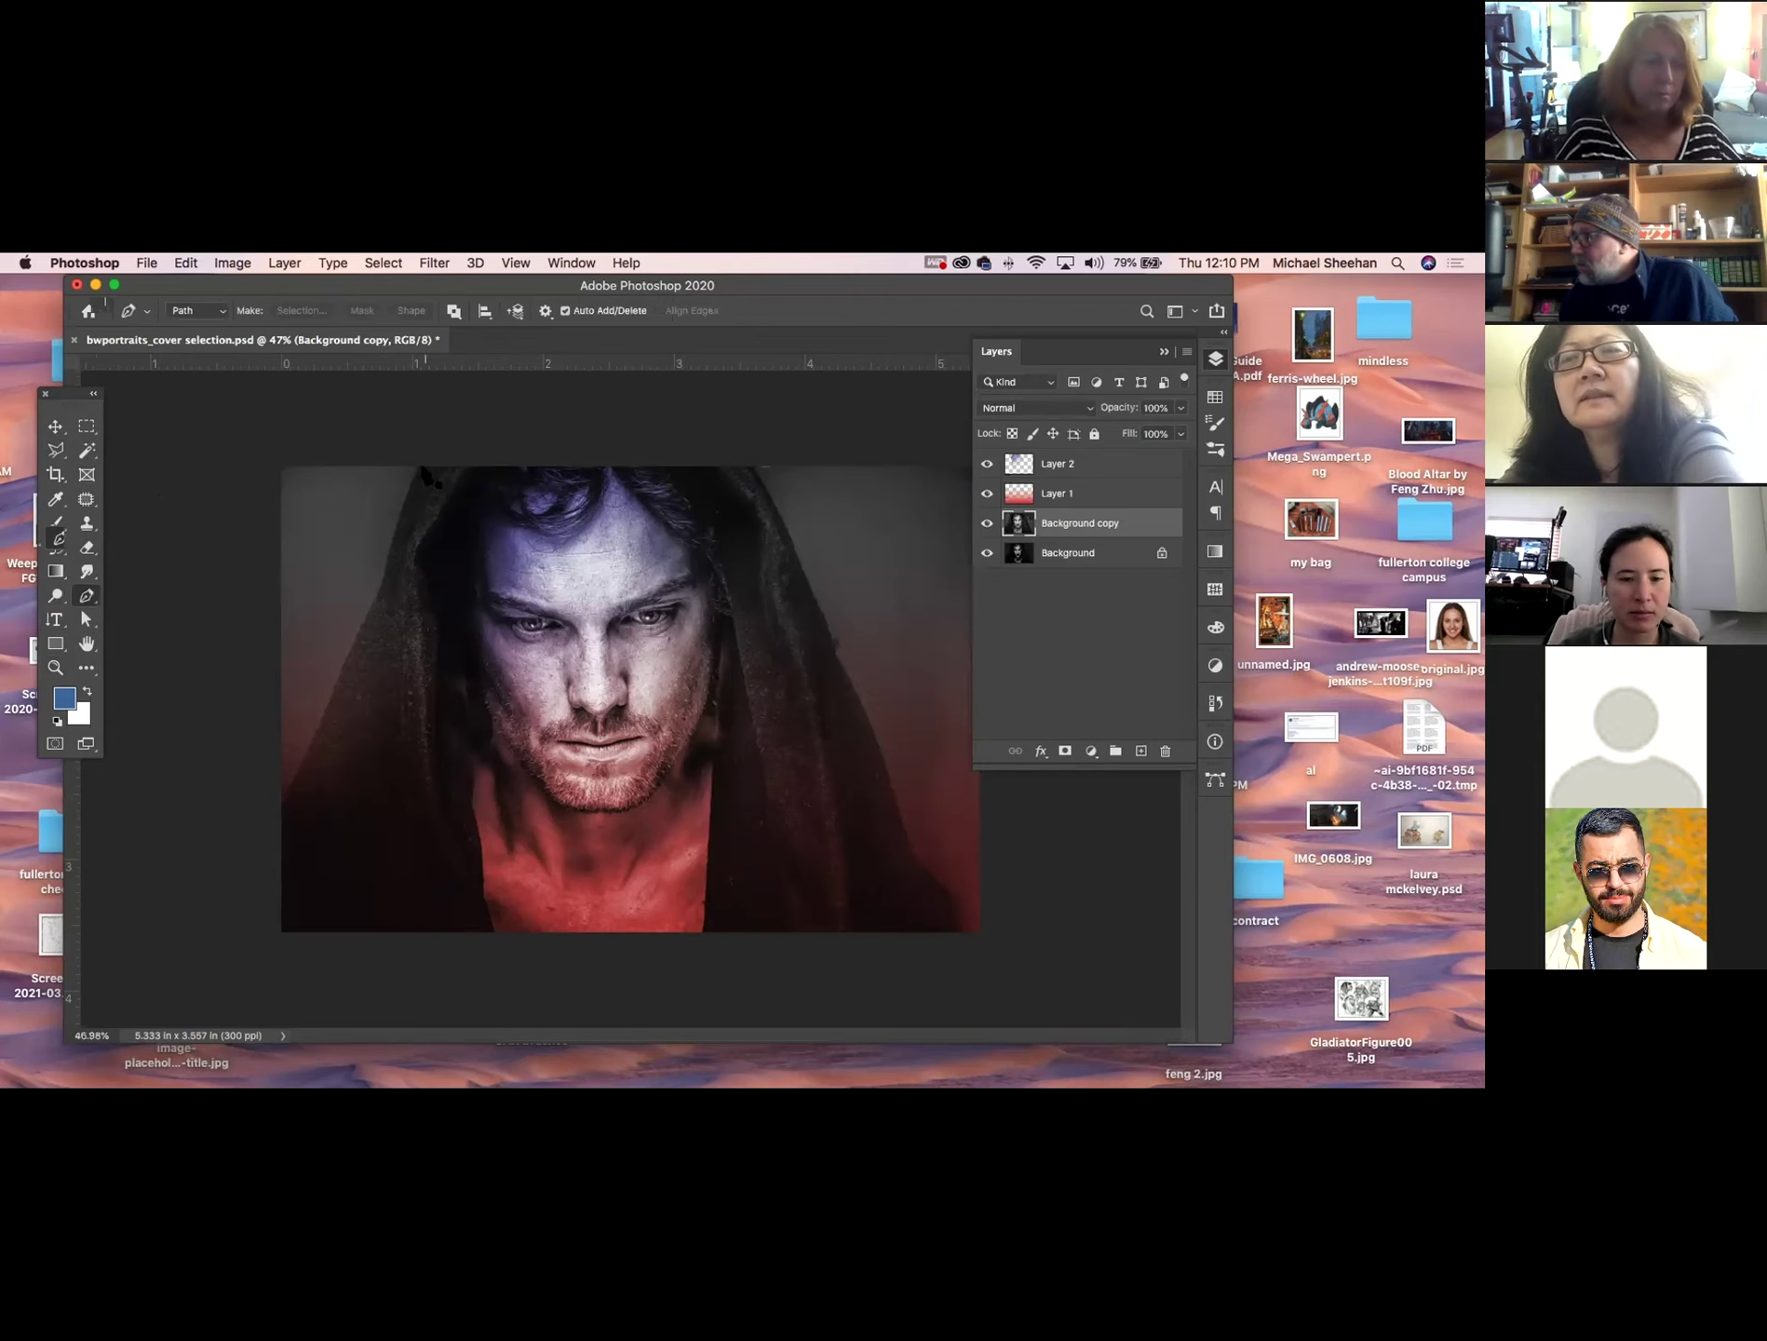
left_click(422, 463)
left_click_drag(389, 545, 388, 559)
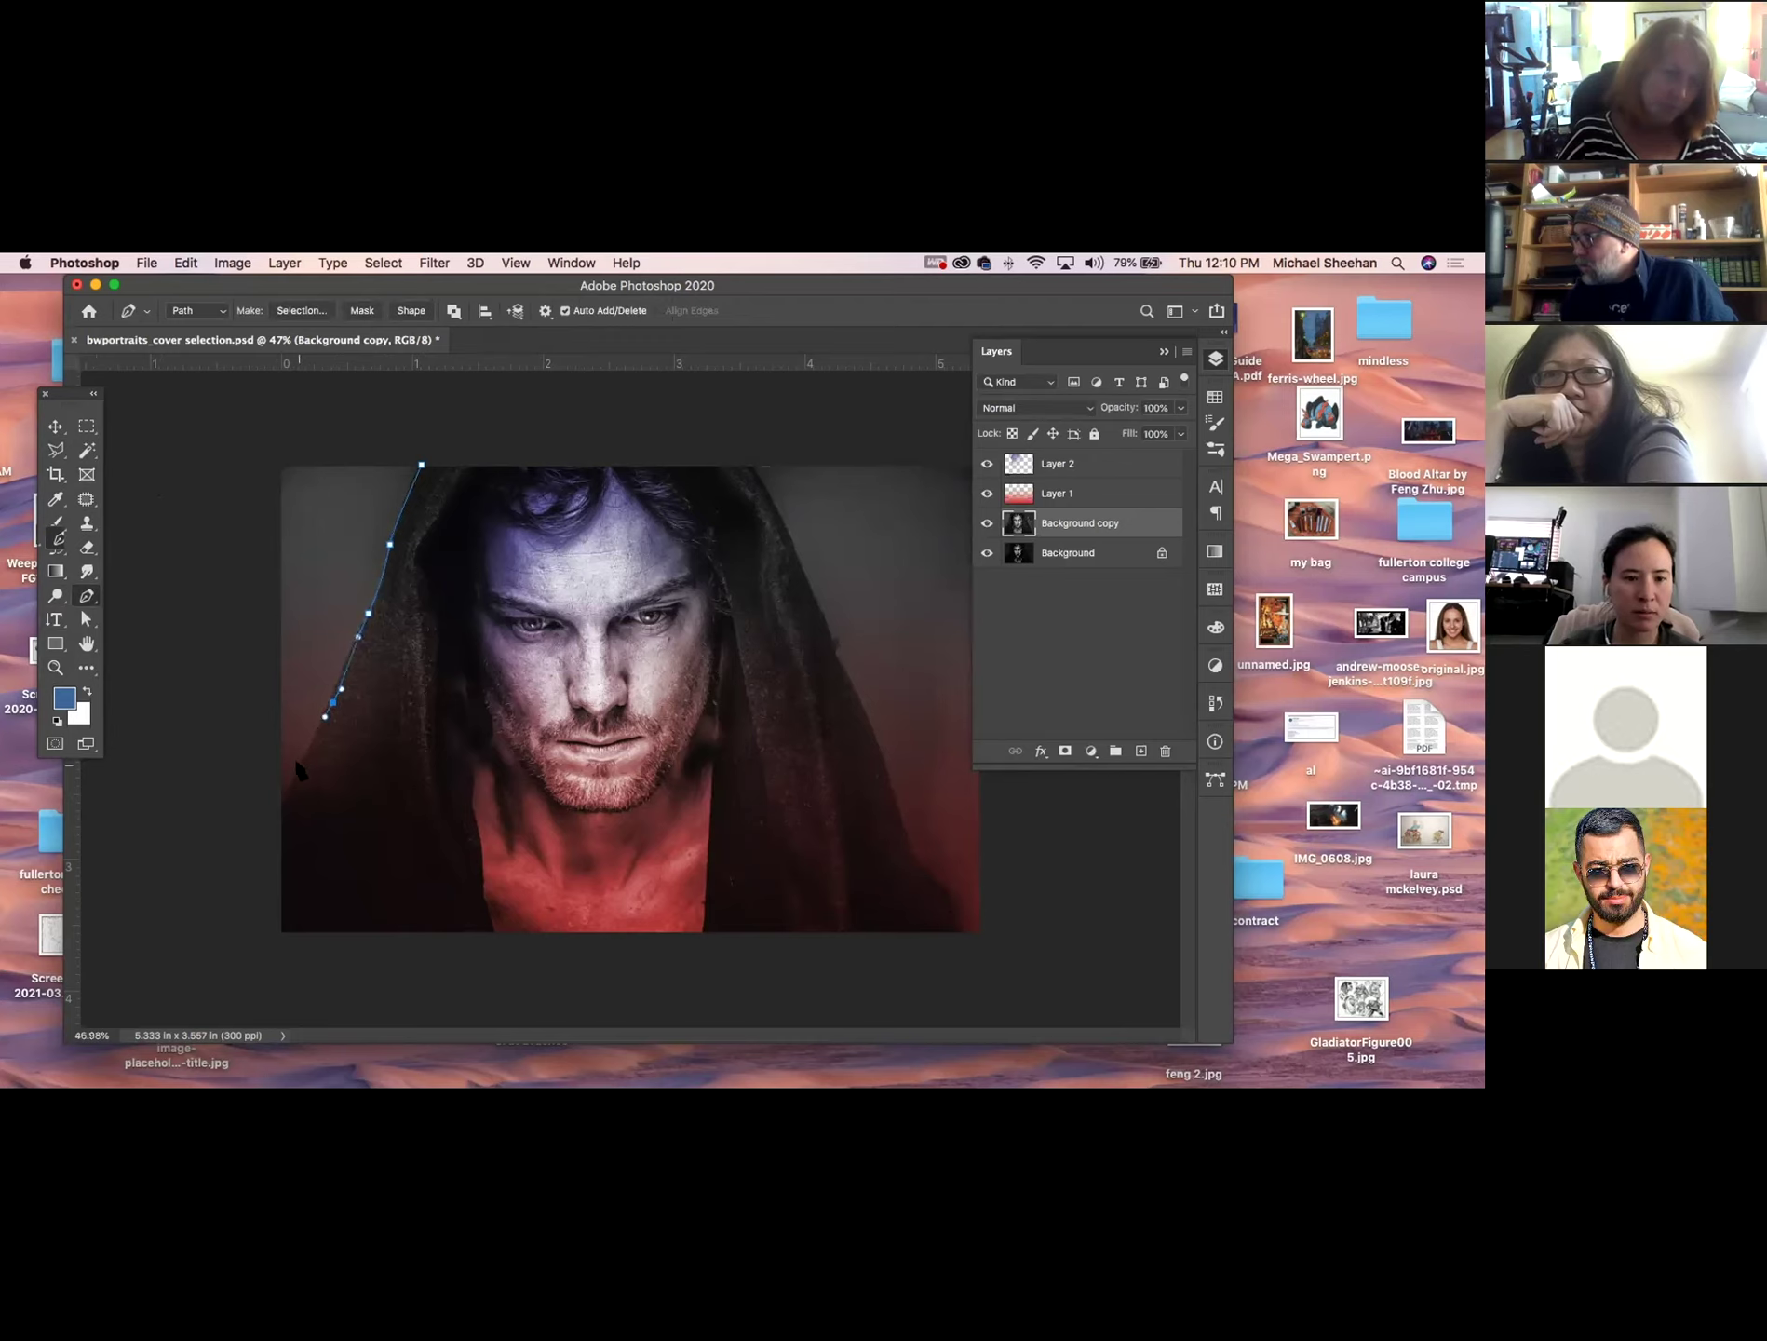
left_click(281, 804)
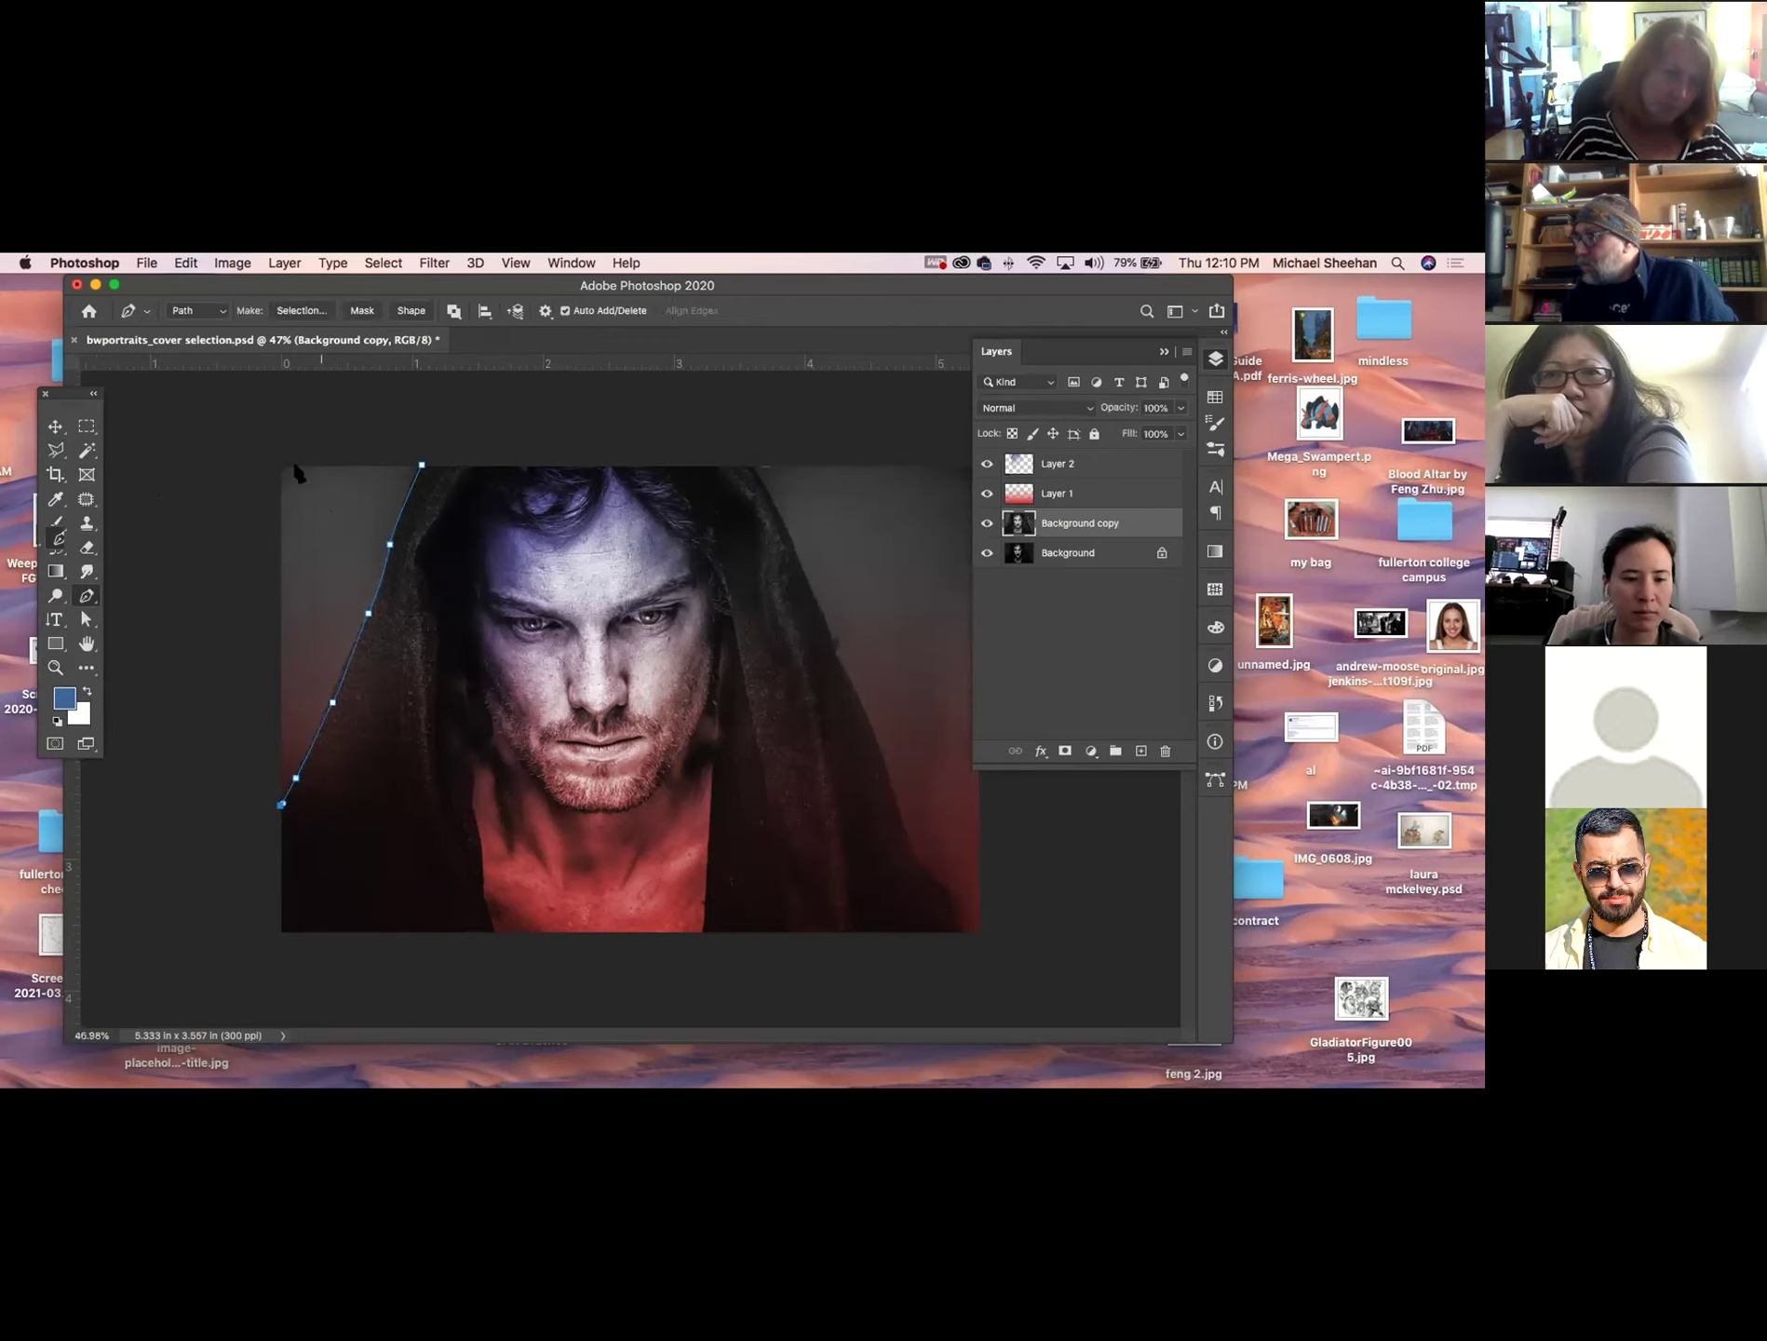
left_click(281, 456)
left_click(421, 464)
Draw a second closed Pen path along the hood's right edge and around the right background, extending beyond the canvas.
key("F7")
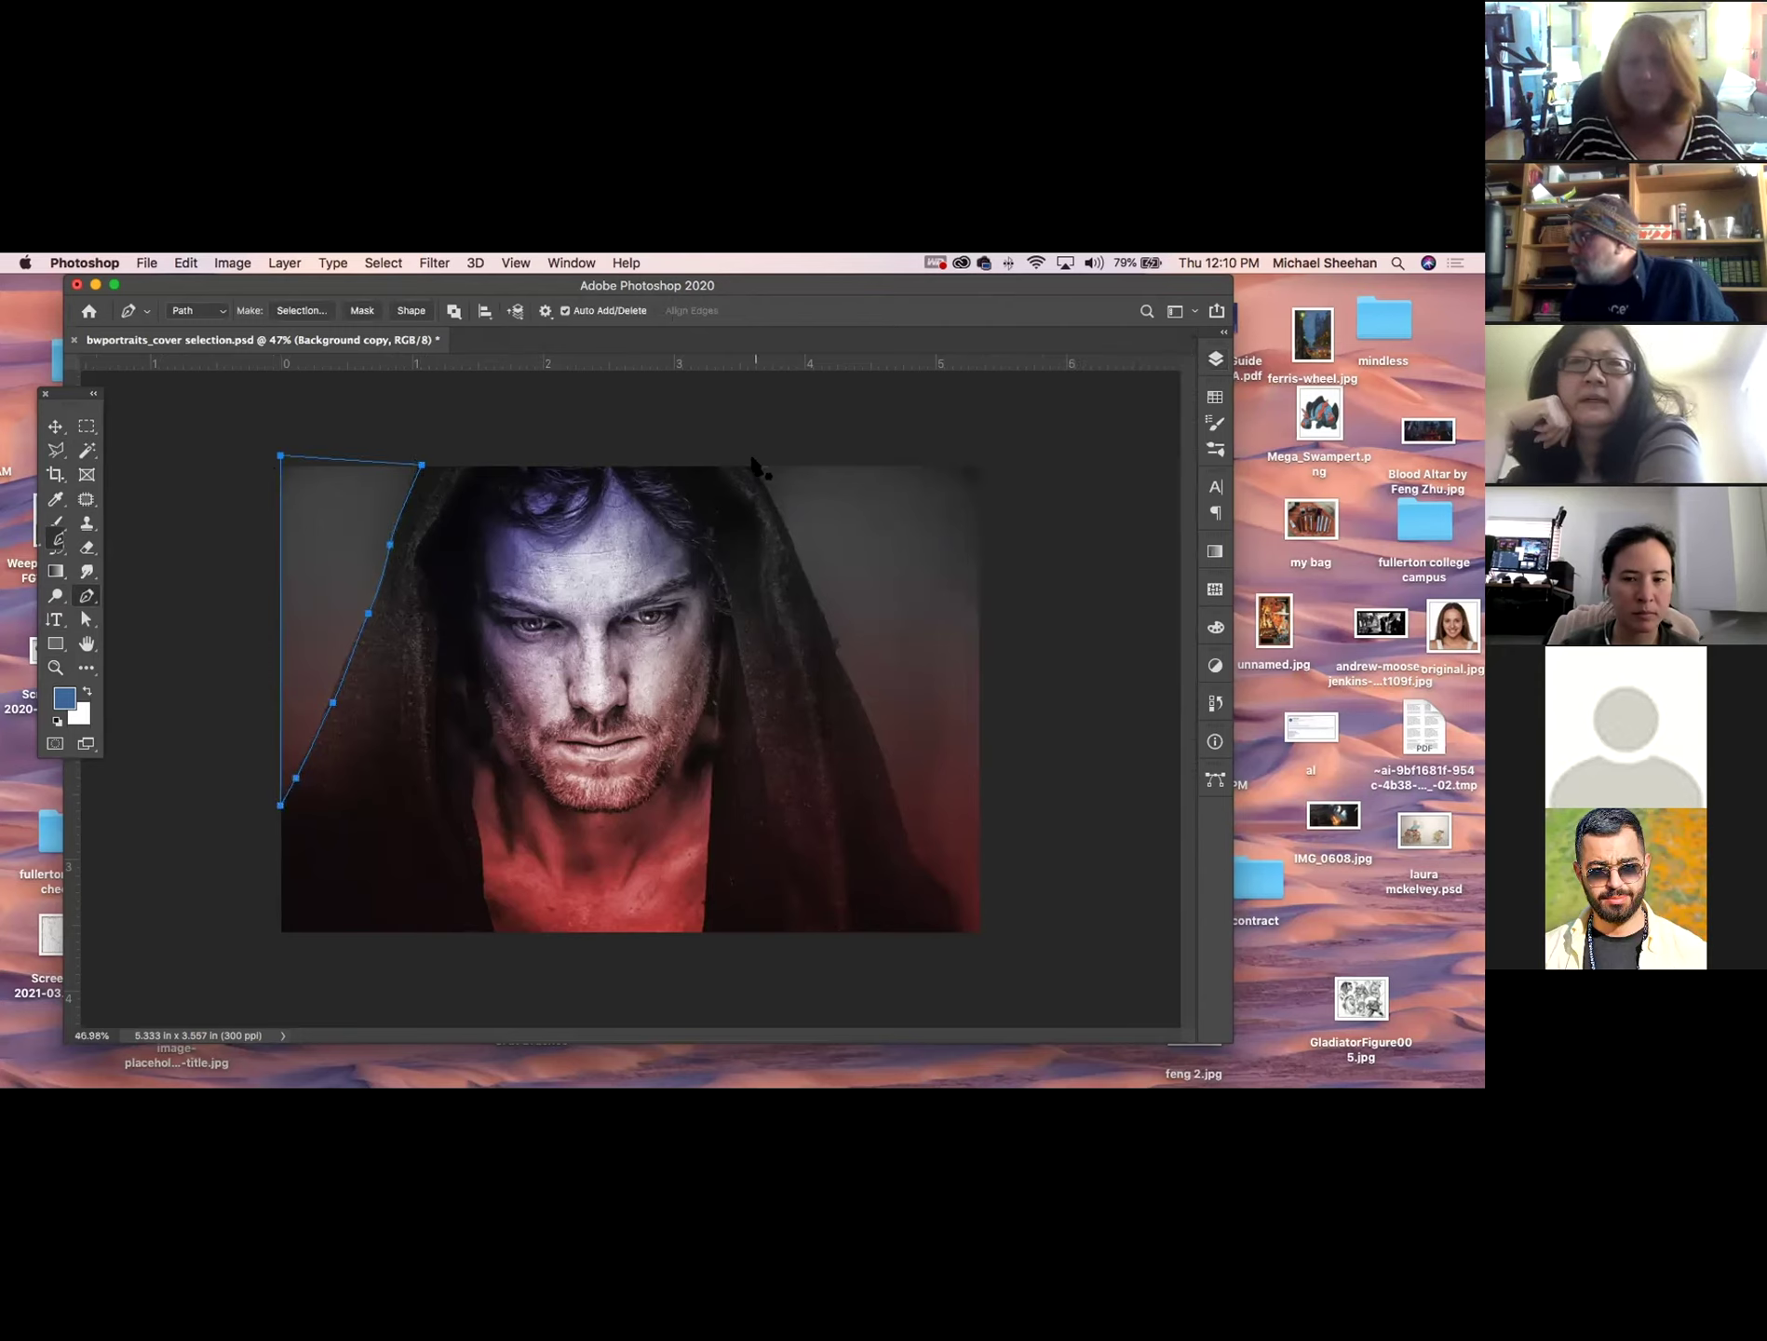
left_click(752, 465)
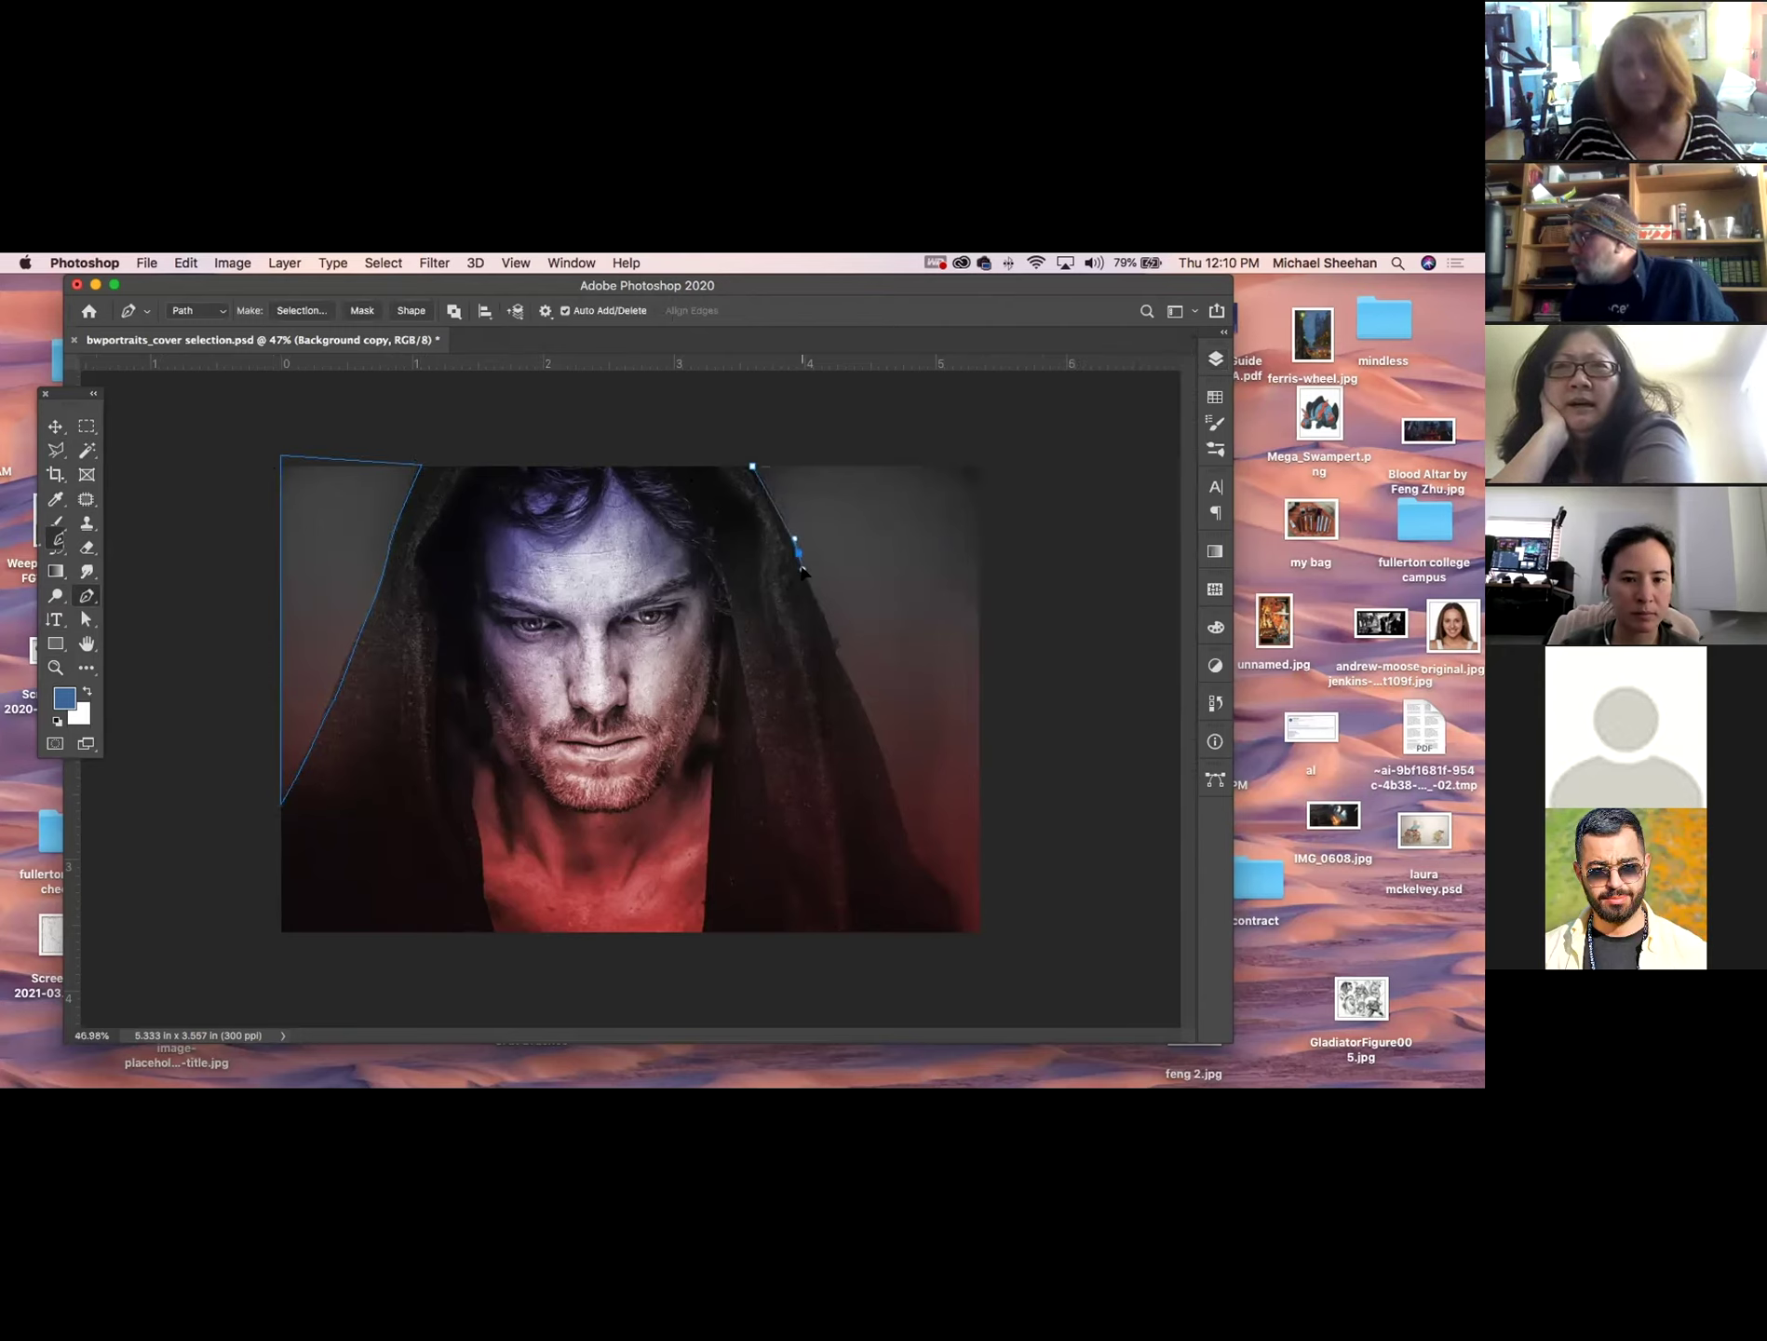
left_click(881, 751)
left_click_drag(912, 850, 919, 868)
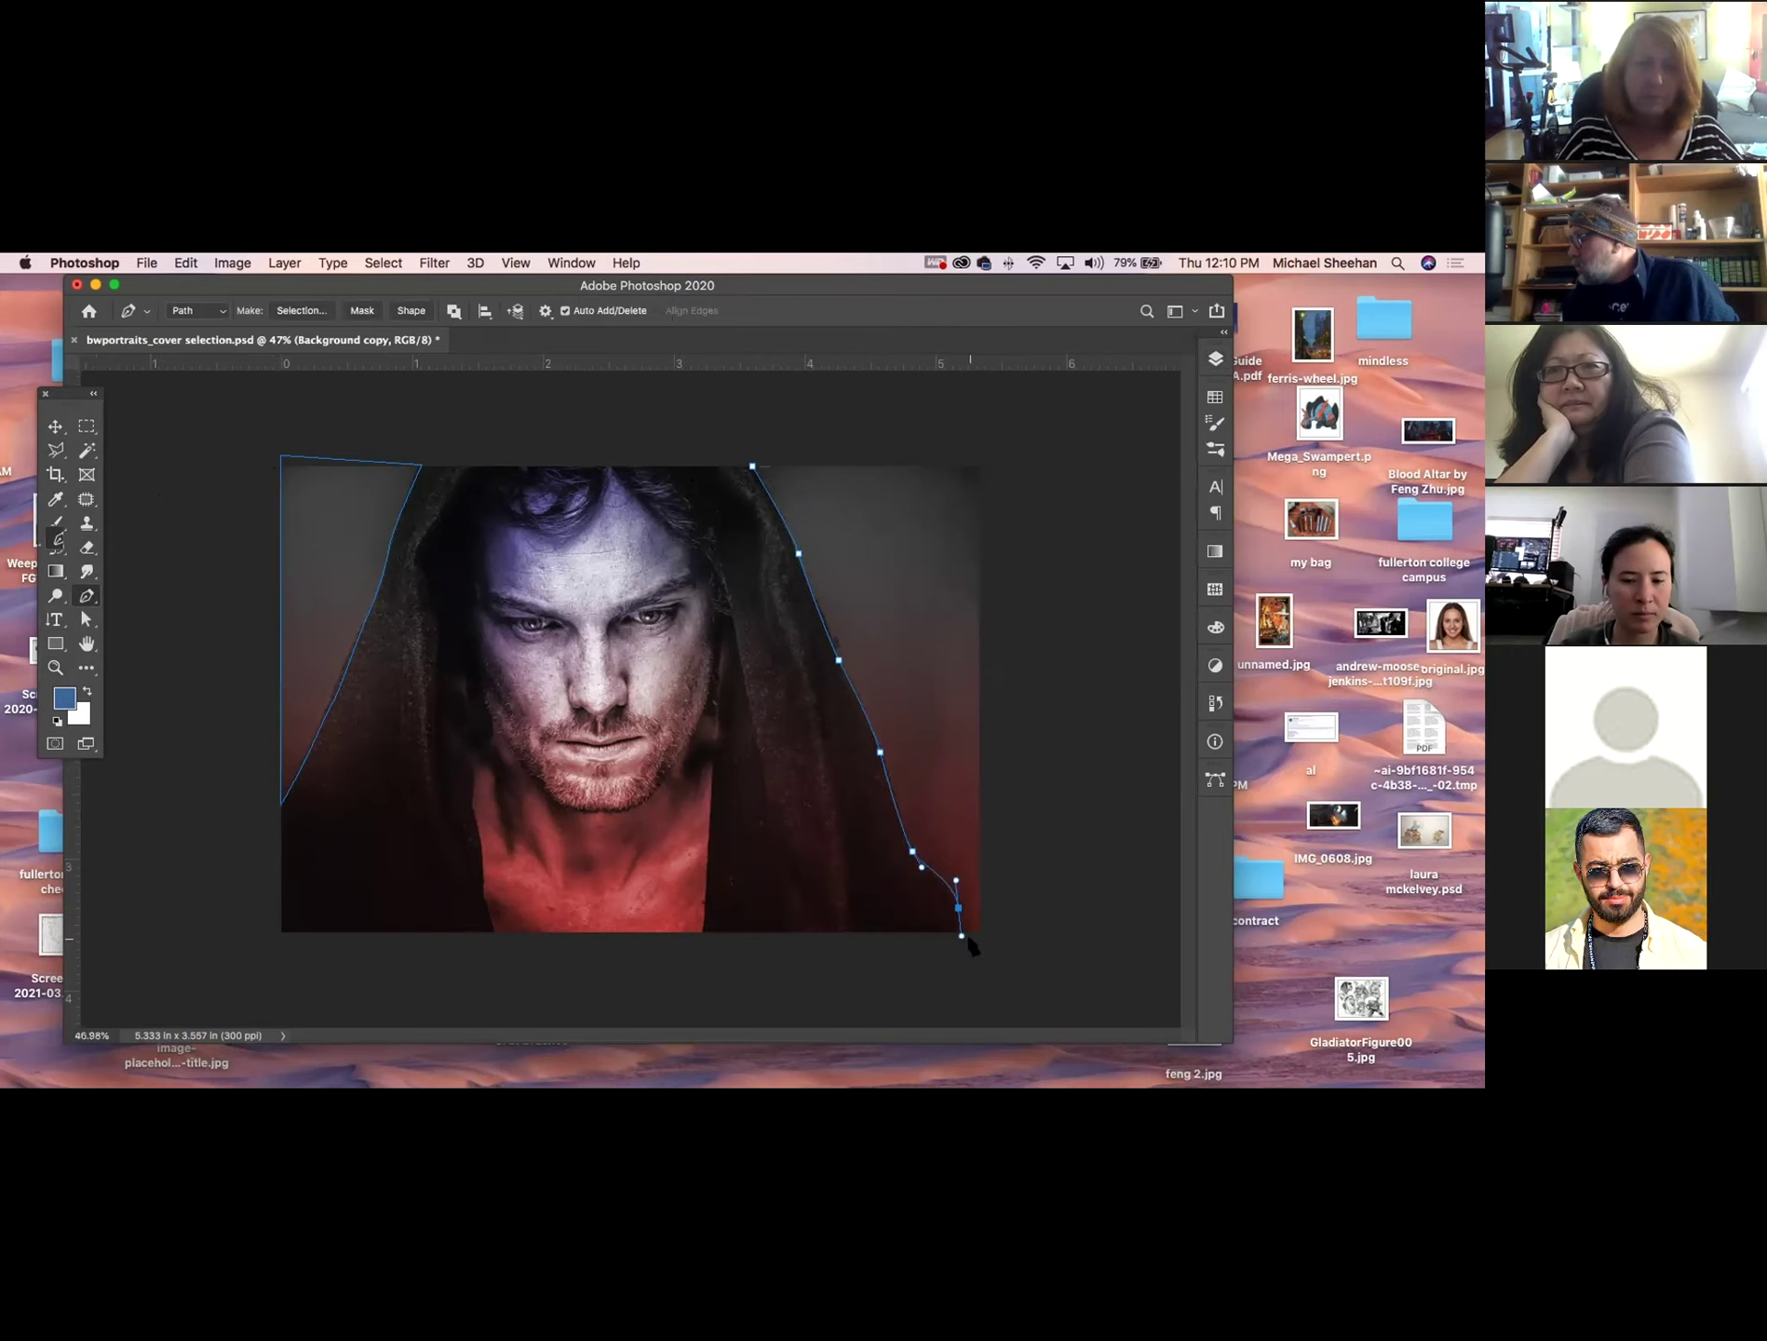
left_click(1043, 892)
left_click(1075, 676)
left_click_drag(995, 397, 983, 400)
left_click(843, 436)
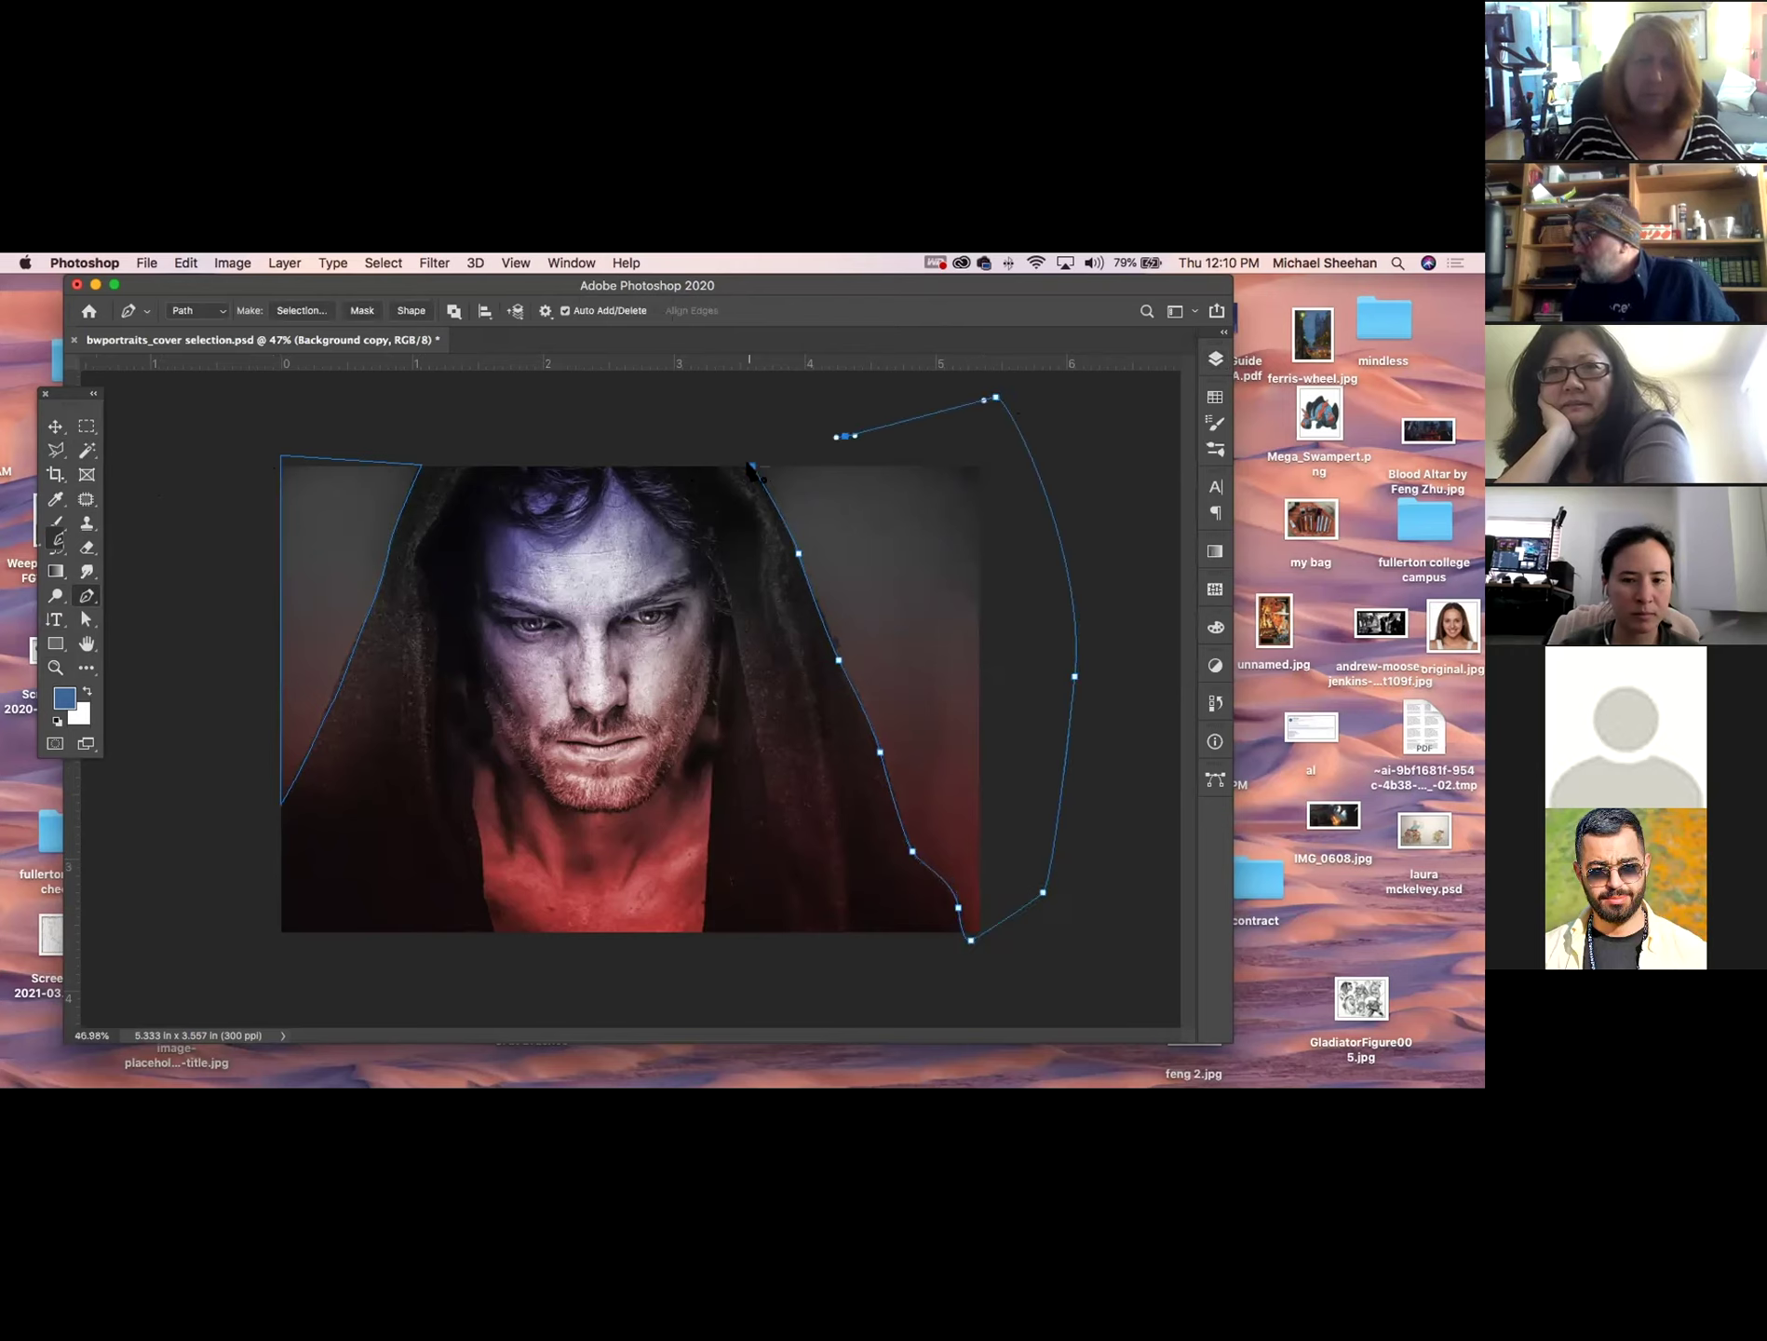
Load the work path as a selection of the background areas on both sides of the hood.
left_click(1216, 359)
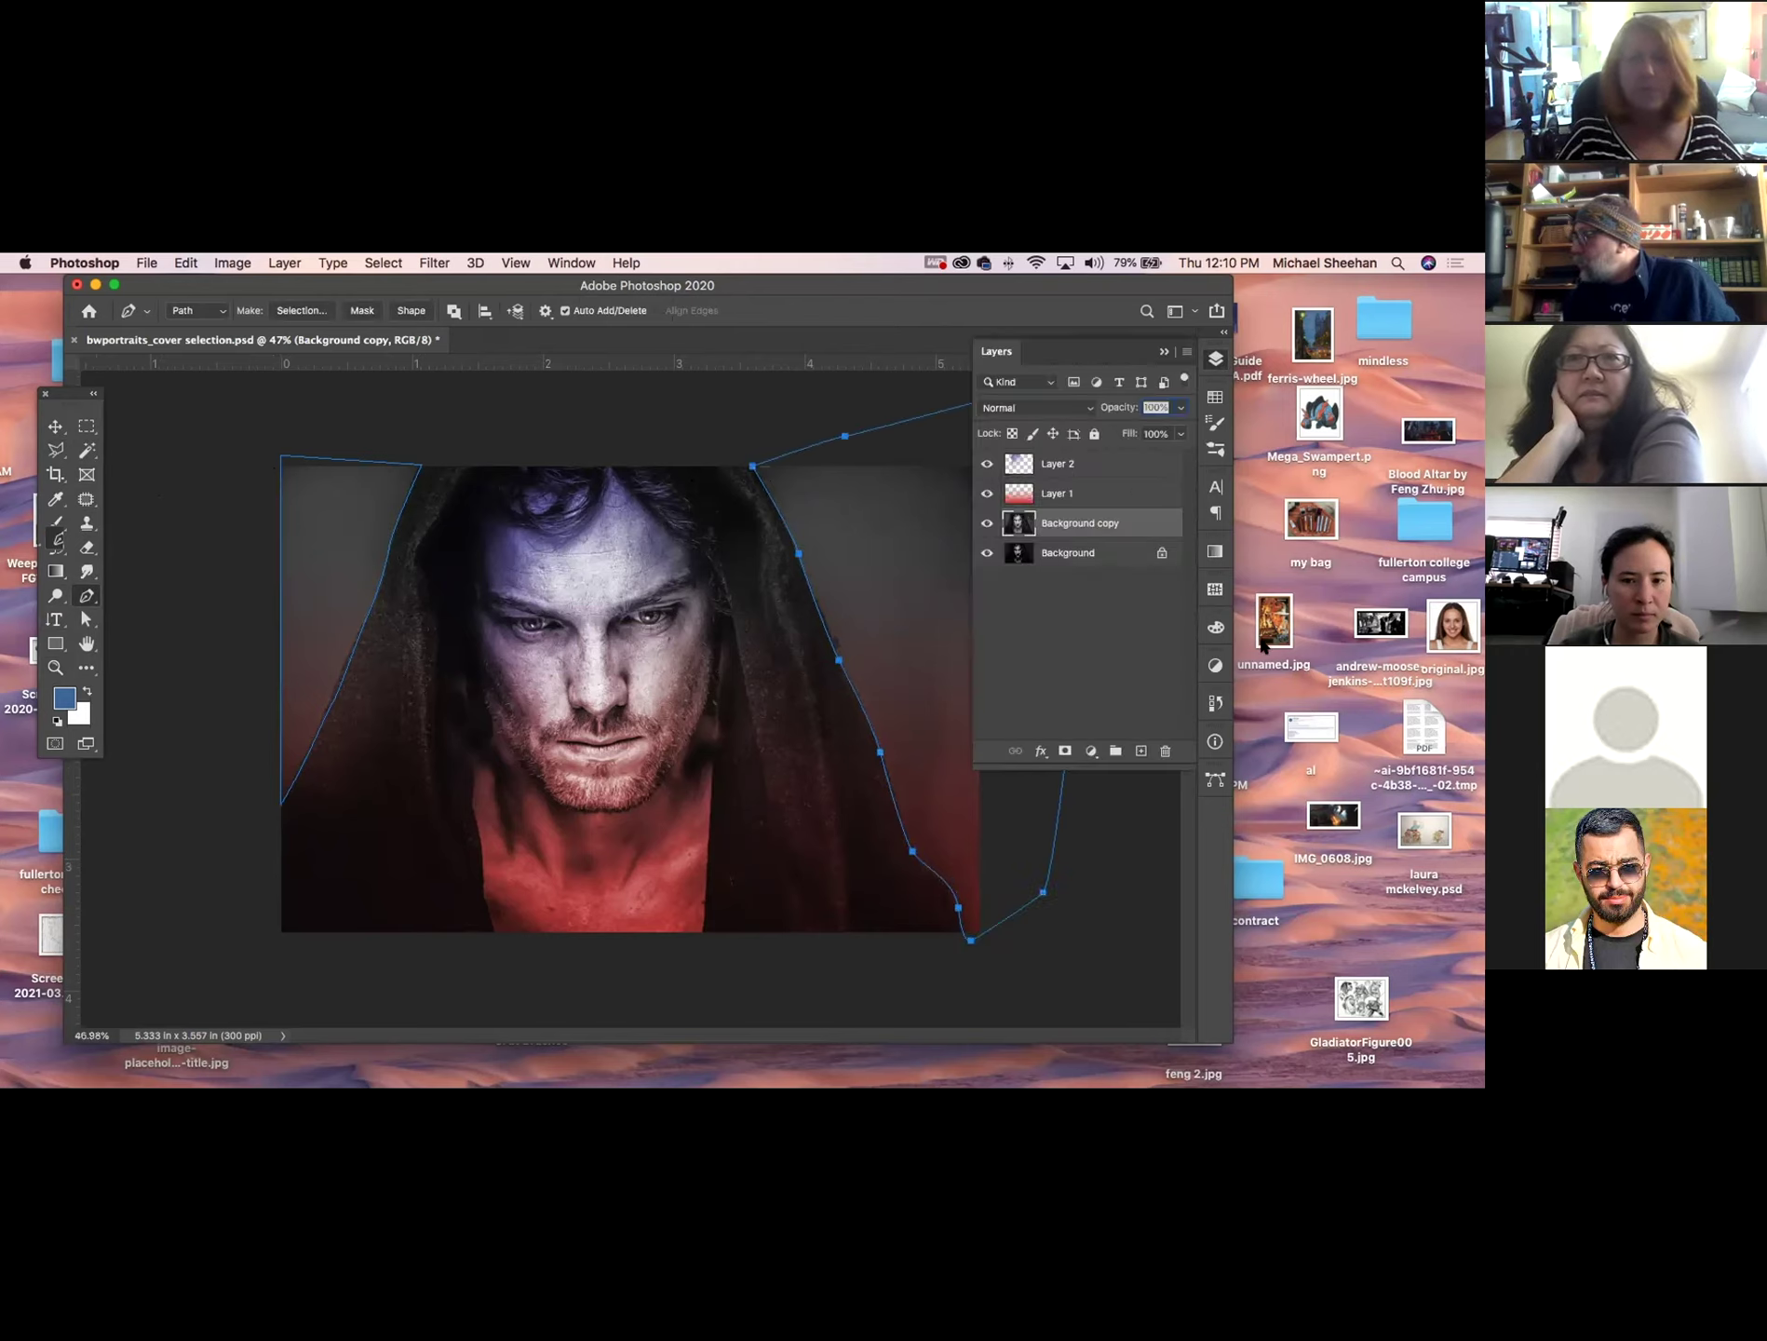
left_click(1214, 772)
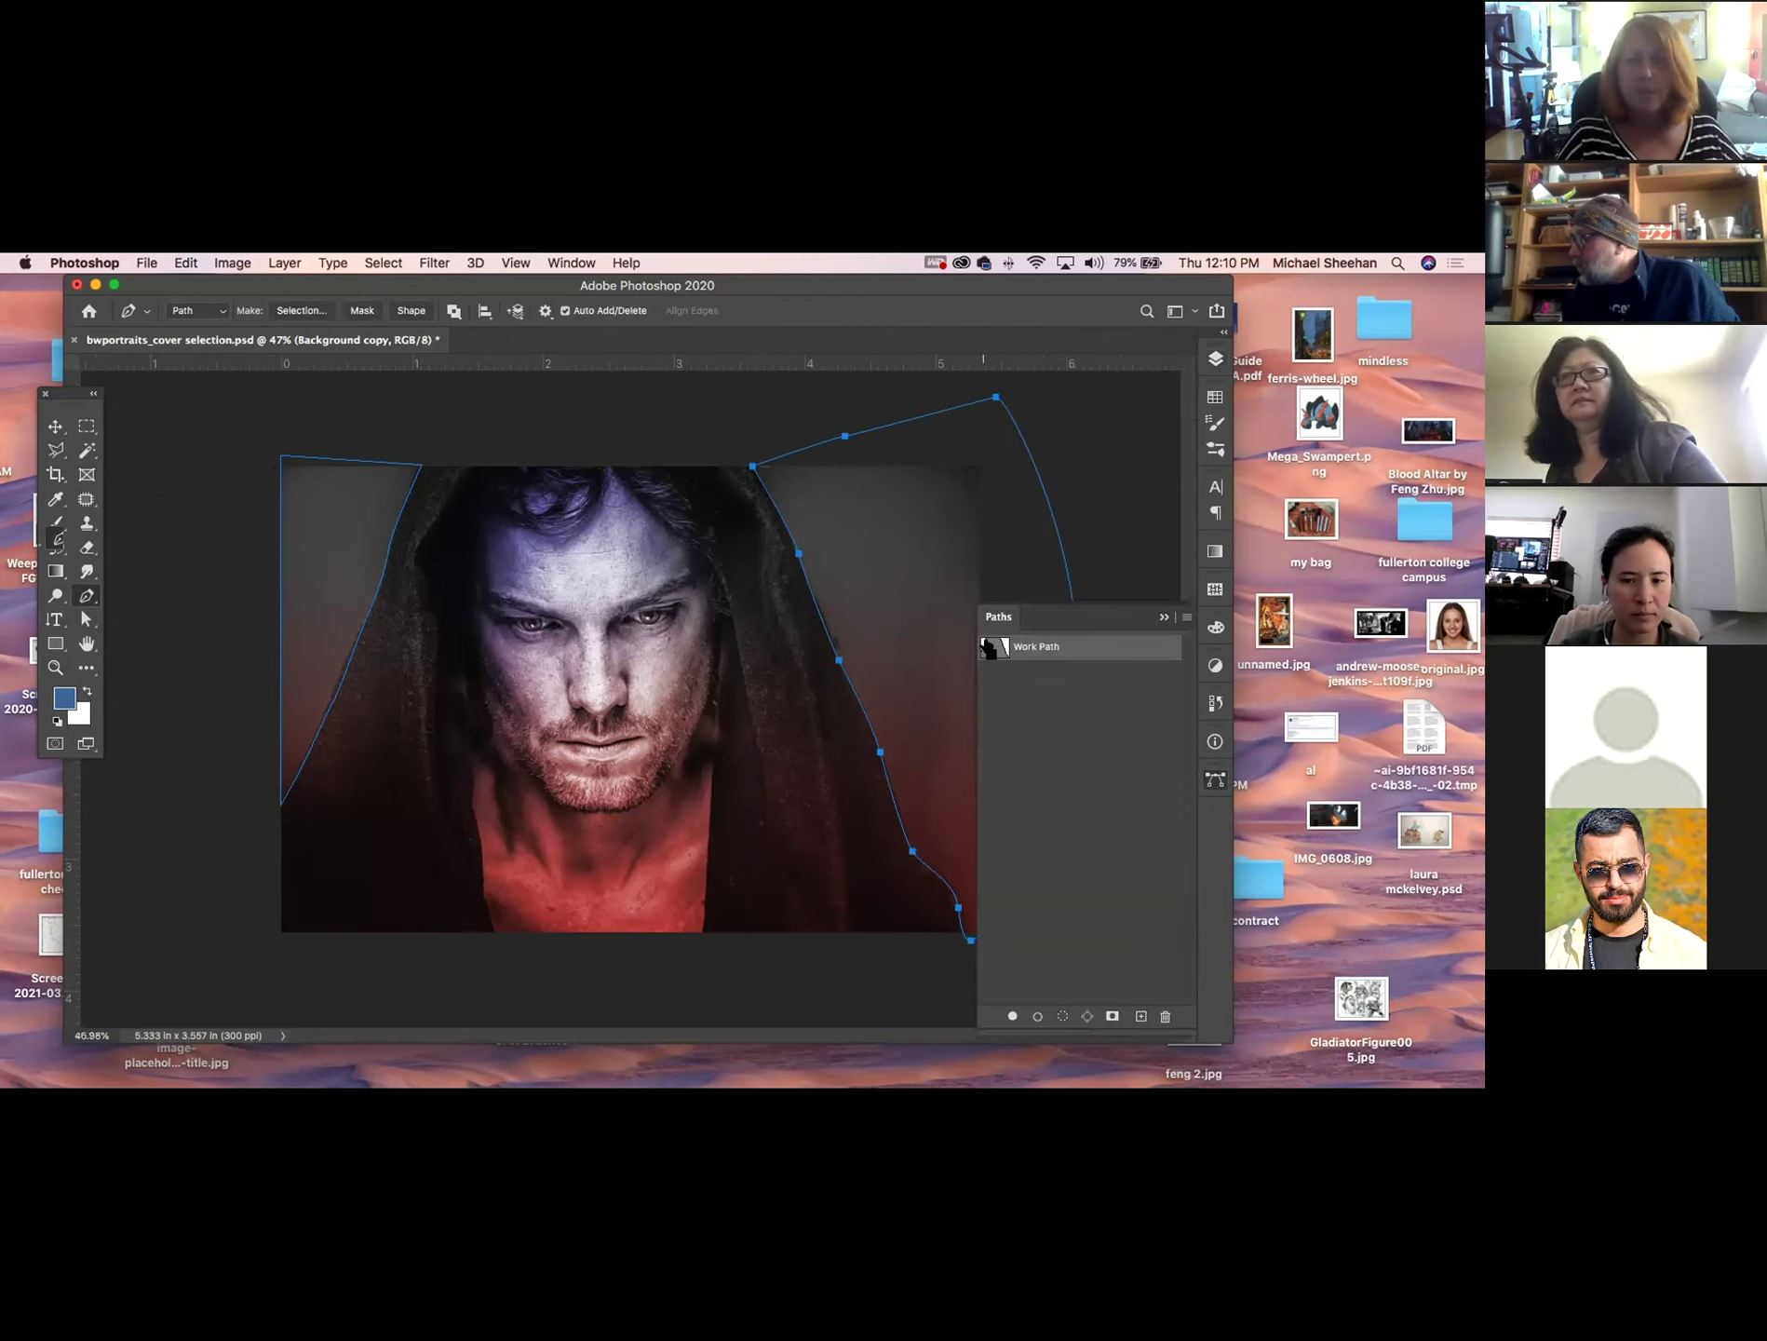
left_click(991, 645, "super")
Save the selection as a new channel named background.
left_click(433, 263)
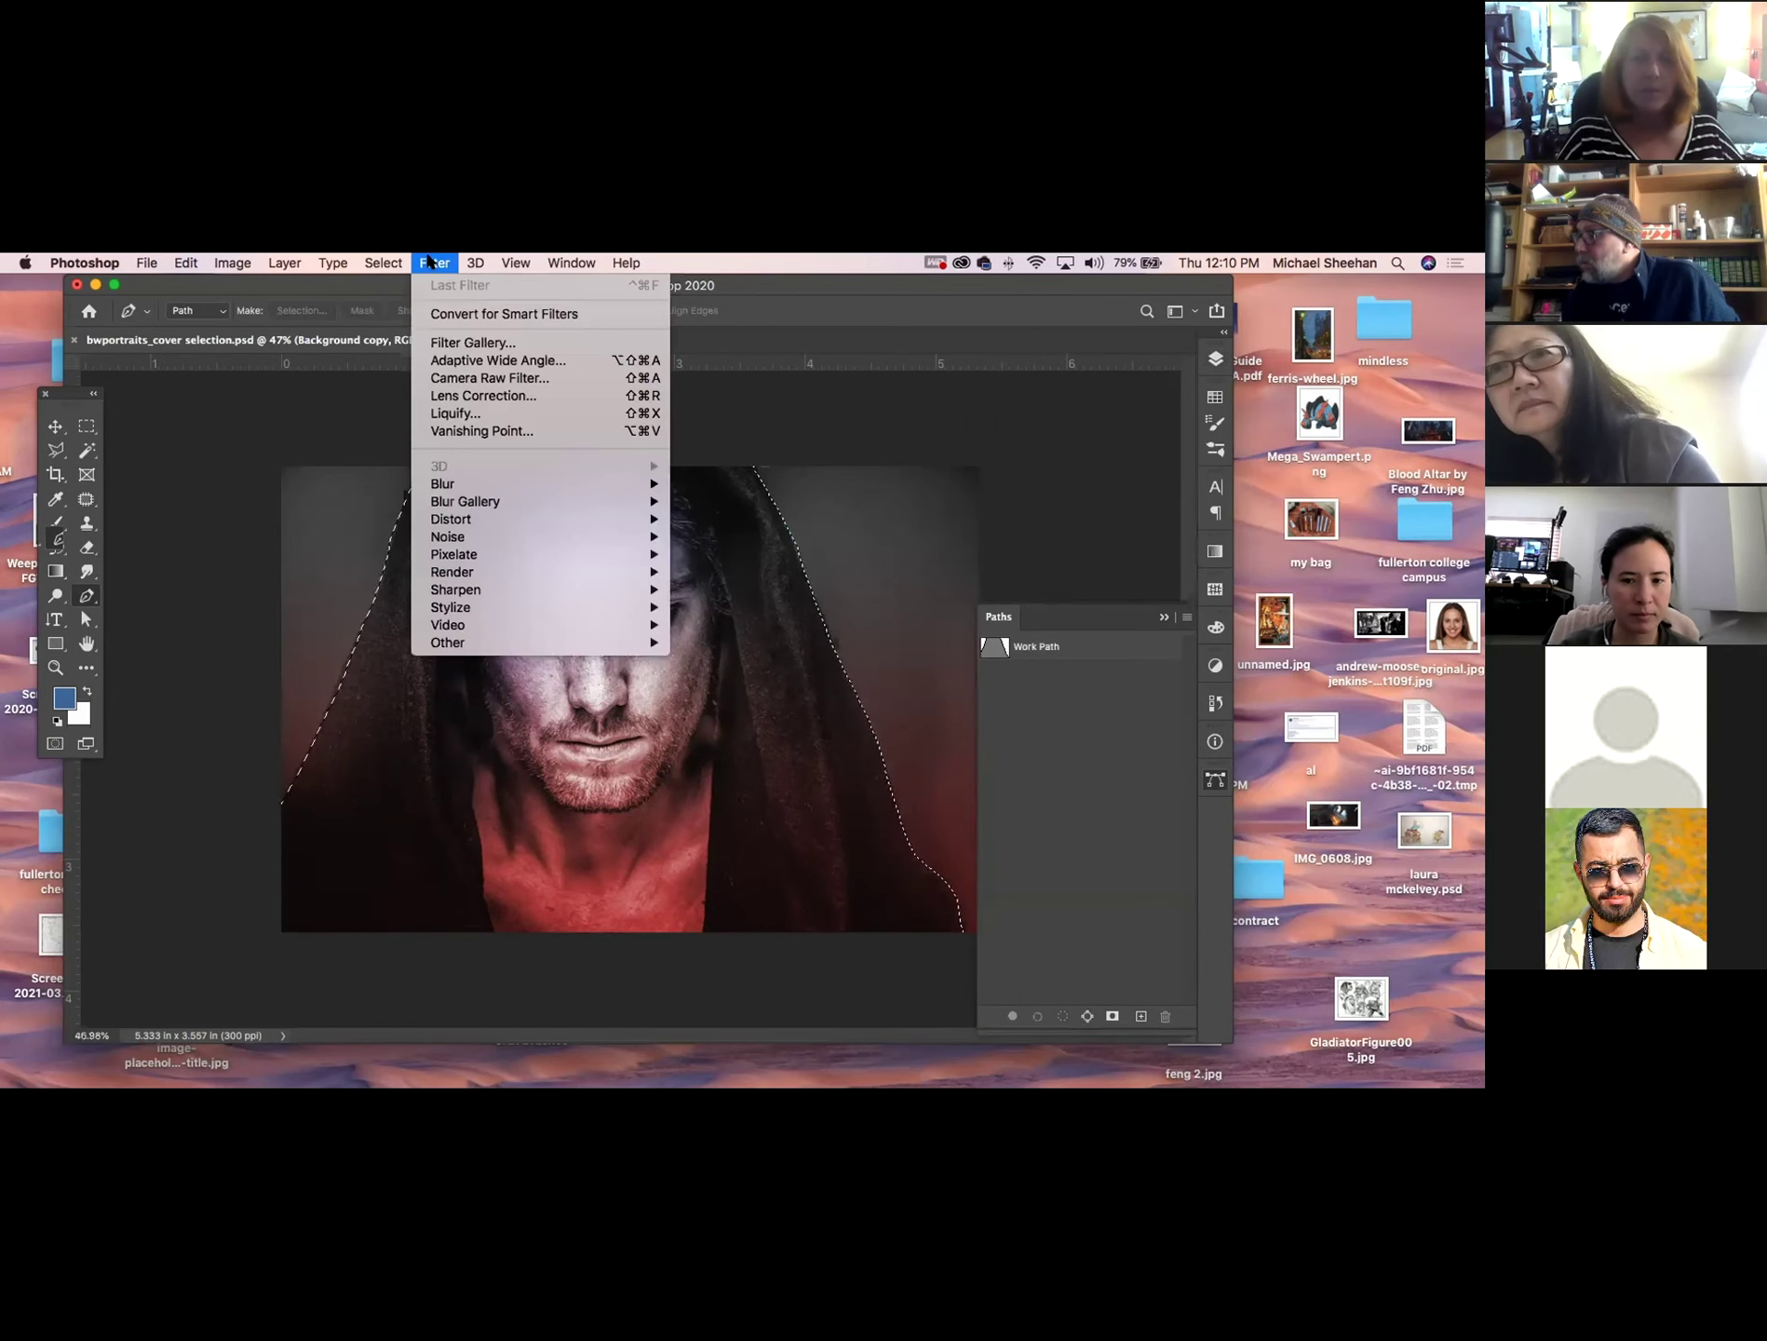
mouse_move(391, 263)
left_click(438, 681)
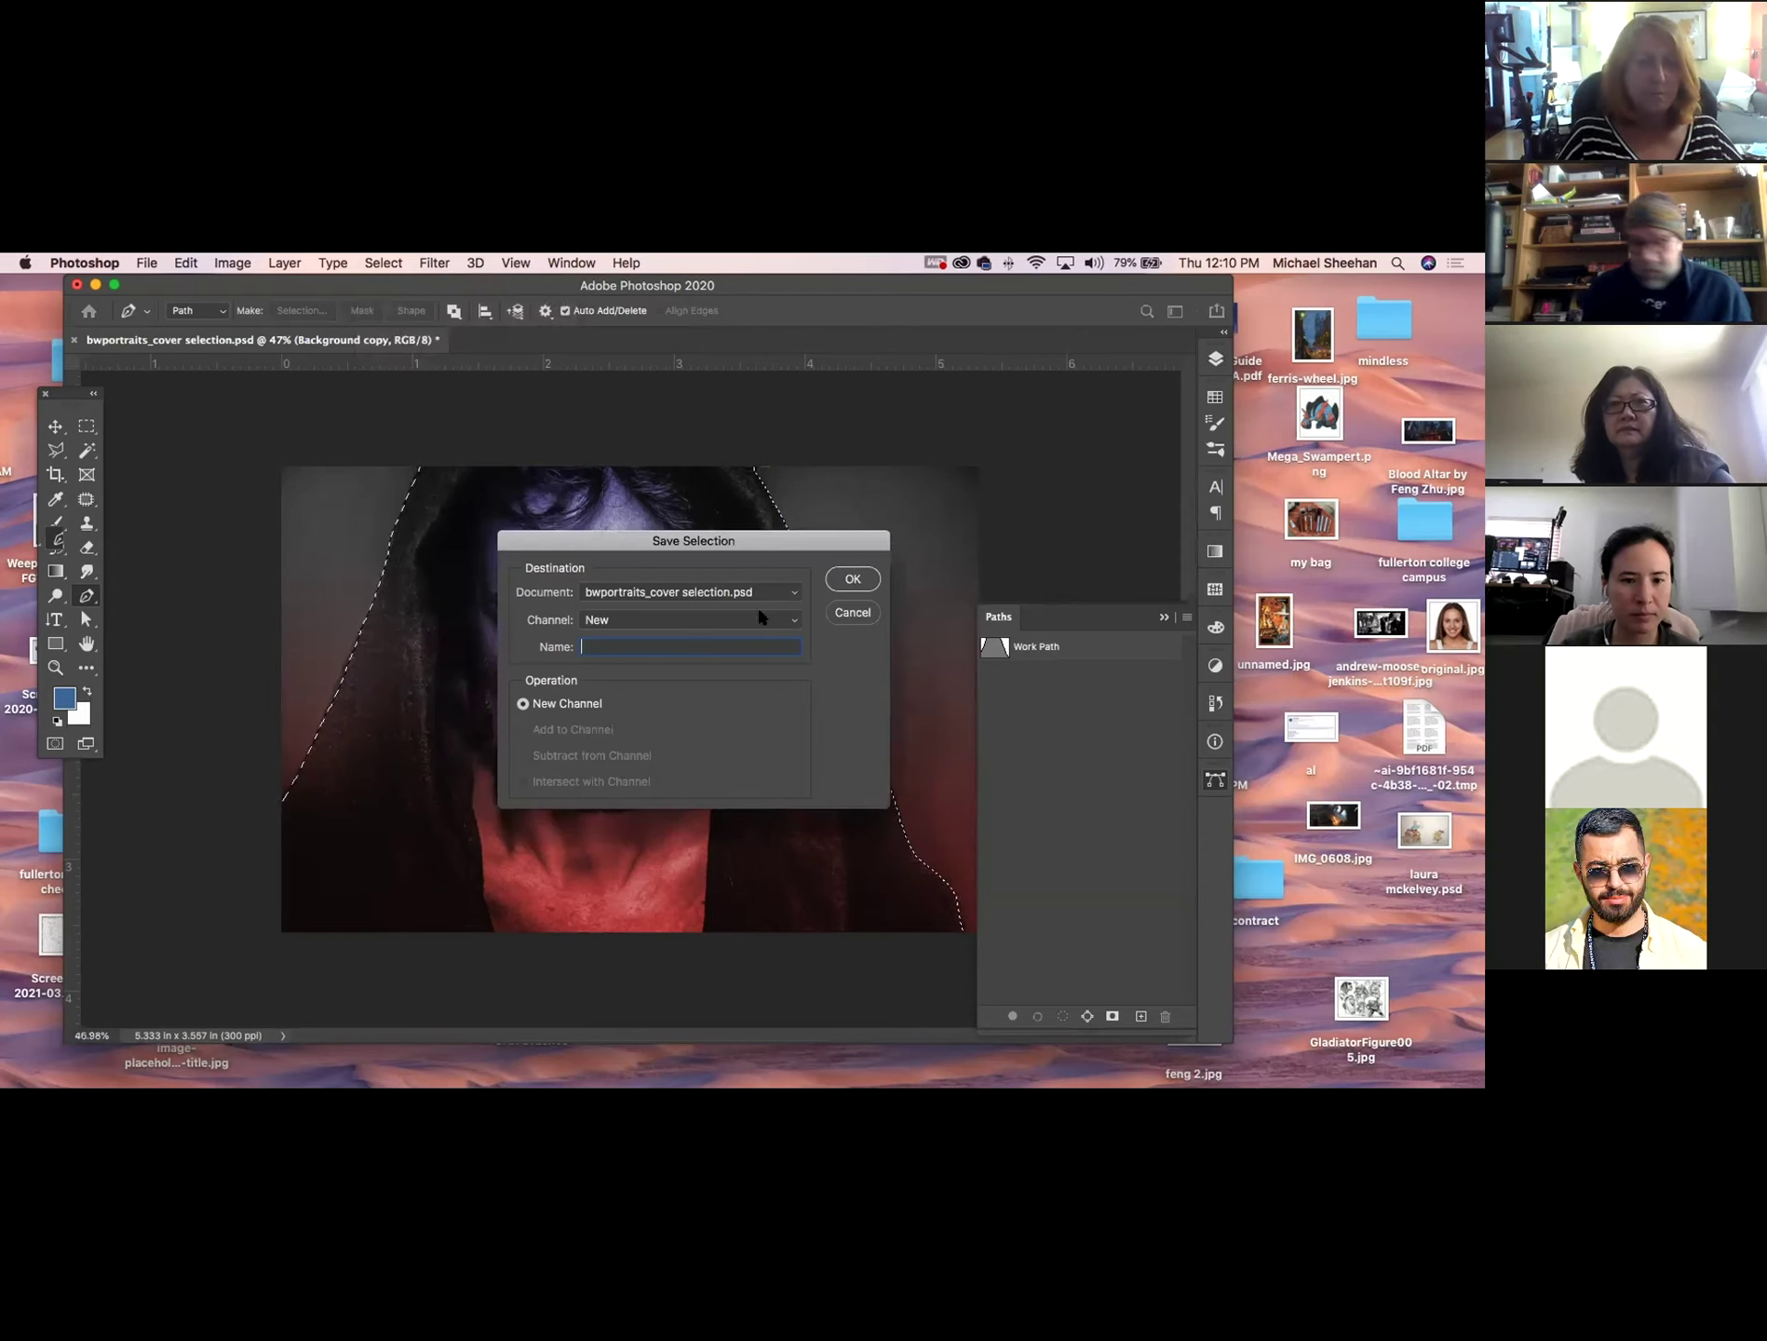
type("bac")
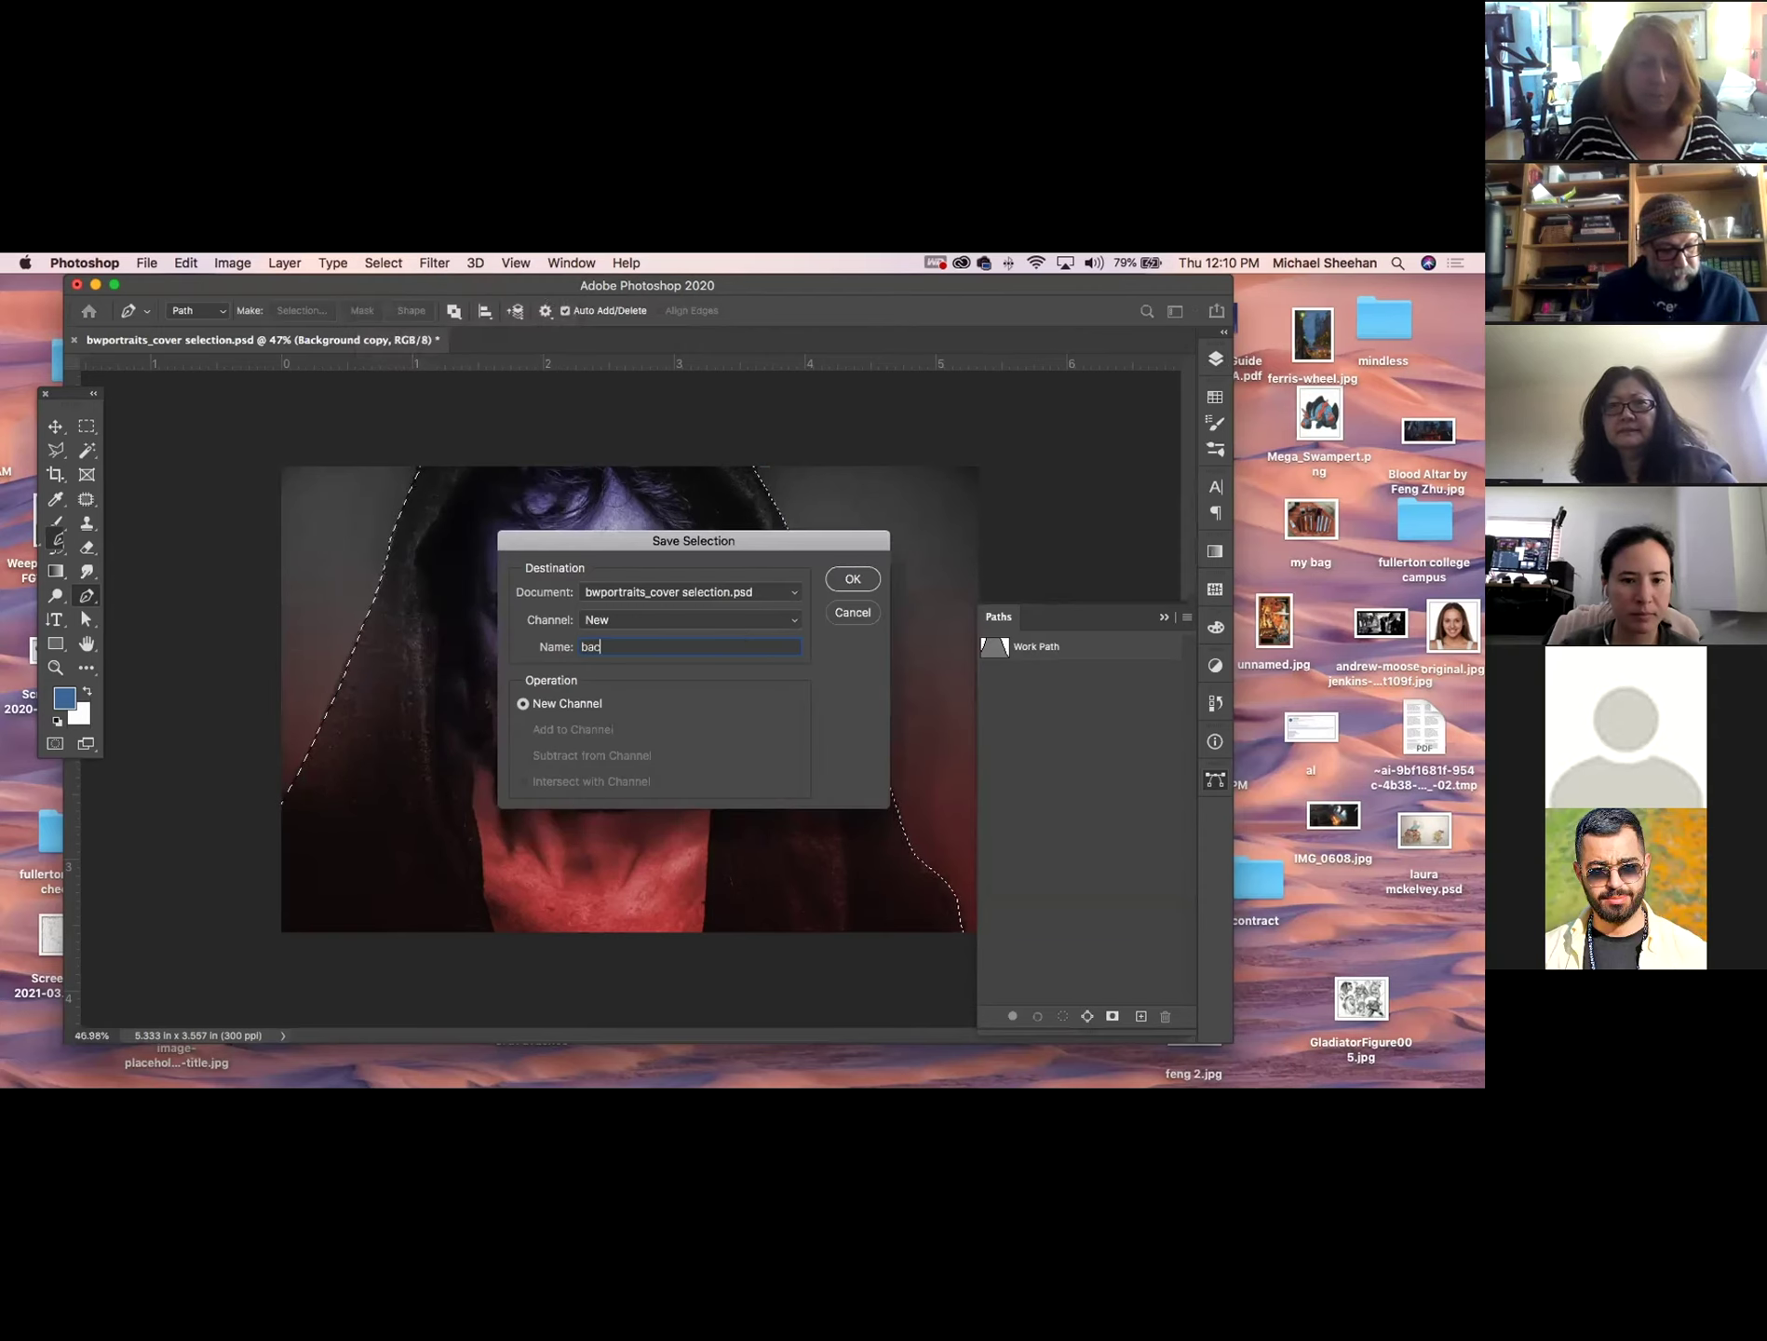
type("kground")
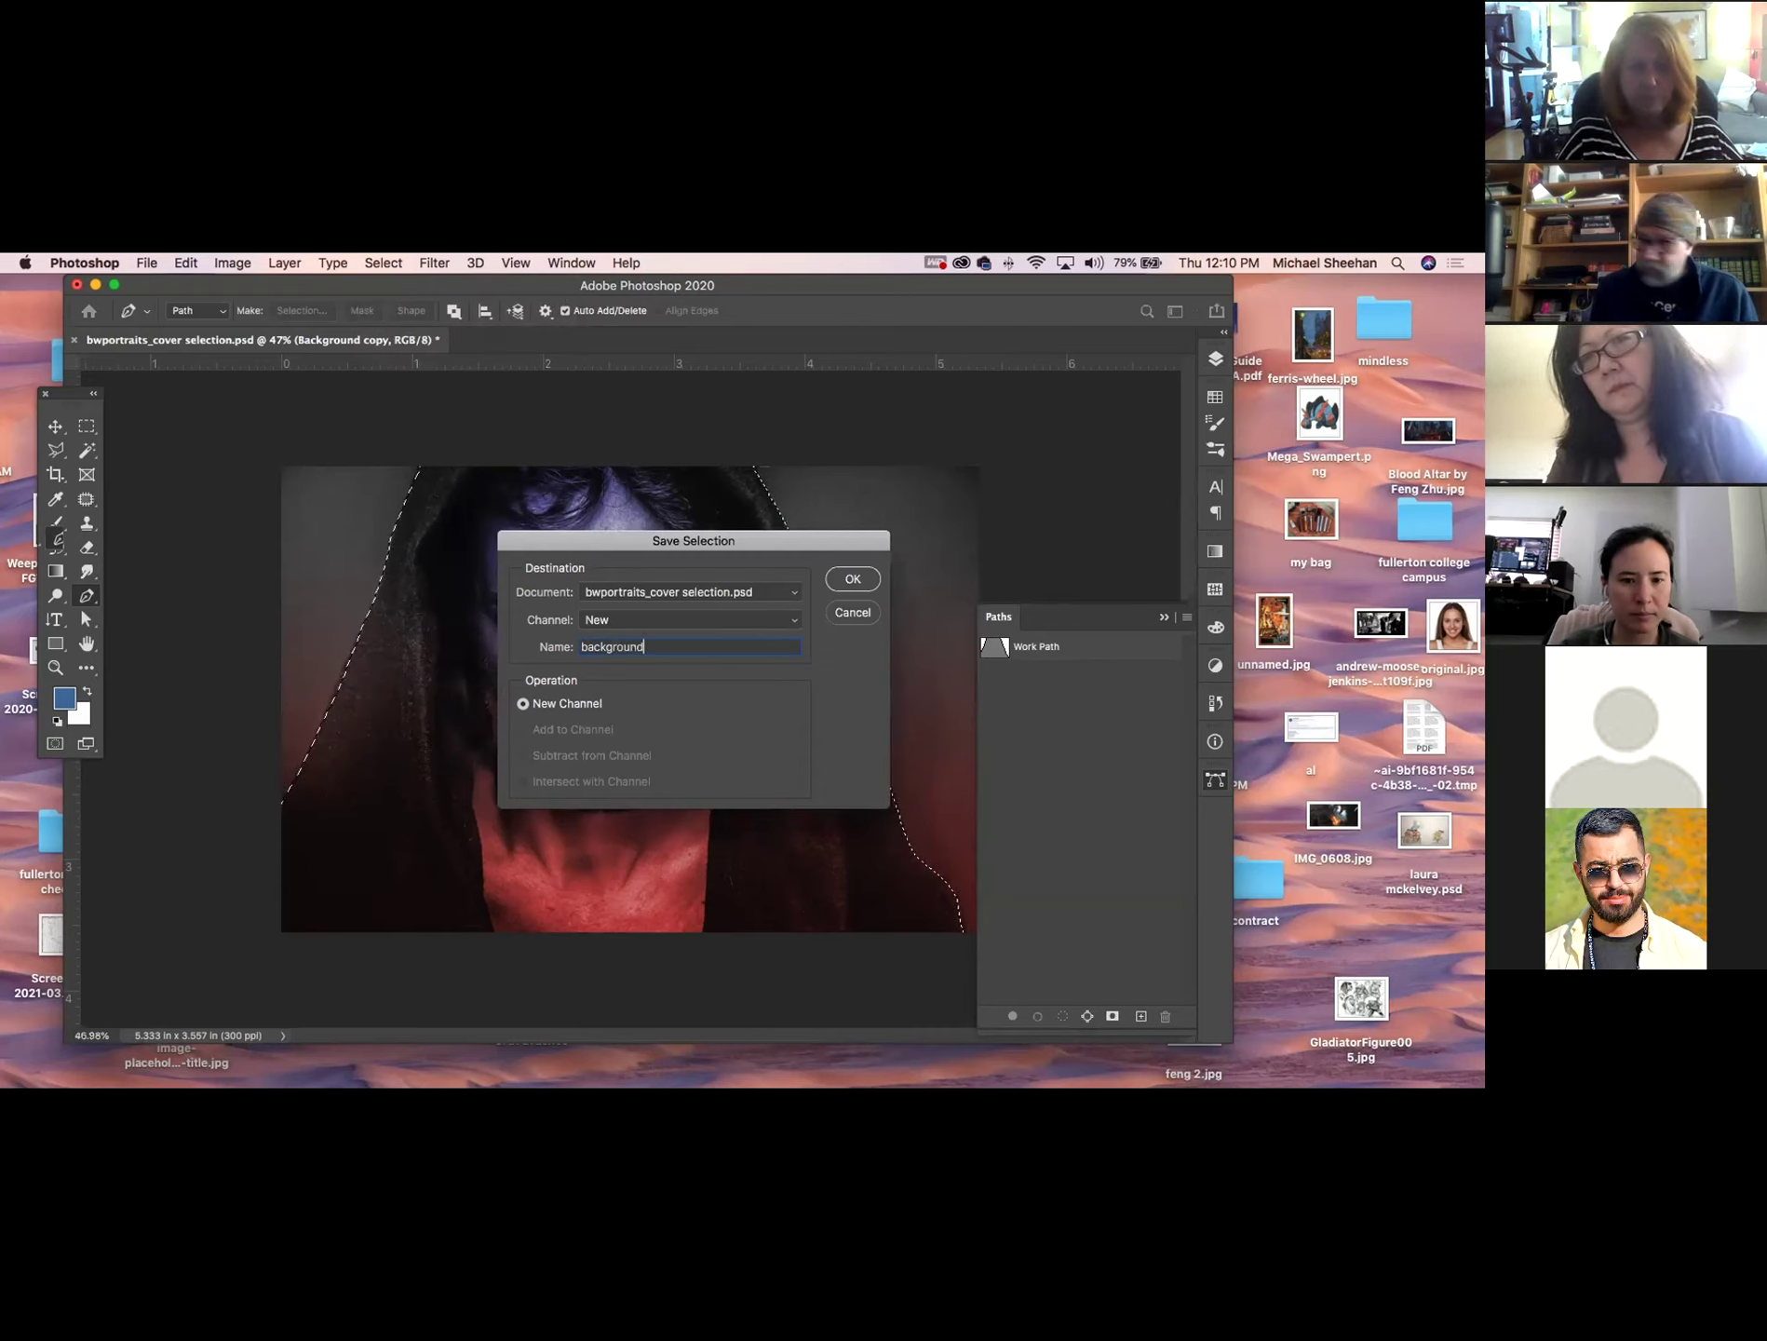
key("Return")
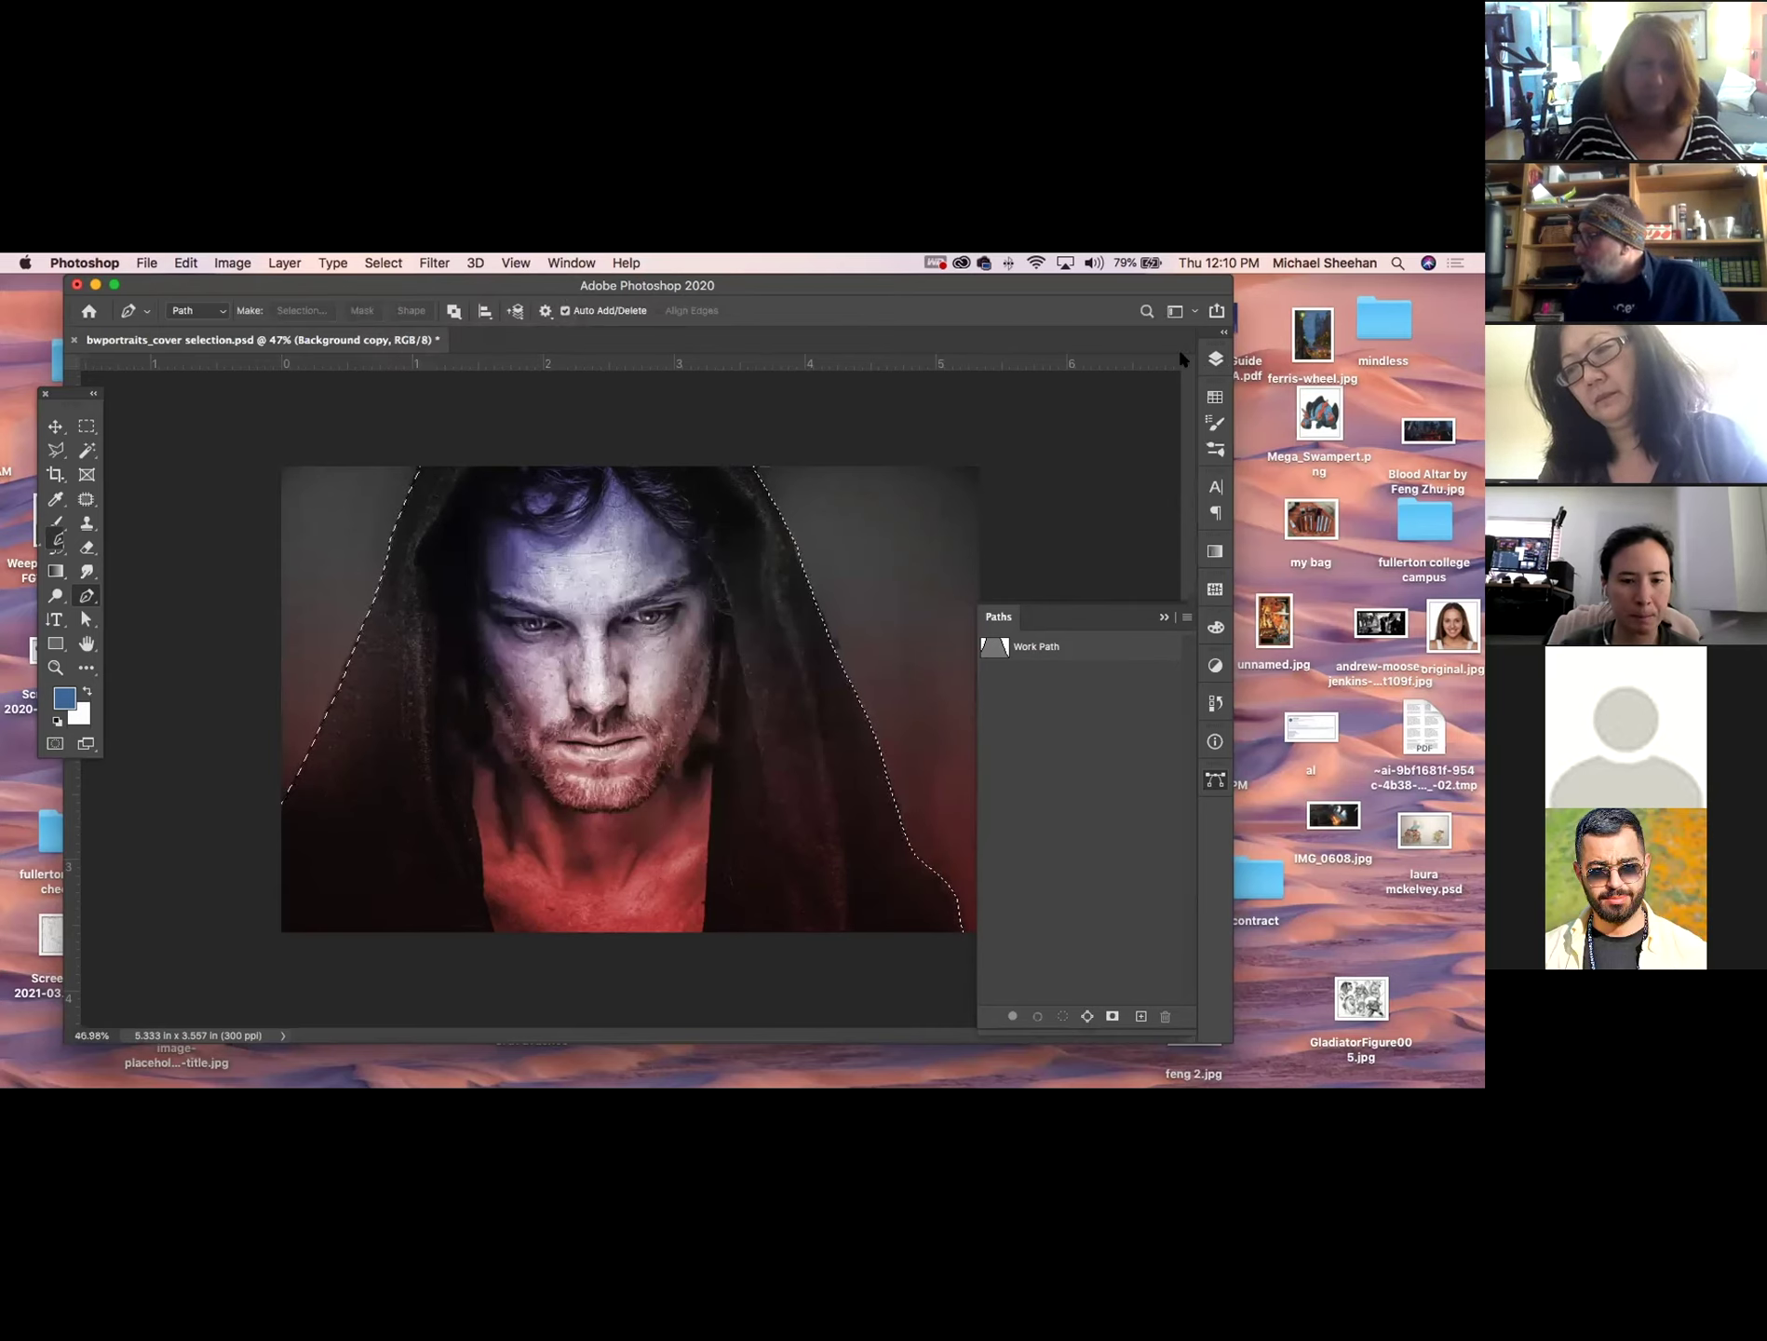
Add a new layer directly above Background copy and set the foreground colour to the saved red swatch.
left_click(1215, 357)
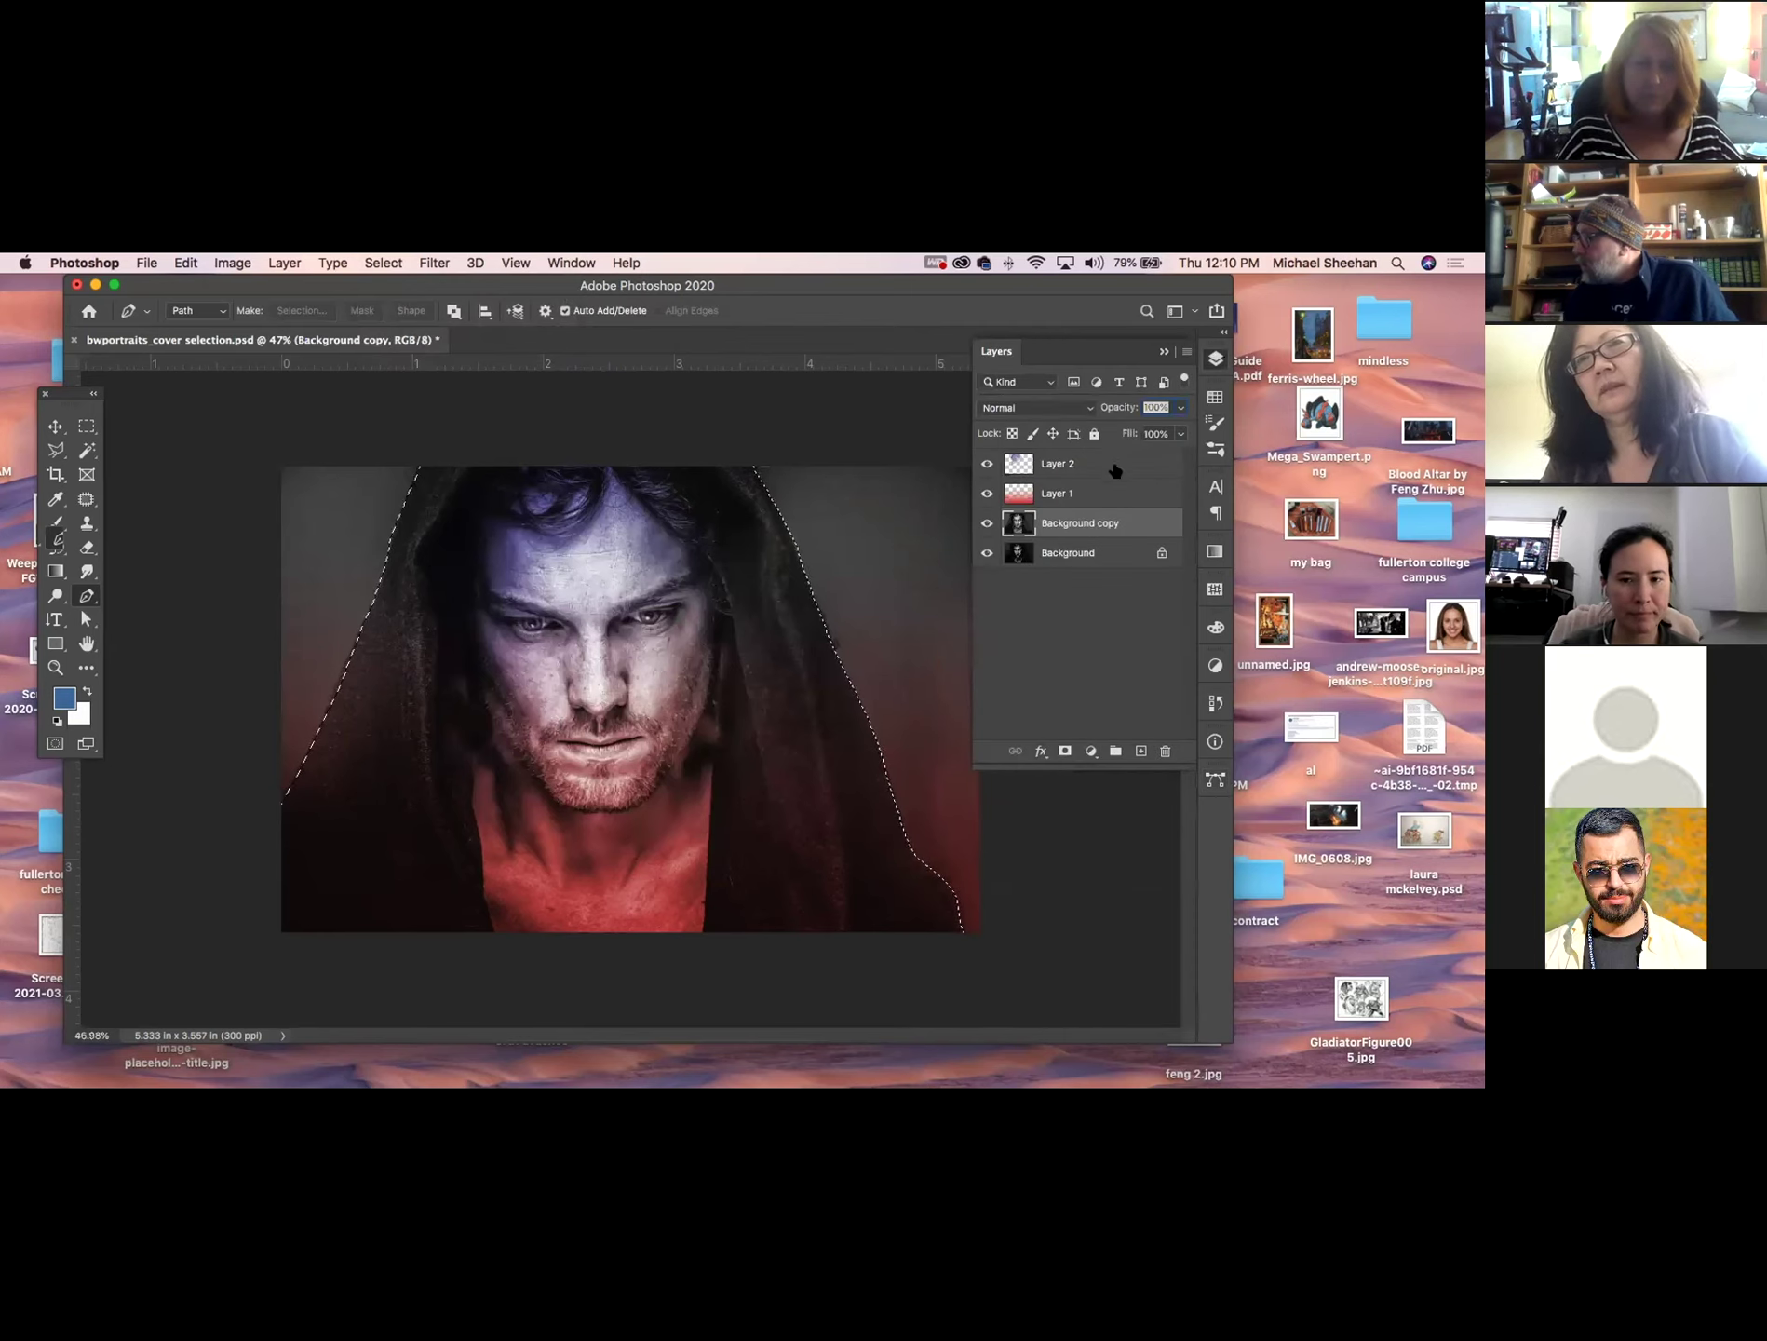
left_click(1141, 751)
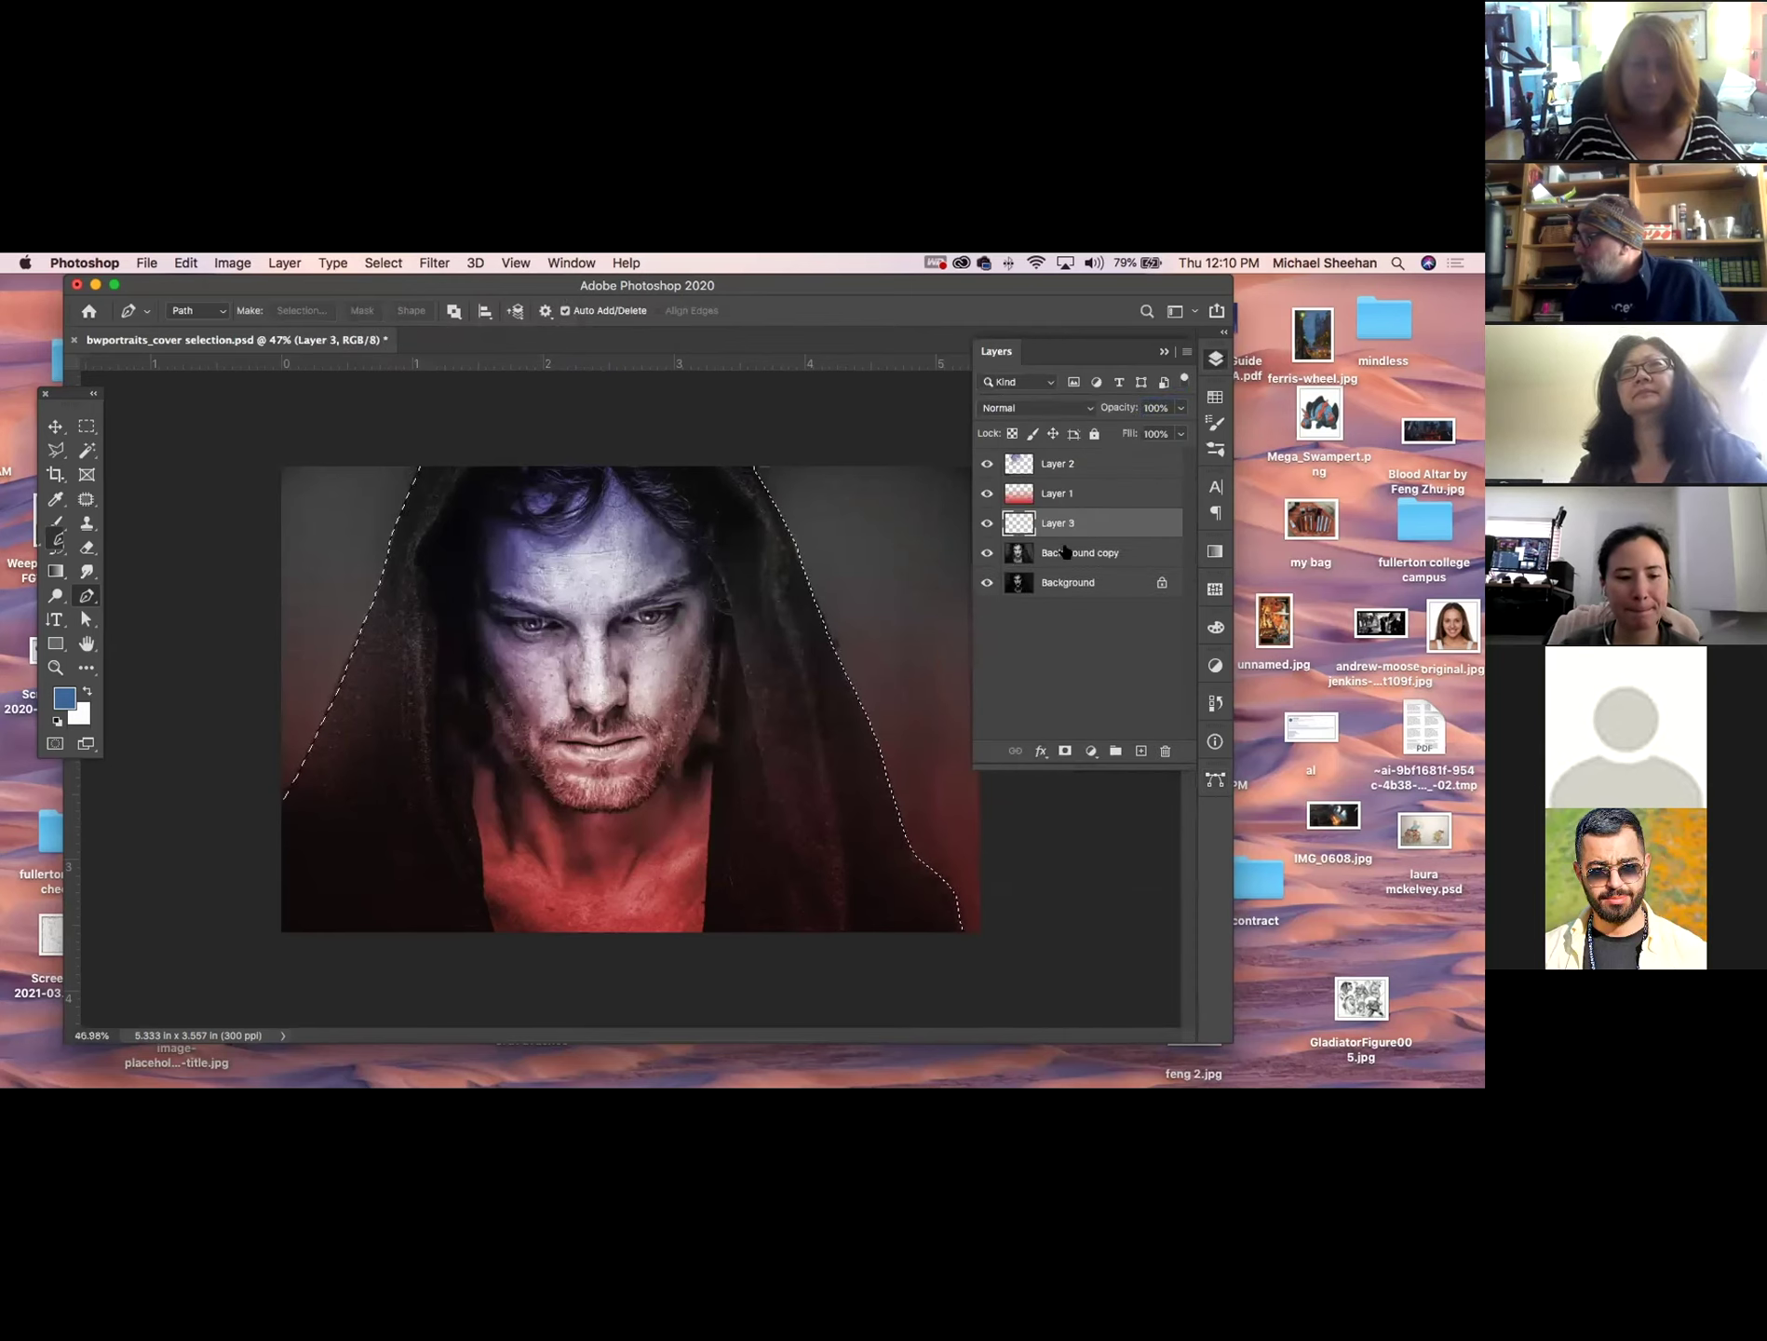
left_click(1215, 396)
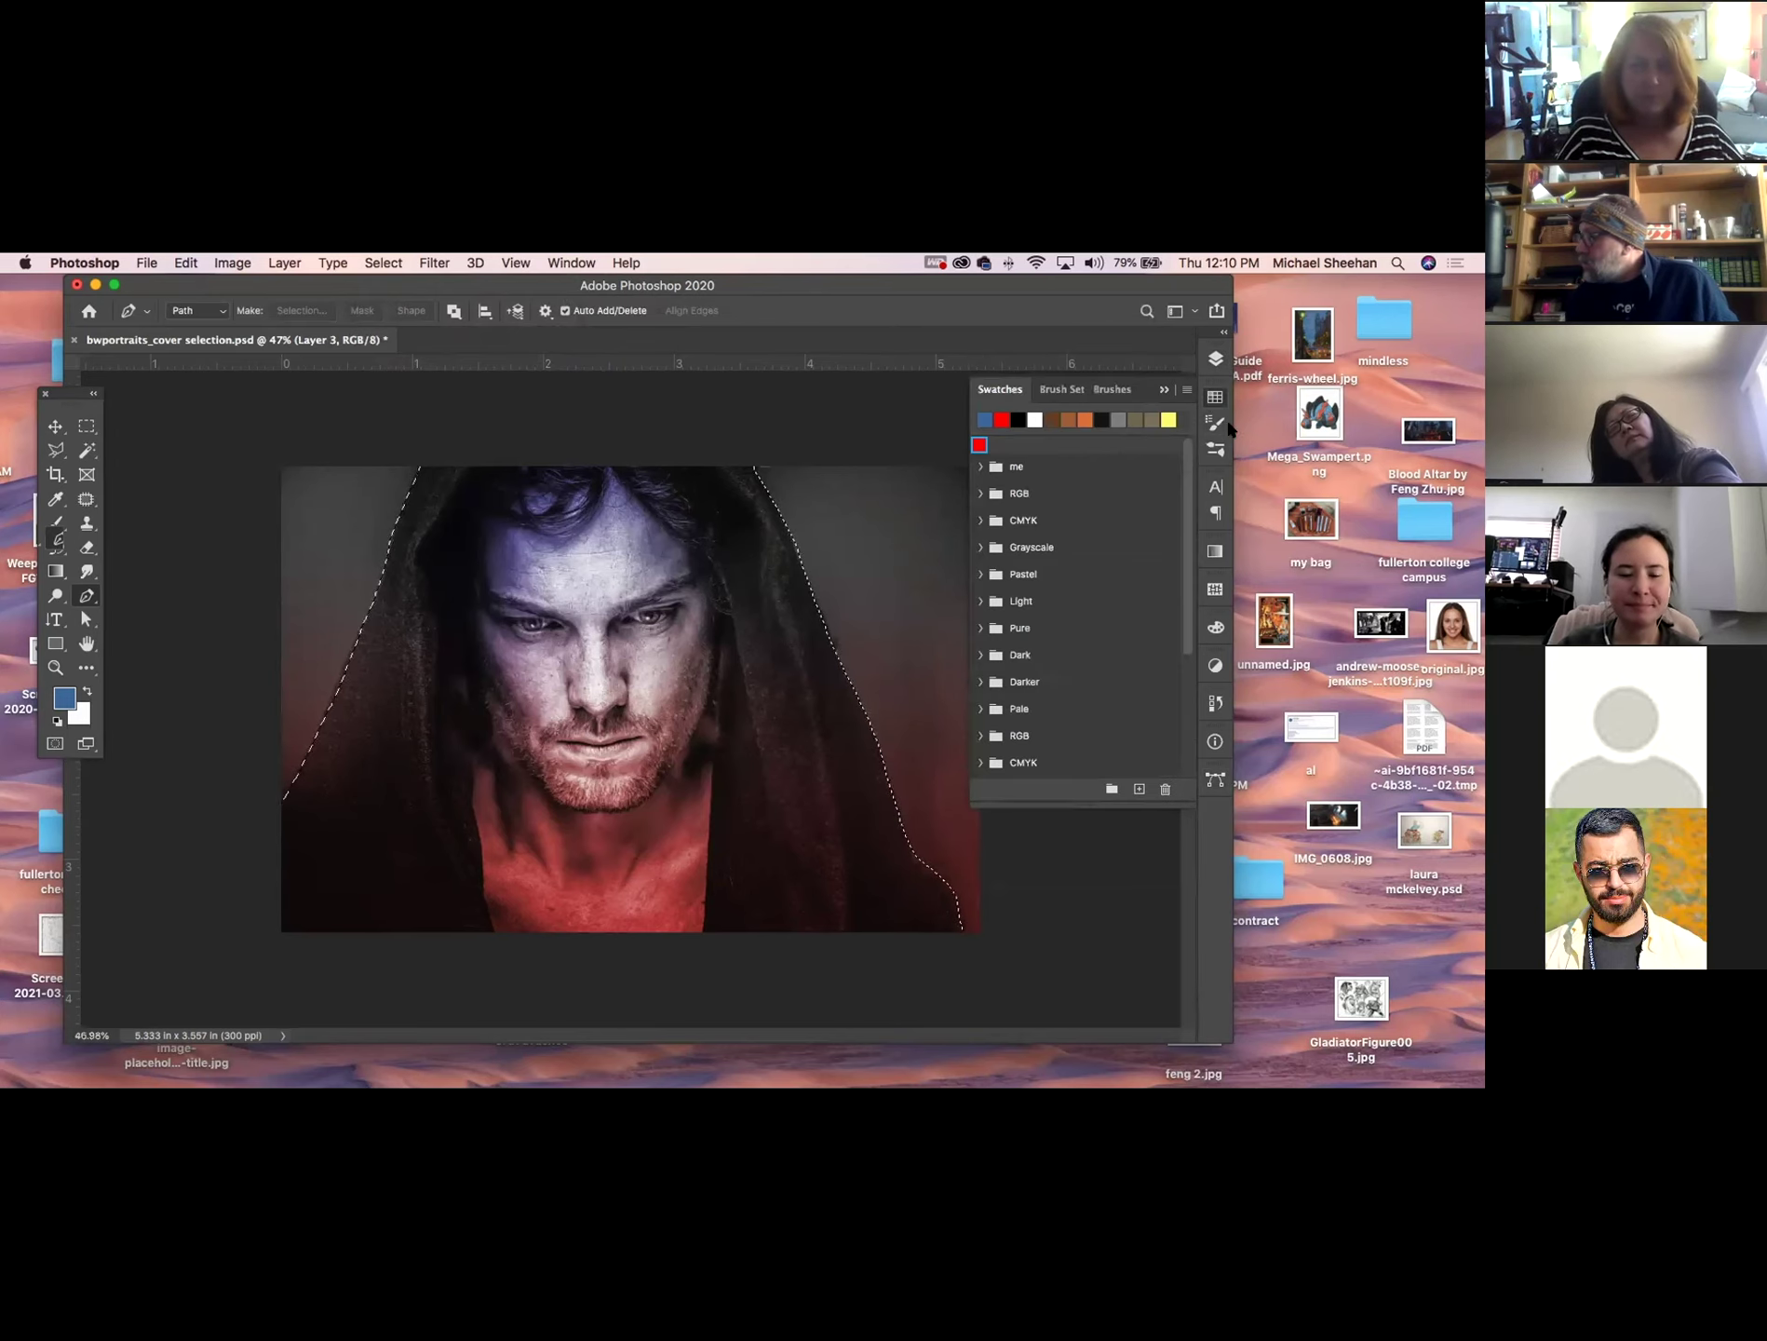
left_click(979, 445)
left_click(1215, 360)
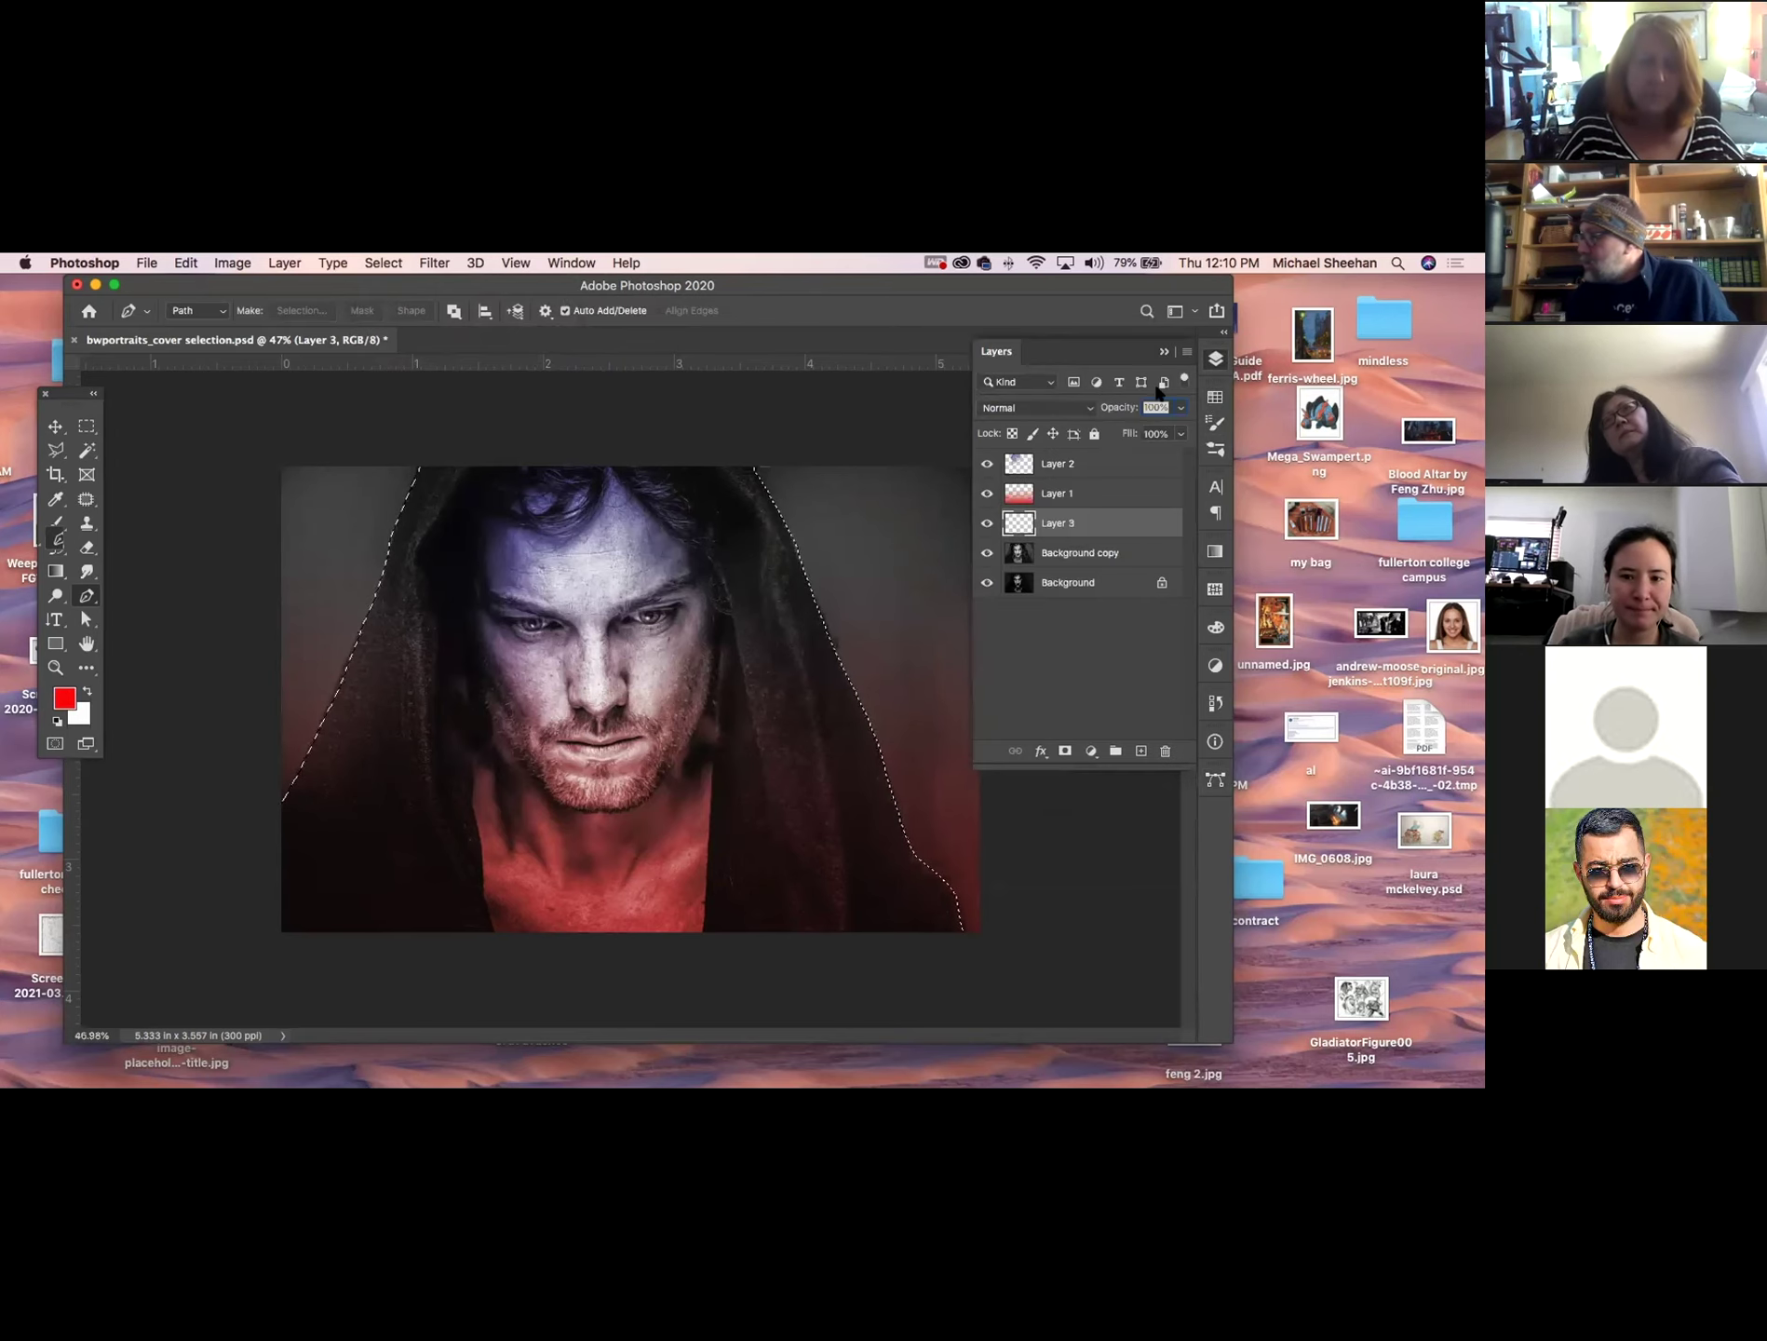
Fill the background selection on Layer 3 with a red-to-transparent linear gradient running straight up from the portrait's bottom edge to above its top.
left_click(58, 571)
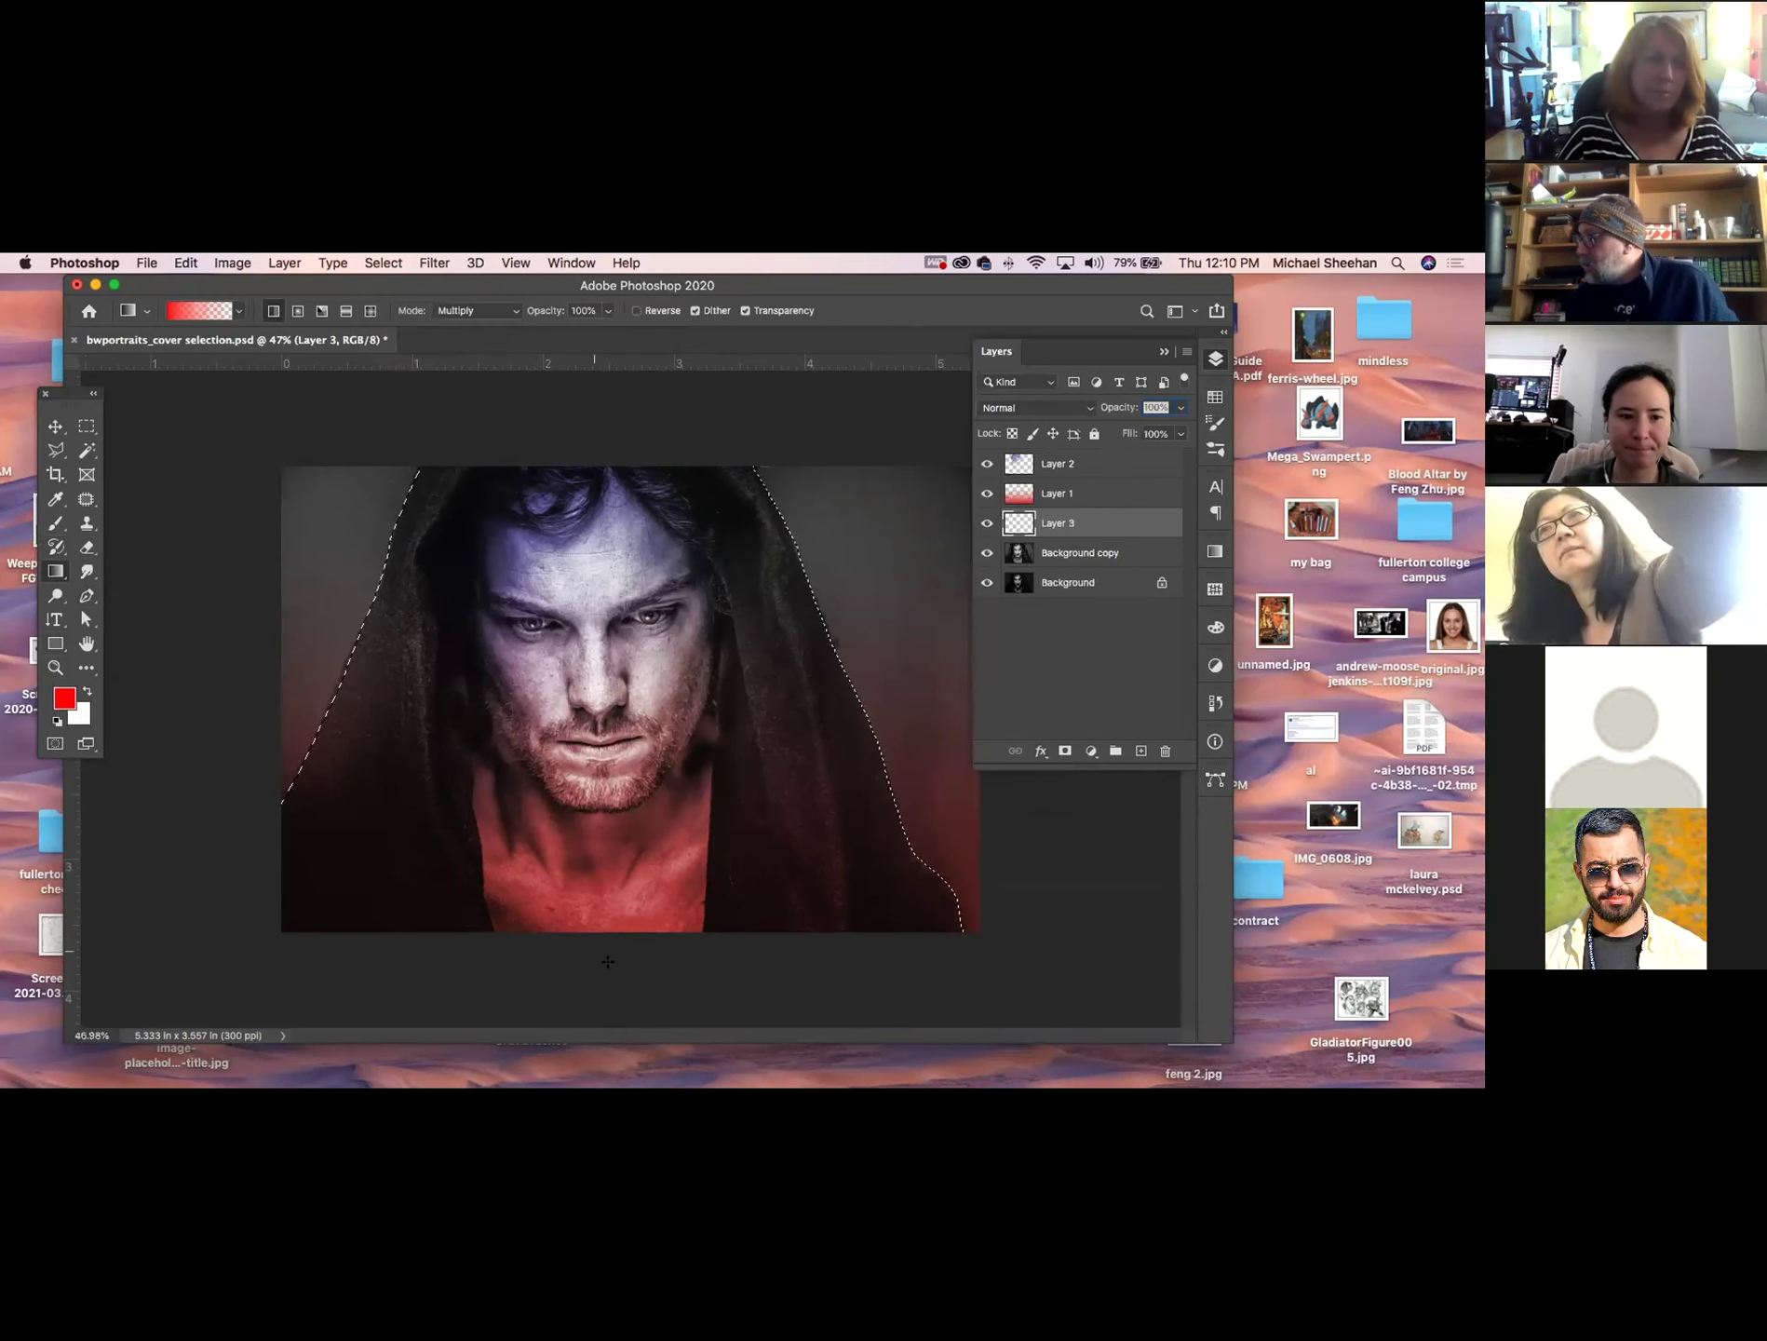
left_click_drag(607, 935, 608, 421)
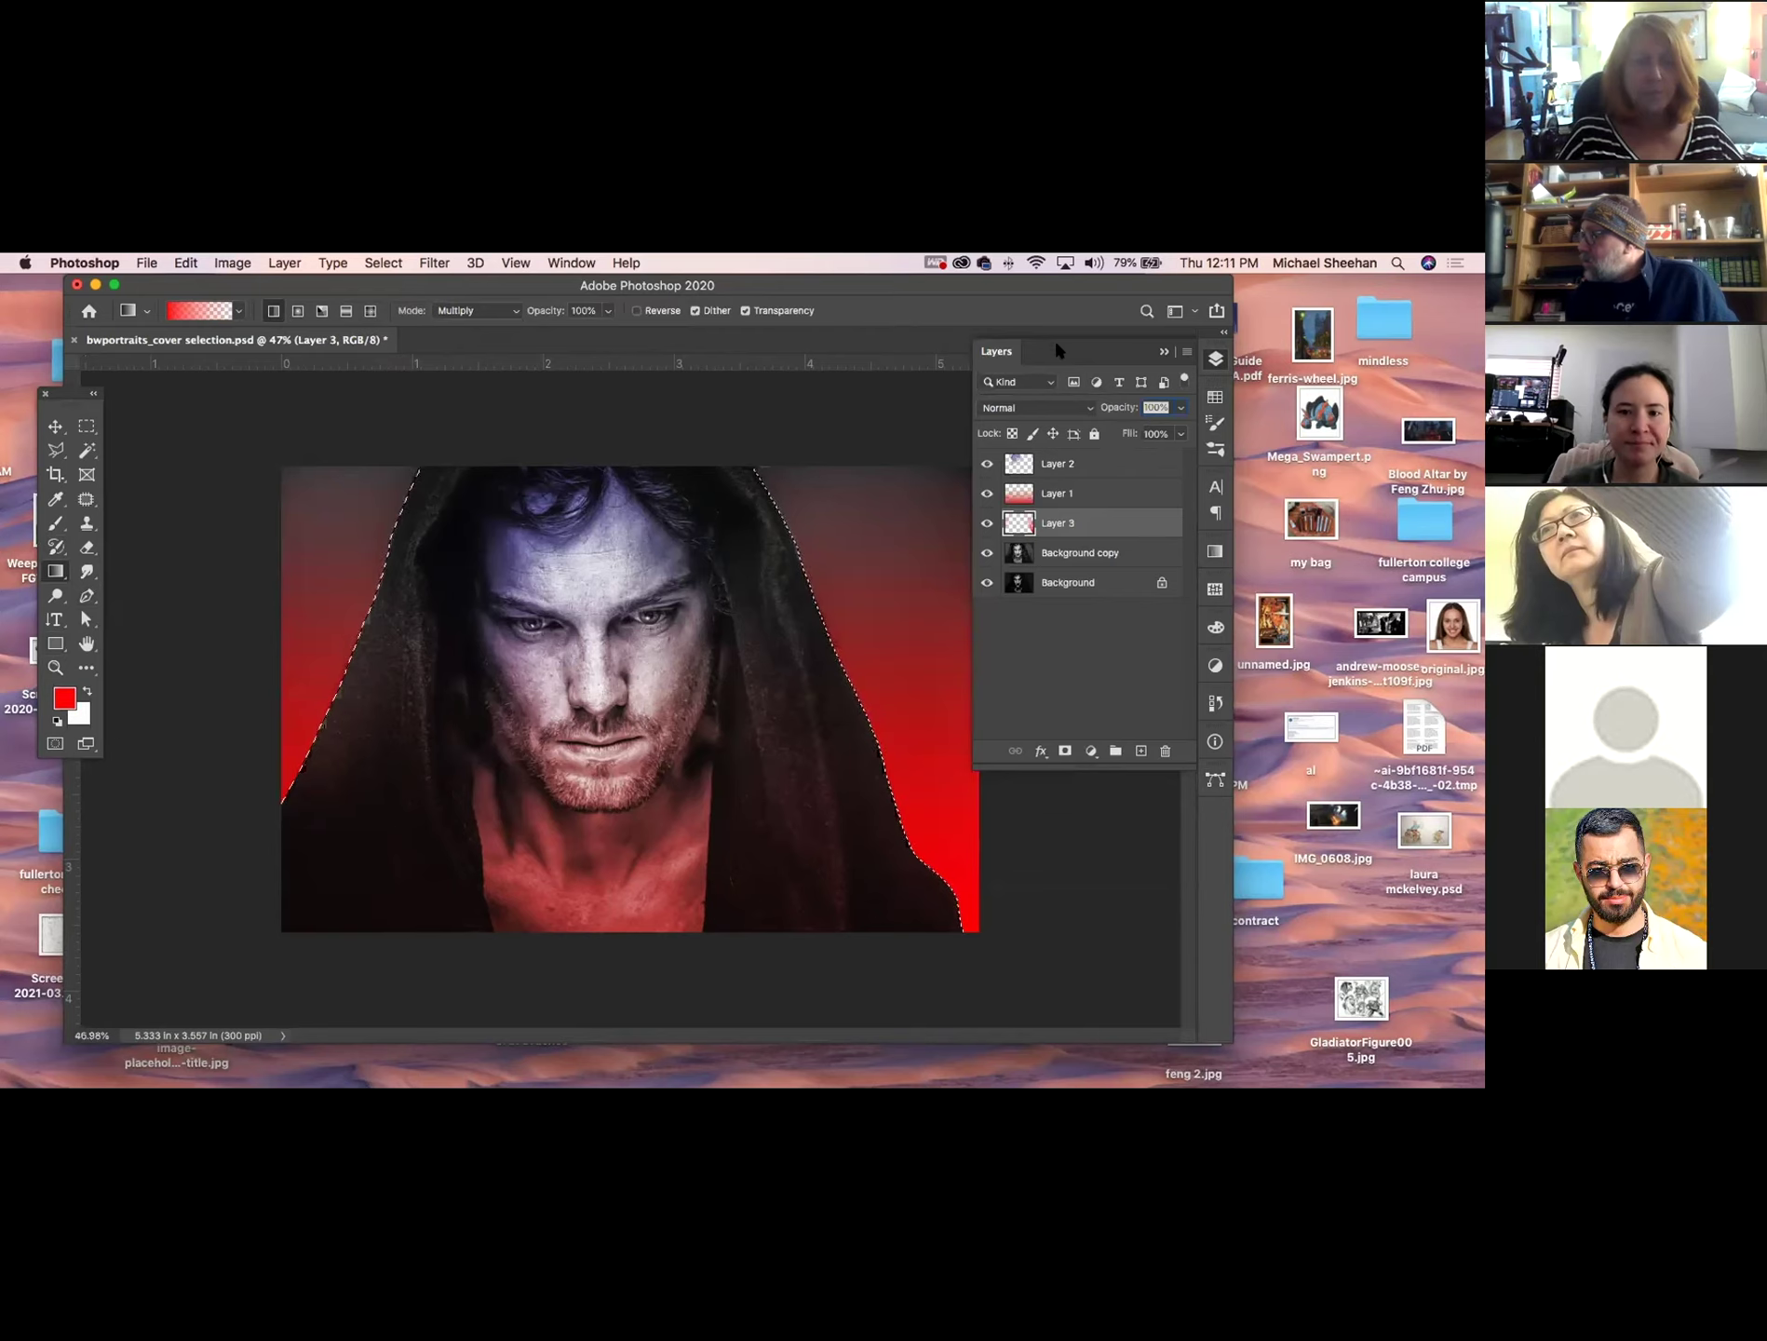
left_click(1207, 365)
left_click(1215, 397)
left_click(1215, 397)
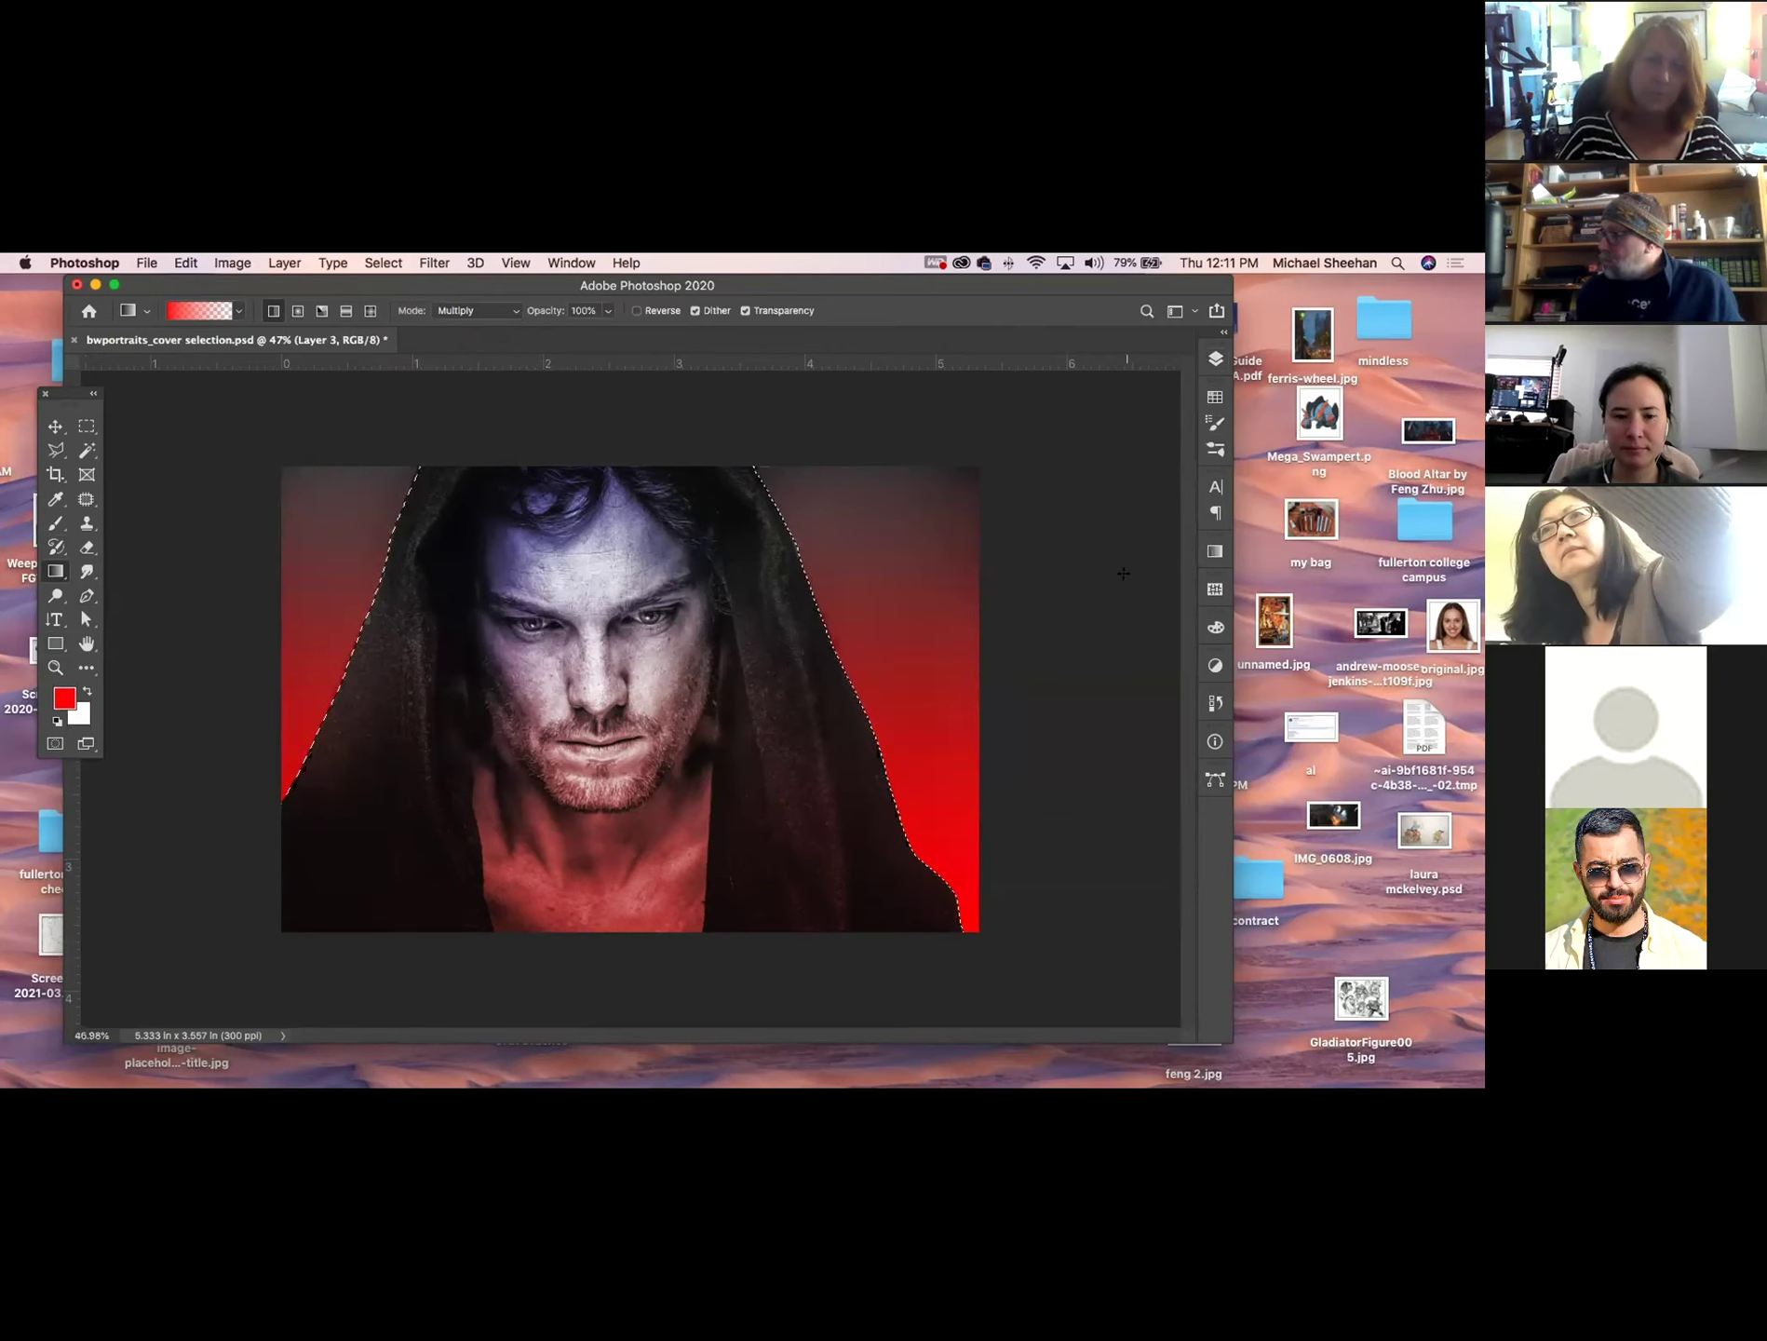
Switch to the Move tool, deselect, and cycle Layer 3's blending mode through Darken, Darker Color and Screen, settling on Overlay.
left_click(1212, 361)
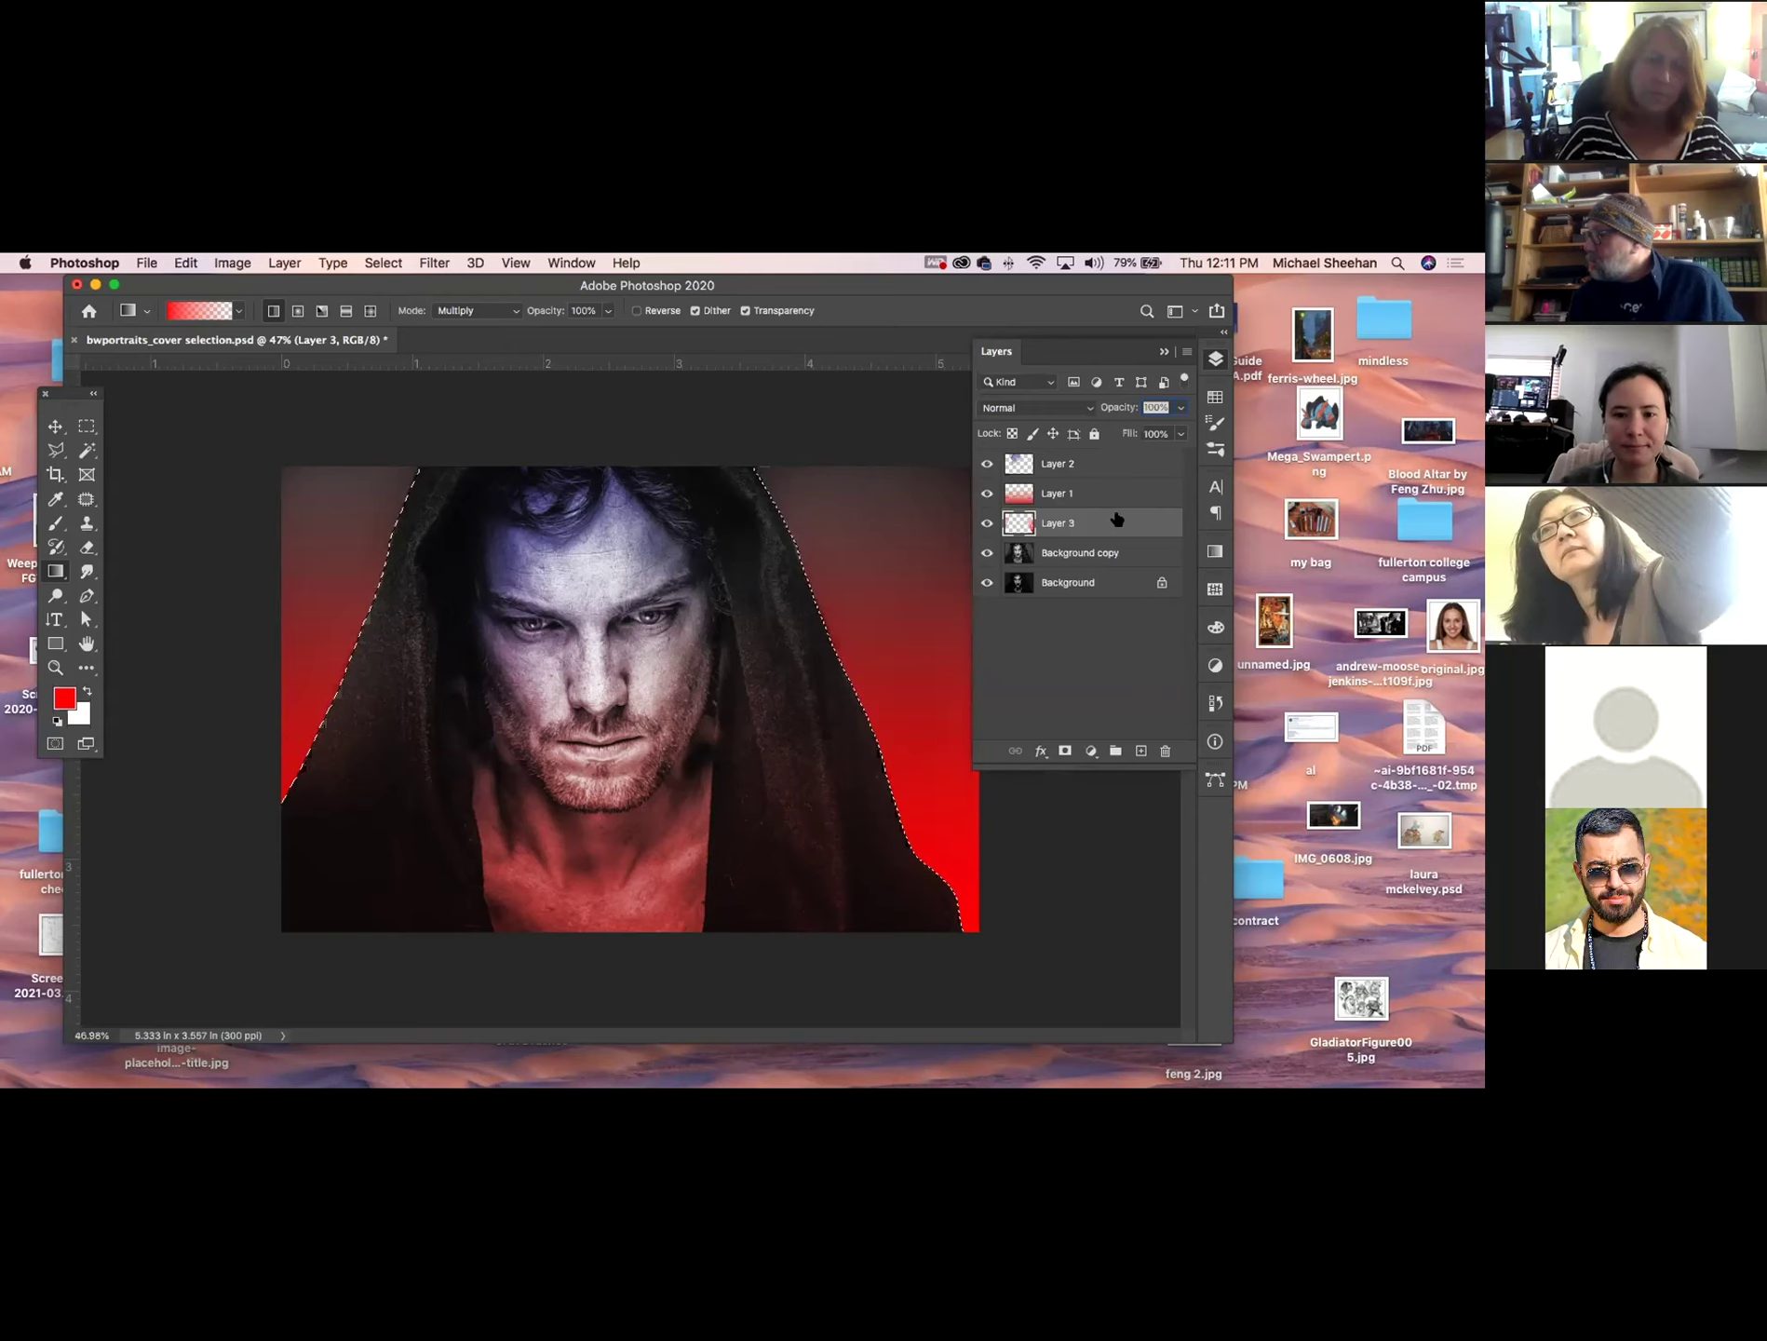
key("v")
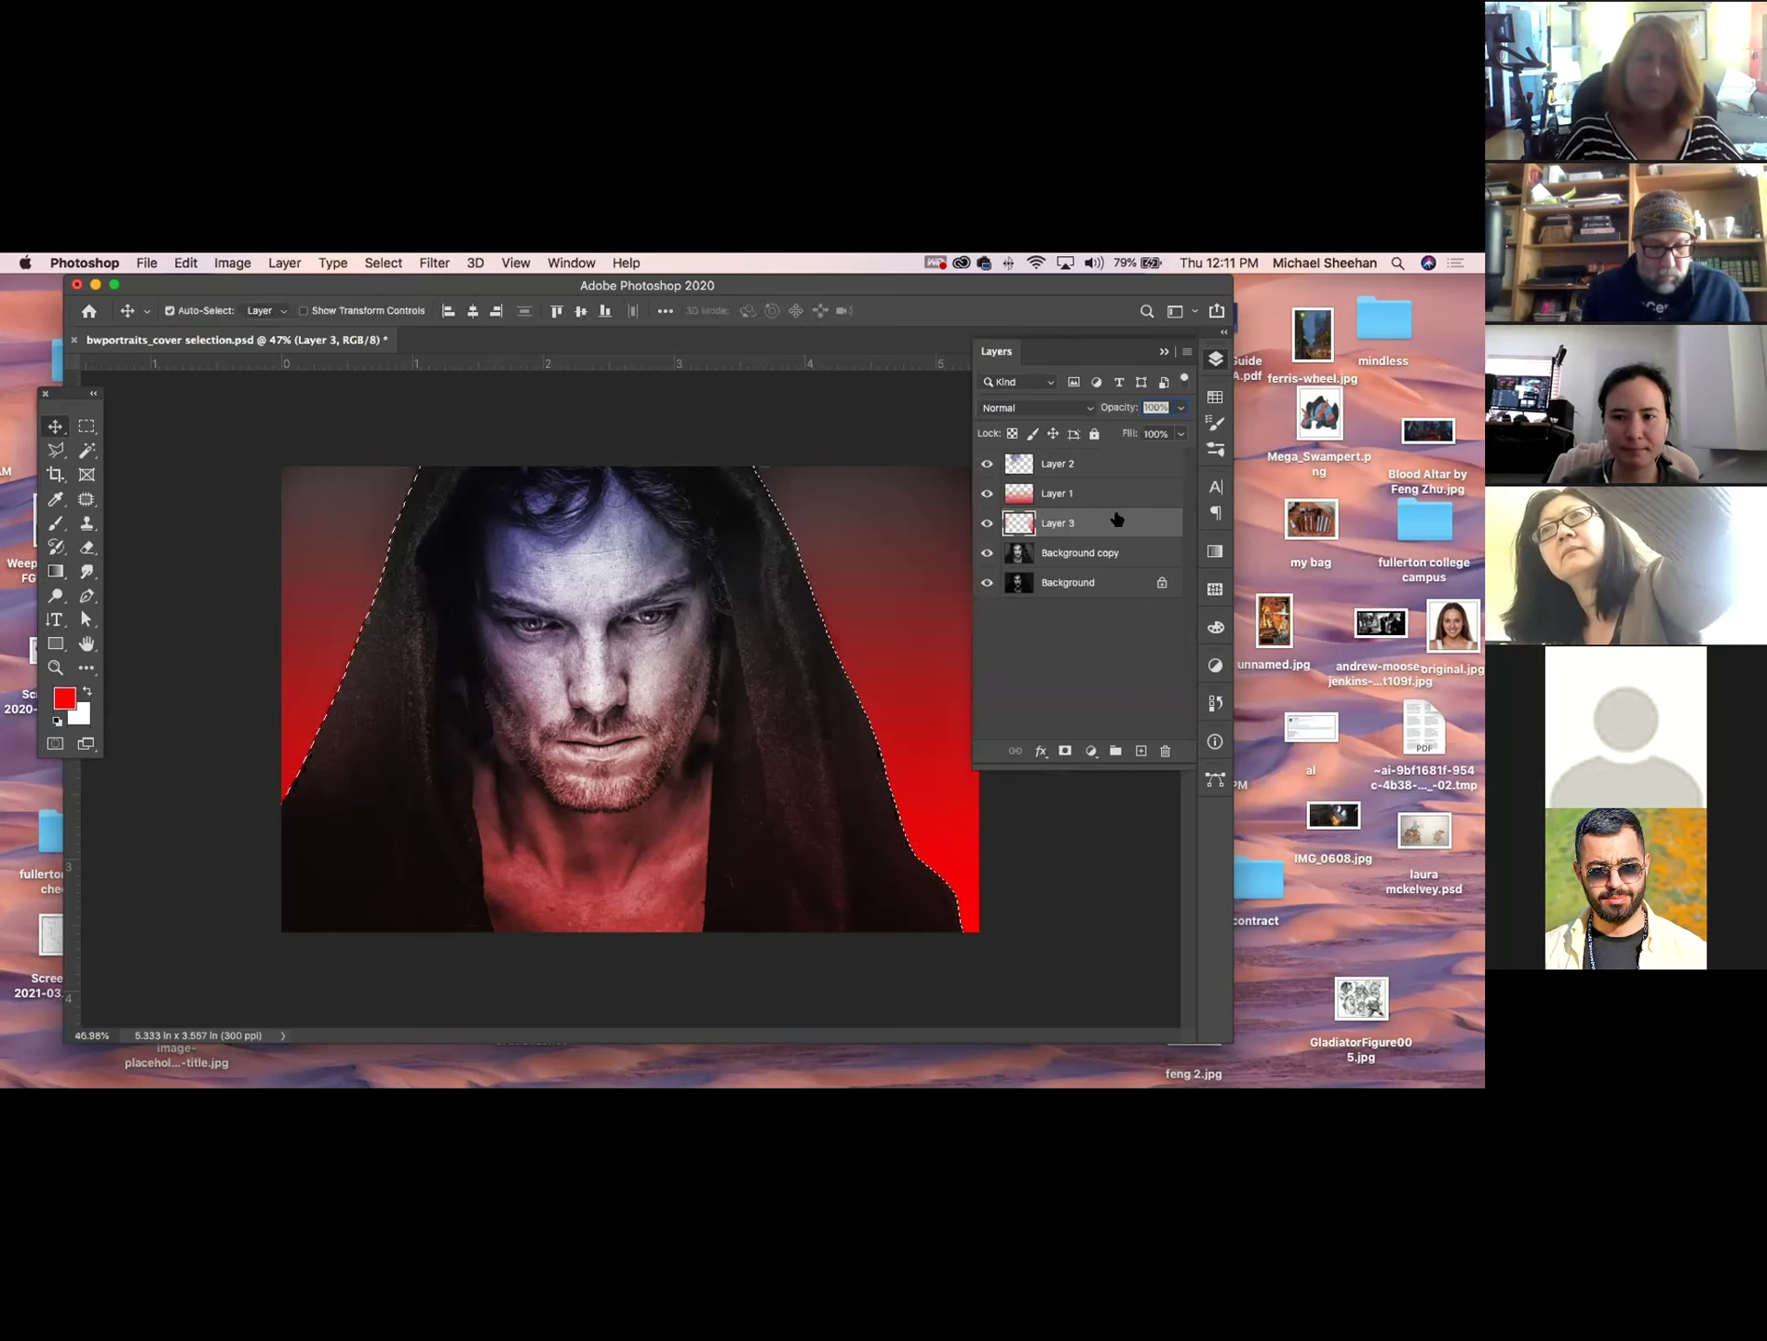
key("alt+shift+k")
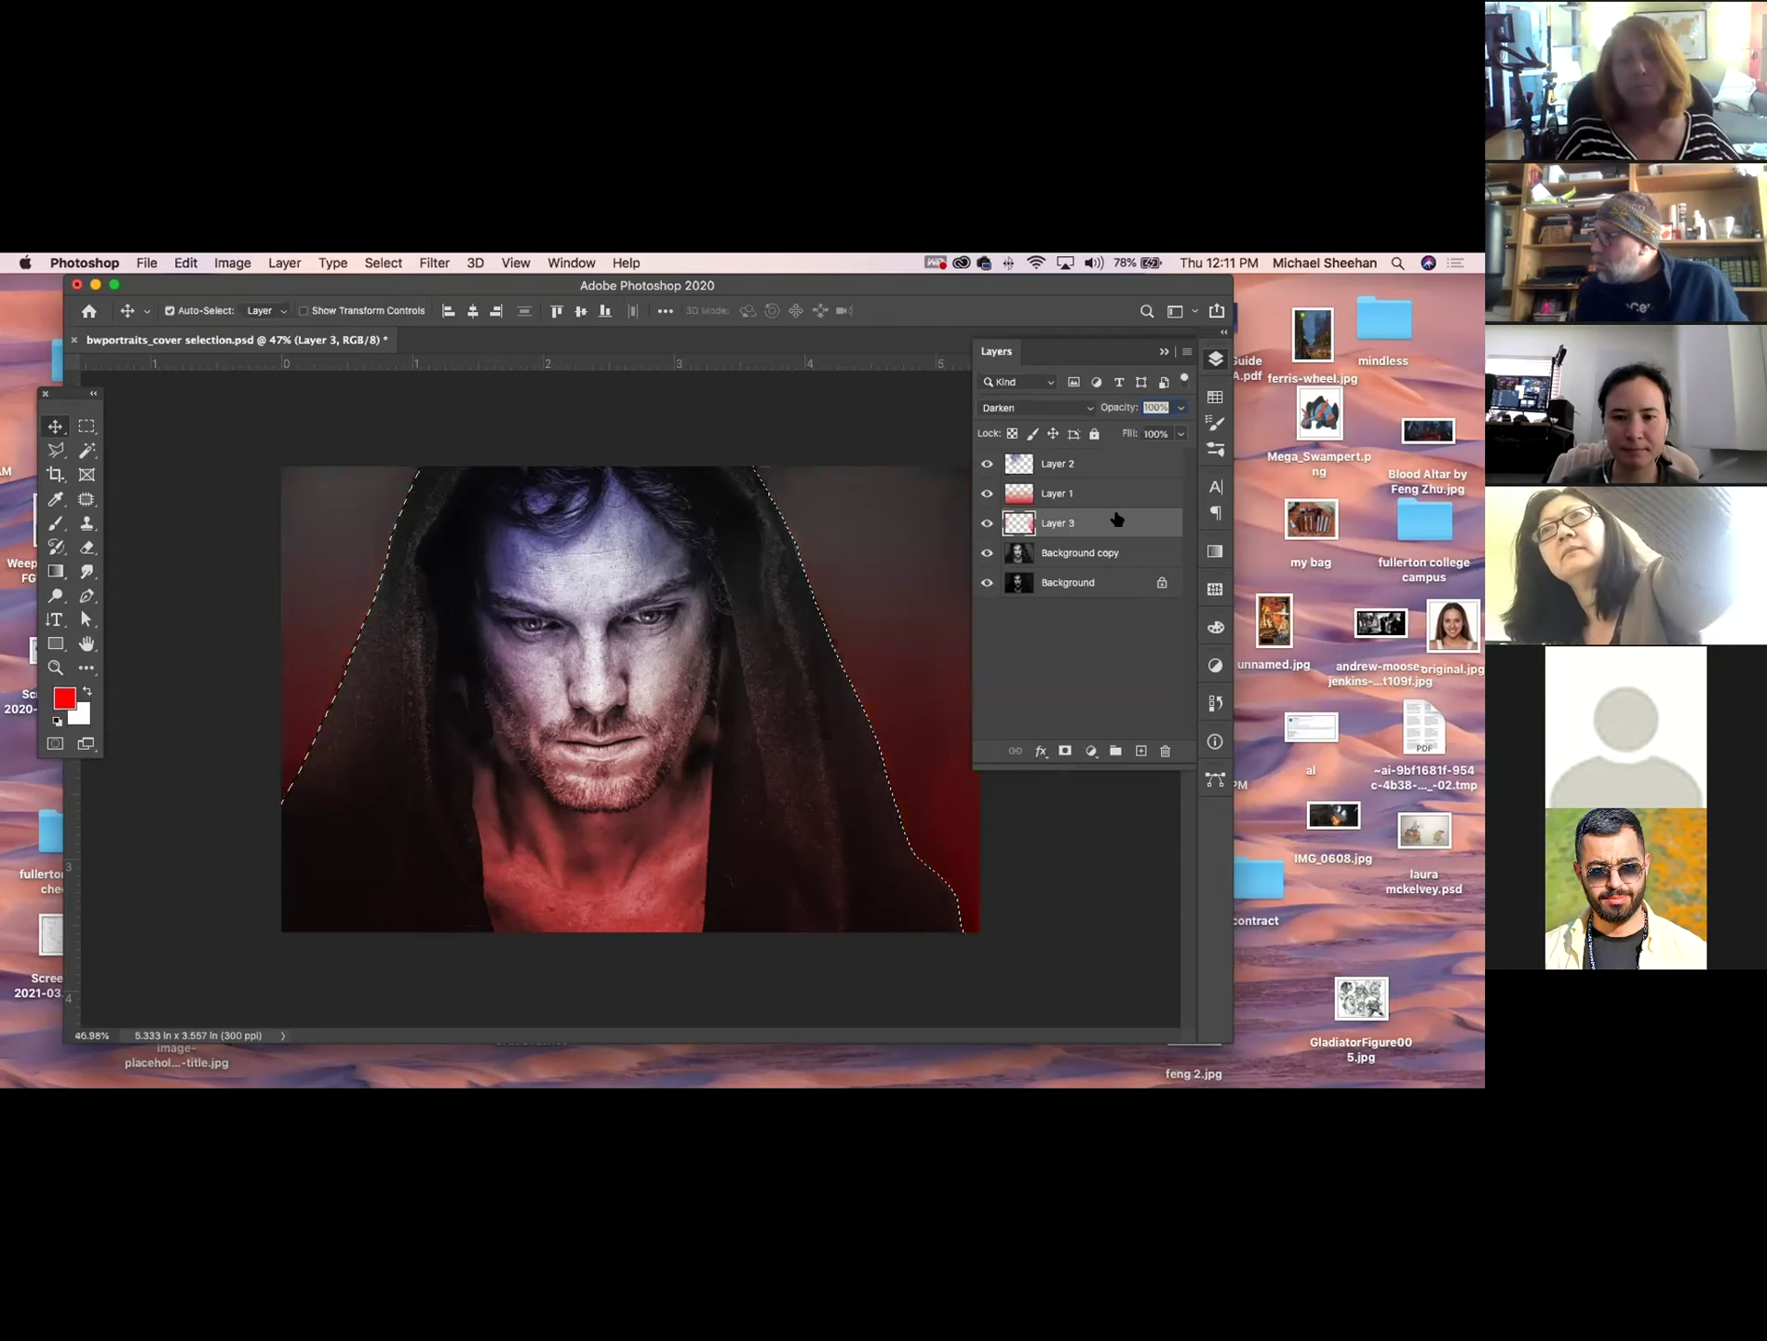
key("super")
key("super+d")
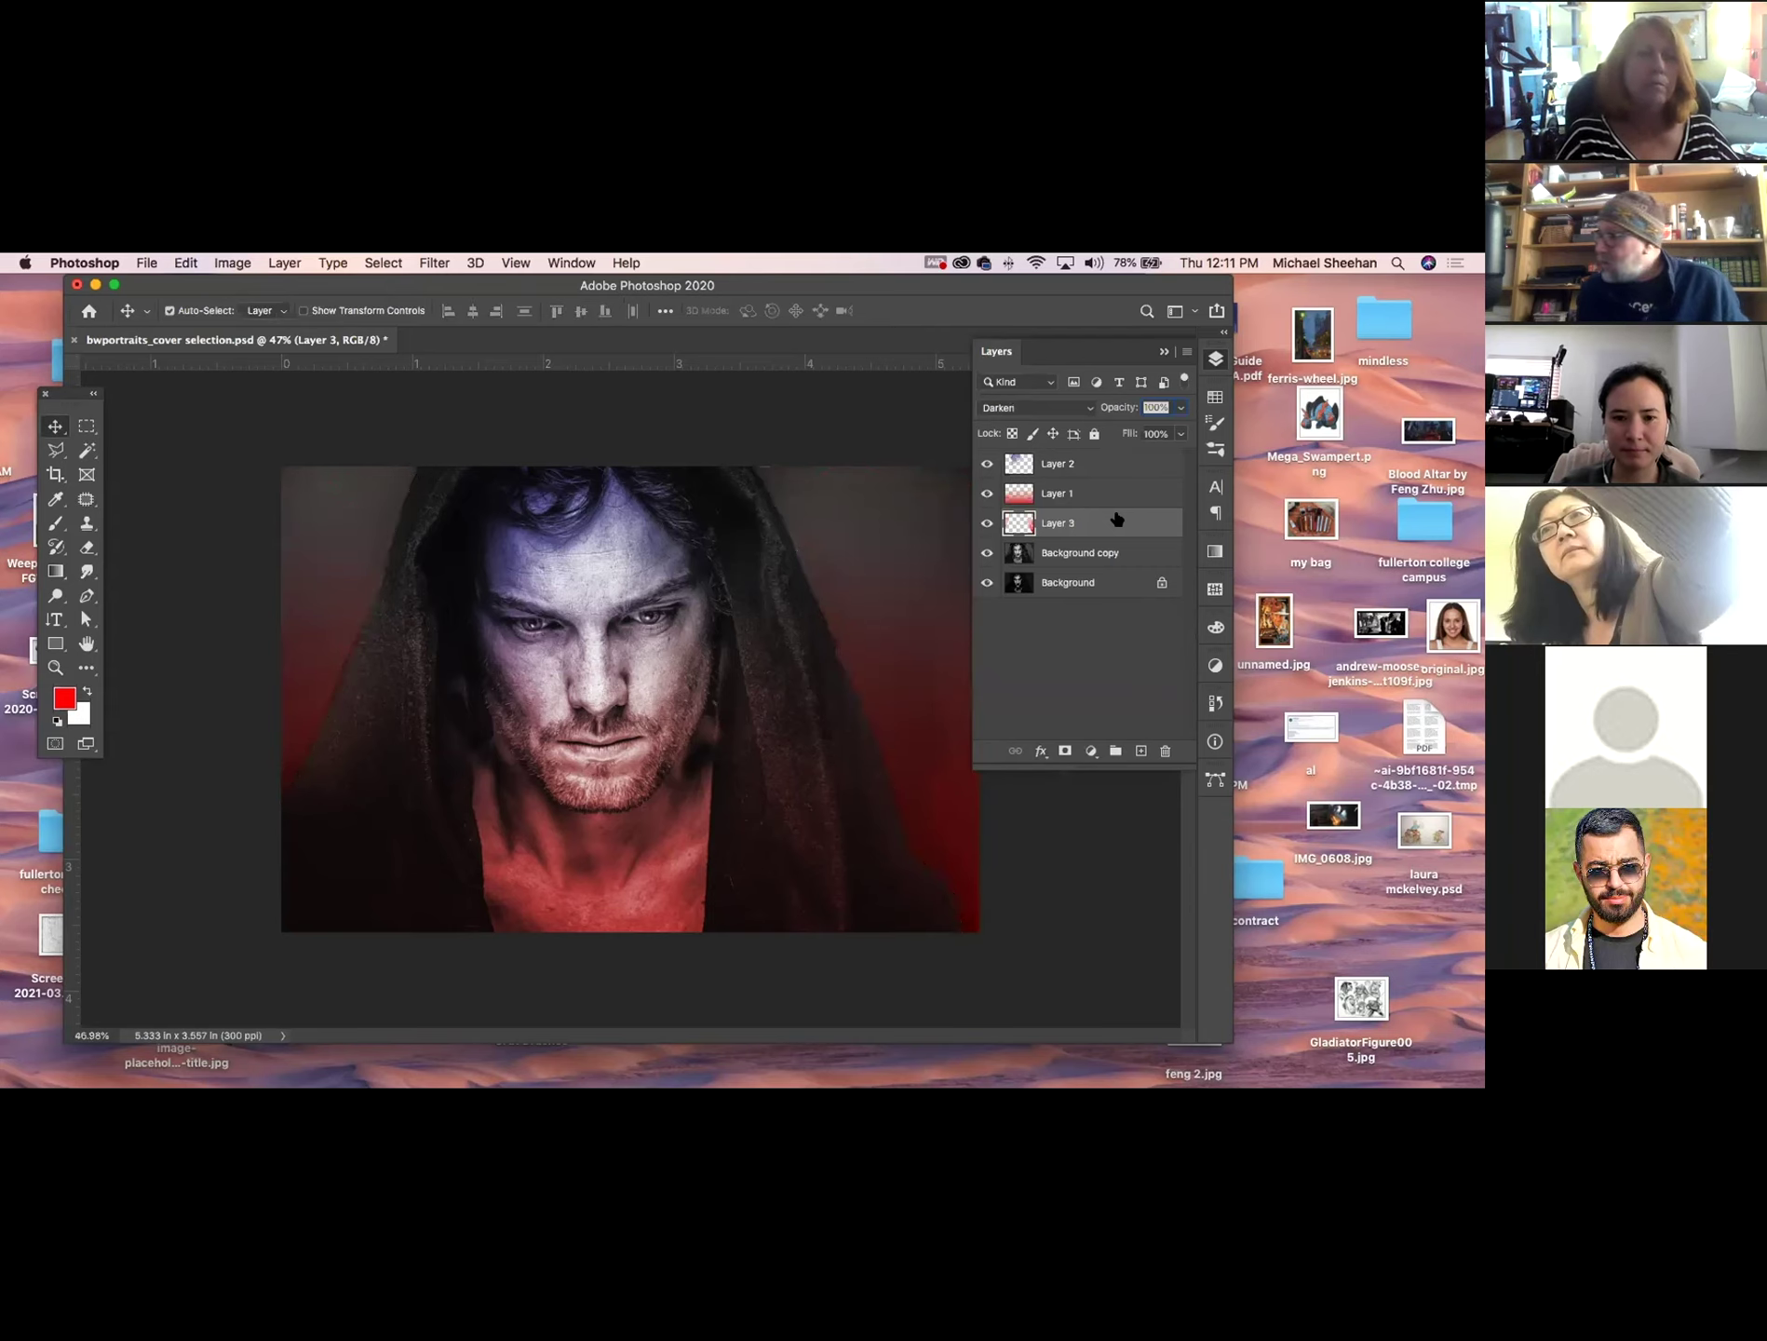
key("shift+plus")
key("shift+plus")
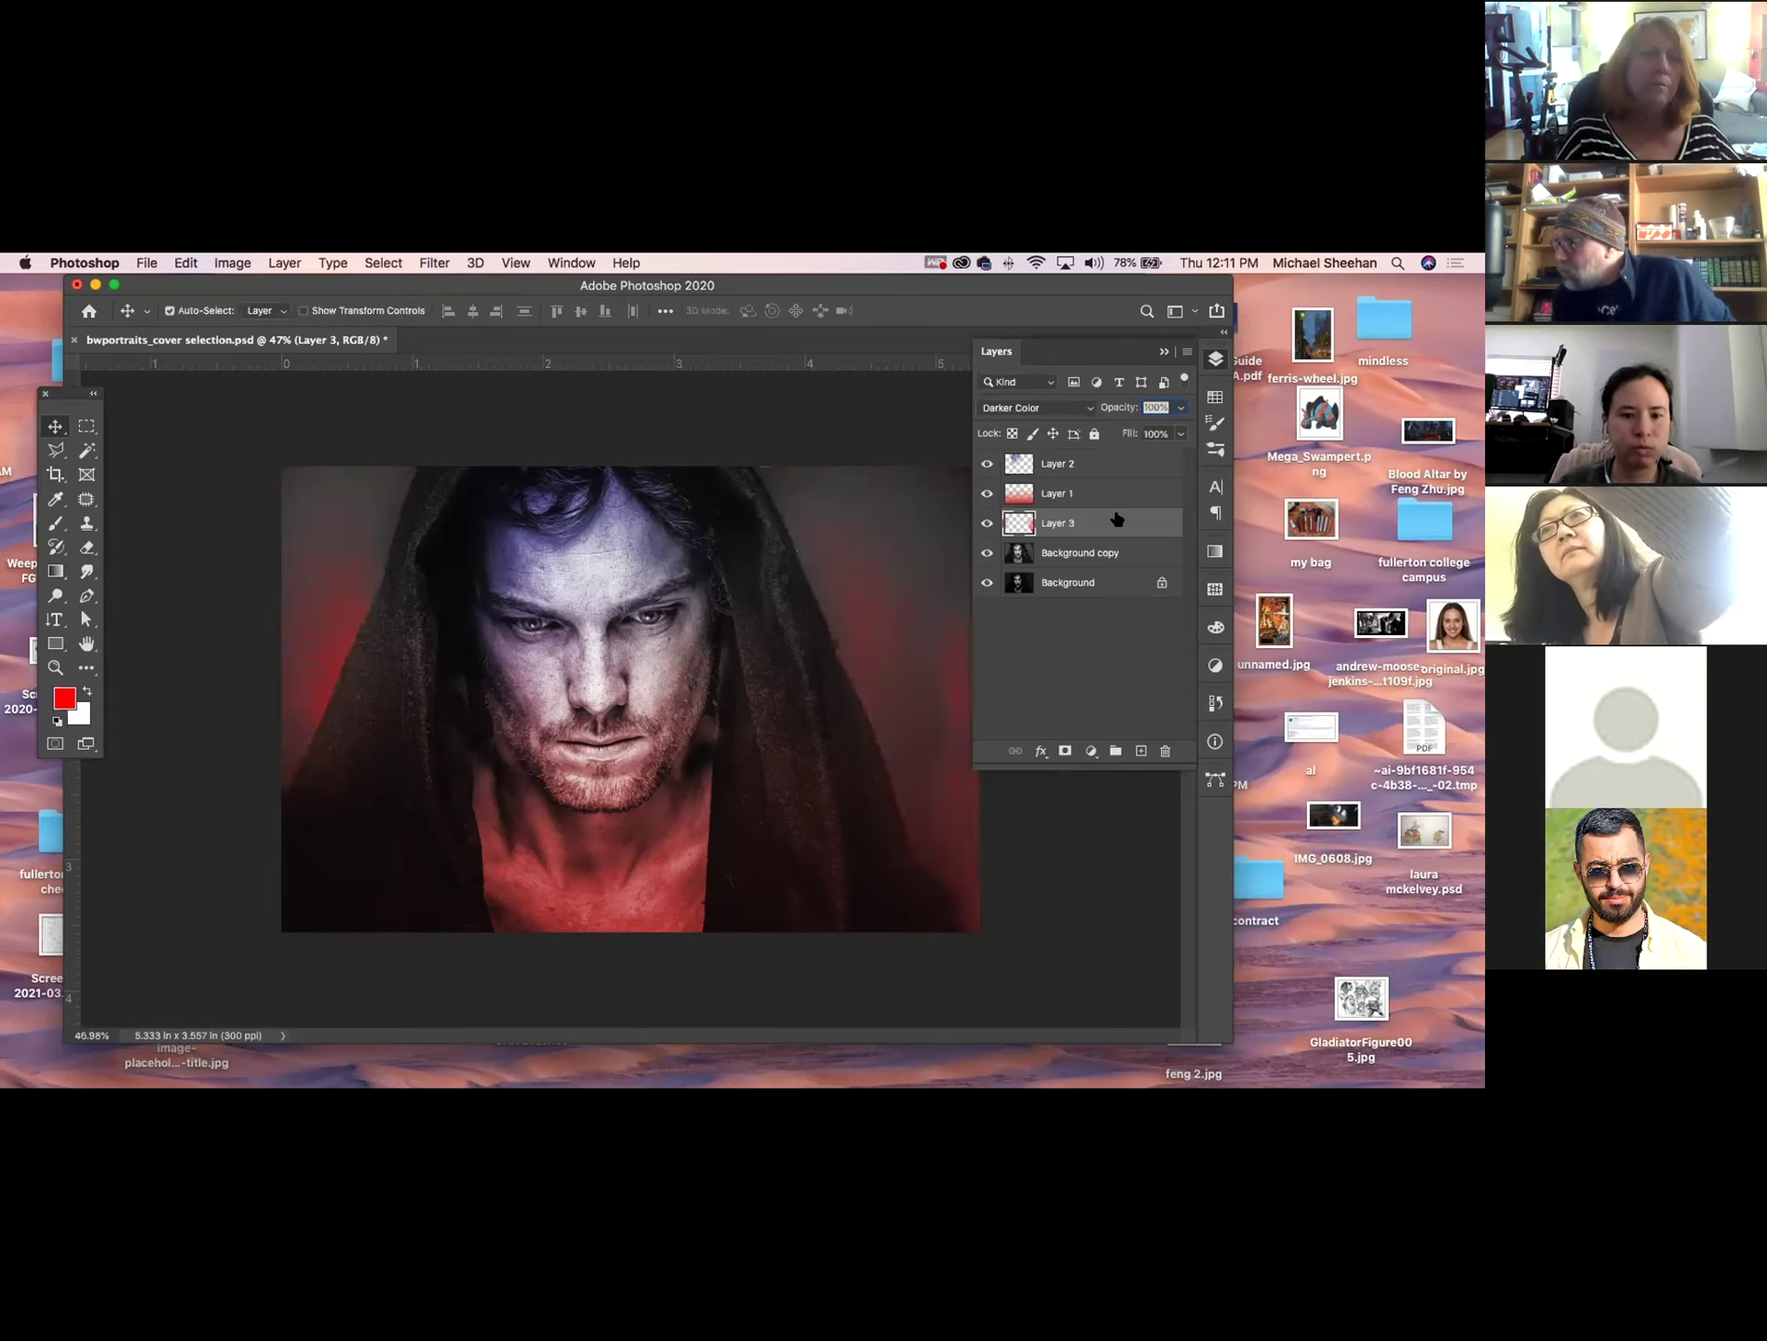
key("shift+plus")
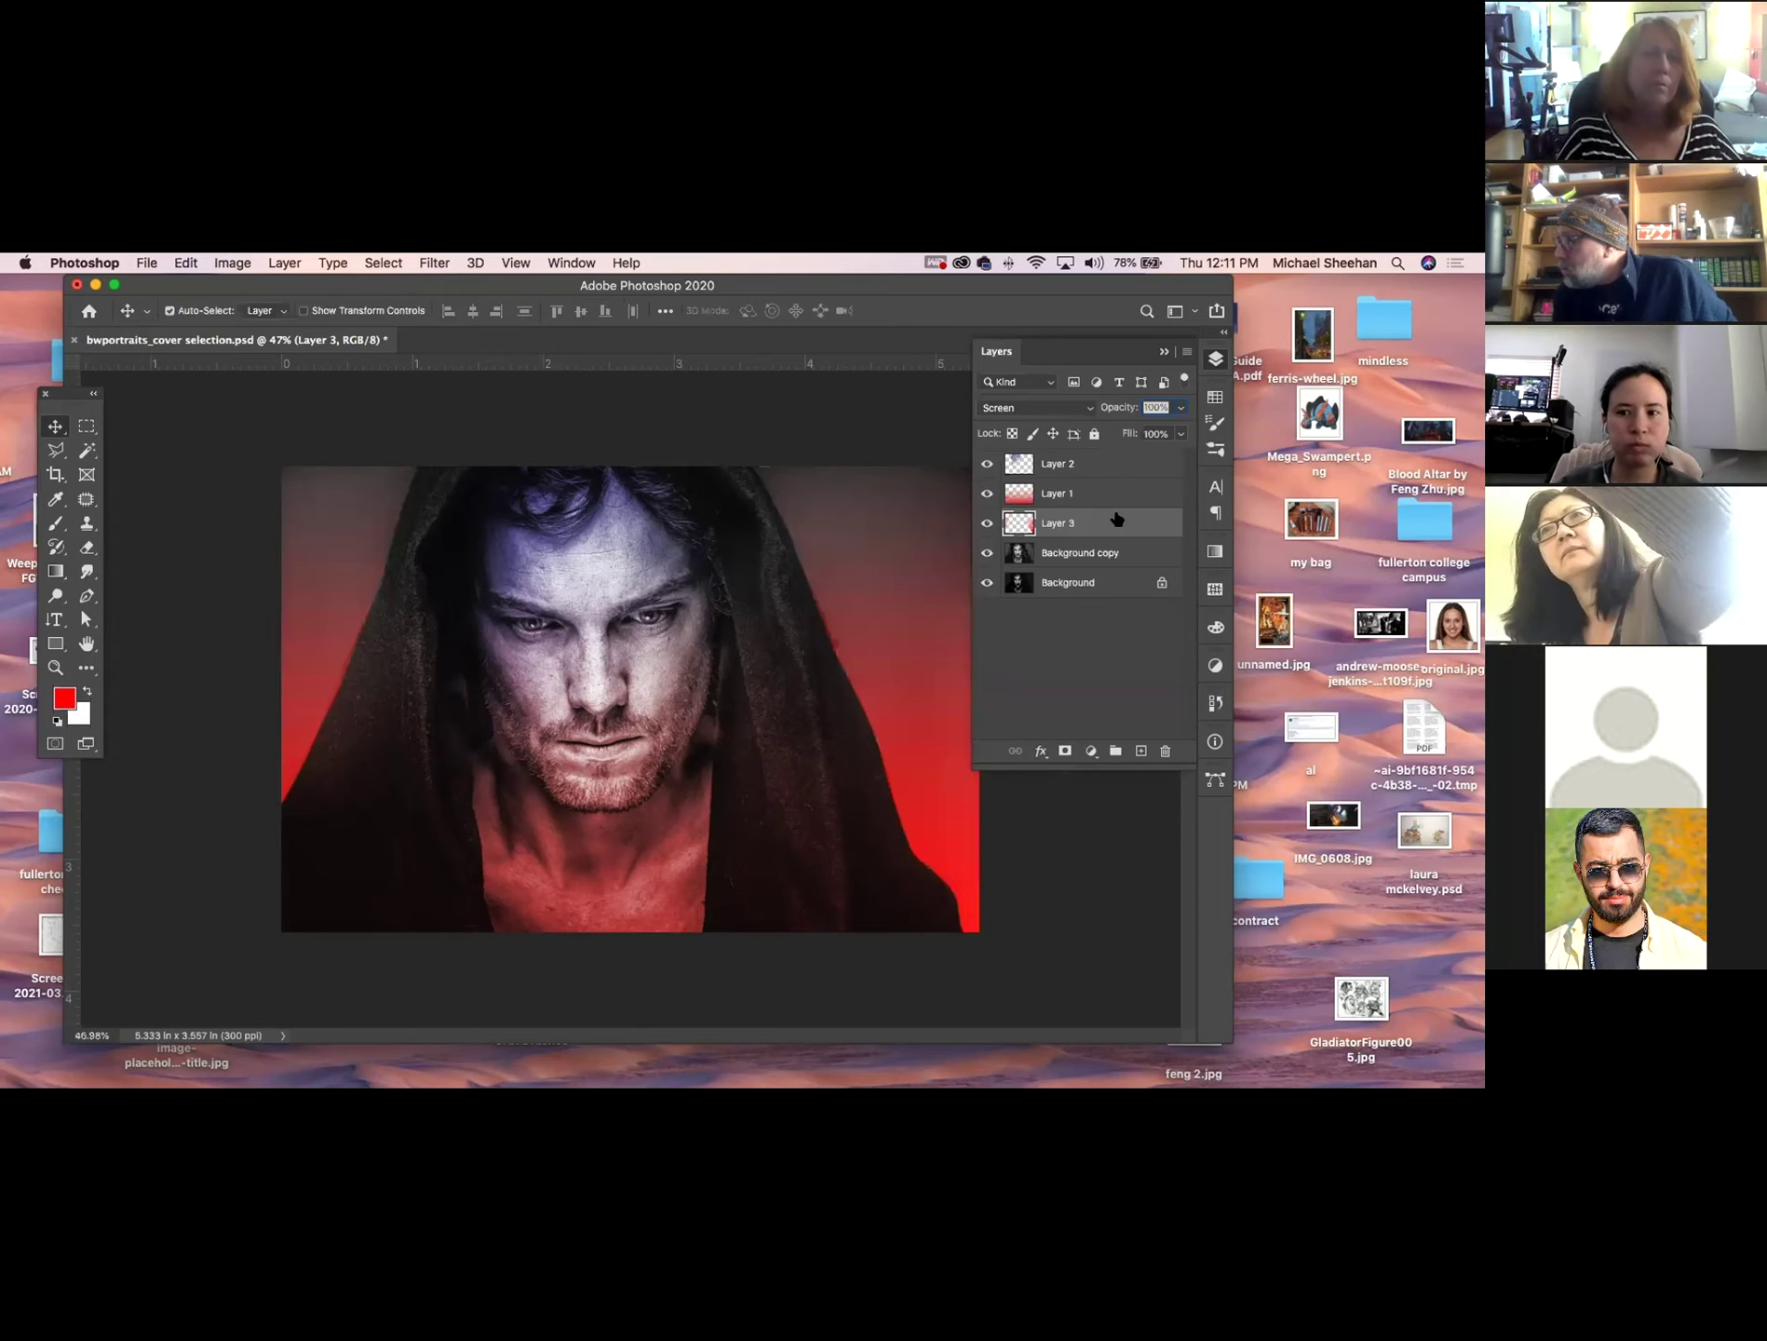
key("shift+plus")
key("shift+plus")
key("shift+plus")
key("shift+plus")
key("shift+plus")
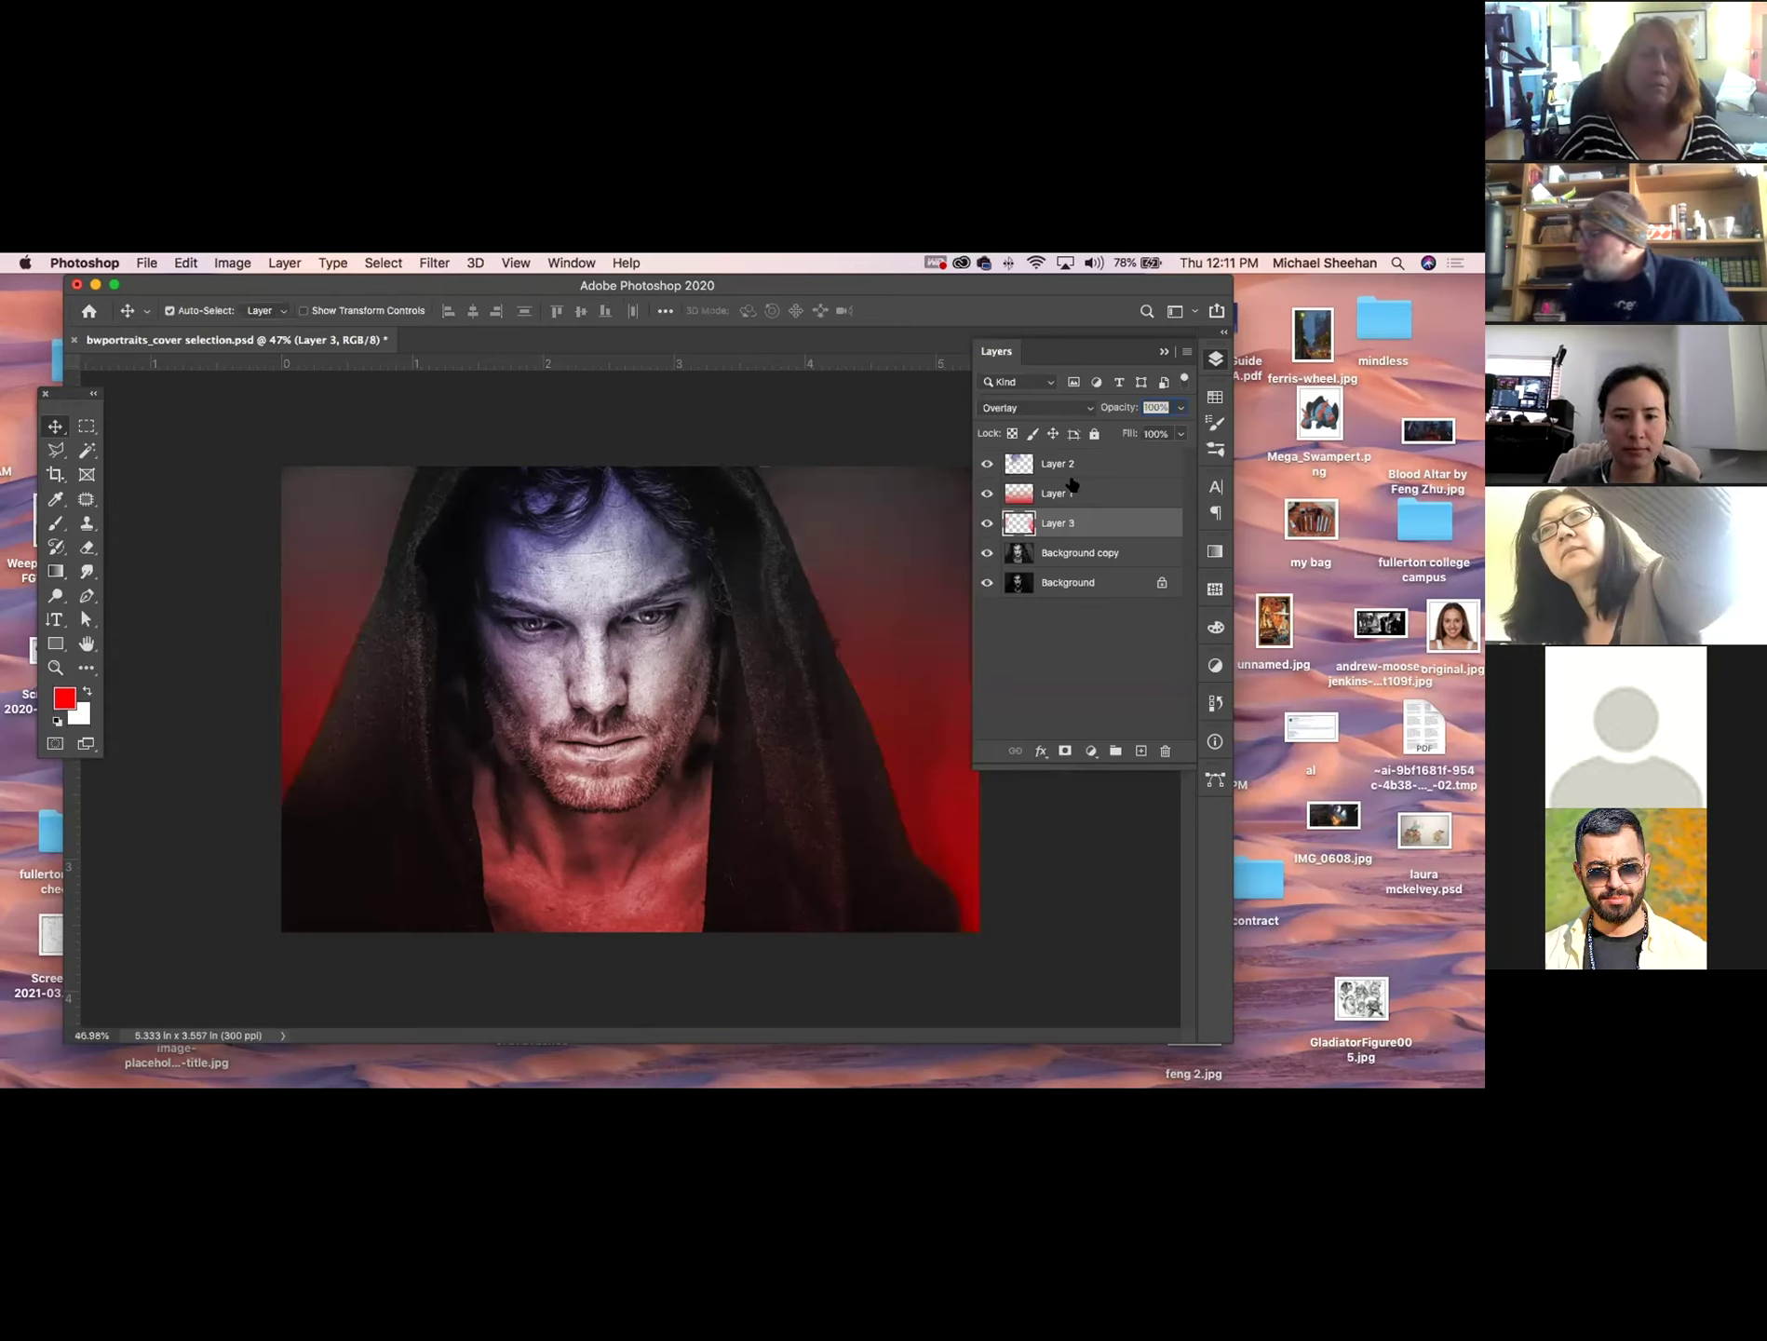
Switch to Finder and look through the redd volkeart scan folder inside the redd volkeart project folder for an image.
left_click_drag(963, 284, 992, 643)
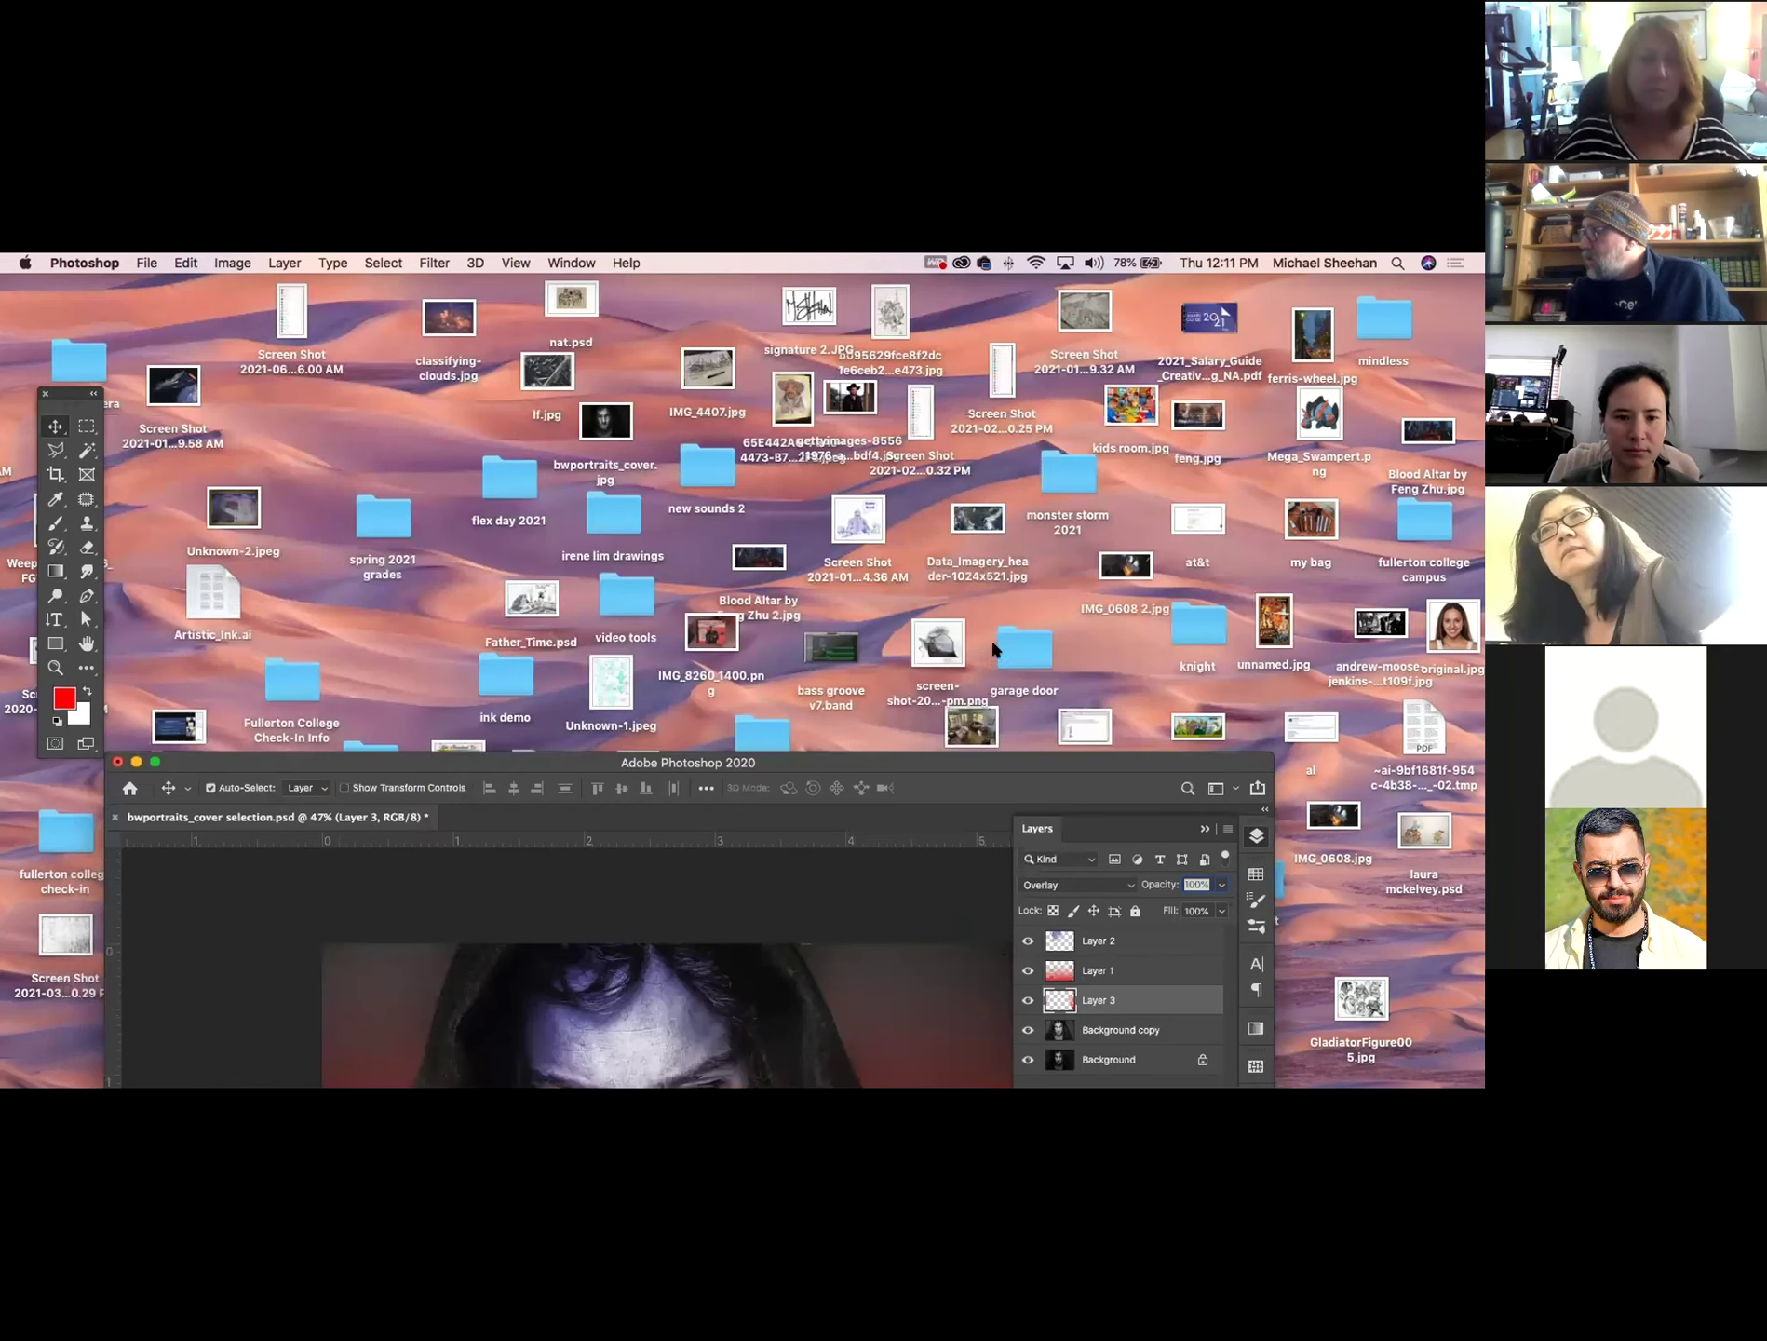
left_click_drag(1003, 948, 1011, 969)
double_click(747, 730)
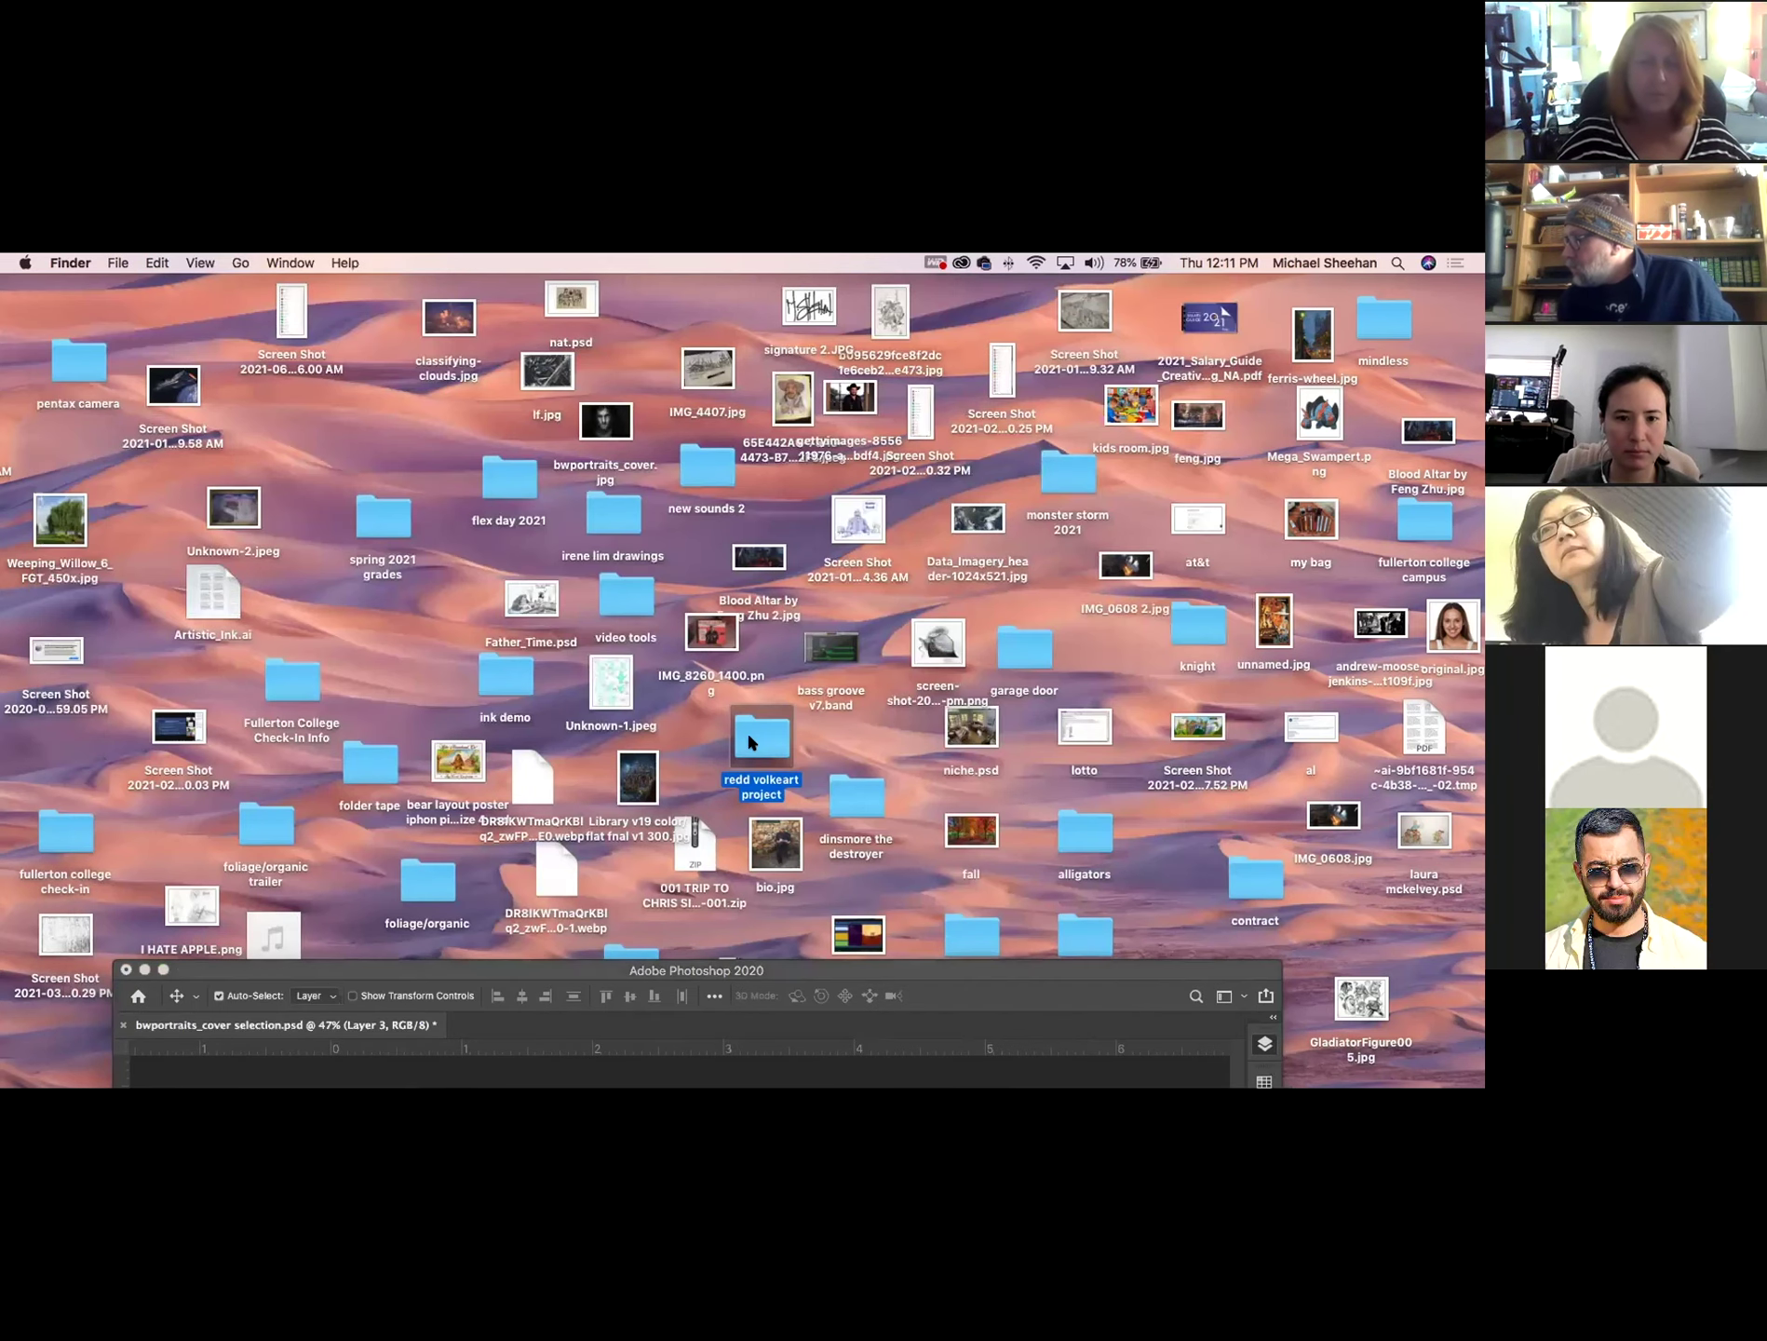
left_click_drag(307, 343, 187, 284)
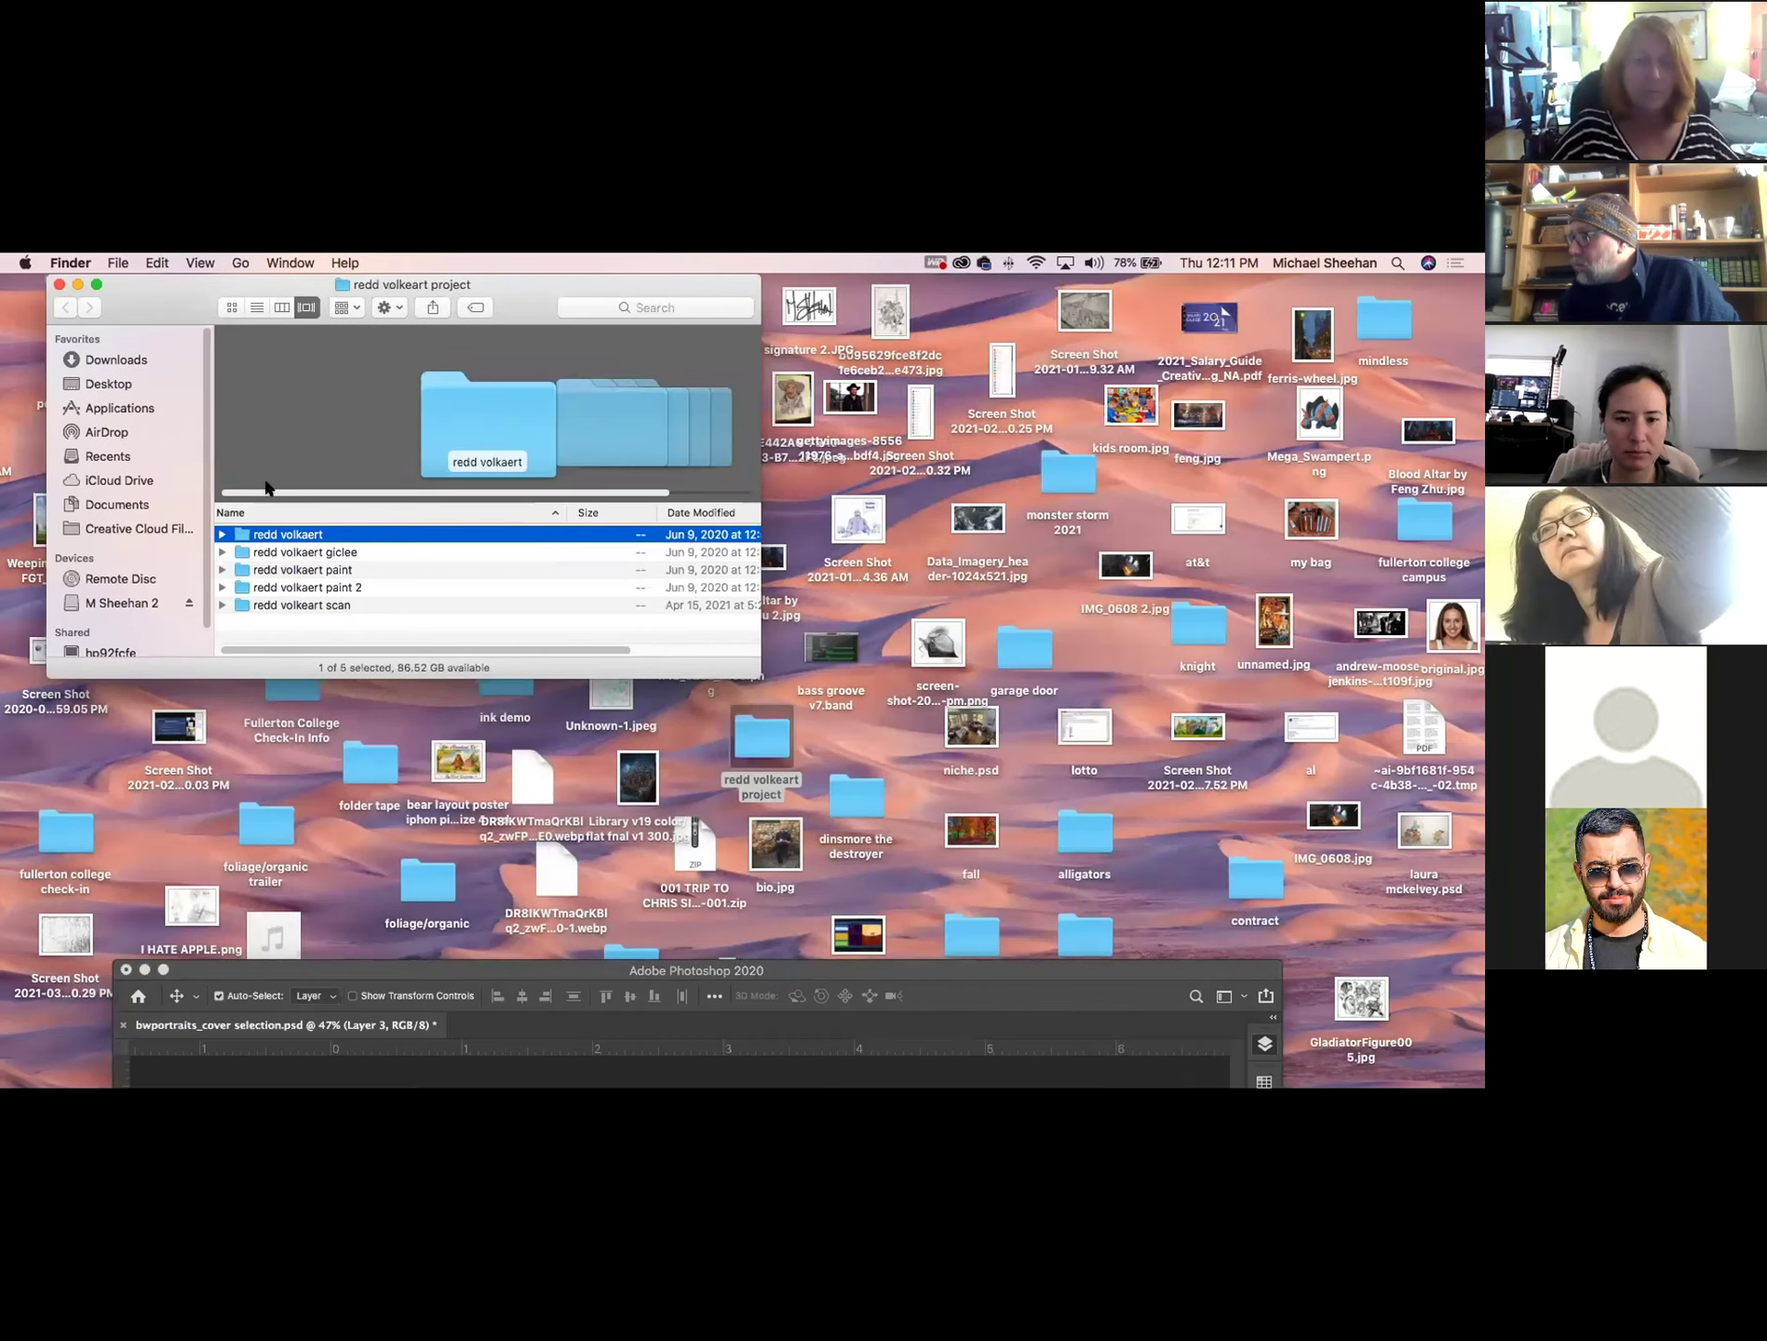
double_click(235, 604)
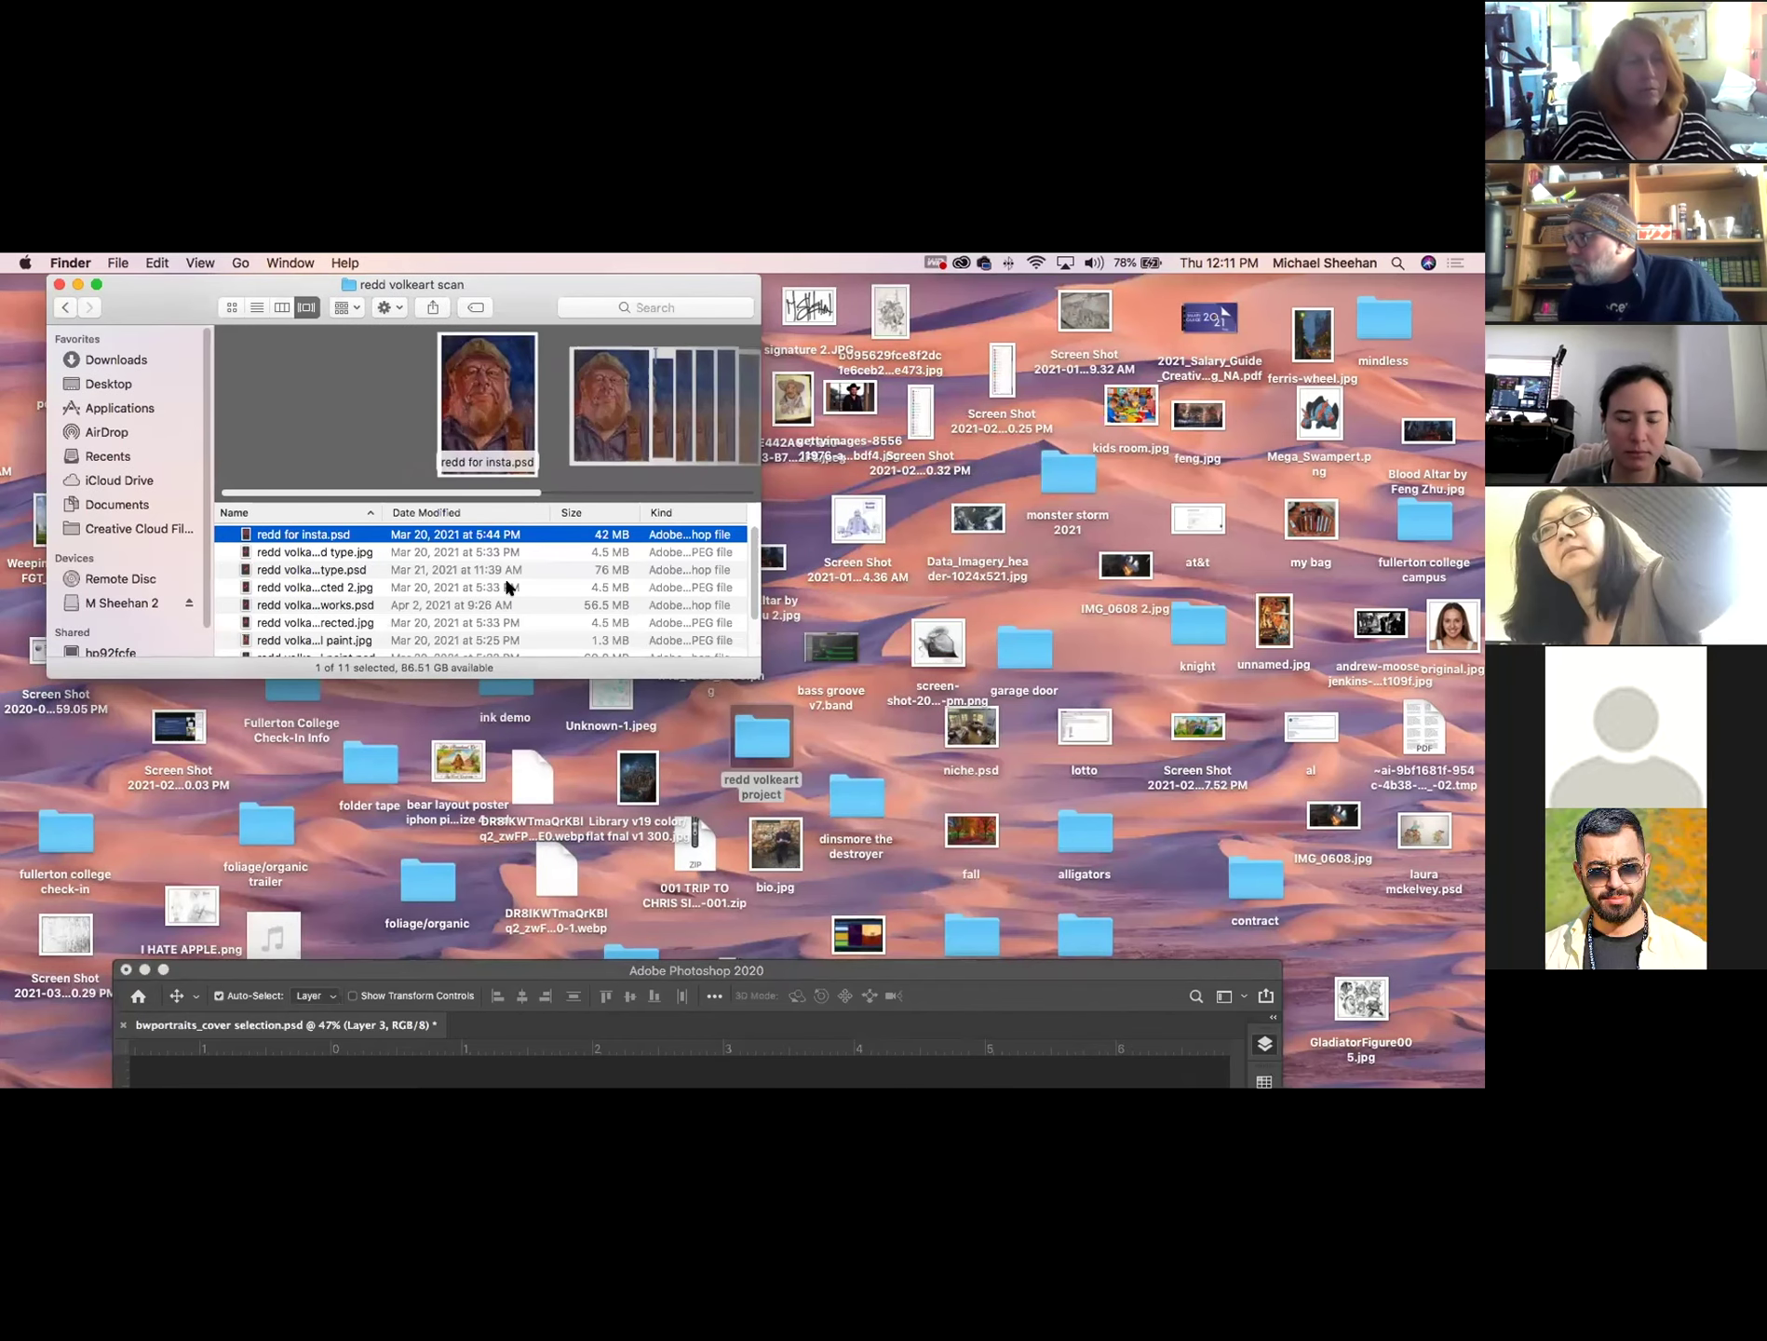
left_click_drag(749, 671, 826, 938)
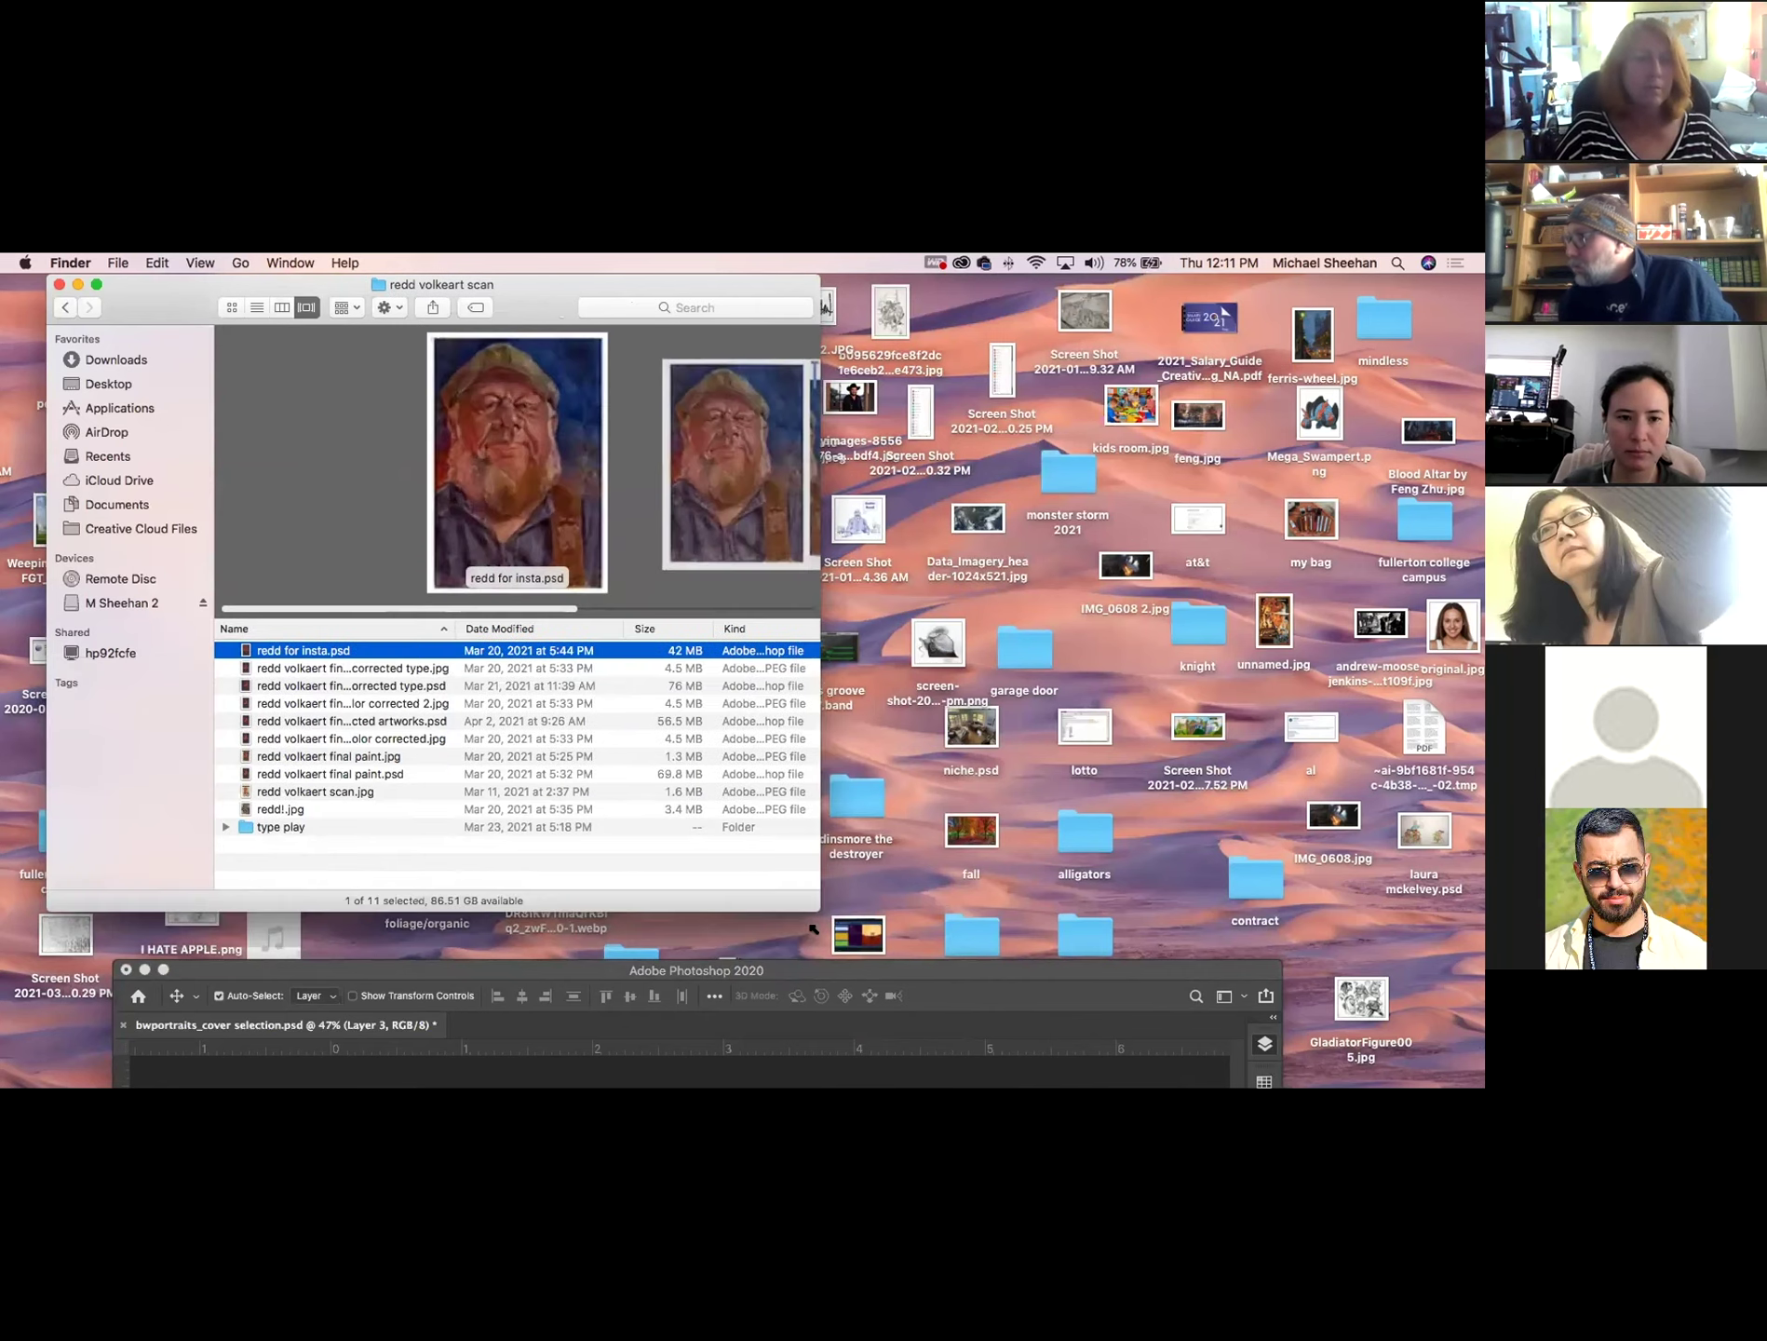
left_click(250, 841)
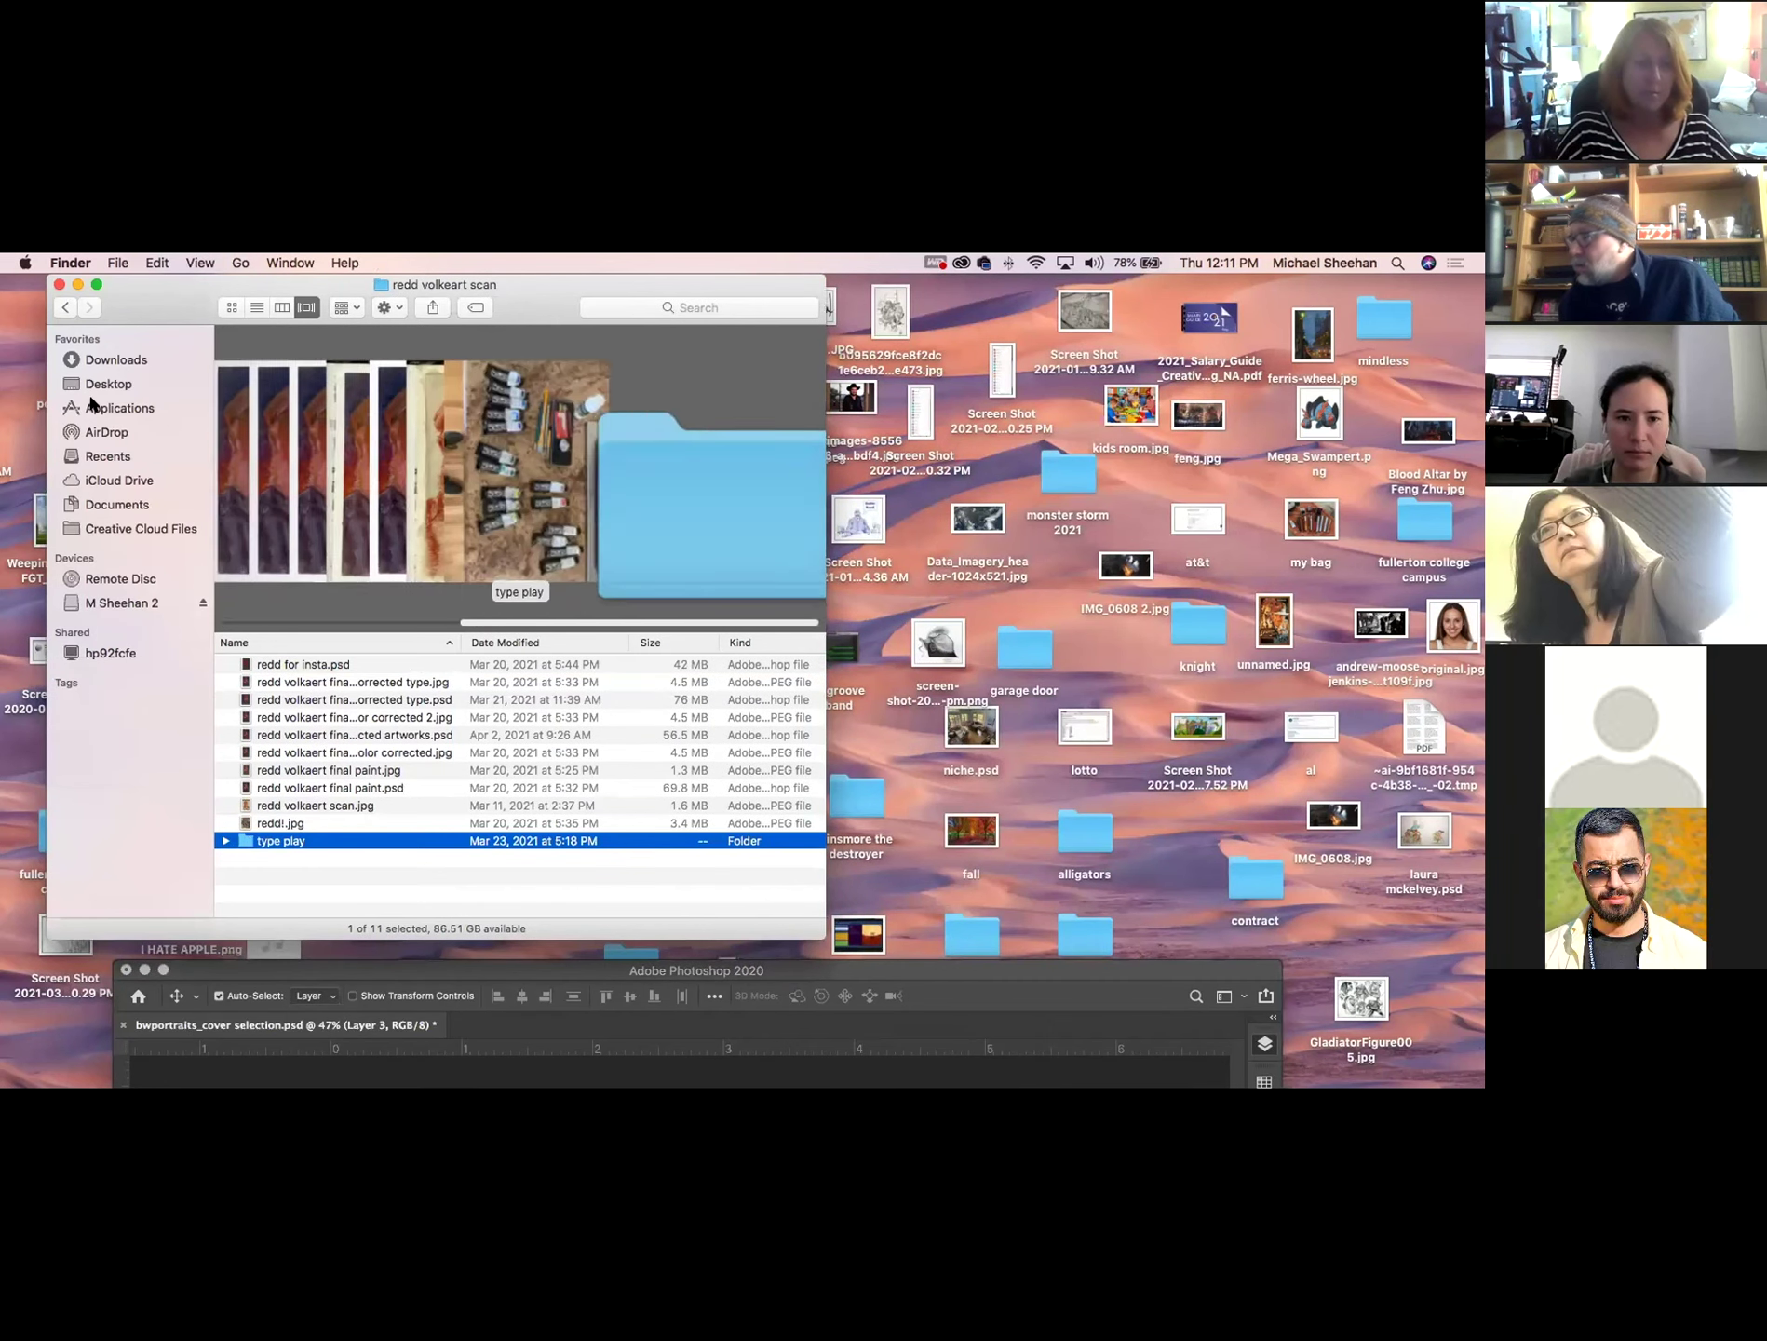
Look through the graphics folder inside redd volkaert paint 2, minimise the Finder window and bring Photoshop back into view.
left_click(66, 306)
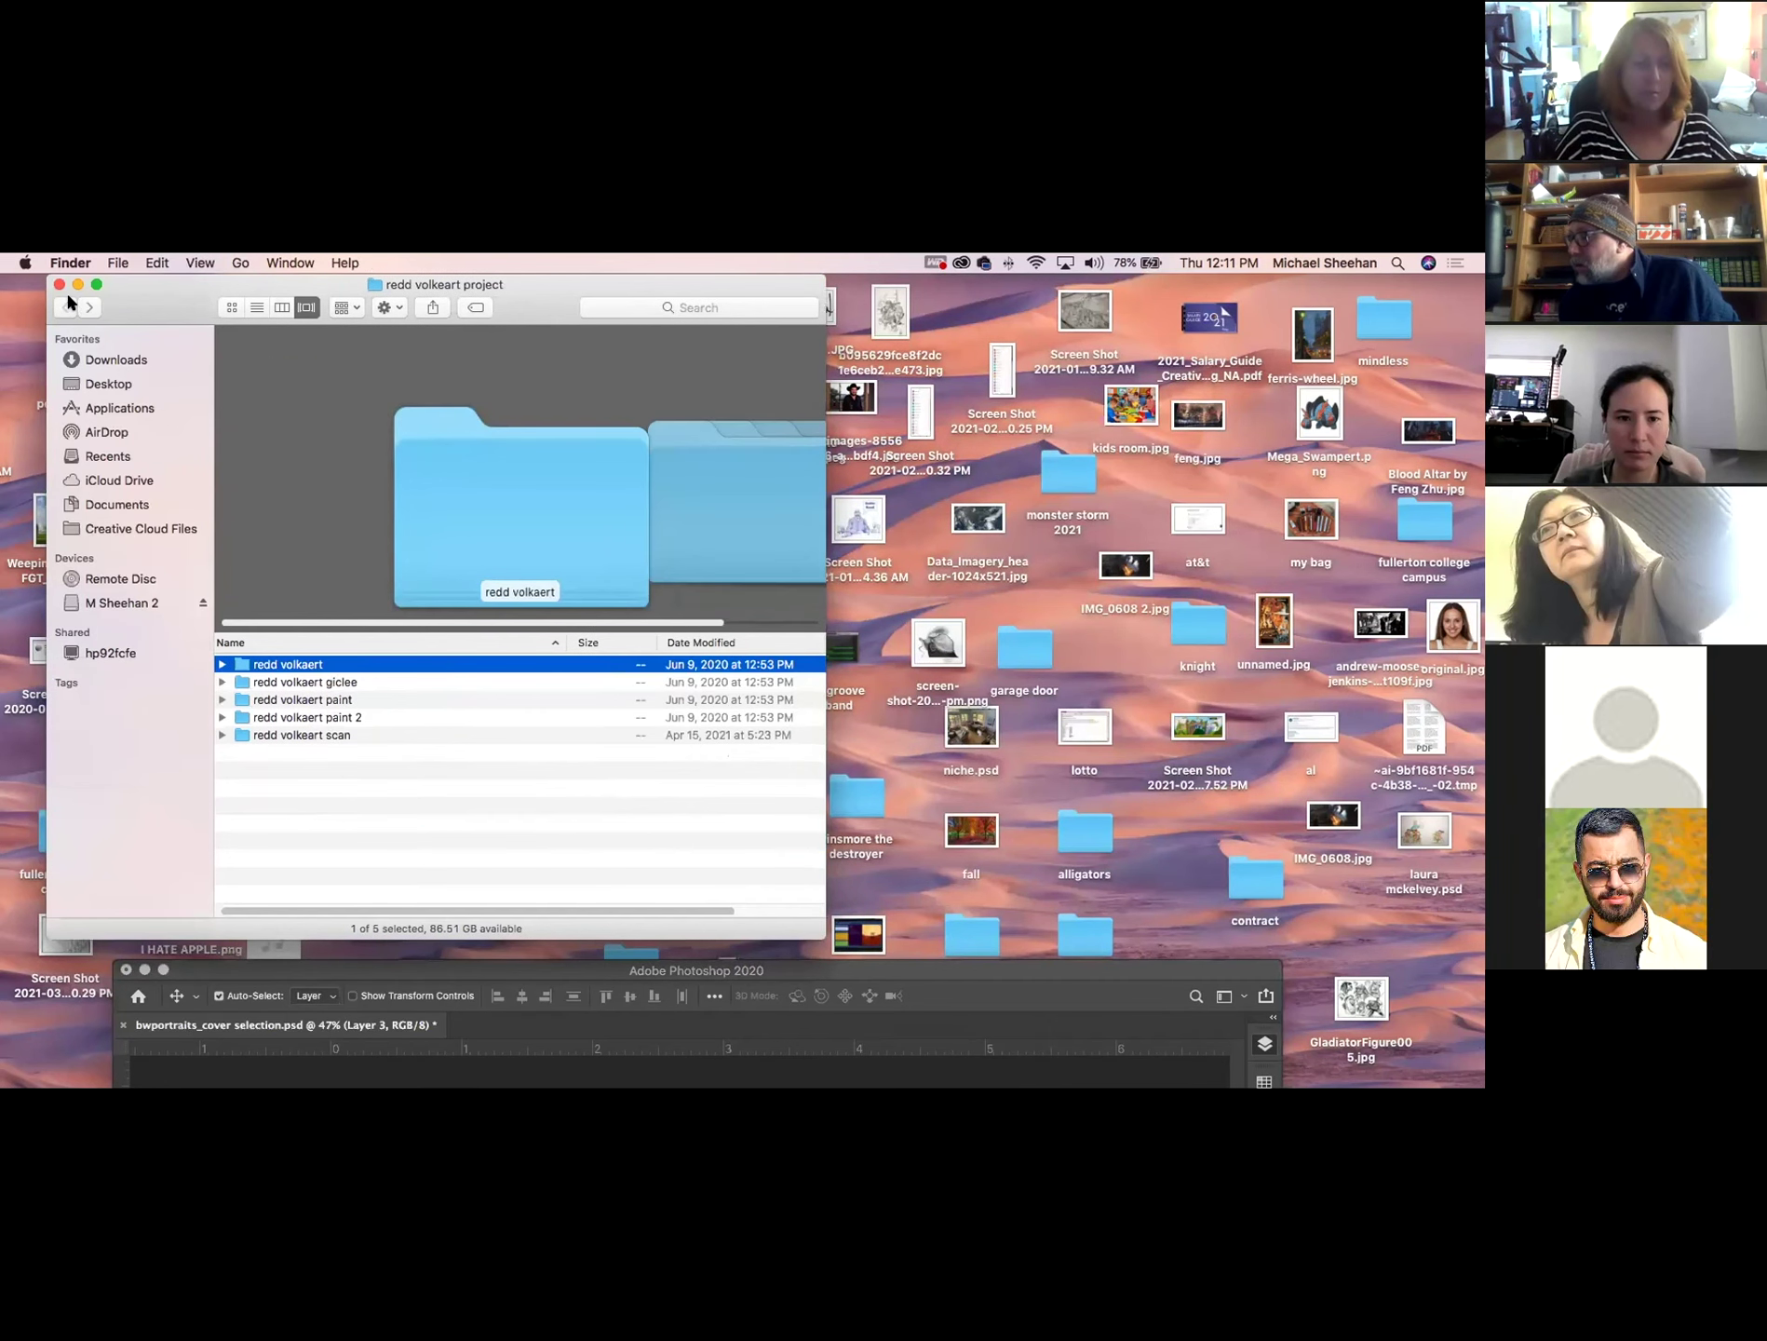
left_click(222, 717)
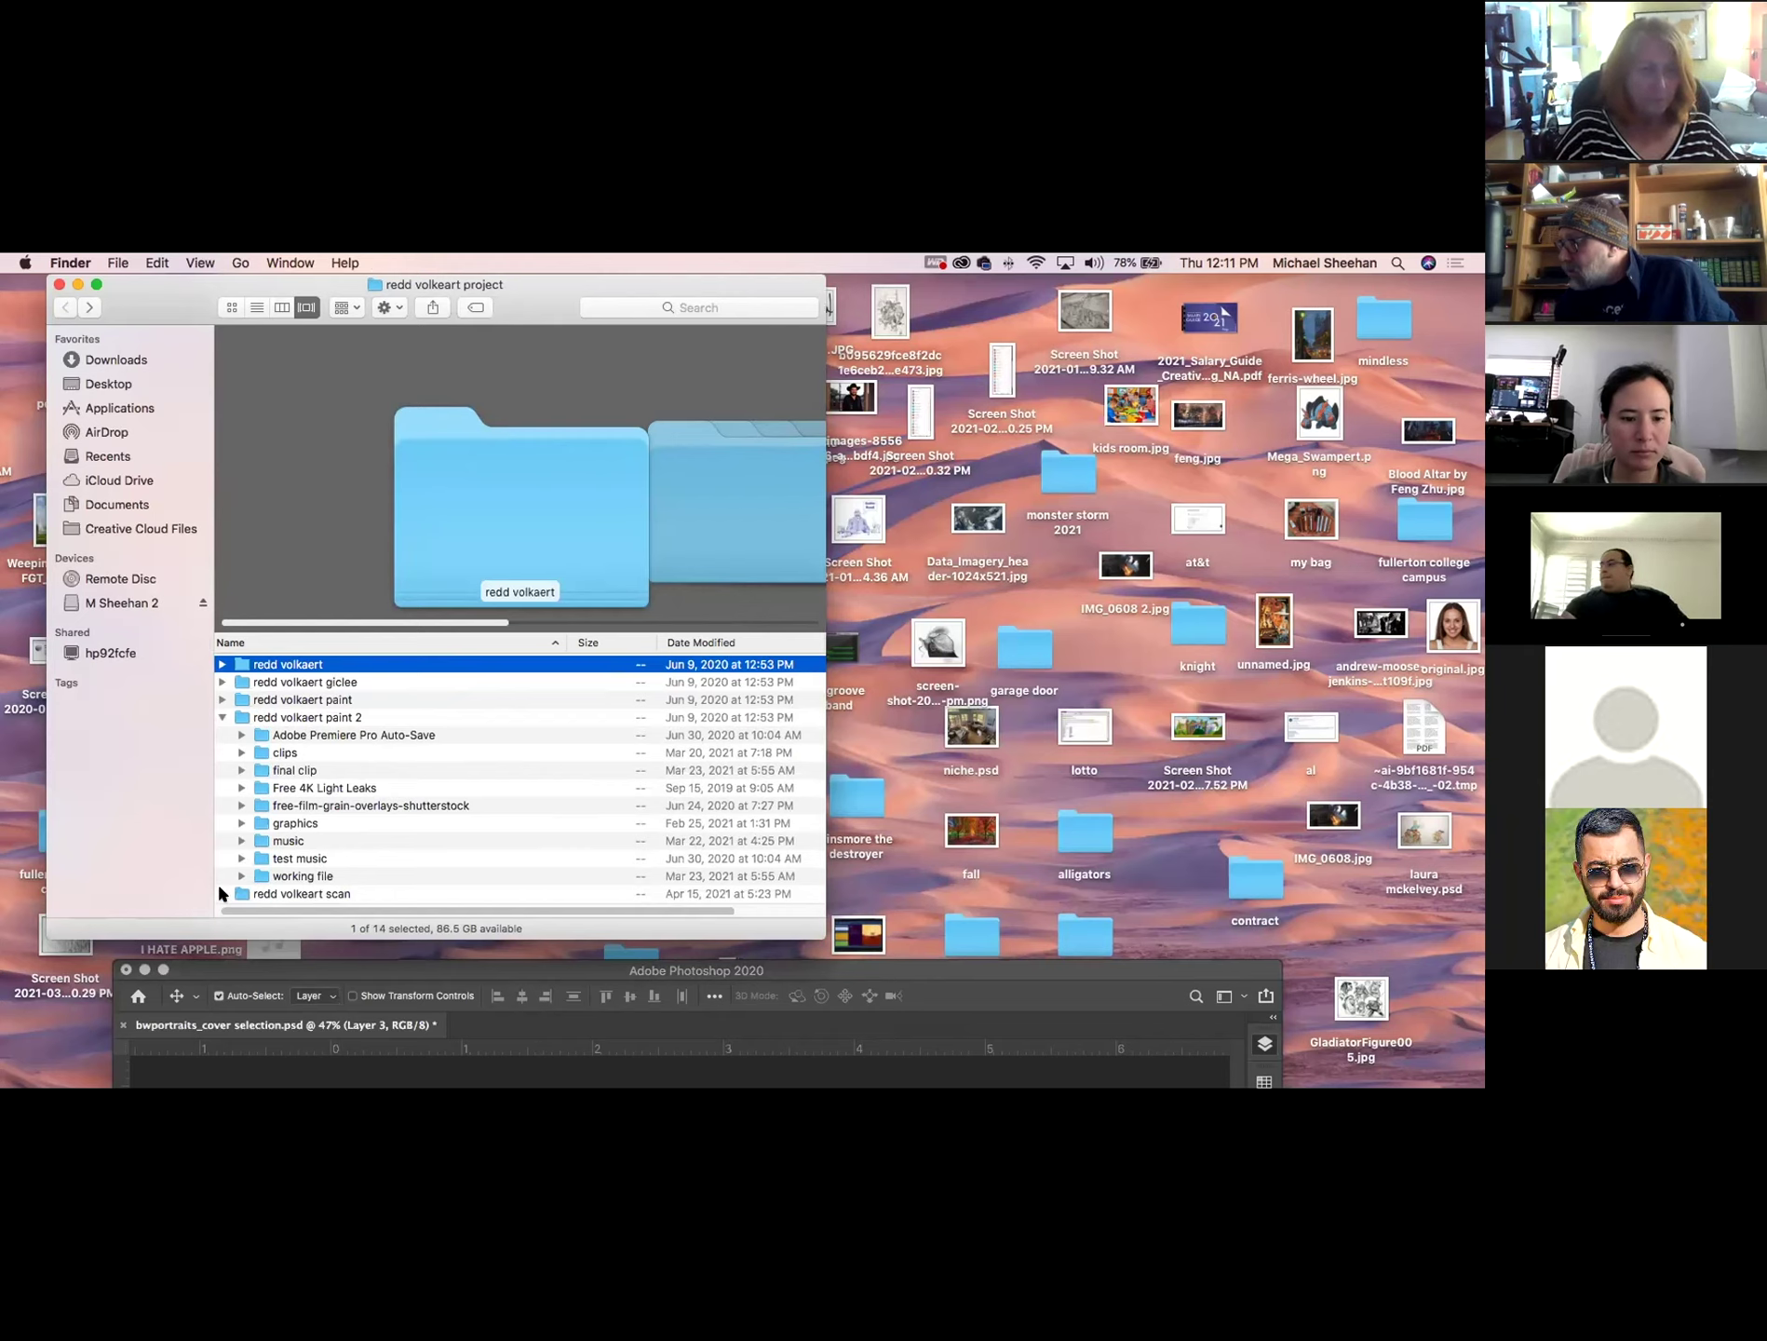
left_click(289, 824)
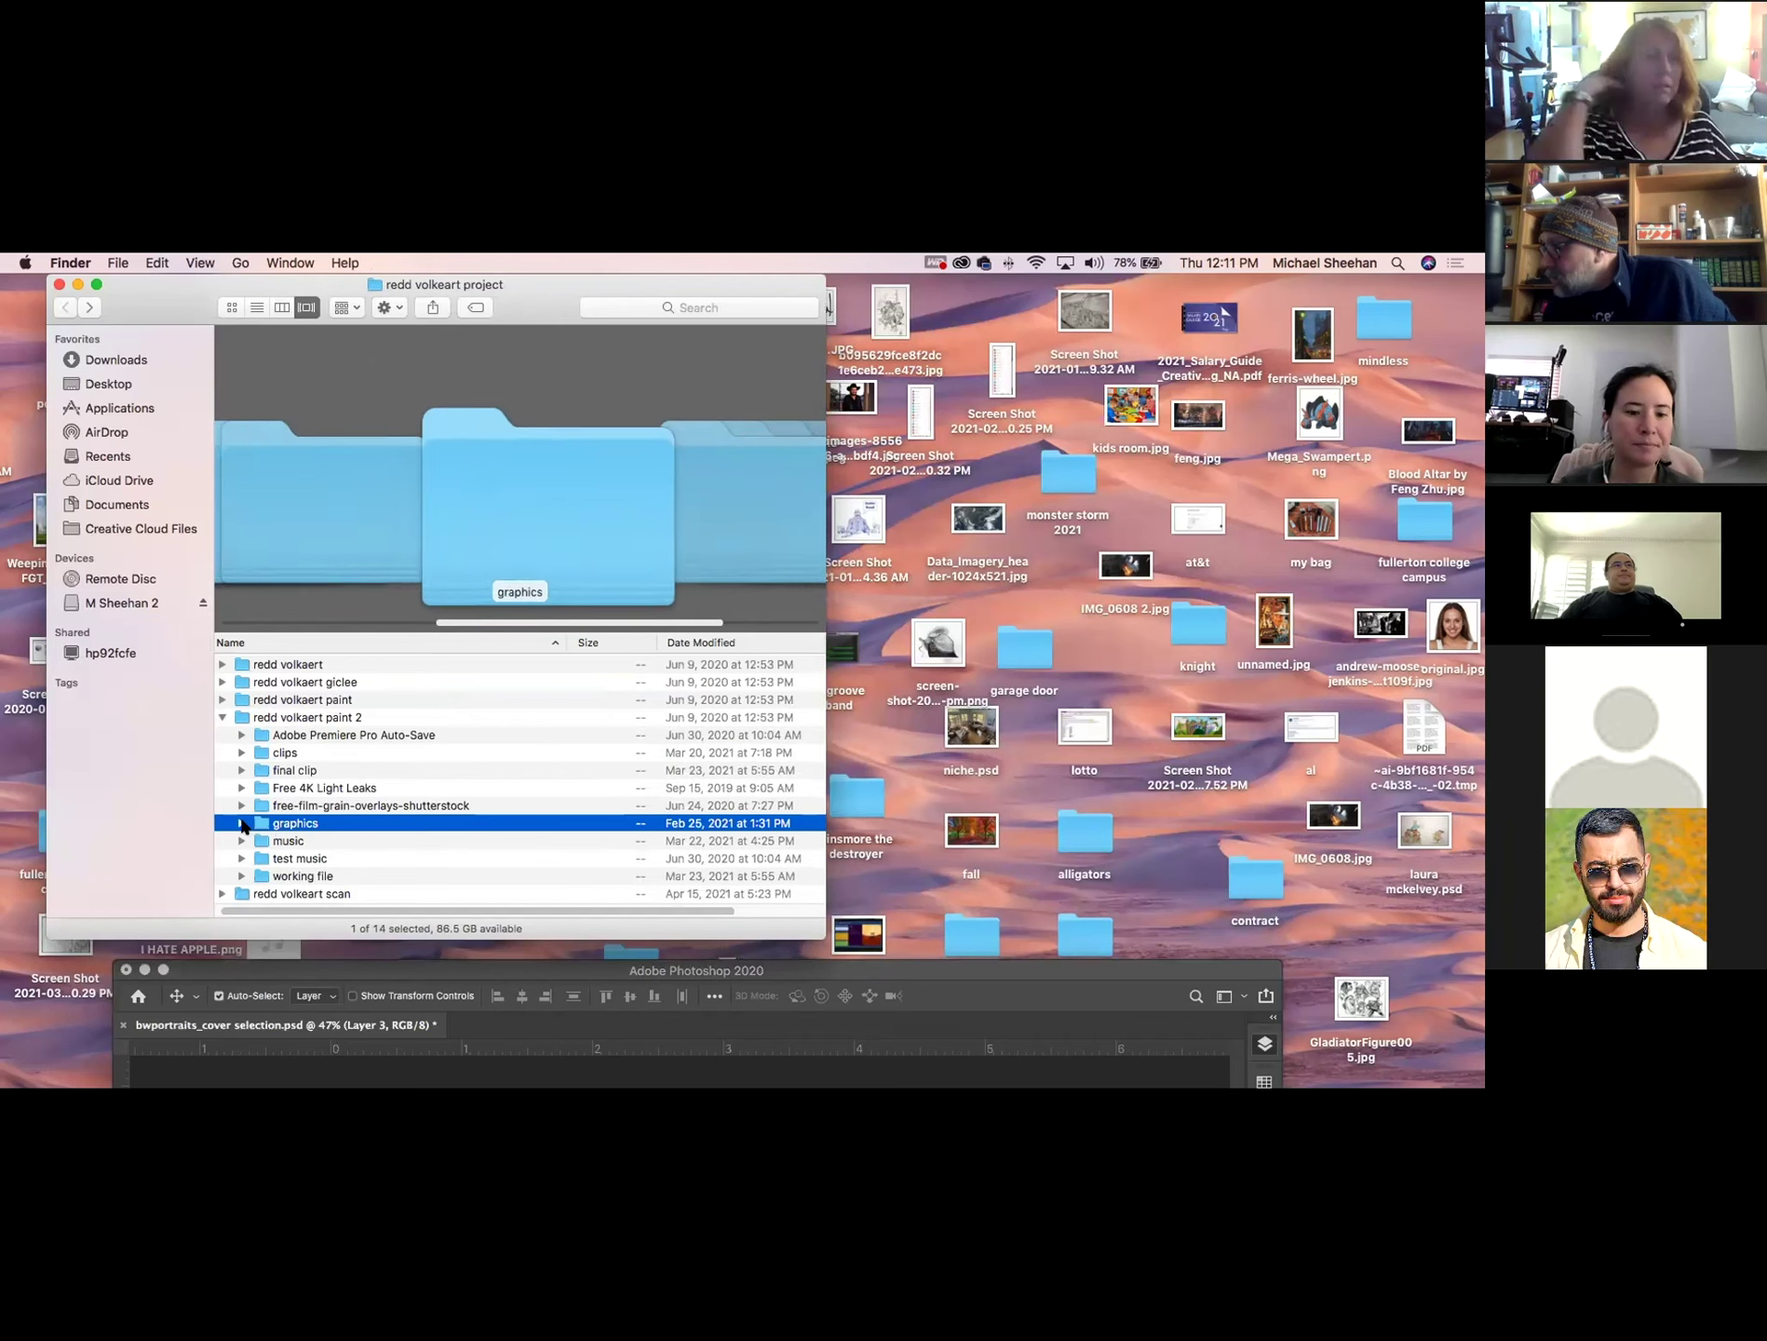
left_click(241, 823)
scroll(421, 843, "down", 2)
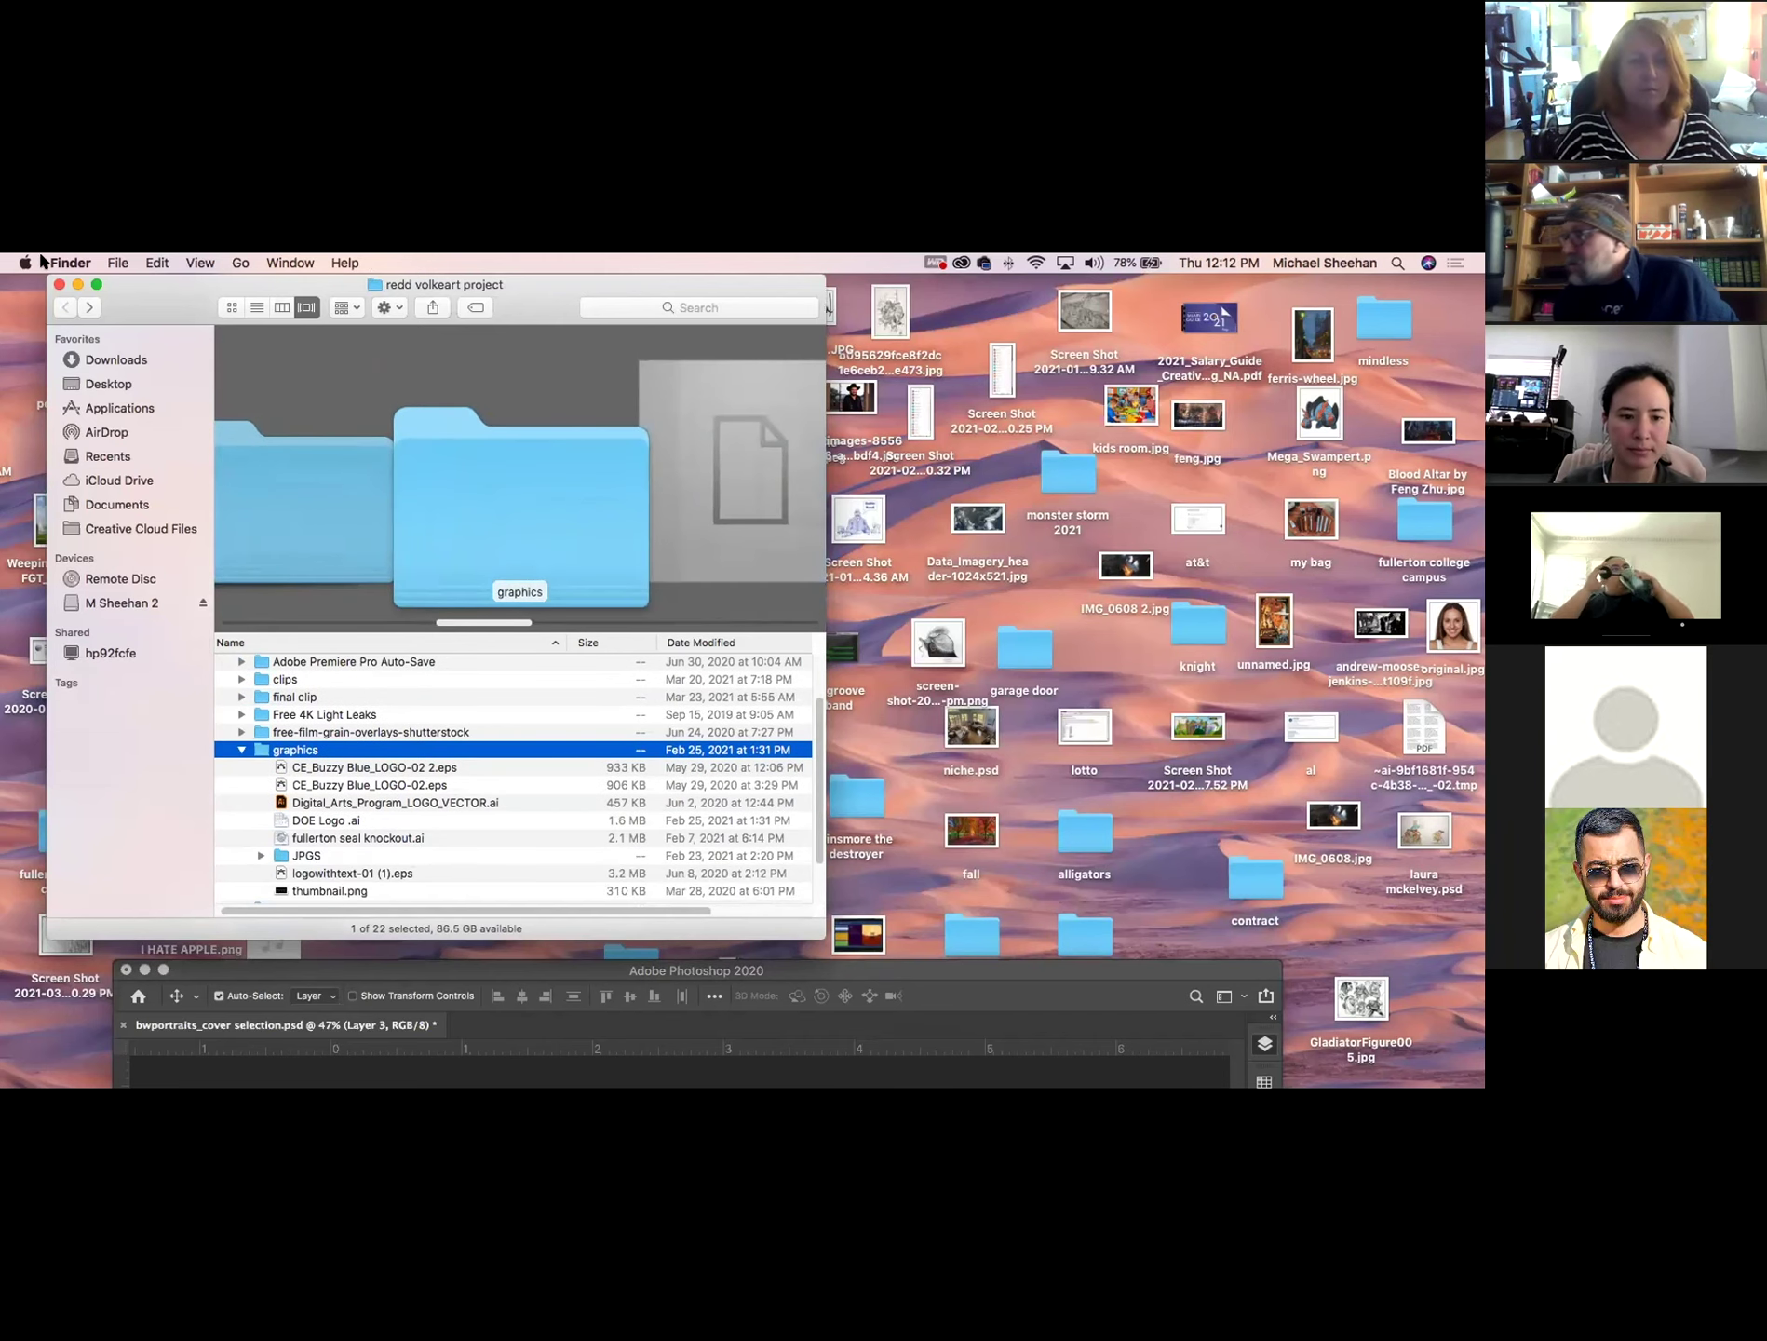
left_click(78, 283)
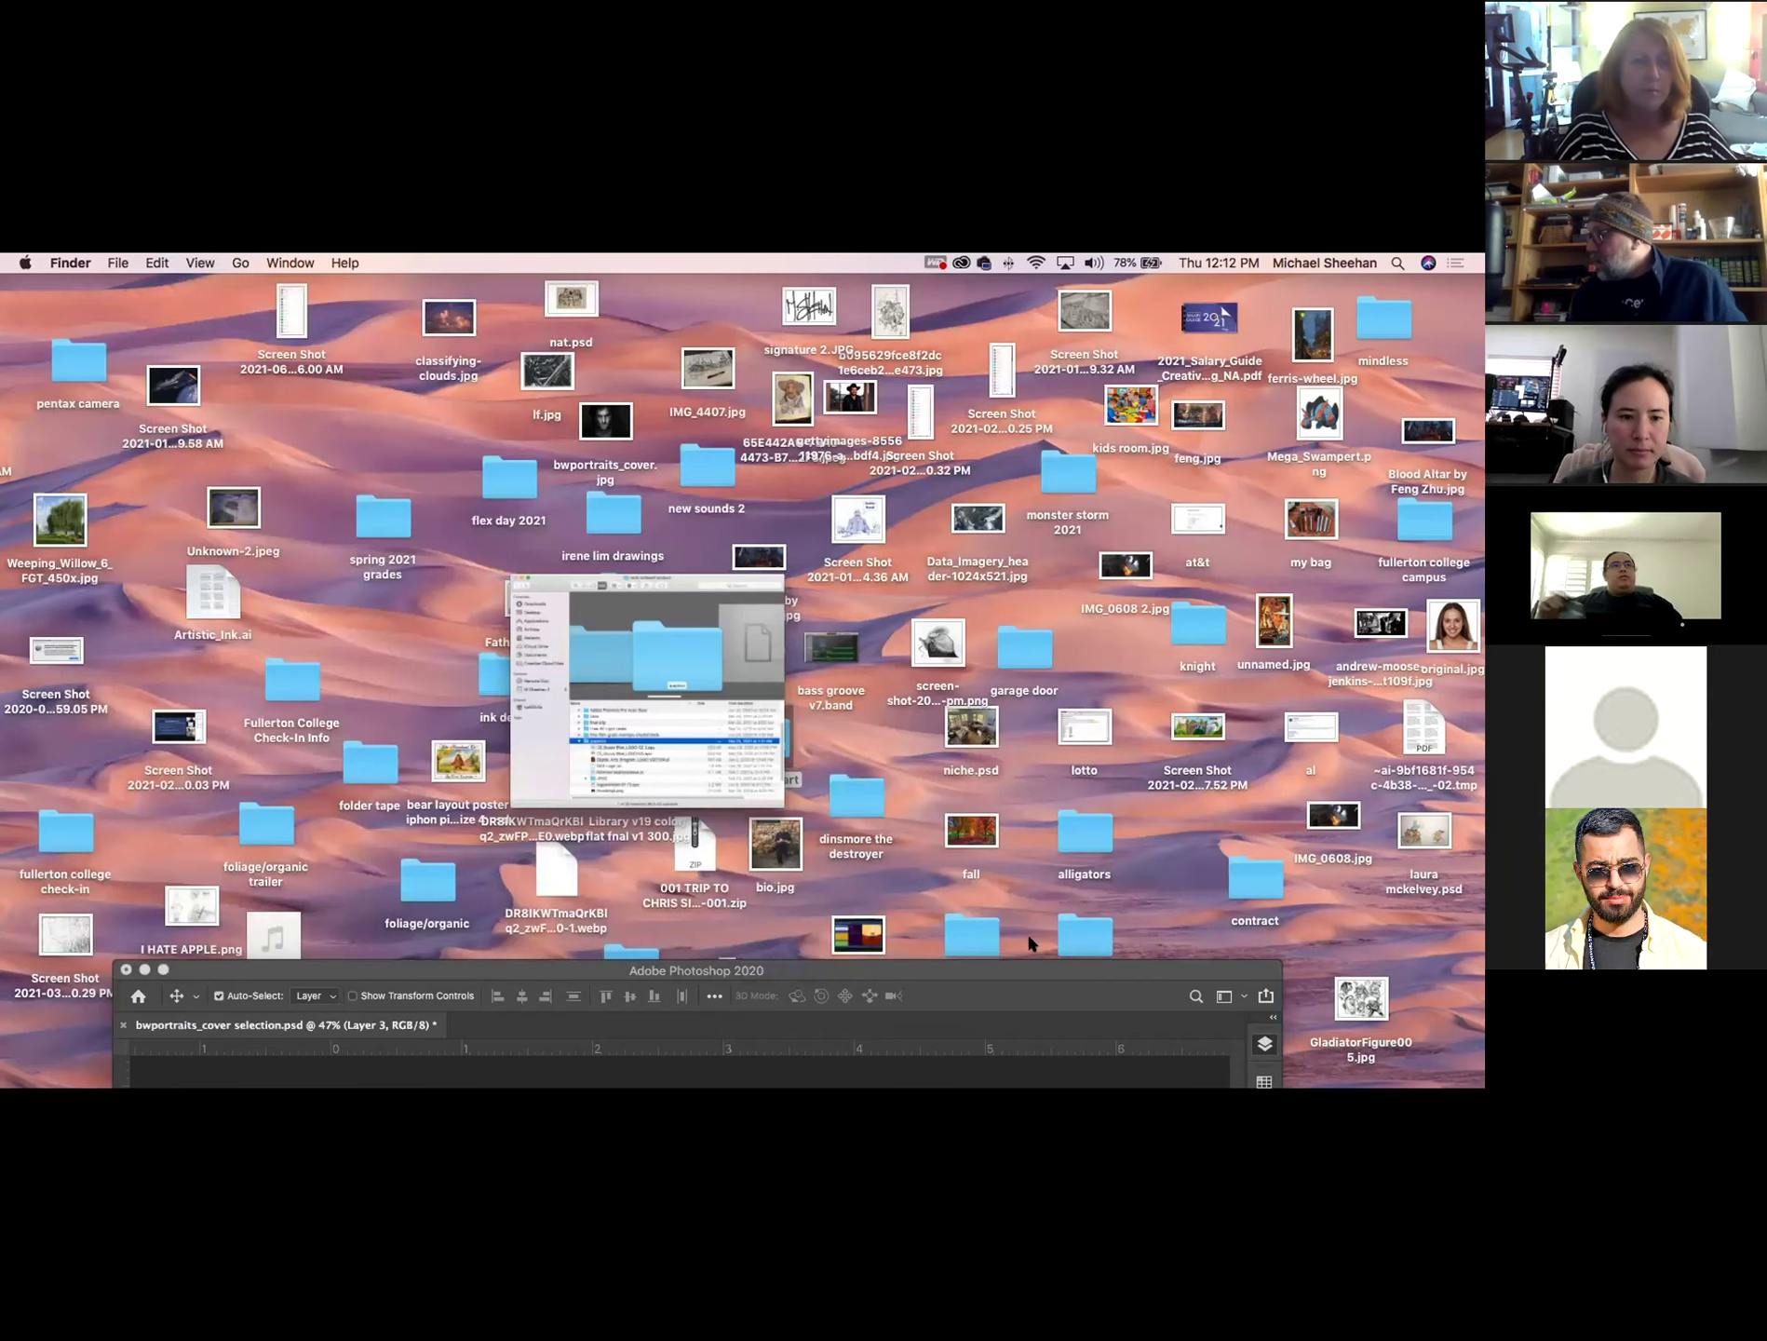
left_click_drag(1013, 962, 1001, 307)
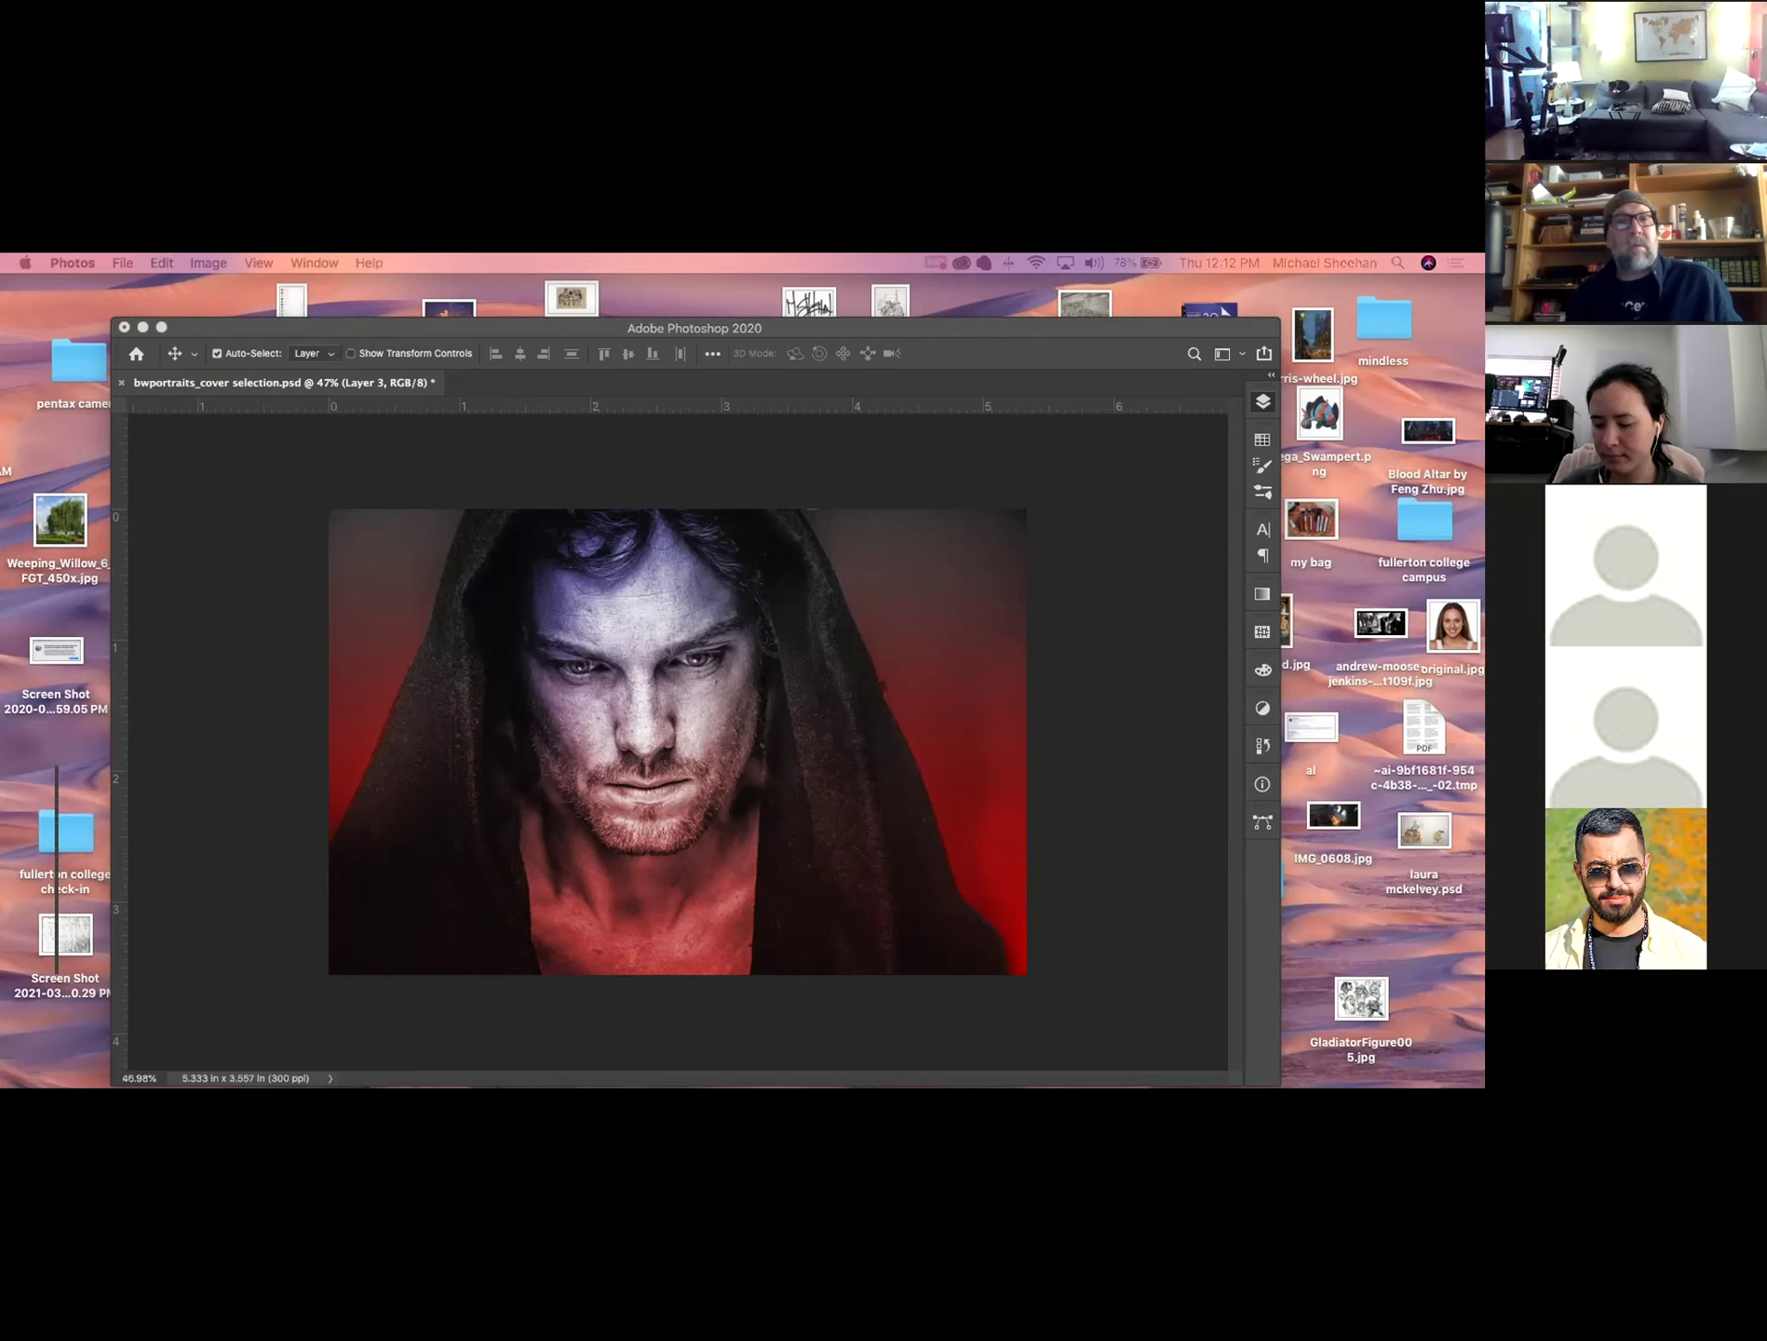
left_click_drag(349, 326, 63, 454)
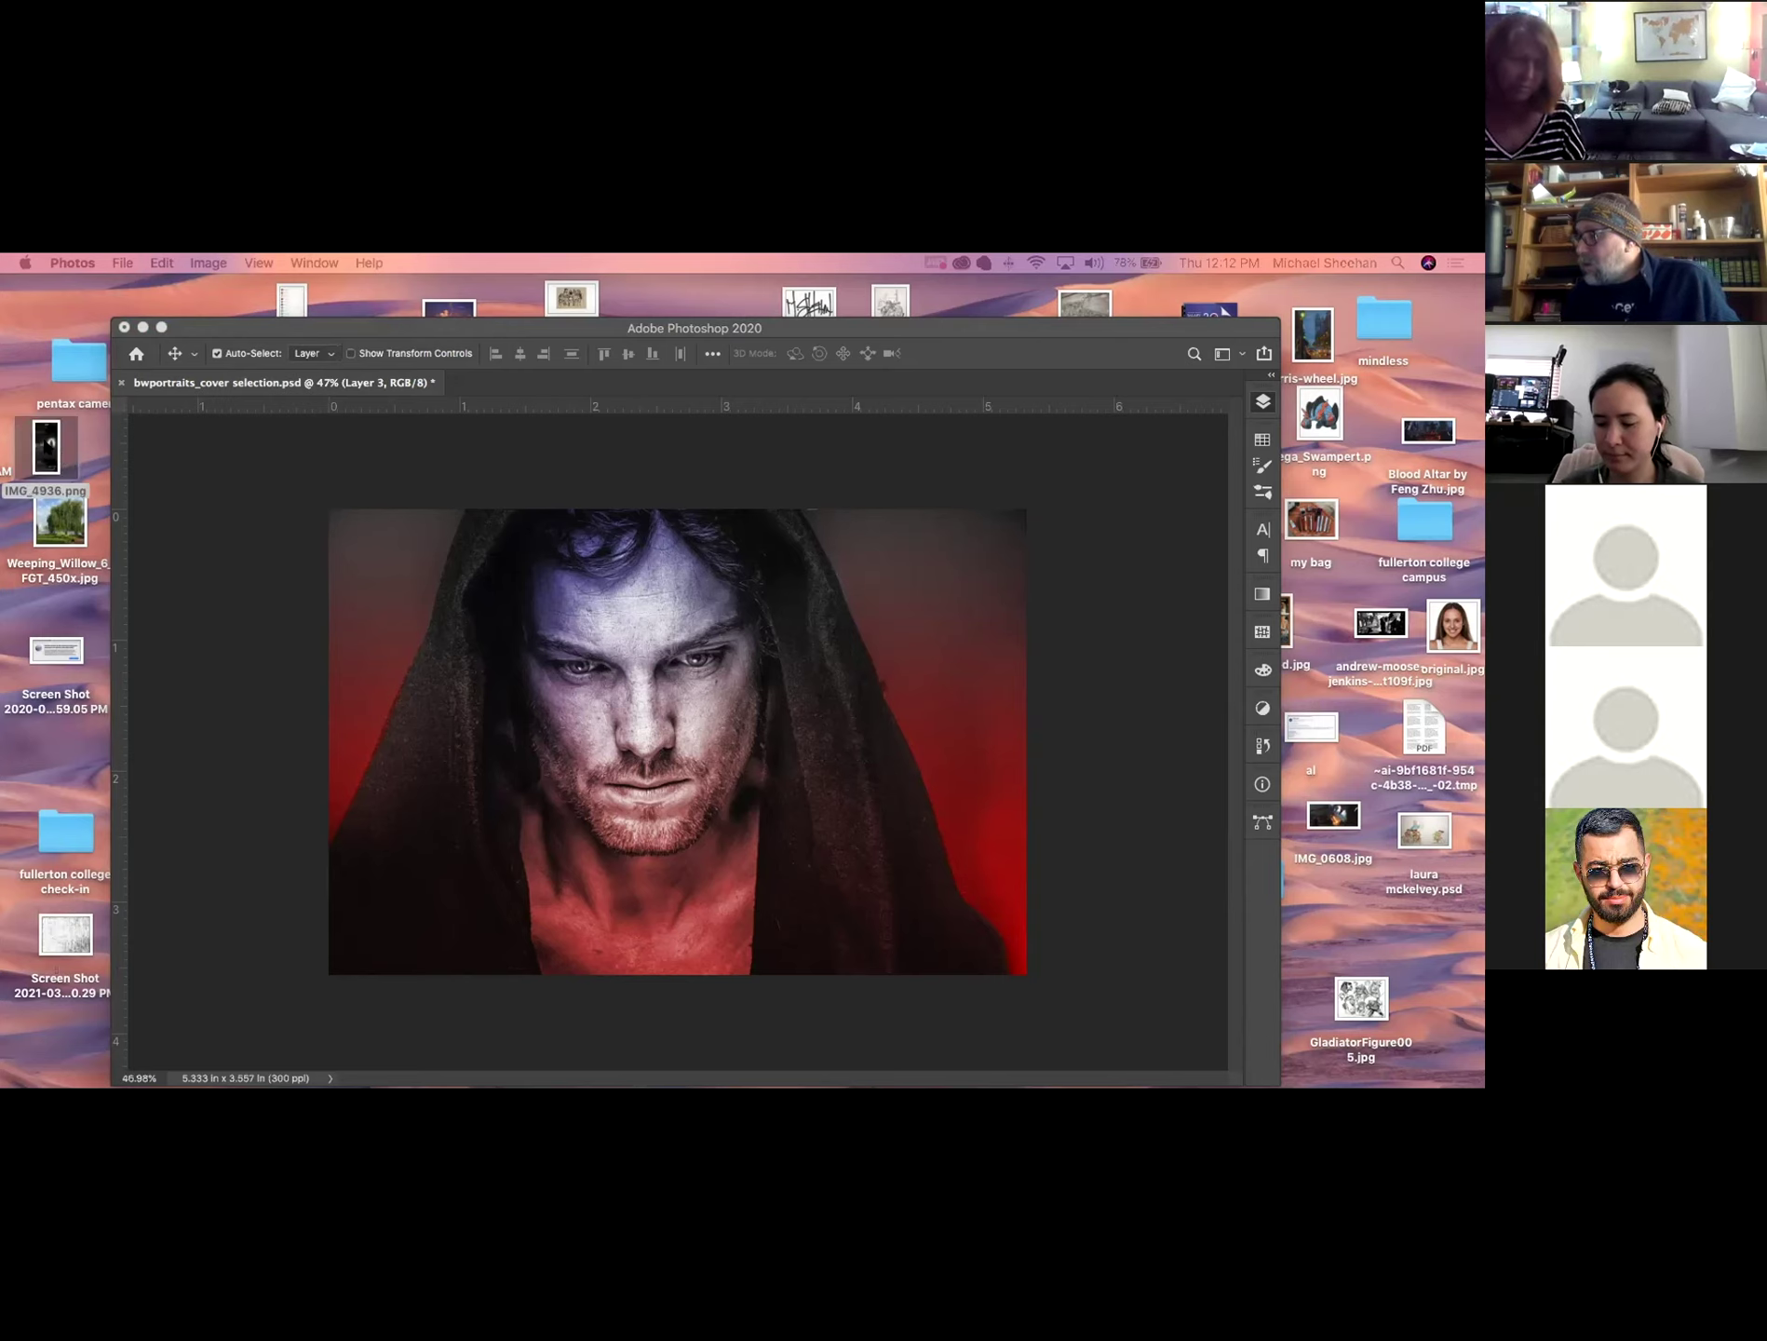
left_click_drag(46, 447, 365, 557)
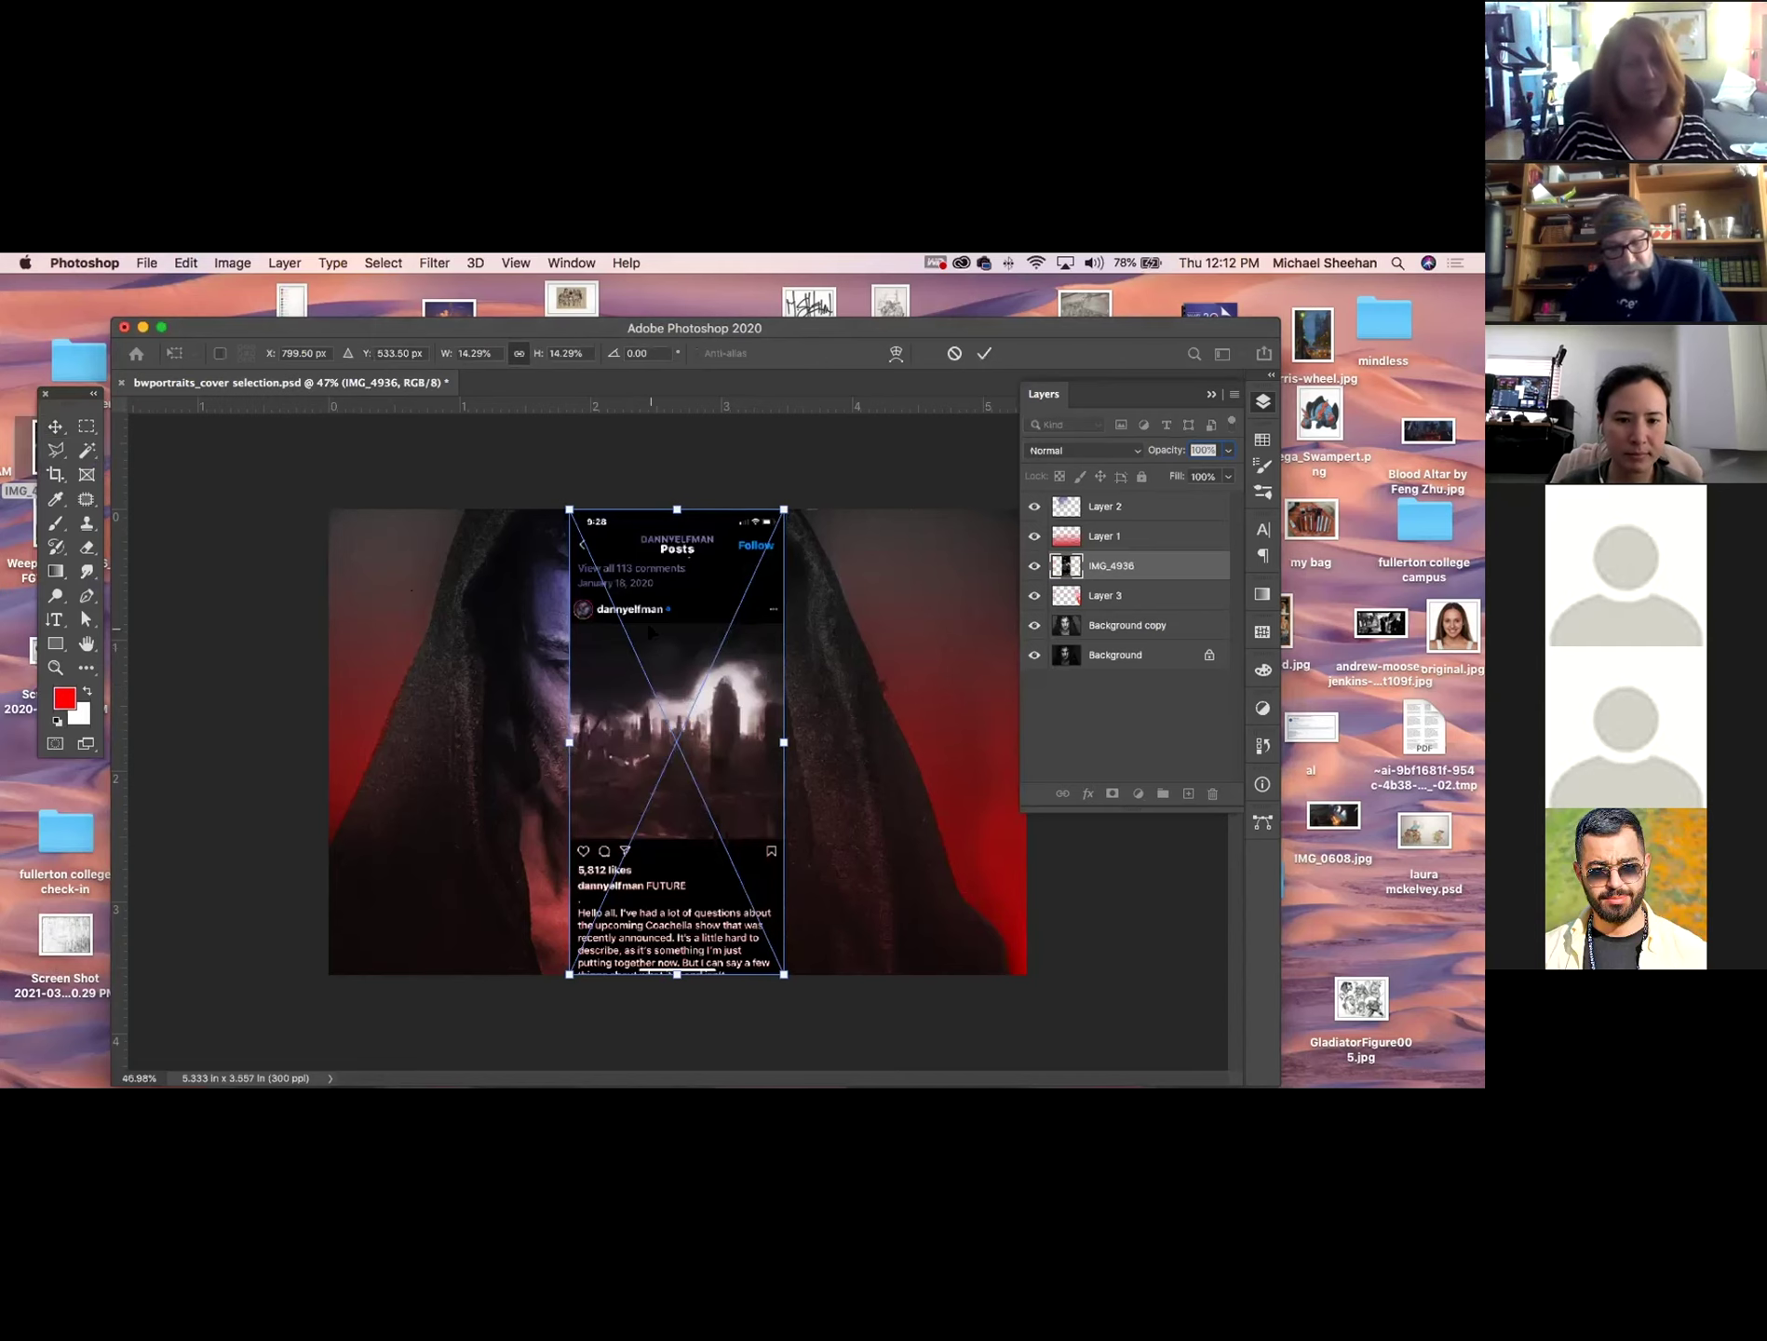
key("Escape")
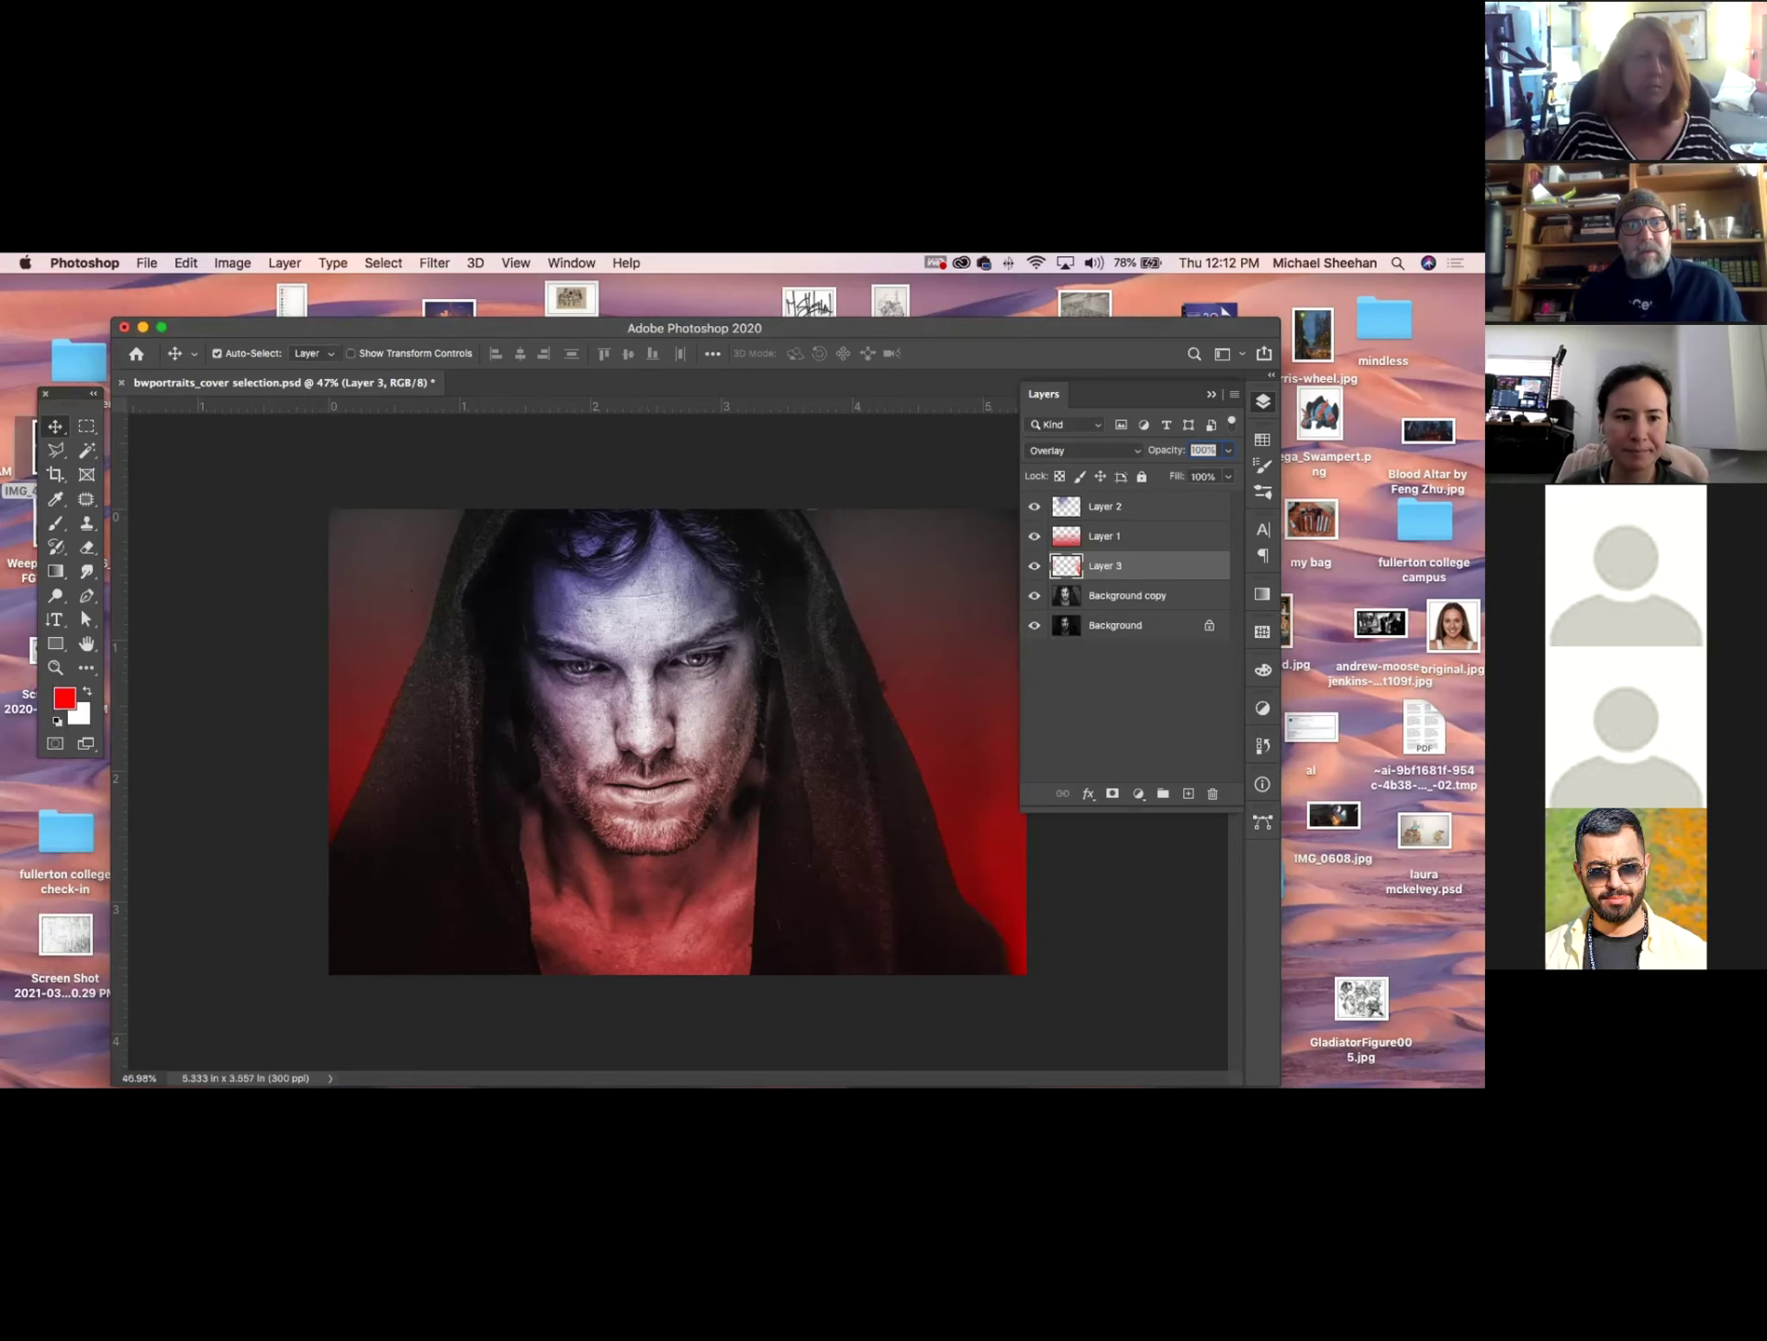
Bring the night city skyline image from Chrome into the portrait above Layer 3 and enlarge it across the canvas width.
key("super+Tab")
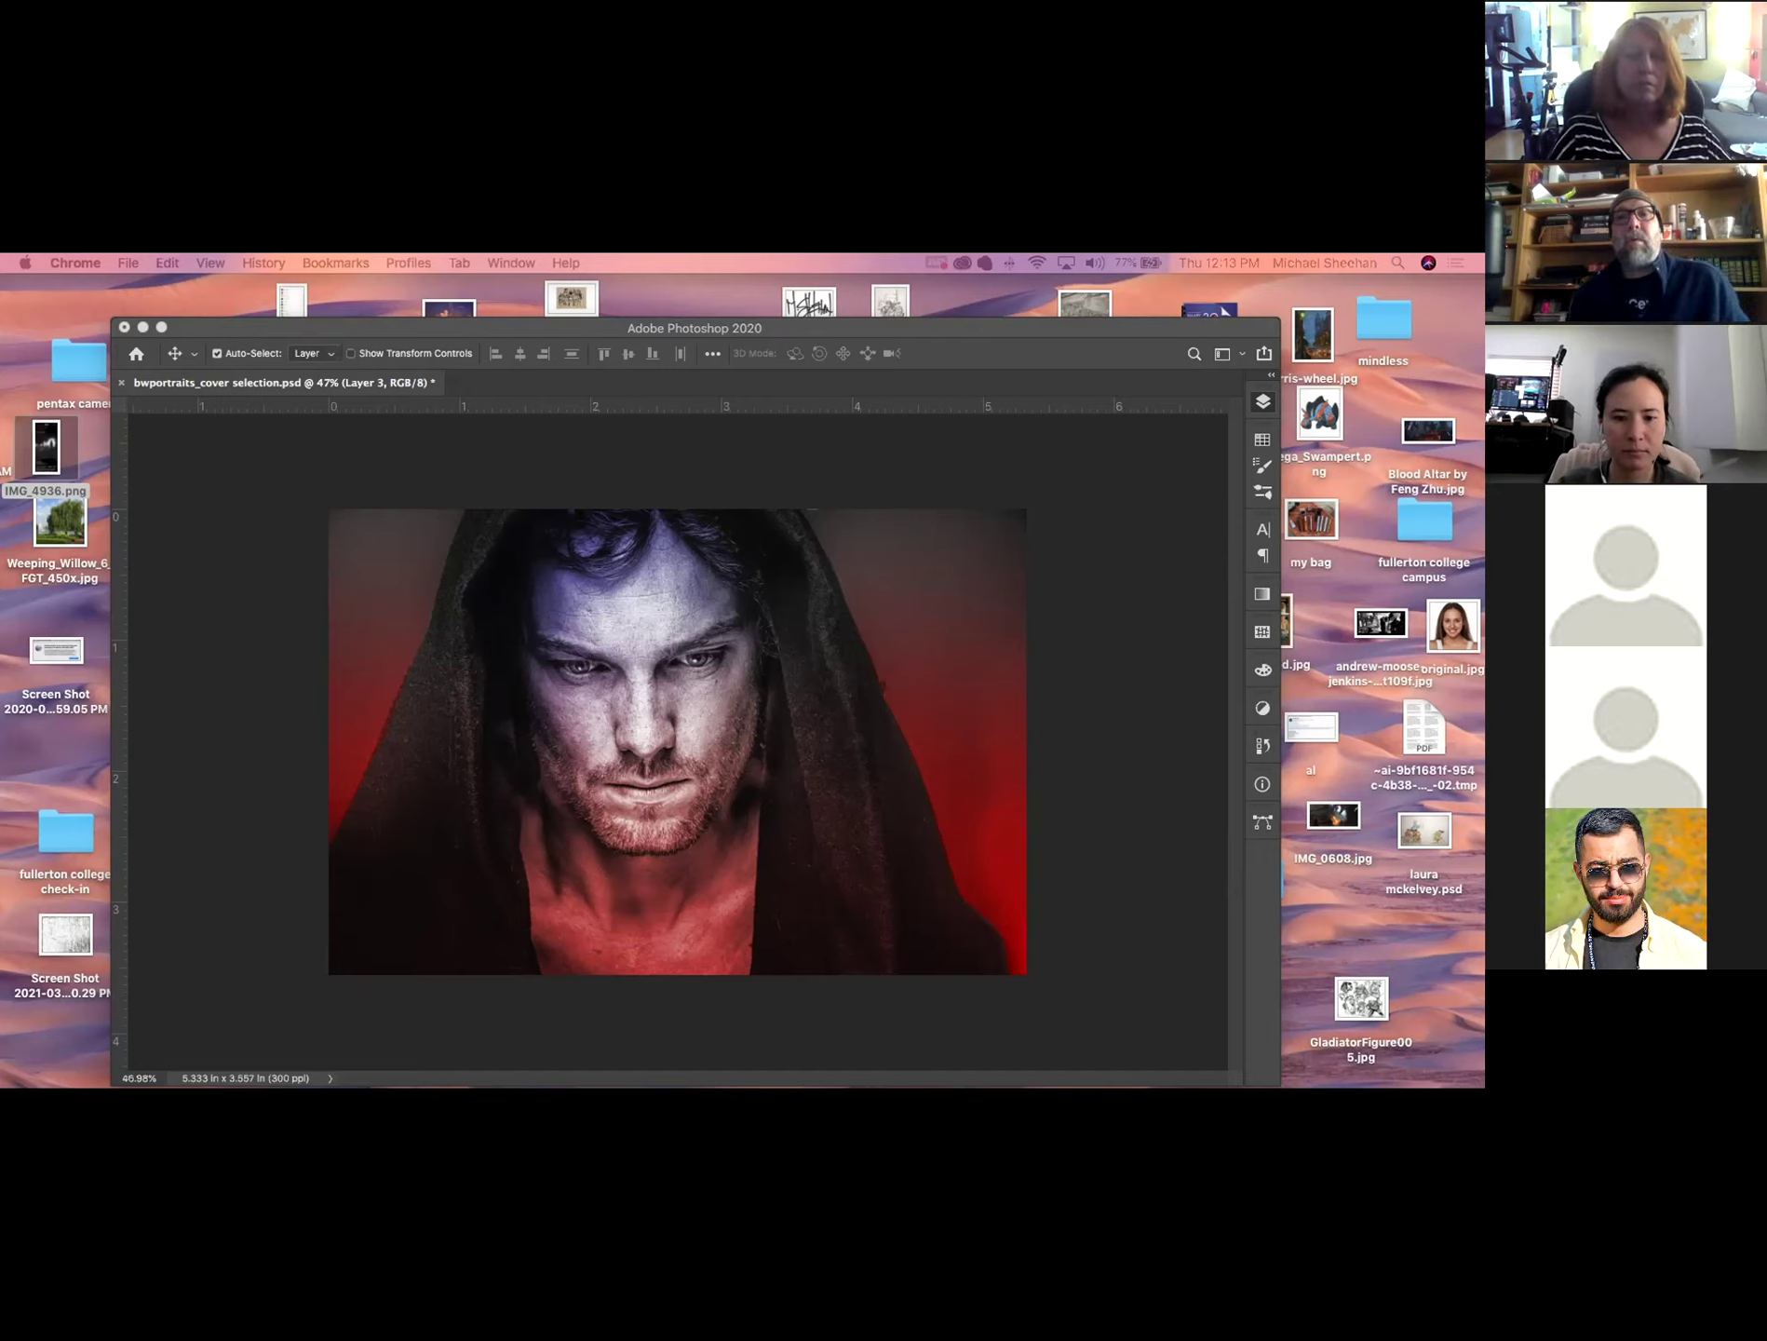
left_click_drag(591, 831, 656, 744)
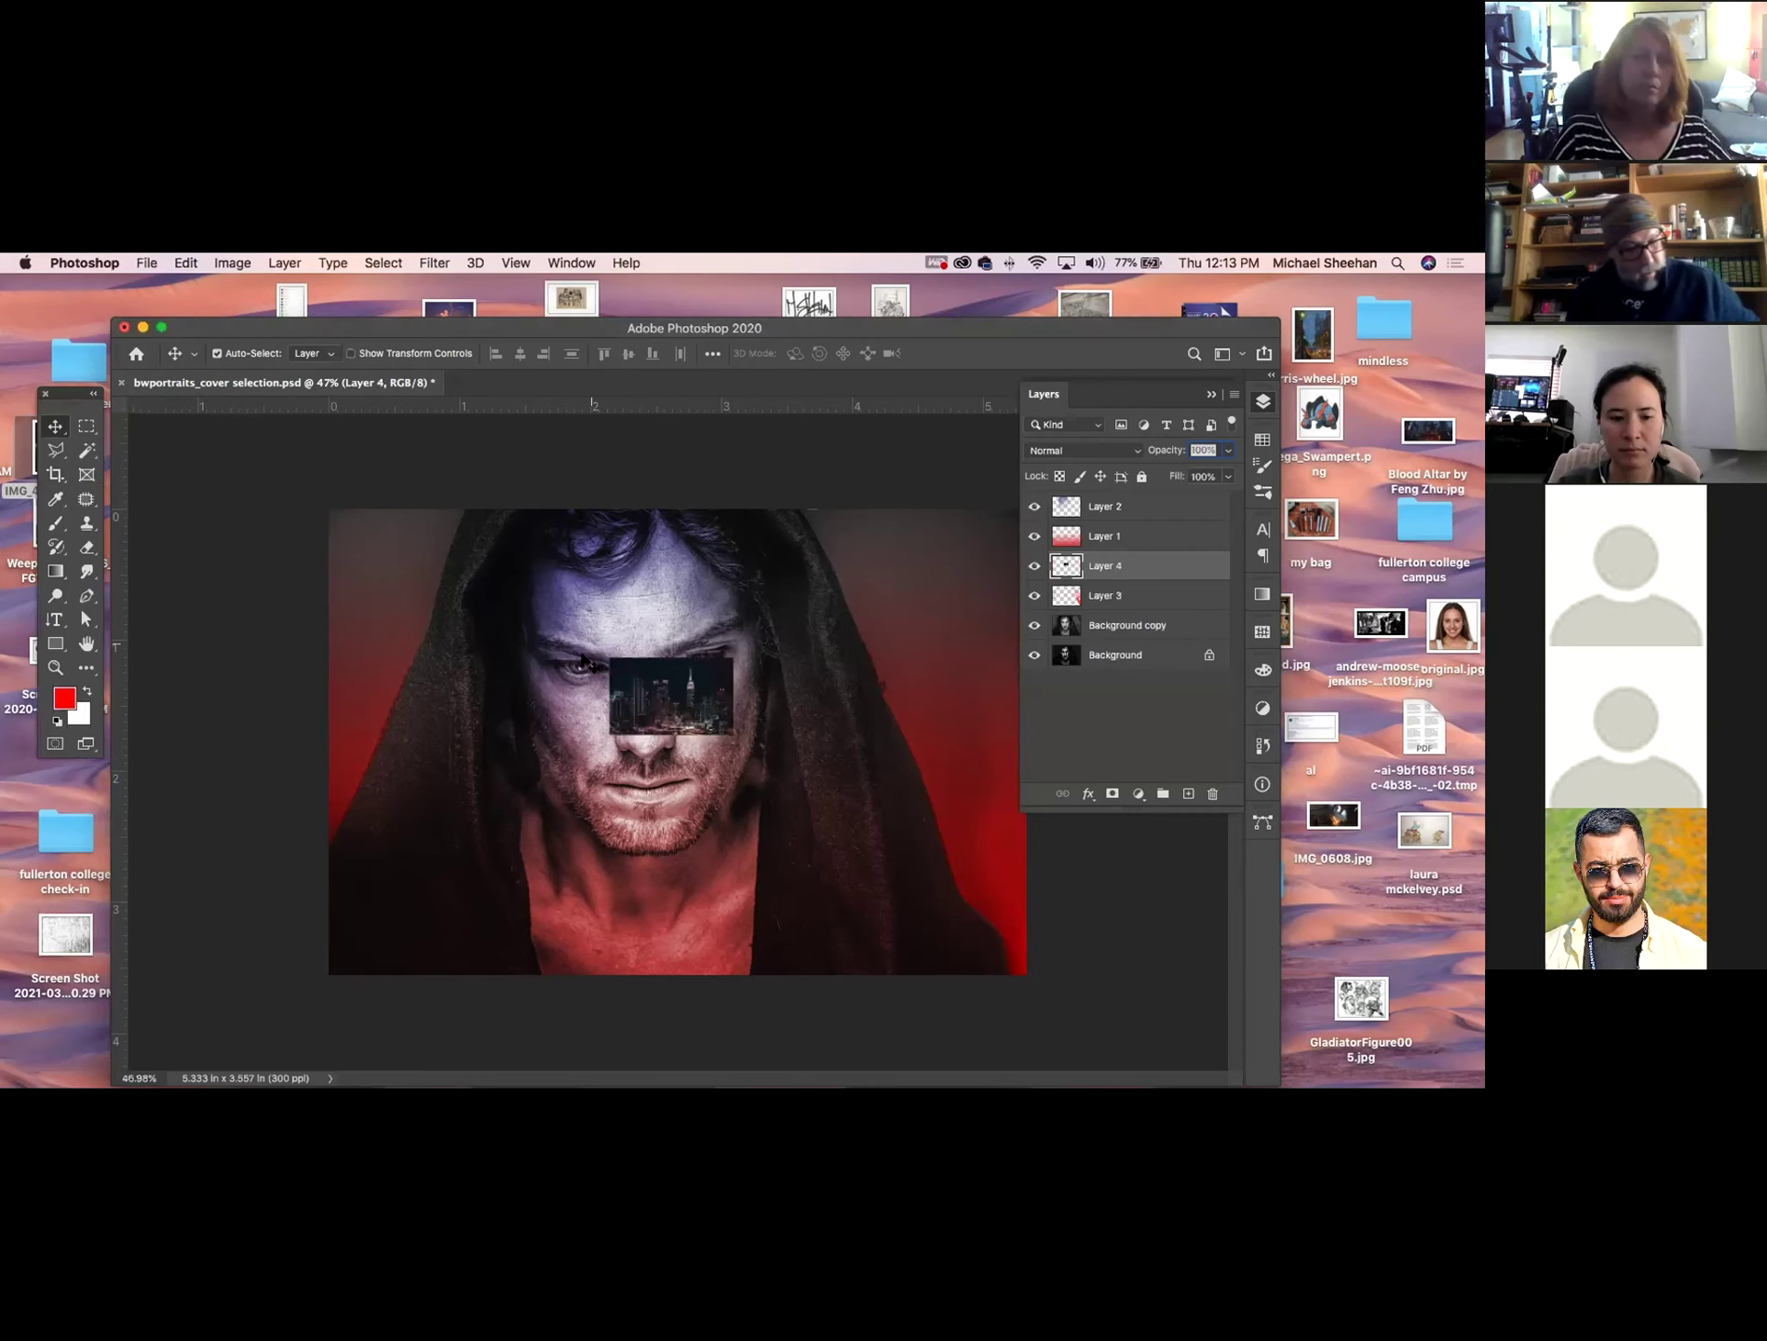
key("super+t")
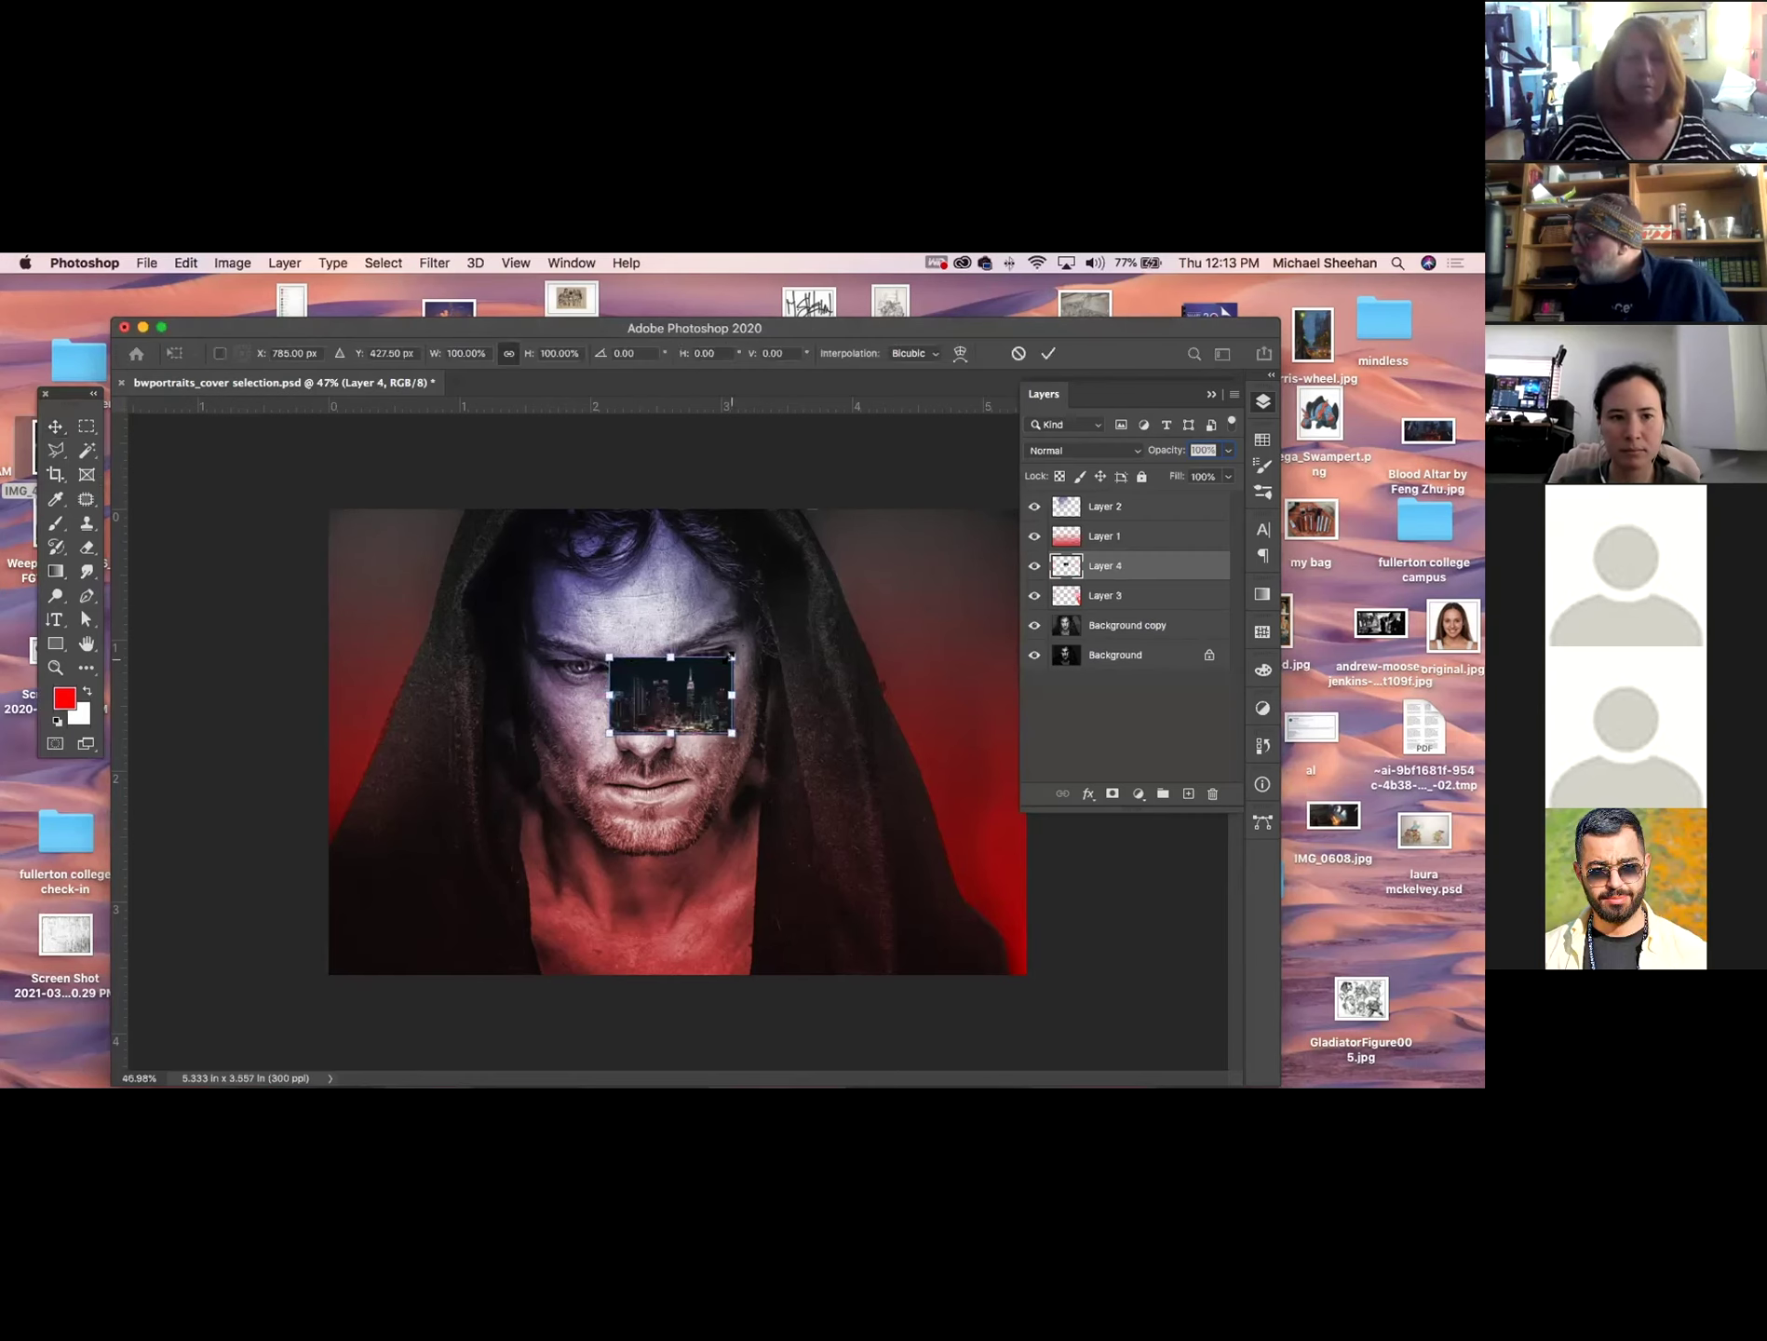
left_click_drag(731, 657, 1048, 503)
key("Return")
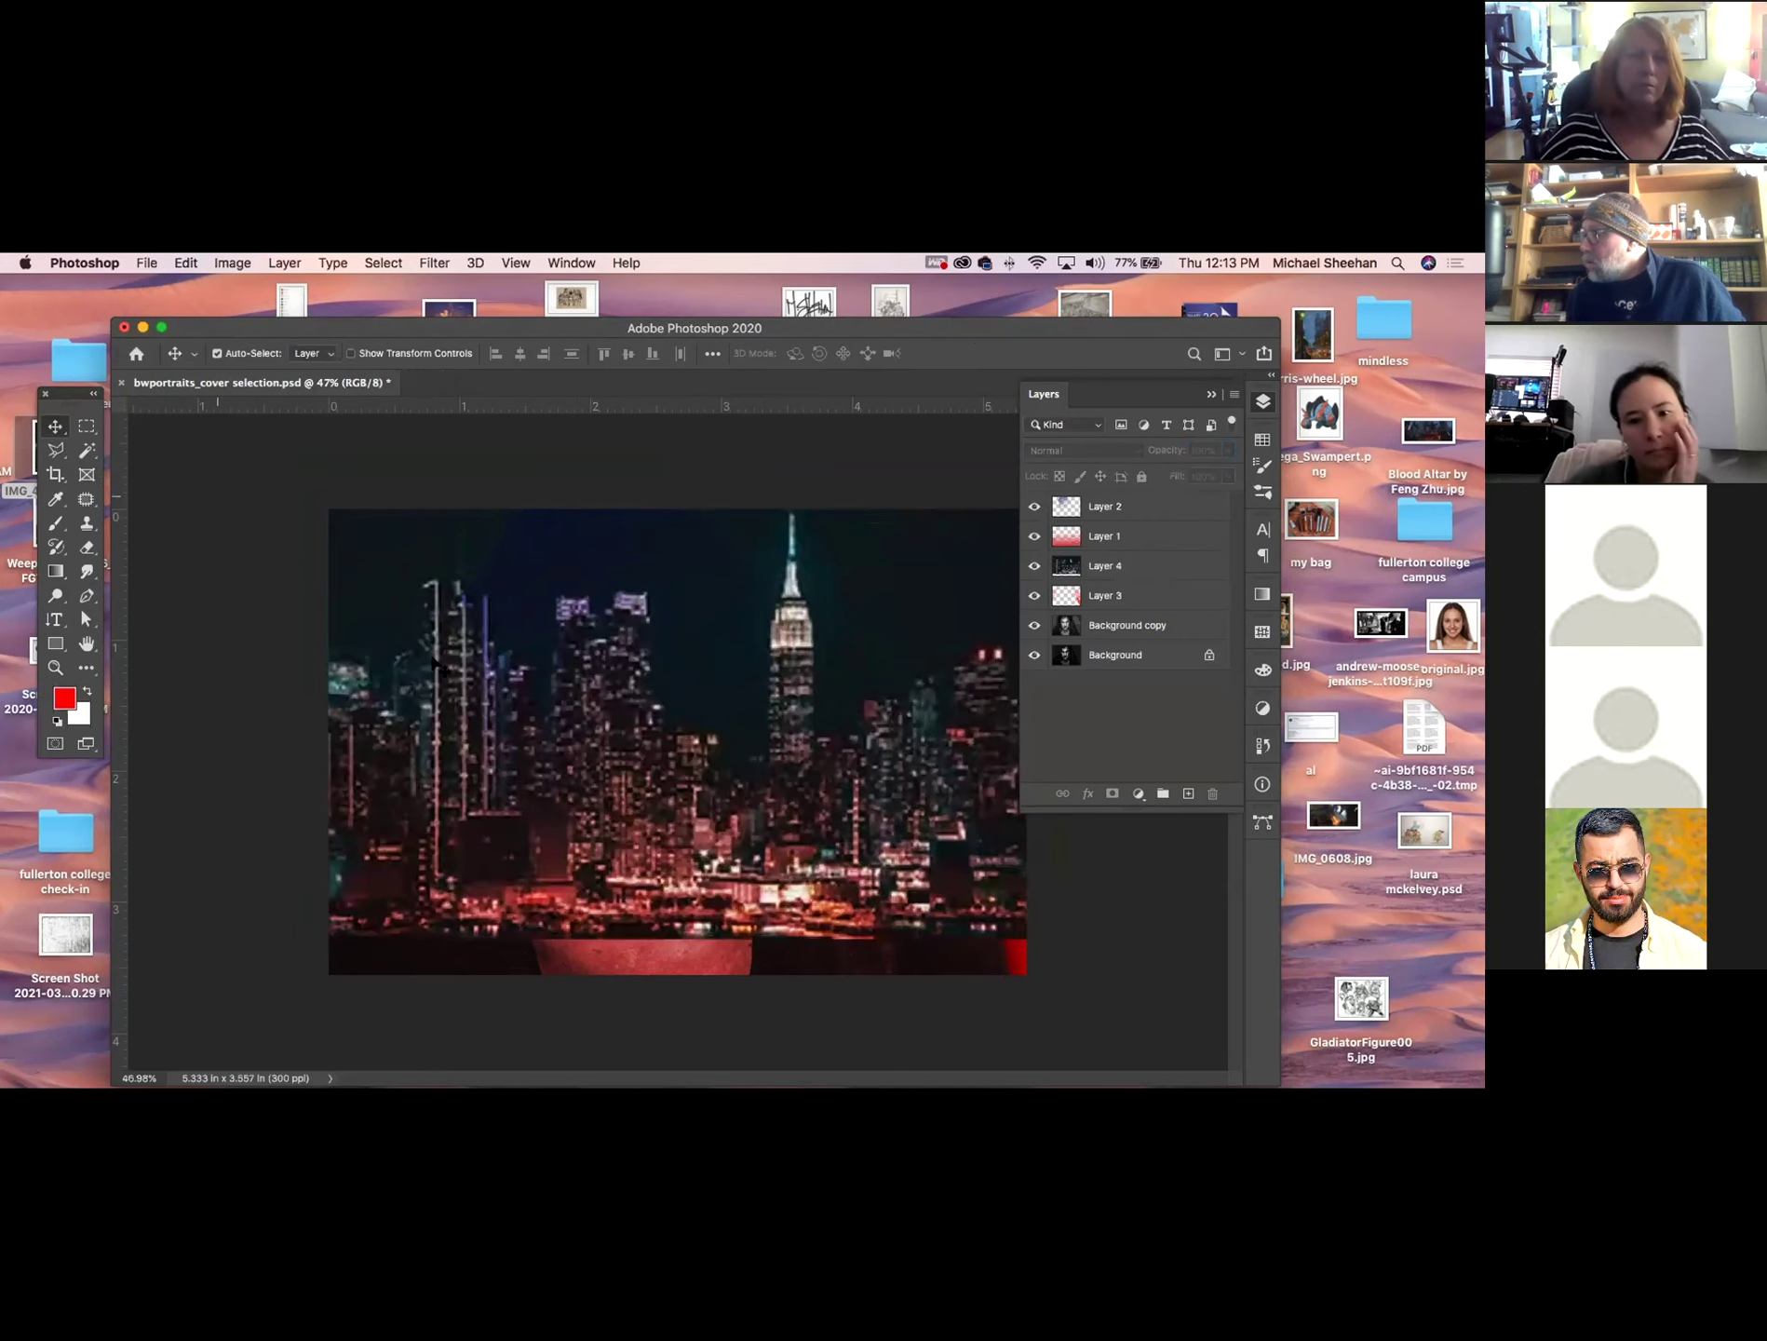
Move Layer 2 directly above Background copy and change its blending mode to Linear Light.
left_click(1163, 508)
left_click_drag(1168, 509, 1164, 603)
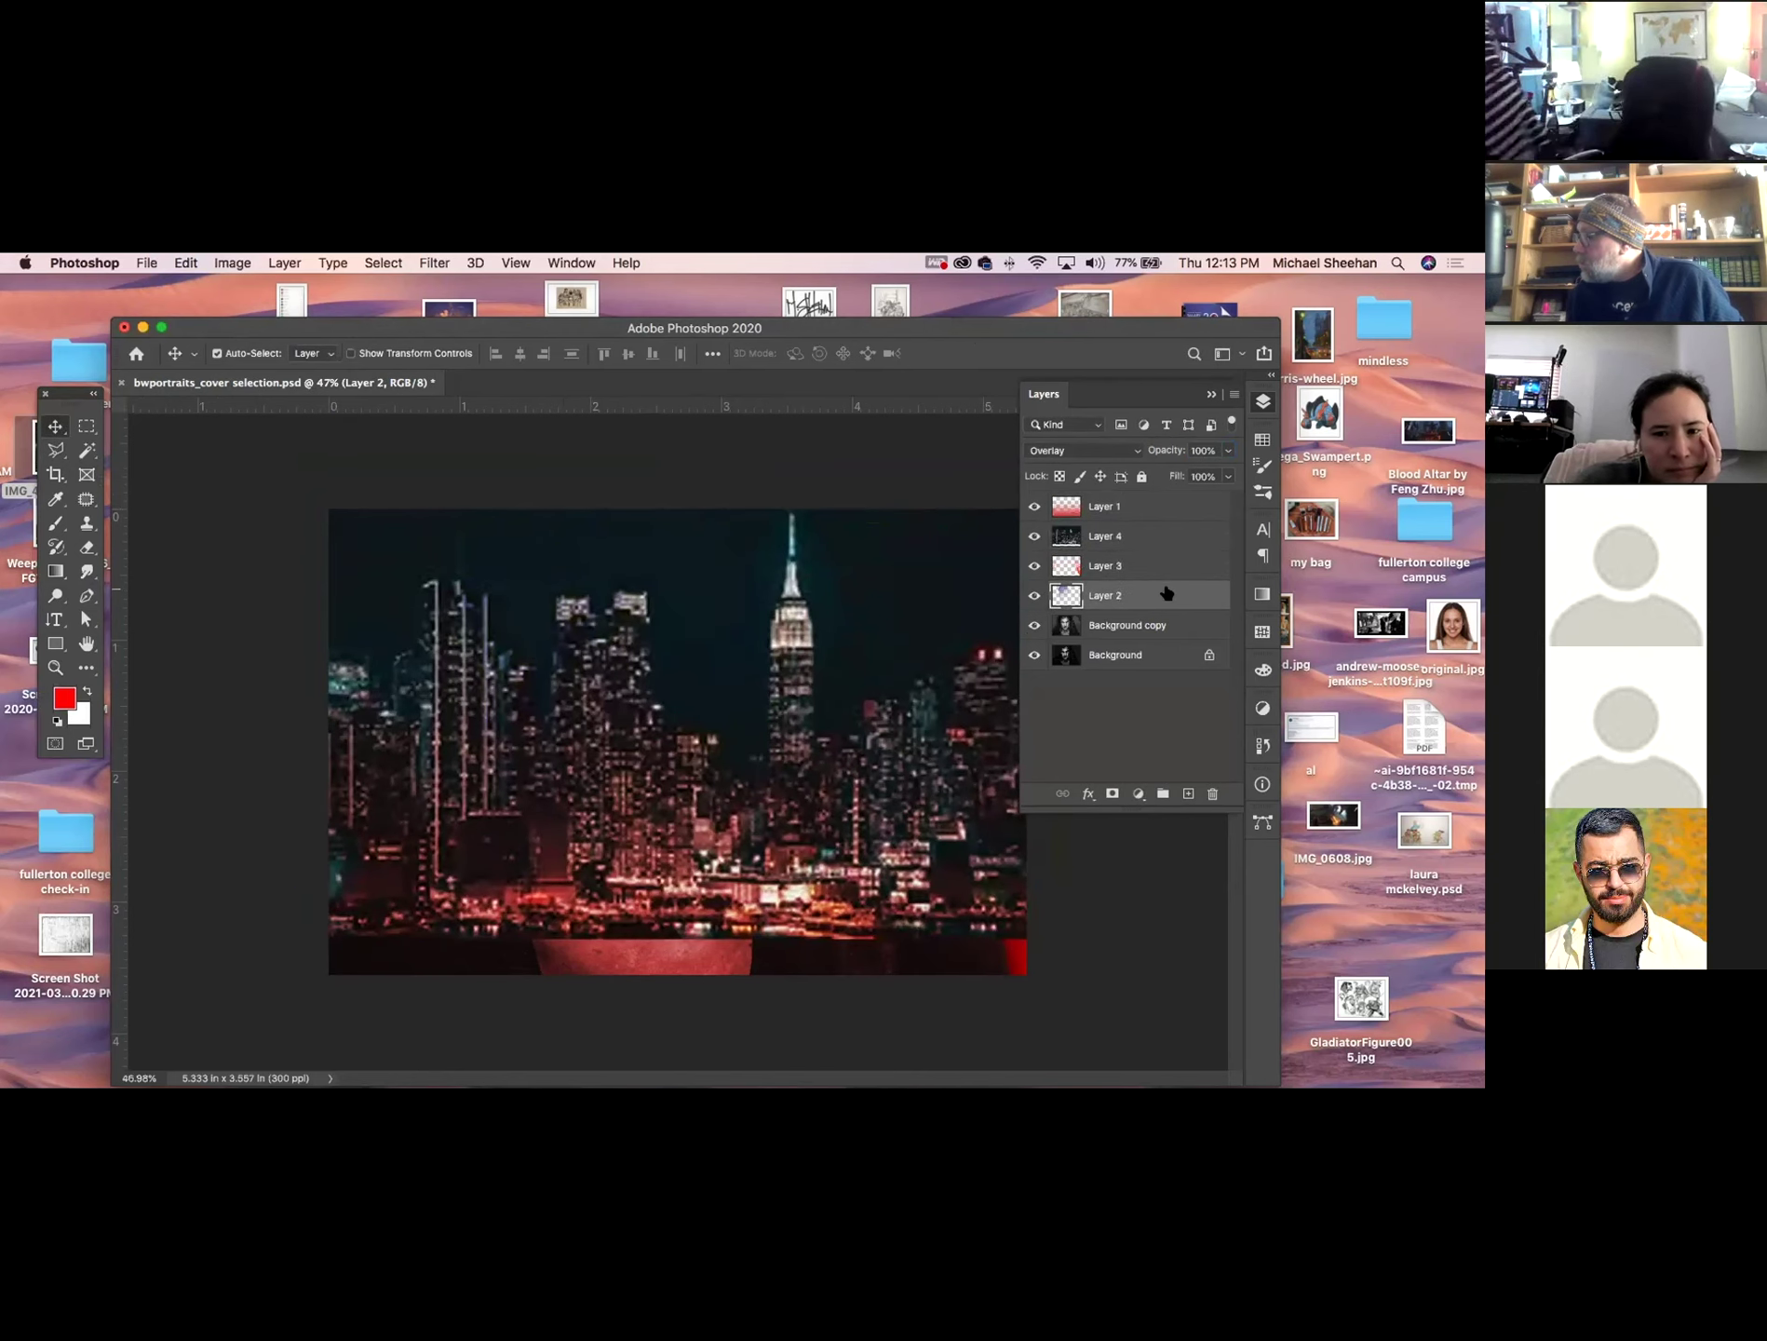
left_click(1107, 451)
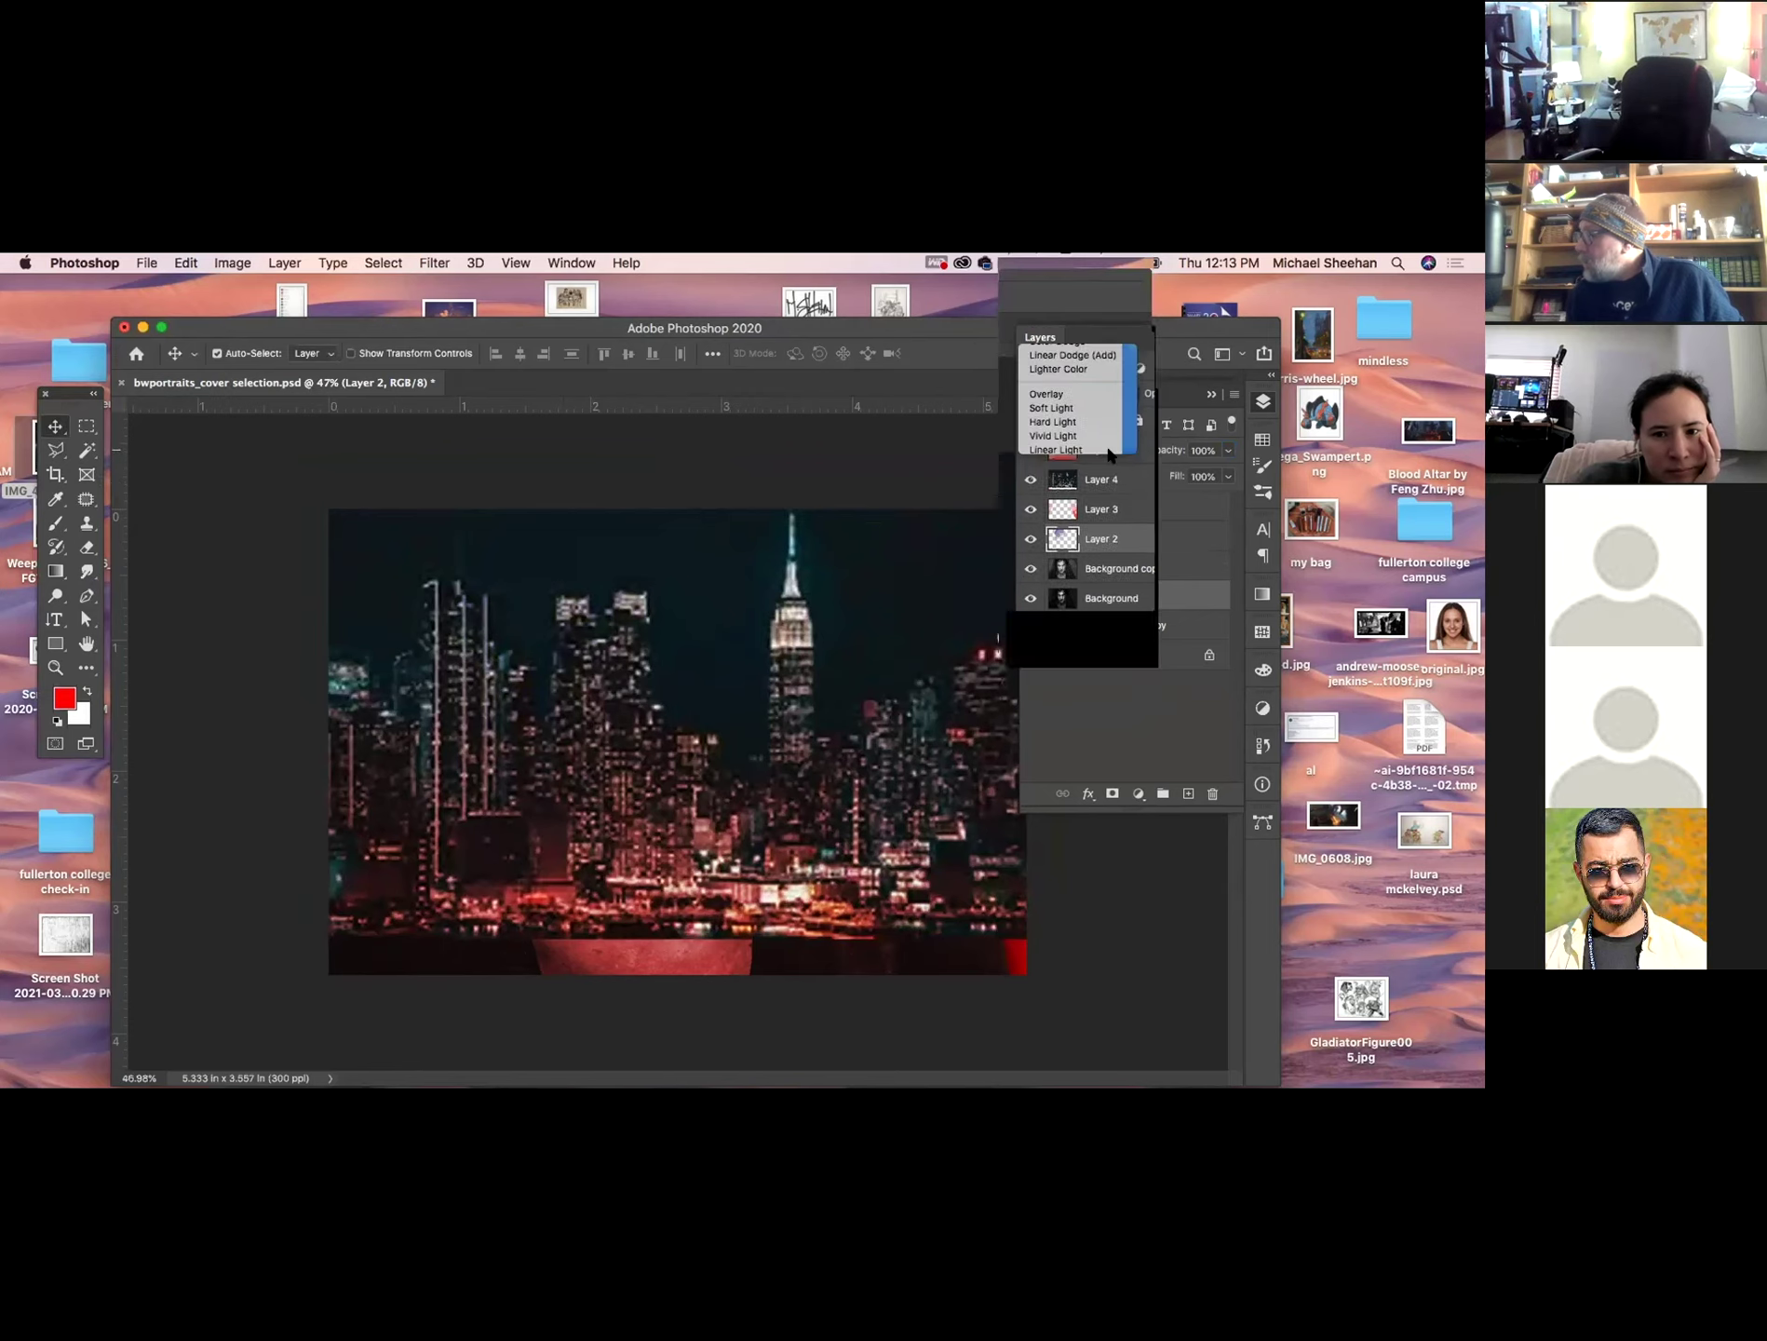
left_click(1110, 454)
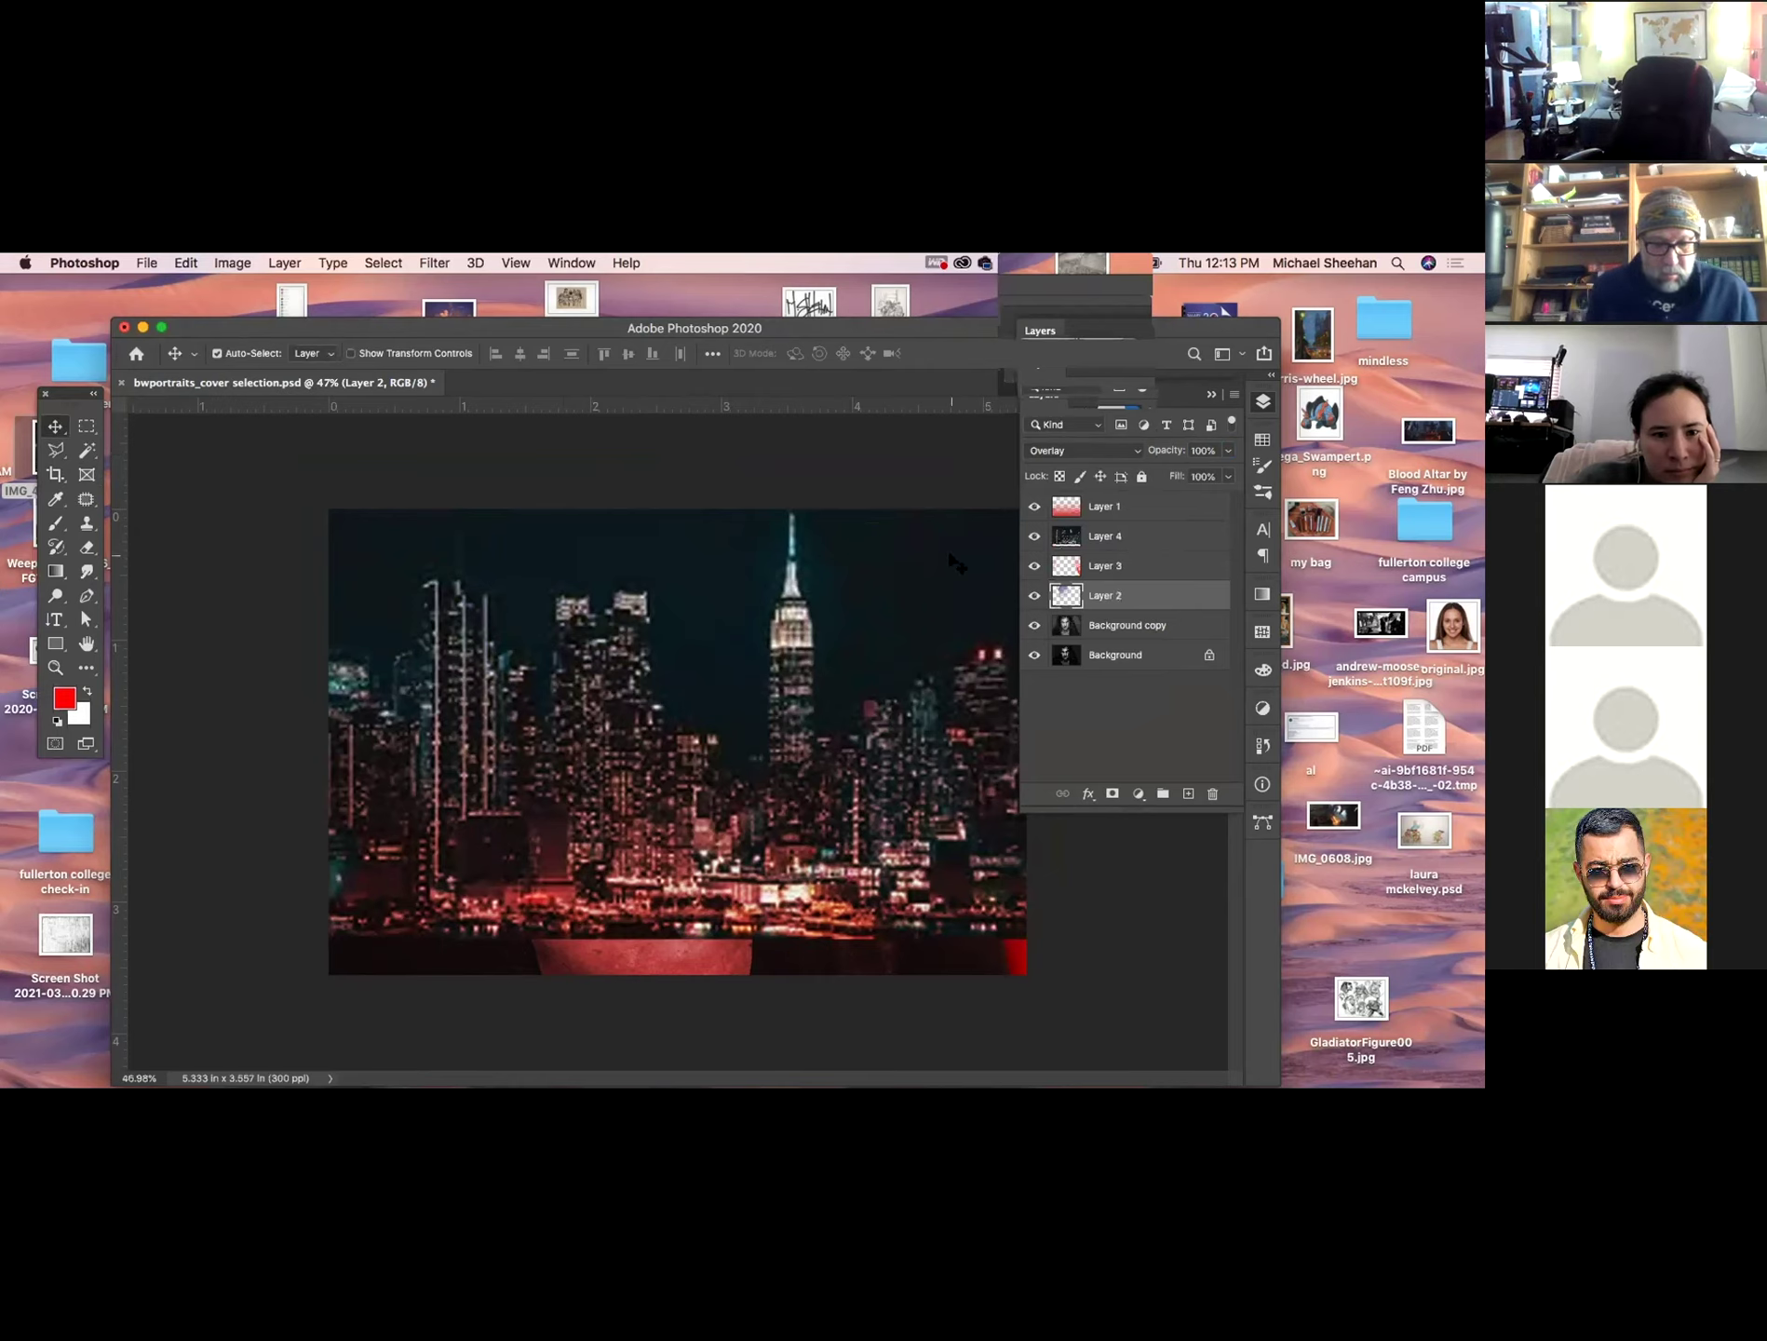
key("shift+plus")
key("shift+plus")
key("shift+plus")
key("shift+plus")
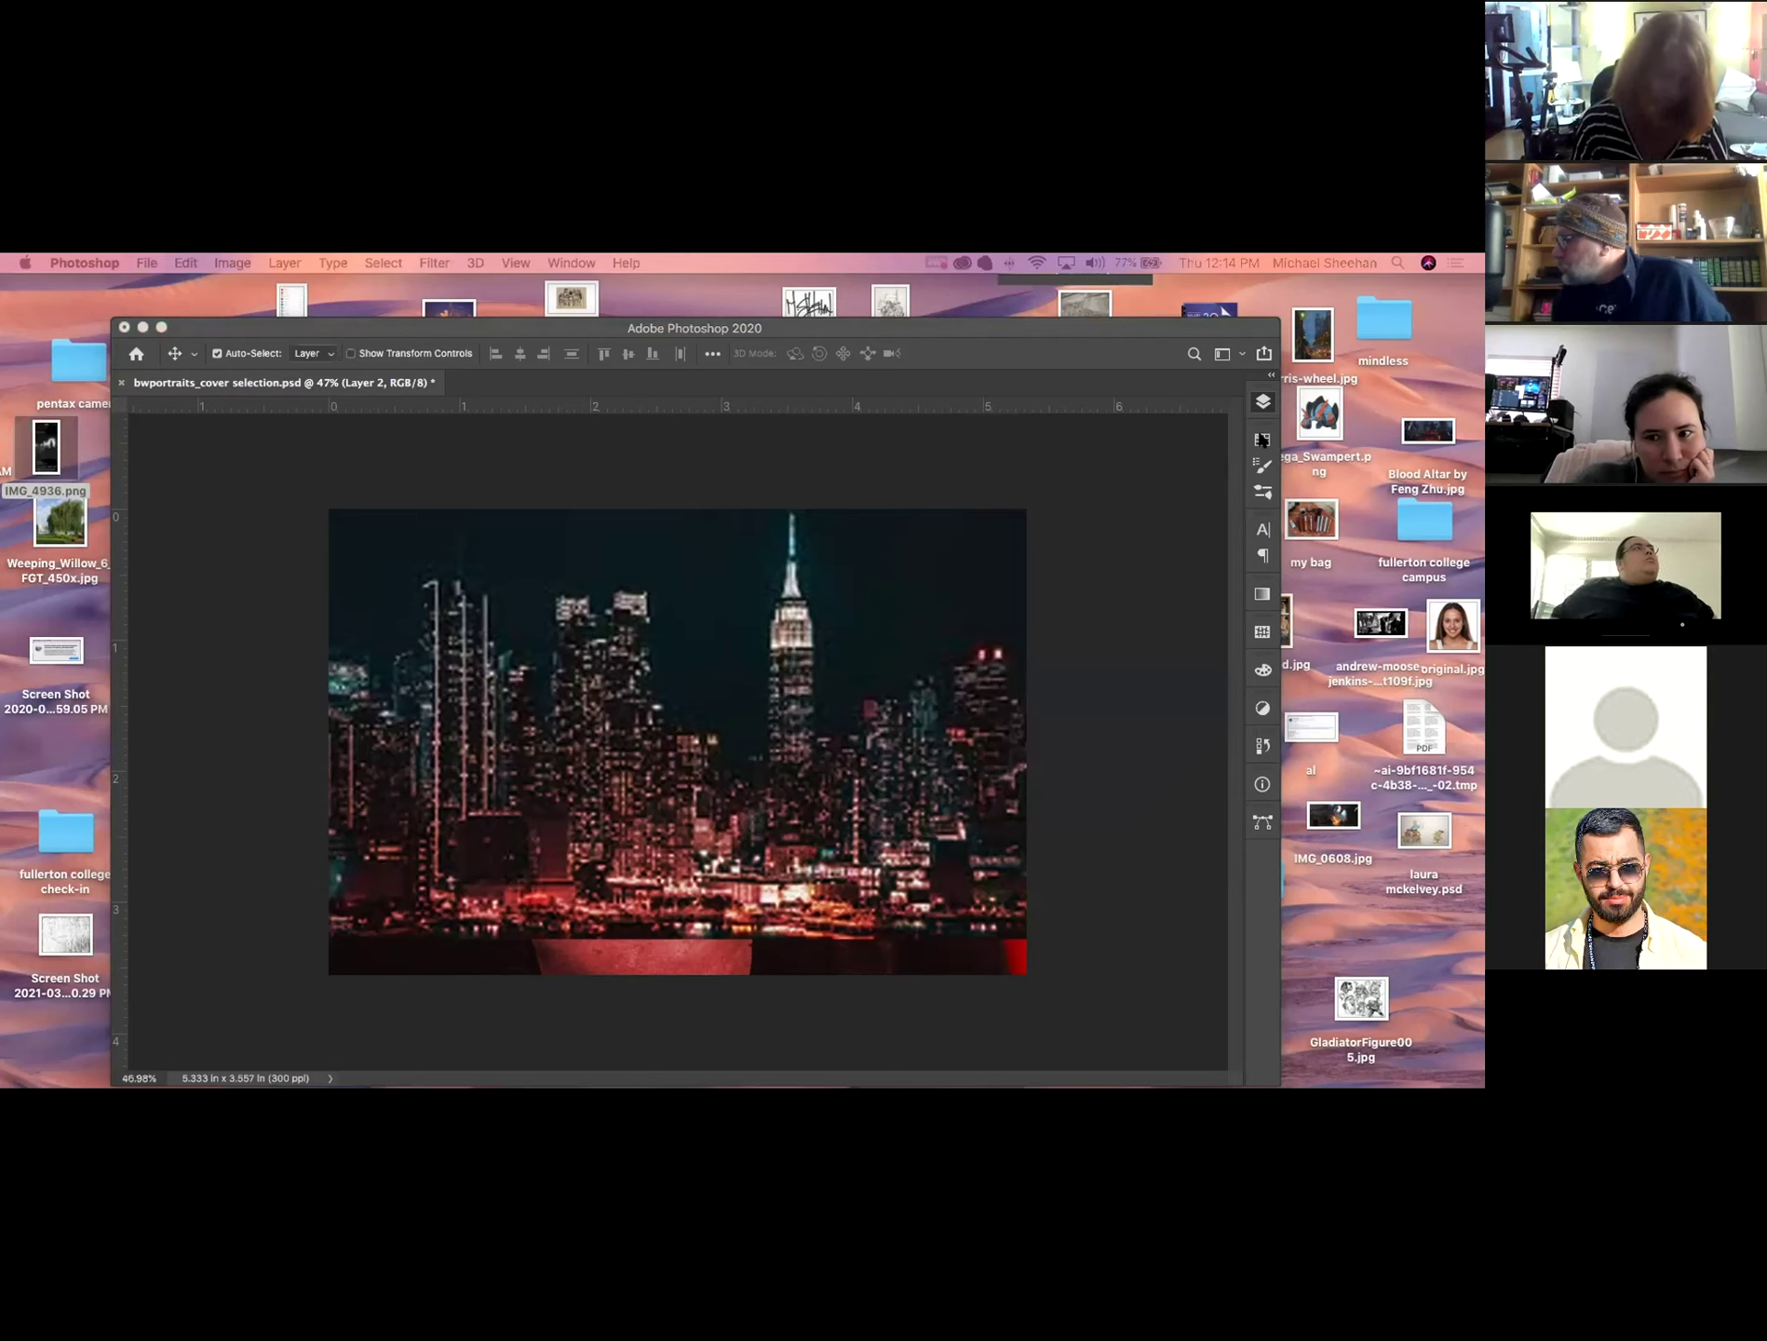
left_click(1057, 592)
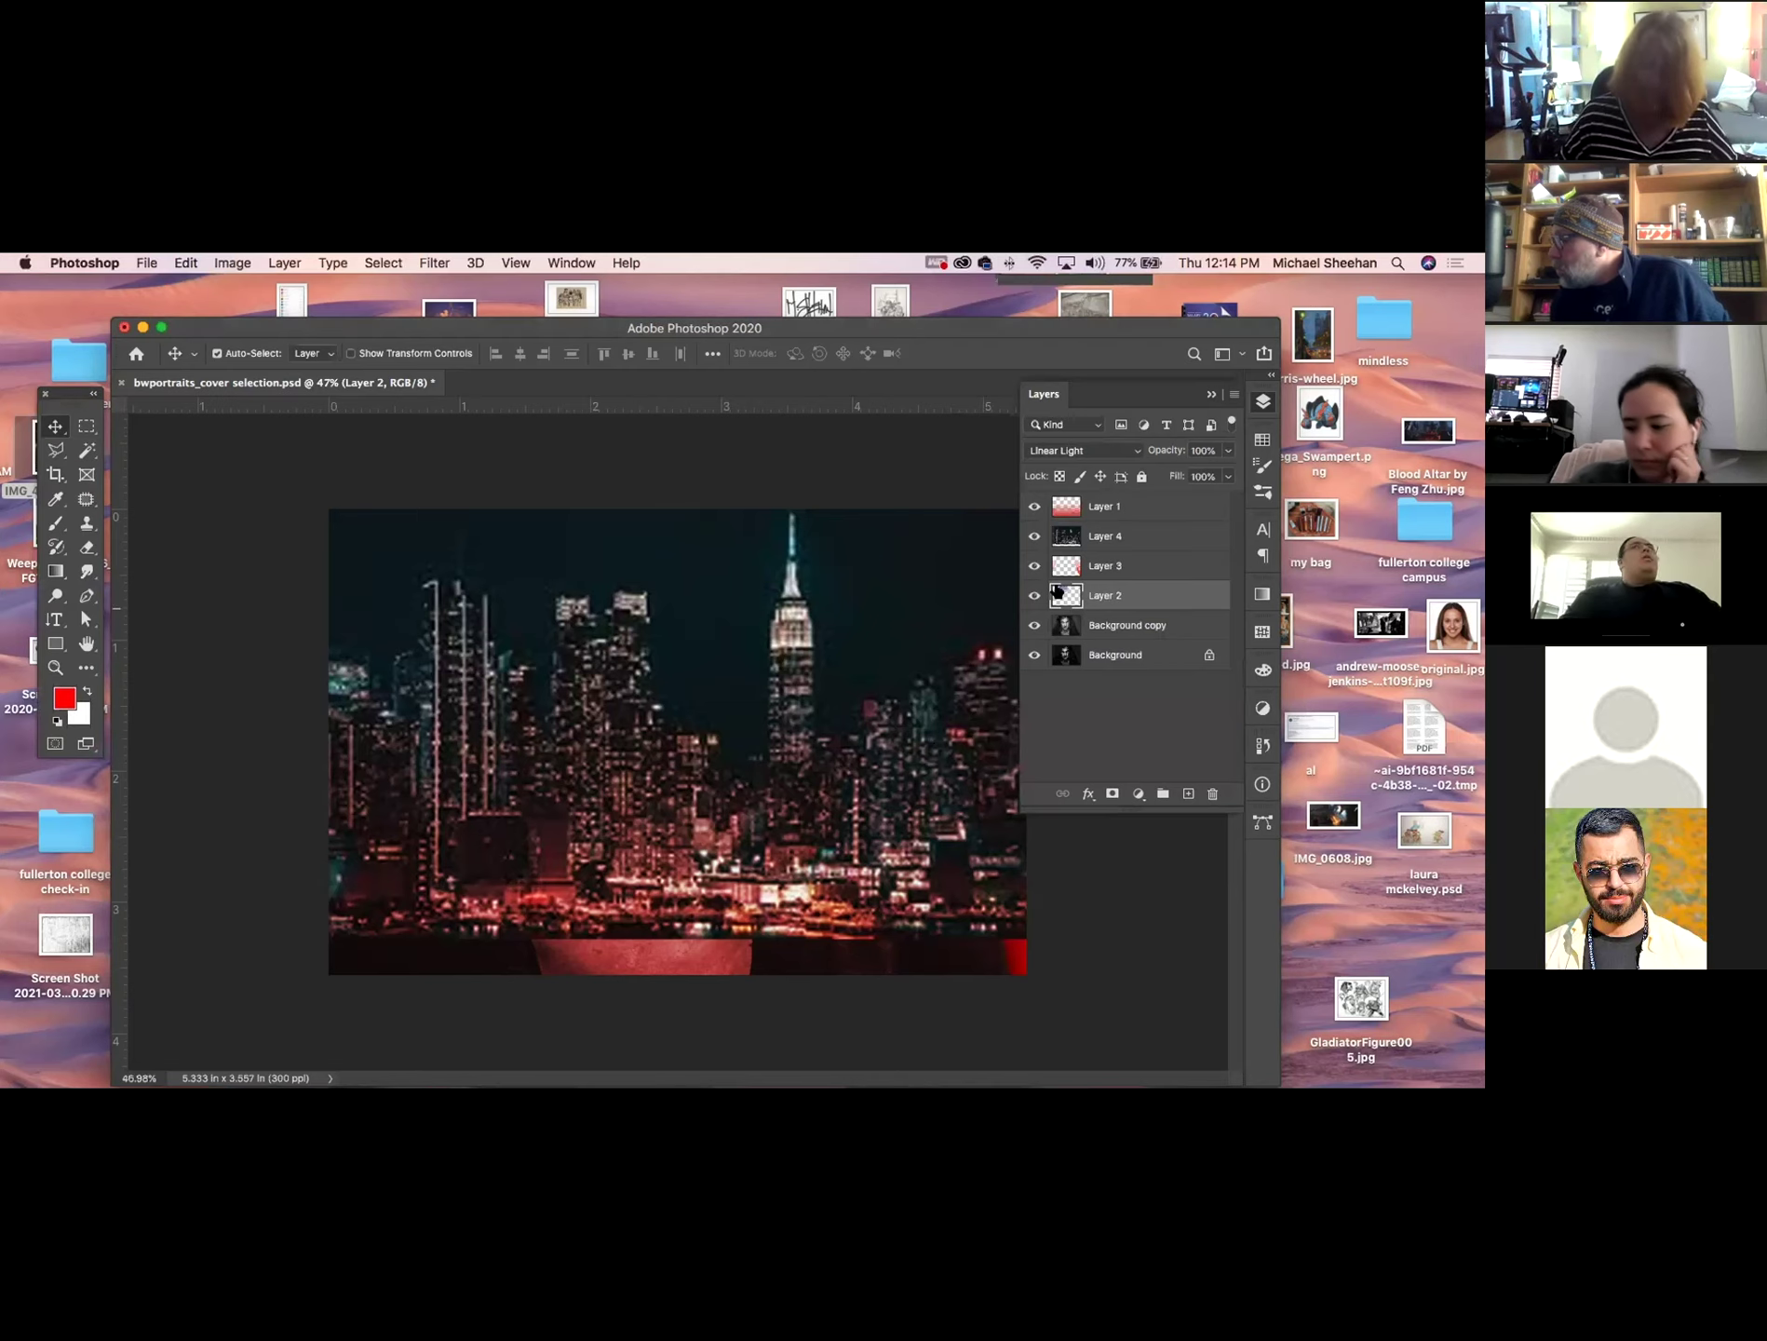
Cycle the skyline layer's blending mode through Darken and Lighten, settling on Color Dodge.
left_click(1034, 535)
left_click(1035, 535)
left_click(1134, 538)
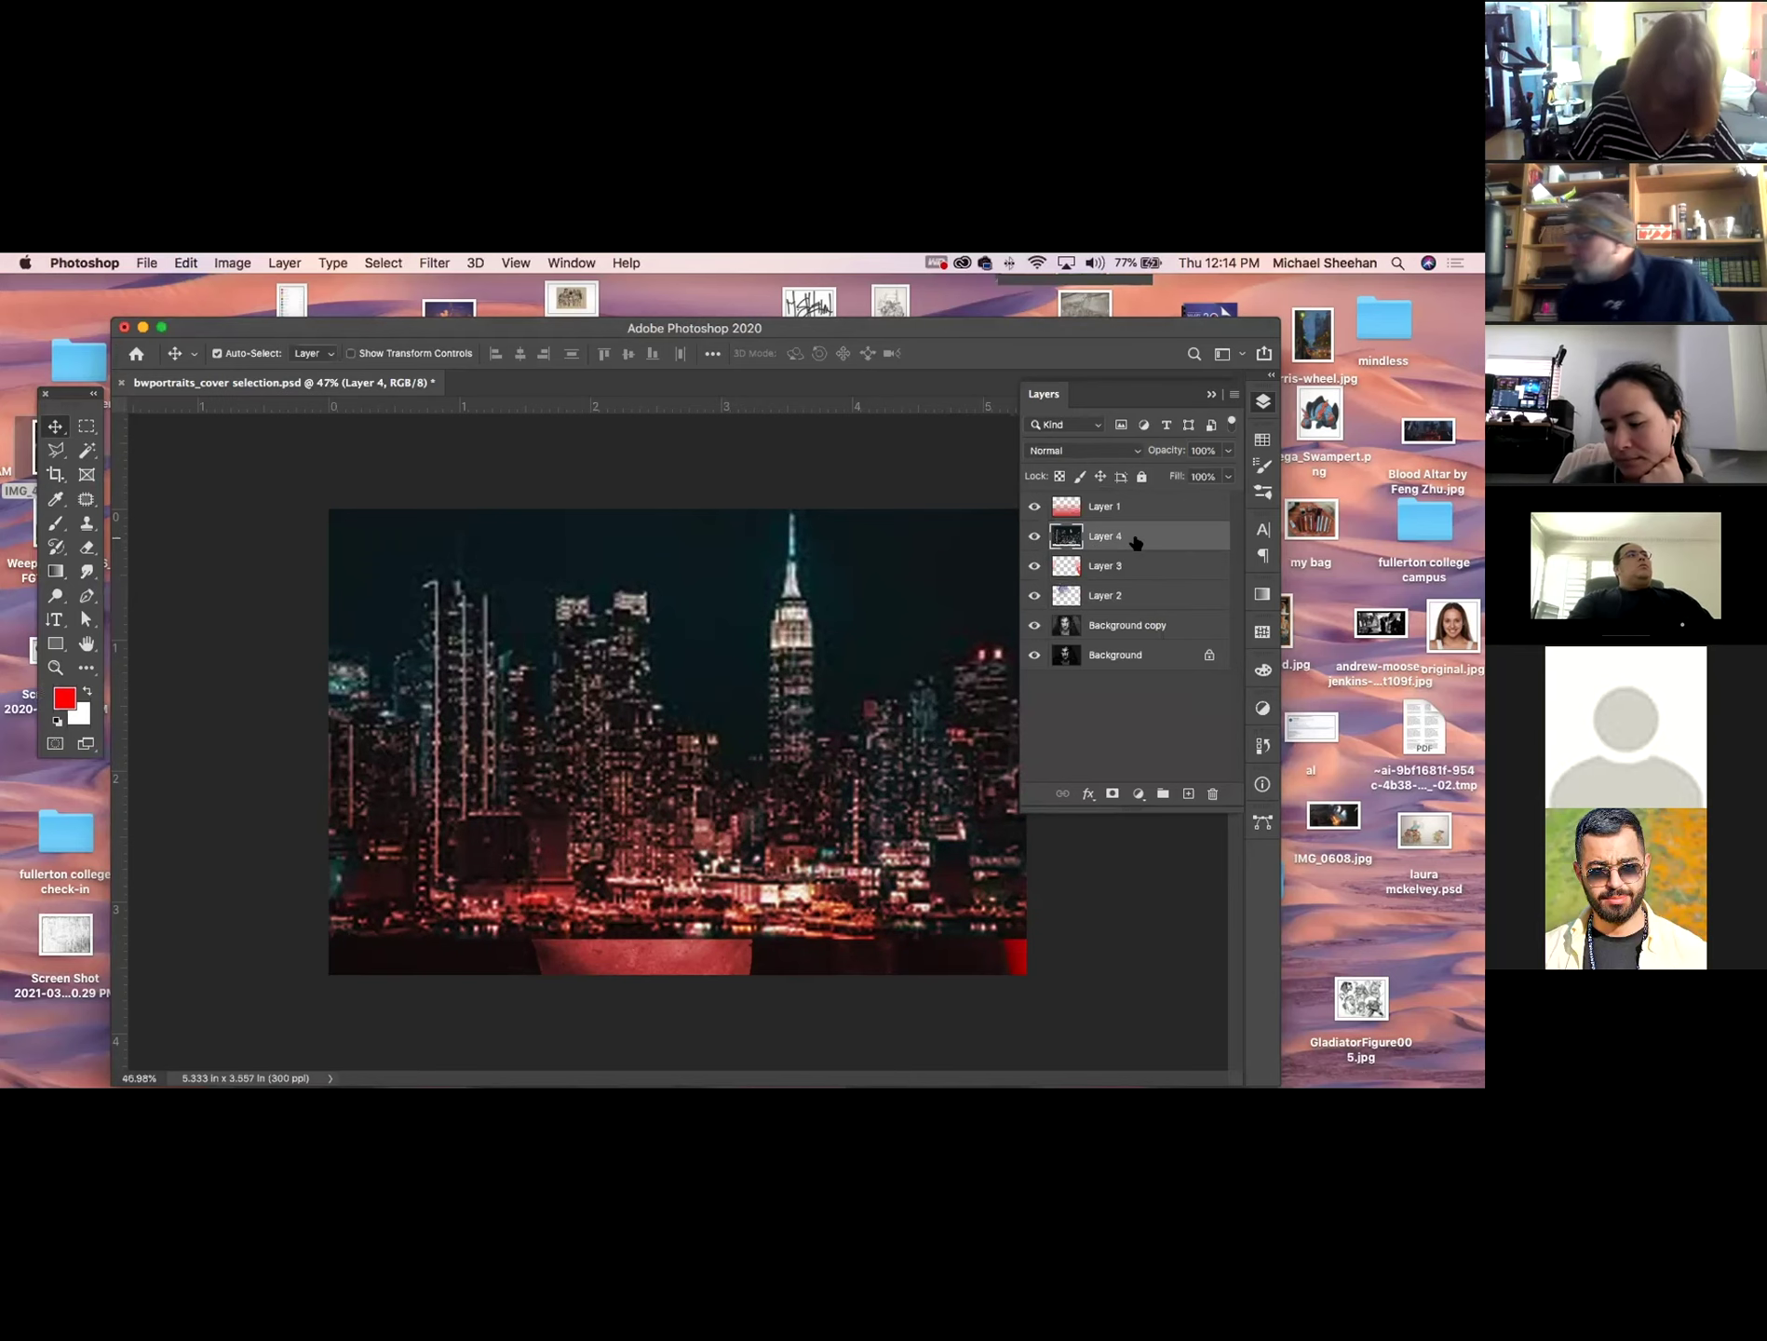
left_click(1100, 451)
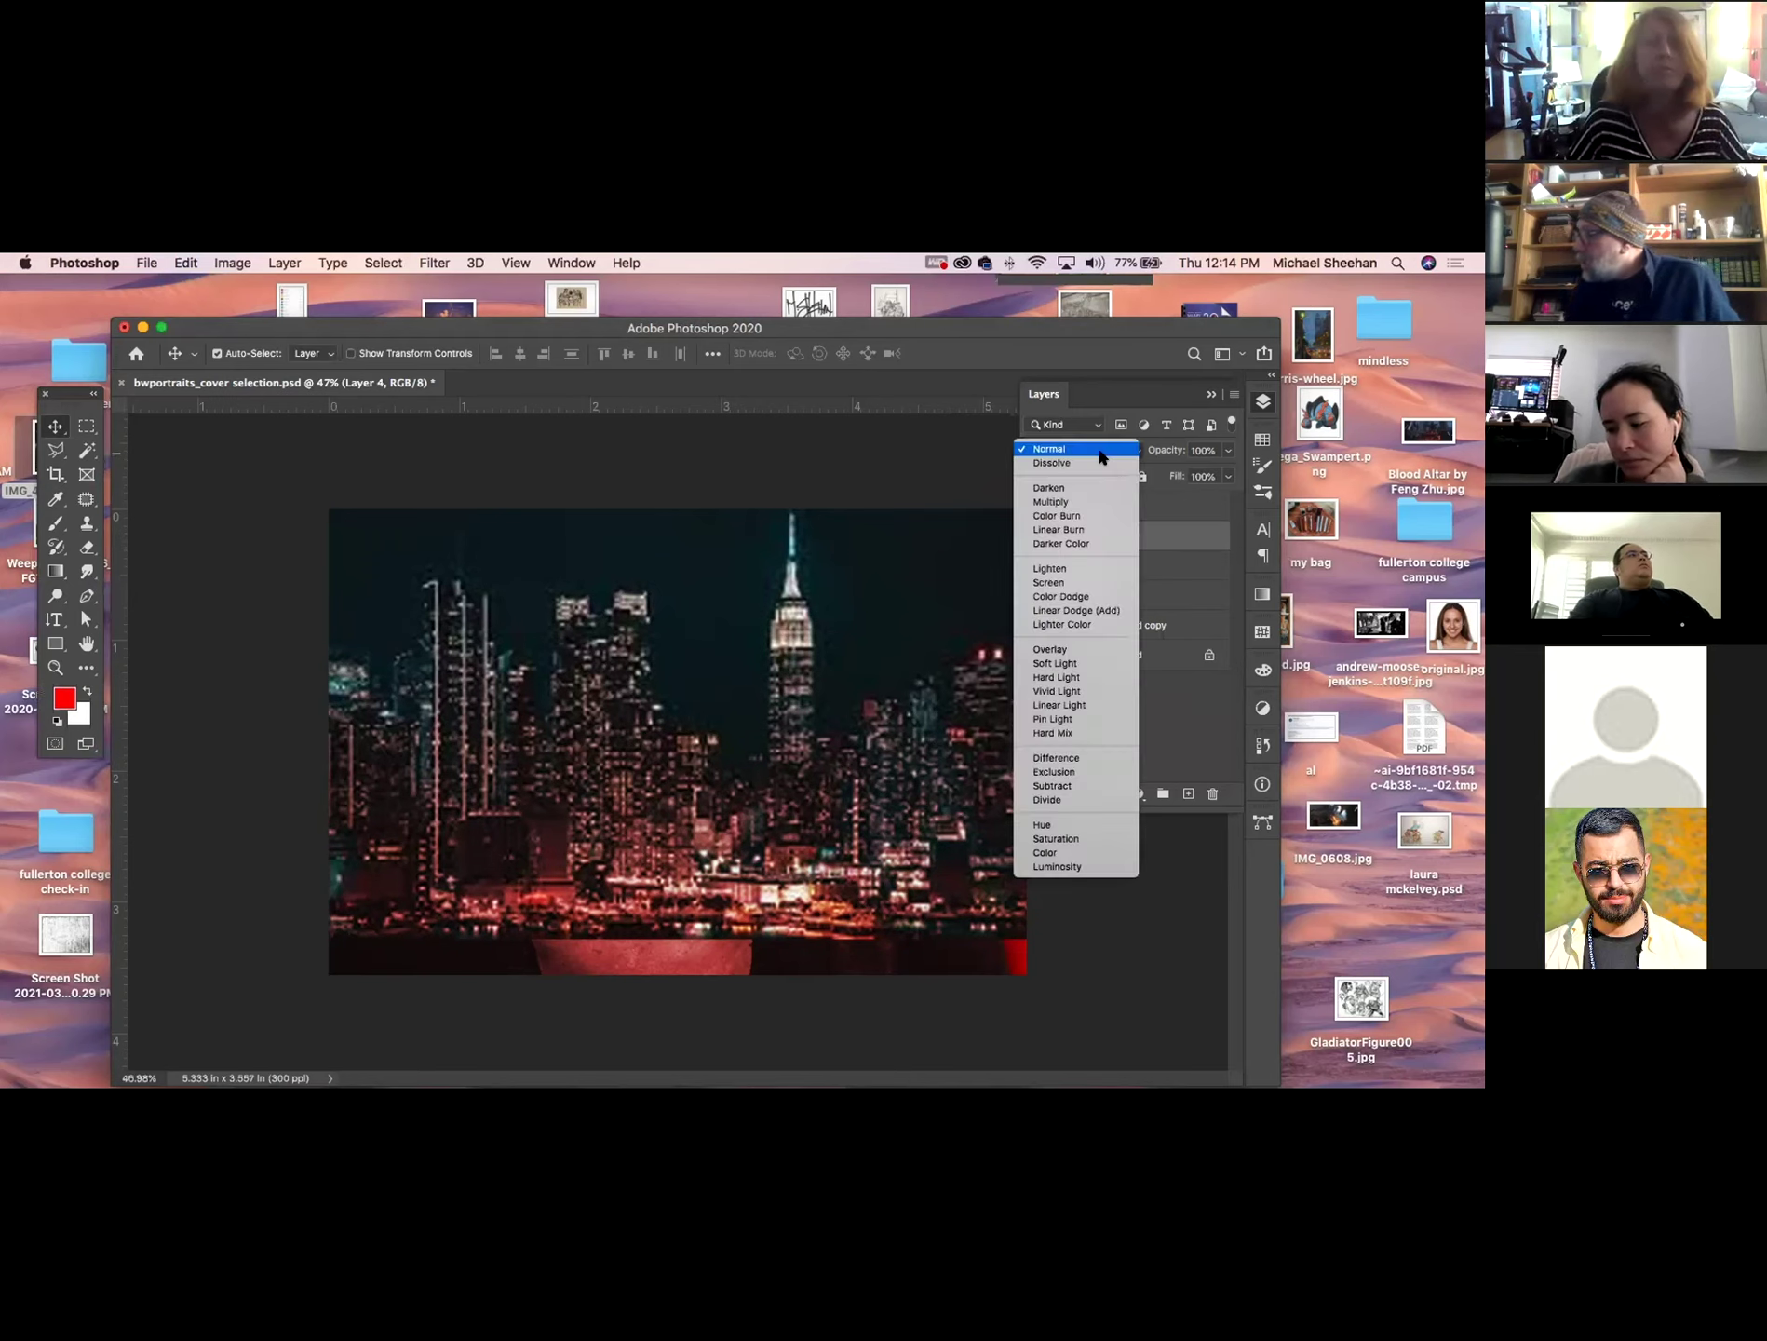
left_click(1100, 452)
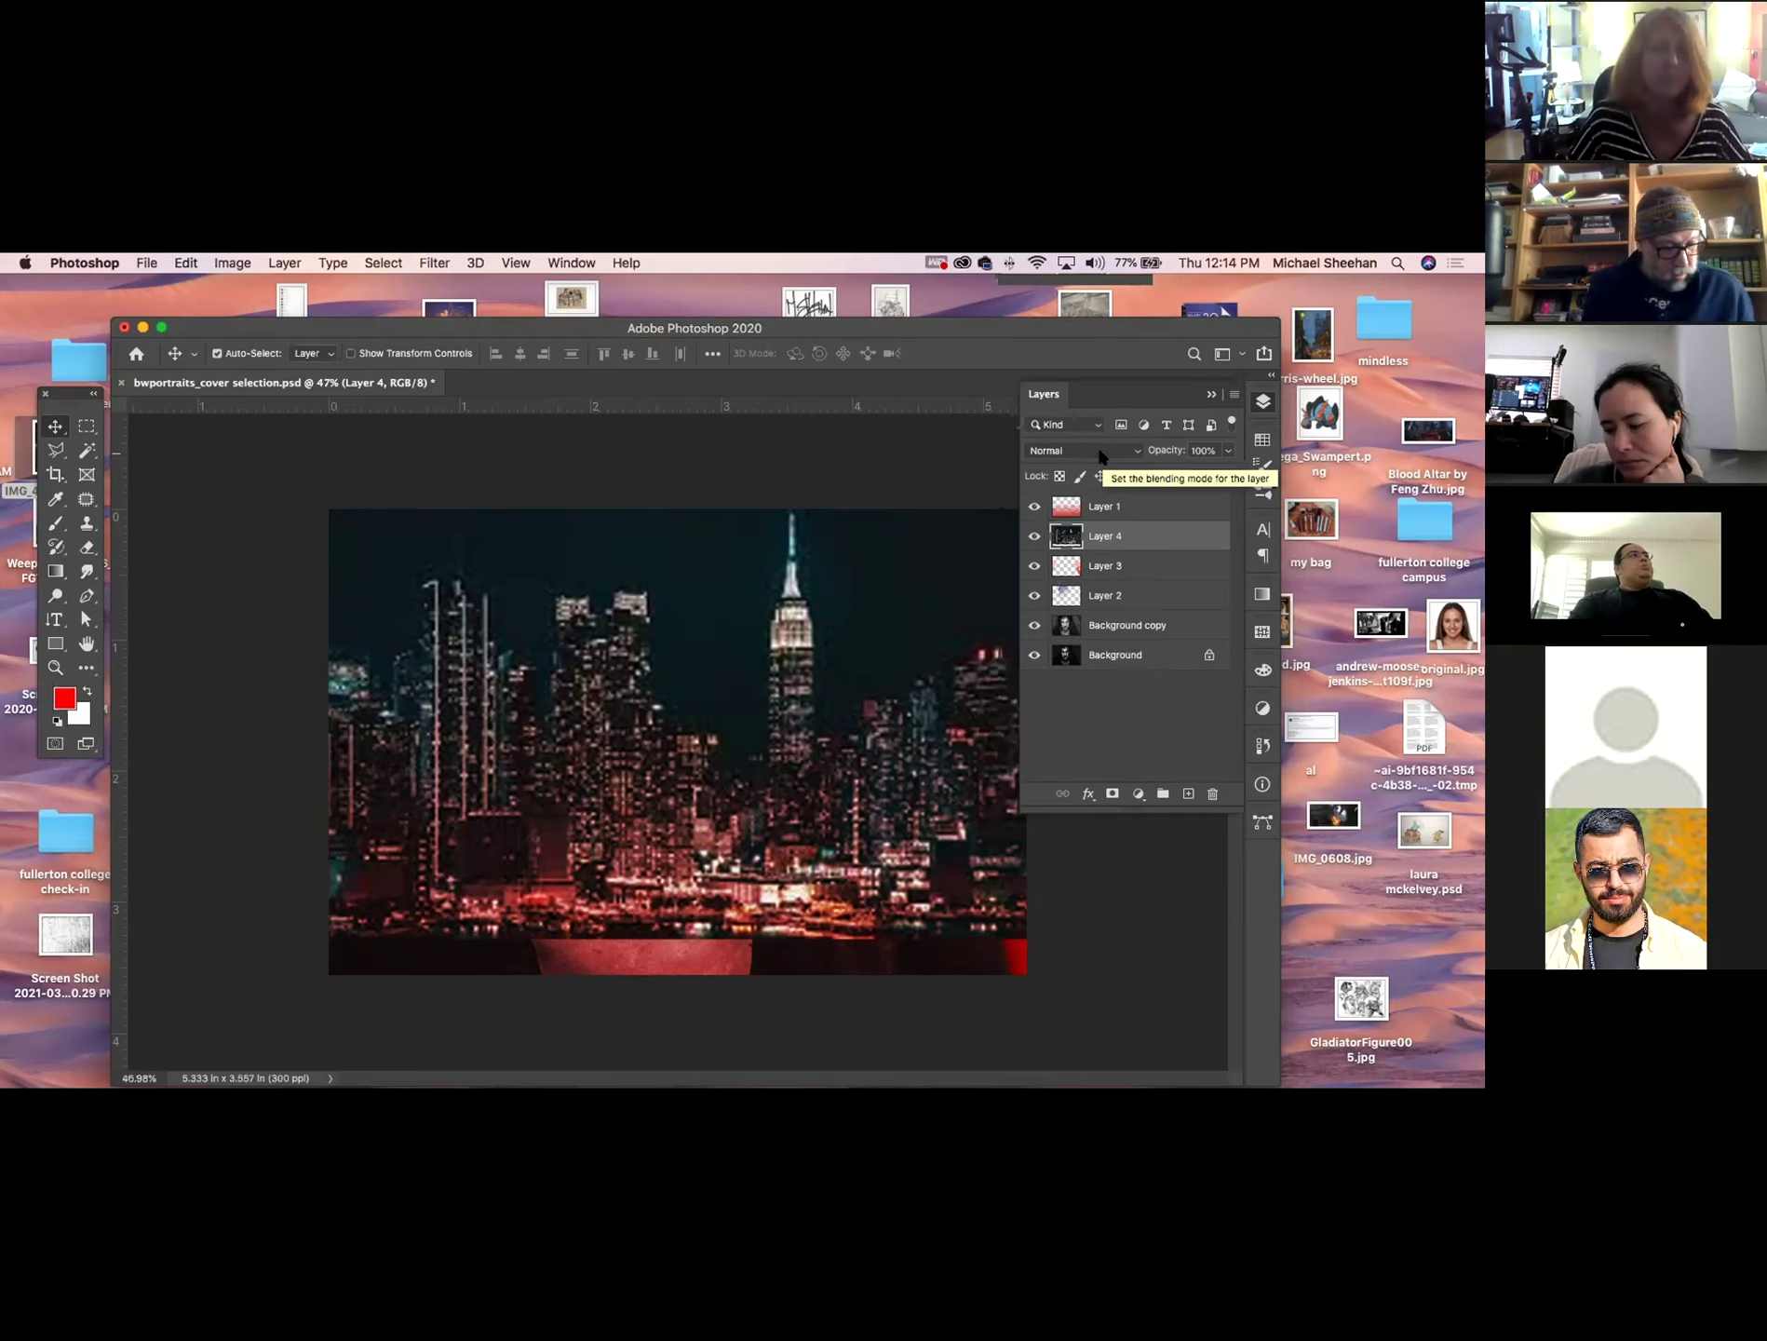
scroll(1100, 456, "down", 2)
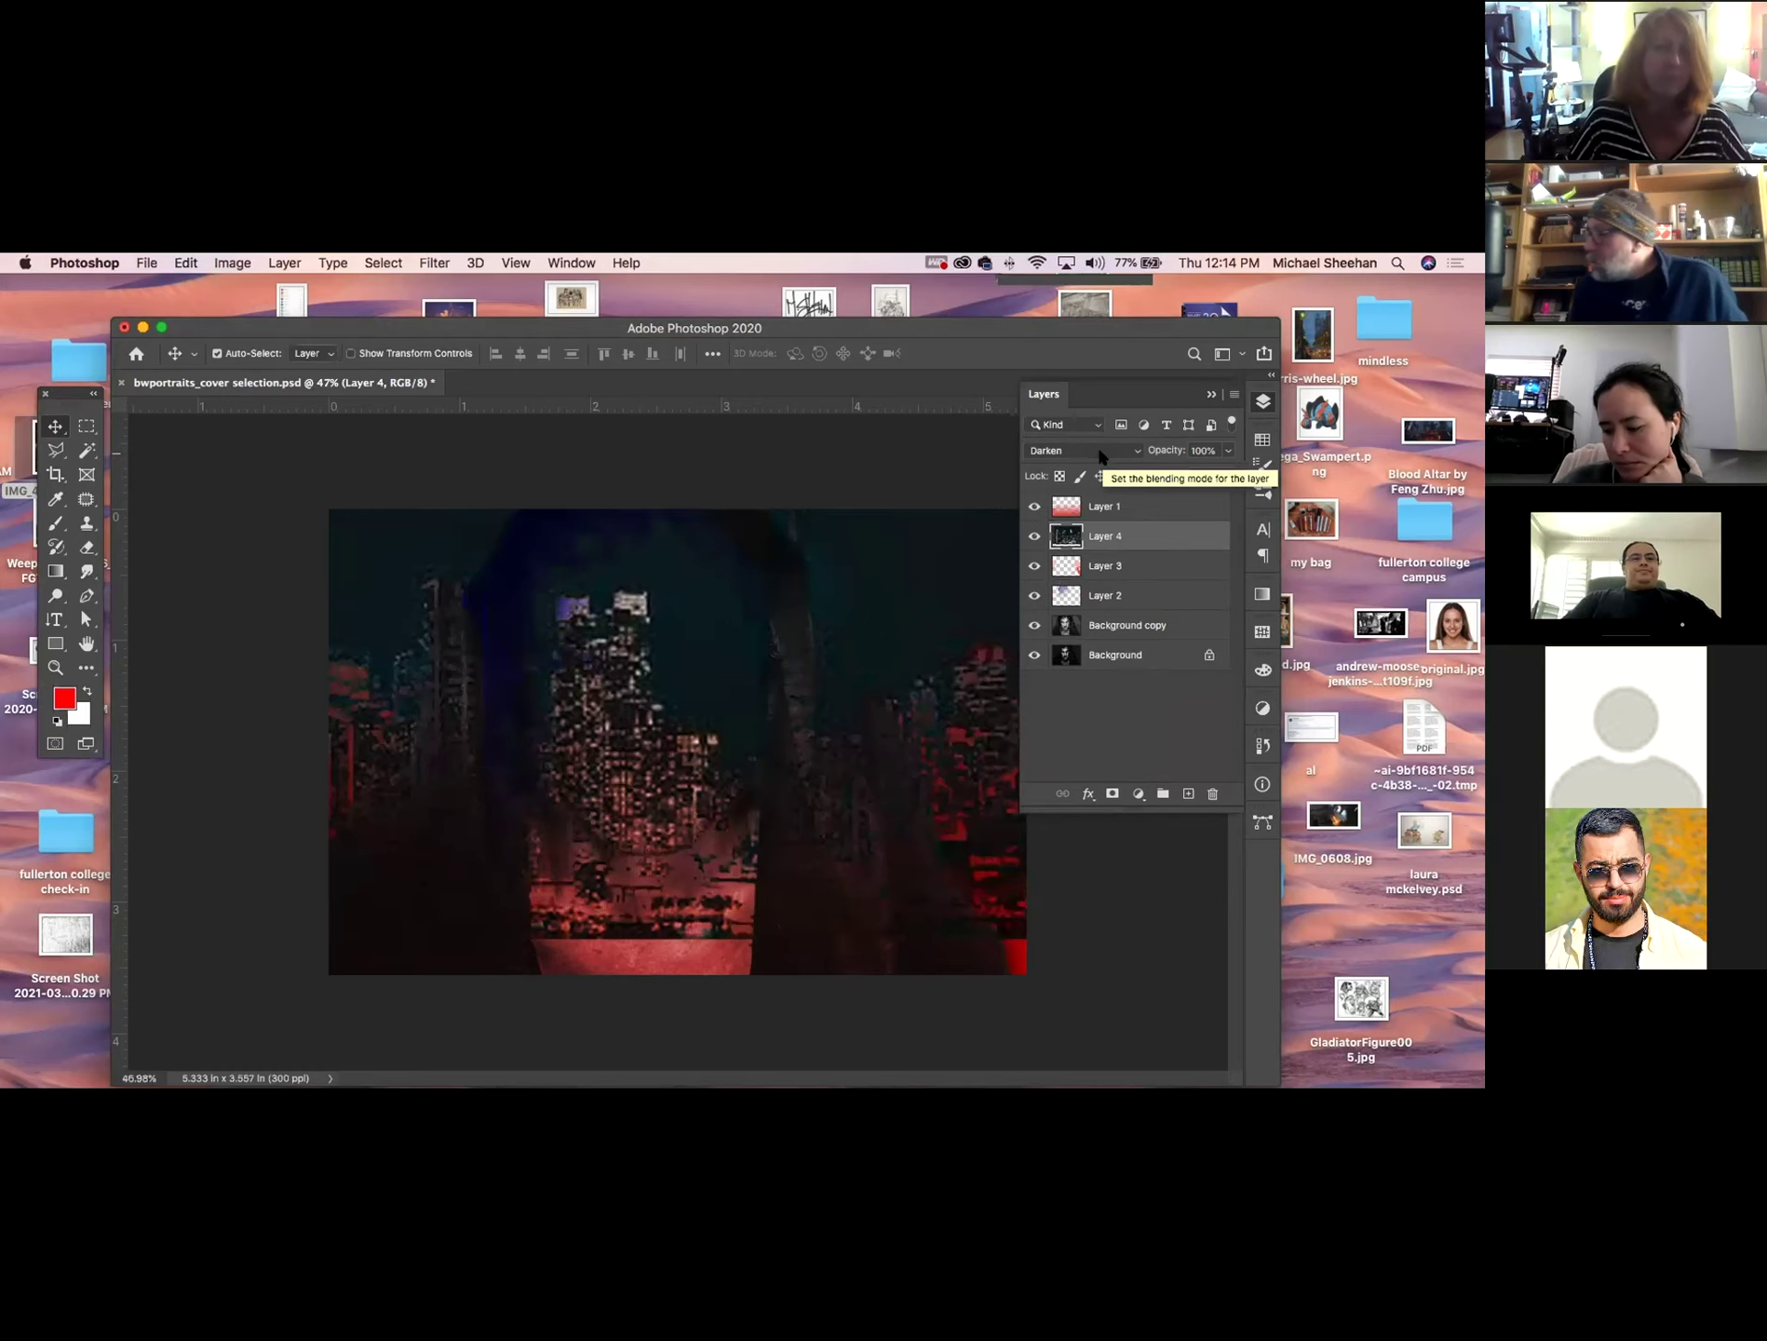
scroll(1100, 455, "down", 1)
scroll(1100, 455, "up", 1)
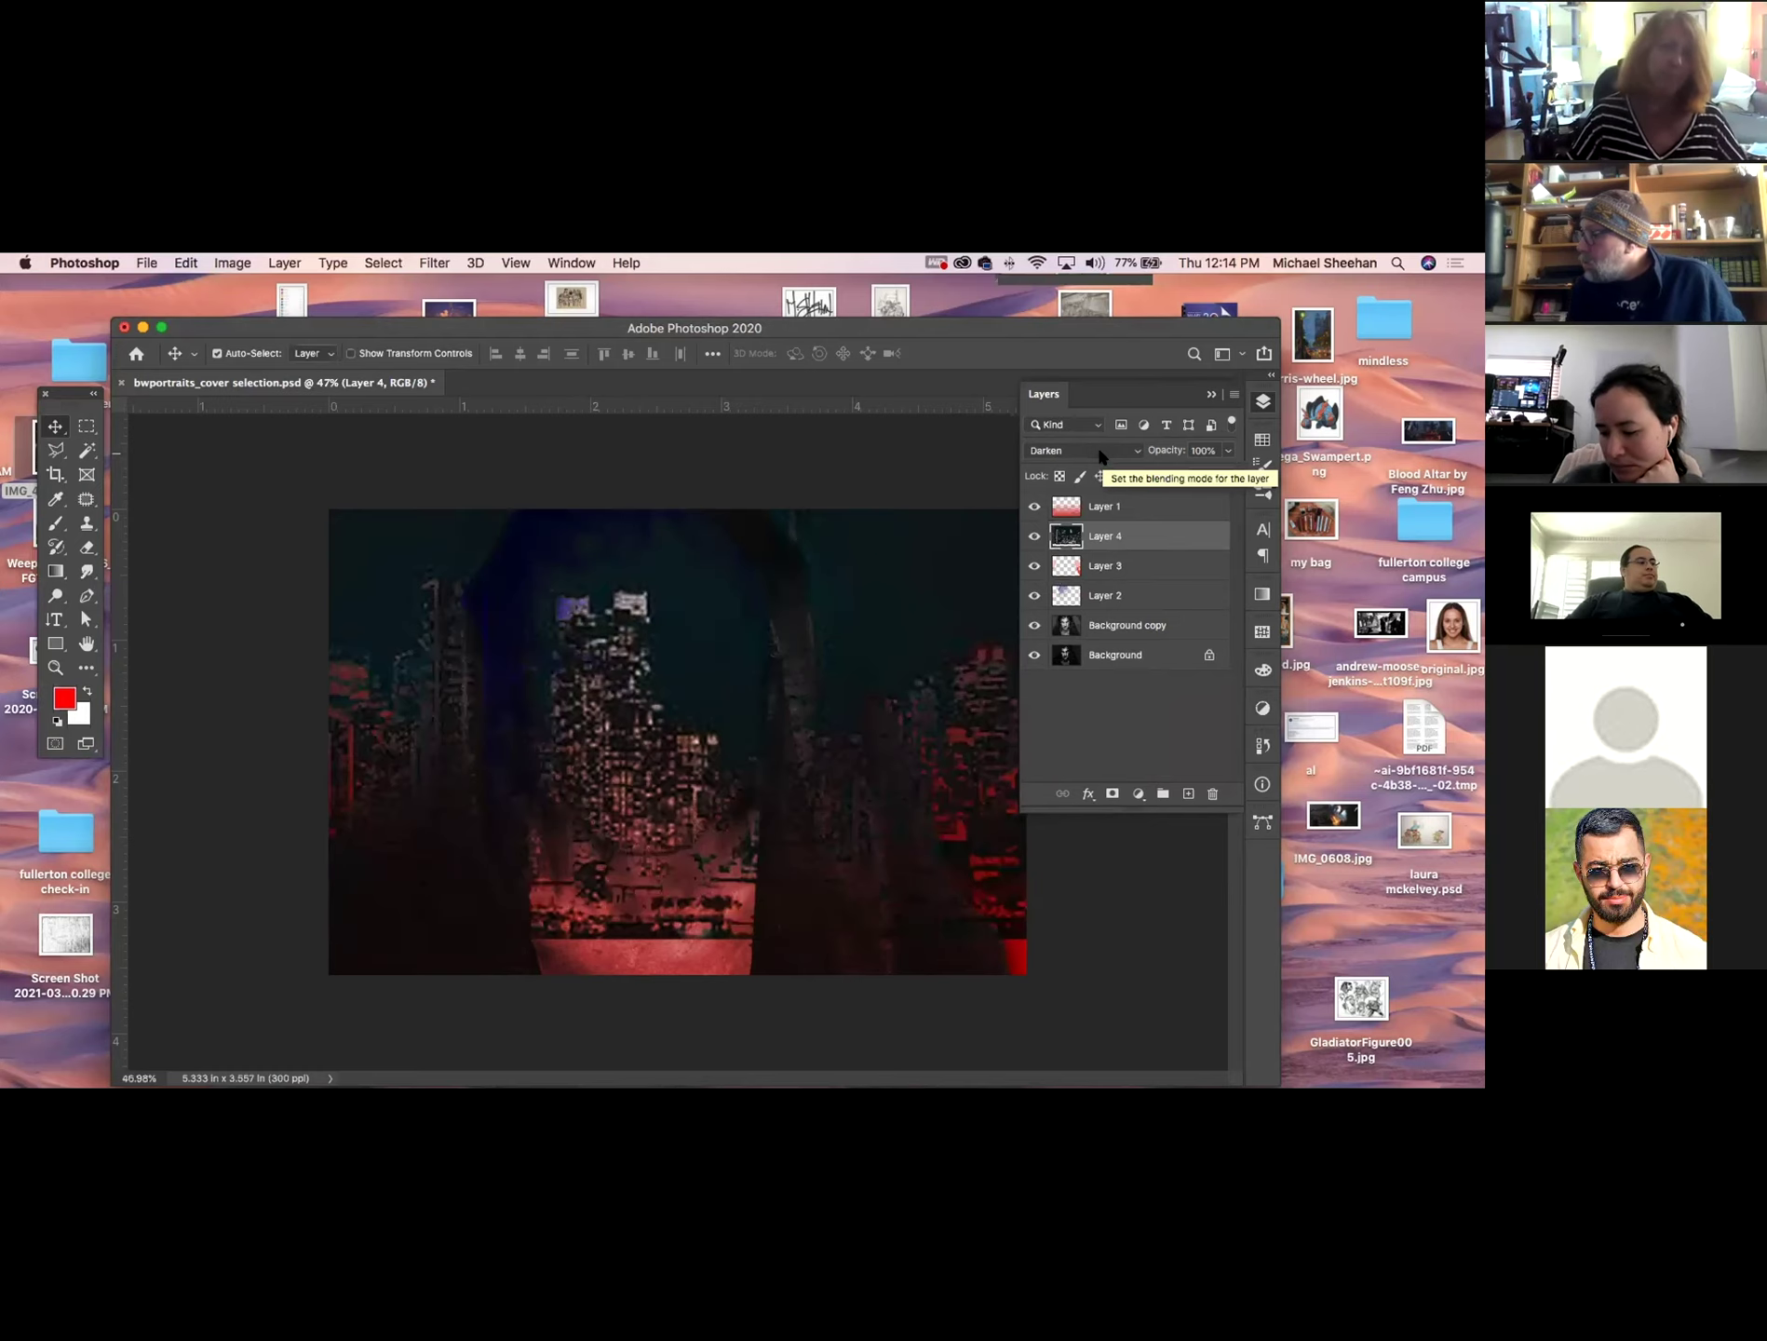
scroll(1100, 456, "down", 2)
scroll(1100, 455, "down", 3)
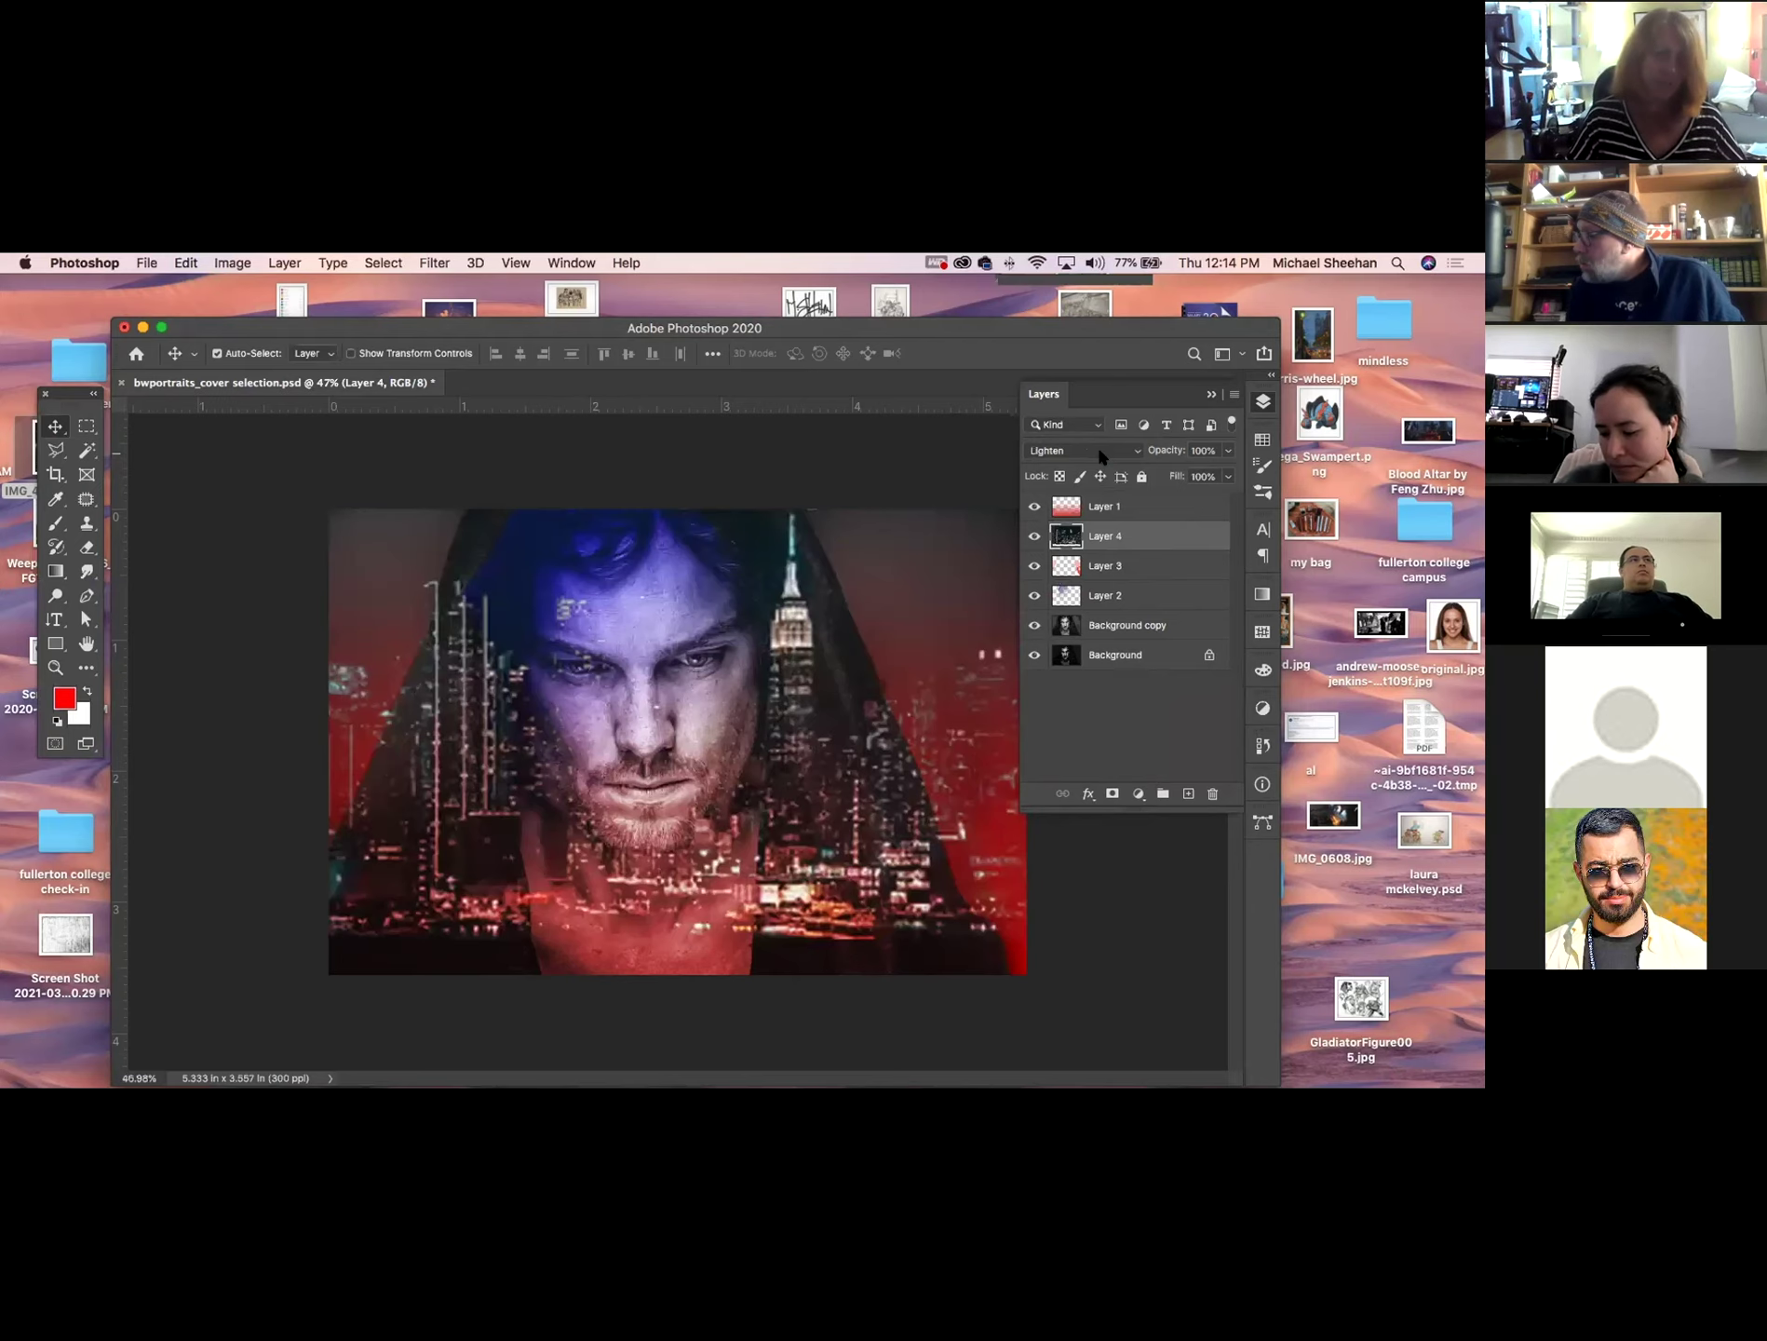
scroll(1100, 456, "down", 2)
scroll(1101, 455, "up", 1)
scroll(1101, 455, "down", 1)
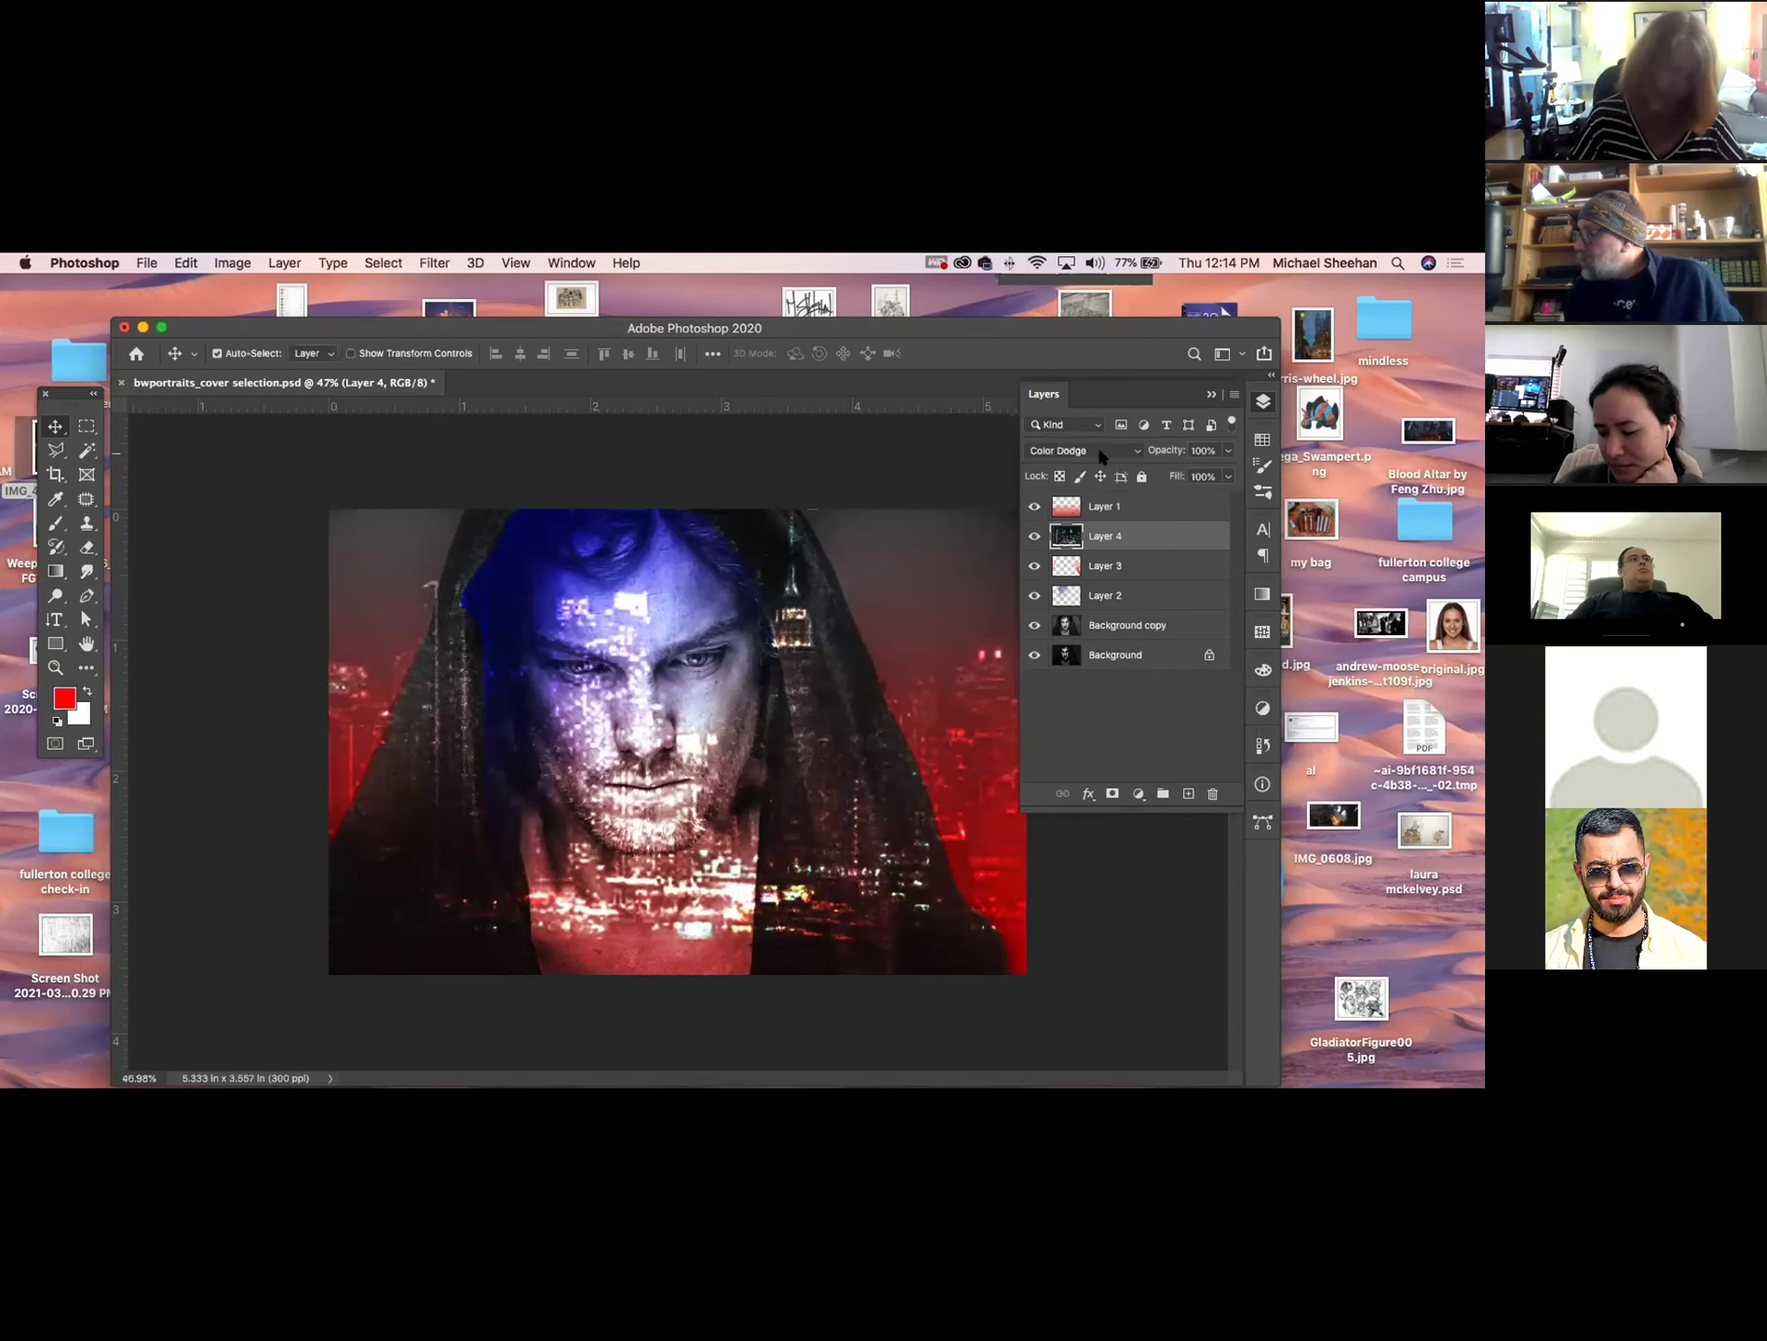
Load the saved background selection on Layer 4 and invert it to select the hooded figure.
left_click(389, 262)
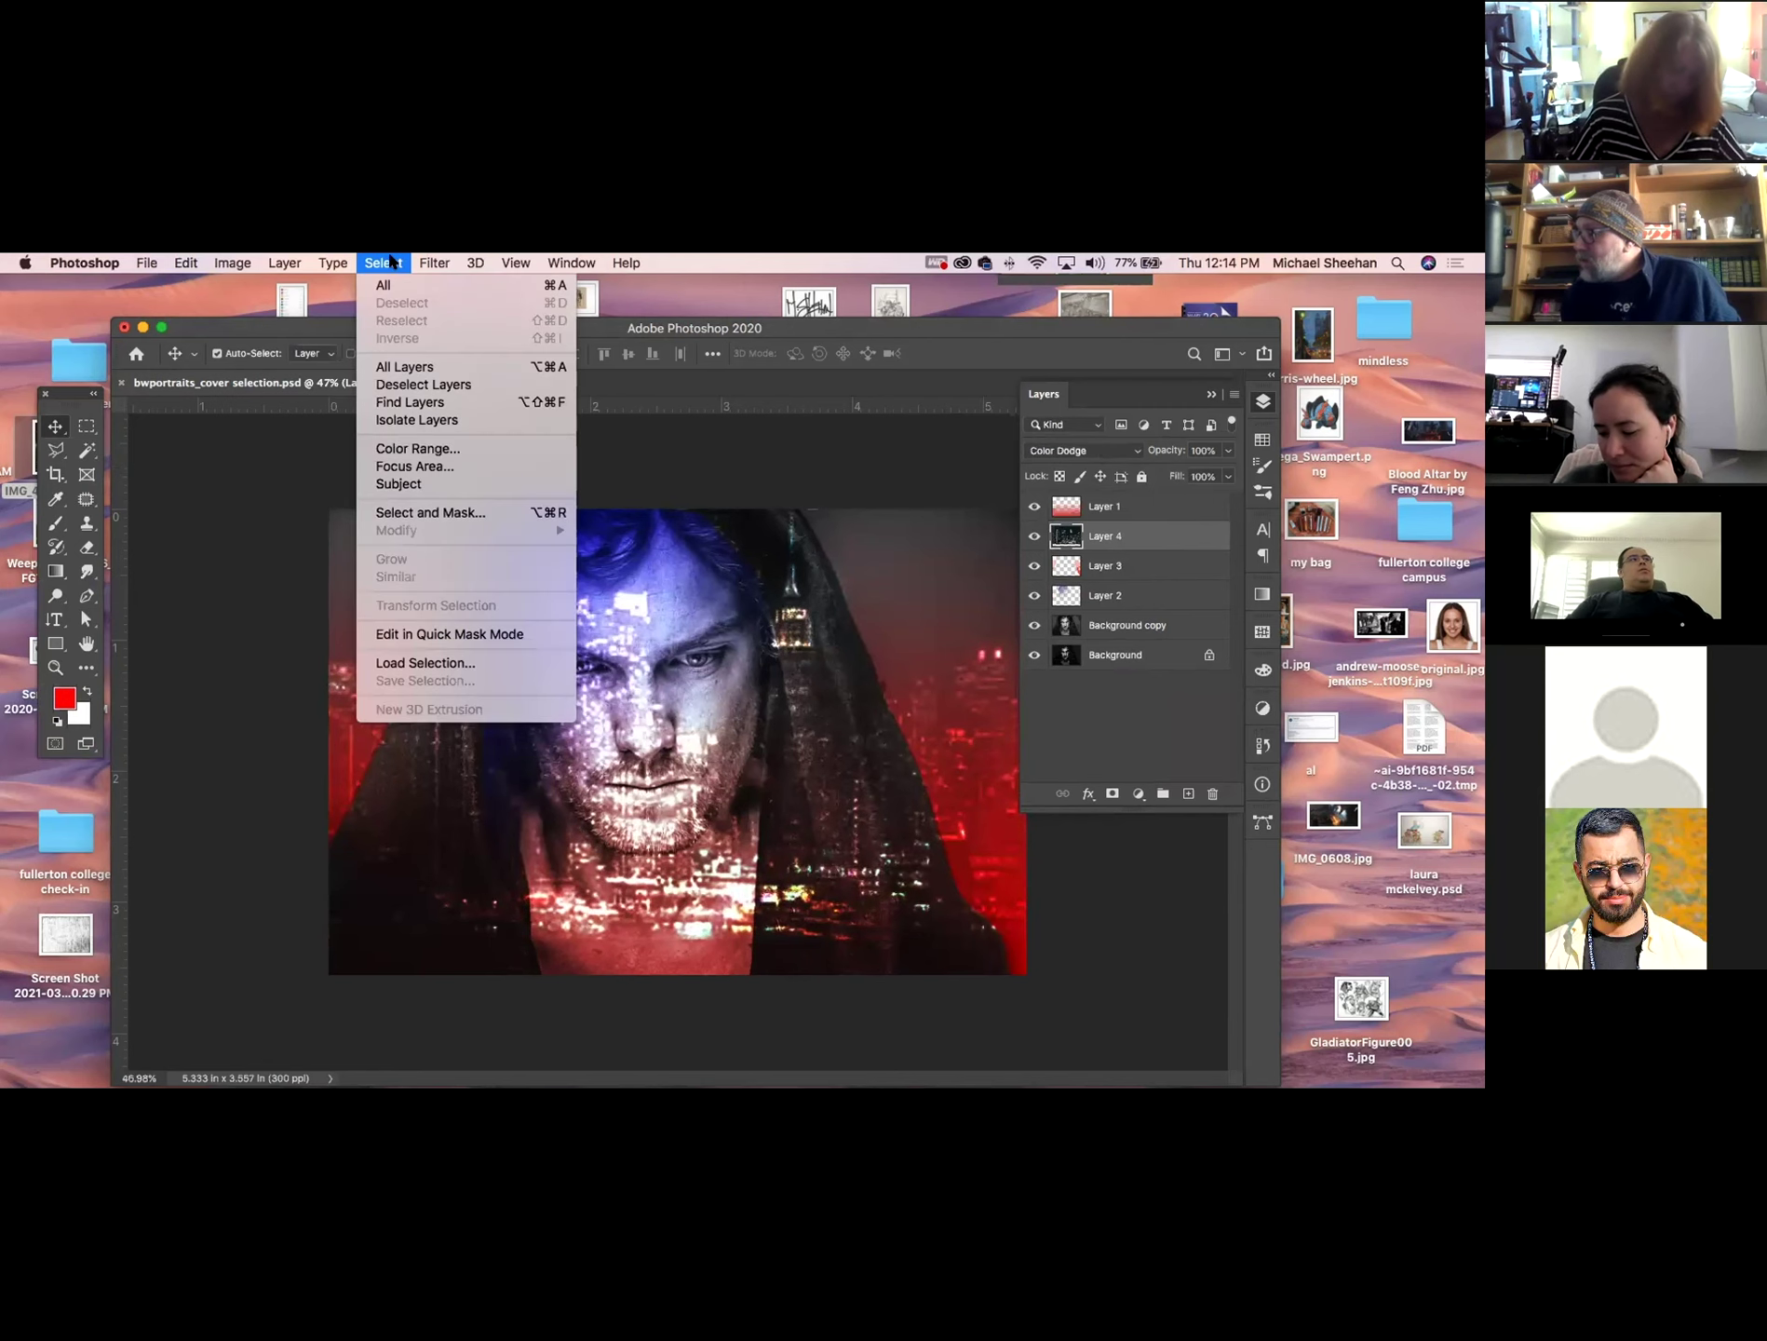
left_click(416, 663)
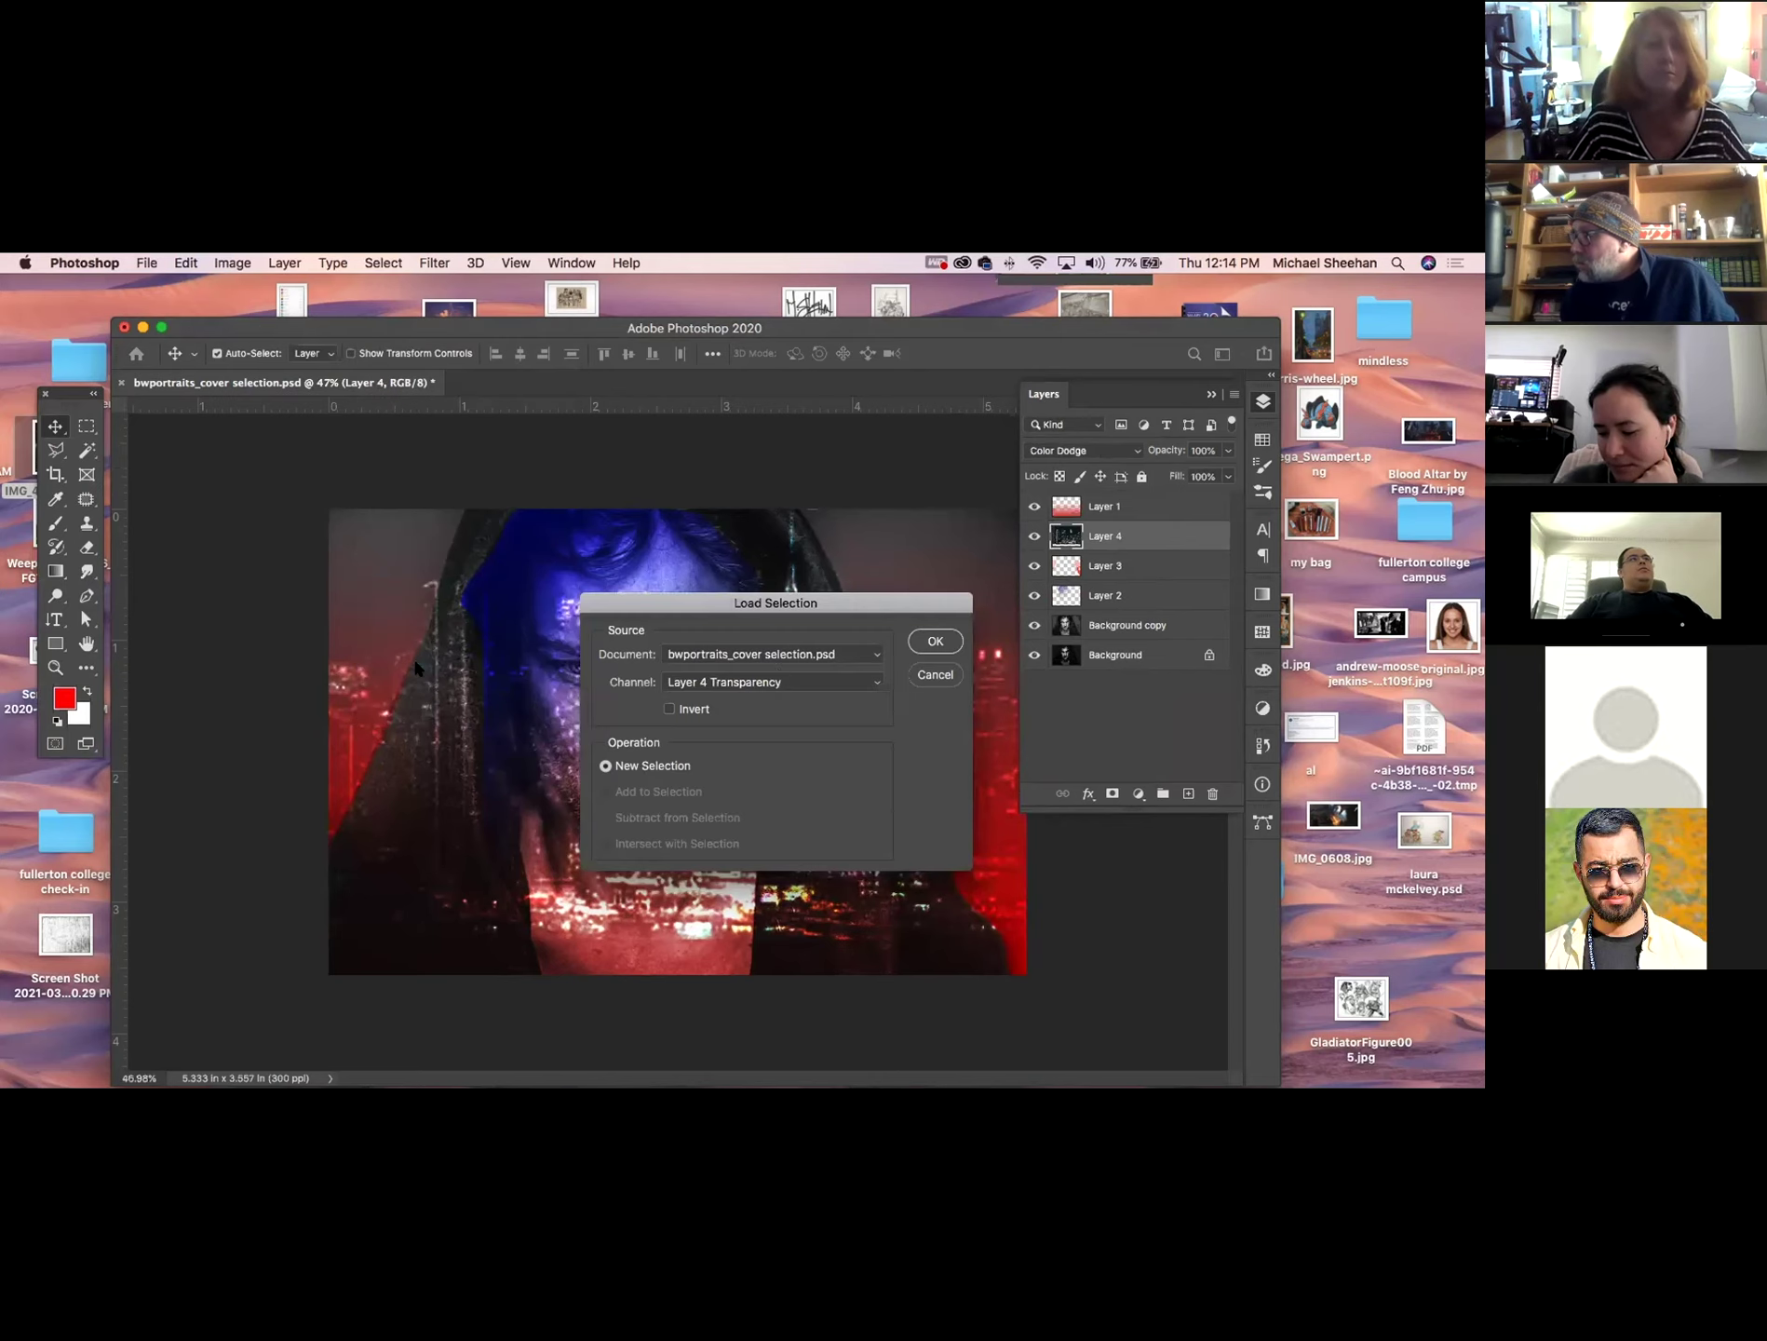
left_click(826, 686)
left_click(875, 718)
left_click(935, 641)
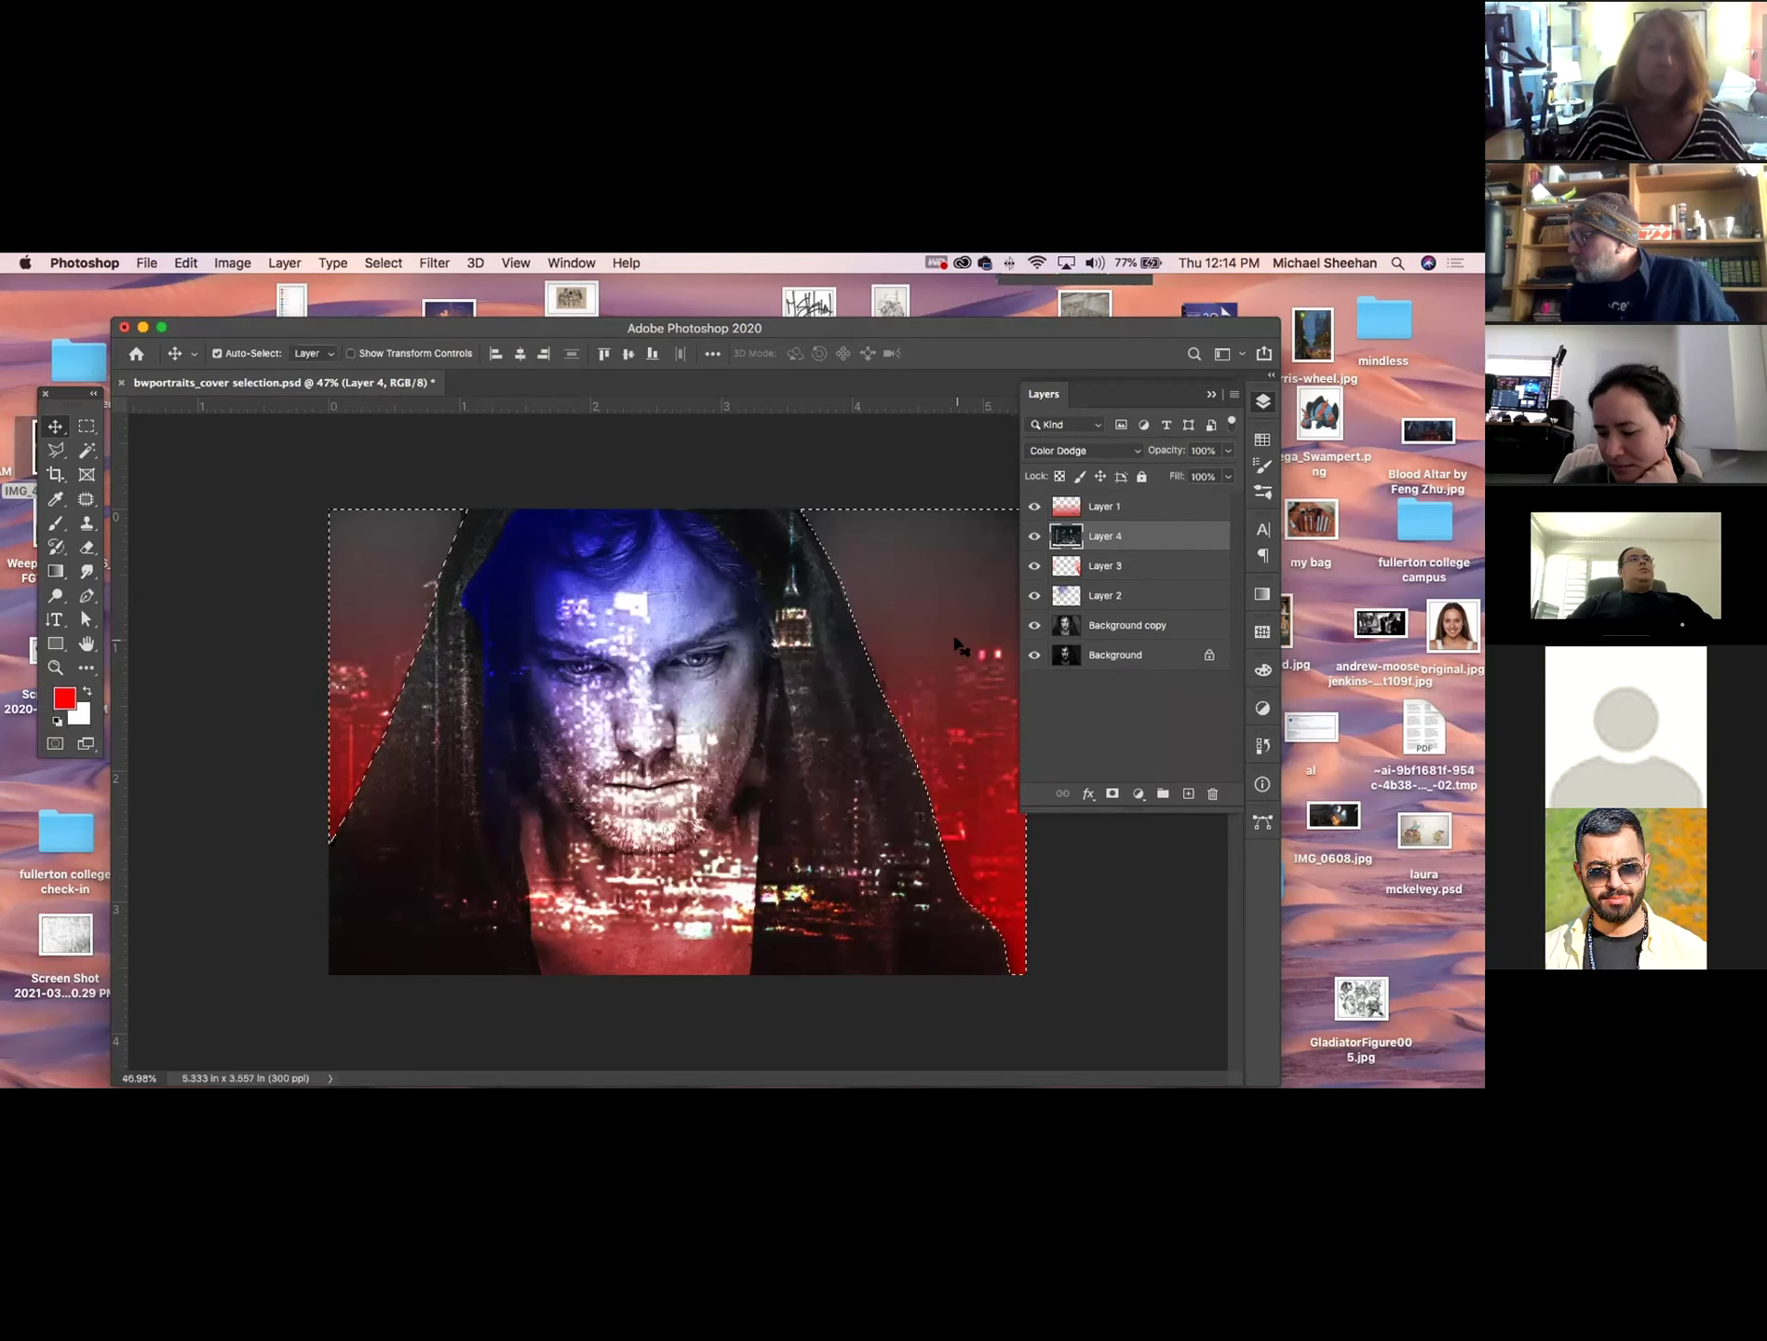
key("super+shift+i")
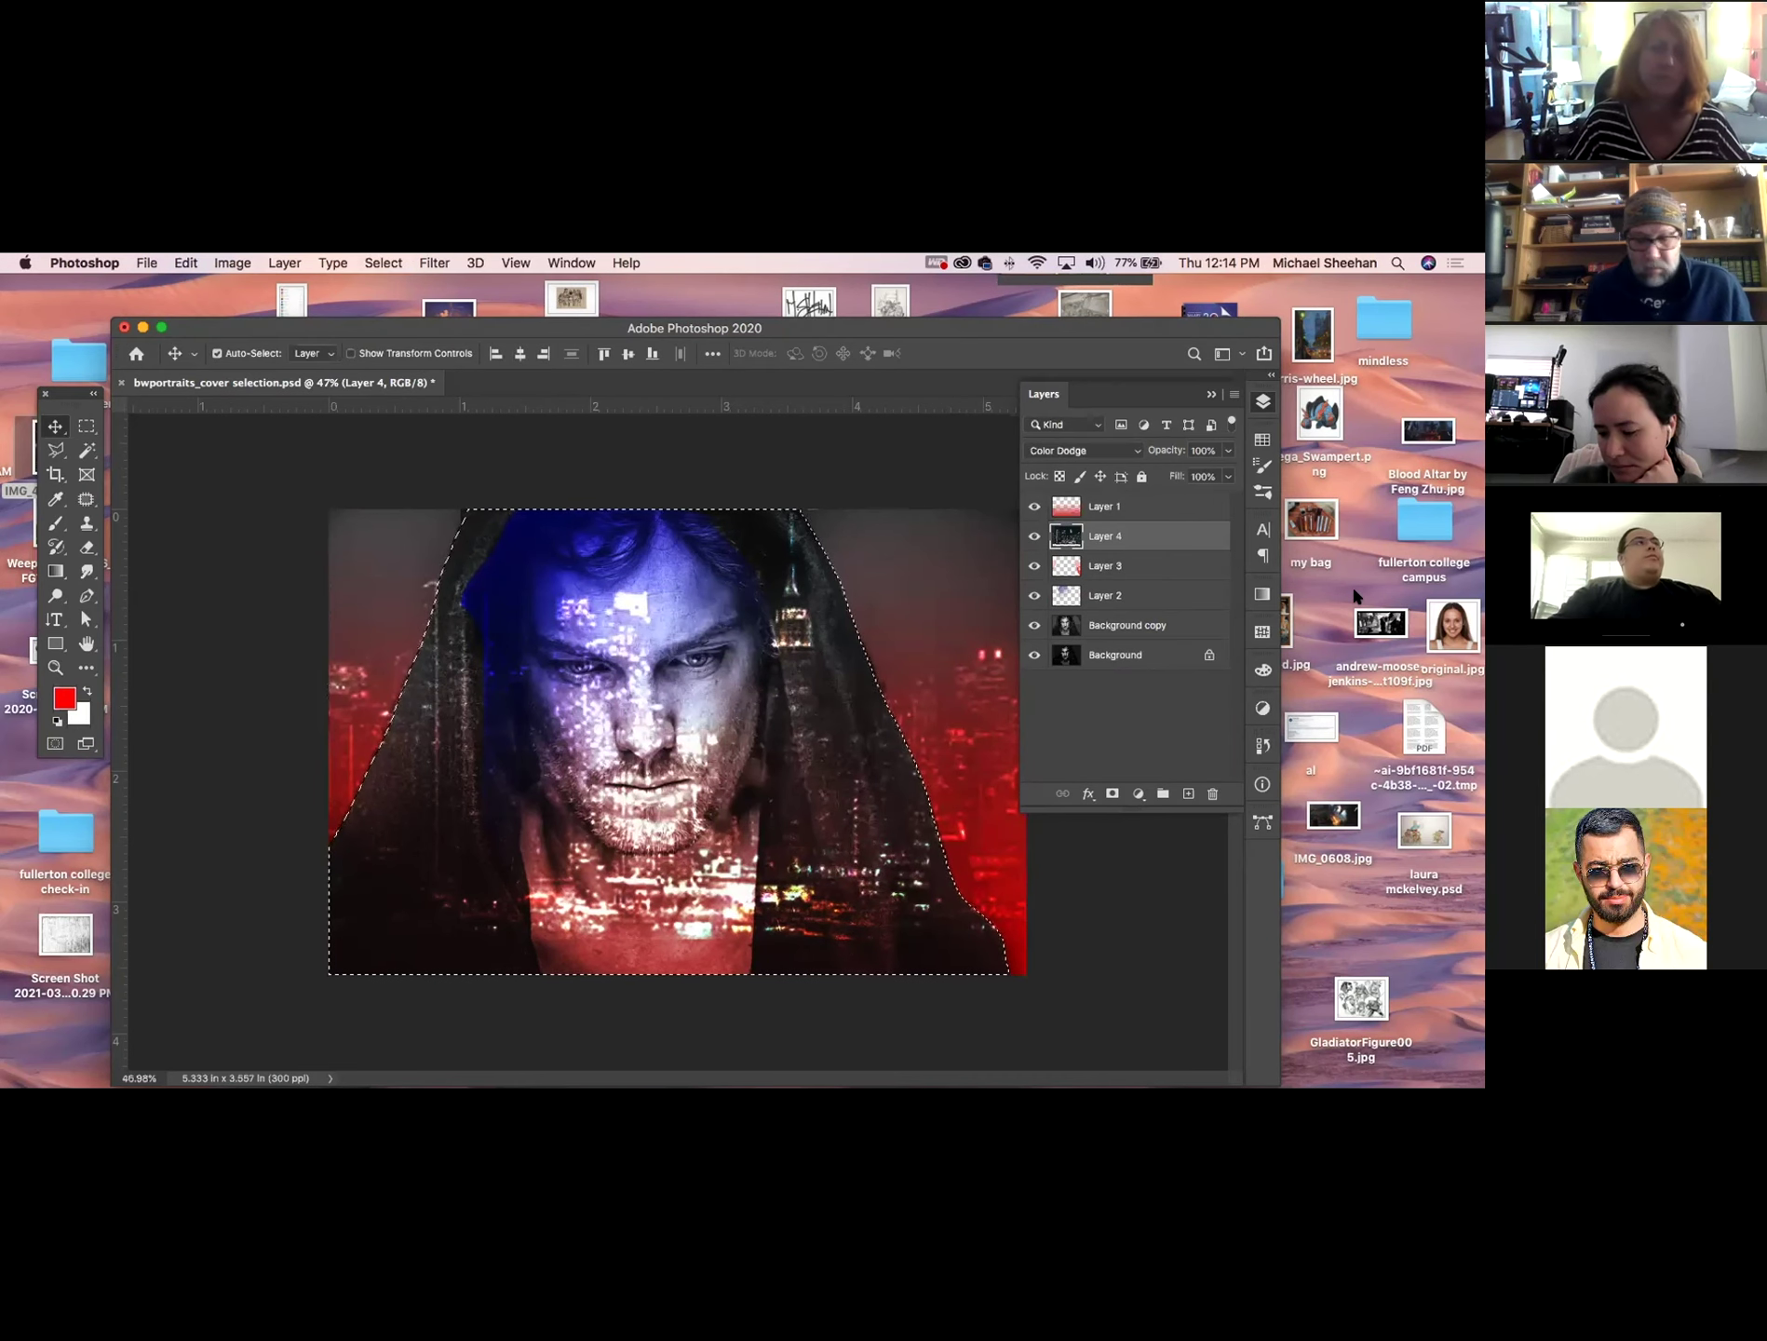
Delete the skyline from the selected hooded figure on Layer 4 and deselect.
key("Delete")
key("super+d")
left_click(1261, 404)
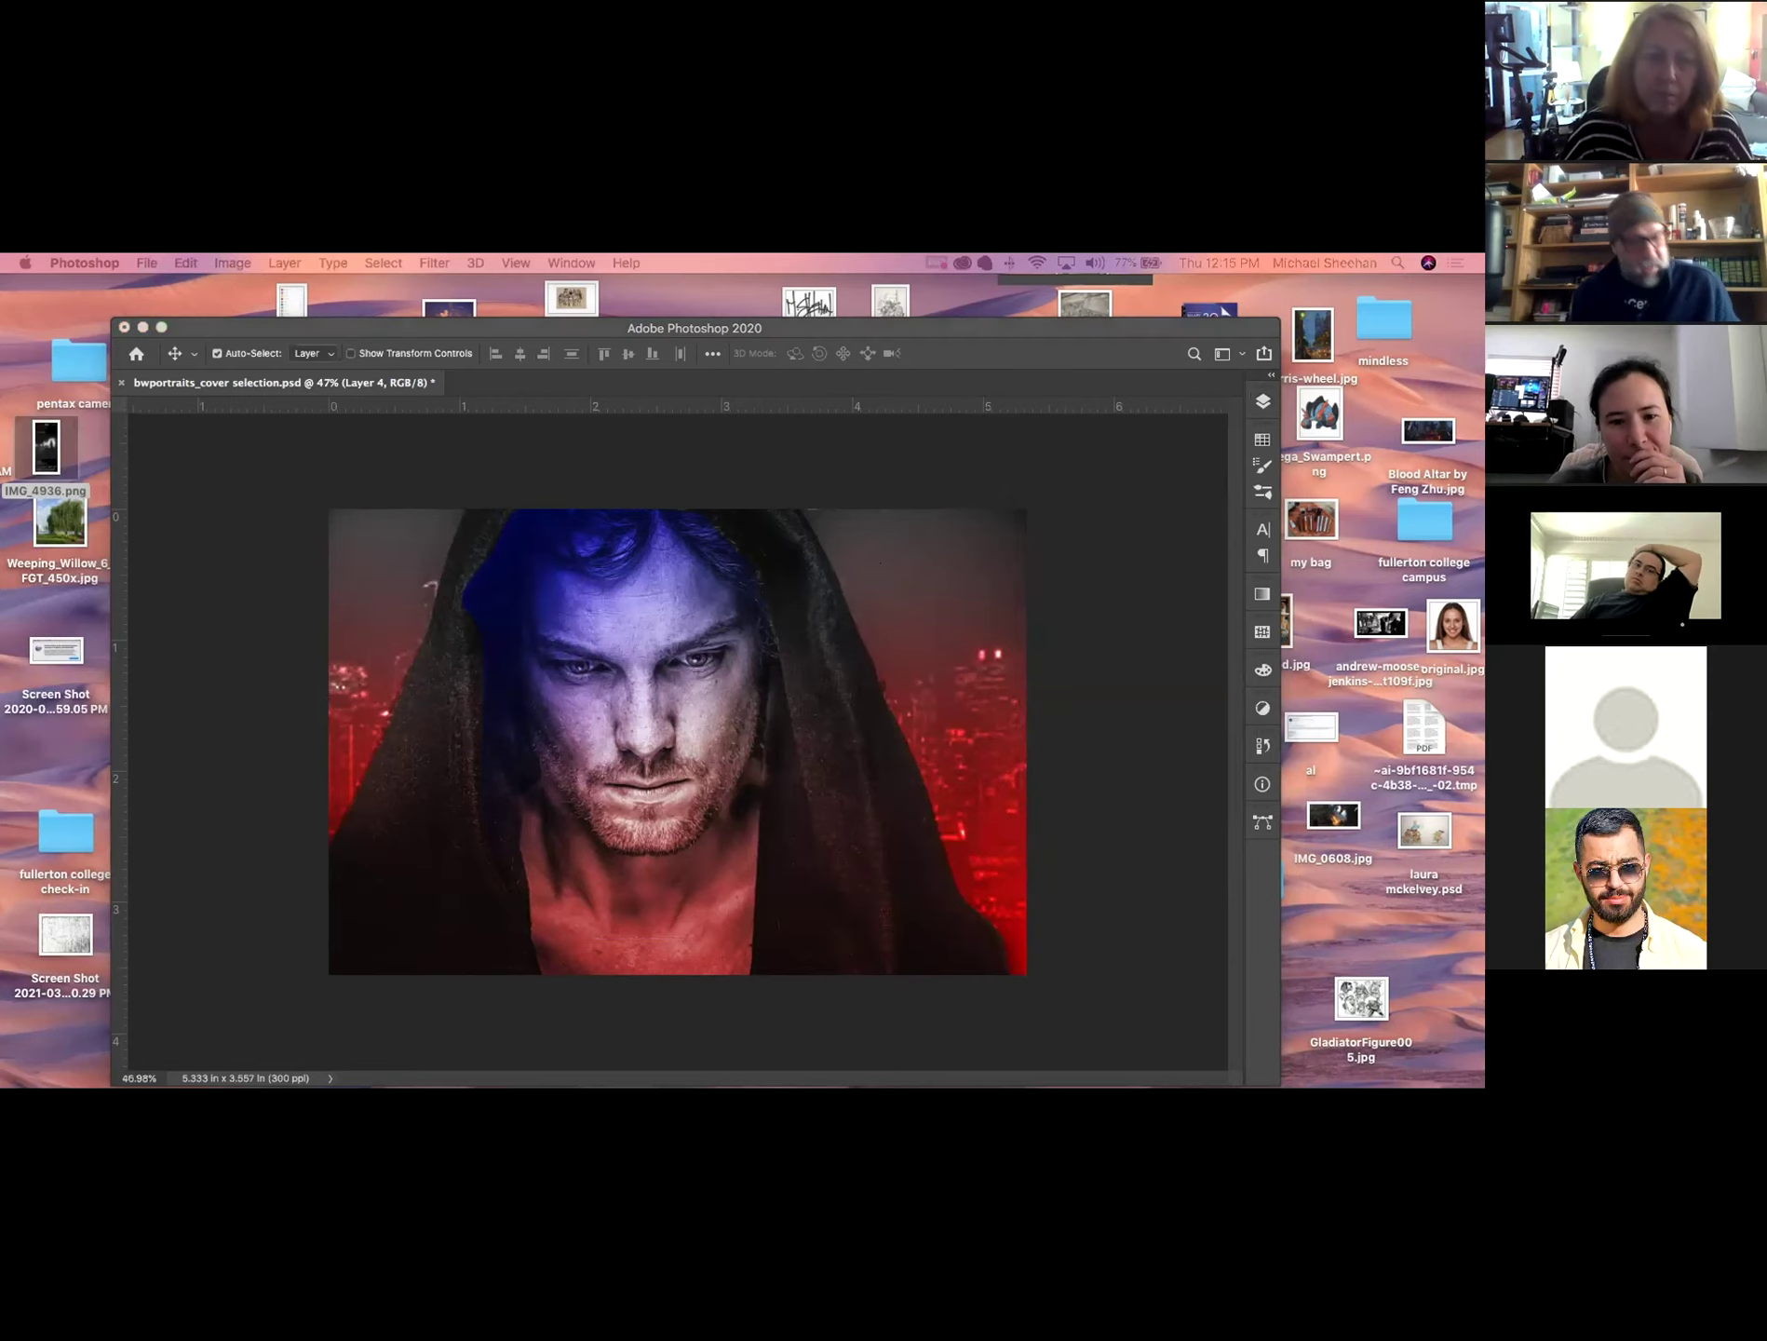
Place the Chipboard 03 Heavy texture from Finder above Layer 4 and enlarge it to cover the whole portrait.
key("super+Tab")
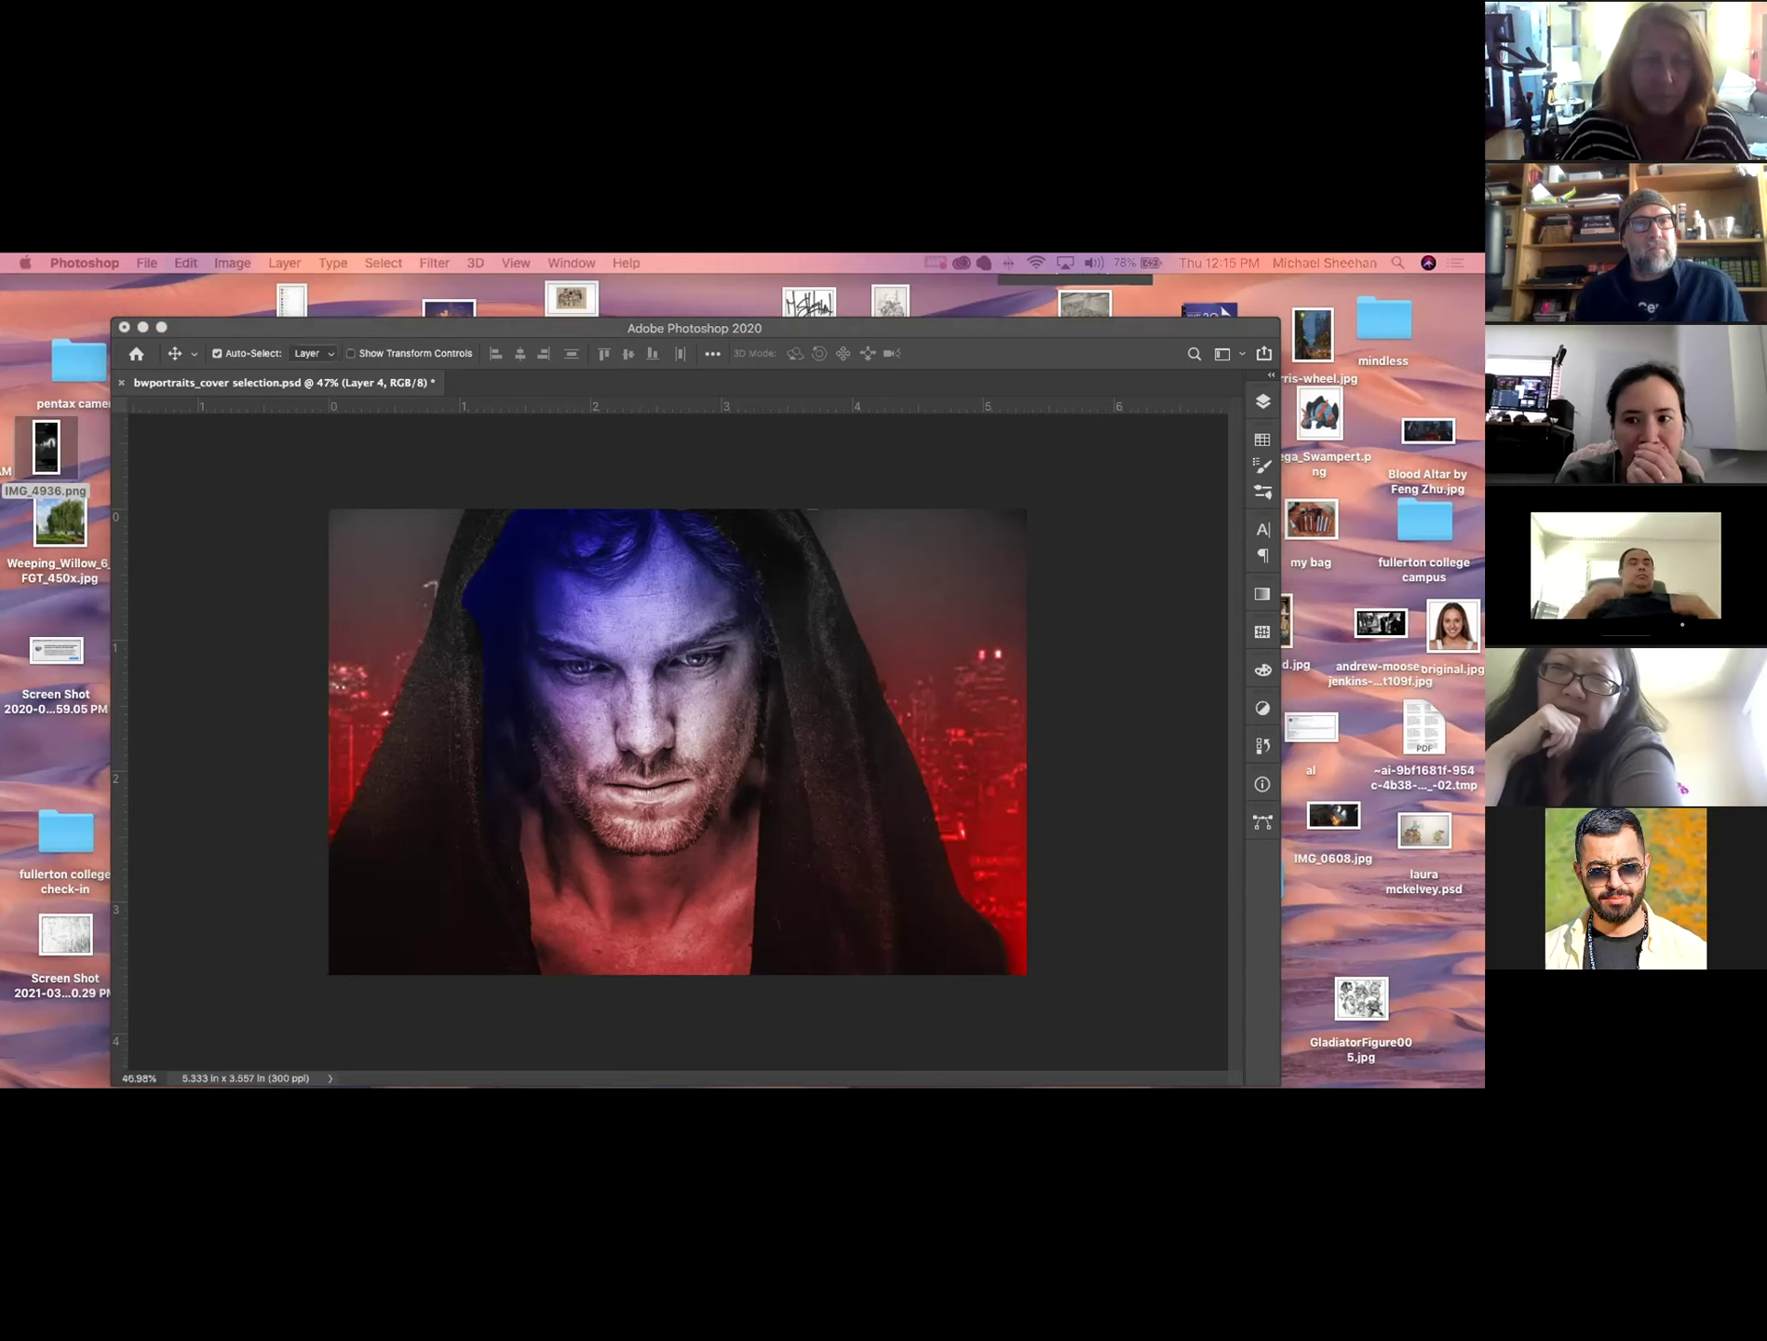
left_click(256, 769)
key("super+t")
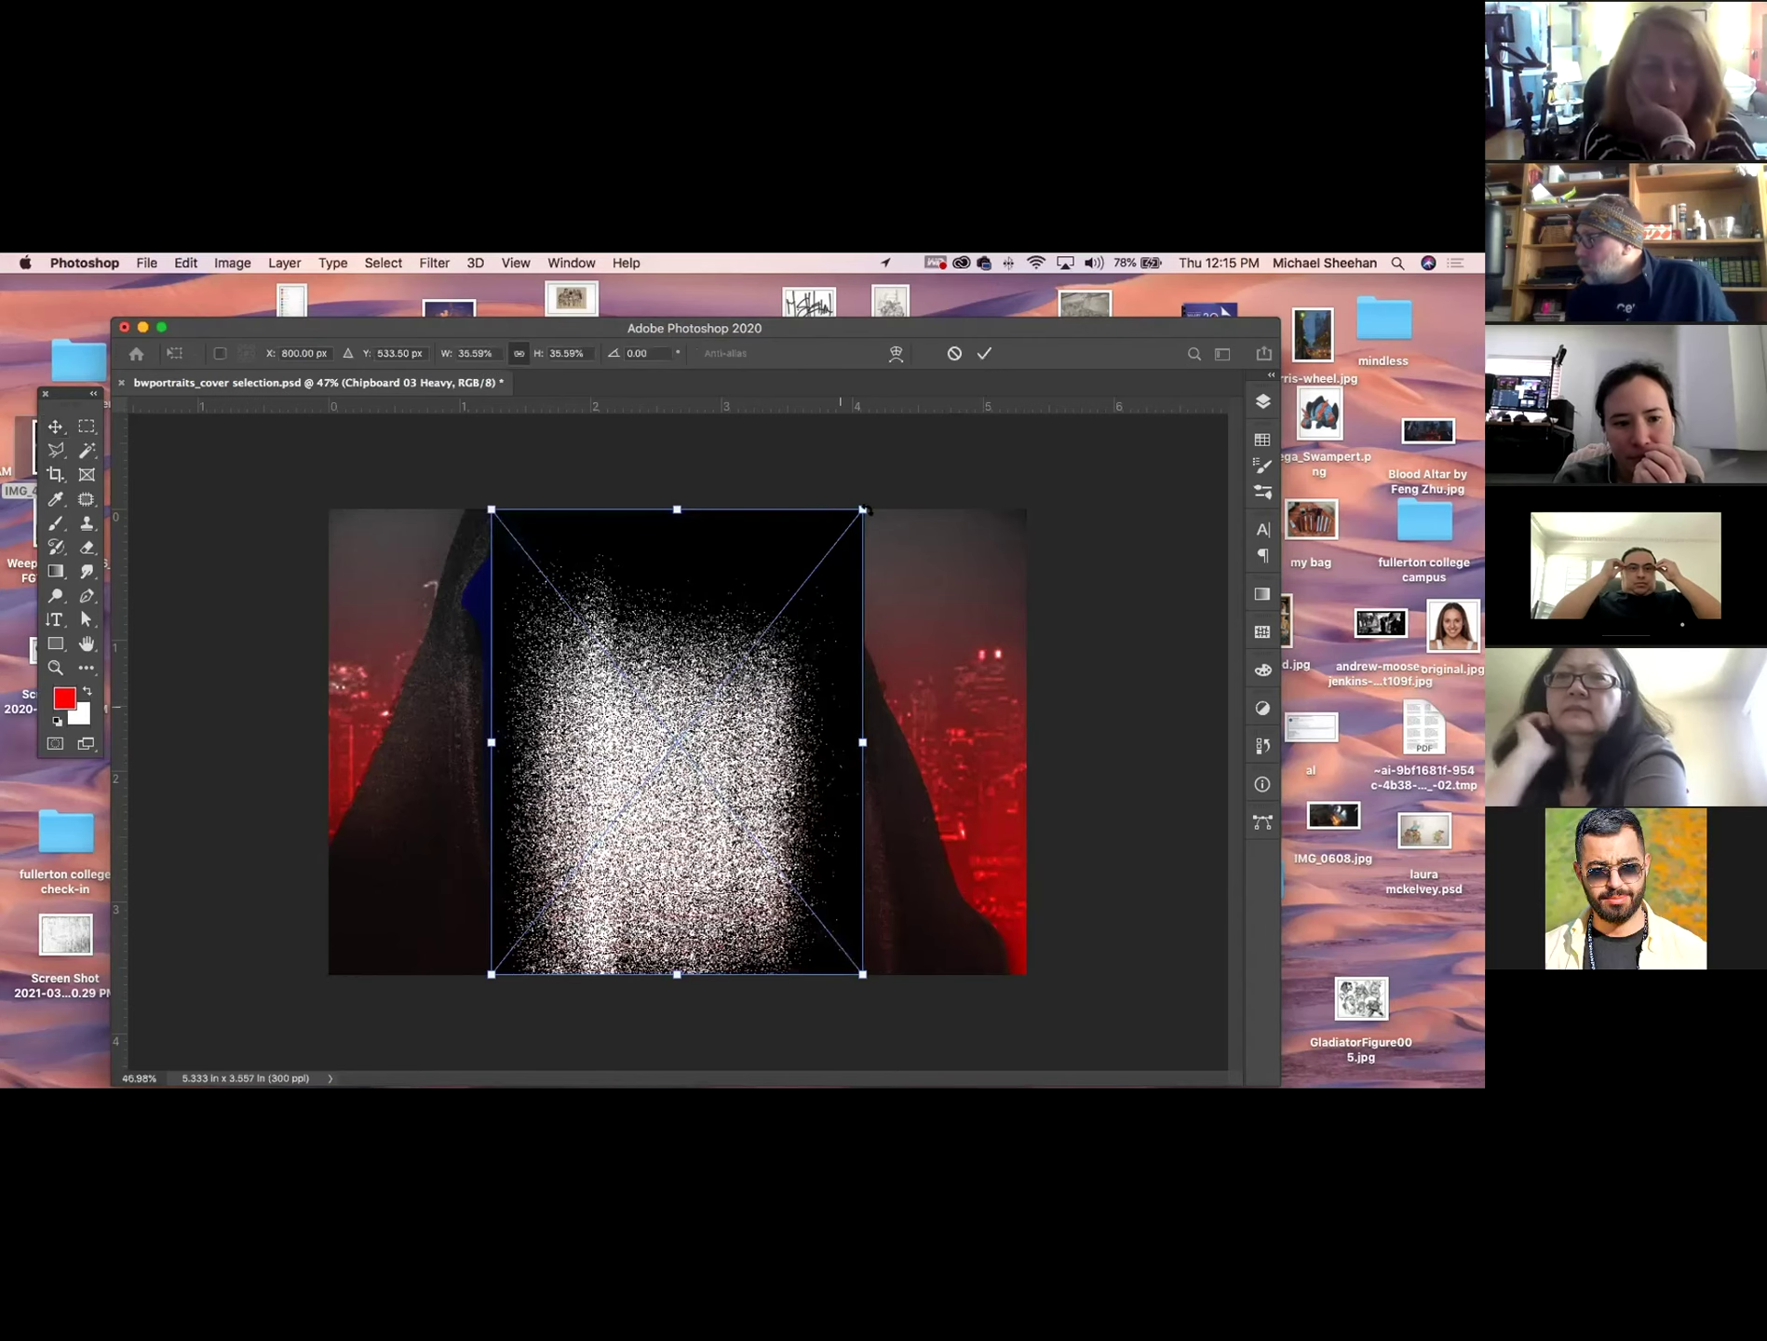
left_click_drag(863, 509, 1036, 414)
left_click(54, 426)
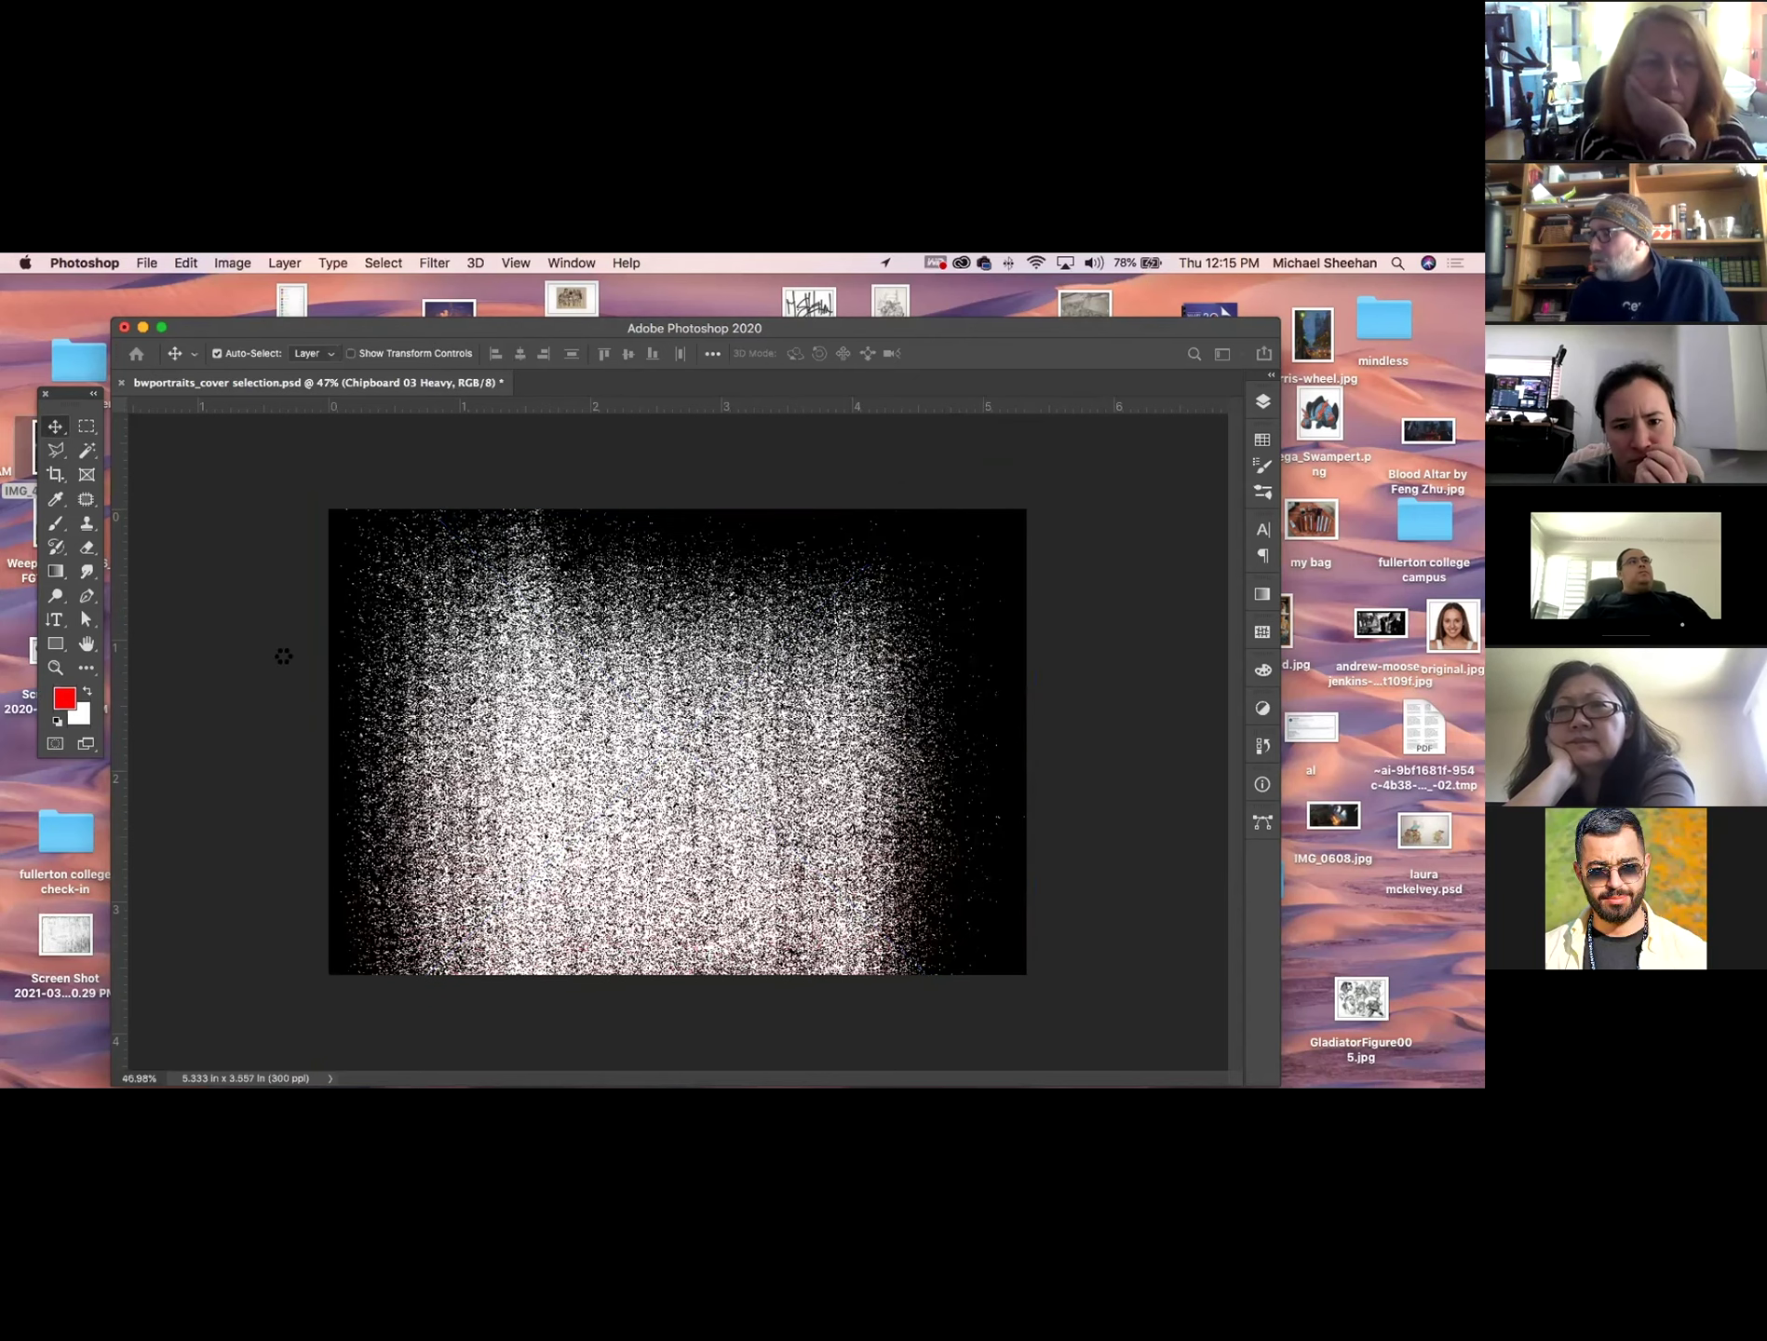
key("shift+alt+n")
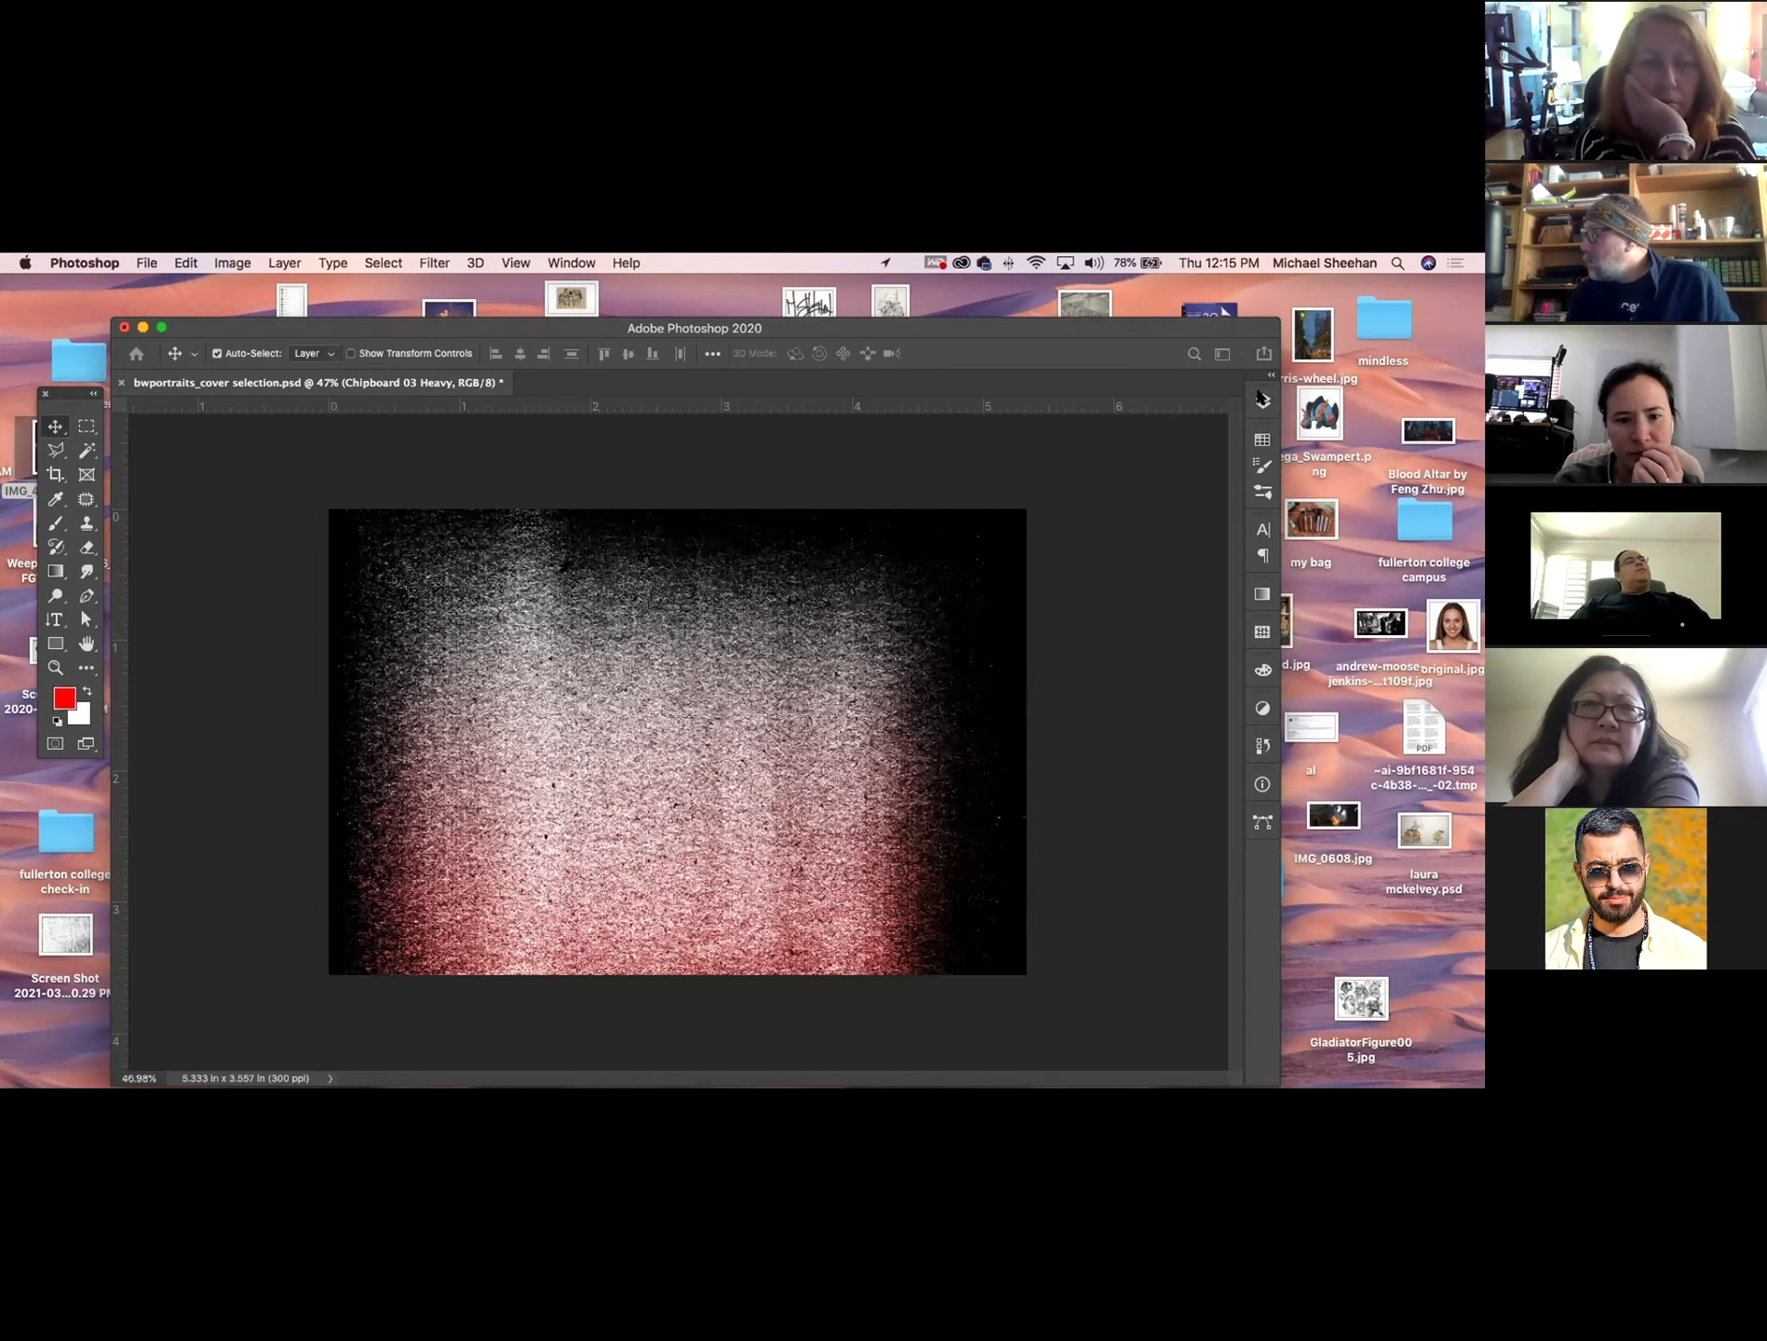
Rasterize the Chipboard 03 Heavy layer.
left_click(1263, 399)
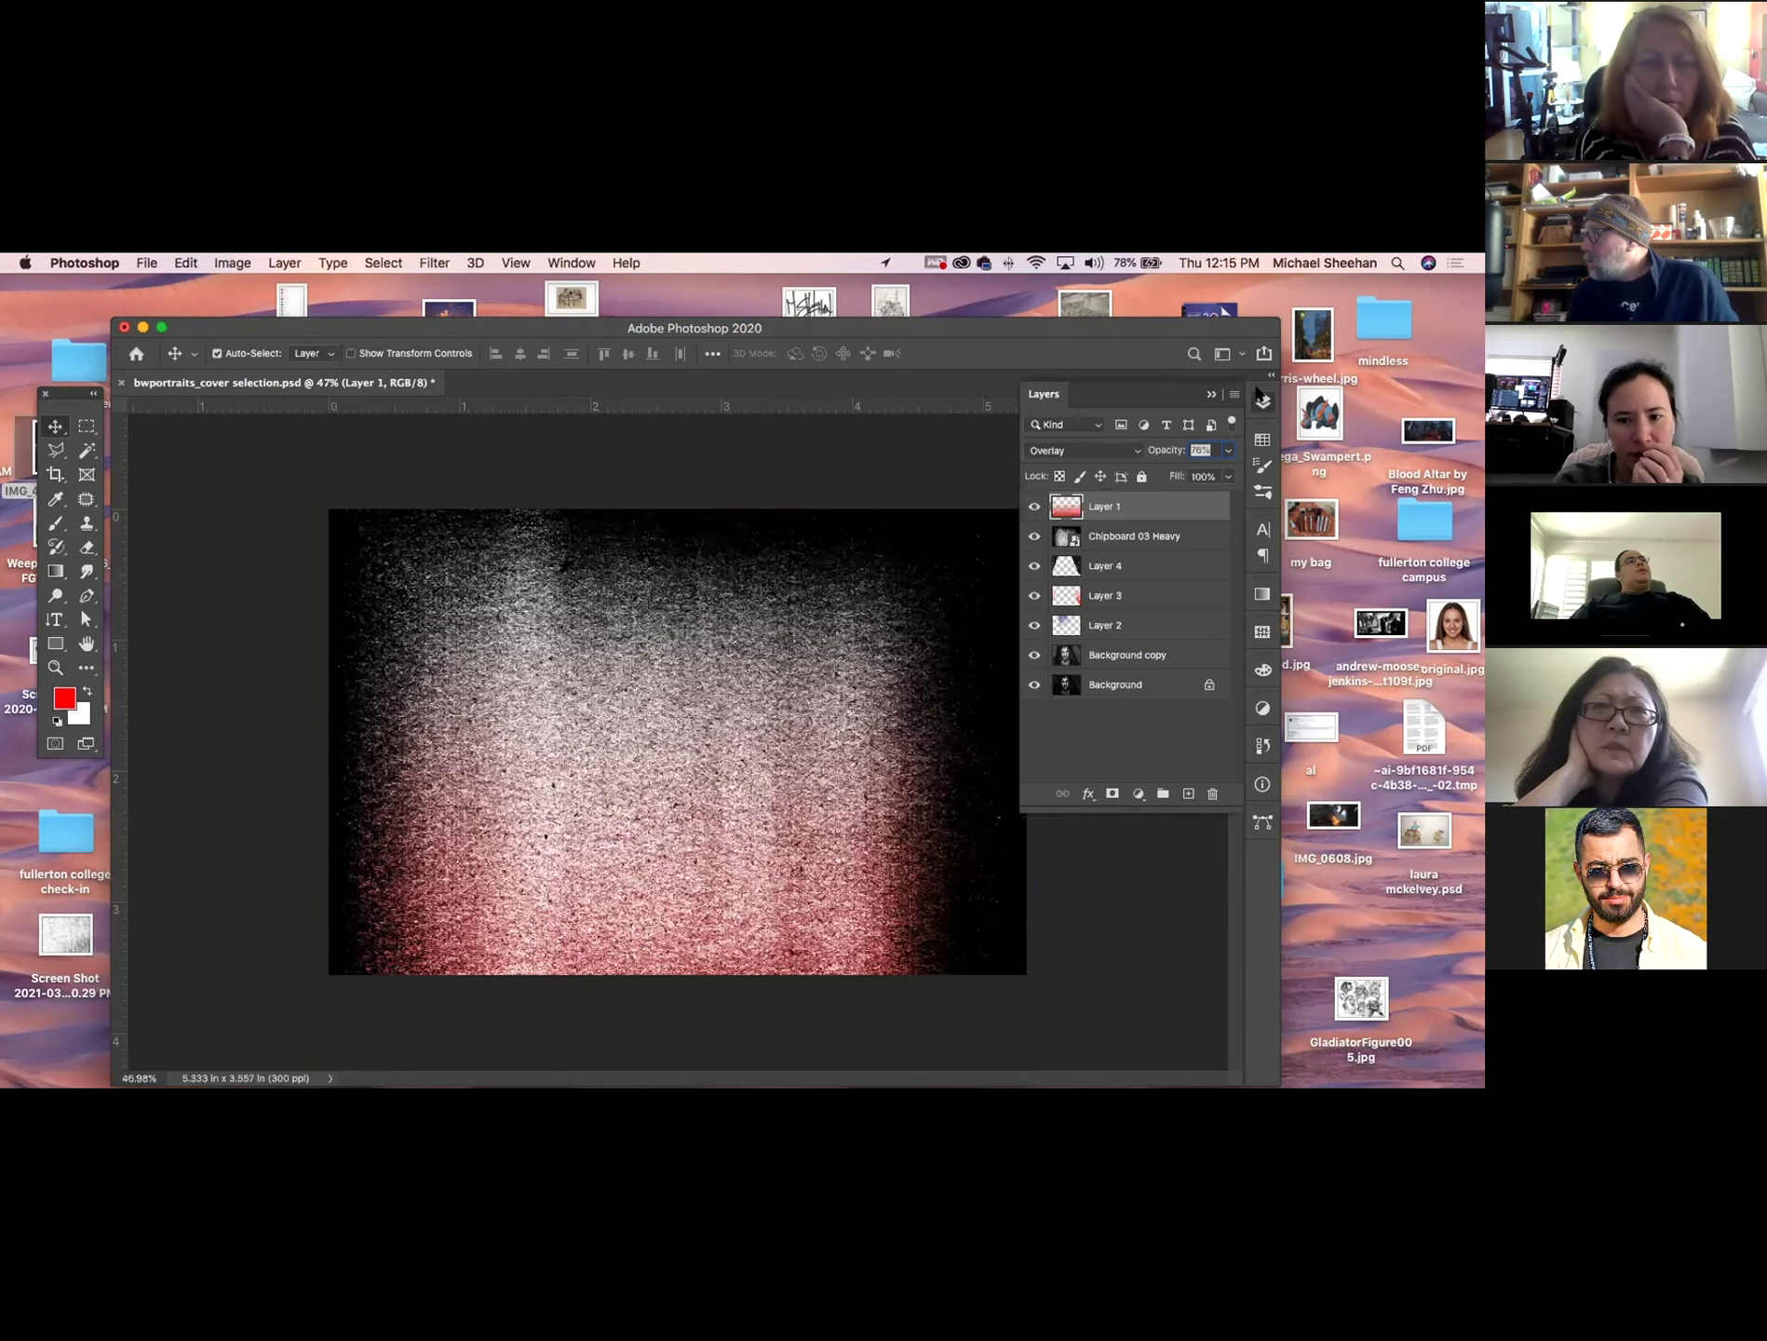
left_click(1175, 538)
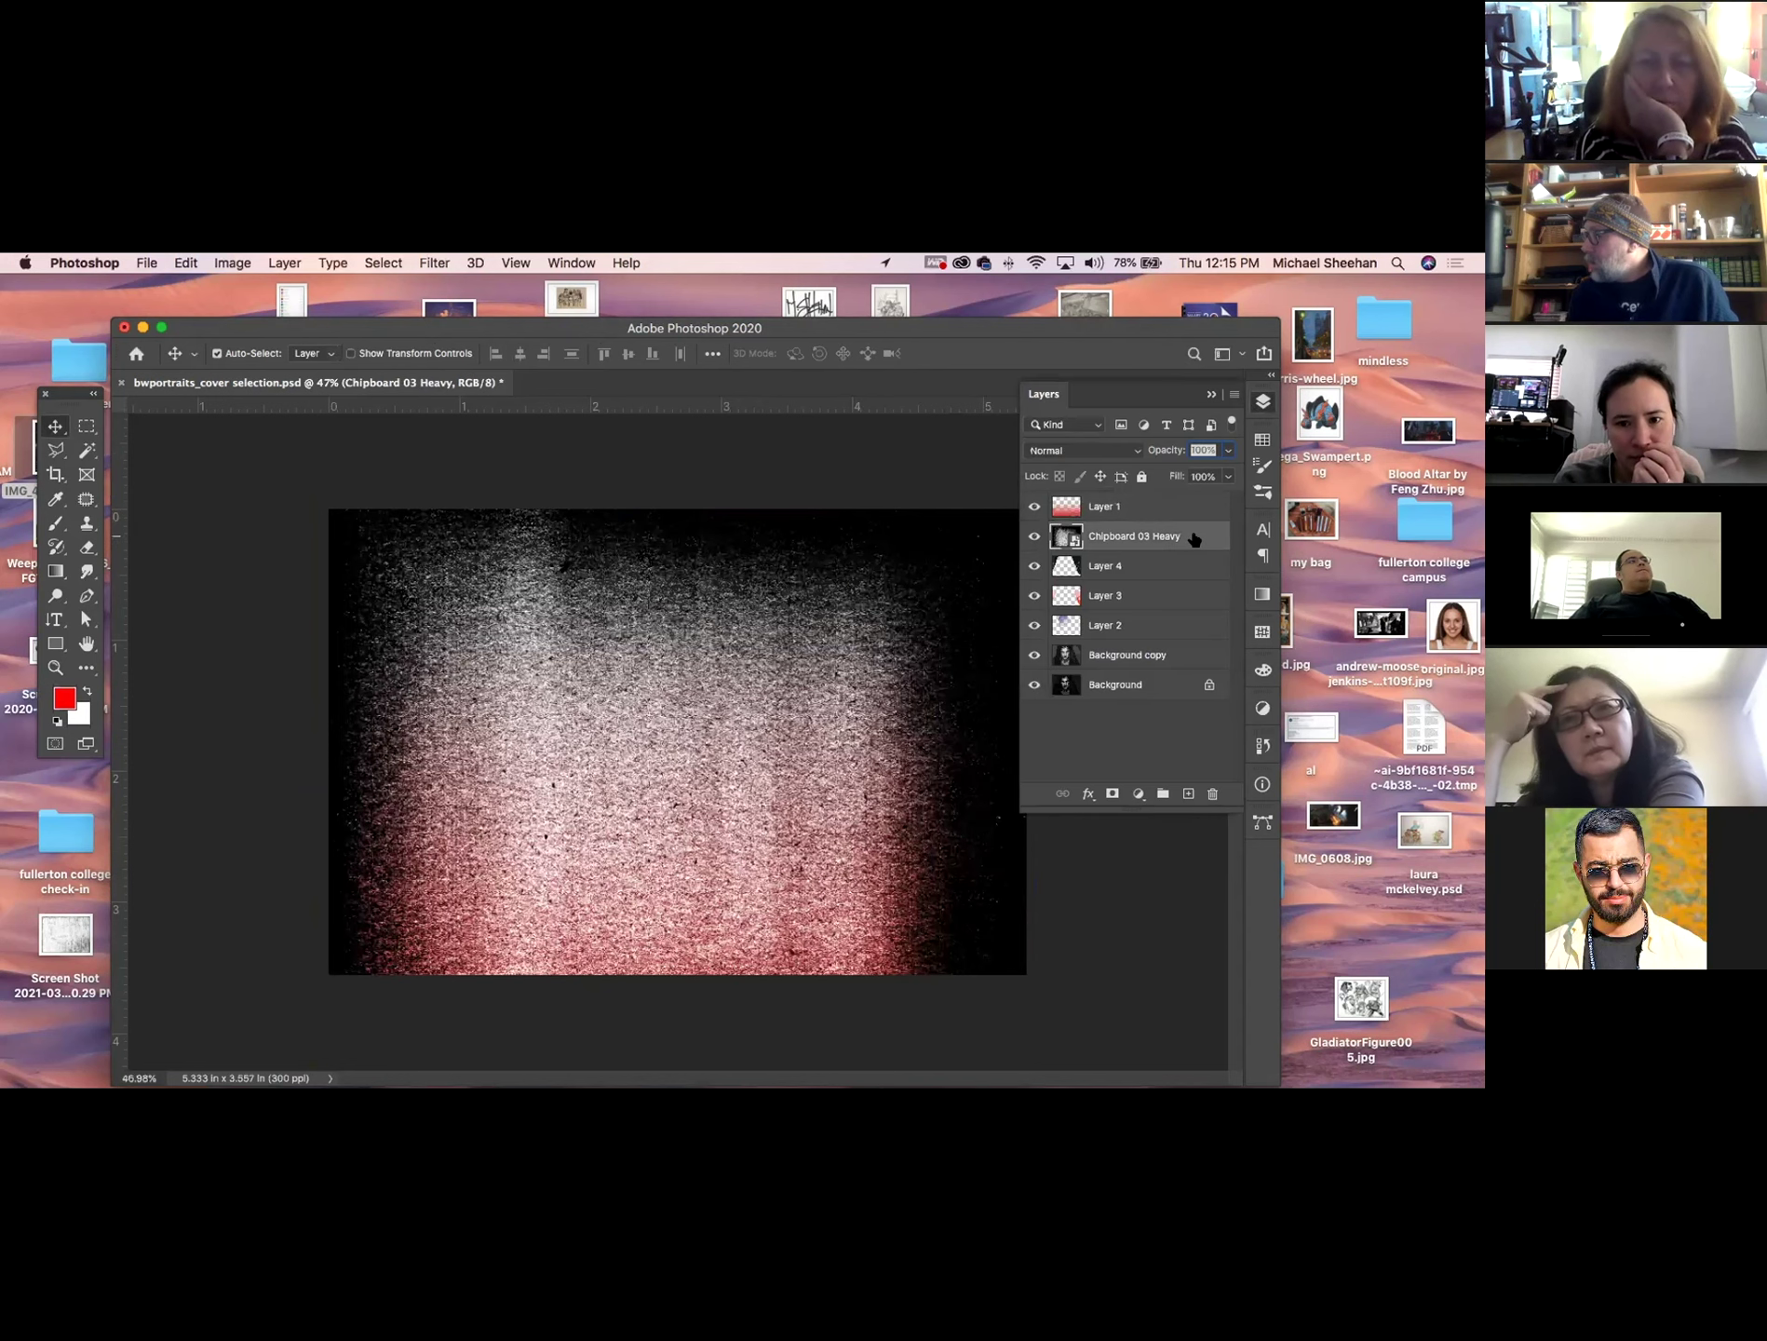
right_click(1210, 540)
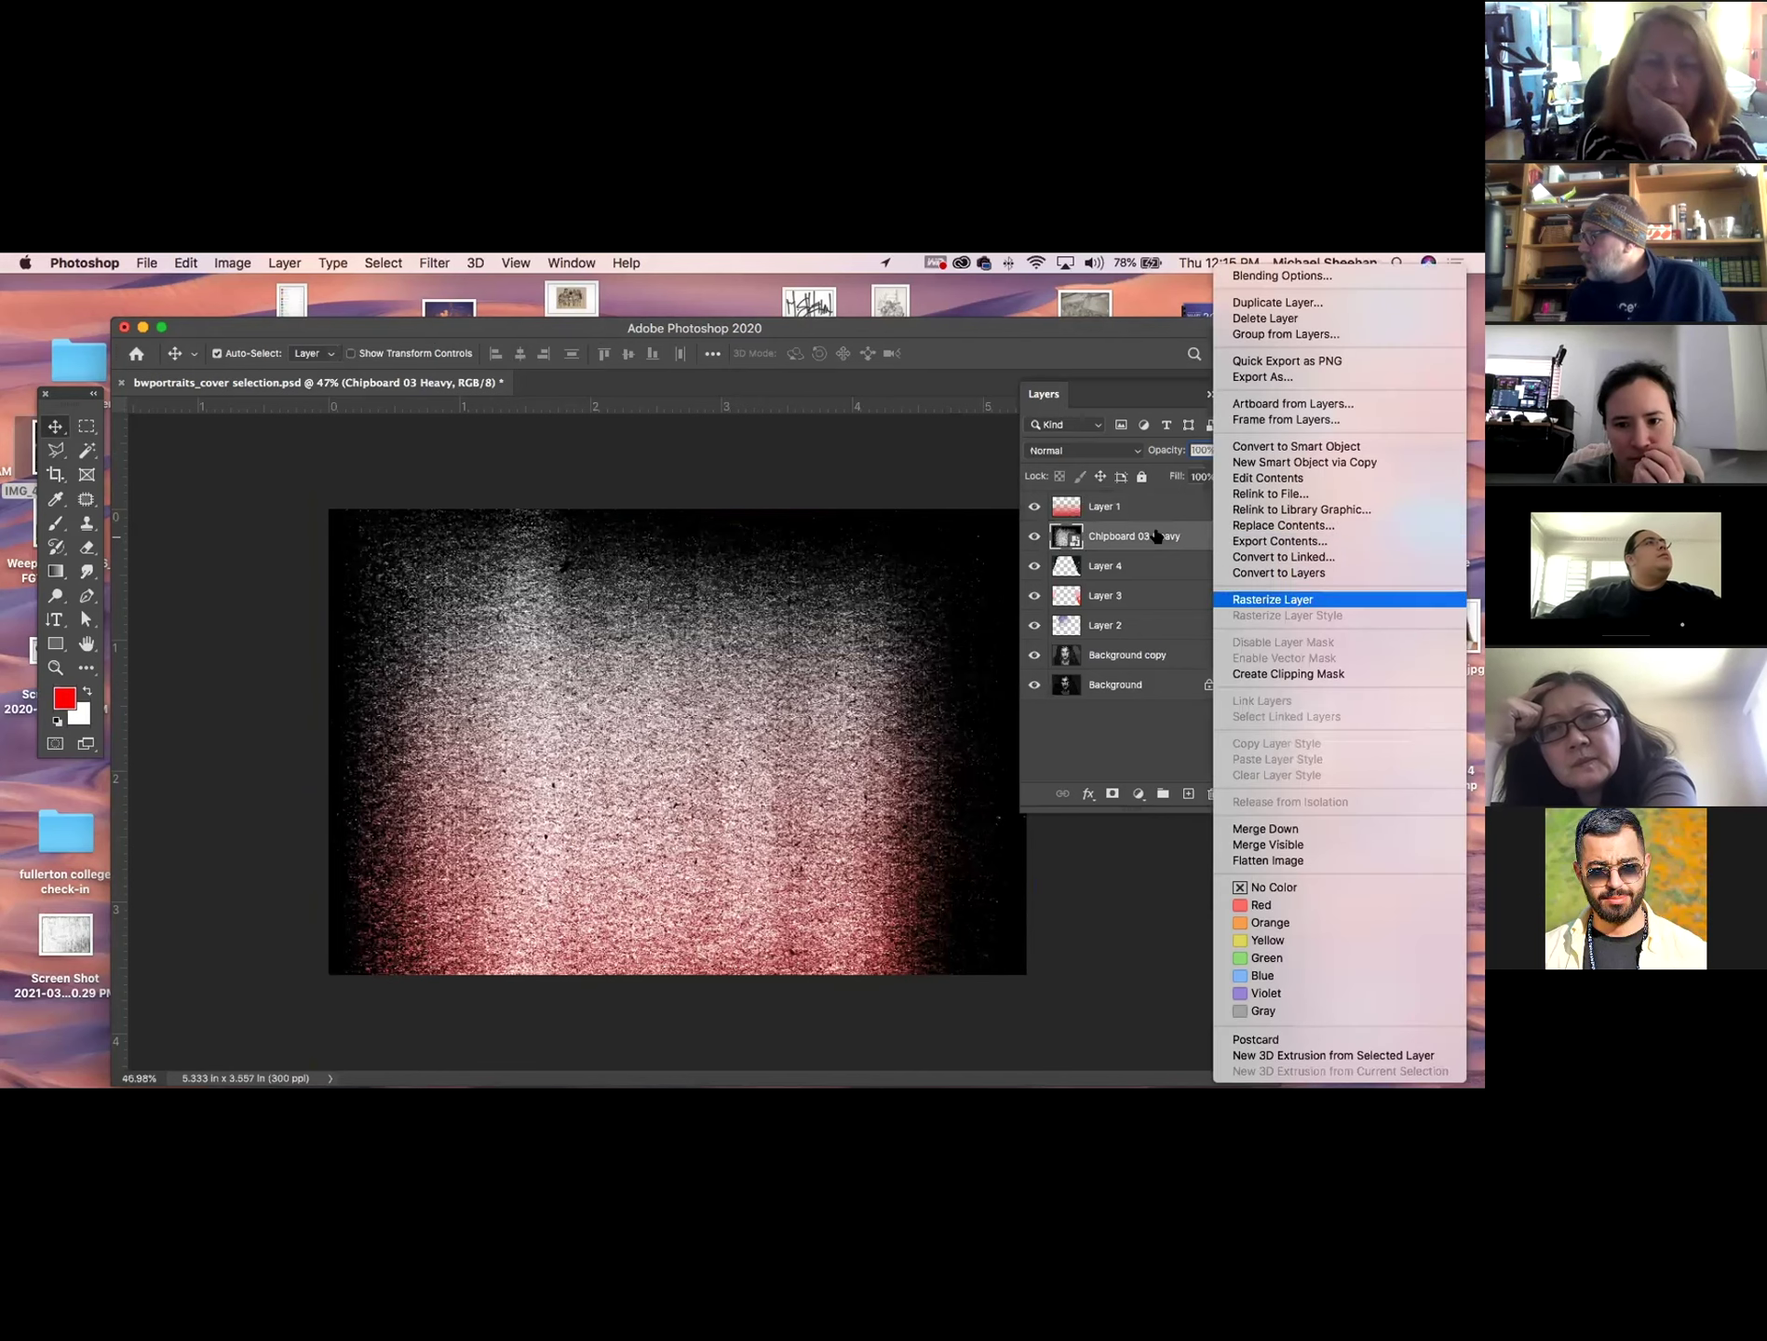
left_click(1272, 599)
Try Multiply, Lighten and Color Dodge blending on the Chipboard 03 Heavy layer, settling on Soft Light.
left_click(1097, 452)
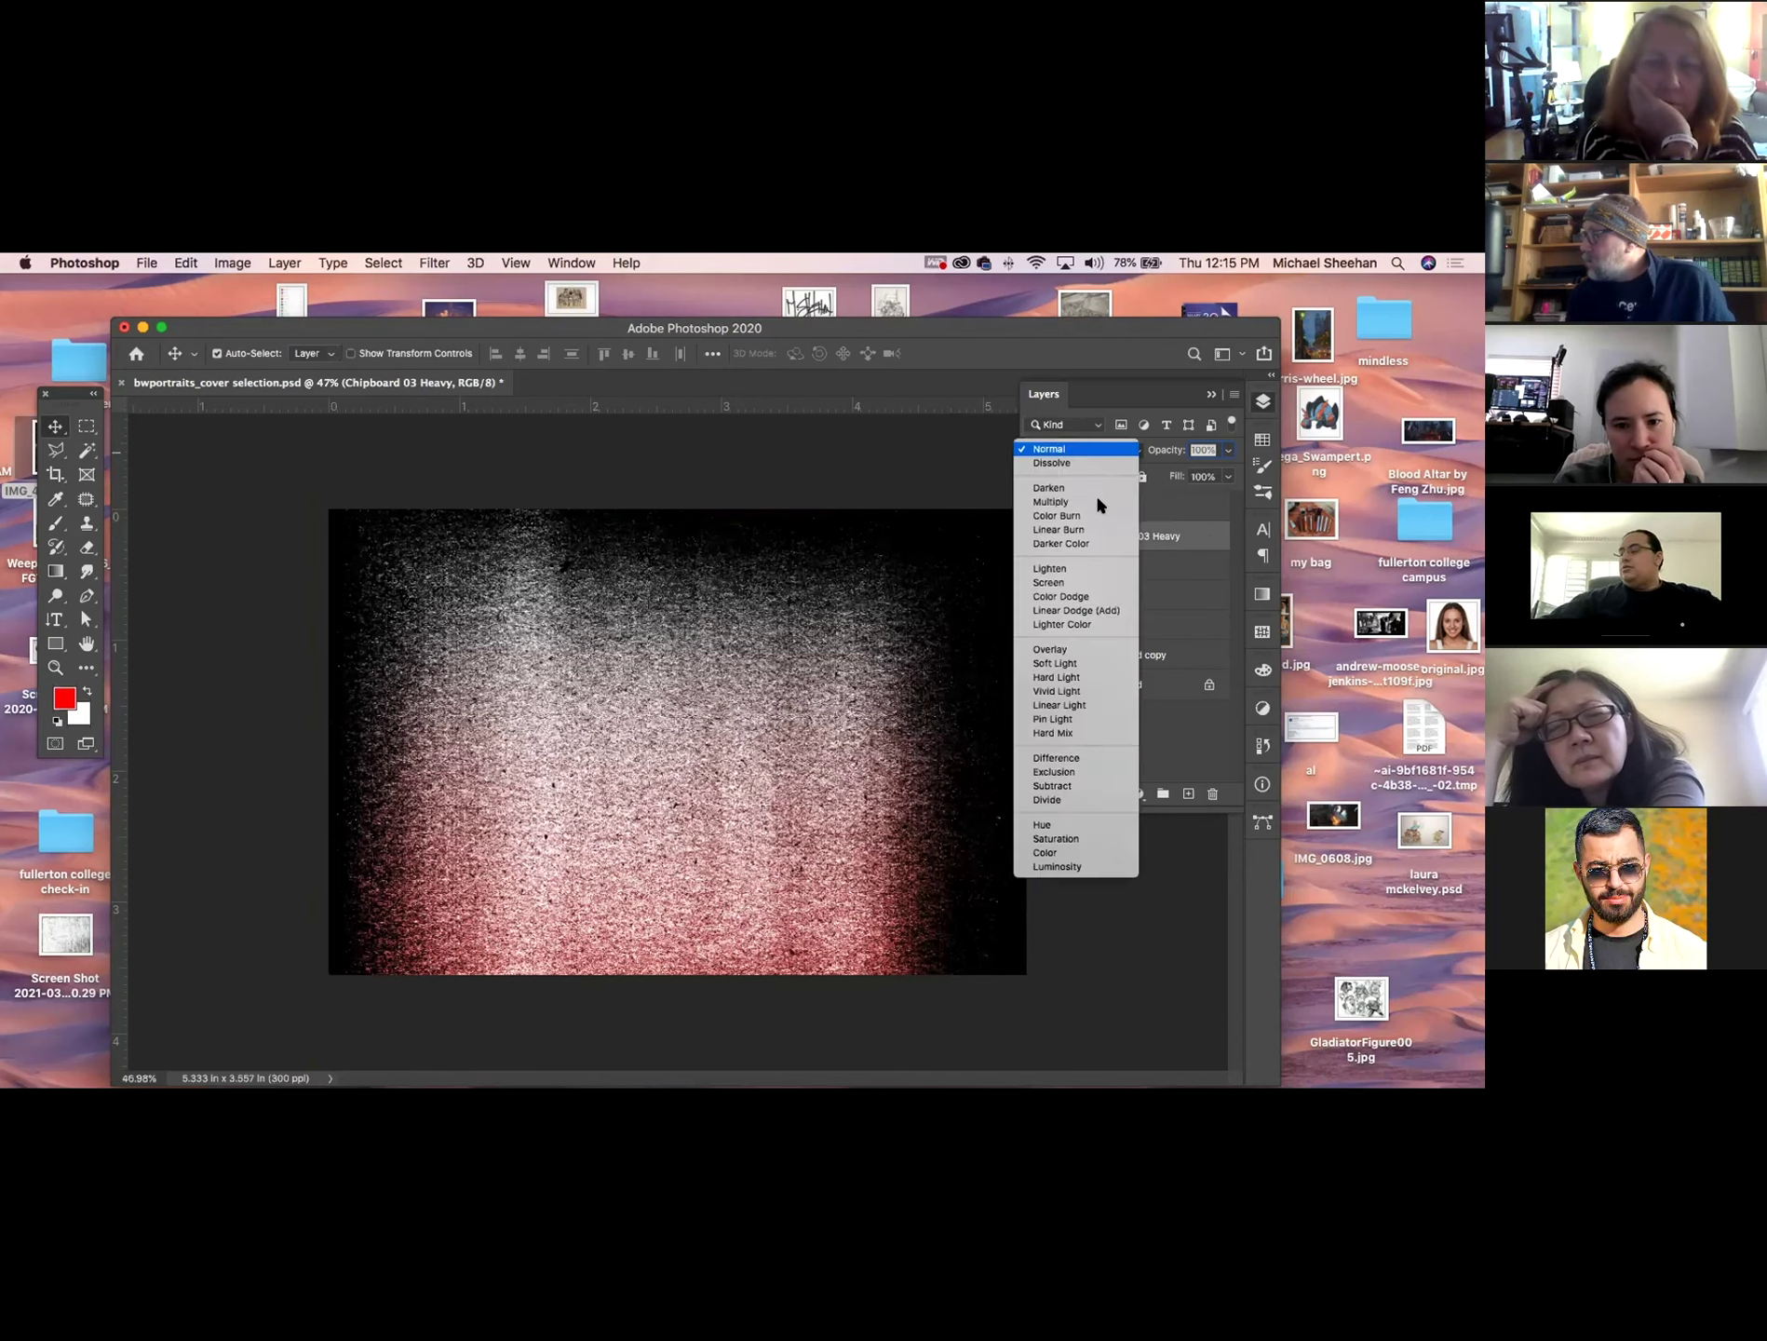
left_click(1097, 501)
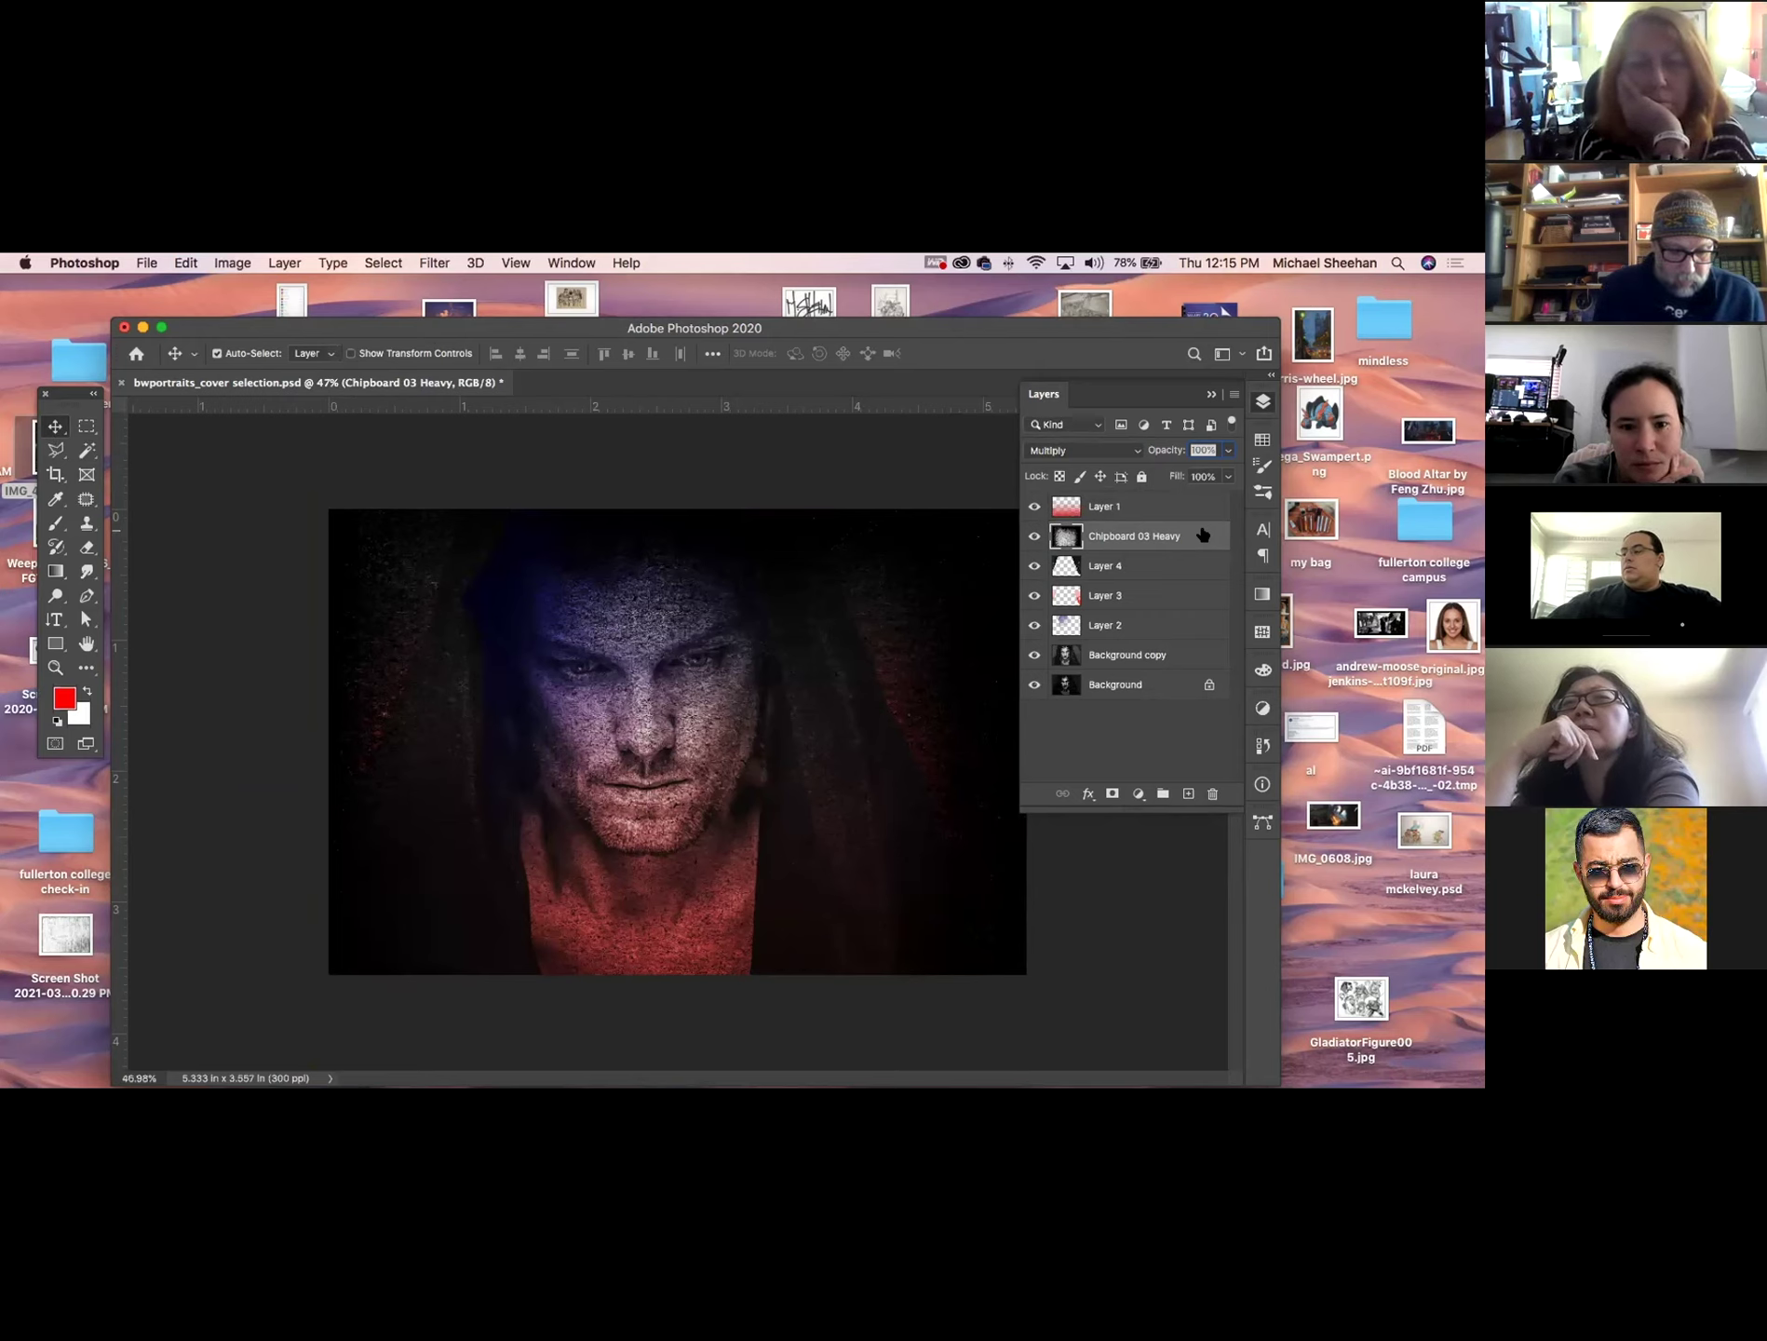
key("shift+plus")
key("shift+plus")
key("shift+plus")
key("shift+plus")
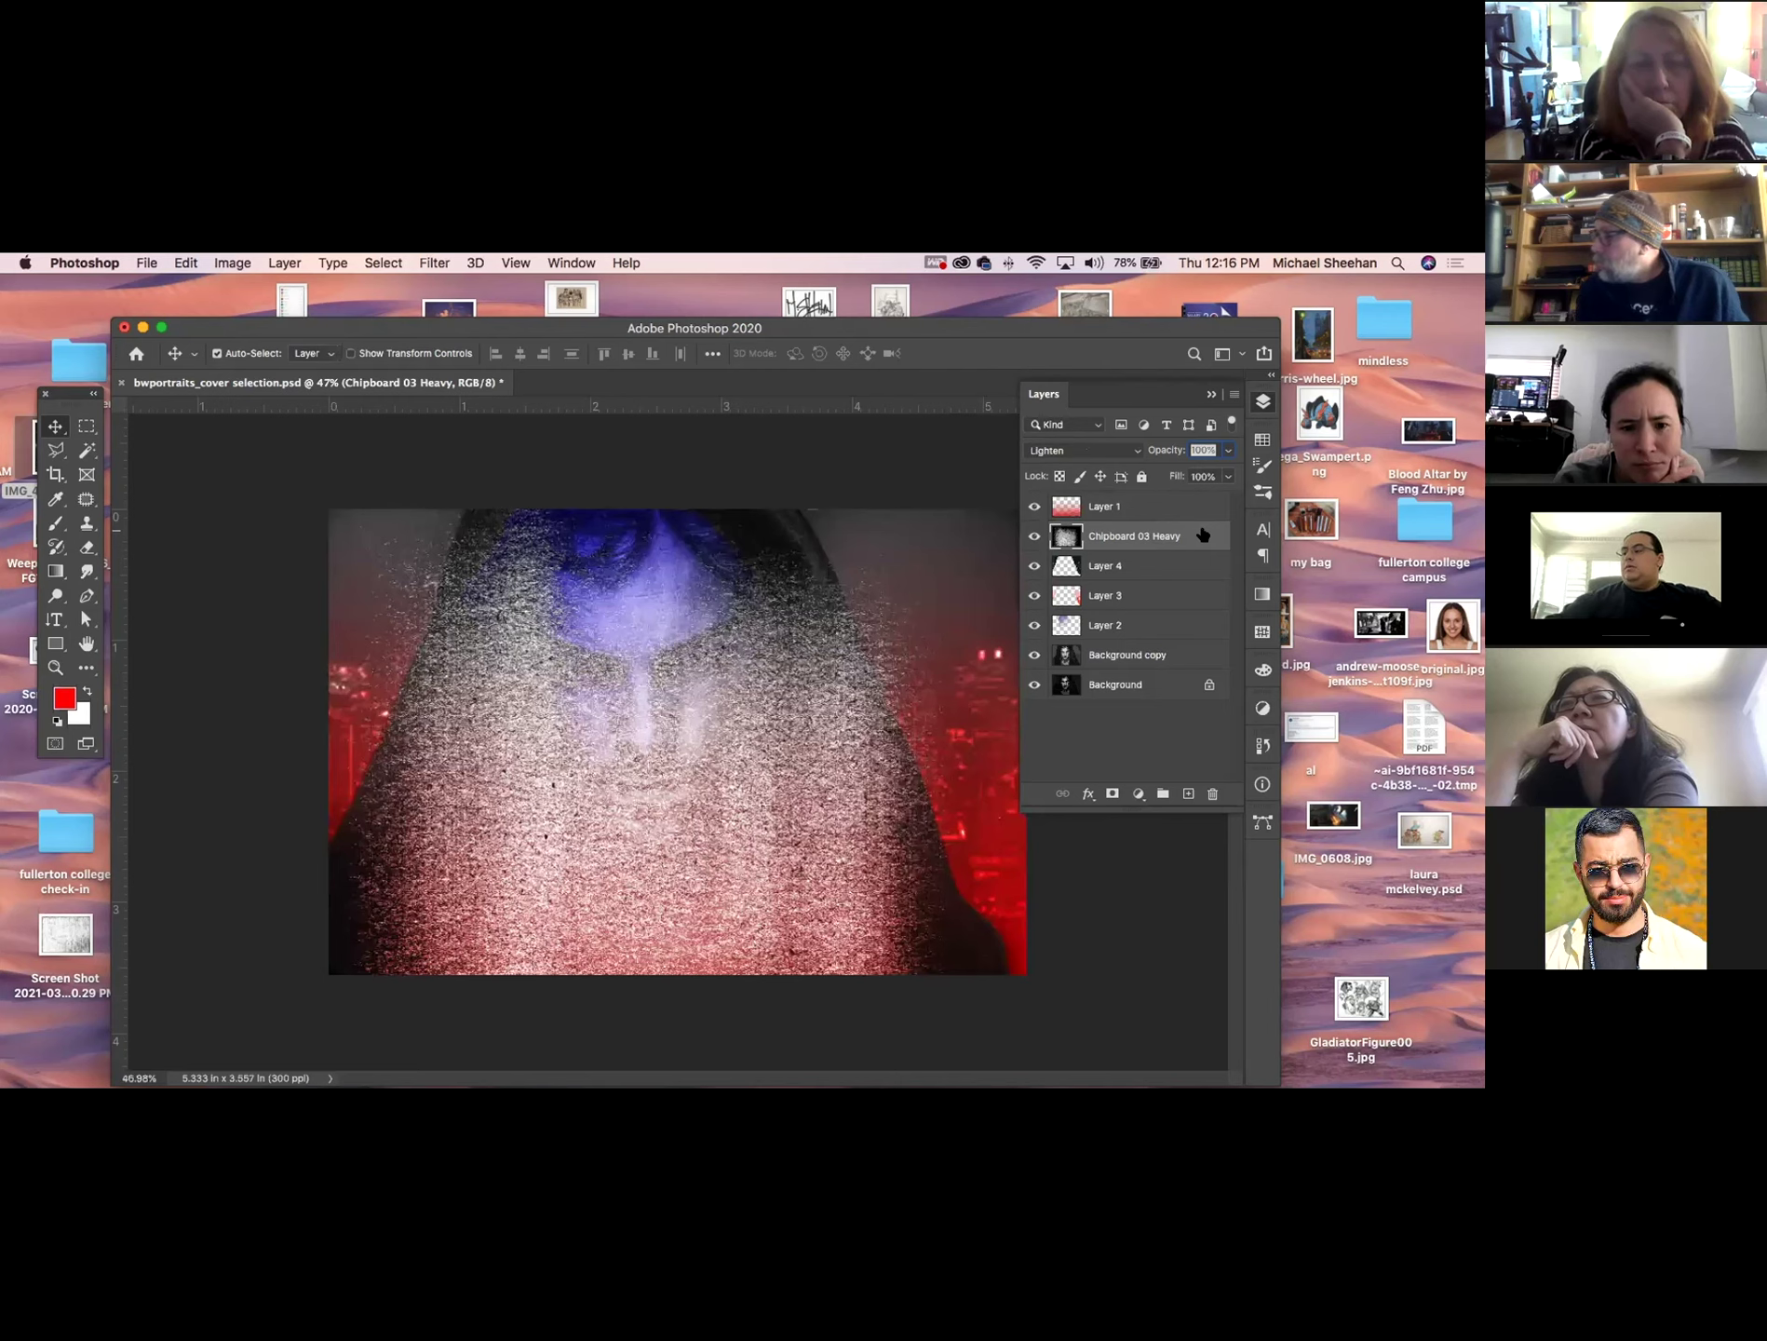
key("shift+plus")
key("shift+plus")
key("shift+plus")
key("shift+plus")
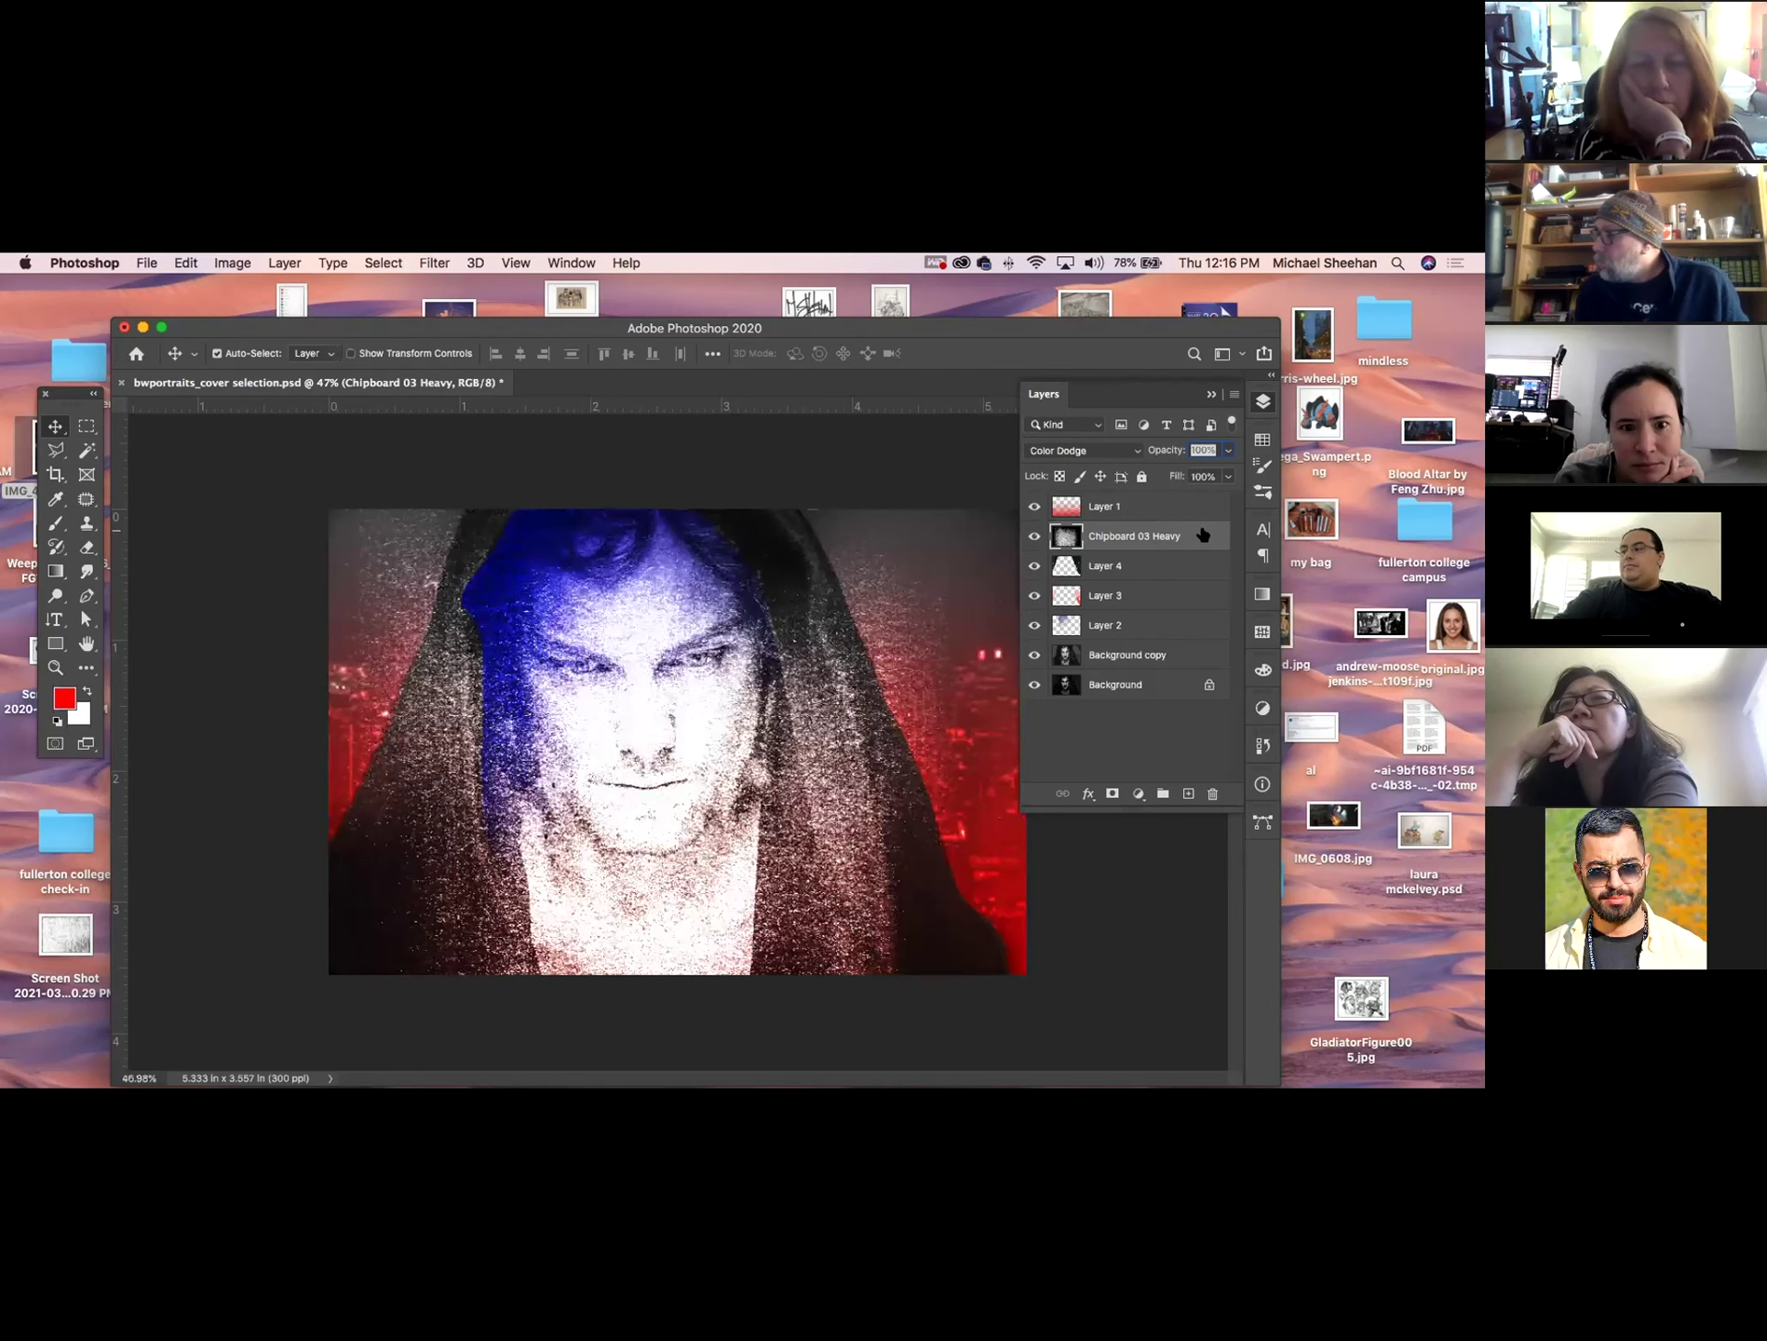
key("shift+plus")
key("shift+plus")
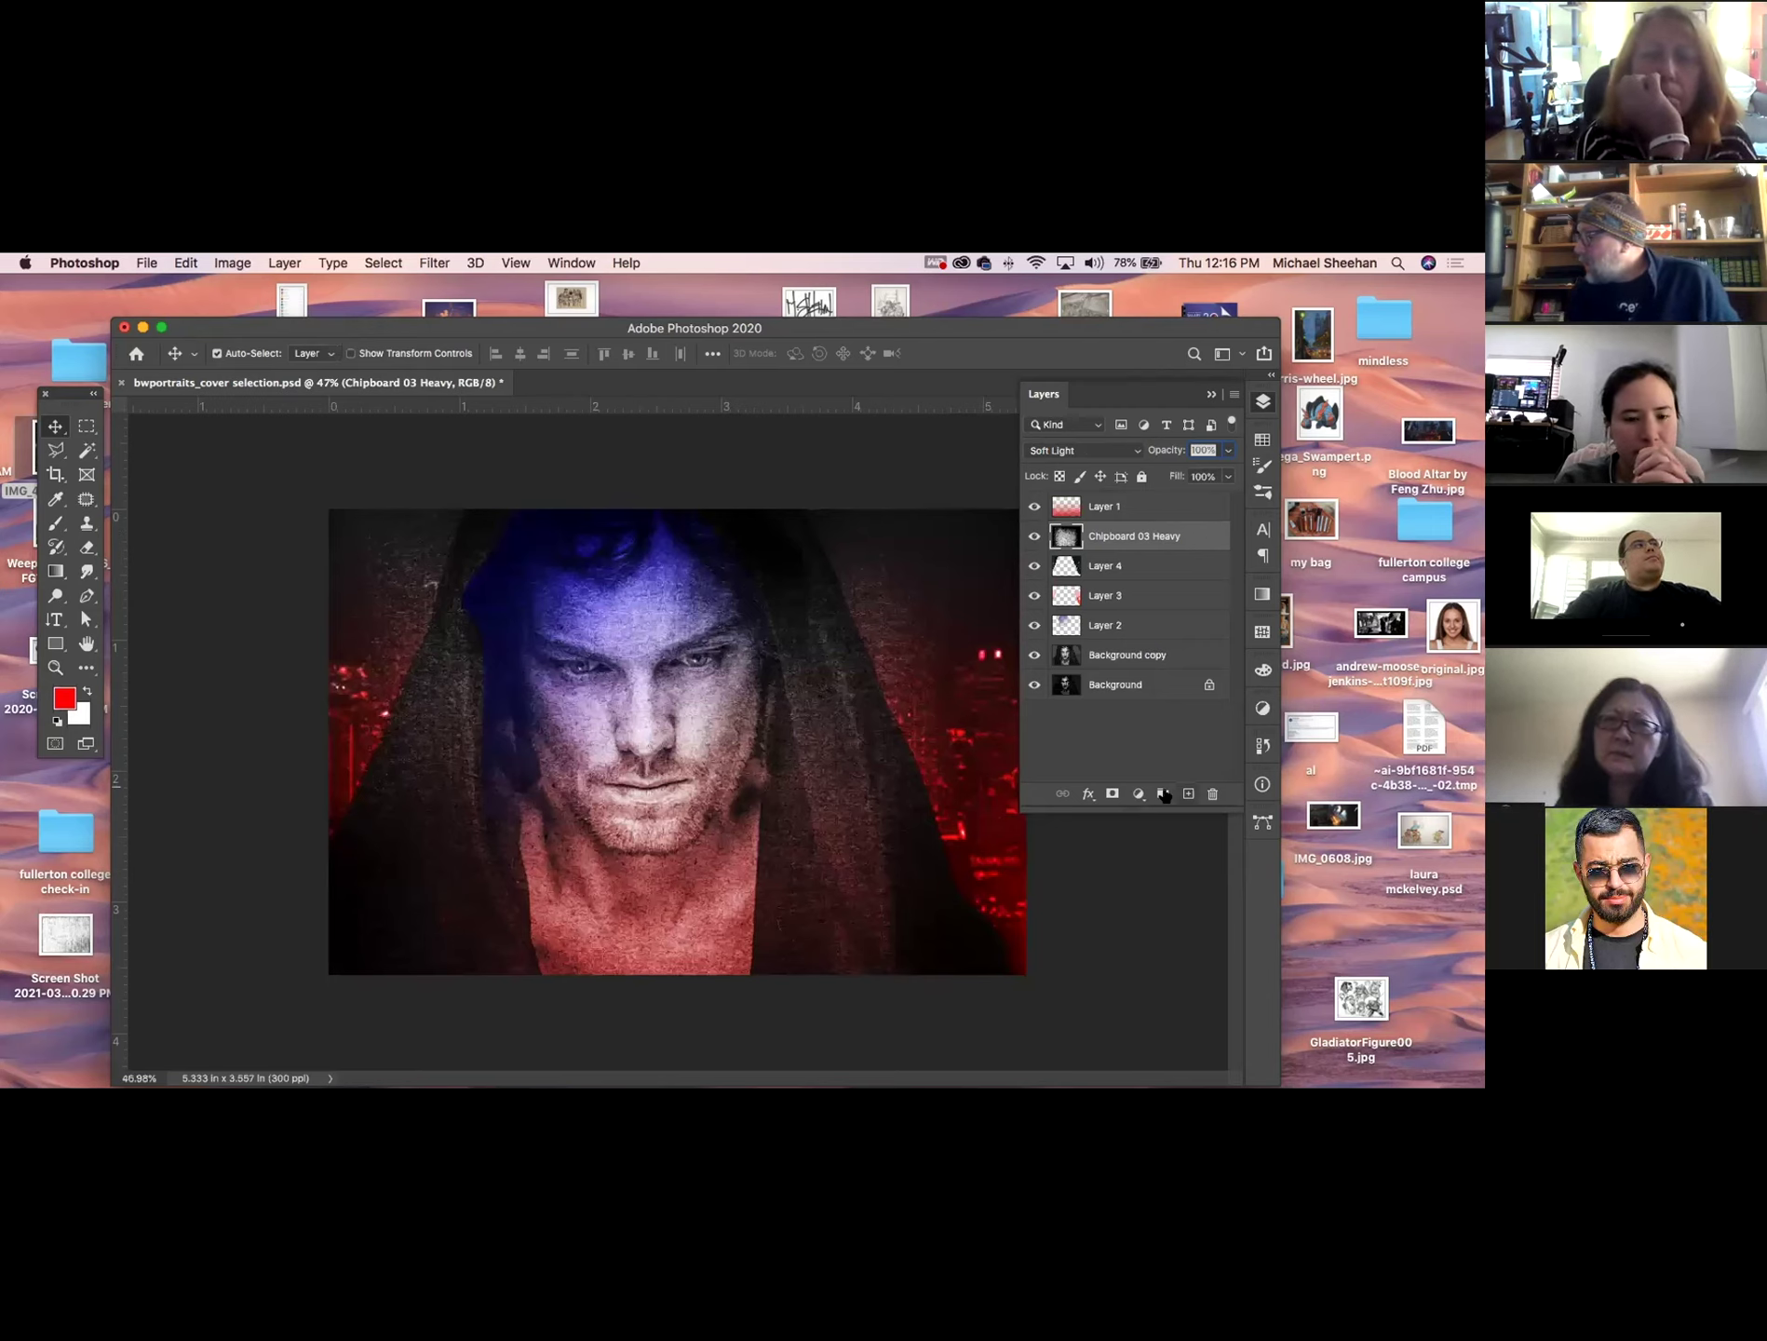
Add a layer mask to the Chipboard 03 Heavy layer and choose the Soft Round brush.
left_click(1111, 793)
left_click(55, 523)
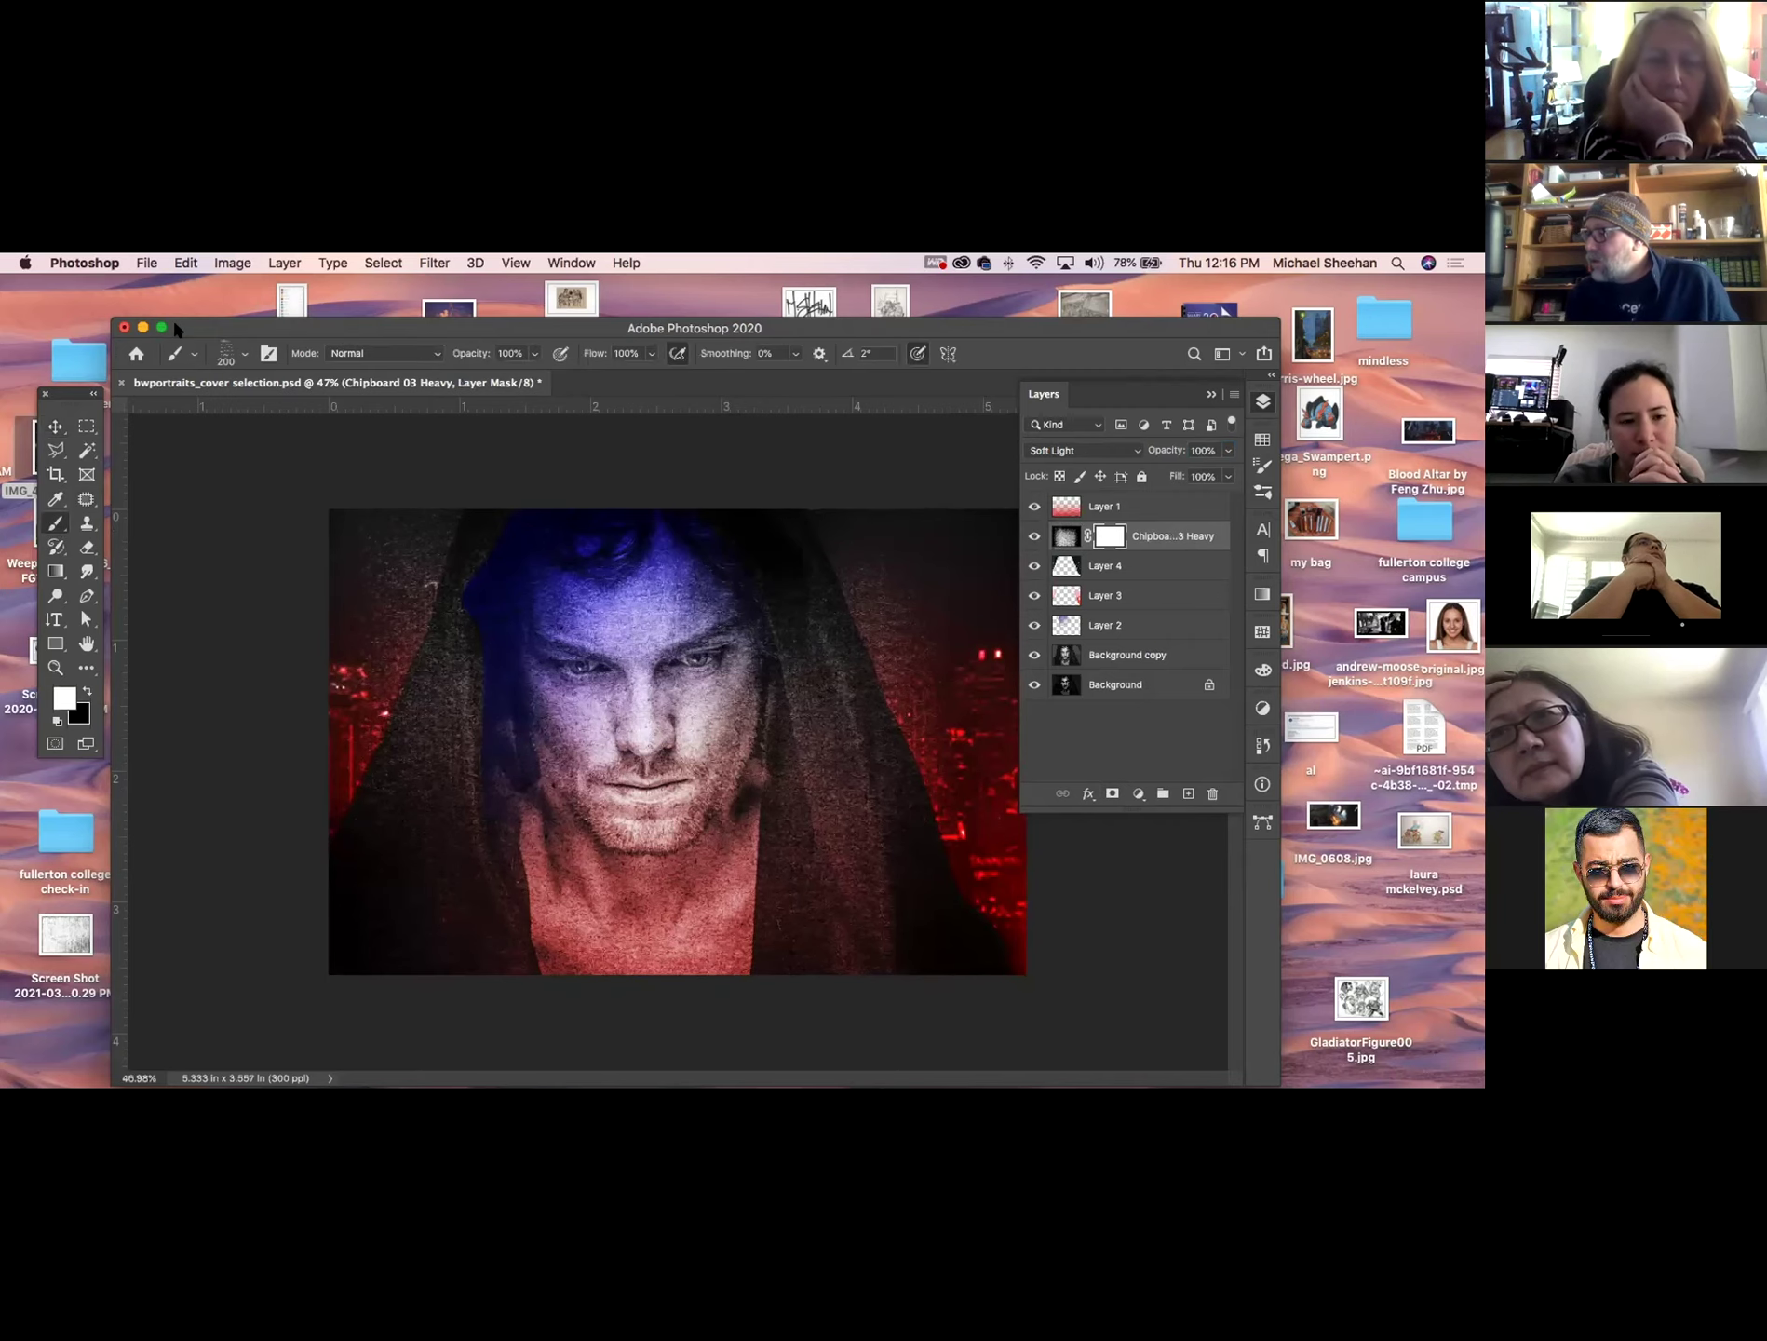
left_click(235, 350)
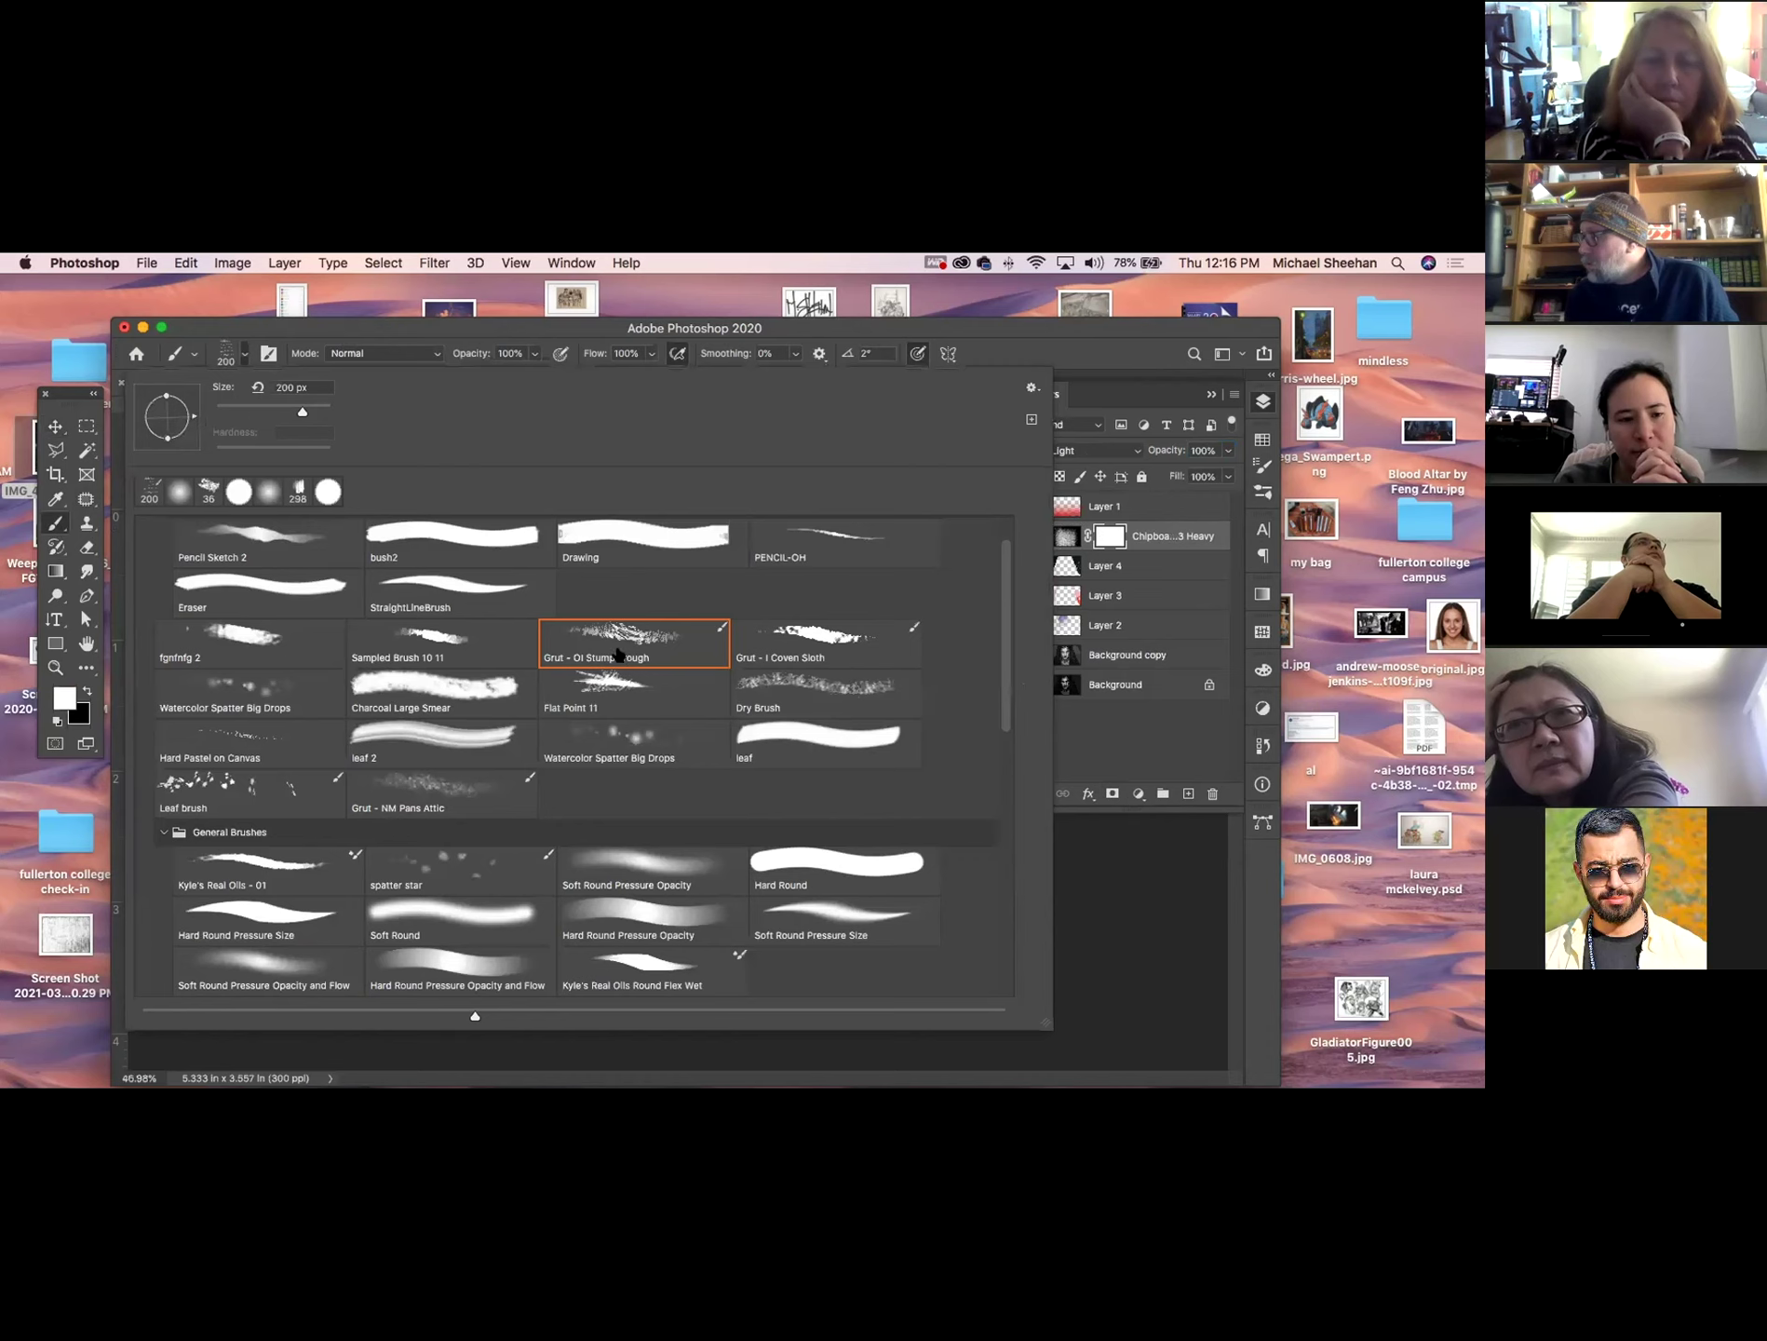
left_click(536, 920)
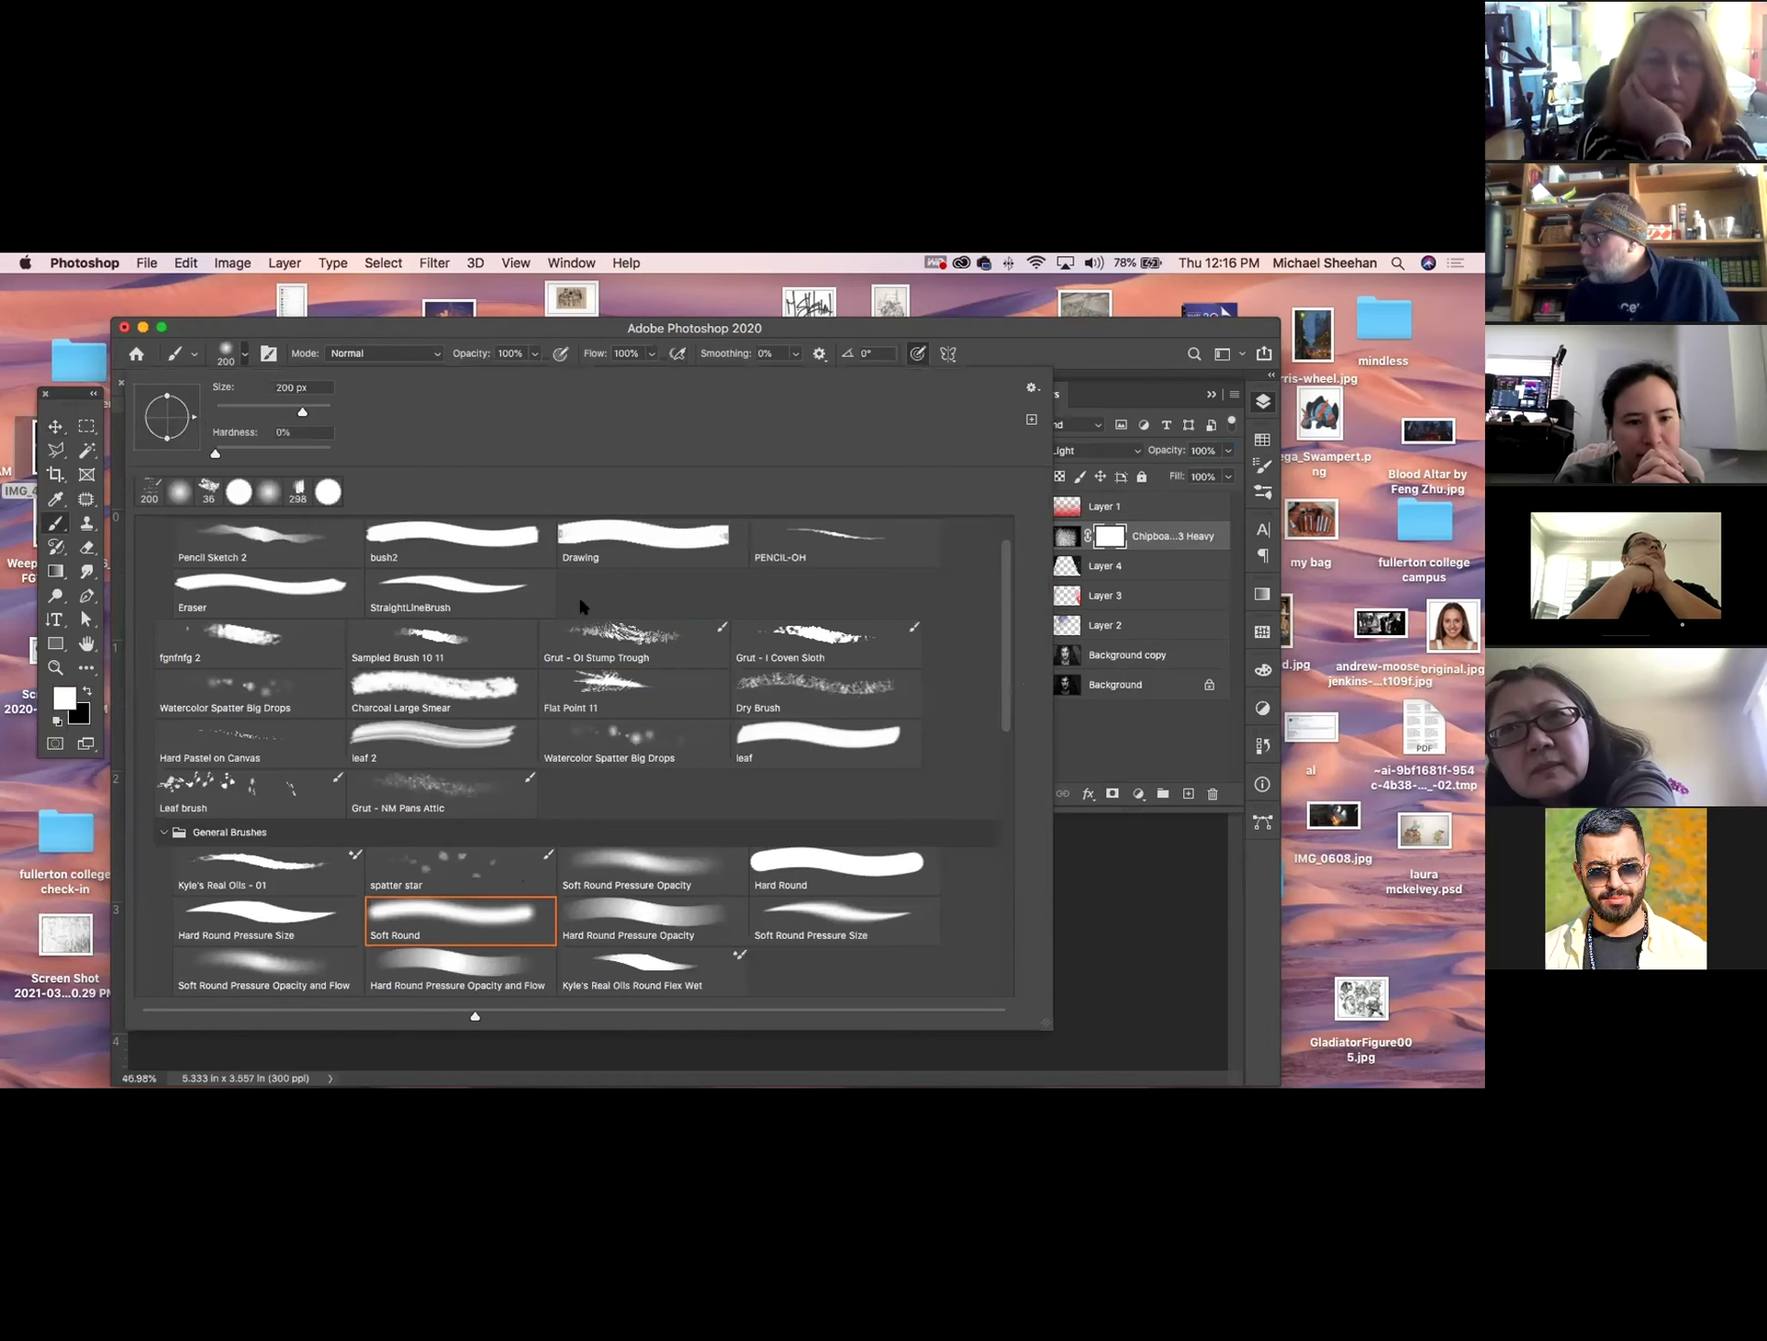
left_click(402, 319)
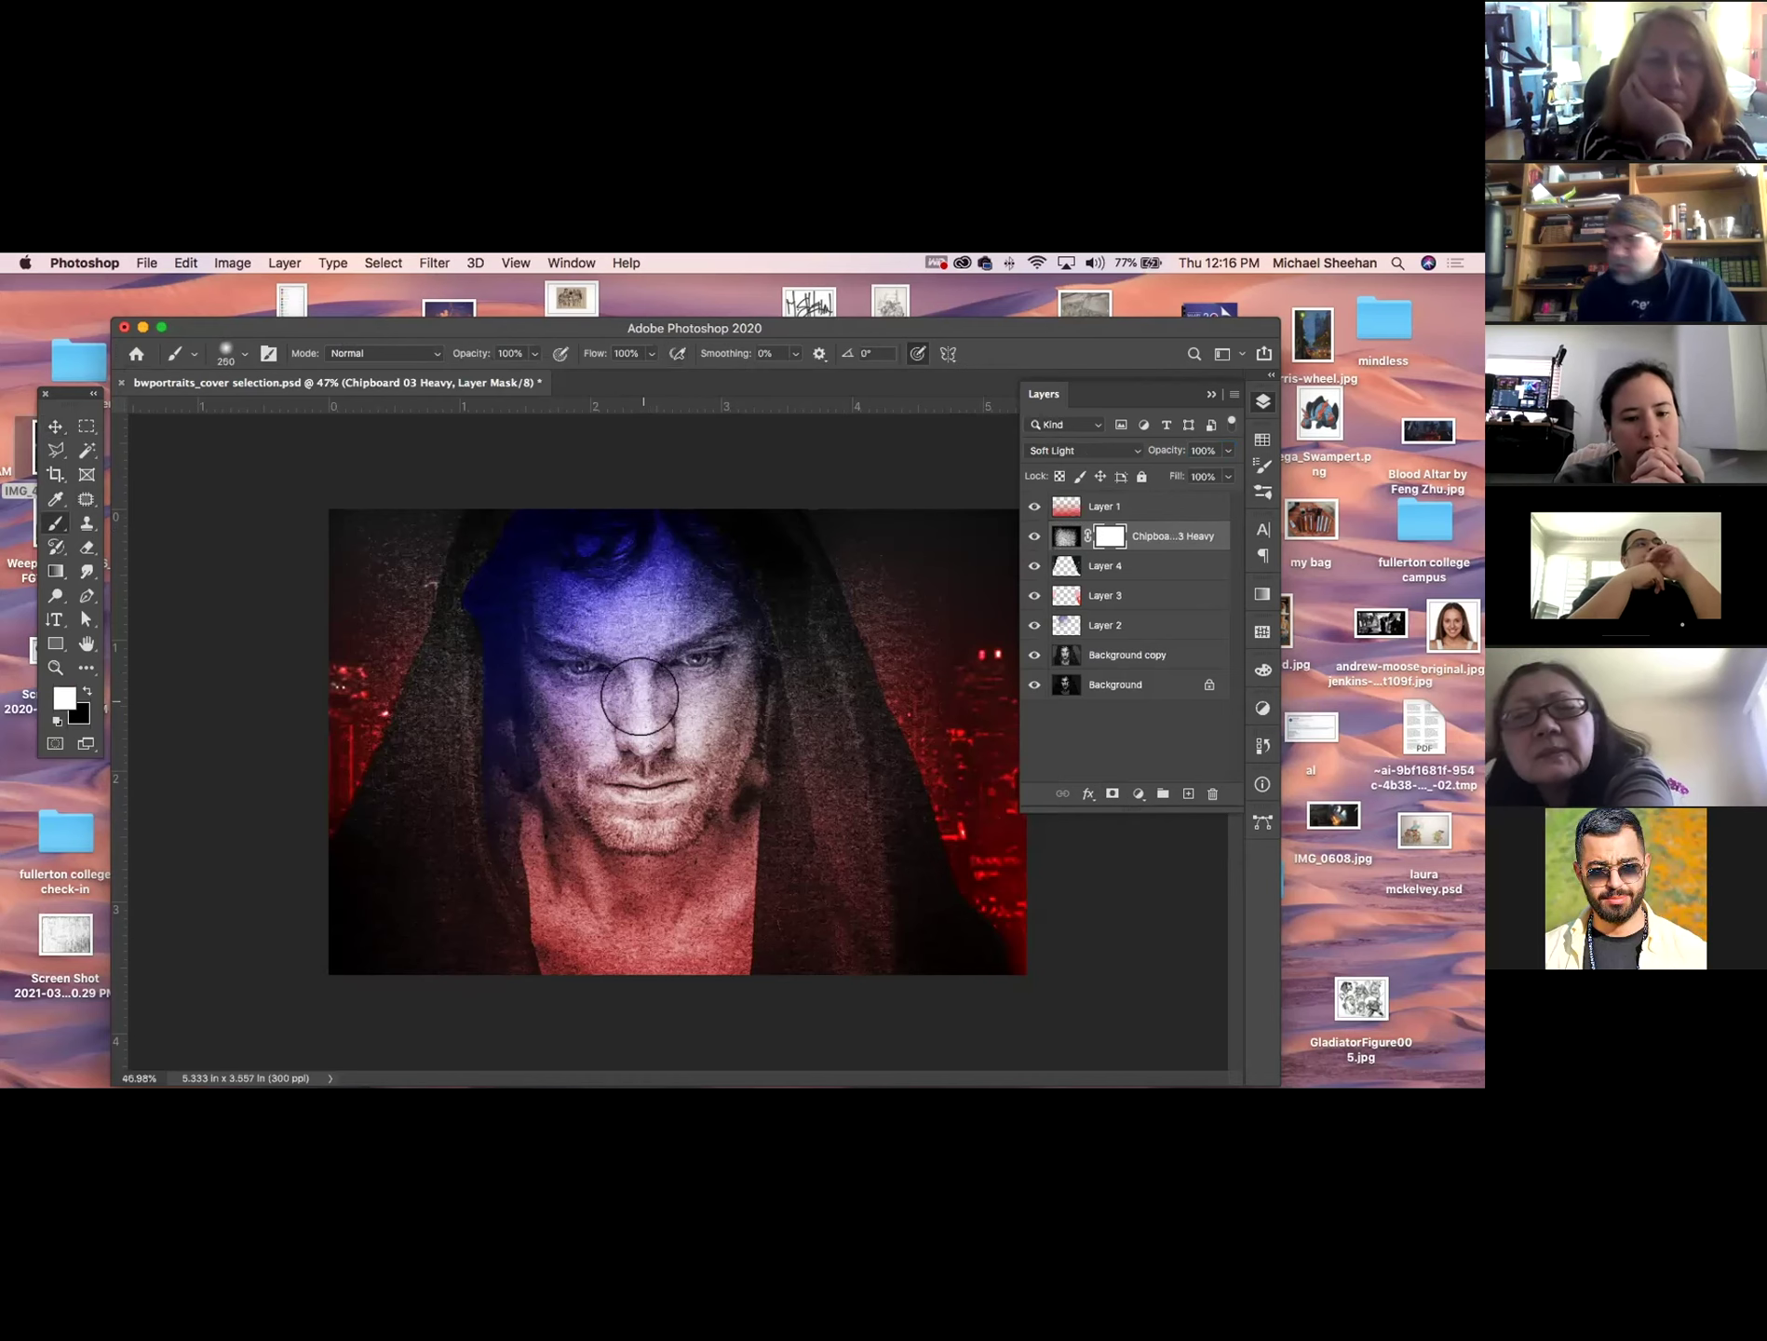
Adjust the Soft Round brush to a size of 400 px and an opacity of 77%.
key("bracketright")
key("bracketright")
key("bracketright")
key("bracketright")
key("bracketright")
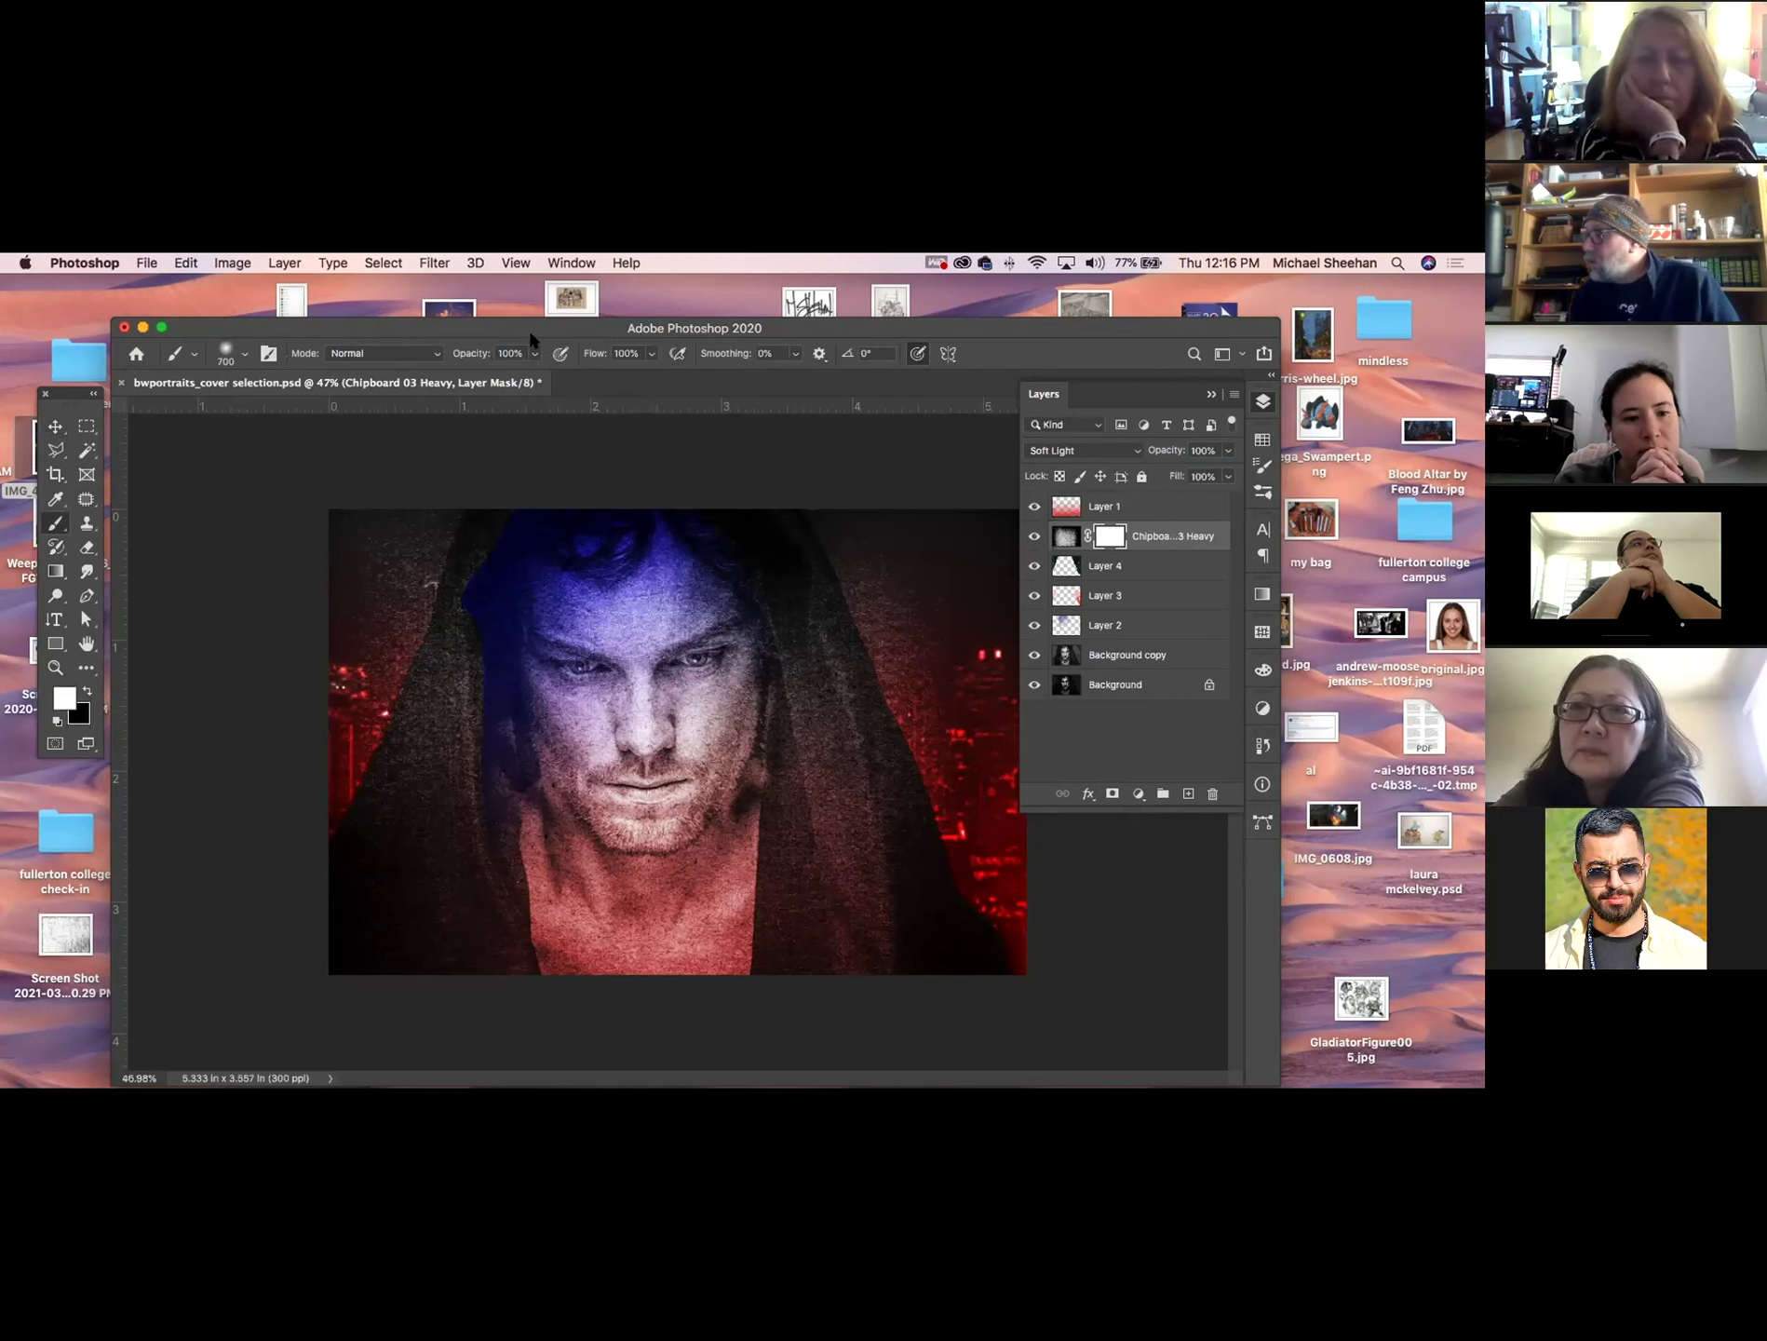
left_click(535, 353)
left_click_drag(538, 375, 493, 375)
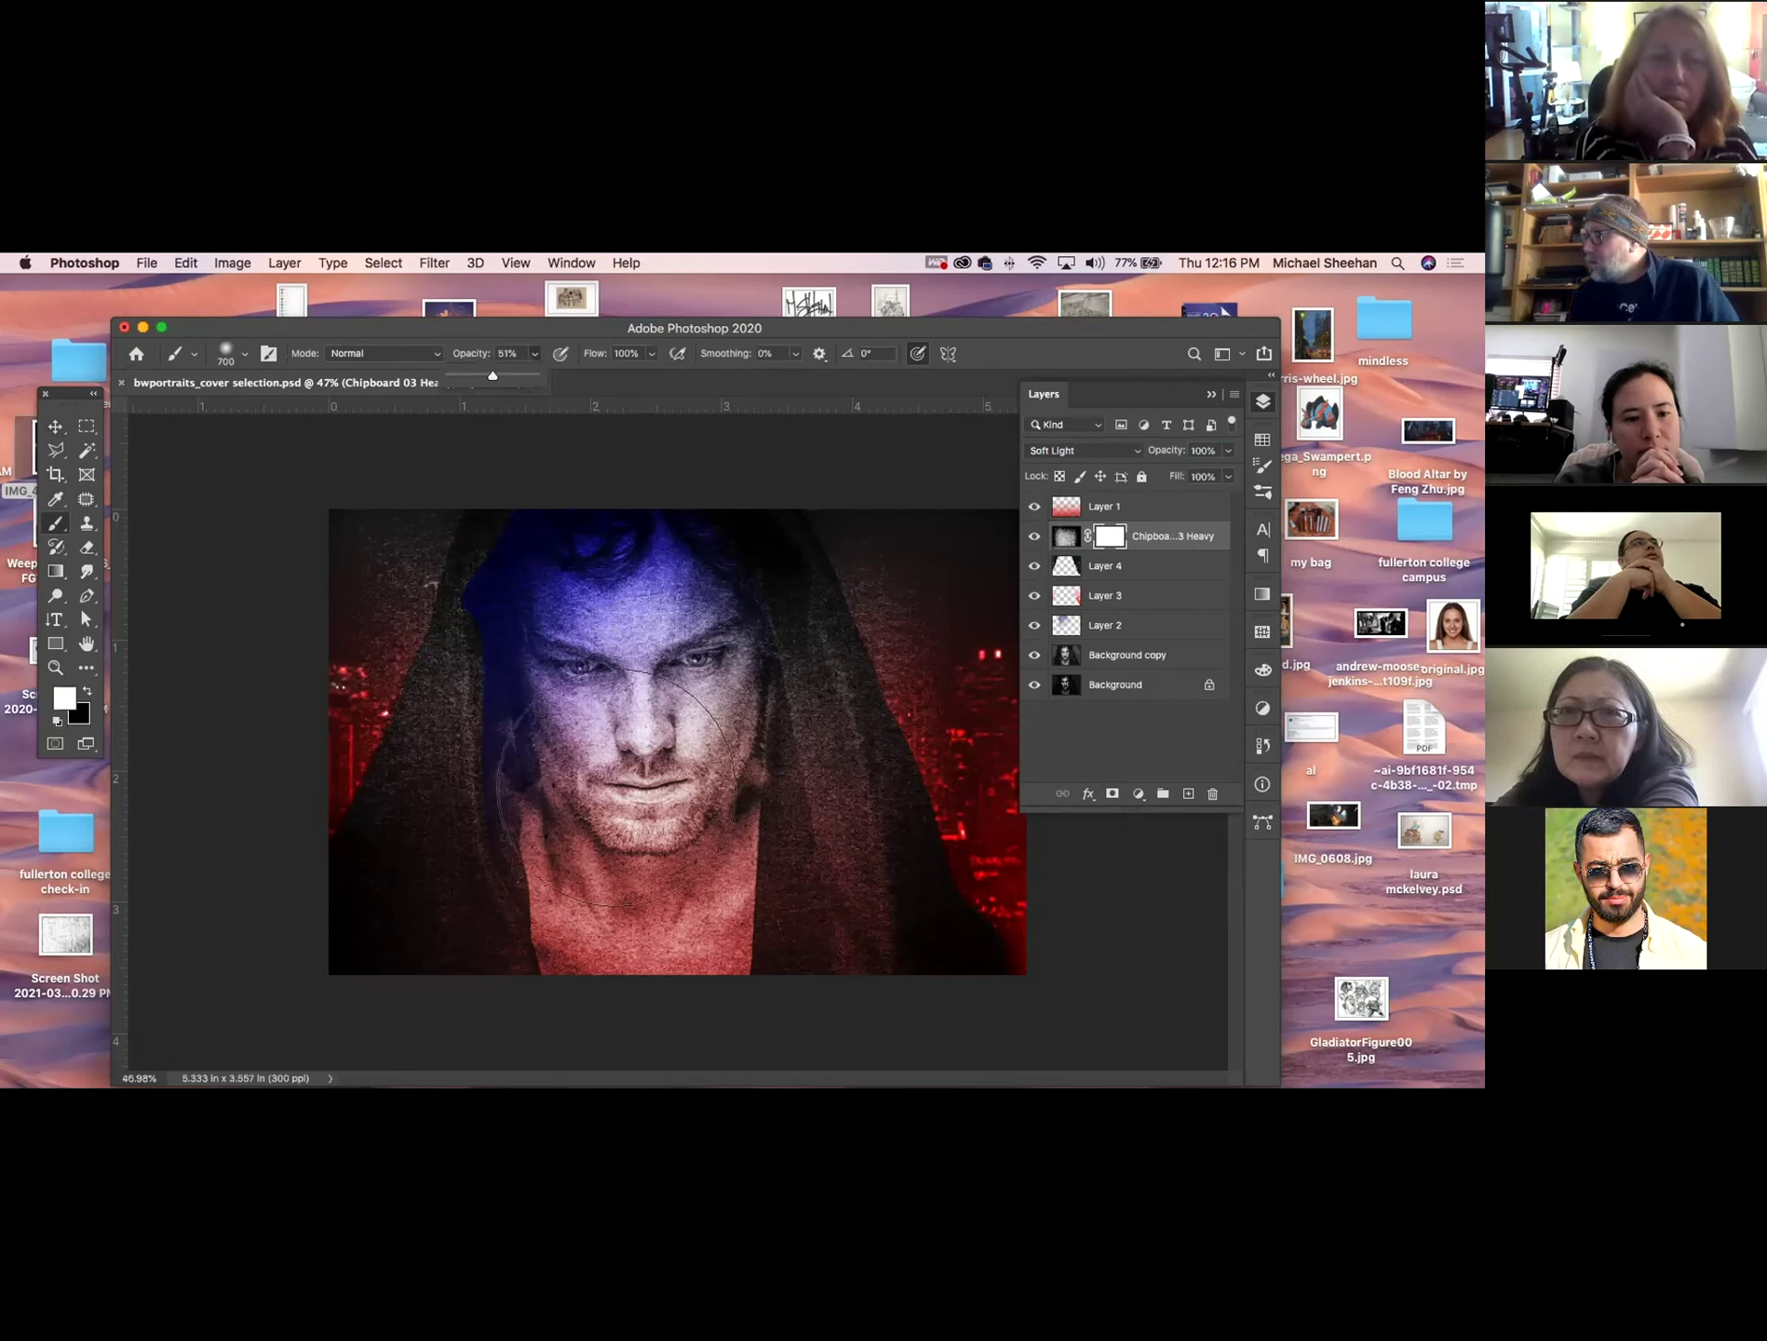
left_click(622, 735)
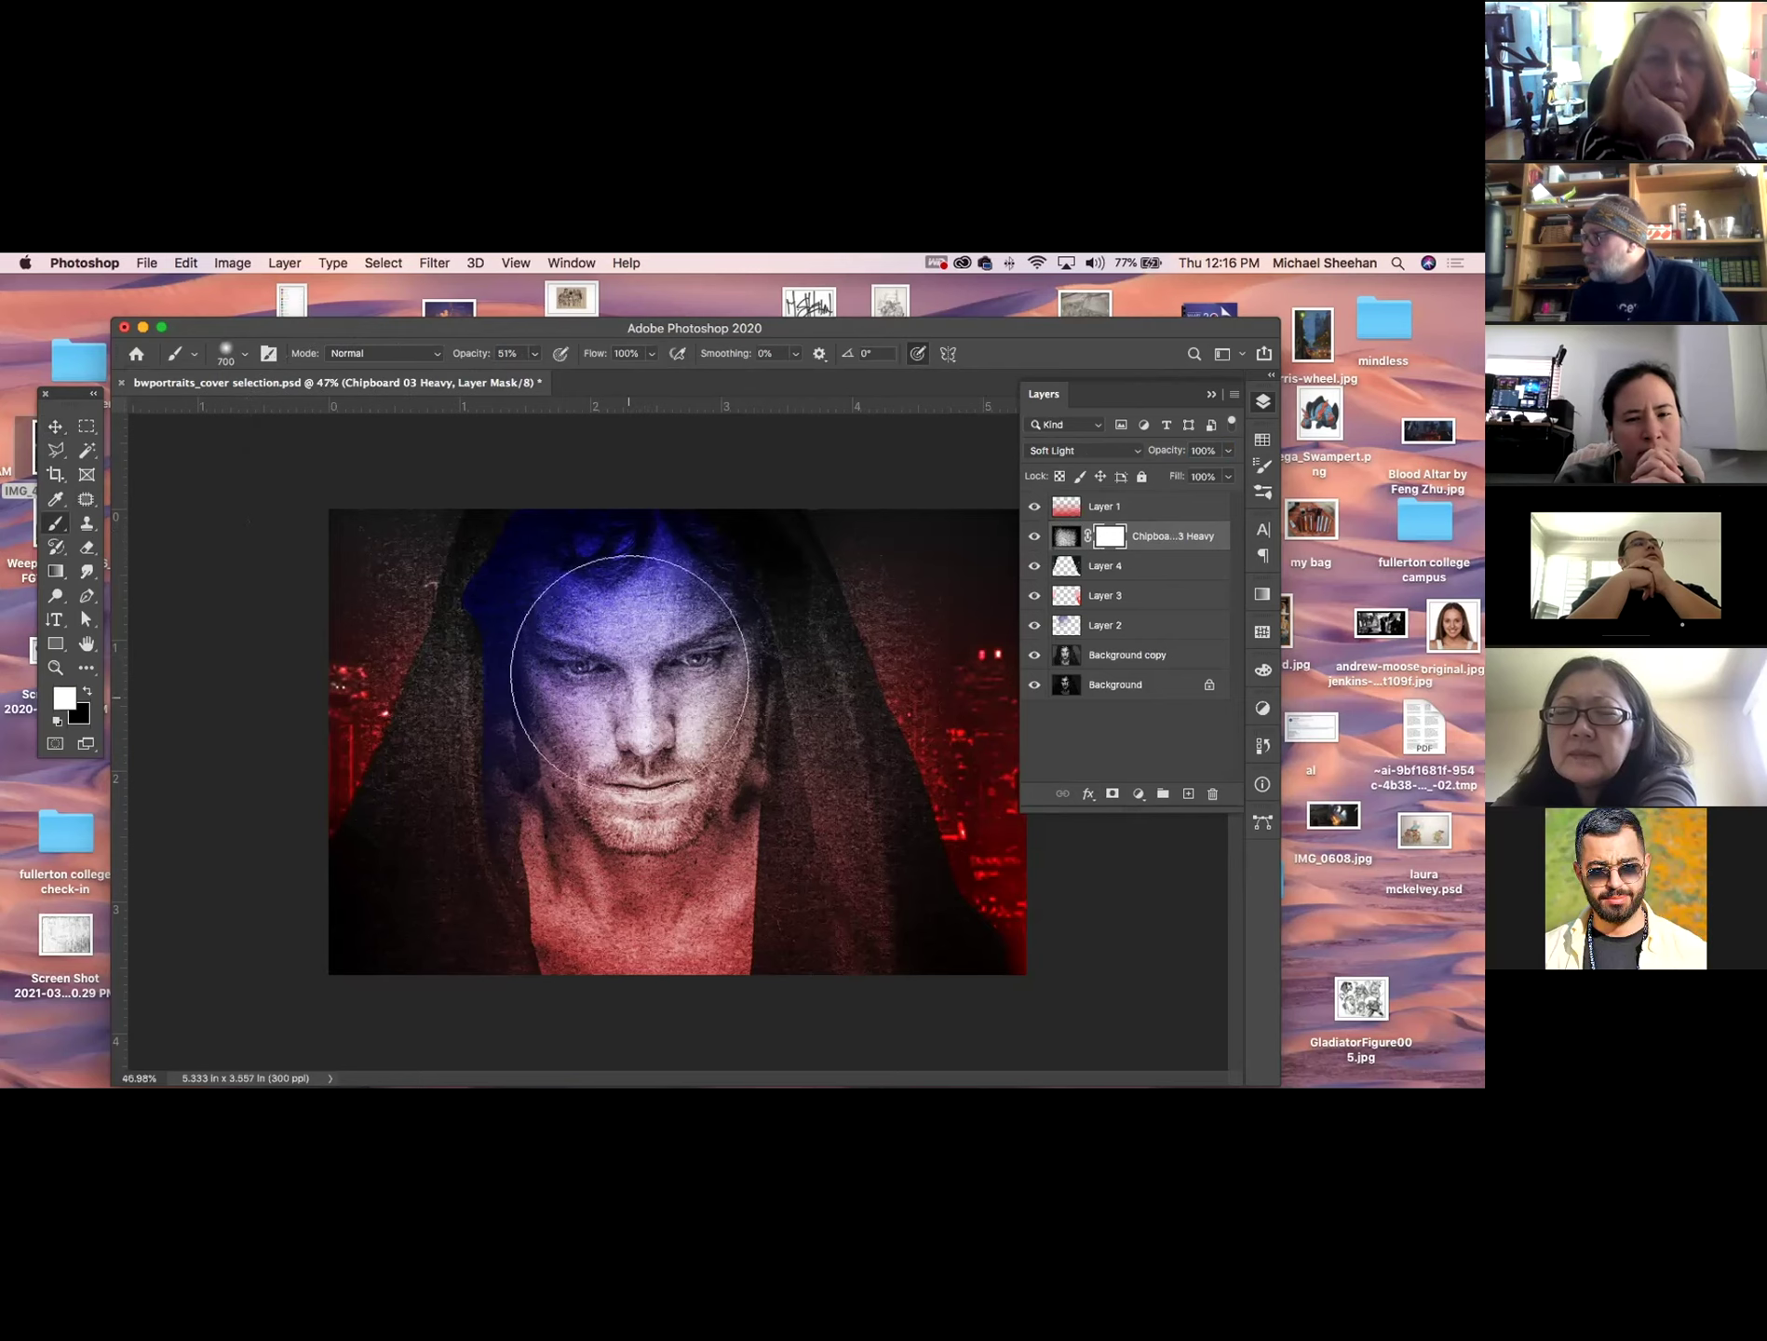
left_click(535, 353)
left_click_drag(535, 375, 556, 376)
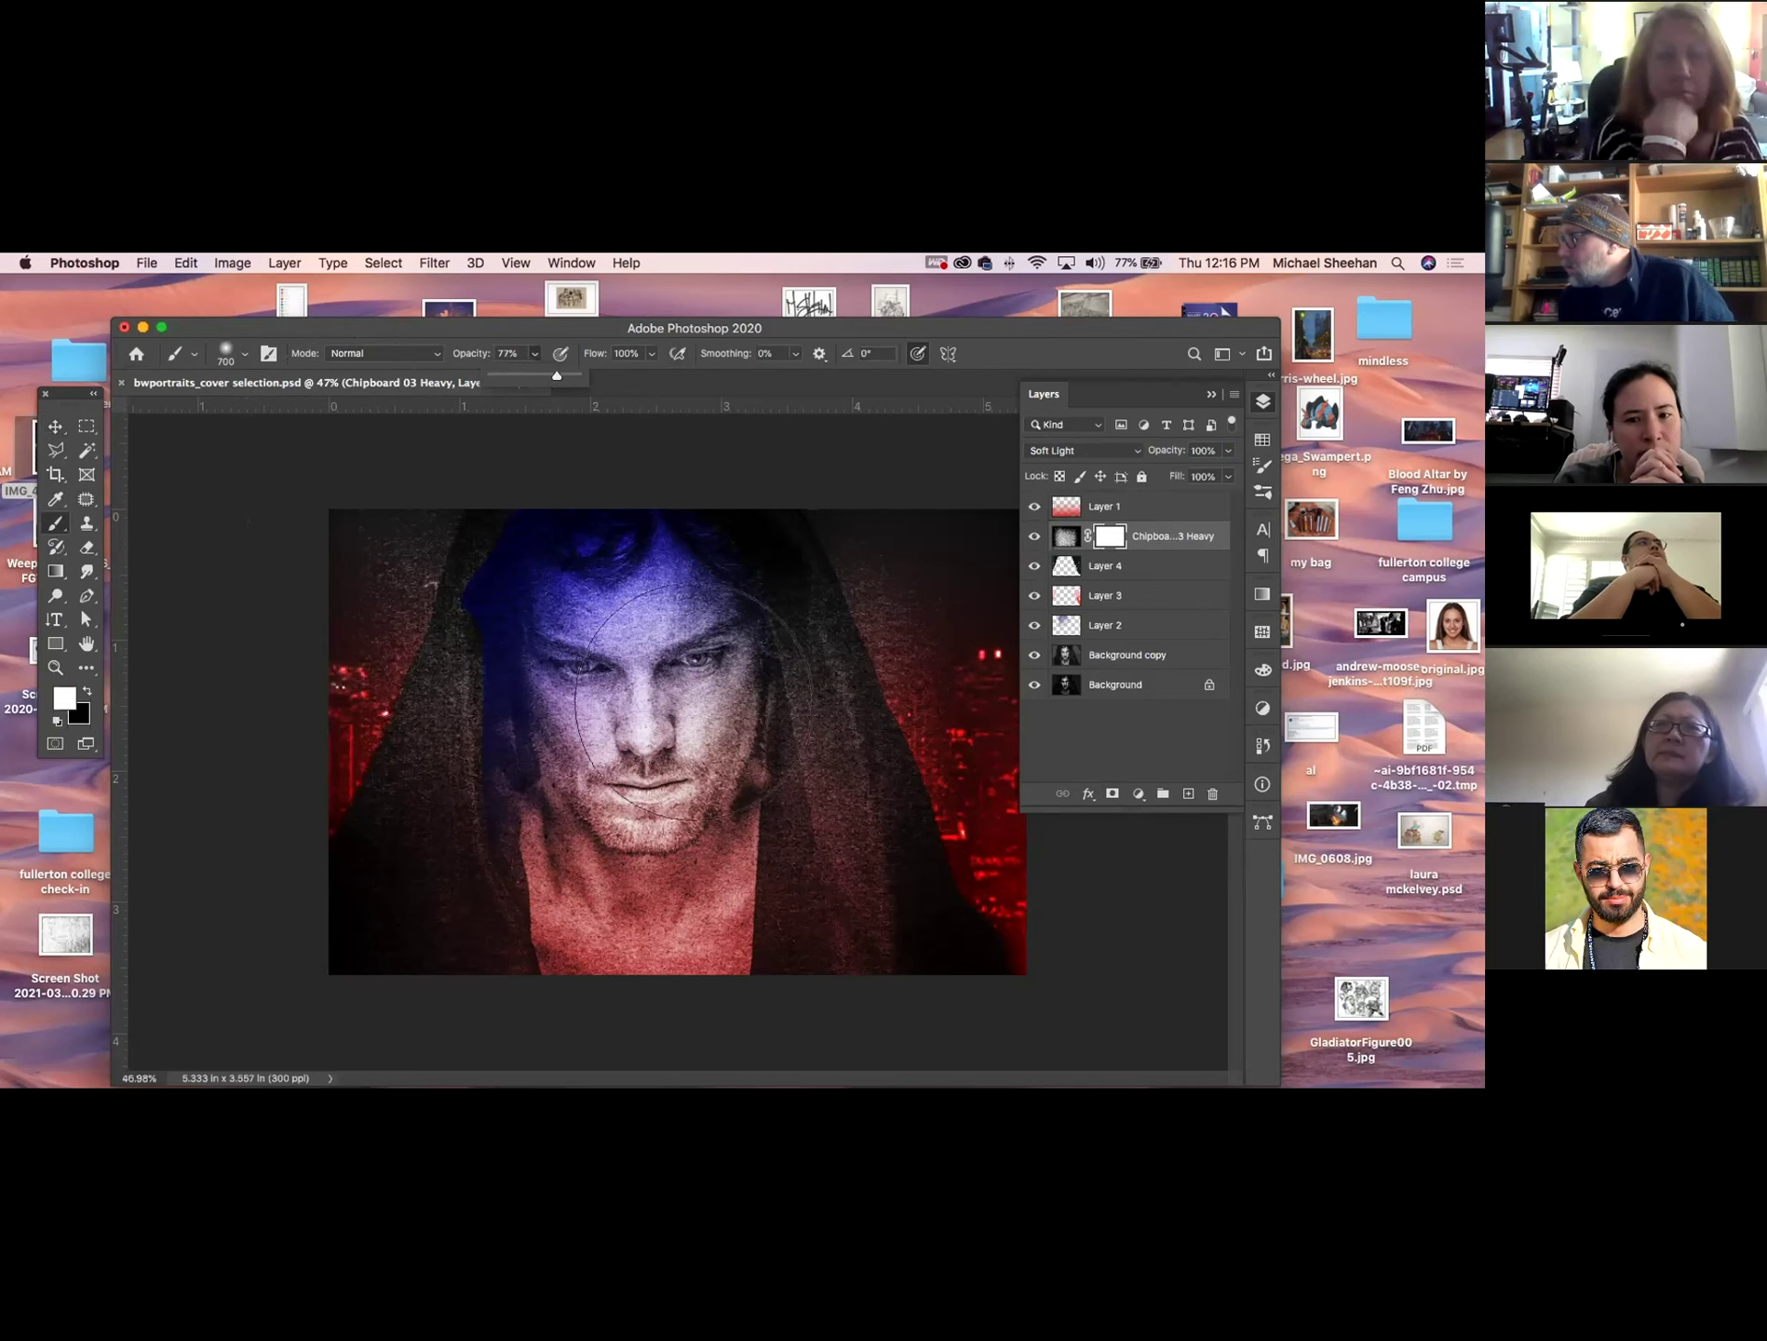
key("bracketleft")
key("bracketleft")
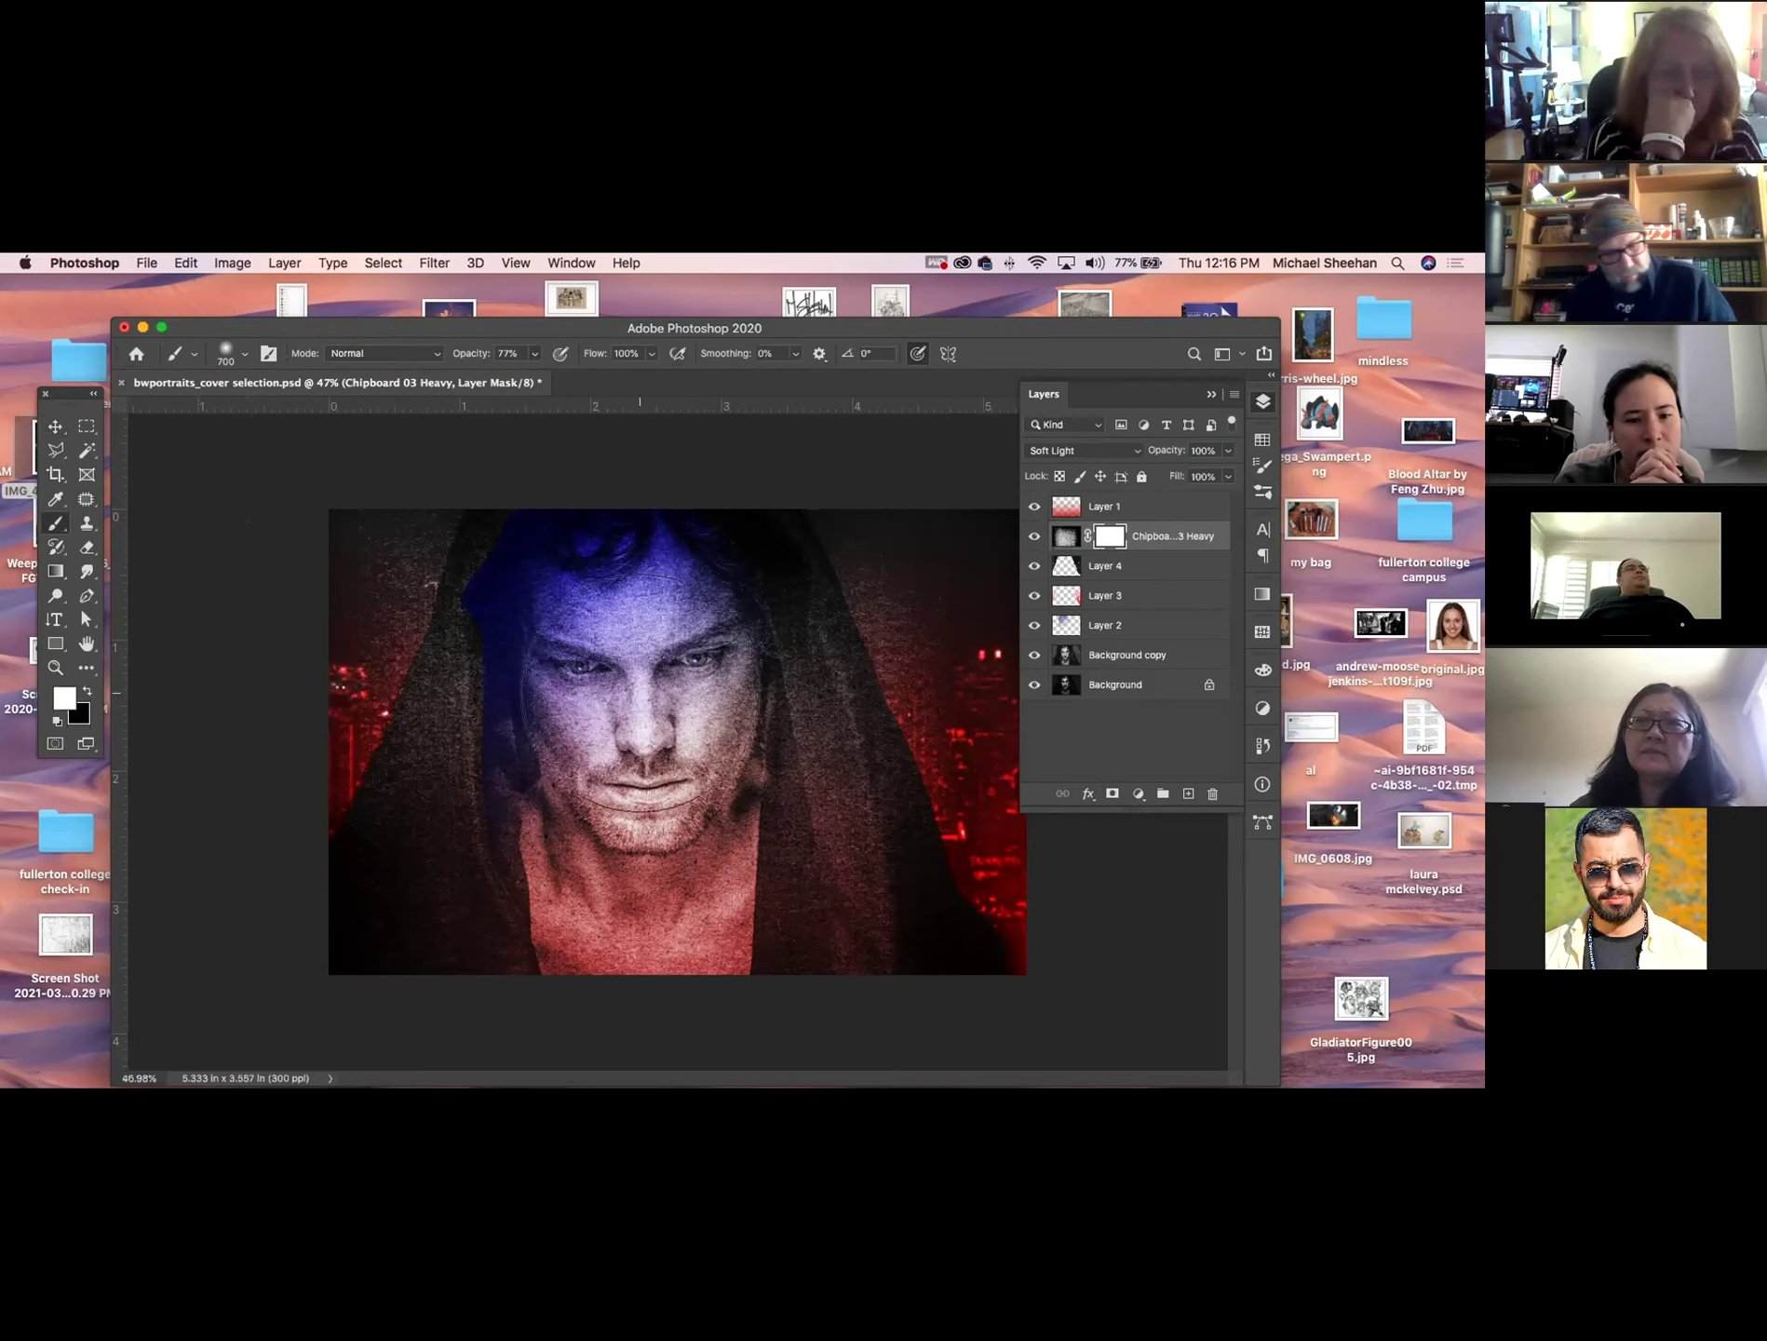
key("bracketleft")
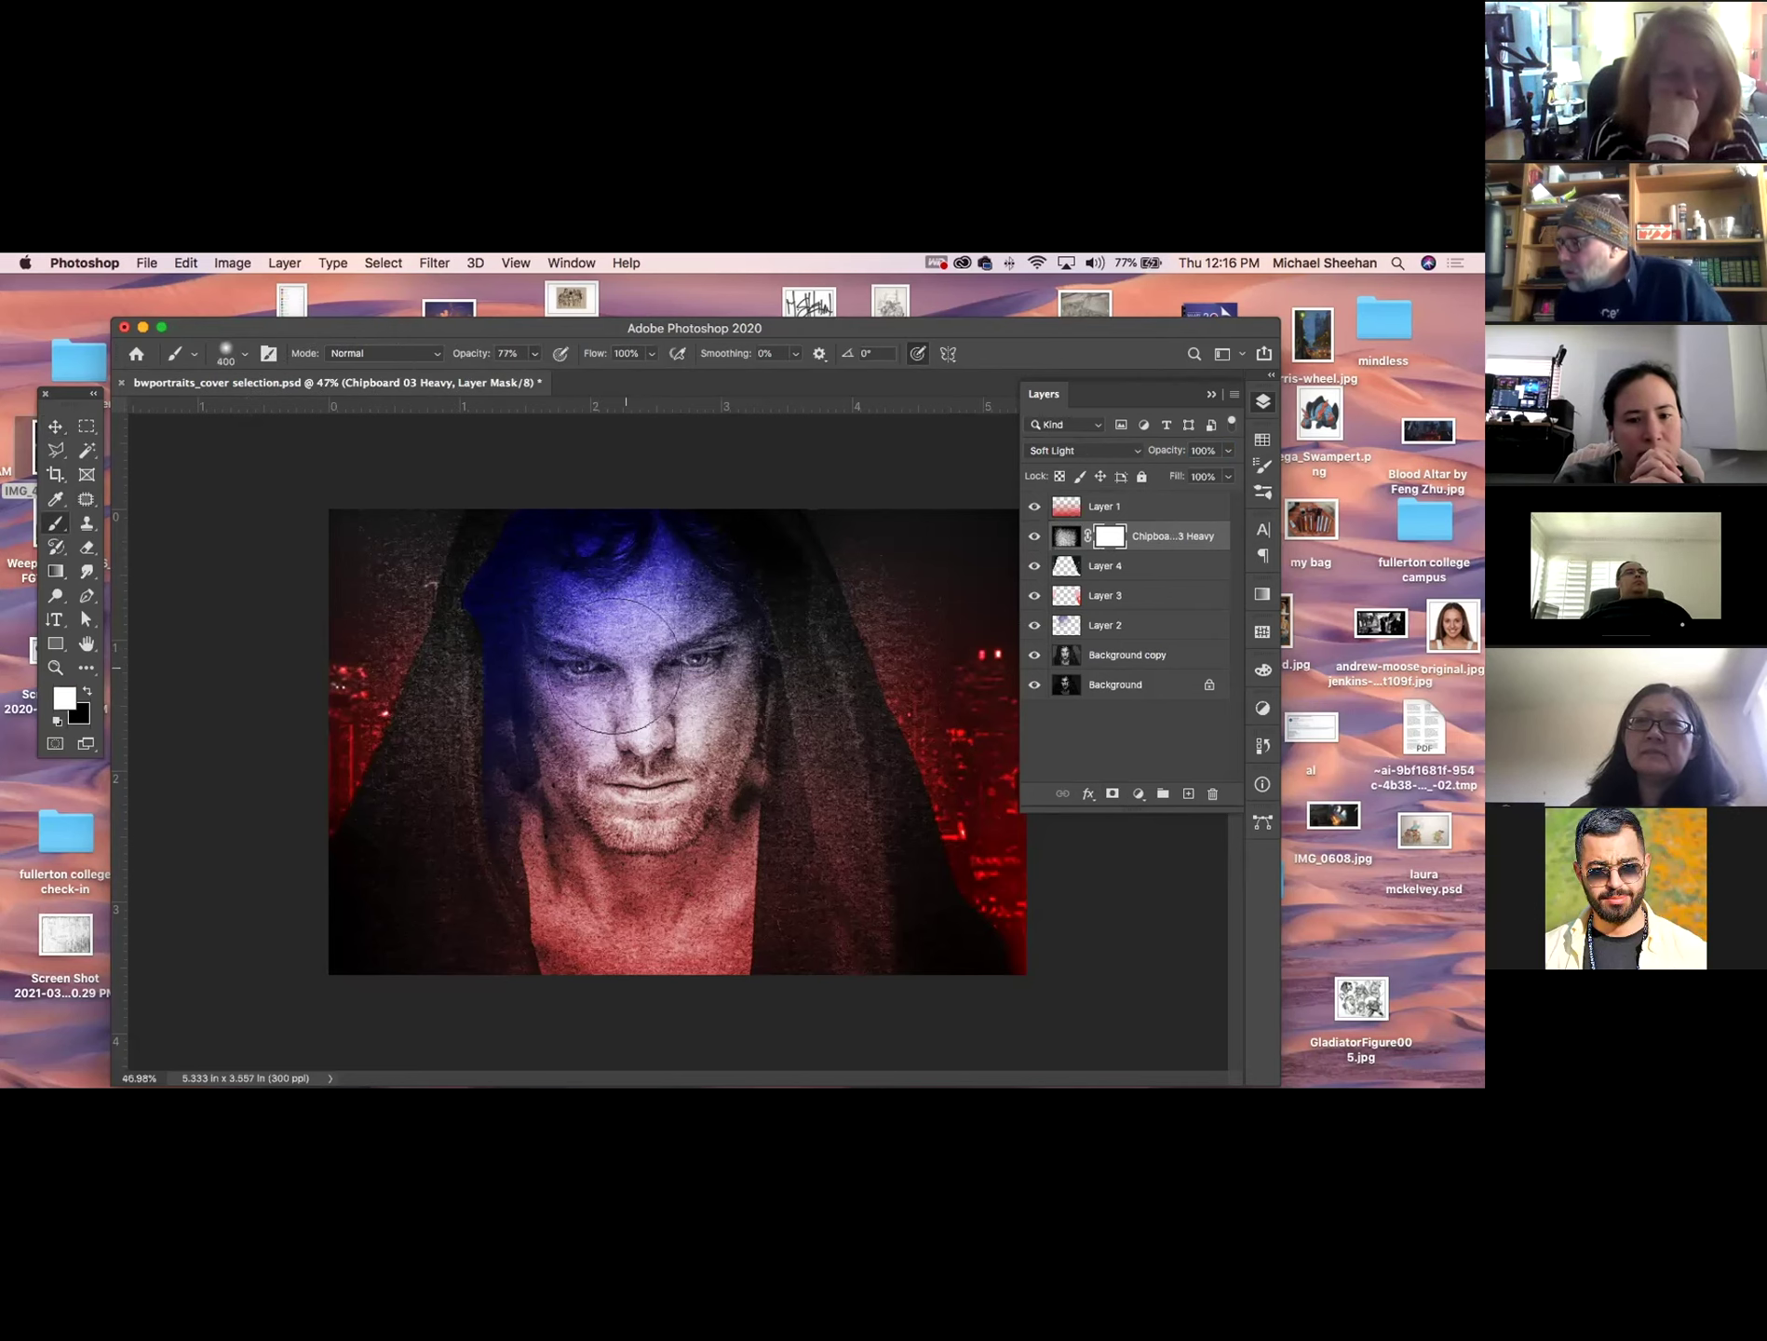
Paint black on the Chipboard 03 Heavy layer's mask over the man's face to remove the texture there.
left_click(83, 690)
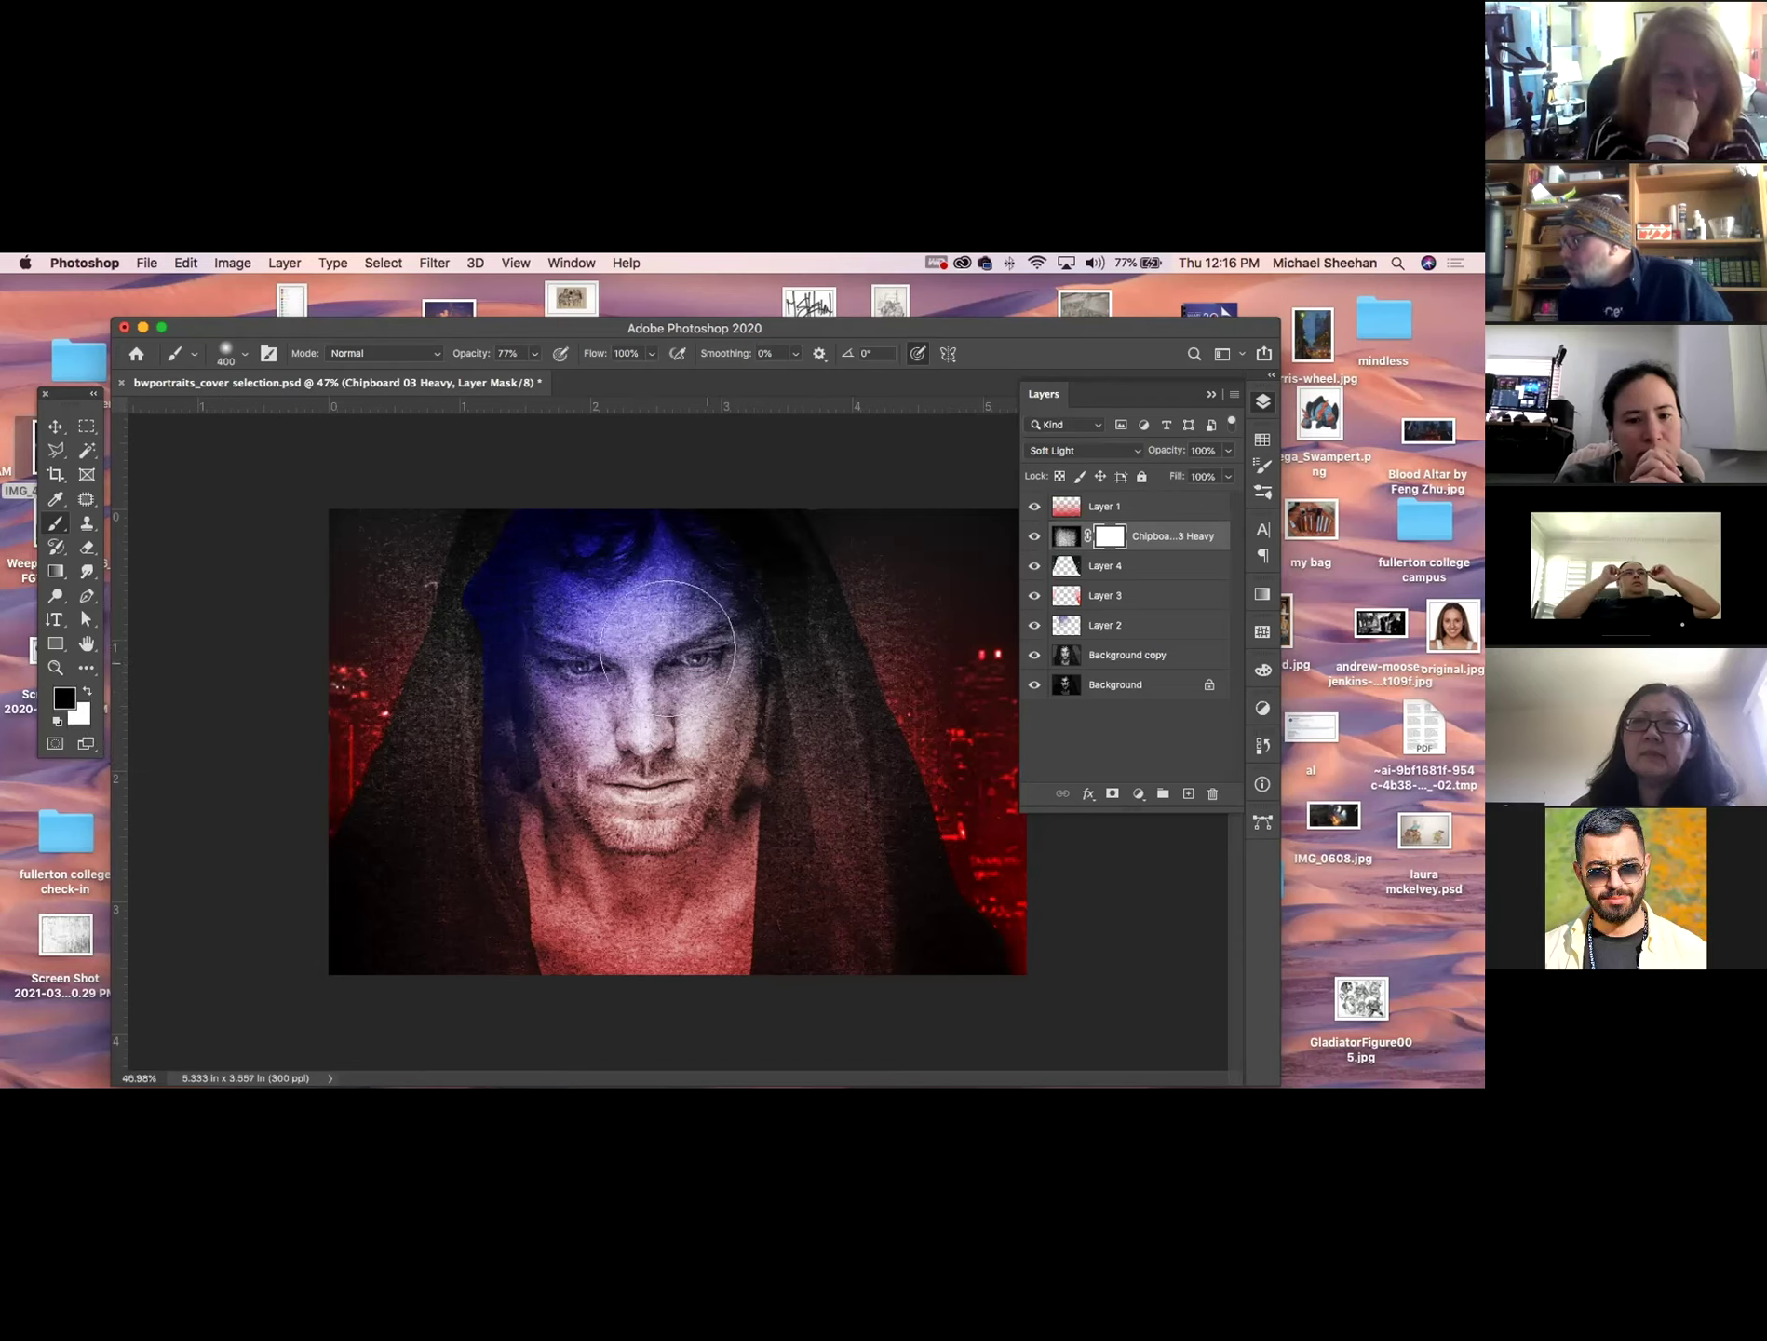
mouse_move(560, 681)
left_mouse_down()
mouse_move(606, 765)
mouse_move(625, 699)
mouse_move(661, 689)
mouse_move(623, 847)
mouse_move(638, 744)
mouse_move(701, 796)
mouse_move(694, 816)
mouse_move(600, 692)
mouse_move(556, 803)
mouse_move(521, 745)
mouse_move(462, 809)
left_mouse_up()
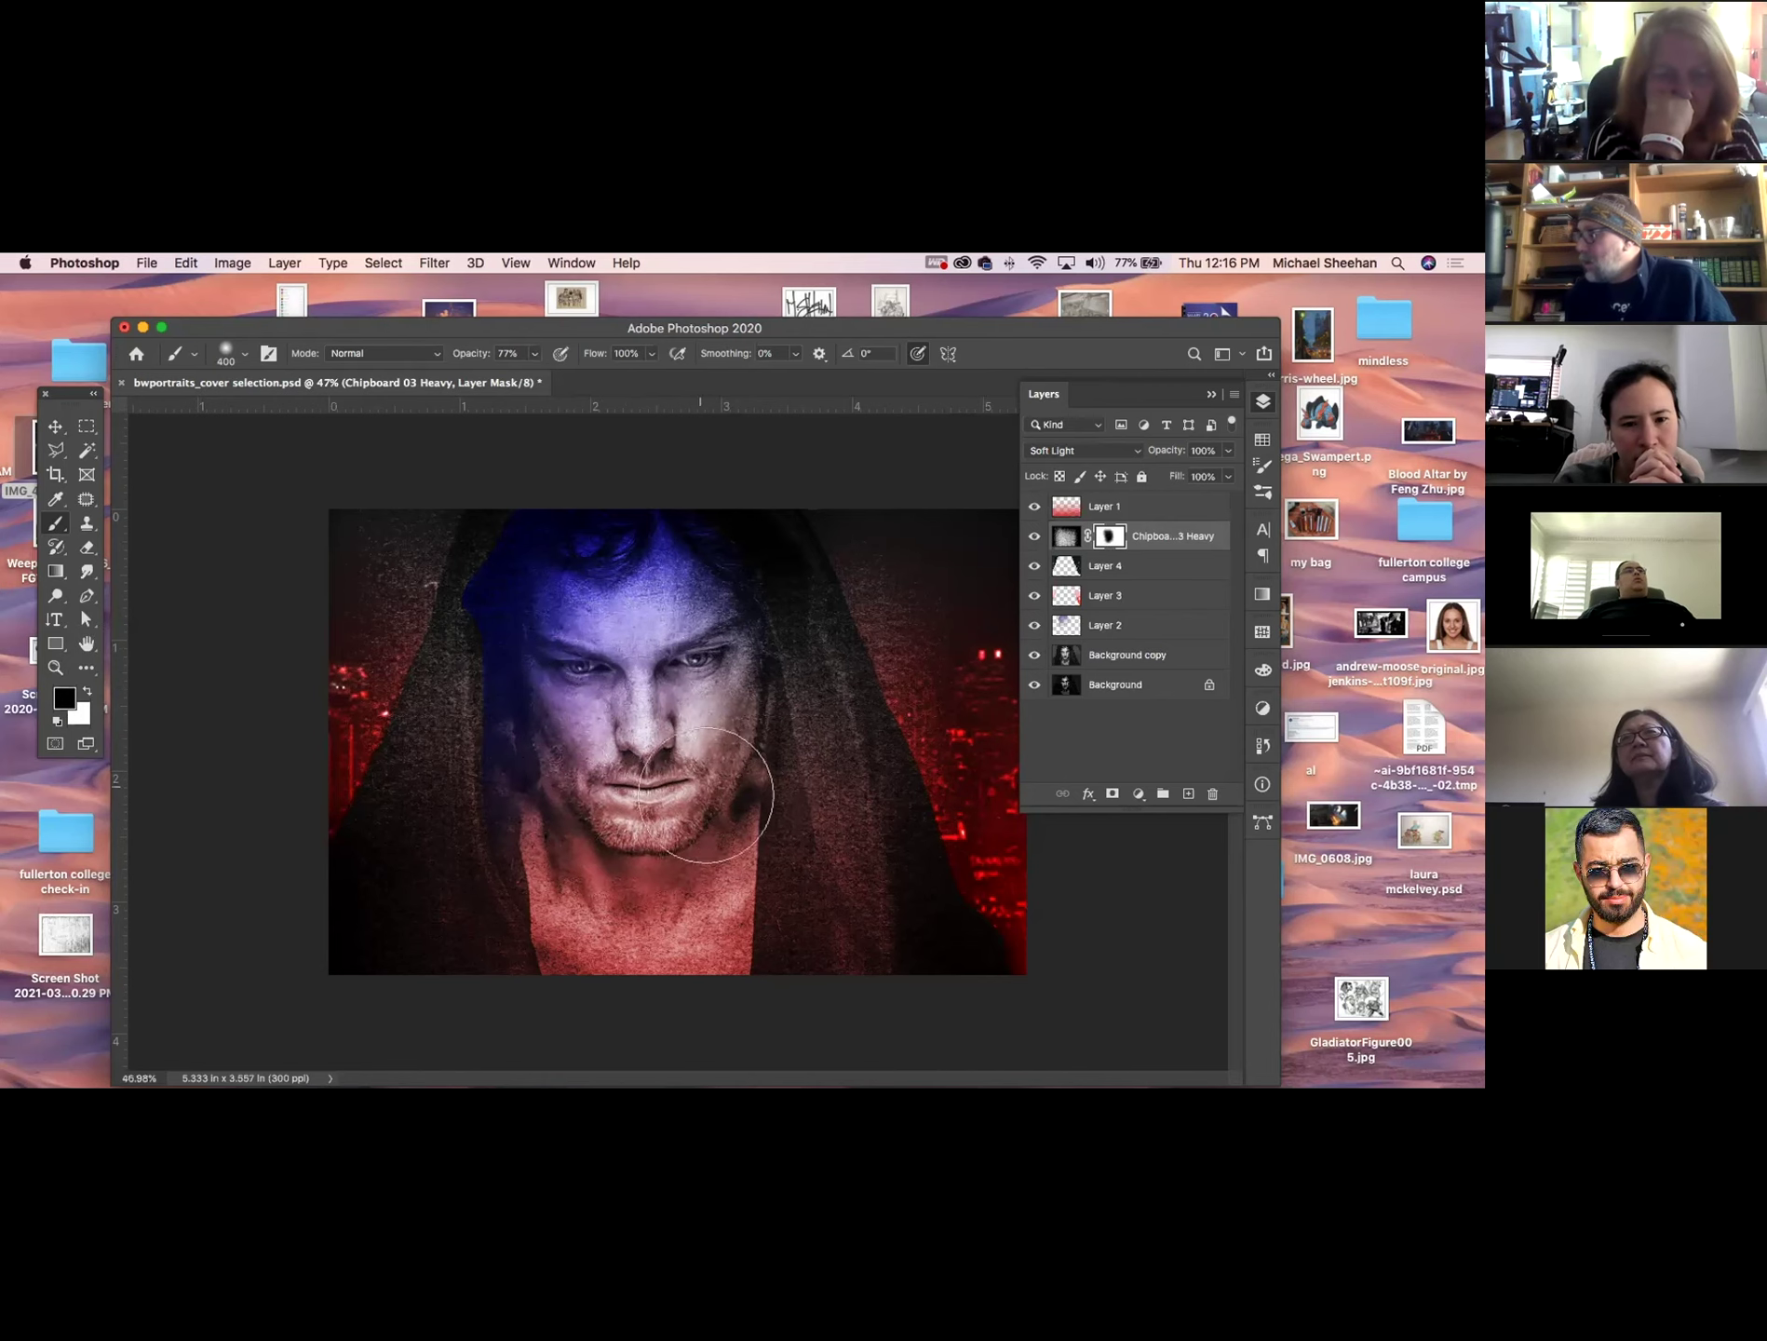
left_click(1263, 399)
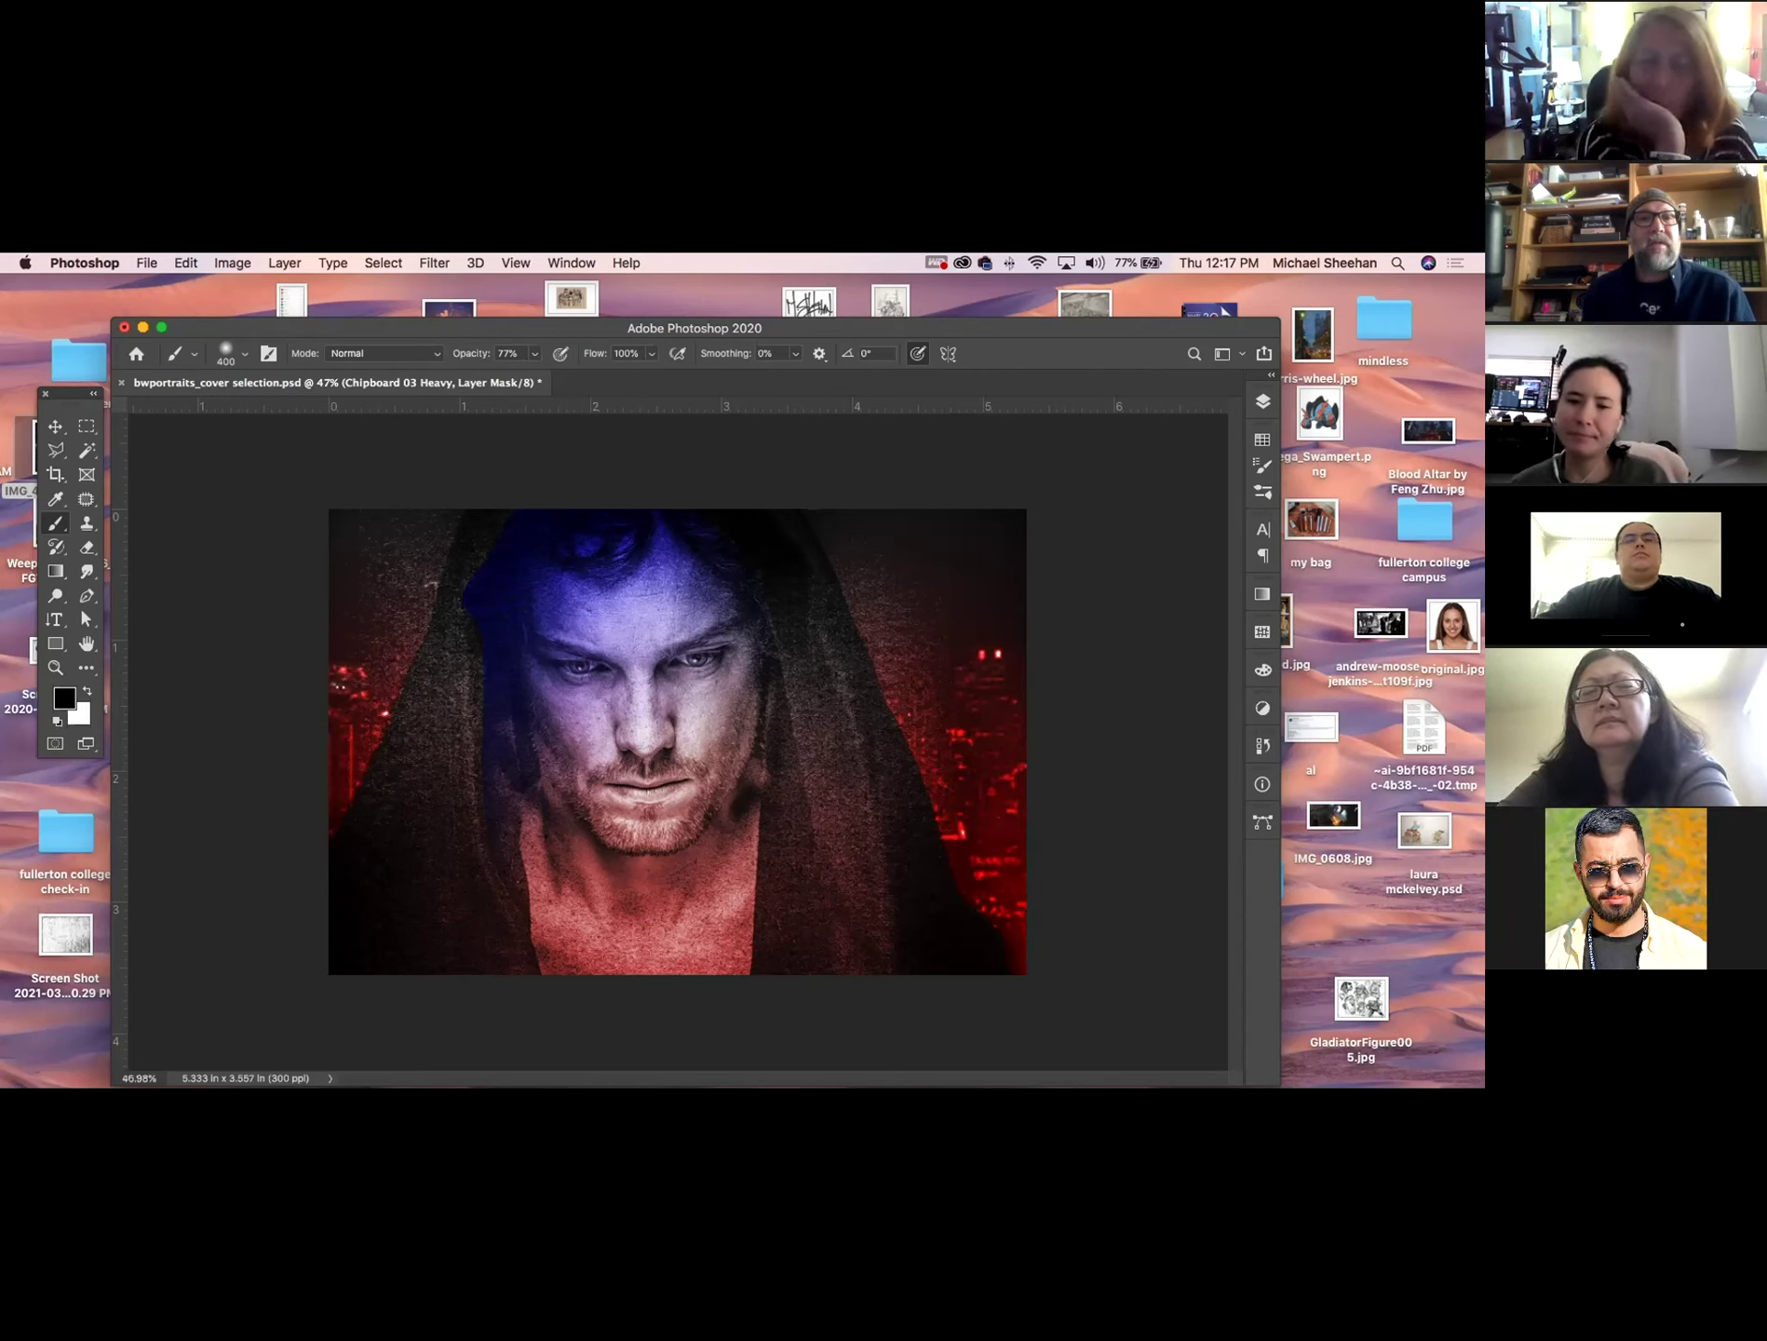
Preview the texture images in Finder, from Chipboard 03 Heavy.png through the foam brush and roller textures to stainless steel.jpg.
key("super+Tab")
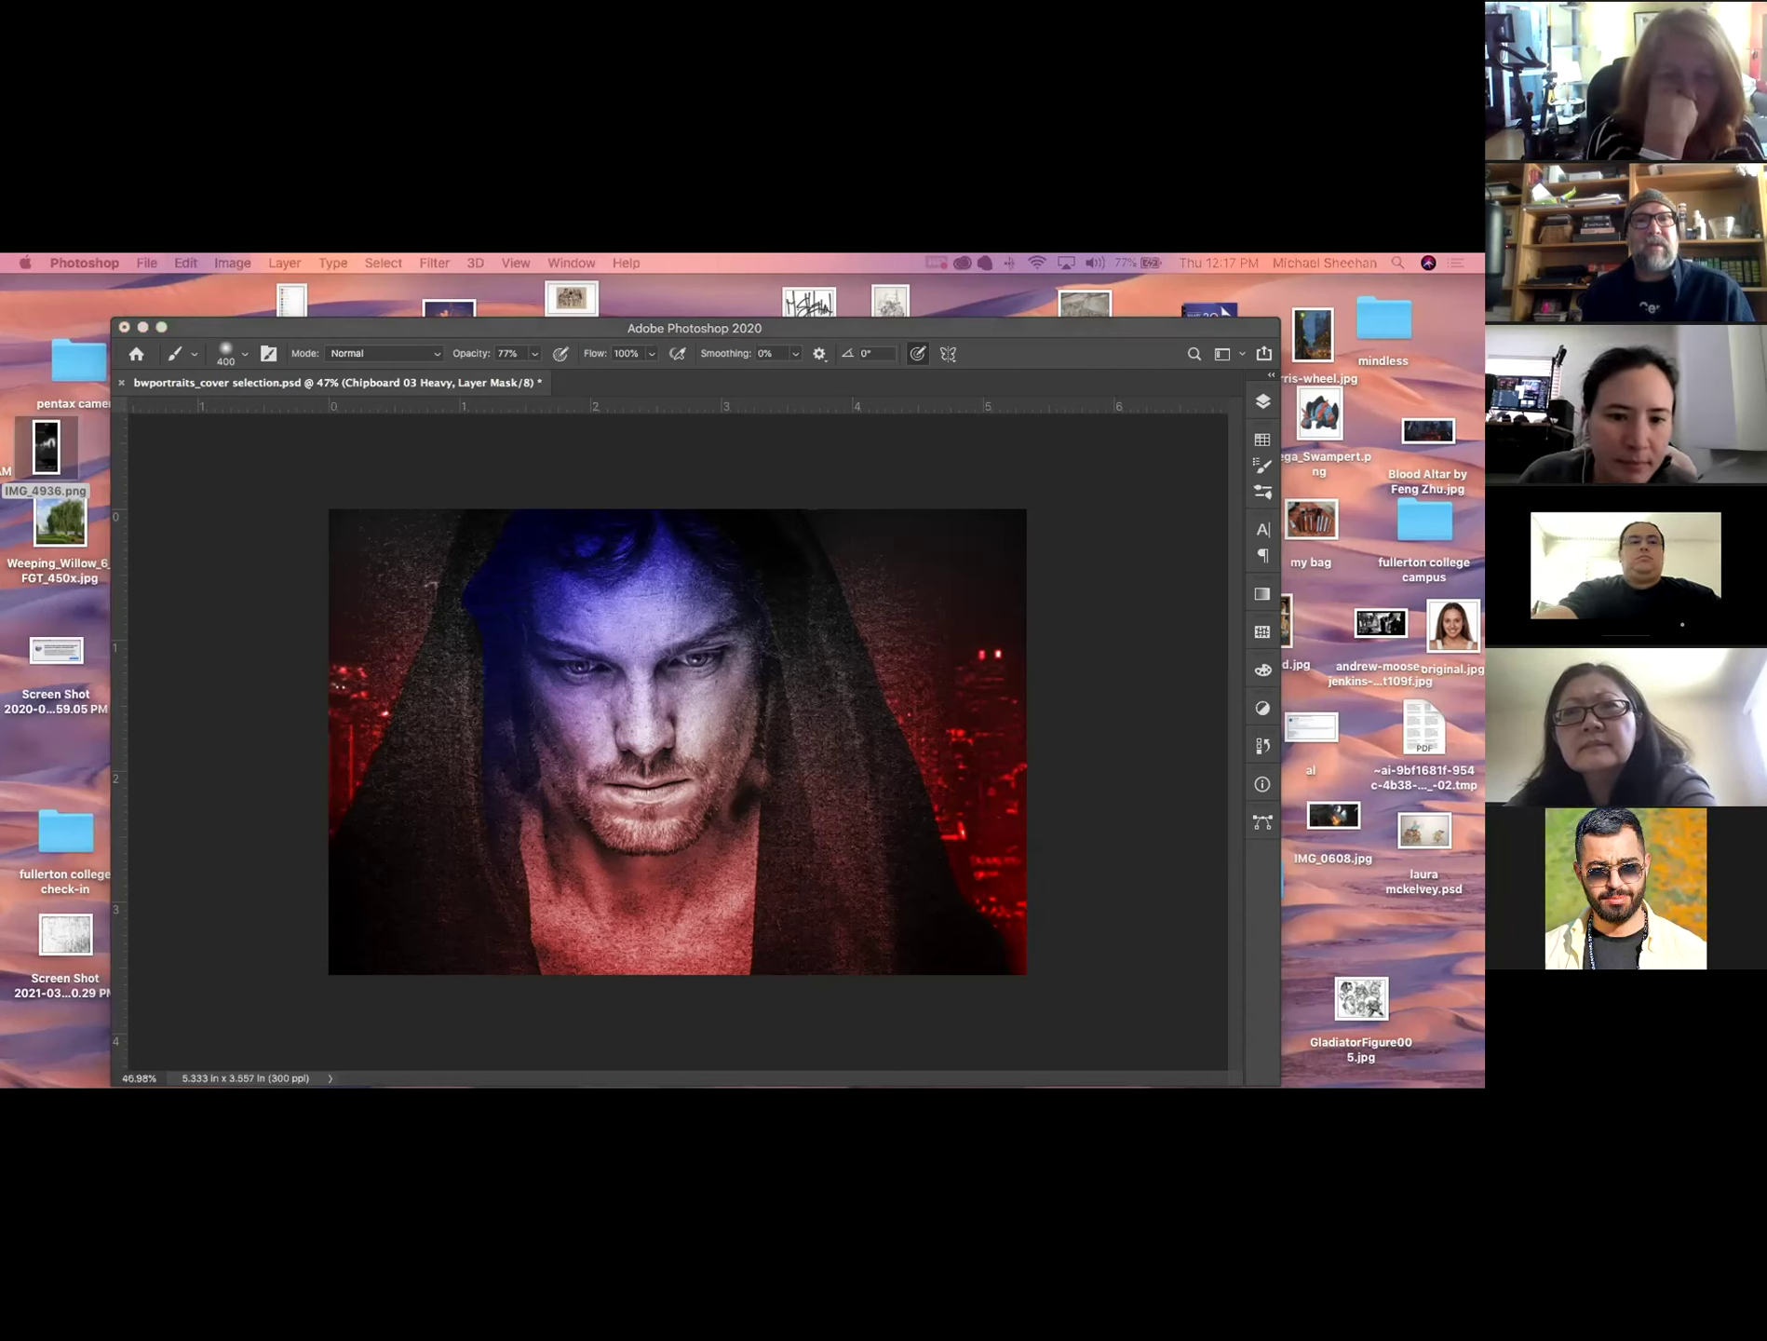
key("space")
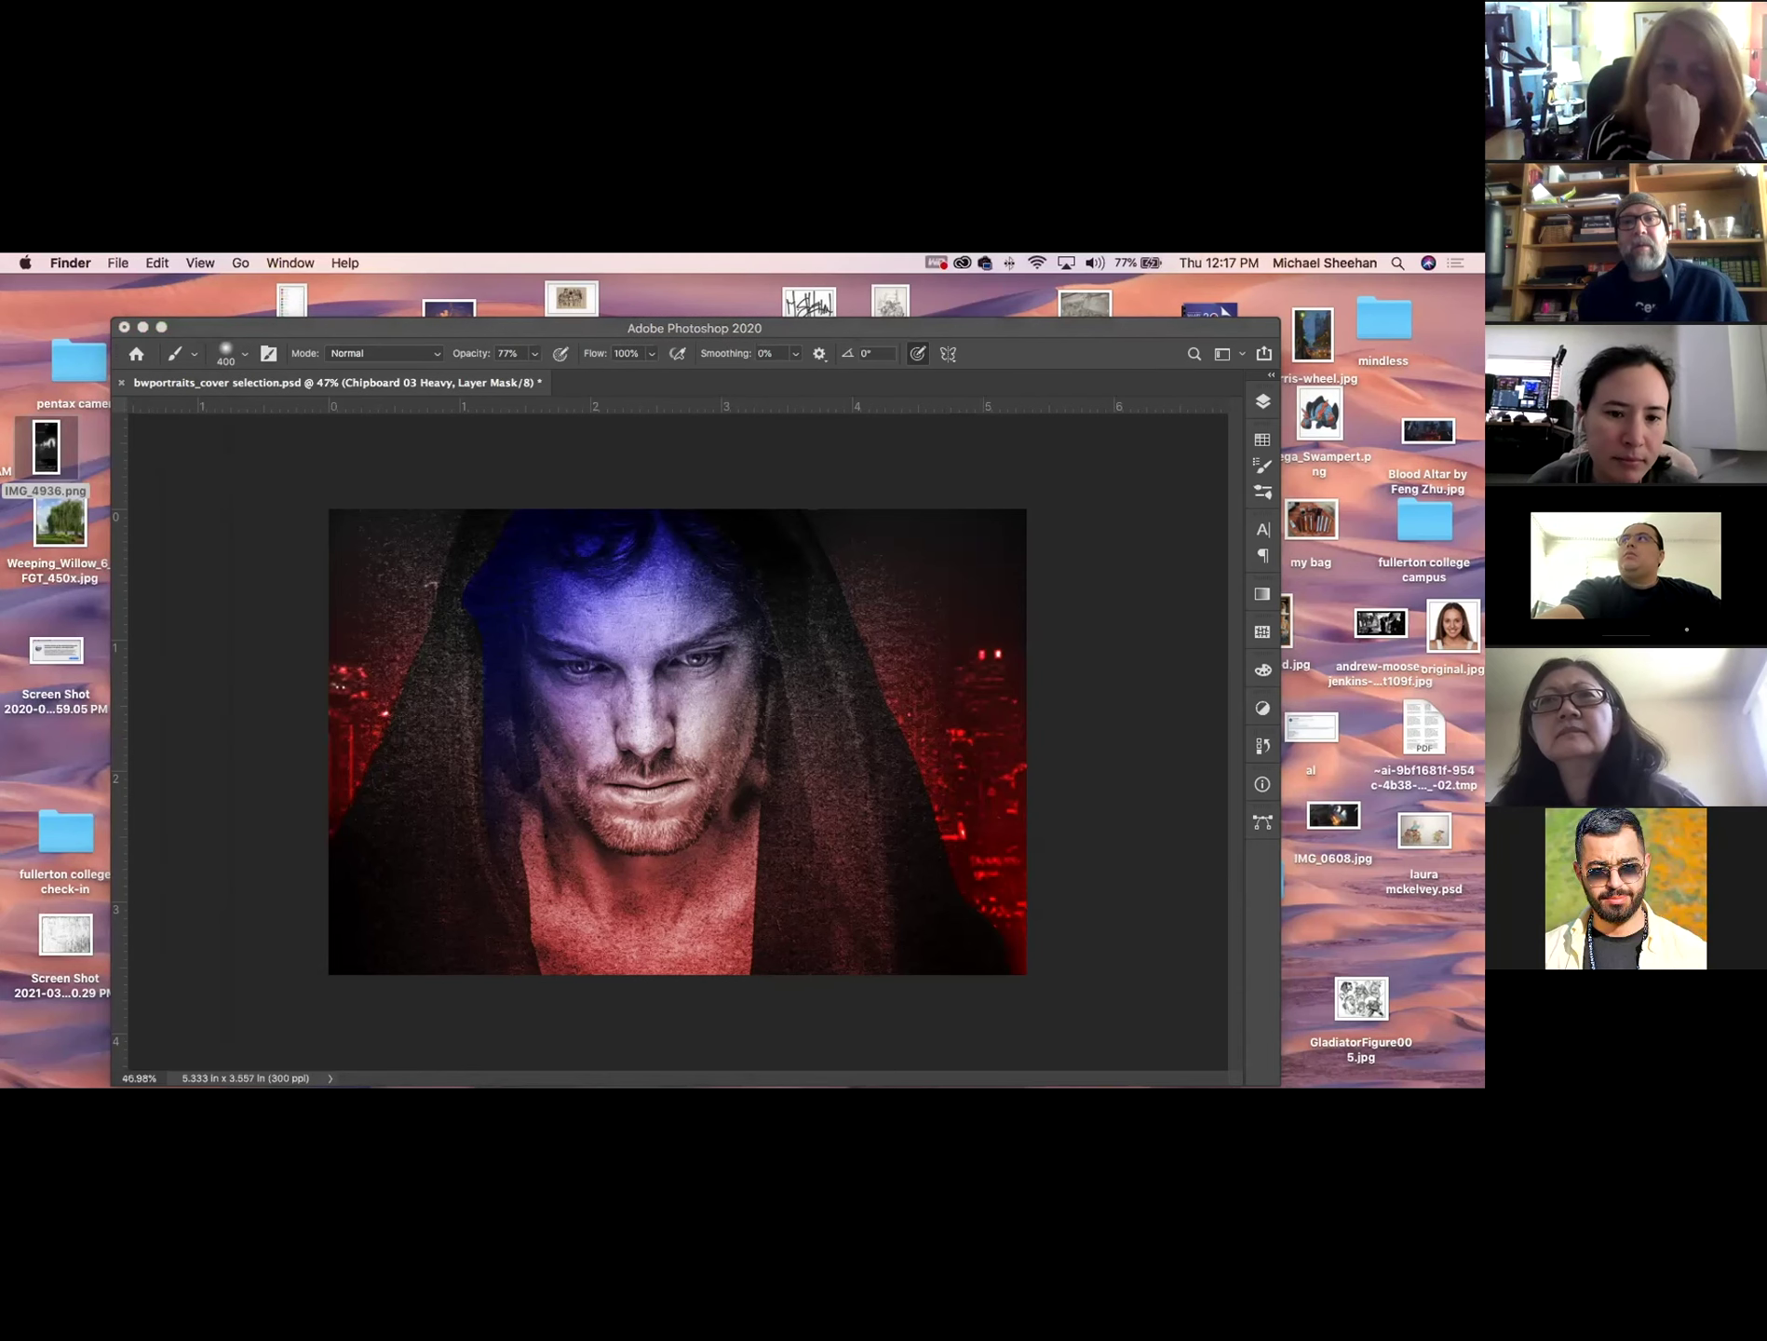
key("space")
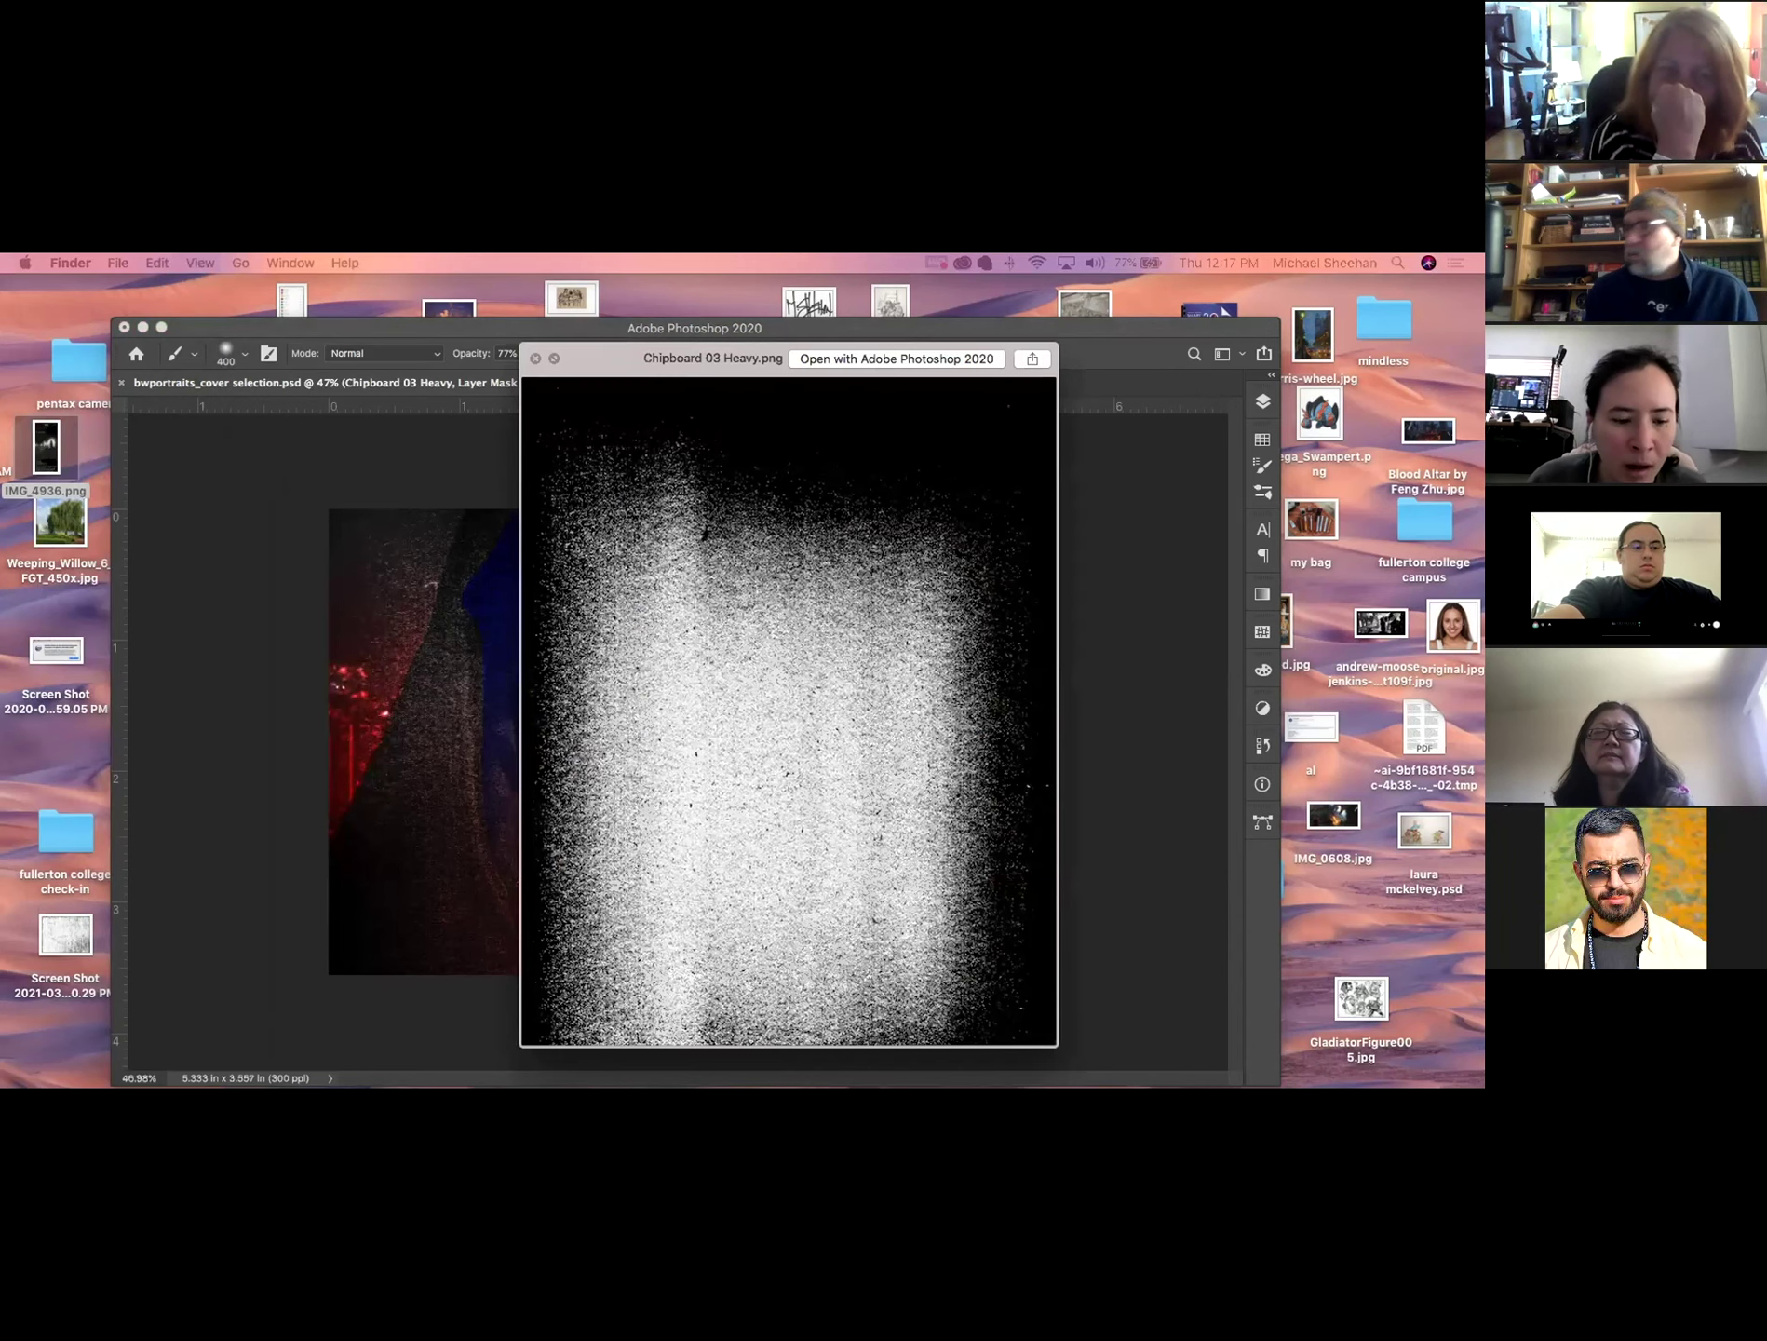
key("Left")
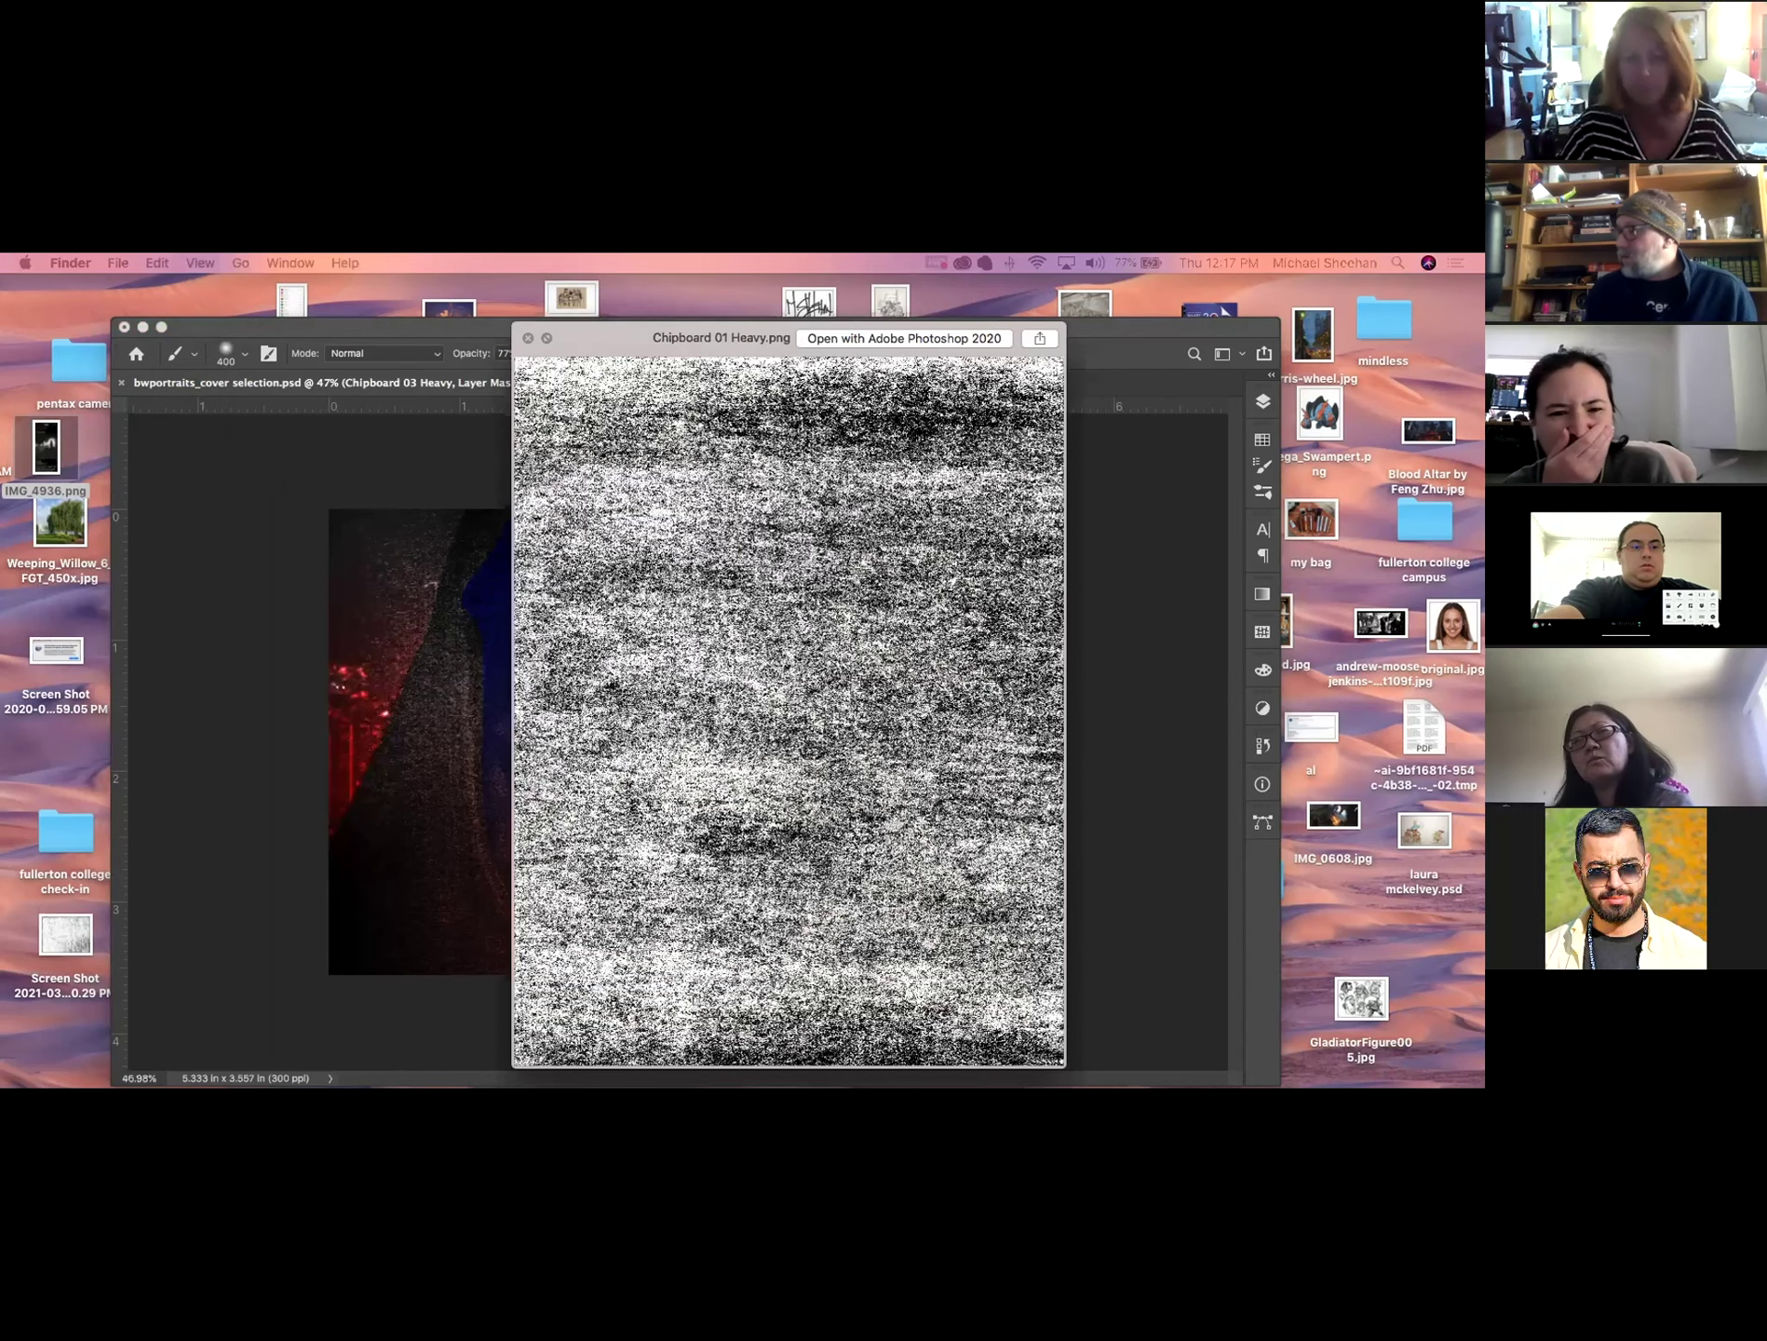
key("Left")
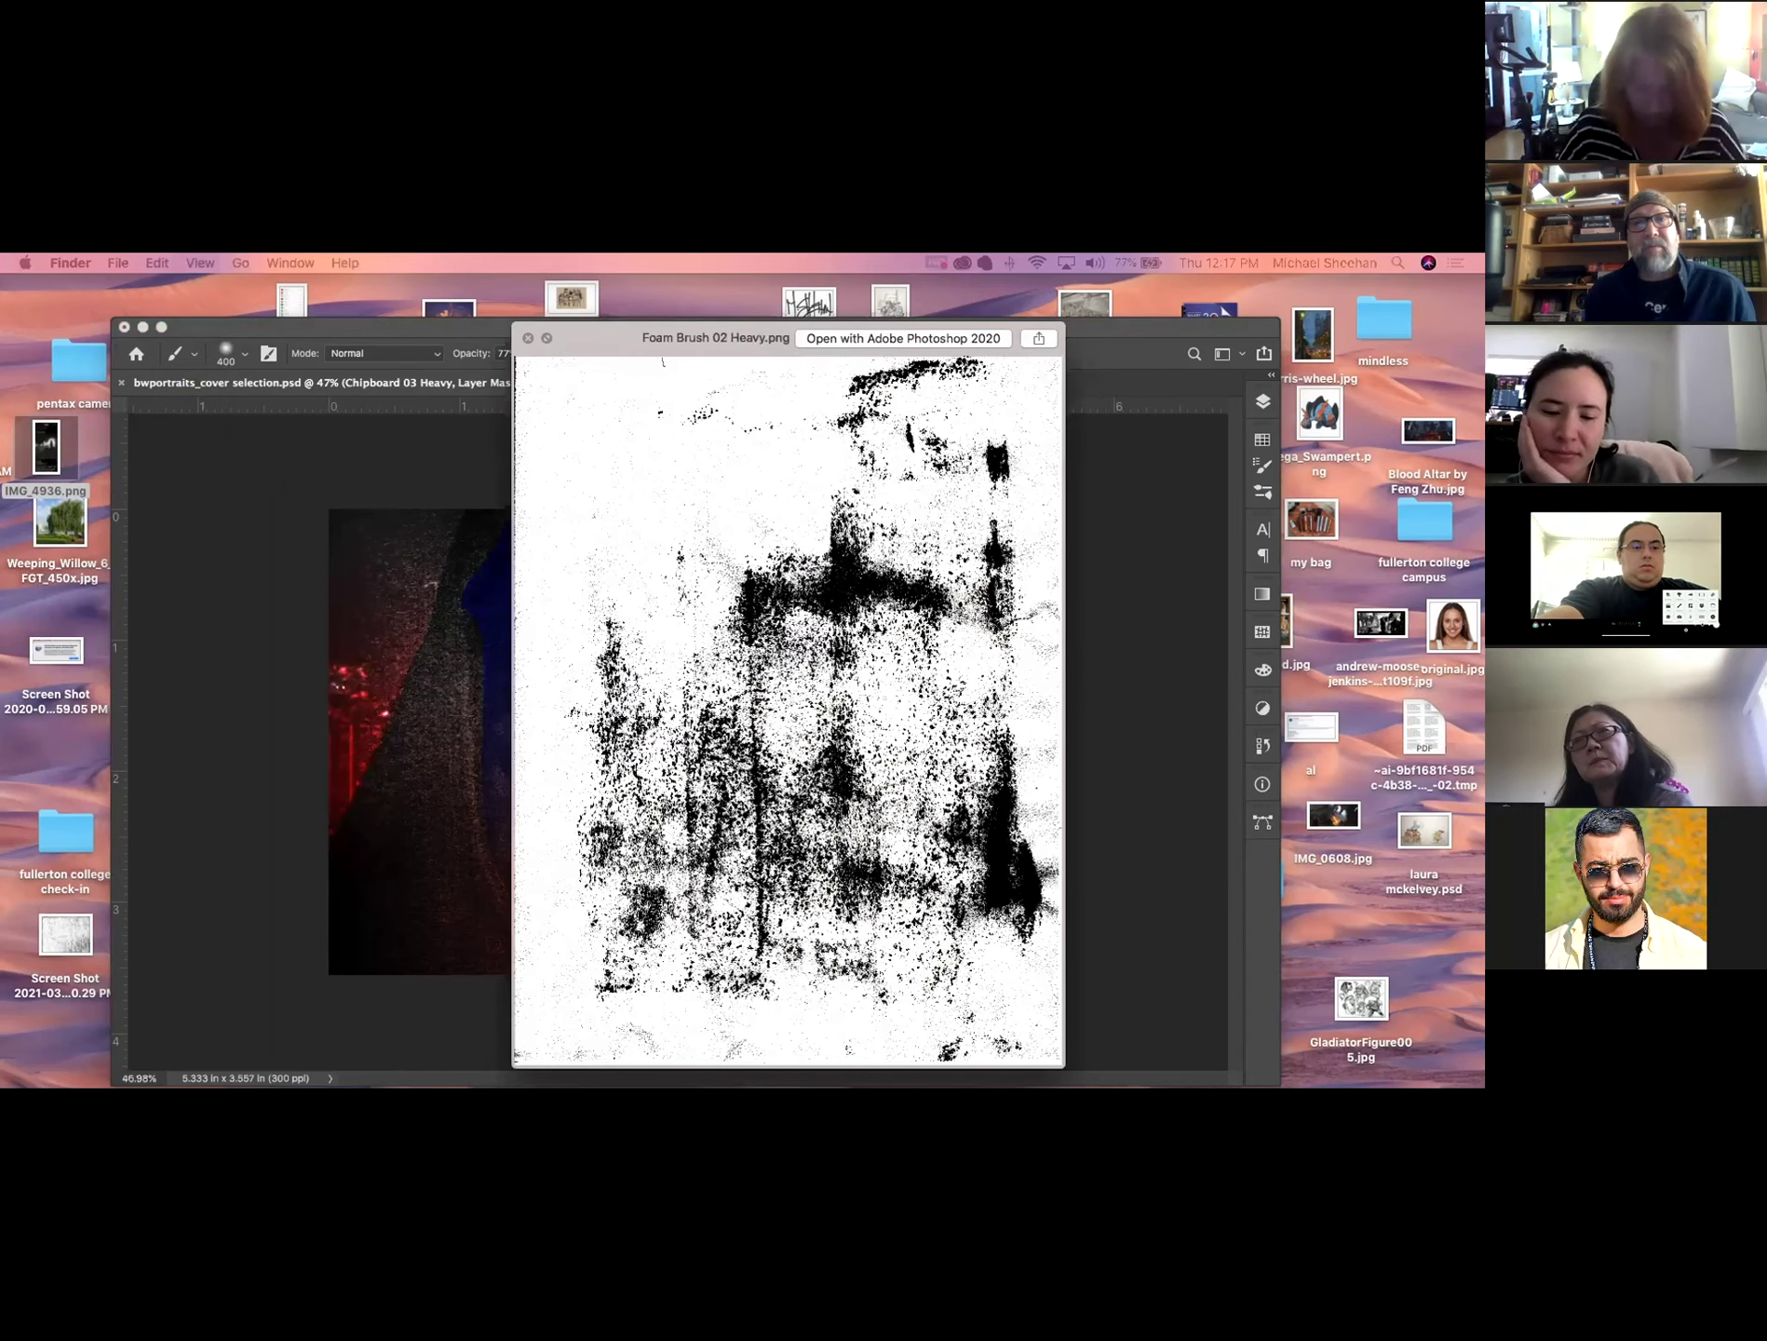
key("Left")
key("Left")
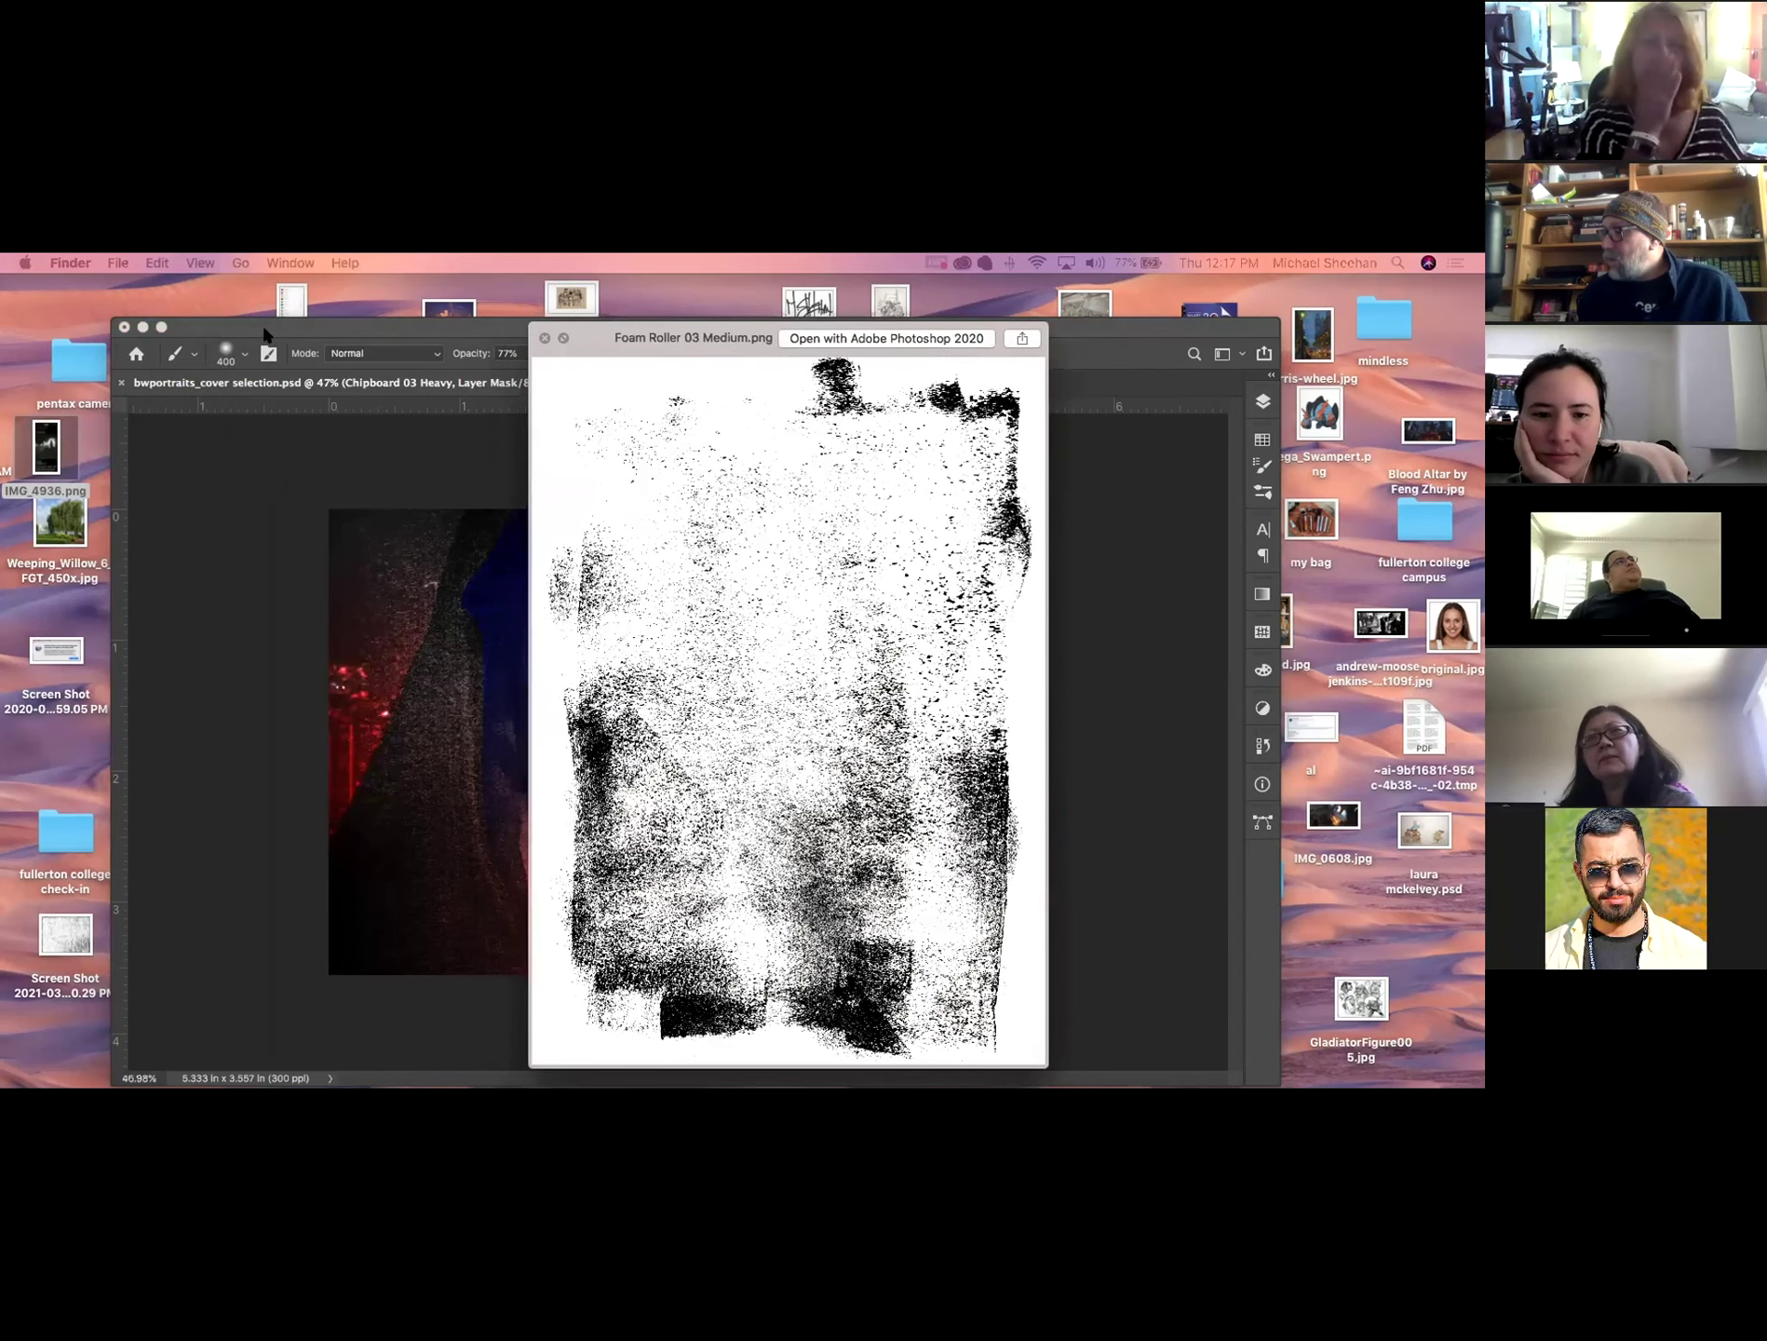
key("Left")
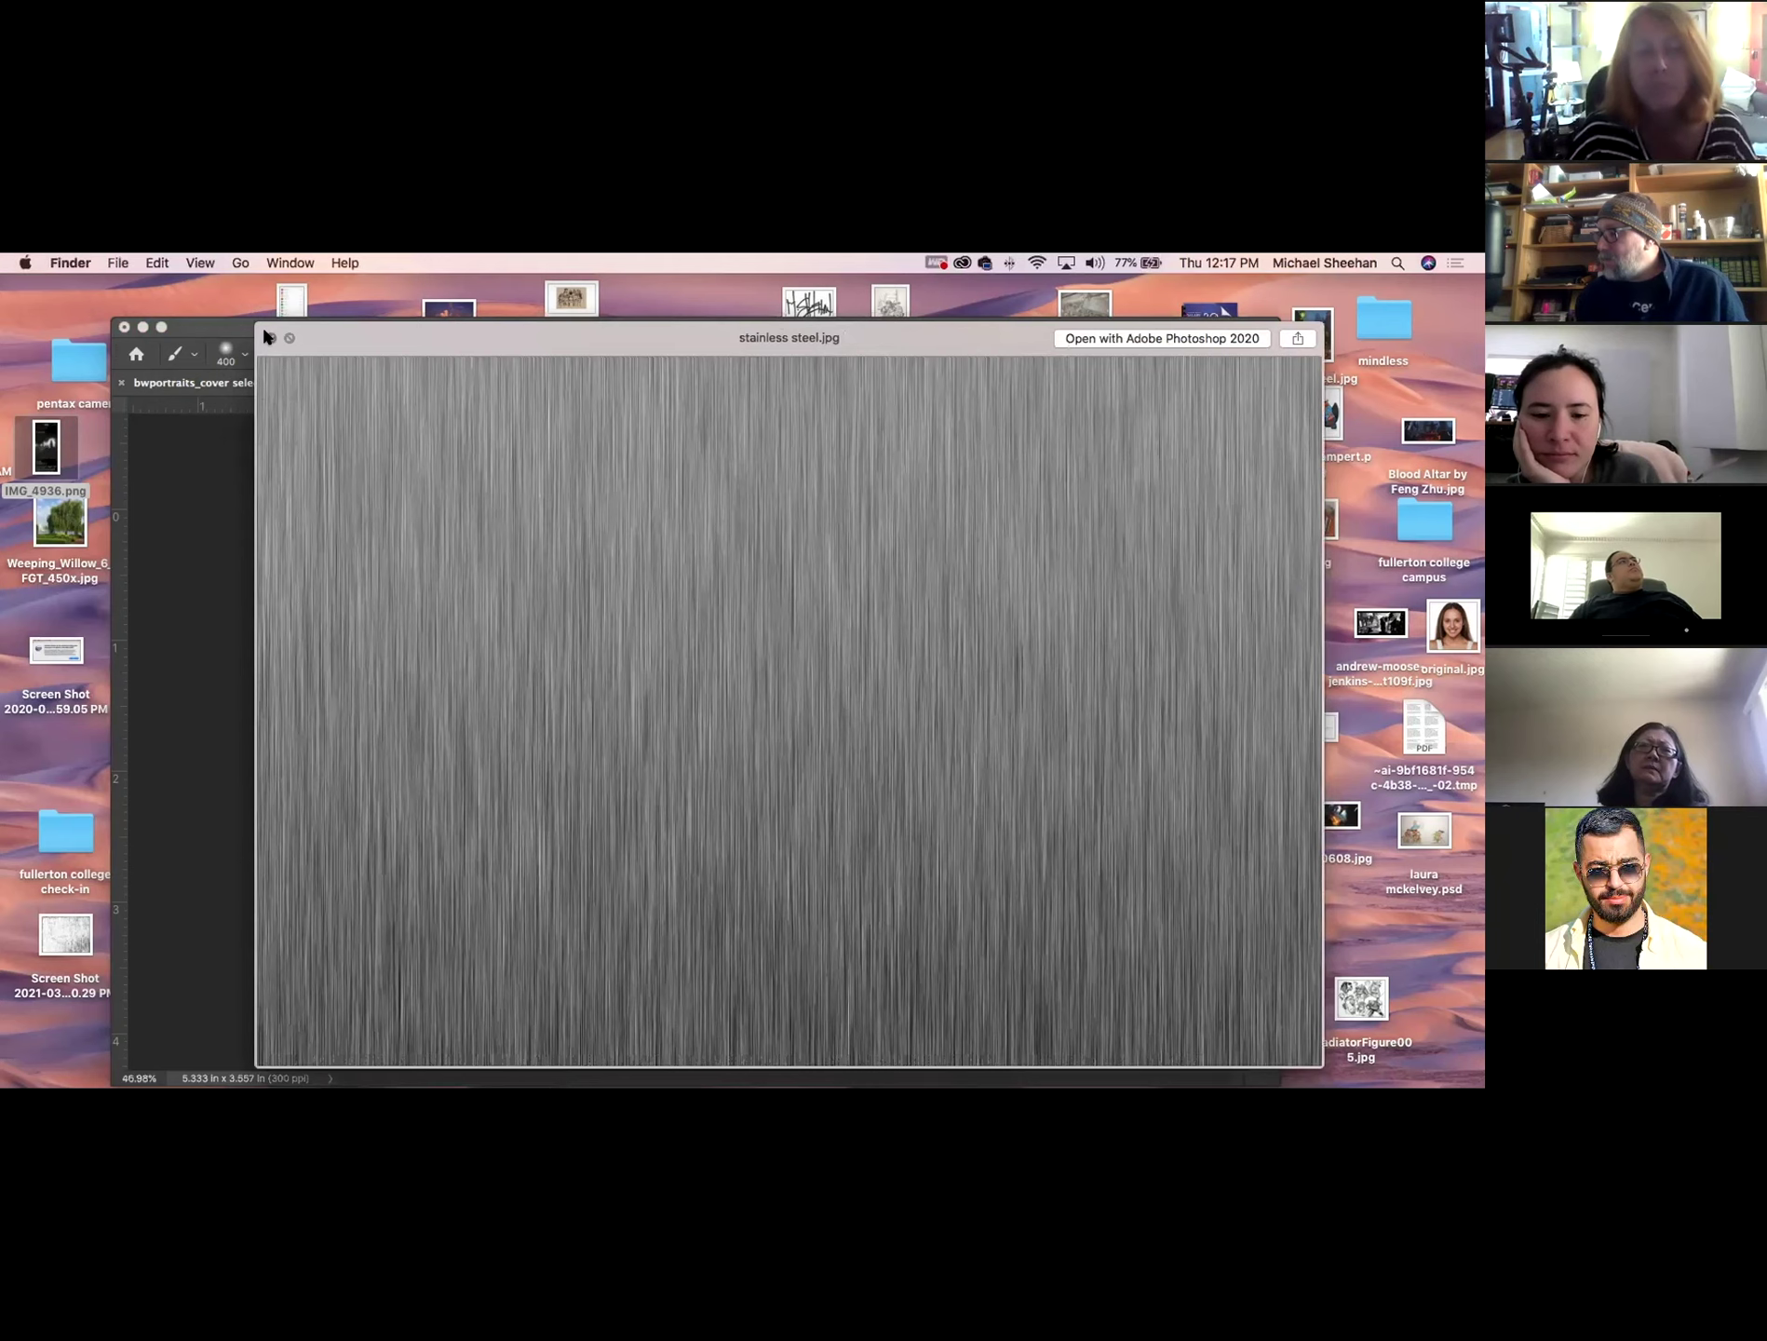
left_click(269, 337)
Return to the portrait in Photoshop and select Layer 1 with the Move tool.
left_click(960, 769)
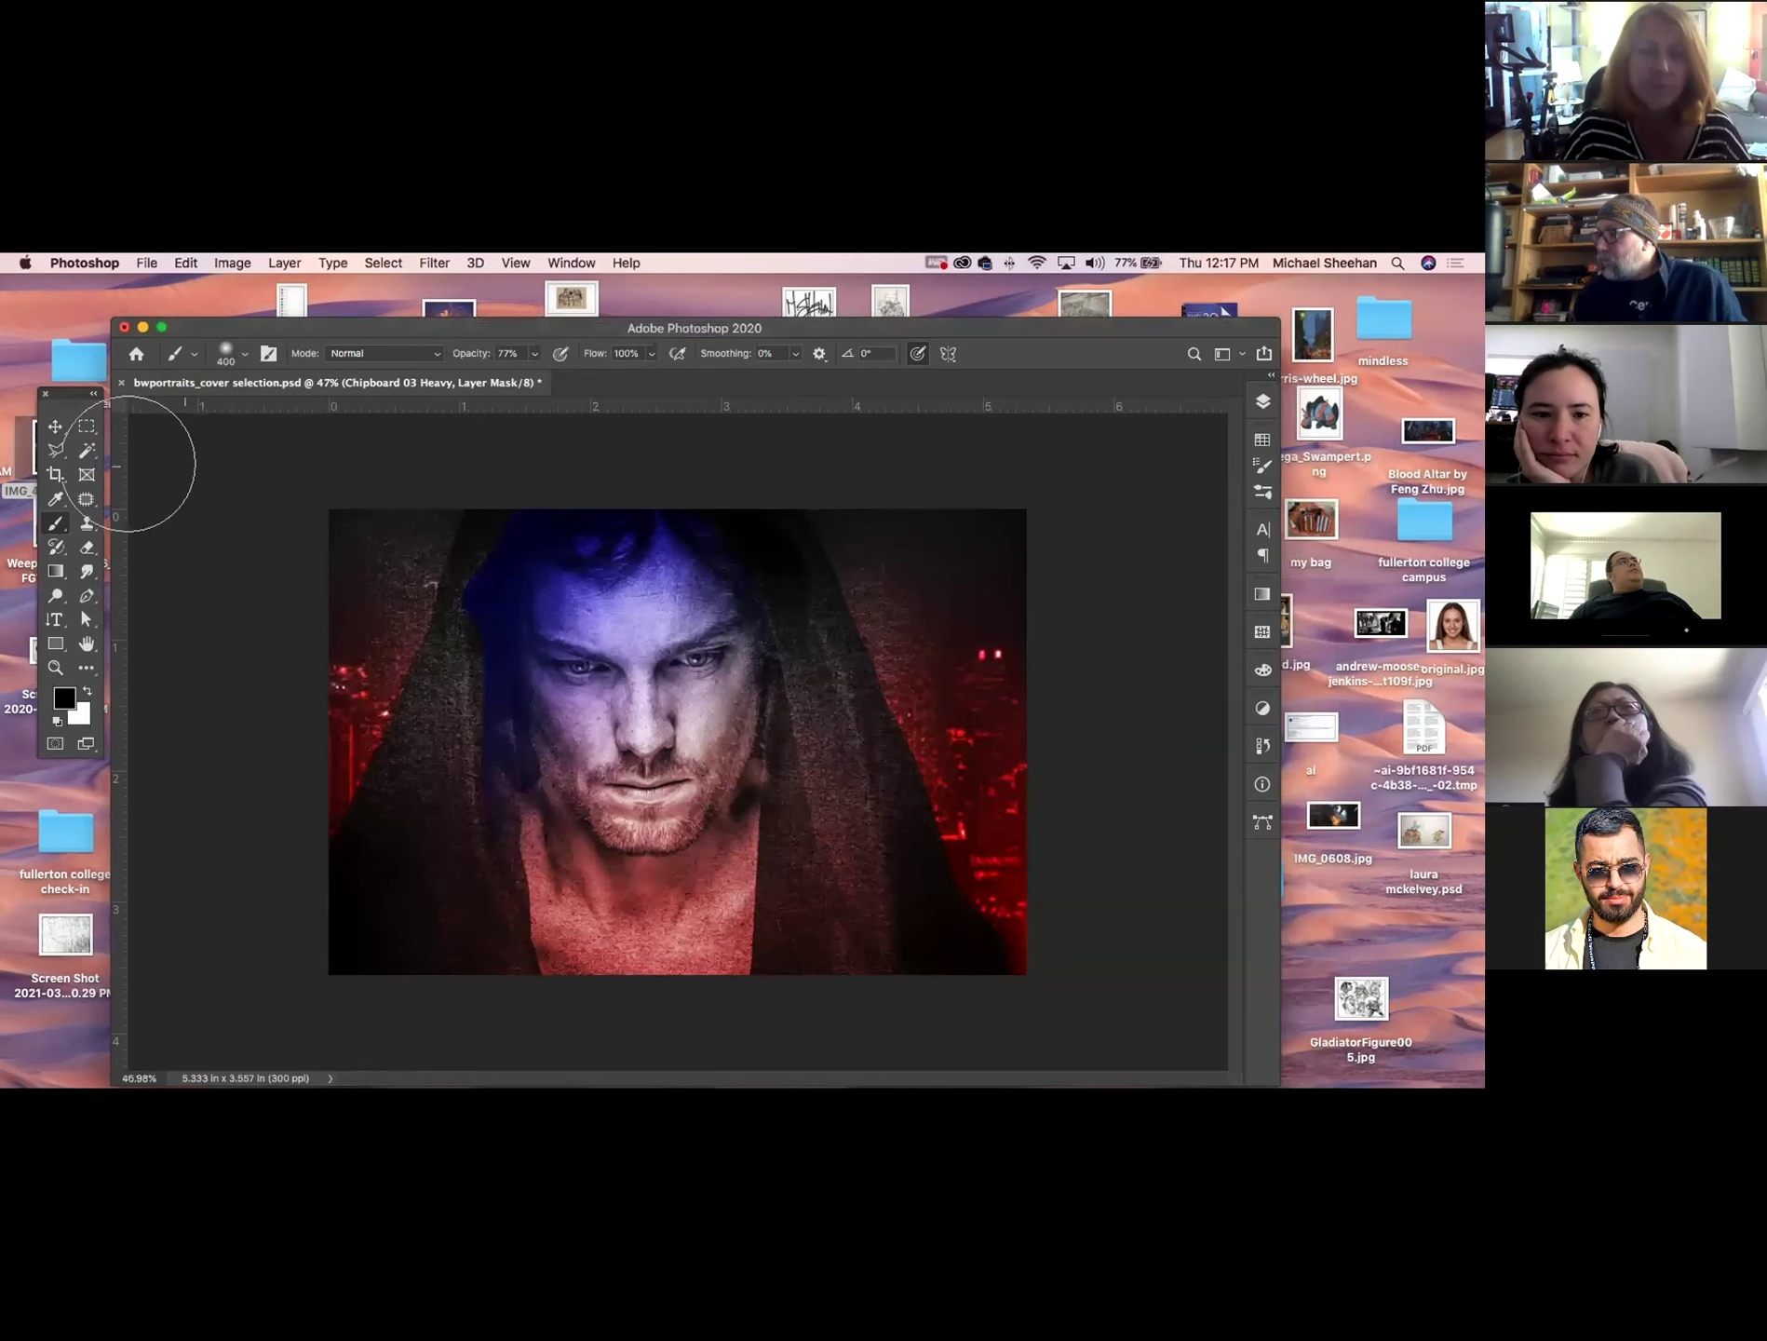
key("v")
left_click(959, 715)
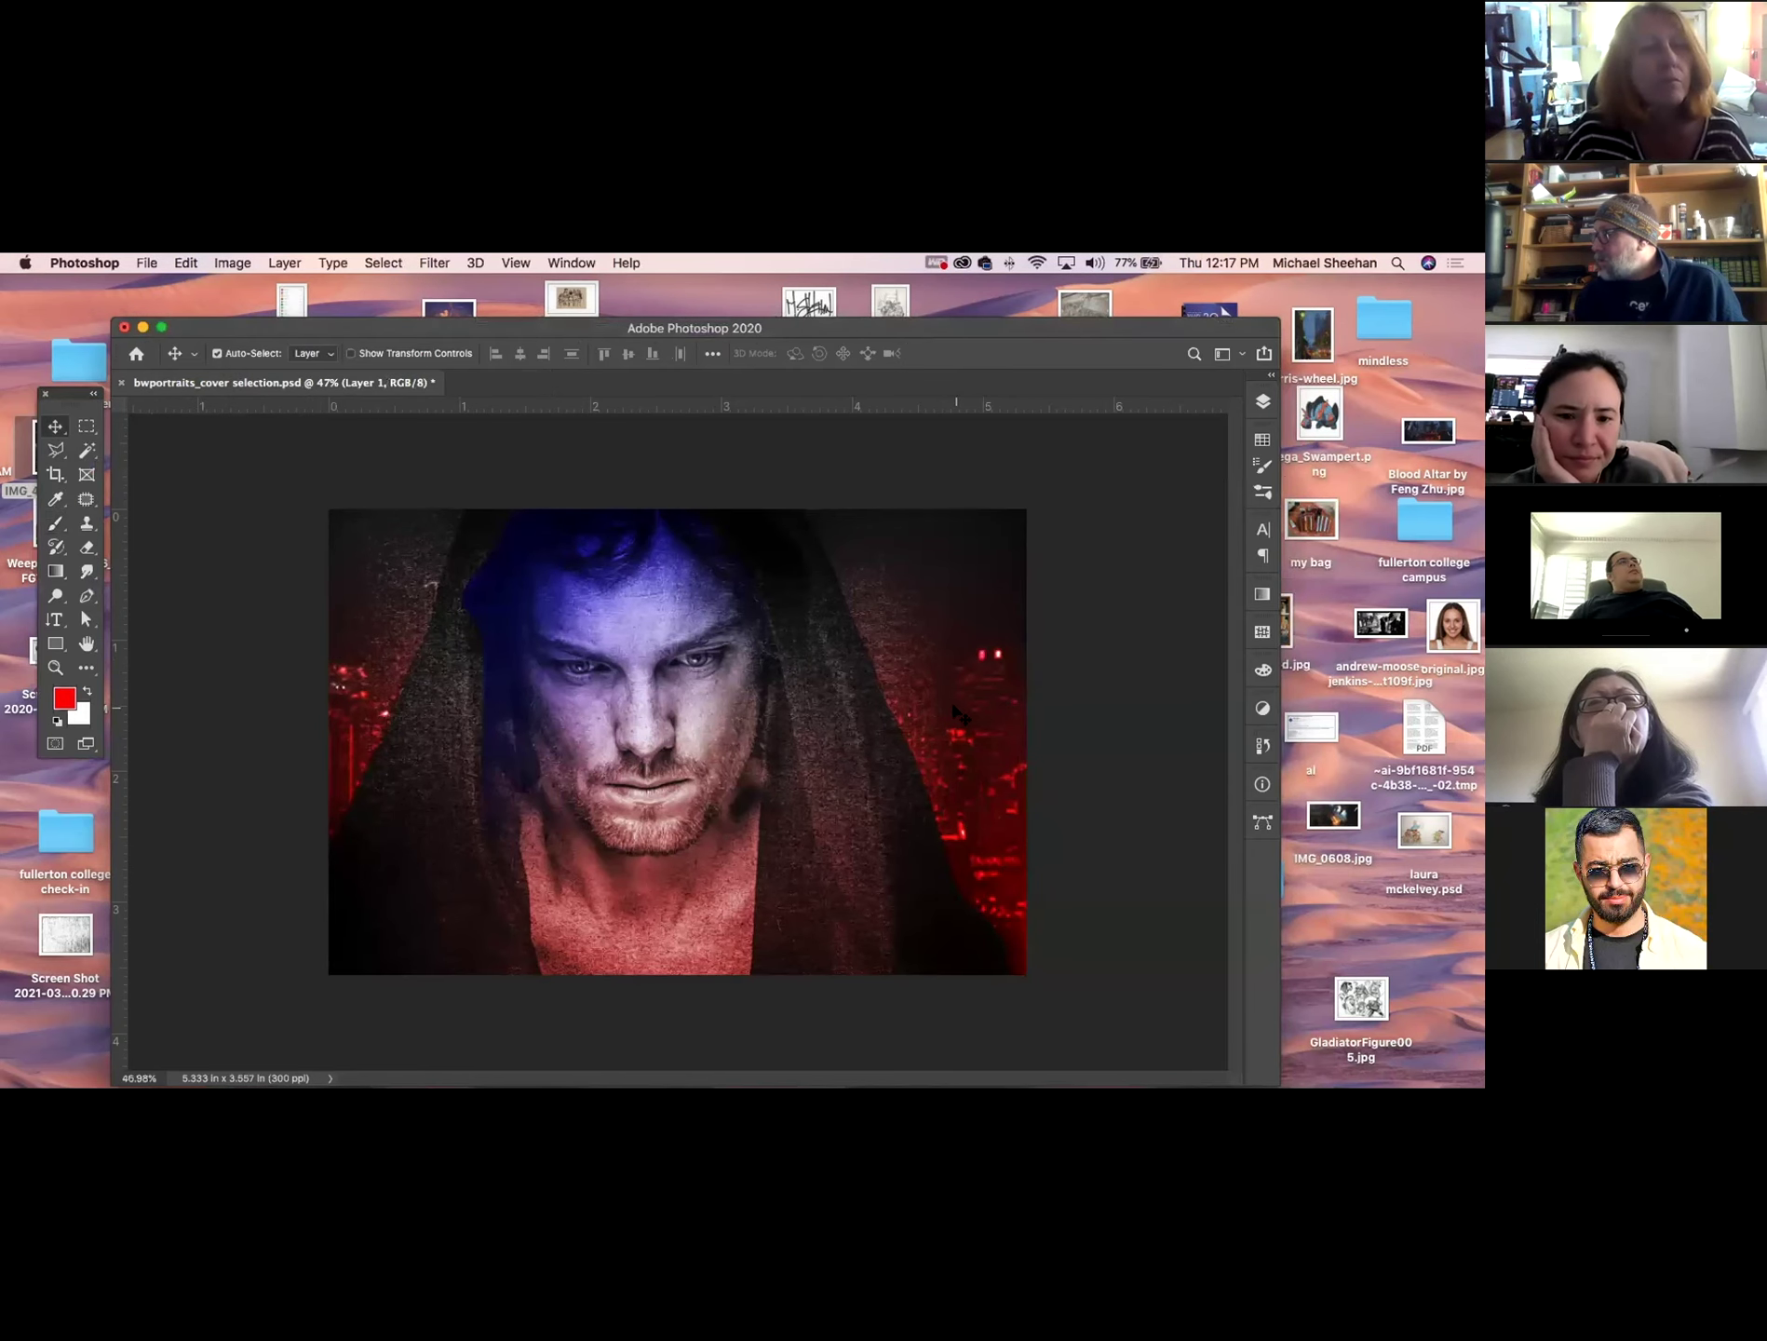
Try a Hue/Saturation adjustment with saturation at -18 on the Chipboard 03 Heavy layer.
left_click(1262, 400)
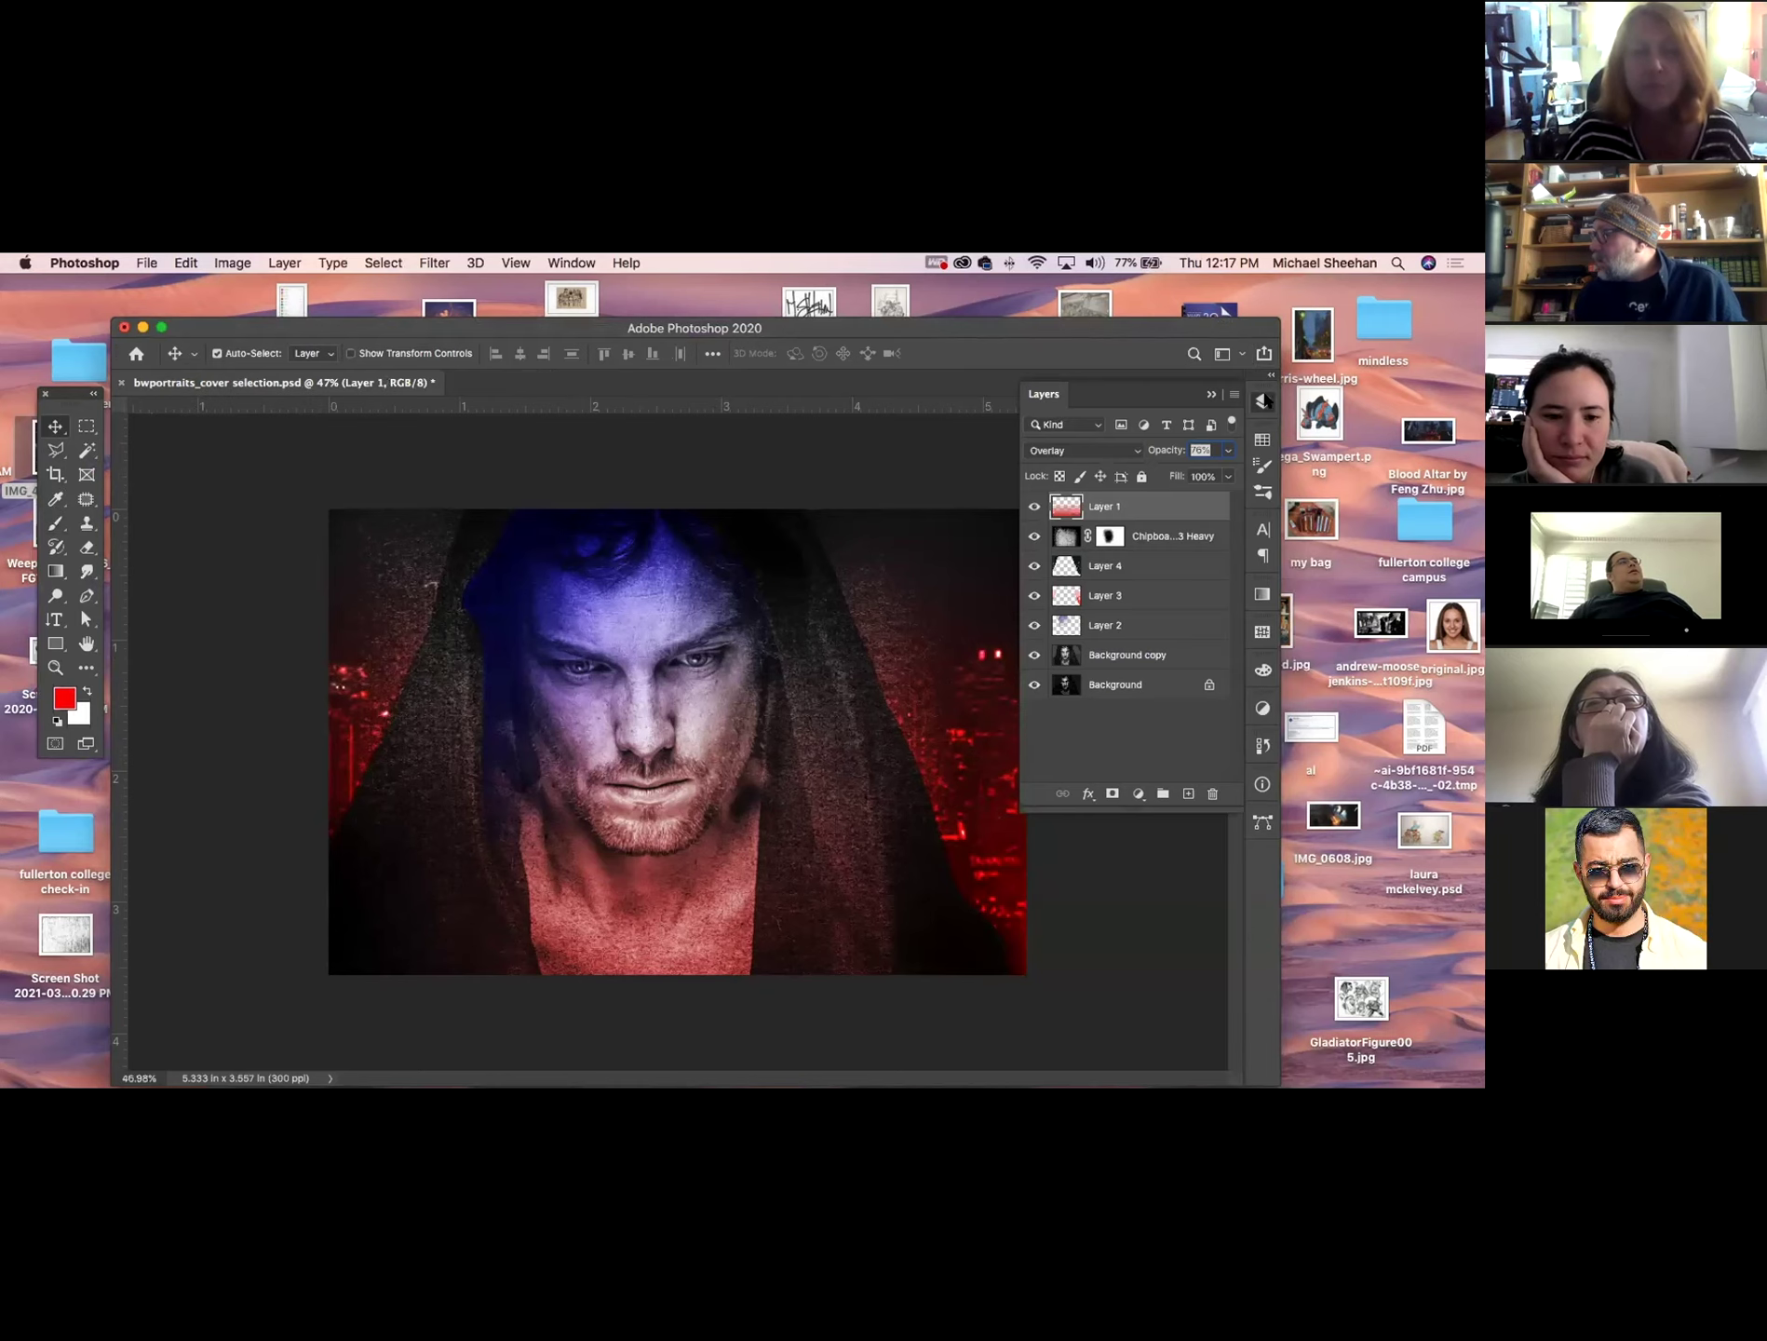
left_click(1066, 538)
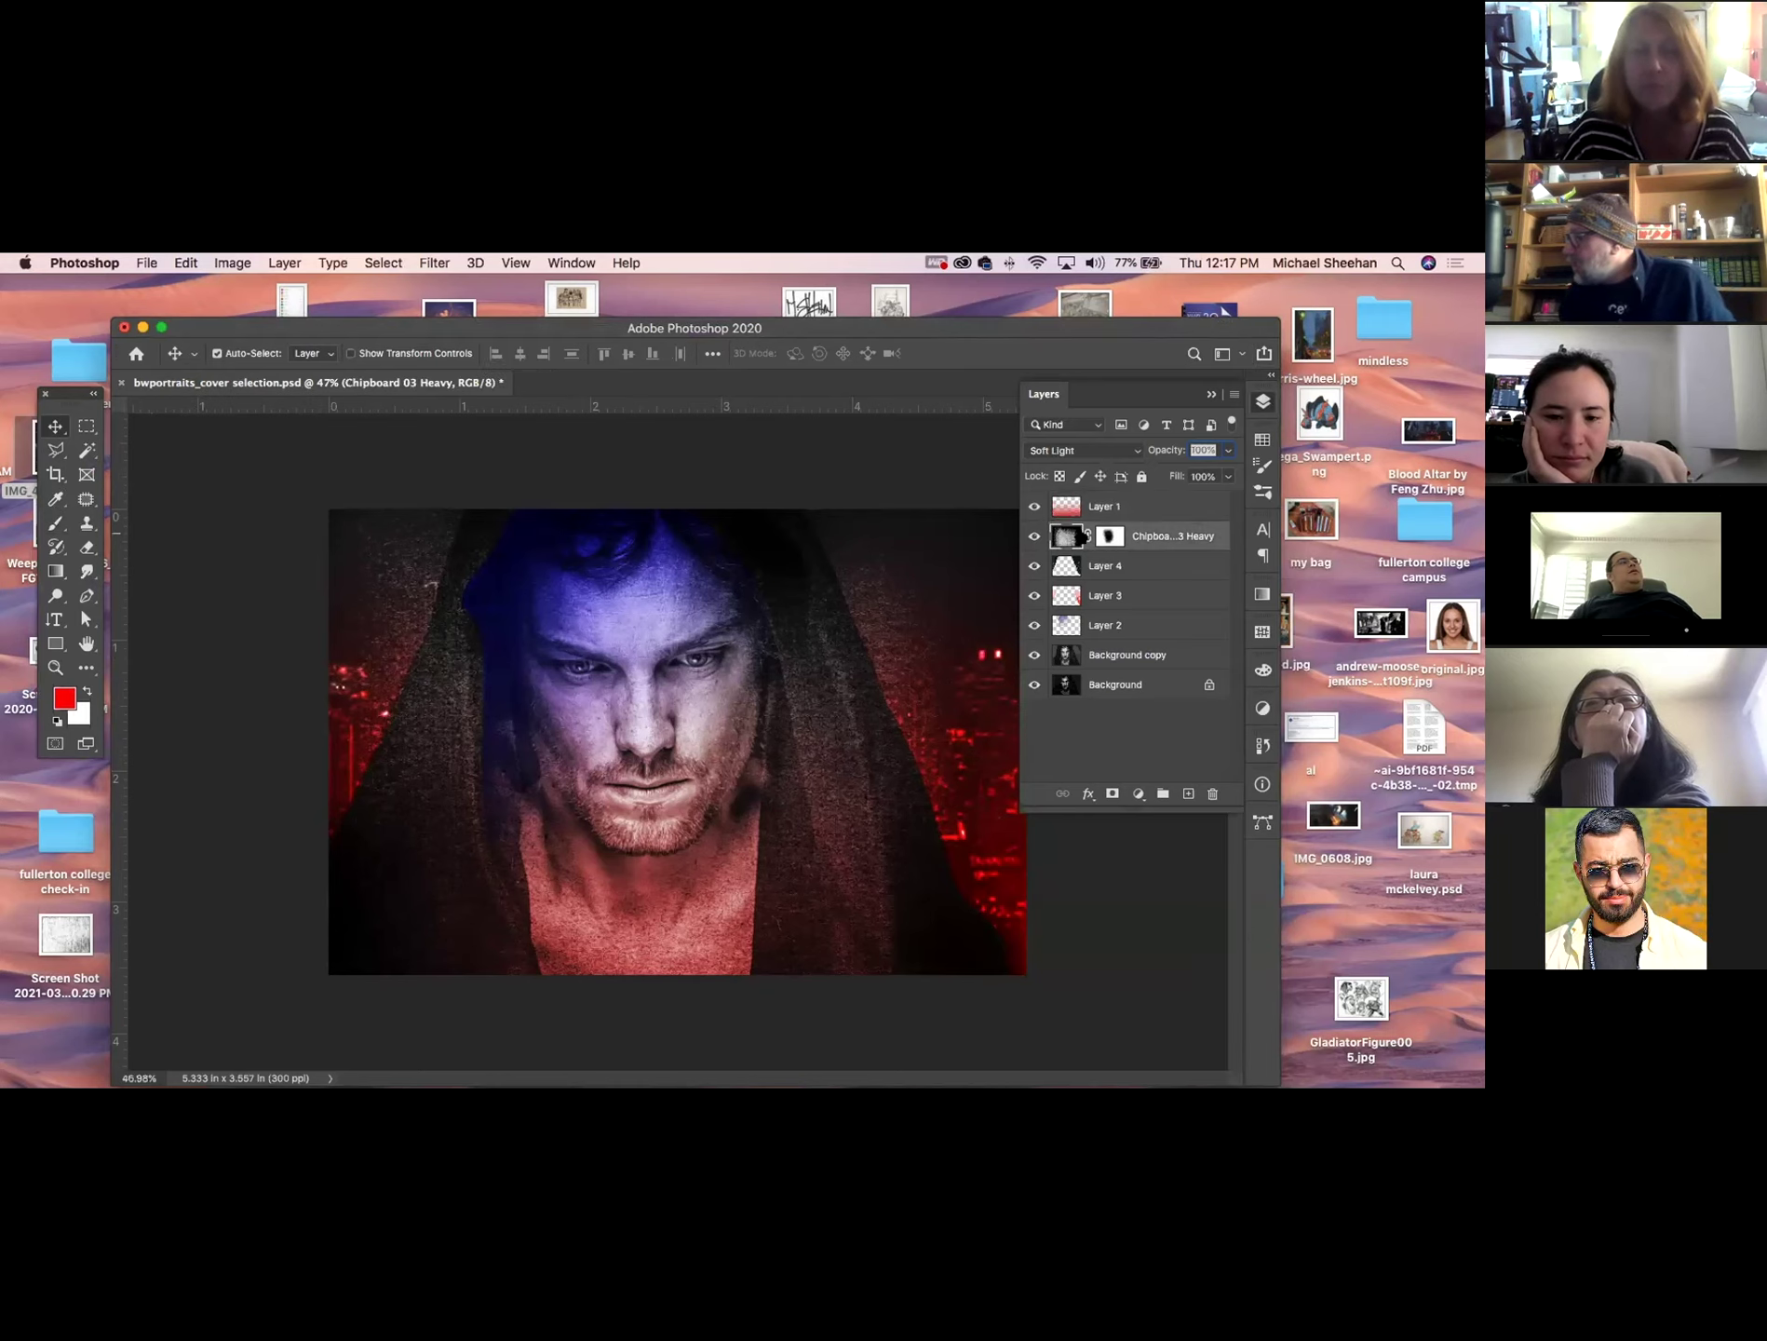
left_click(1263, 400)
key("super")
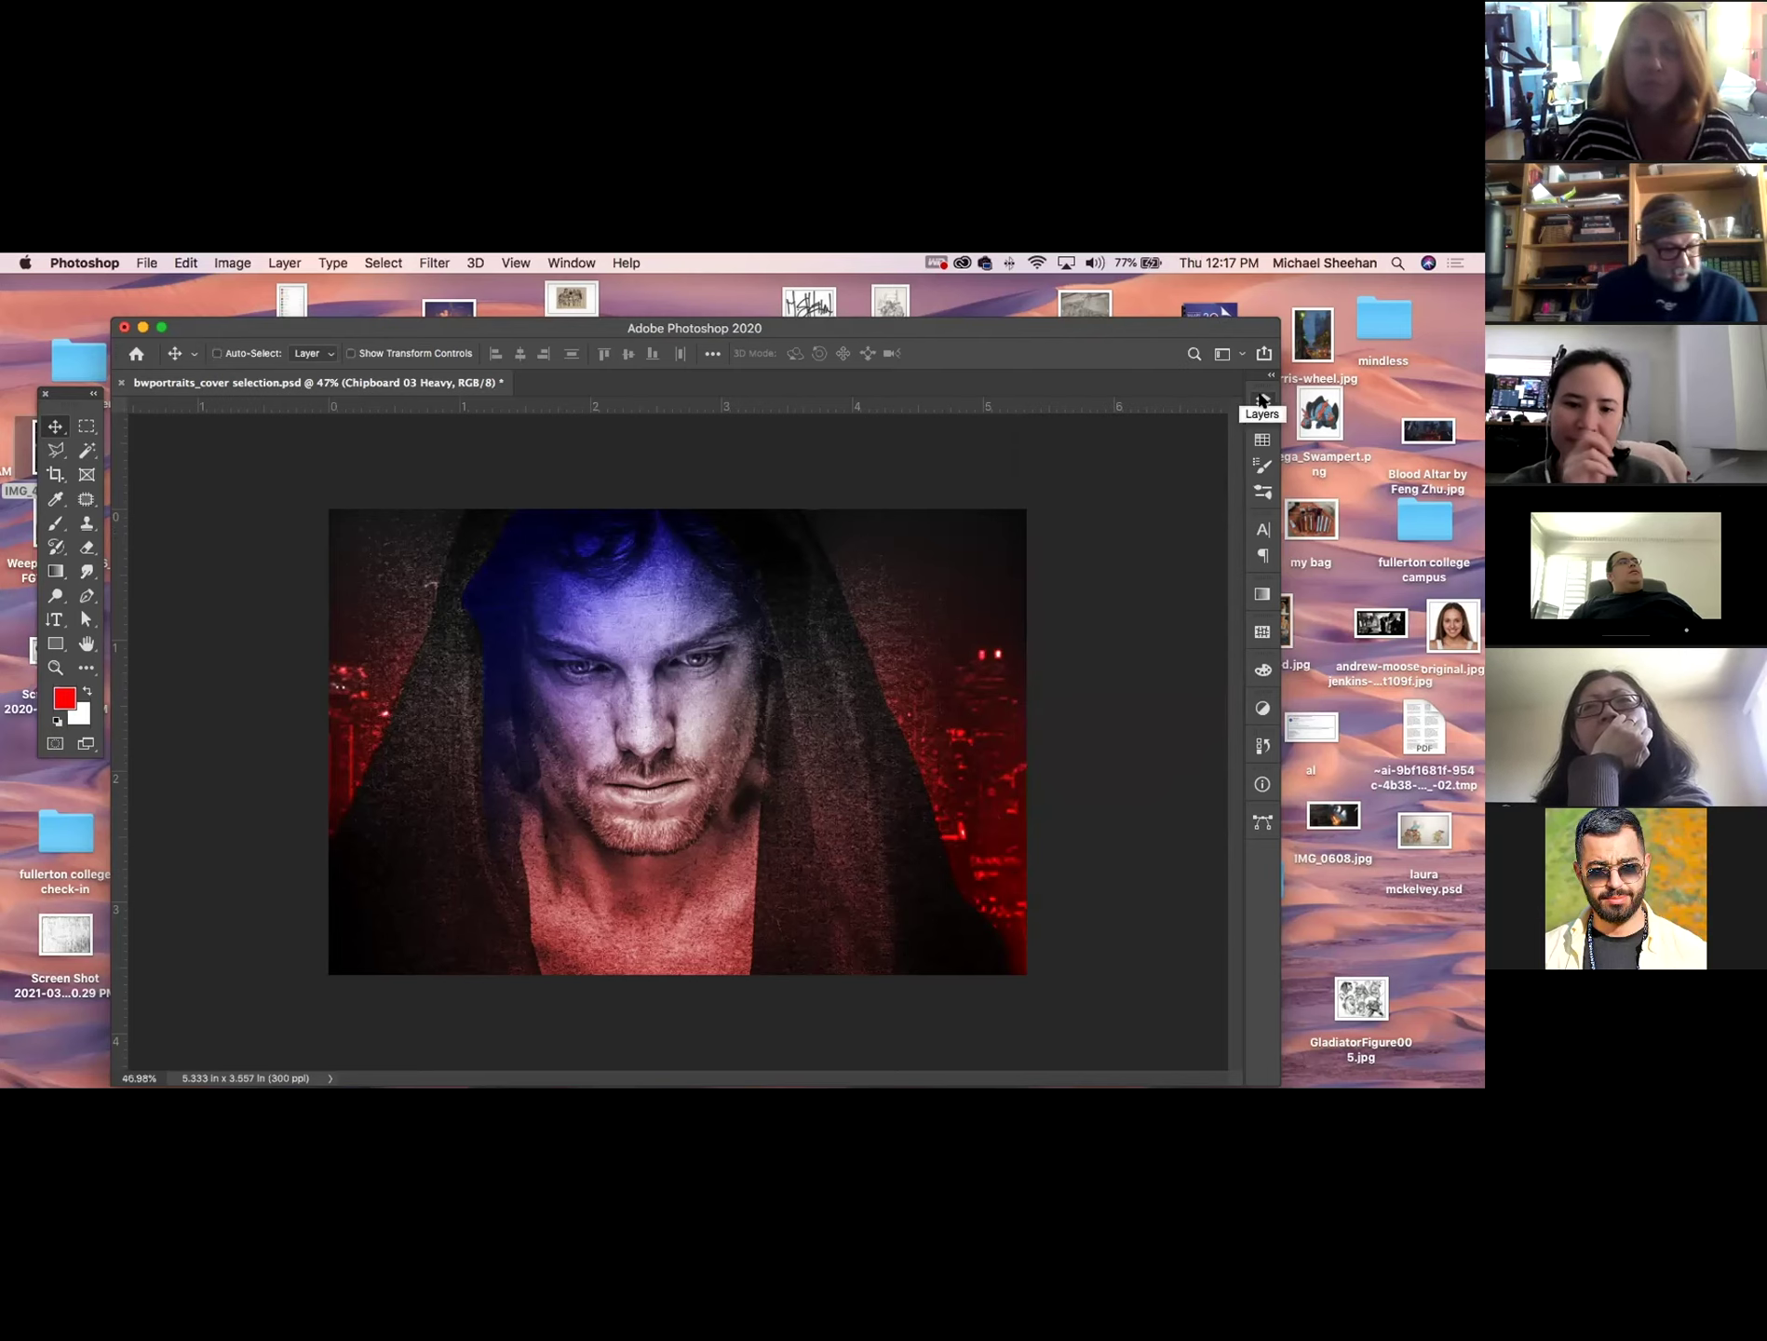
key("super+u")
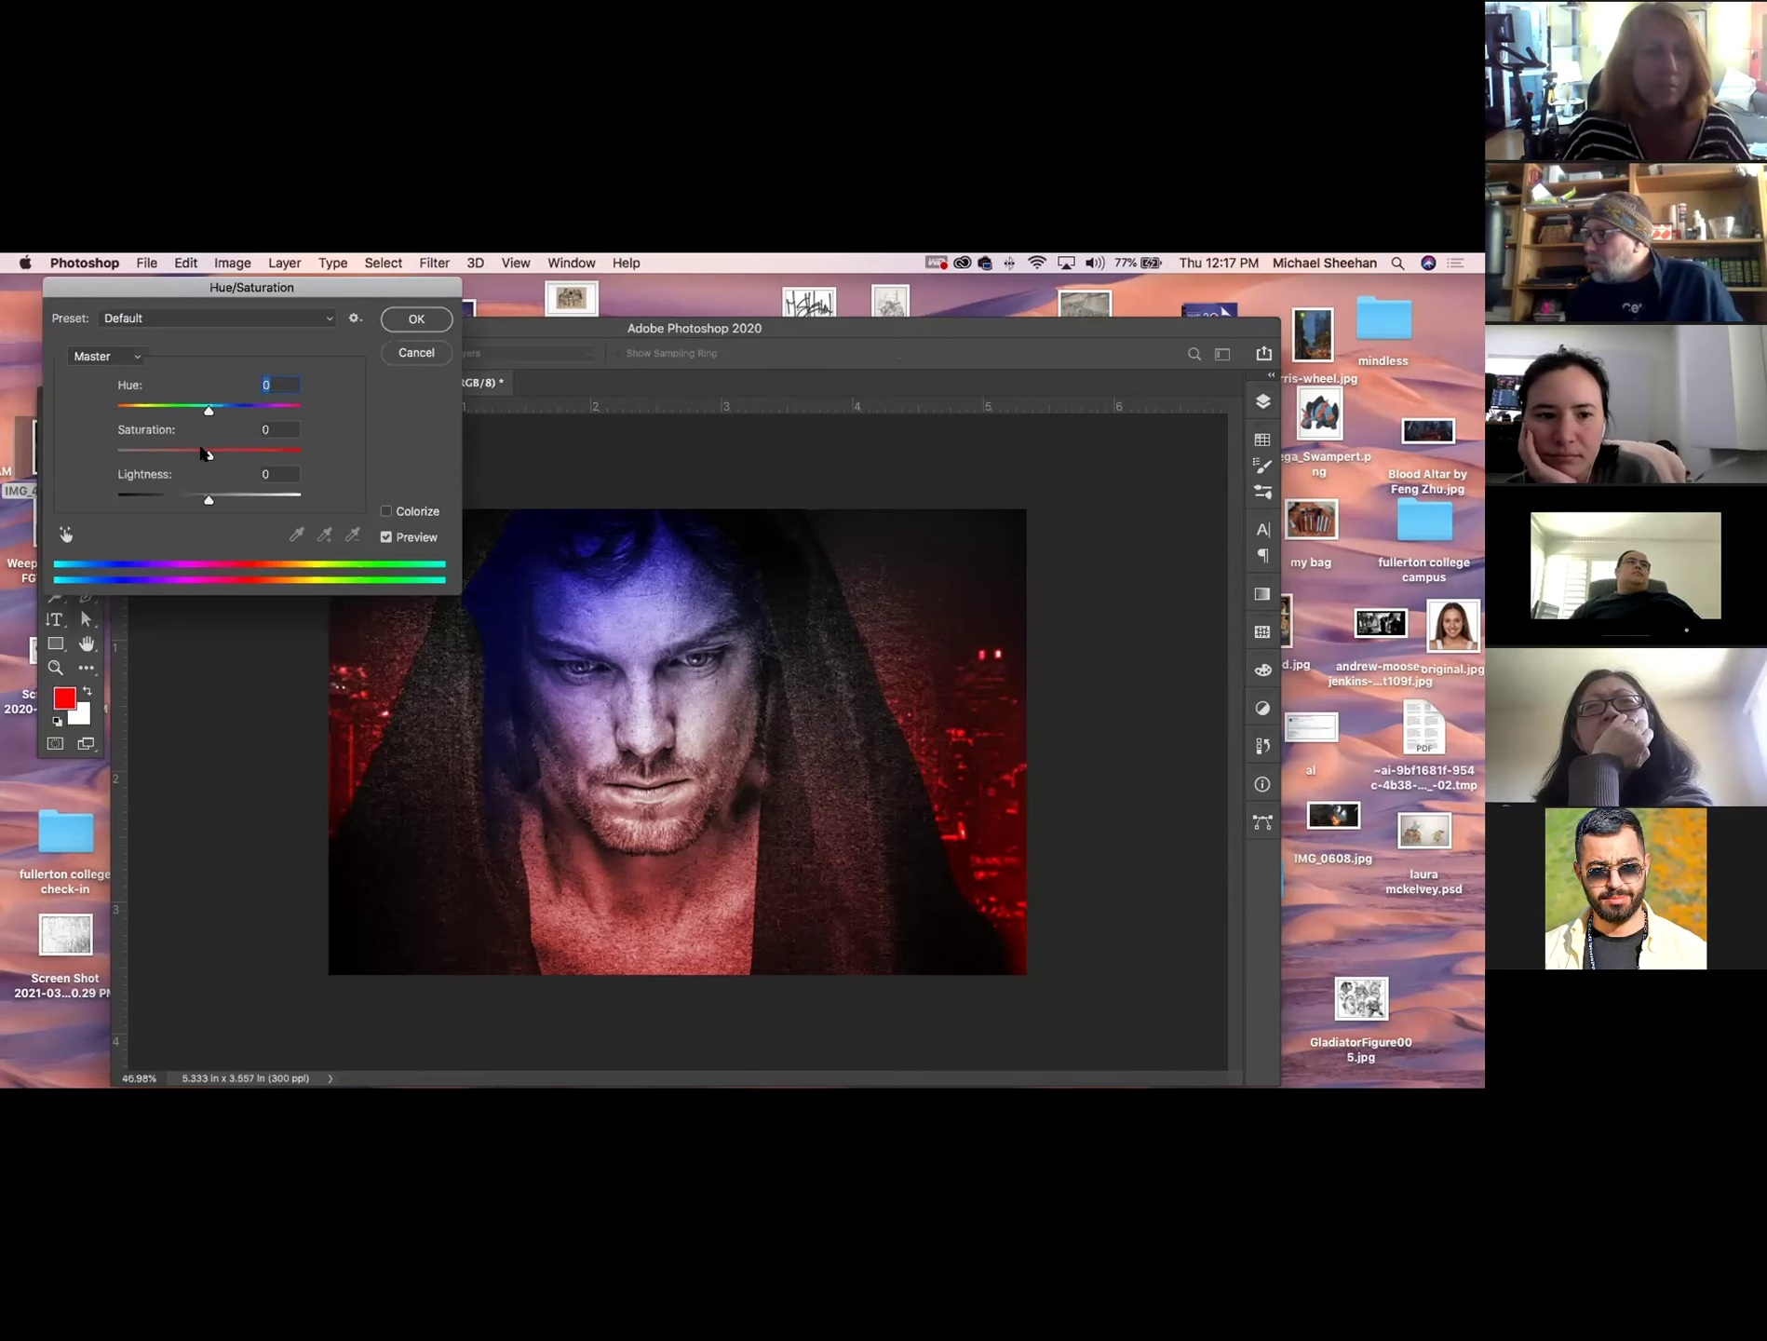
left_click_drag(320, 458, 198, 456)
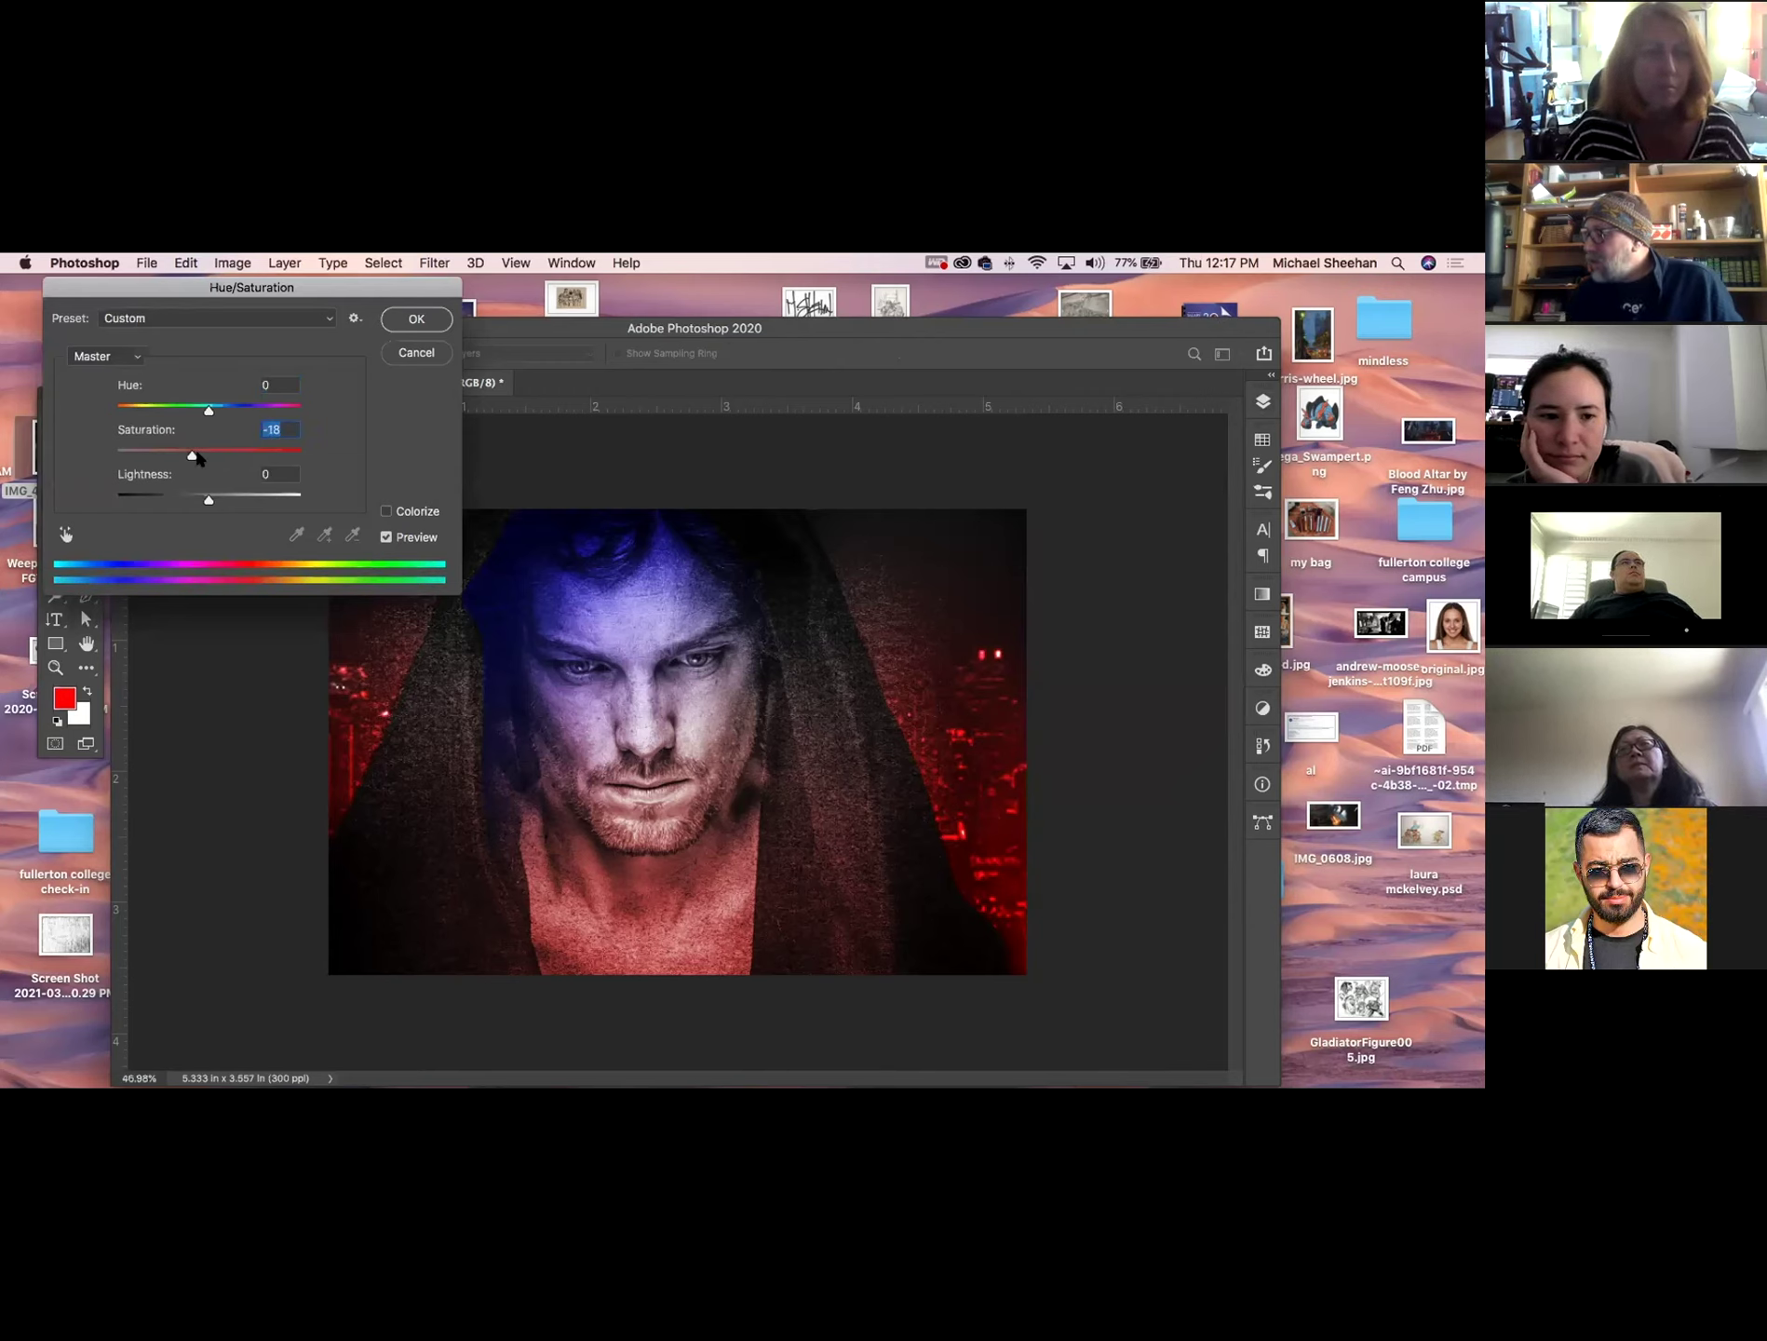
left_click(433, 351)
left_click(911, 708)
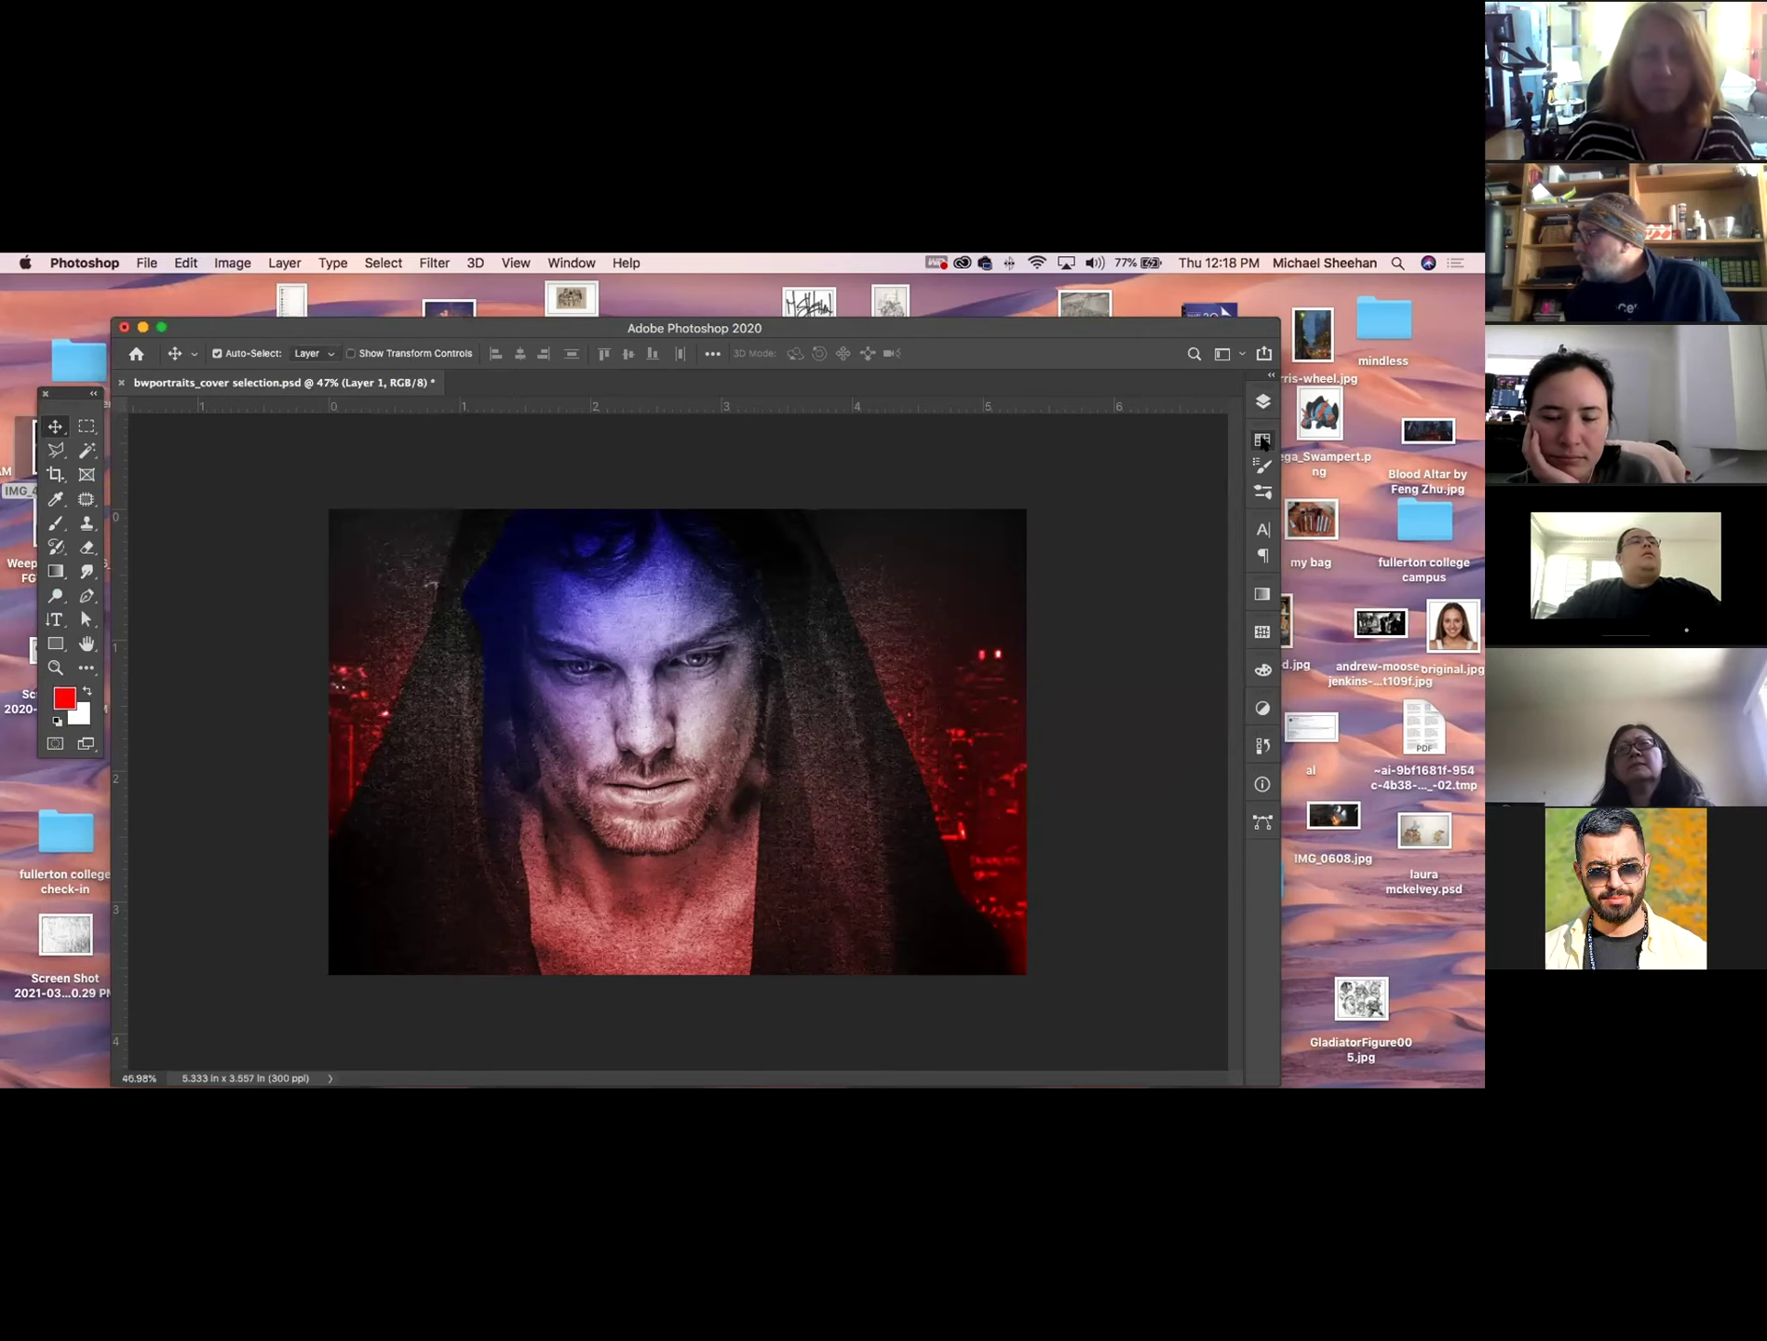
left_click(1262, 402)
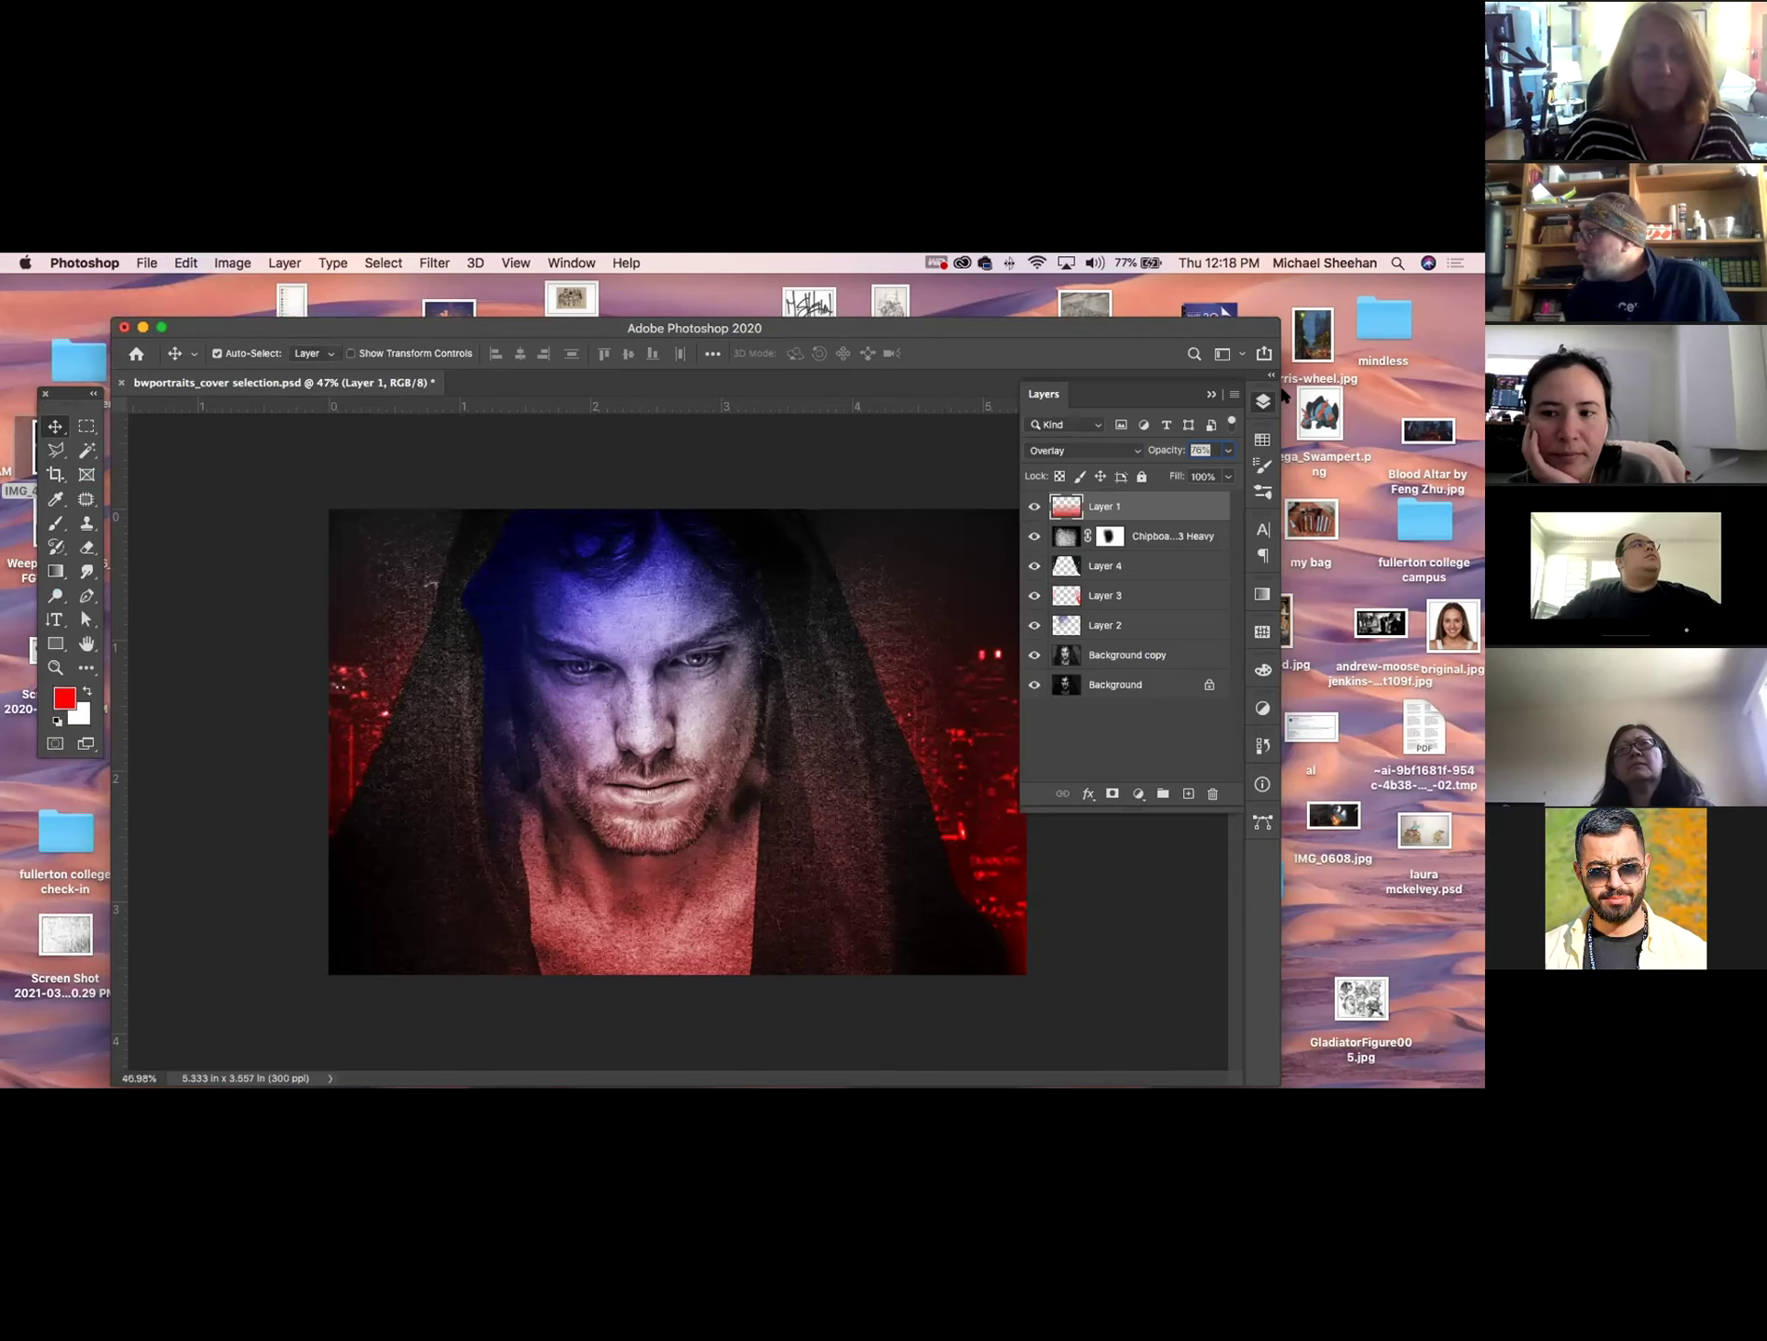
left_click(1263, 401)
left_click(194, 478)
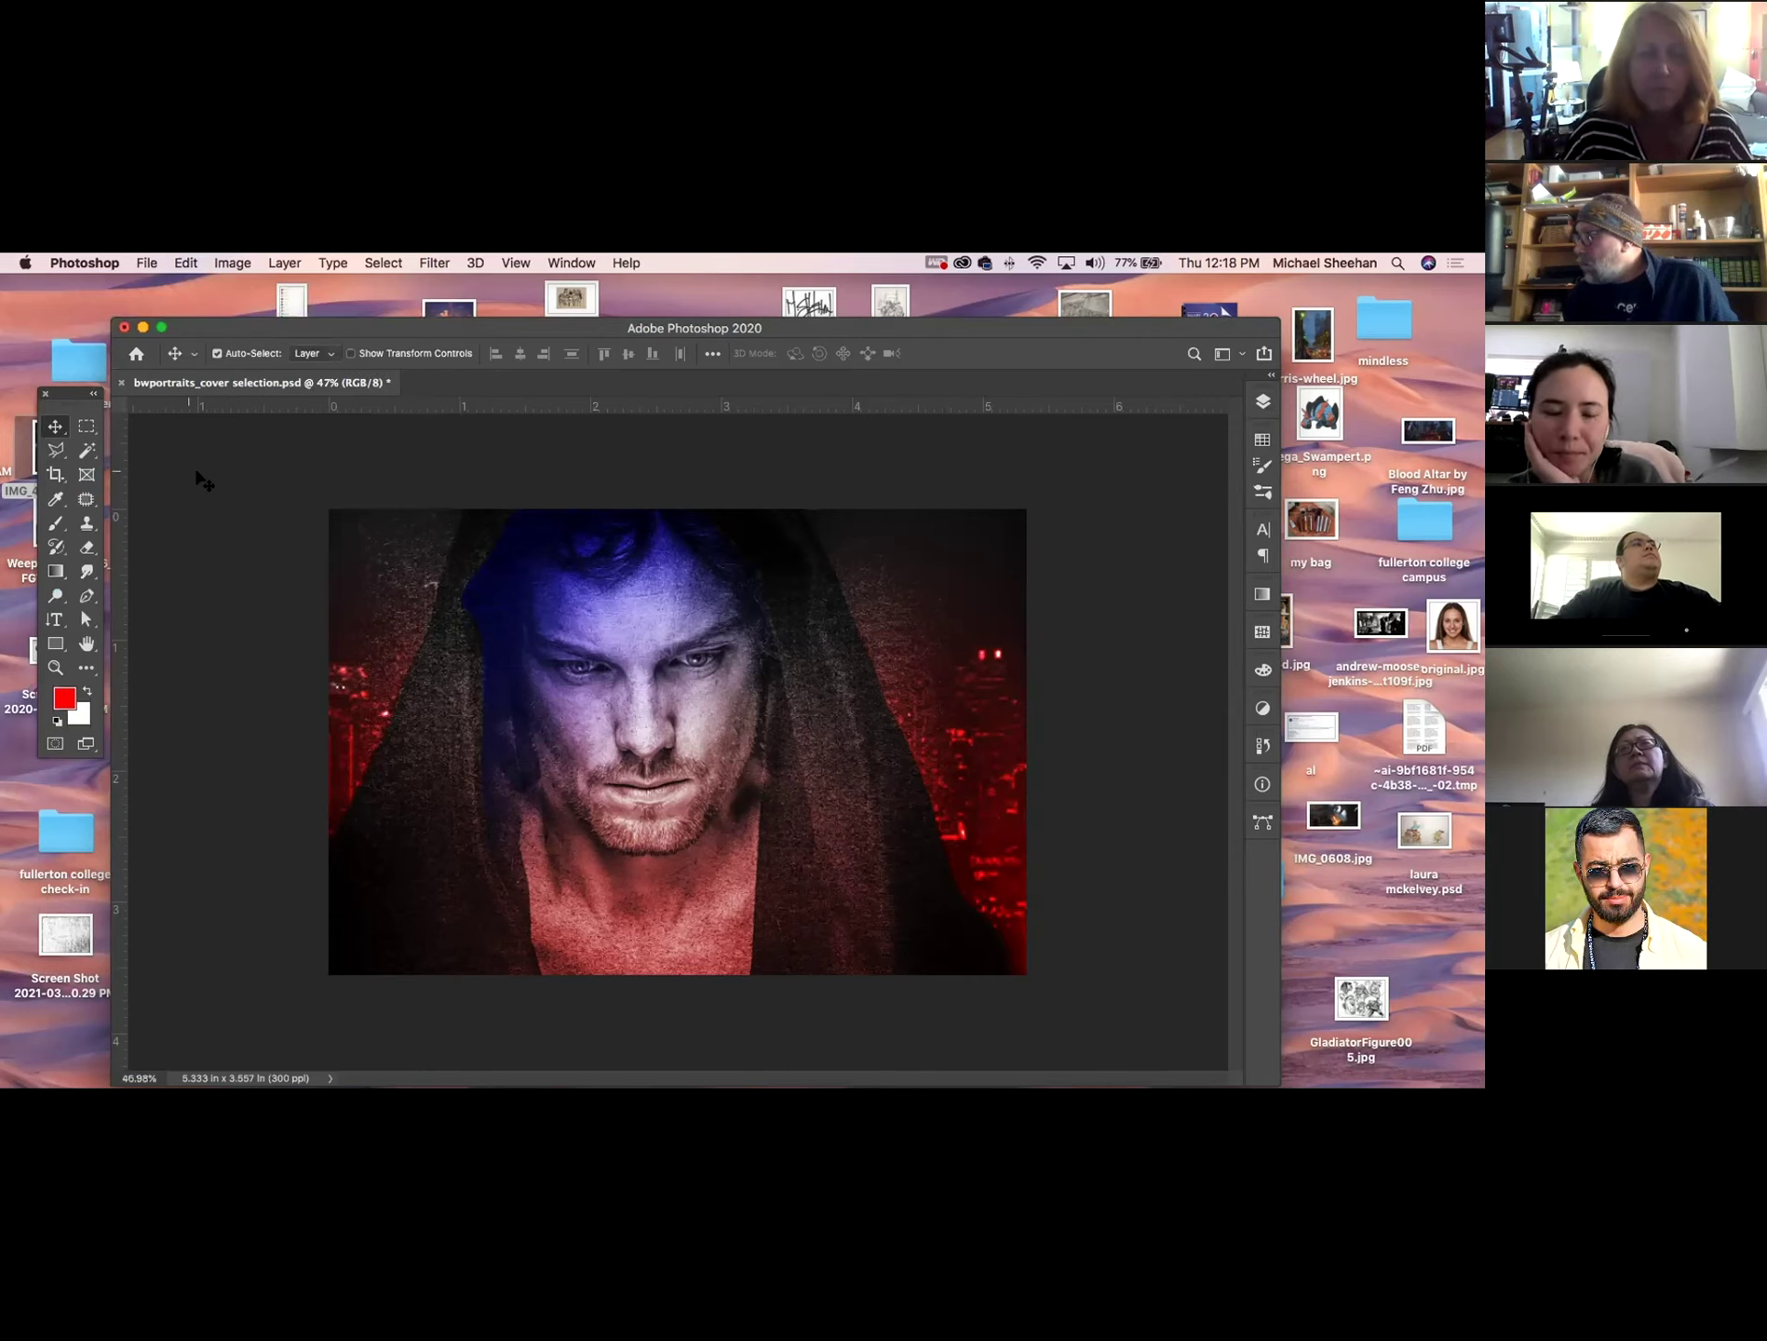
key("super+minus")
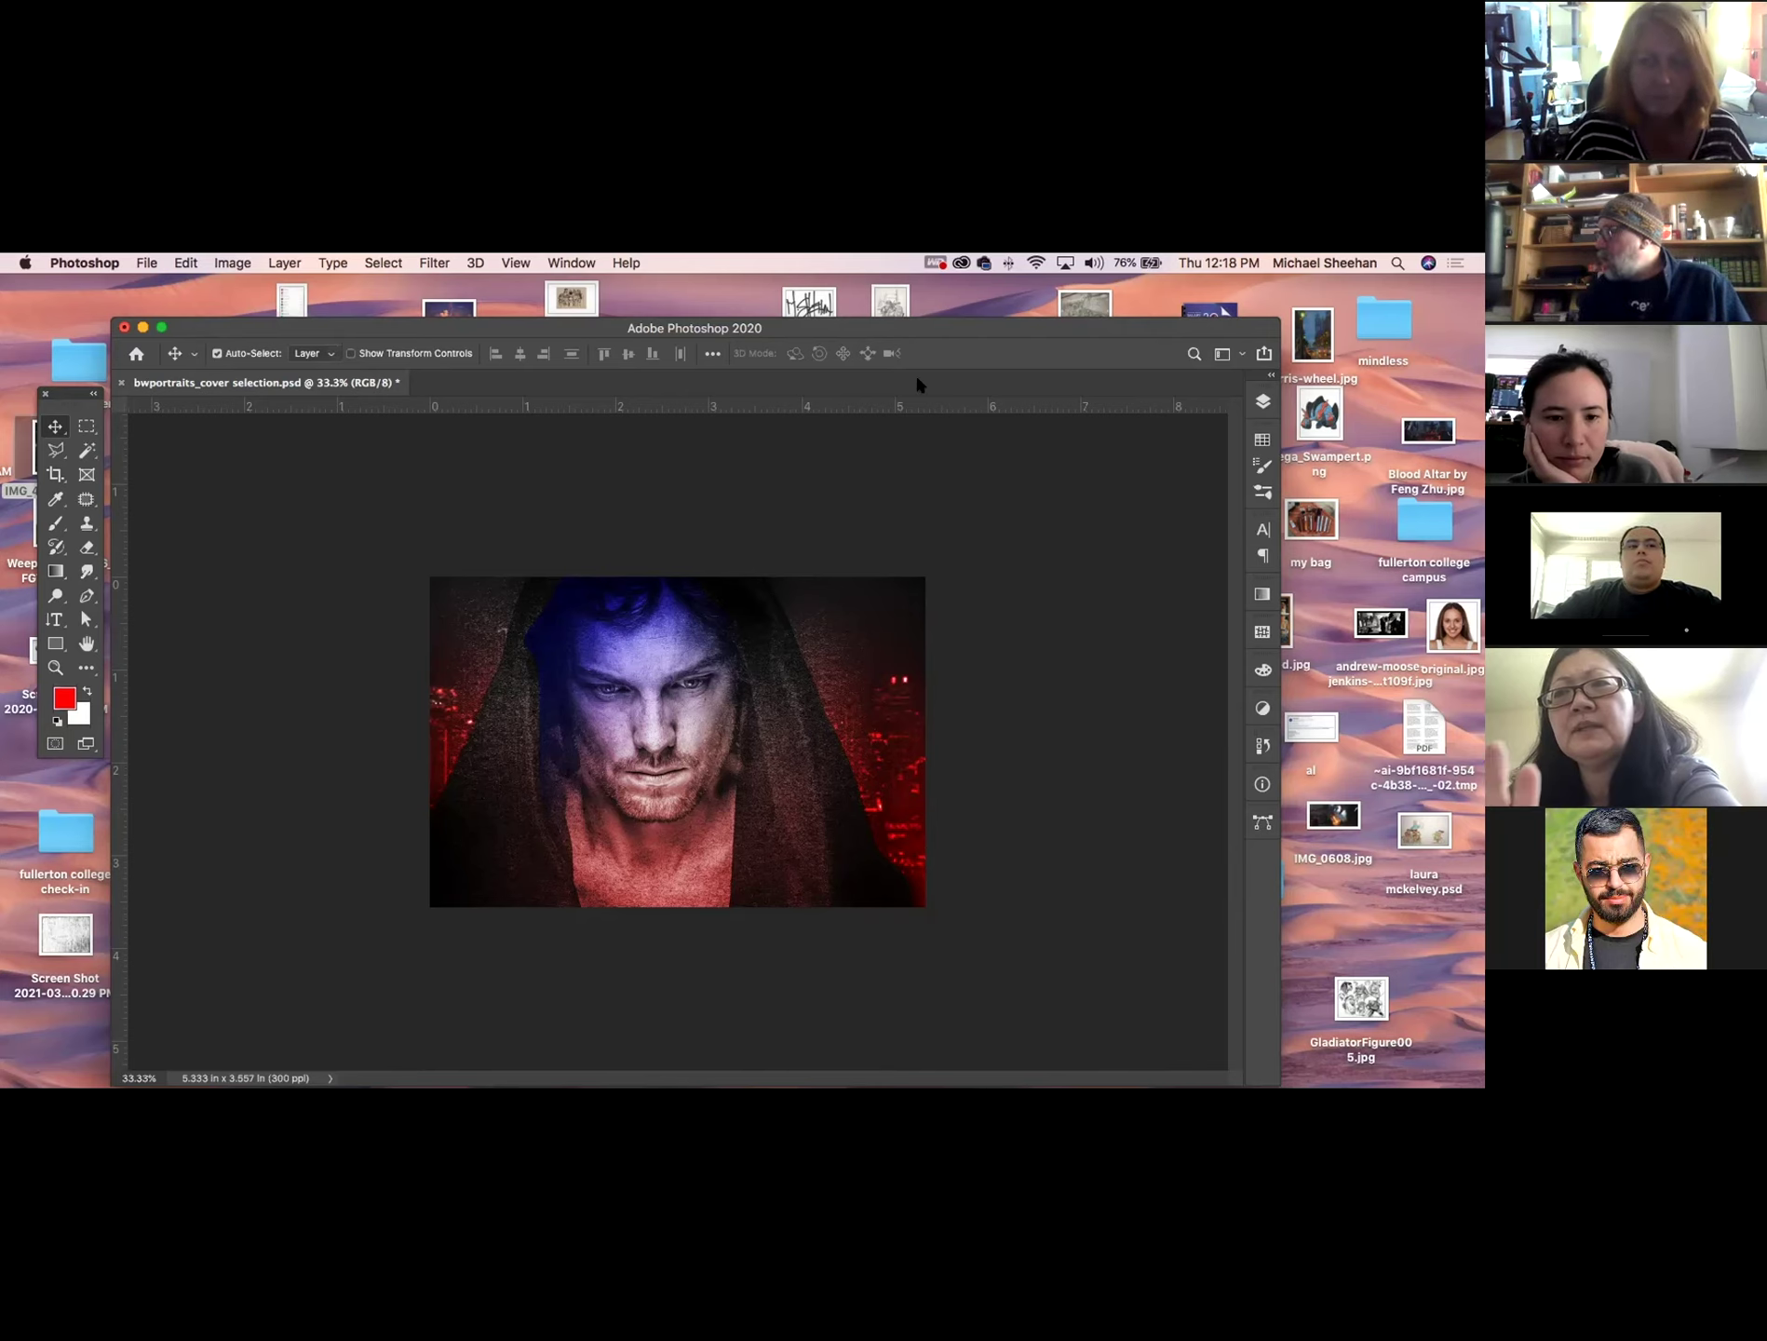
Compare the composite with and without the Chipboard 03 Heavy texture by toggling that layer's visibility.
left_click(1262, 402)
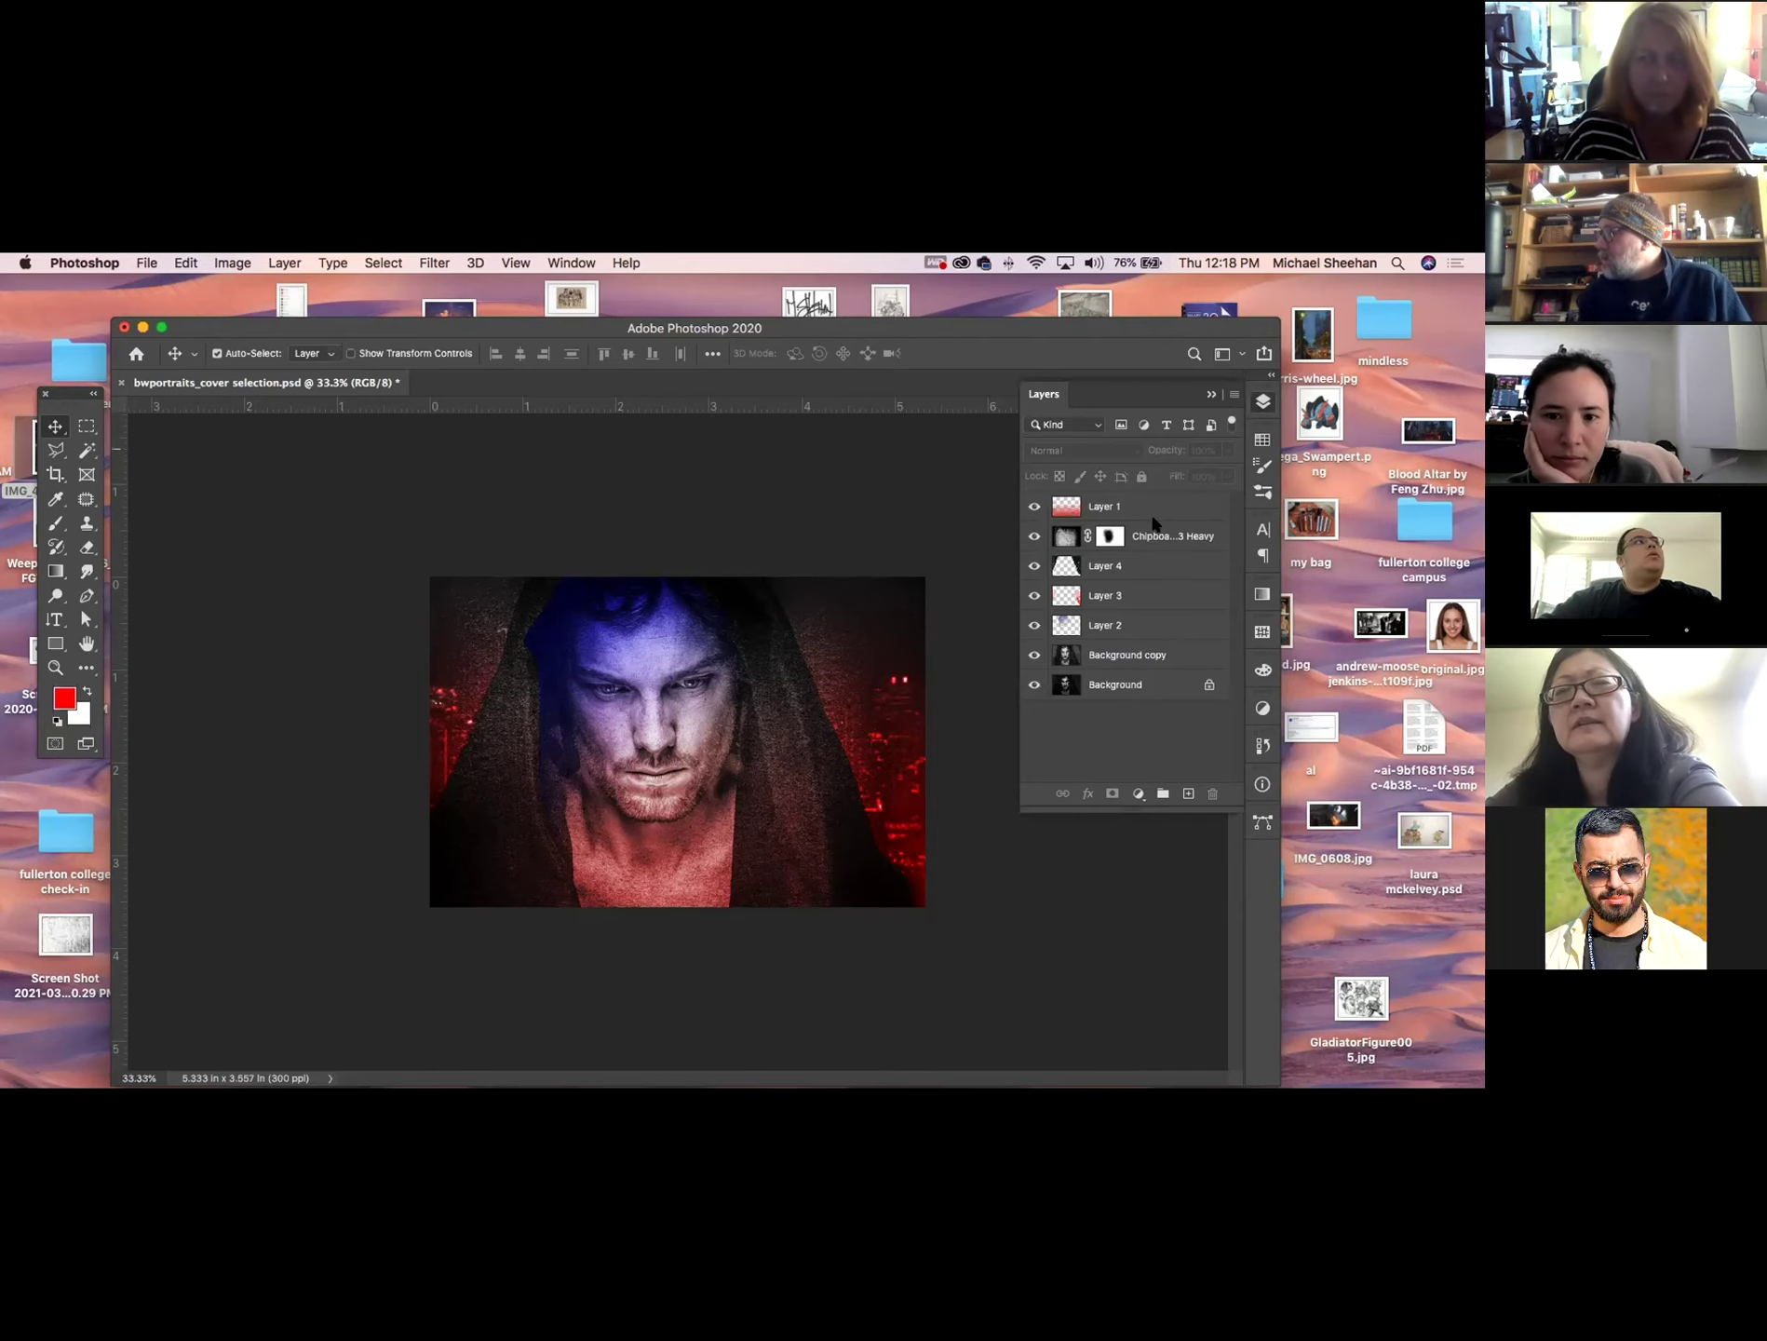
left_click(1034, 538)
left_click(1034, 538)
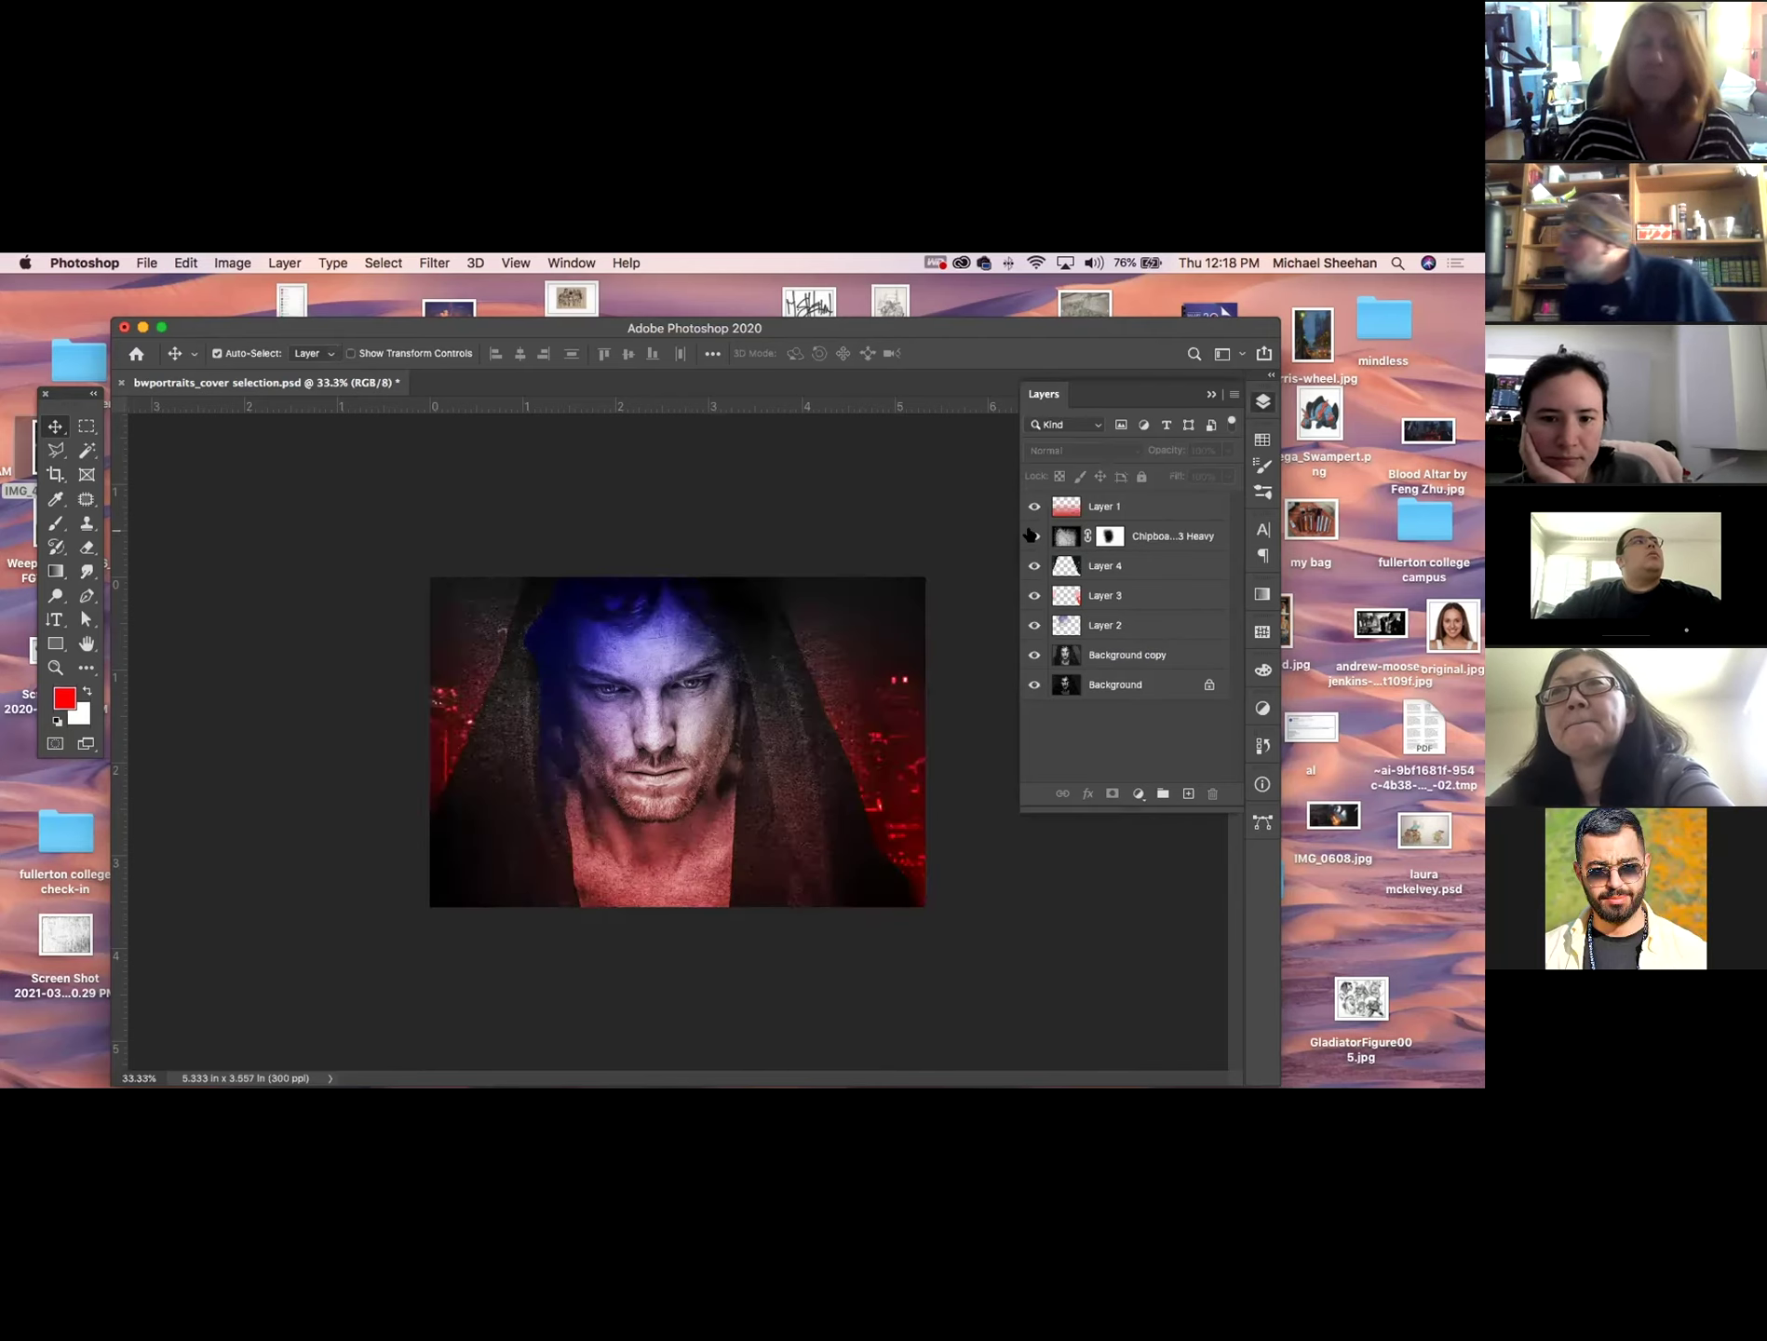
left_click(1034, 537)
left_click(1035, 537)
left_click(1061, 537)
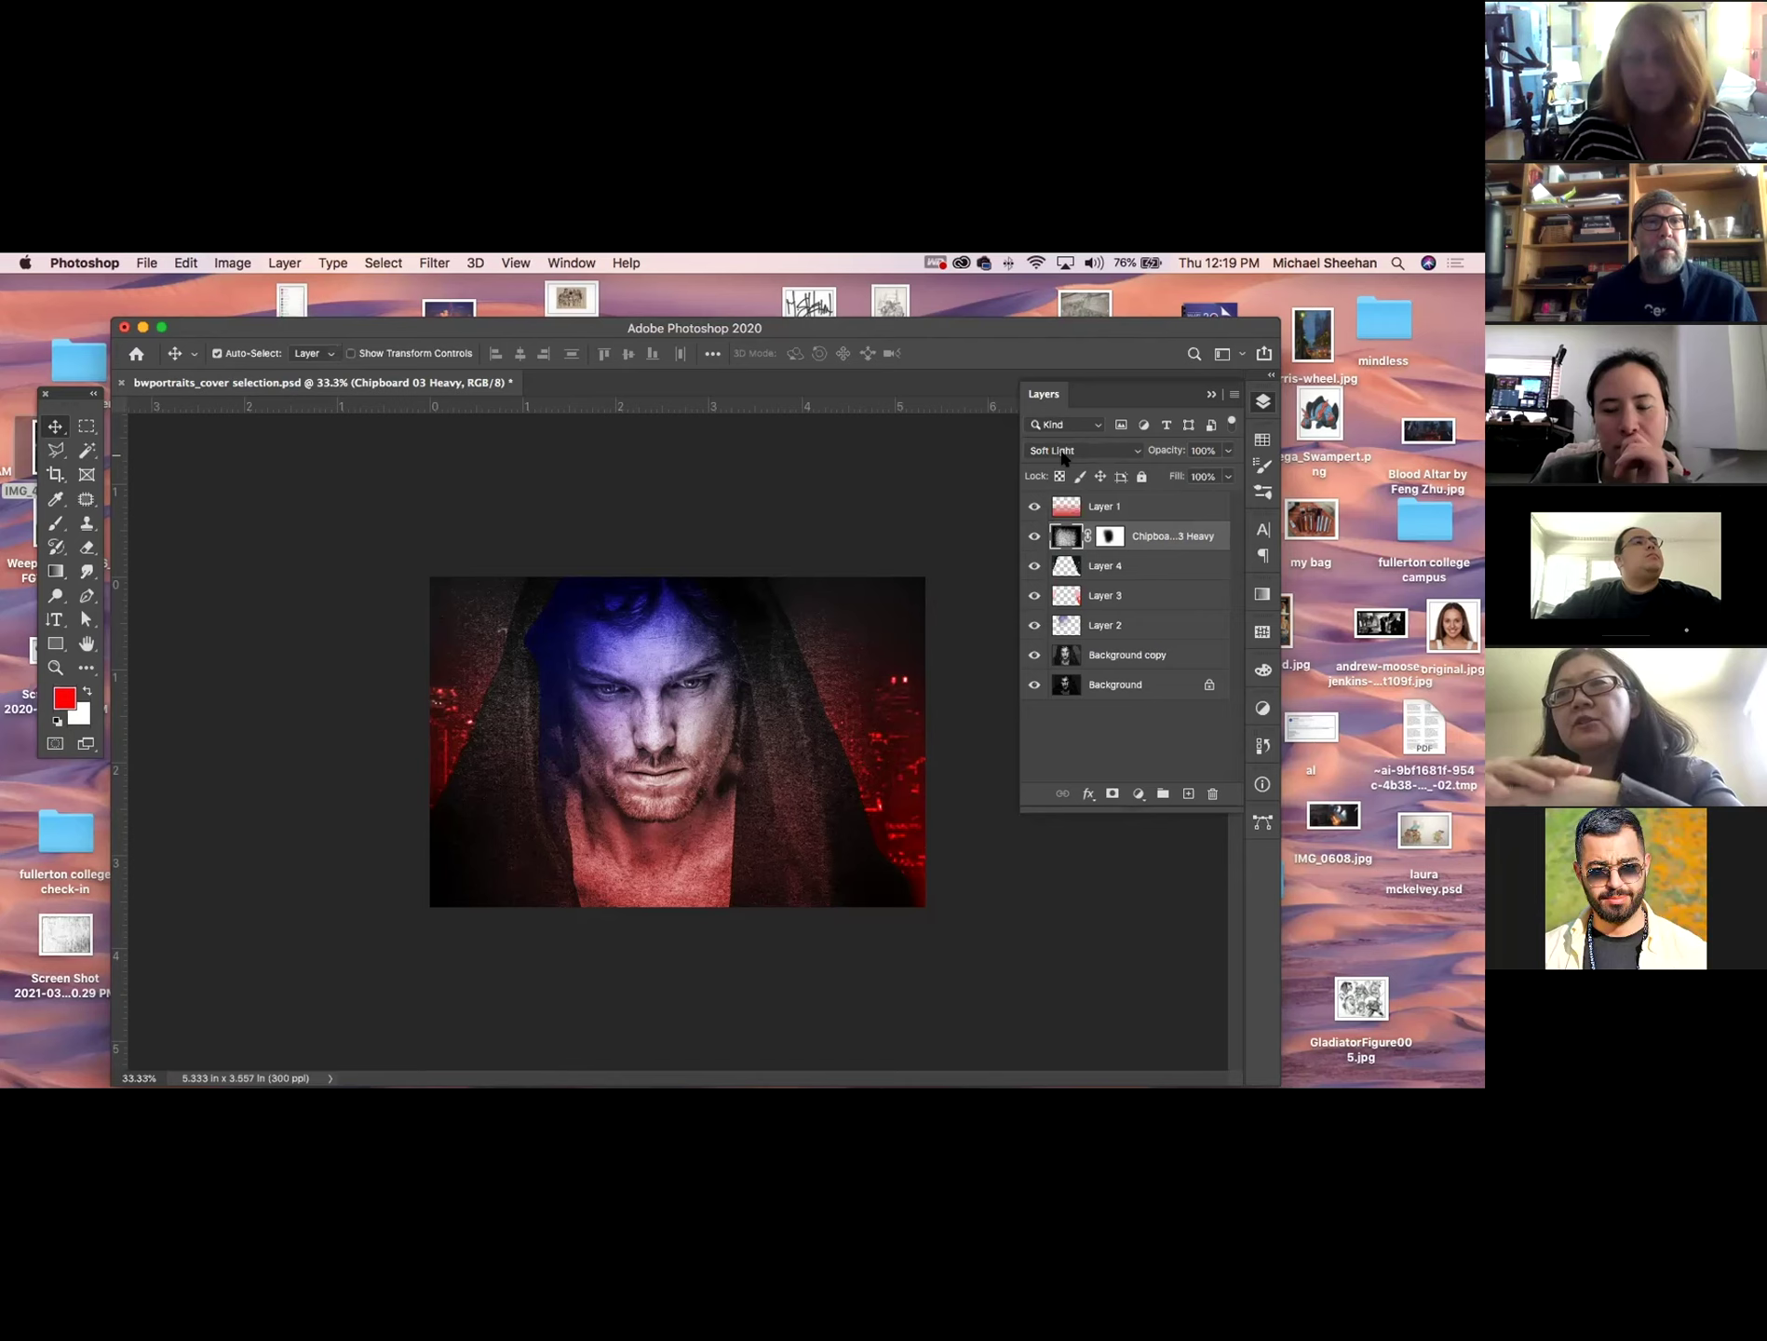
left_click(1032, 537)
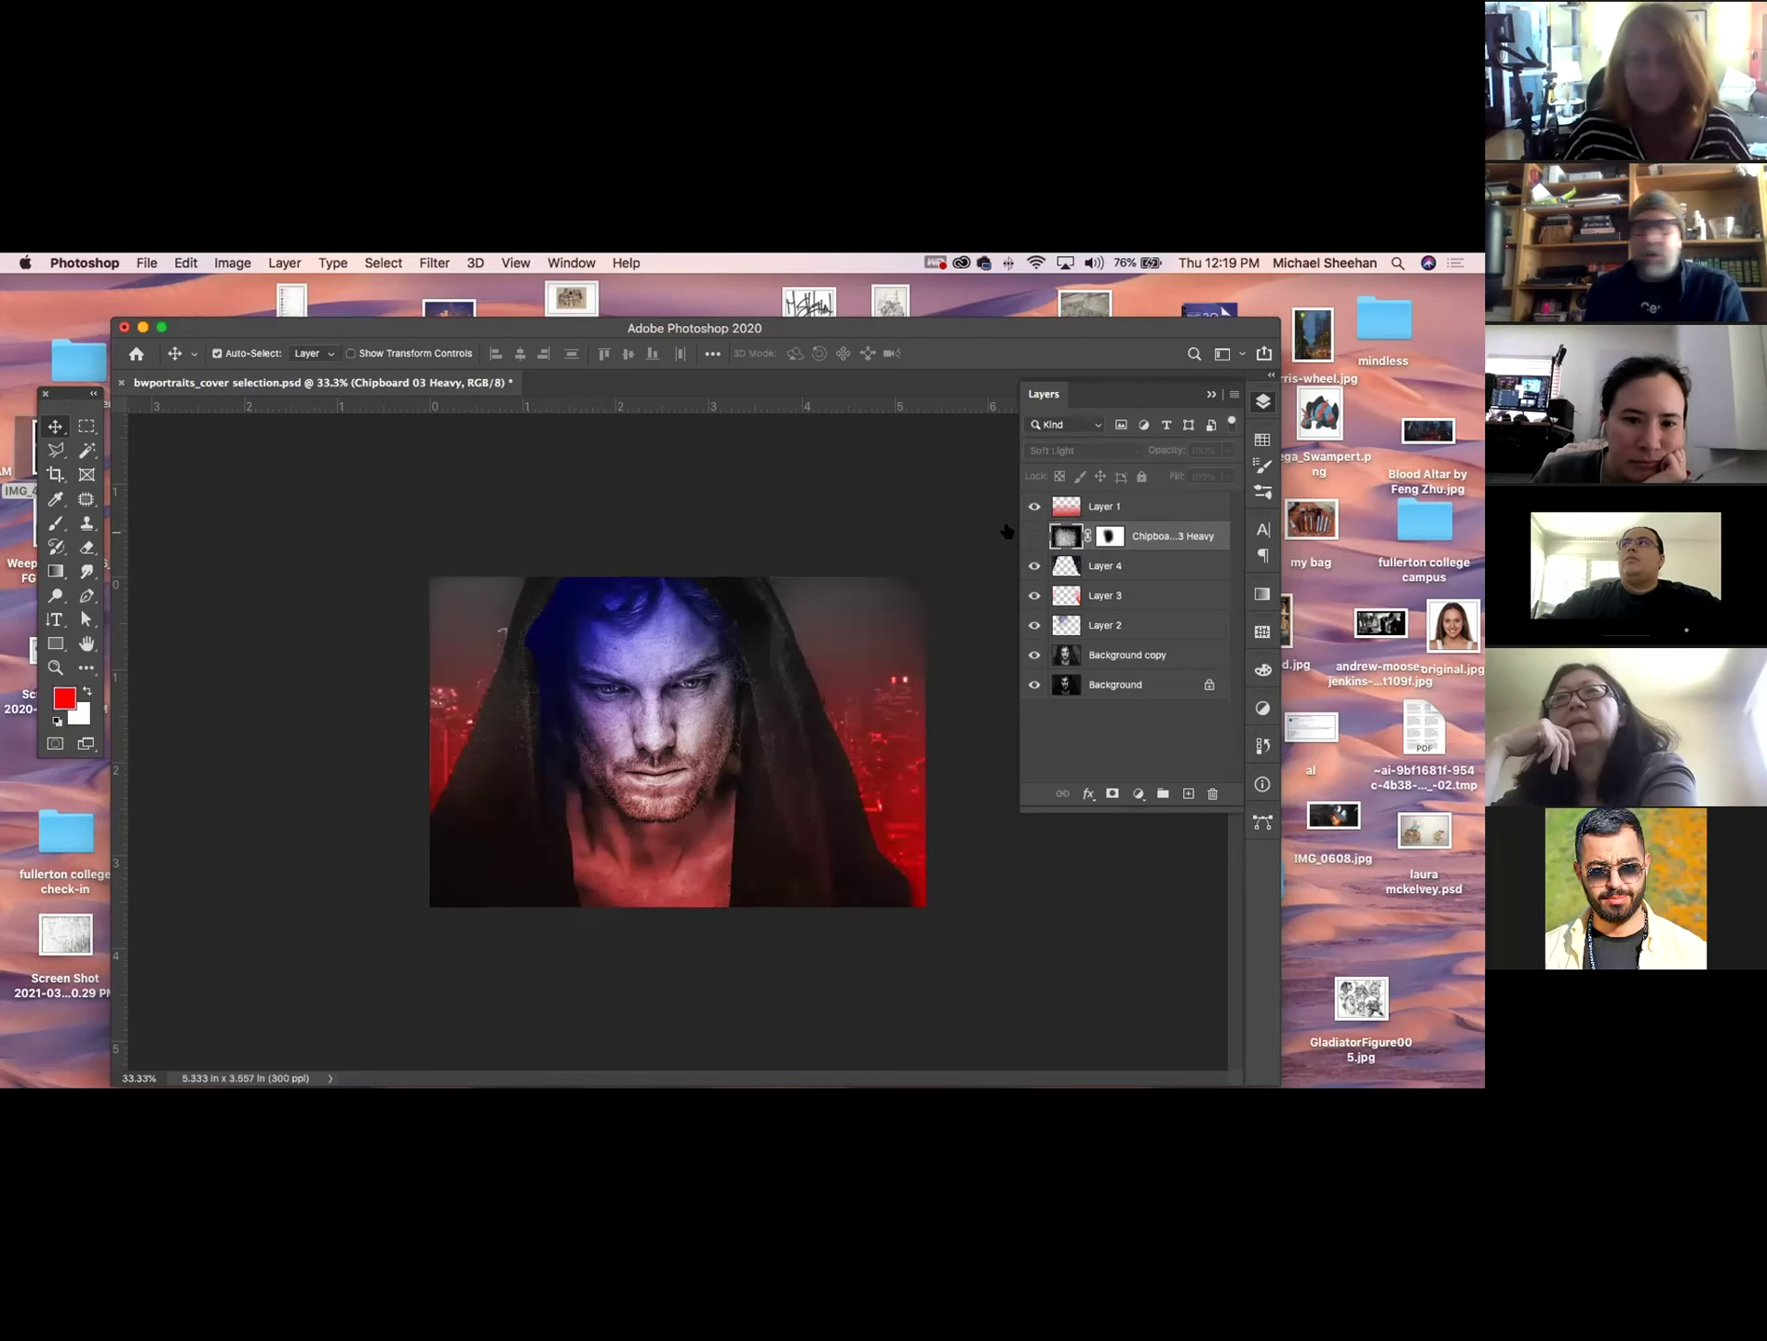
left_click(1032, 535)
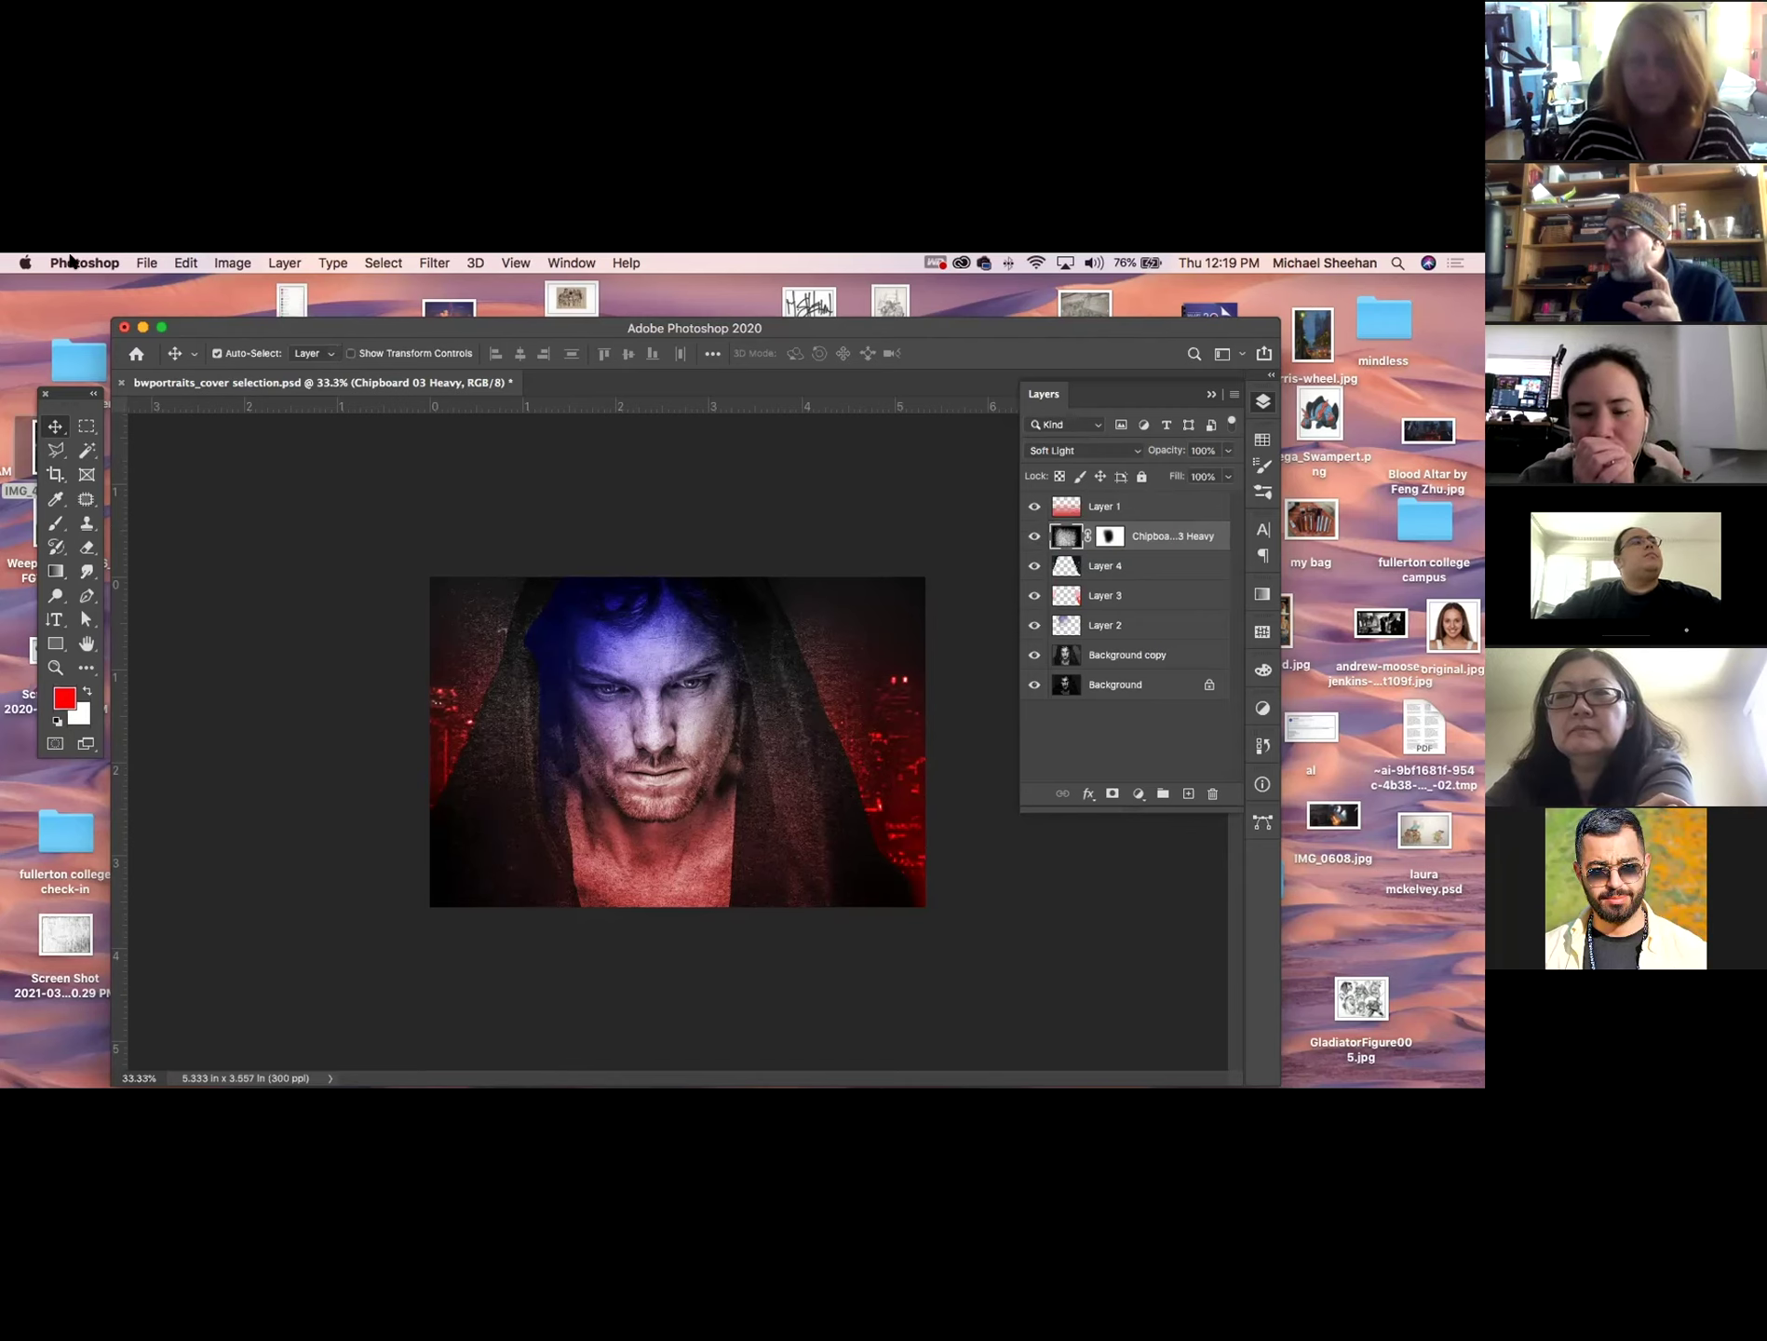
left_click(146, 263)
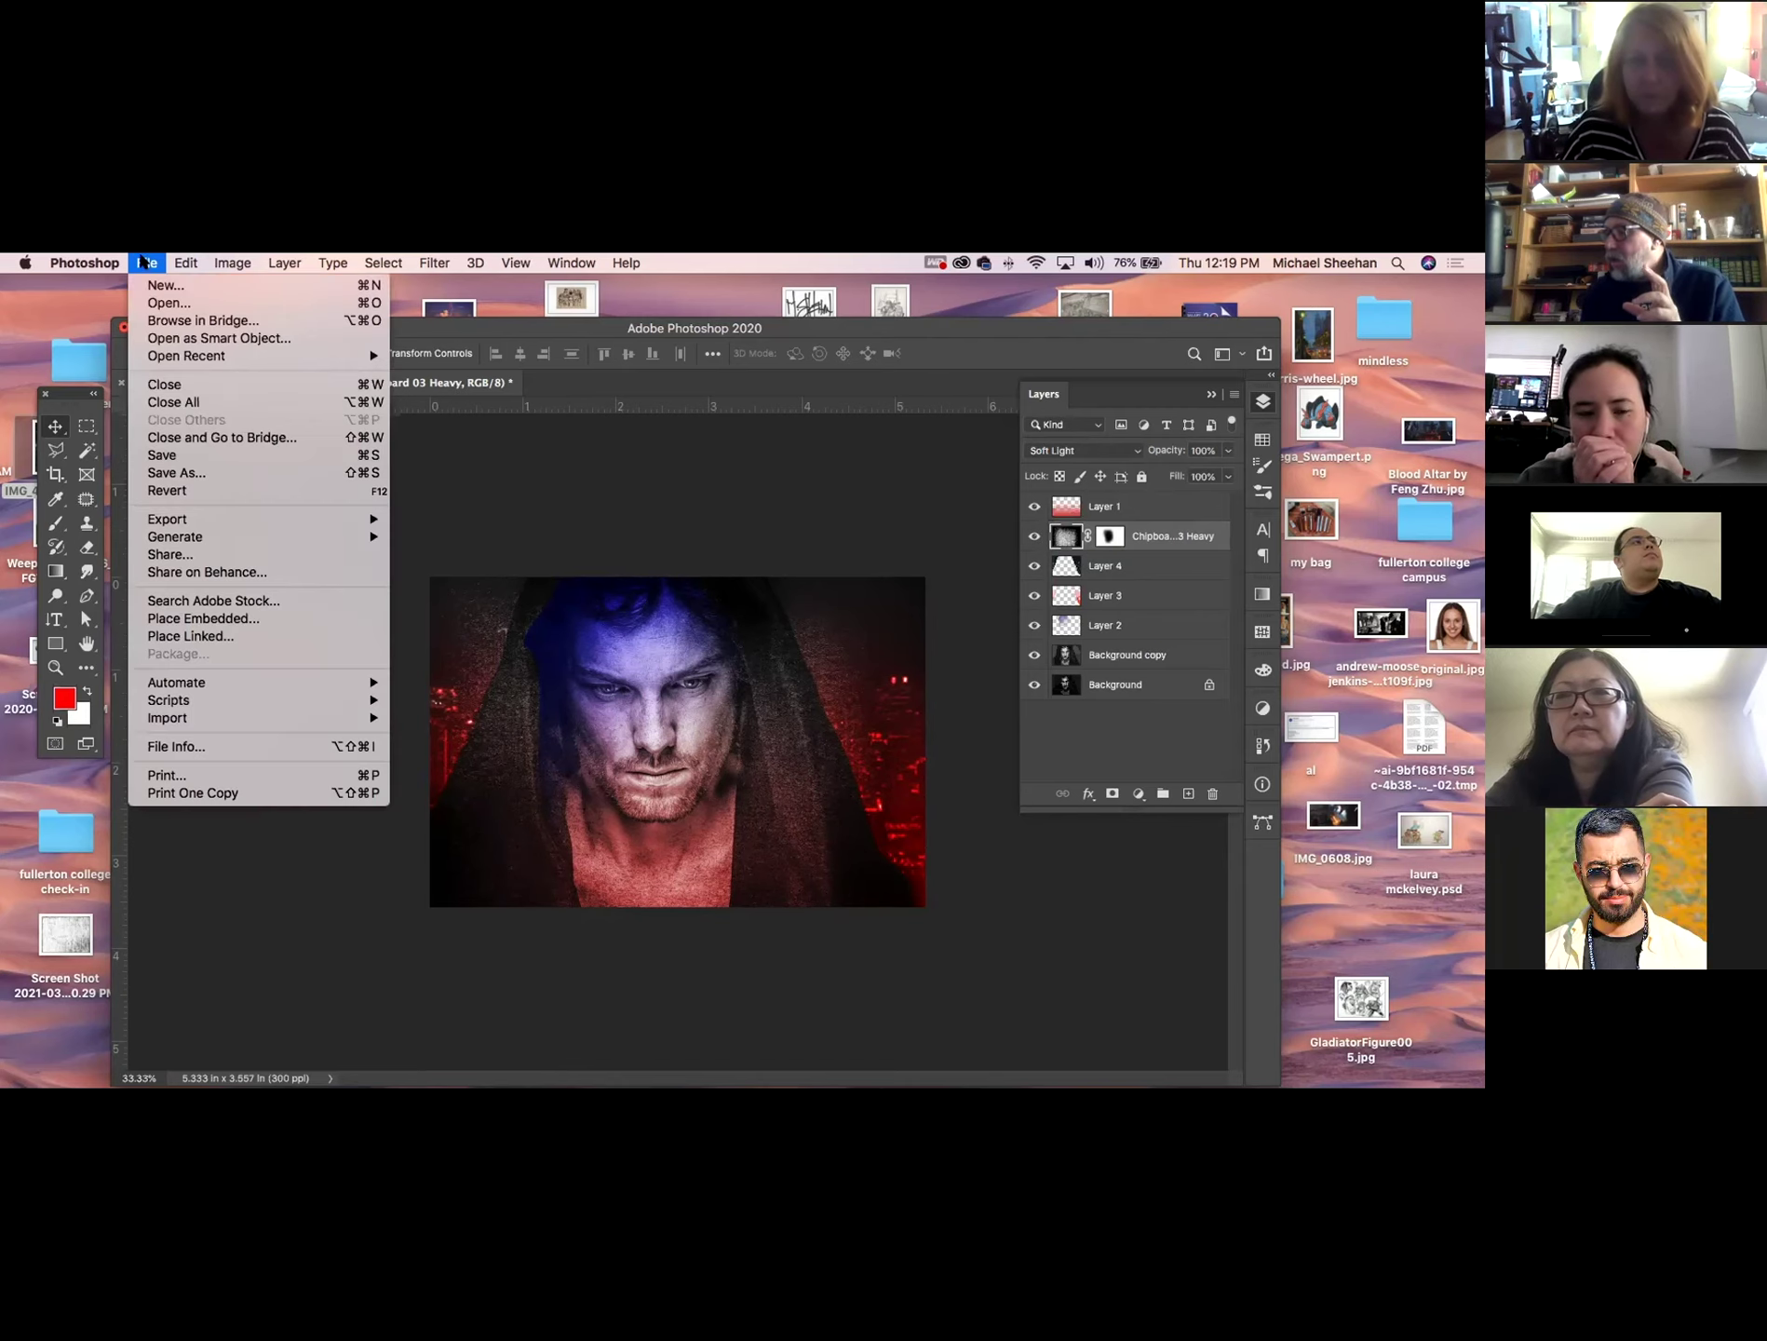
left_click(189, 477)
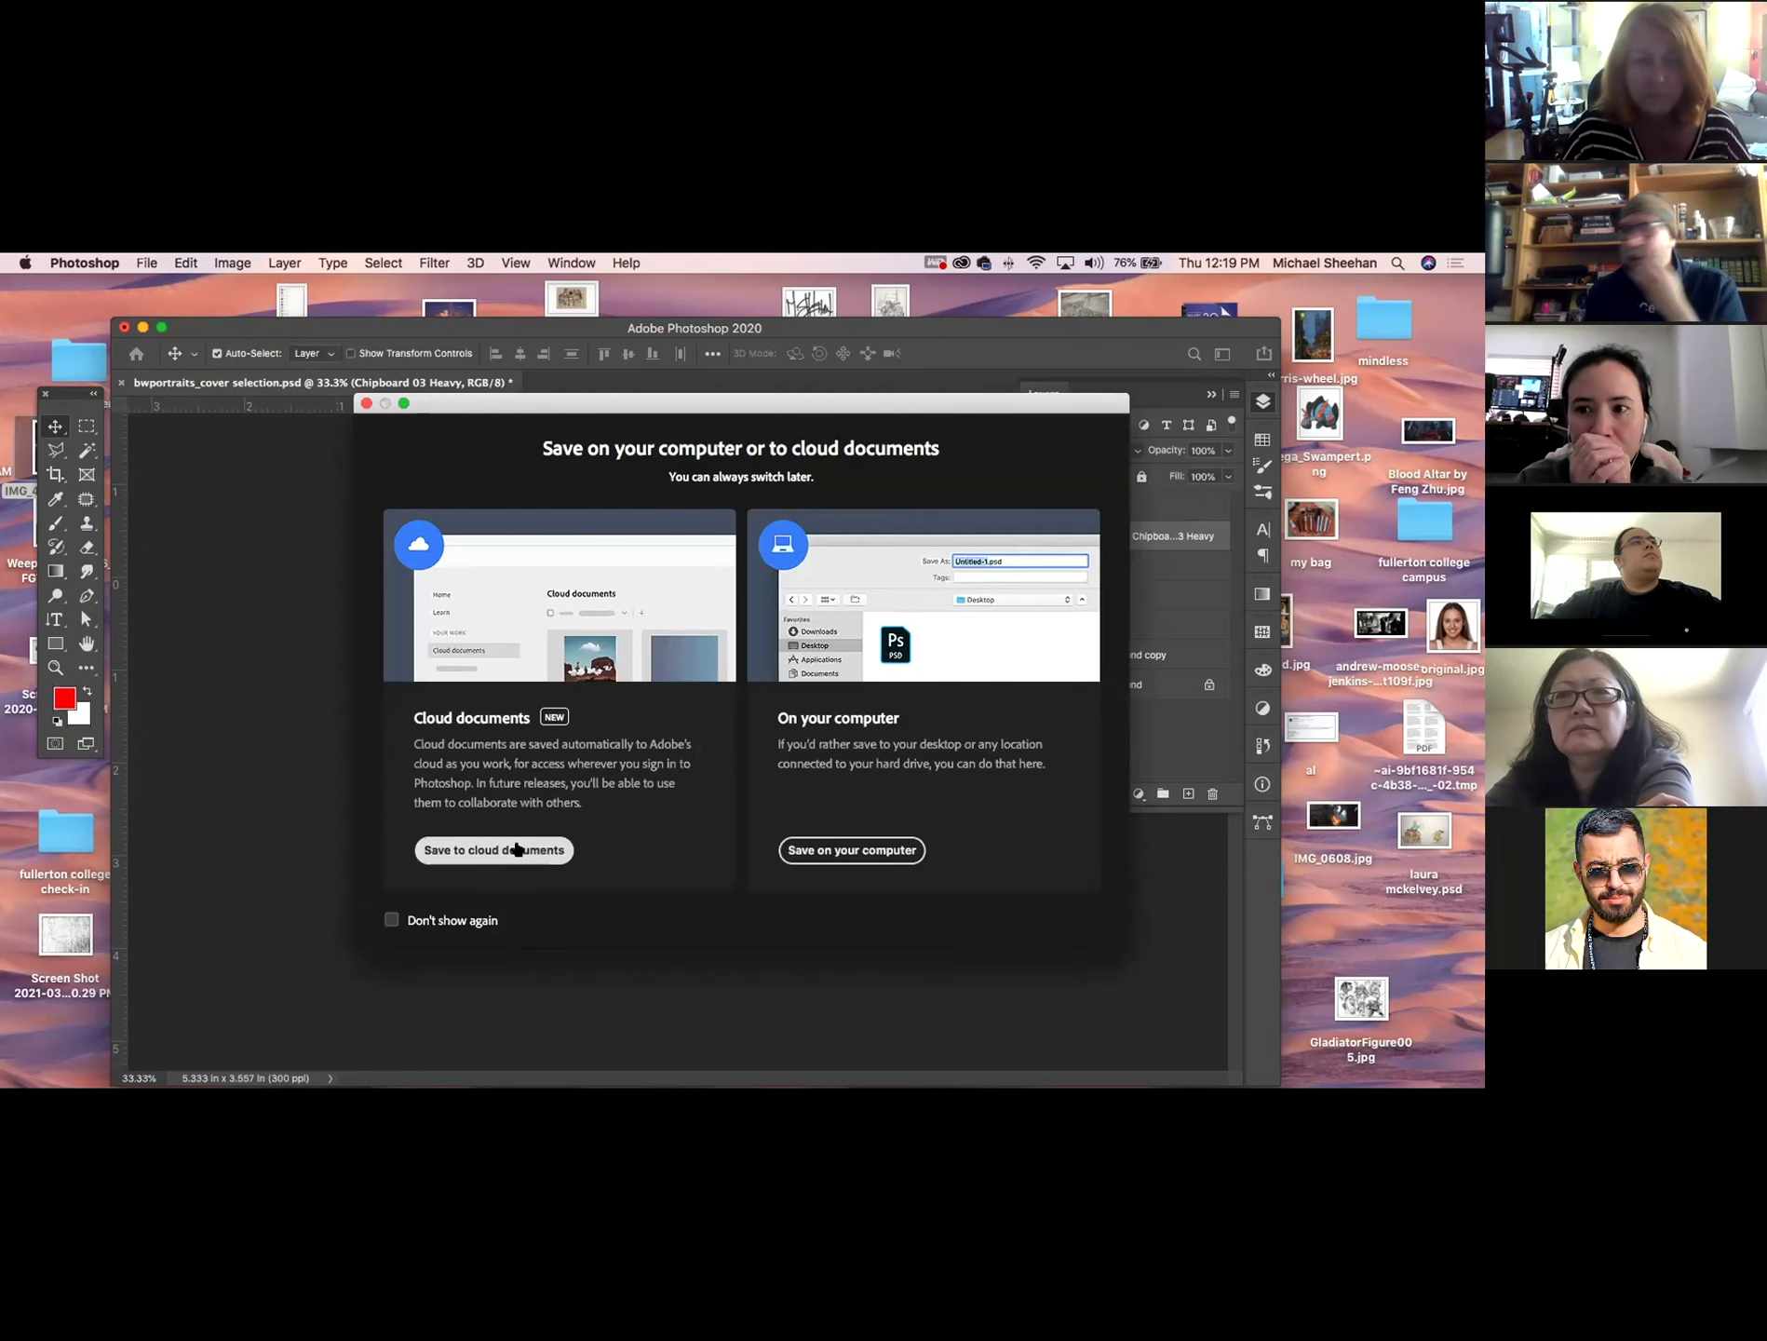
left_click(858, 849)
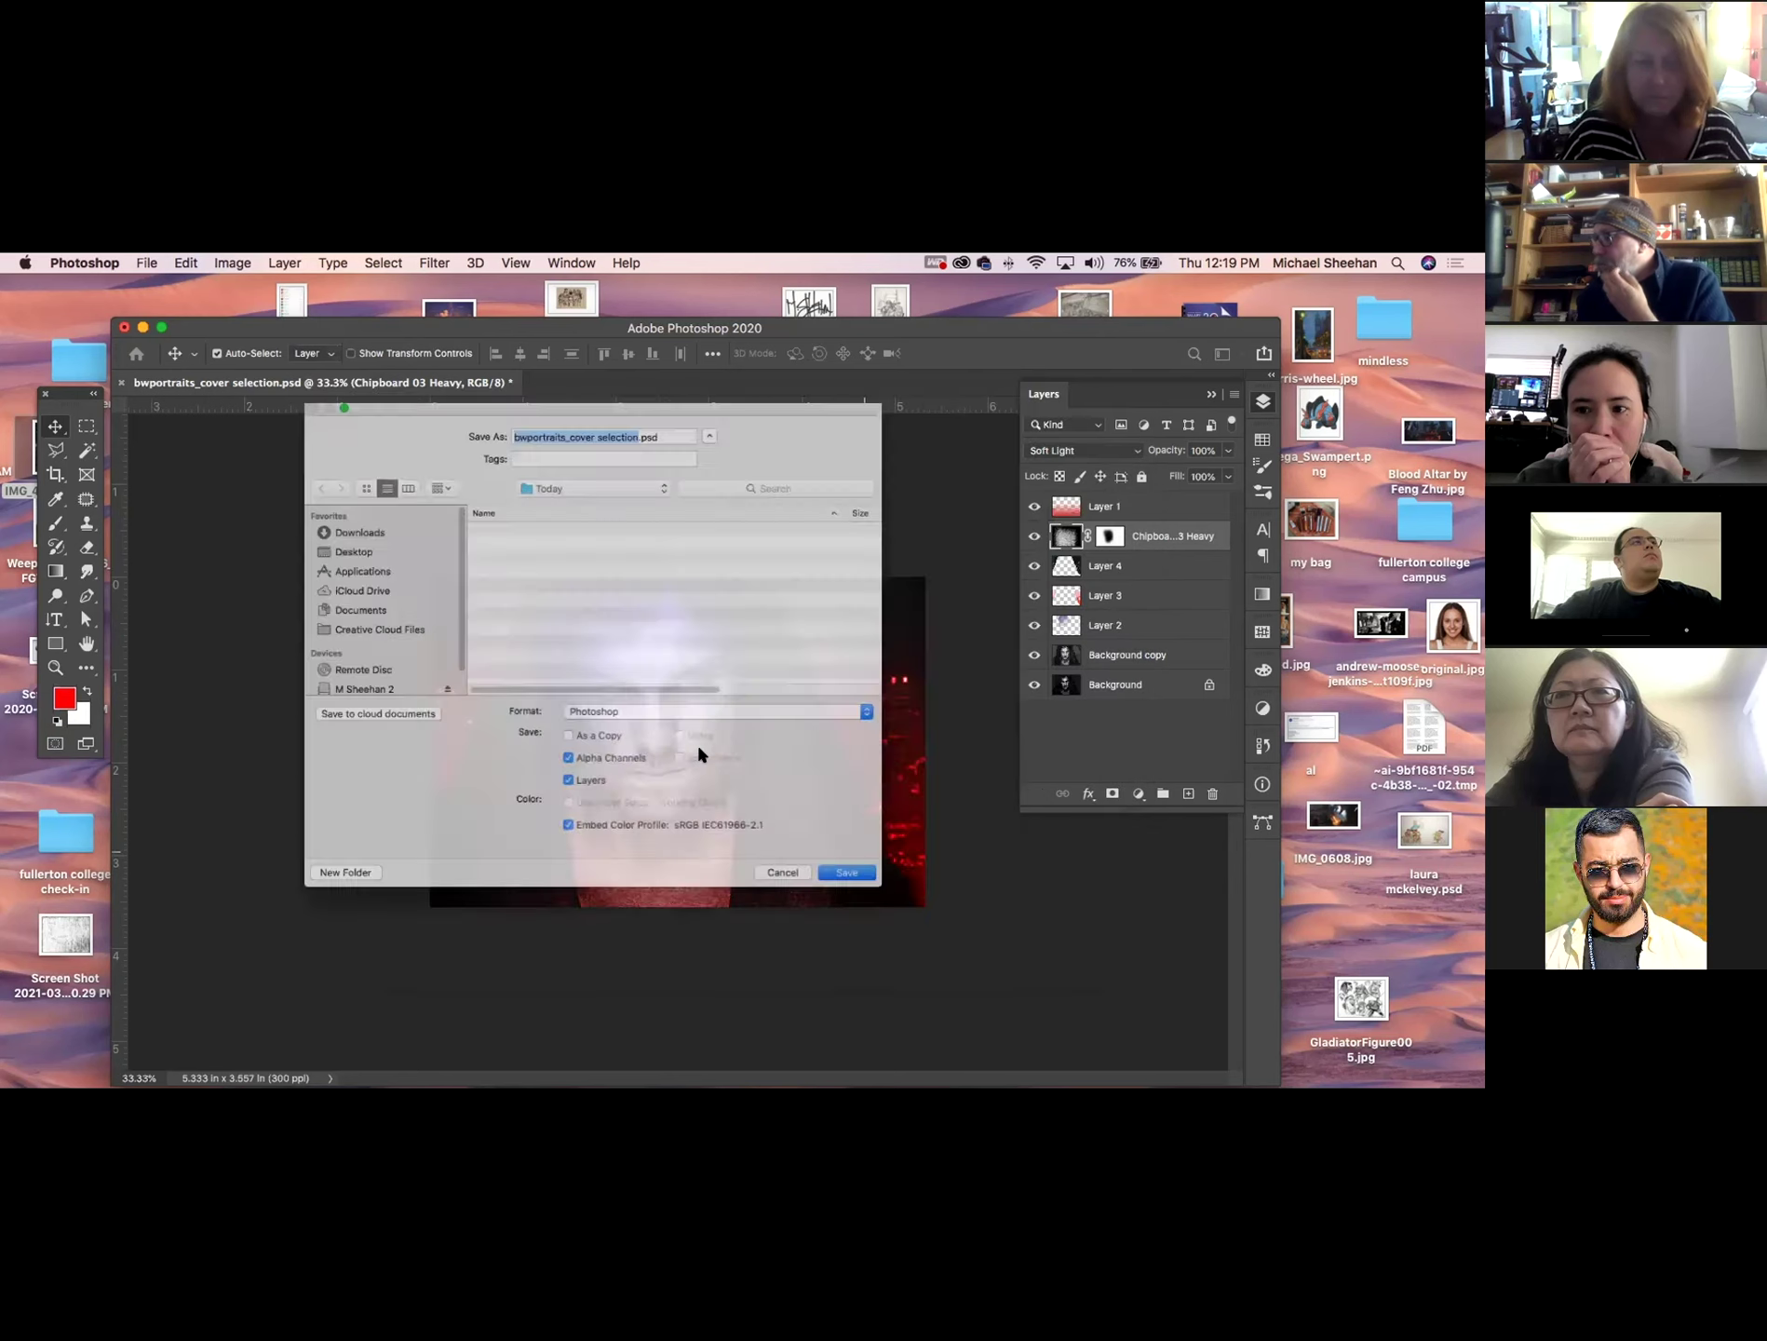
left_click(655, 727)
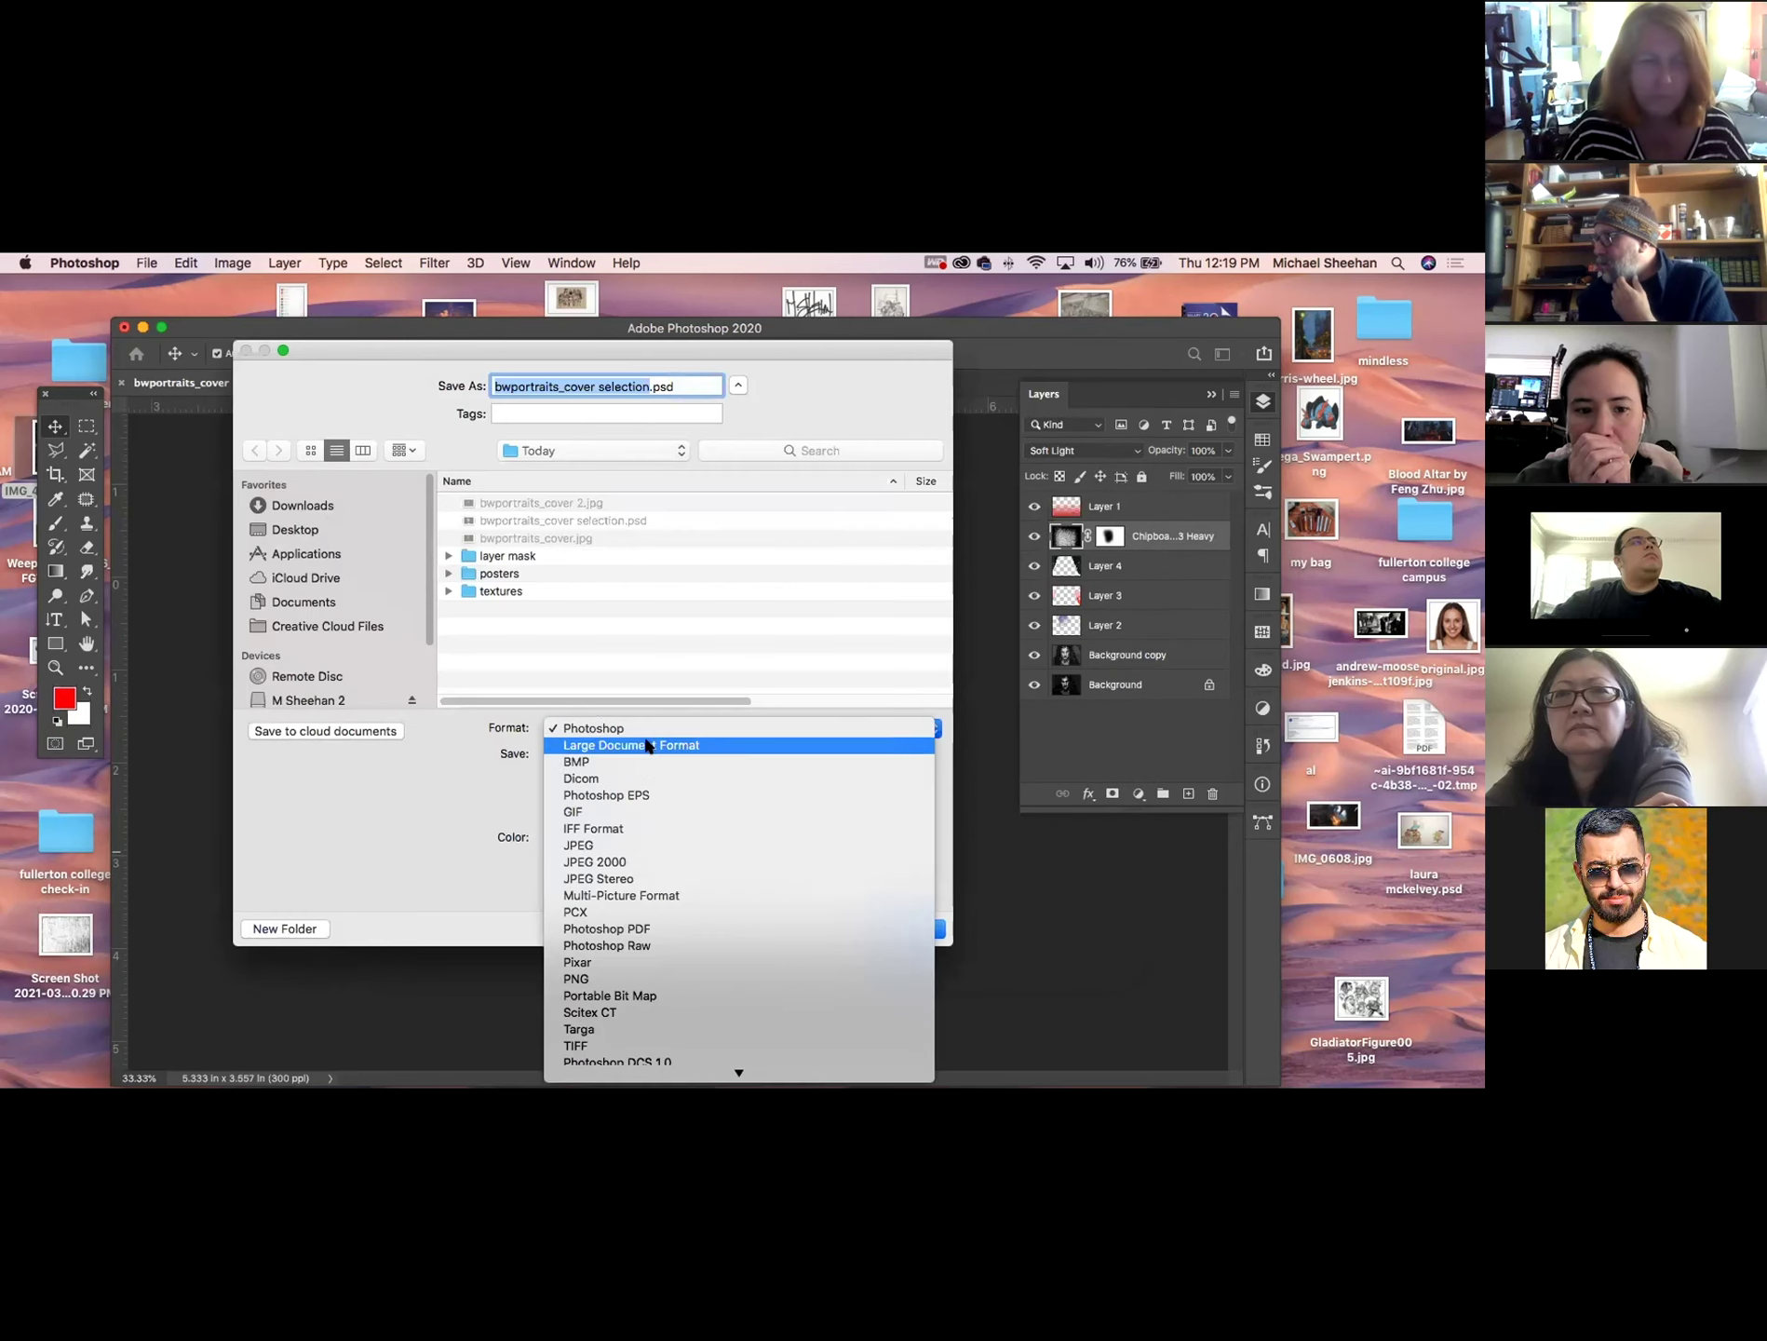
scroll(632, 849, "down", 3)
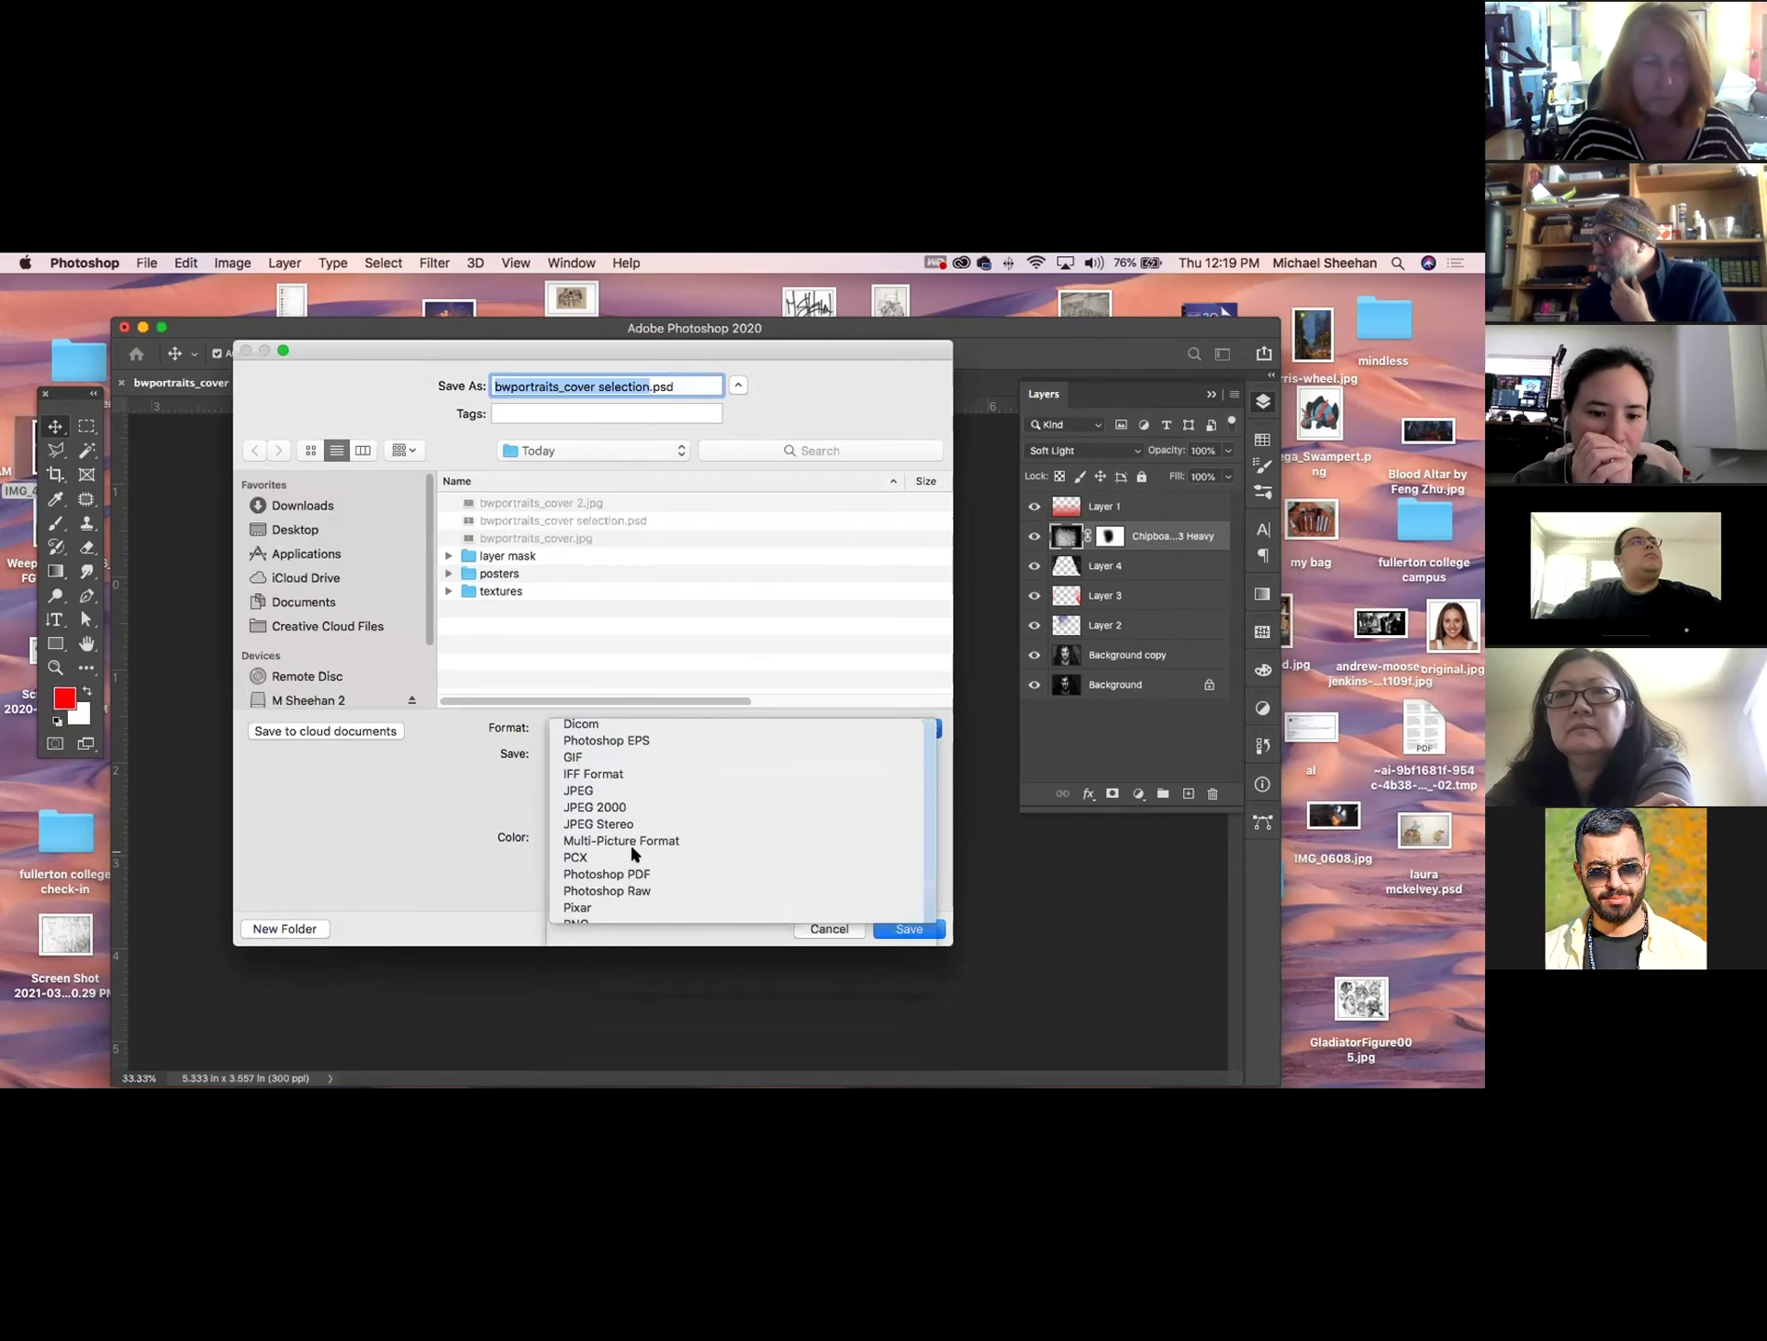
left_click(629, 843)
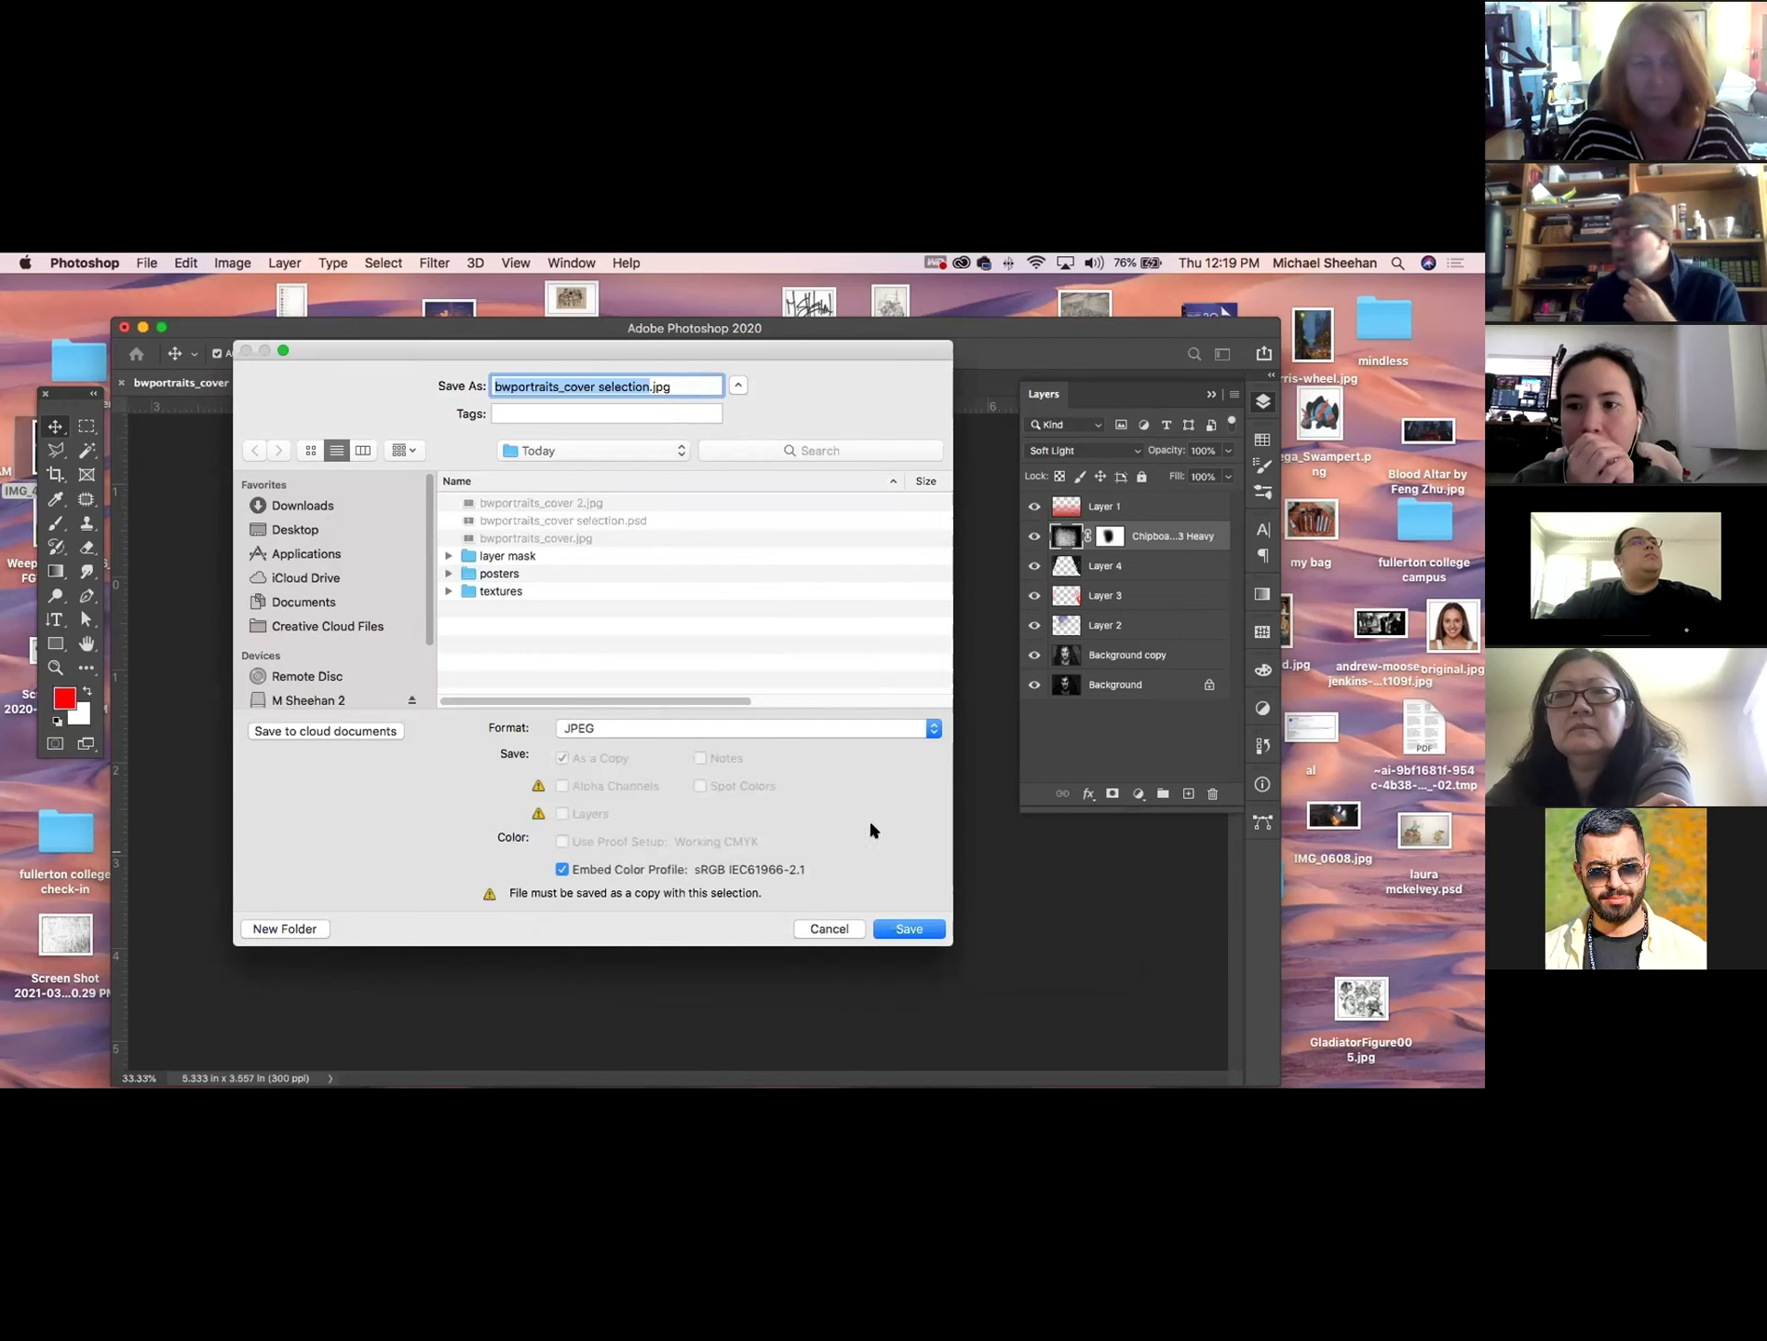
left_click(826, 928)
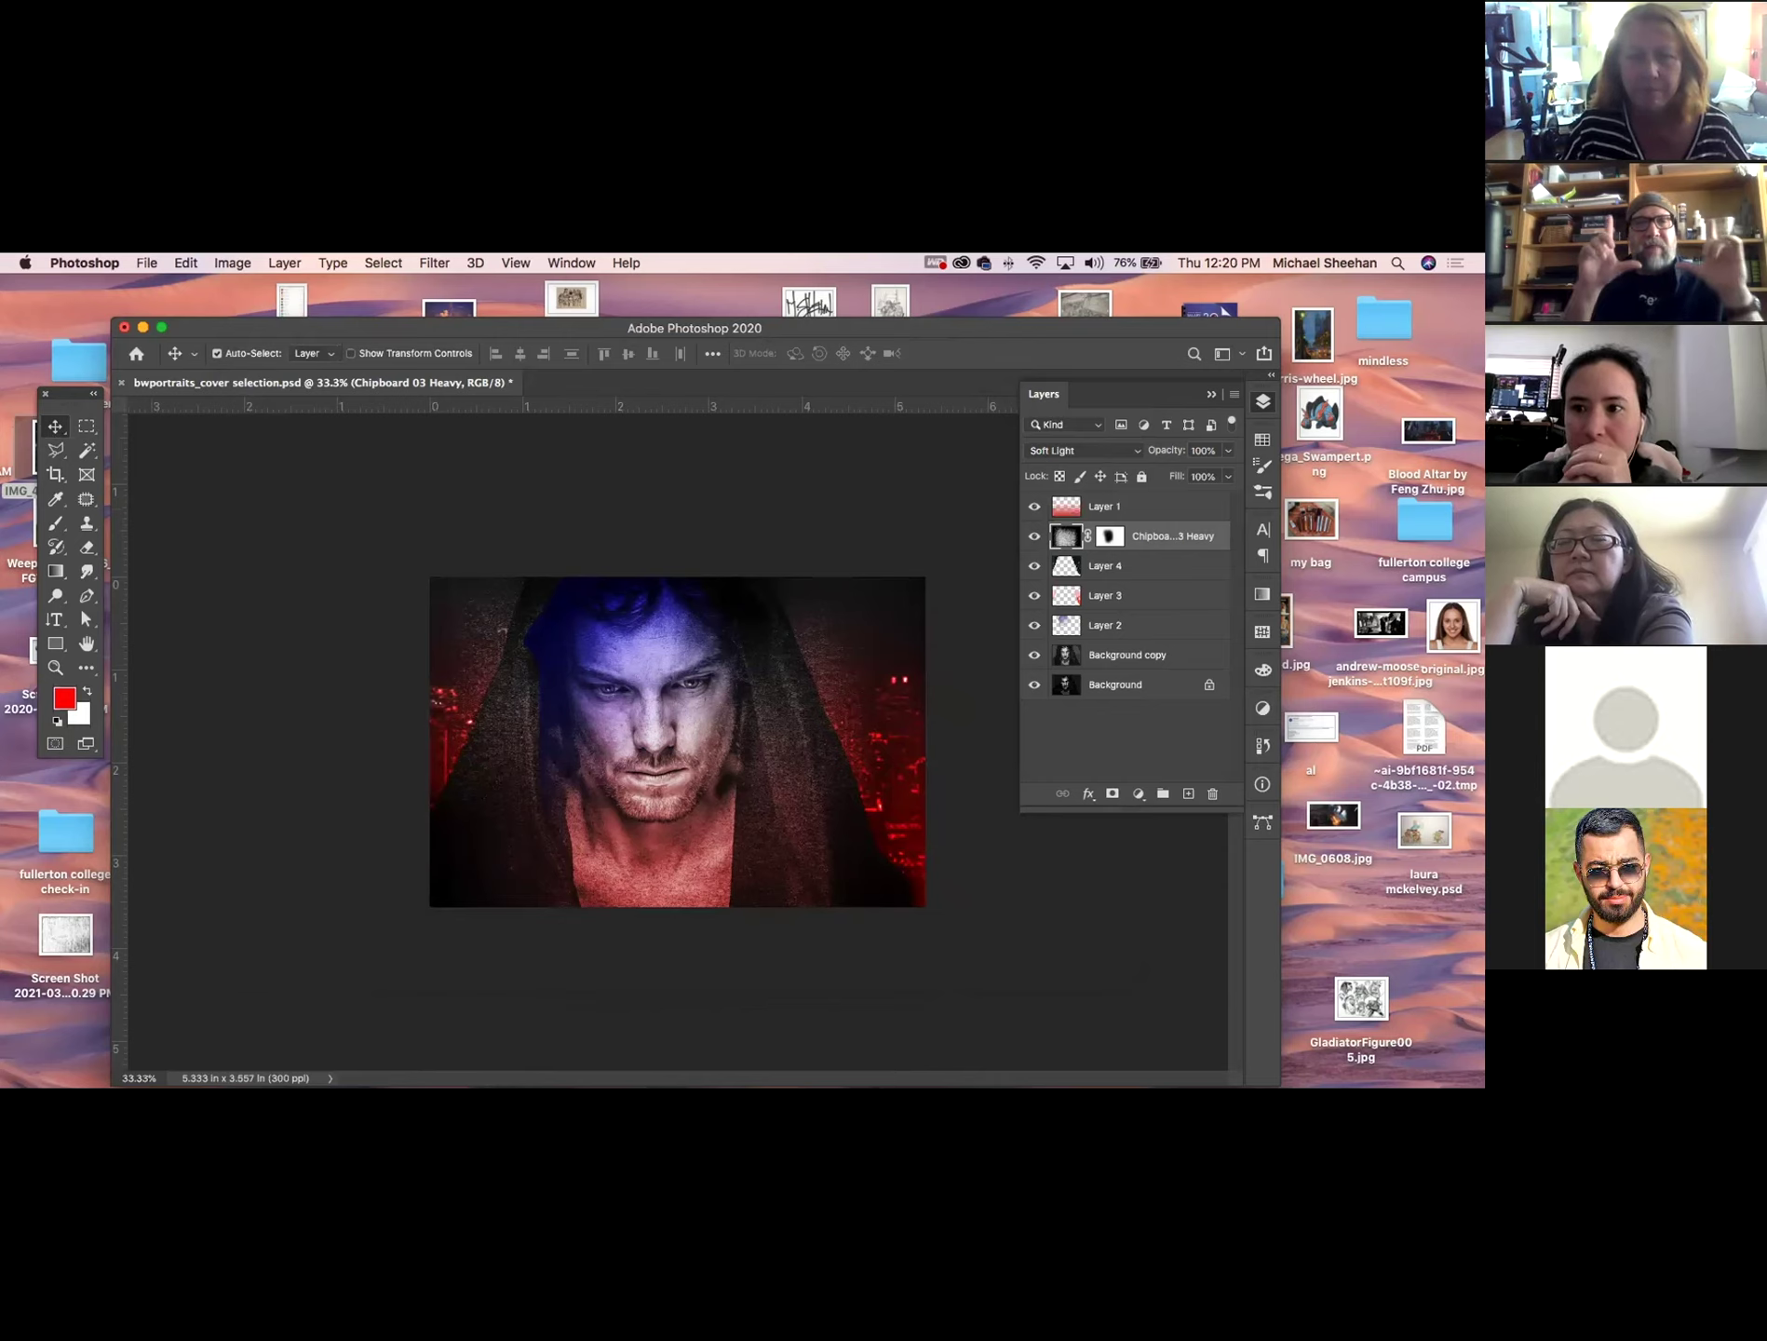
left_click(141, 263)
left_click(175, 472)
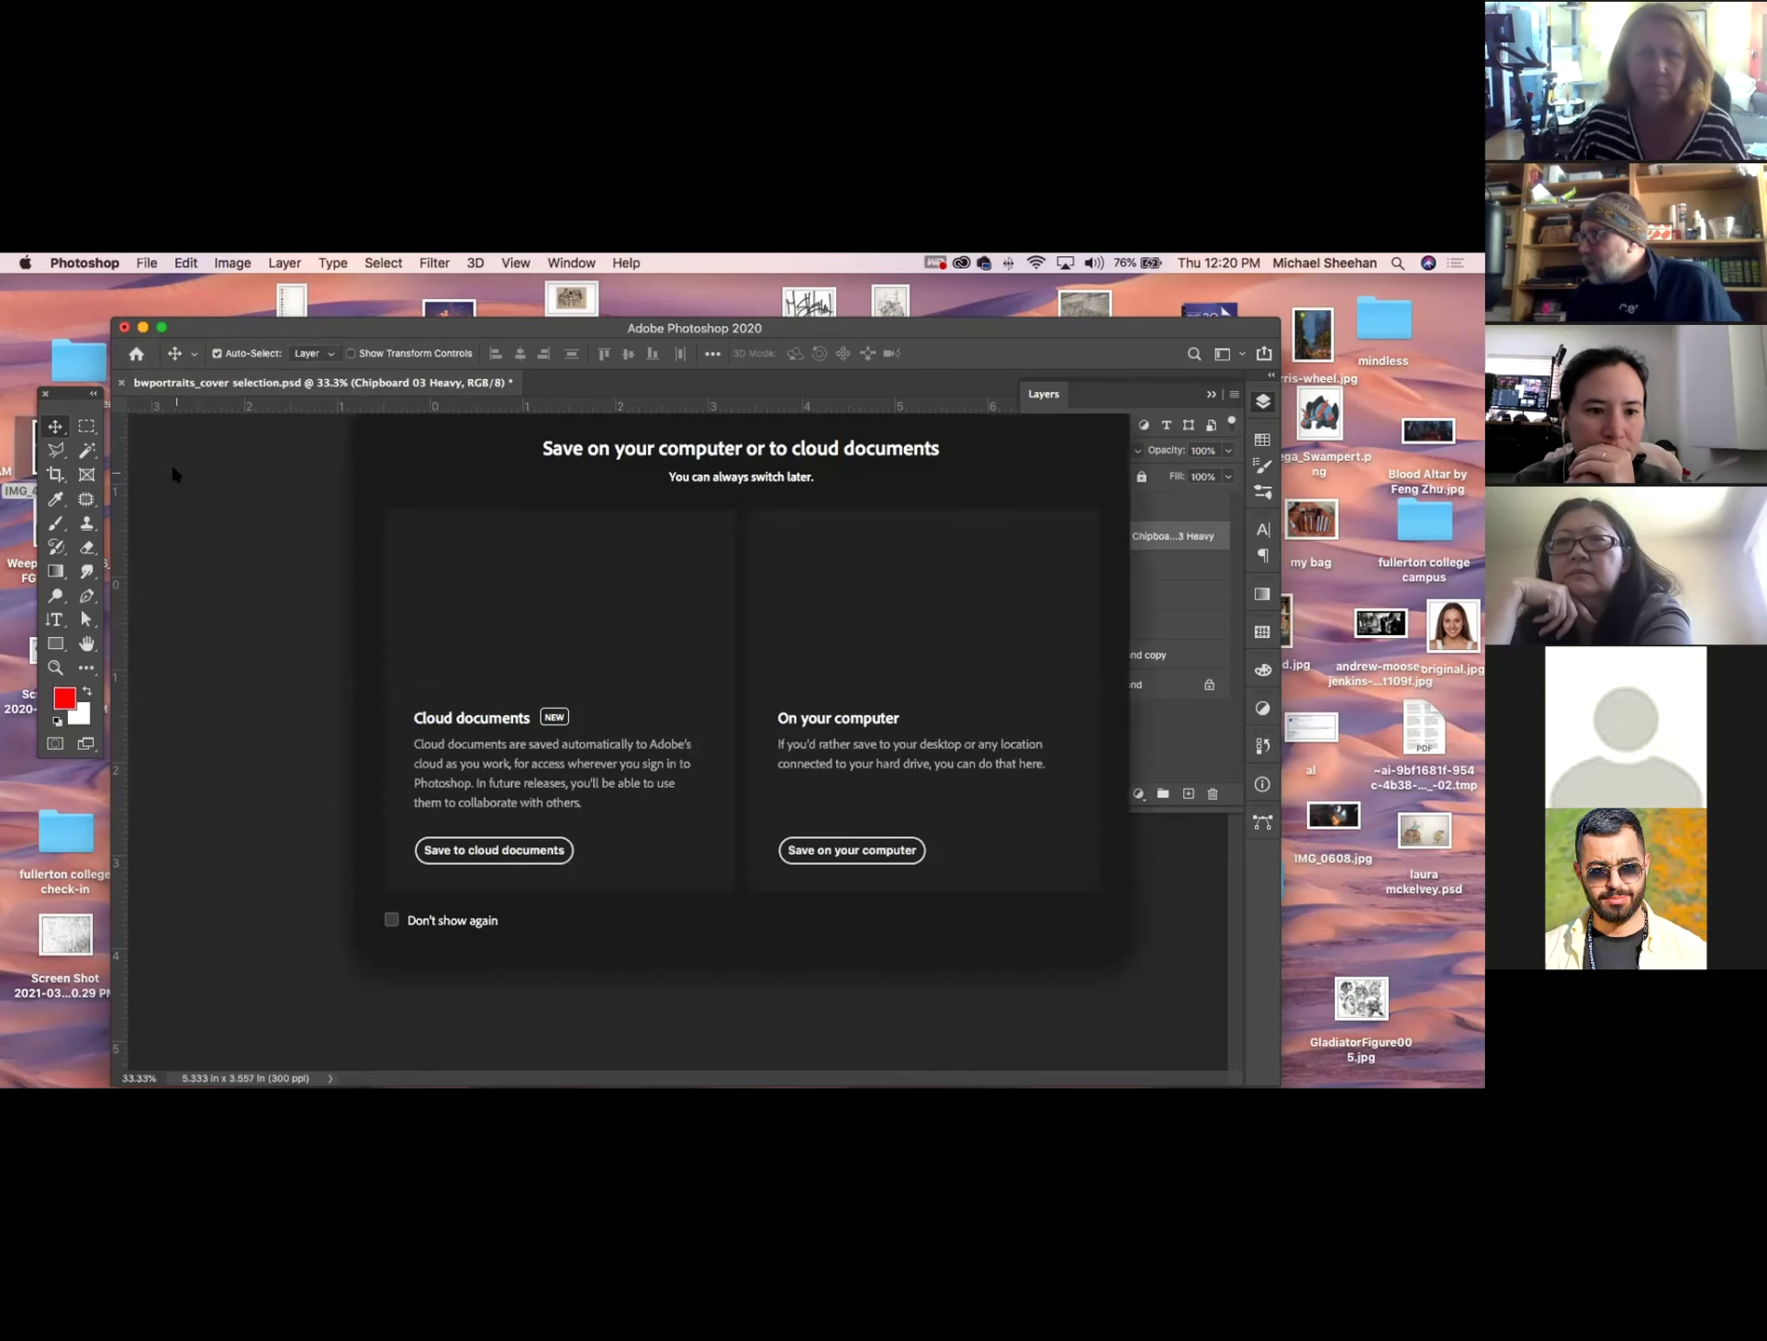
left_click(849, 847)
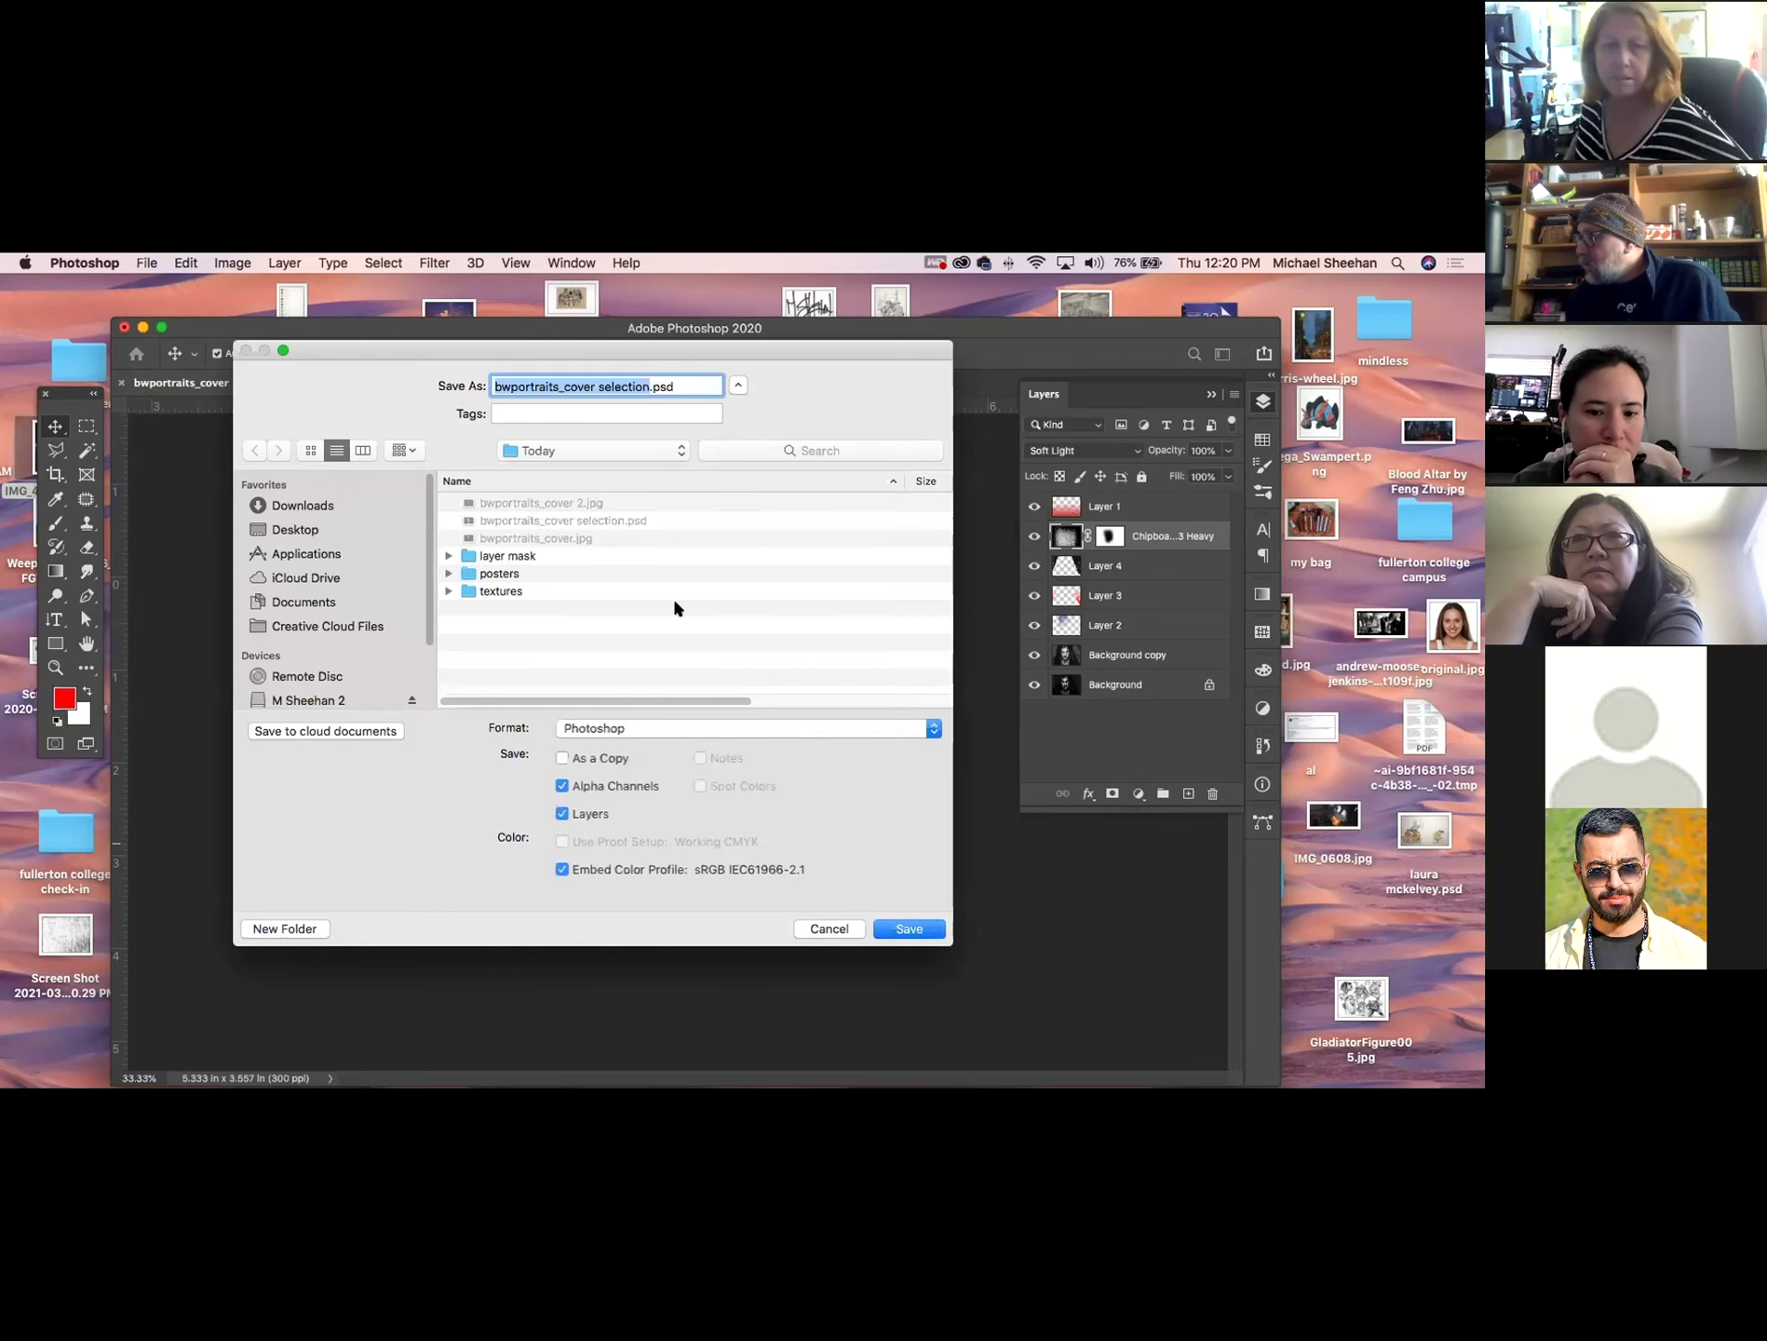
type("send")
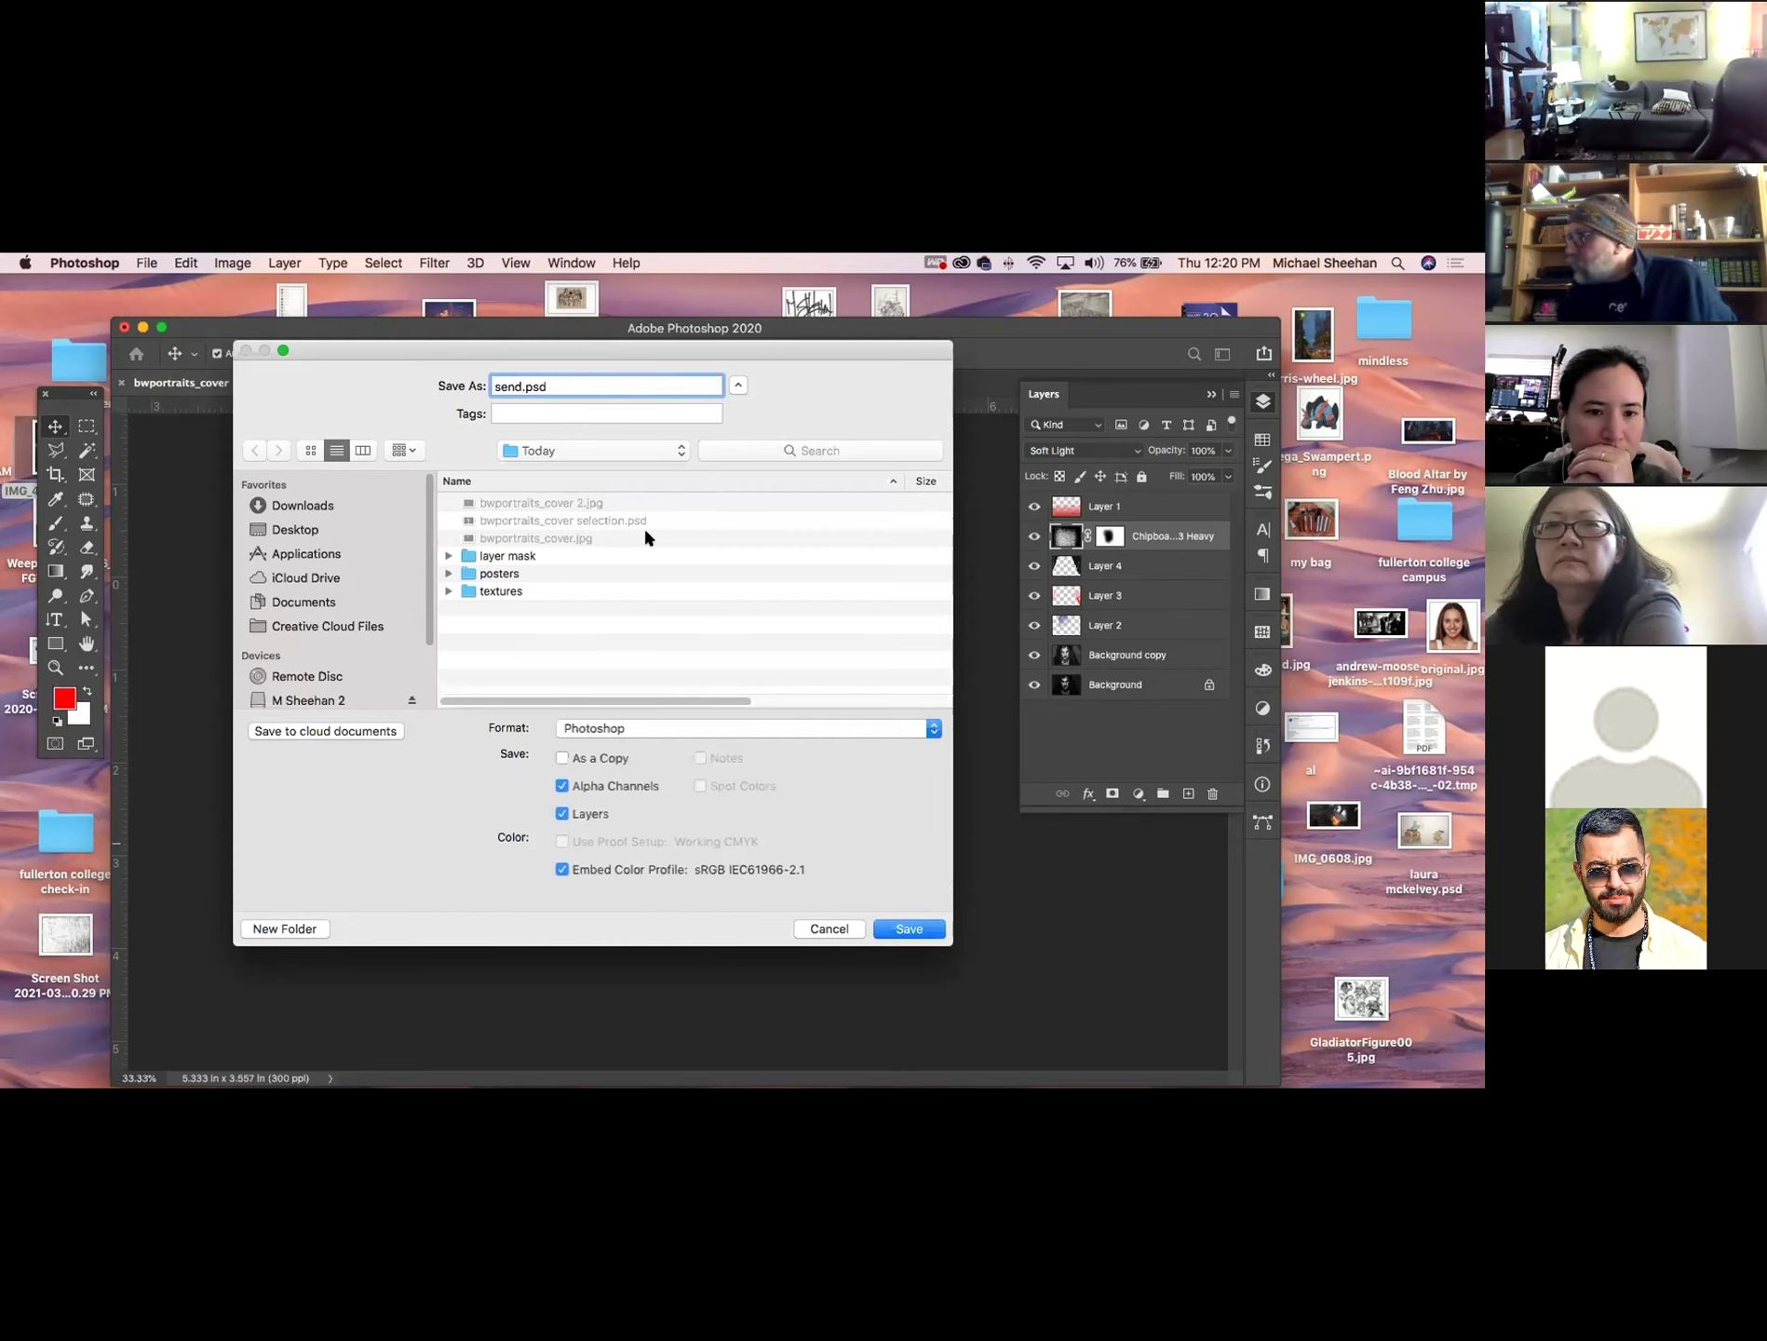
left_click(909, 929)
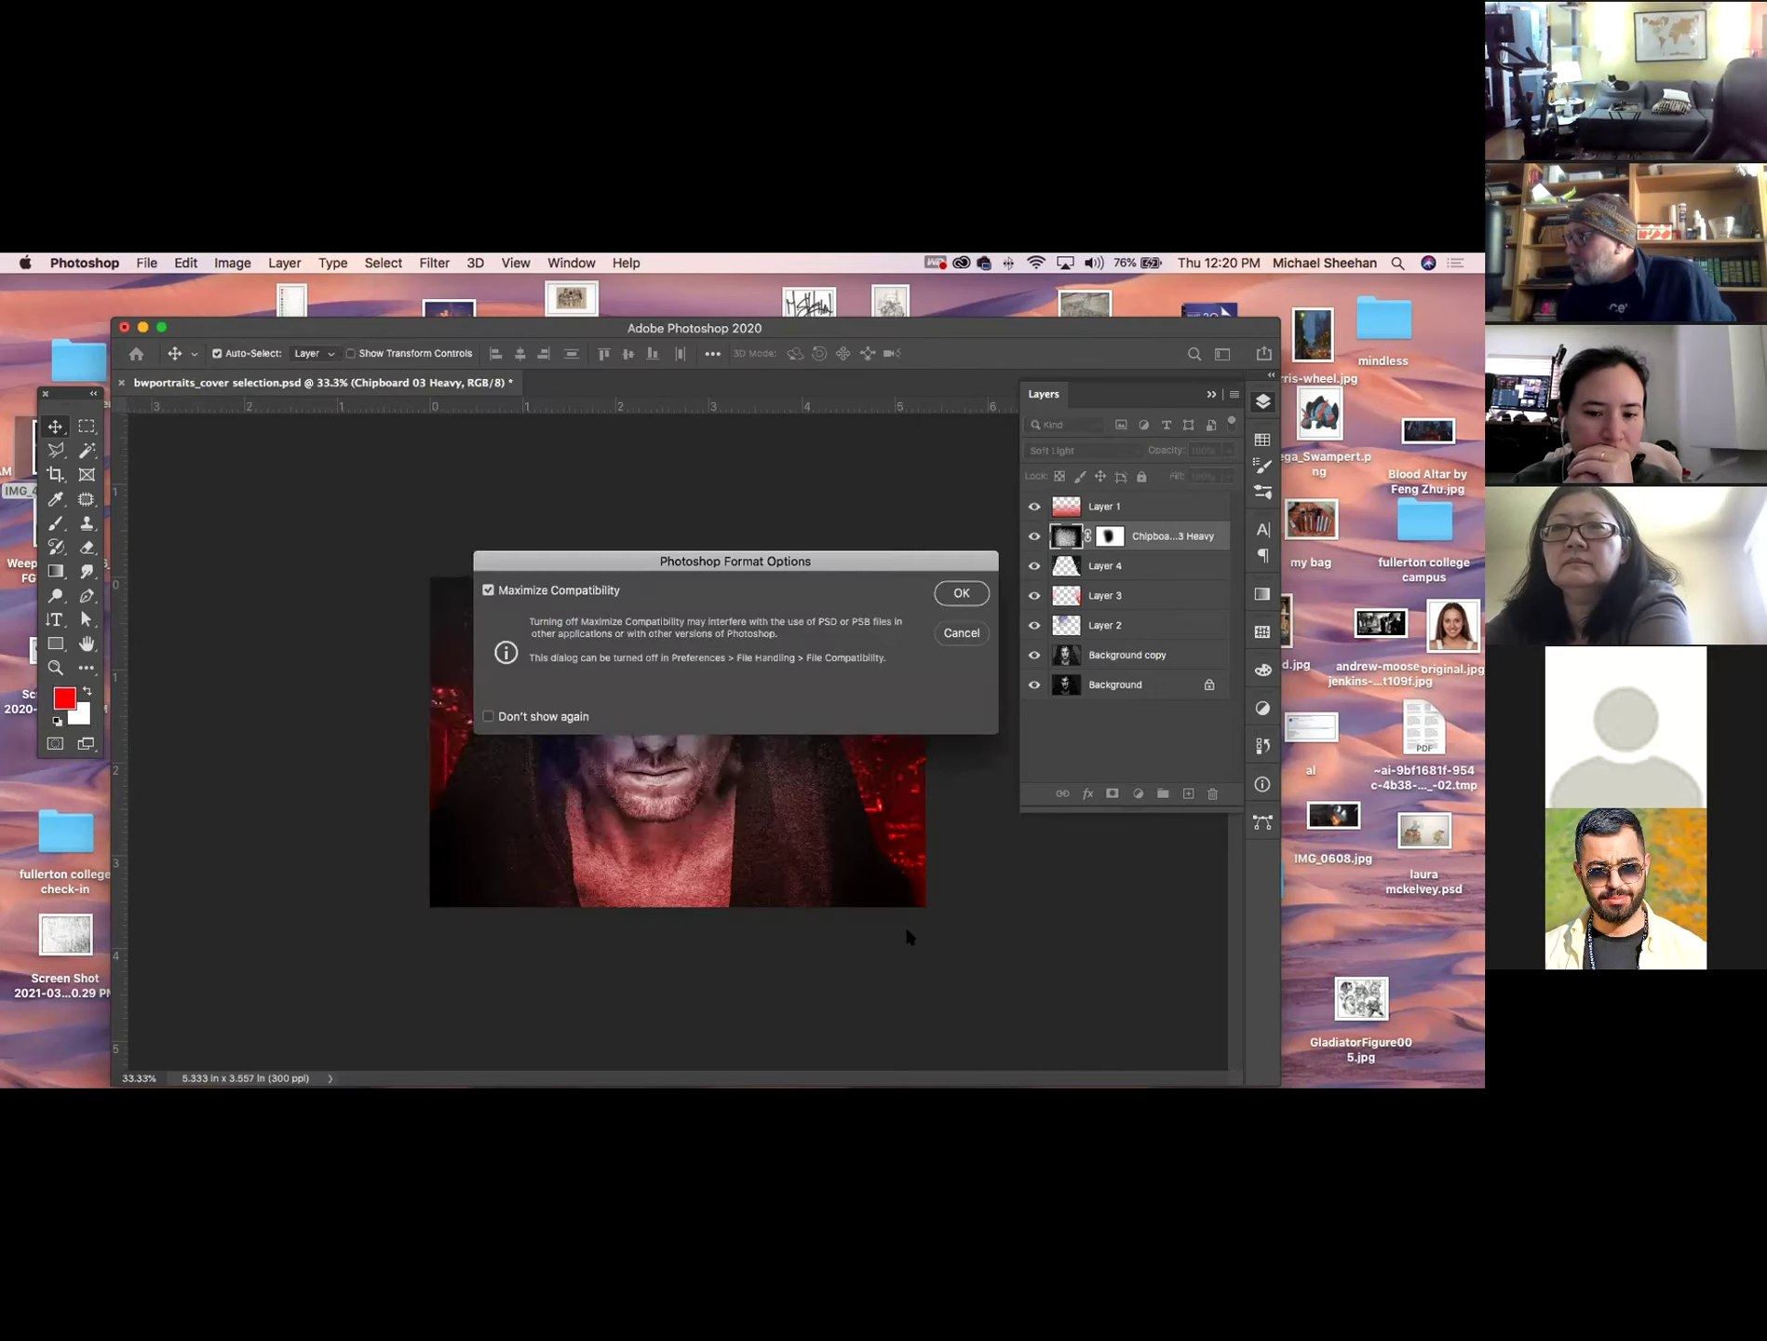
left_click(961, 633)
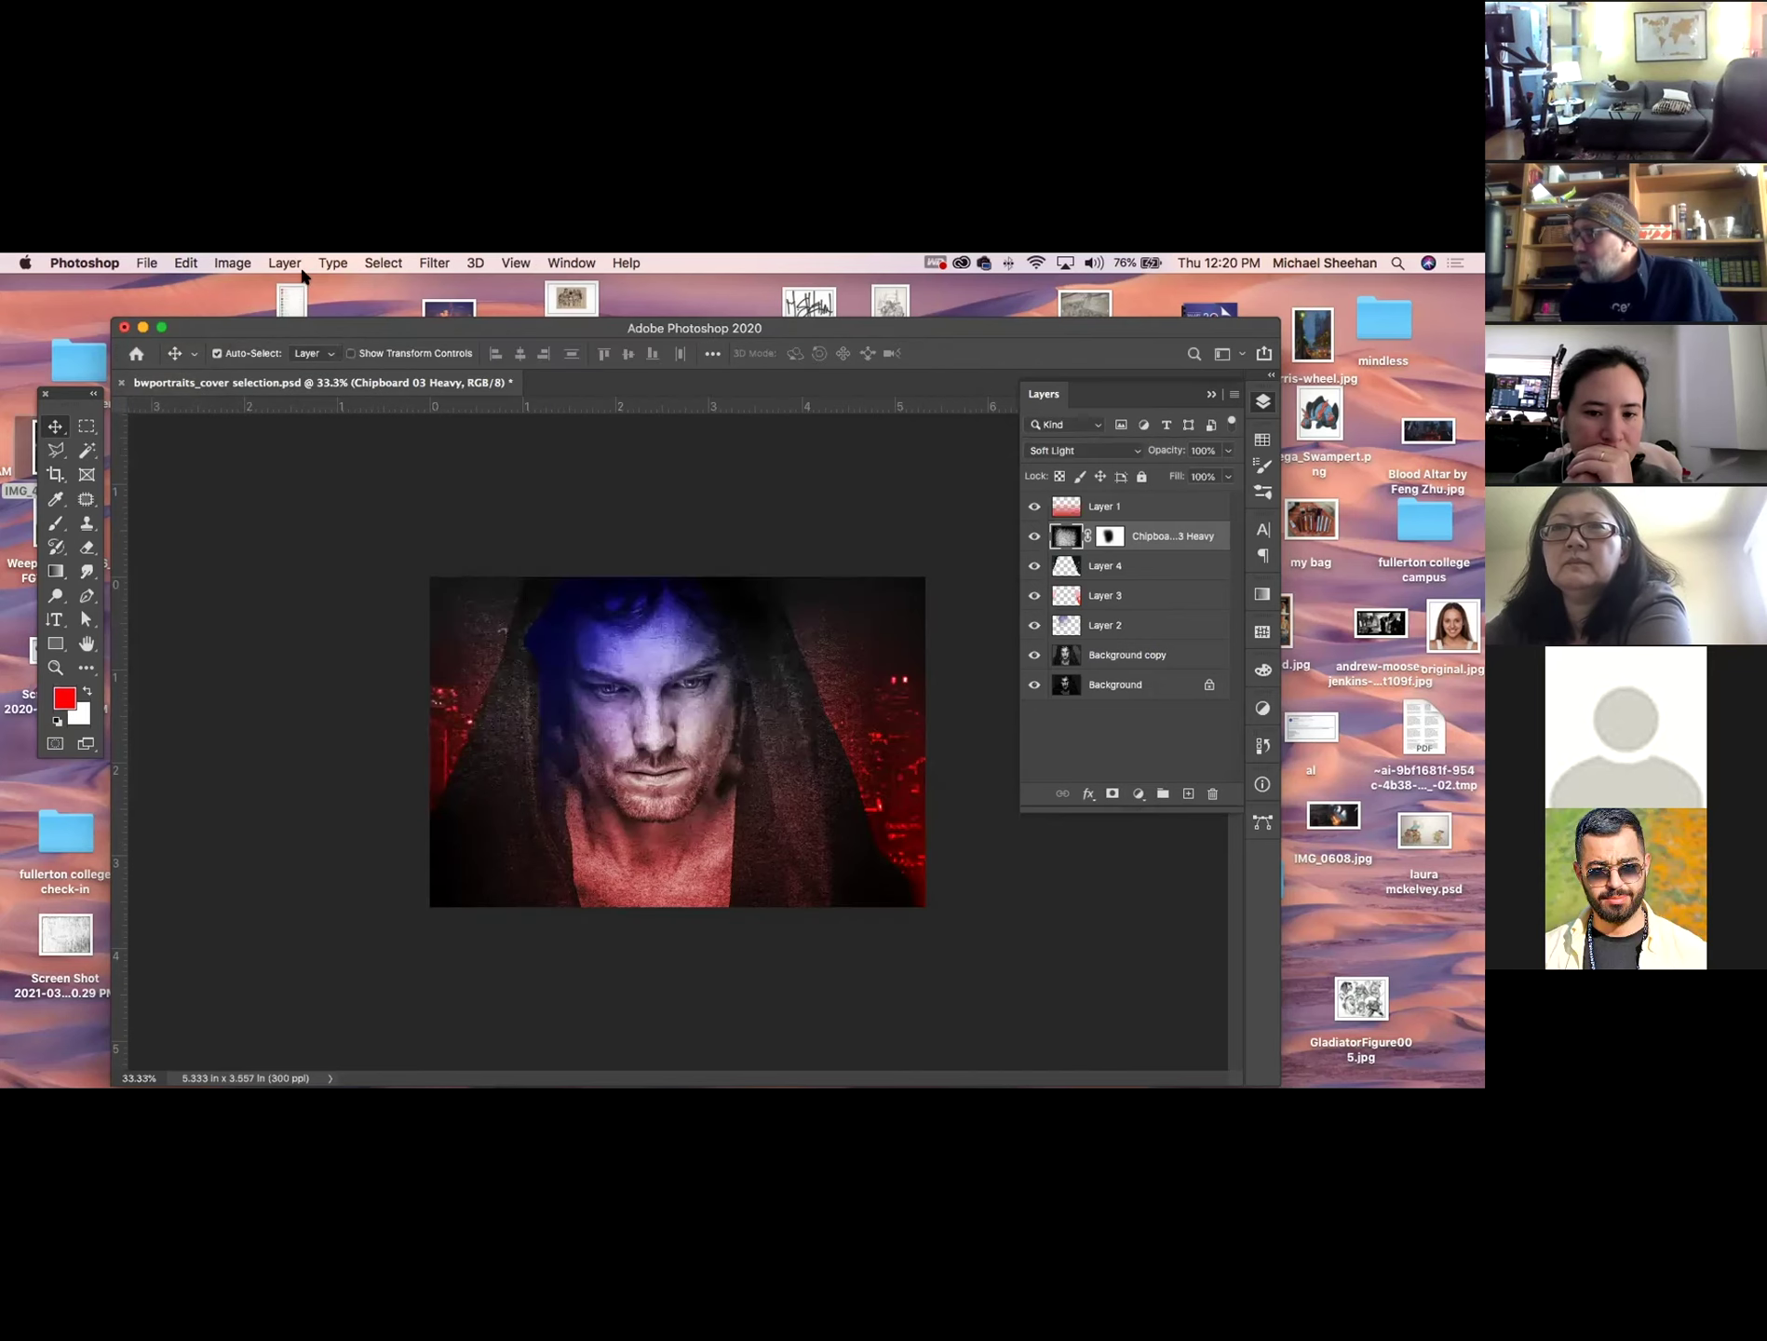
Save a JPEG copy of the composite on the computer as send.jpg in the Today folder, at maximum quality 12.
left_click(146, 263)
left_click(177, 473)
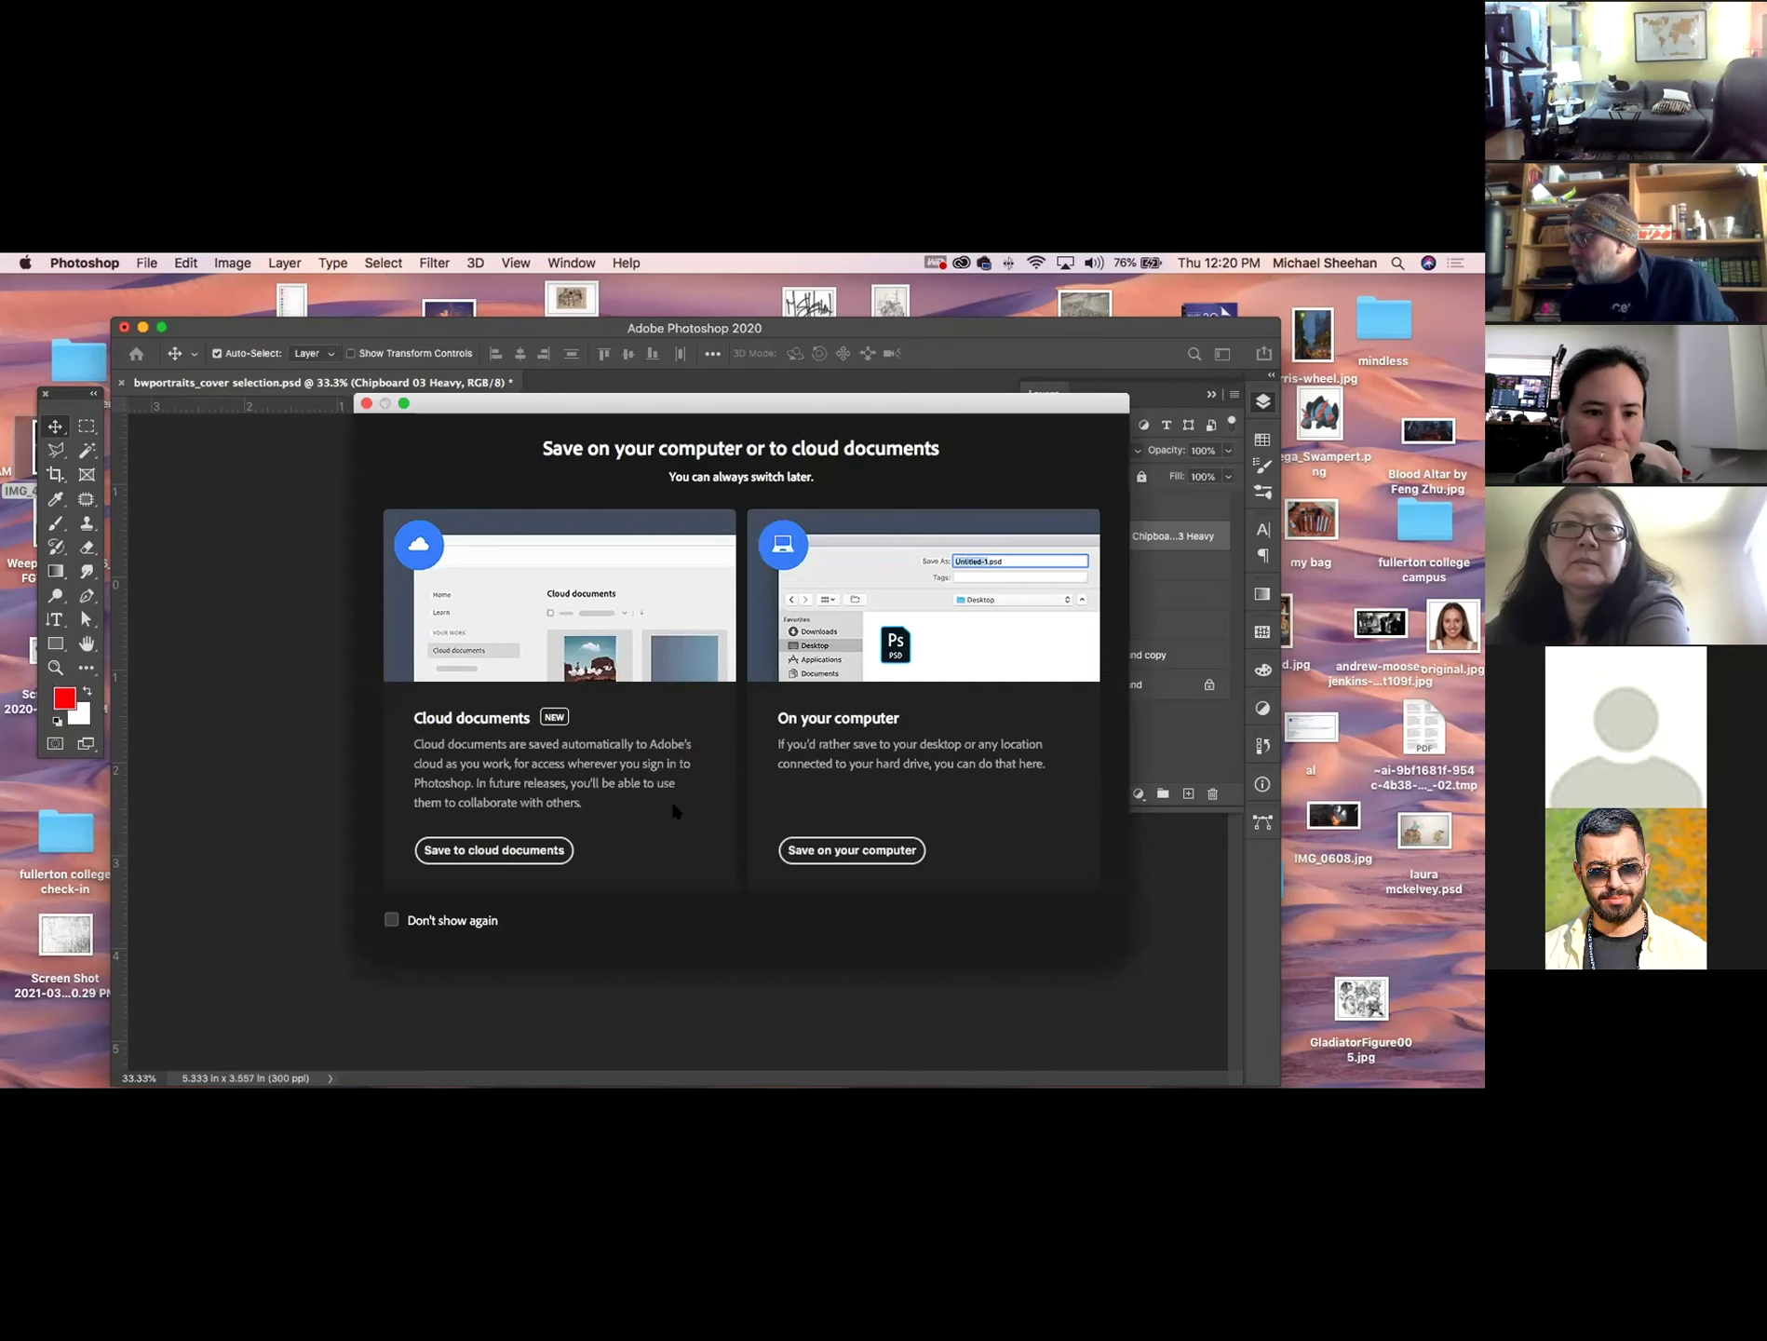
left_click(849, 850)
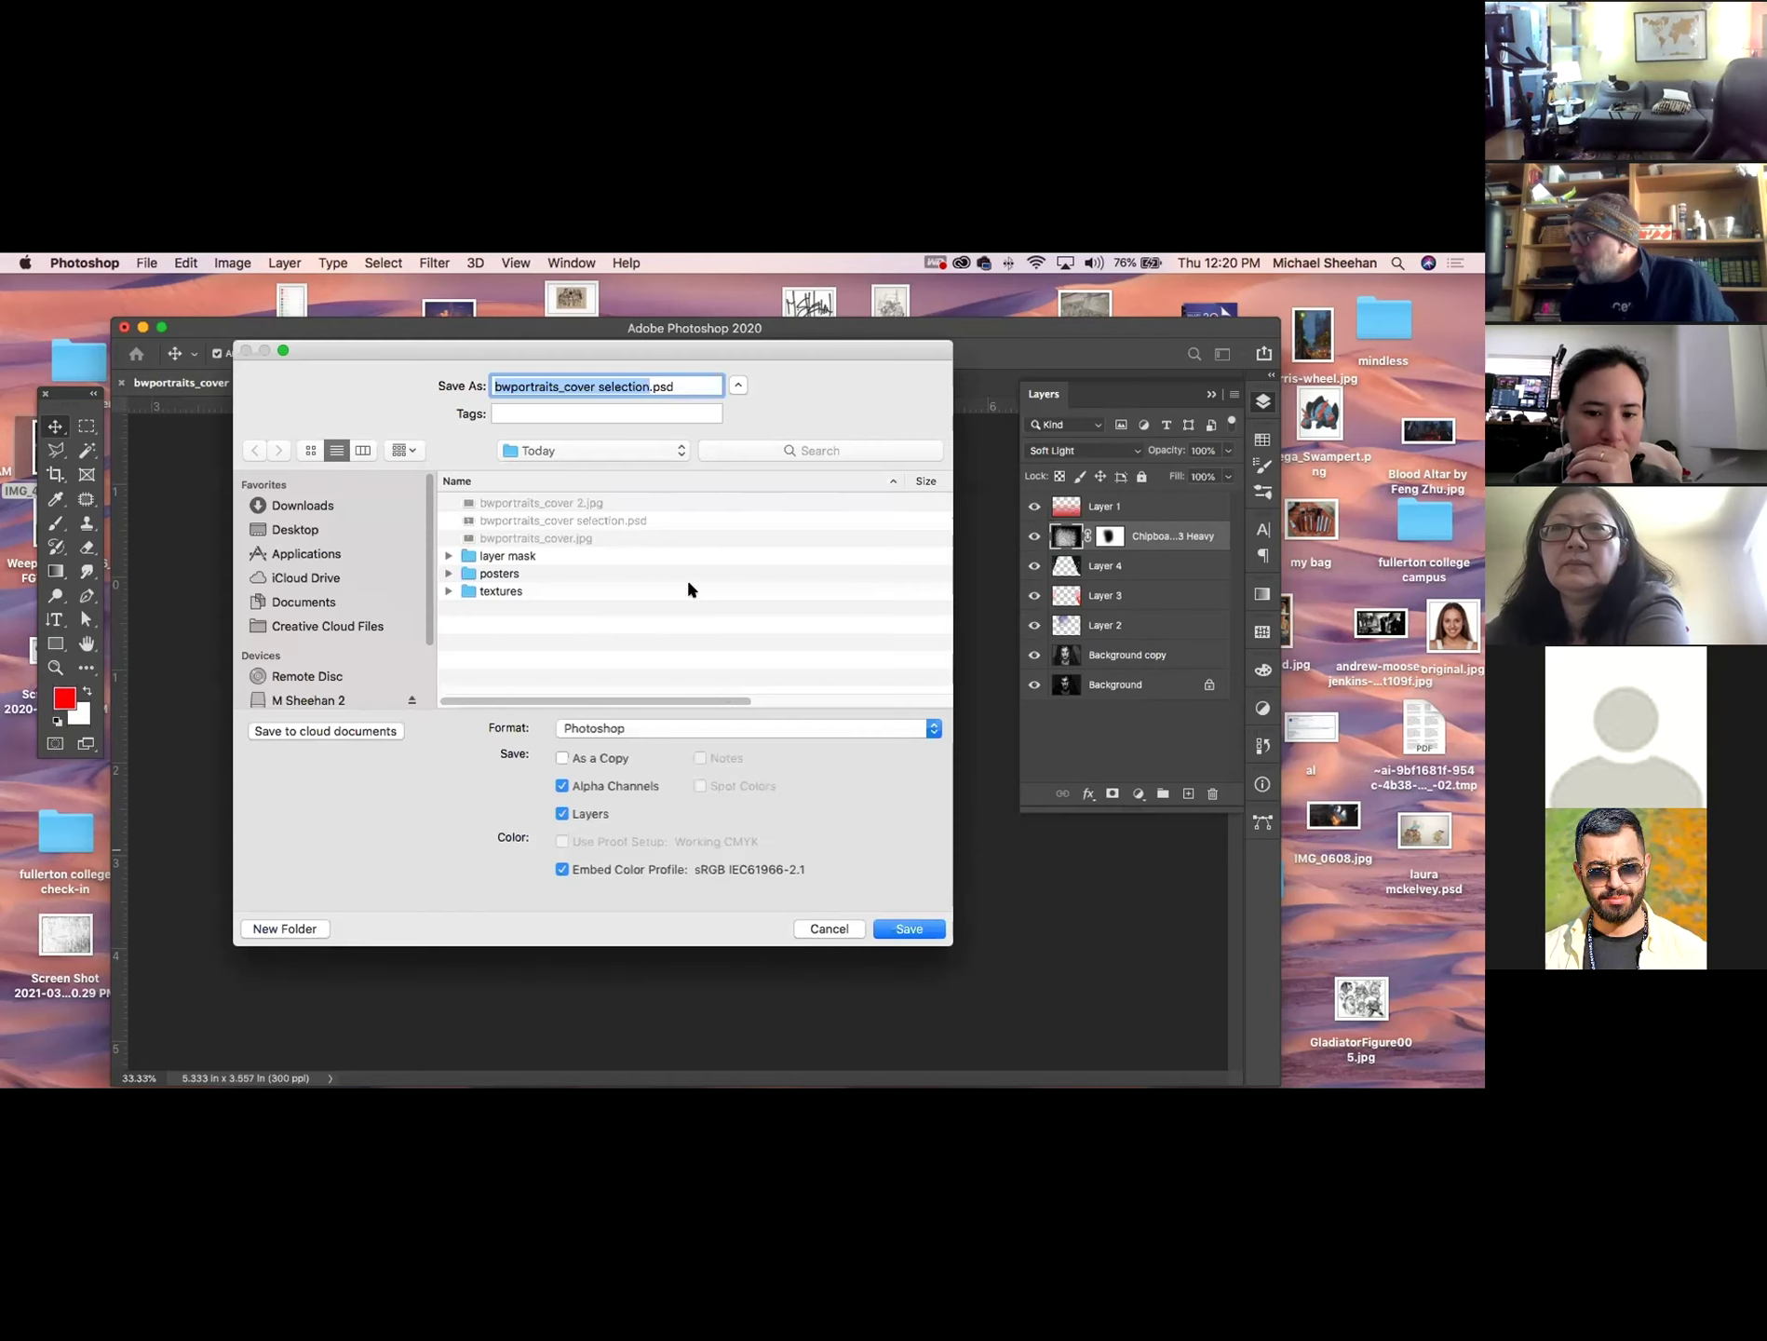
left_click(629, 727)
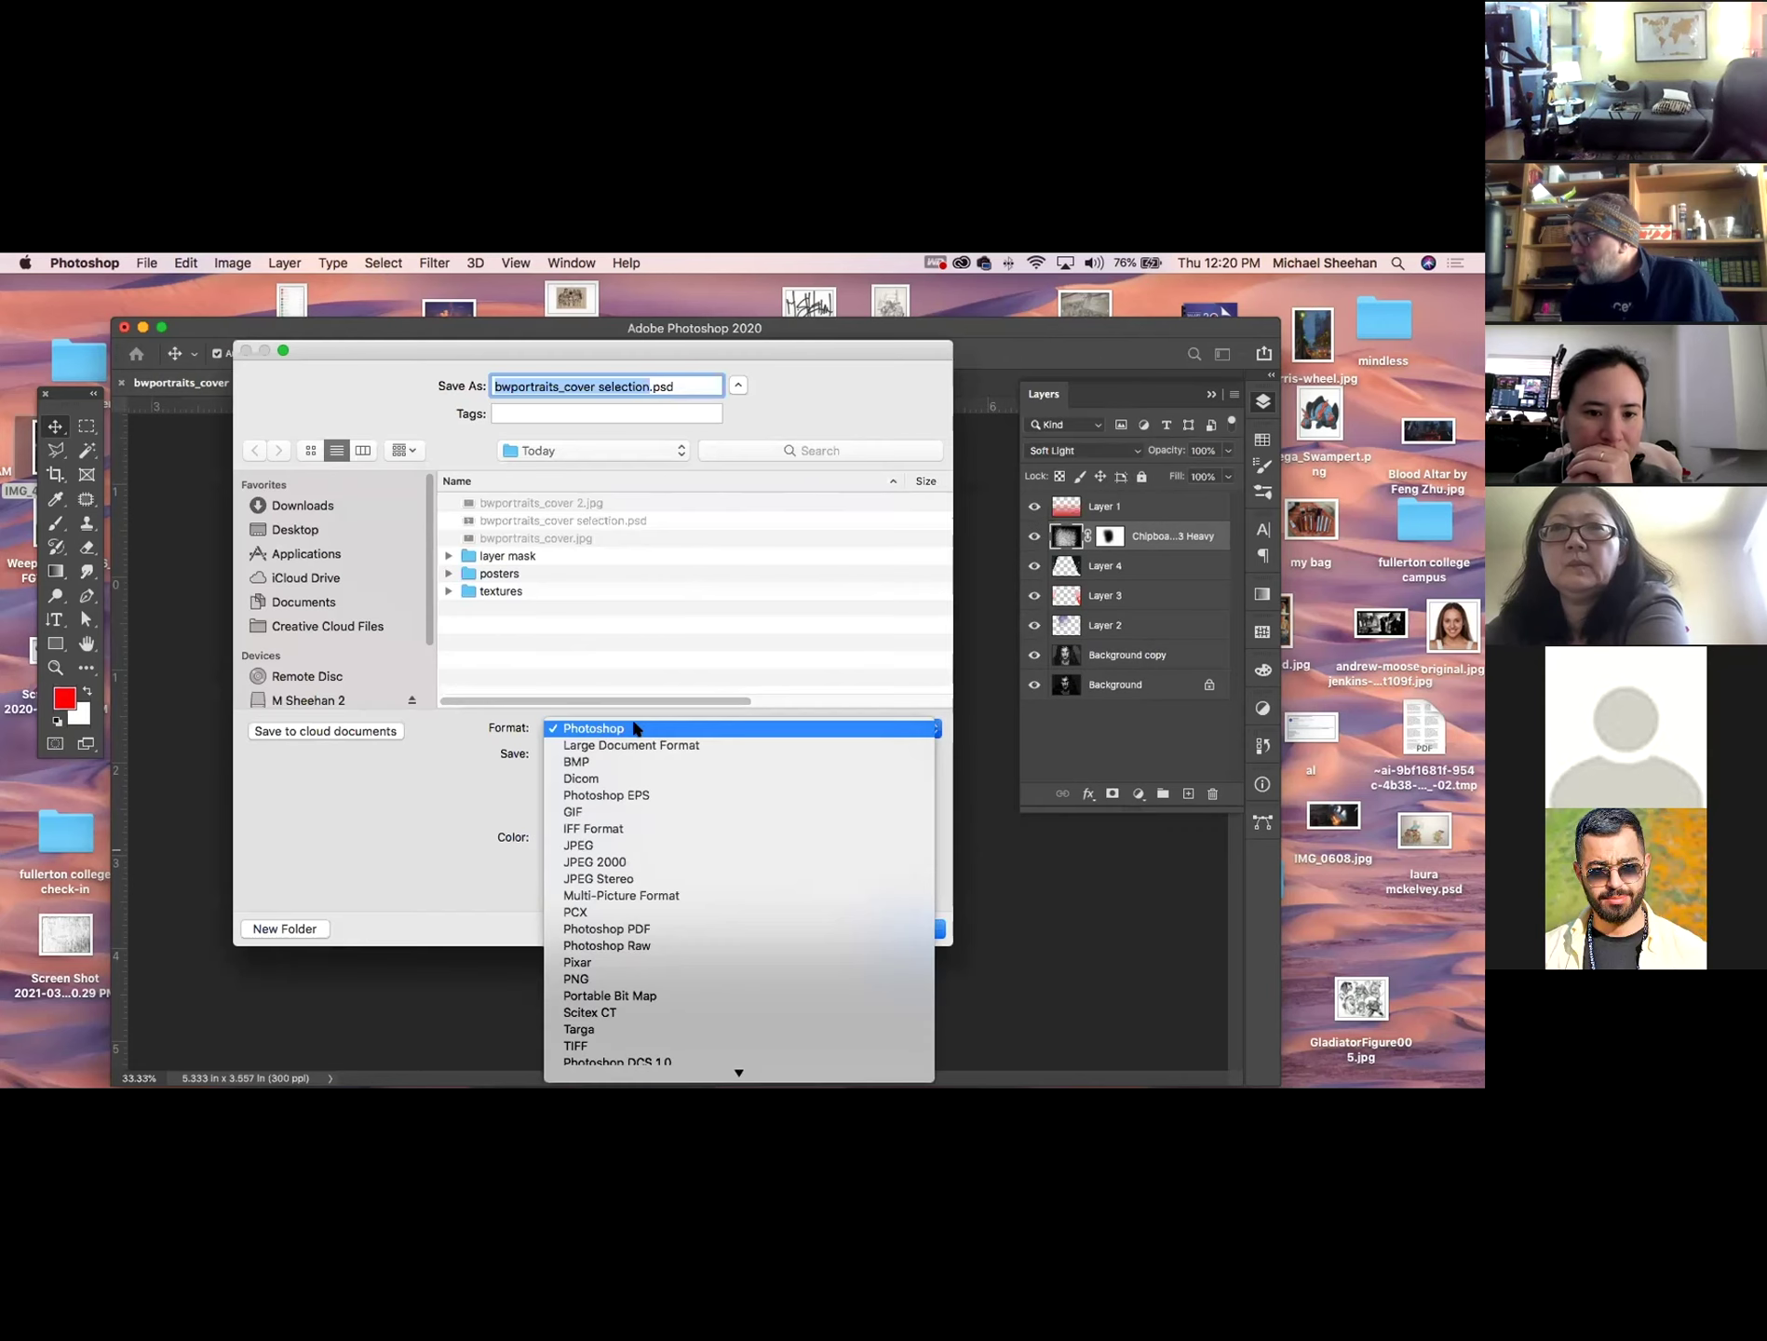
left_click(642, 845)
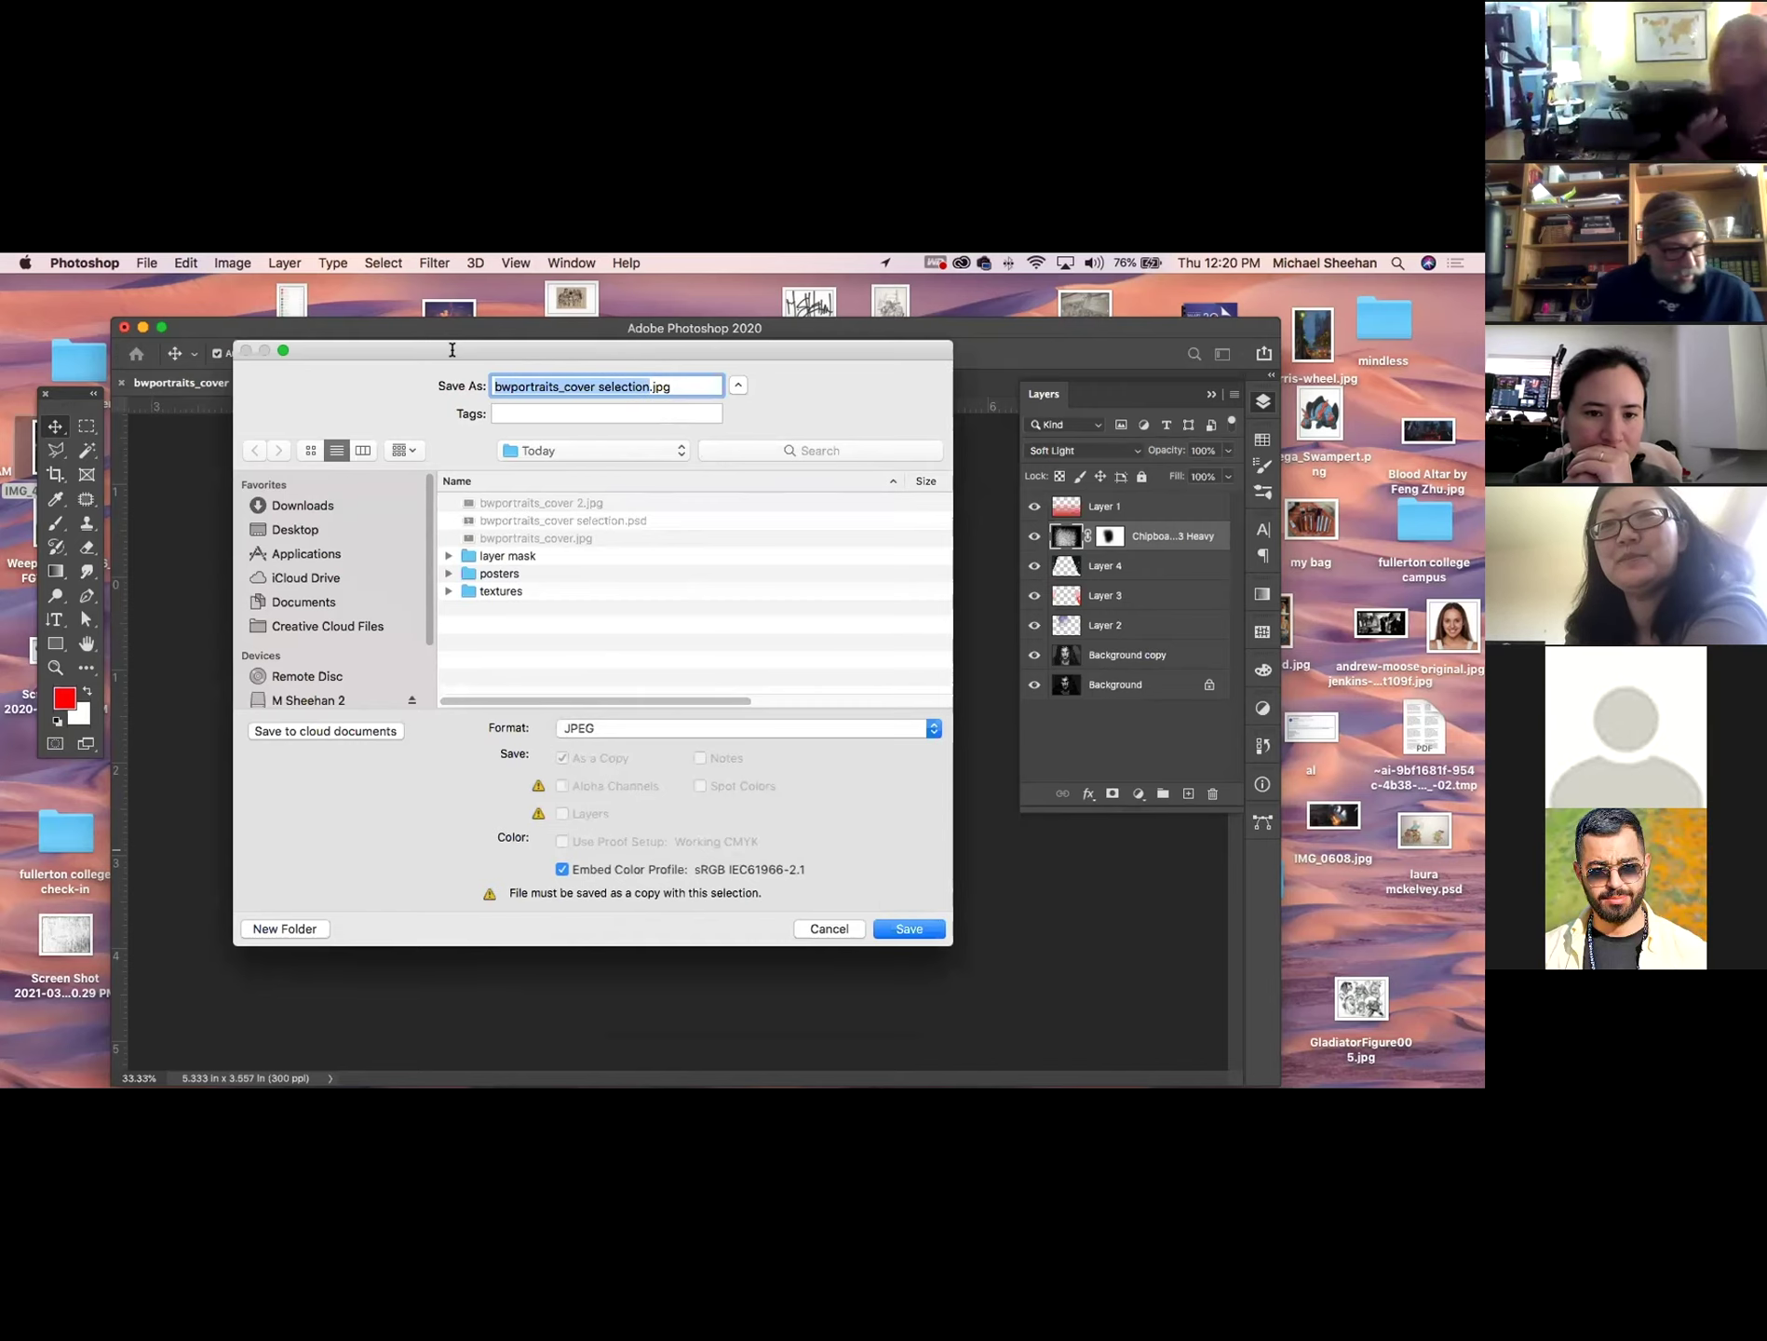
type("send")
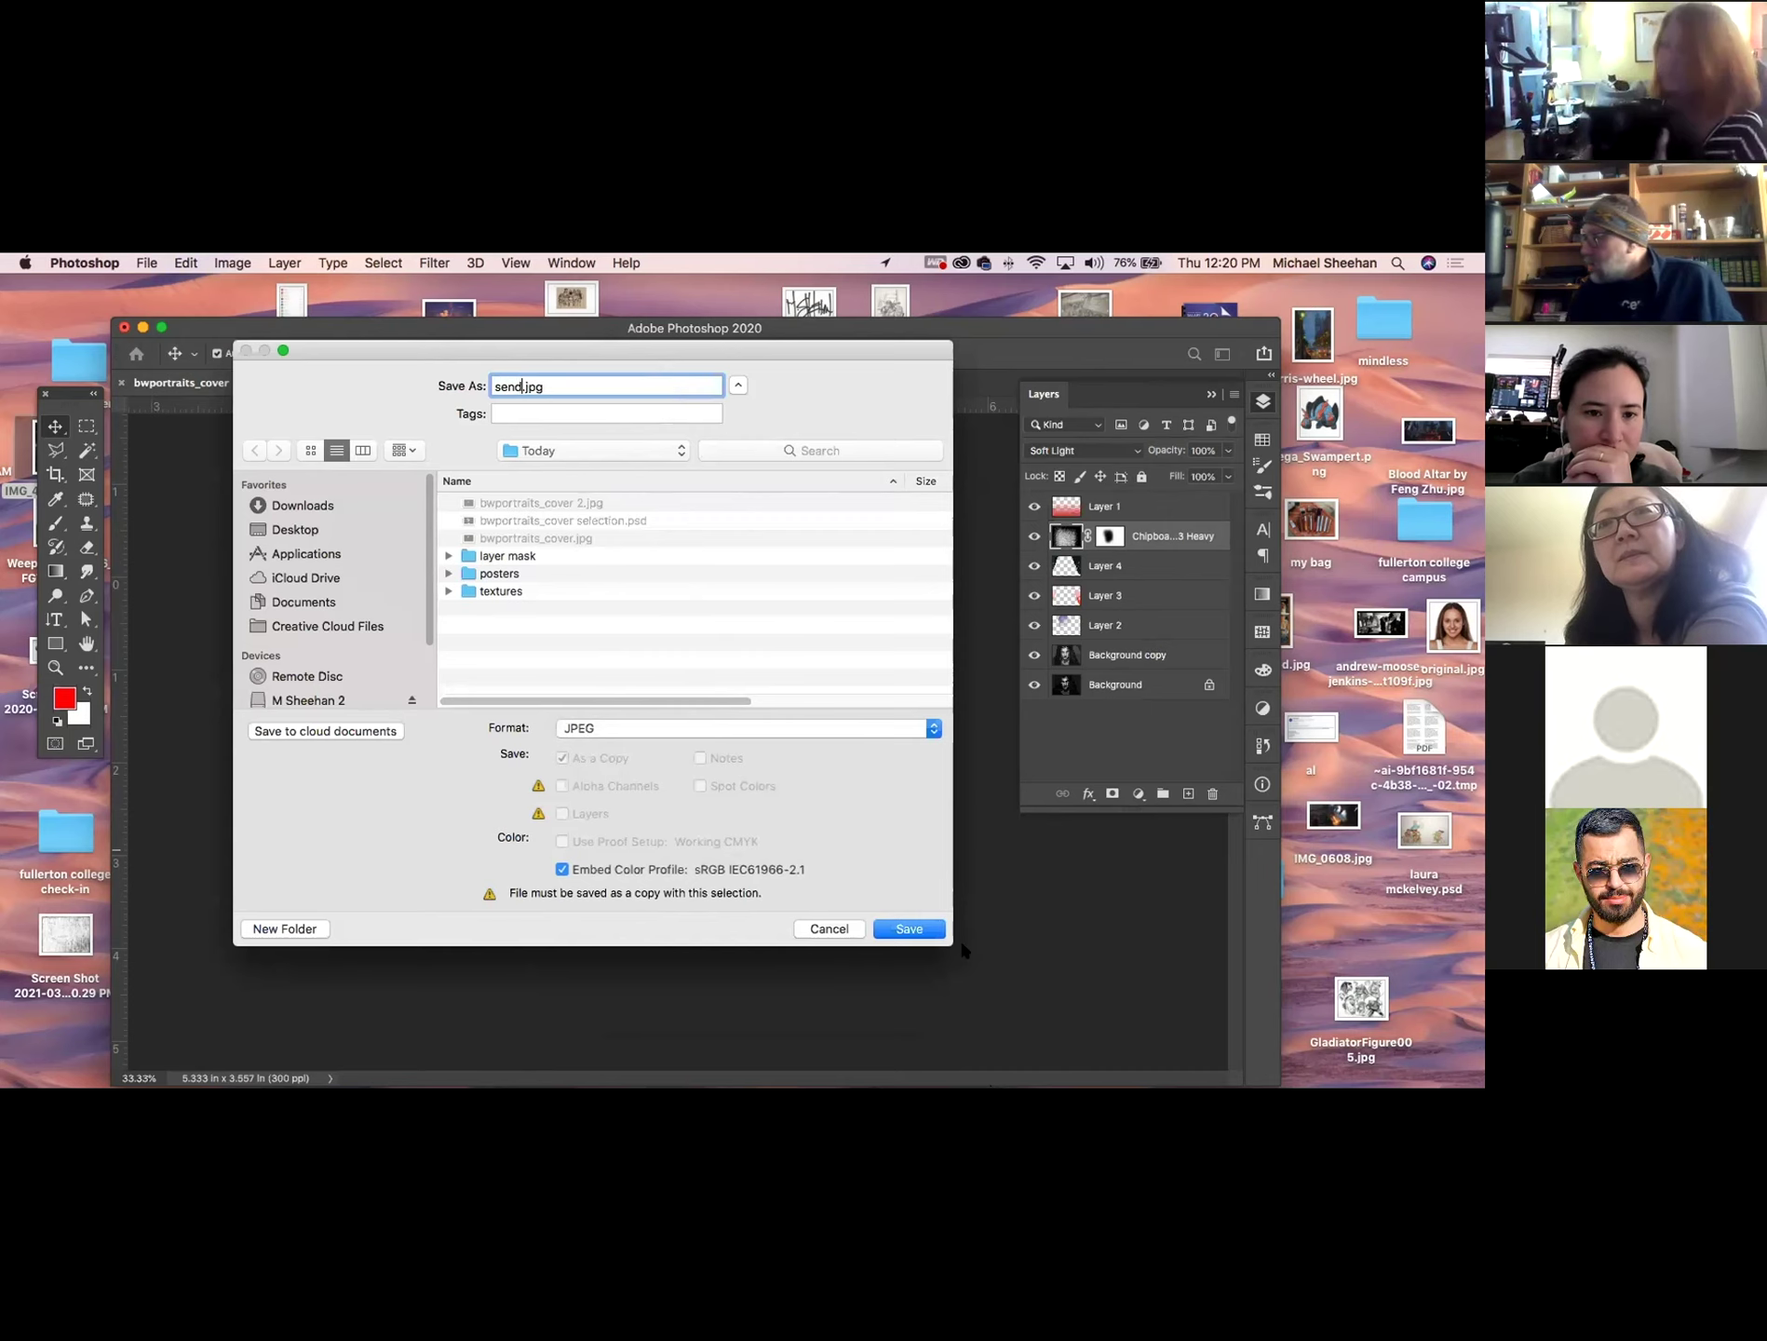
left_click(909, 928)
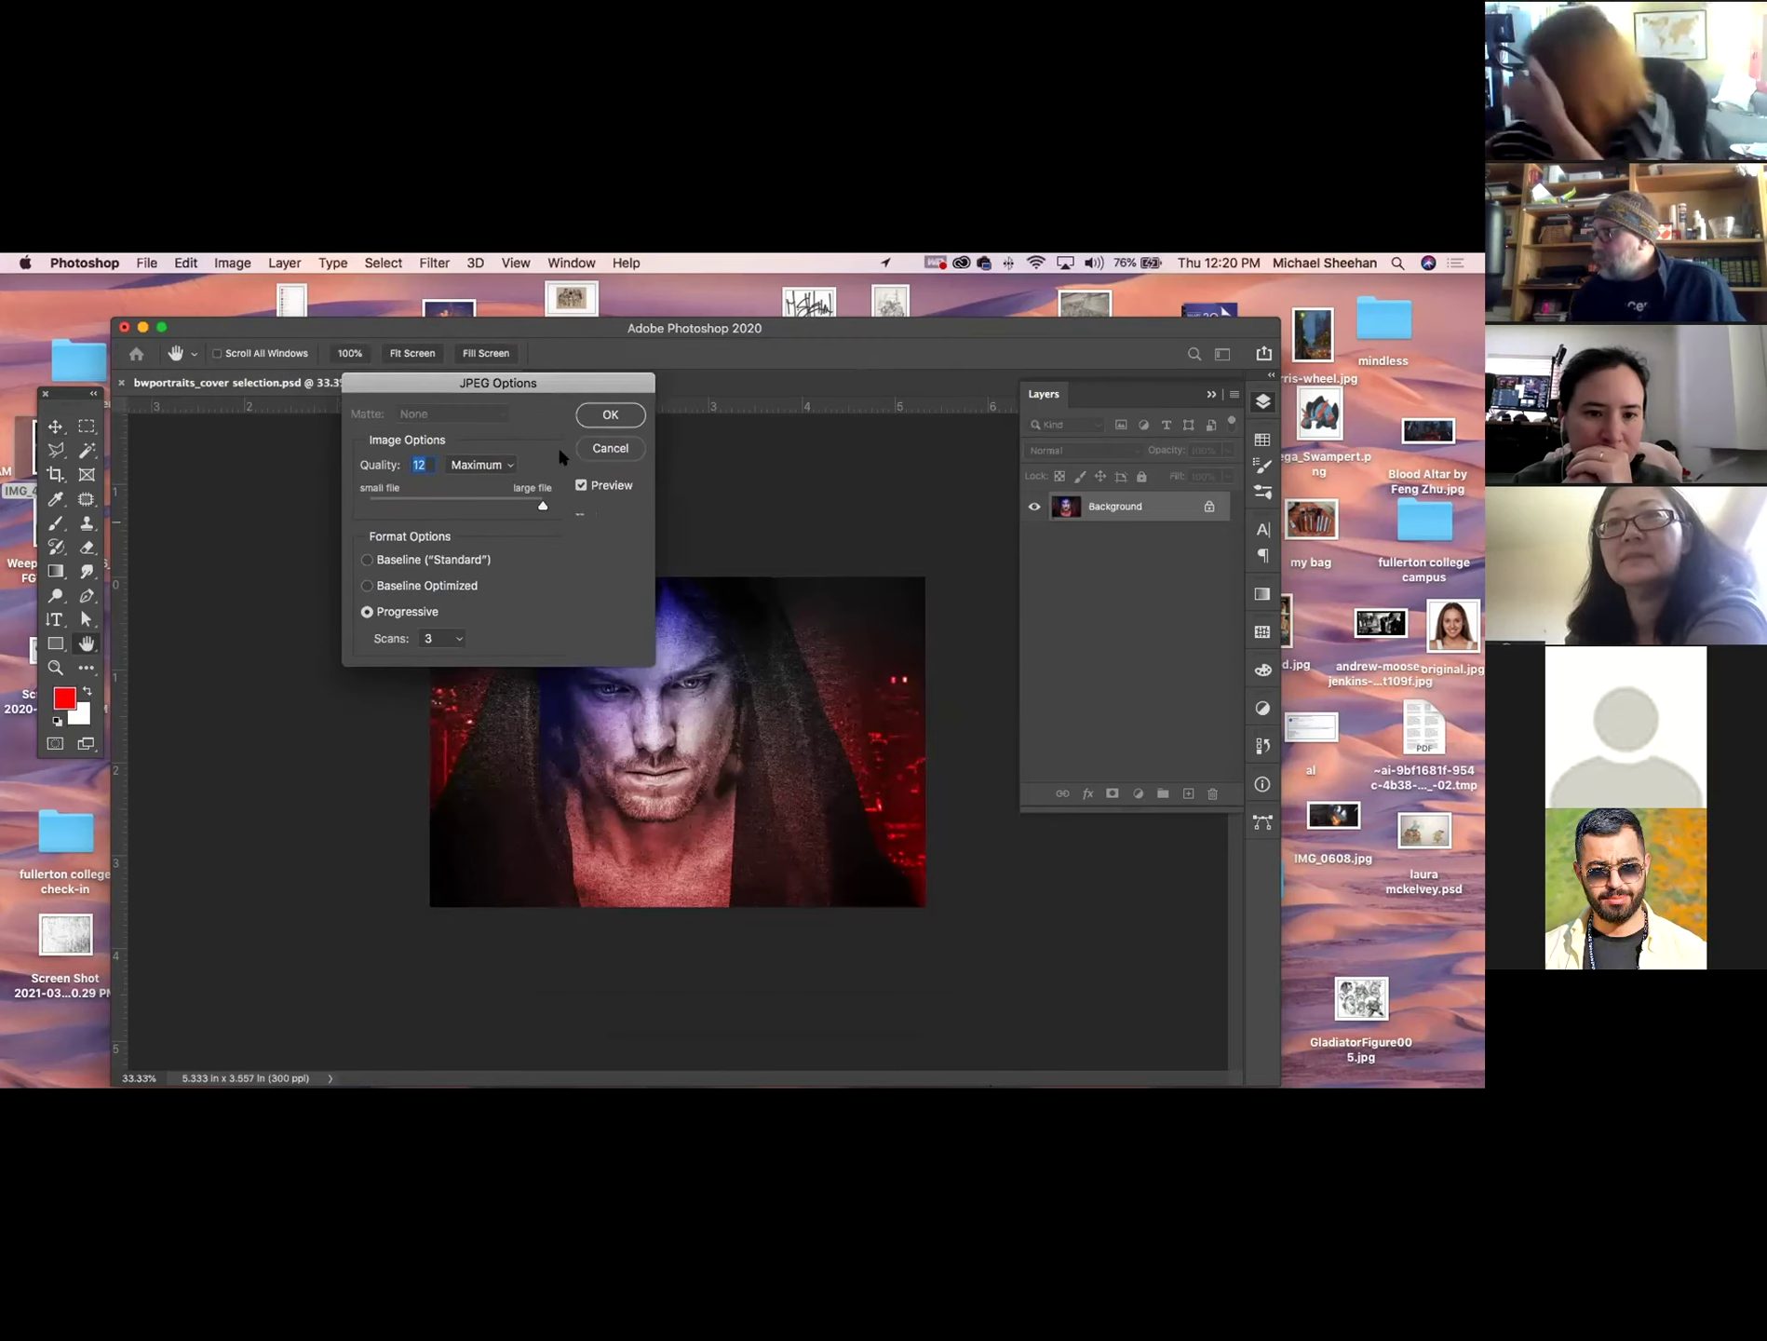
left_click(610, 414)
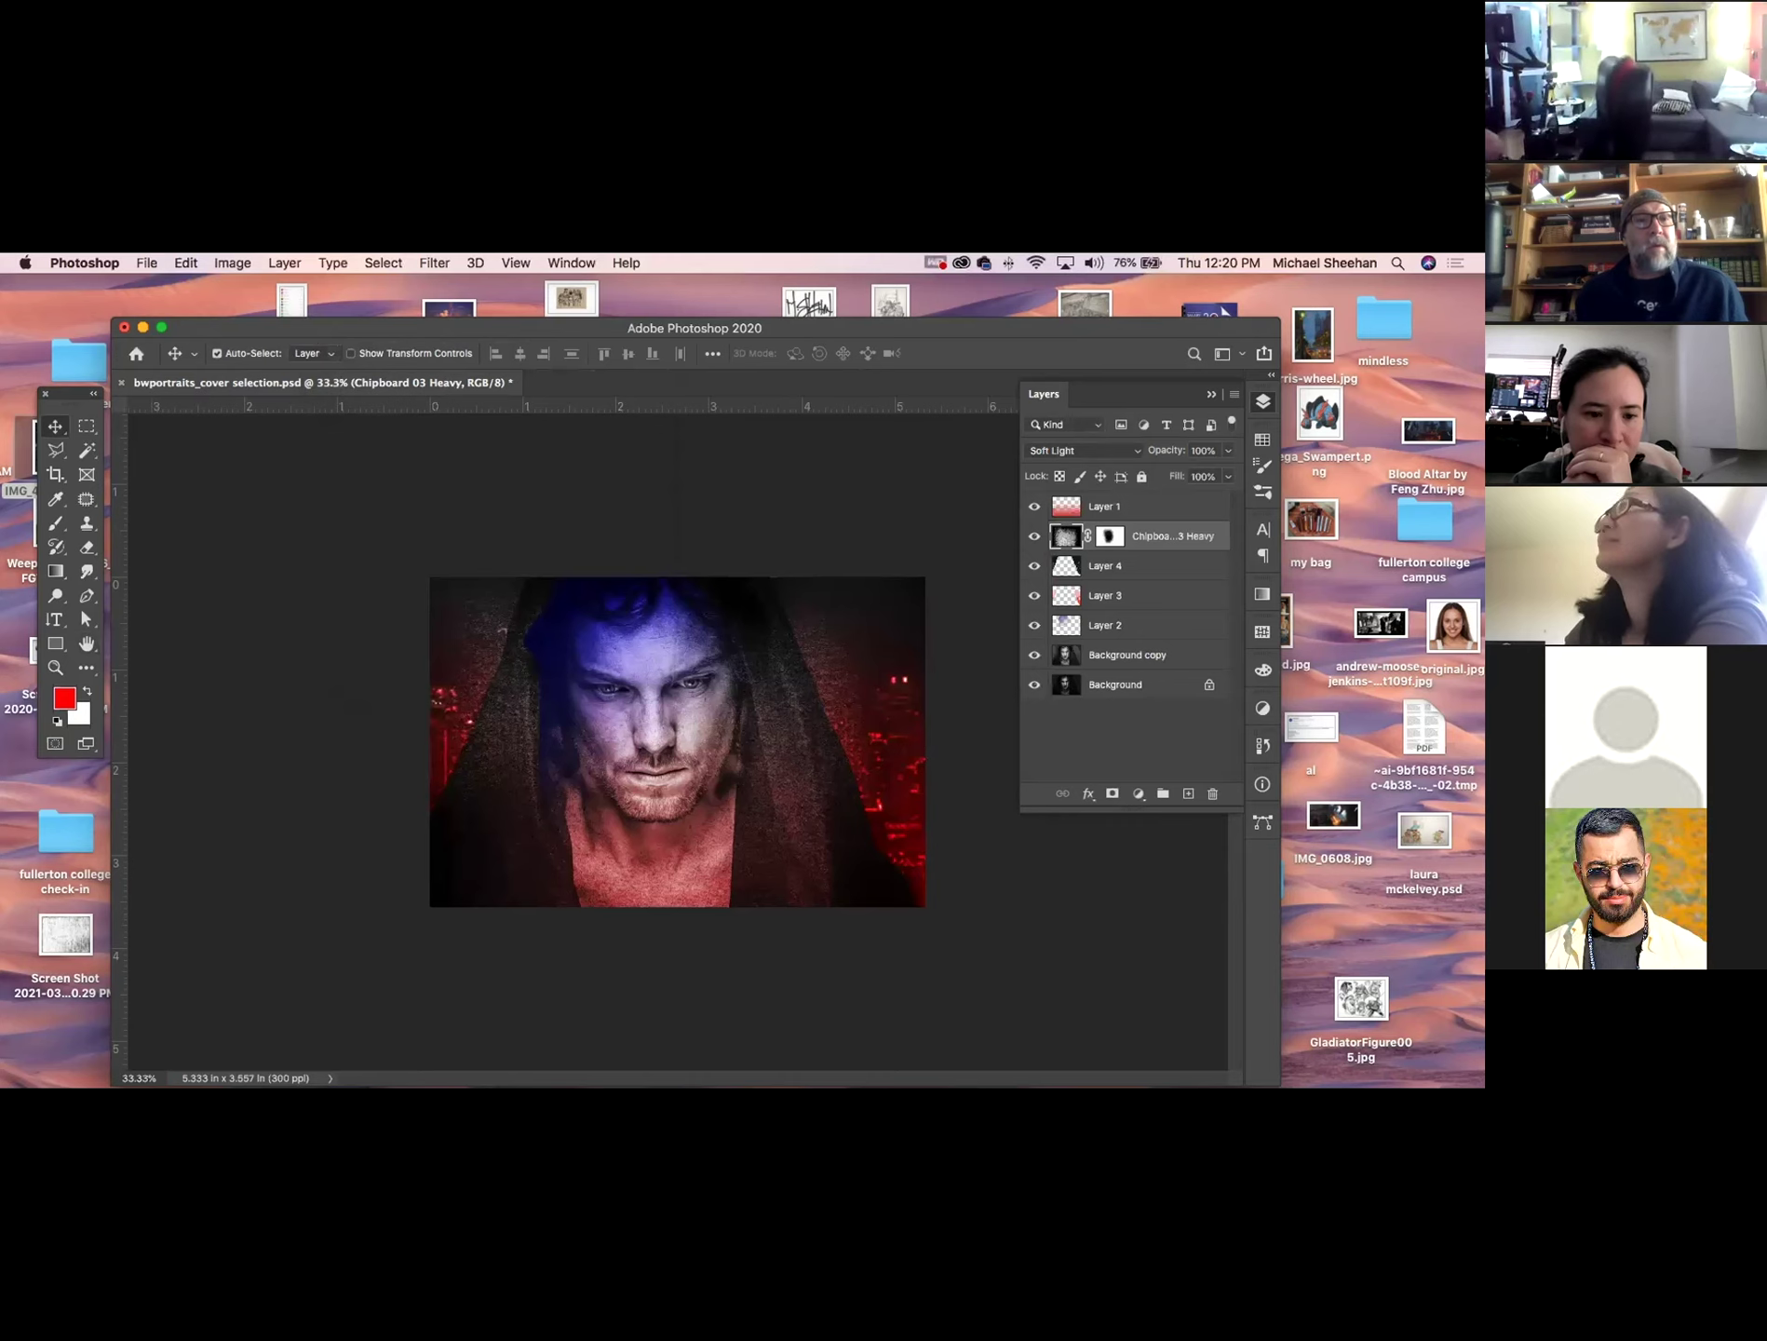
Open the saved send.jpg in Photoshop and show the whole flattened image at 33.3%.
key("super+Tab")
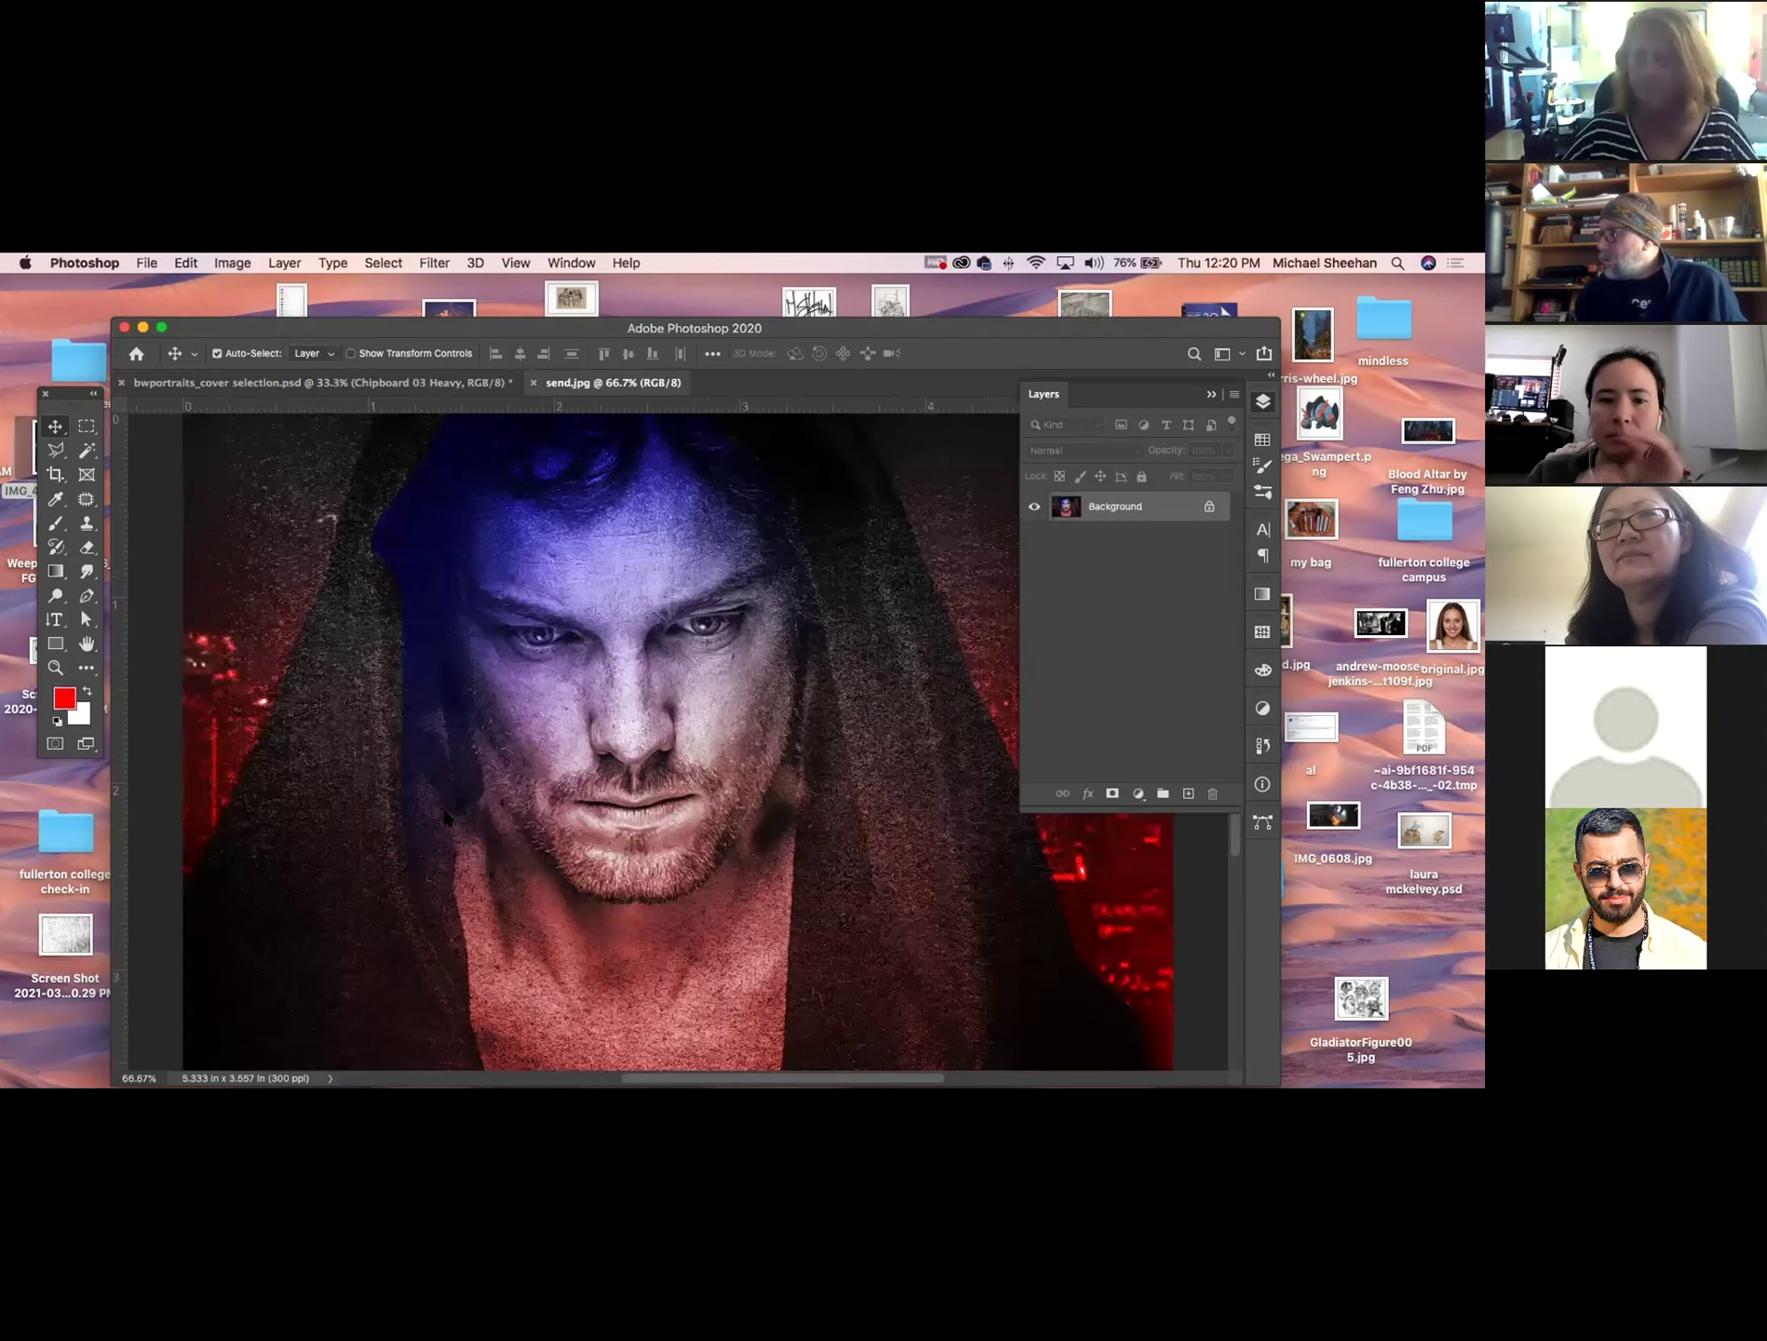
key("super+minus")
key("super+minus")
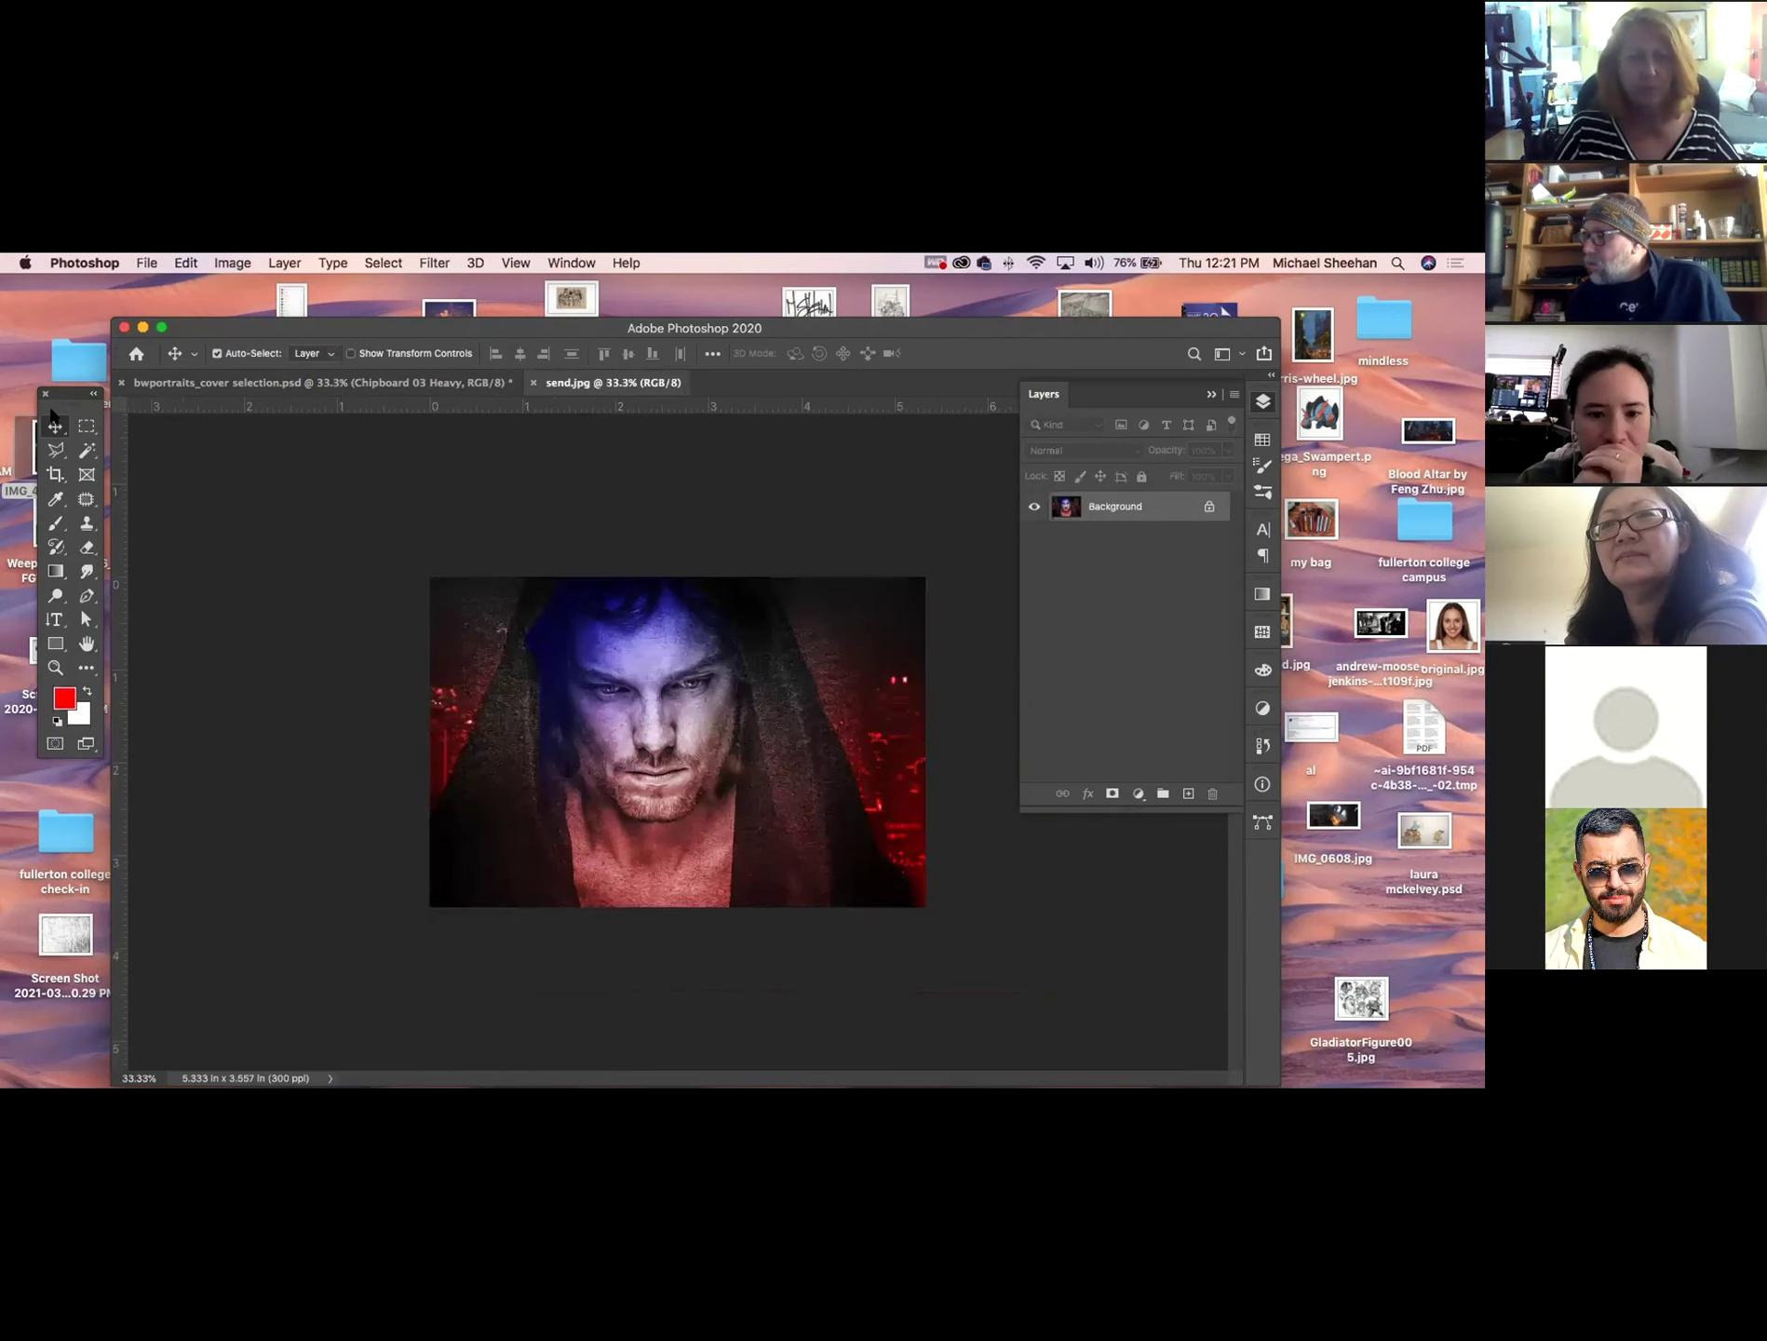
Resample send.jpg to a resolution of 72 pixels/inch and show the image at 100%.
left_click(247, 263)
left_click(251, 402)
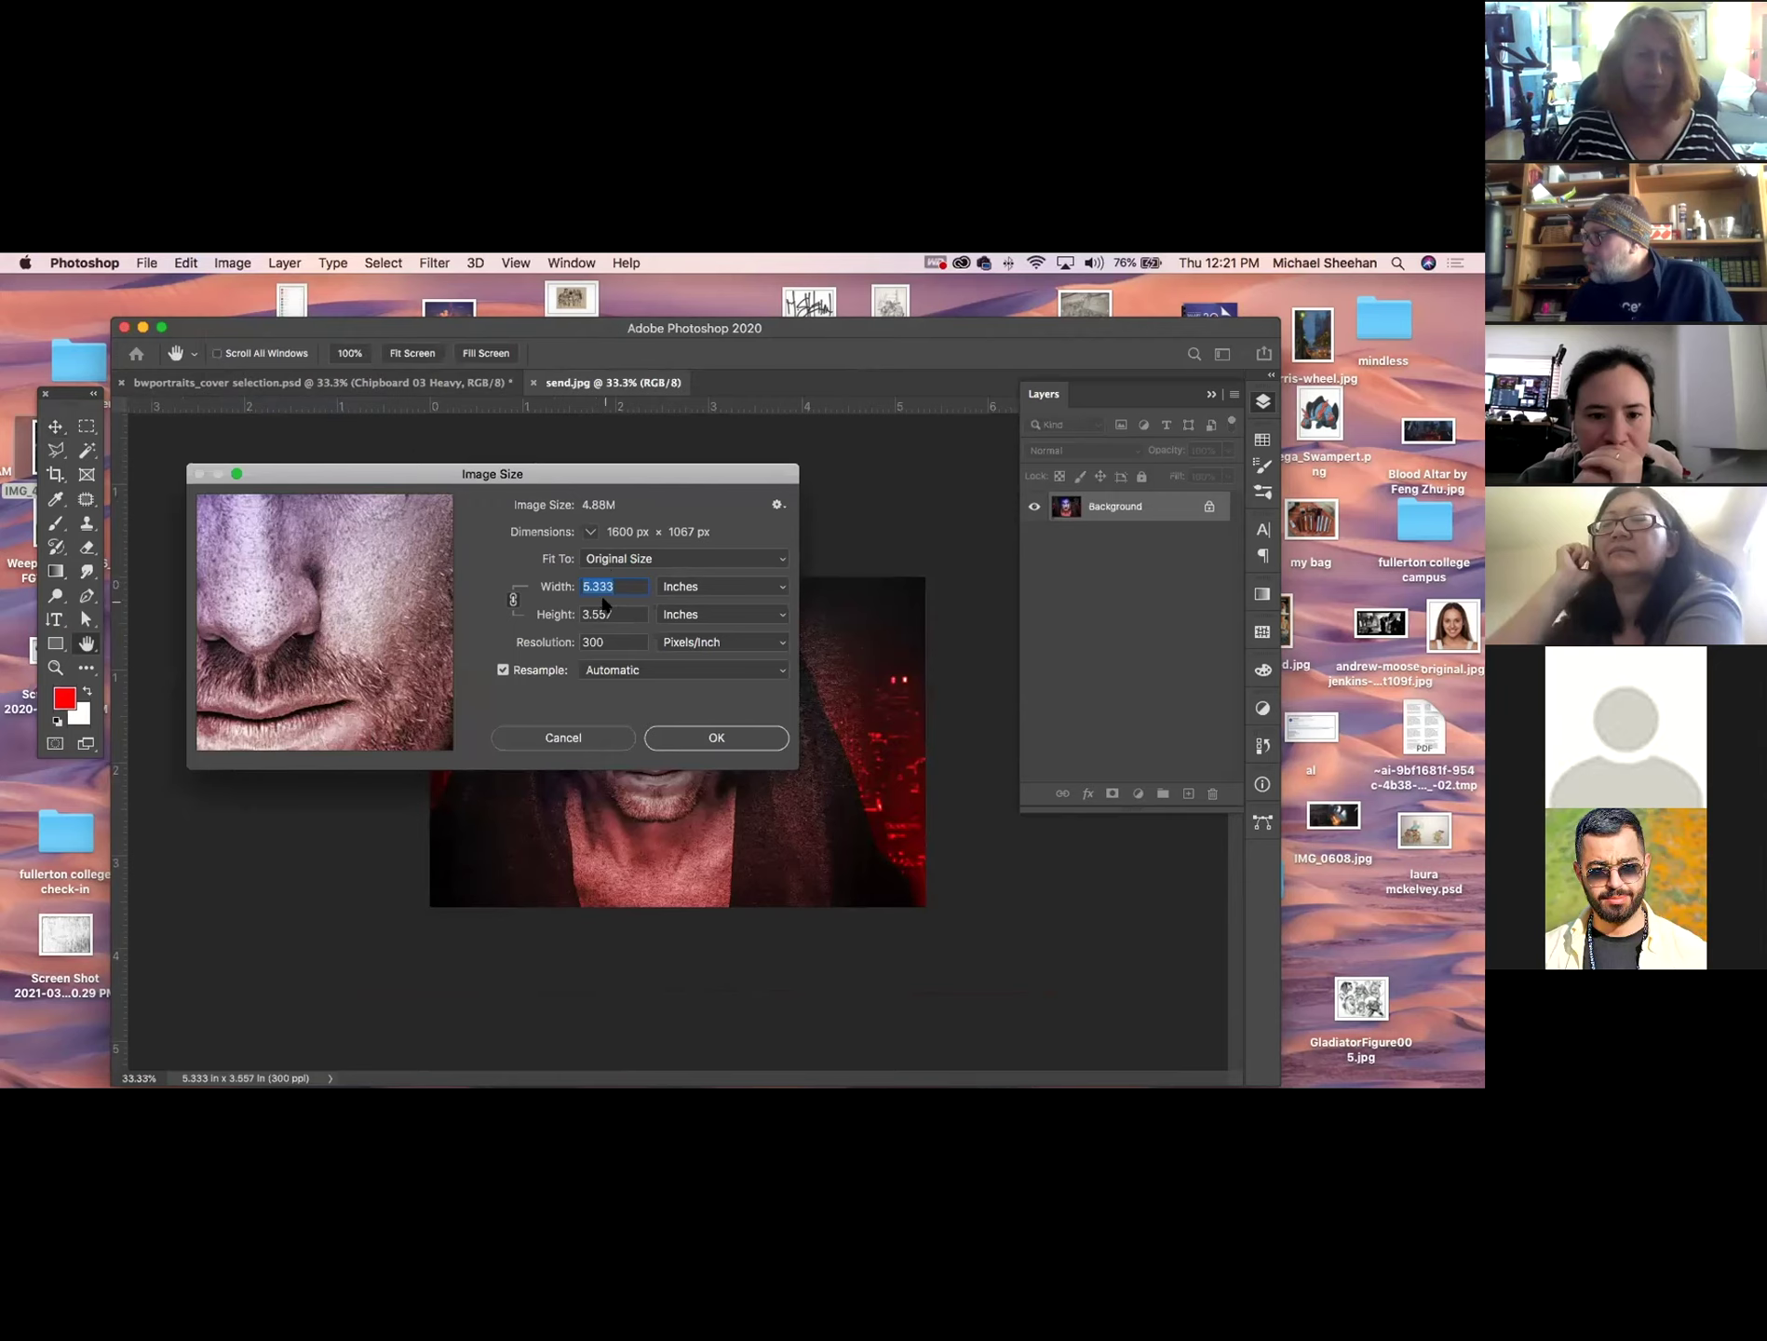
double_click(622, 634)
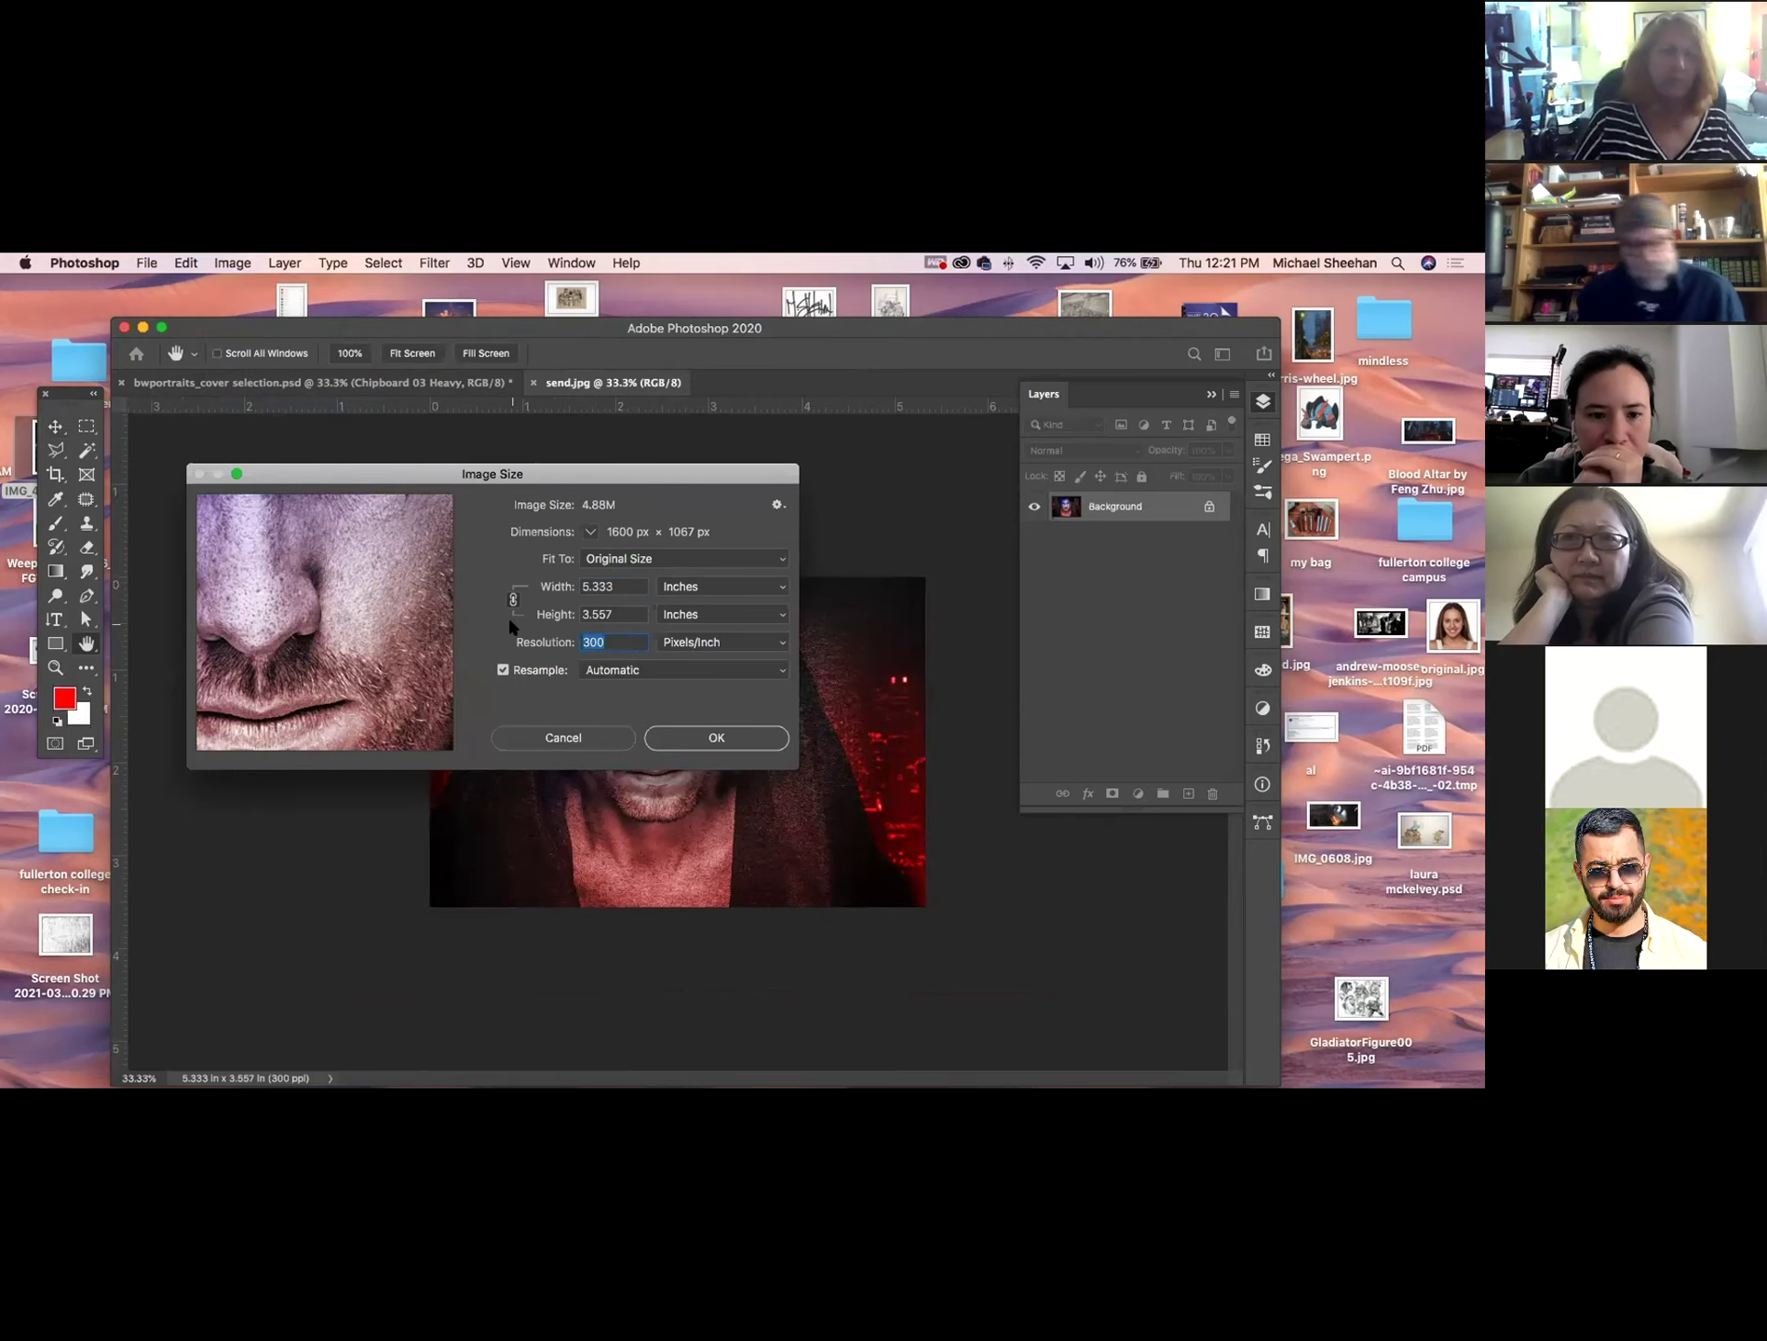
type("72")
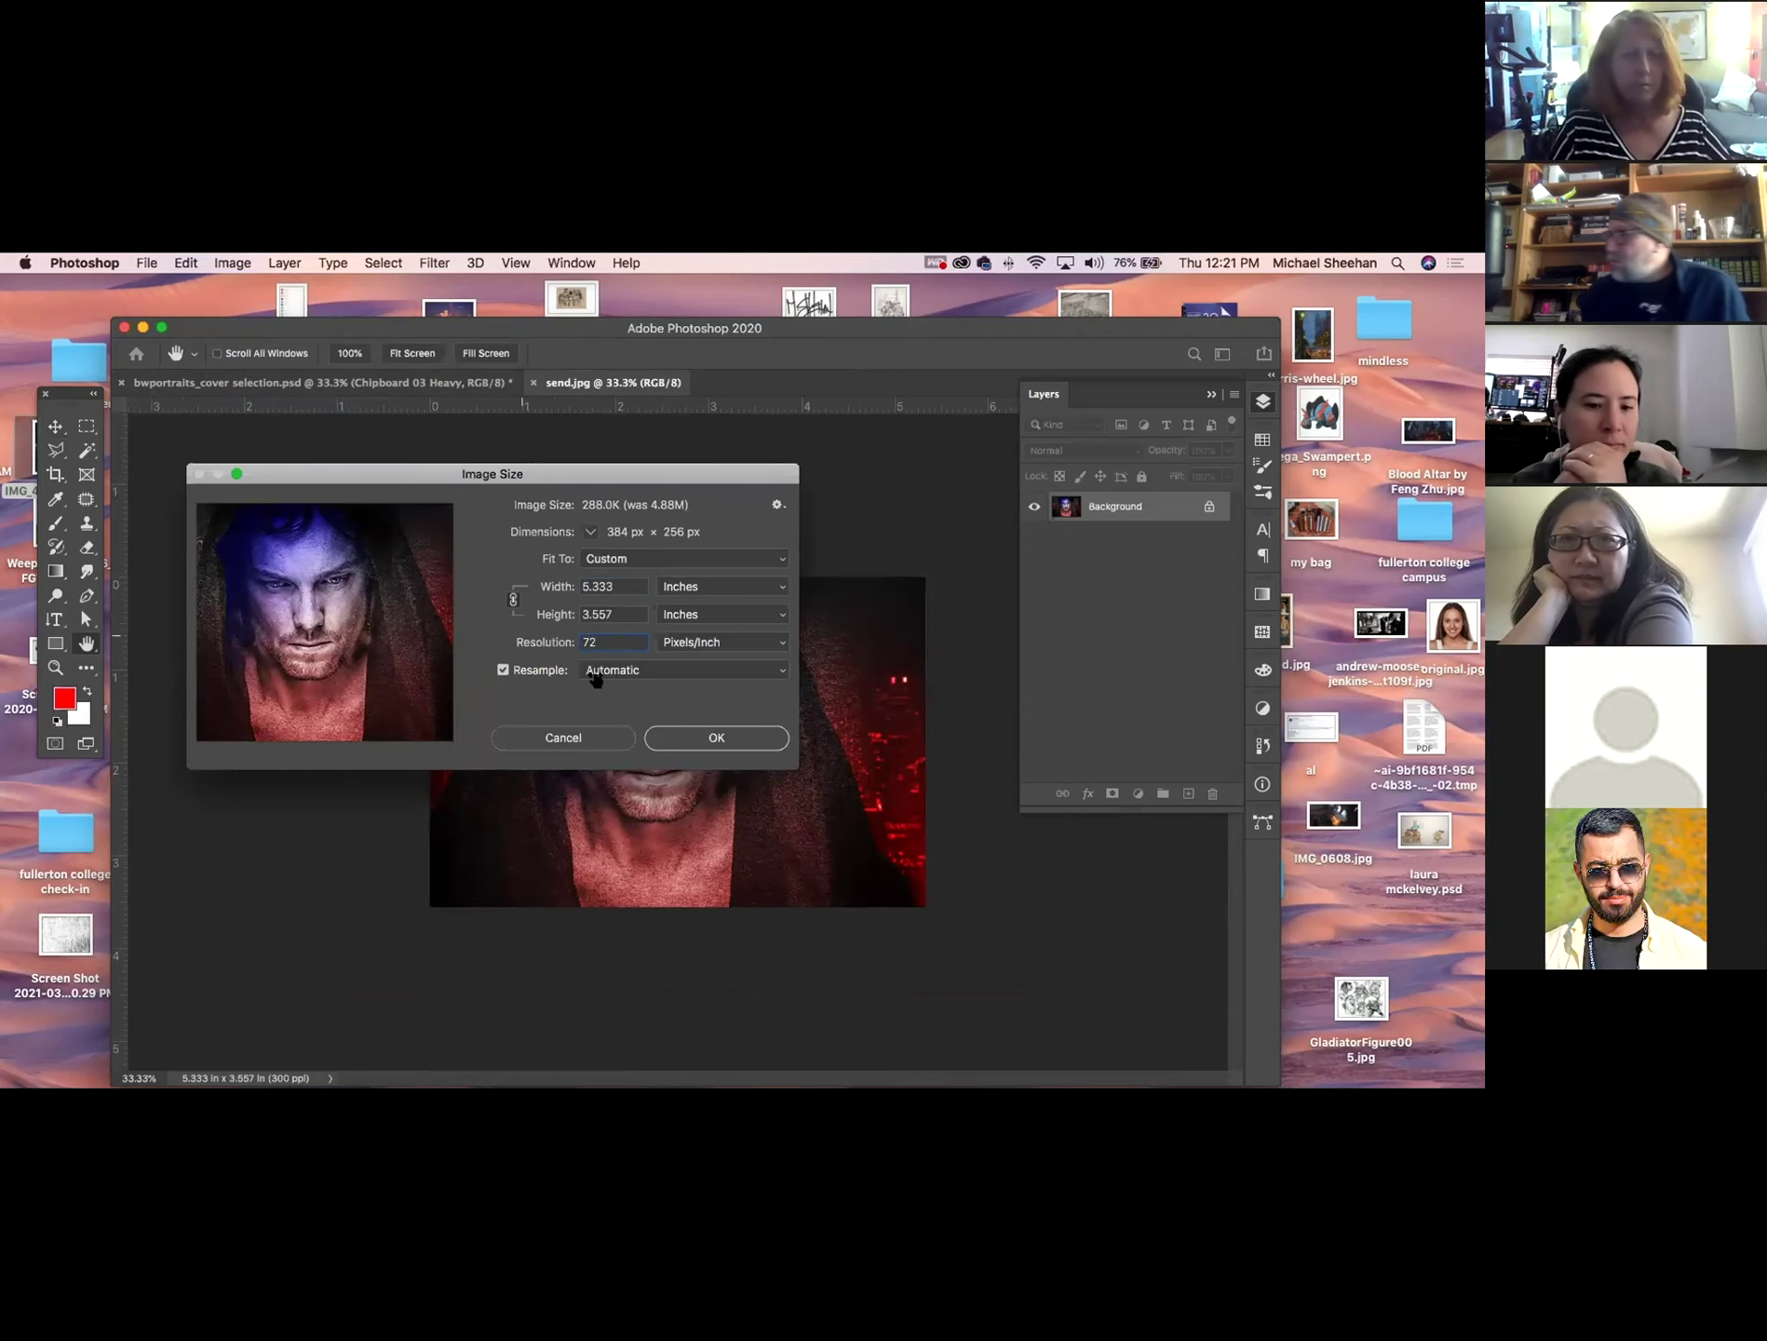
left_click(699, 735)
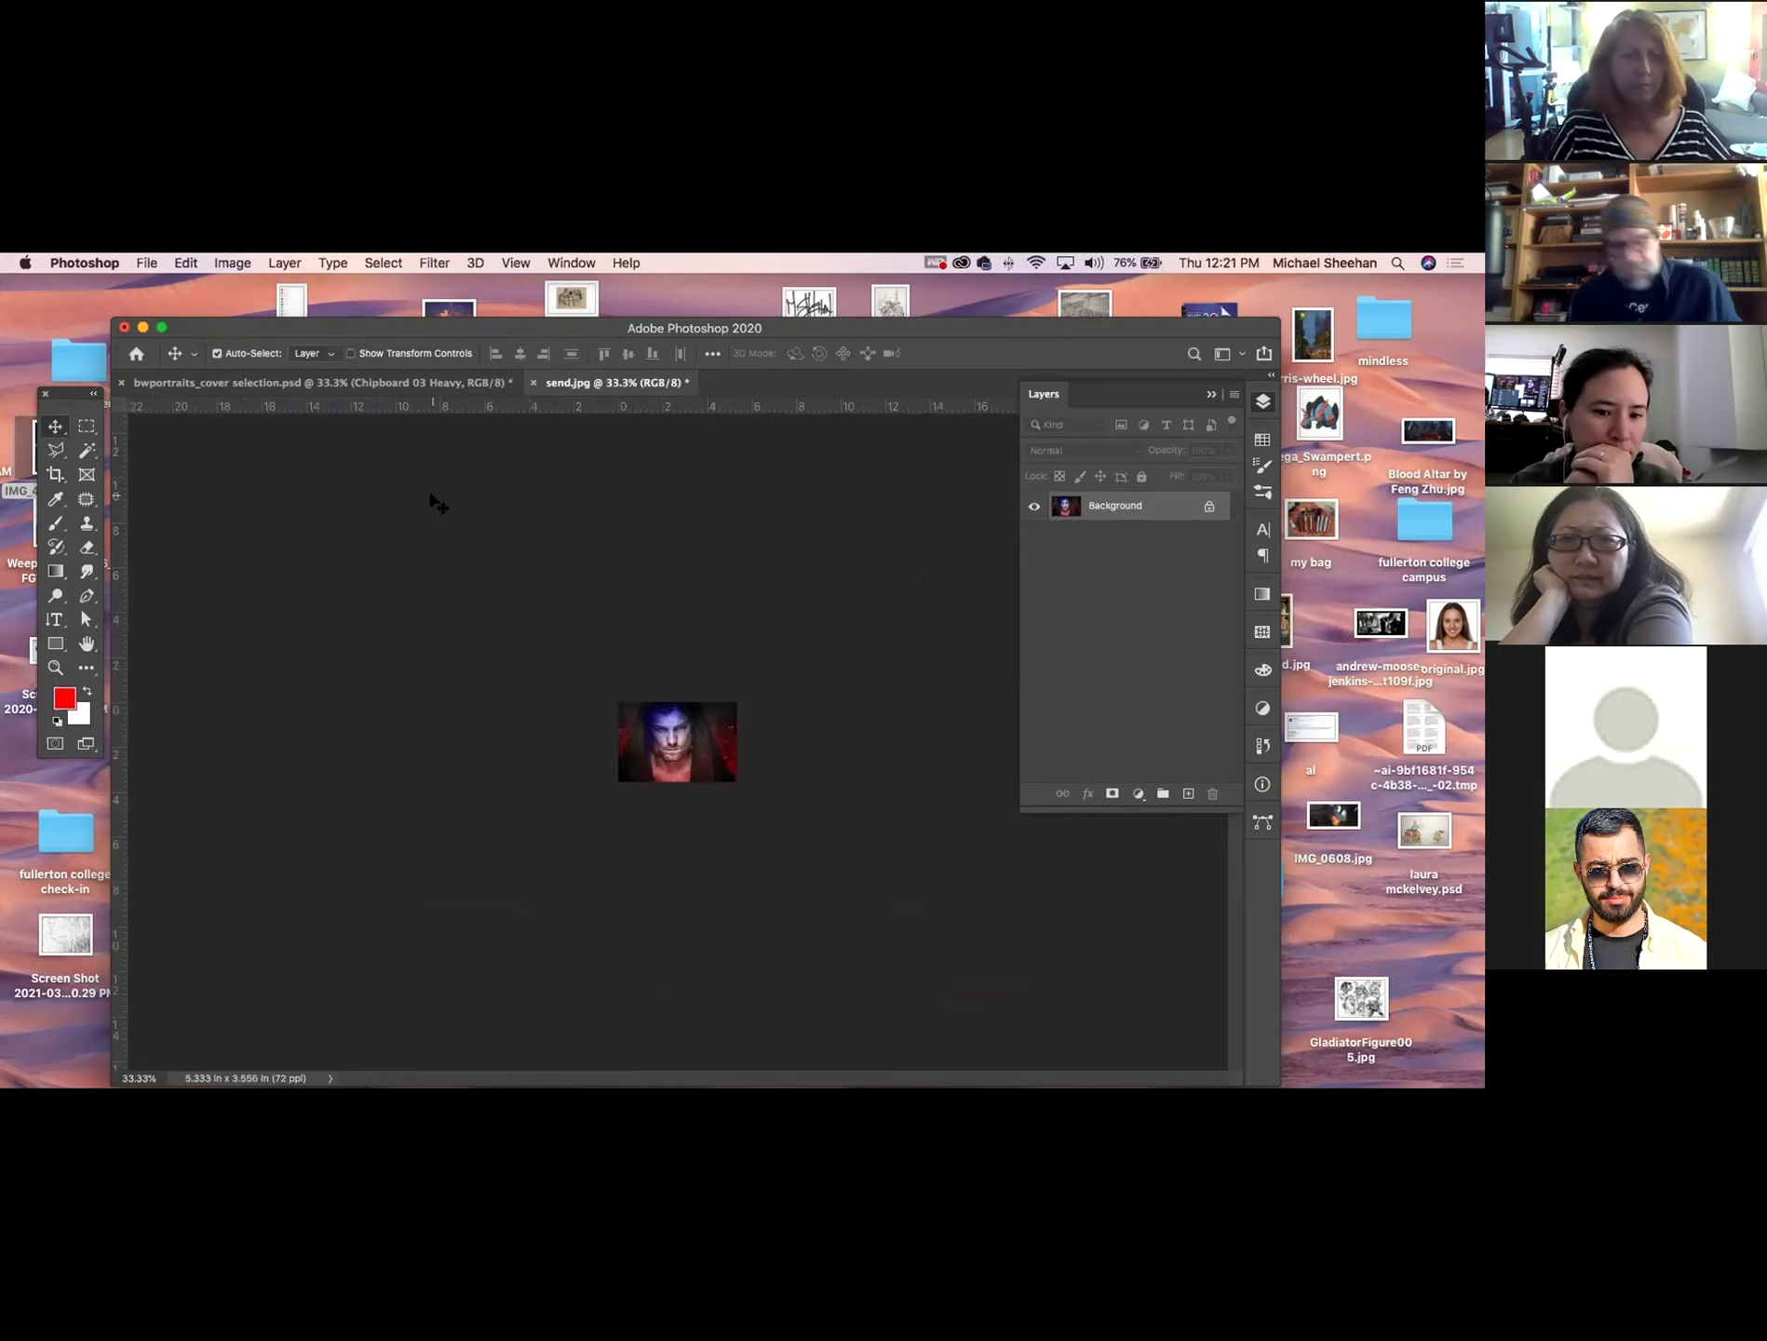
key("super+1")
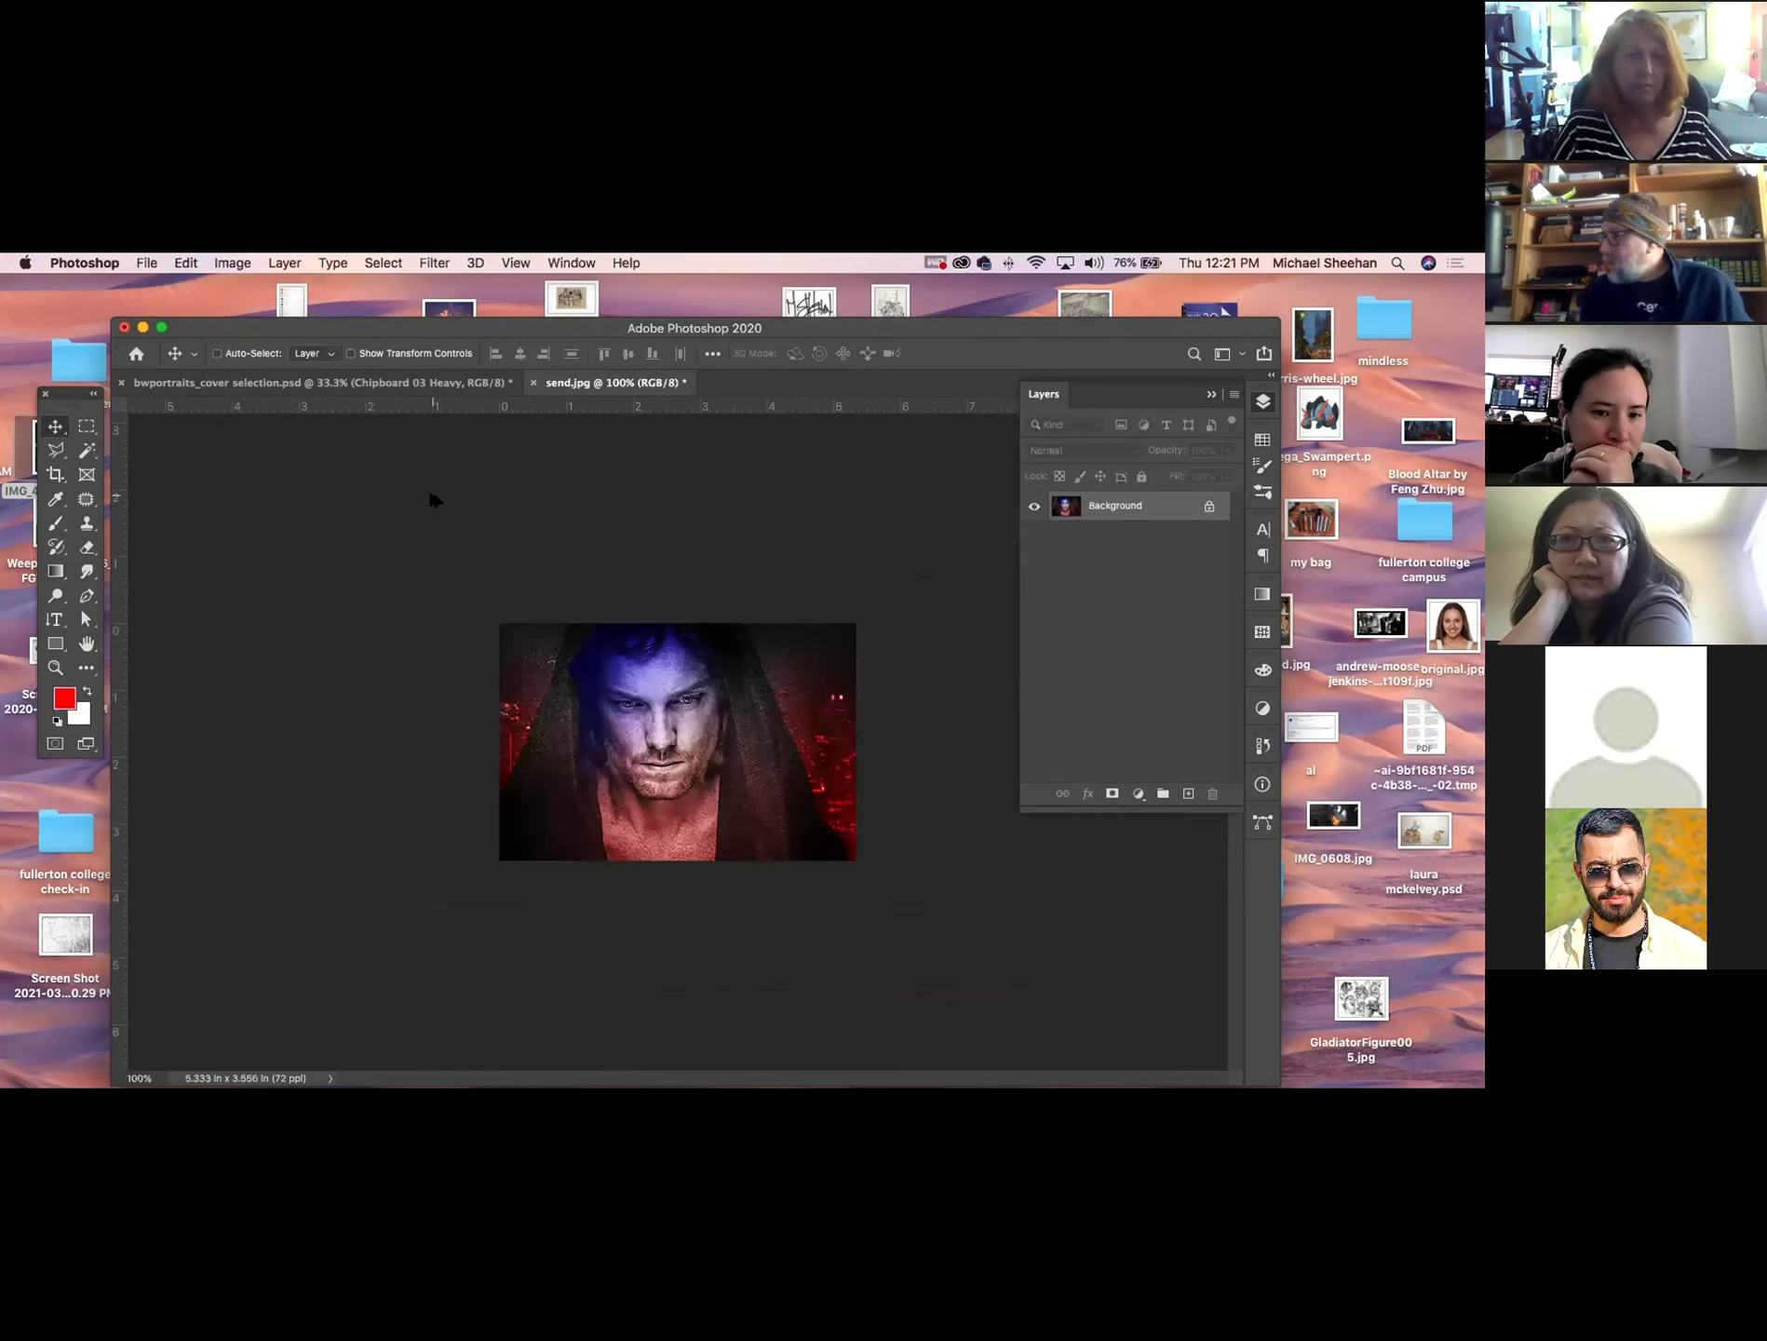
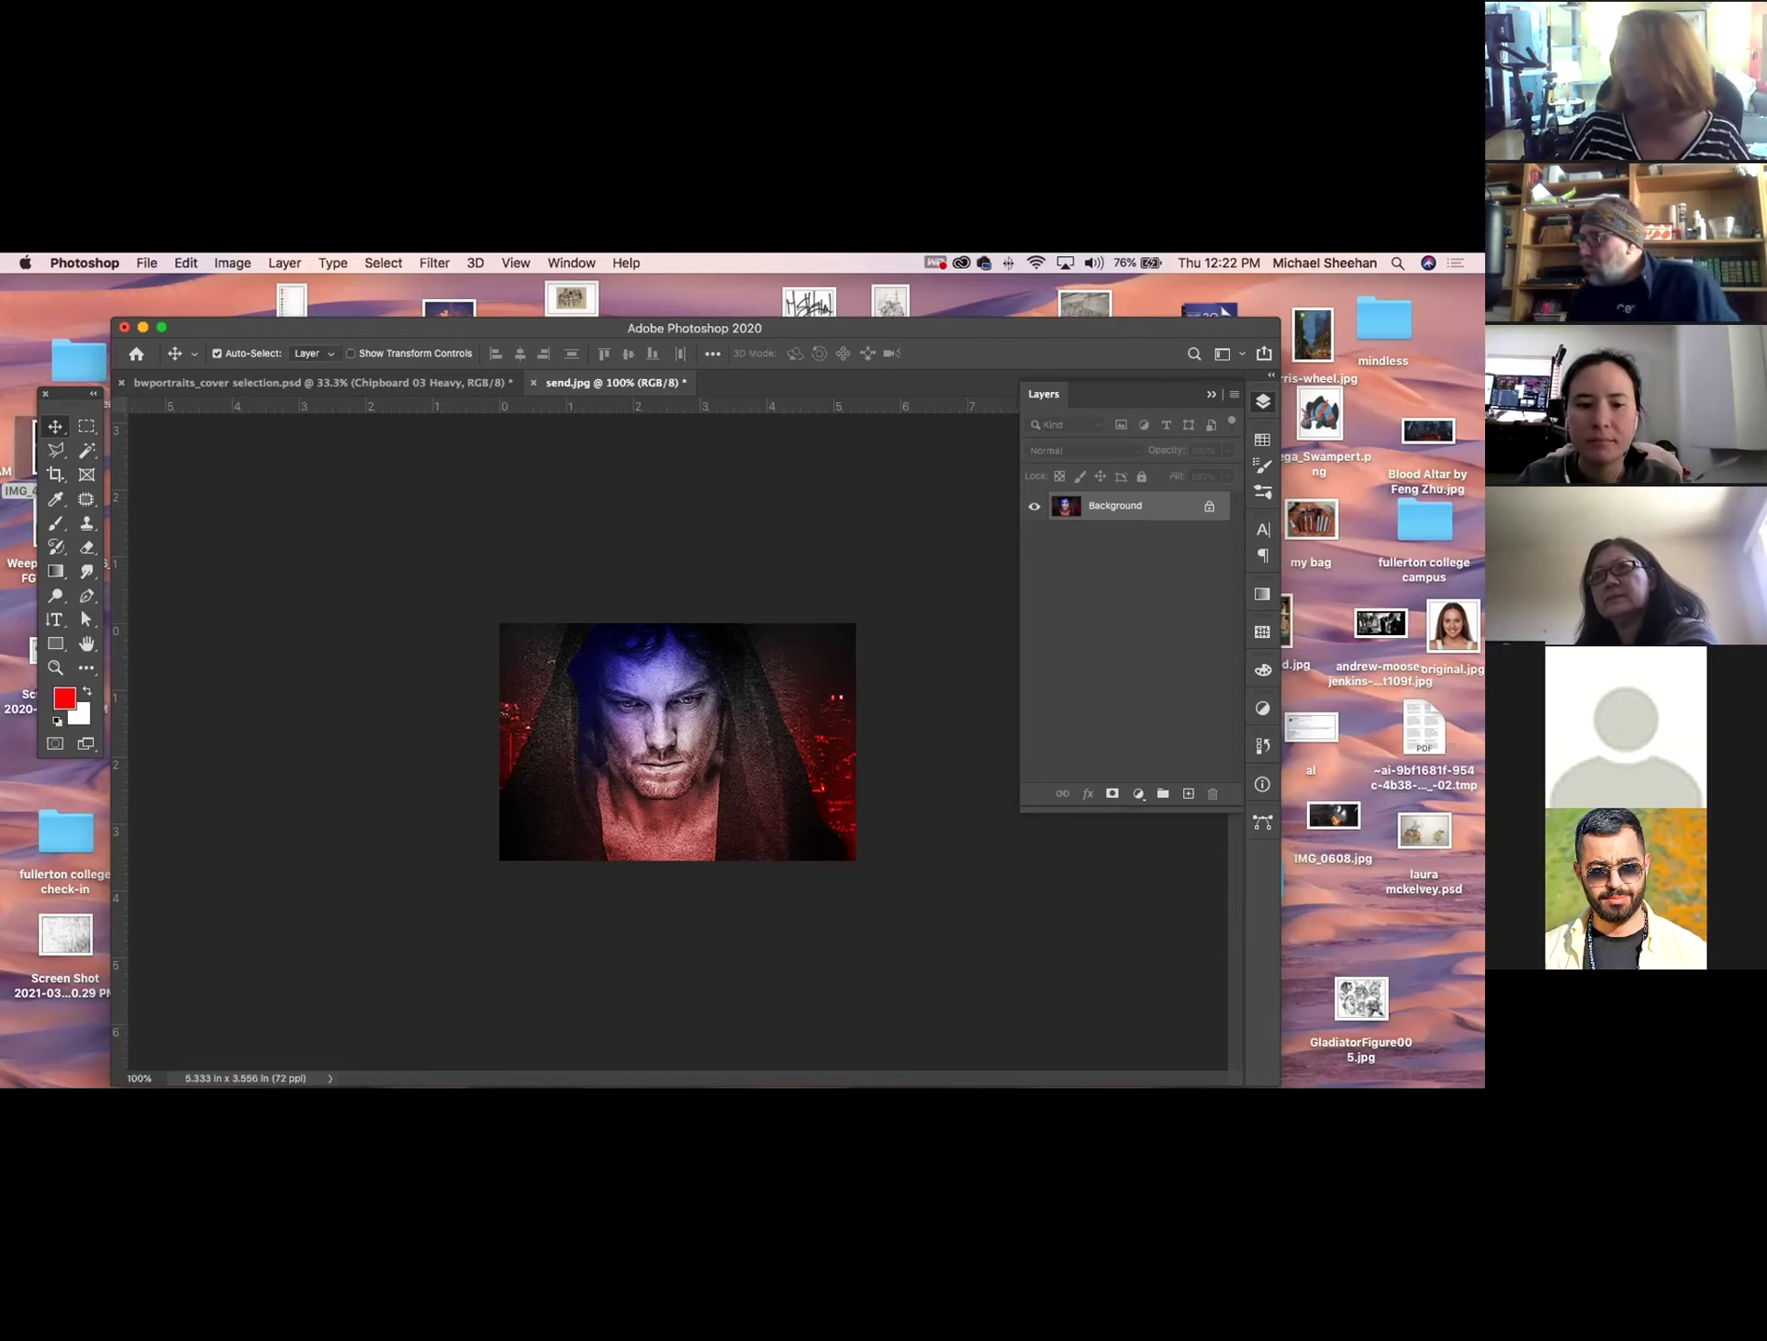
Close send.jpg without saving the changes.
left_click(534, 383)
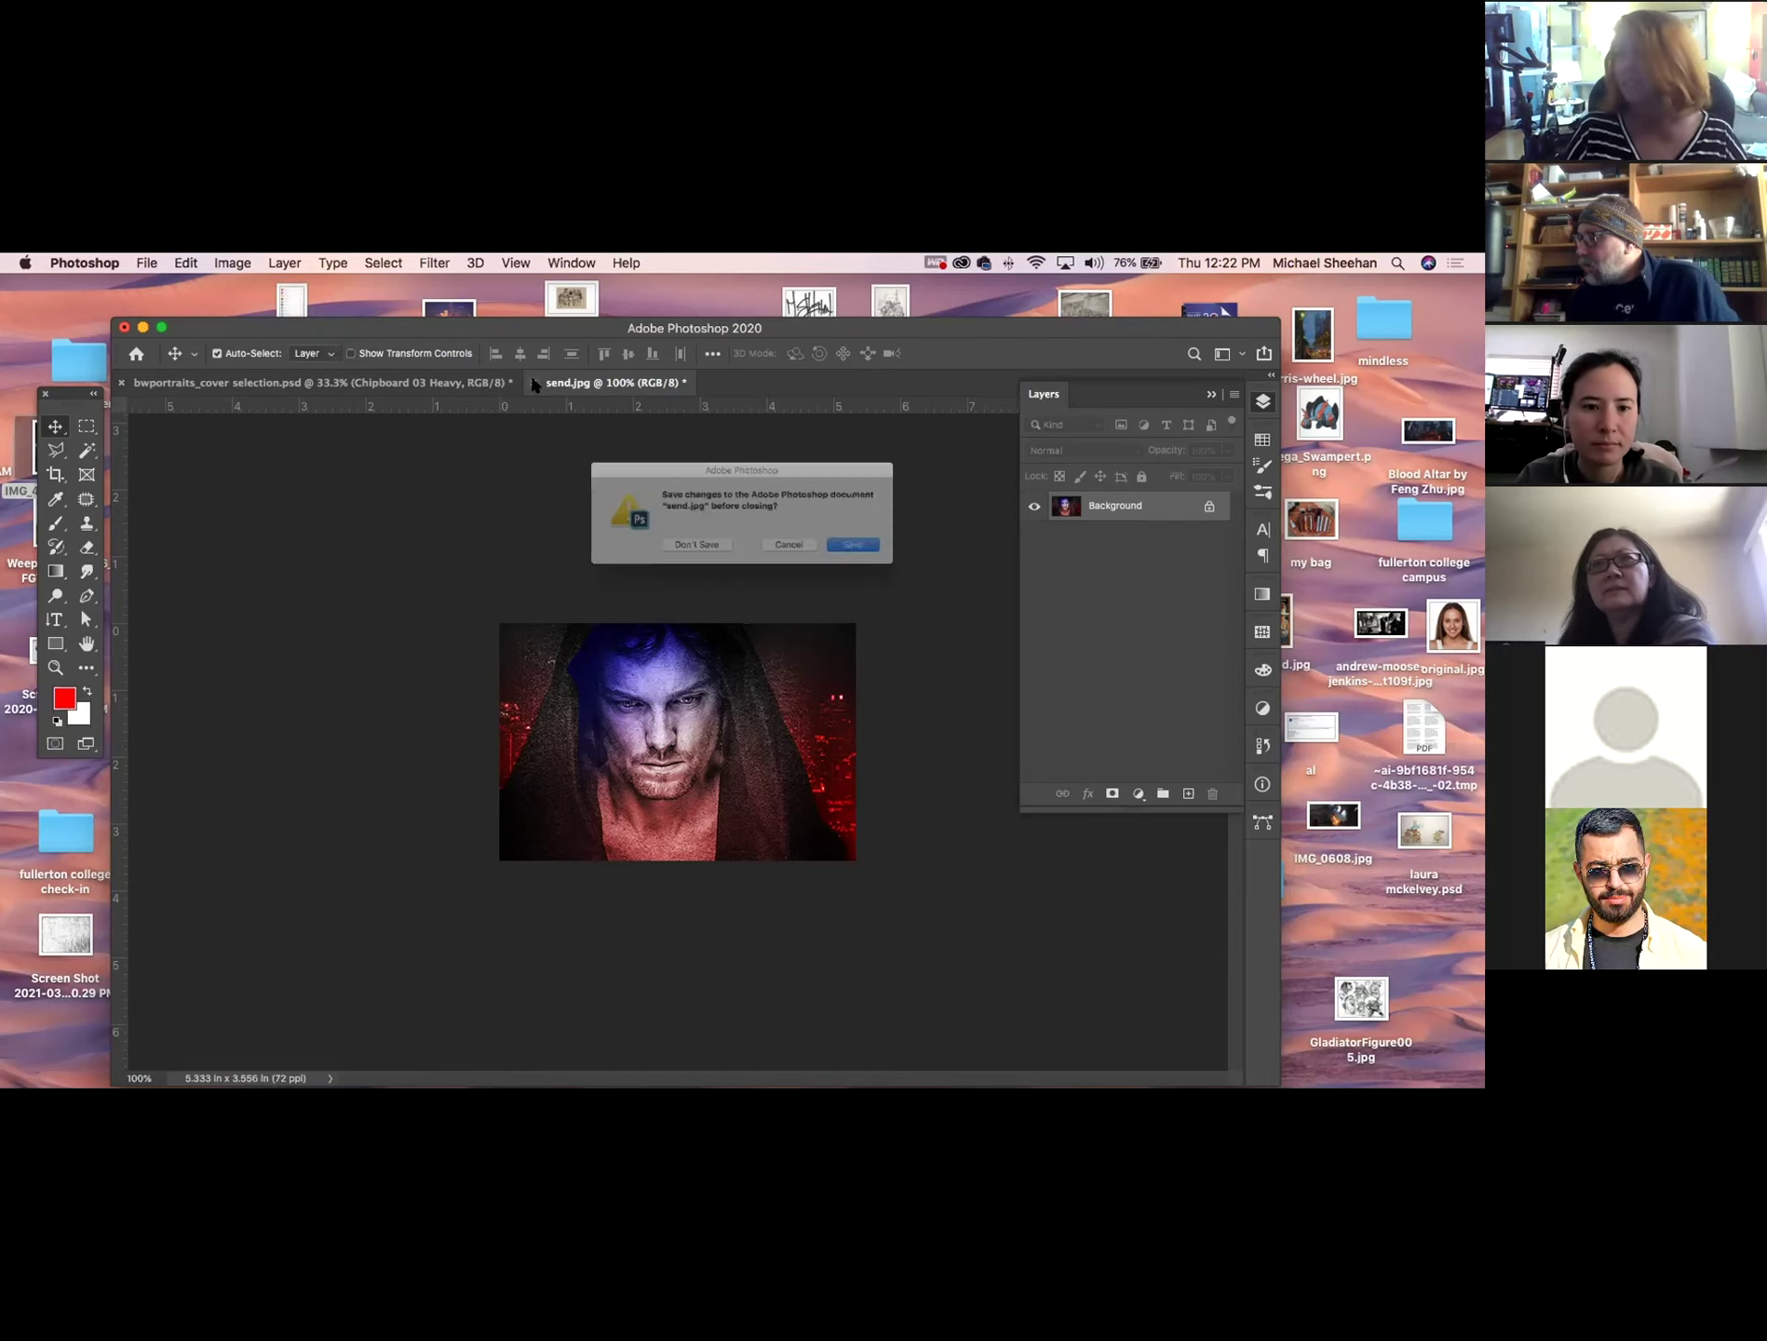
left_click(703, 543)
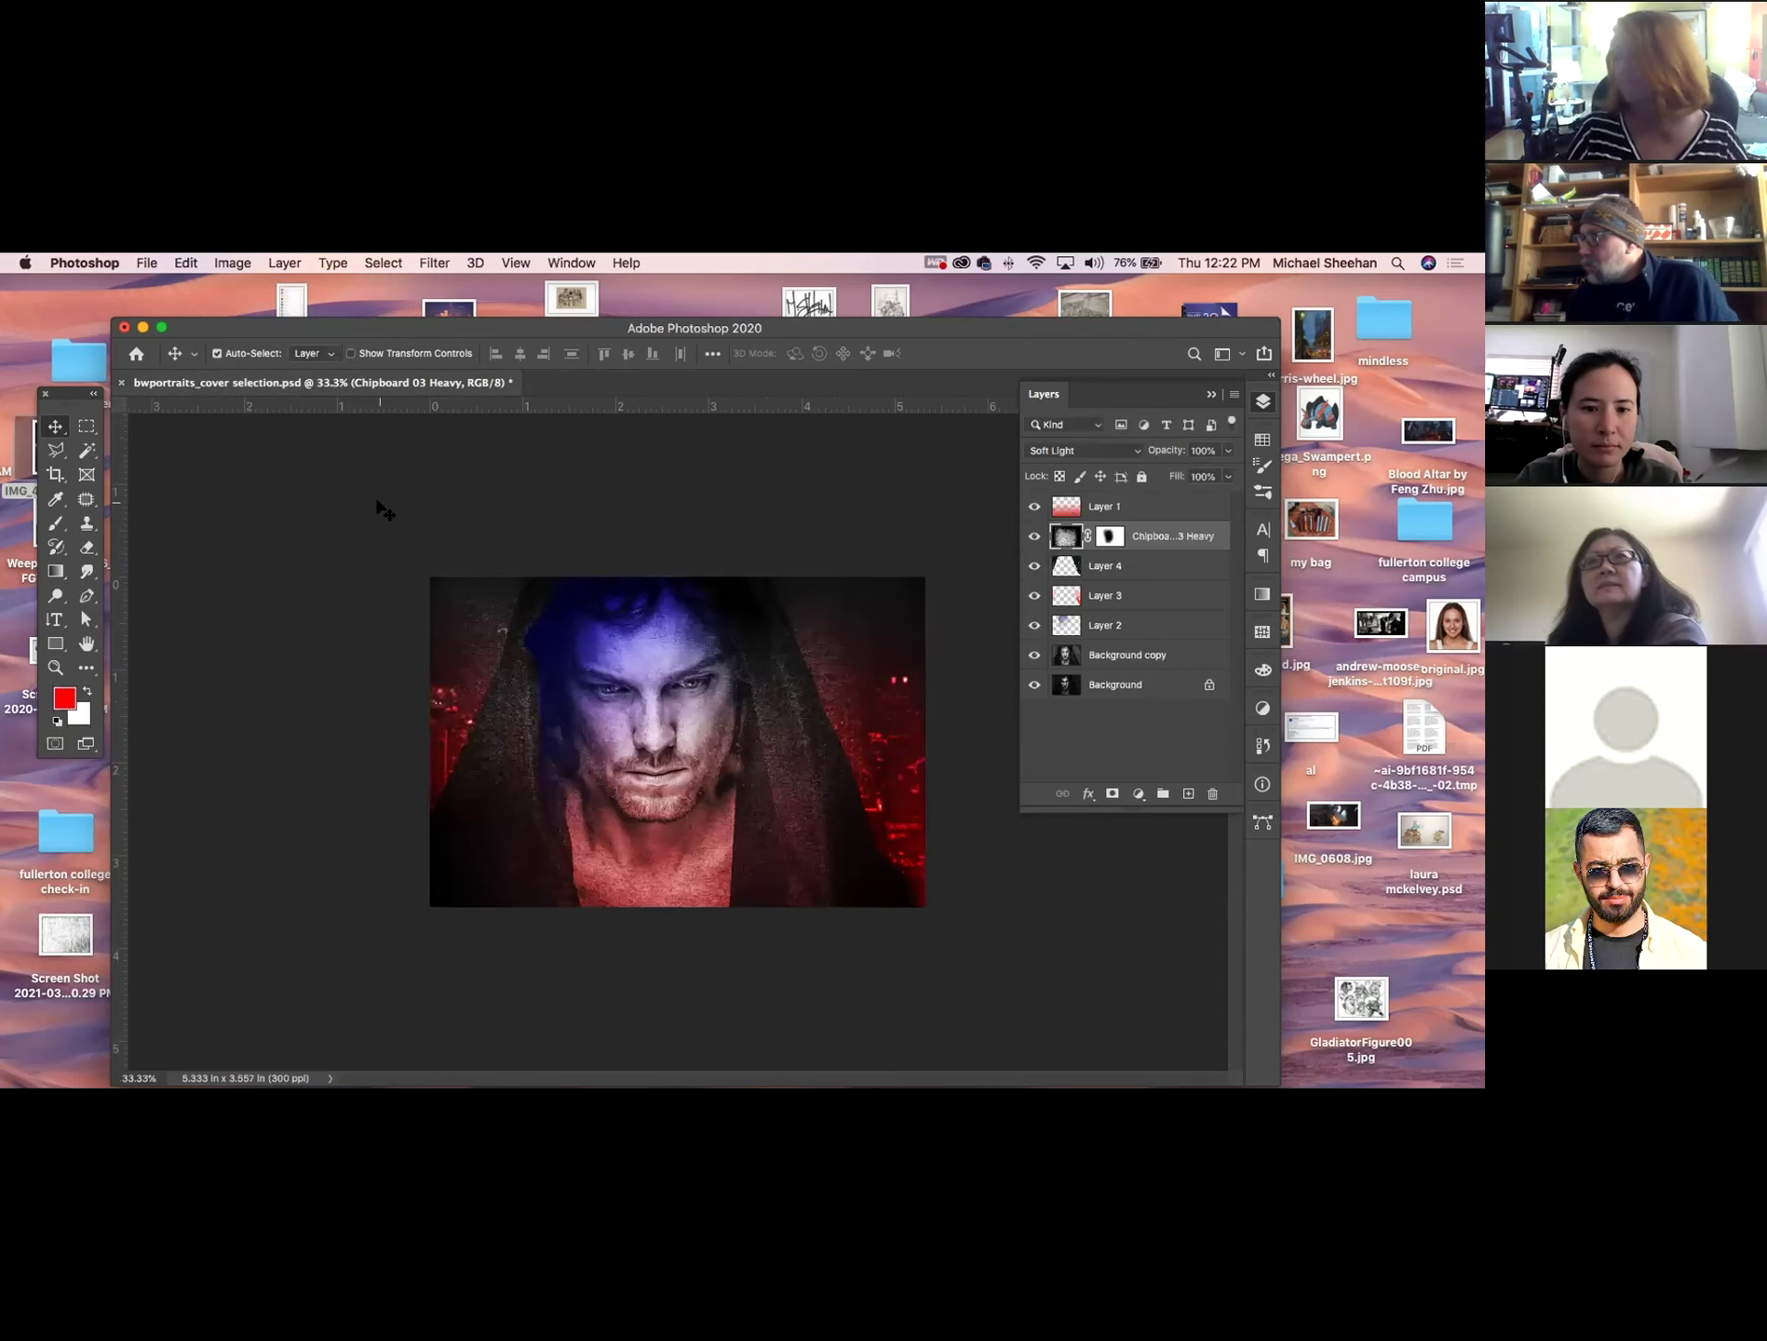
Draw a closed Pen path as a thin crescent following the man's jawline and the underside of his chin.
key("z")
left_click(677, 789)
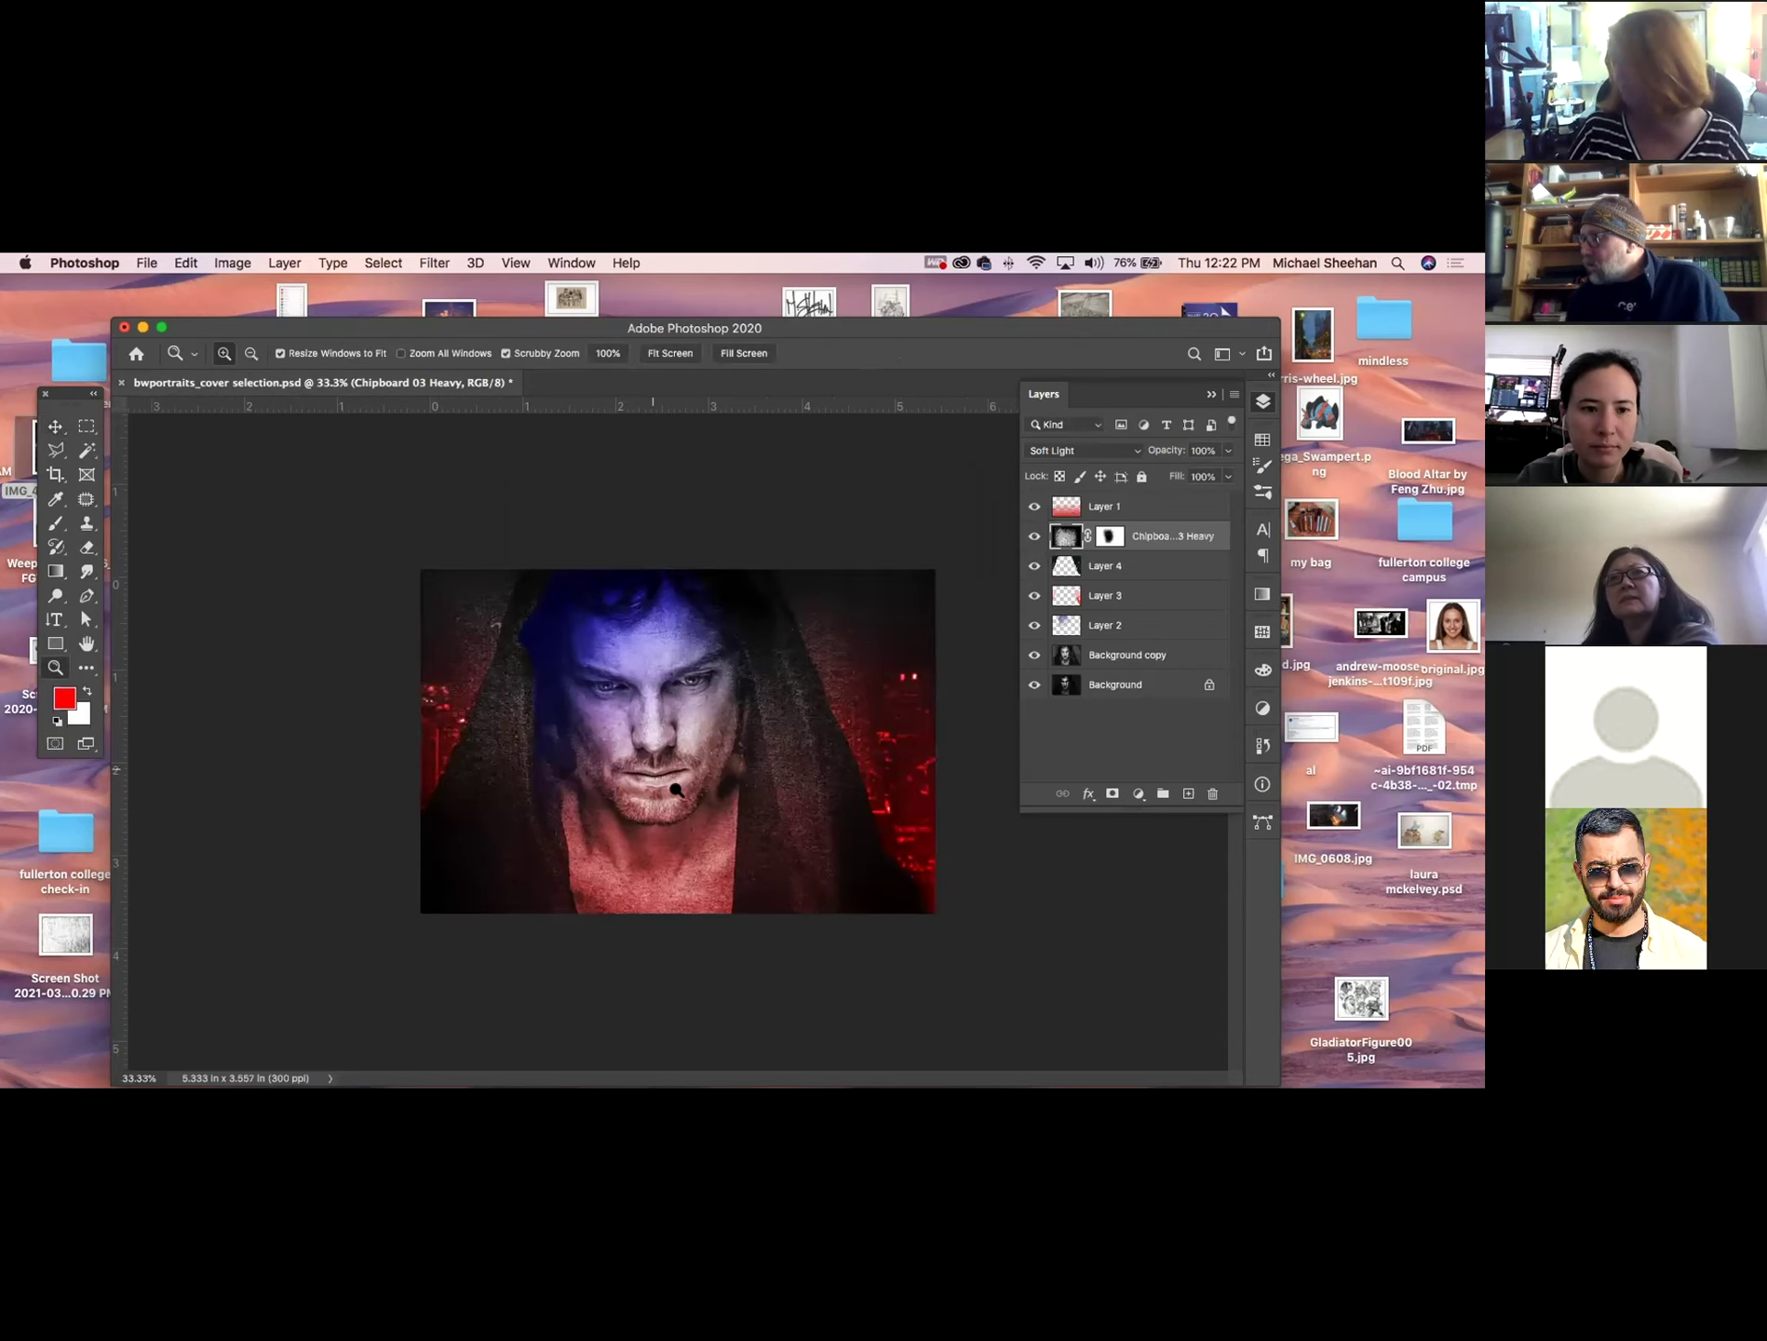
left_click(677, 790)
left_click(696, 808)
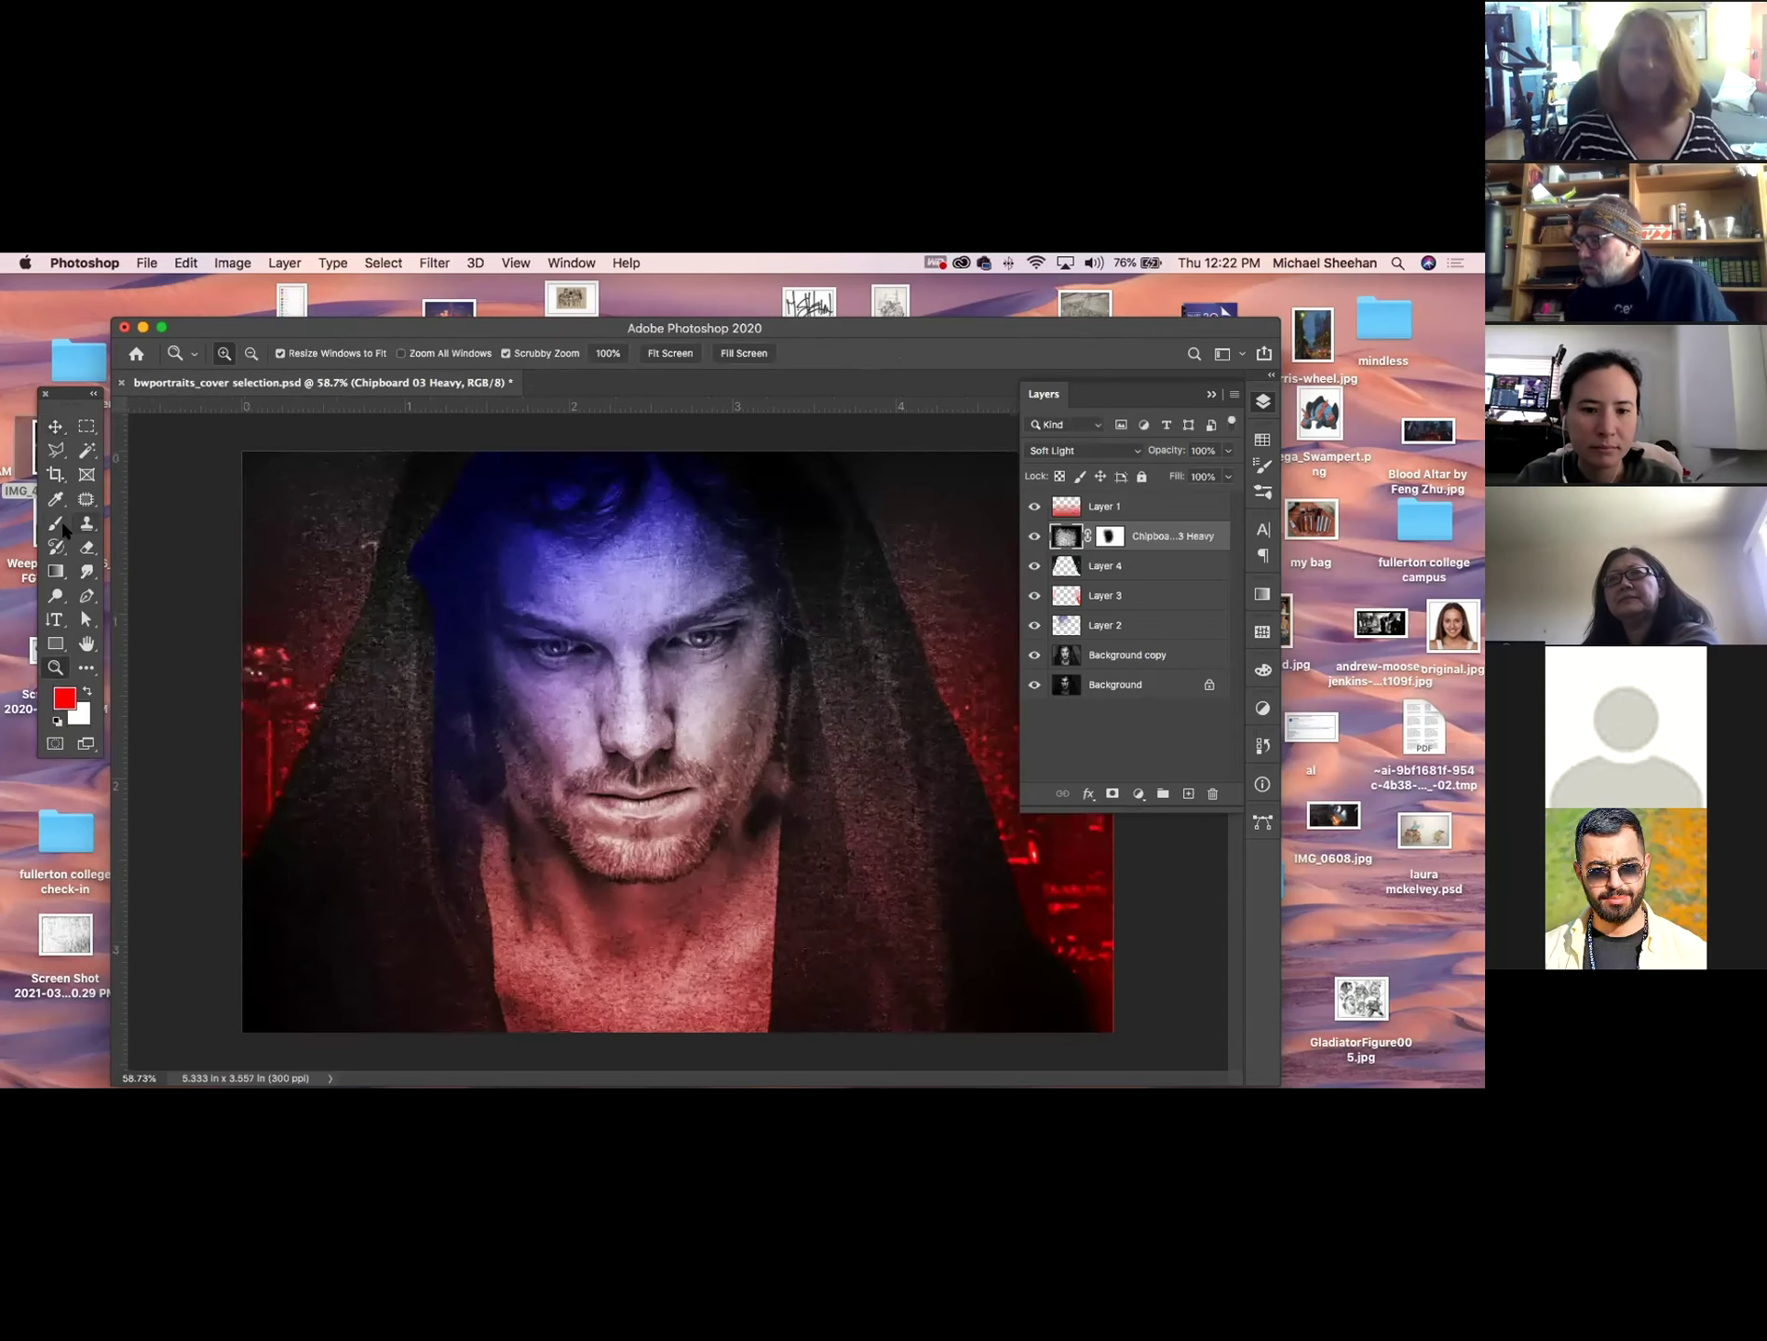
left_click(87, 595)
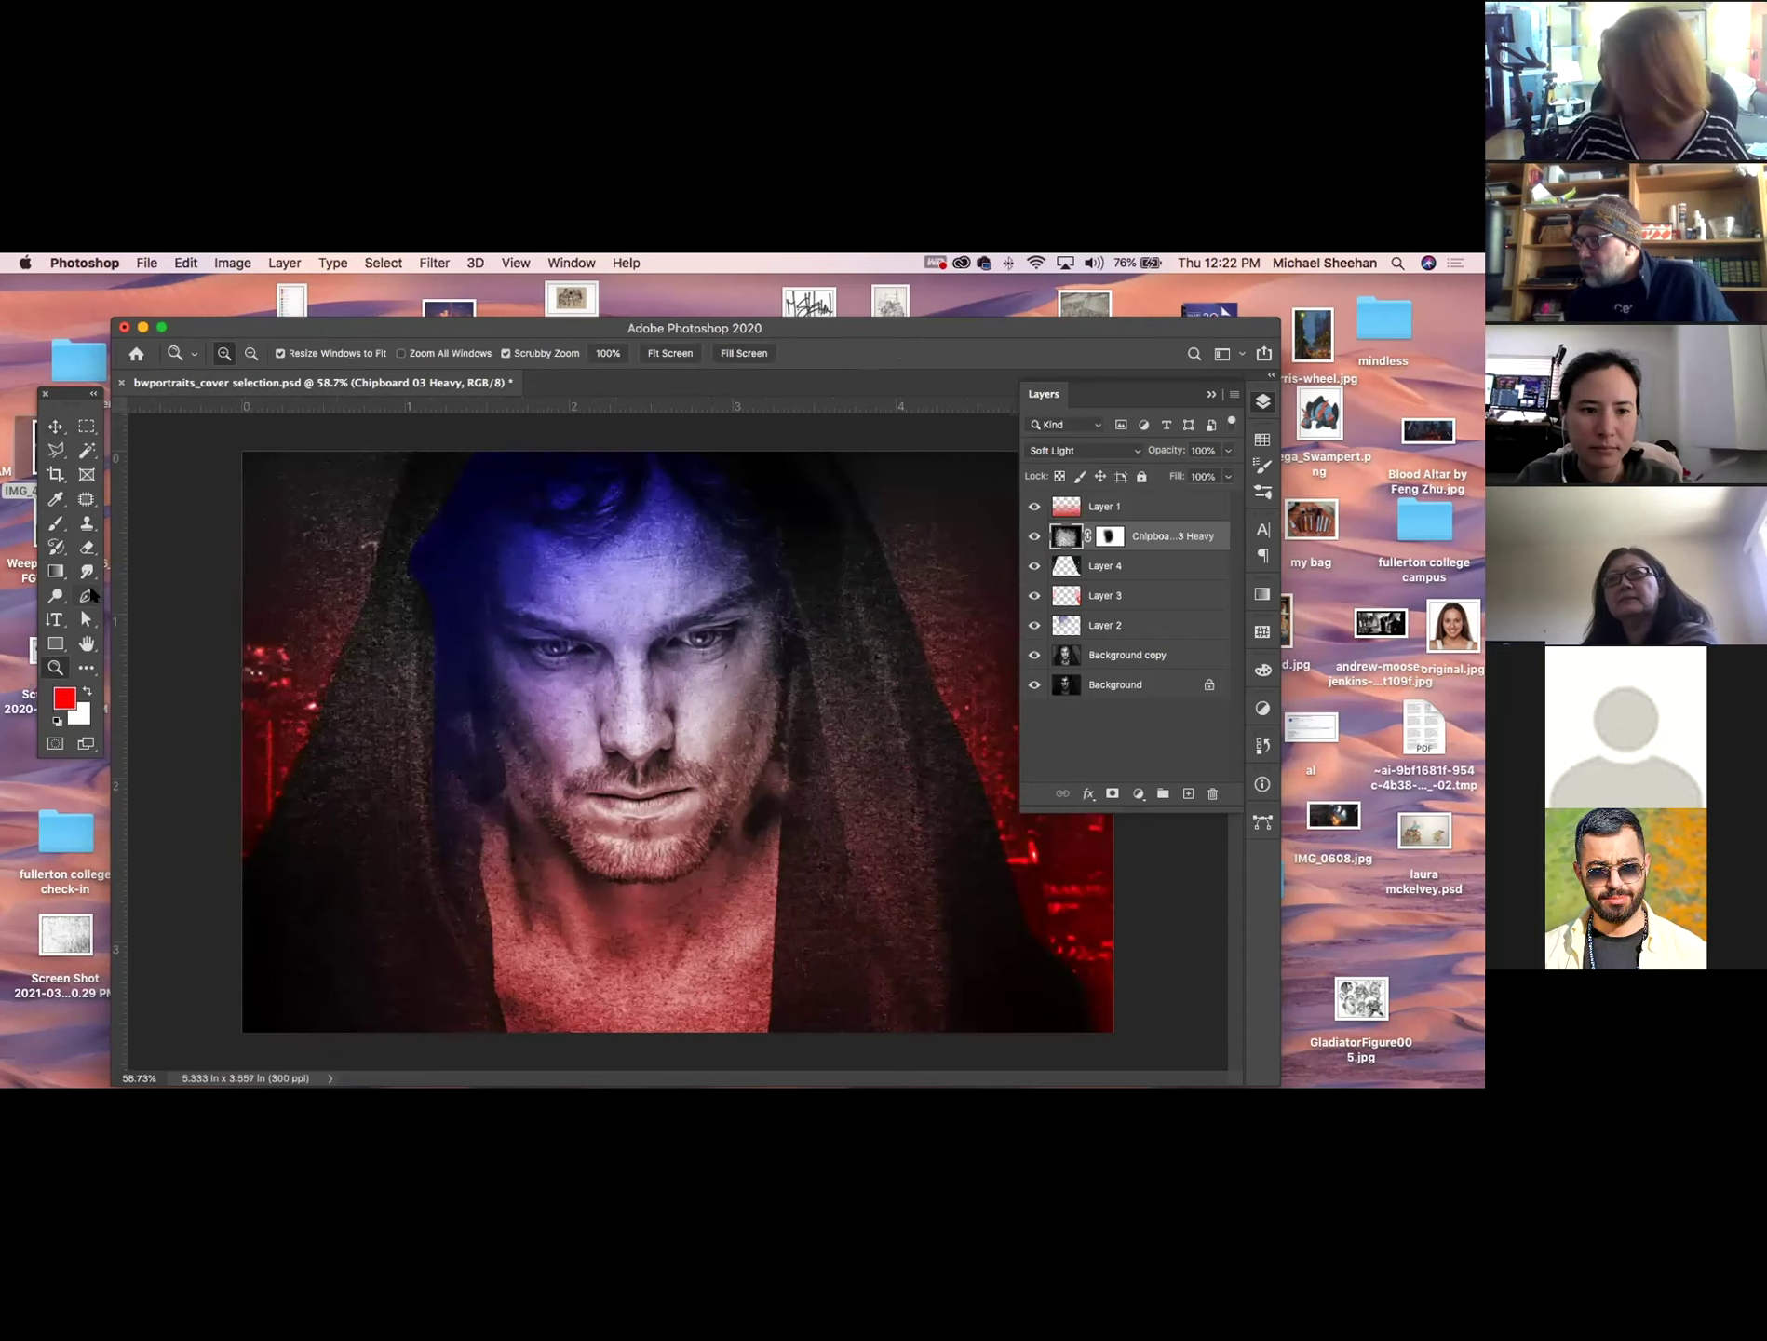
left_click(502, 750)
left_click(532, 813)
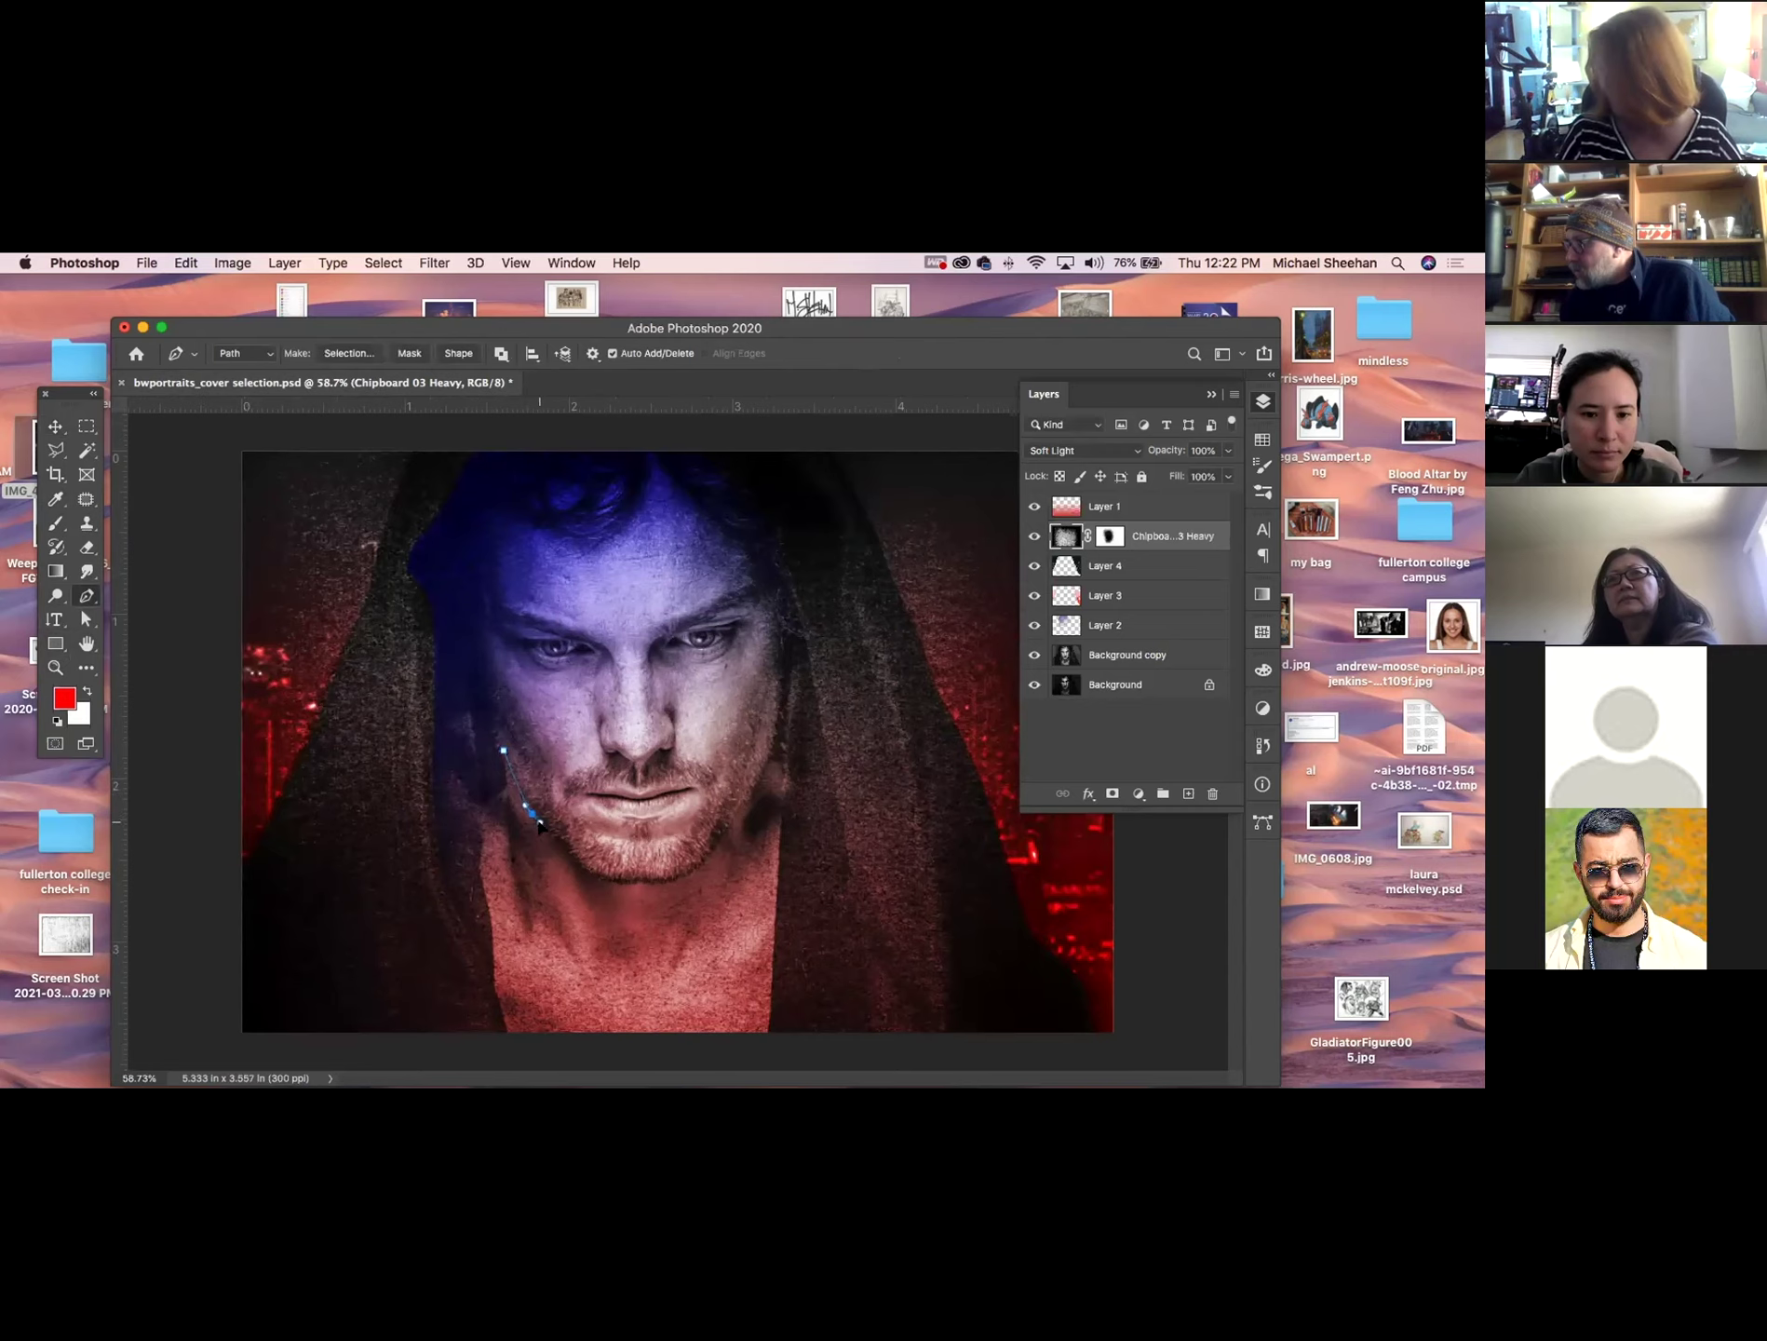
left_click_drag(602, 880, 752, 785)
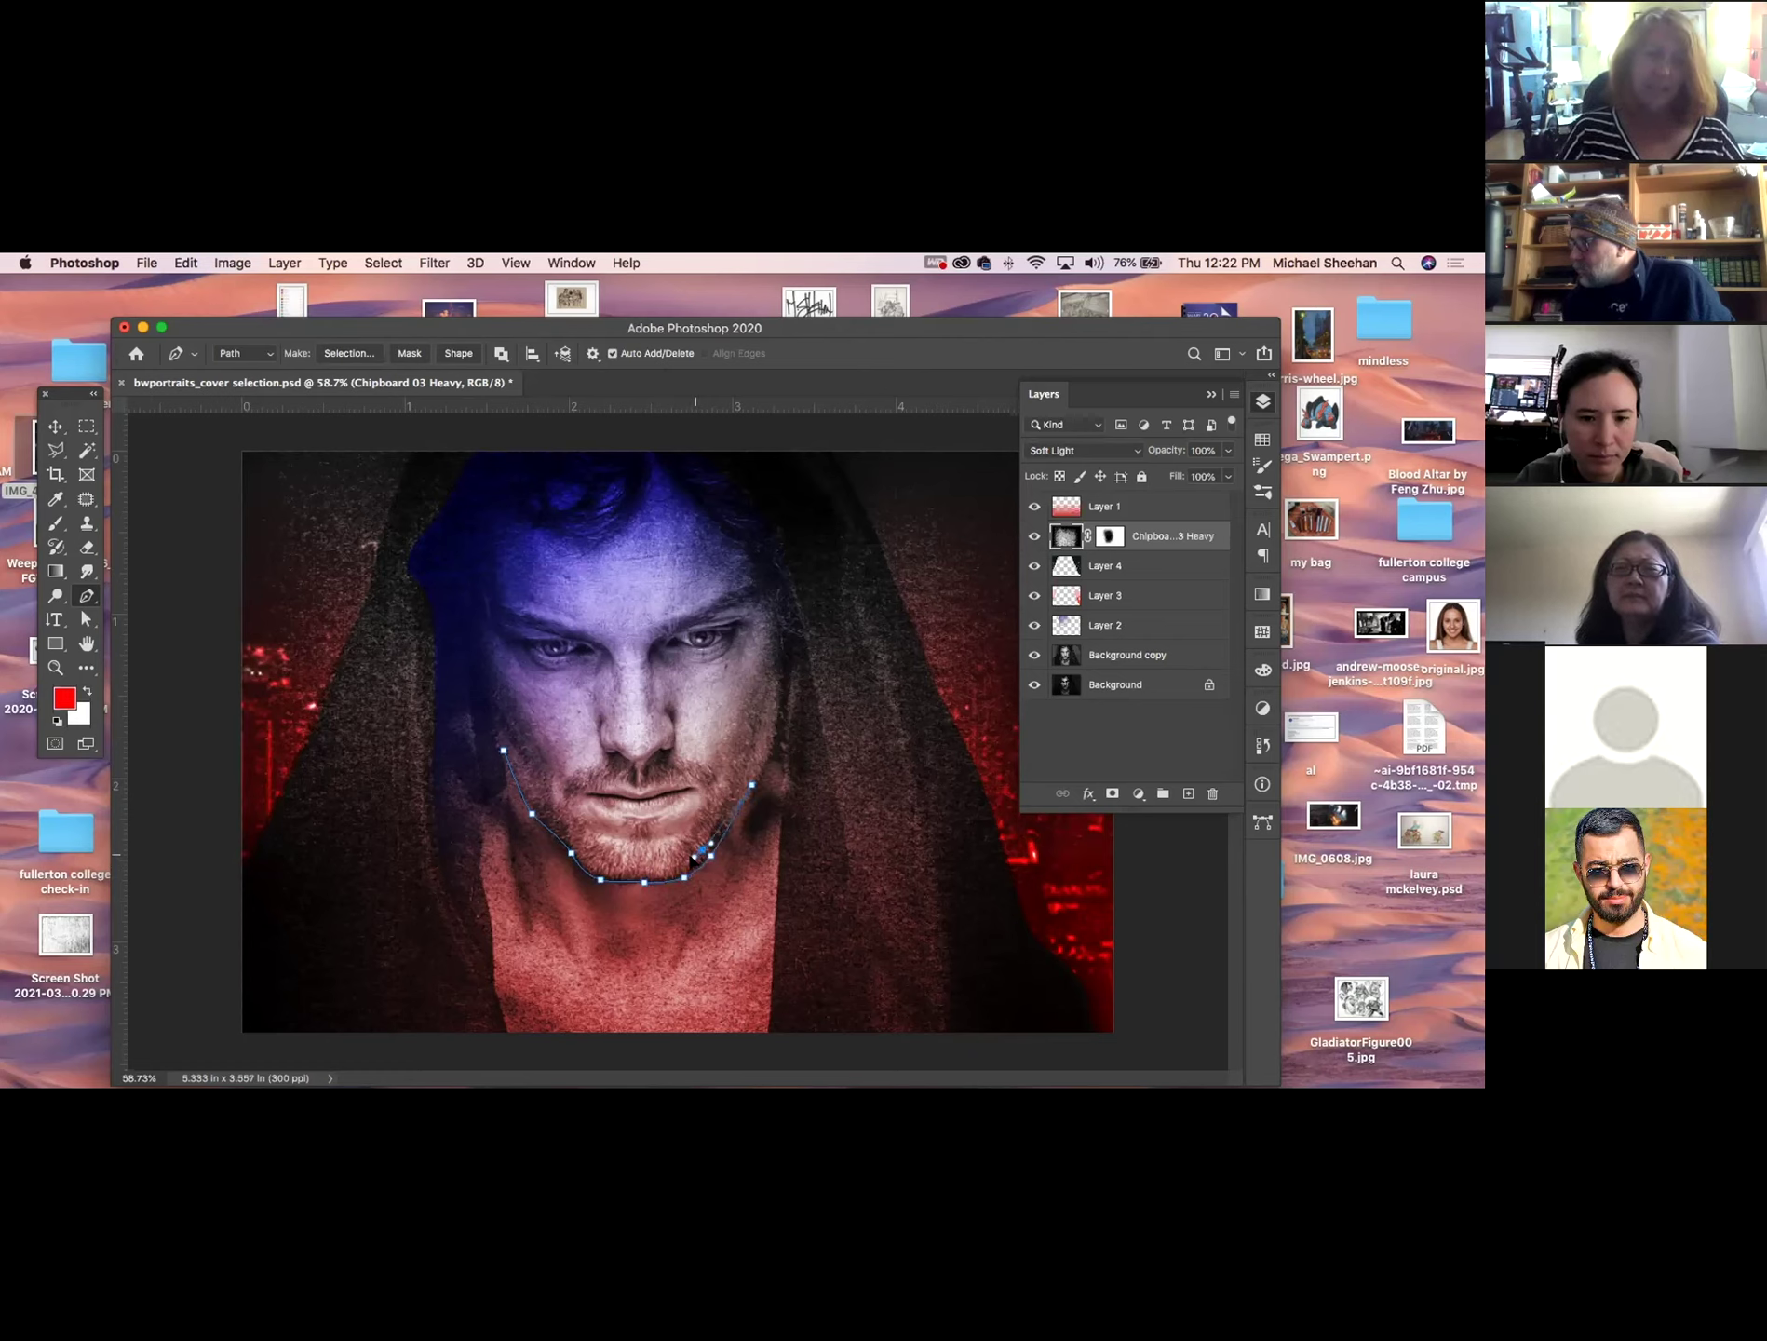
left_click(646, 879)
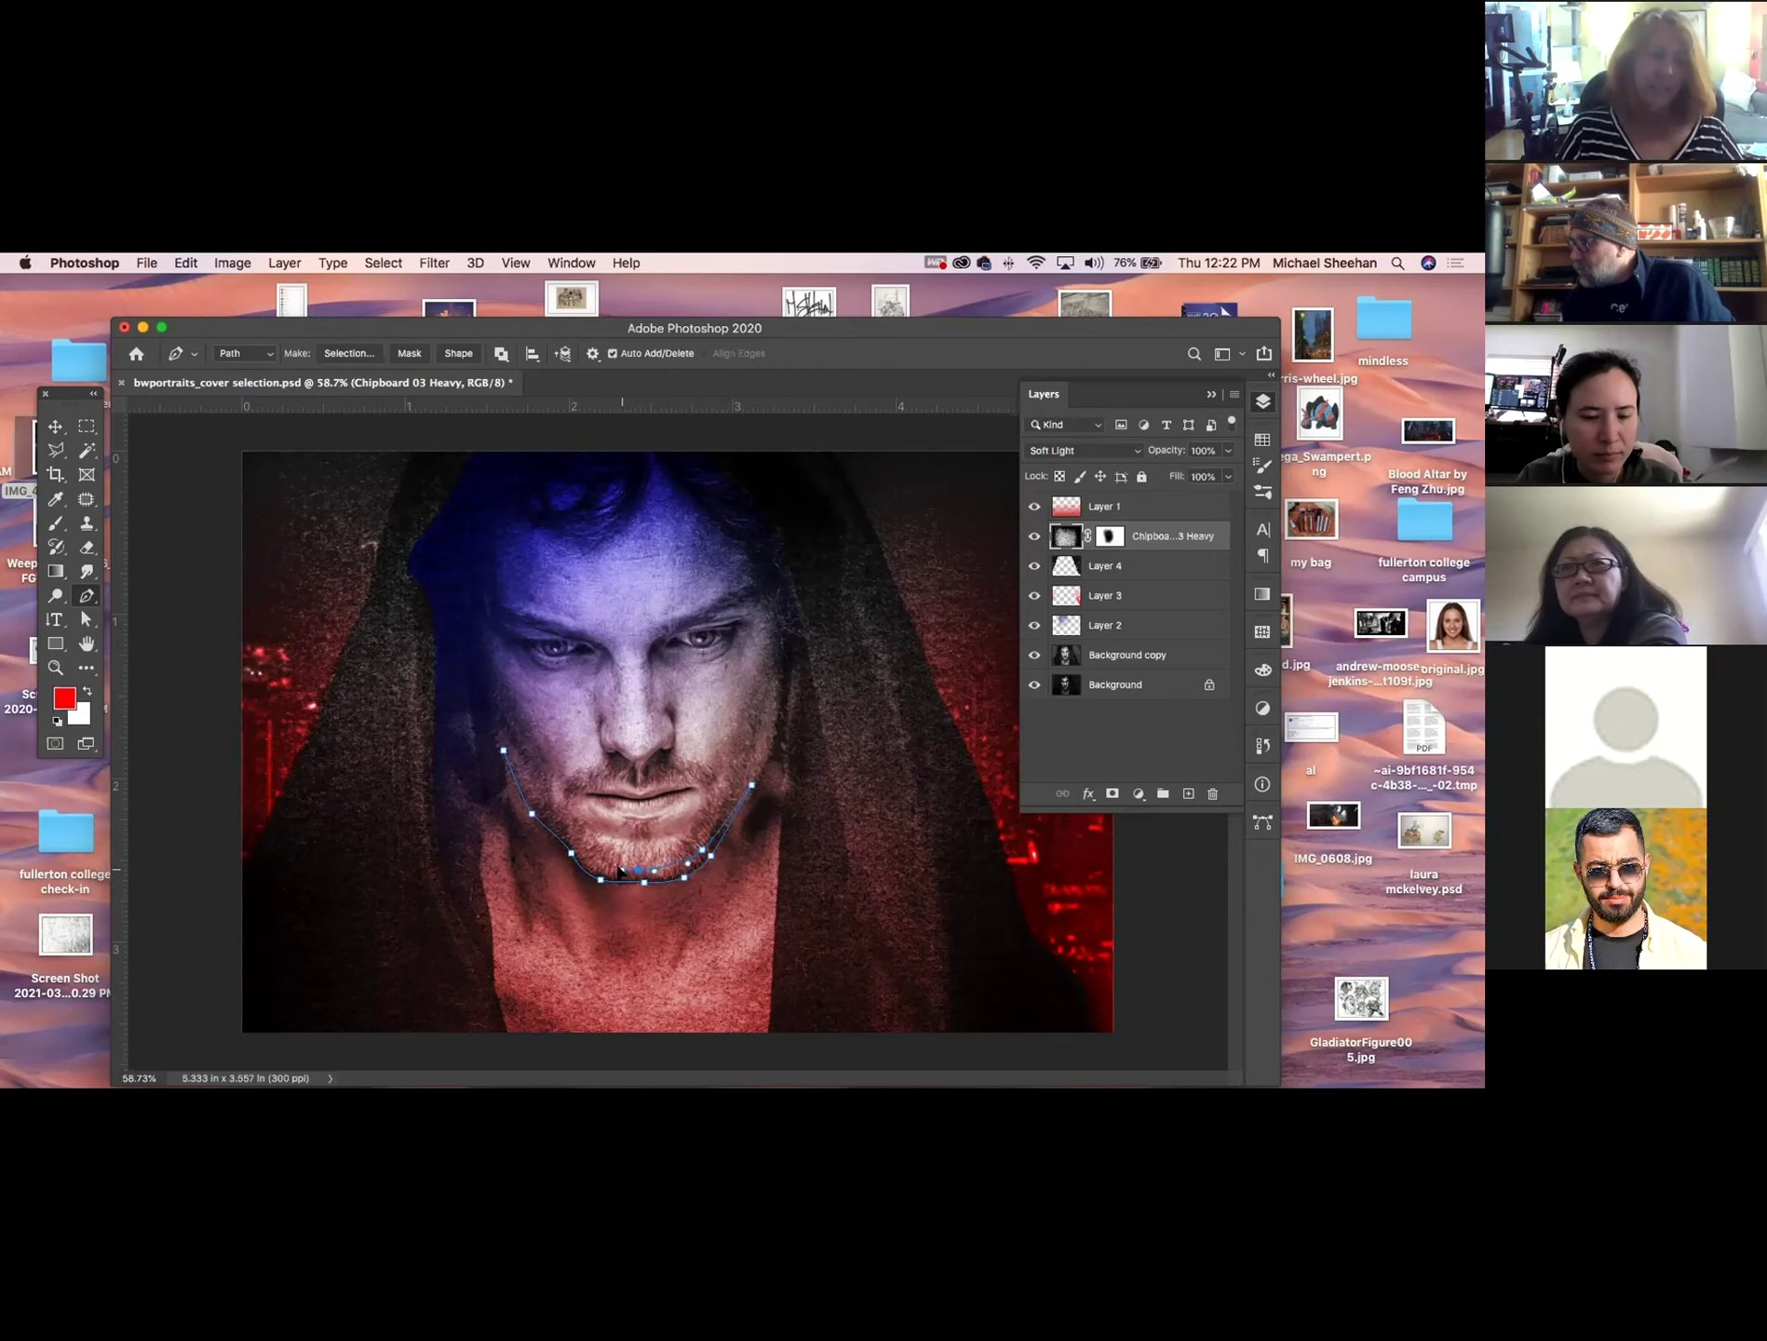
left_click(572, 851)
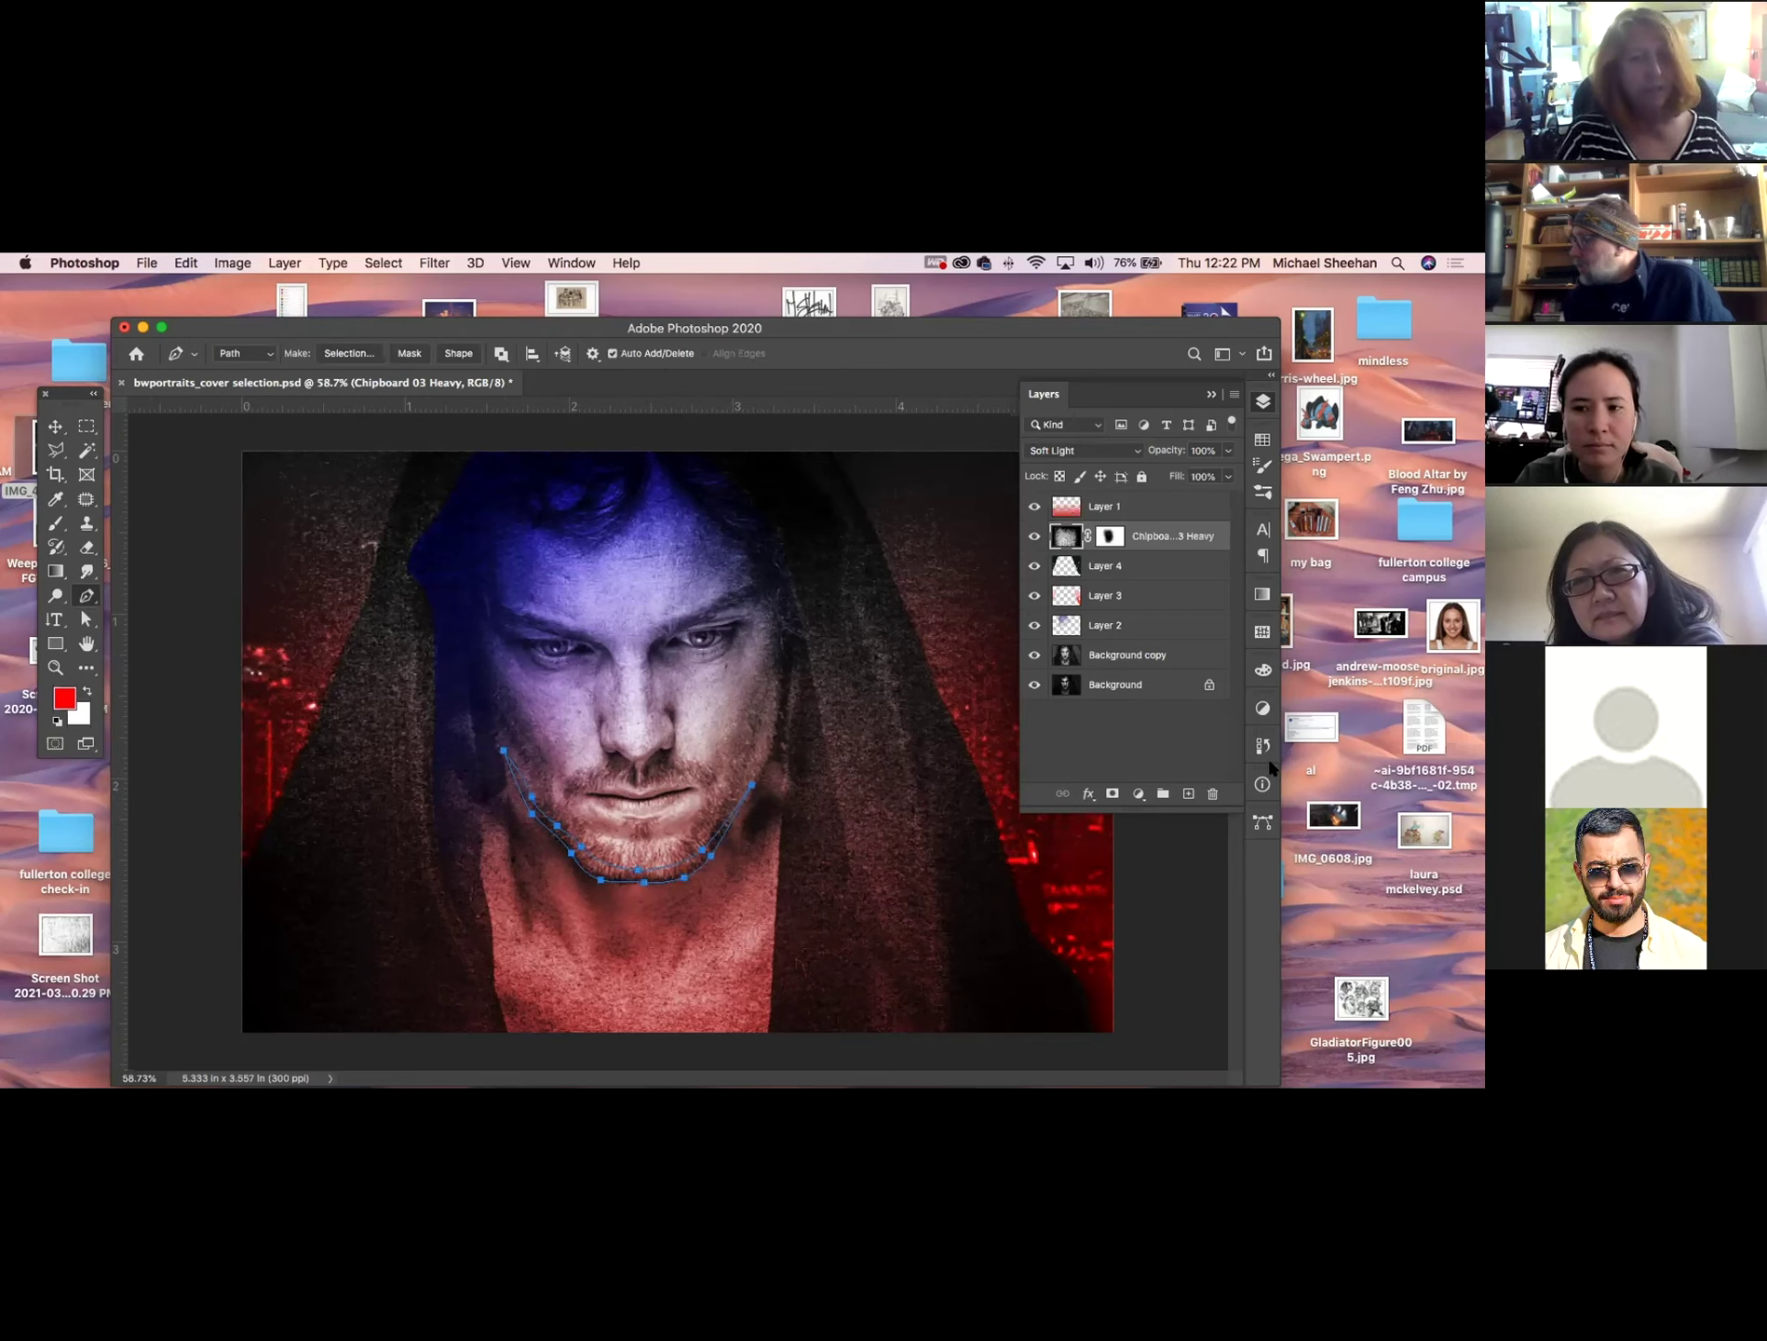
Load the jawline work path as a selection.
left_click(1263, 822)
key("super+Return")
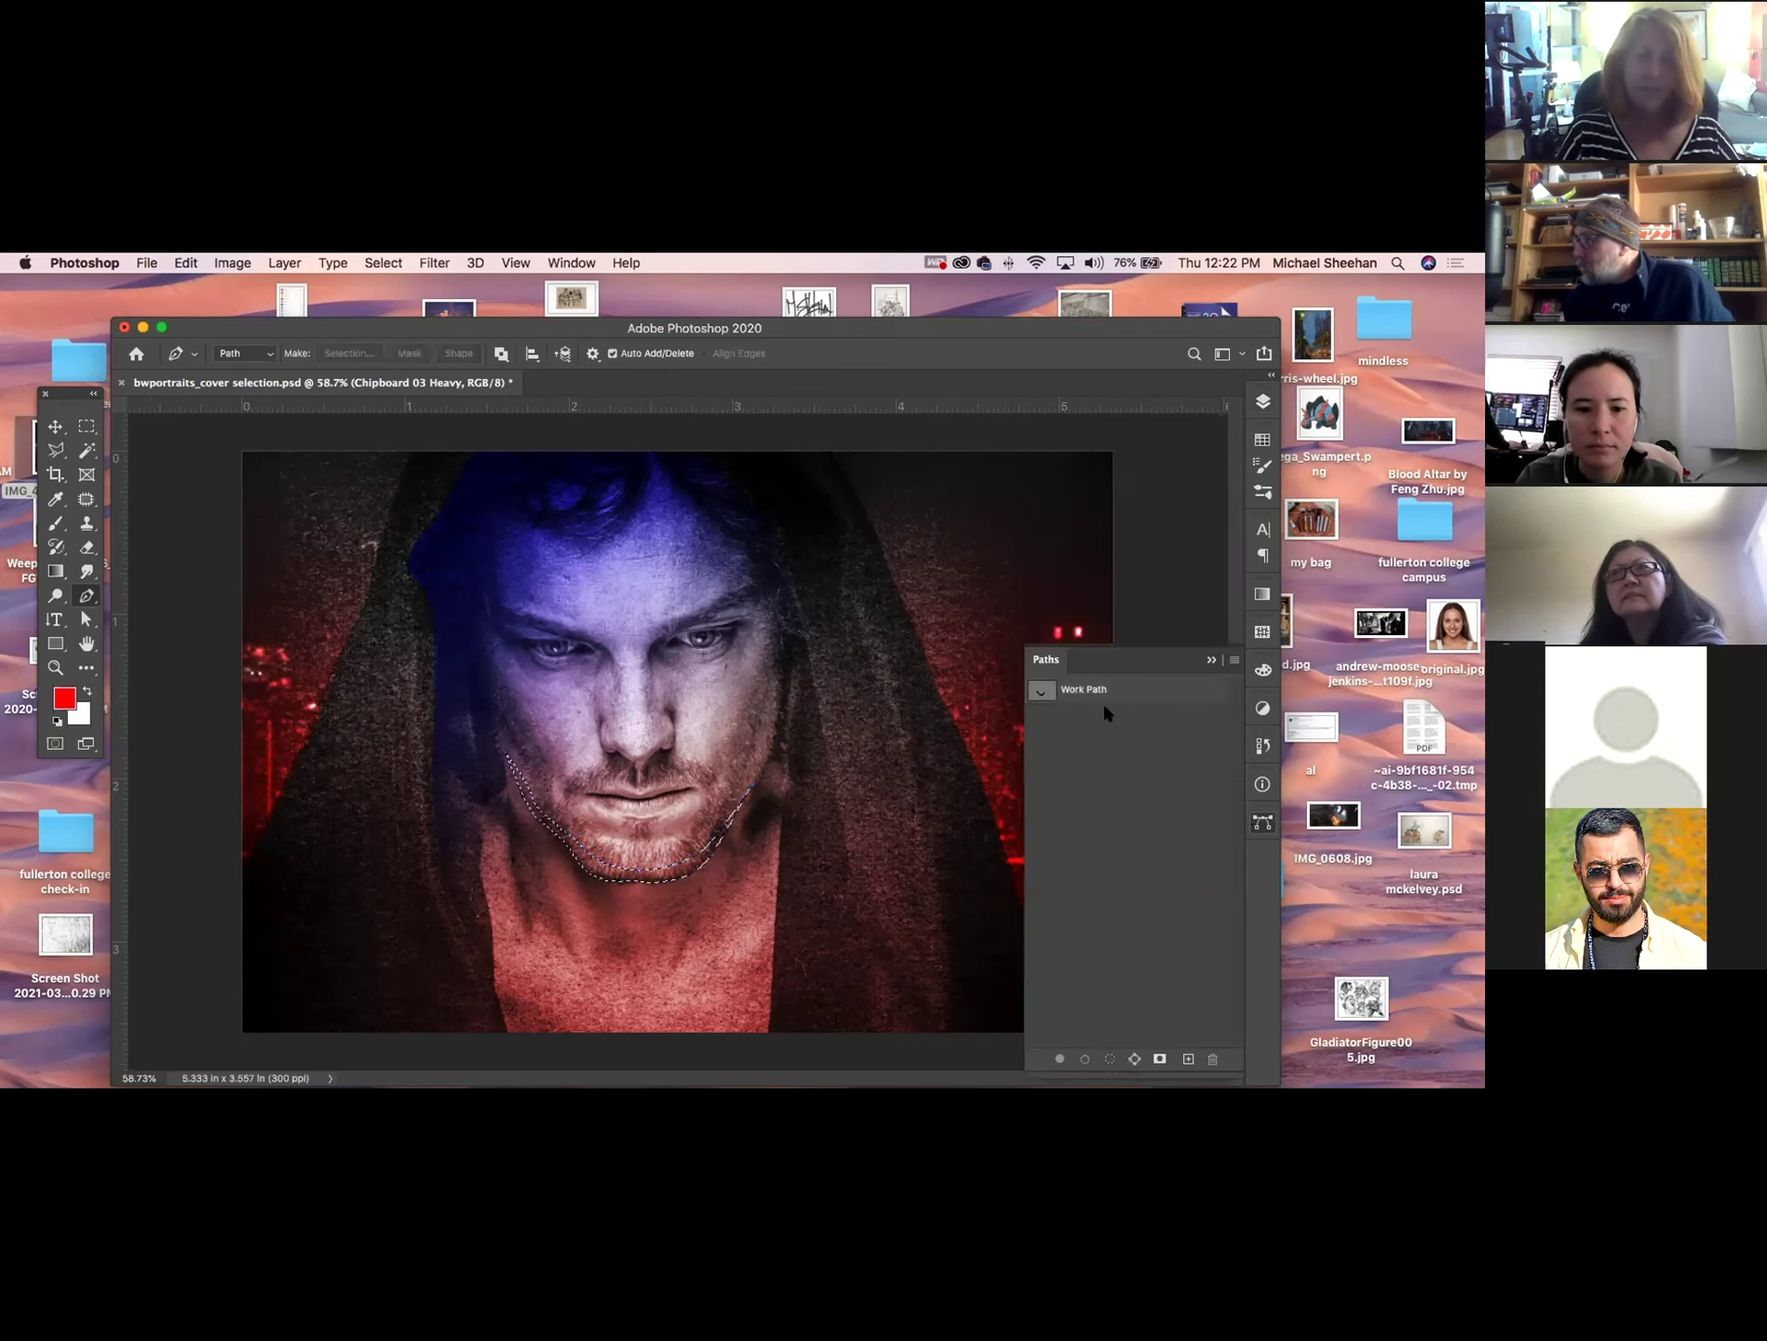
left_click(1262, 824)
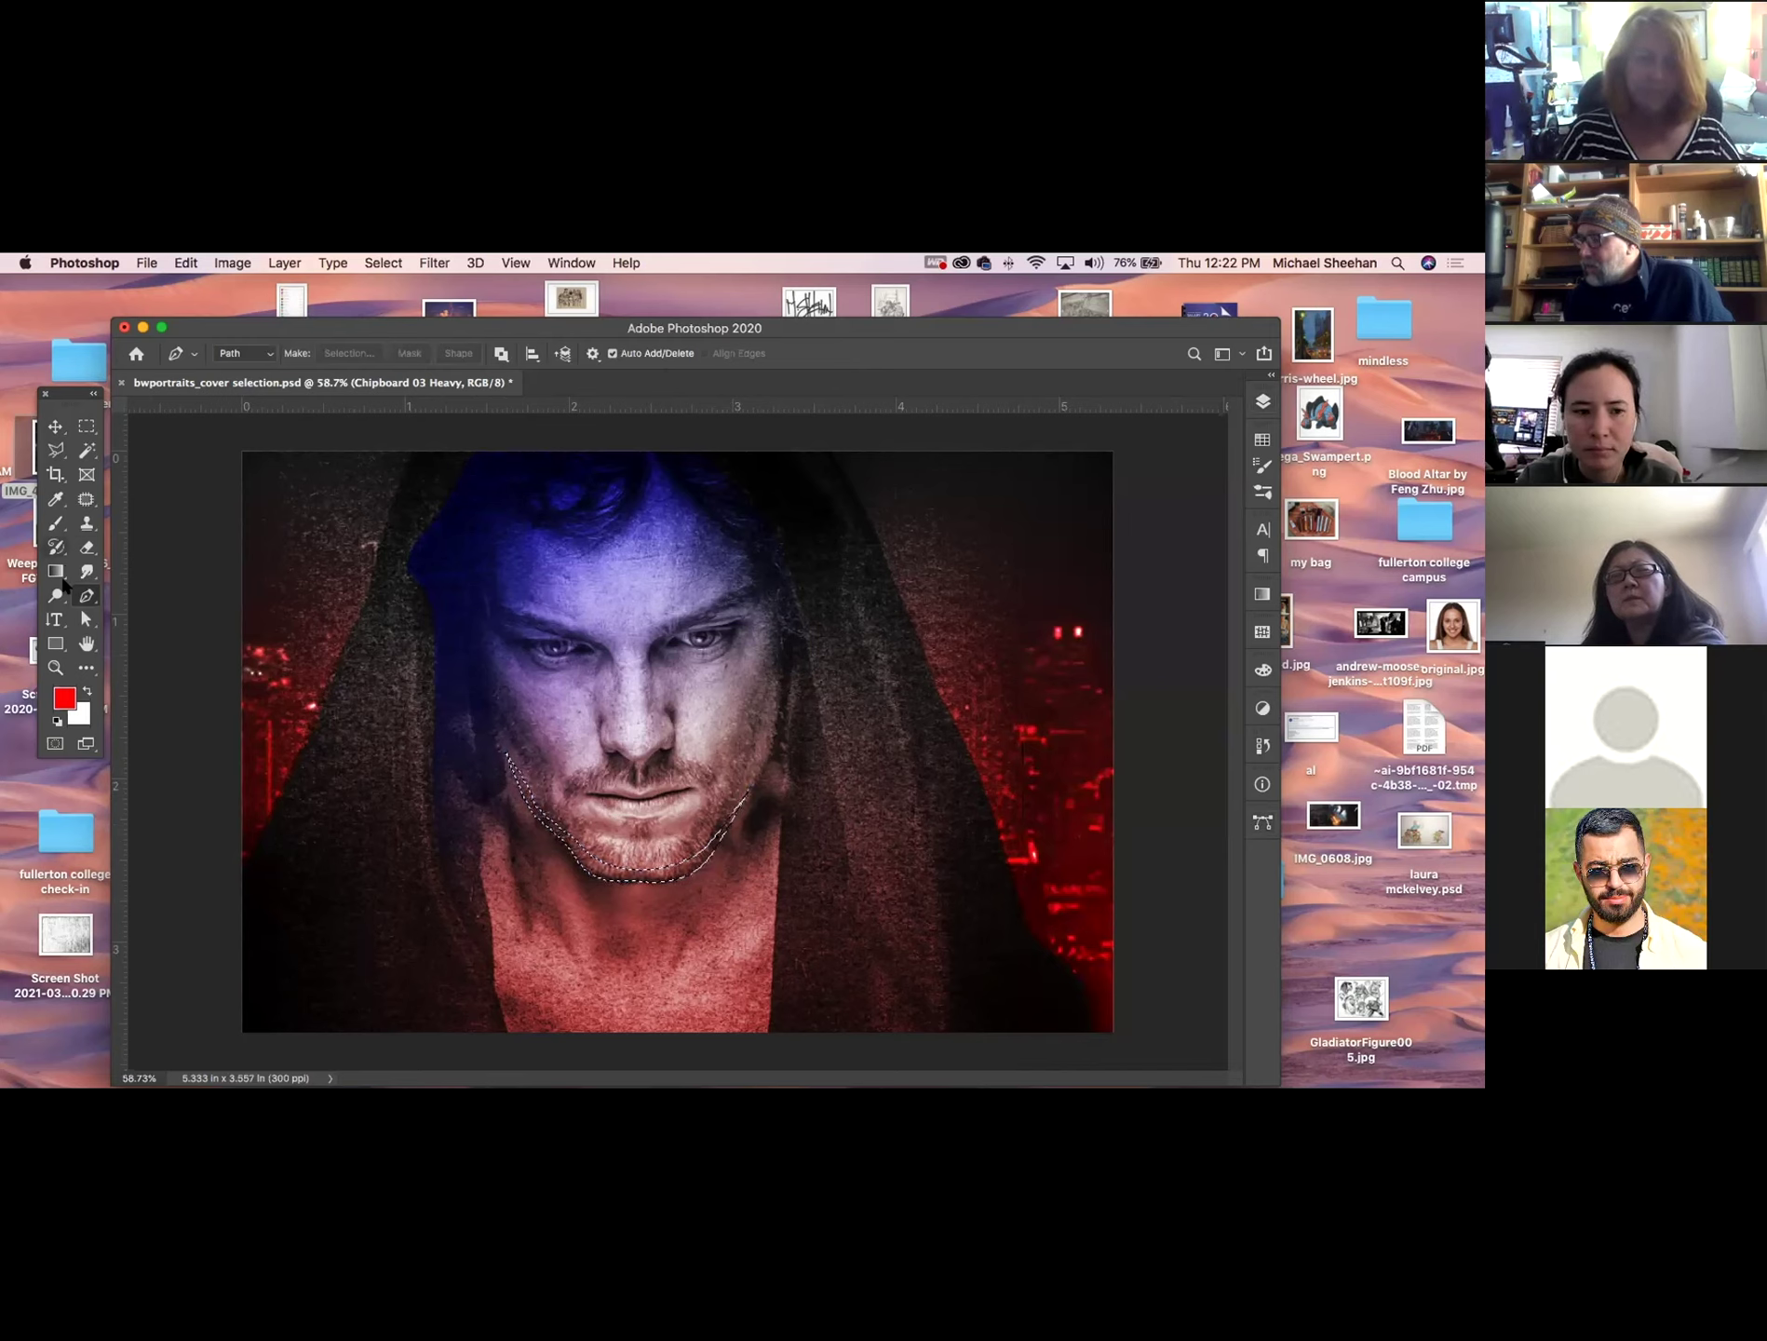
Add a new layer above Layer 1, apply a short red-to-transparent linear gradient inside the jaw selection, and deselect.
left_click(55, 571)
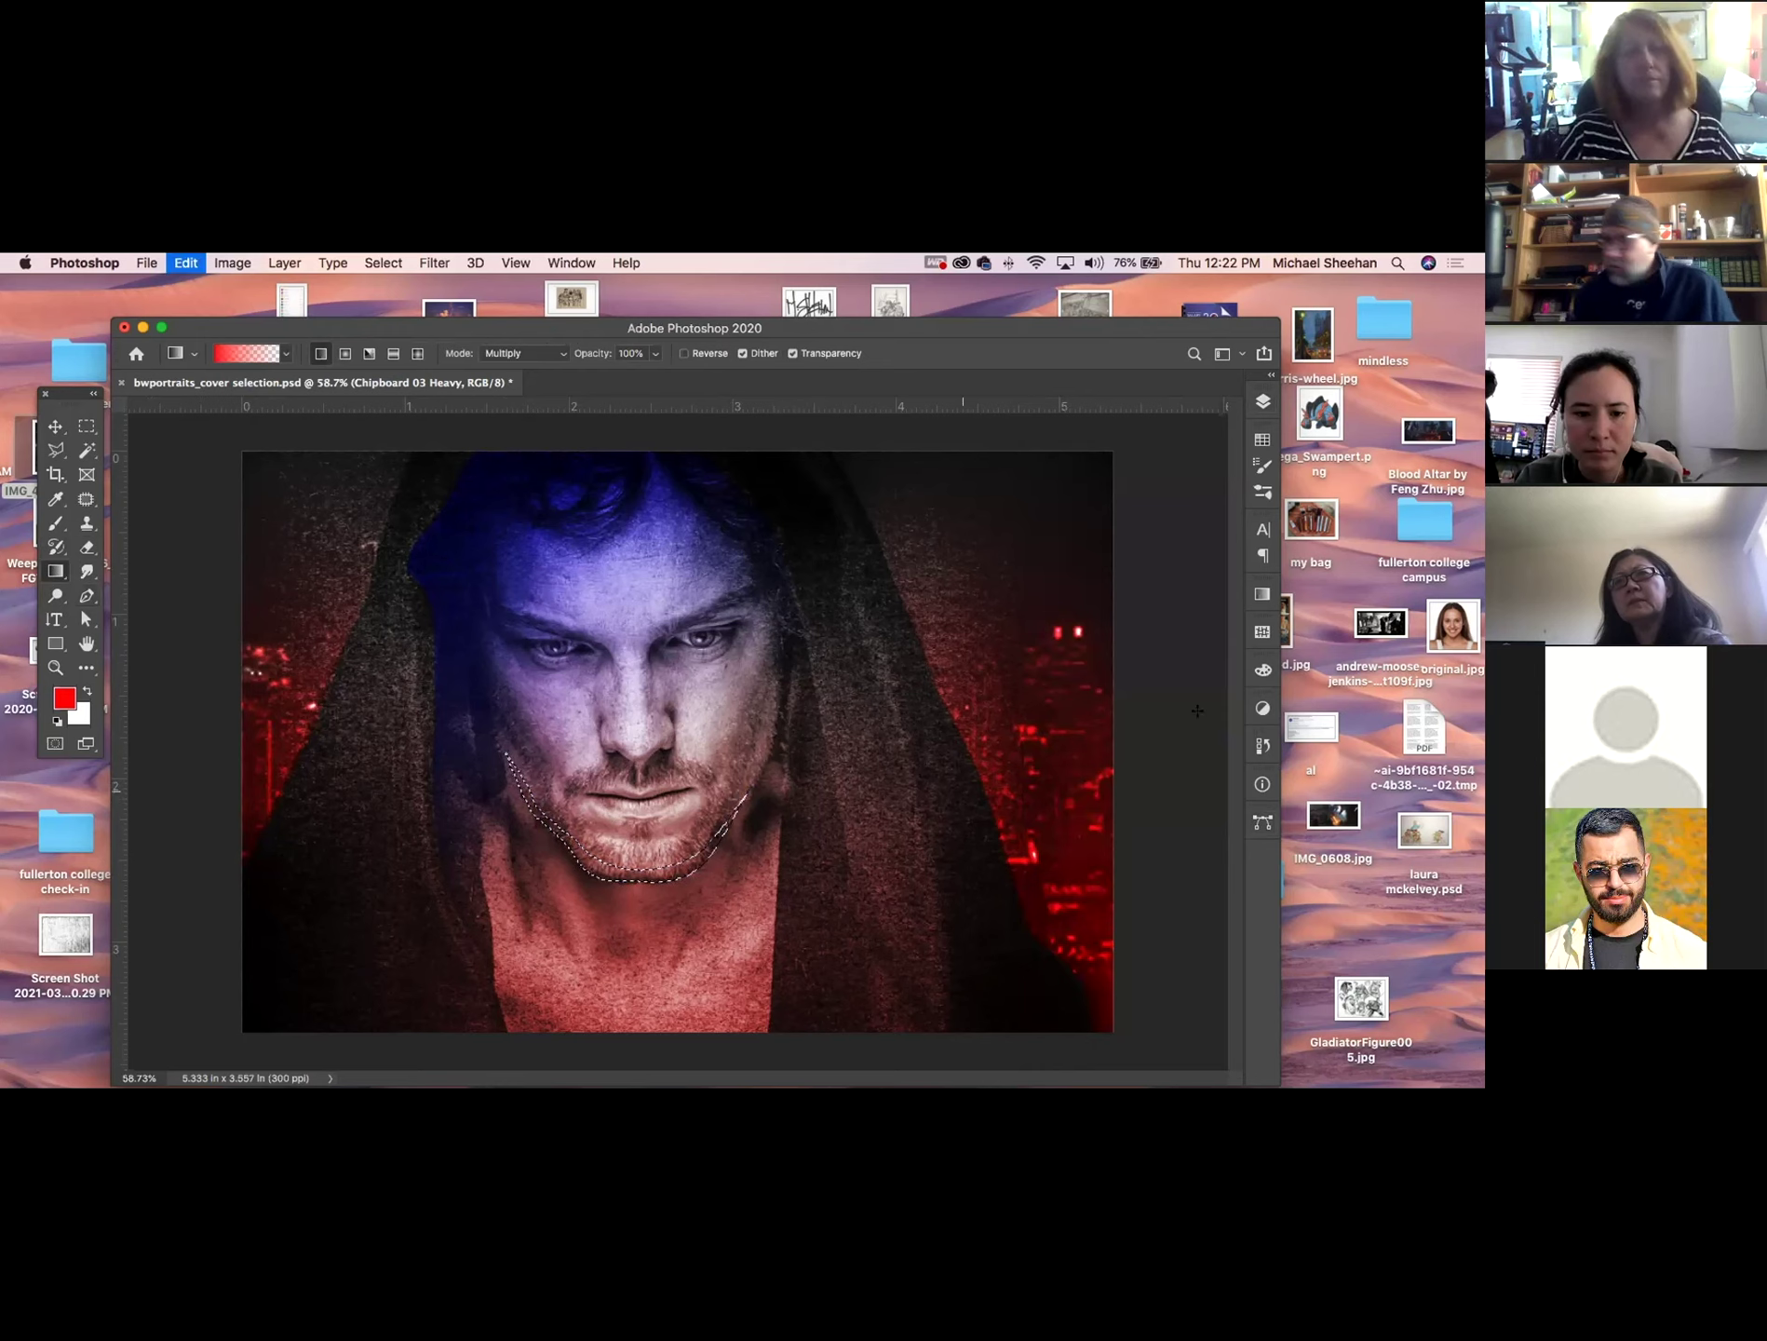
left_click(1263, 401)
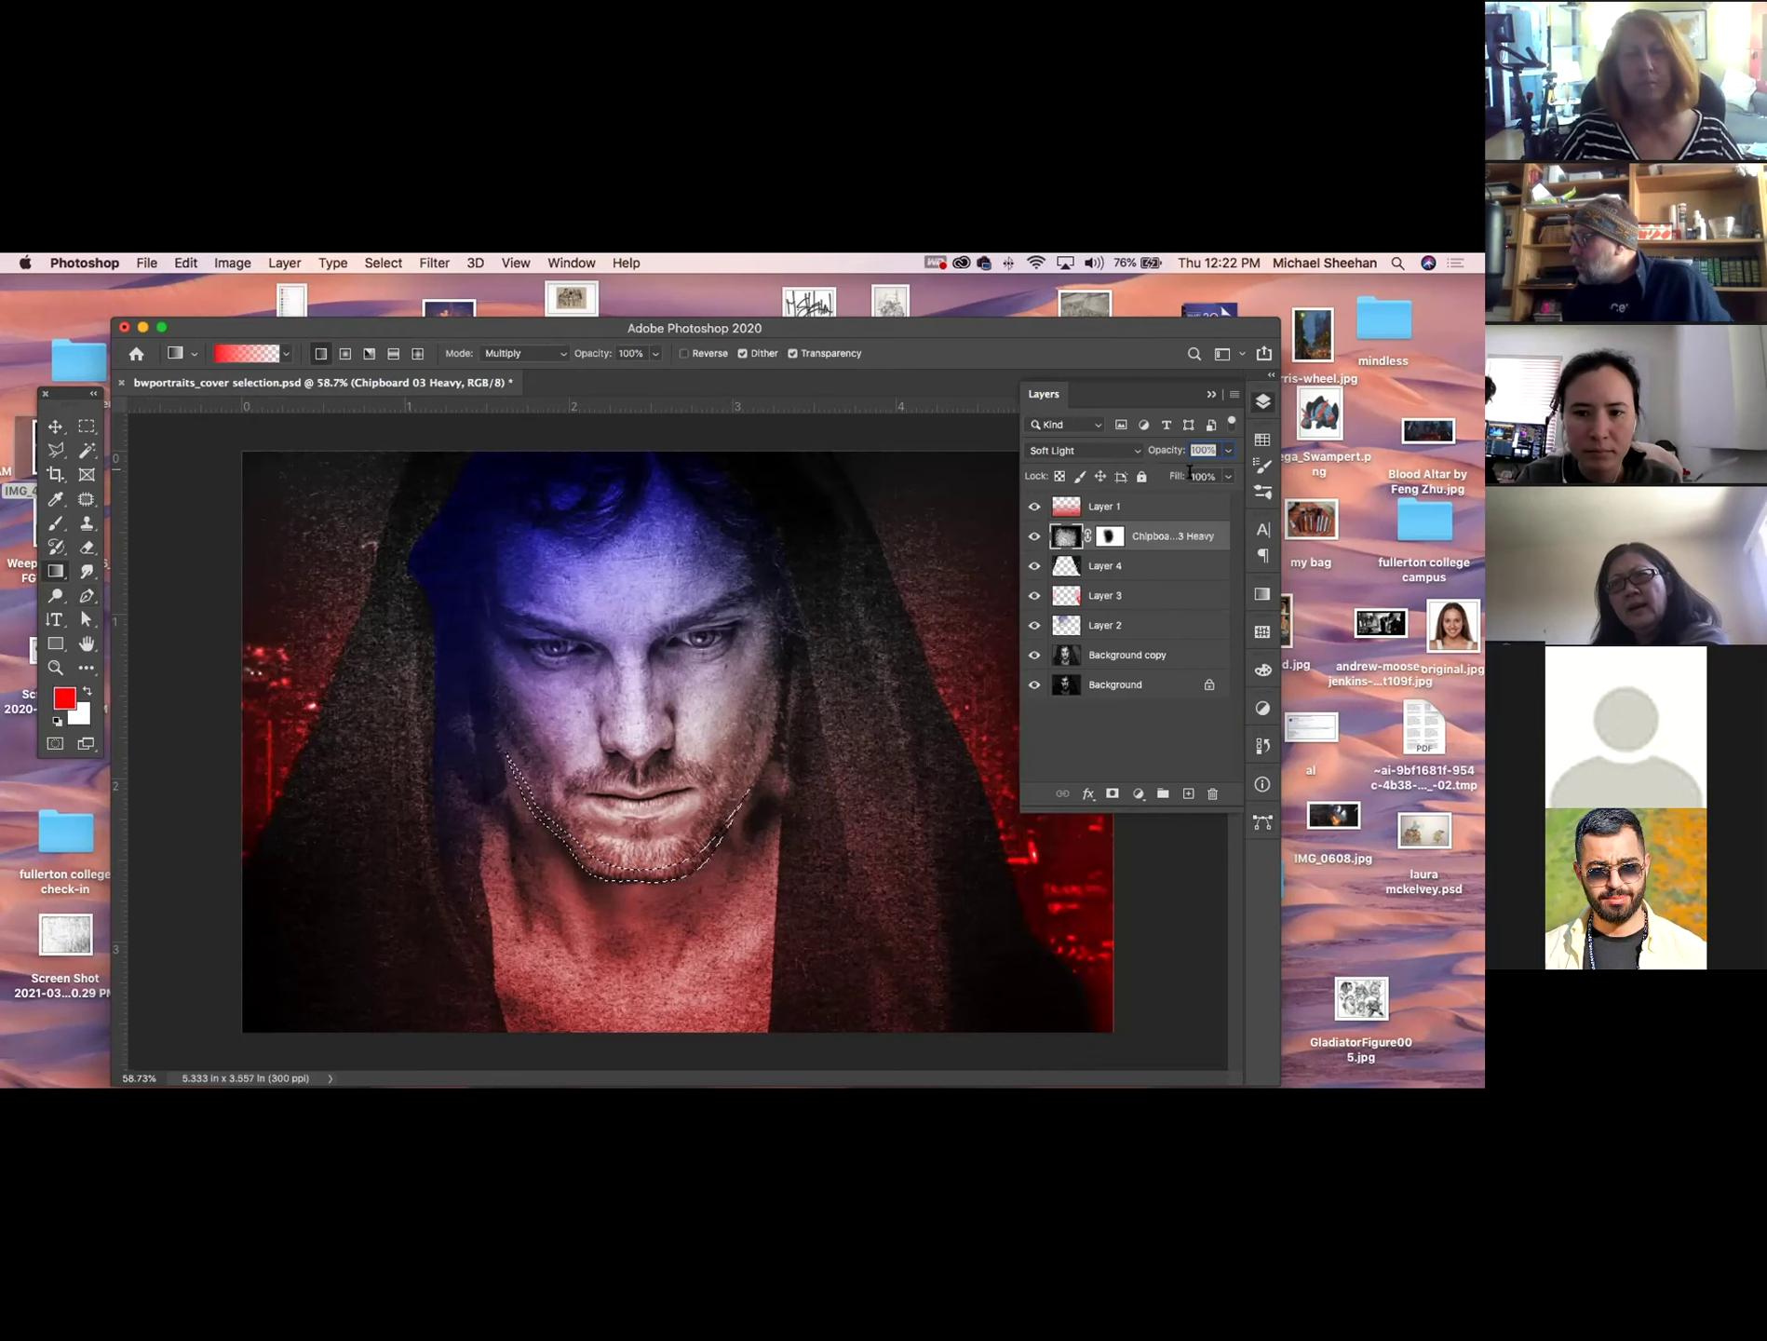
left_click(1177, 505)
left_click(1188, 793)
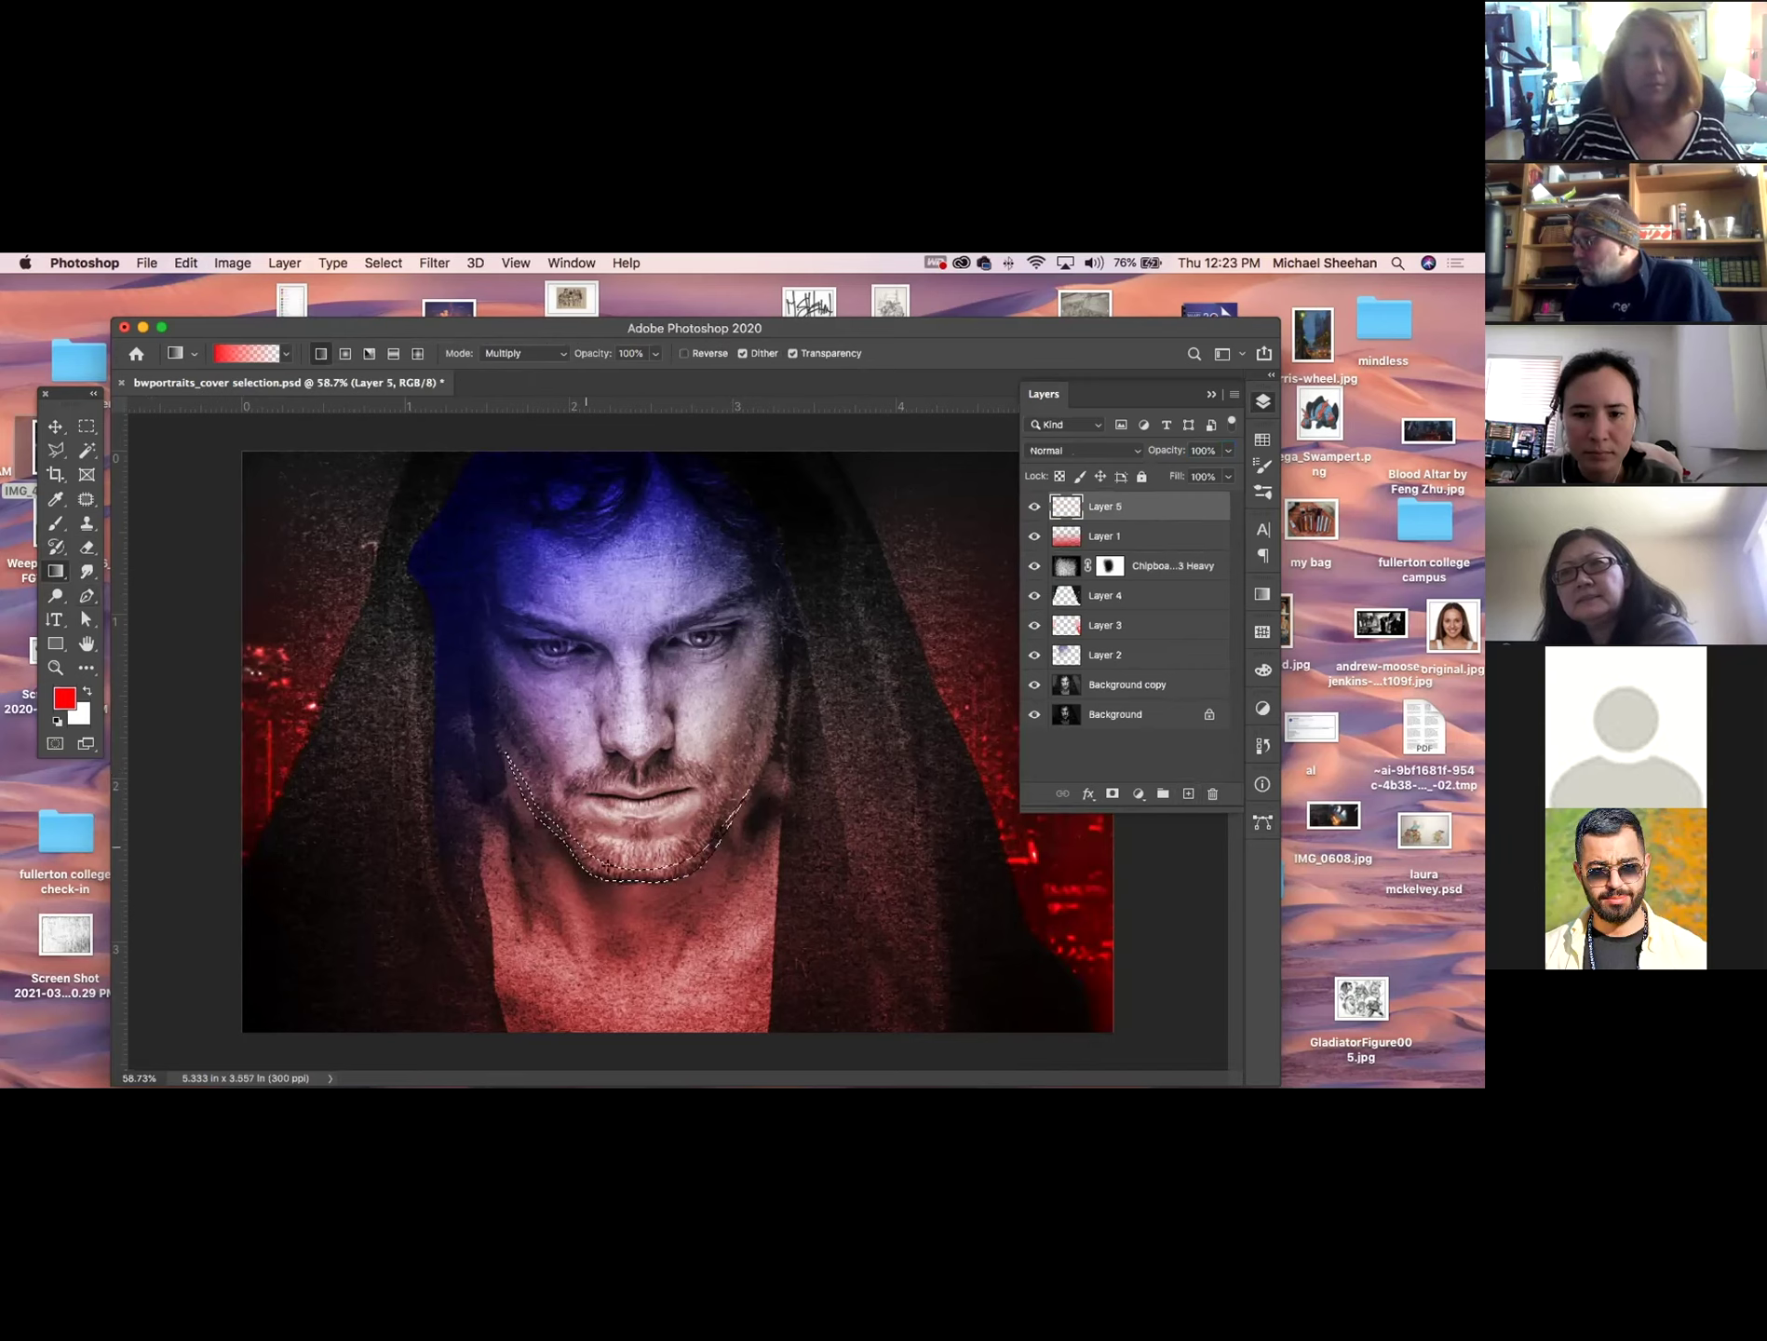
left_click_drag(623, 860, 622, 854)
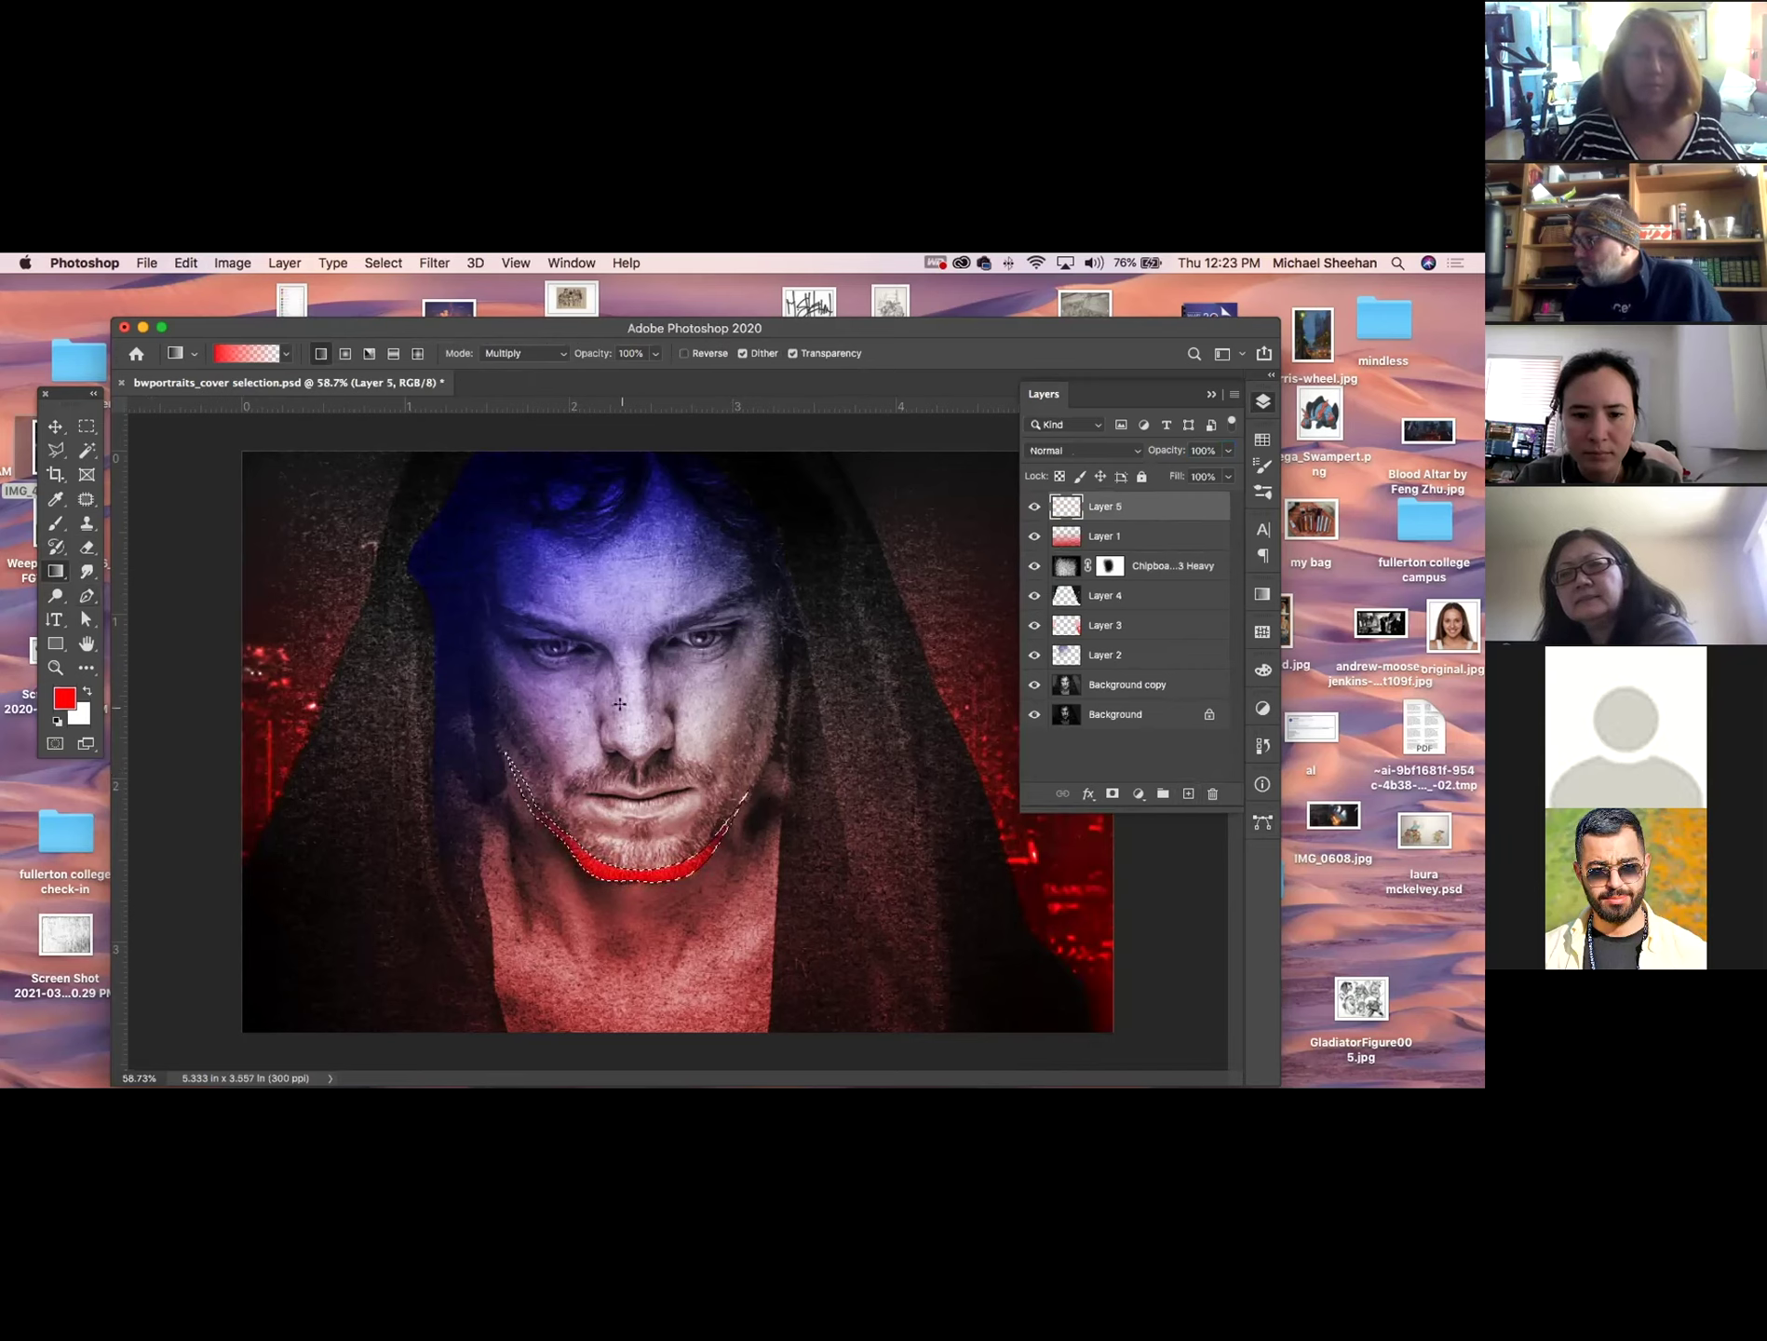
key("super+d")
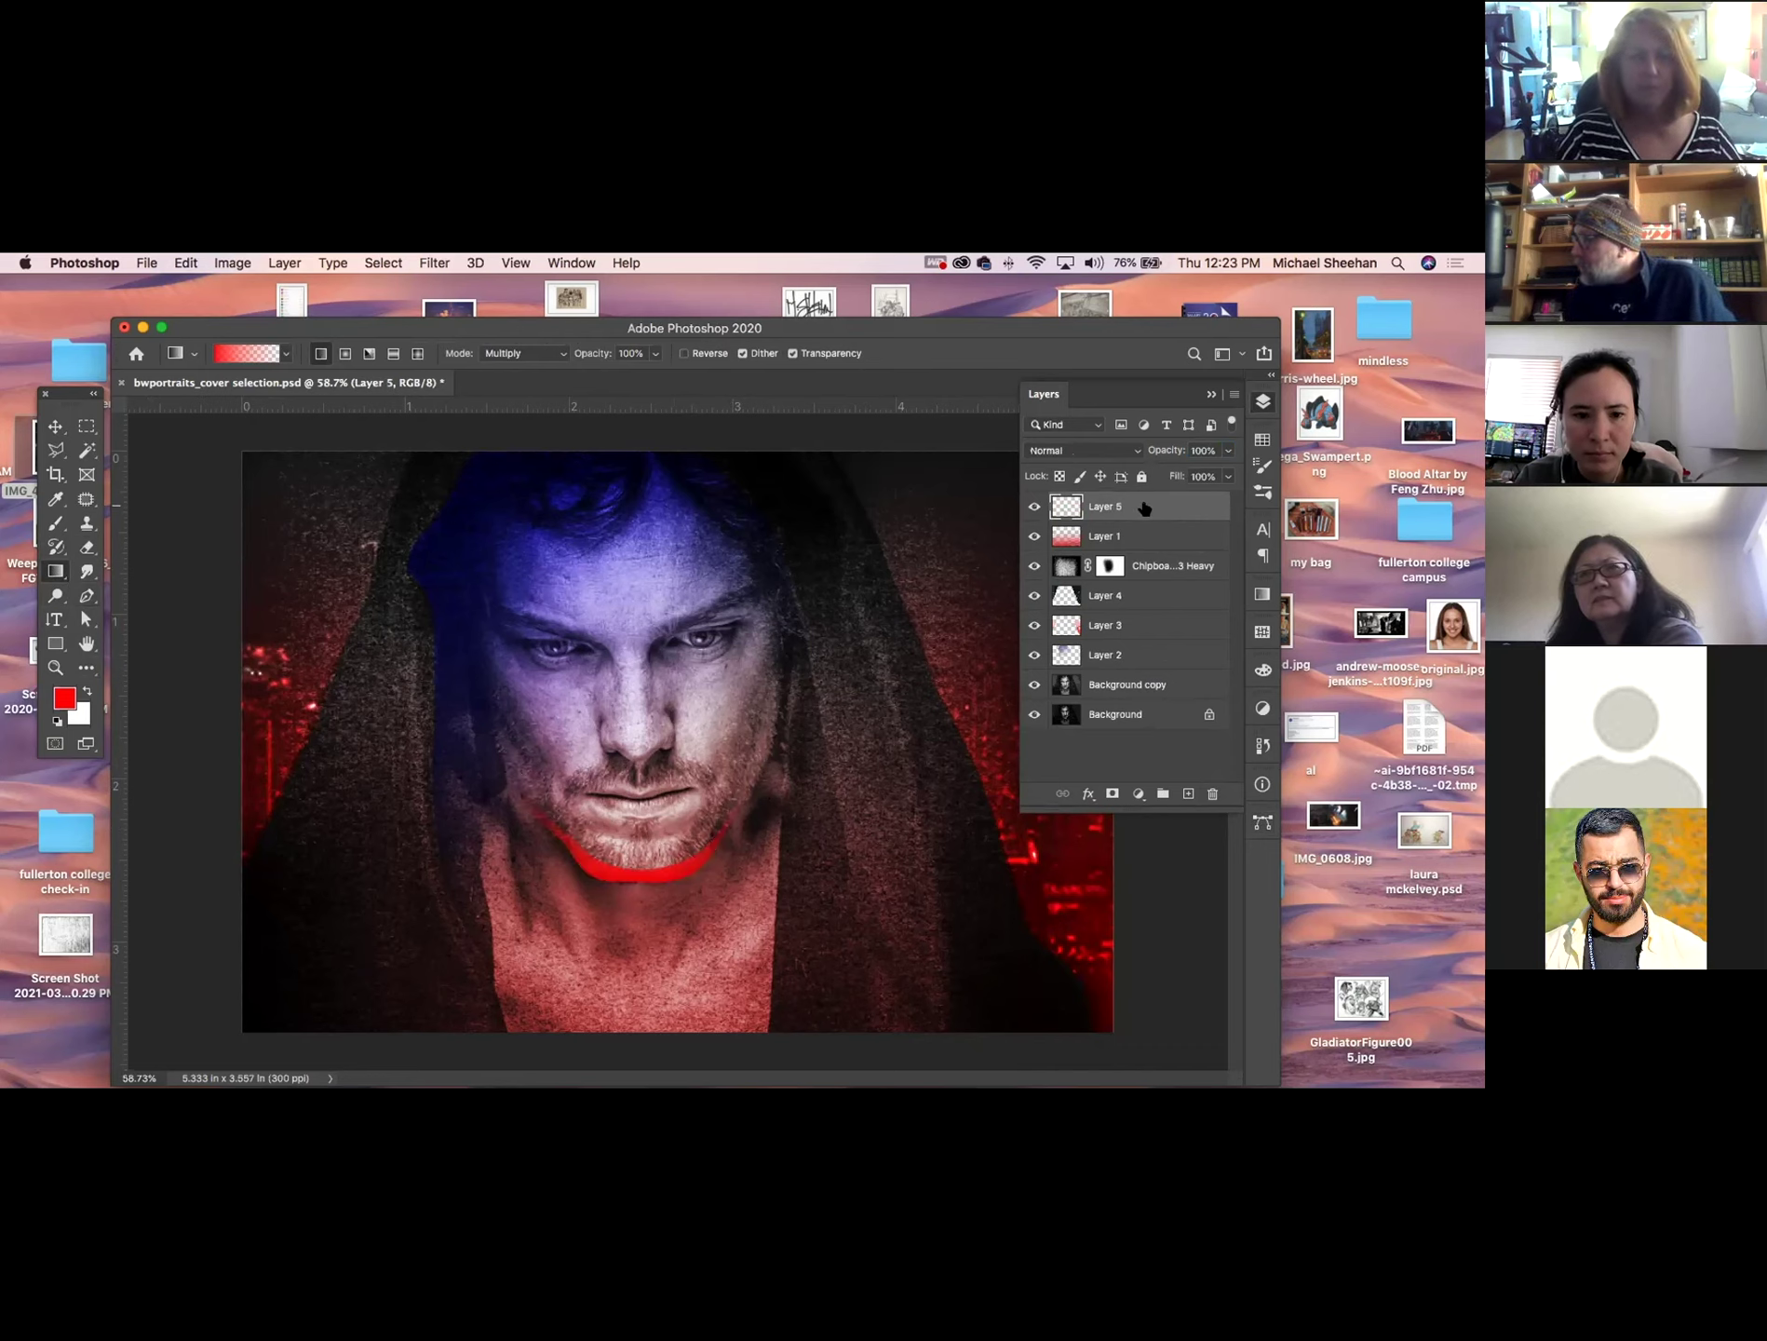
Set the red jaw layer's blend mode to Darker Color and lower its saturation to -50 with Hue/Saturation.
left_click(1085, 449)
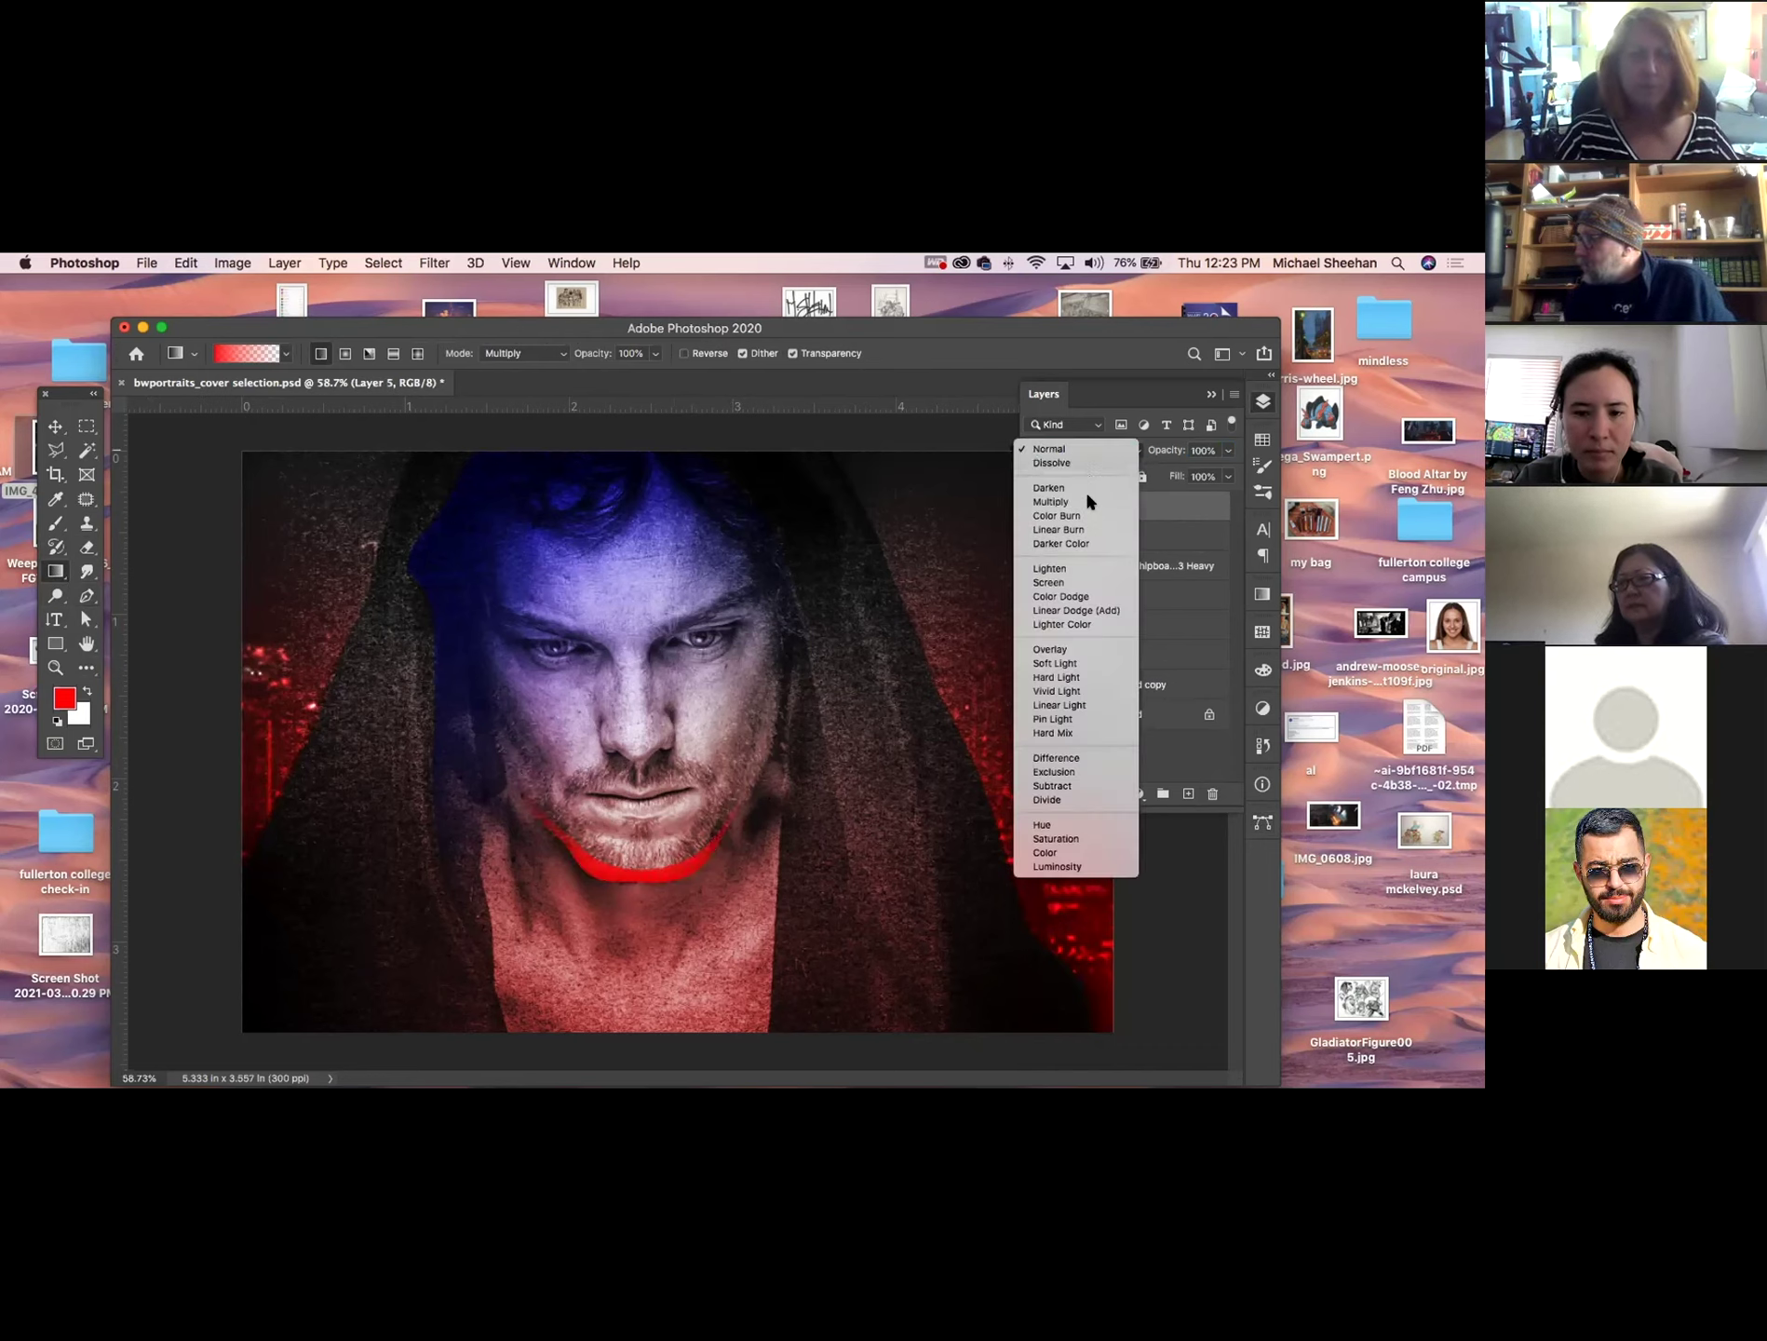
left_click(1078, 544)
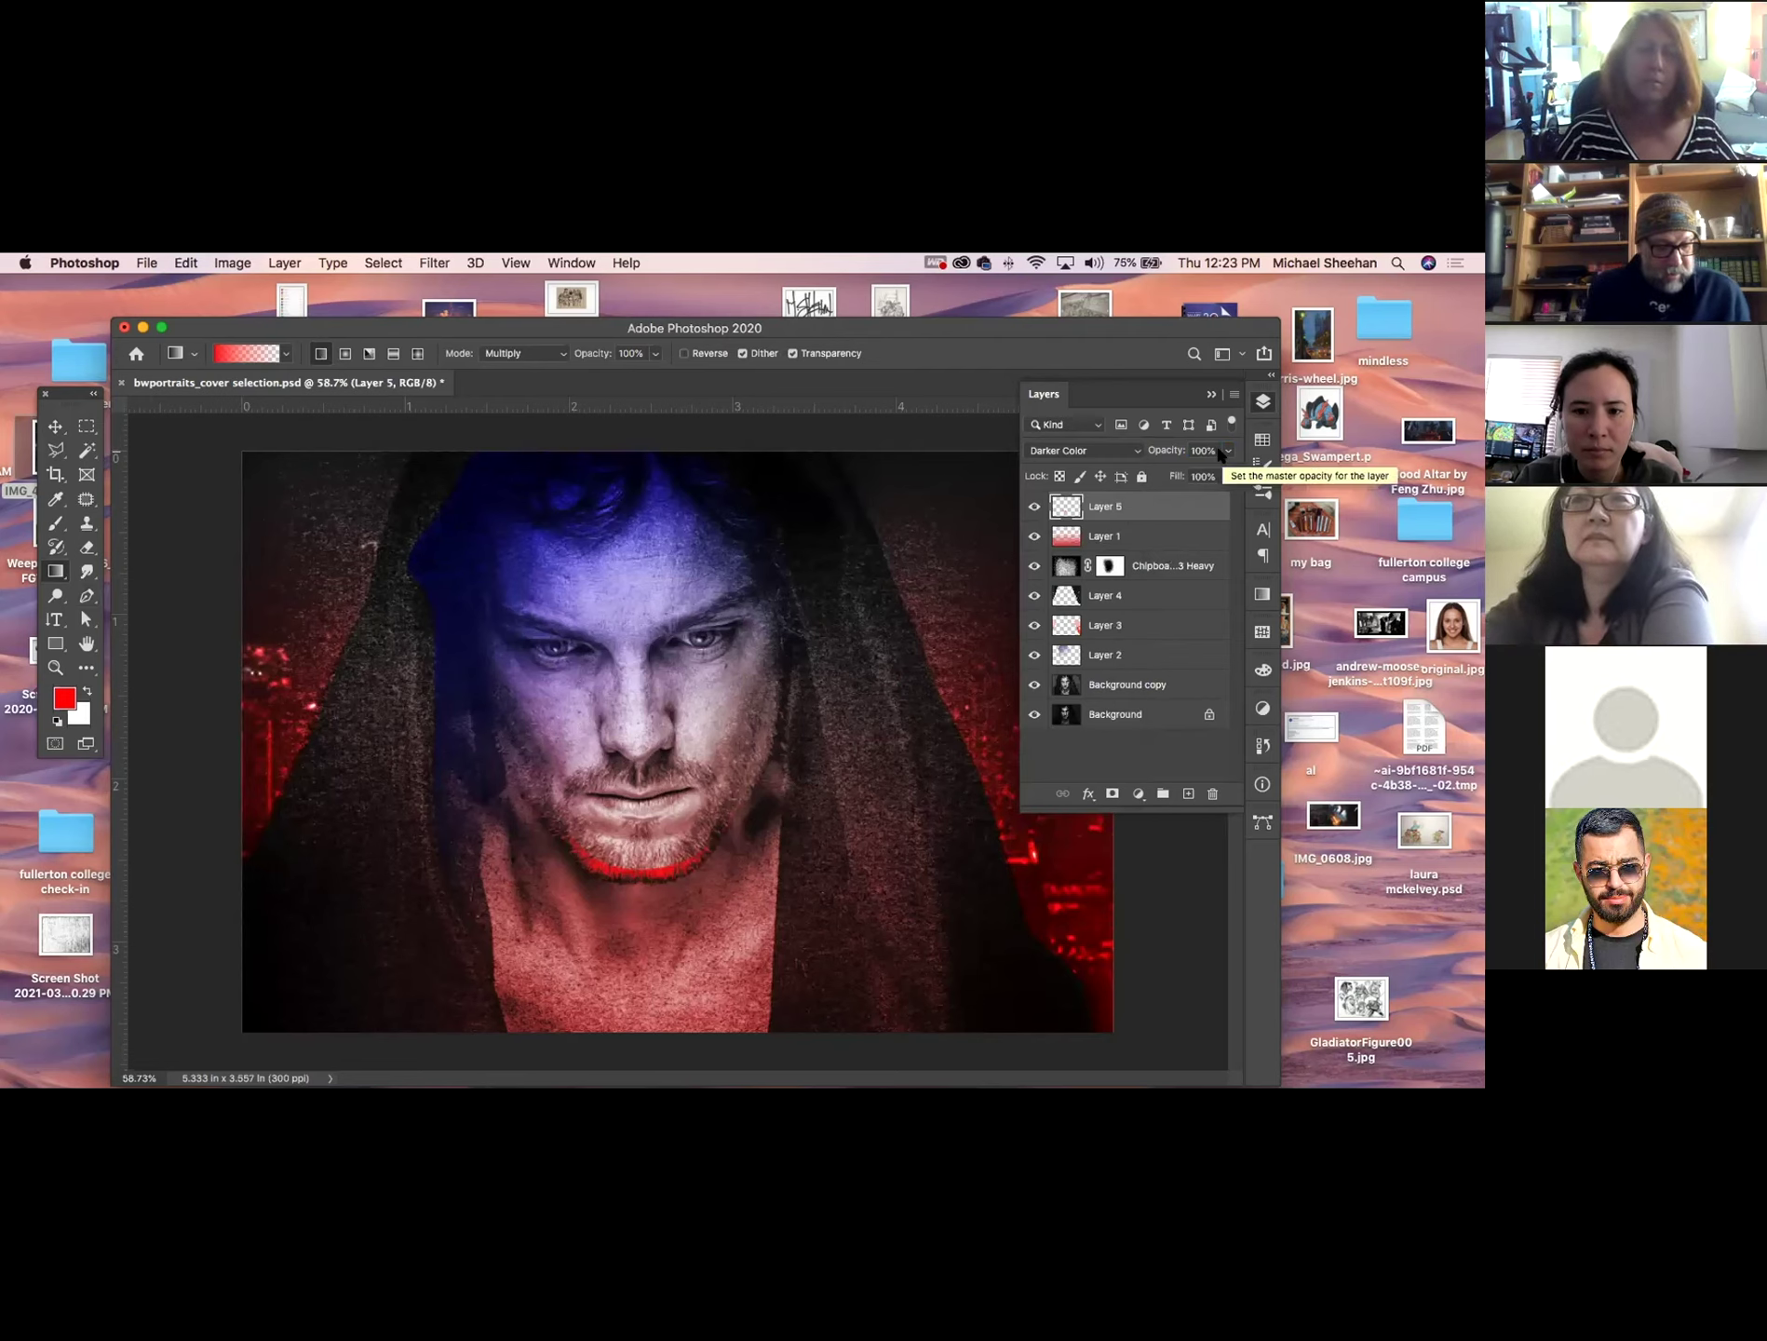
key("super+u")
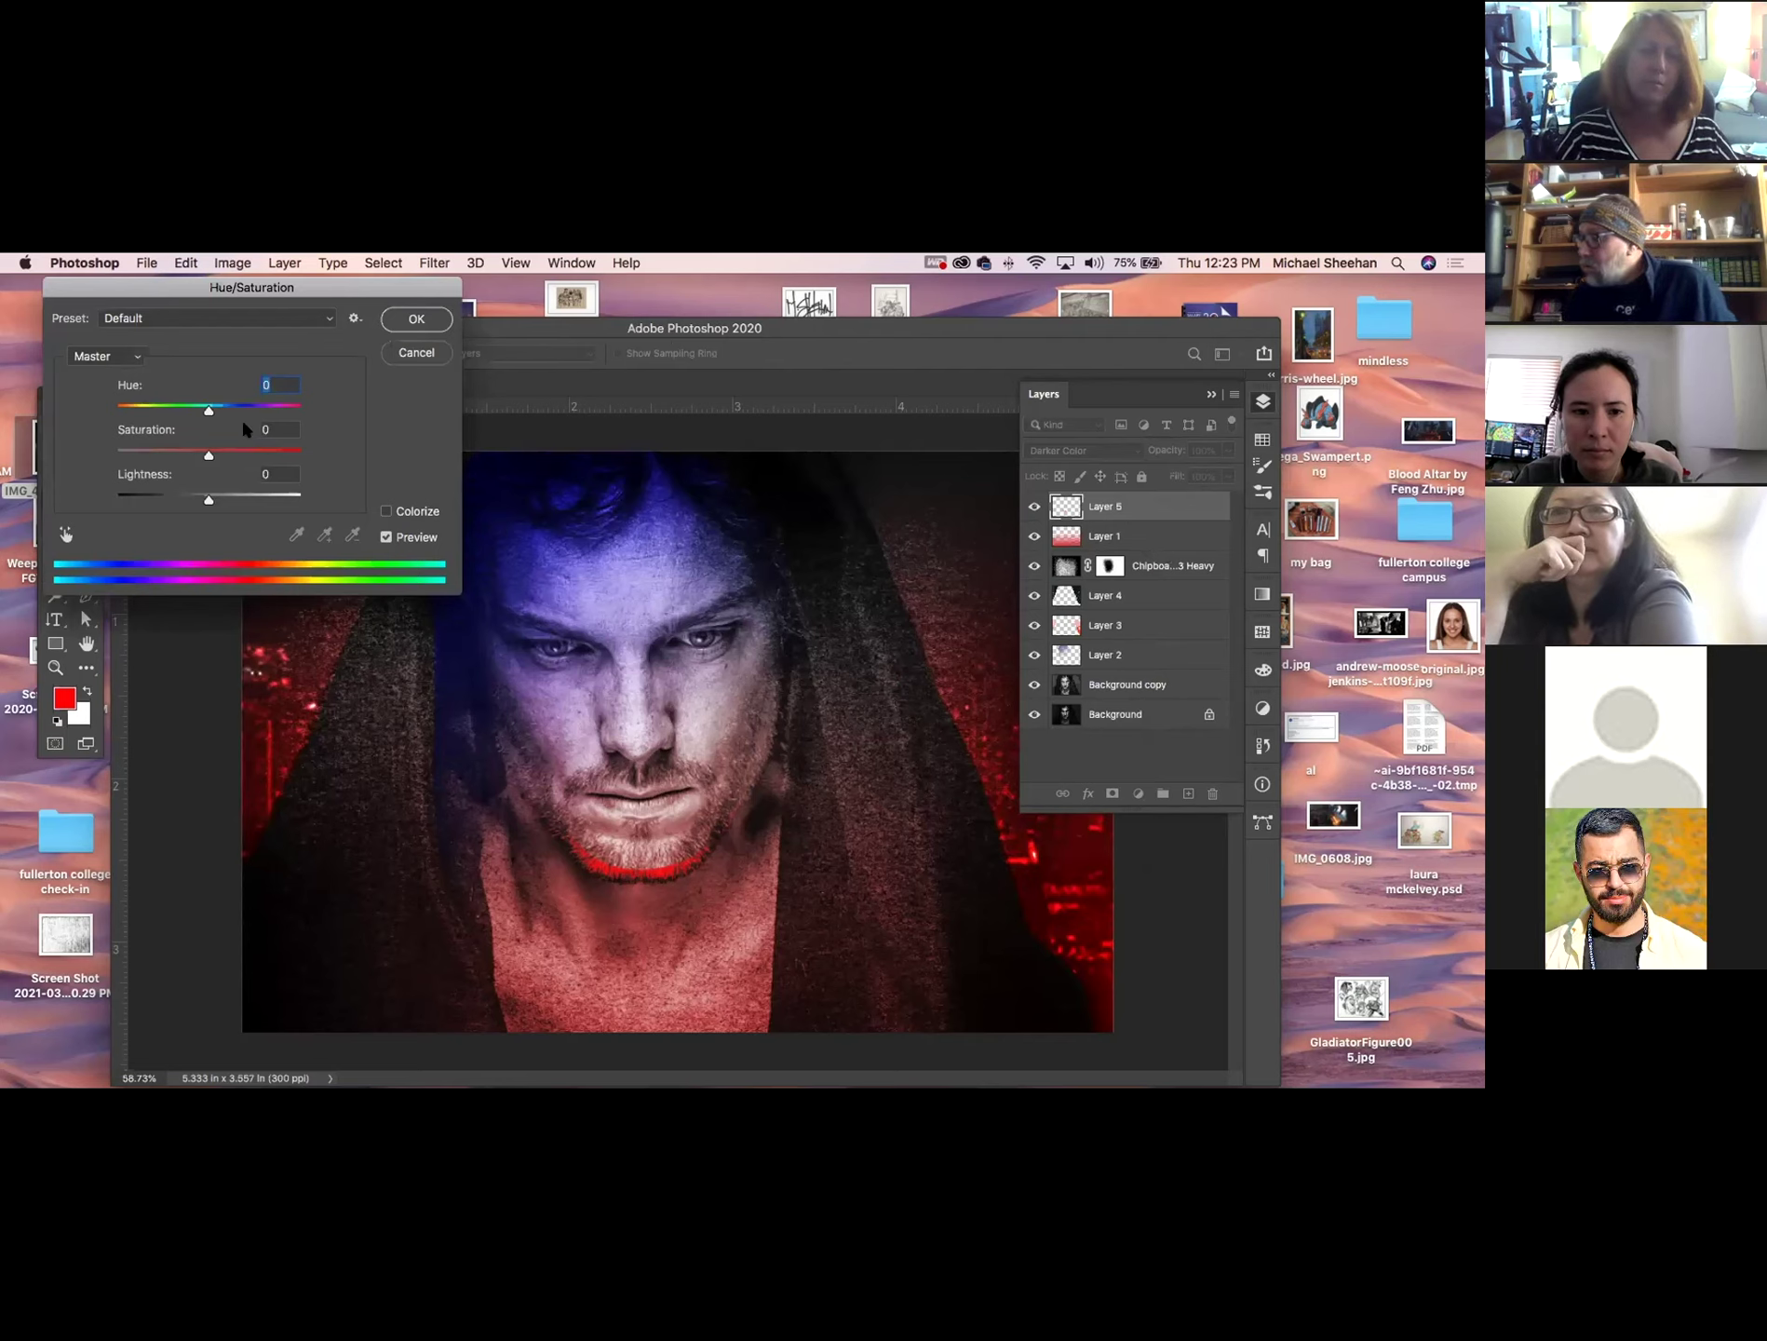
left_click_drag(209, 454, 161, 455)
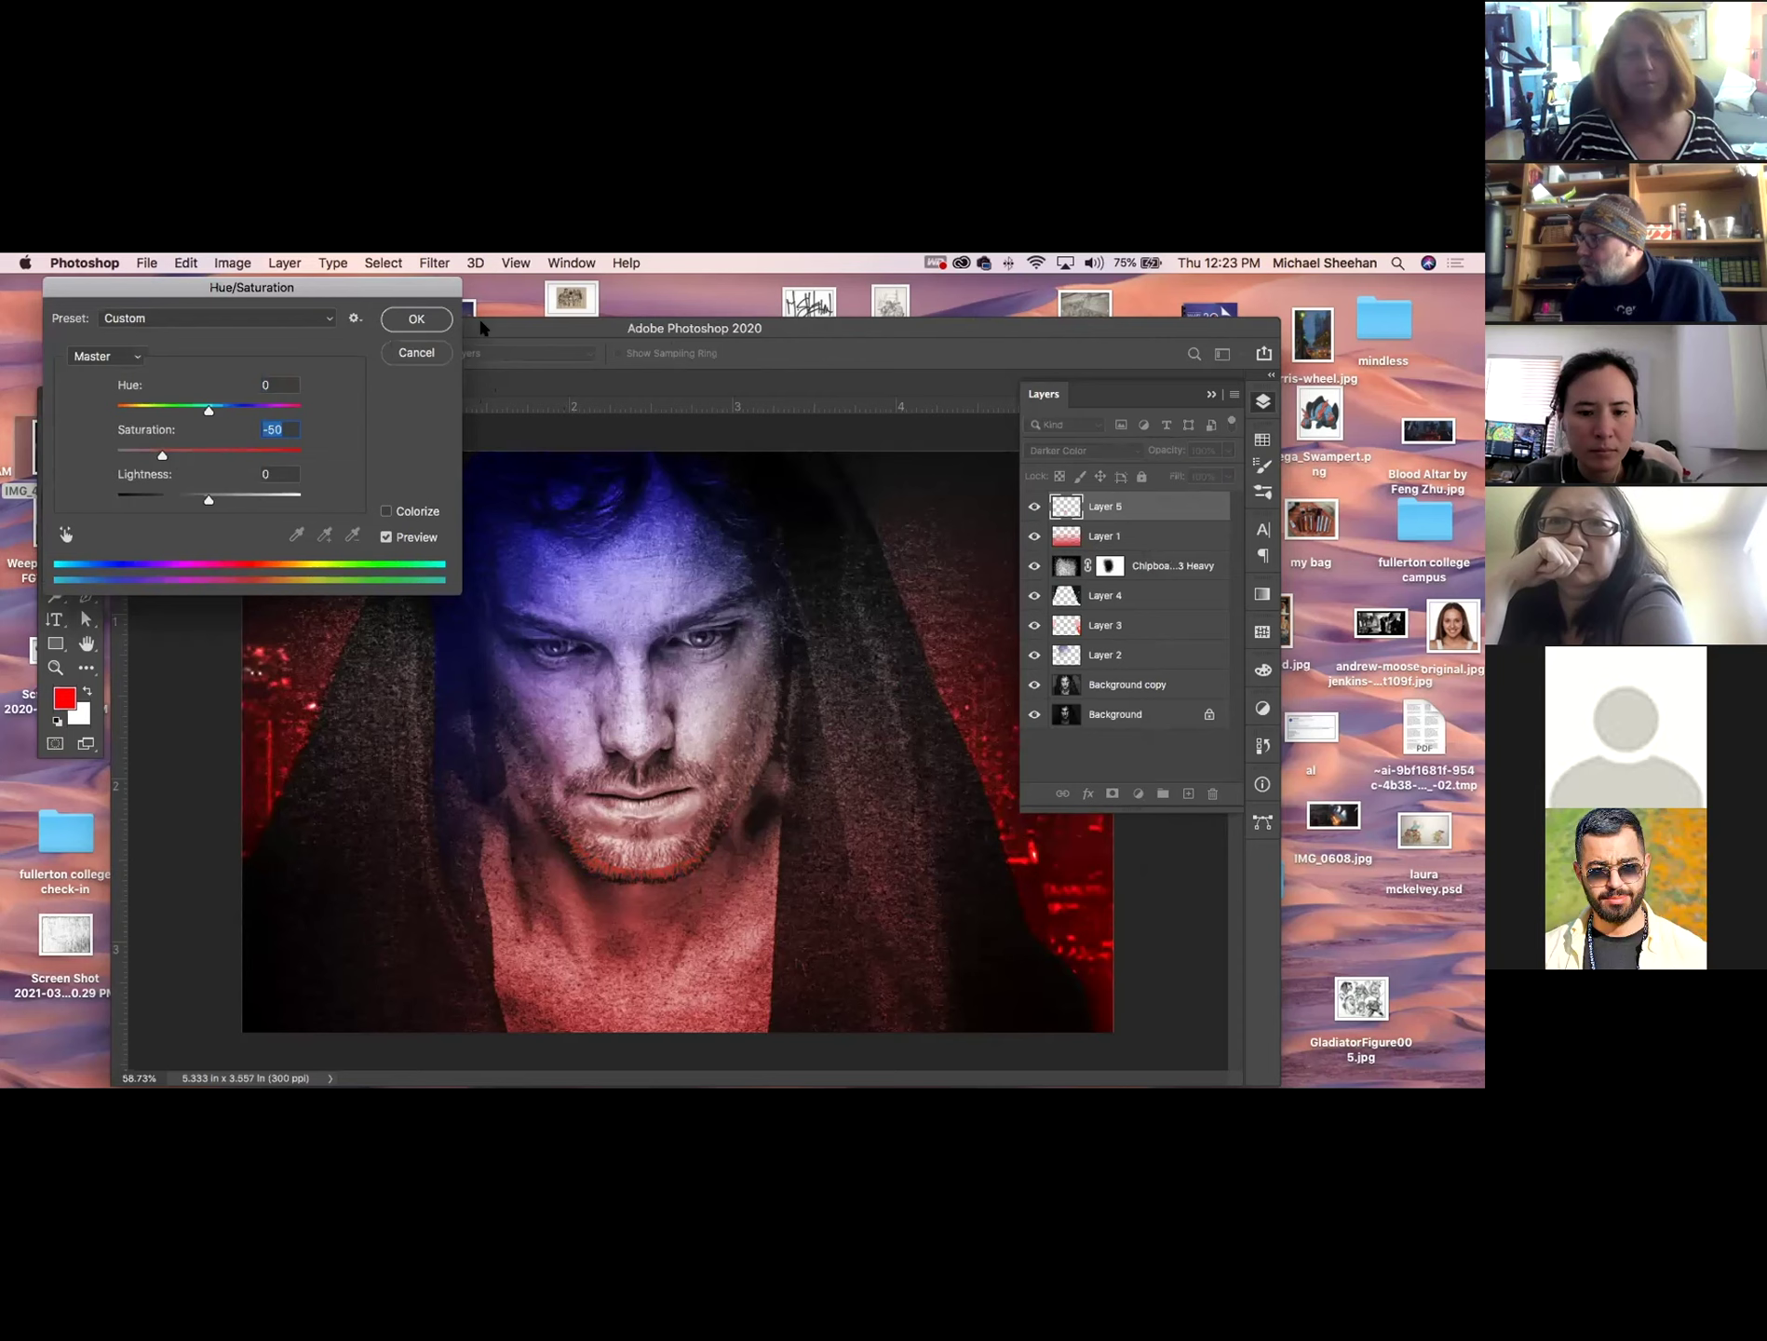
left_click(436, 319)
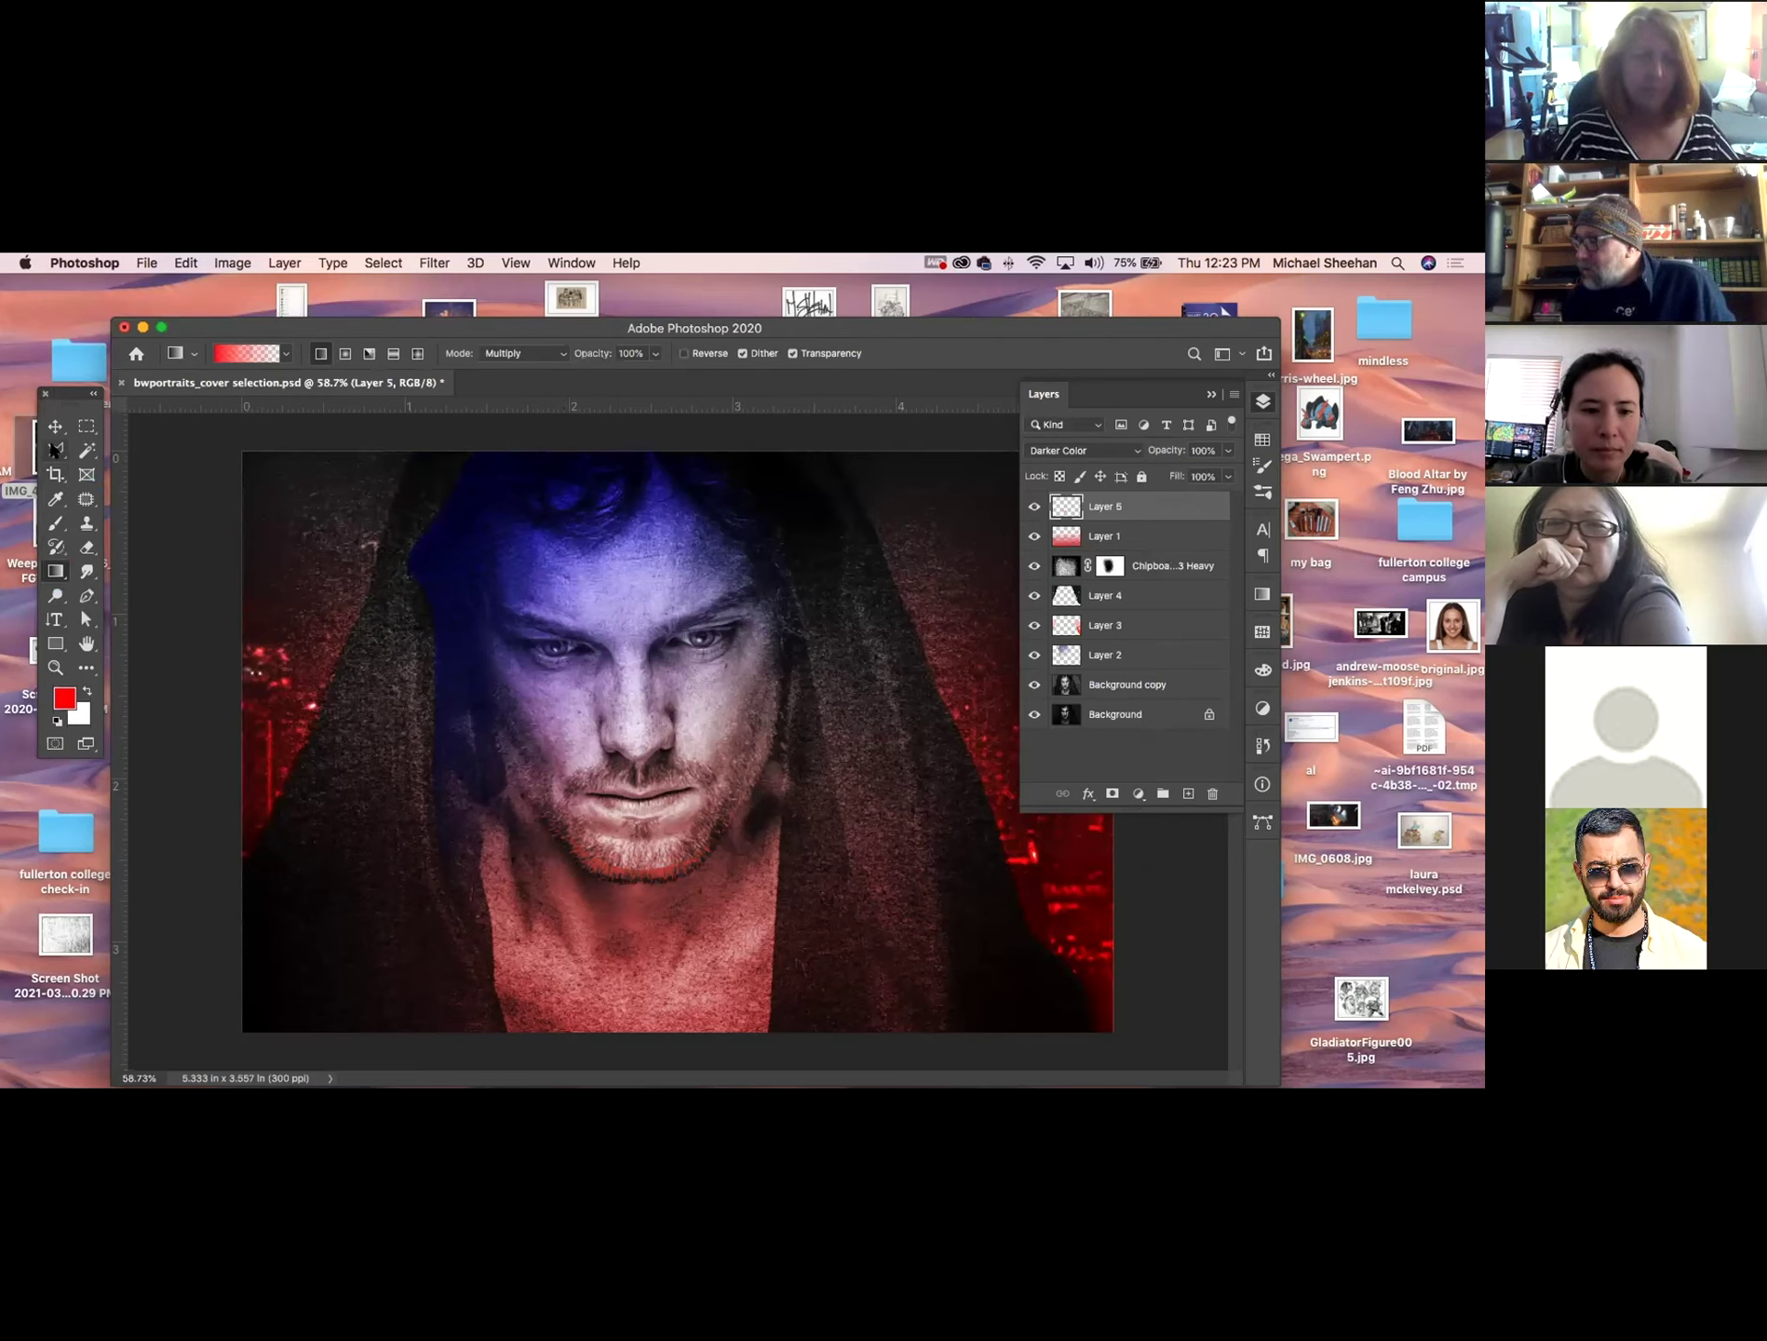
Draw a closed Pen path around the shaded cheek on the blue-lit side of the face and load it as a selection.
left_click(87, 595)
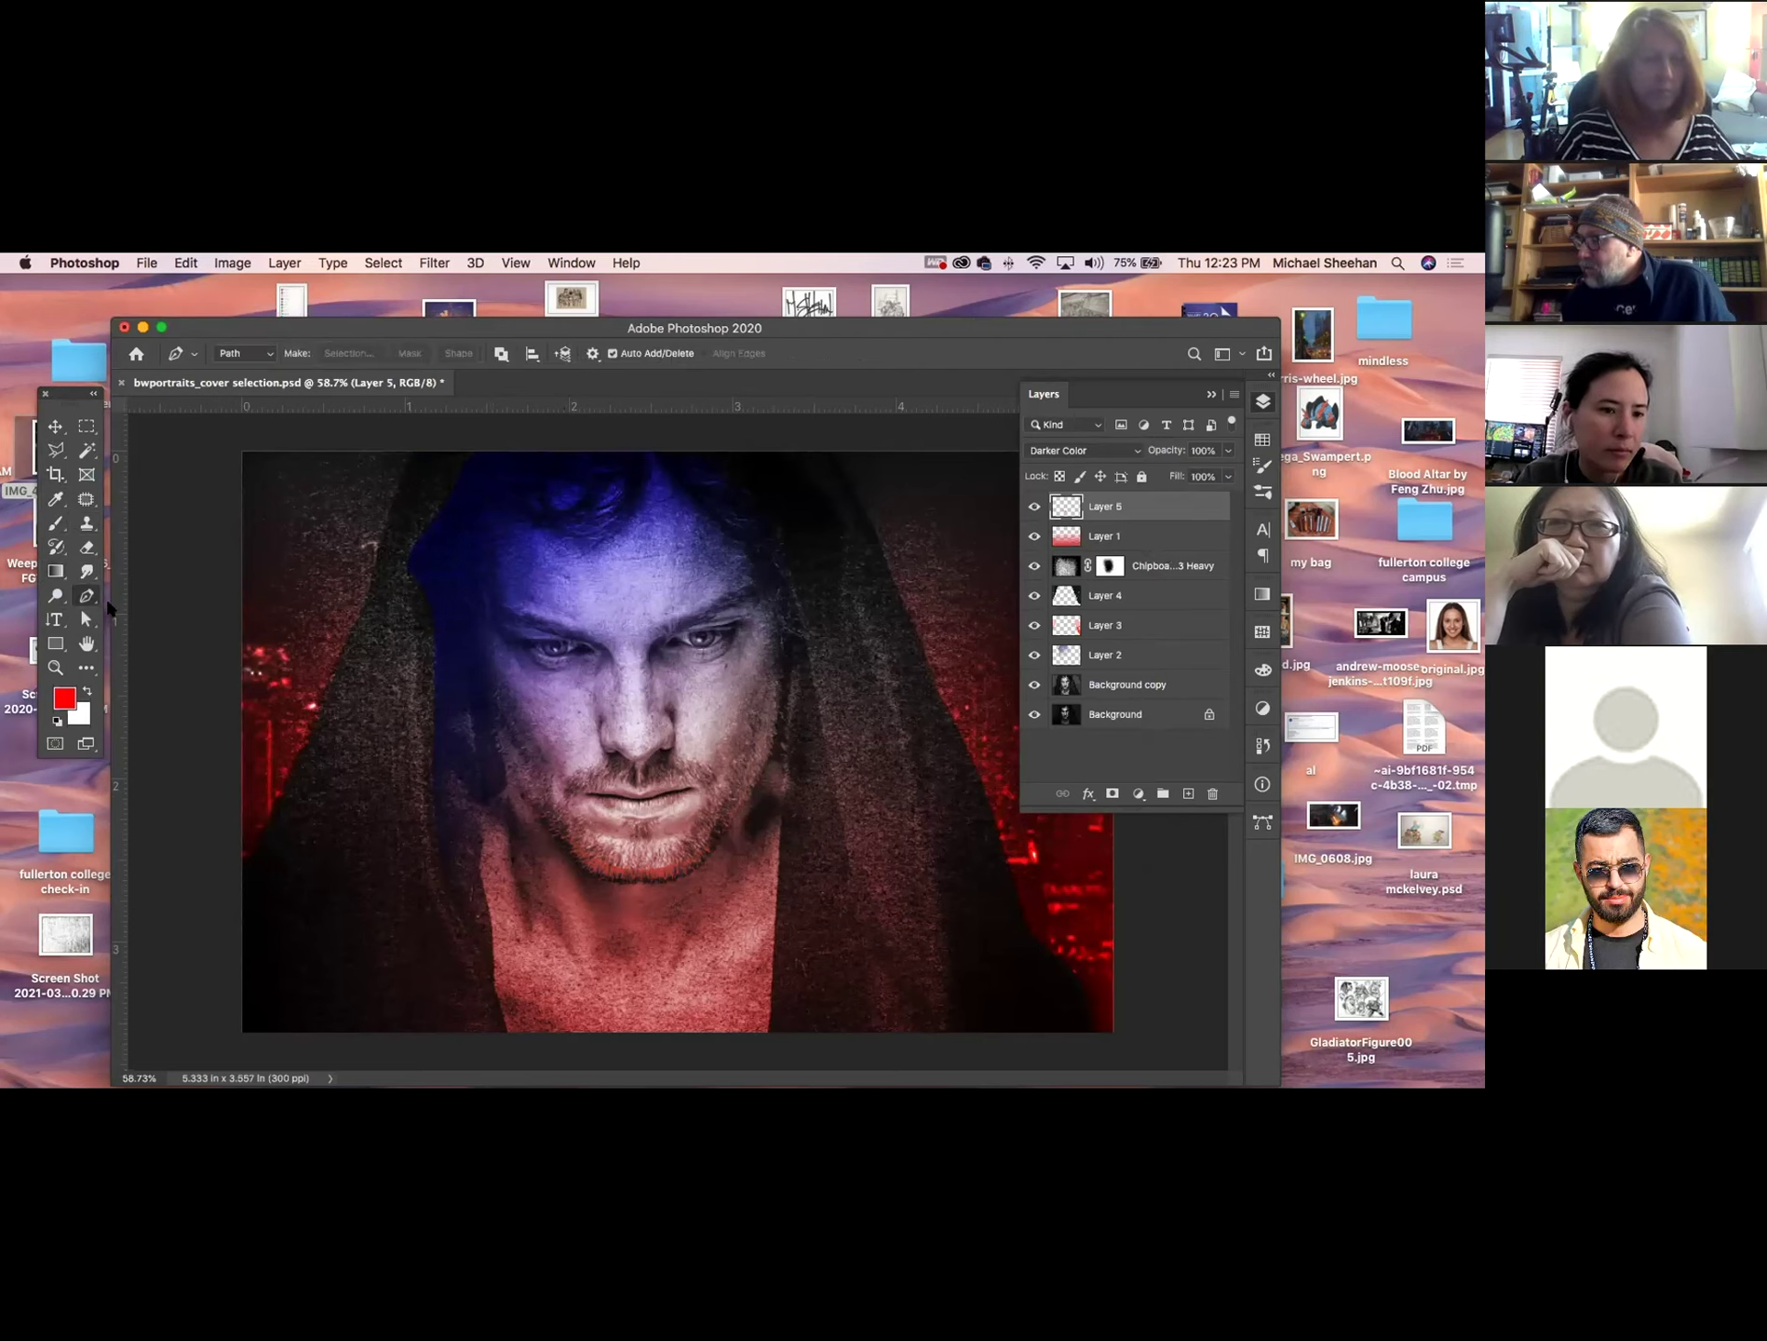
left_click(505, 679)
left_click_drag(554, 732, 560, 758)
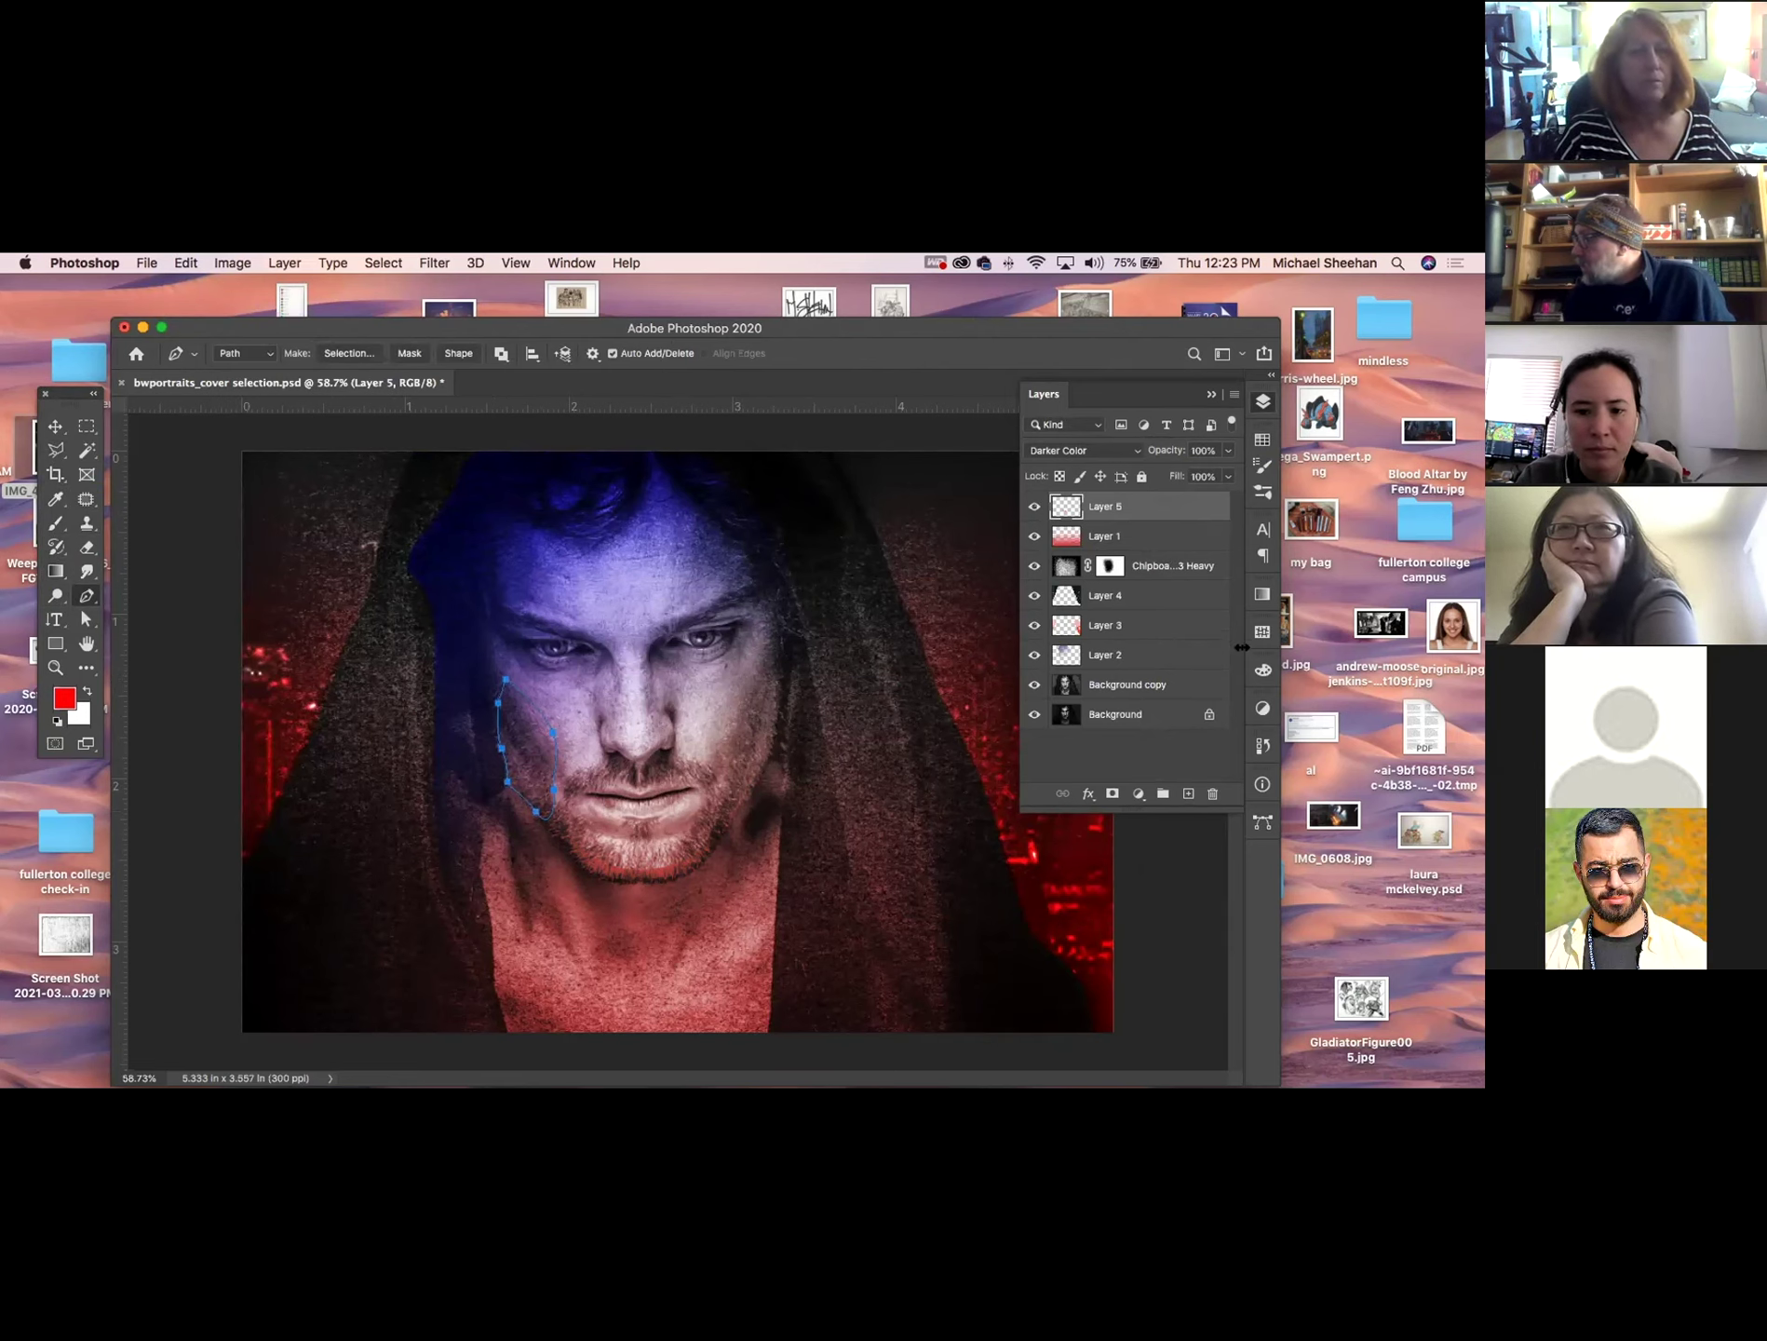
left_click(1262, 822)
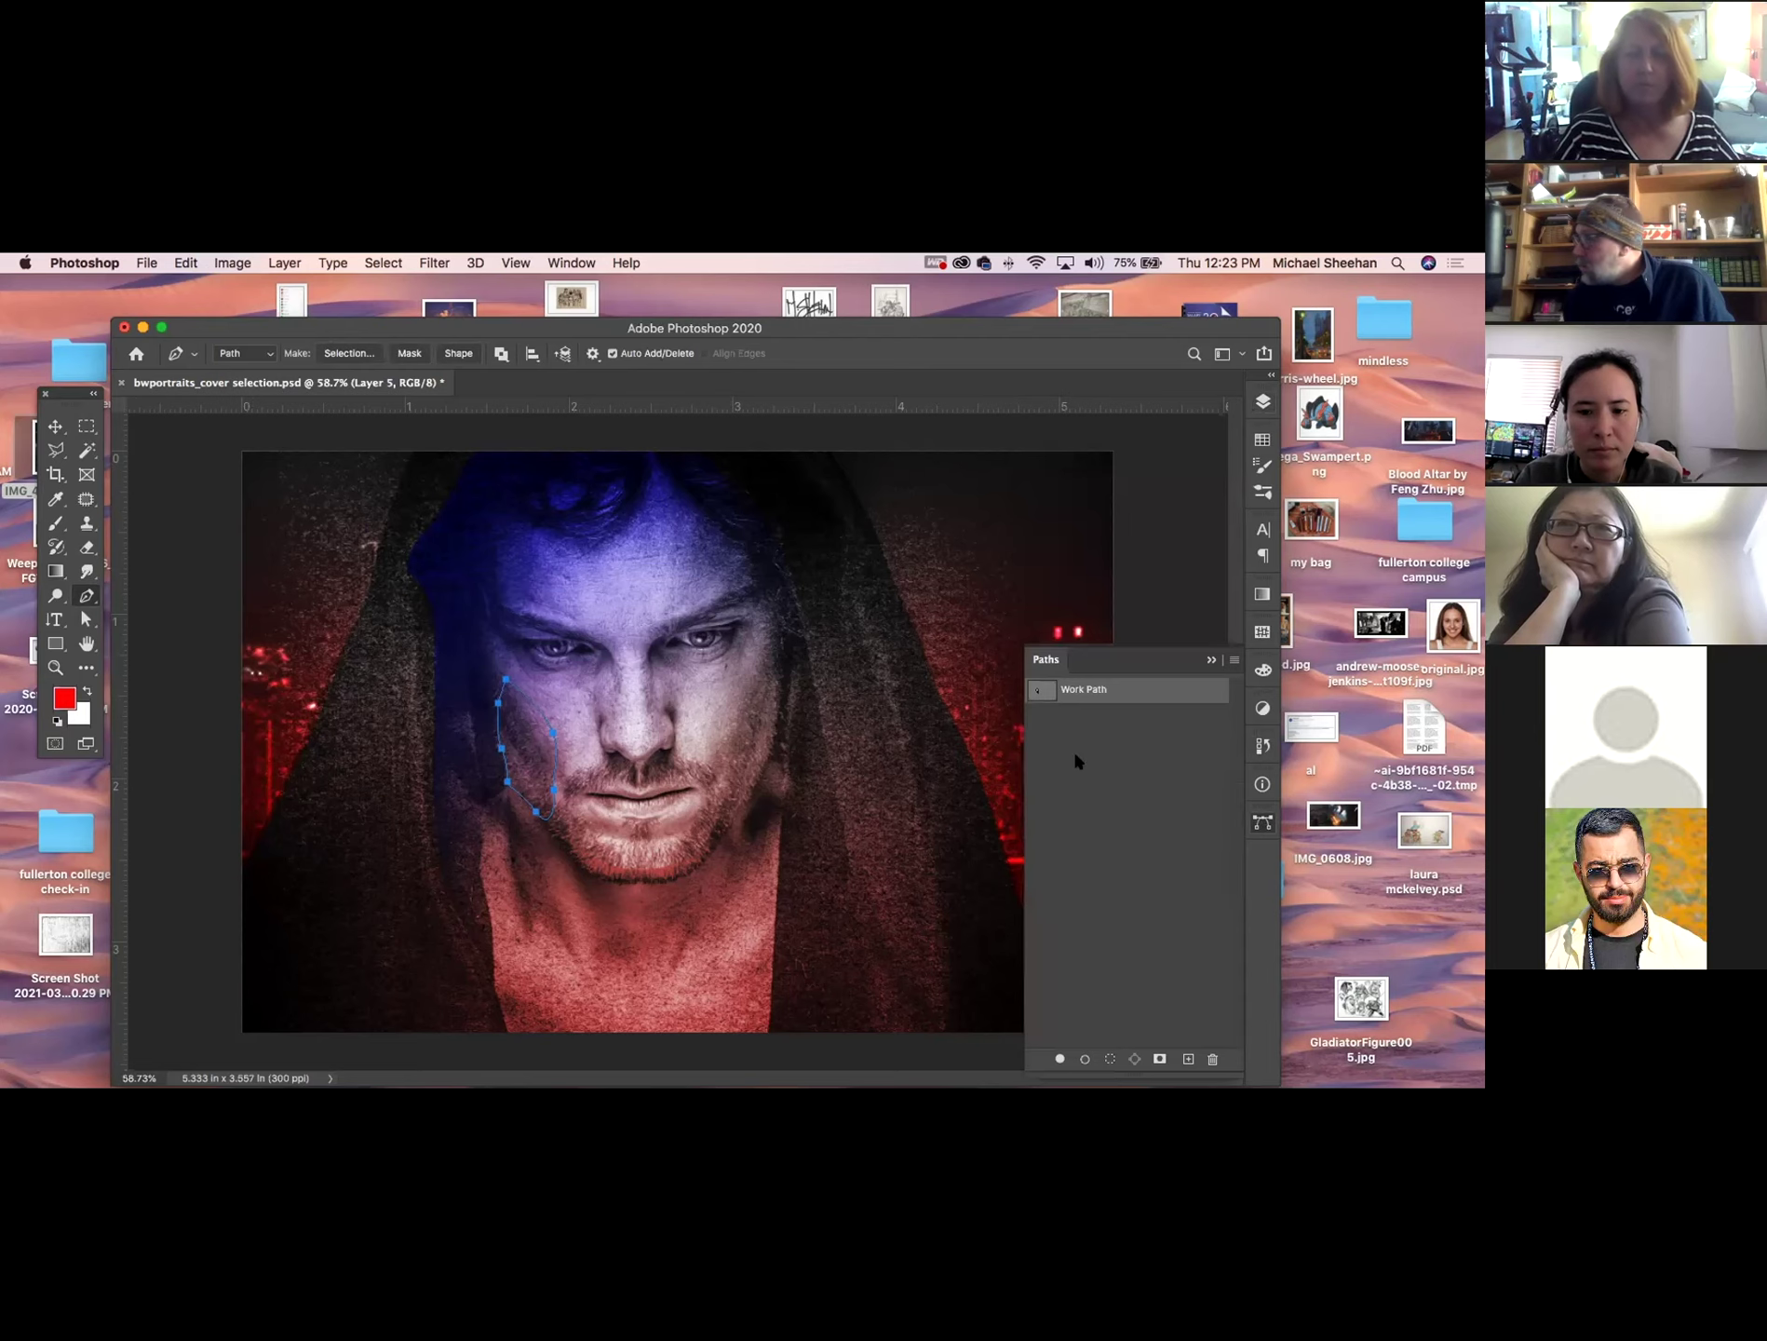
left_click(1043, 700, "super")
left_click(1262, 822)
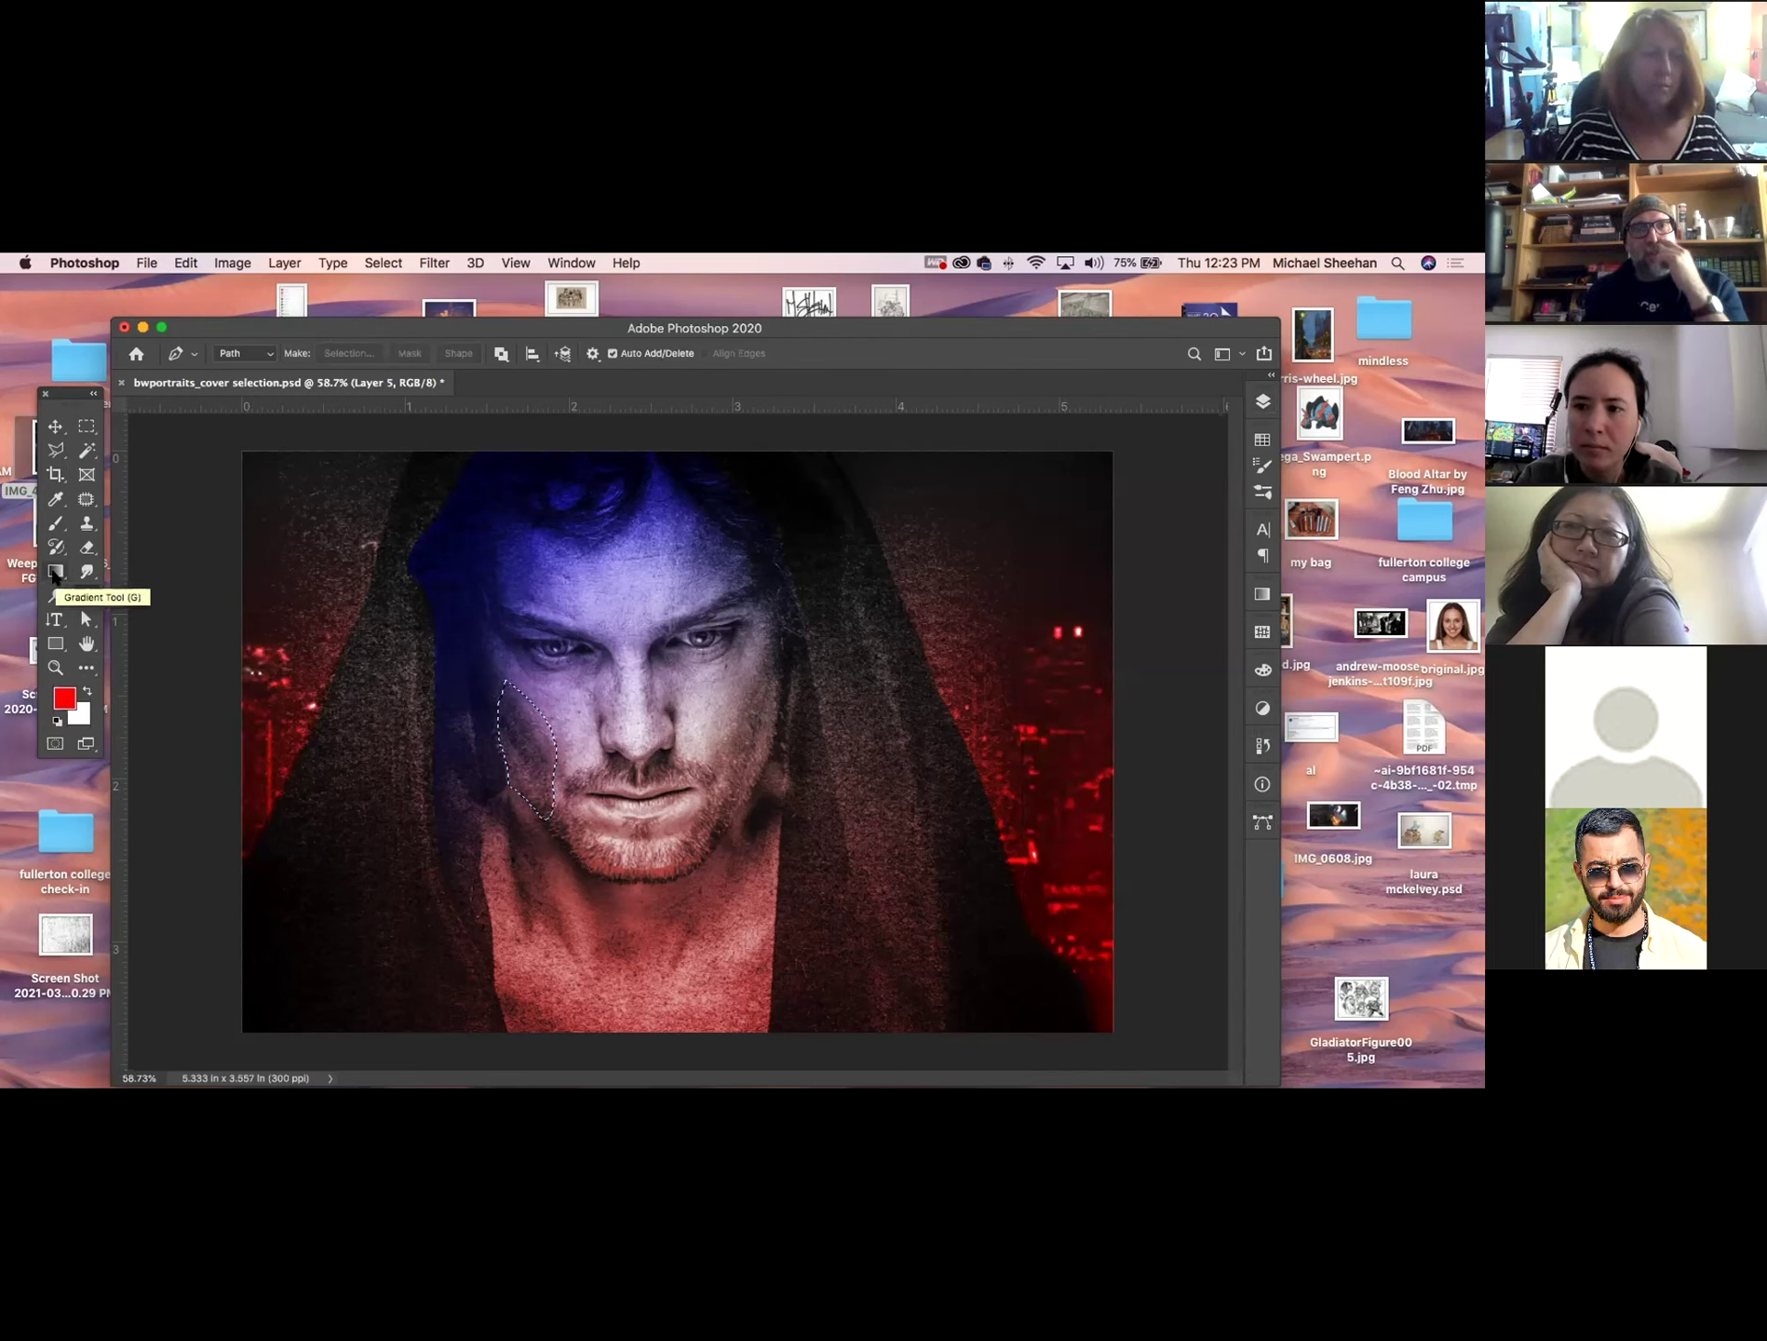
Apply a red-to-transparent linear gradient inside the cheek selection on Layer 5, running from the jaw up towards the cheekbone.
left_click(1263, 401)
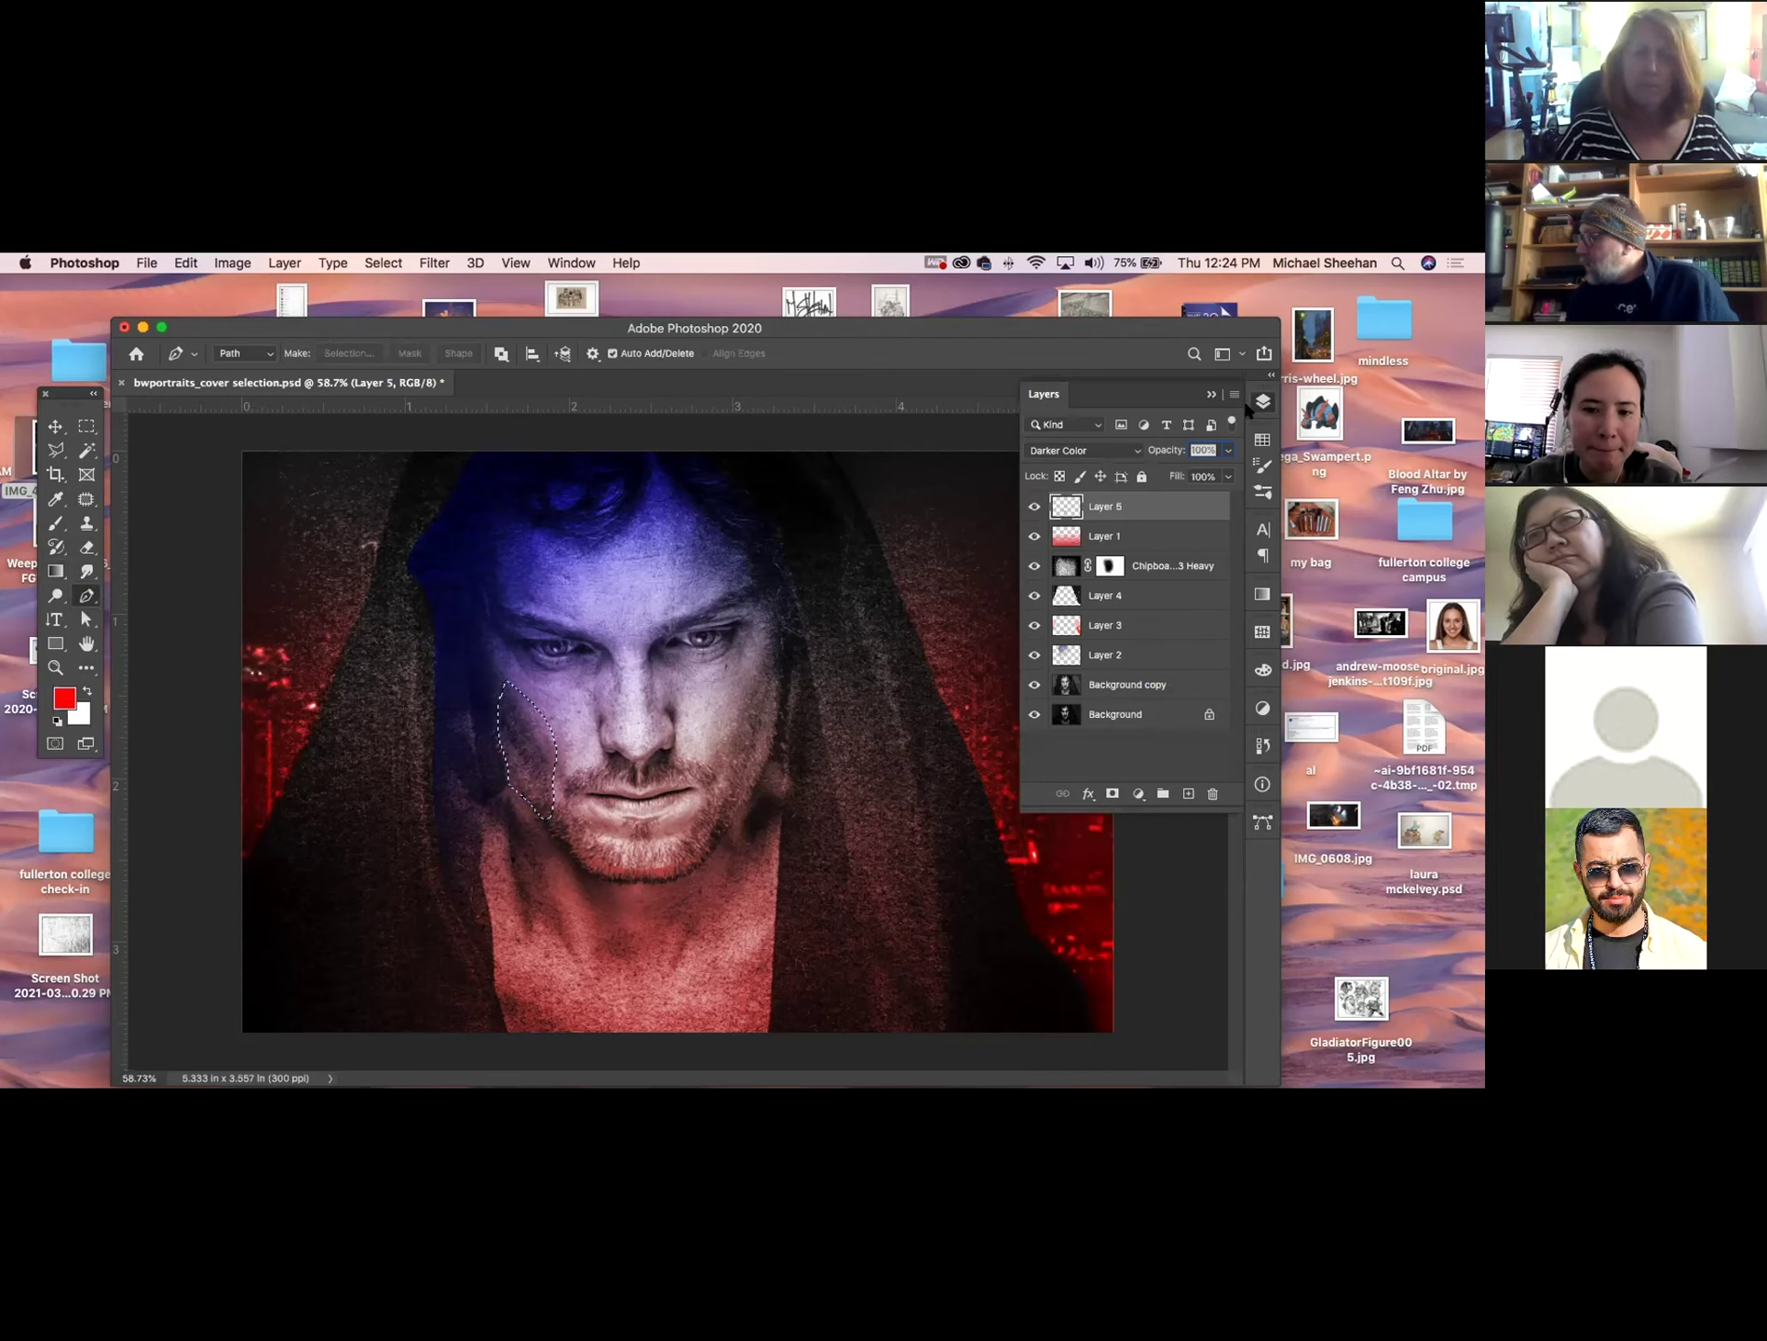
left_click(1261, 402)
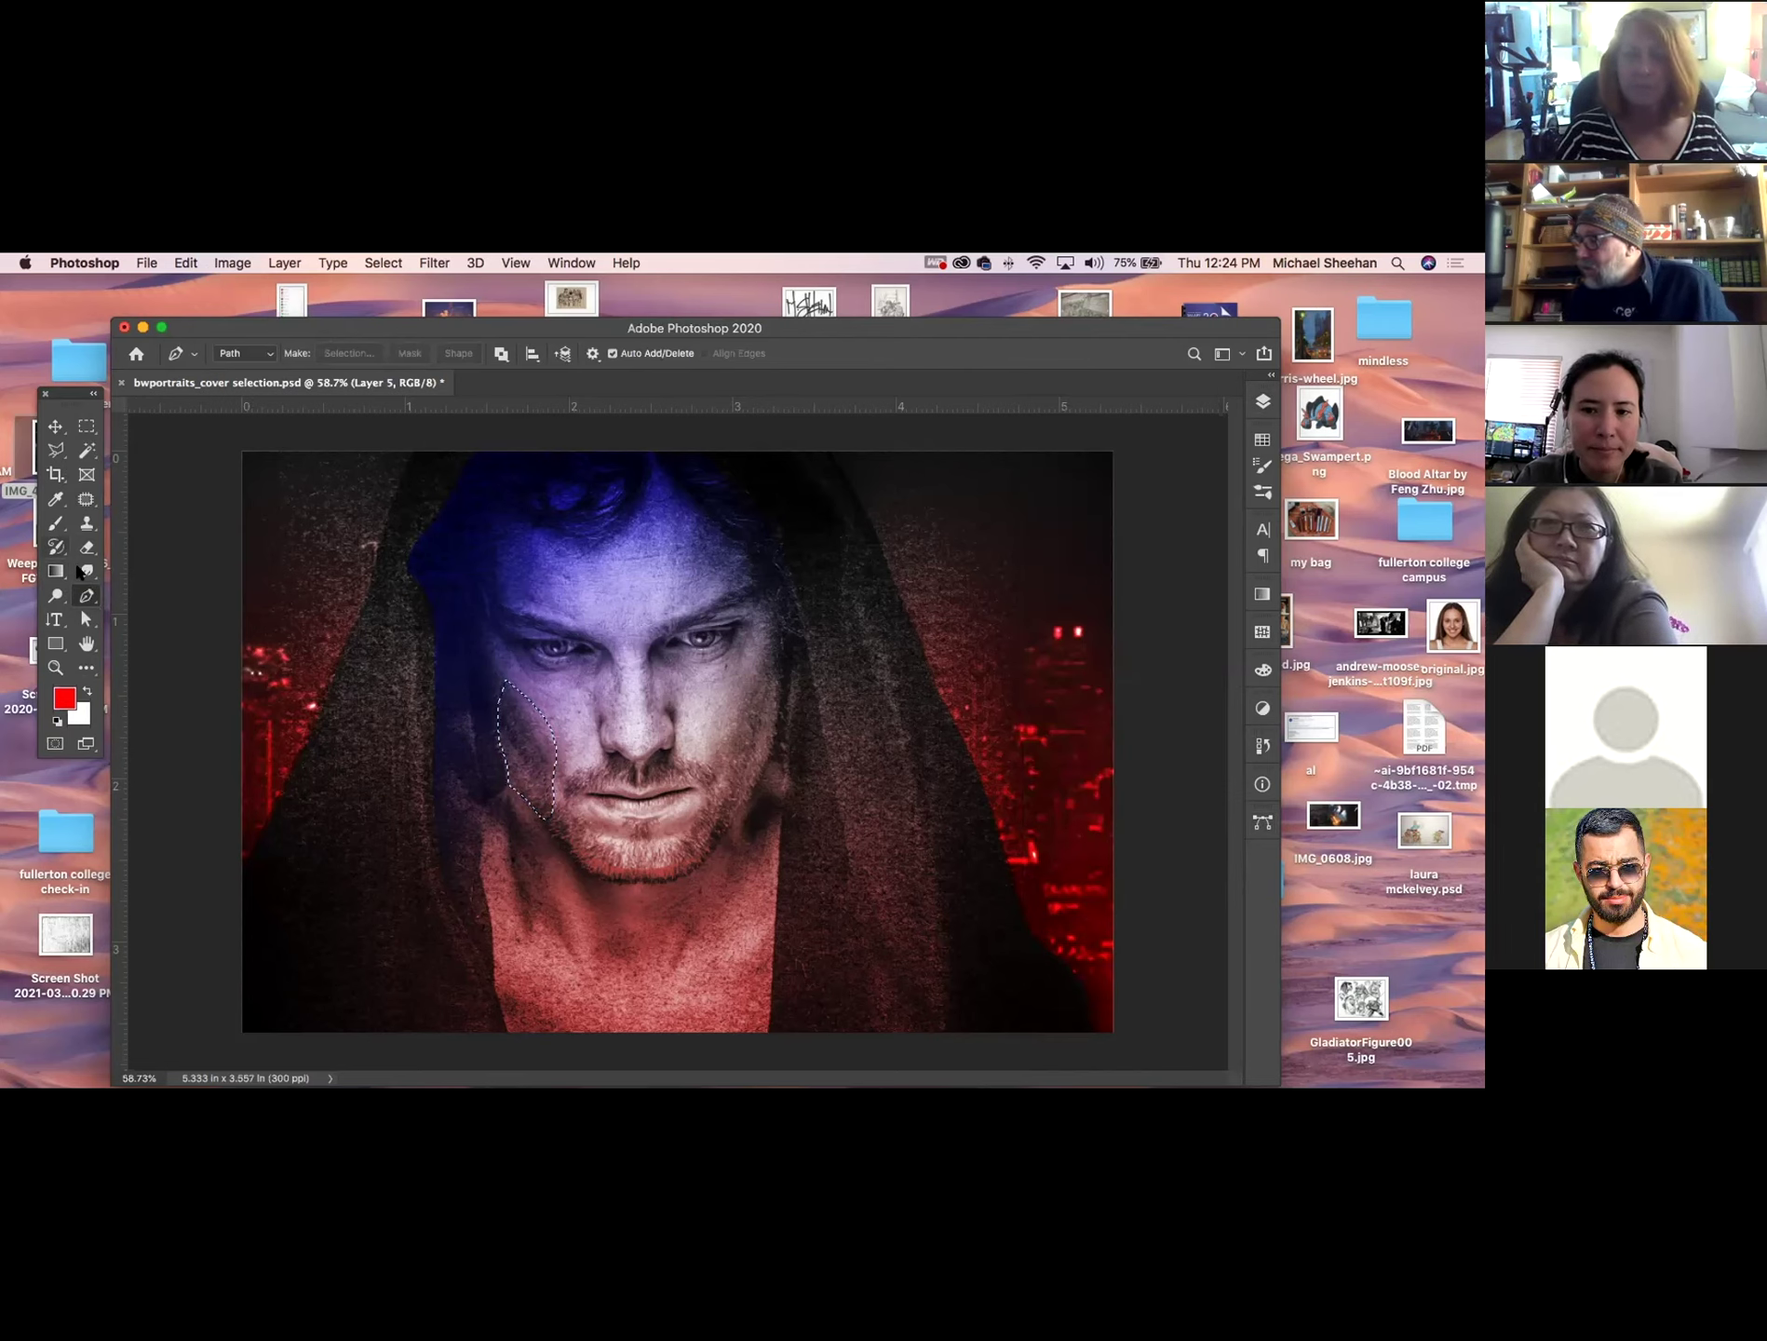
left_click(56, 570)
left_click_drag(543, 819, 538, 792)
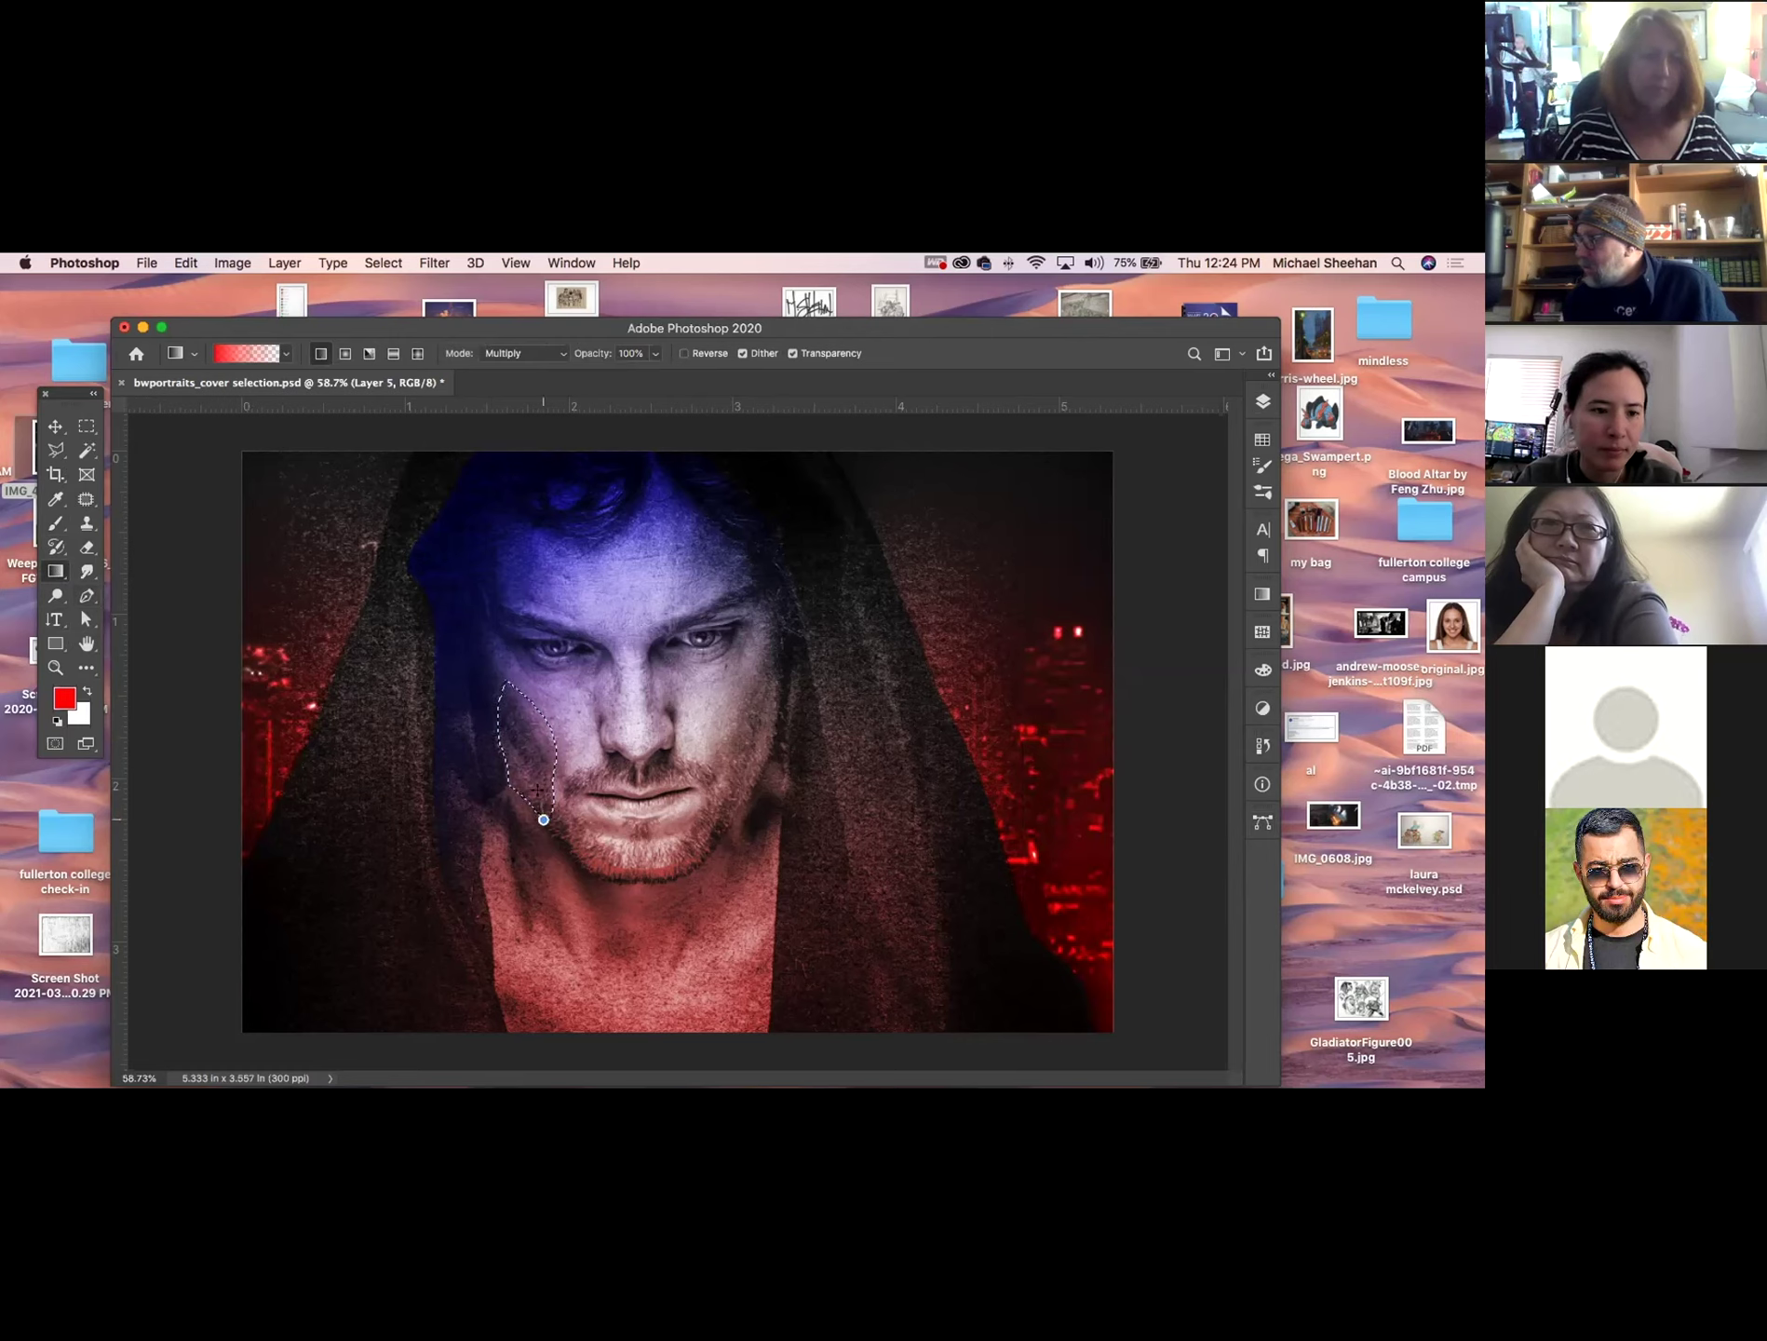
left_click_drag(494, 690, 493, 687)
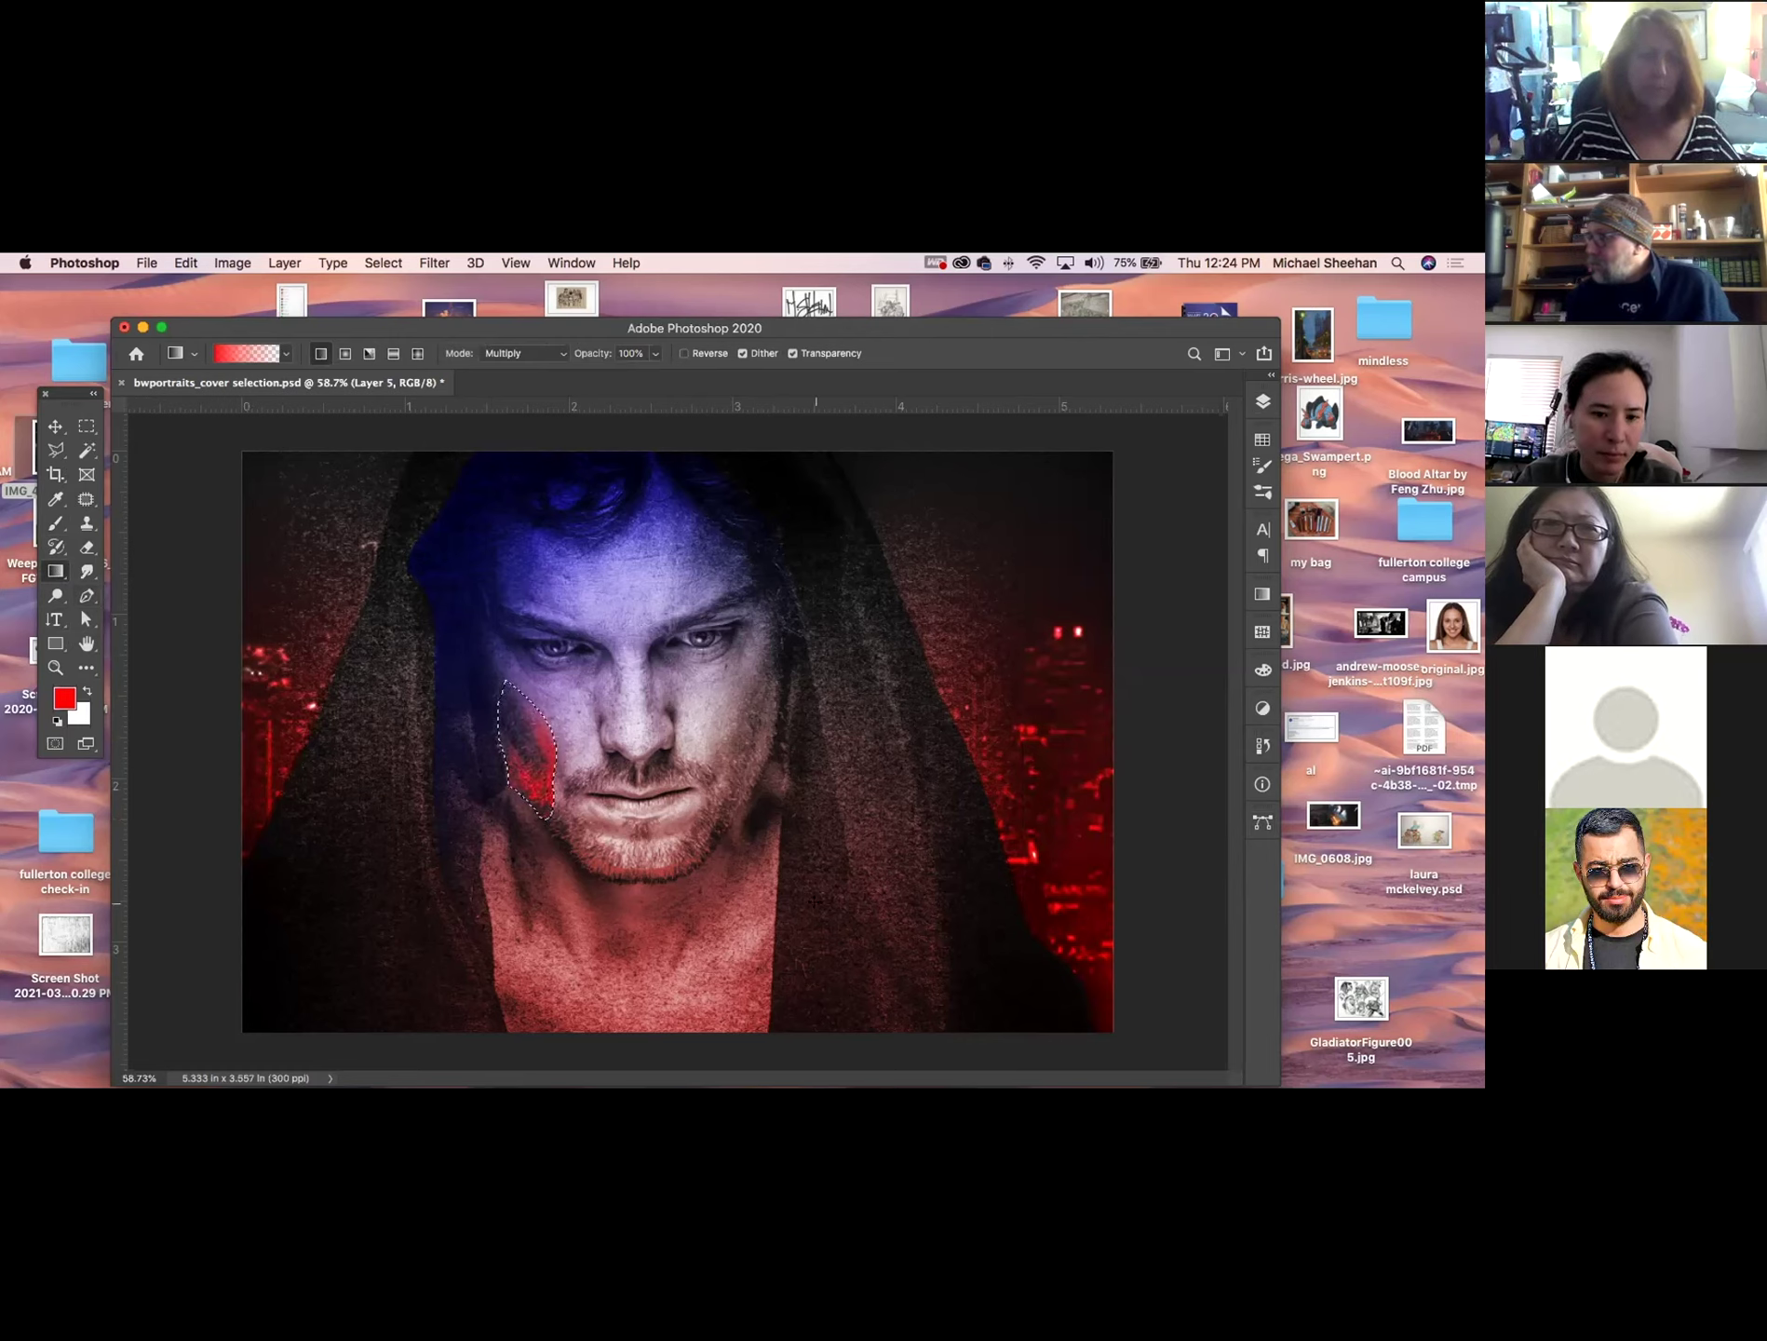
Redo the red-to-transparent cheek gradient on a new layer above Layer 5, fading from the jaw up towards the cheekbone, and deselect.
key("super+z")
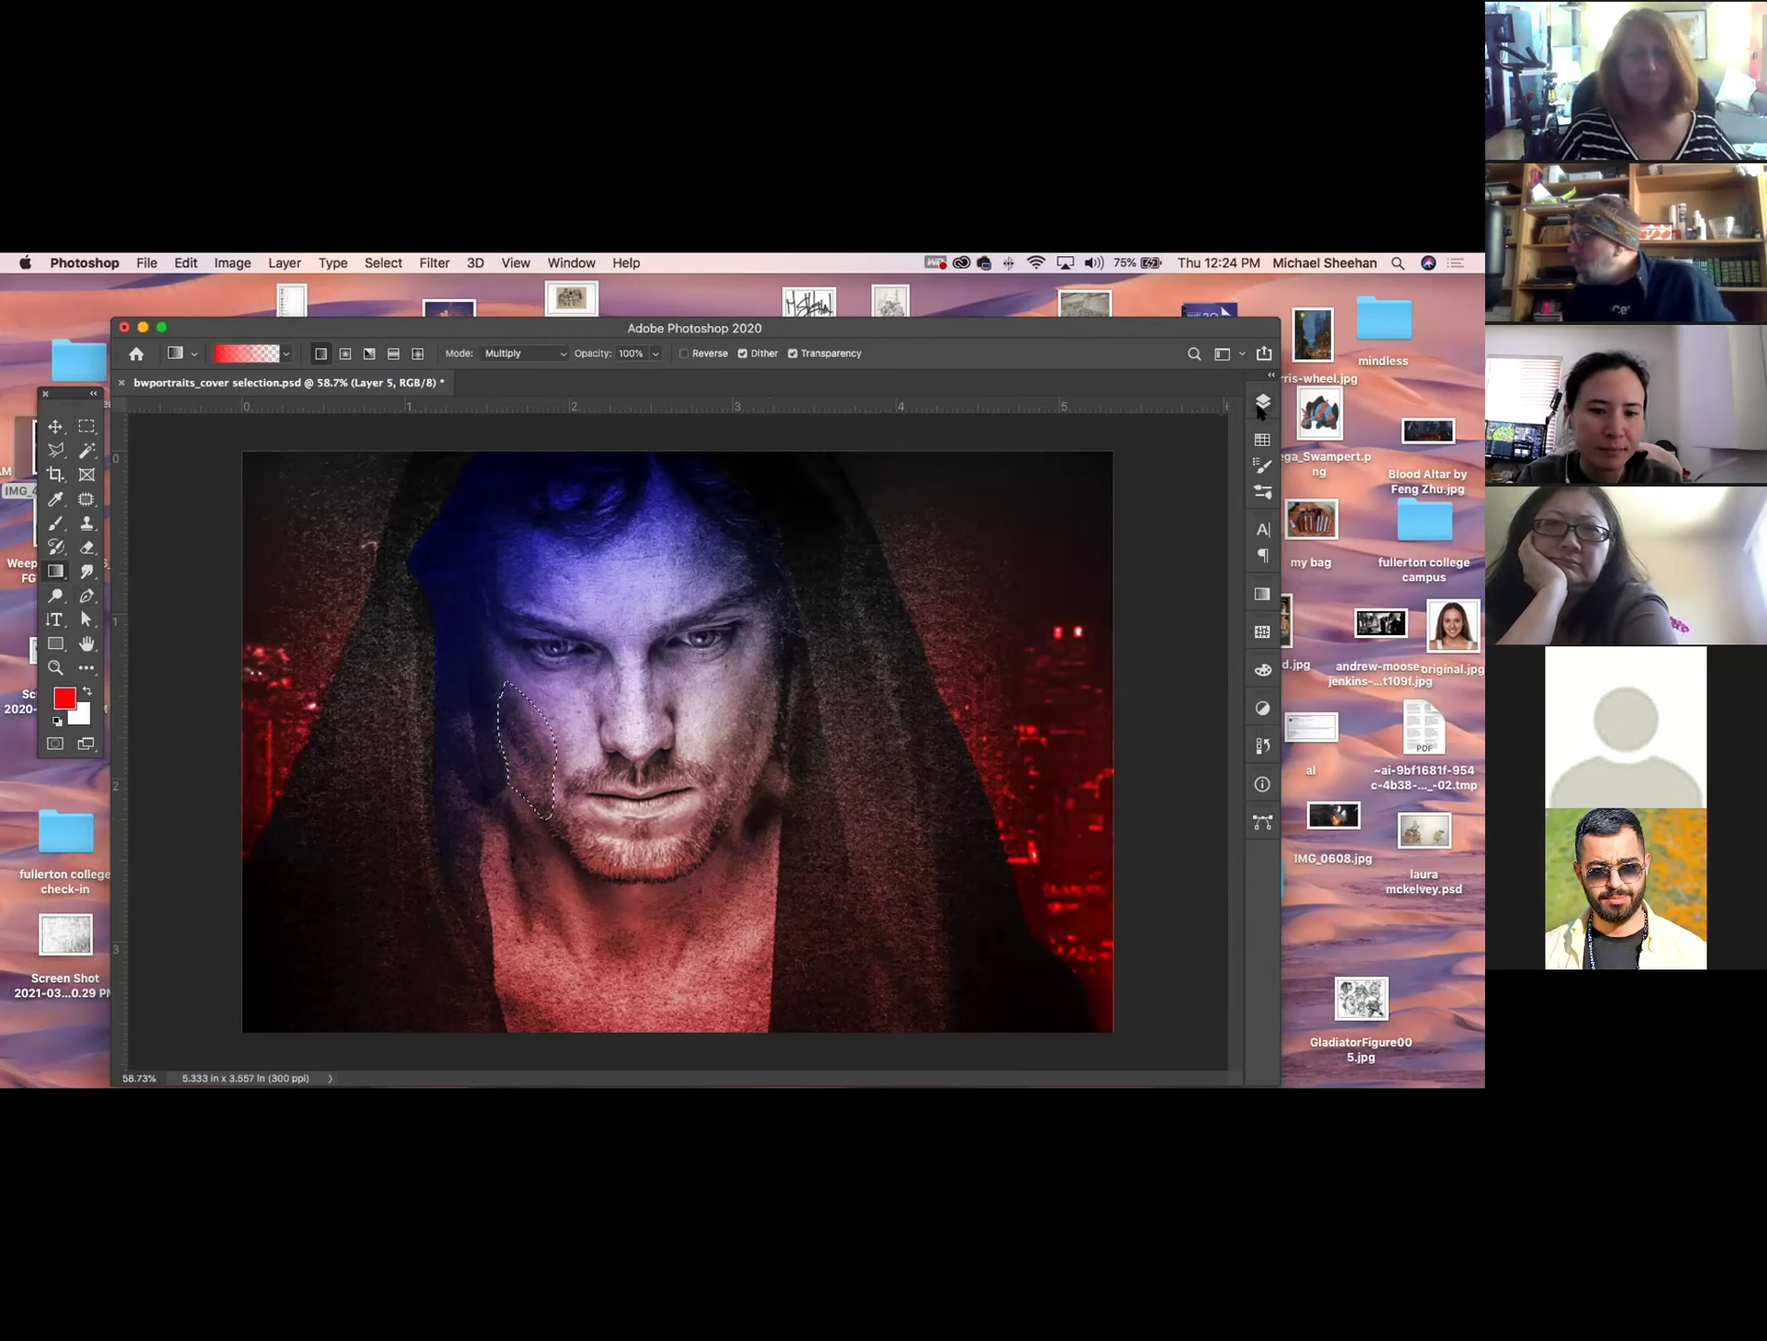
left_click(1262, 405)
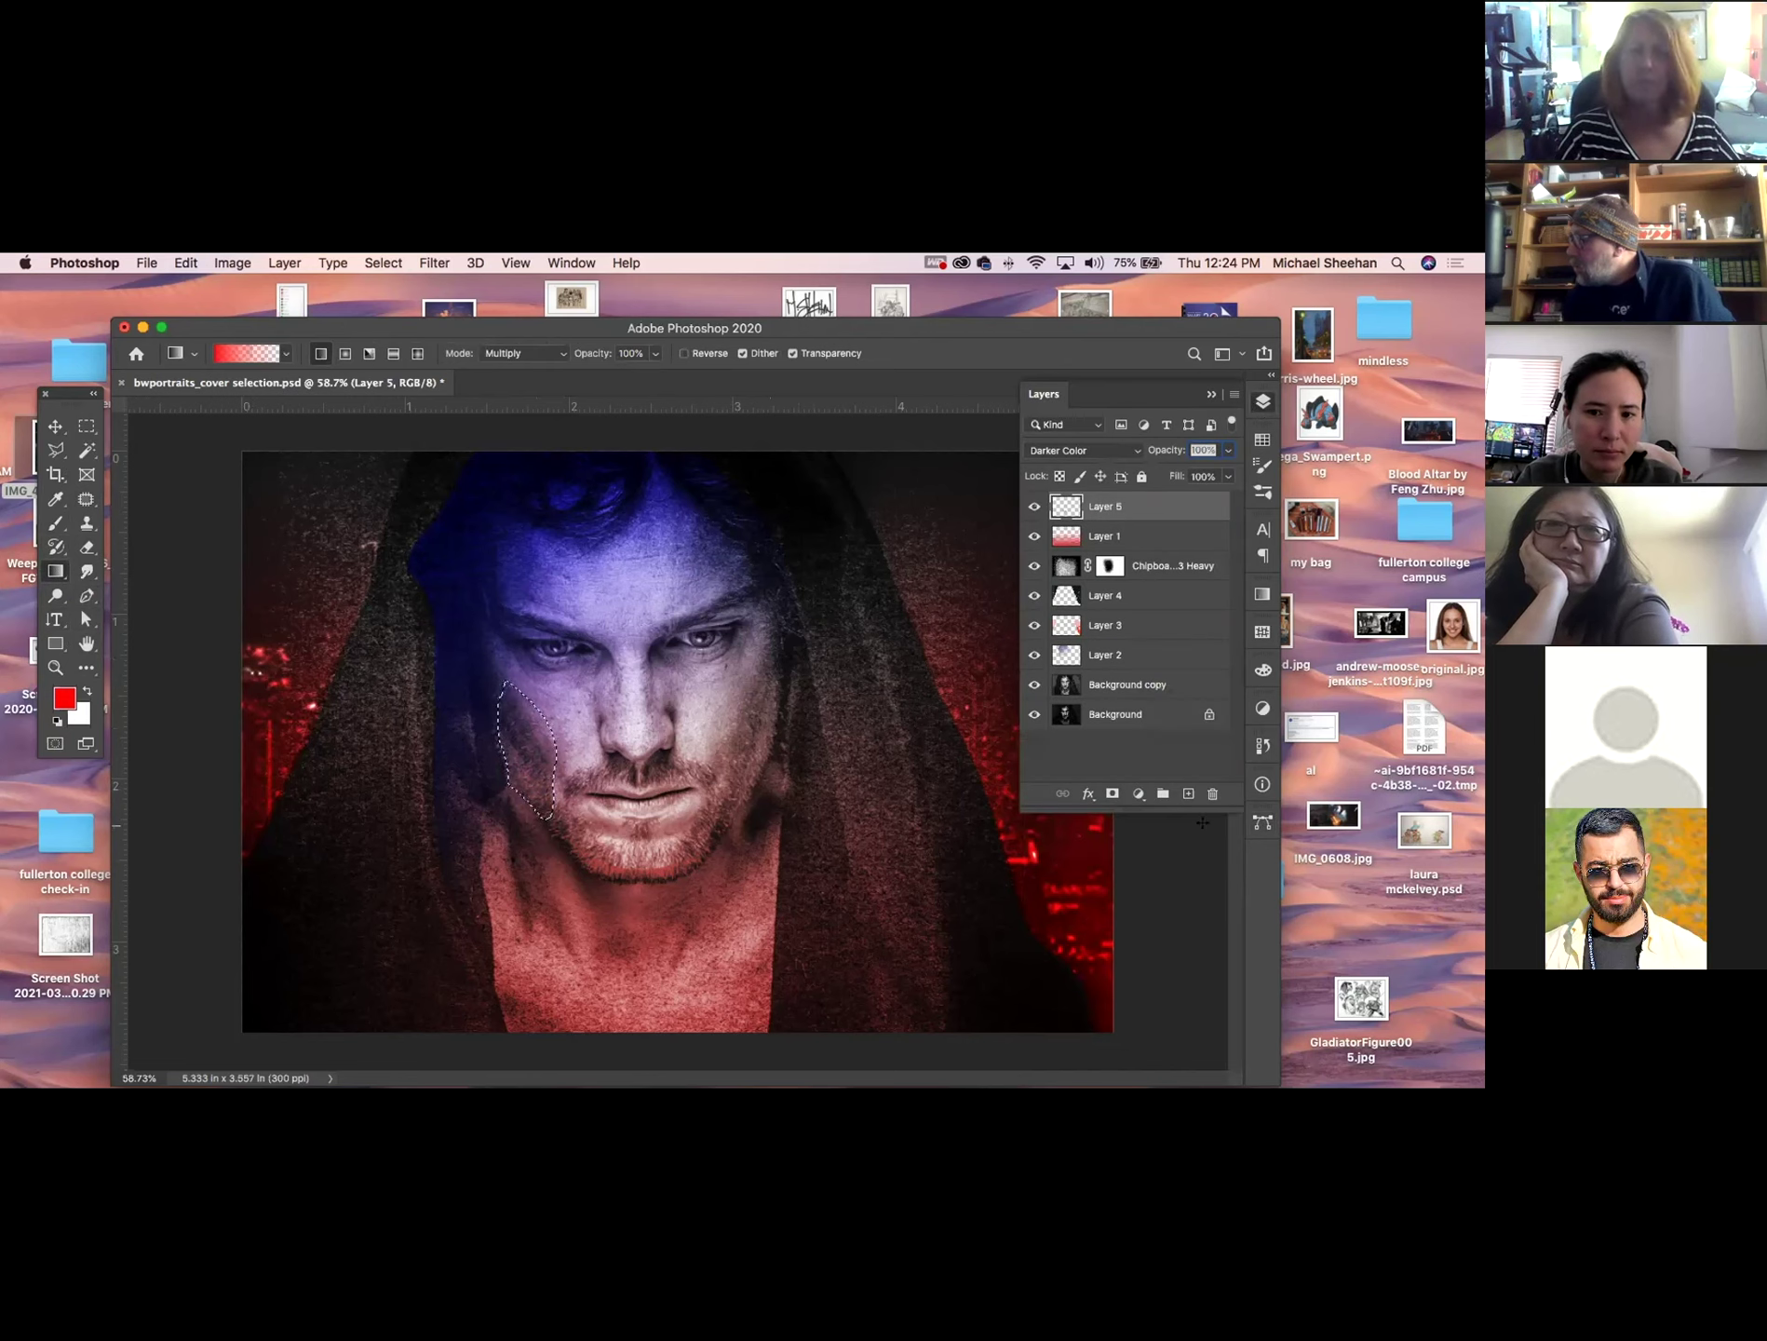
left_click(1188, 794)
left_click(884, 732)
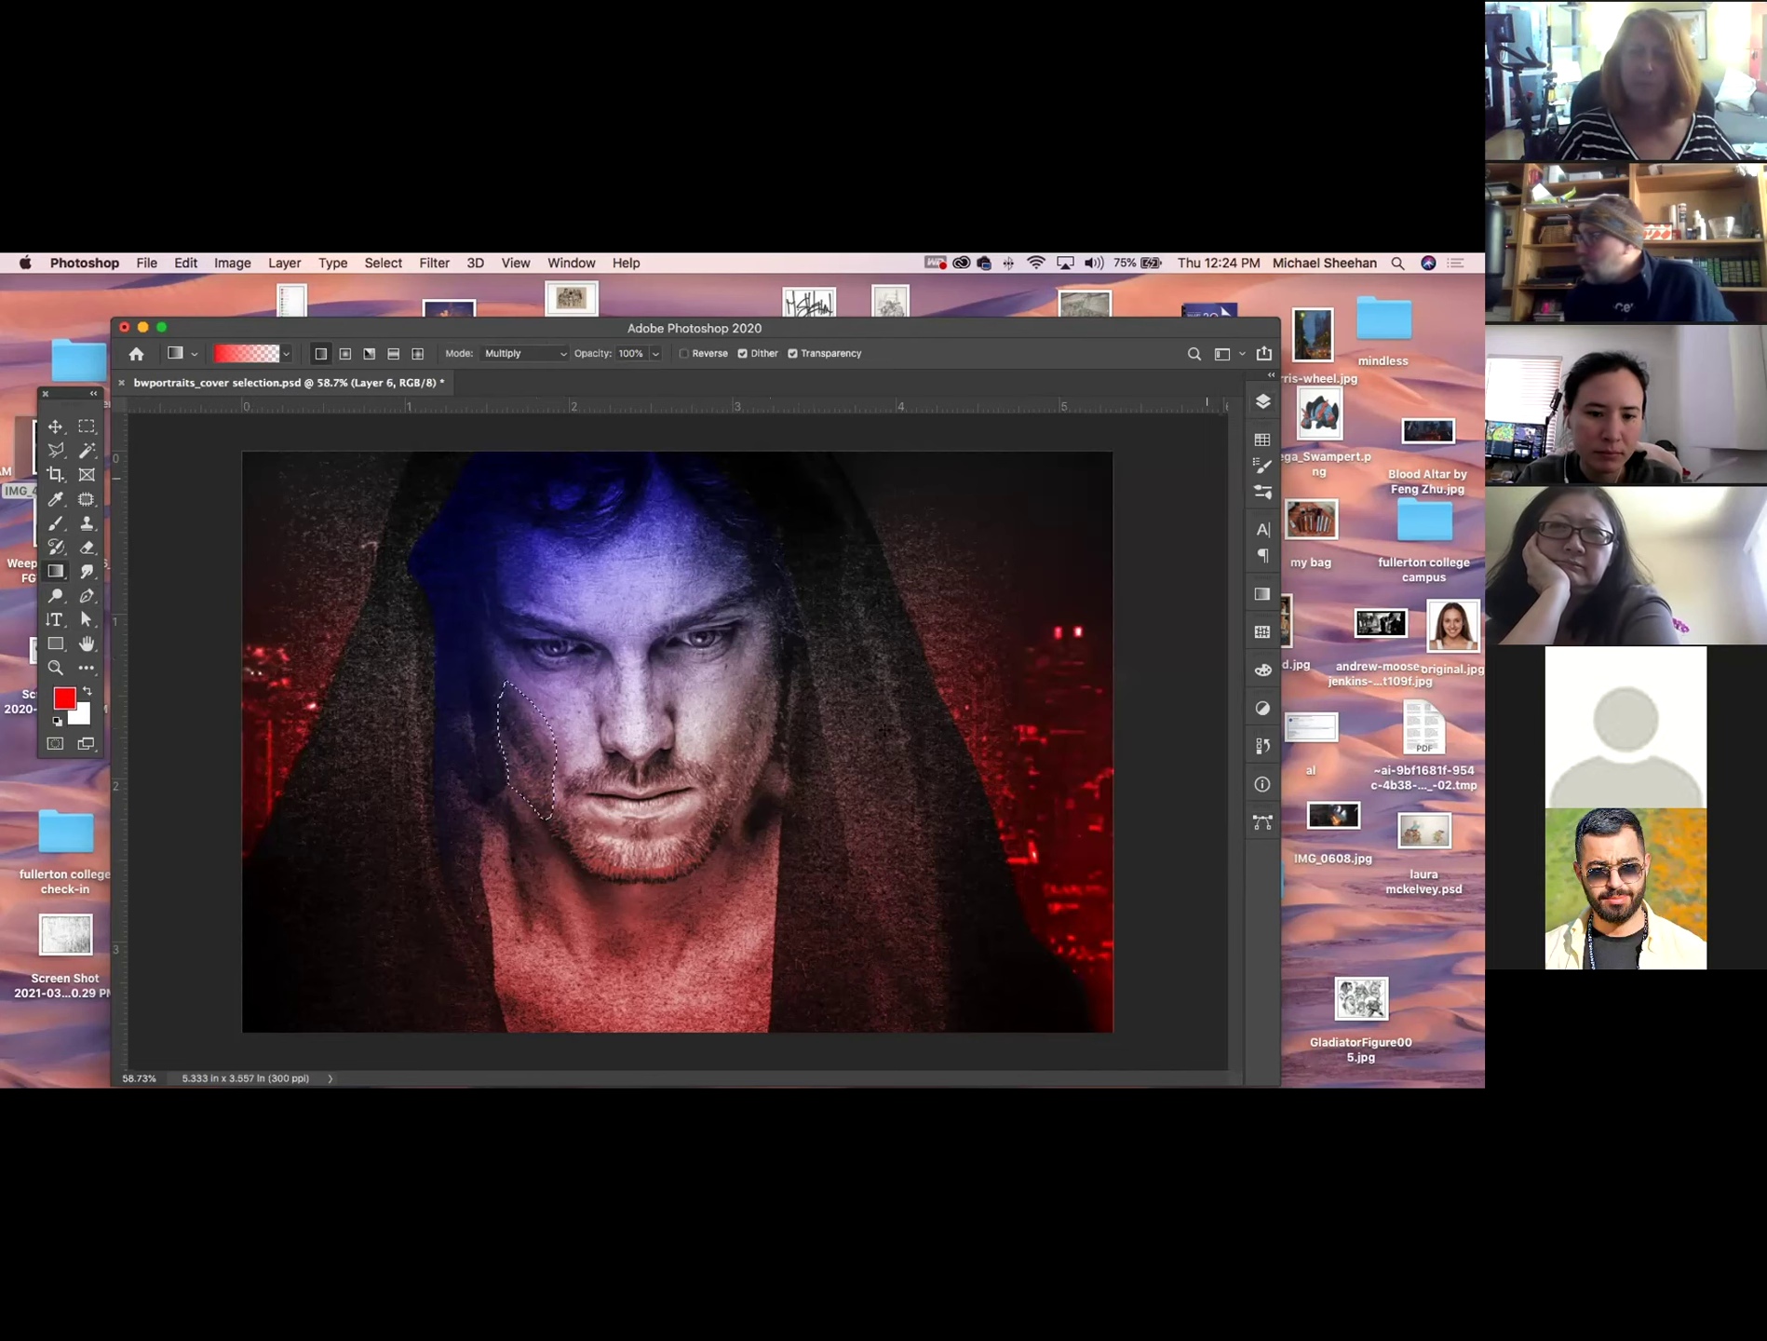
left_click_drag(516, 694, 547, 818)
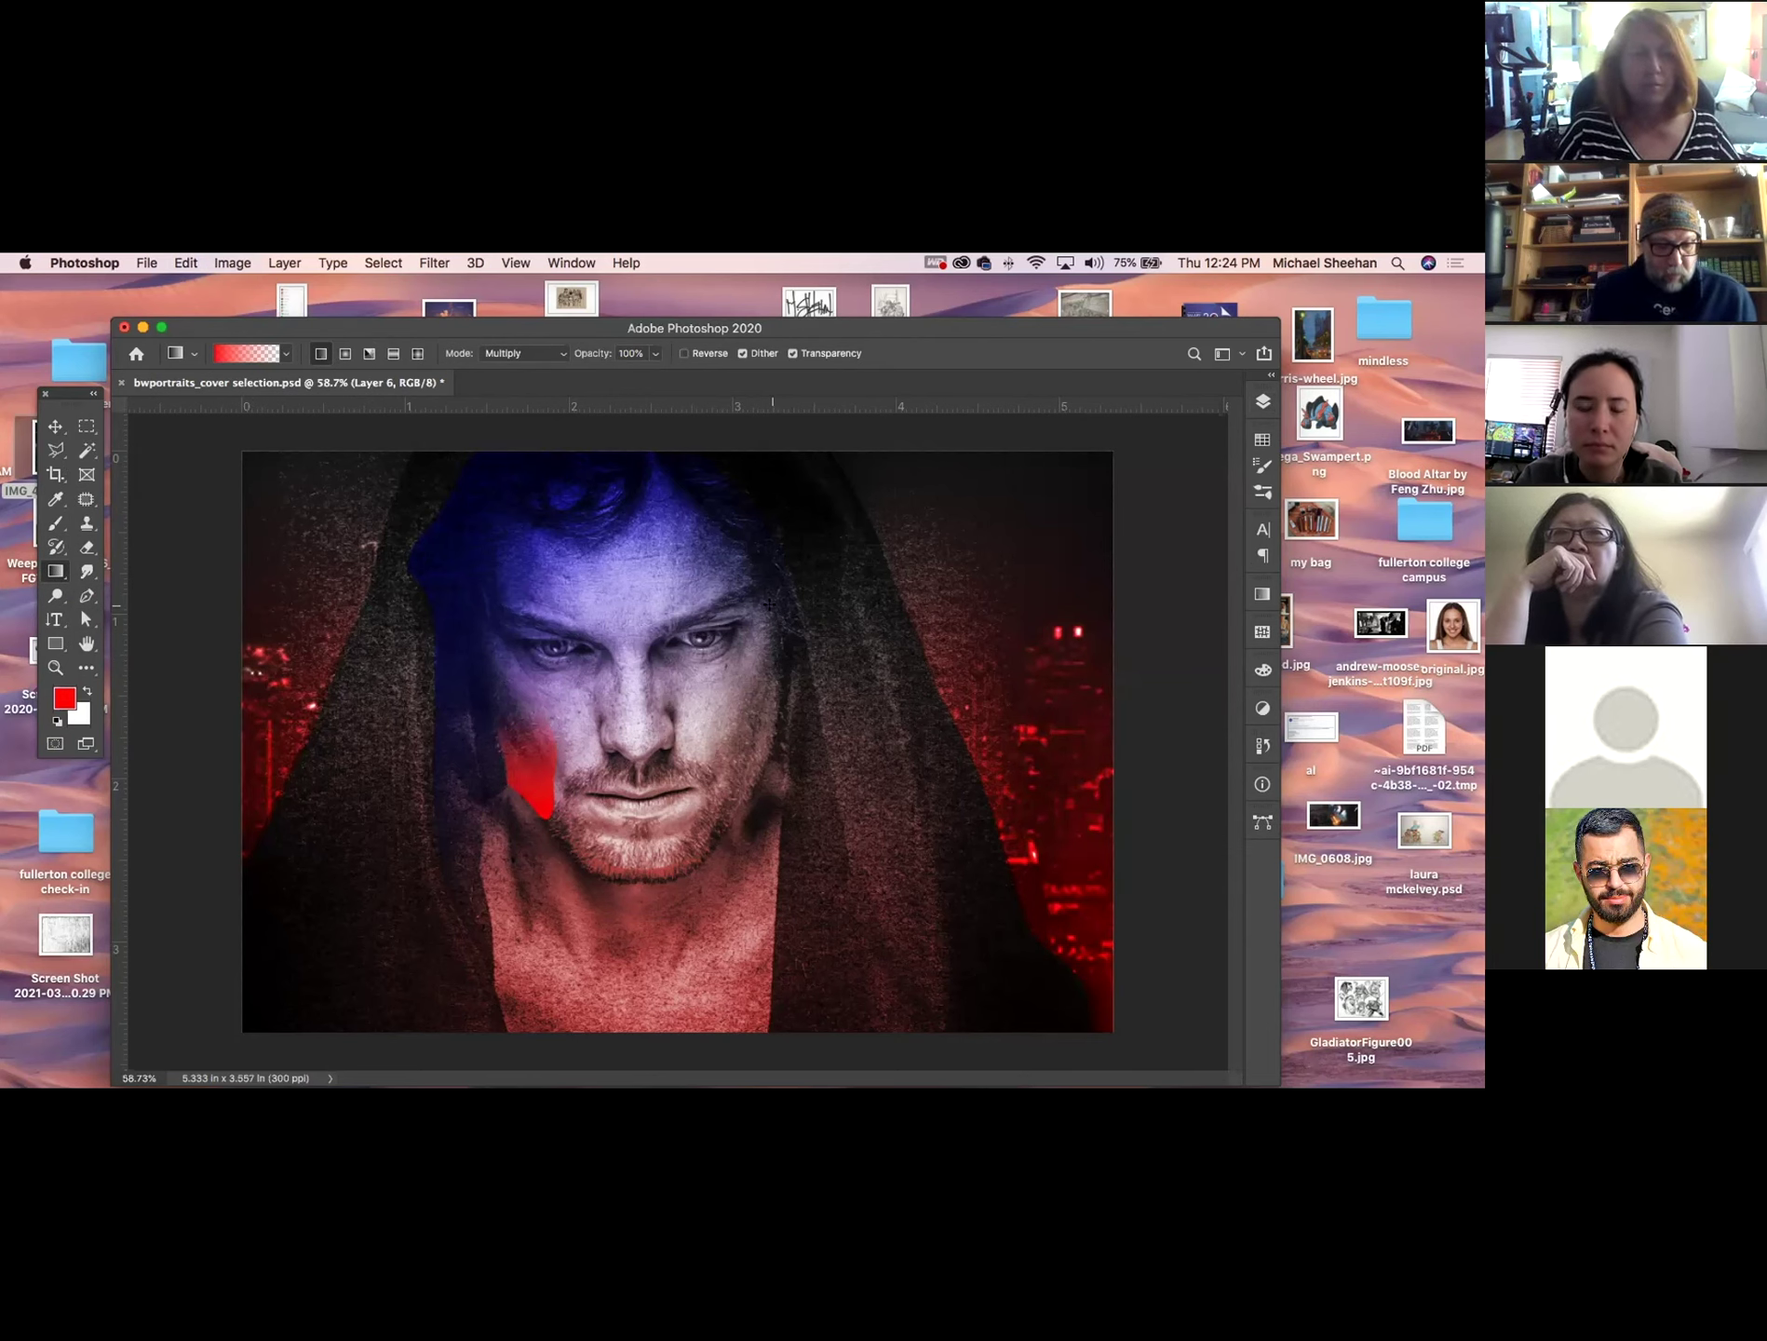
Set the new red cheek layer to Multiply and cycle through the following blend modes to compare how the red blends with the skin.
key("v")
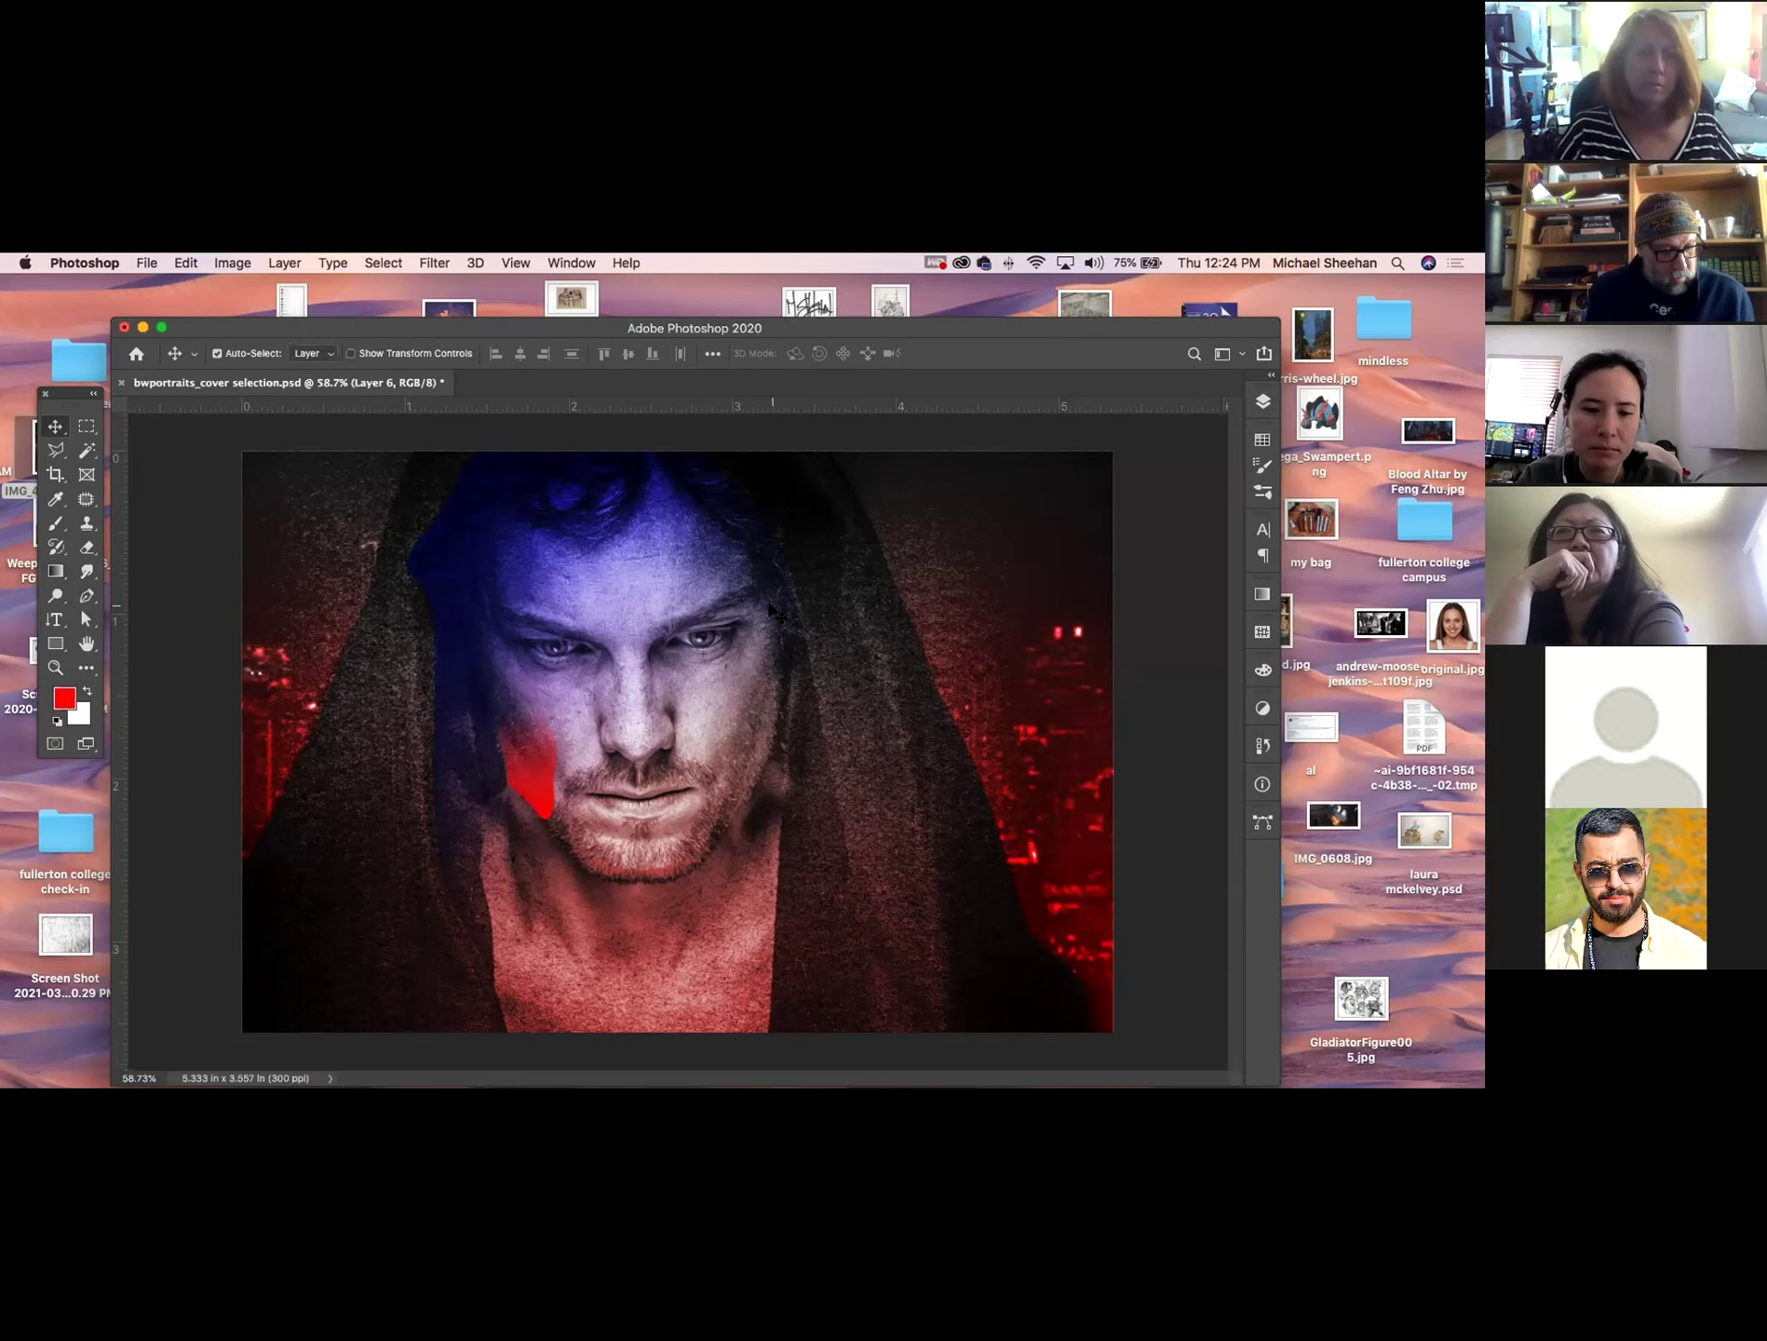
key("alt+shift+m")
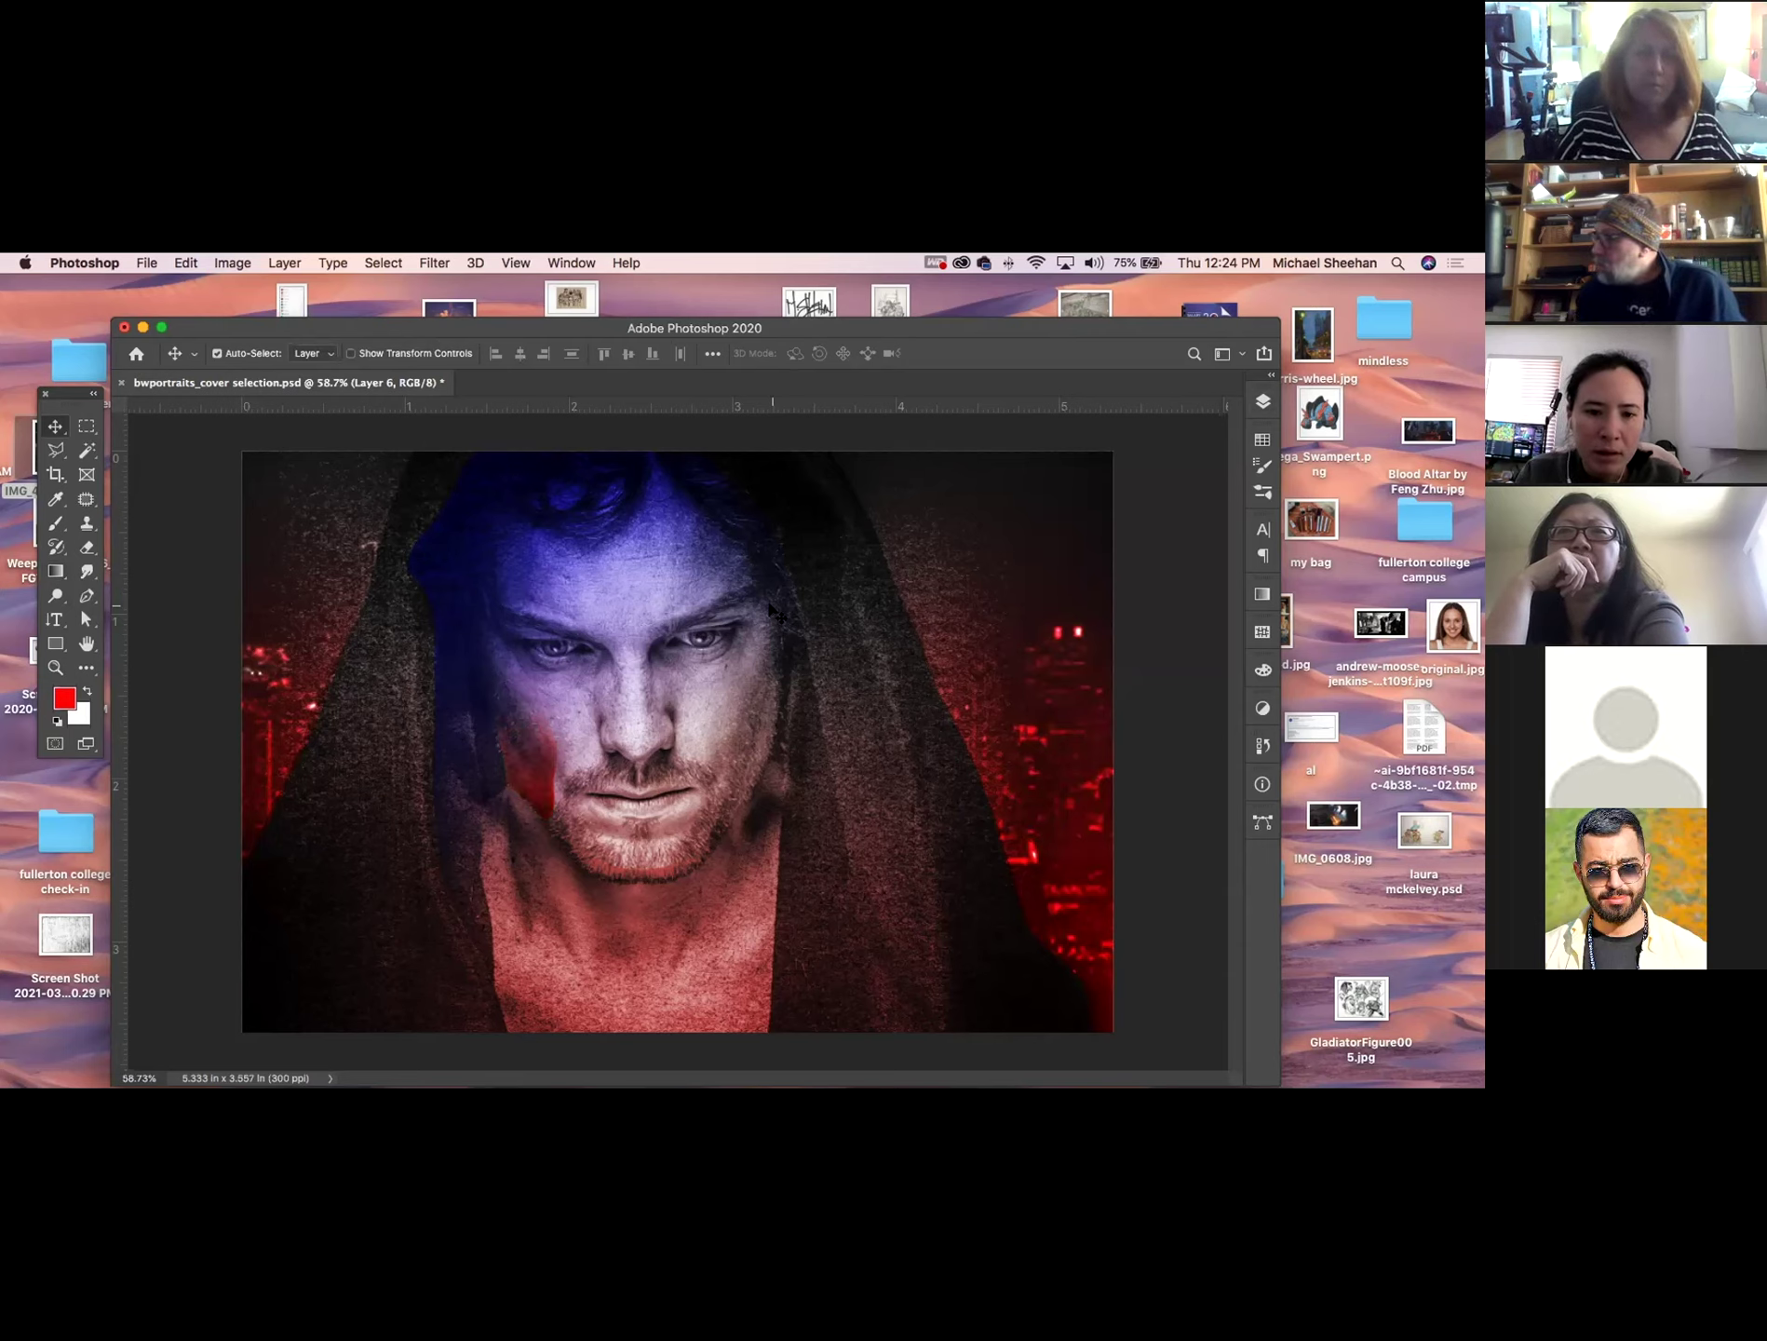
key("shift+plus")
key("shift+plus")
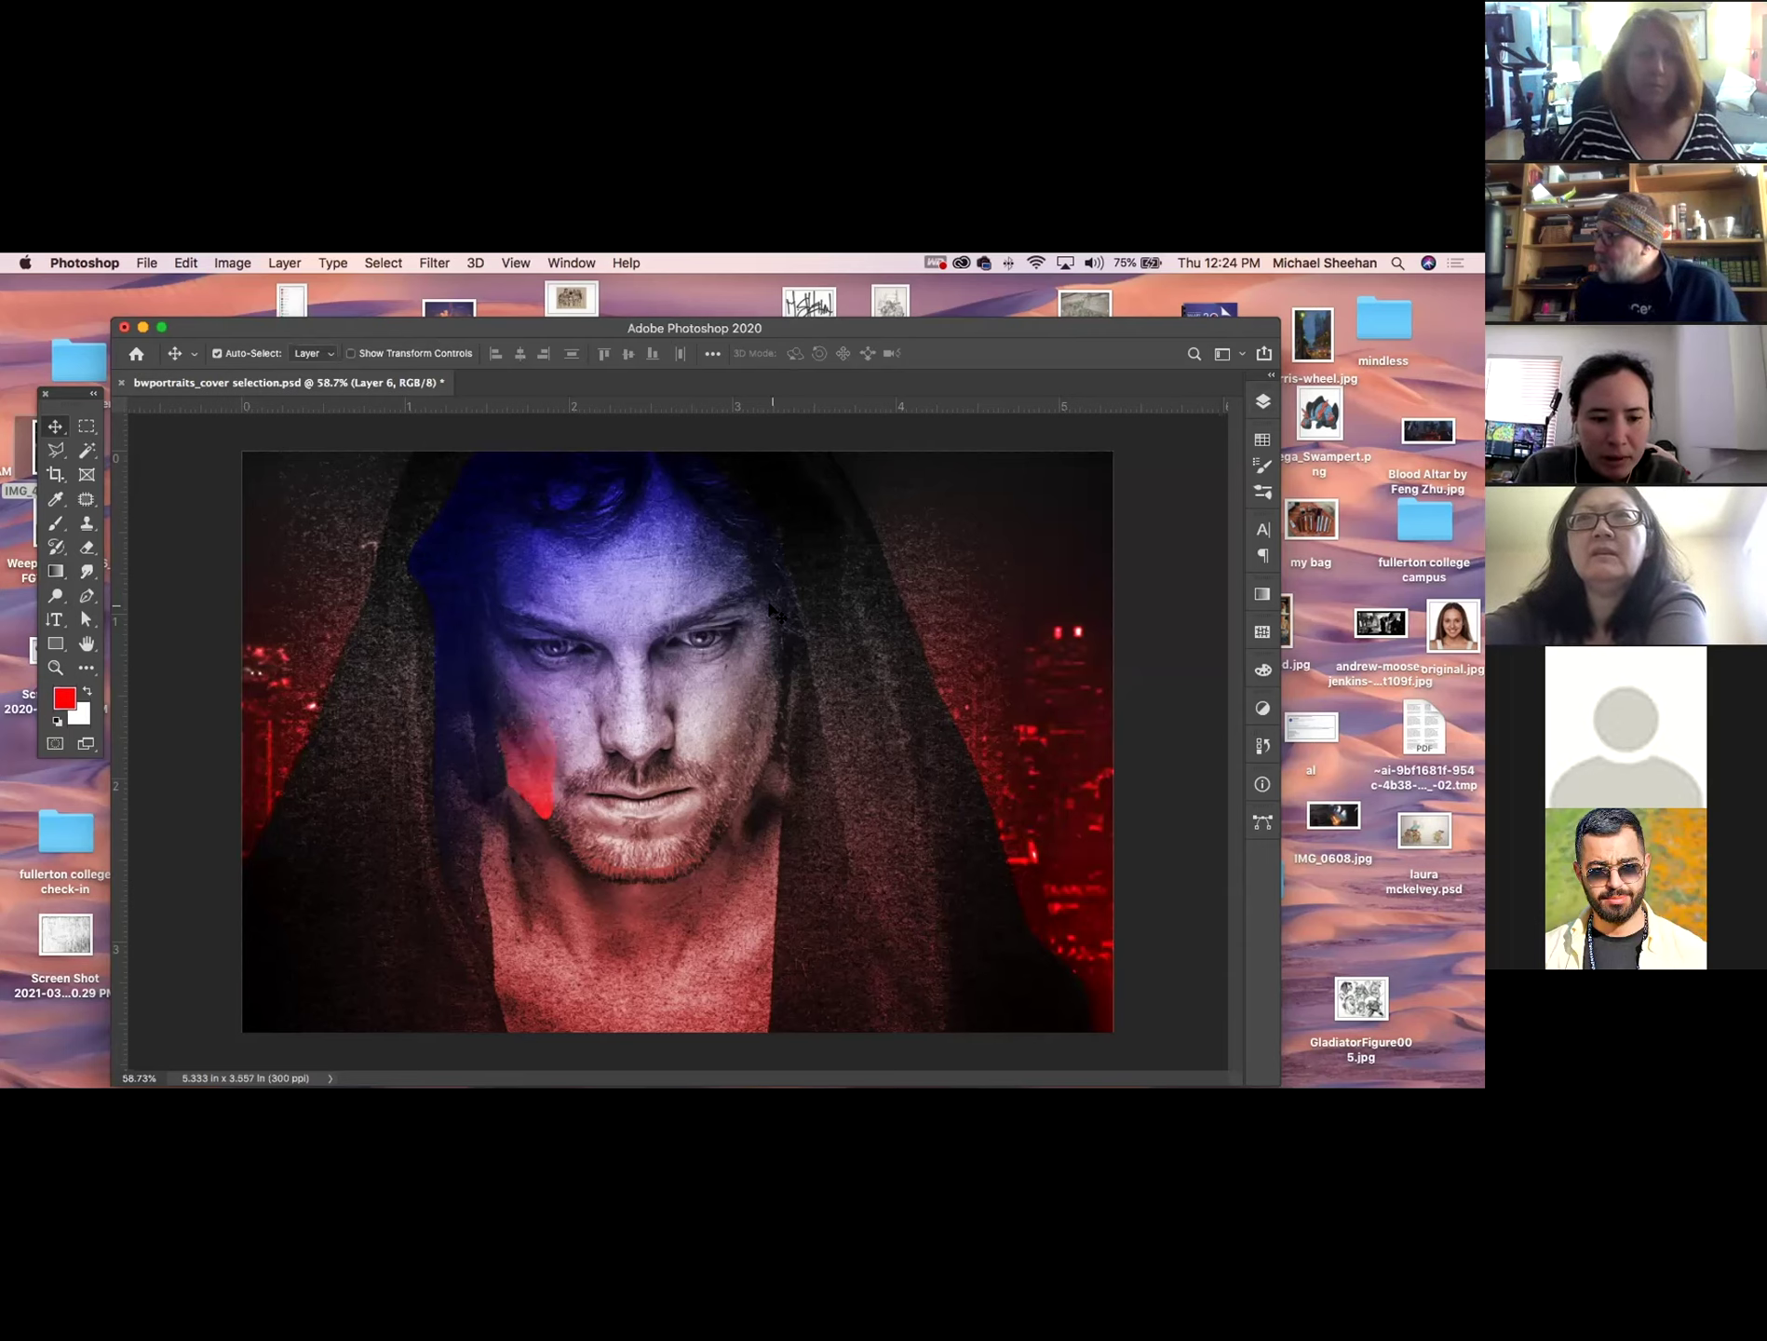
key("shift+plus")
key("shift+plus")
key("shift+plus")
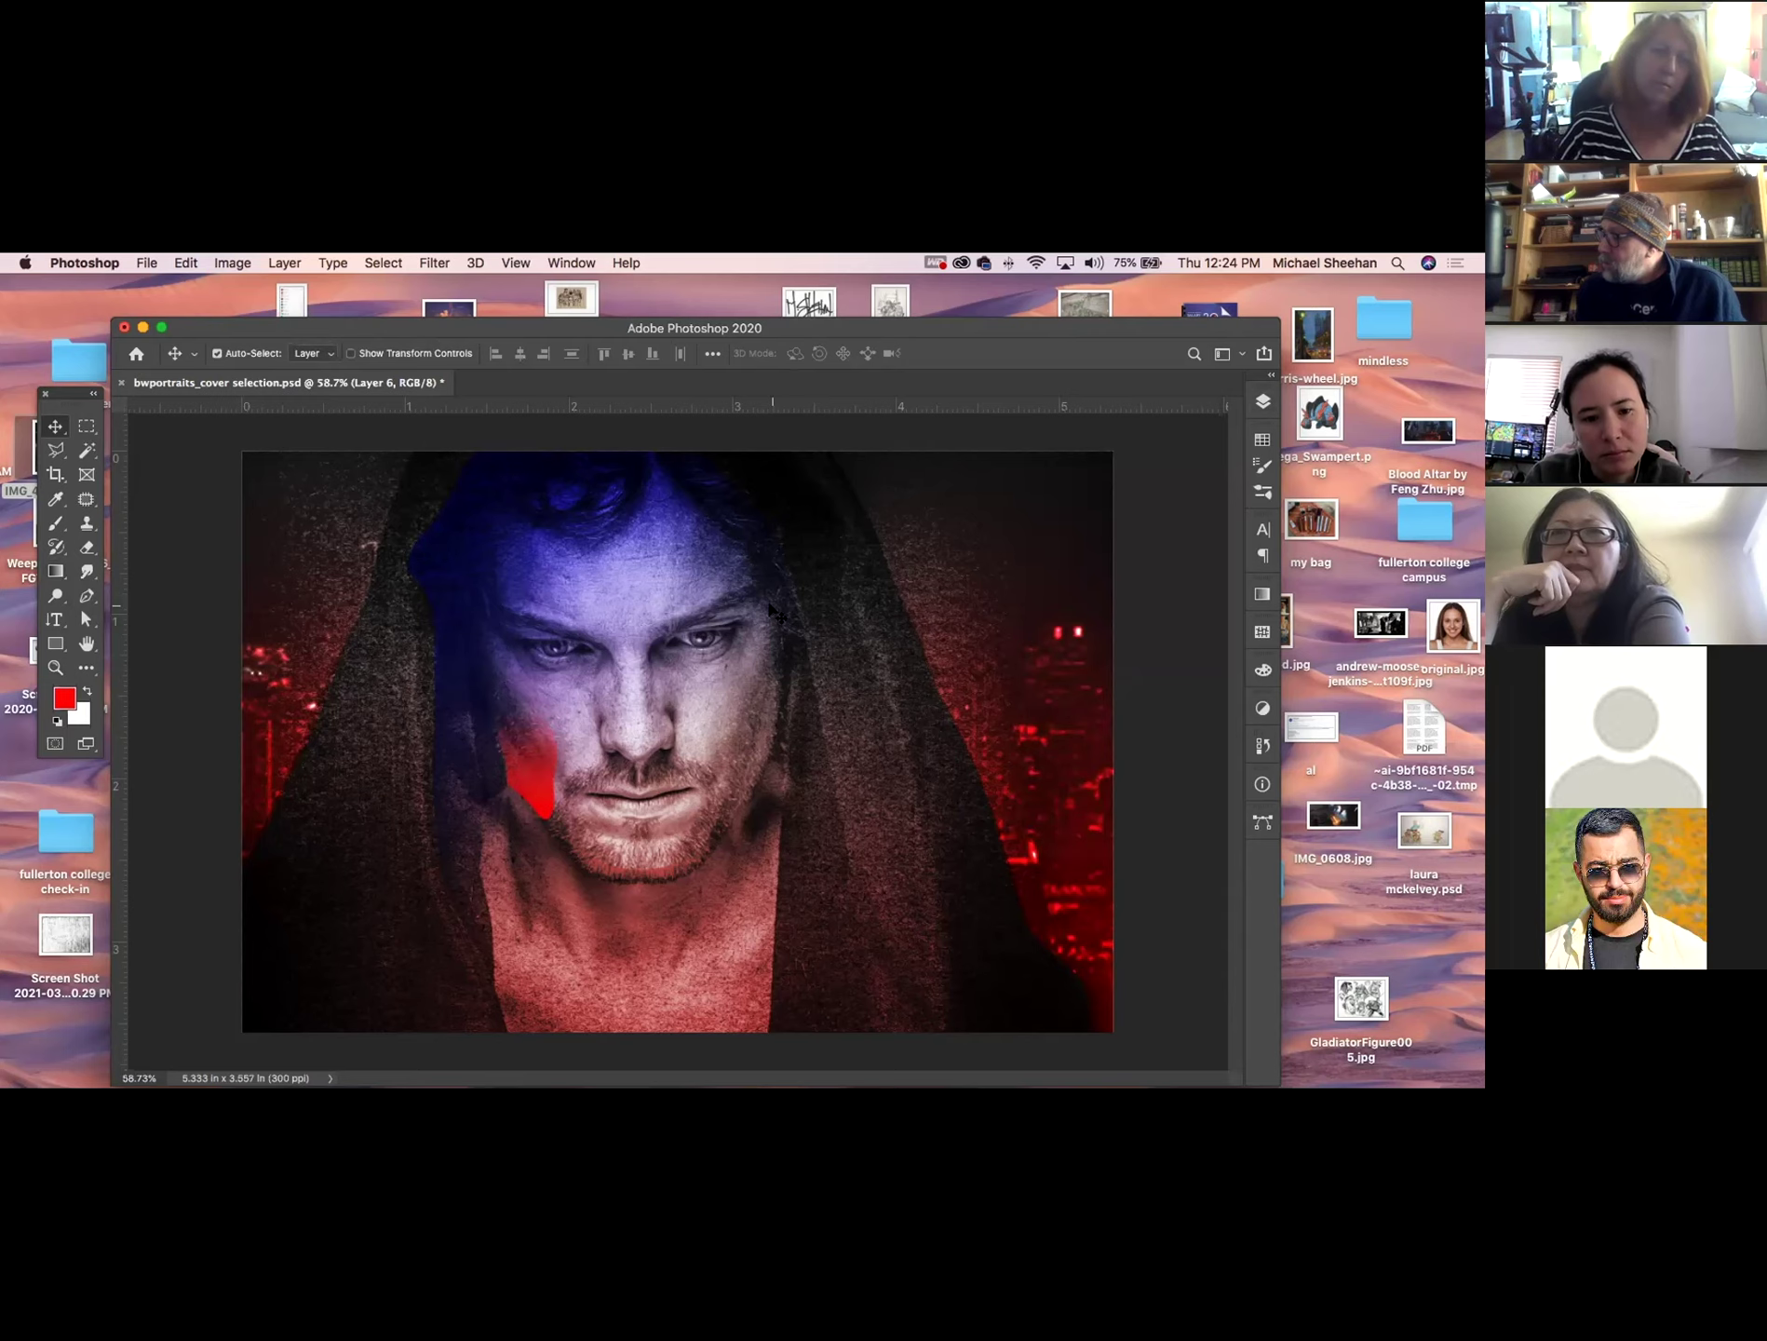
Cycle through blending modes for the red cheek patch layer and settle on Darker Color.
key("shift+plus")
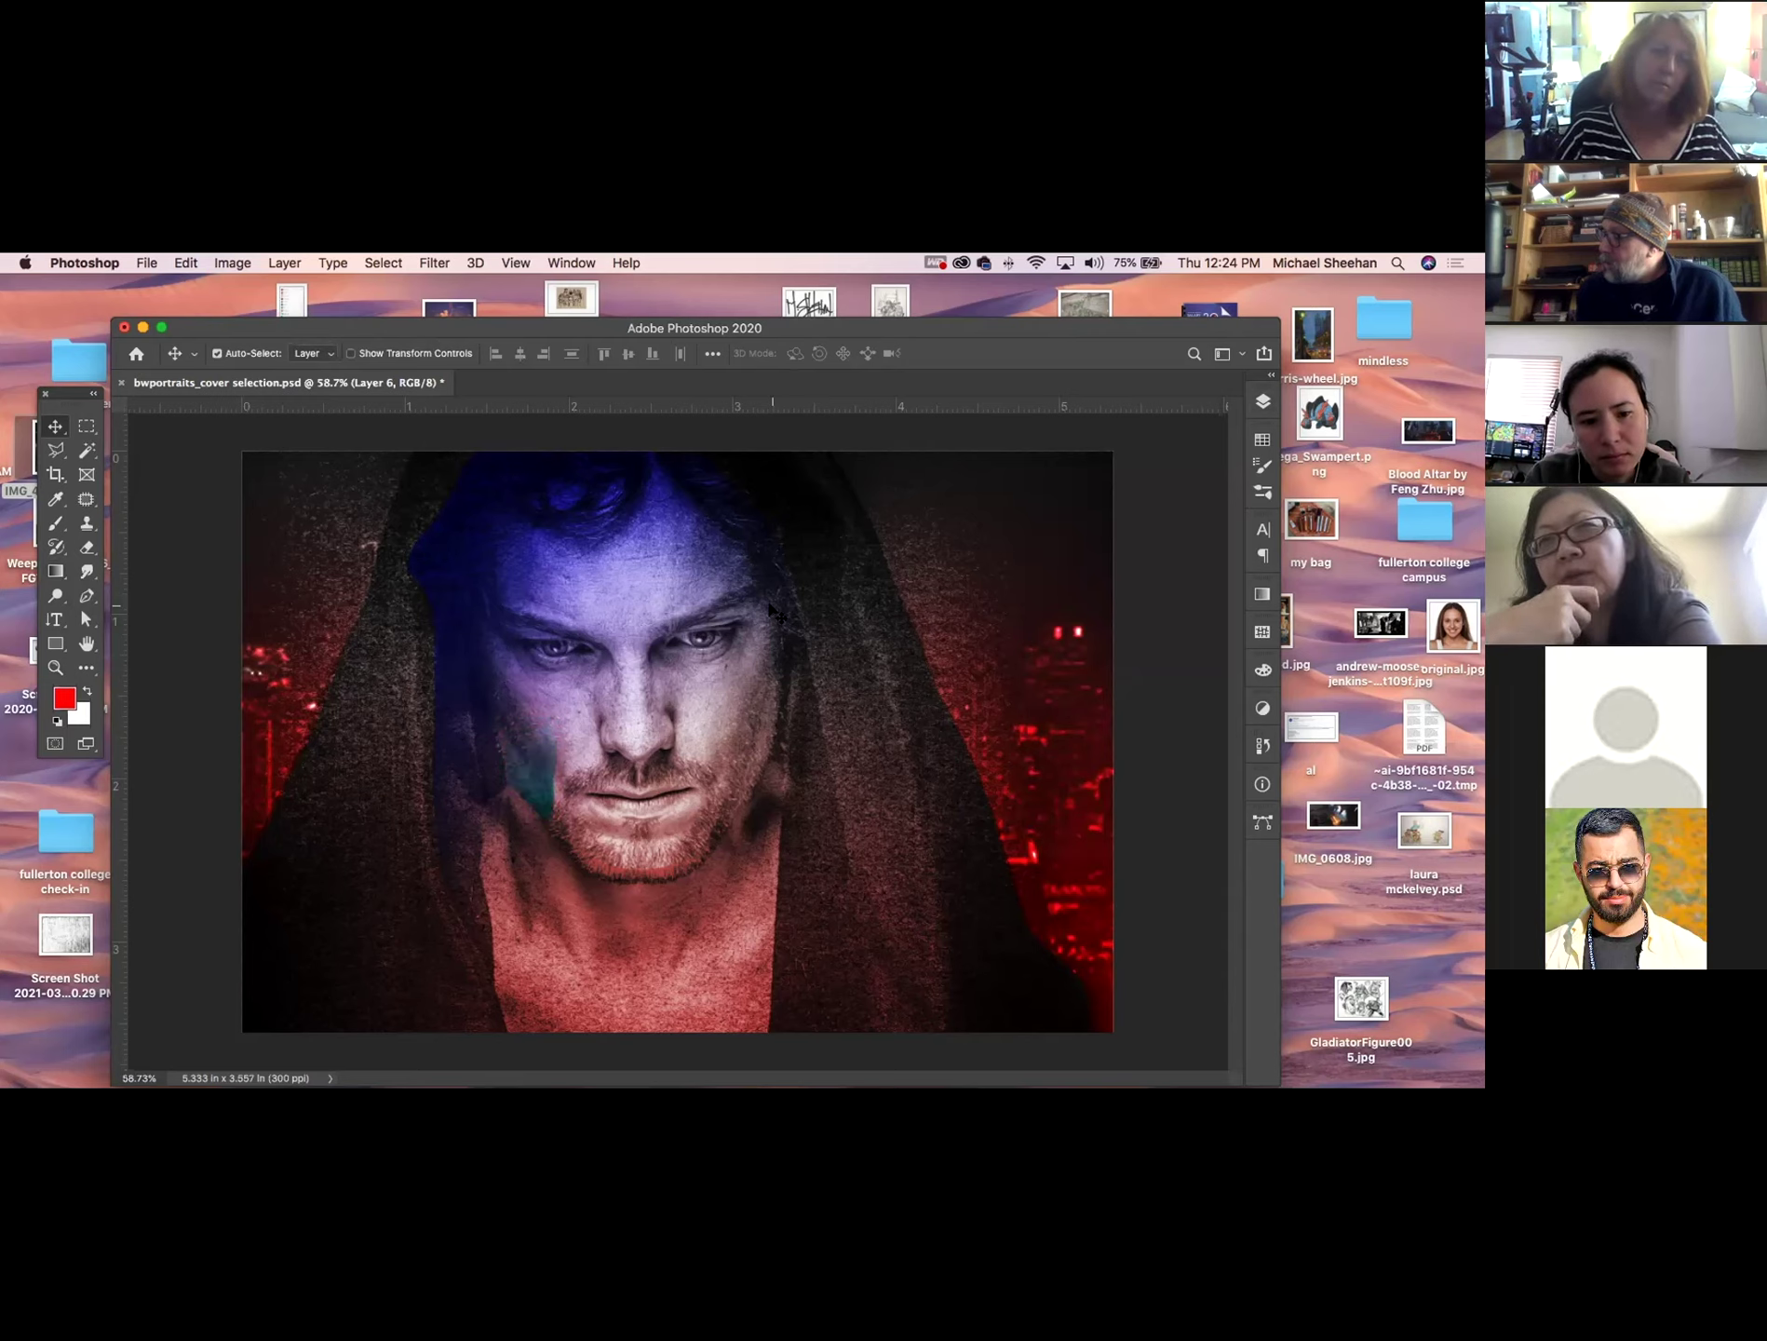
key("shift+plus")
key("shift+plus")
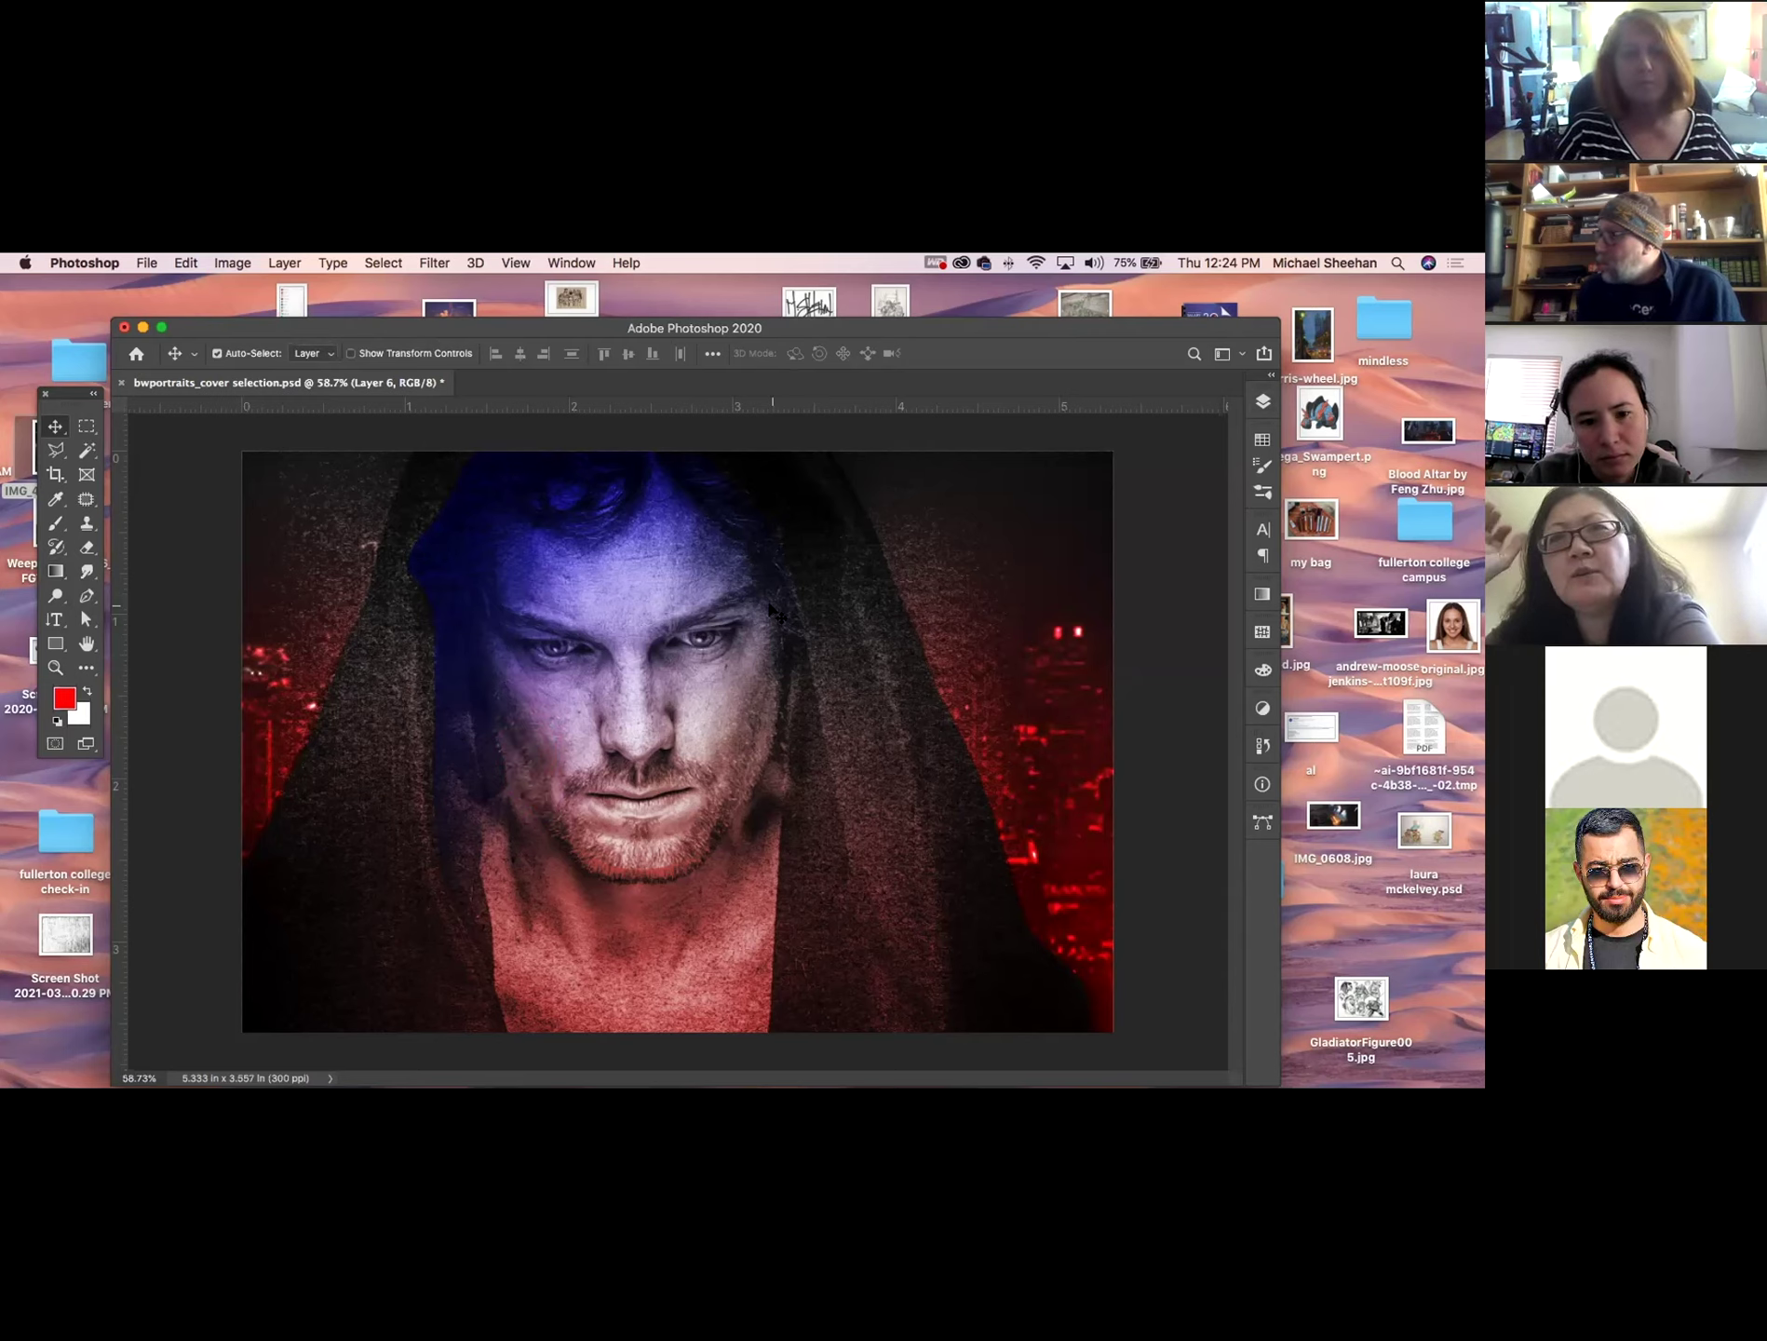
key("shift+plus")
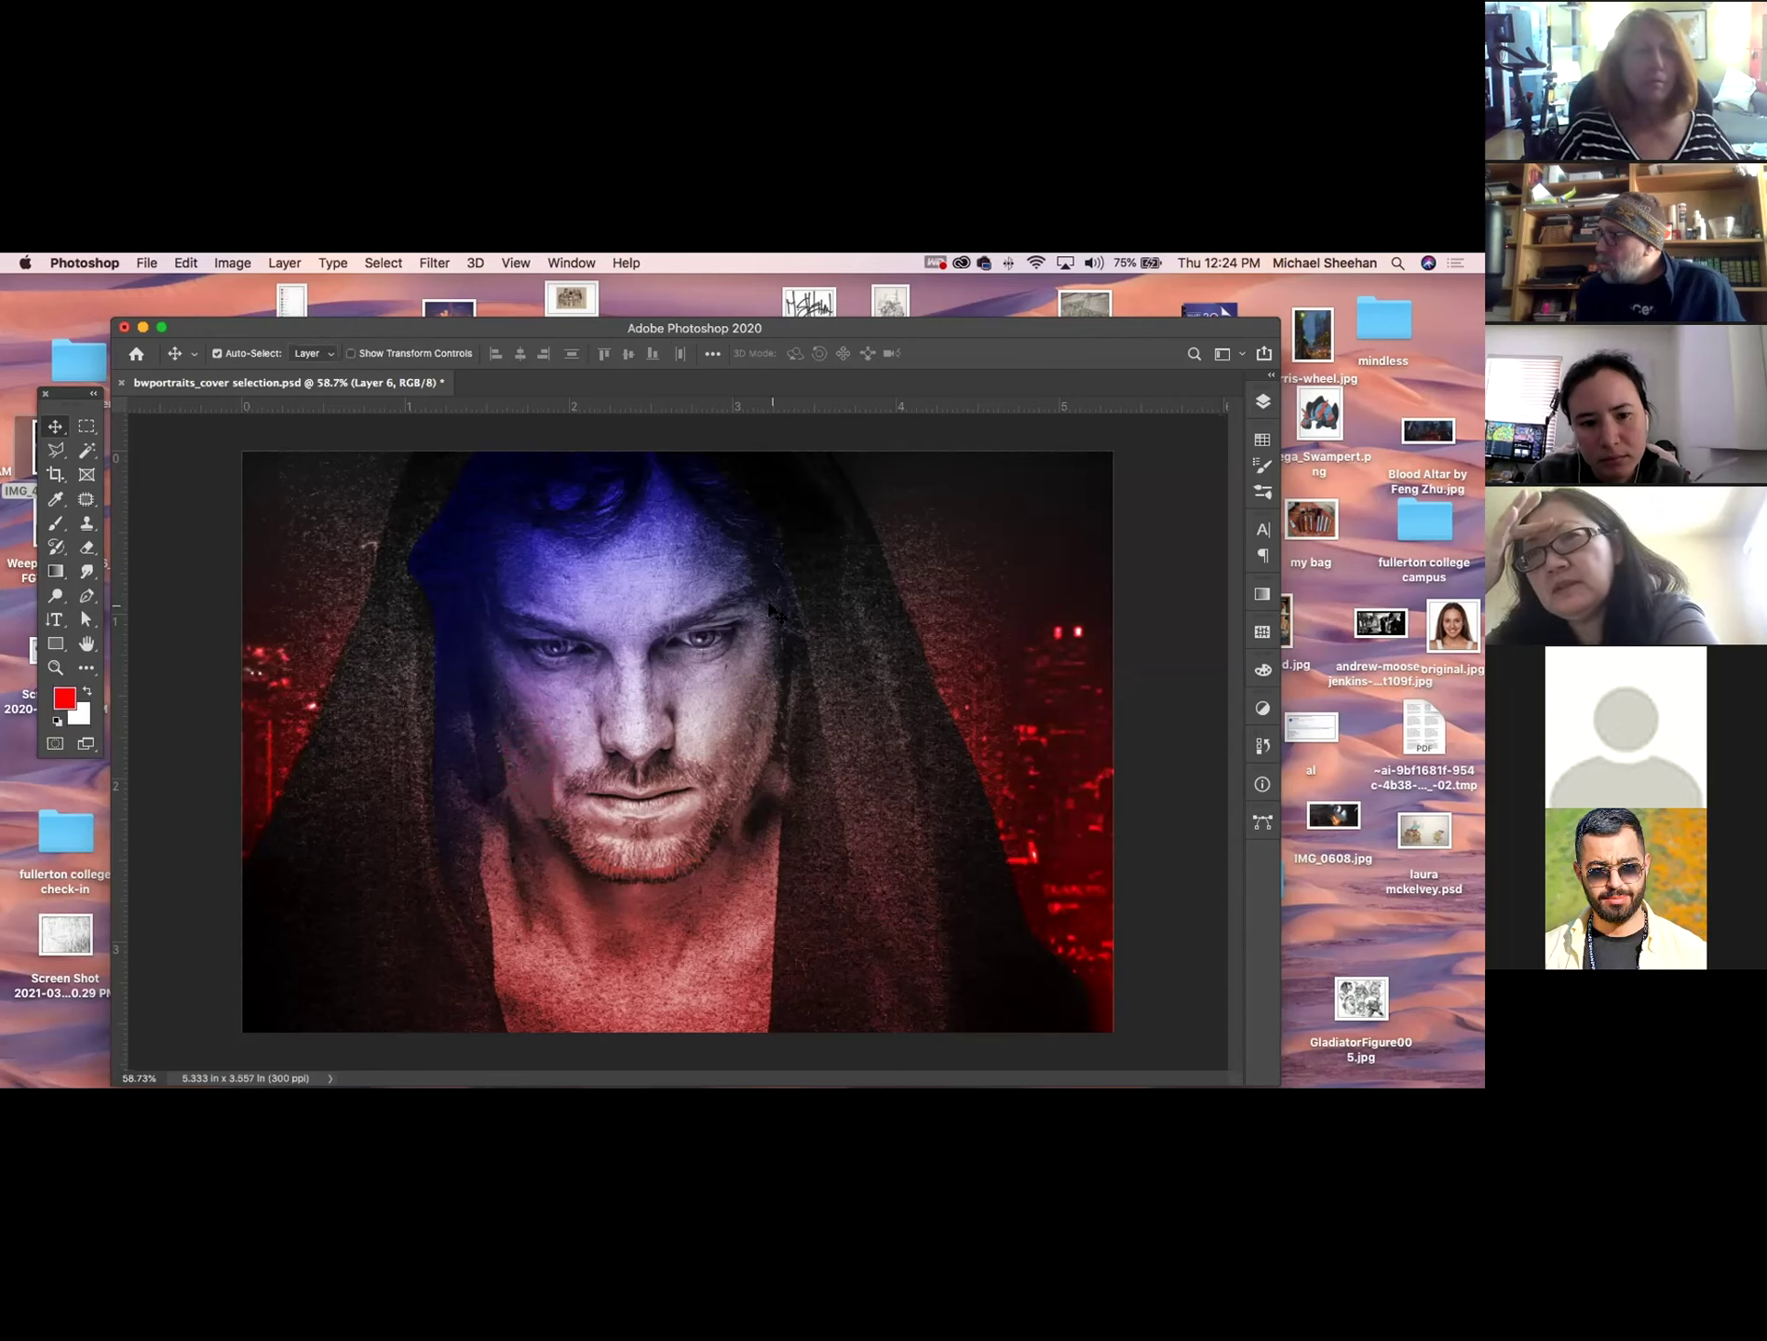
key("shift+plus")
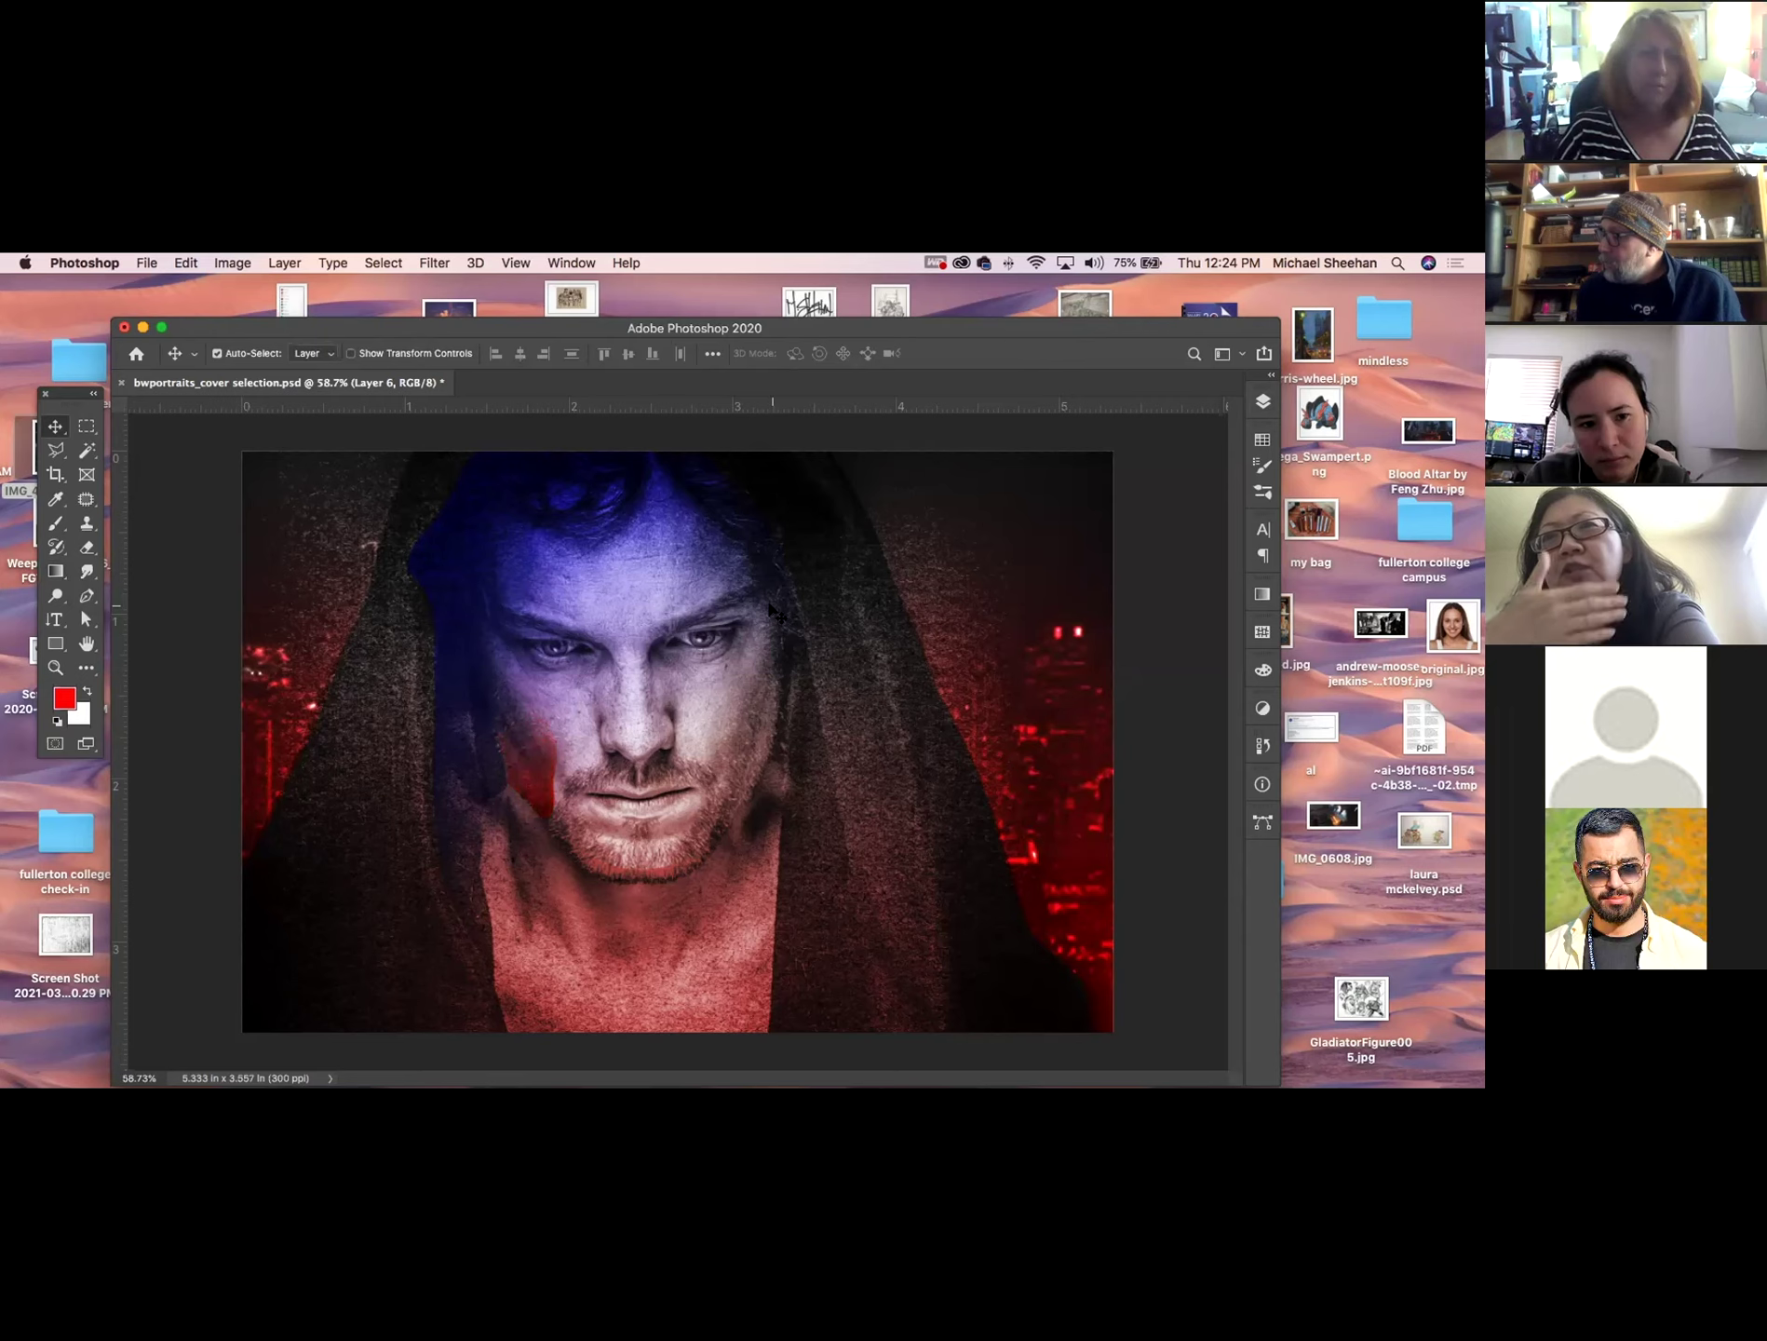
key("shift+plus")
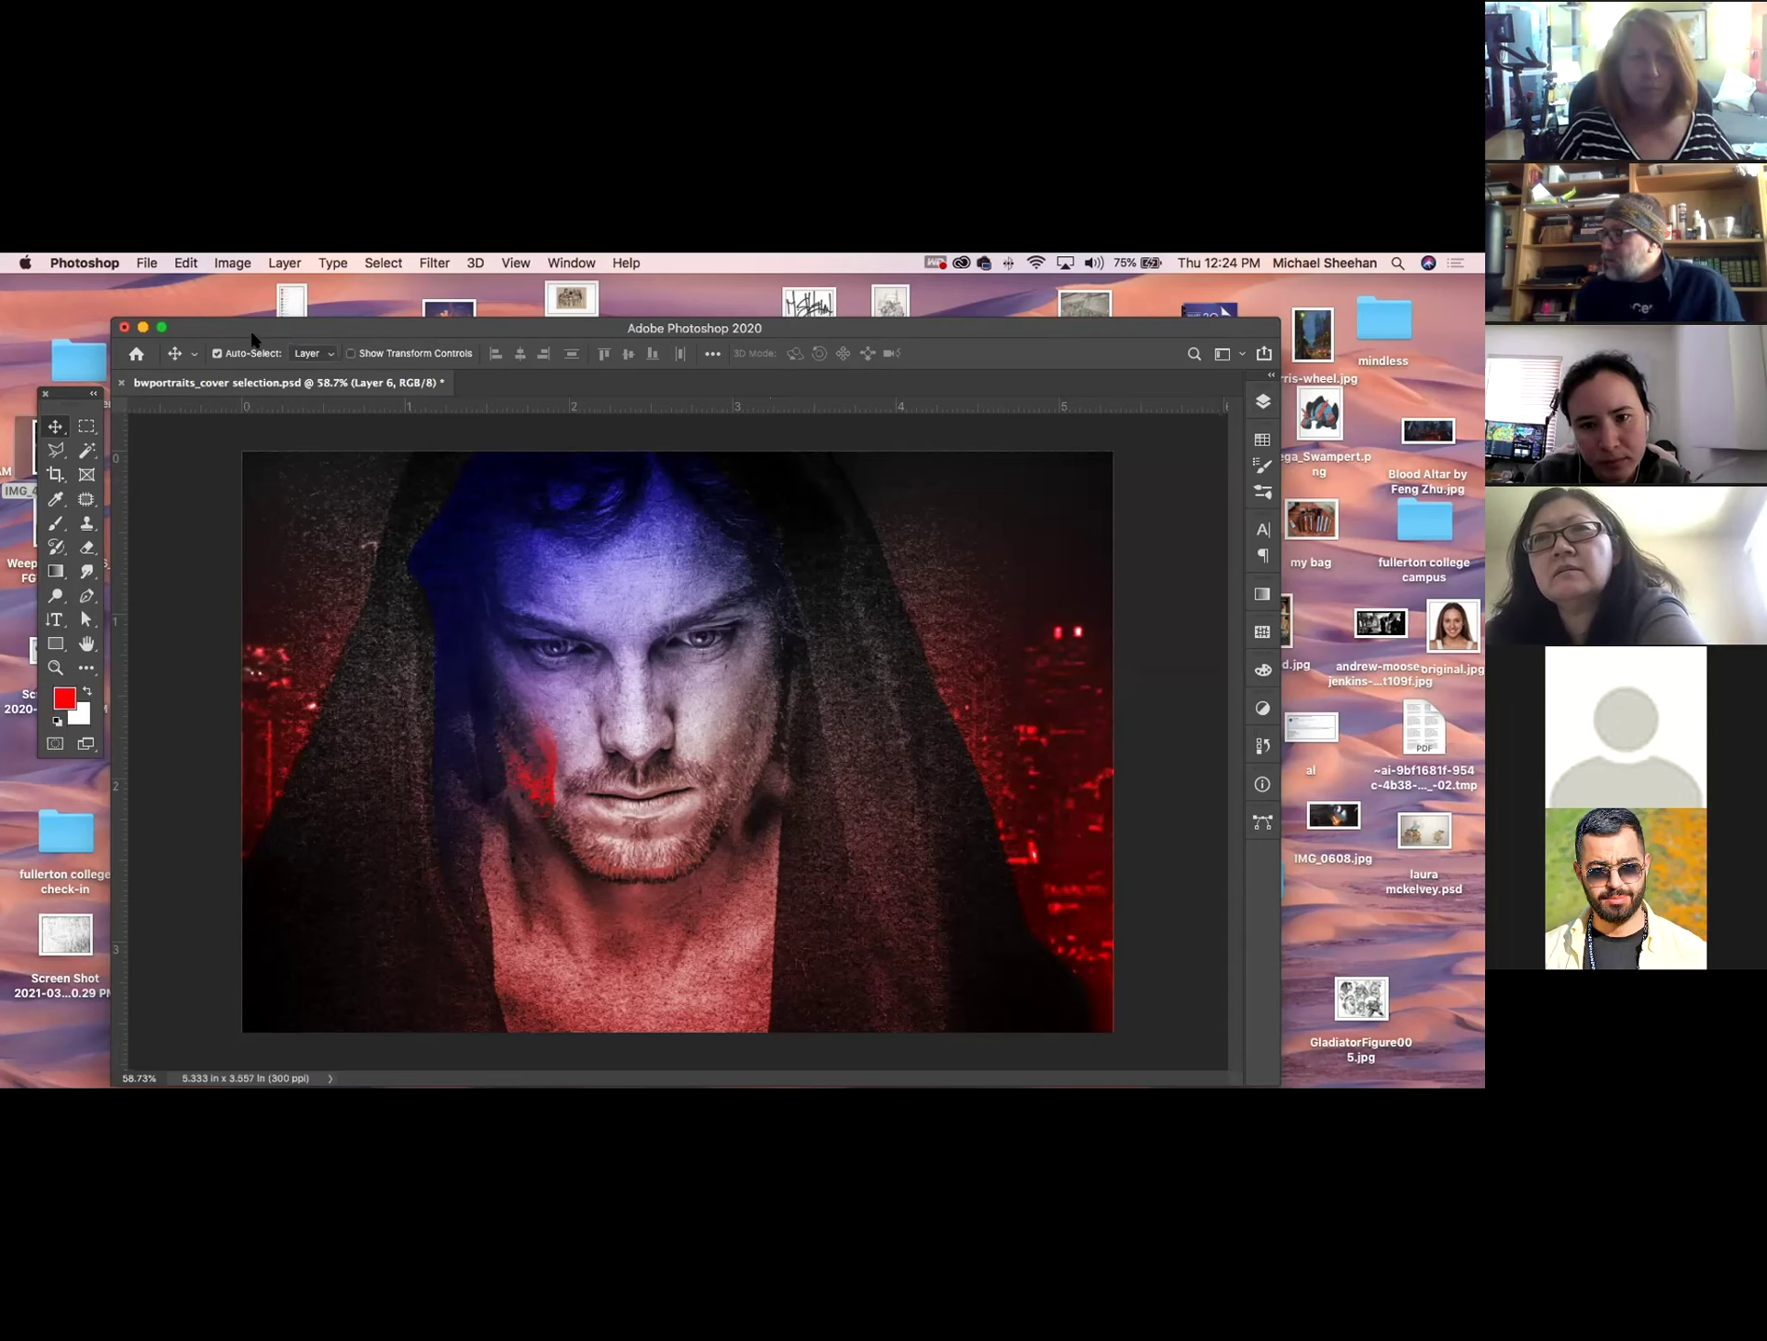
Apply Hue/Saturation to the red cheek patch with a saturation of -37.
key("super")
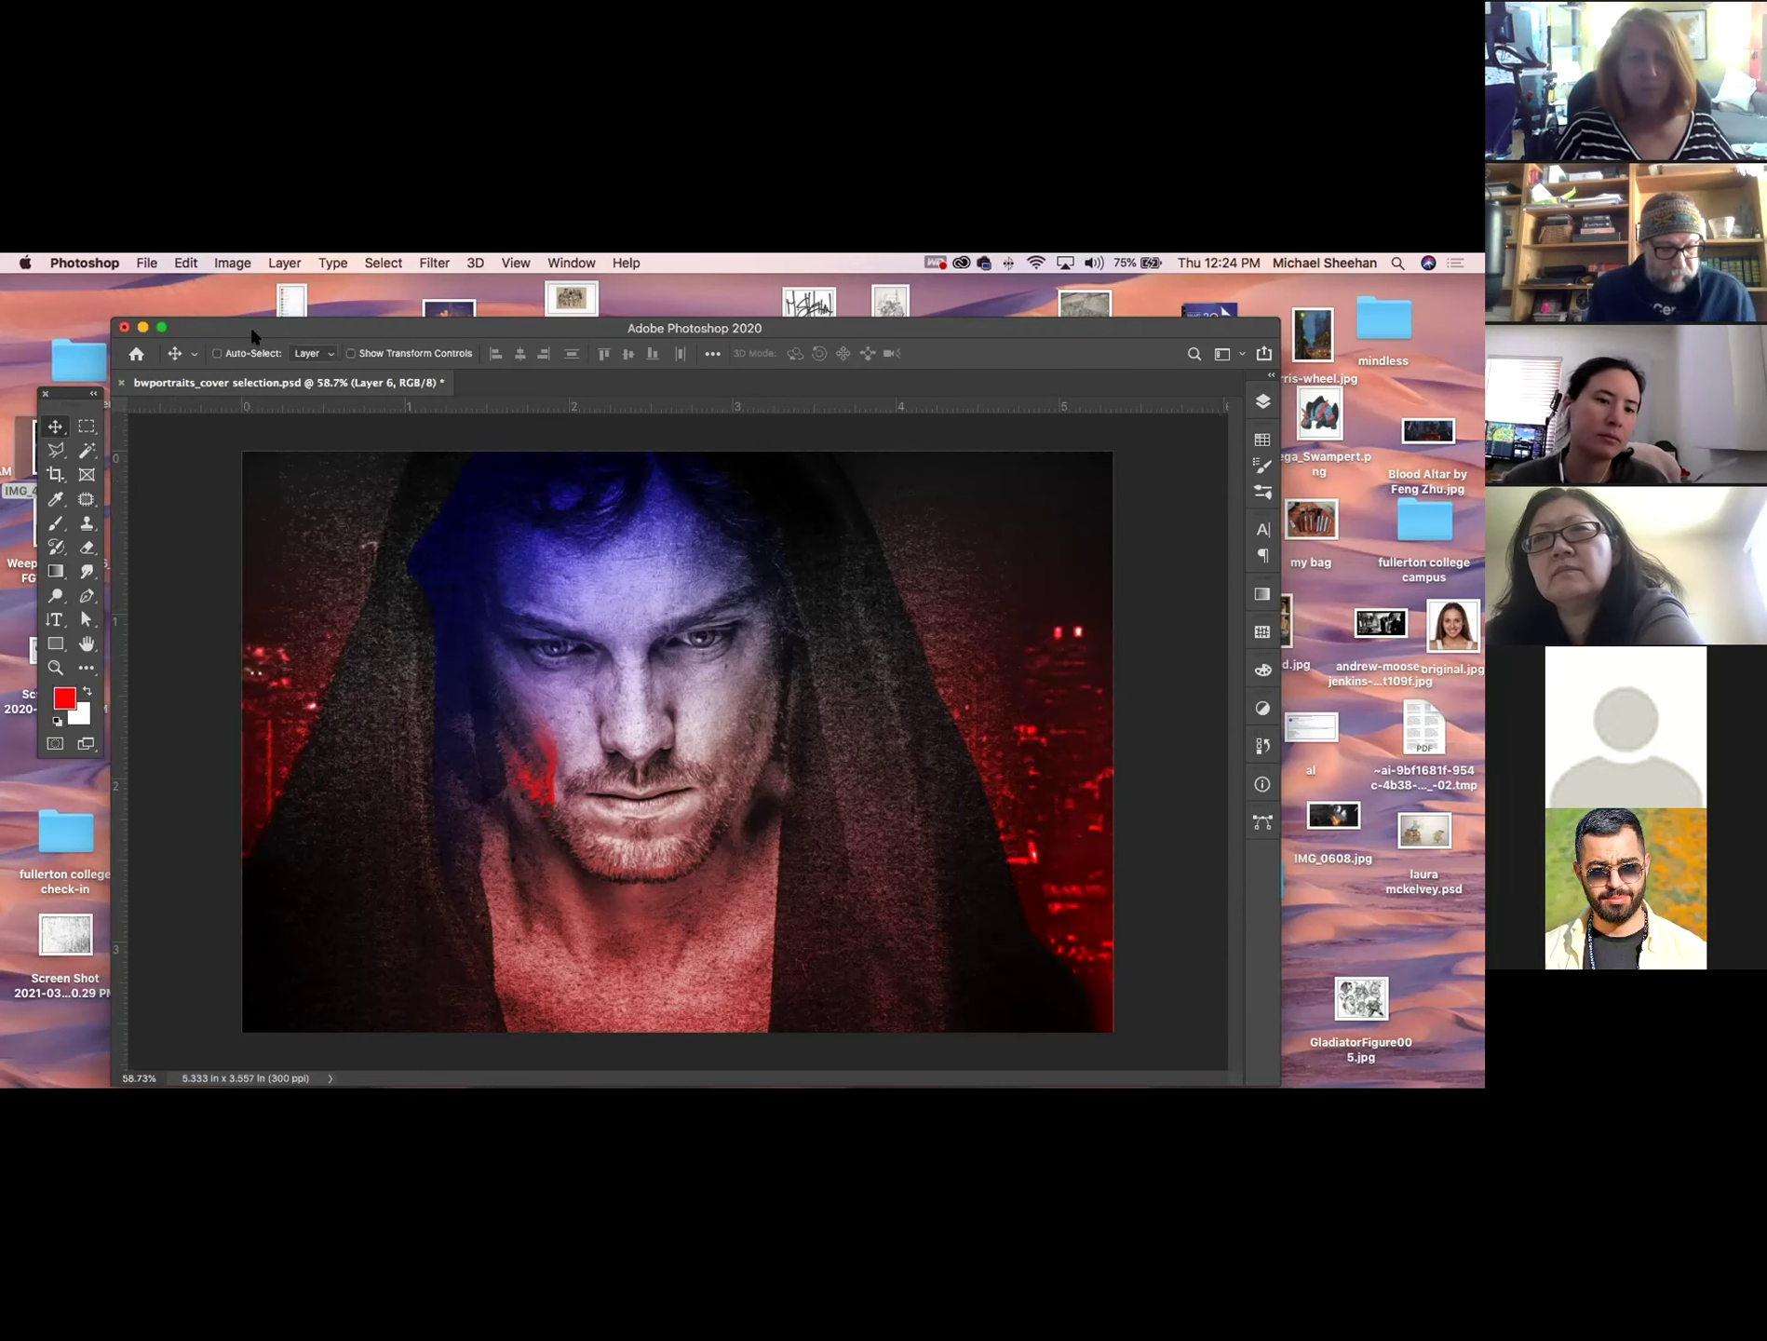
key("super+u")
left_click_drag(207, 456, 174, 457)
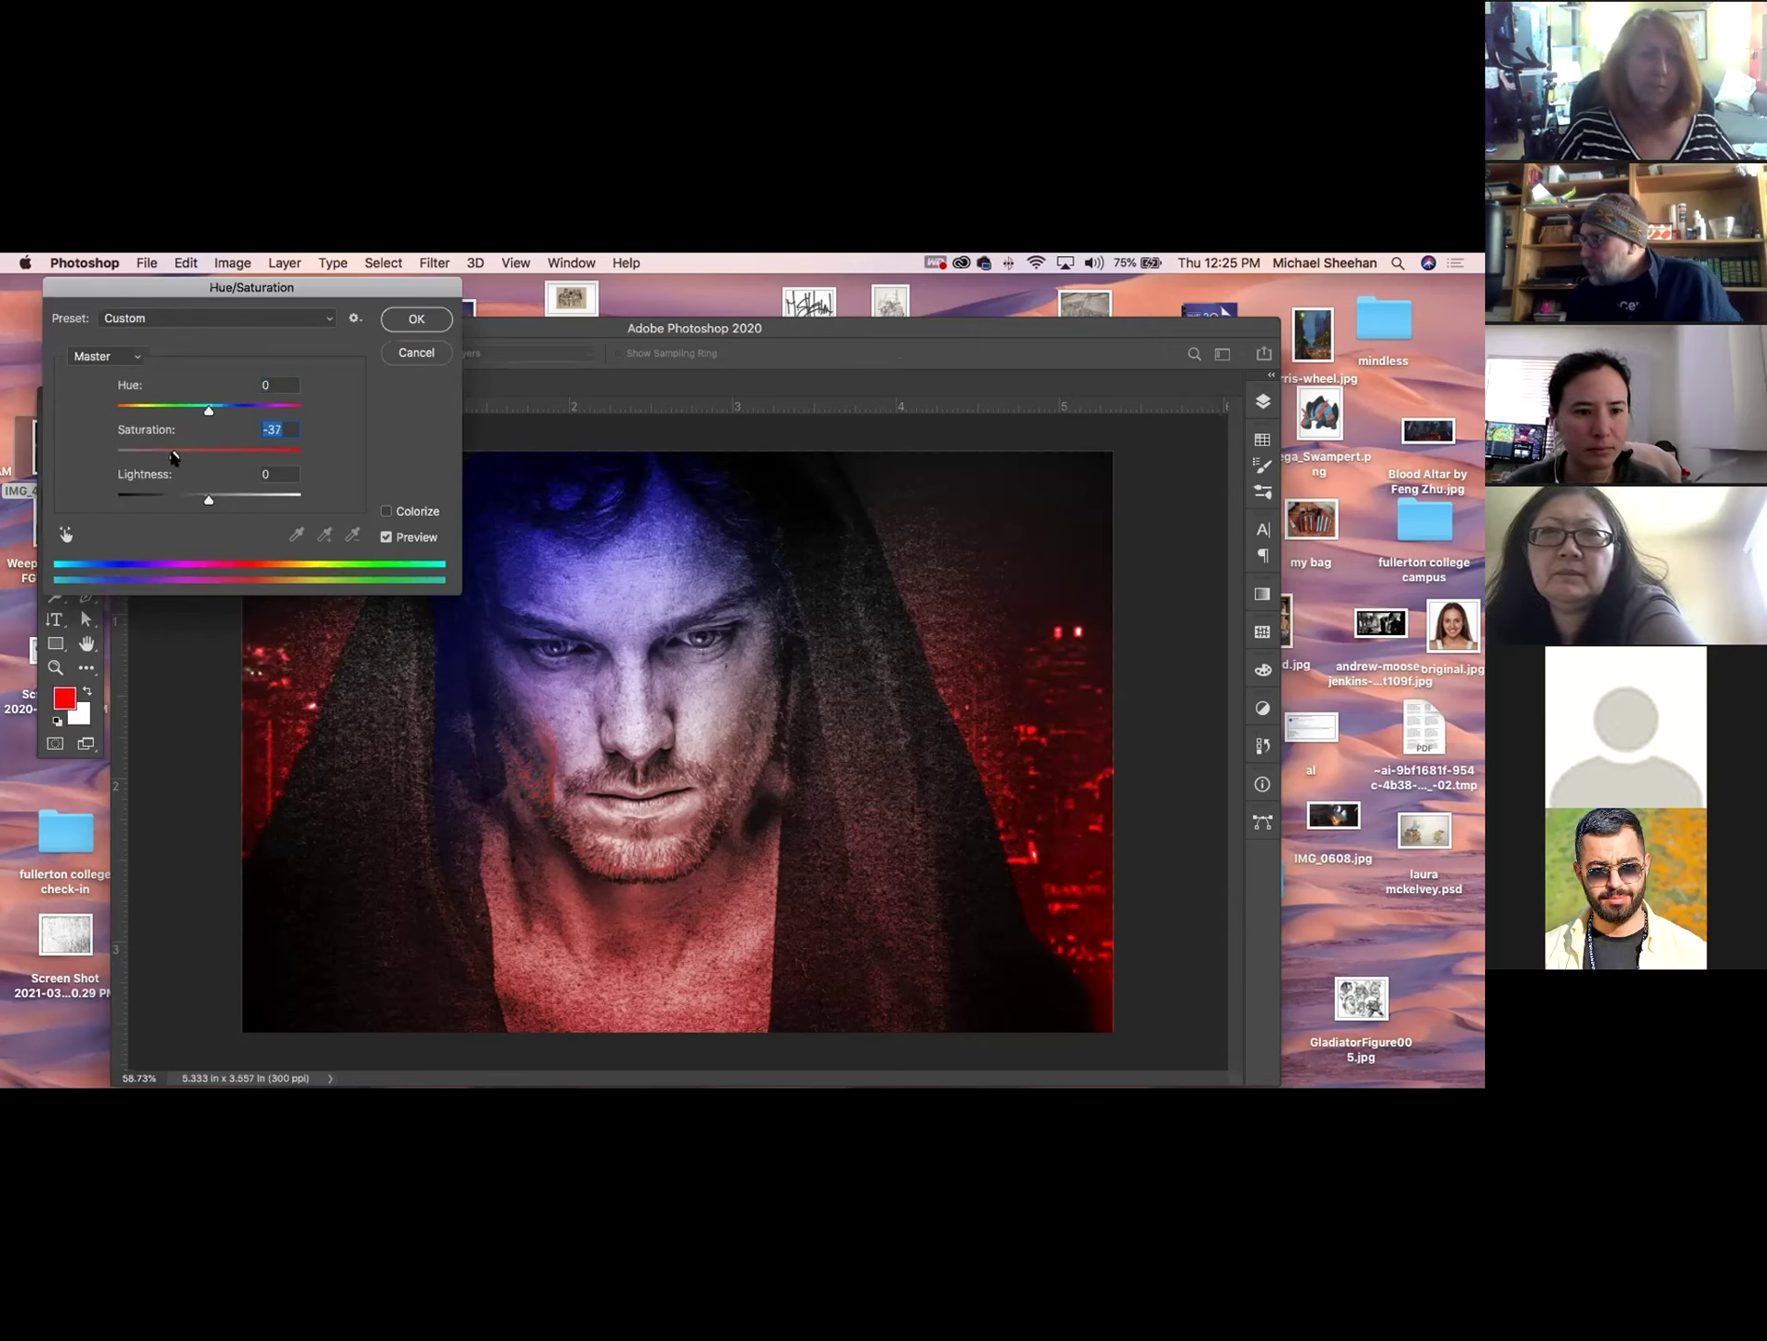
left_click(431, 319)
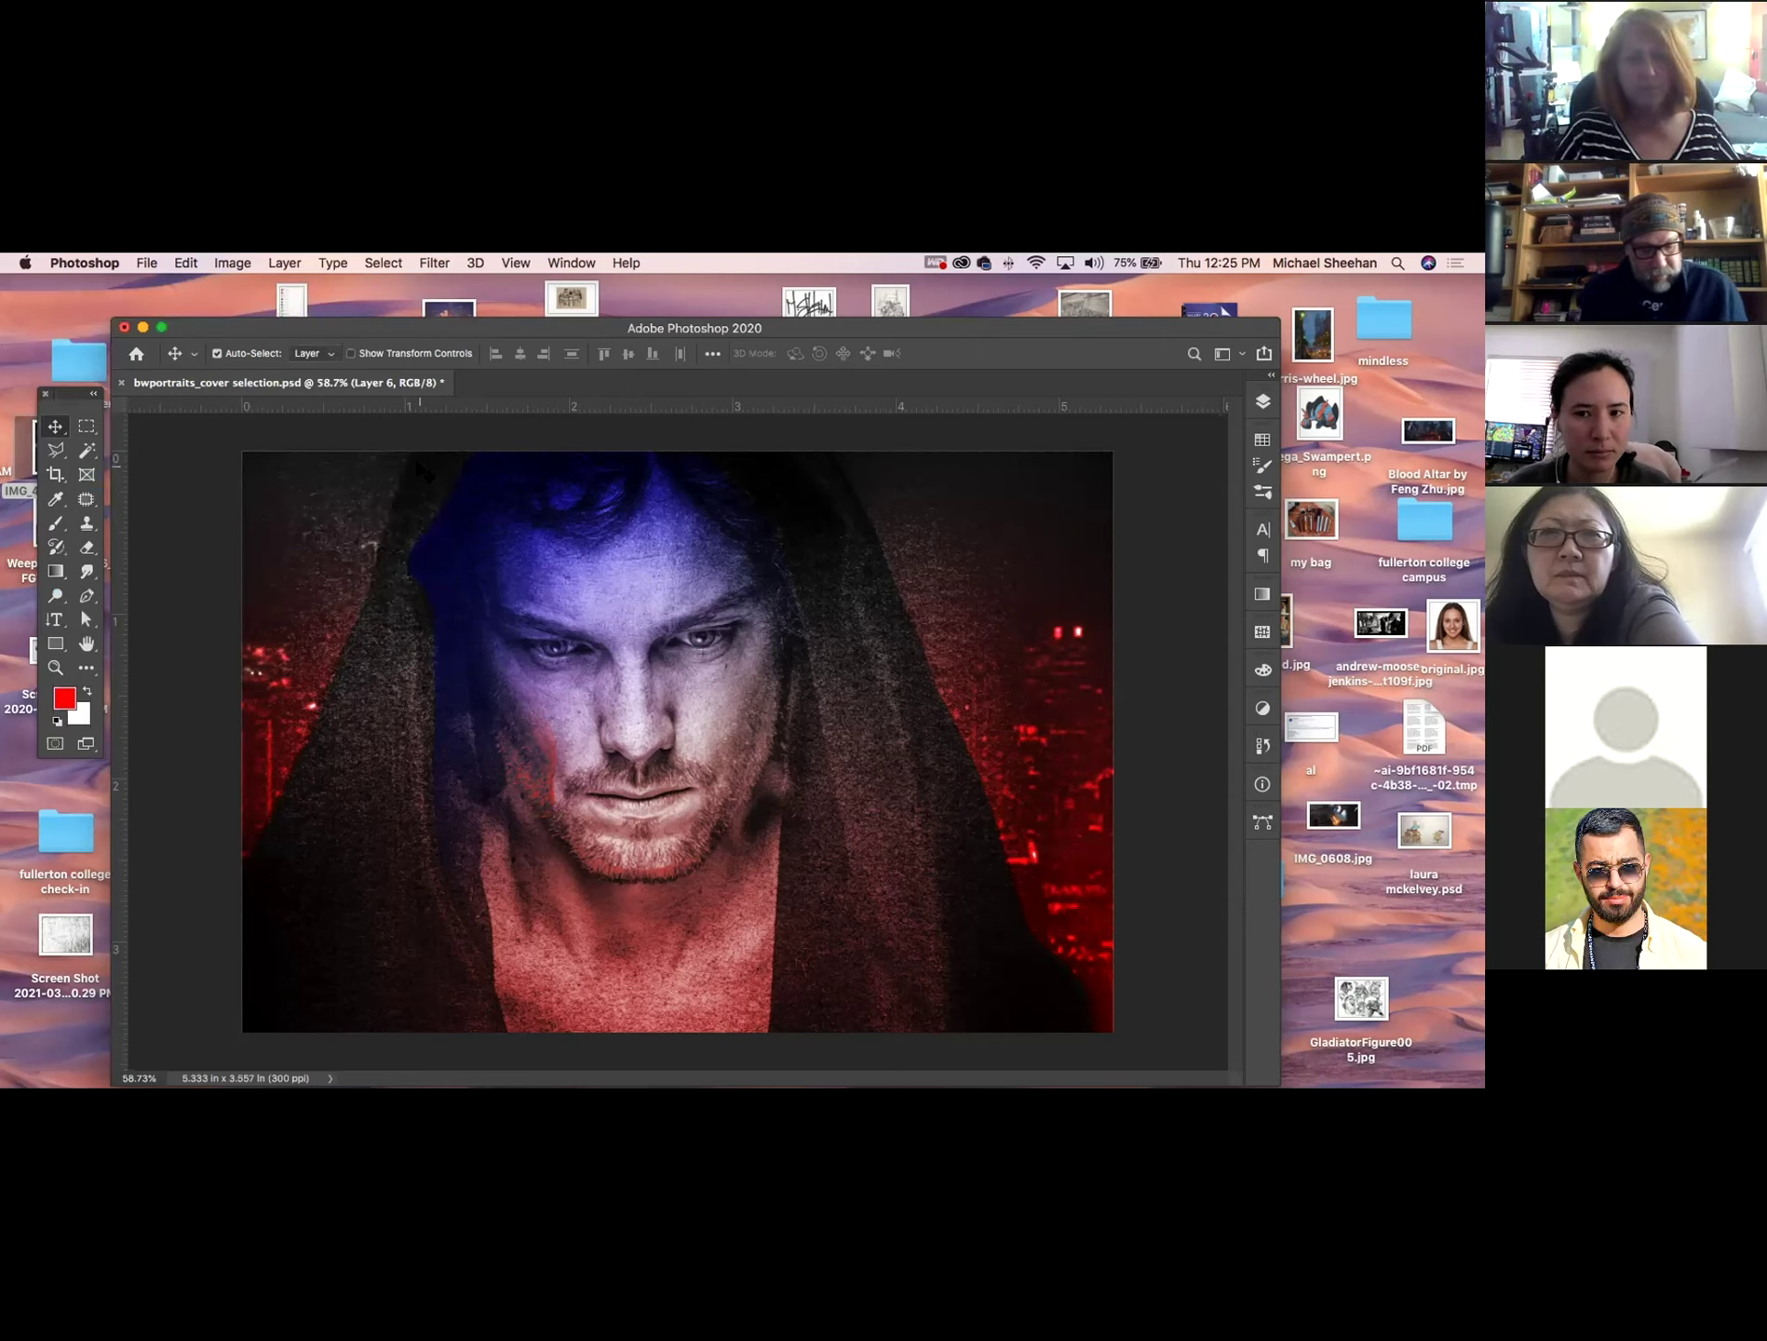
Soften the red cheek patch with a Gaussian Blur of 28.9 pixels radius.
left_click(427, 263)
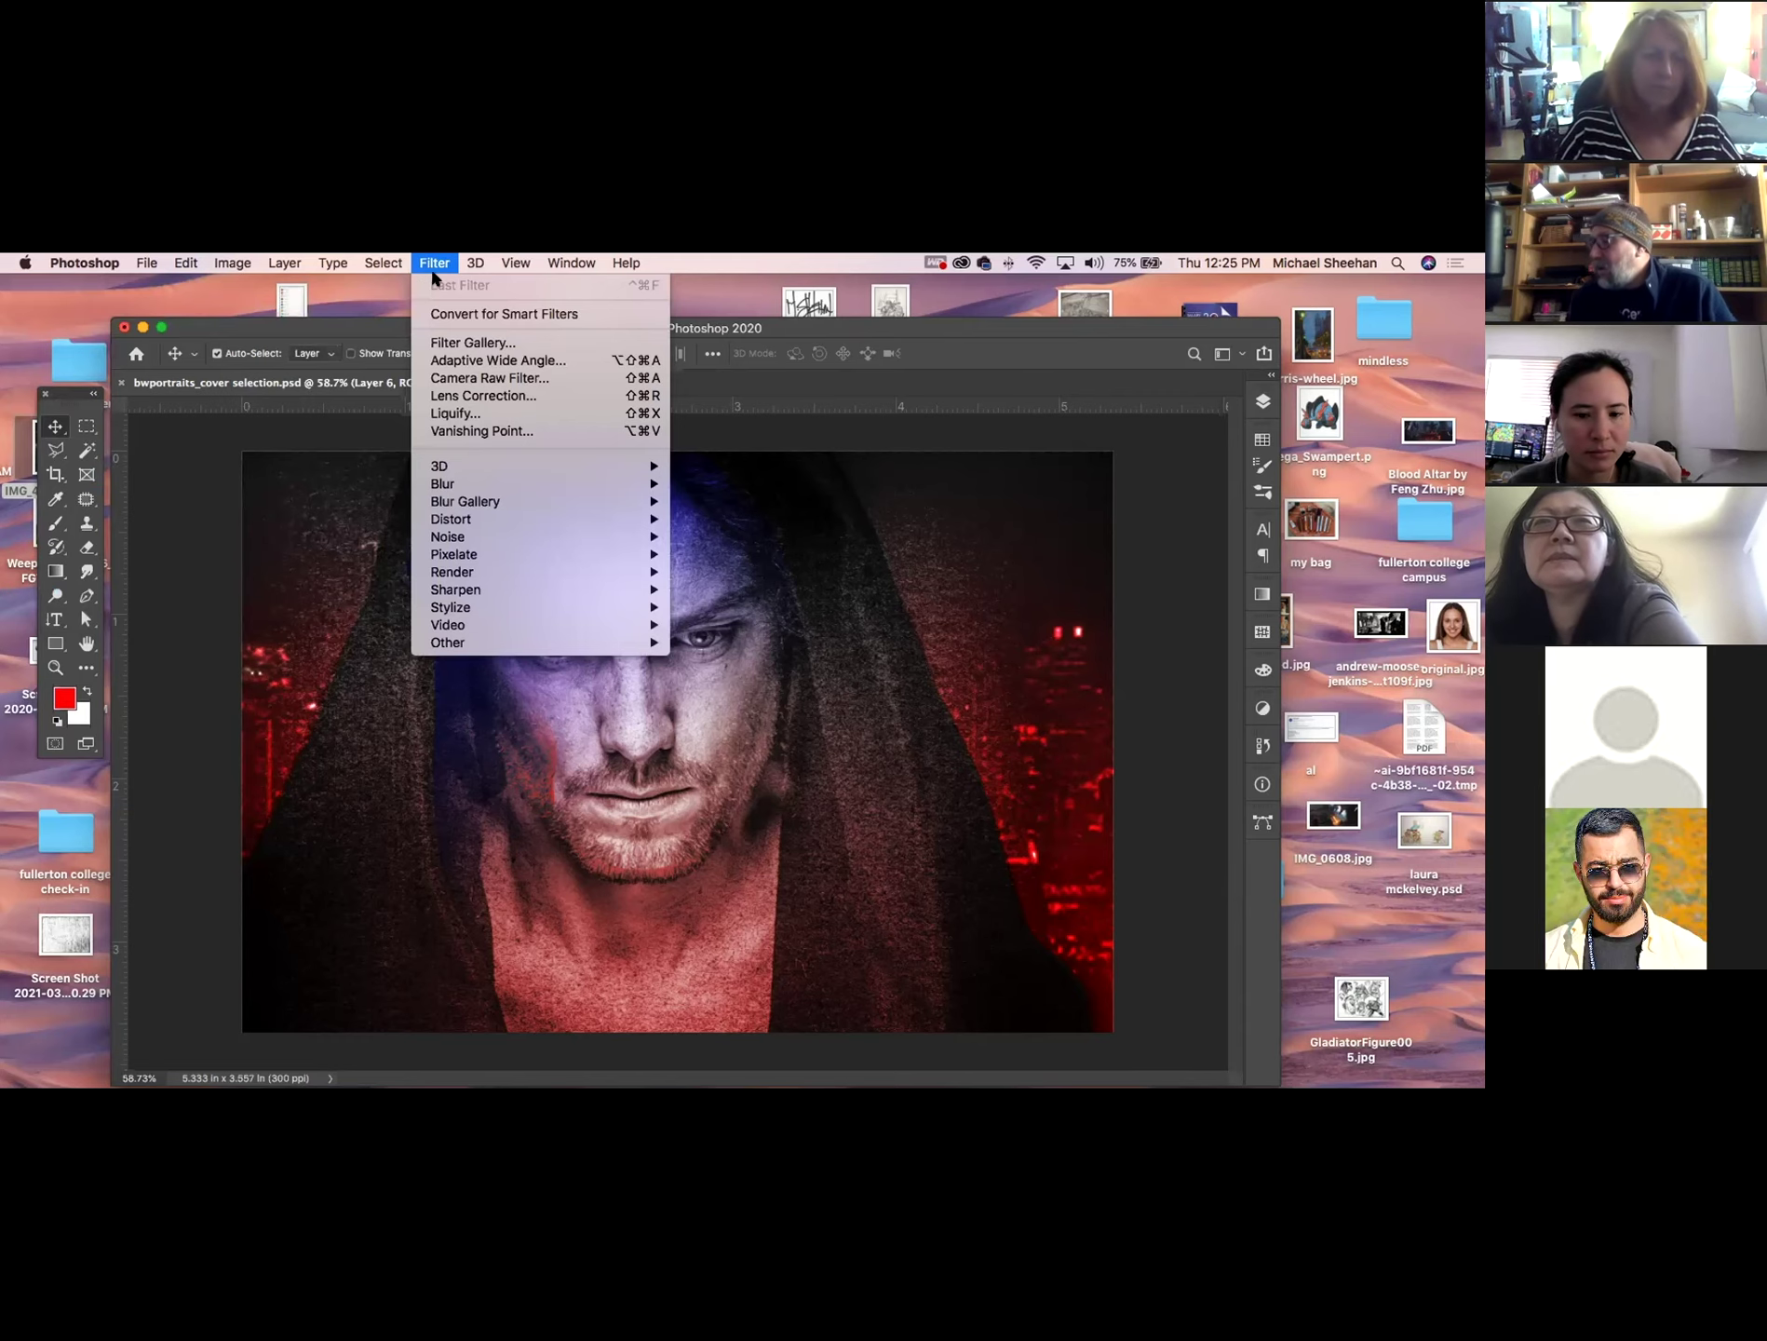
left_click(423, 262)
left_click_drag(431, 333, 321, 291)
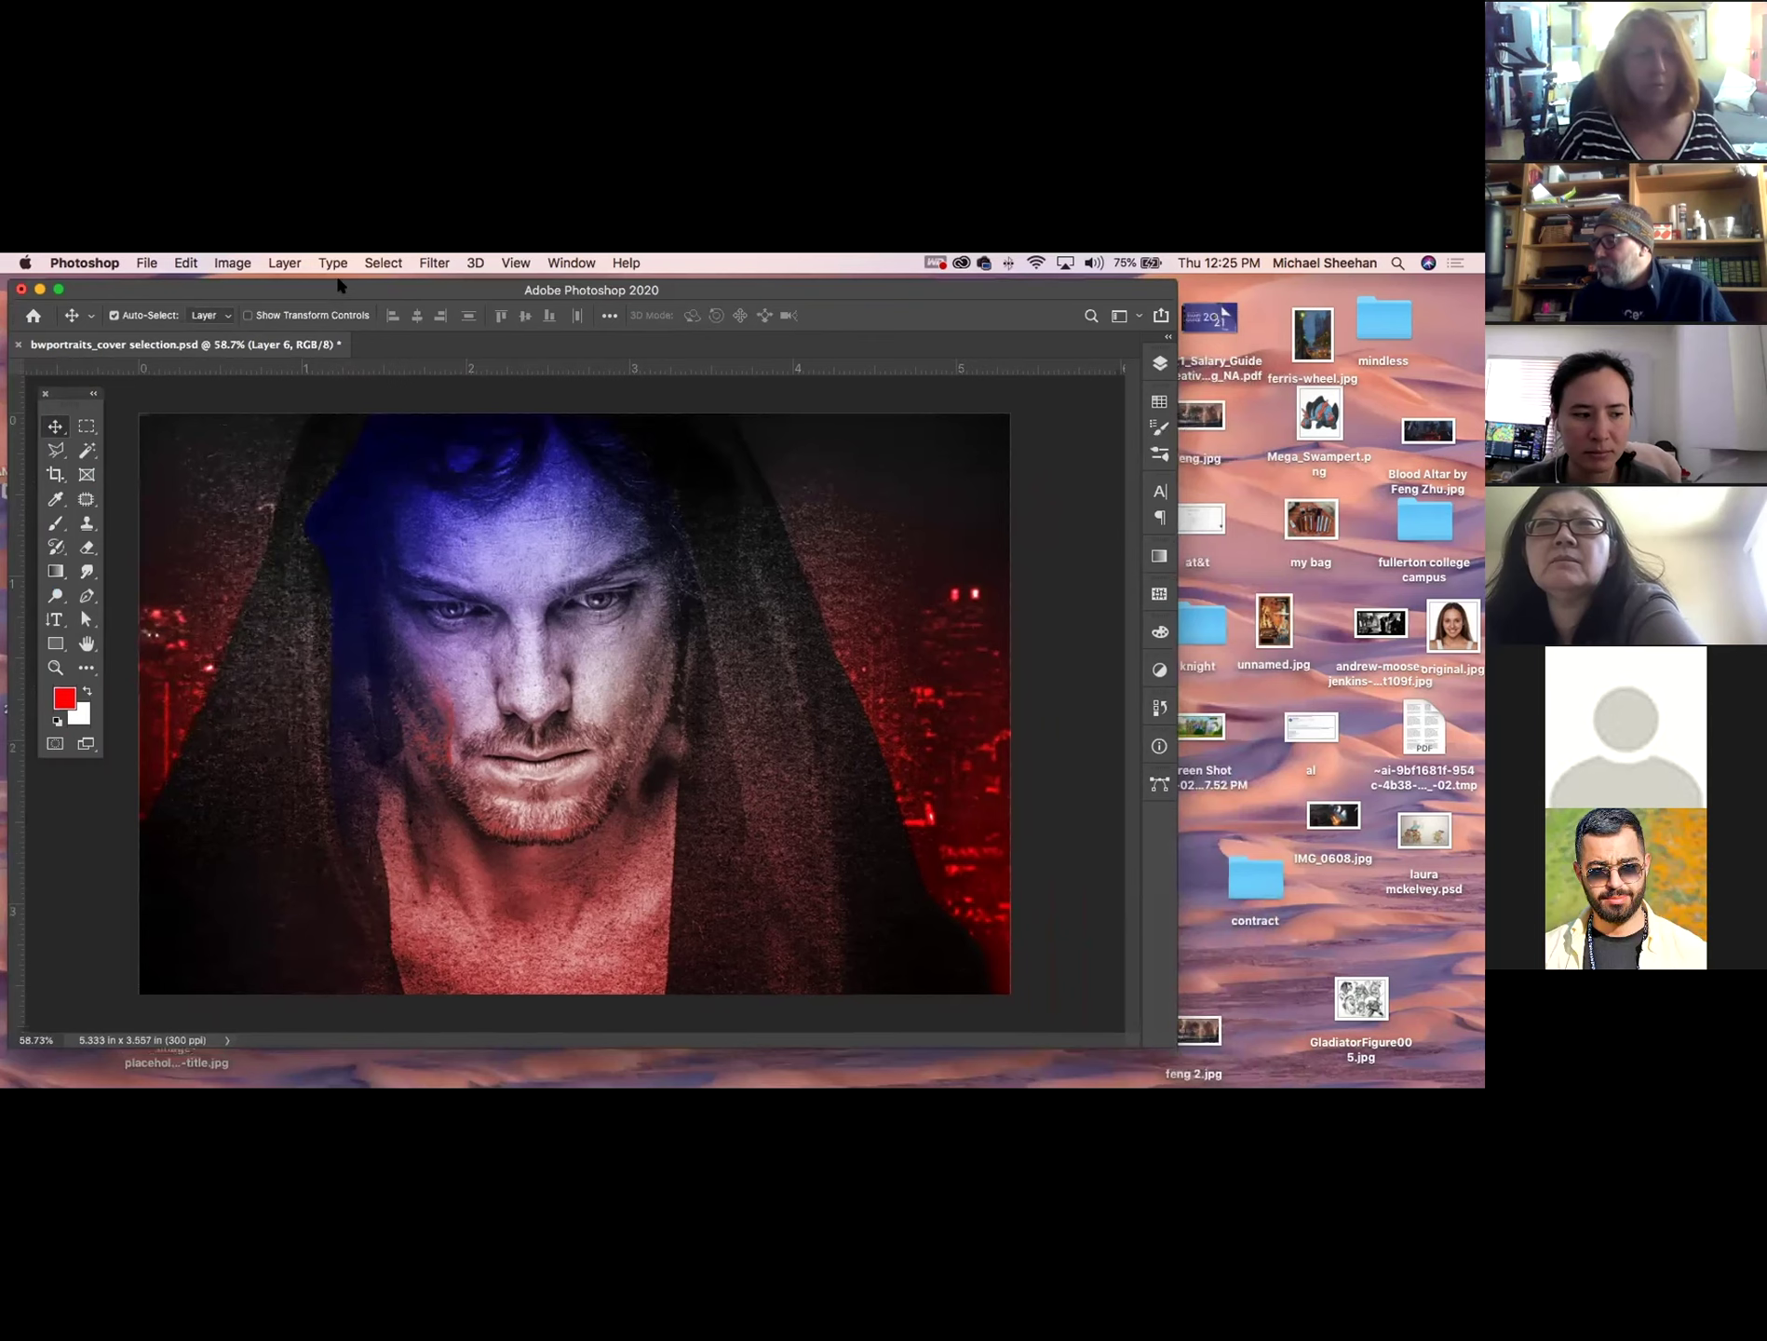
left_click(445, 264)
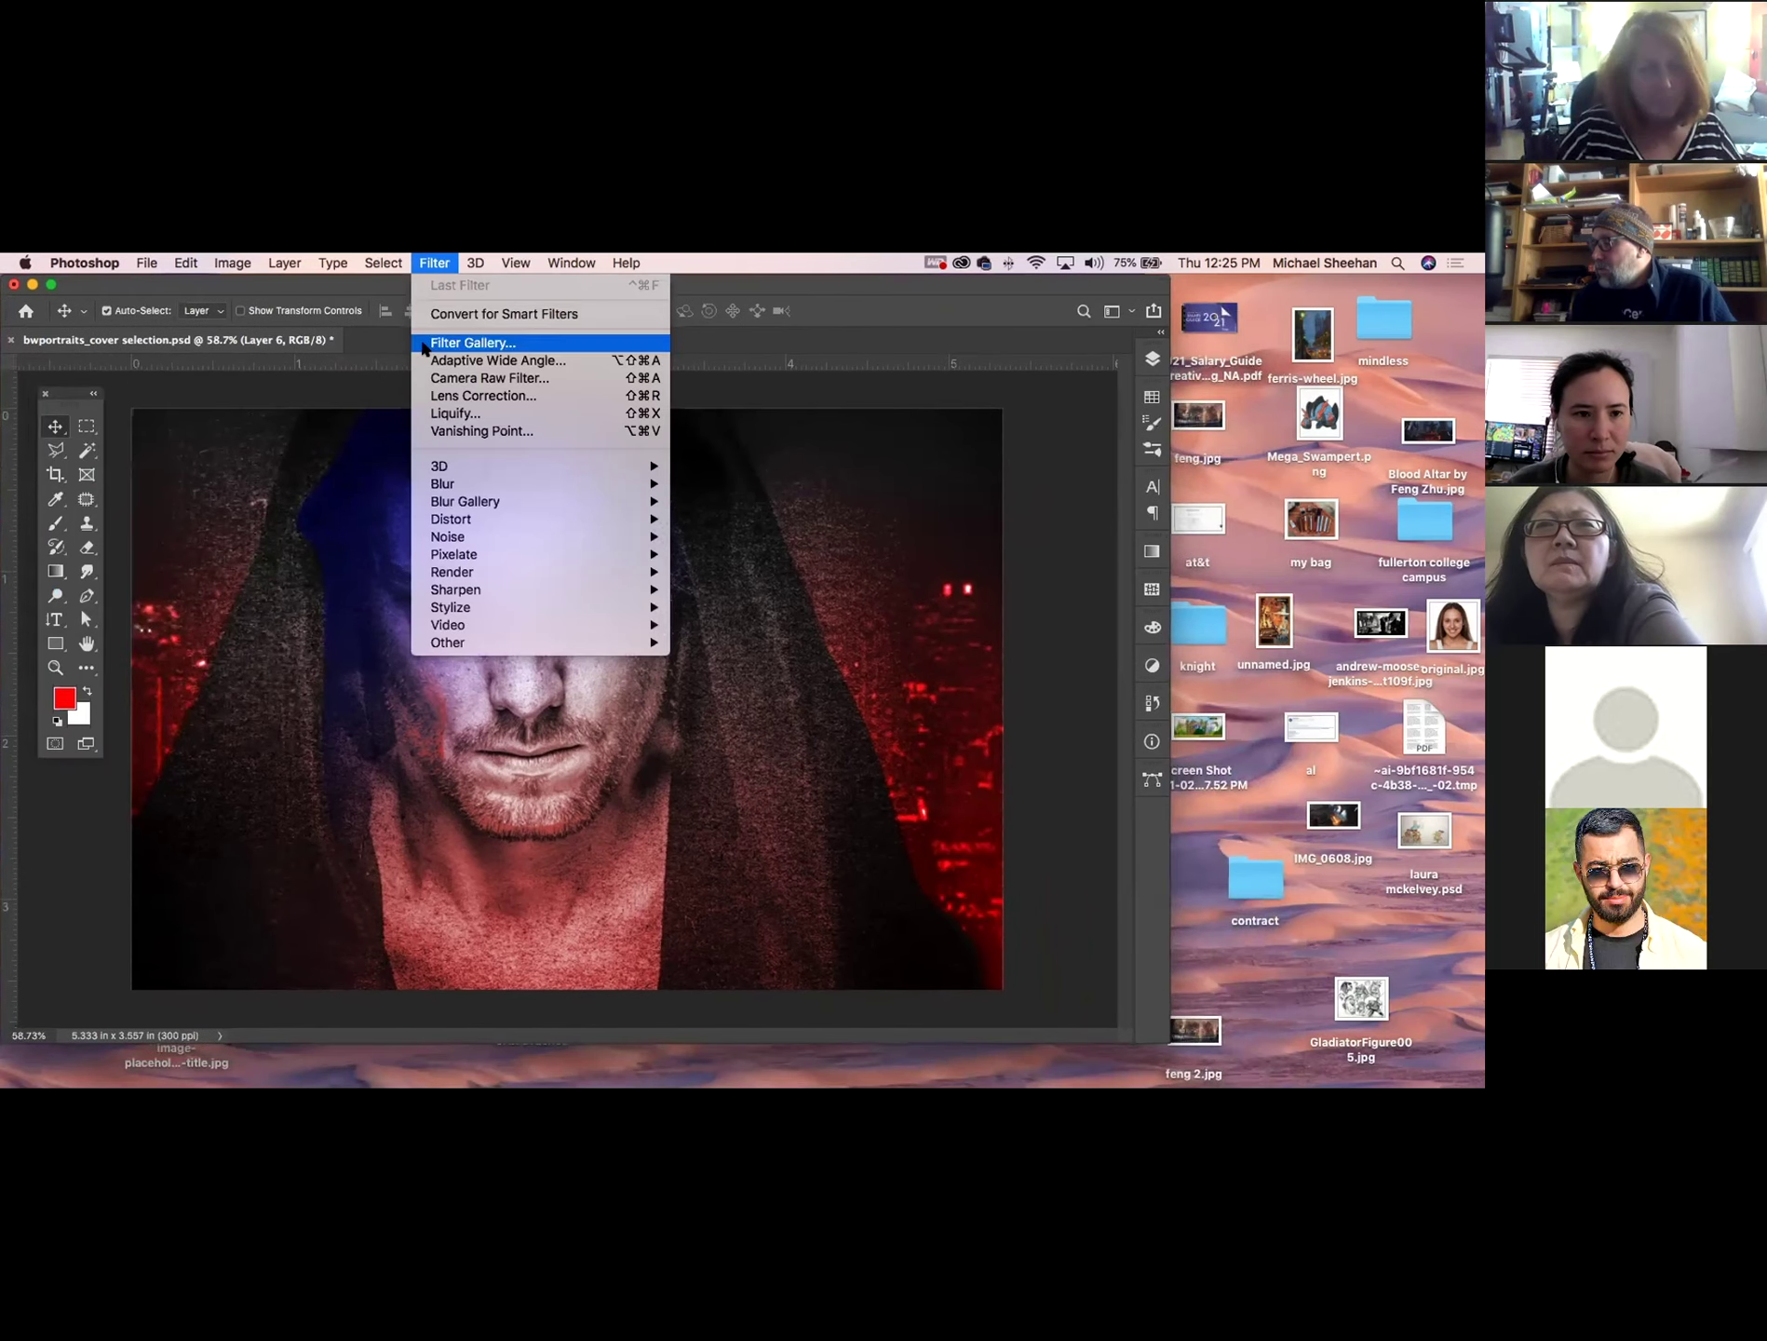
mouse_move(452, 485)
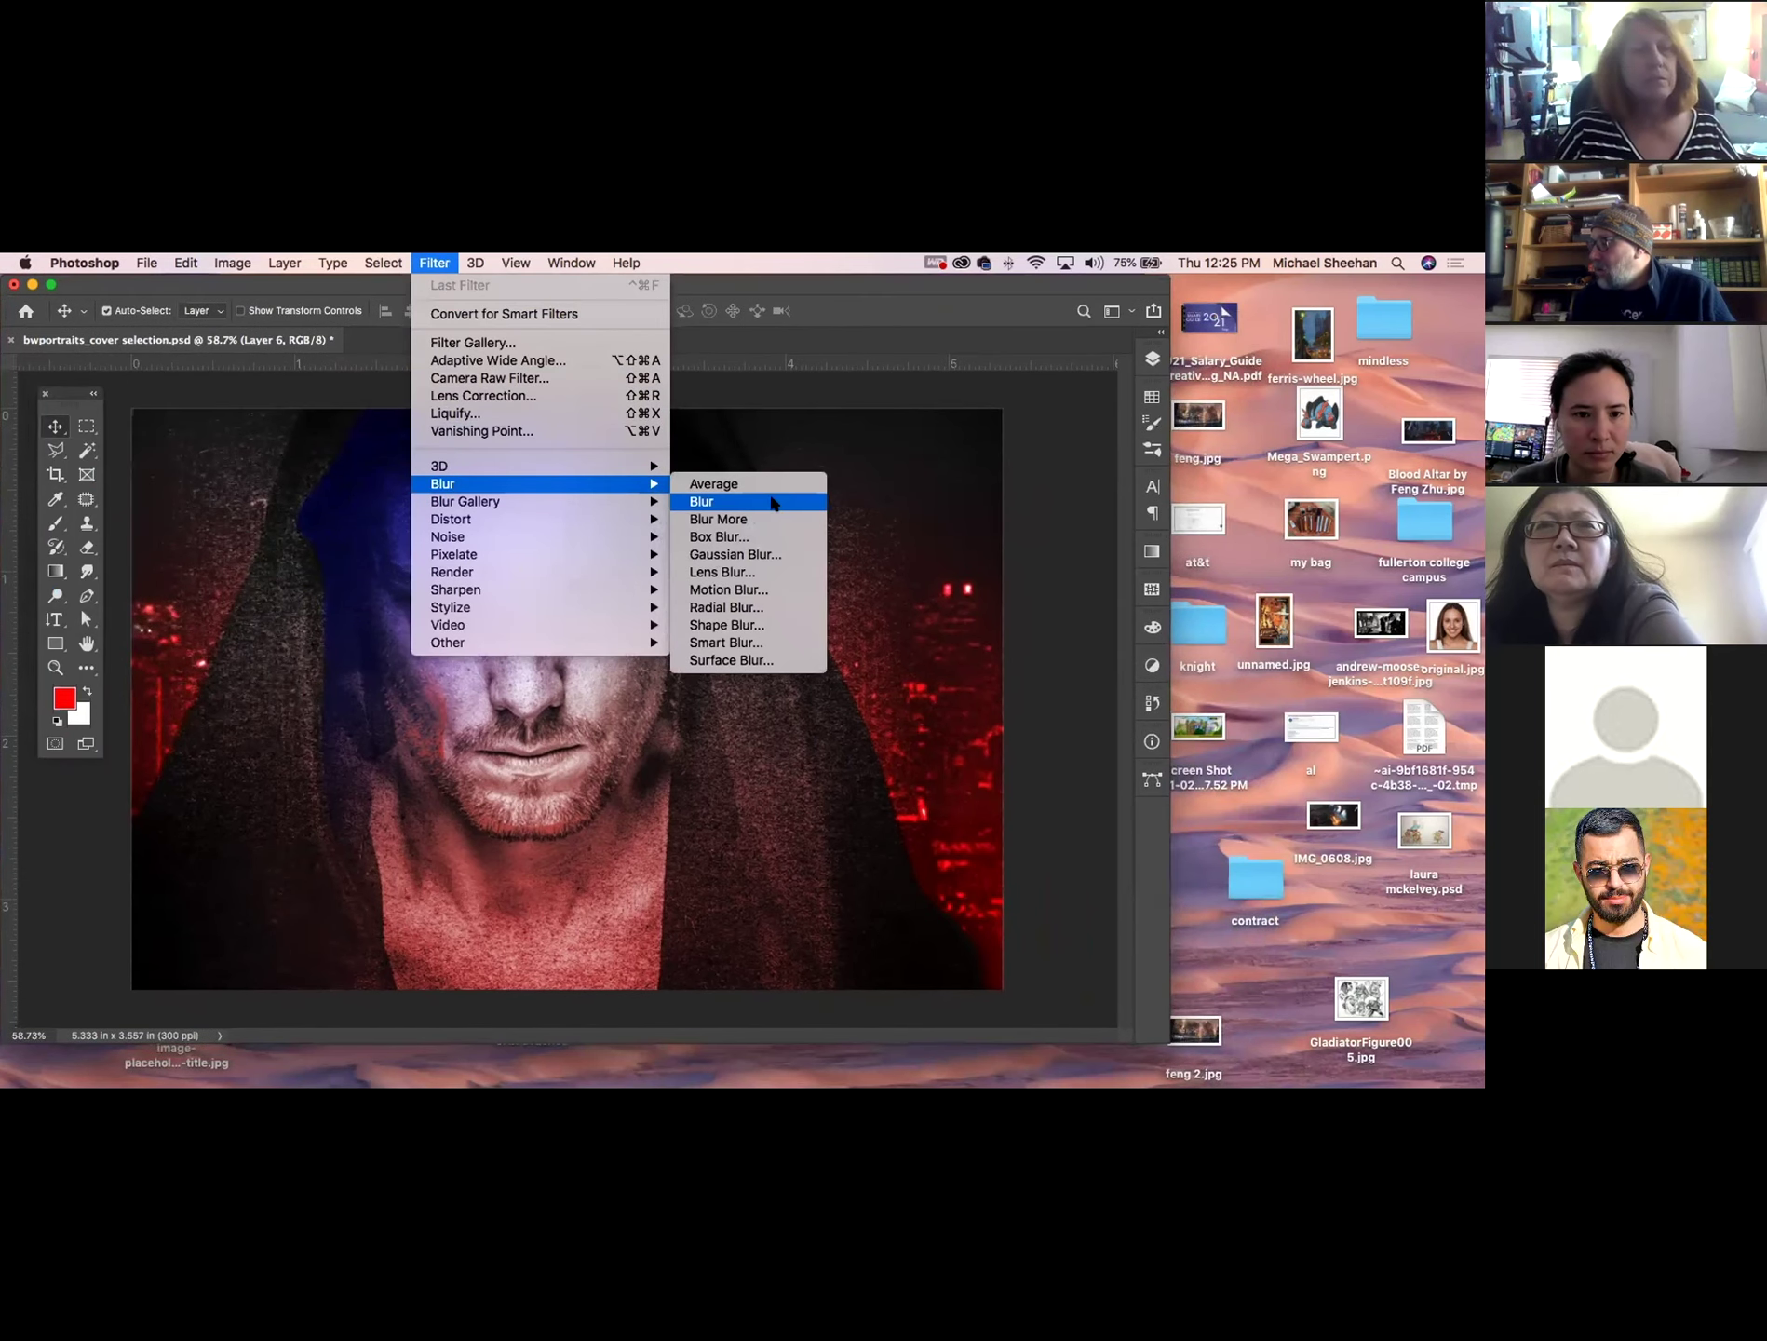
left_click(738, 556)
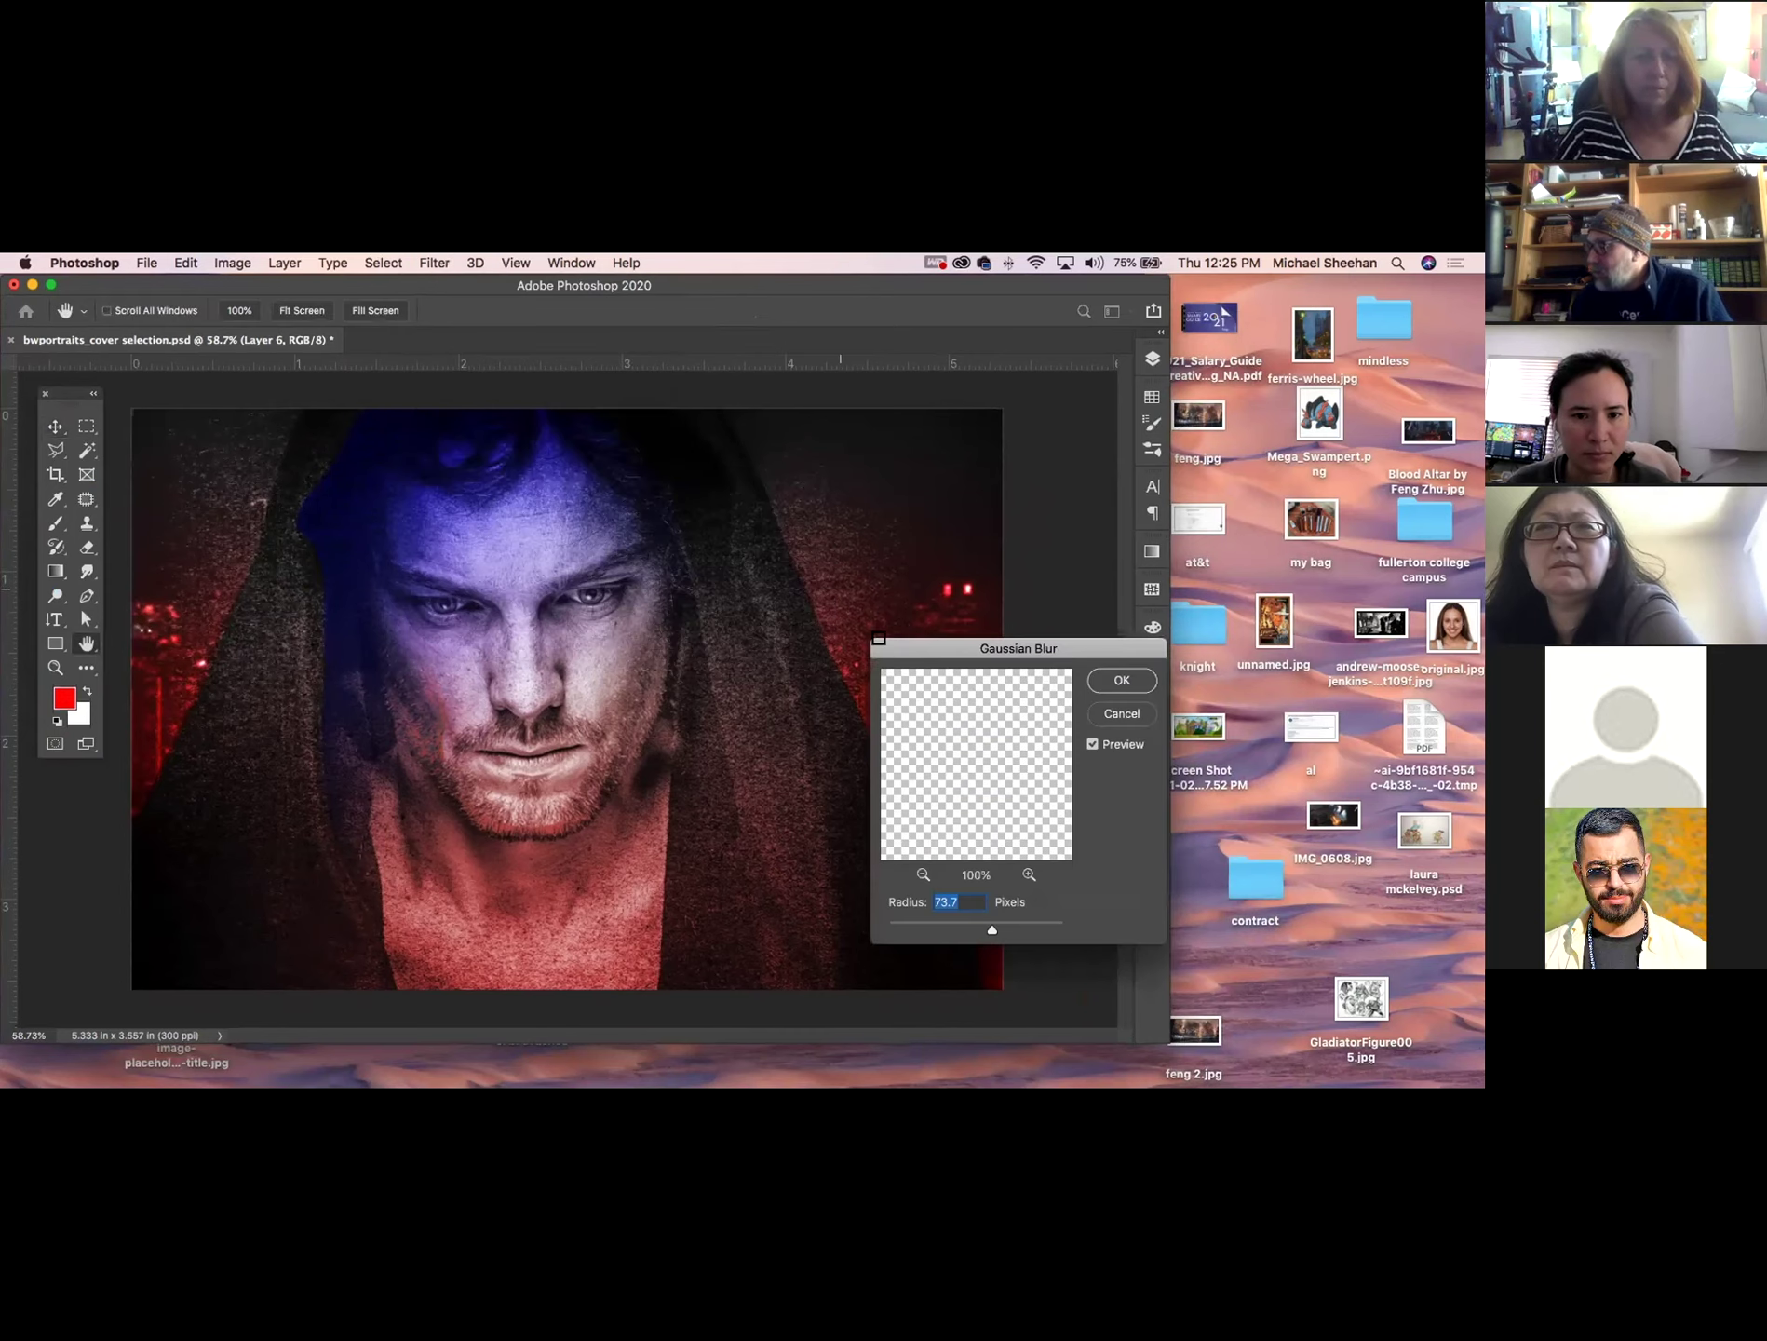
left_click_drag(923, 642, 825, 532)
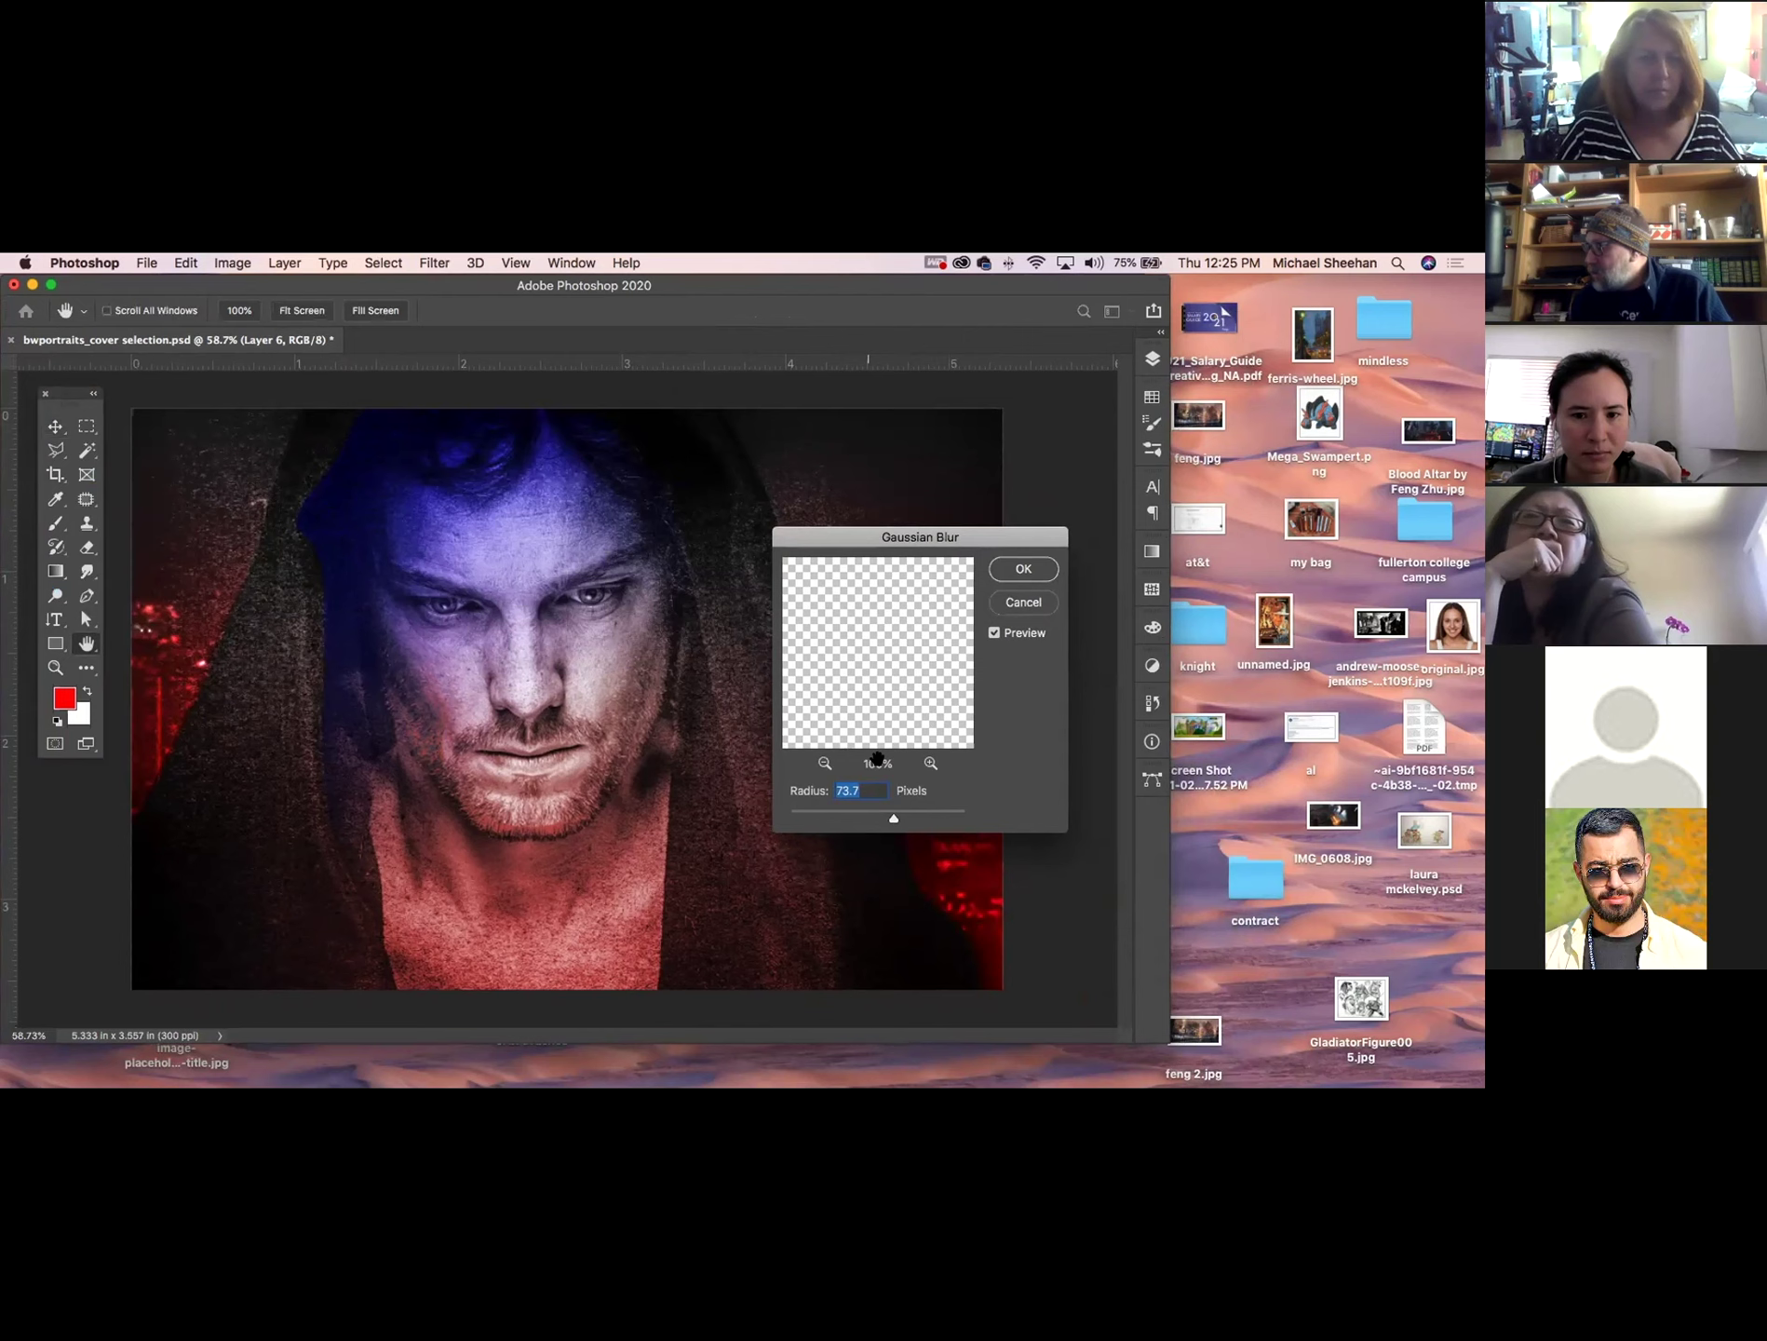
left_click_drag(895, 819, 868, 816)
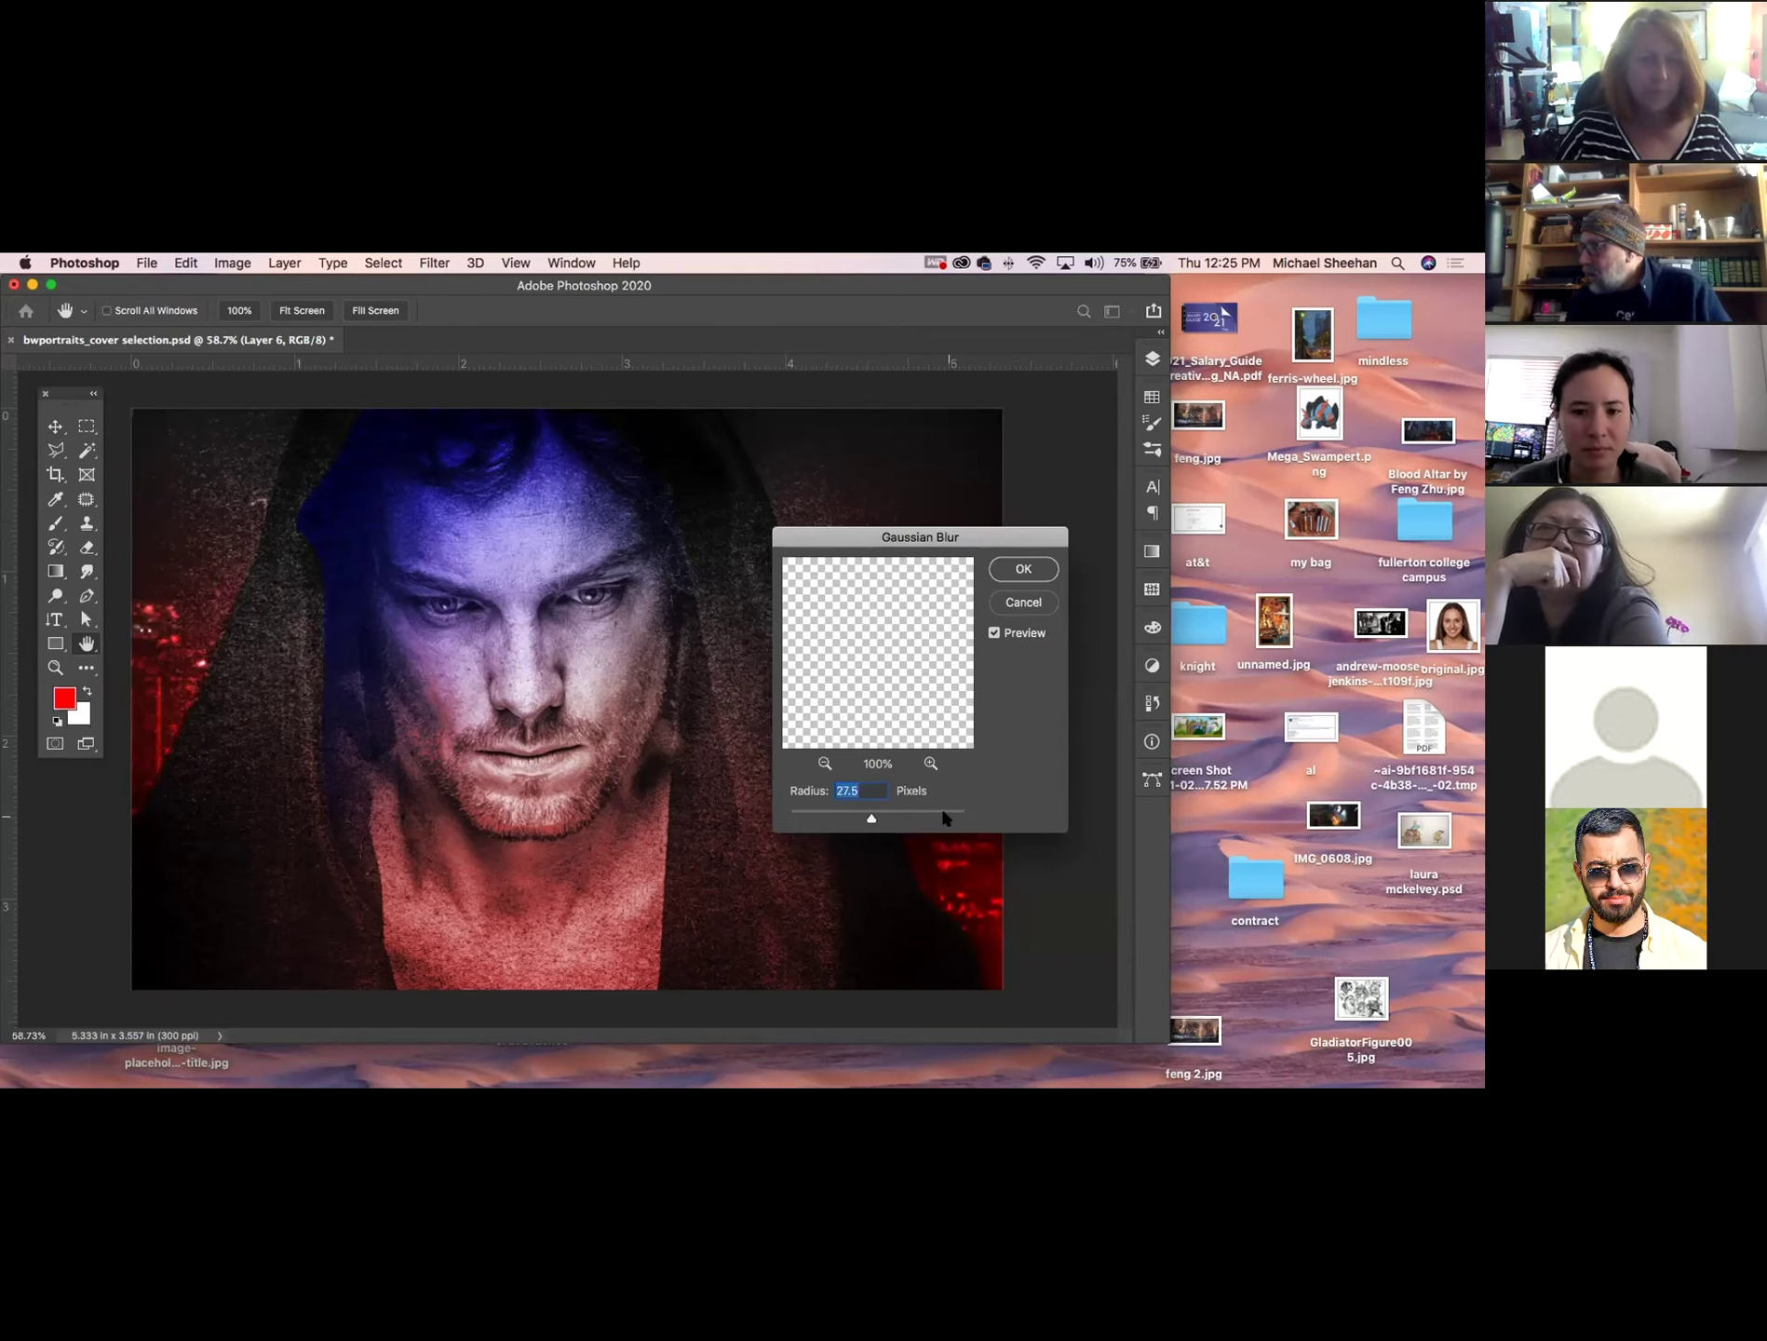
left_click_drag(870, 818, 871, 818)
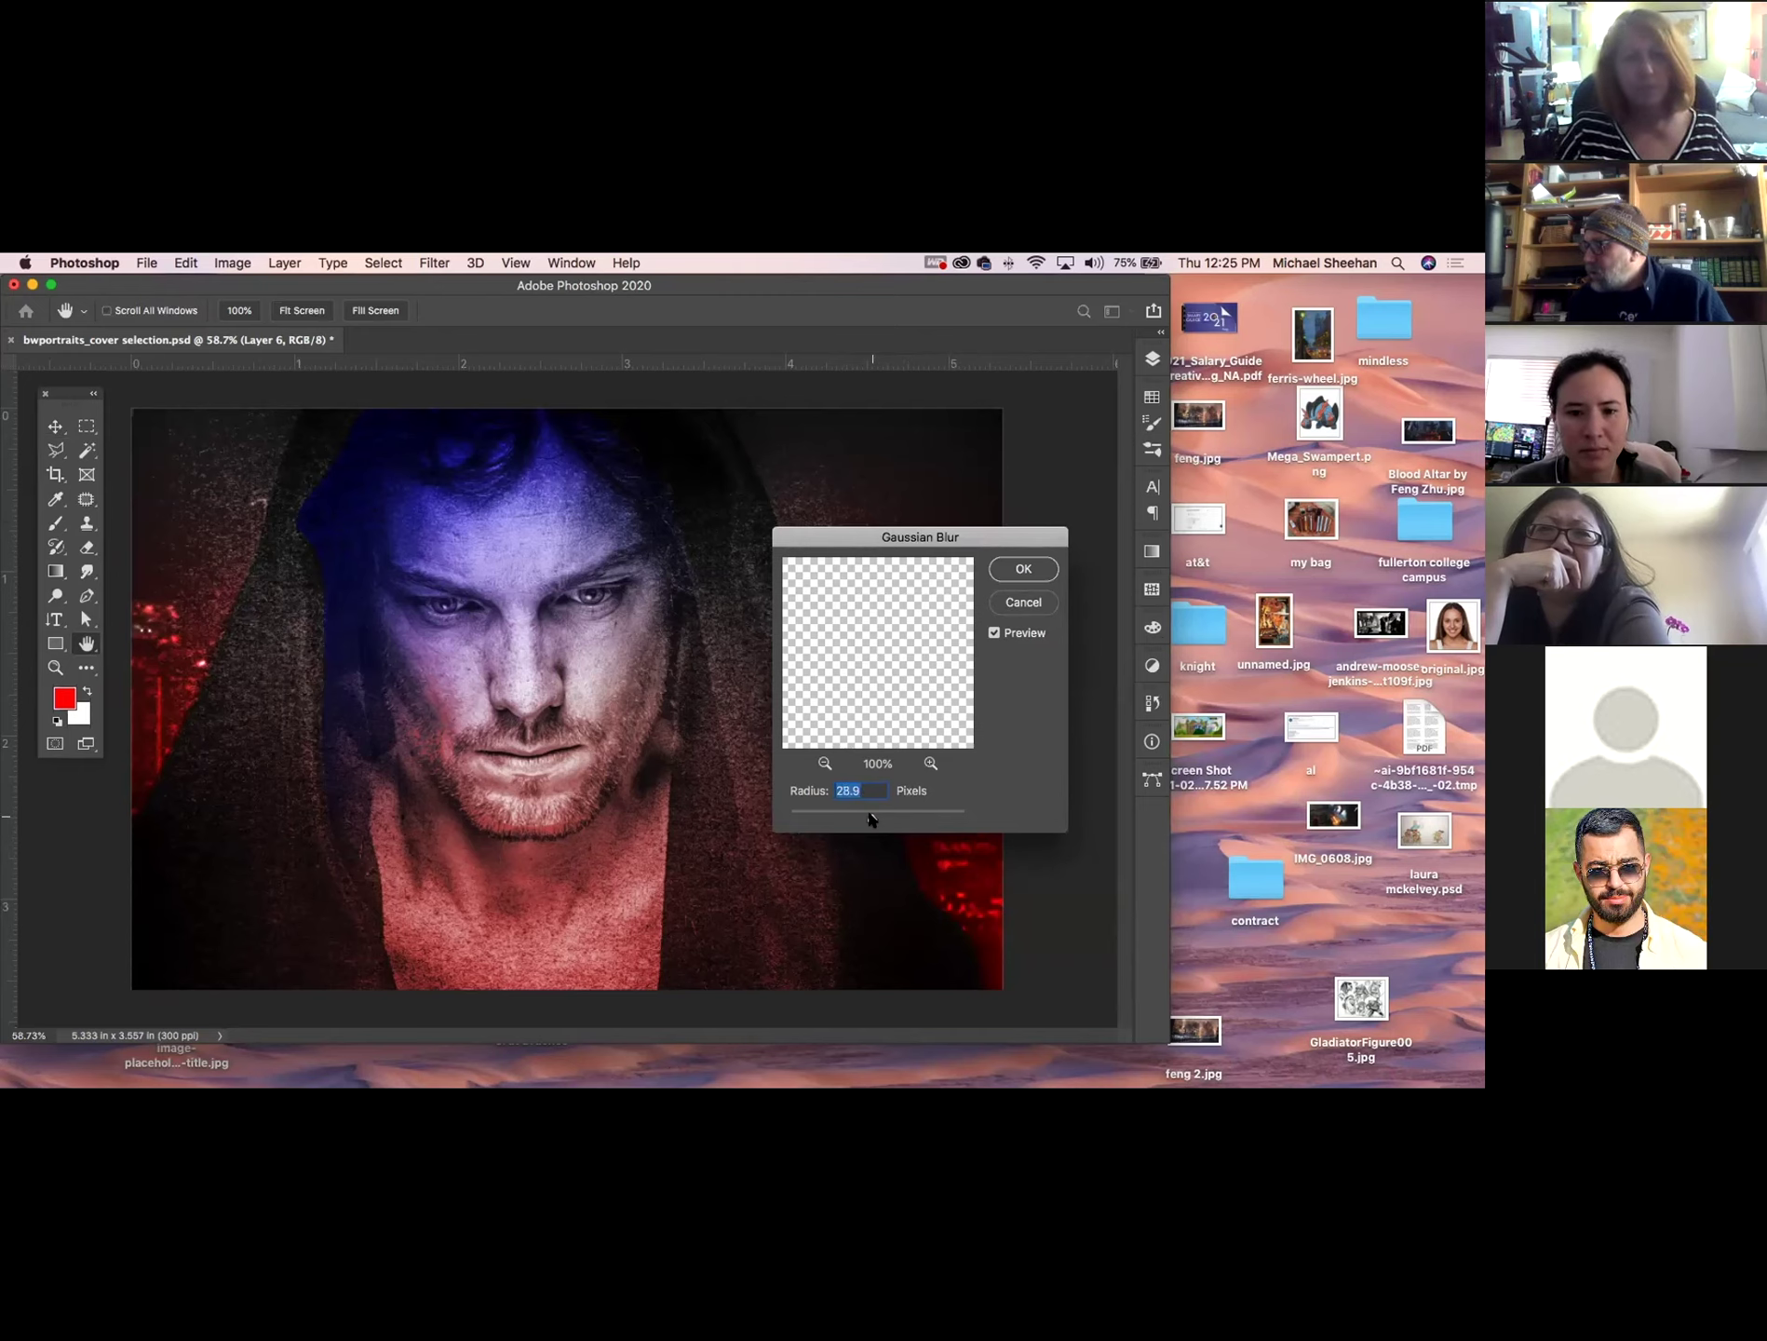
left_click(1024, 569)
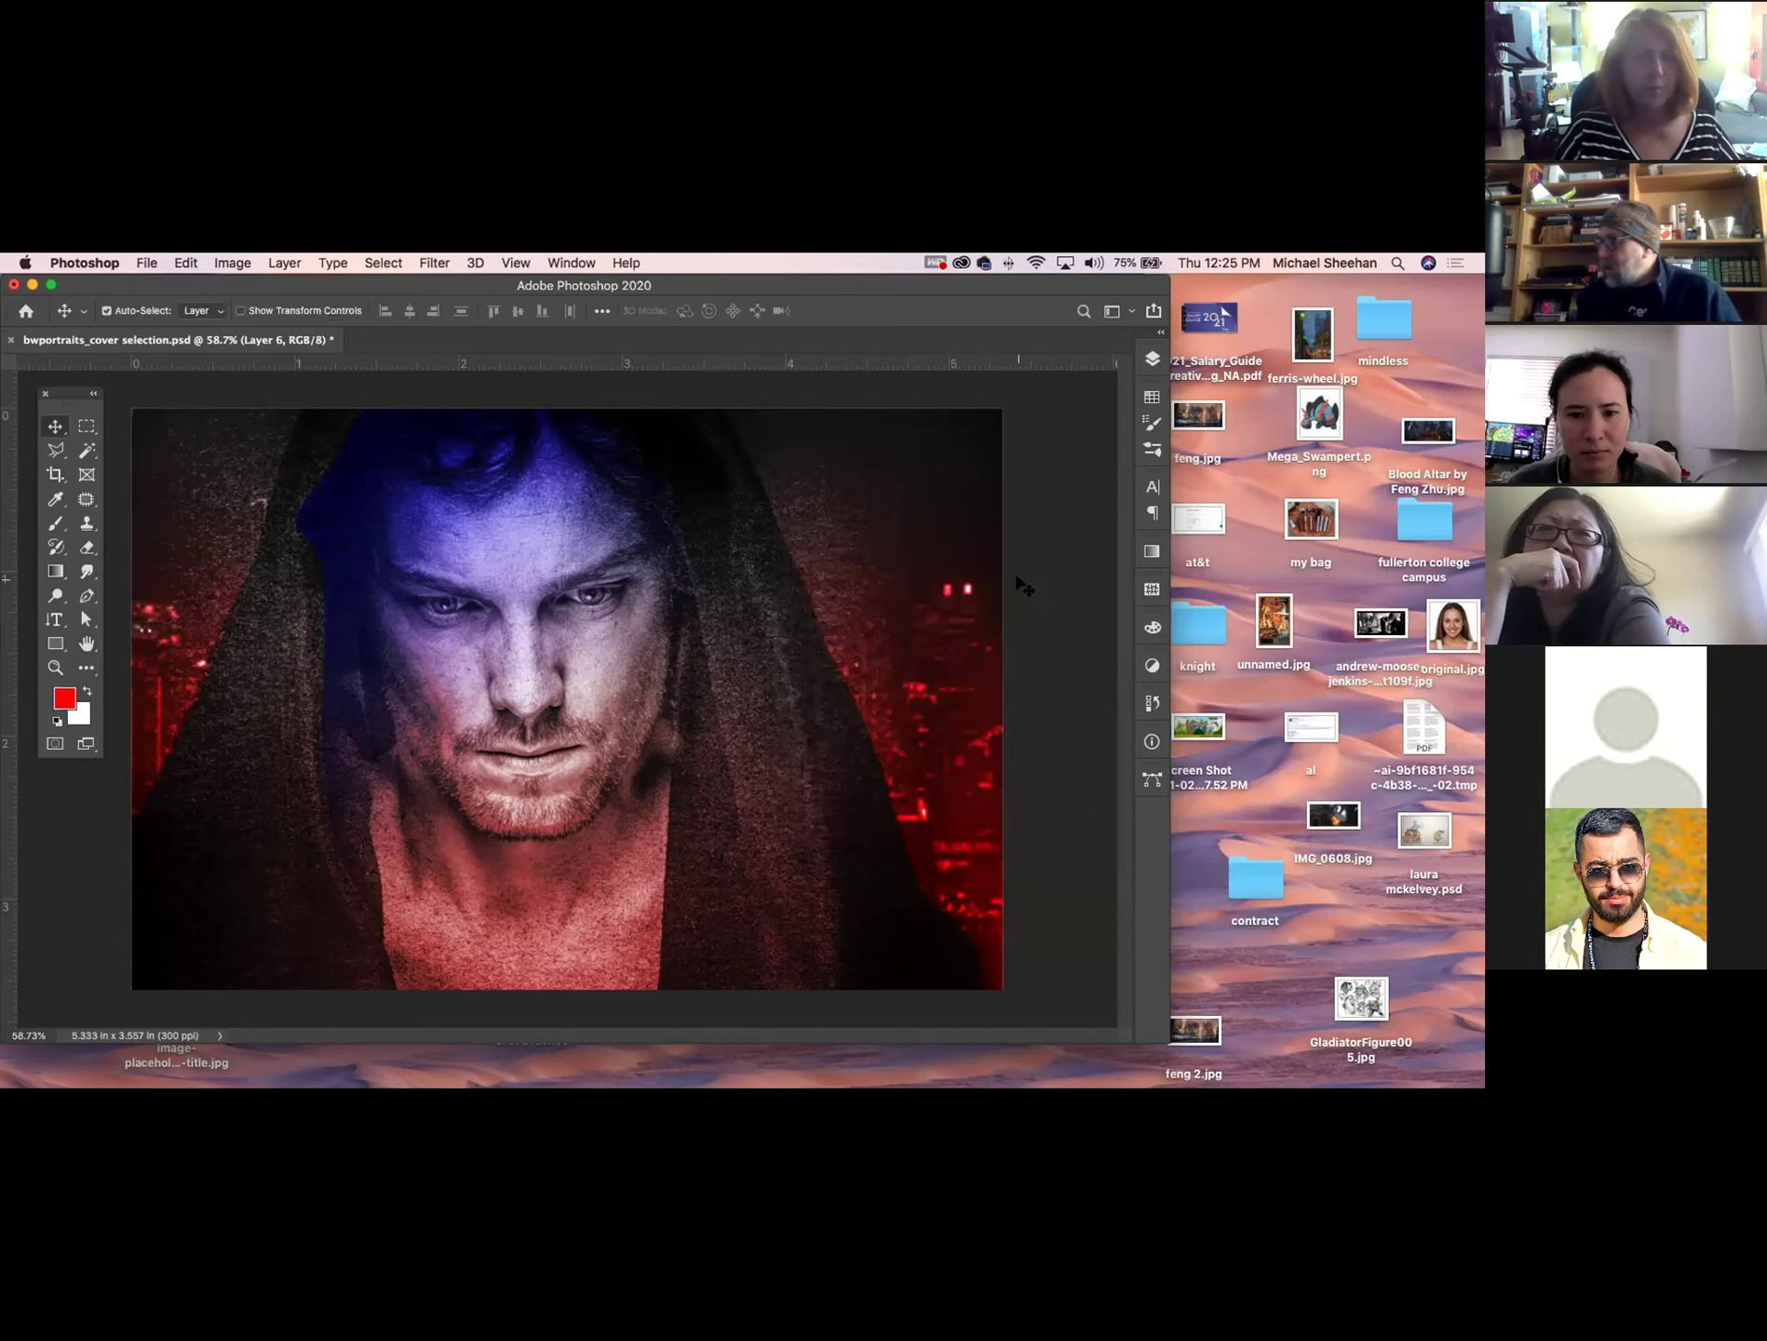
Draw a closed Pen path around the blue strip inside the hood beside the face and load it as a selection.
key("super")
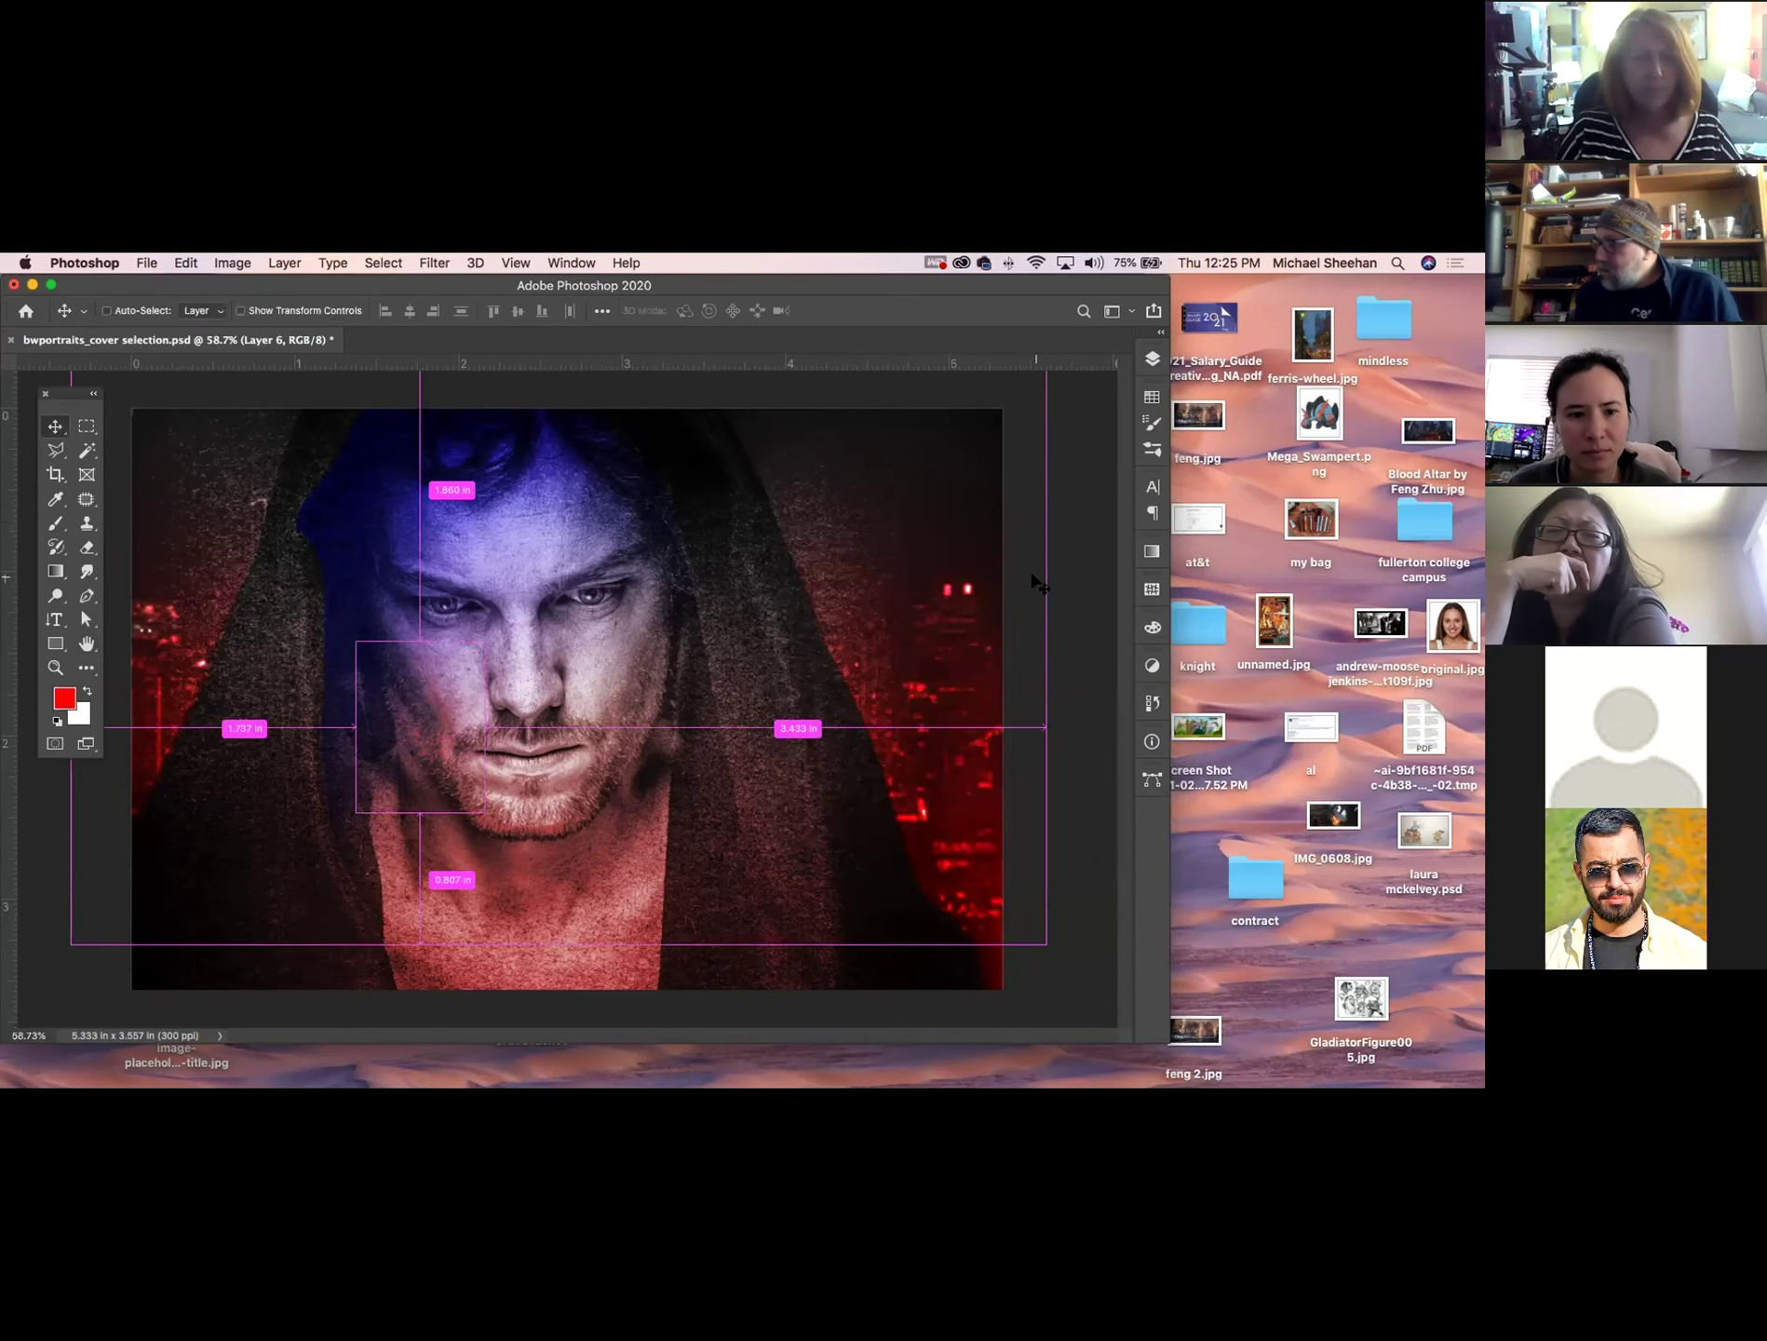
key("super+minus")
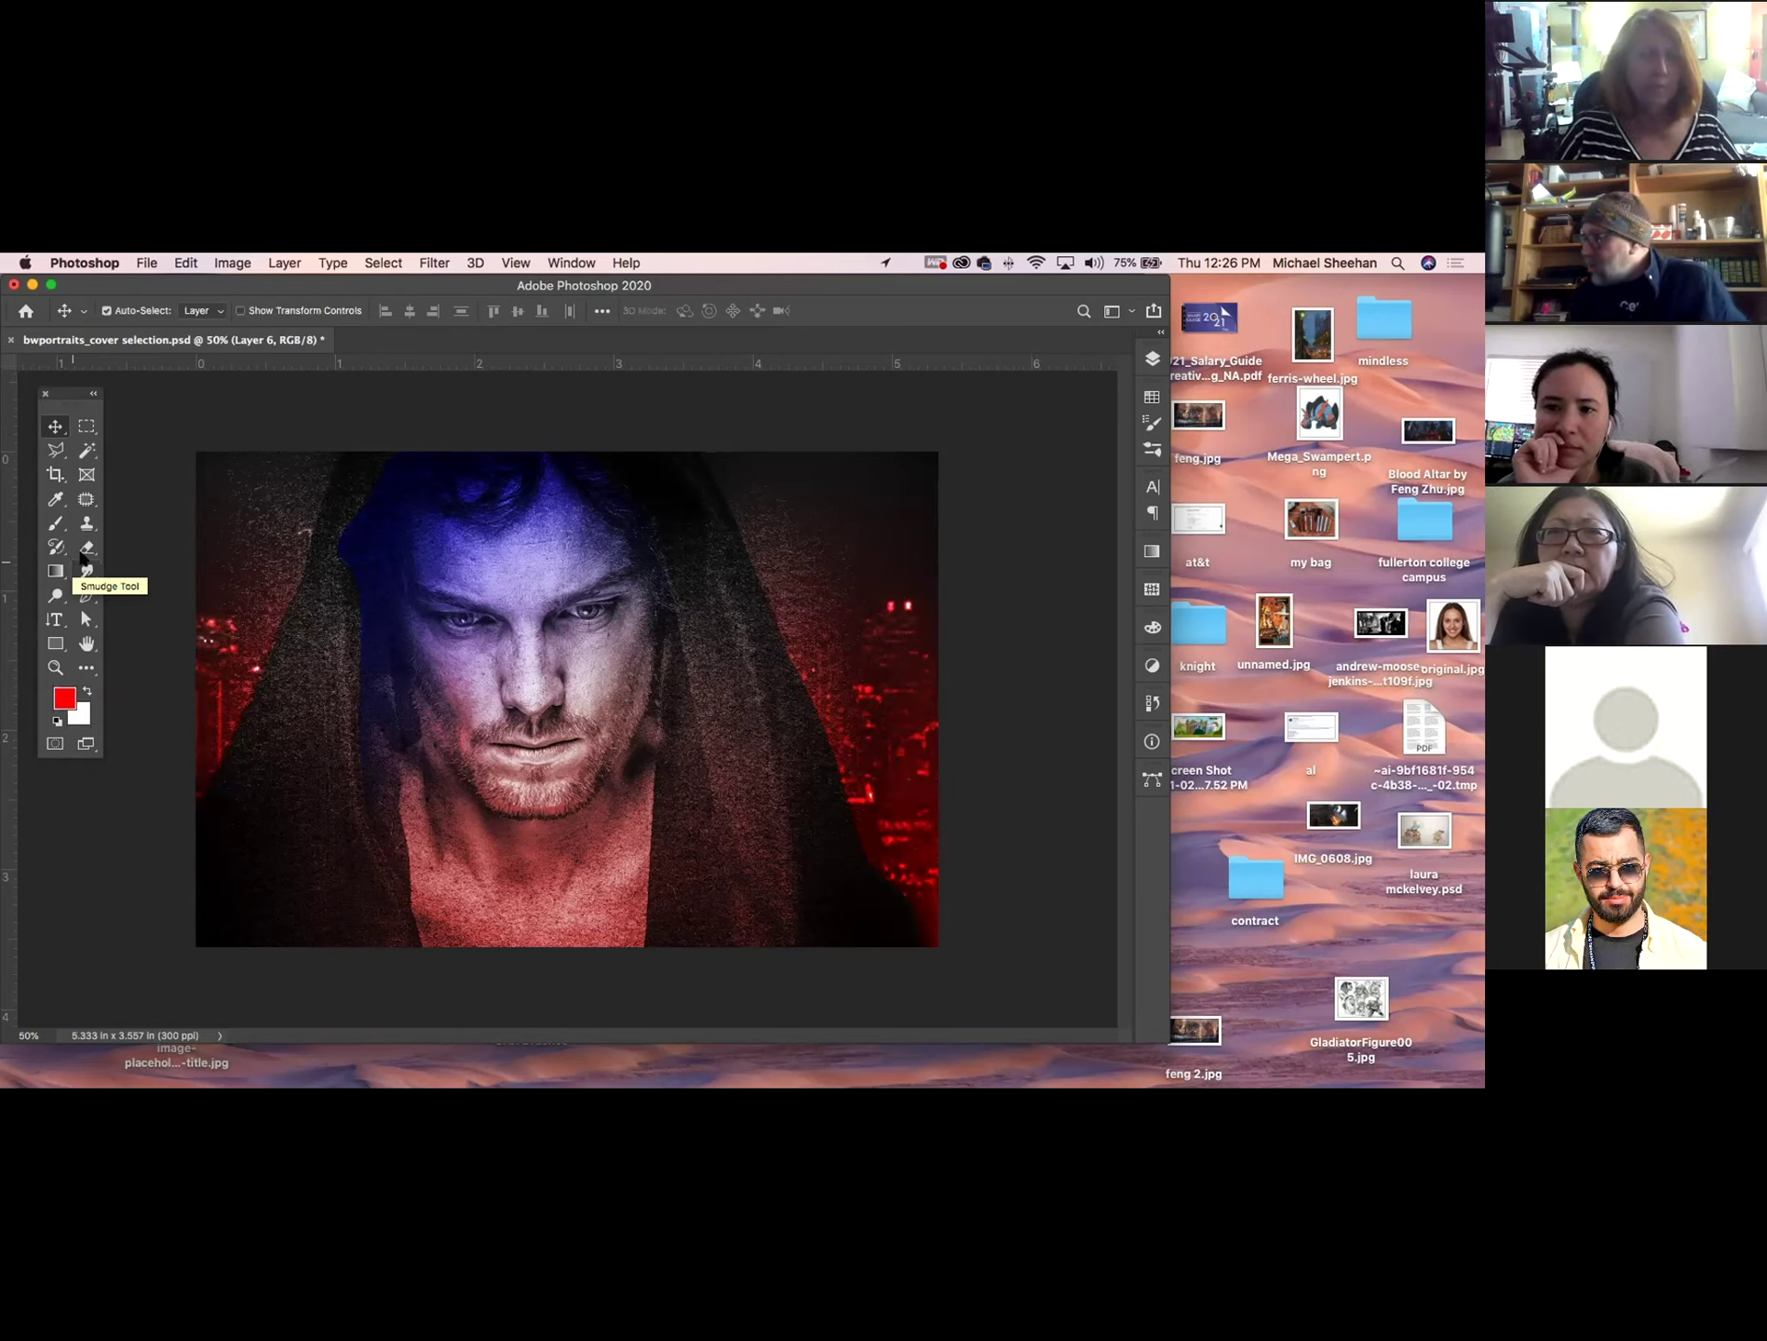
left_click(445, 586)
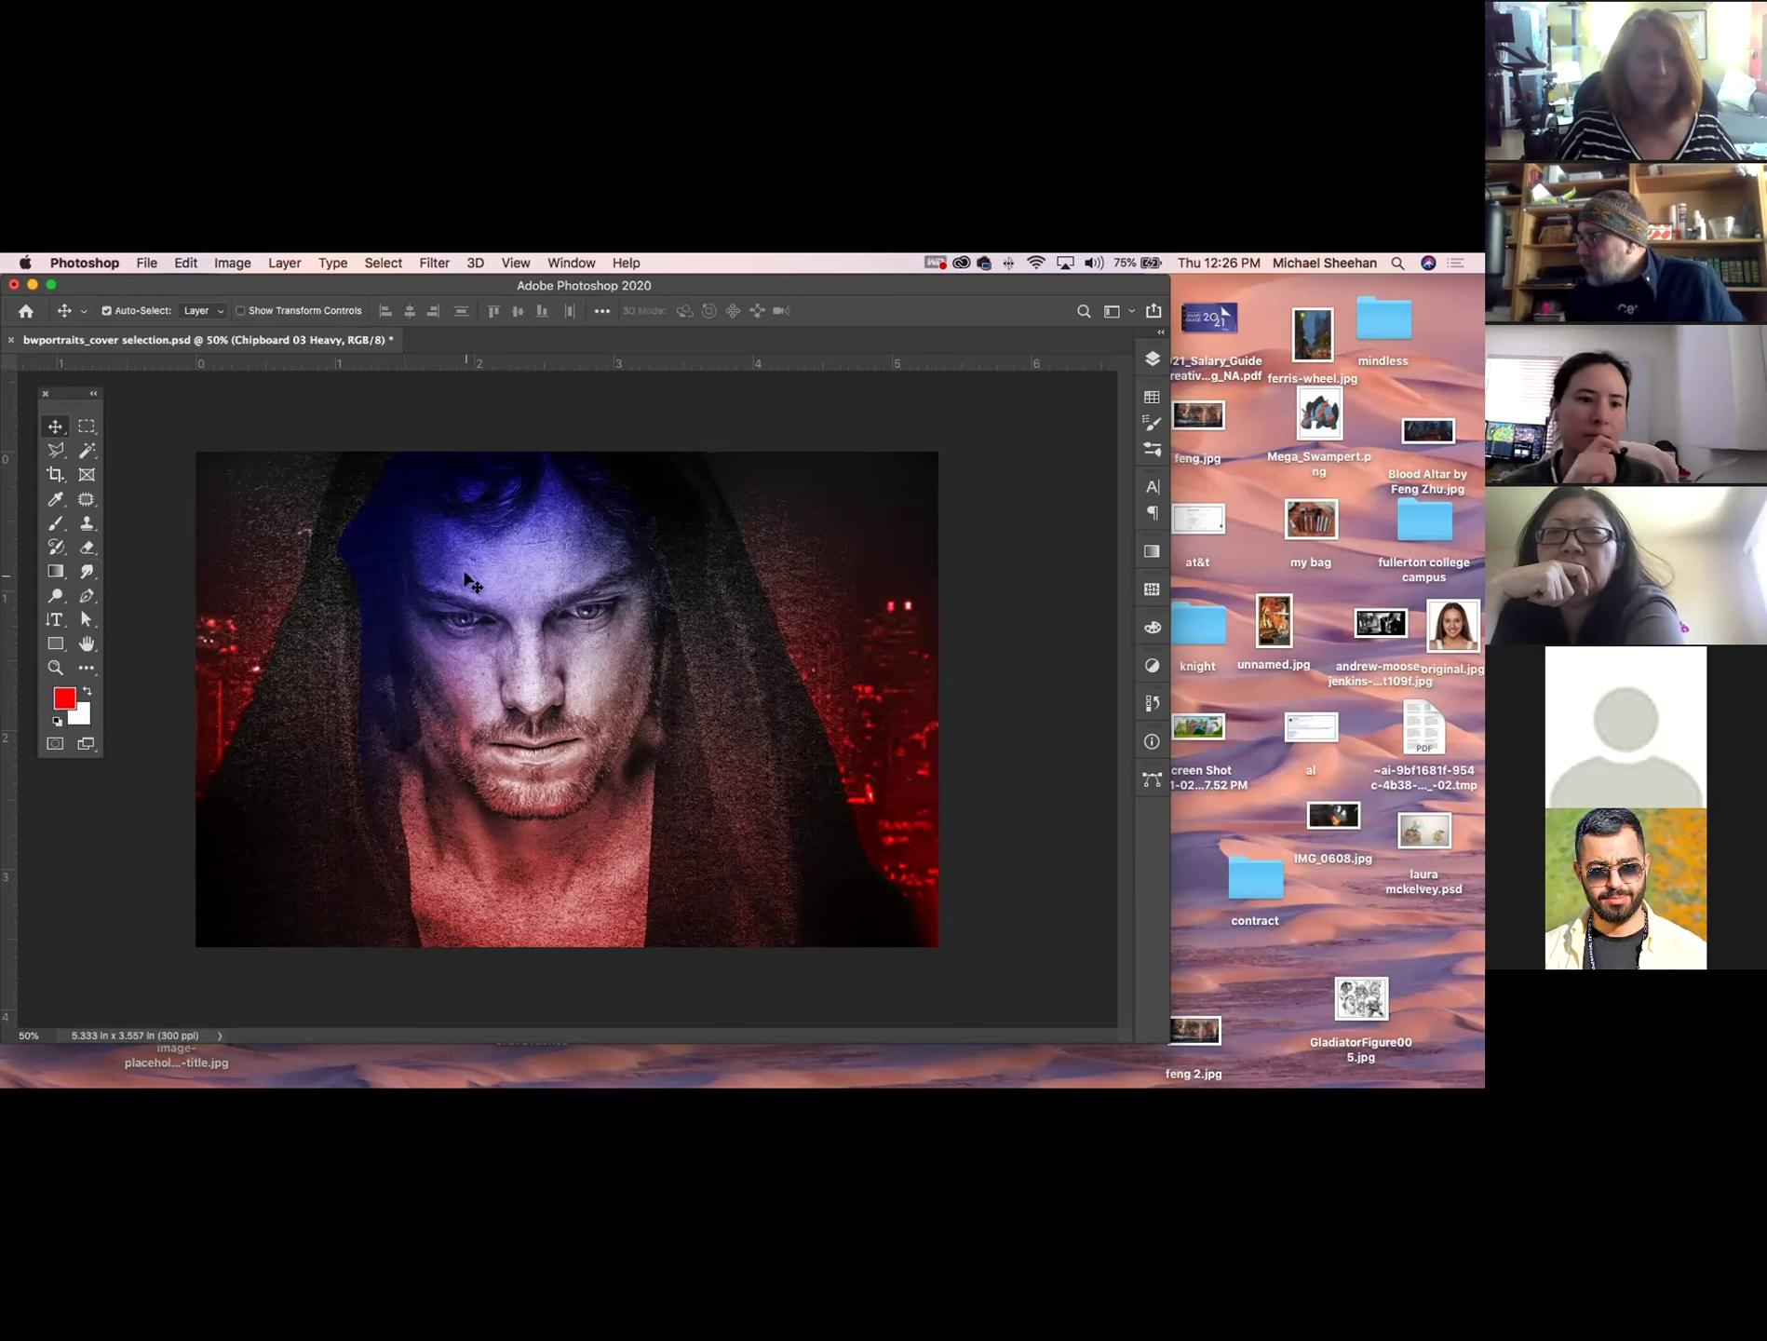
left_click(89, 597)
left_click(392, 475)
left_click(343, 542)
left_click(351, 568)
left_click(361, 590)
left_click(363, 607)
left_click(359, 665)
left_click(361, 746)
left_click(398, 728)
left_click_drag(391, 605, 391, 589)
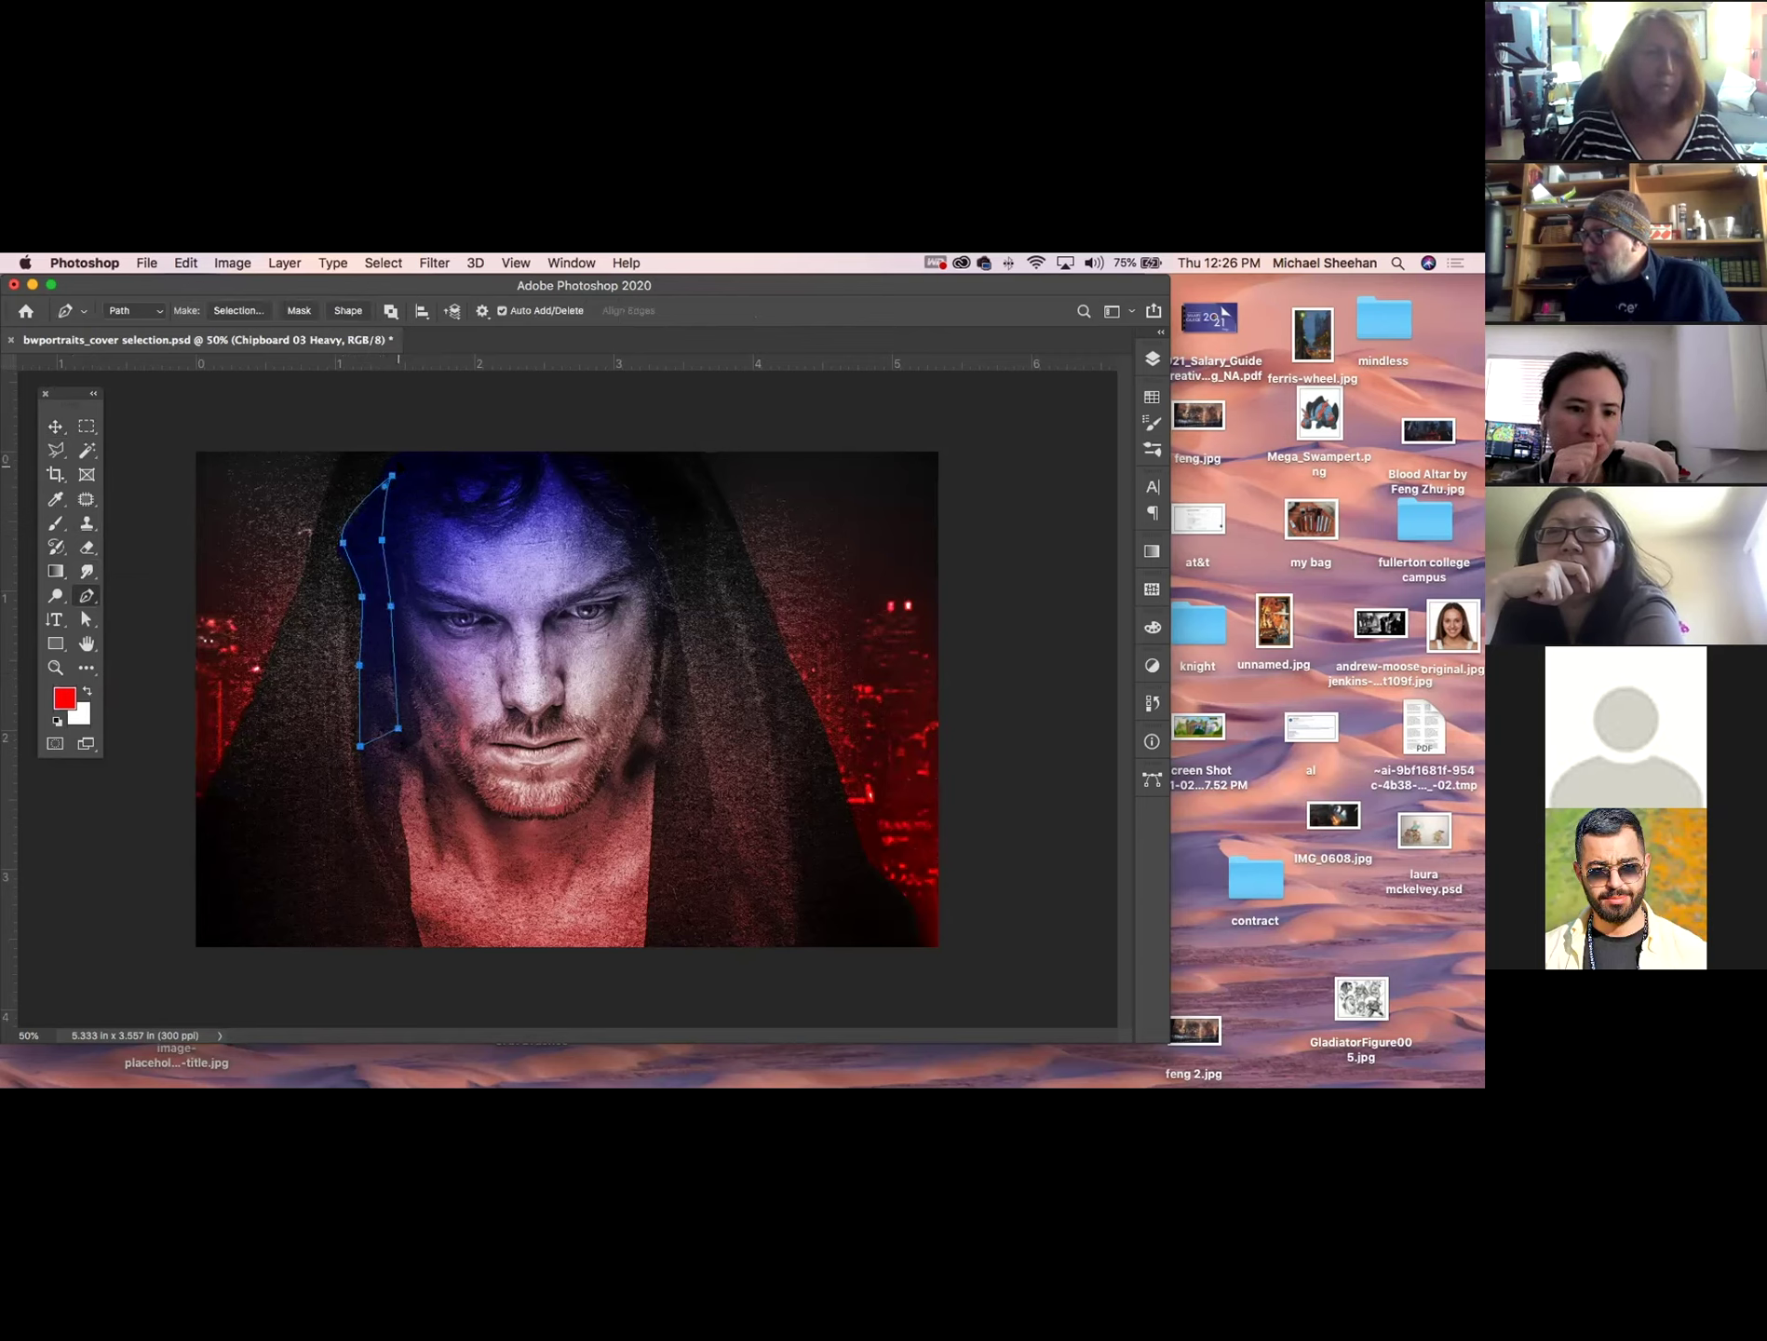
left_click(1157, 775)
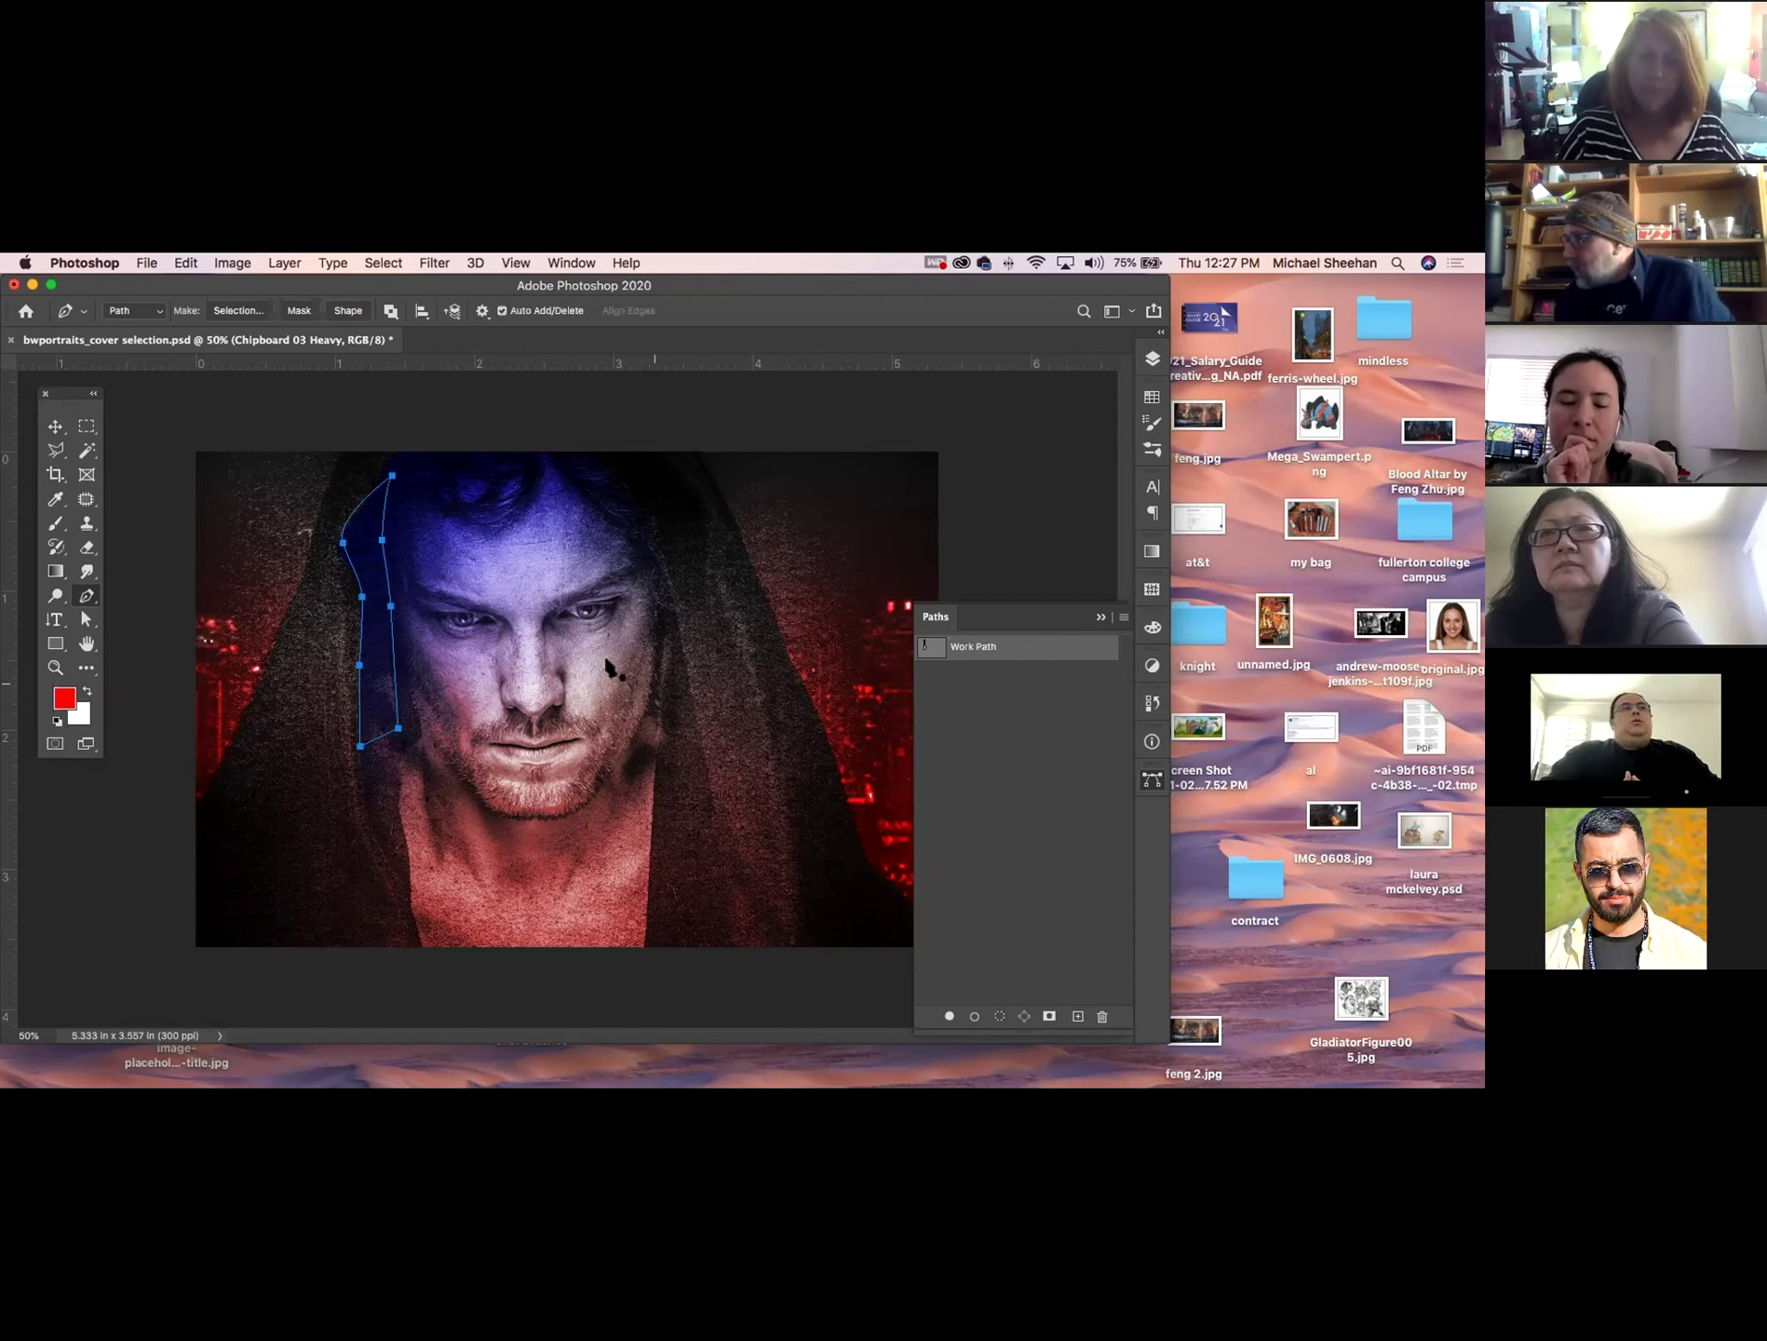
left_click(933, 647, "super")
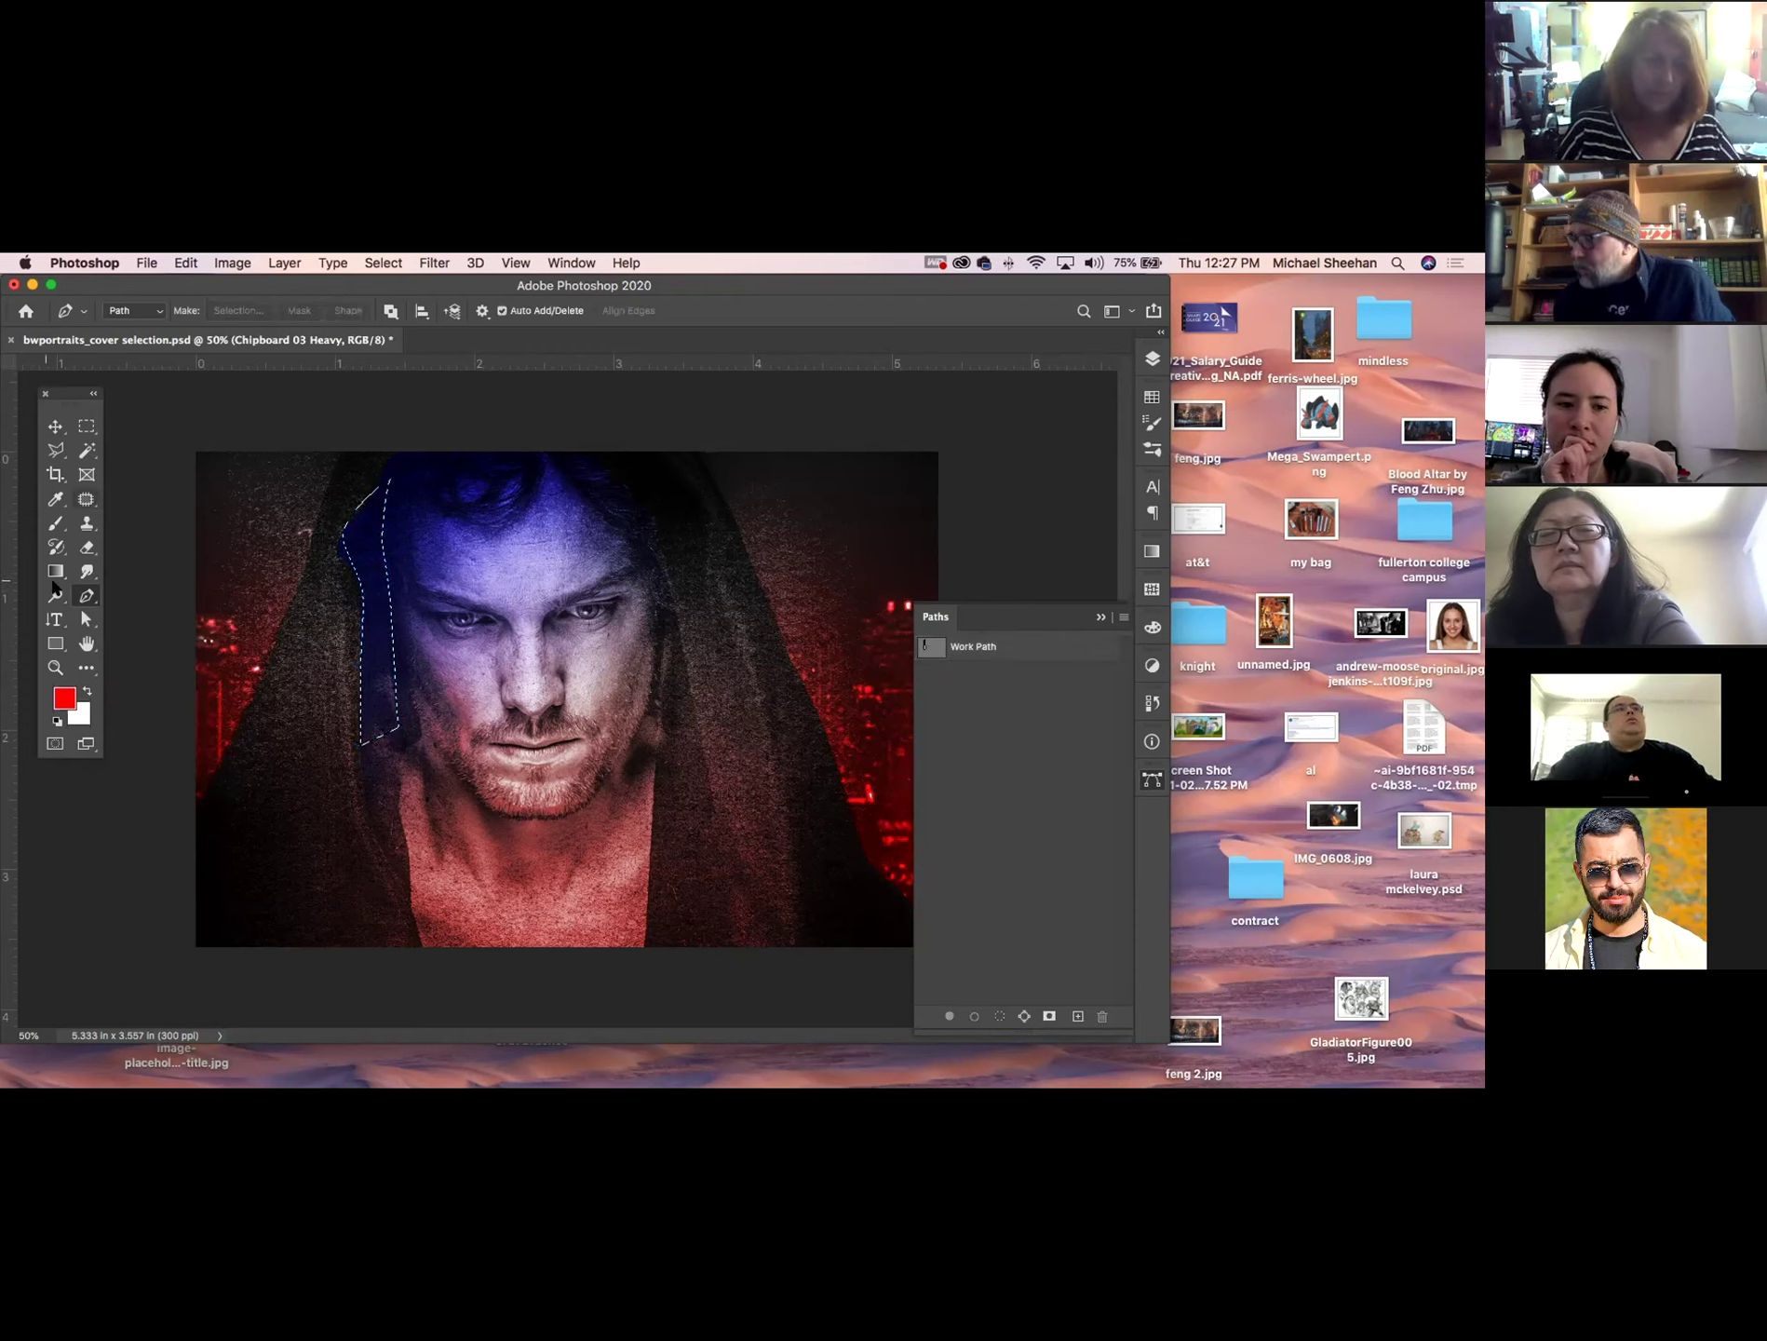
Add a new layer above Layer 6, fill the selection downward with a red-to-transparent linear gradient, and deselect.
left_click(56, 571)
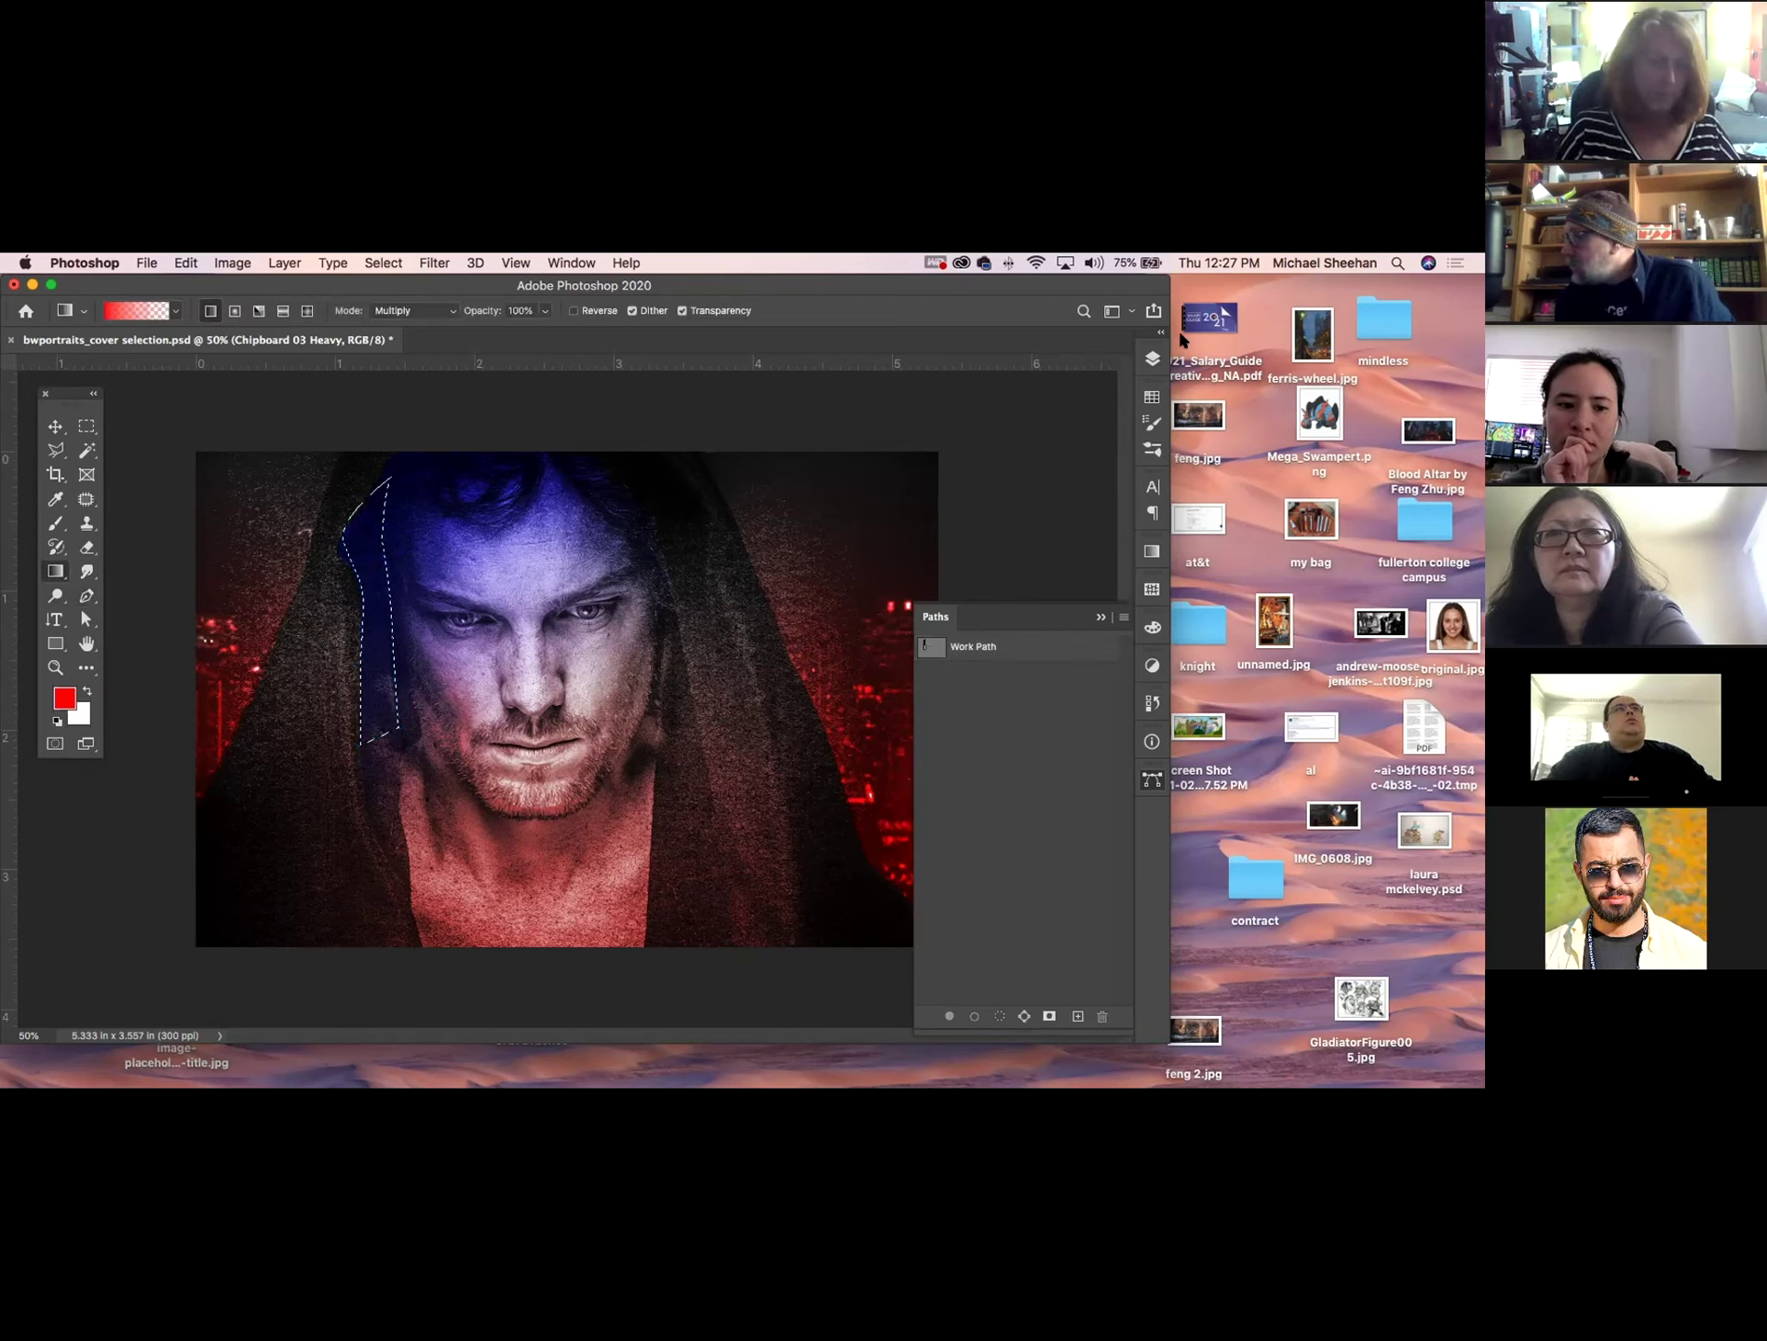
left_click(1151, 359)
left_click(1007, 472)
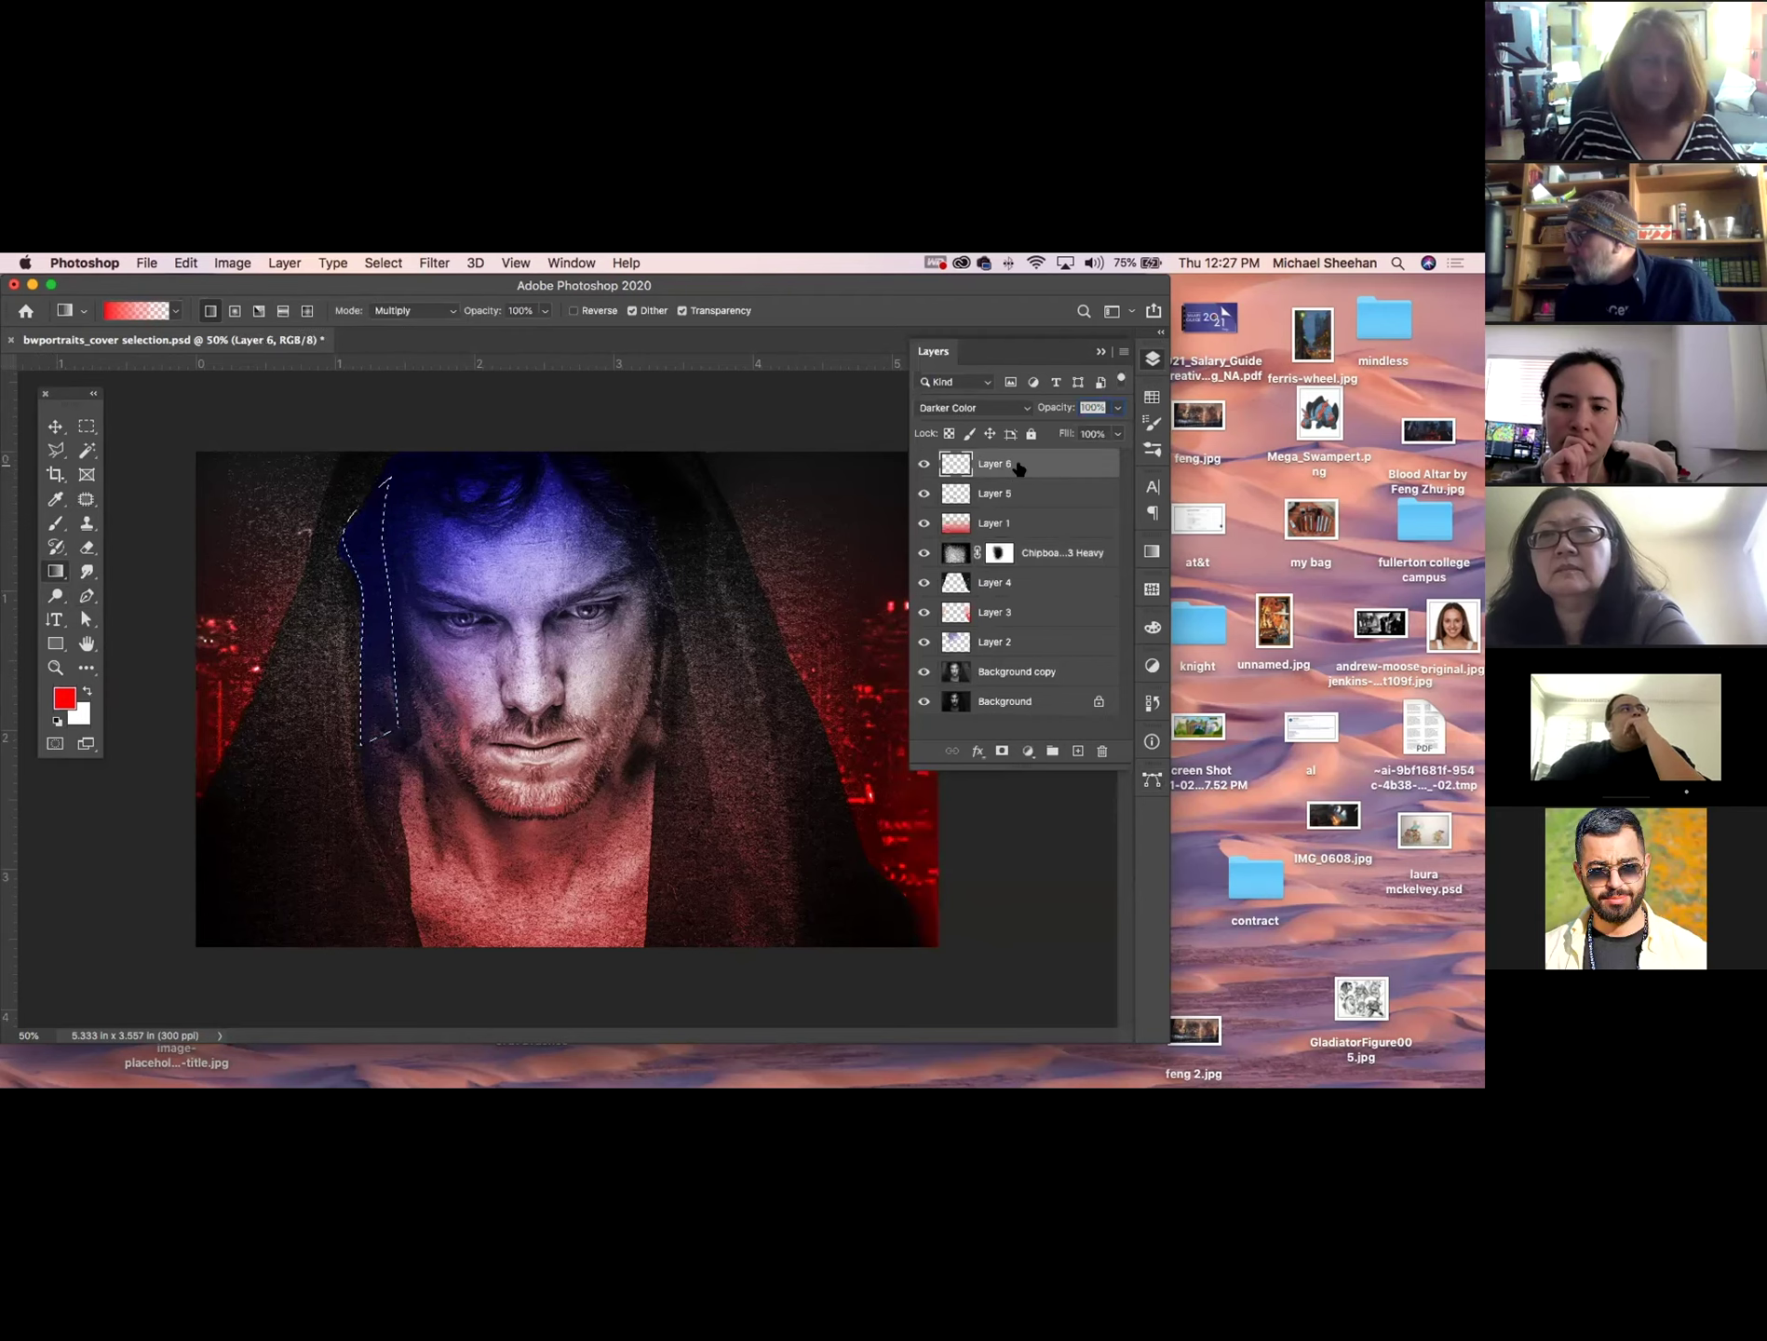
left_click(1077, 751)
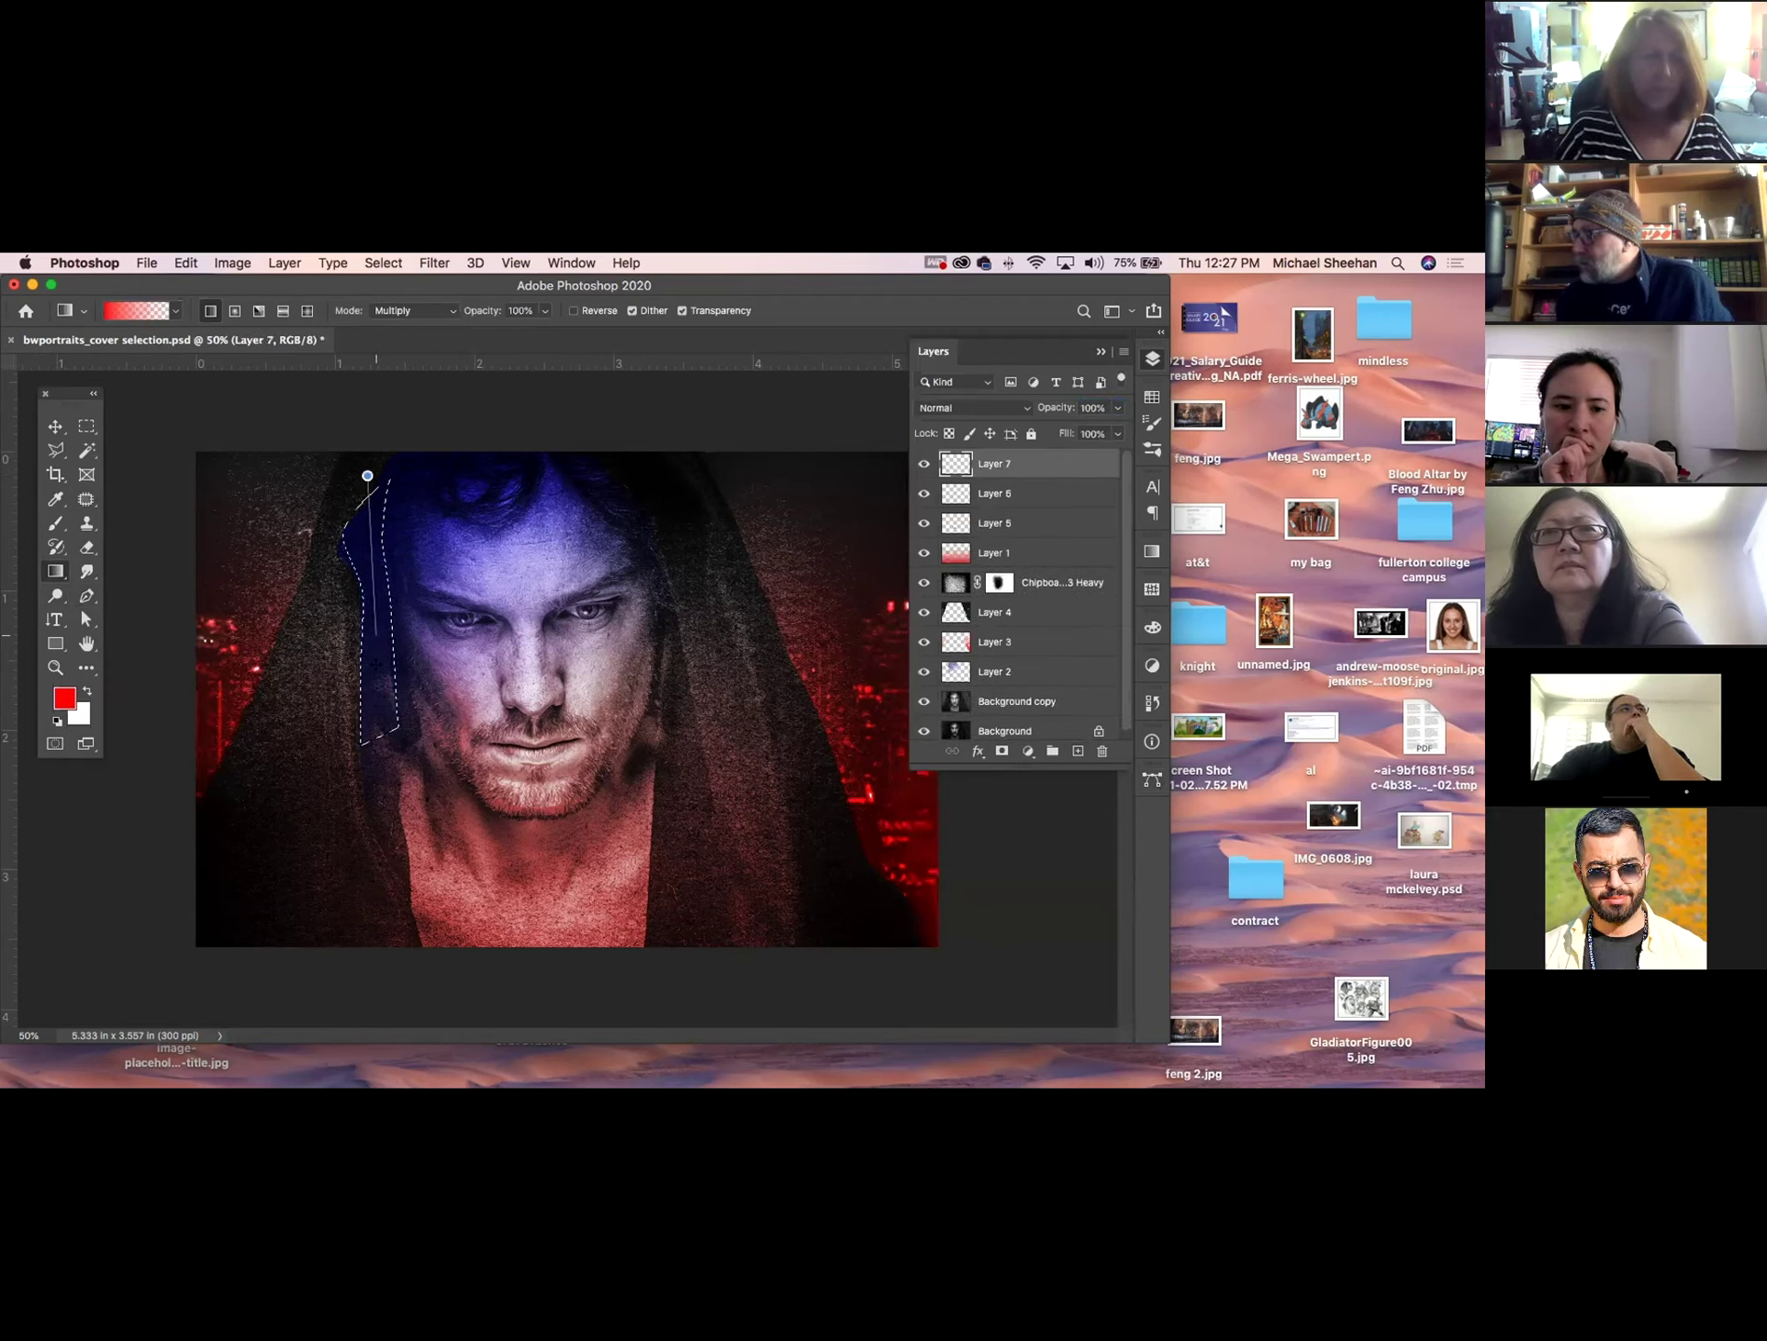
left_click_drag(367, 473, 377, 652)
key("super+d")
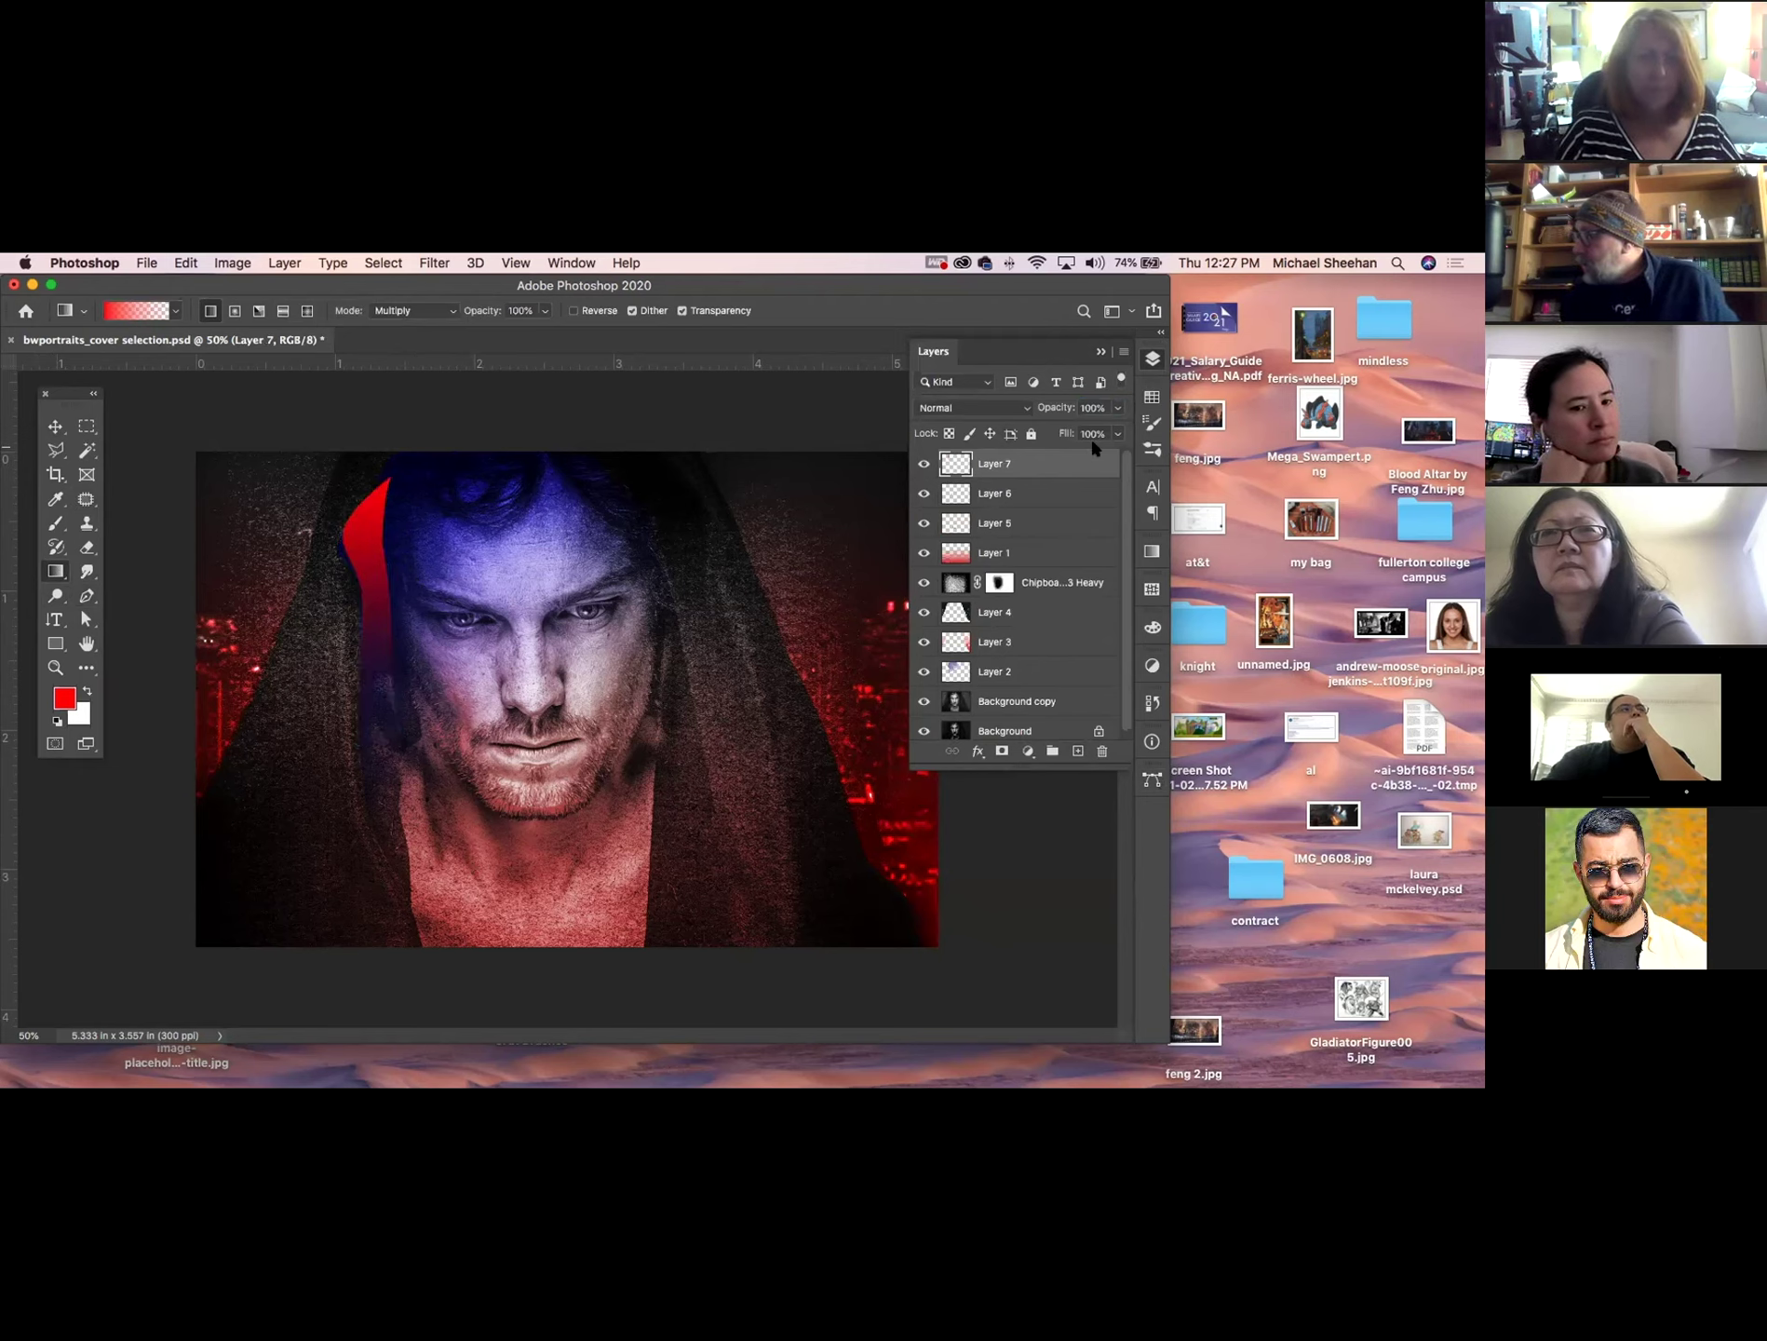
Cycle through blending modes for the new red gradient layer, settle on Color, and deselect the layer.
key("v")
key("shift+plus")
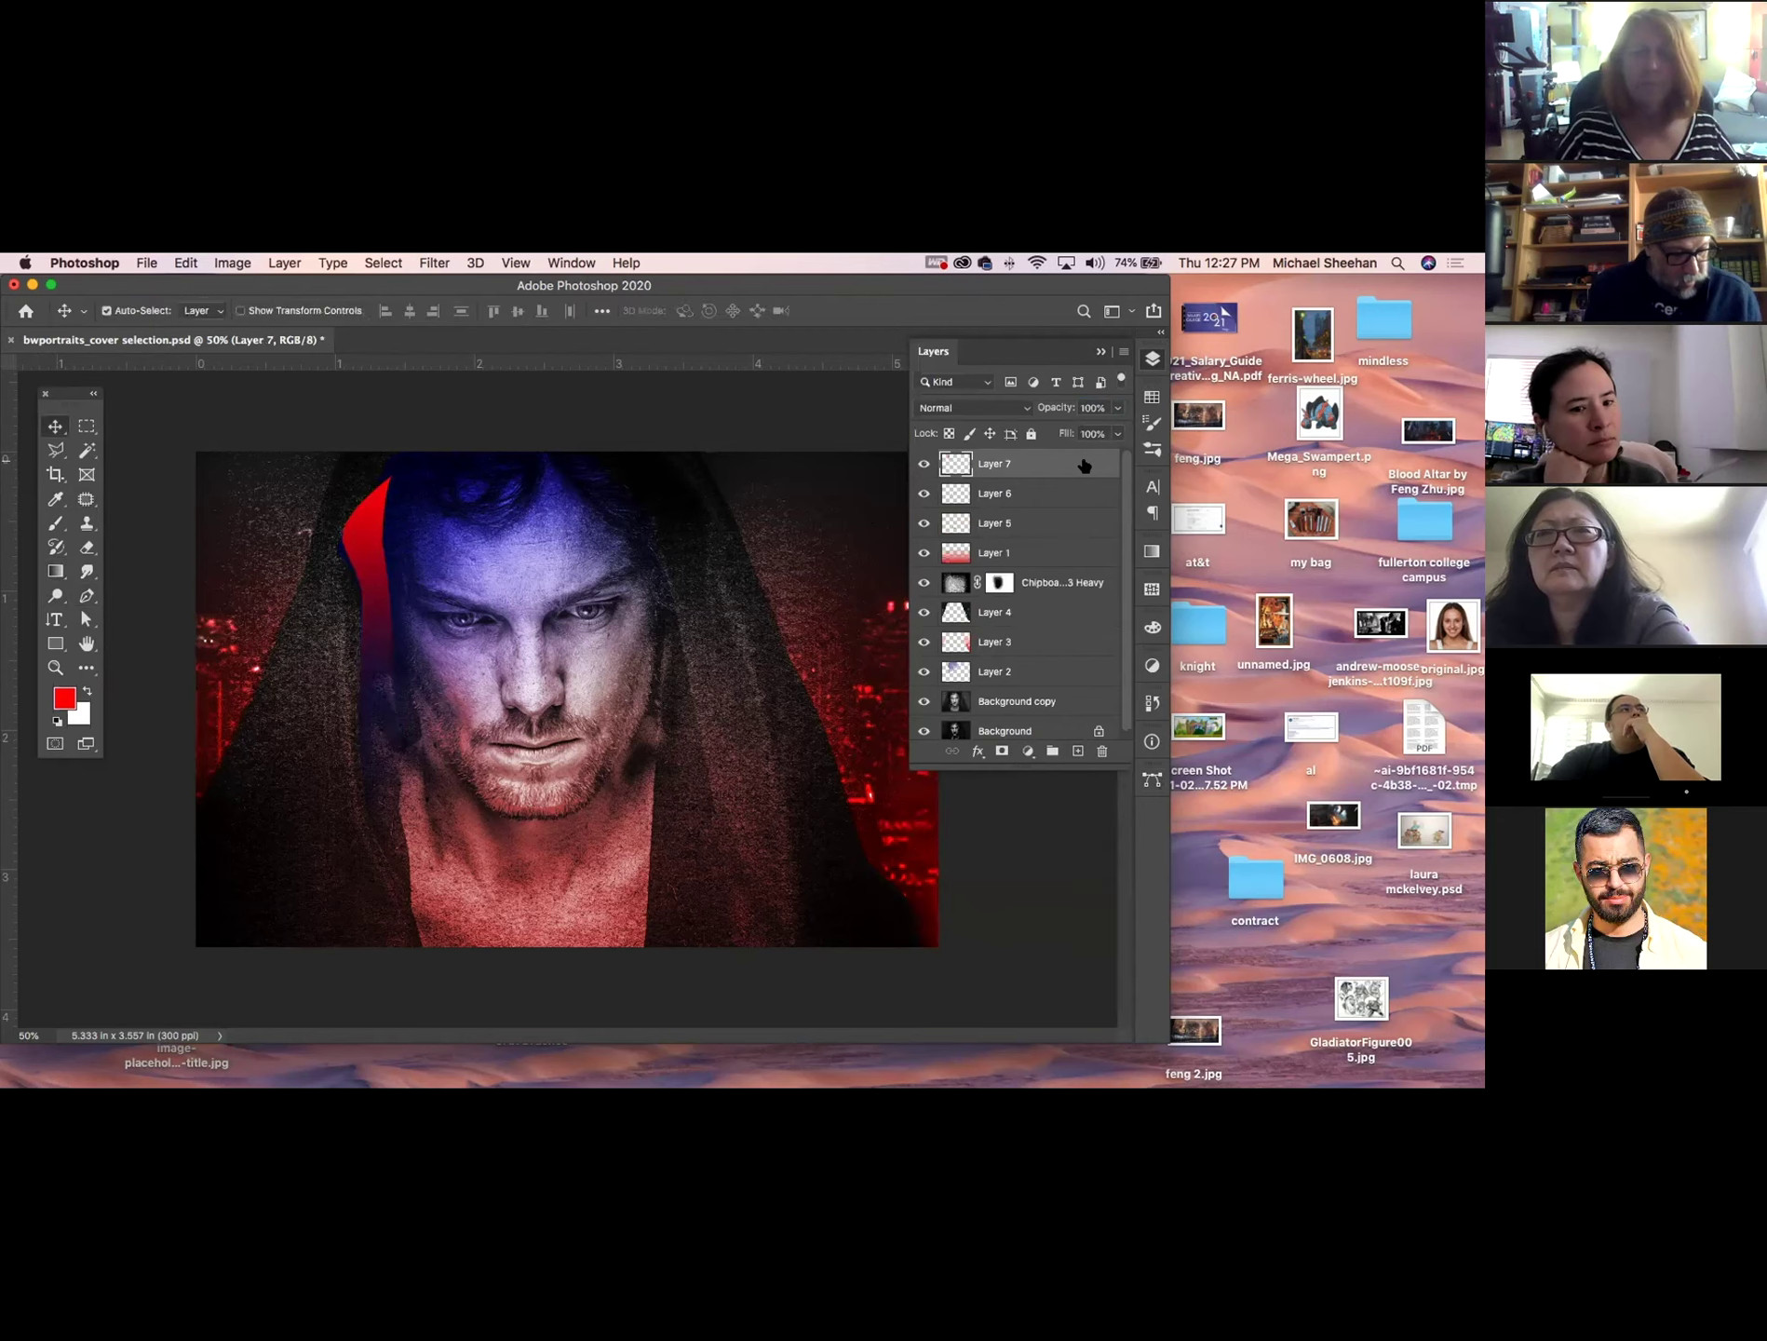
key("shift+plus")
key("shift+plus")
key("shift+plus")
key("shift+plus")
key("shift+plus")
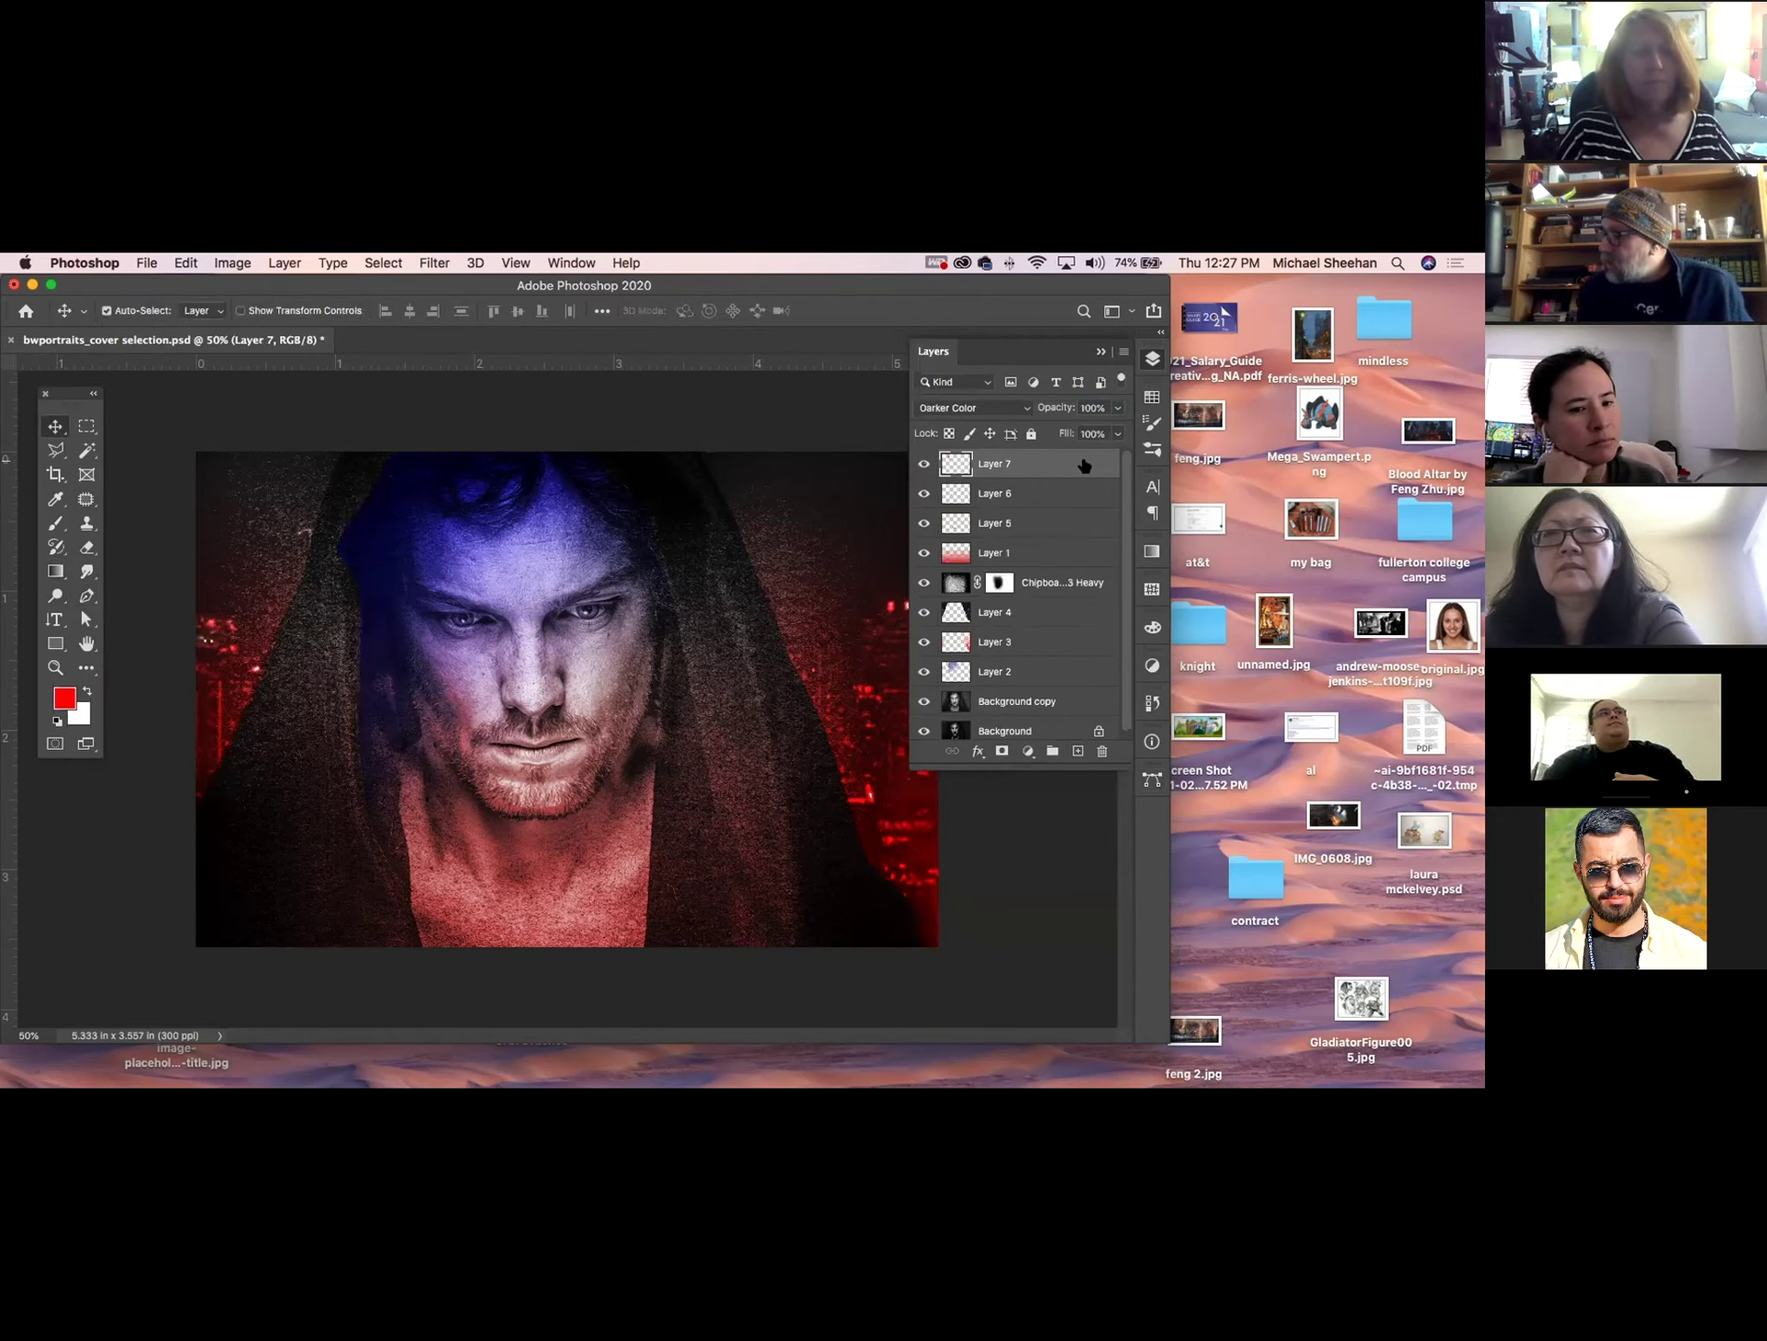
key("shift+plus")
key("shift+plus")
key("shift+plus")
key("shift+plus")
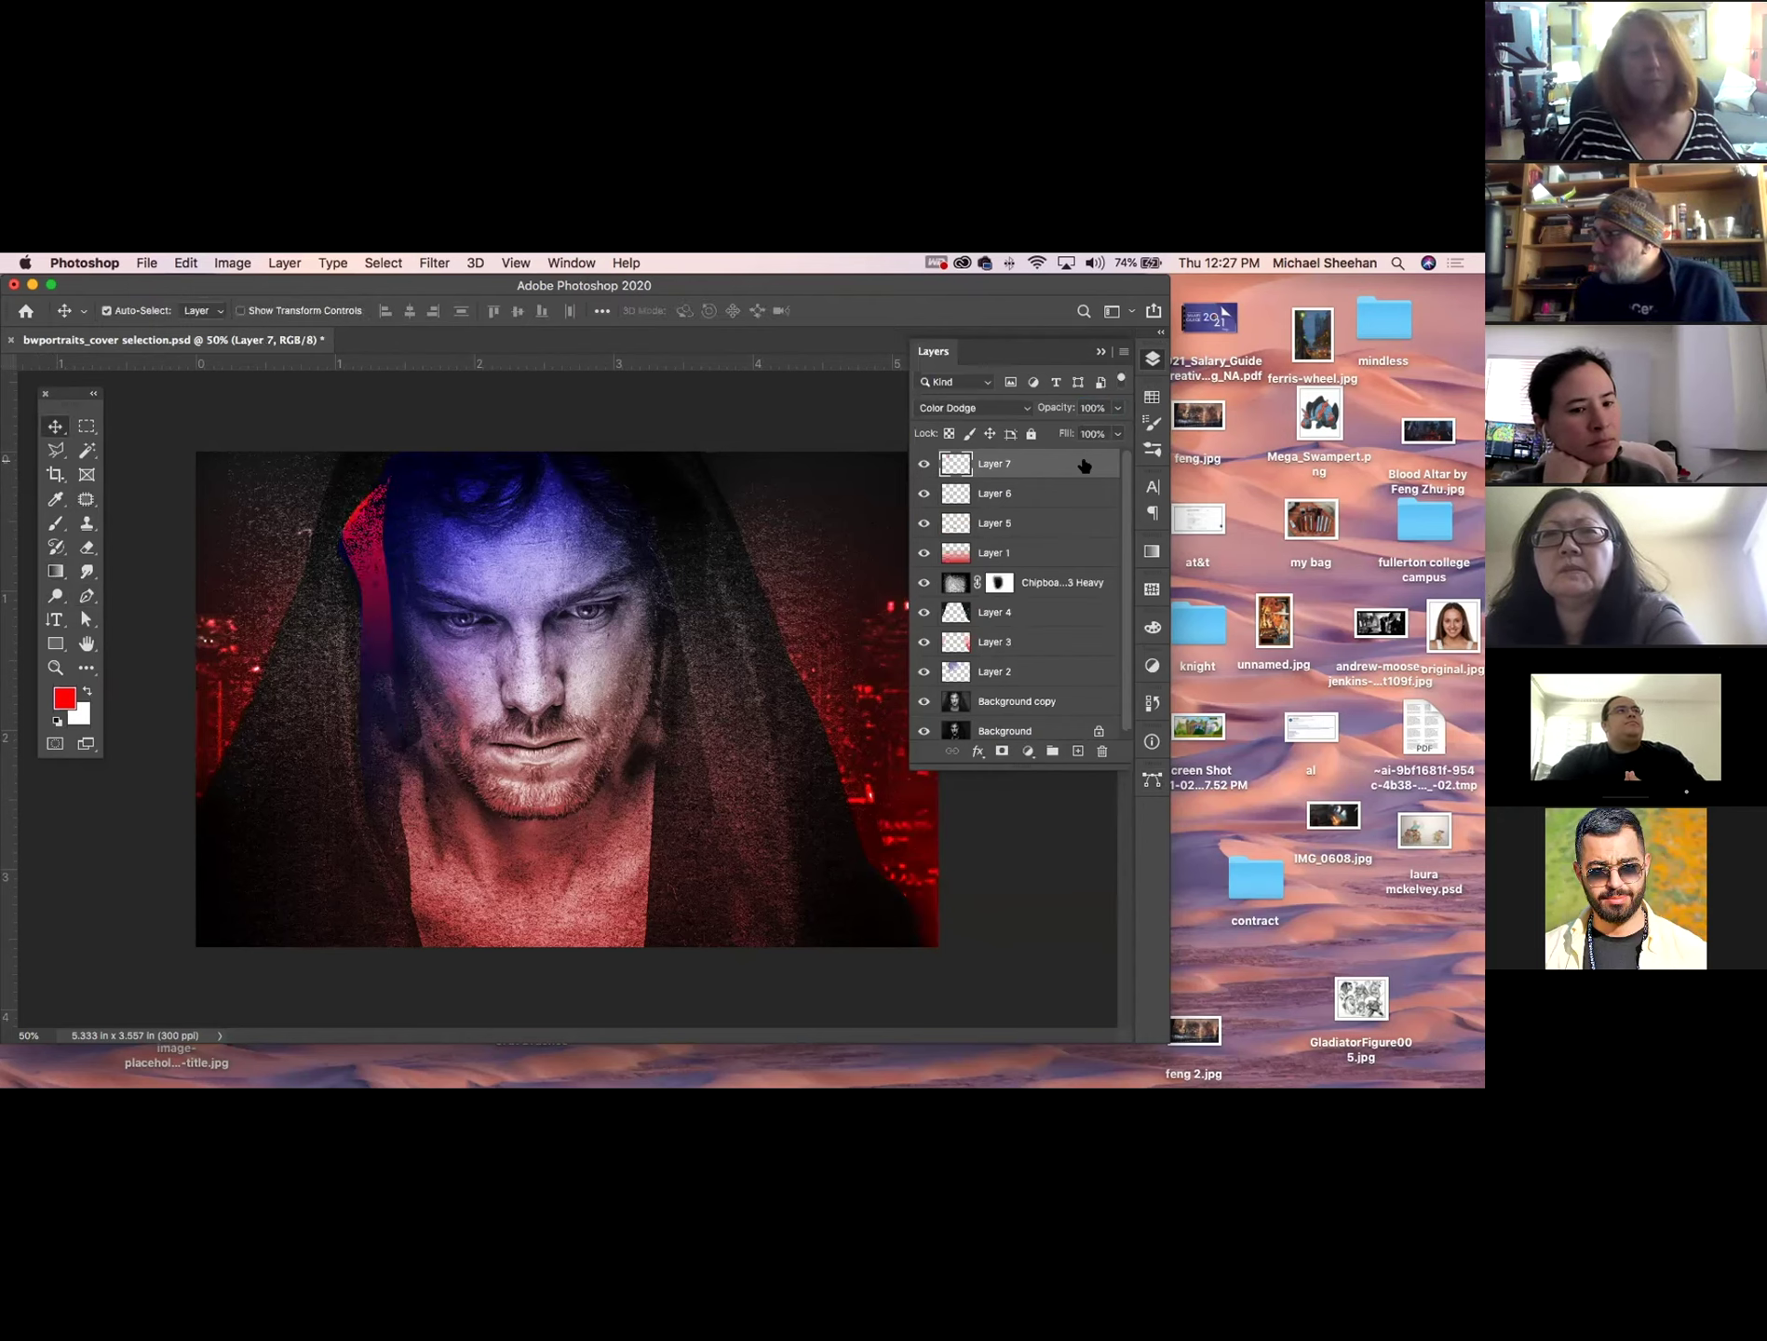
key("shift+plus")
key("shift+plus")
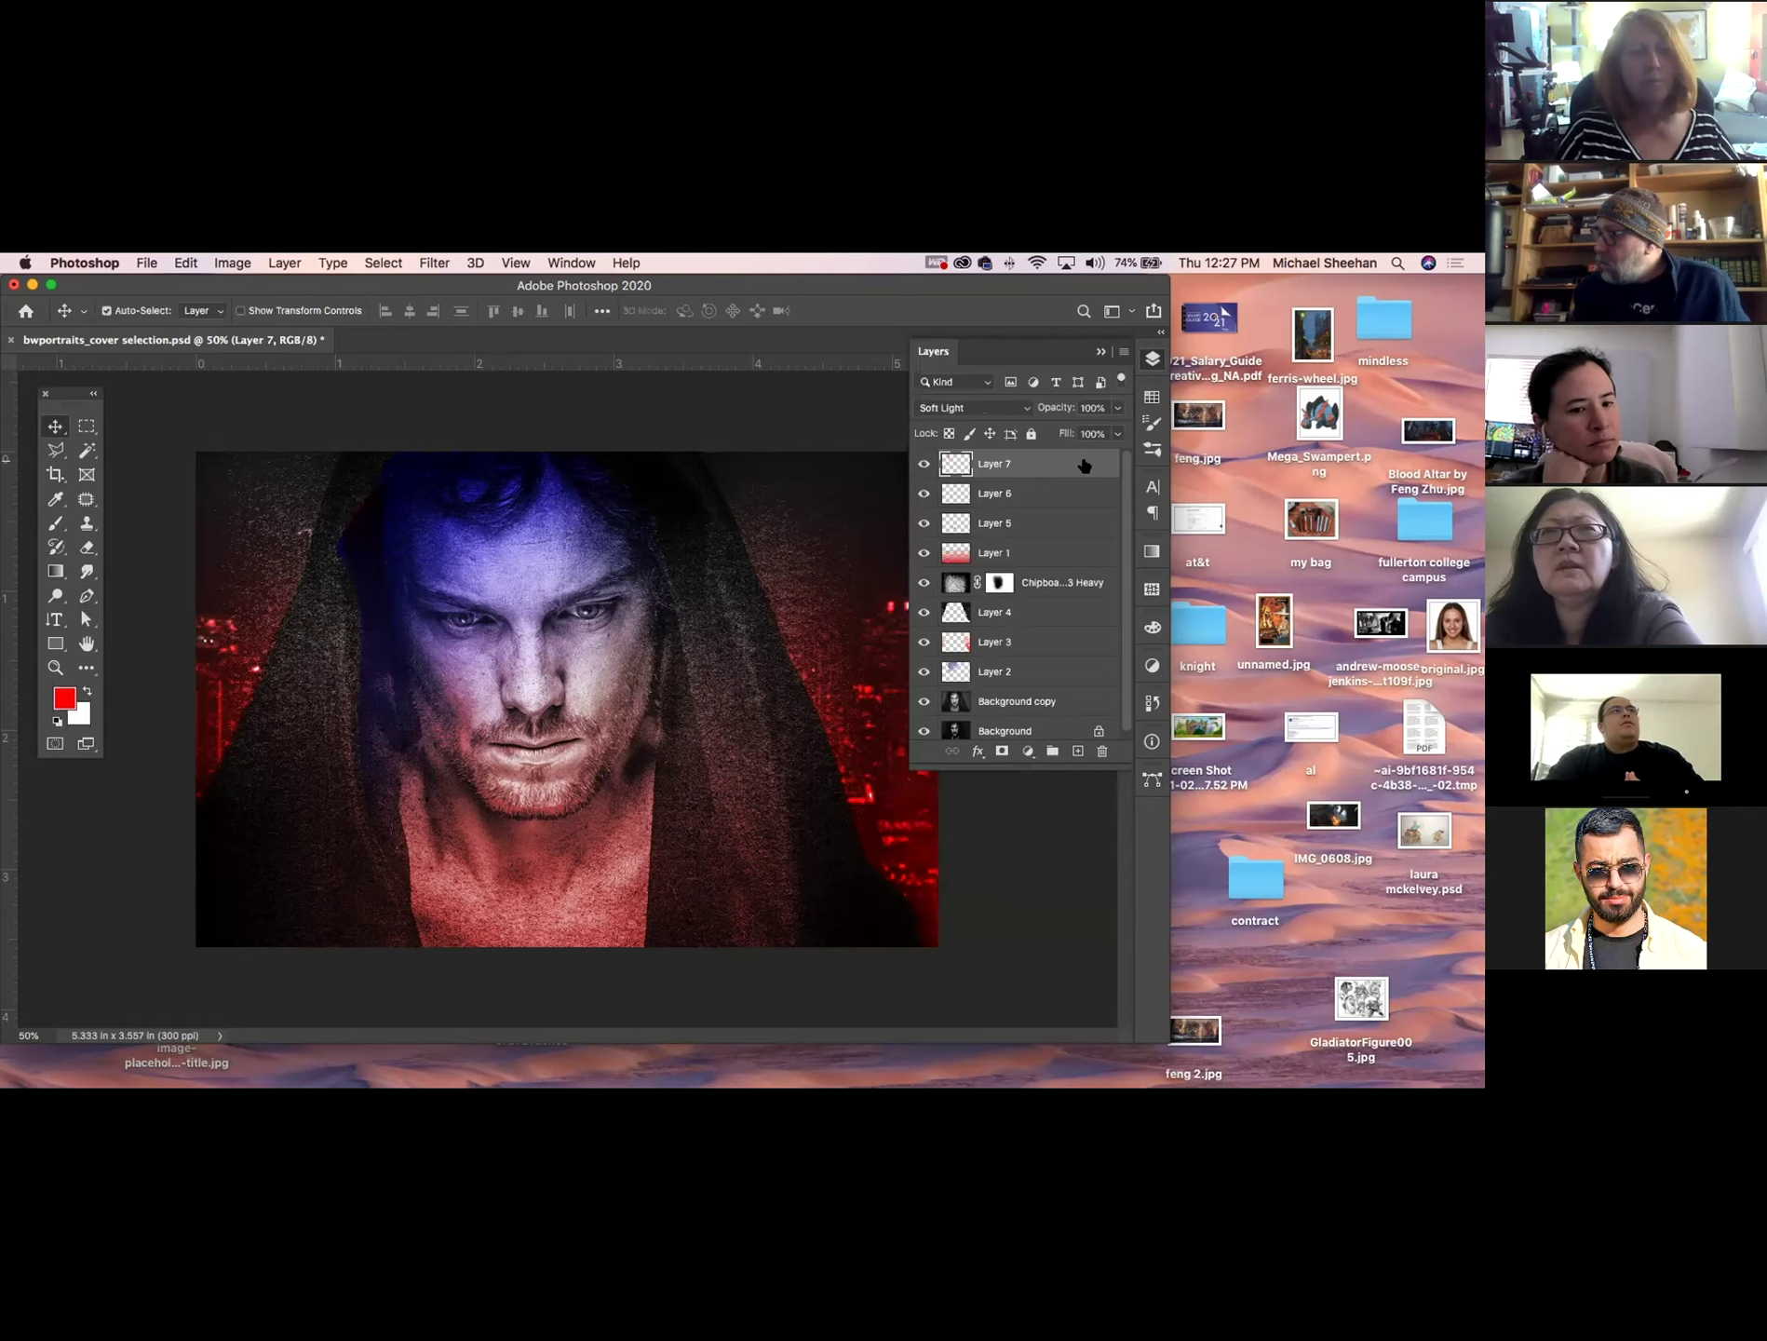
key("shift+plus")
key("shift+plus")
key("shift+plus")
key("shift+plus")
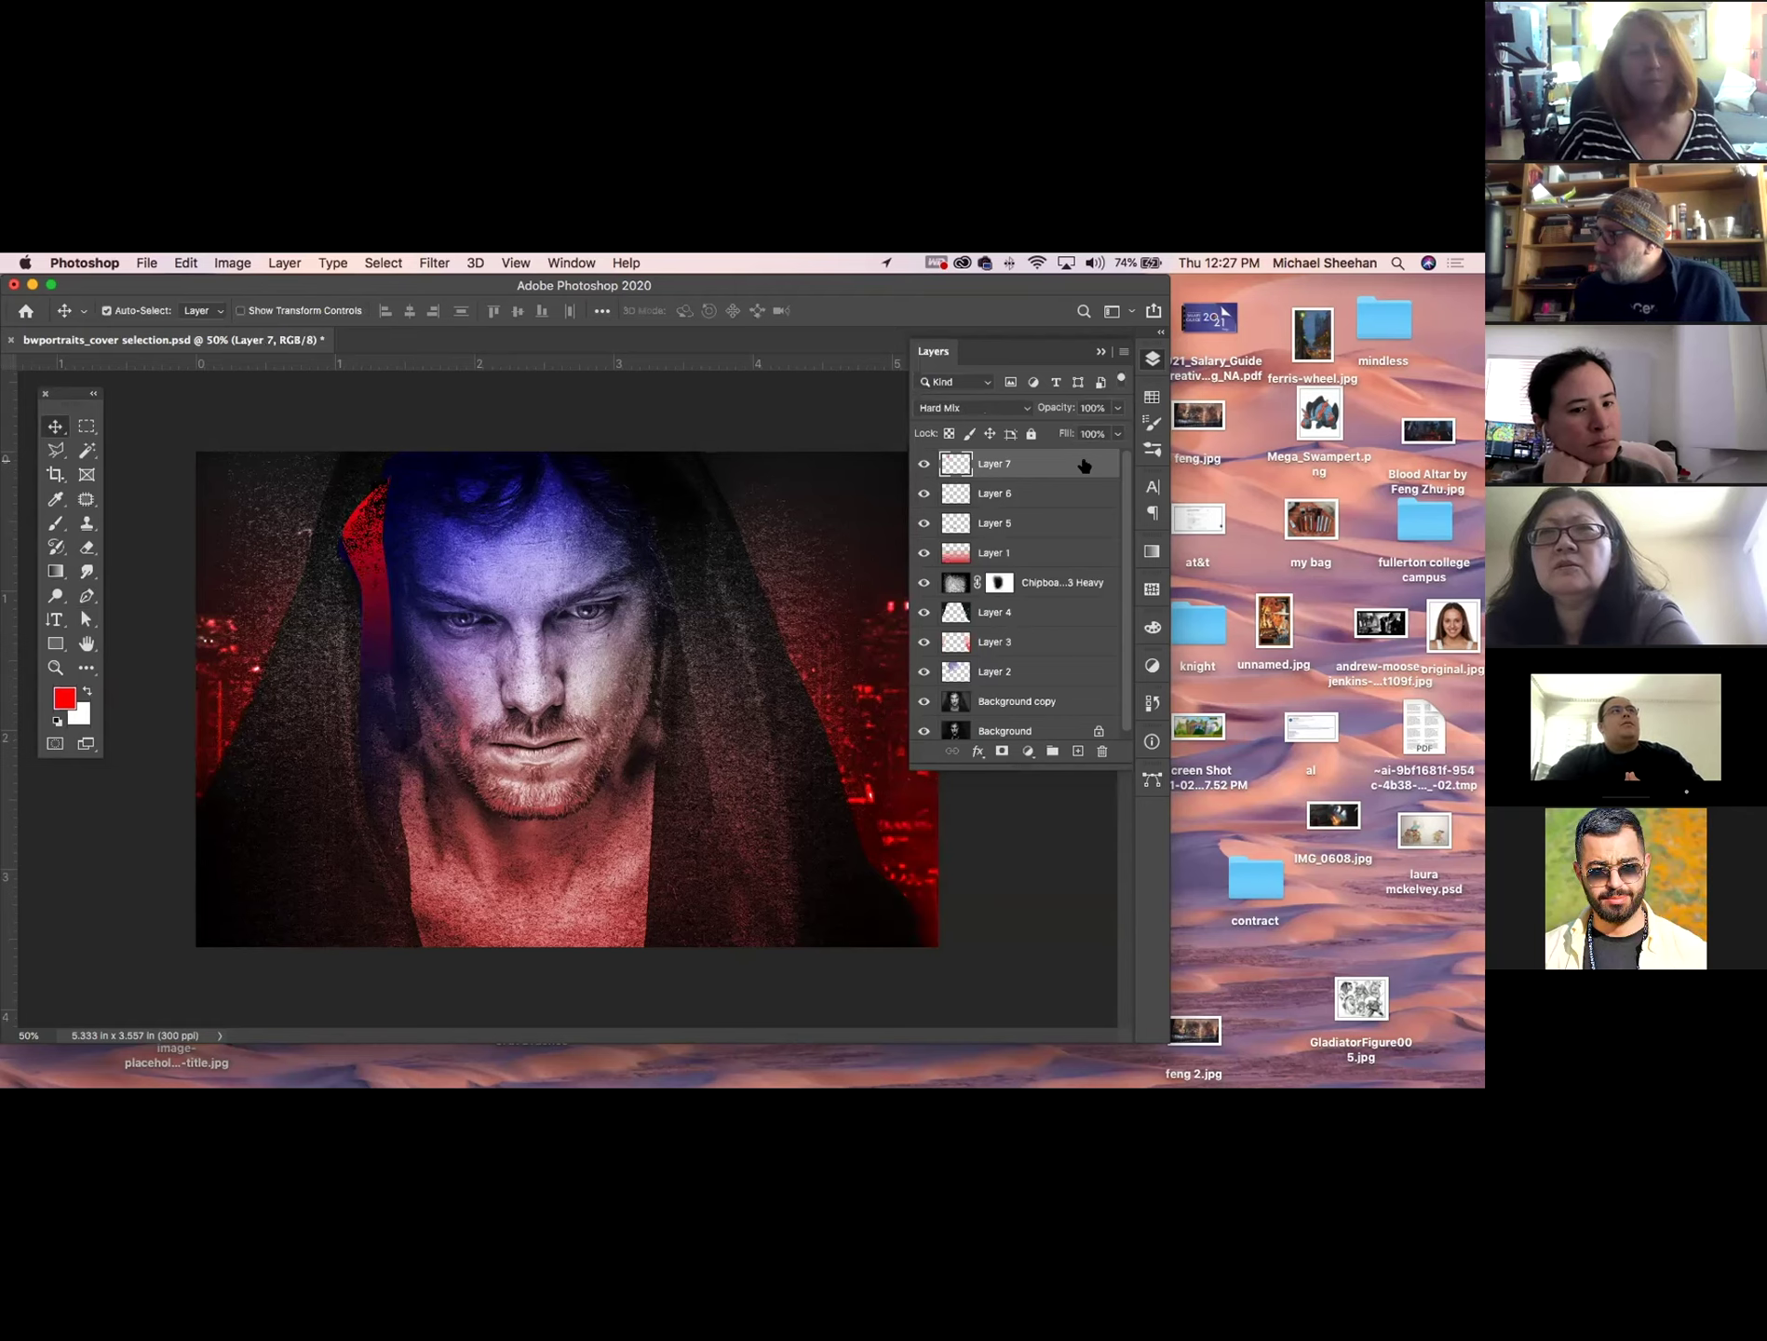
key("shift+plus")
key("shift+plus")
key("shift+plus")
key("shift+plus")
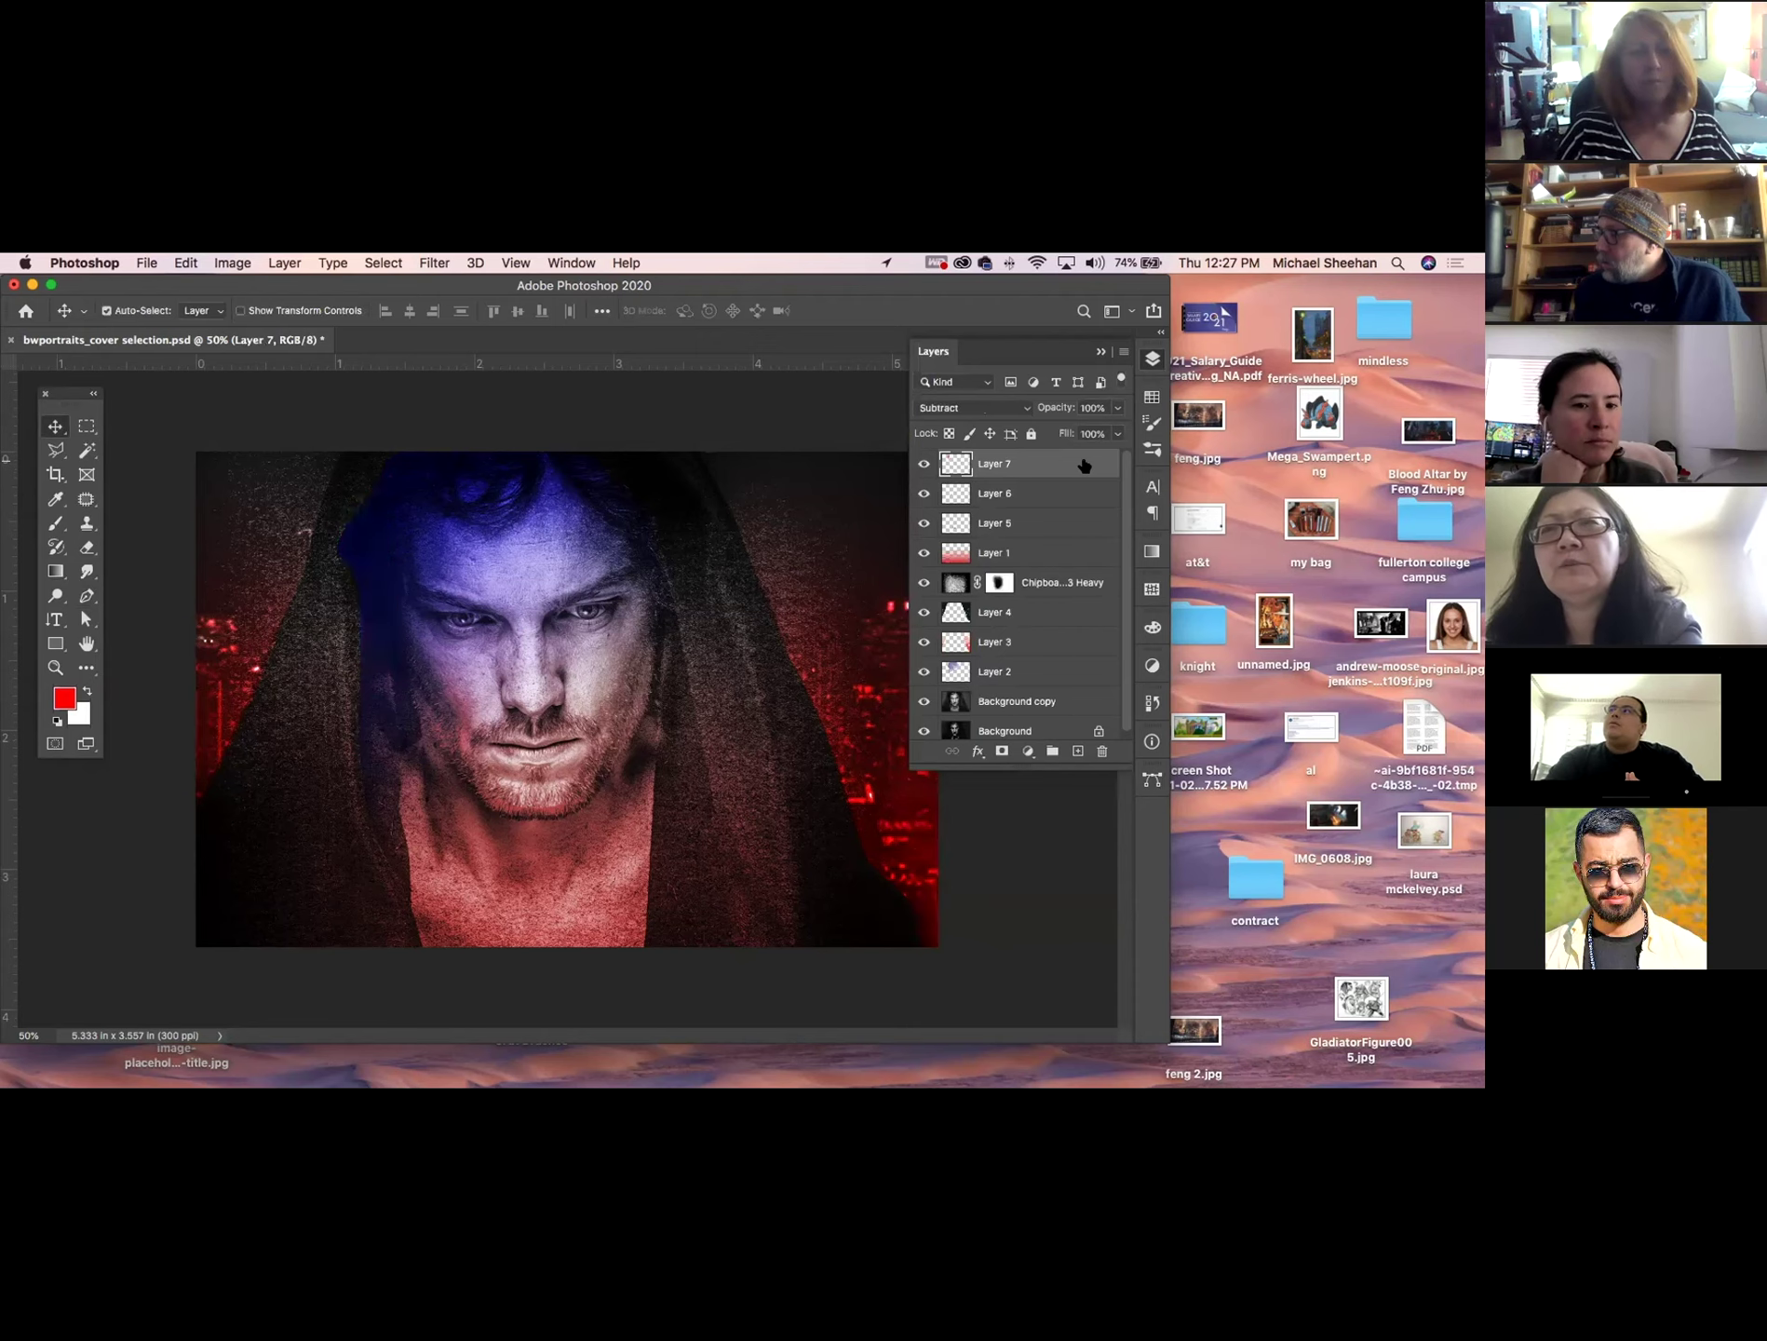
key("shift+plus")
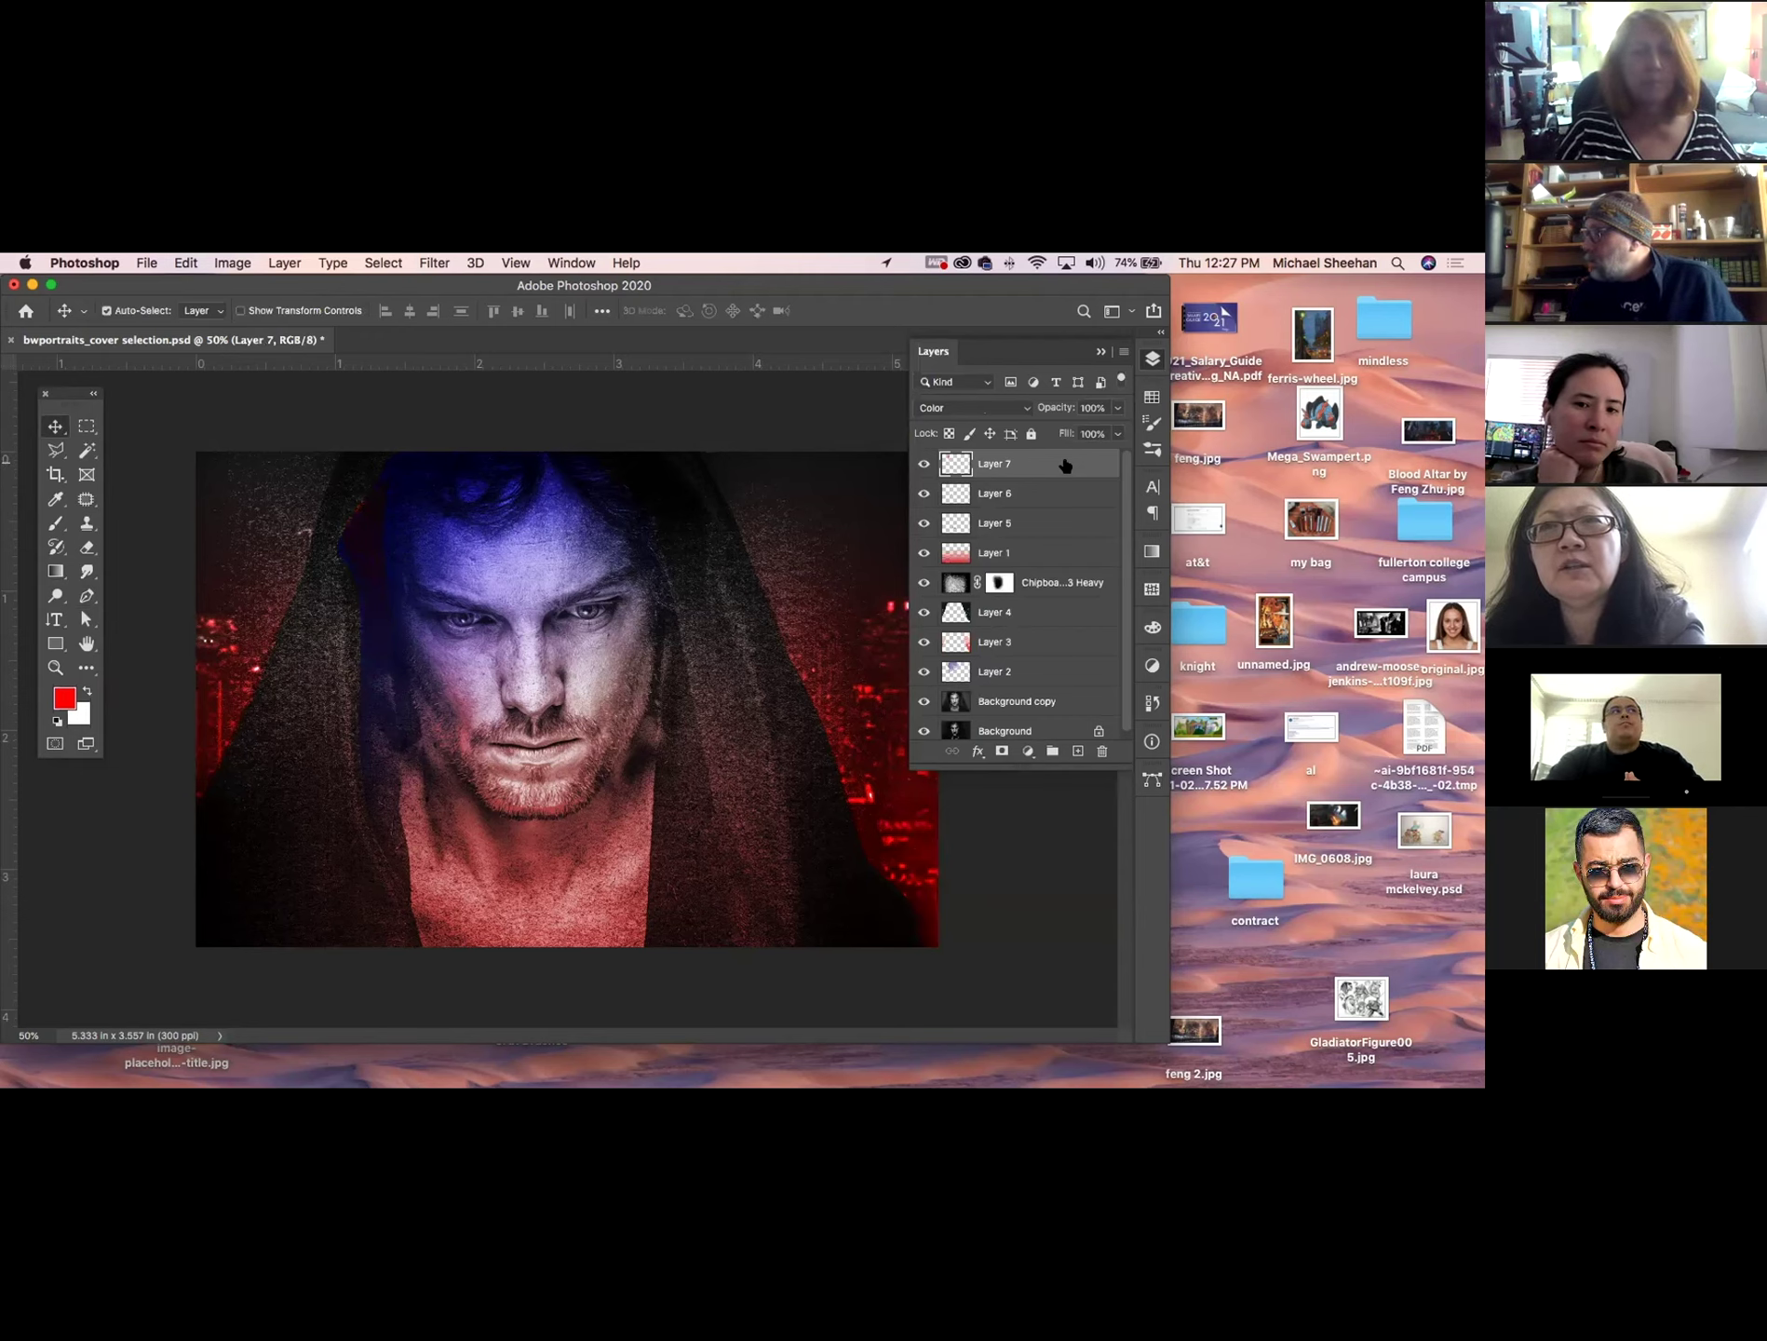
left_click(600, 400)
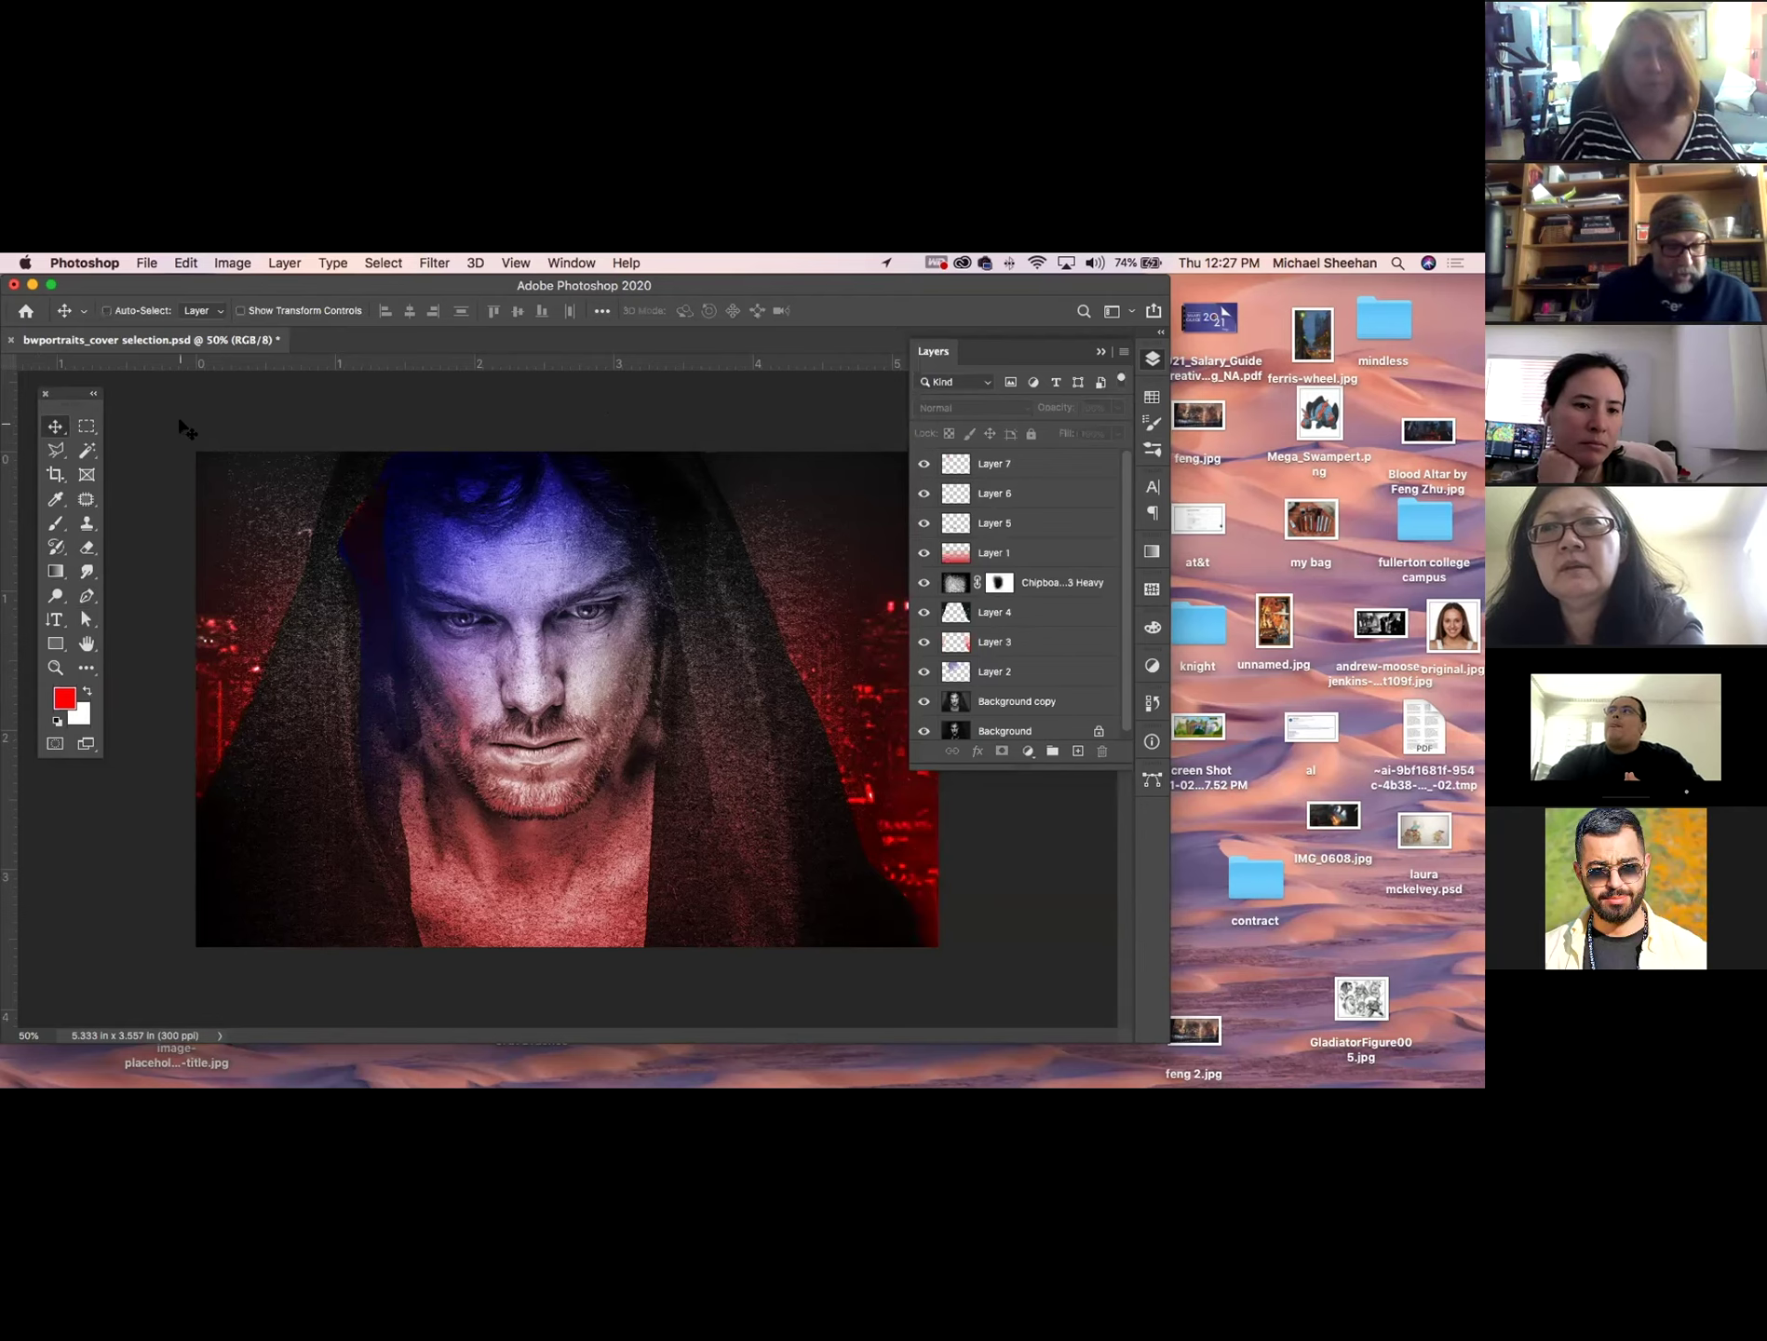
On Layer 7, draw a closed crescent-shaped Pen path along the lower iris of the eye on the blue-lit side.
key("super+minus")
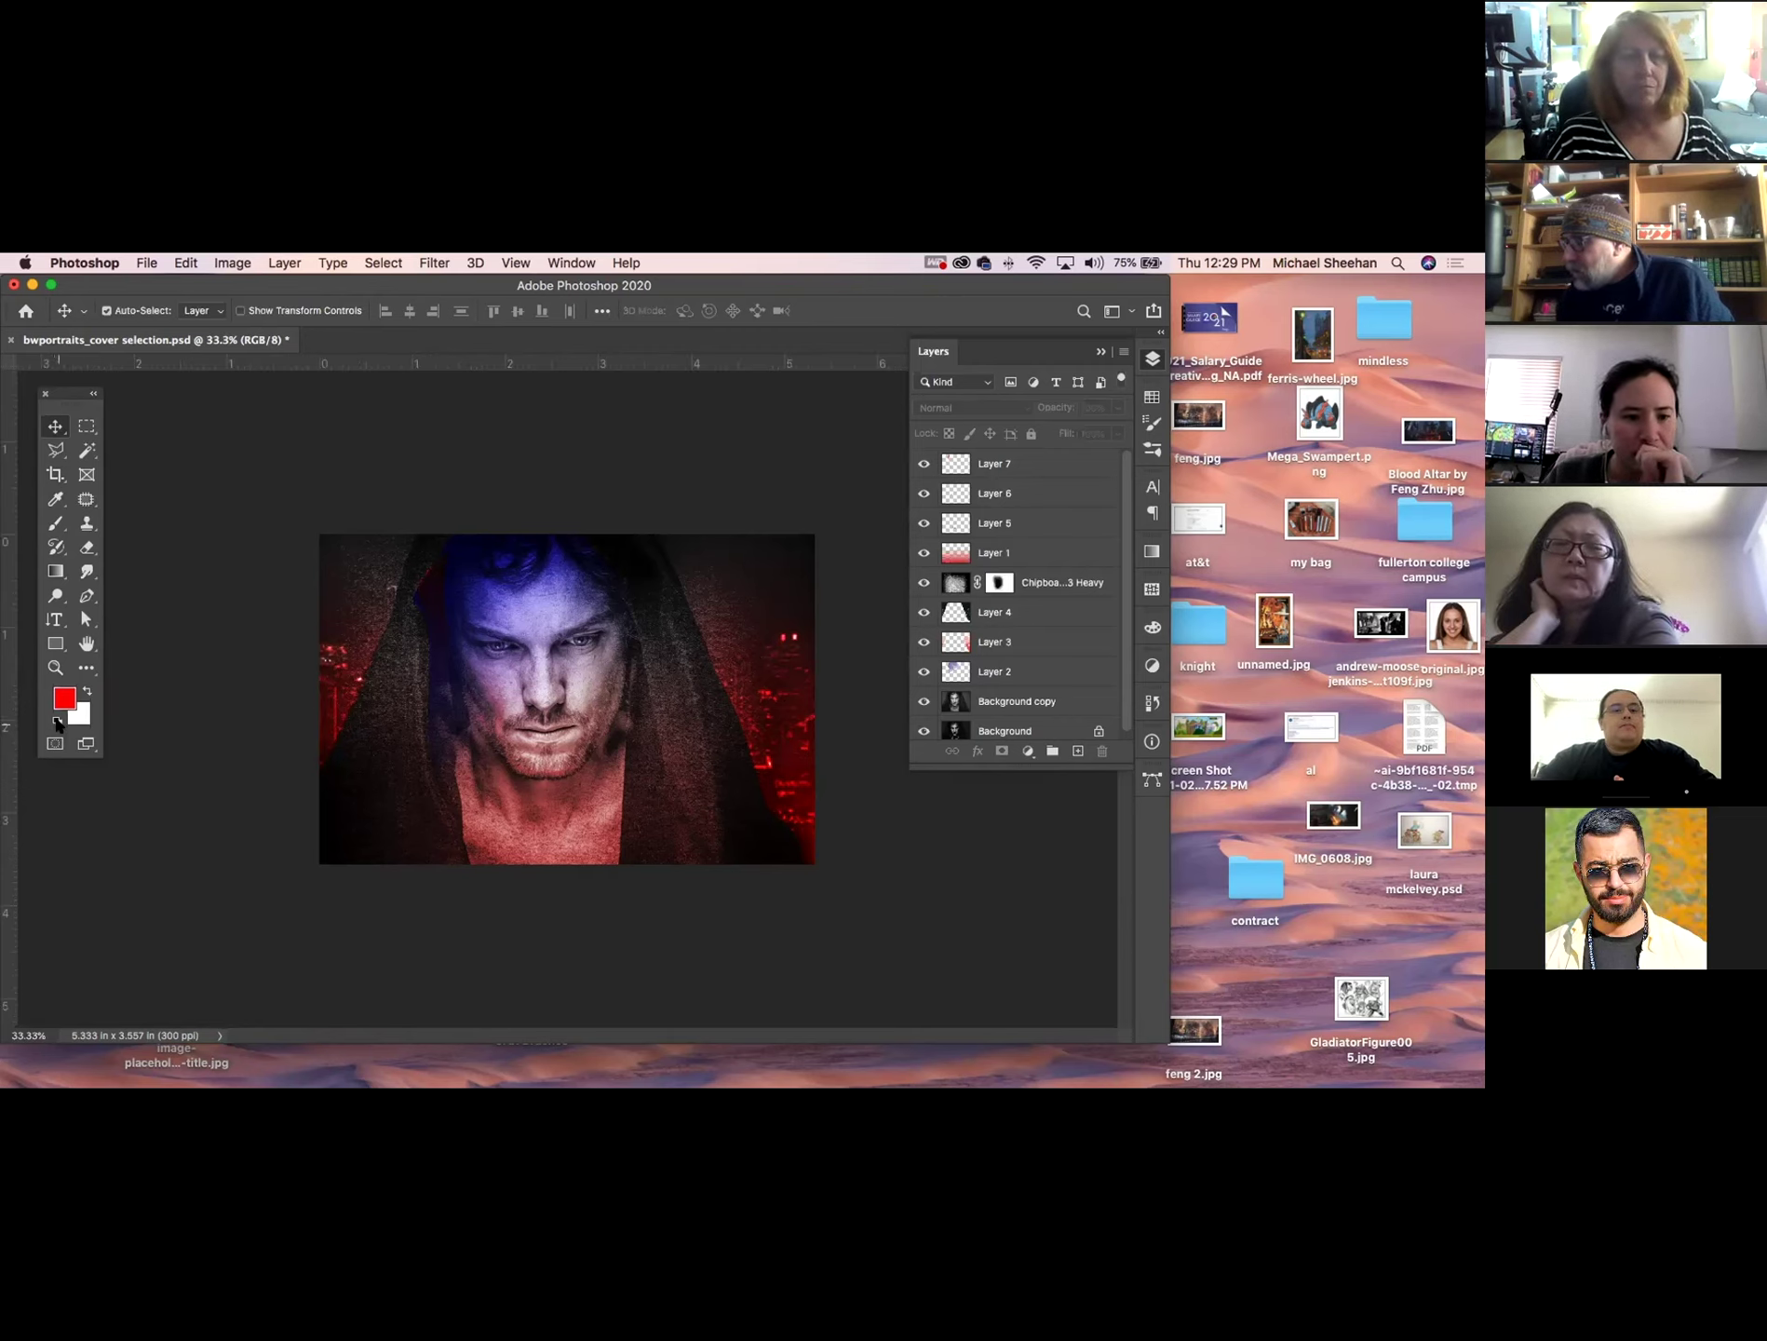
left_click(55, 667)
left_click_drag(567, 698, 738, 800)
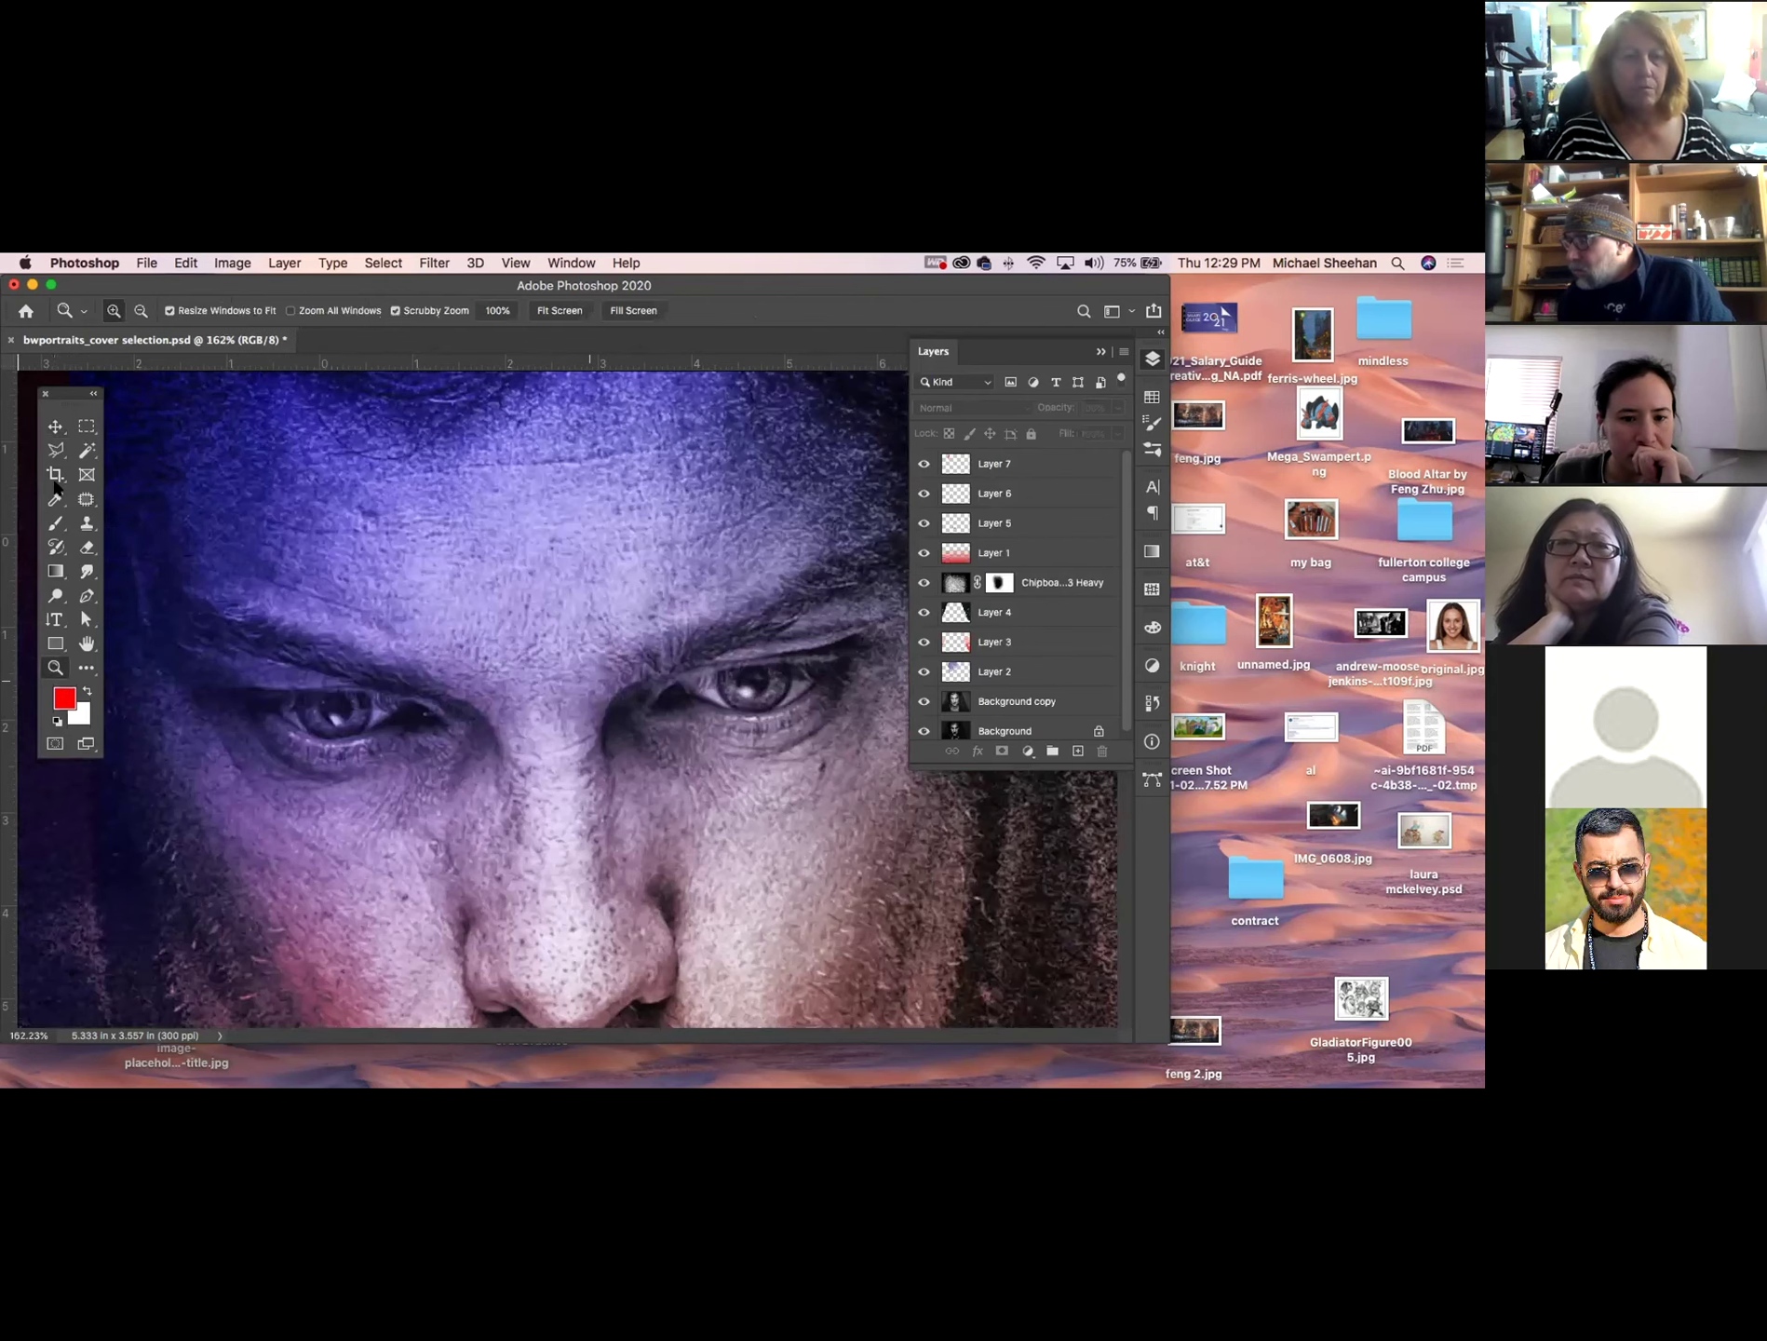
left_click_drag(569, 614, 605, 617)
left_click(1065, 465)
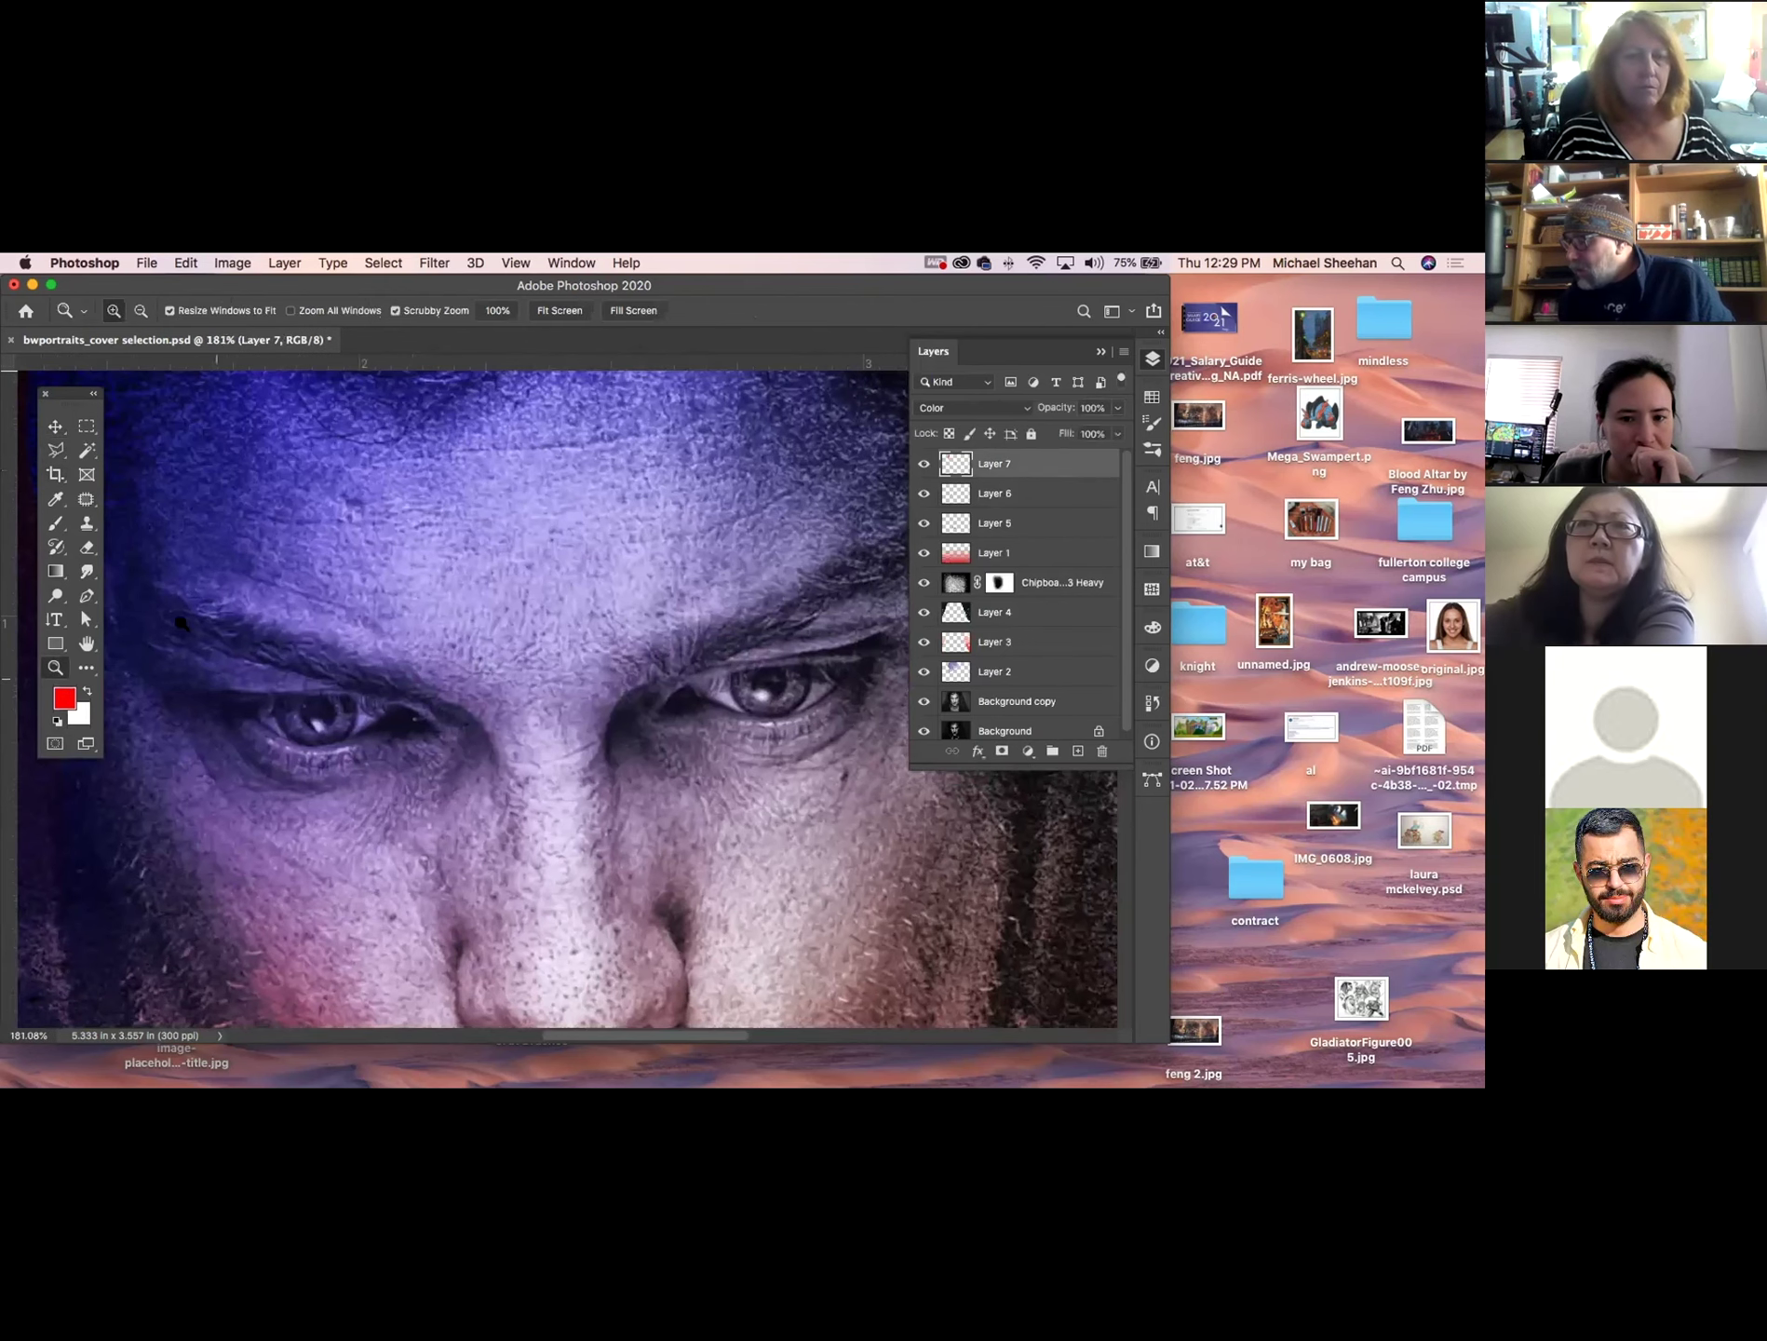
left_click(86, 597)
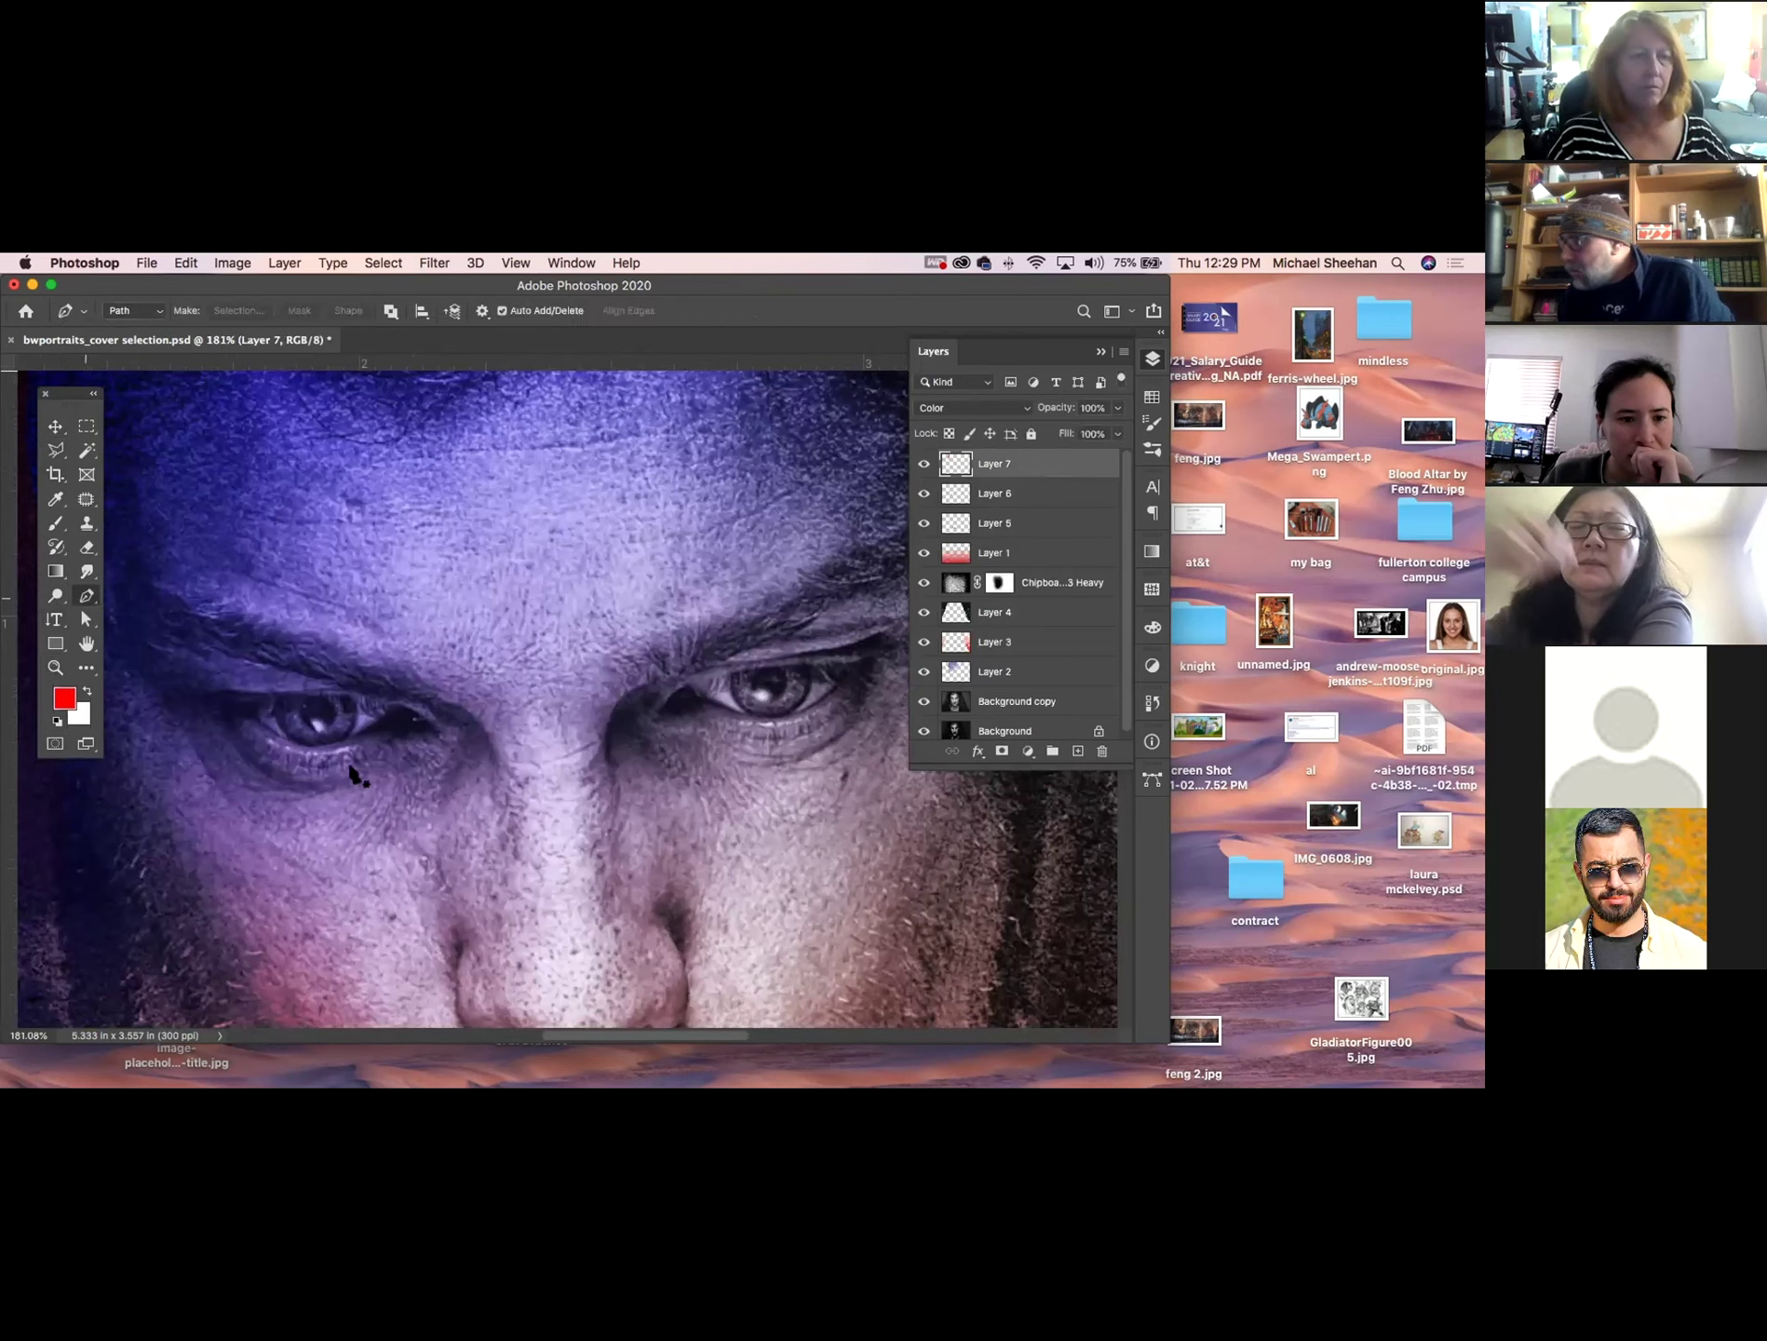
left_click(289, 720)
left_click_drag(331, 739, 346, 722)
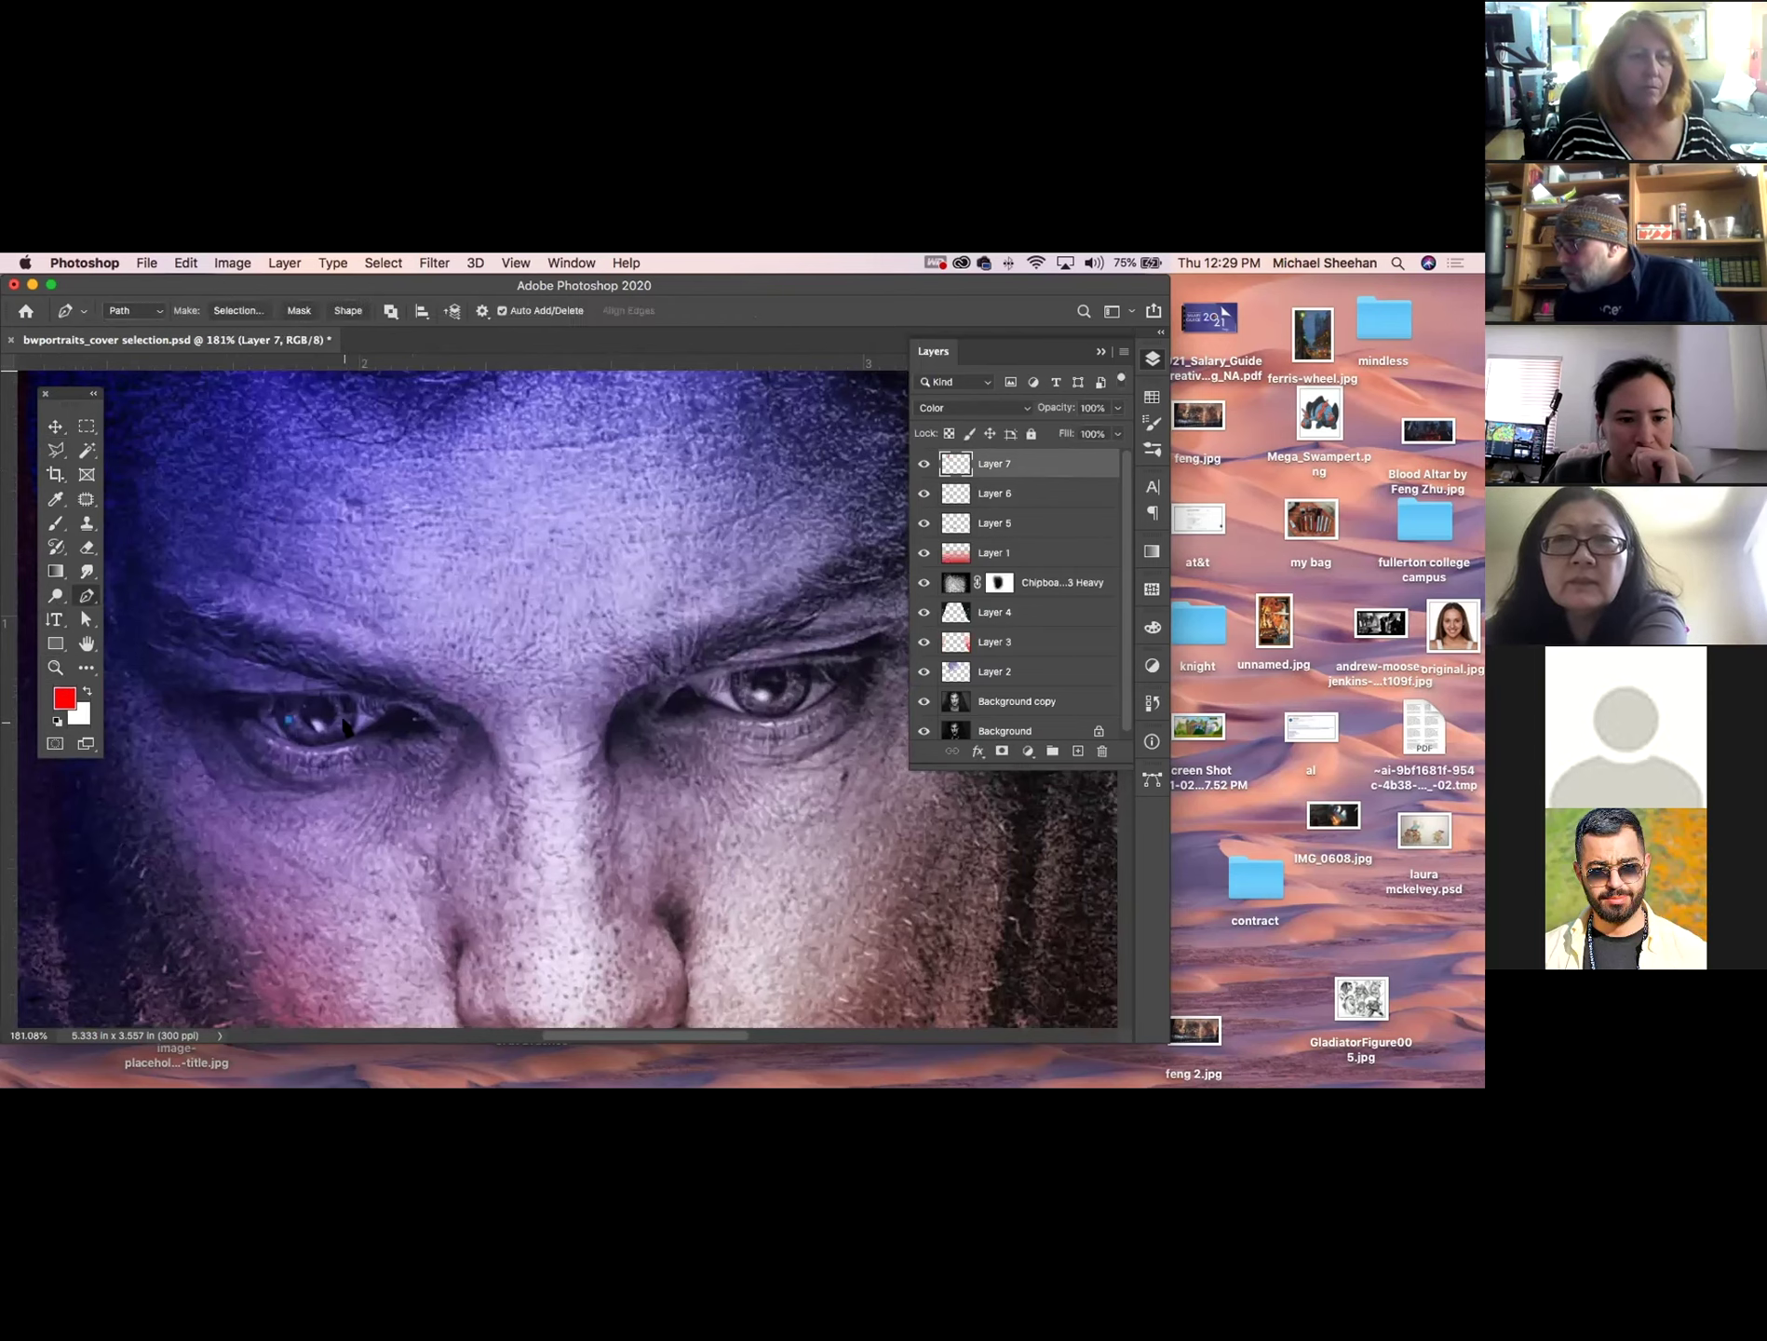
left_click(374, 690)
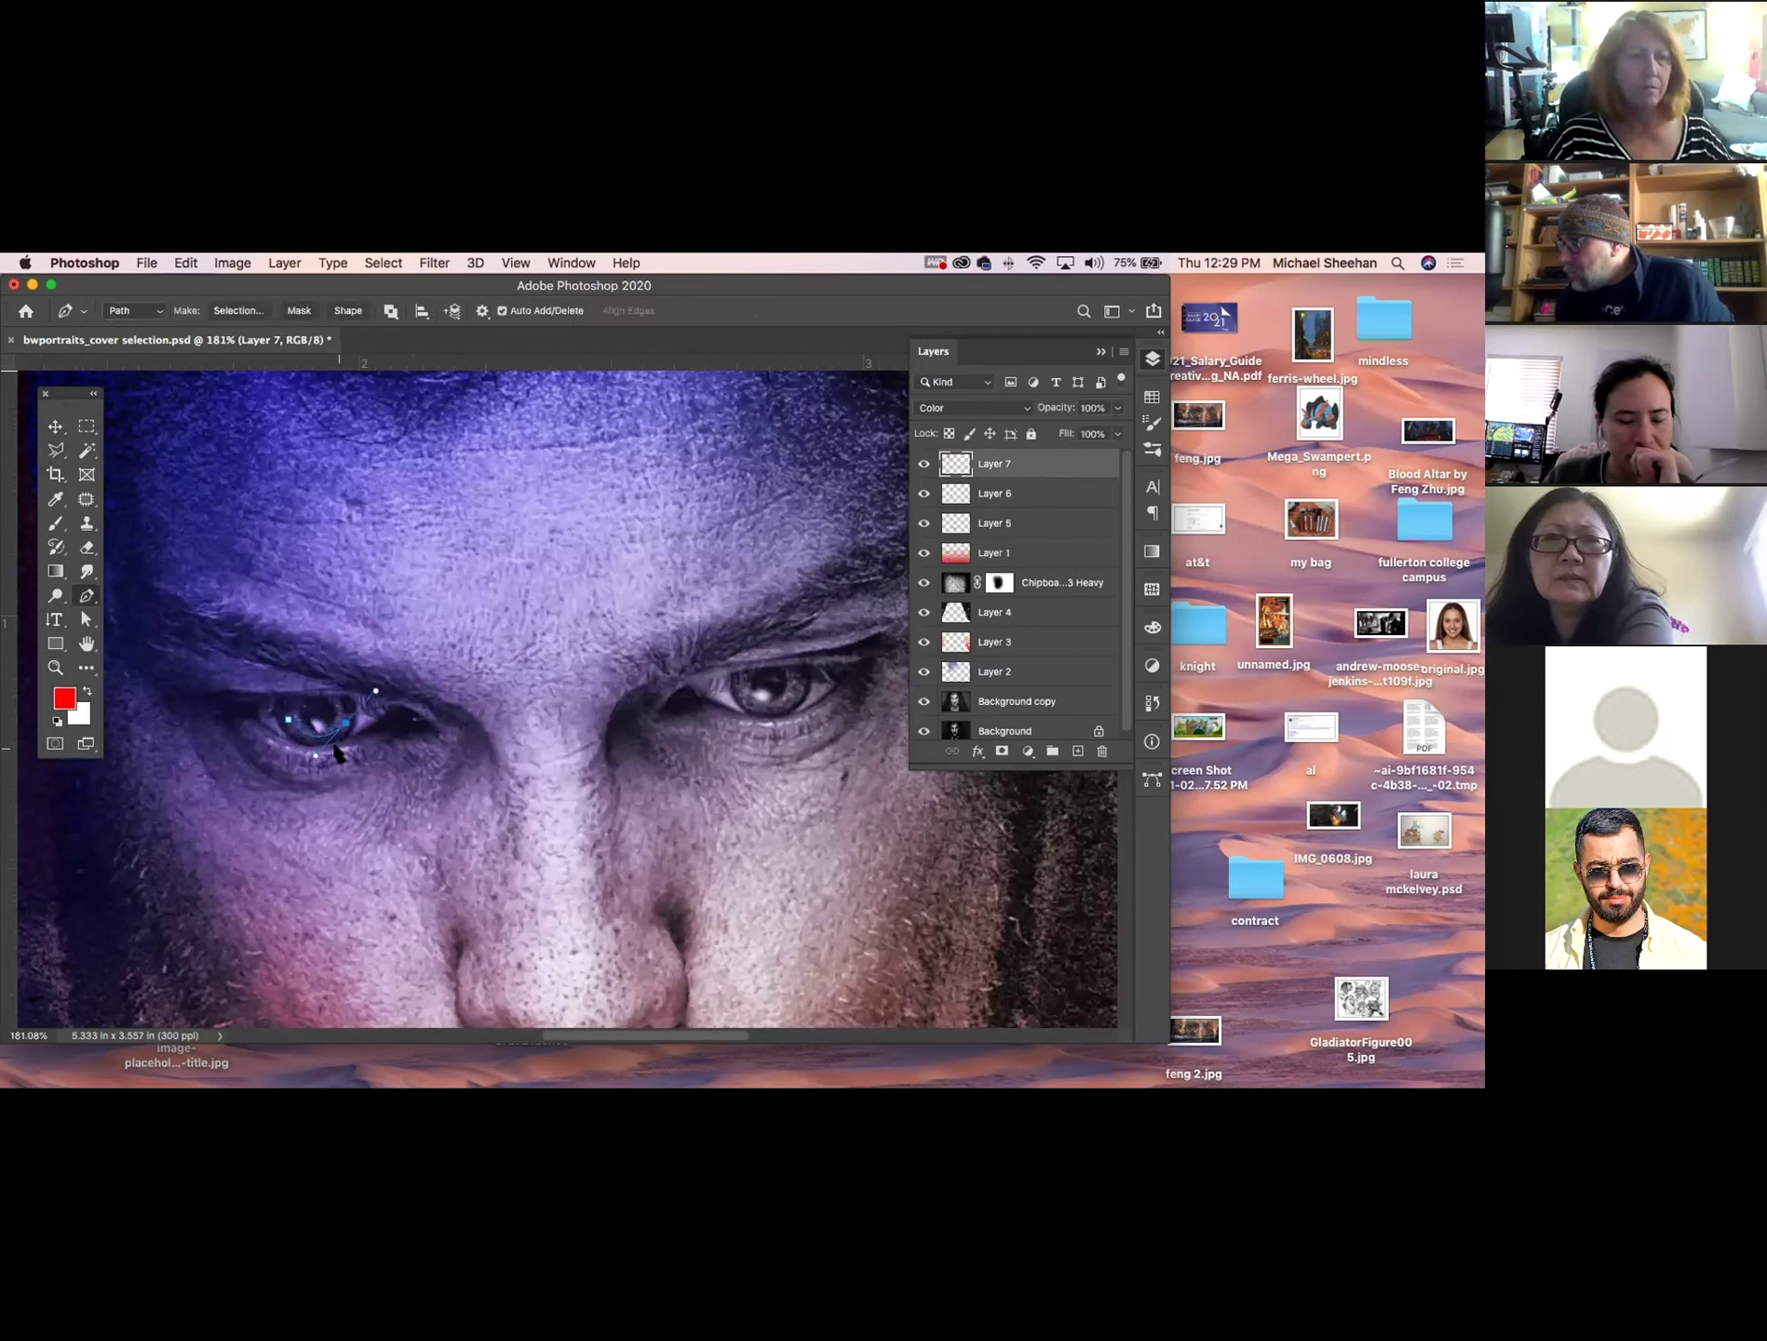
left_click(290, 721)
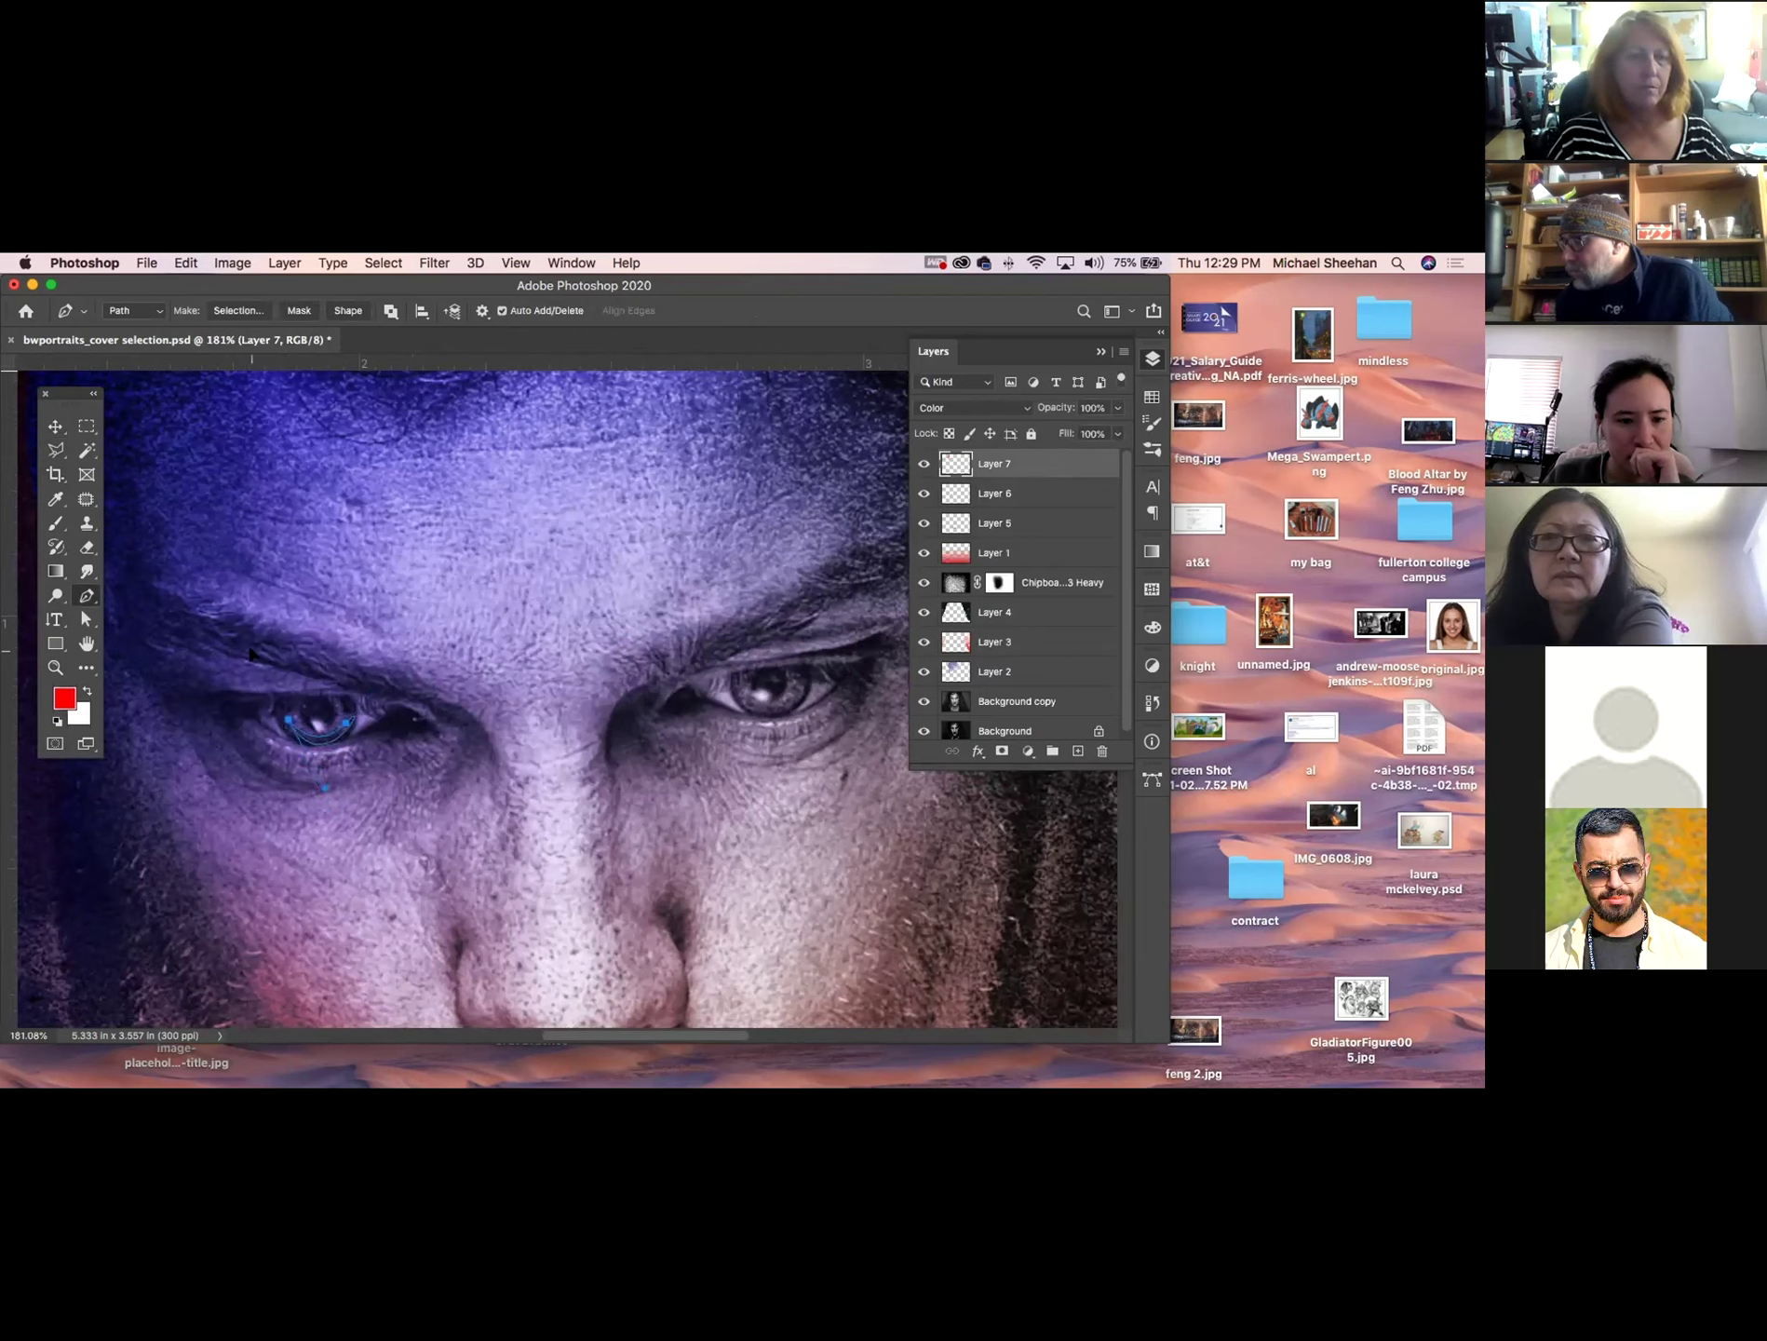
Load the iris Work Path as a selection, fill it with the red-to-transparent linear gradient, and deselect.
left_click(54, 425)
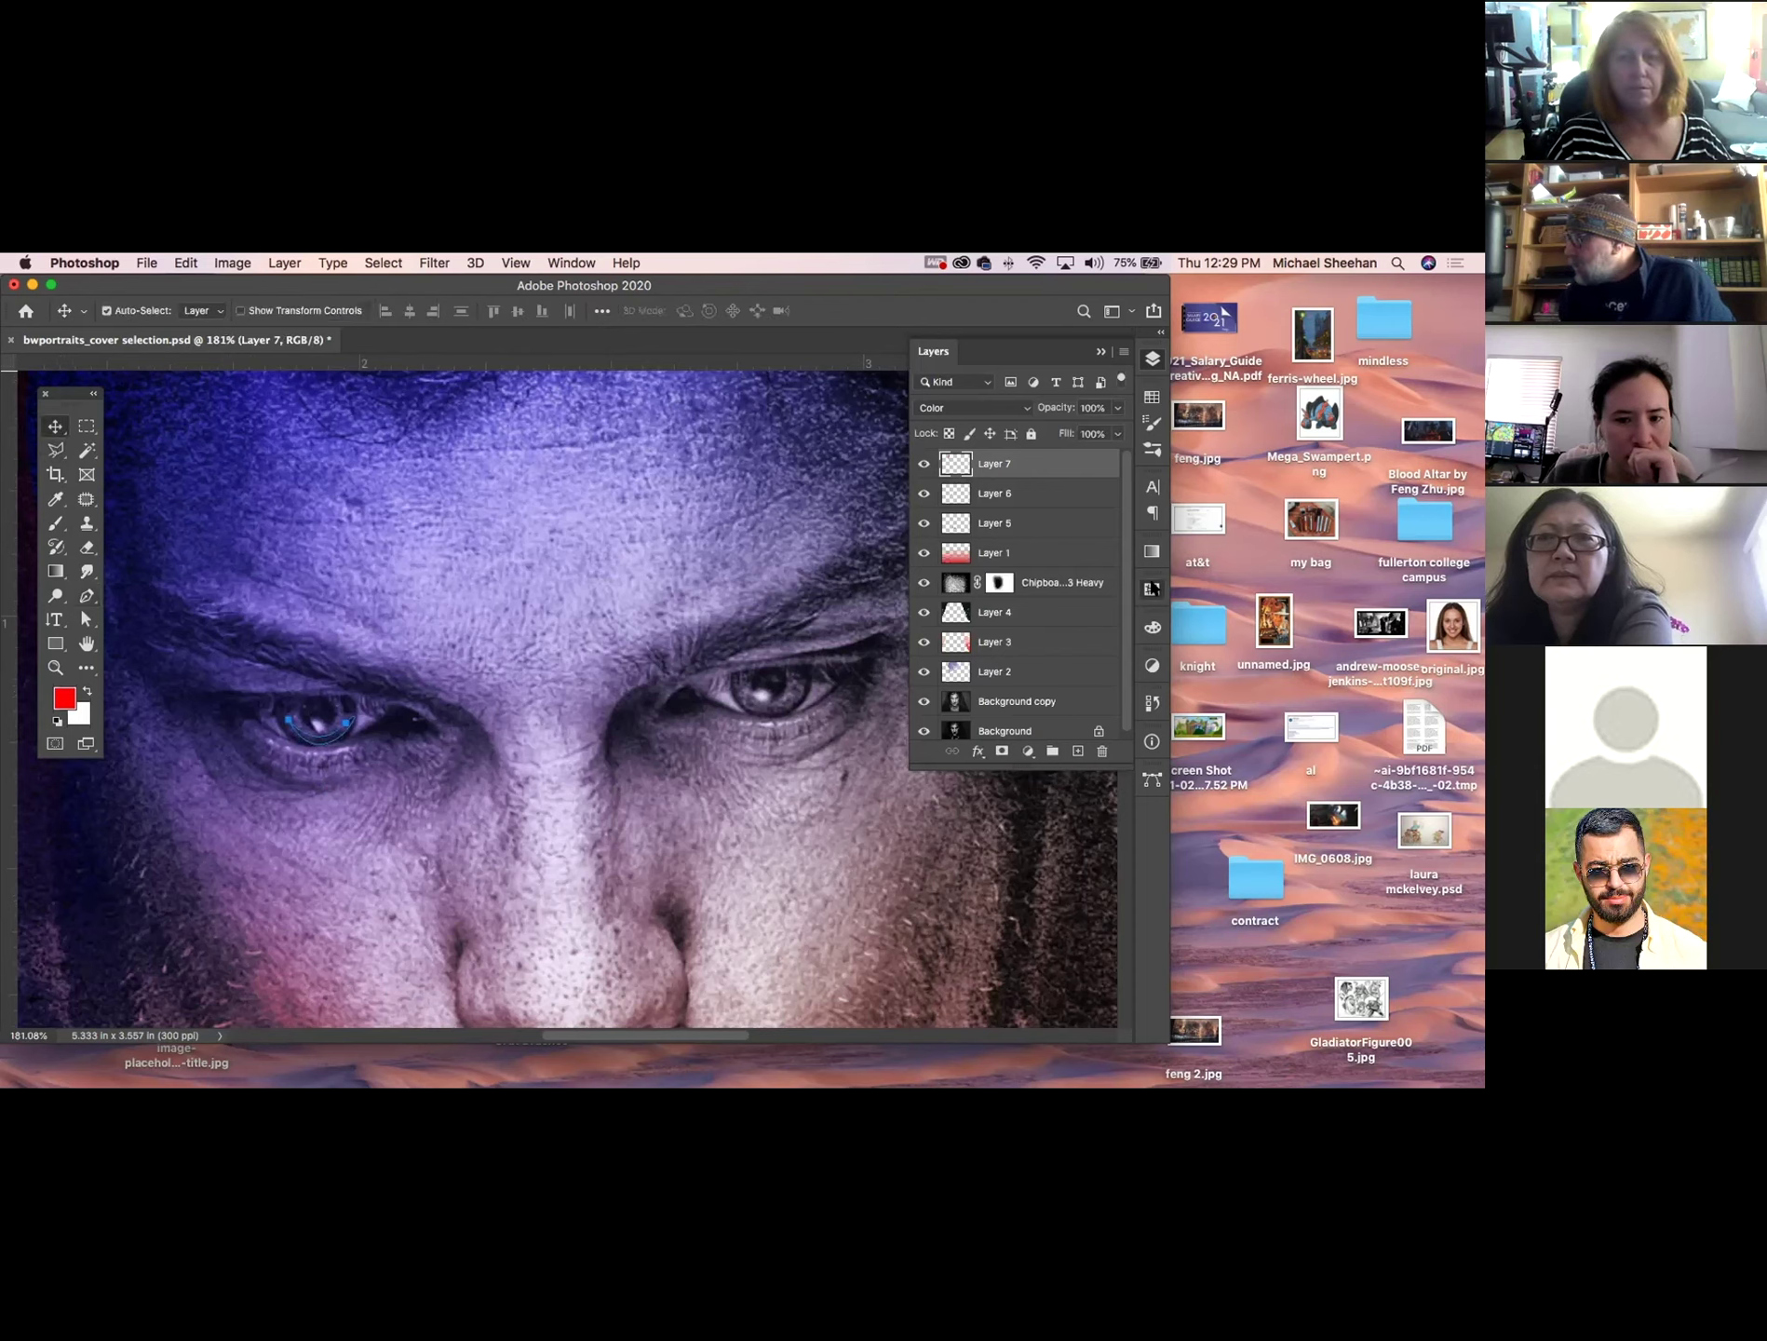
left_click(1153, 588)
left_click(1153, 589)
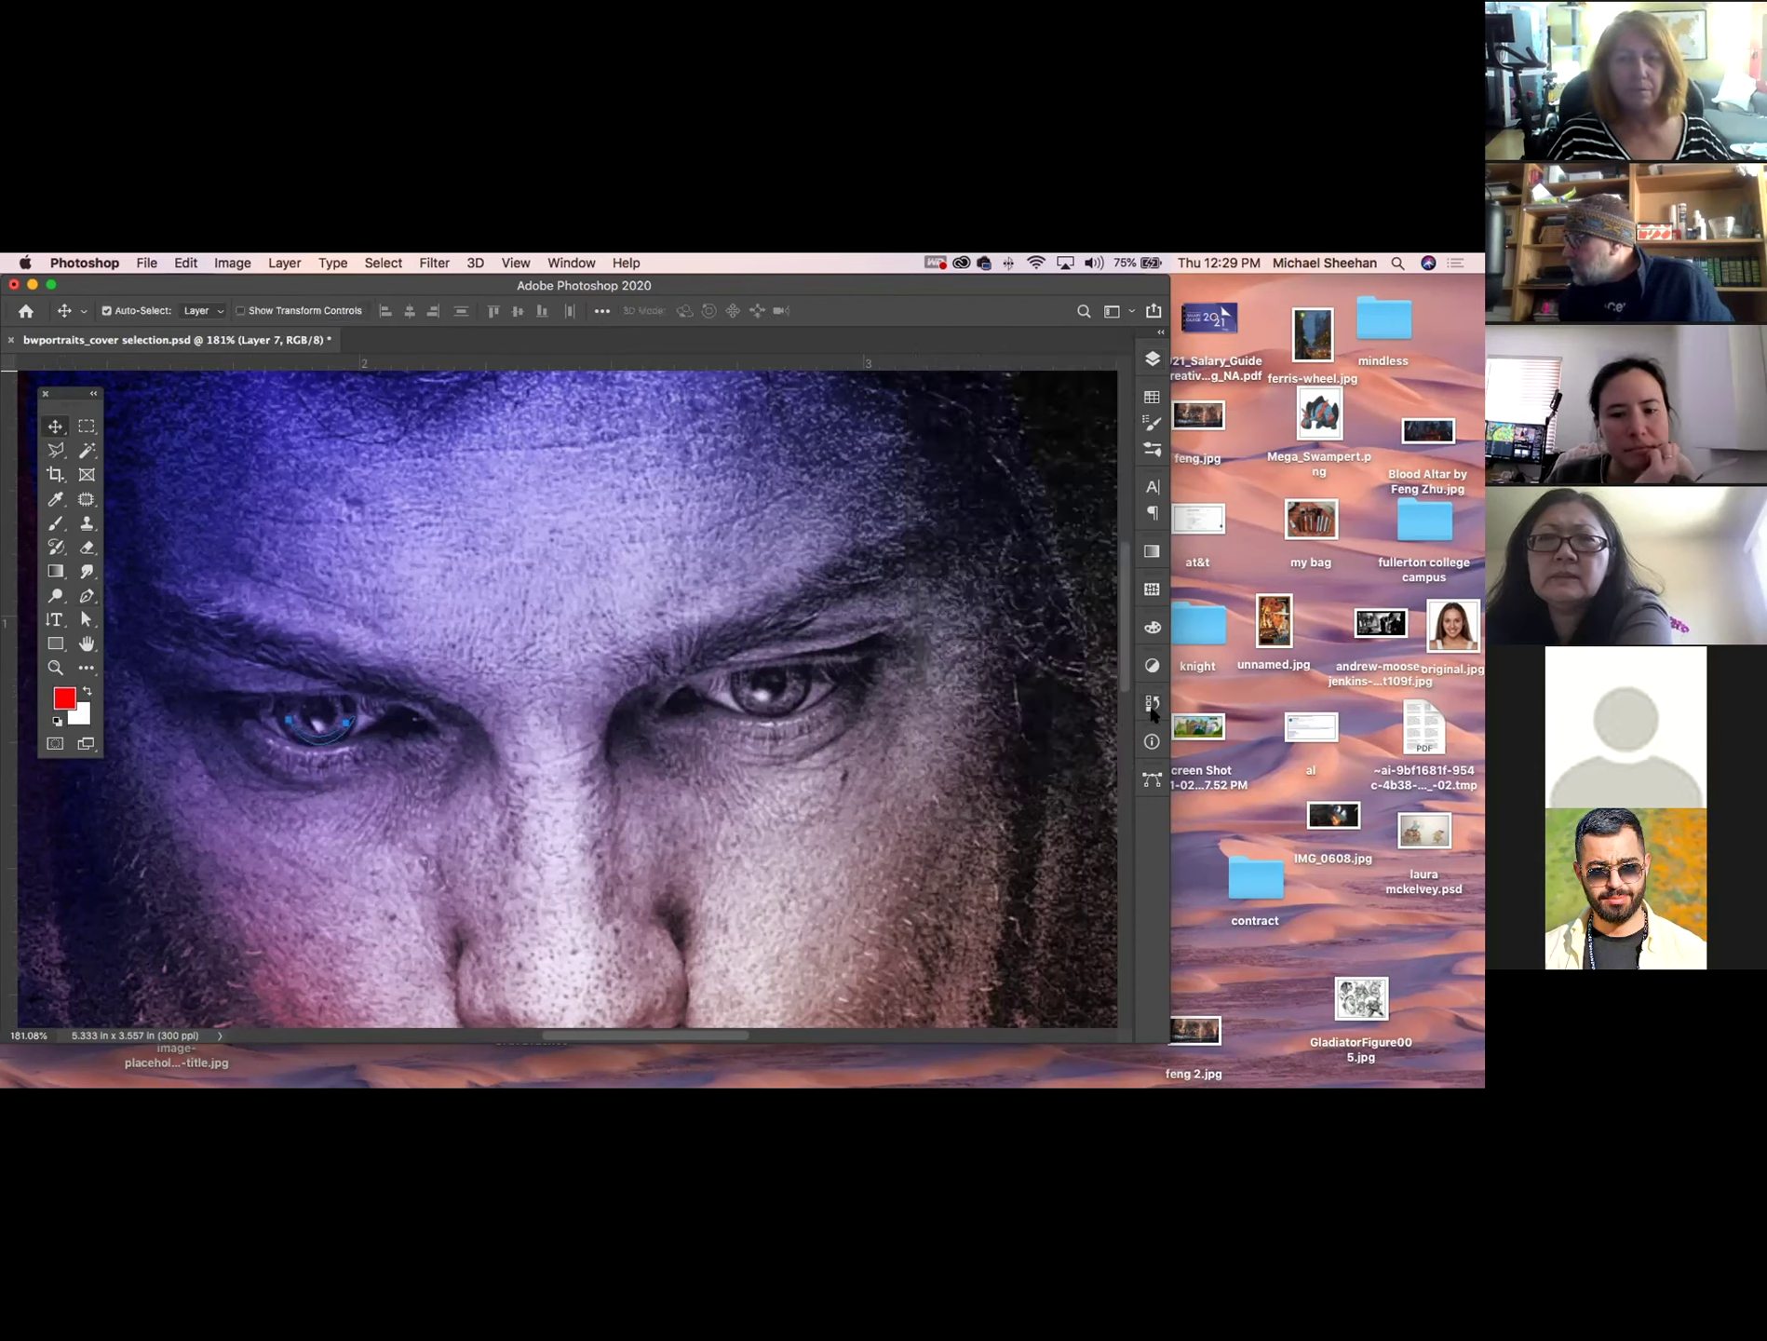
left_click(1152, 778)
left_click(944, 648, "super")
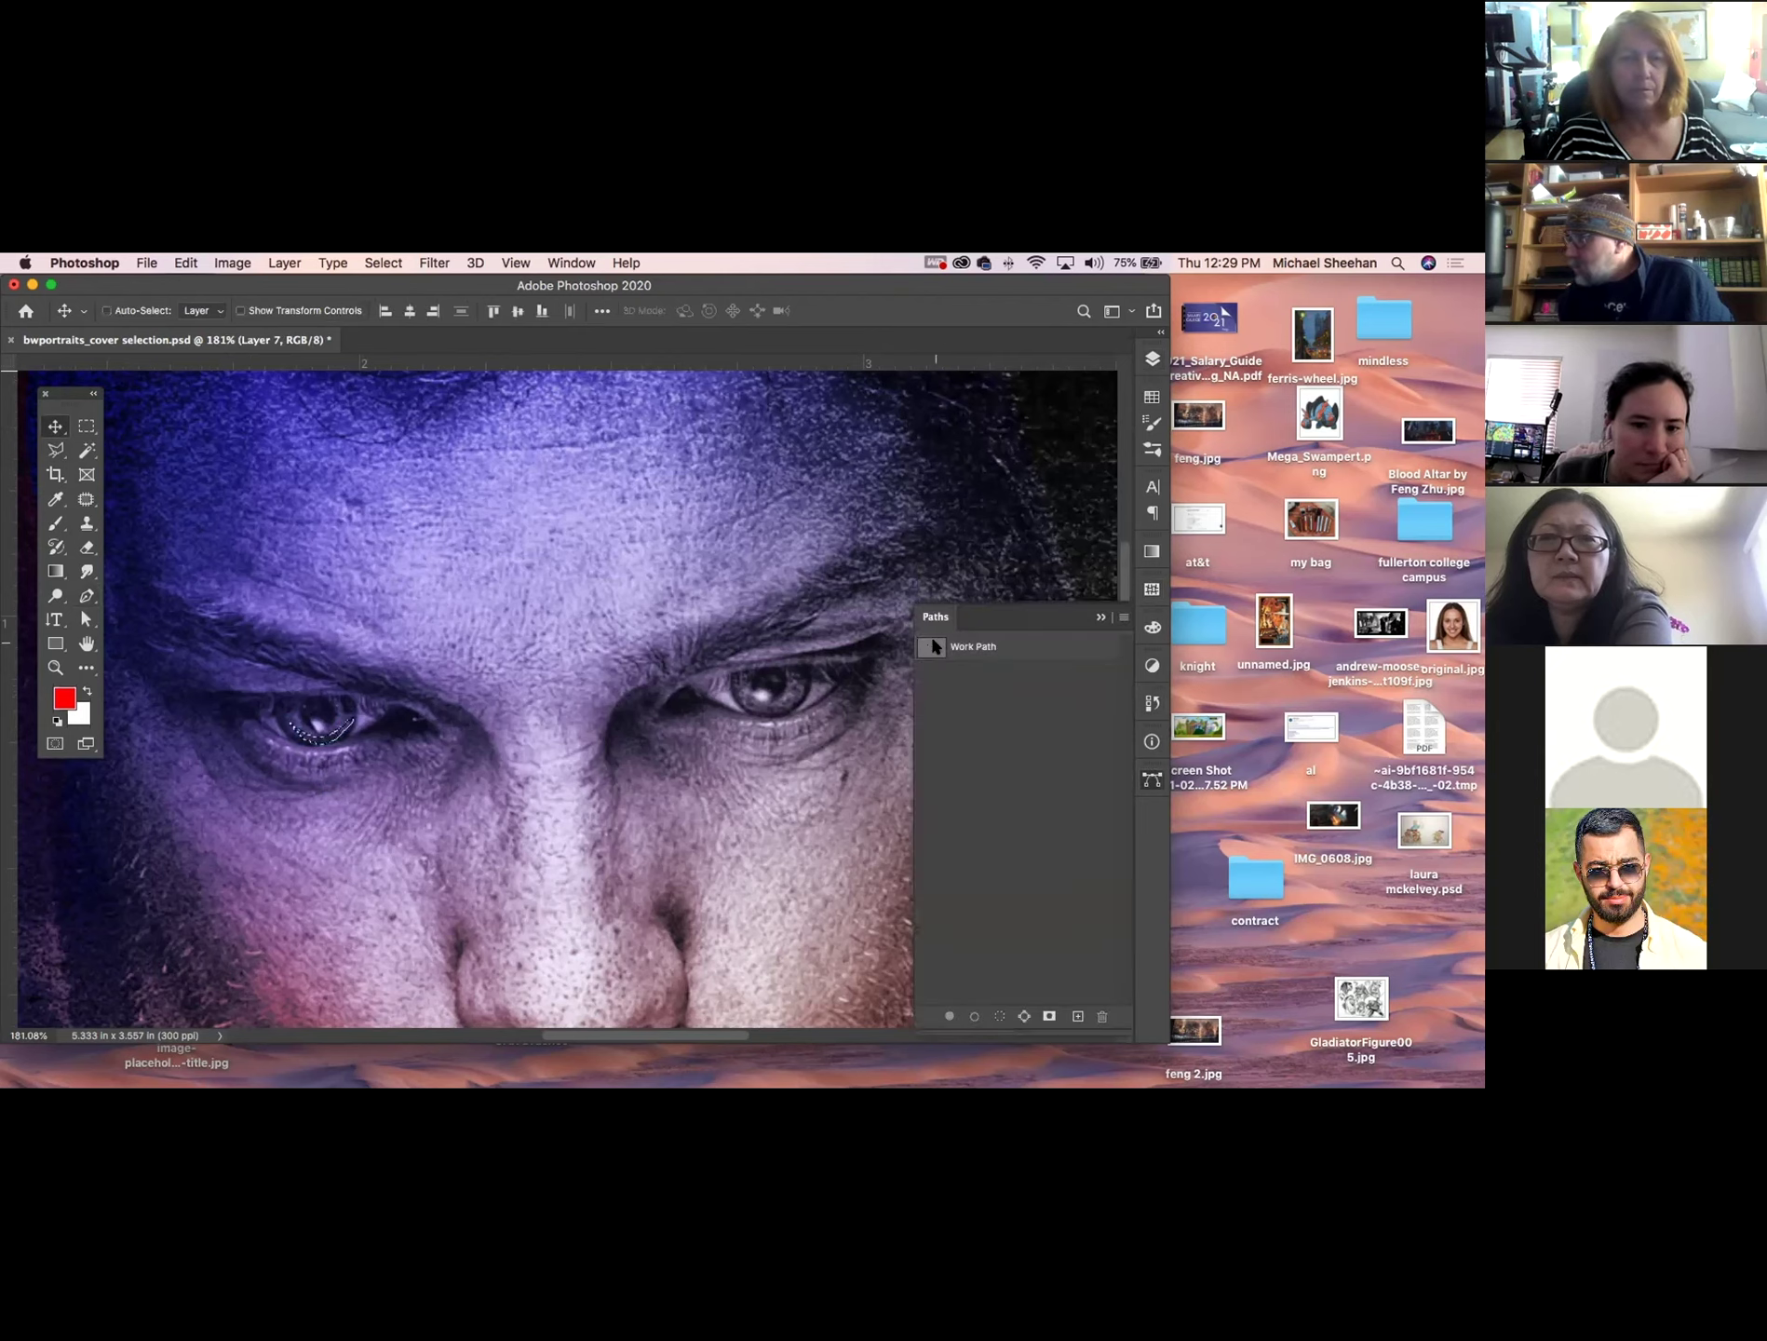
left_click(54, 571)
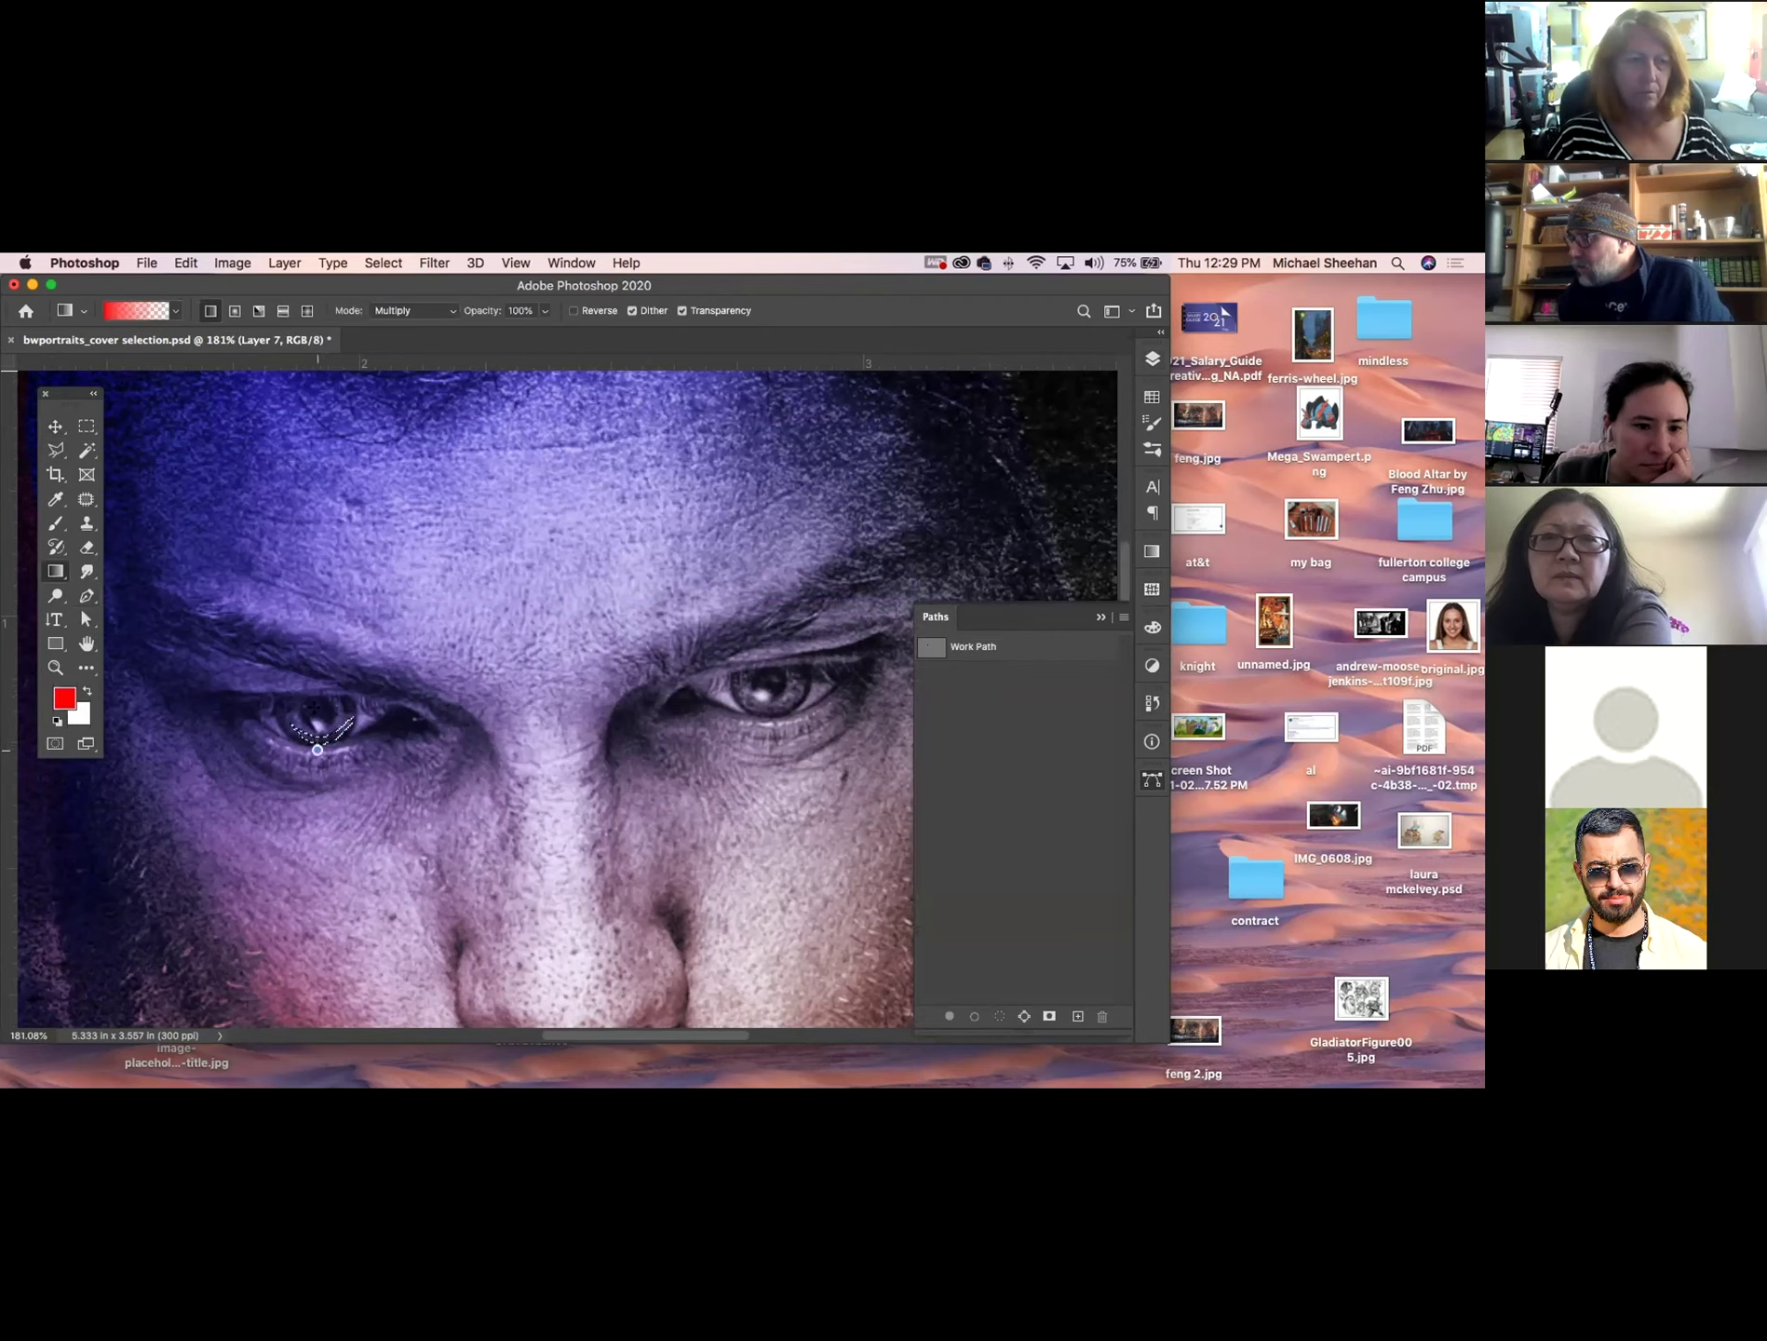
key("super+d")
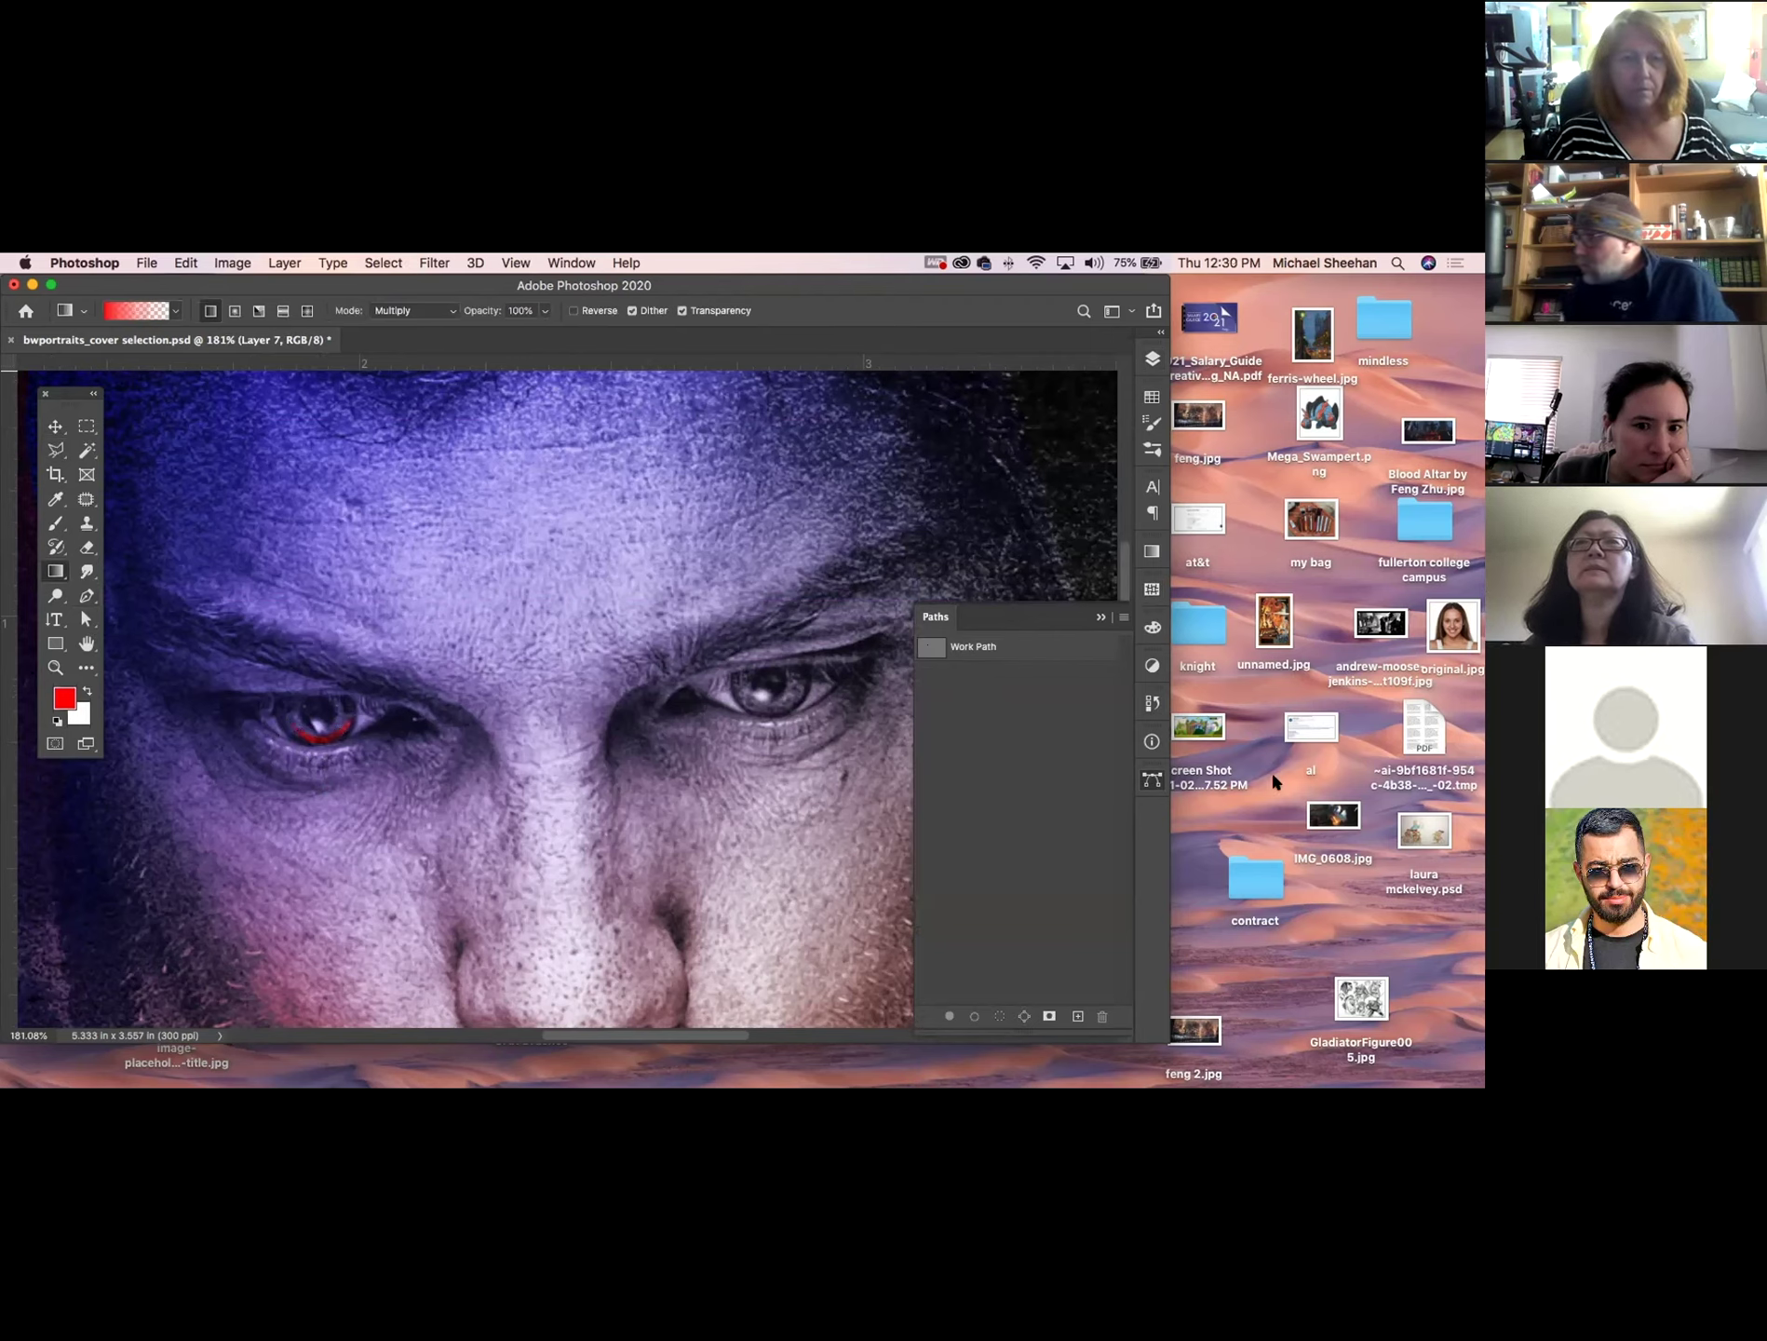
Try to move the red iris tint across to the other eye, and undo the move.
left_click(1152, 358)
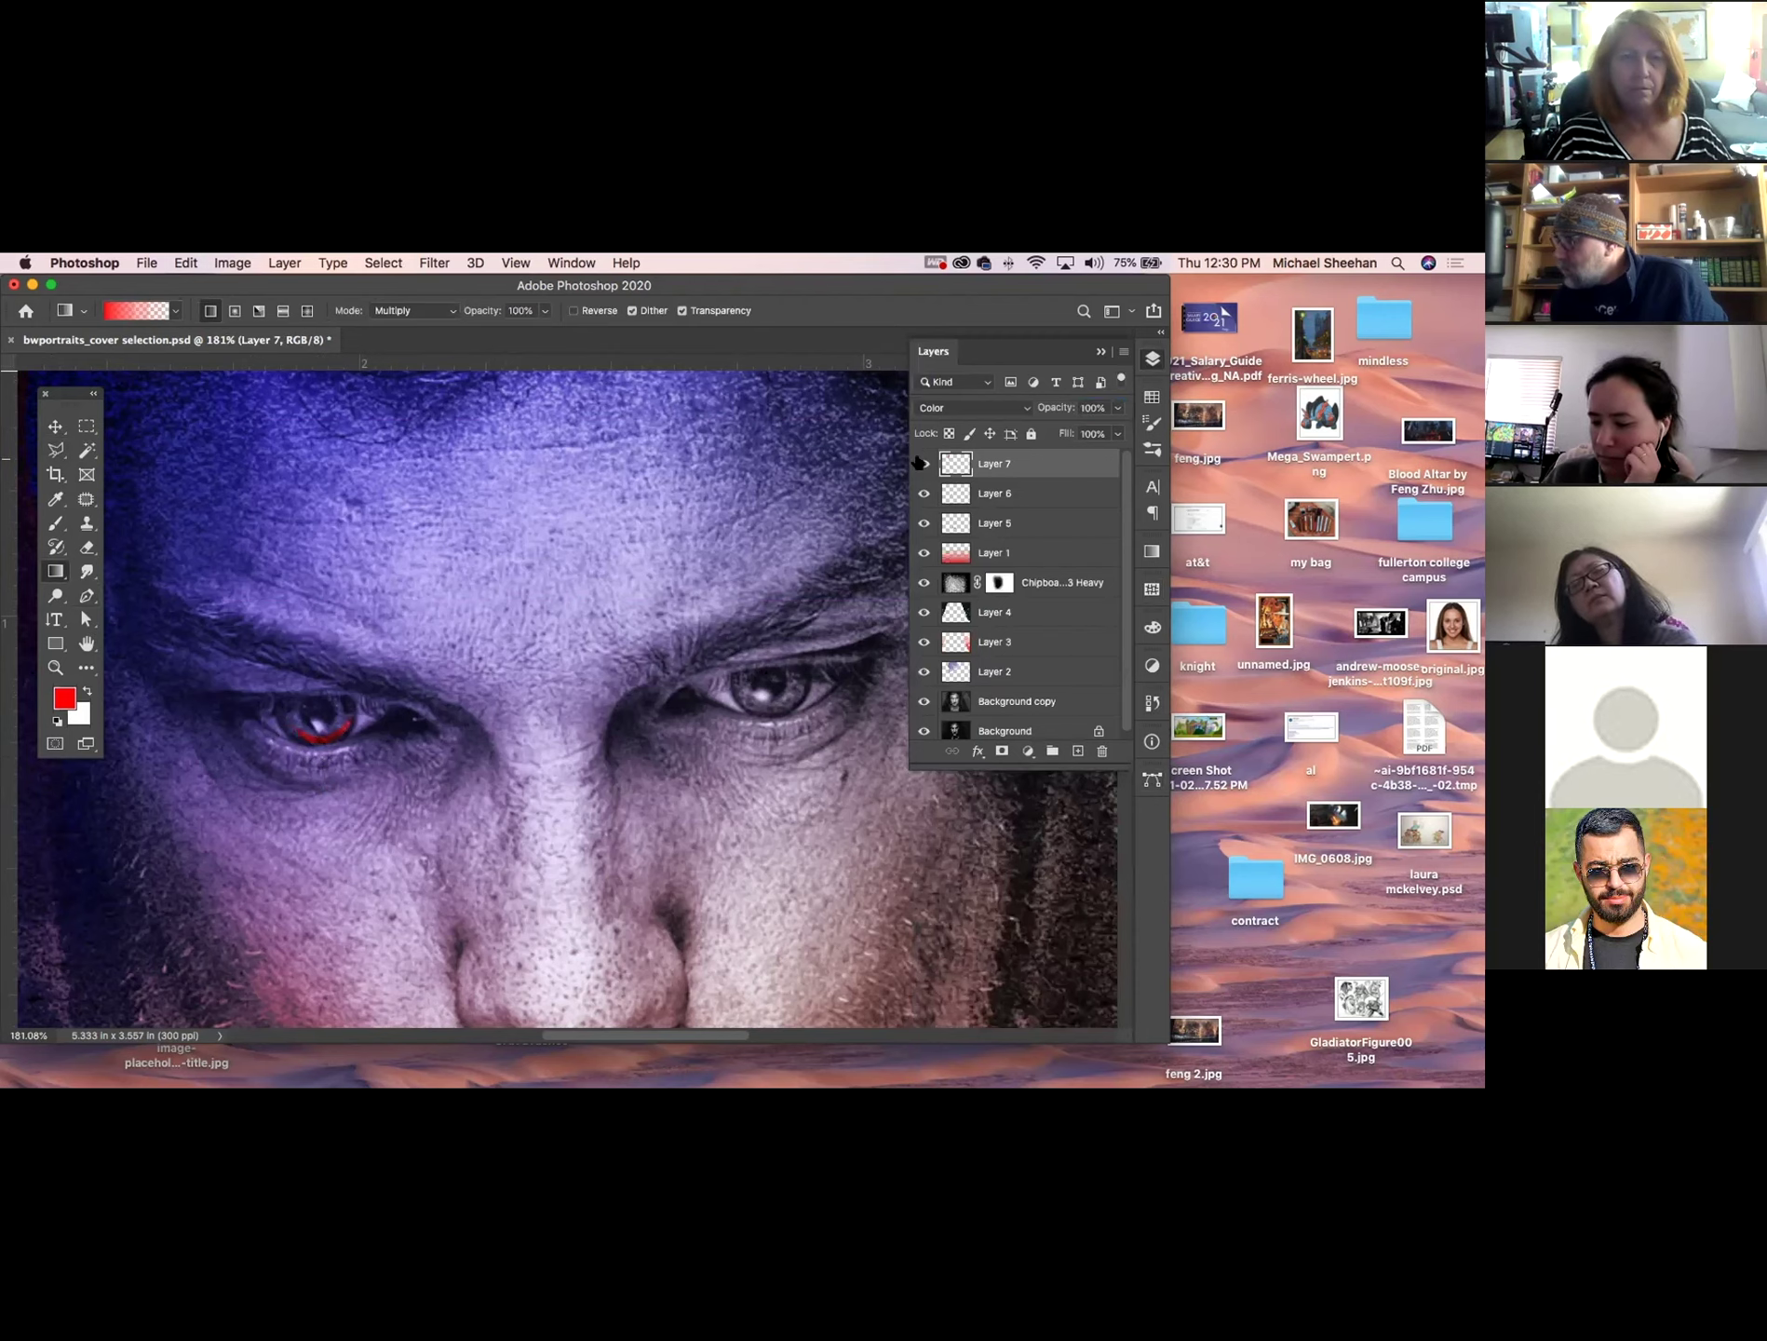
left_click(56, 427)
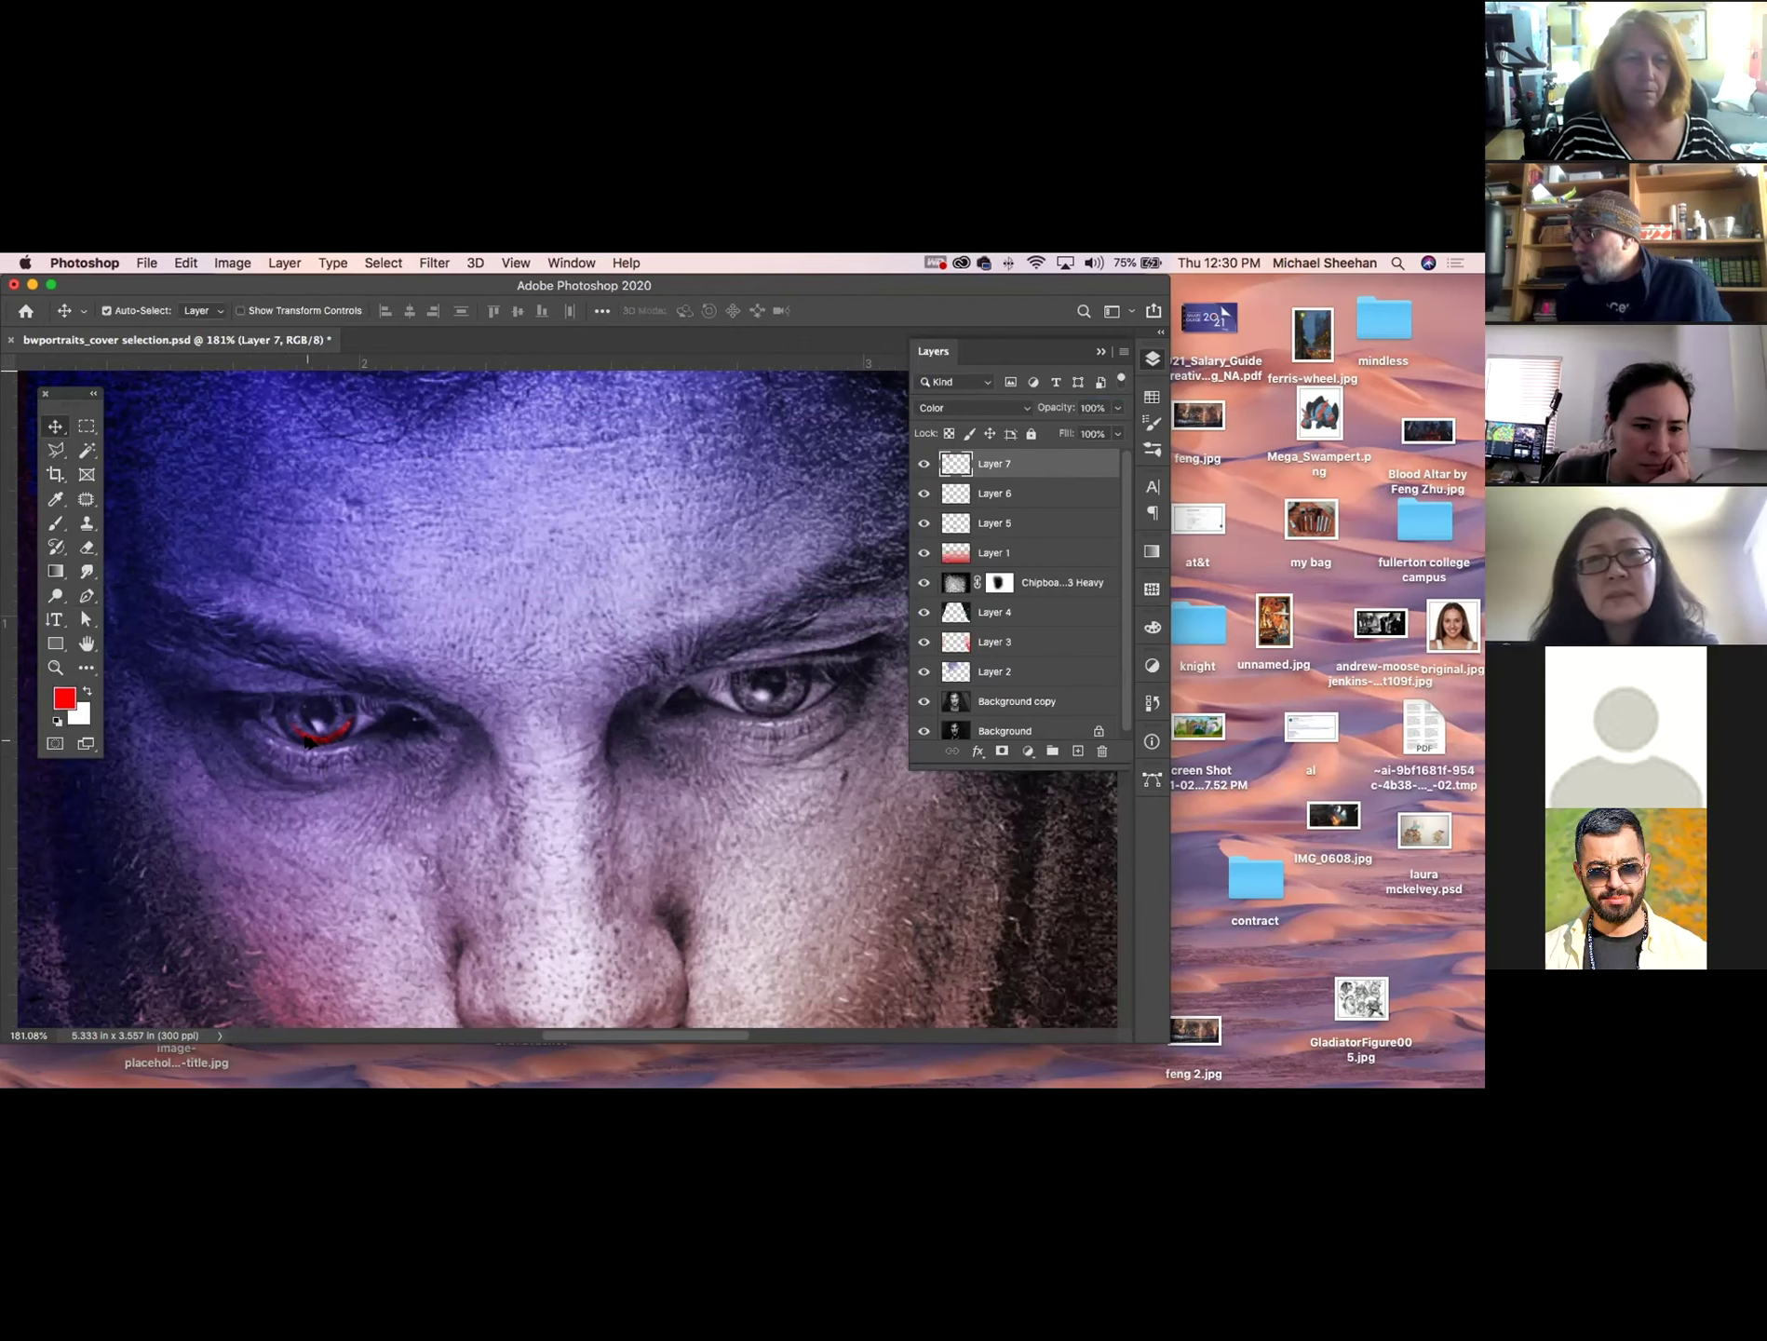
mouse_move(305, 737)
left_mouse_down()
mouse_move(736, 748)
mouse_move(742, 712)
left_mouse_up()
key("super+z")
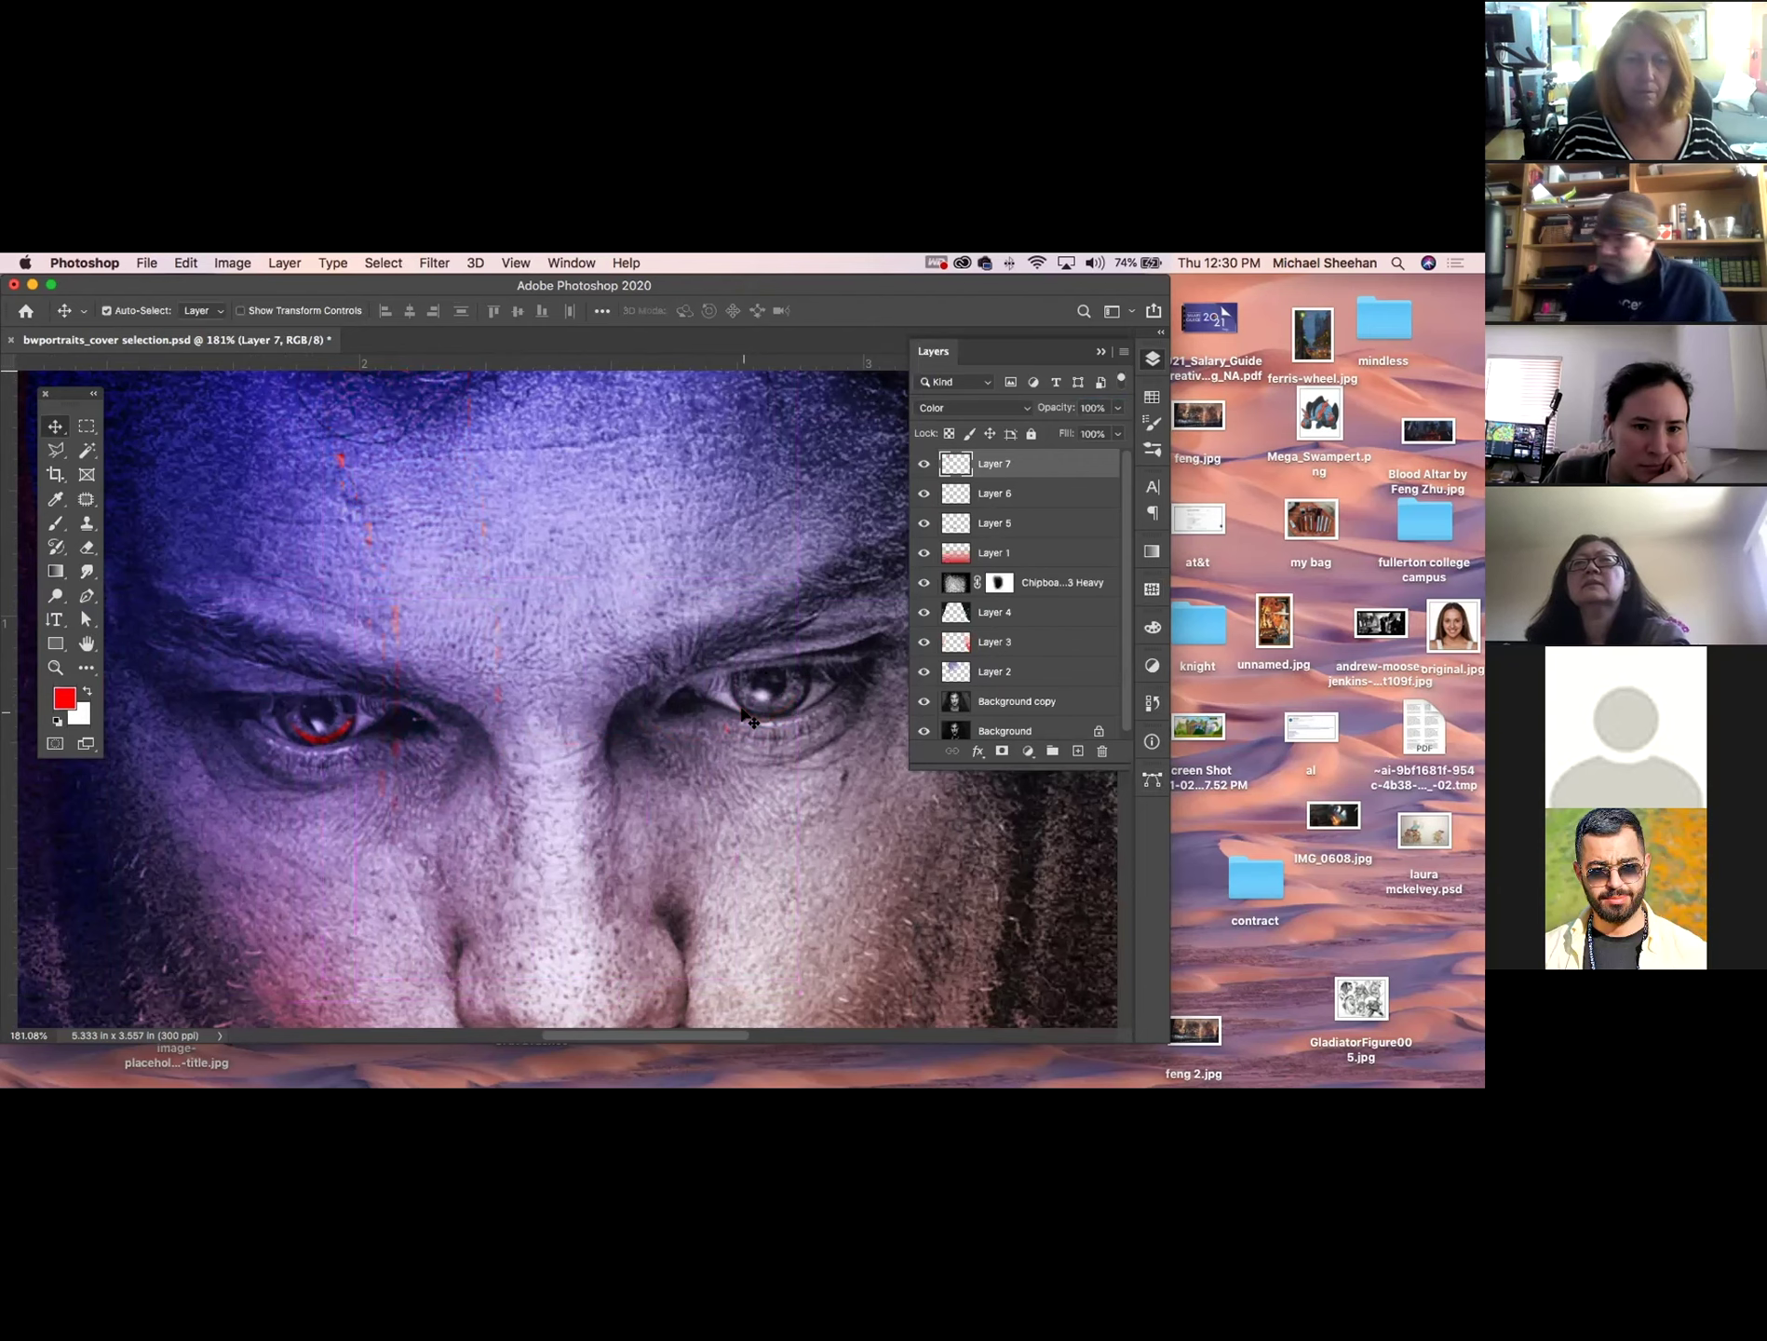
Outline the red-tinted eye with the Polygonal Lasso, cut its red crescent from Layer 7, and paste it as a new layer.
left_click(56, 450)
left_click(324, 690)
left_click(256, 714)
left_click(308, 782)
left_click(407, 769)
left_click(410, 716)
left_click(343, 672)
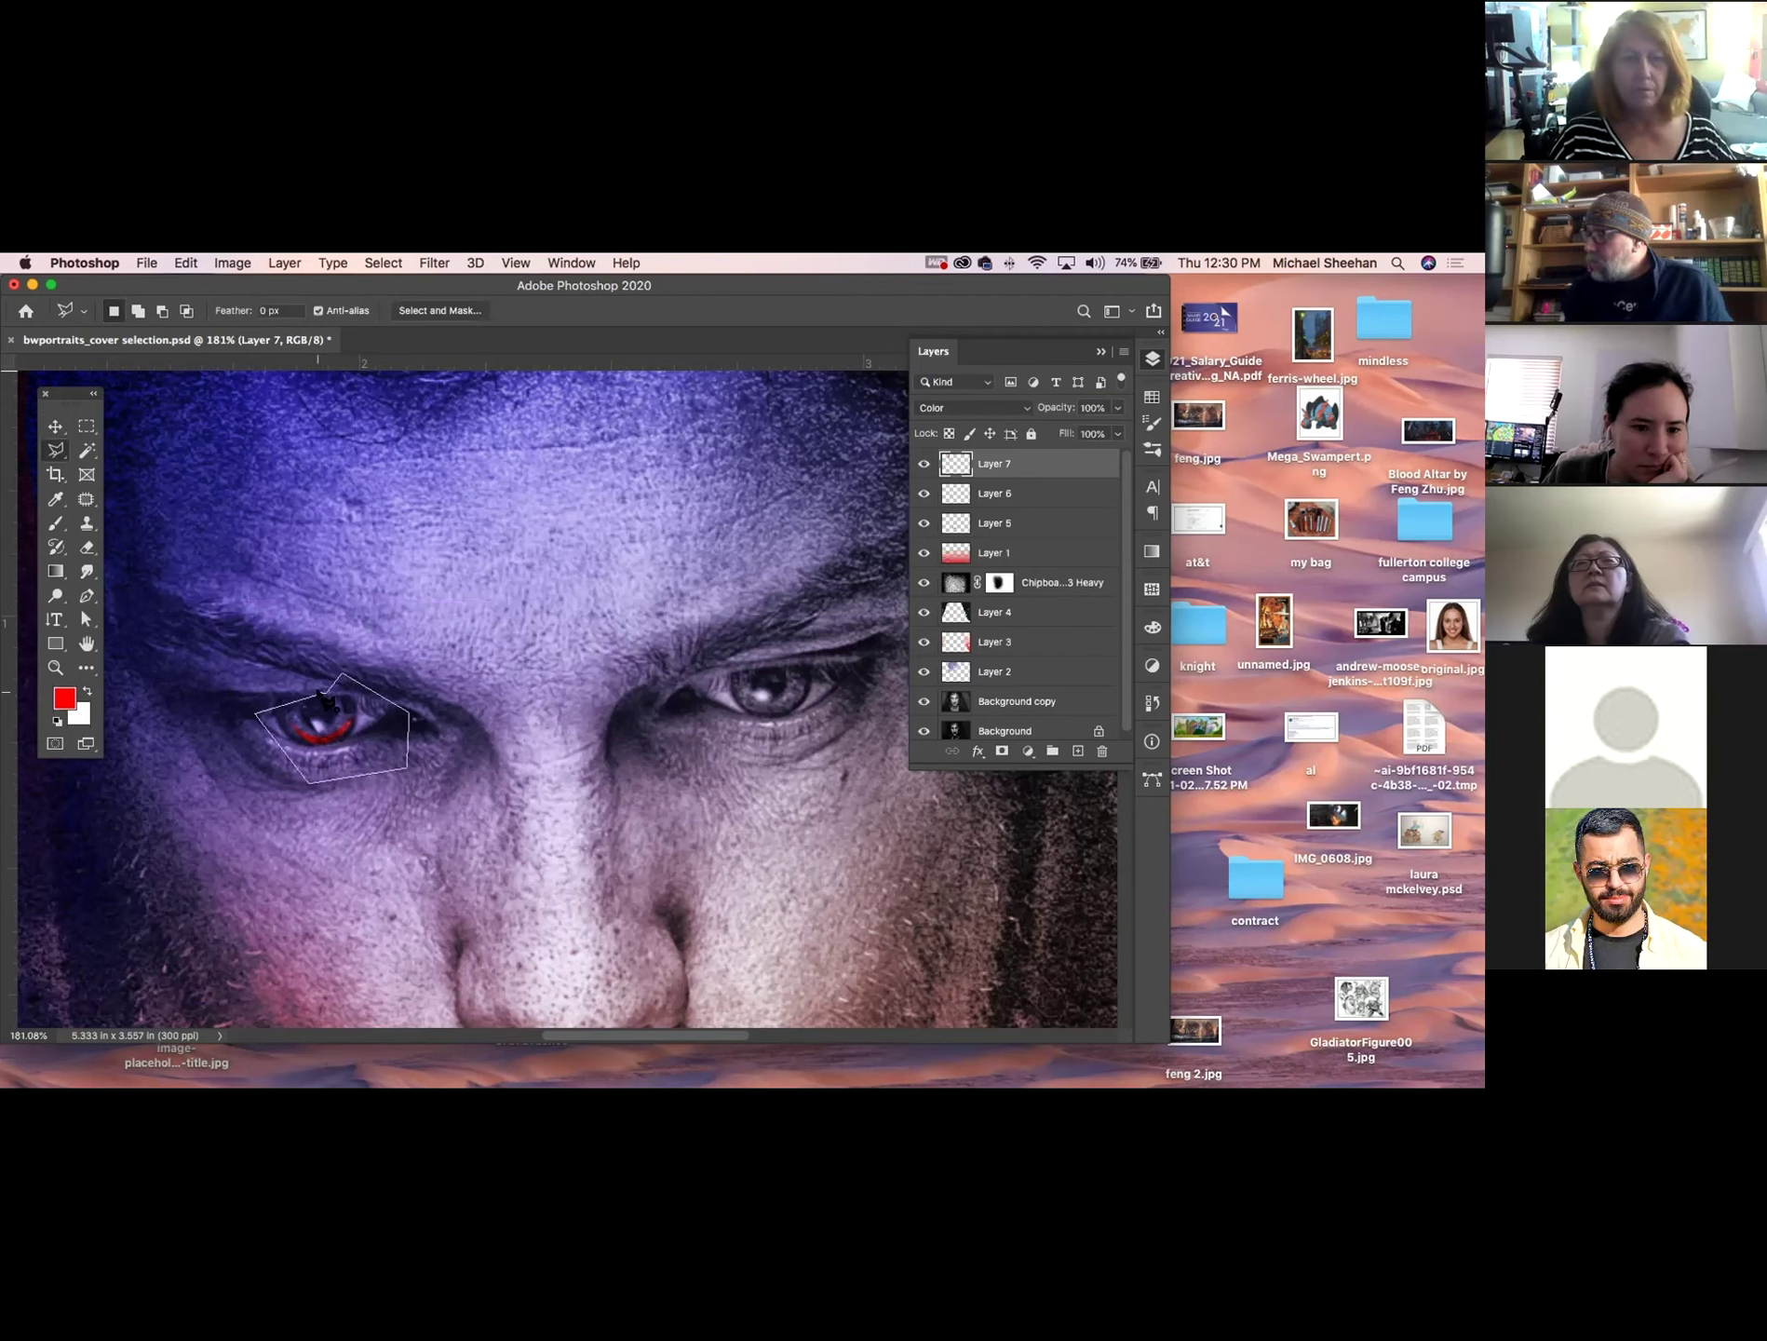
left_click(324, 694)
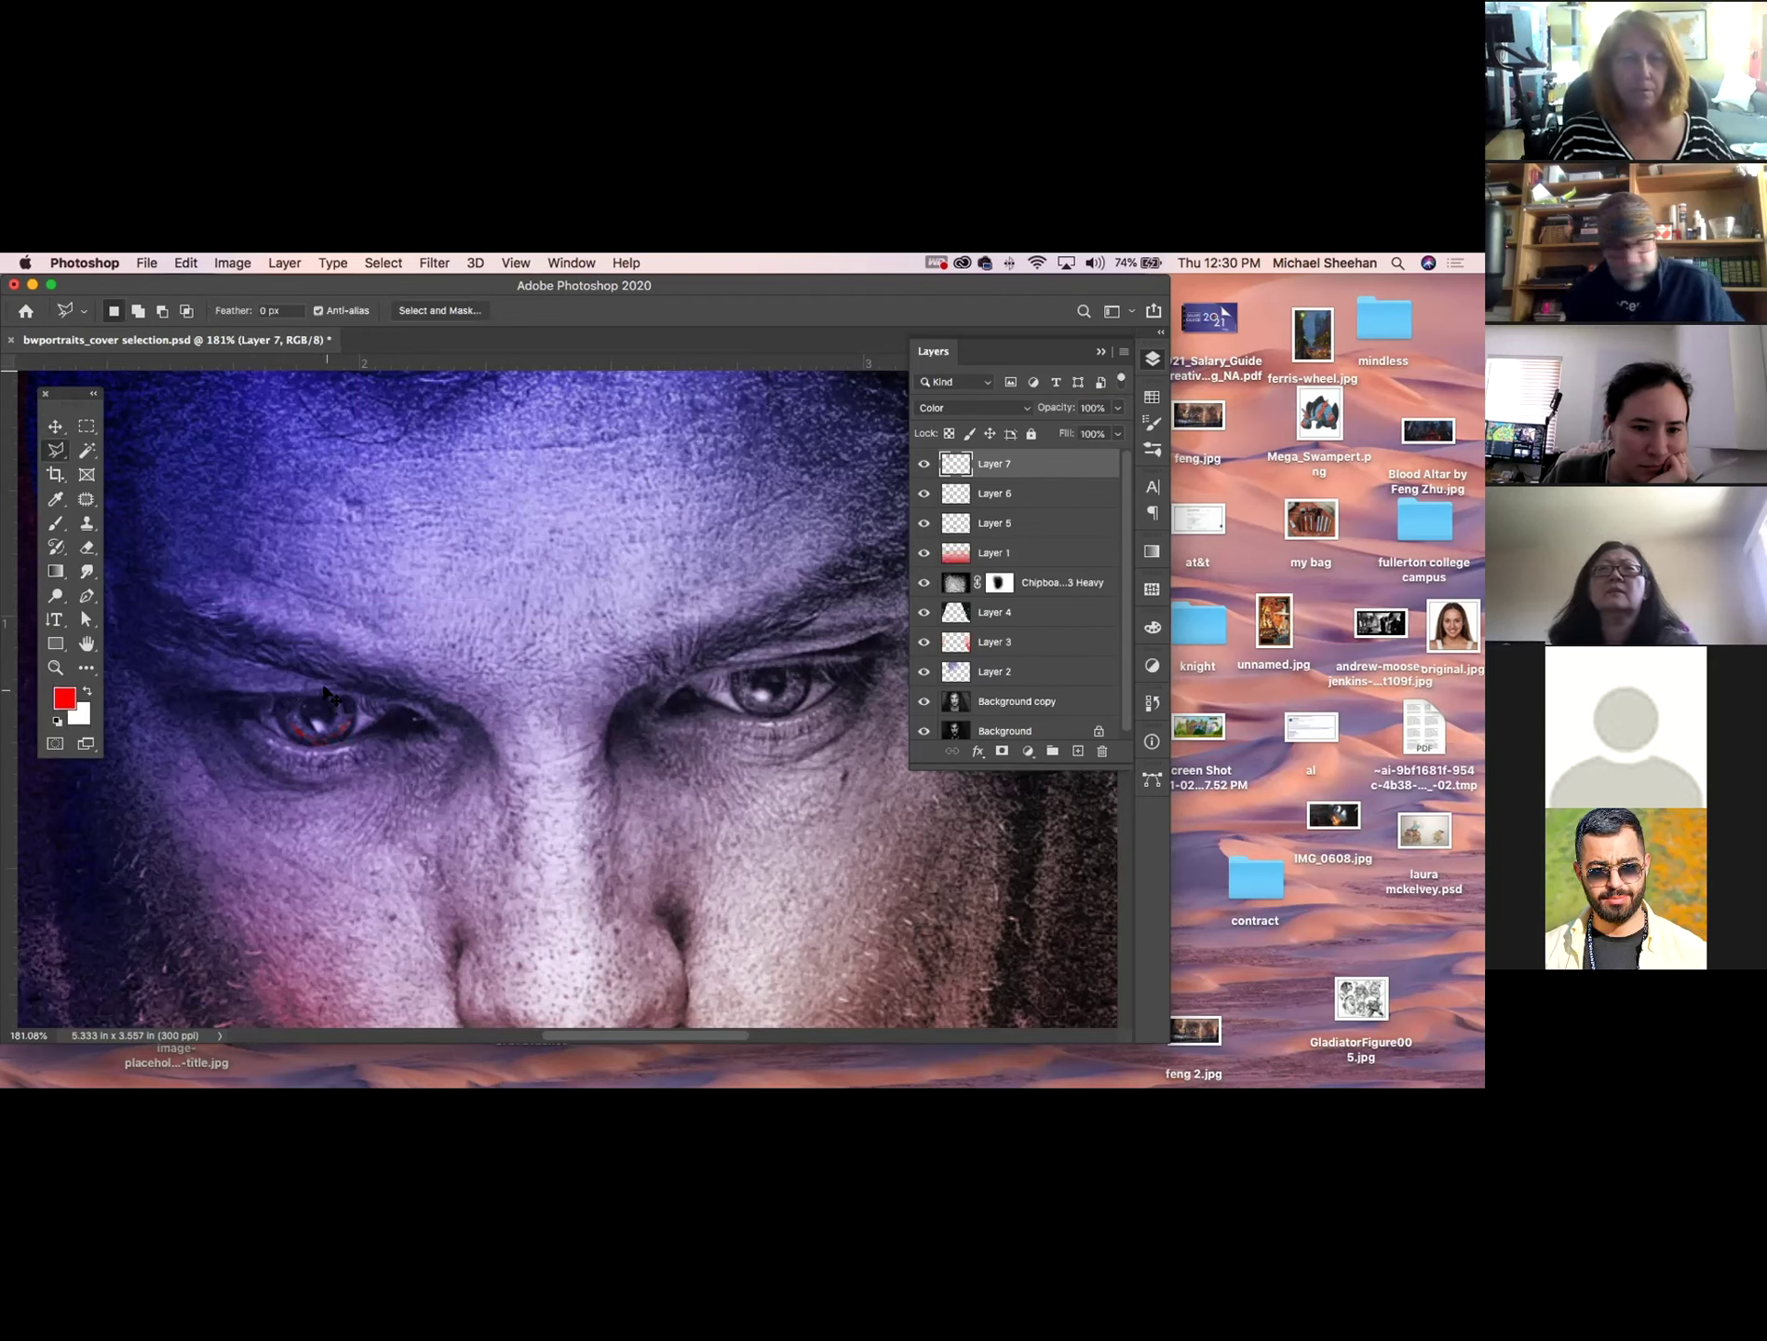
key("super+c")
key("super+v")
key("v")
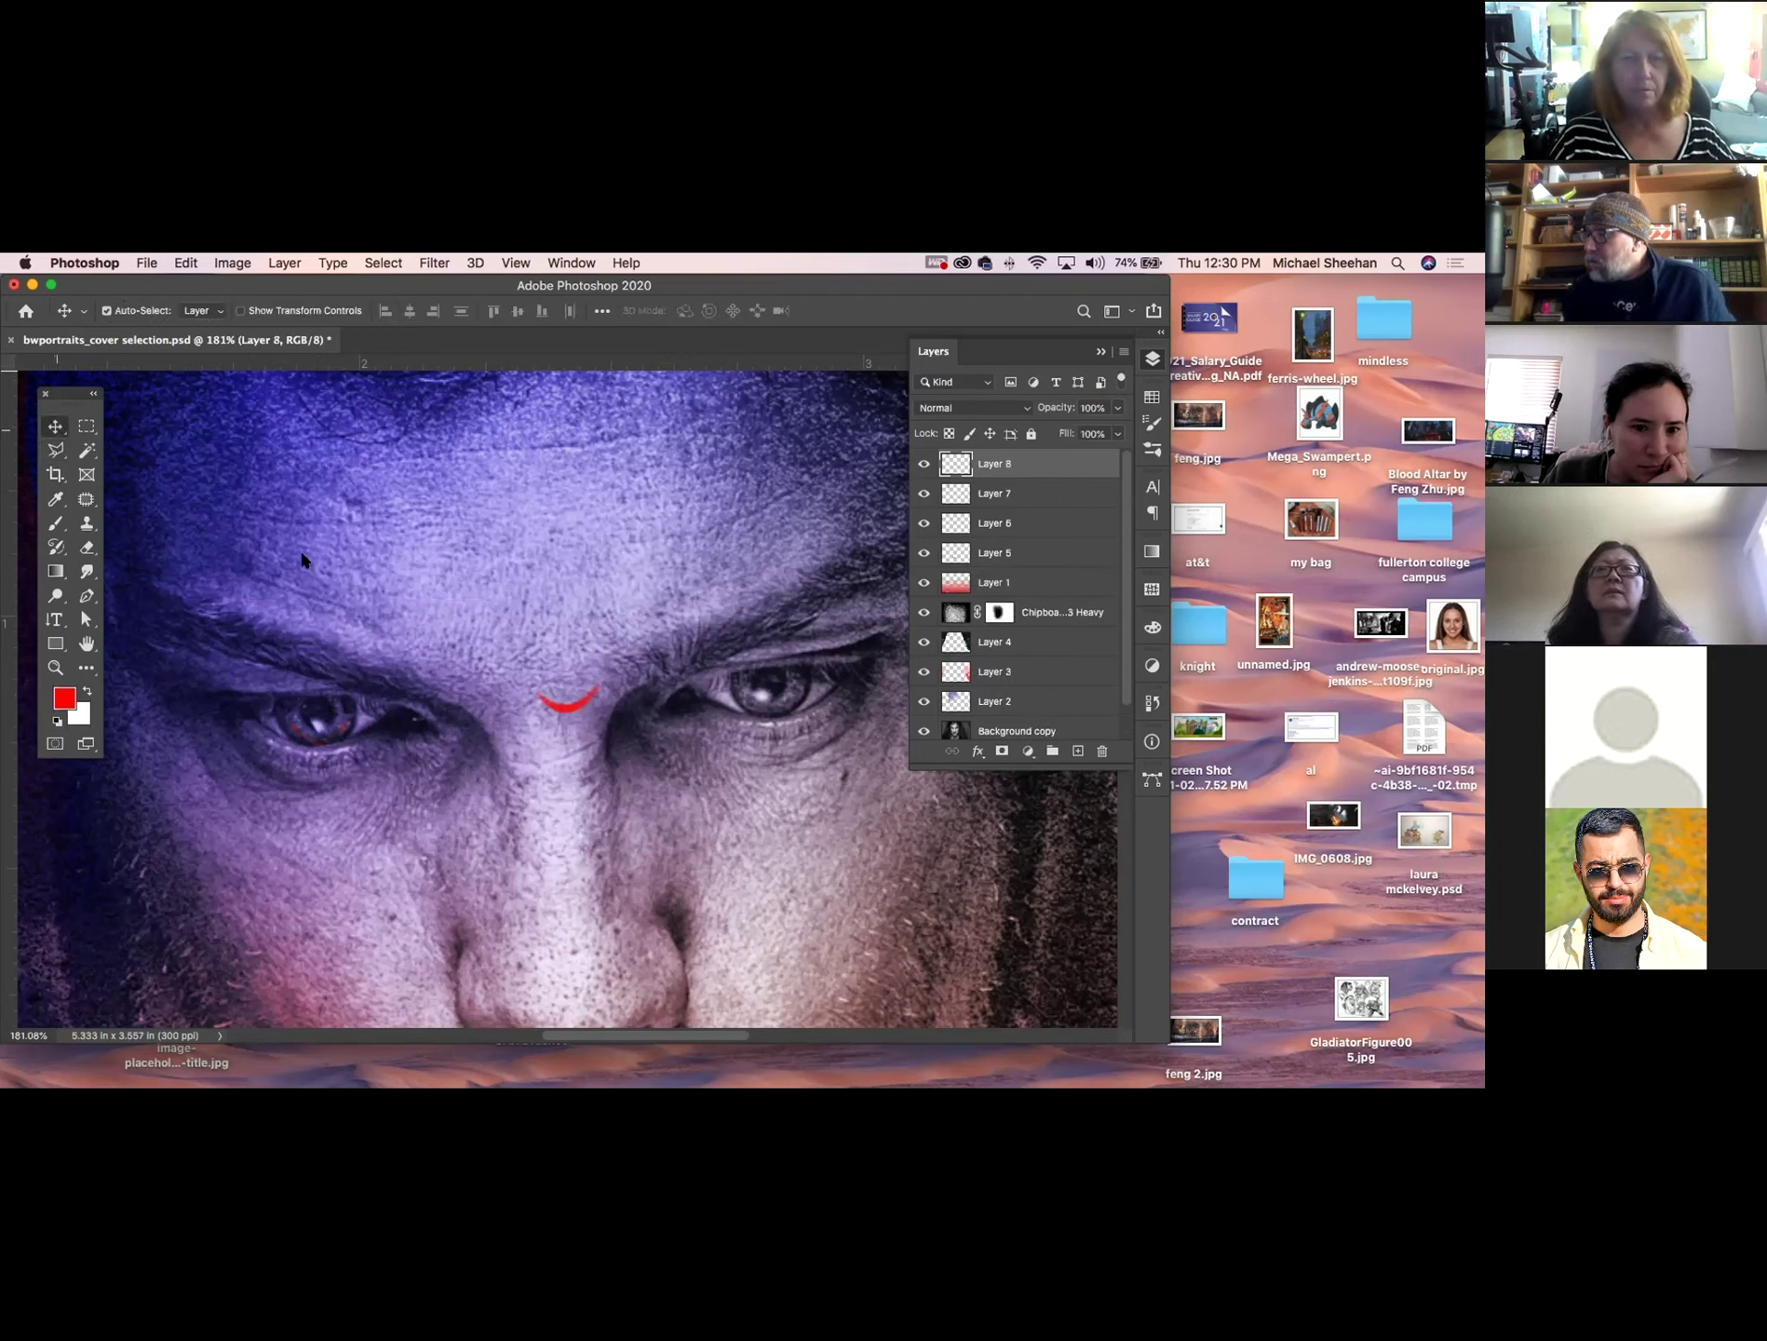
Position the pasted red crescent over one iris and a duplicate of it over the other, nudging it into place.
left_click_drag(577, 710, 779, 717)
key("Up")
key("Up")
key("Up")
key("Up")
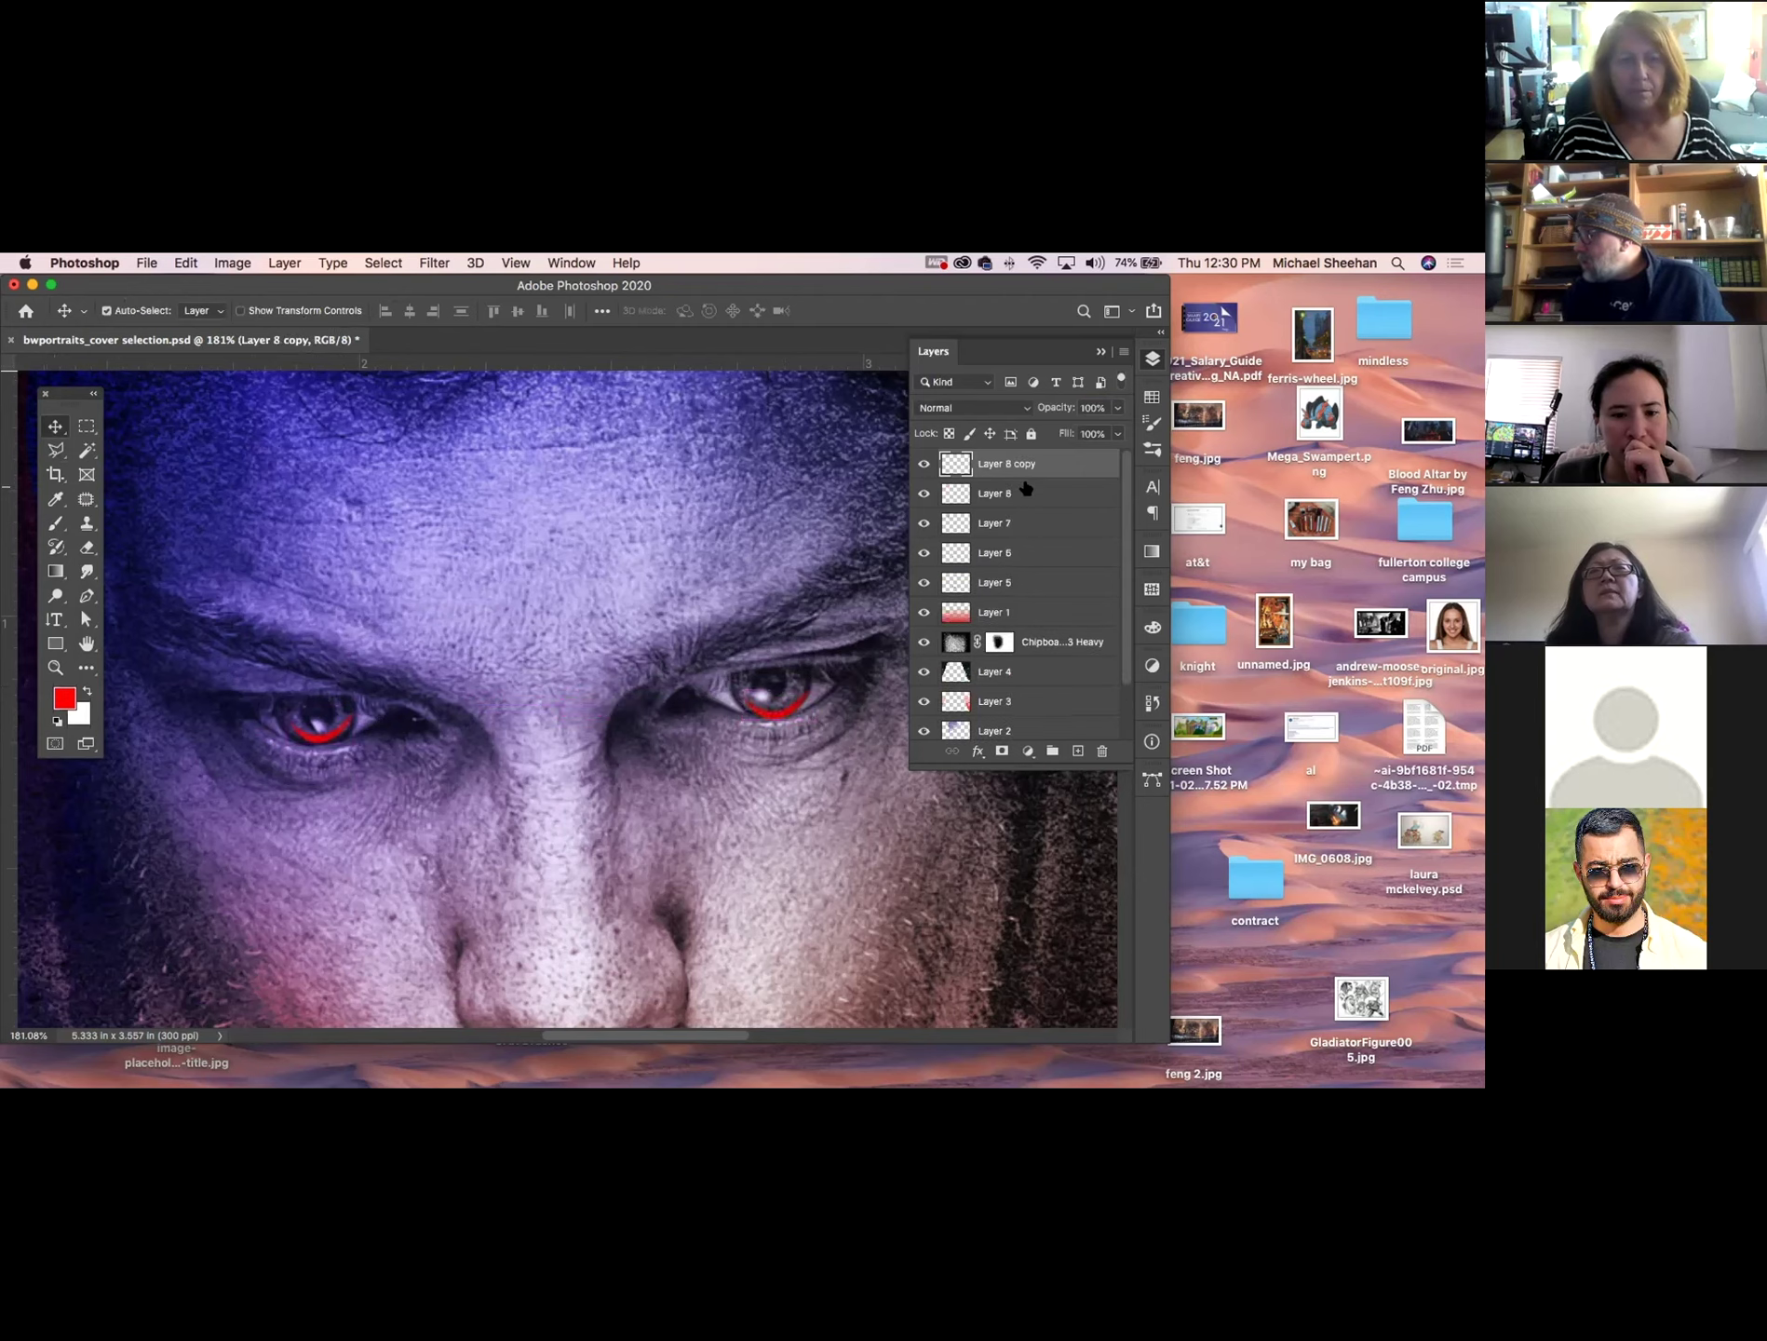
Check the two red crescent layers by toggling their visibility, and merge Layer 8 and Layer 8 copy into one layer.
left_click(922, 465)
left_click(921, 465)
left_click(922, 492)
left_click(924, 492)
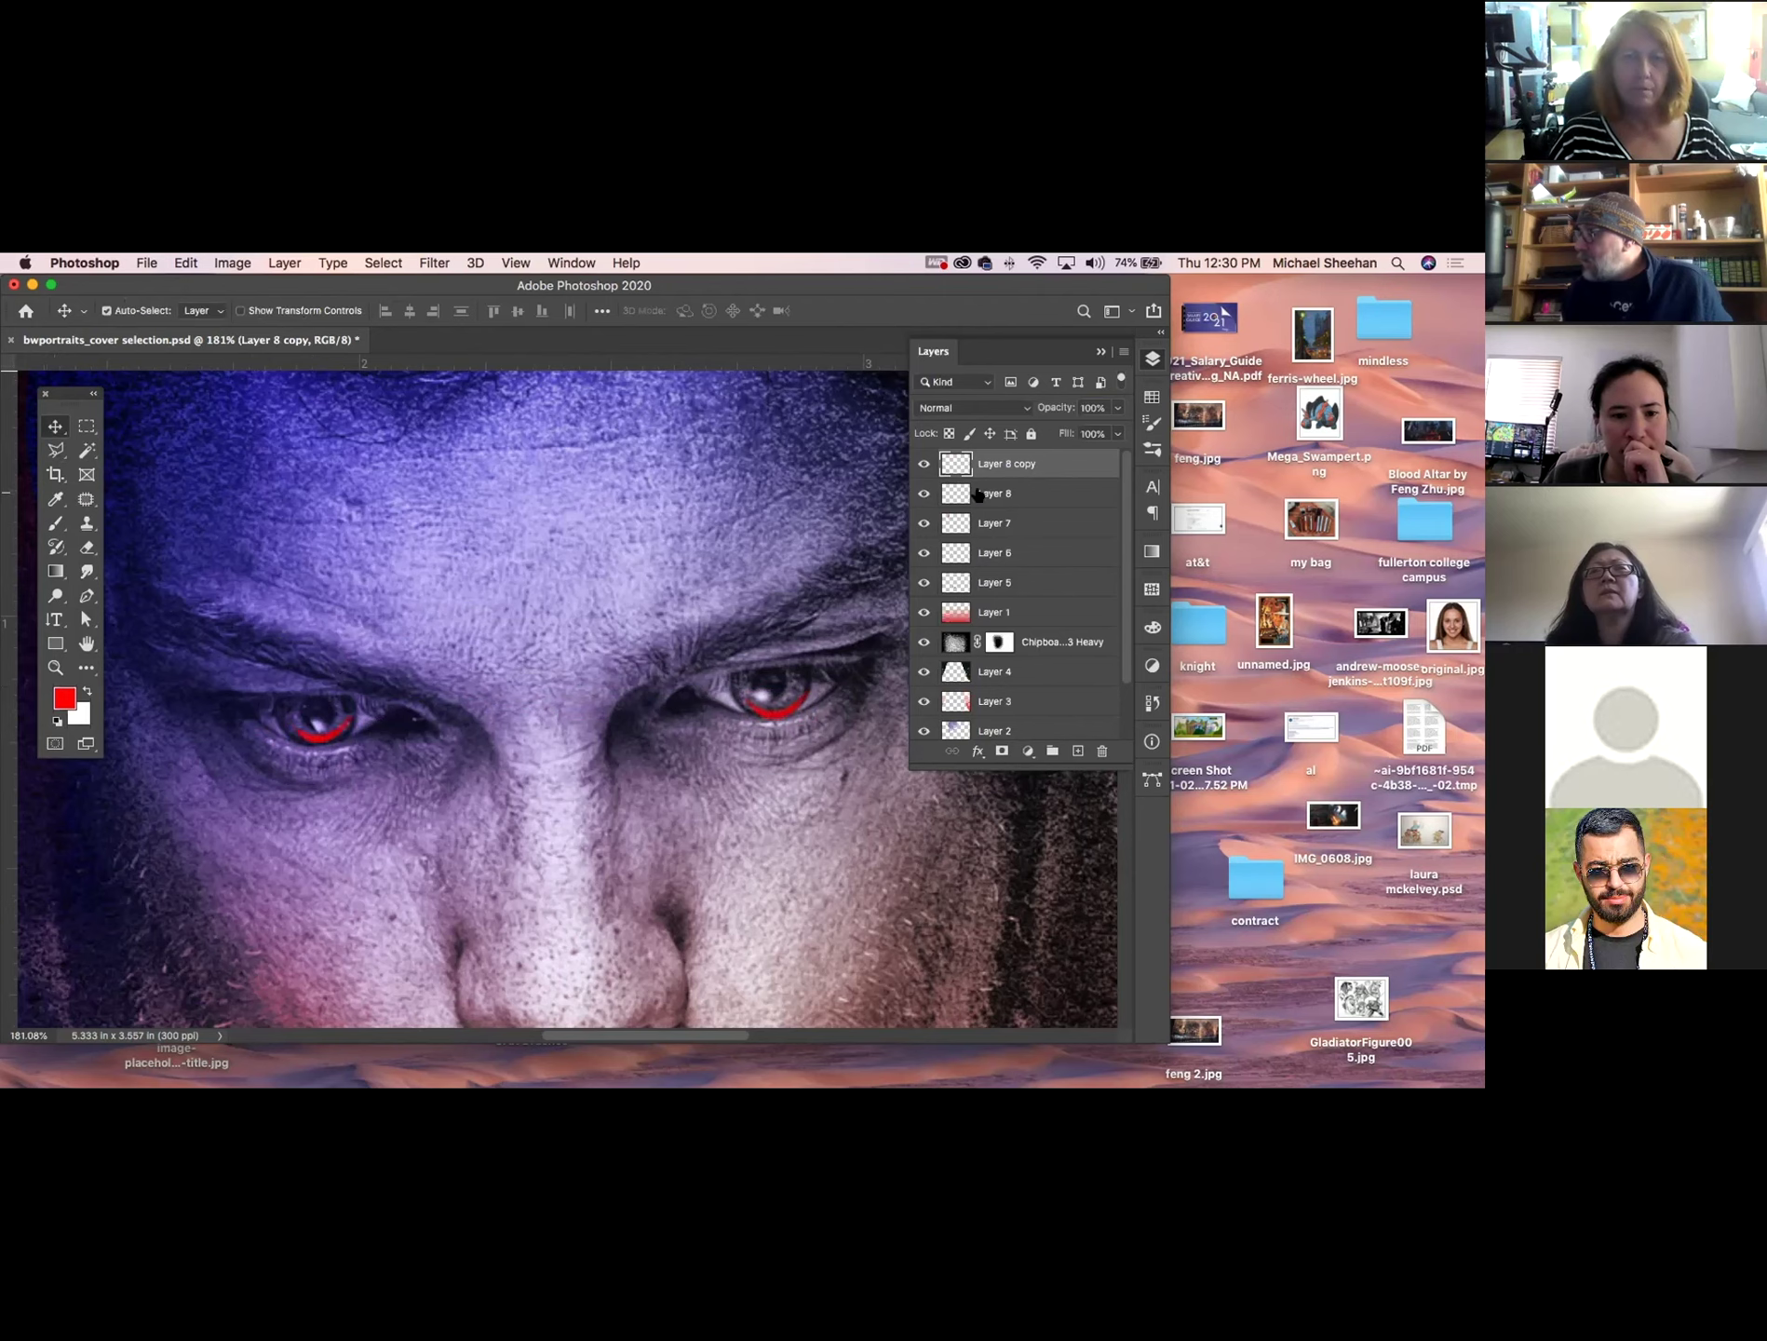
left_click(1042, 492, "shift")
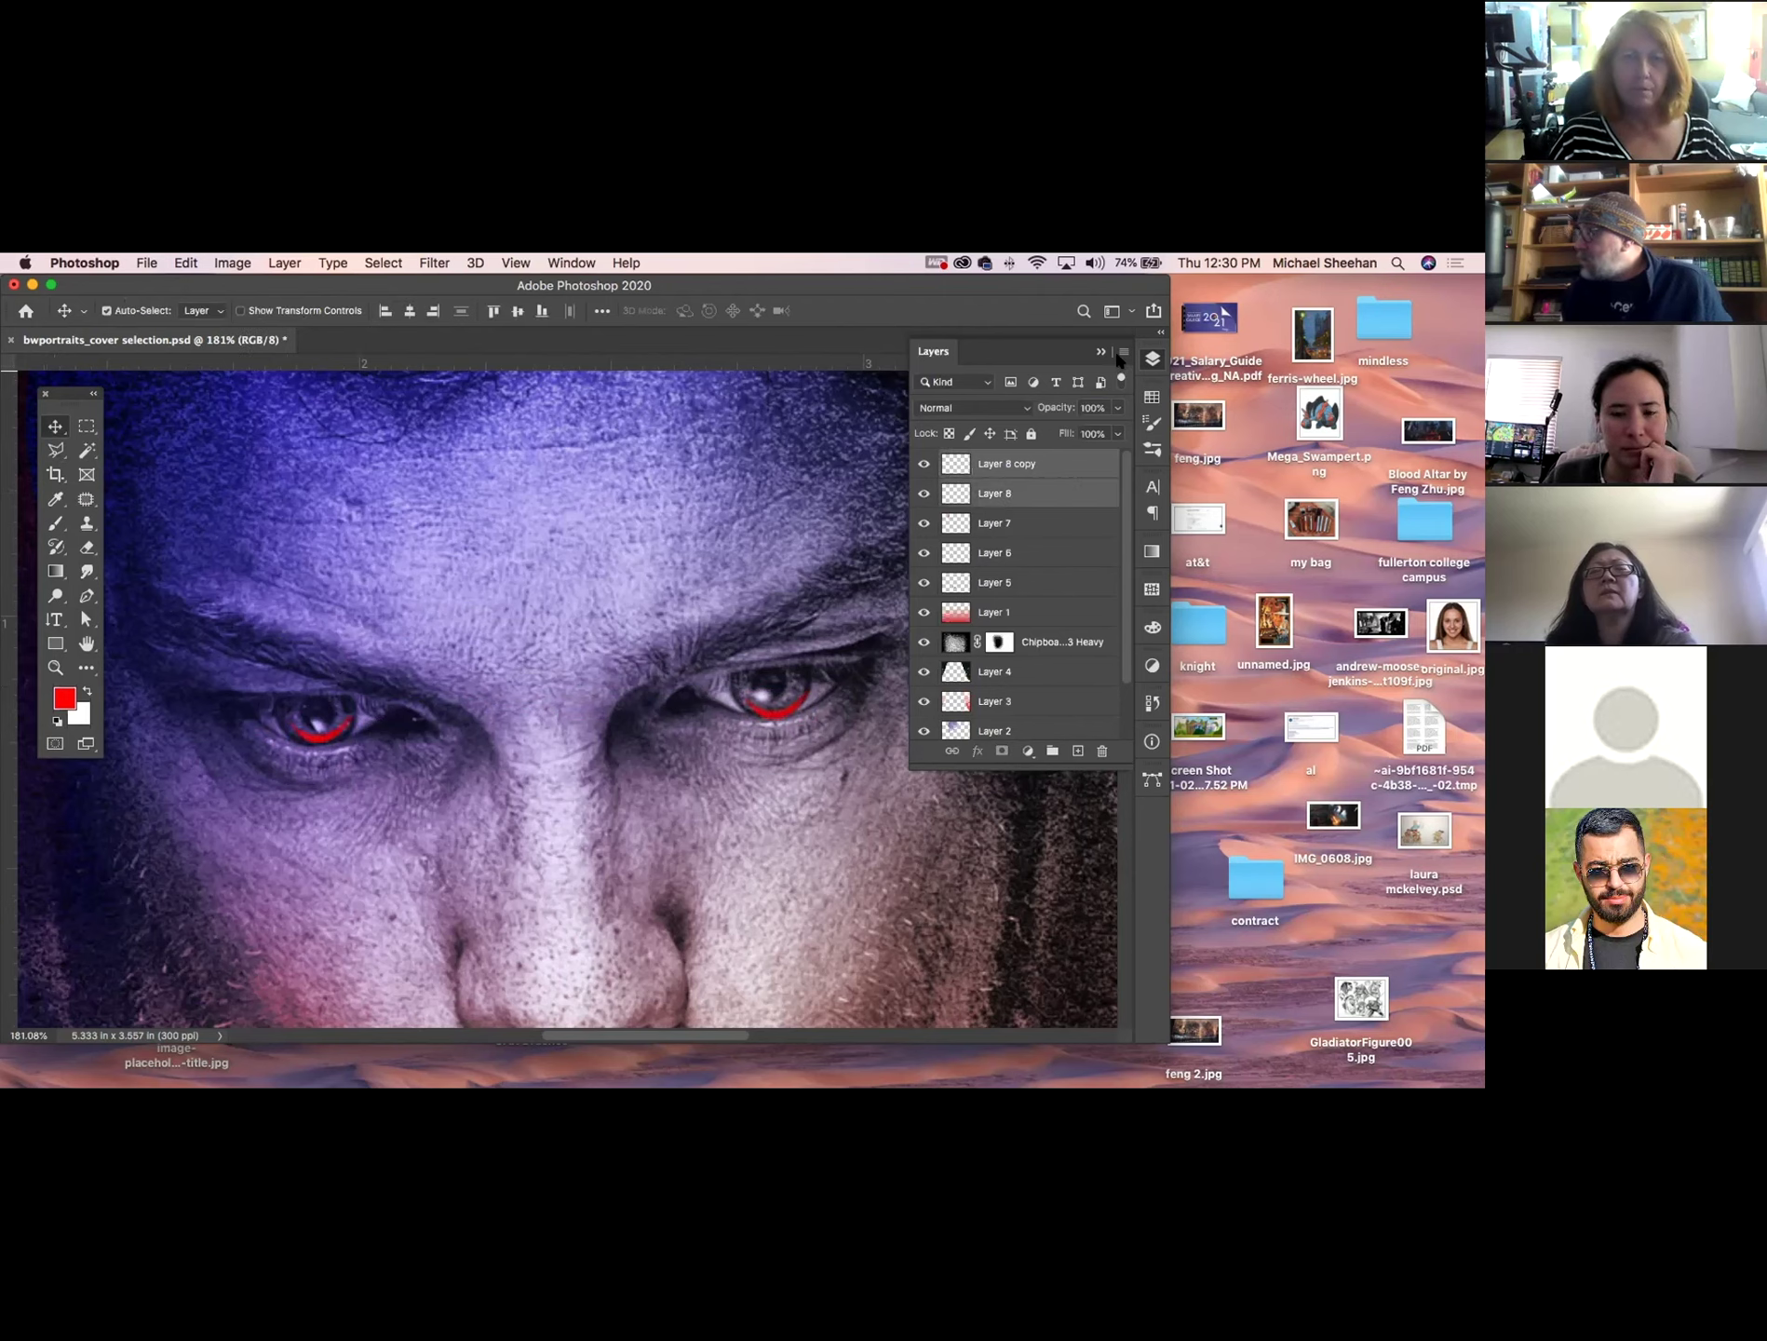
left_click(1123, 352)
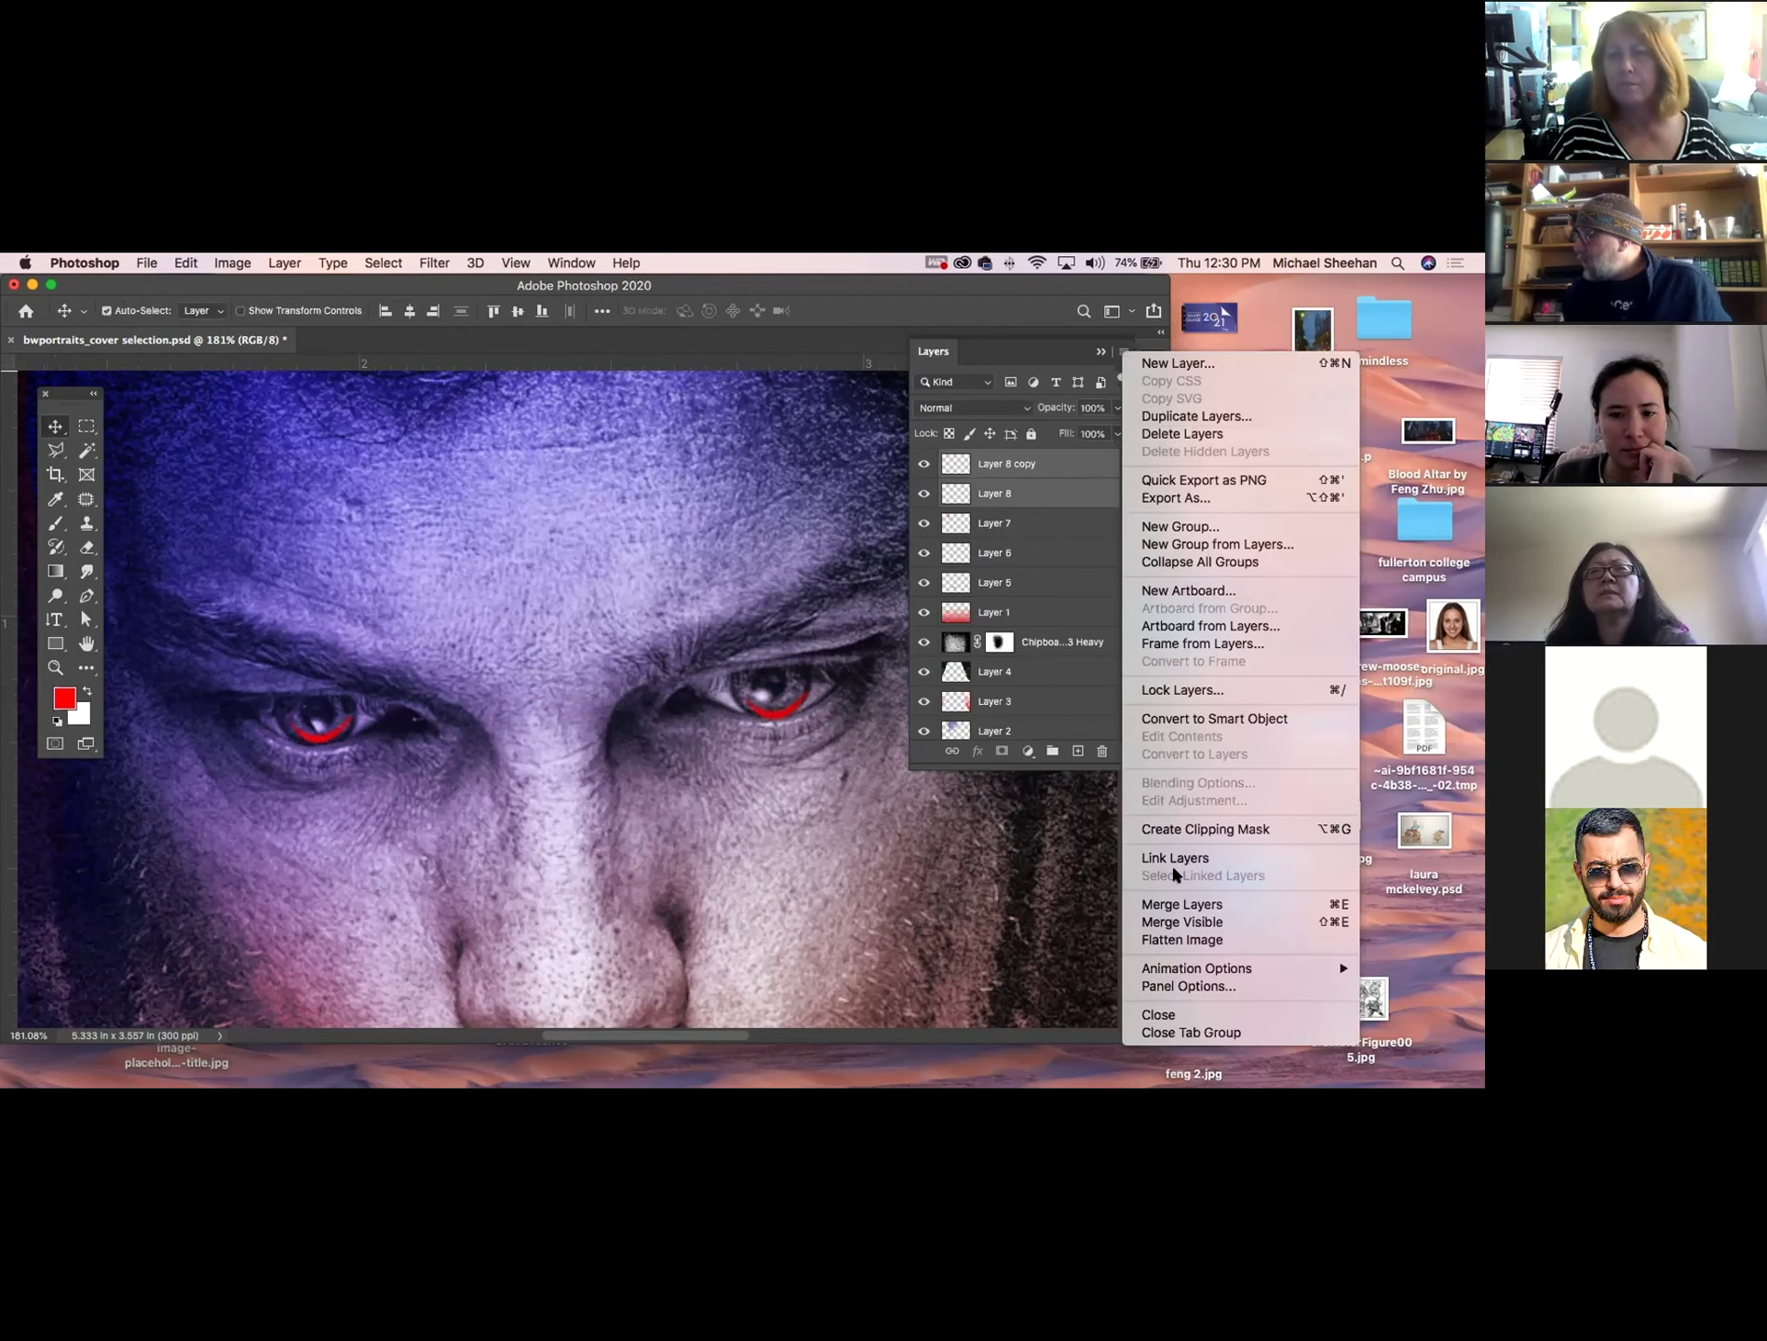
left_click(1173, 904)
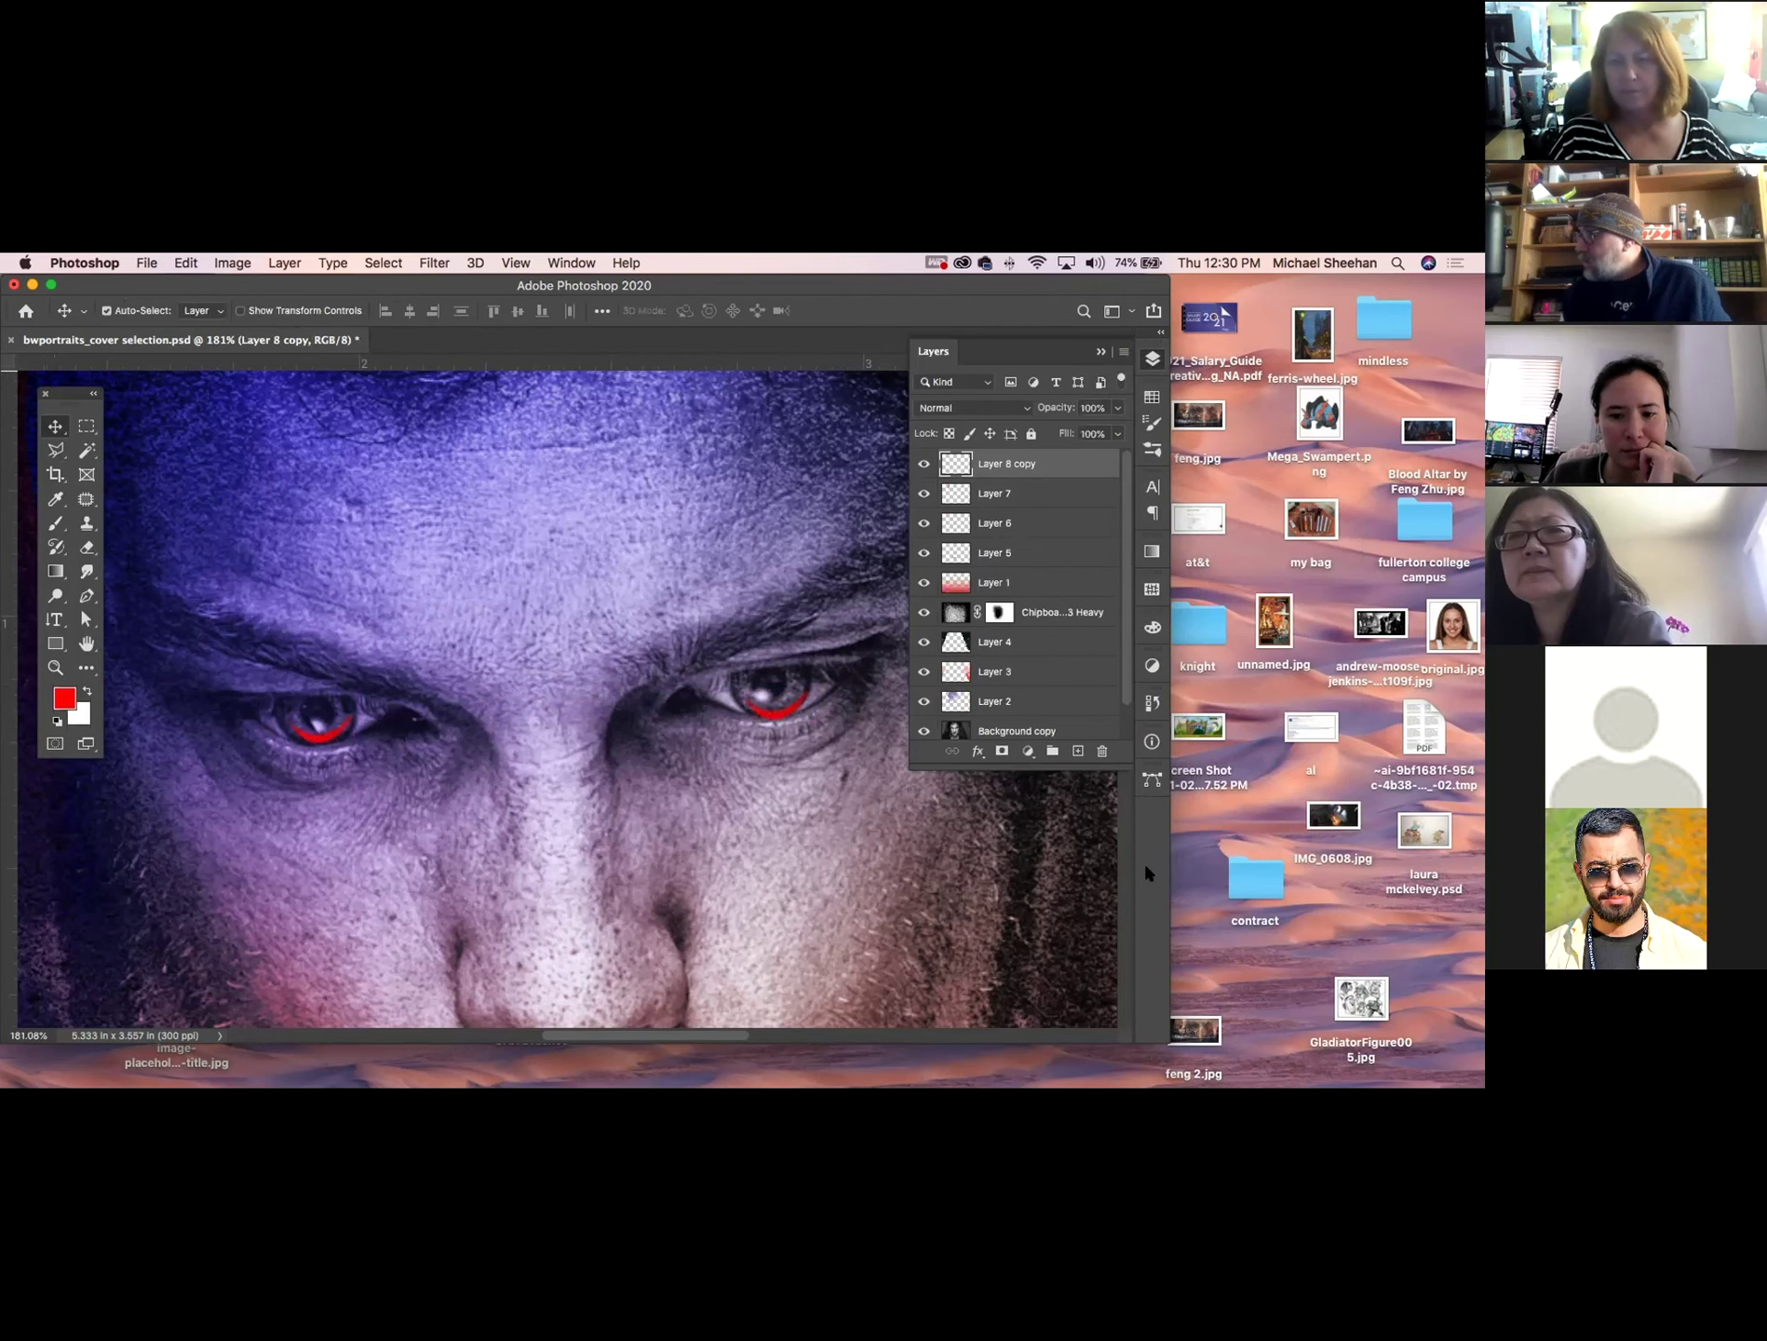
Set the merged red eye layer's blending mode to Color and view the whole portrait.
left_click(975, 407)
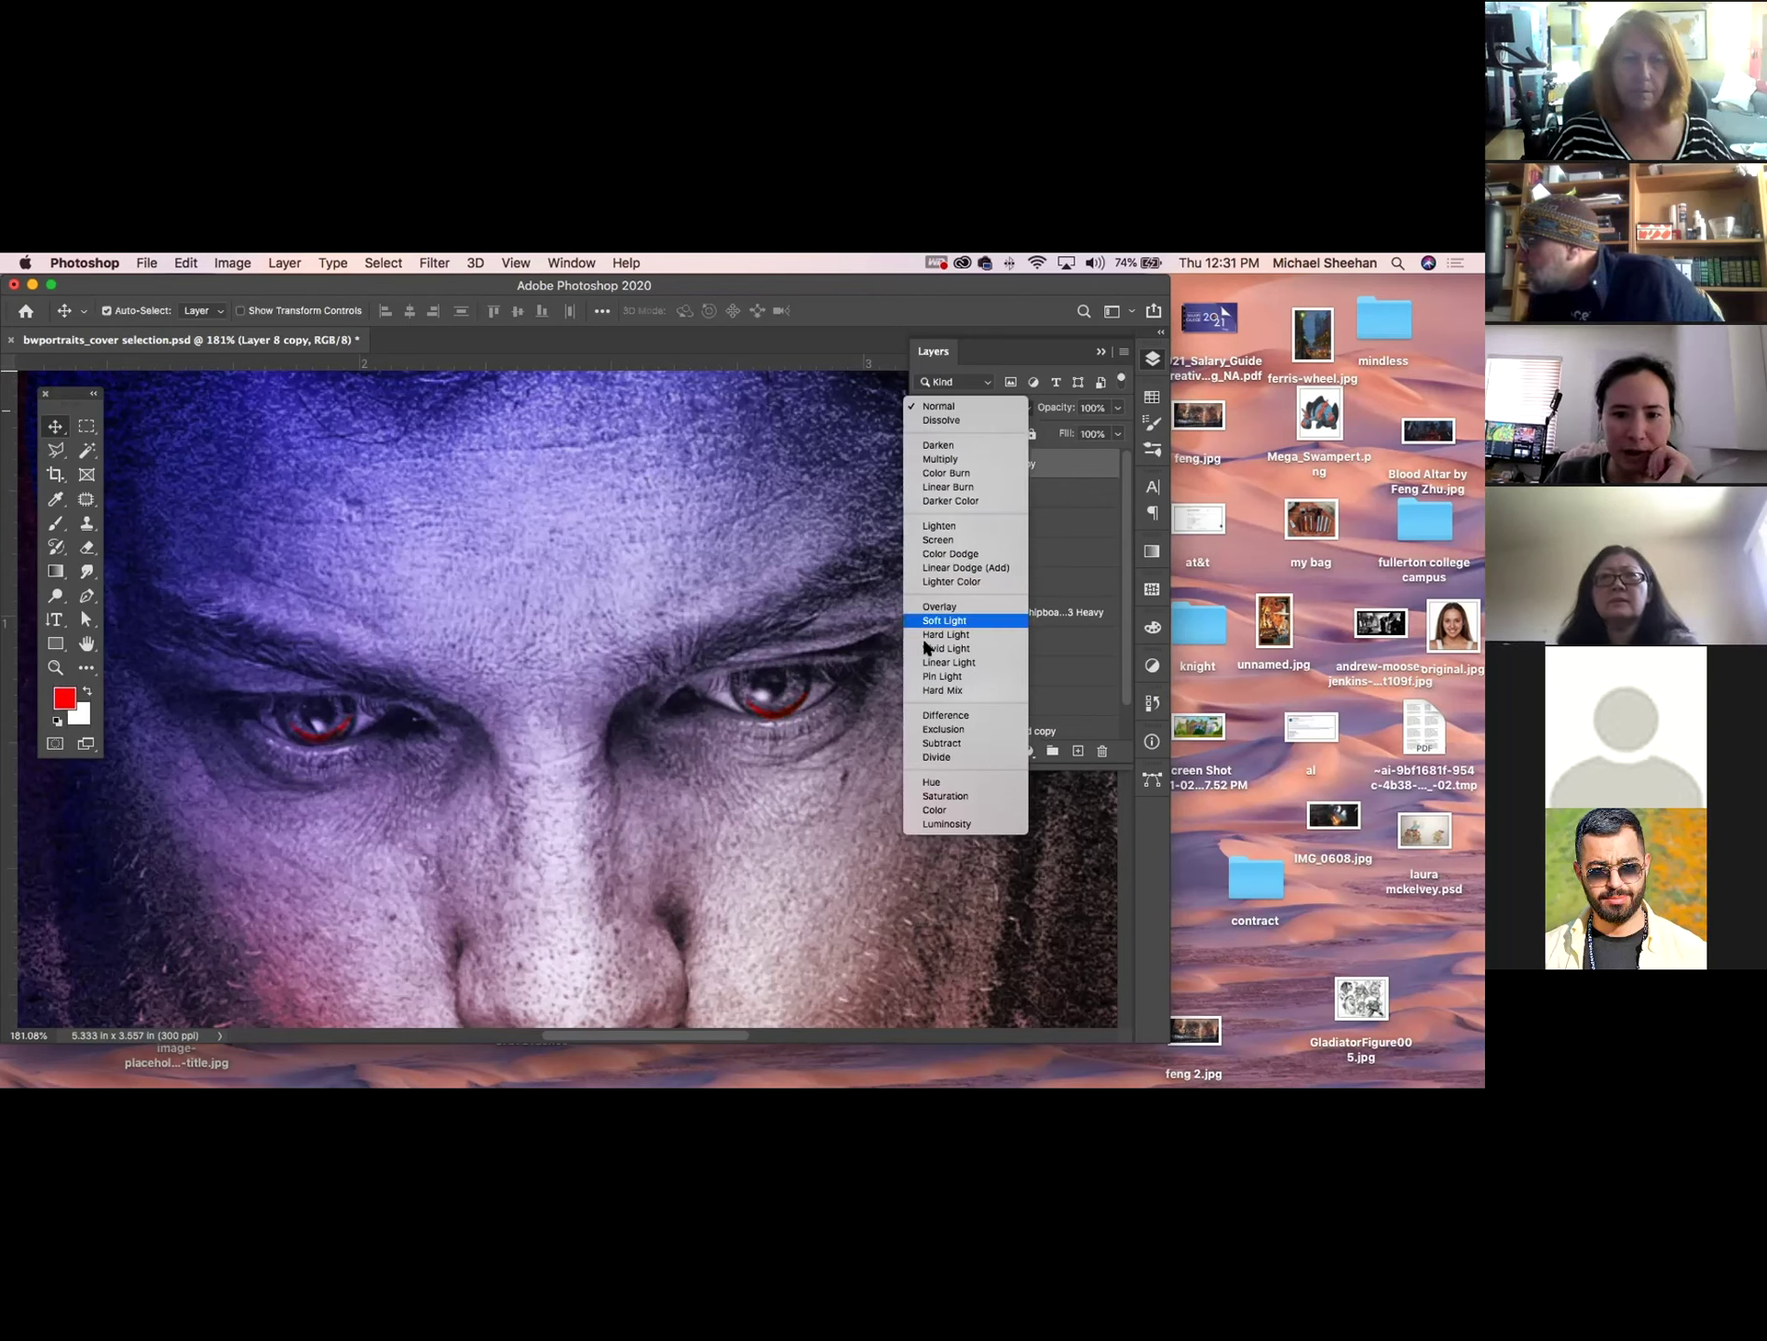
left_click(935, 811)
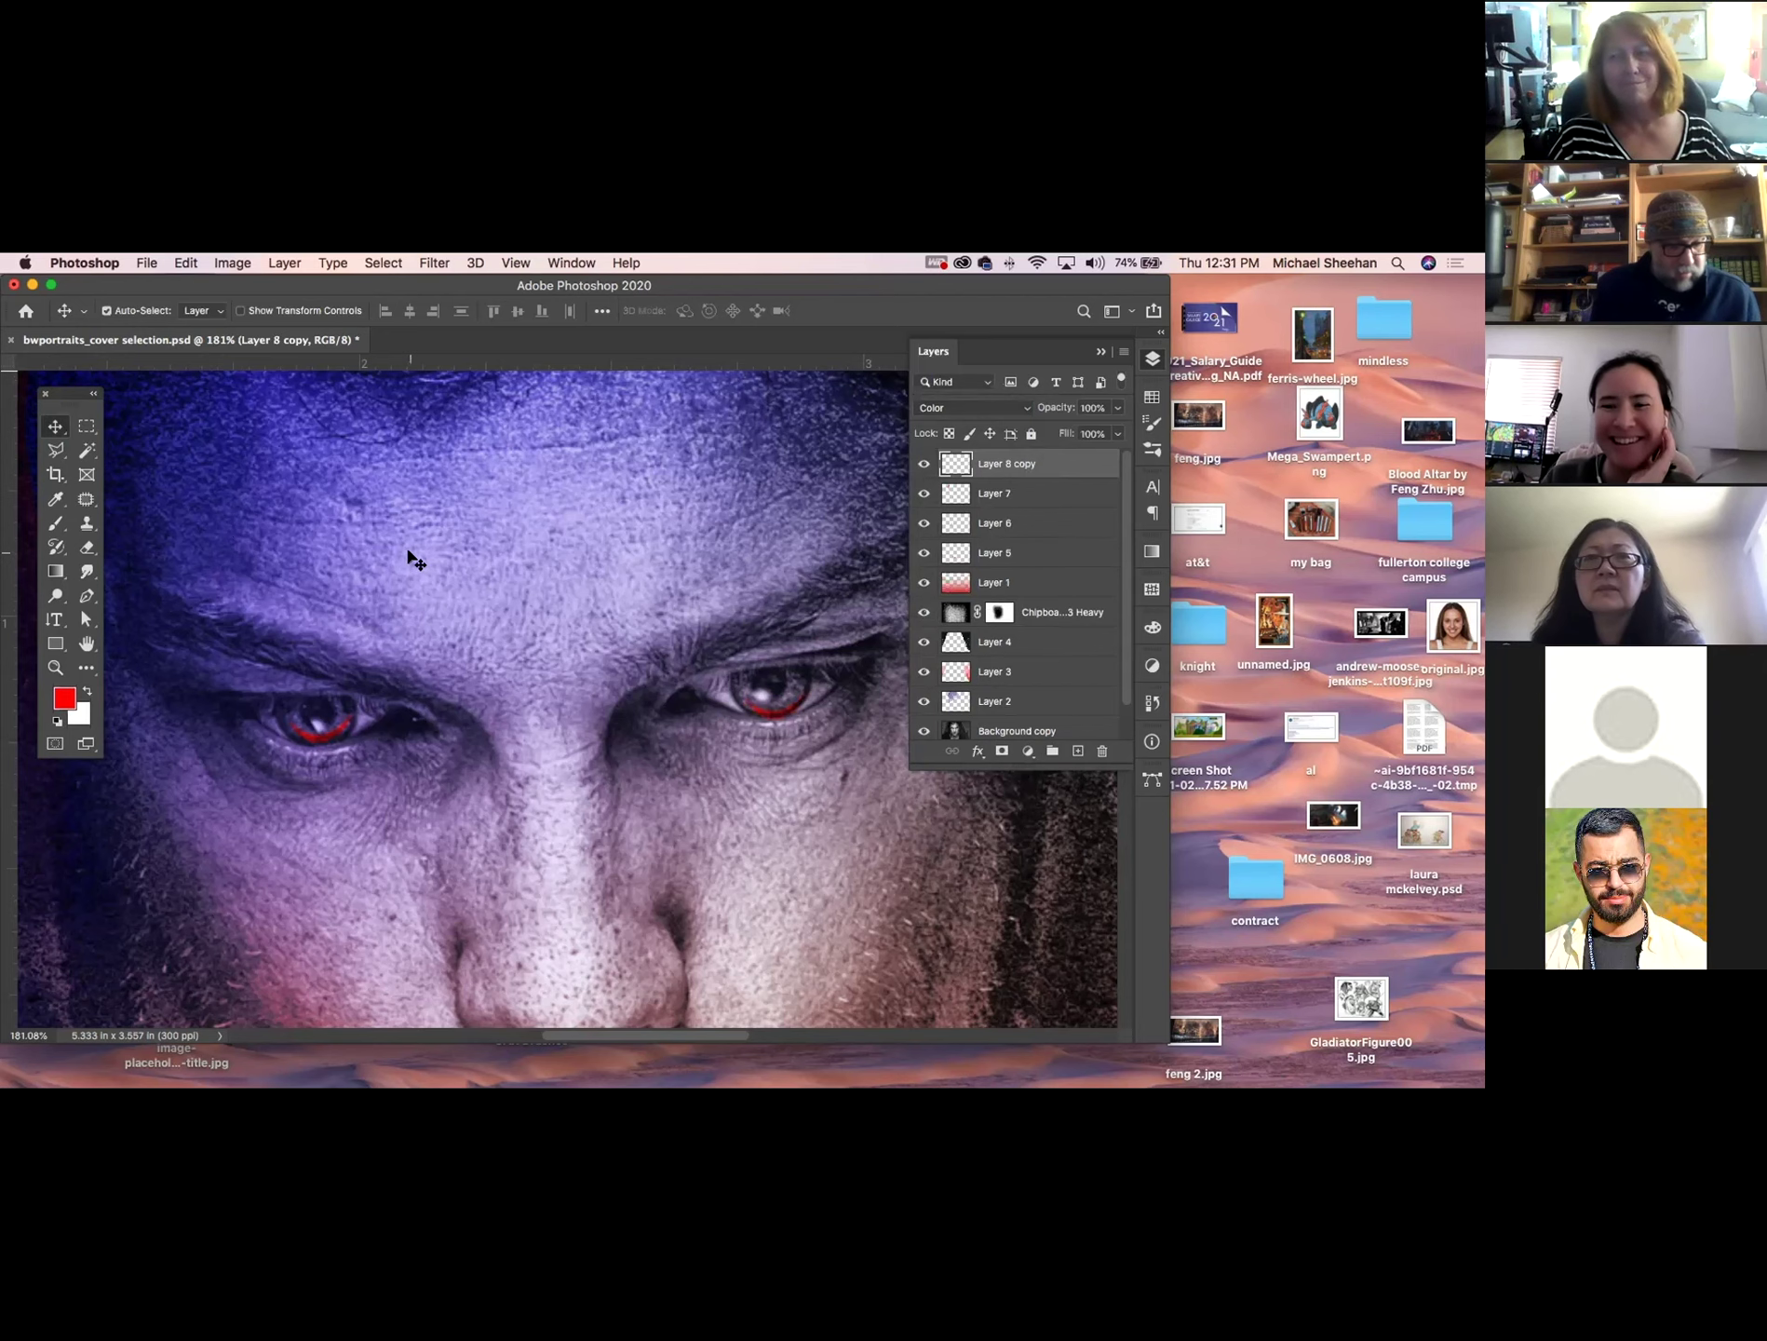
scroll(414, 558, "down", 5)
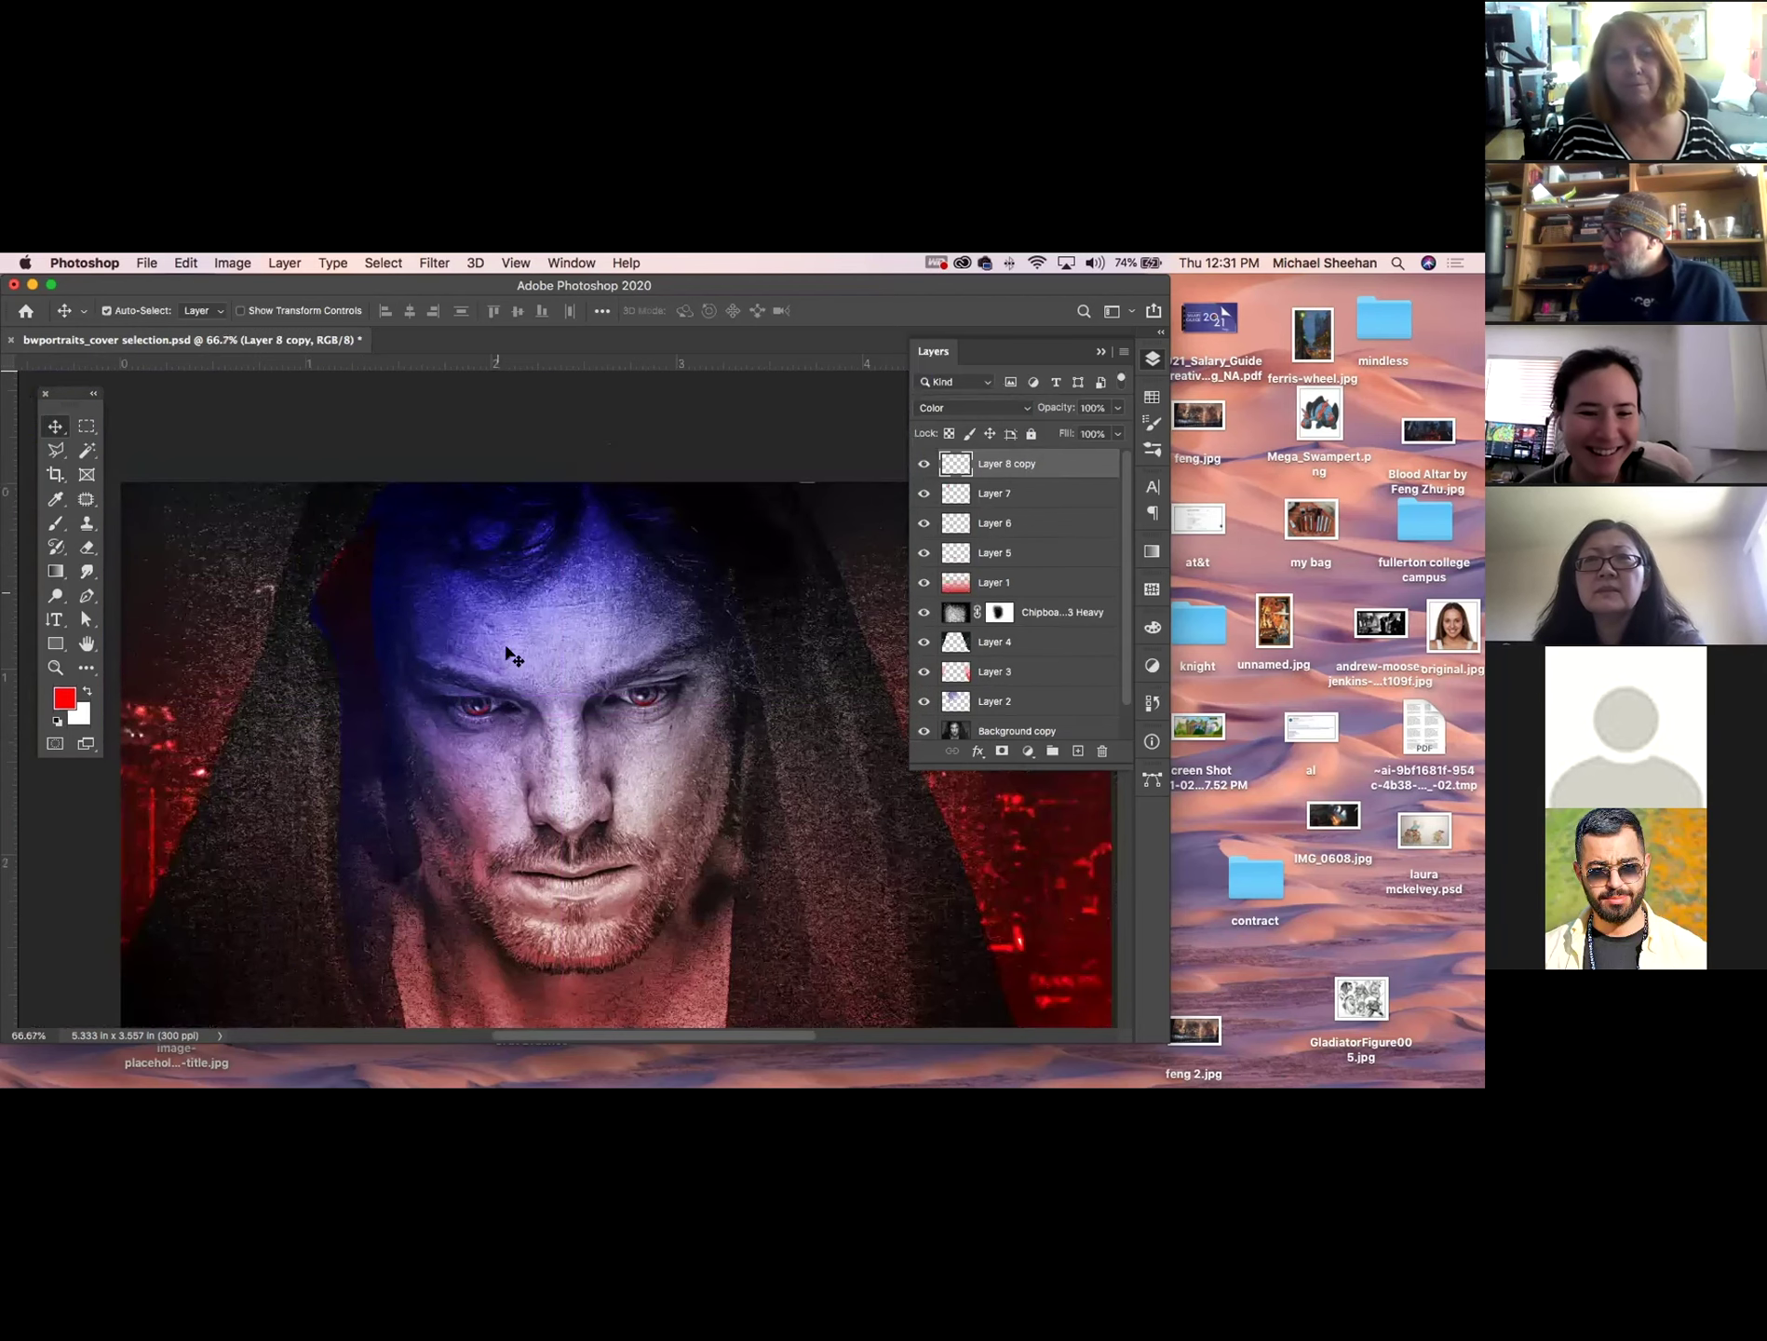
key("super")
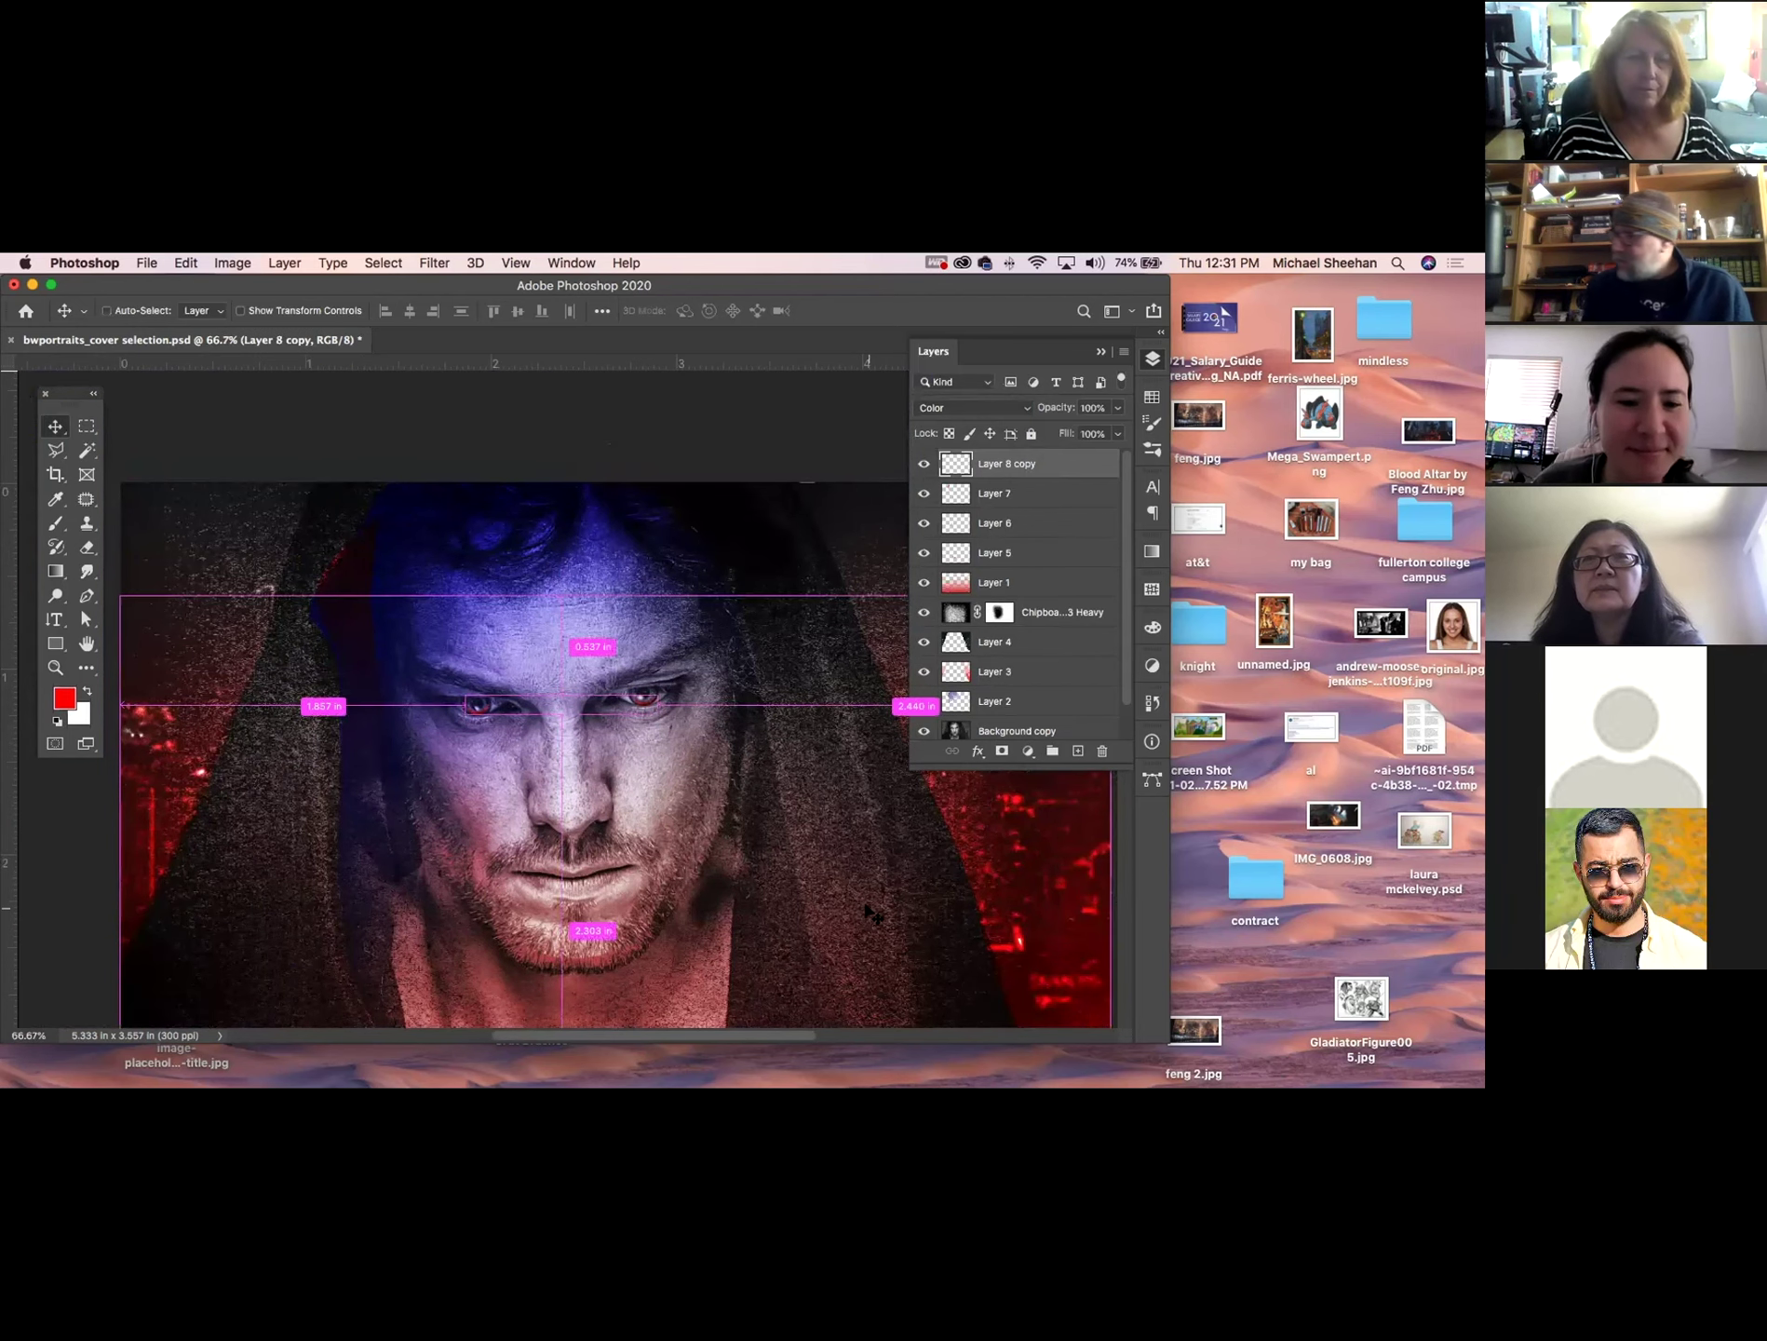
key("super+minus")
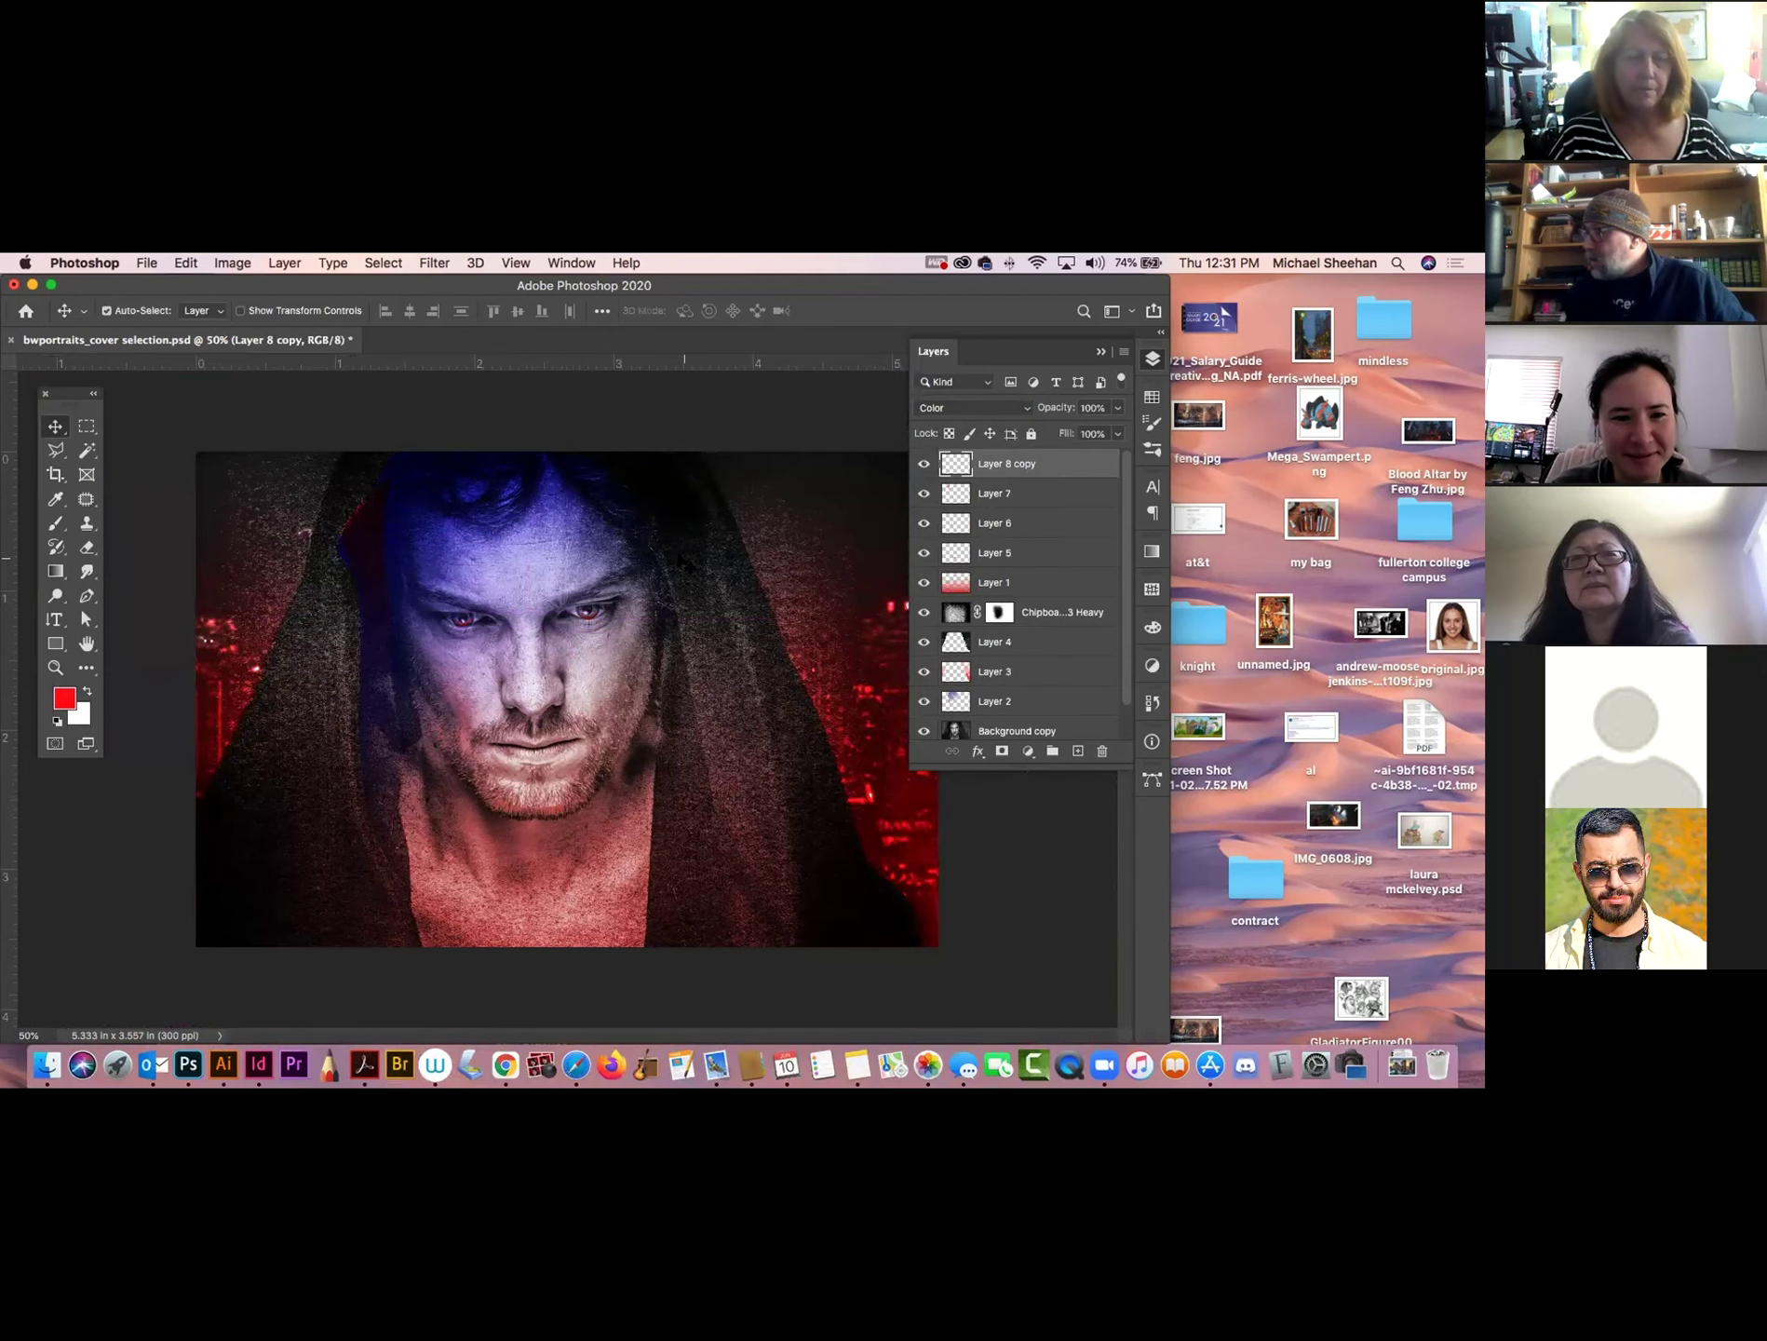
Add a new layer above the red eye layer and start a Pen path at the outer end of the blue-lit eyebrow.
left_click(55, 667)
left_click_drag(421, 637, 507, 668)
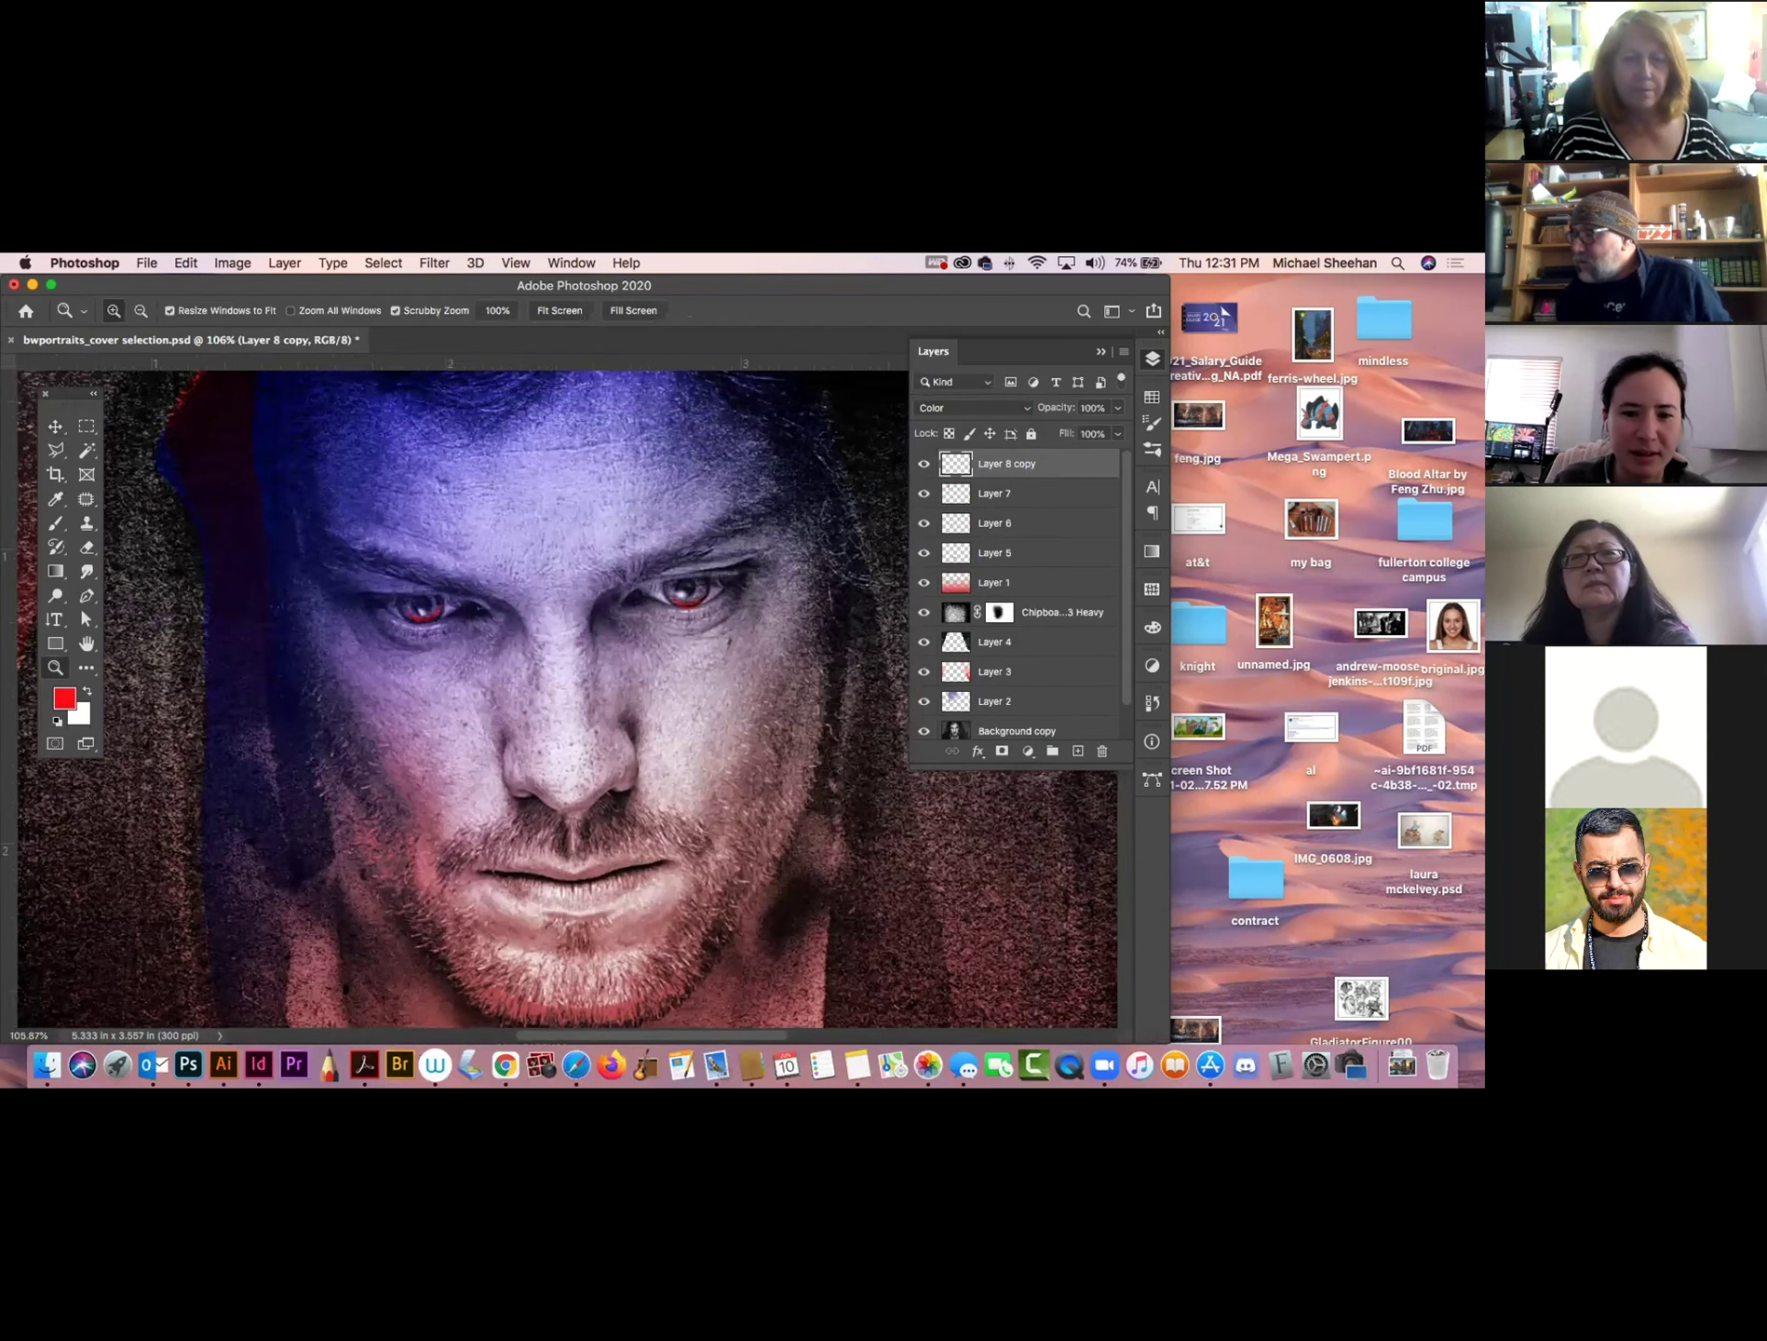
left_click(1075, 751)
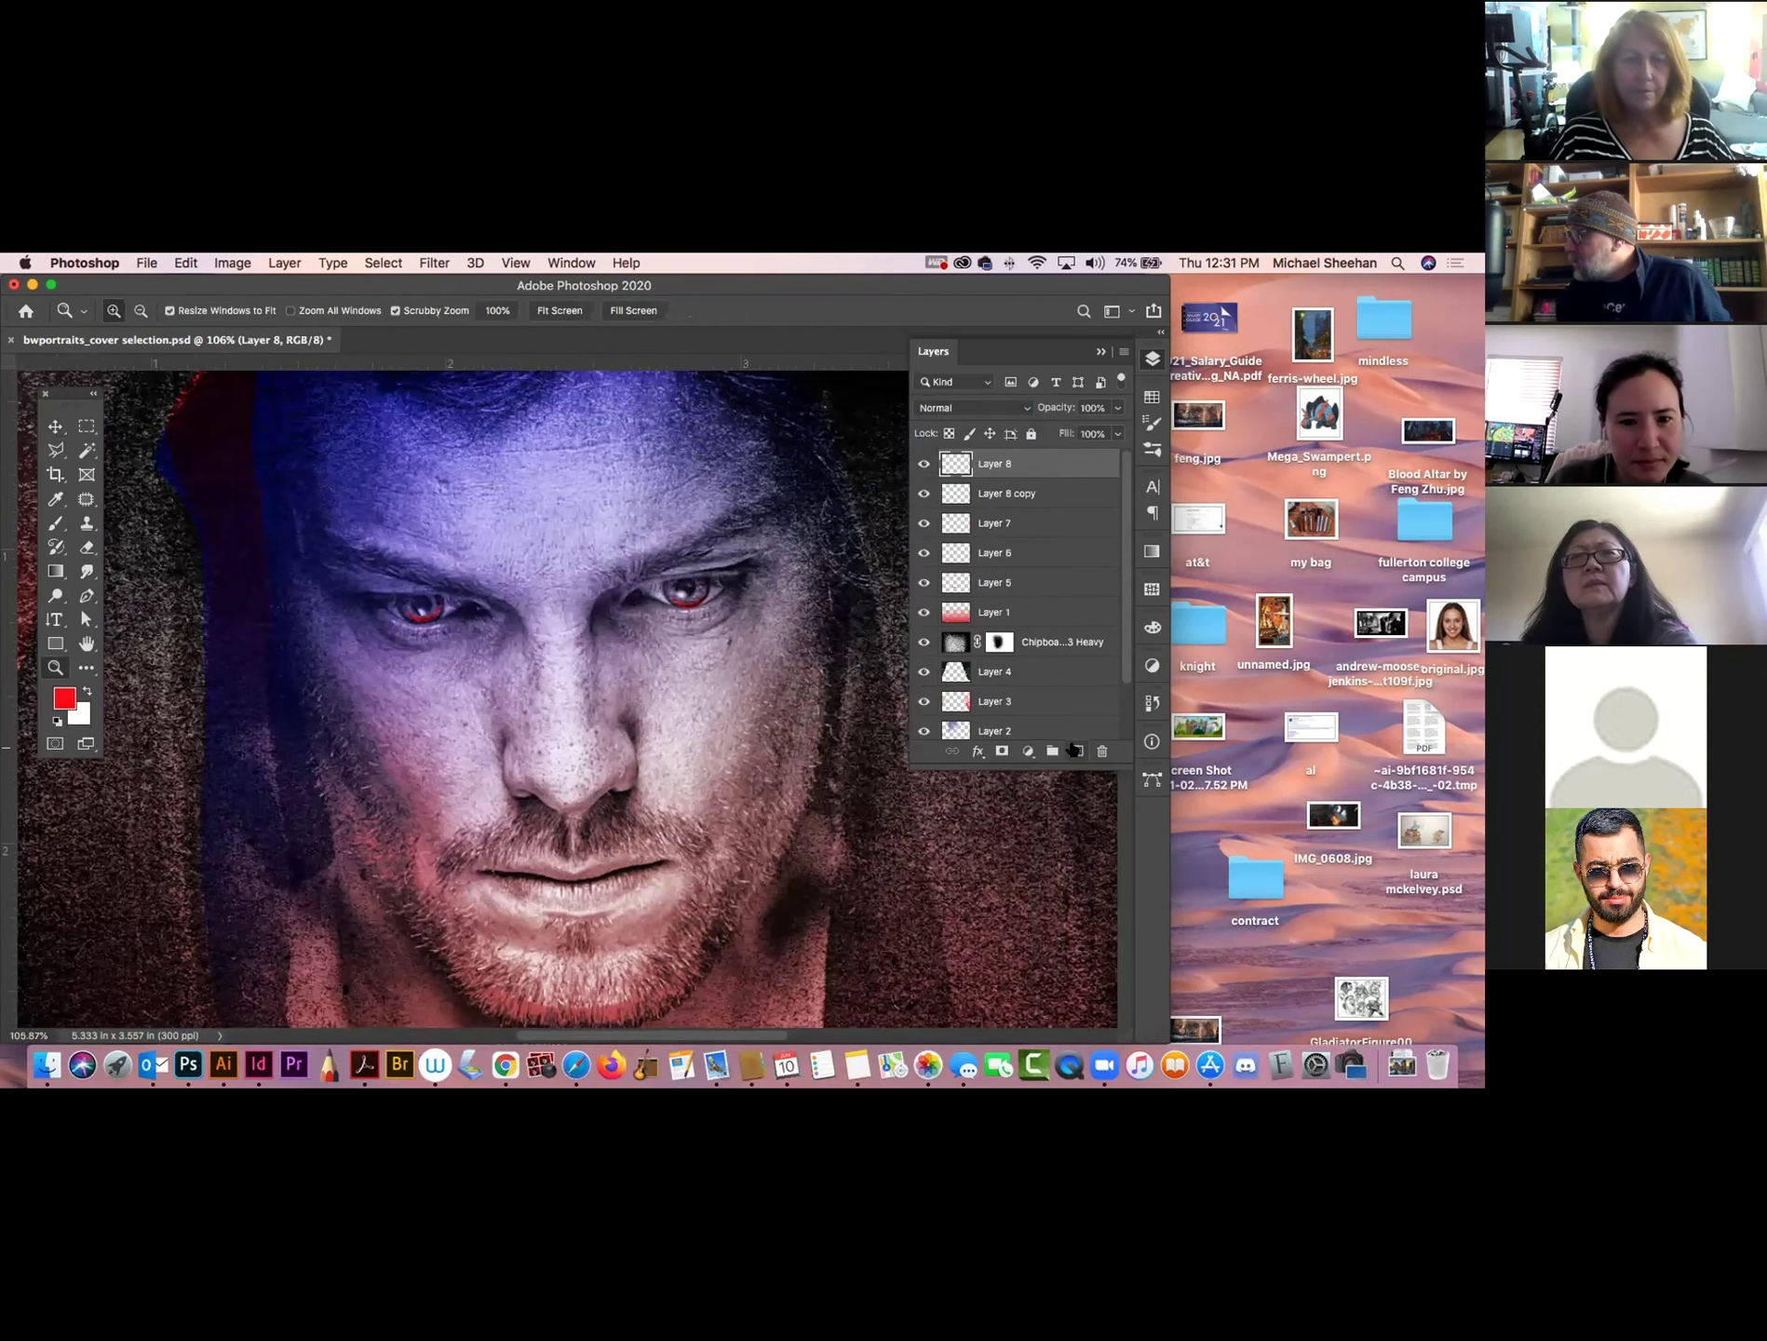
left_click(84, 595)
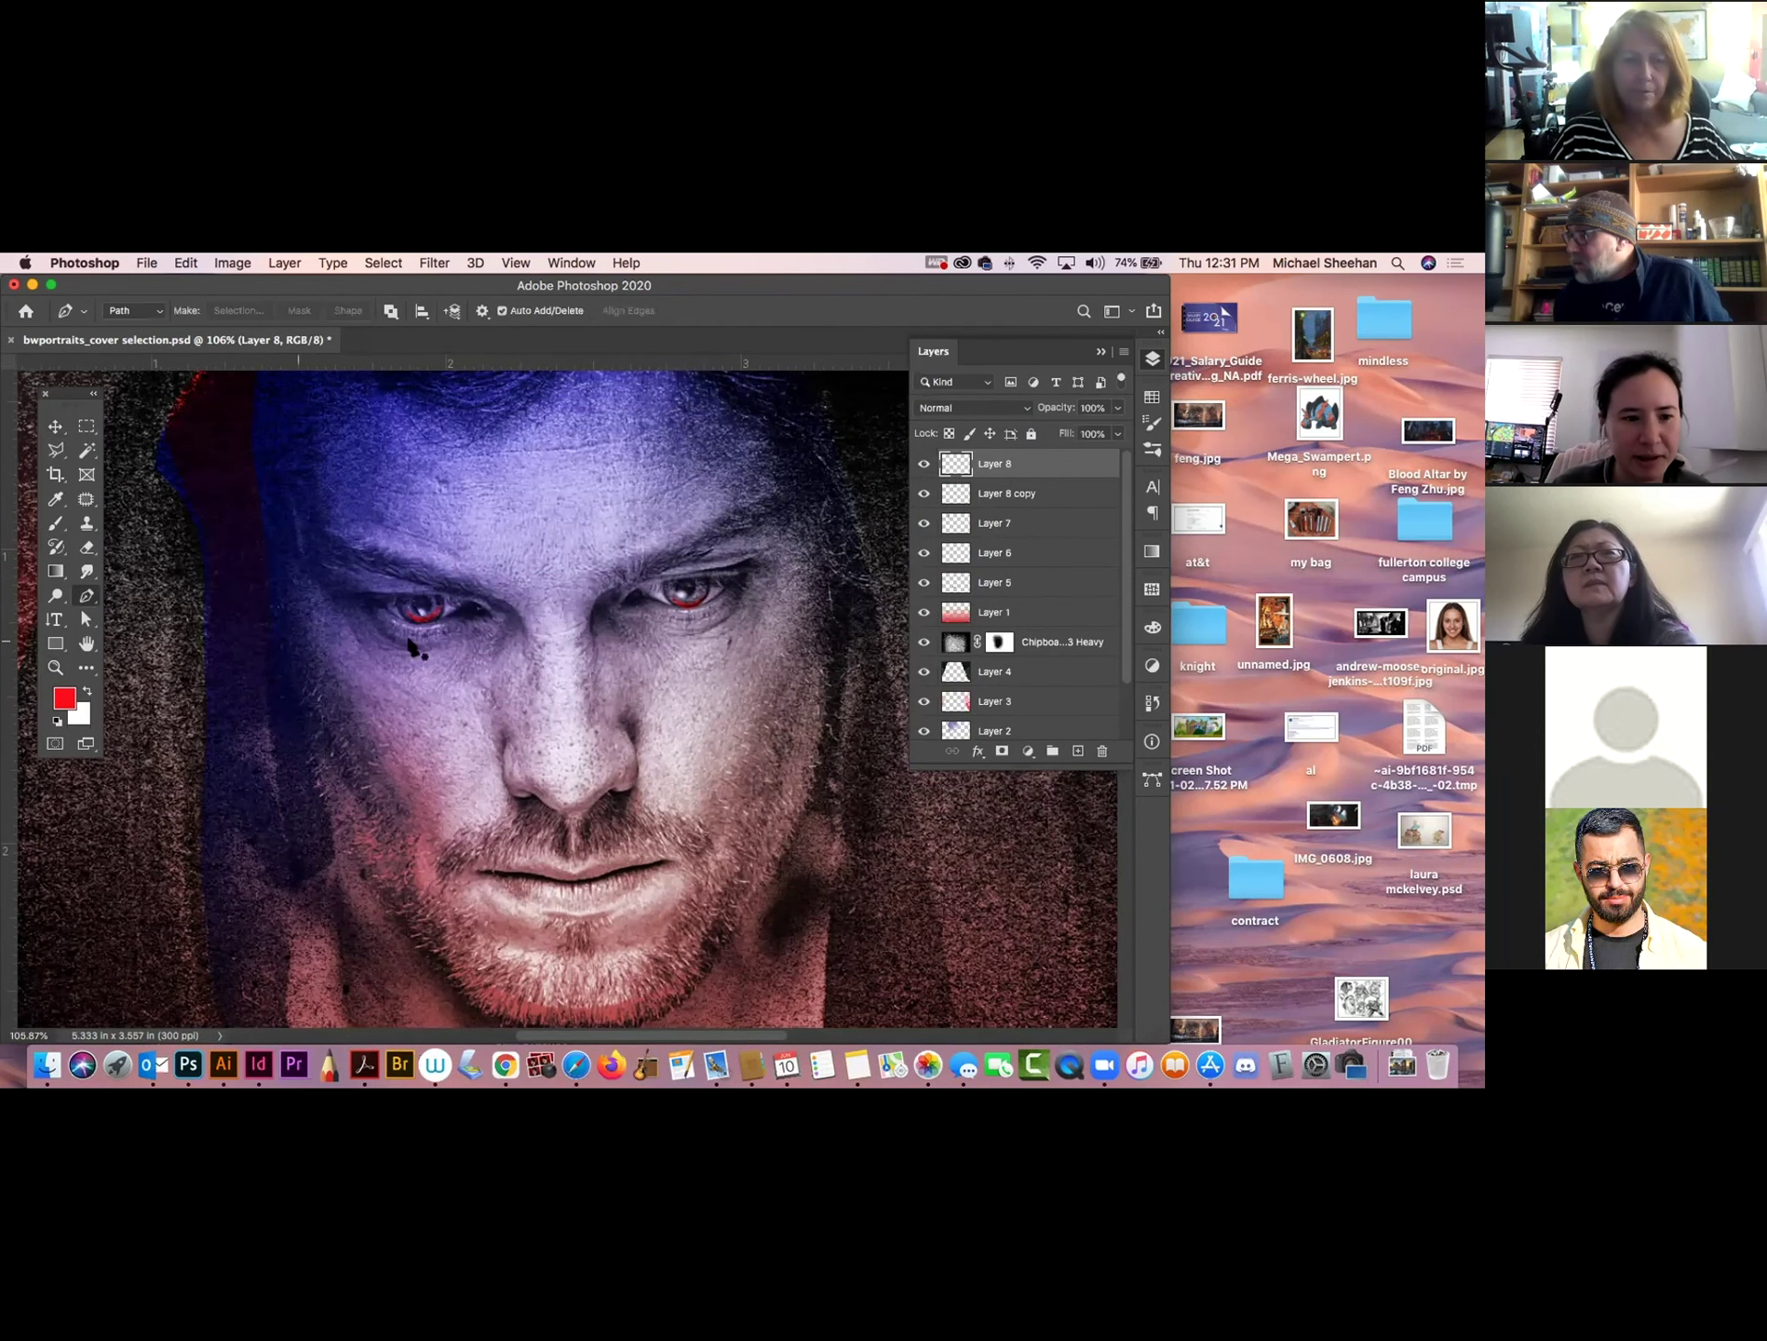
left_click(327, 562)
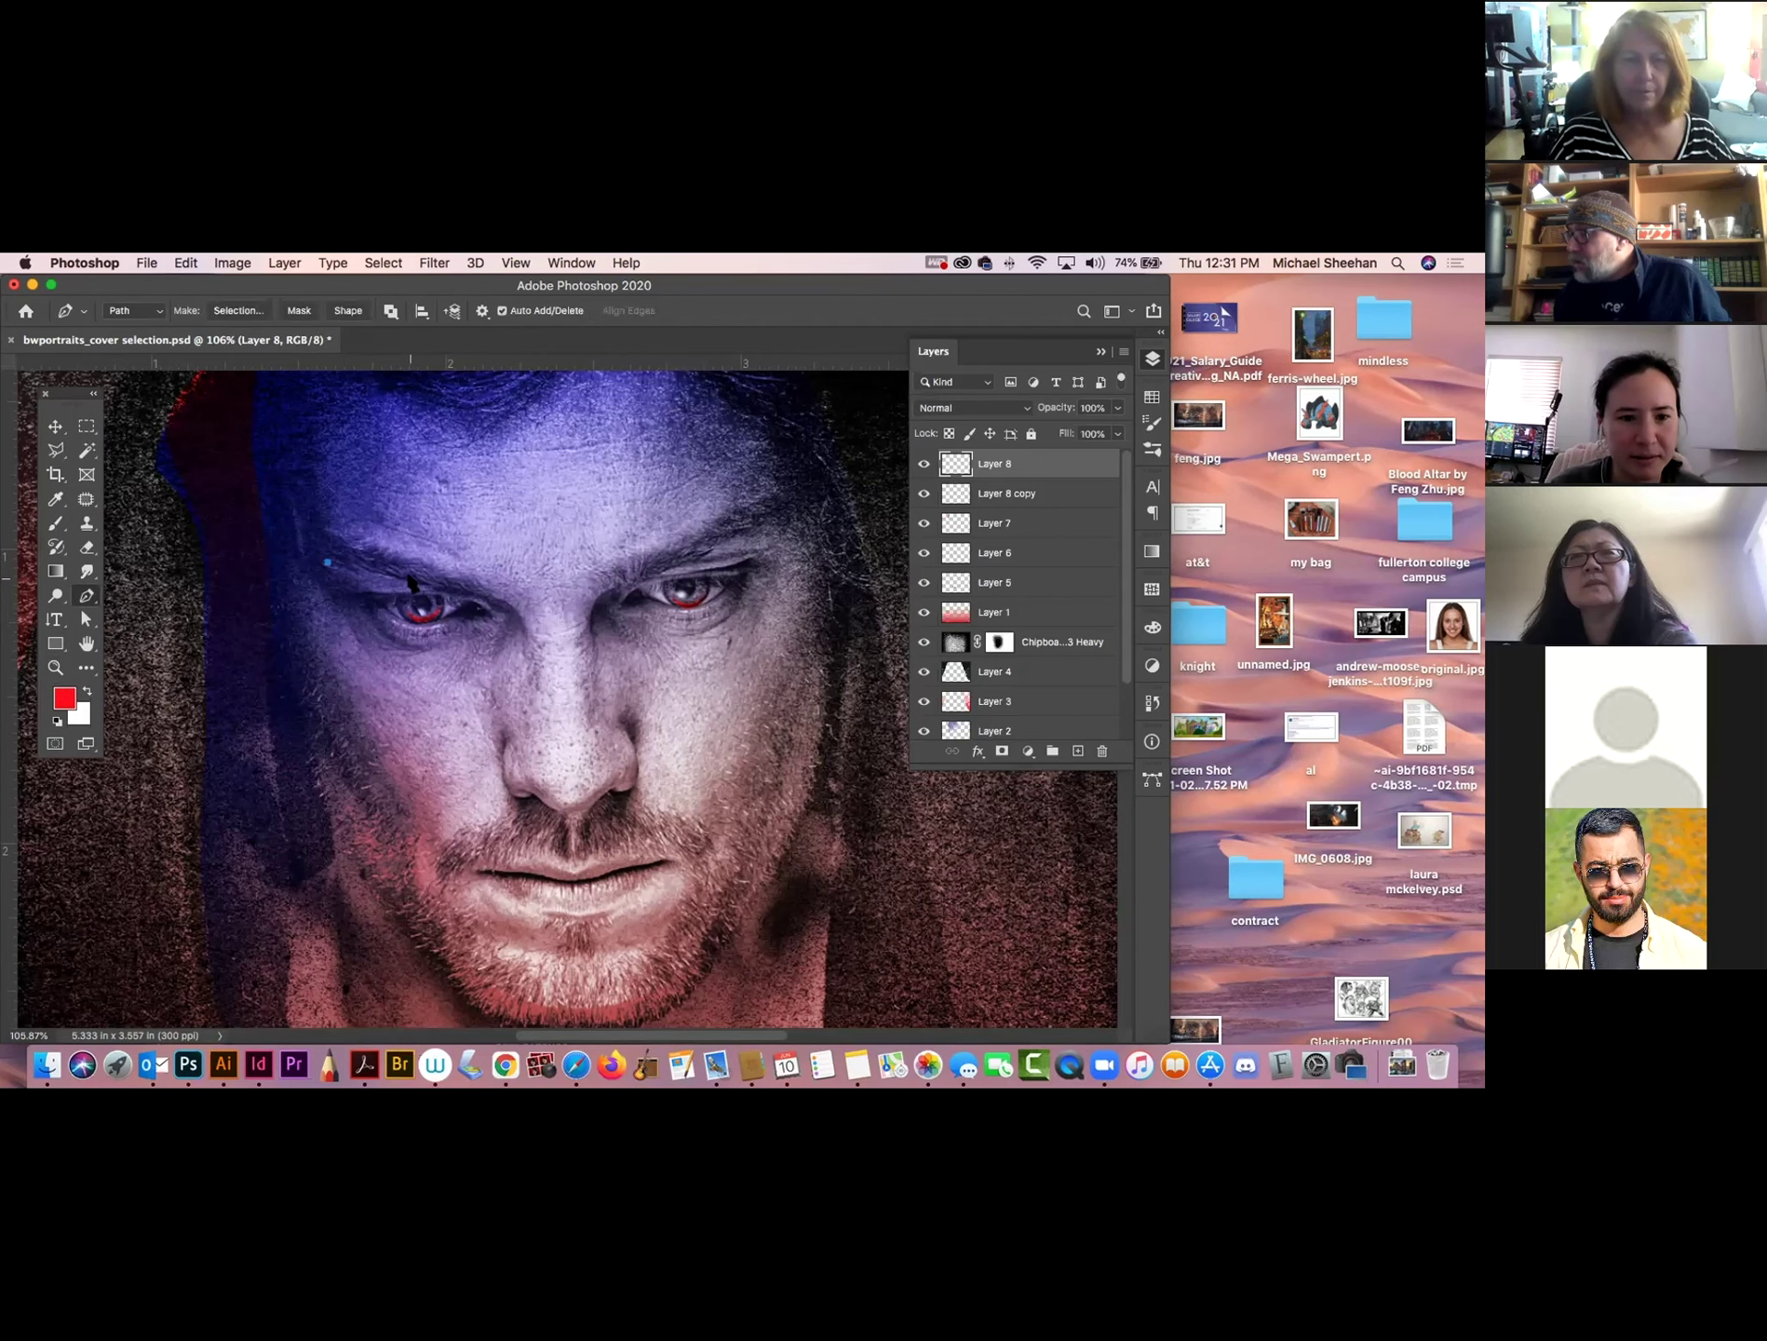
Erase the dark red tint from Layer 7 along the inner hood edge beside the blue-lit temple.
left_click(55, 426)
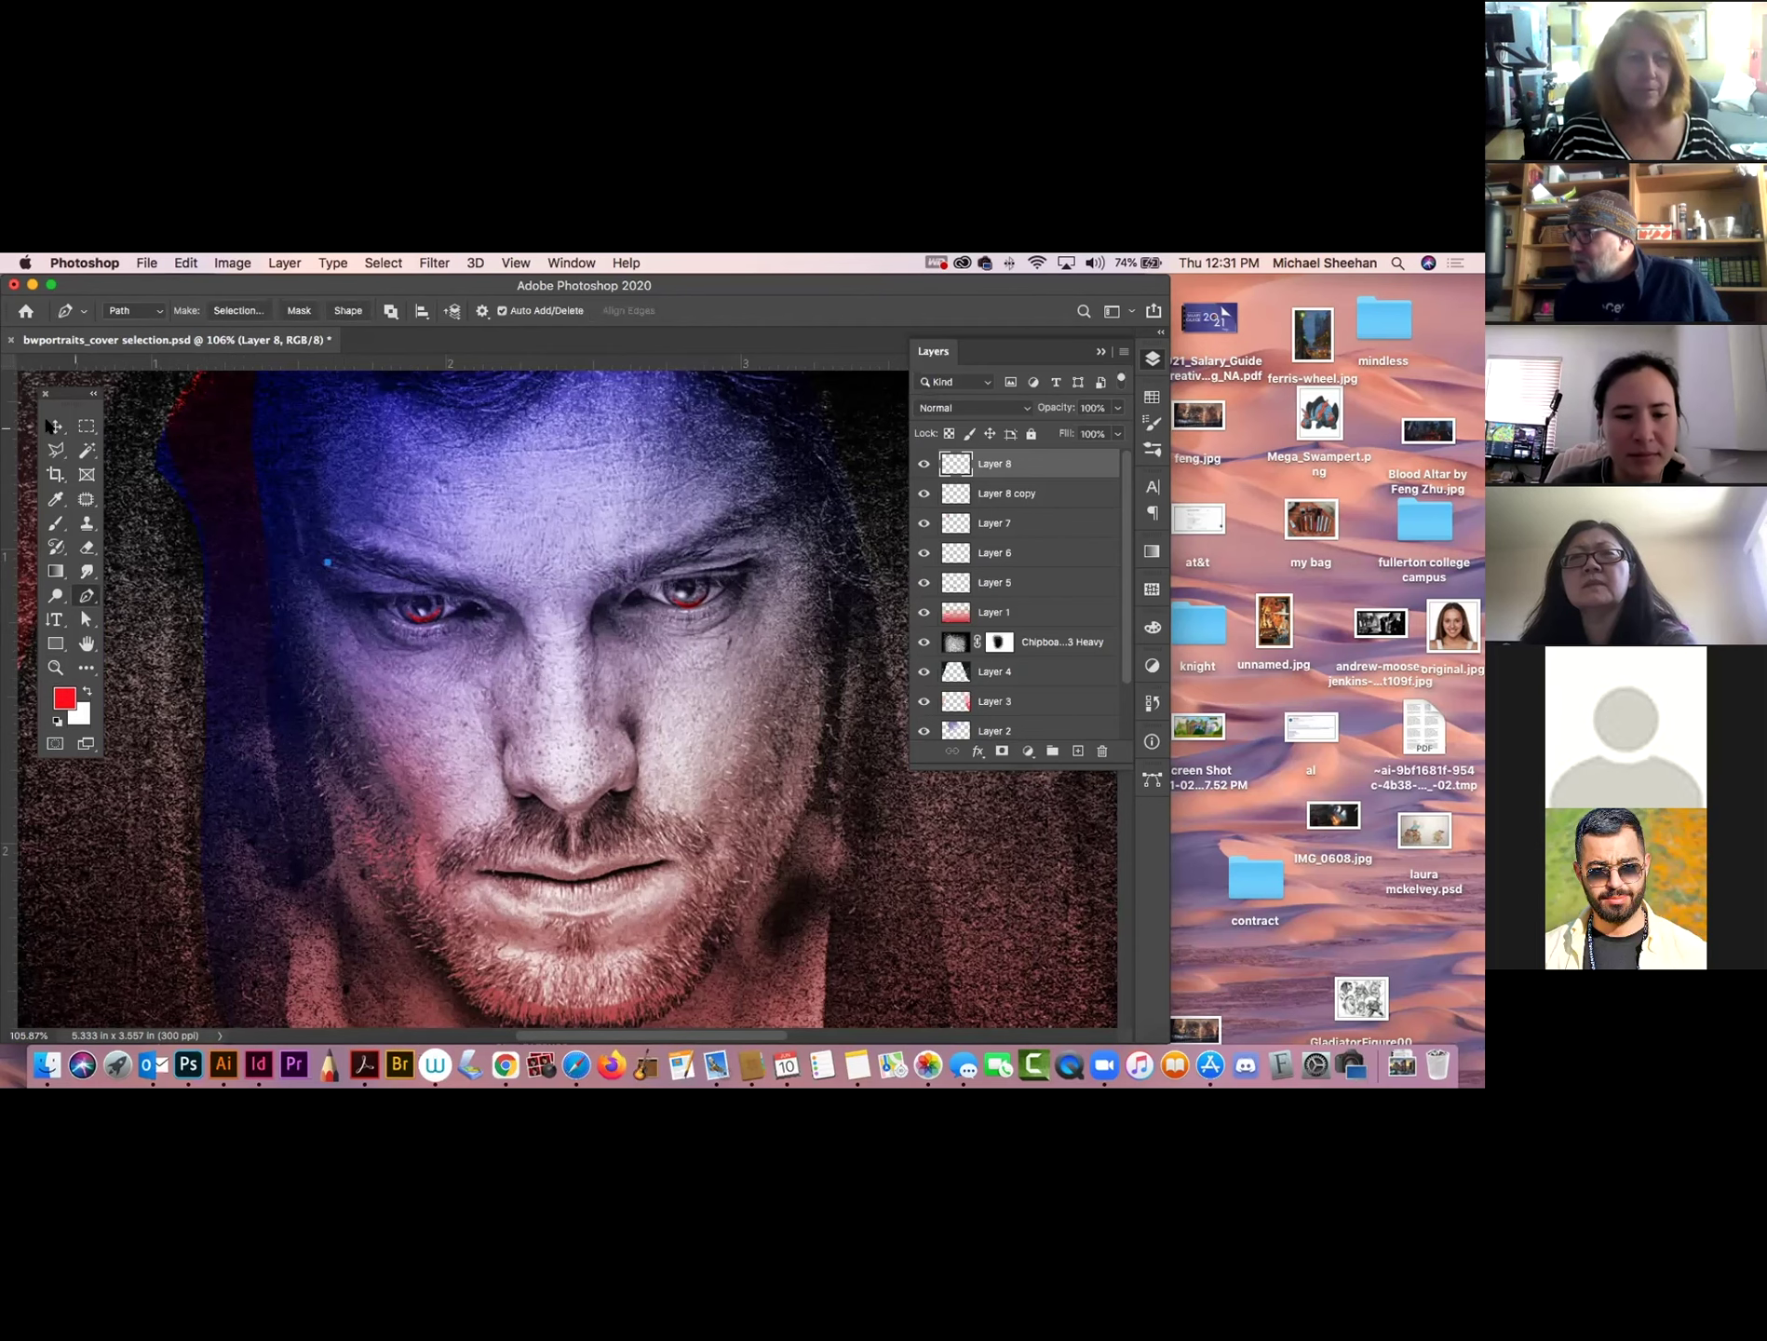
scroll(242, 549, "up", 5)
left_click(235, 555)
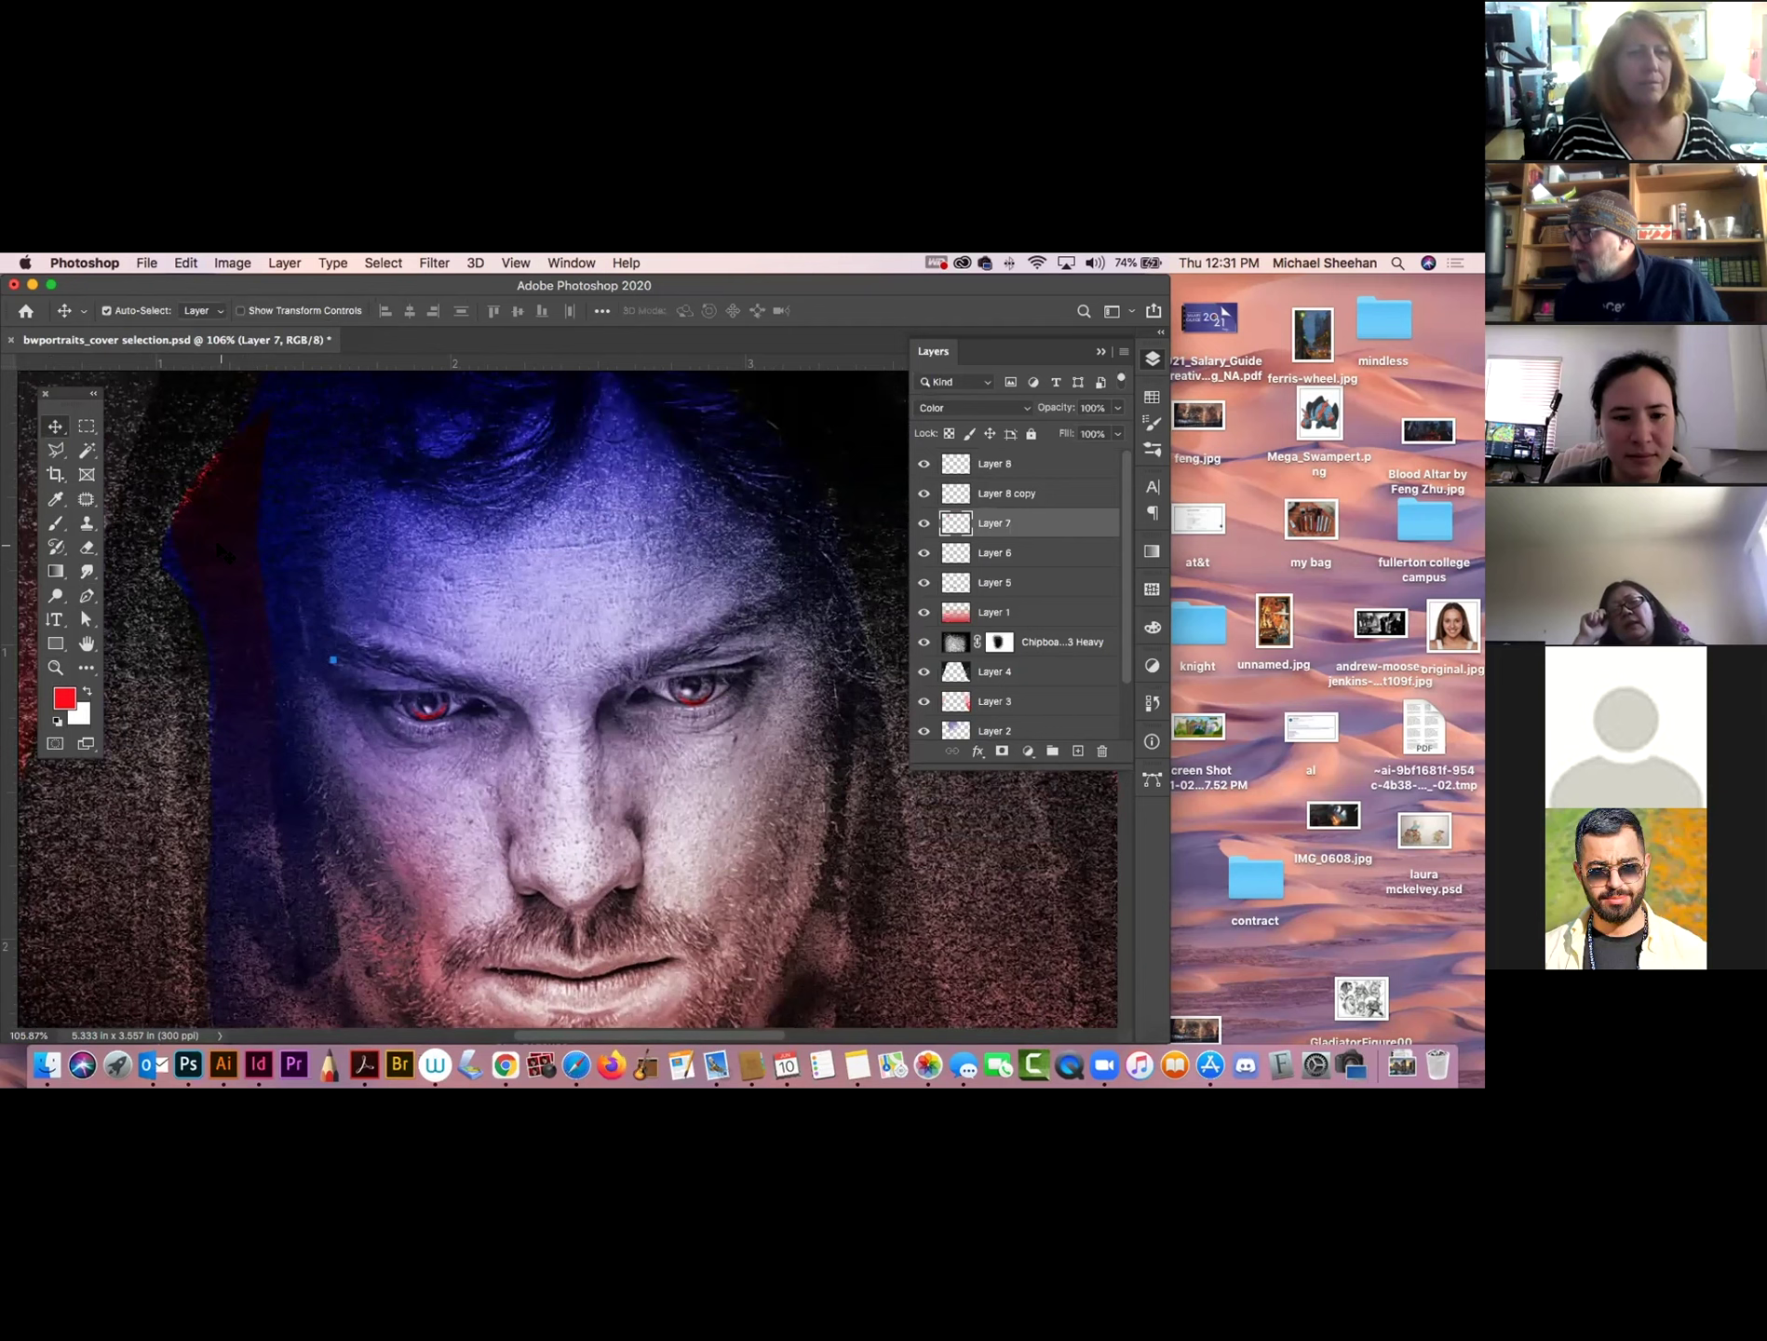
left_click(87, 546)
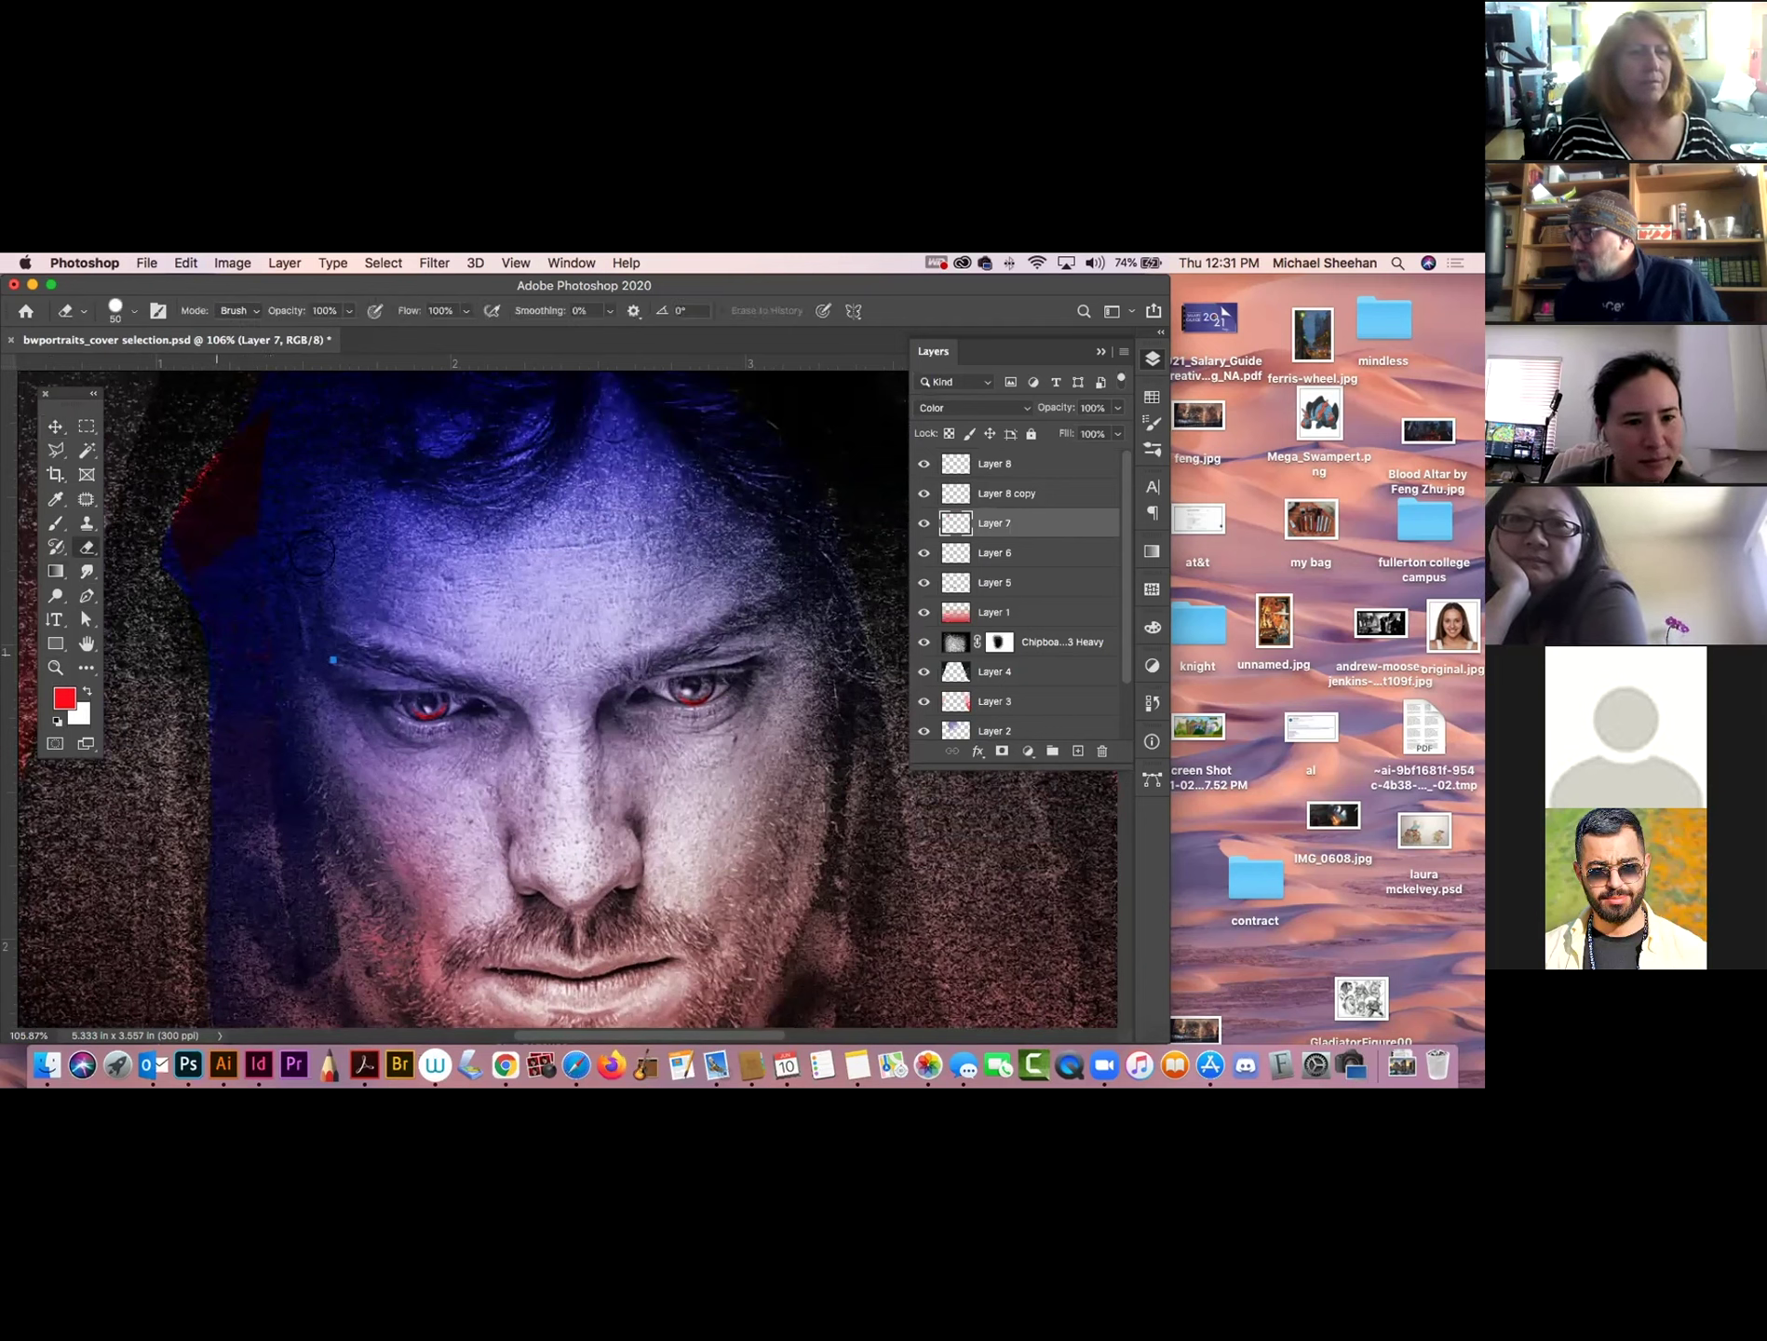
left_click_drag(224, 521, 163, 587)
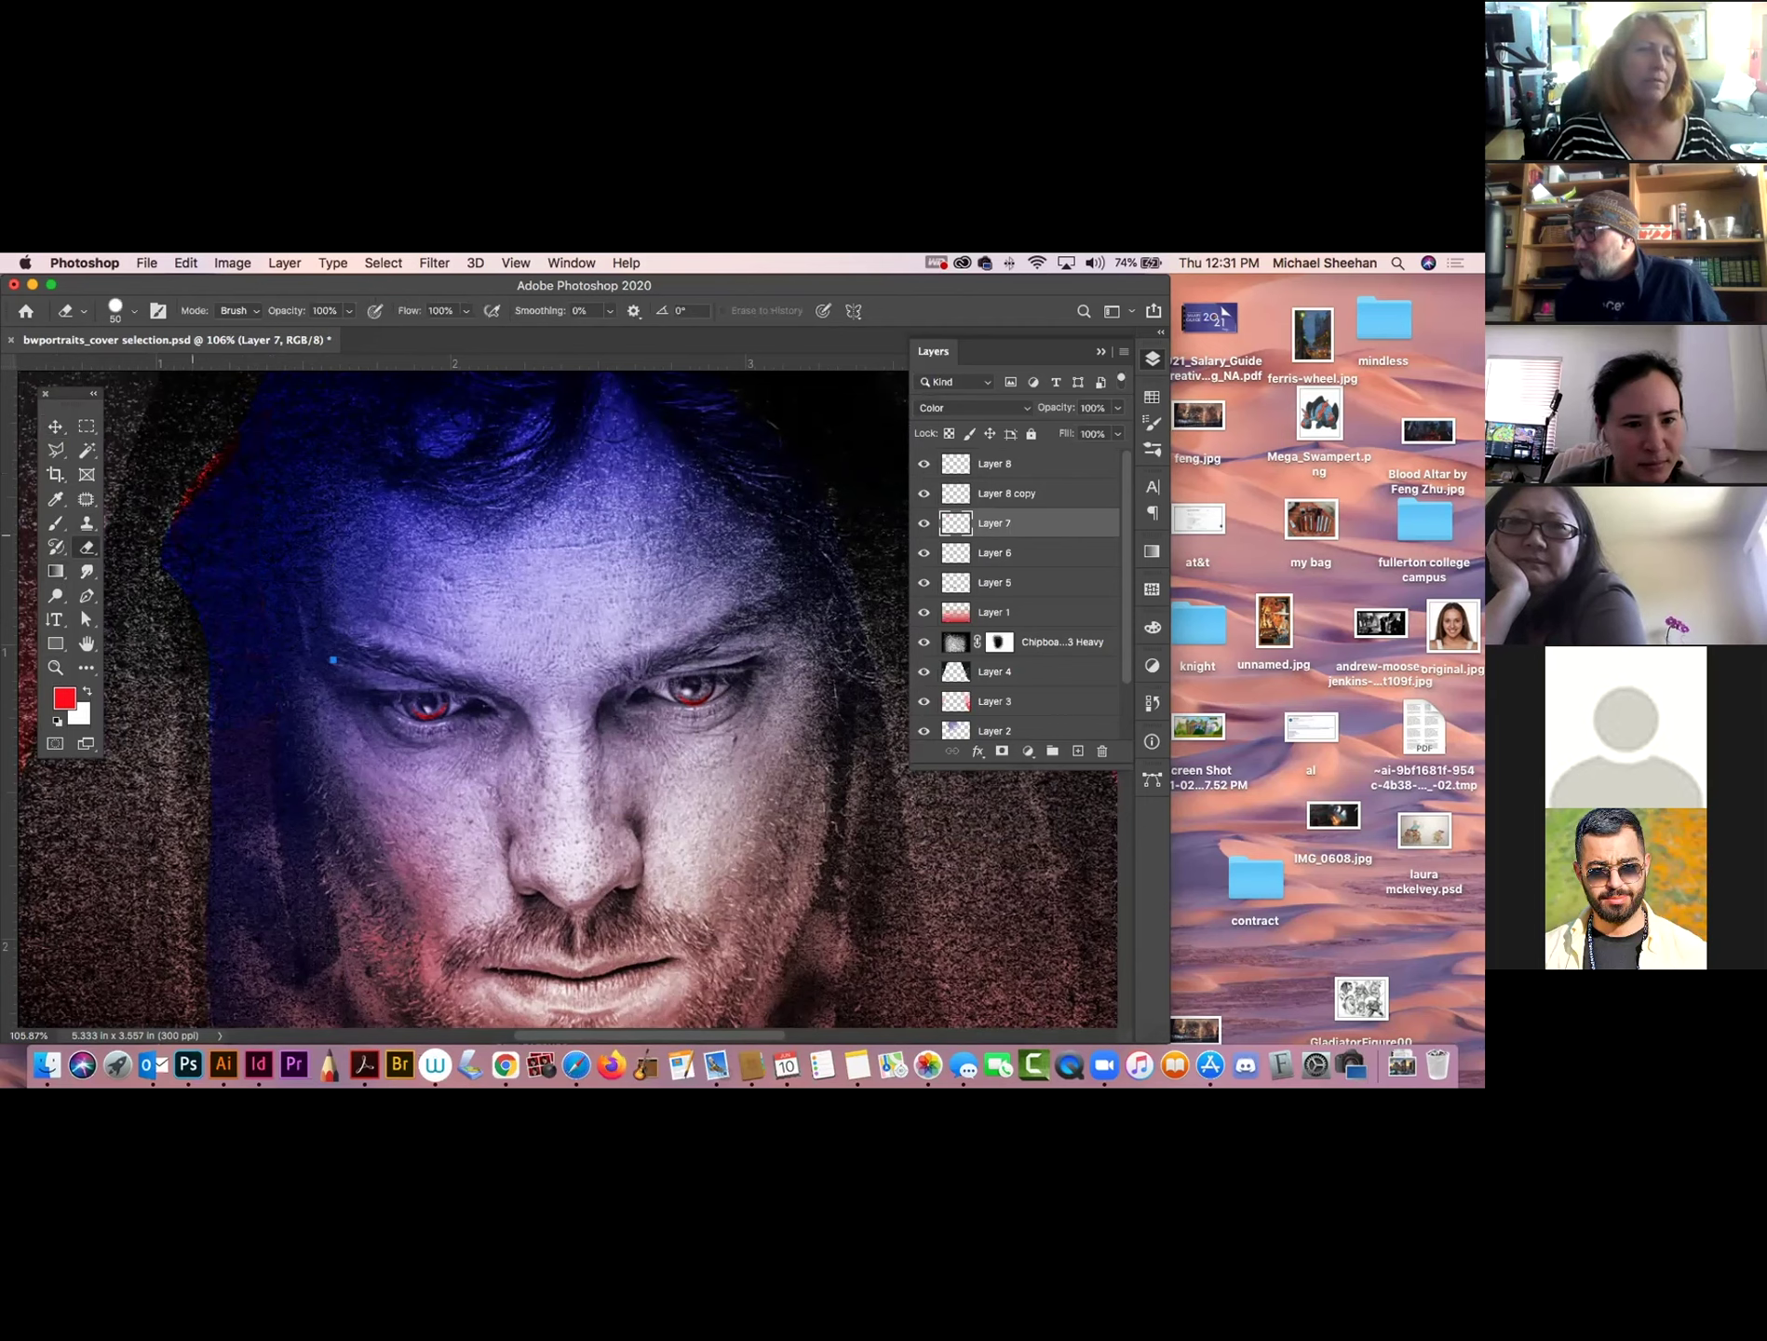
key("v")
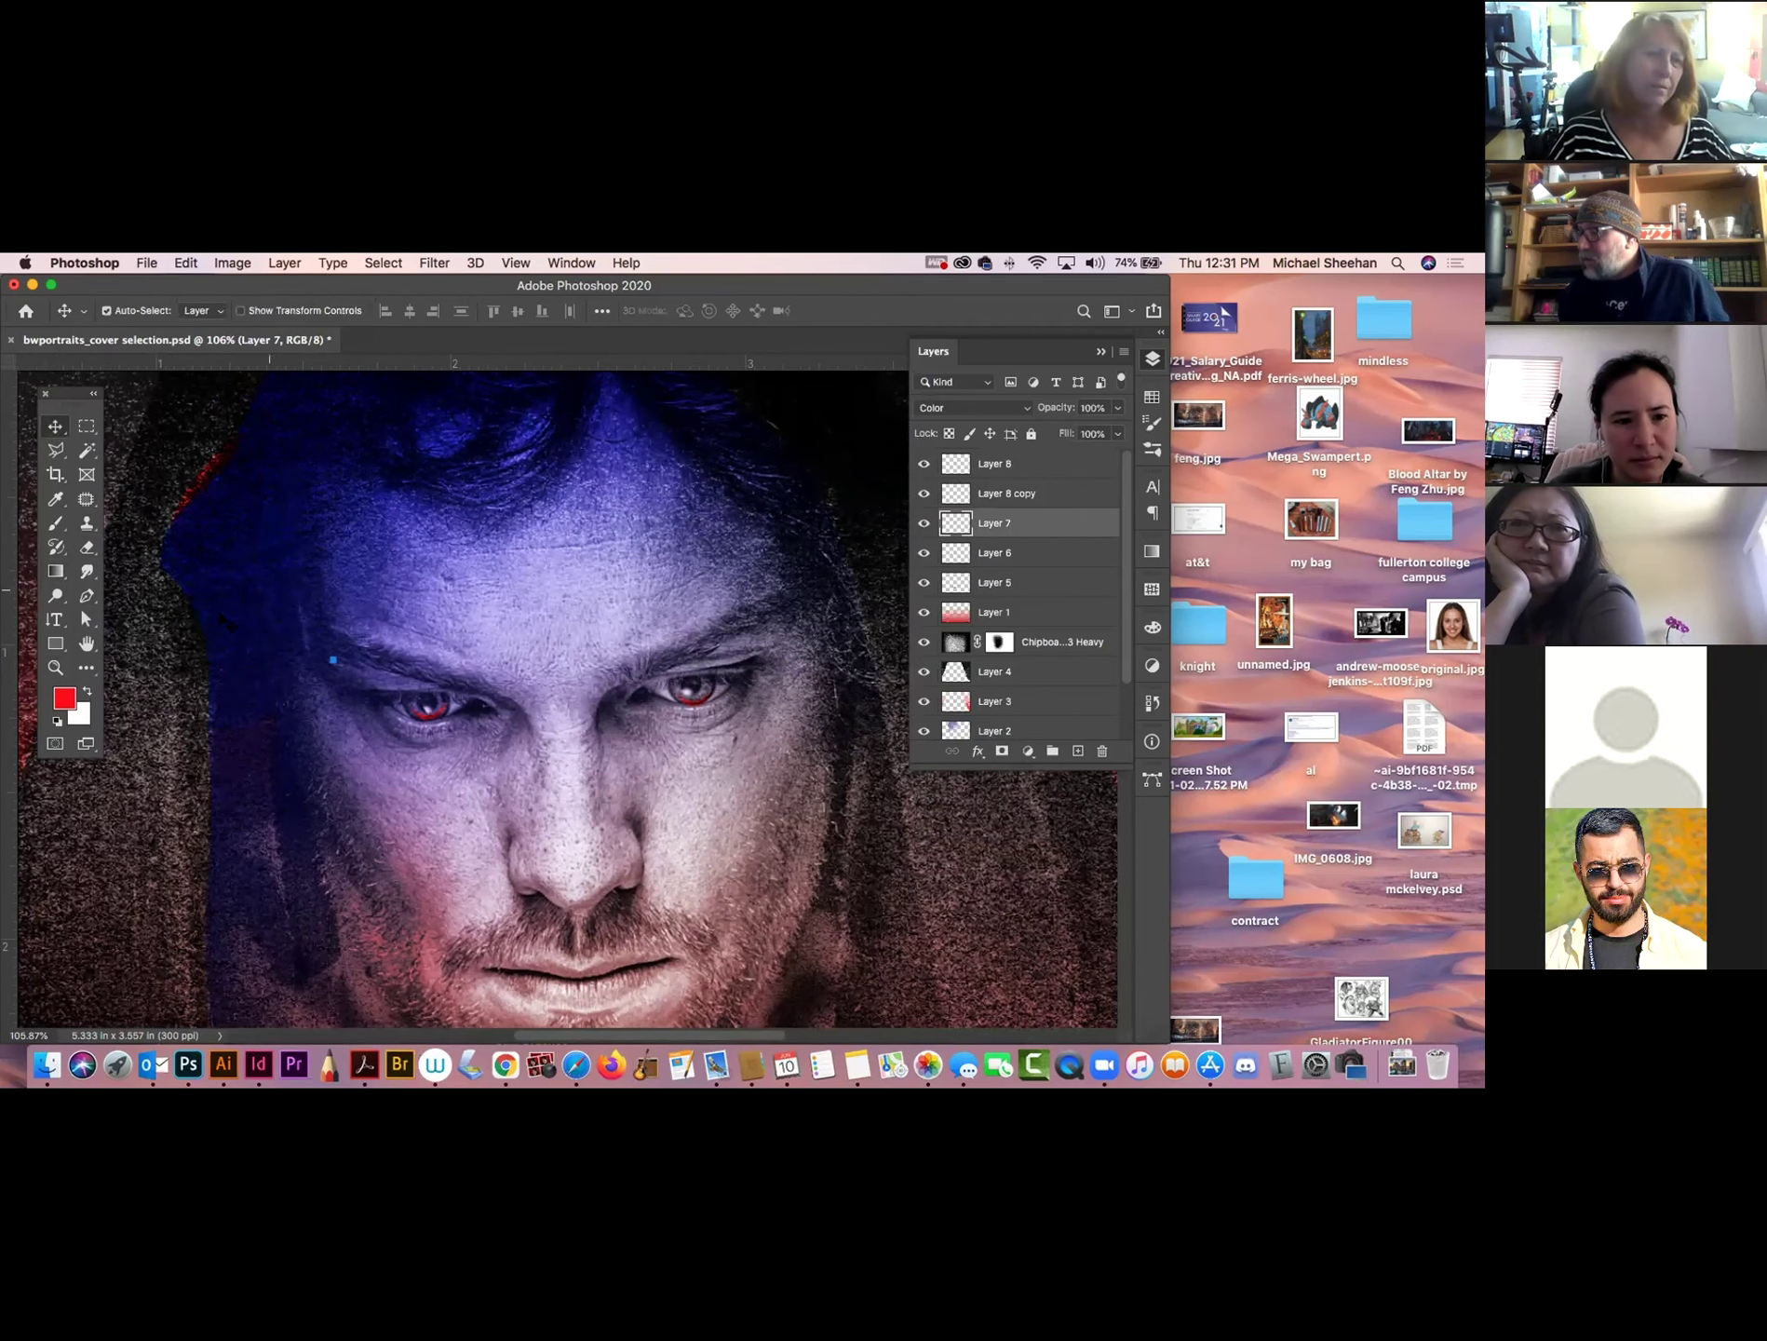
key("super+1")
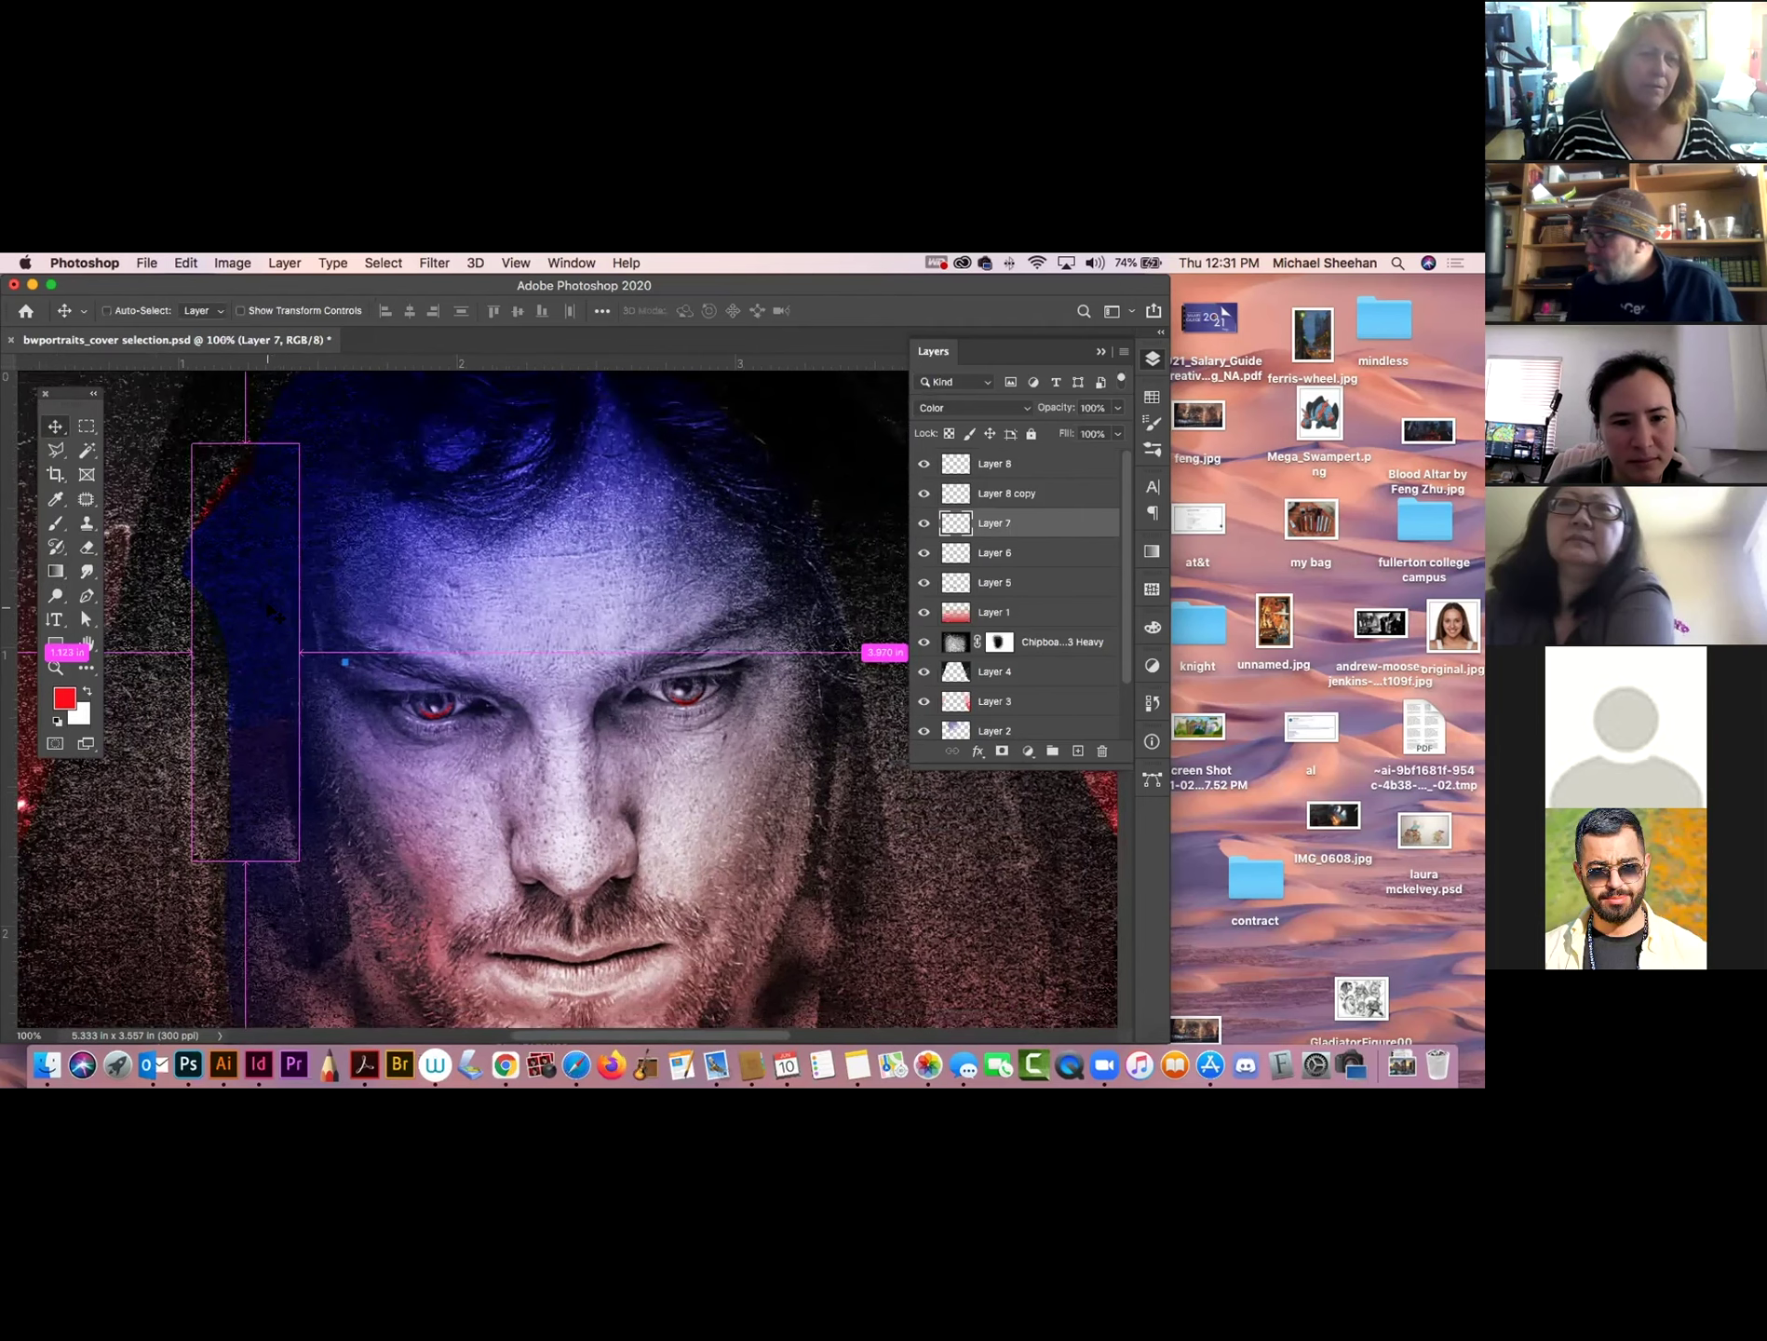
key("super+minus")
key("super+minus")
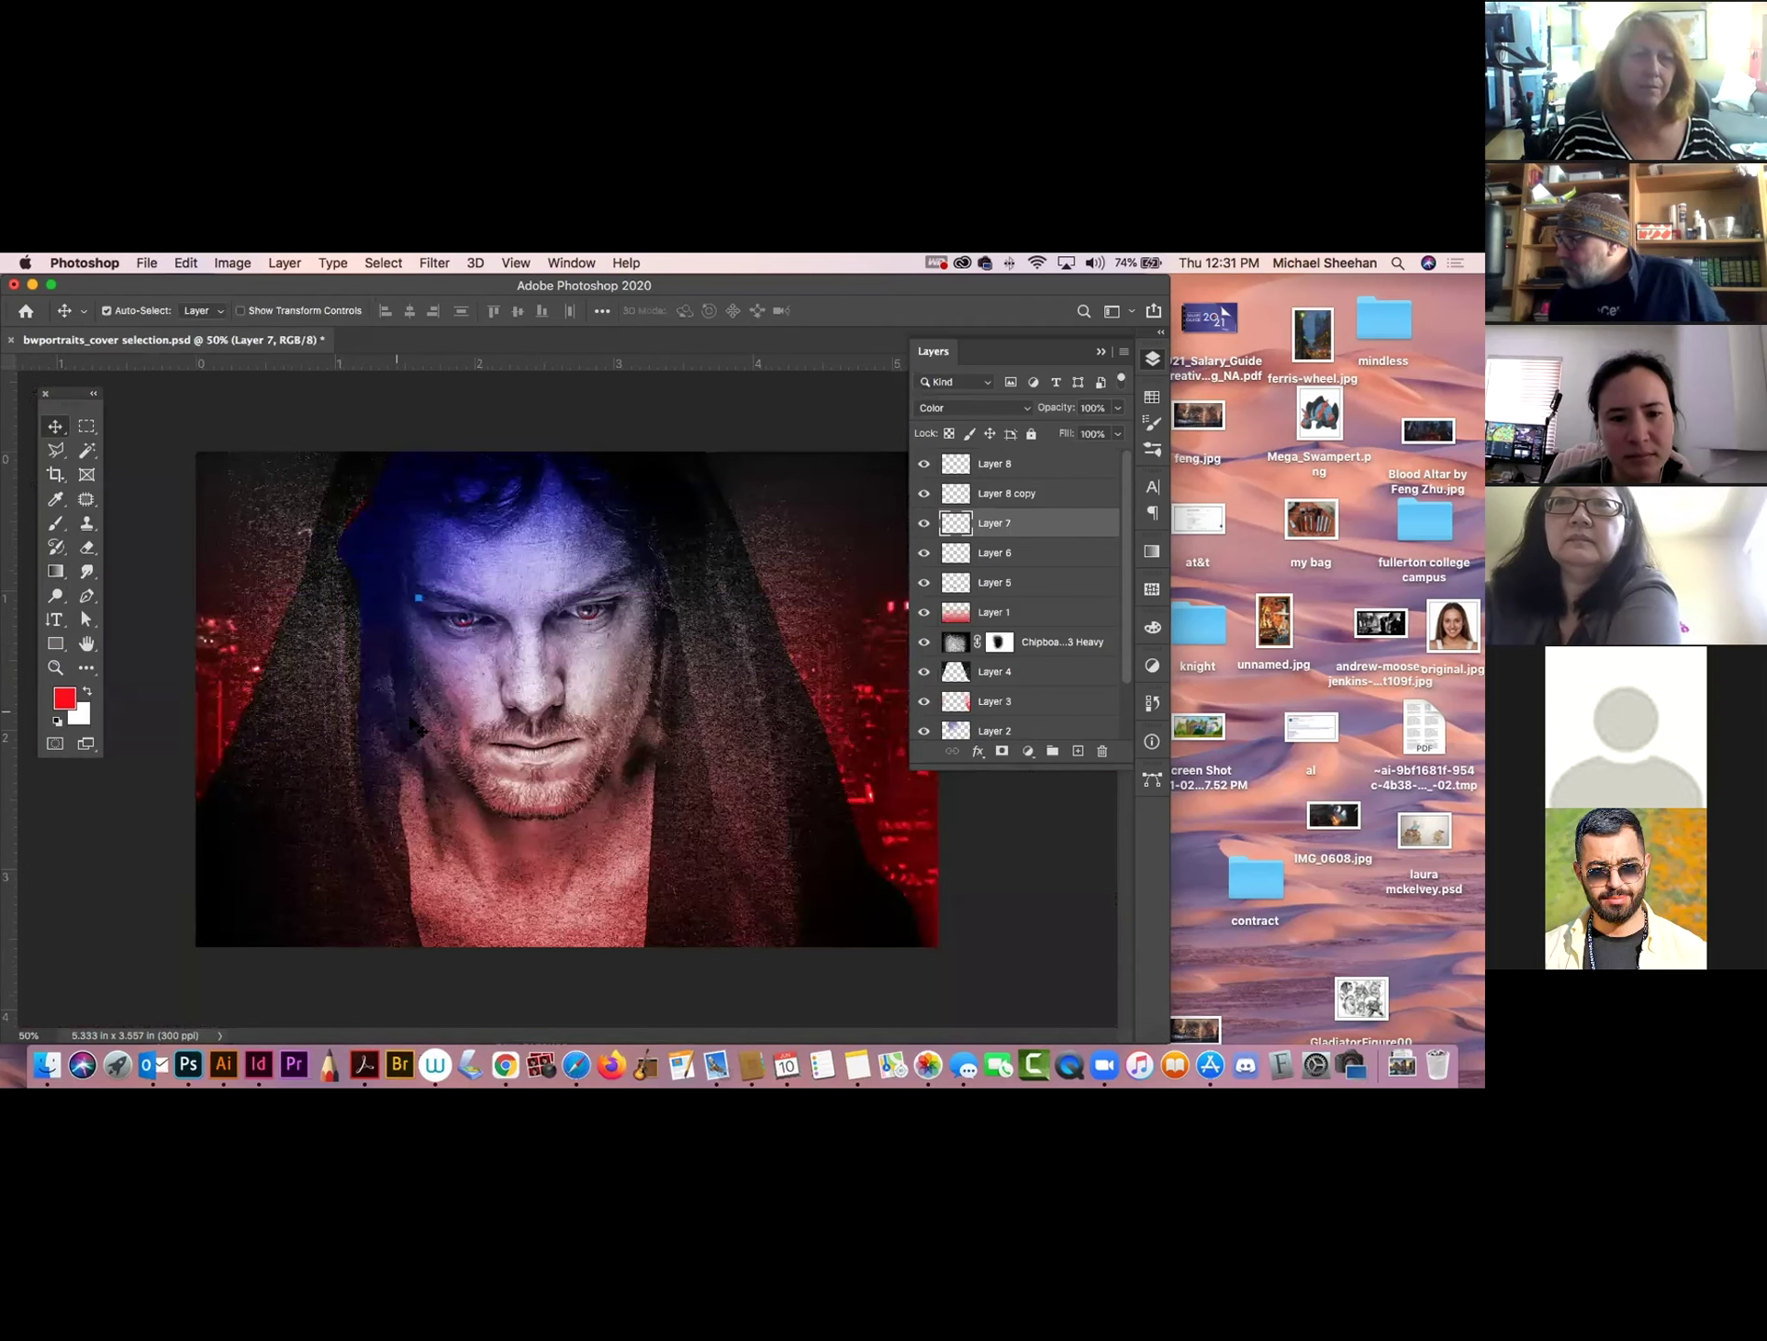
Make the Chipboard 03 Heavy layer active and choose the Sponge tool in Desaturate mode.
key("alt+bracketleft")
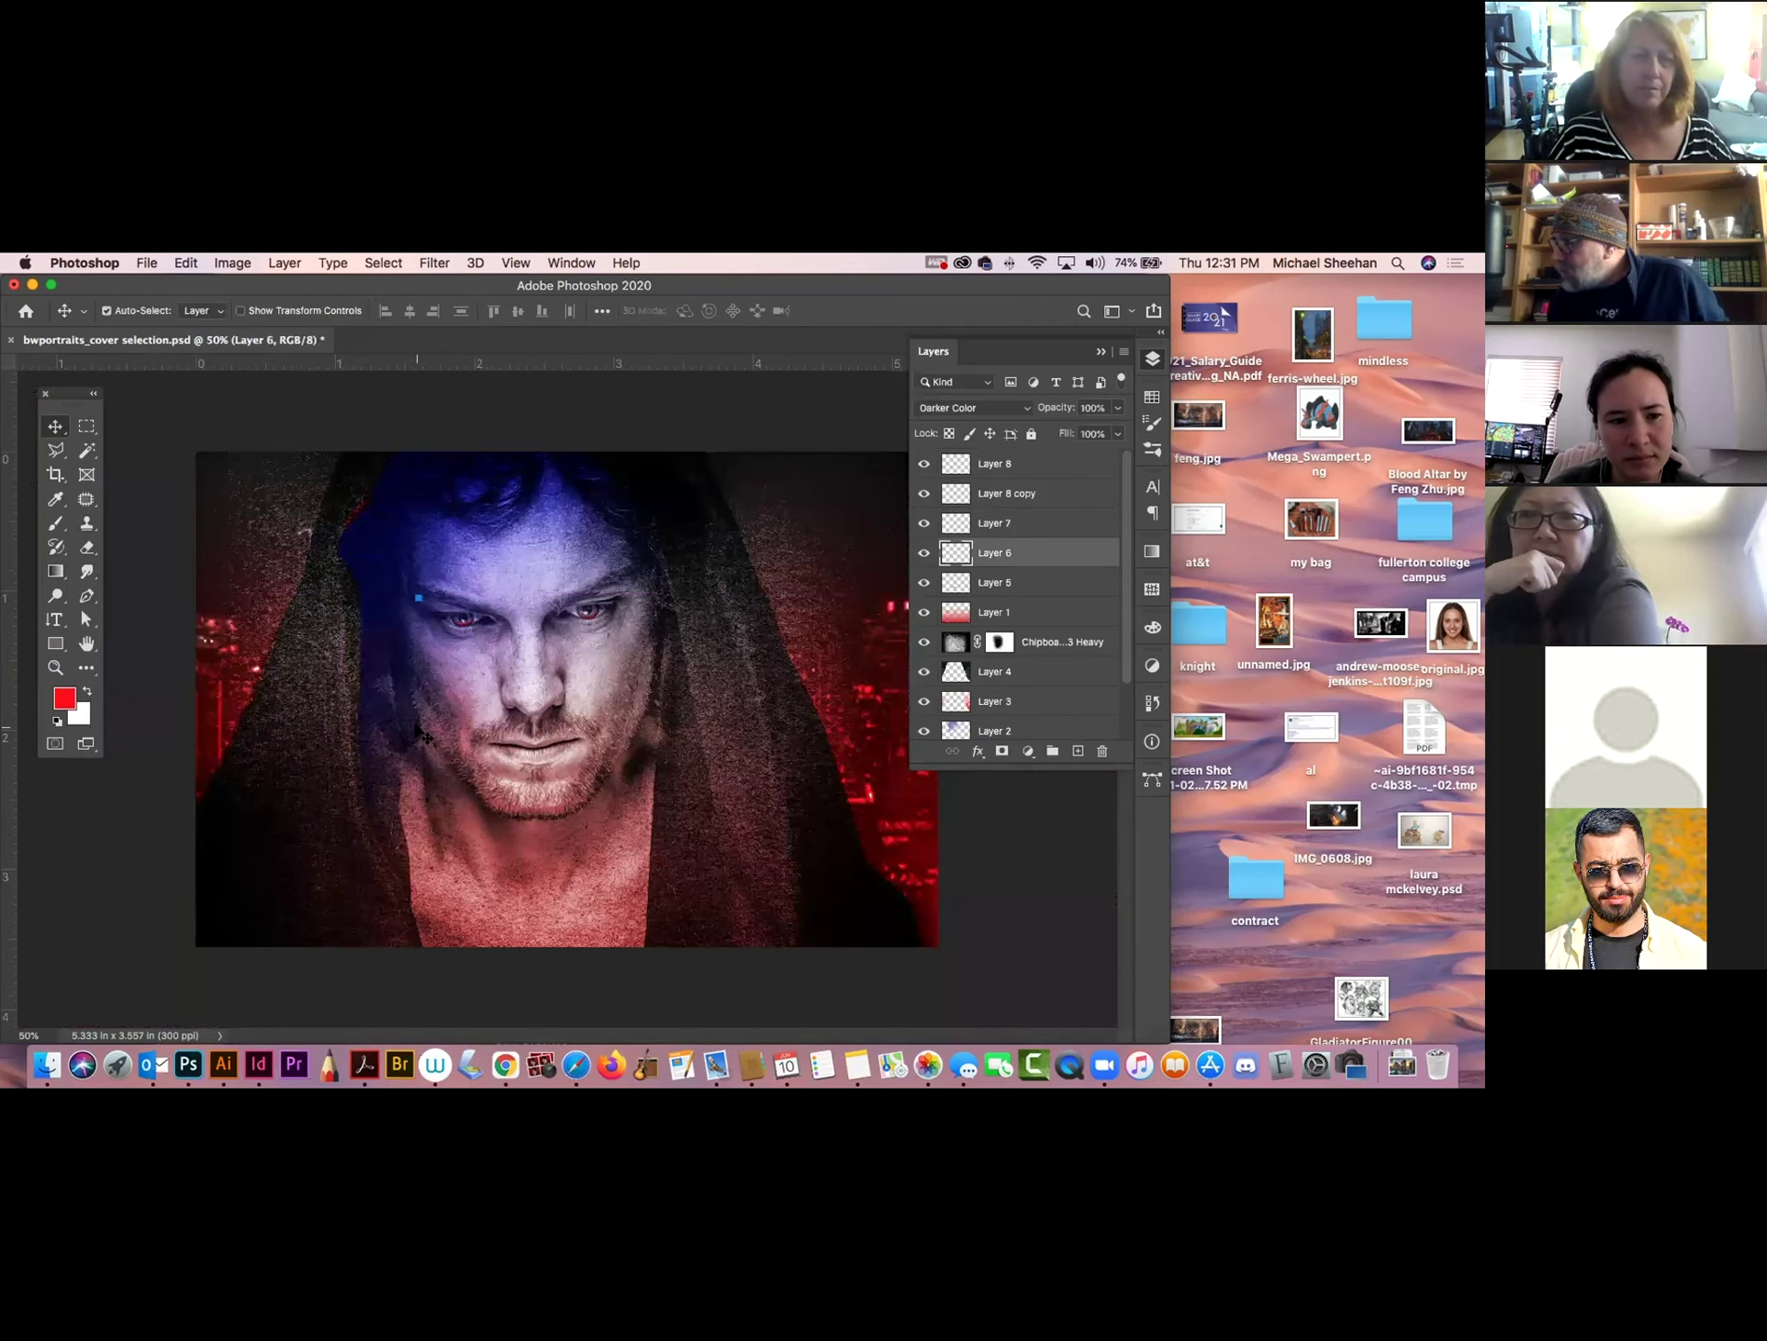
key("super")
left_click(473, 650)
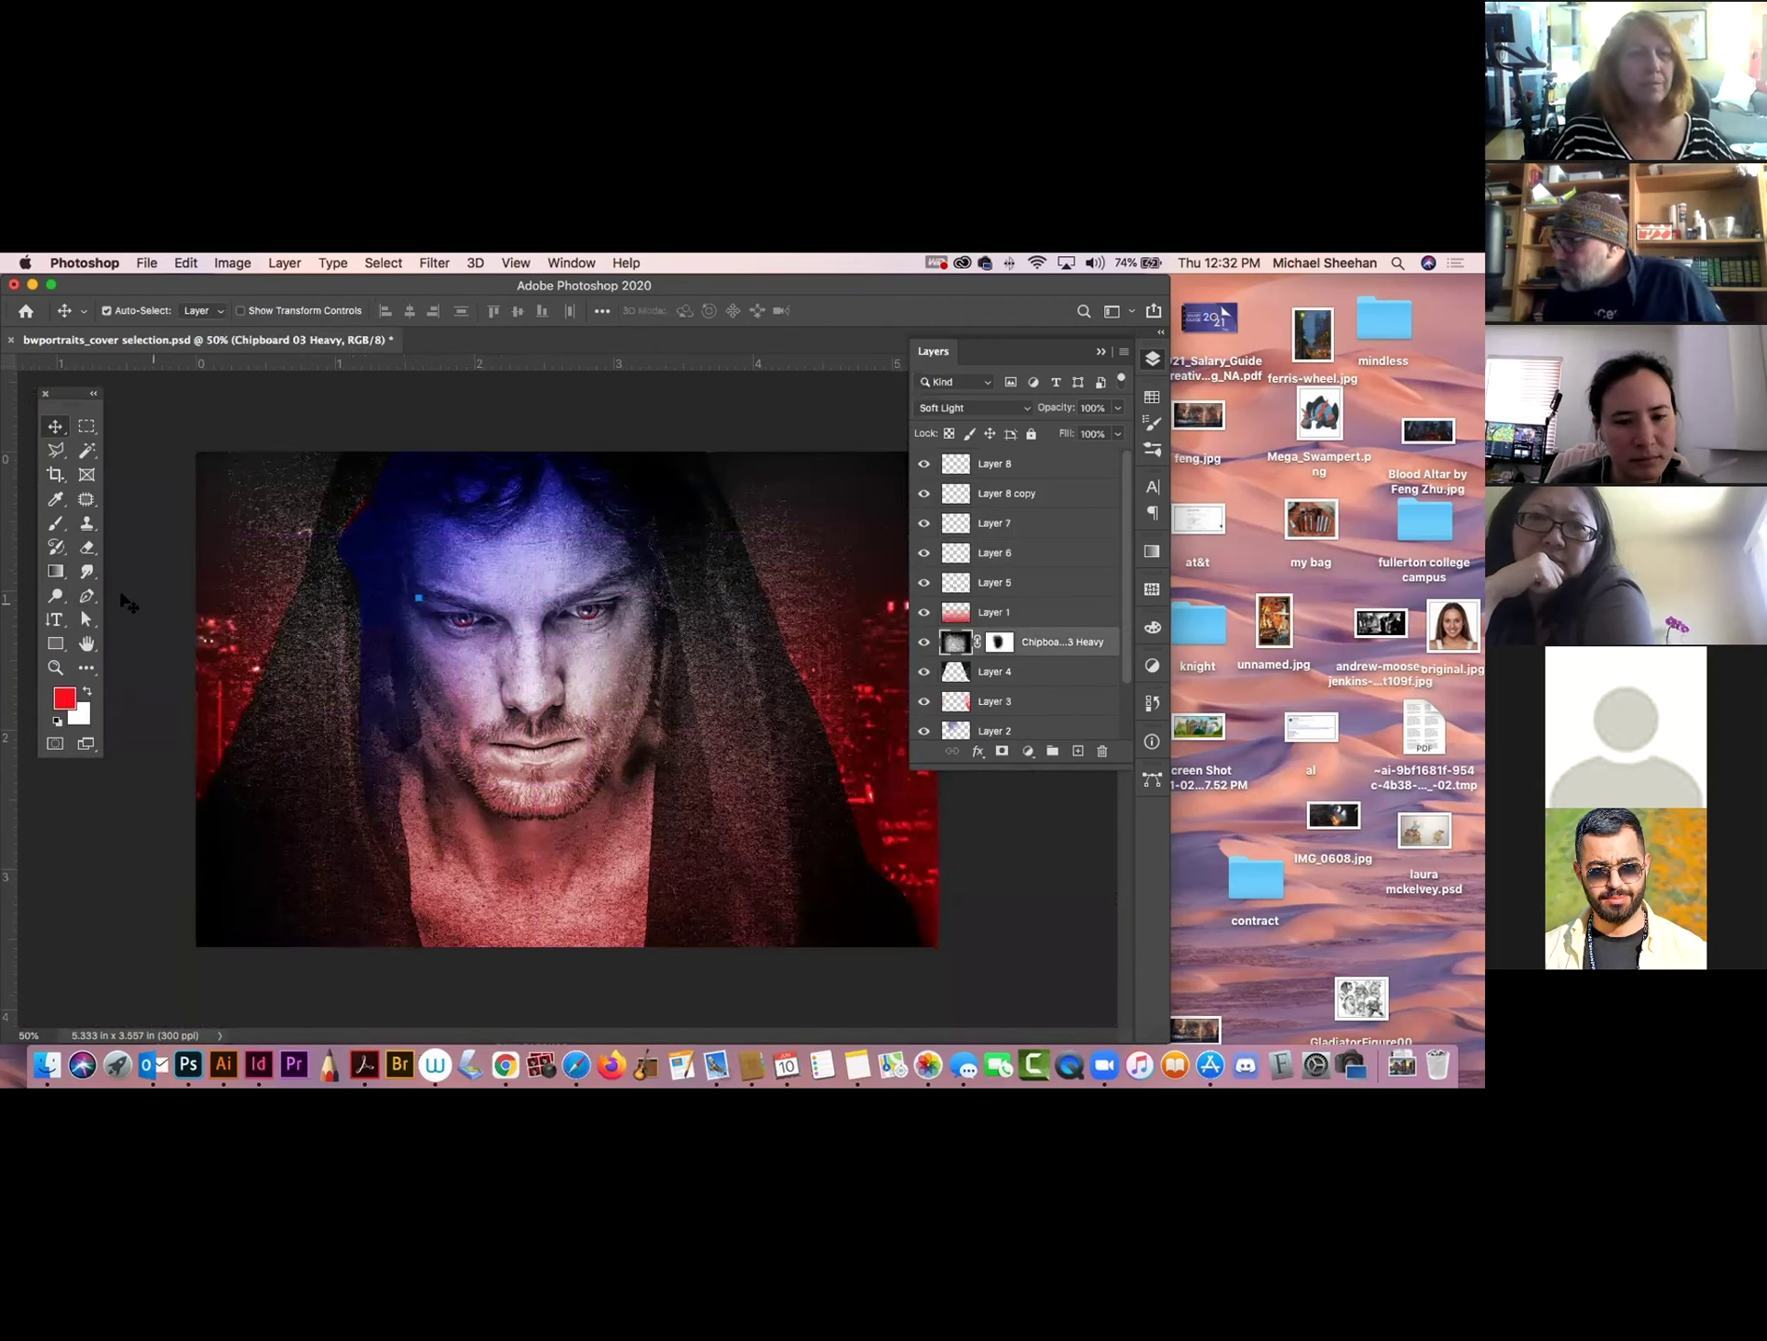
left_click(84, 571)
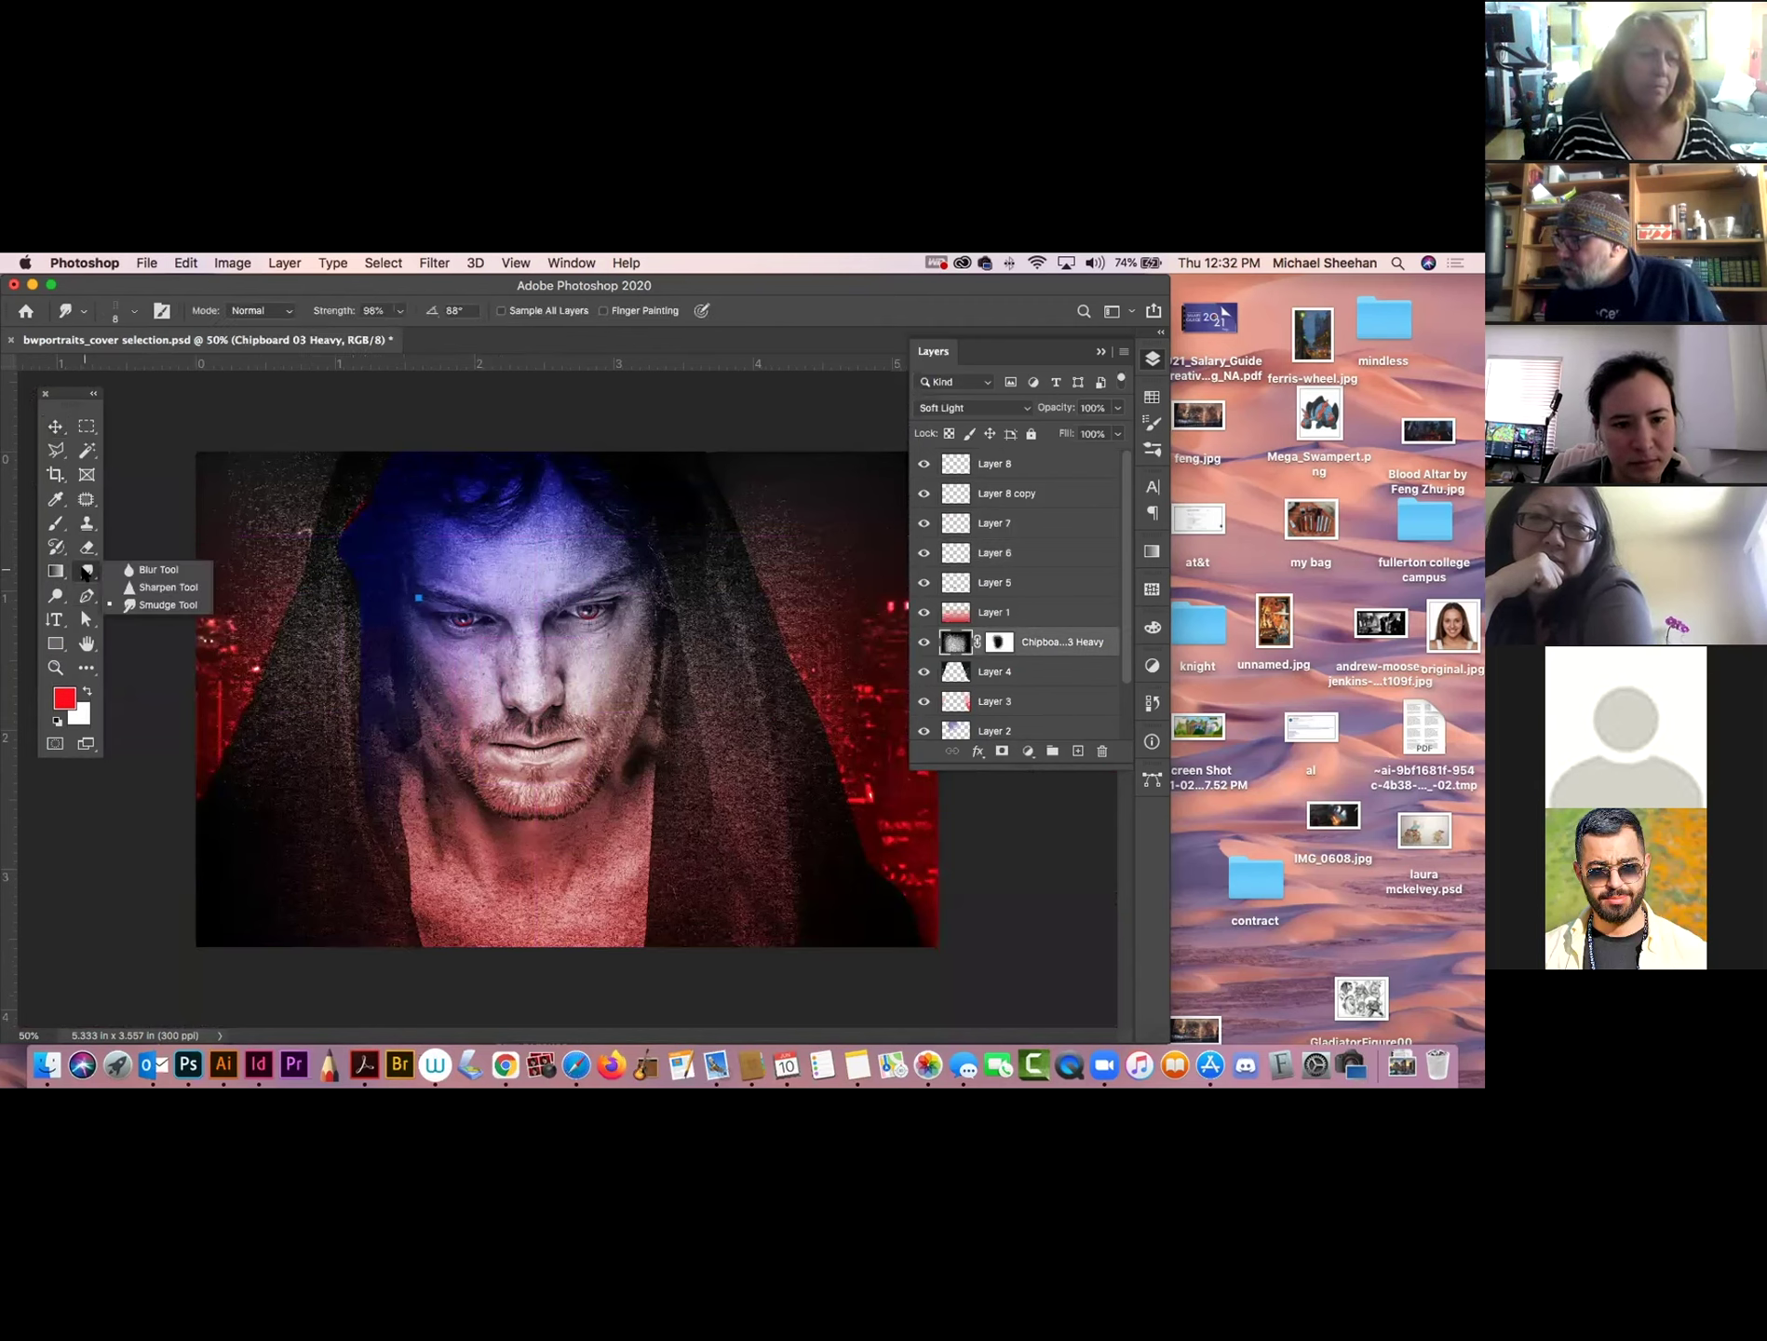
left_click_drag(53, 596, 115, 622)
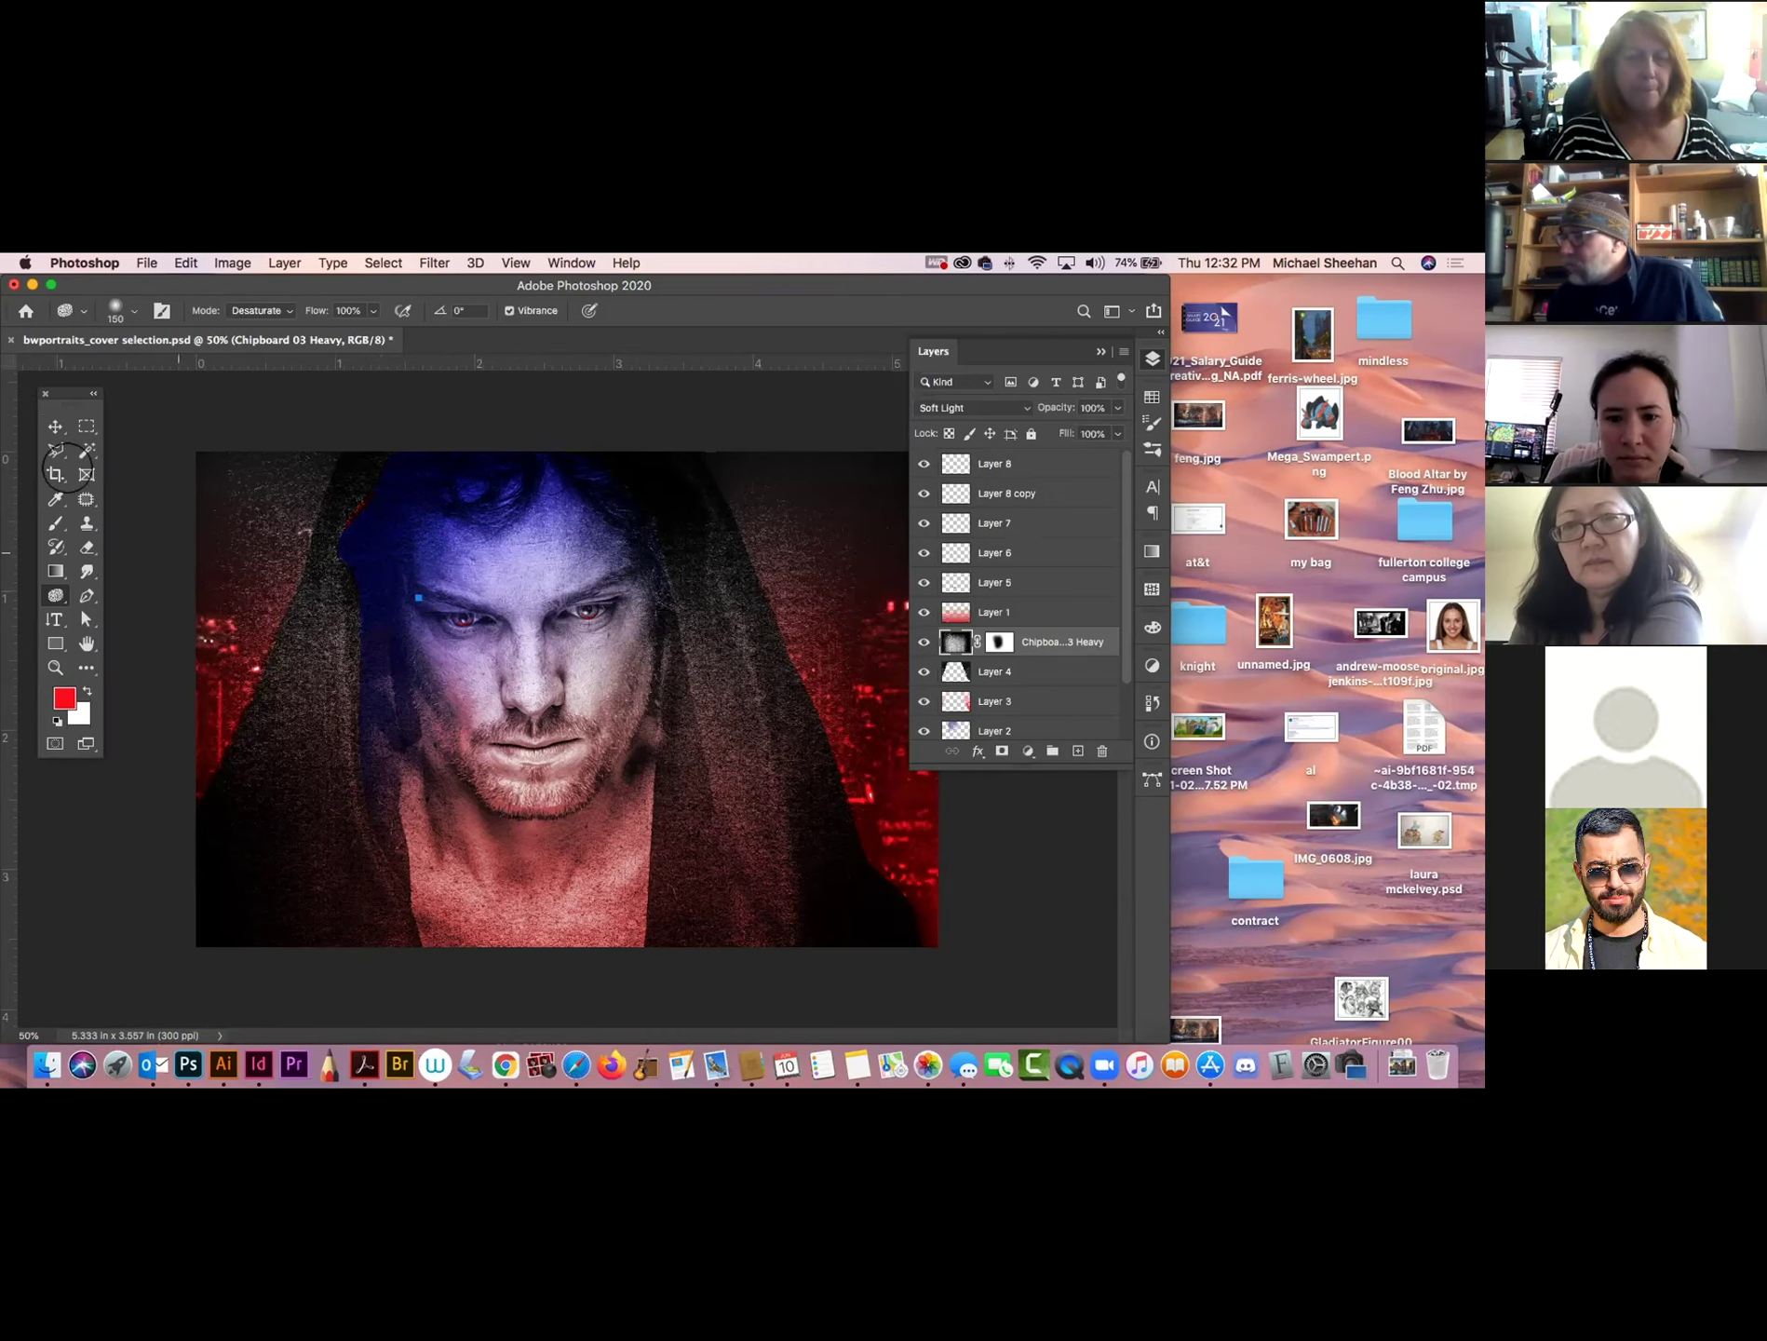
left_click(55, 425)
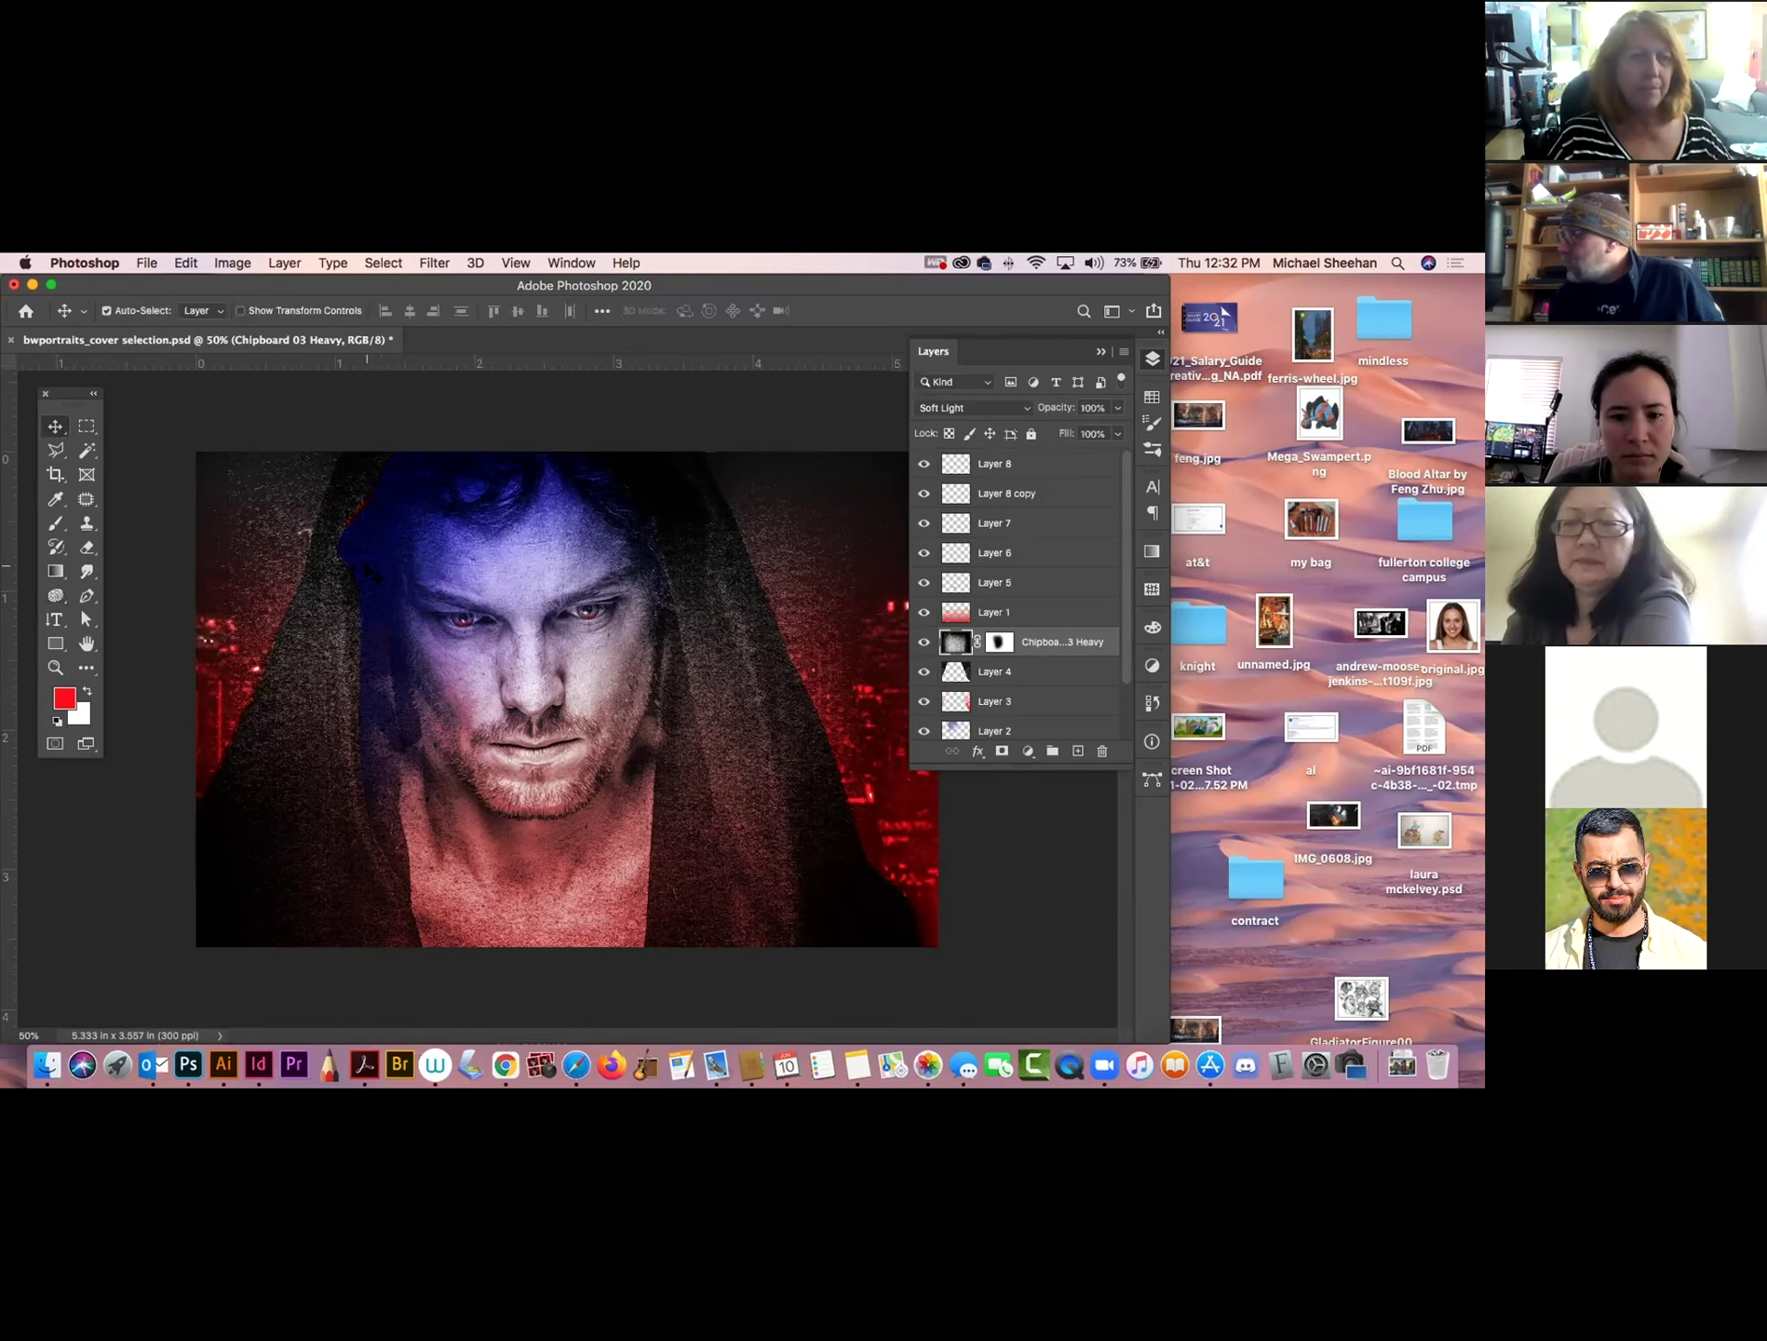
Toggle the visibility of Chipboard 03 Heavy and Layer 2 to find which layer carries the blue on the hood.
left_click(922, 641)
left_click(923, 641)
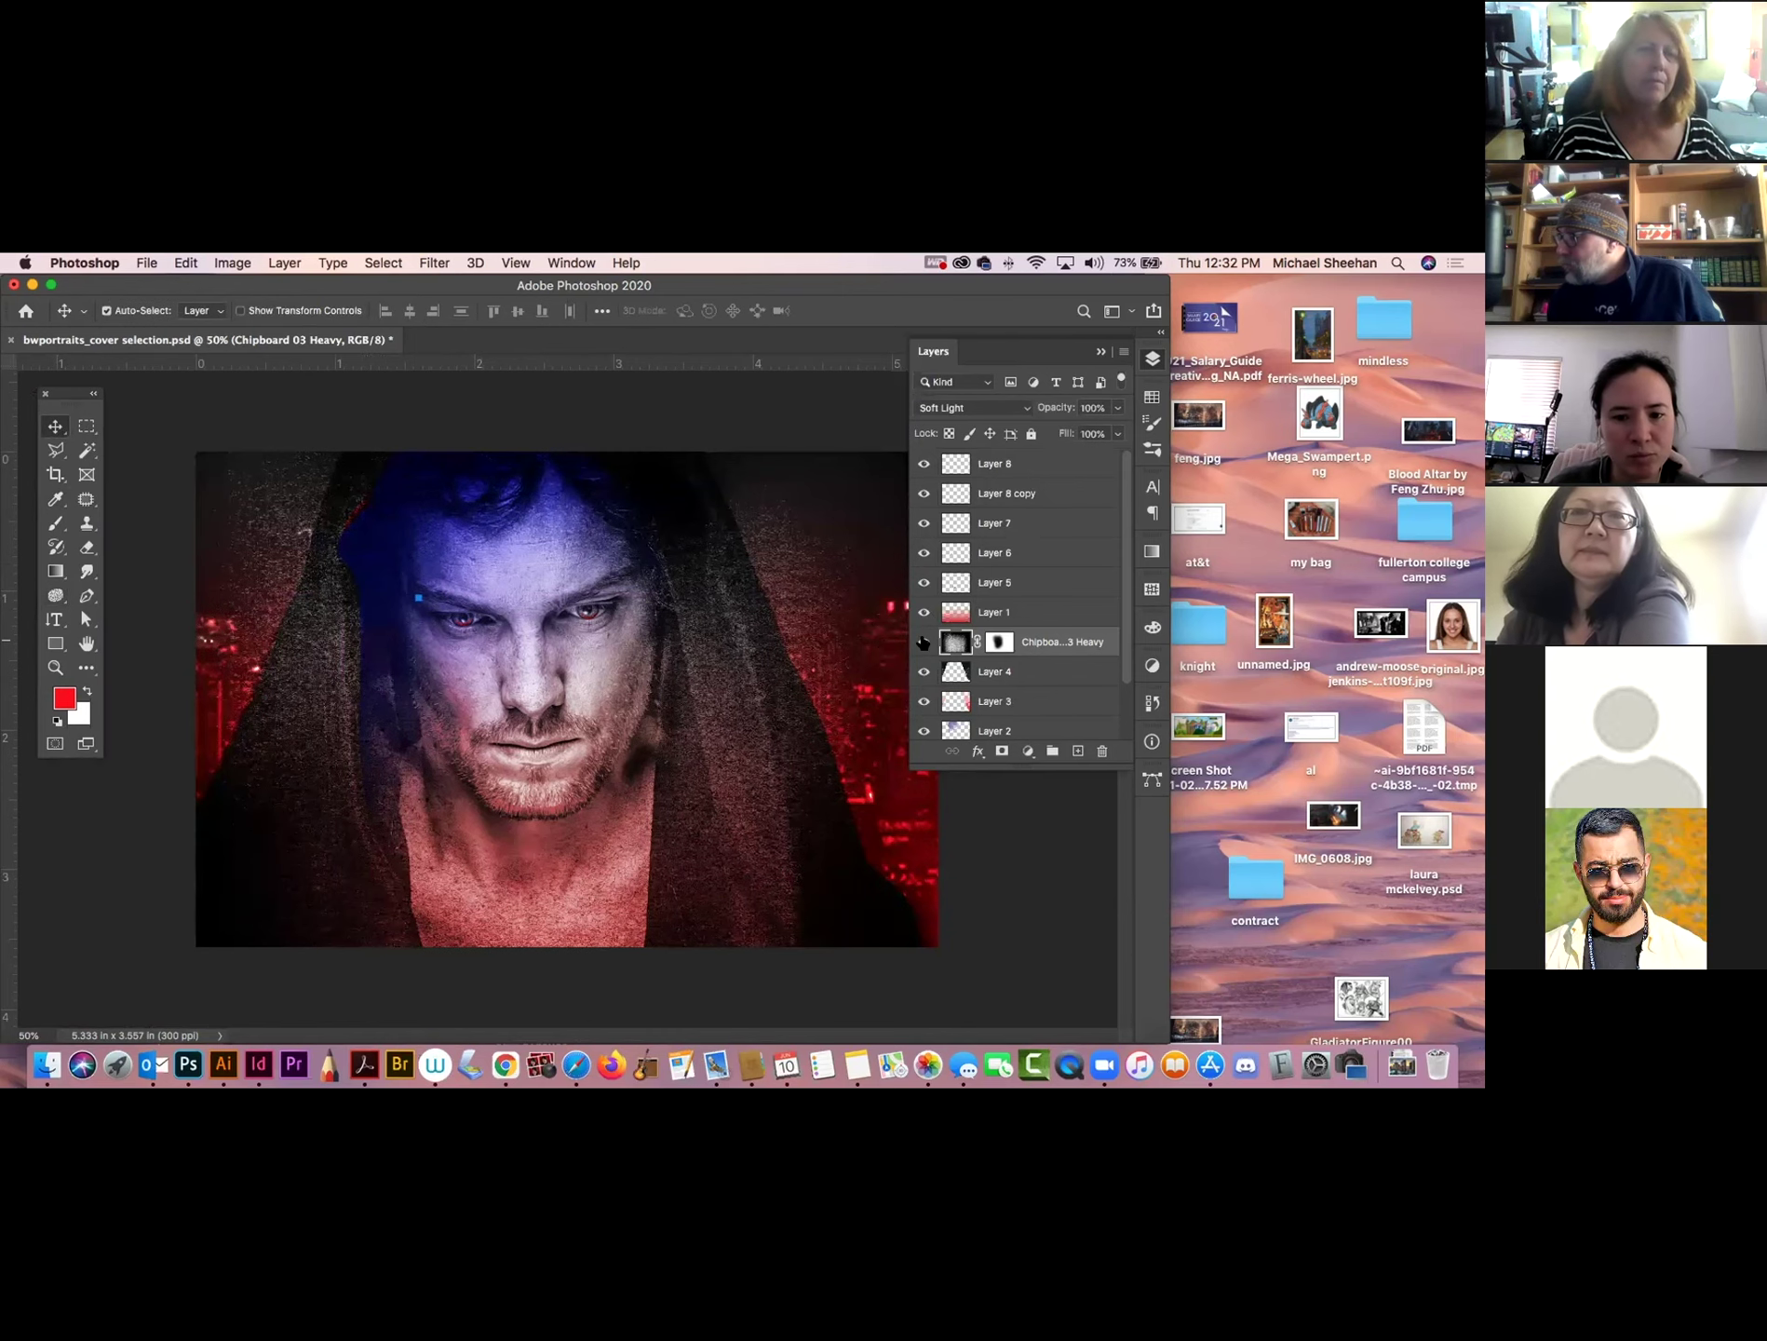
left_click(198, 407)
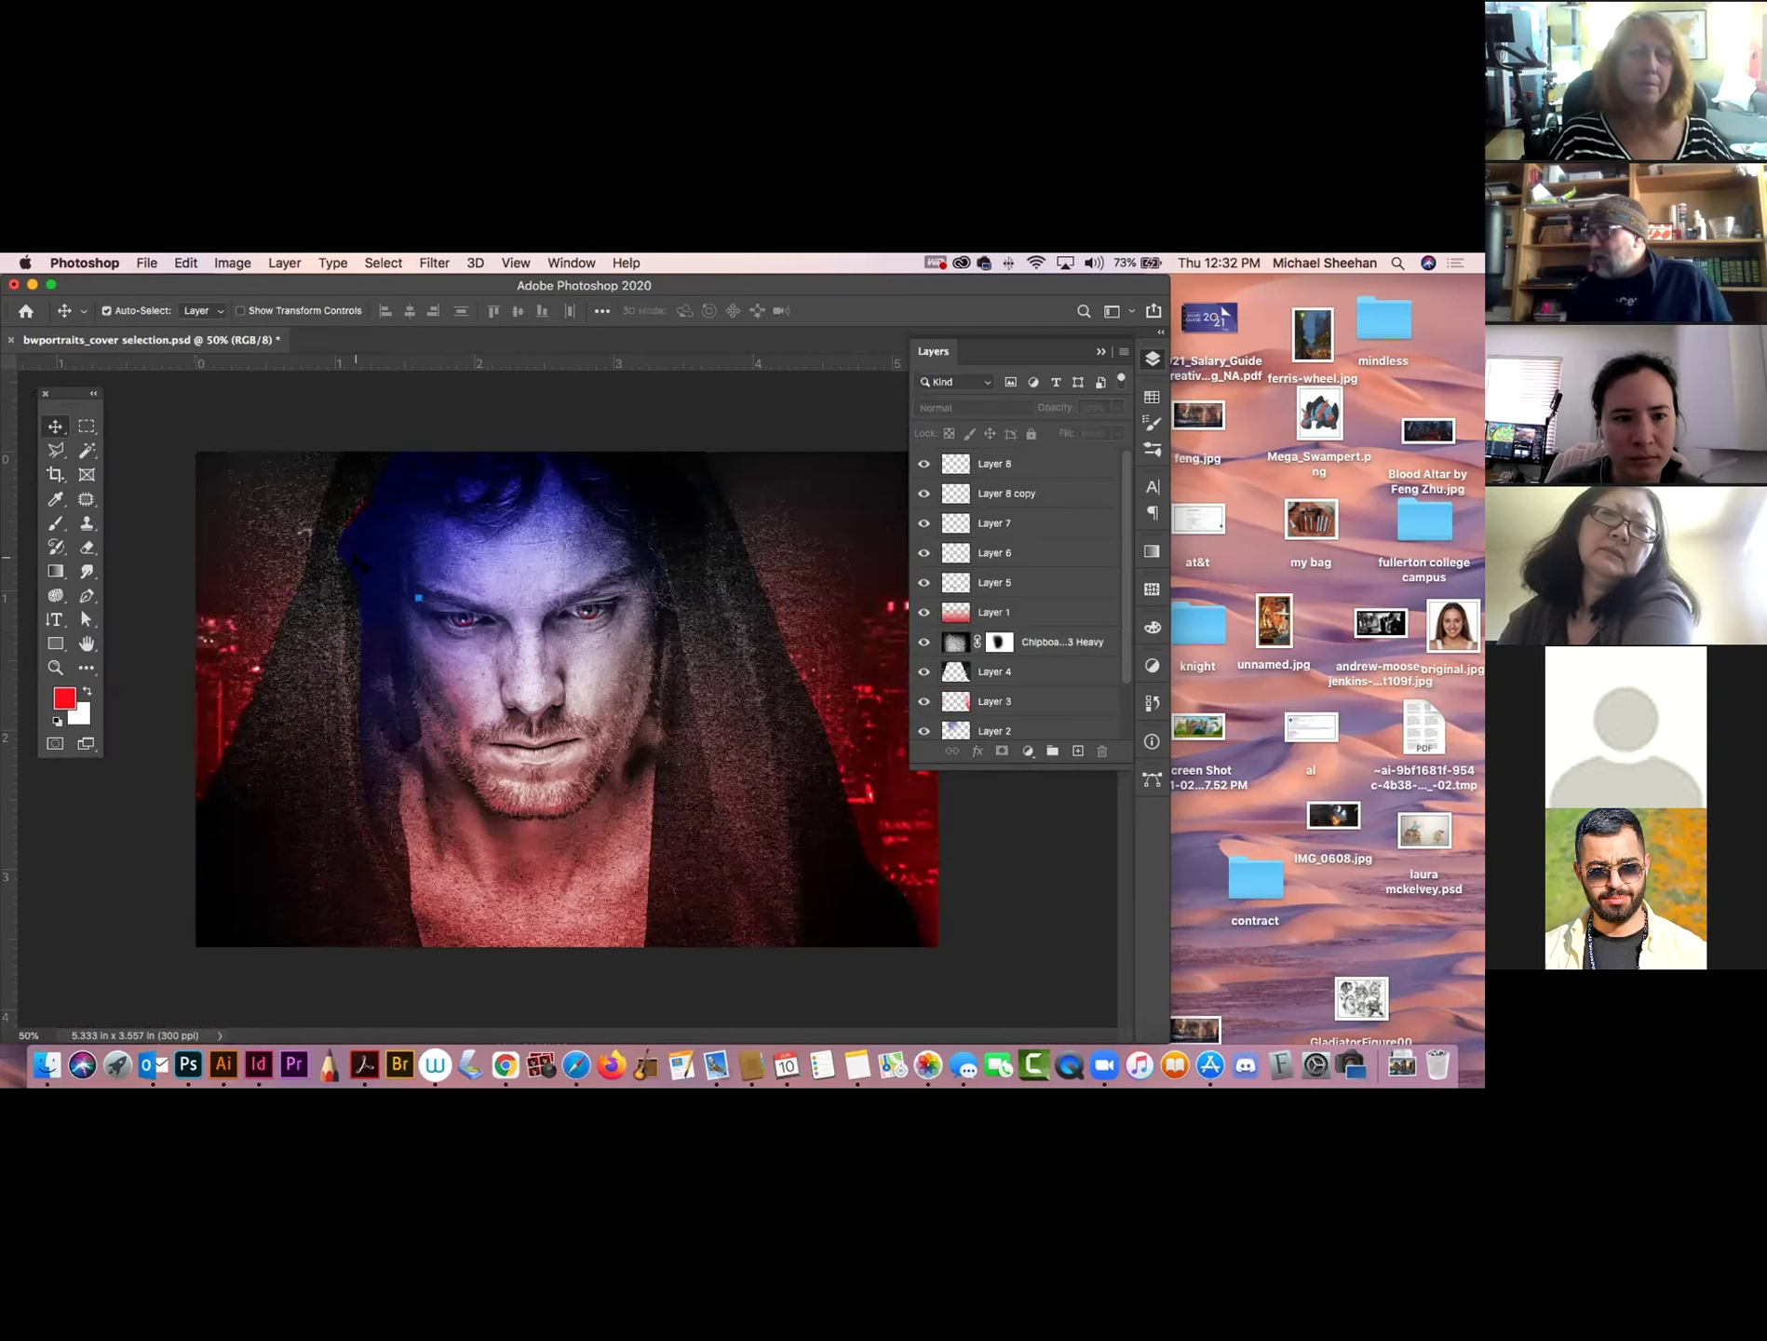
left_click(357, 559)
left_click(307, 658)
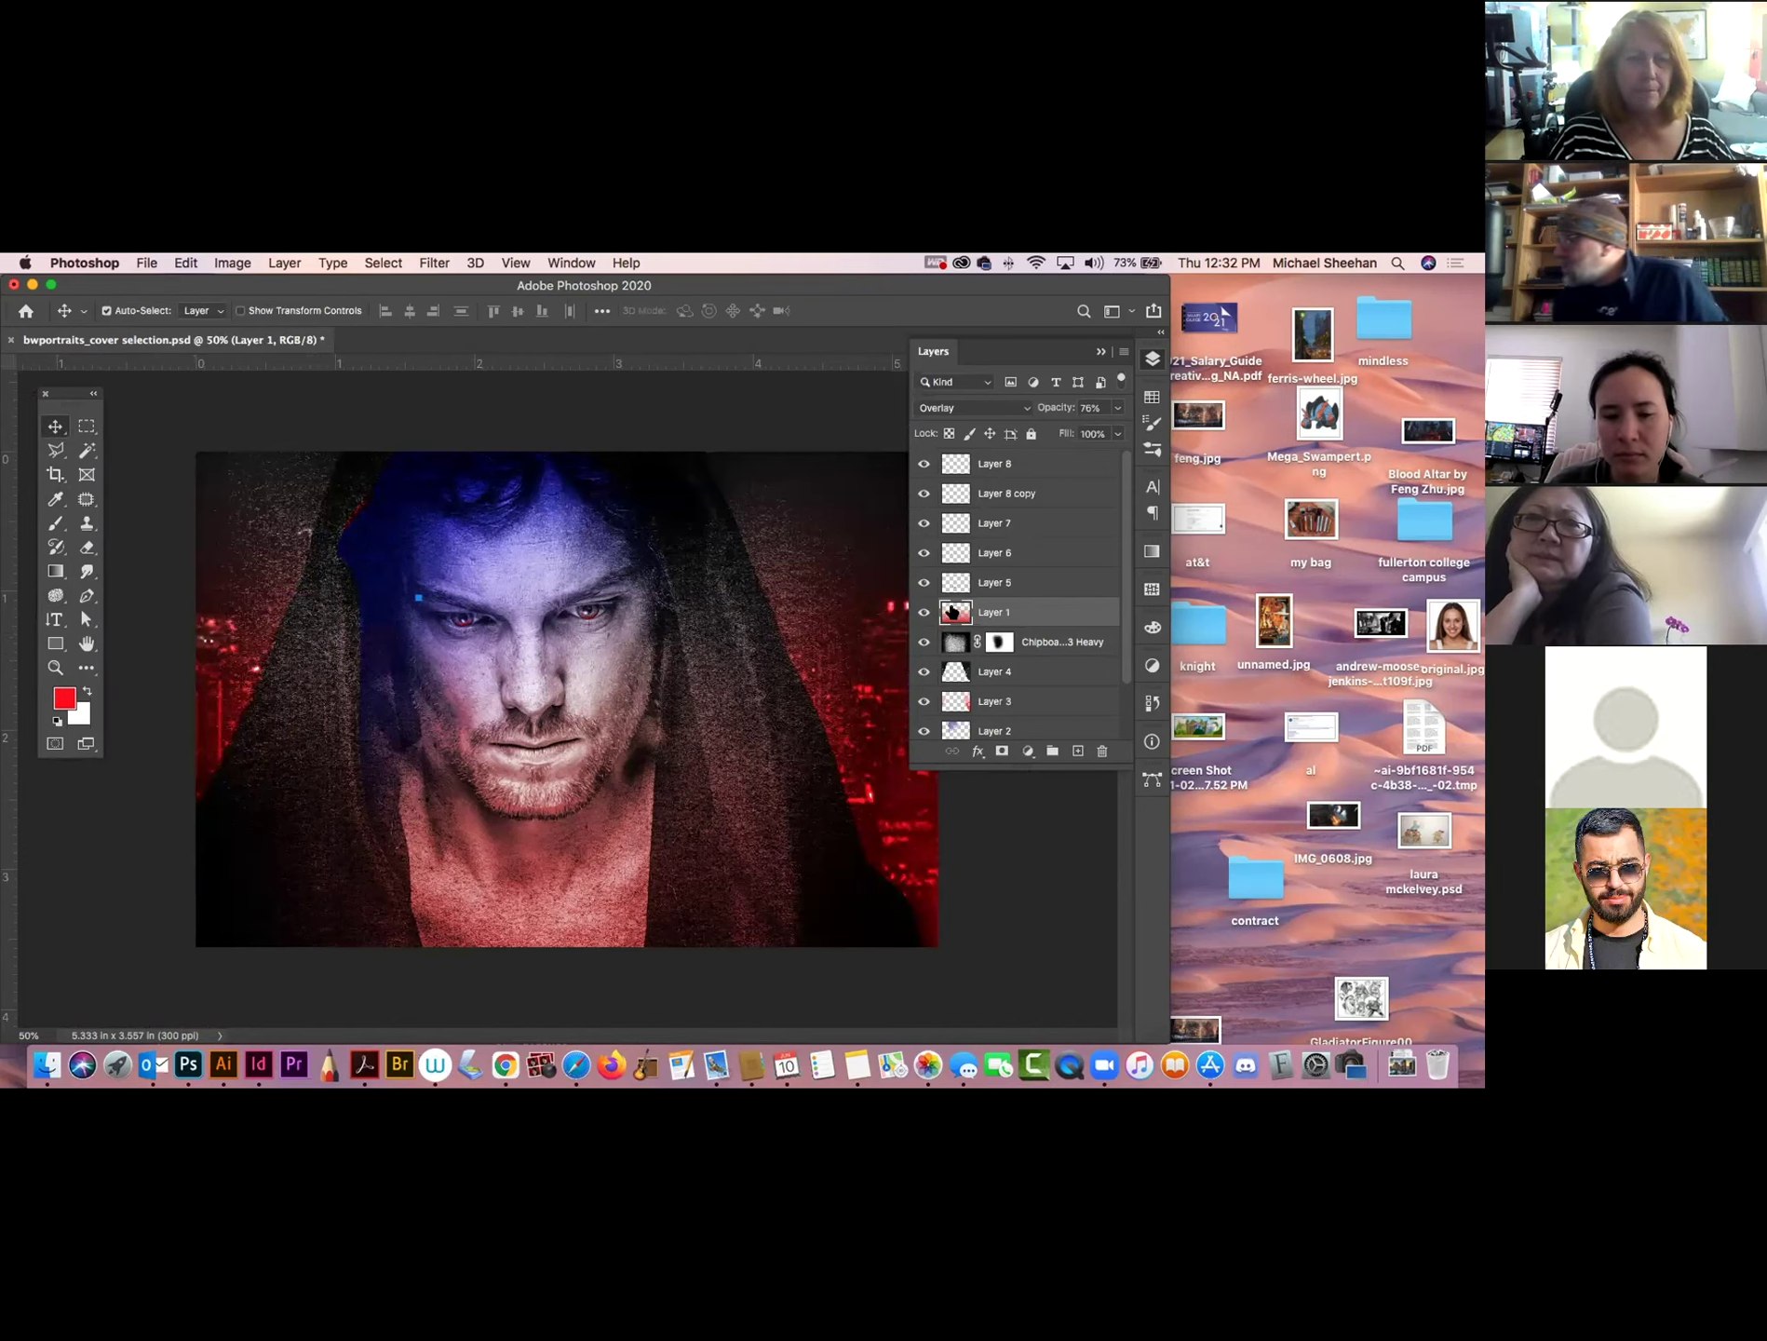
scroll(1024, 695, "down", 2)
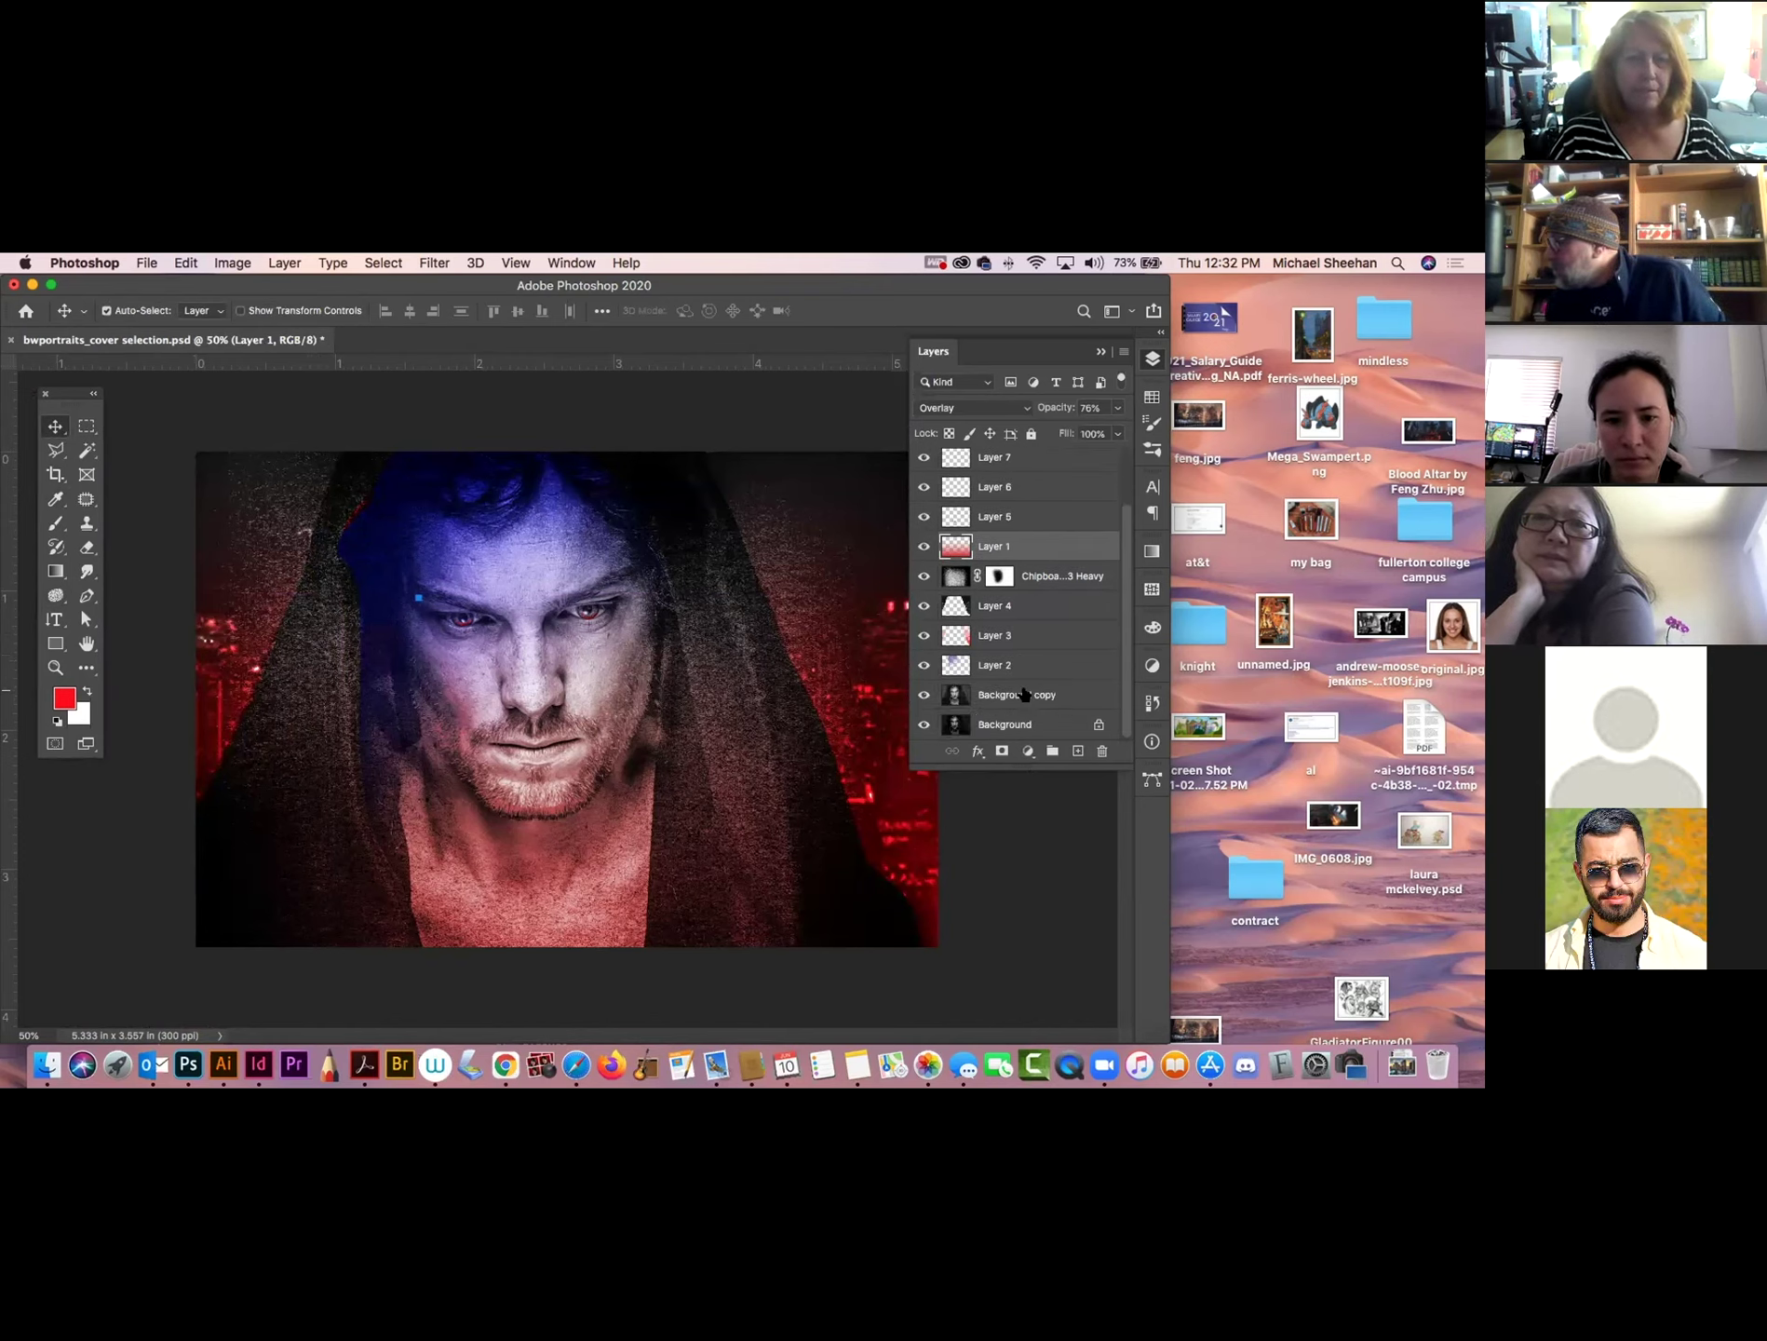
left_click(924, 664)
left_click(923, 664)
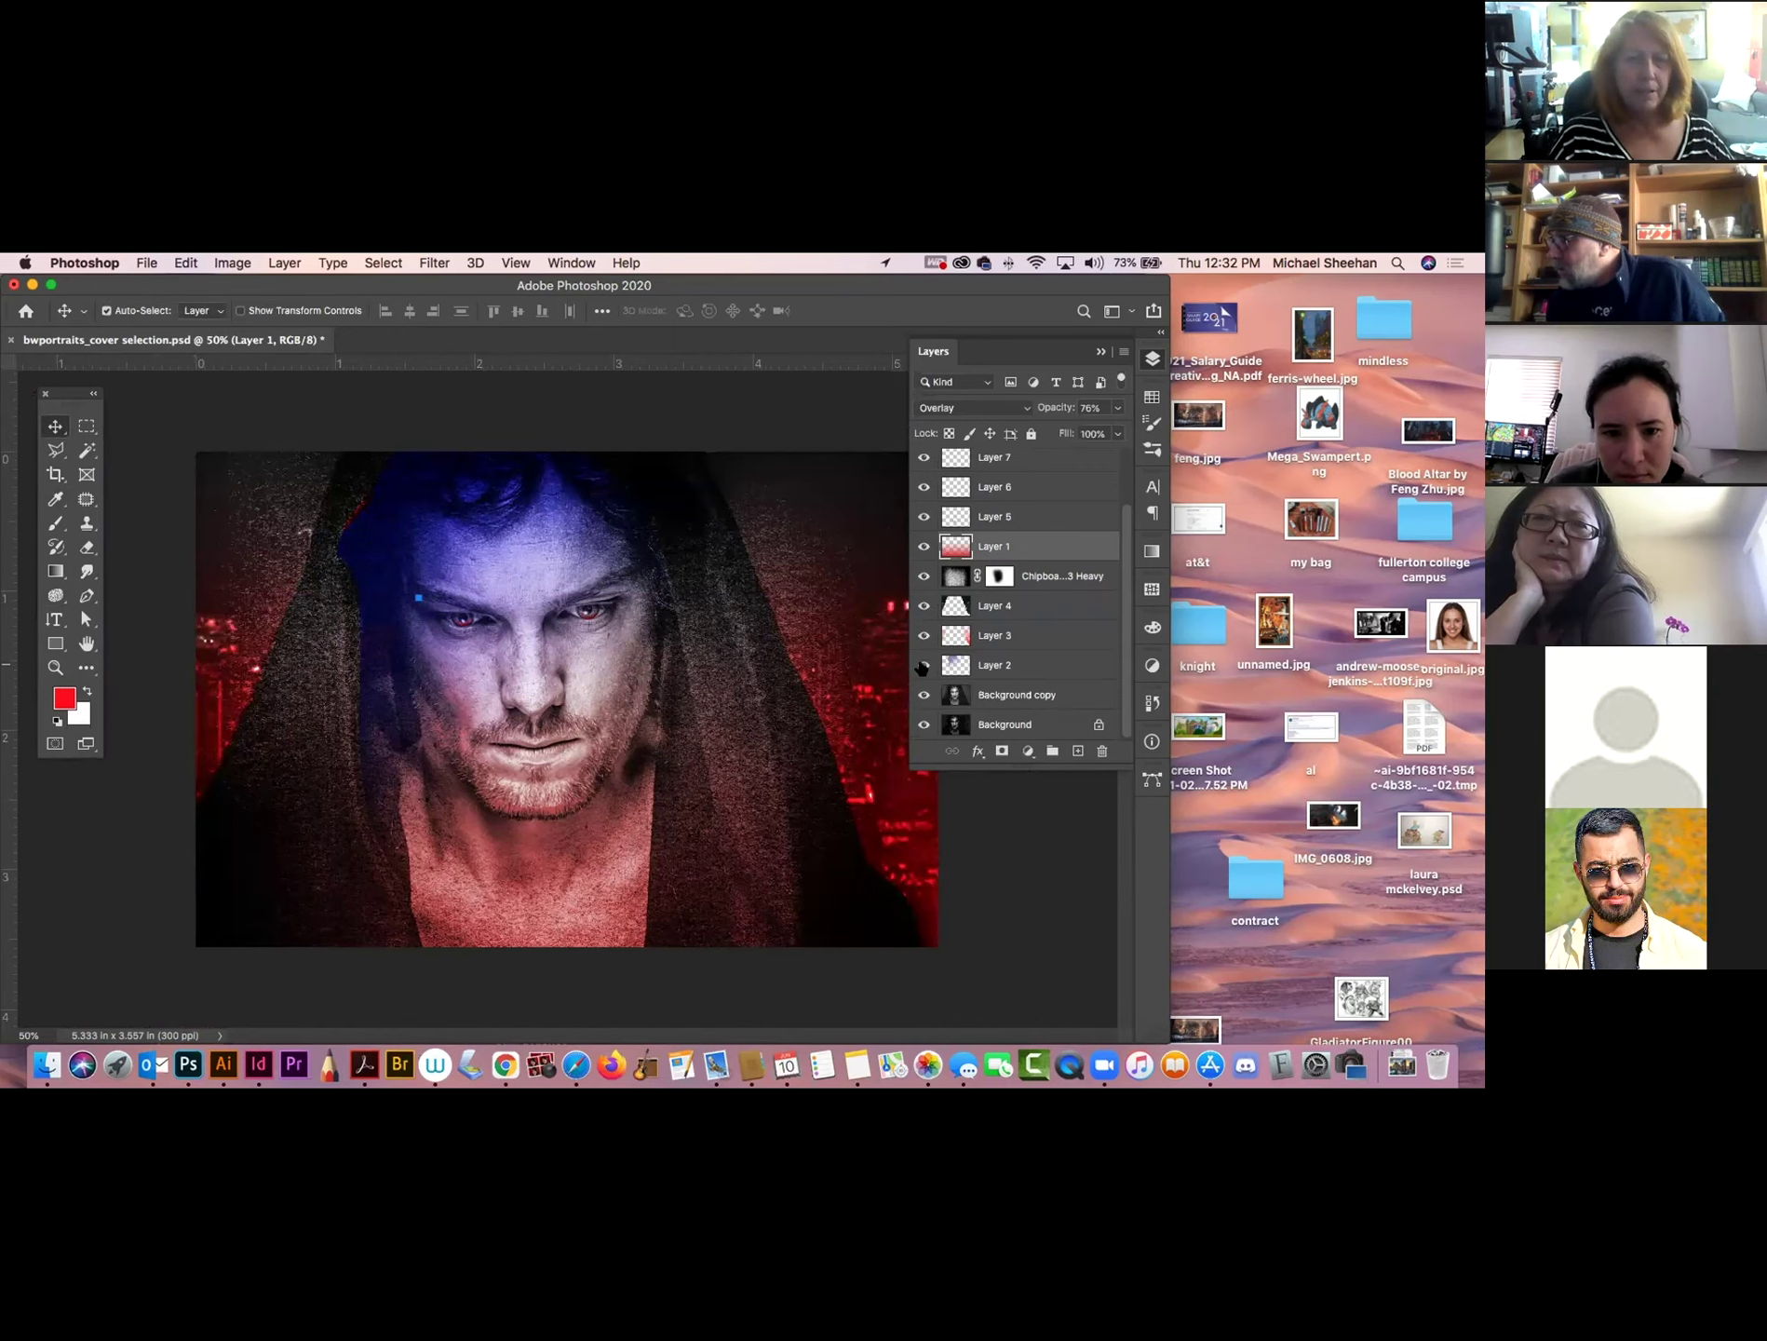
Desaturate the blue spill on the hood edge in Layer 2 with the Sponge tool, and compare with the layer hidden.
left_click(994, 665)
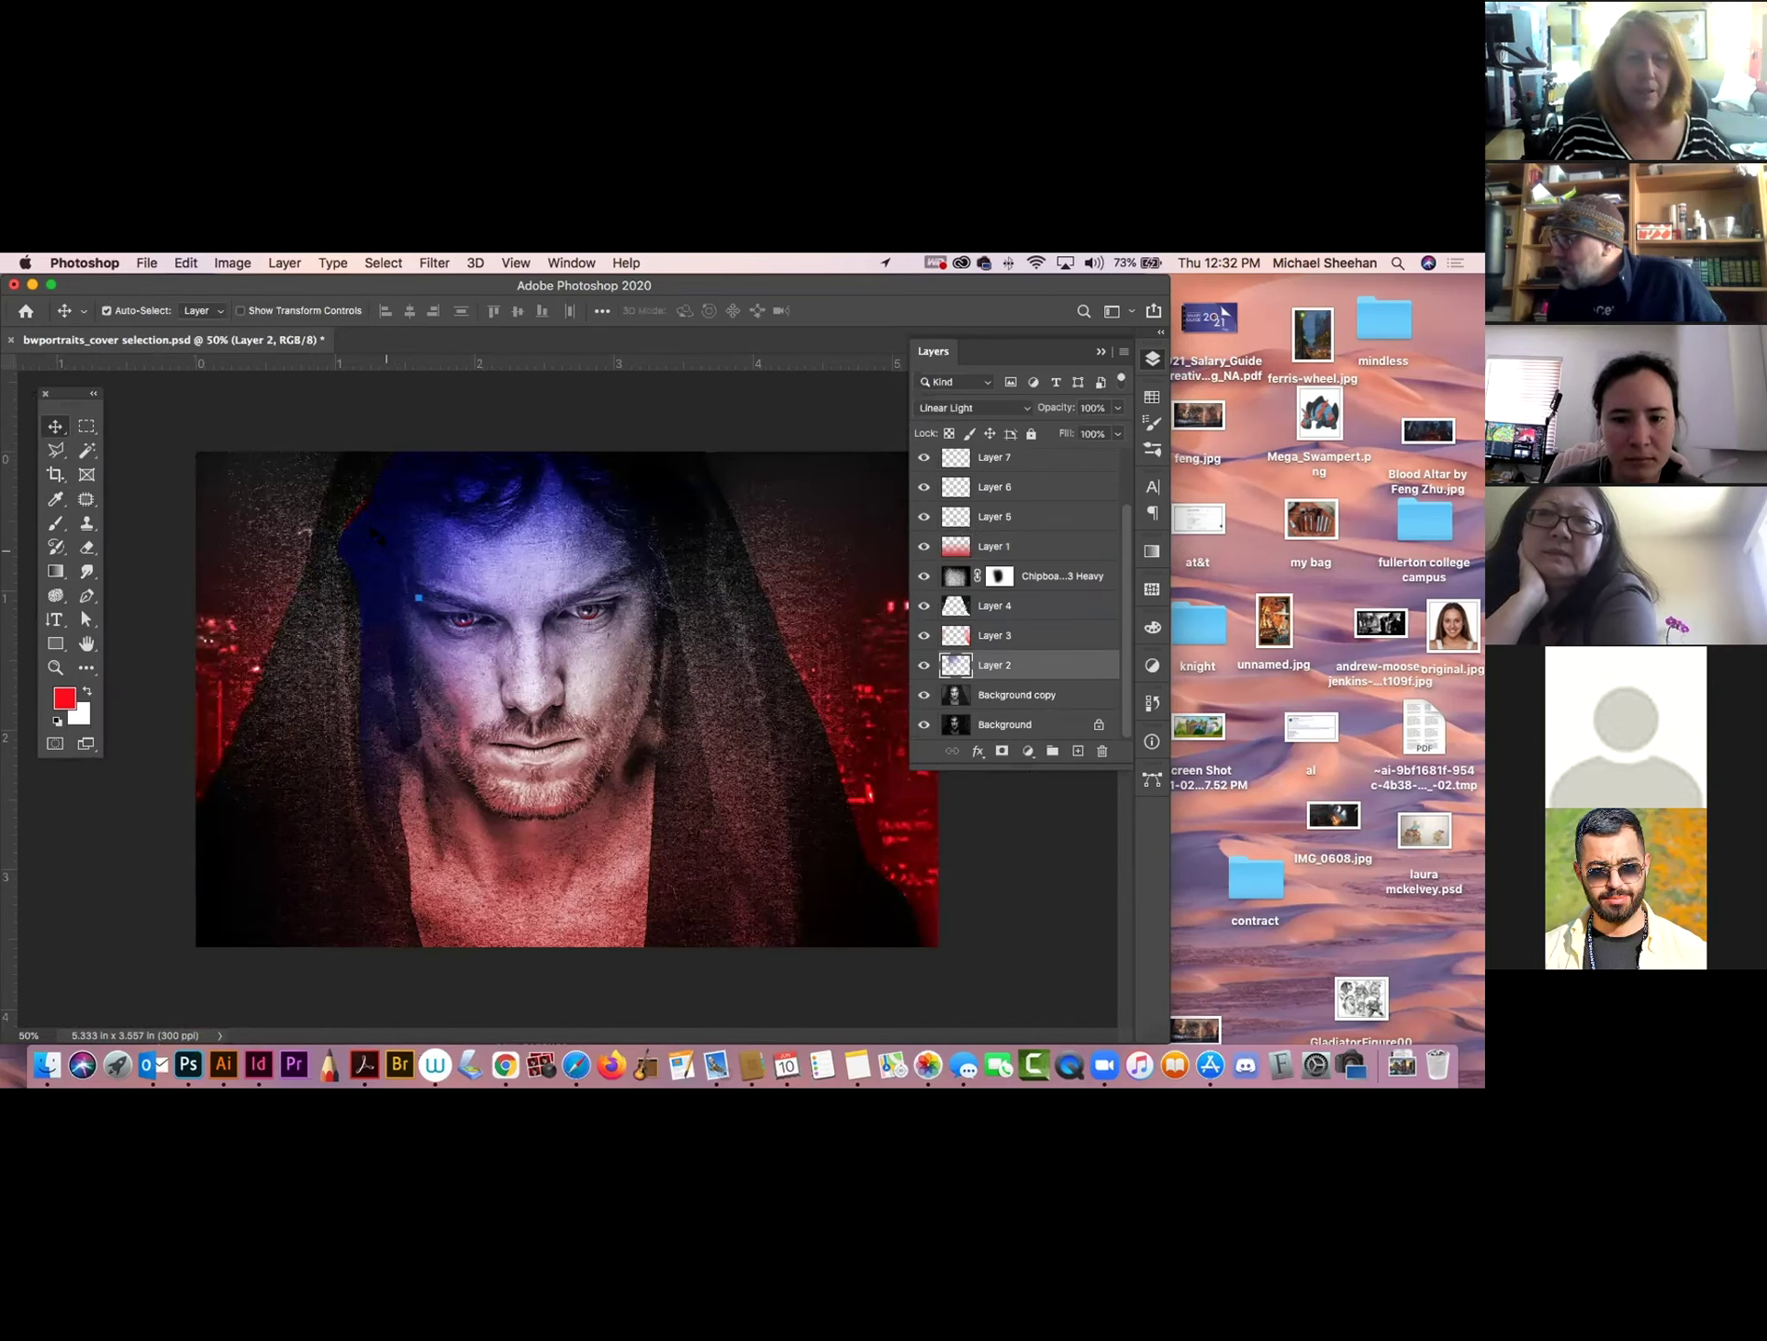
left_click(55, 595)
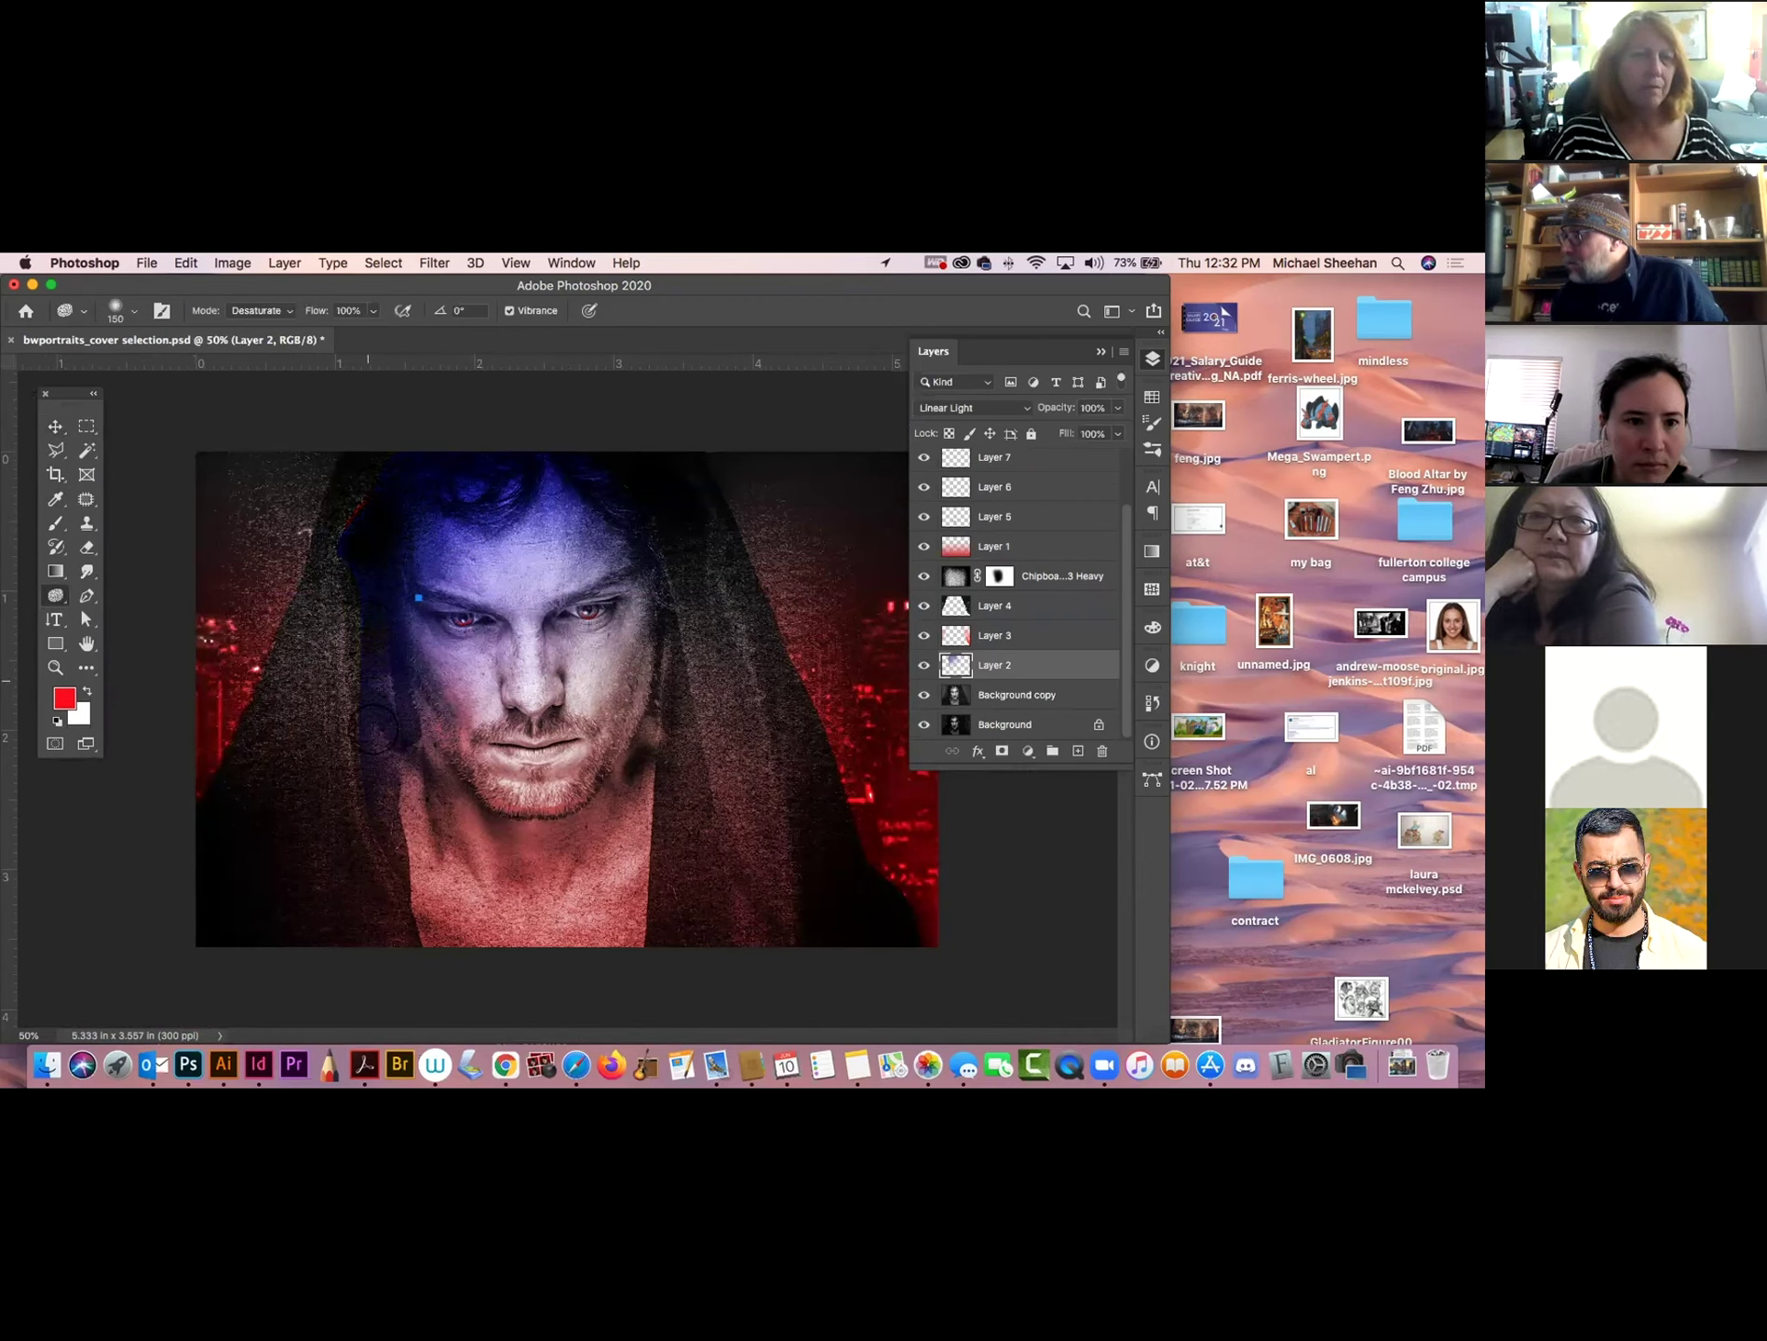
left_click(55, 425)
left_click(920, 666)
left_click(921, 666)
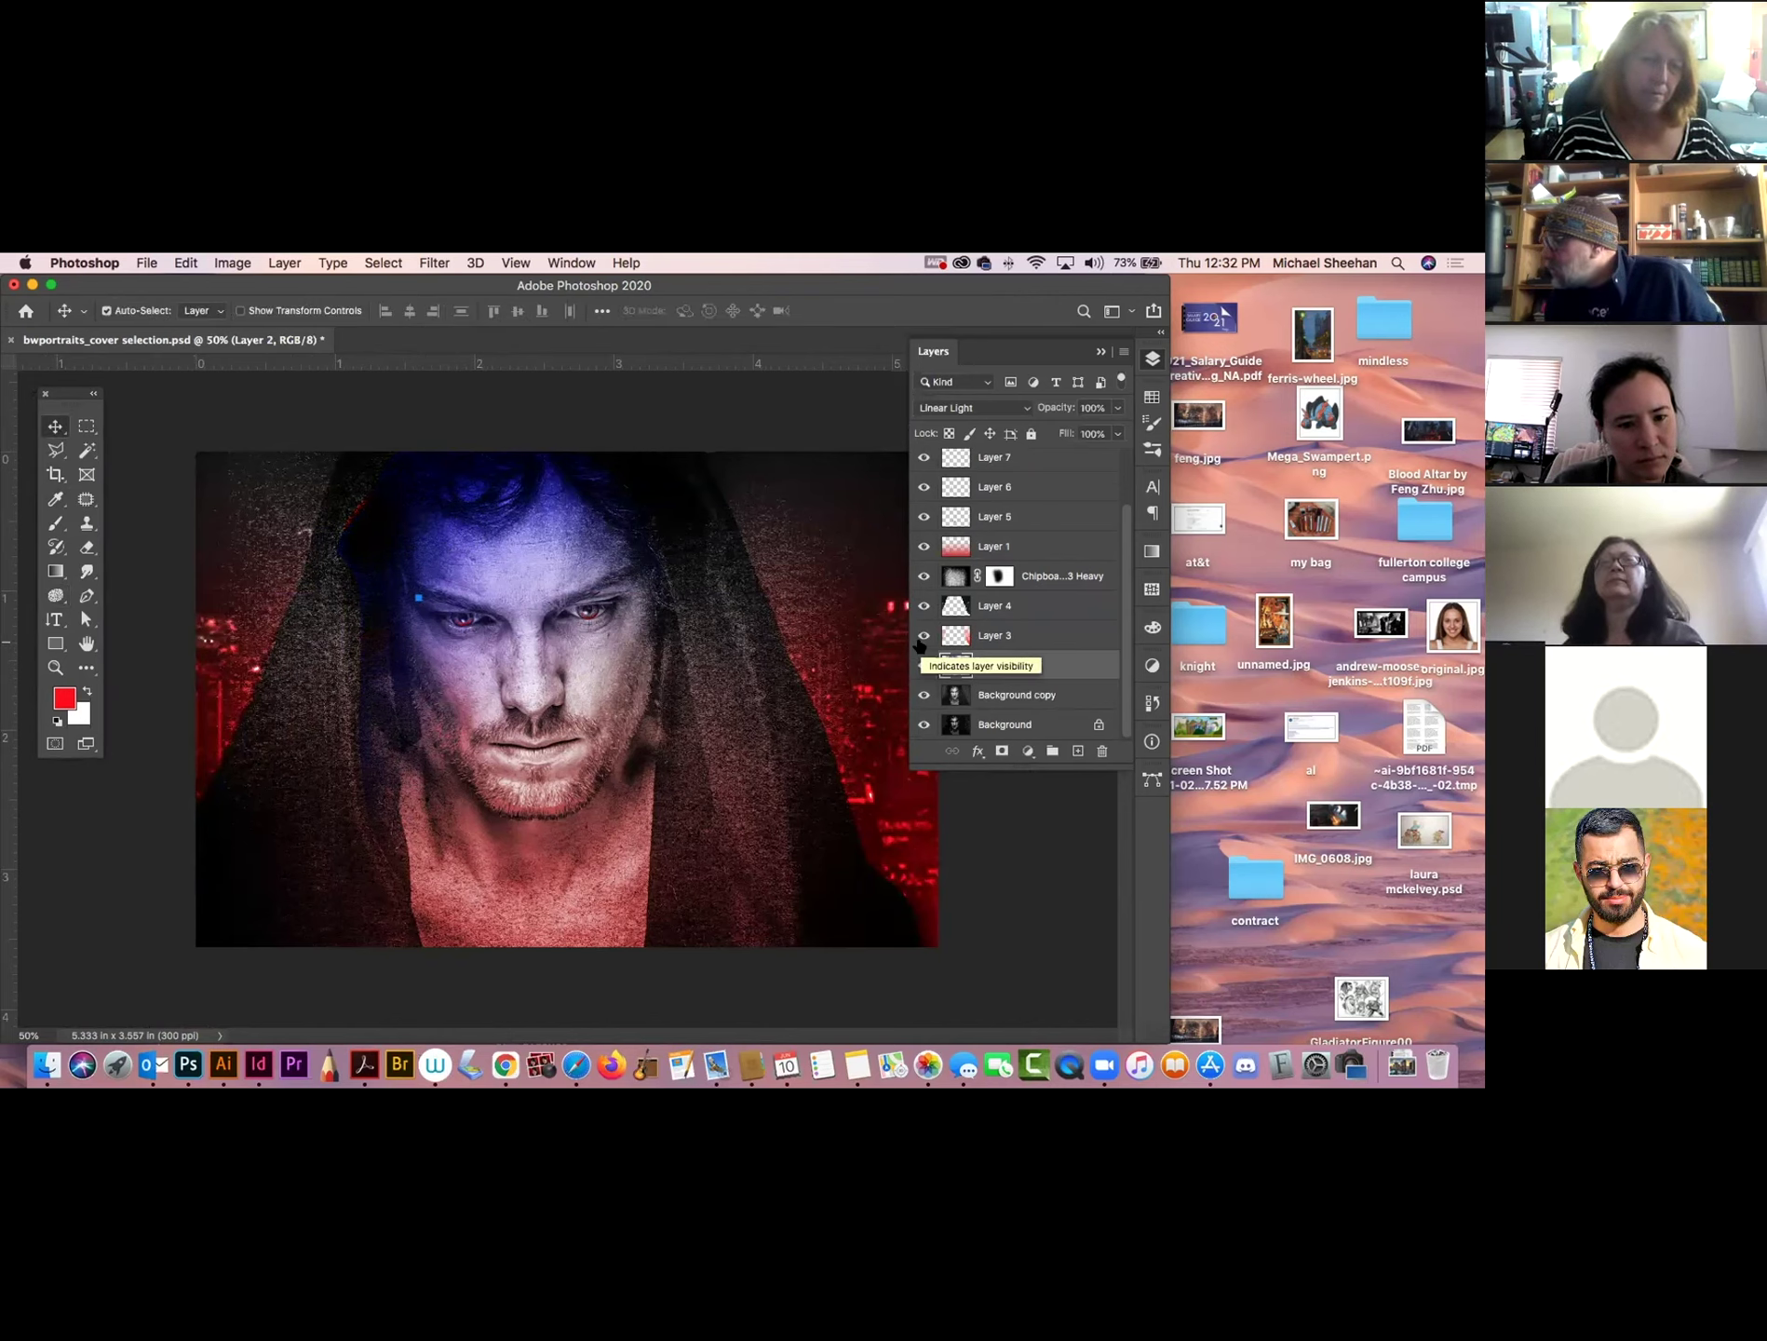
Toggle Layer 3, Layer 4, Layer 1 and Background copy one by one to examine what each contributes to the portrait.
left_click(923, 636)
left_click(923, 636)
left_click(923, 606)
left_click(924, 606)
left_click(921, 546)
left_click(920, 547)
left_click(924, 695)
left_click(923, 695)
left_click(920, 457)
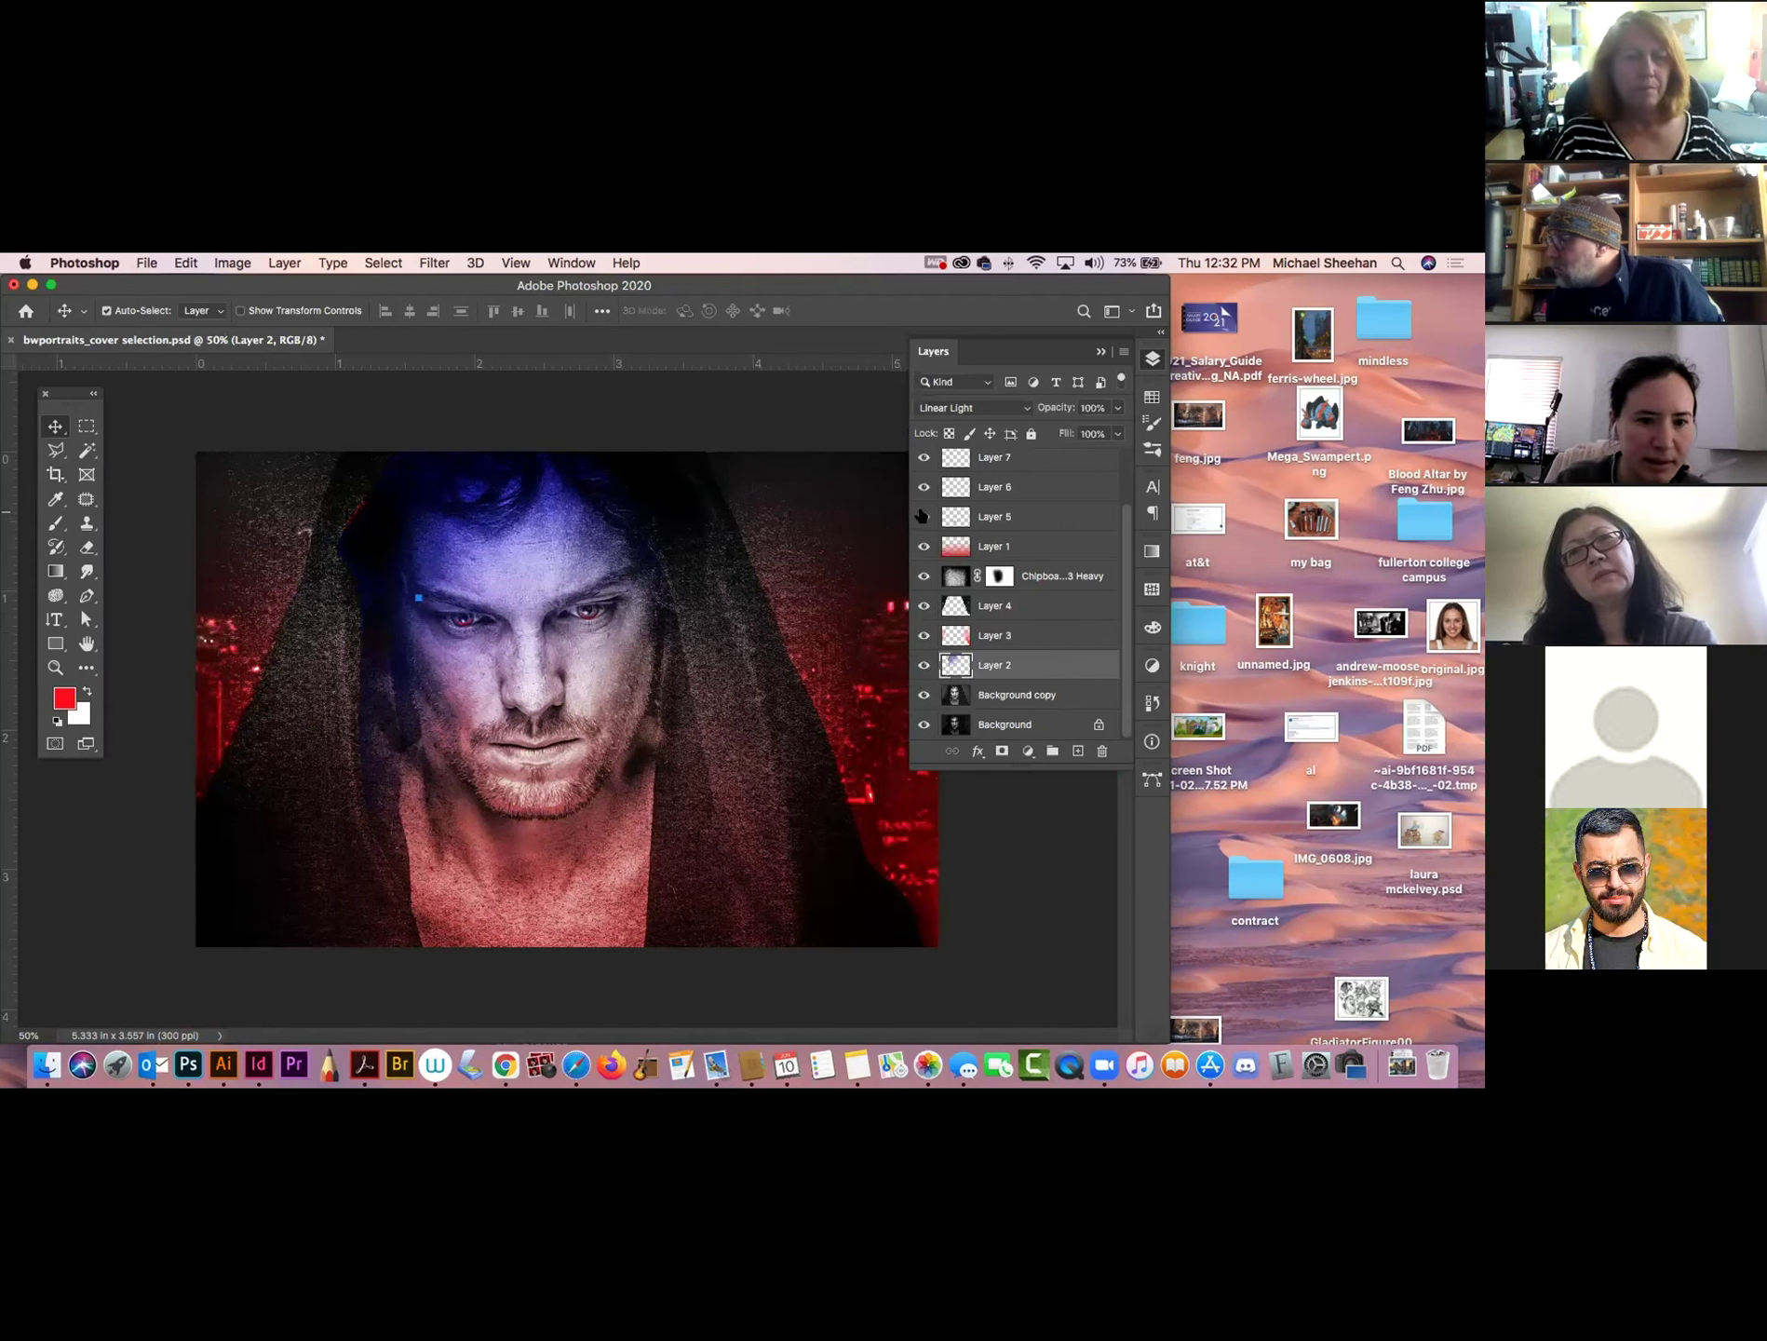
left_click(923, 547)
left_click(922, 547)
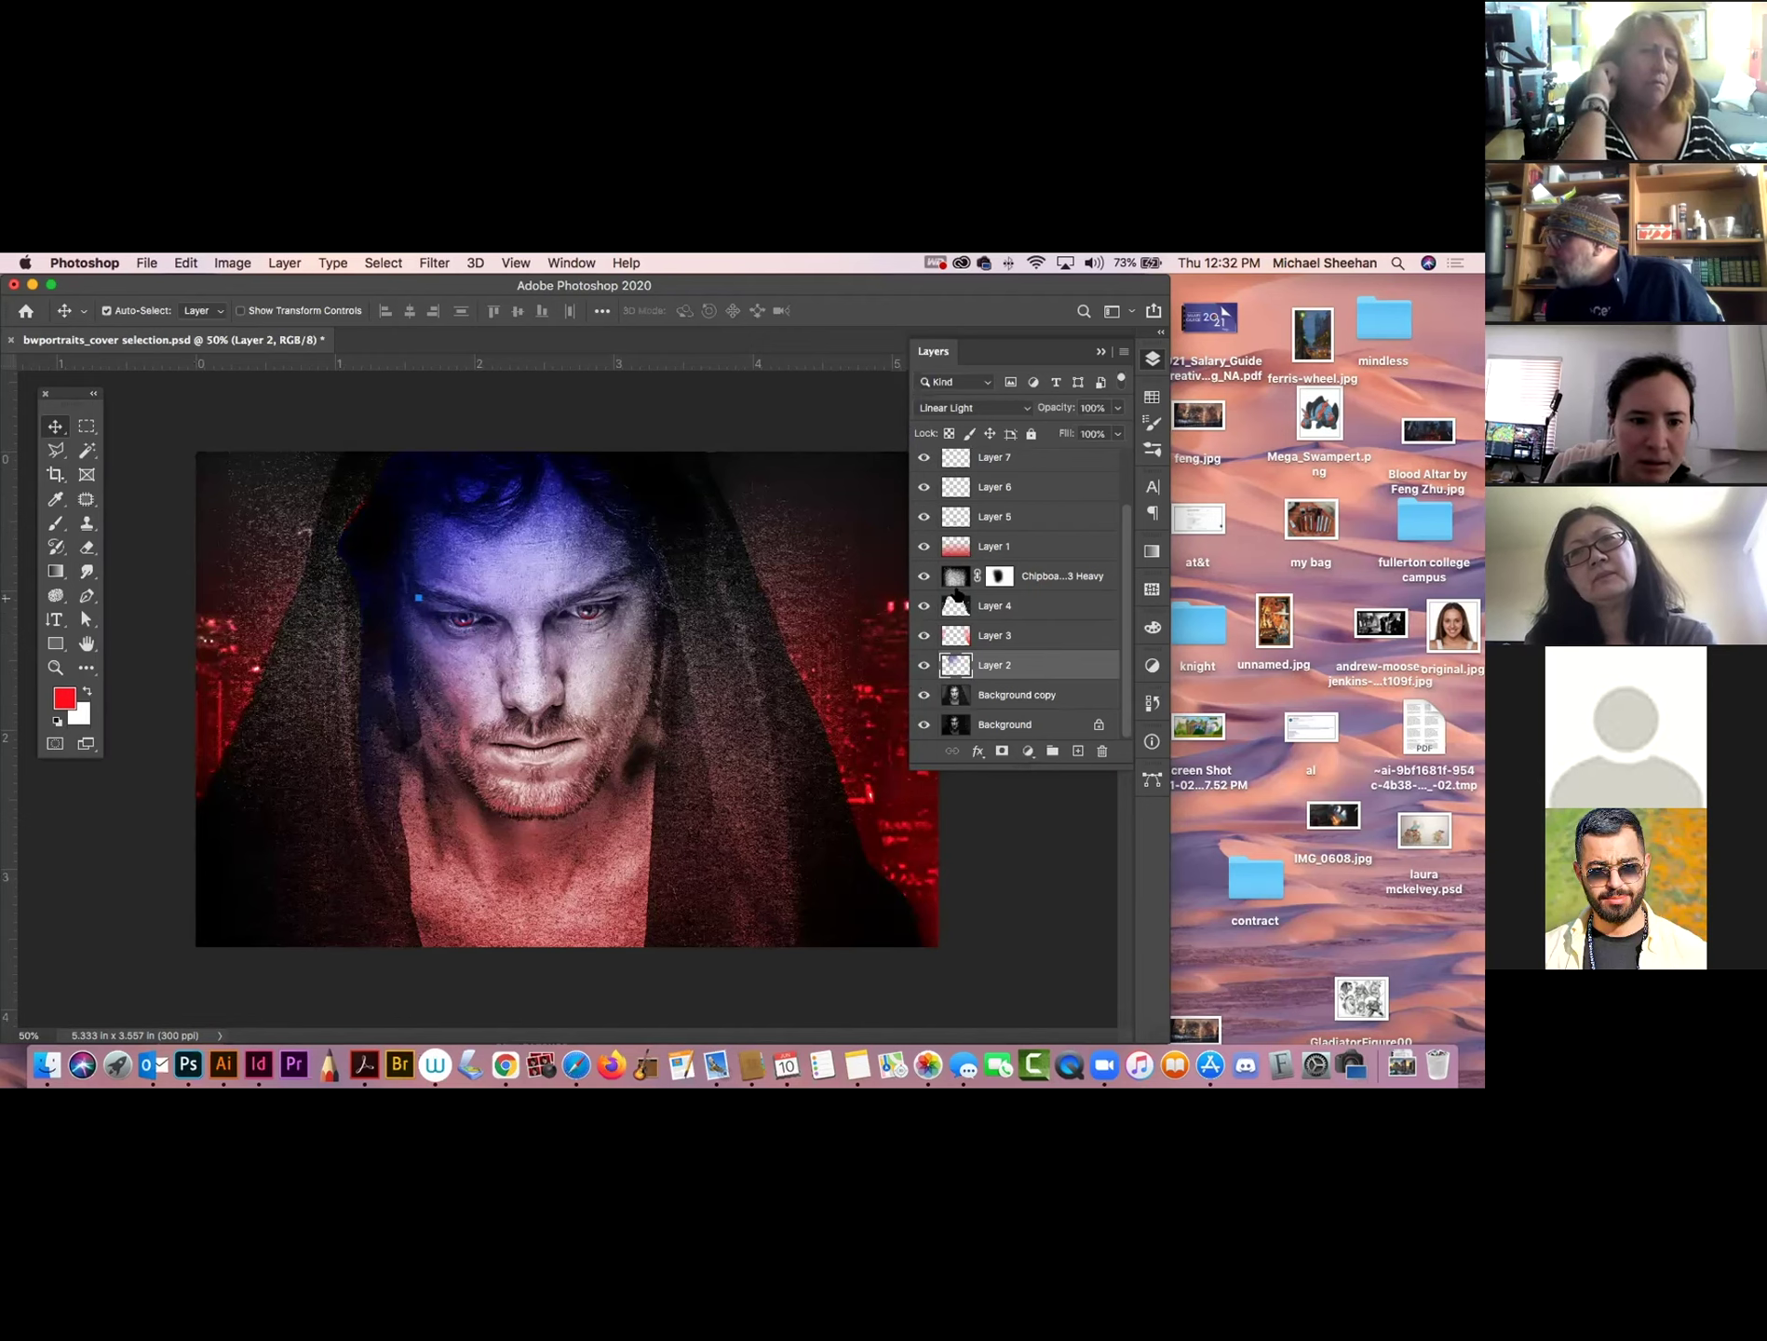
Hide the Chipboard 03 Heavy texture and the red Layer 1 to examine the colouring beneath them.
left_click(994, 577)
left_click(925, 576)
left_click(925, 577)
left_click(924, 576)
left_click(924, 576)
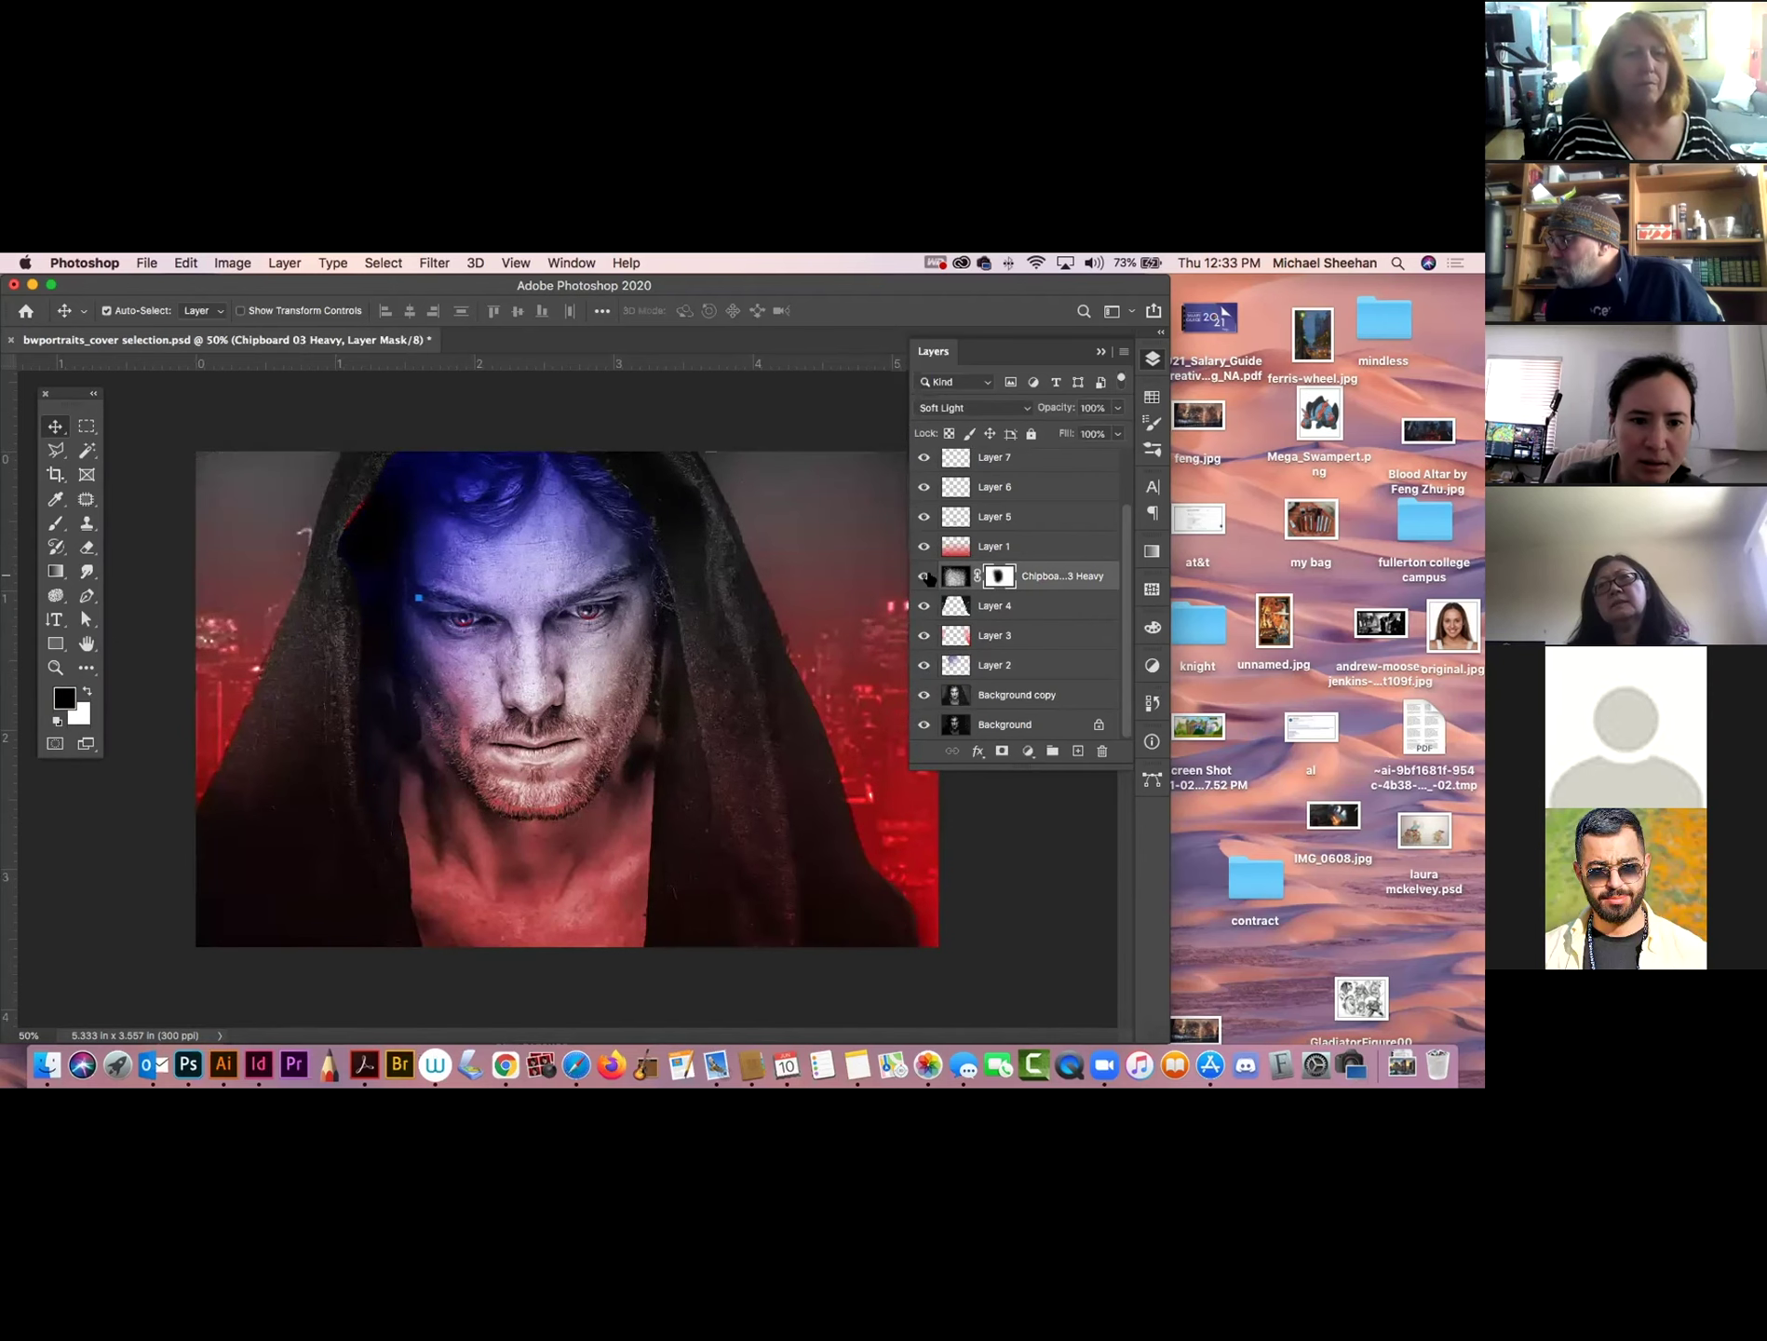
left_click(924, 577)
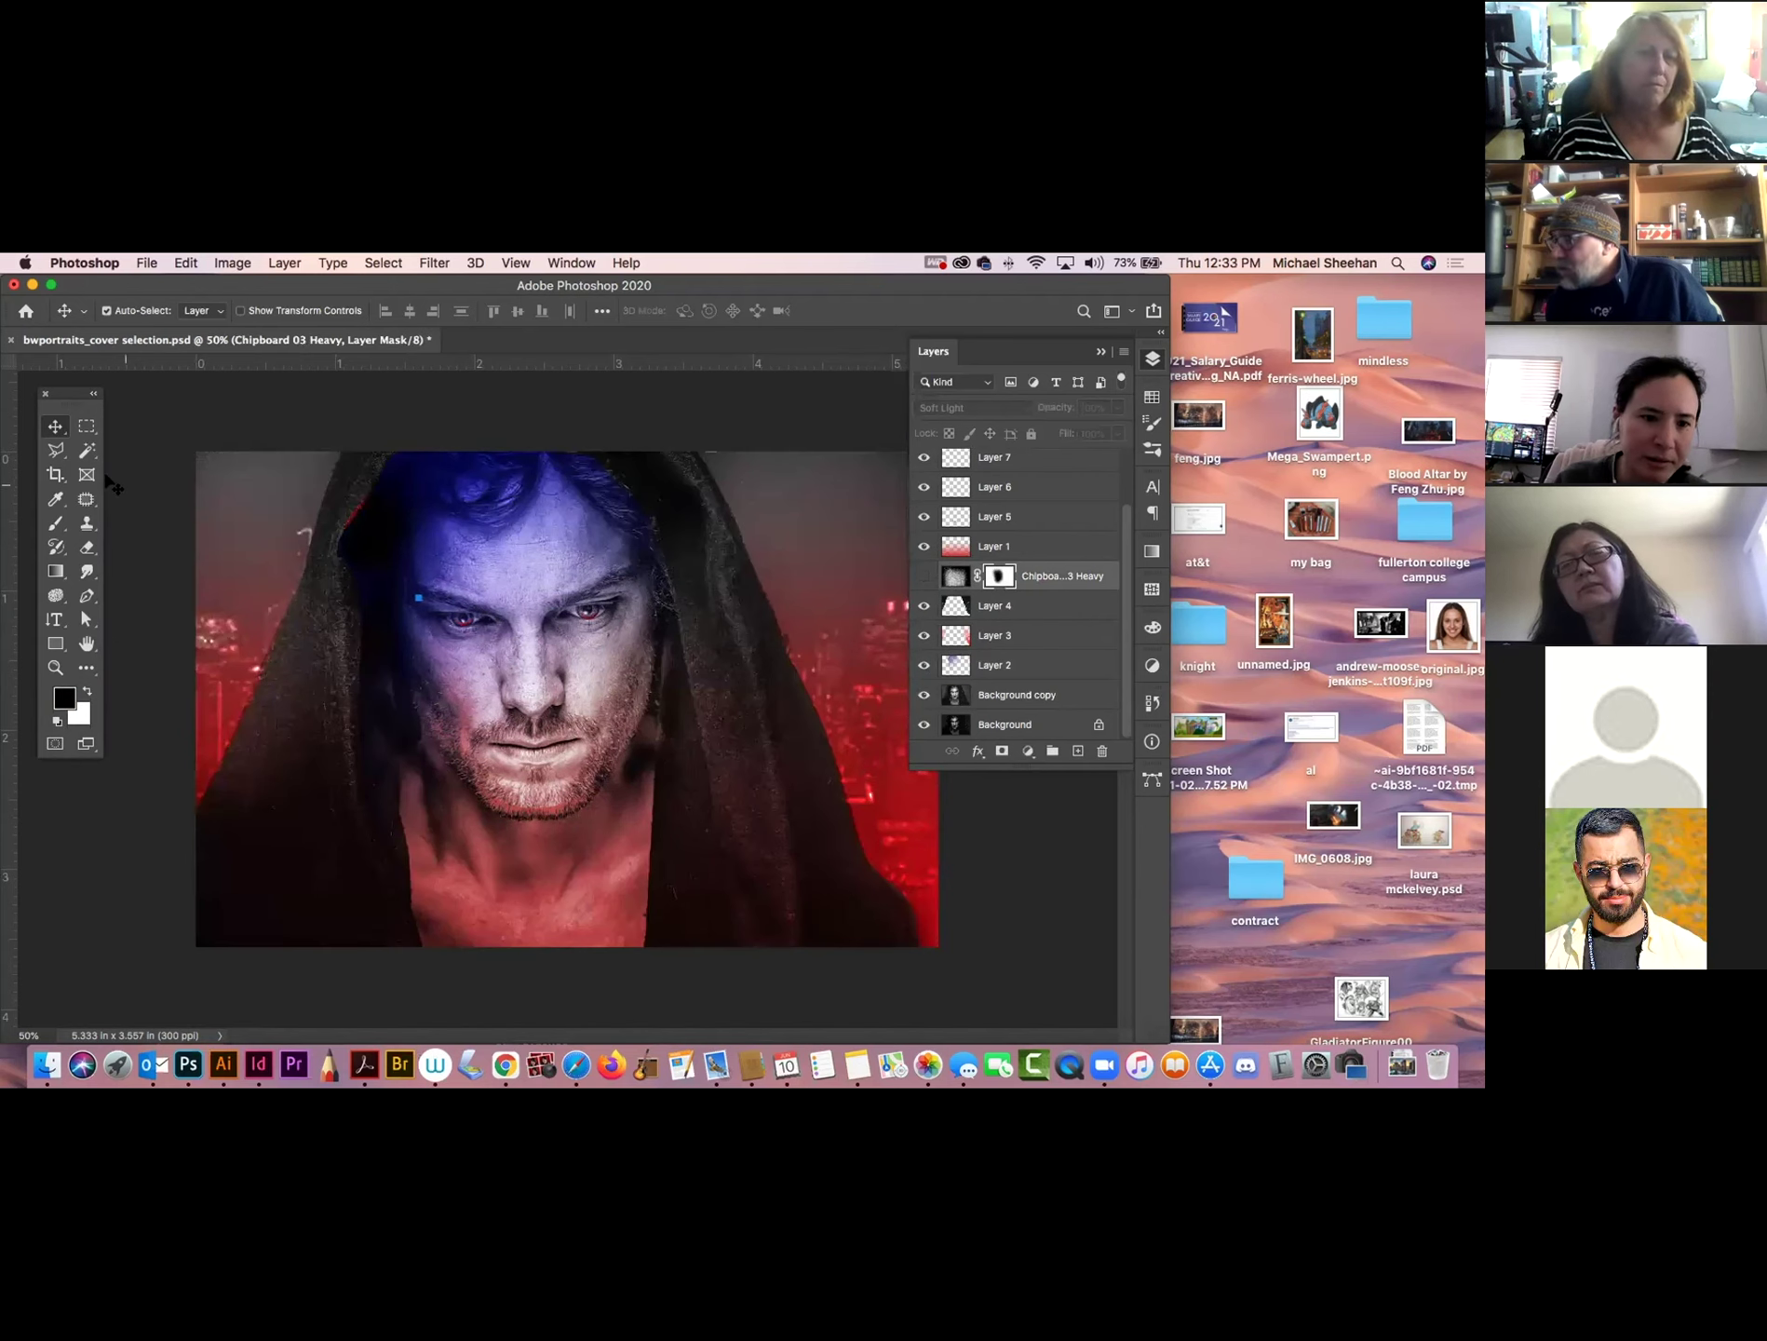
left_click(406, 694)
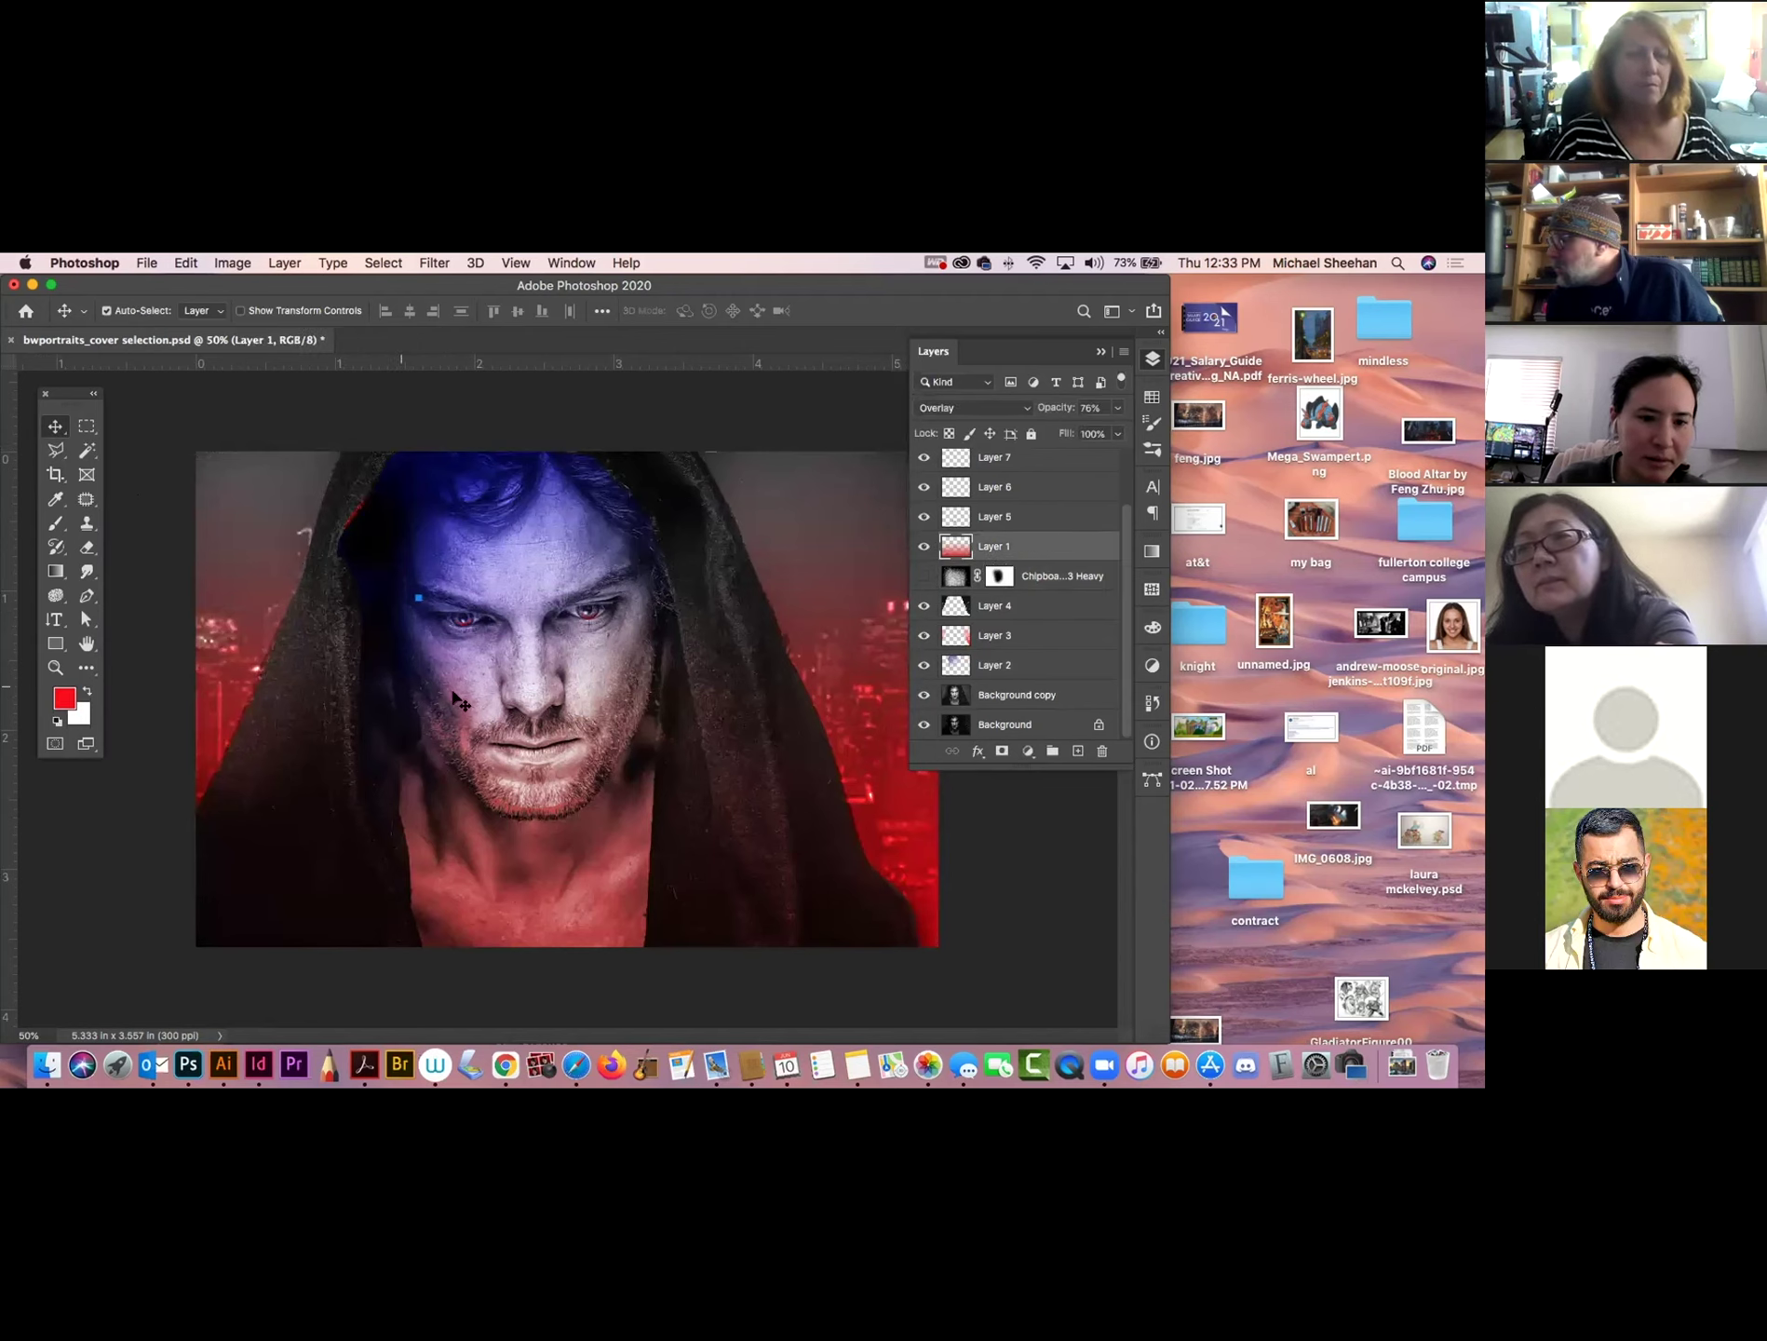
left_click(923, 547)
left_click(923, 546)
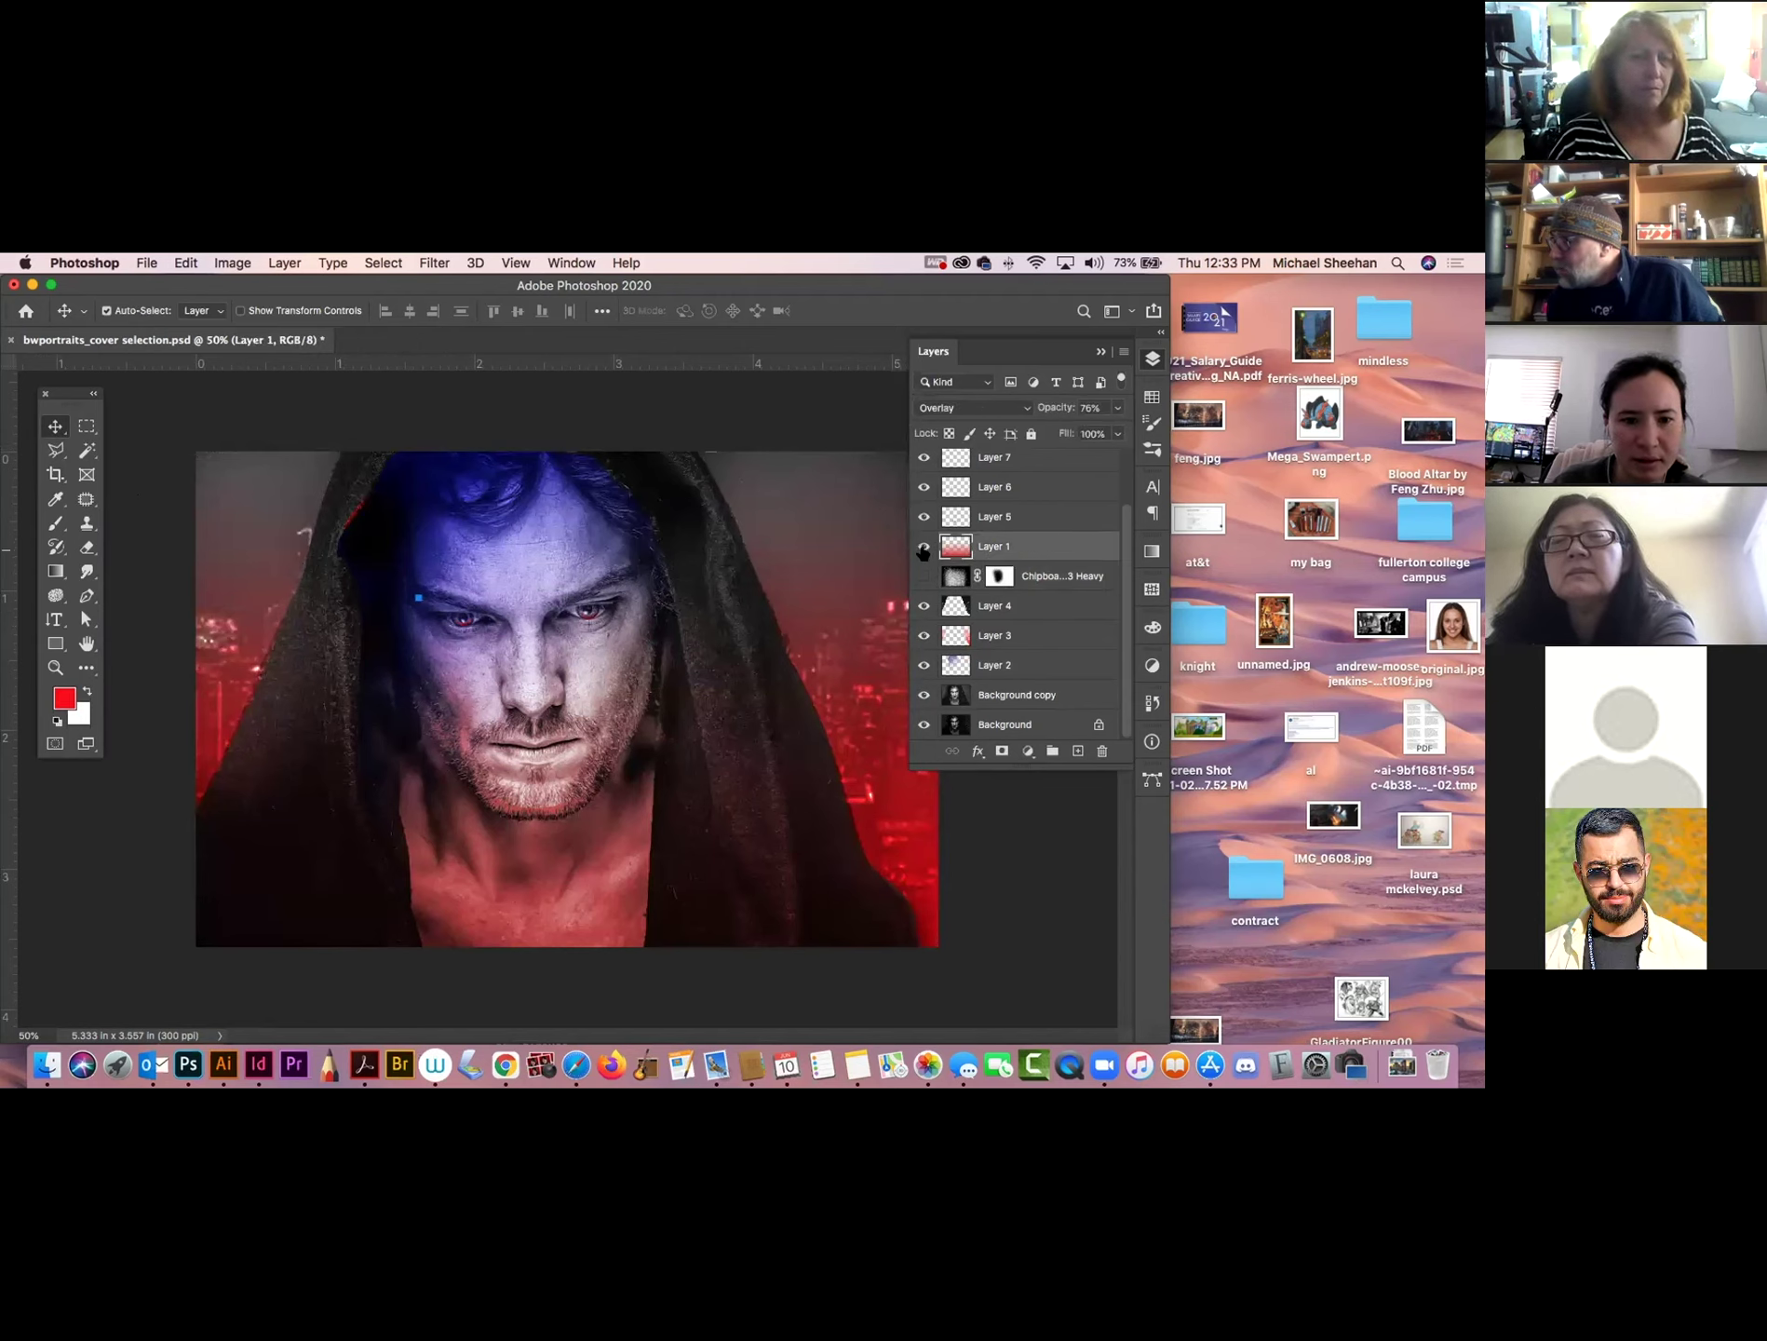
left_click(924, 547)
Compare the face with and without the blue Layer 2, and undo a trial shift of Layer 6.
left_click(413, 705)
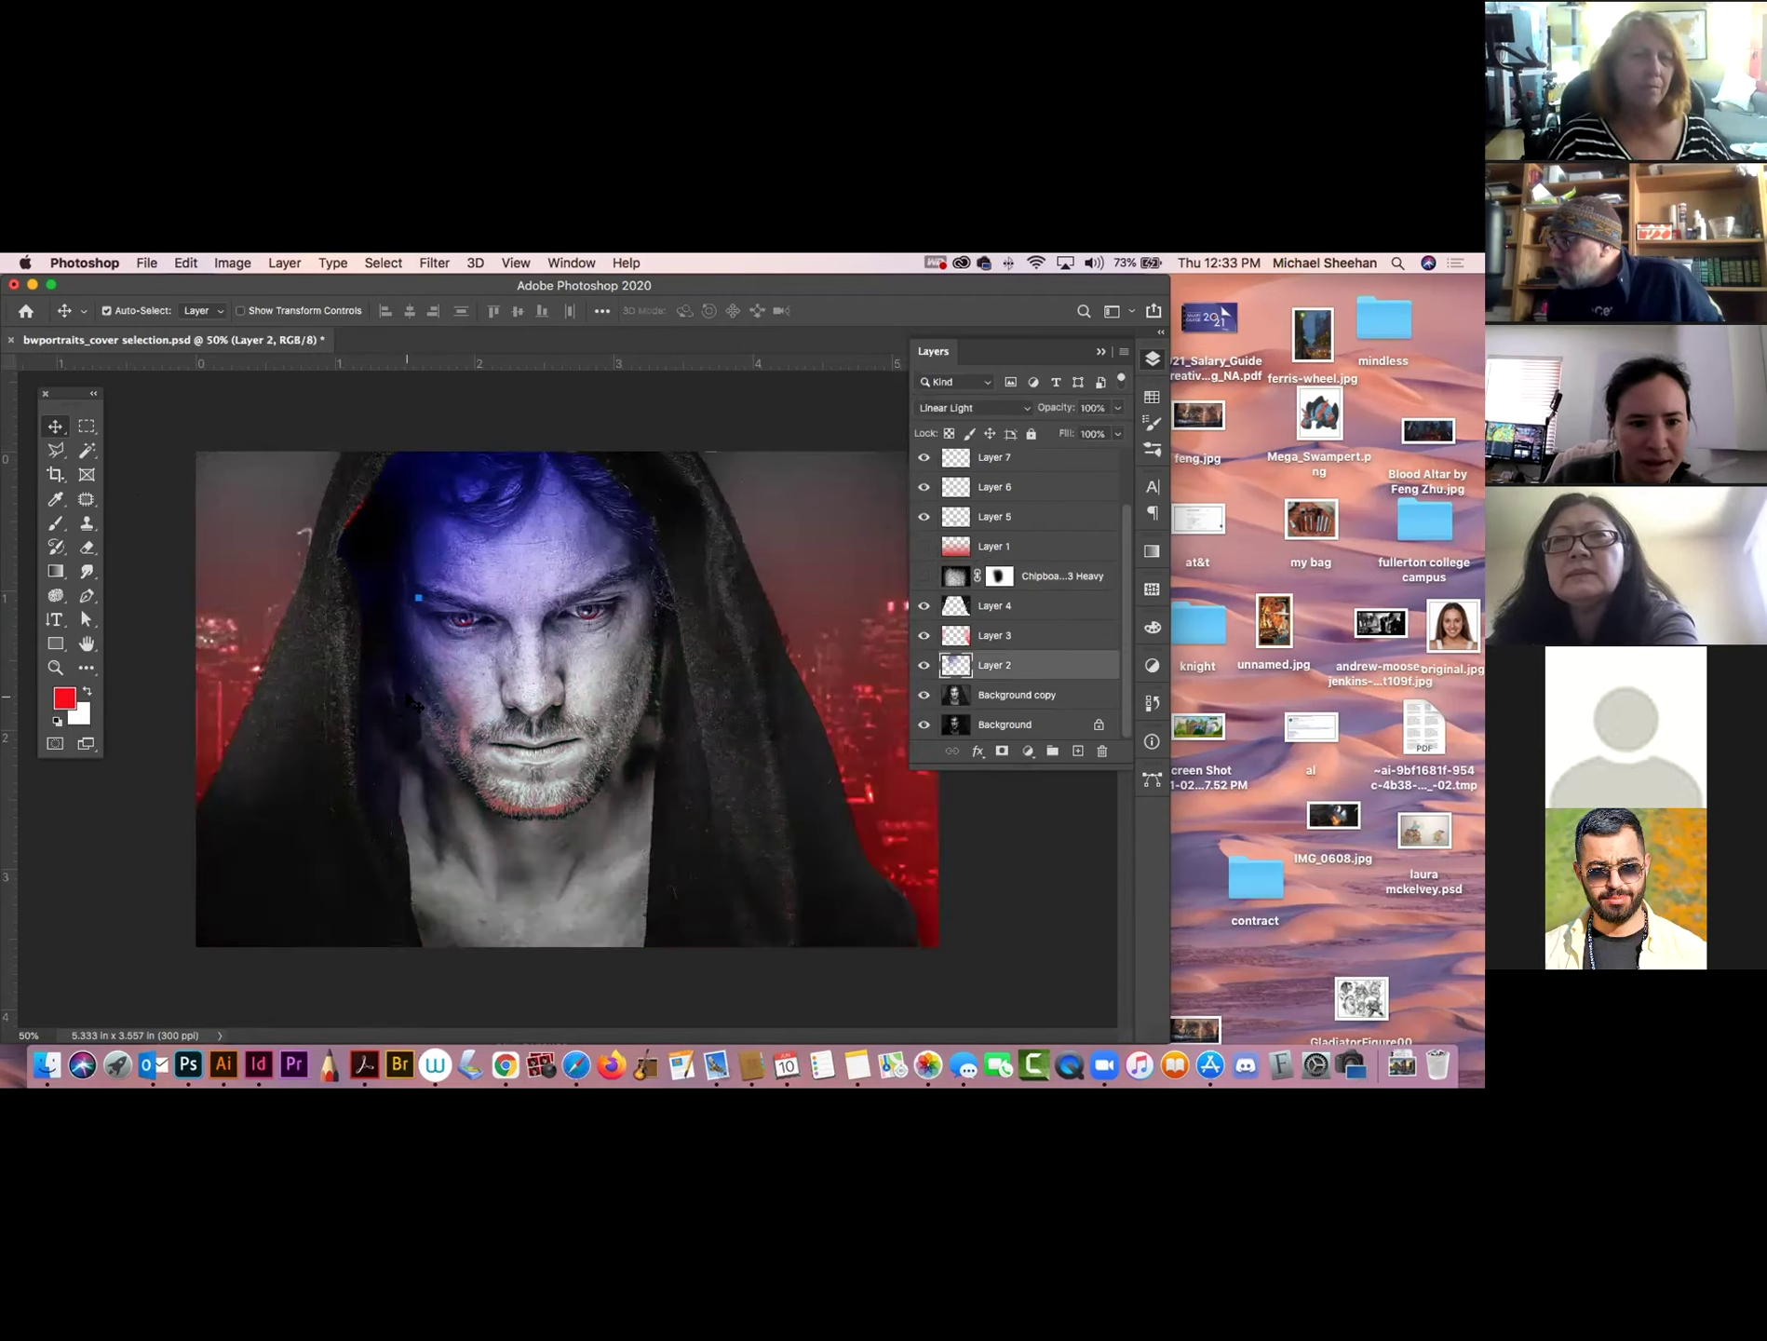
left_click(924, 665)
left_click(922, 664)
left_click_drag(410, 742, 500, 696)
key("super+z")
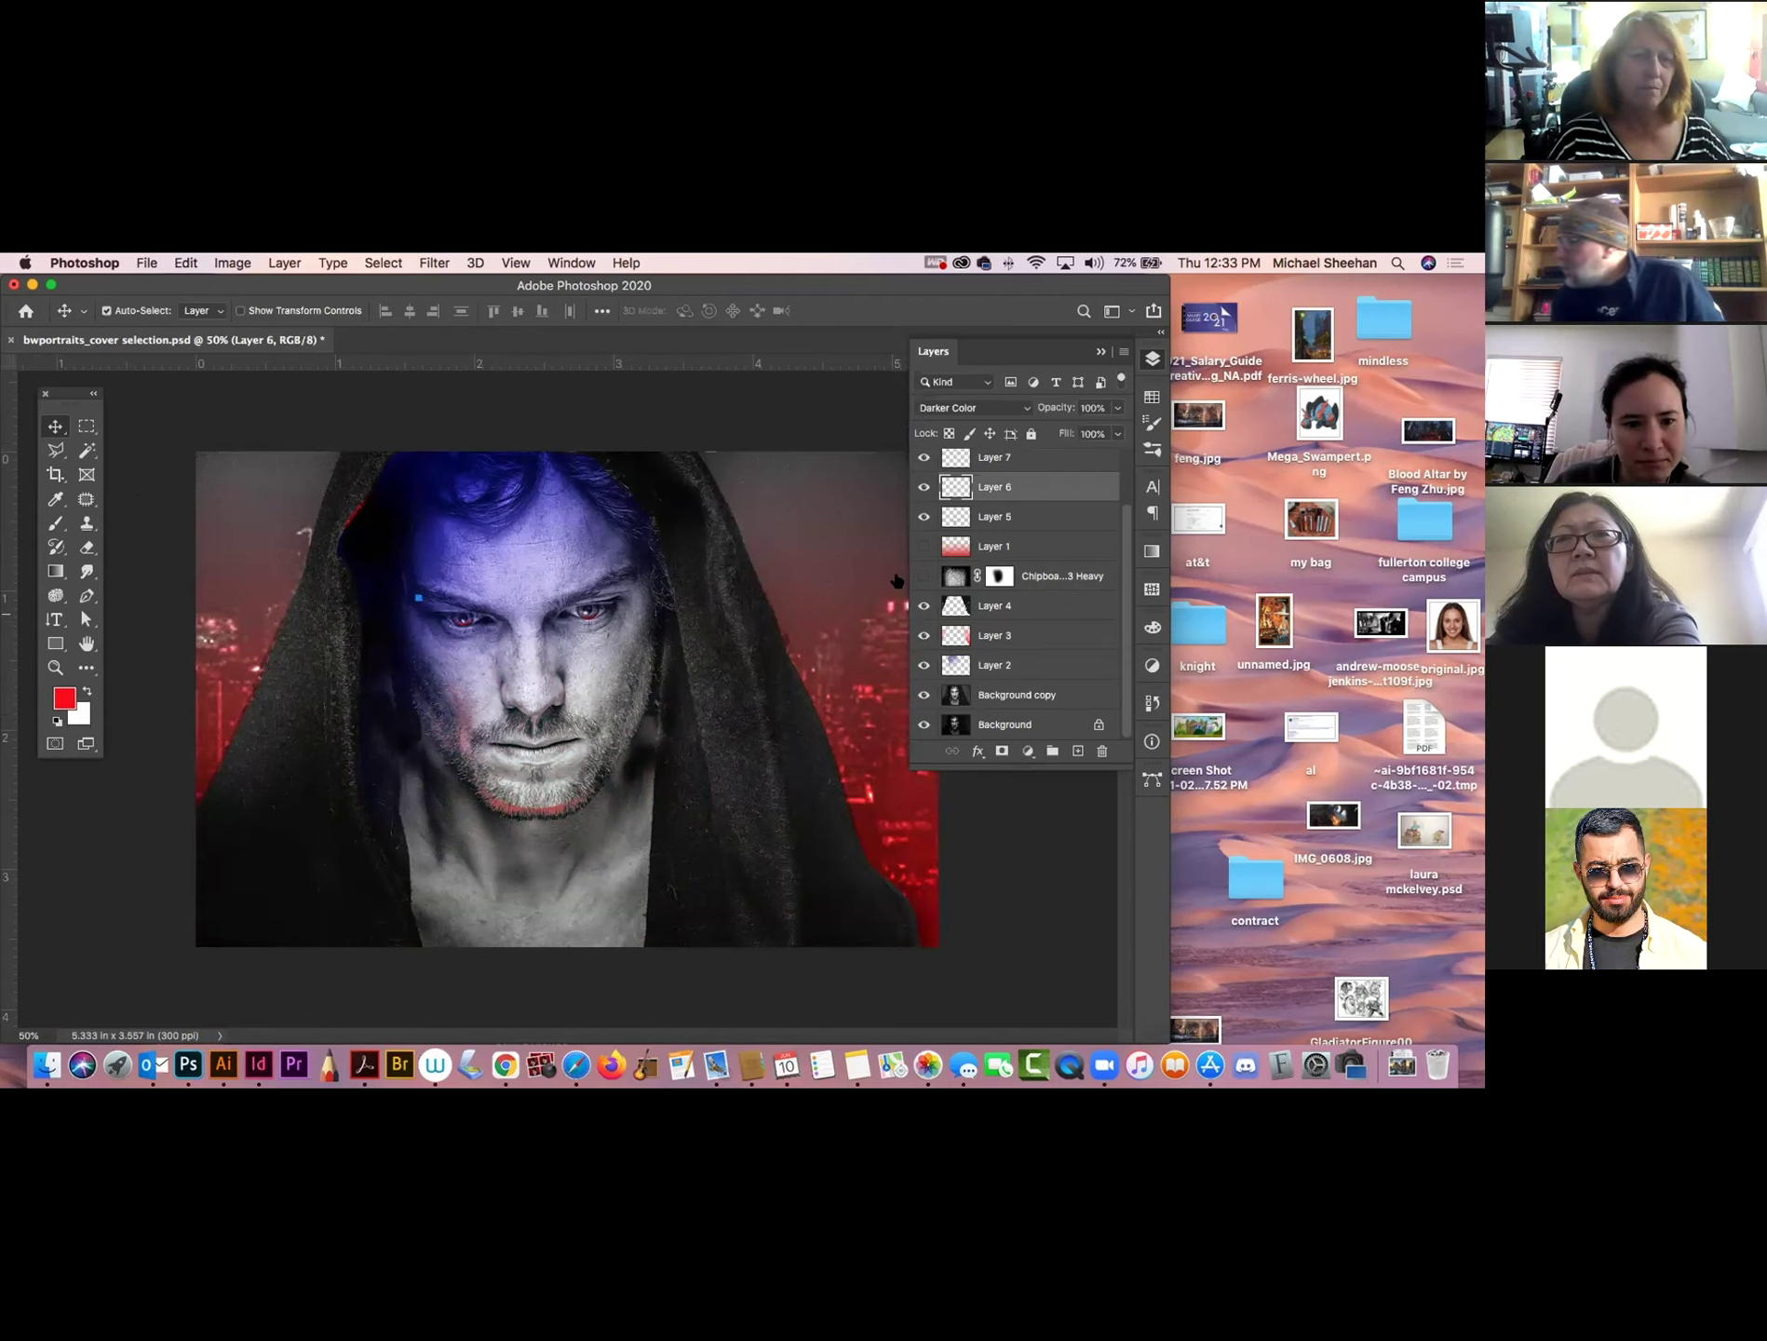
Hide Layer 6 and Layer 2, and toggle Background copy to examine the base portrait around the cheek.
left_click(922, 489)
left_click(414, 710)
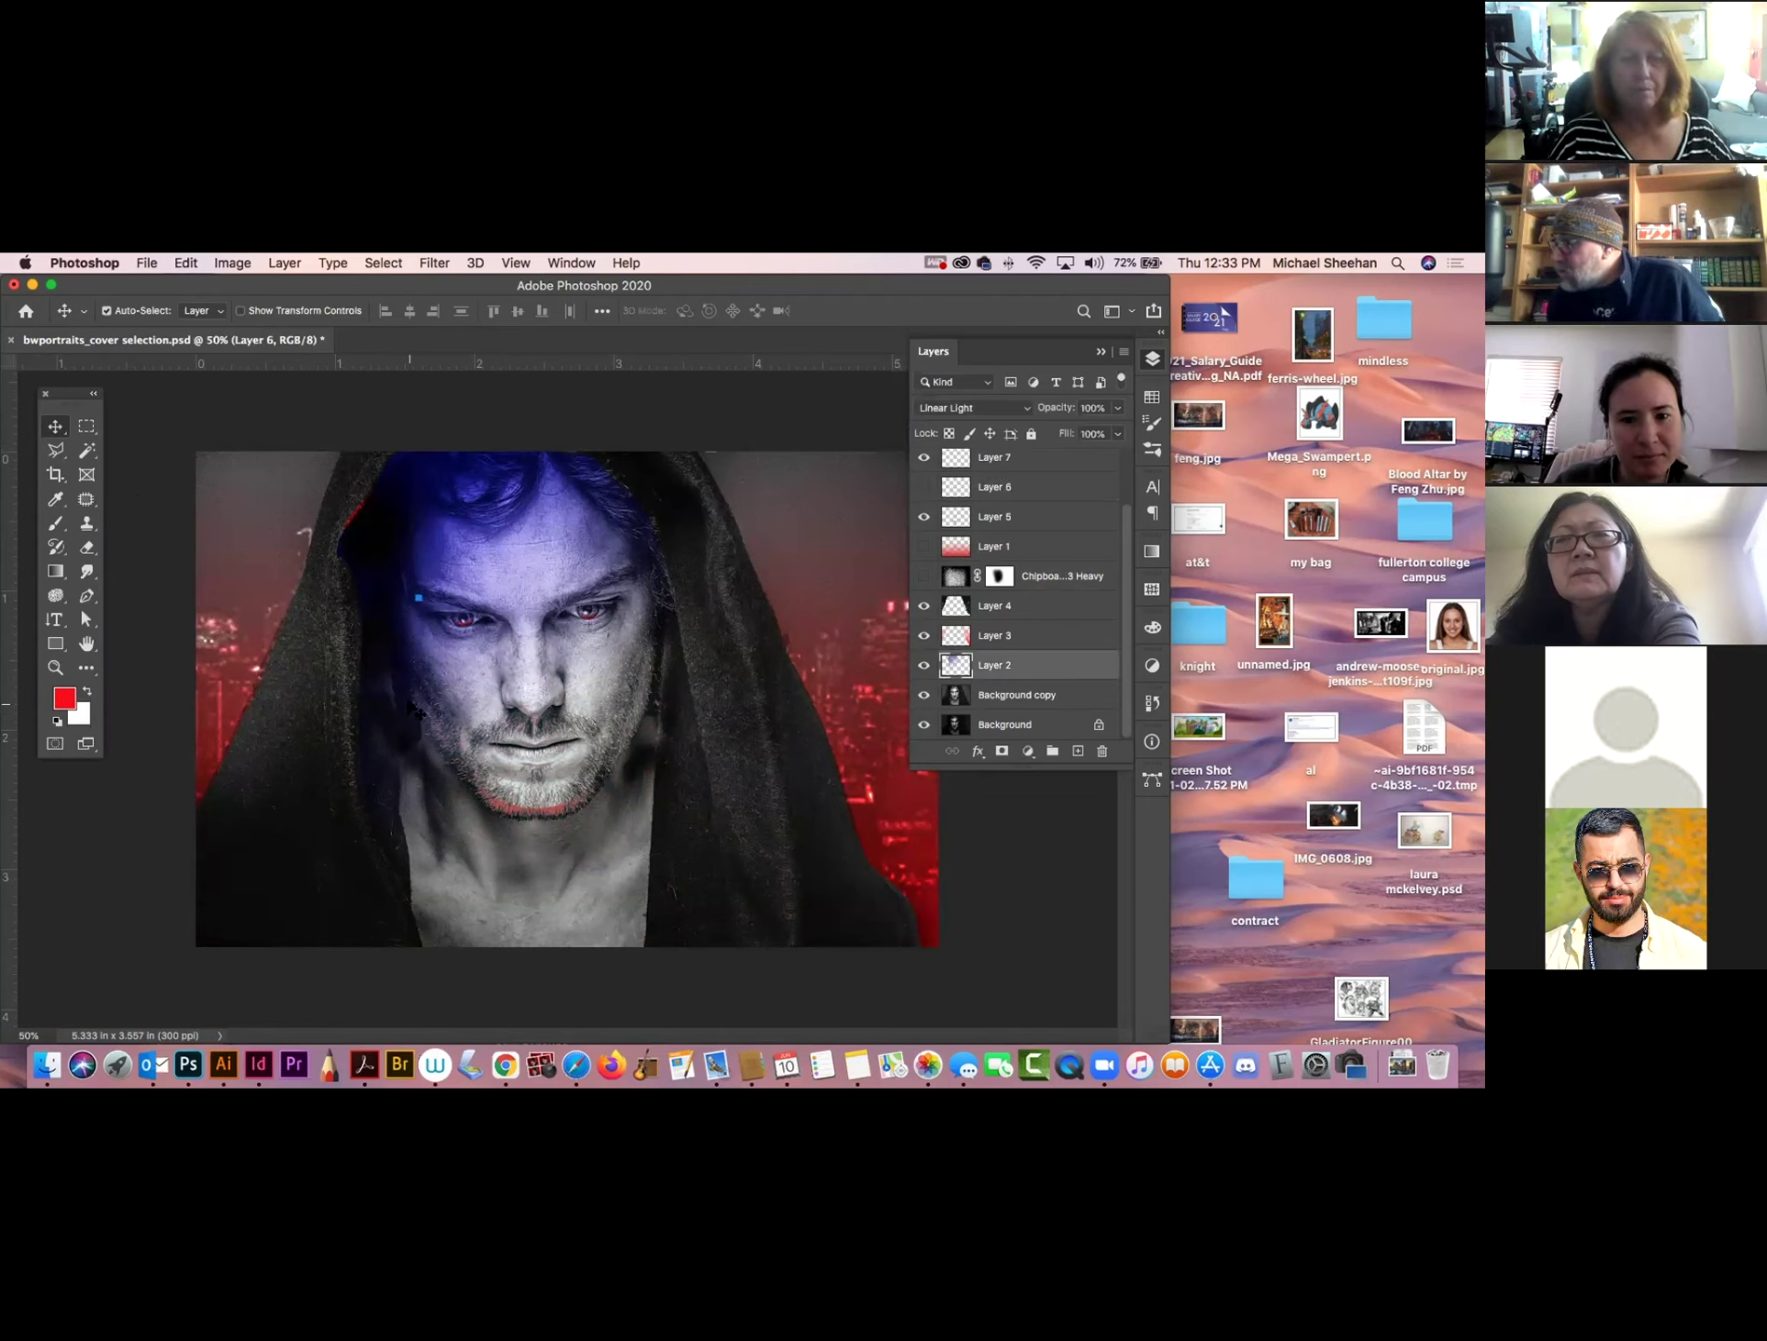
left_click(924, 665)
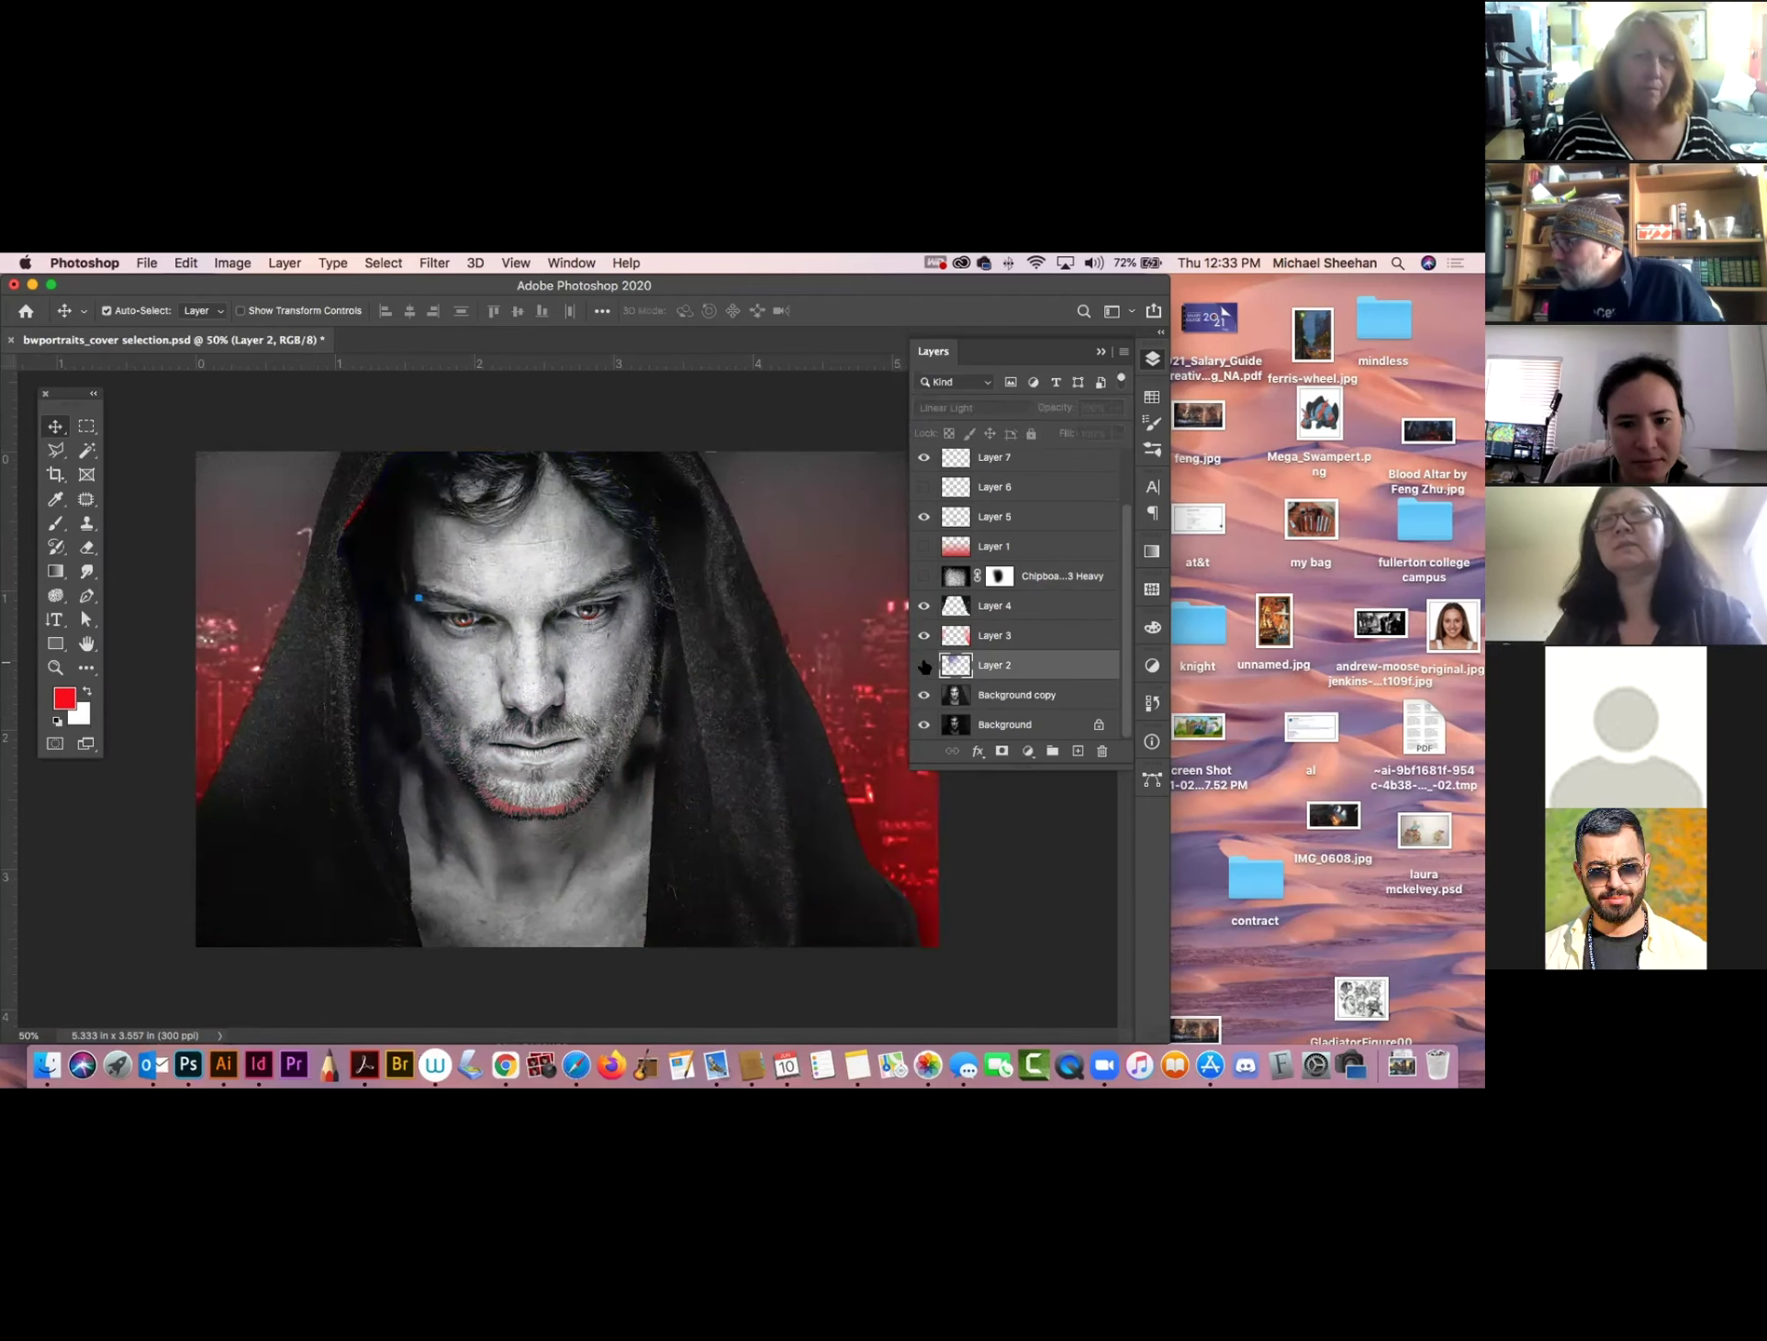
left_click(924, 664)
left_click(924, 665)
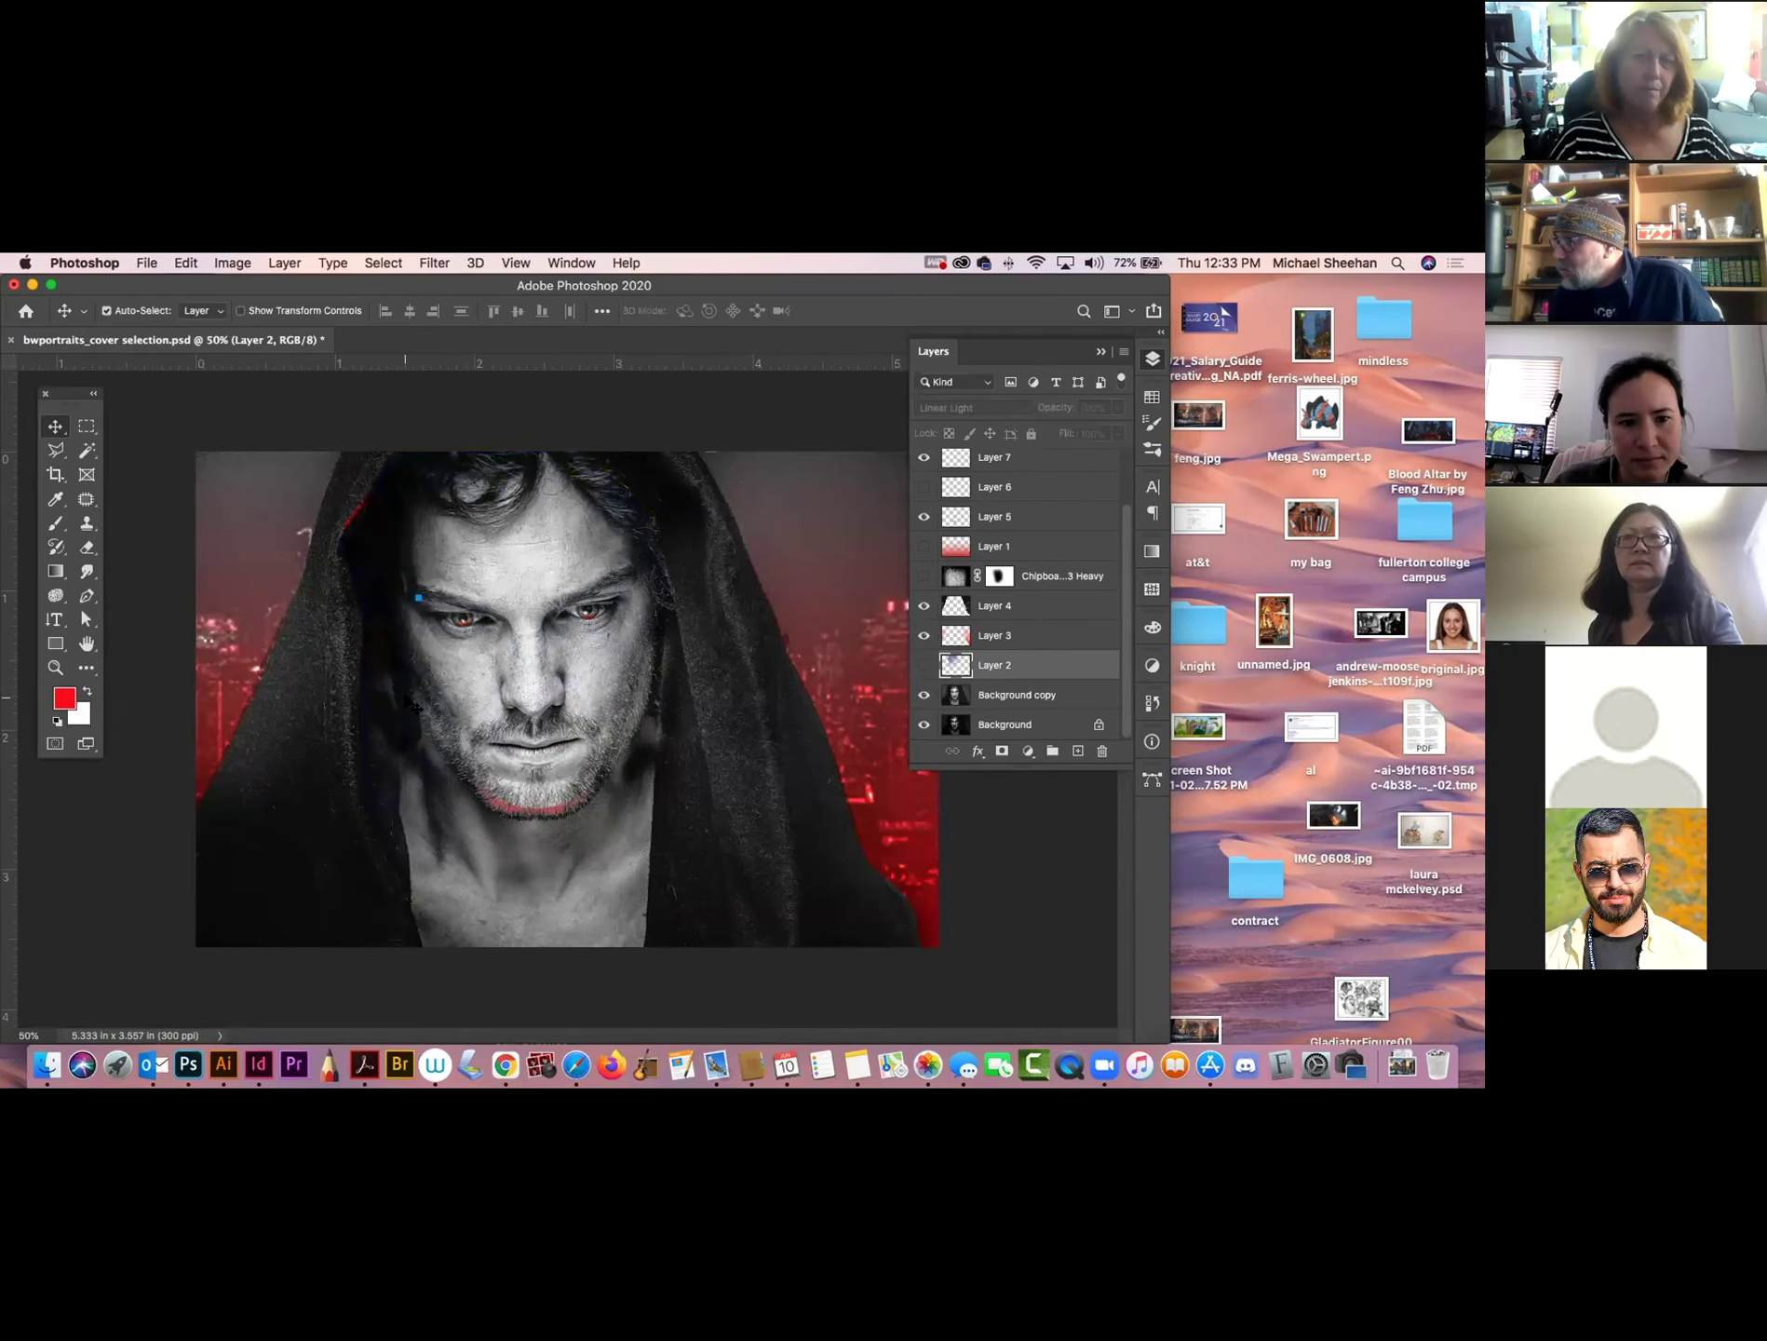
left_click(407, 705)
left_click(923, 694)
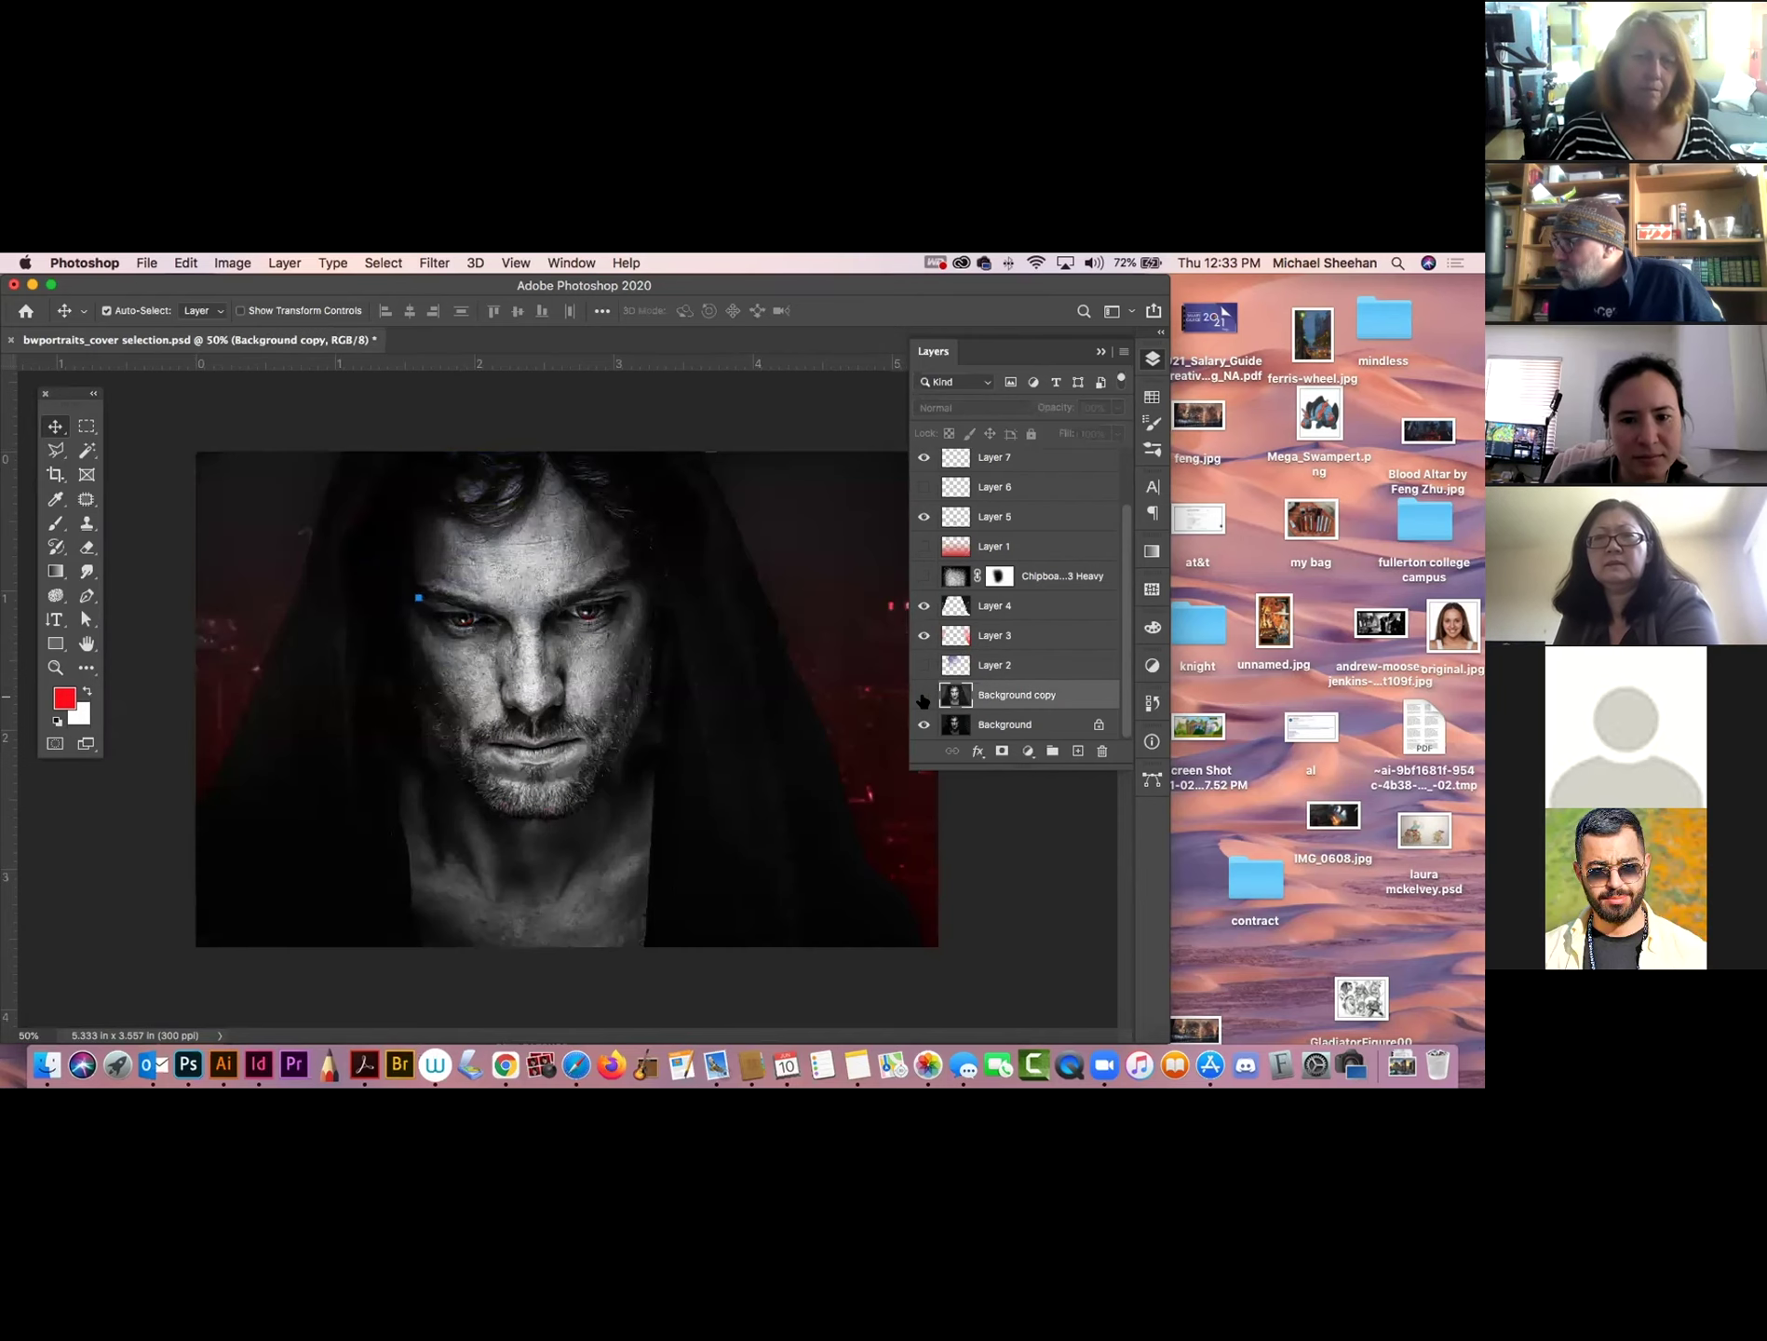
left_click(924, 695)
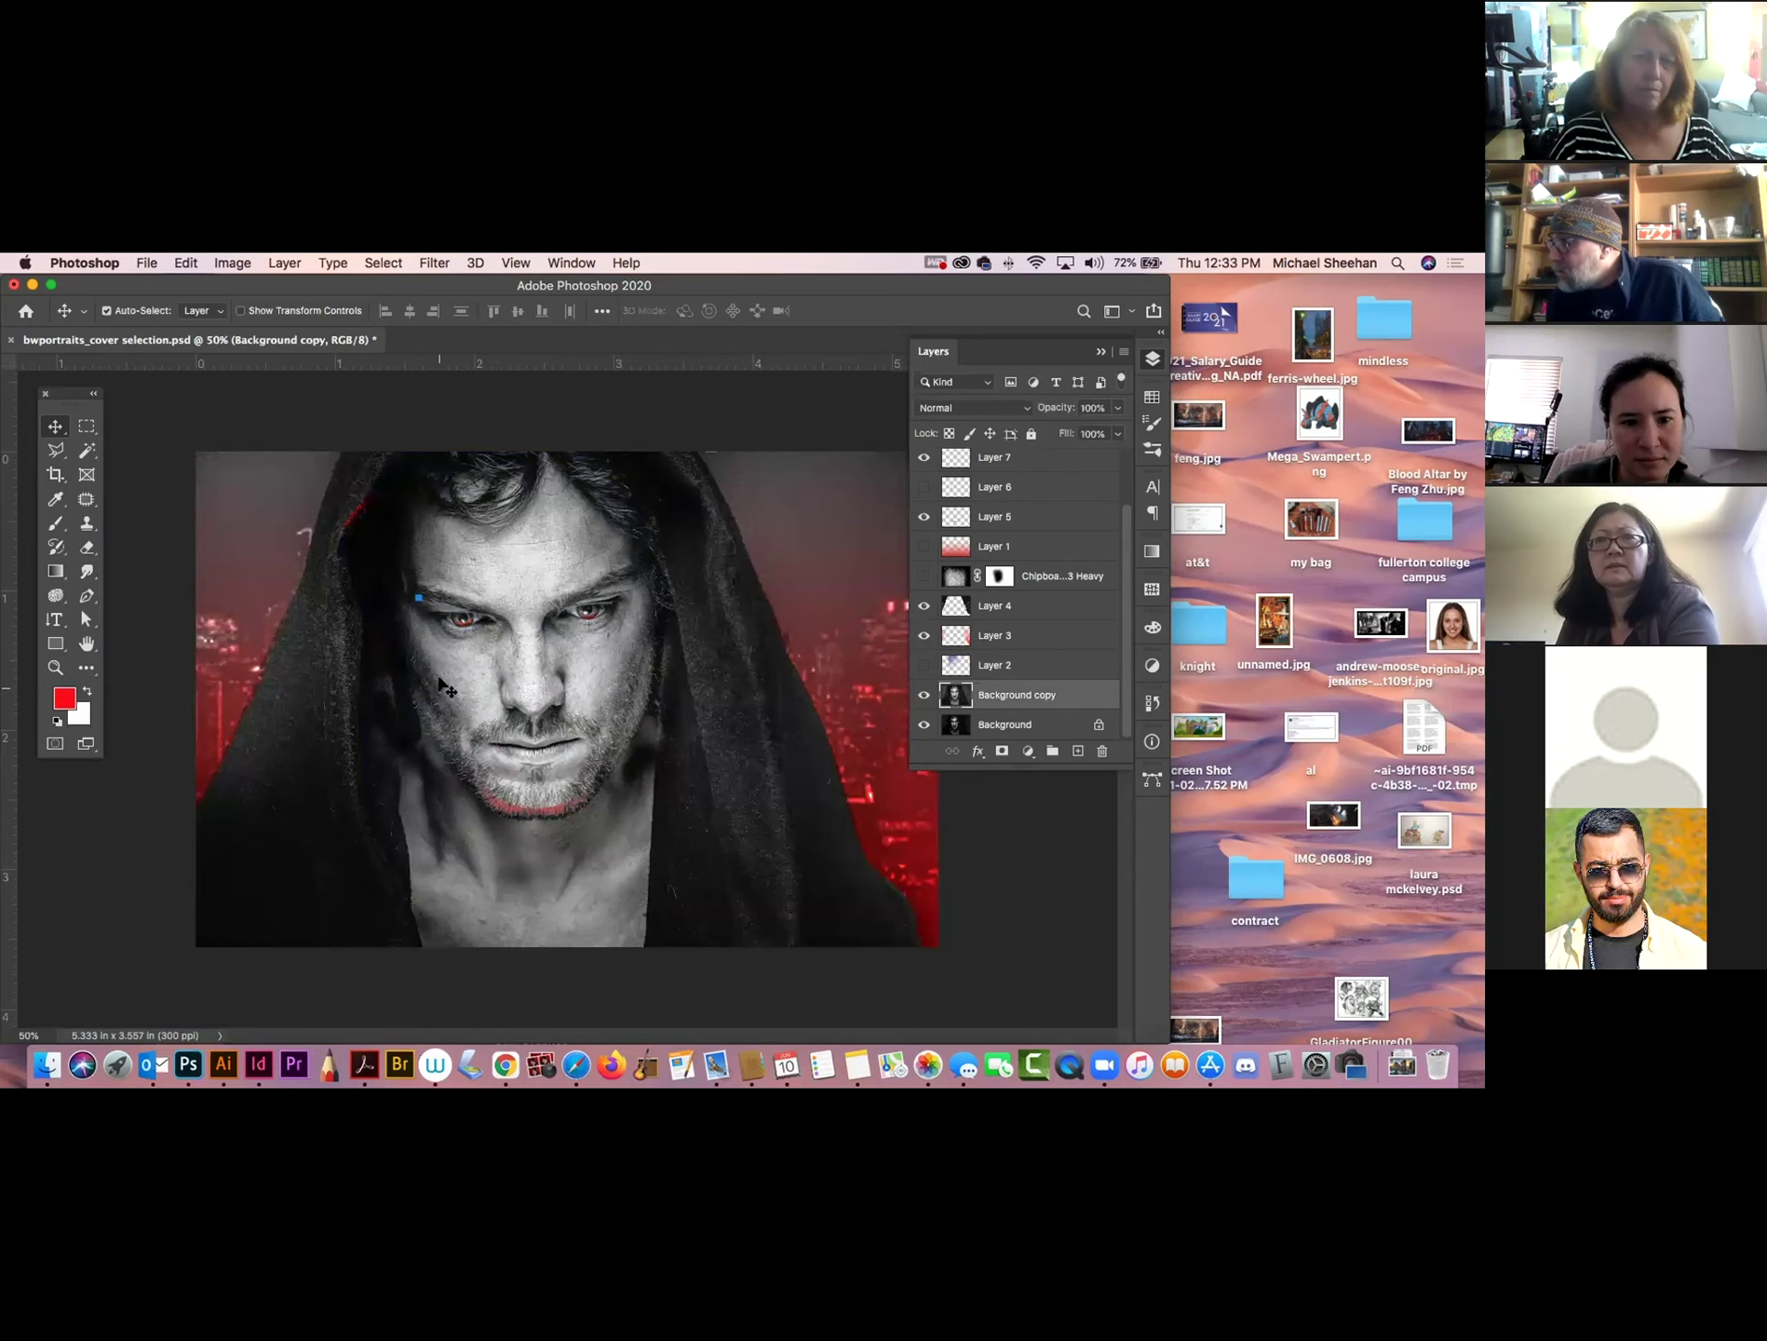
Make all the hidden colour and texture layers visible again and inspect the blue-lit eye up close.
left_click(924, 602)
left_click(924, 546)
left_click(924, 575)
scroll(1018, 637, "up", 2)
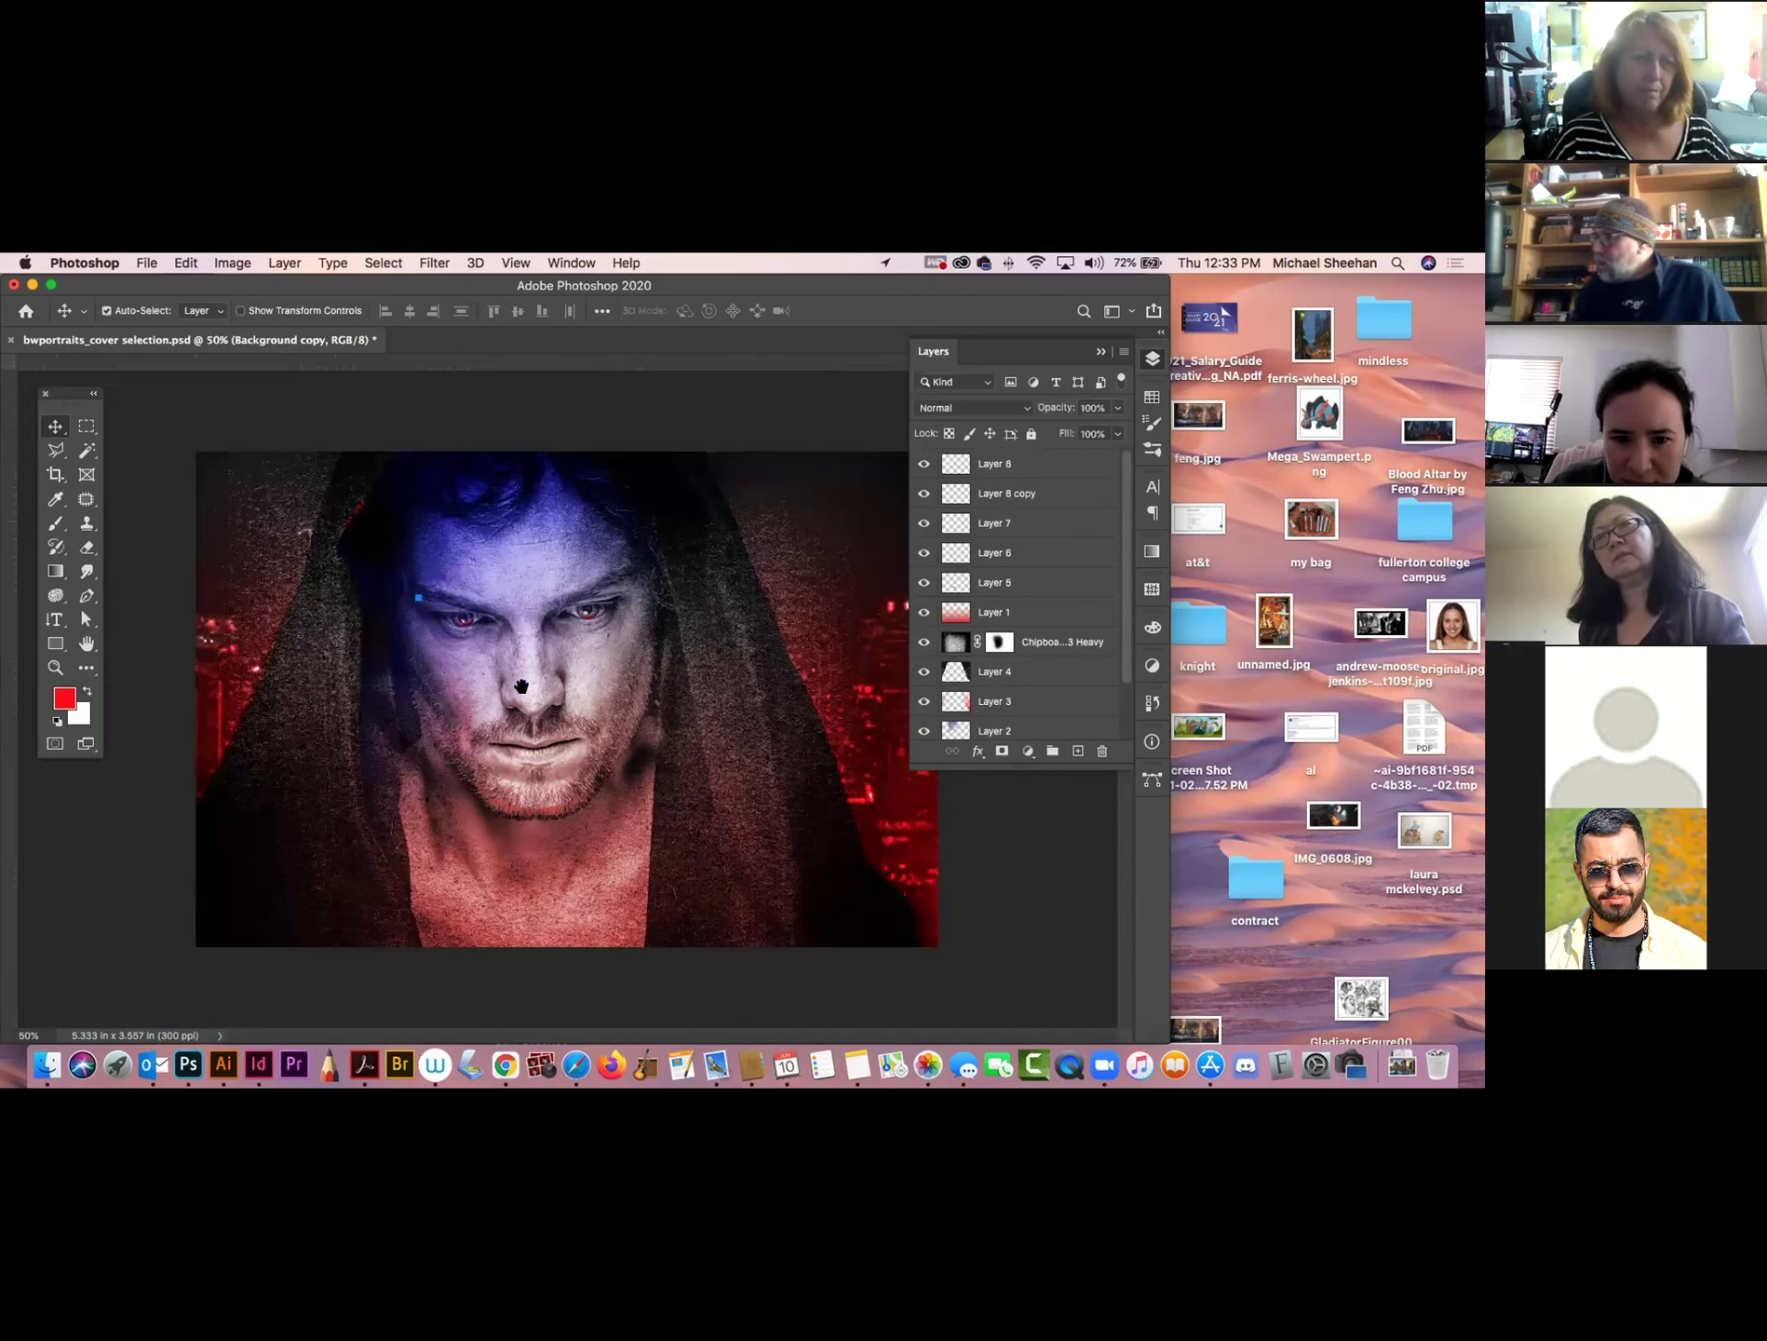
left_click(55, 668)
left_click_drag(453, 559, 556, 657)
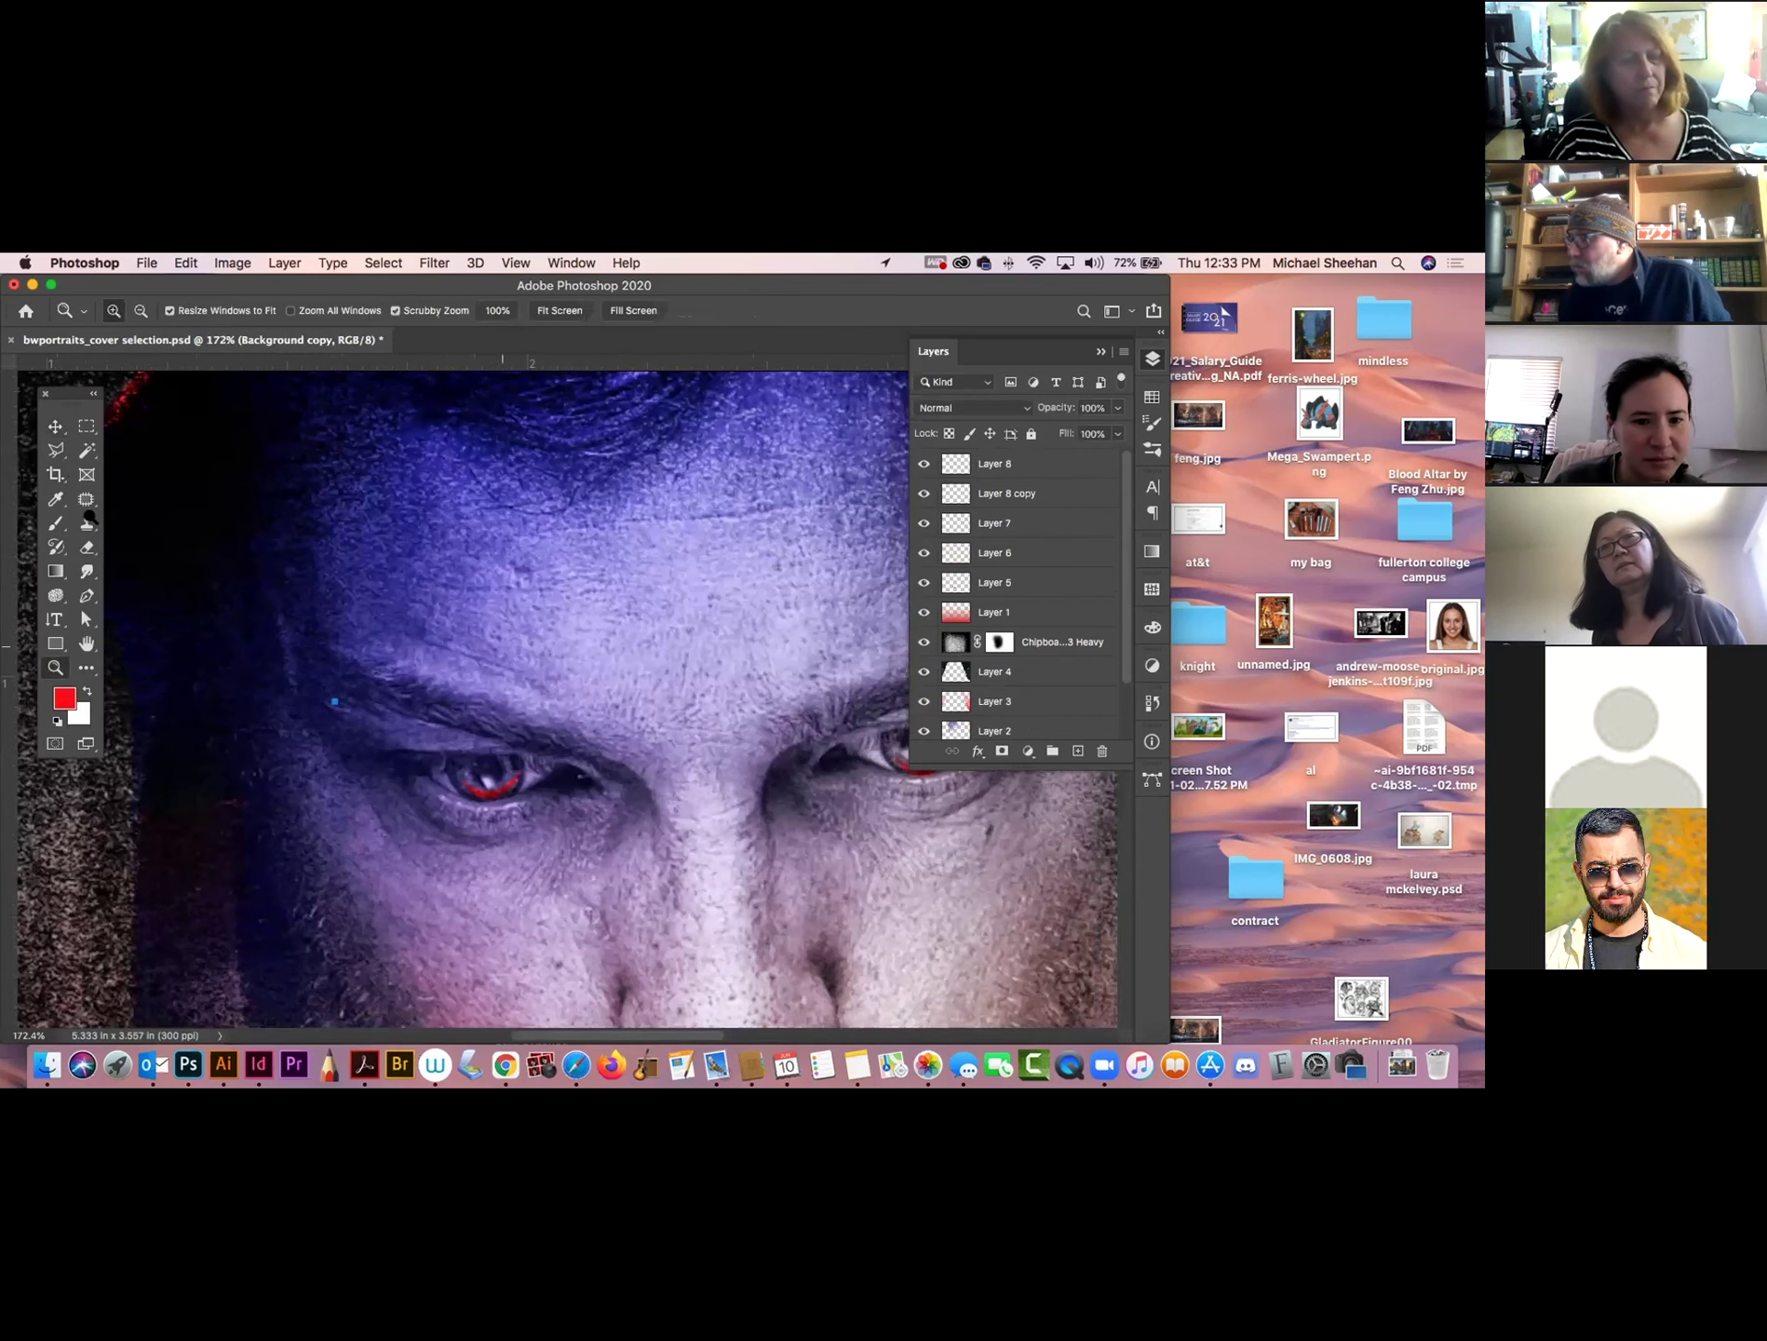
Add a new layer above Layer 8 and outline the upper eyelid of the blue-lit eye with a closed Pen path.
left_click(56, 428)
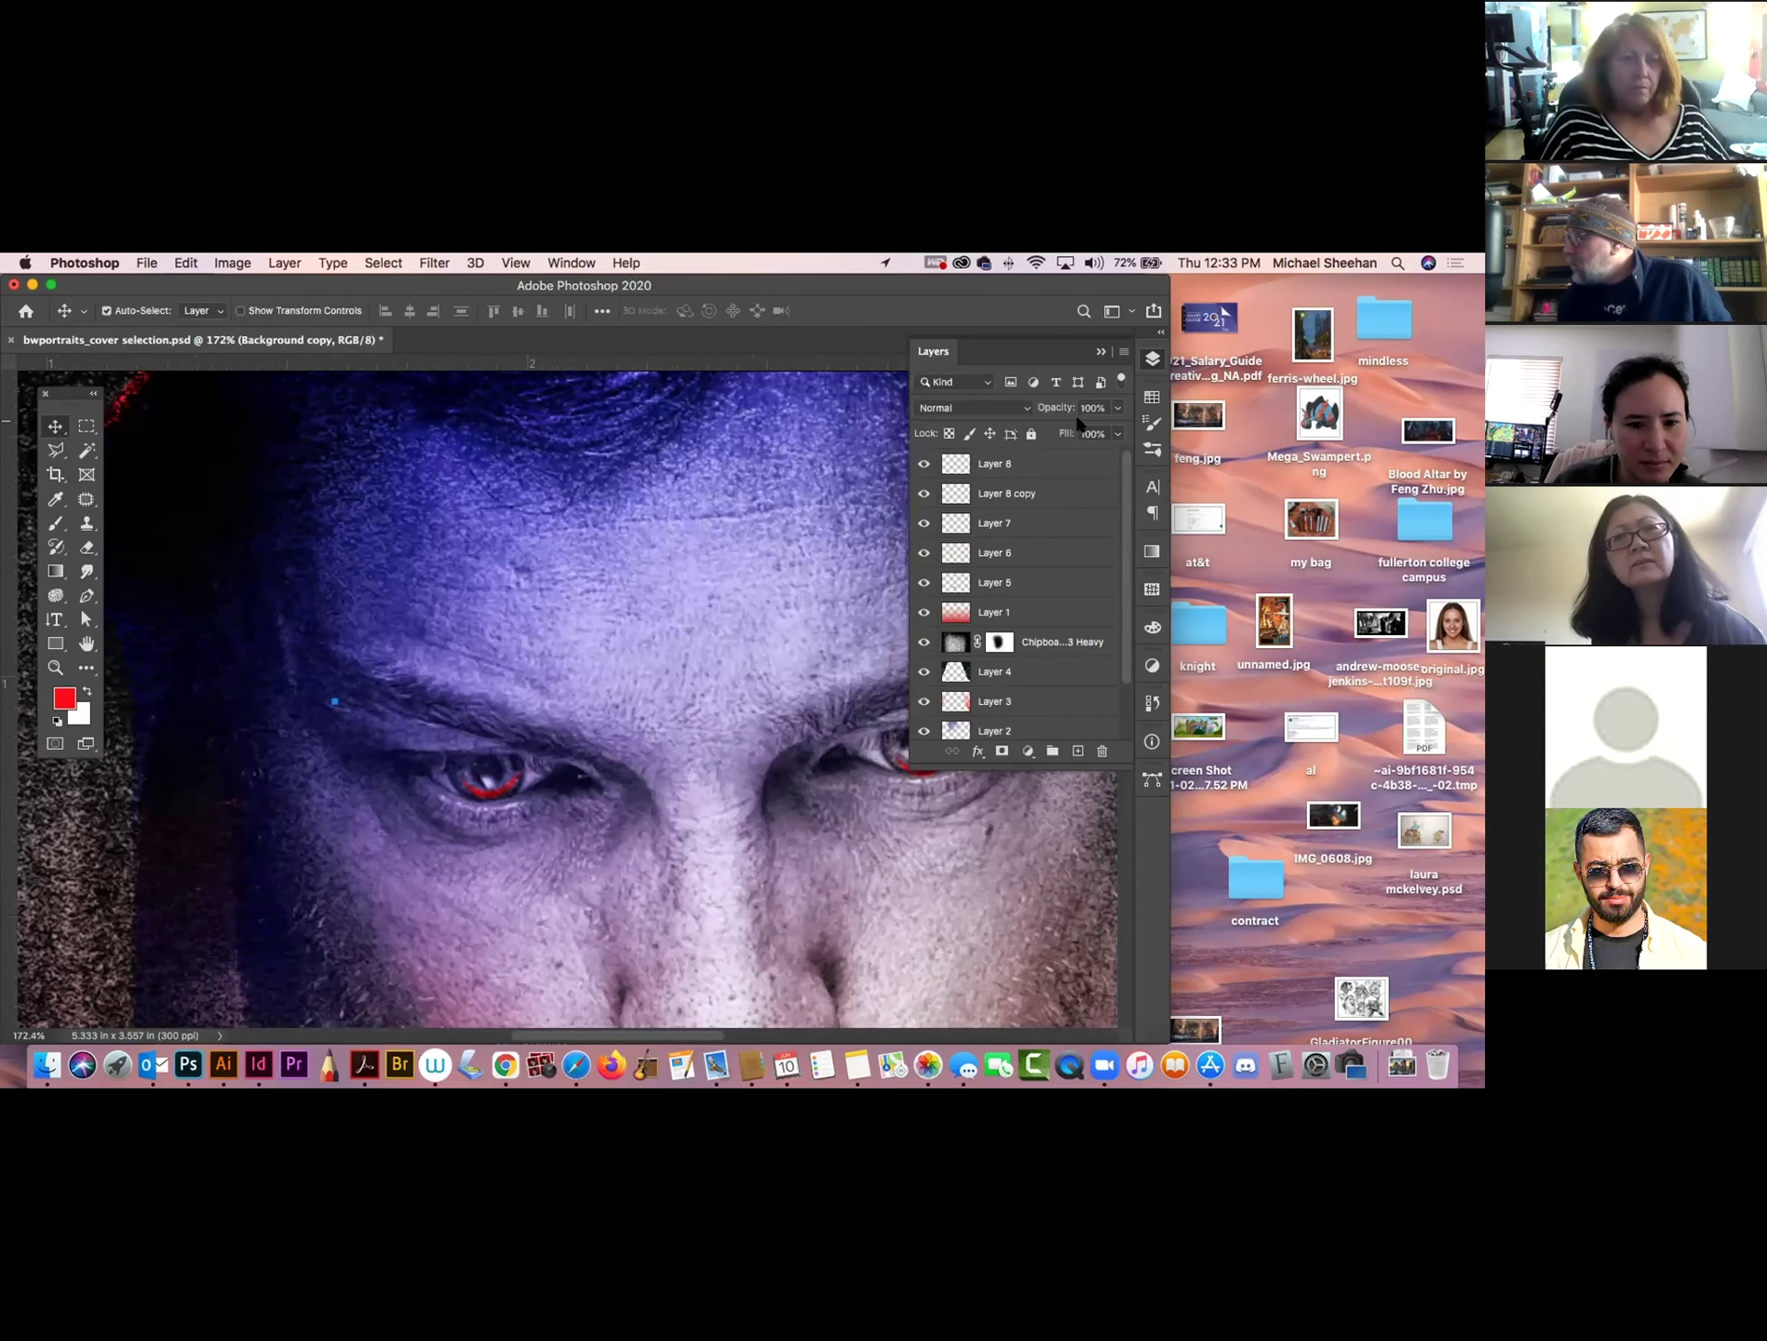
left_click(1067, 460)
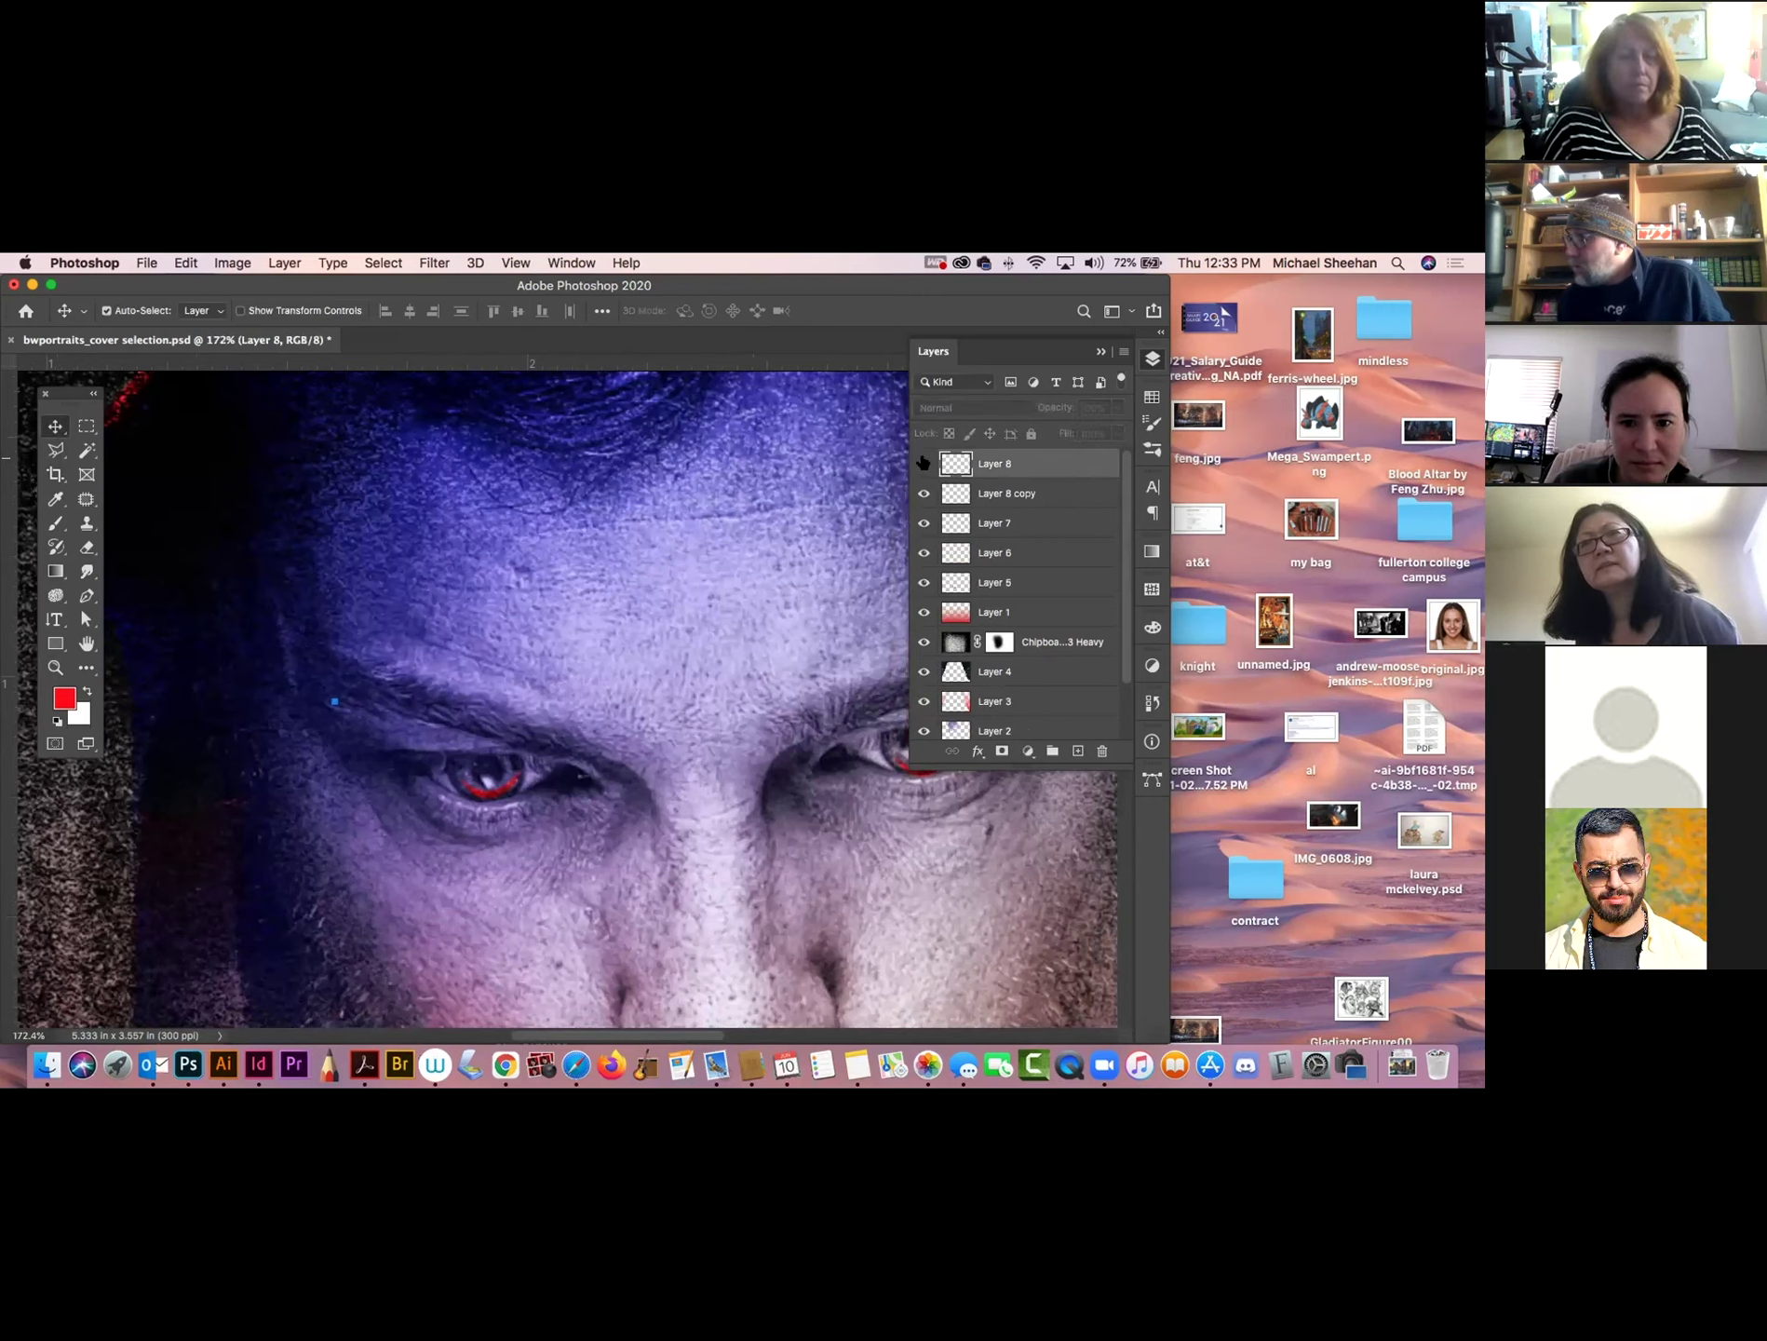
left_click(1077, 750)
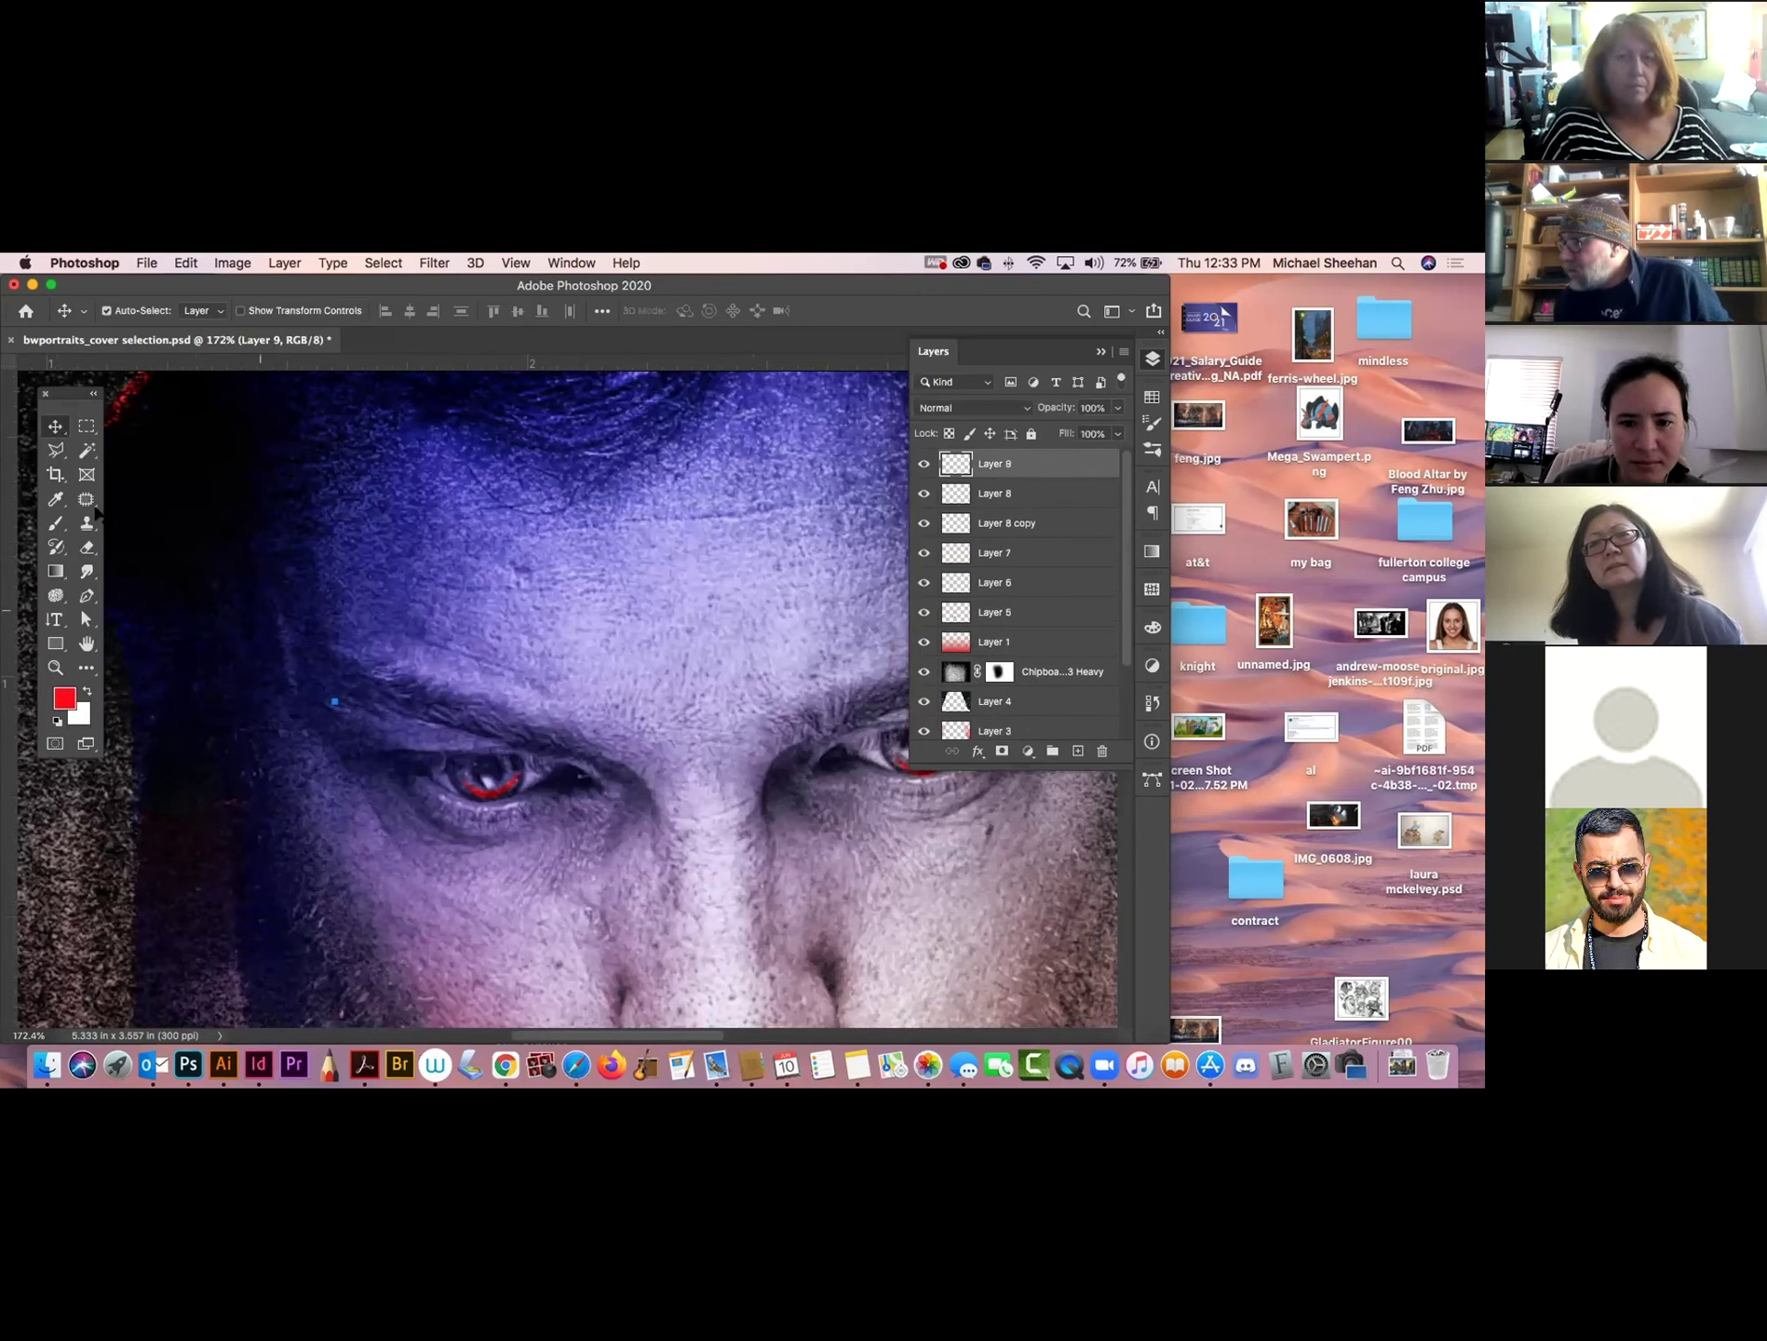
left_click(87, 595)
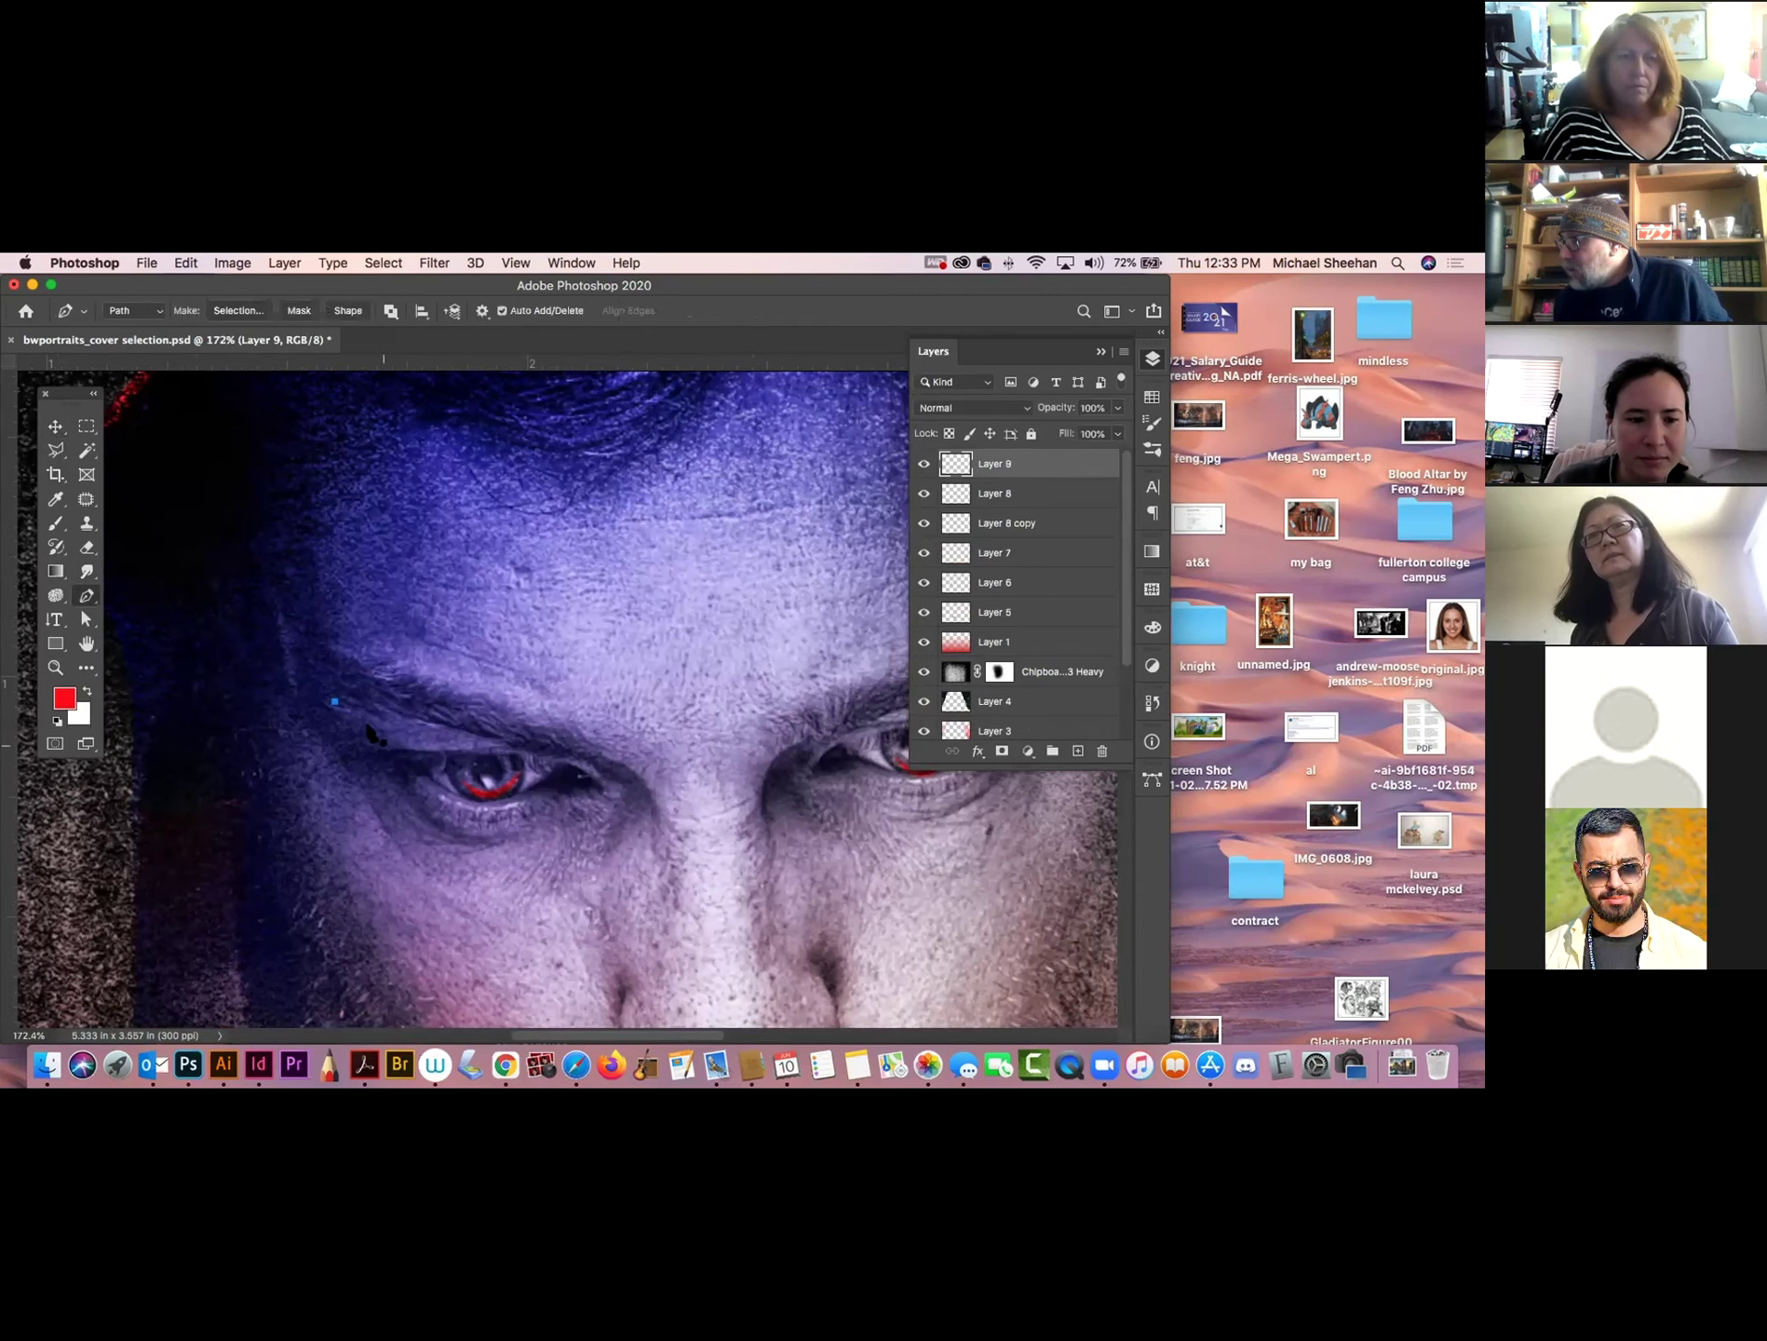
left_click(425, 727)
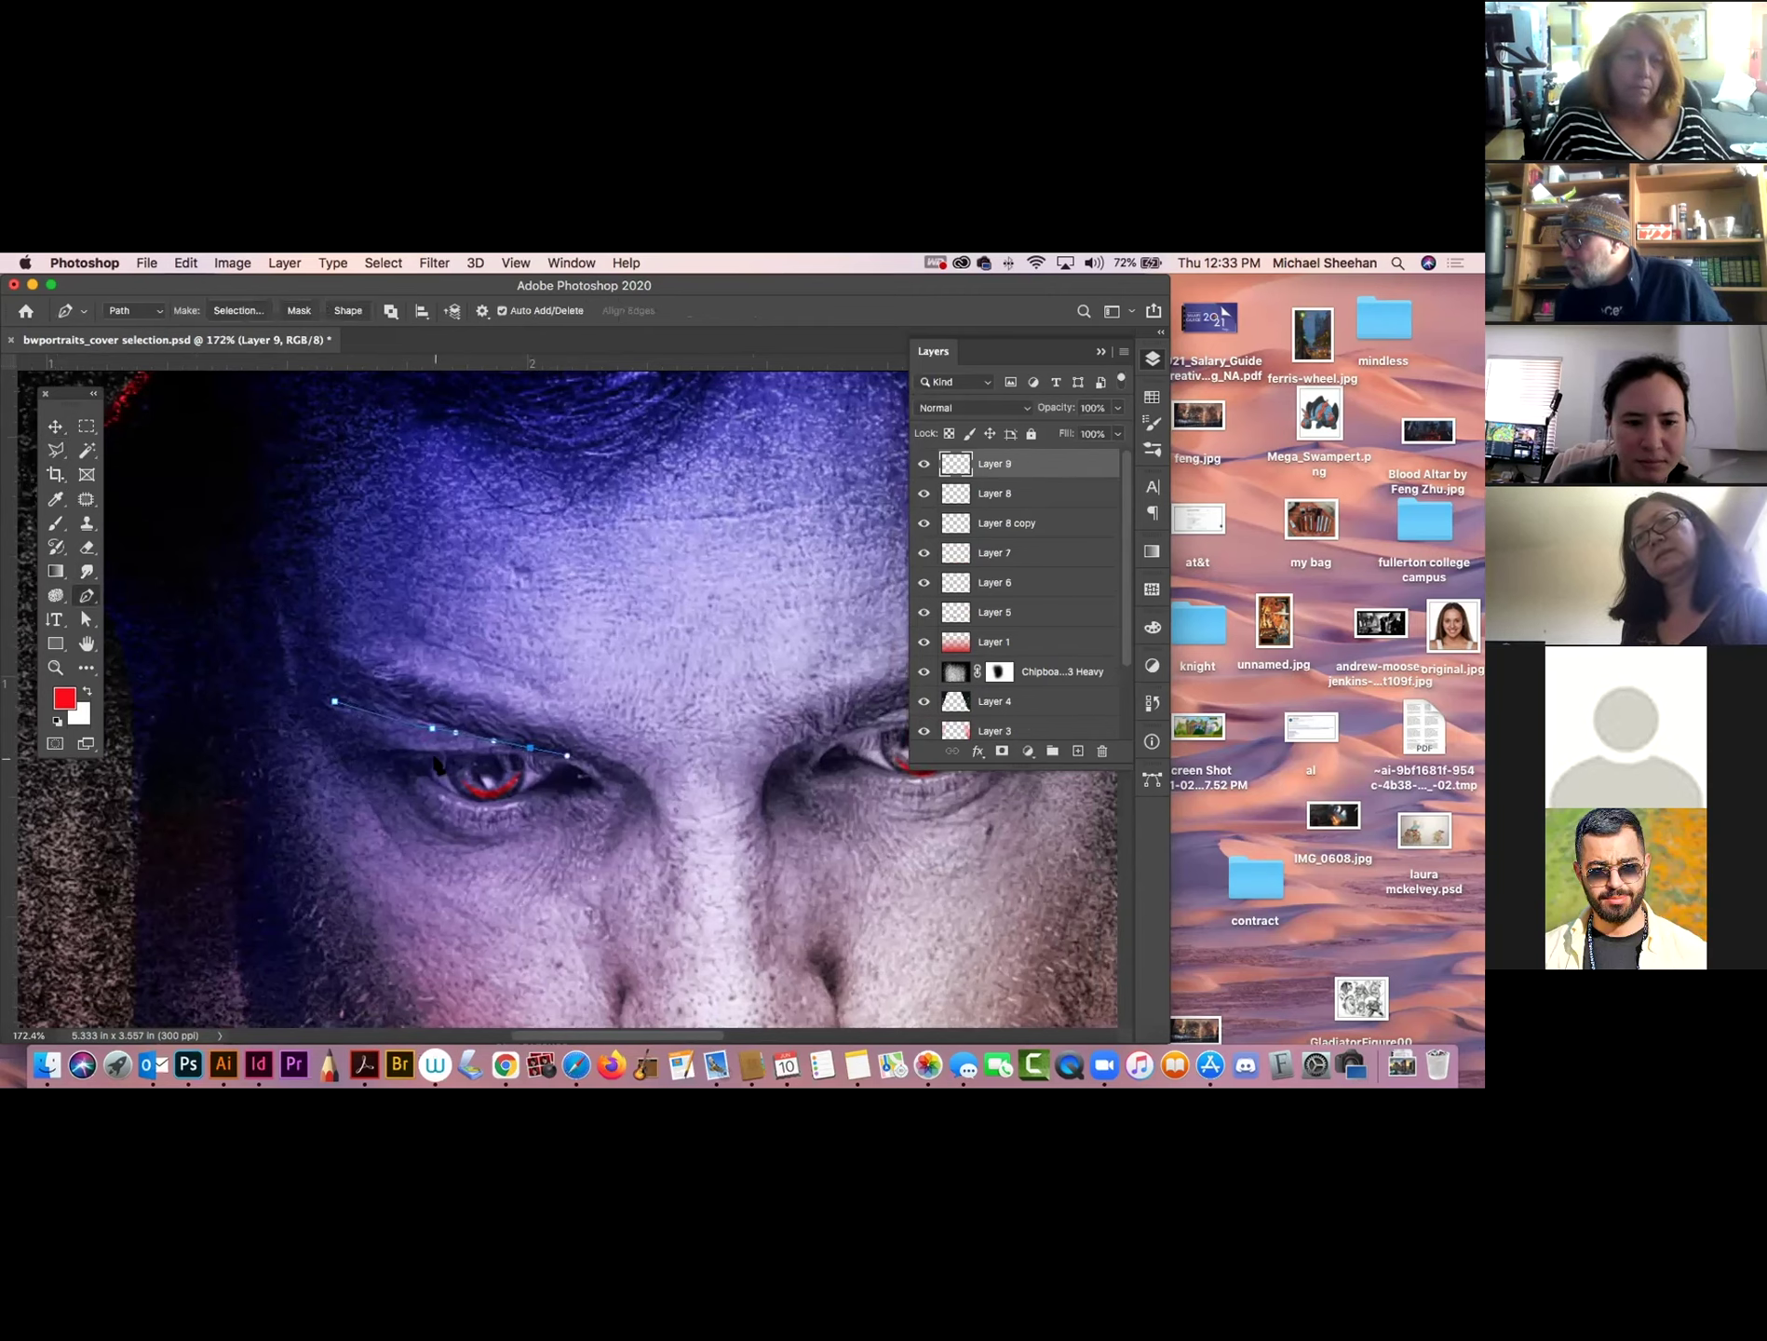
left_click(423, 752)
left_click(379, 752)
left_click_drag(345, 745, 334, 732)
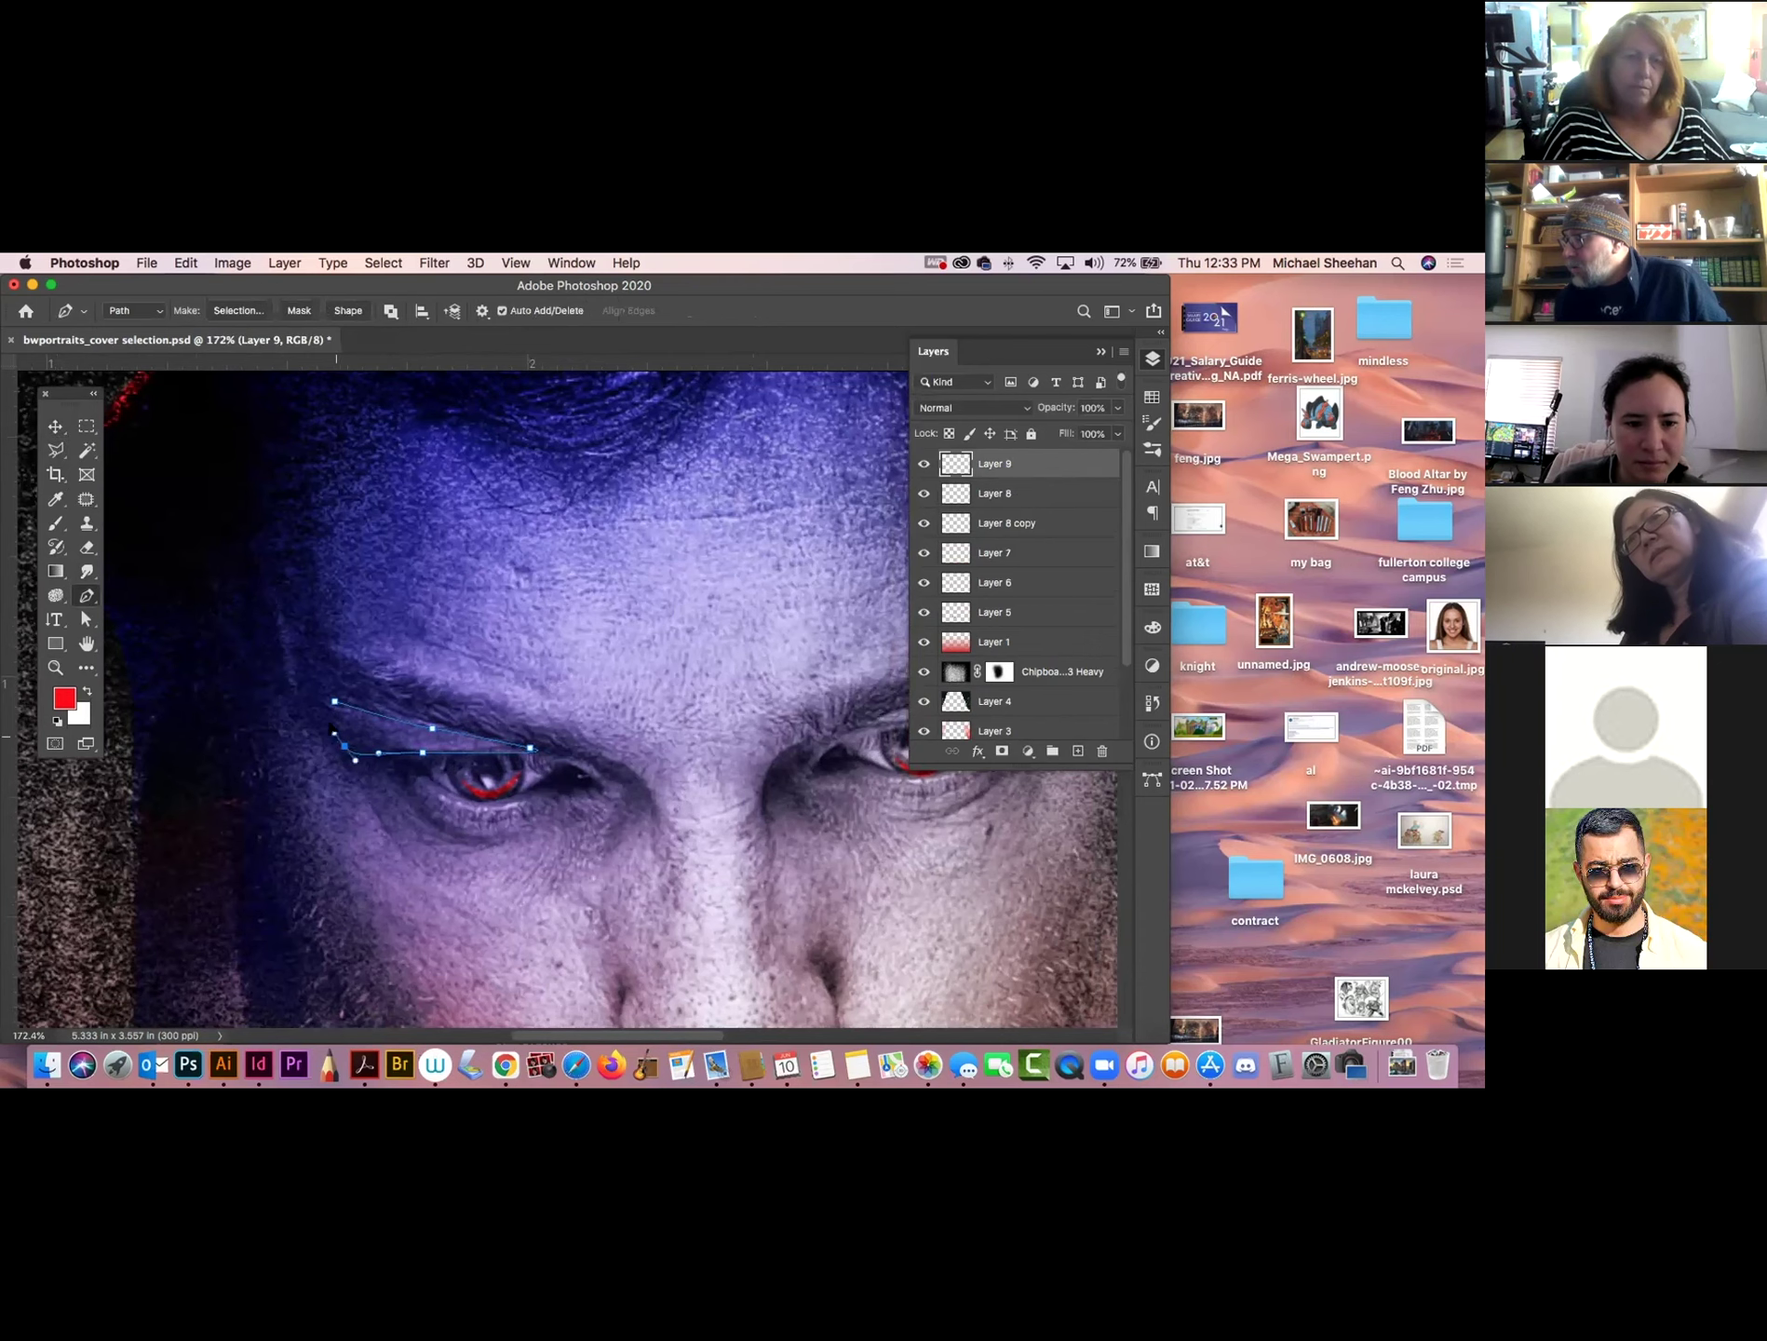
left_click(332, 701)
Trace a second closed Pen path around the upper eyelid of the other eye, below the brow.
scroll(663, 821, "right", 5)
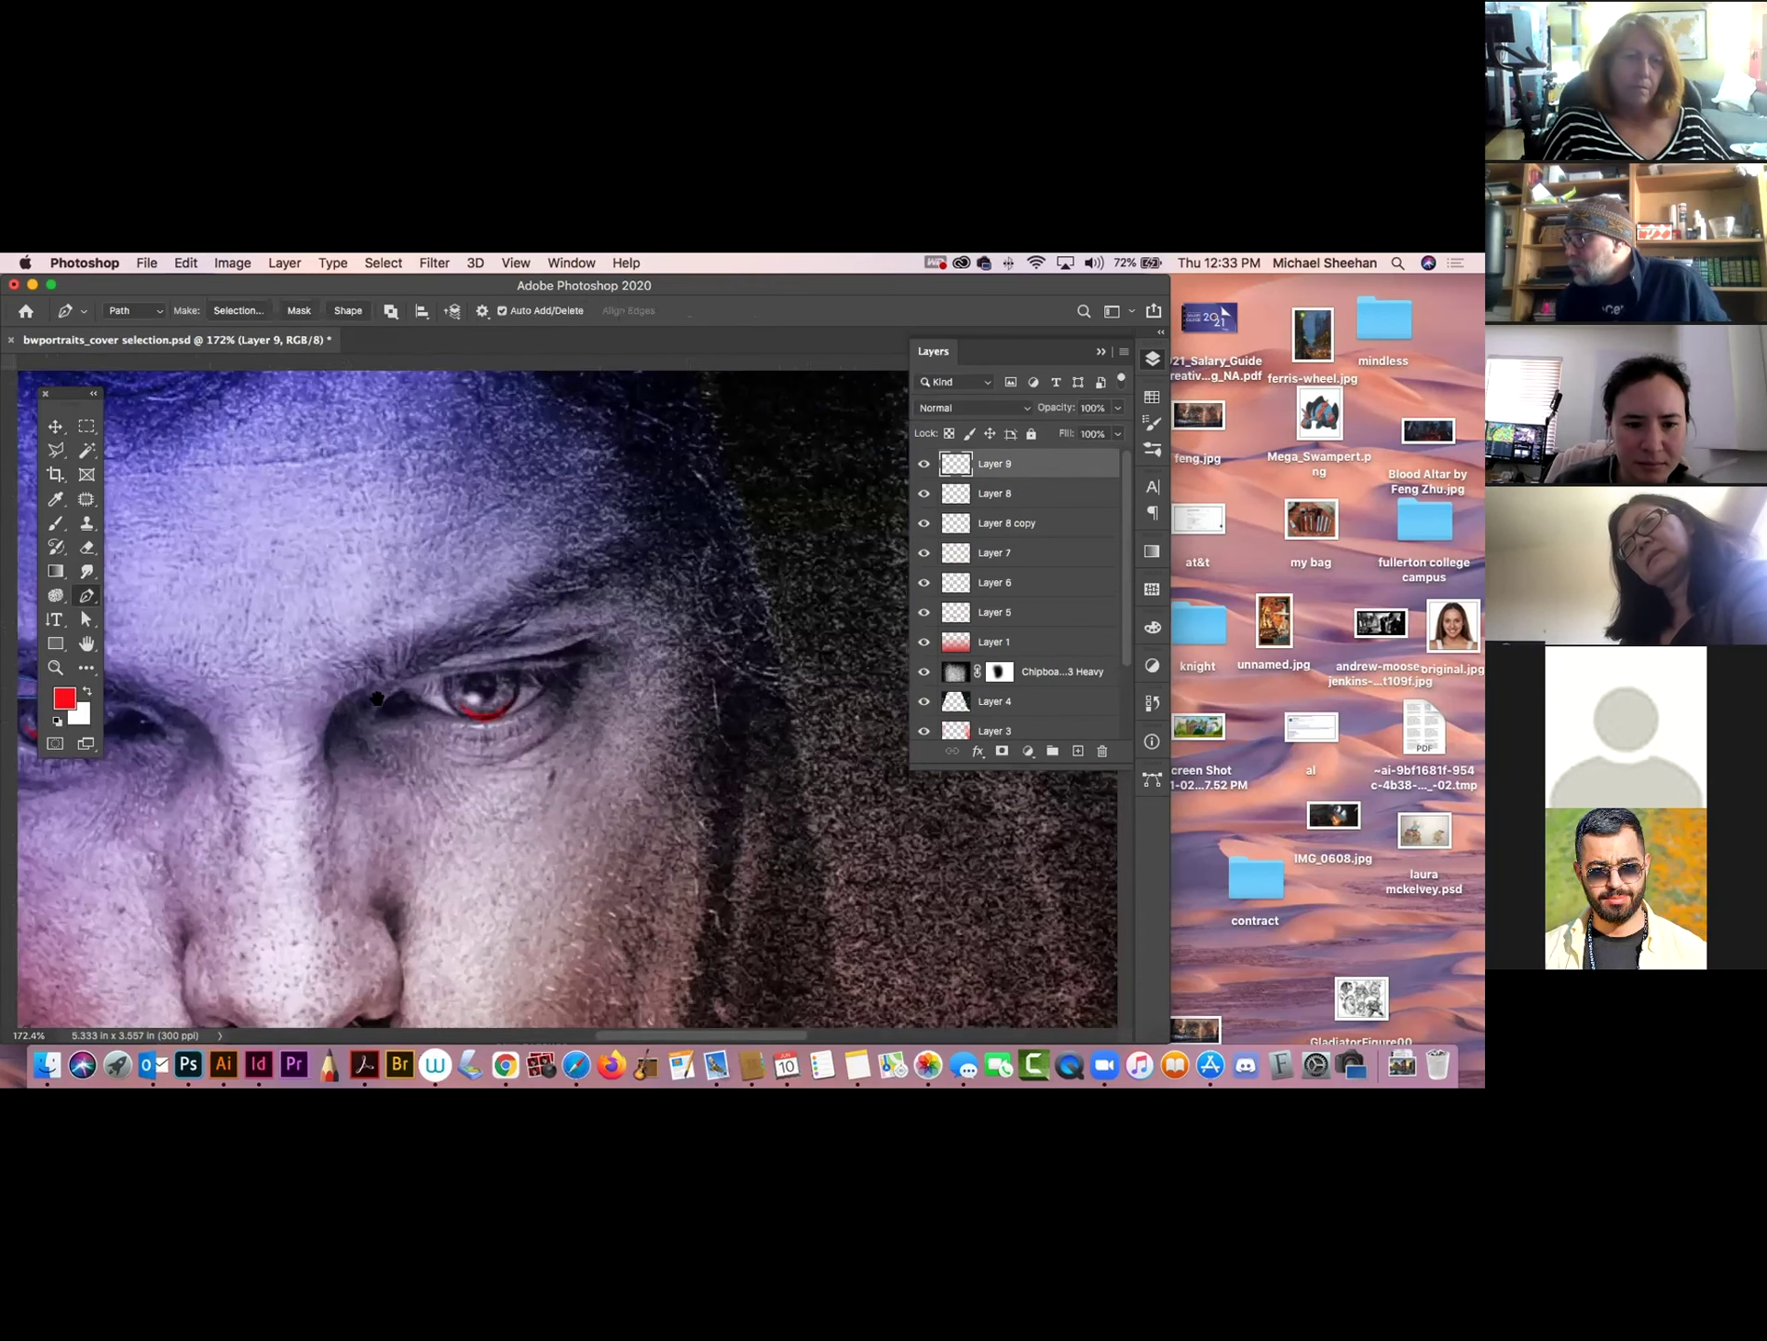
left_click_drag(511, 631, 558, 604)
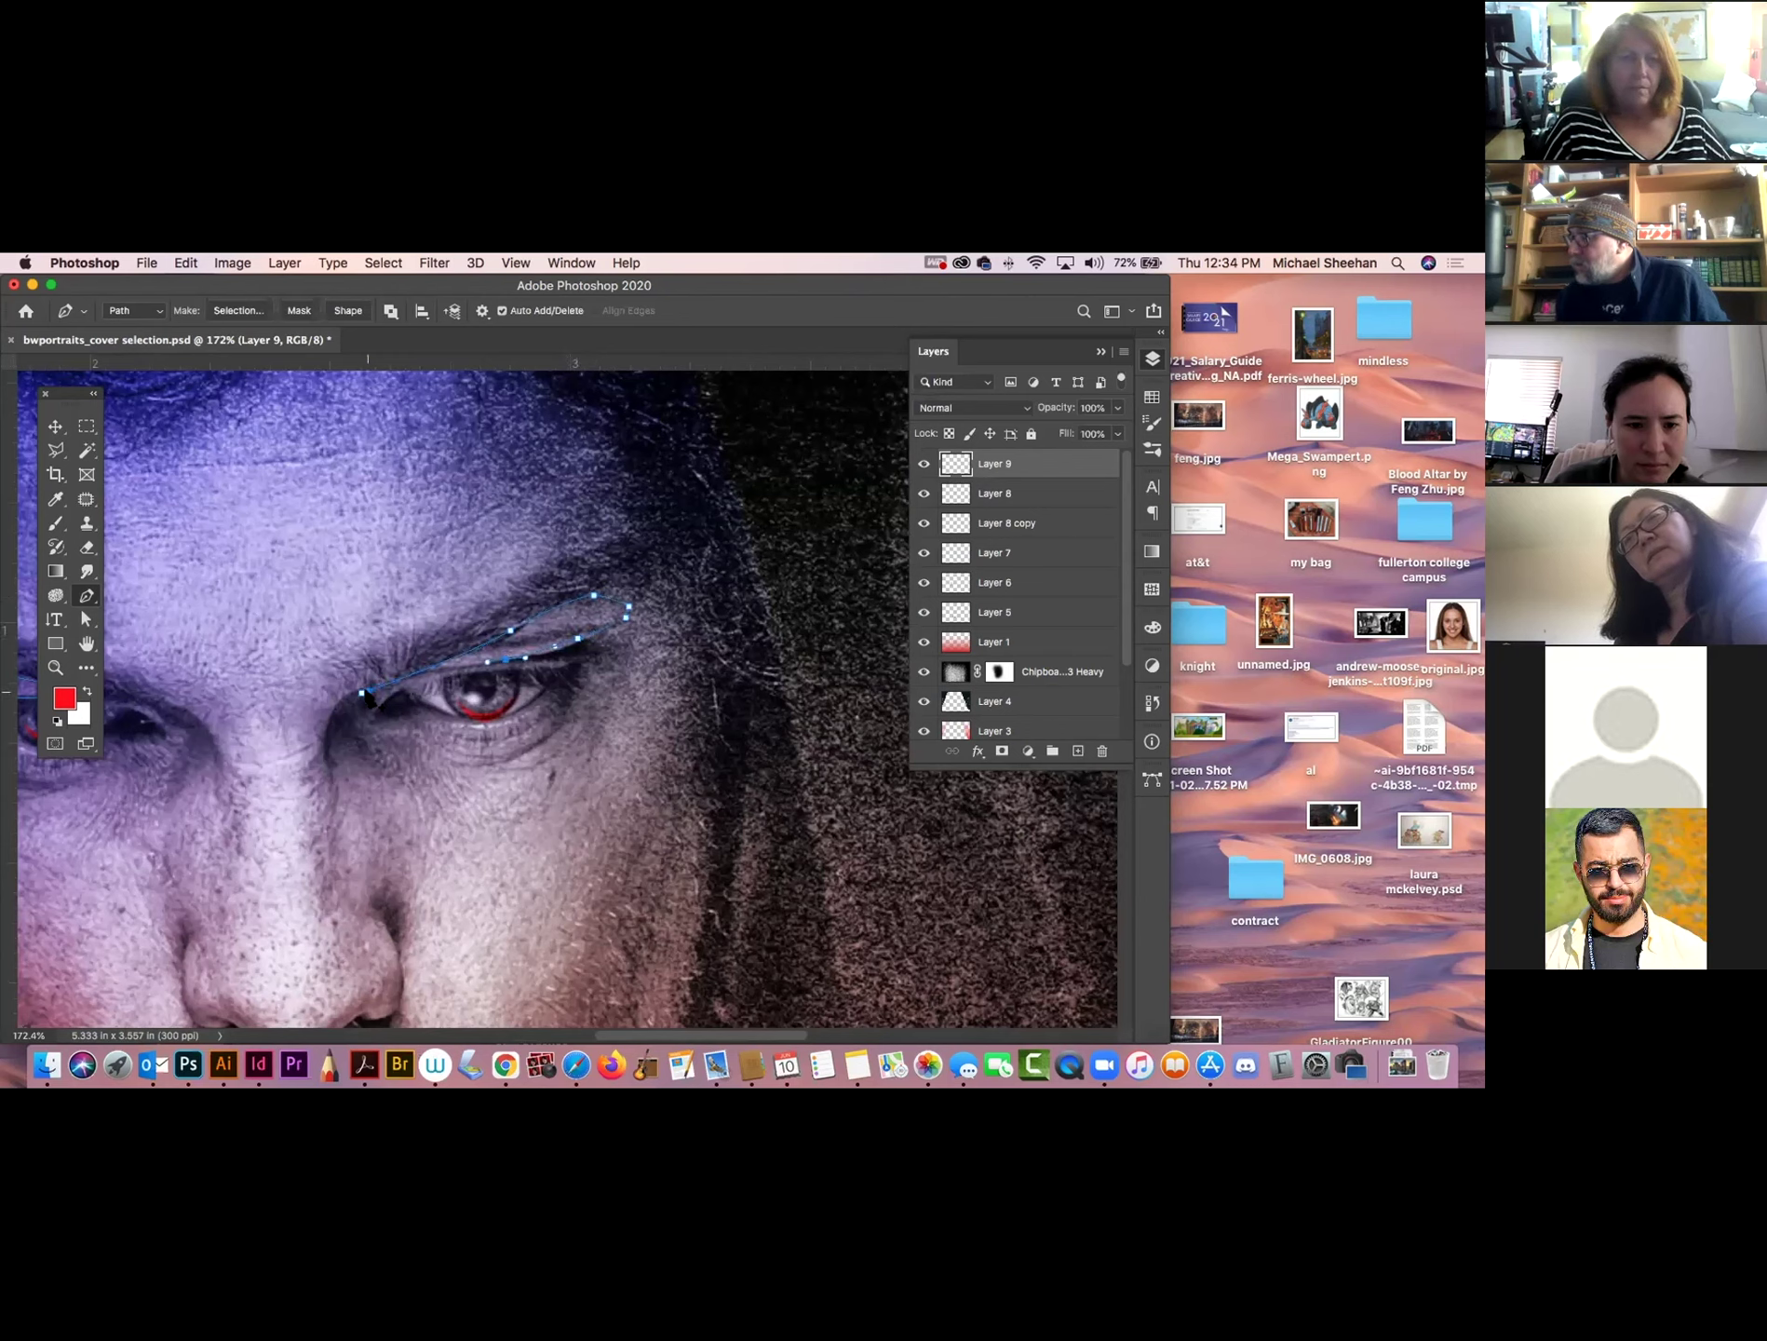
left_click(363, 695)
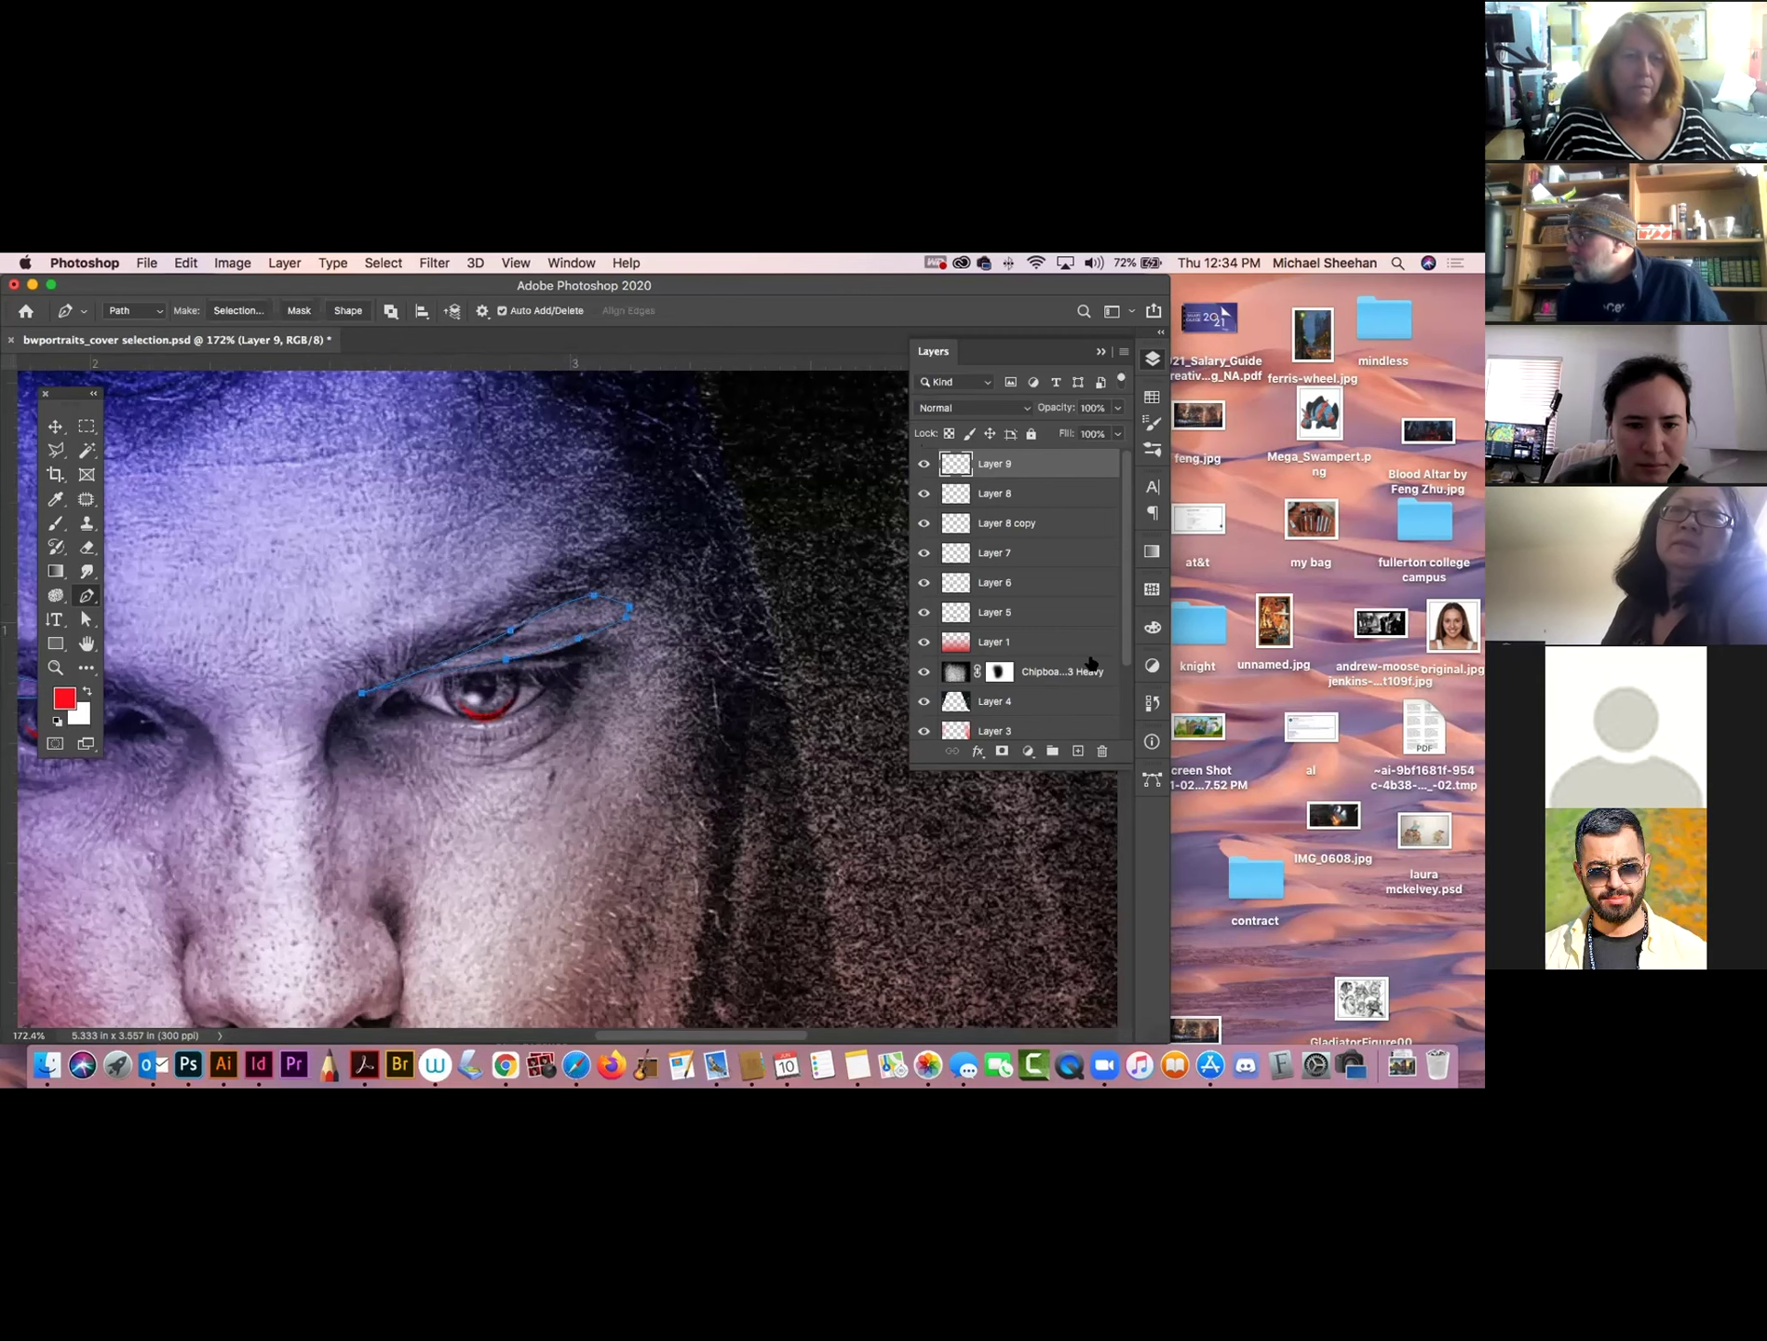
Load the eyelid work path as a selection, fill it with the red-to-transparent gradient, and deselect.
left_click(1152, 778)
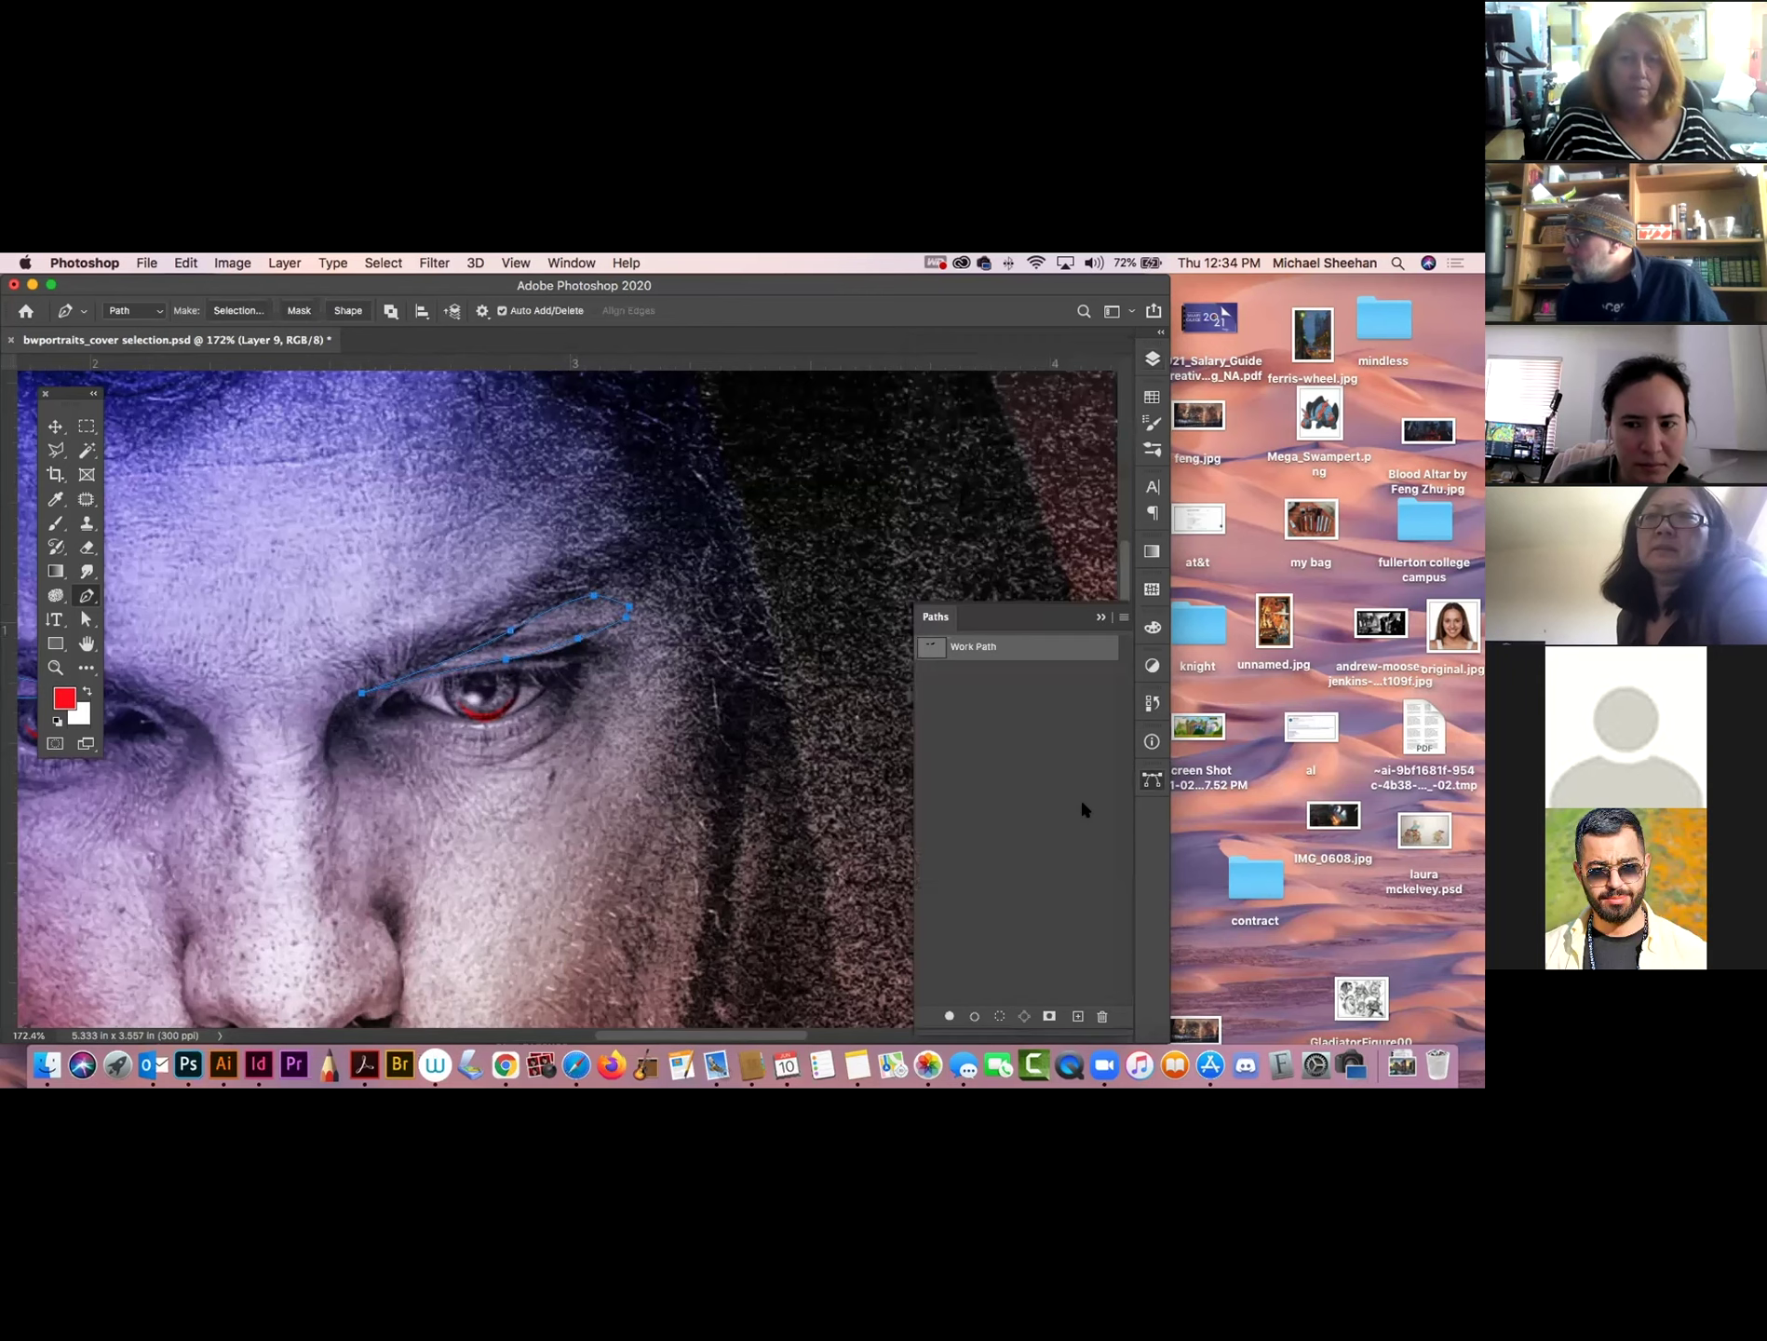
left_click(931, 646, "super")
key("super+minus")
key("super+minus")
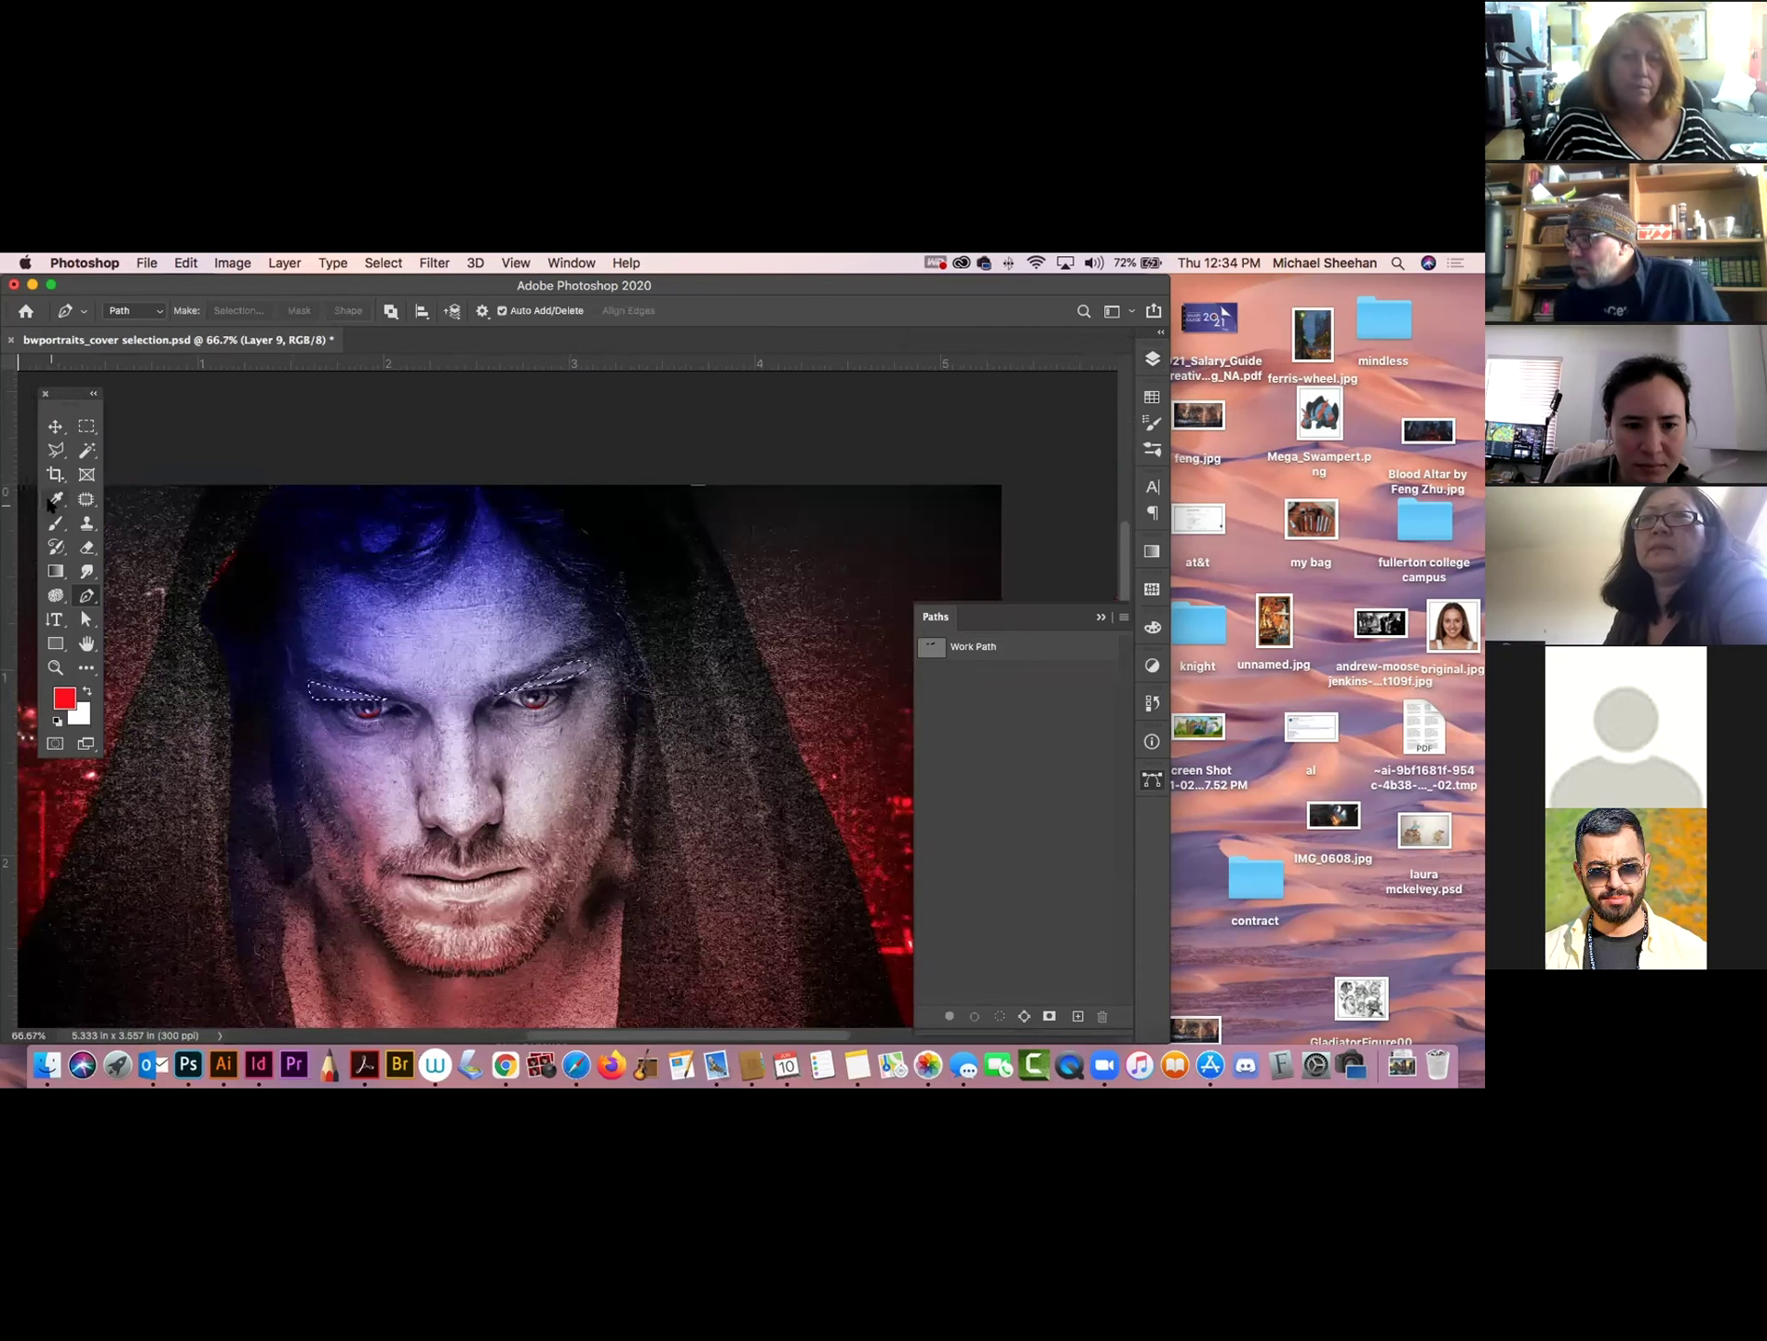
left_click(55, 571)
left_click_drag(449, 726, 581, 725)
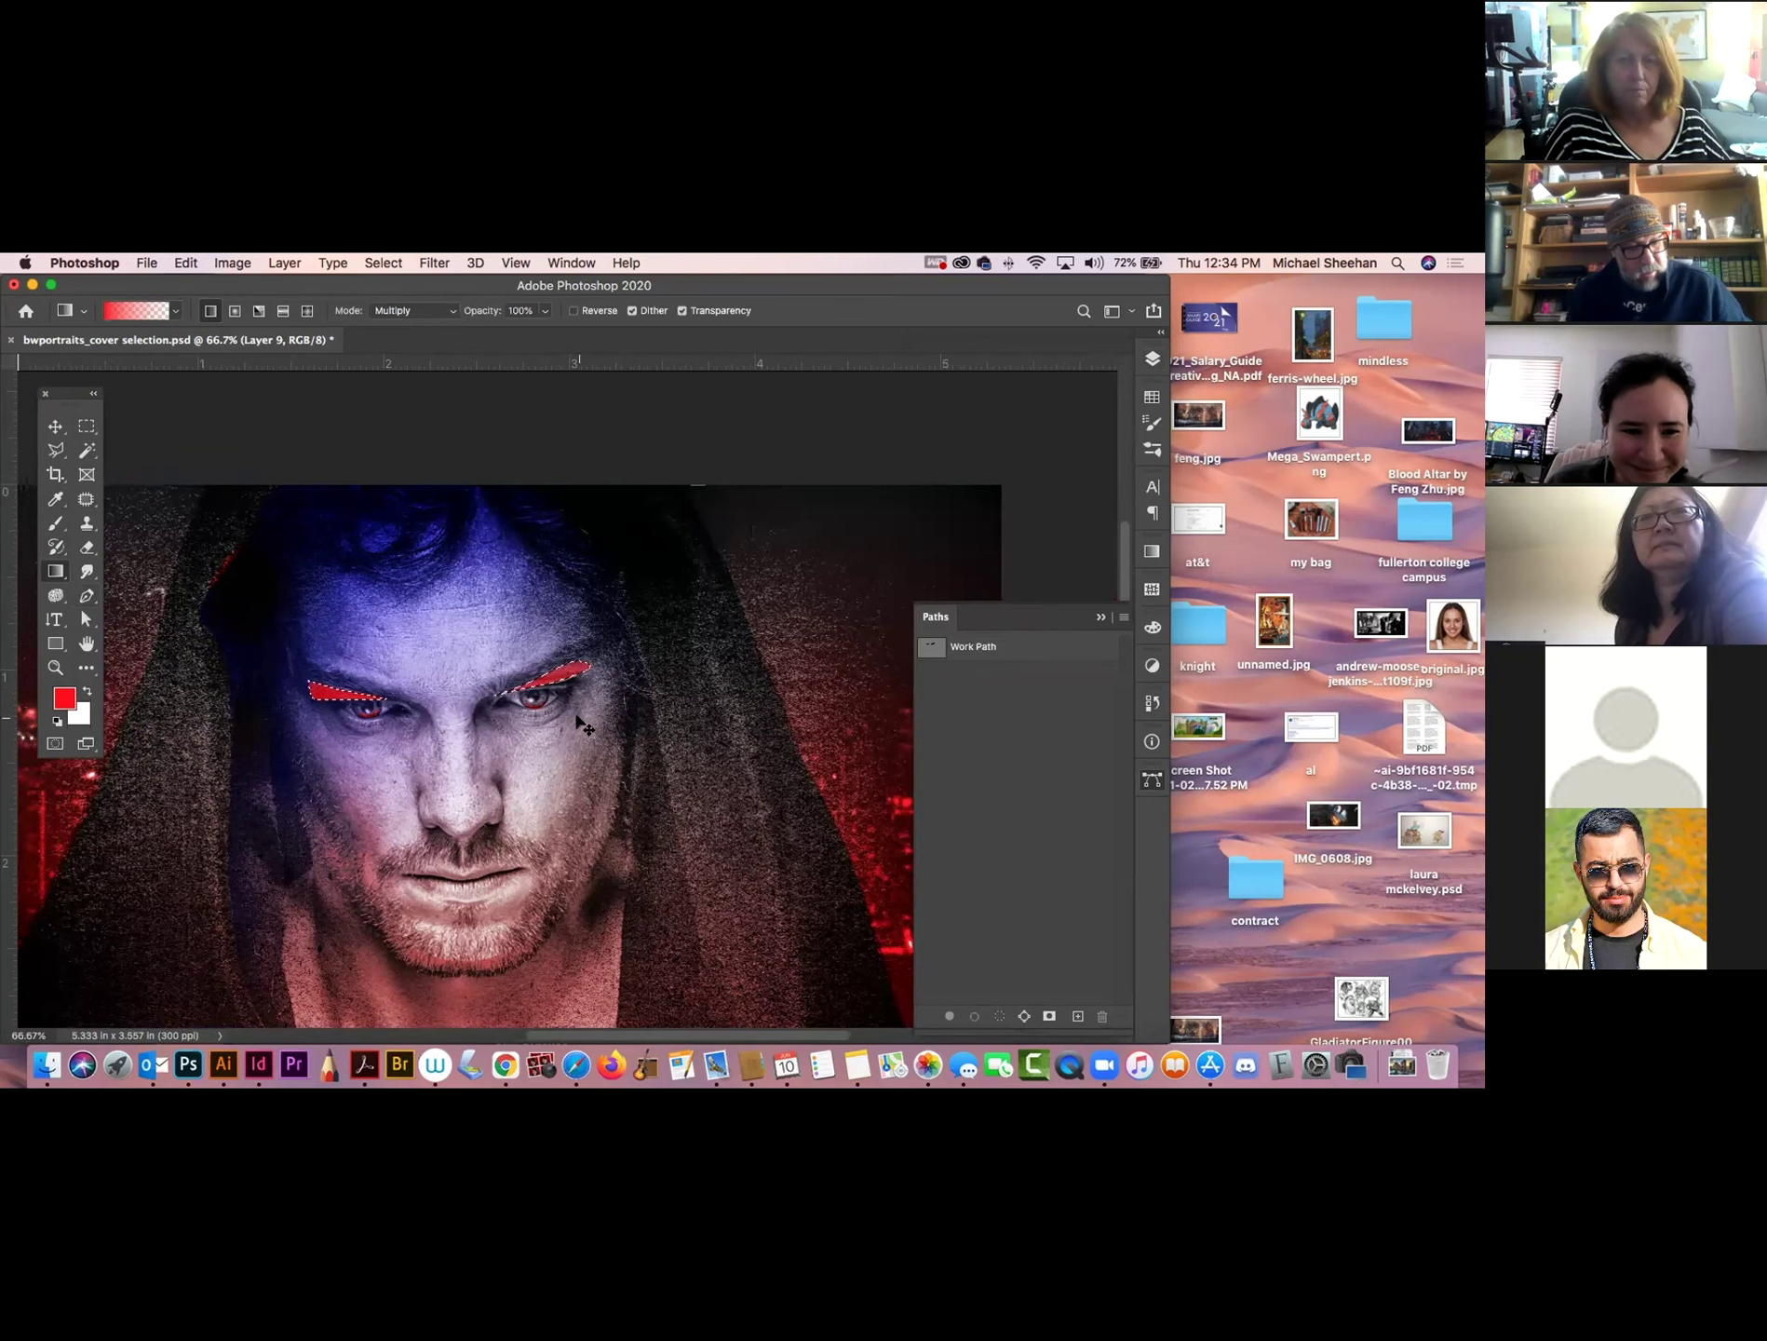
key("super+d")
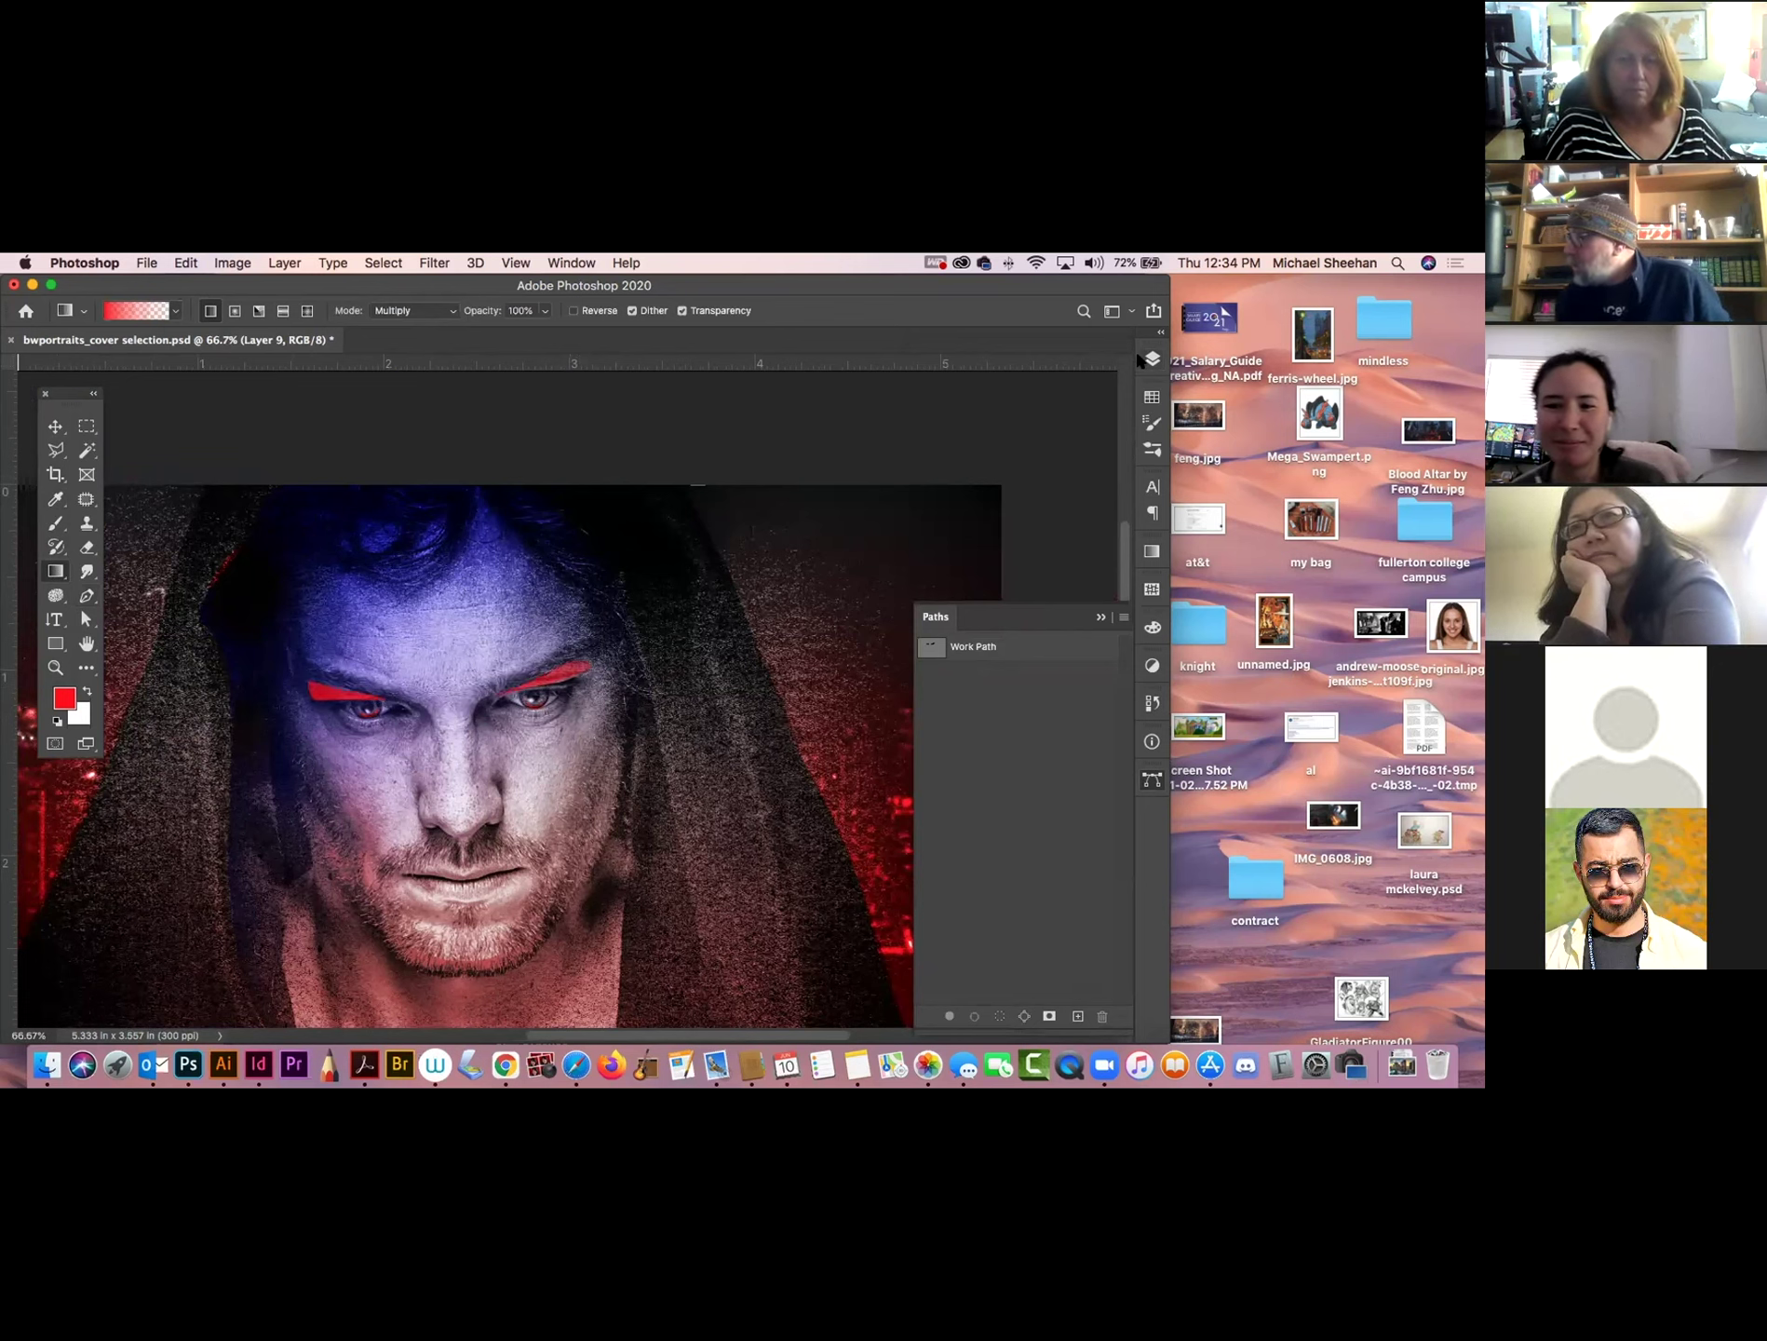
Try Multiply and Lighten as the blend mode of the red eyelid layer, and settle on Soft Light.
left_click(1151, 359)
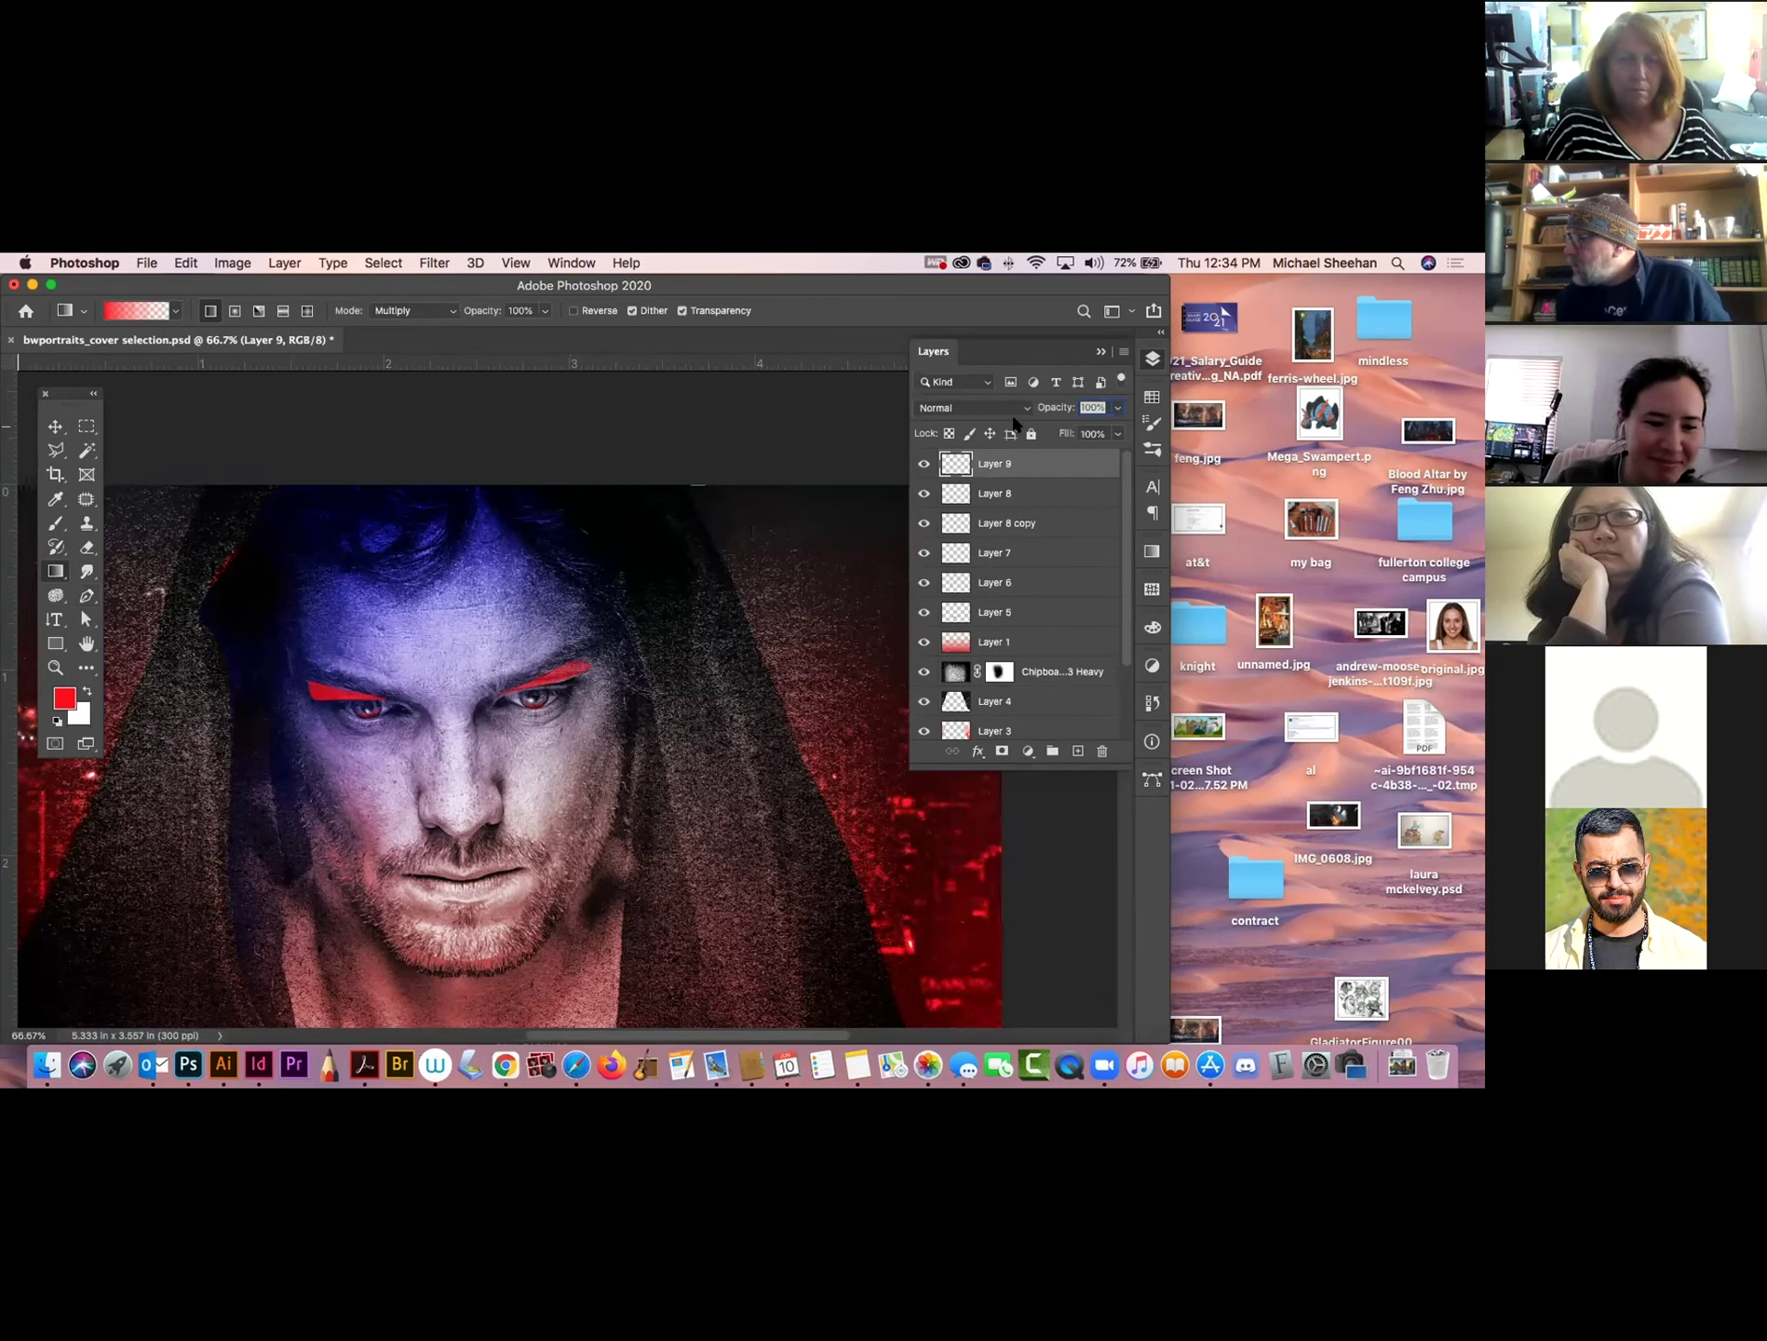
left_click(985, 408)
left_click(982, 407)
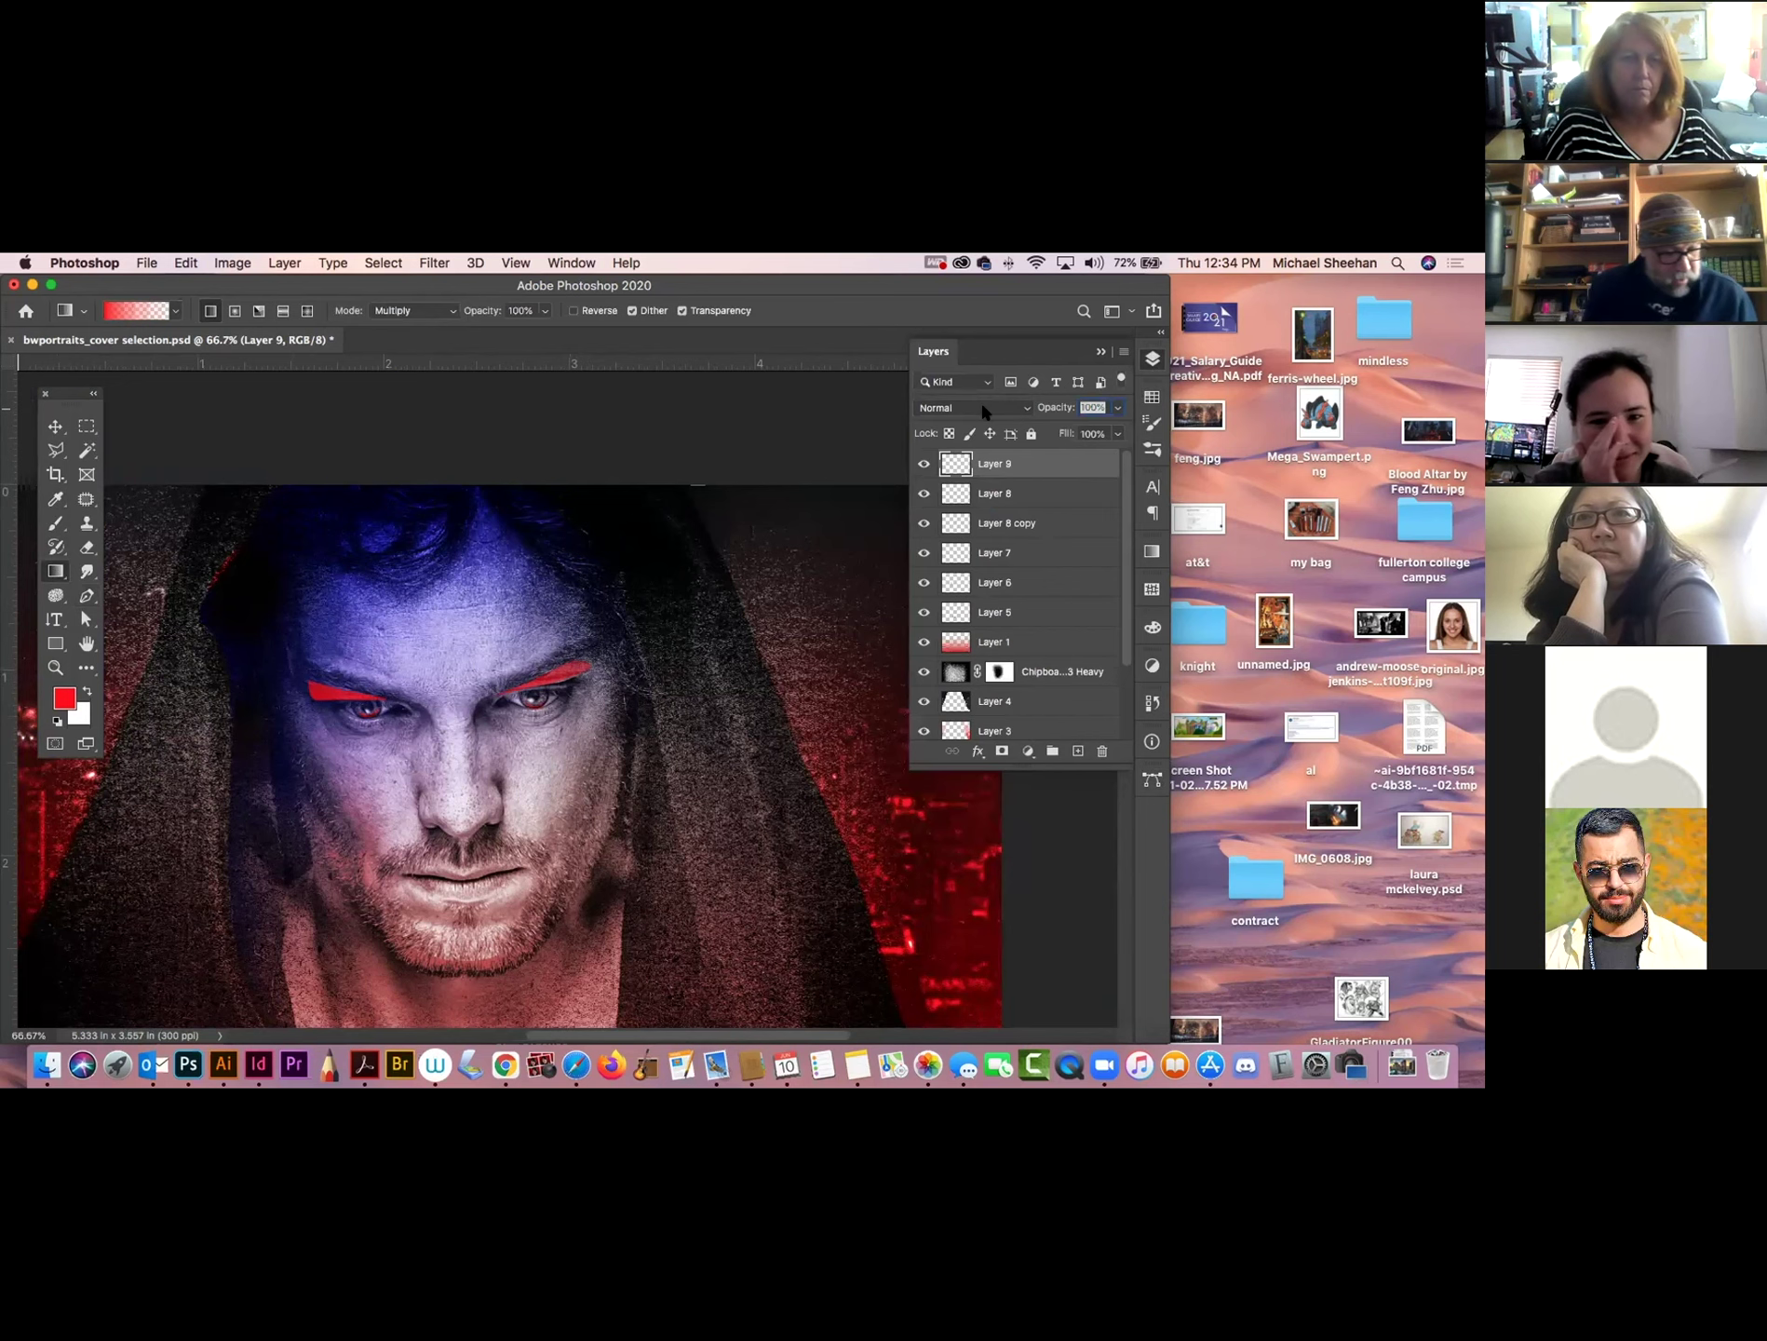
key("v")
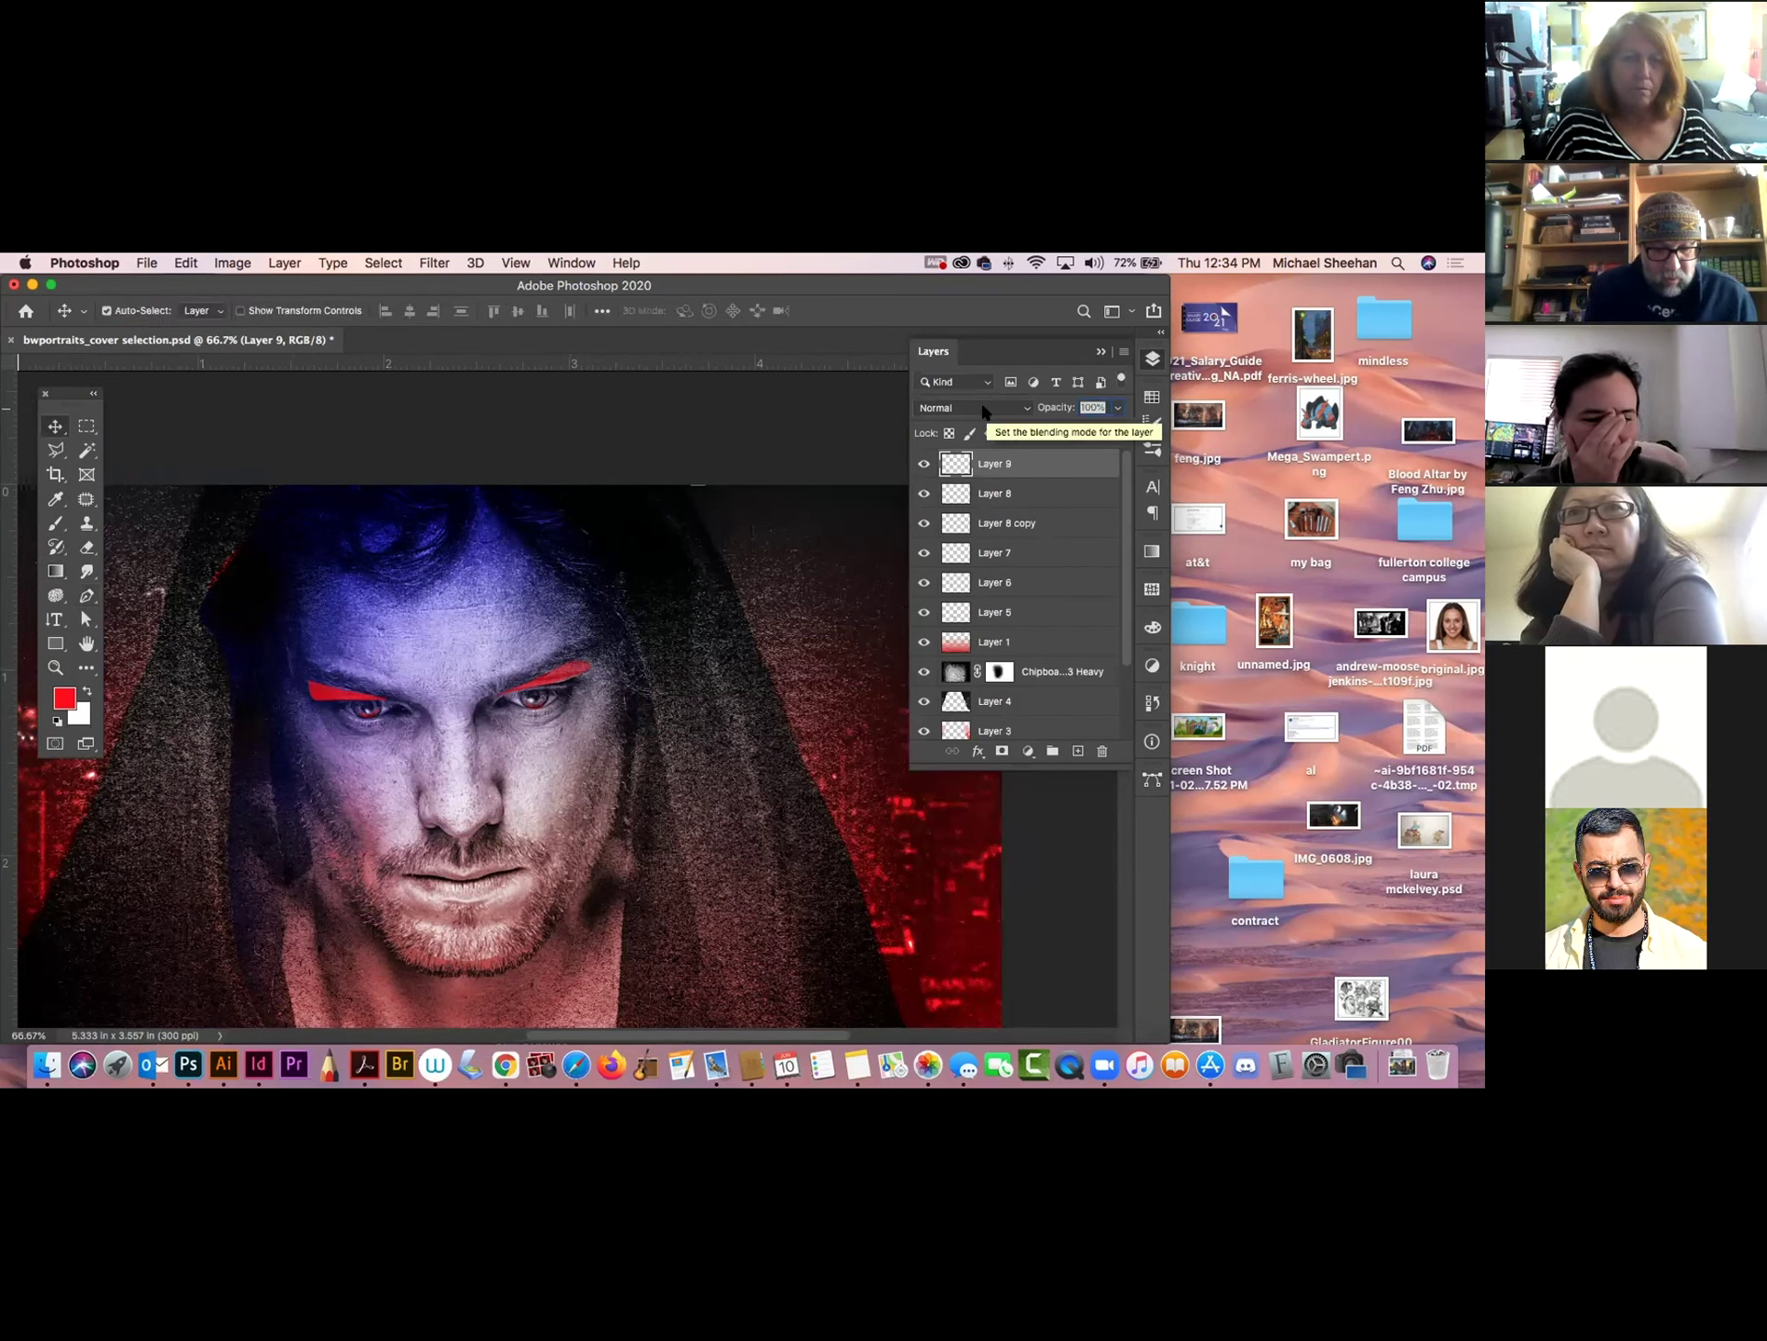
key("alt+shift+m")
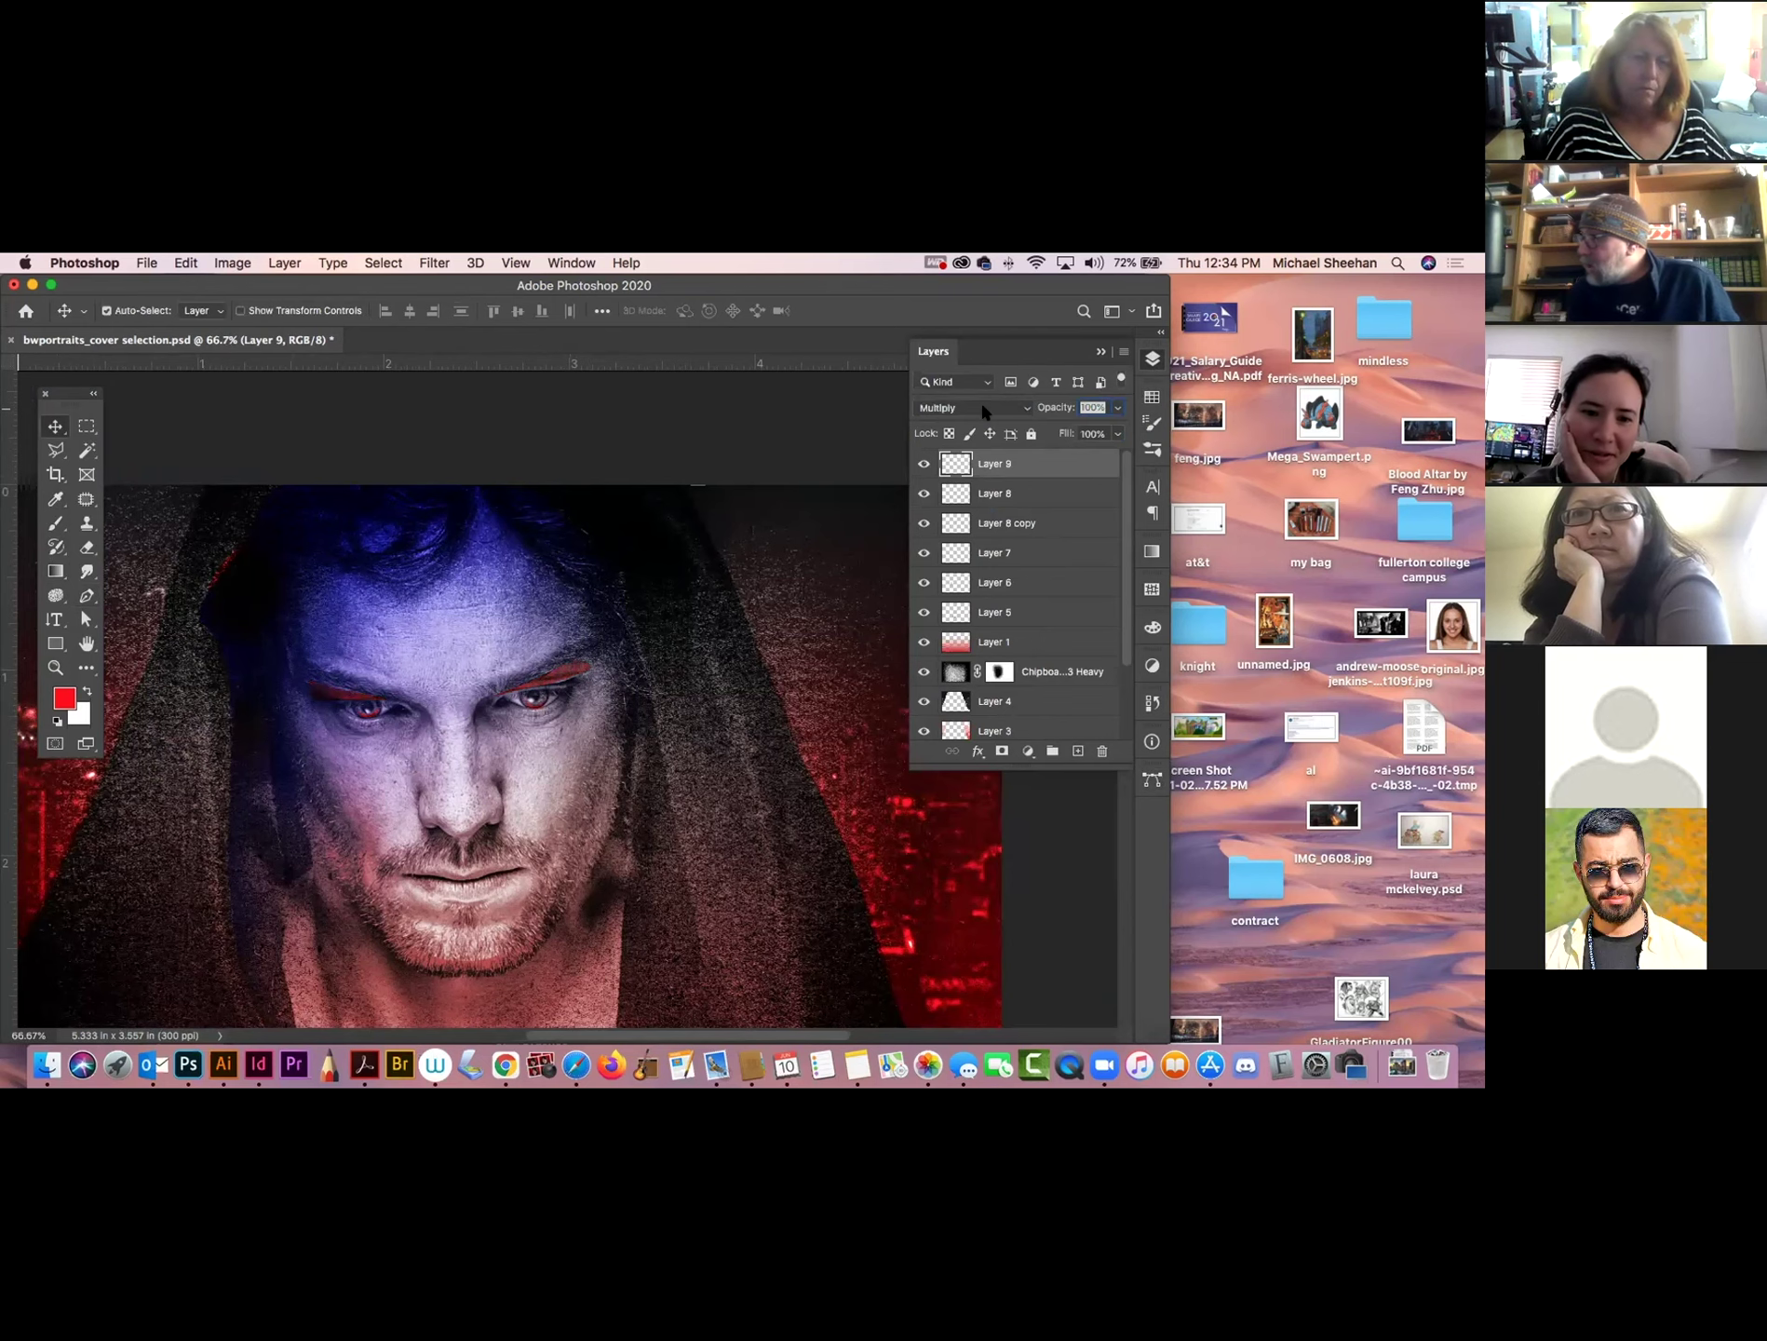
key("shift+plus")
key("shift+plus")
key("shift+plus")
key("shift+plus")
key("shift+plus")
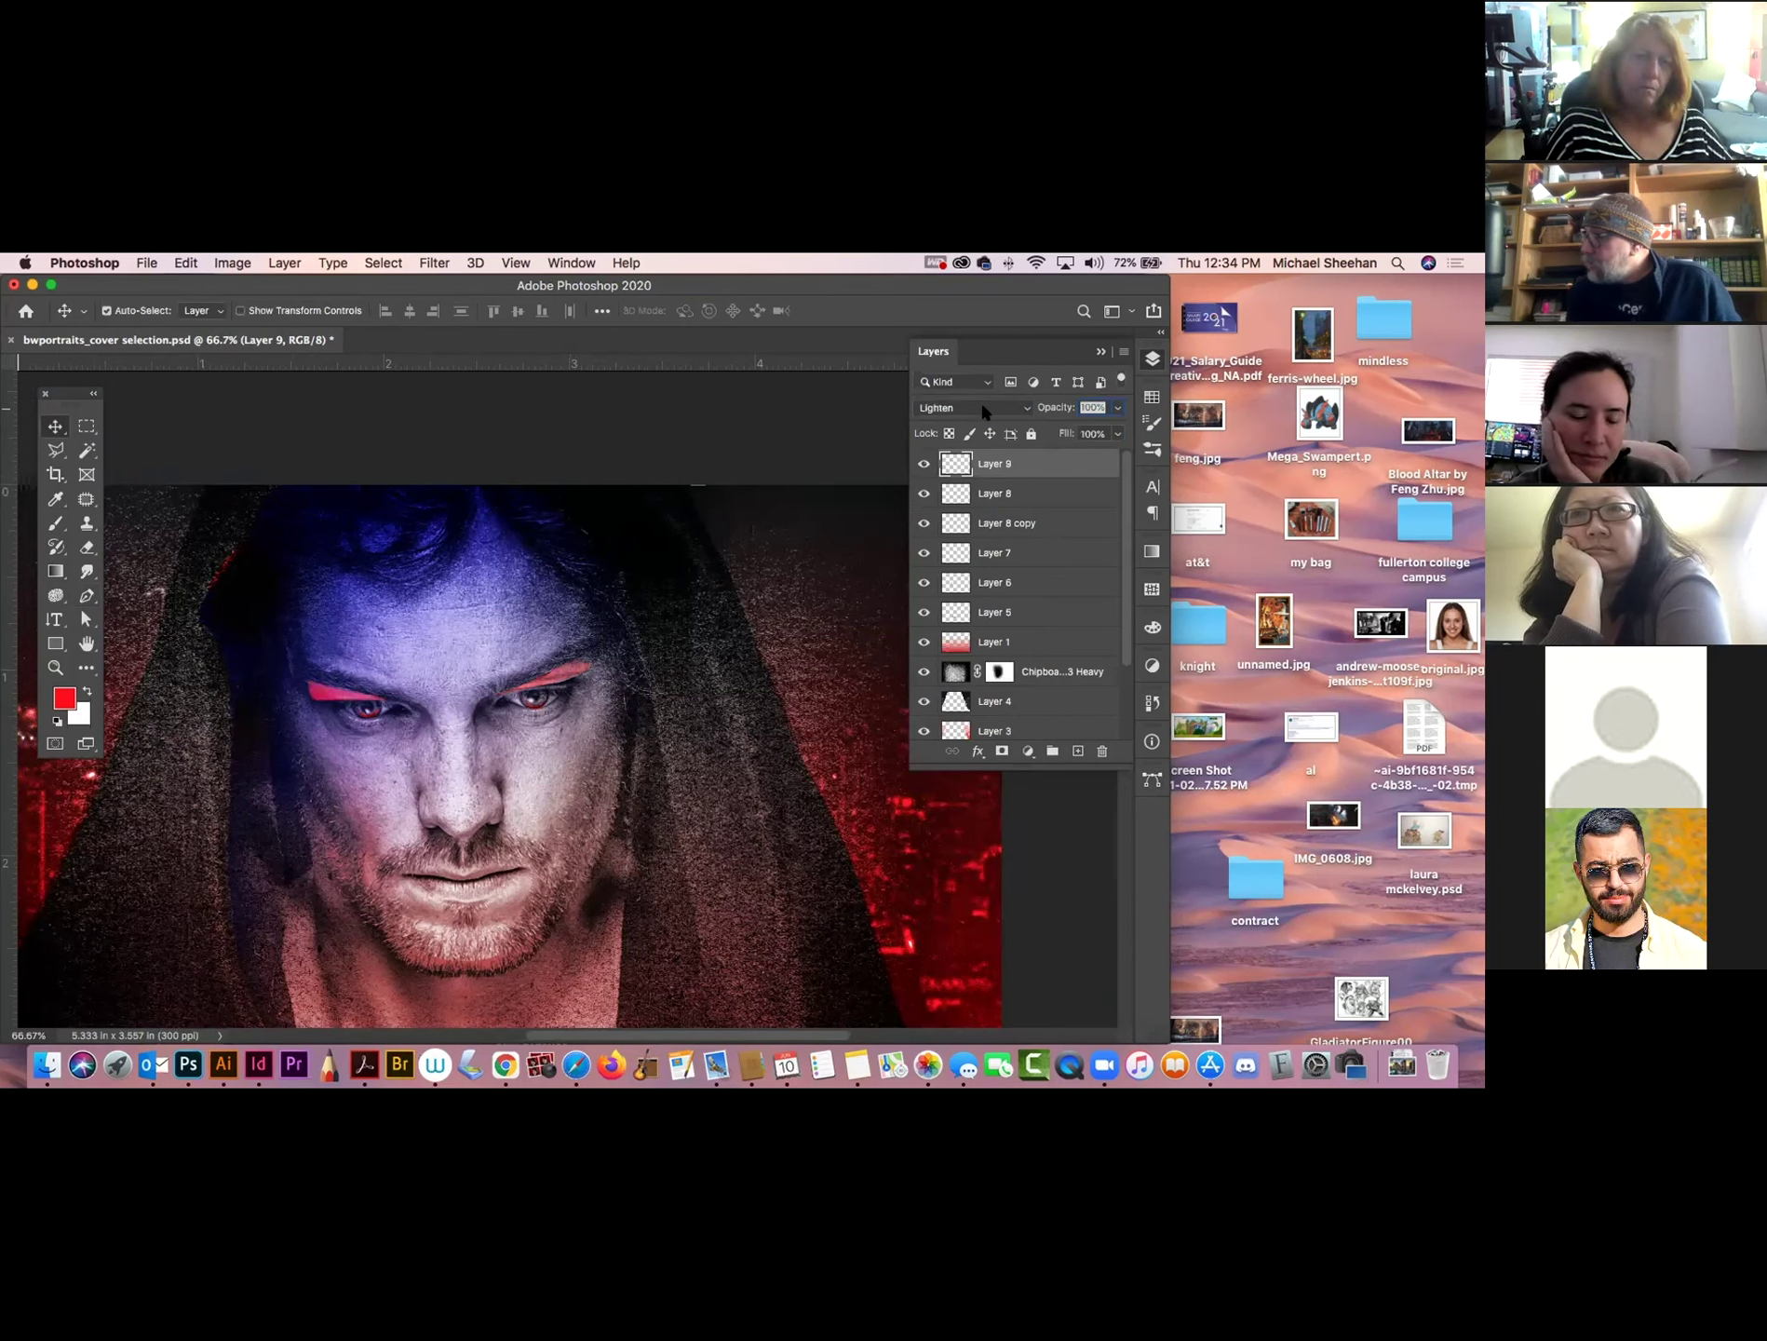
key("shift+plus")
key("shift+plus")
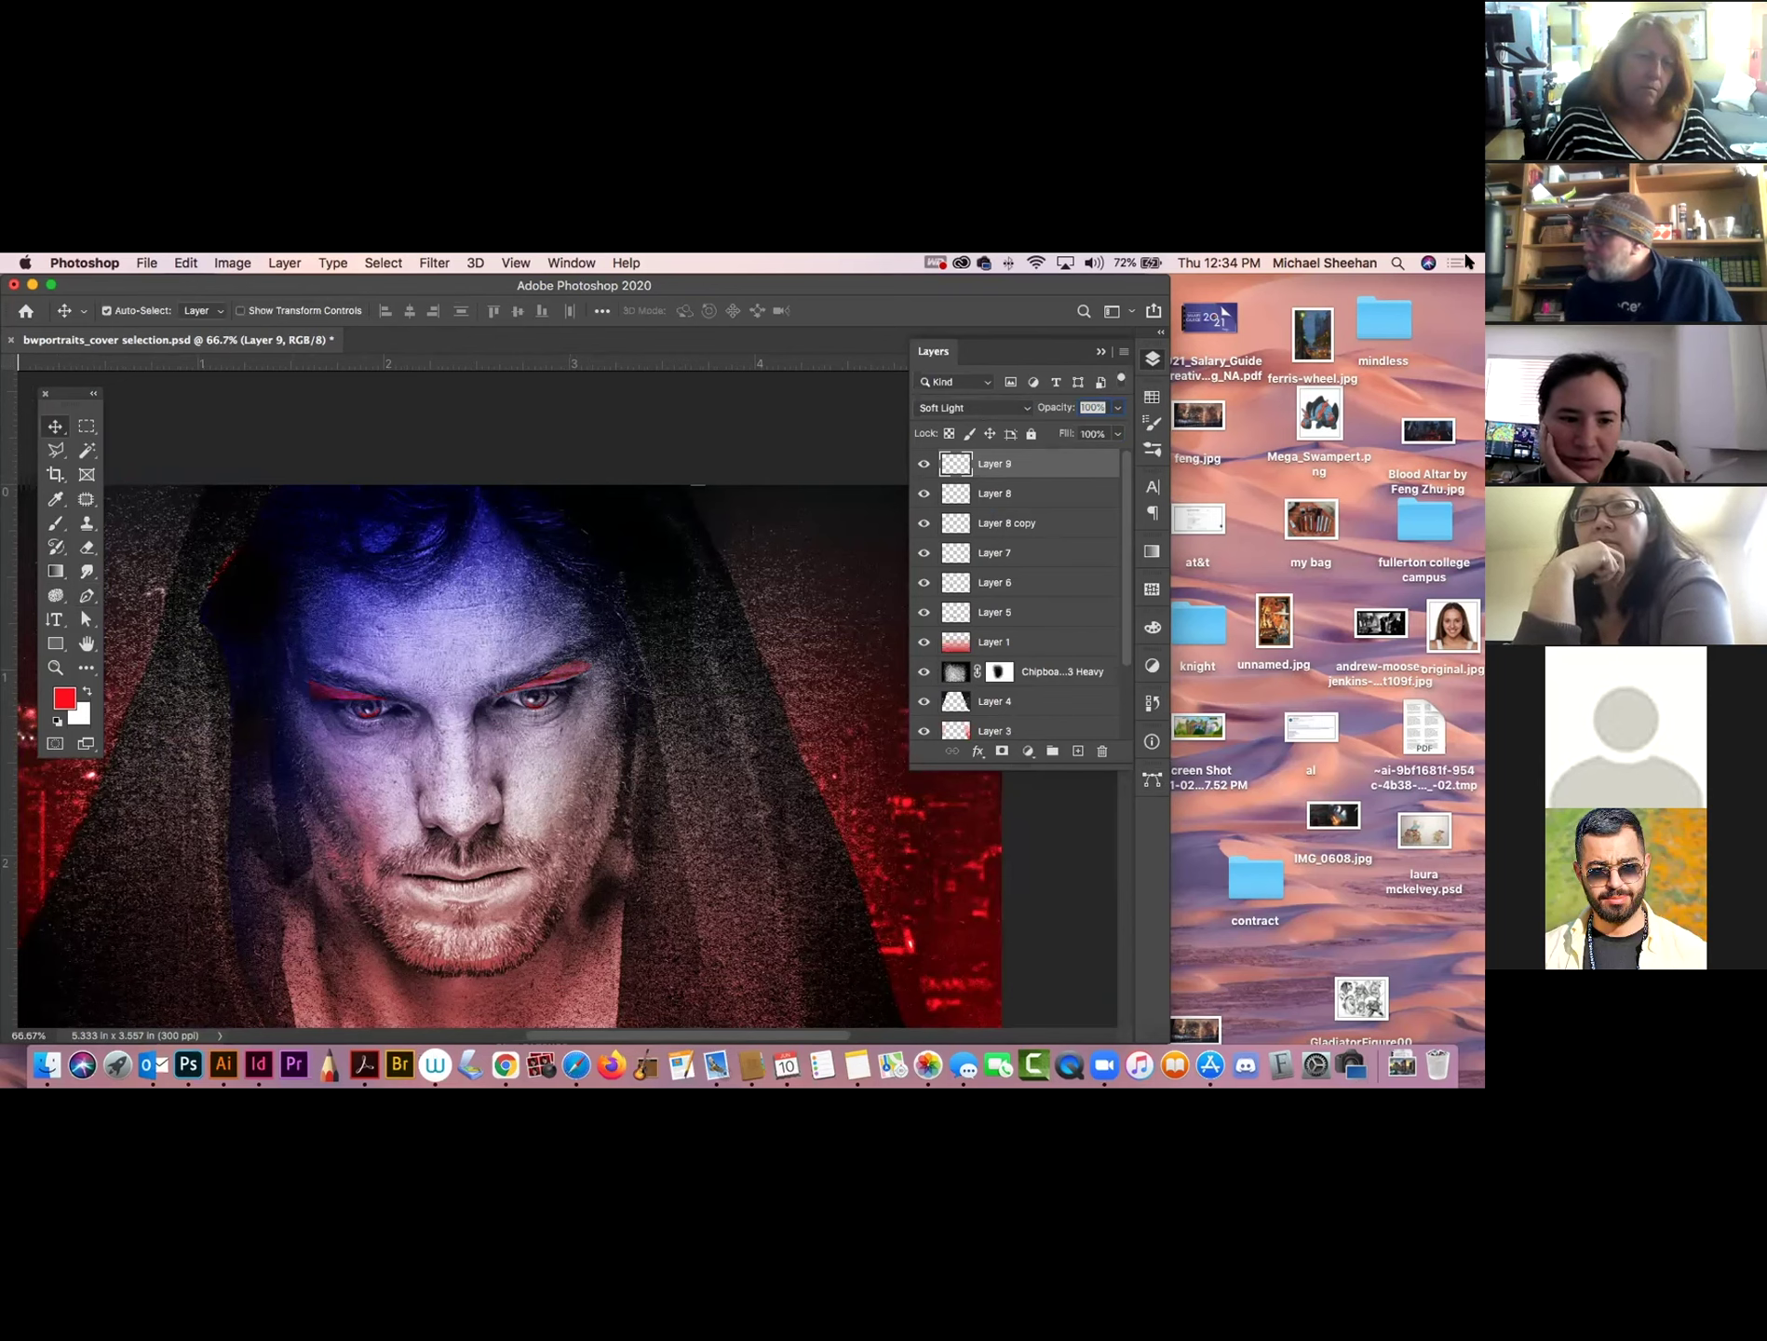
Apply a Gaussian Blur with a 21.9-pixel radius to the red eyelid layer.
left_click(436, 262)
mouse_move(439, 486)
left_click(736, 554)
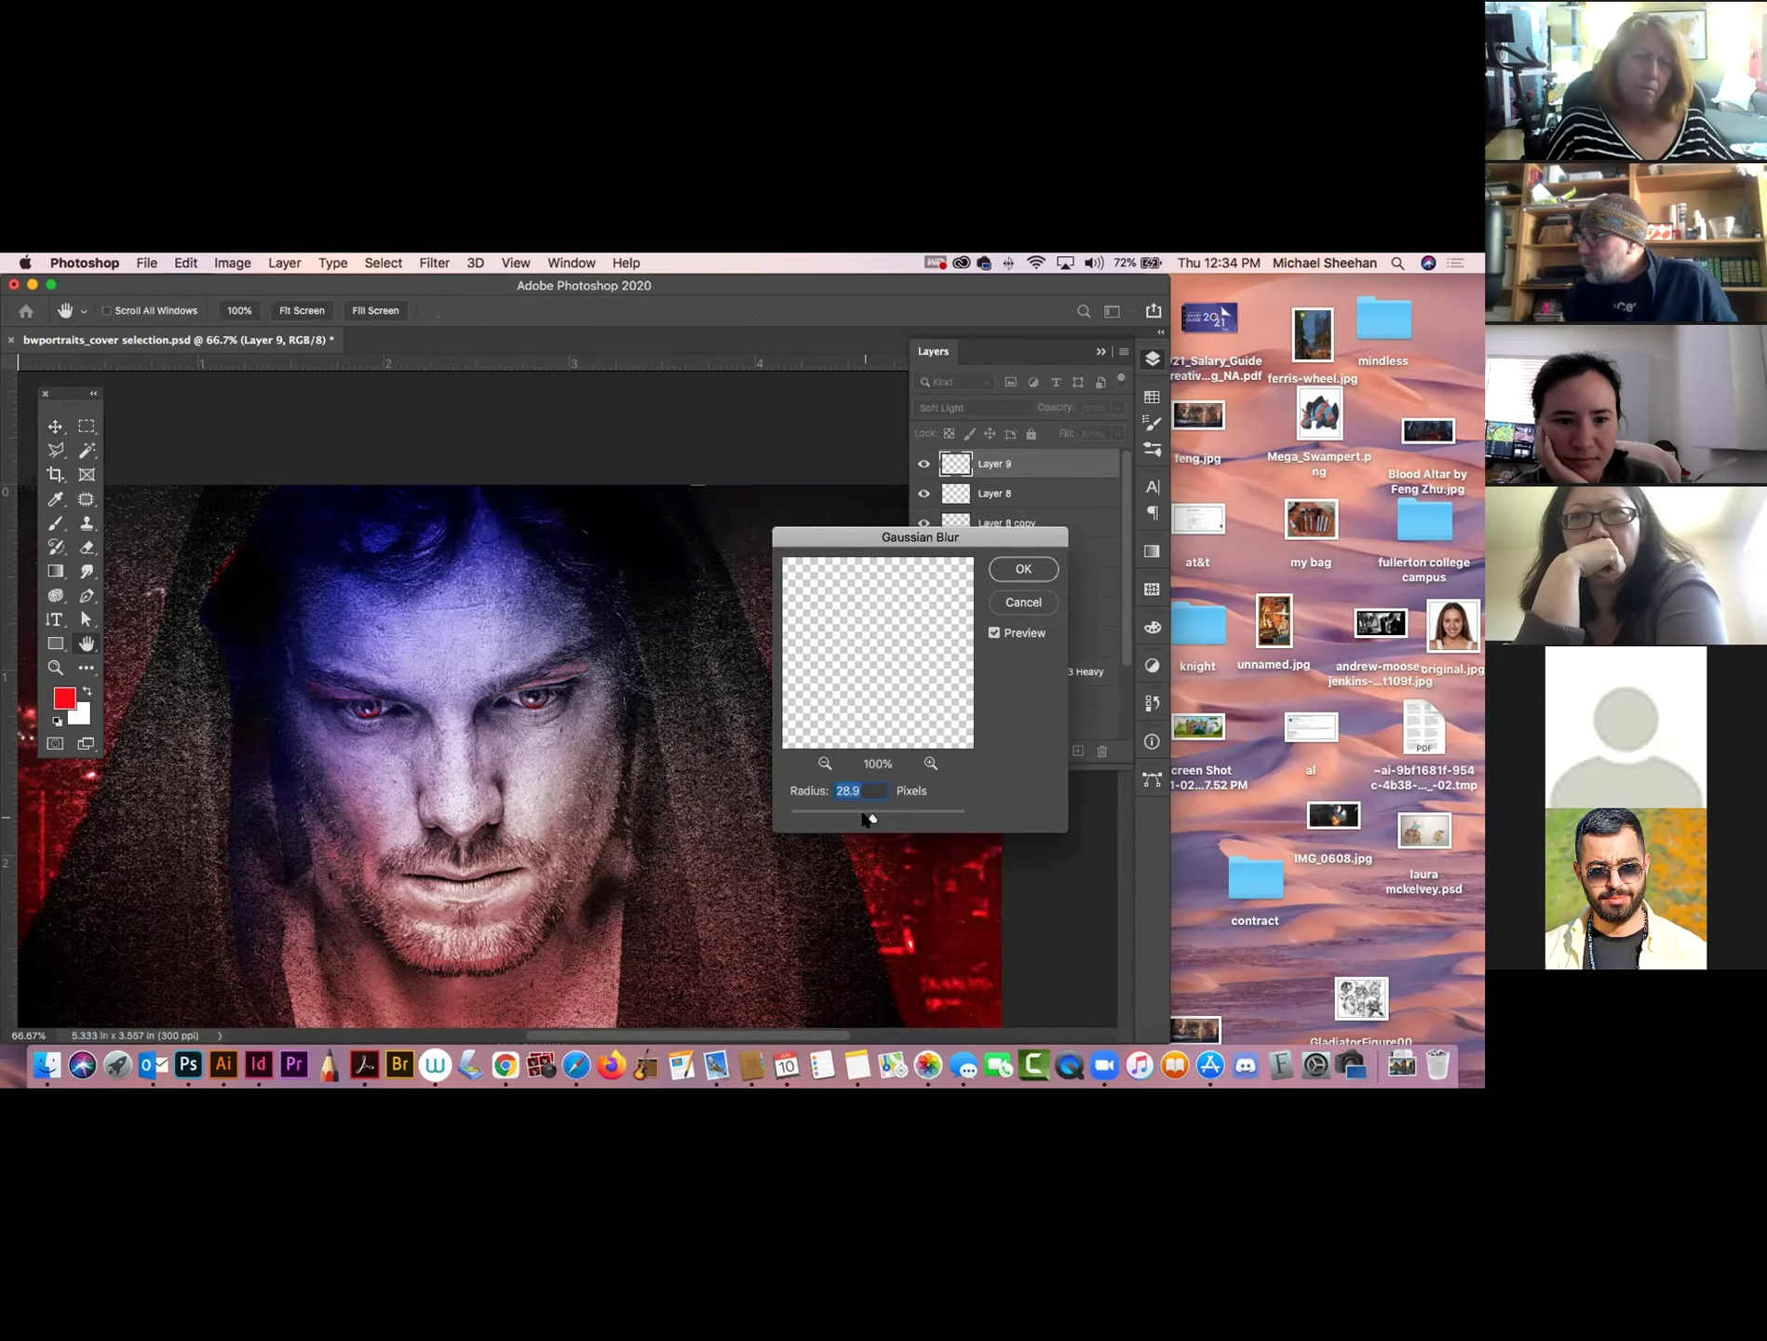
left_click_drag(867, 818, 864, 818)
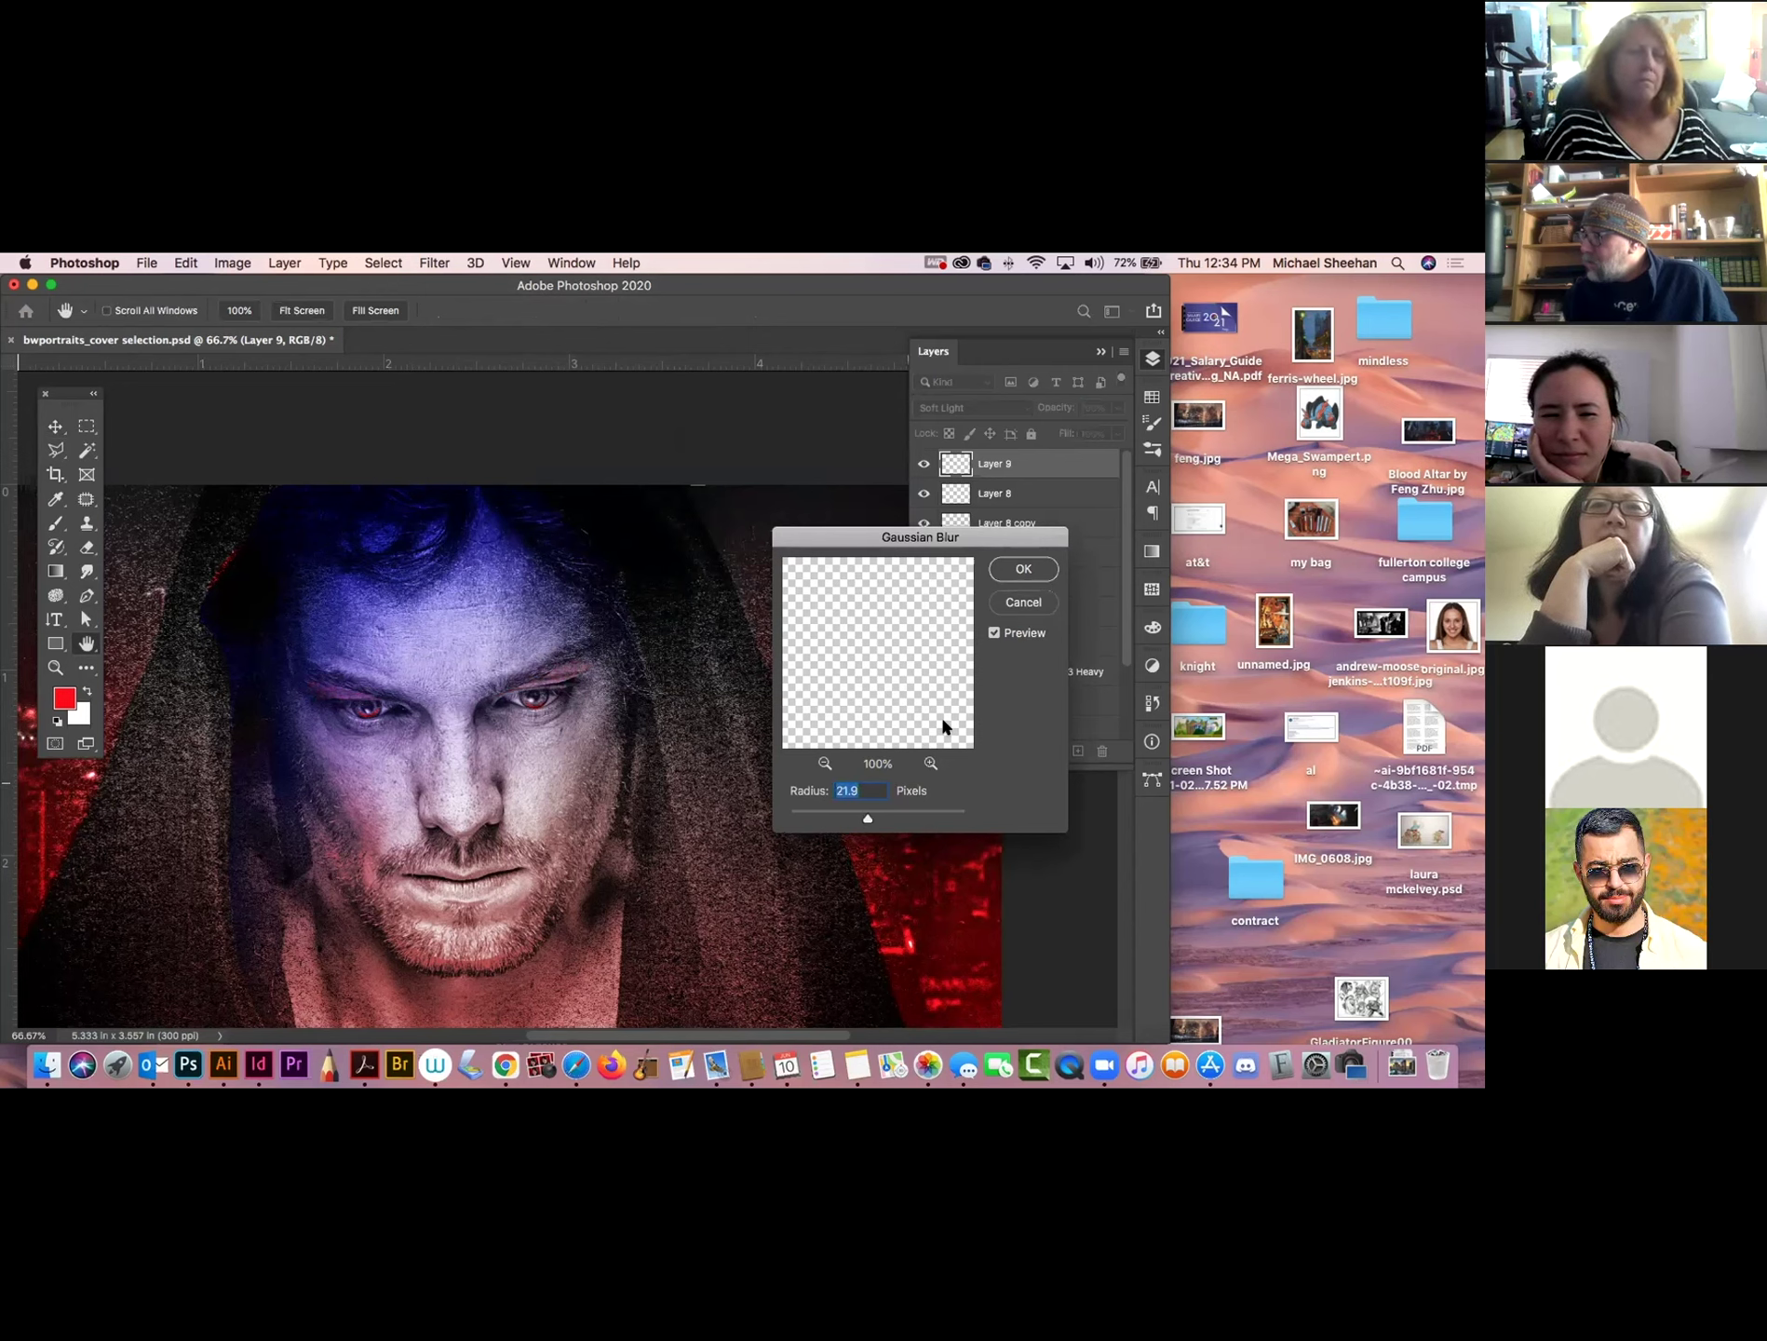
left_click(1021, 567)
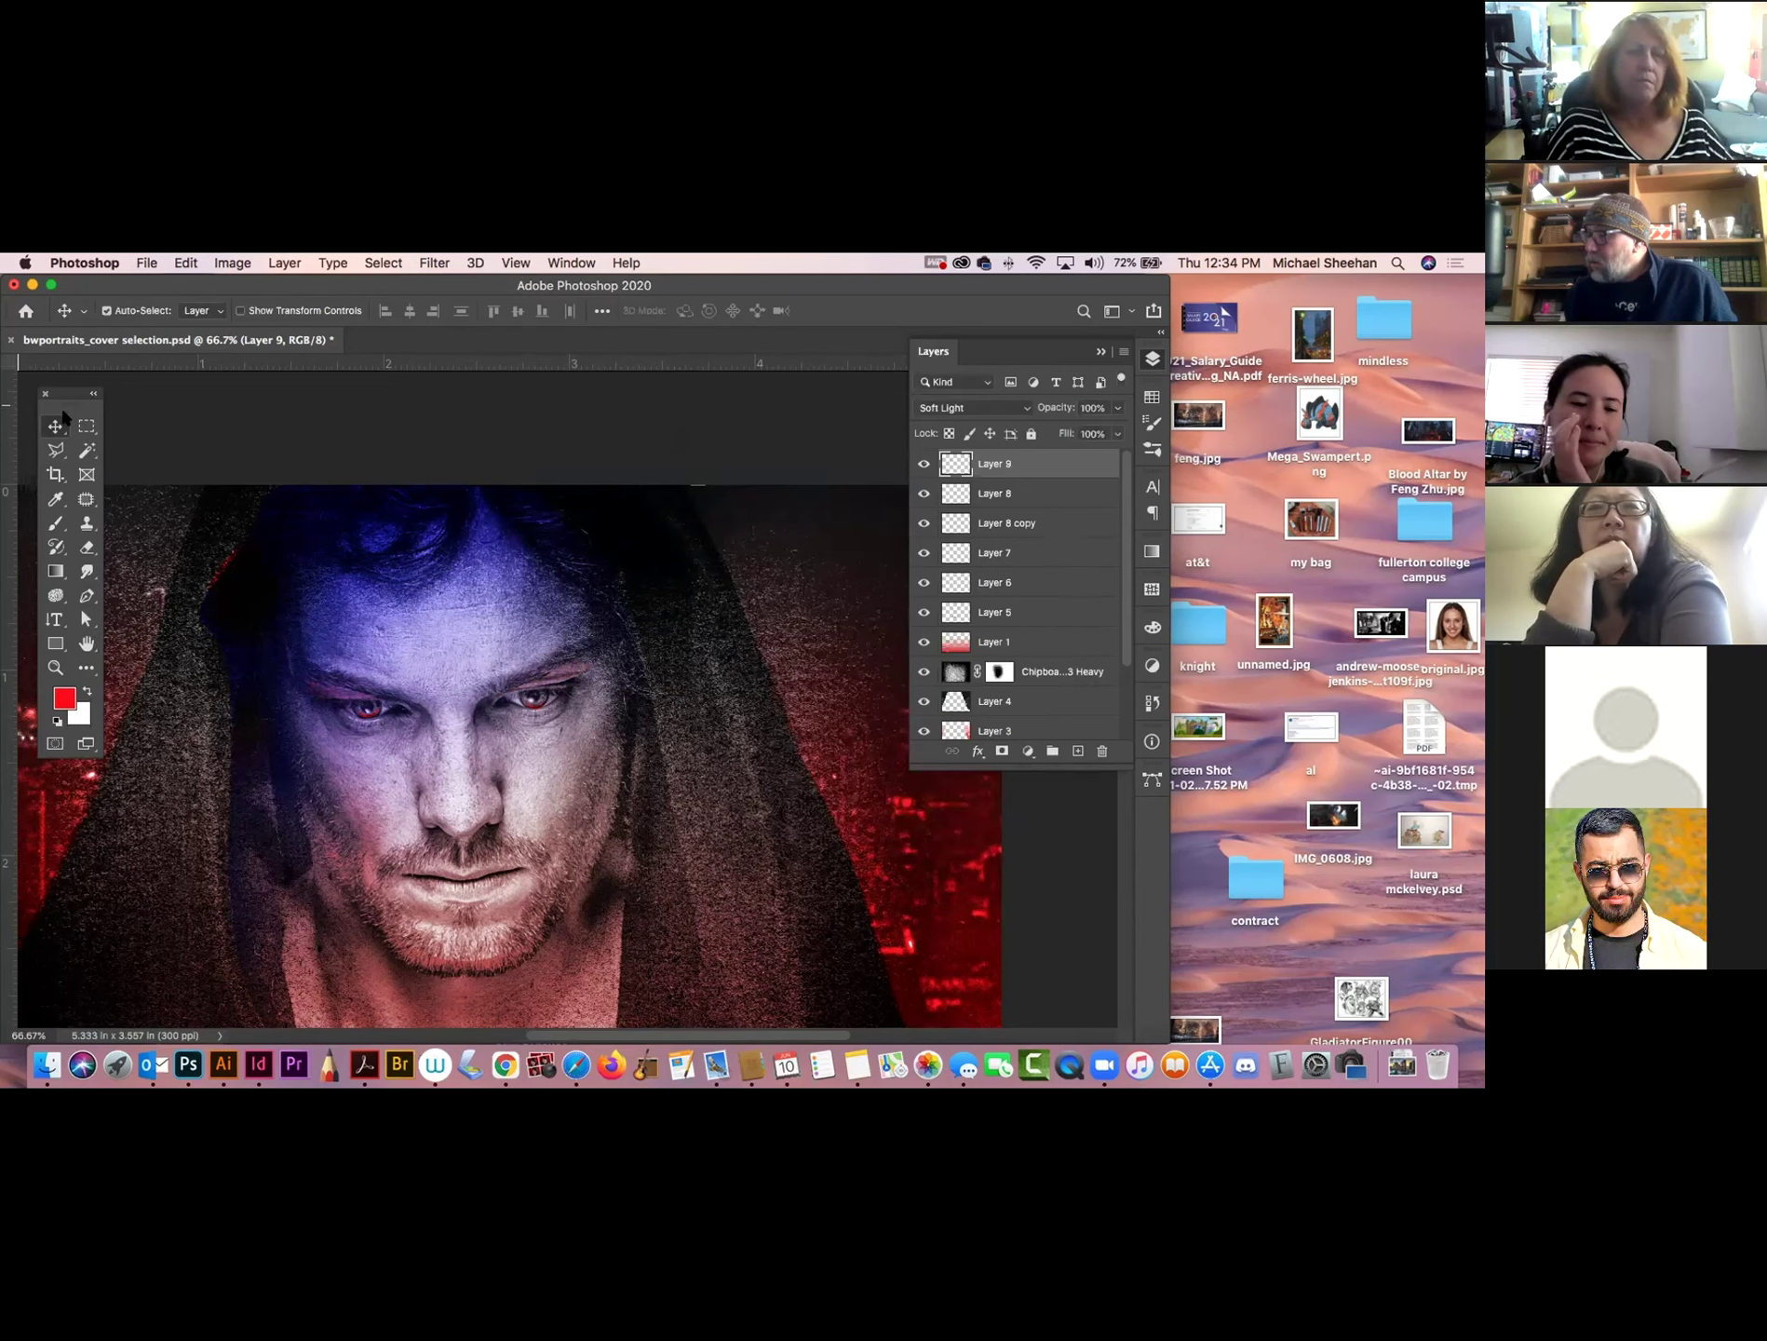
Duplicate all layers from Layer 9 down to Background and merge the copies into a single layer on top.
left_click(516, 456)
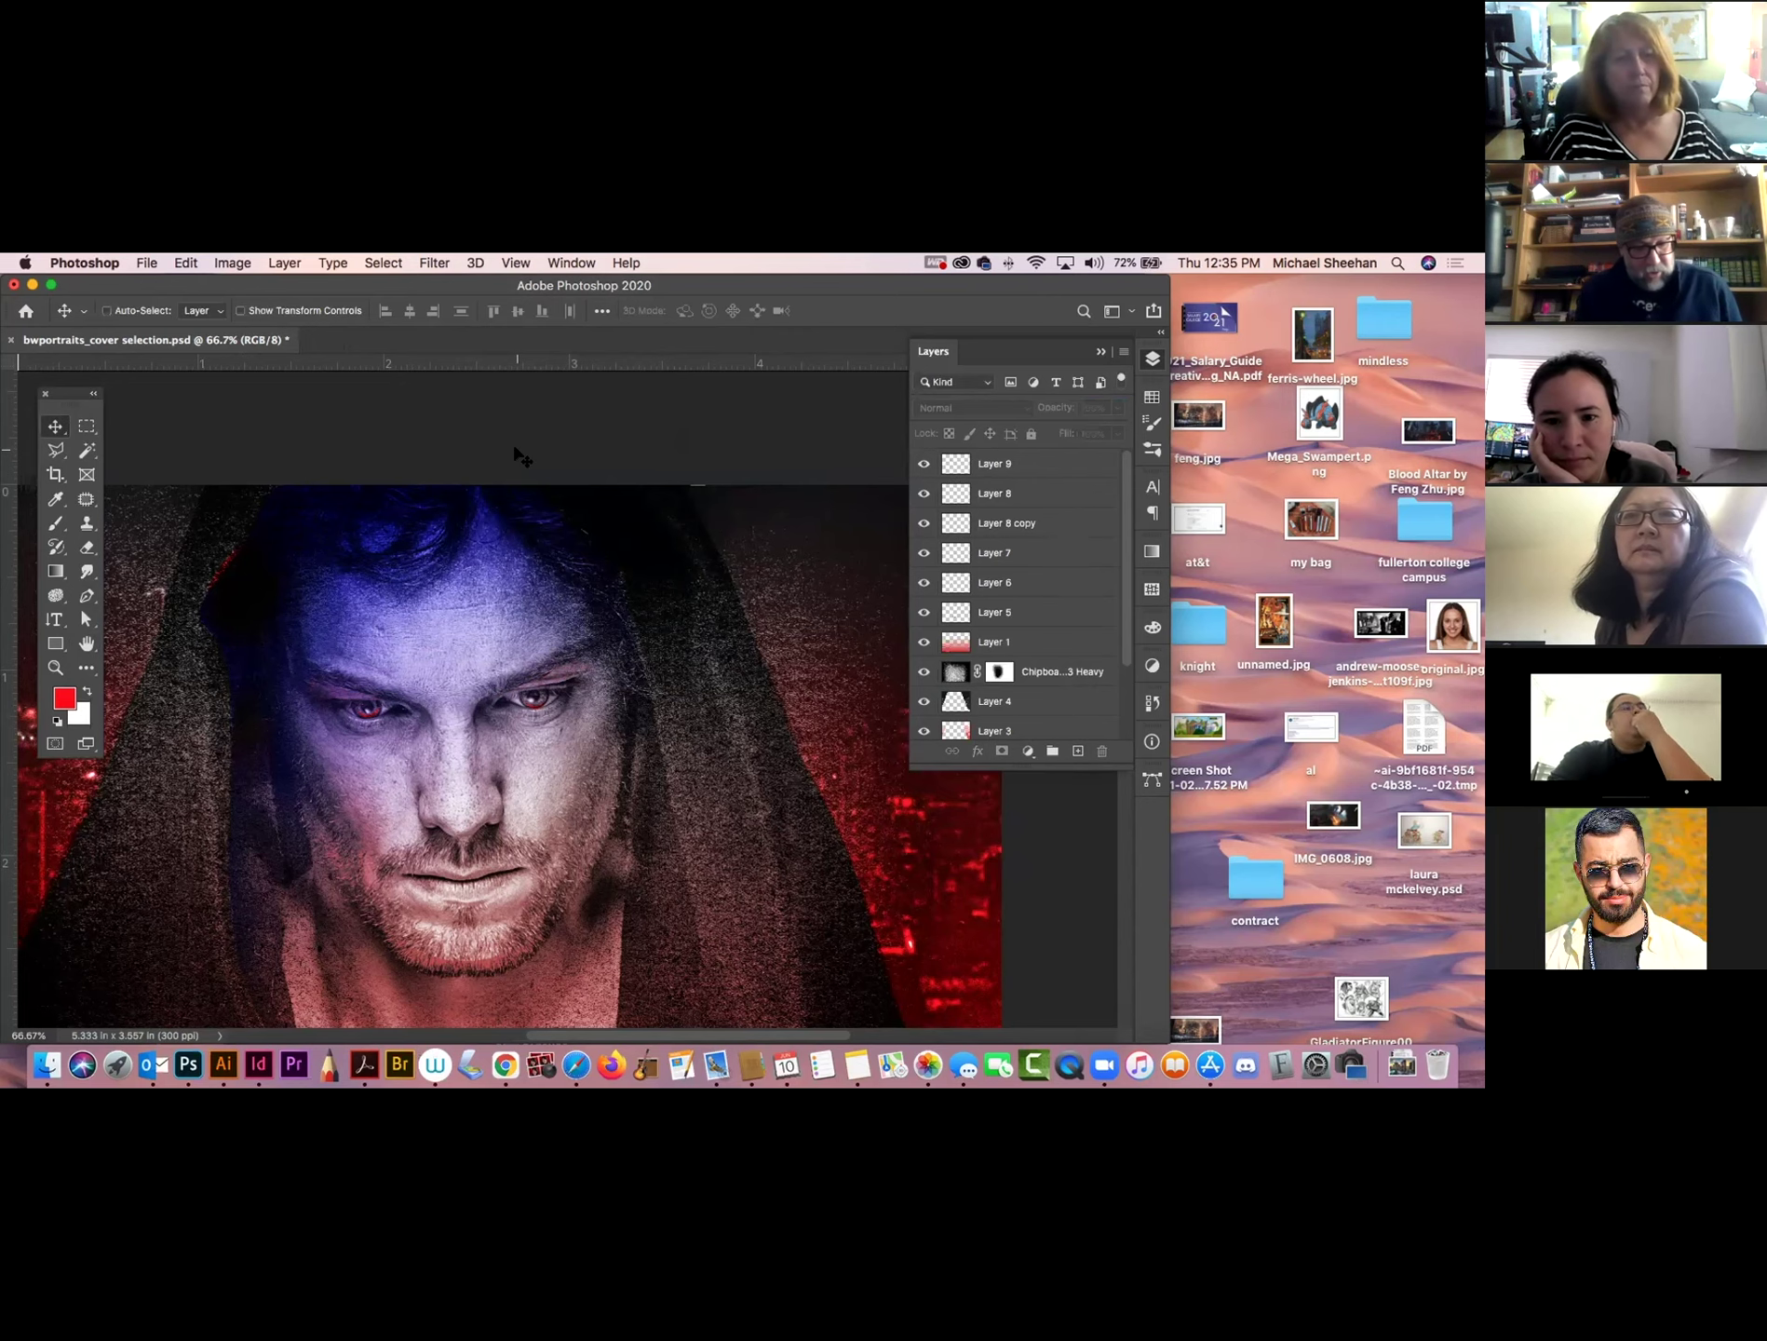
key("super+minus")
key("super+minus")
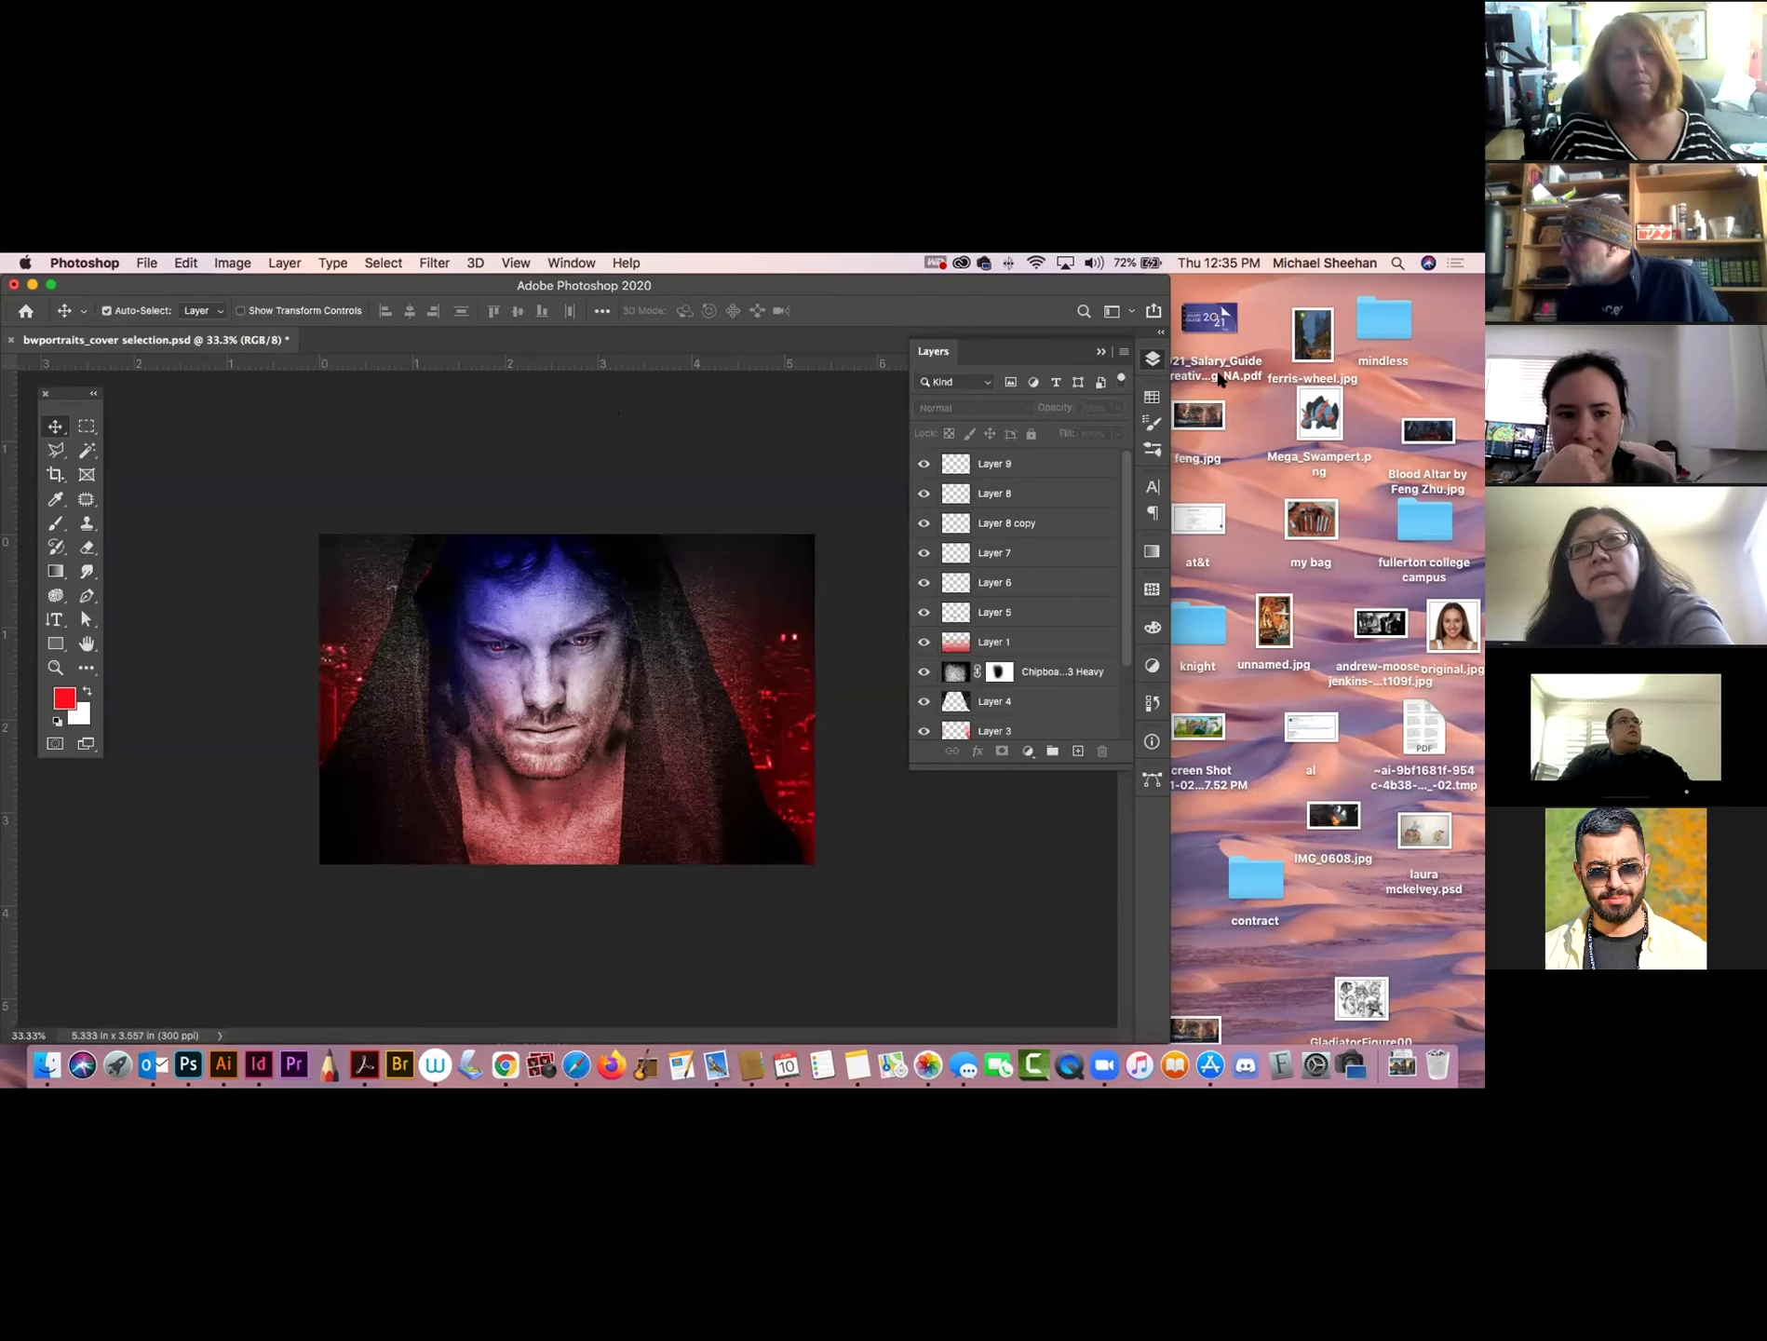
left_click(1061, 466)
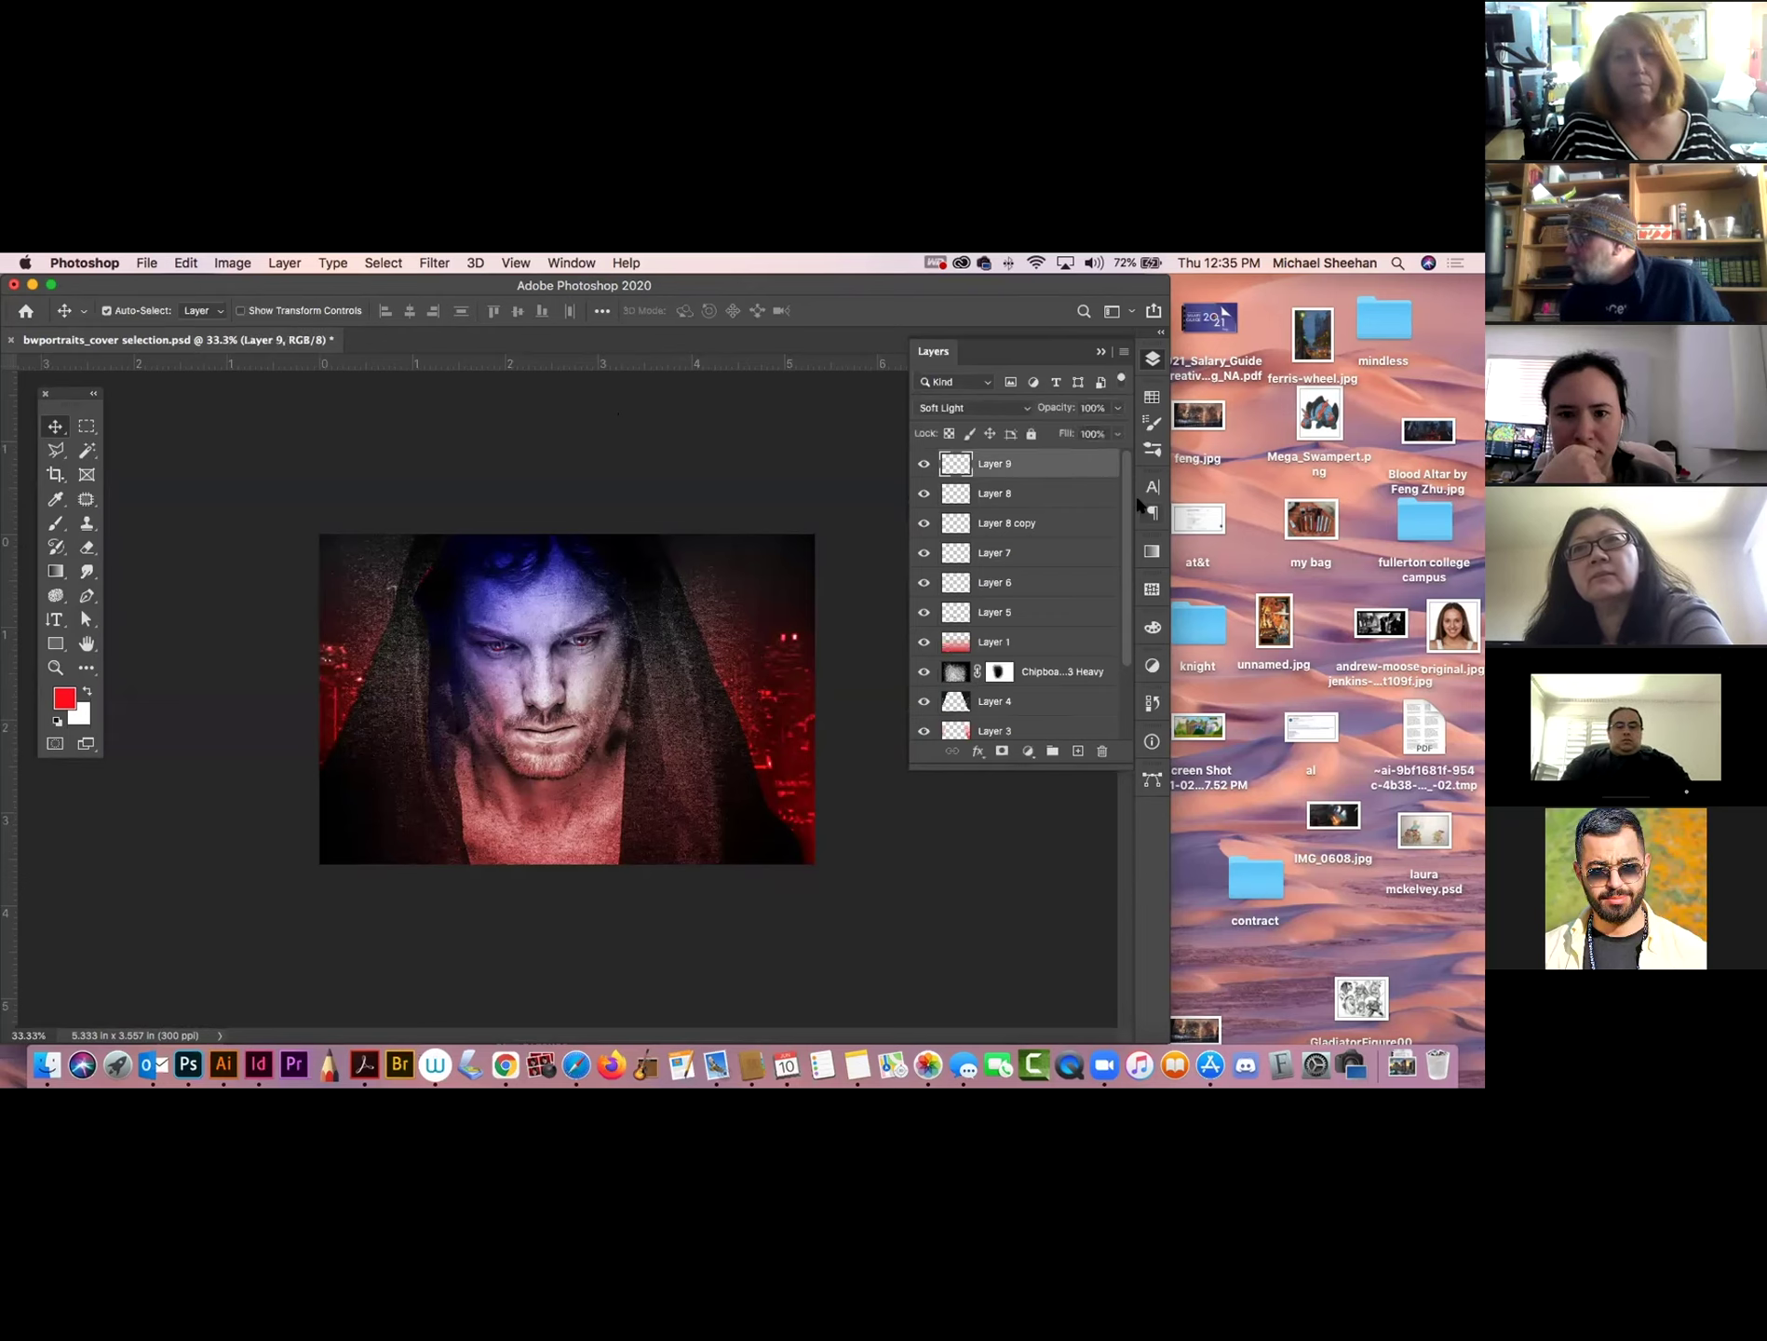
scroll(1125, 533, "down", 3)
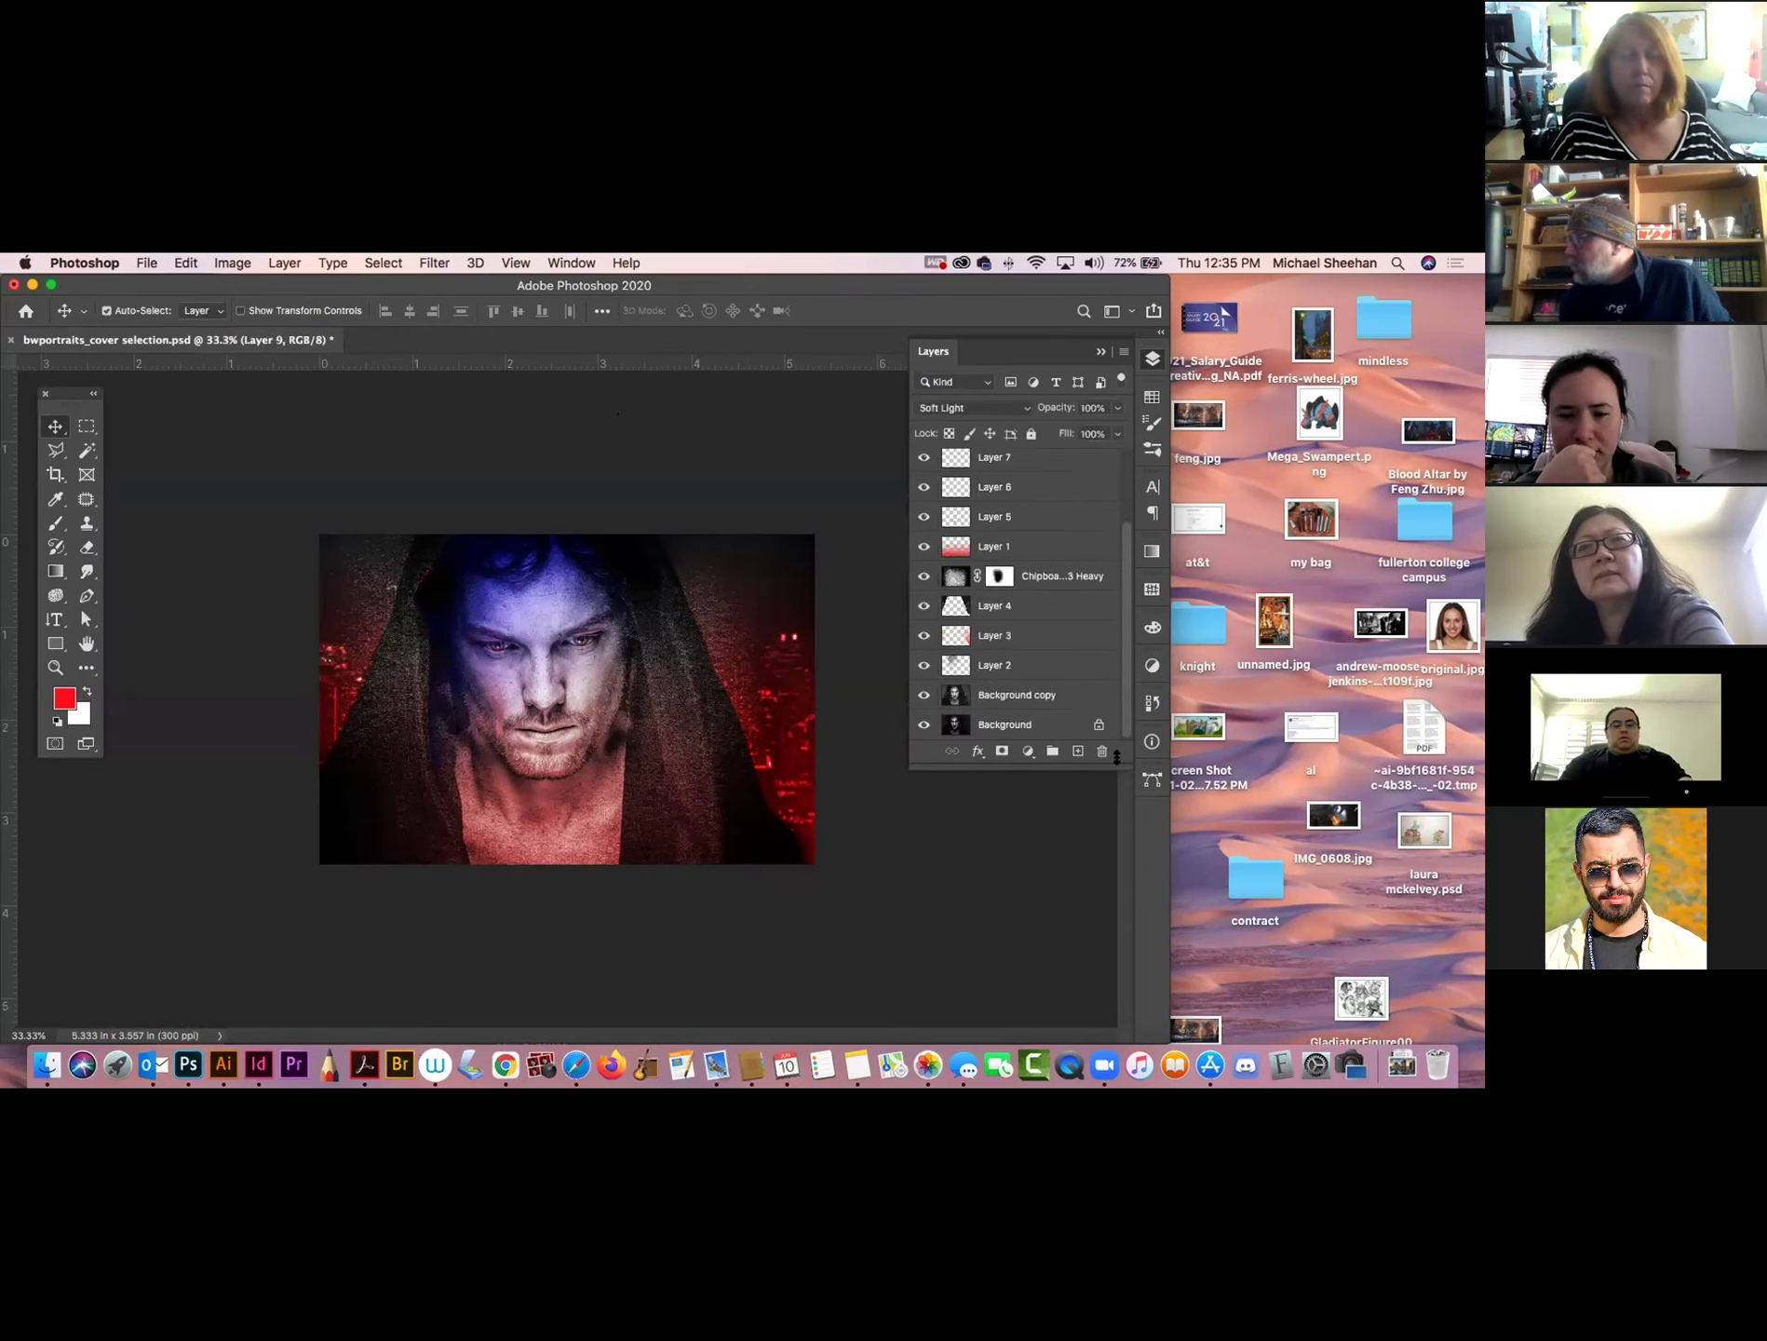
left_click(1036, 719, "shift")
left_click_drag(1036, 720, 1078, 751)
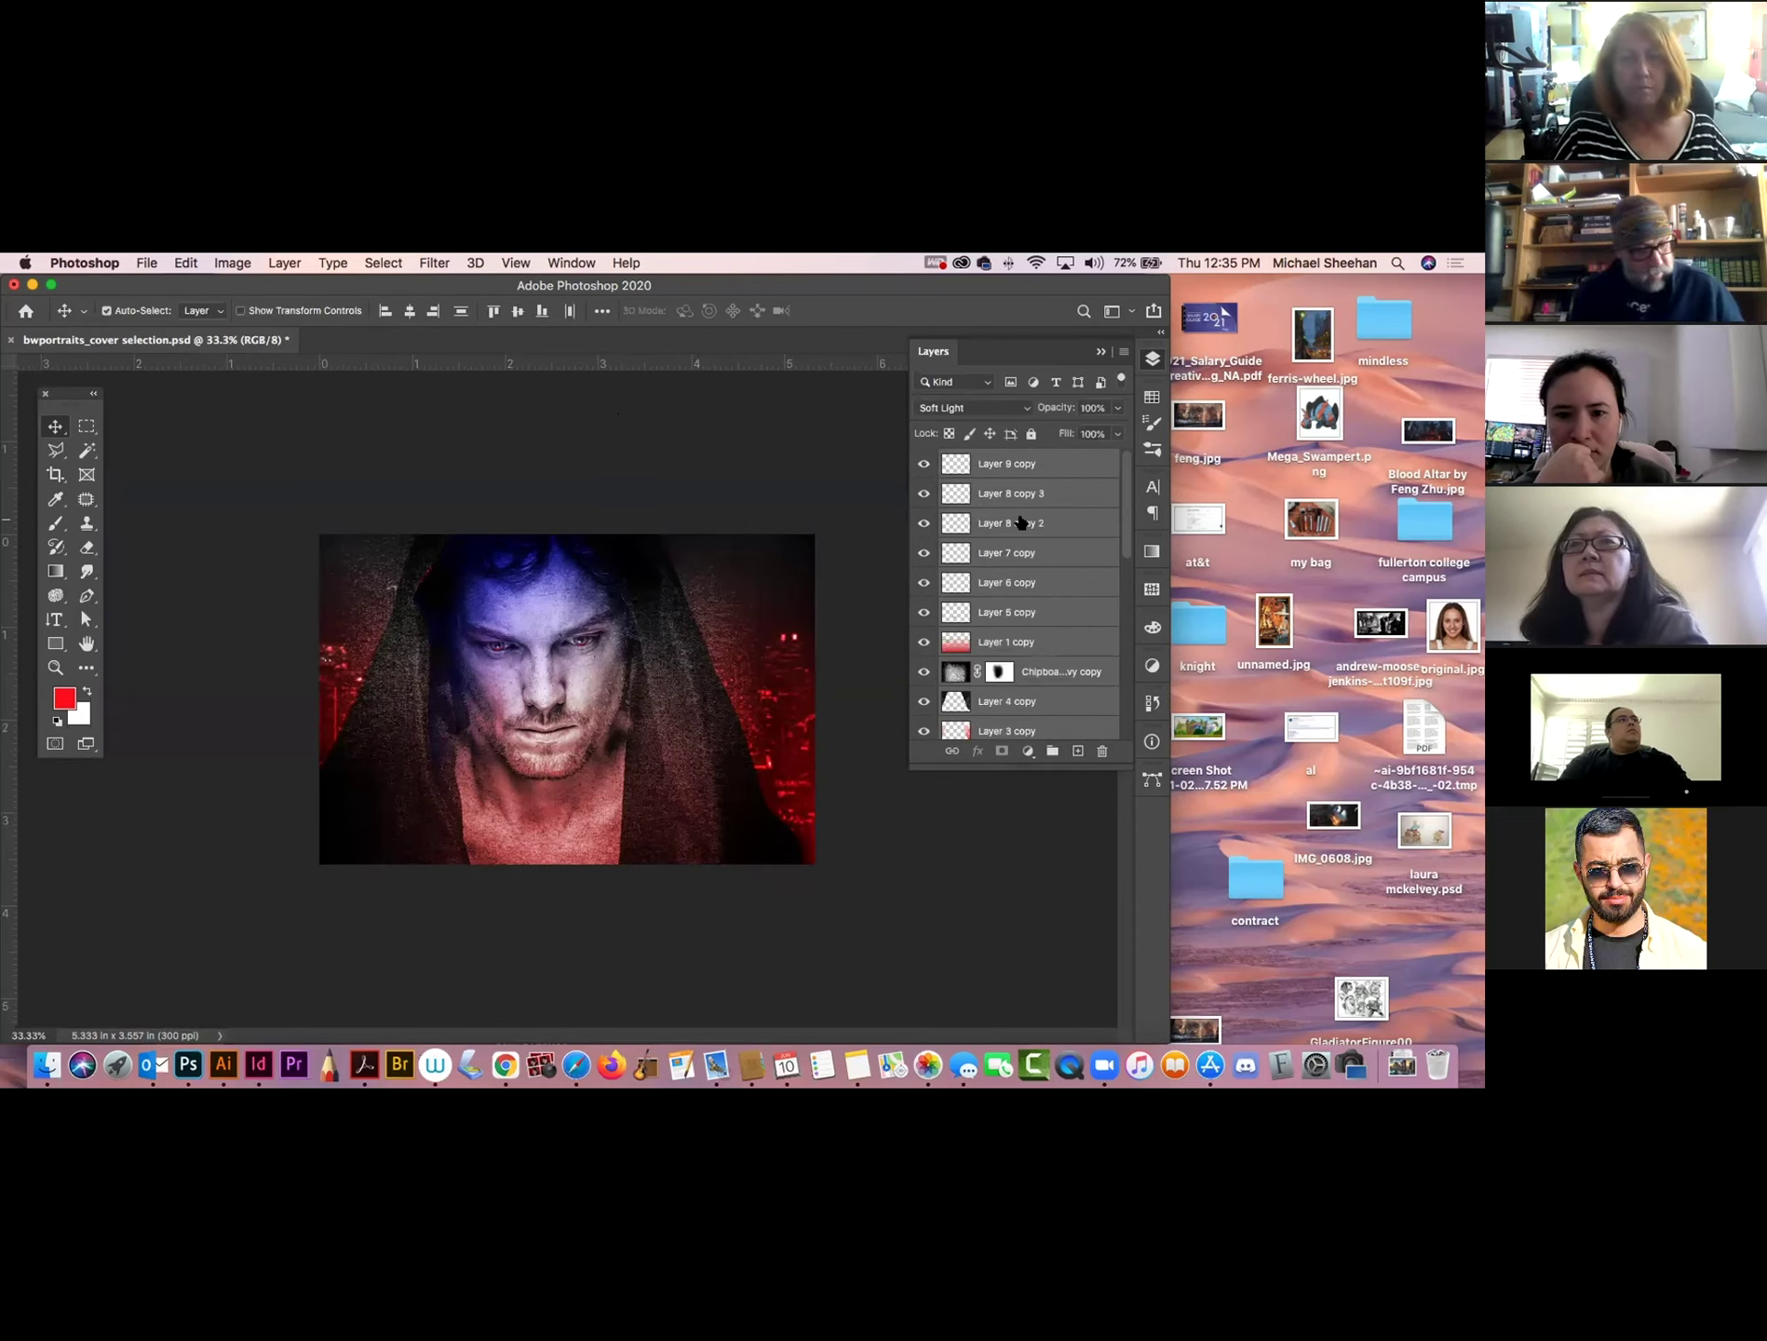
key("super+e")
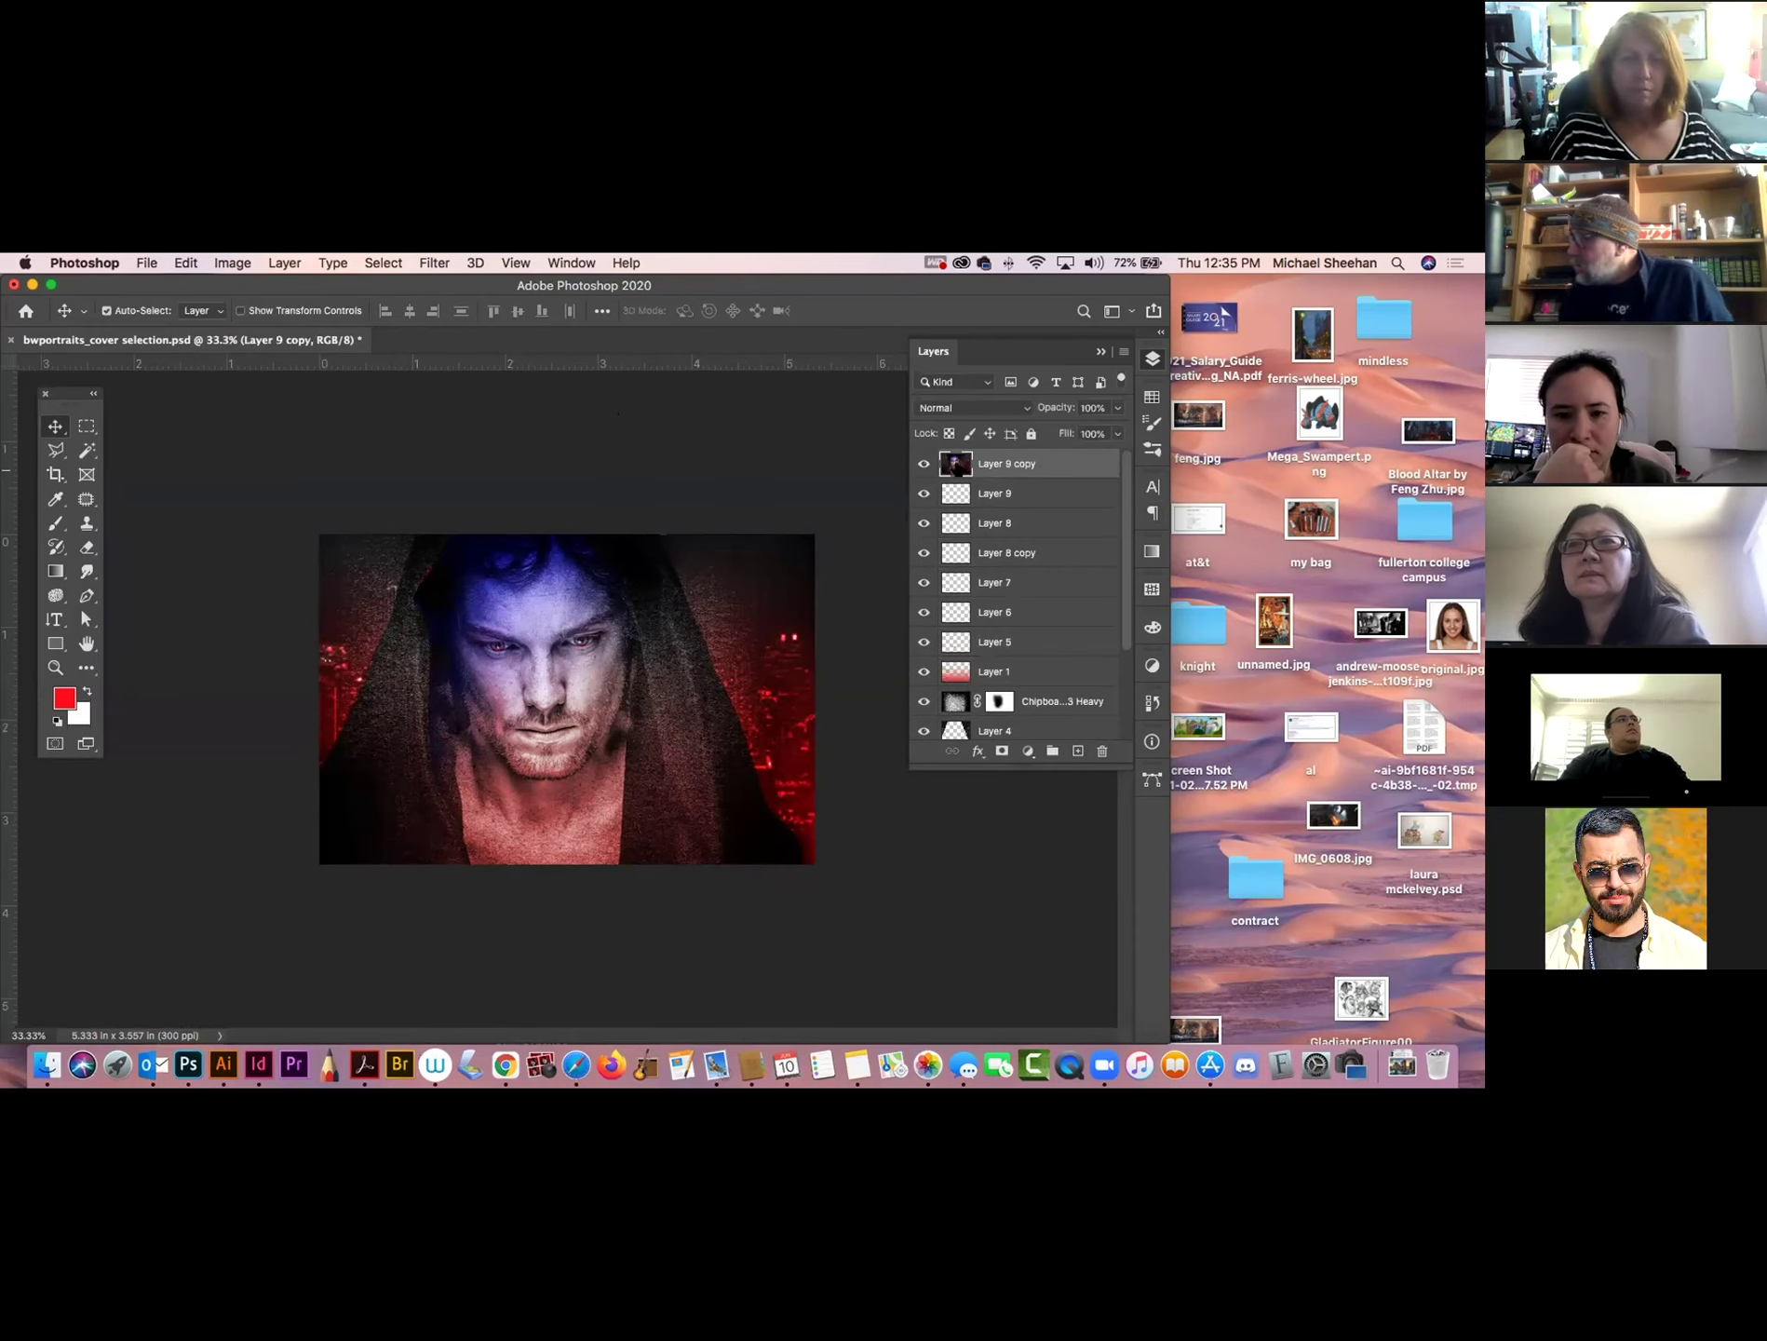
Hide the original layers from Layer 9 down to Layer 2 beneath the merged copy.
left_click_drag(921, 495, 926, 750)
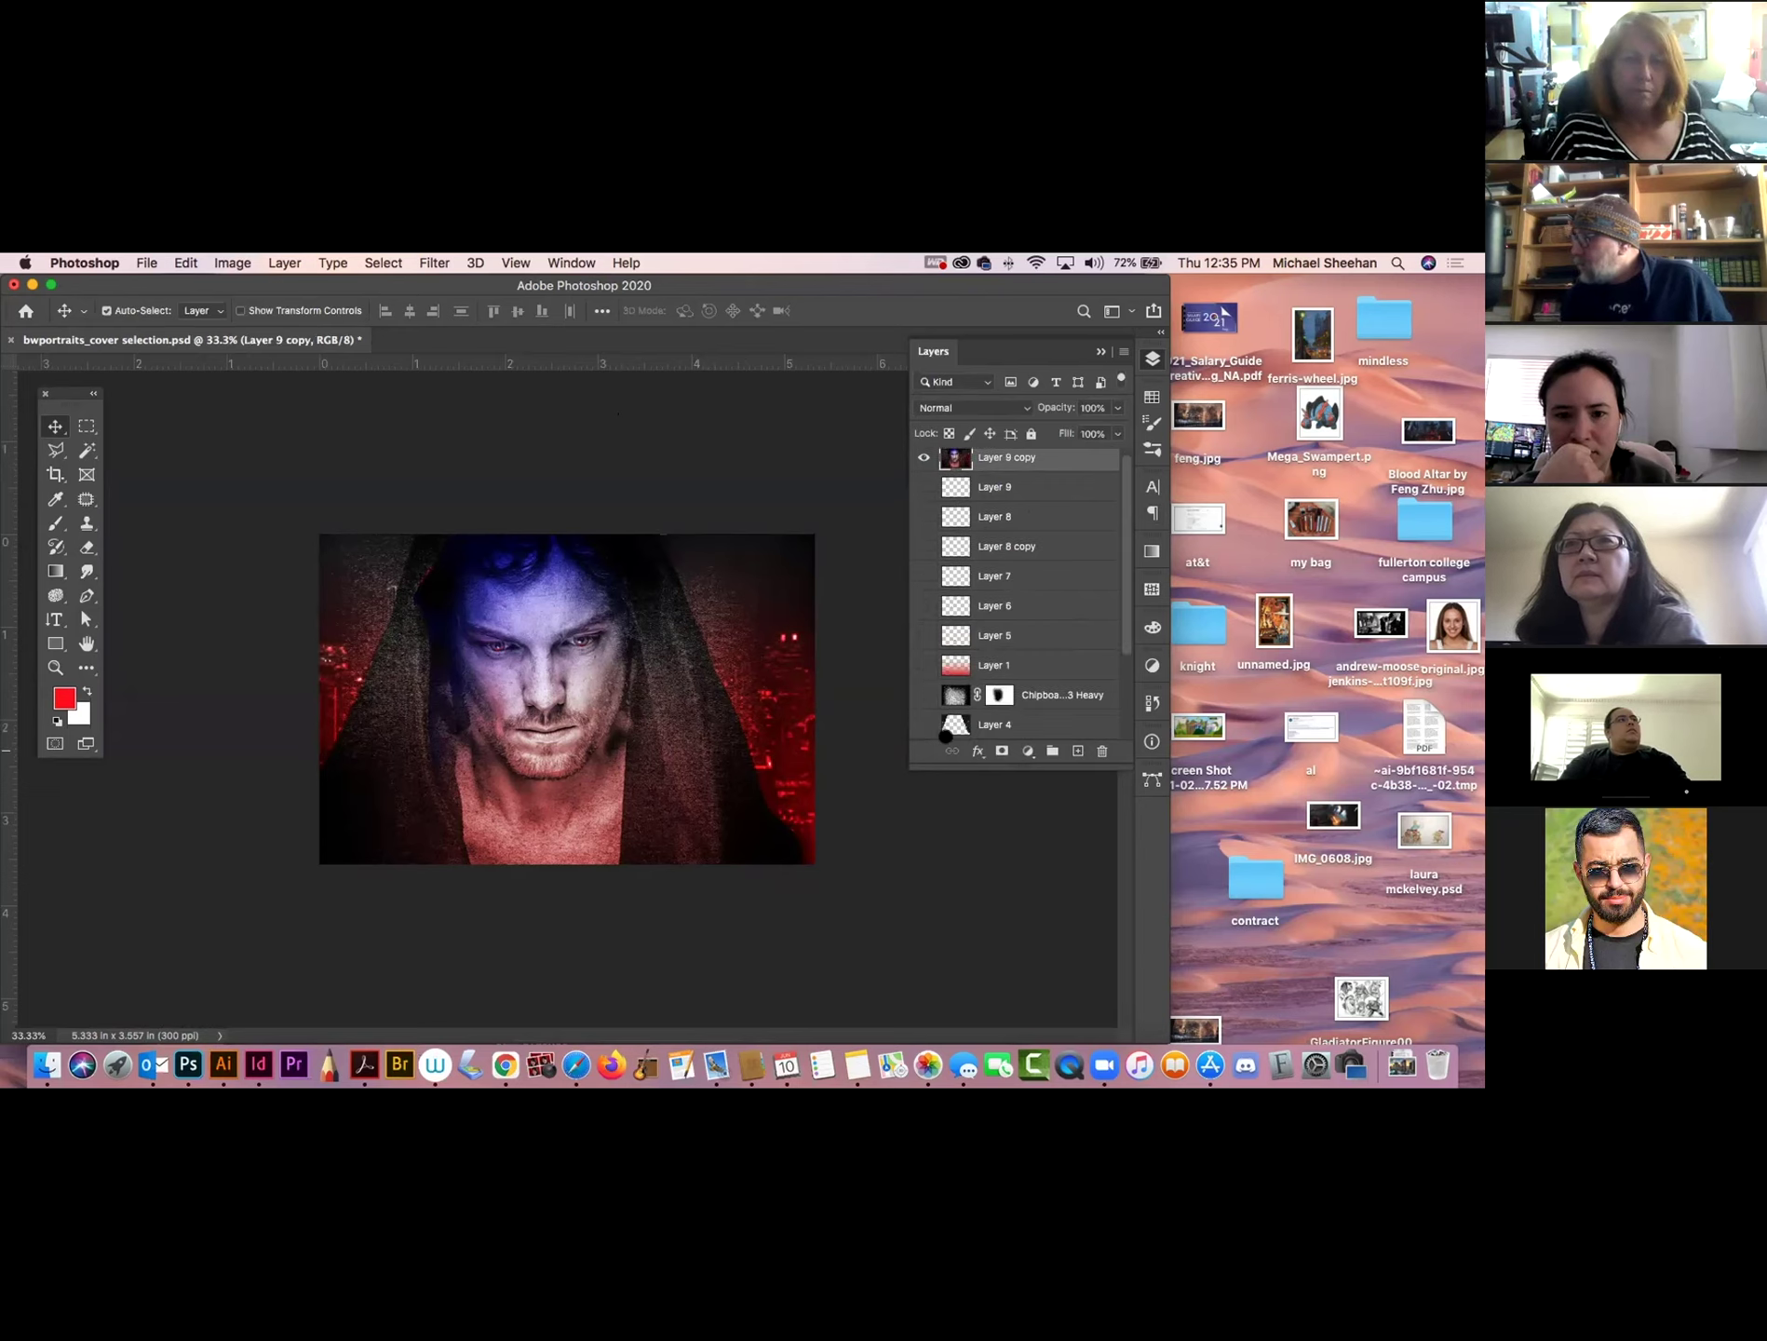
scroll(1110, 625, "down", 4)
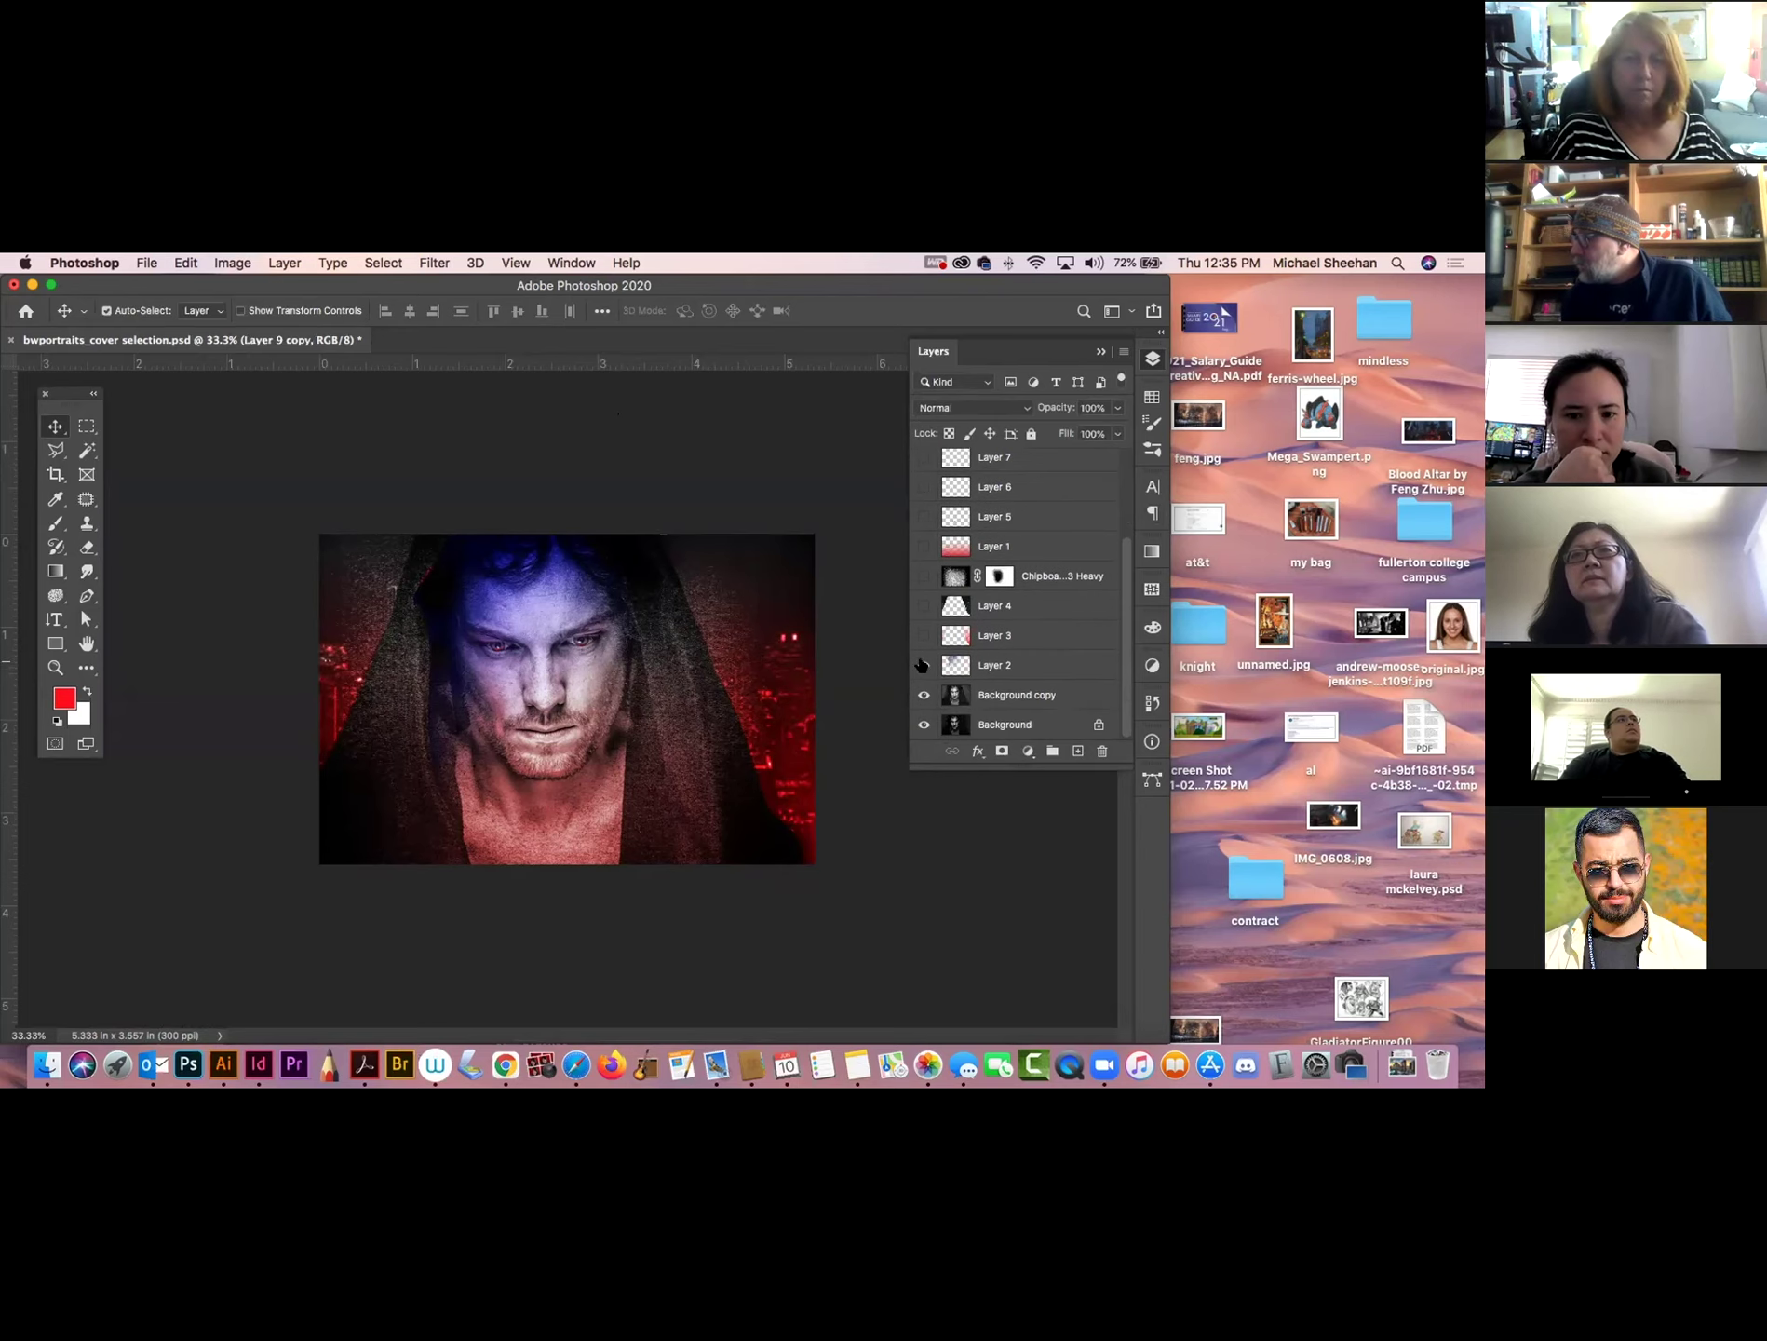
scroll(1124, 661, "up", 4)
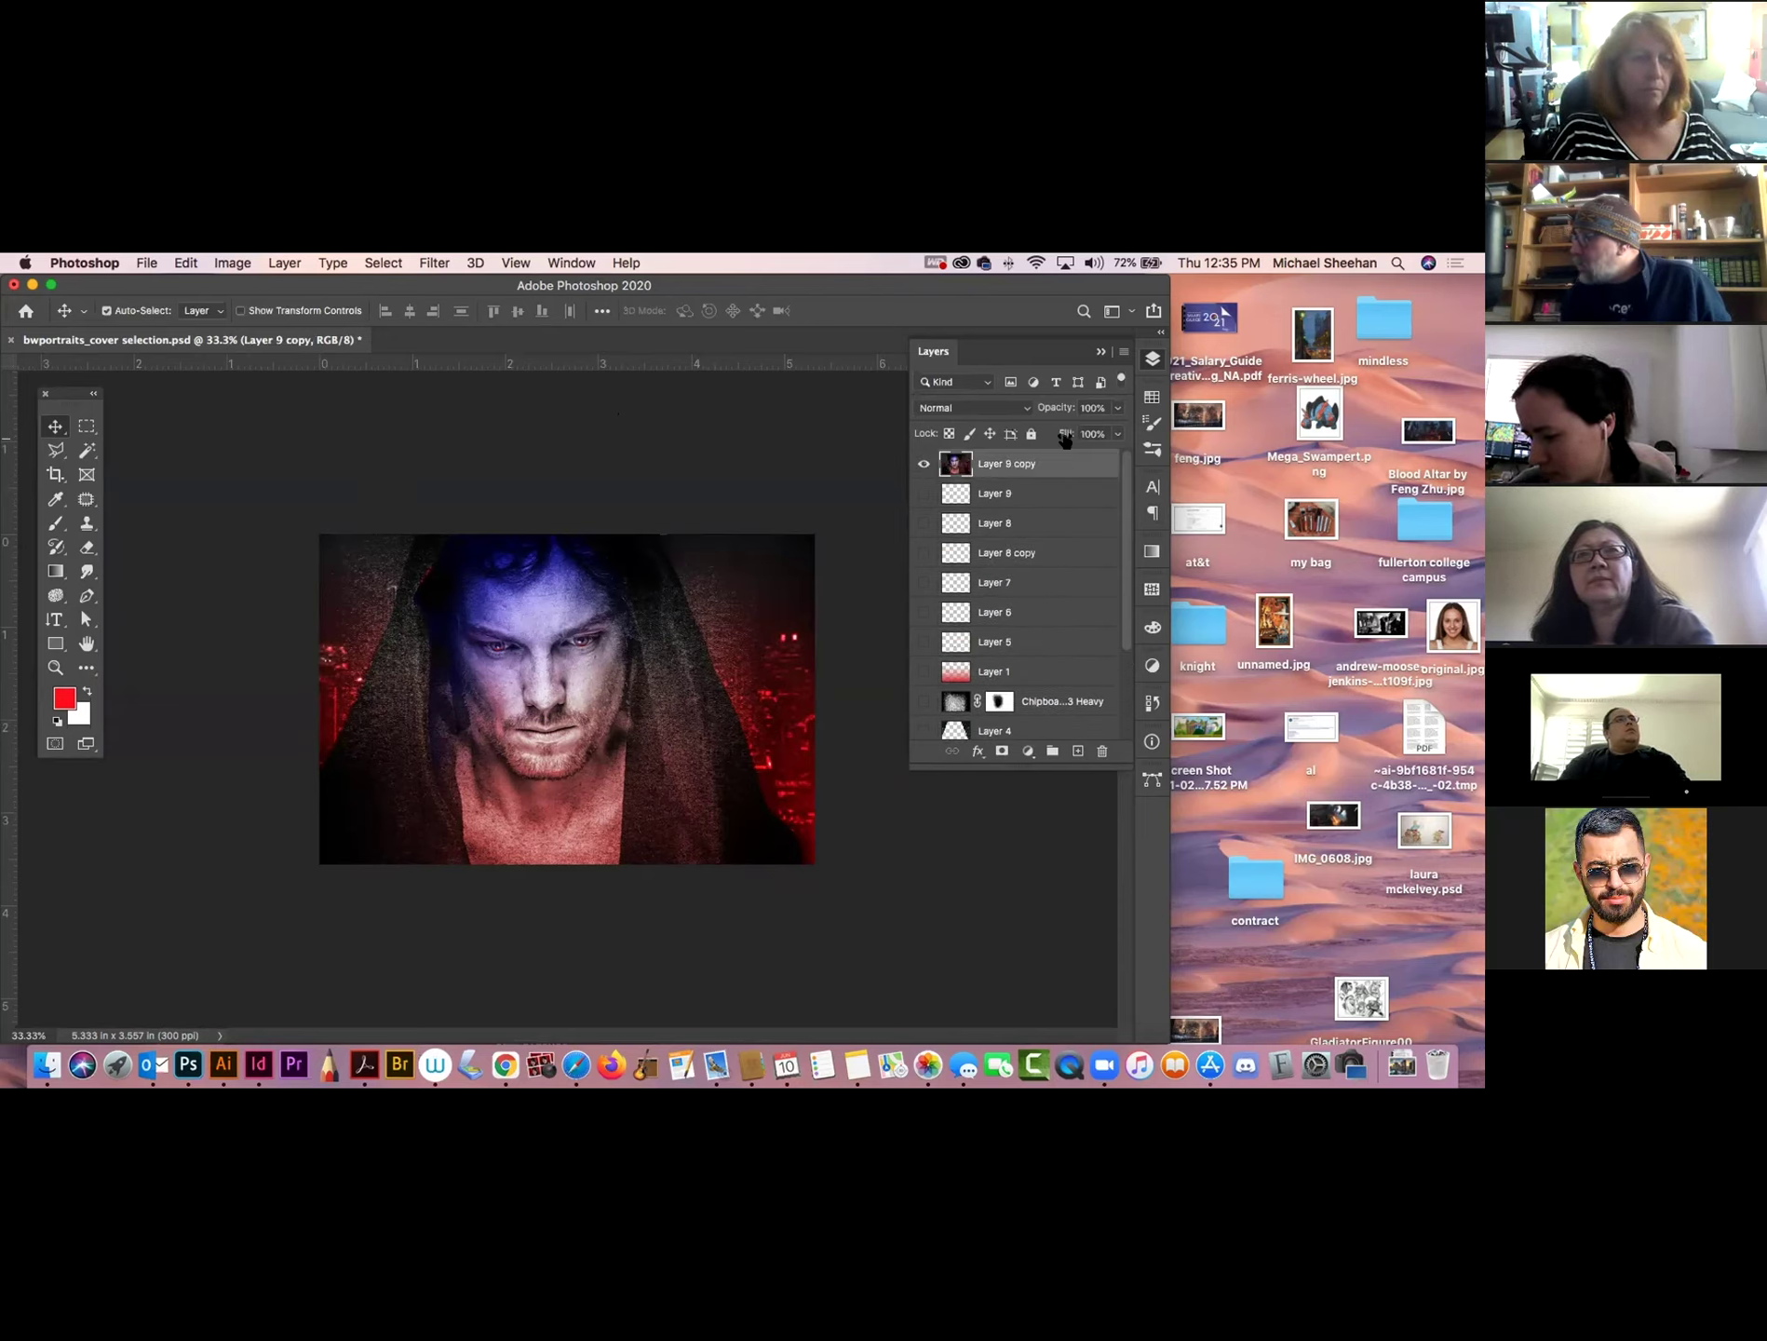
Add a new layer above the merged copy and paint a broad red patch down the face with the Sampled Brush 10 11 brush.
left_click(1077, 747)
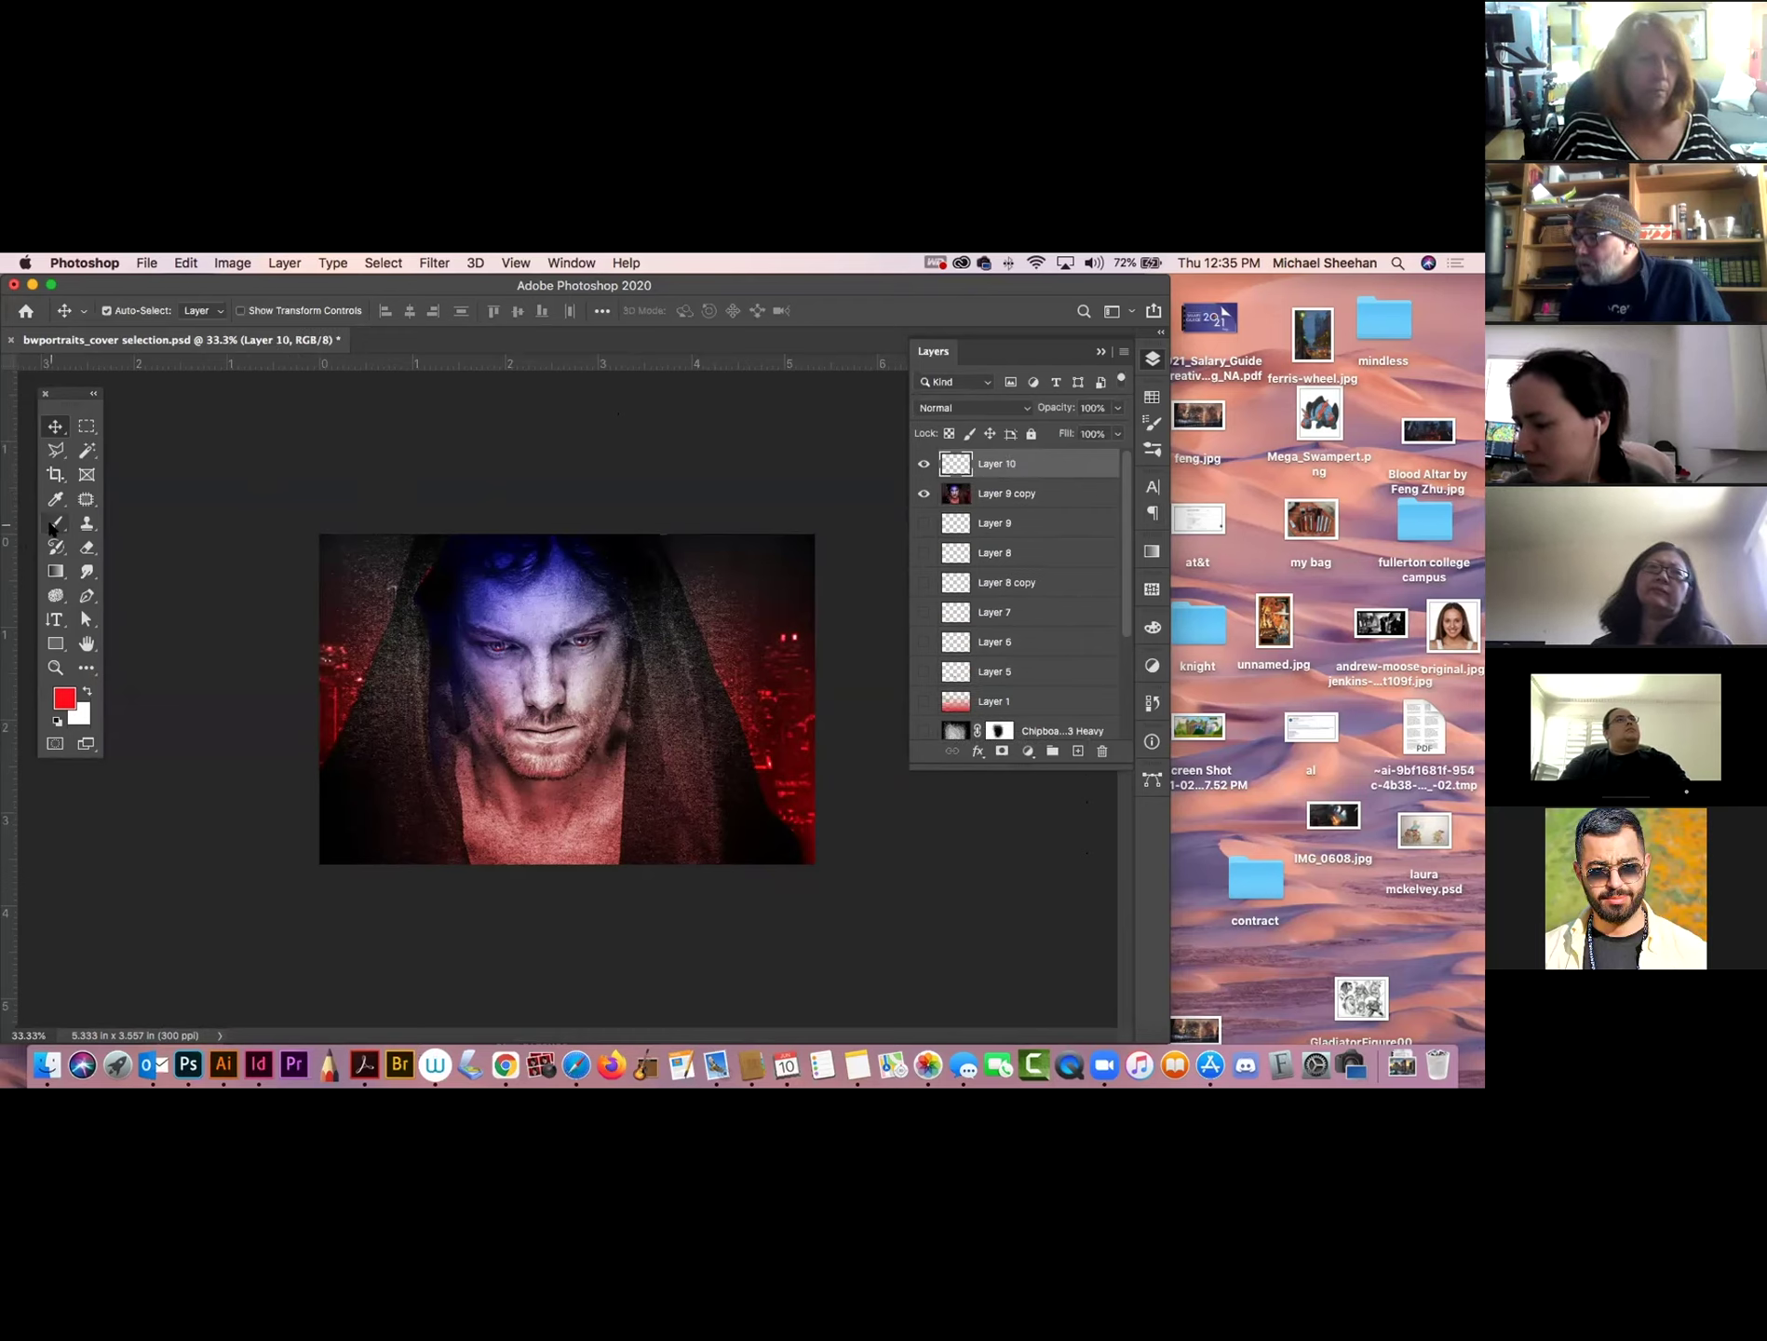
key("b")
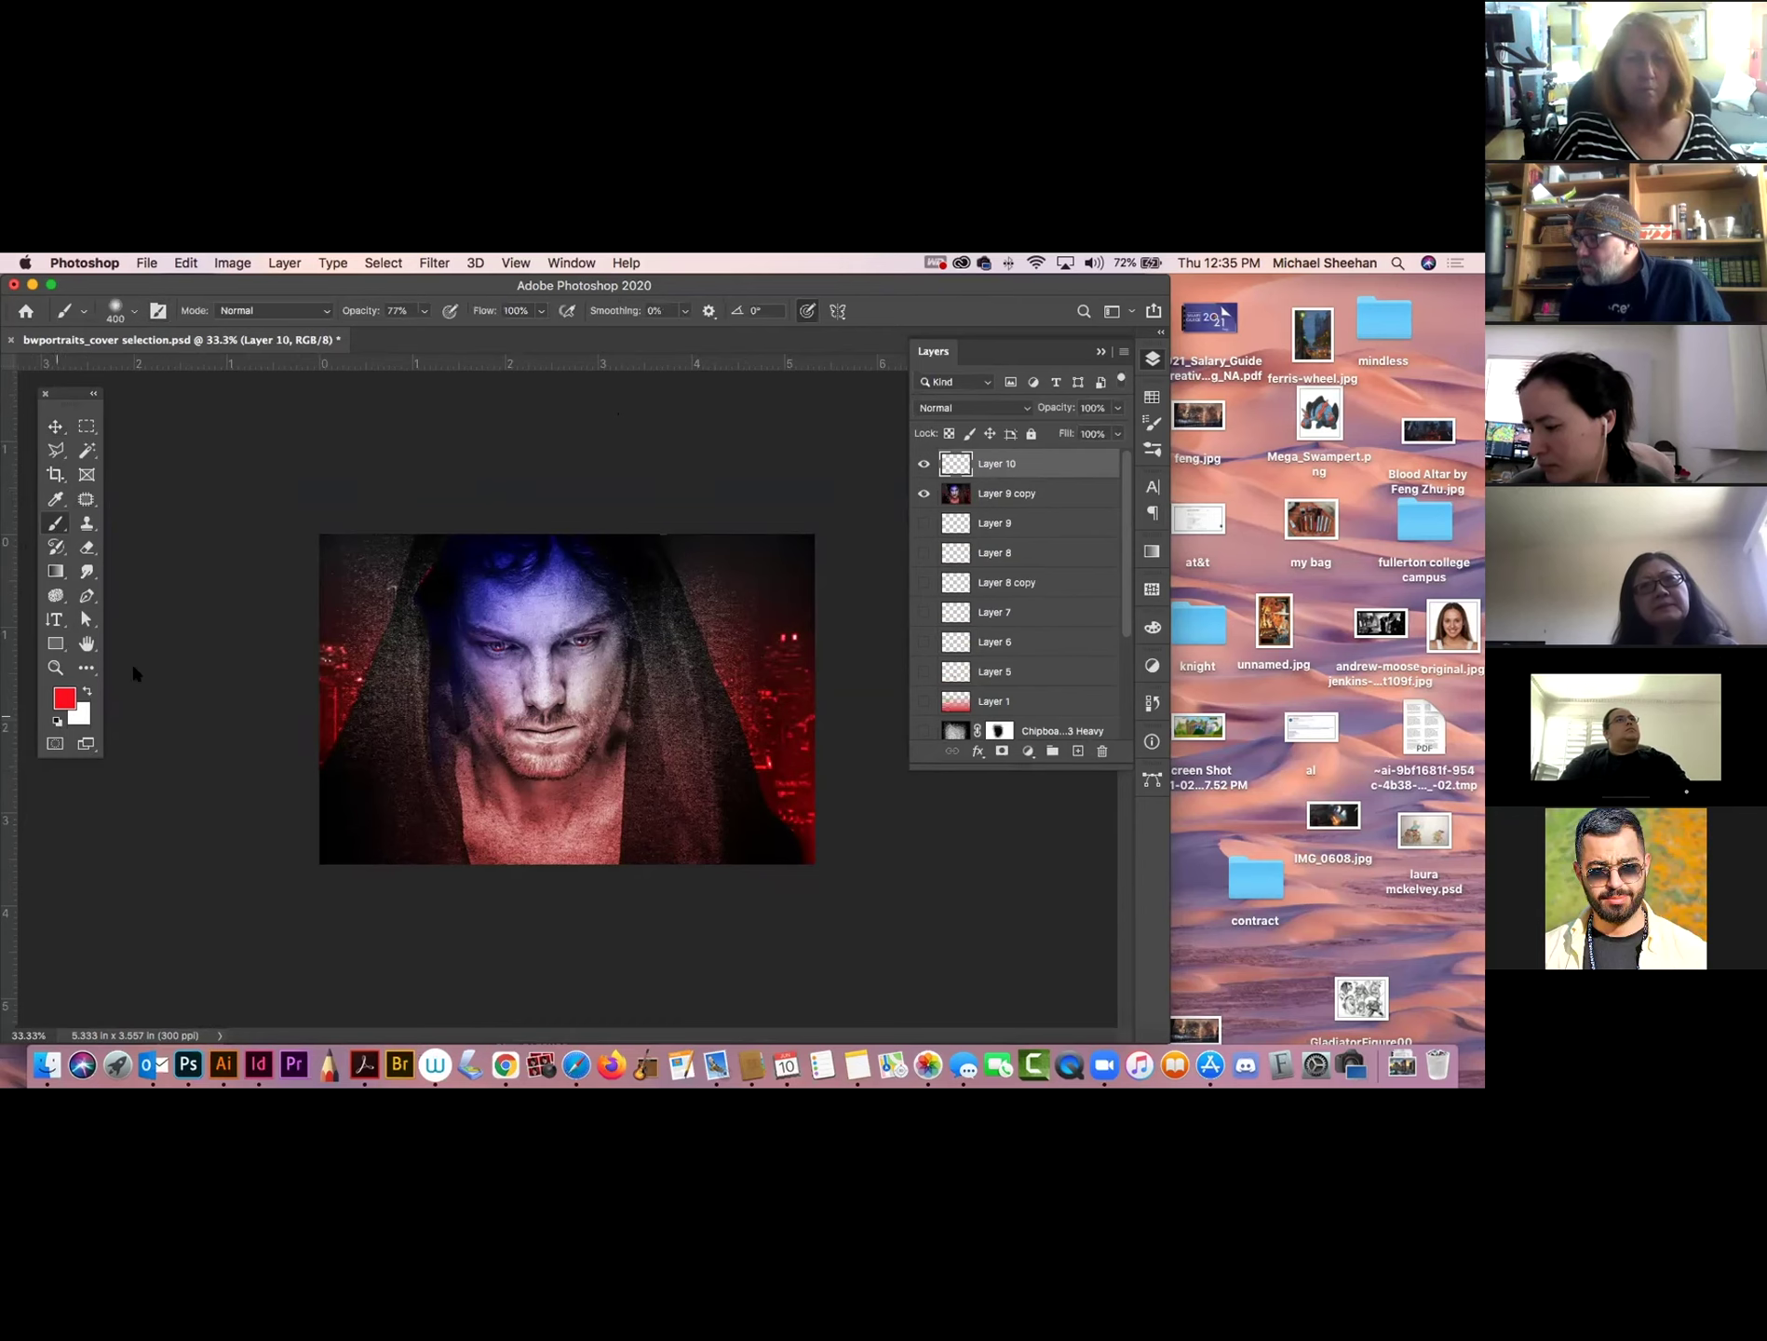
left_click(135, 310)
scroll(420, 618, "up", 5)
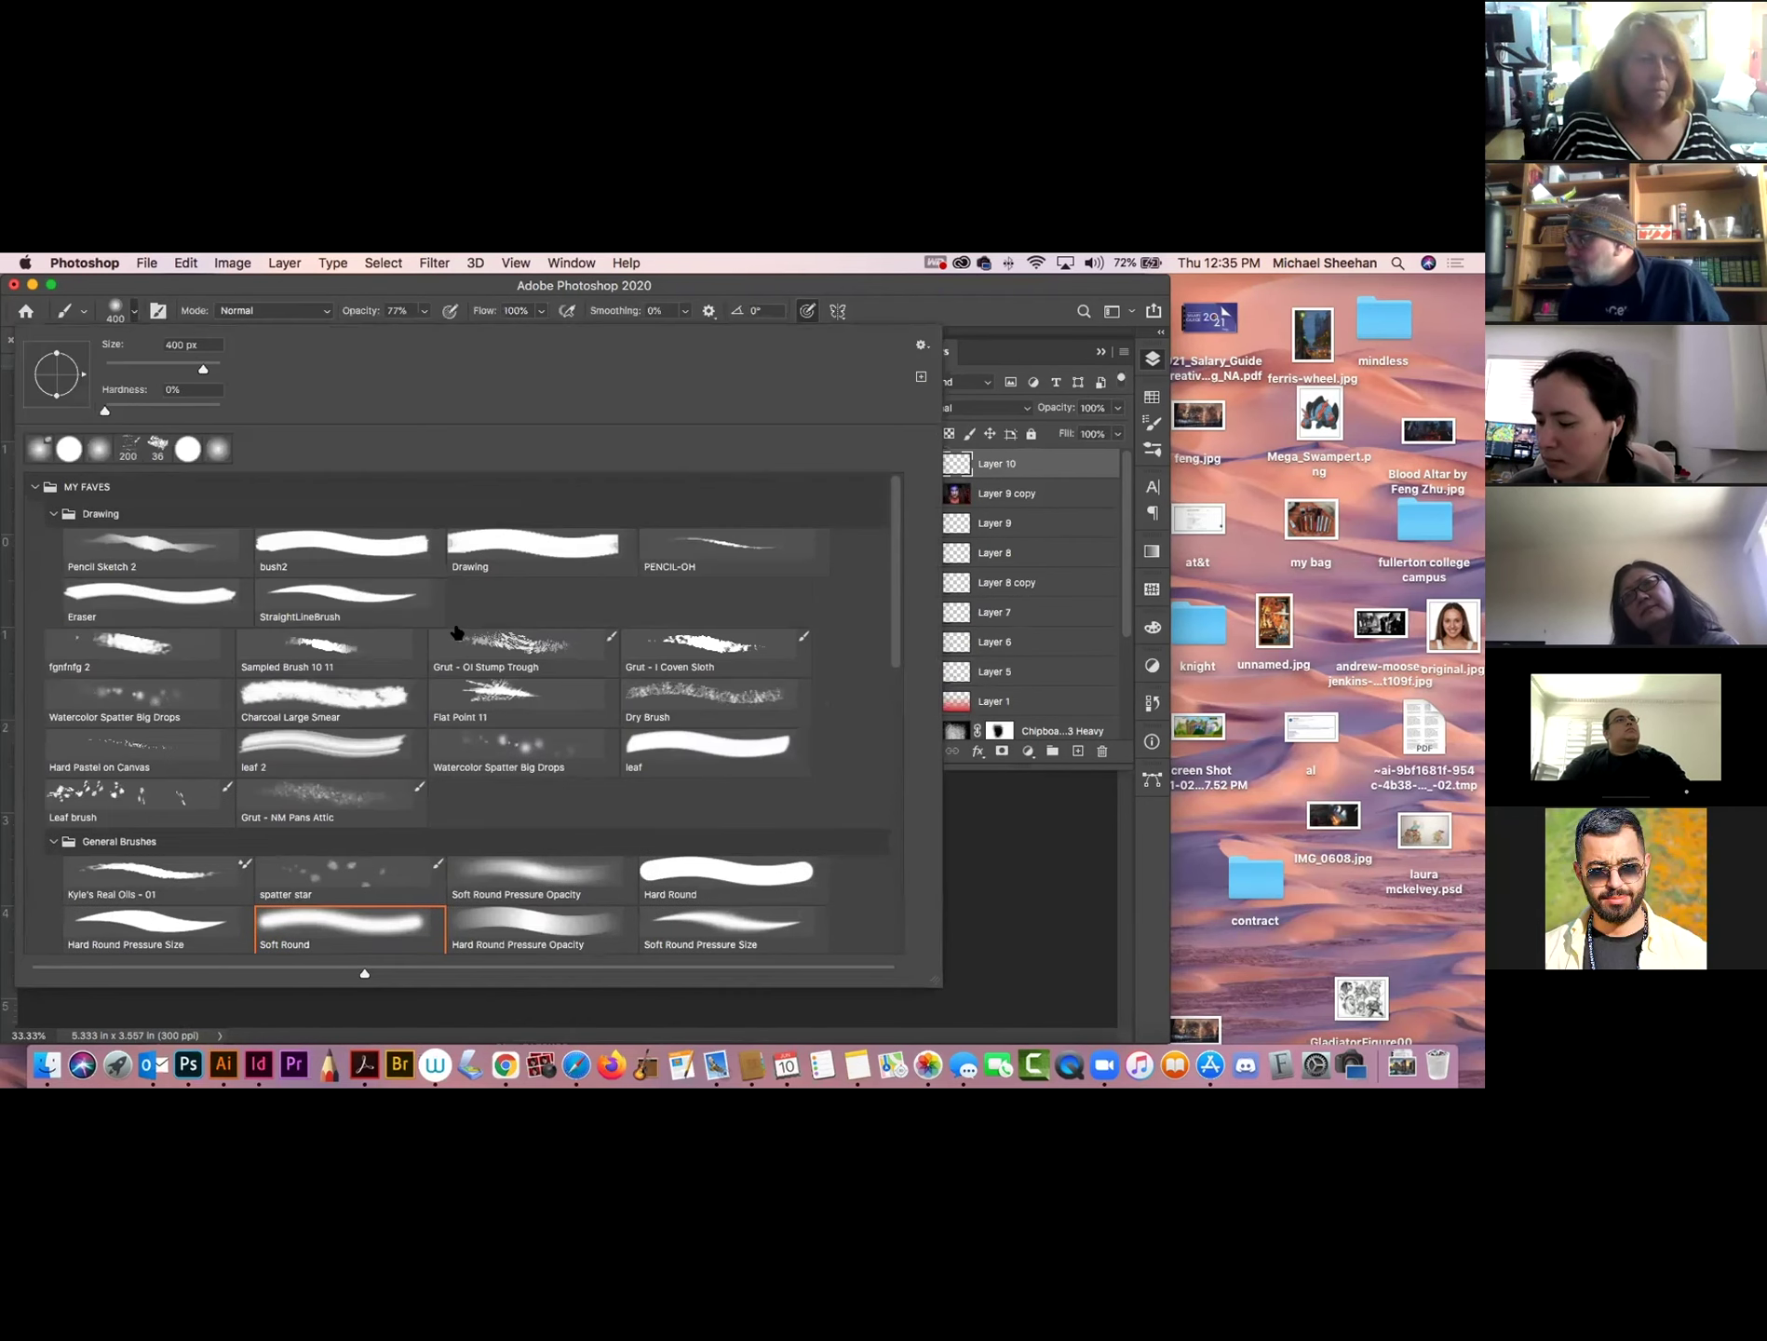
left_click(315, 639)
left_click(357, 296)
mouse_move(520, 578)
left_mouse_down()
mouse_move(533, 675)
mouse_move(524, 630)
mouse_move(503, 736)
left_mouse_up()
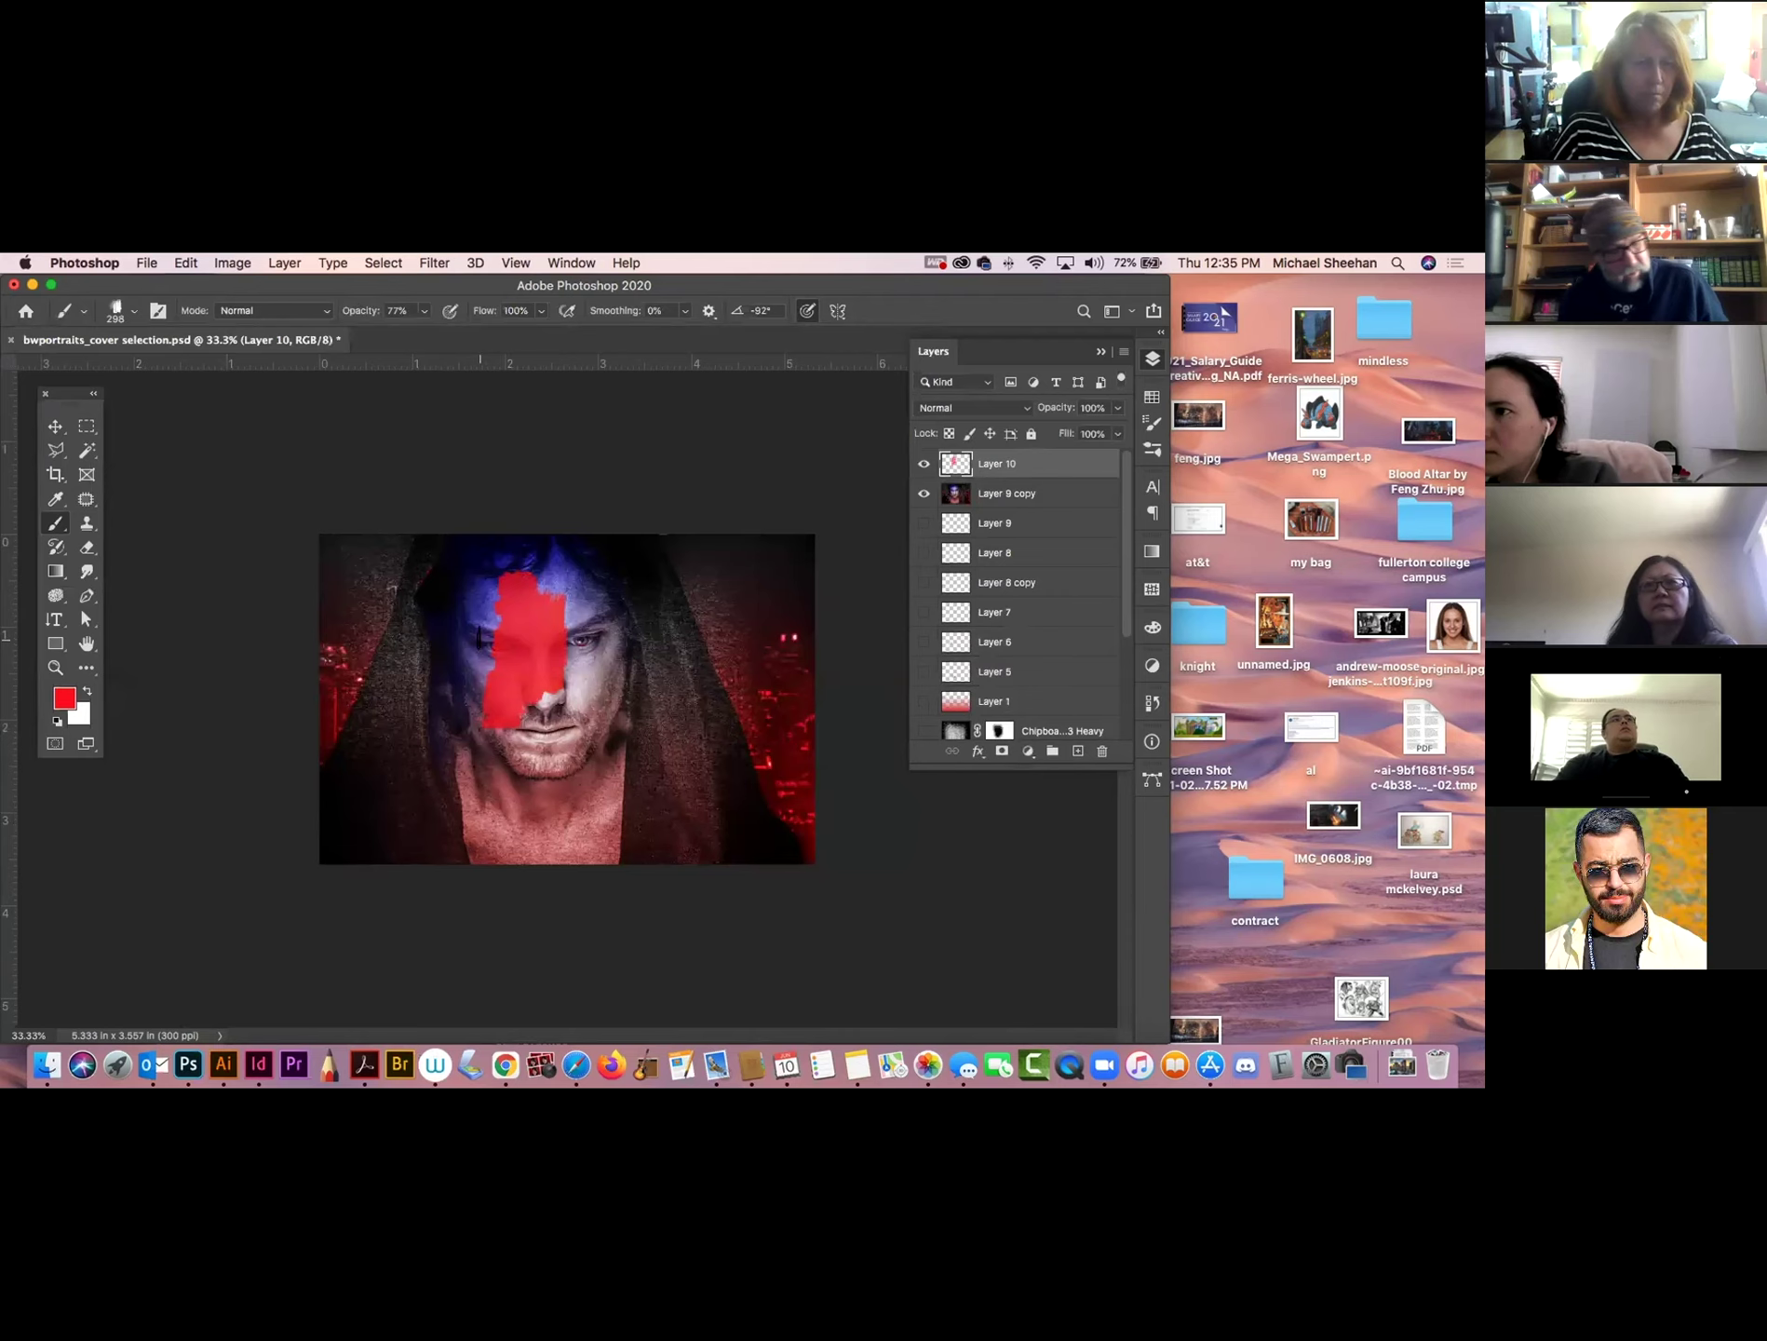
Undo the red patch, then try a red stroke down the face with the fgnfnfg 2 brush and undo it.
key("super+z")
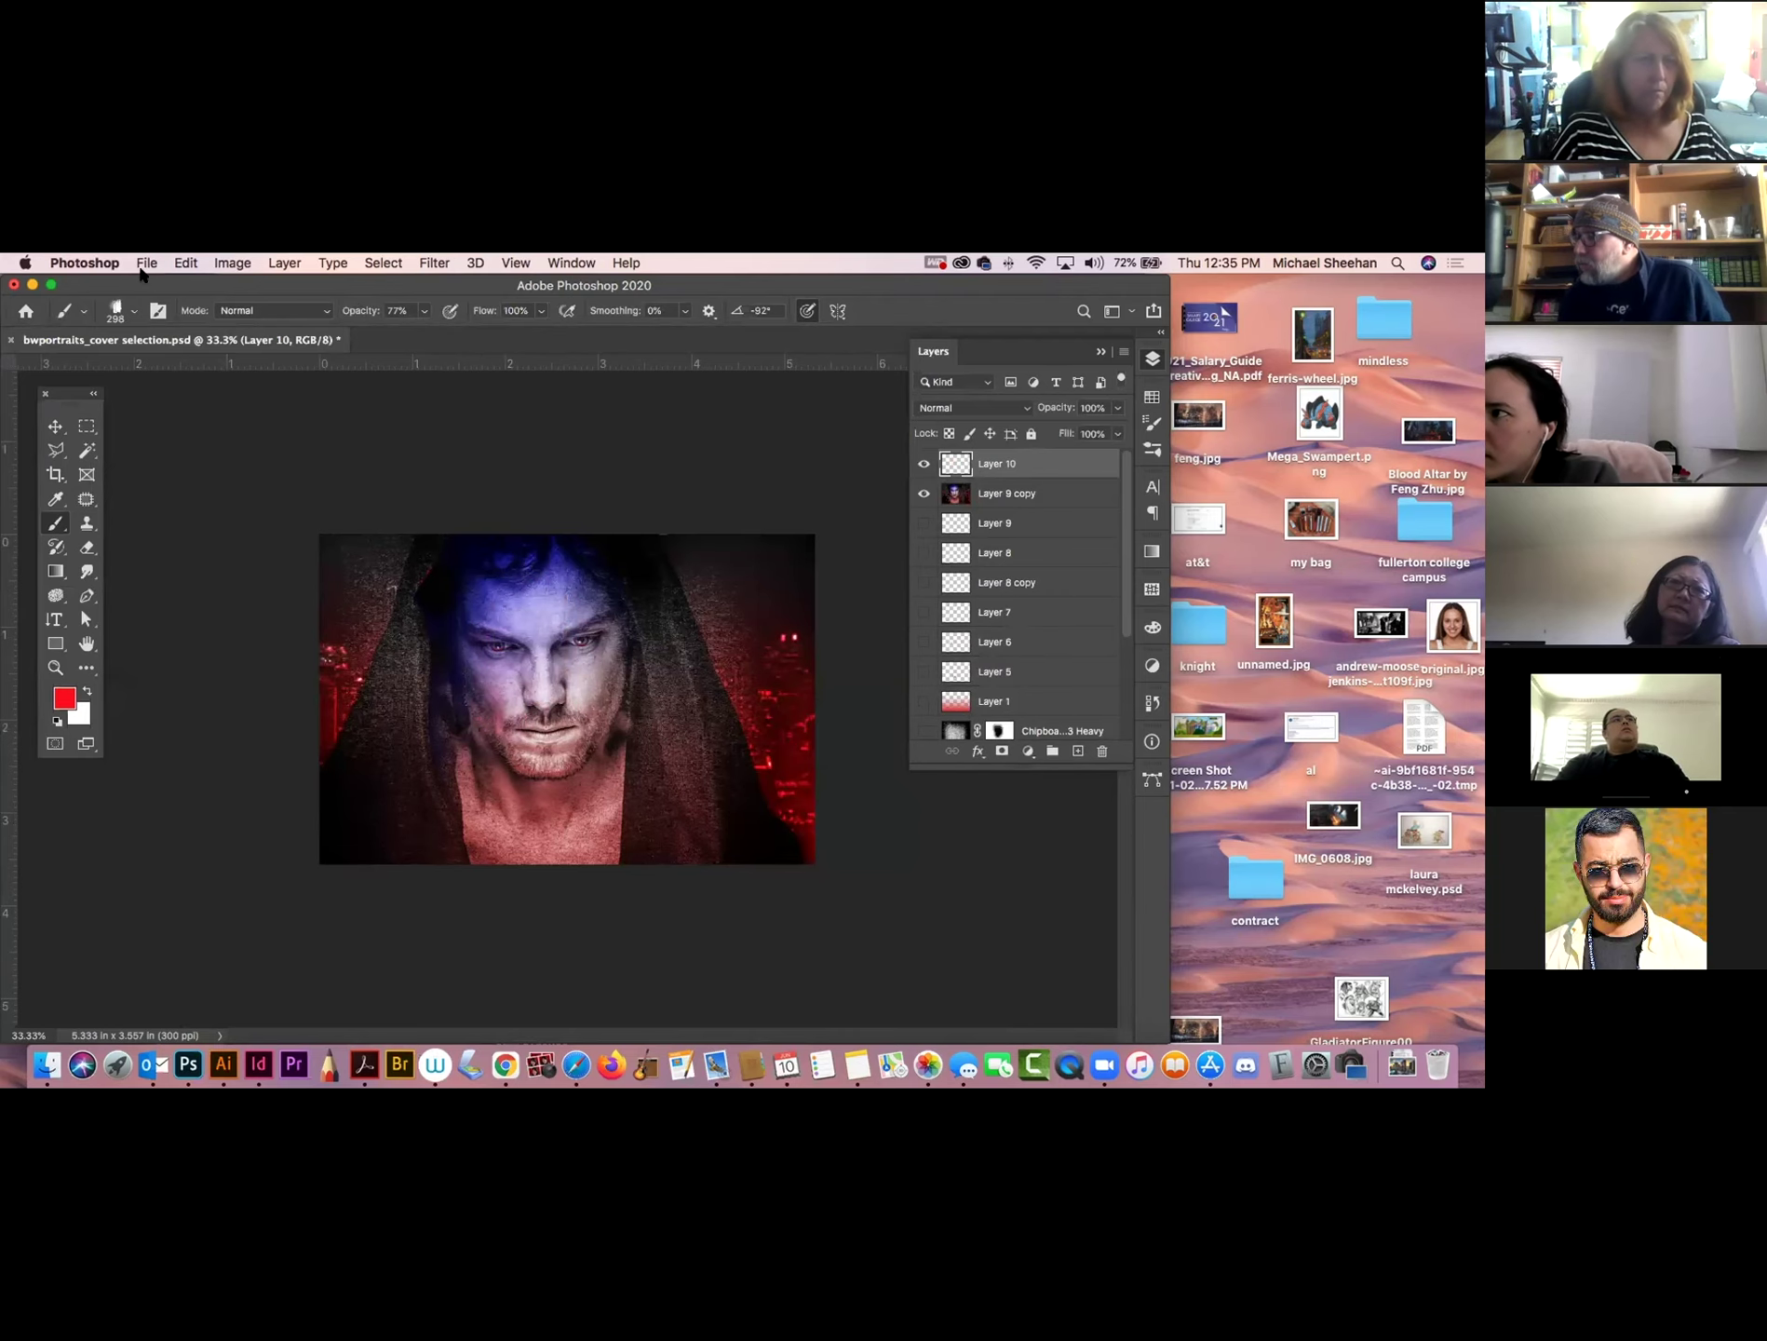
left_click(134, 311)
left_click(135, 642)
key("Return")
left_click_drag(493, 559, 494, 759)
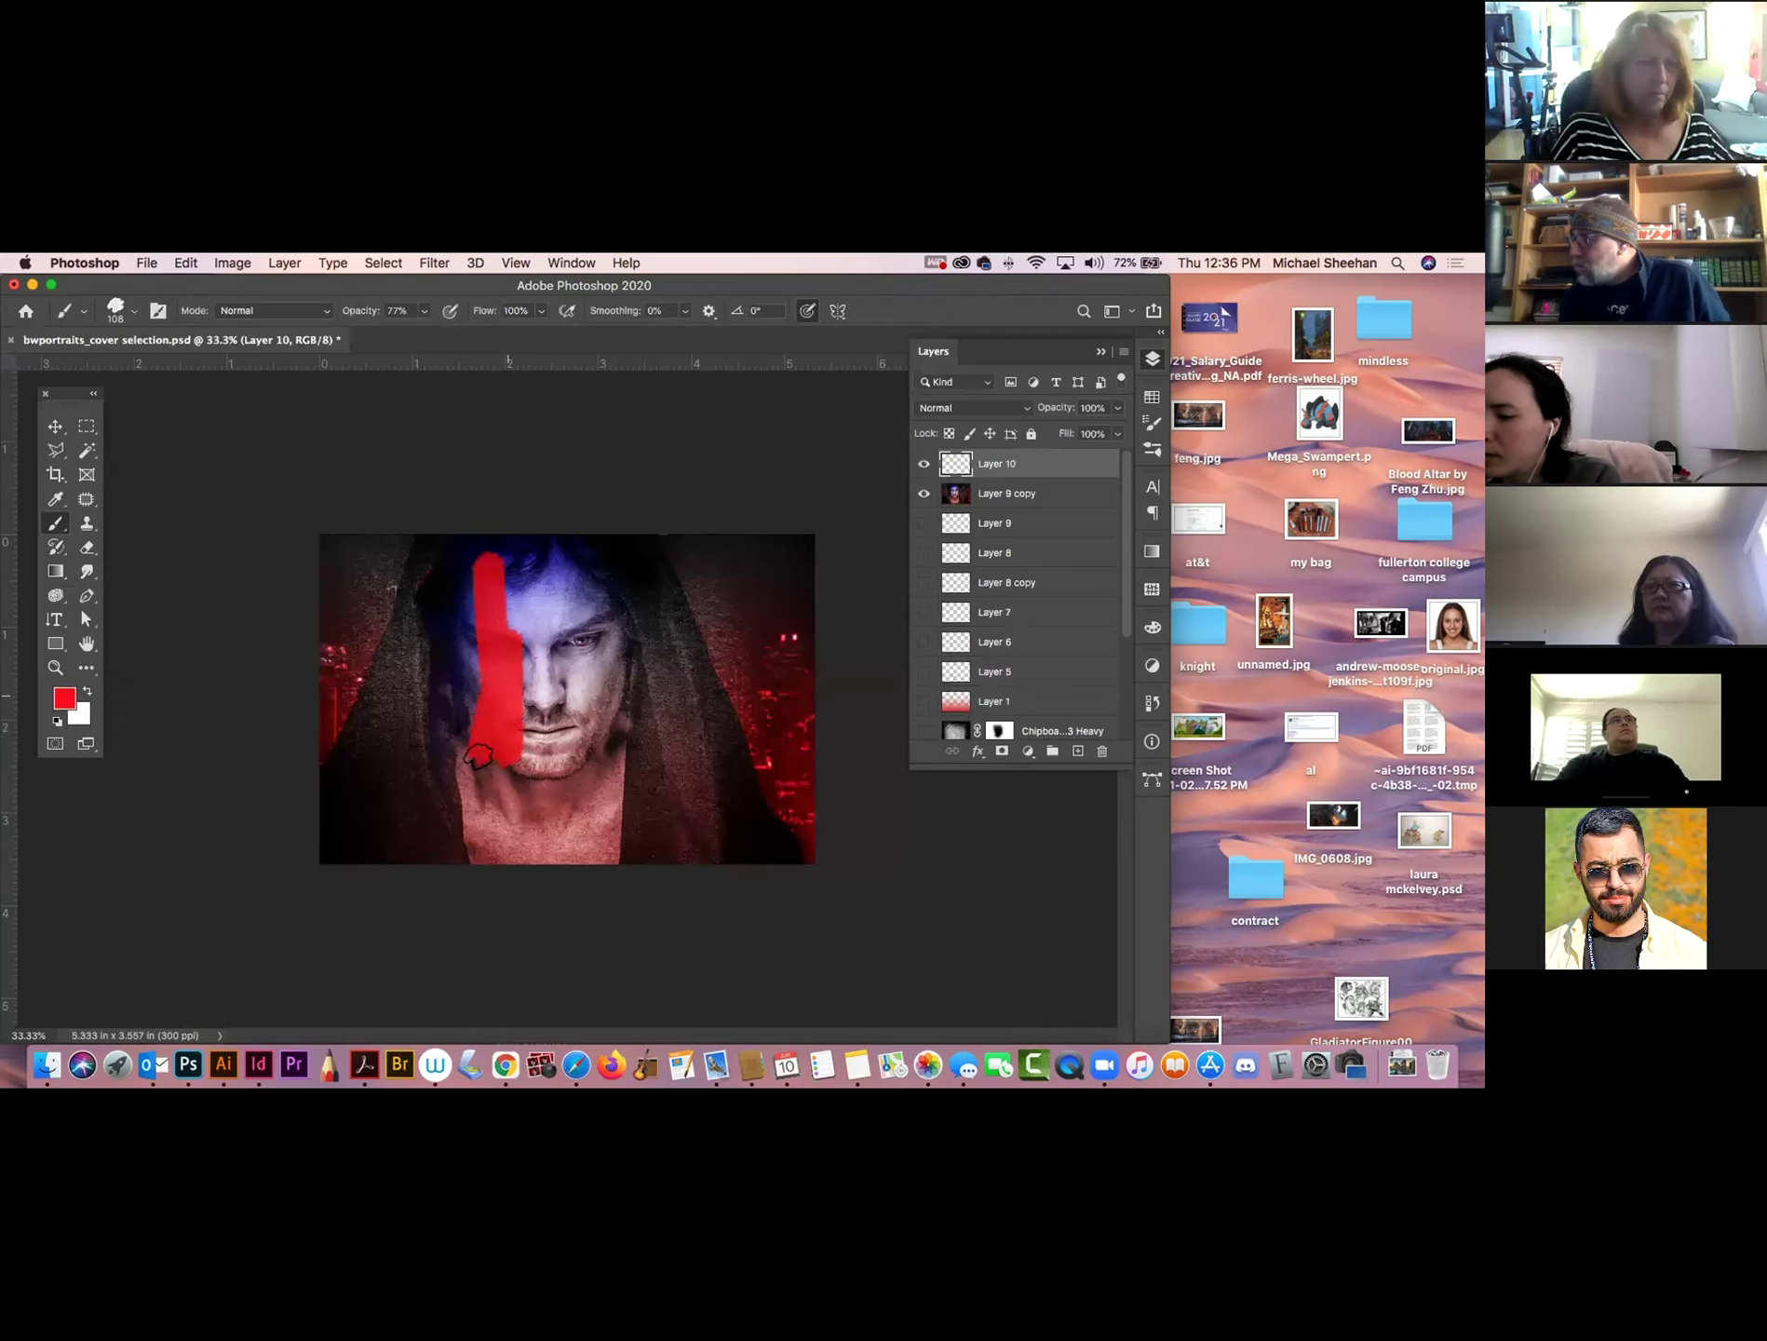
key("super+z")
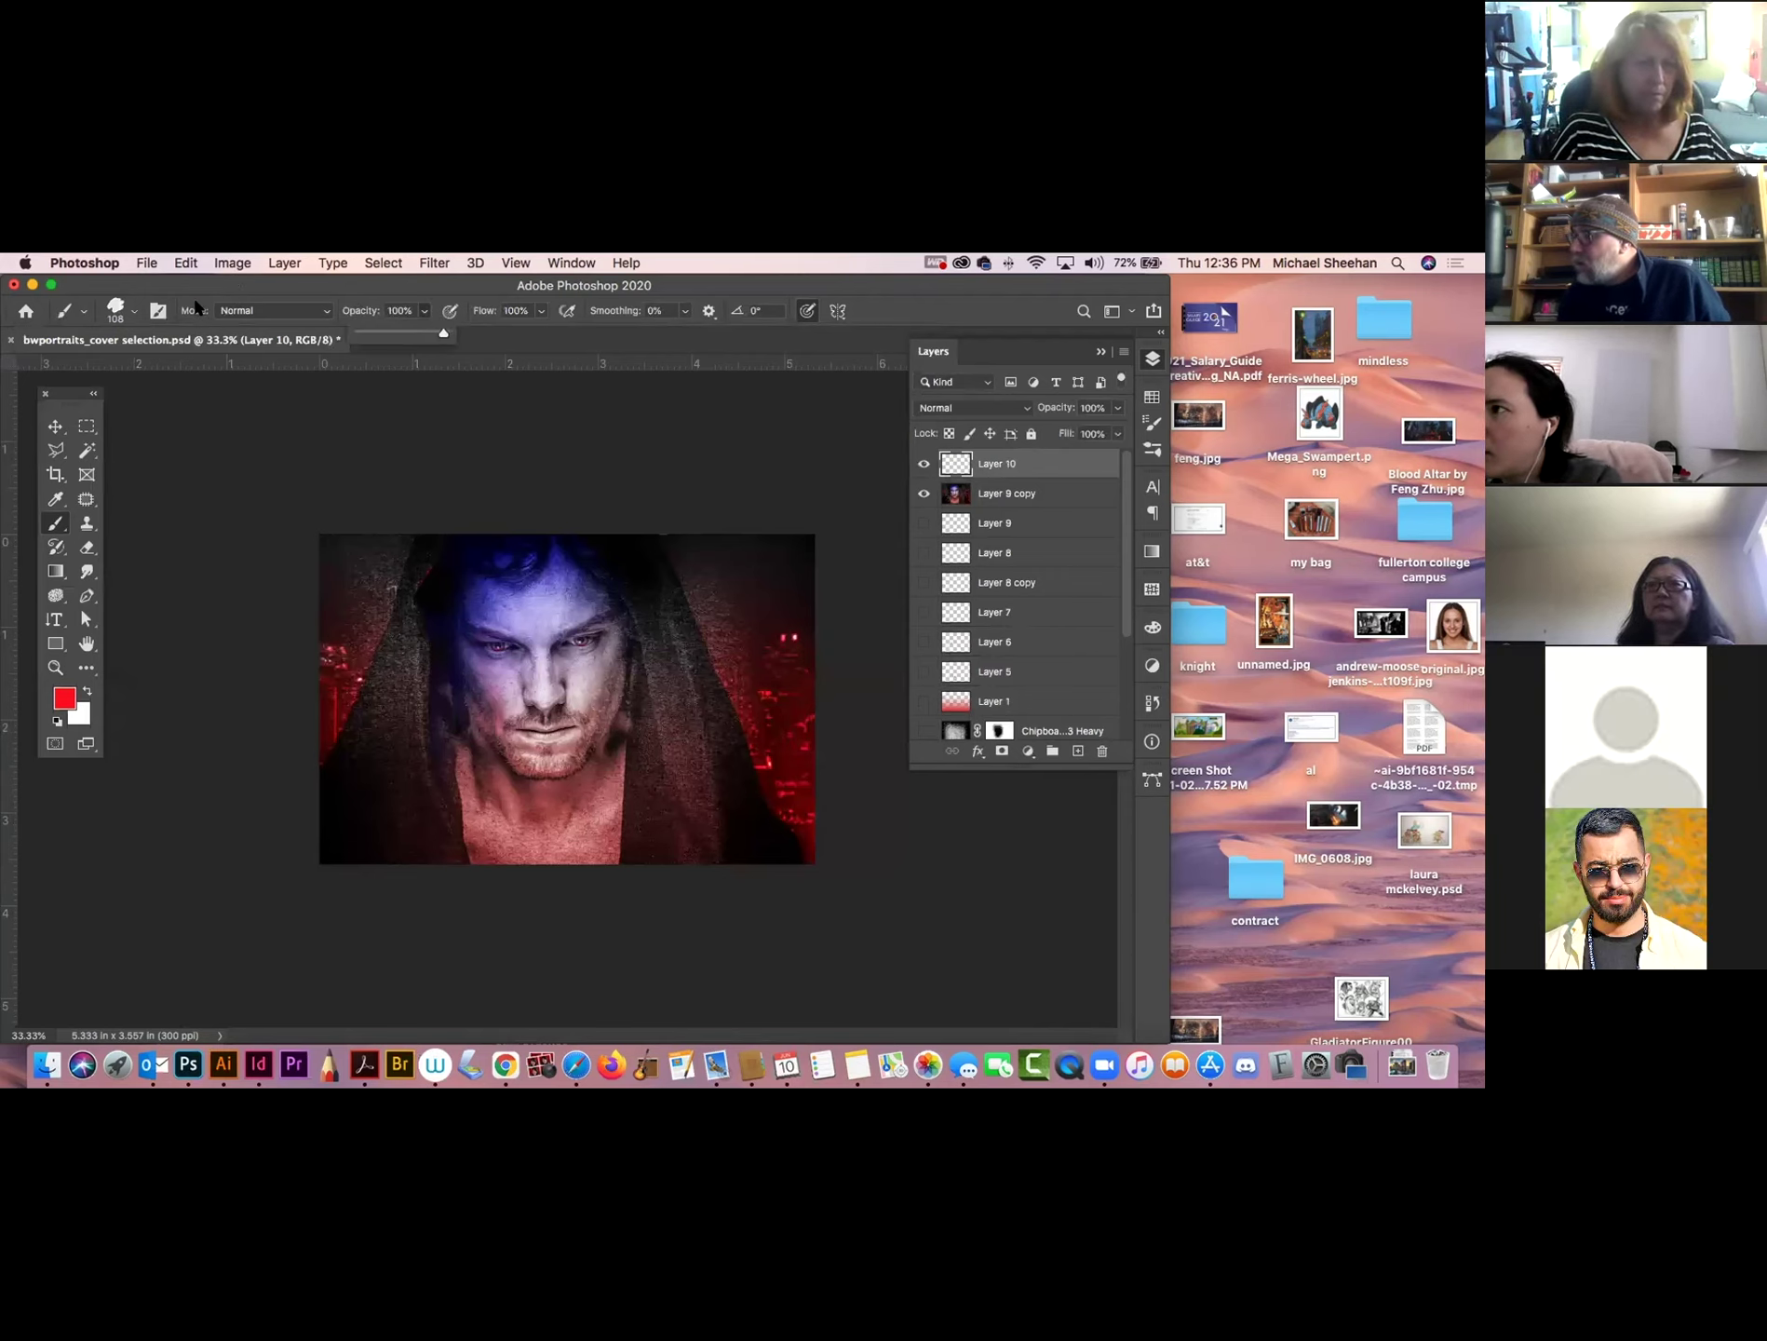
Choose the Grut - OI Stump Trough brush, test a short red stroke over the face, and undo the stroke.
left_click(135, 311)
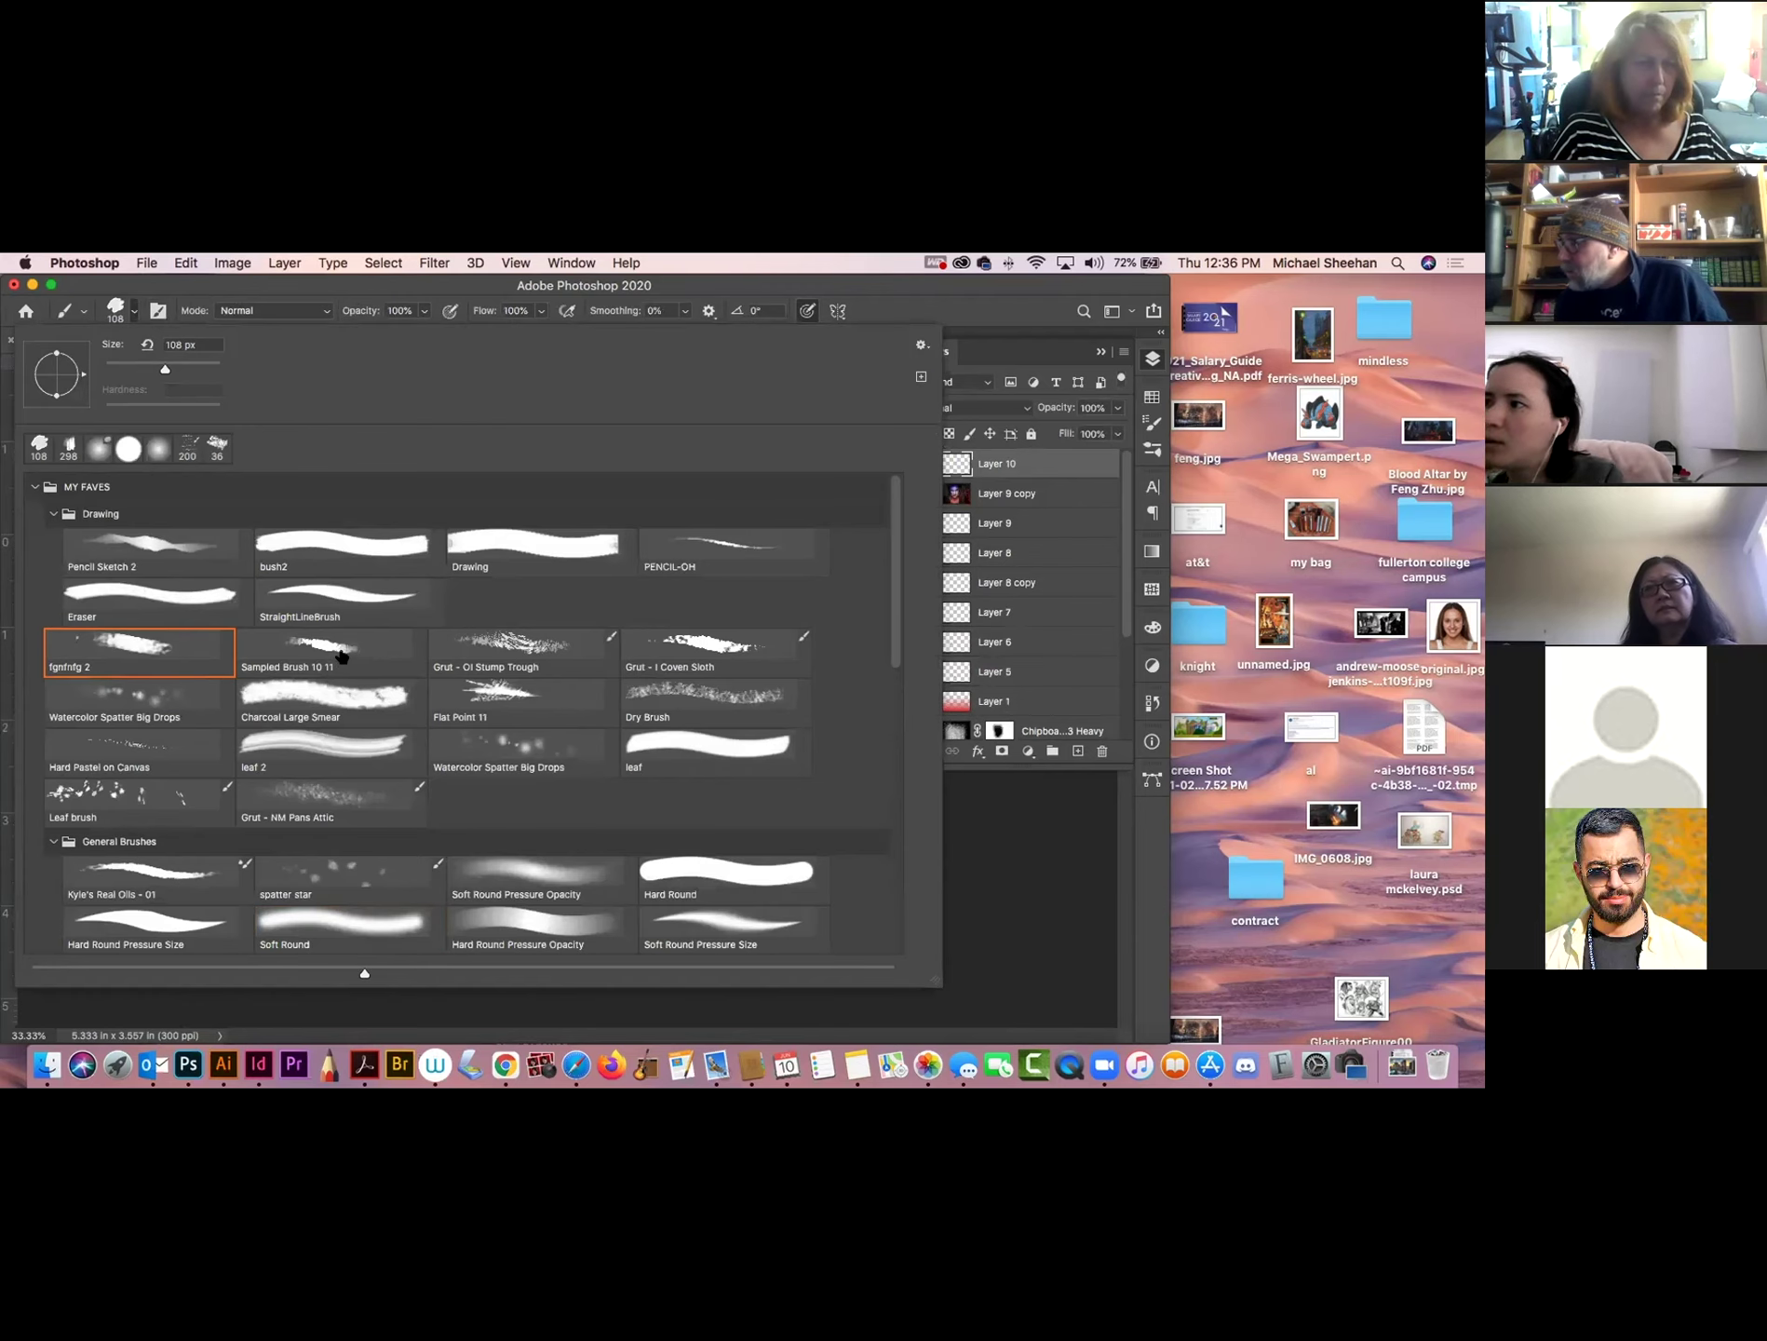
left_click(503, 650)
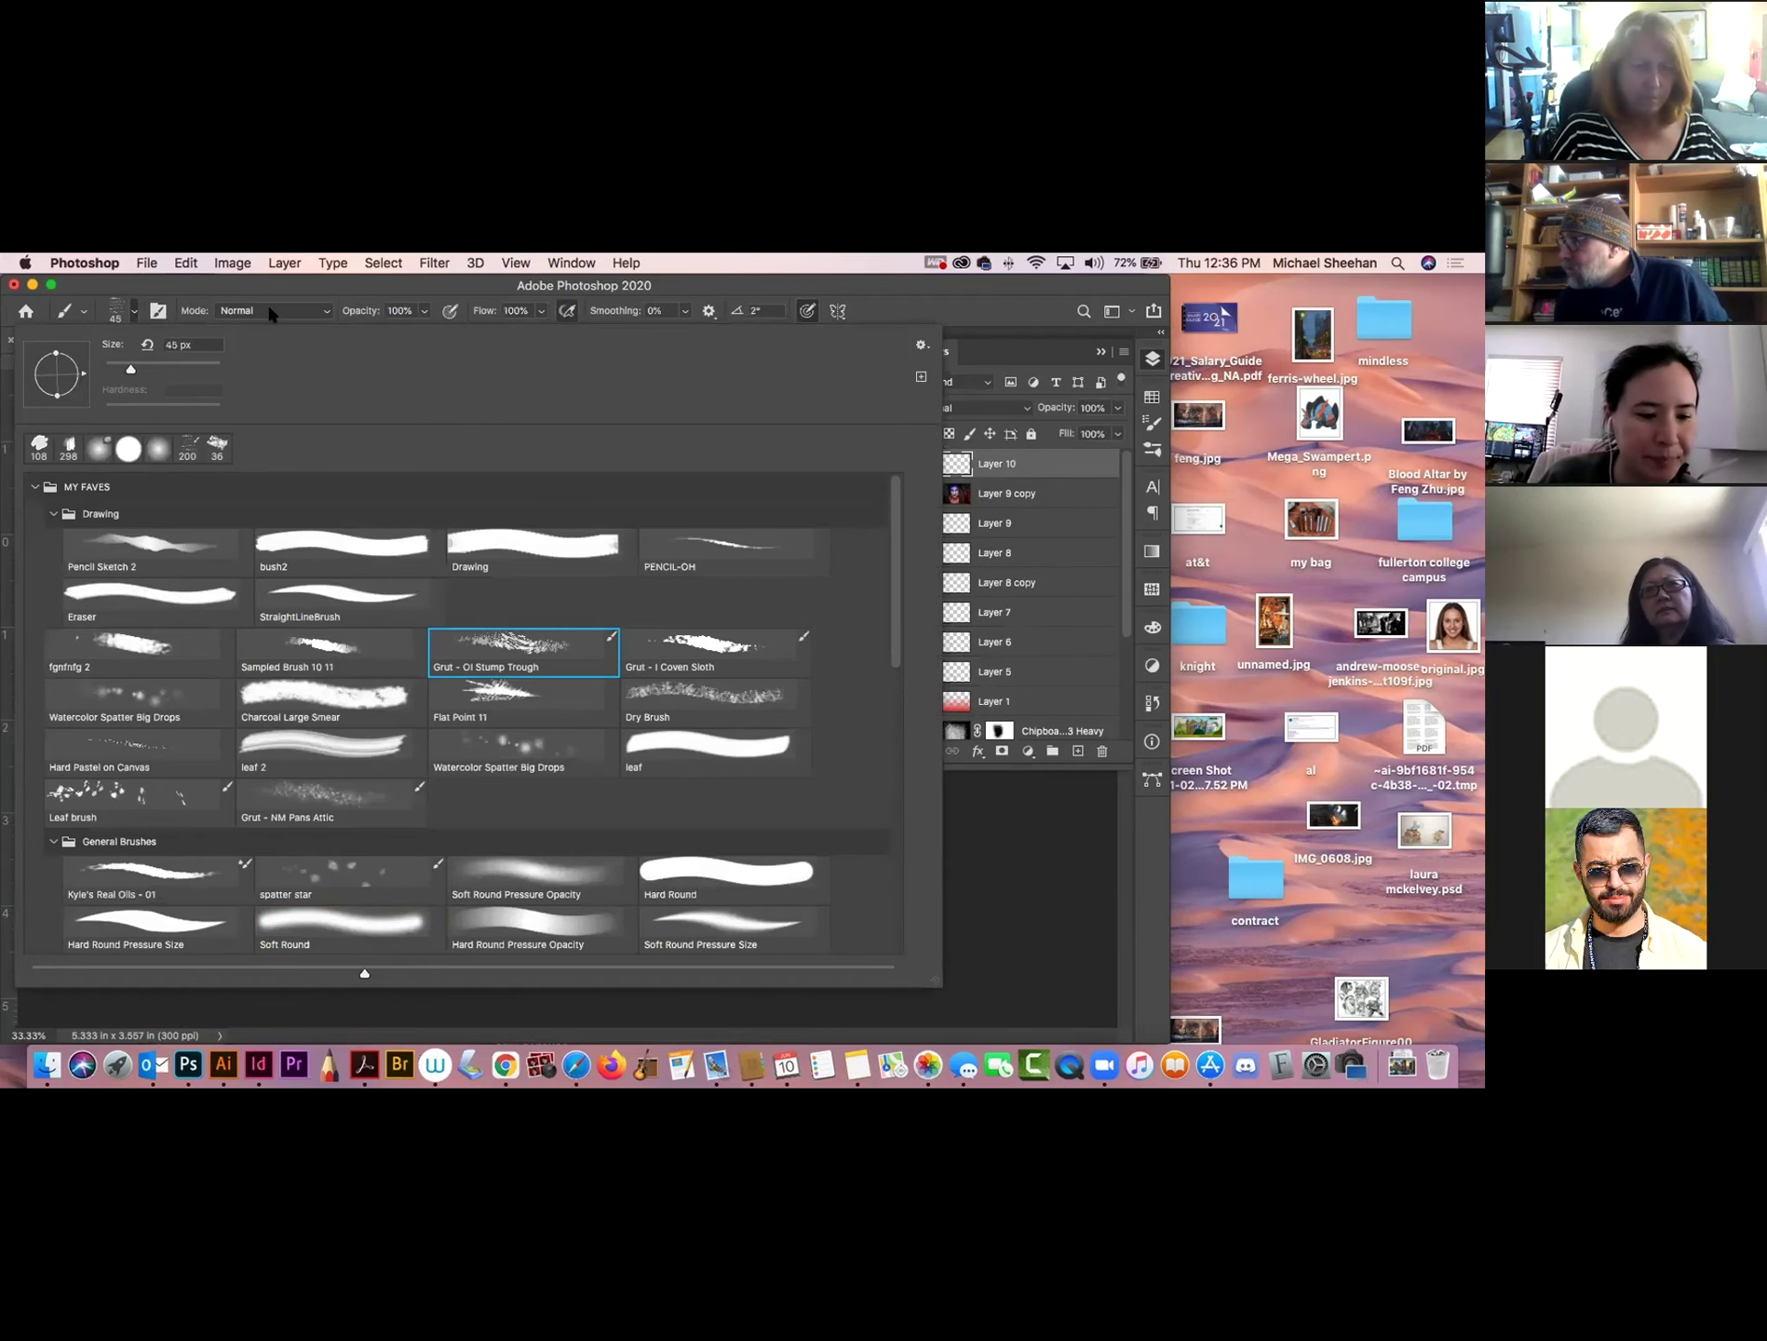
left_click(225, 275)
left_click_drag(517, 588, 513, 692)
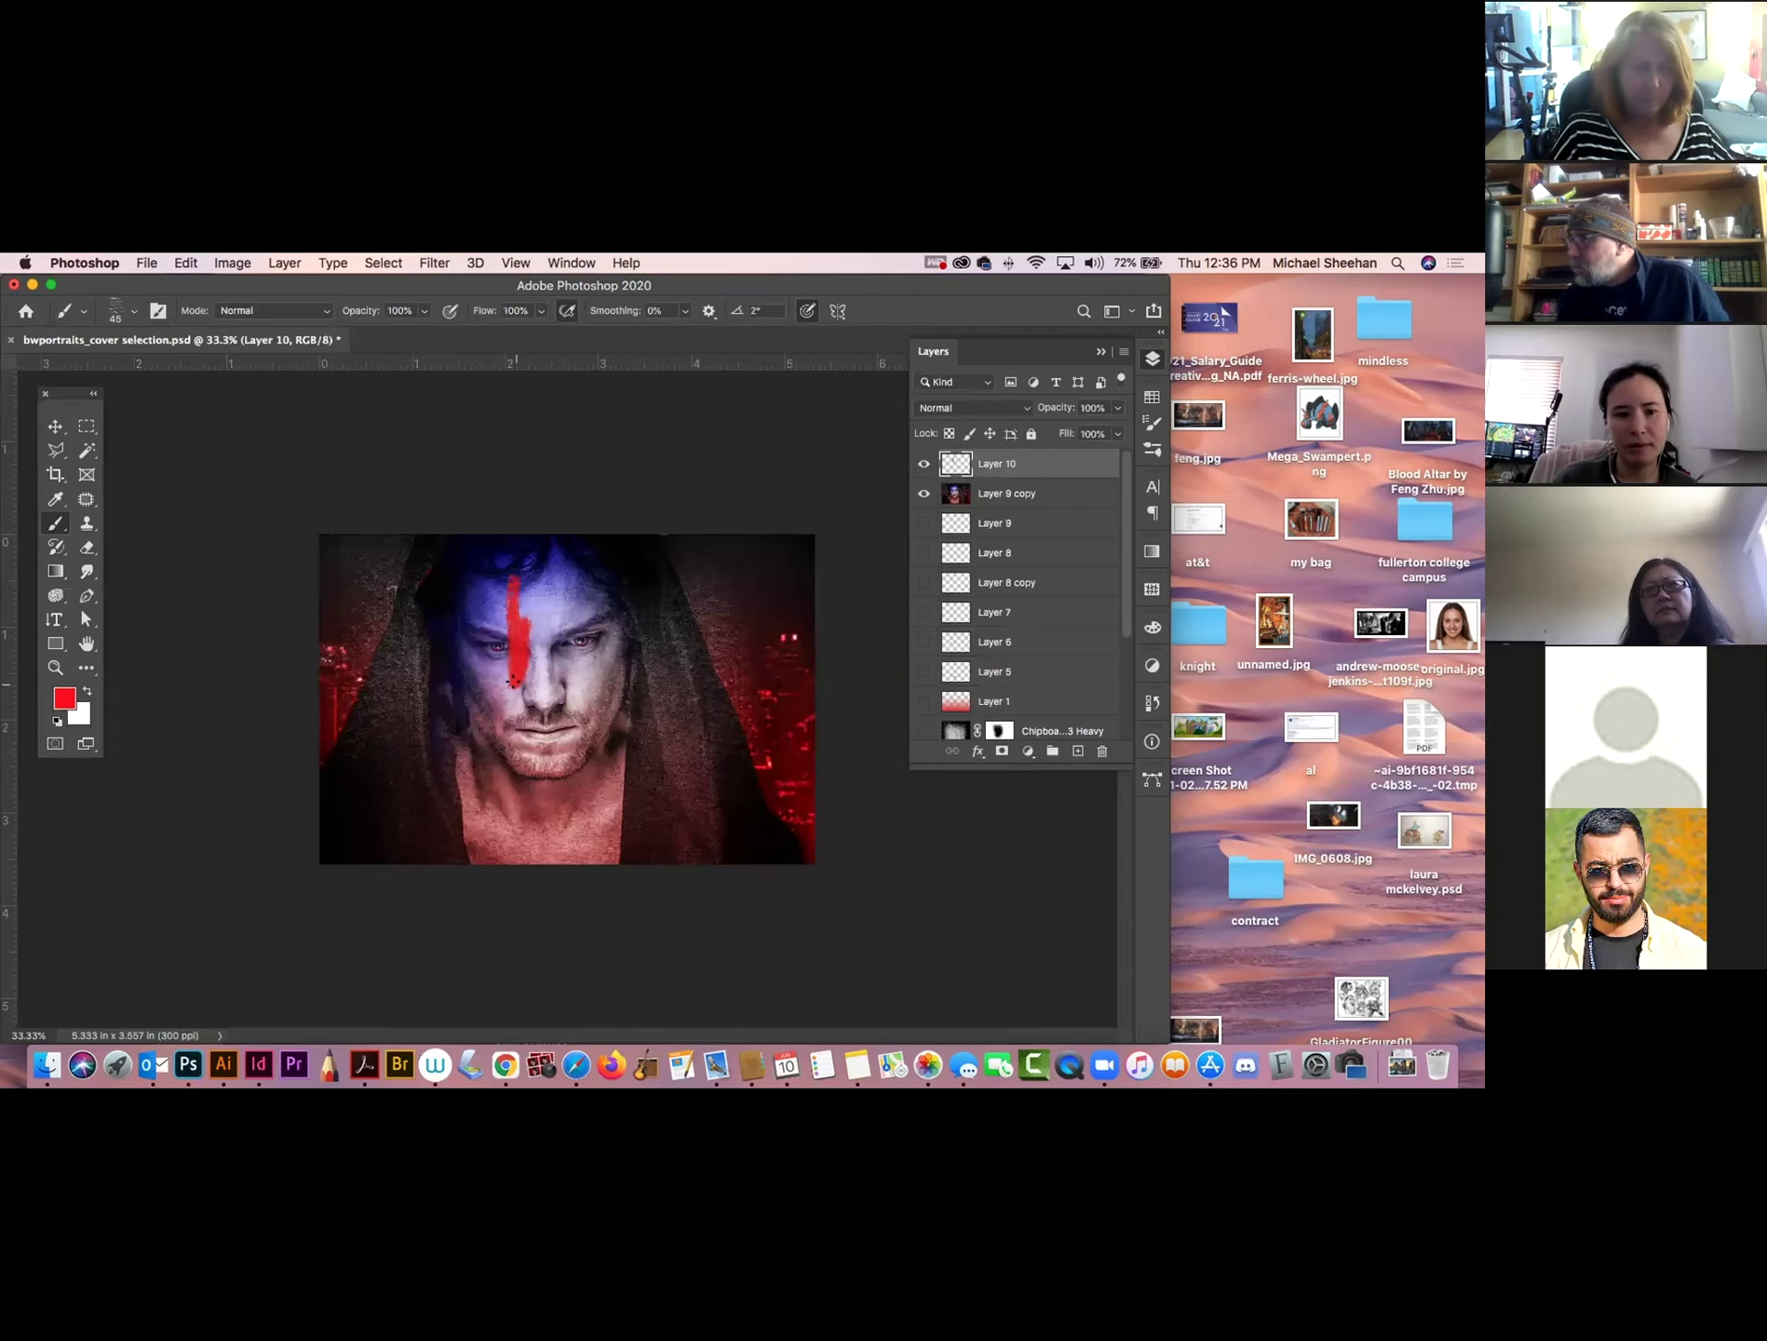
key("super+z")
Enlarge the brush to 150 px and paint broad, rough-edged red strokes over the face, hood and shoulders on Layer 10.
key("bracketright")
key("bracketright")
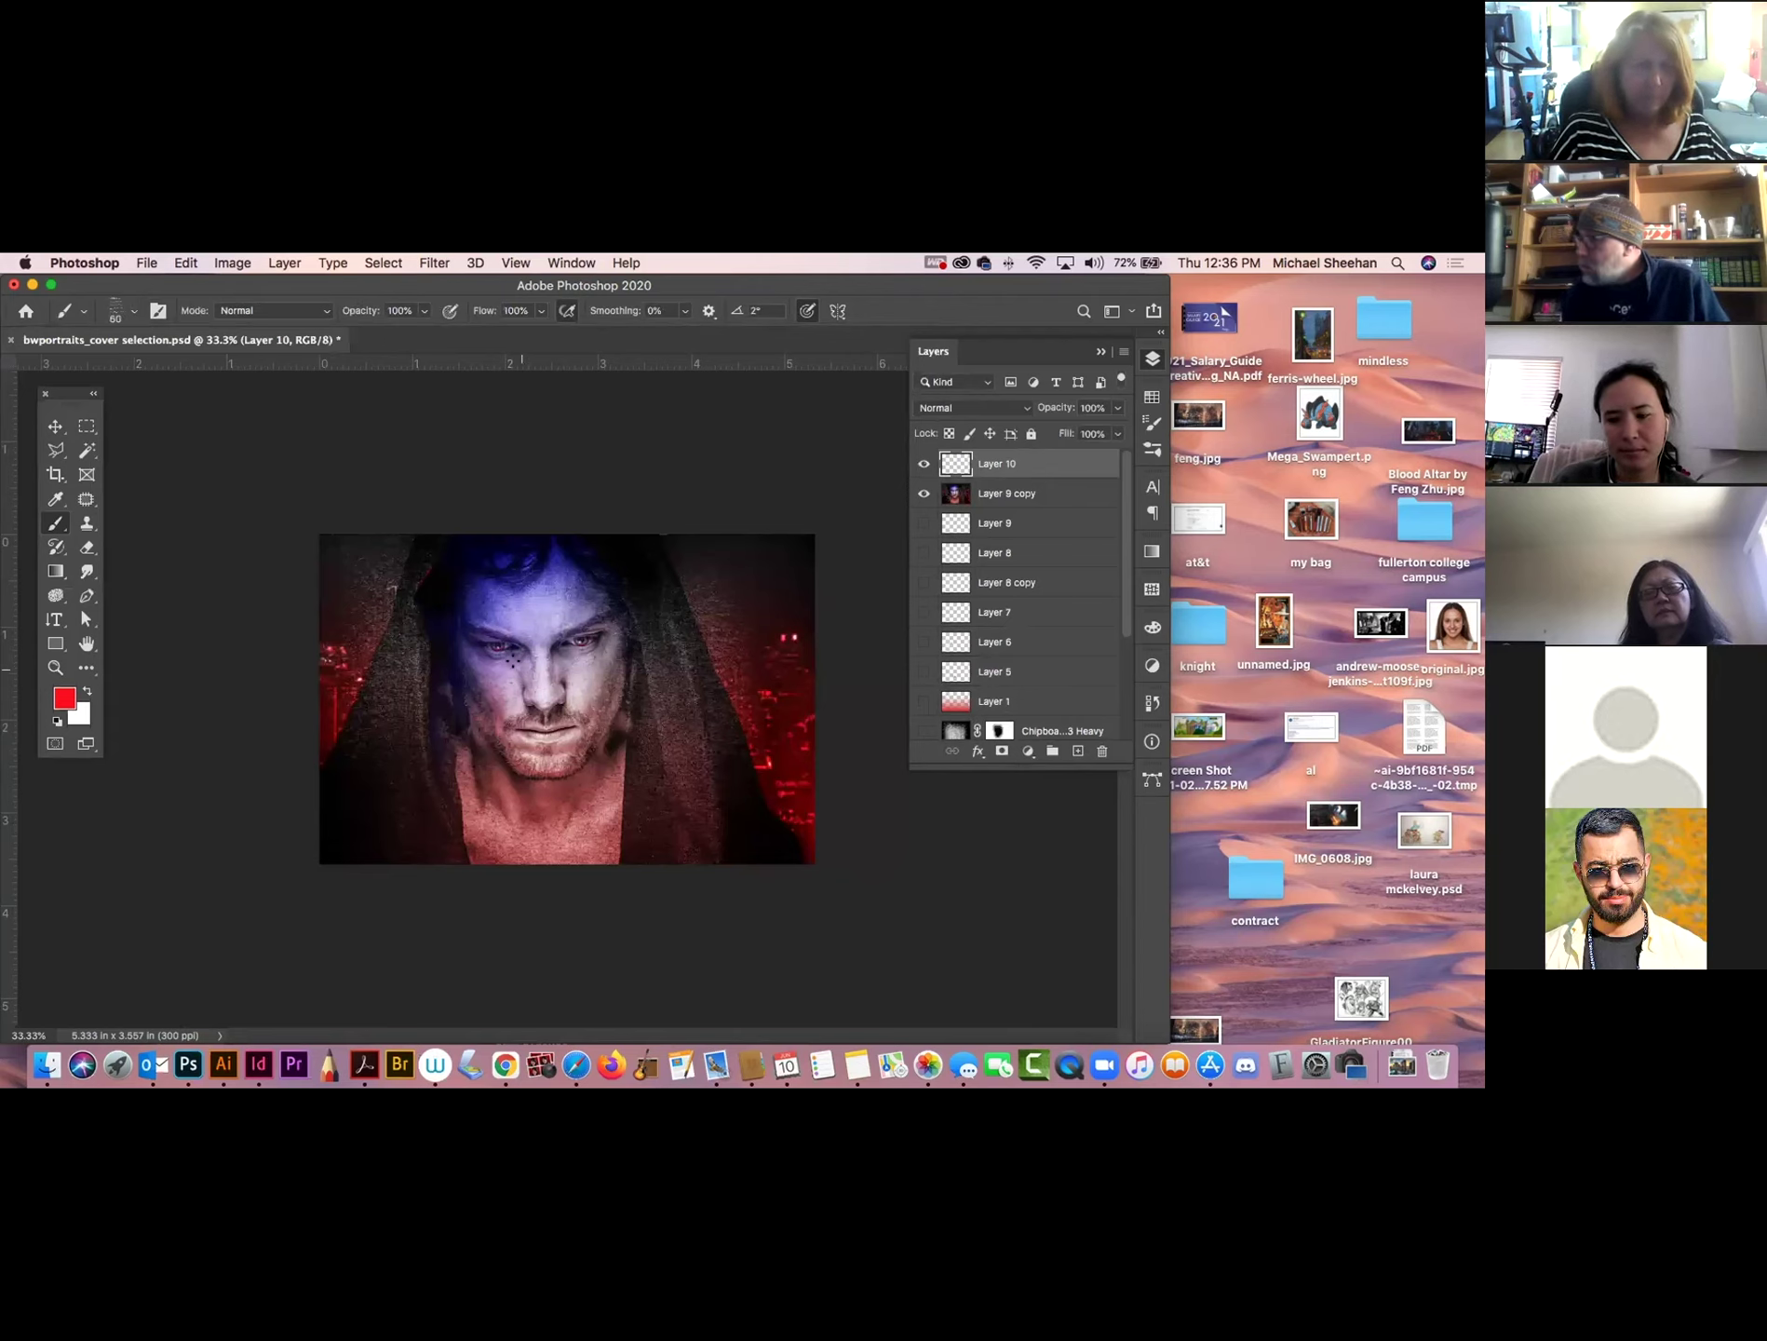
key("bracketright")
key("bracketright")
key("bracketright")
mouse_move(430, 552)
left_mouse_down()
mouse_move(437, 751)
mouse_move(462, 579)
mouse_move(473, 719)
mouse_move(473, 607)
mouse_move(560, 634)
mouse_move(603, 788)
mouse_move(621, 791)
mouse_move(639, 784)
mouse_move(639, 603)
mouse_move(626, 583)
mouse_move(575, 598)
mouse_move(528, 637)
mouse_move(505, 607)
mouse_move(565, 581)
mouse_move(594, 597)
mouse_move(616, 682)
mouse_move(664, 607)
mouse_move(713, 854)
left_mouse_up()
left_click_drag(687, 556, 693, 824)
left_click_drag(724, 564, 728, 861)
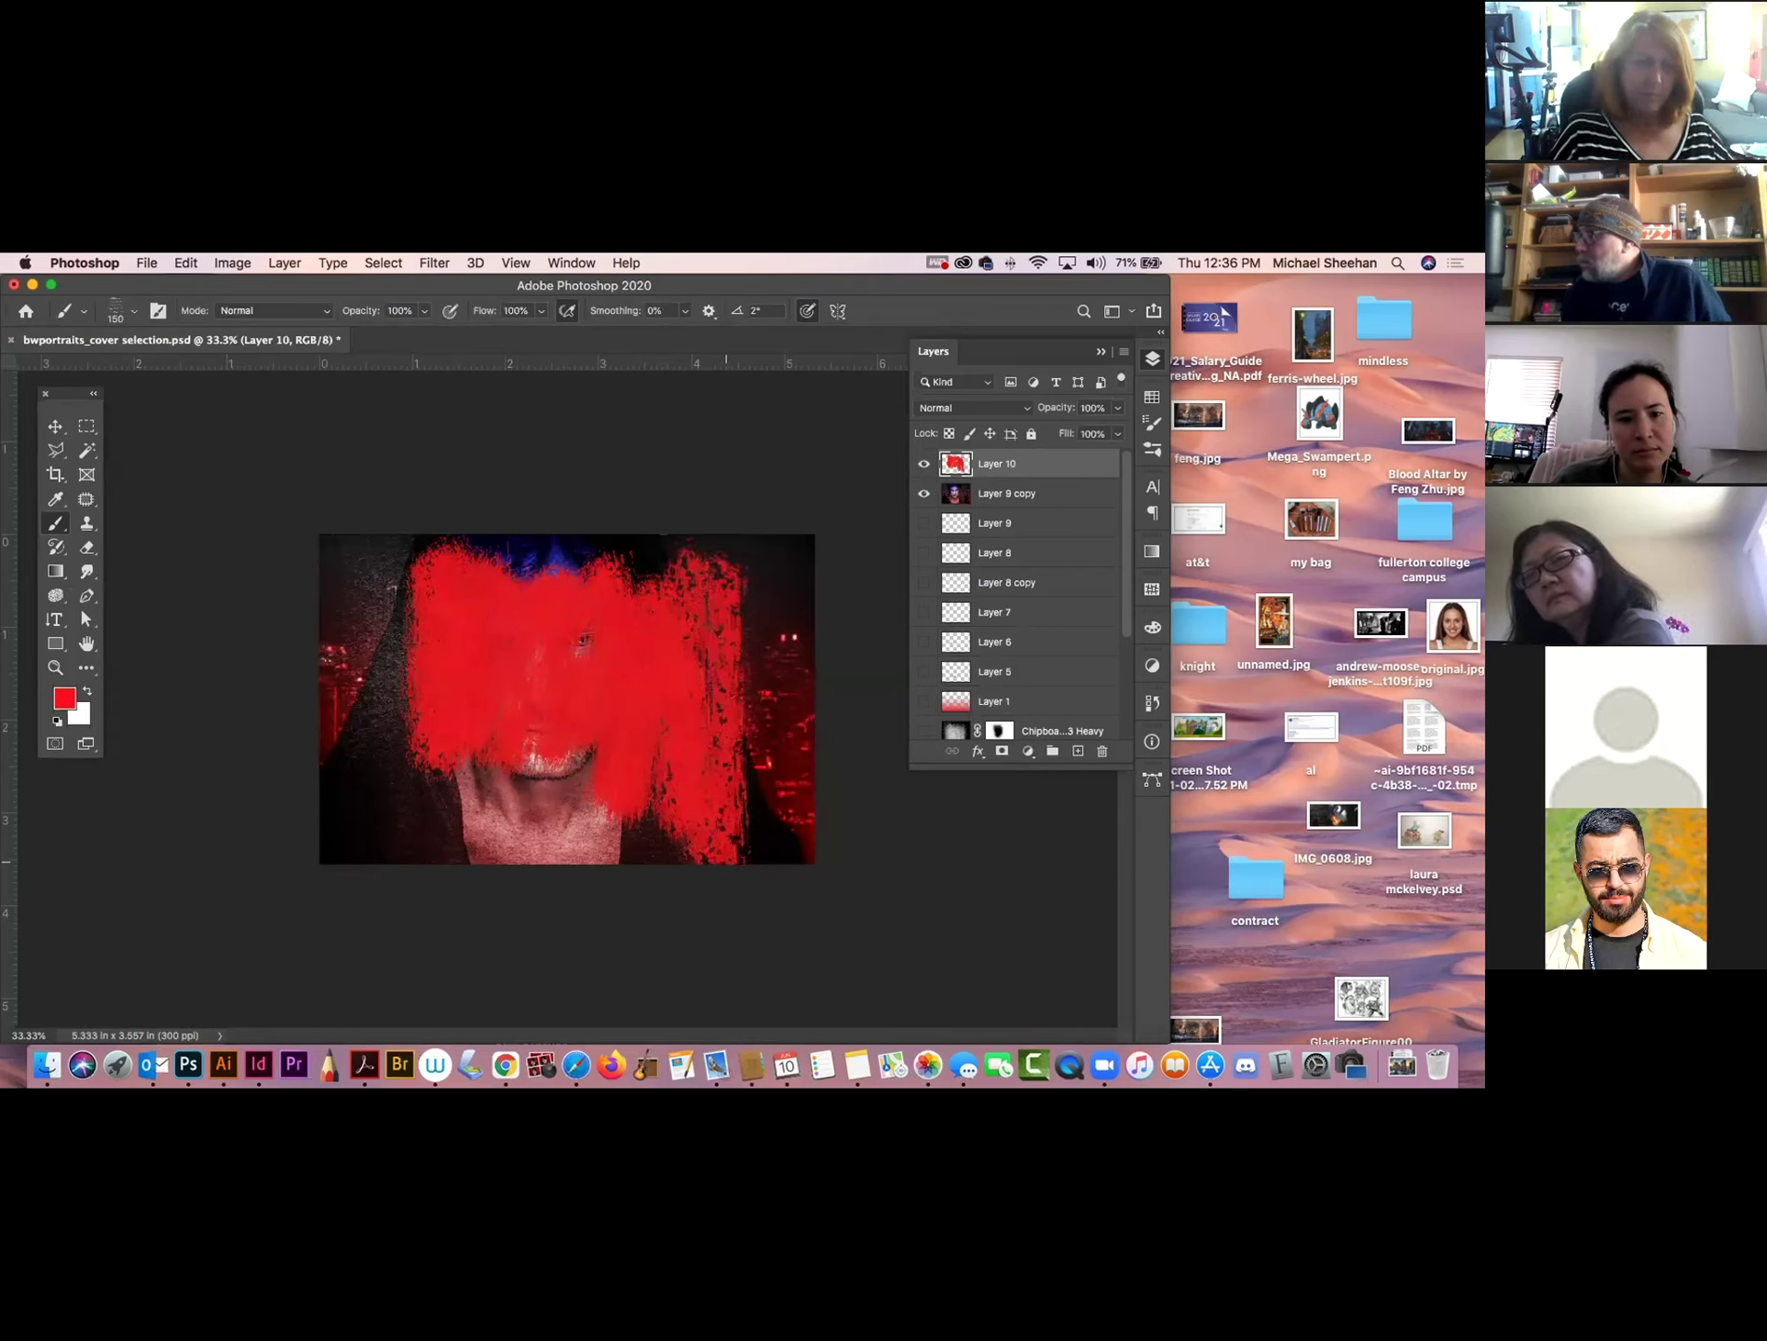
left_click_drag(763, 540, 767, 861)
mouse_move(400, 578)
left_mouse_down()
mouse_move(373, 800)
mouse_move(363, 787)
mouse_move(377, 800)
mouse_move(535, 782)
mouse_move(652, 819)
mouse_move(675, 799)
left_mouse_up()
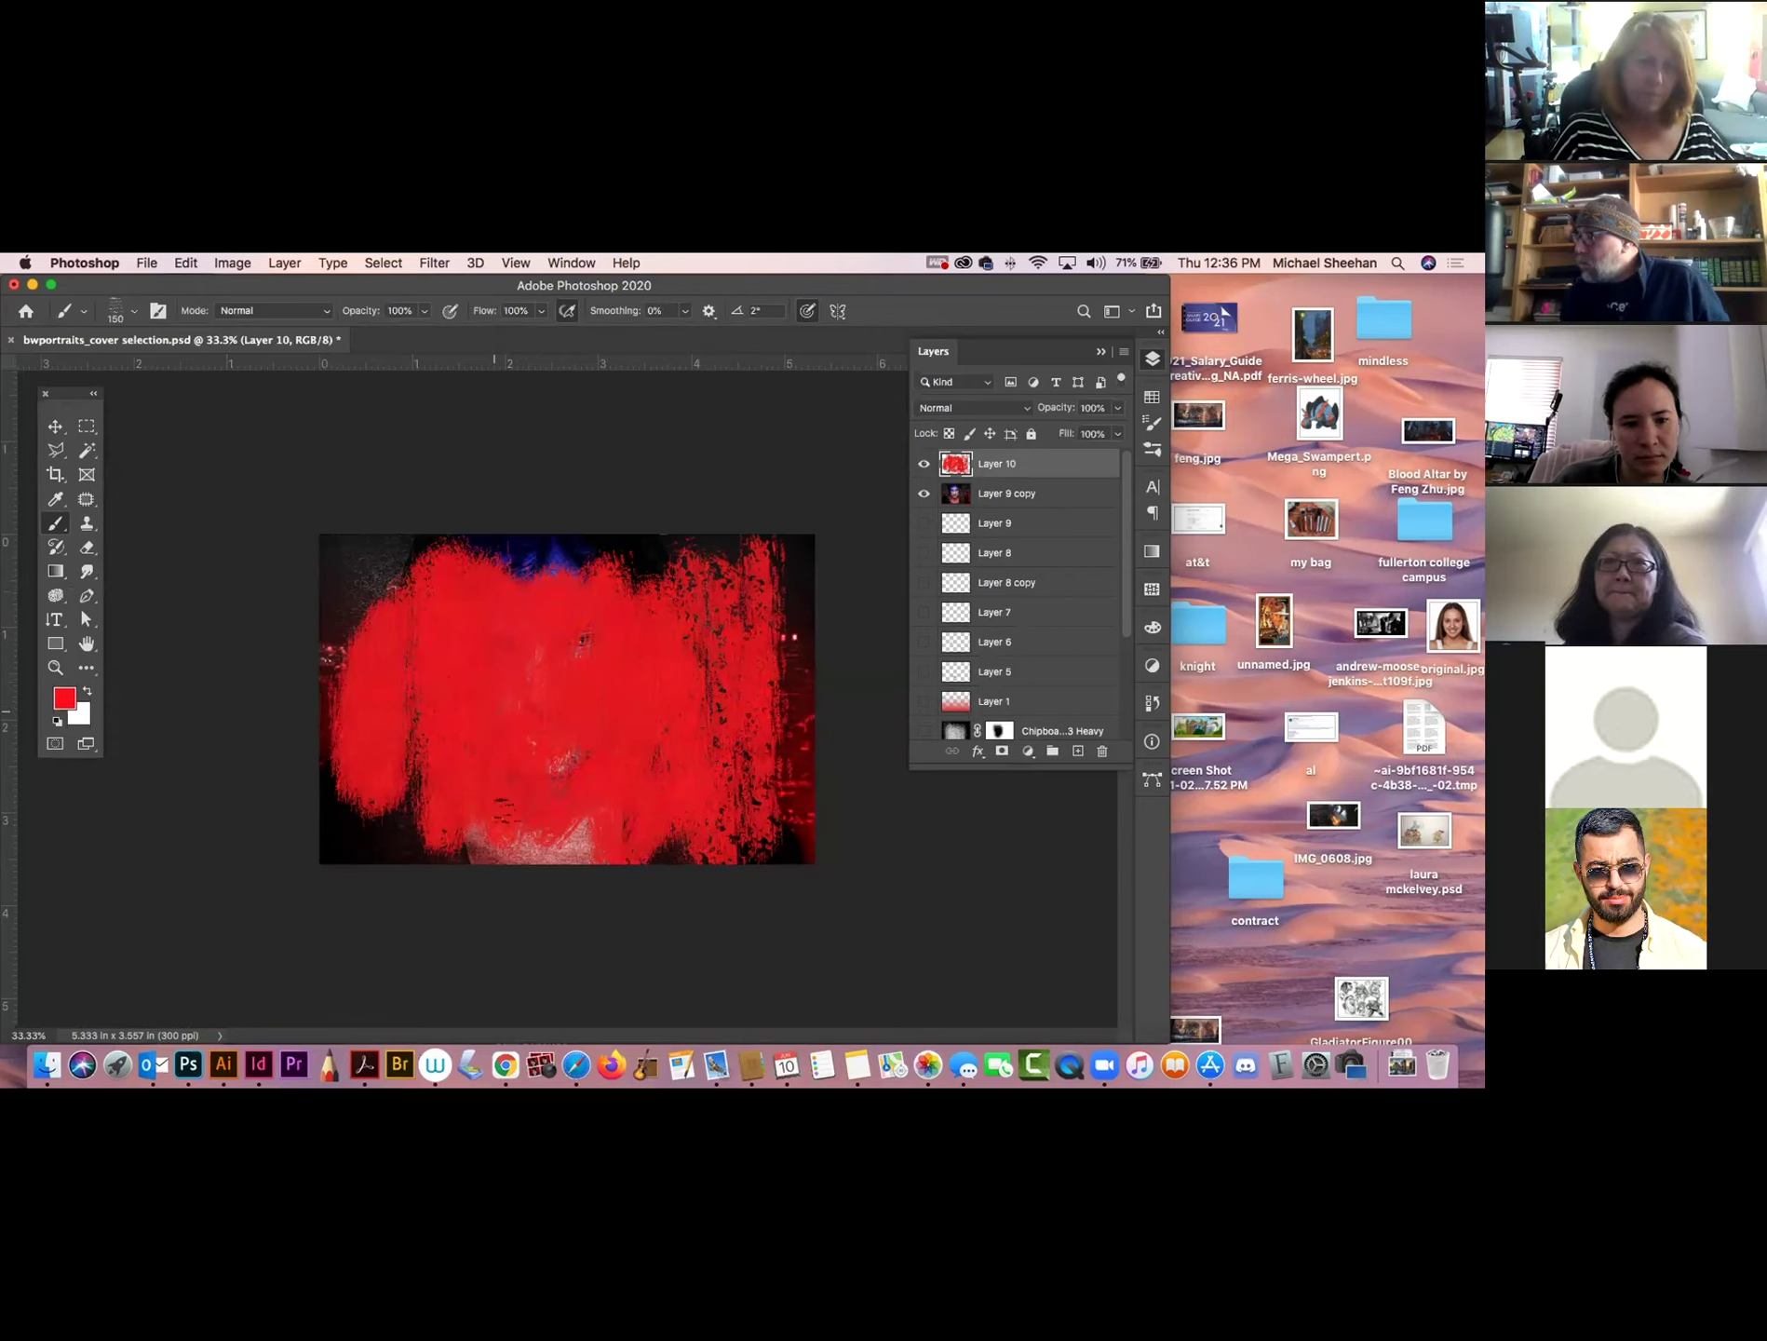
Erase patches of the red paint over the eyes, nose and mouth on Layer 10.
left_click(87, 546)
mouse_move(517, 627)
left_mouse_down()
mouse_move(538, 719)
mouse_move(585, 708)
mouse_move(600, 787)
left_mouse_up()
left_click_drag(499, 594, 586, 715)
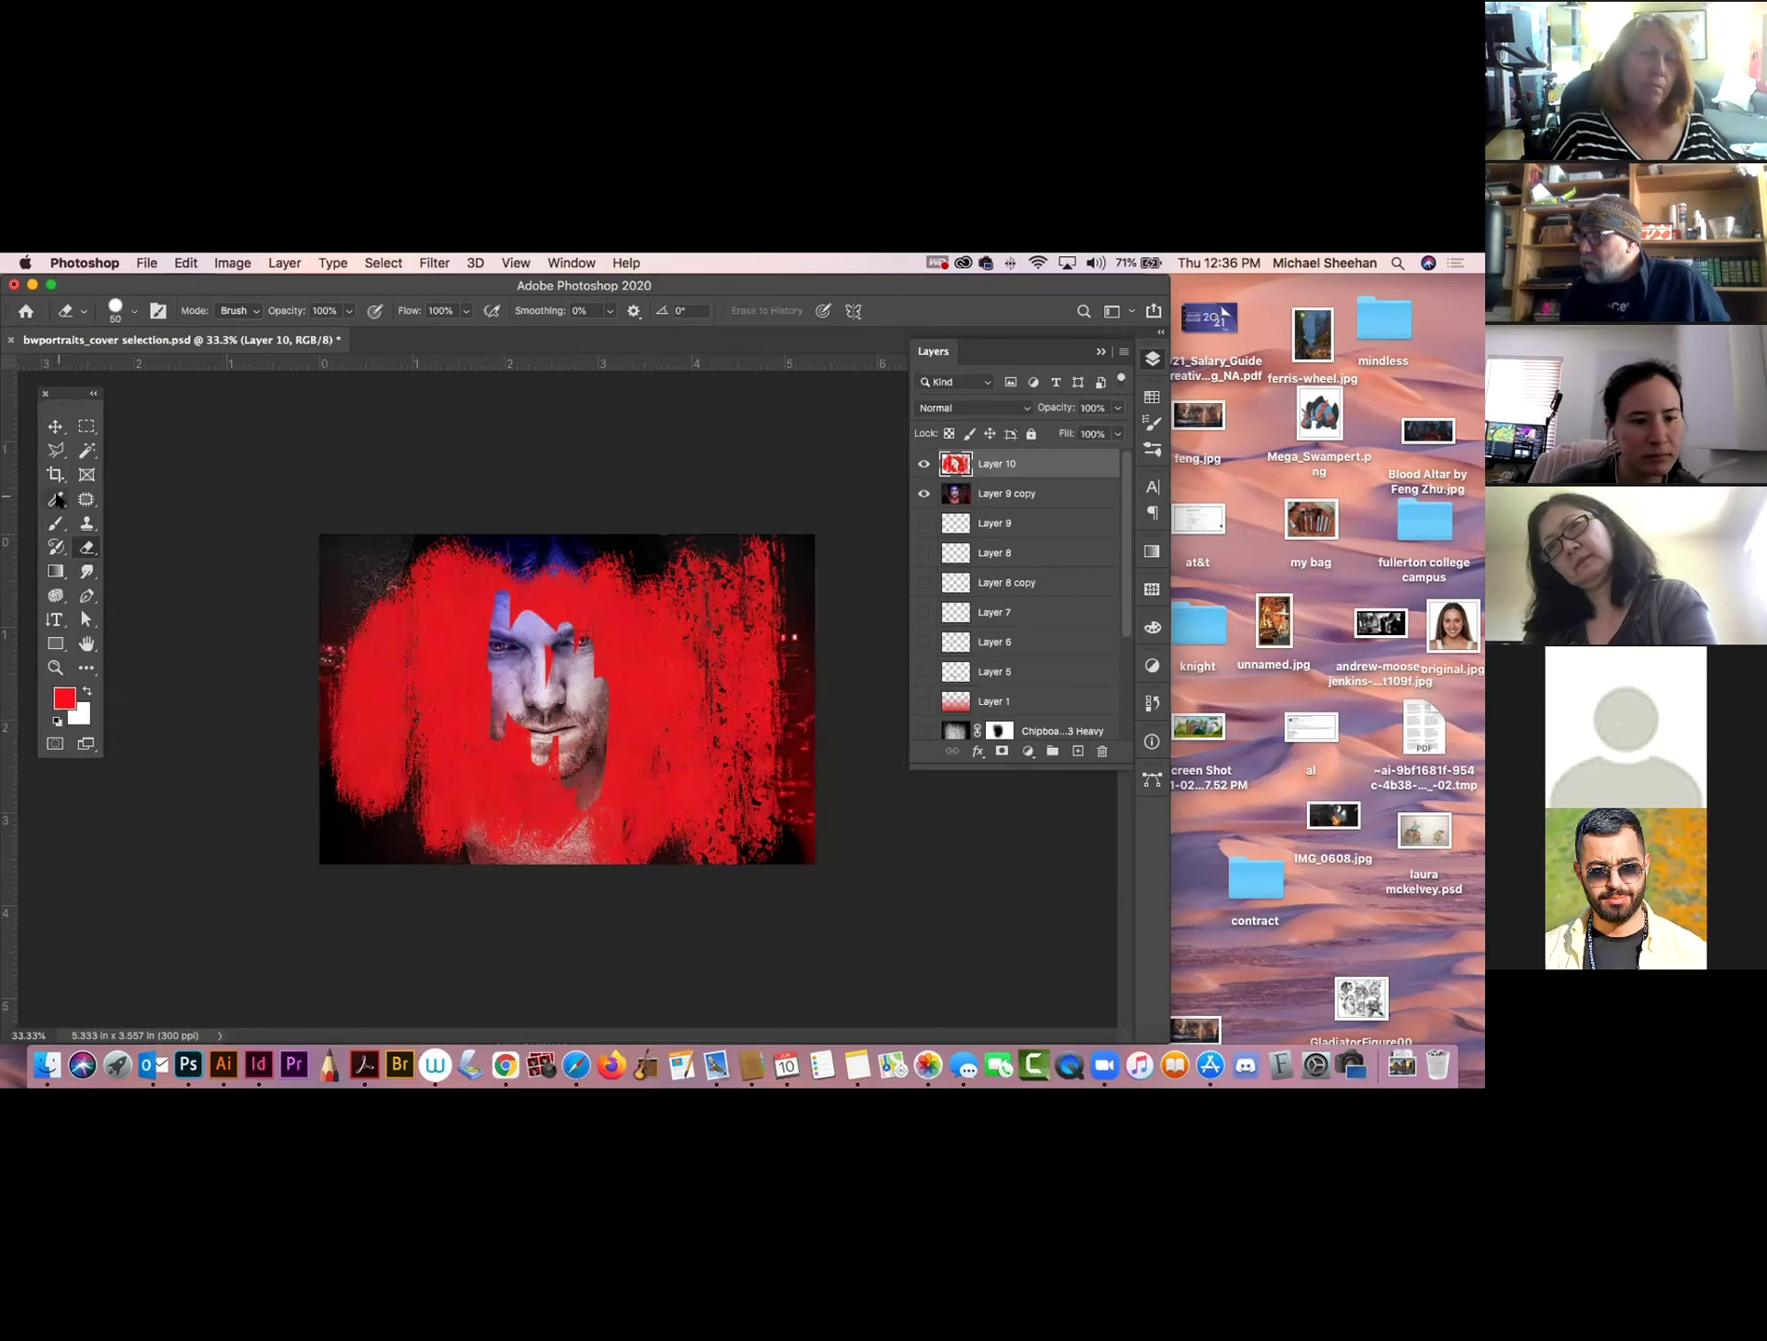
Repaint the erased face area with textured red strokes, using the Brush tool at 400 px.
left_click(56, 523)
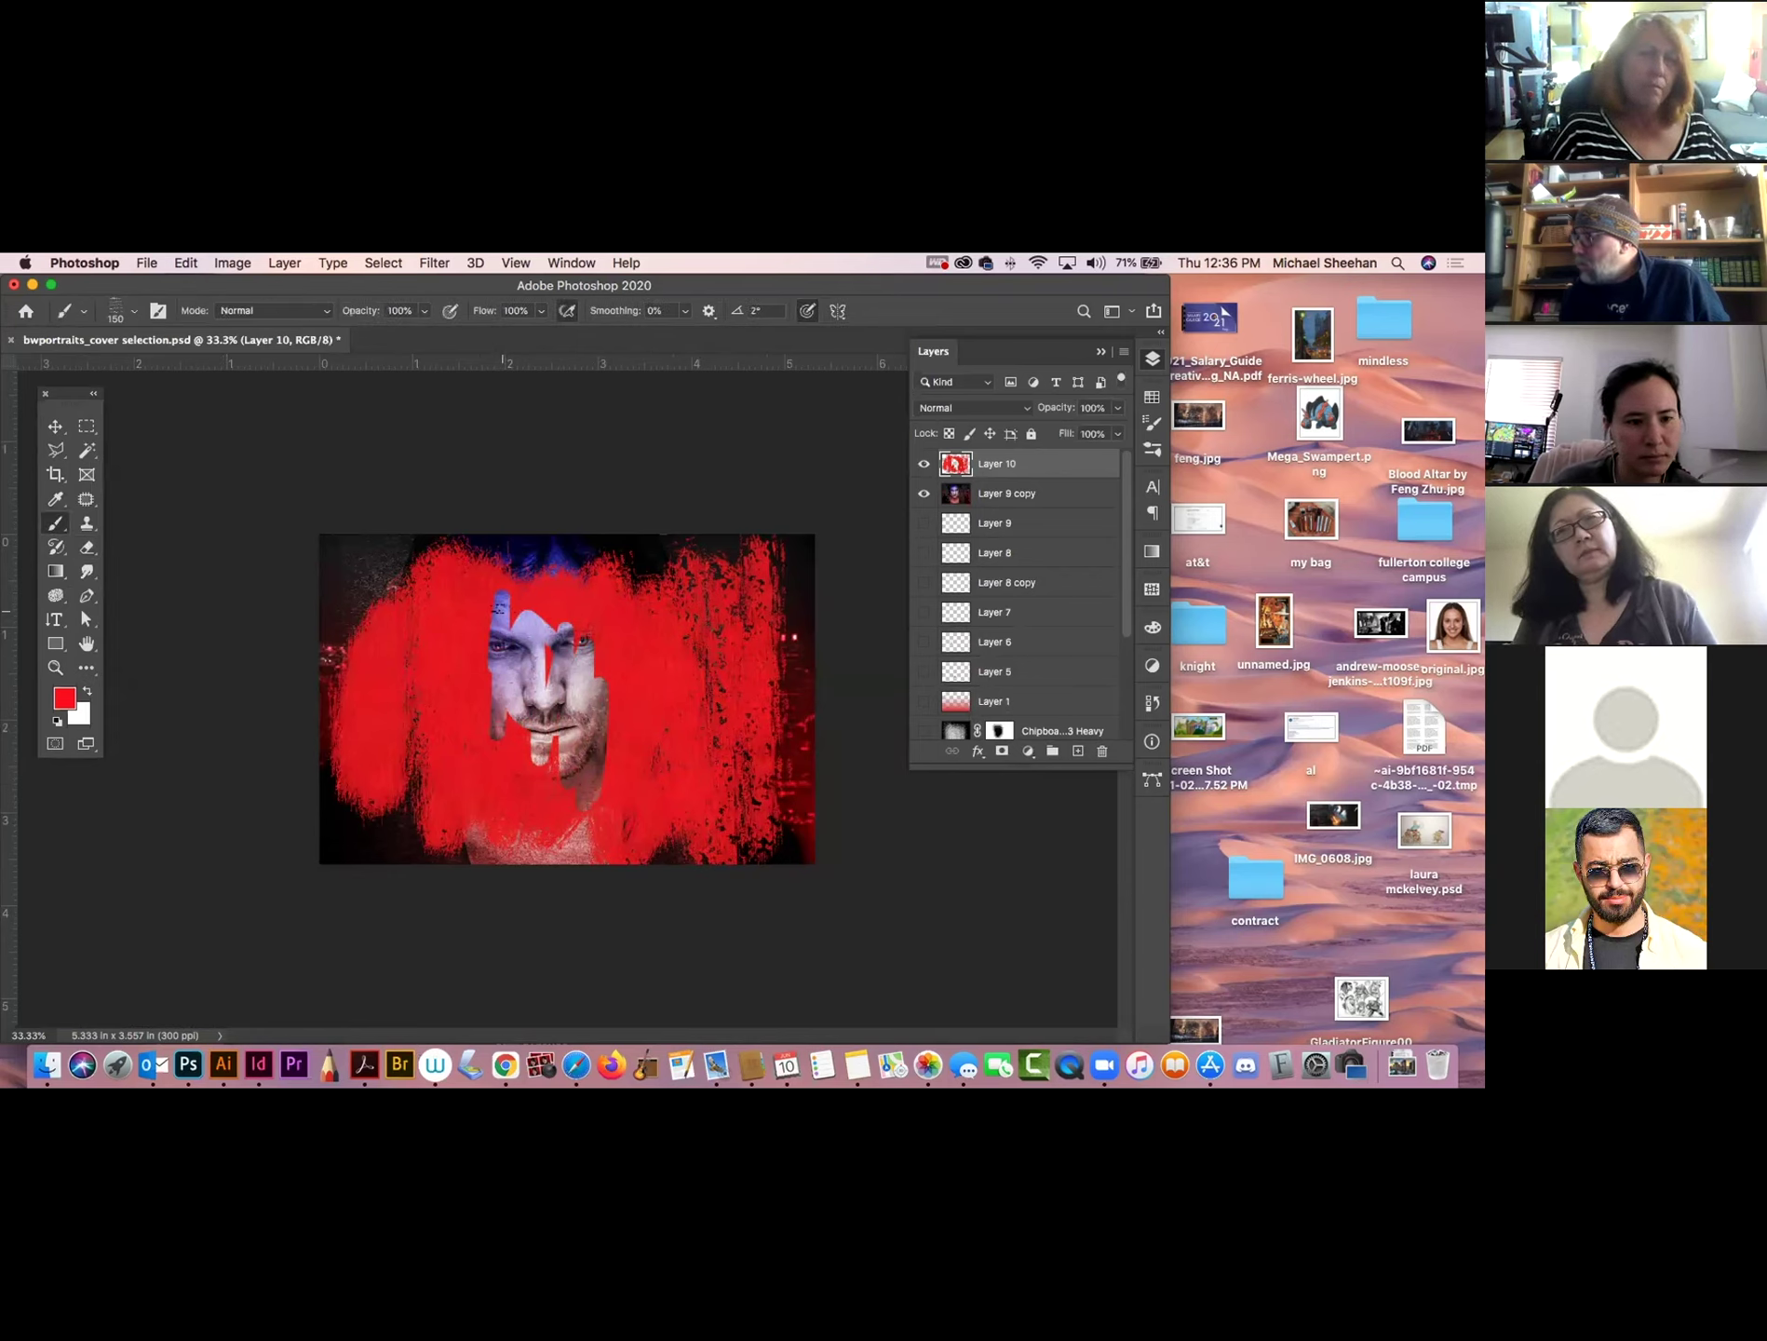
key("bracketright")
key("bracketright")
key("bracketright")
key("bracketright")
key("bracketright")
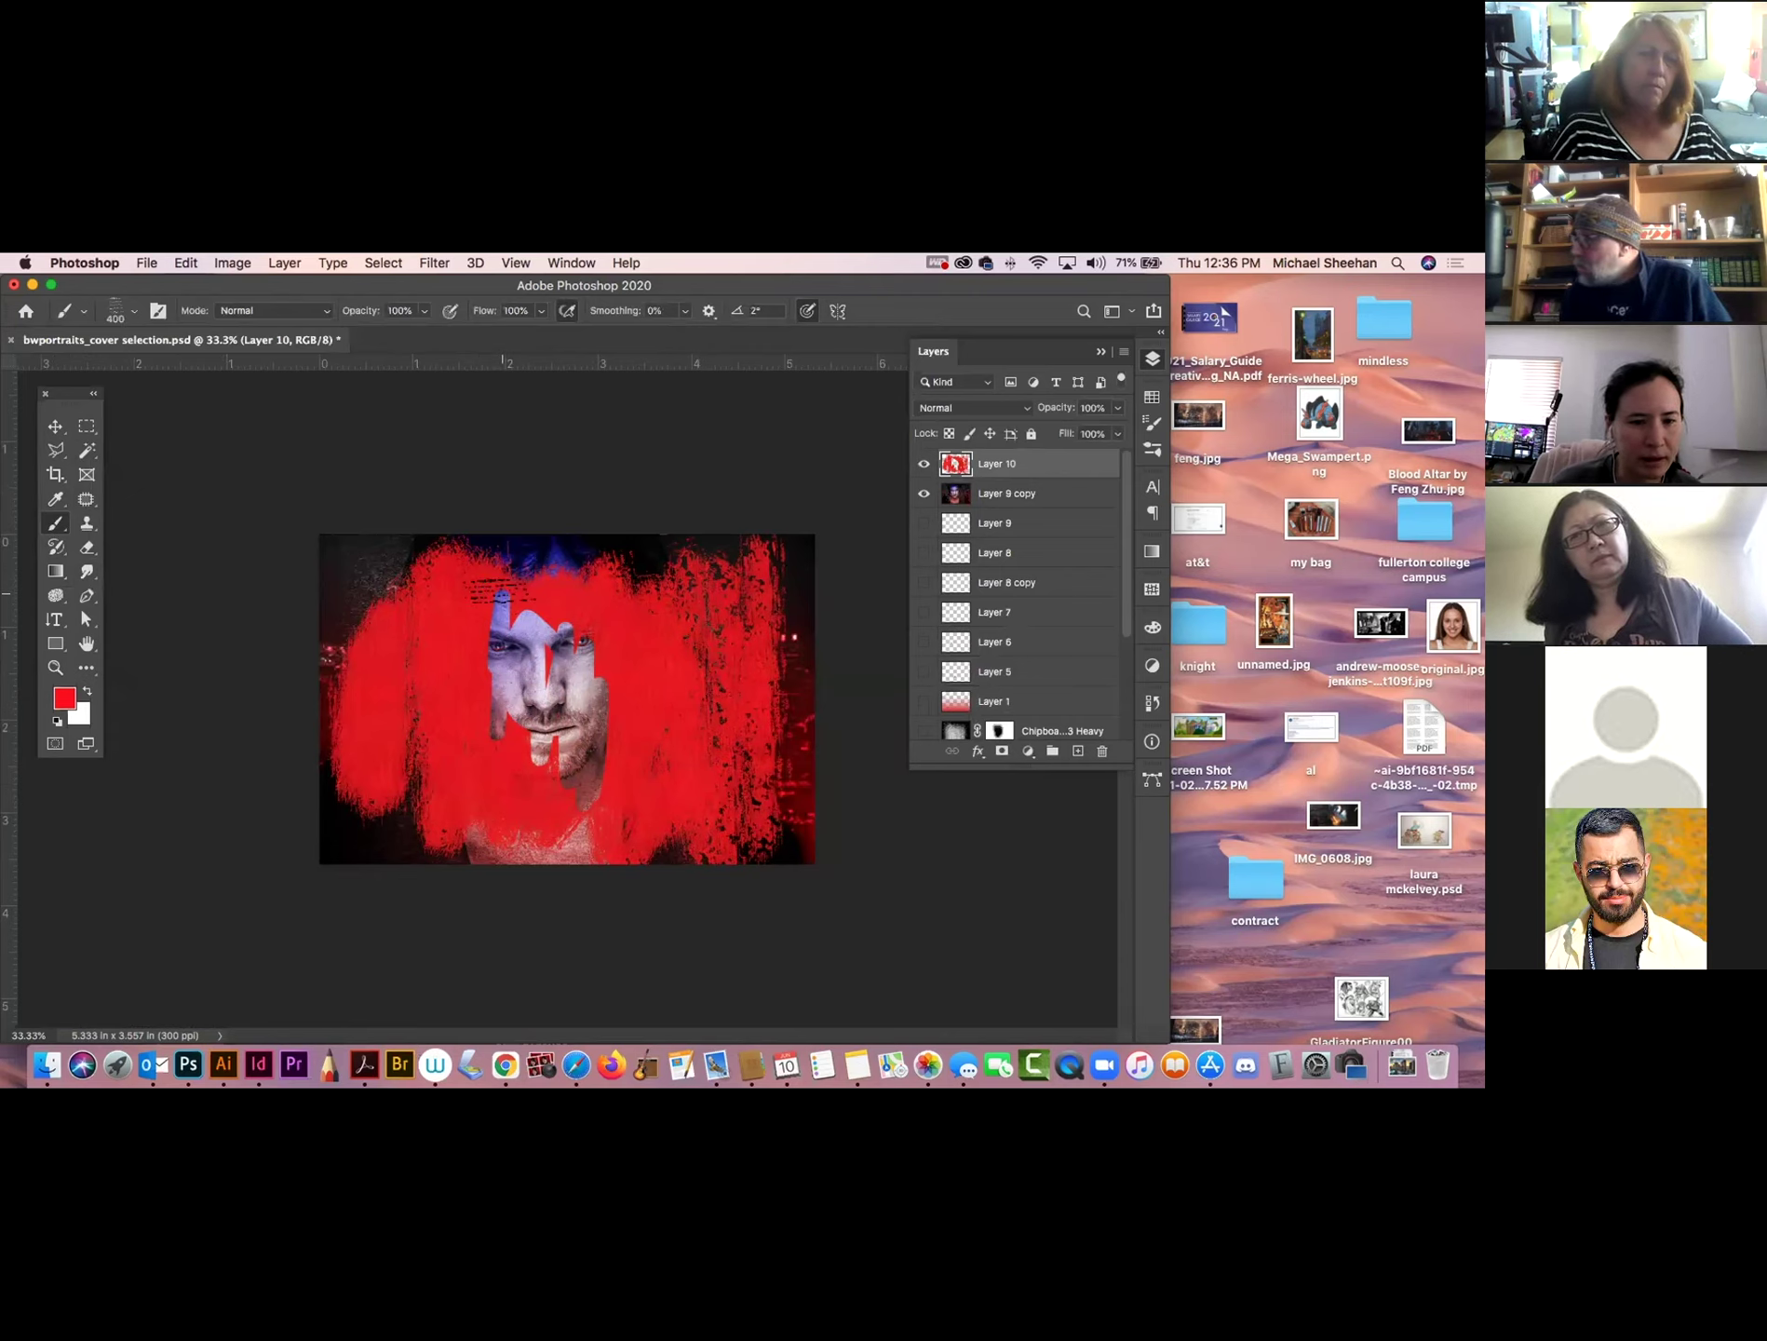
left_click_drag(501, 588, 479, 735)
mouse_move(513, 555)
left_mouse_down()
mouse_move(535, 708)
mouse_move(586, 782)
mouse_move(587, 847)
mouse_move(582, 810)
left_mouse_up()
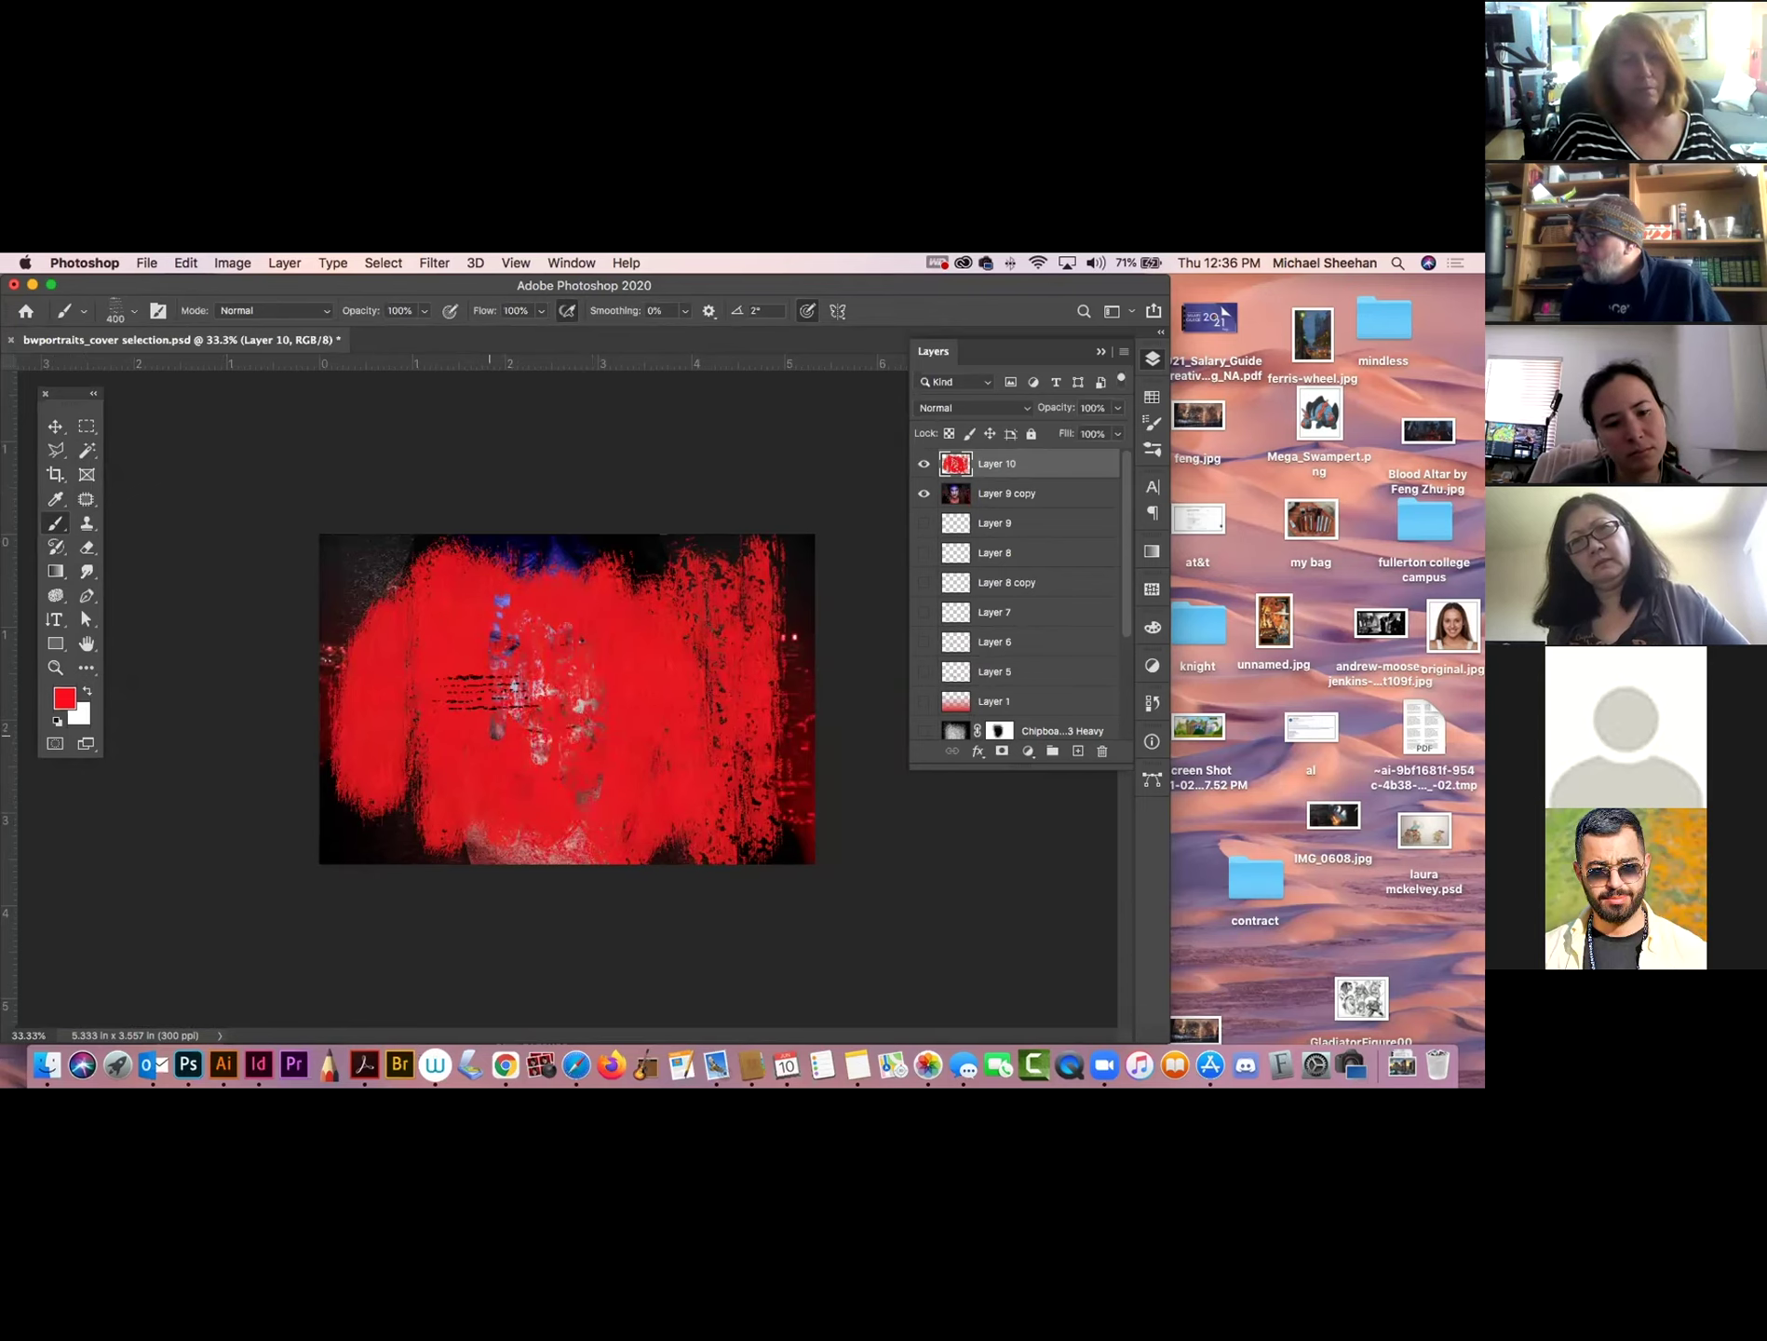
left_click_drag(488, 619, 491, 619)
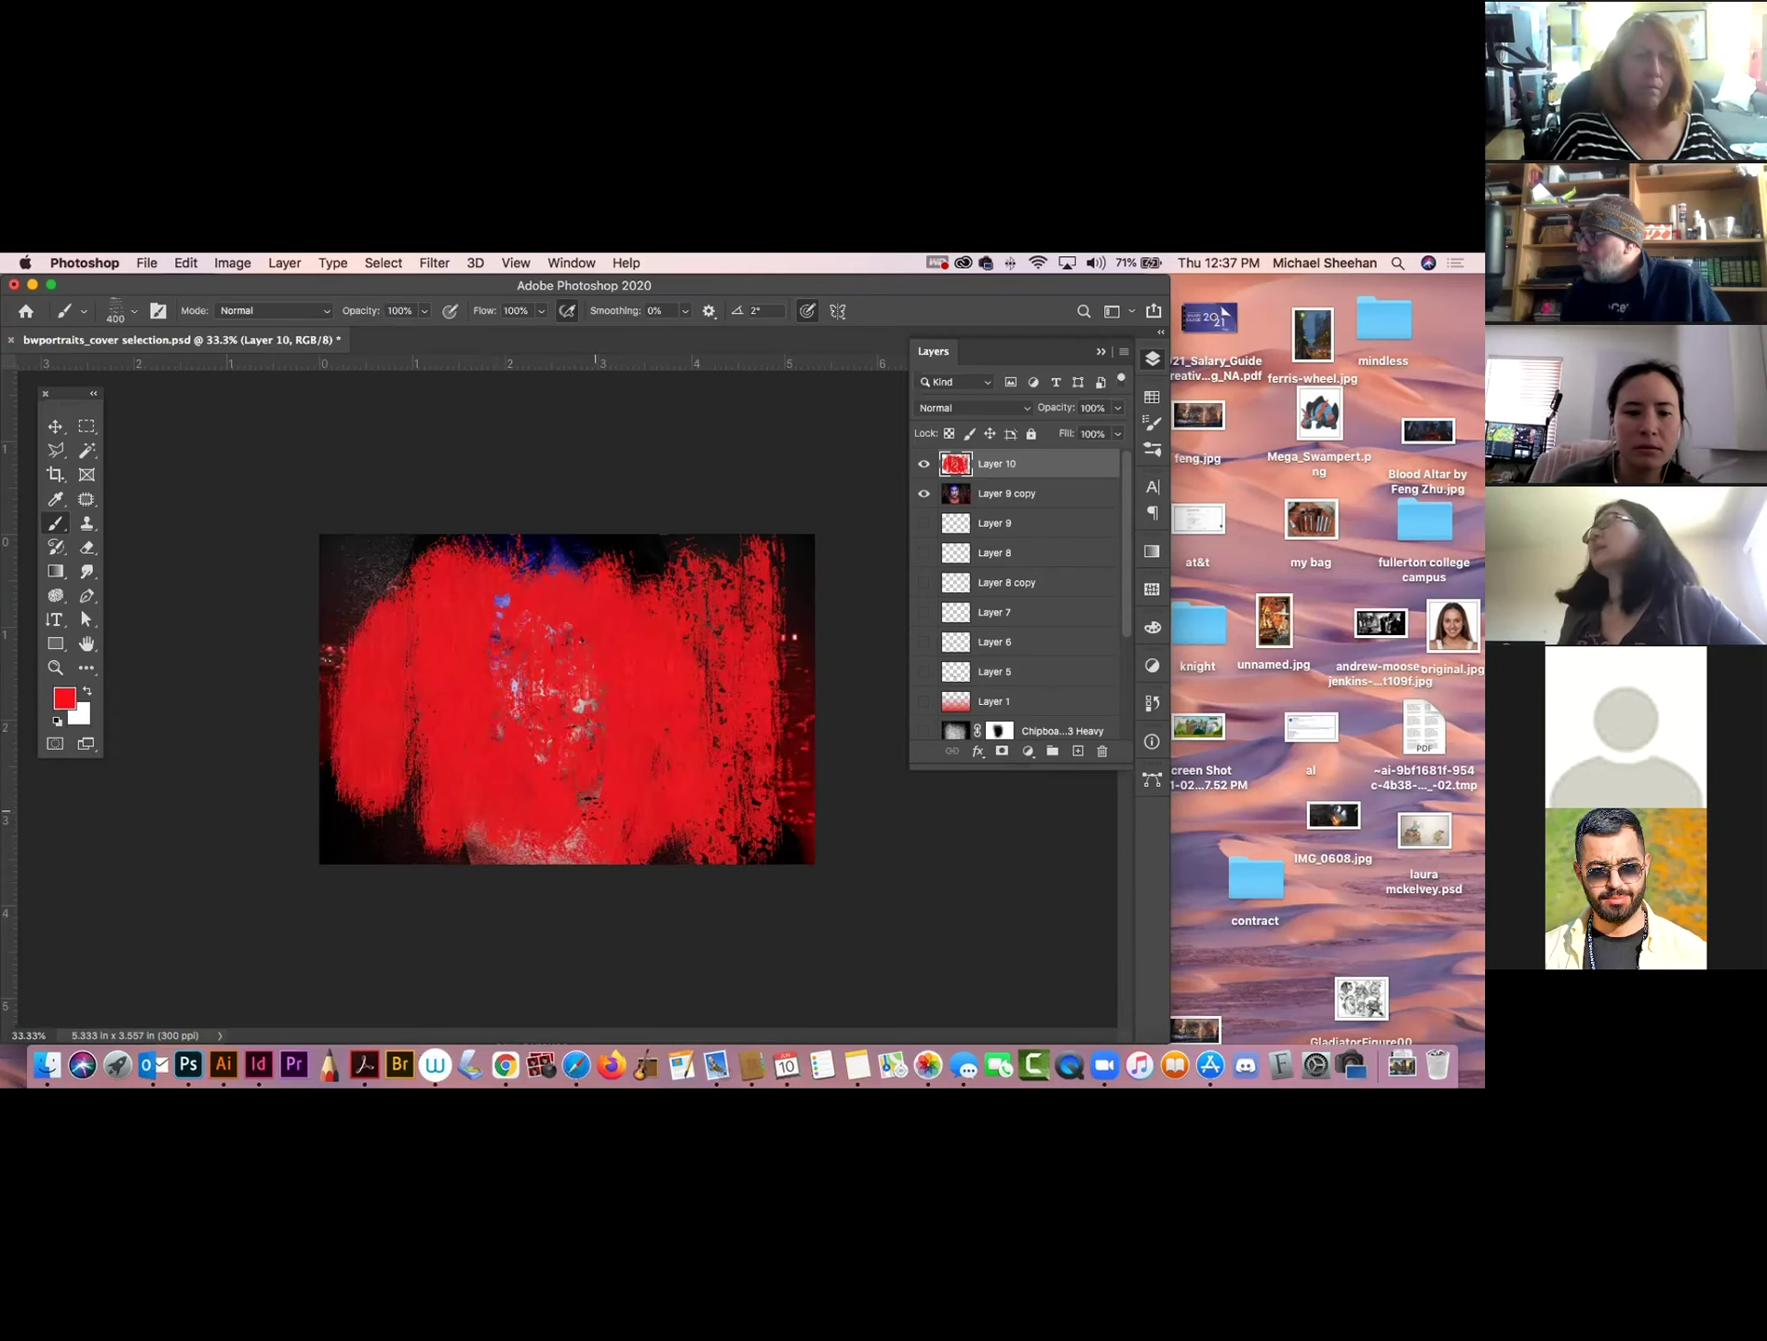
Roughen the outer edges of the red paint with the Flat Point 11 brush enlarged to 100 px.
left_click(131, 311)
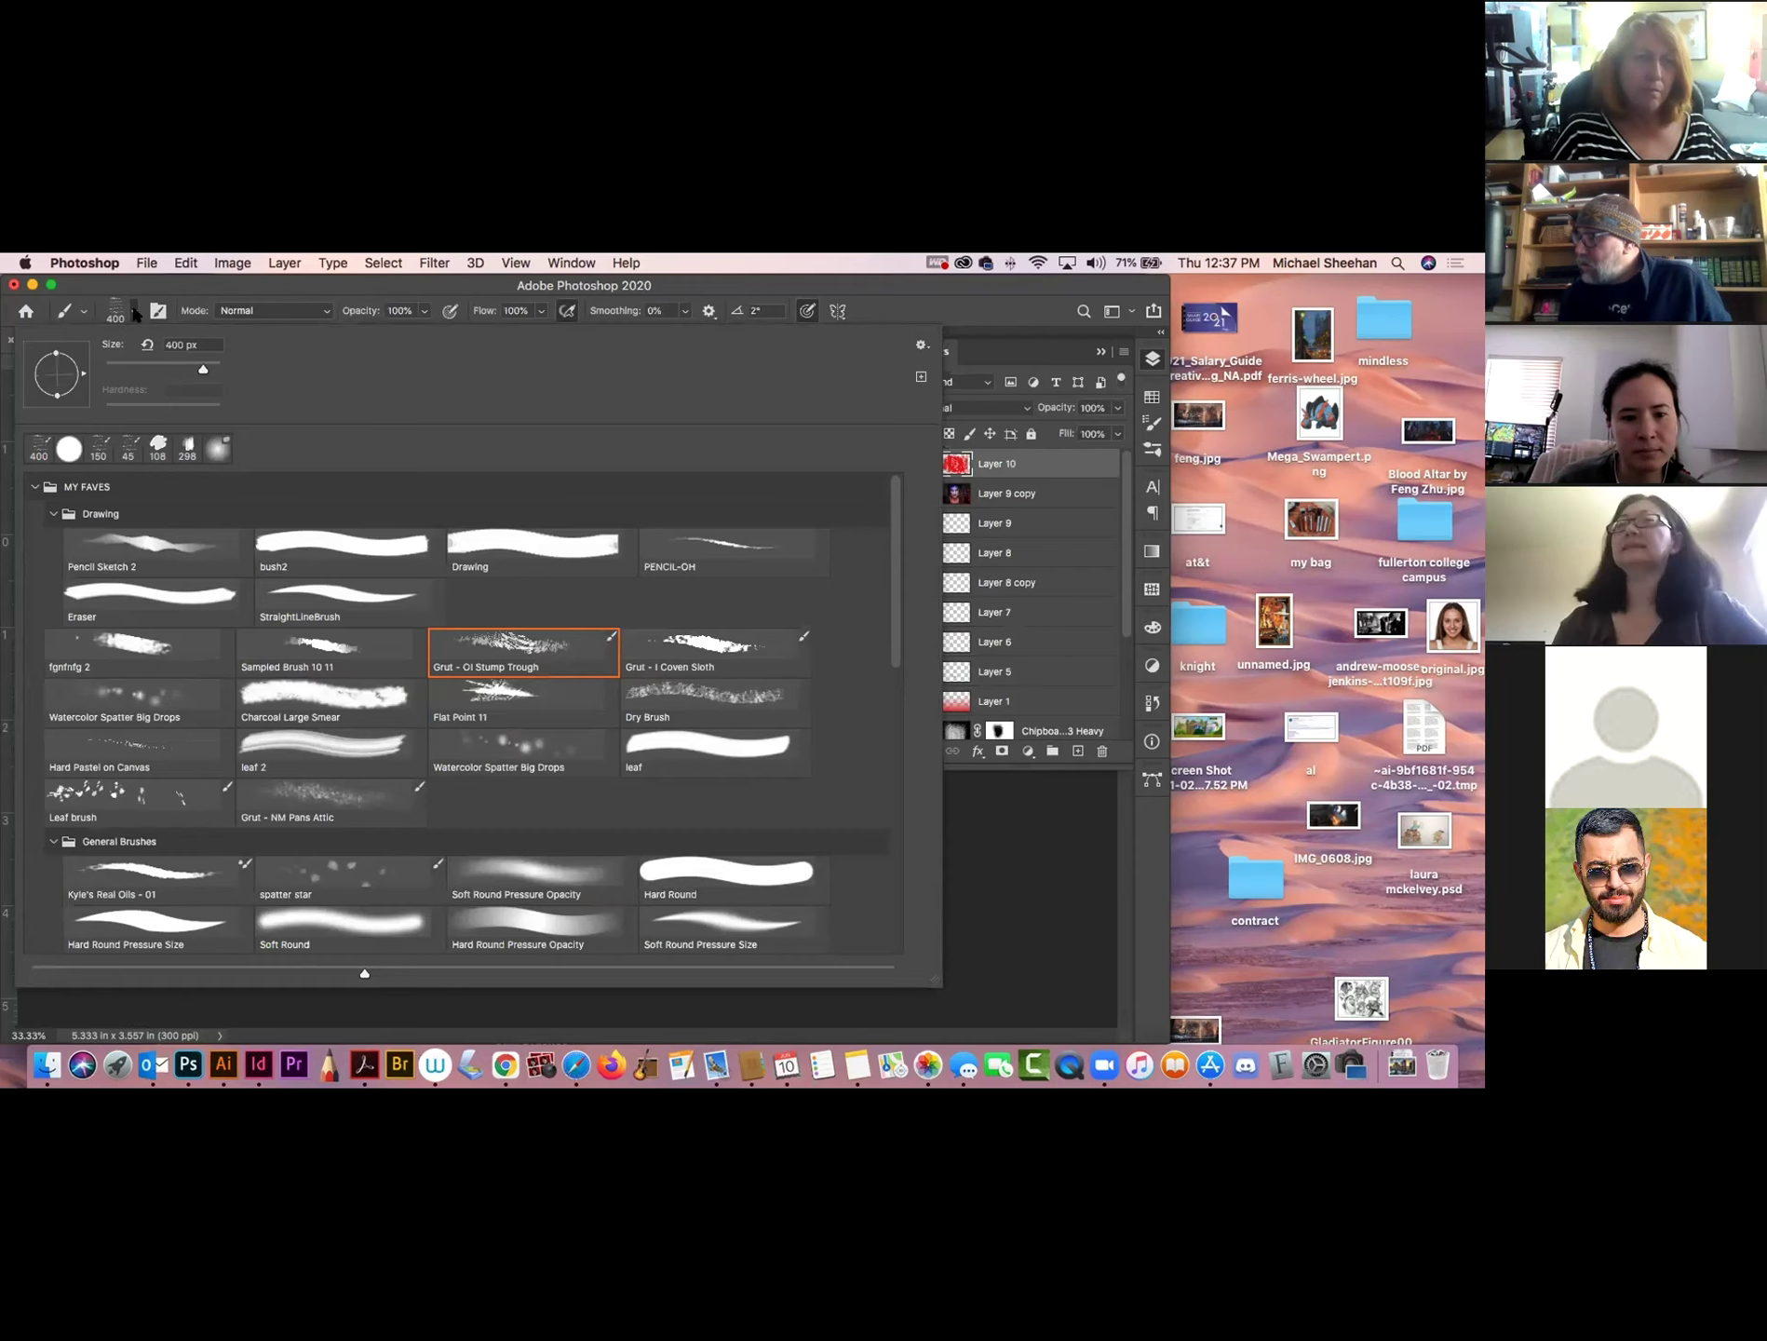
left_click(494, 693)
key("Return")
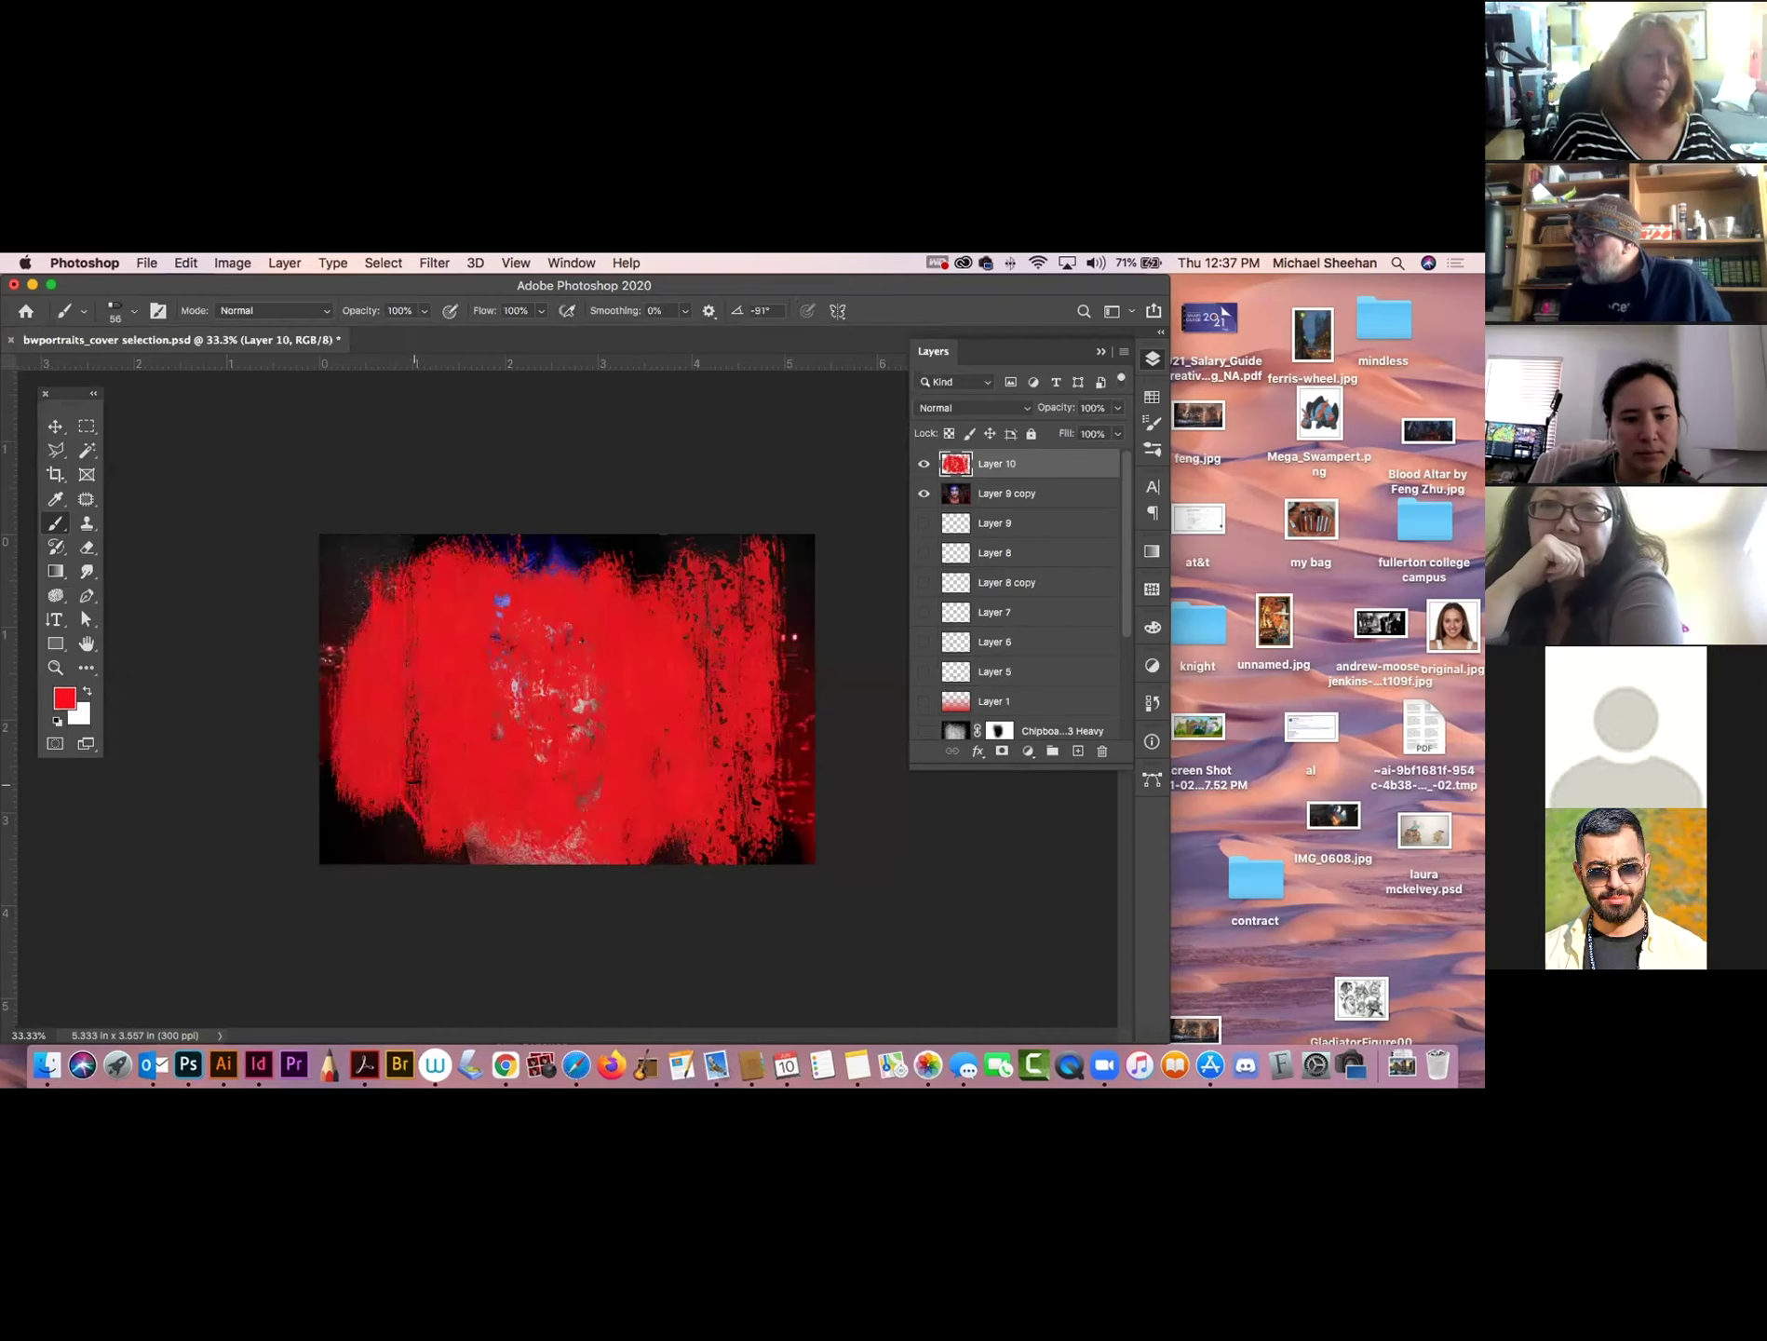
key("bracketright")
key("bracketright")
key("bracketright")
key("bracketright")
key("bracketright")
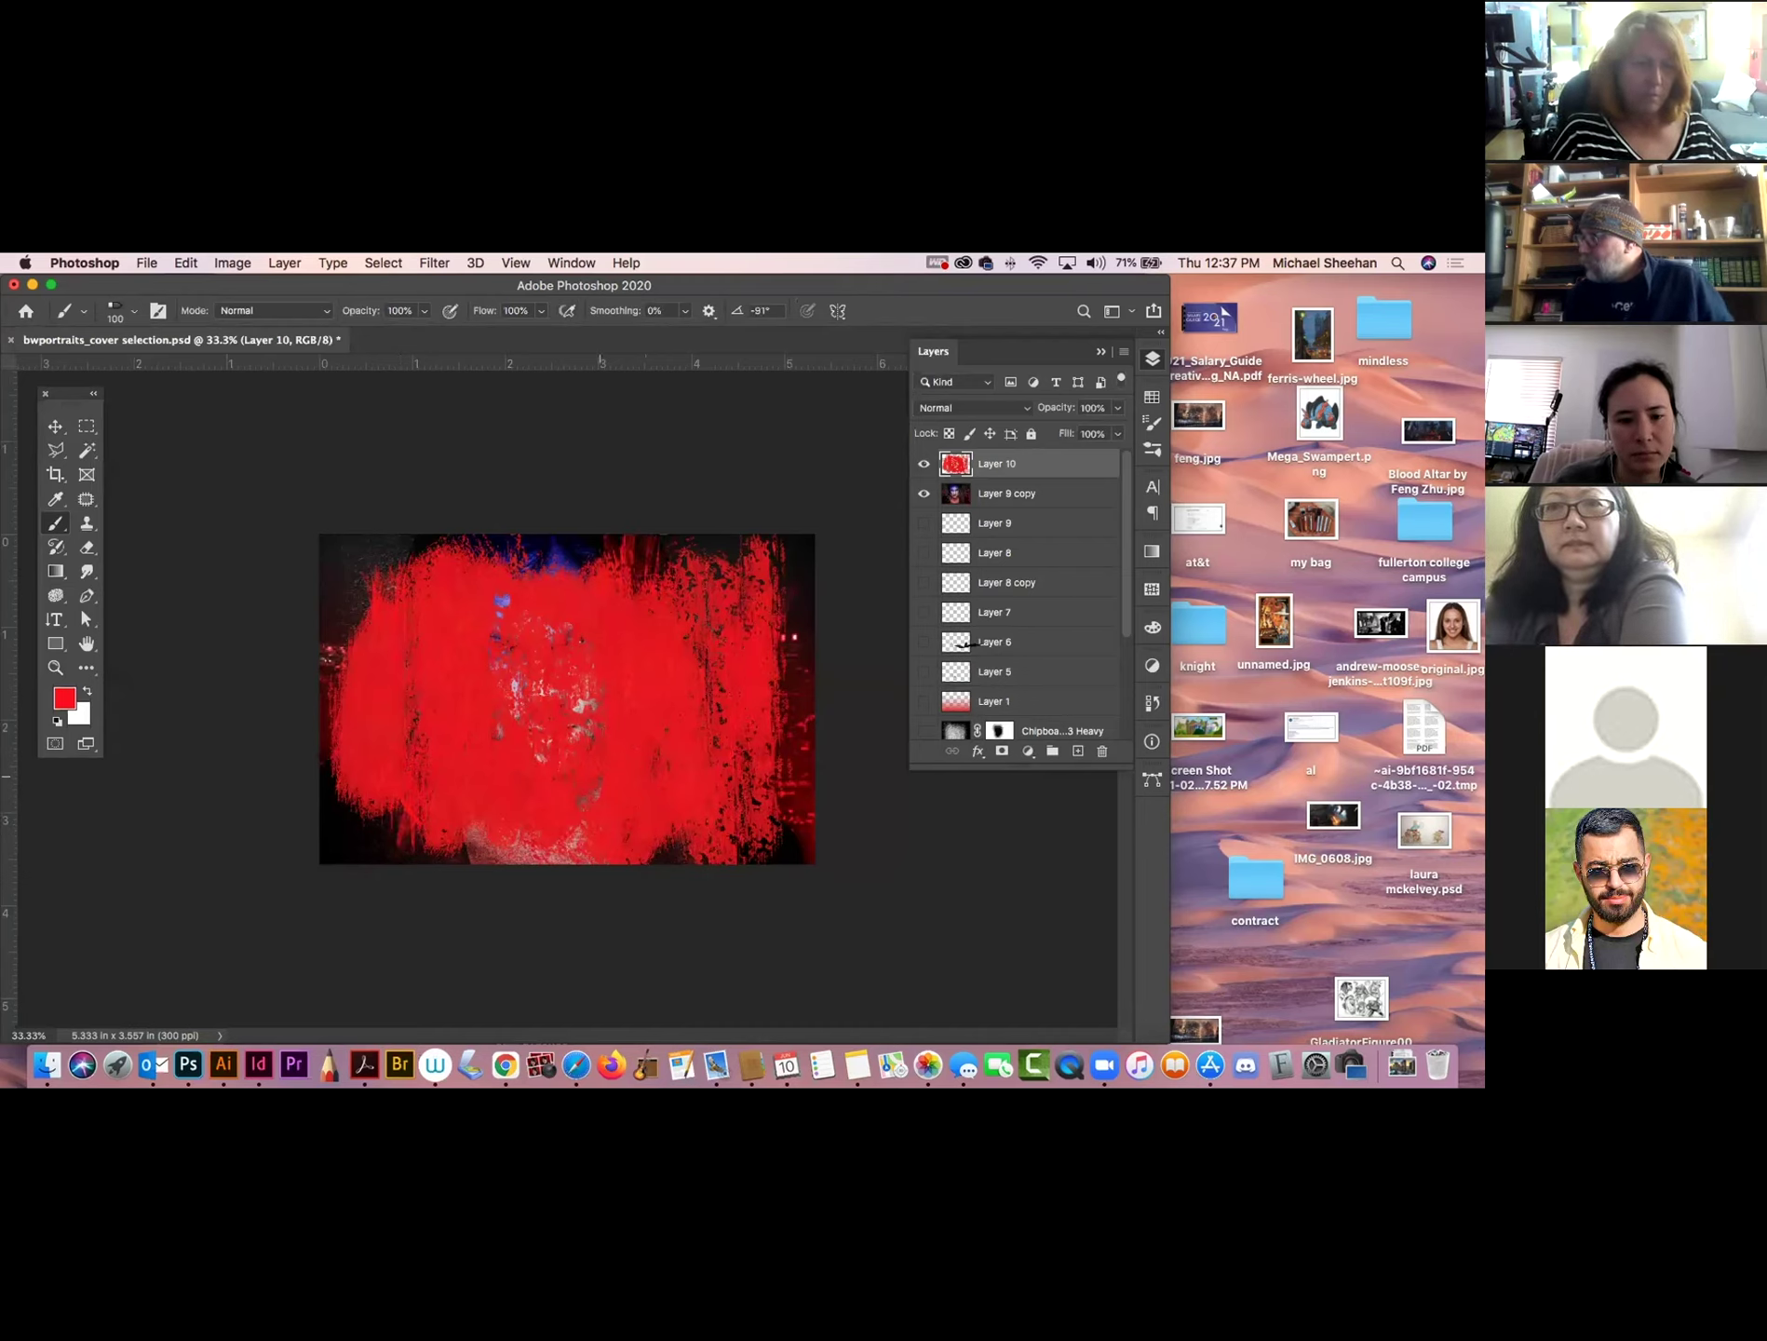
Move Layer 10 beneath Layer 9 copy and clip Layer 9 copy to the painted shape.
left_click_drag(1035, 463, 1038, 503)
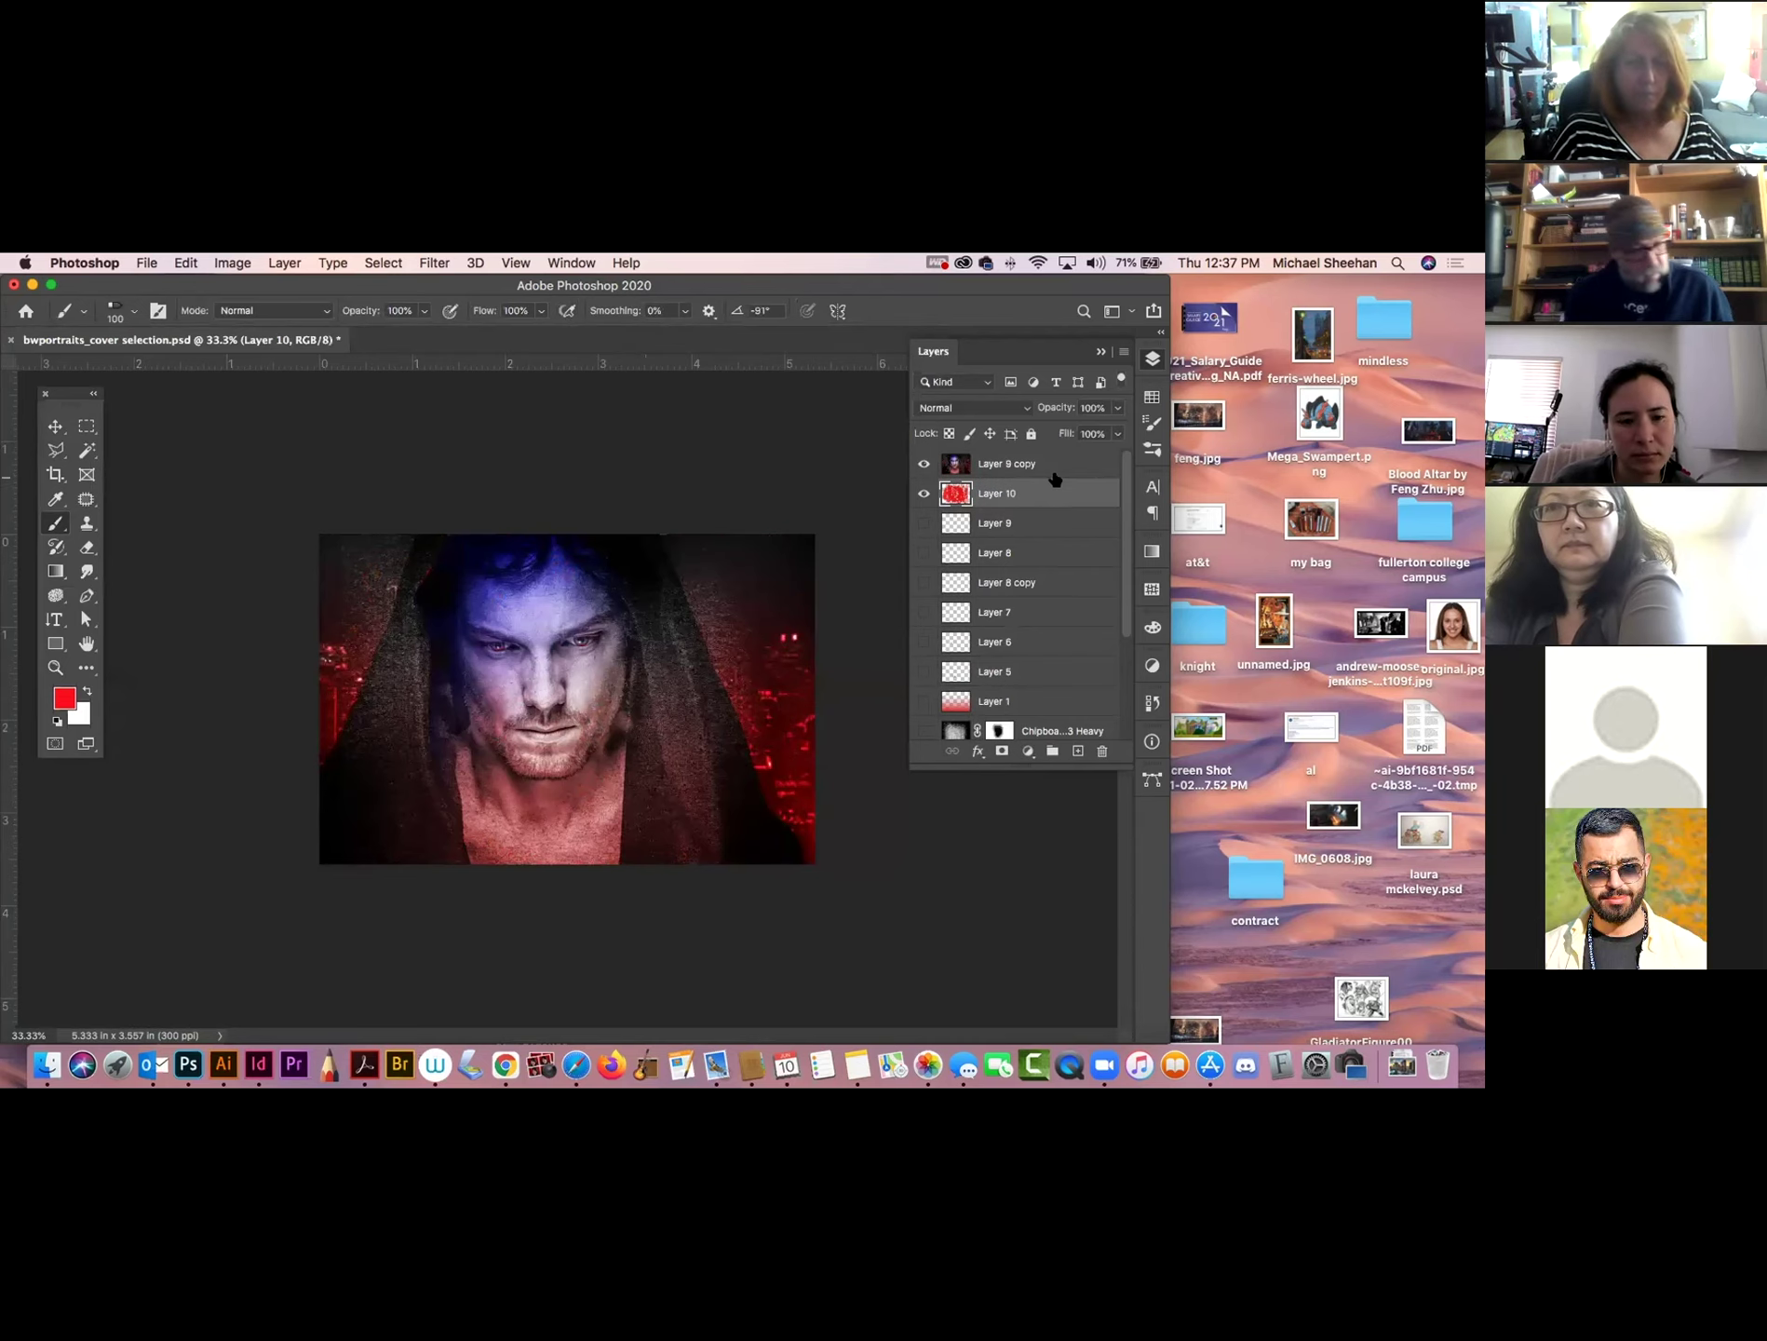
left_click_drag(1069, 494, 1070, 466)
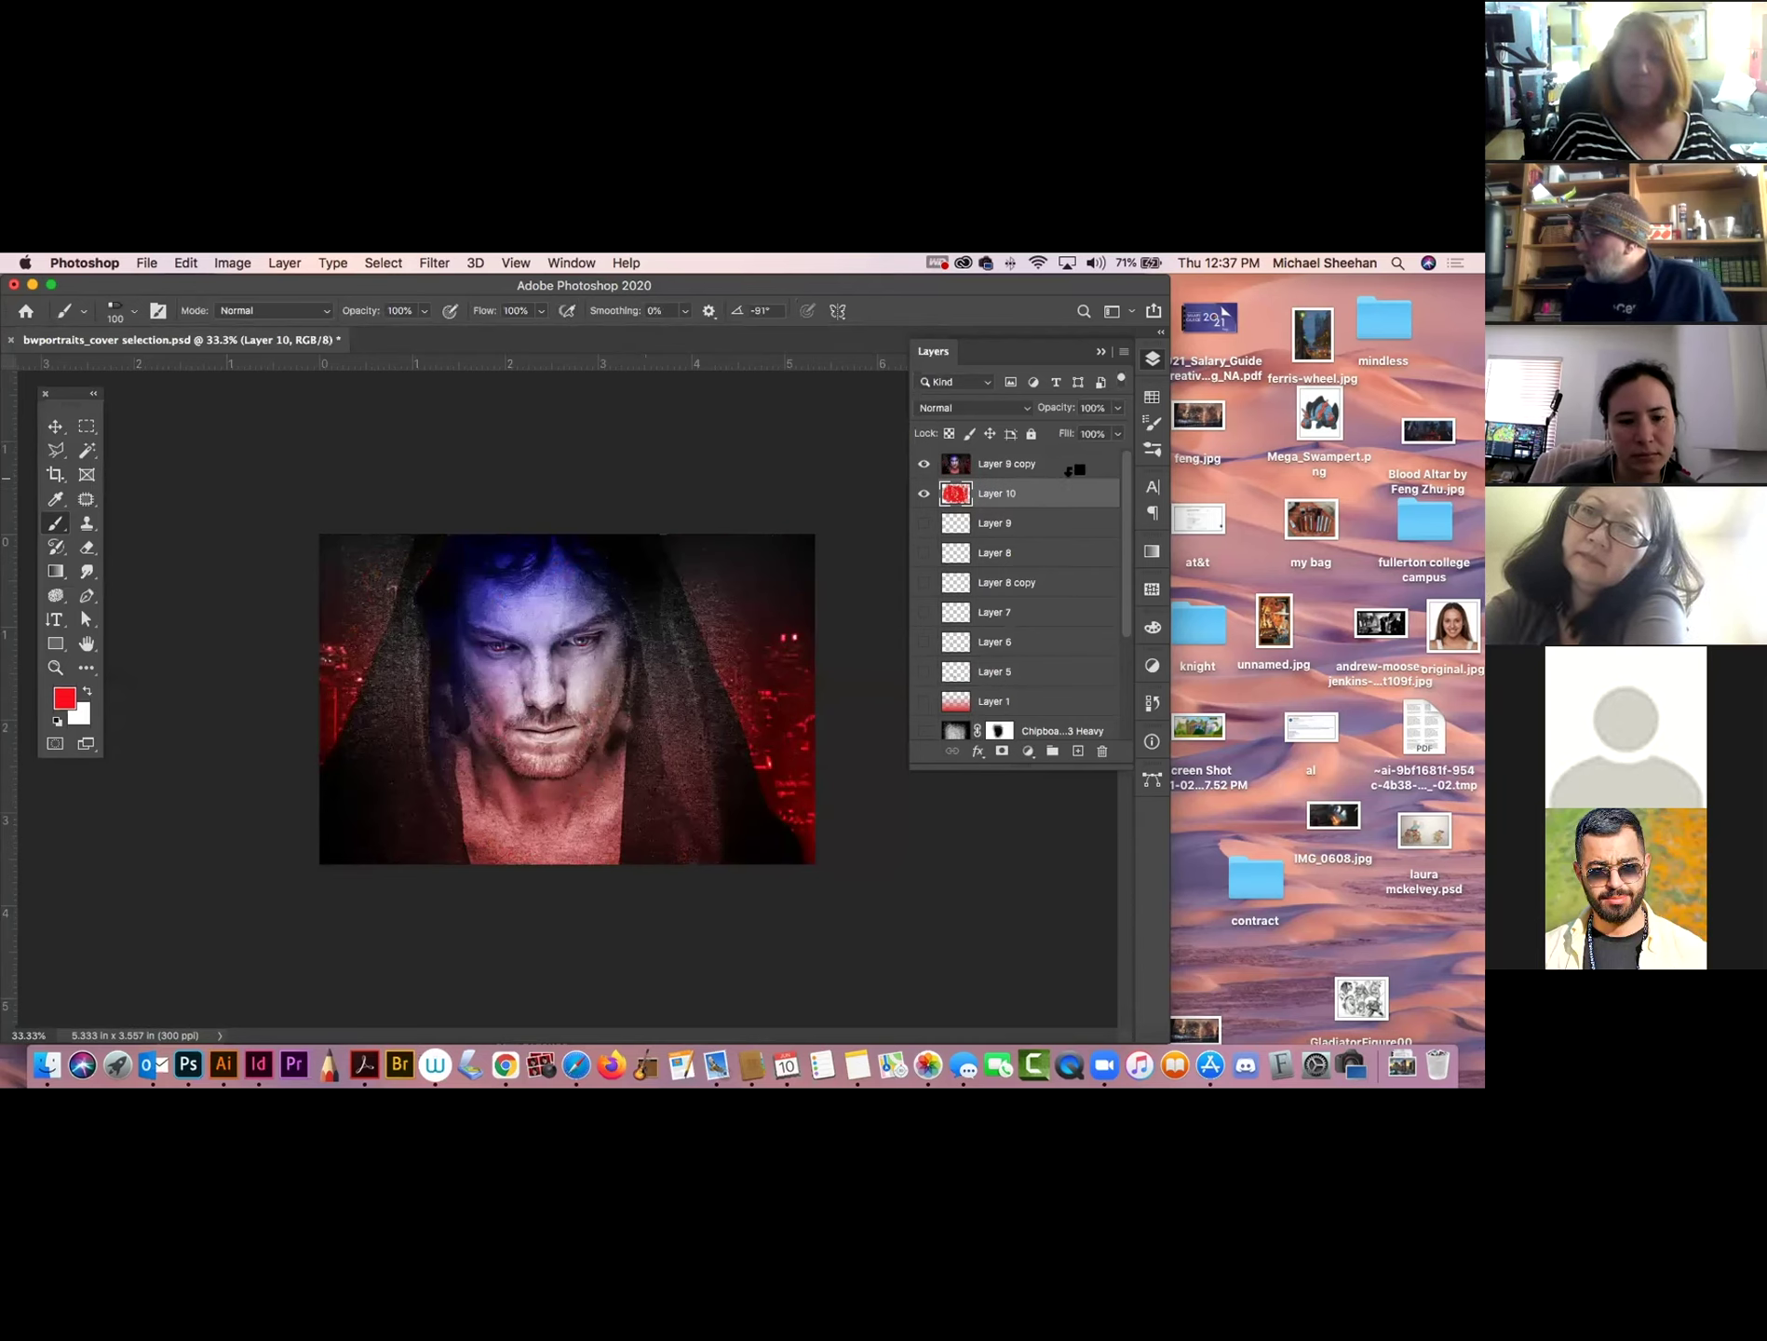
left_click(1071, 470, "alt")
key("v")
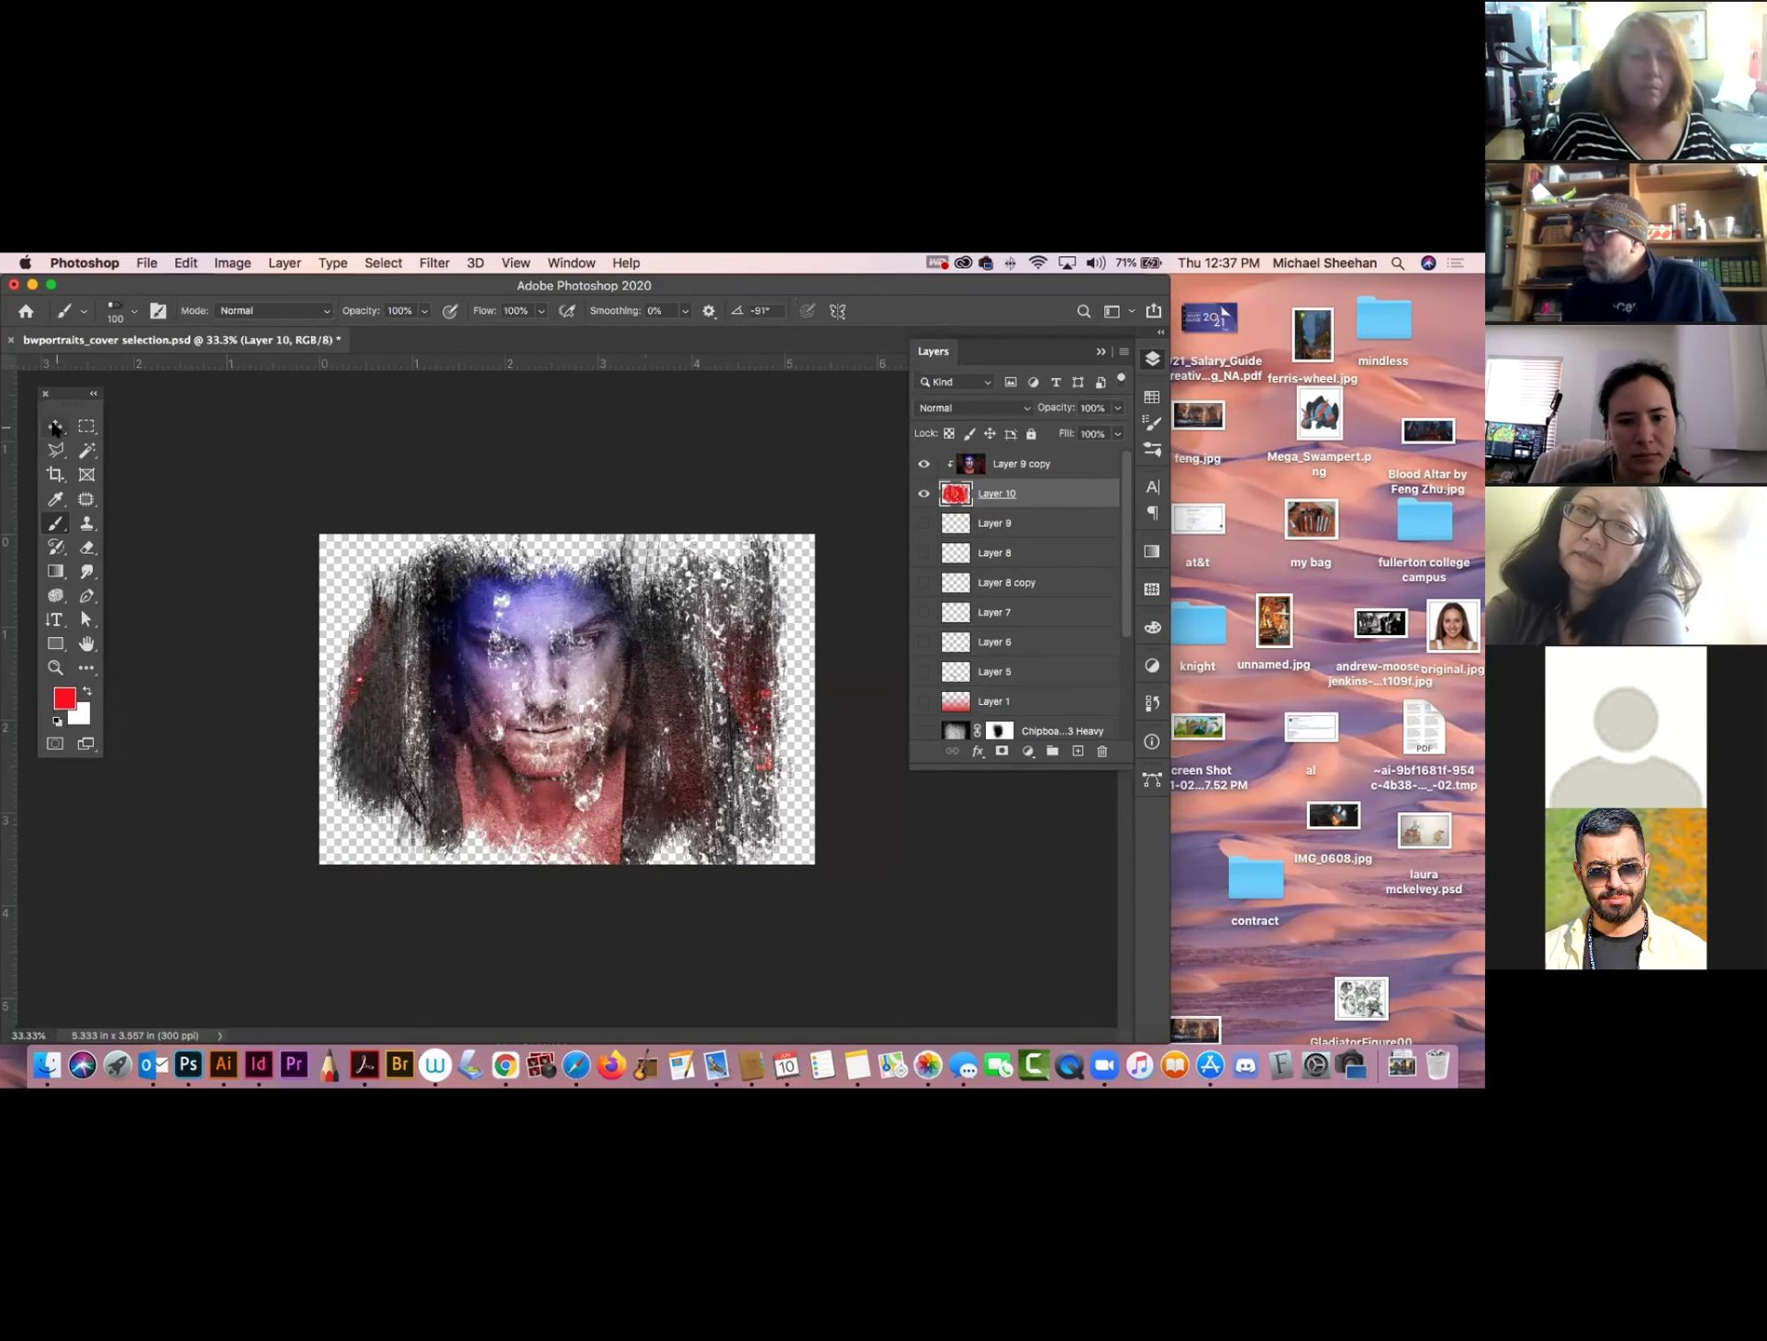
left_click(55, 522)
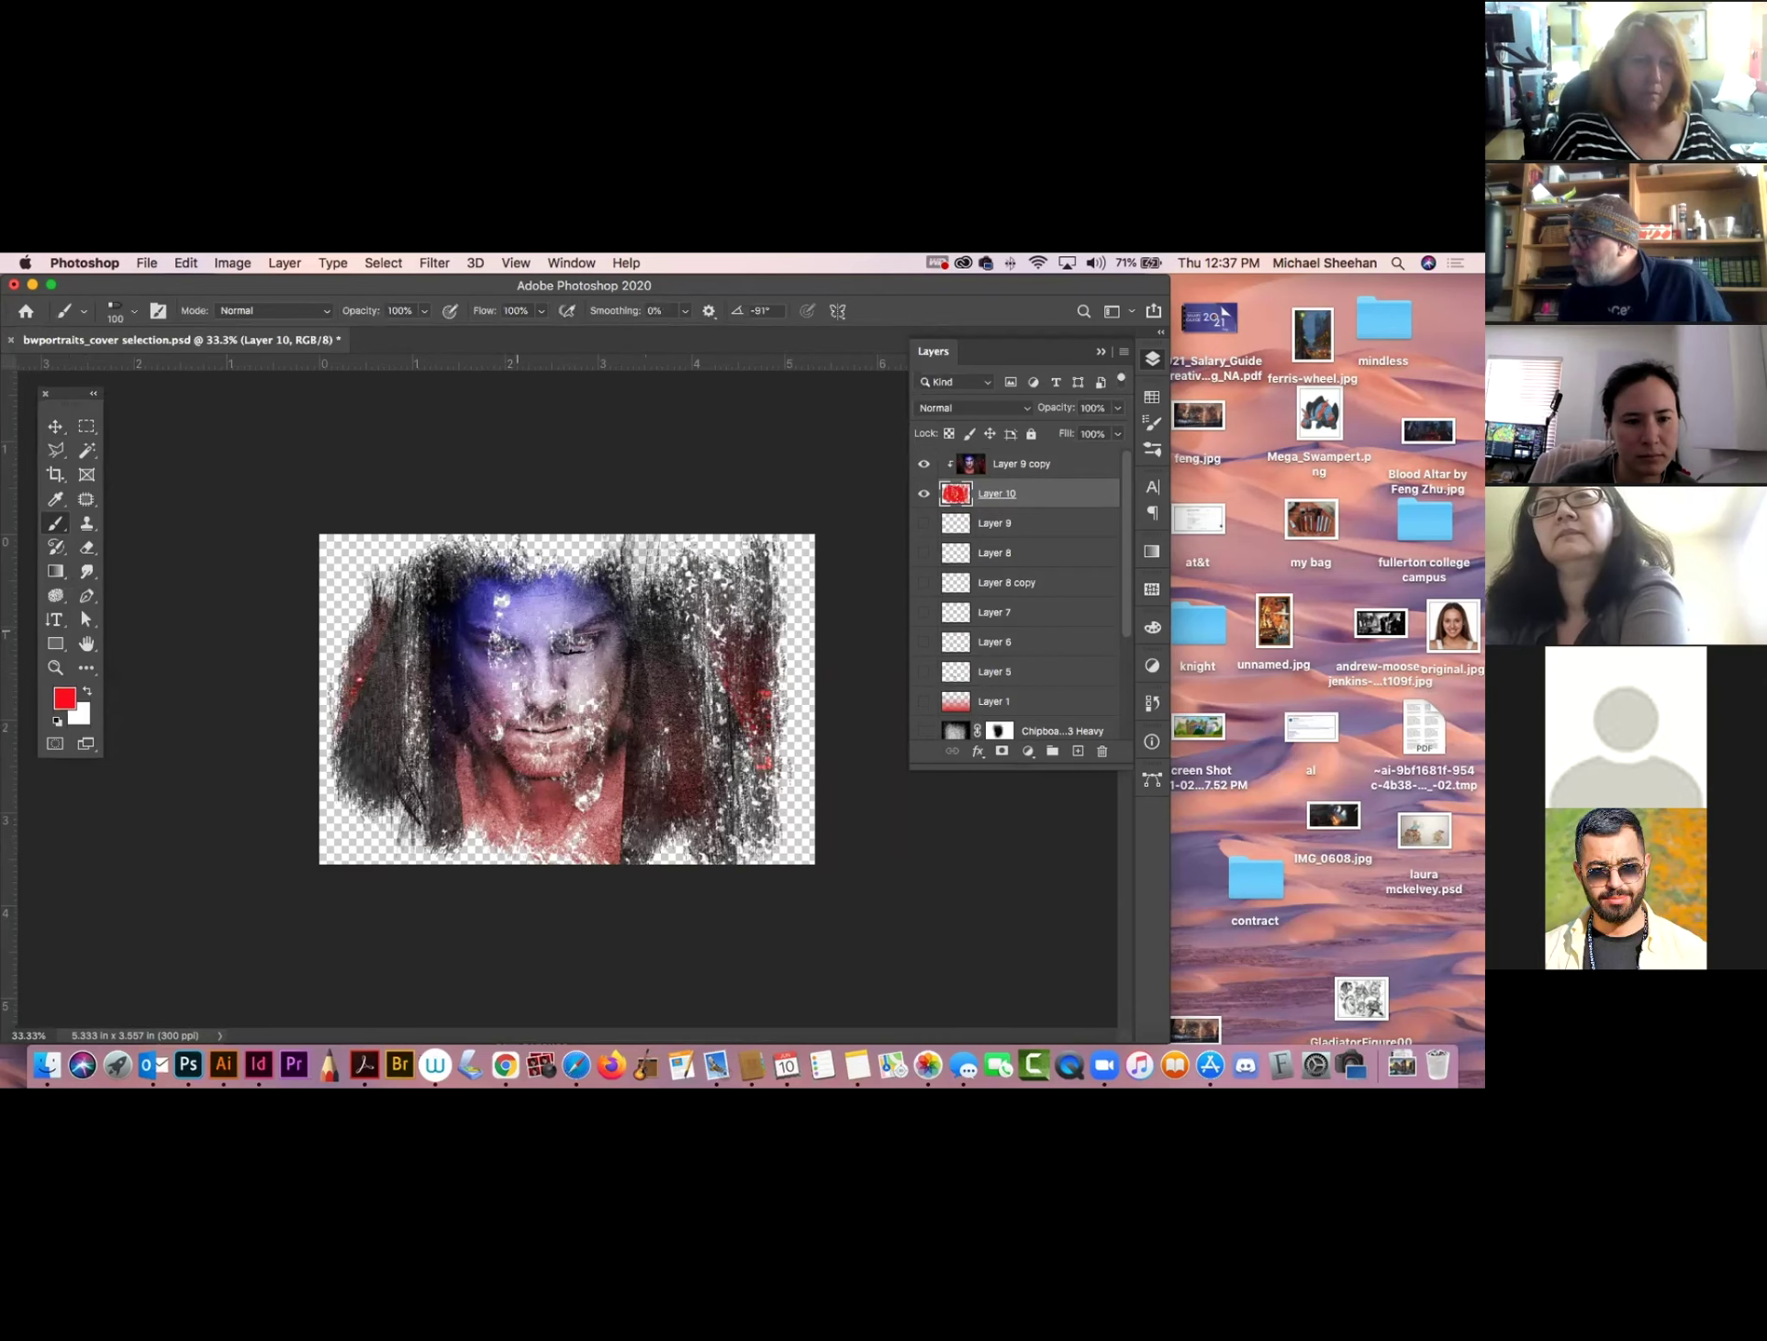
Add a new layer directly above Background copy, try filling it with white, and undo the fill.
left_click(1077, 751)
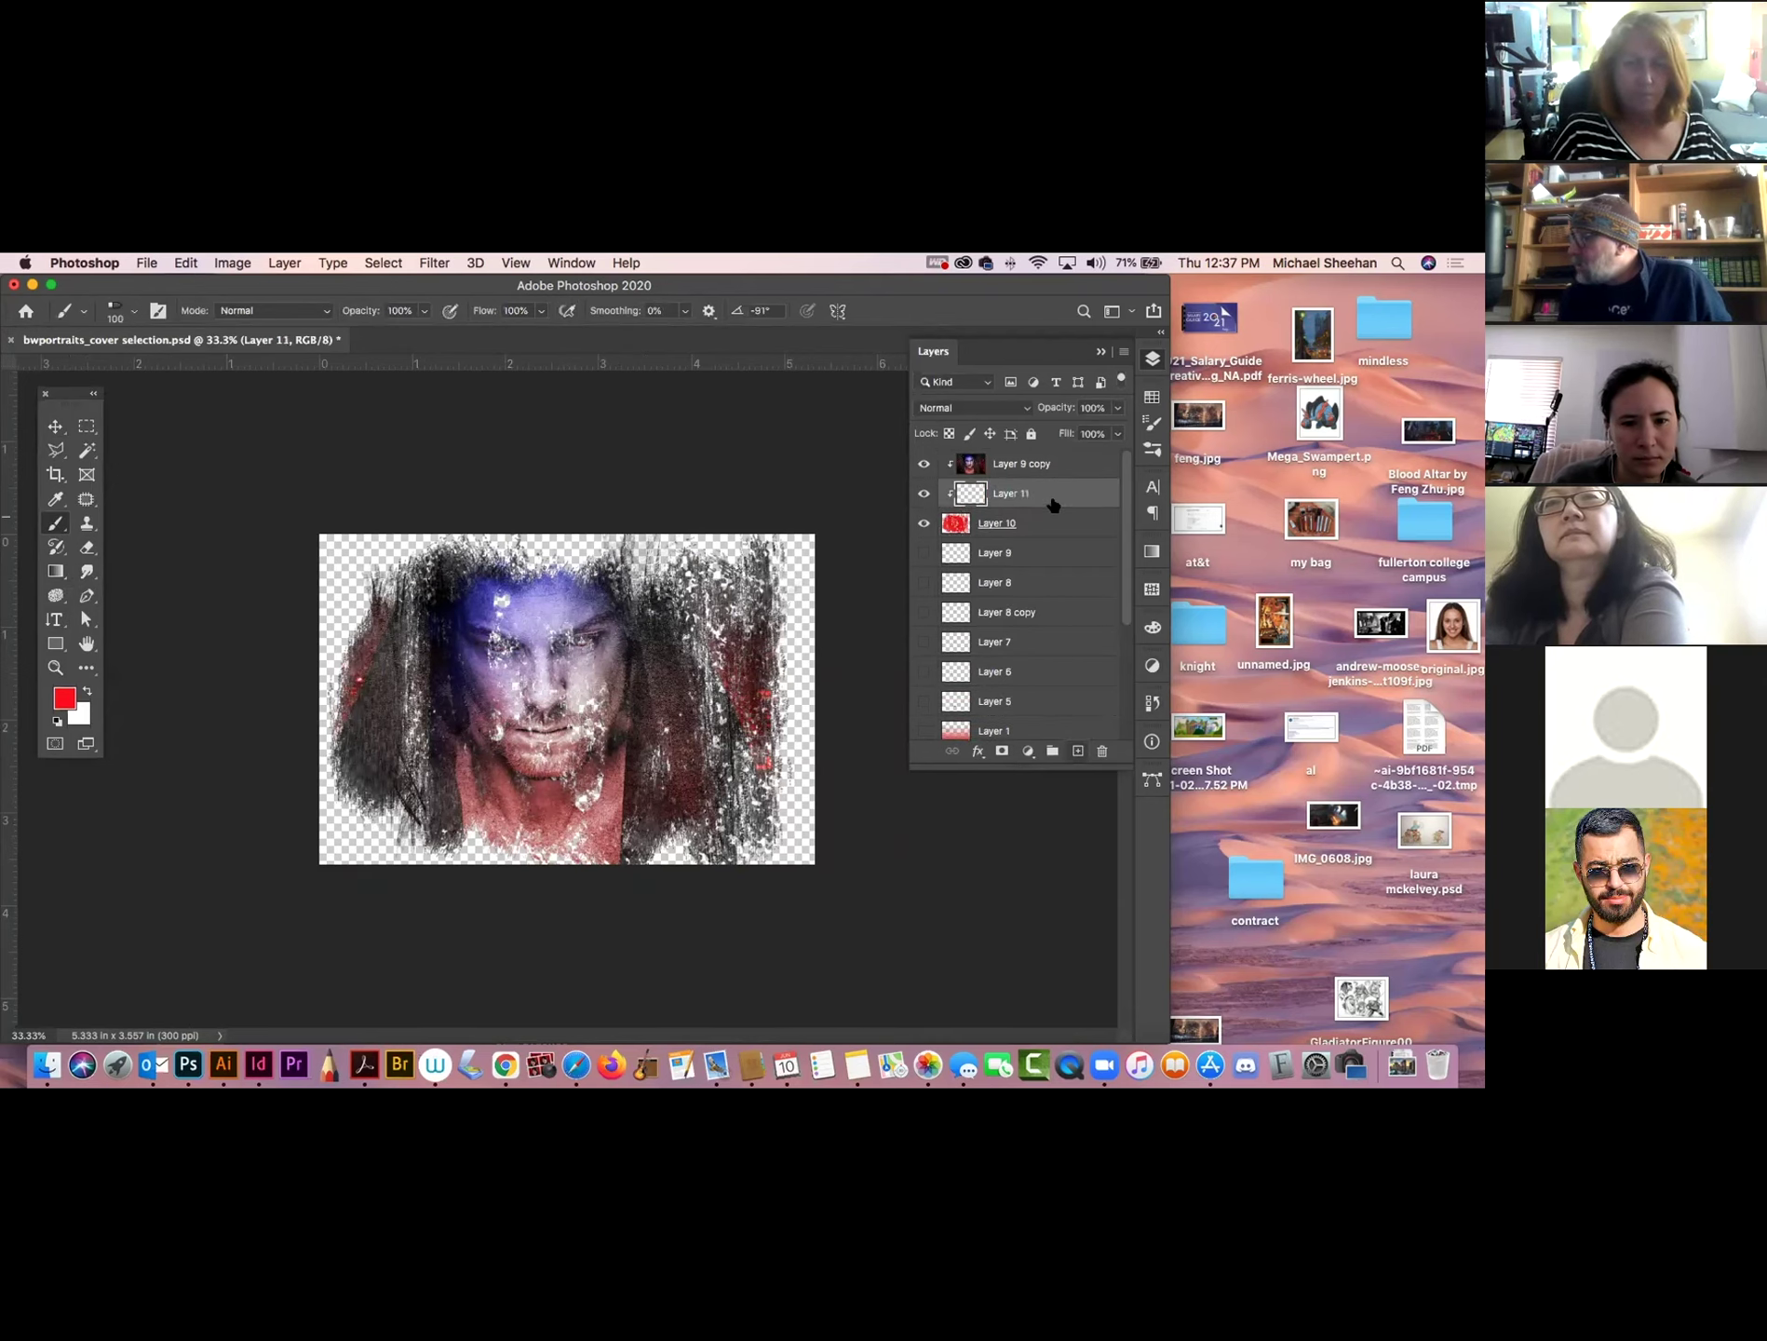
key("super+z")
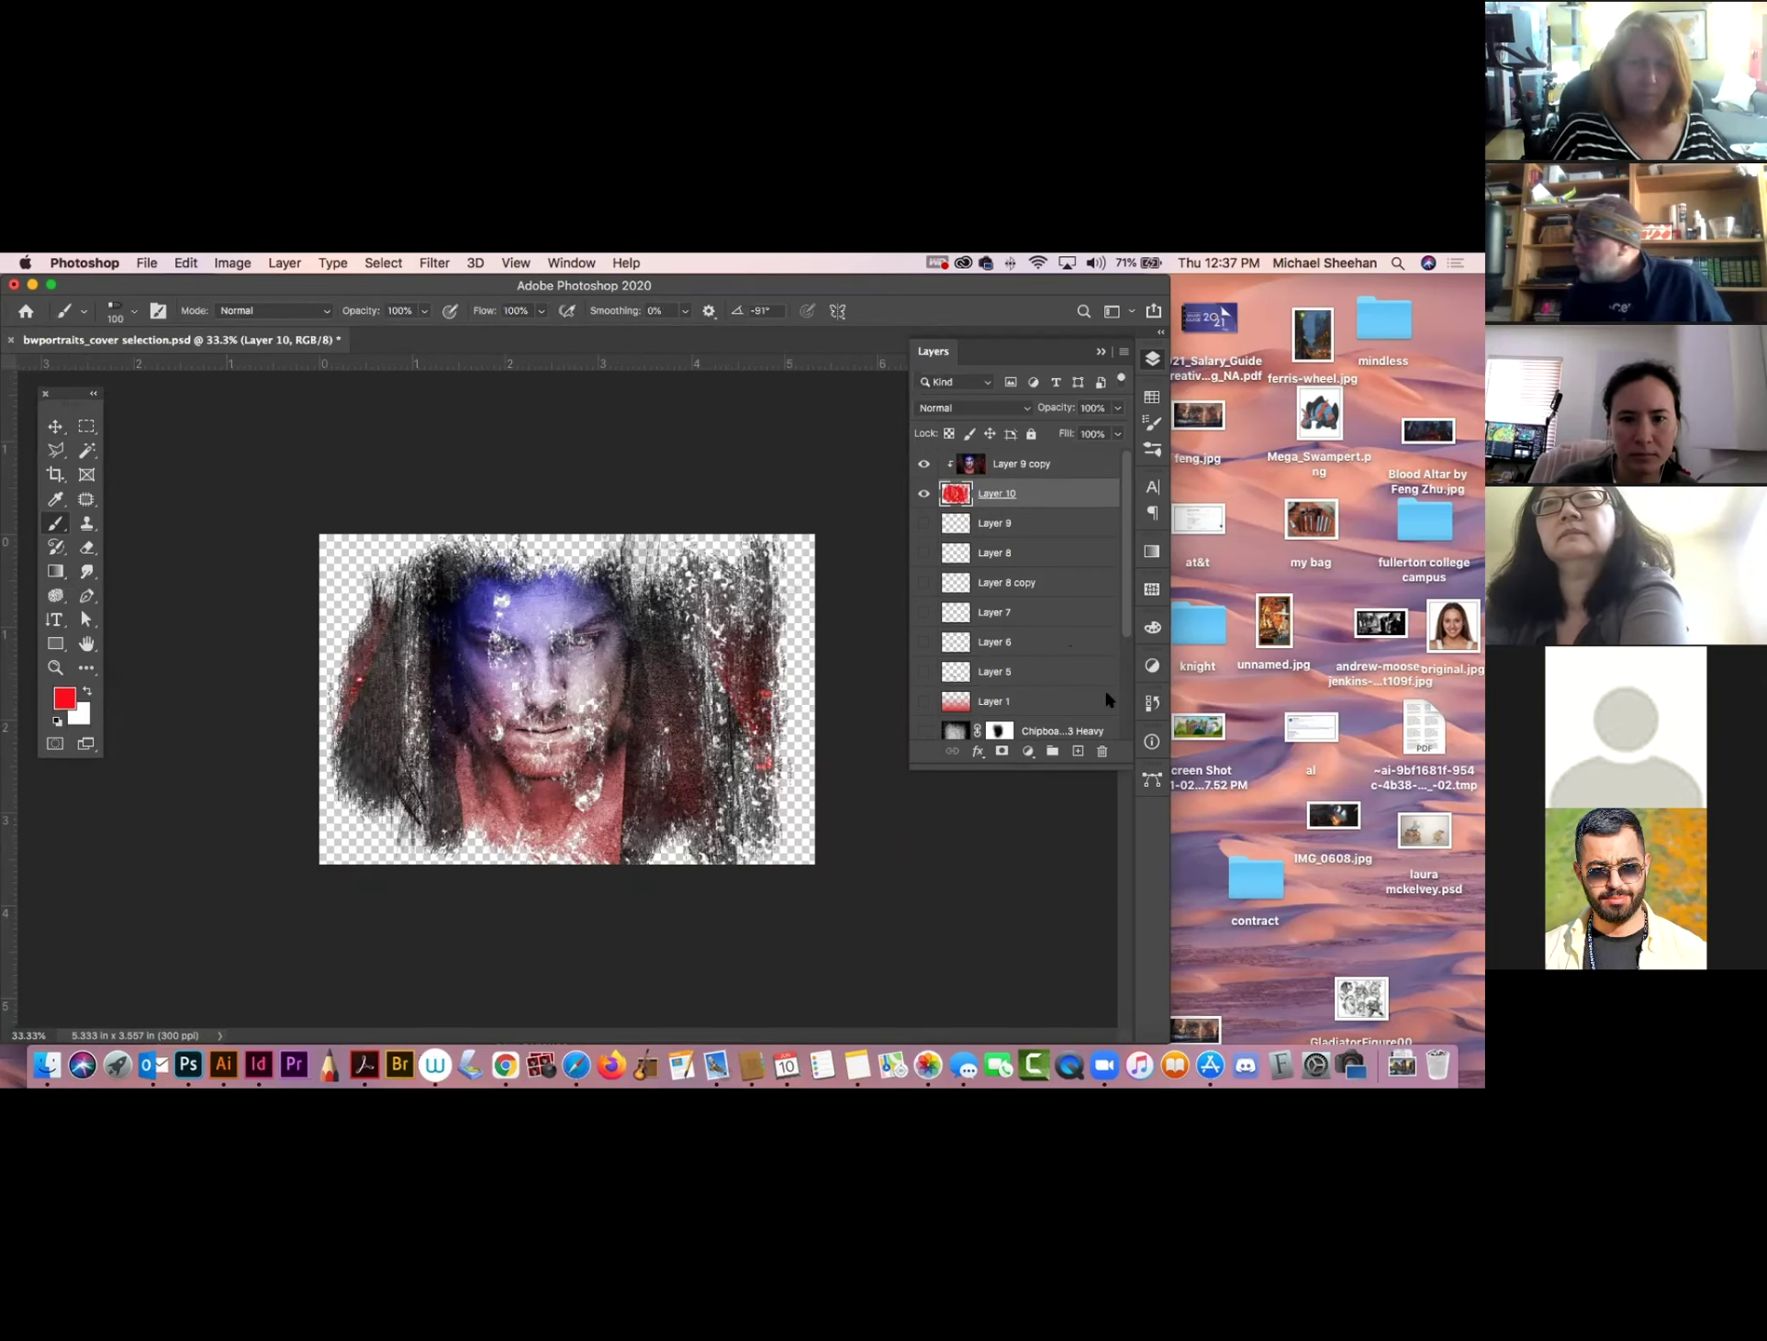
scroll(1125, 619, "down", 5)
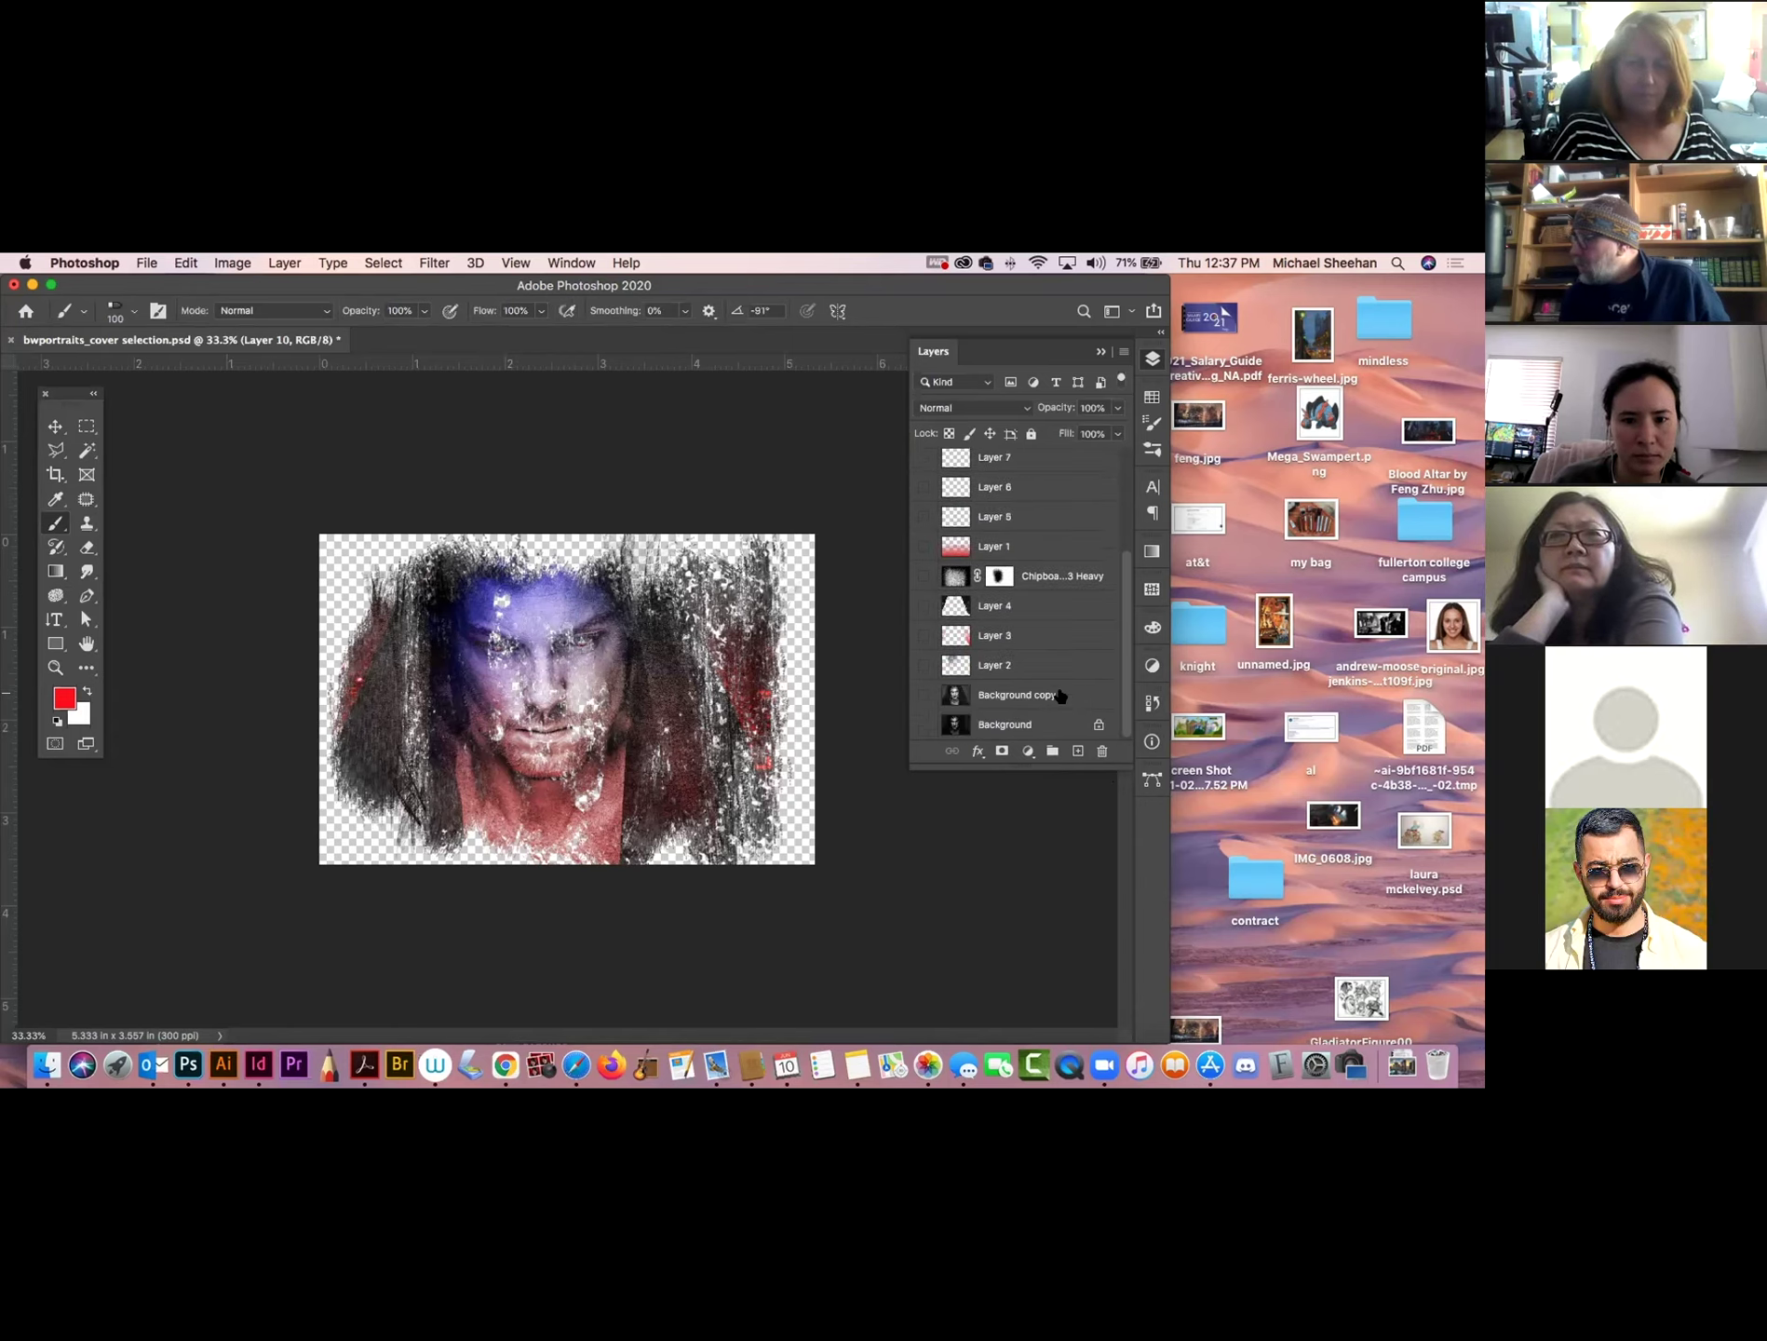
left_click(1061, 696)
left_click(1078, 750)
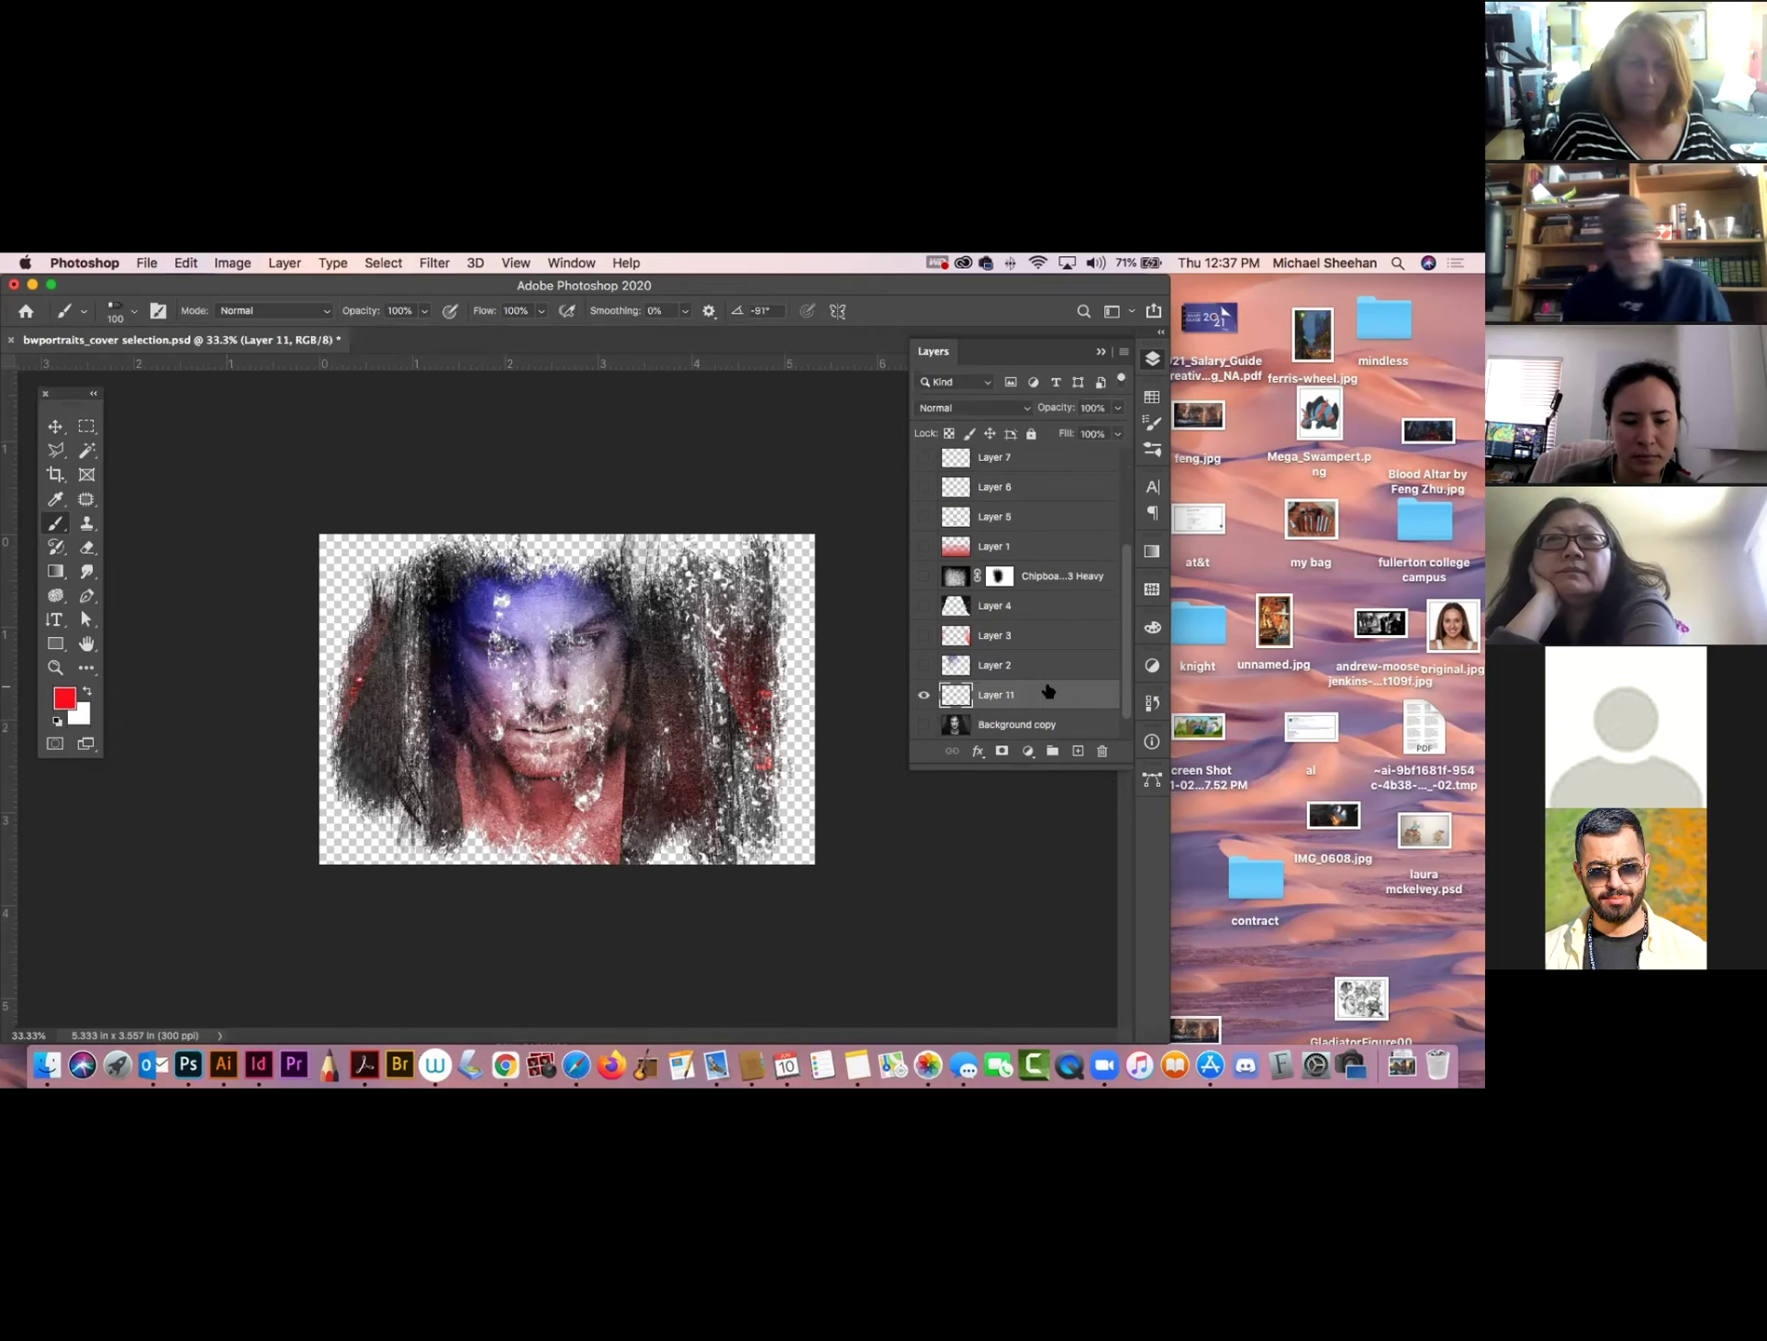
key("super+BackSpace")
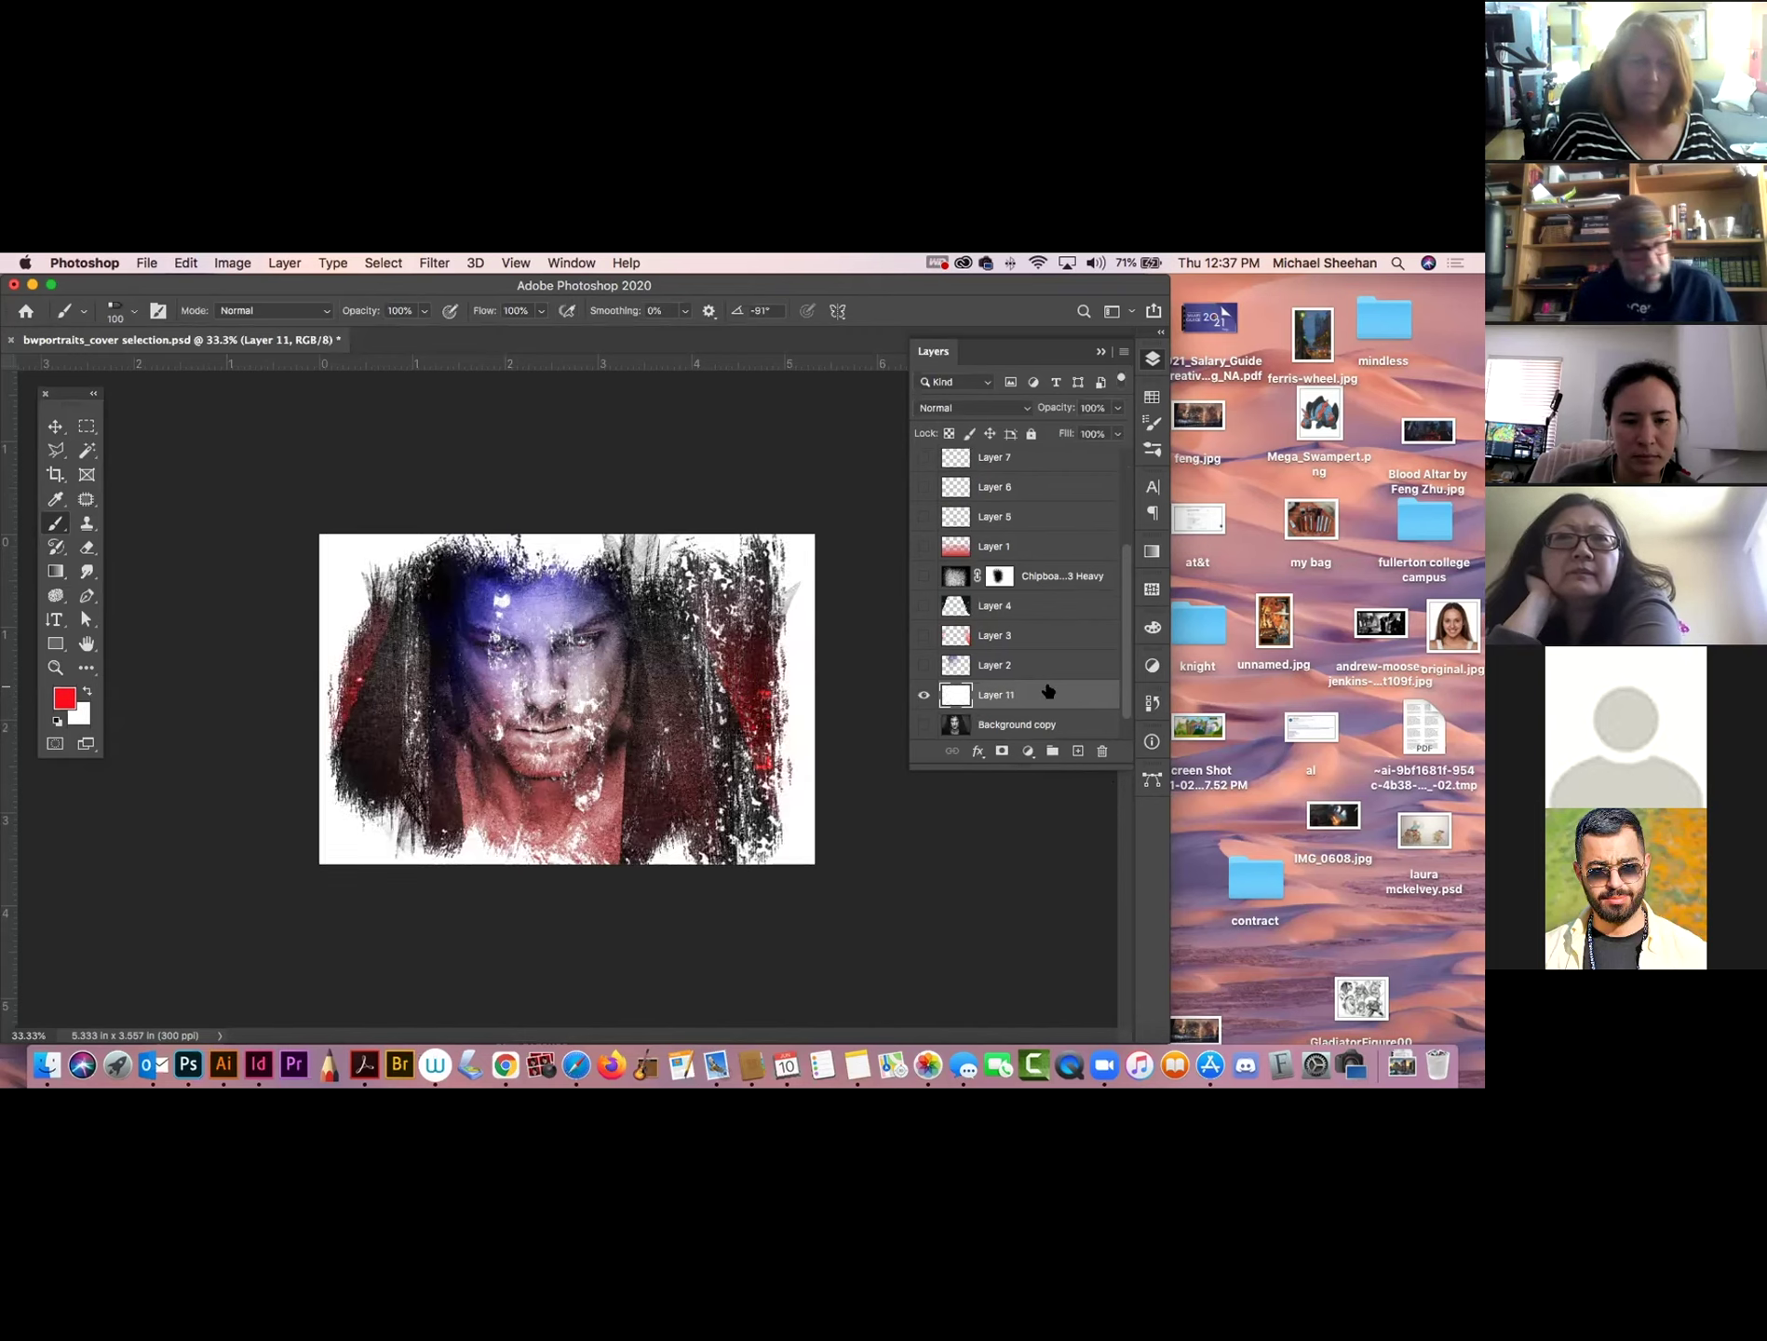
key("super+z")
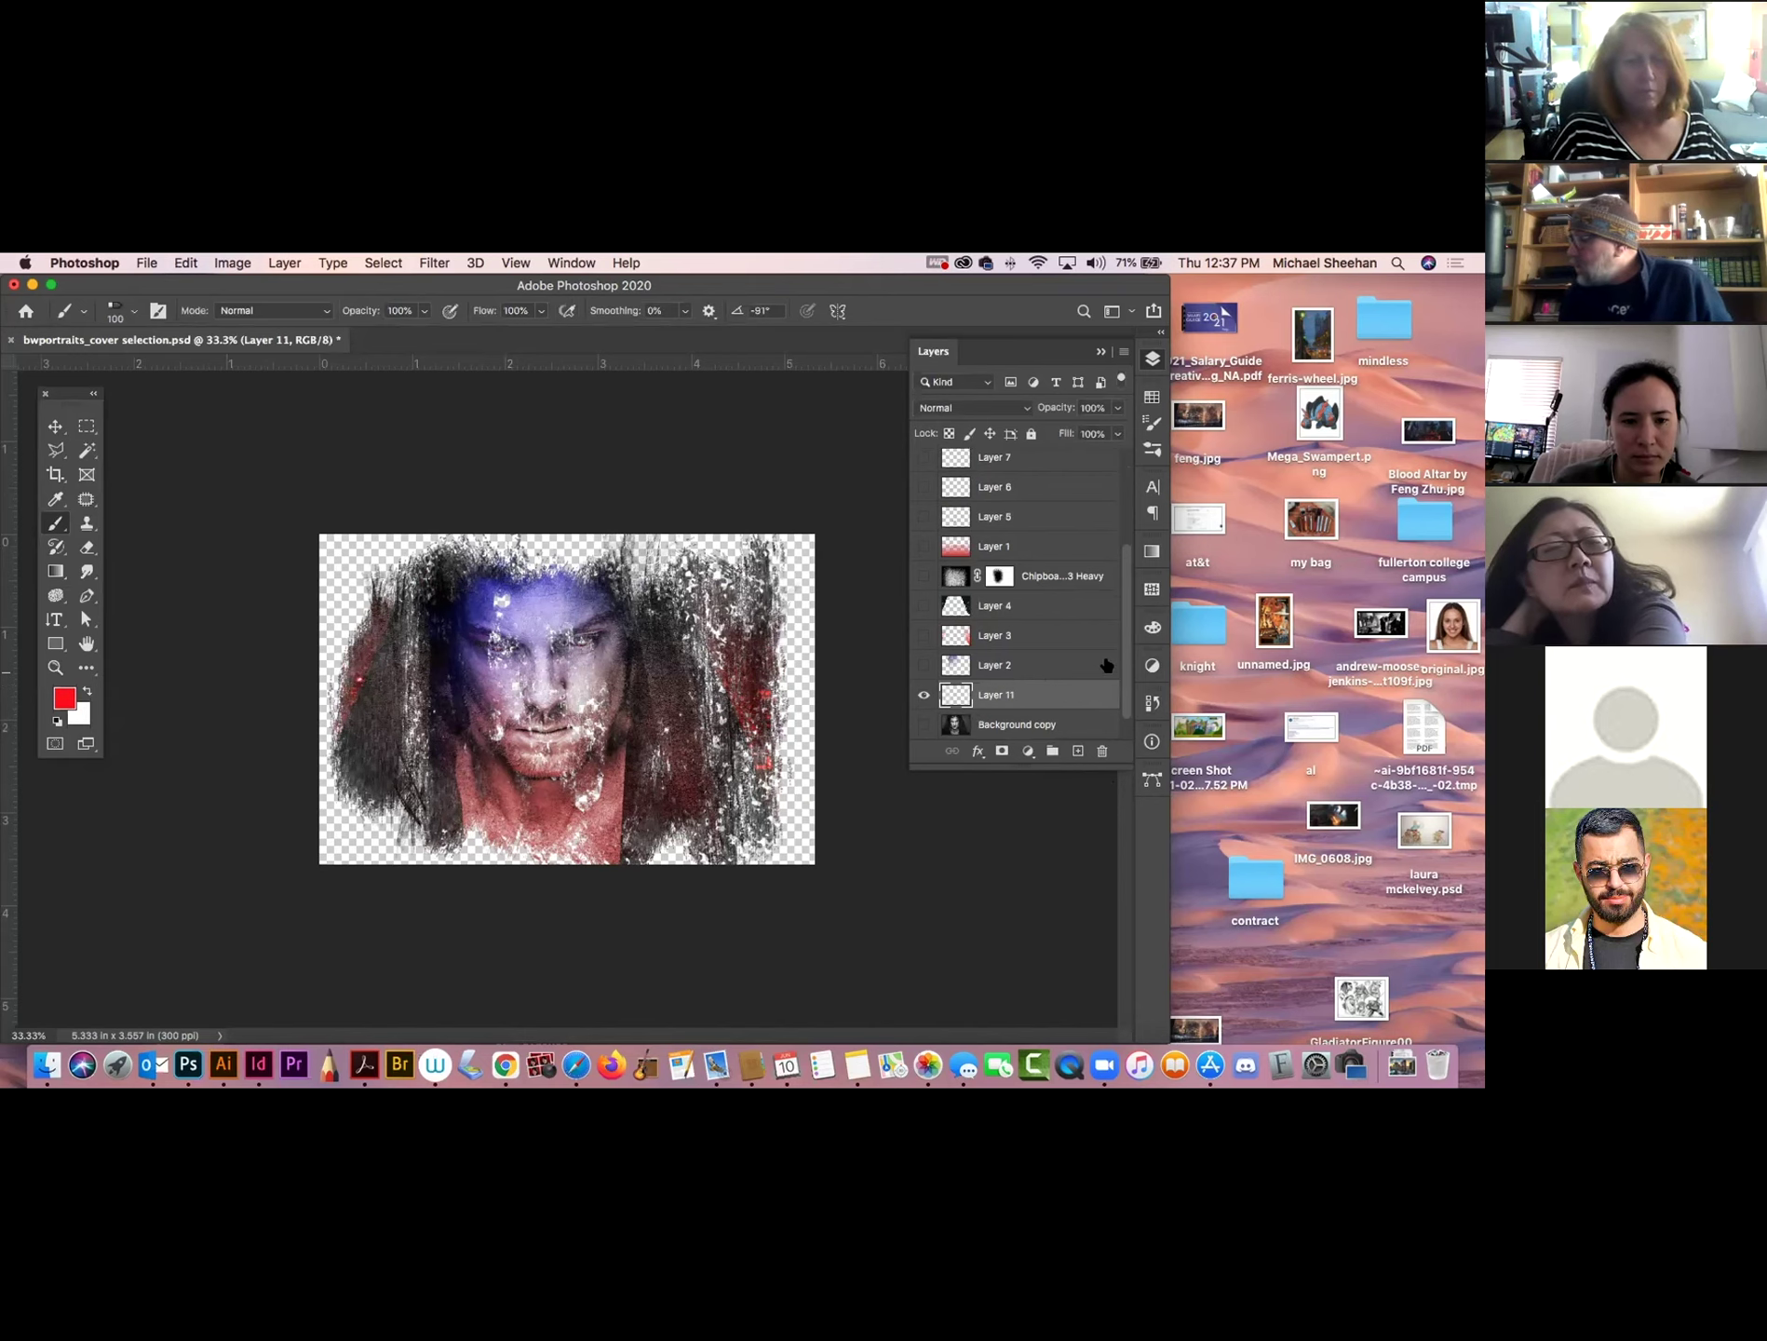
Paint over the gaps in the face on Layer 10 with the Grut - OI Stump Trough brush at 175 px.
scroll(1123, 651, "up", 1)
scroll(1123, 661, "up", 5)
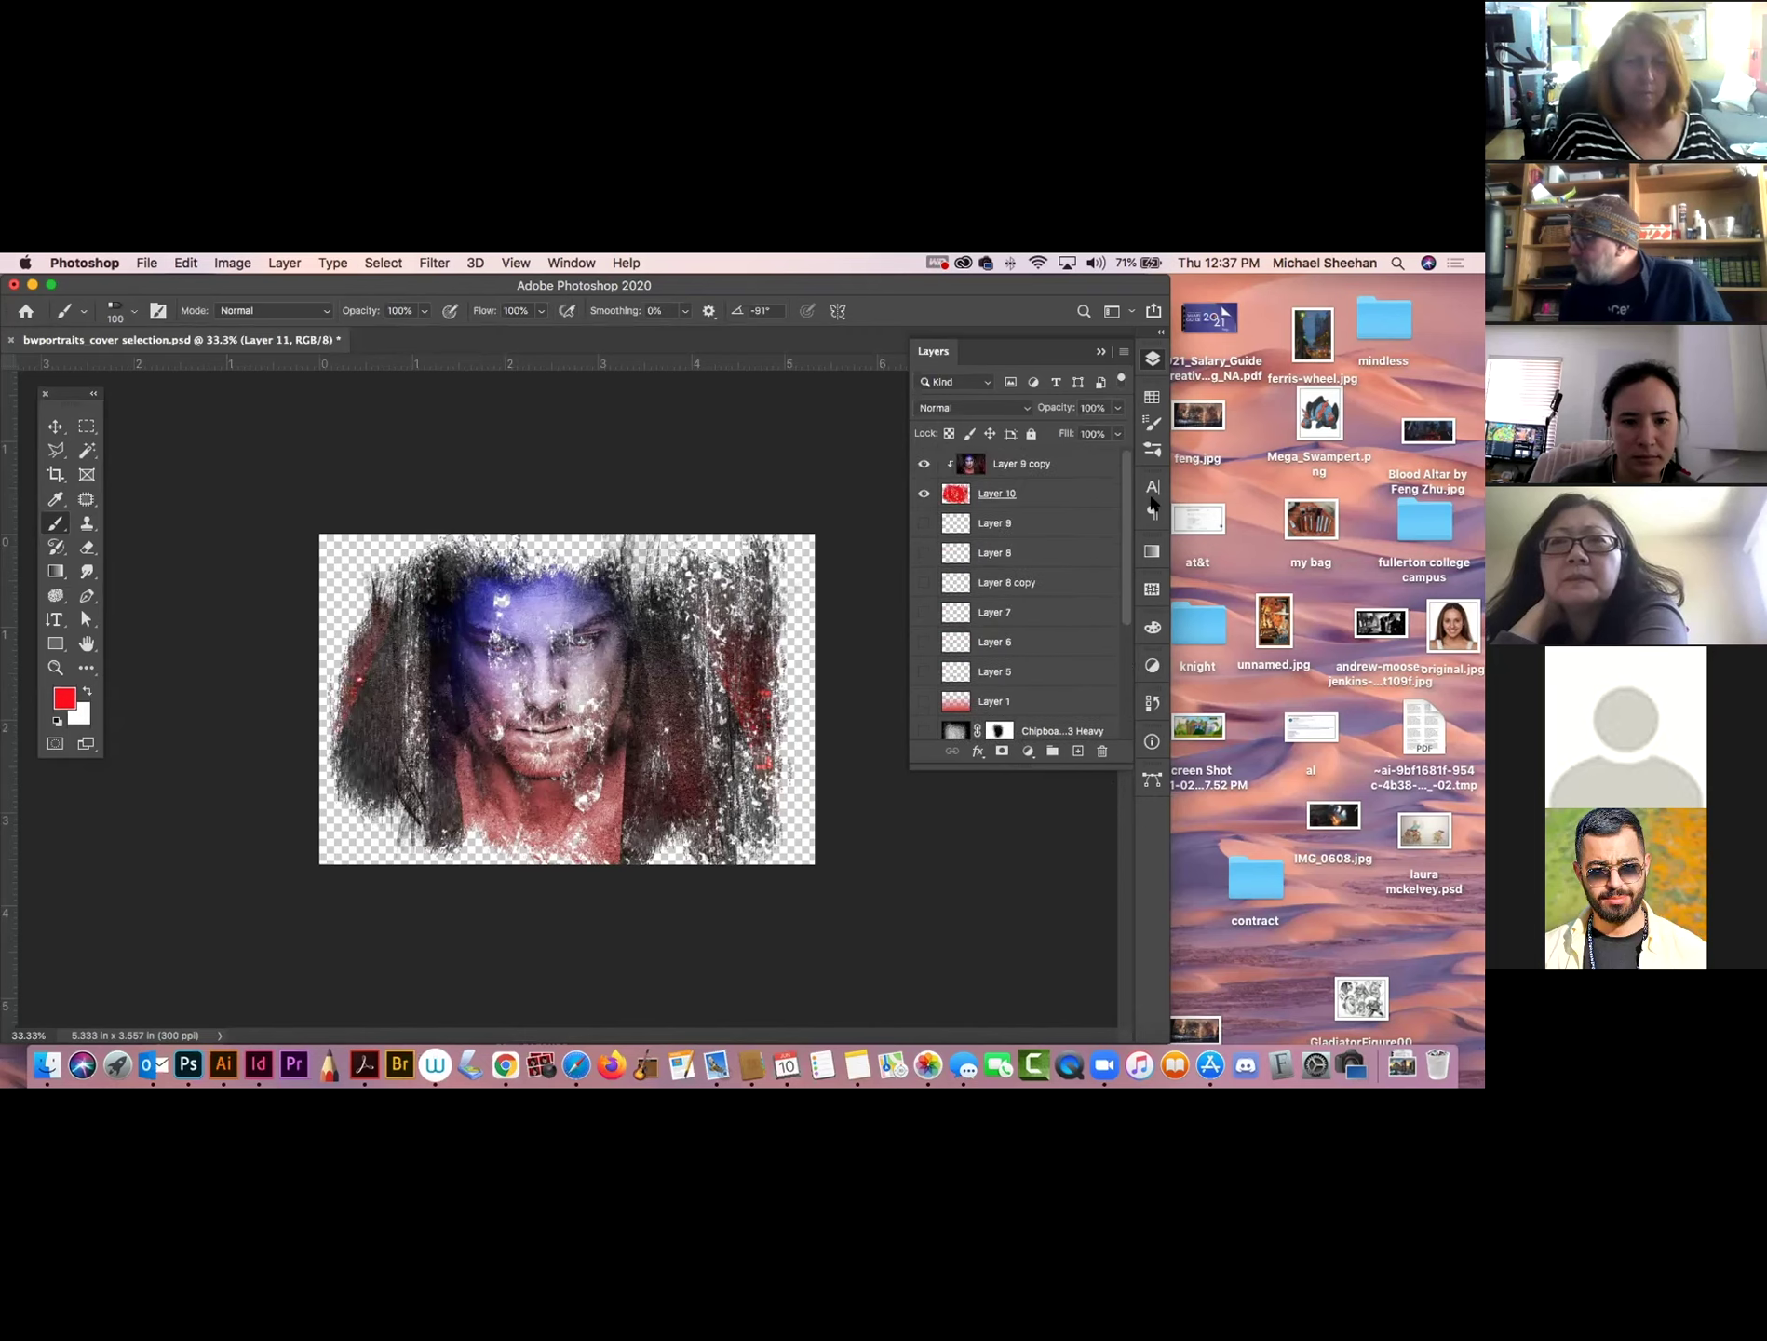
left_click(1052, 466)
left_click(1059, 491)
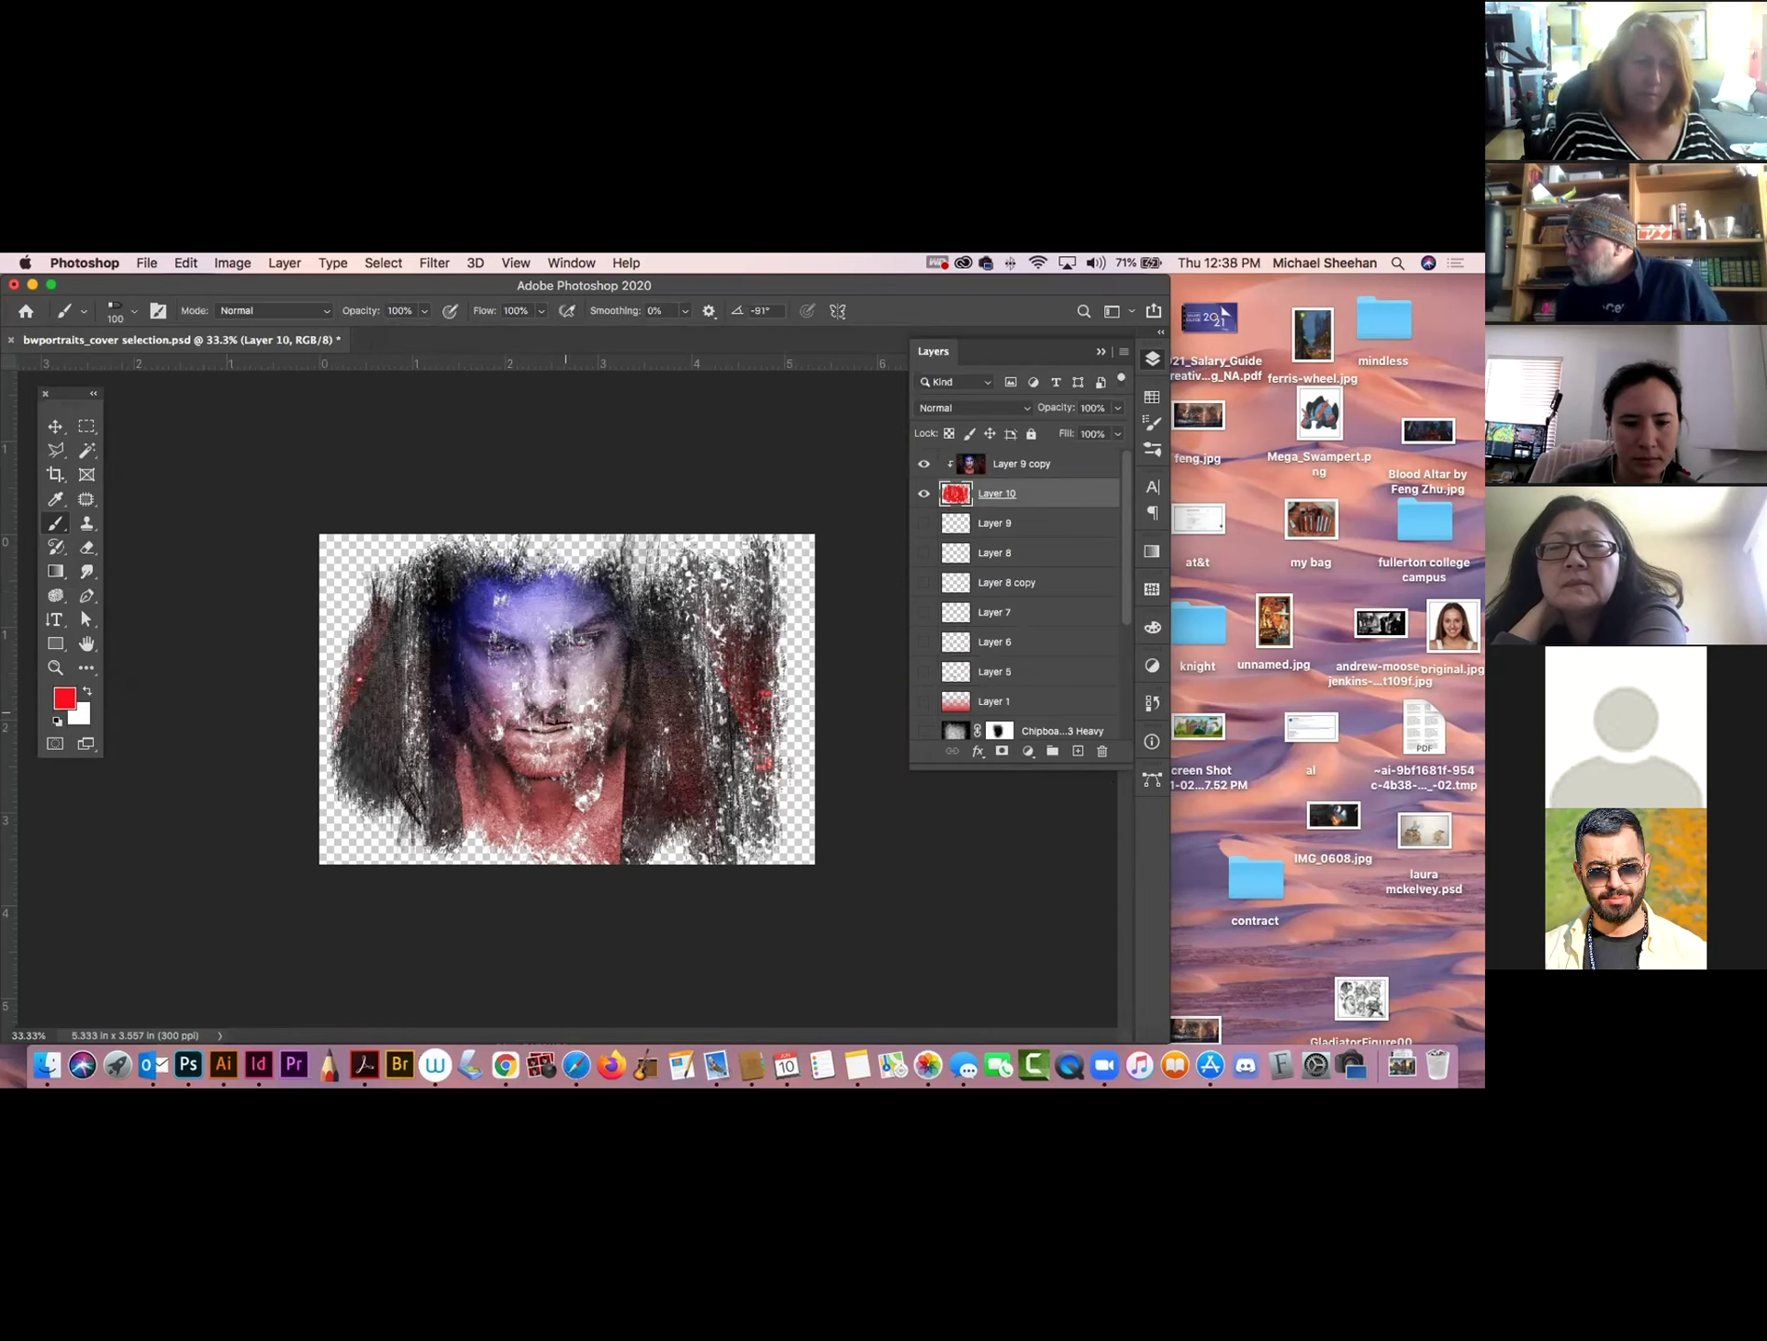
left_click(123, 311)
double_click(571, 670)
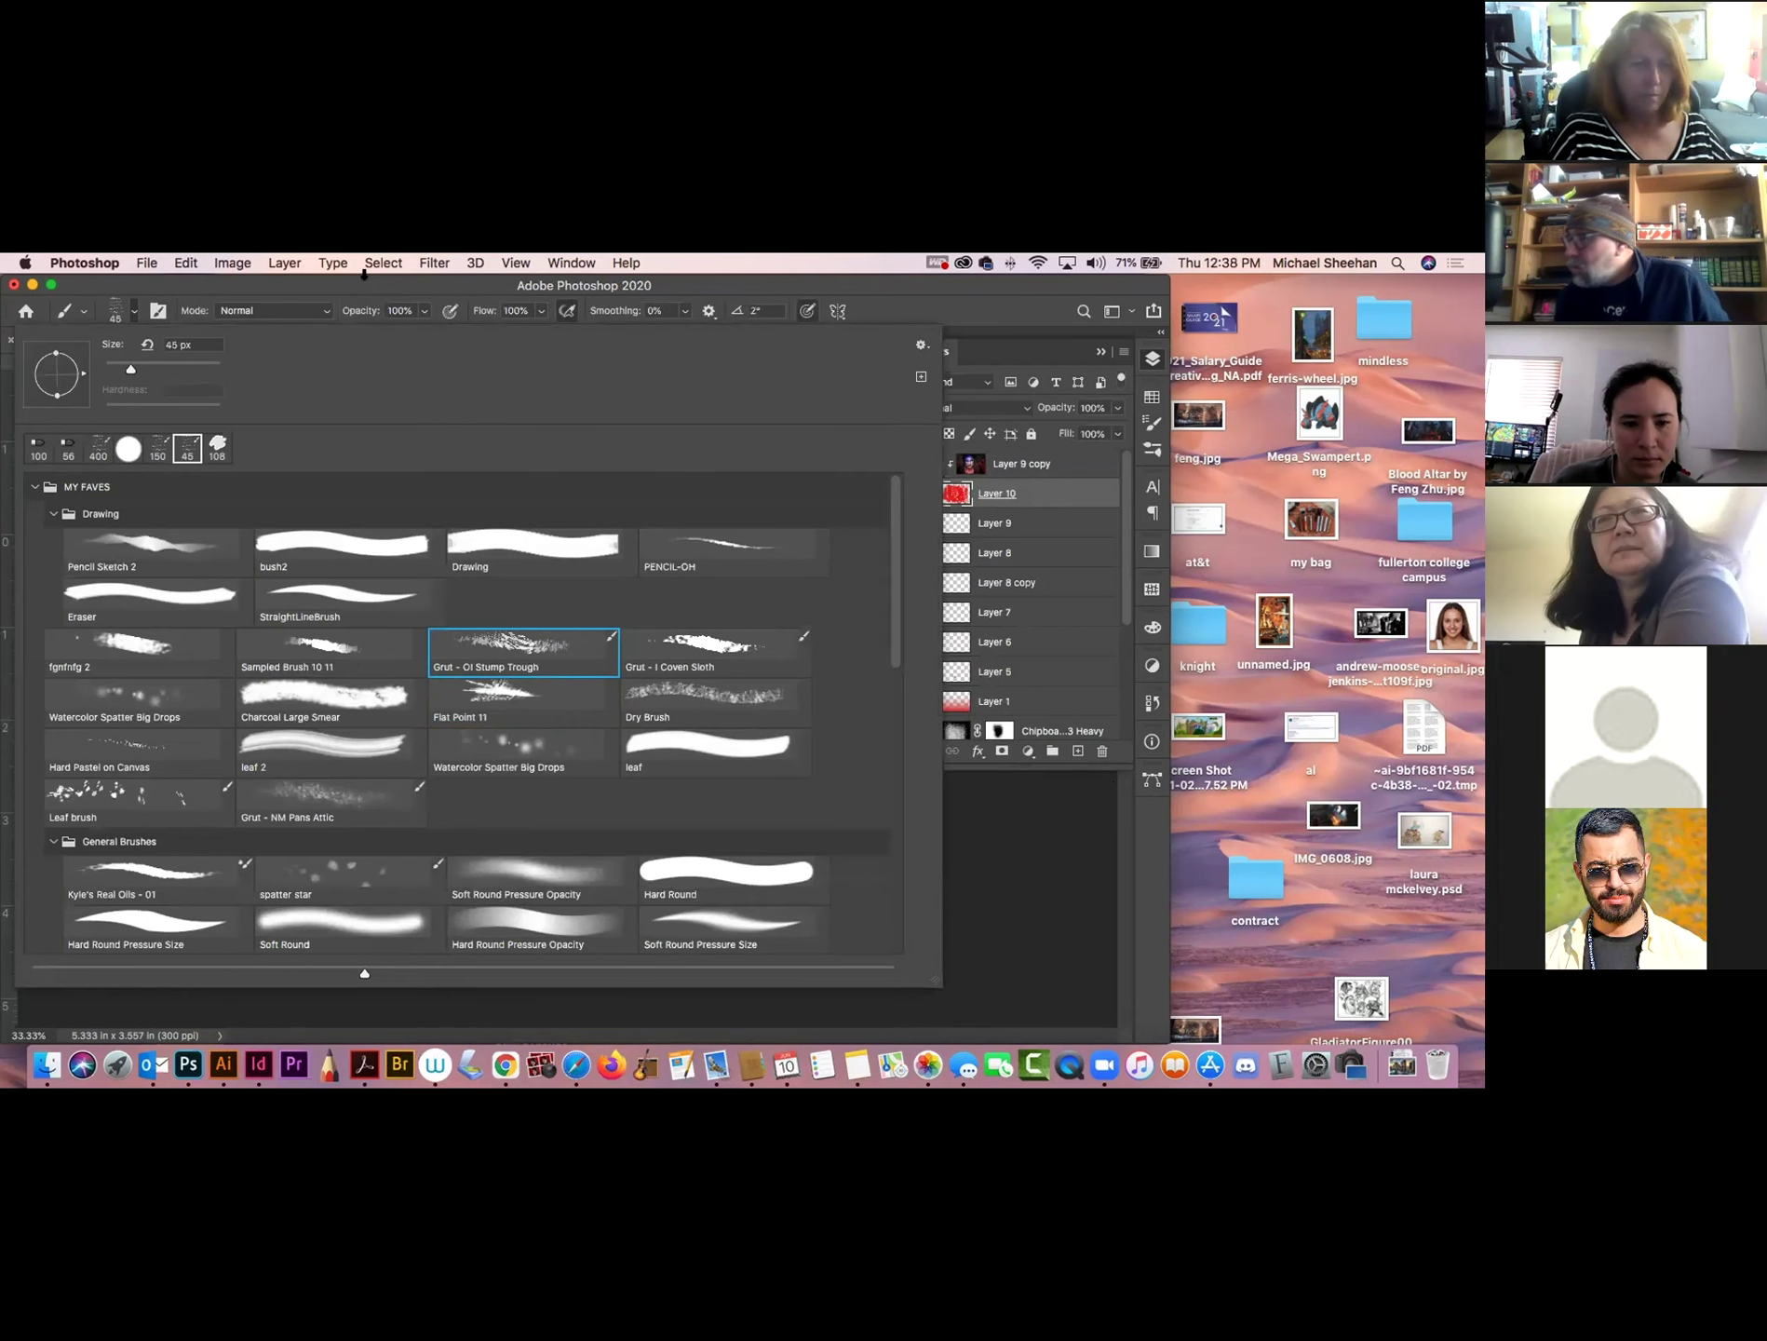
key("bracketright")
key("bracketright")
key("bracketright")
key("bracketright")
key("bracketright")
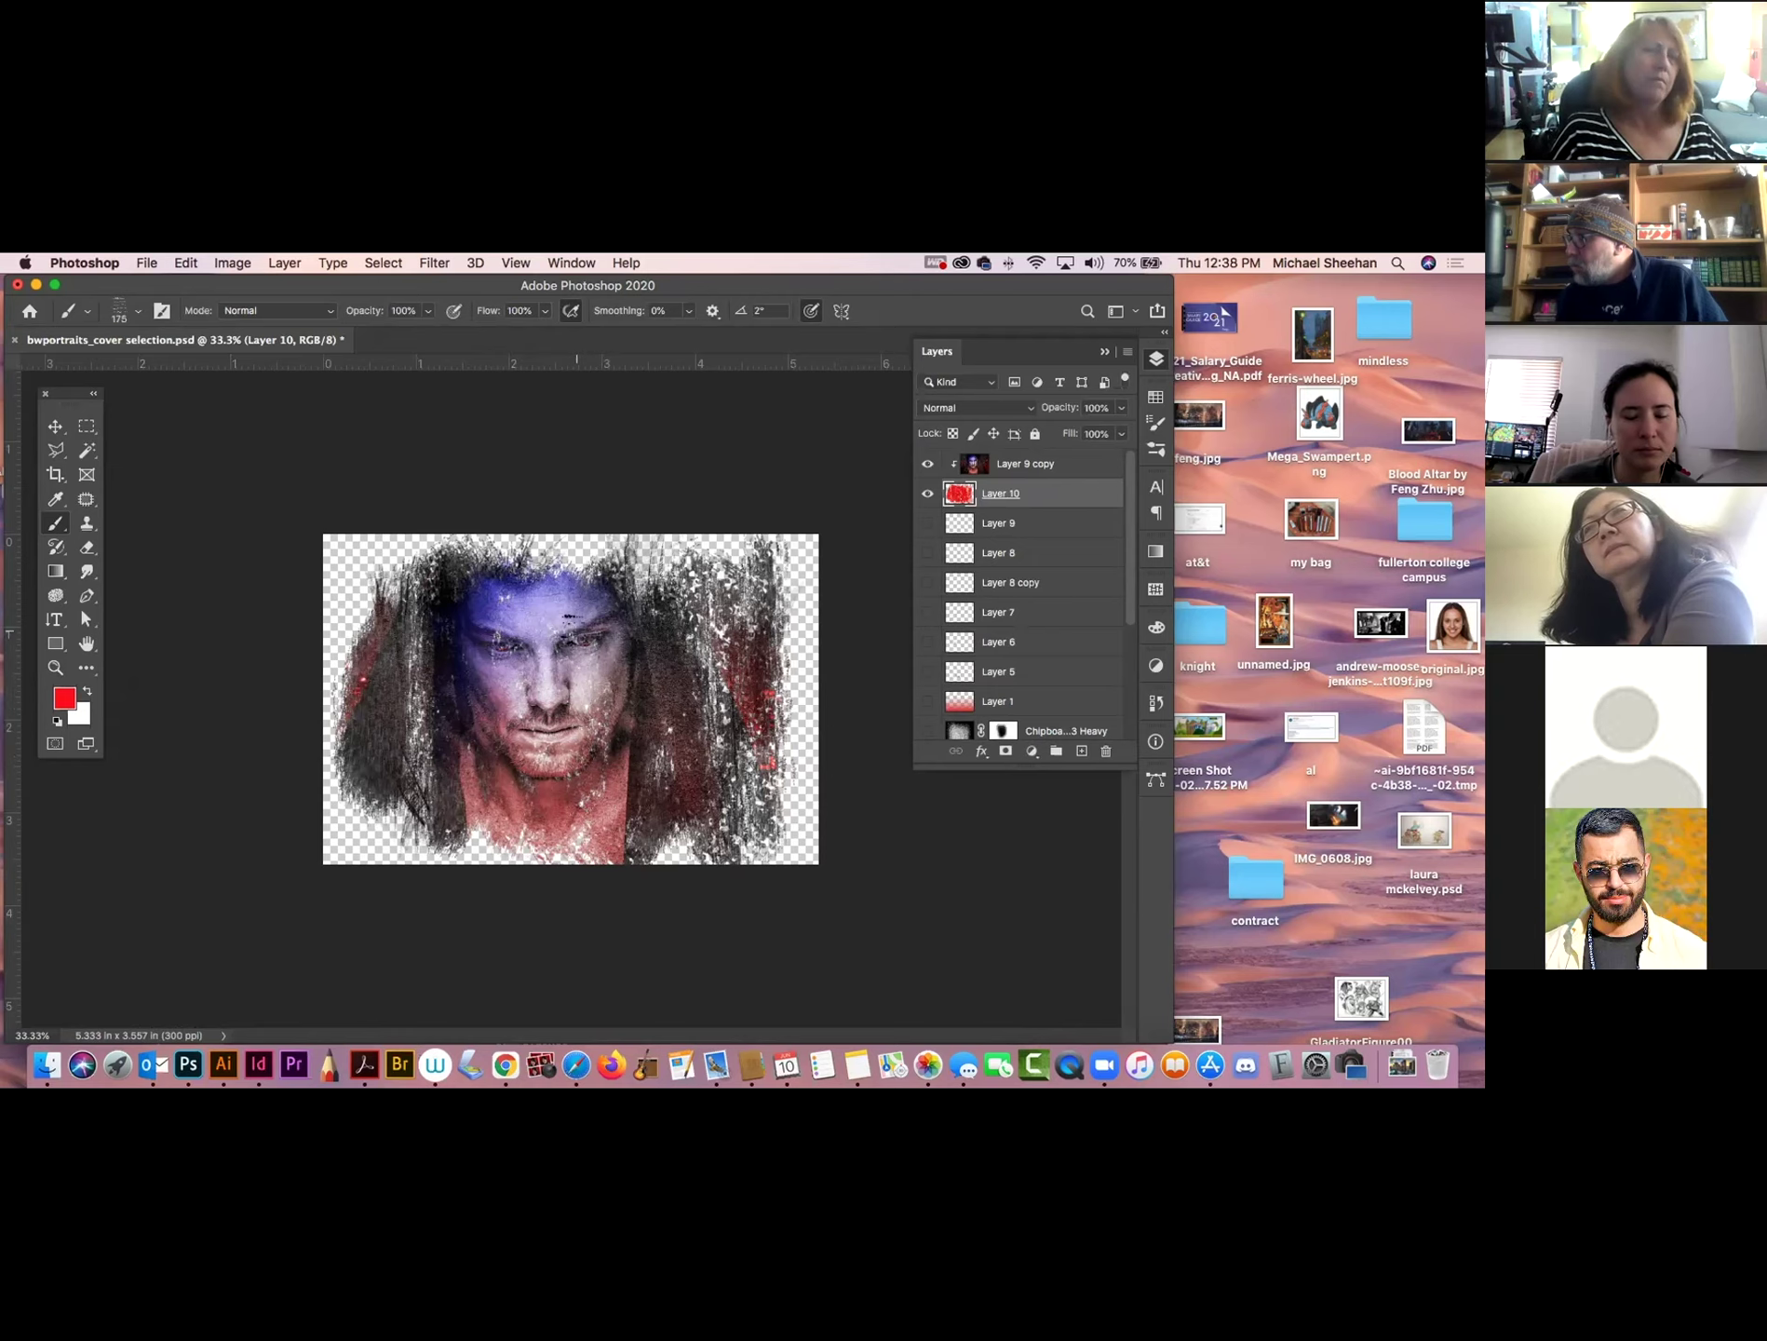
Add a new layer on top, fill it with the red foreground colour, and move it between Layer 6 and Layer 5.
key("alt+bracketright")
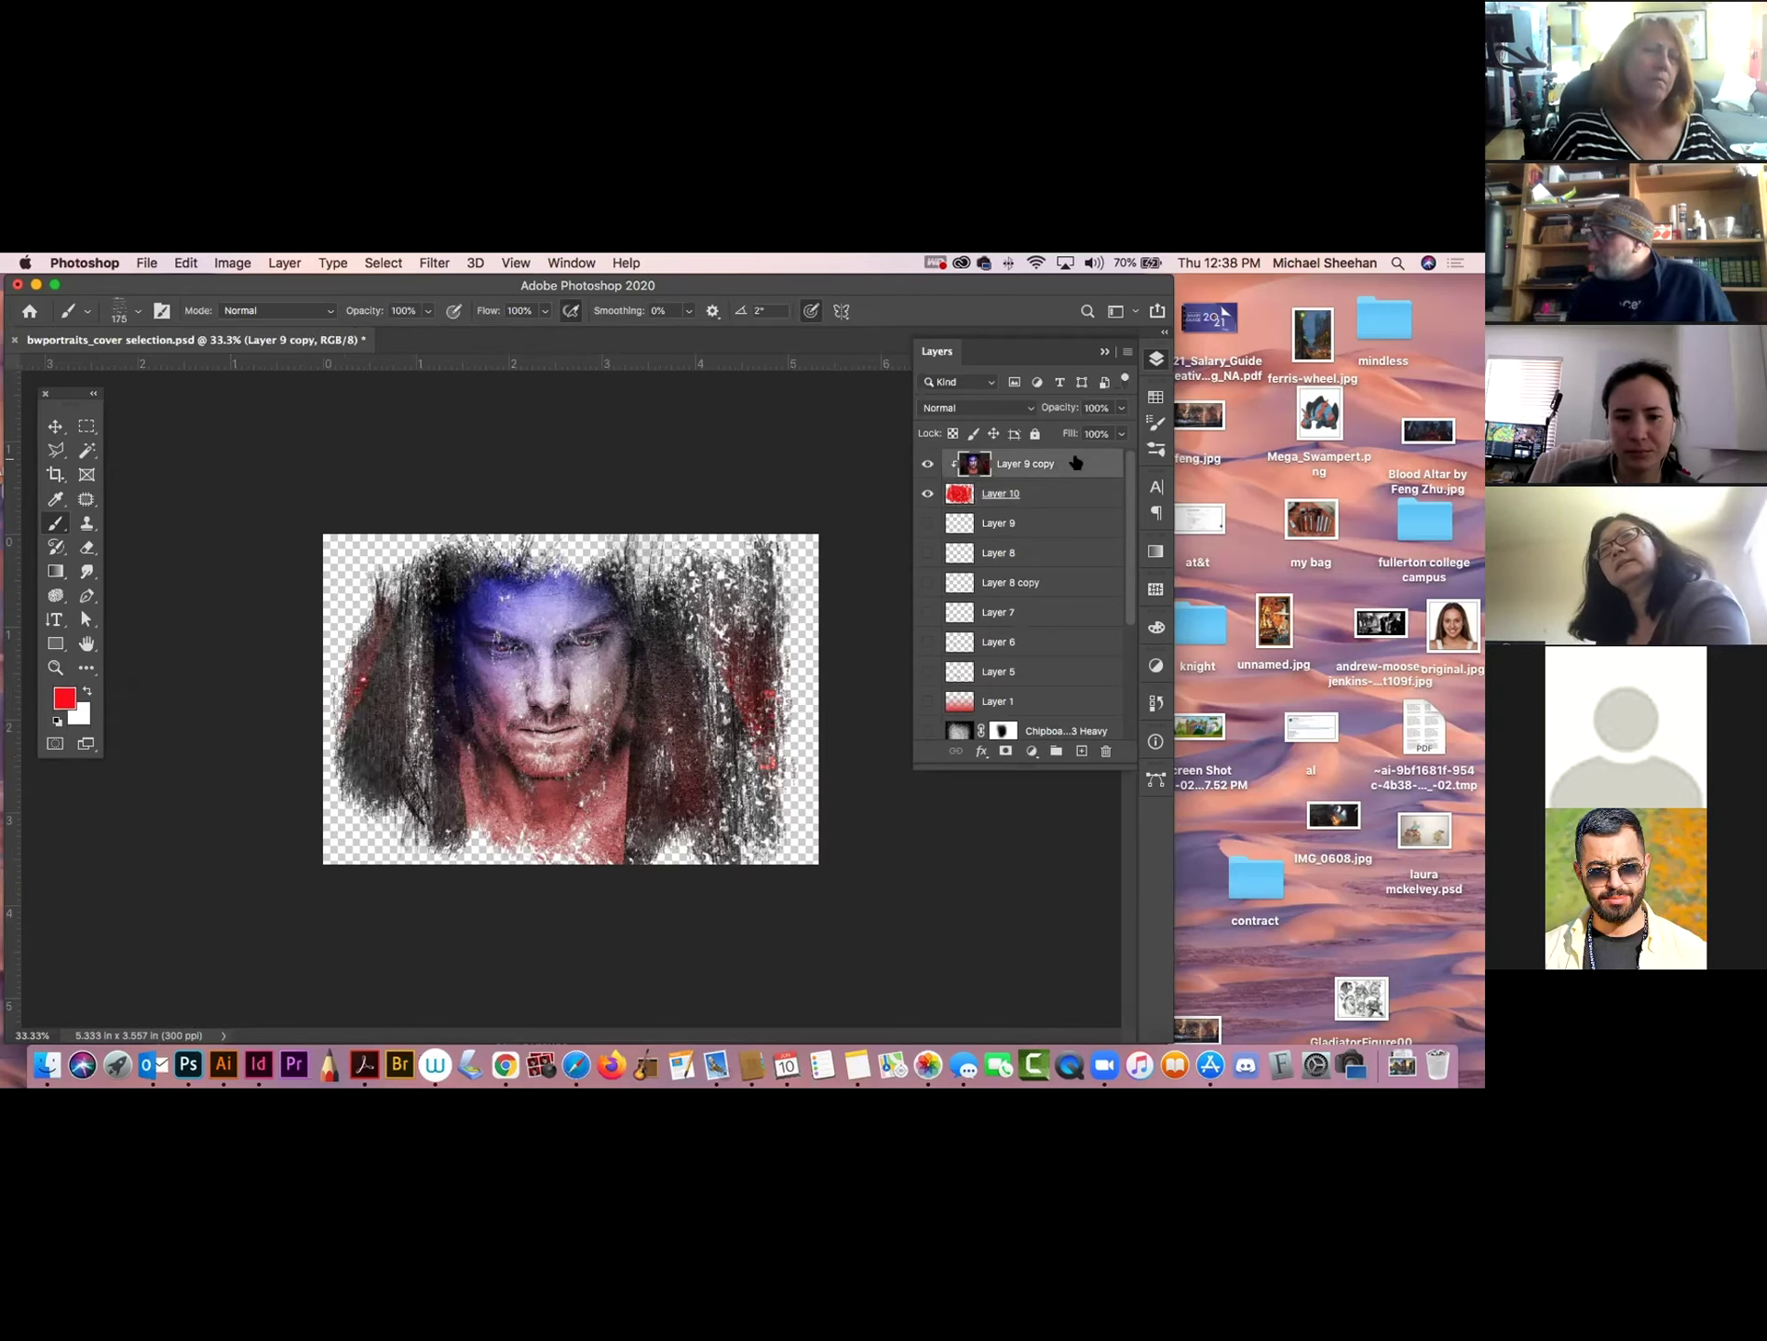
left_click(1081, 750)
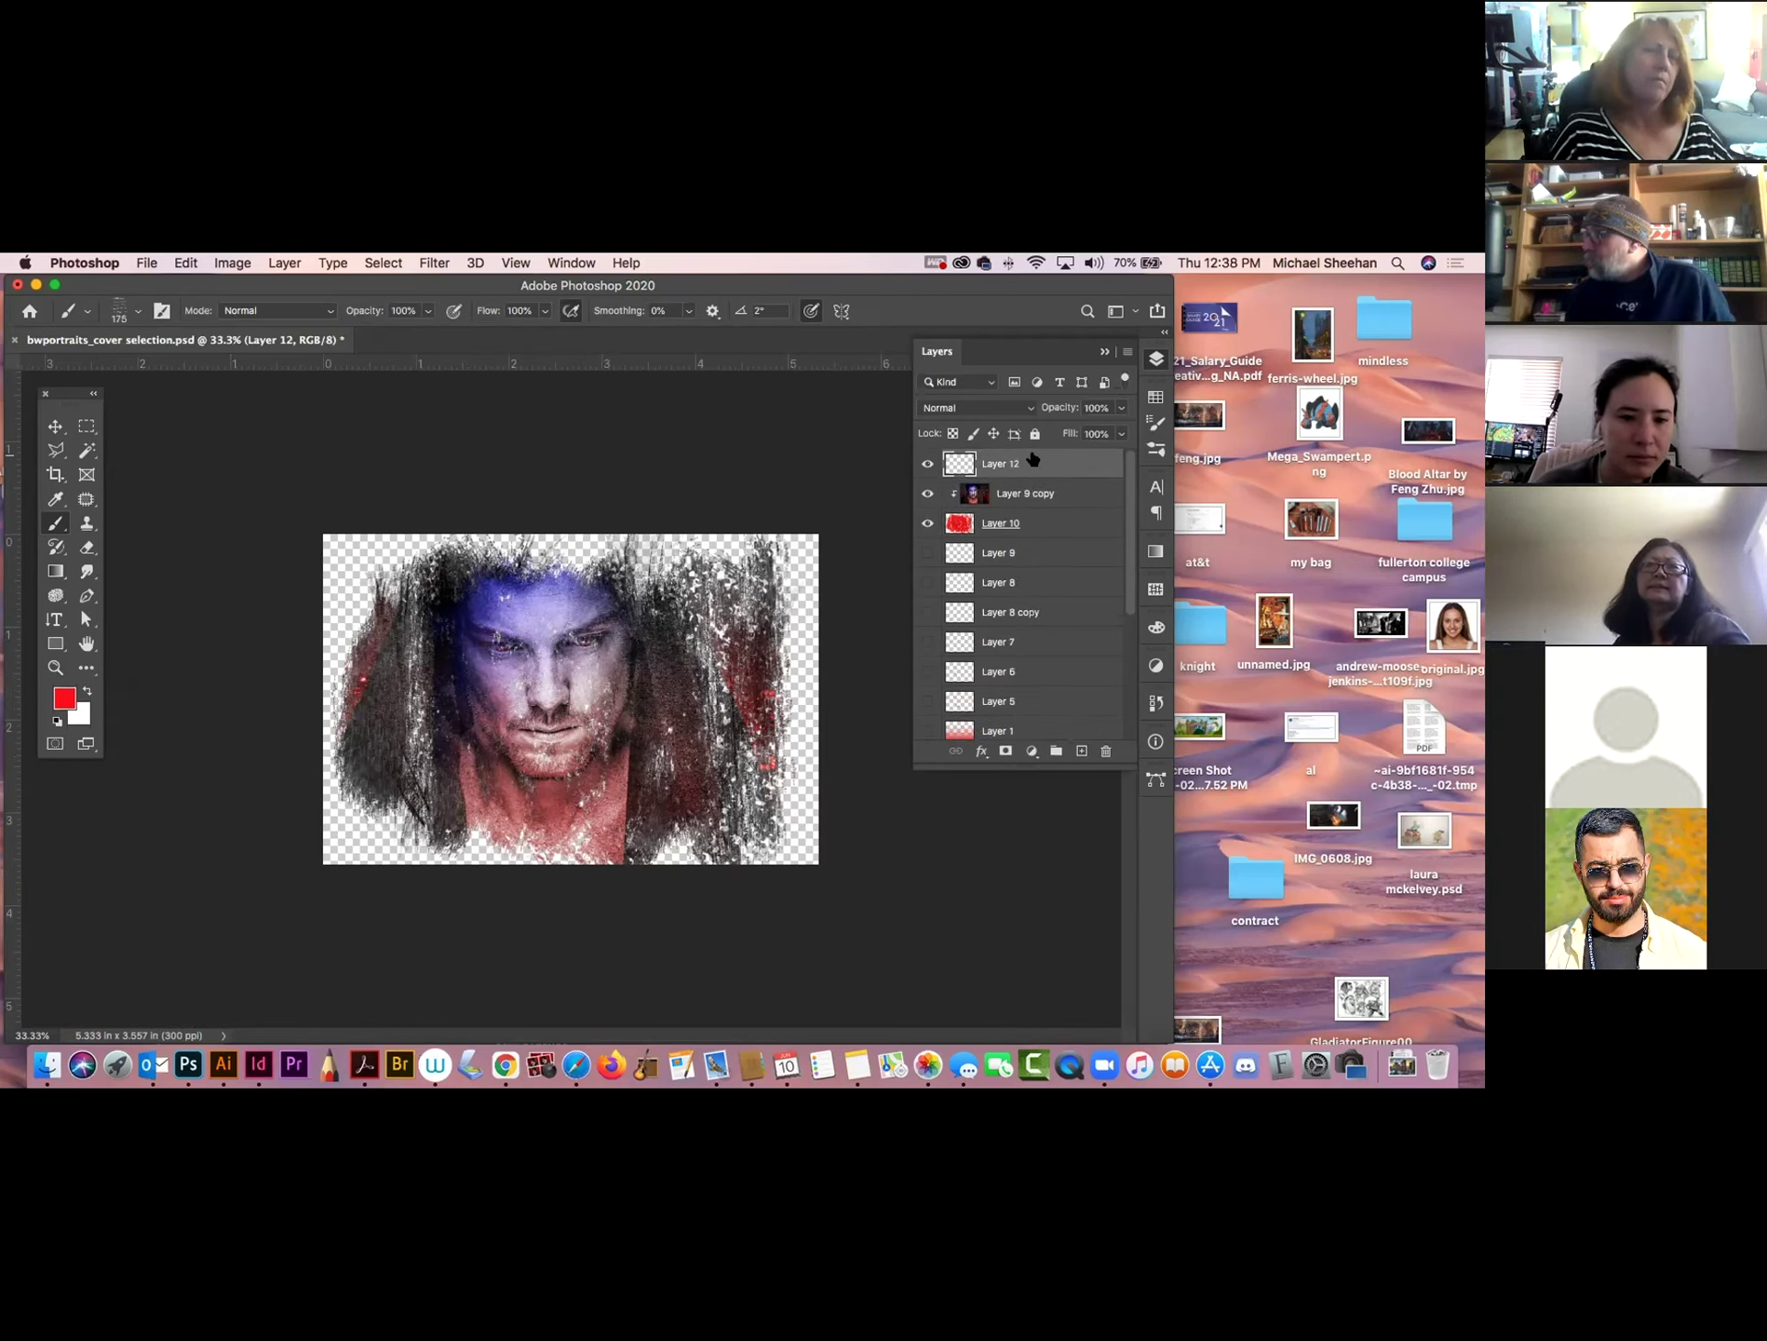
key("alt+BackSpace")
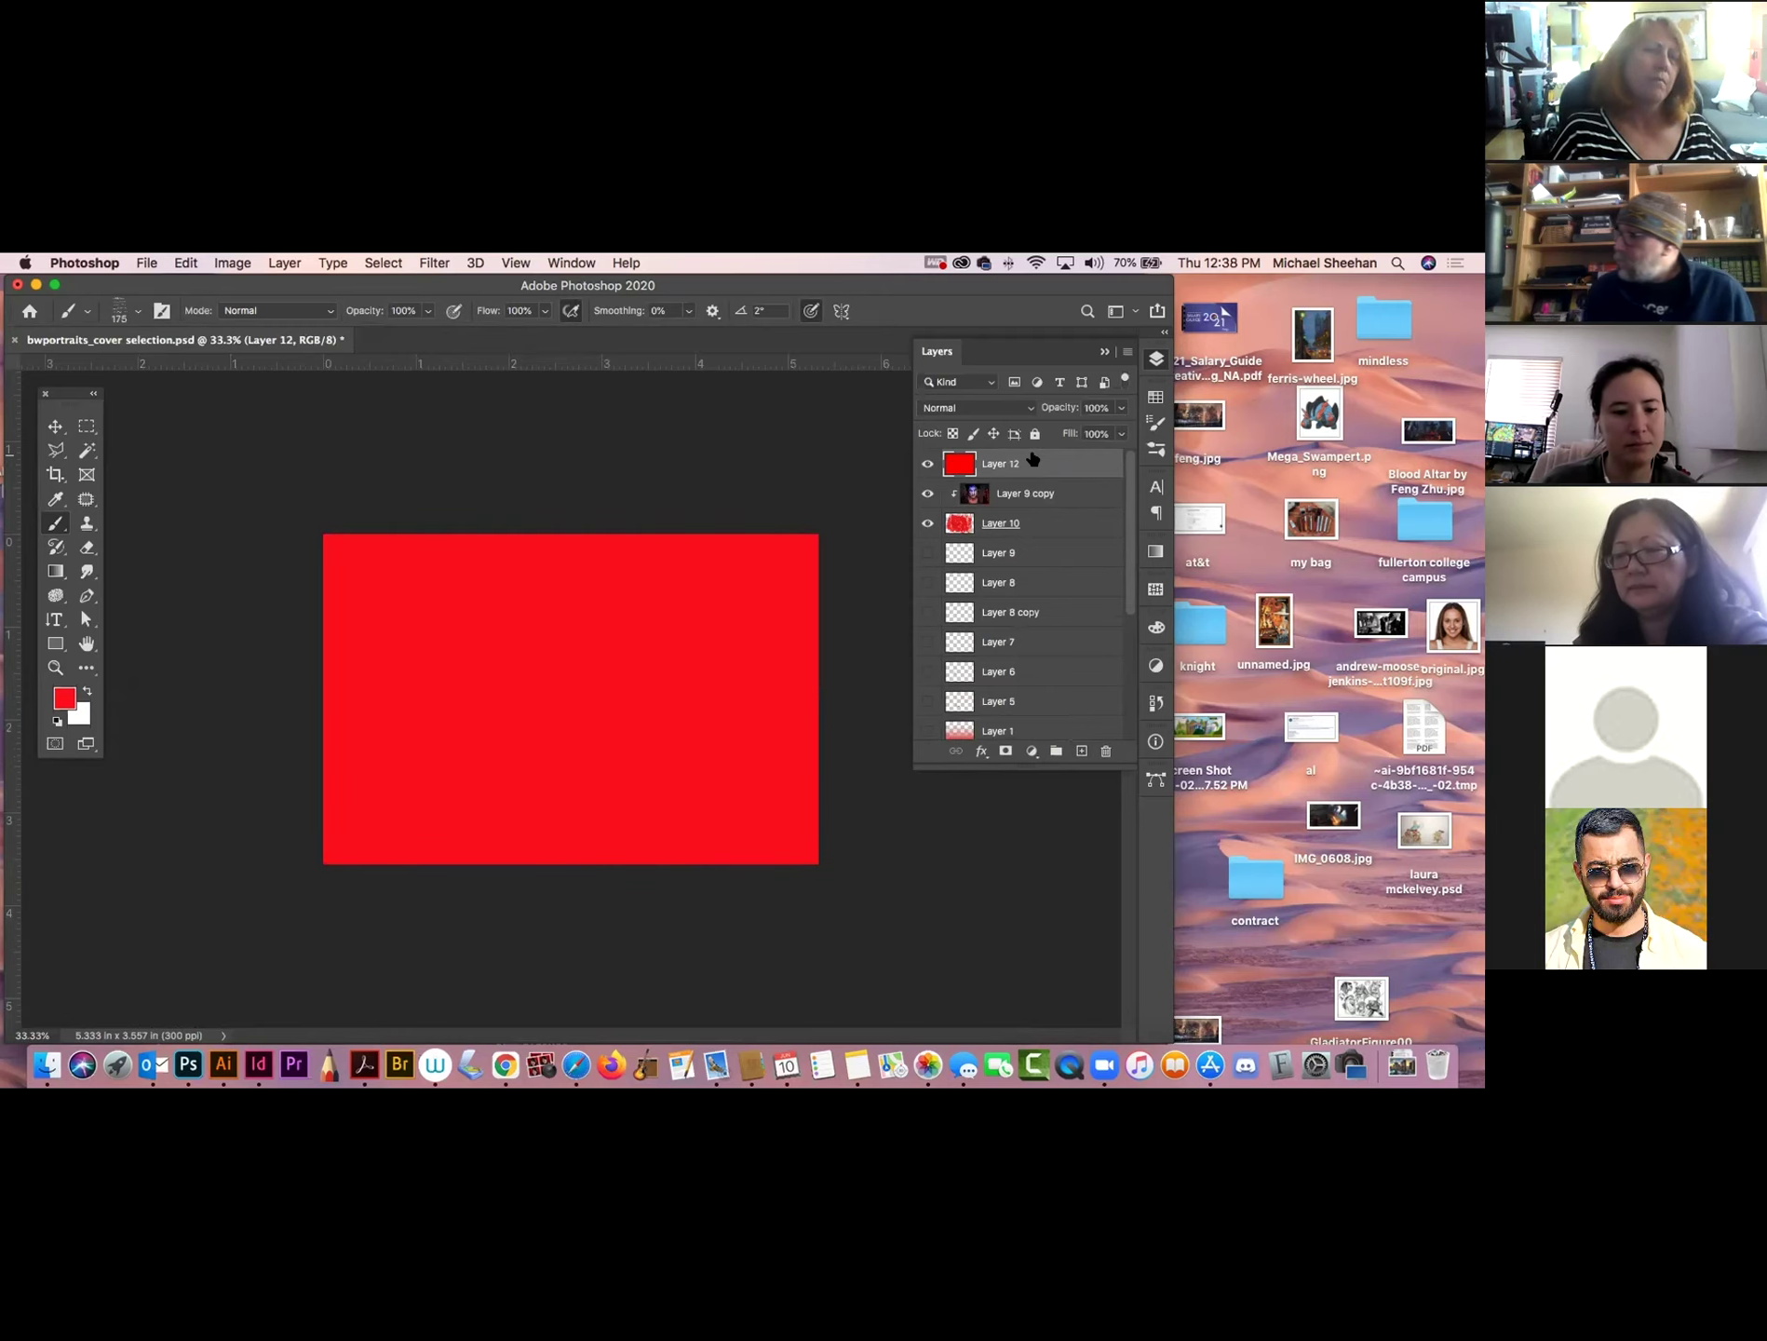
left_click_drag(1032, 460, 1065, 679)
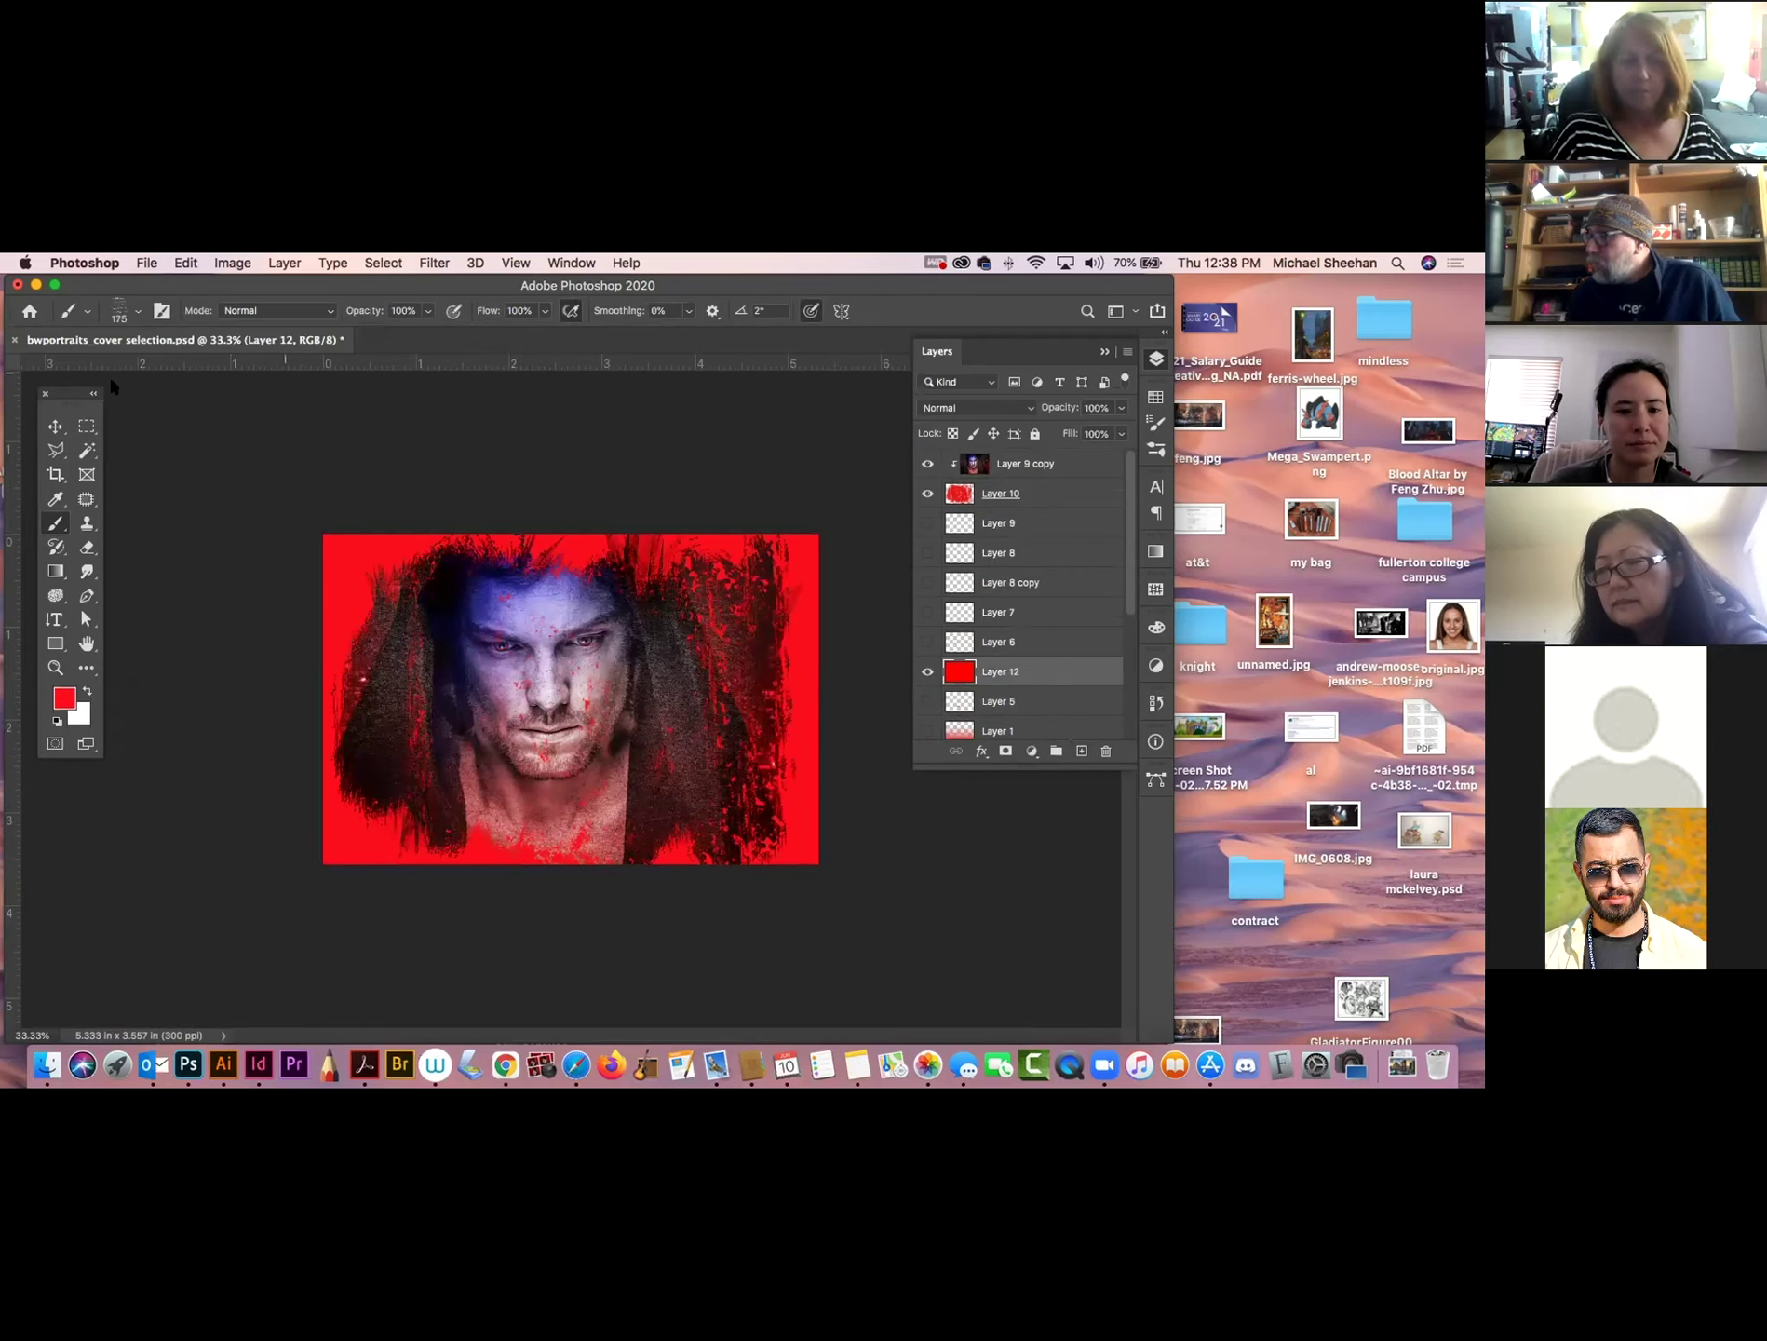
left_click(56, 427)
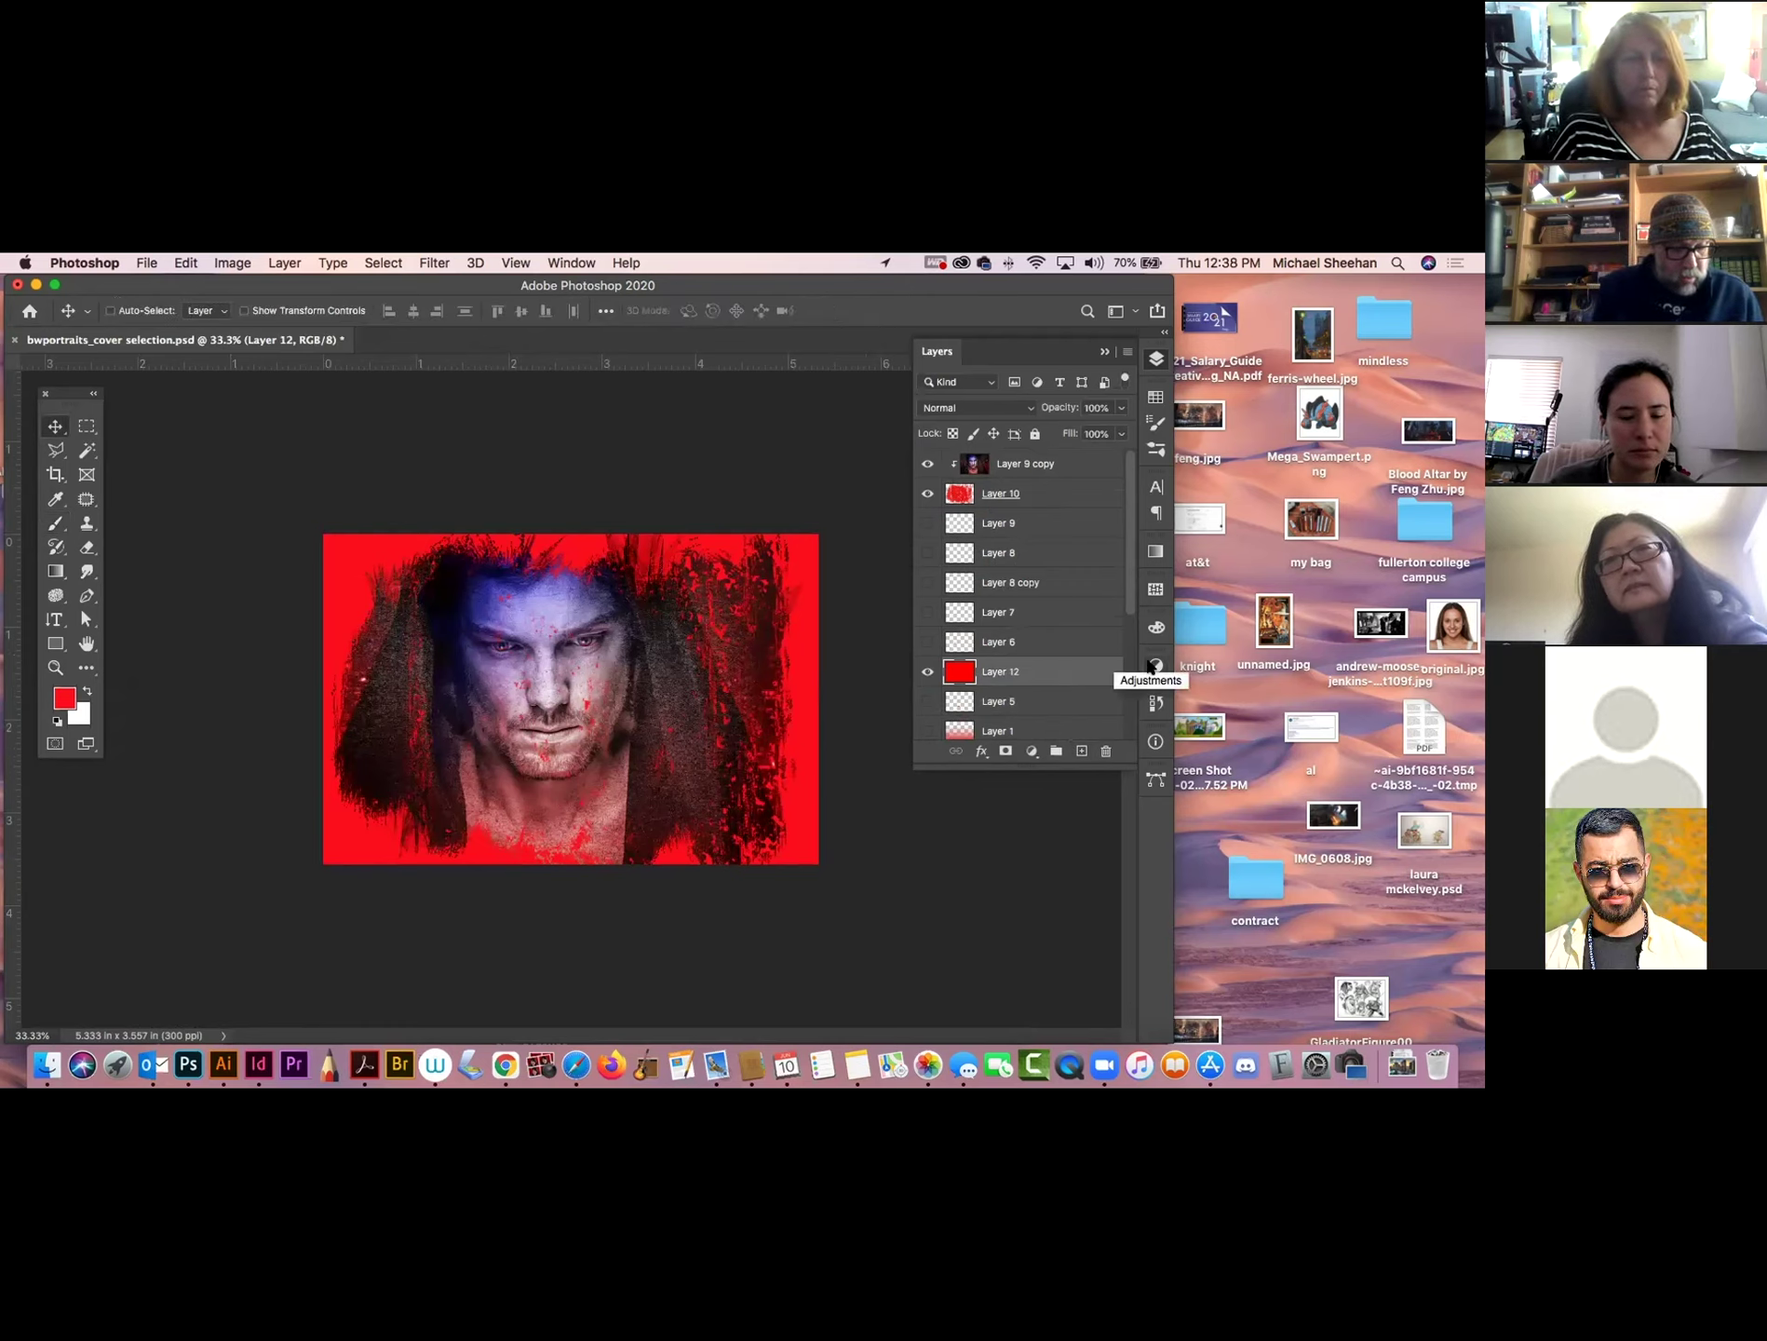
key("super+u")
mouse_move(316, 287)
left_mouse_down()
mouse_move(264, 287)
mouse_move(283, 285)
left_mouse_up()
mouse_move(167, 398)
left_mouse_down()
mouse_move(224, 409)
mouse_move(153, 407)
left_mouse_up()
left_click(382, 350)
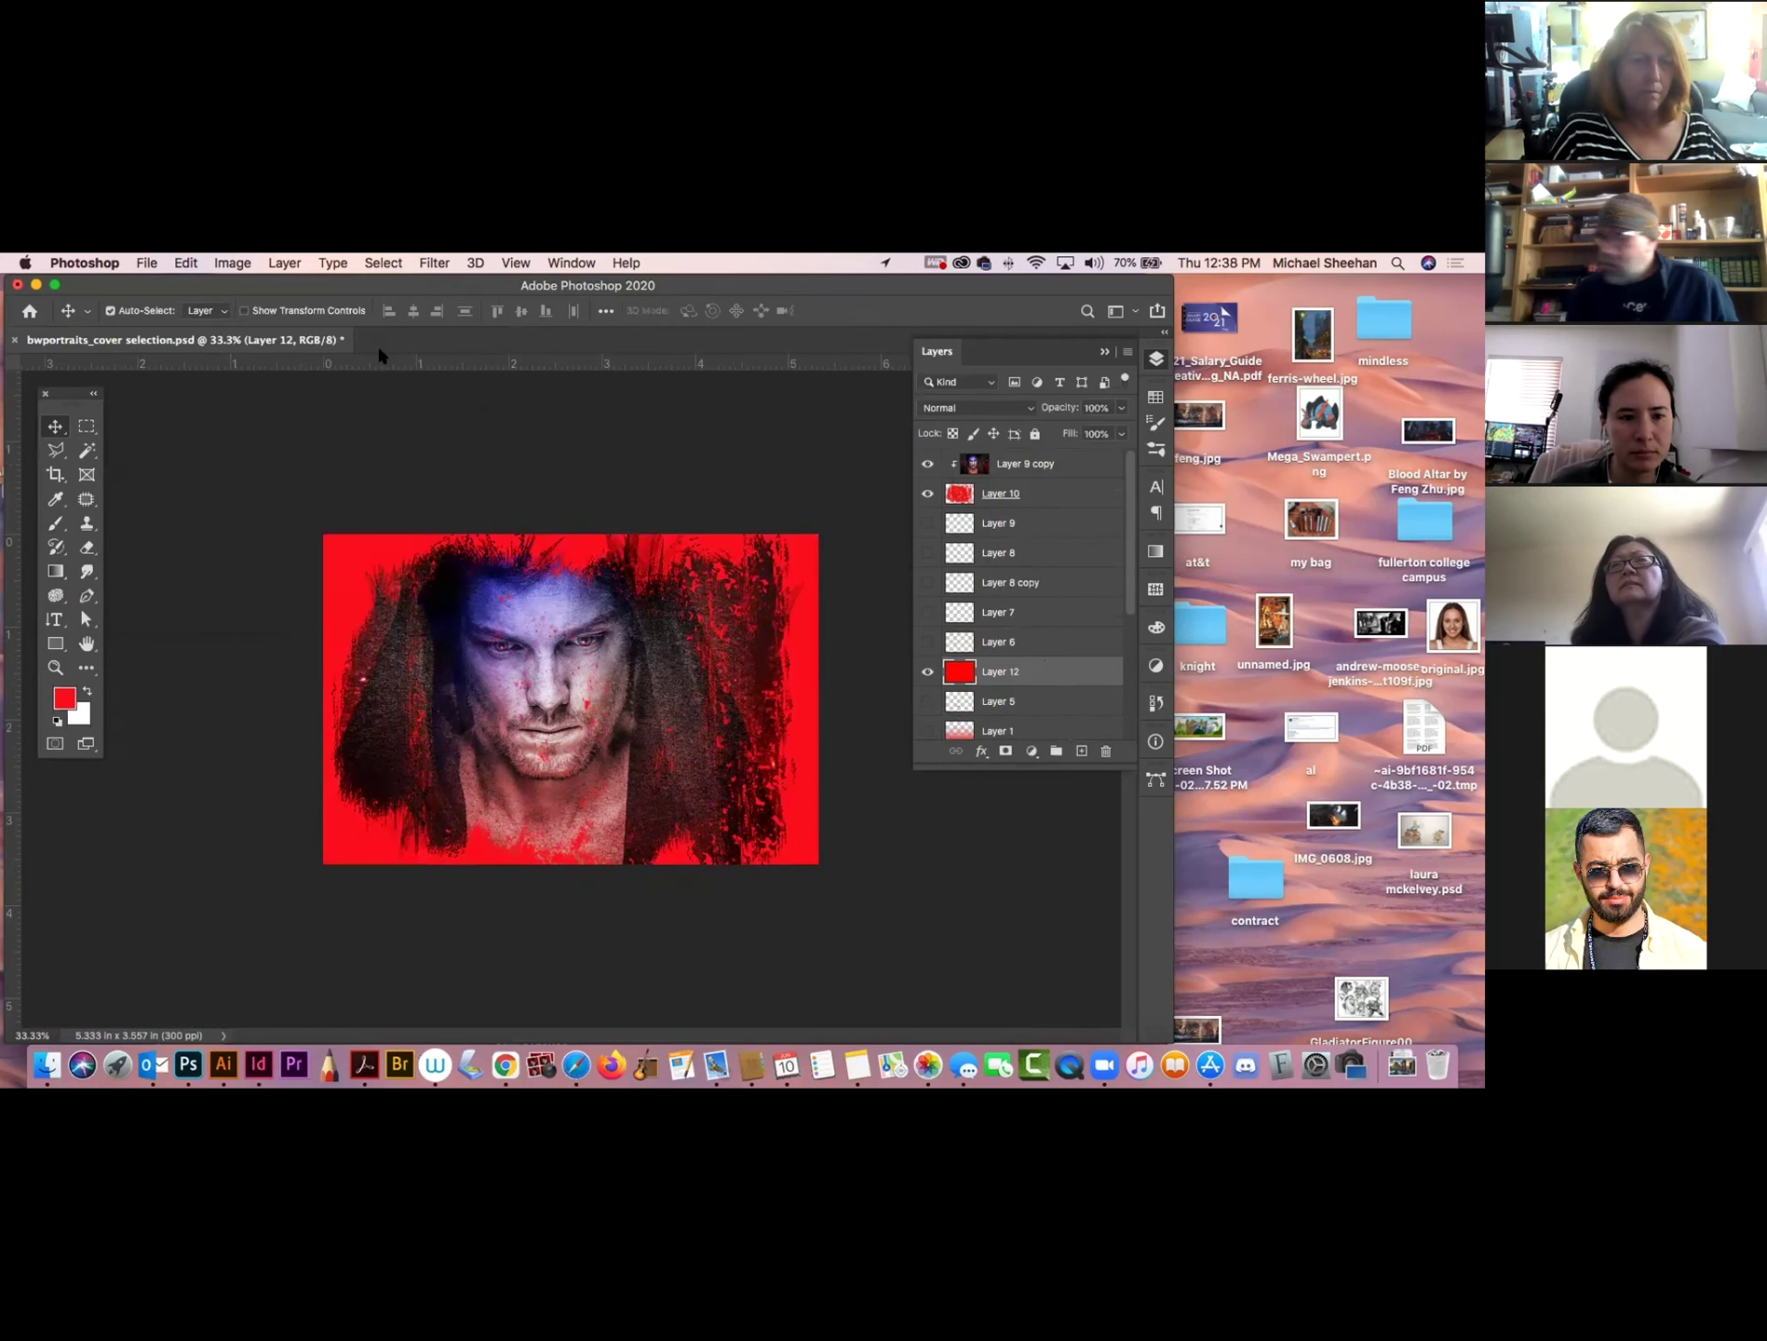
Extend the canvas downward to about 4.4 in tall and fill all of Layer 12 with white.
key("super+z")
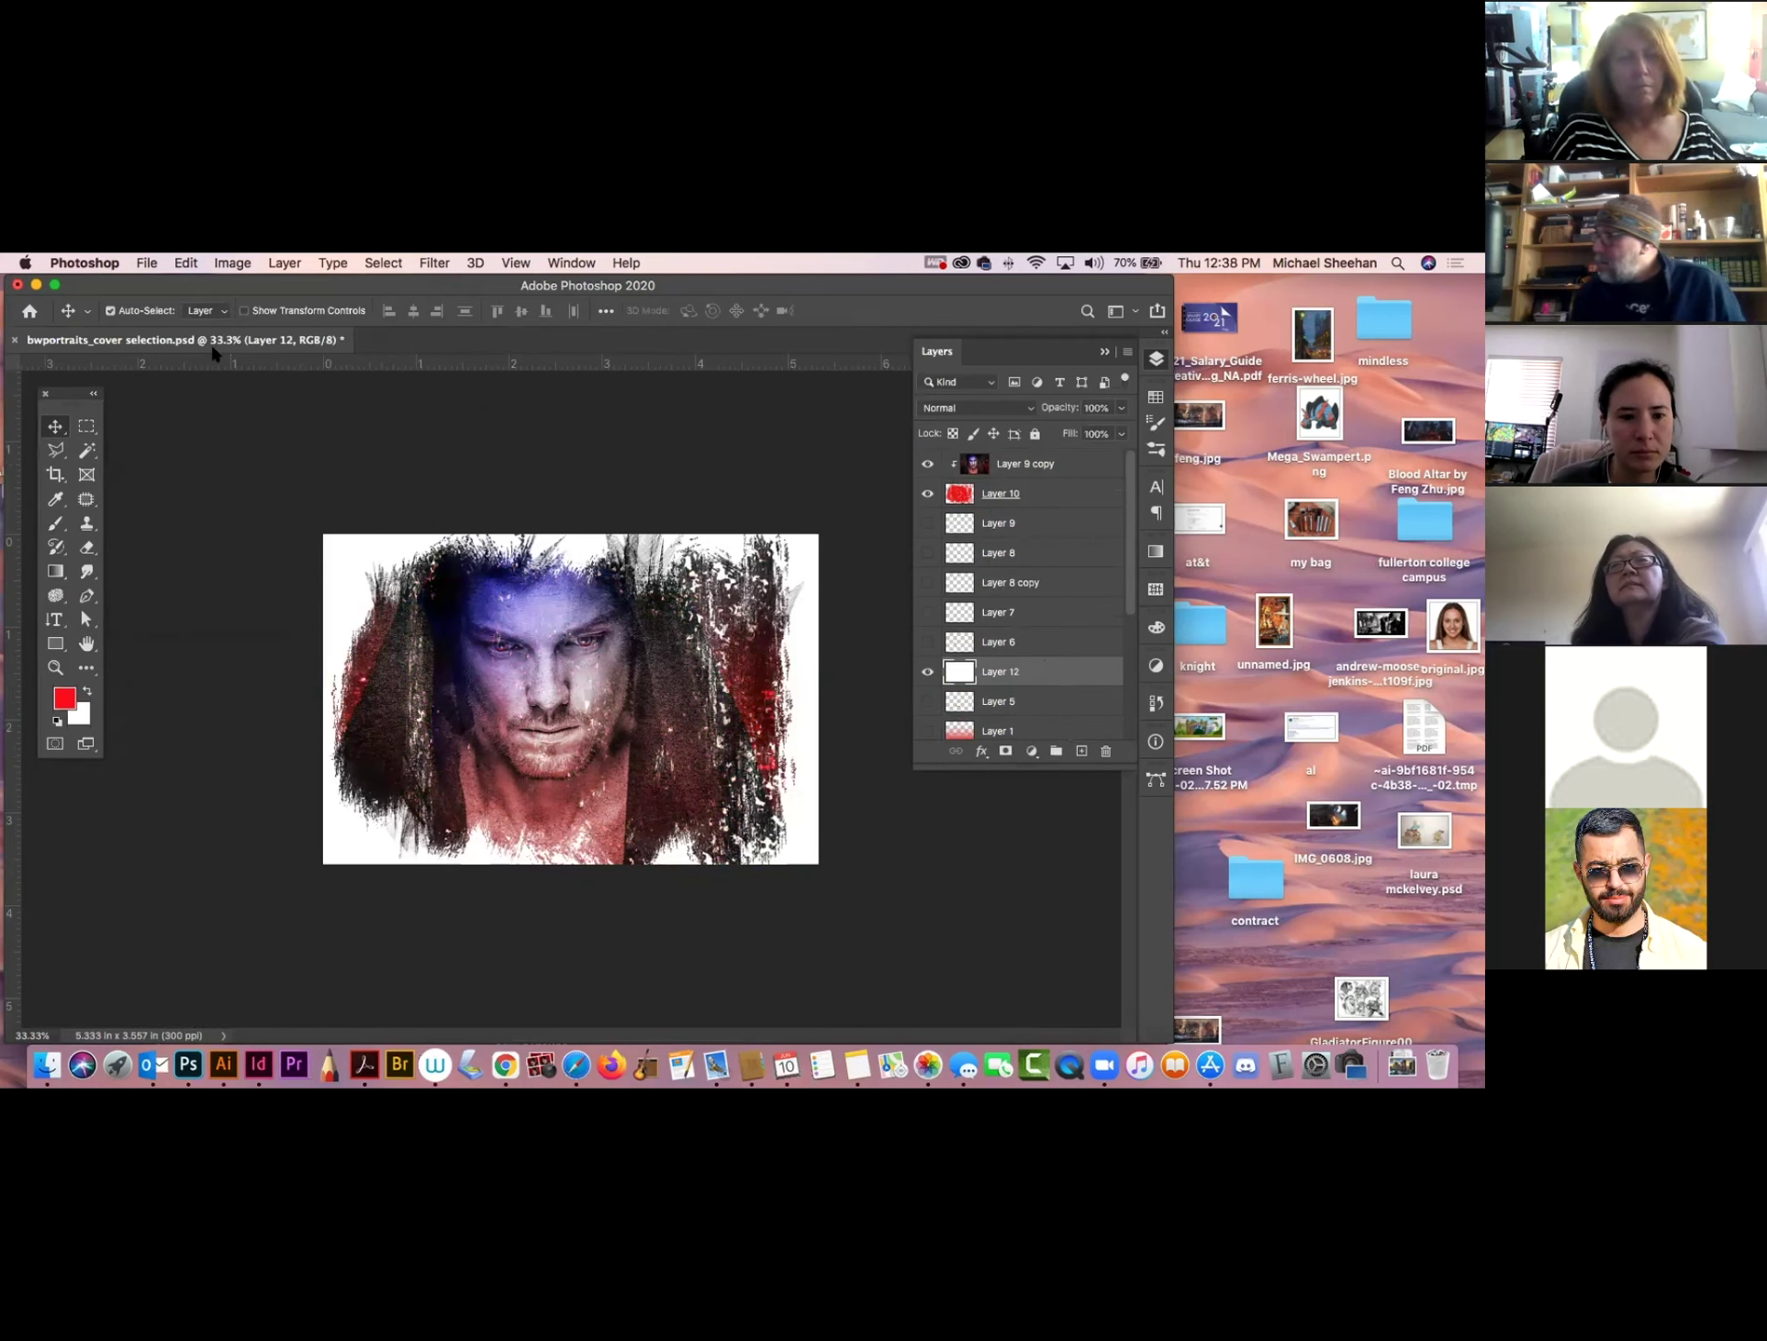
left_click(54, 475)
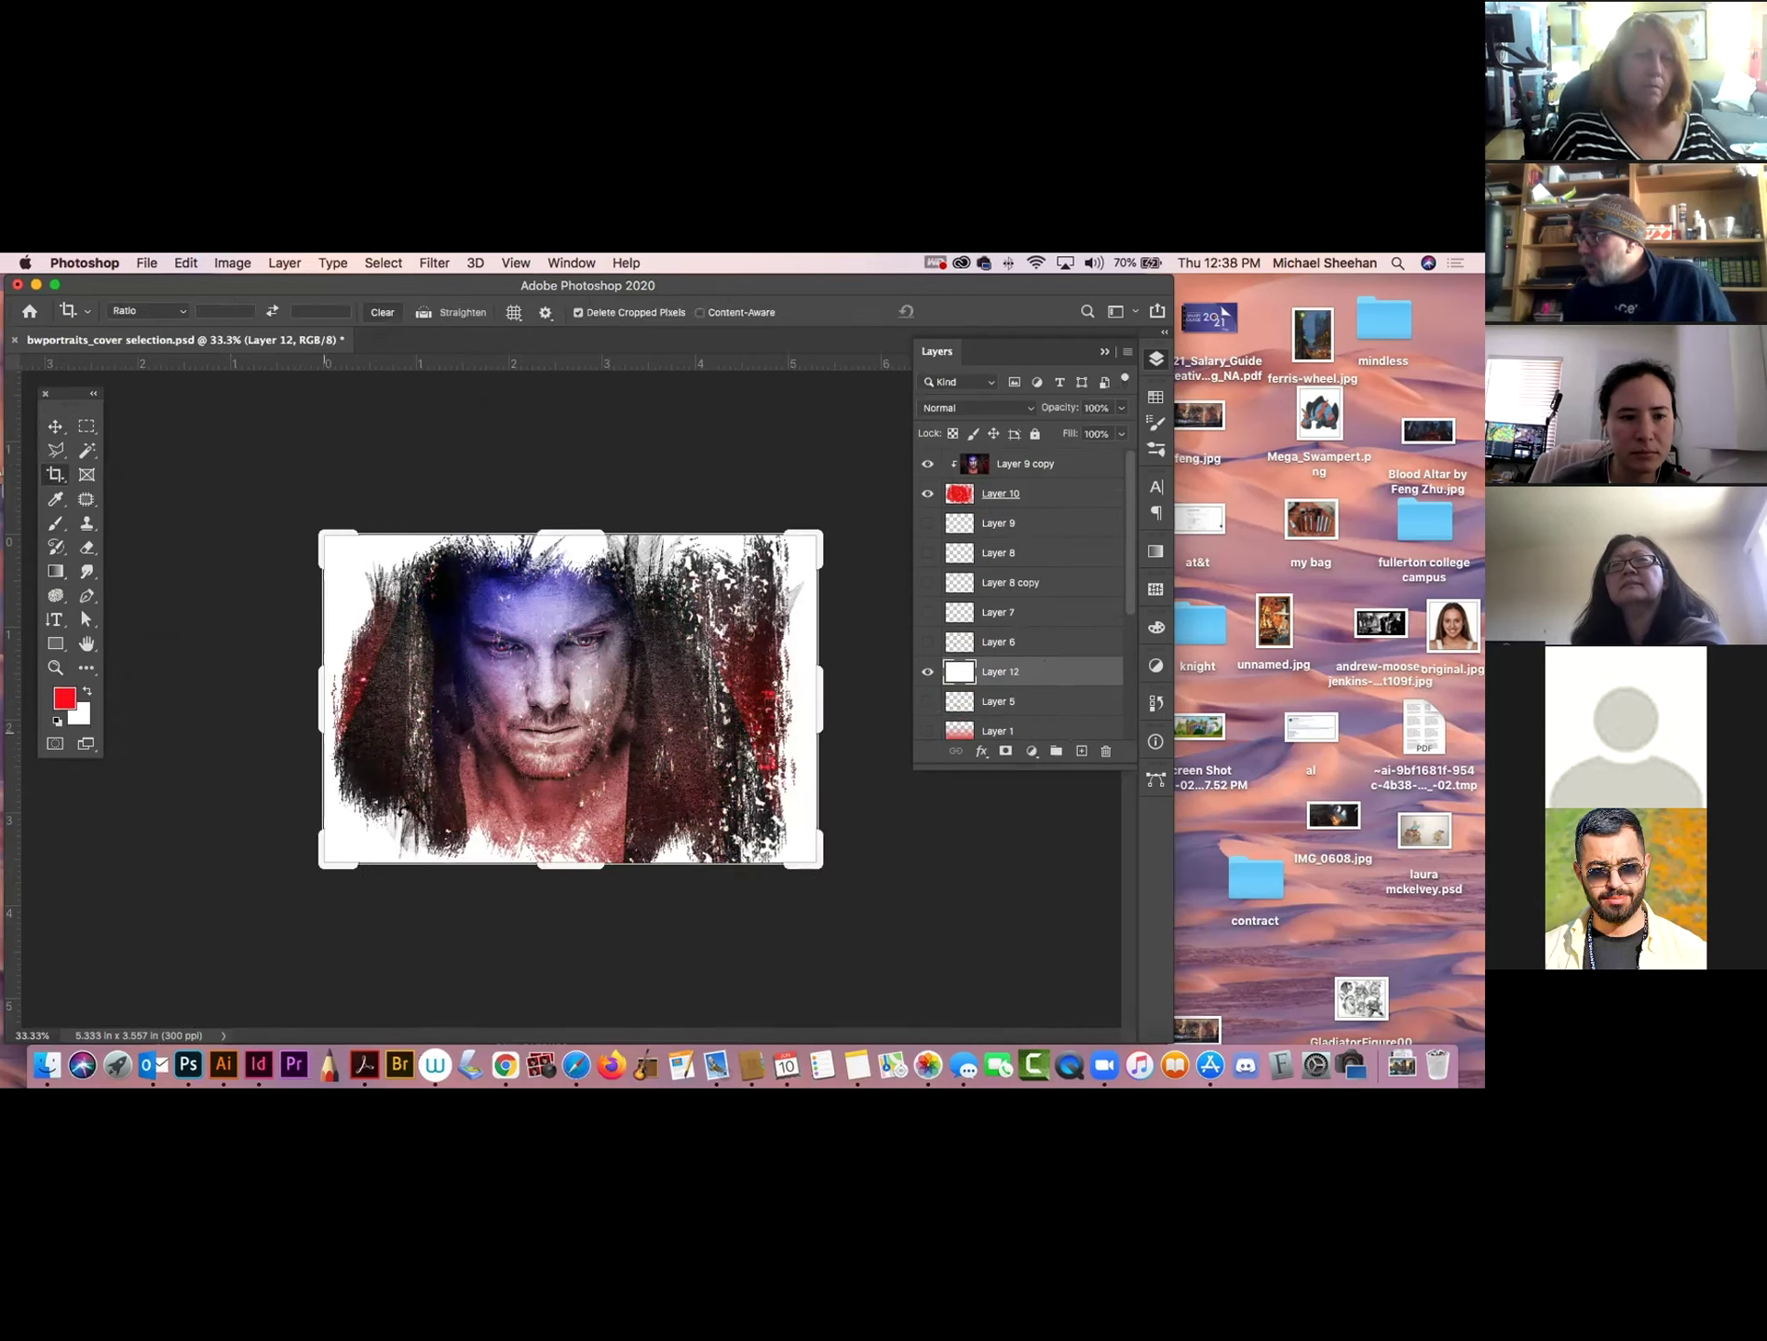
left_click_drag(577, 863, 577, 903)
left_click(55, 426)
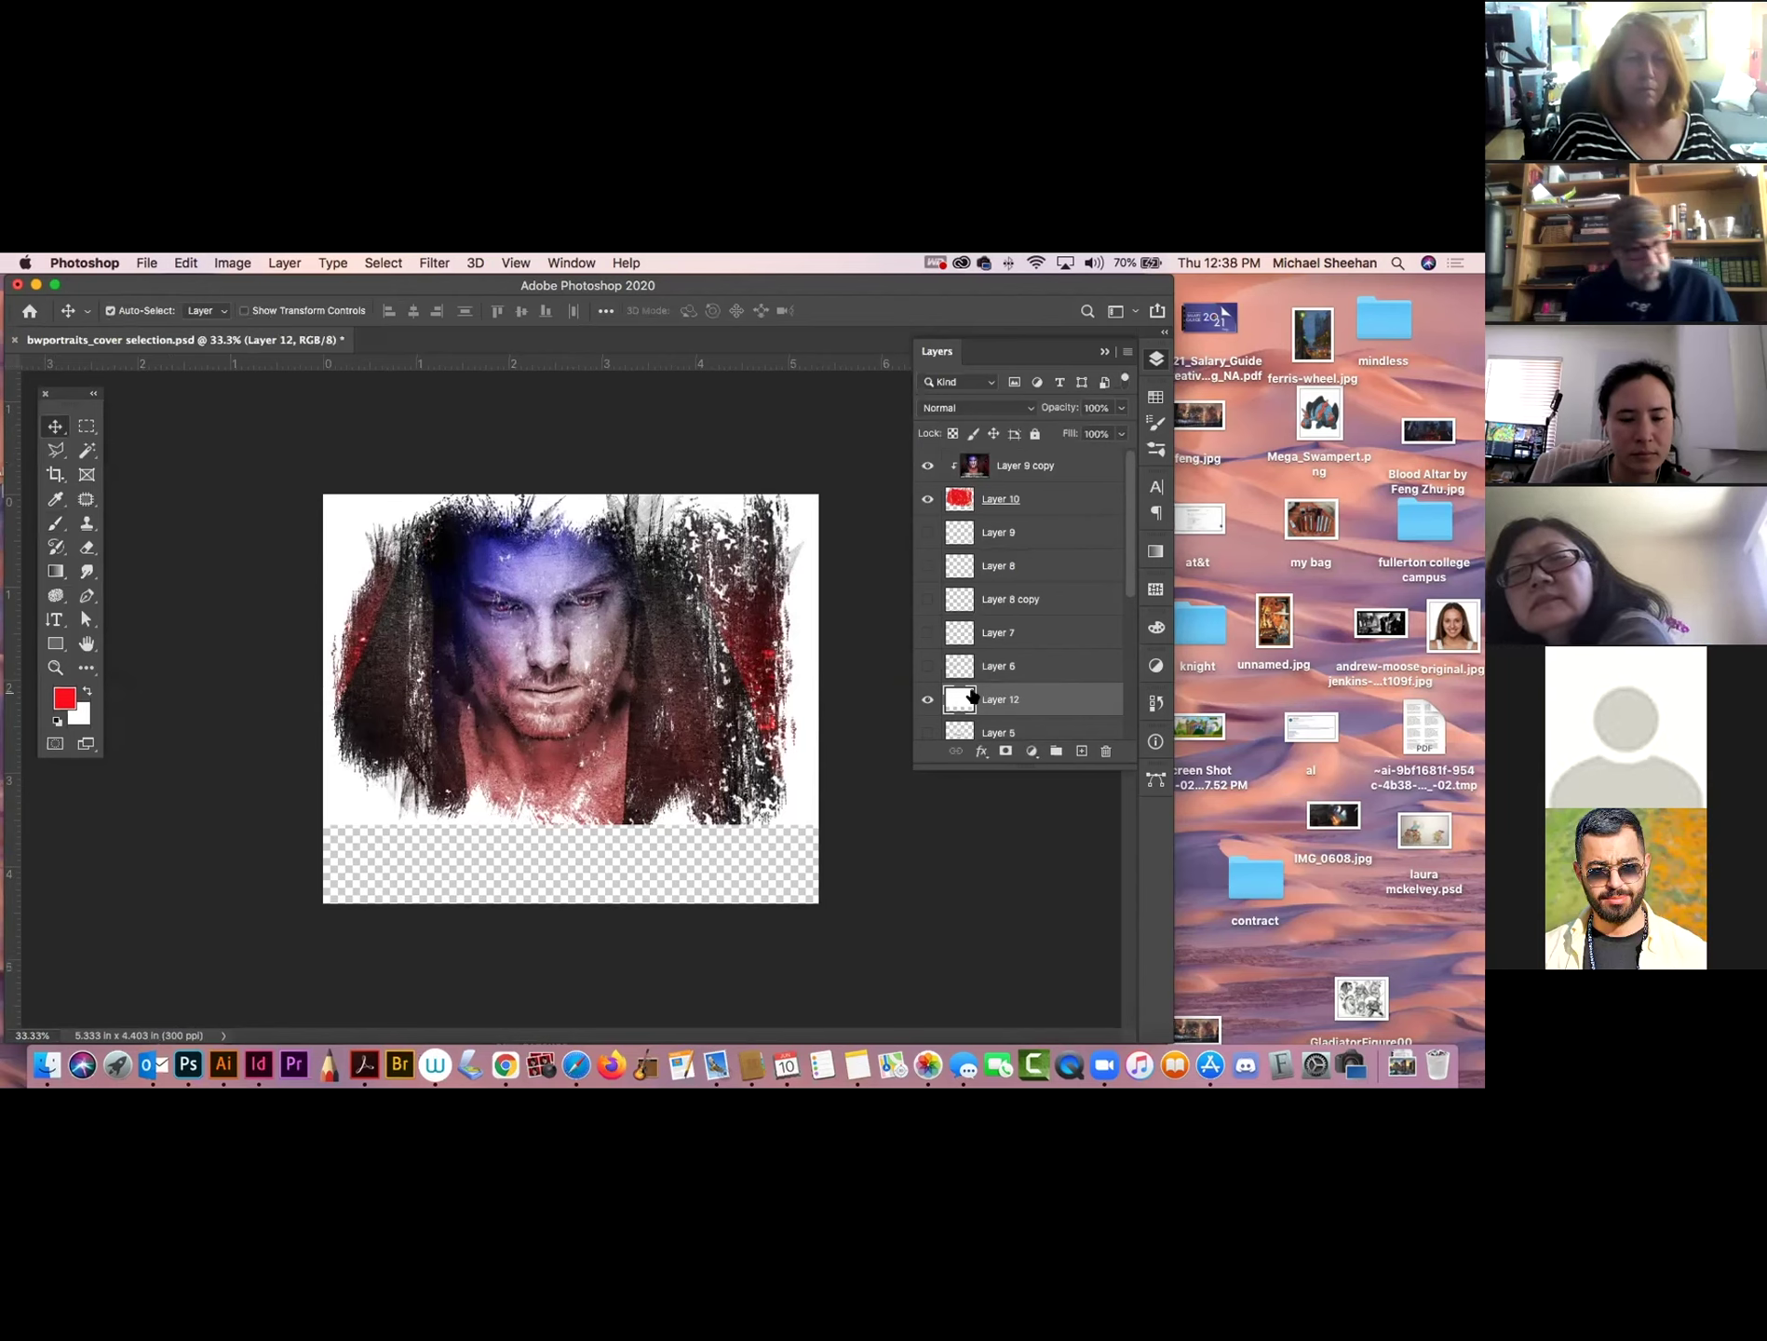
key("super+BackSpace")
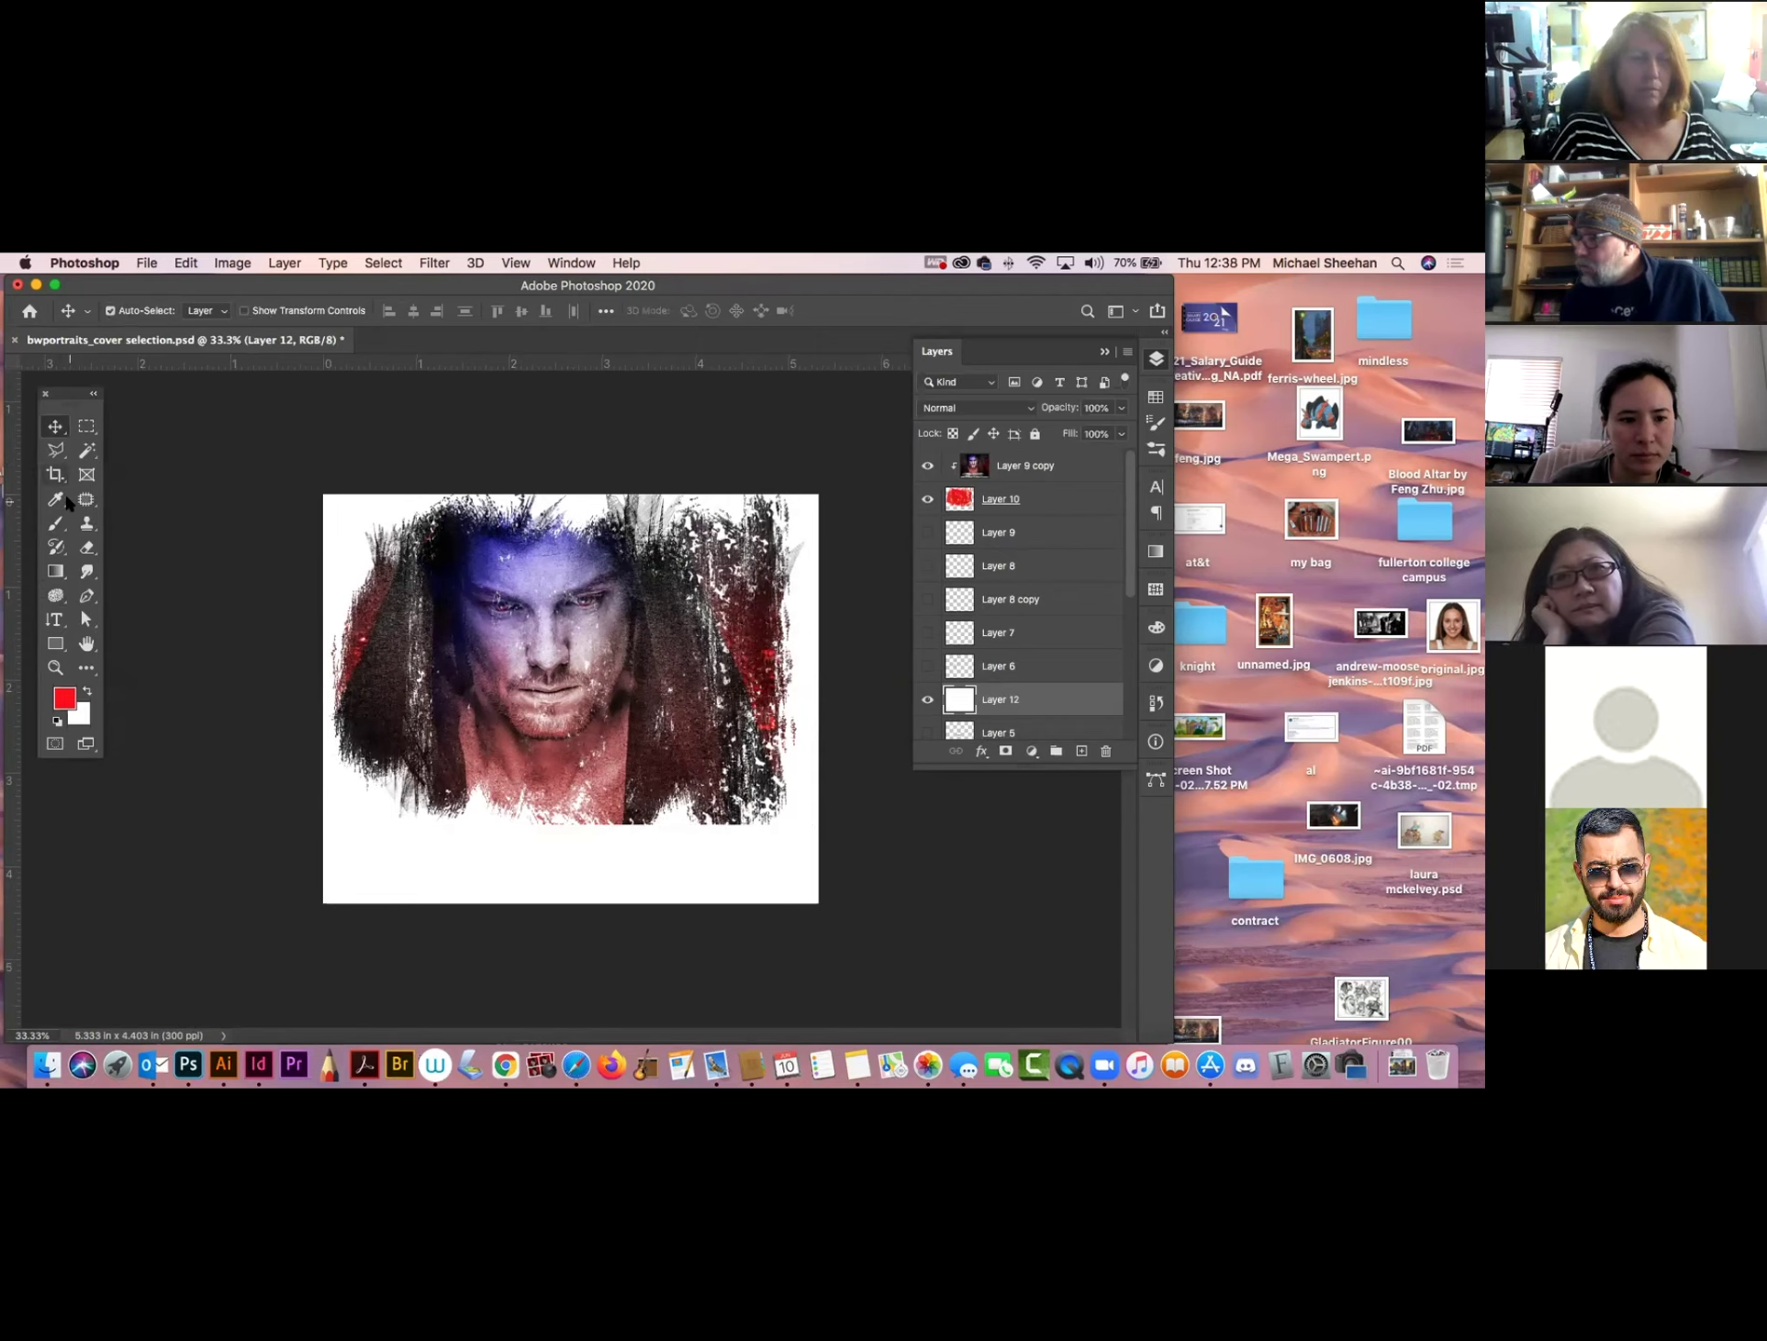
Add the placeholder text "Lorem Ipsum" in Gastro Pub and scale it to fit the white strip below the portrait.
left_click(55, 620)
left_click_drag(56, 620, 121, 616)
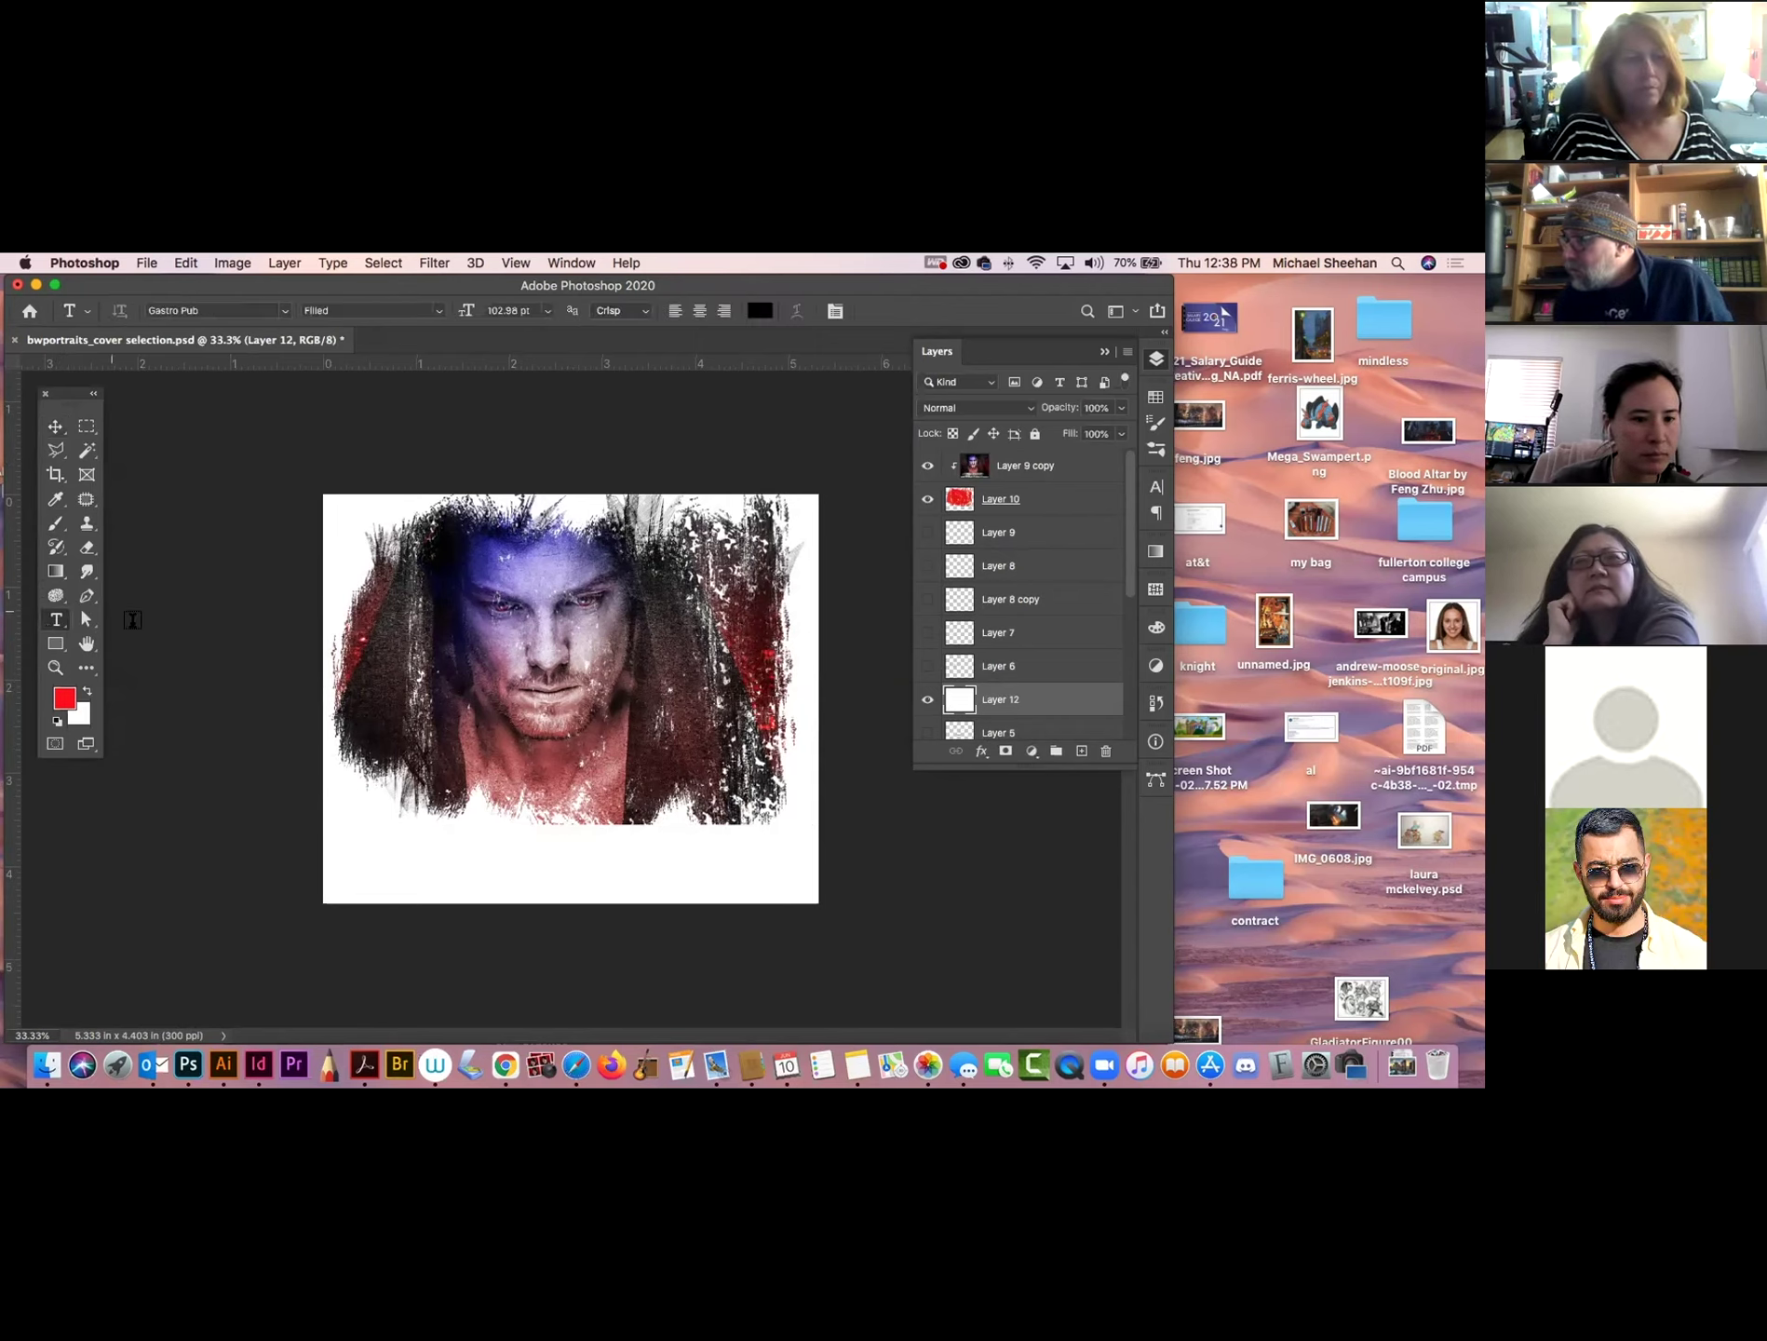
left_click(345, 850)
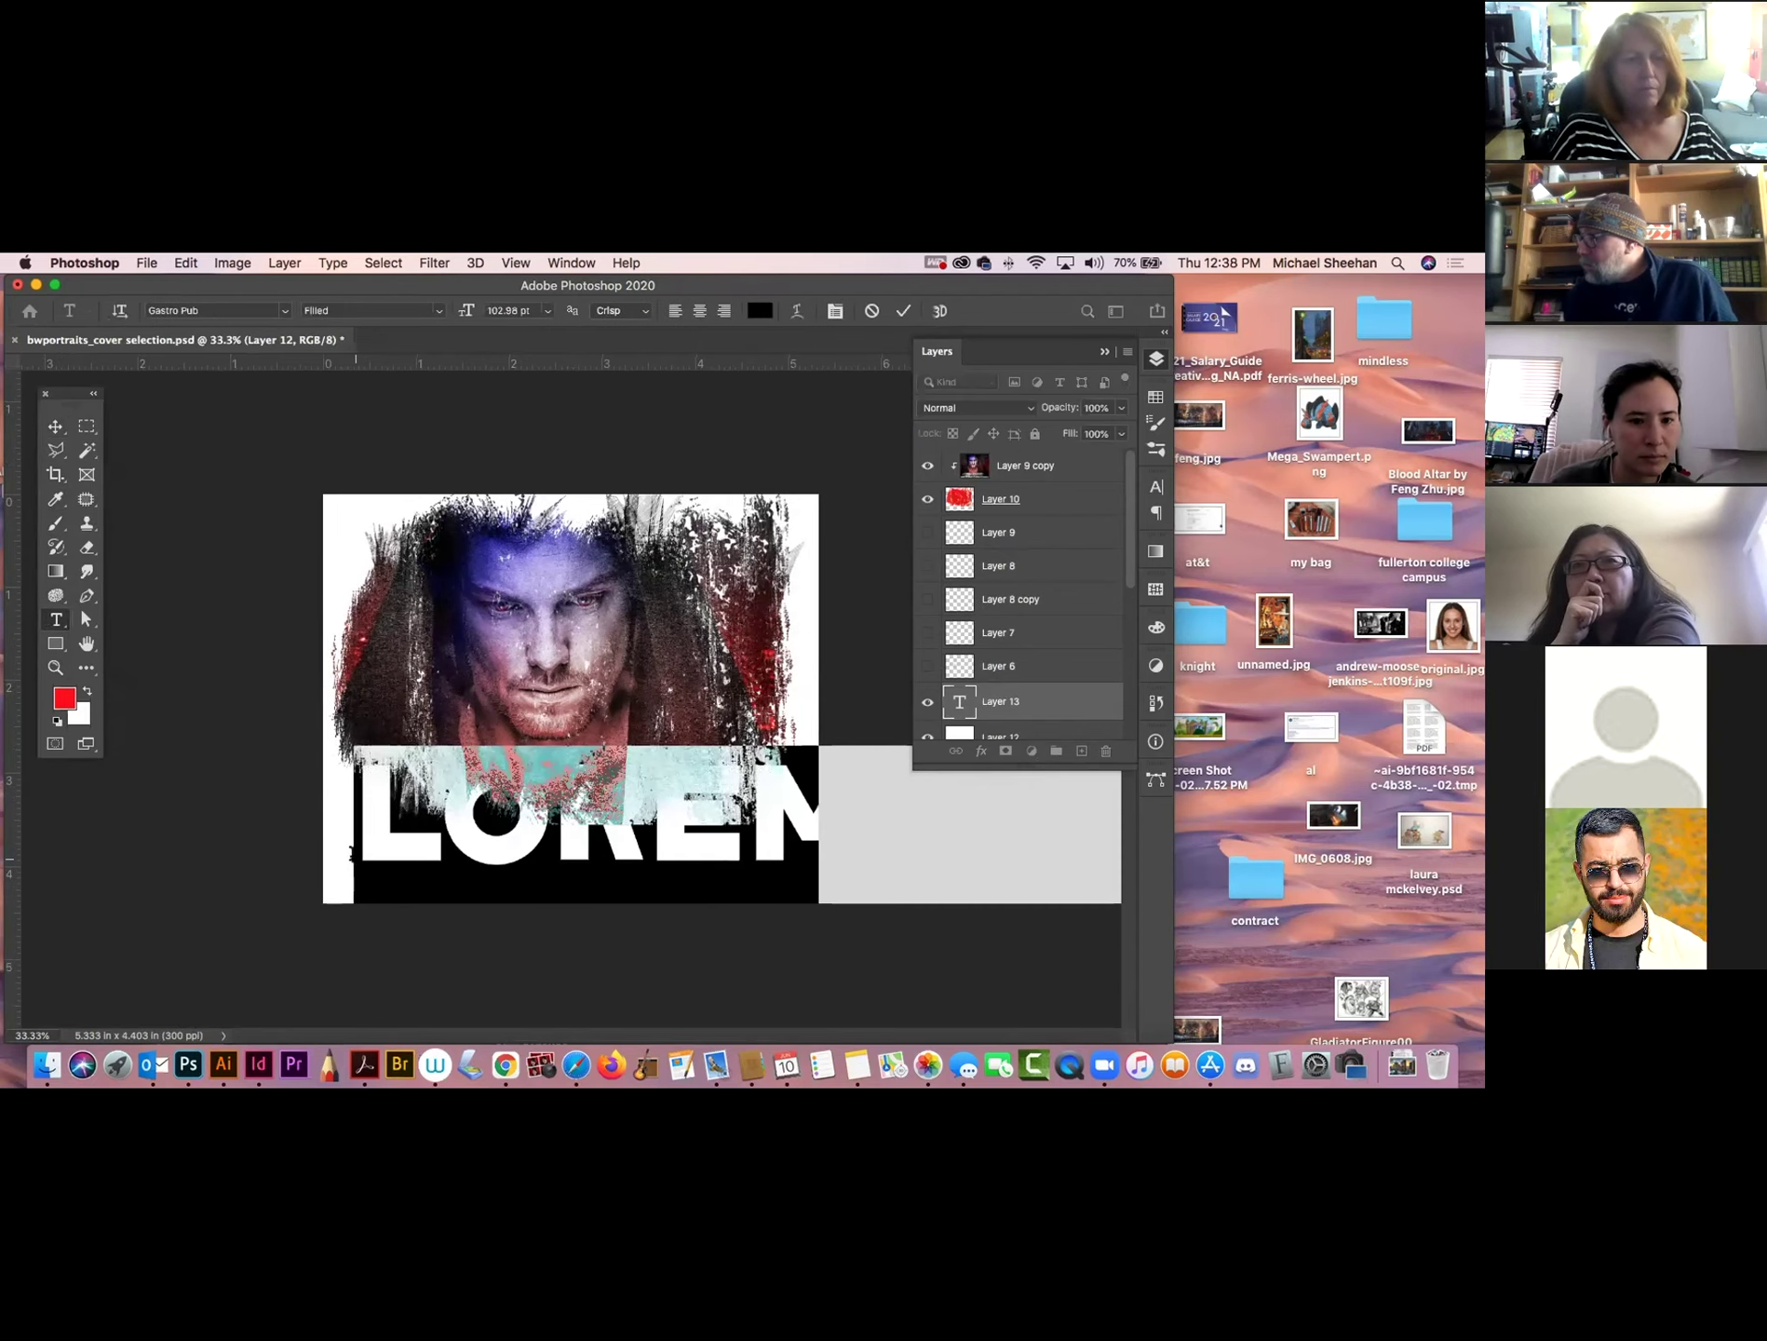
left_click(54, 425)
left_click_drag(360, 778, 676, 846)
key("cmd+t")
left_click_drag(789, 862, 456, 842)
key("Return")
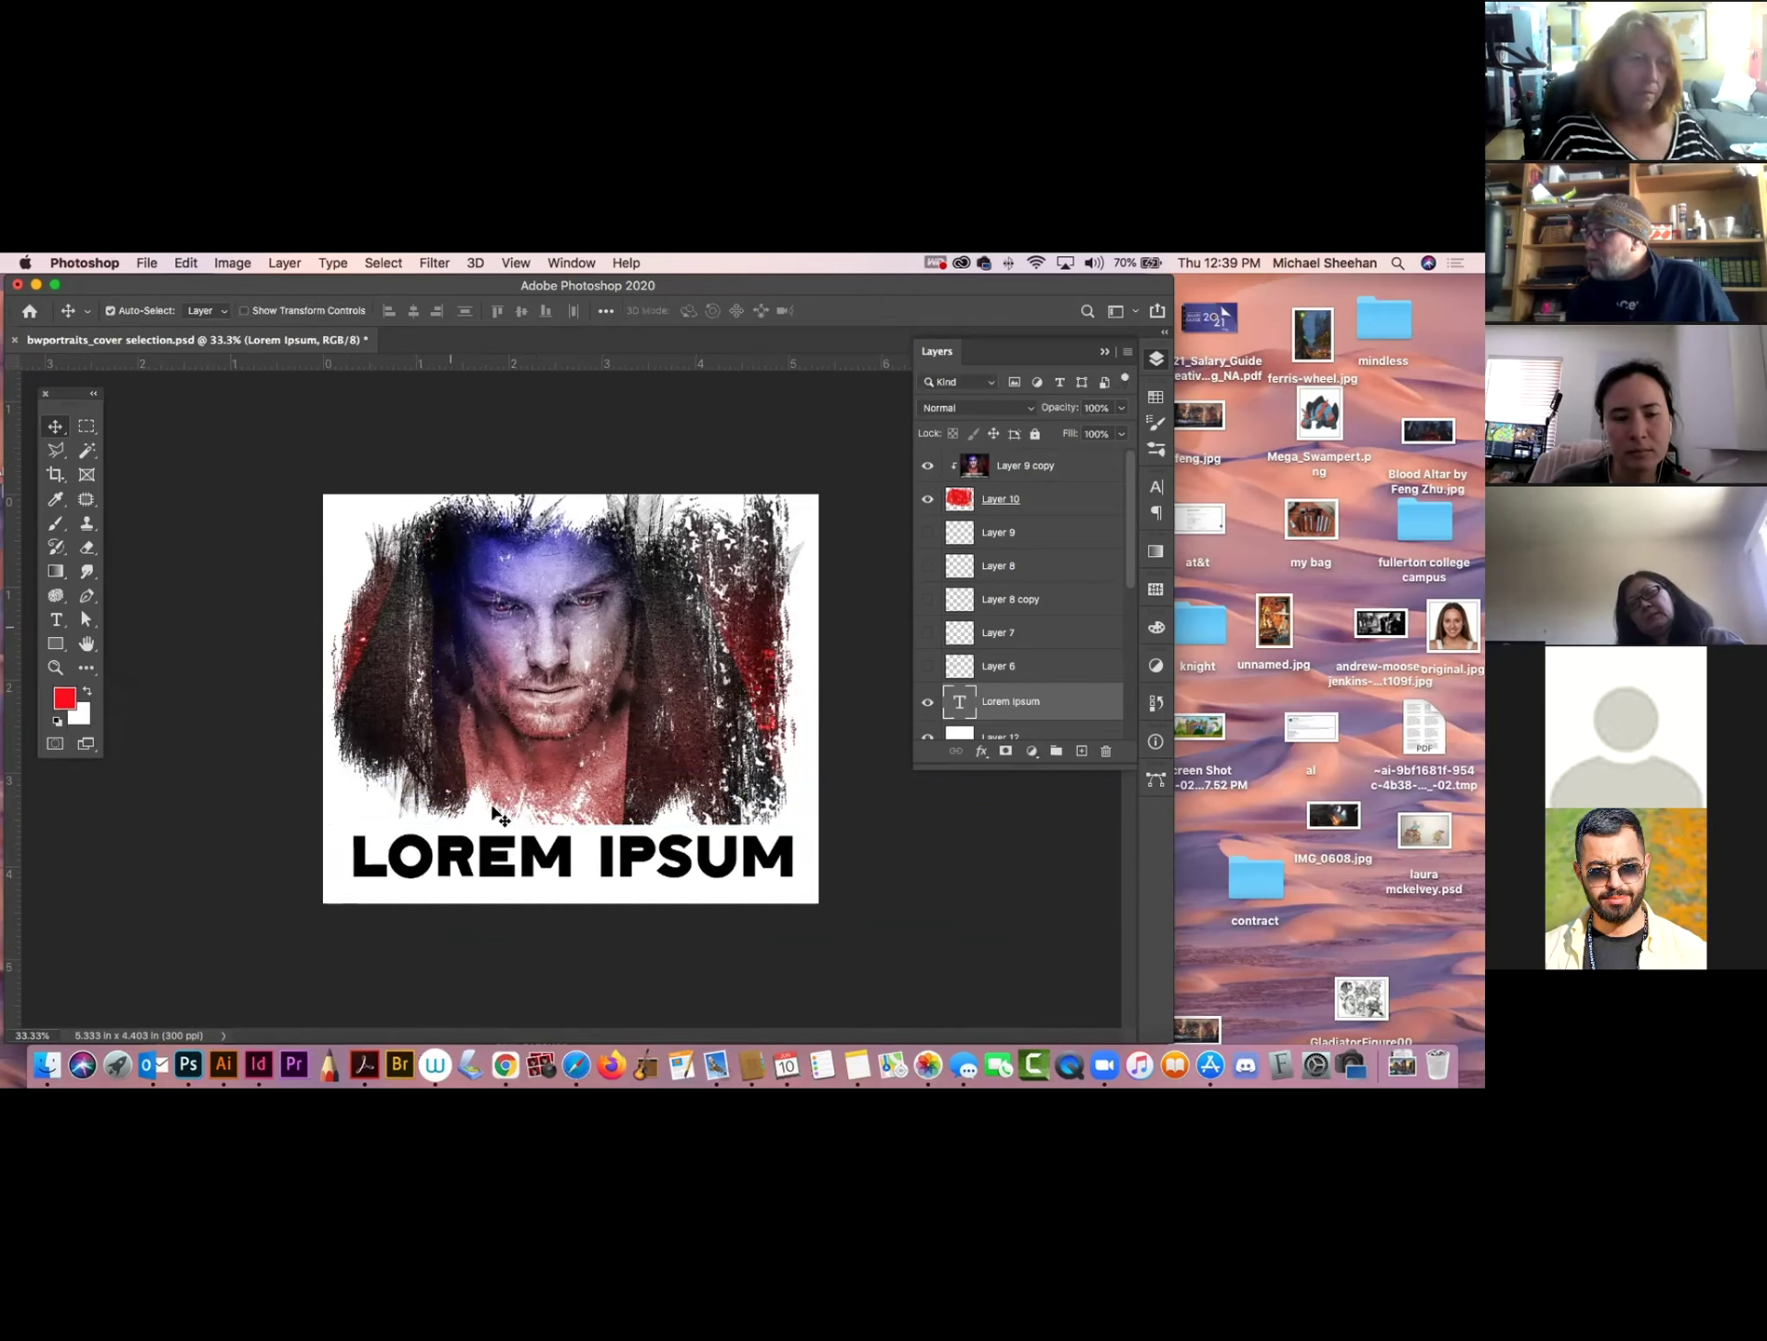
Move the Lorem Ipsum text over the lower portrait, load its letter shapes as a selection and hide the text layer.
left_click_drag(540, 868, 531, 734)
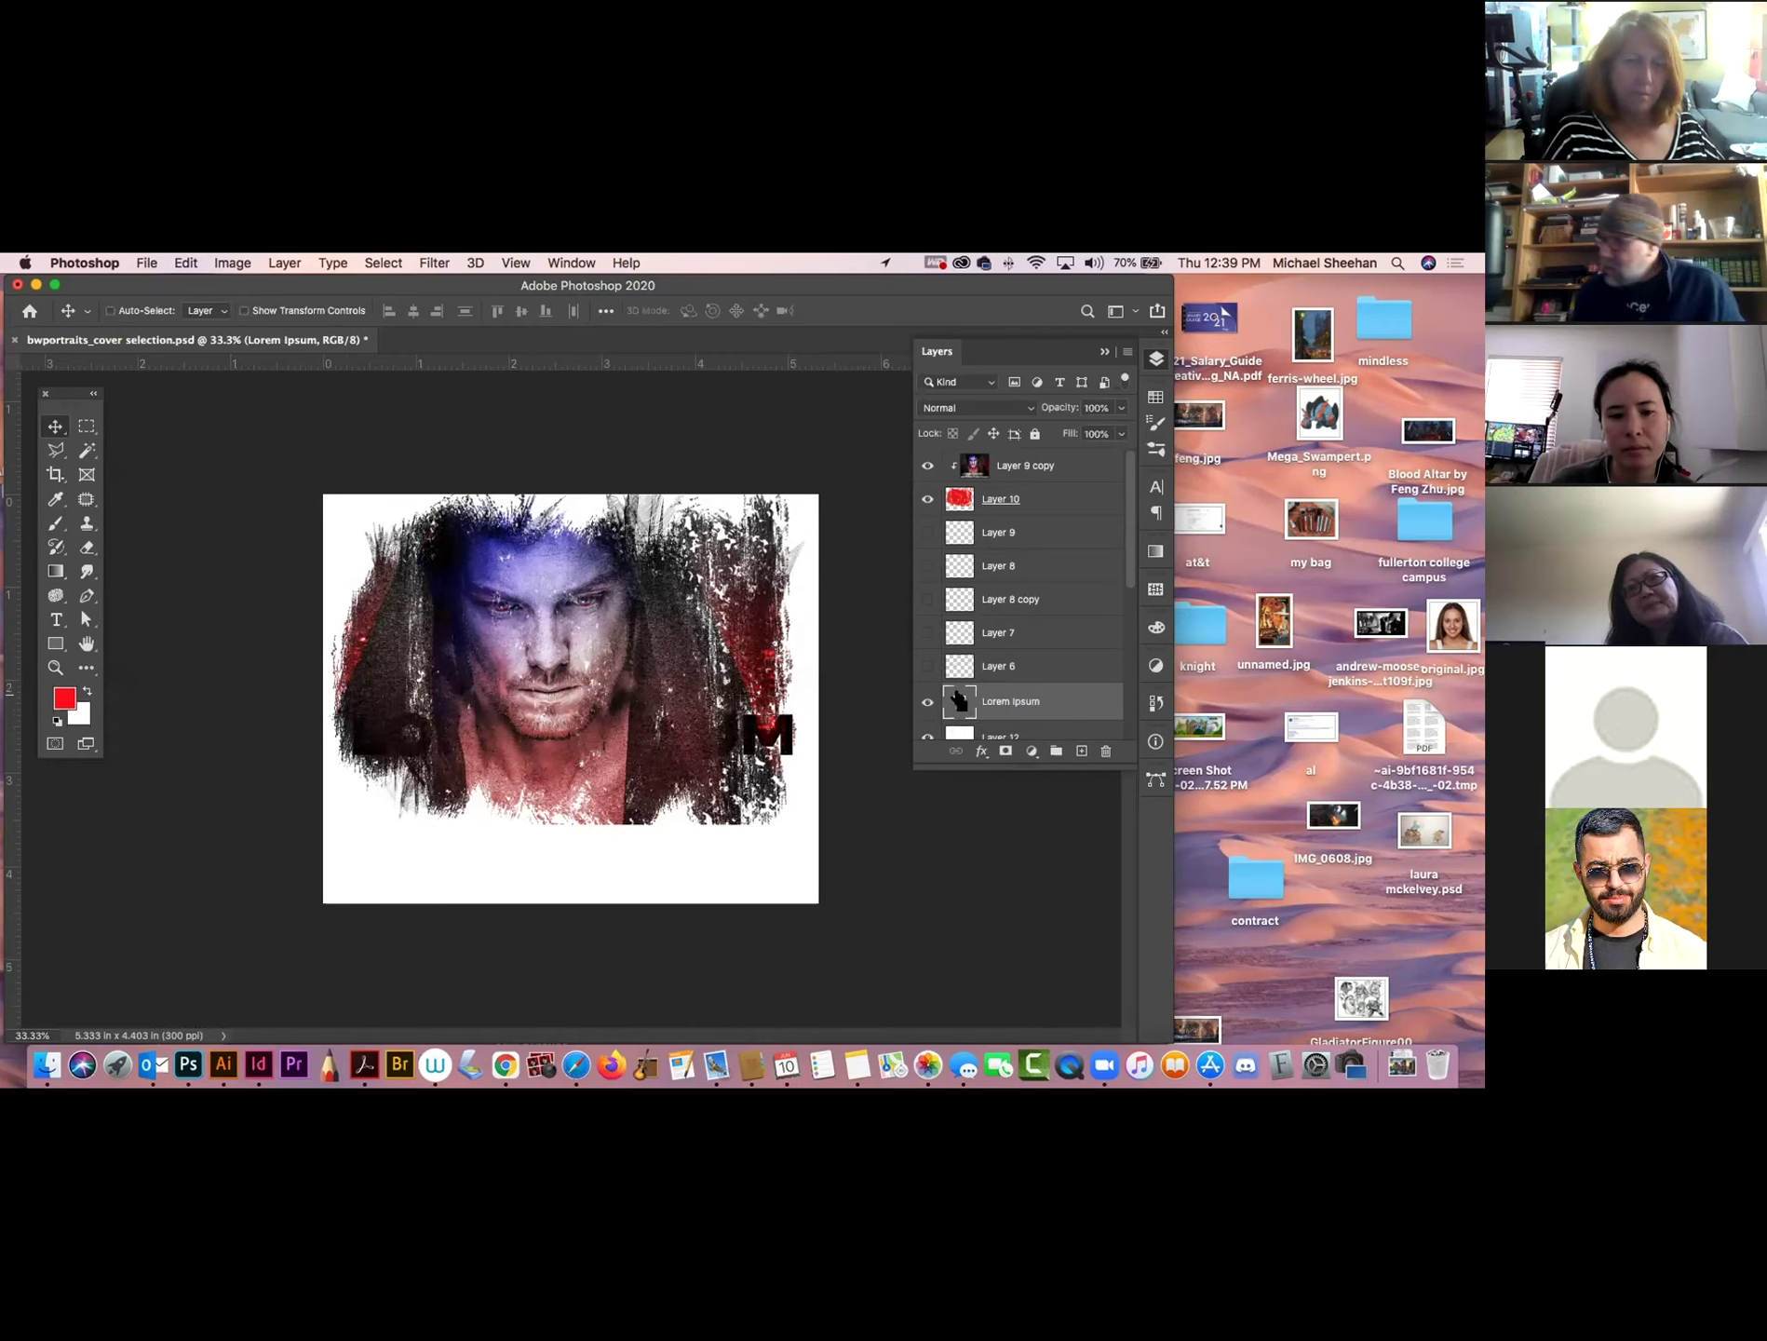
left_click(957, 698, "super")
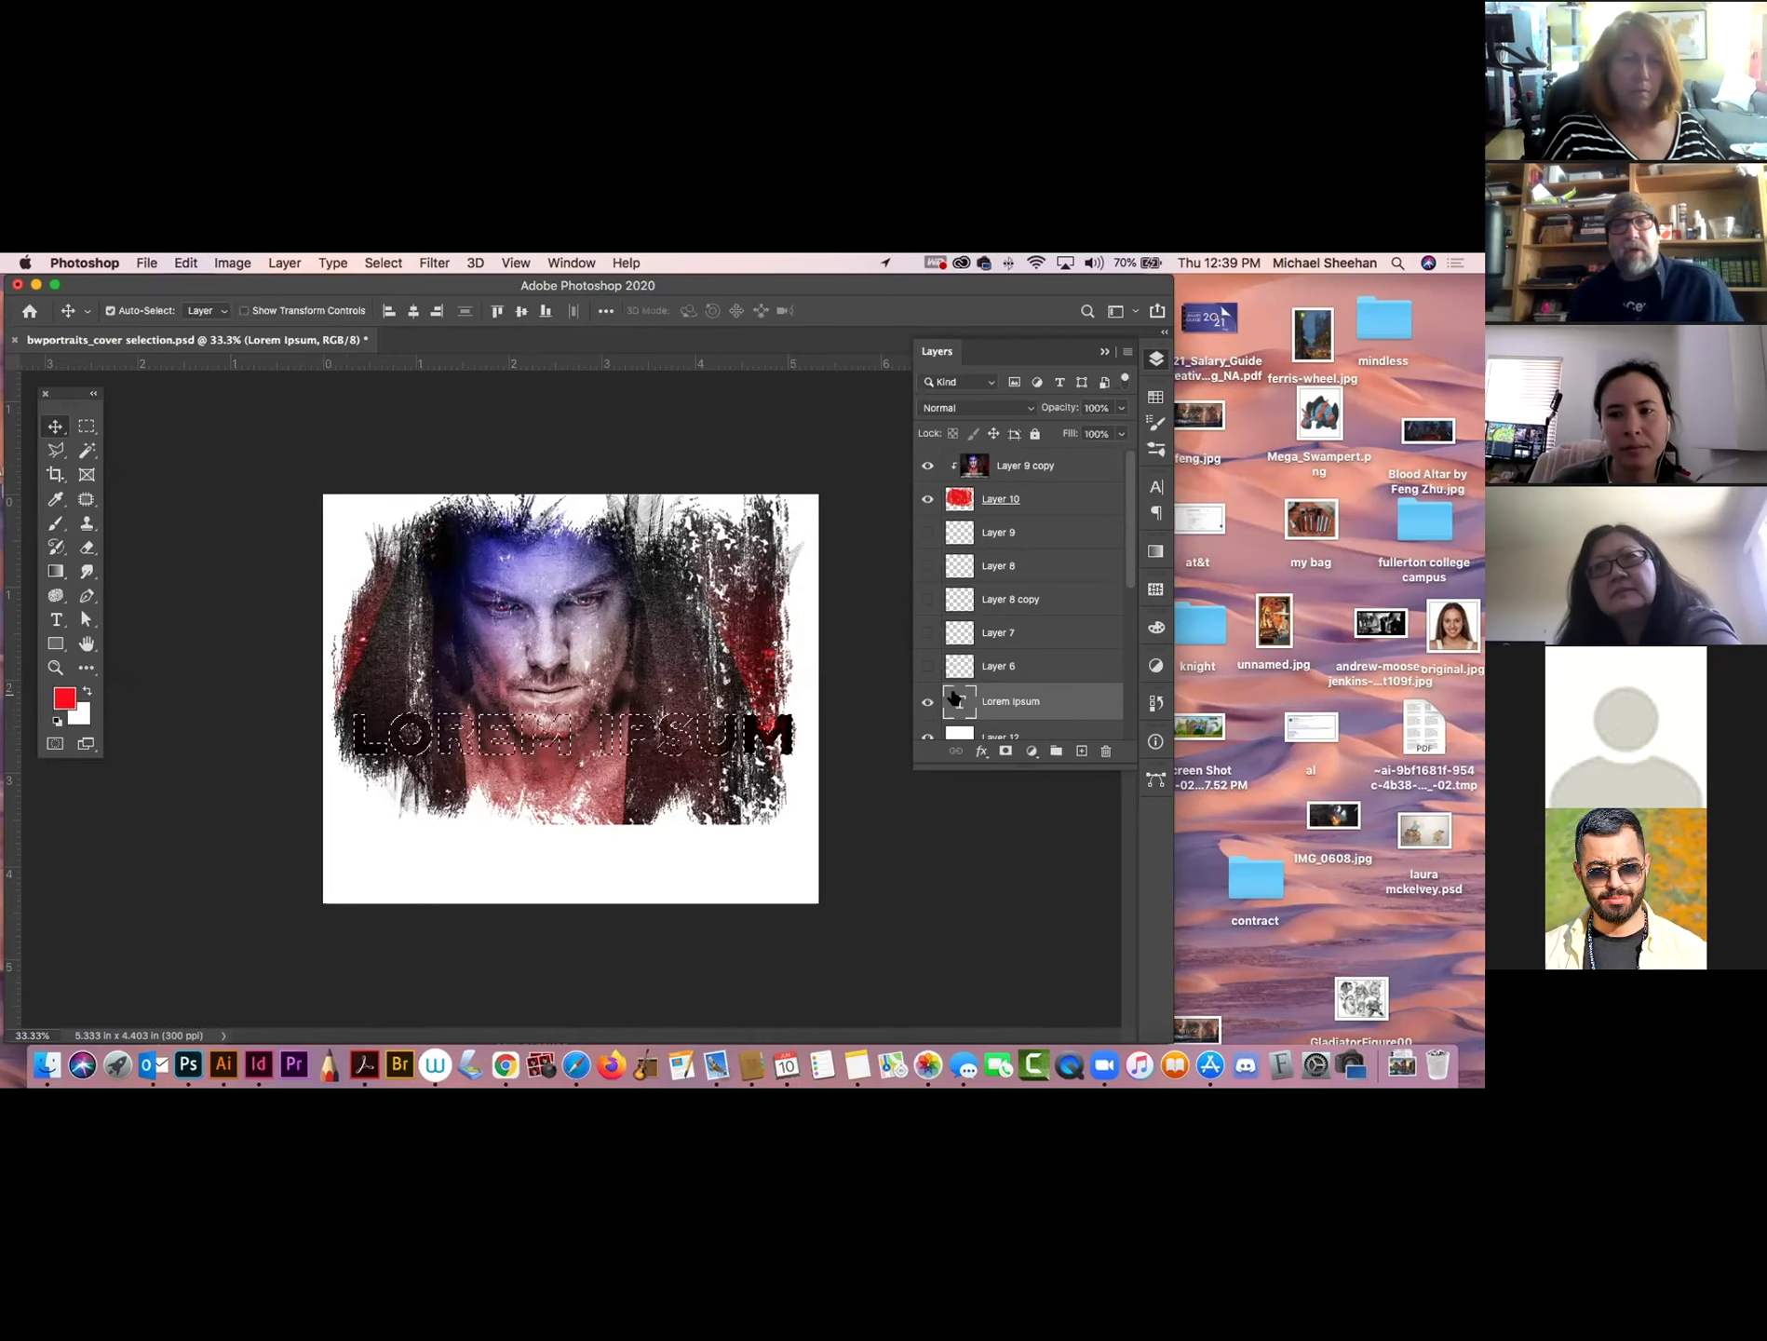
left_click(928, 705)
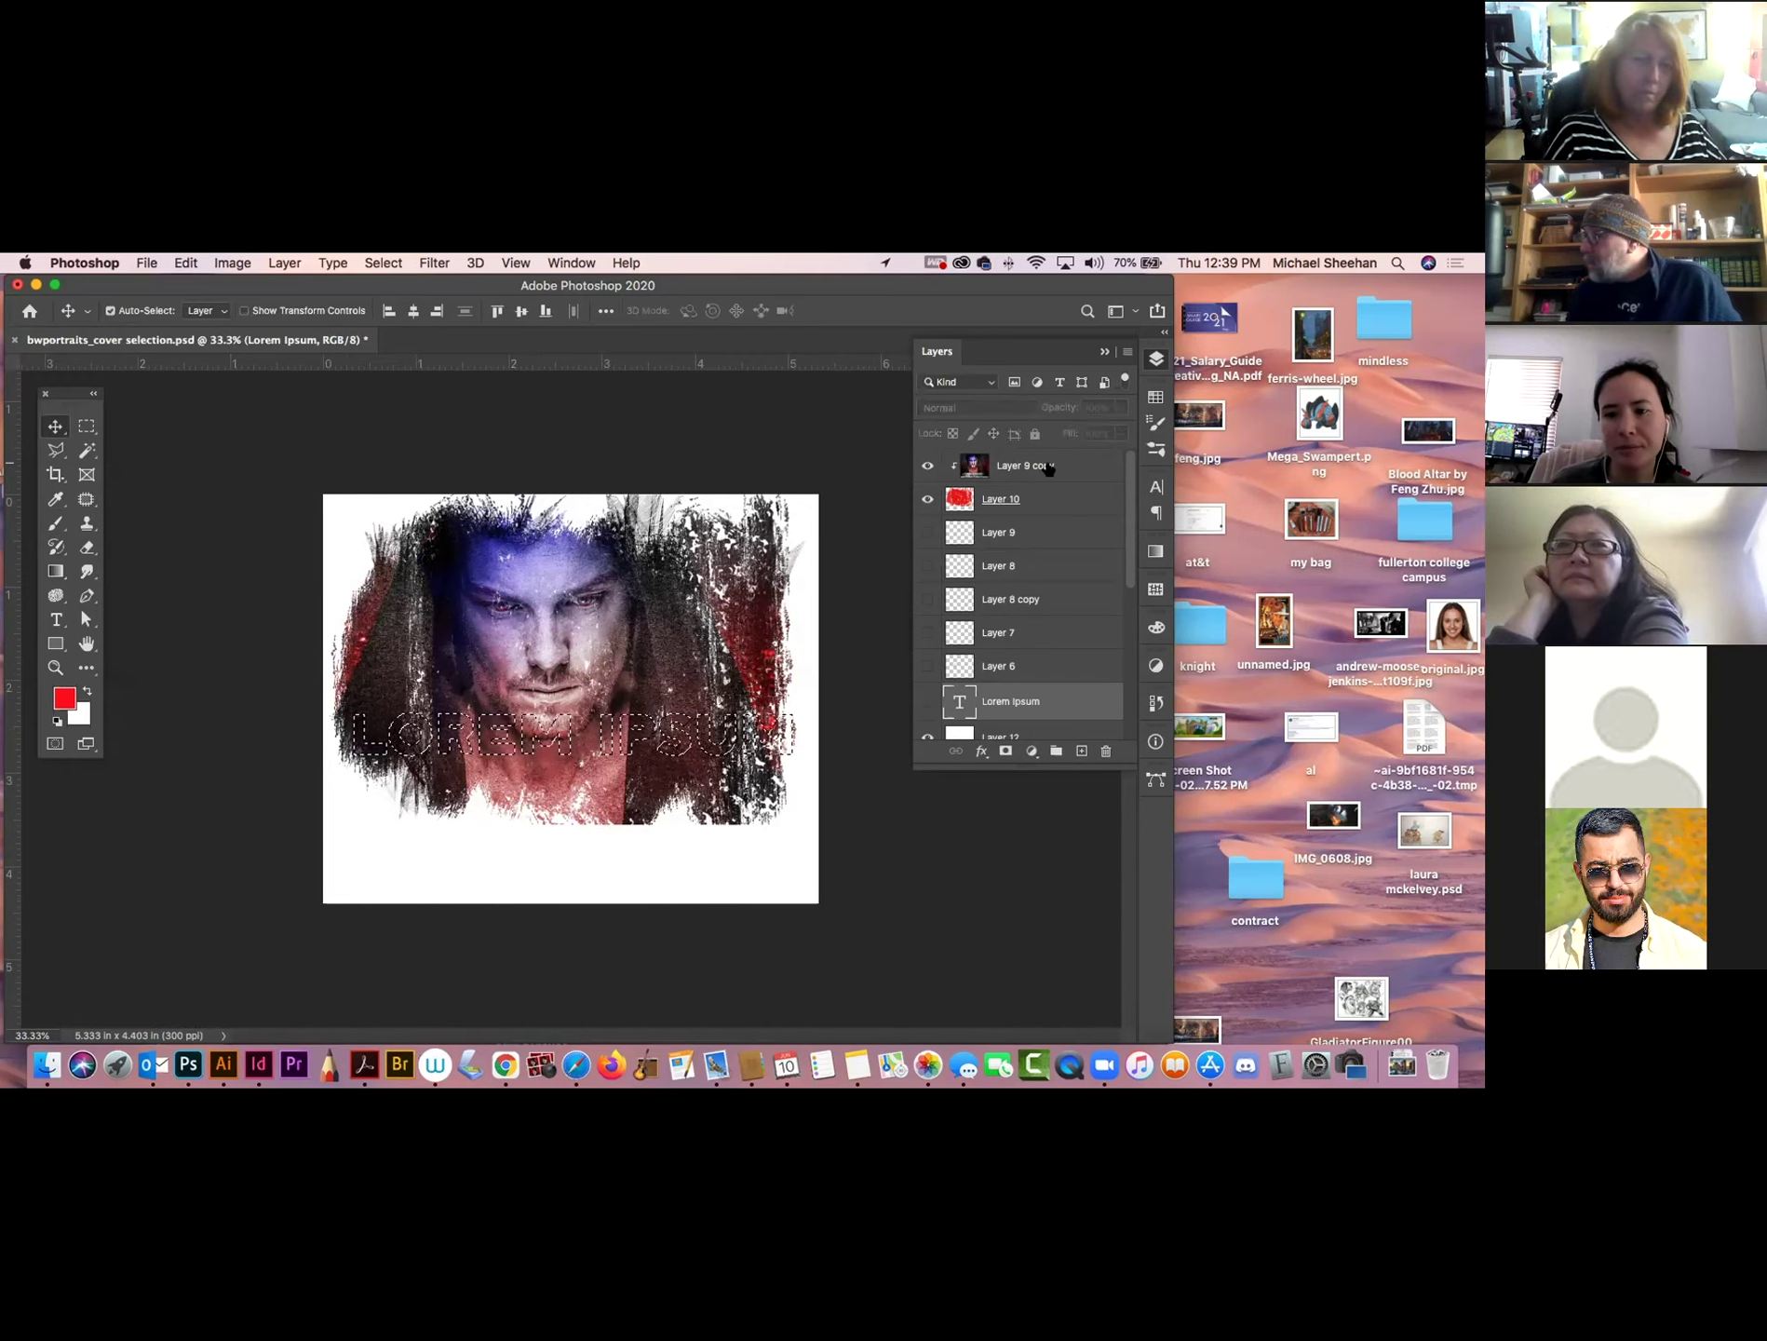
Merge Layer 9 copy with Layer 10 into a single layer.
left_click(1048, 467)
left_click(1051, 496, "shift")
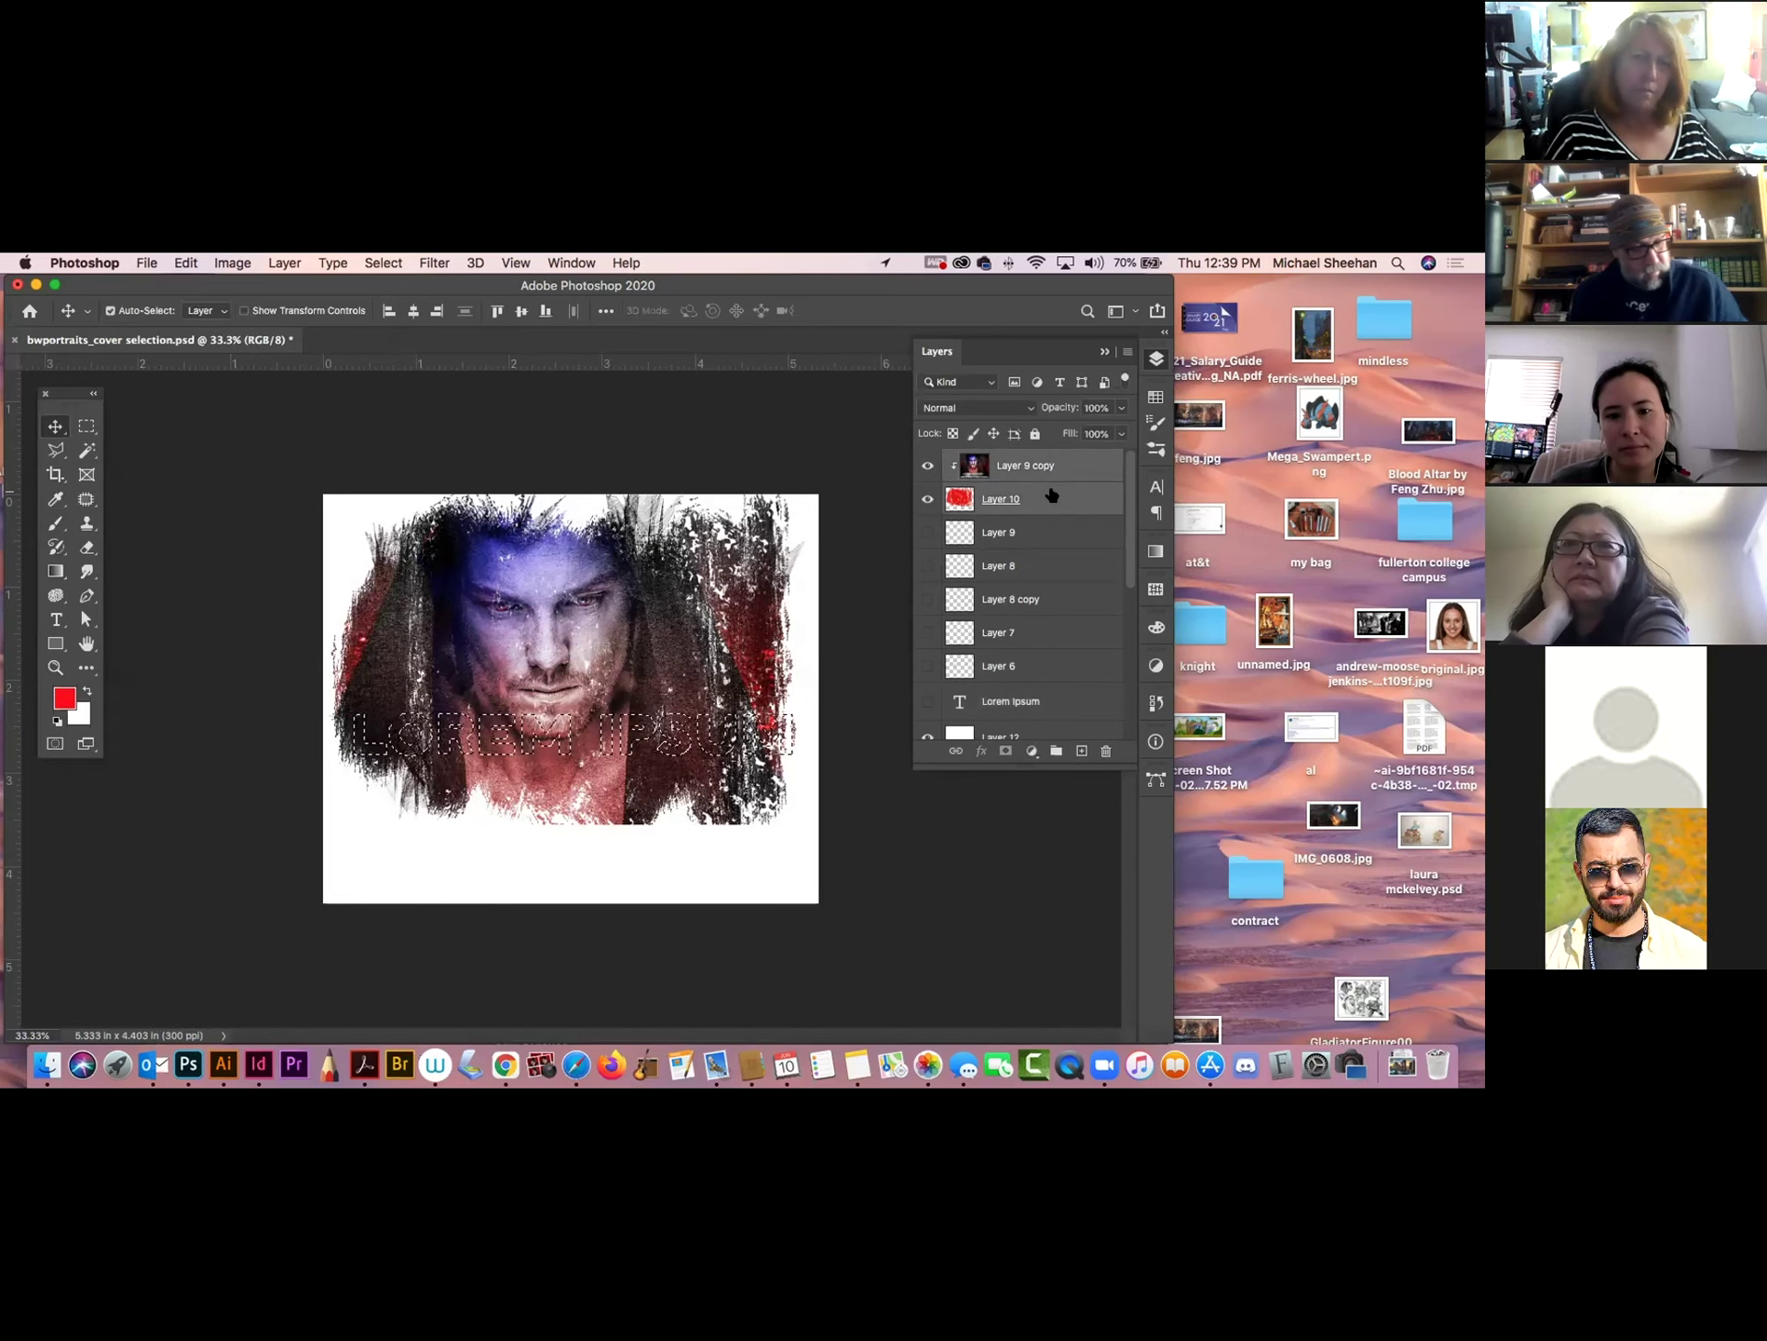
key("super+e")
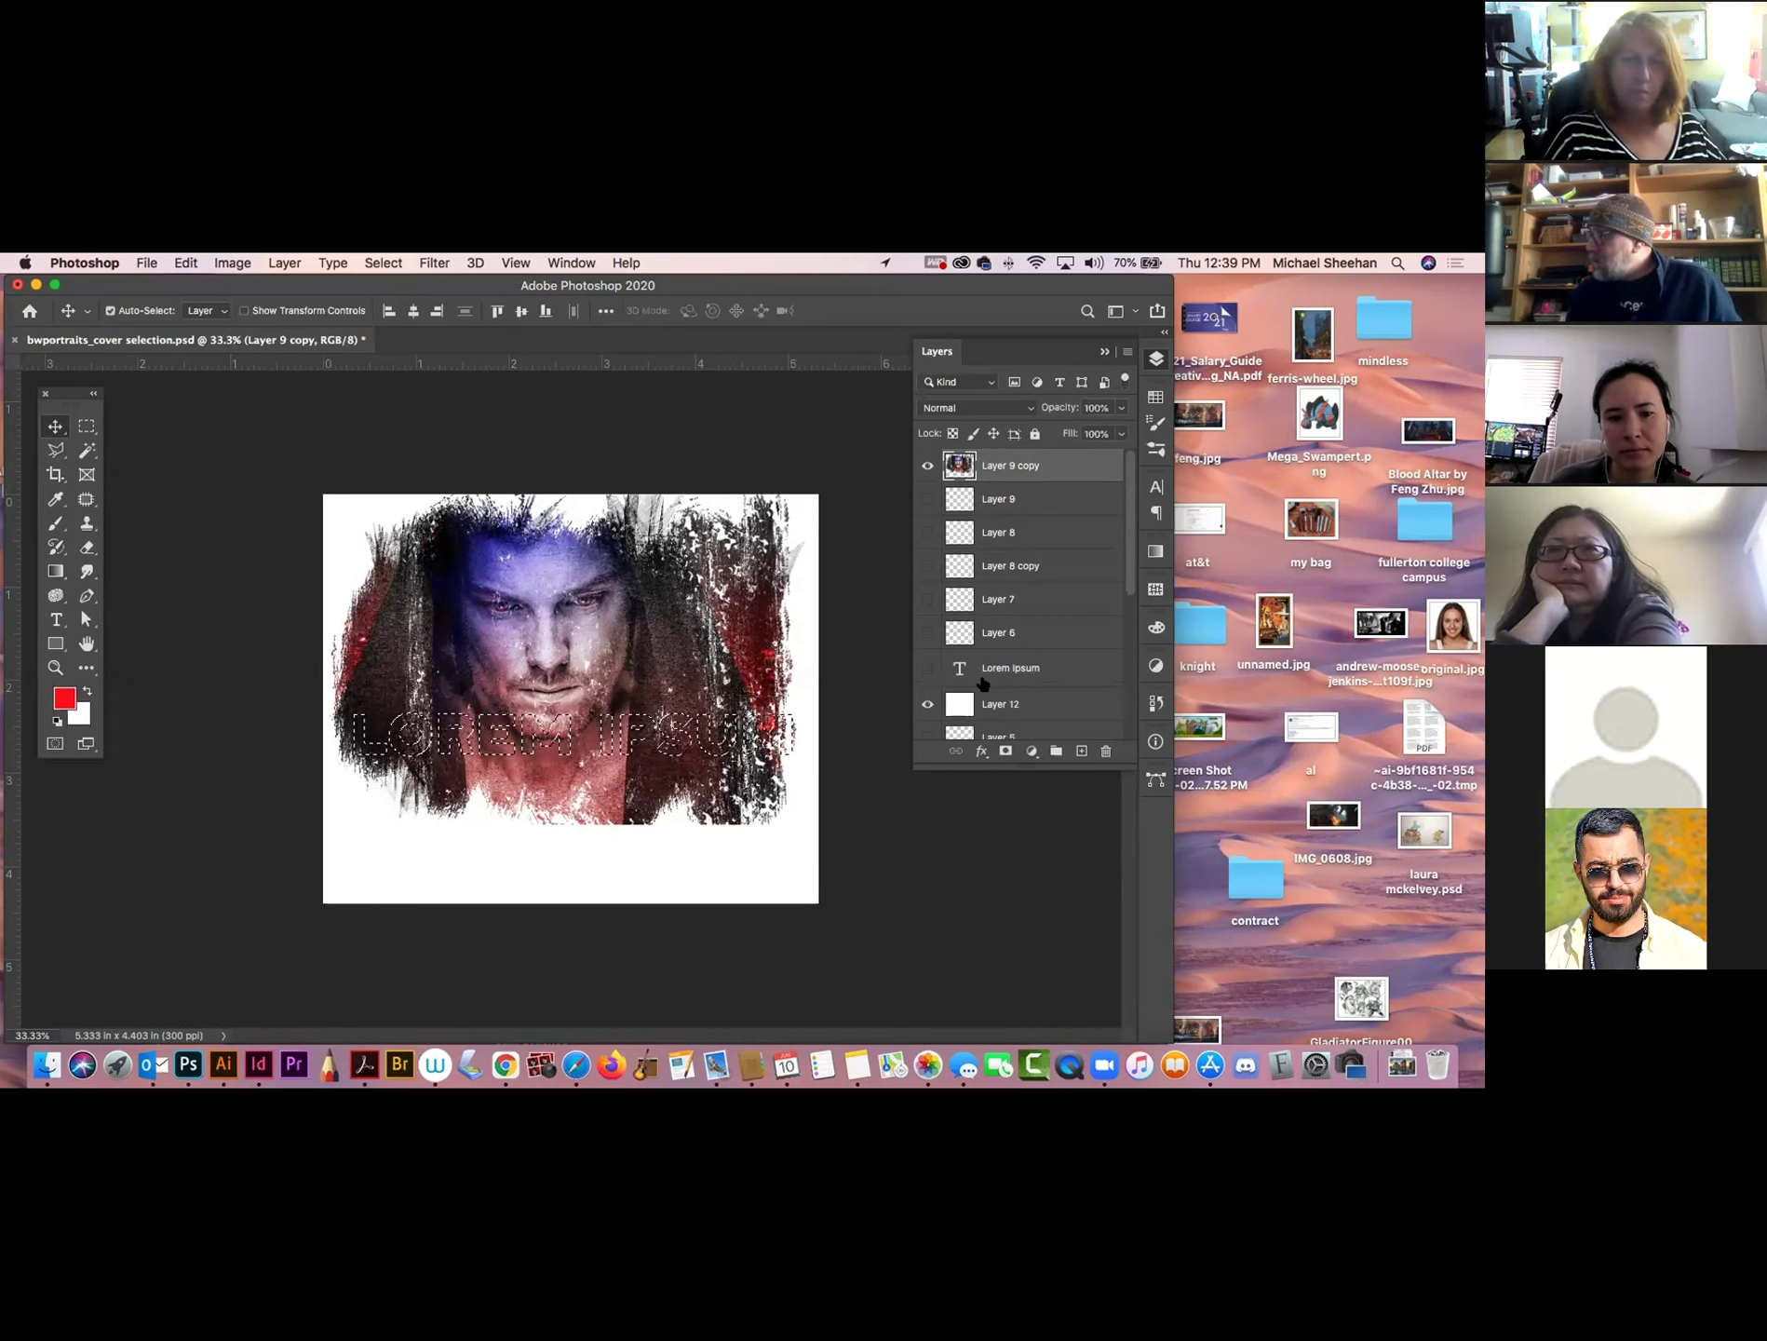
Copy the letter-shaped selection from the merged portrait to a new layer and move it into the white strip below.
key("super+d")
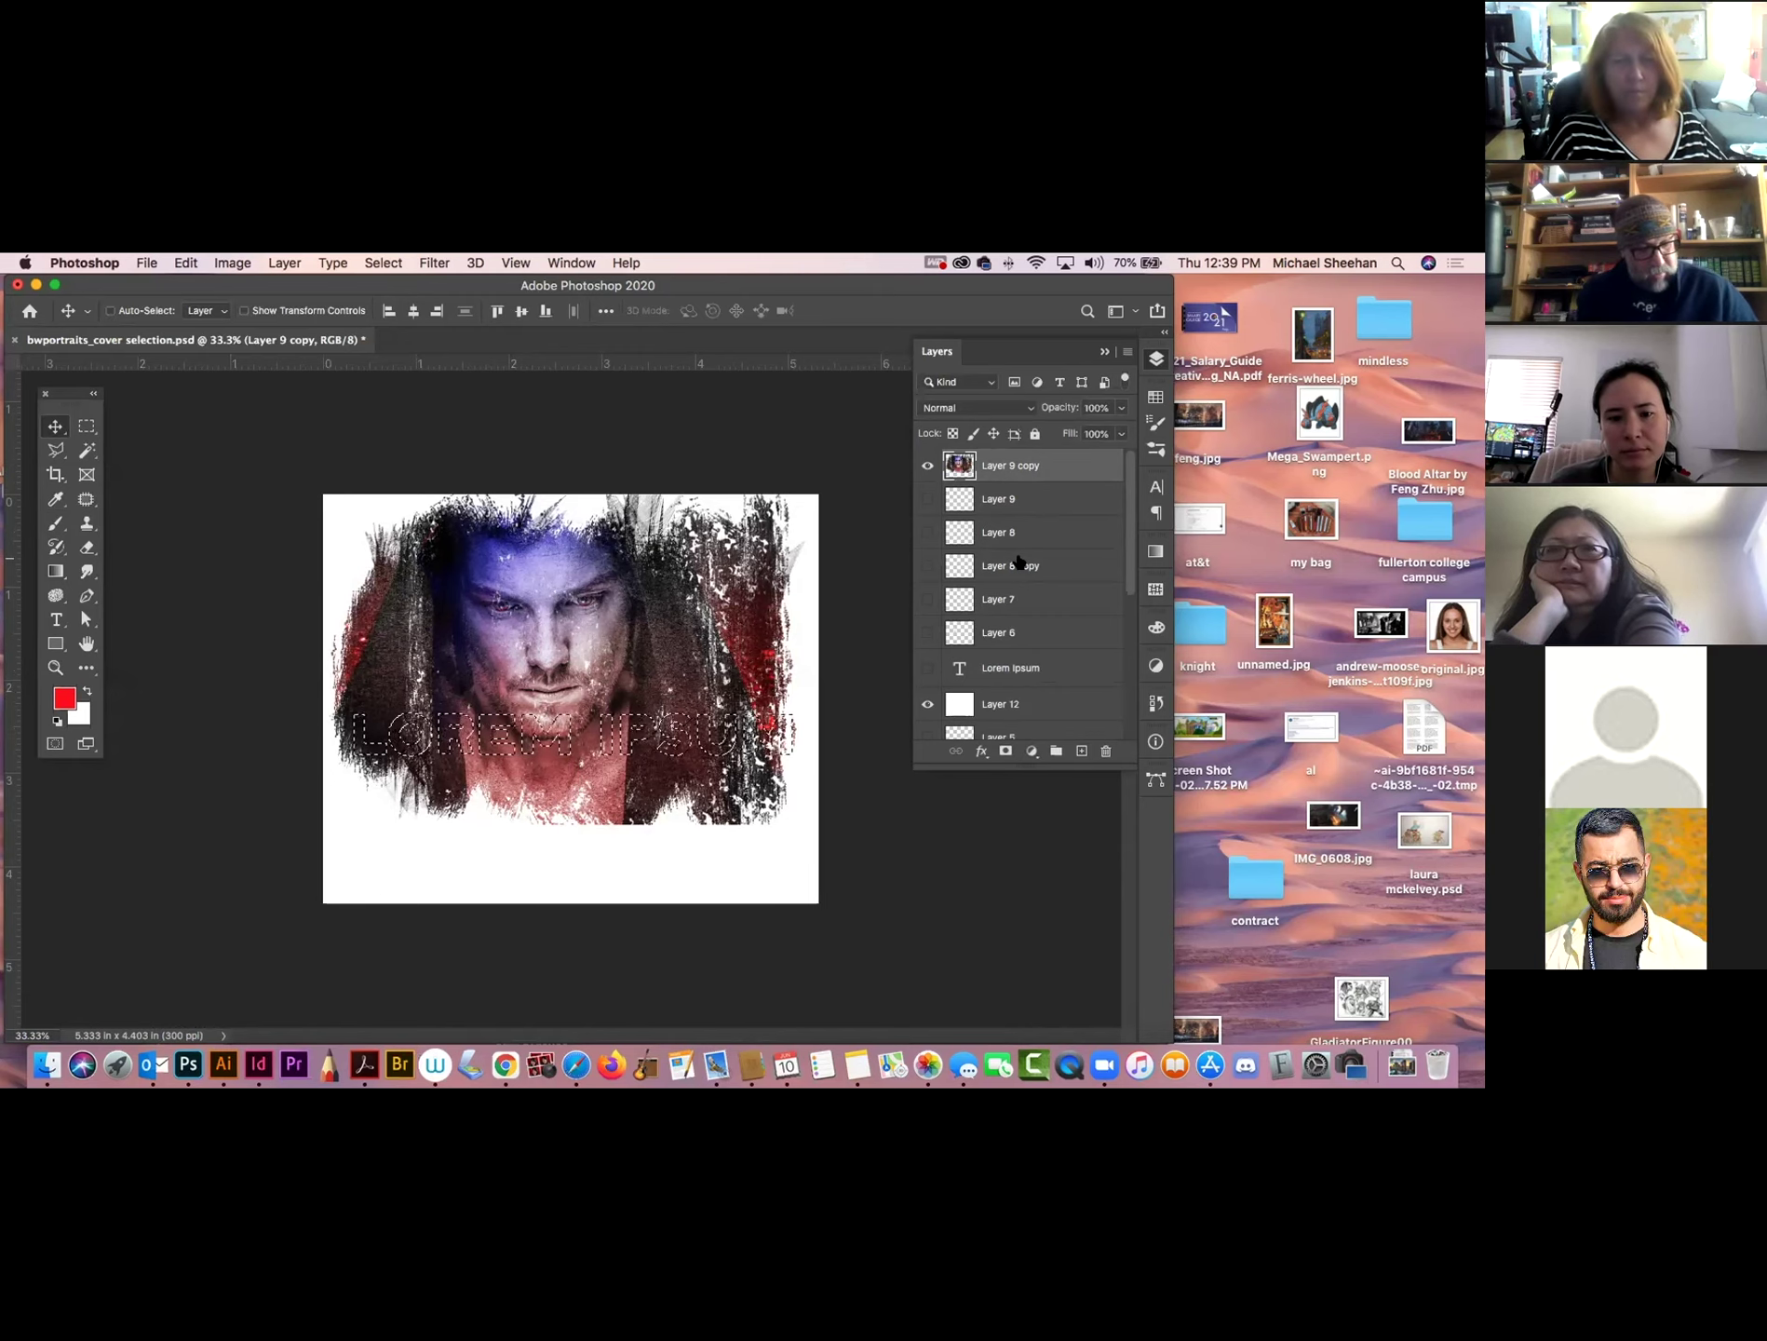
key("super+shift+d")
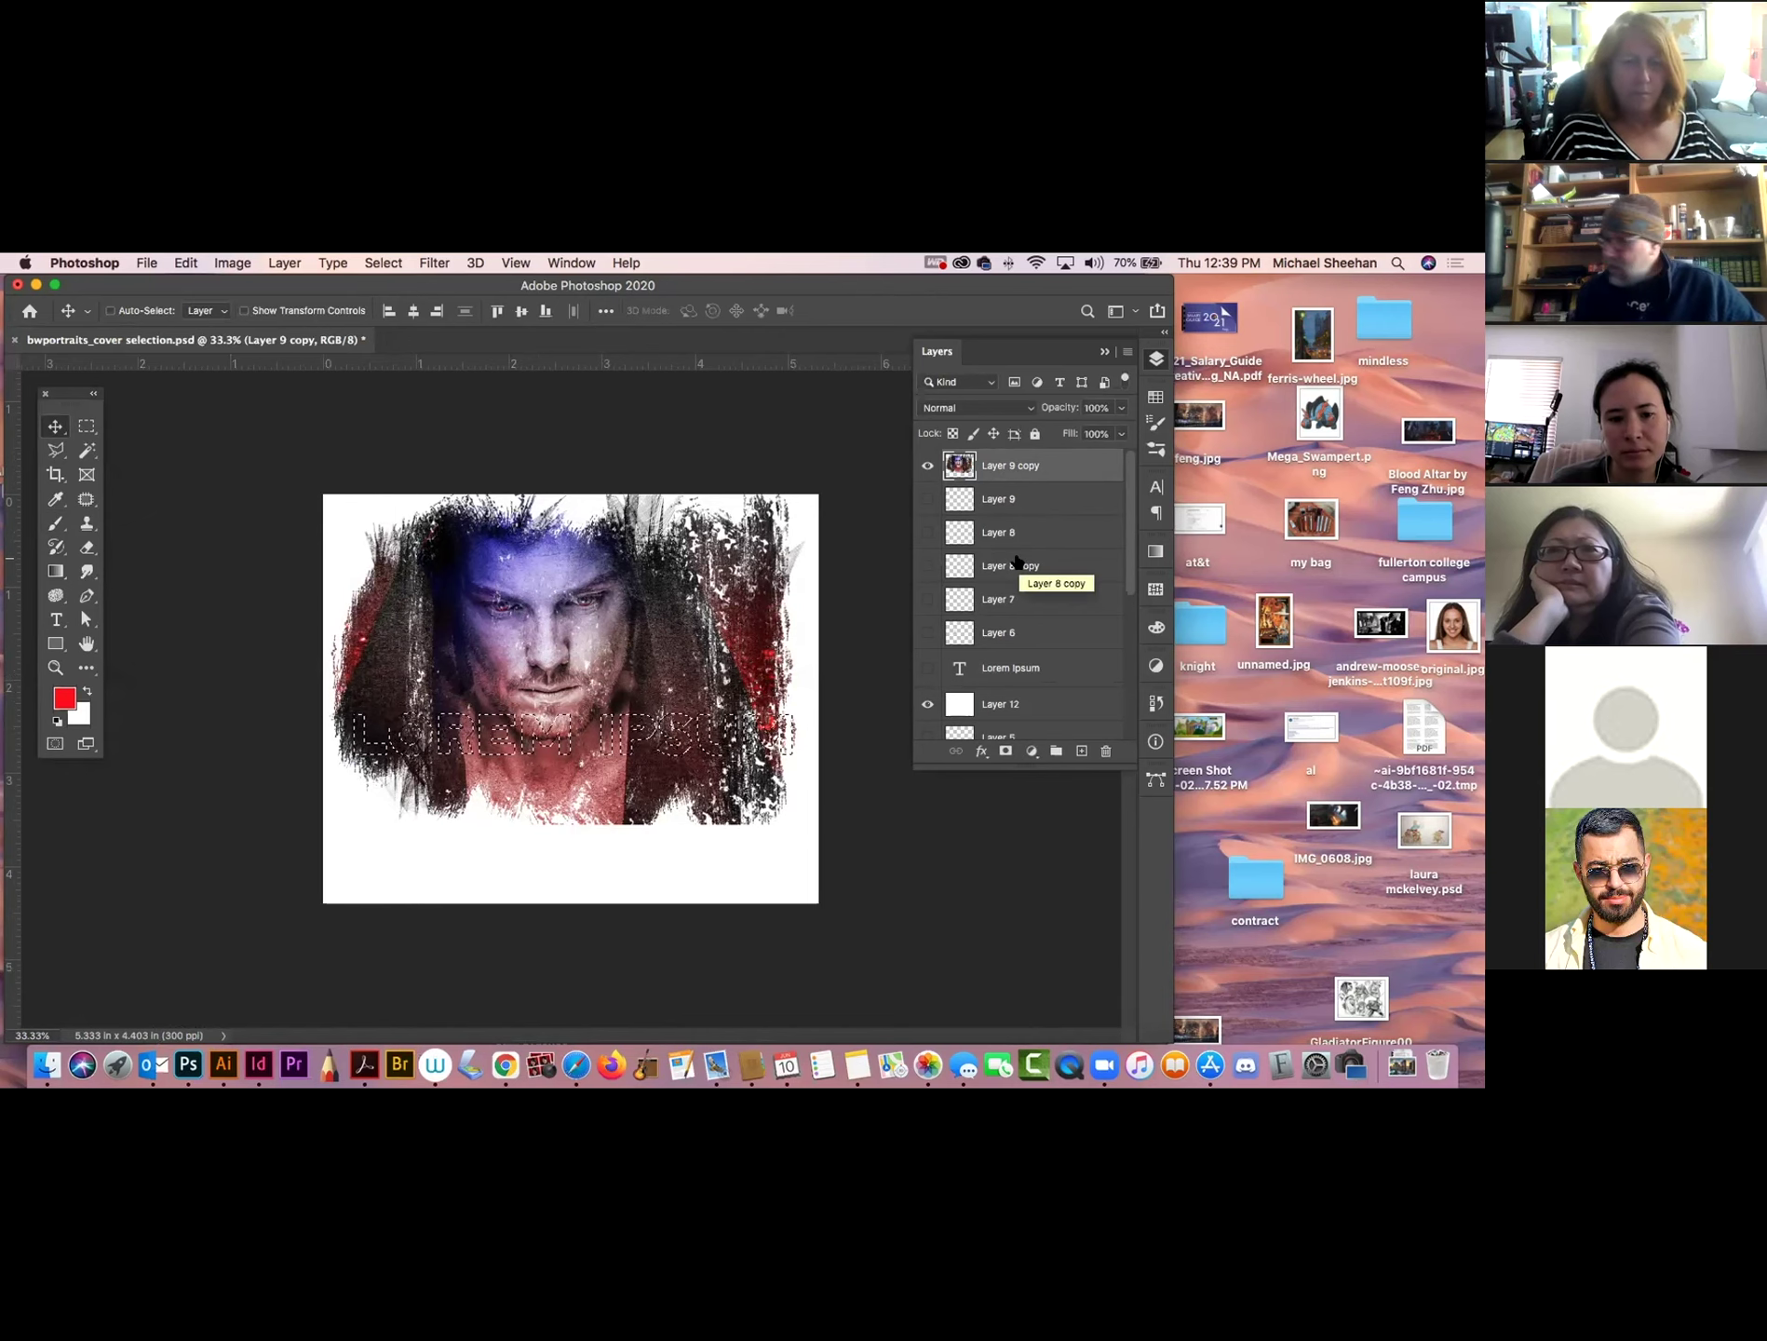
key("super+j")
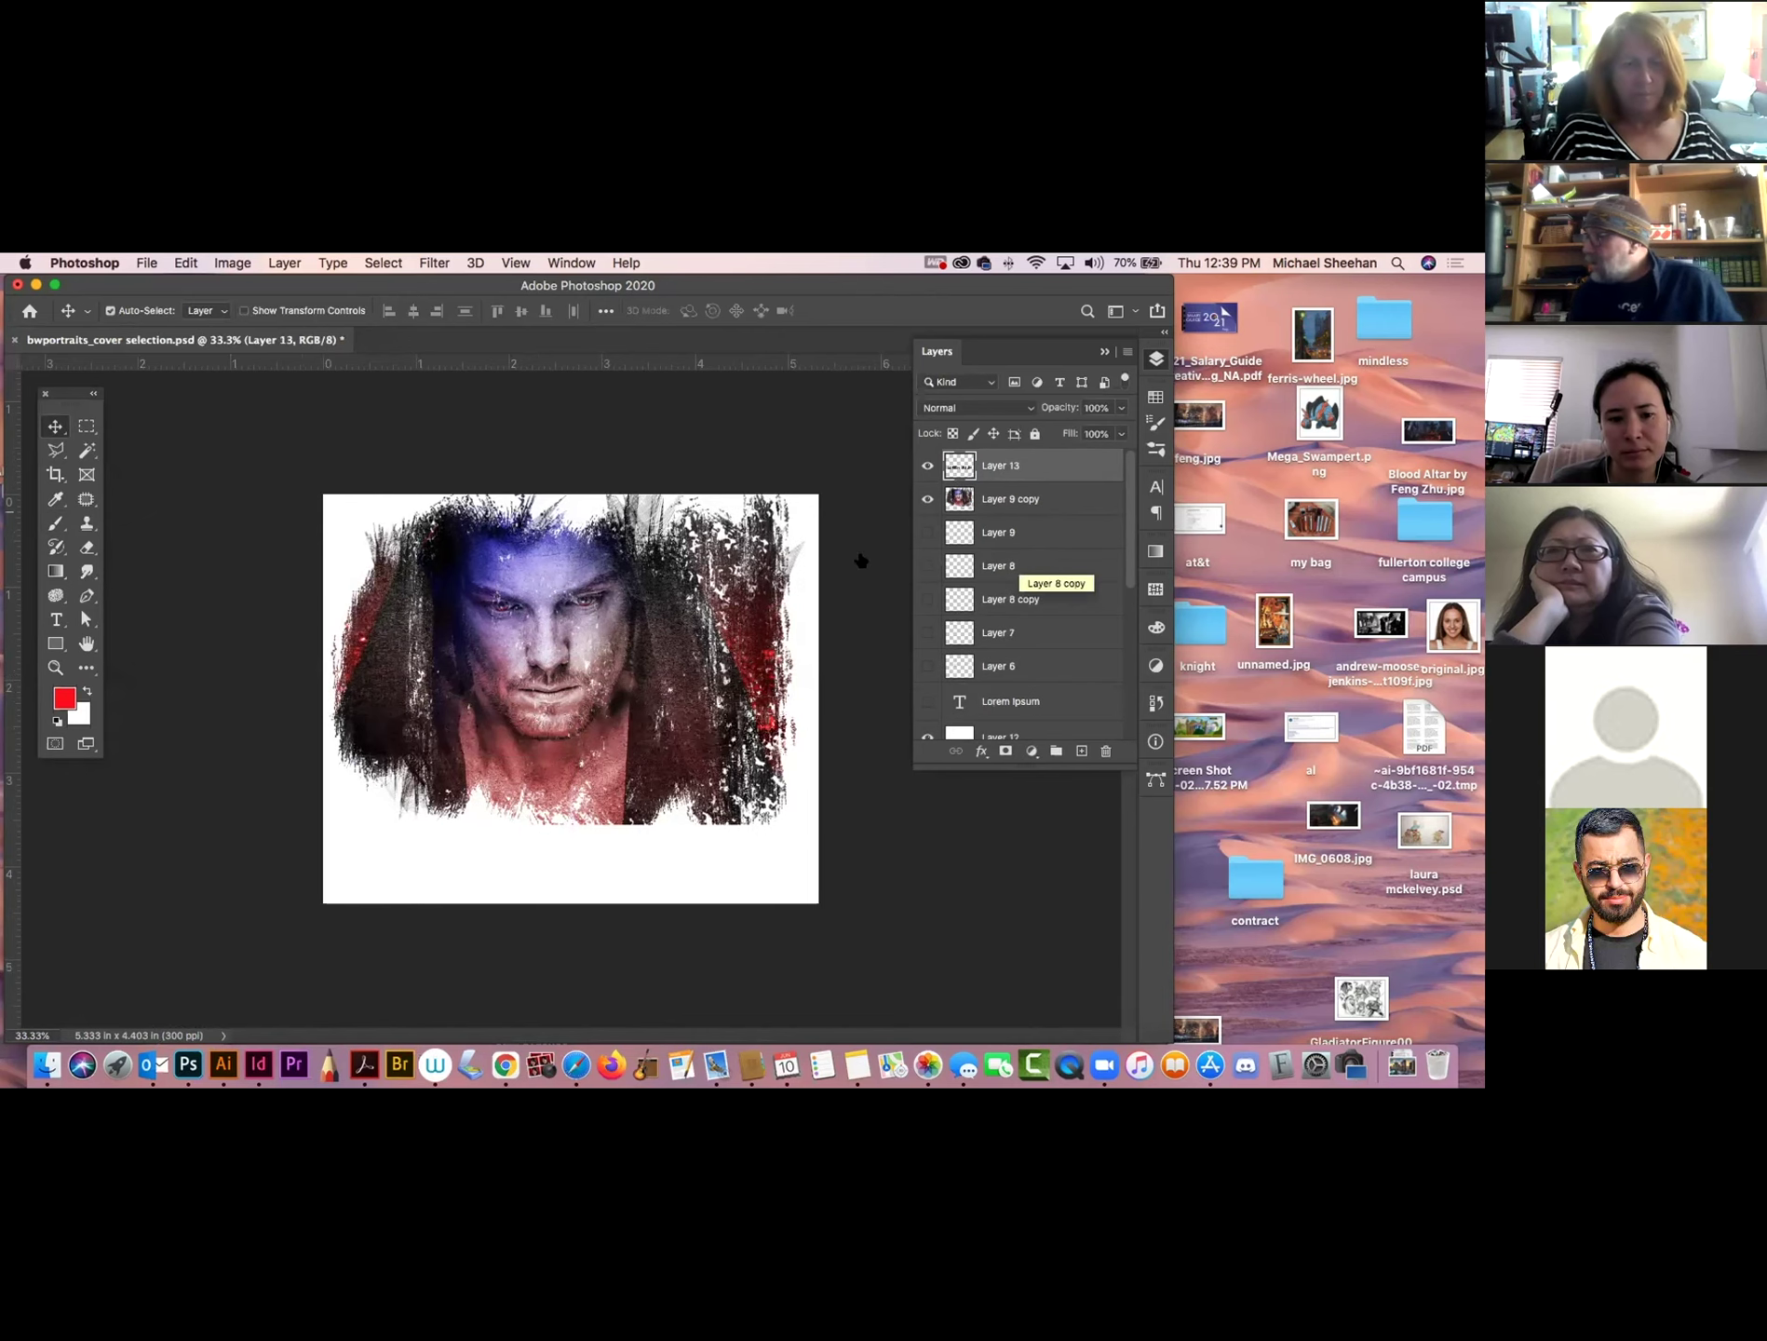
key("super+t")
left_click_drag(636, 744, 620, 864)
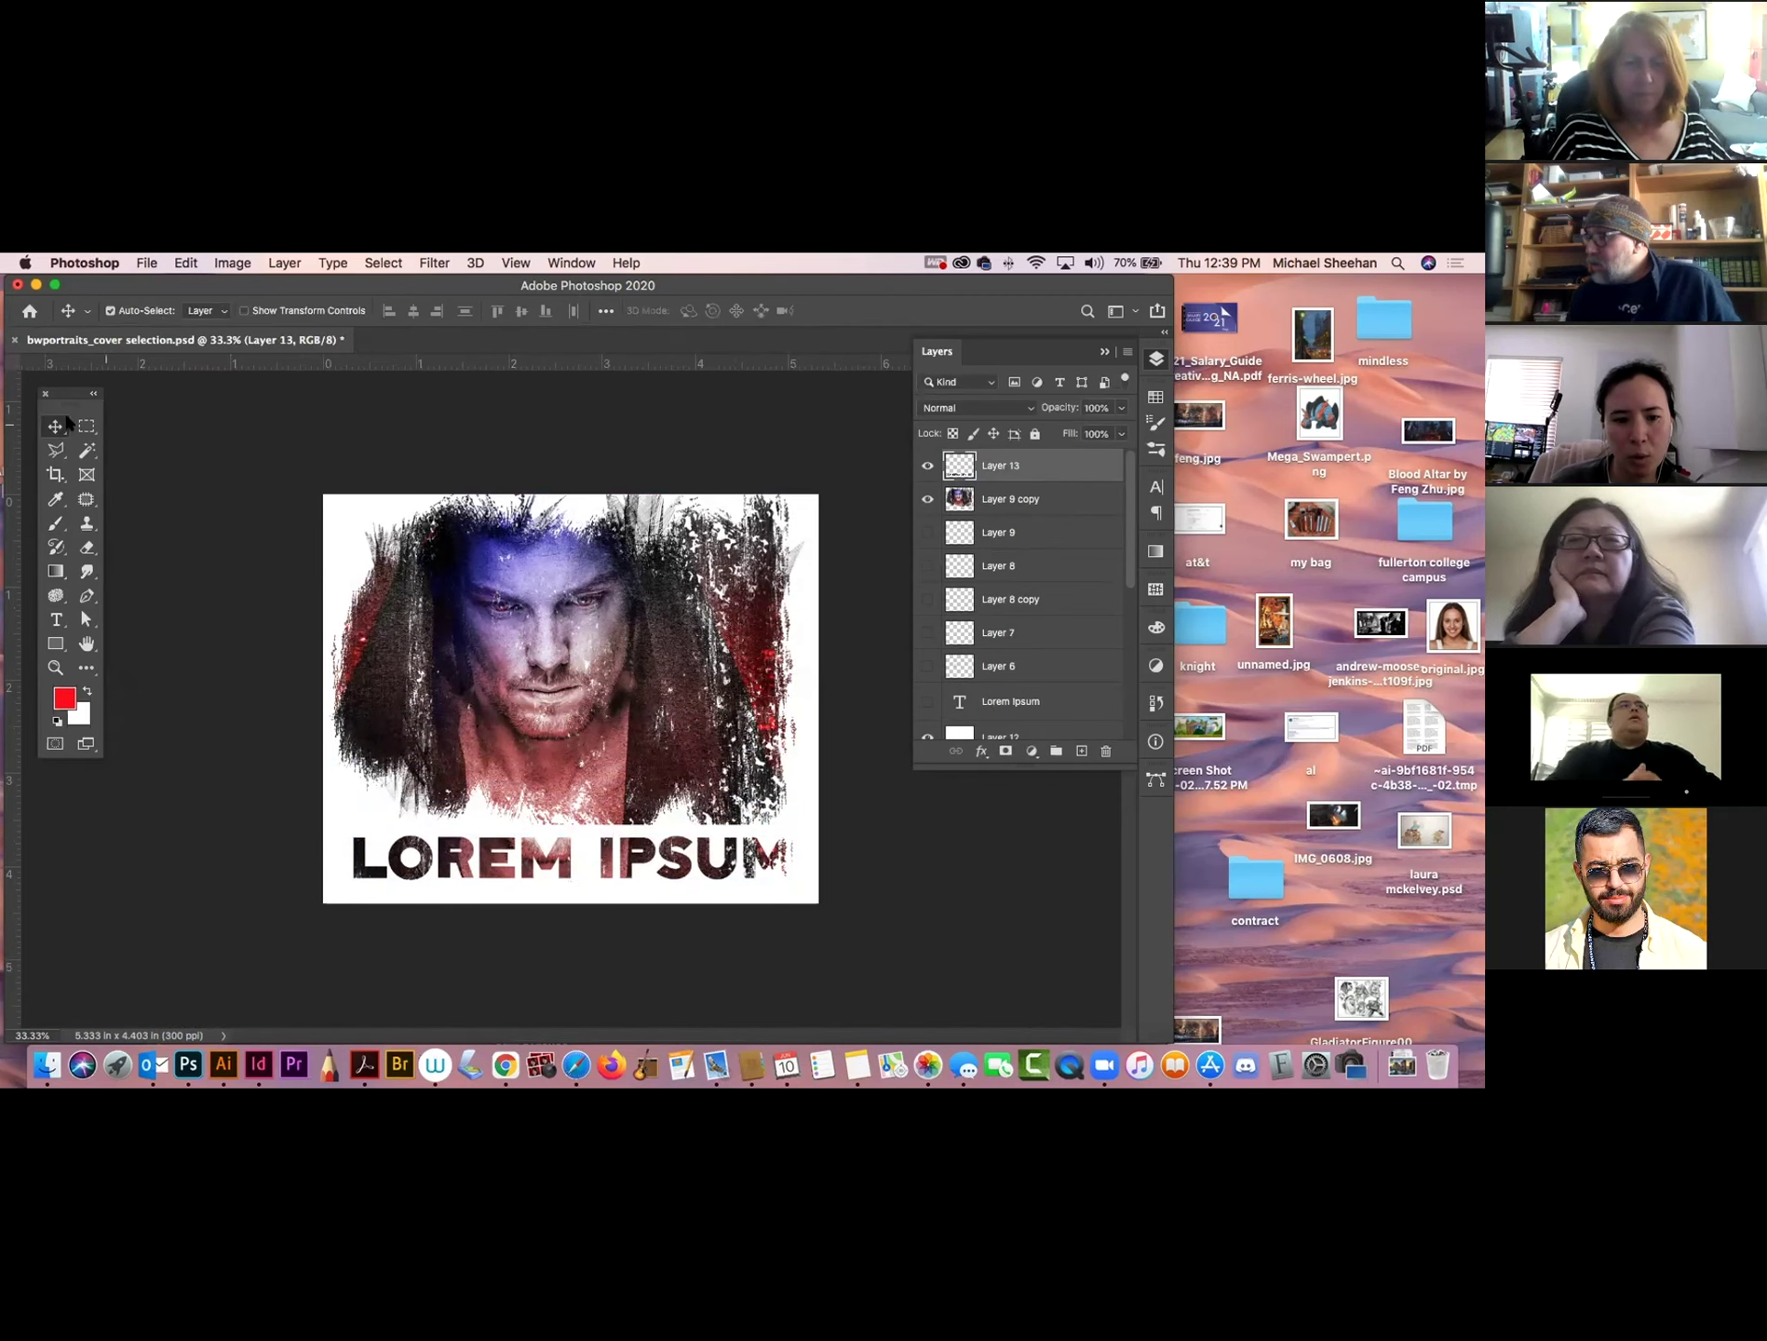
left_click(199, 438)
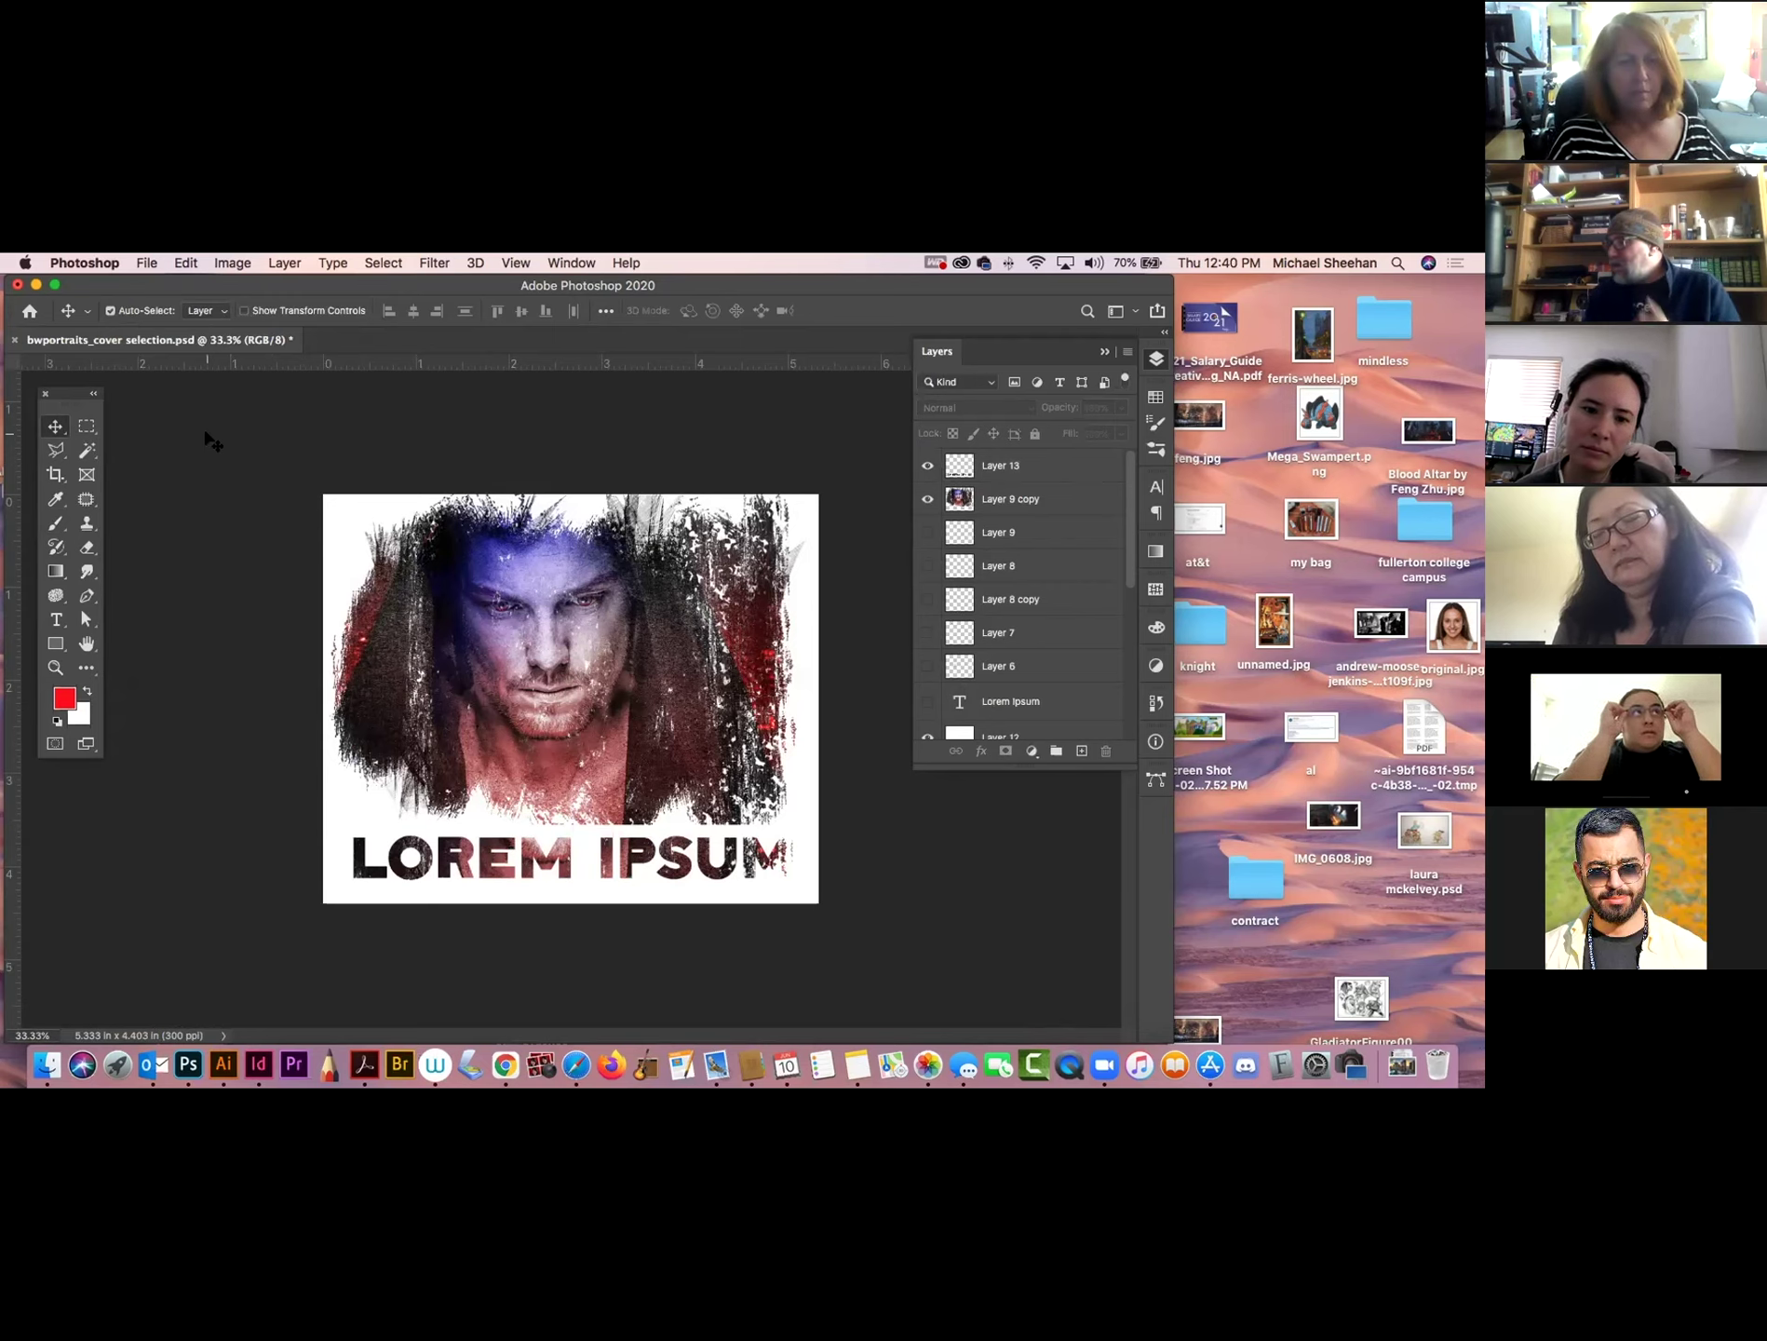
Add a new layer above the portrait-filled lettering on Layer 13 and switch to the Brush tool.
left_click(55, 667)
left_click(1048, 474)
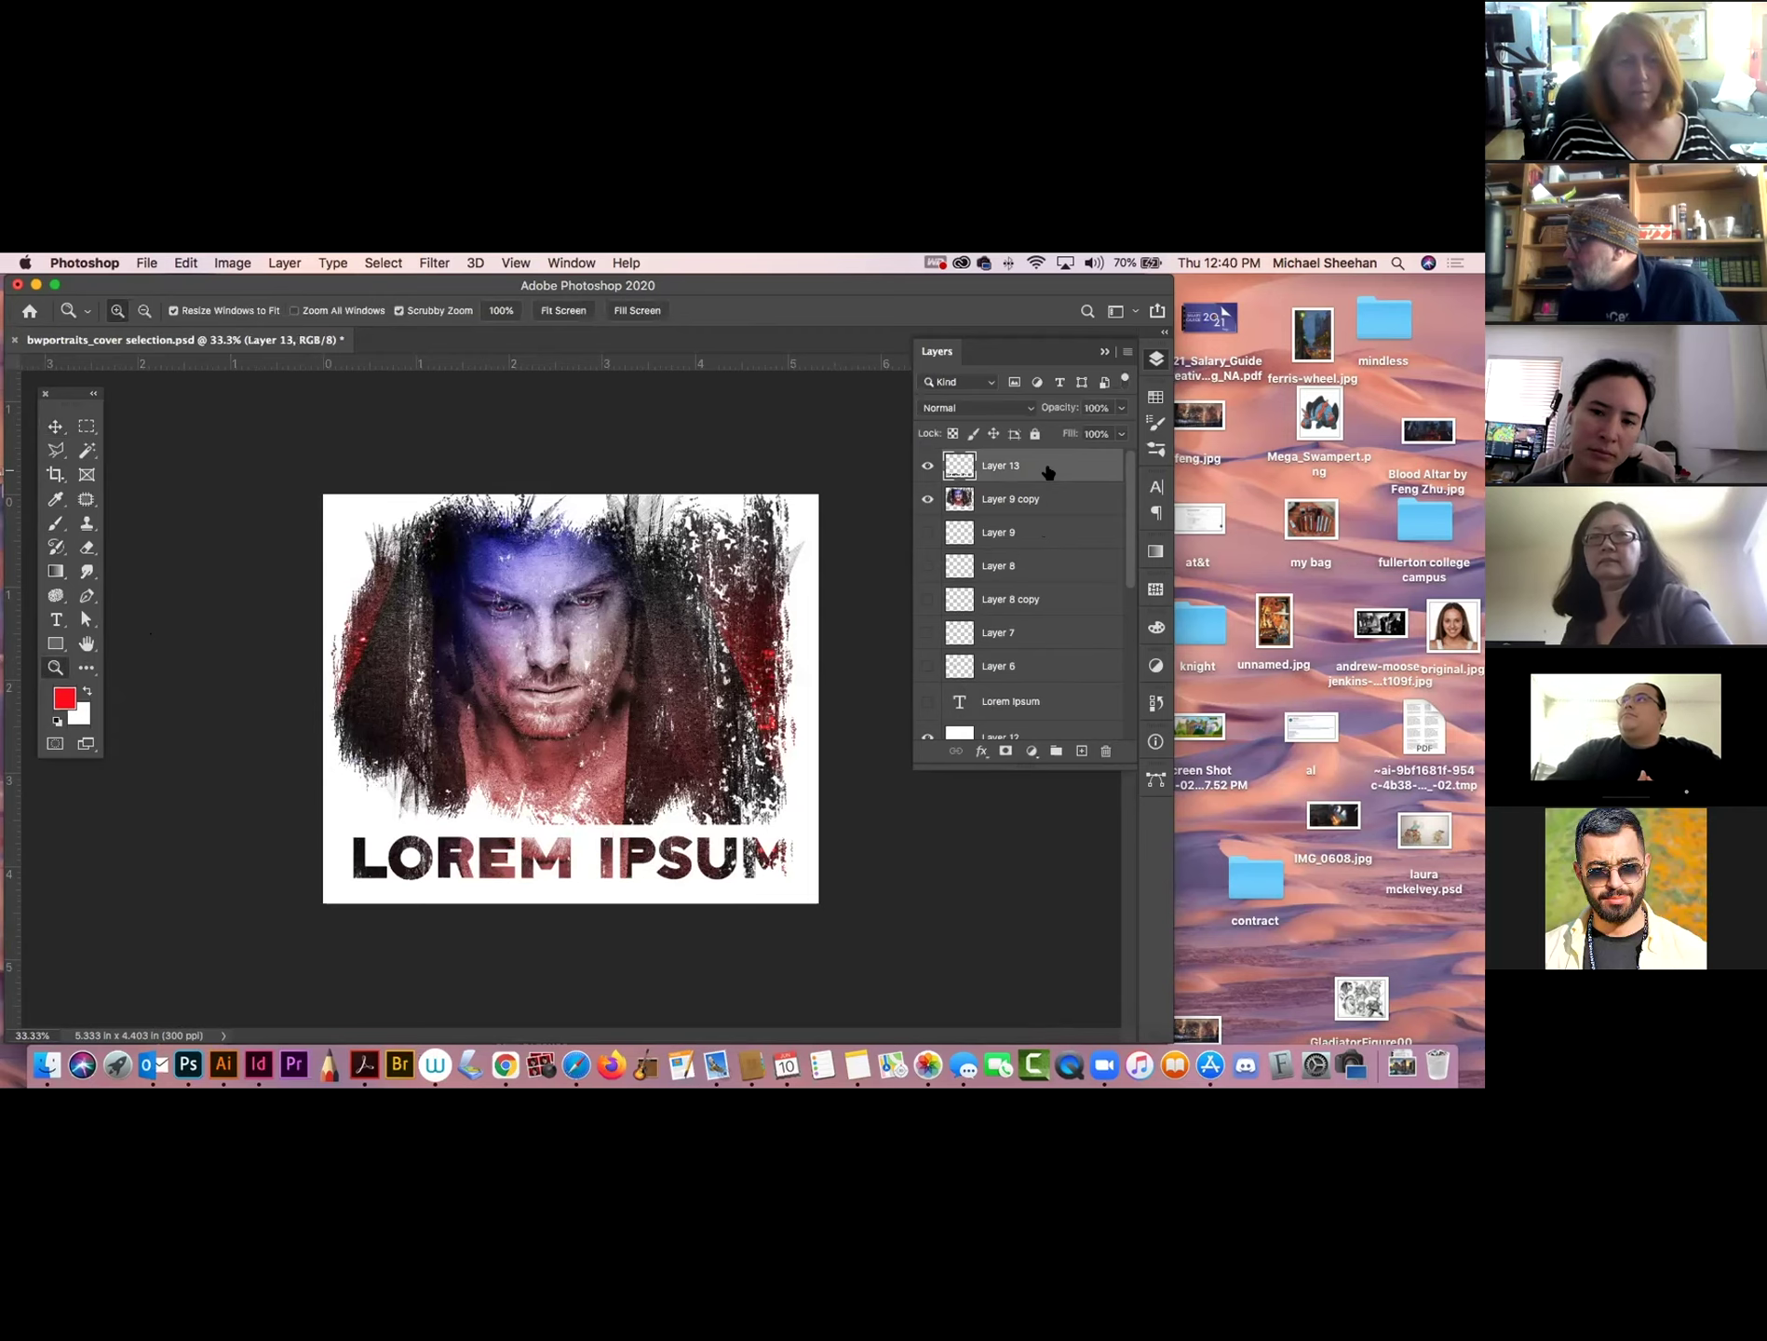
left_click(1082, 751)
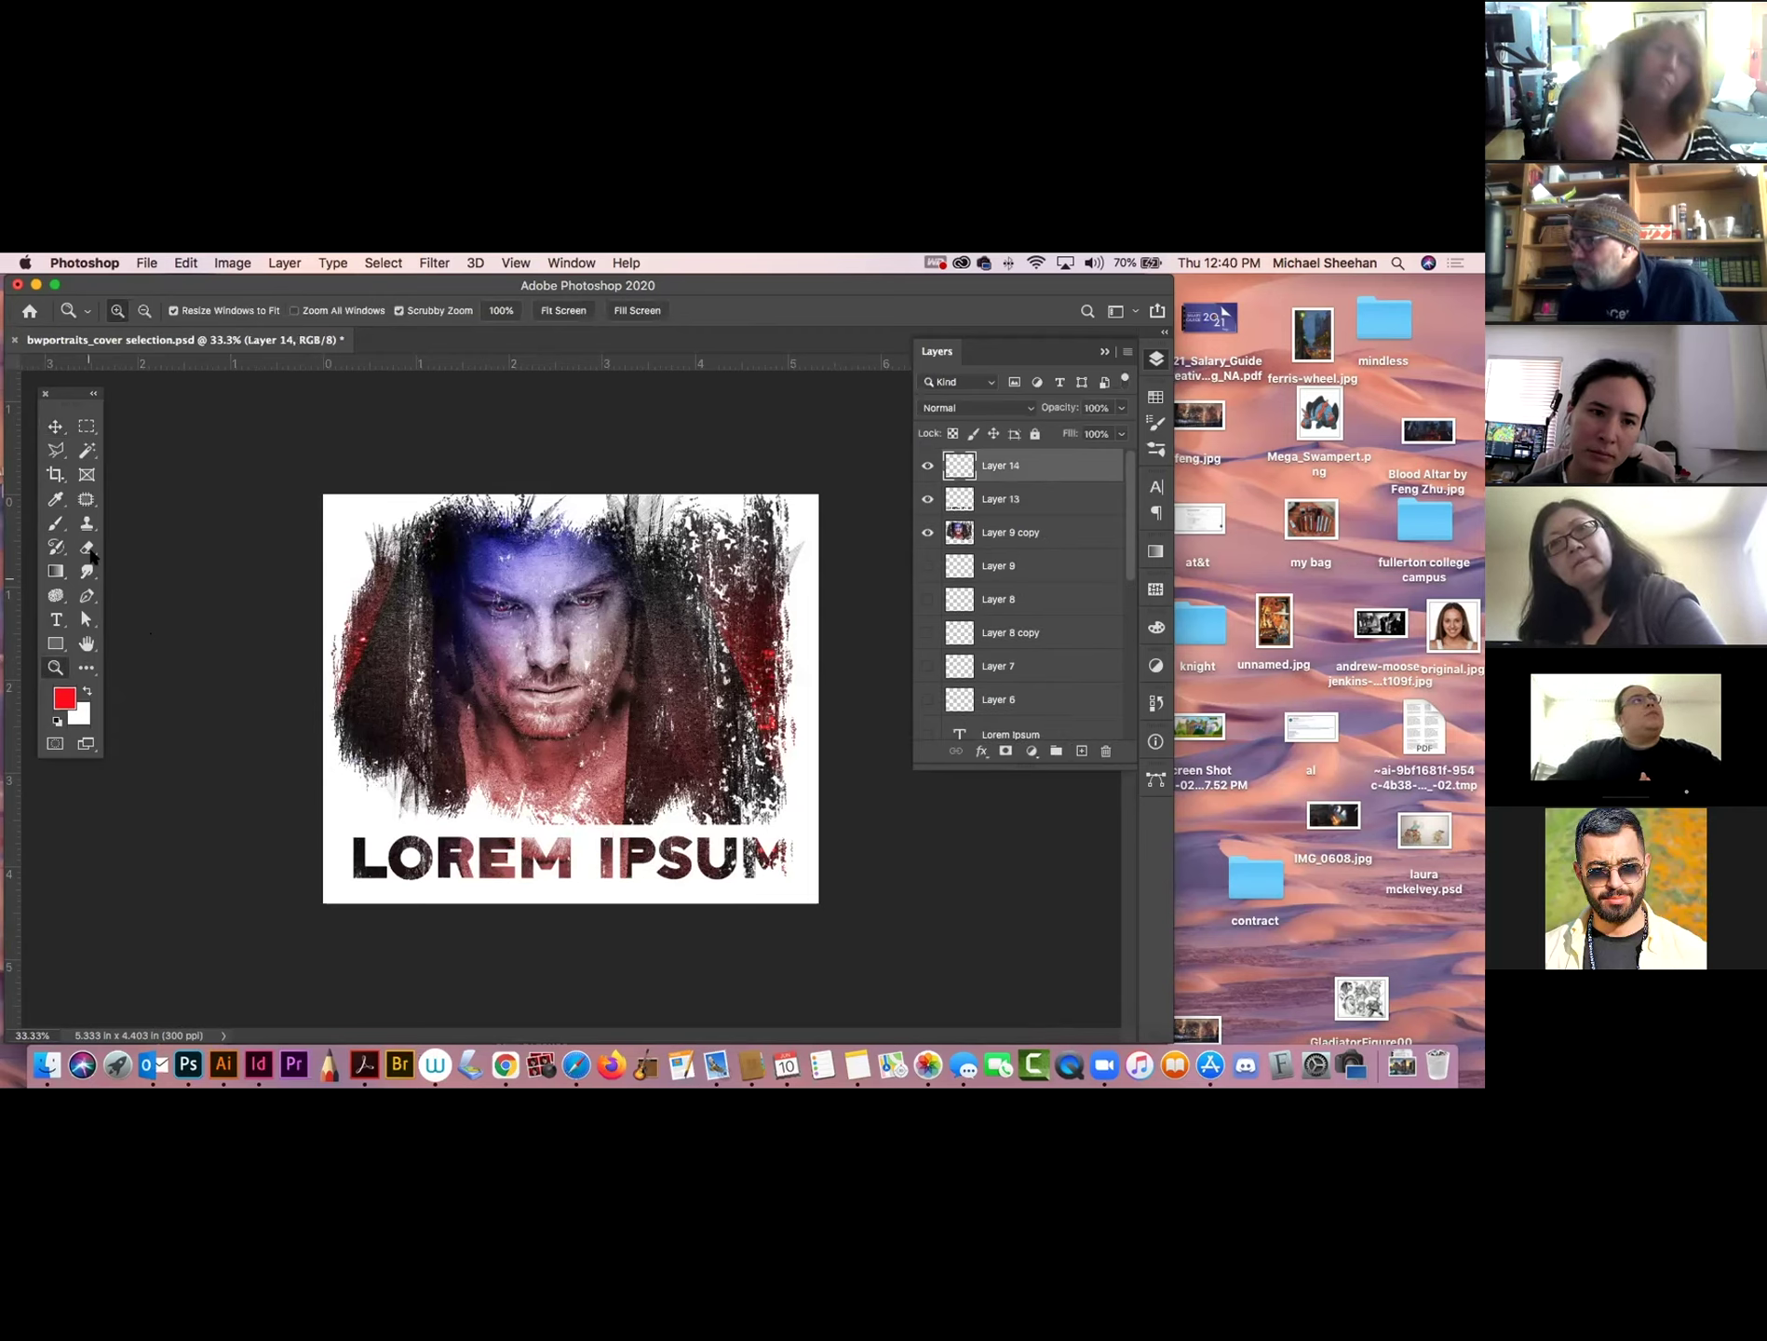
left_click(53, 525)
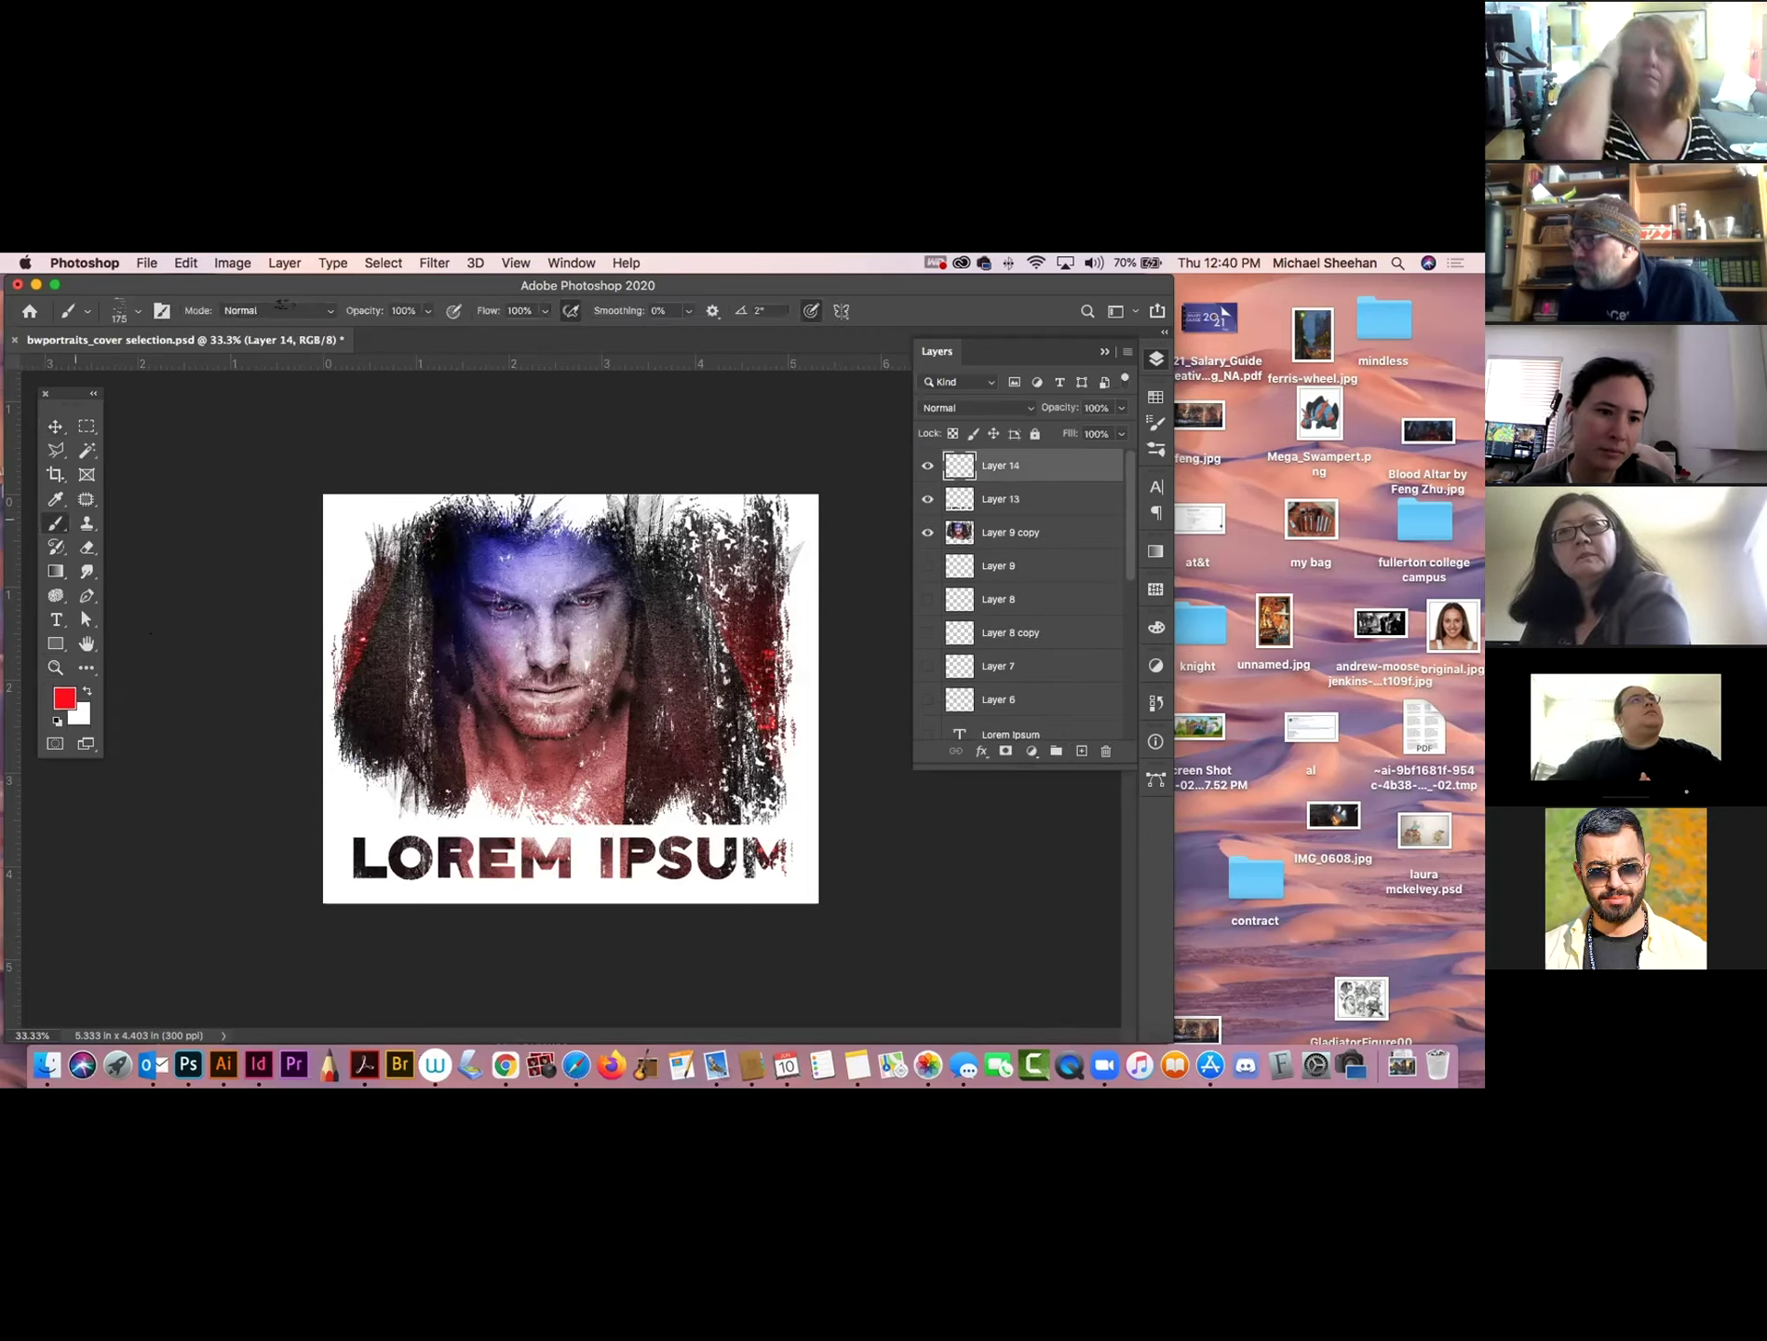
Try painting a red stroke beside the face on Layer 15 with the Soft Round brush at 175 px, and undo it.
left_click(131, 310)
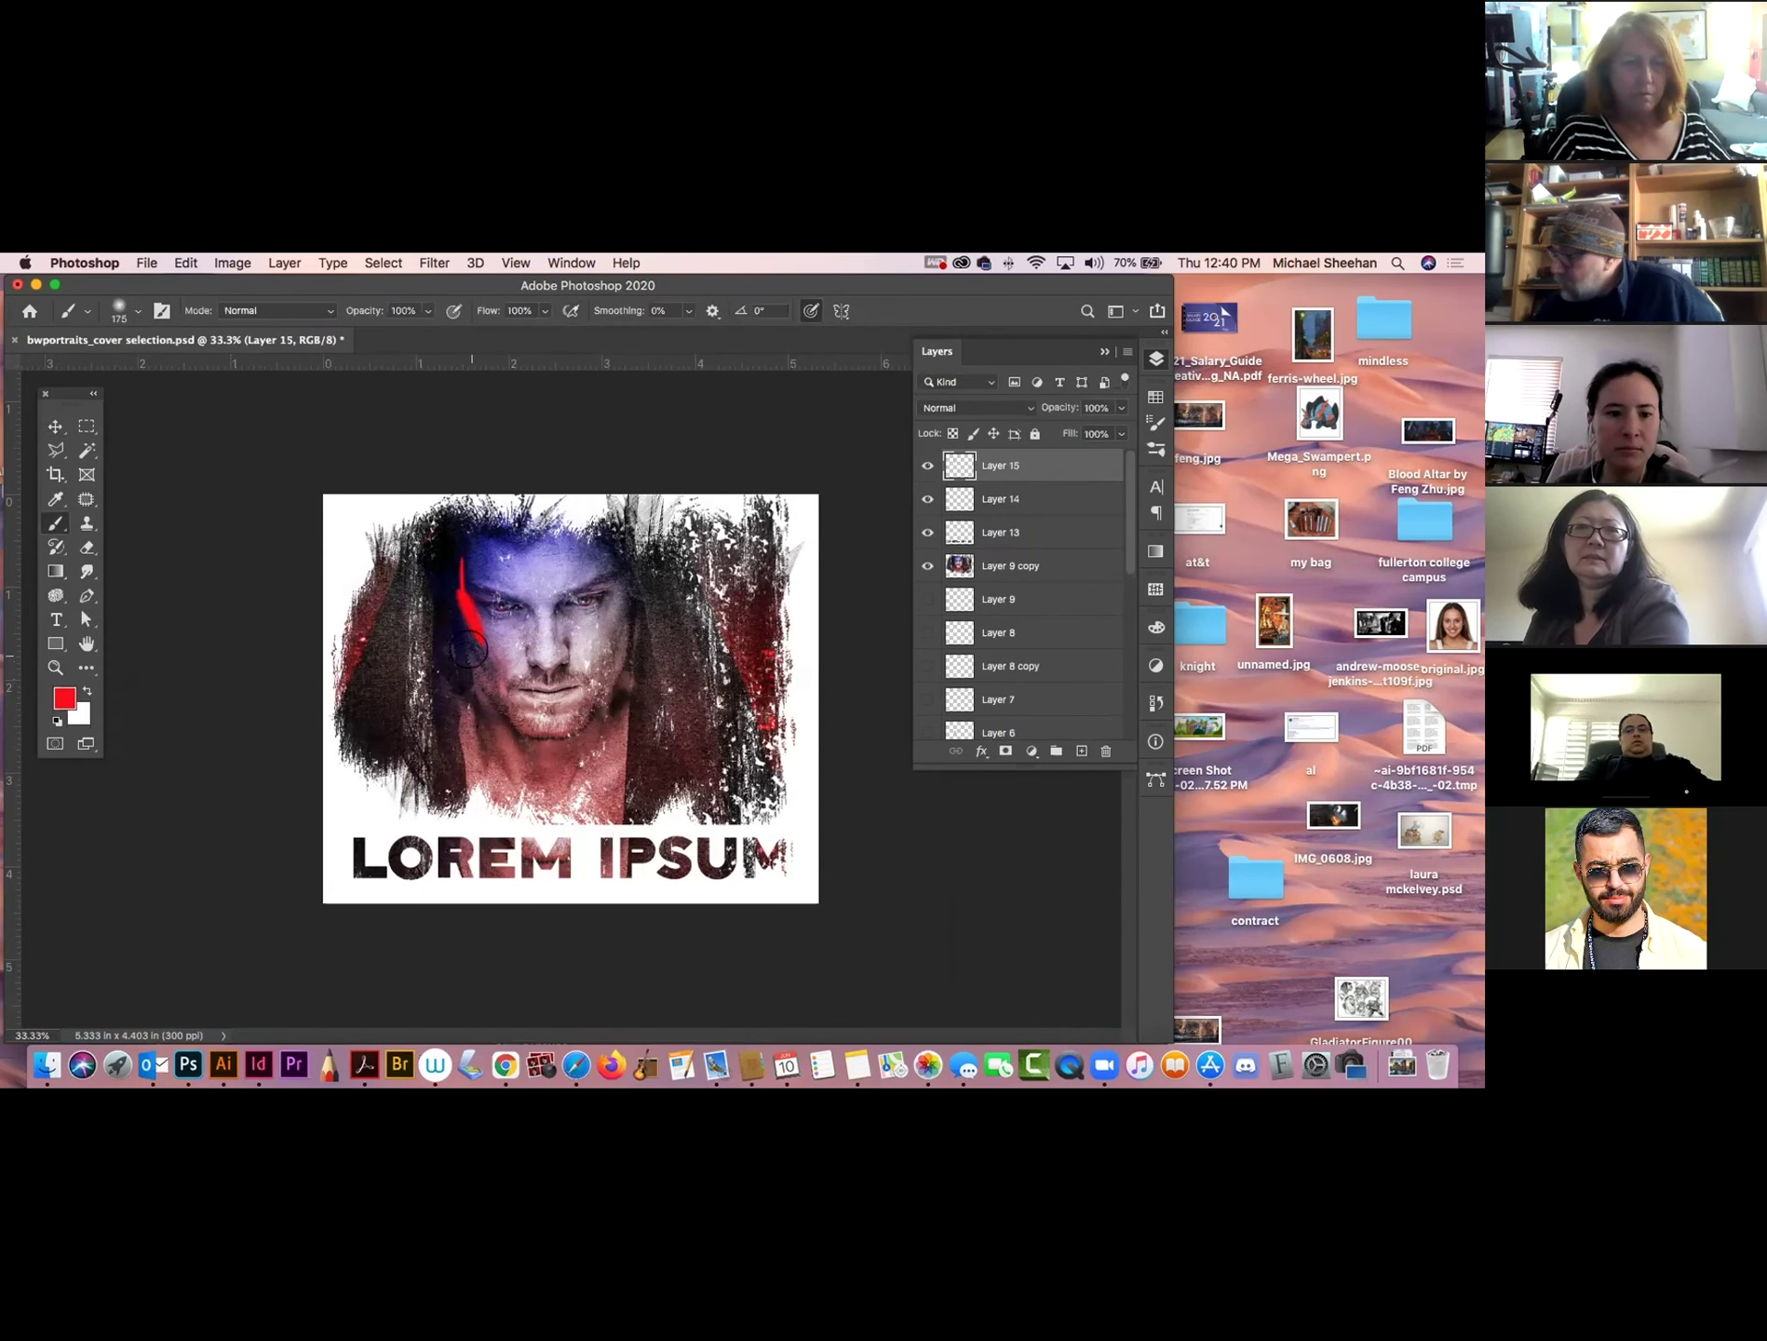
mouse_move(468, 646)
left_mouse_down()
mouse_move(466, 615)
mouse_move(473, 642)
left_mouse_up()
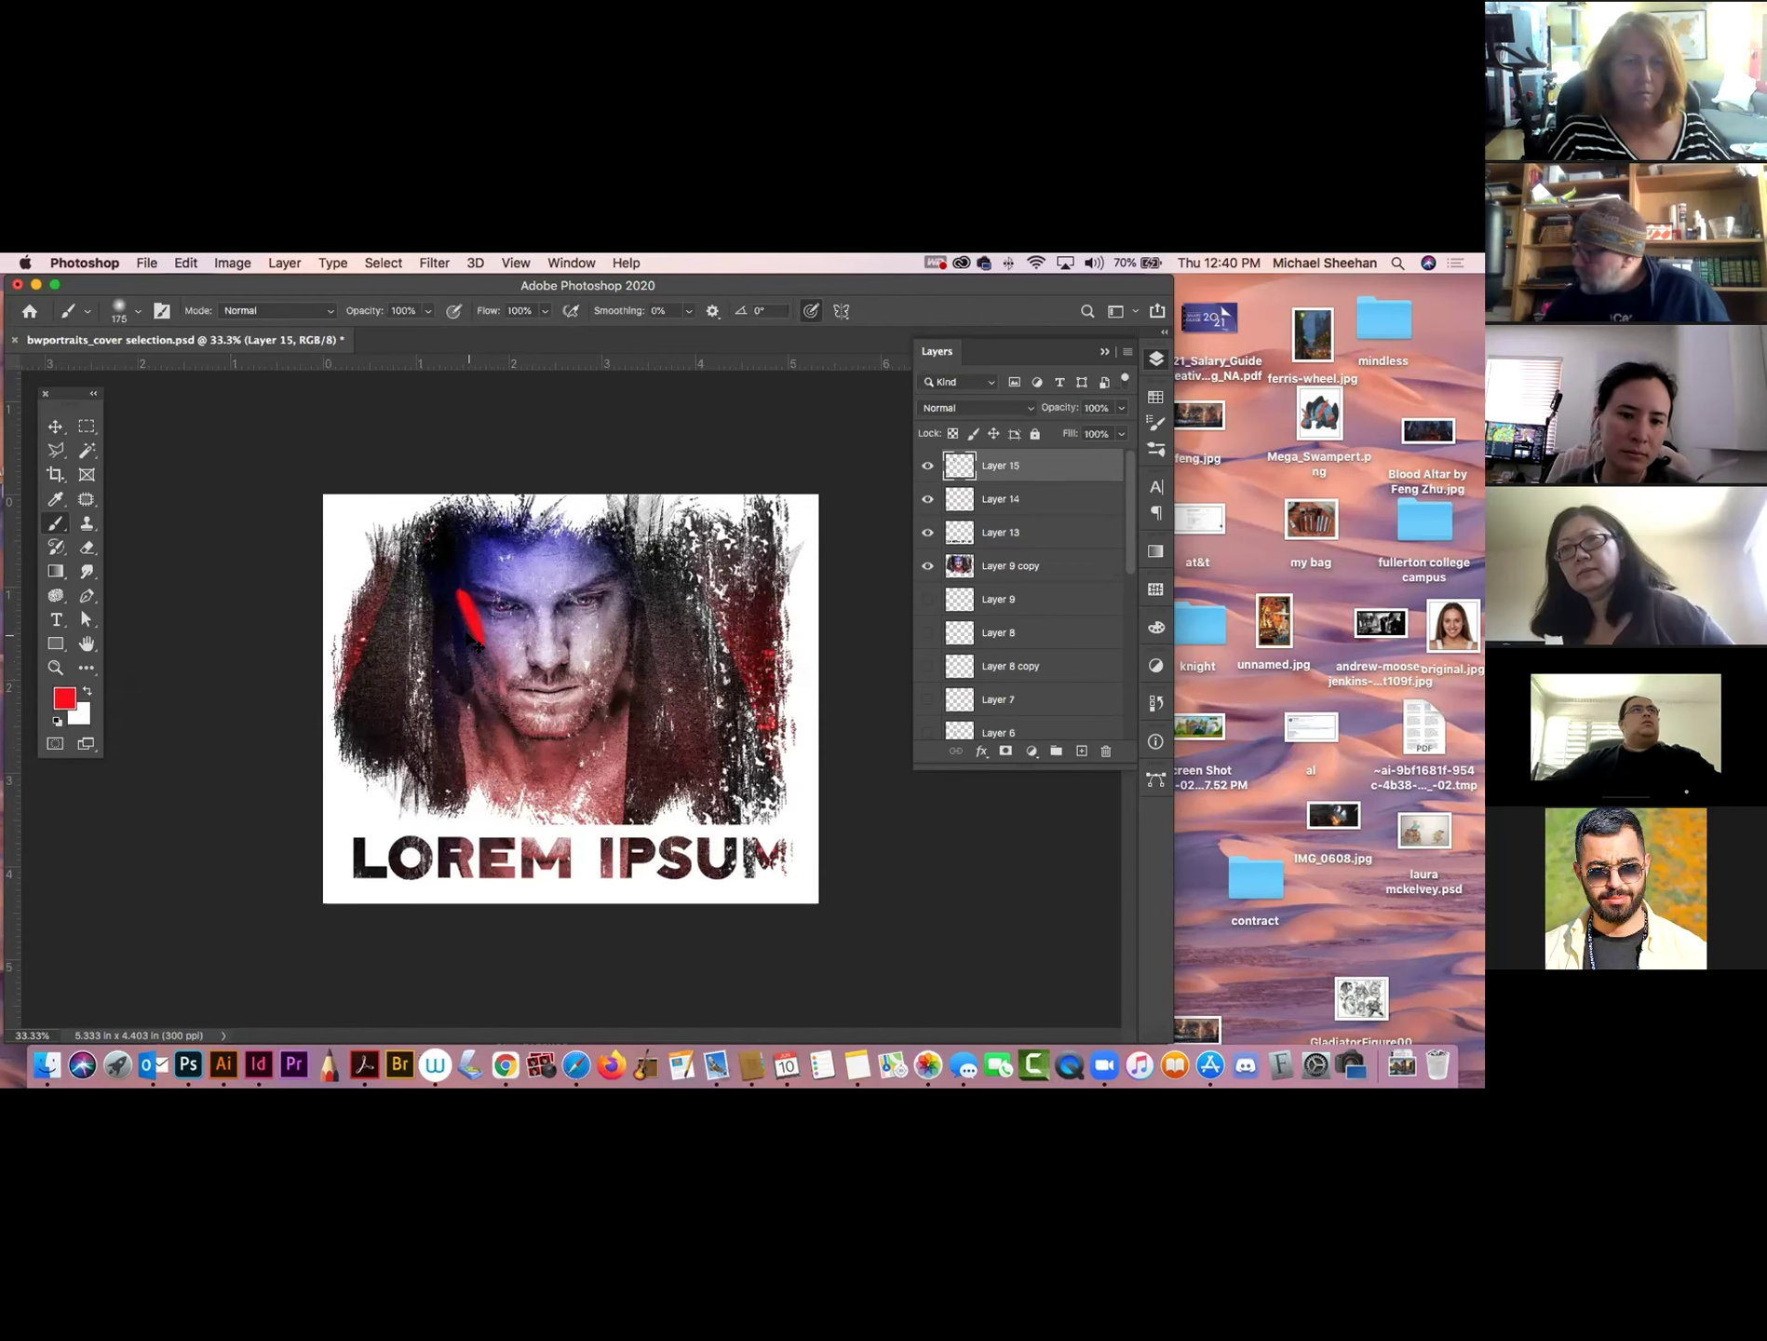
key("ctrl+z")
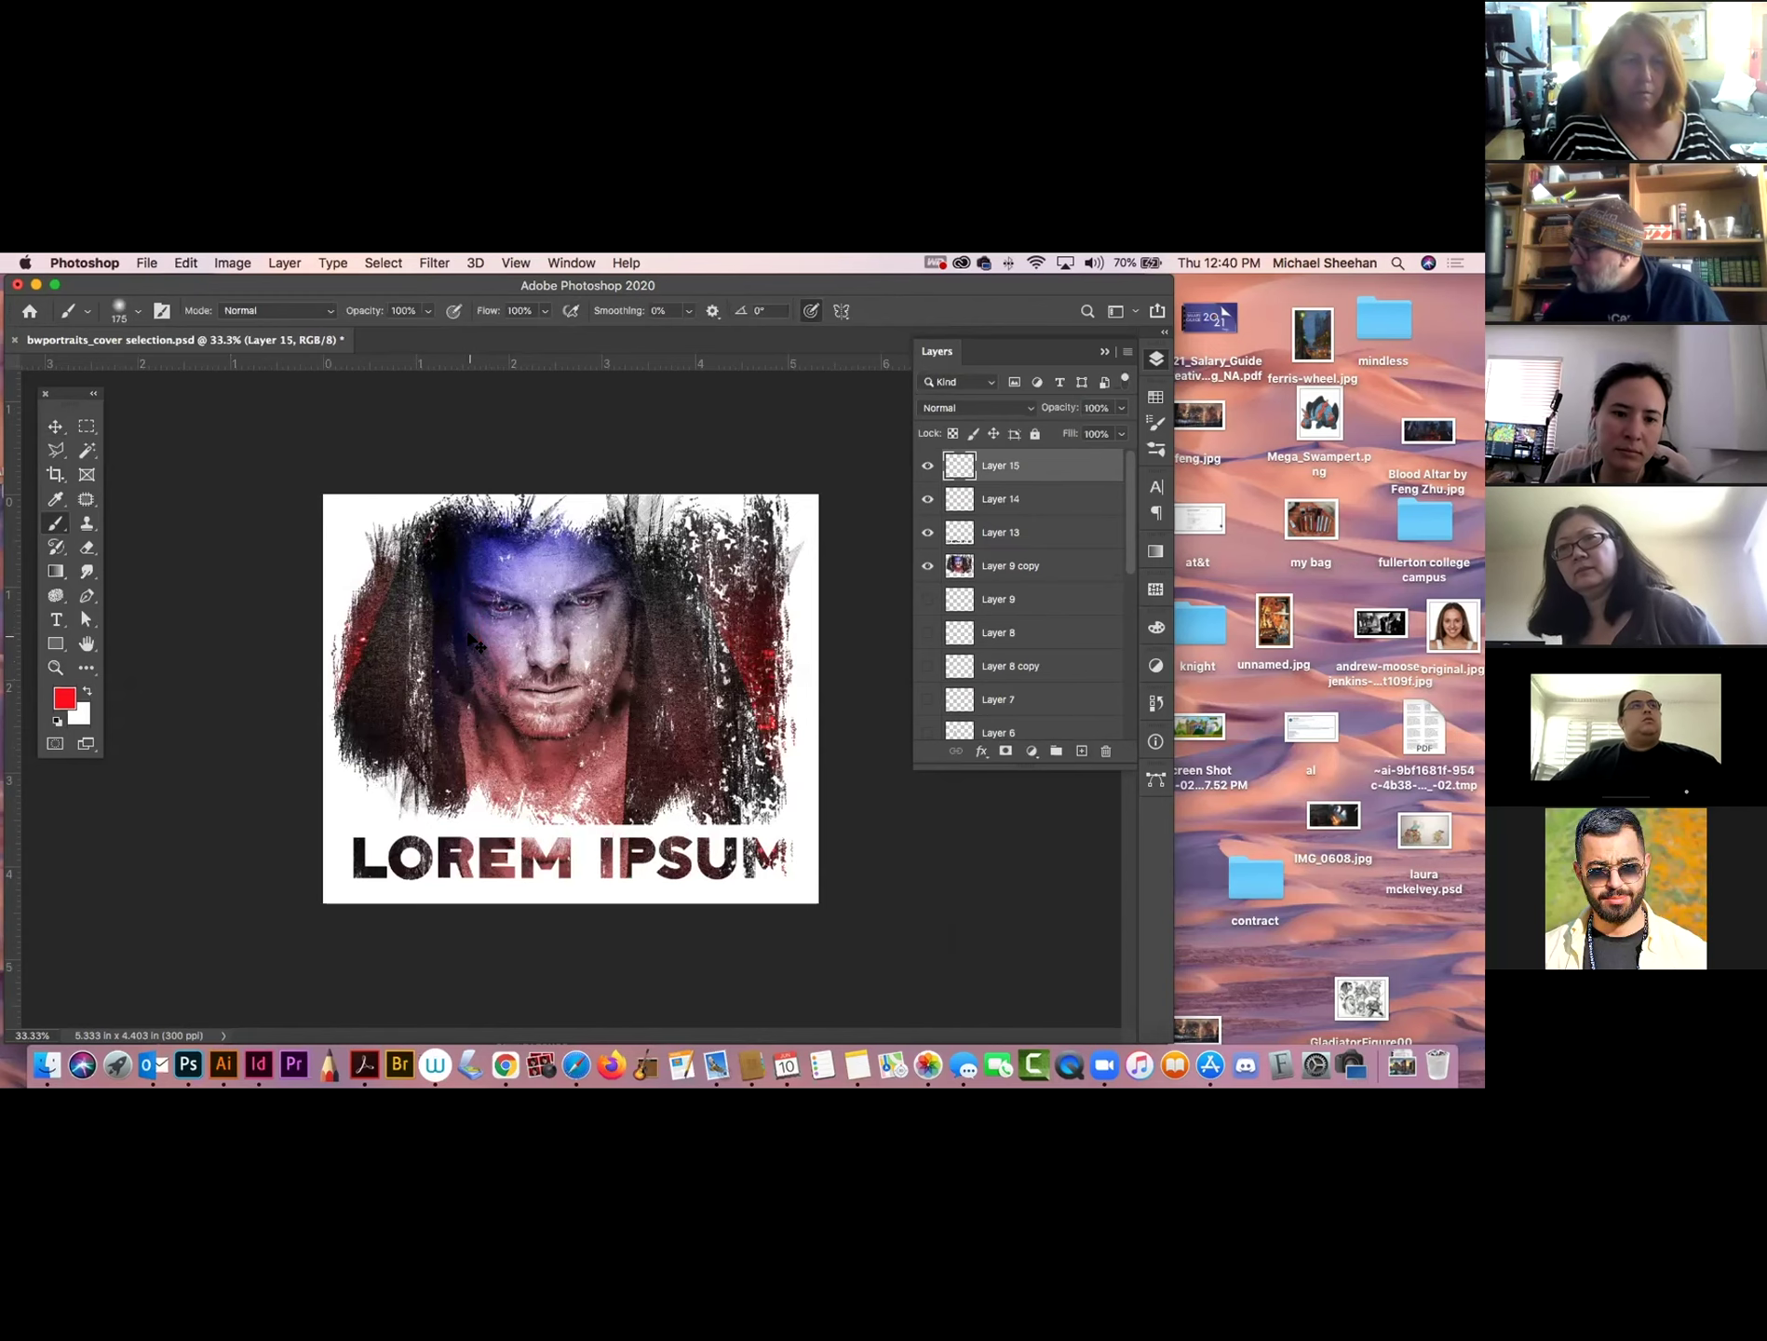
Paint red light along the face's left edge with the Grut - OI Stump Trough brush and set Layer 15 to Color Dodge.
left_click(138, 314)
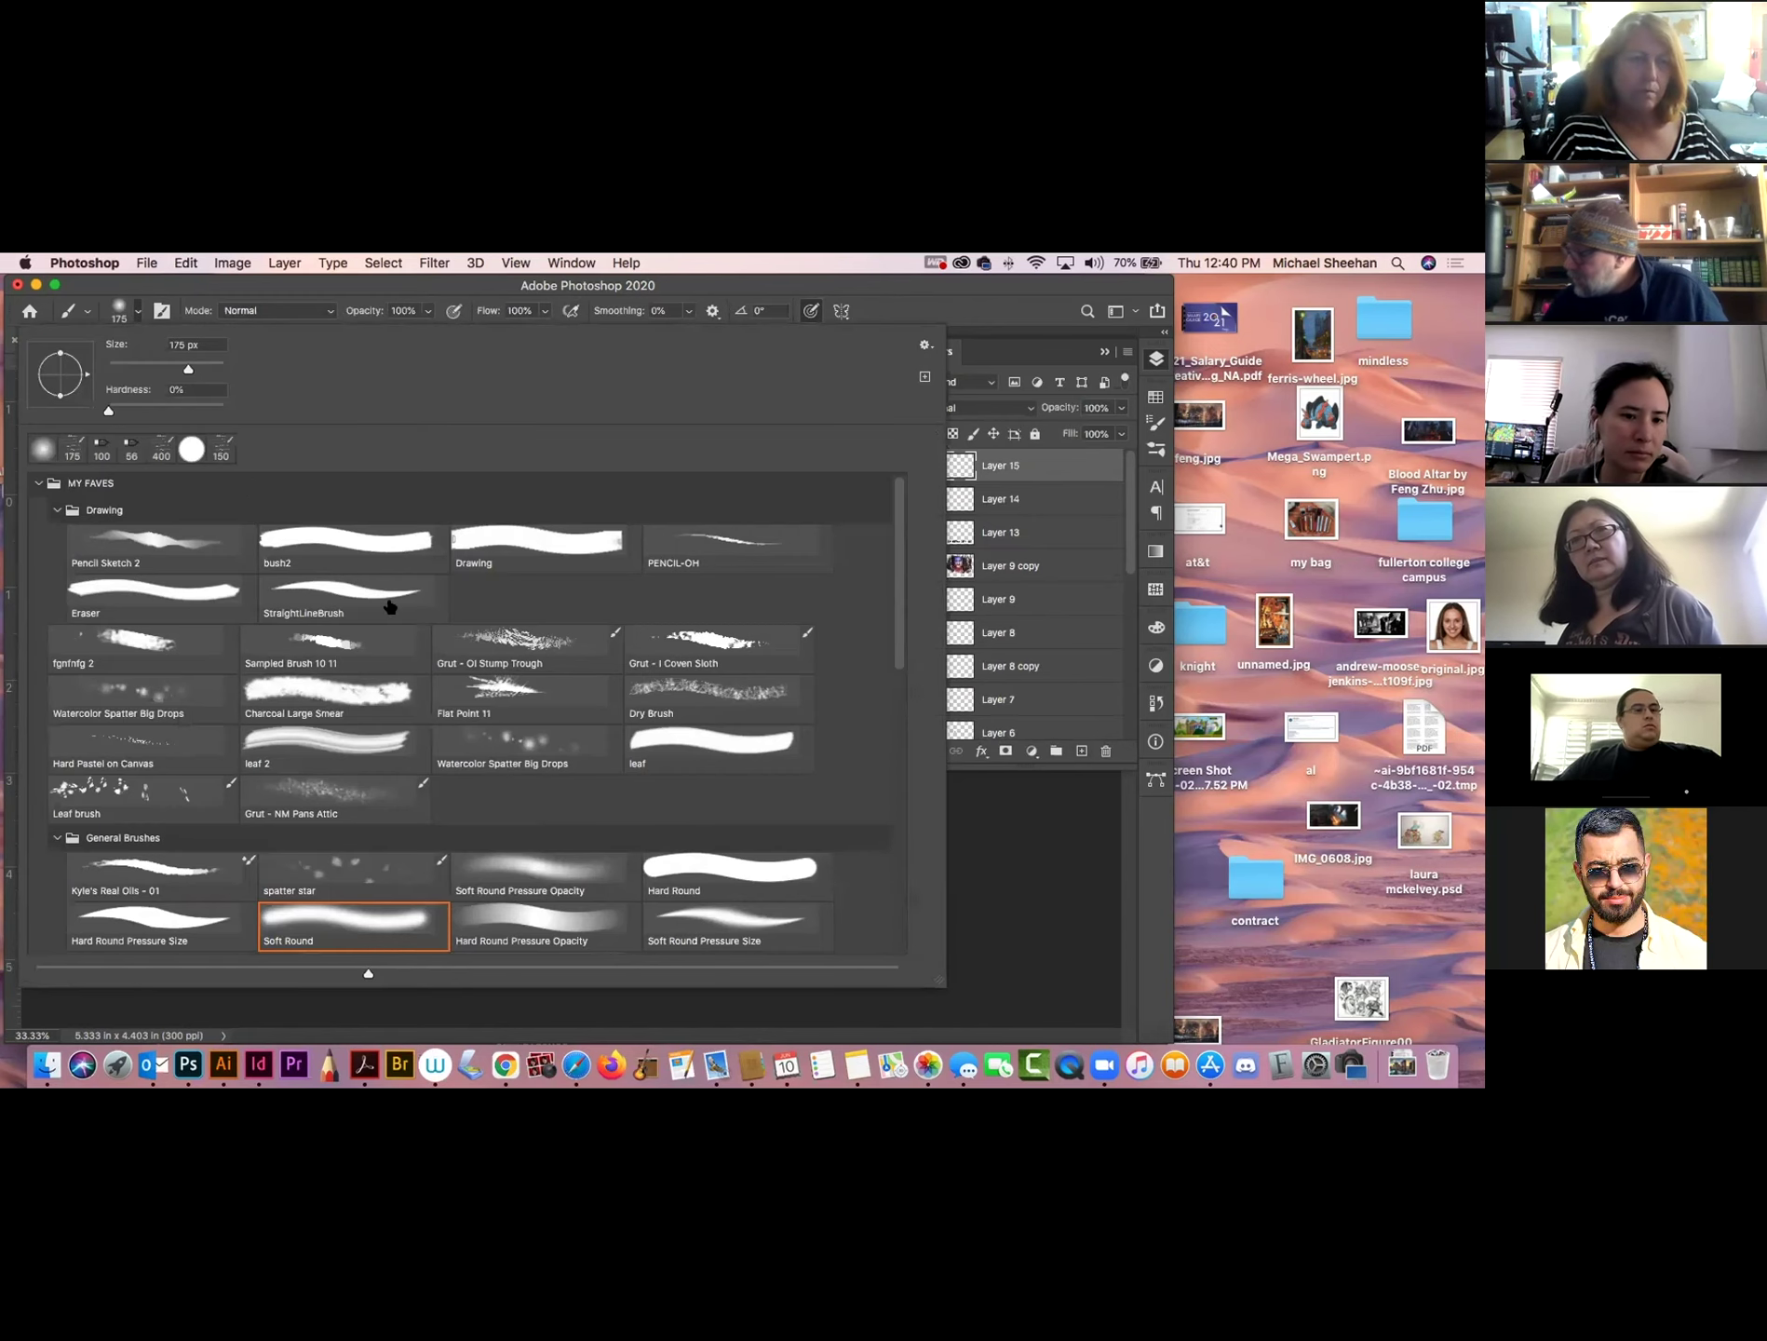
left_click(530, 640)
key("Return")
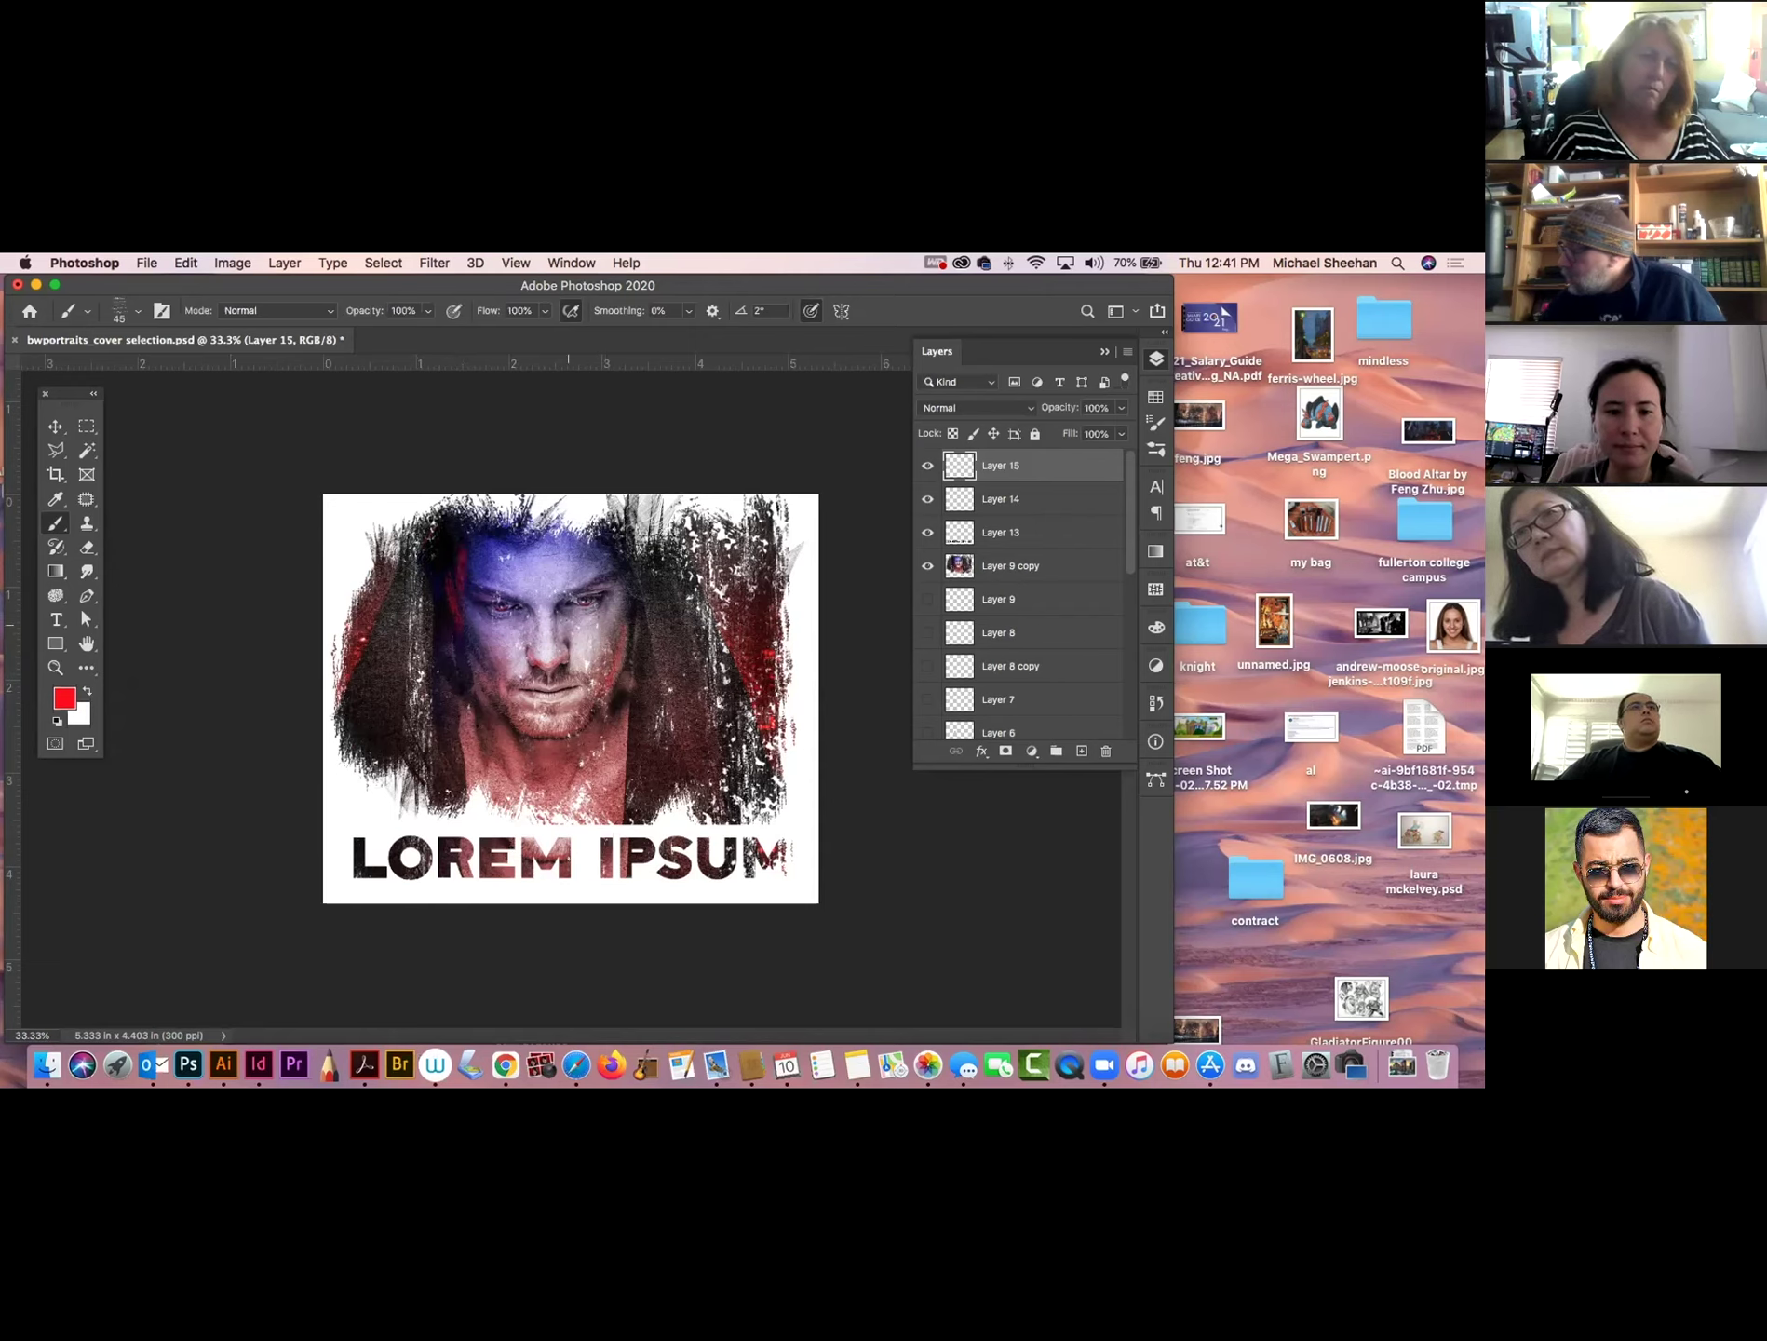
left_click(1001, 407)
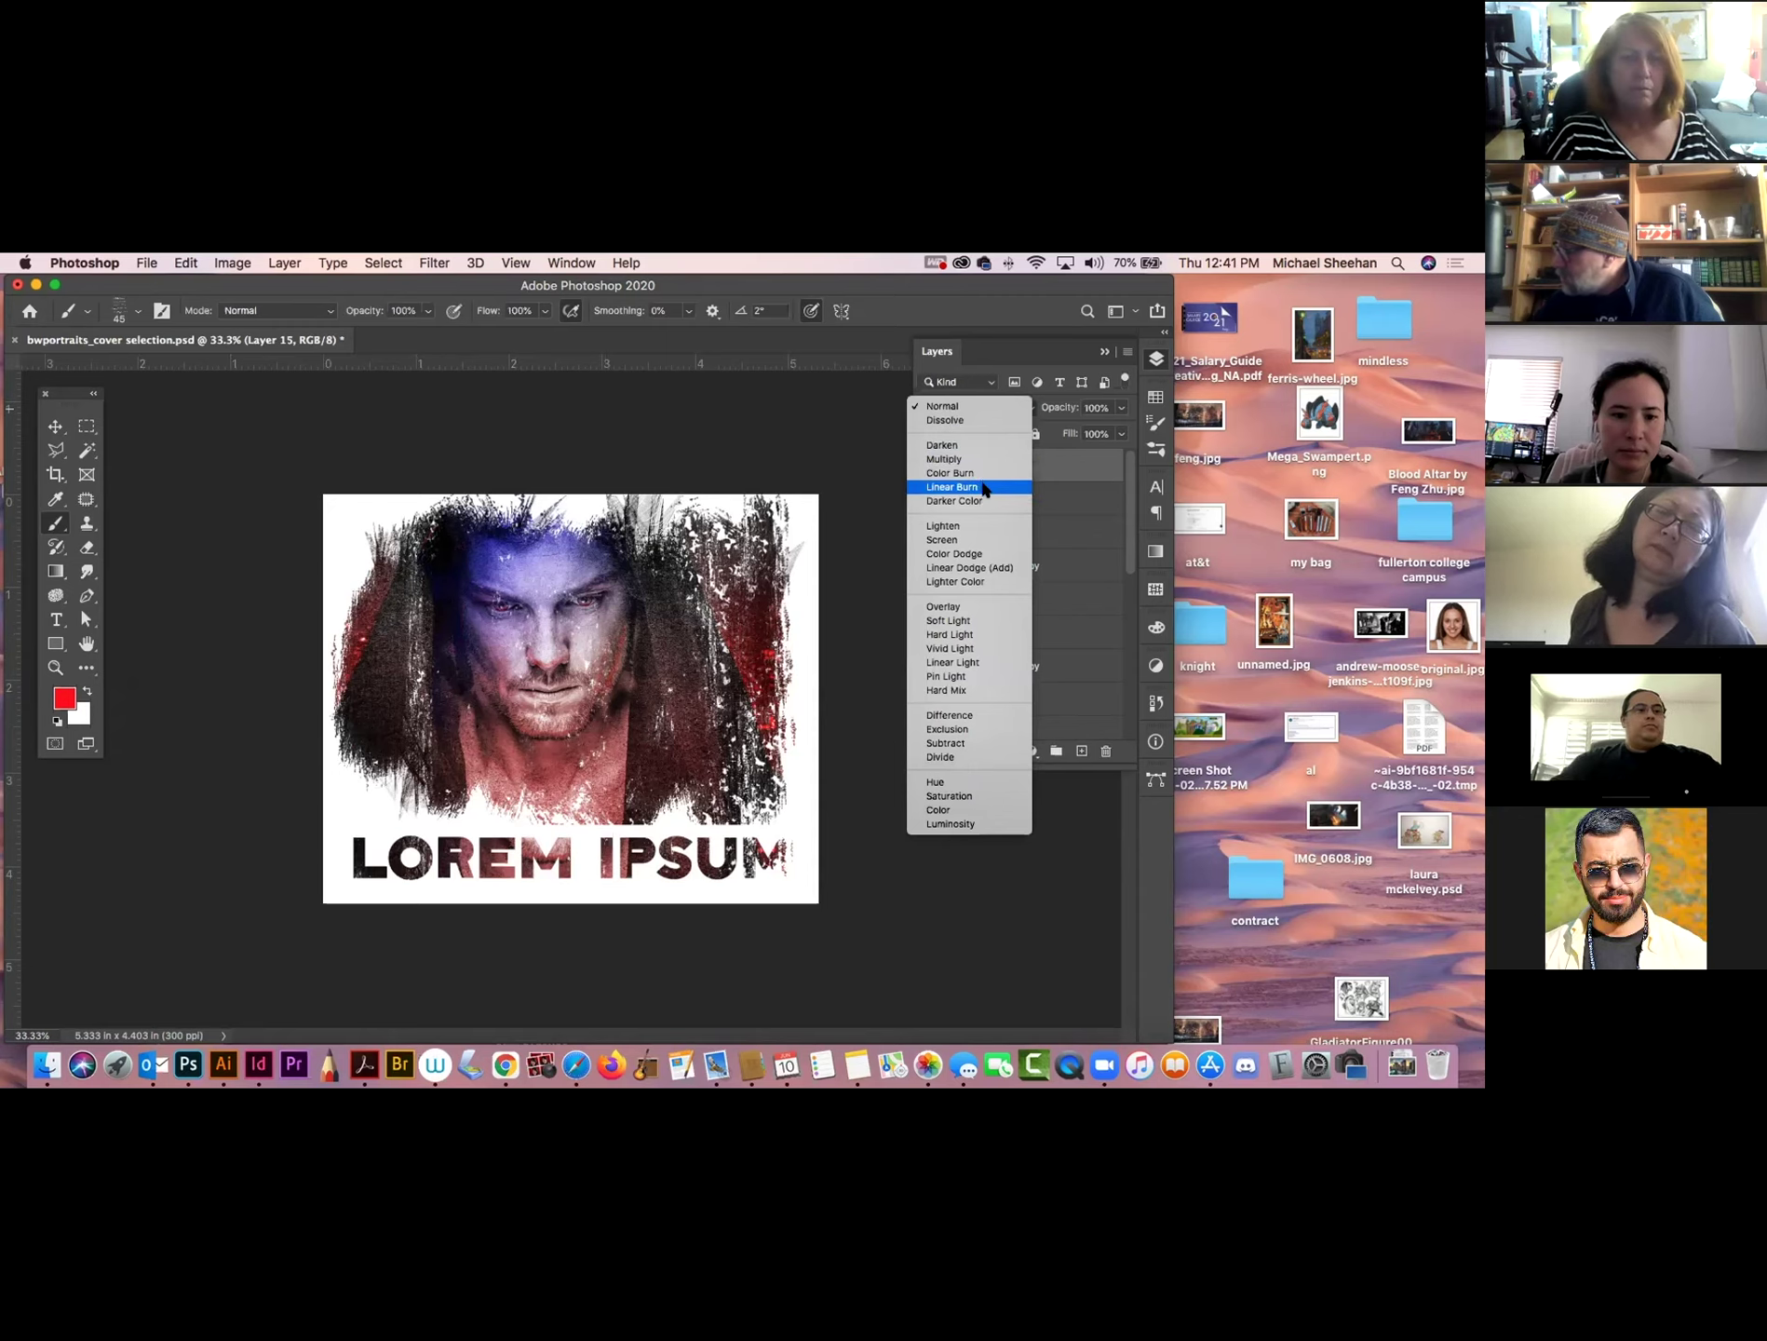
left_click(978, 554)
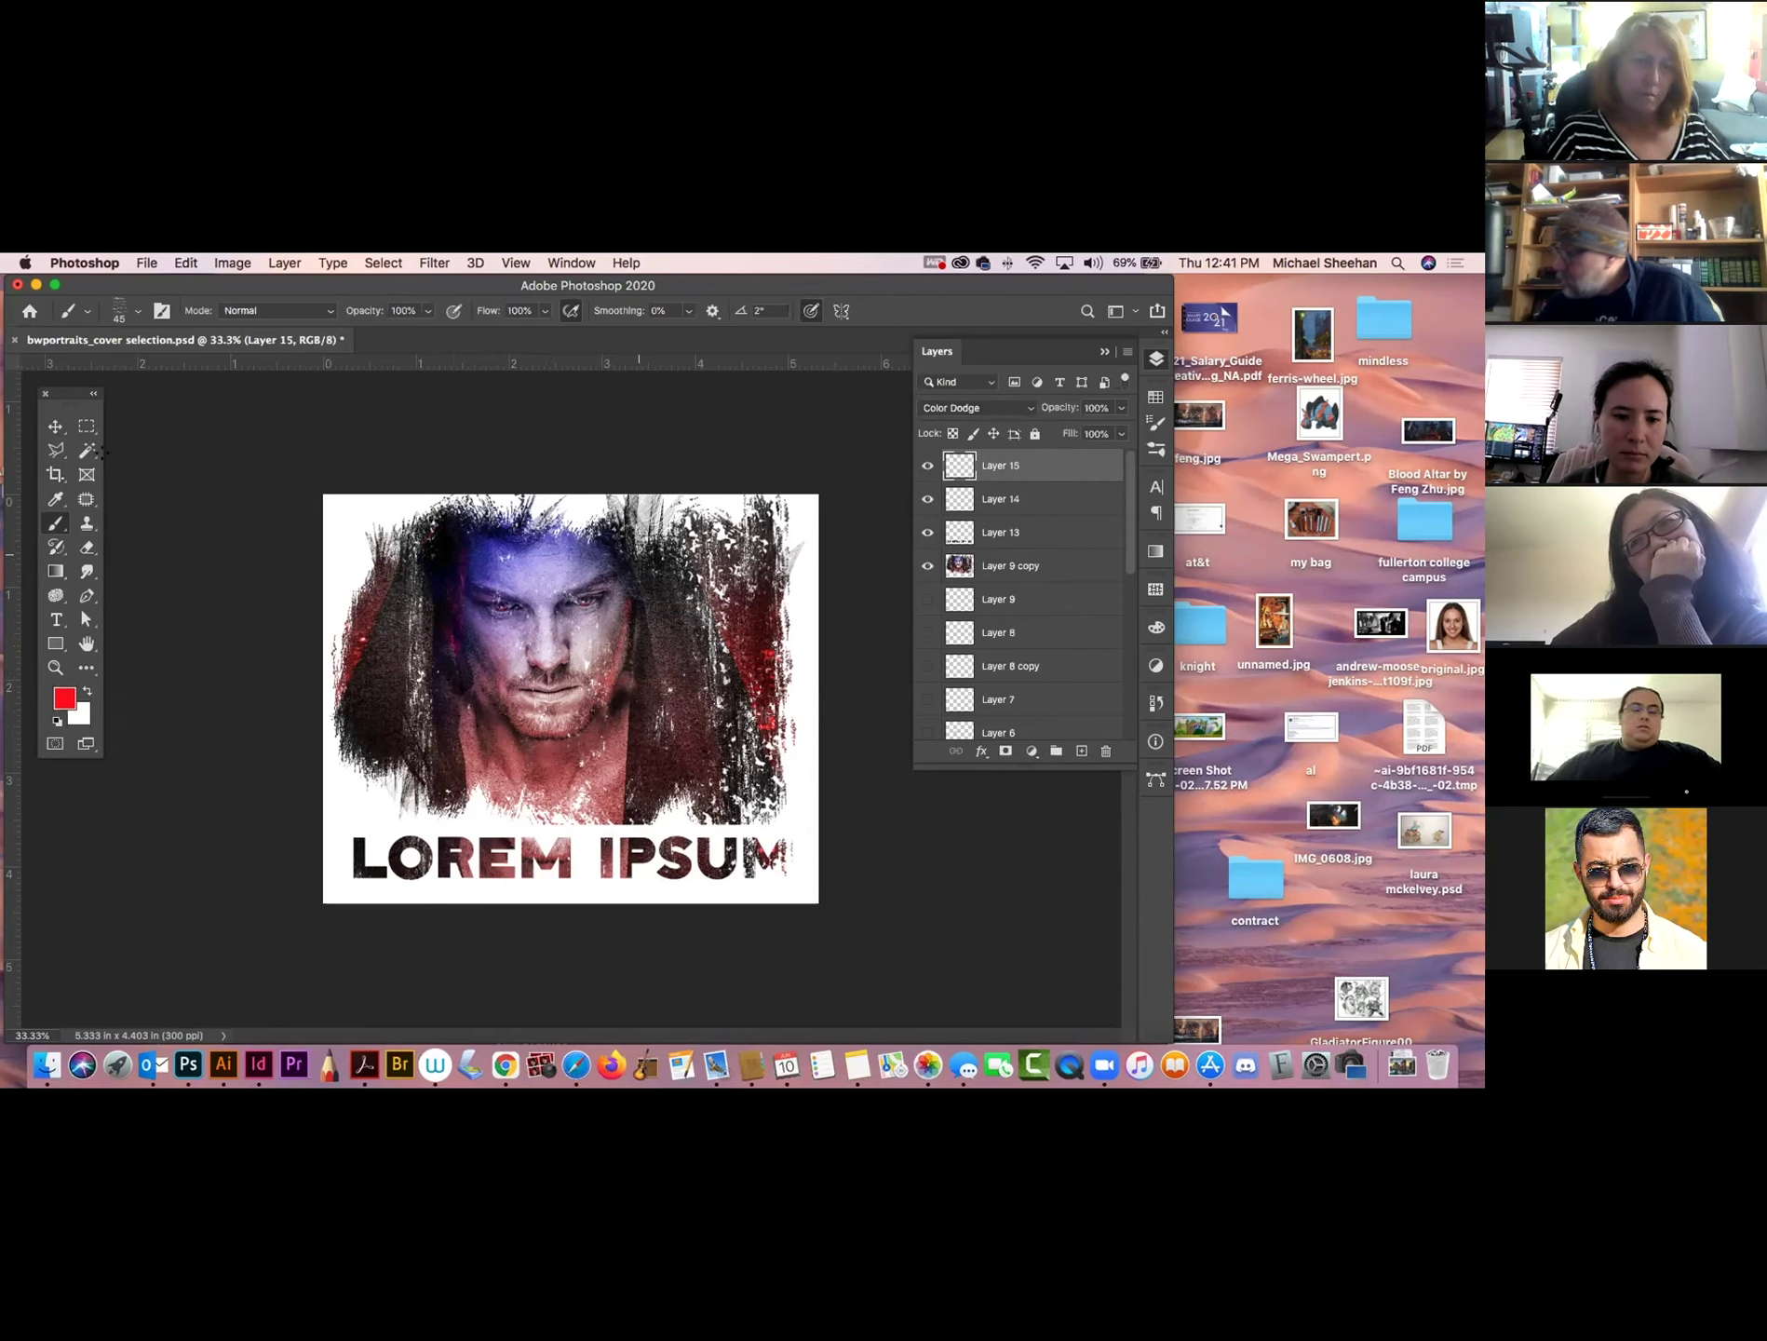
Soften the red light on Layer 15 with the Eraser at 29% opacity and touch it up with the brush.
left_click(87, 547)
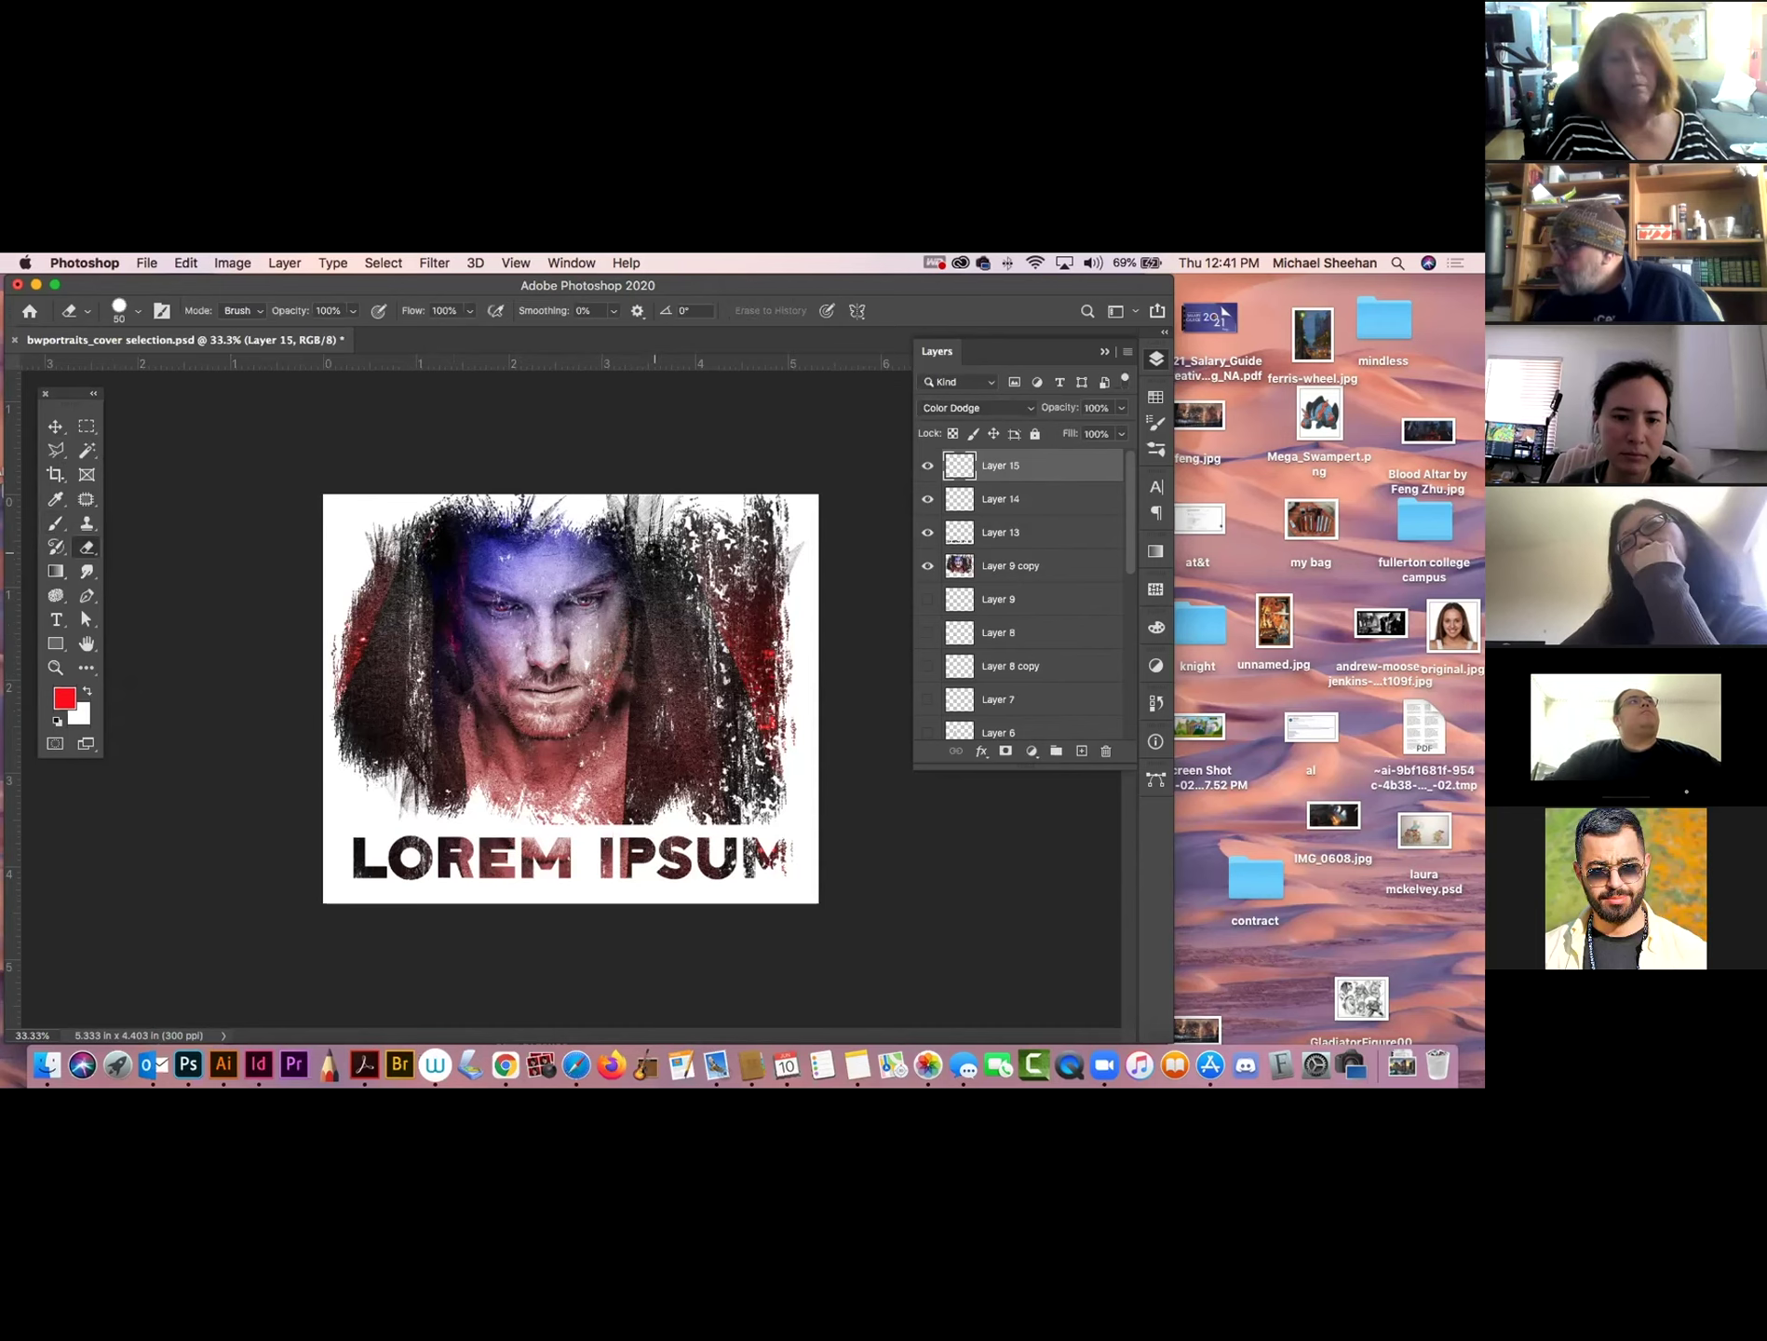
left_click(354, 311)
left_click_drag(353, 334, 280, 340)
left_click(621, 632)
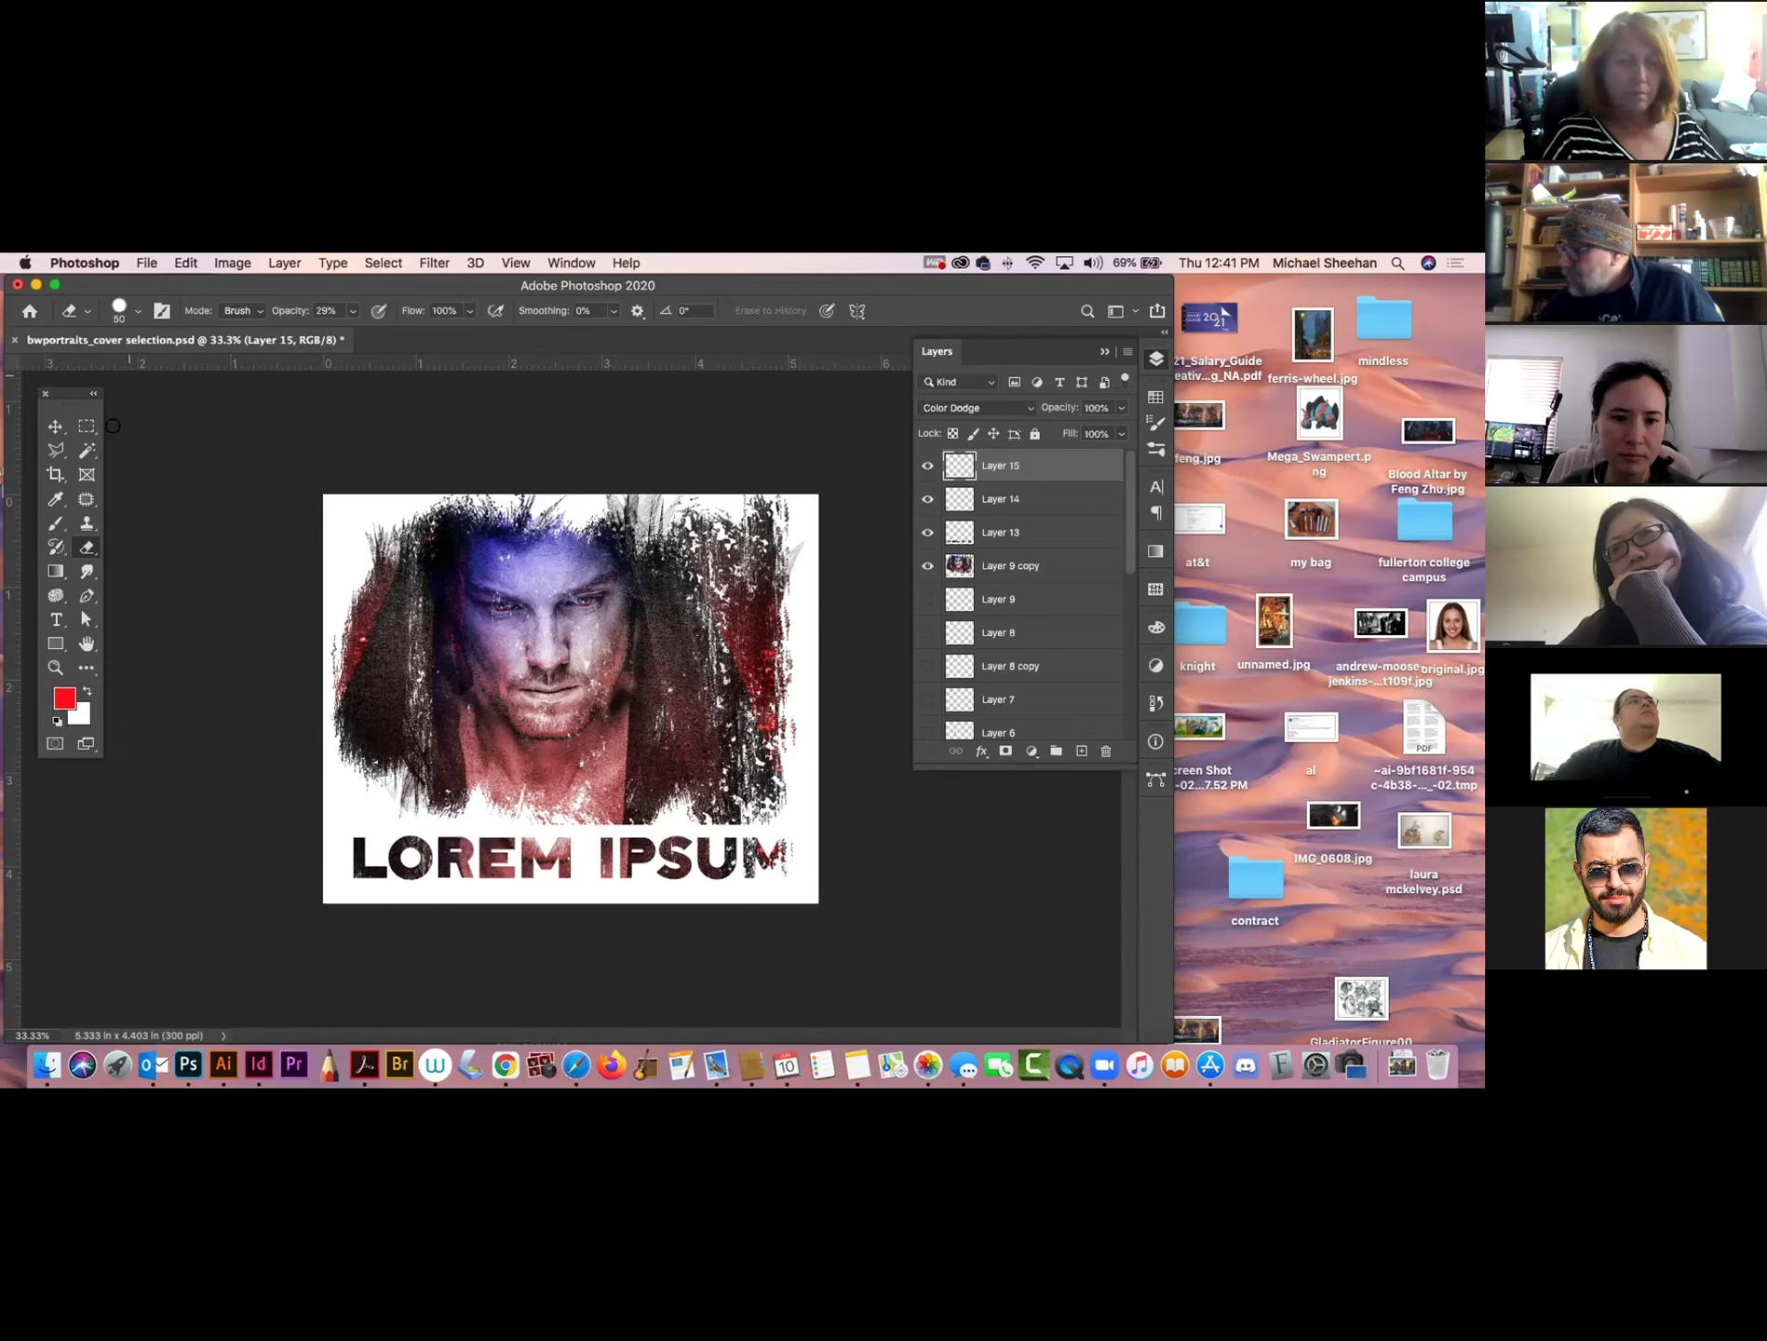
left_click(55, 522)
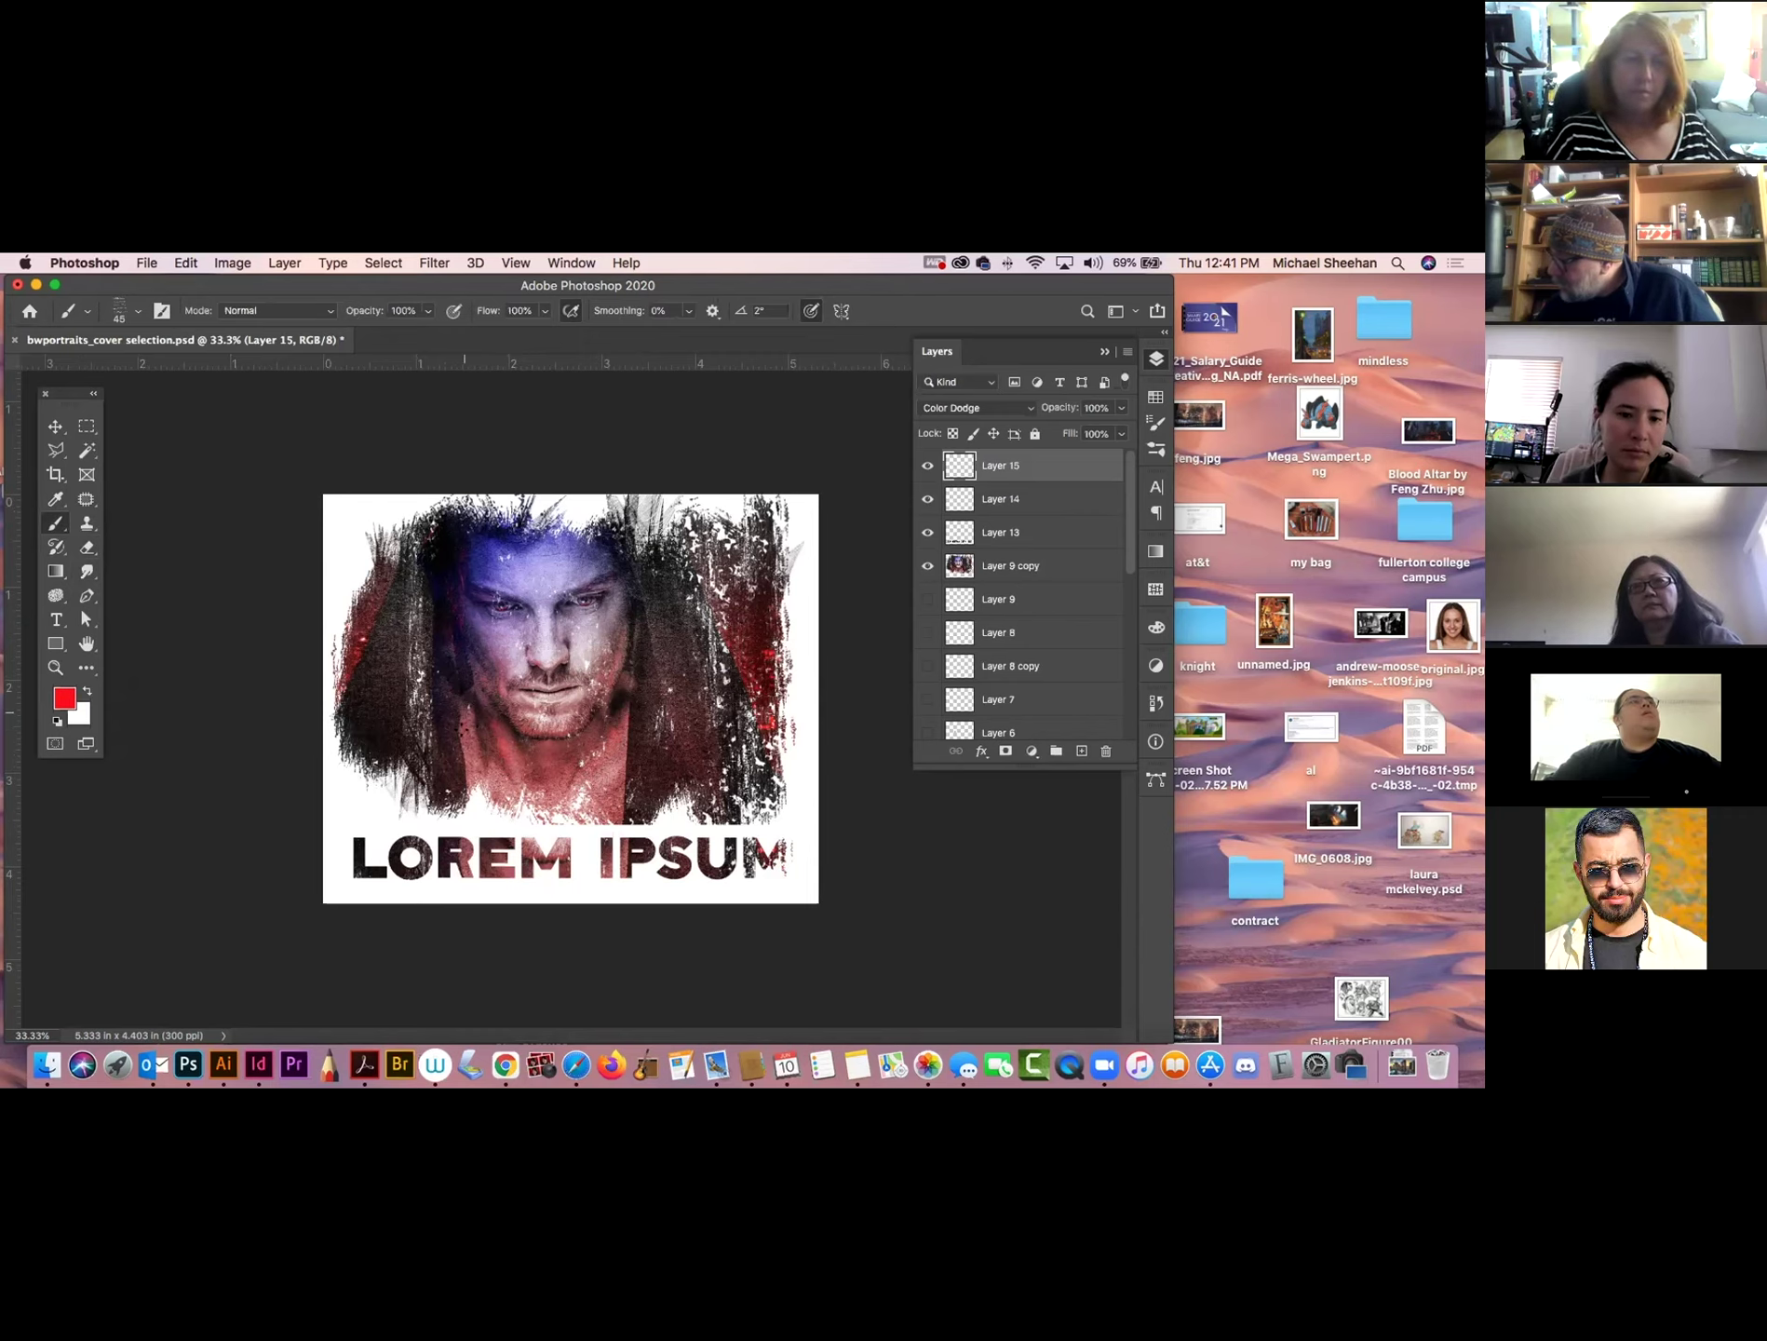
left_click(87, 547)
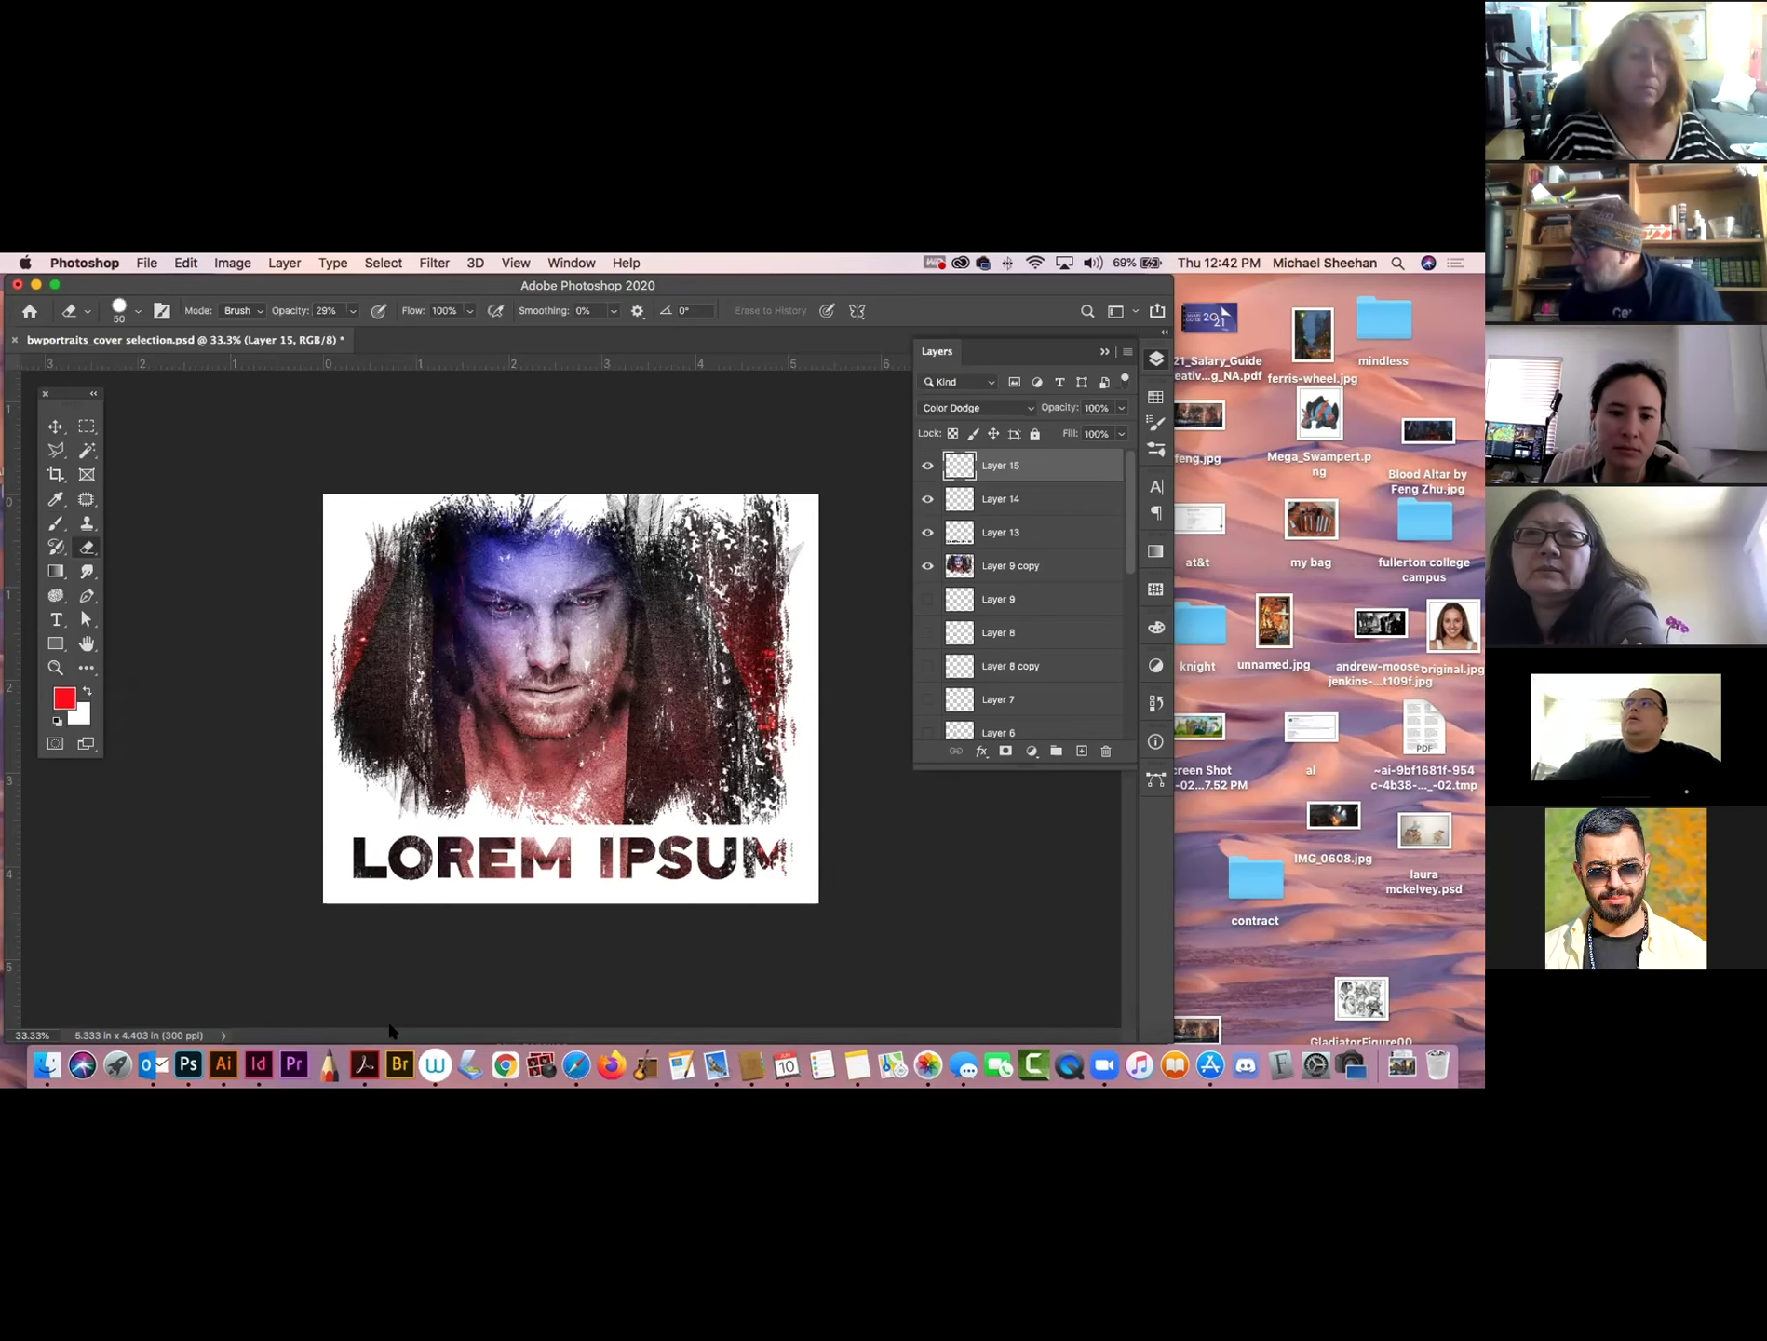
Outline the forehead from hairline to eyebrows with a Polygonal Lasso selection.
left_click(56, 451)
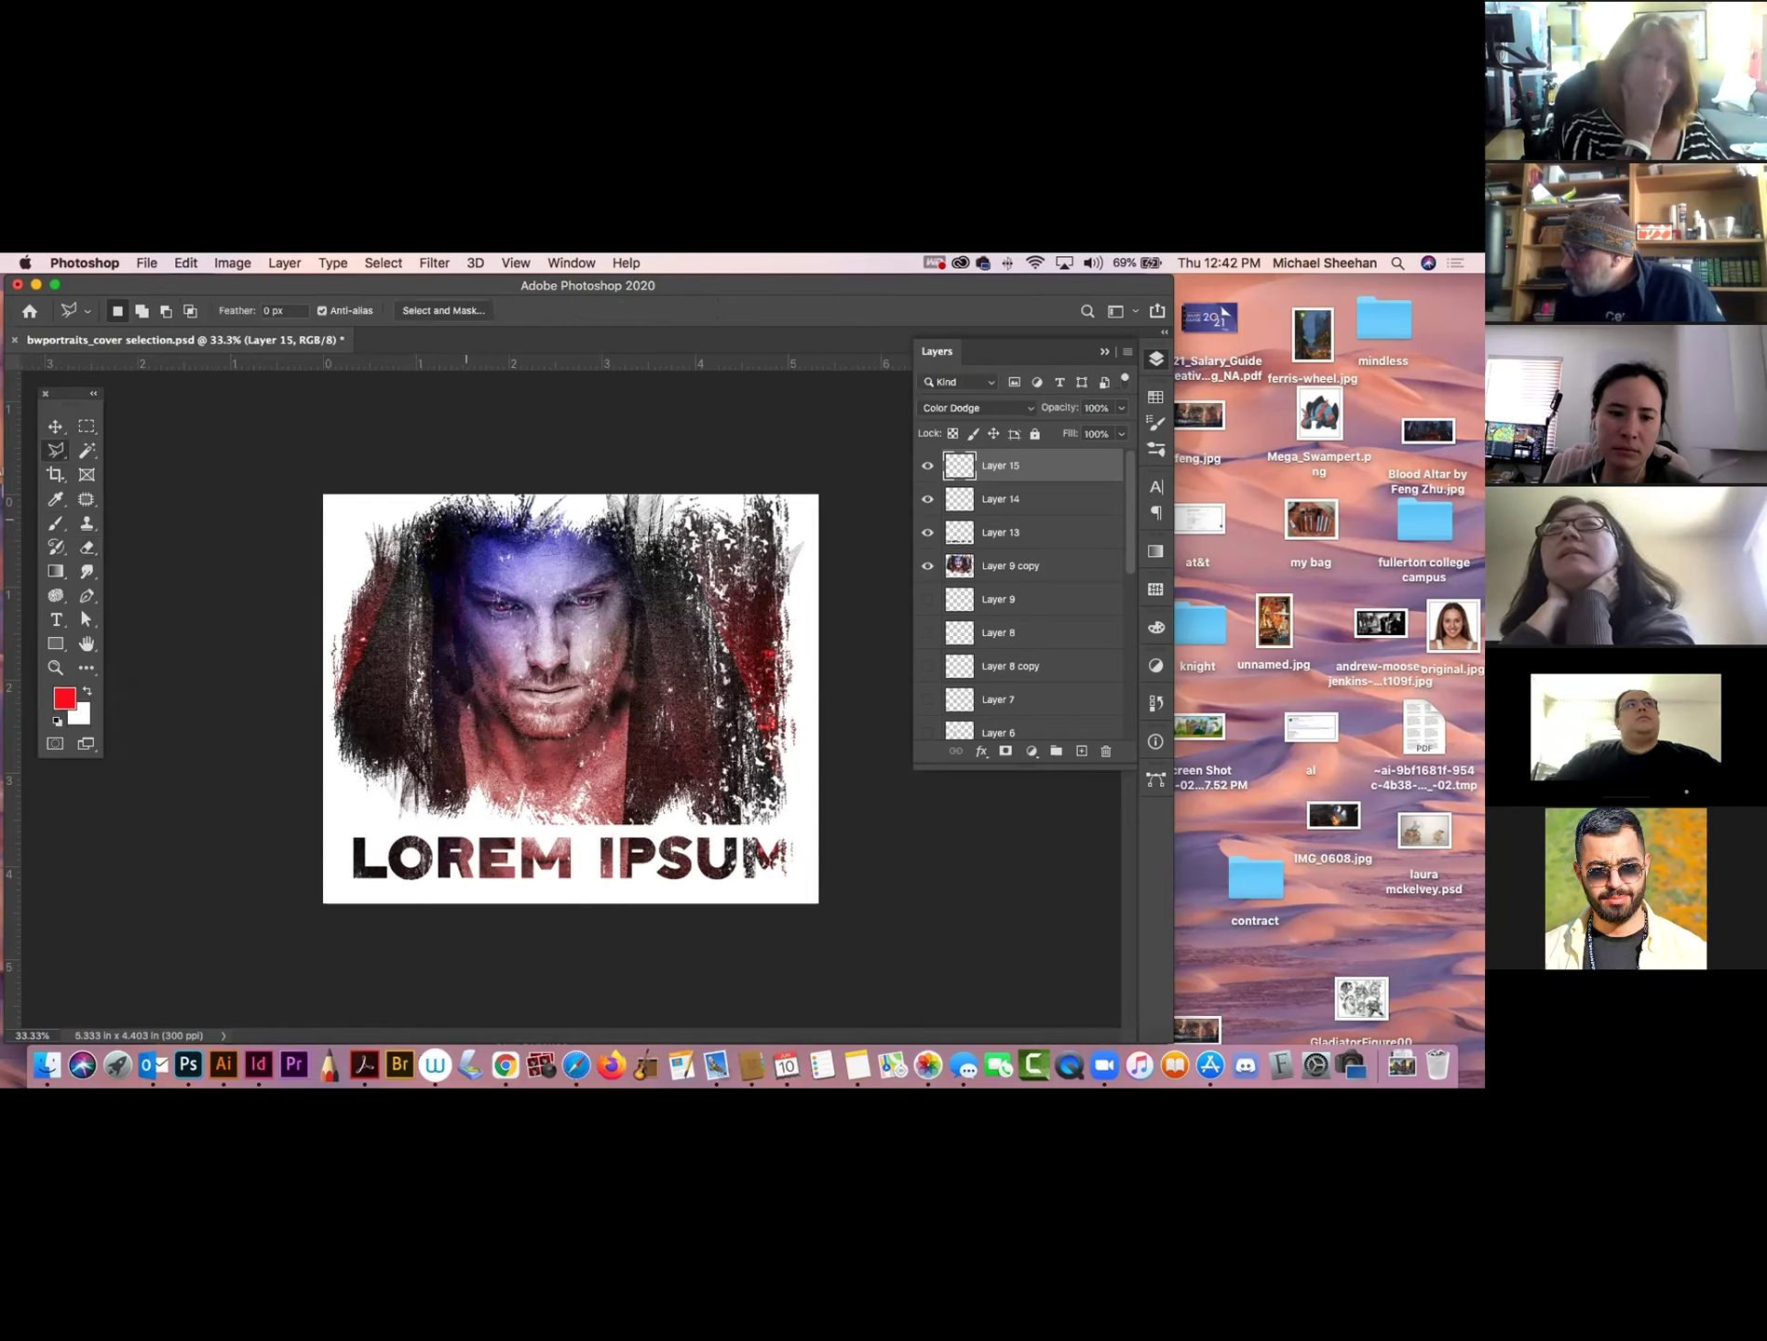
left_click(467, 605)
left_click(473, 531)
left_click(526, 527)
left_click(634, 556)
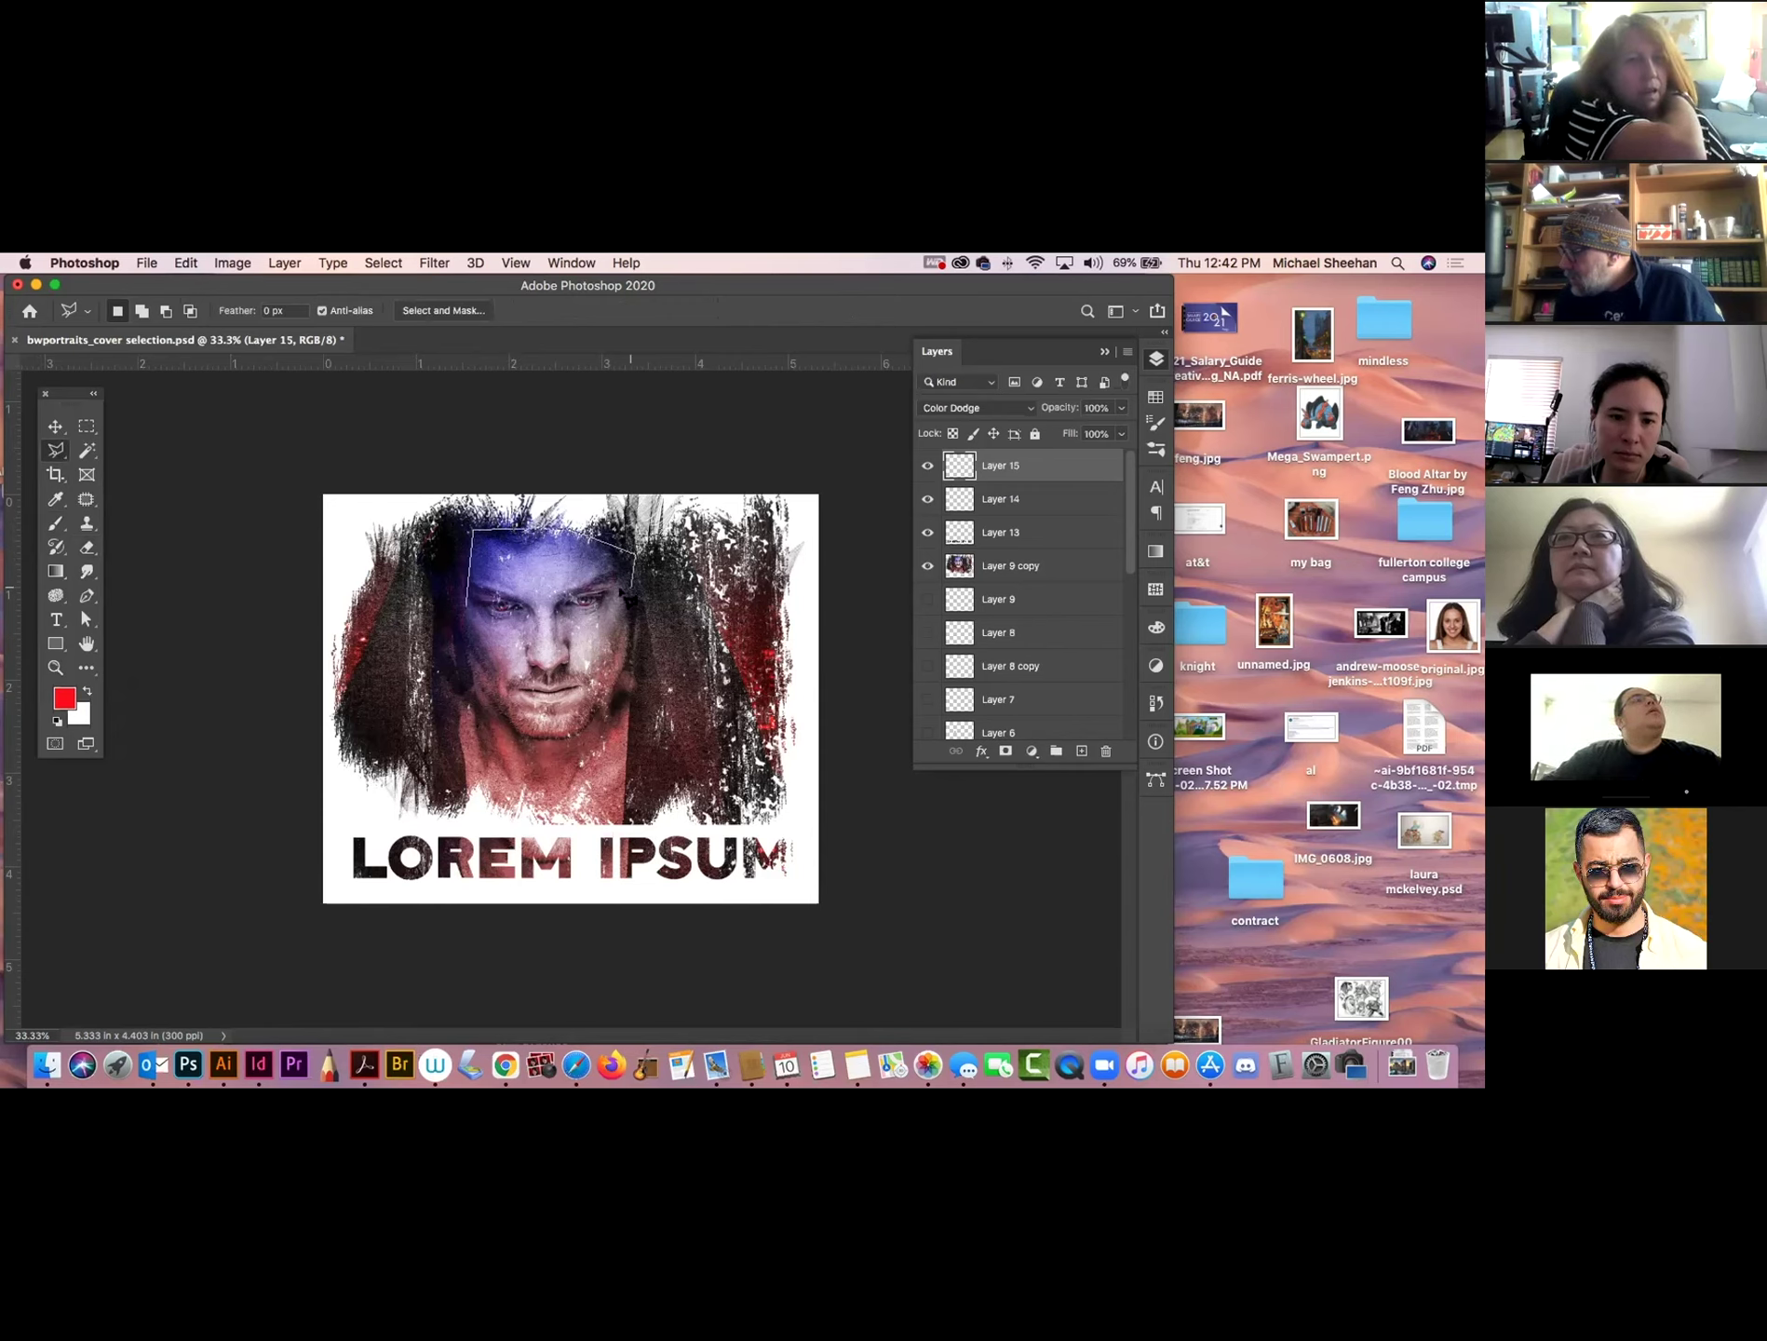
left_click(472, 607)
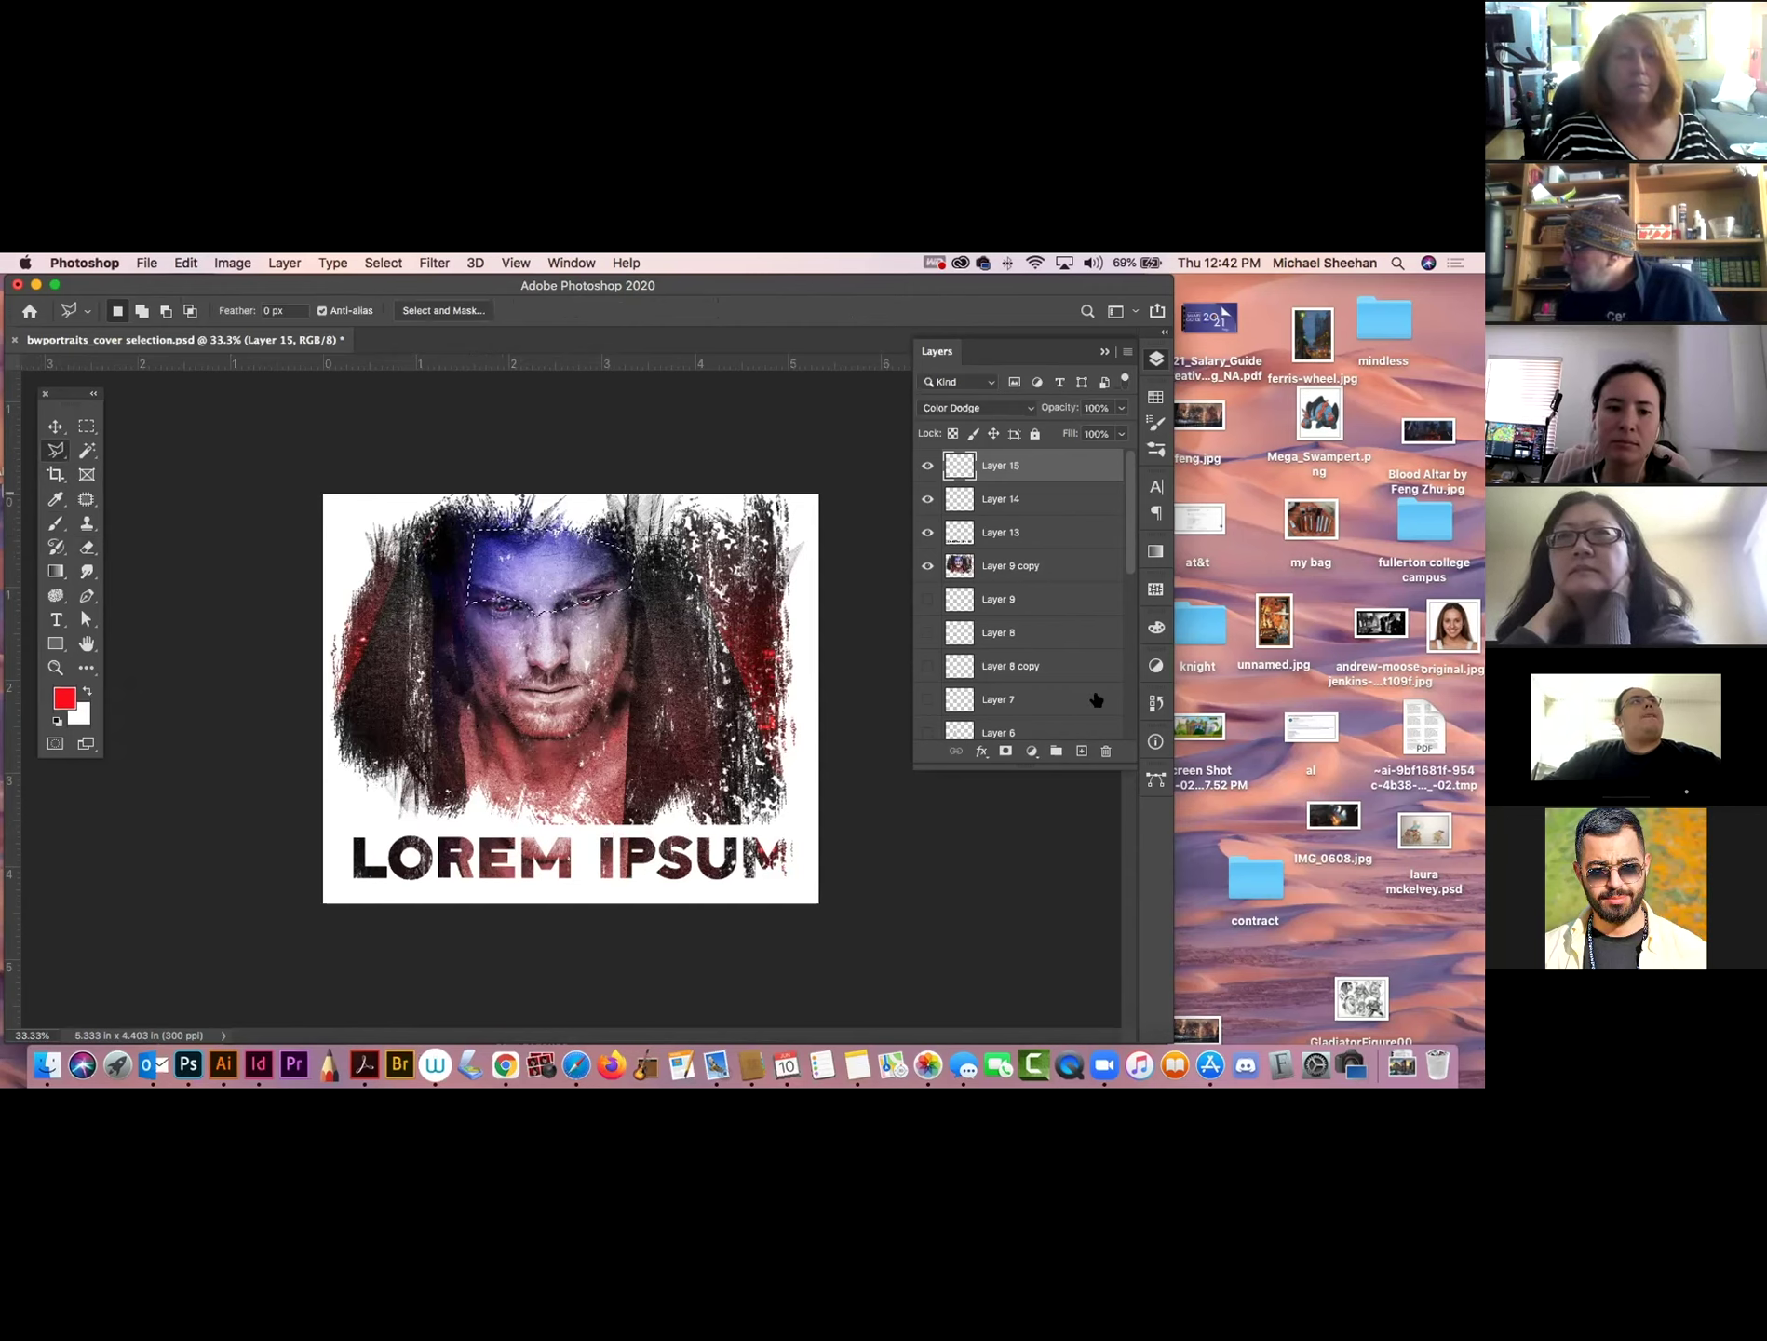
Add a new layer above Layer 15 and choose a dark gray foreground color from the Grayscale swatches.
left_click(1080, 752)
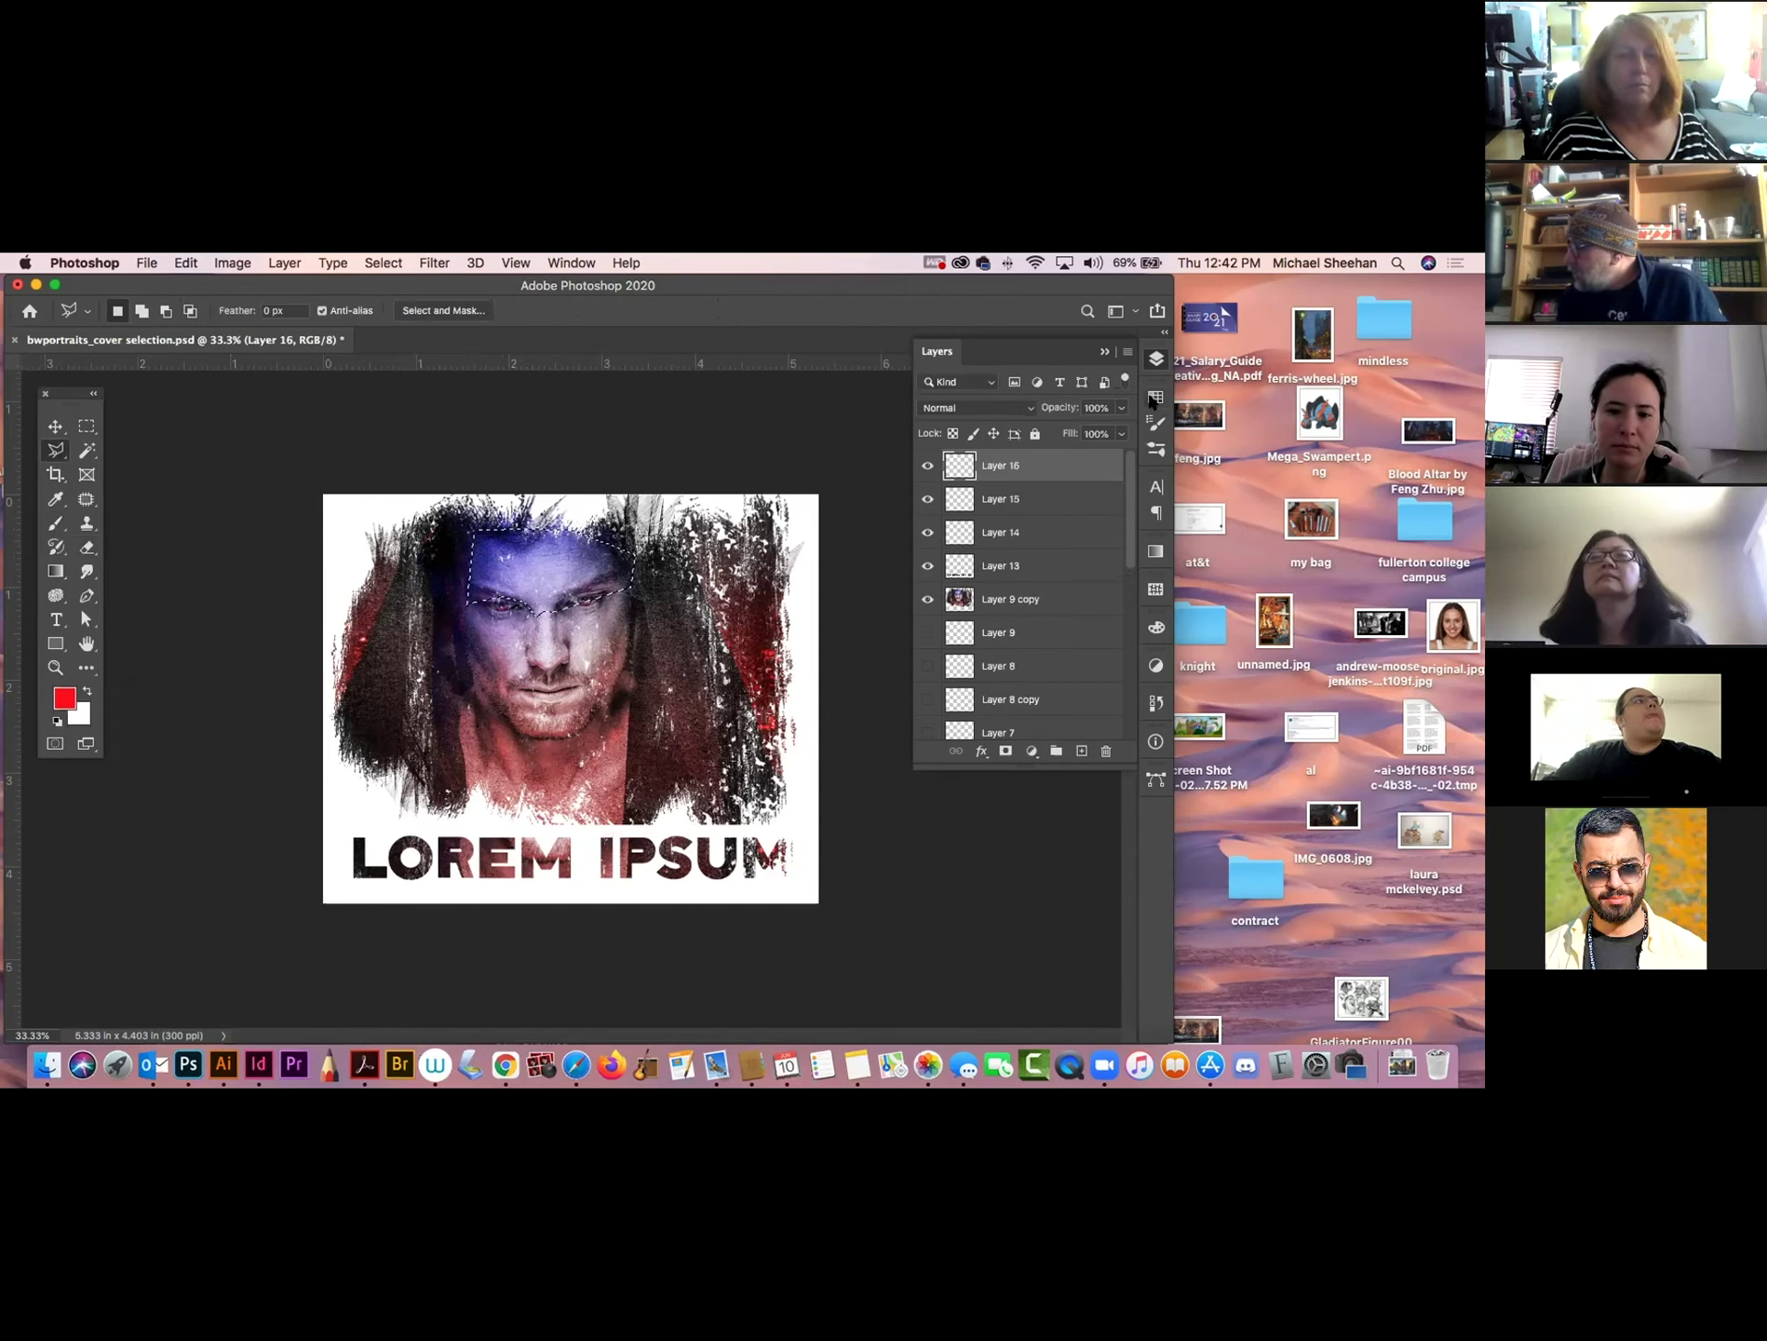
left_click(1154, 398)
left_click(972, 547)
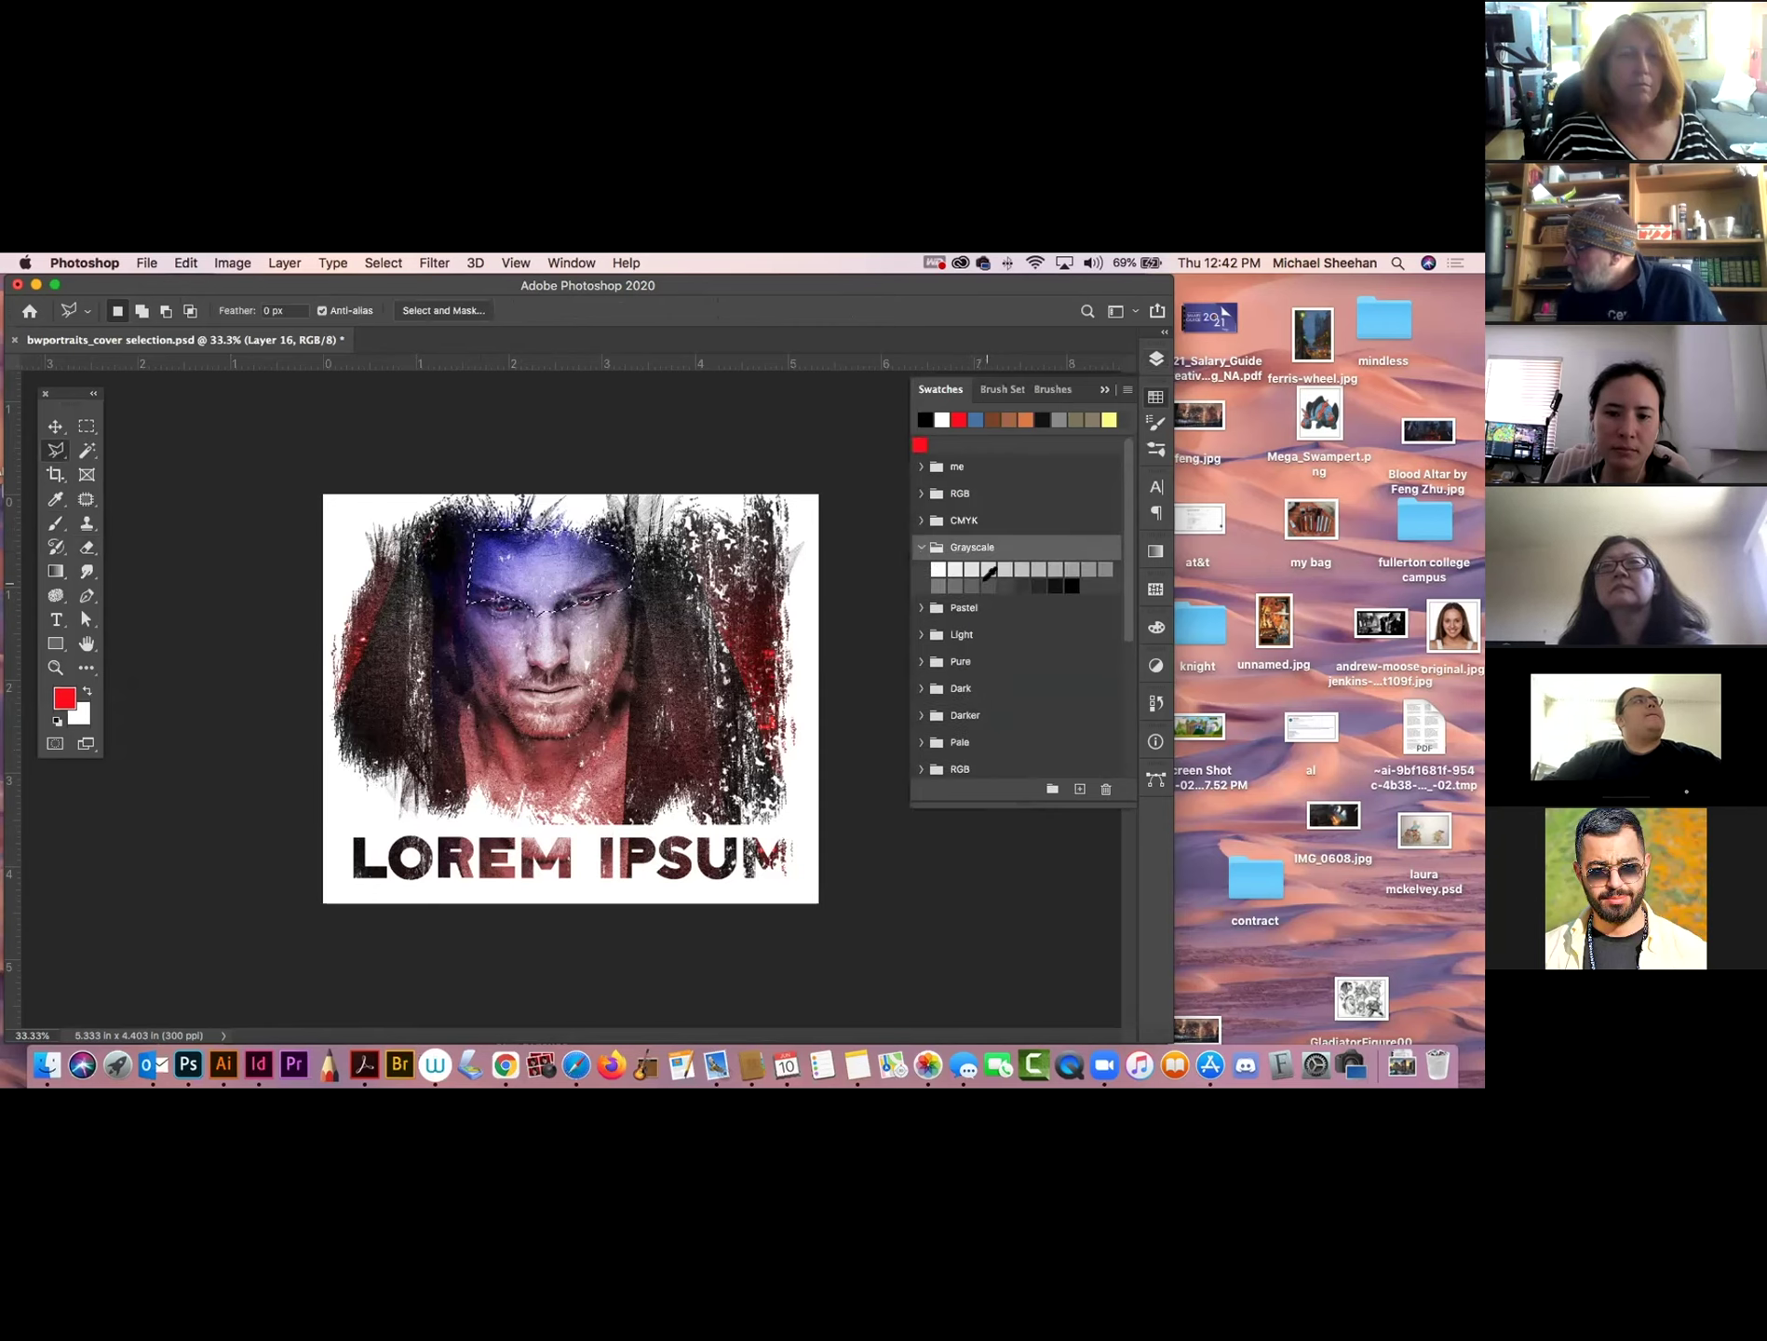
left_click(974, 585)
left_click(1155, 359)
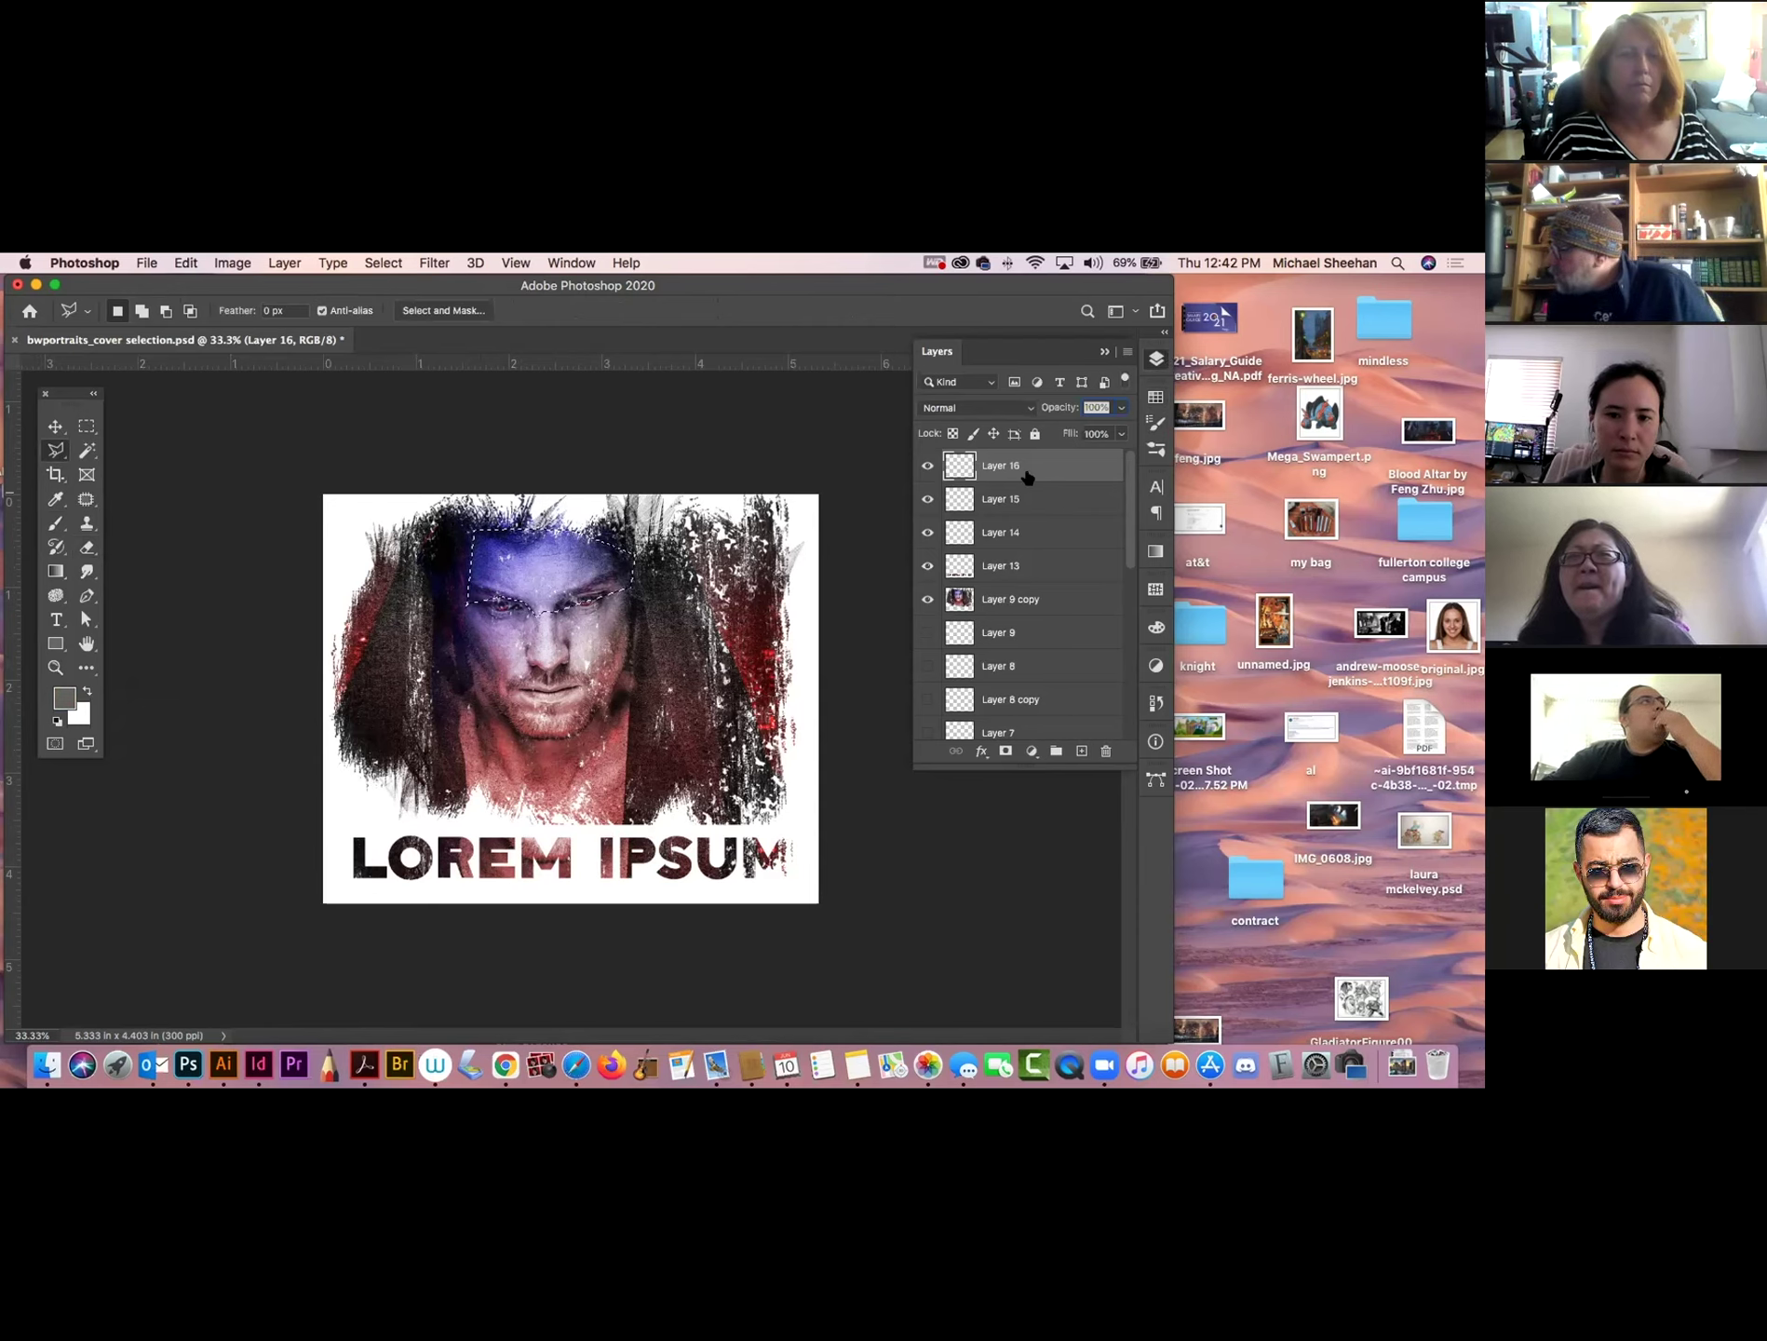
left_click(928, 465)
left_click(928, 465)
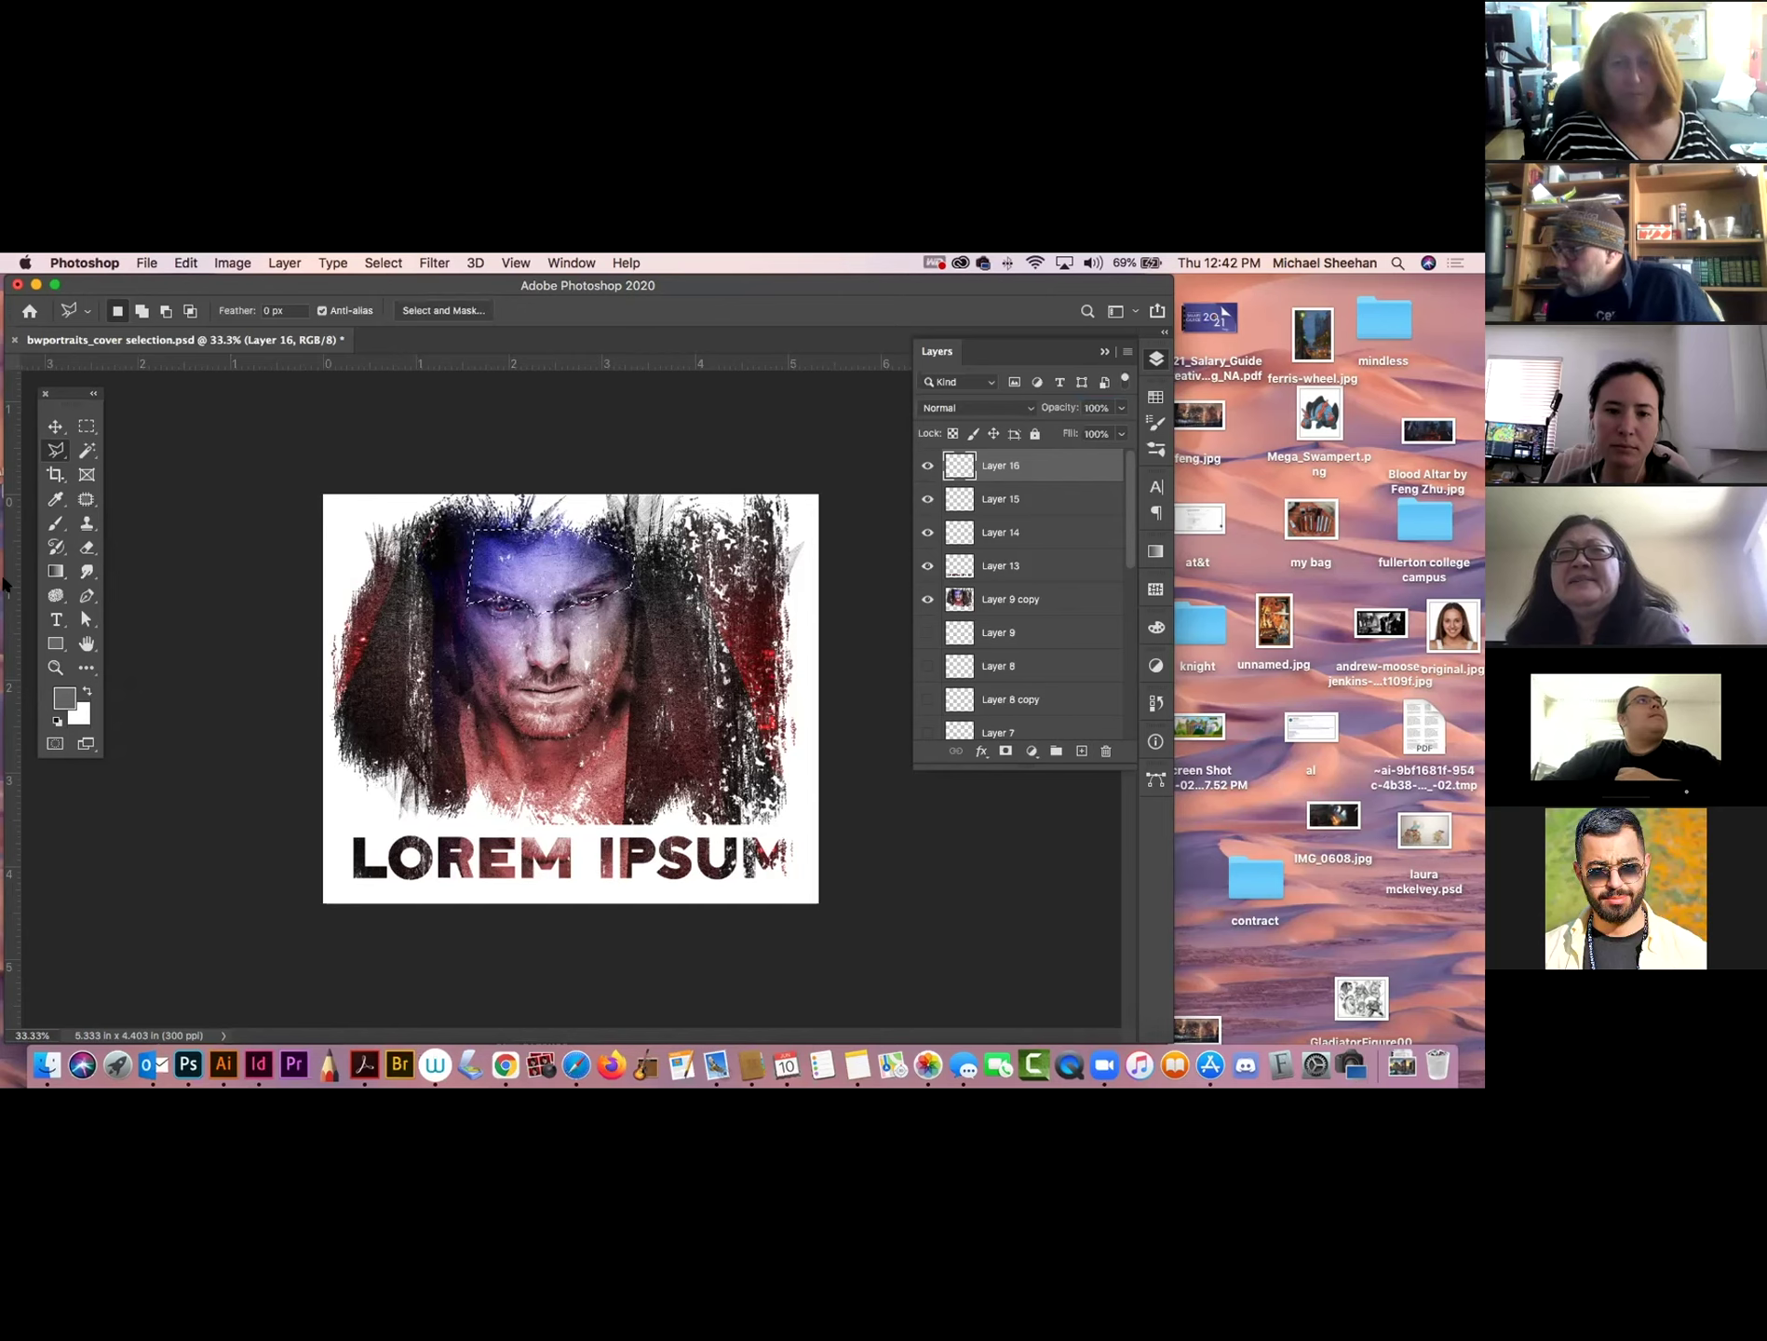
Fill the forehead selection with a gray-to-transparent gradient, deselect it and set Layer 16 to Multiply.
key("g")
left_click_drag(545, 561, 544, 668)
key("super+d")
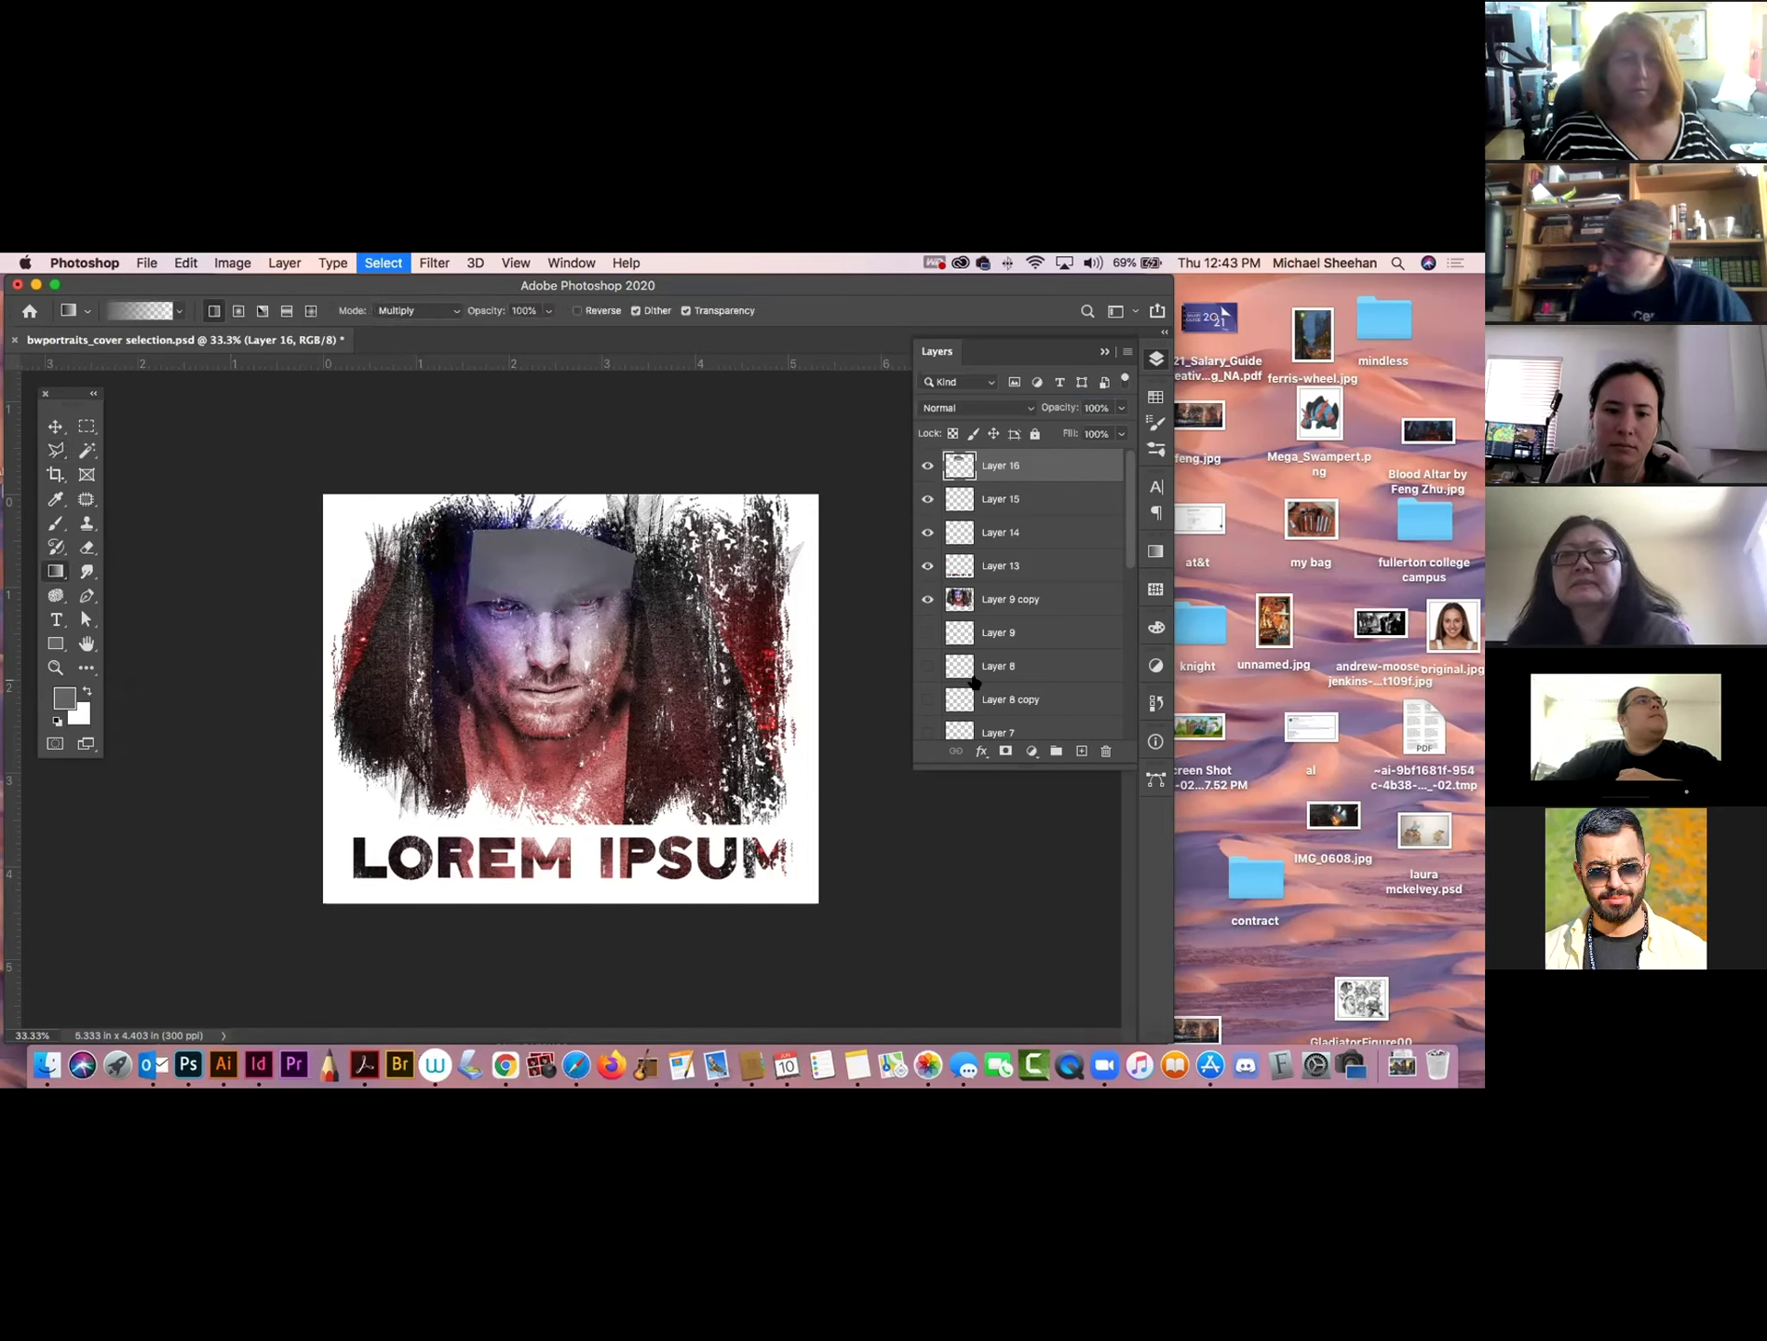
left_click(976, 407)
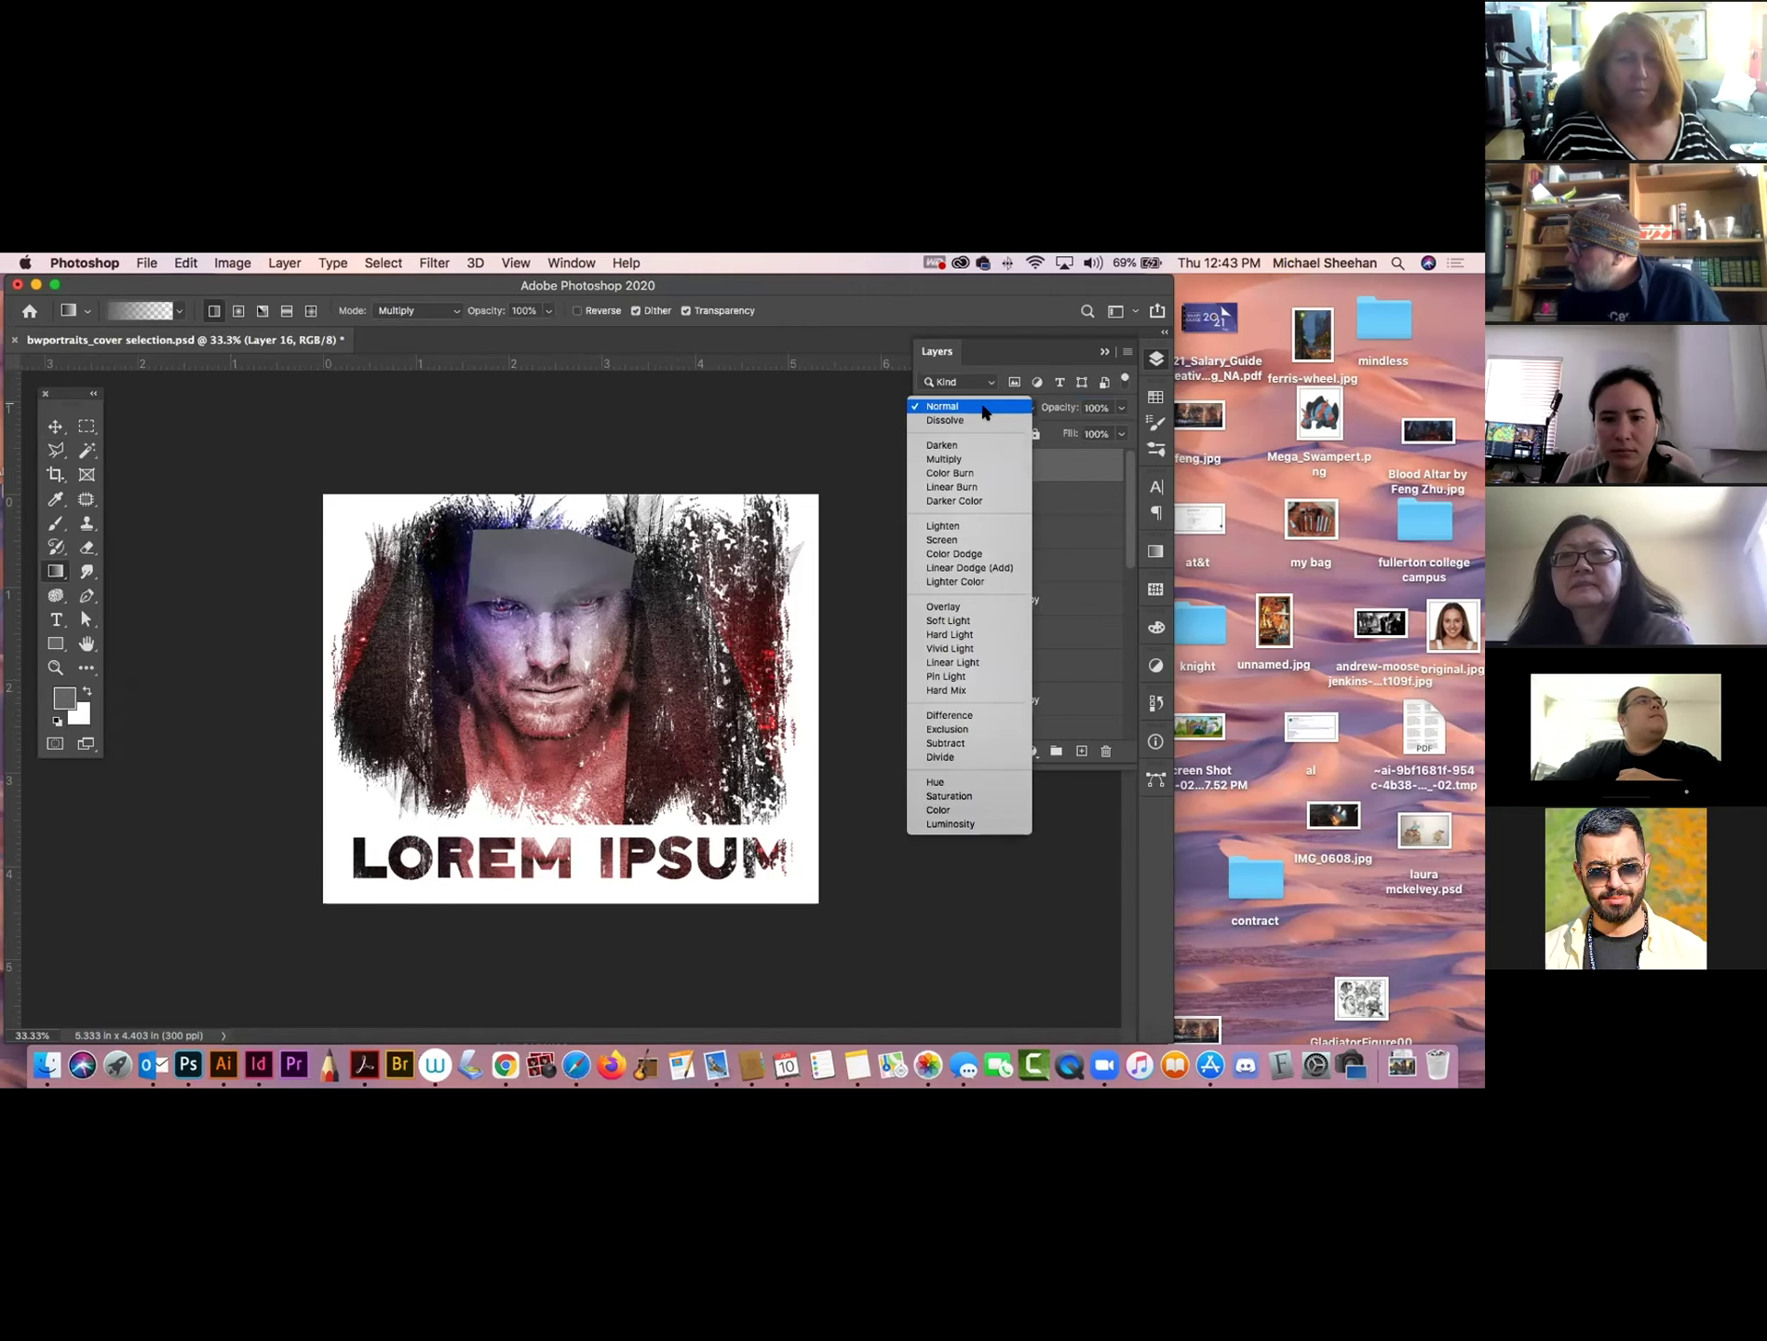
left_click(975, 461)
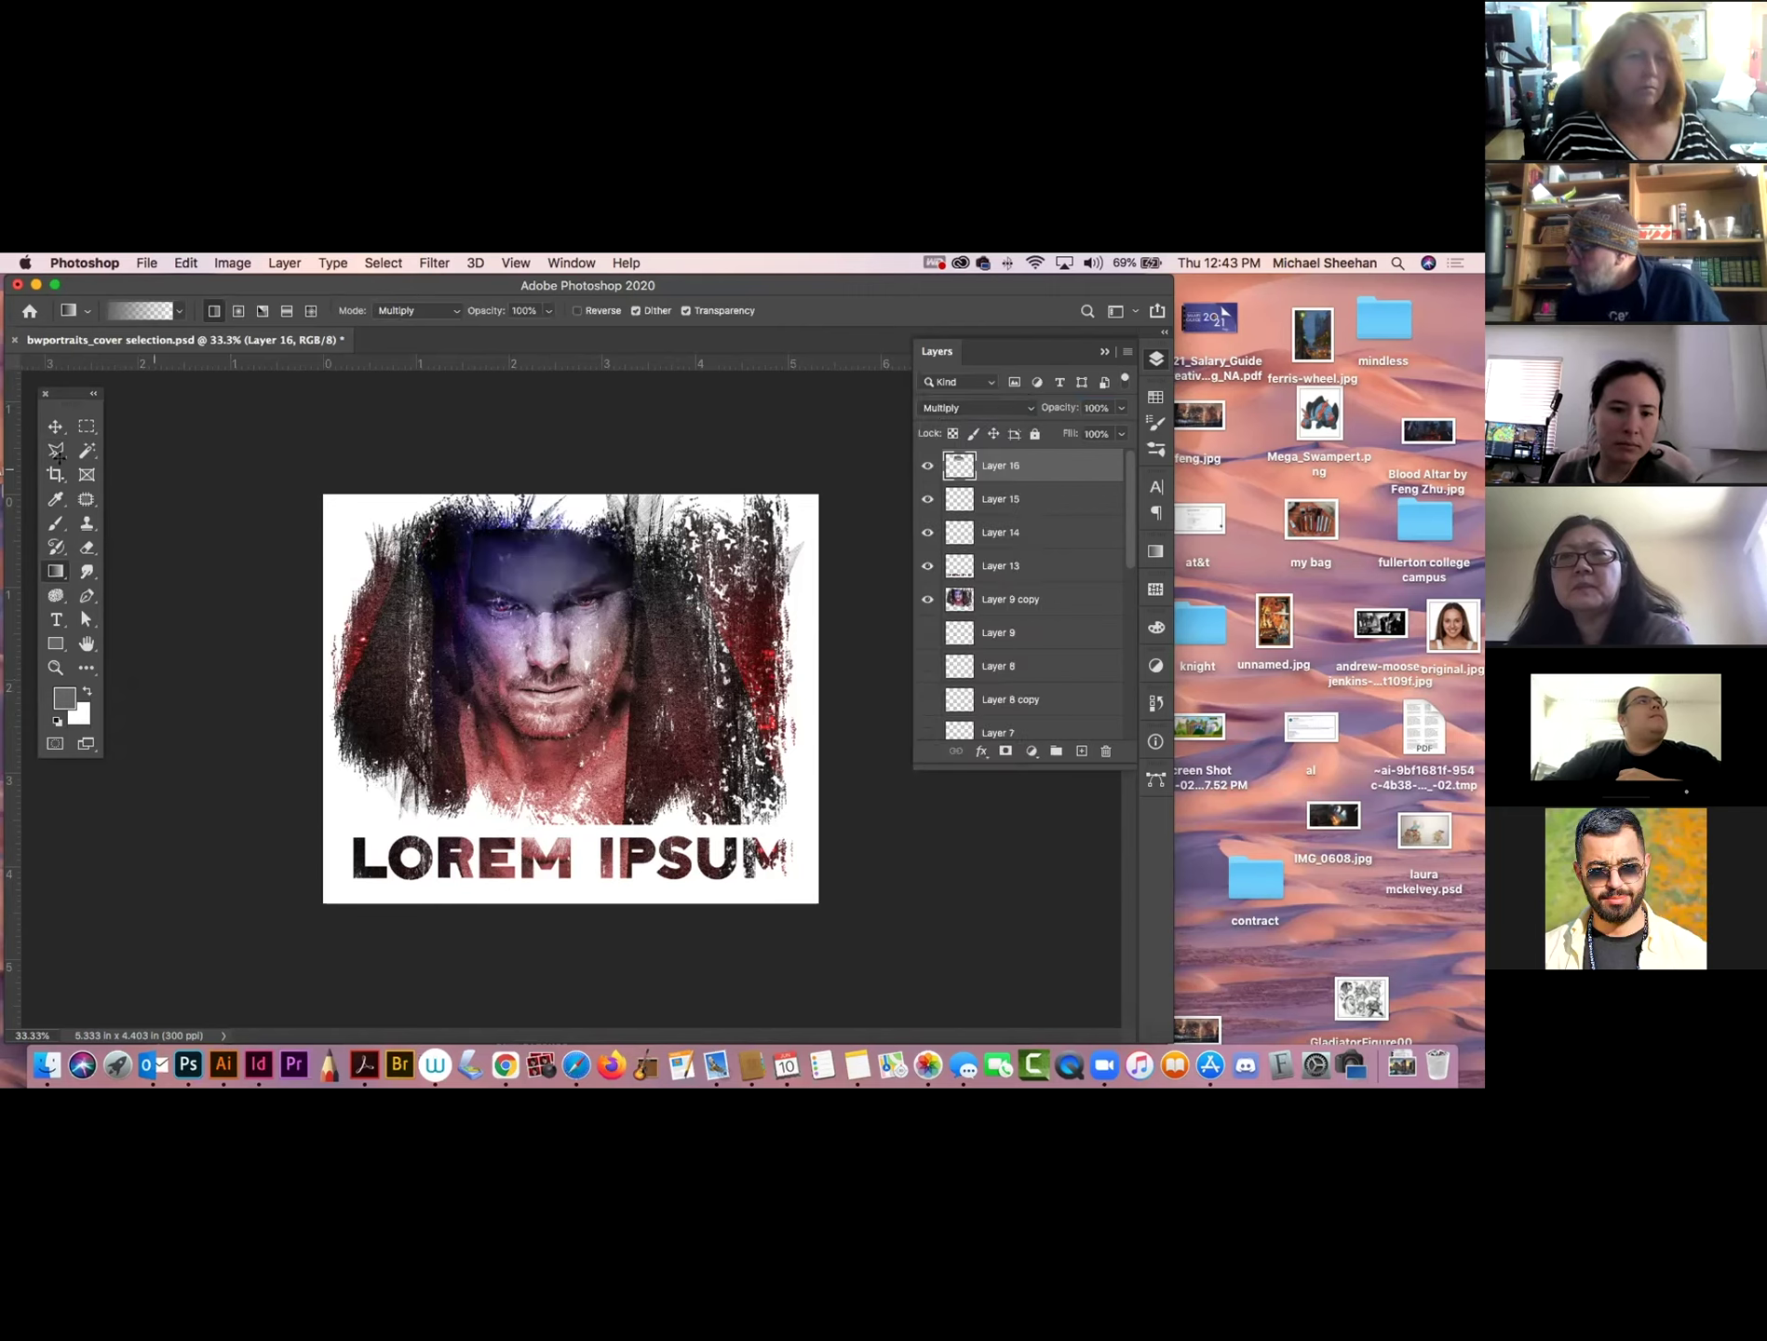
Soften the forehead shadow on Layer 16 with a Gaussian Blur of 10.1 pixels radius.
left_click(434, 262)
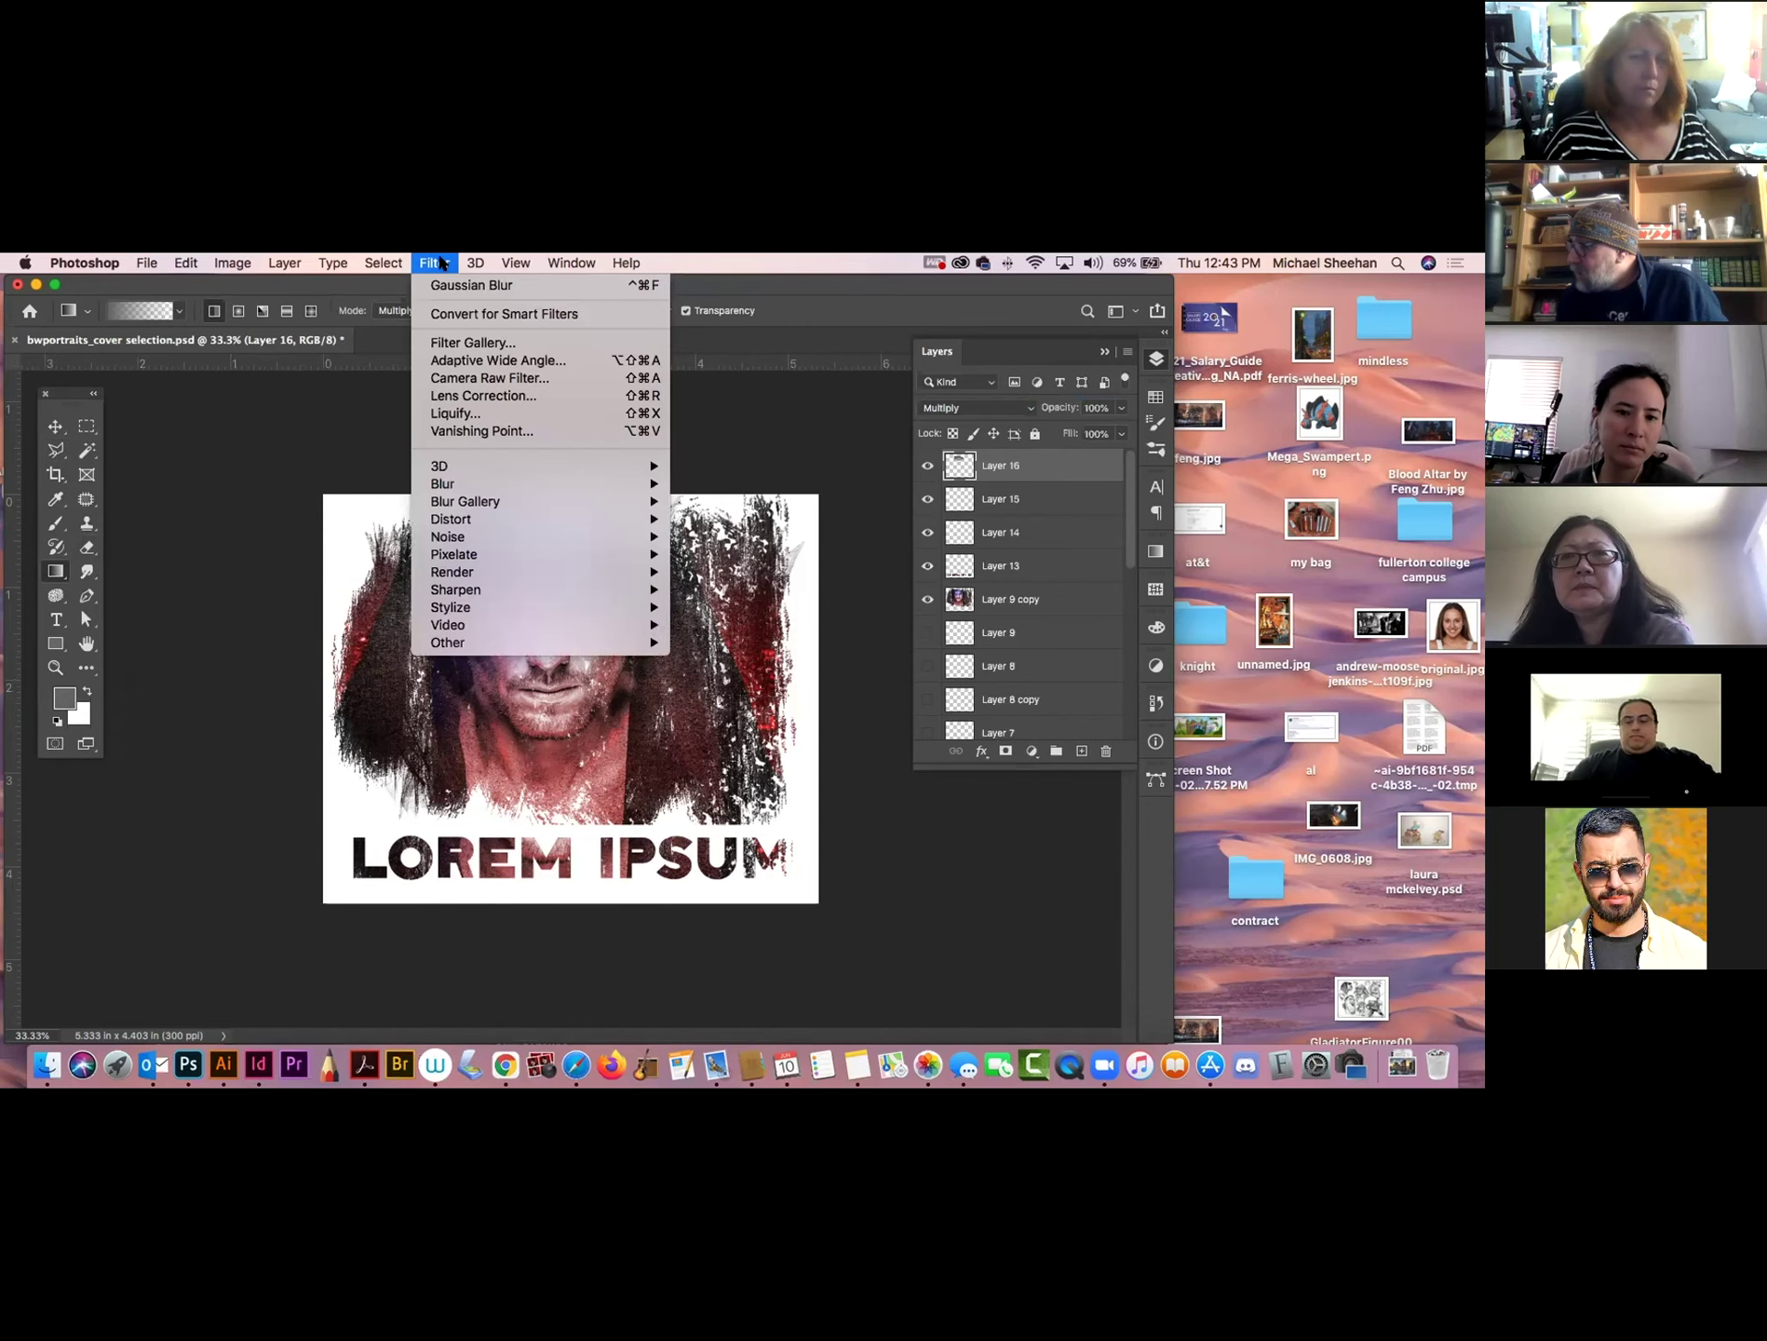
mouse_move(622, 483)
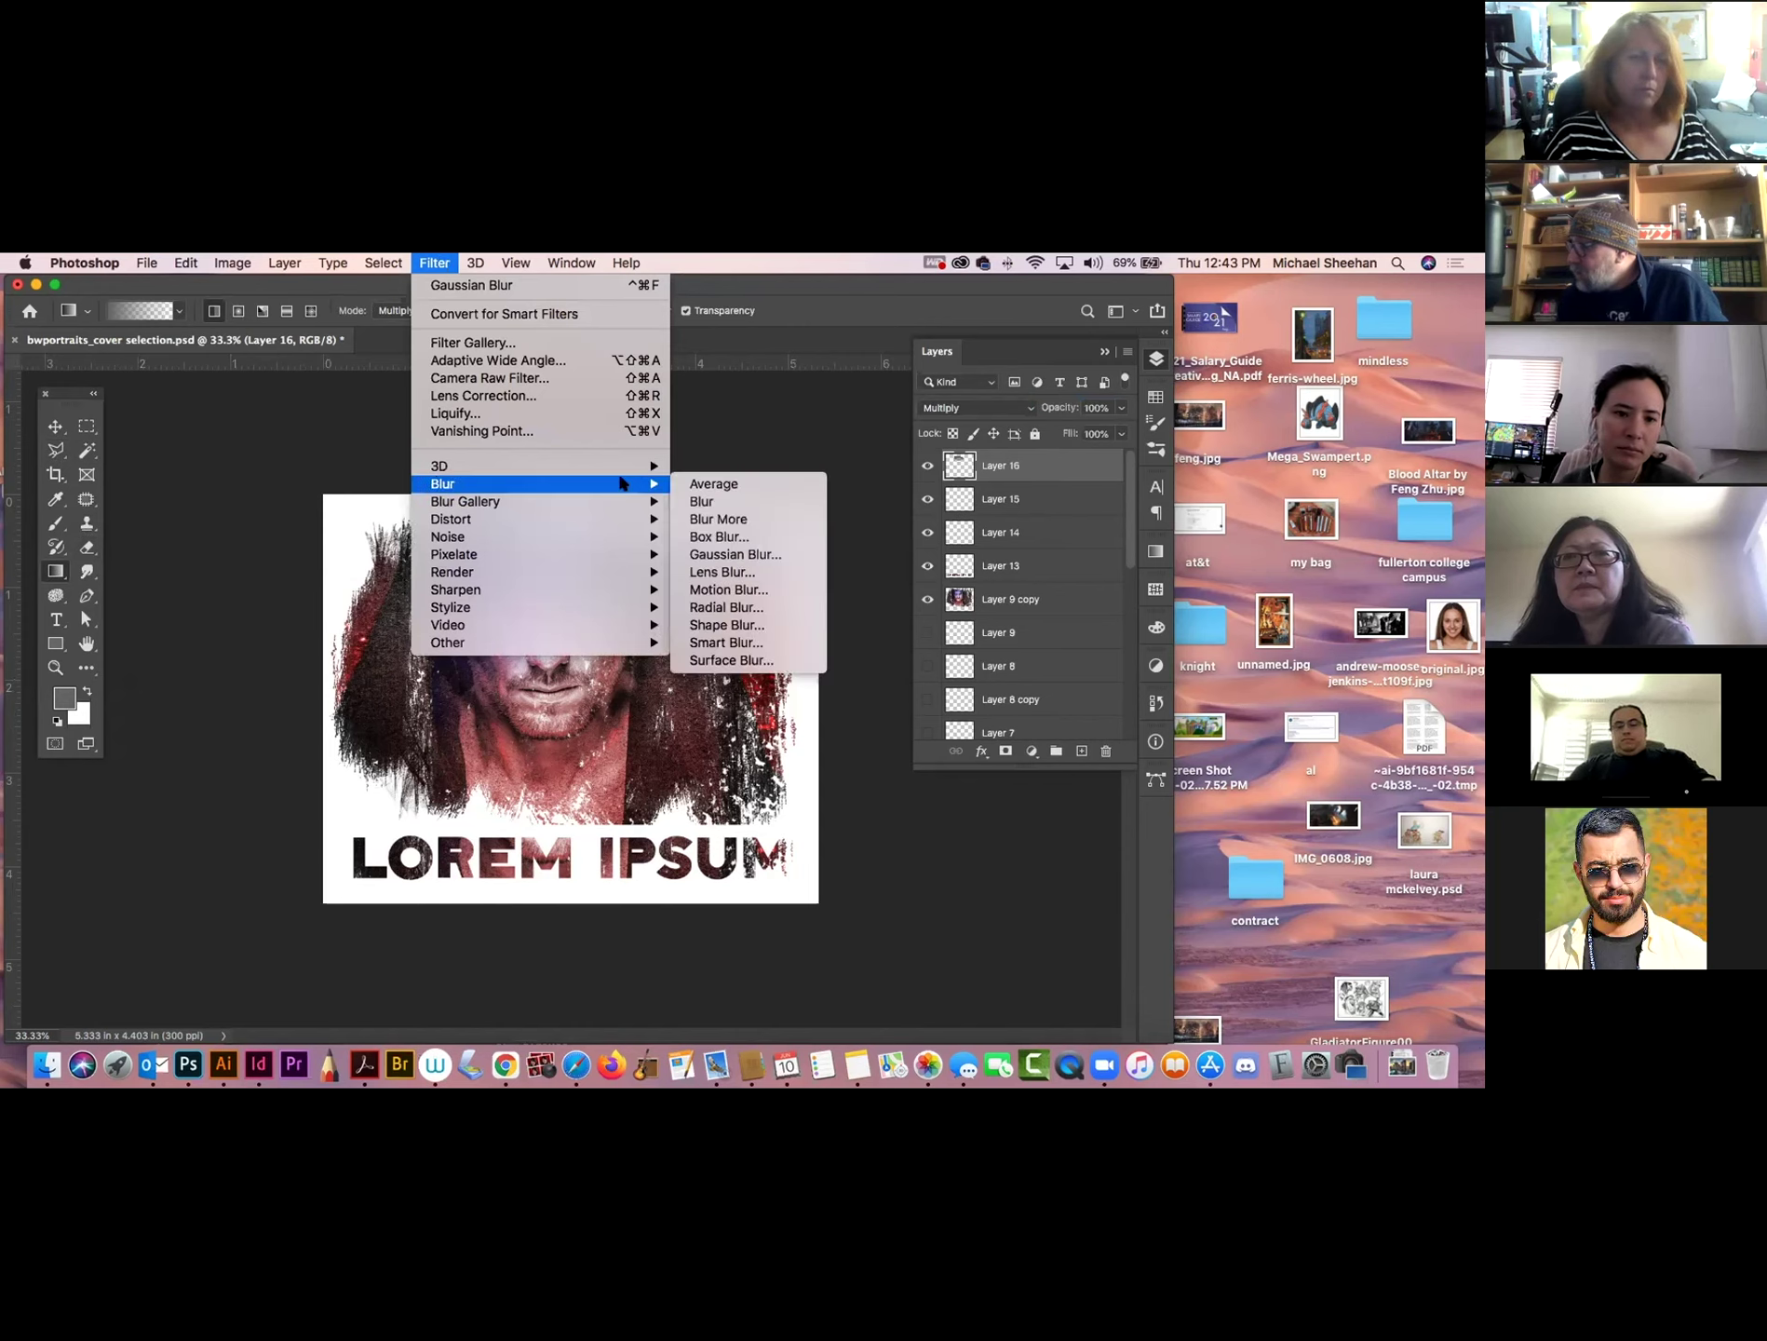
left_click(769, 556)
left_click_drag(867, 817, 857, 818)
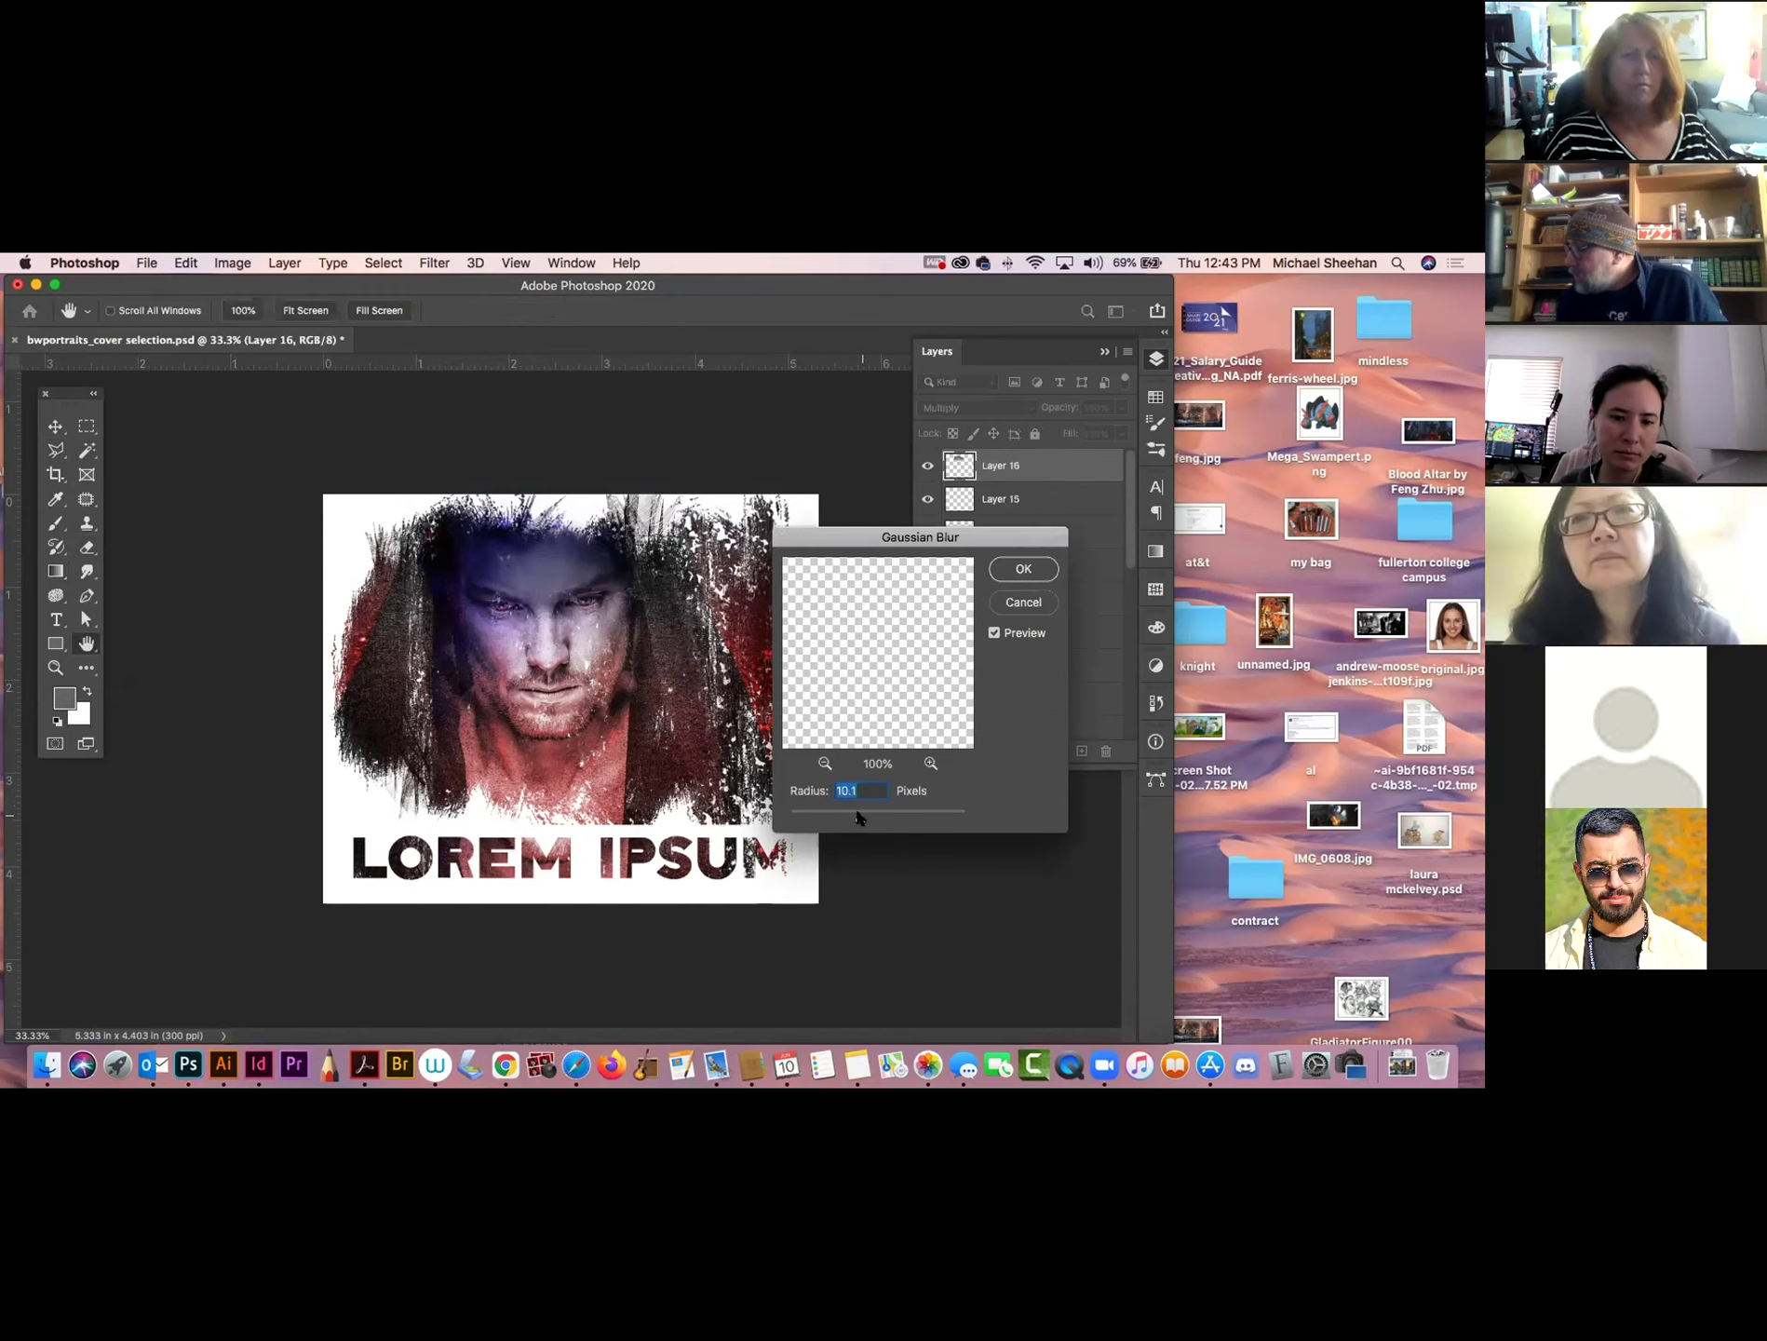
left_click(1023, 568)
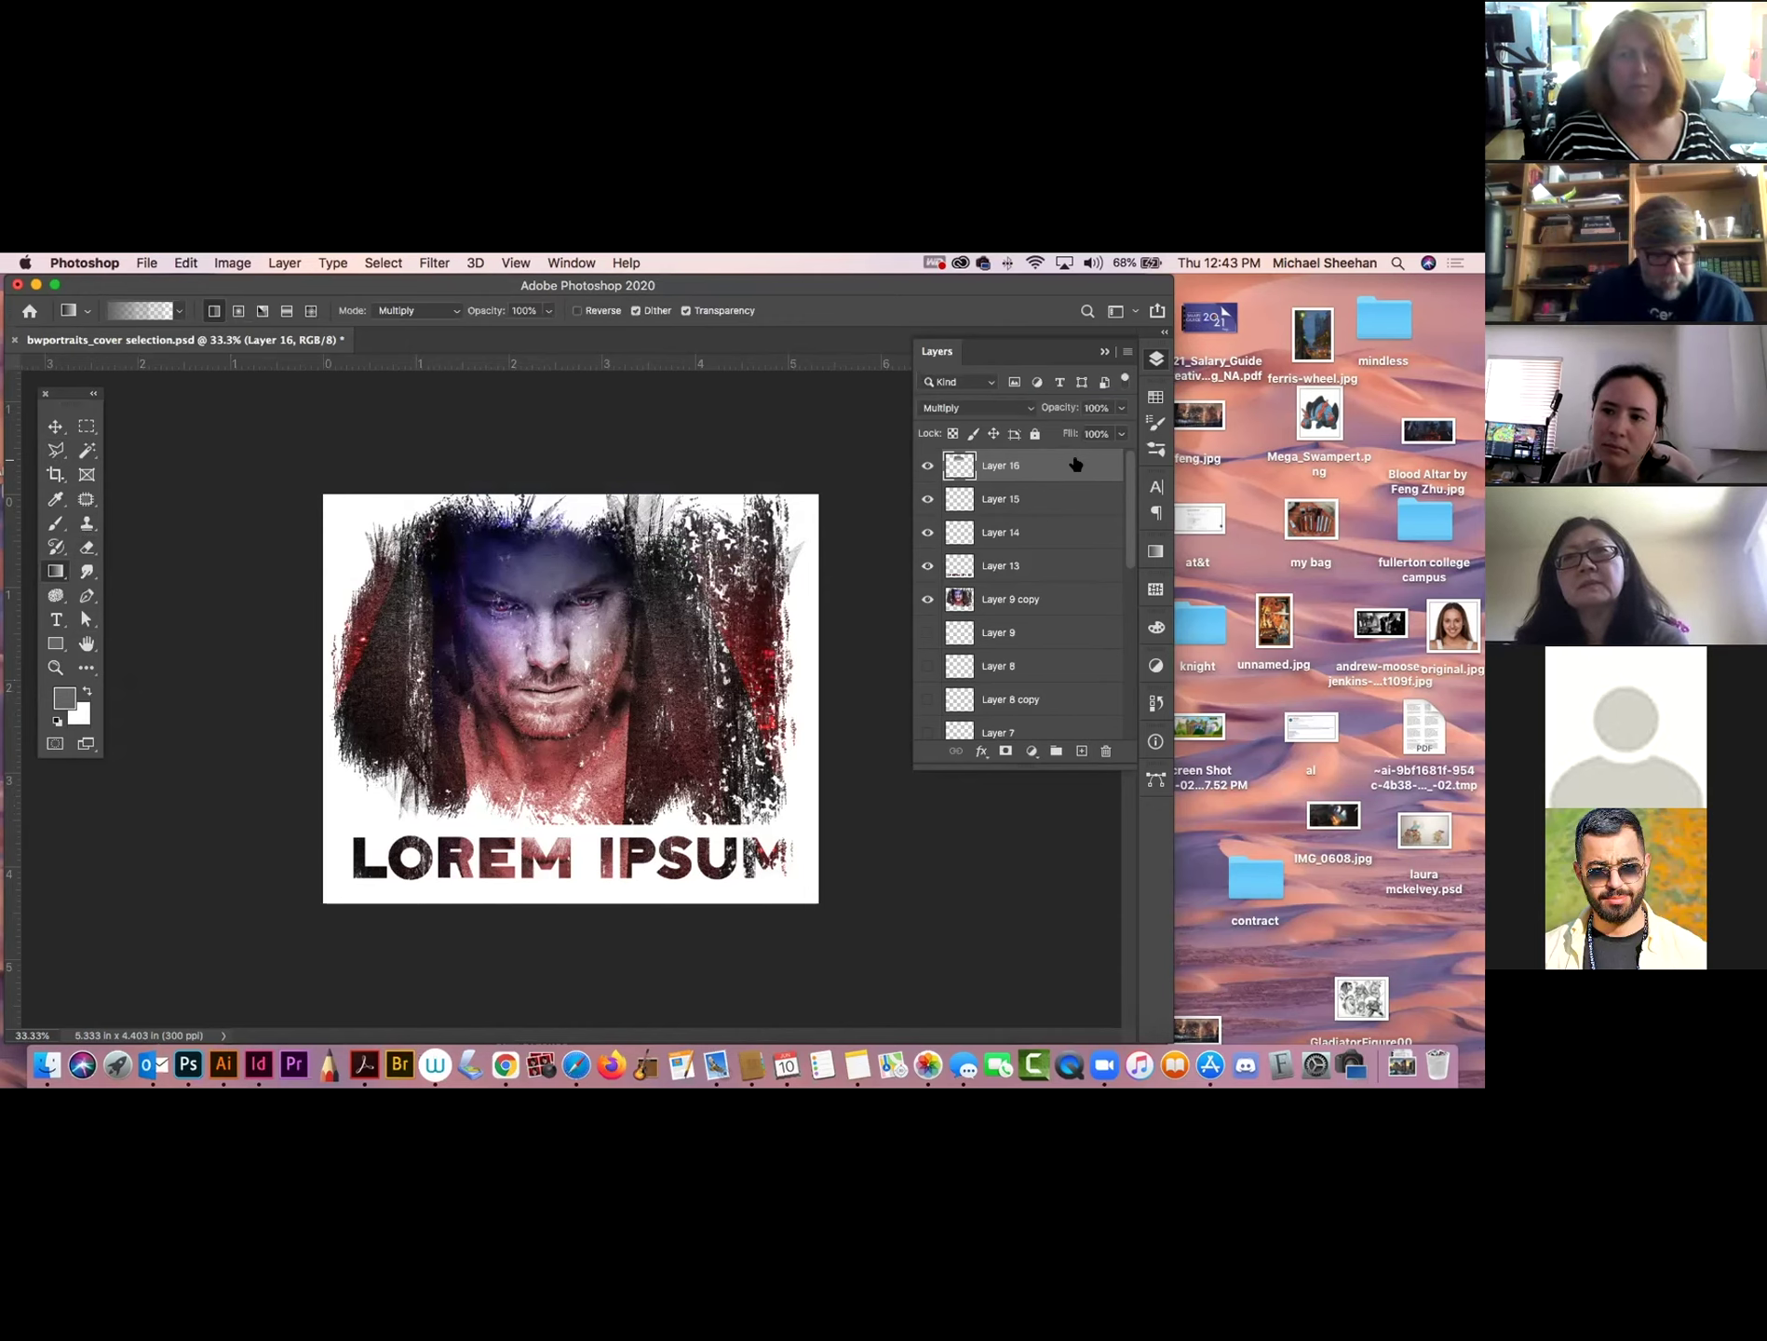
Darken the forehead shadow with Levels by setting the midtone input to 0.70.
key("super+l")
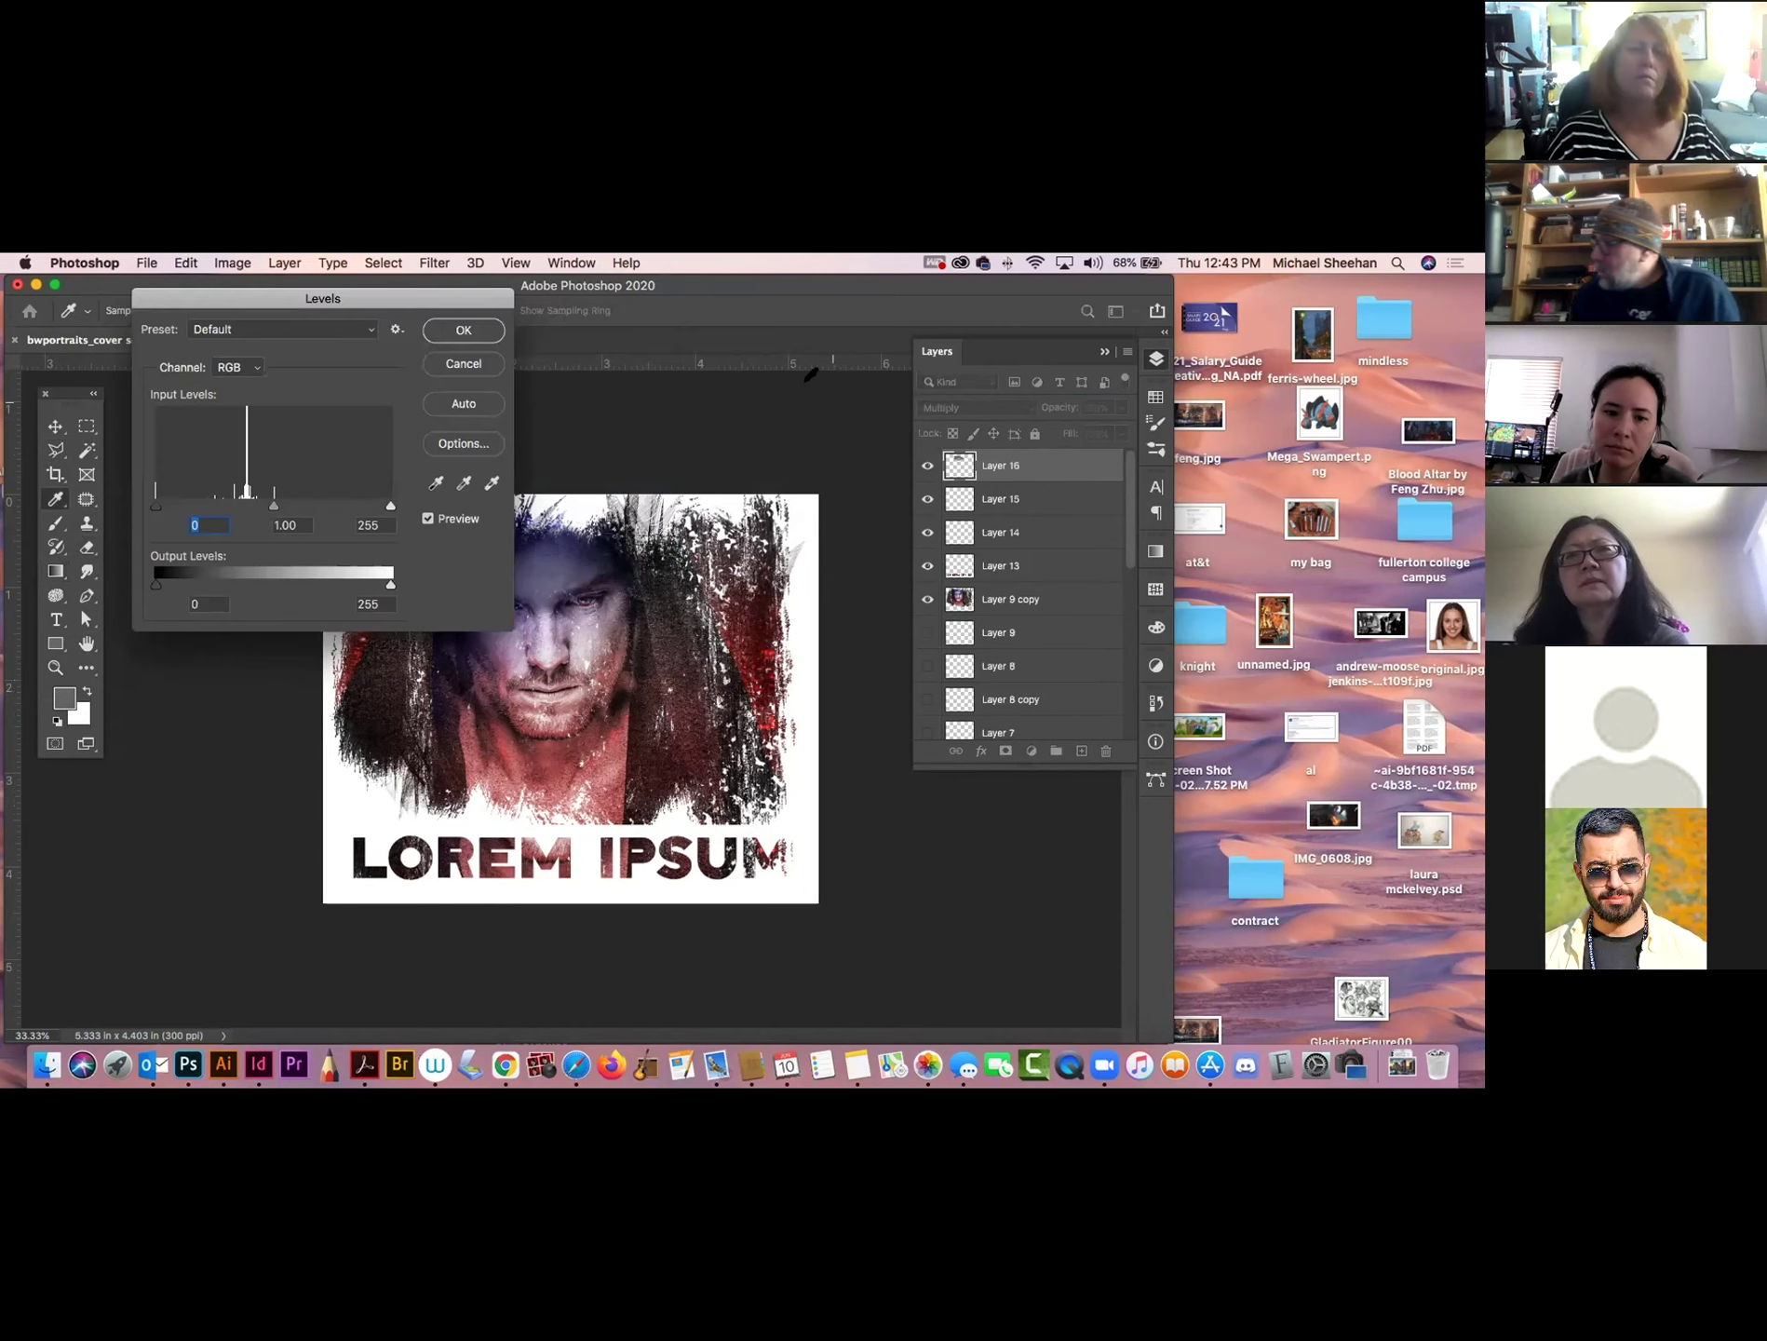
left_click_drag(269, 309, 1035, 615)
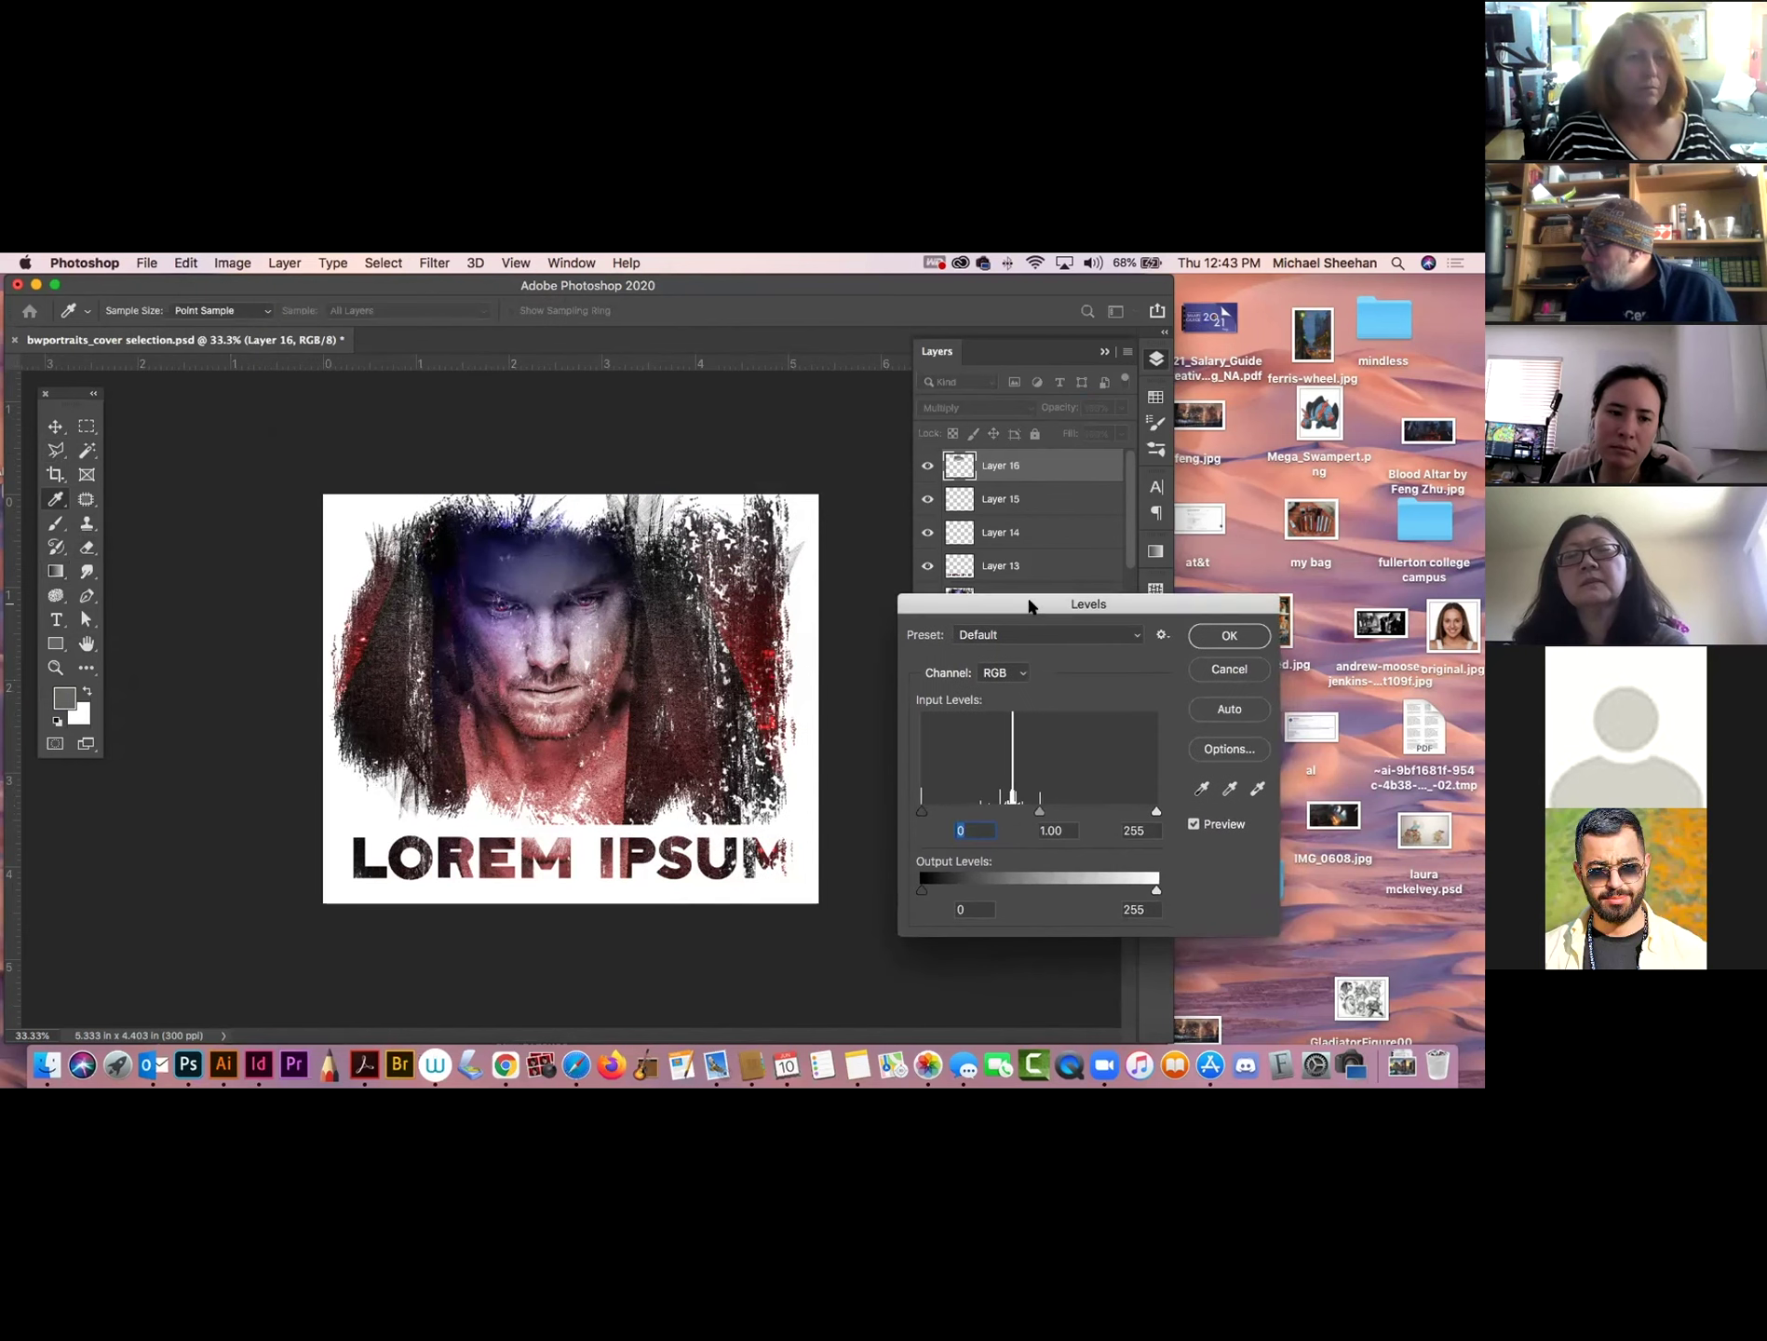
left_click_drag(1037, 811, 1066, 811)
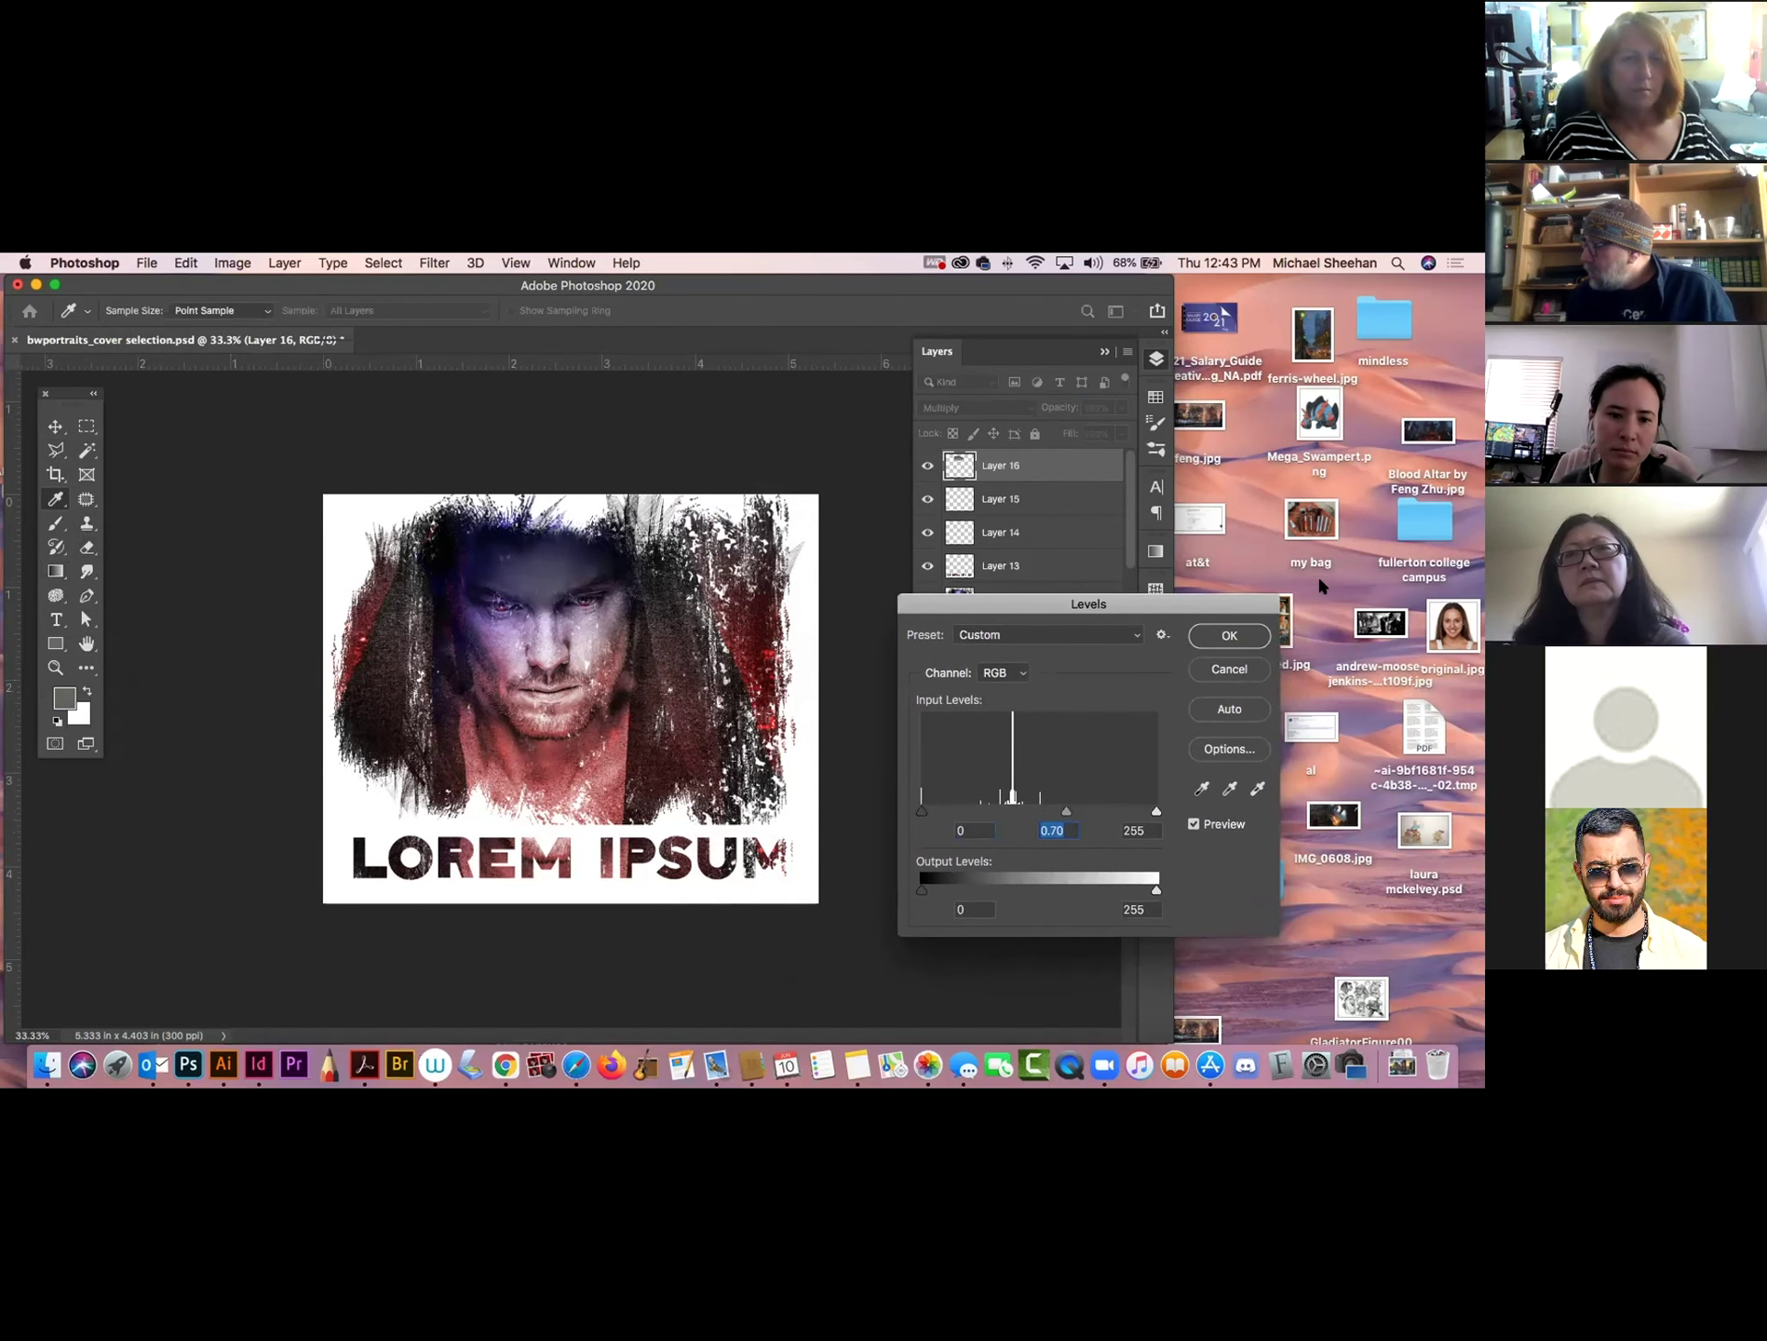
left_click(1253, 635)
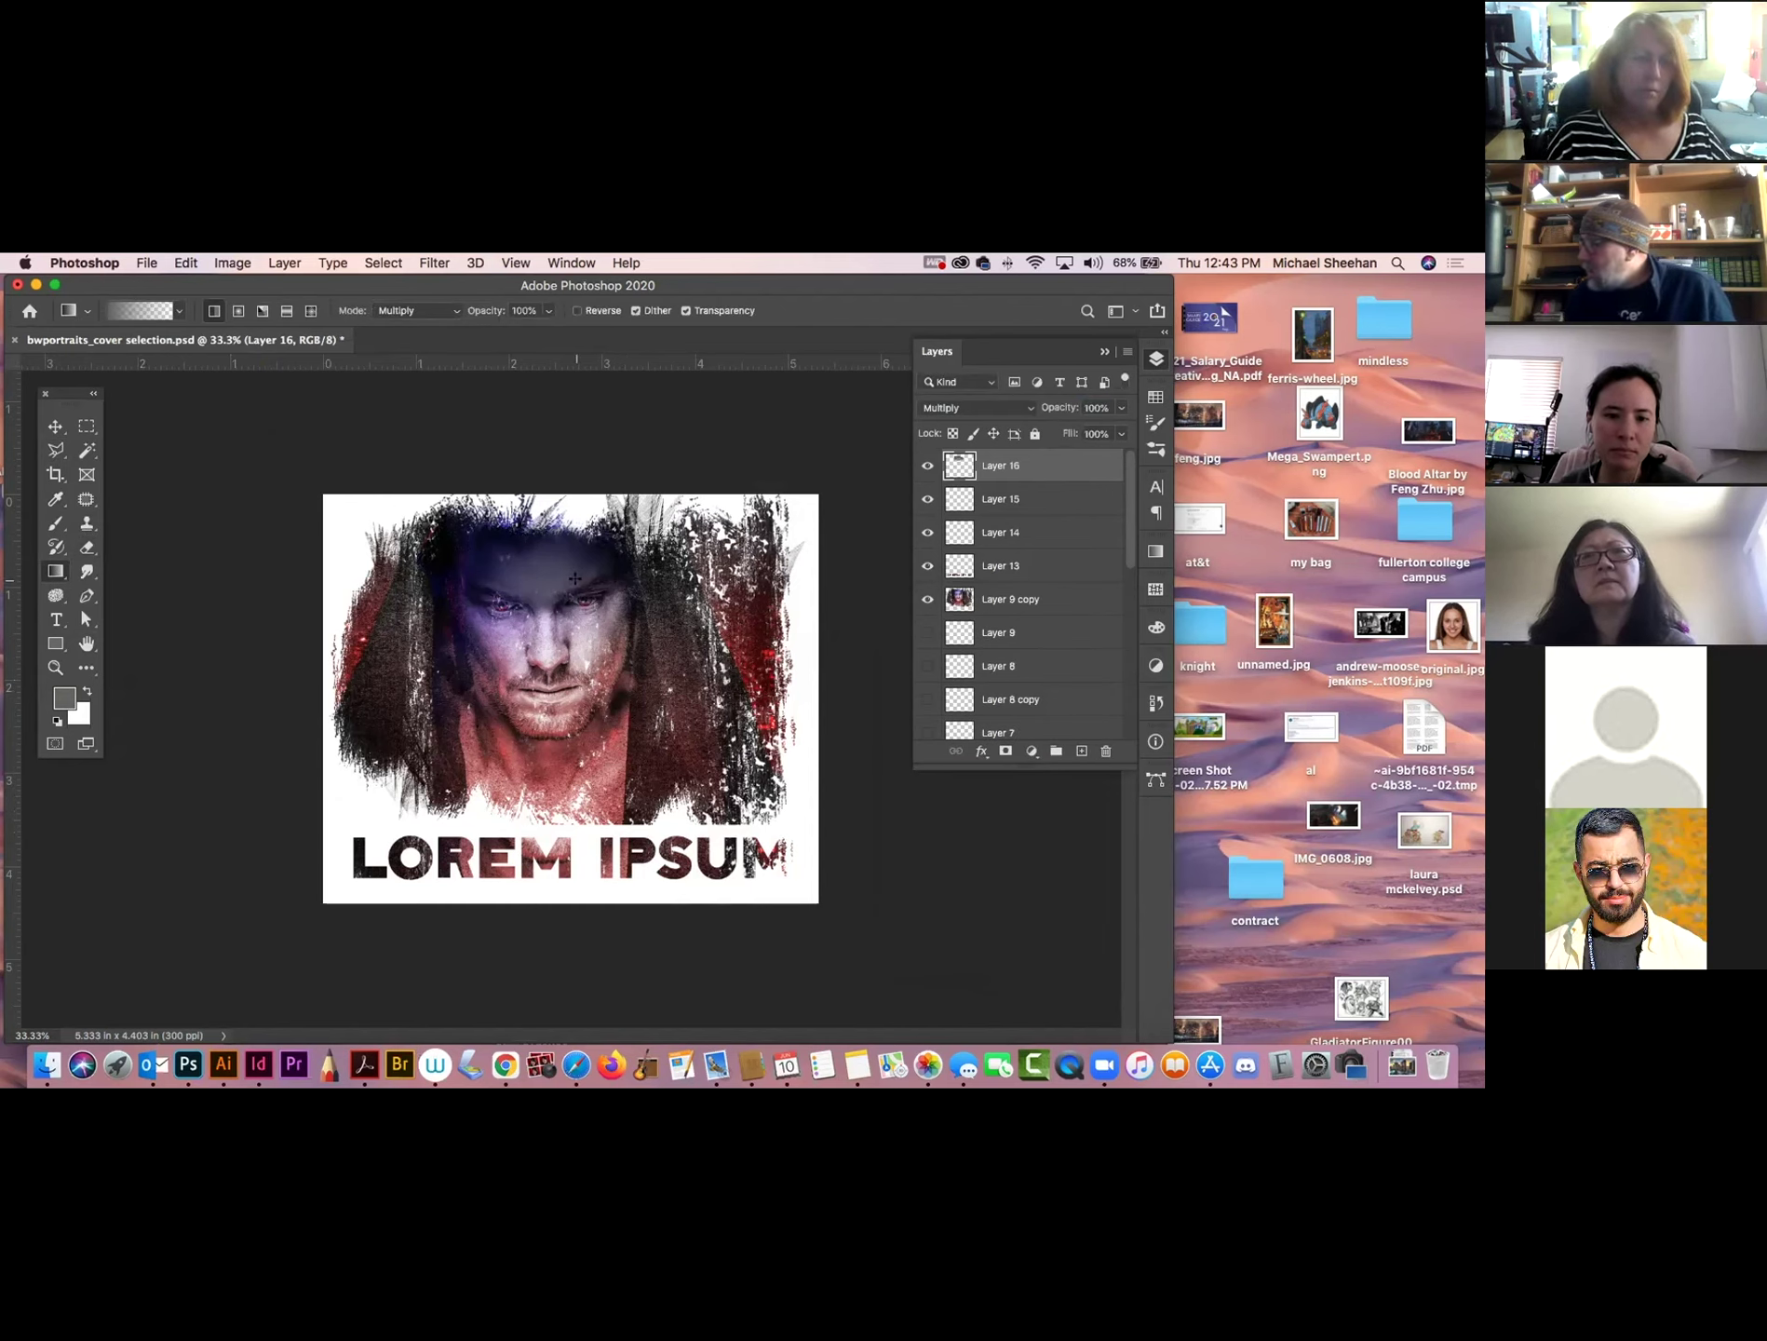
Reduce the forehead shadow layer's opacity to 59%.
key("v")
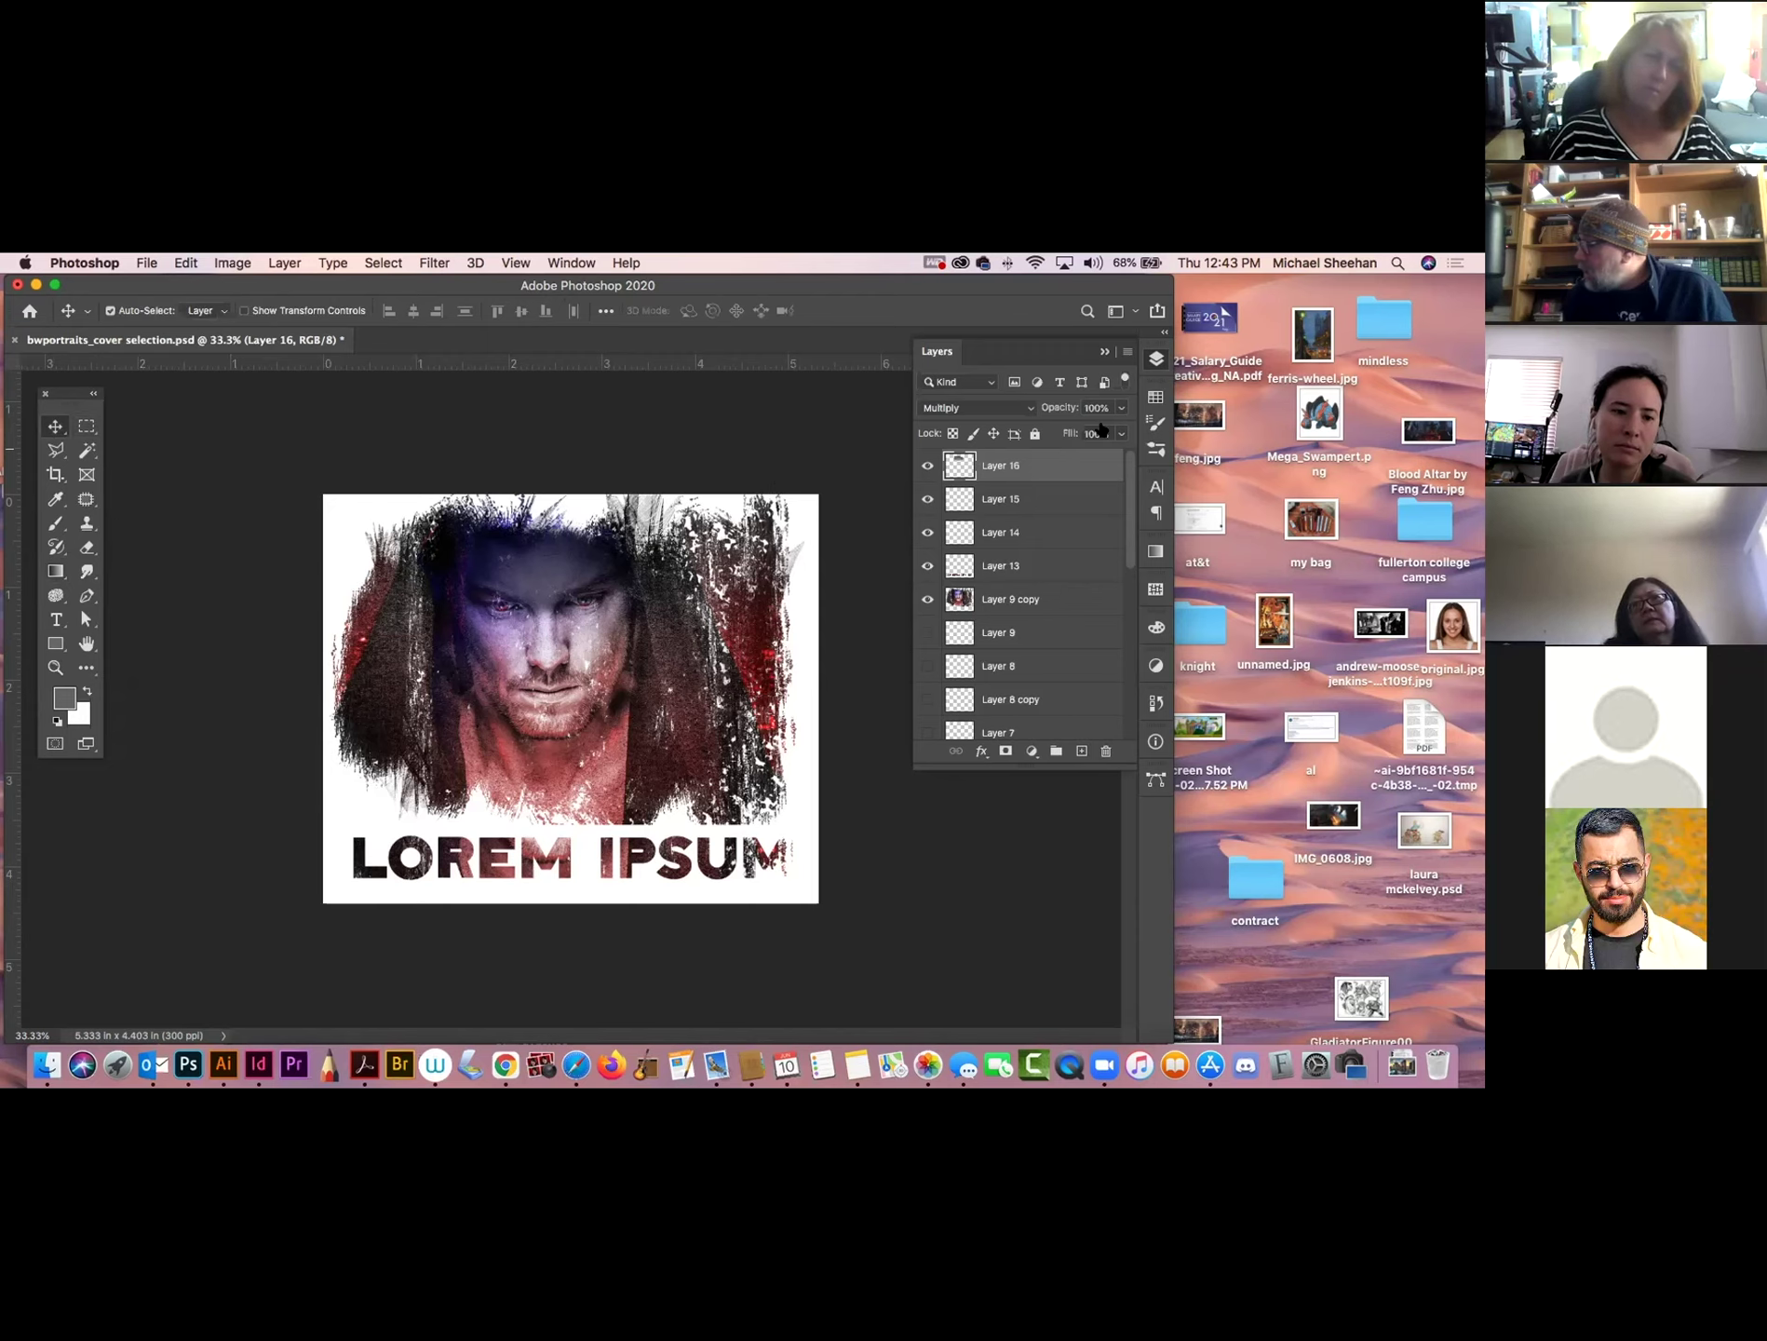
left_click(1121, 407)
left_click_drag(1118, 430, 1086, 430)
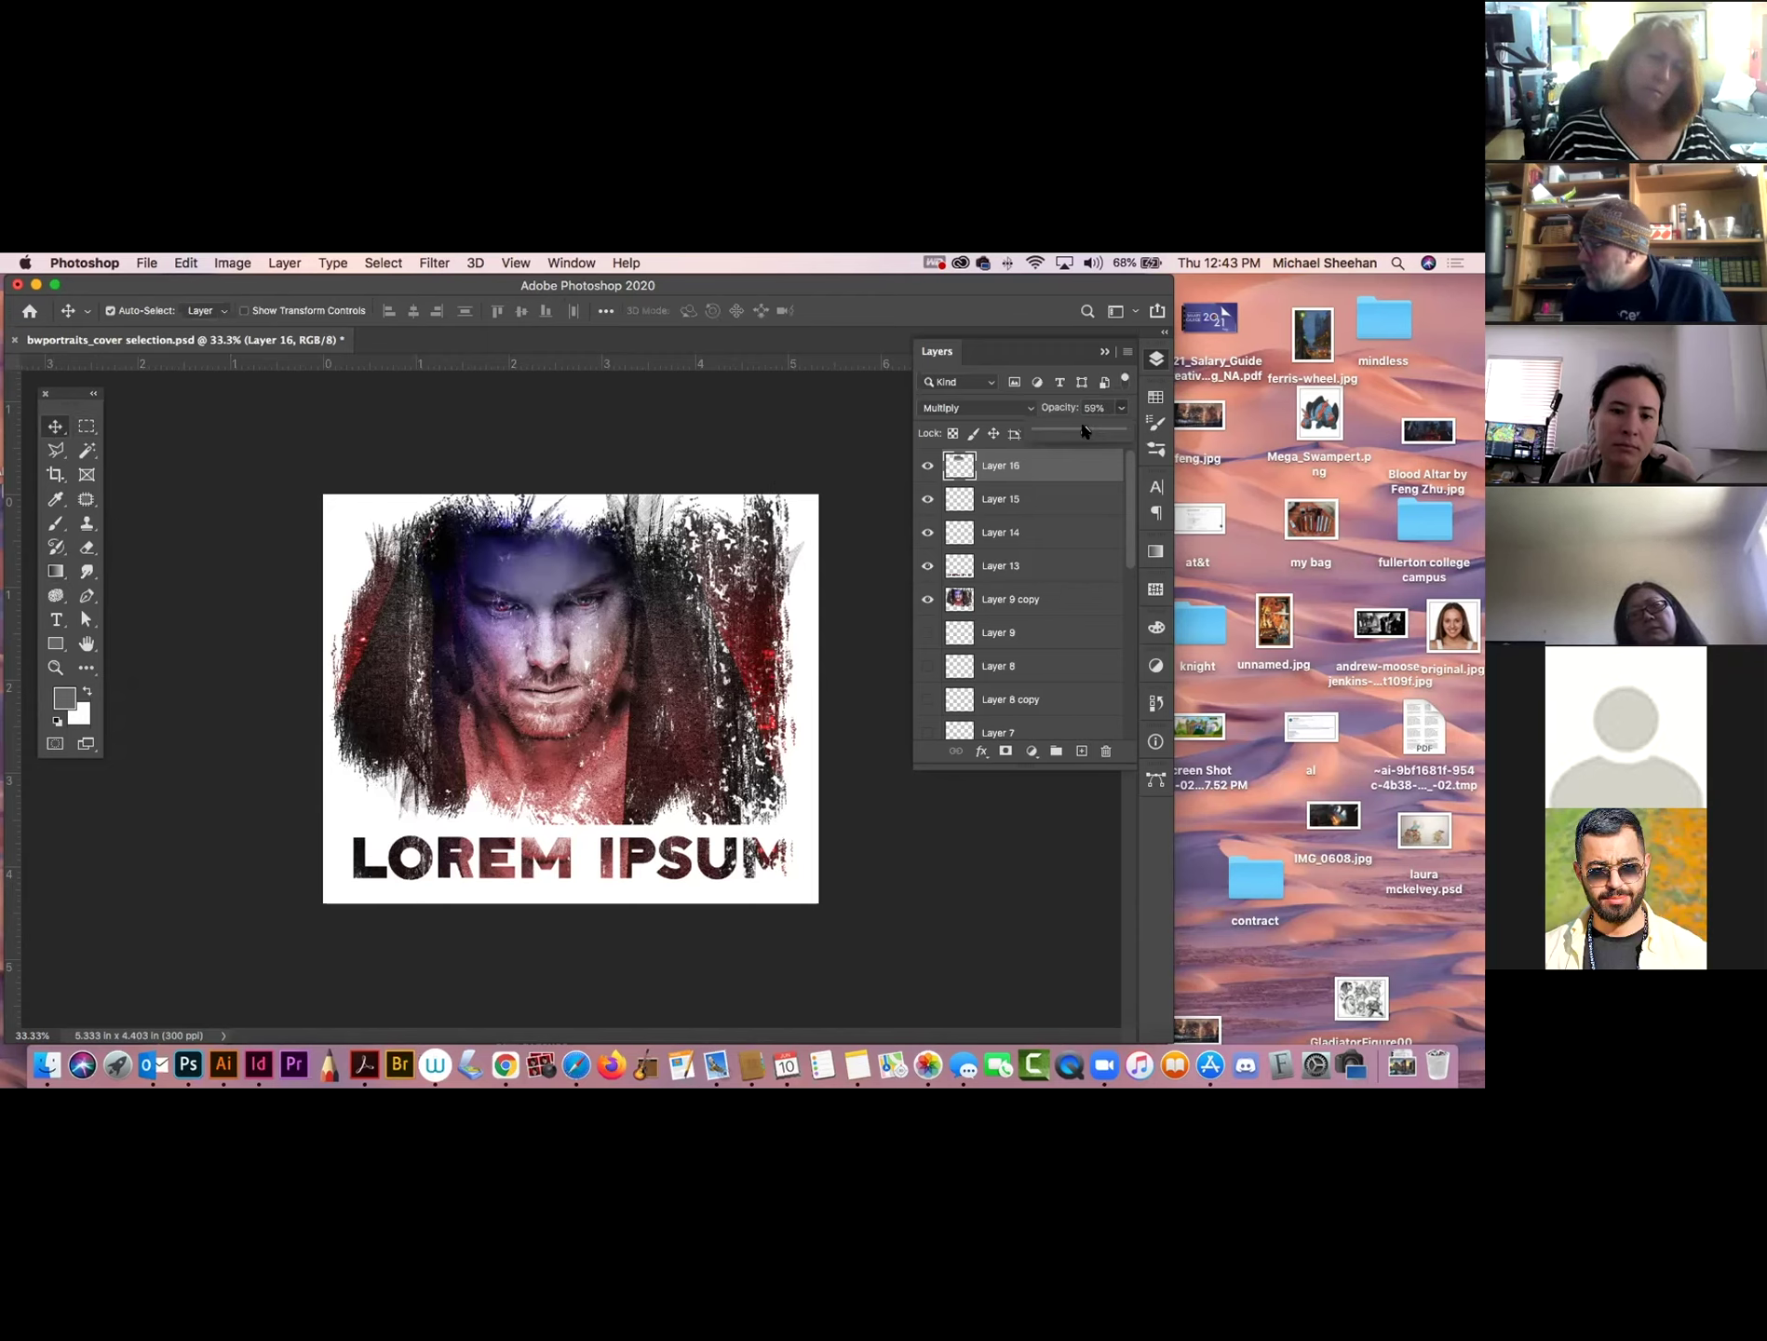
Remove the extra blank layer just added, give Layer 16 a layer mask and reset the colors to default black and white.
left_click(1081, 751)
left_click(1106, 752)
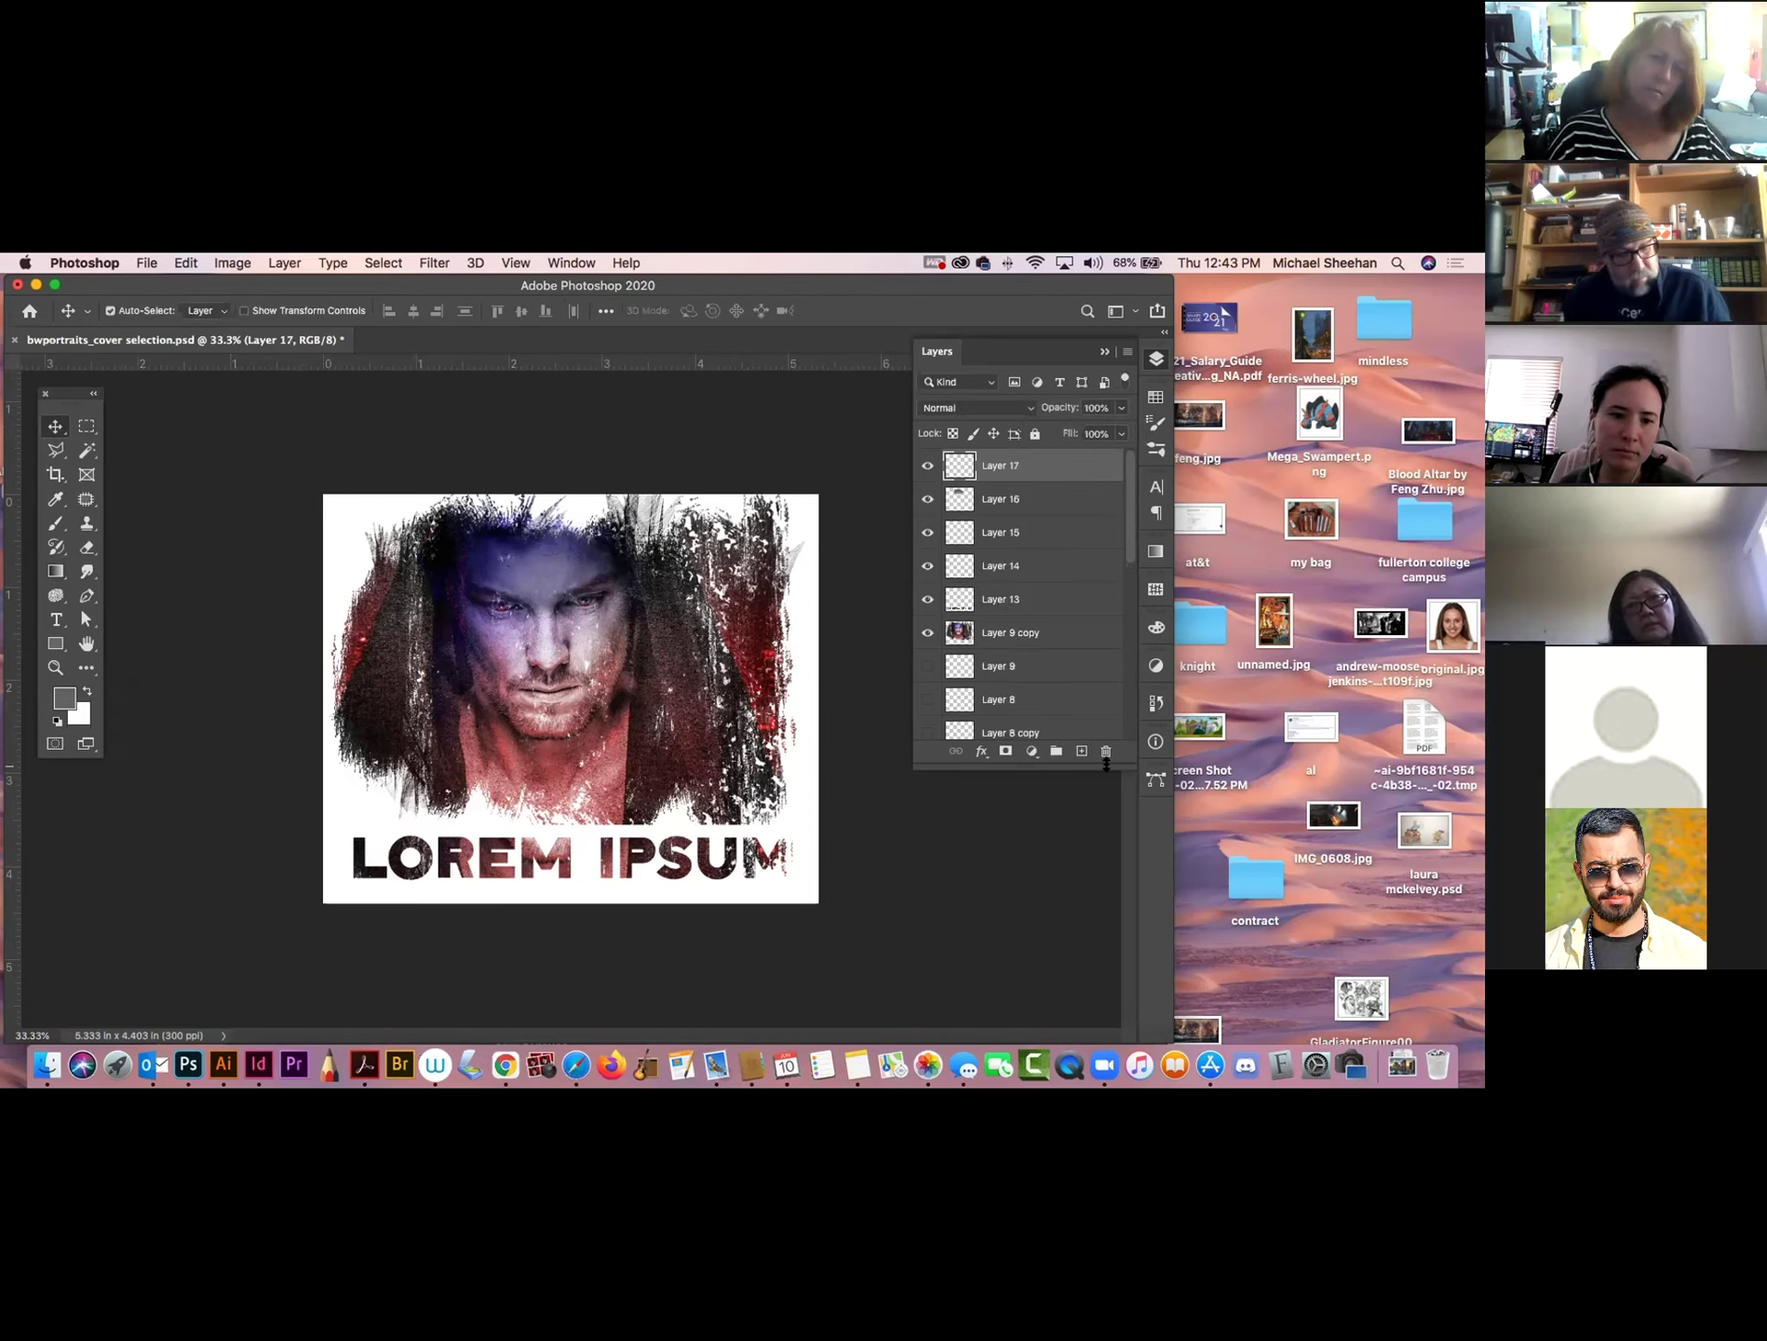
left_click(1005, 750)
key("d")
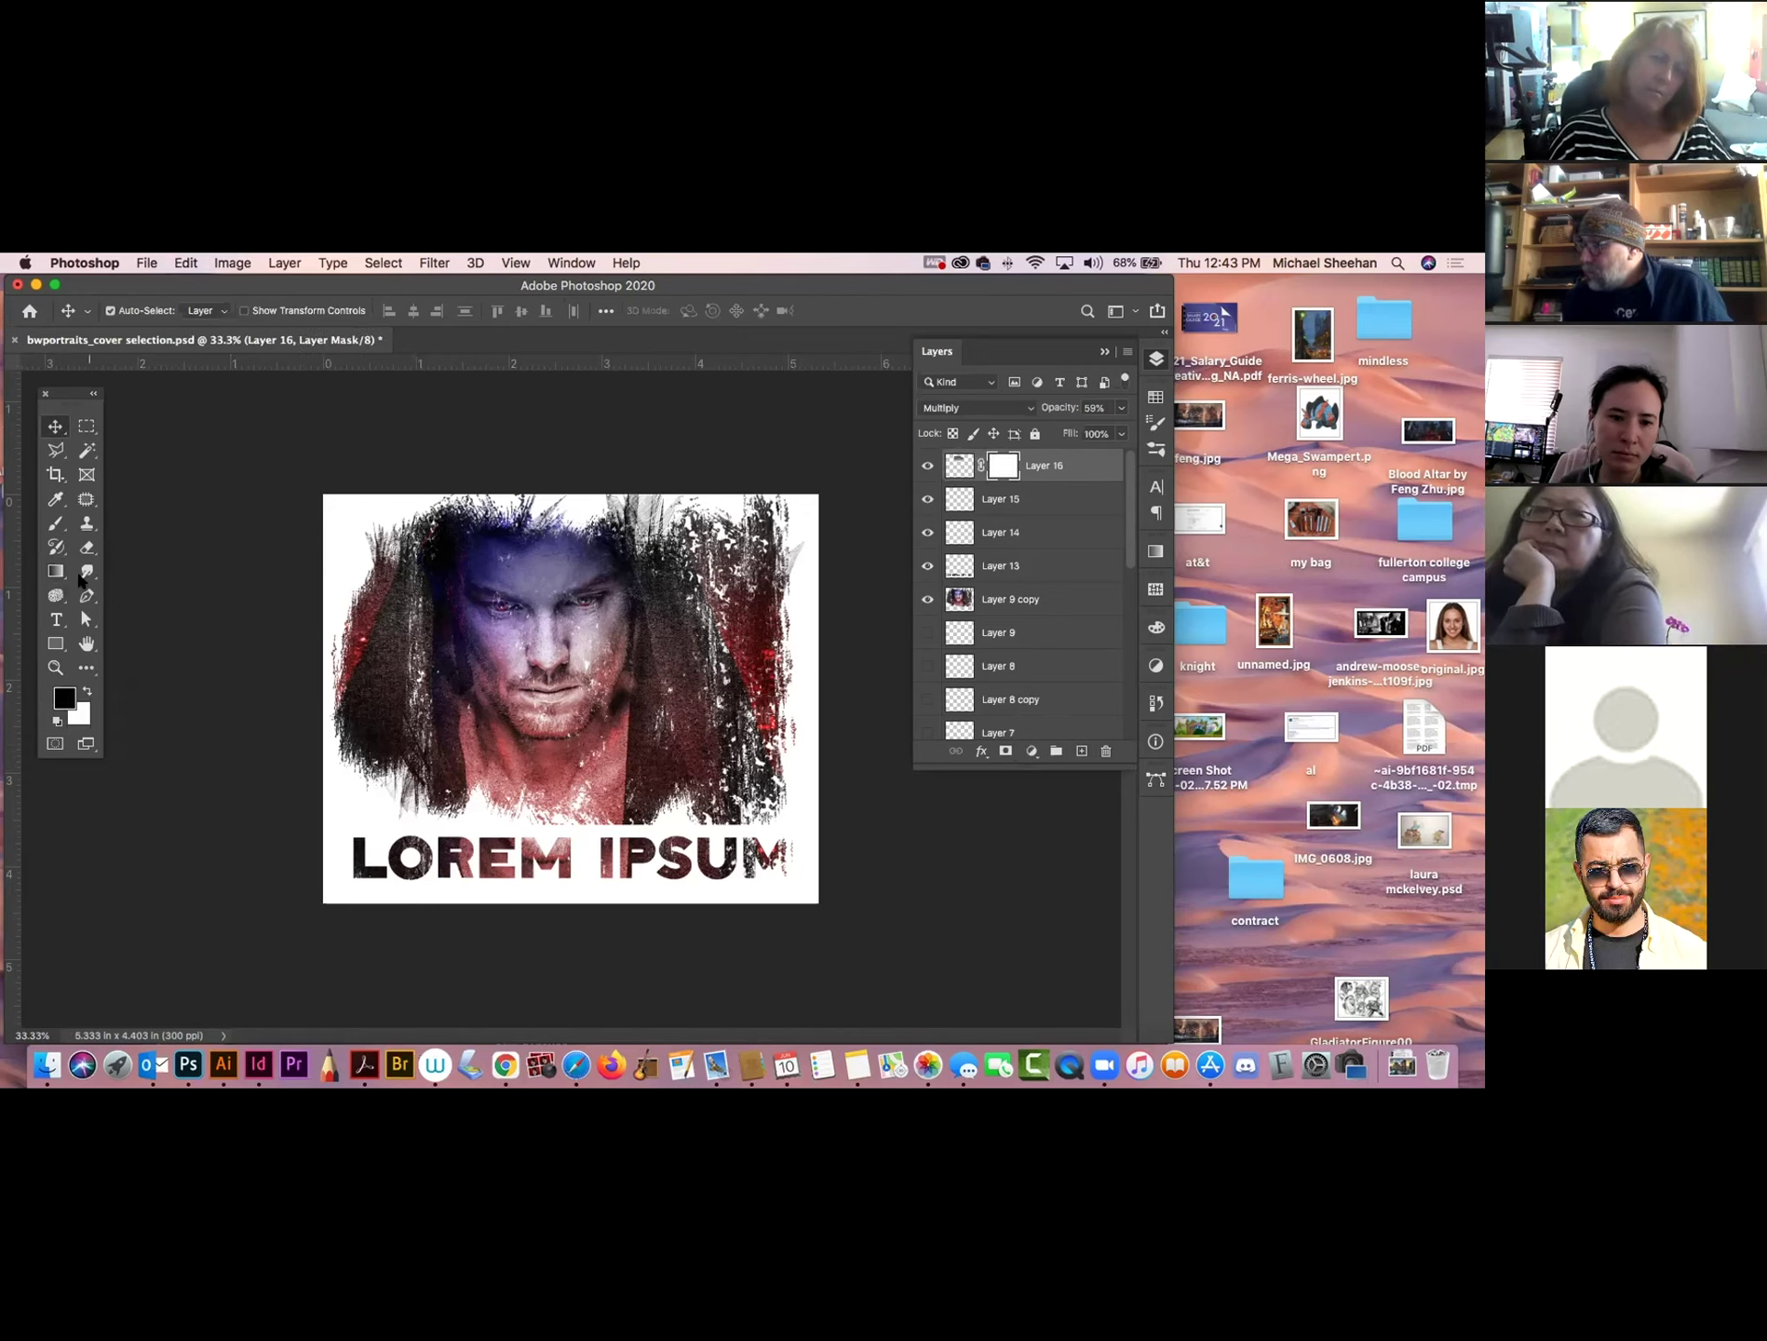
Dab black on Layer 16's mask over the forehead with the Brush at 26% opacity and enlarge the brush to 200 px.
left_click(58, 524)
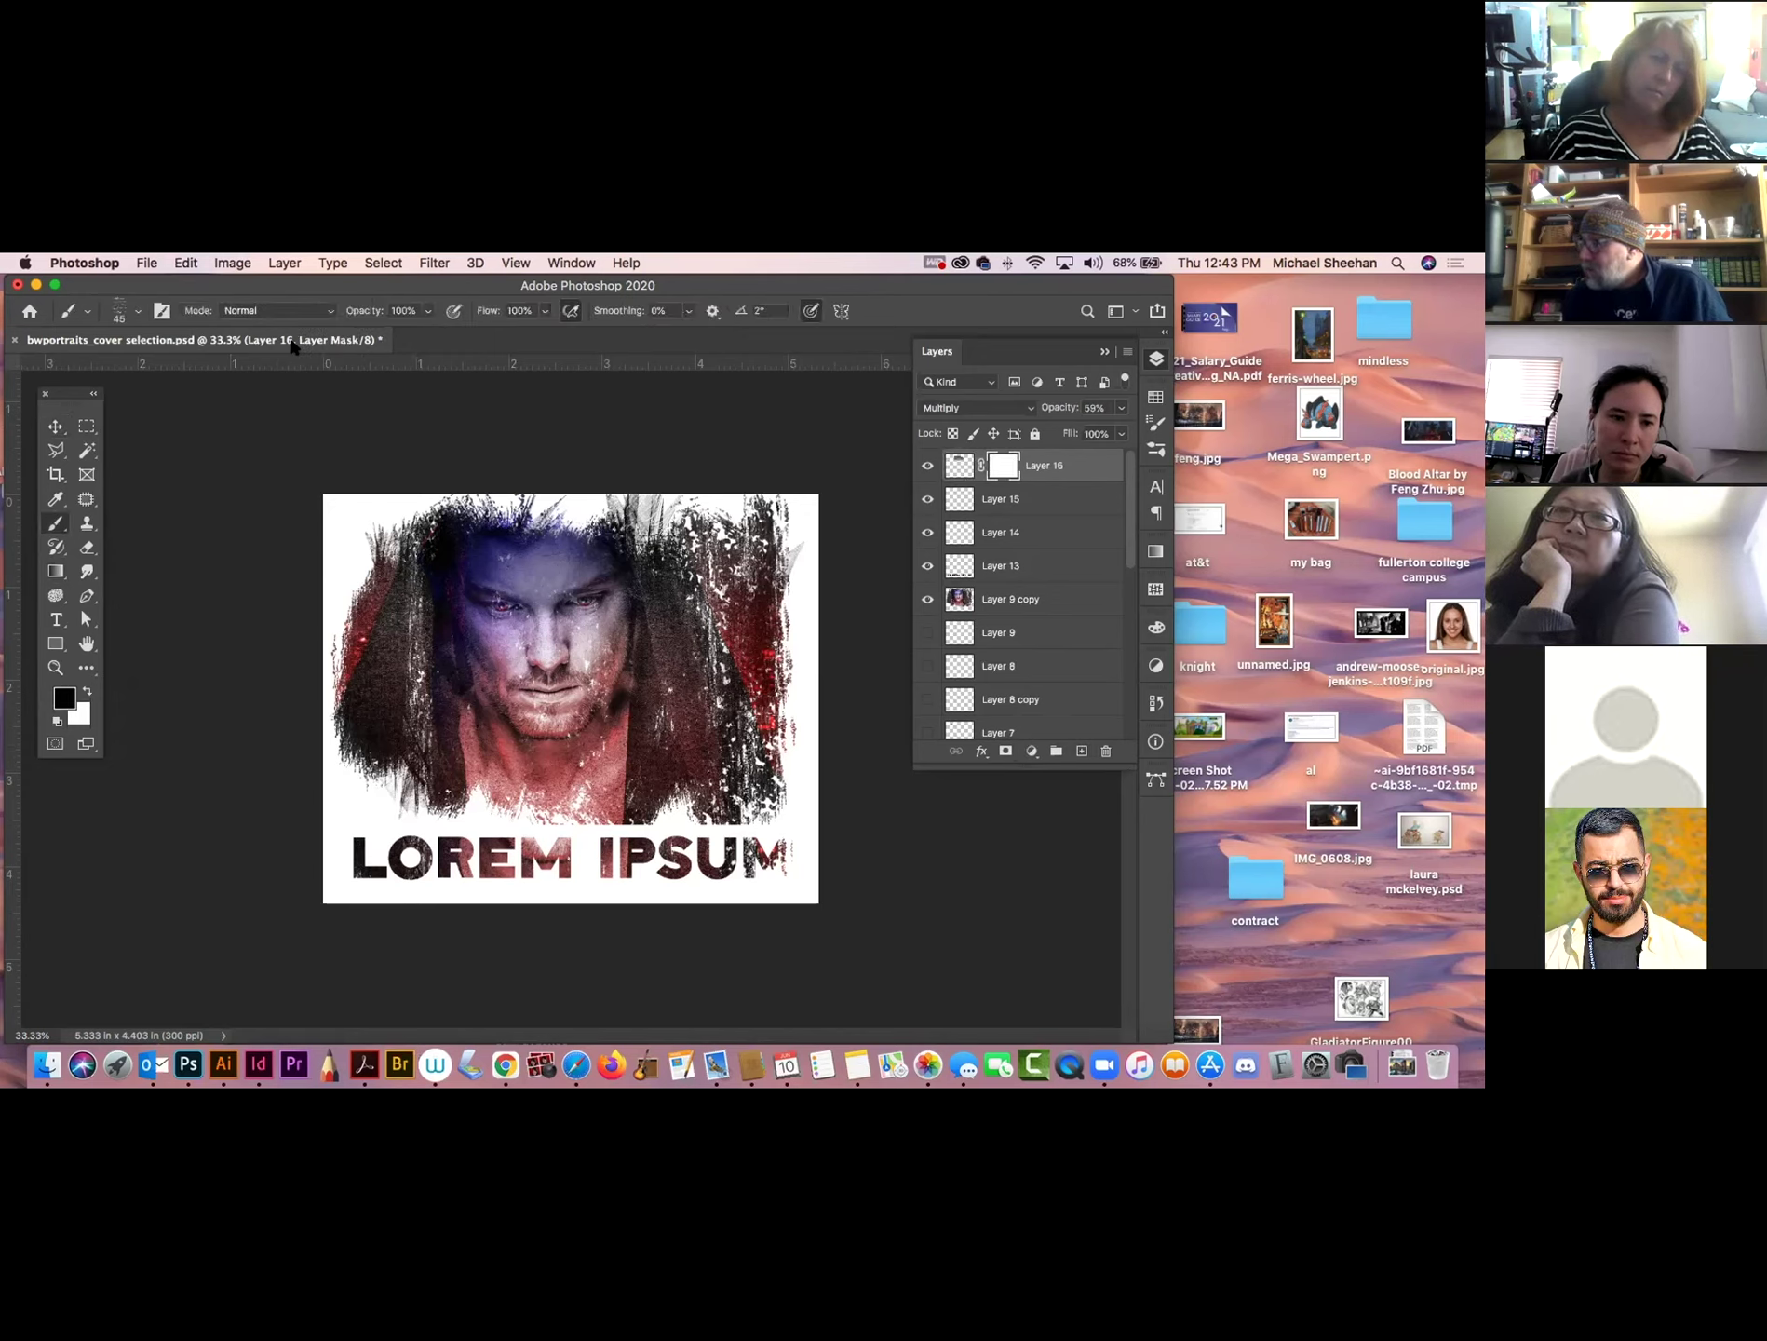
left_click(428, 311)
left_click_drag(425, 328, 364, 333)
left_click(563, 557)
key("bracketright")
key("bracketright")
key("bracketright")
key("bracketright")
key("bracketright")
key("bracketright")
key("bracketright")
key("bracketright")
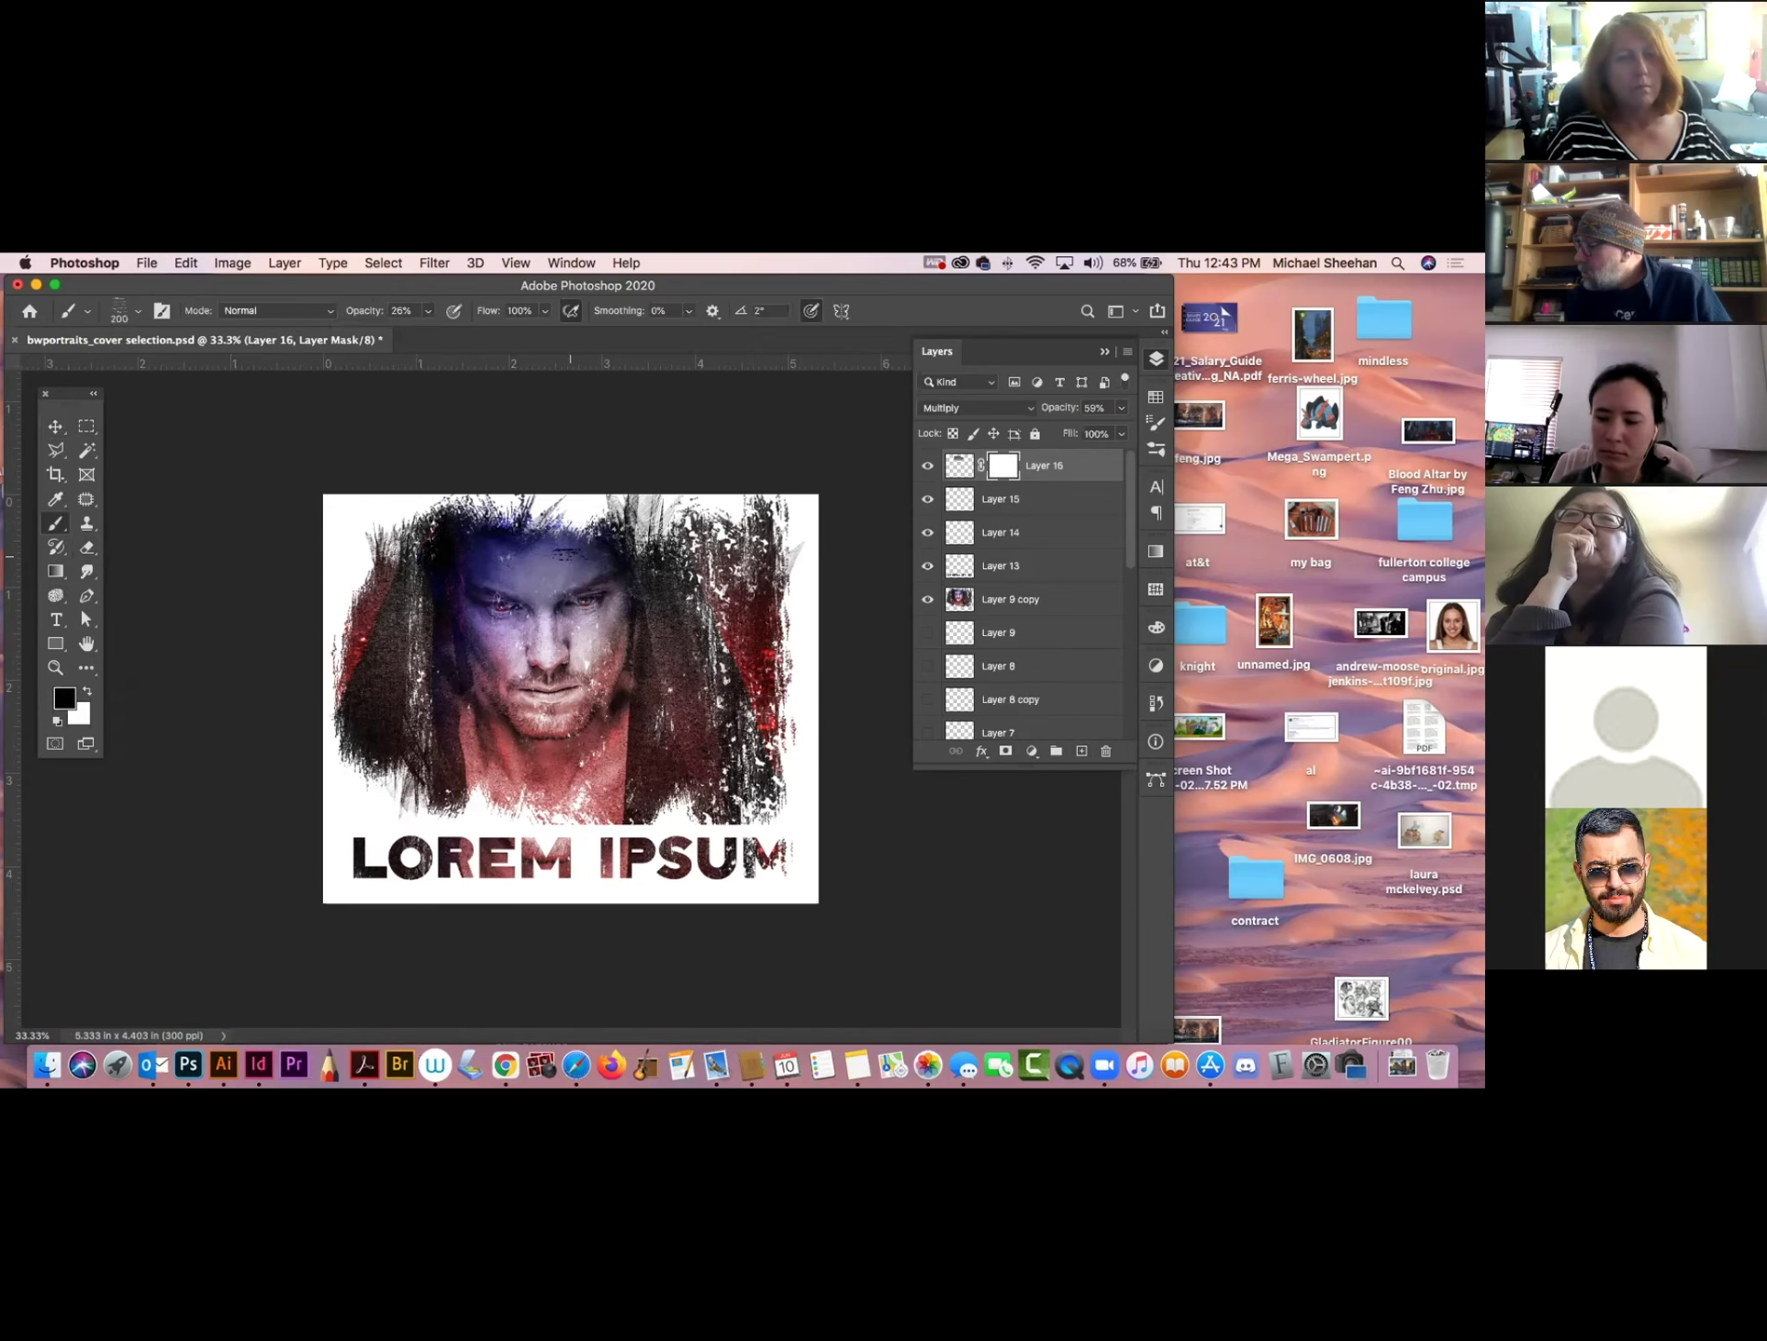
key("bracketright")
key("bracketright")
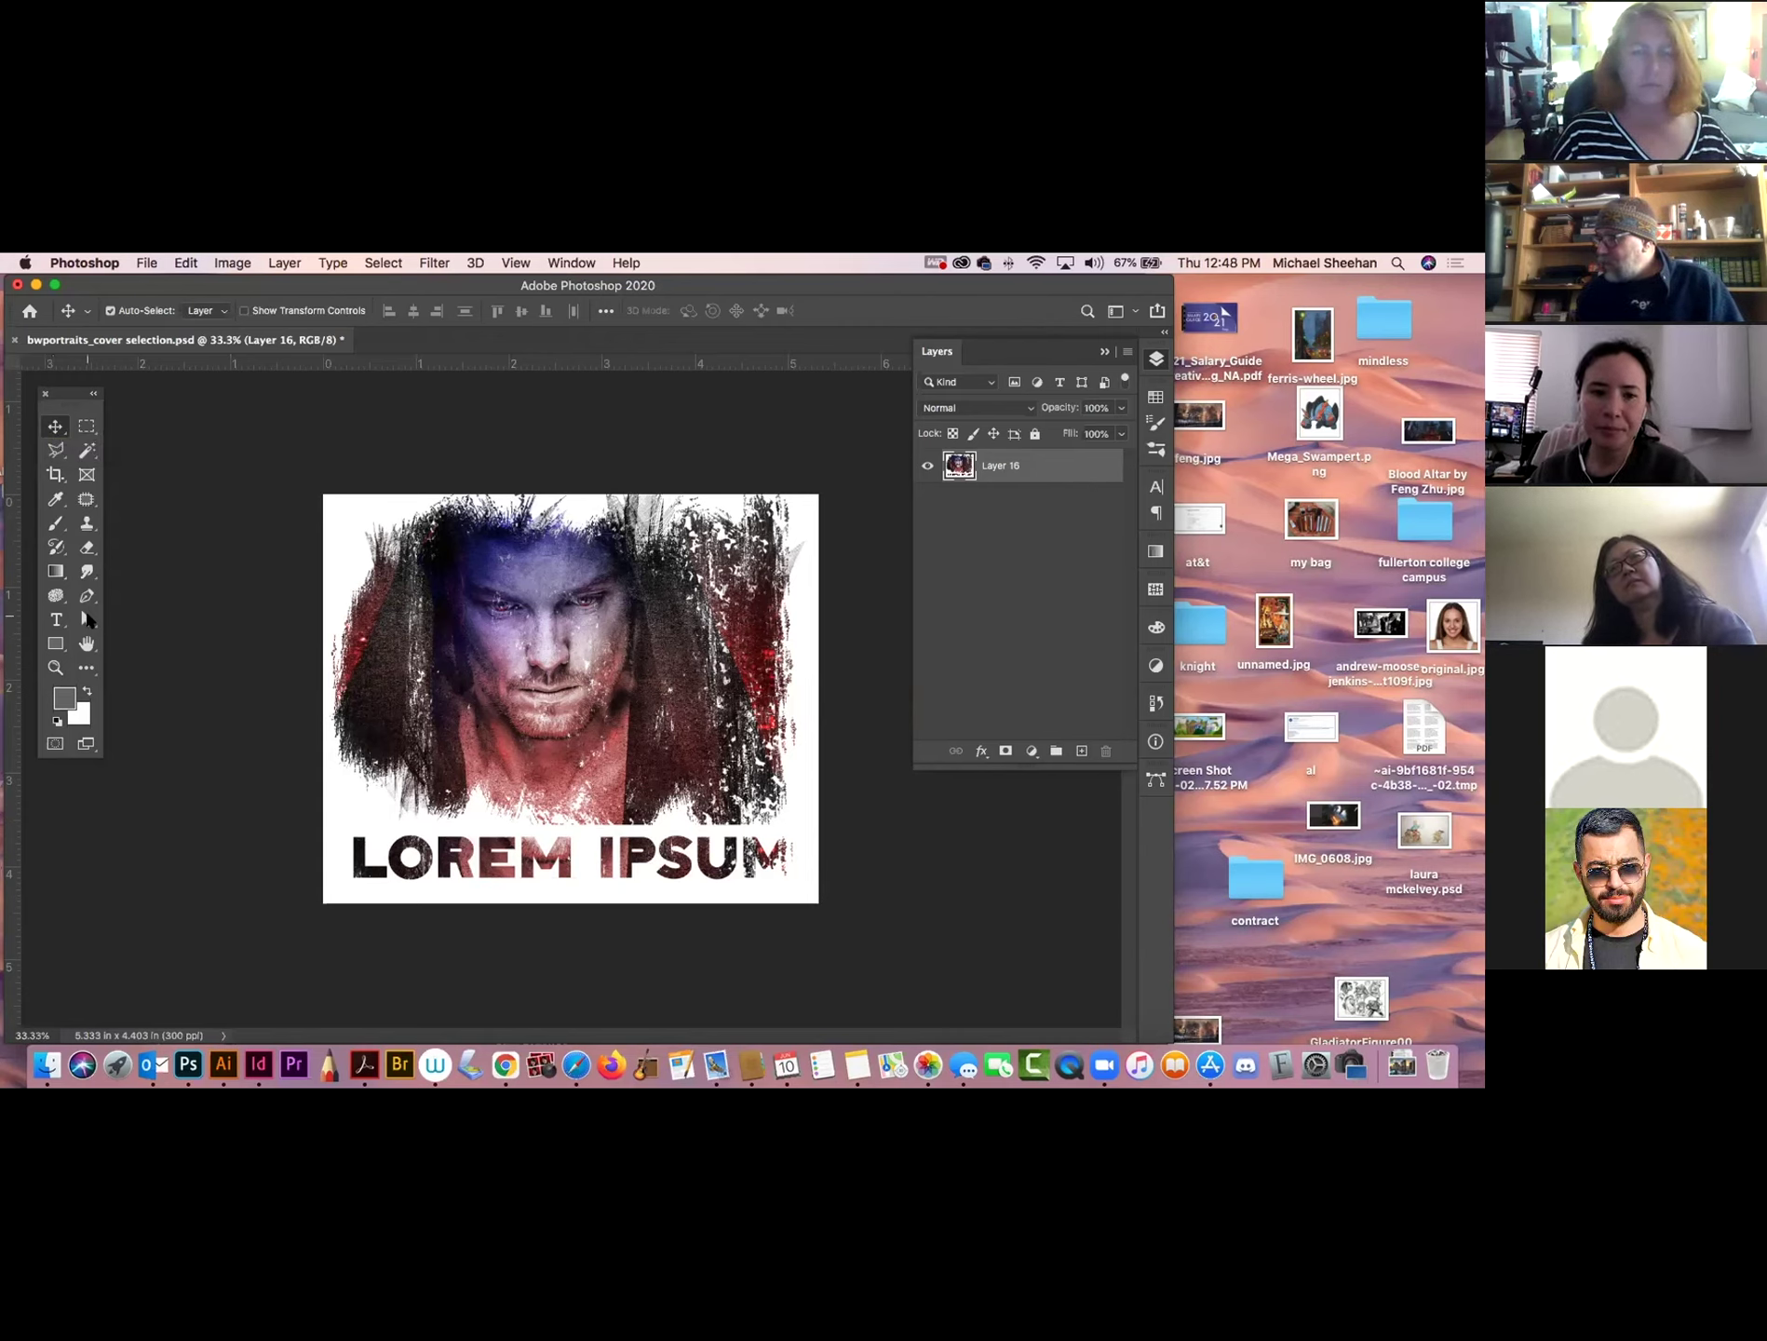
Place a gray Lorem Ipsum placeholder text in Gastro Pub Filled at 102.98 pt across the portrait.
left_click(56, 619)
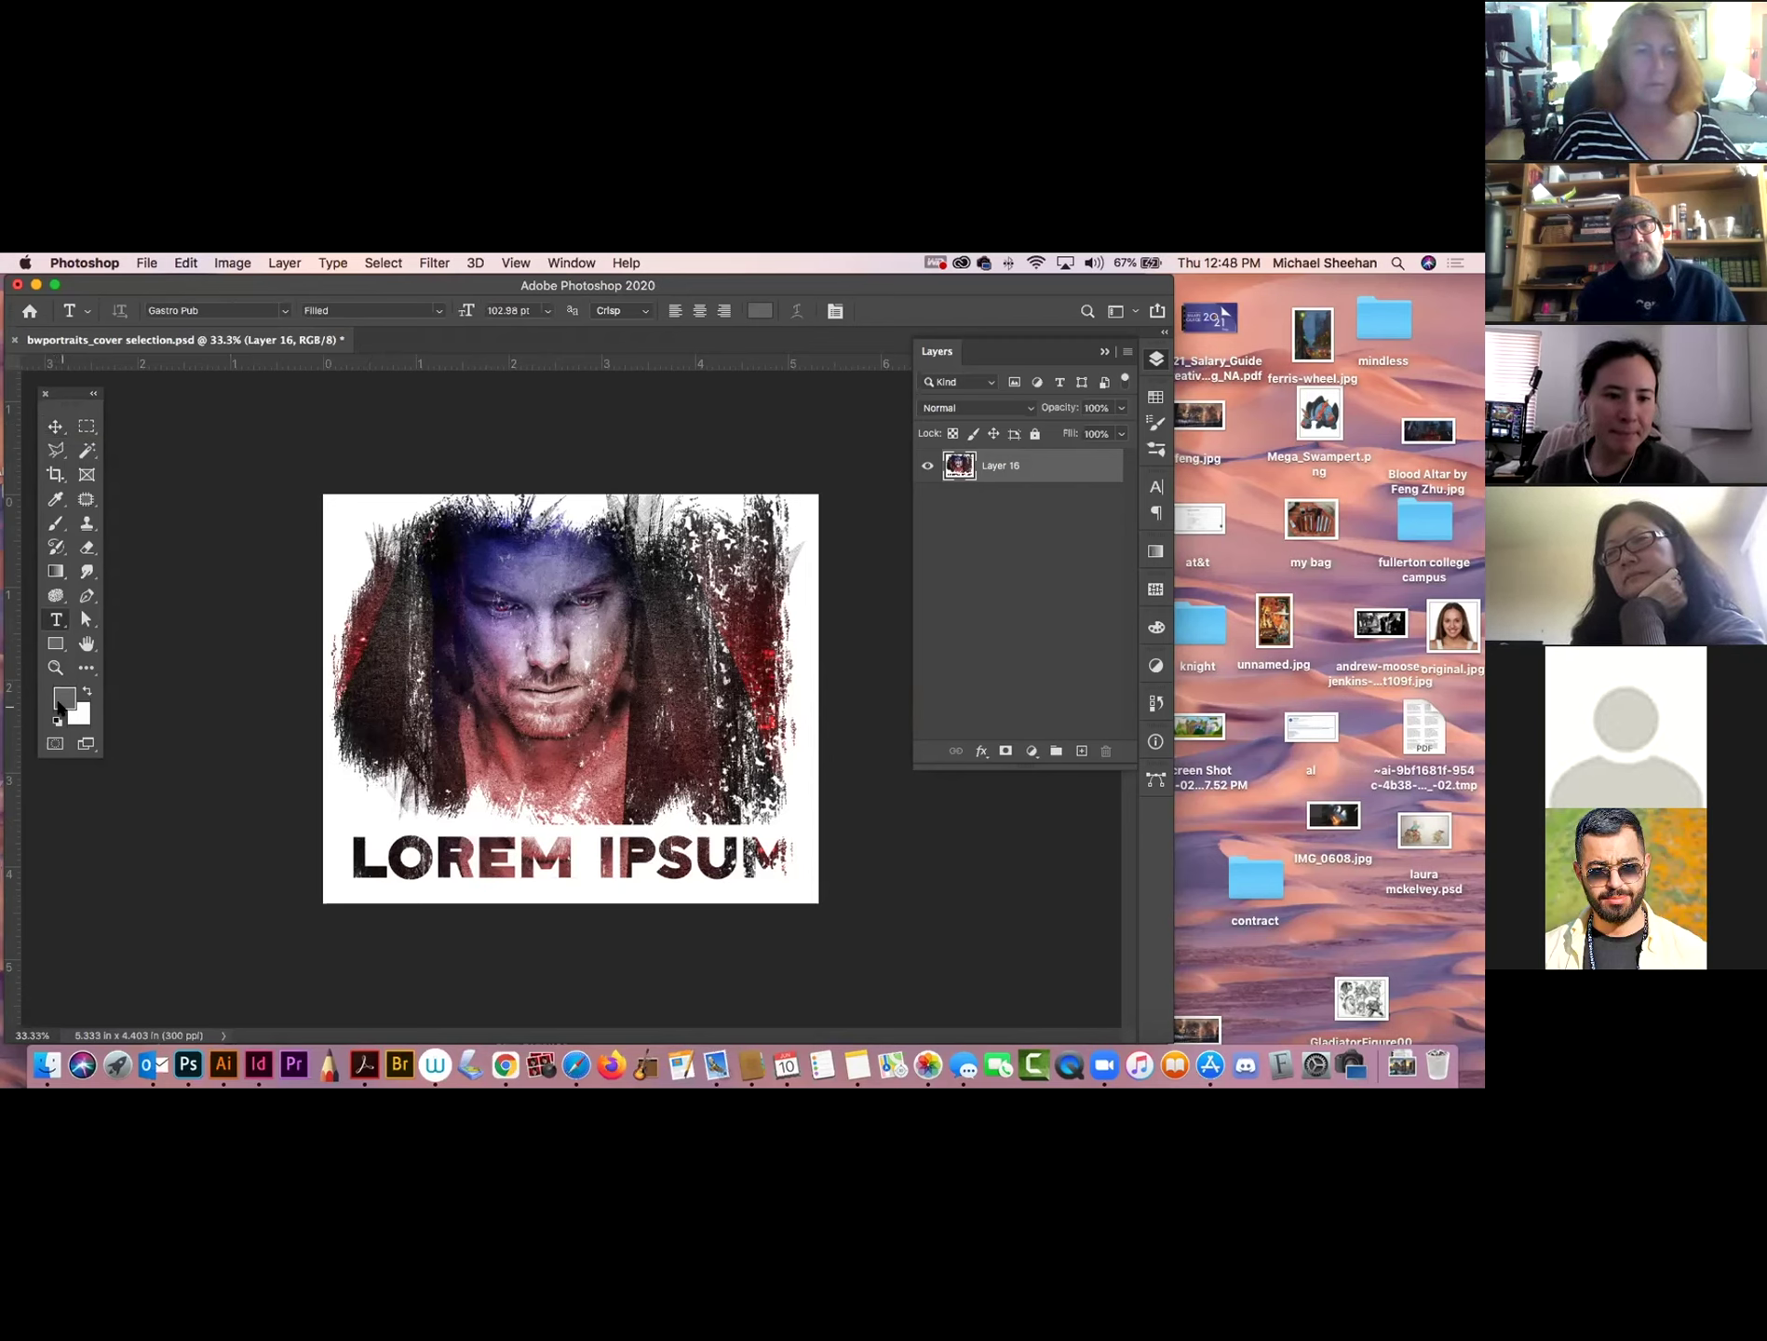
left_click(370, 643)
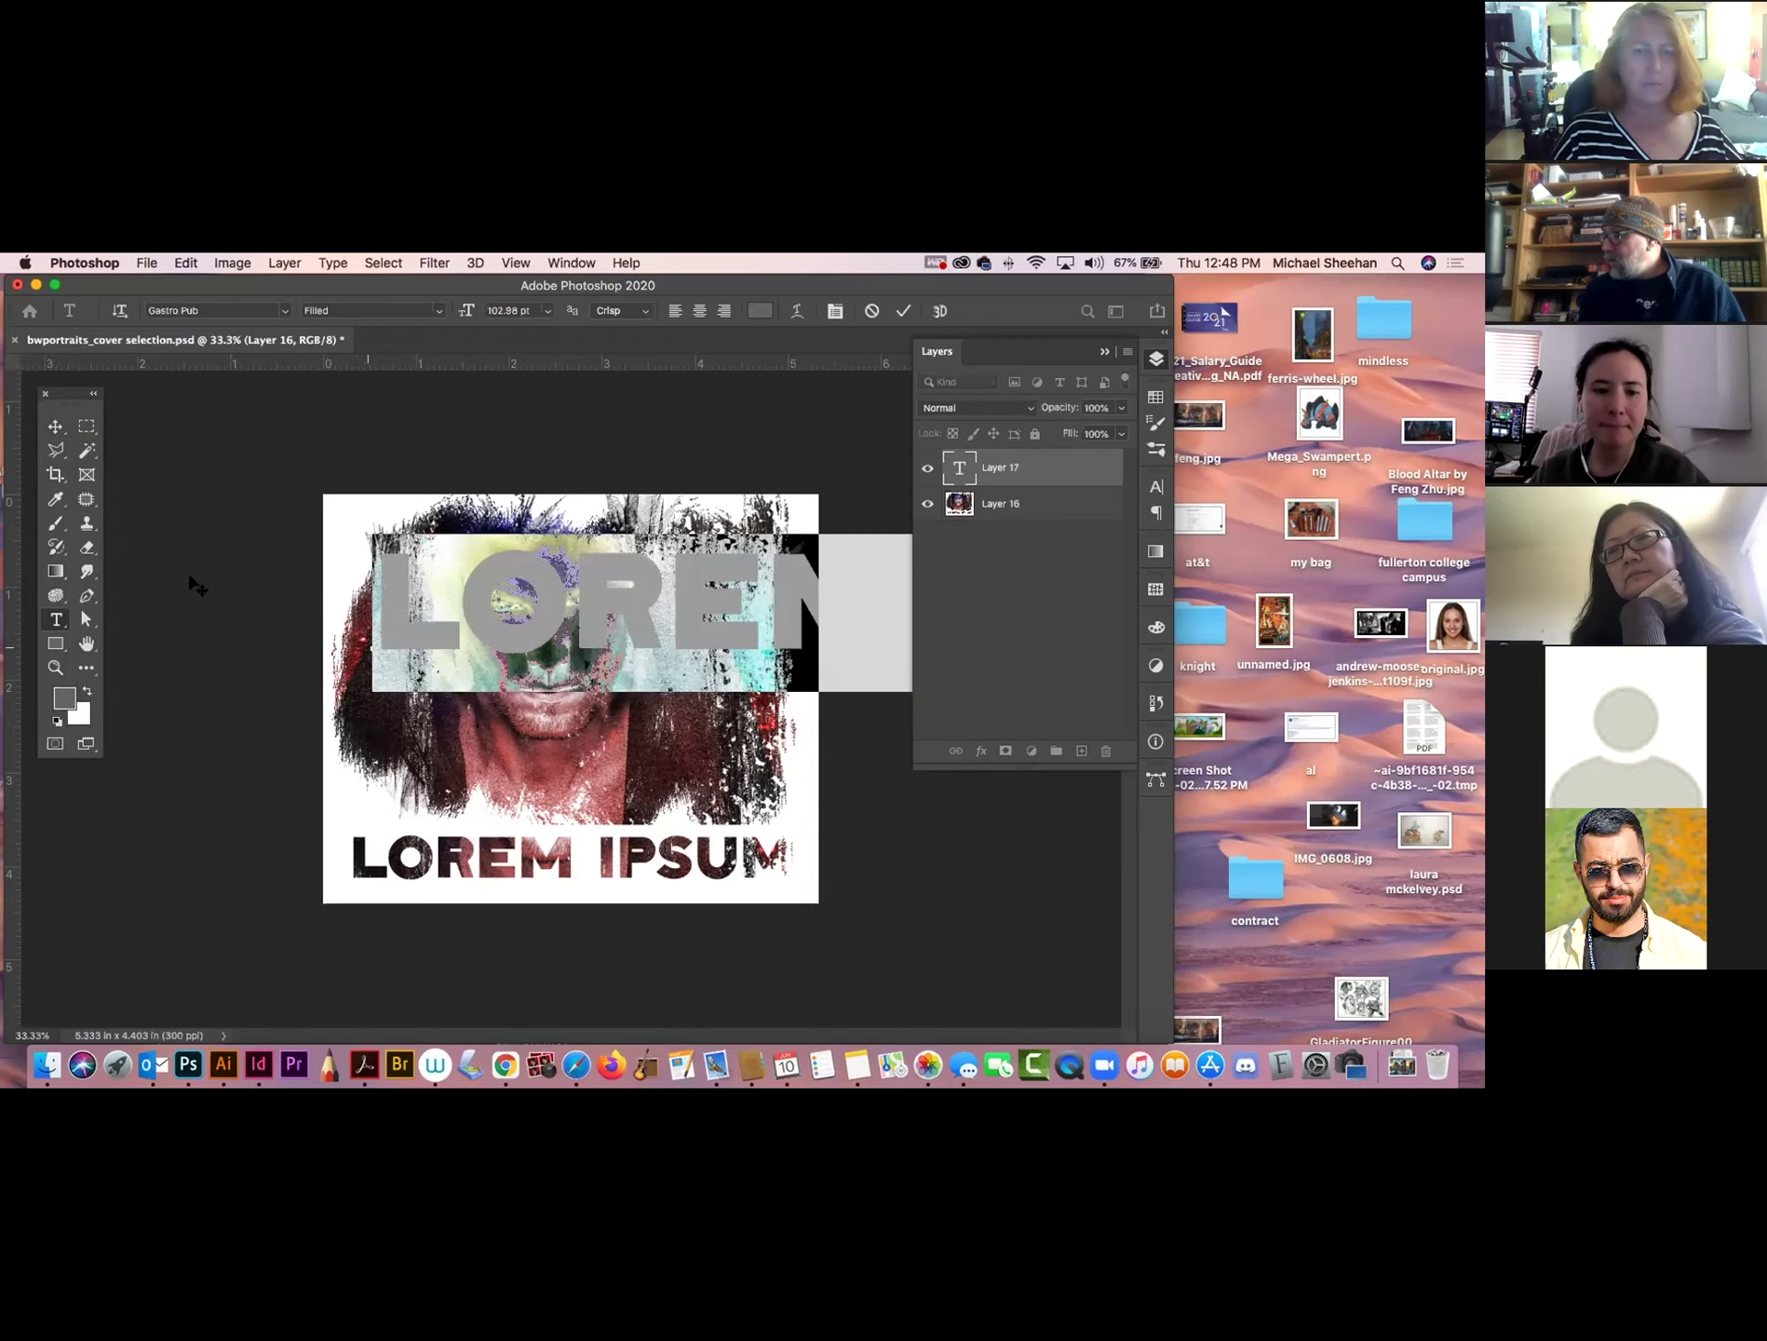
left_click(59, 425)
mouse_move(519, 568)
left_mouse_down()
mouse_move(463, 584)
mouse_move(489, 577)
left_mouse_up()
Scale the gray Lorem Ipsum text down to about 42 pt and place it just above the image-filled lettering.
key("ctrl+t")
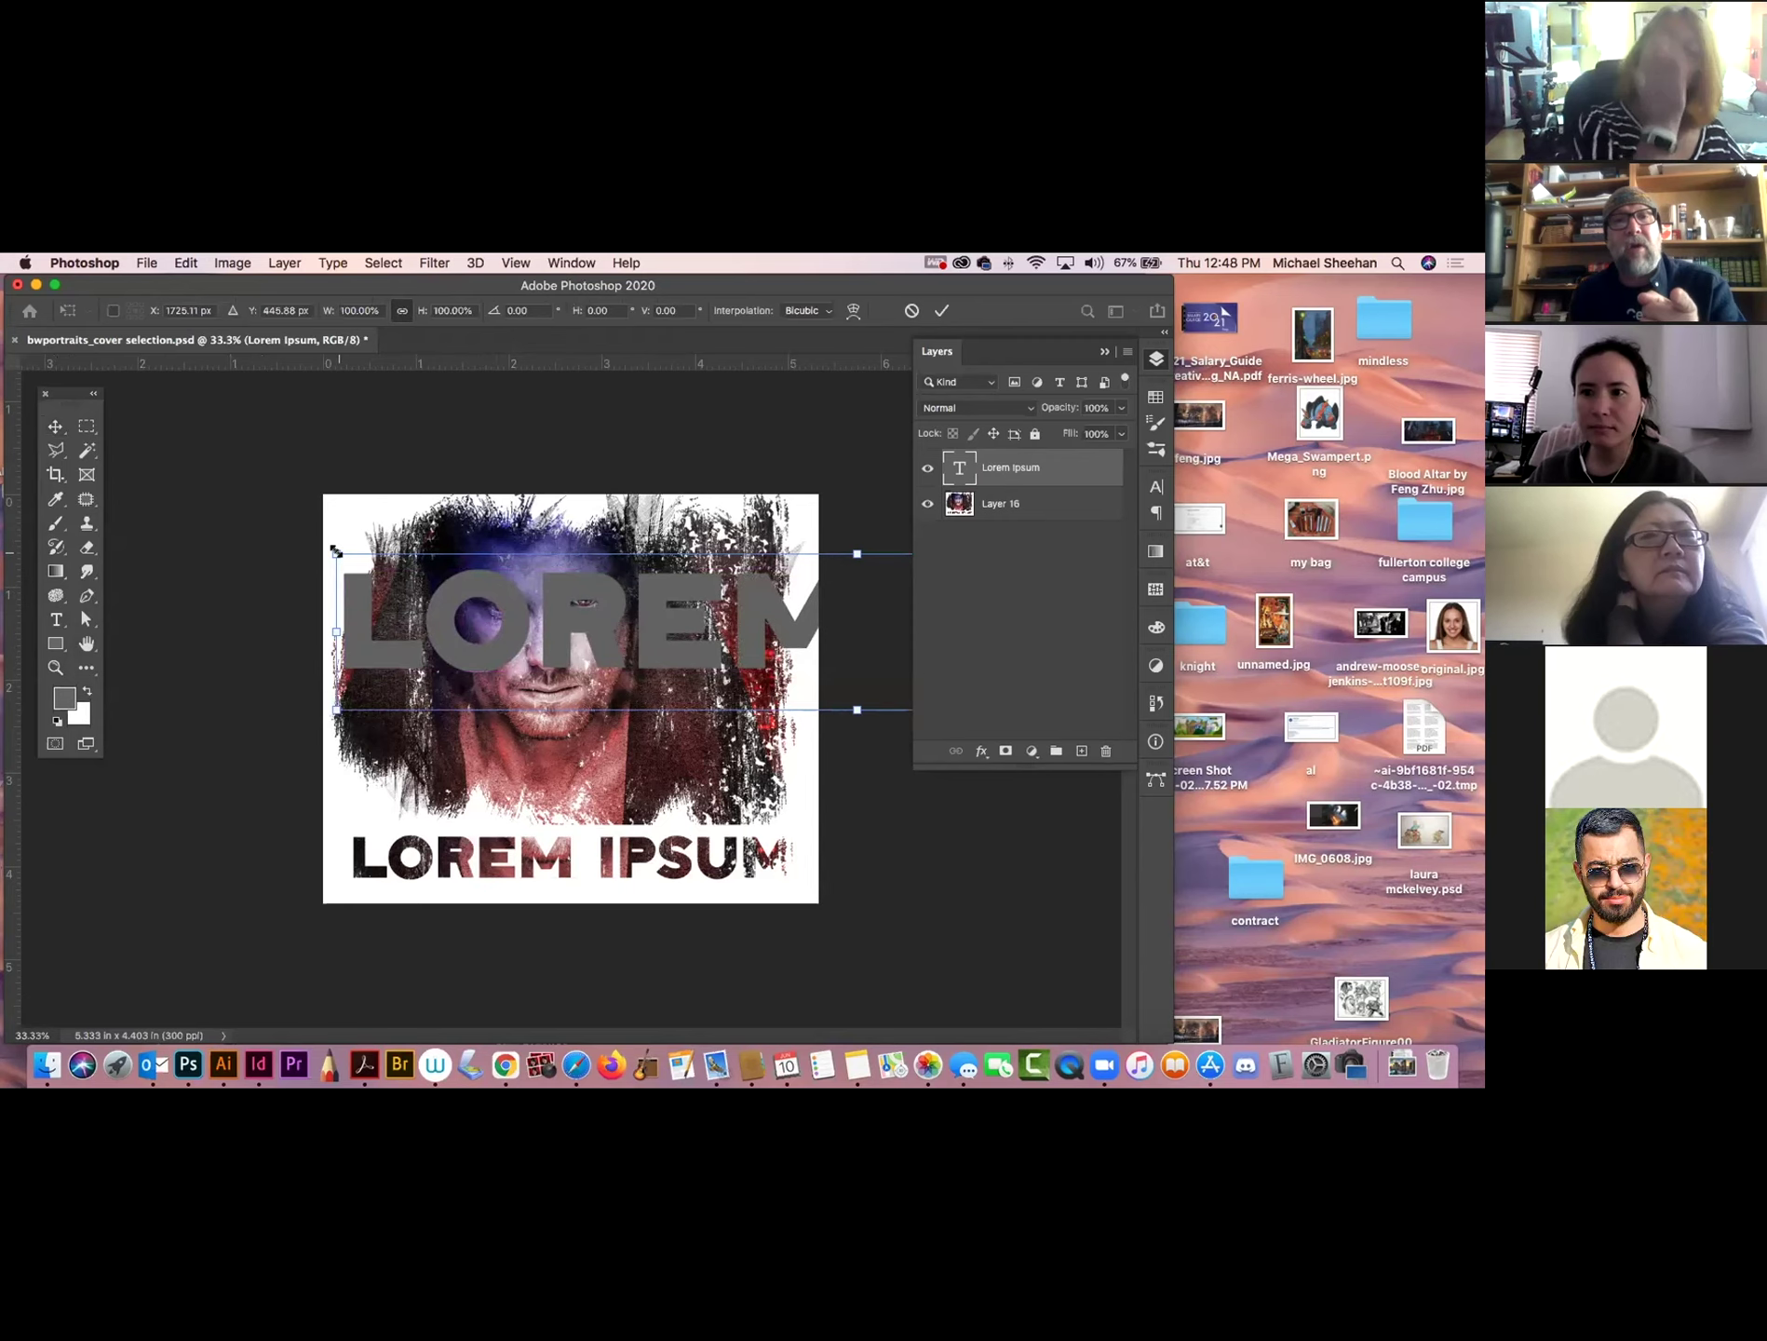
left_click_drag(335, 551, 457, 640)
left_click_drag(370, 588, 693, 668)
left_click_drag(818, 672, 502, 790)
key("Return")
left_click(216, 468)
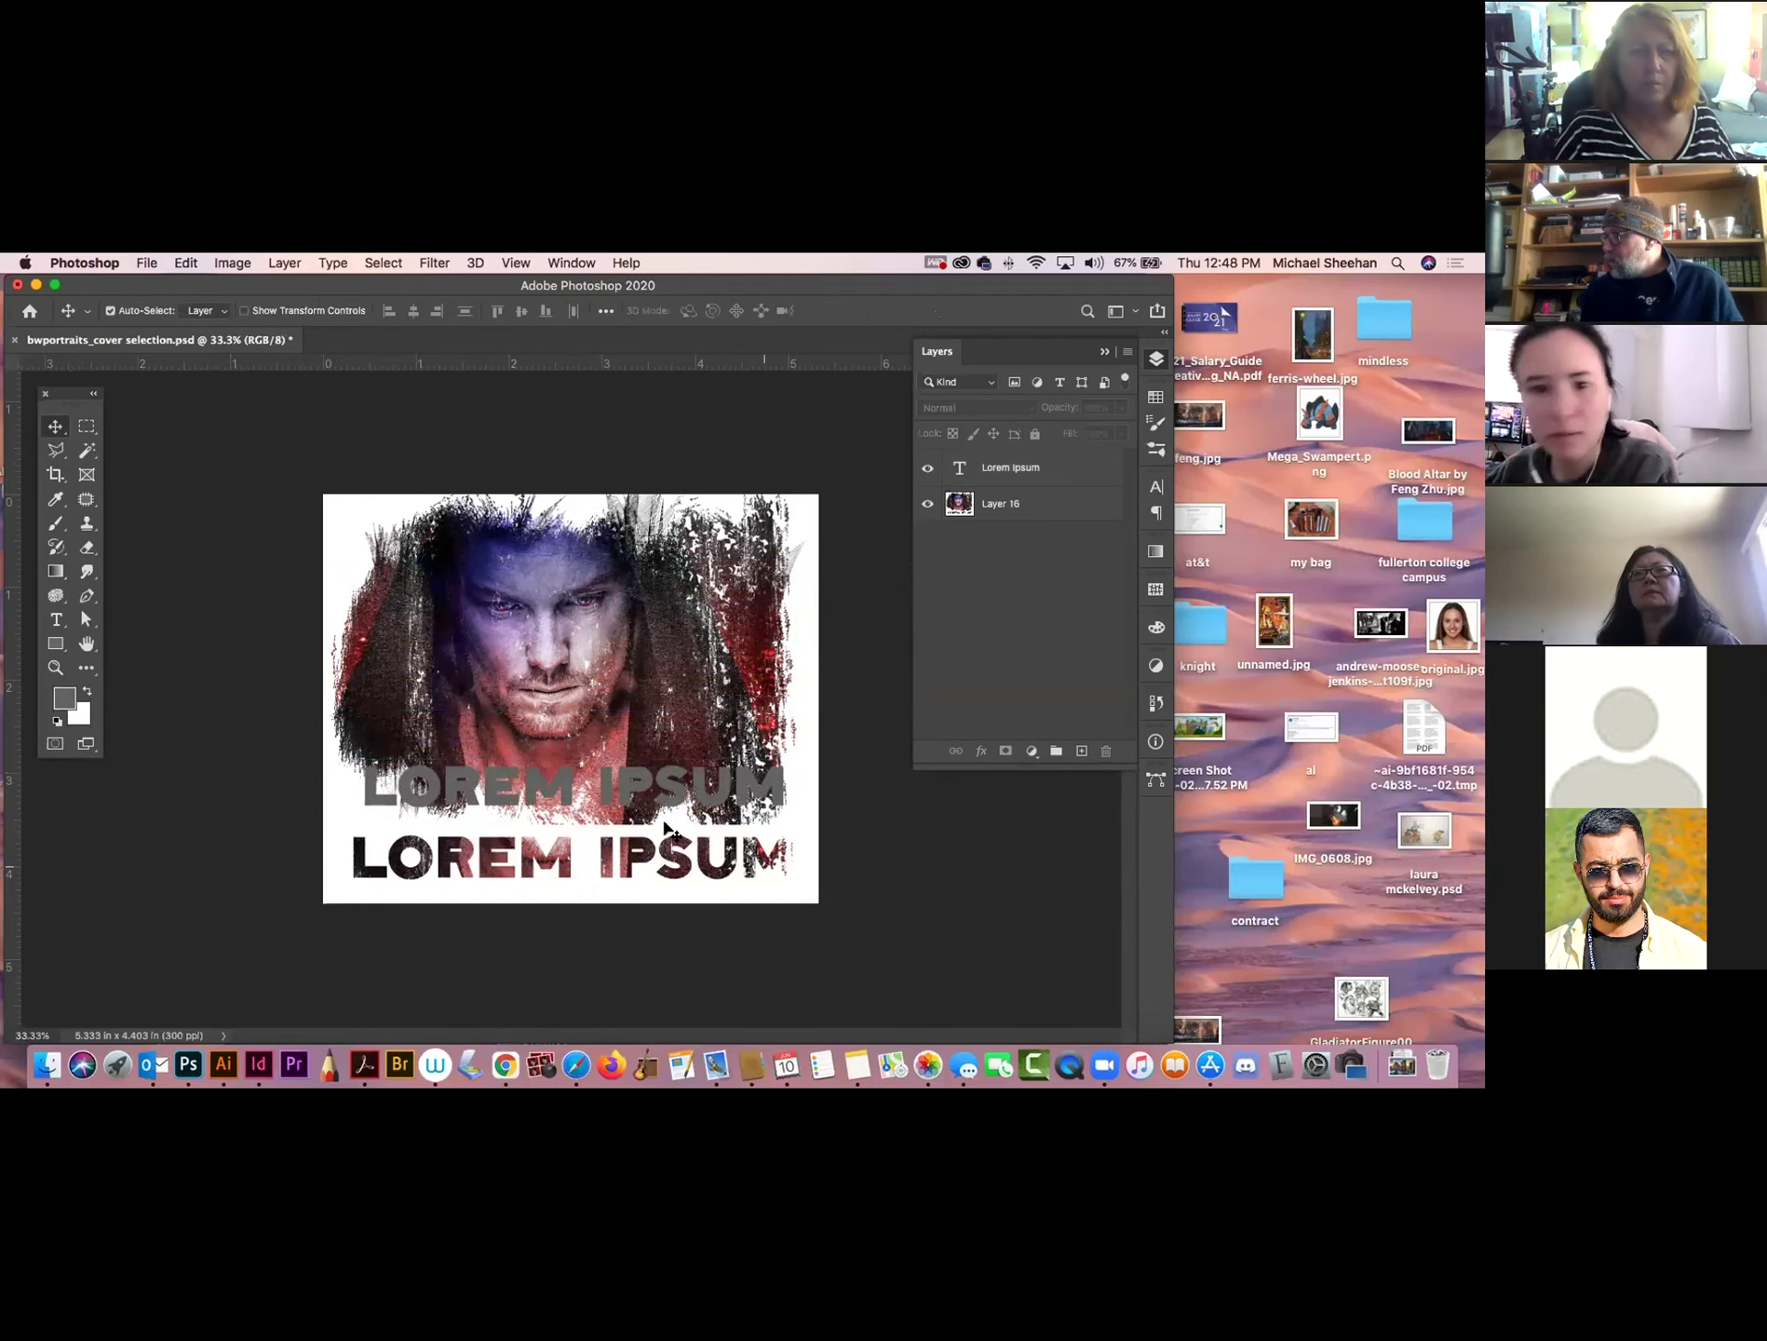
Edit the gray Lorem Ipsum text, replacing the letters IP with CH.
double_click(658, 780)
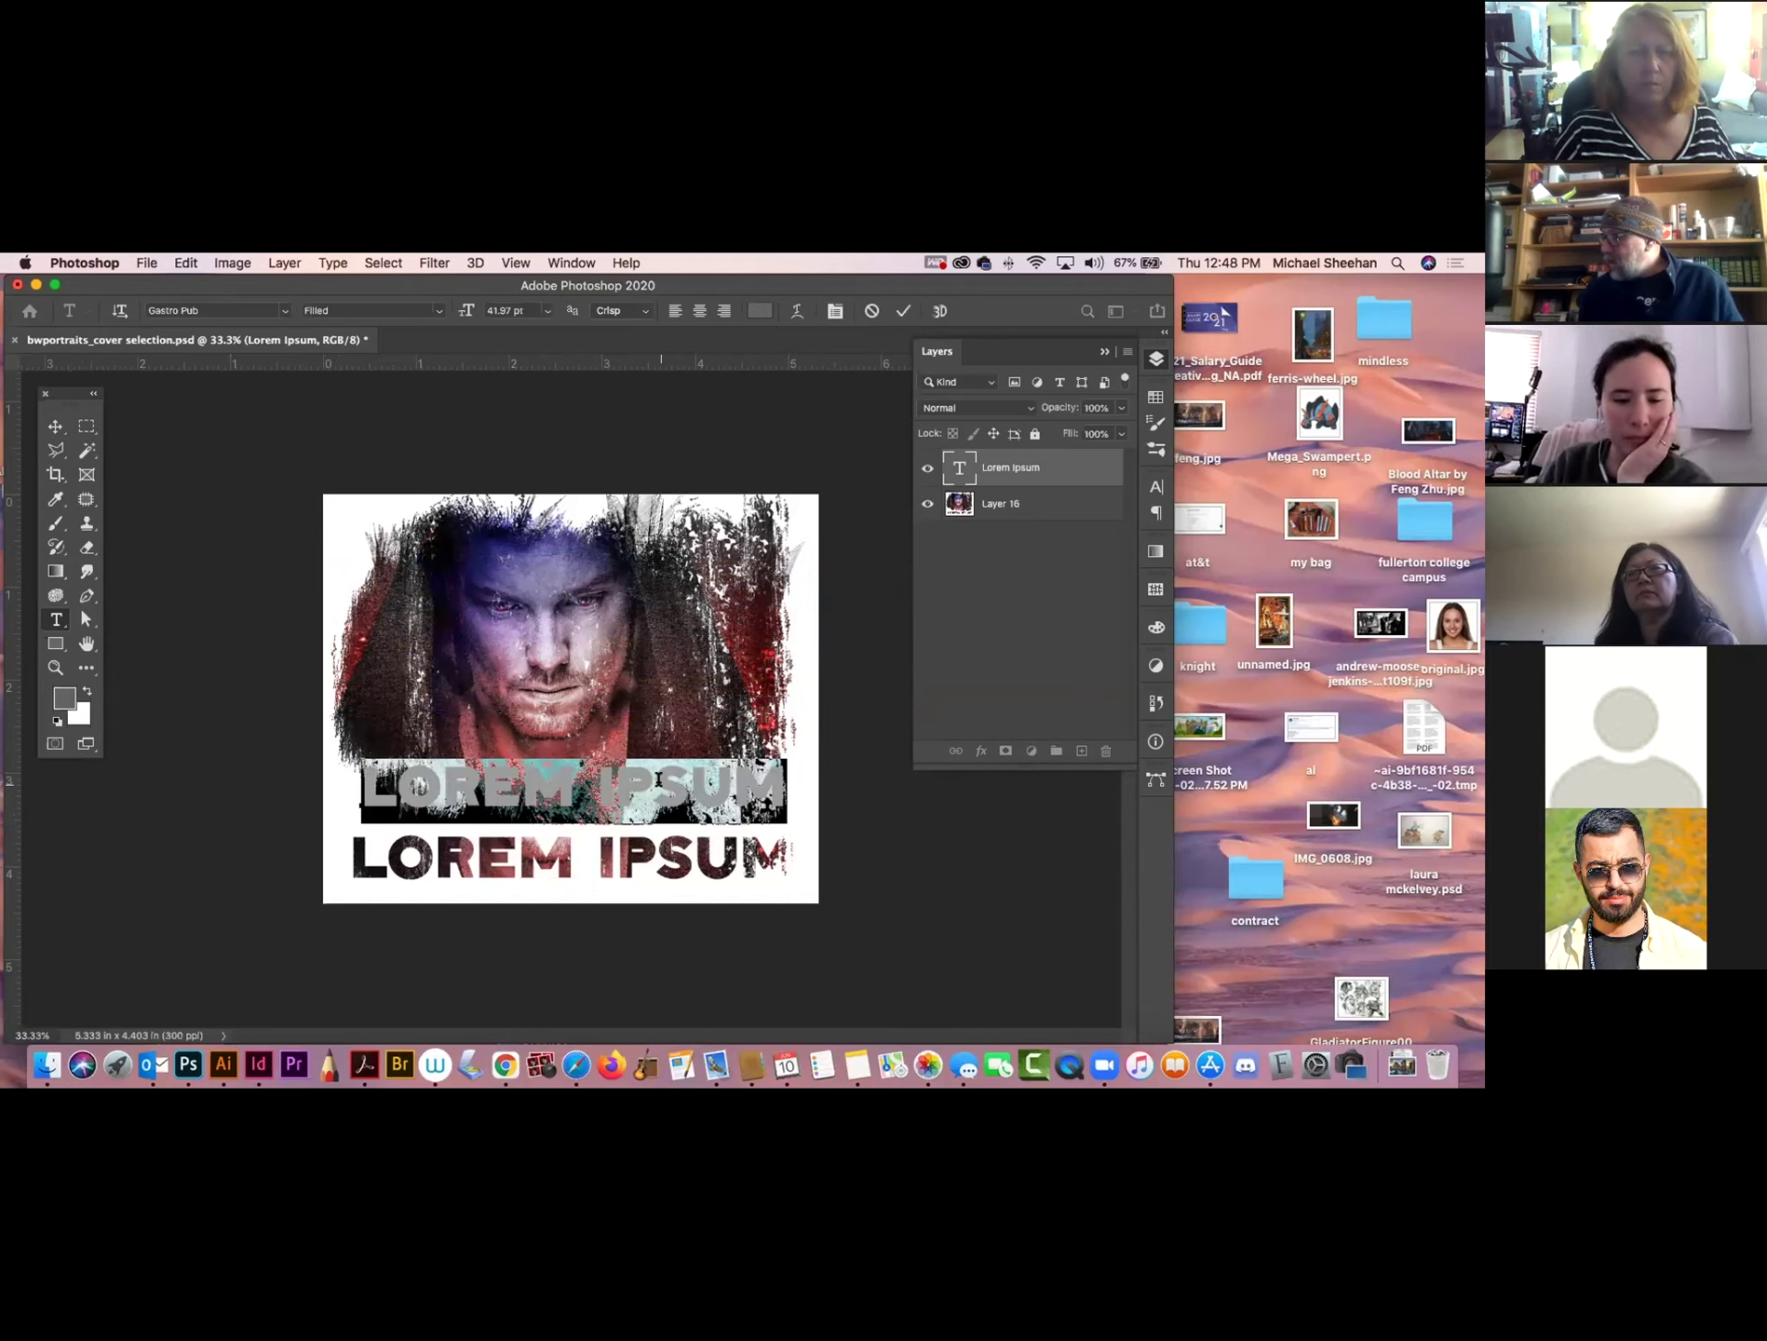
left_click(56, 426)
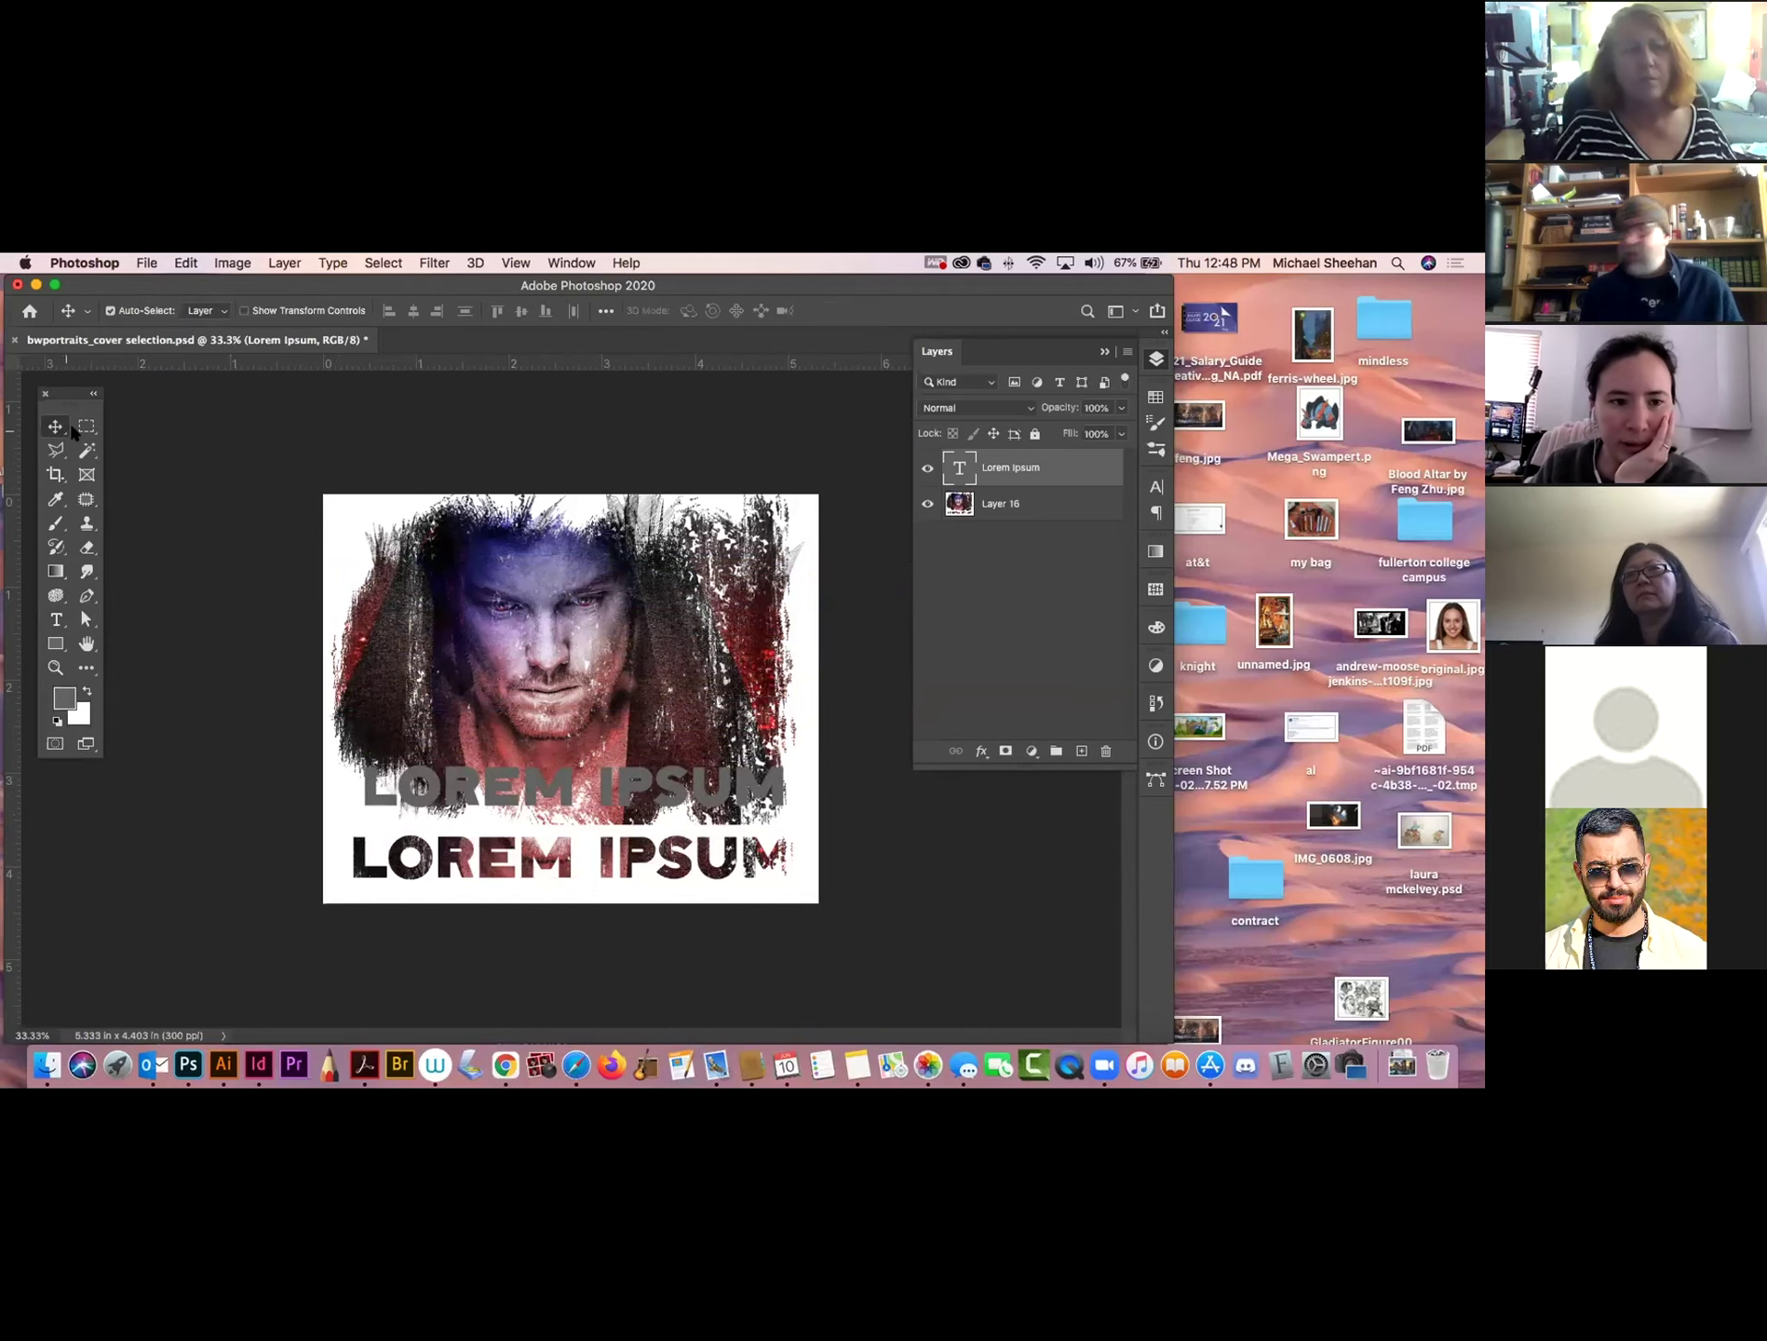
left_click(209, 452)
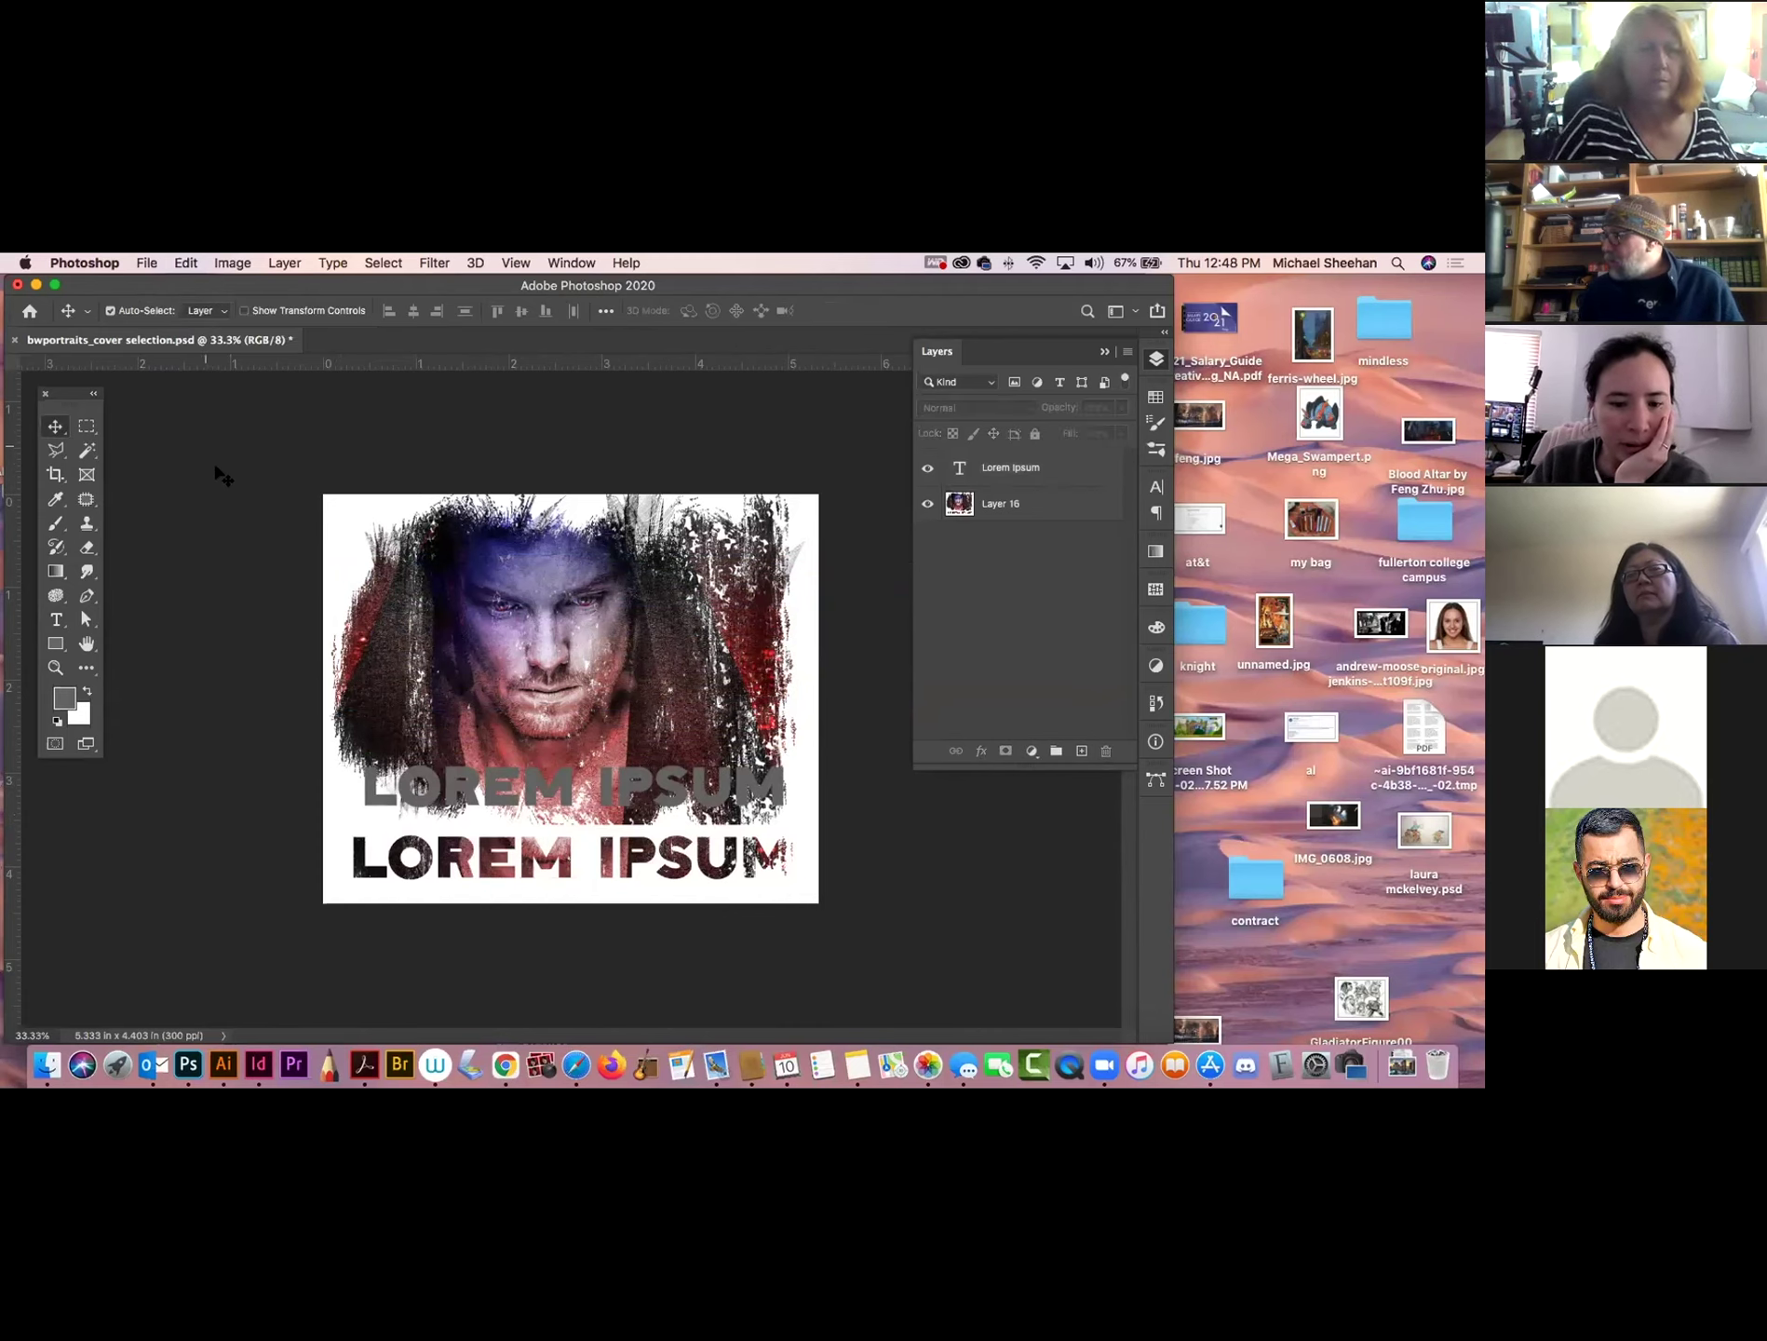
double_click(953, 462)
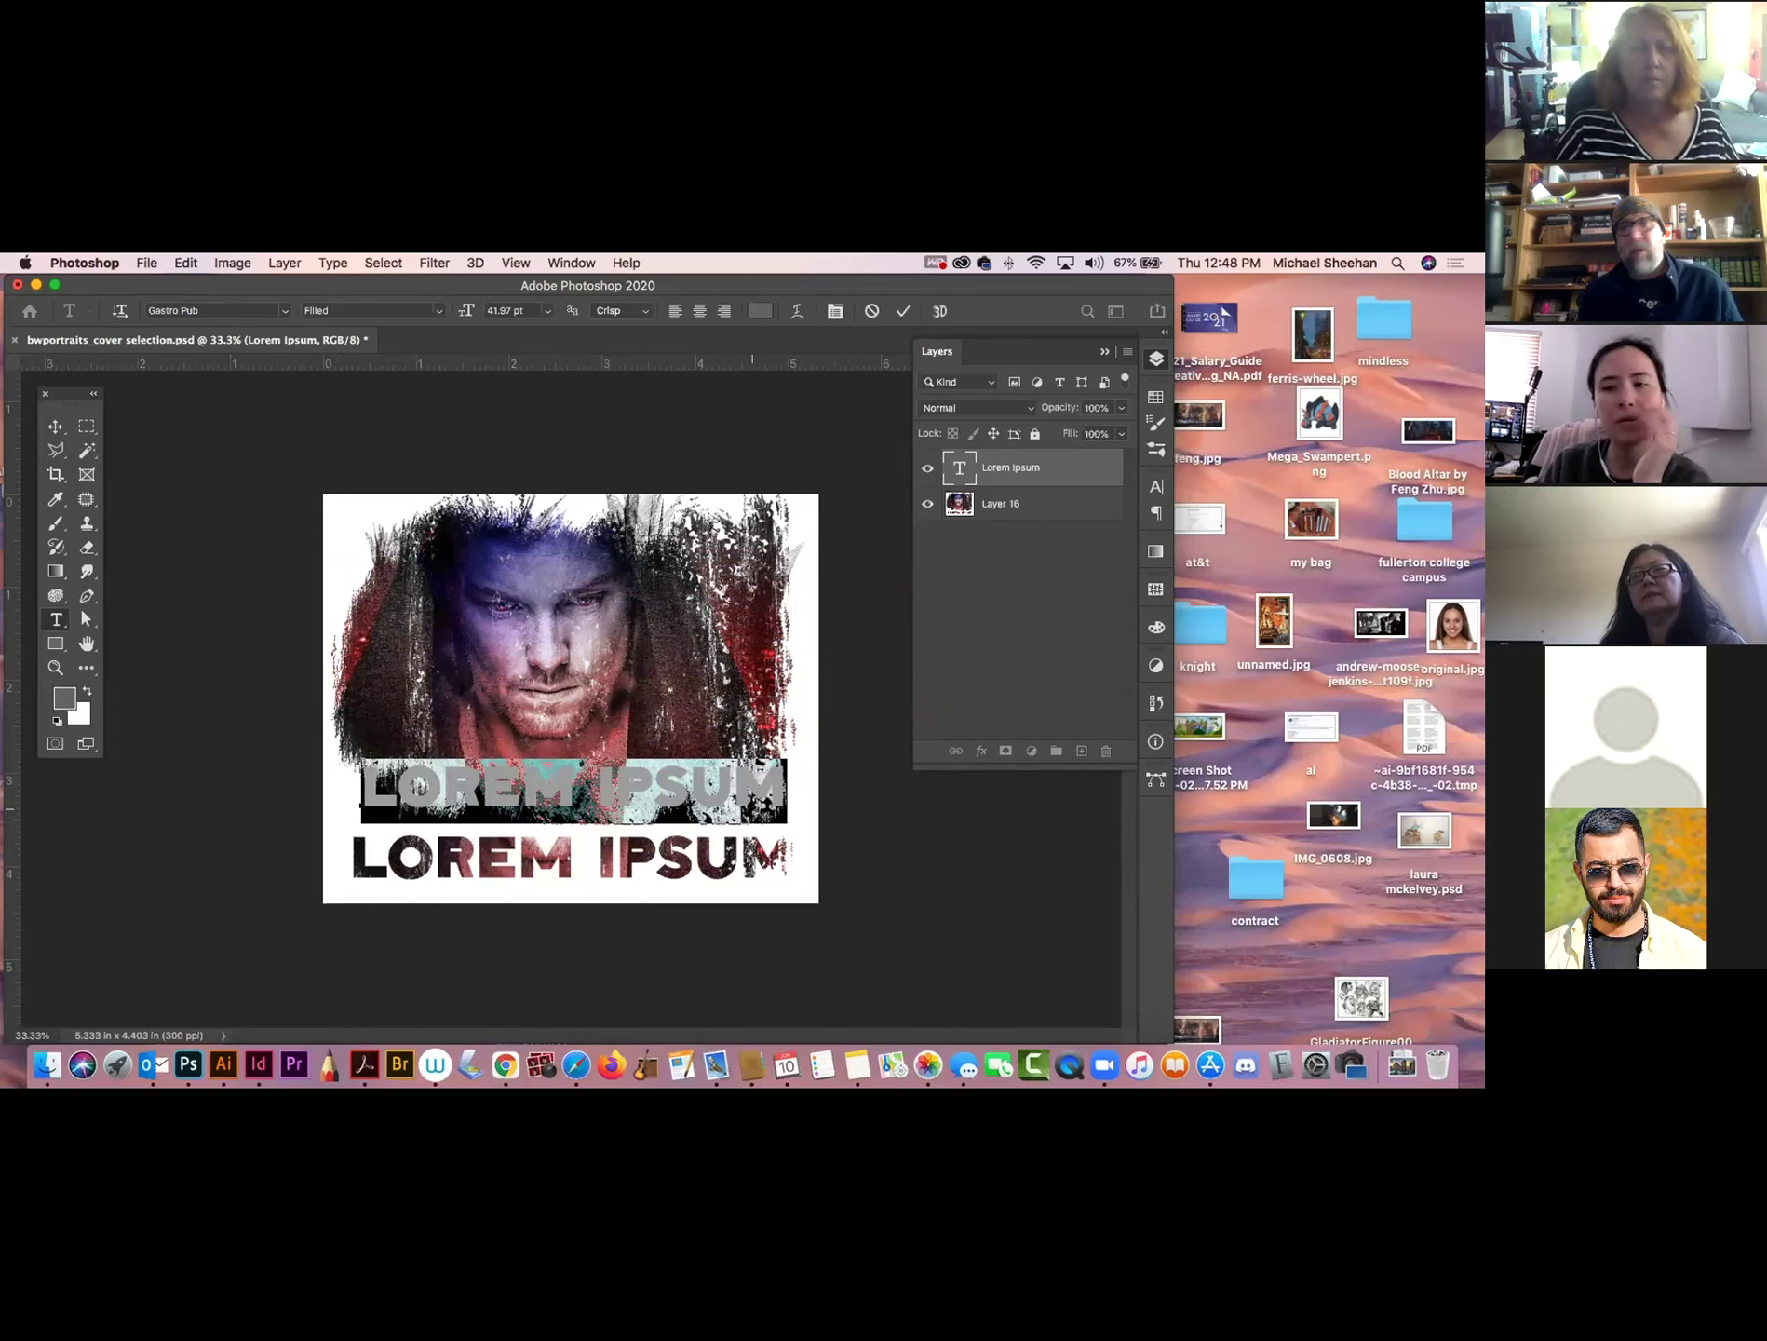
left_click(652, 787)
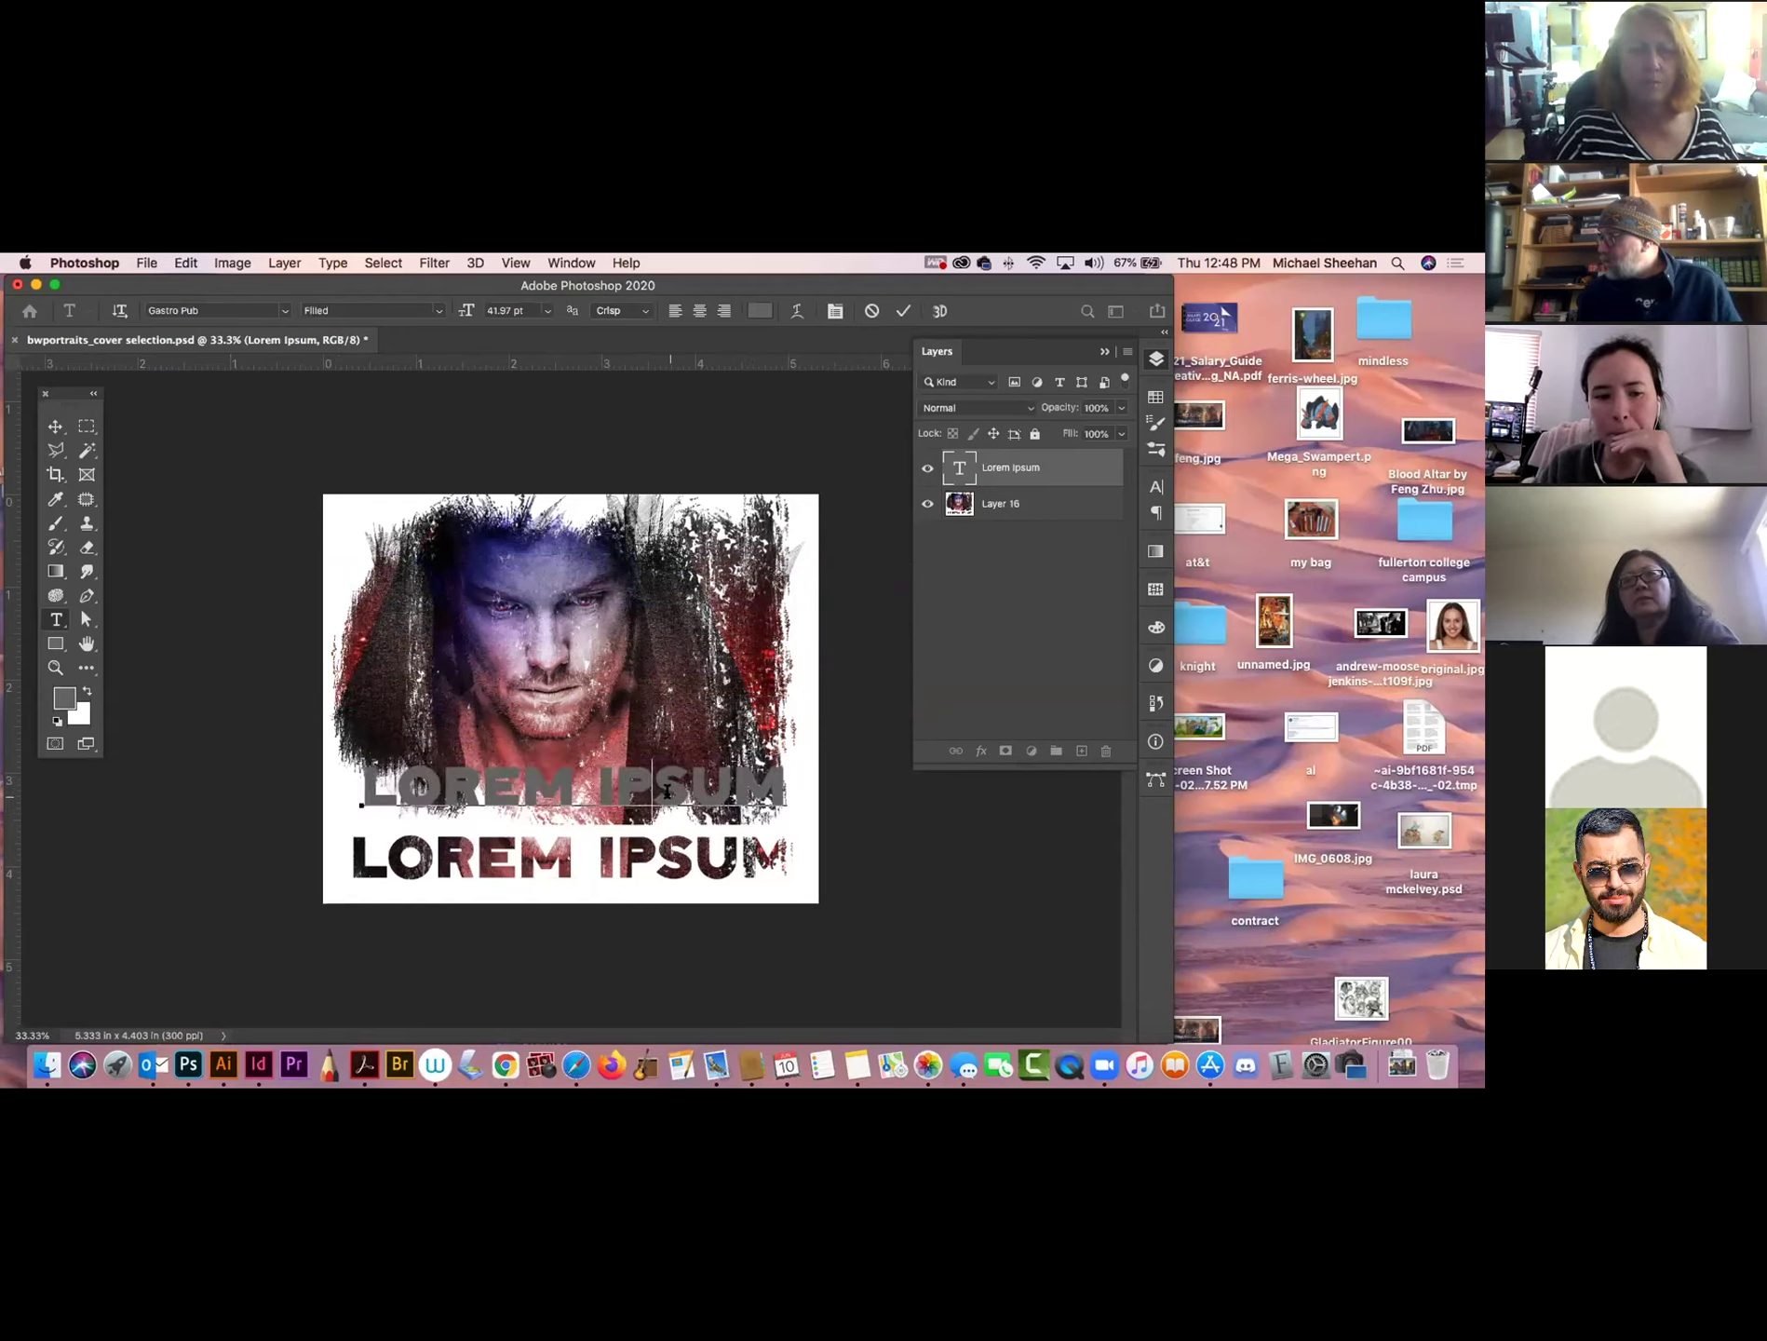
left_click(612, 782, "shift")
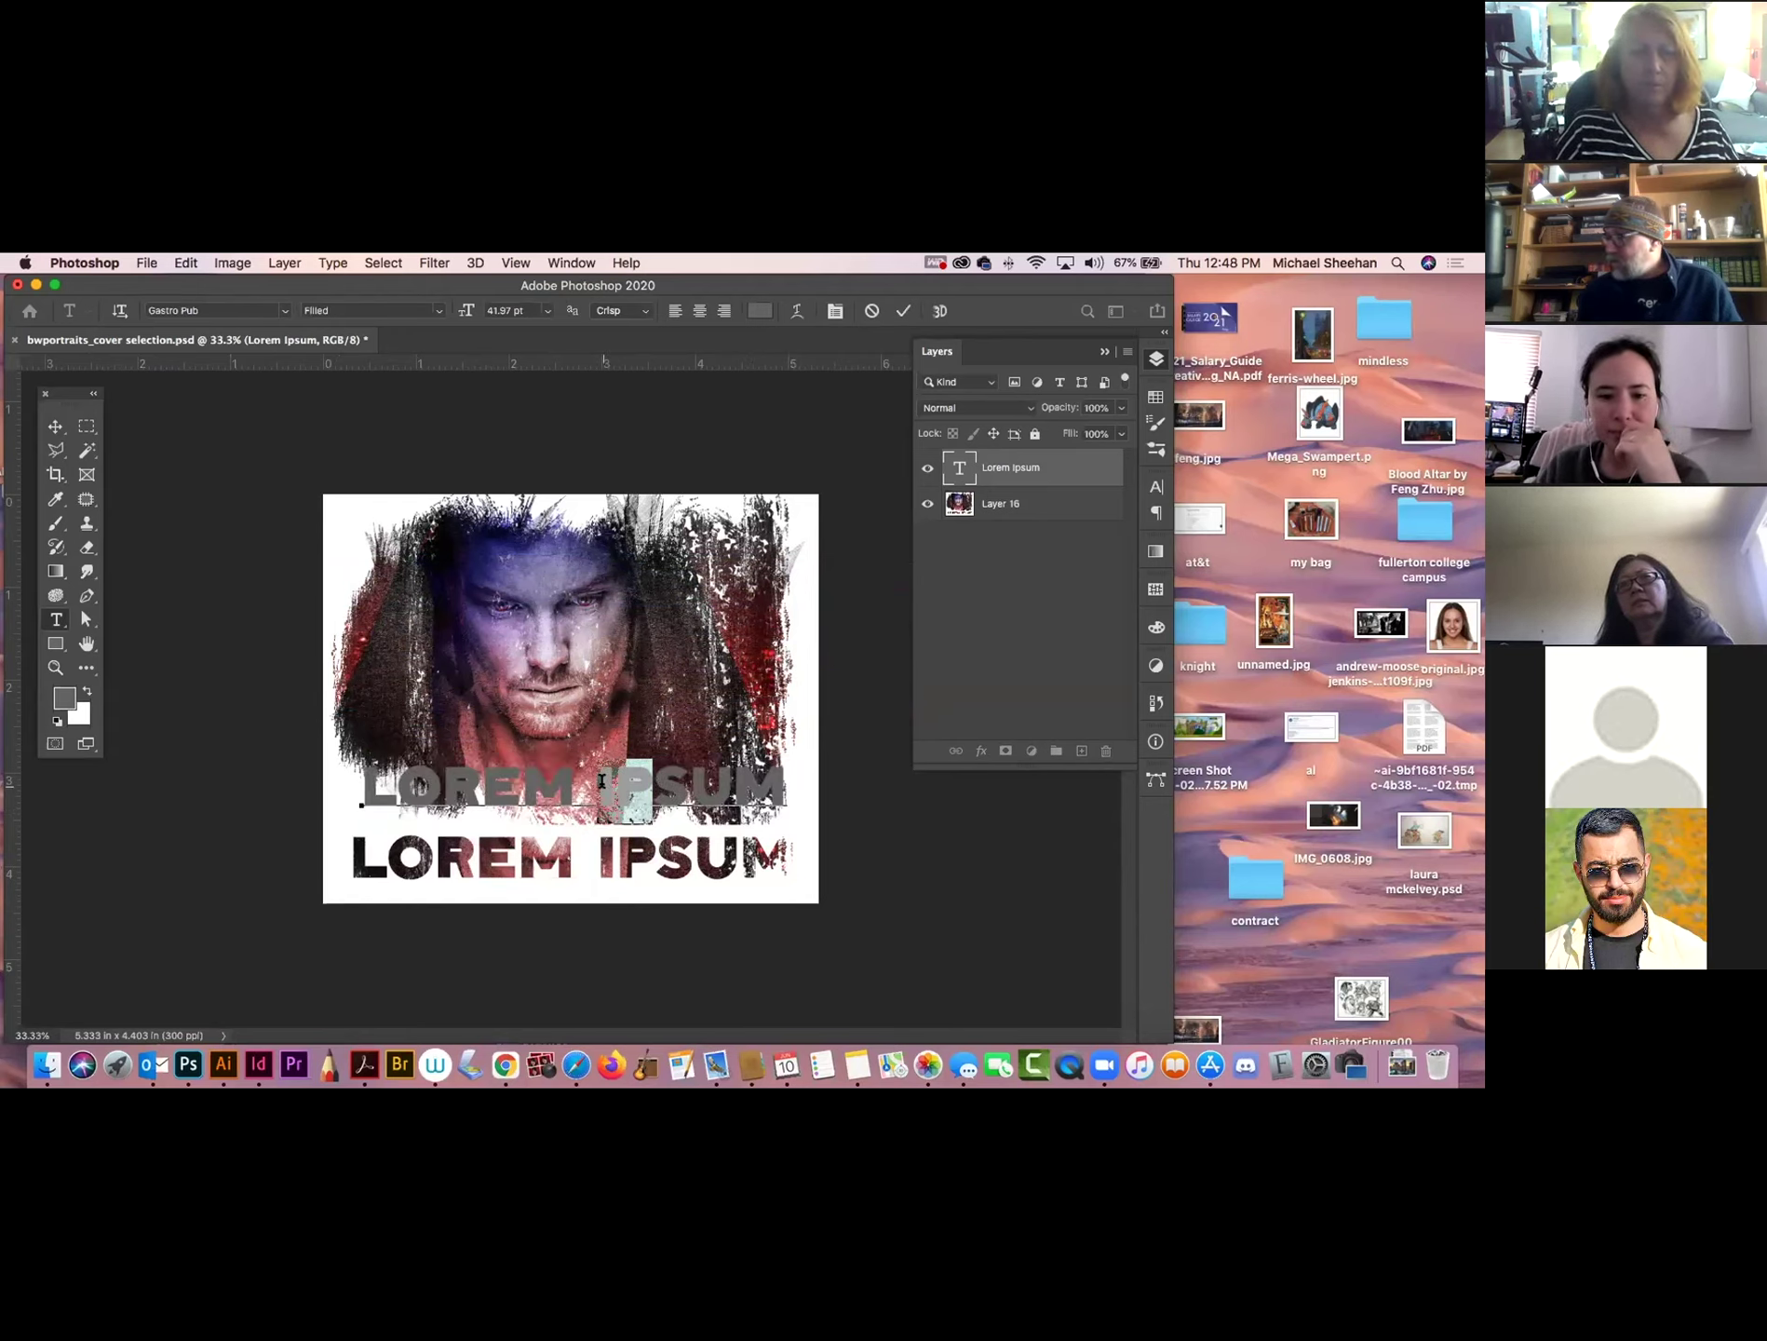
type("CH")
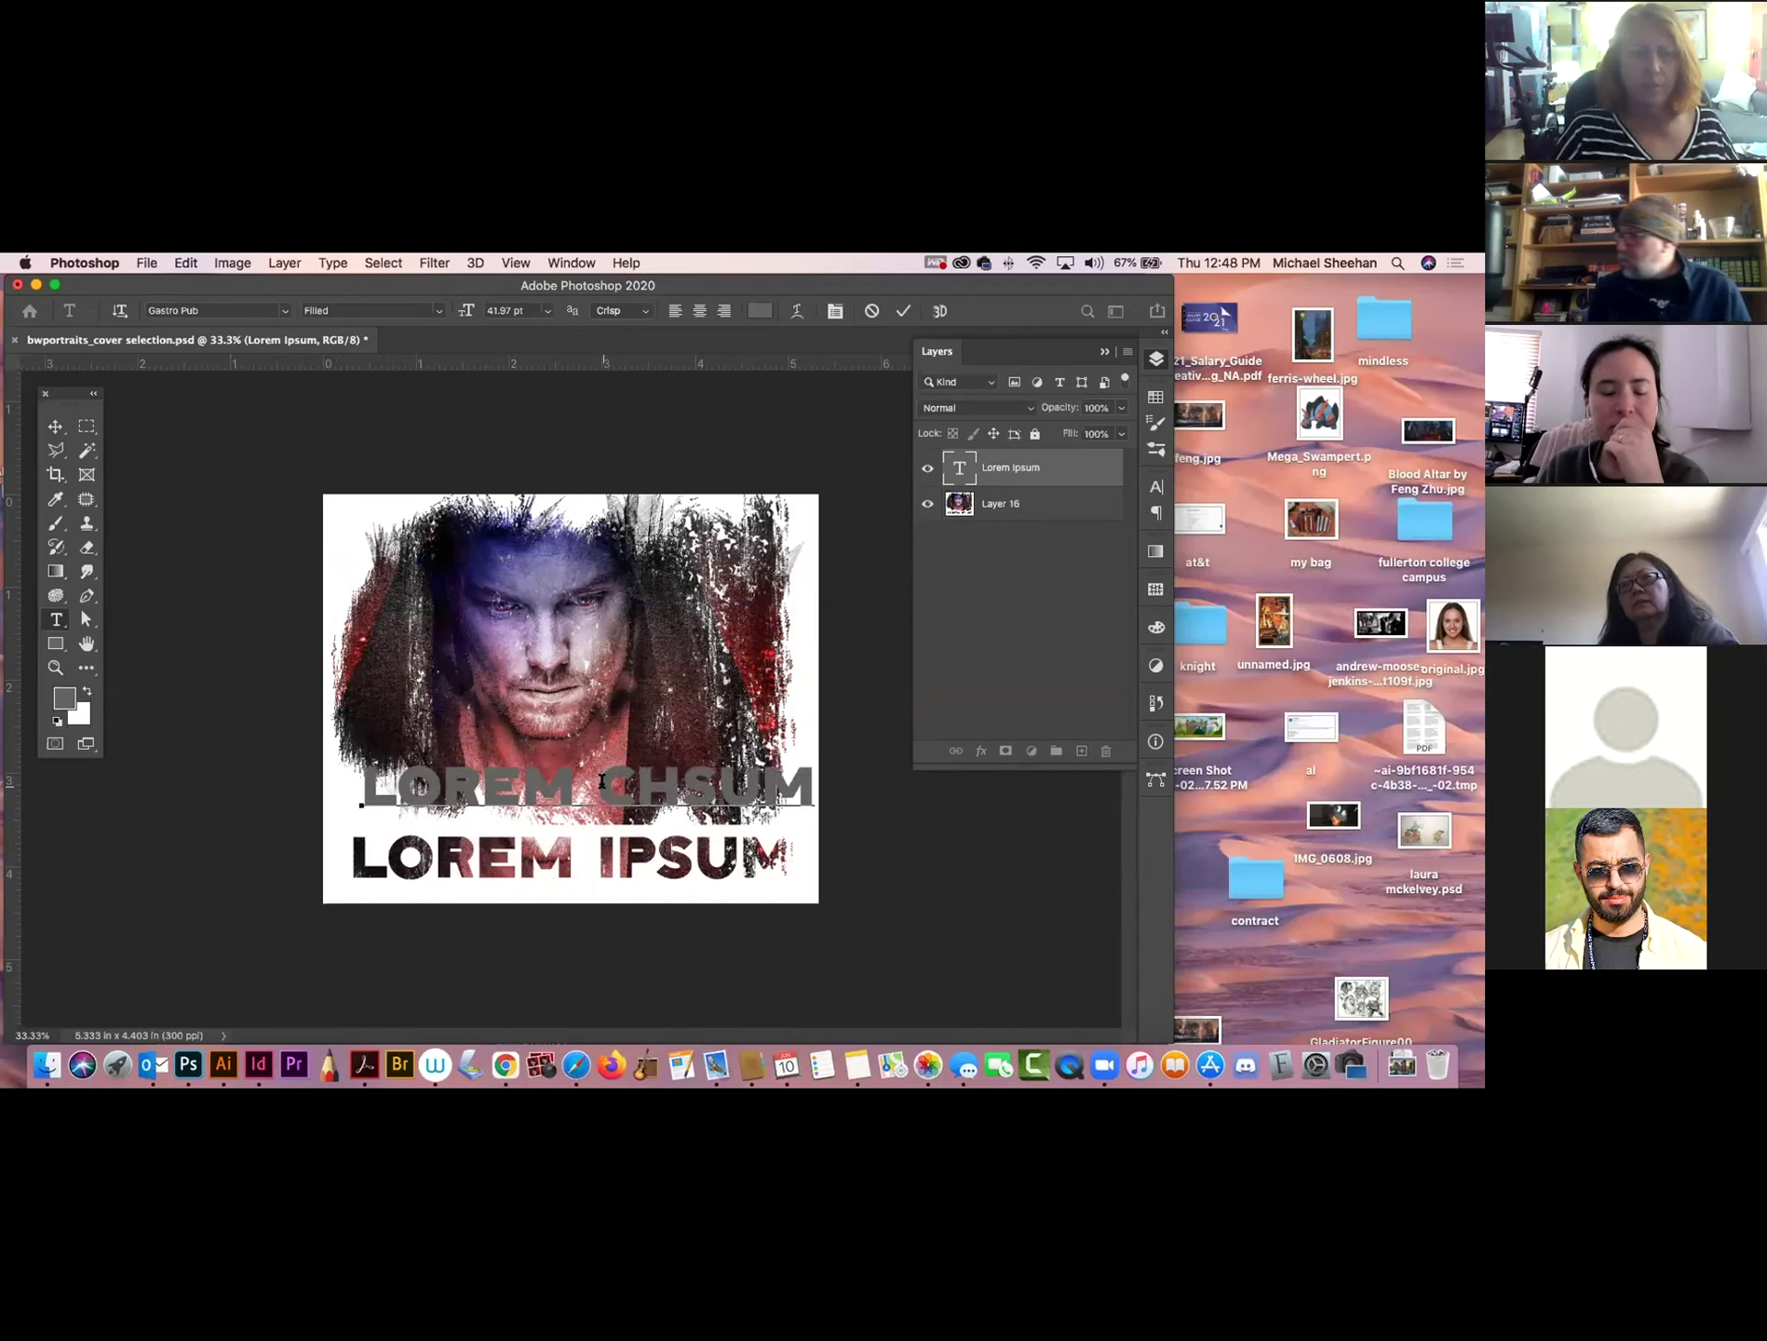
left_click(56, 425)
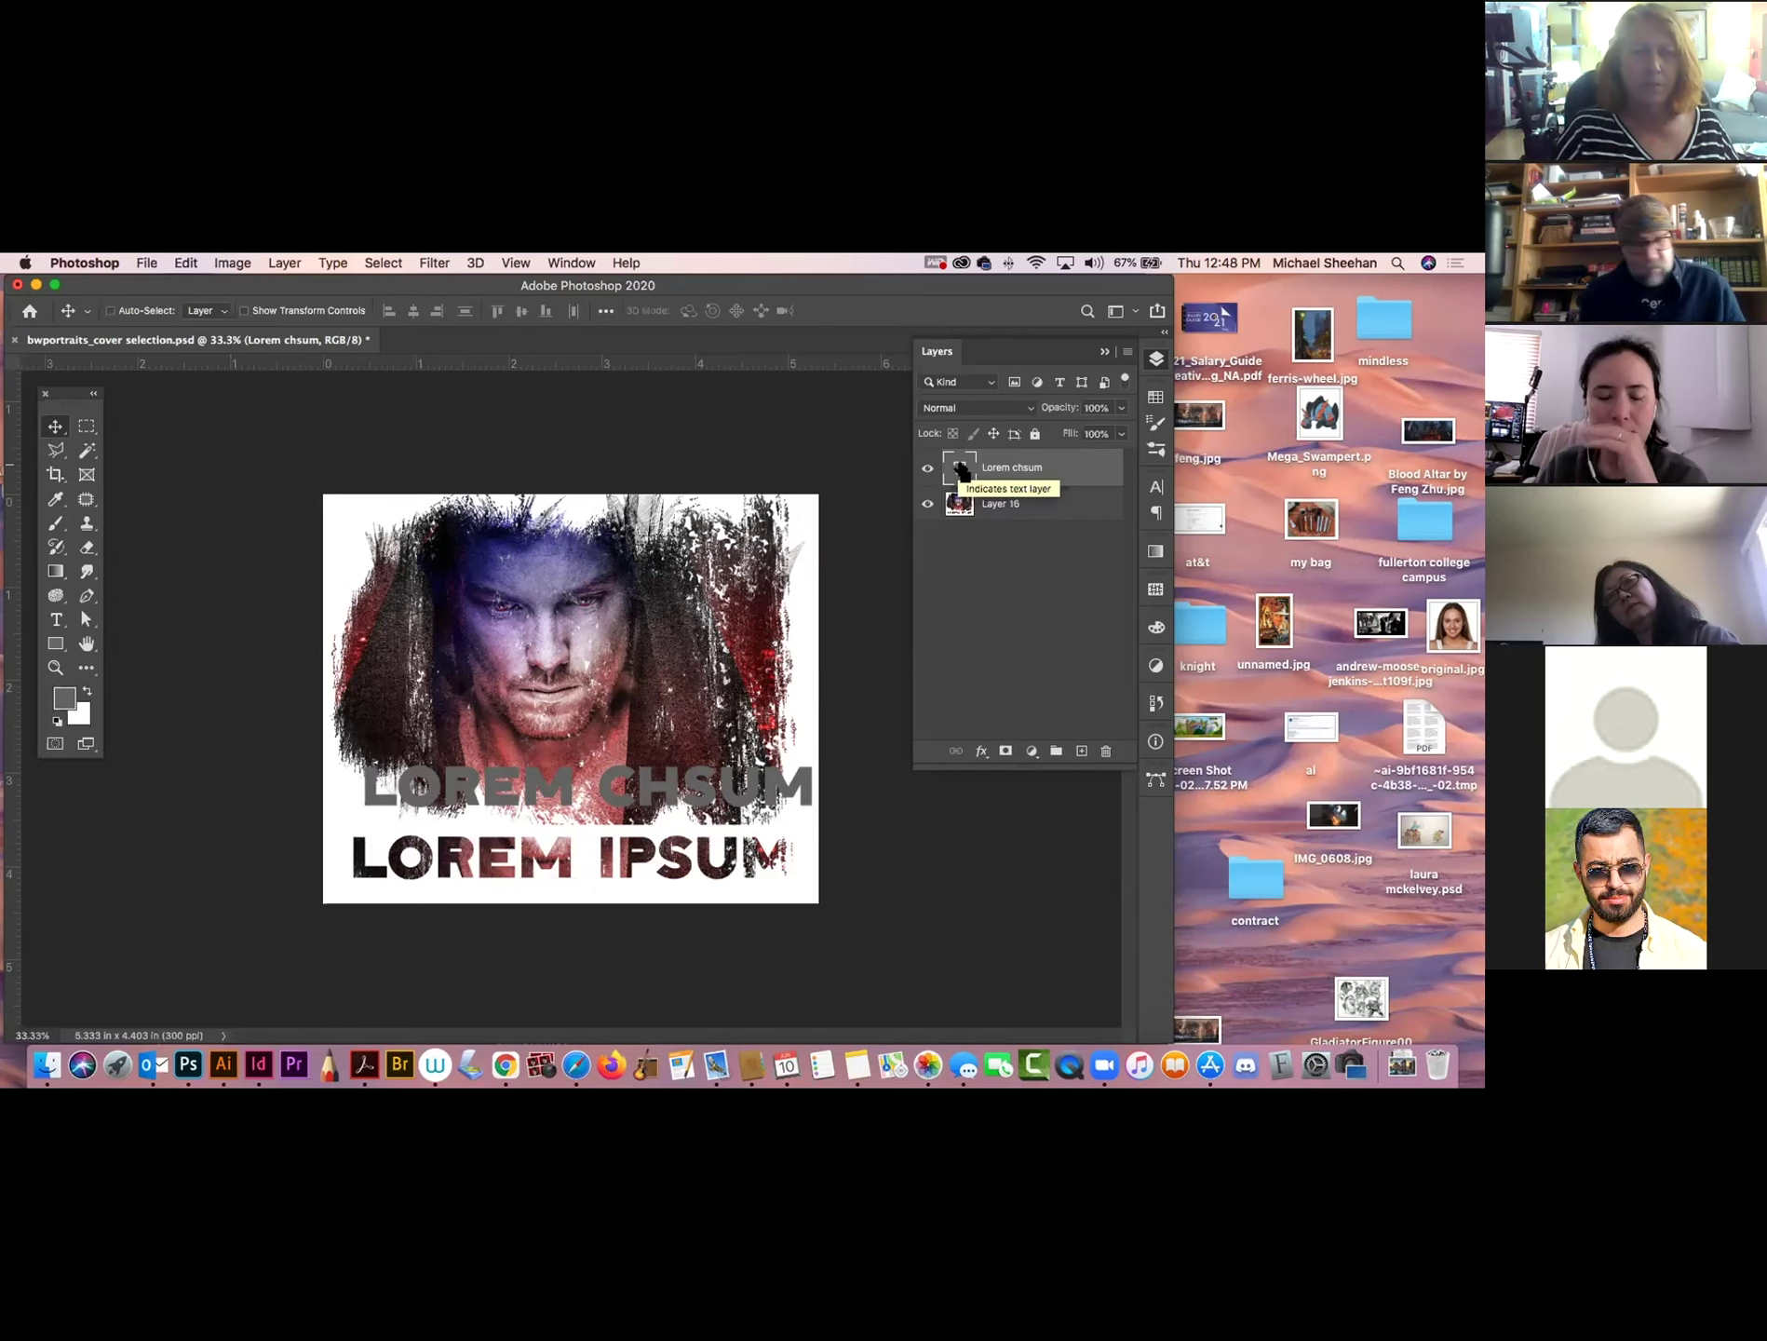
left_click(960, 468, "super")
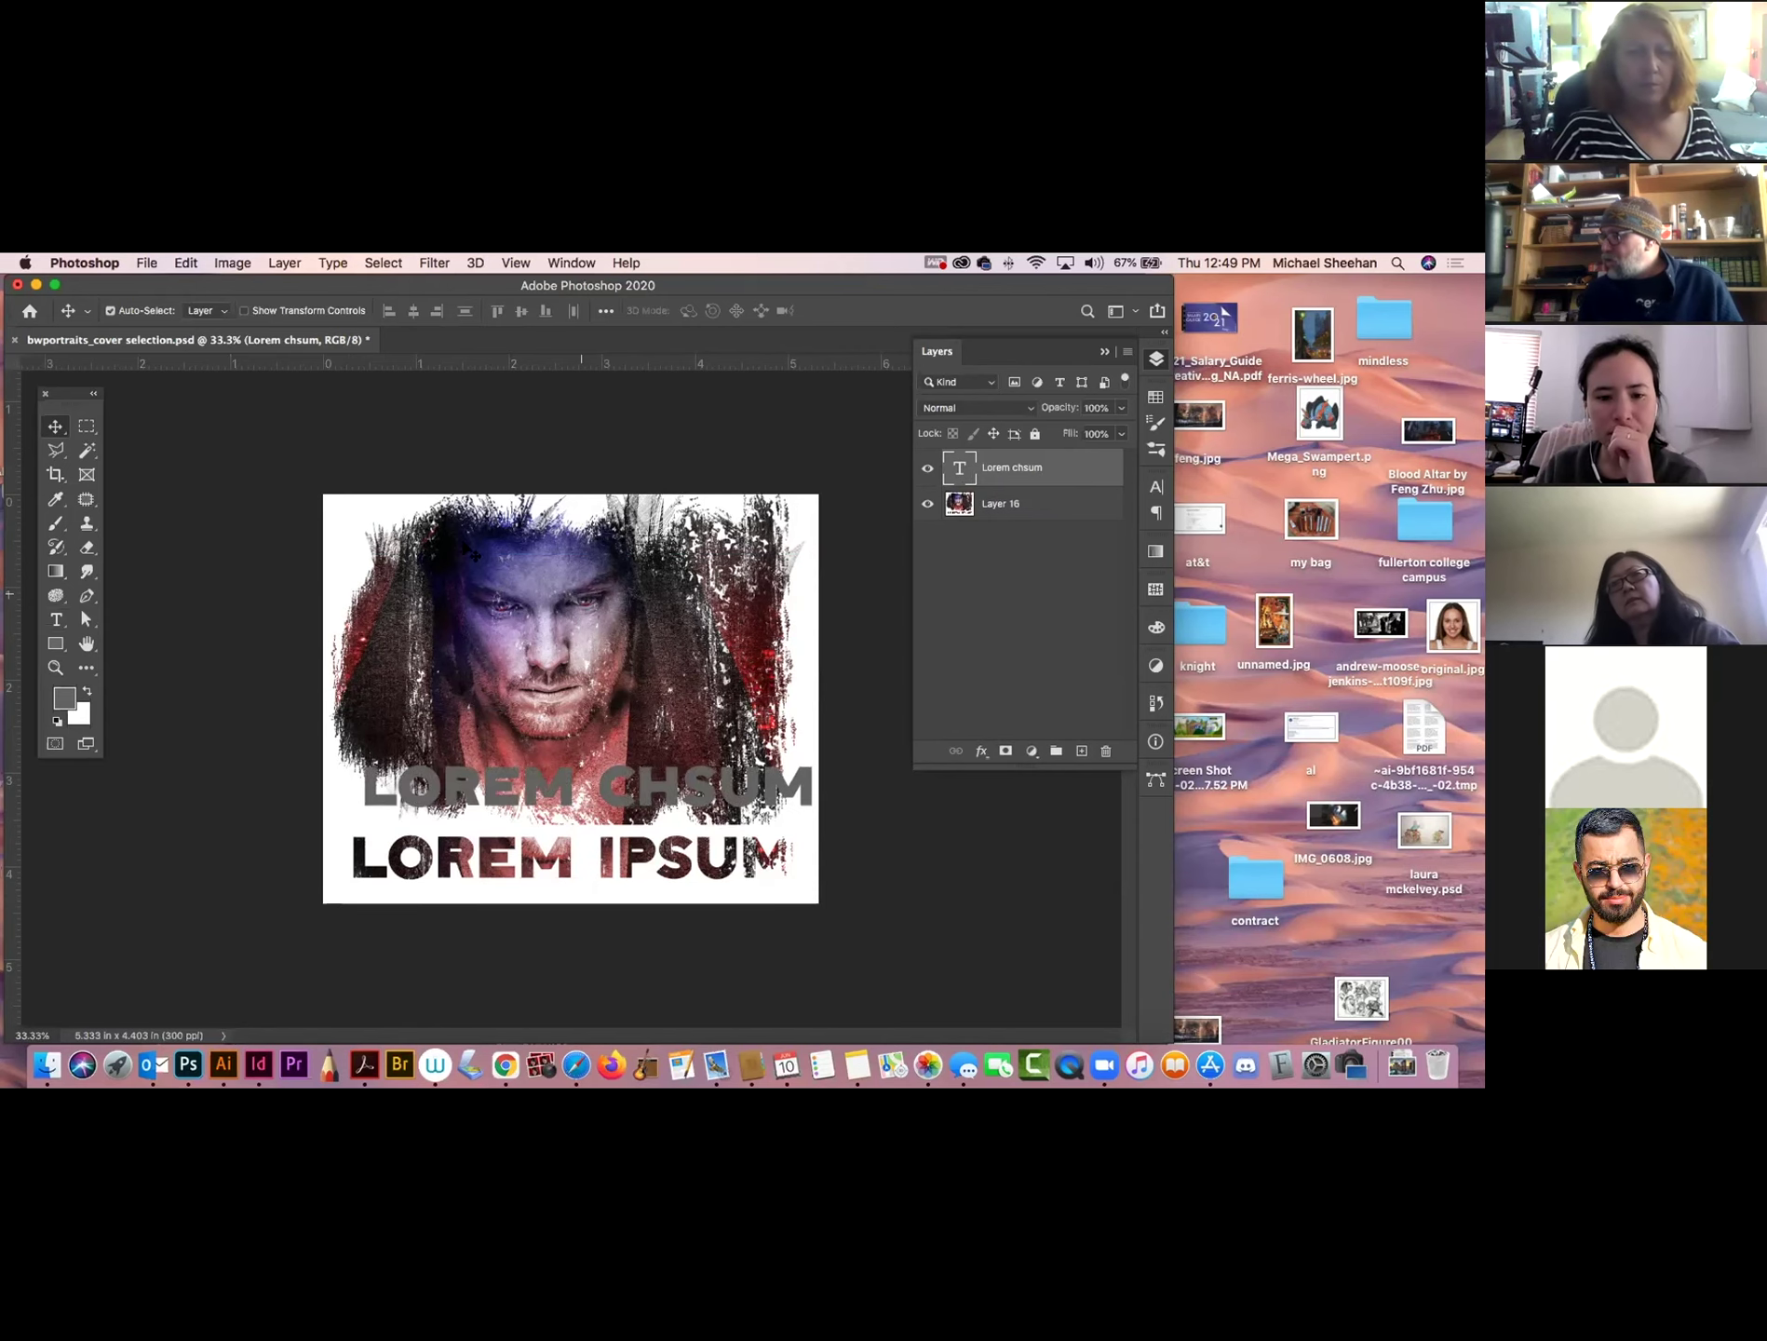
left_click(87, 431)
left_click(56, 427)
left_click(227, 443)
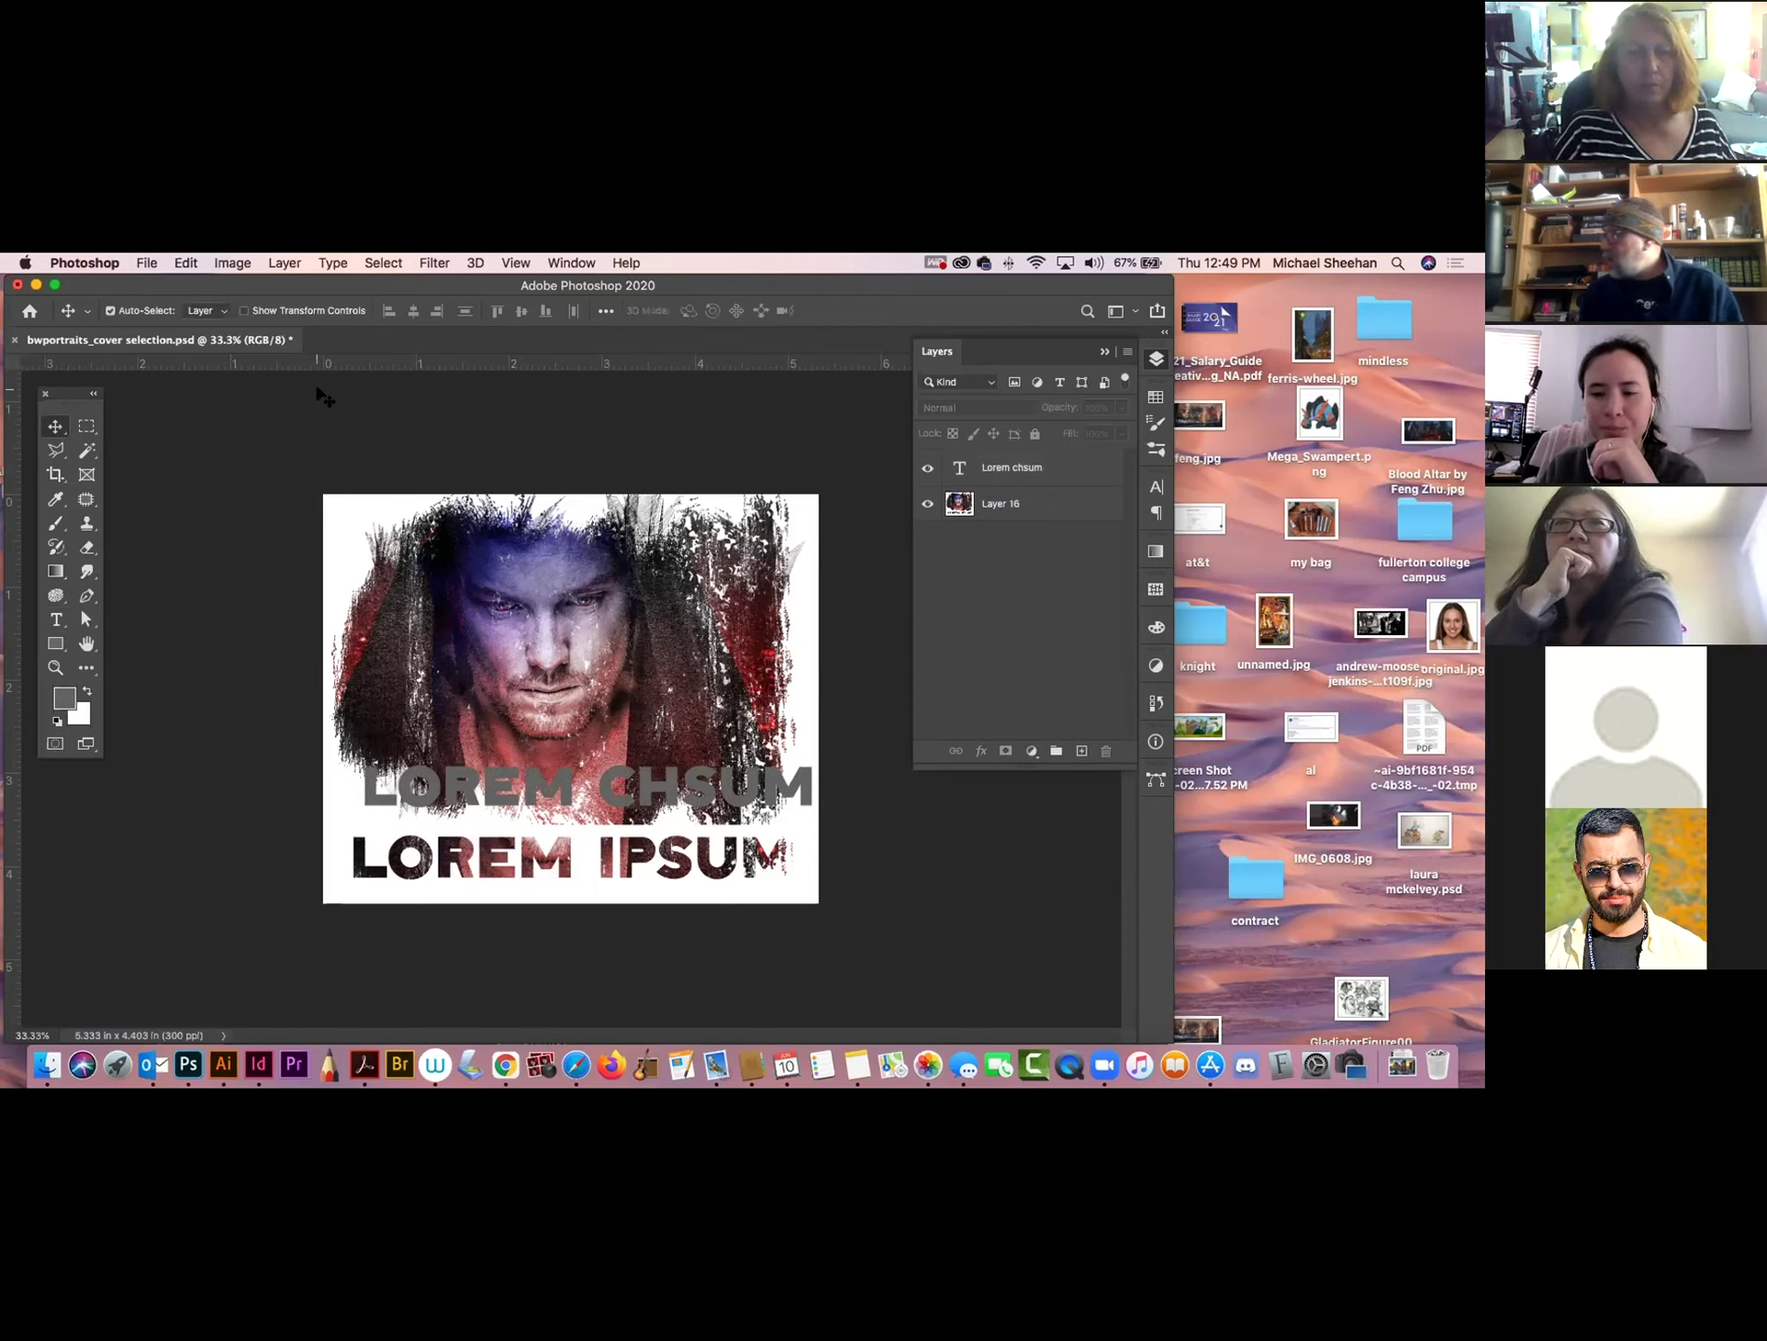
Rasterize the type of the gray Lorem chsum layer.
left_click(1062, 469)
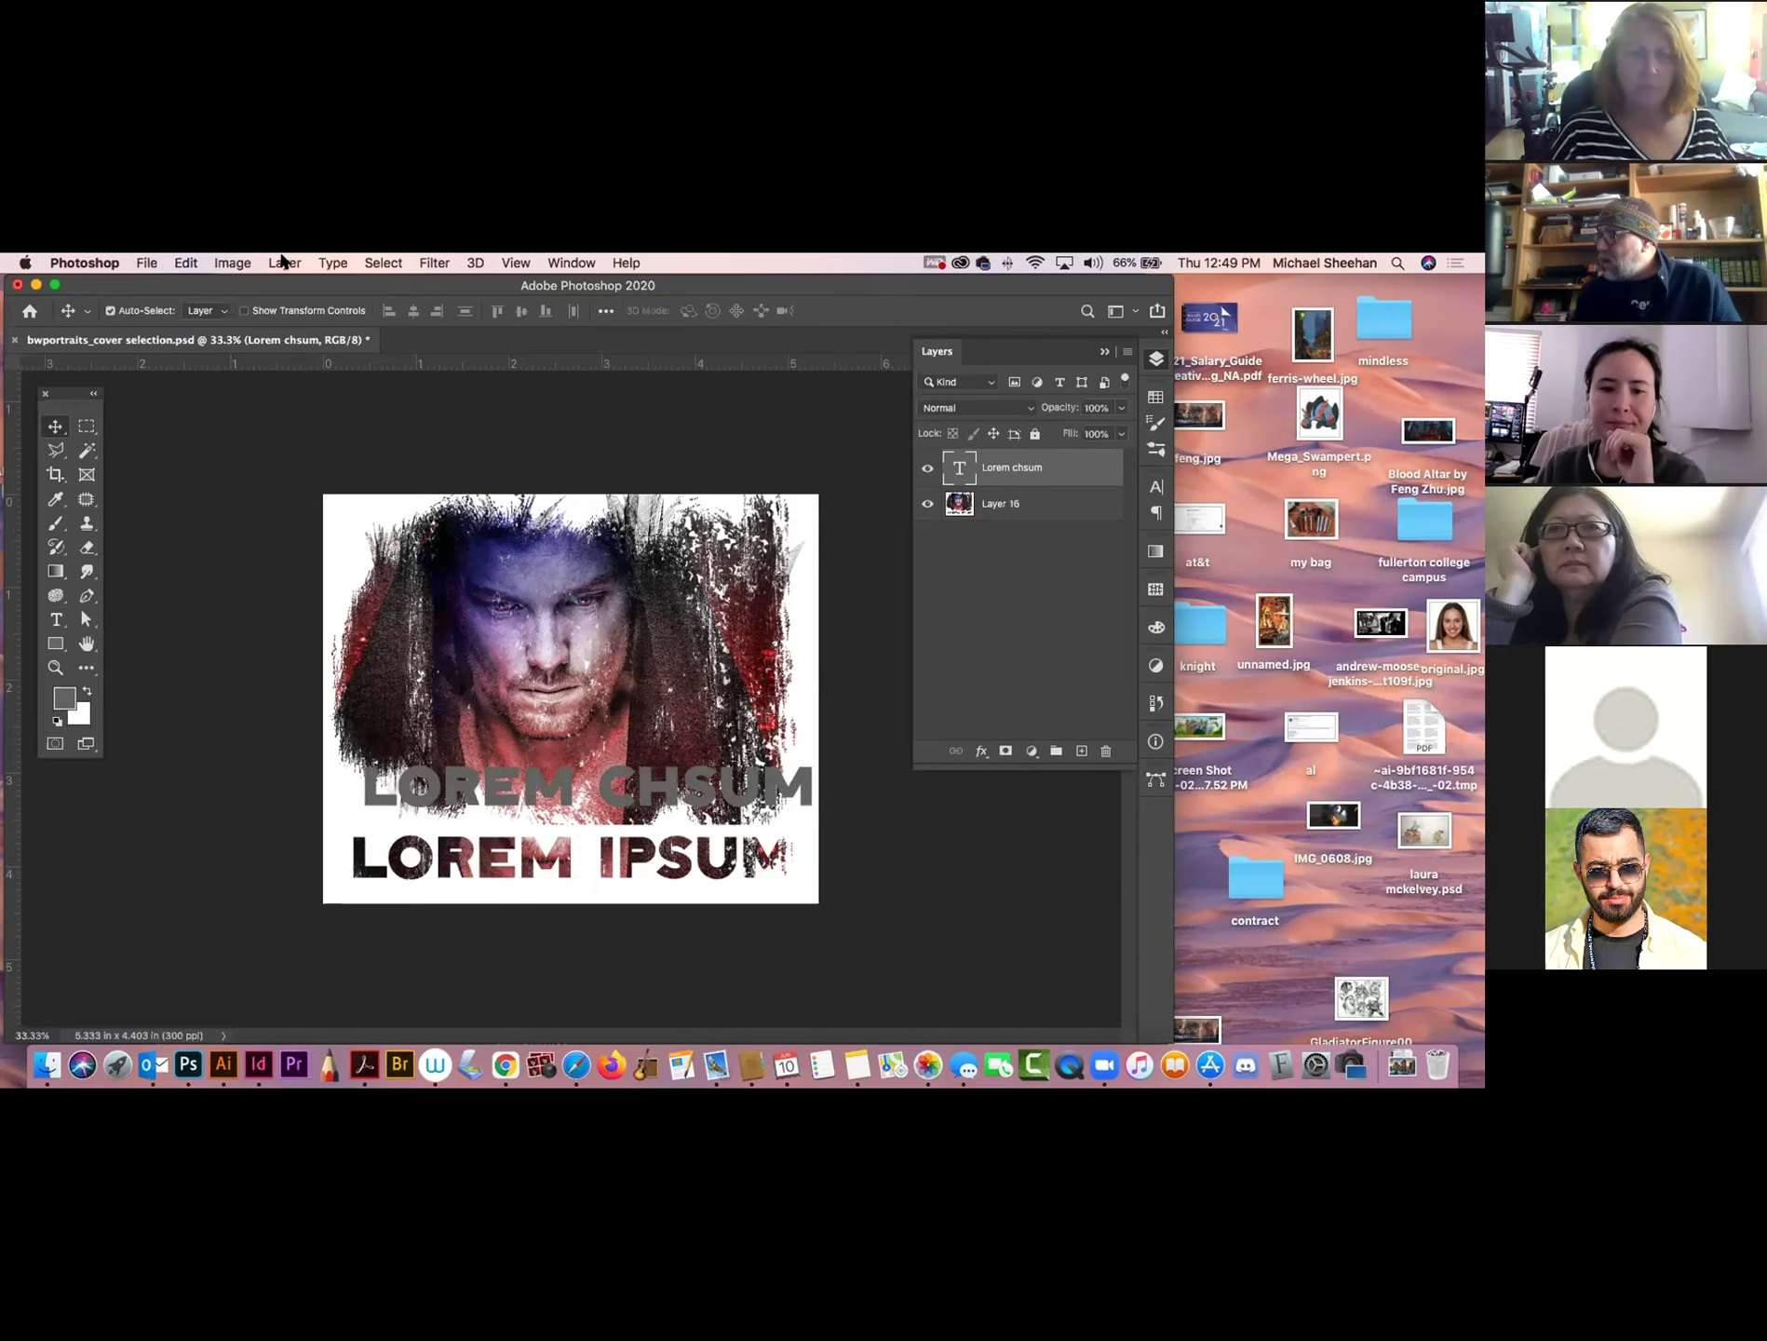
left_click(330, 263)
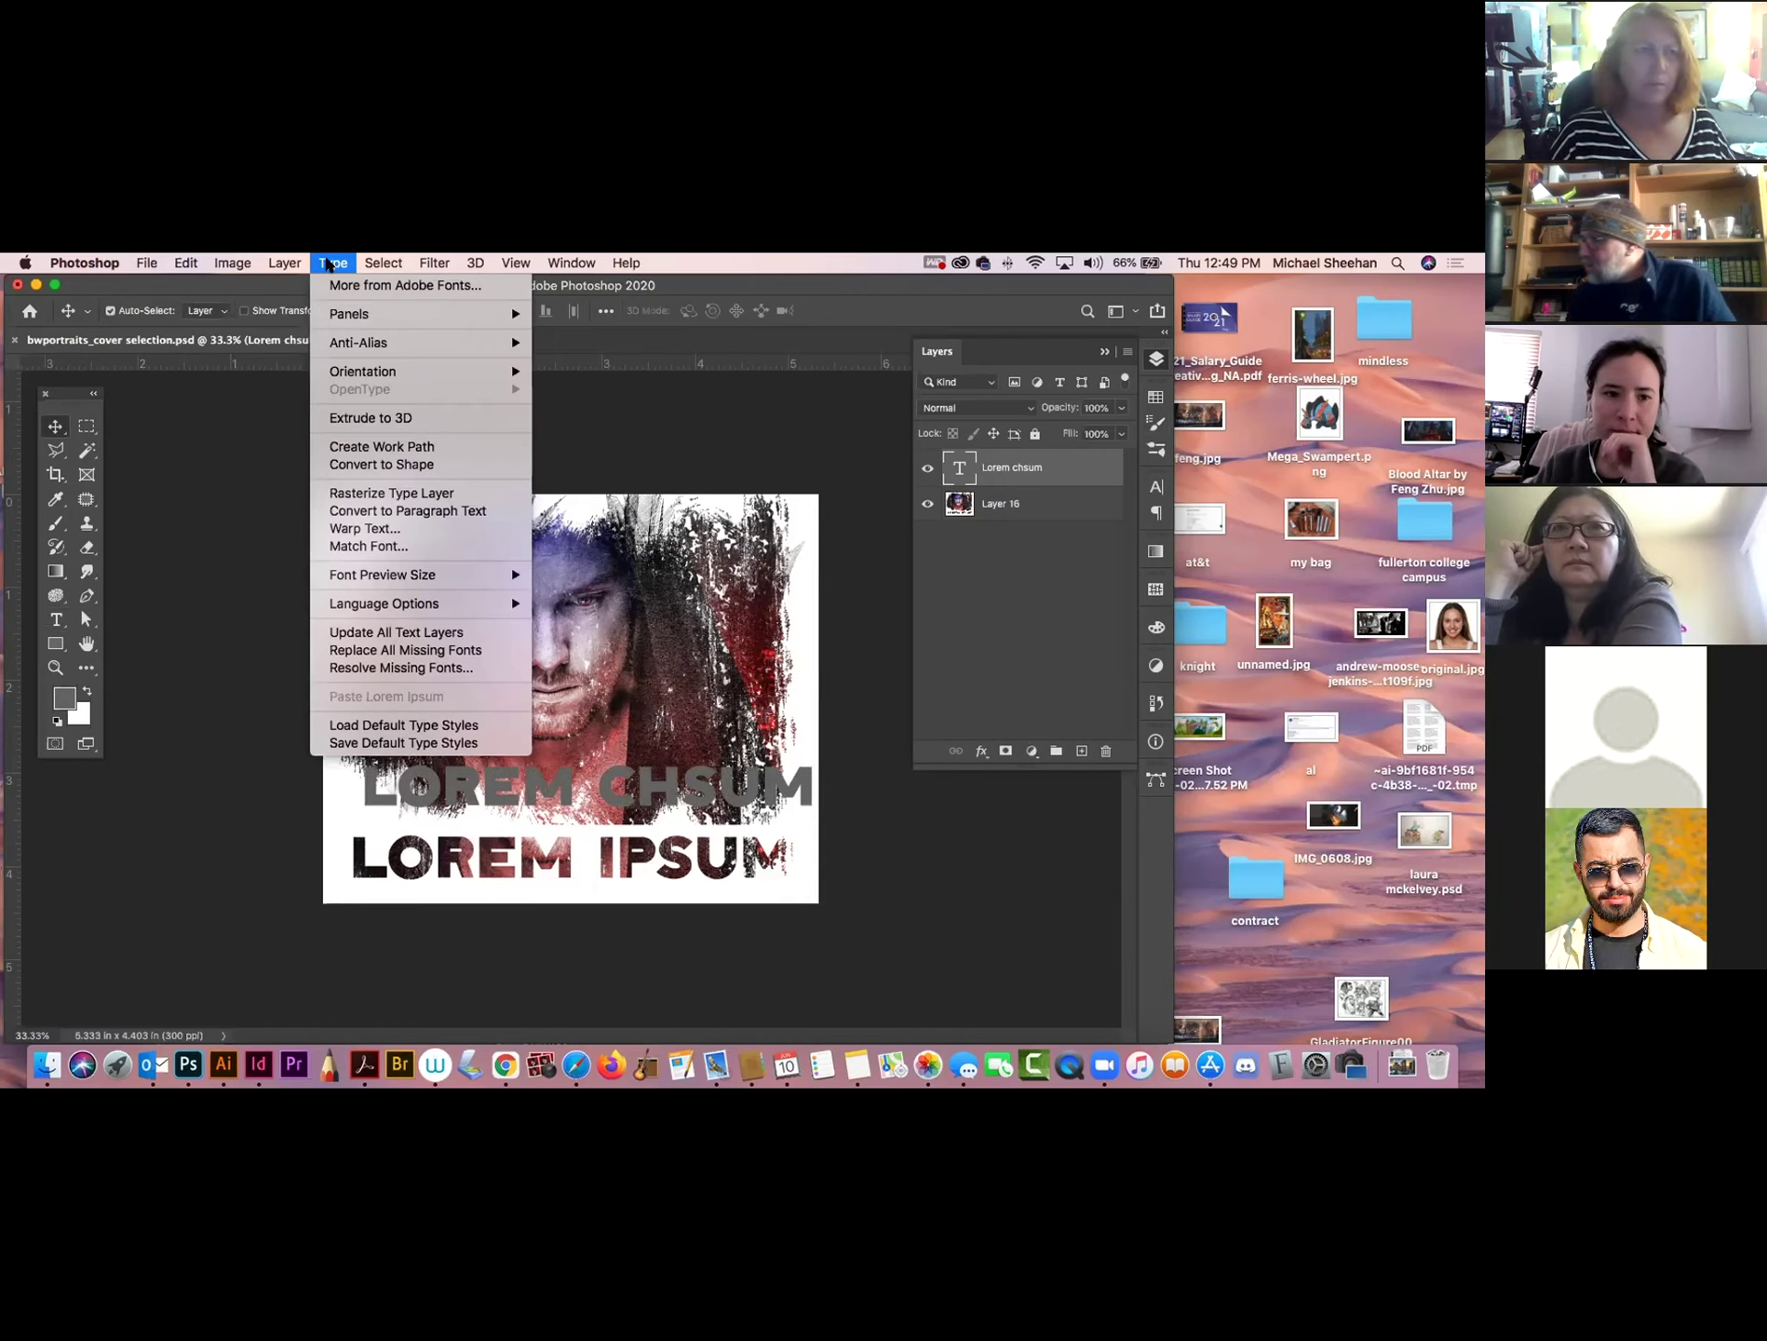
mouse_move(207, 261)
mouse_move(272, 264)
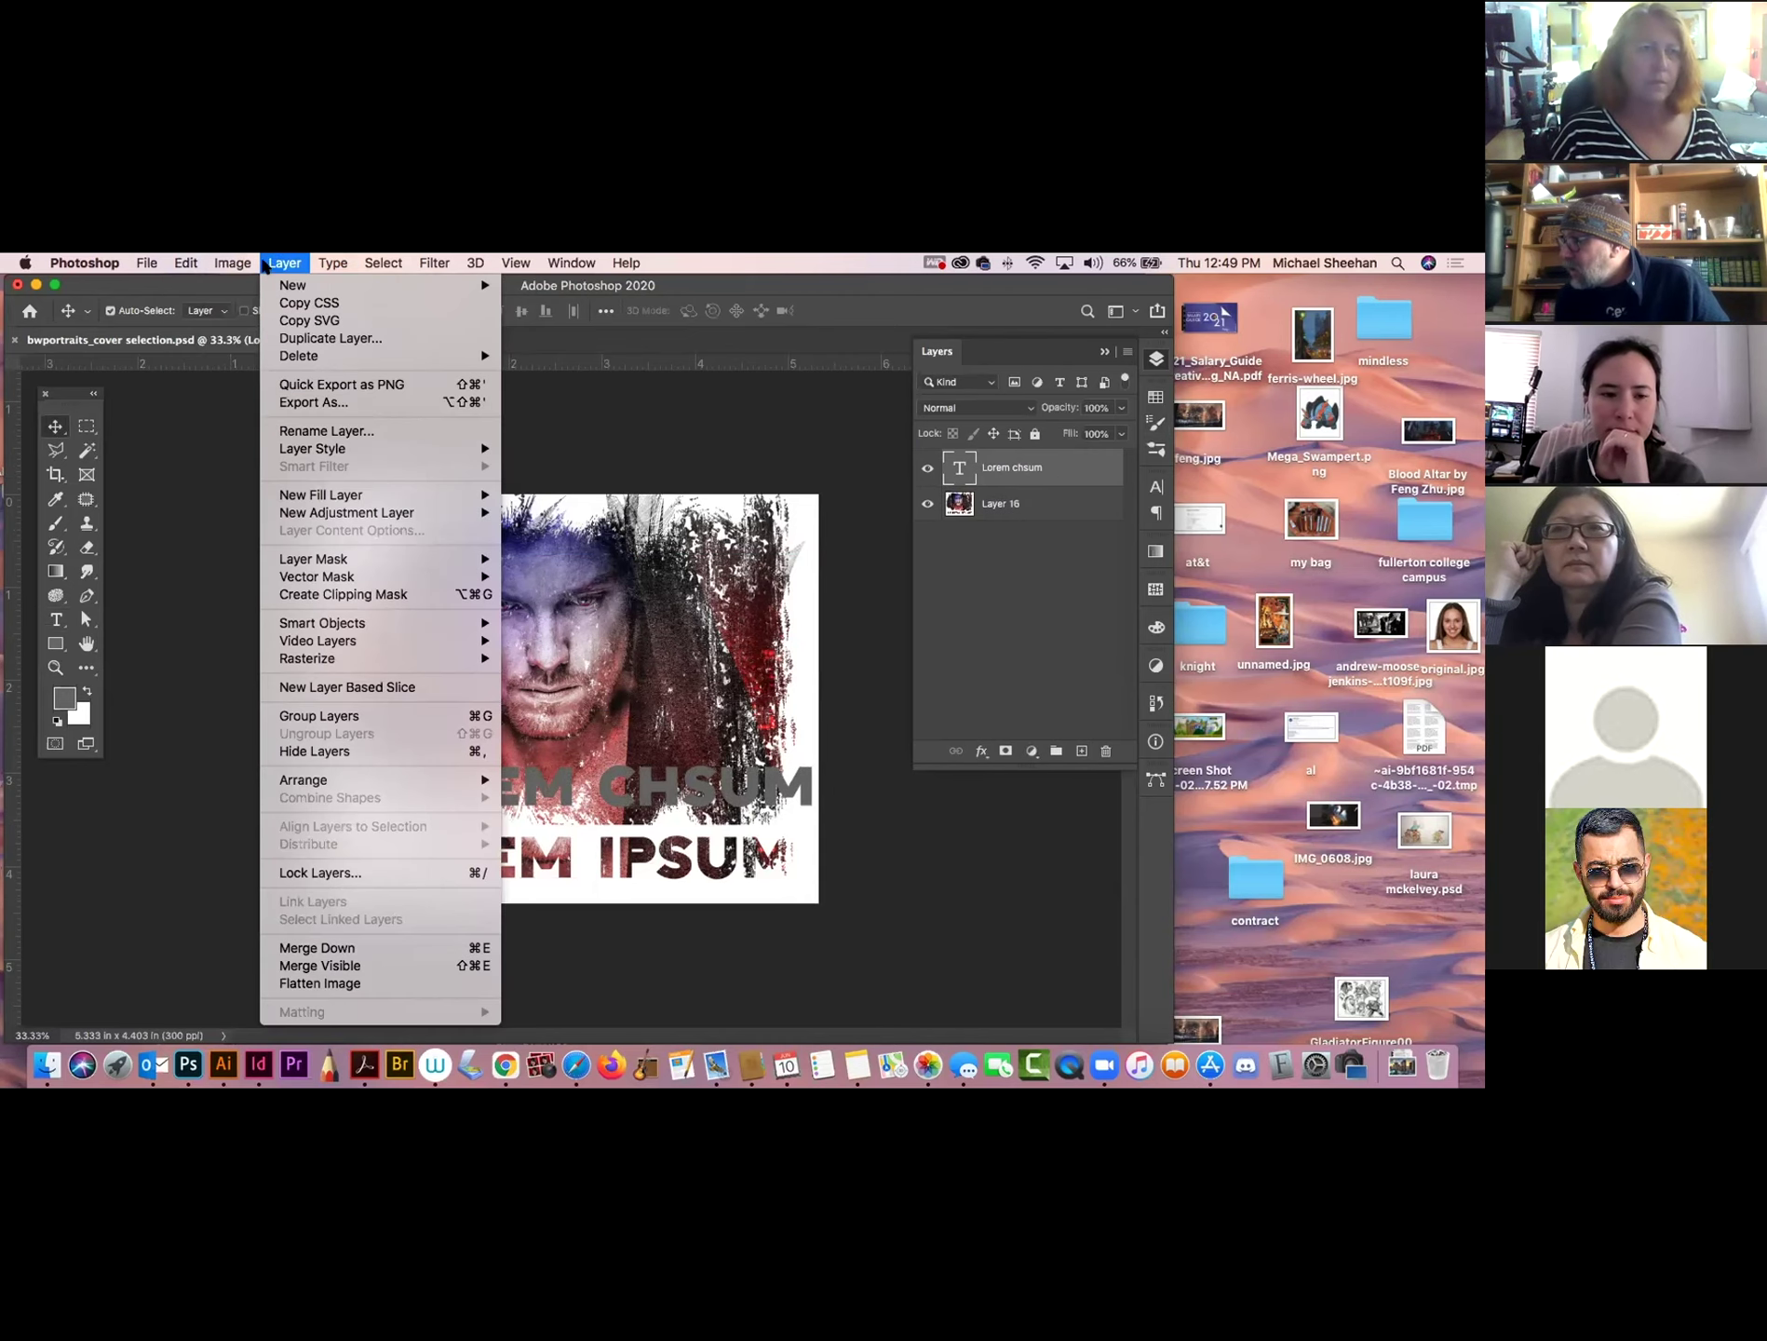
mouse_move(298, 663)
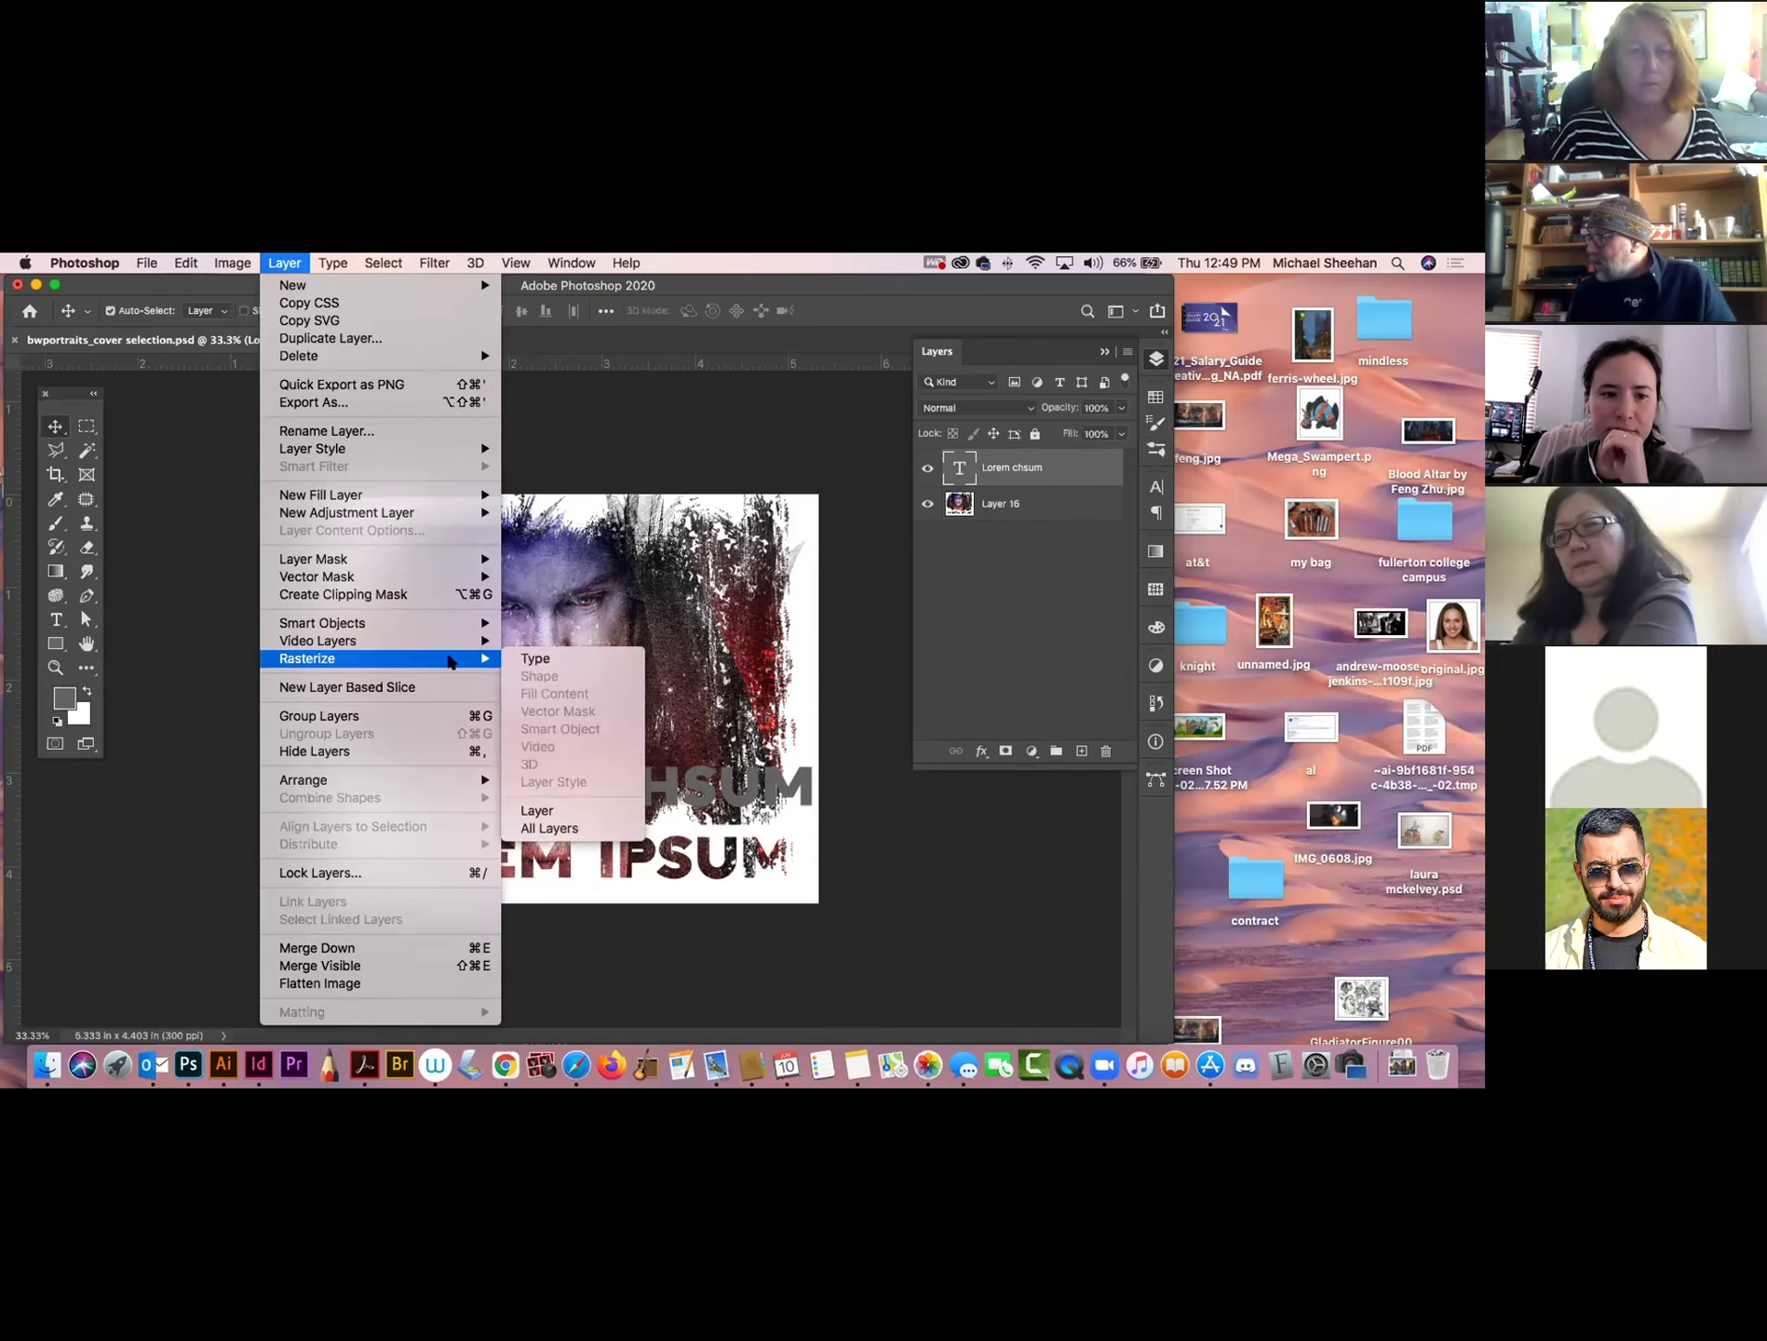
left_click(554, 660)
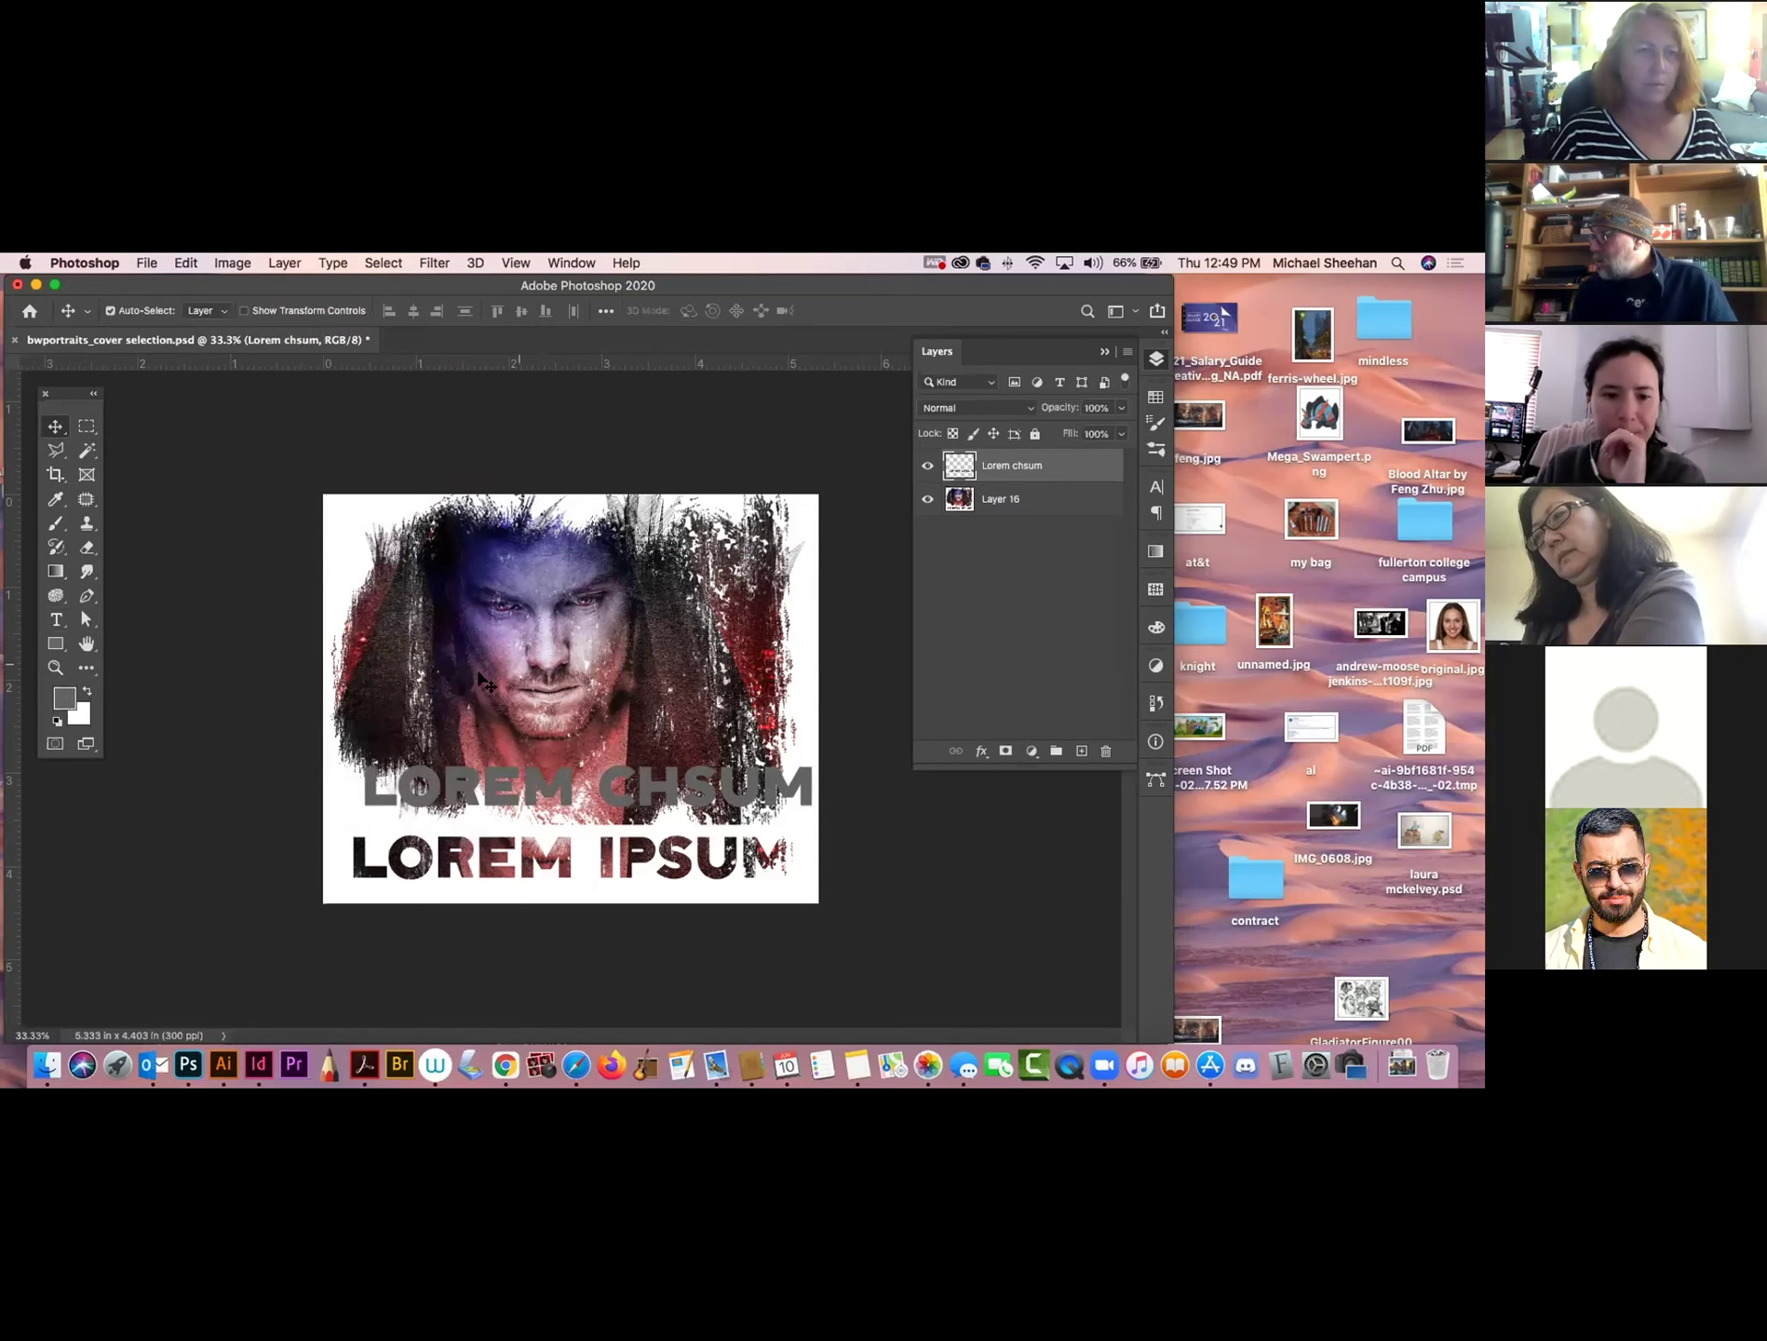
Move the rasterized gray lettering slightly down and left, close above the image-filled lettering, and hide its layer.
mouse_move(527, 787)
left_mouse_down()
mouse_move(529, 743)
mouse_move(511, 799)
left_mouse_up()
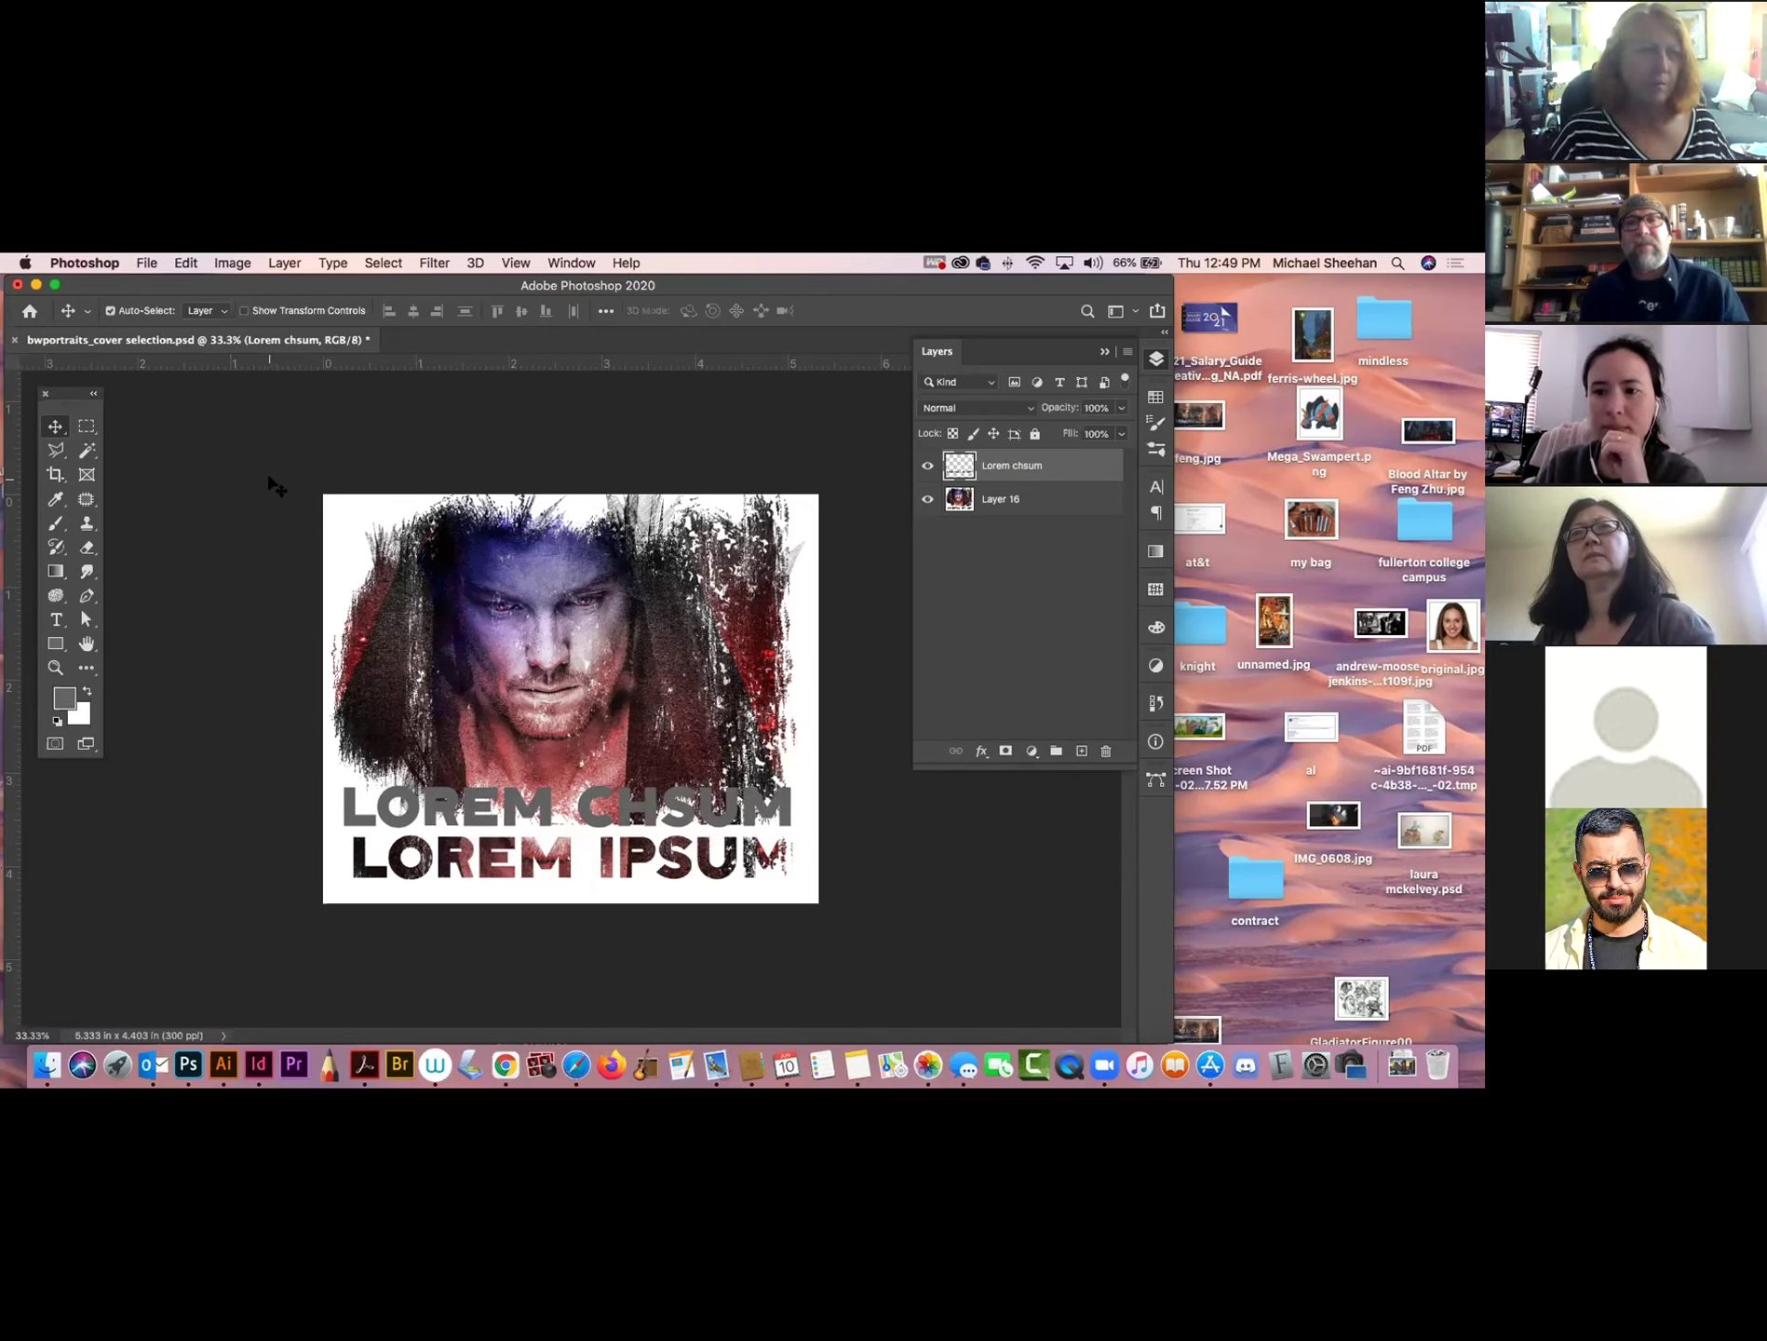
left_click(927, 464)
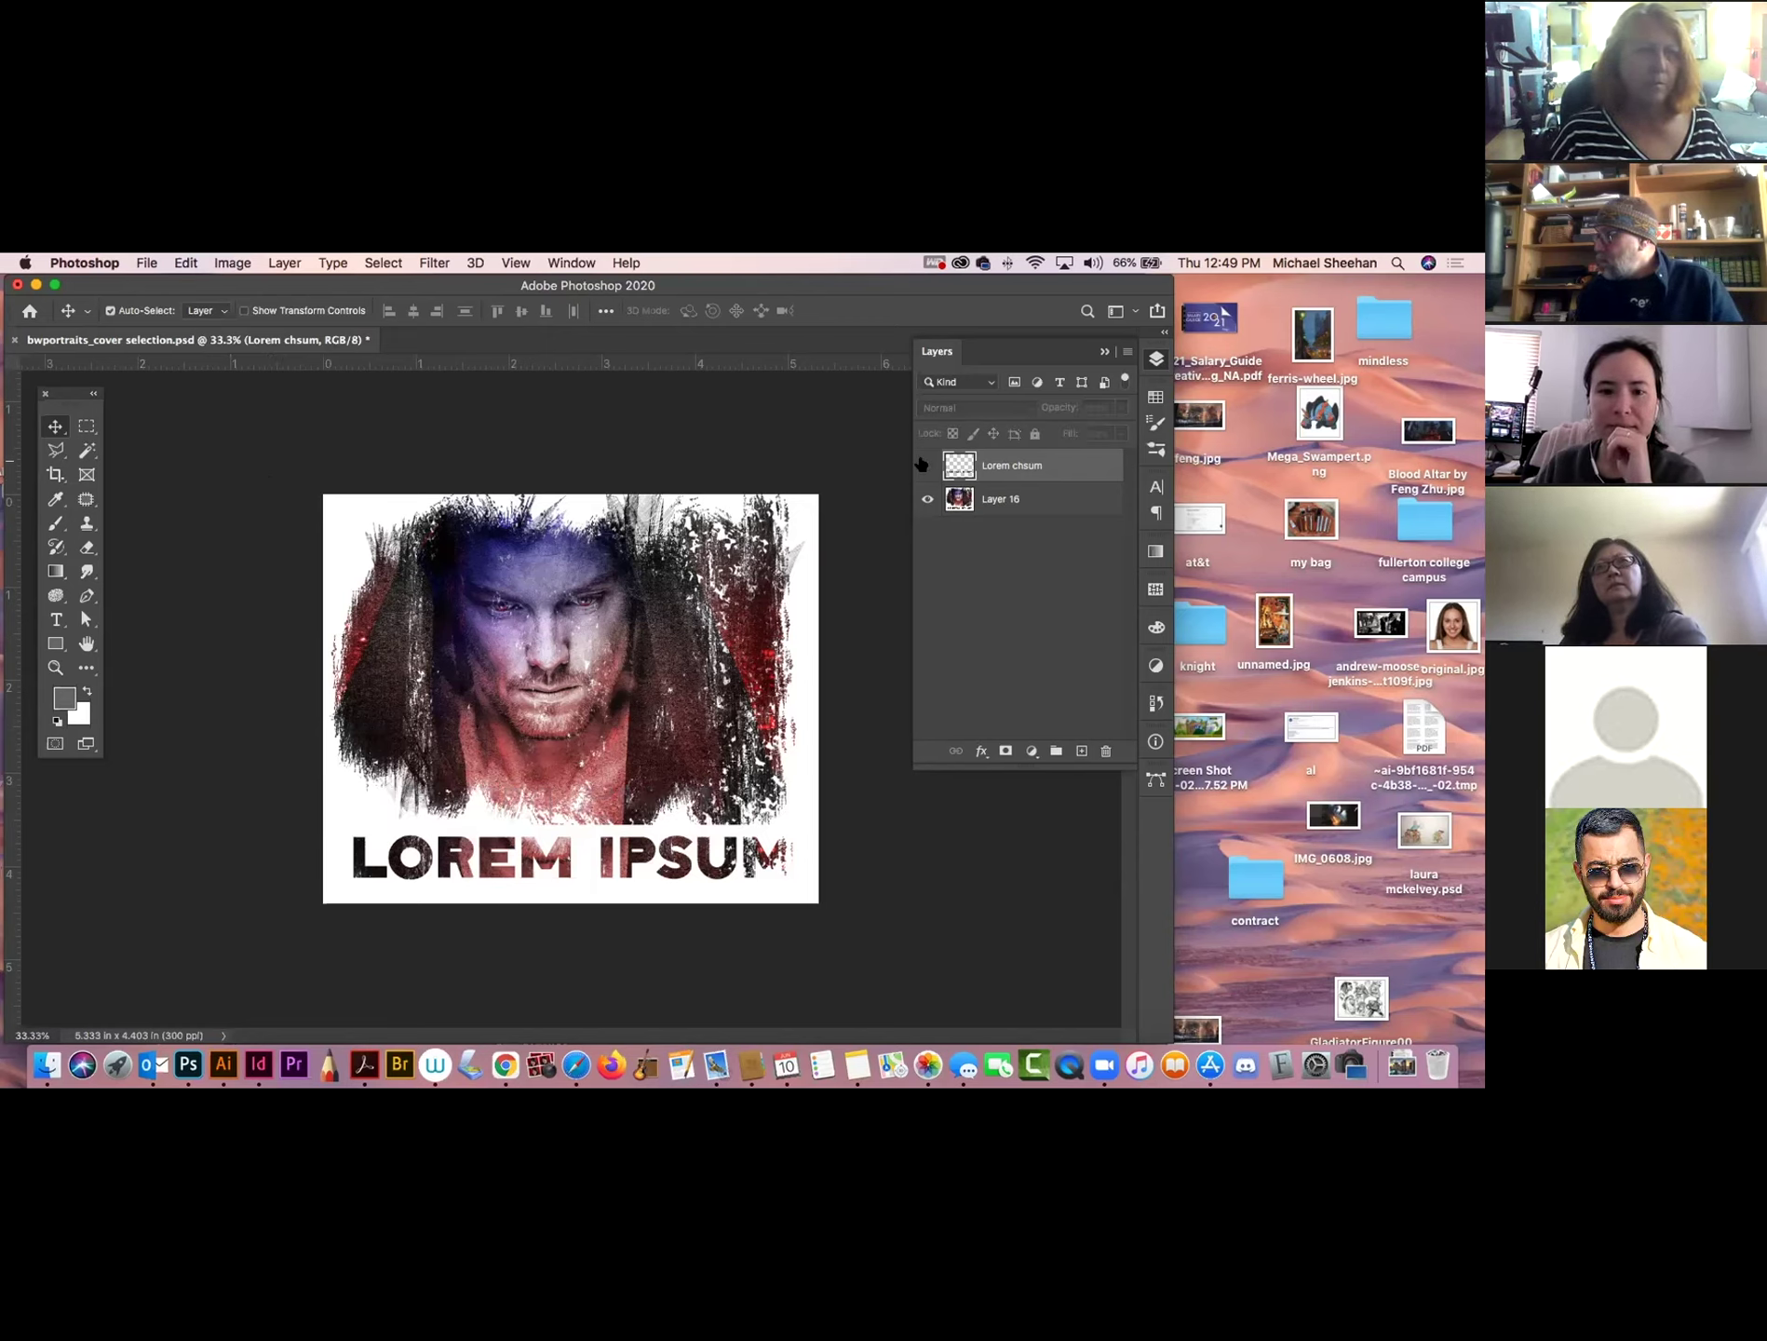
left_click(264, 464)
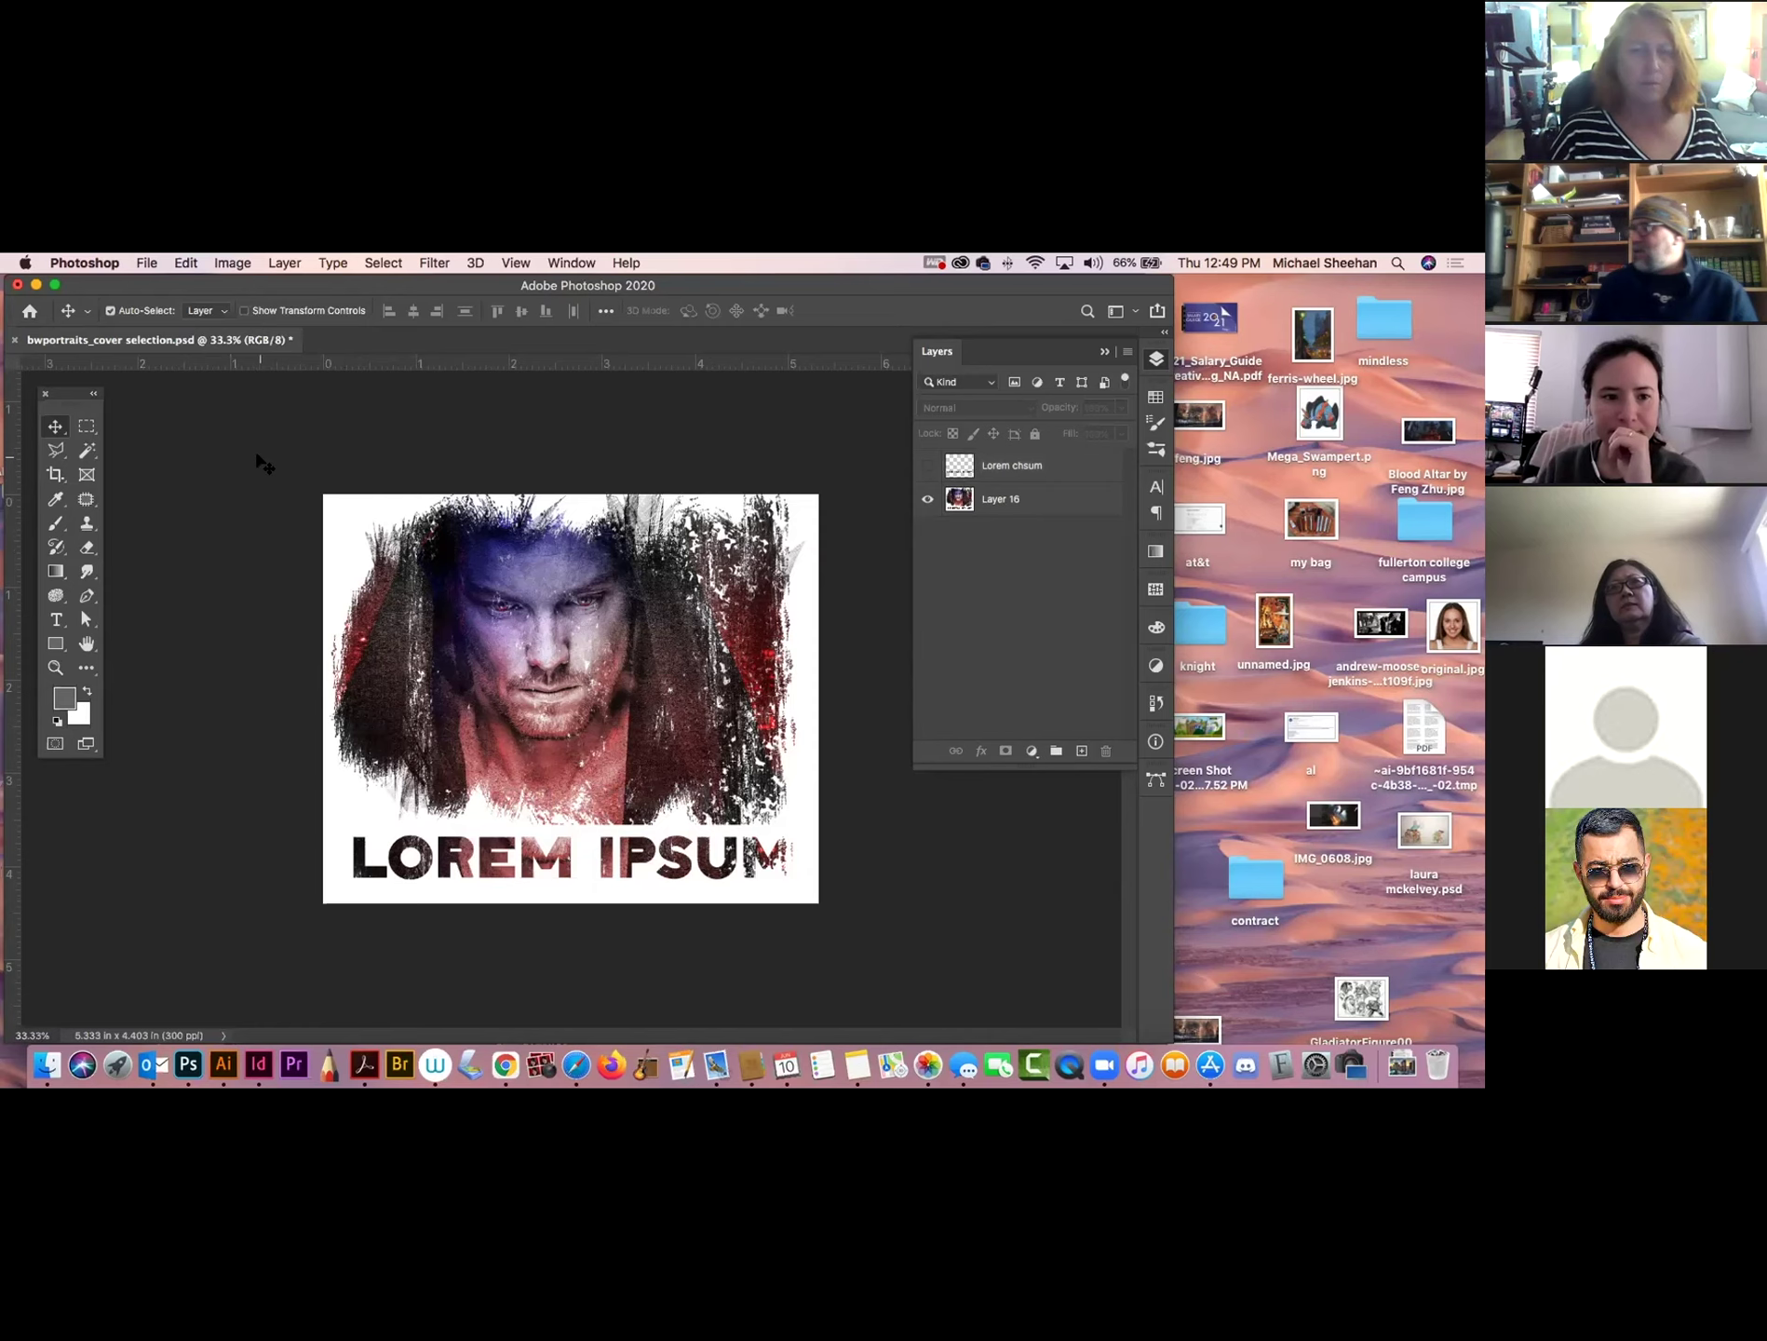
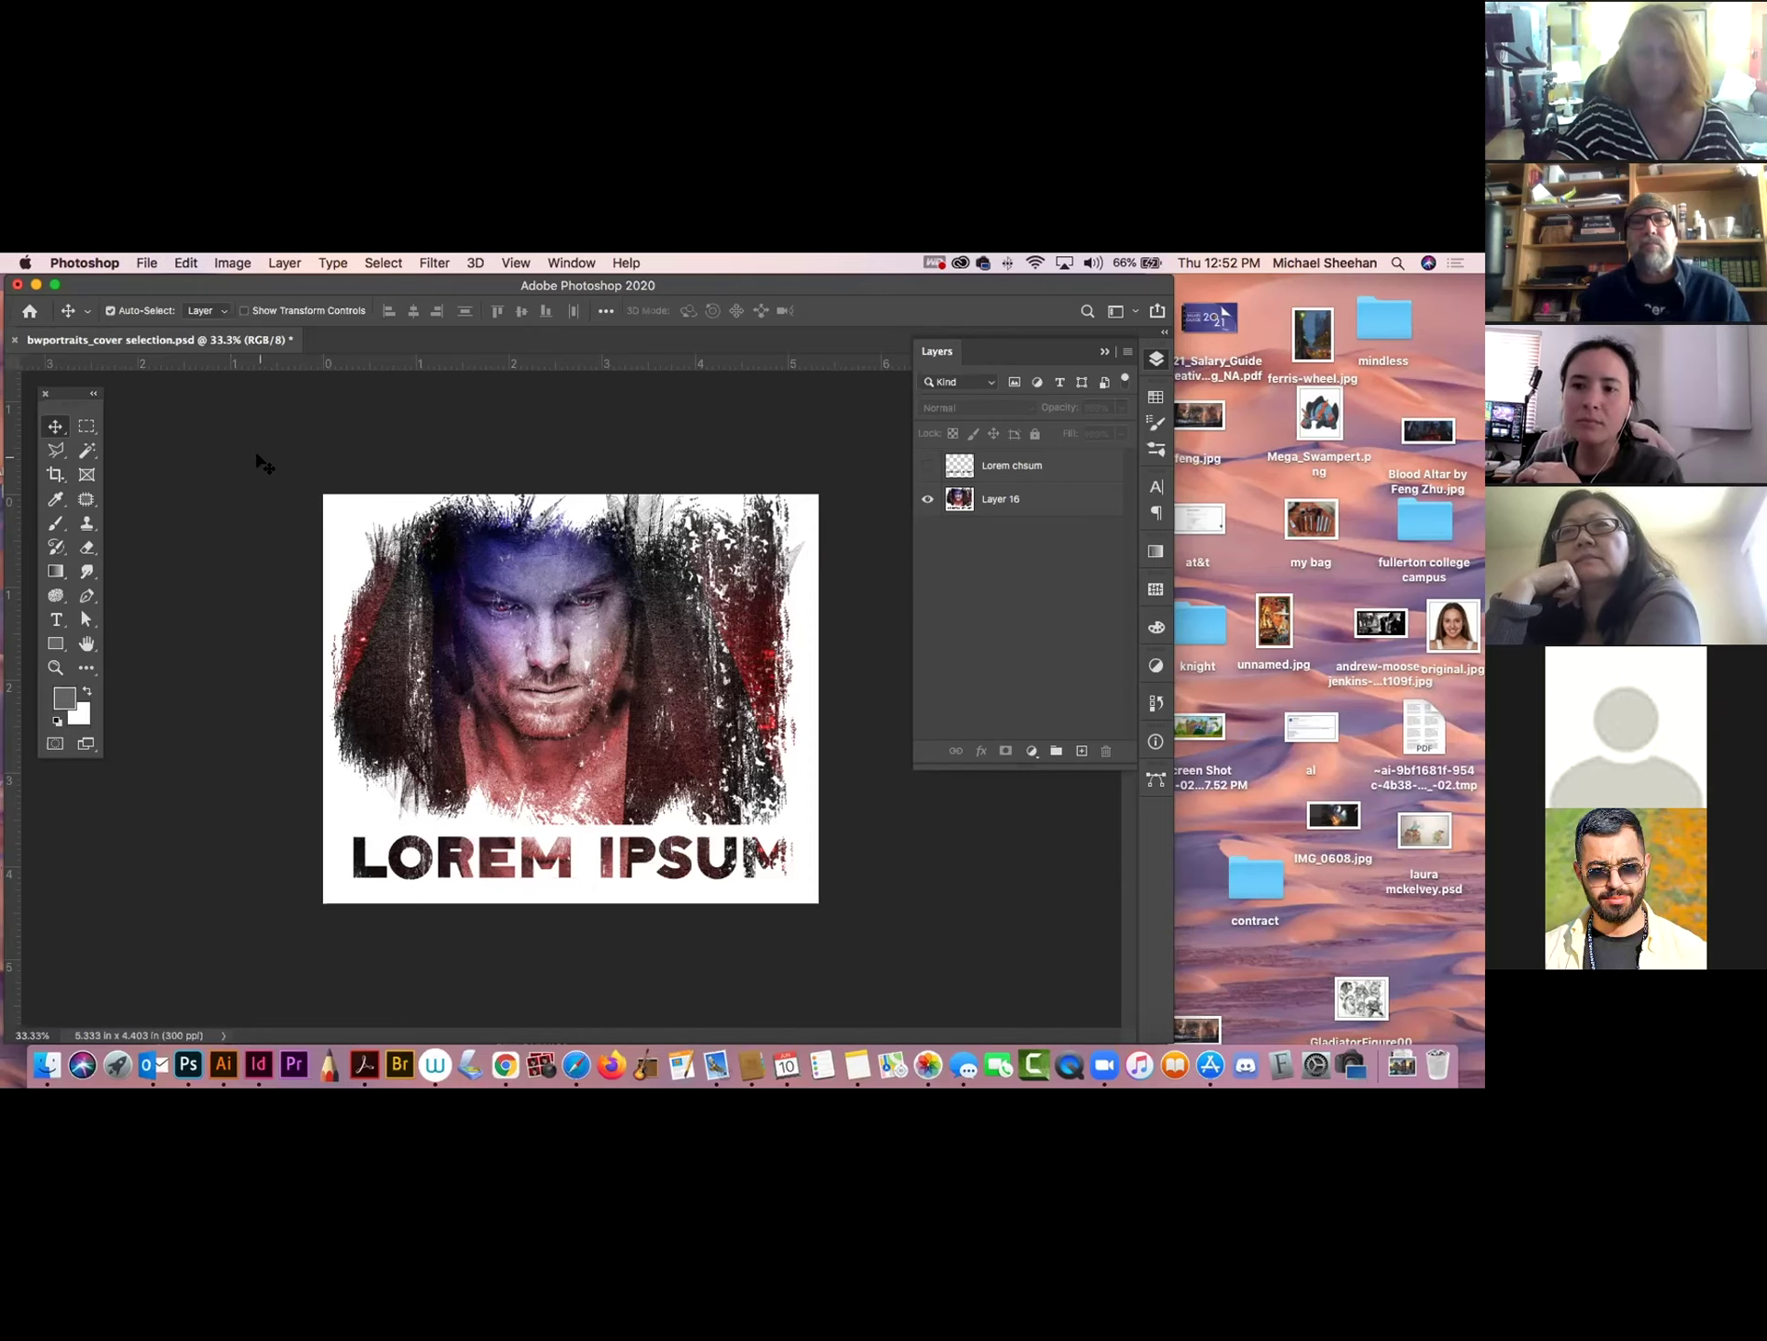
Try a Hue/Saturation change on the portrait on Layer 16 and adjust it slightly with Brightness/Contrast.
key("super+u")
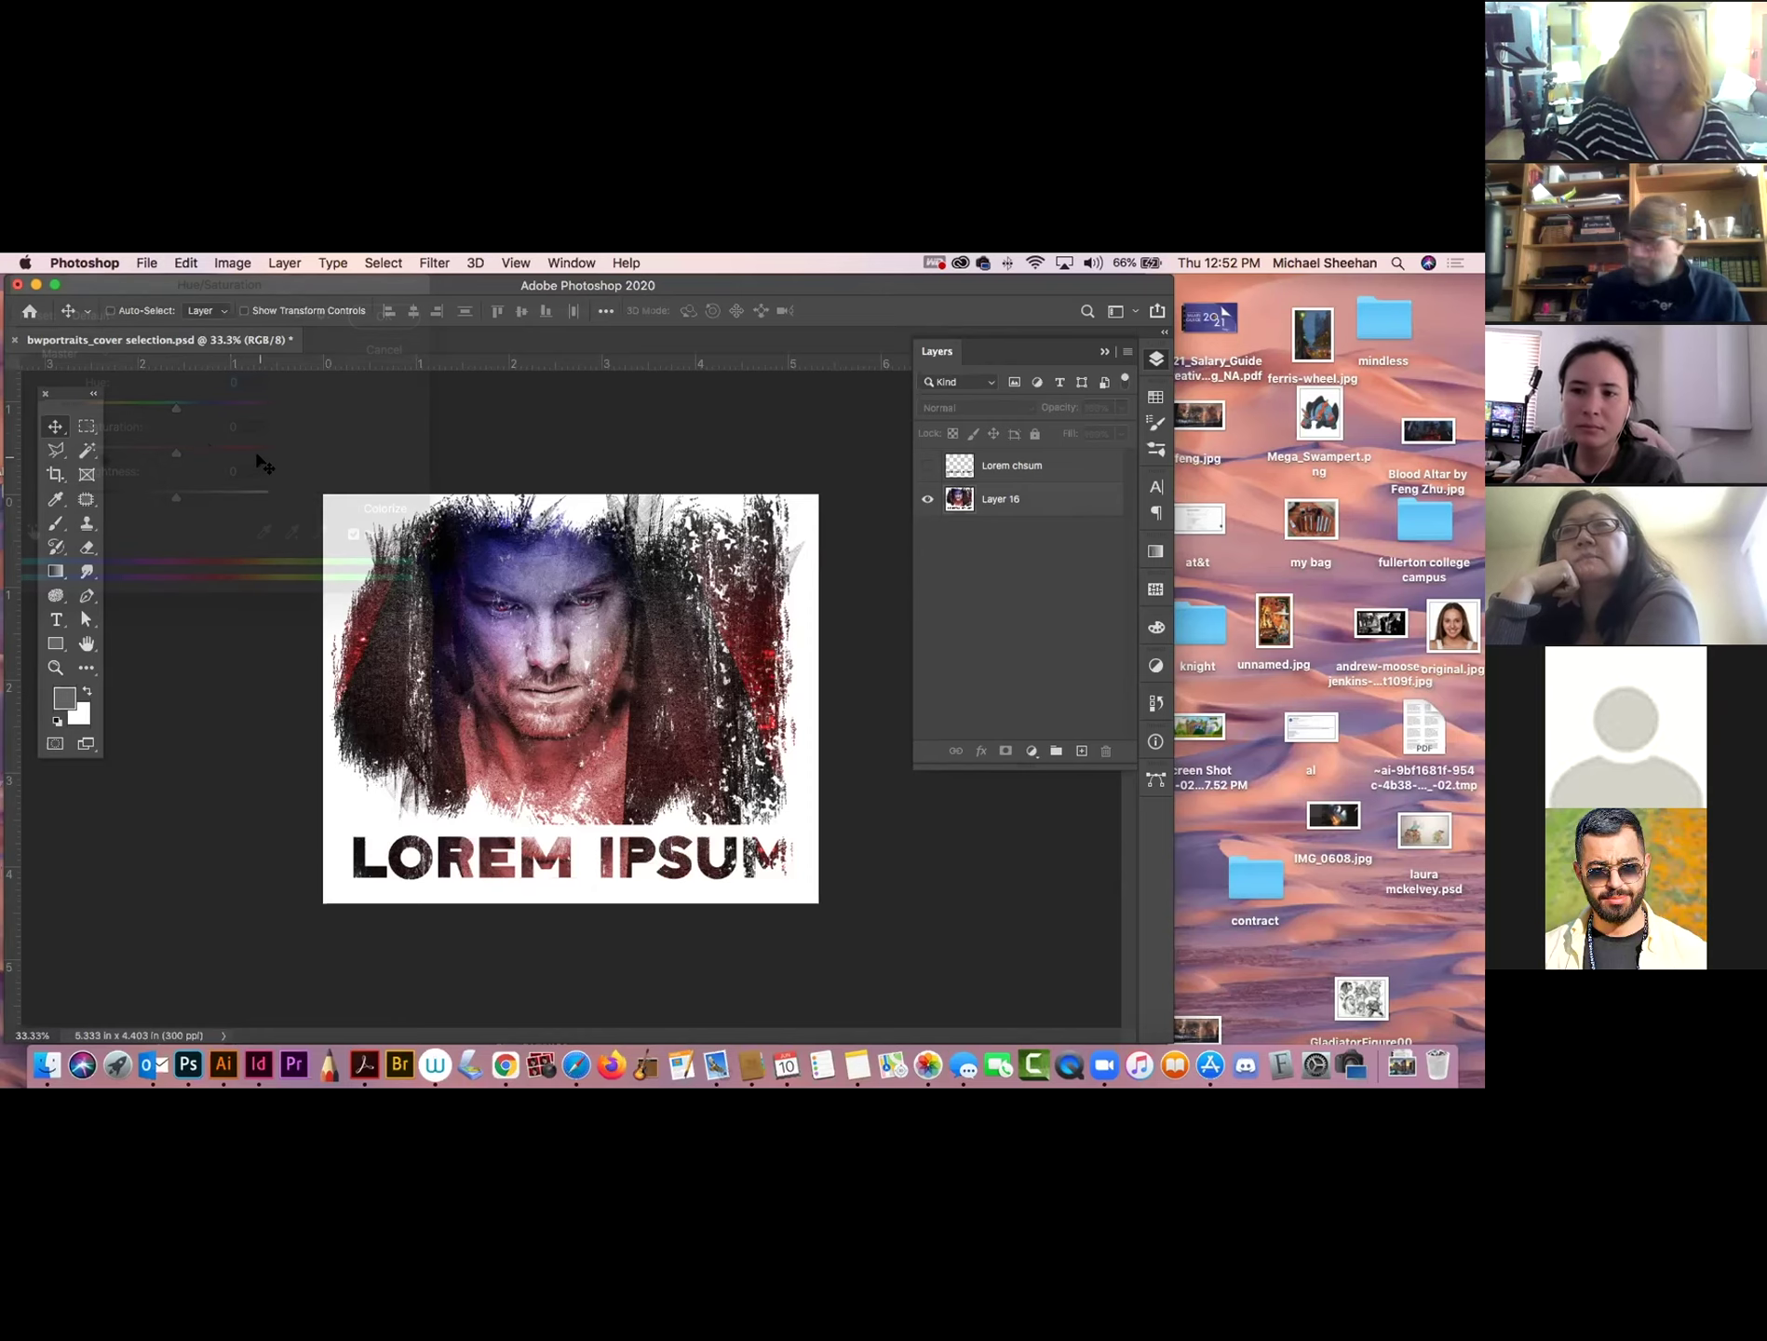
mouse_move(176, 450)
left_mouse_down()
mouse_move(192, 453)
mouse_move(196, 410)
mouse_move(140, 412)
mouse_move(175, 423)
mouse_move(176, 498)
left_mouse_up()
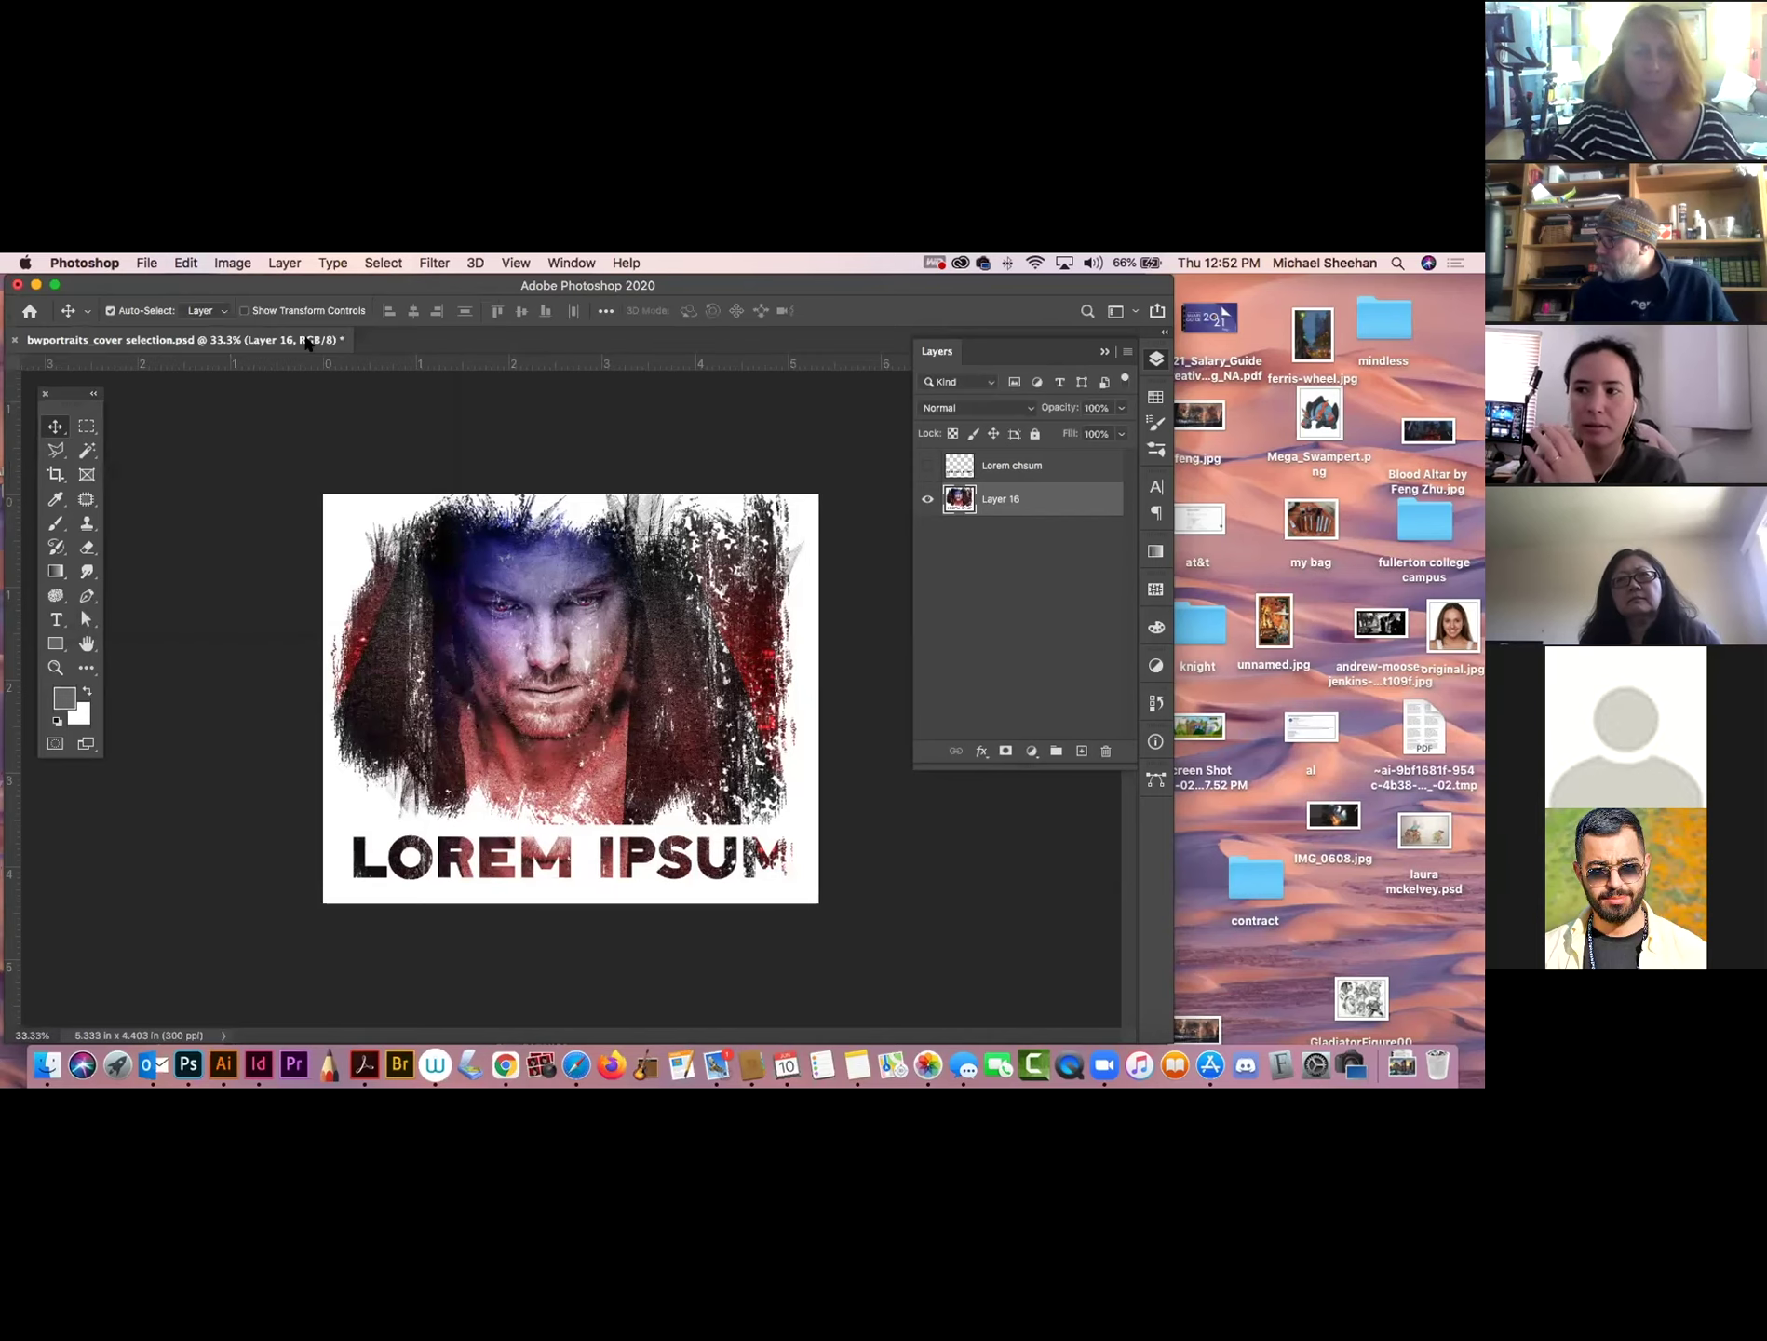
left_click(197, 264)
mouse_move(232, 262)
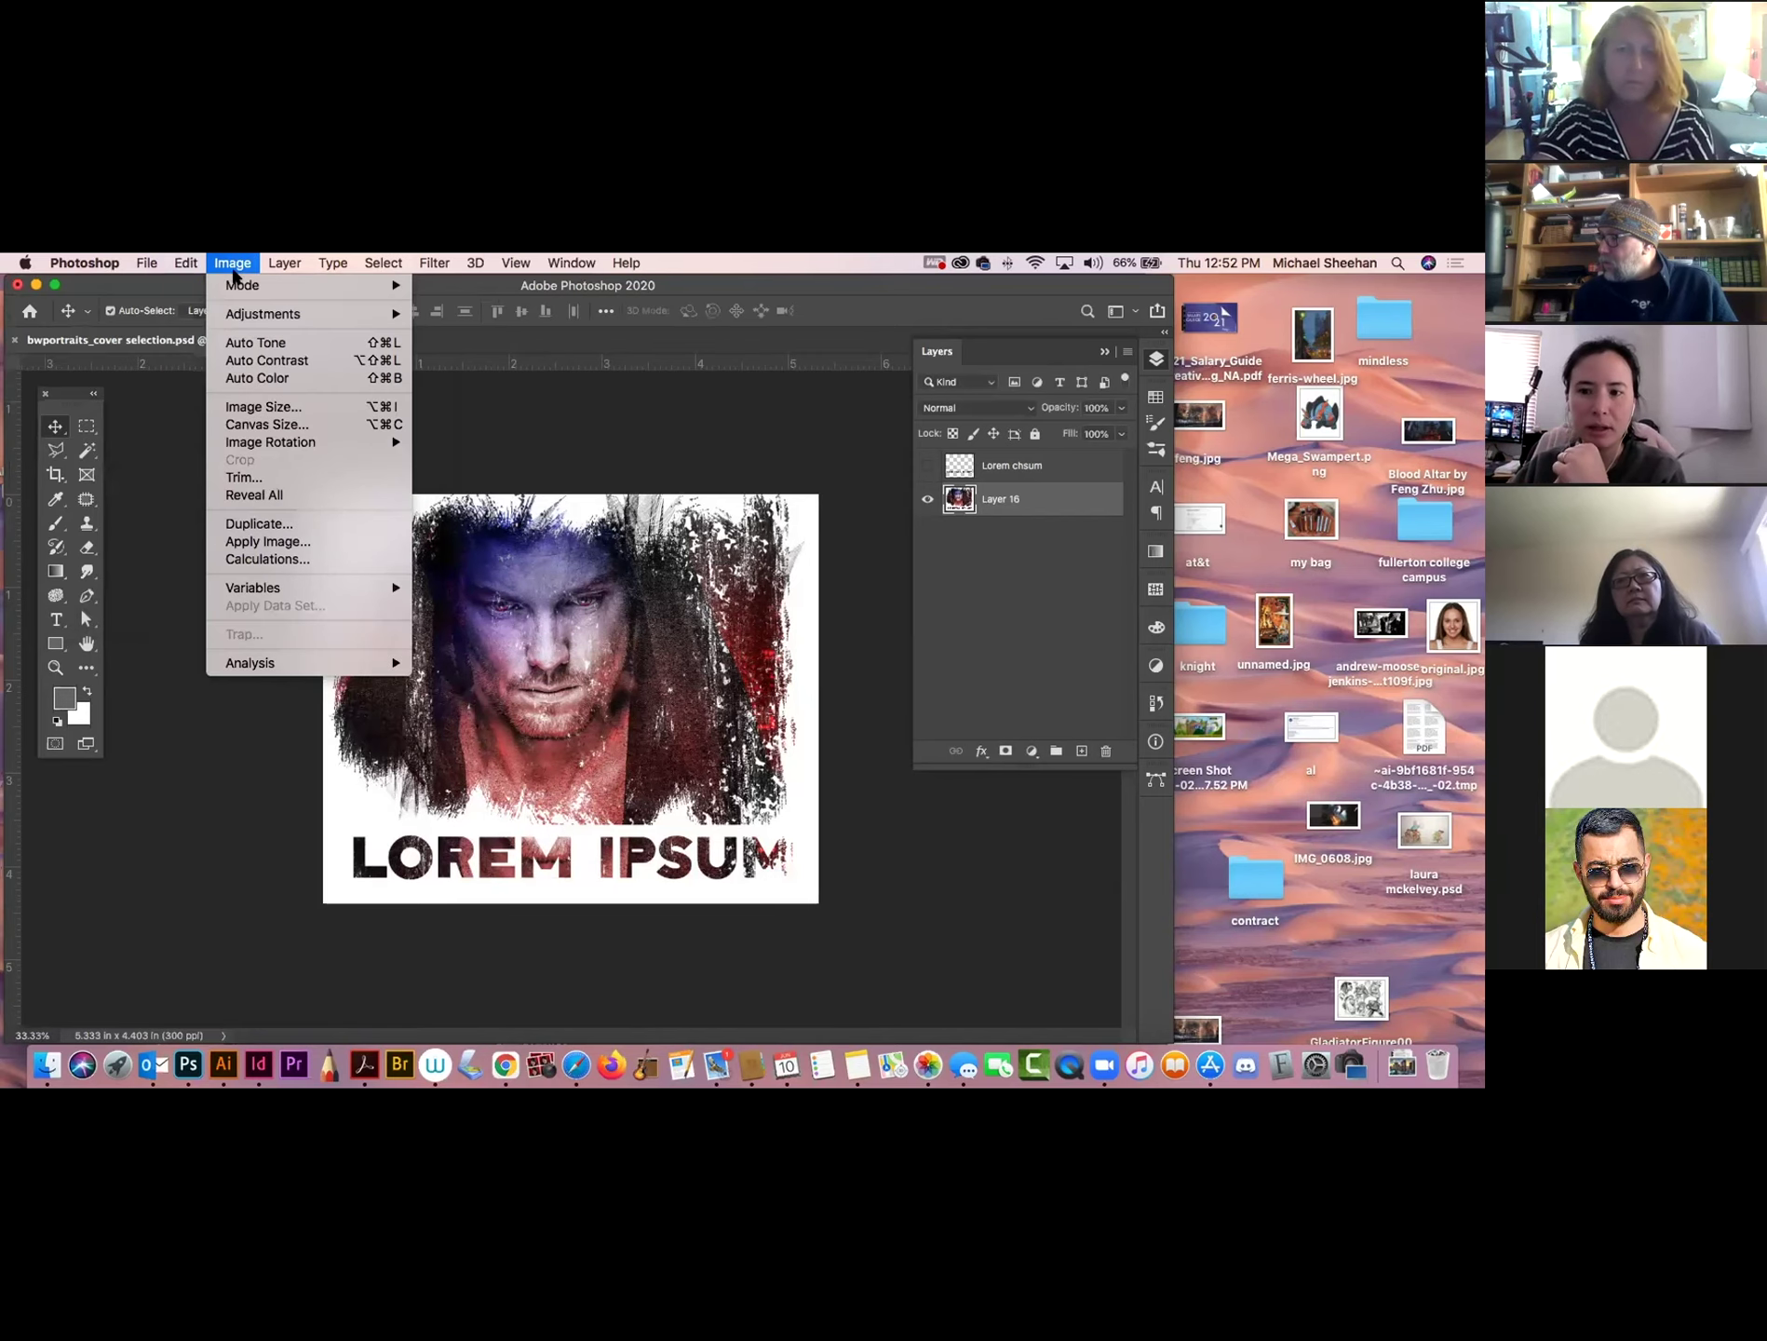
mouse_move(354, 314)
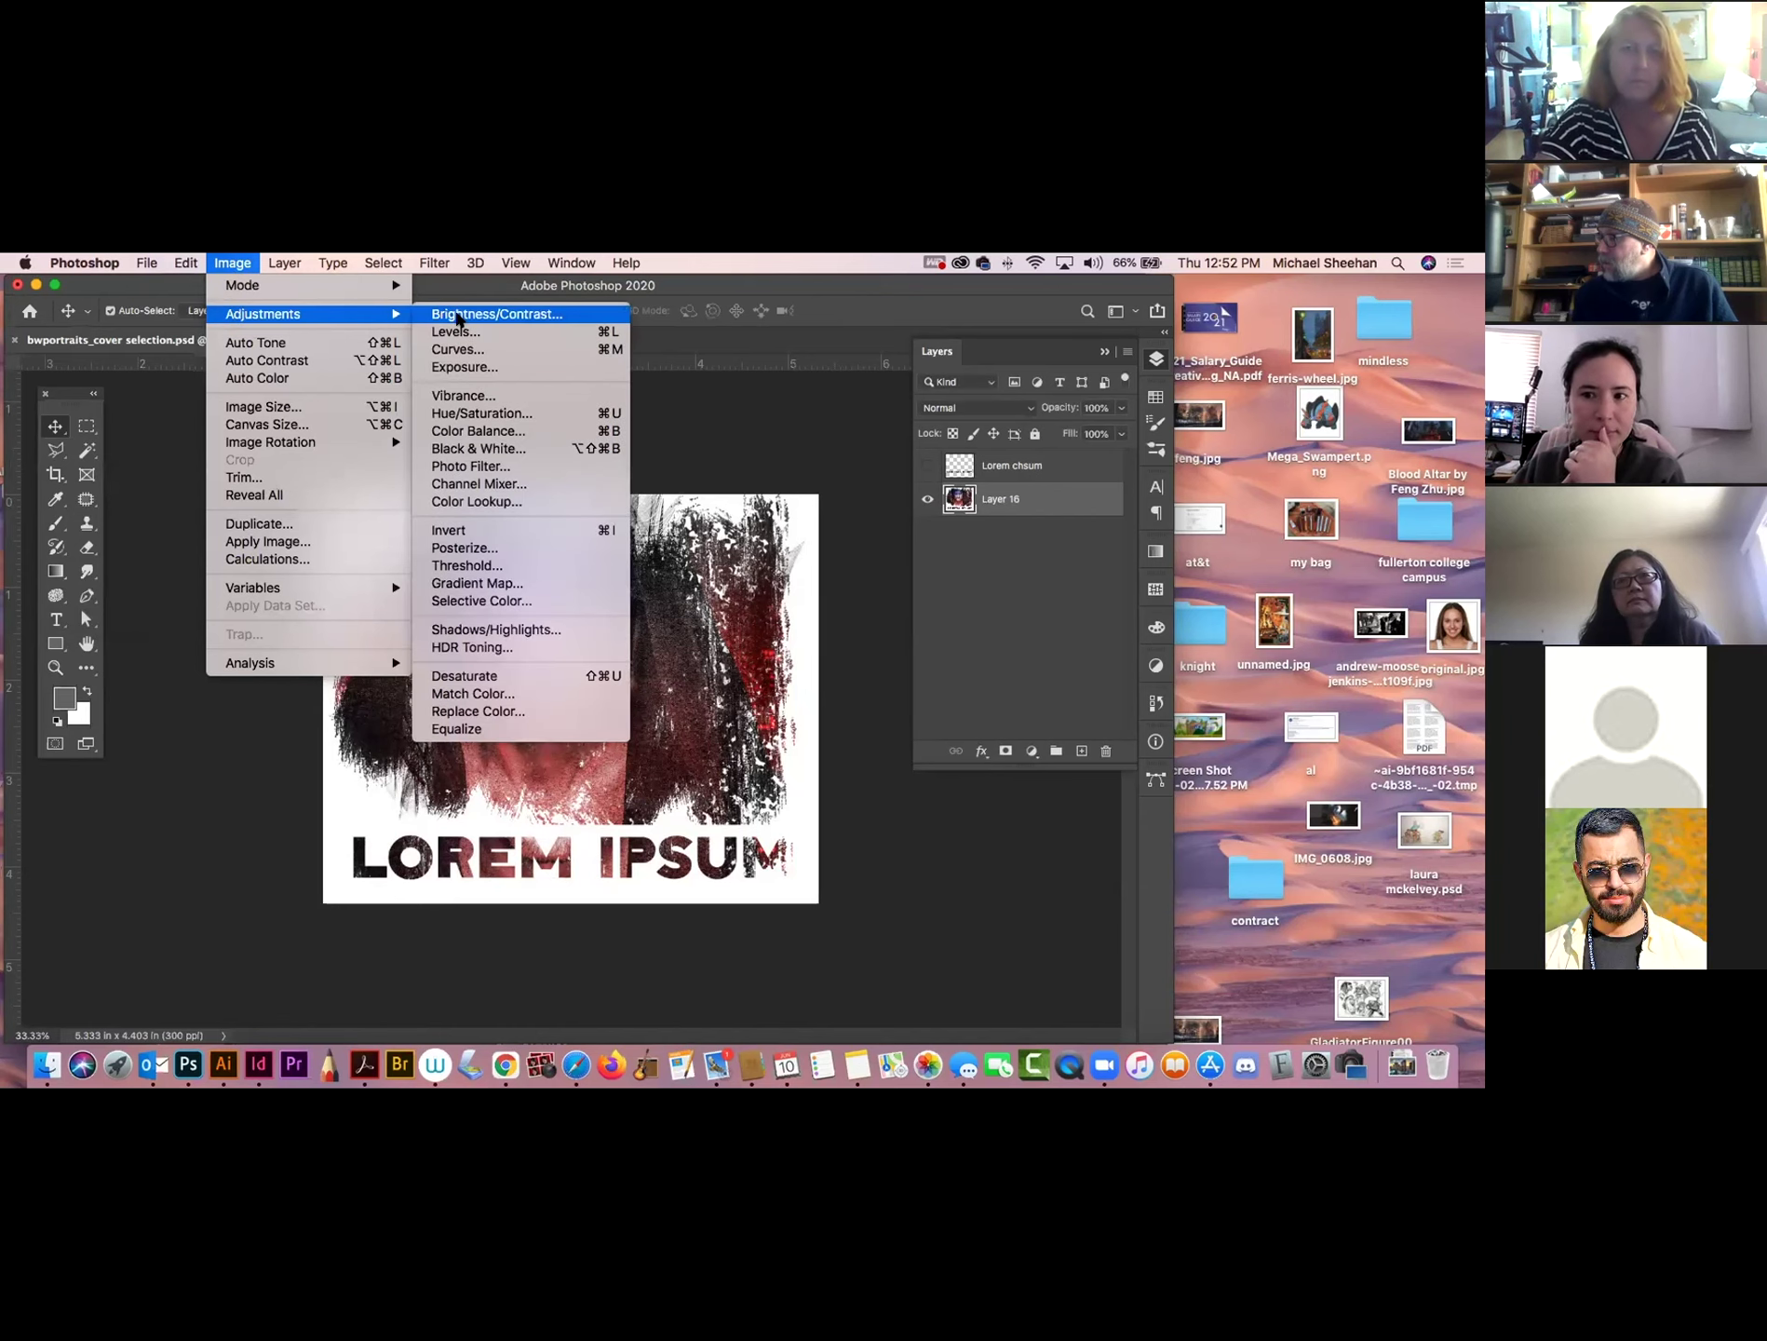
left_click(458, 315)
mouse_move(169, 379)
left_mouse_down()
mouse_move(209, 388)
mouse_move(185, 389)
left_mouse_up()
left_click(319, 320)
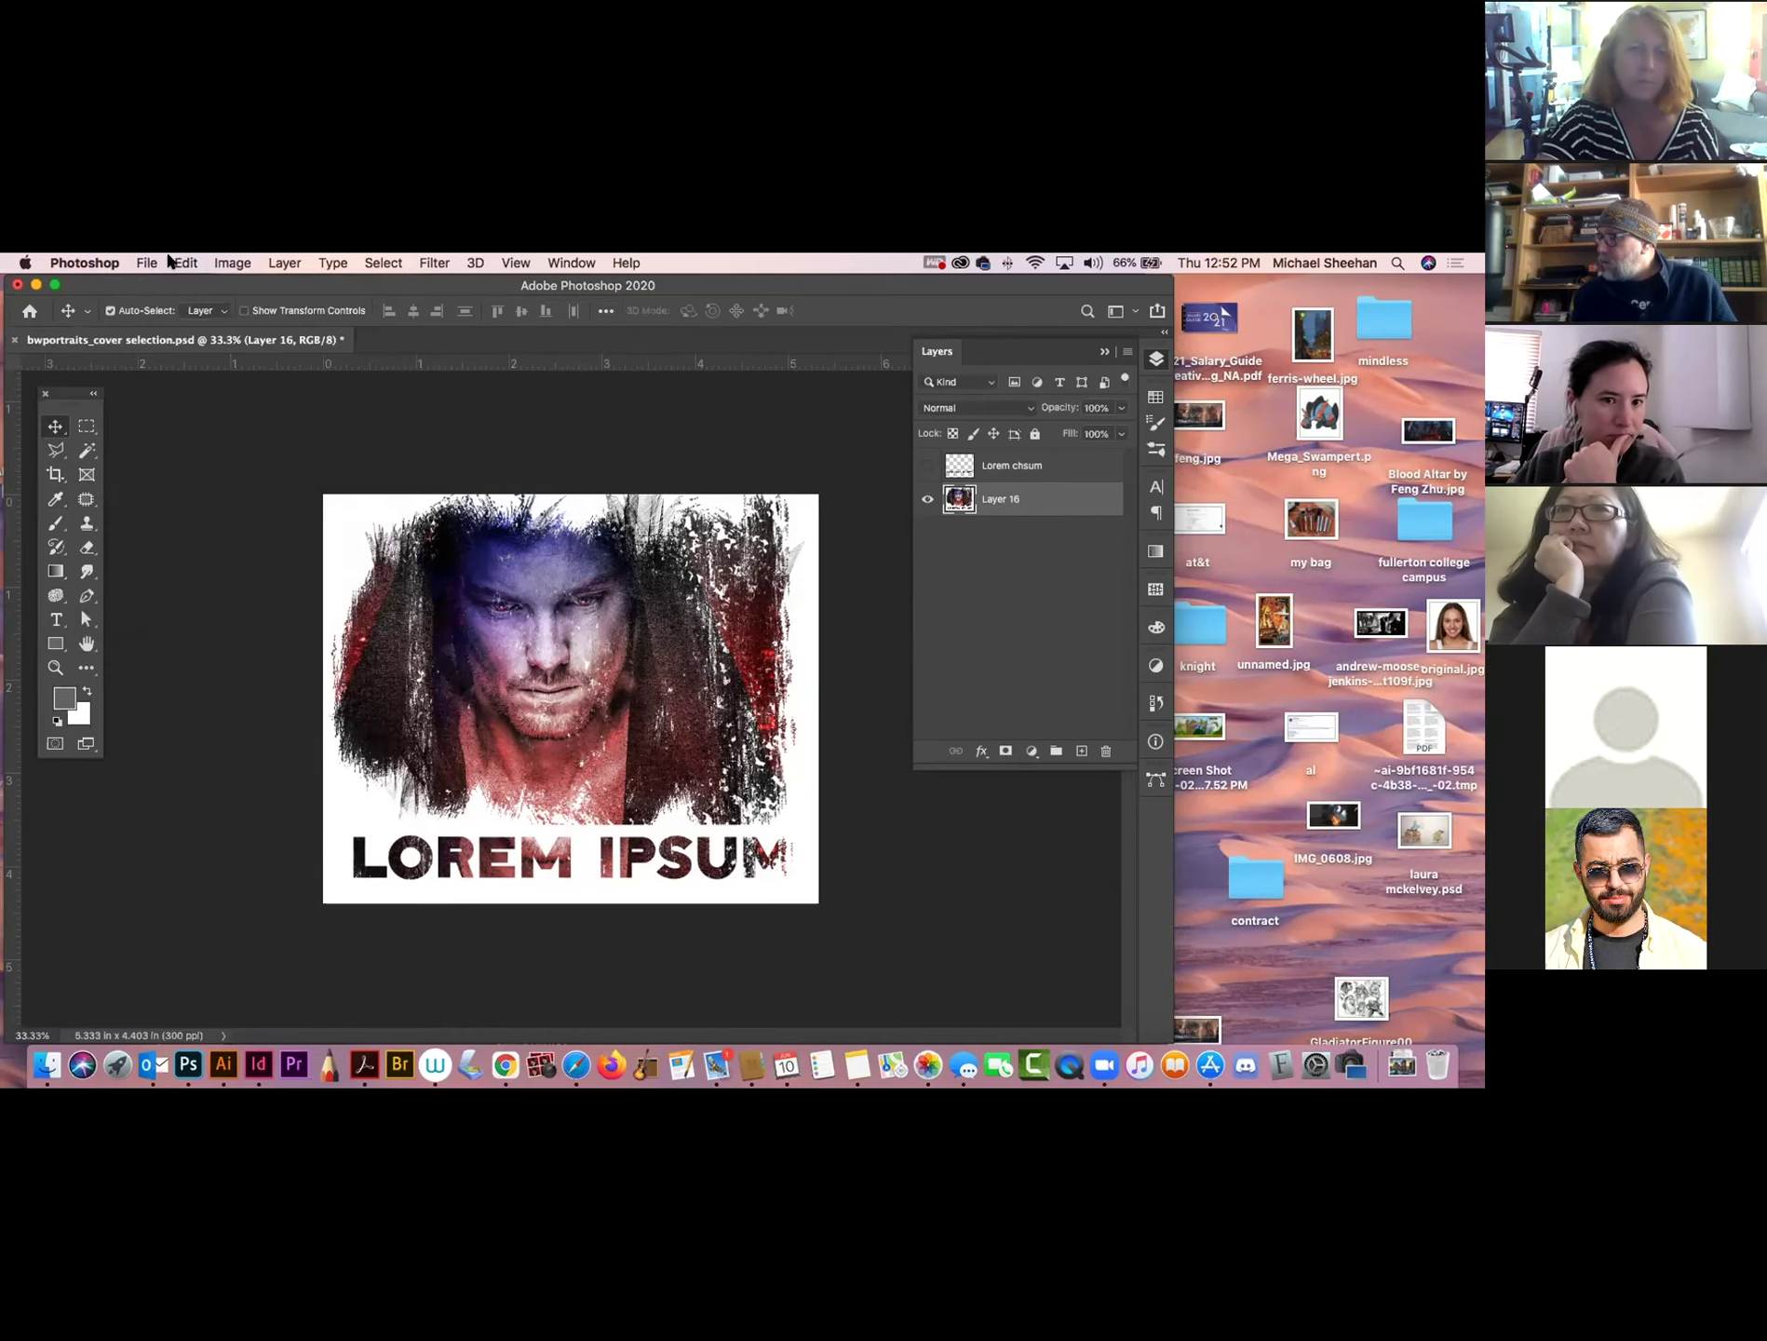
Apply Levels to Layer 16 with input levels of 13 for black, 1.00 for midtones and 237 for white.
left_click(177, 262)
mouse_move(391, 314)
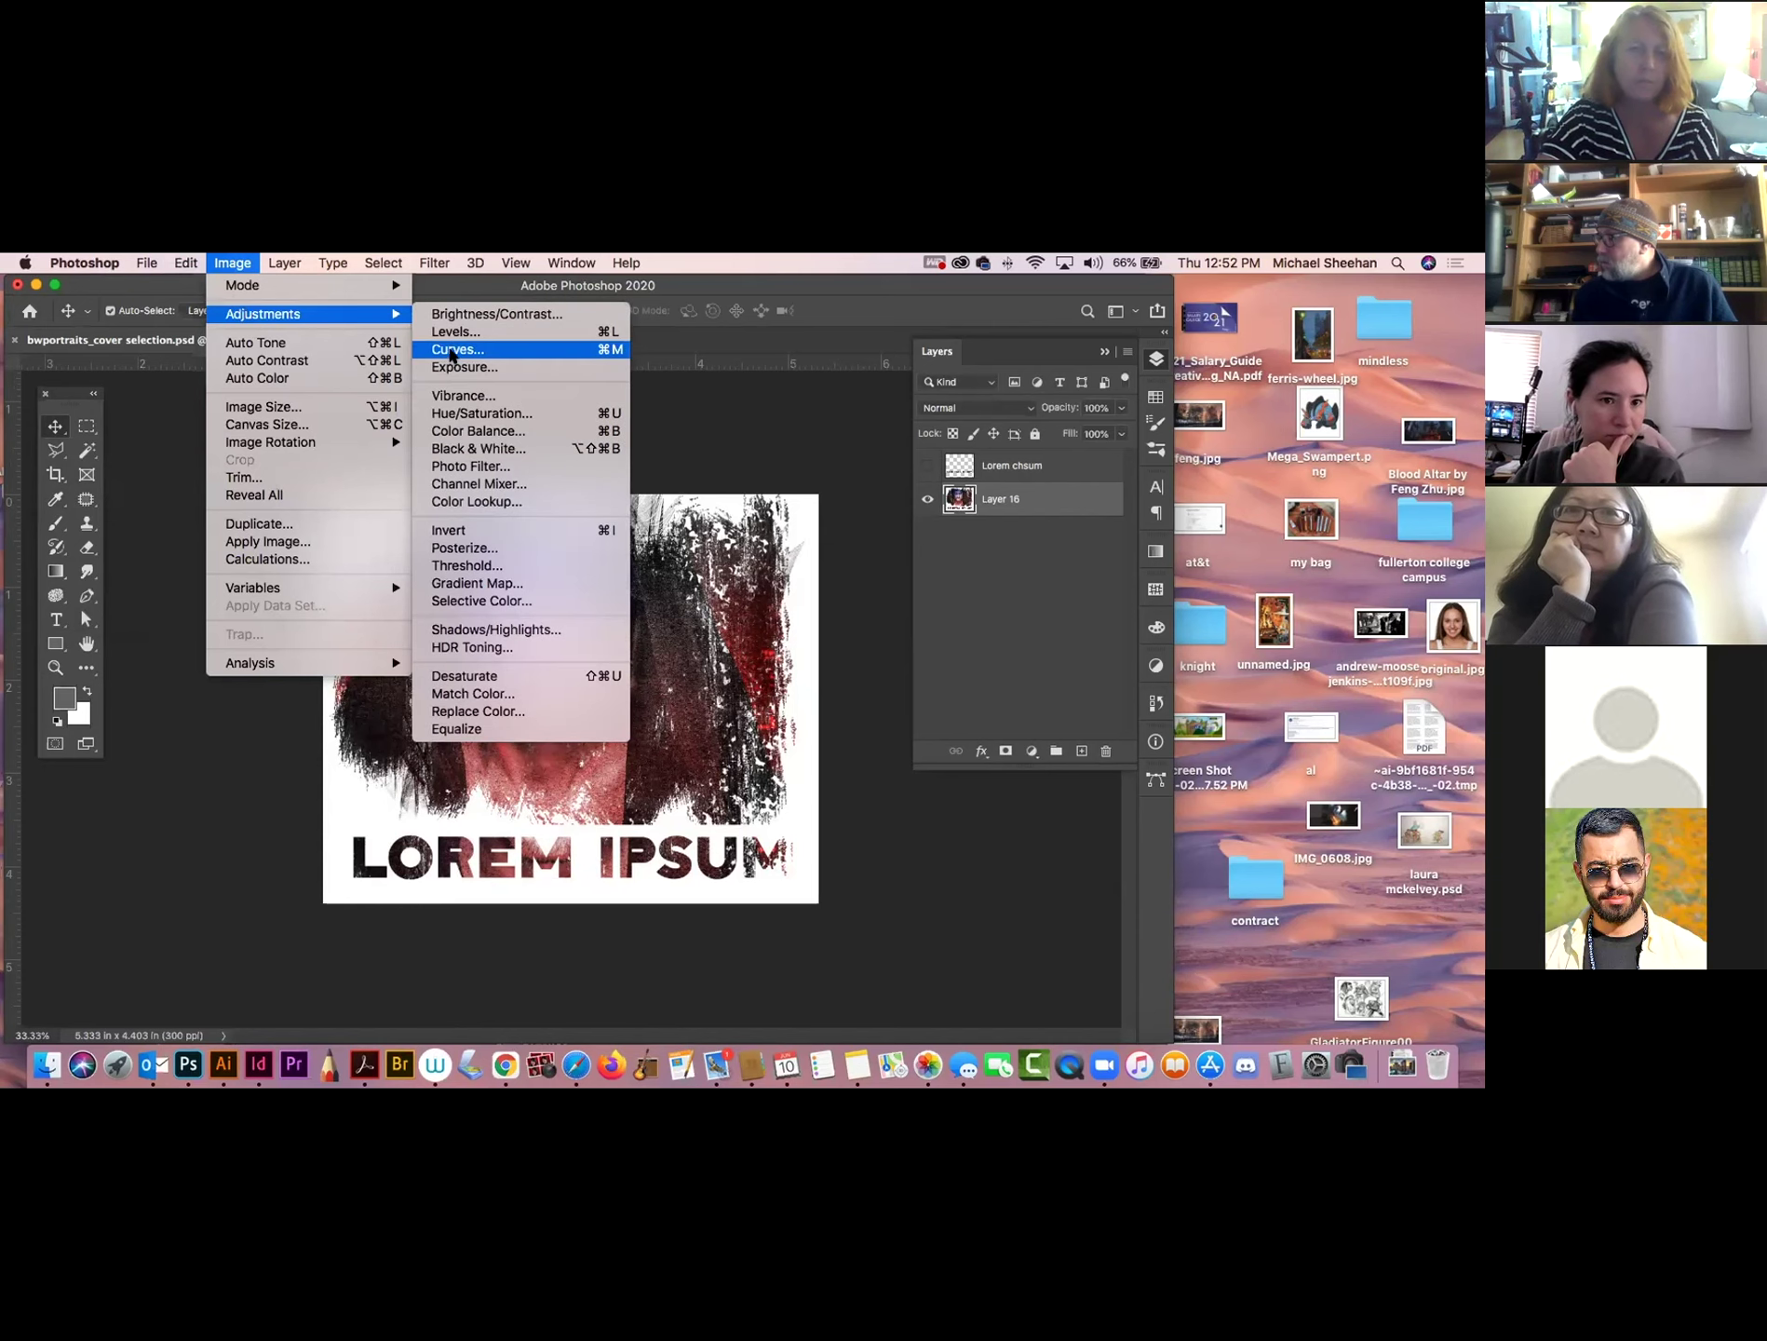
left_click(456, 331)
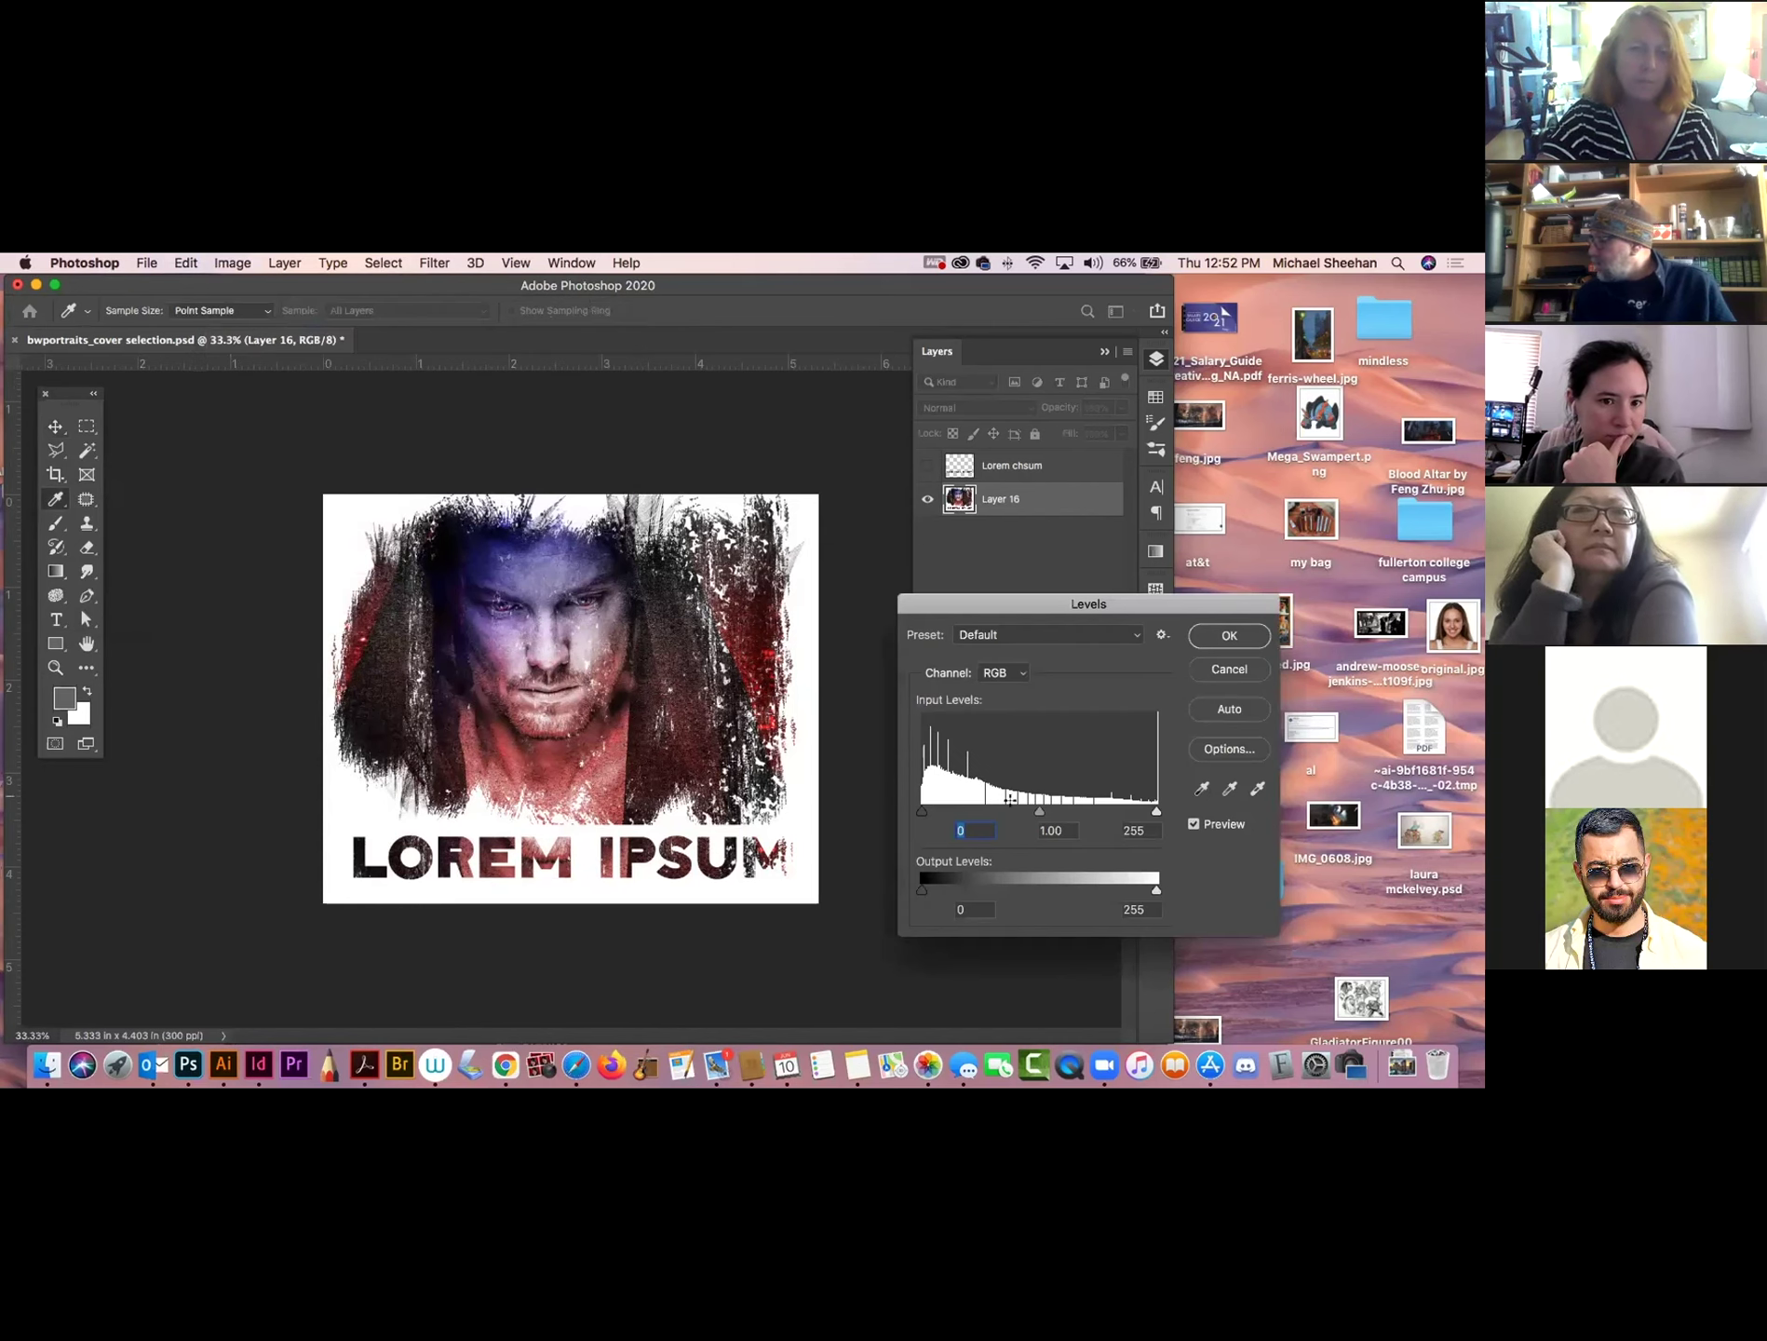
left_click_drag(1035, 811, 1060, 812)
double_click(1052, 830)
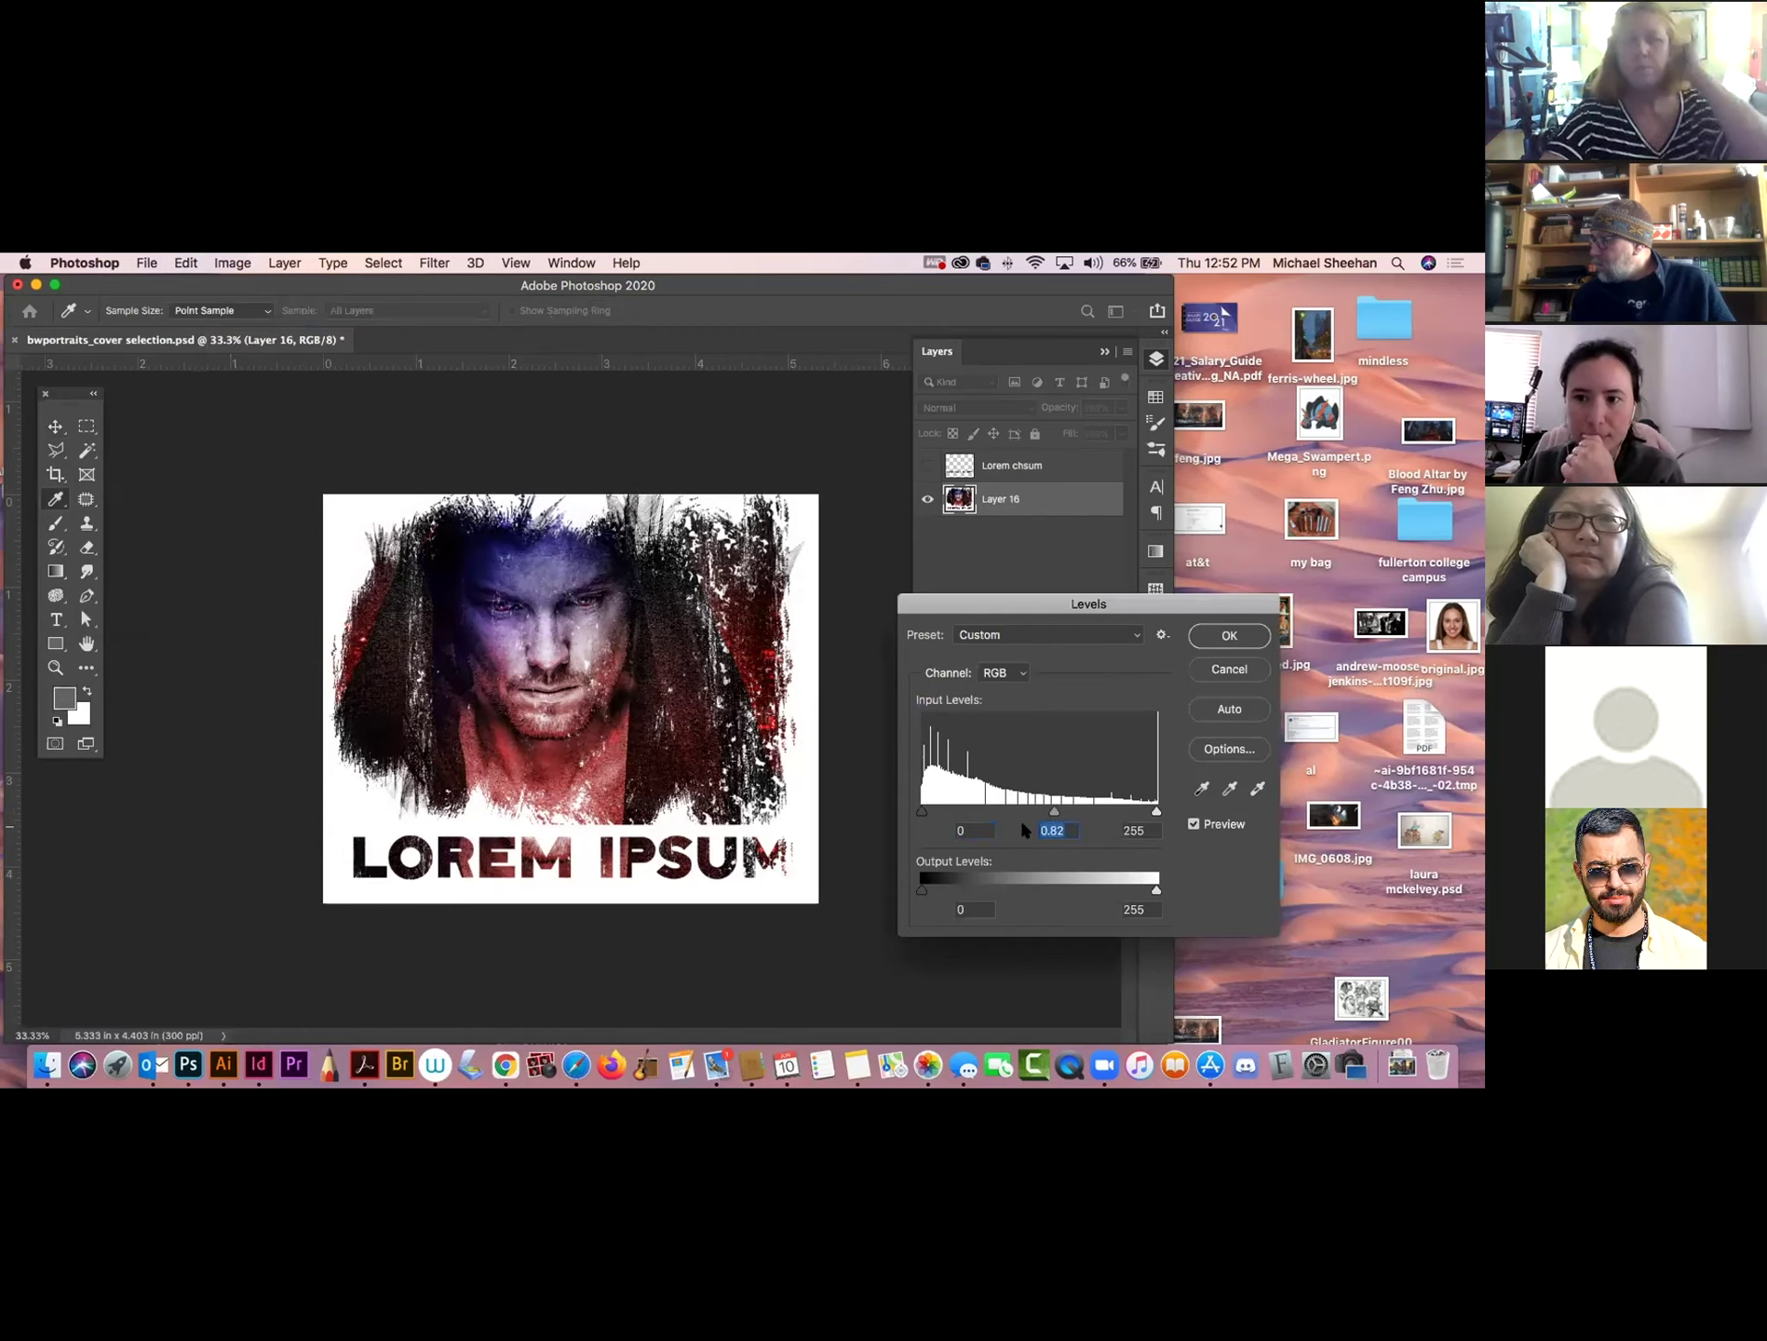
type("1.00")
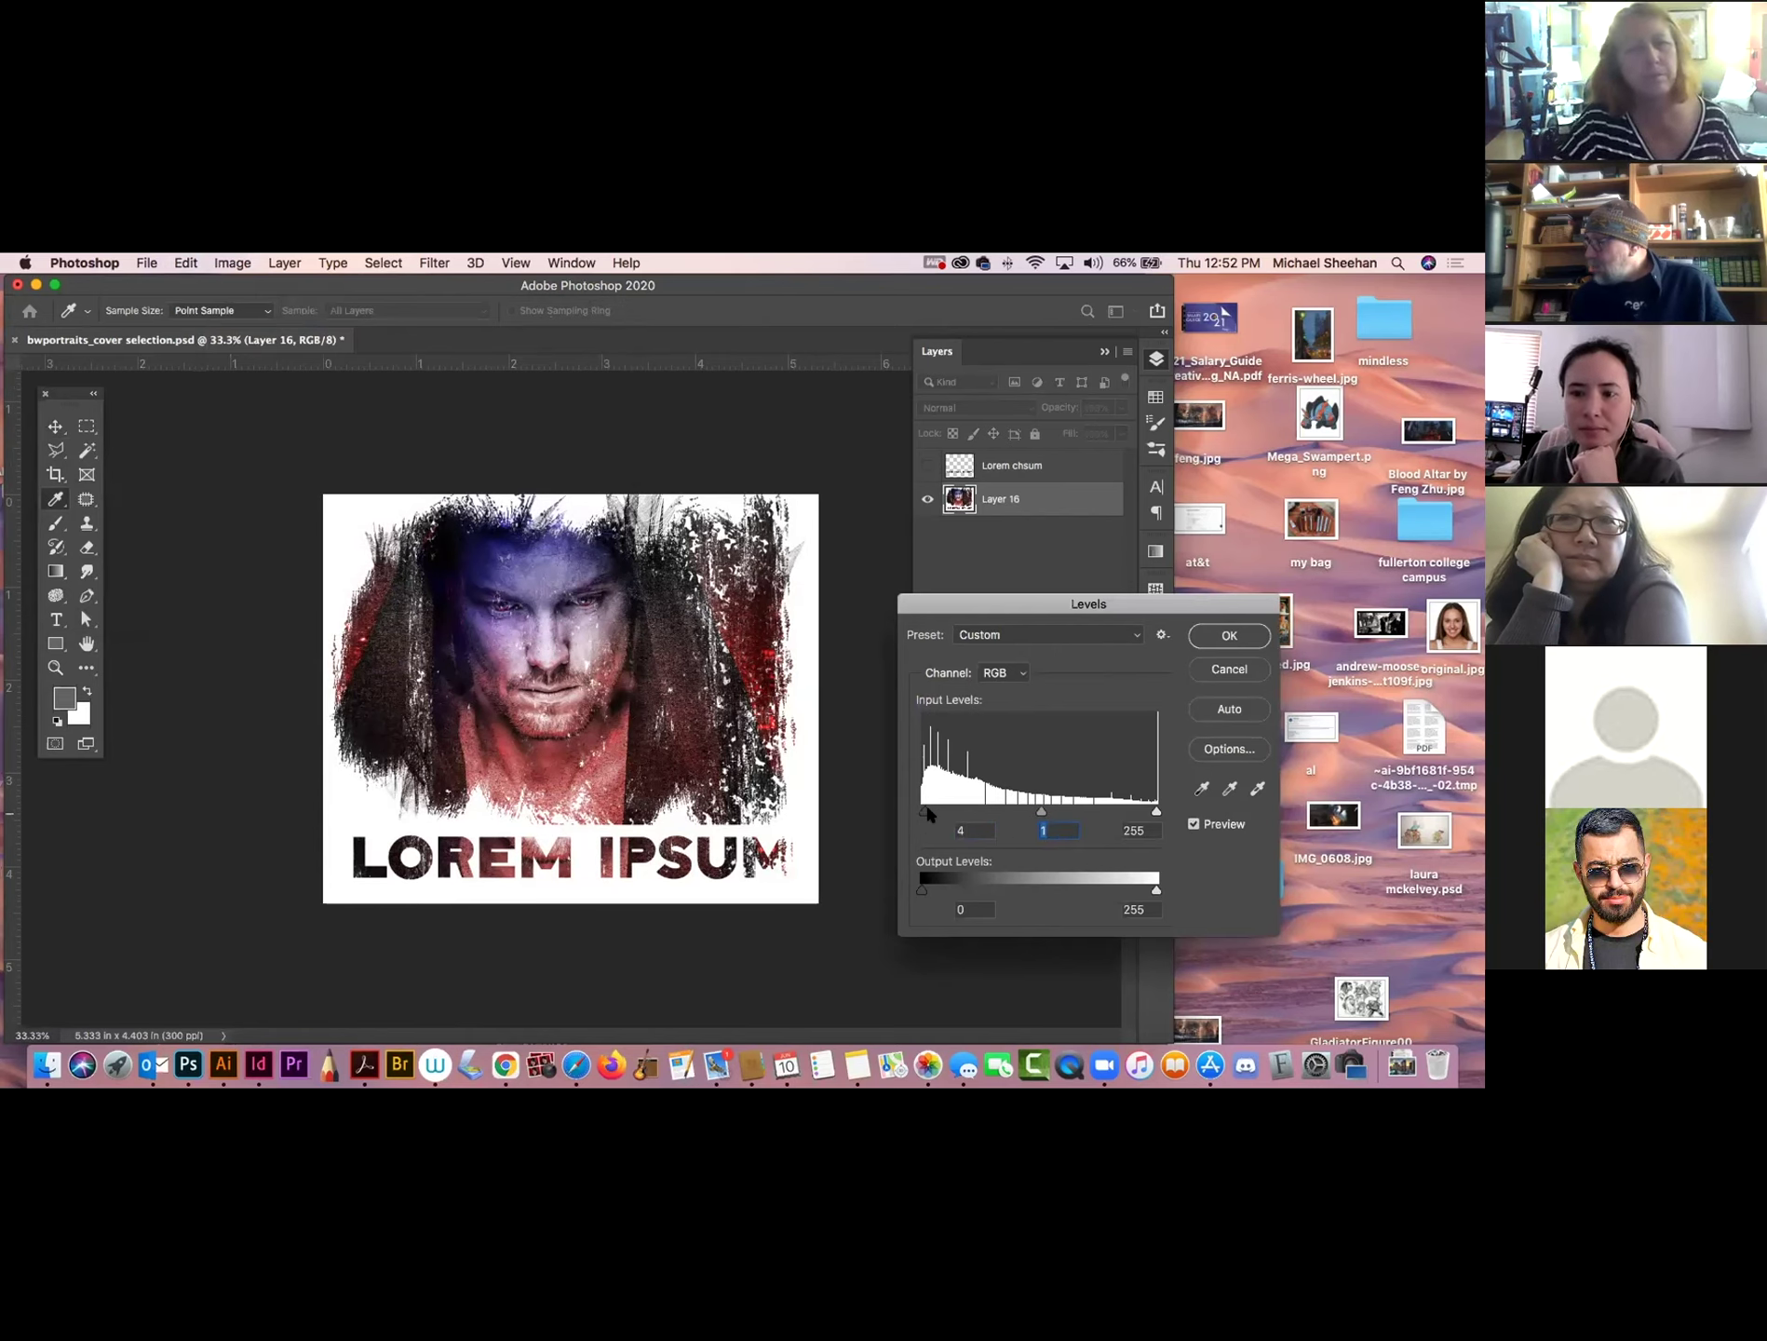
left_click_drag(927, 812, 942, 813)
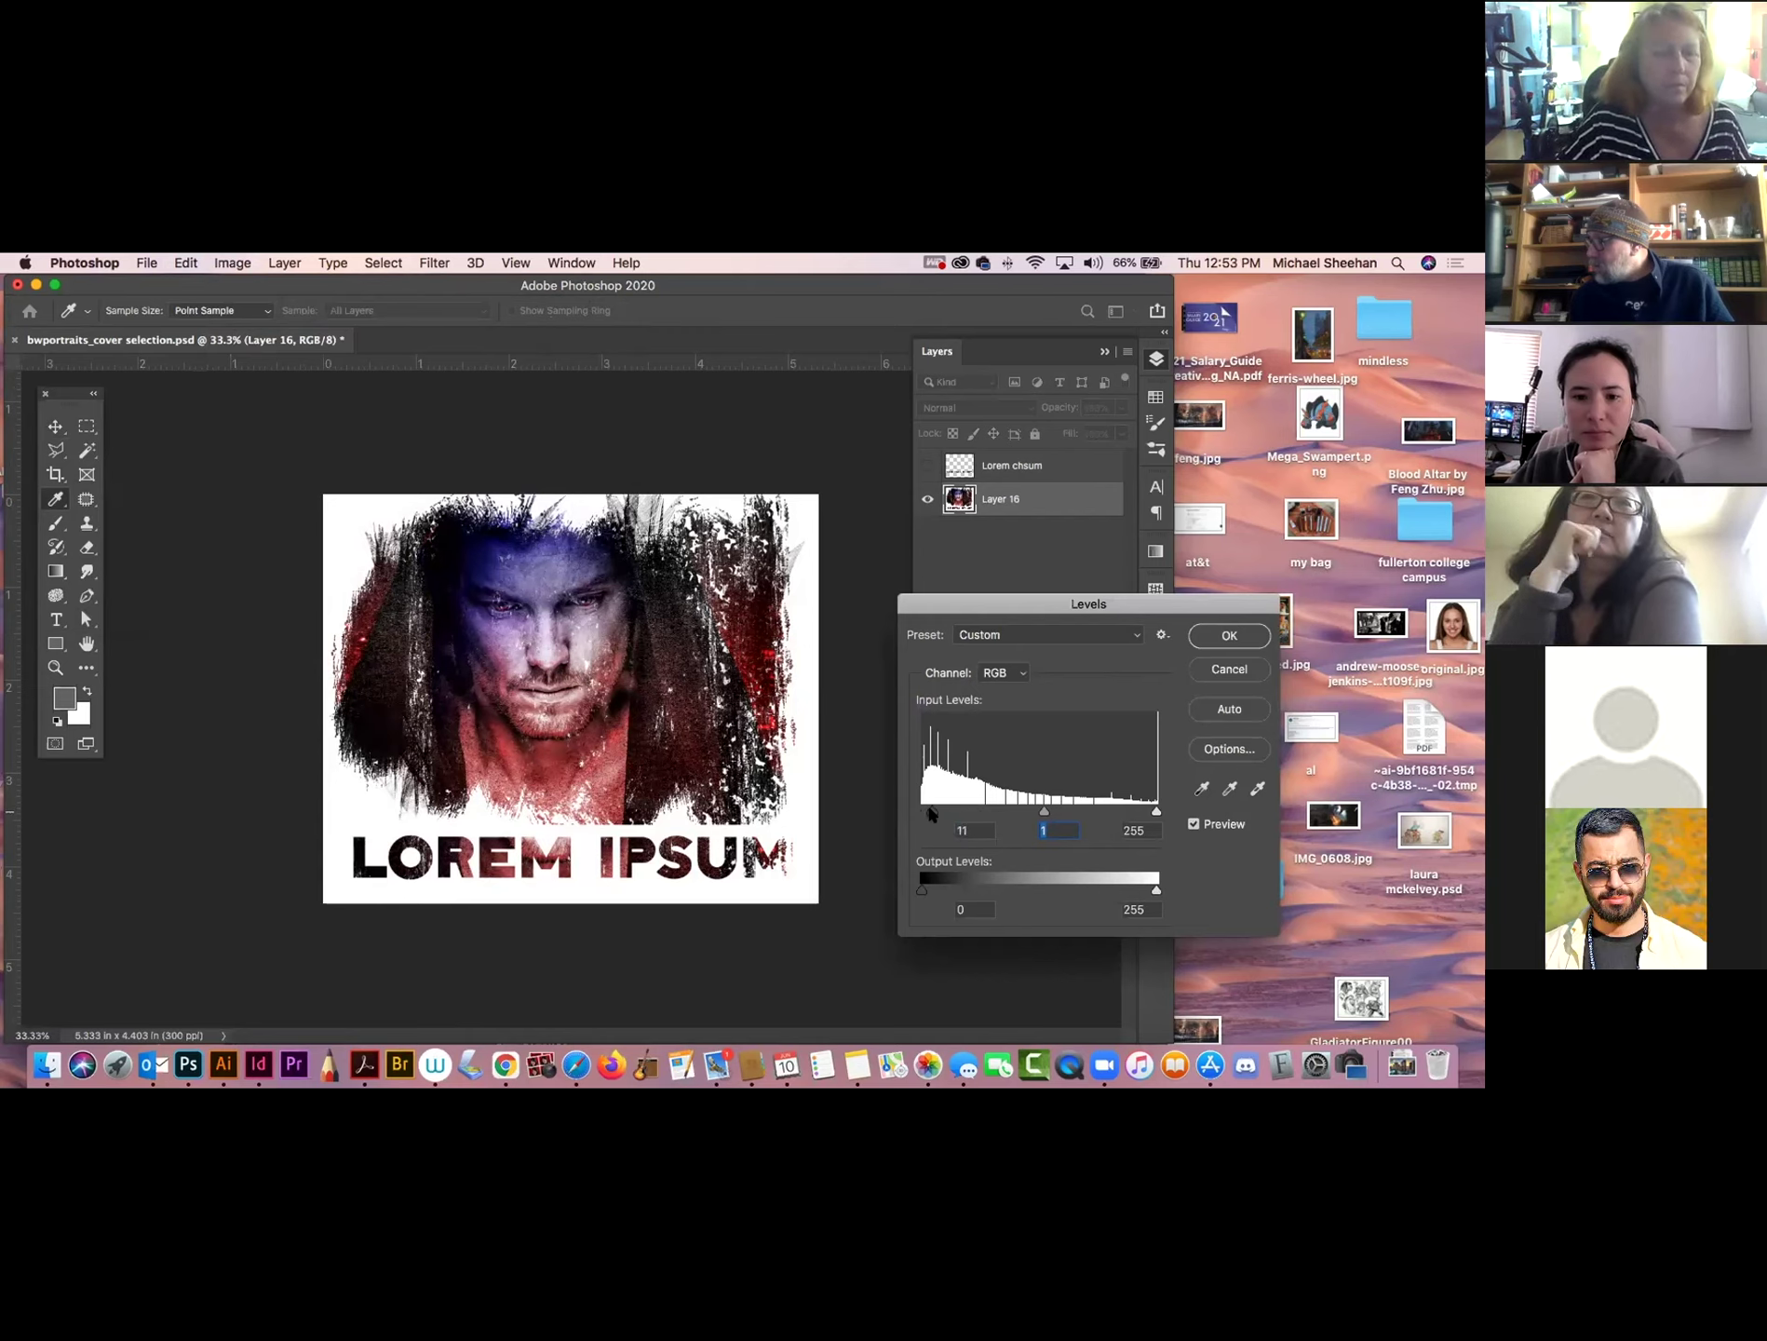
left_click_drag(1156, 812, 1140, 811)
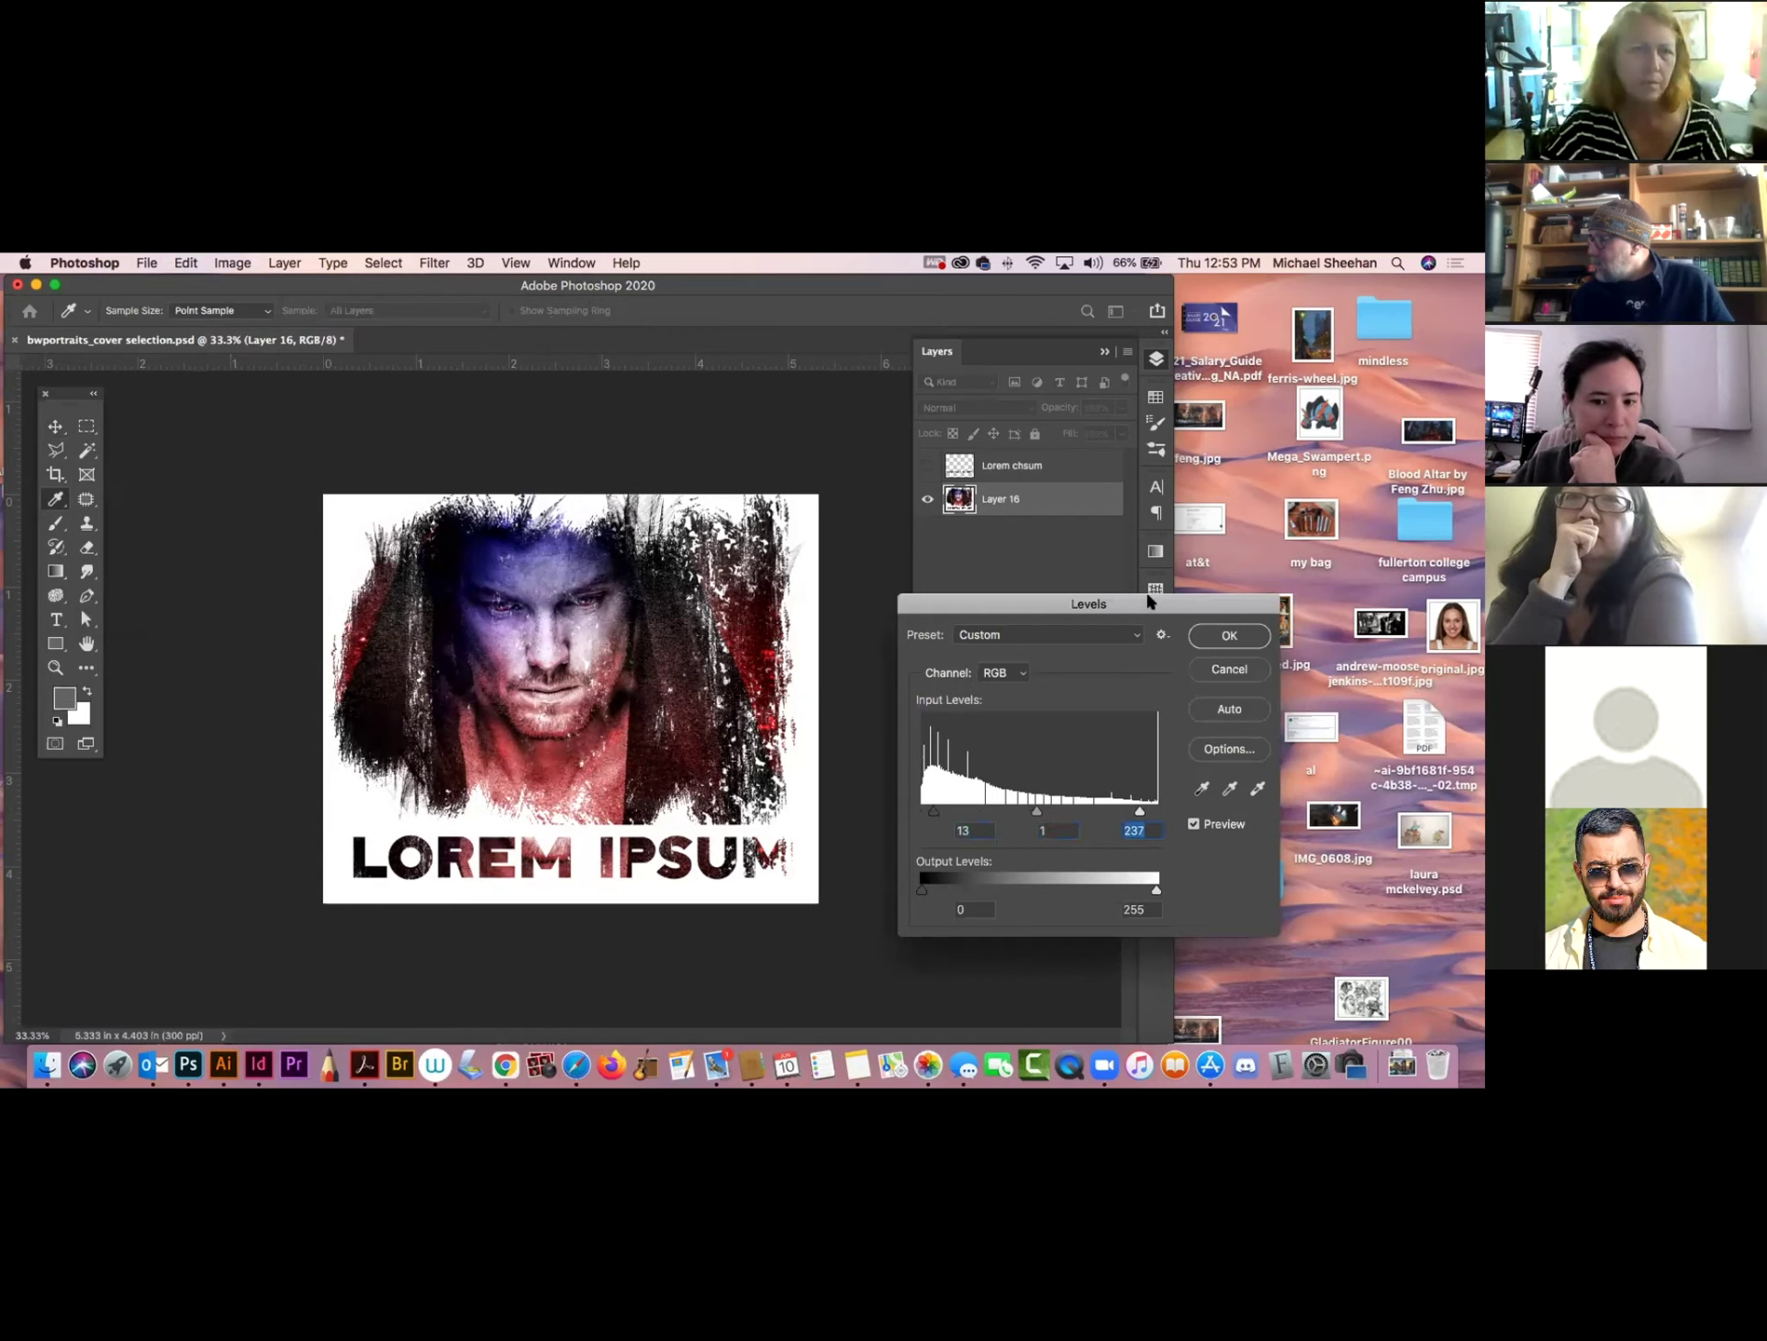
left_click(1220, 635)
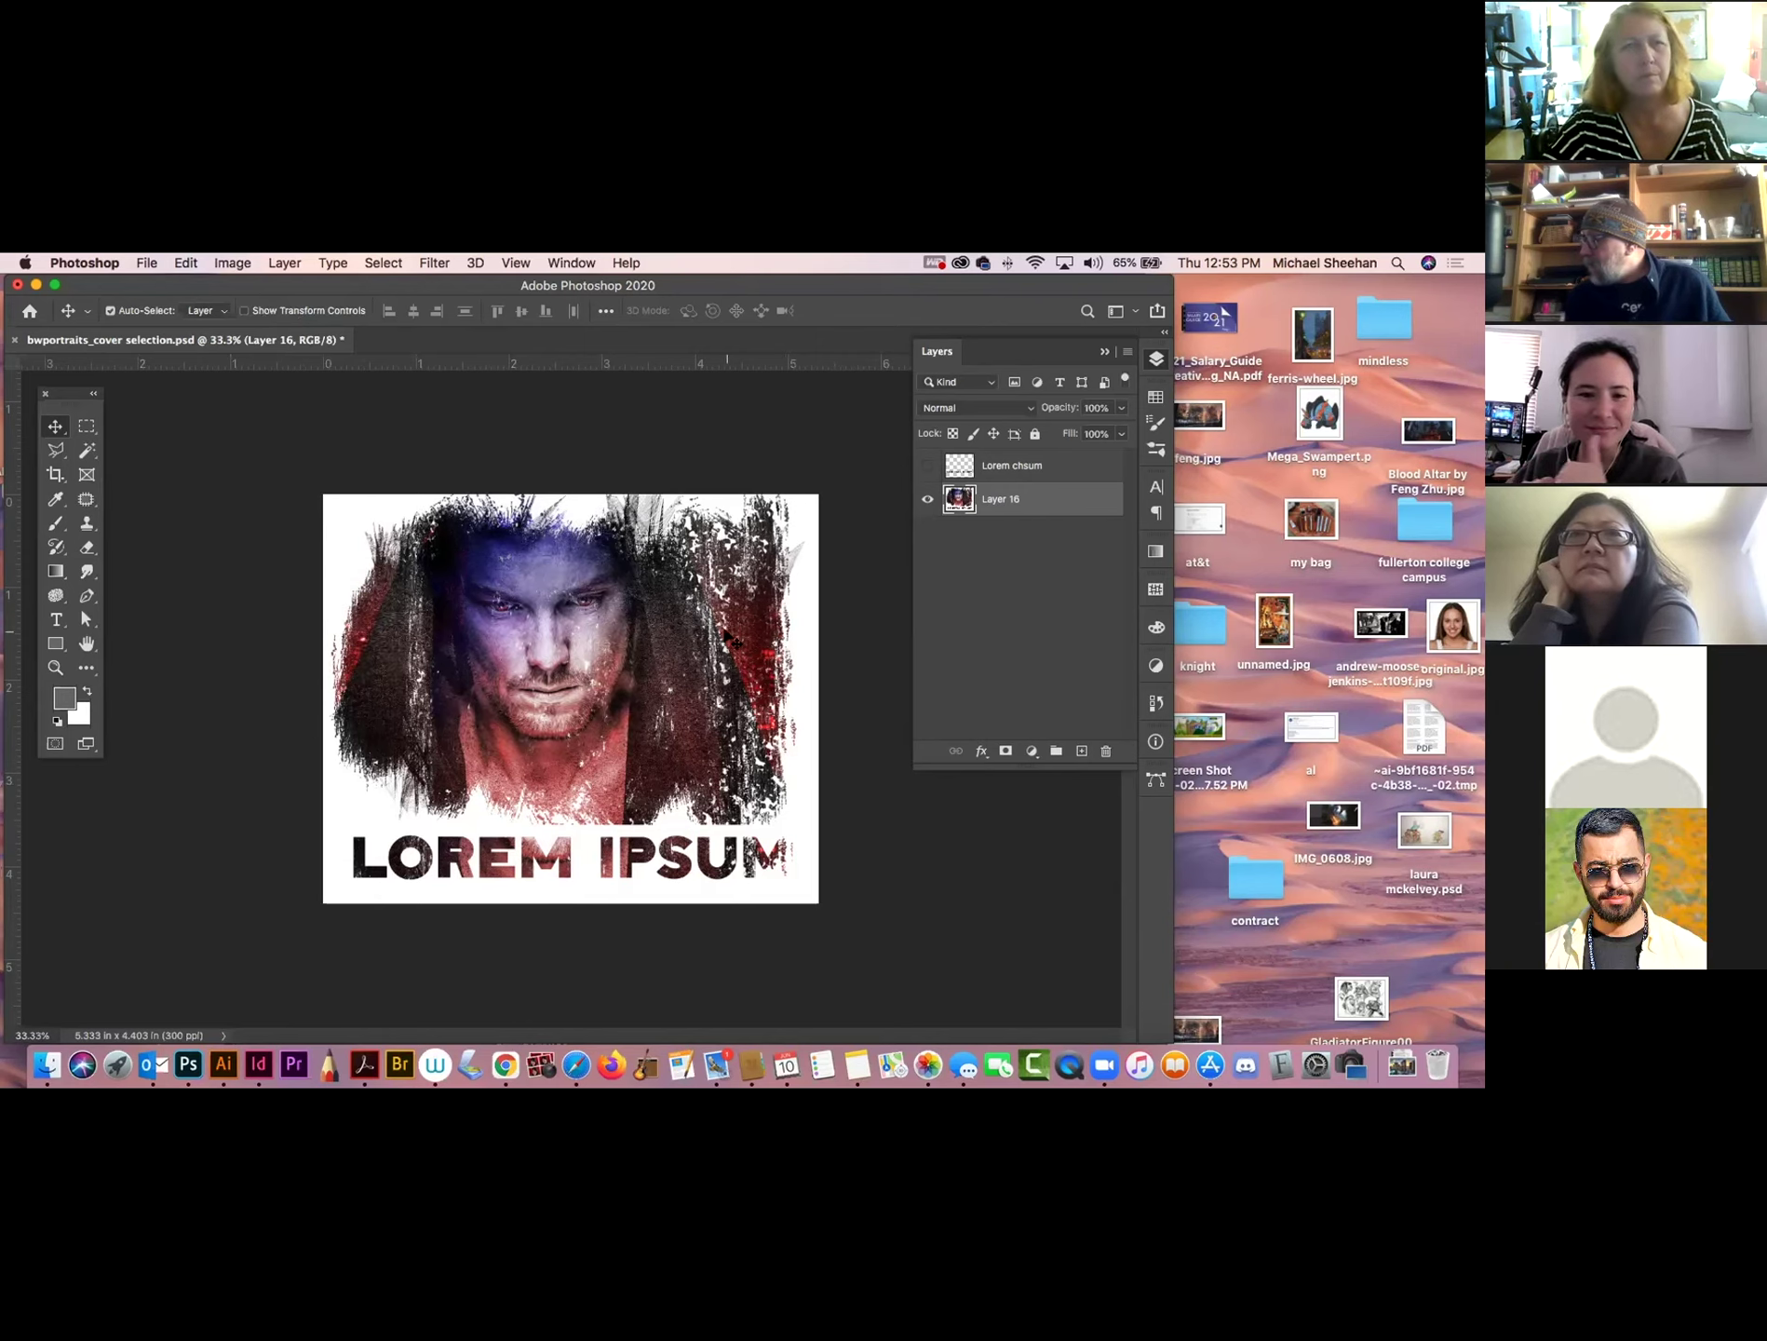
Outline a narrow slanted strip over the dark brushed area beside the face with the Polygonal Lasso.
key("l")
left_click(375, 533)
double_click(431, 792)
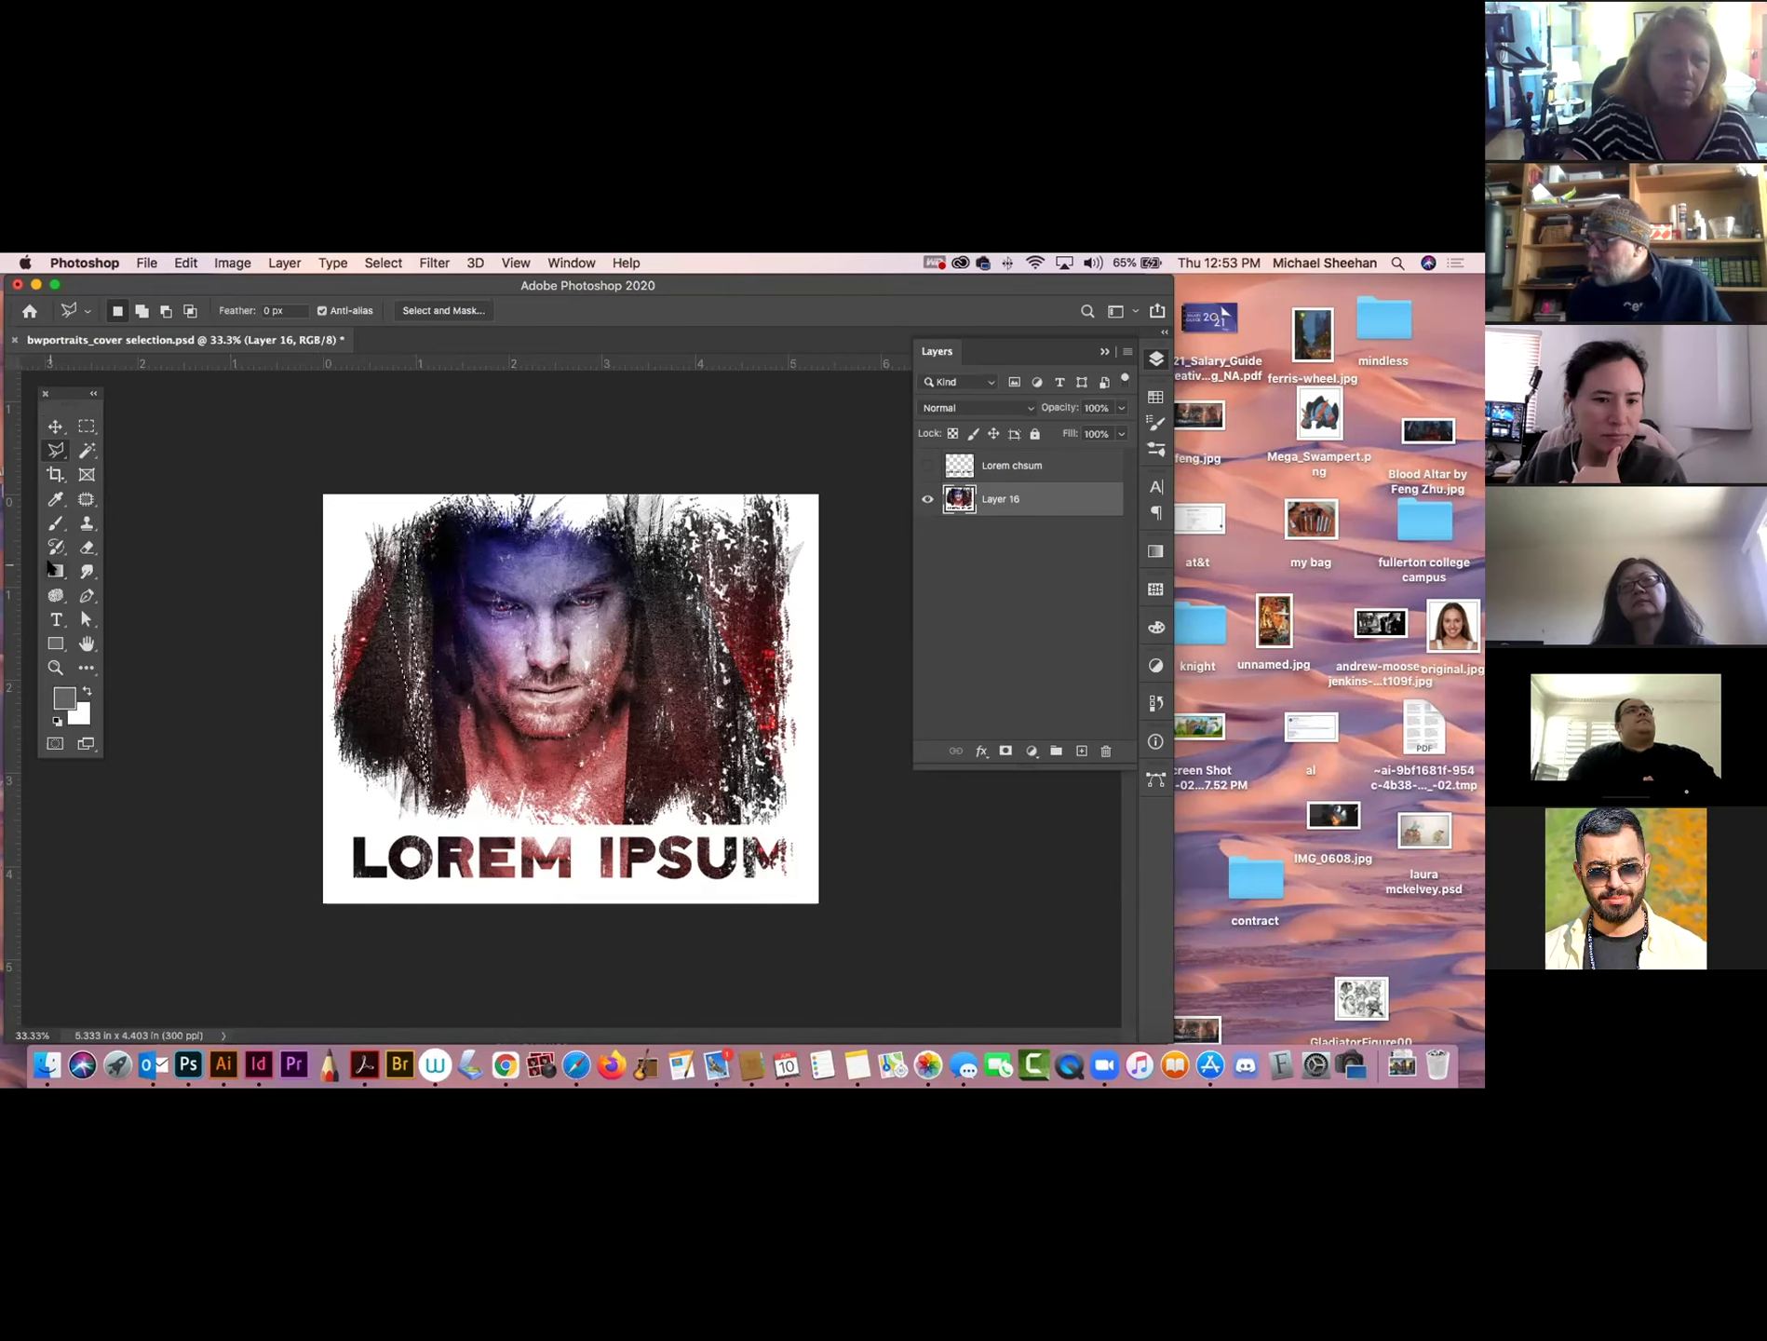
Fill the selected slanted strip on a new layer with an orange-to-transparent gradient running upward from its lower end, and deselect.
left_click(1156, 397)
left_click(1039, 421)
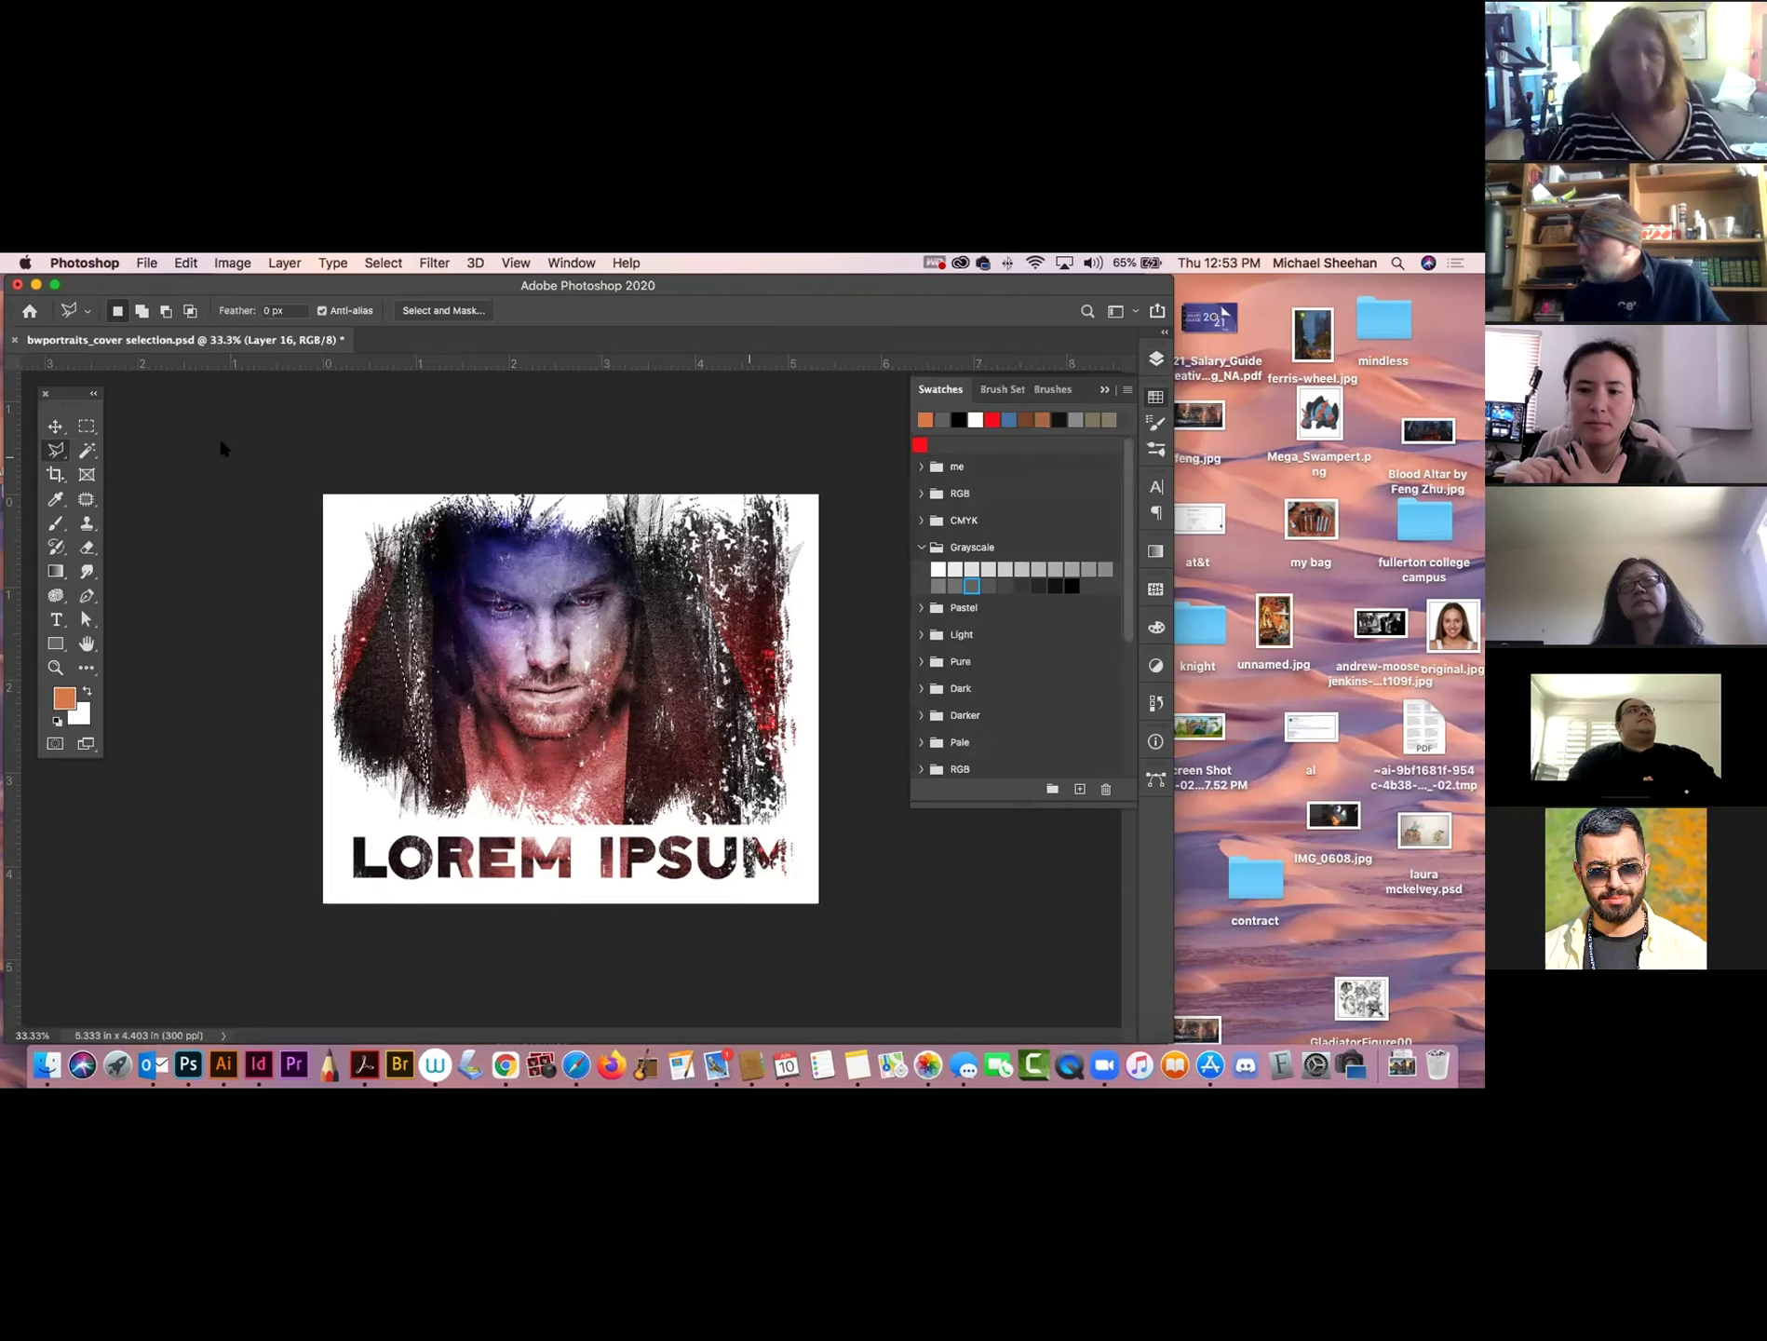
left_click(57, 571)
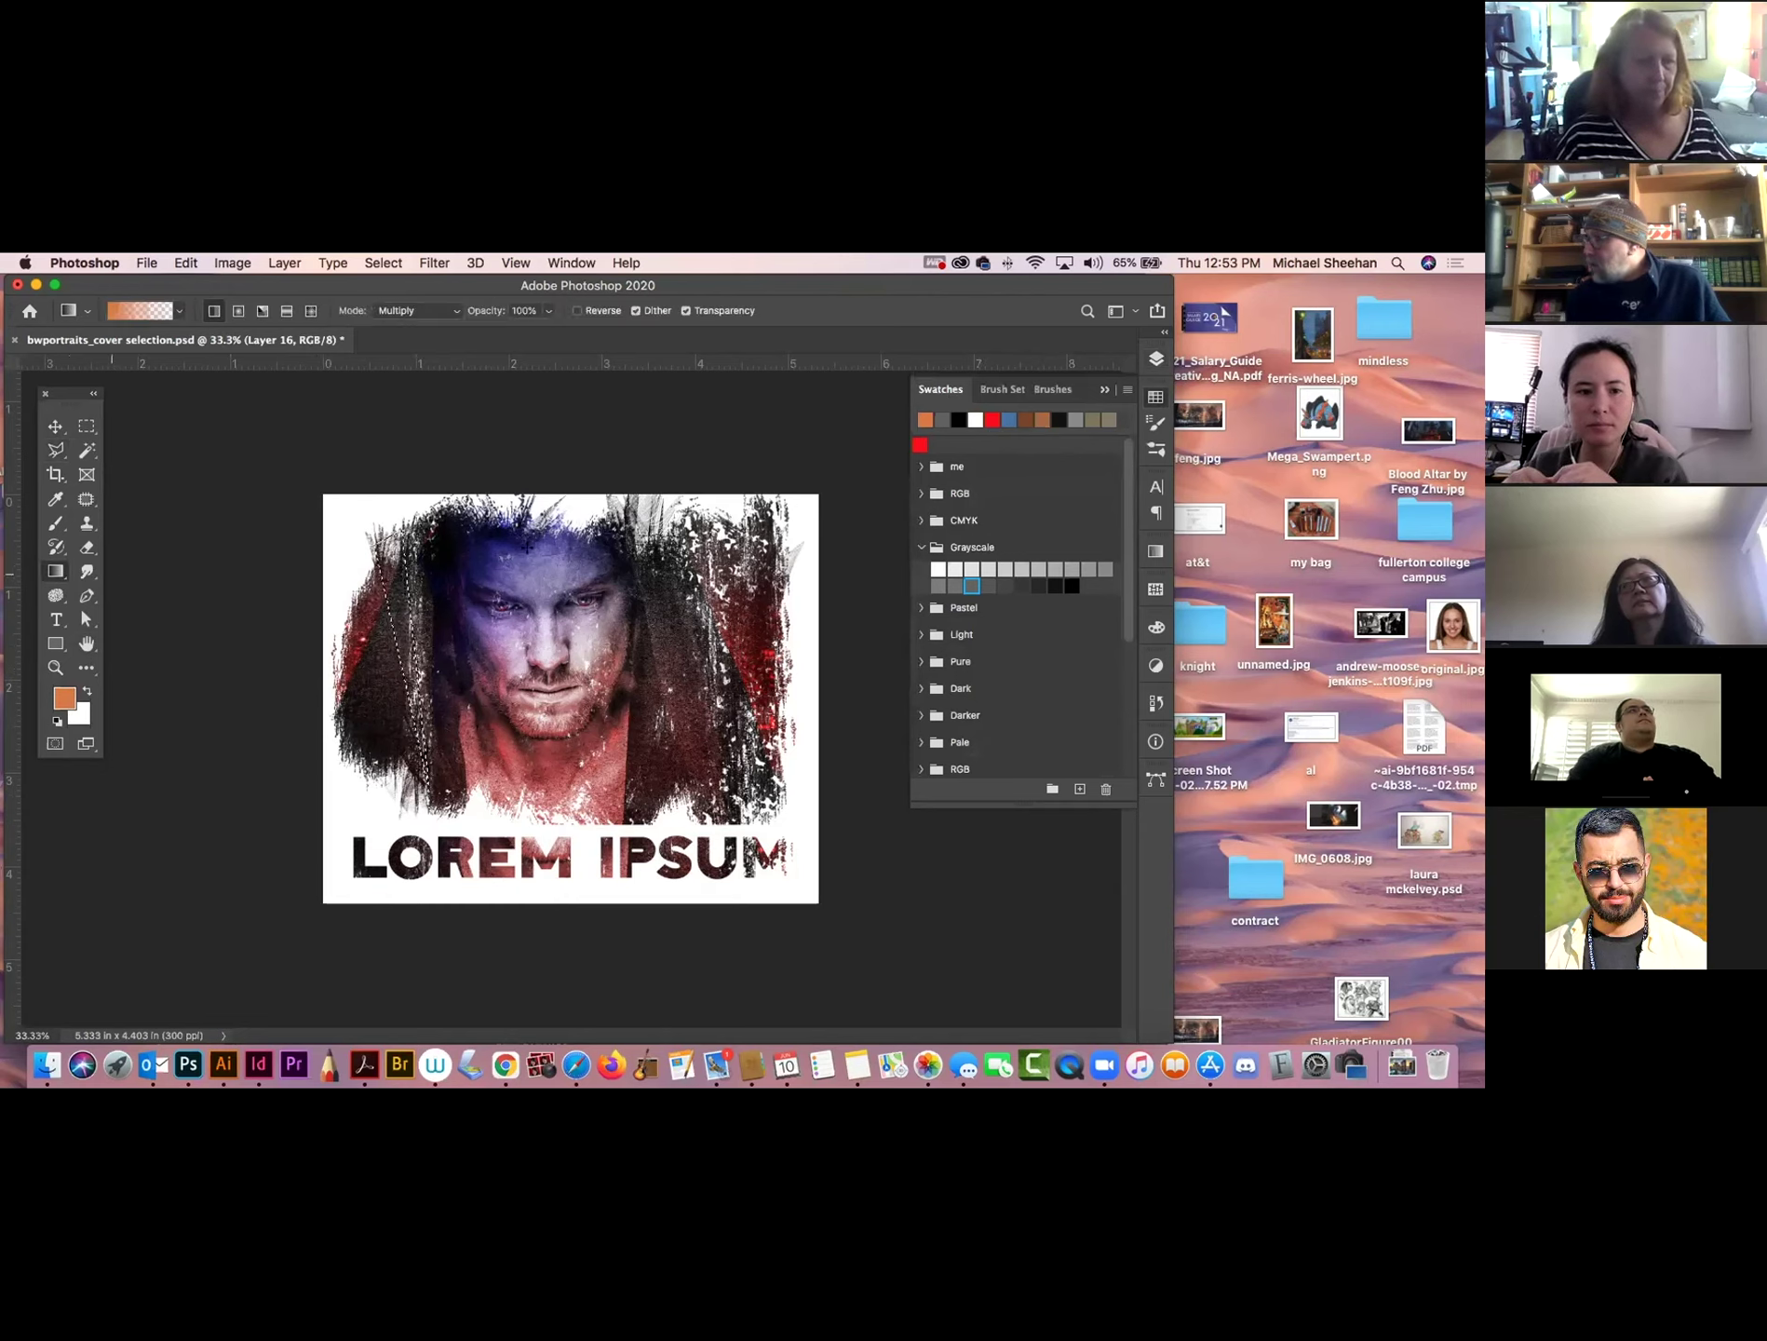
left_click(1156, 359)
left_click(1038, 465)
left_click(1079, 750)
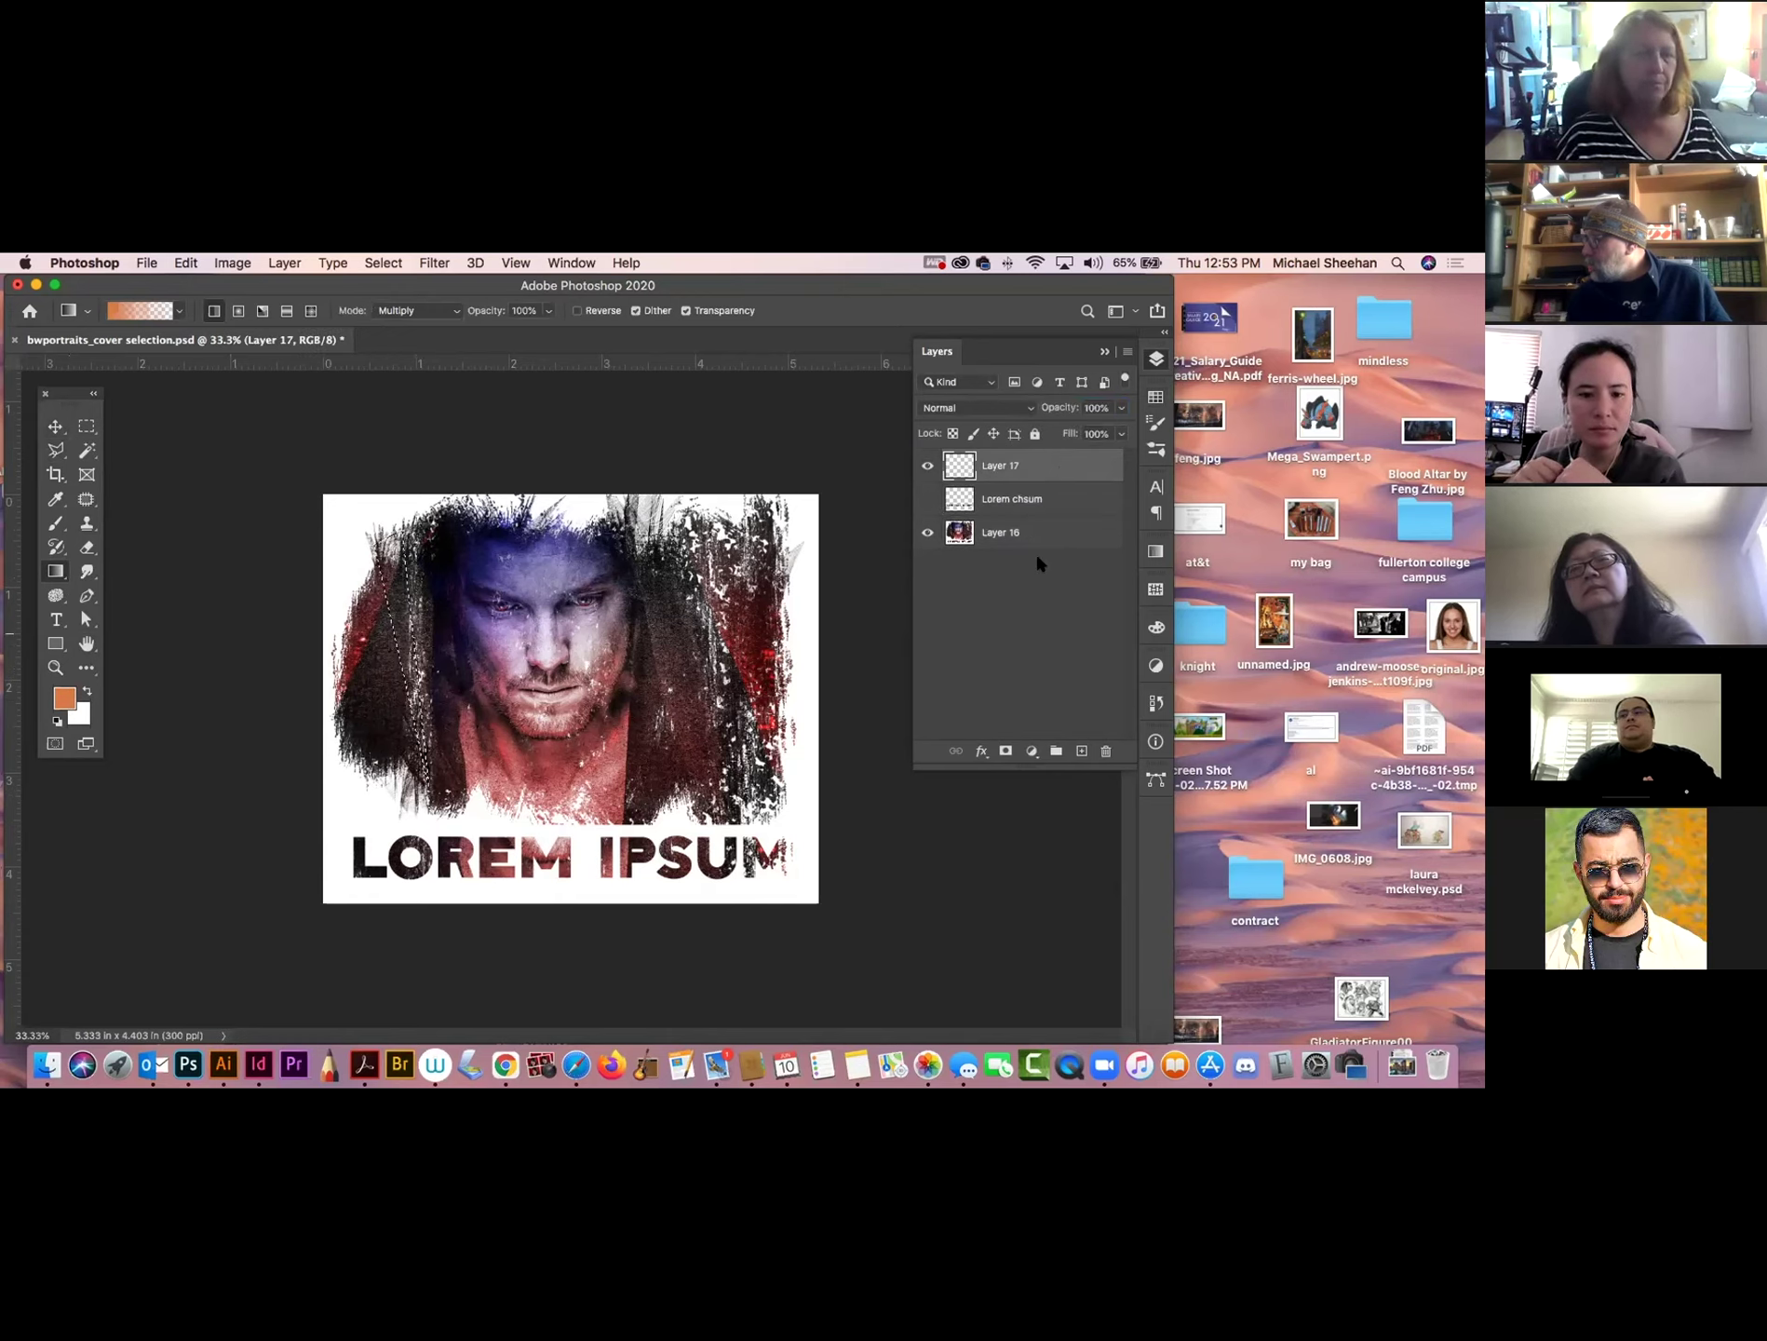
left_click_drag(420, 803, 380, 540)
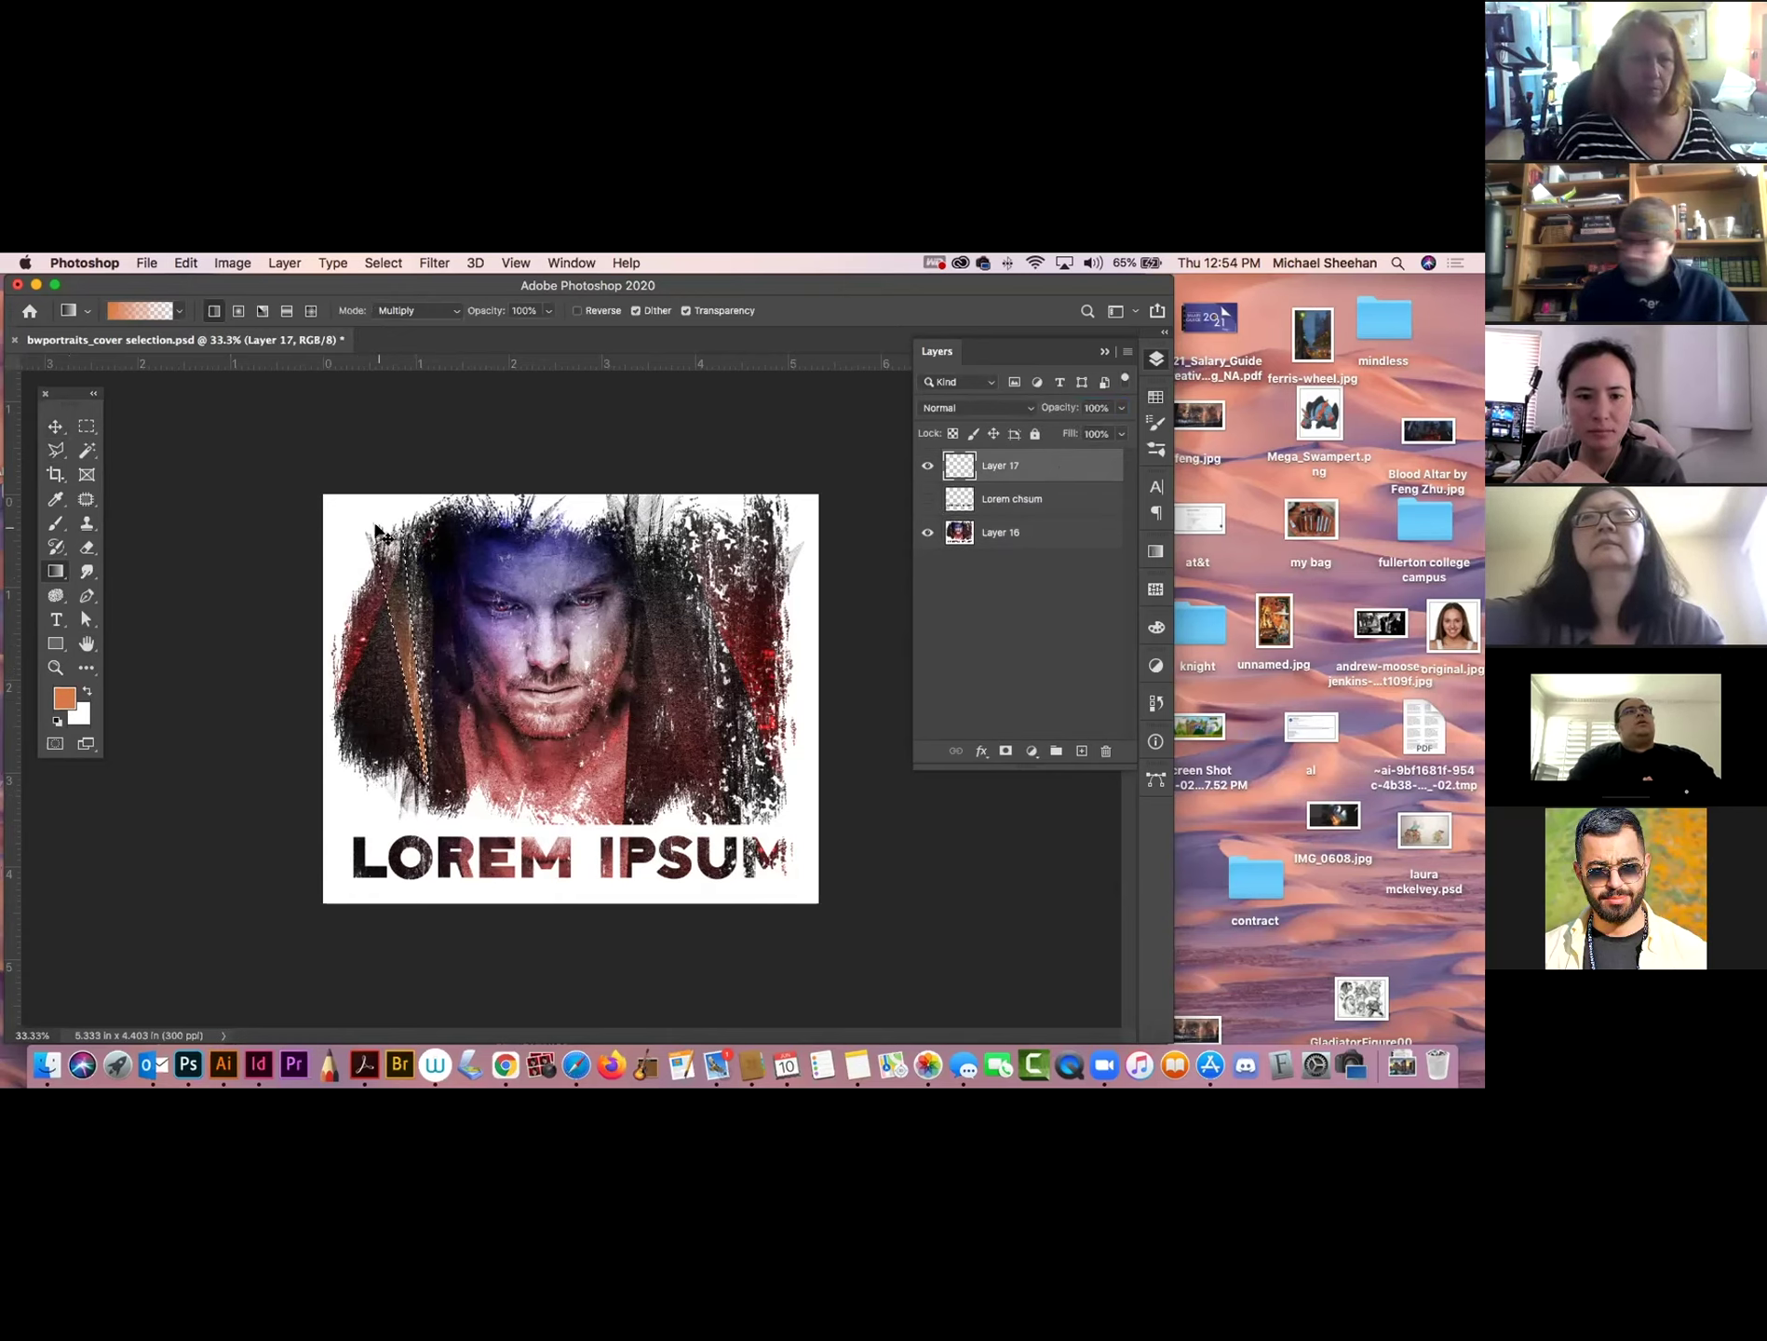
key("super+d")
Nudge the orange strip slightly left and down and adjust it with Hue +14, Saturation -22 and Lightness +12.
key("v")
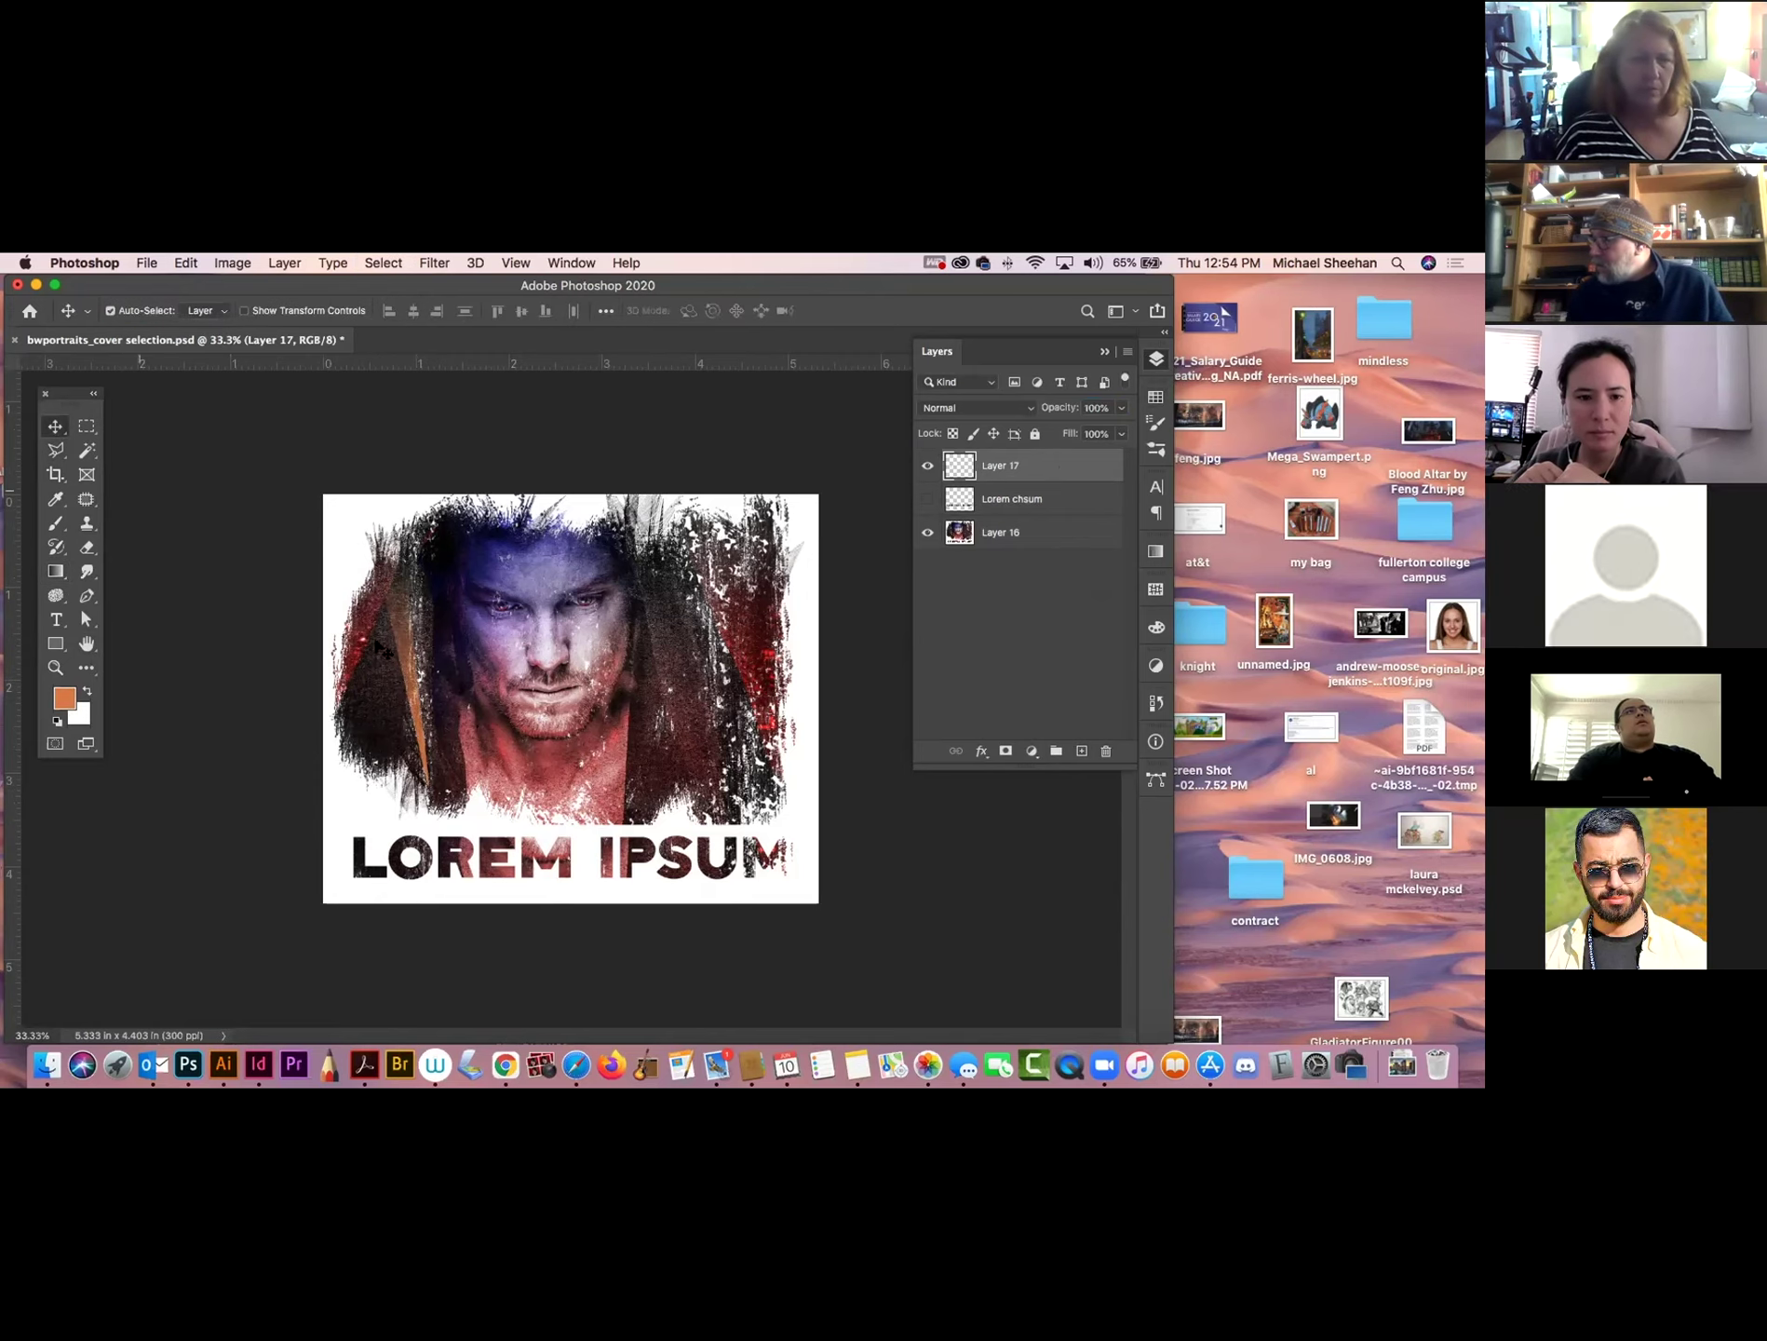
left_click_drag(383, 645, 397, 640)
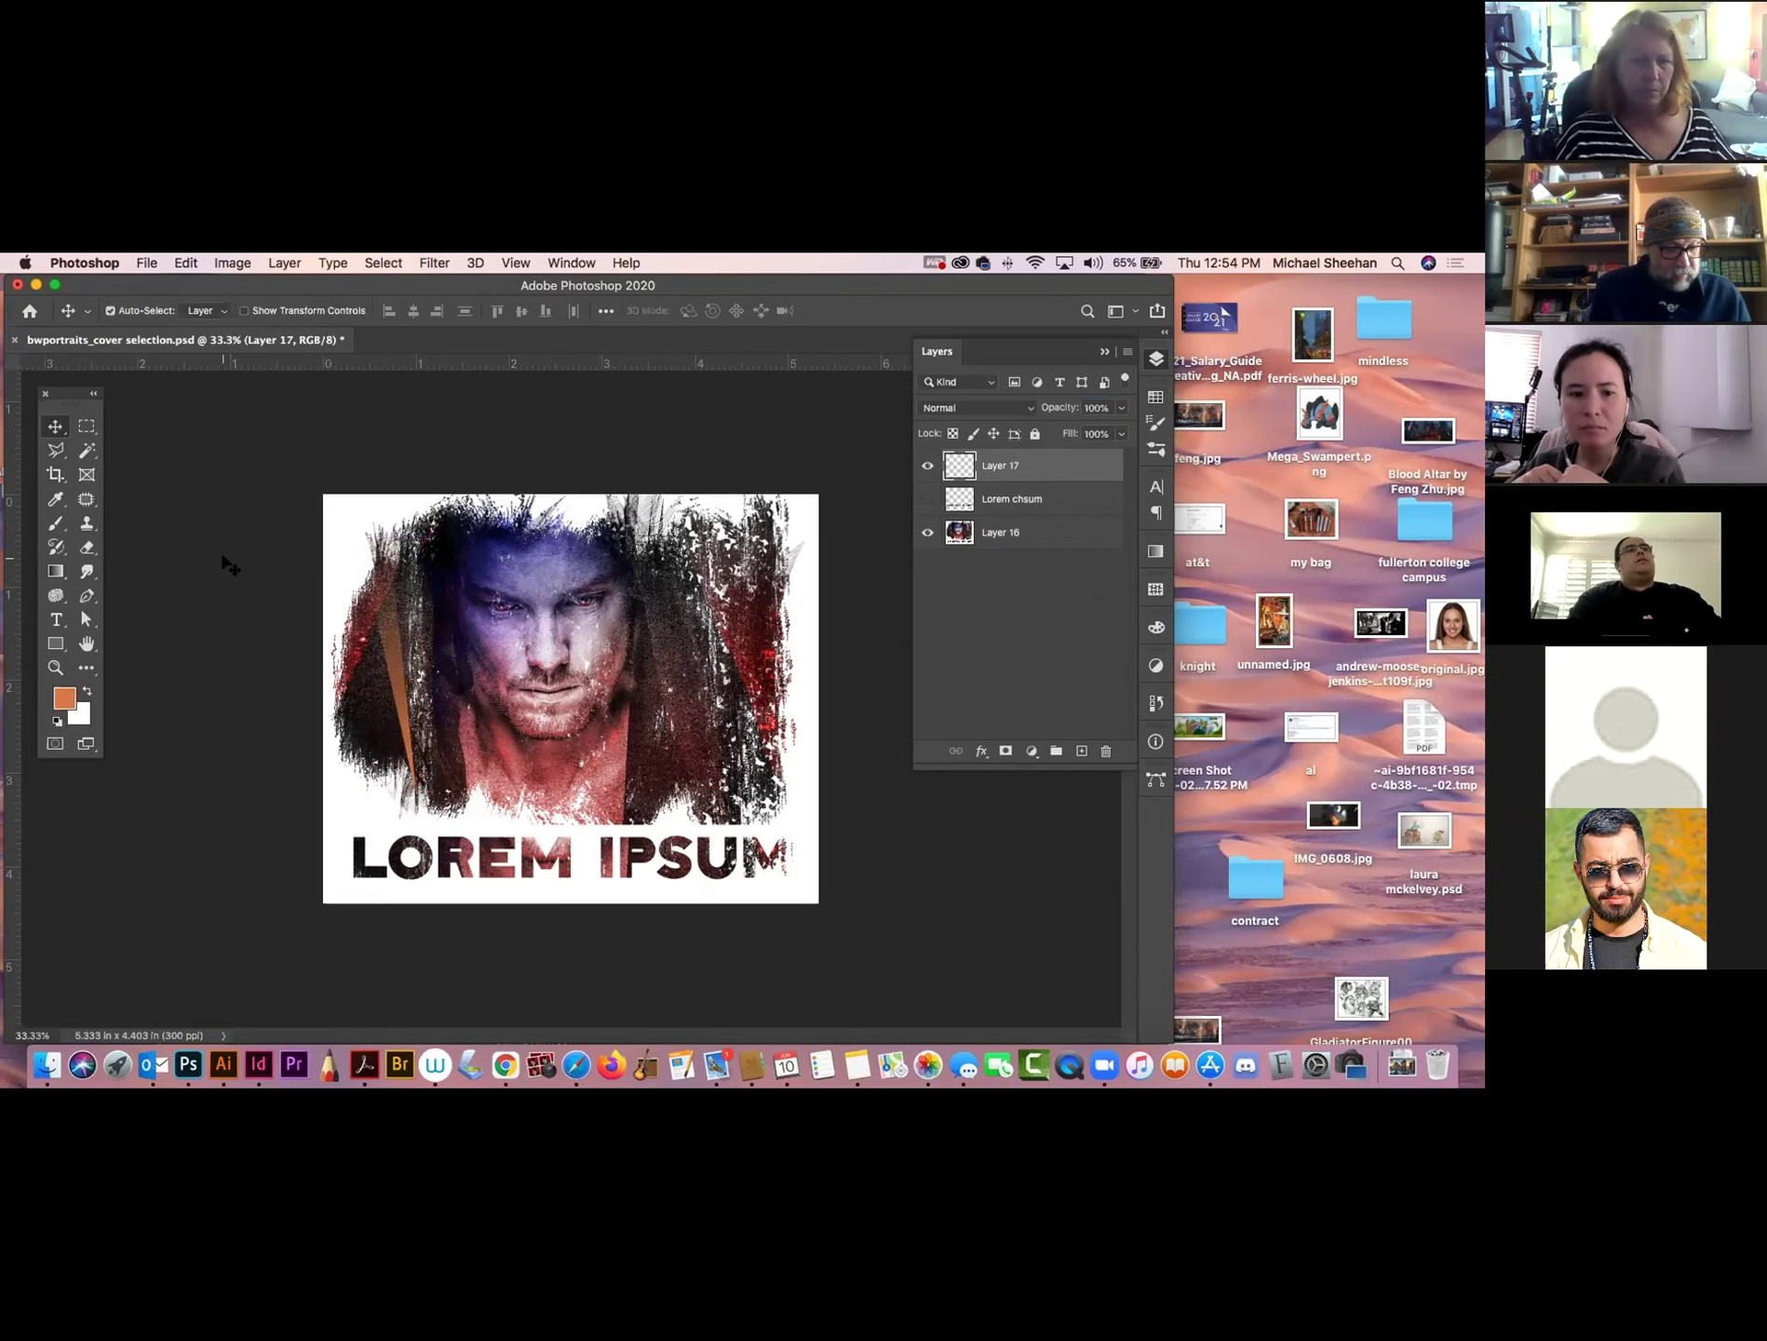
key("super+u")
left_click_drag(176, 408, 188, 410)
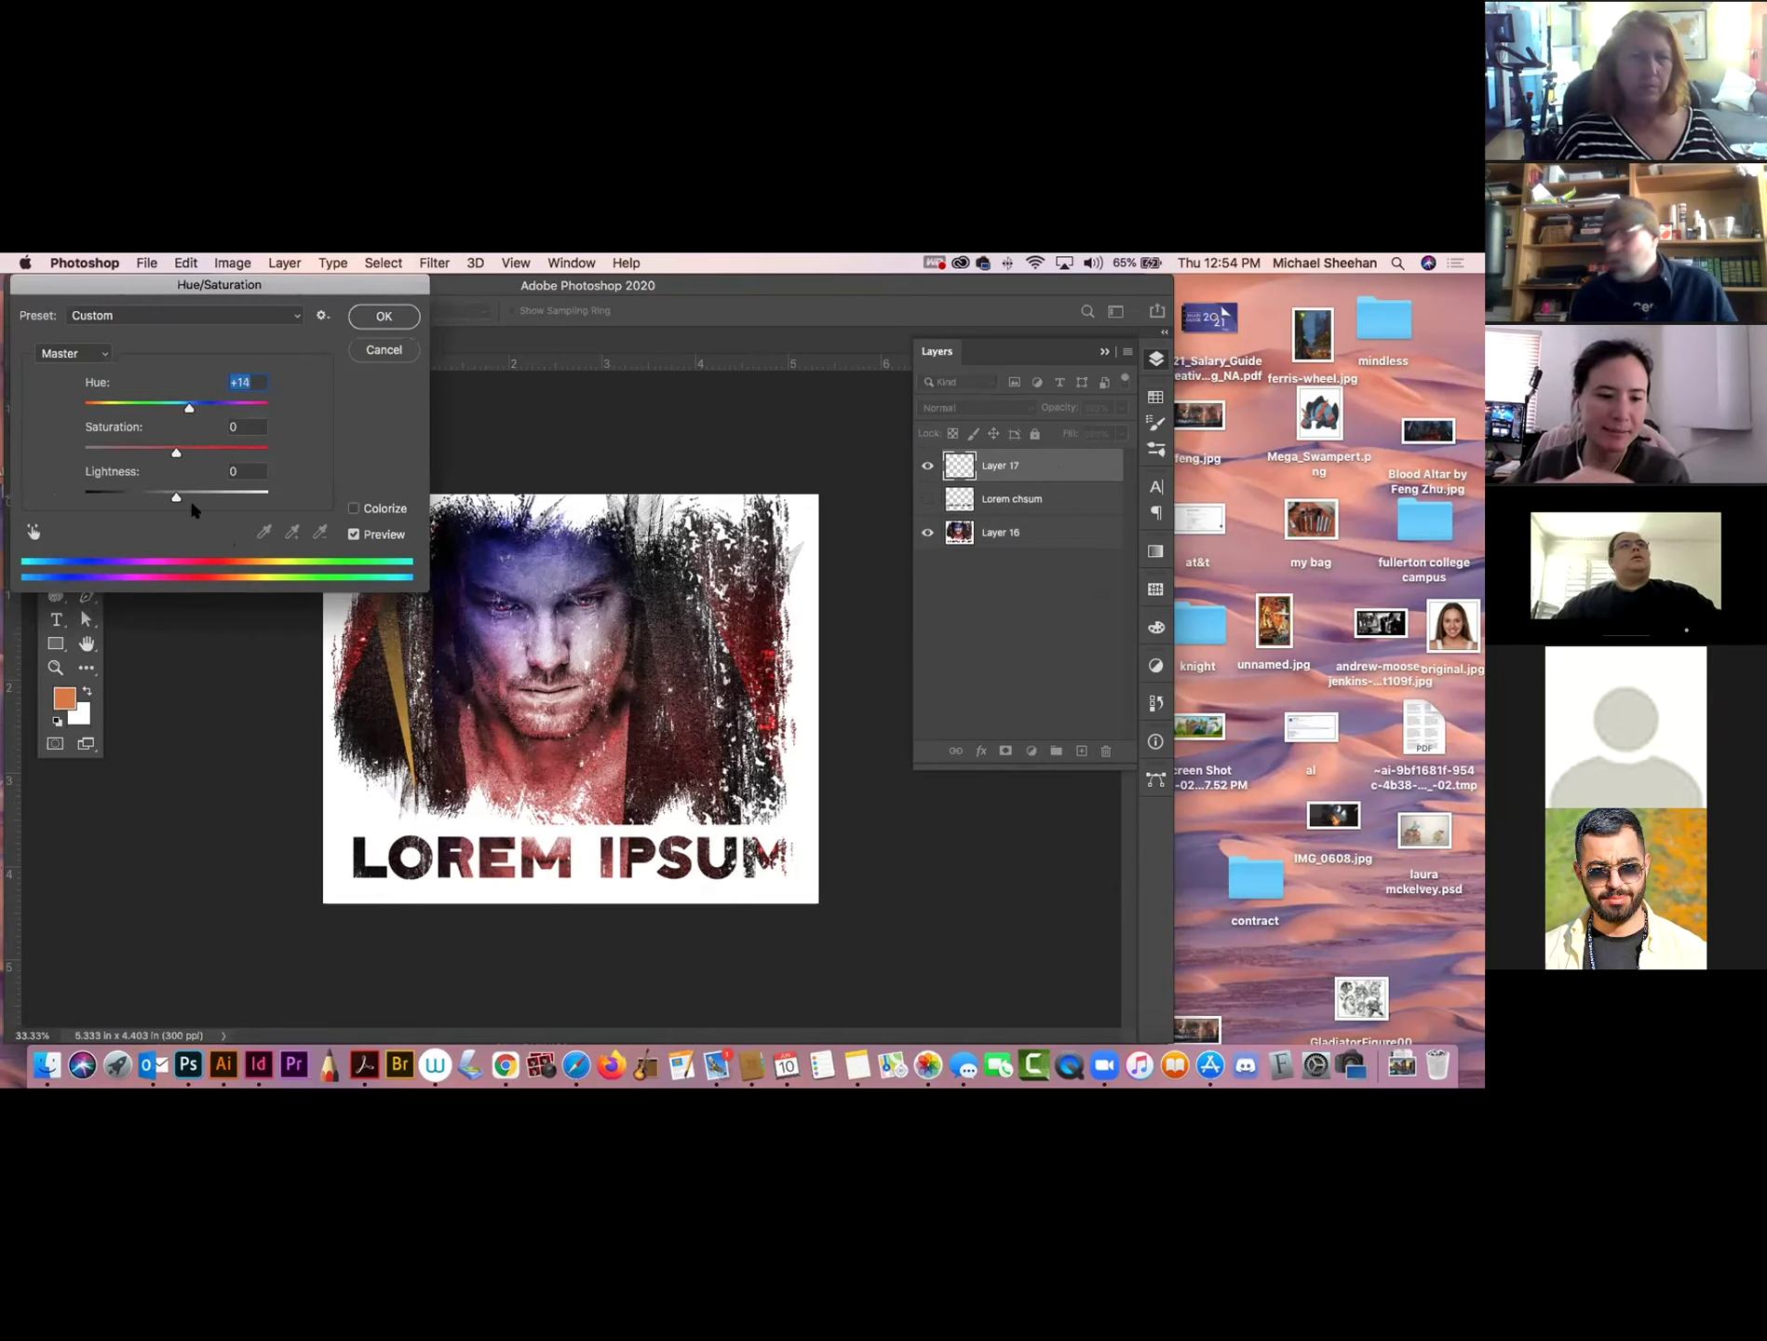
left_click_drag(172, 450, 188, 500)
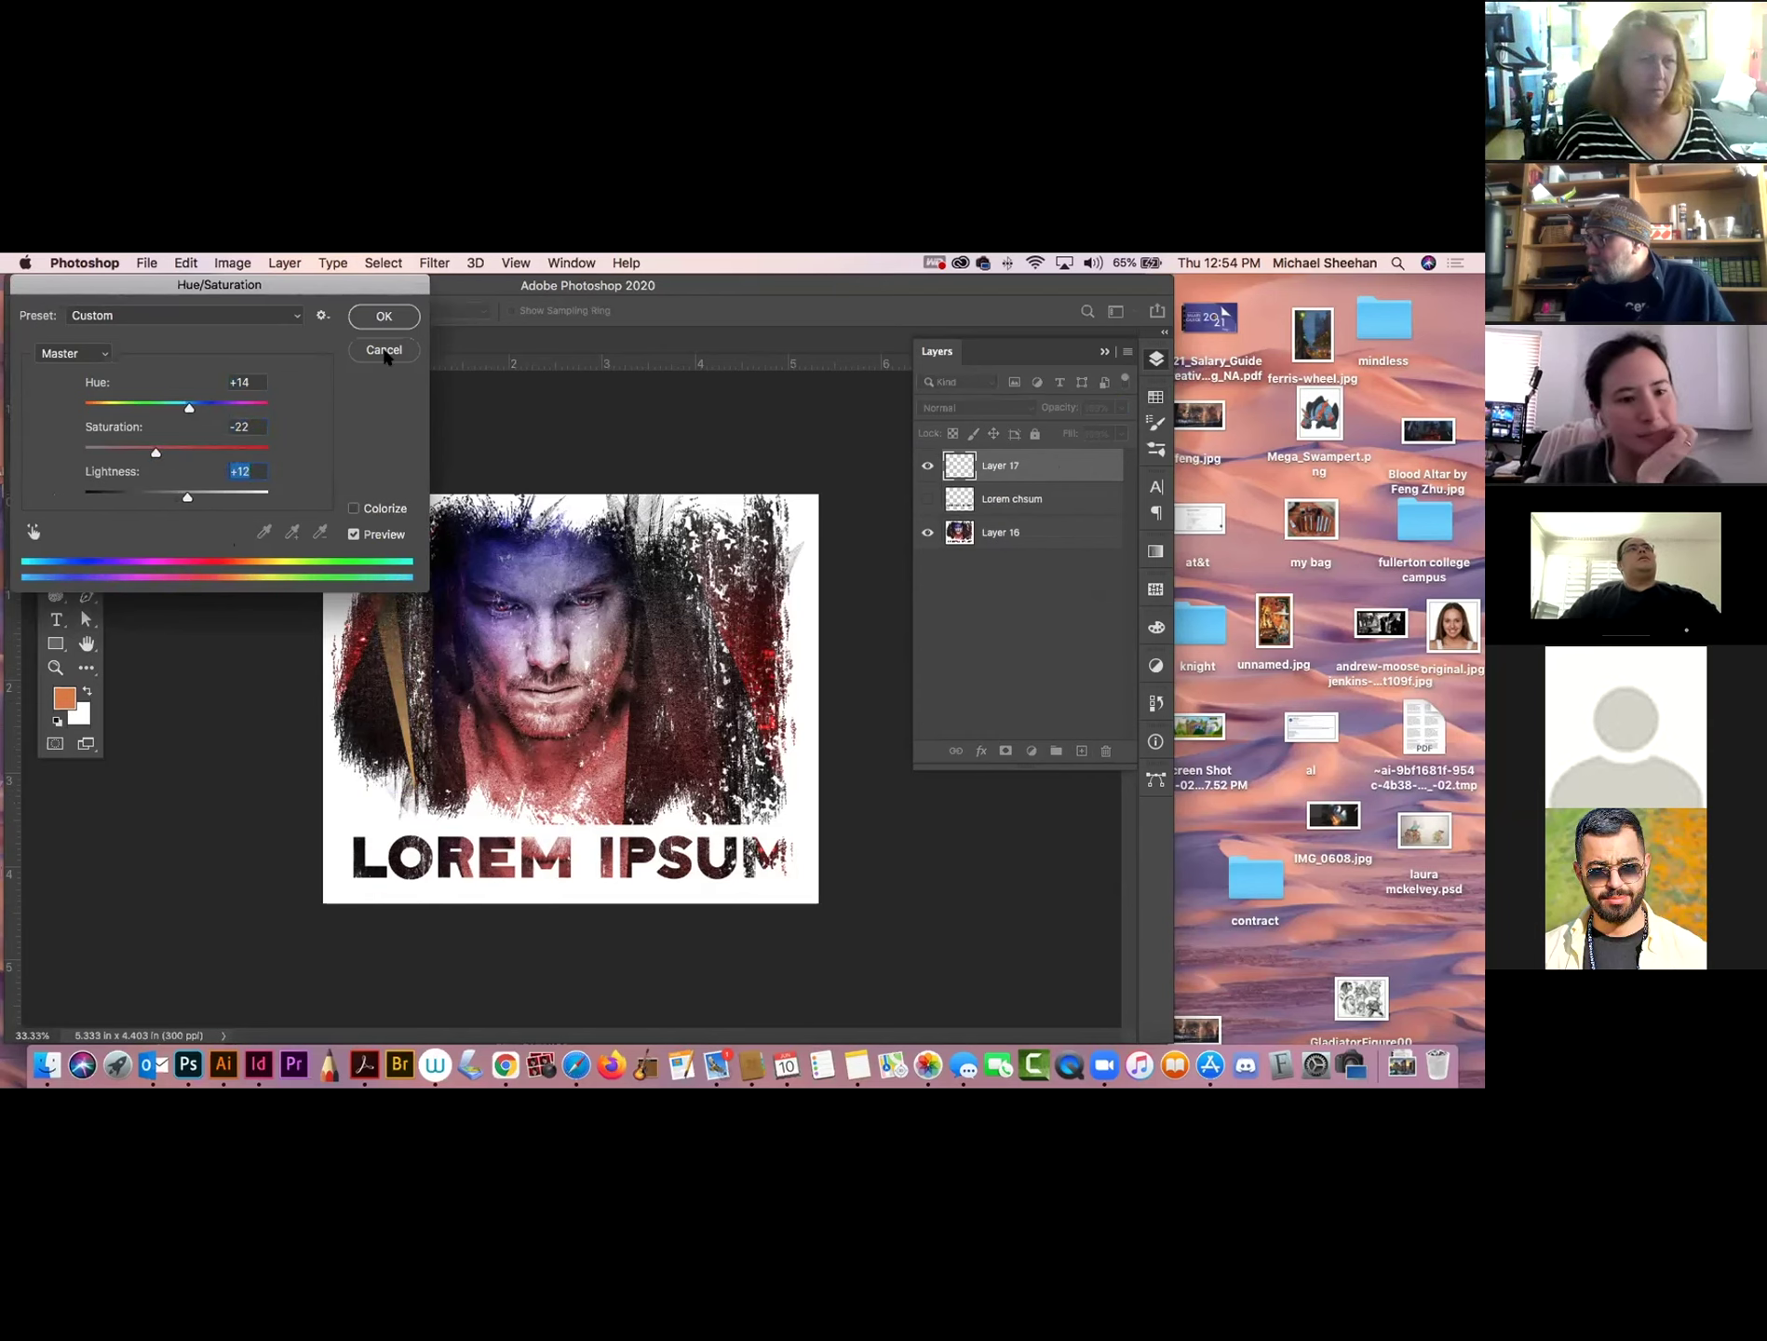
left_click(383, 315)
Soften the light strip on Layer 17 with a Gaussian Blur, using a radius slightly below 10.1 pixels.
left_click(437, 263)
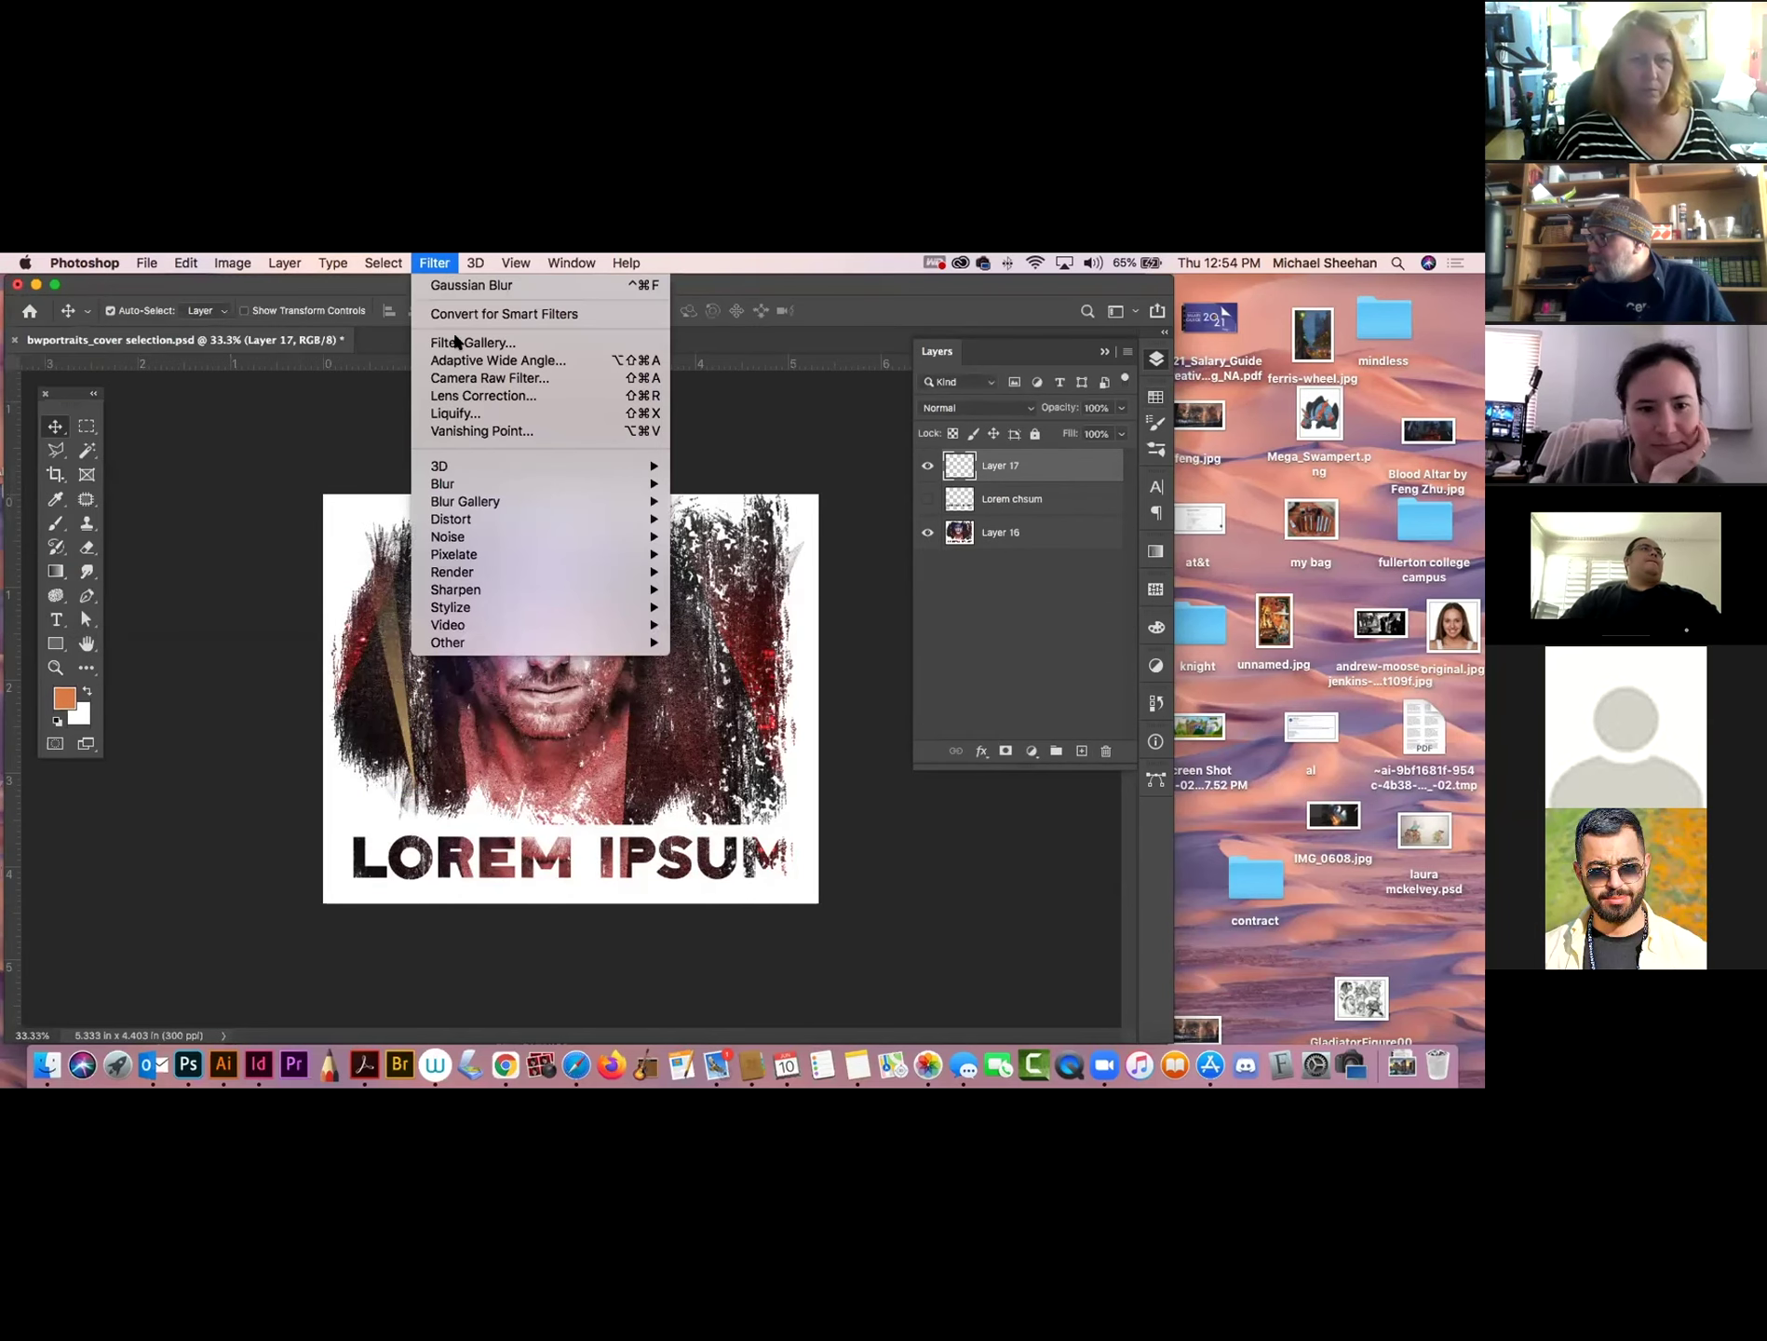
mouse_move(463, 506)
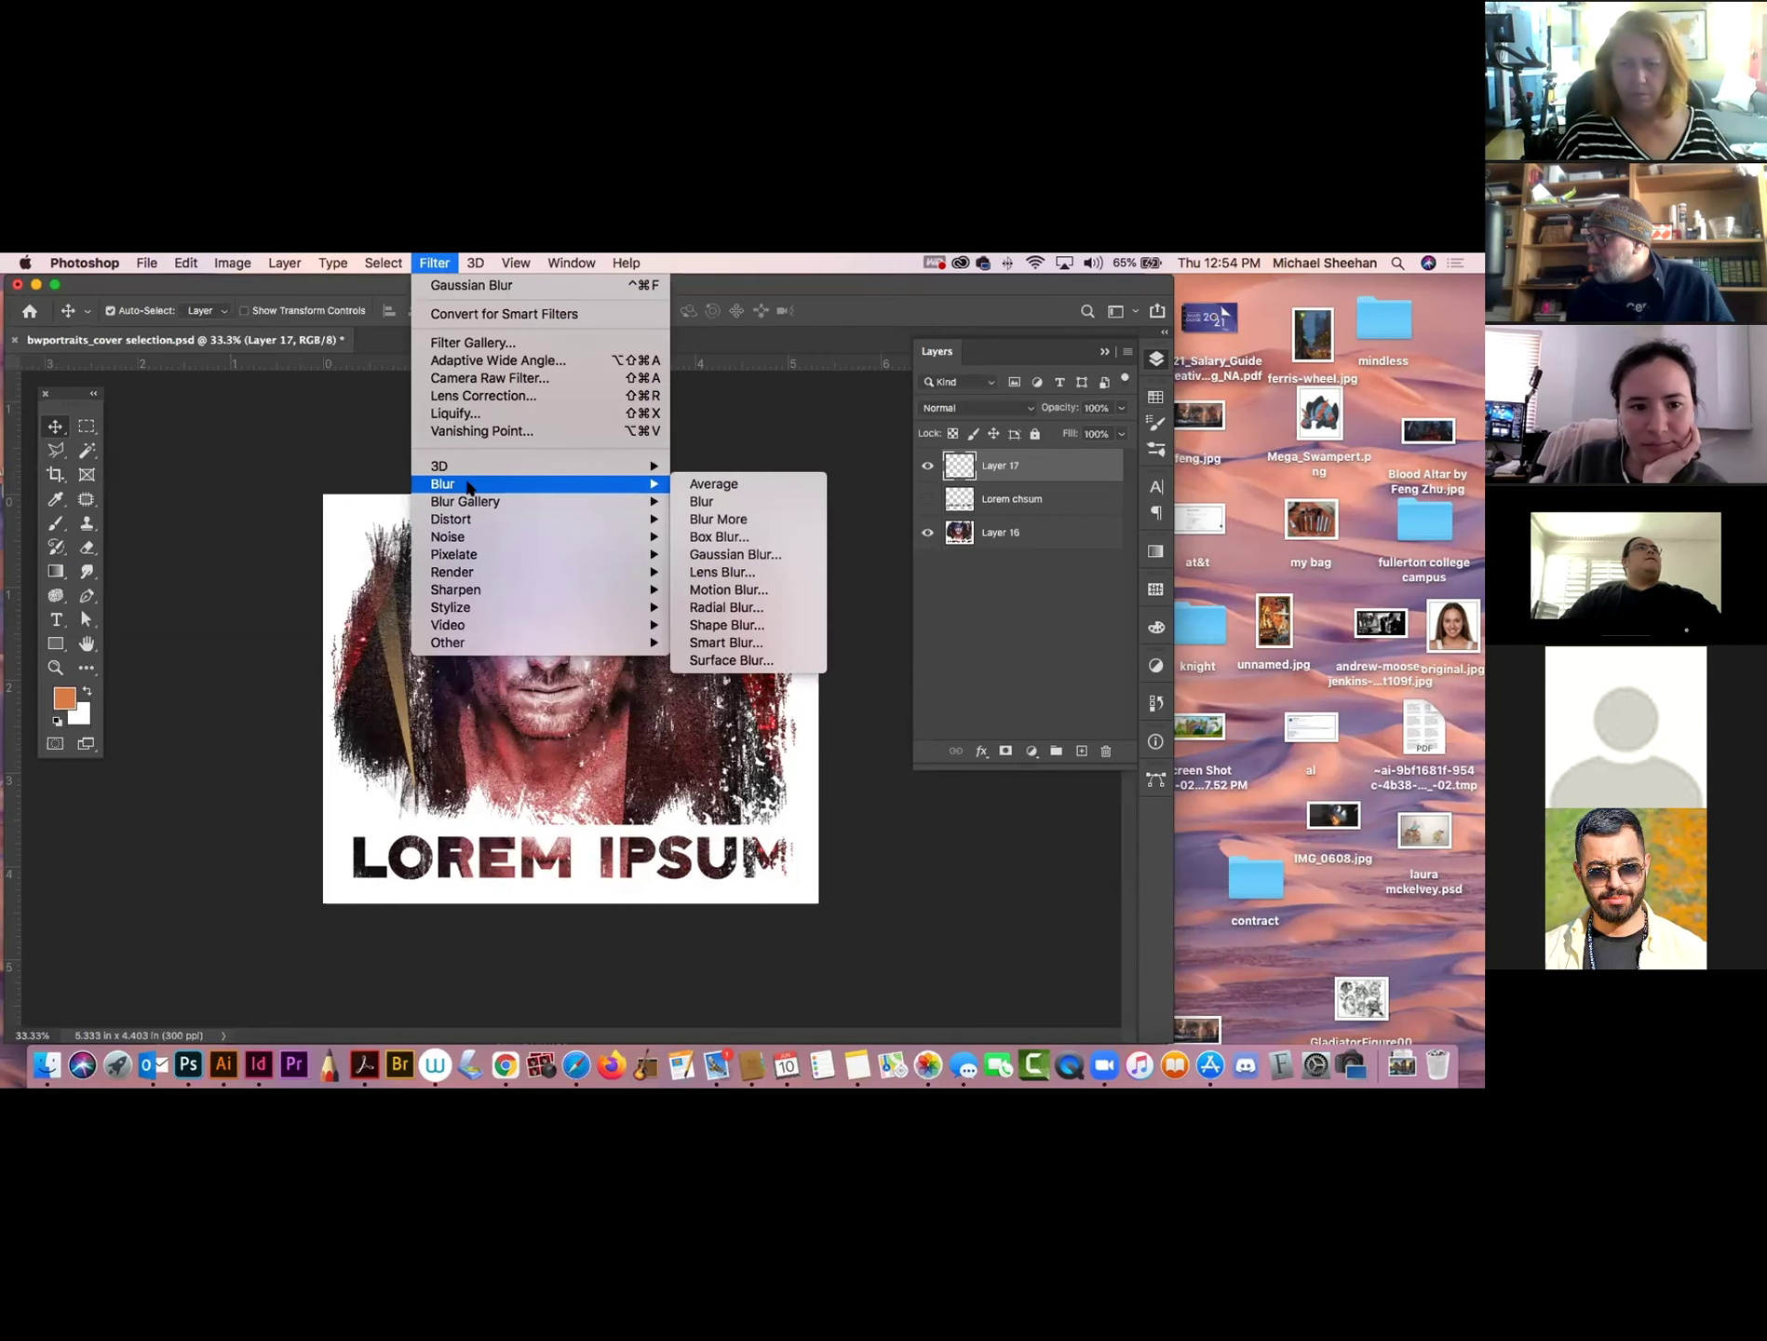
left_click(756, 559)
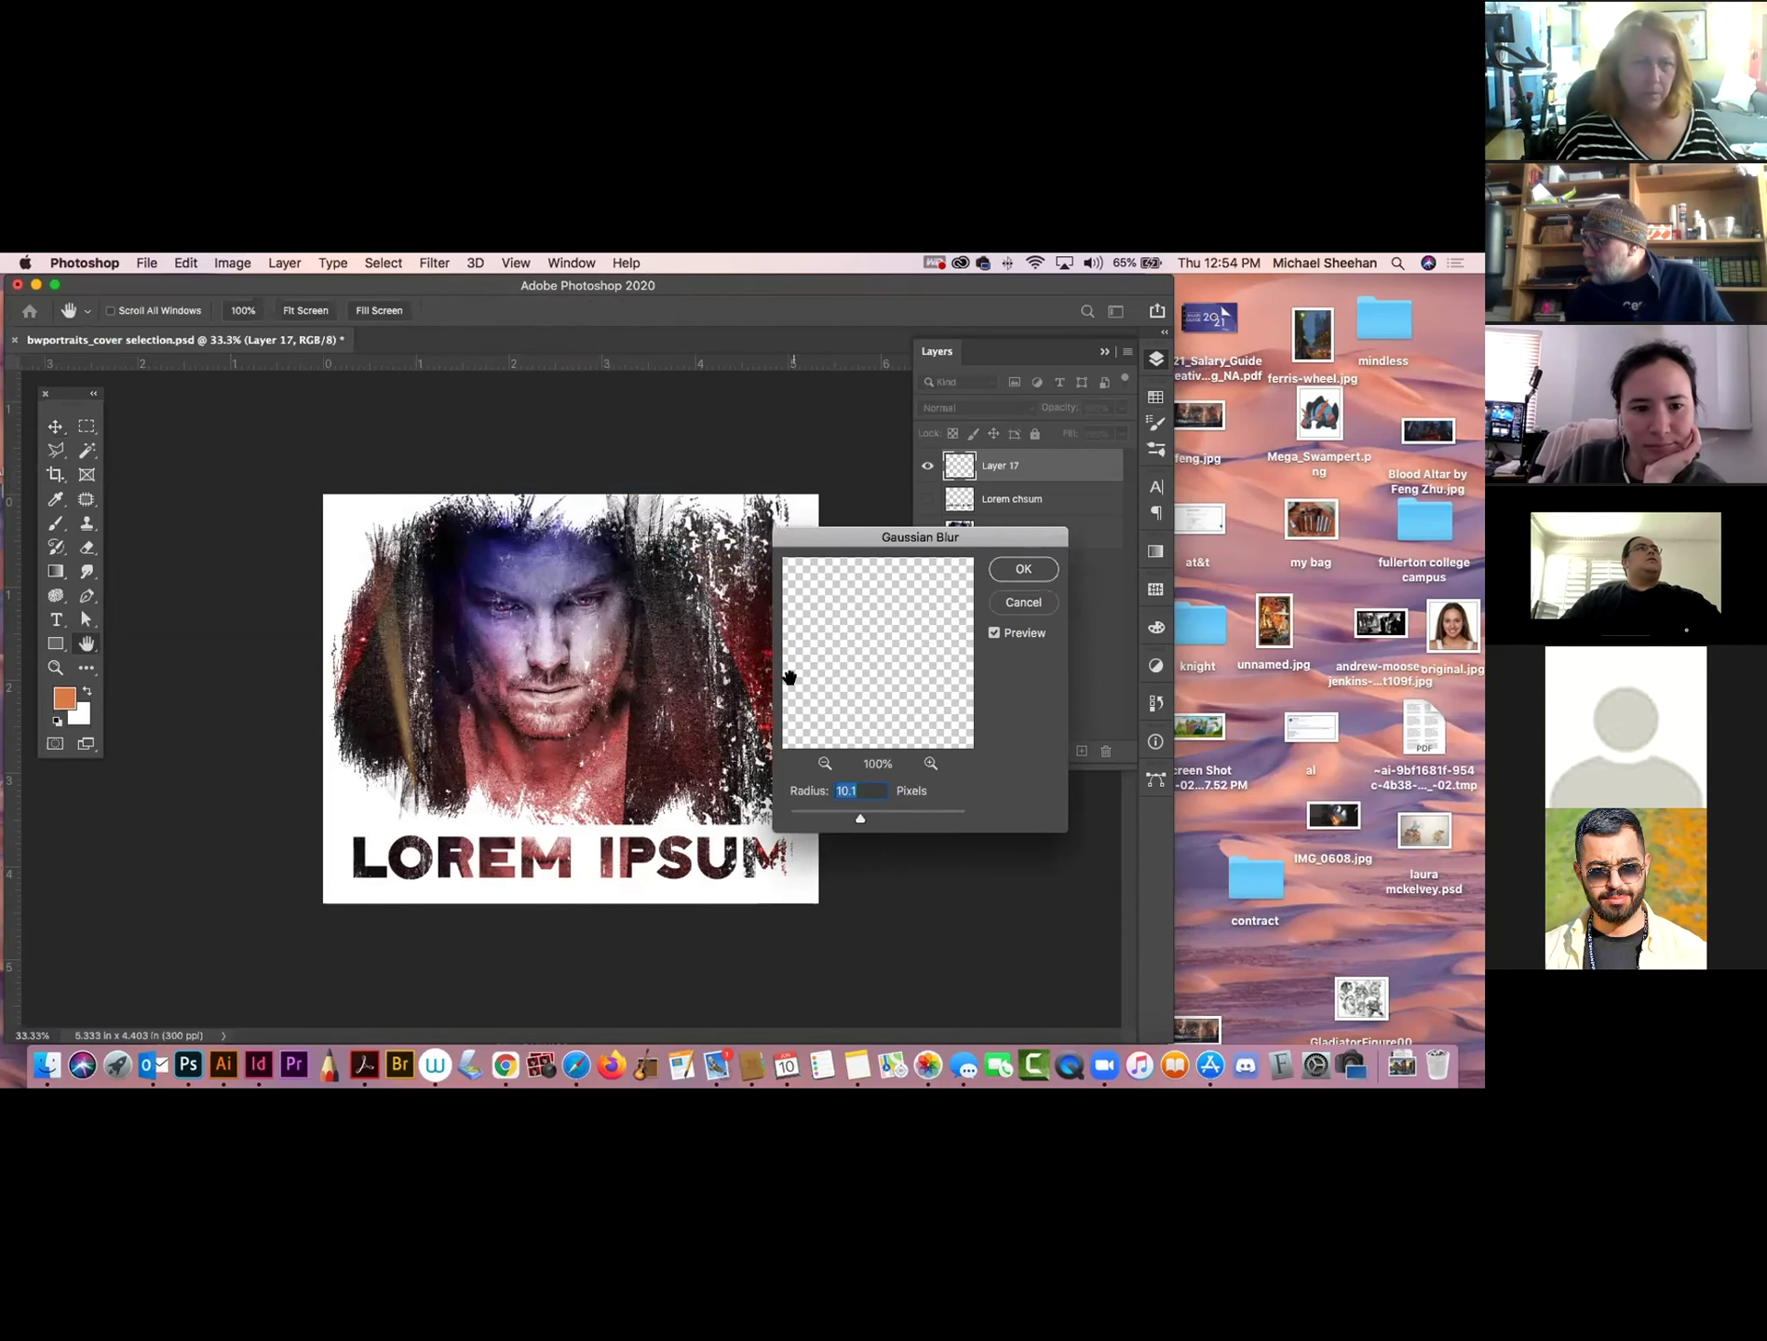
mouse_move(858, 817)
left_mouse_down()
mouse_move(831, 818)
mouse_move(846, 817)
left_mouse_up()
left_click(1010, 562)
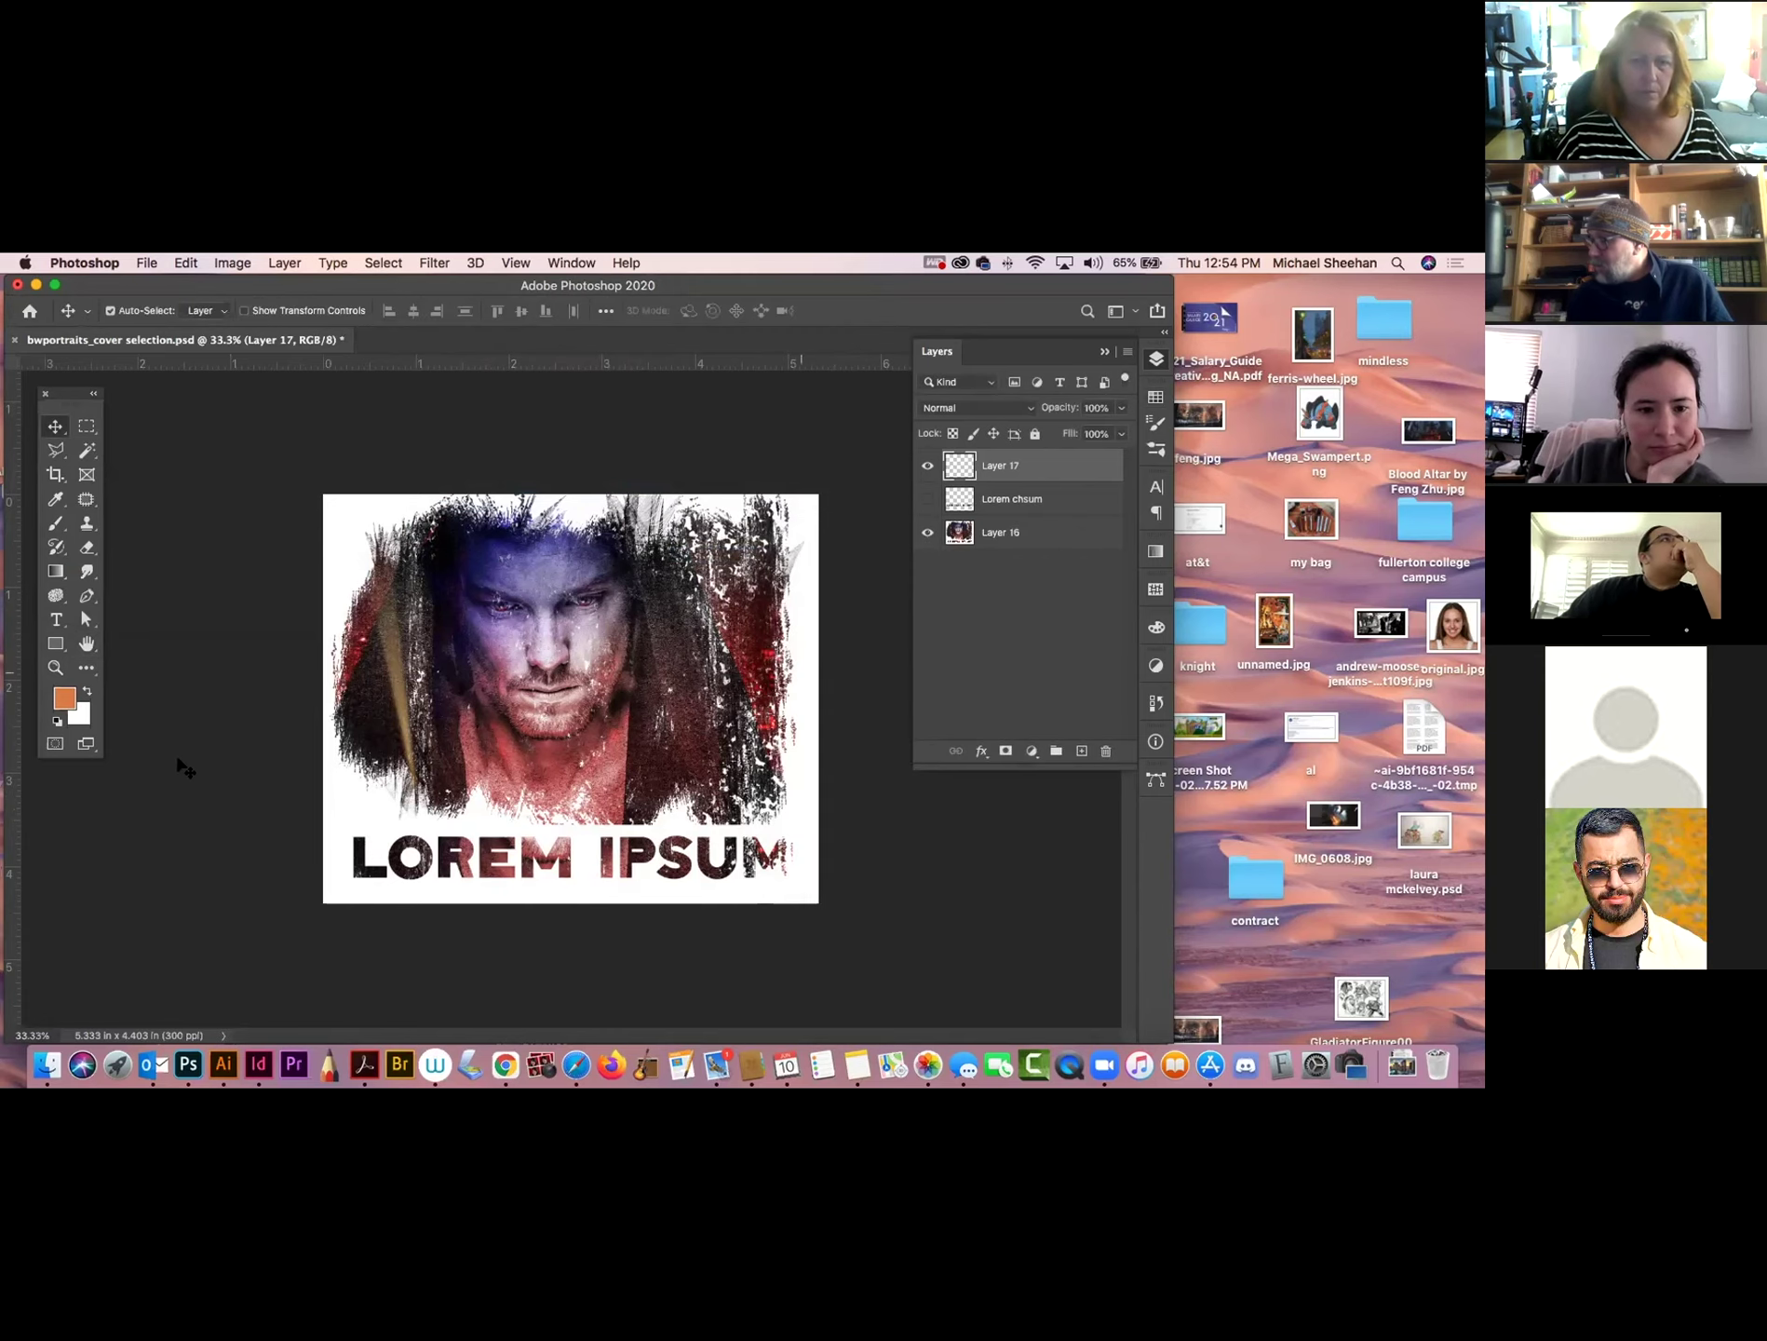
Change the foreground colour from orange to a very pale peach tint of the same hue.
key("x")
left_click(87, 690)
left_click(81, 714)
left_click(783, 528)
left_click(63, 697)
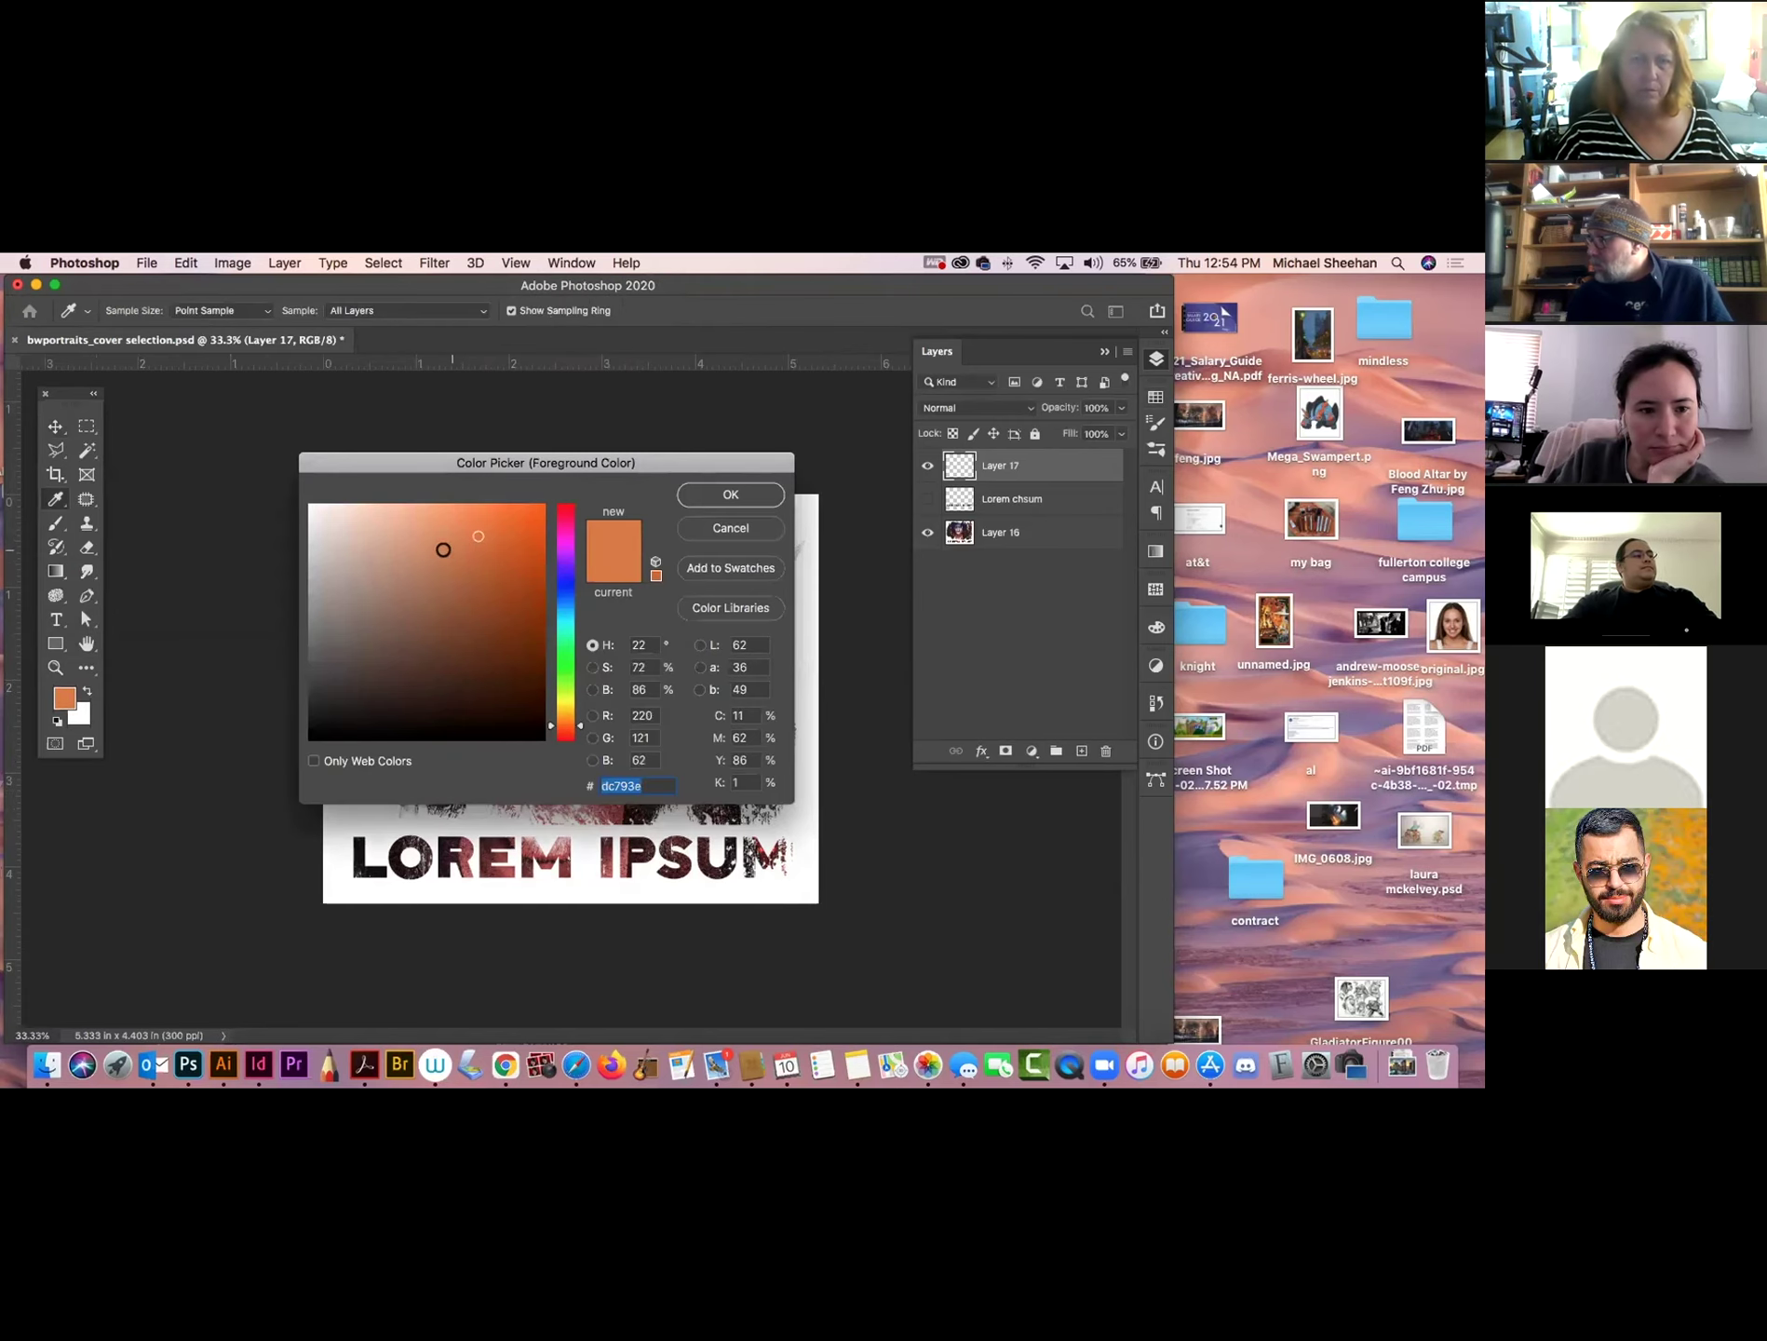
left_click(349, 518)
key("Return")
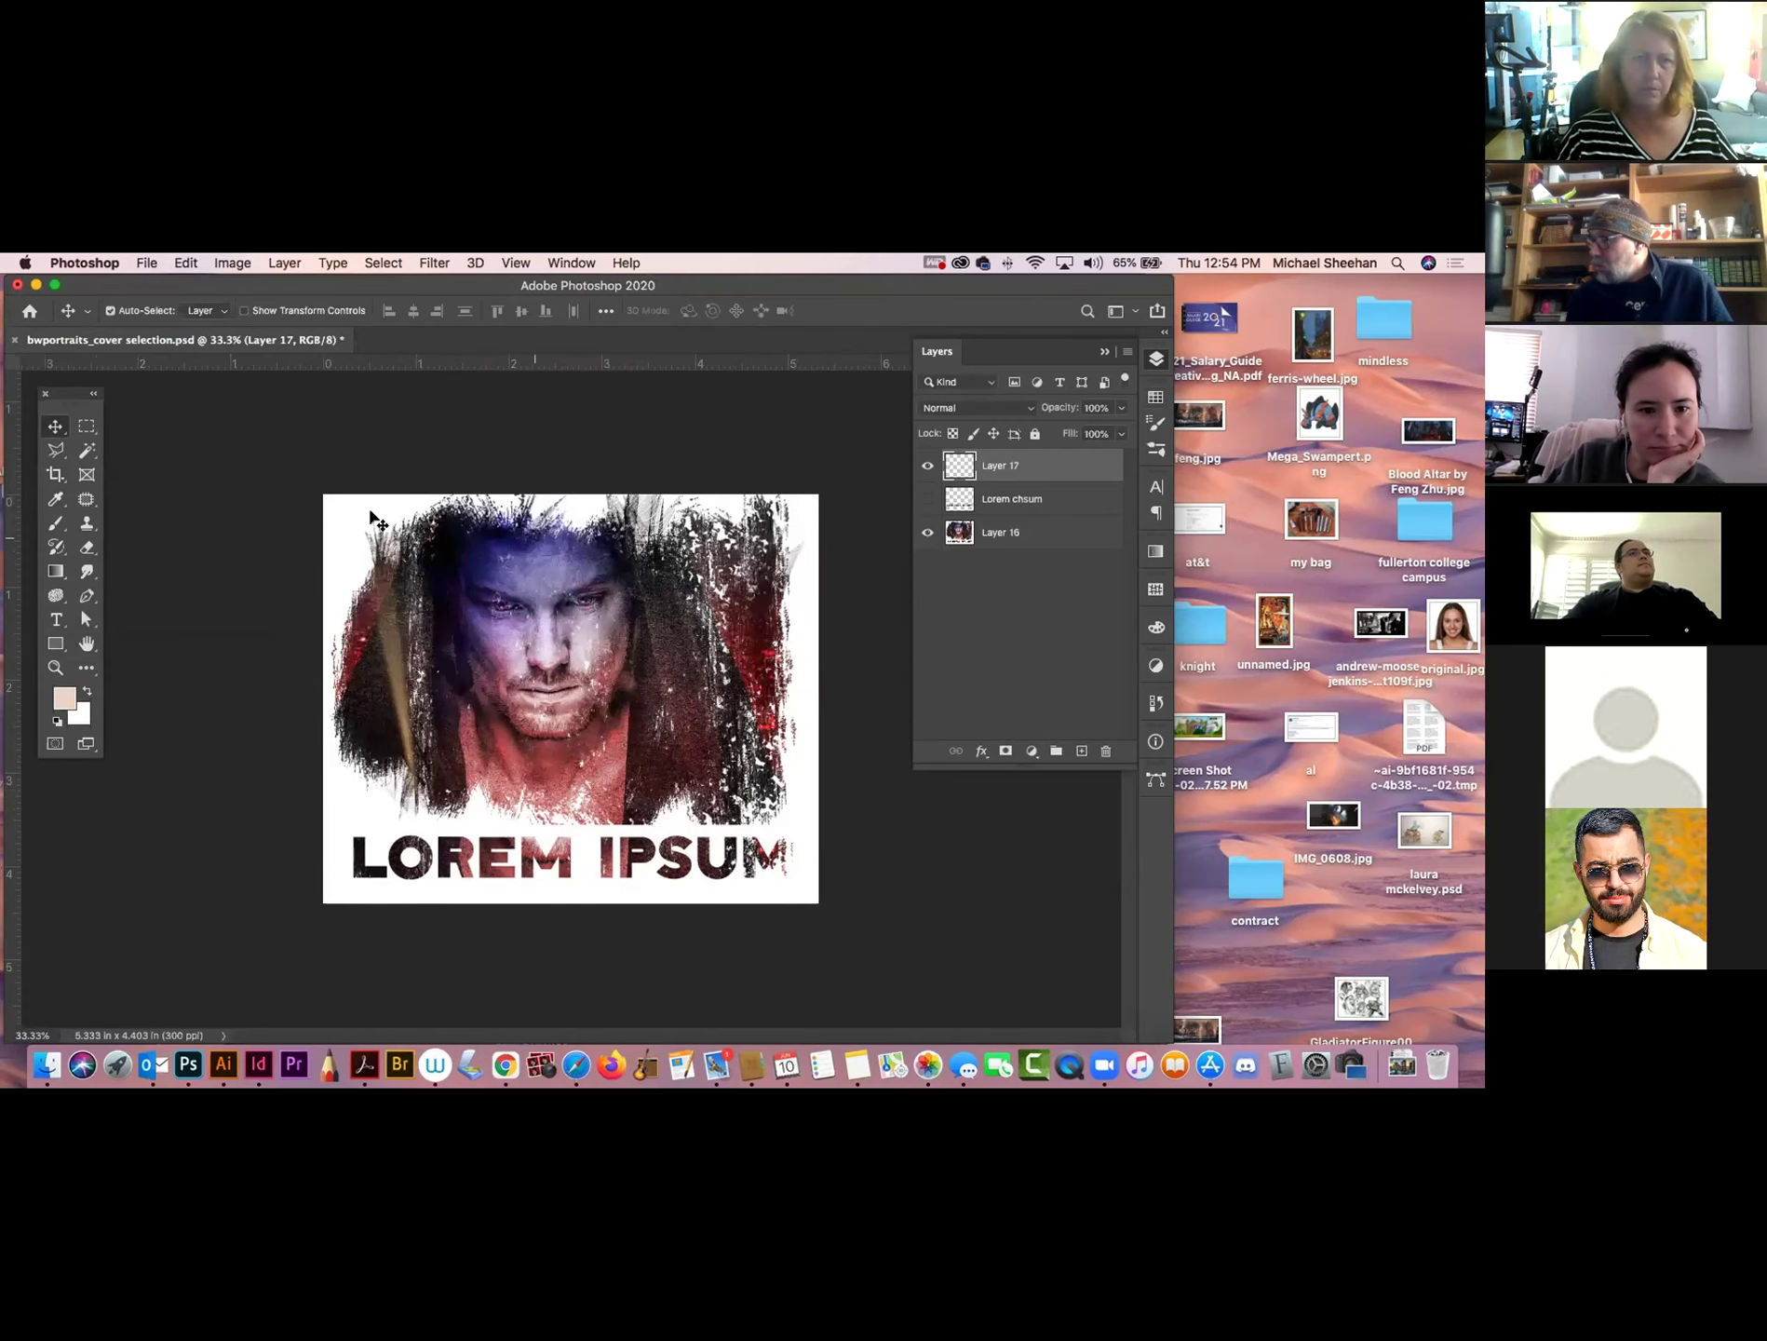
Dab pale peach paint on the lower end of the light strip with a 90-pixel brush at 100% opacity.
left_click(56, 522)
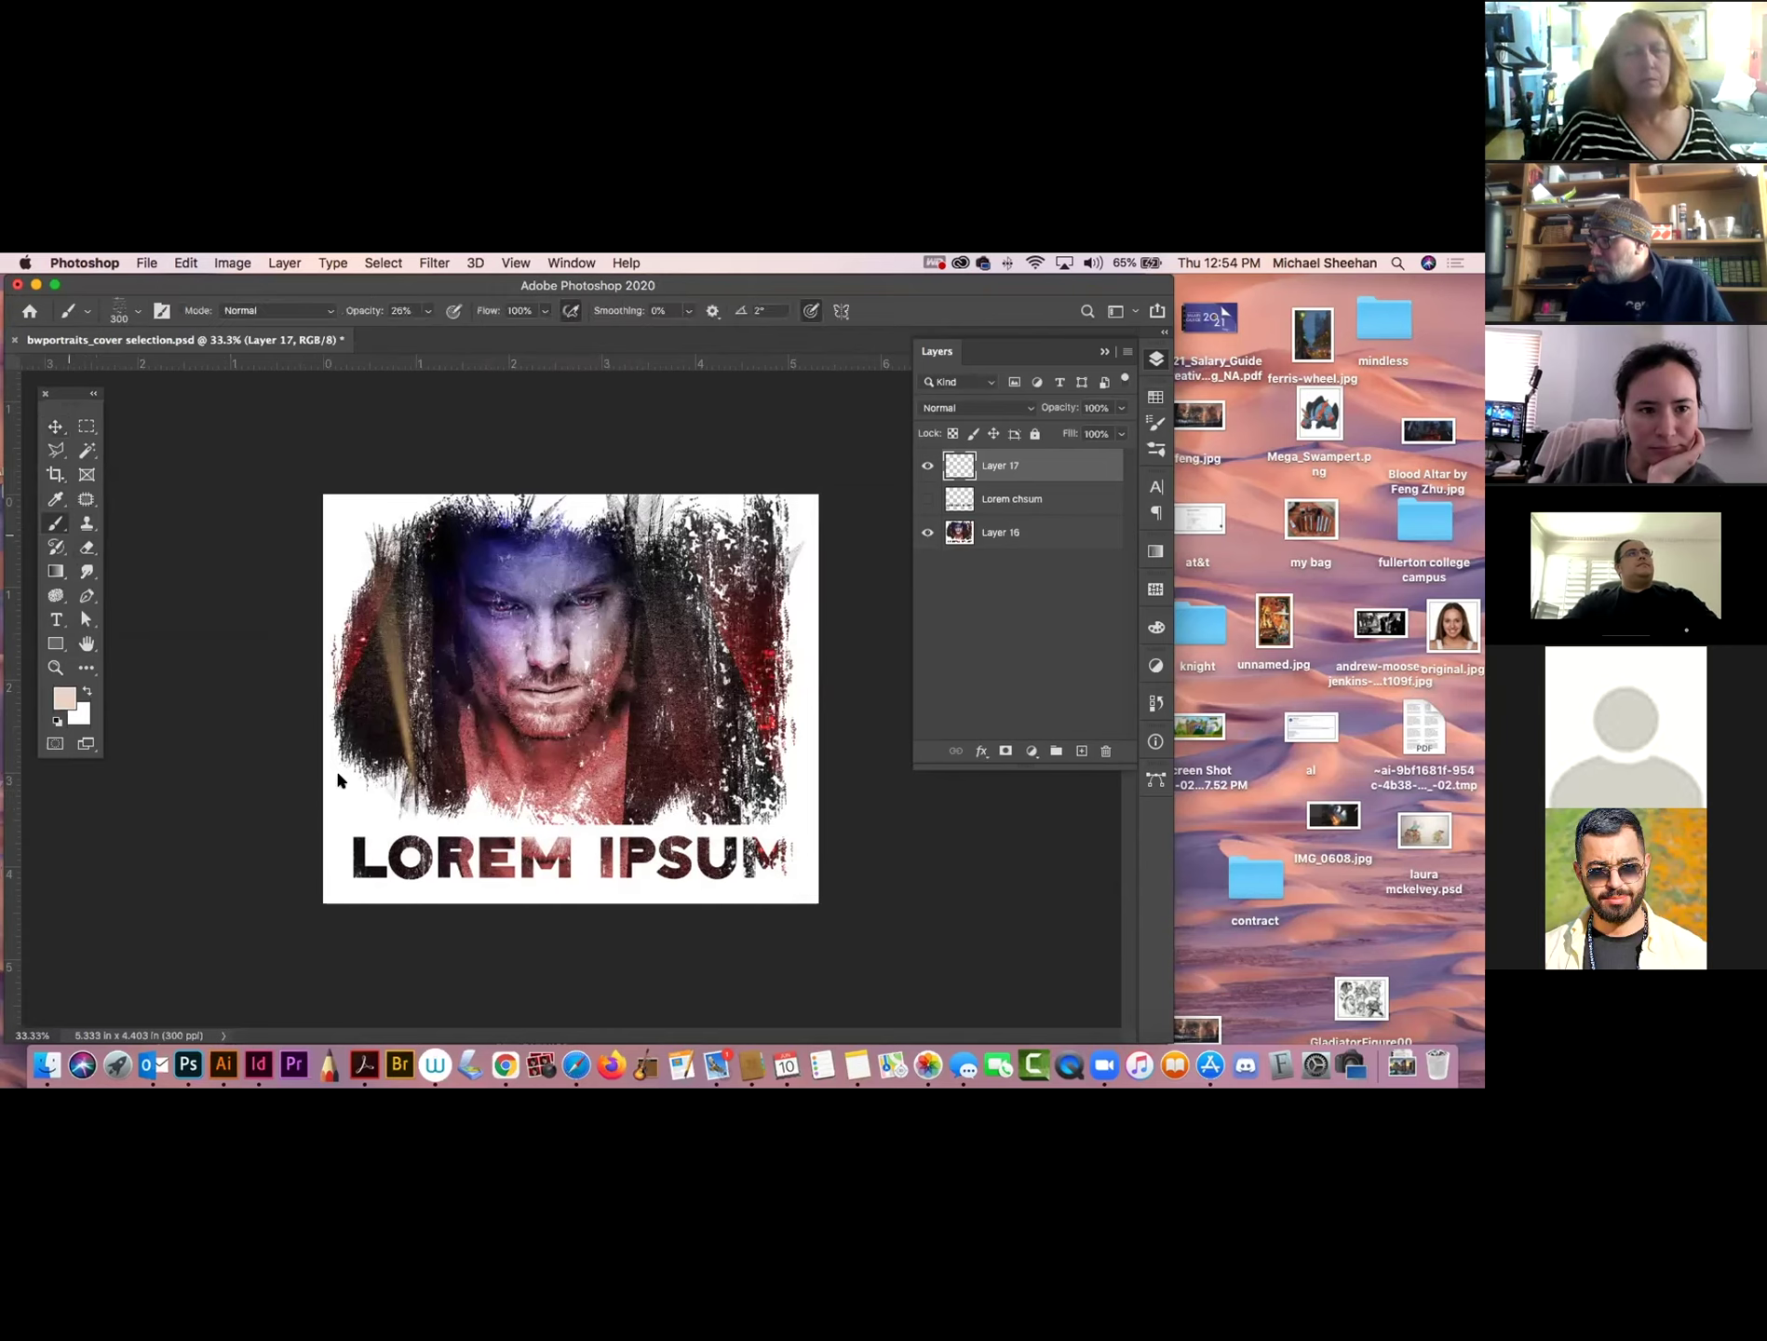
key("bracketleft")
key("bracketleft")
key("bracketleft")
key("bracketleft")
key("bracketleft")
key("bracketleft")
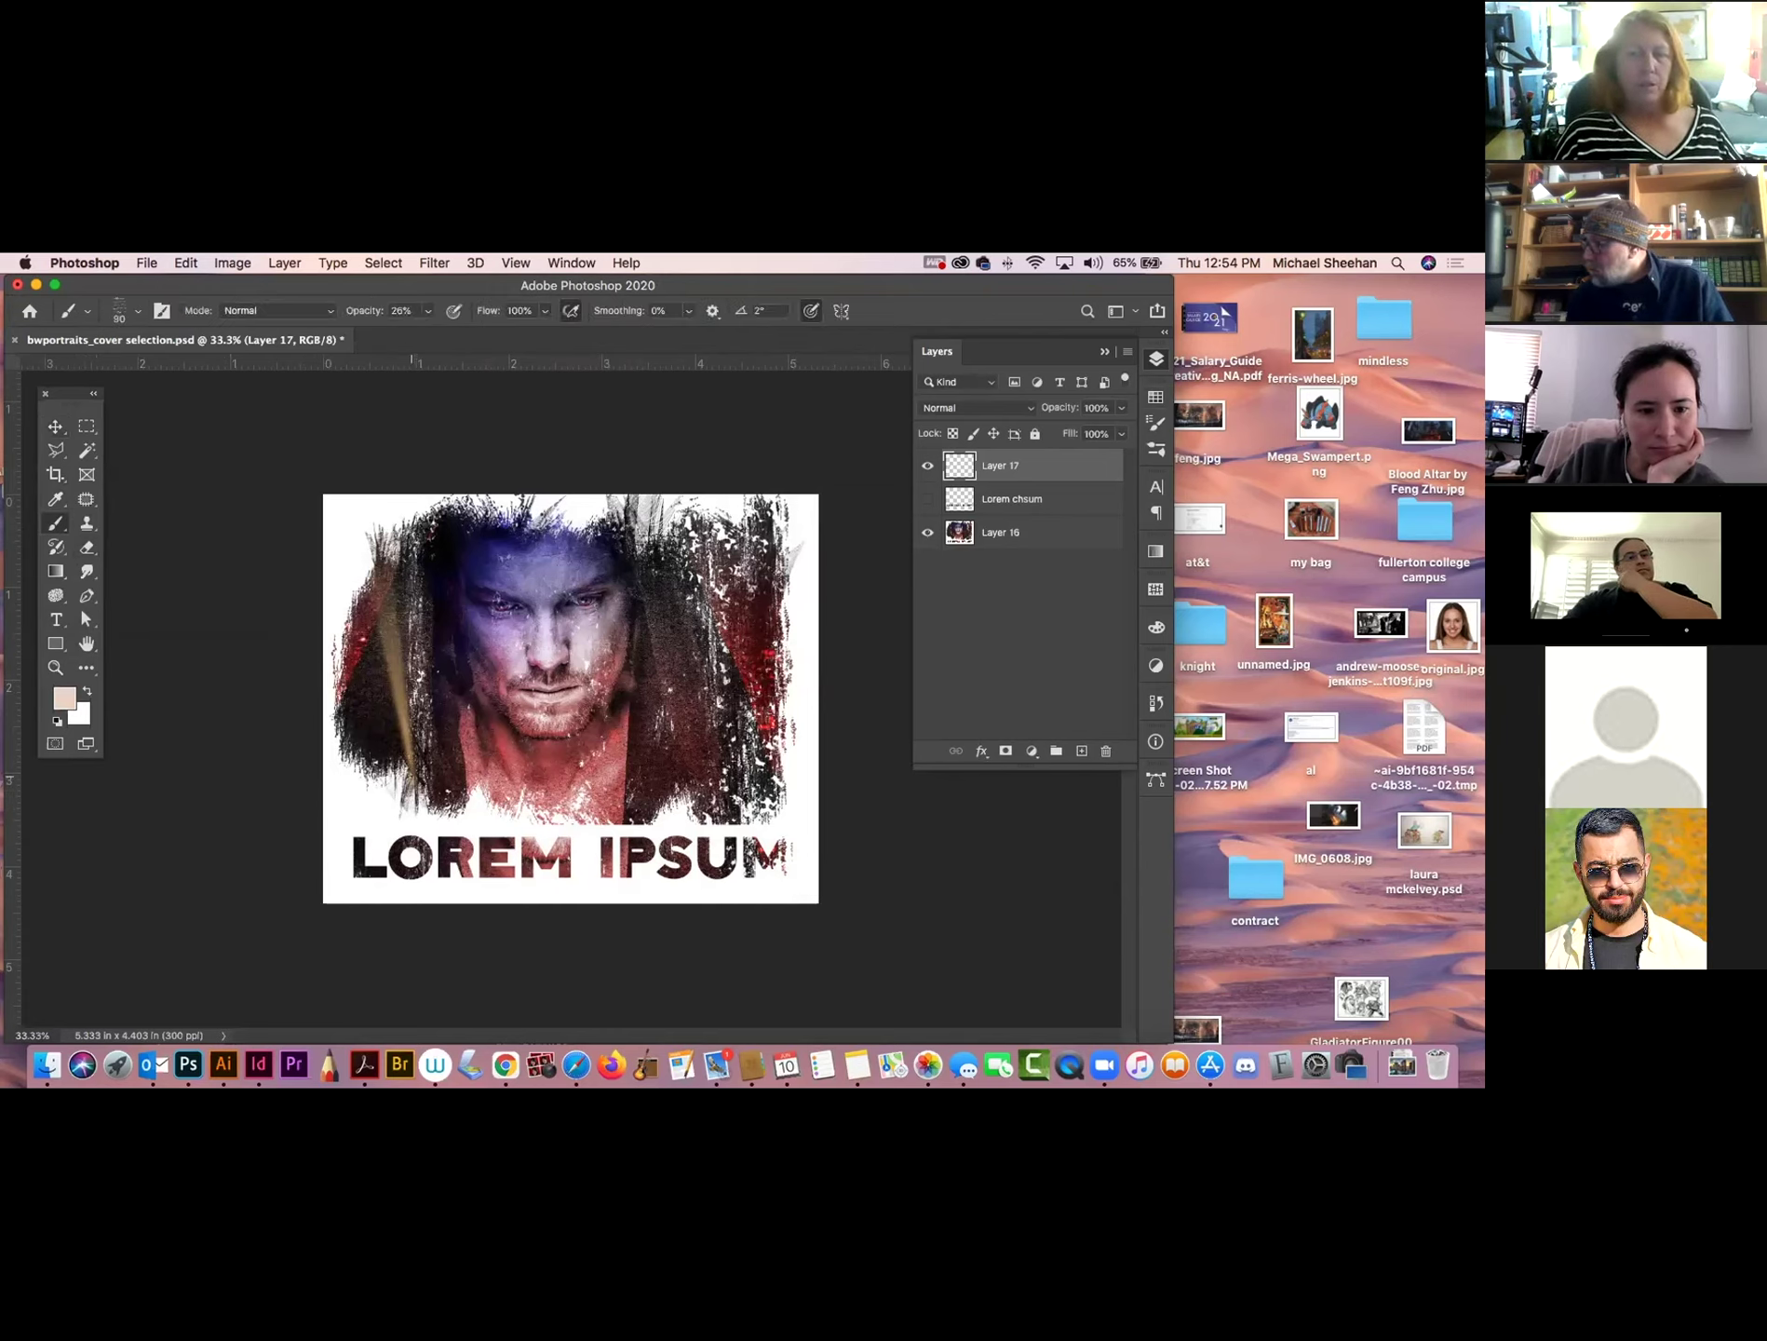
key("bracketleft")
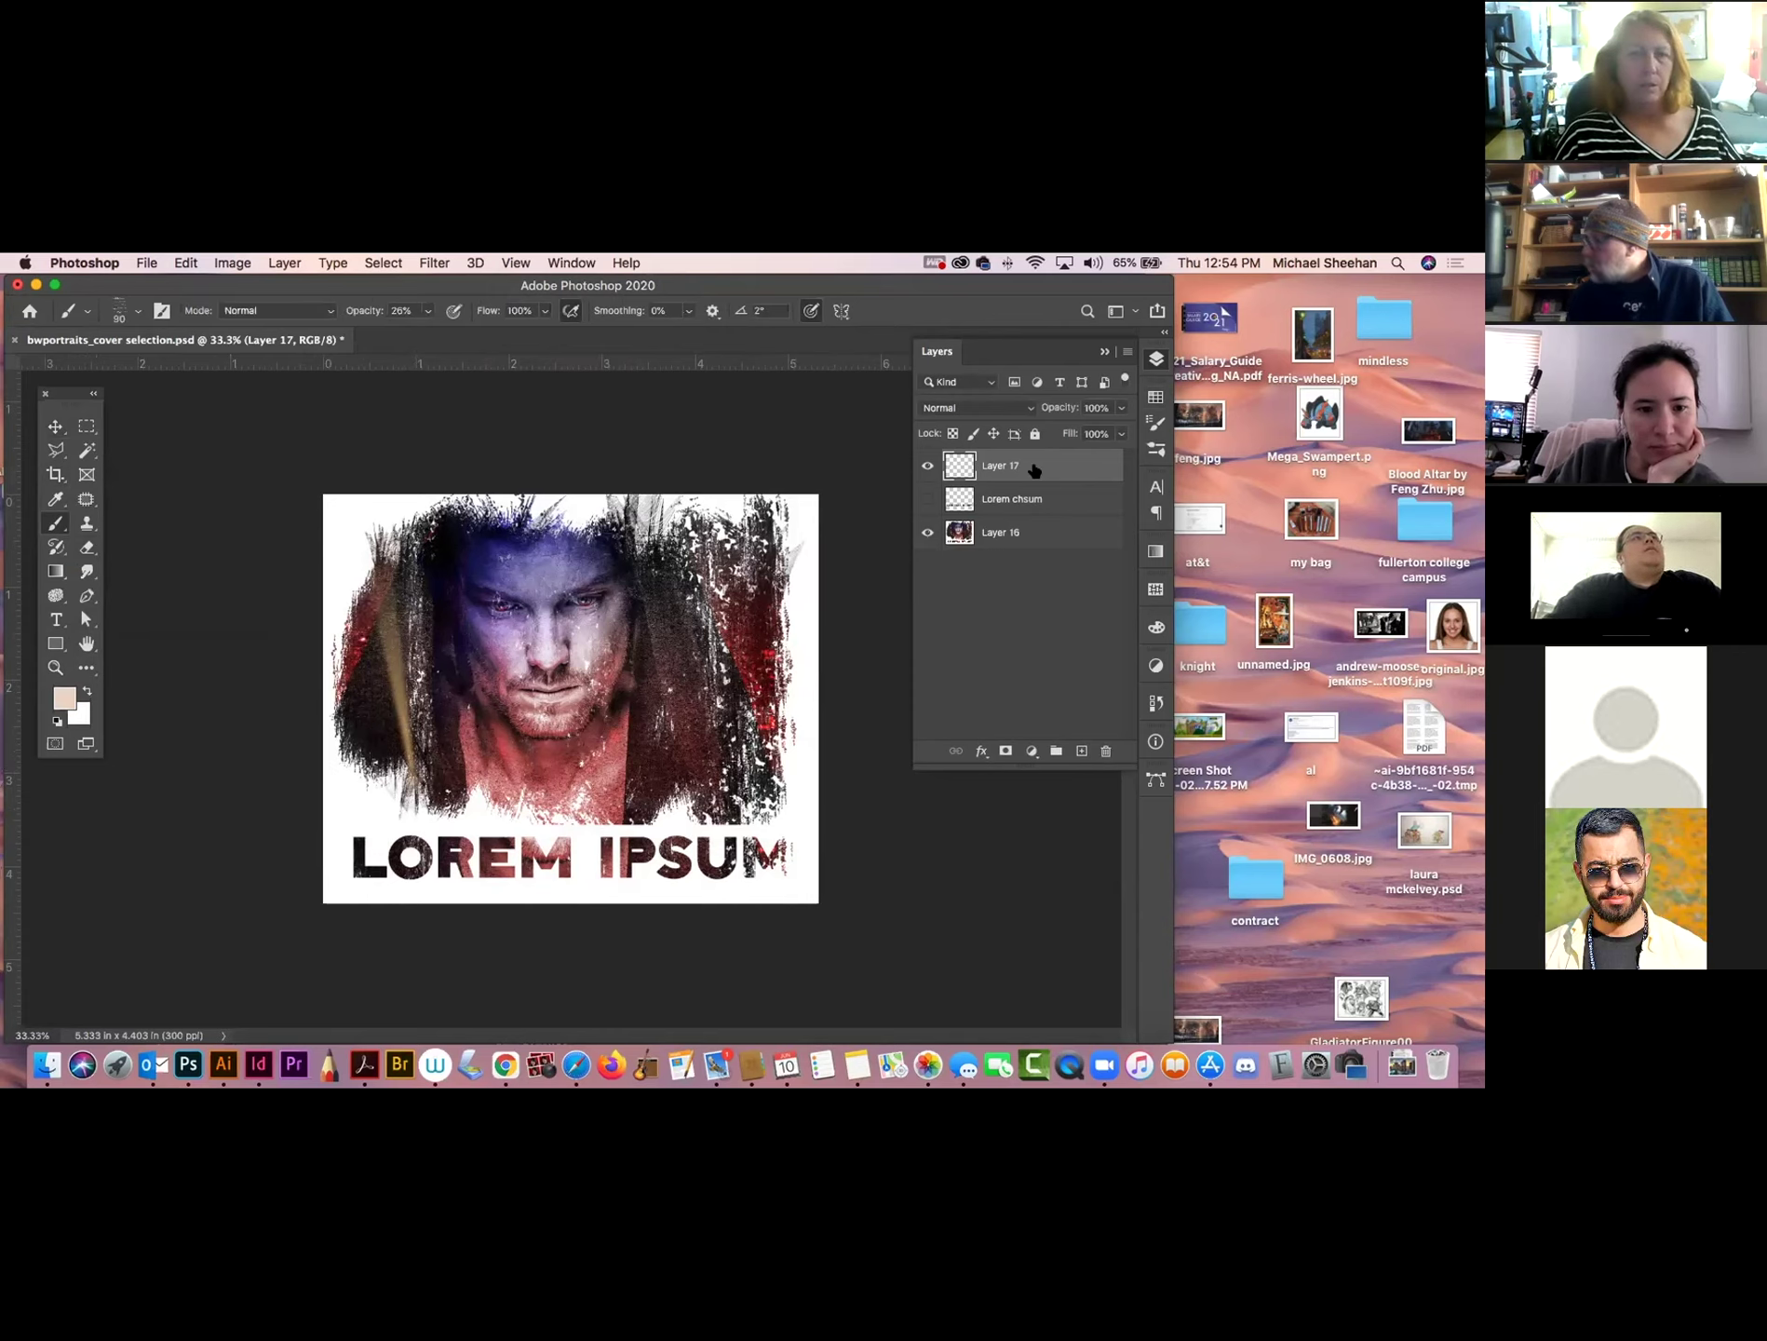
left_click(927, 499)
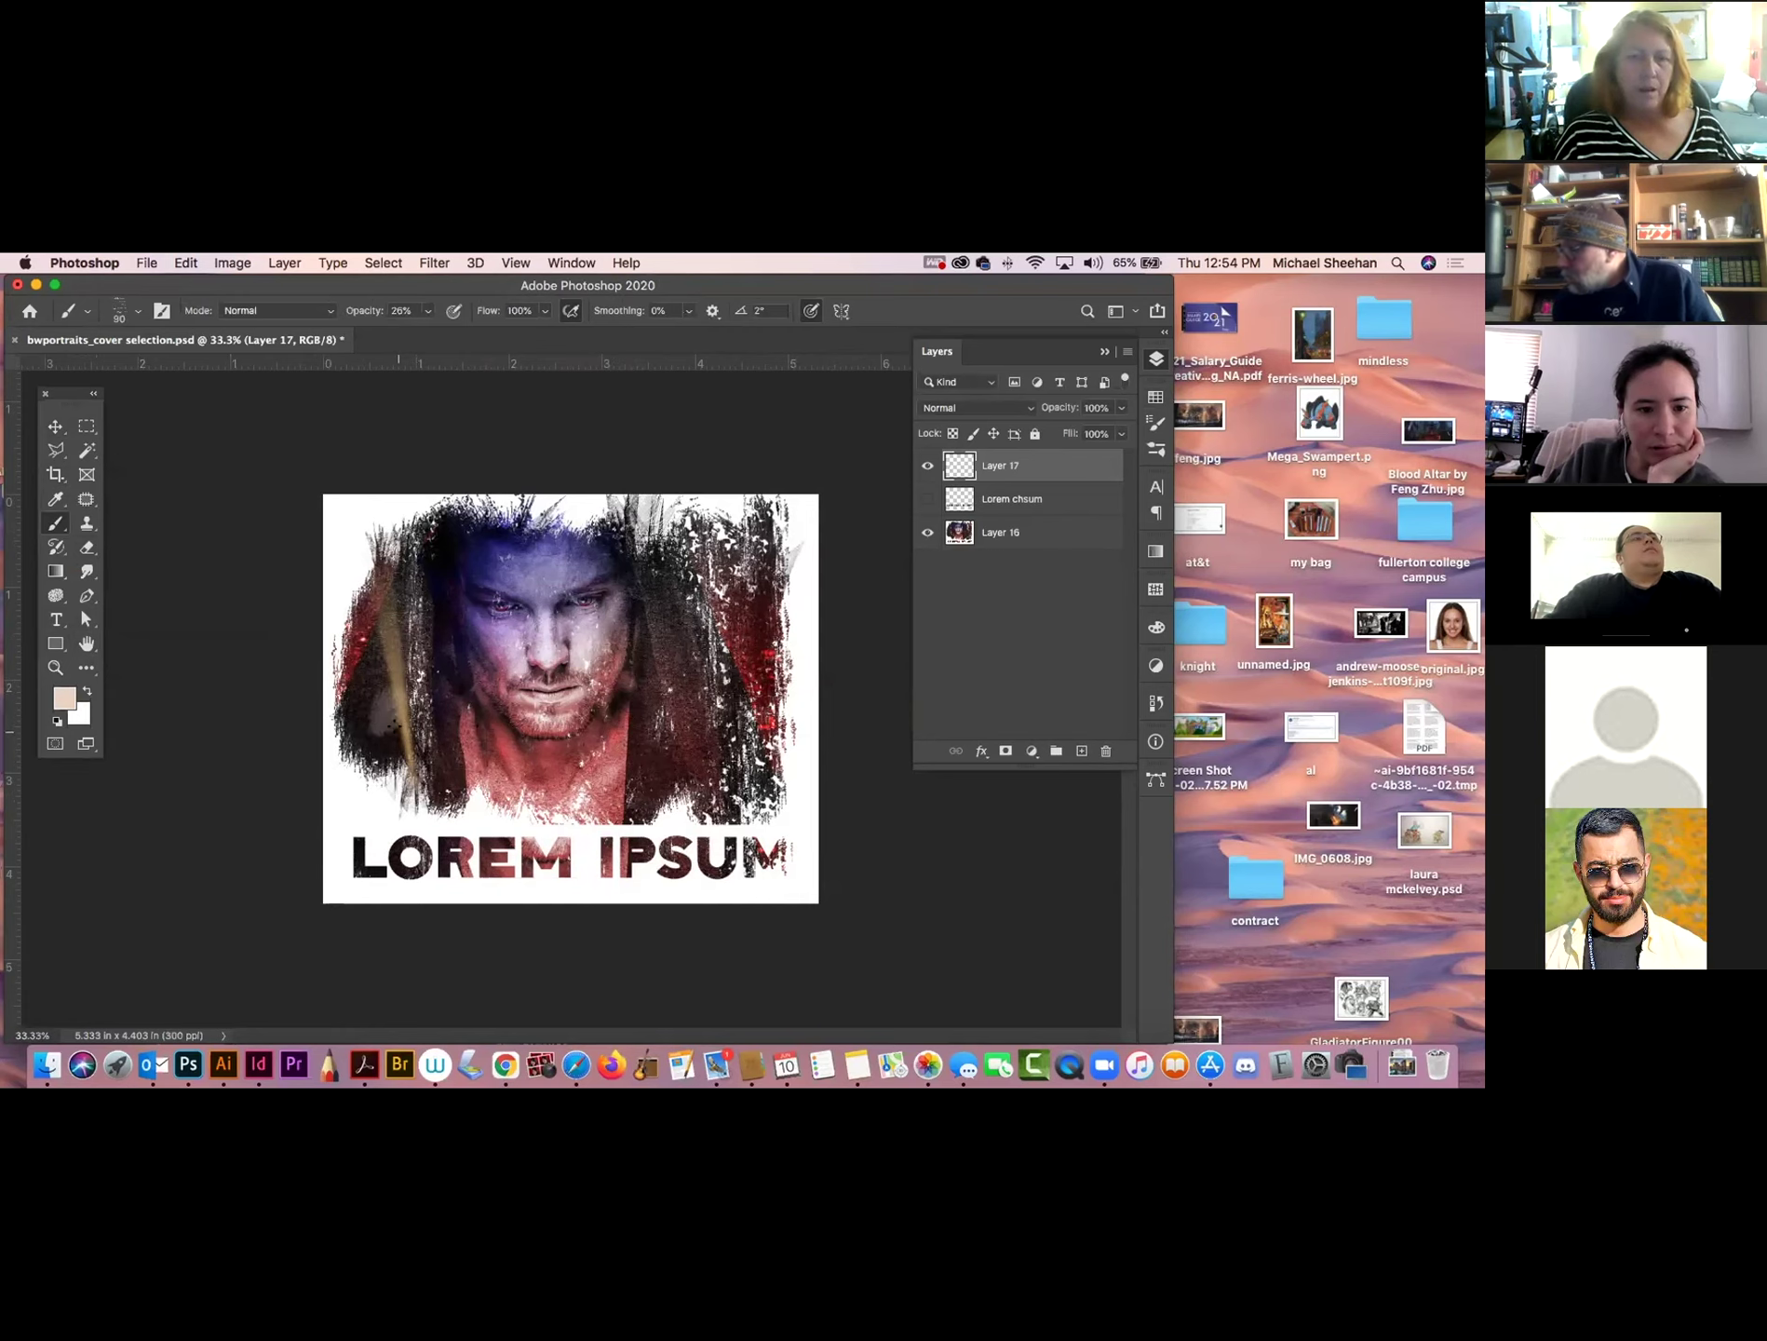
left_click(424, 311)
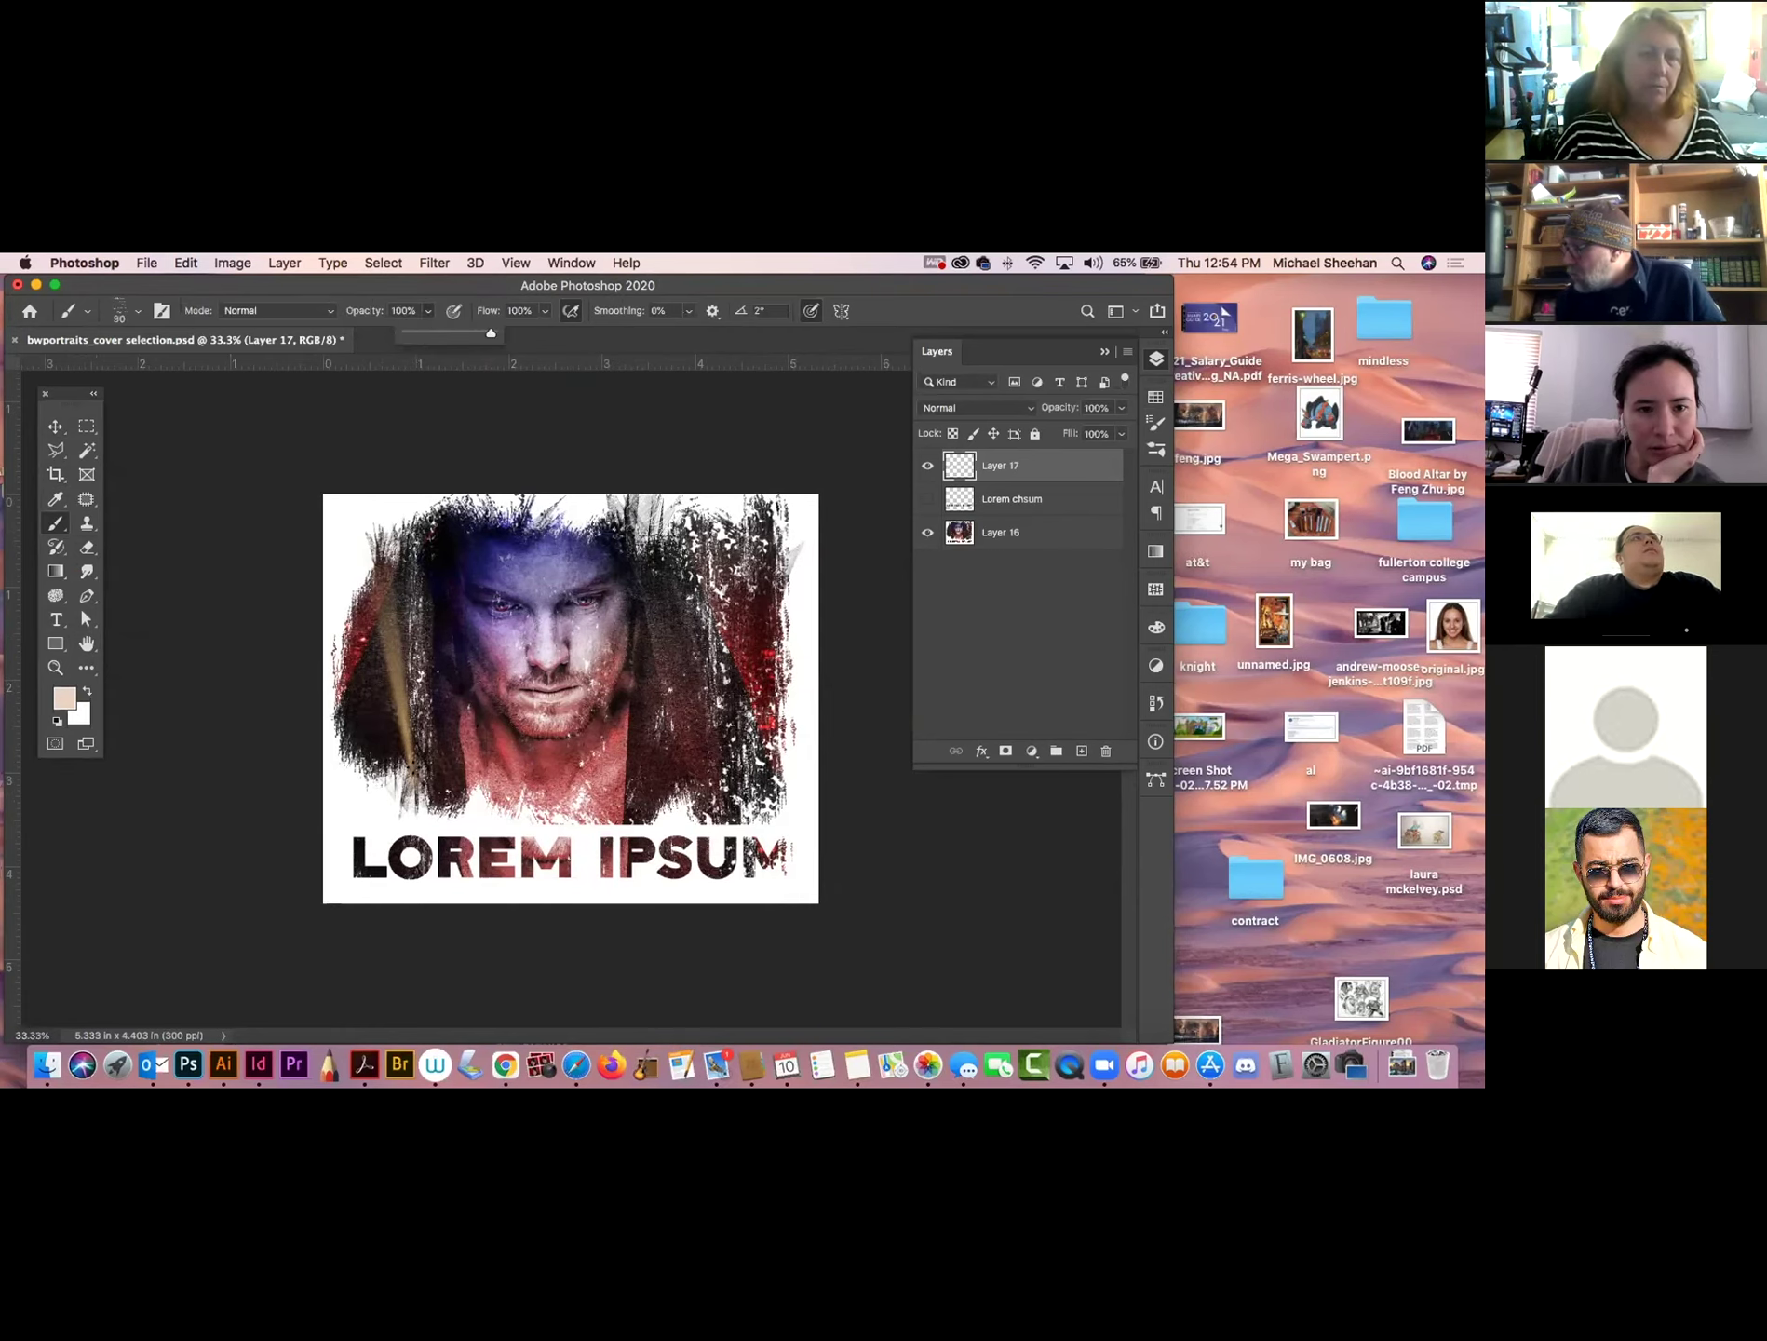
left_click(411, 763)
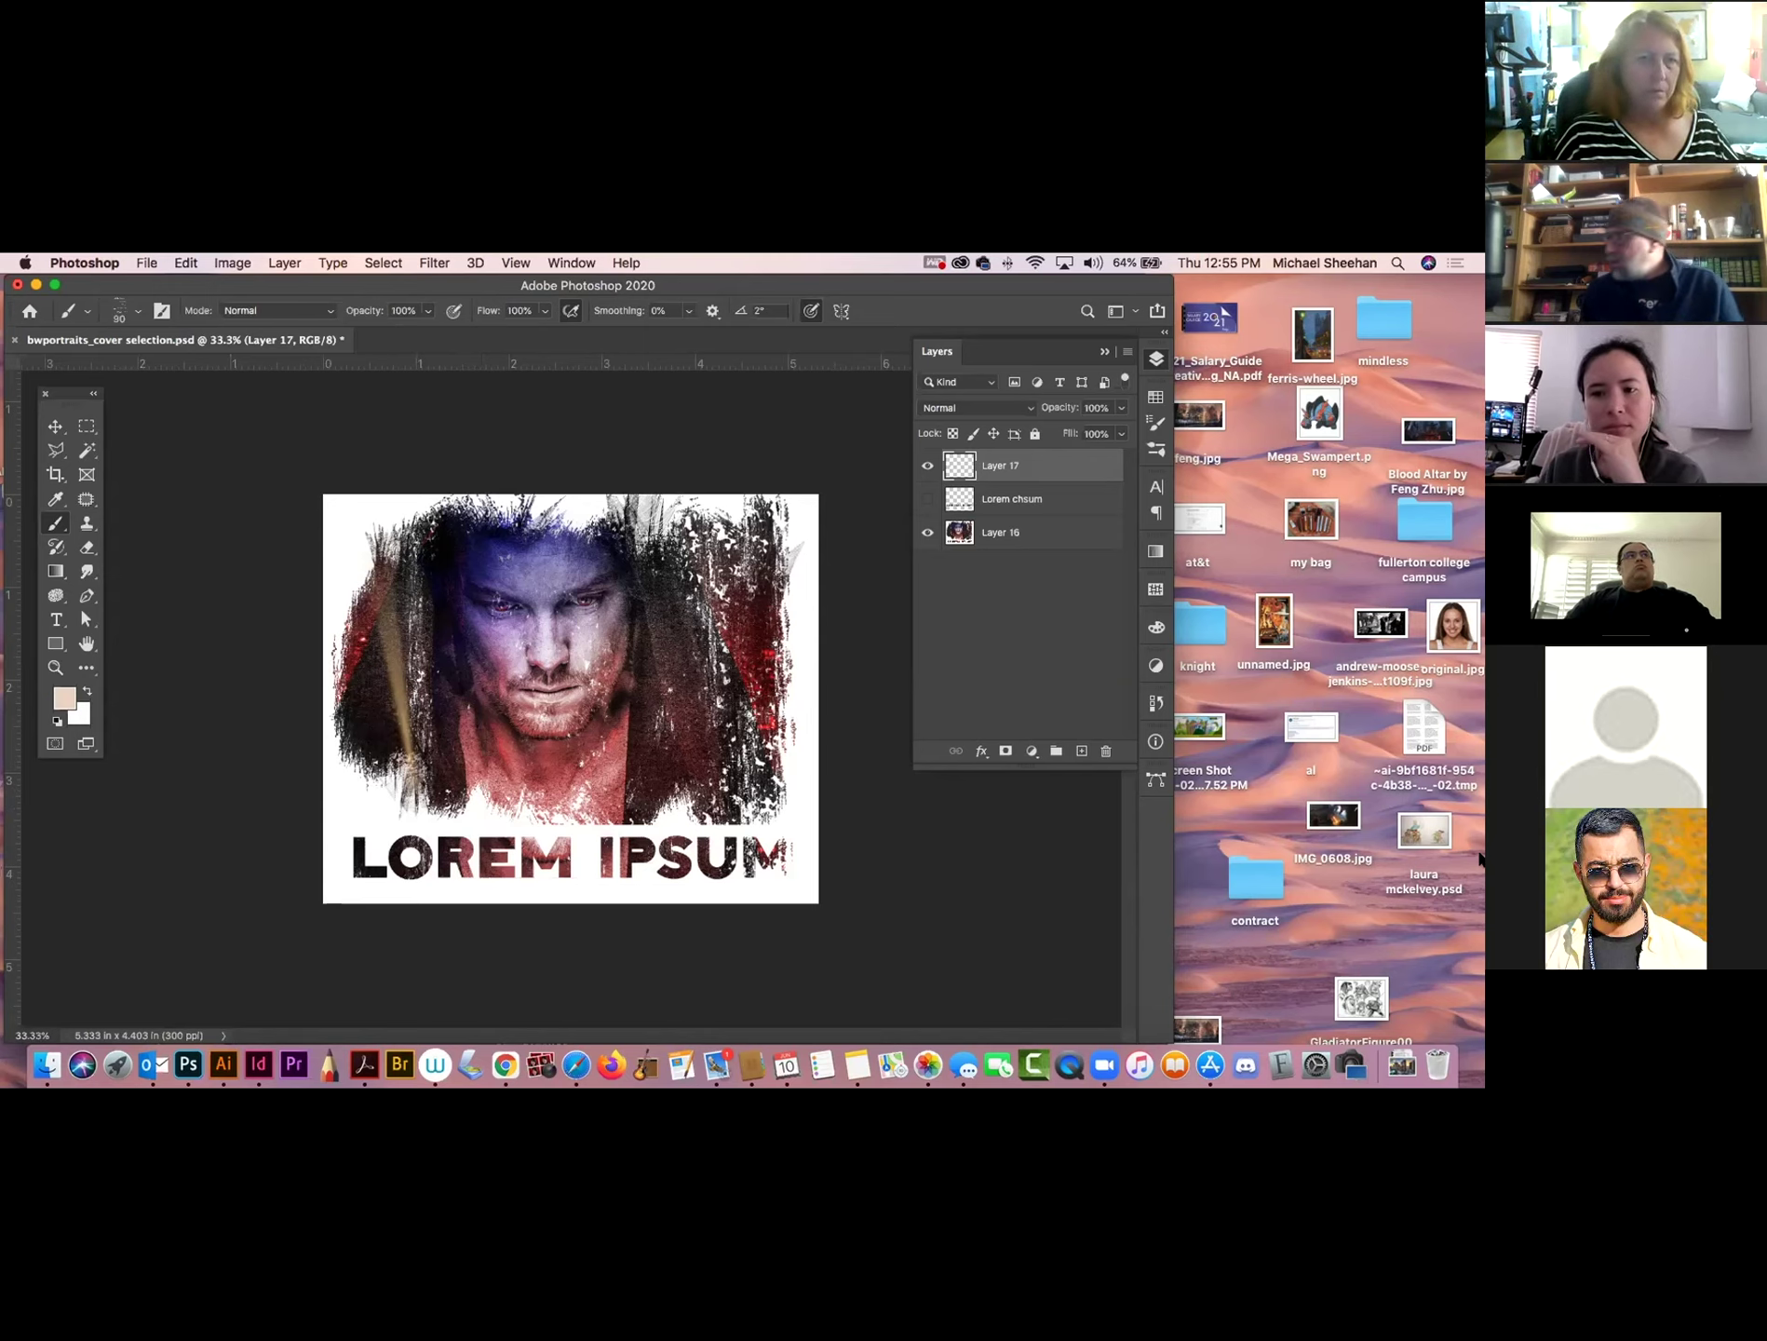
Deselect all layers and review the whole poster at 25% magnification.
left_click(73, 424)
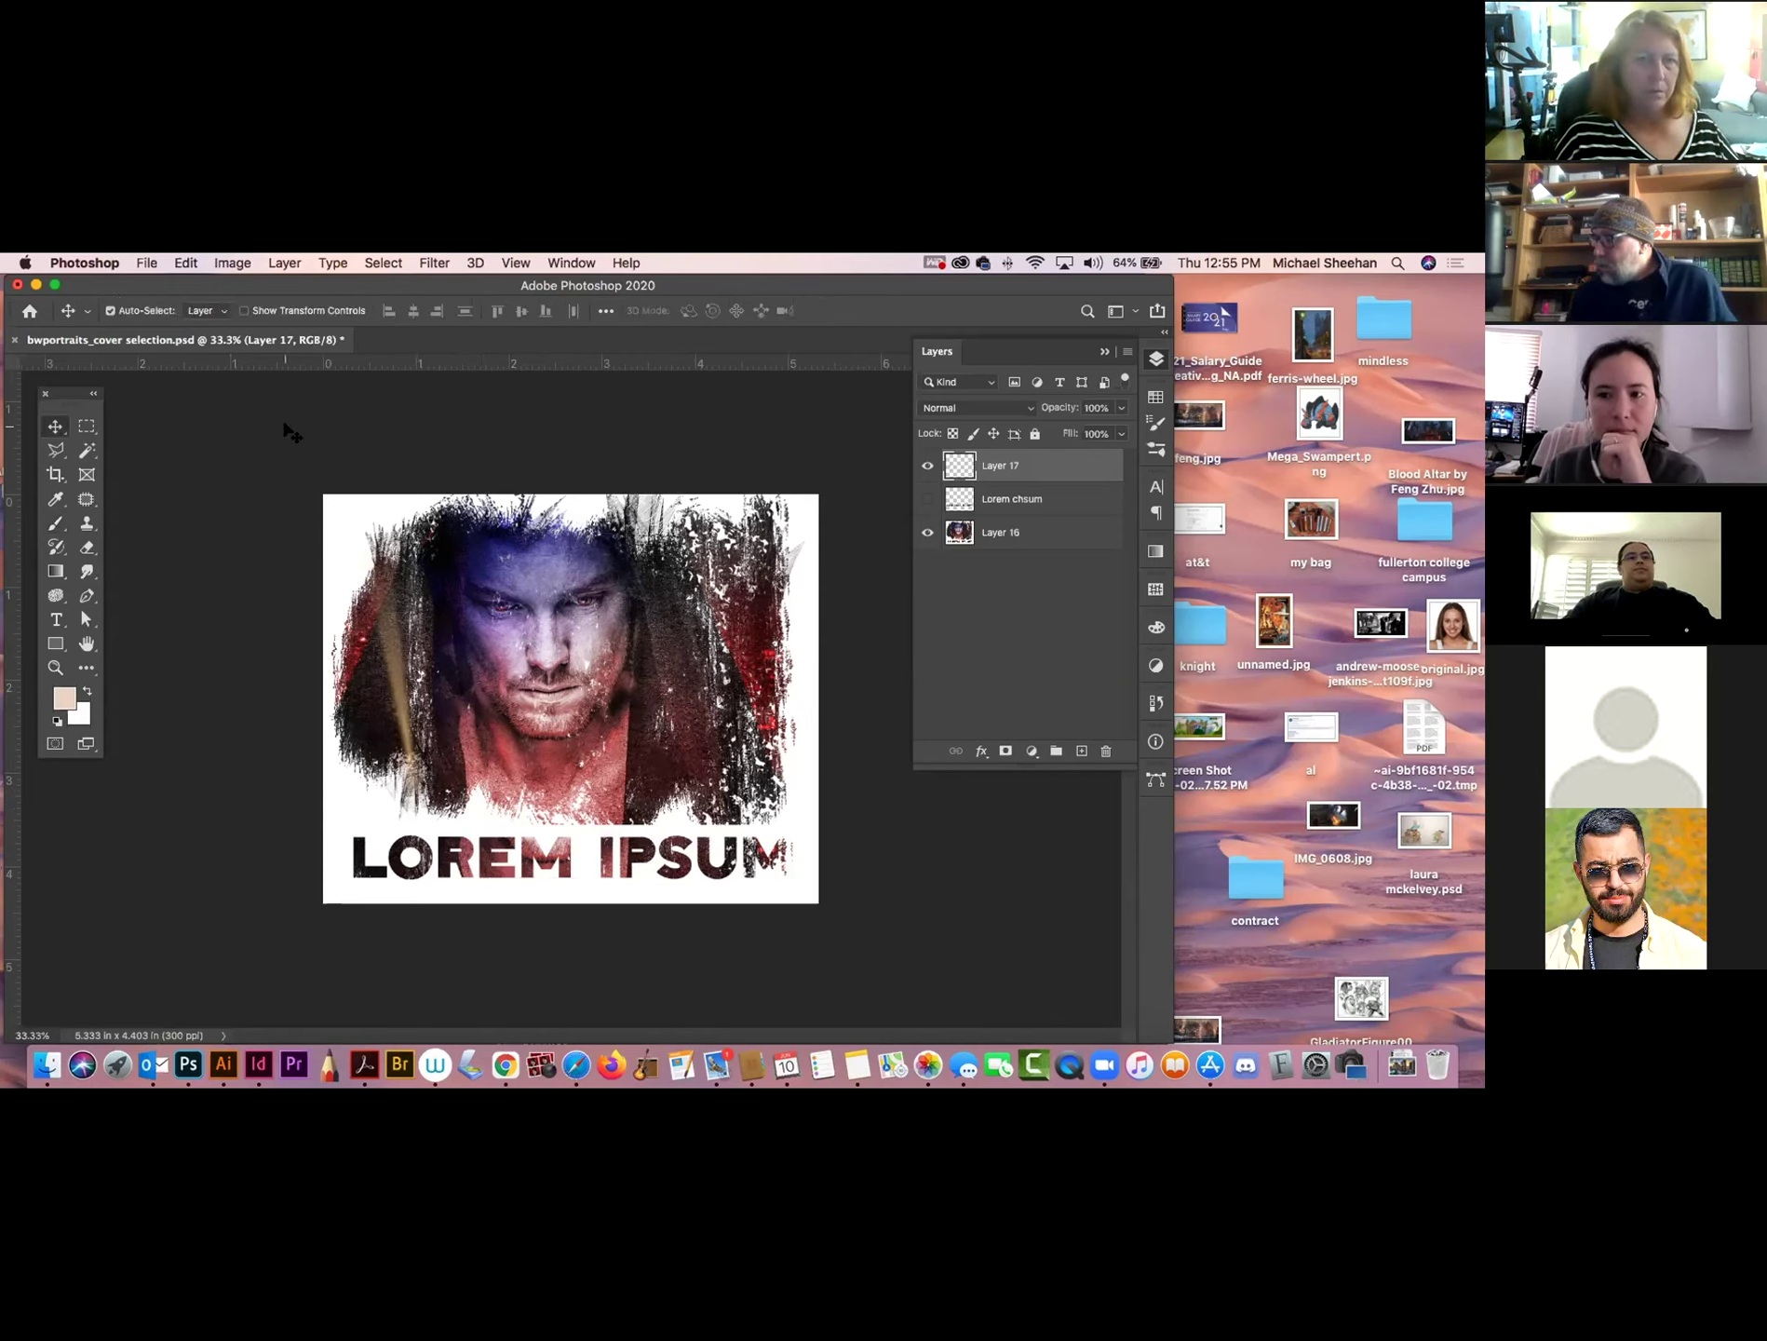
left_click(287, 433)
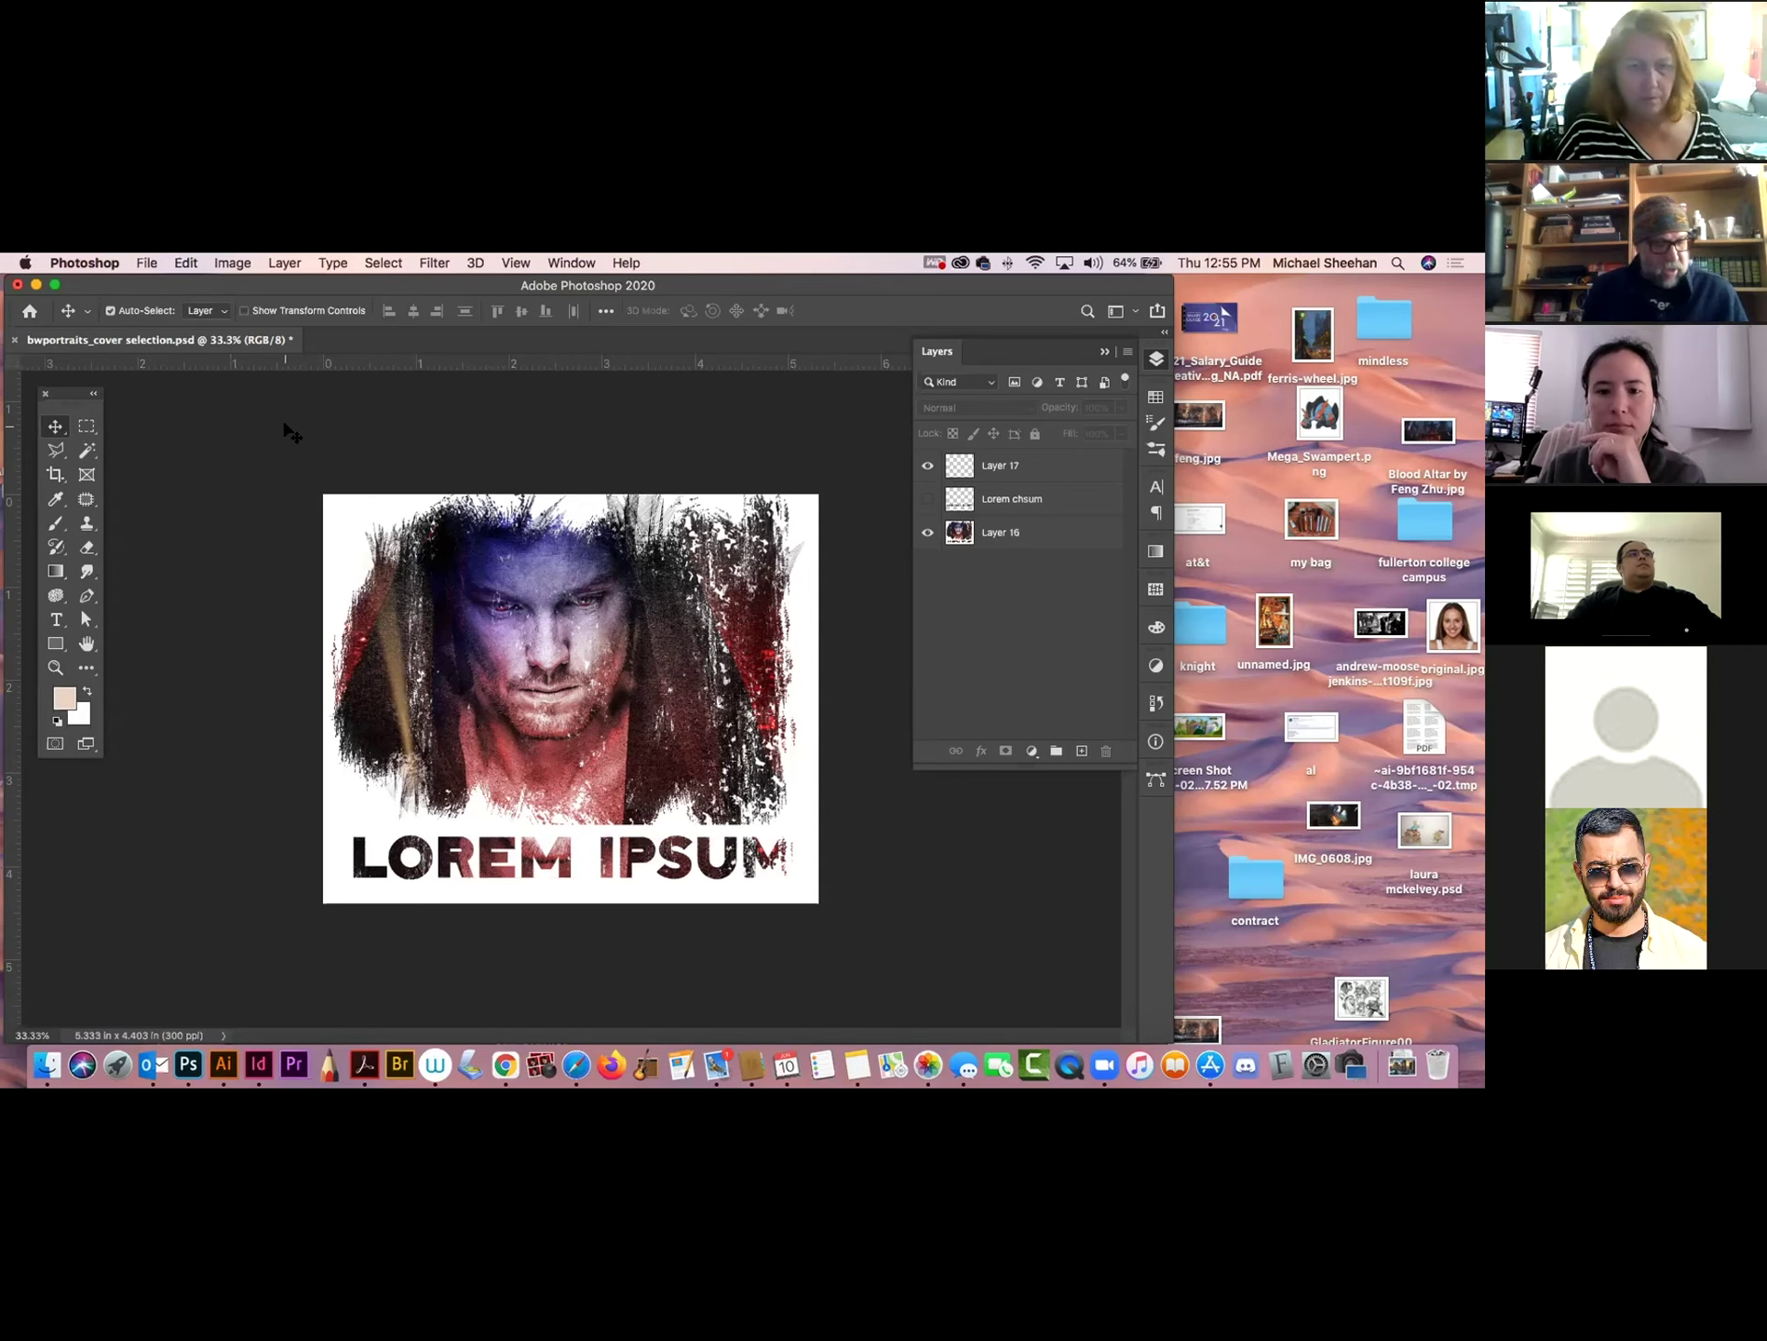
key("super+minus")
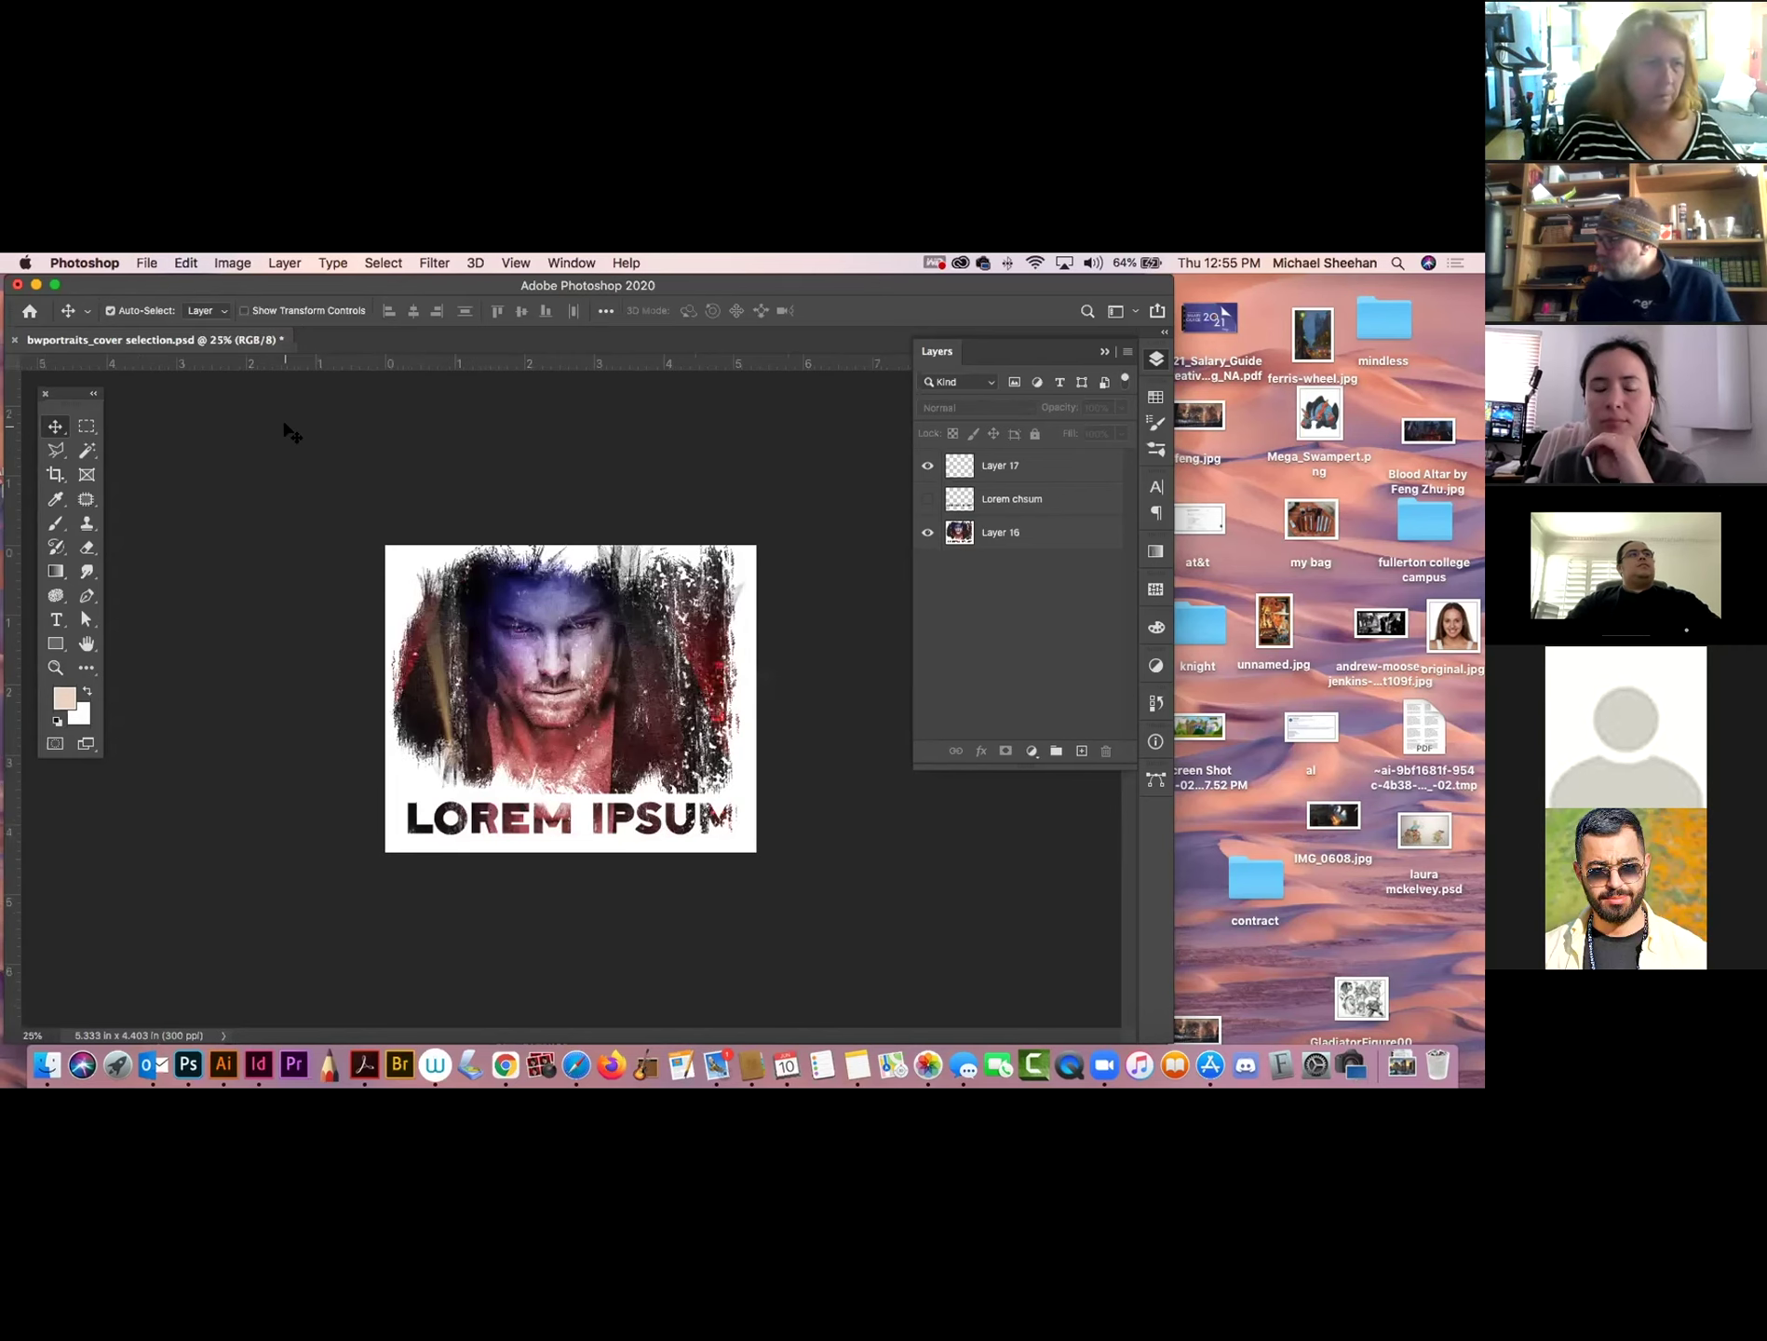